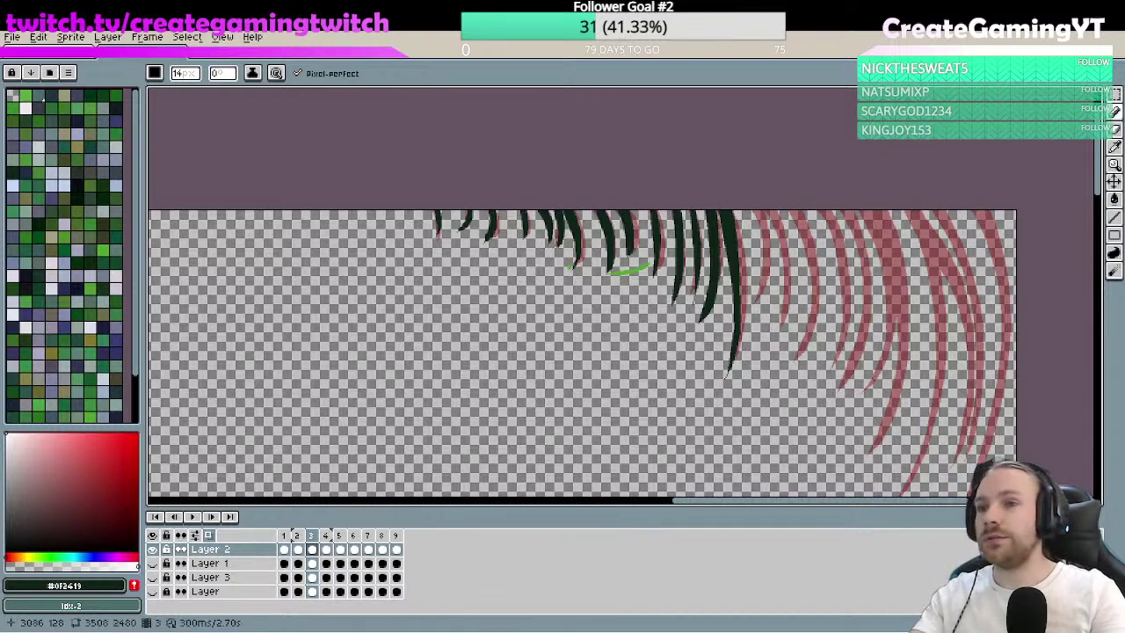
- Paint a short curved blade in dark green #0F2419 with the 14 px brush, right of the last finished blade on Layer 2, frame 3
{"action": "key", "text": "z"}
{"action": "scroll", "coordinate": [803, 253], "scroll_direction": "up", "scroll_amount": 2}
{"action": "scroll", "coordinate": [791, 253], "scroll_direction": "down", "scroll_amount": 1}
{"action": "scroll", "coordinate": [767, 224], "scroll_direction": "down", "scroll_amount": 2}
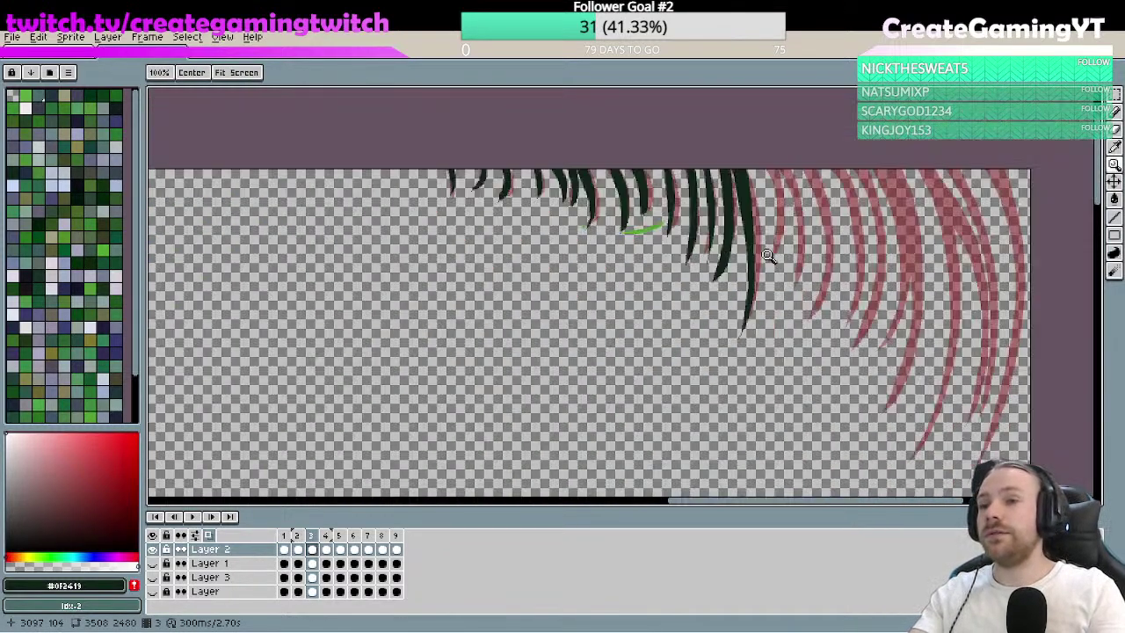
{"action": "key", "text": "b"}
{"action": "left_click_drag", "start_coordinate": [772, 170], "coordinate": [778, 225]}
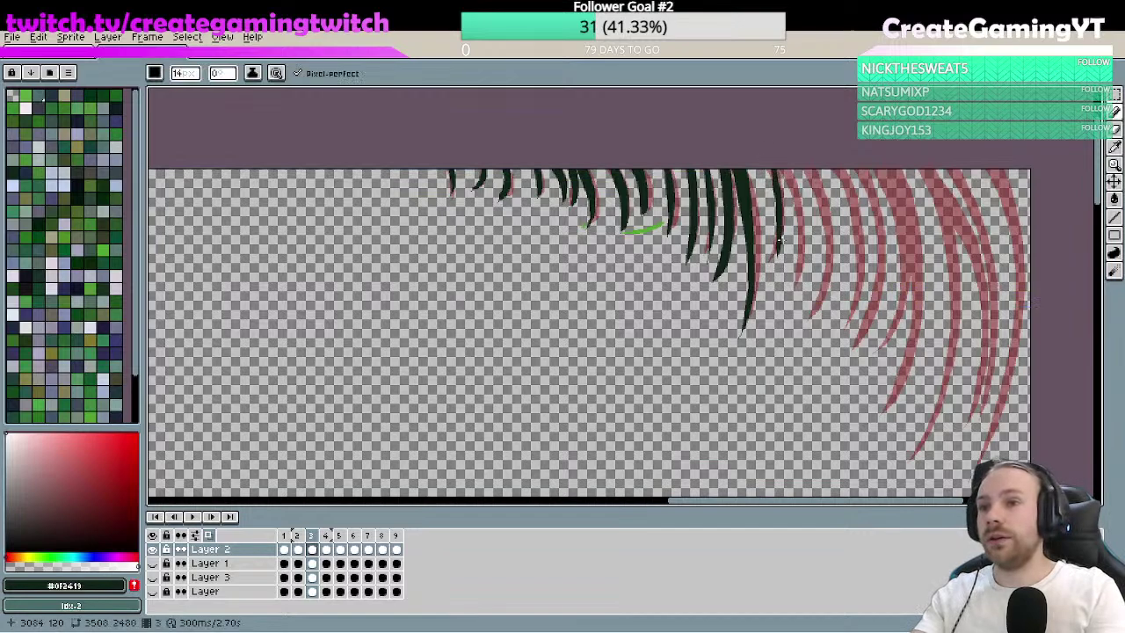
{"action": "left_click_drag", "start_coordinate": [774, 169], "coordinate": [784, 227]}
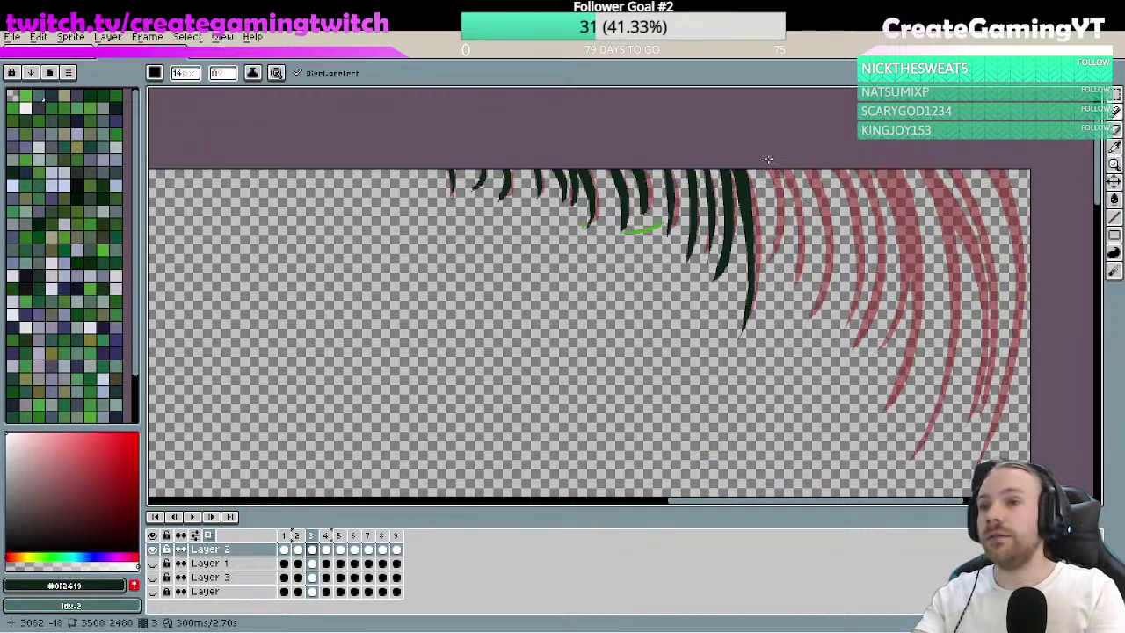
{"action": "key", "text": "ctrl+z"}
{"action": "key", "text": "ctrl+y"}
{"action": "key", "text": "ctrl+z"}
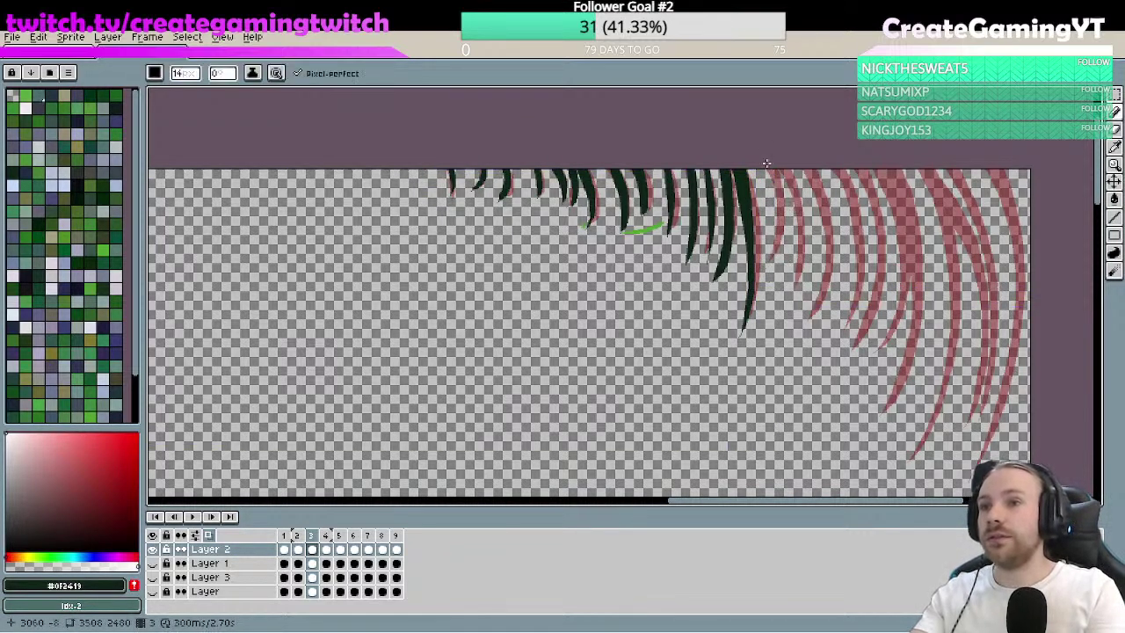
{"action": "key", "text": "ctrl+y"}
{"action": "key", "text": "ctrl+z"}
{"action": "key", "text": "ctrl+y"}
{"action": "key", "text": "ctrl+z"}
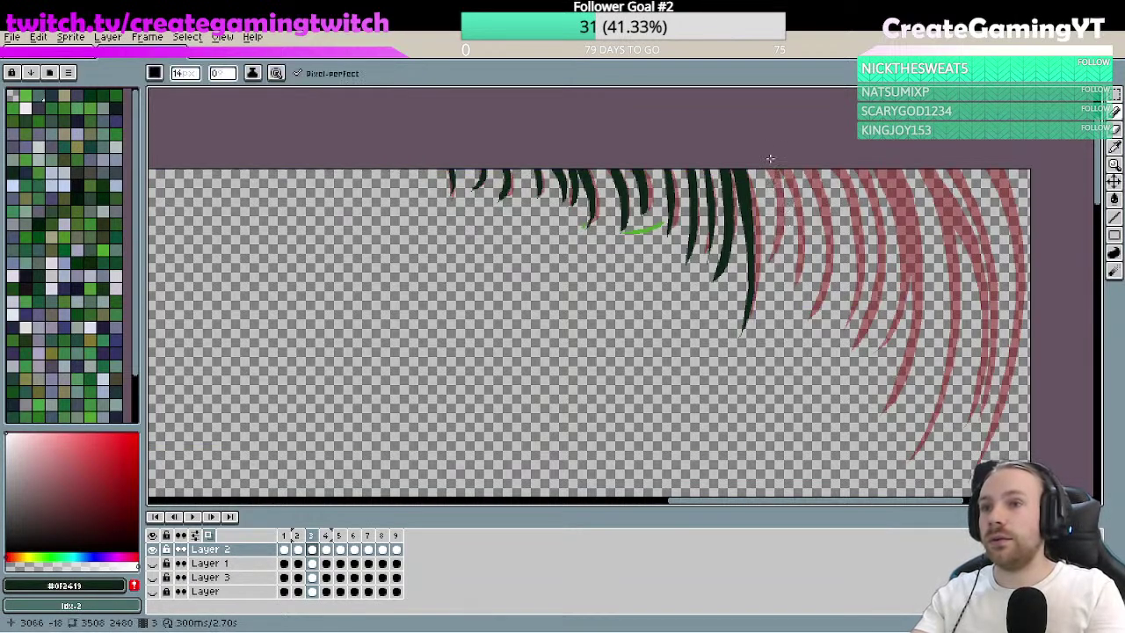
{"action": "key", "text": "ctrl+y"}
{"action": "key", "text": "ctrl+z"}
{"action": "key", "text": "ctrl+y"}
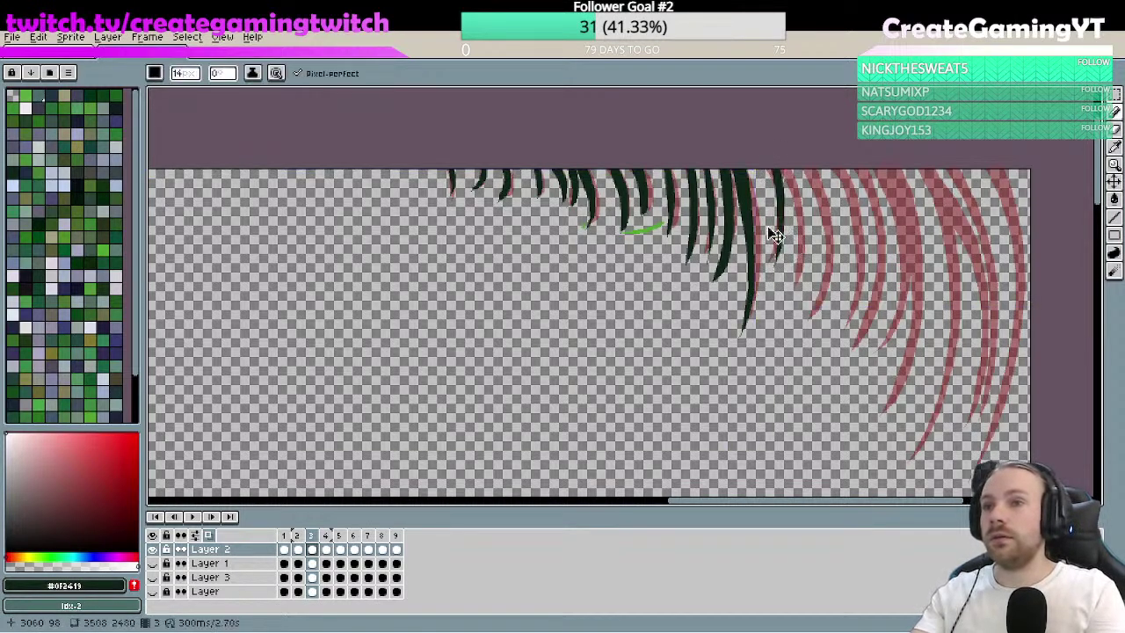
{"action": "key", "text": "ctrl+z"}
{"action": "key", "text": "ctrl+y"}
{"action": "key", "text": "ctrl+z"}
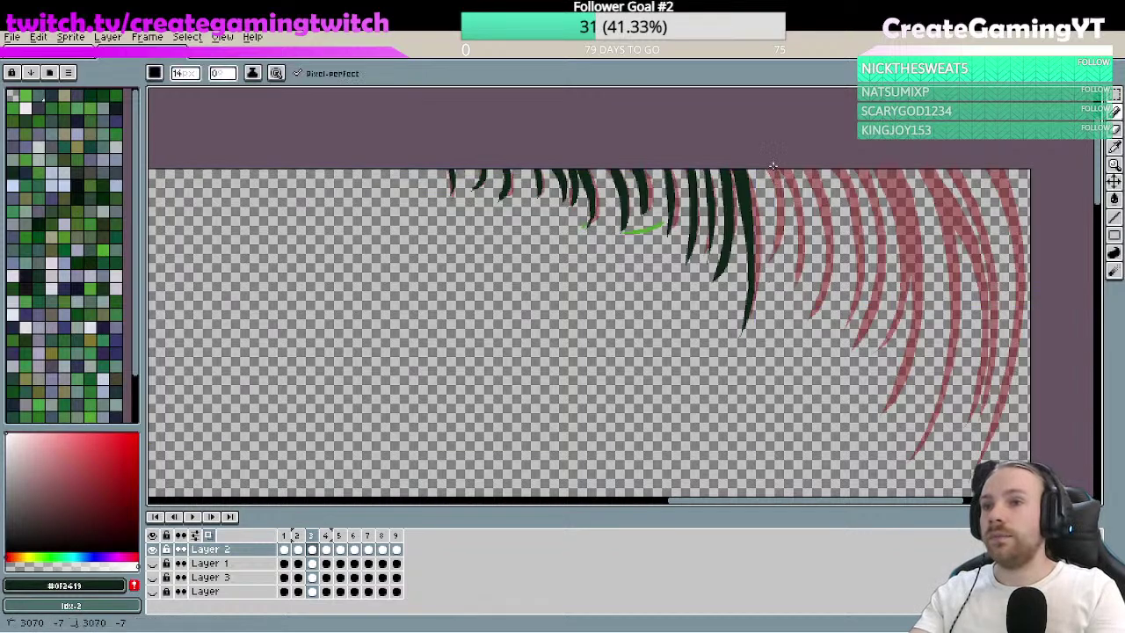
{"action": "key", "text": "ctrl+y"}
- Paint a slightly longer dark green blade beside the new one, following the next red onion-skin stroke
{"action": "scroll", "coordinate": [778, 223], "scroll_direction": "right", "scroll_amount": 2}
{"action": "key", "text": "ctrl+y"}
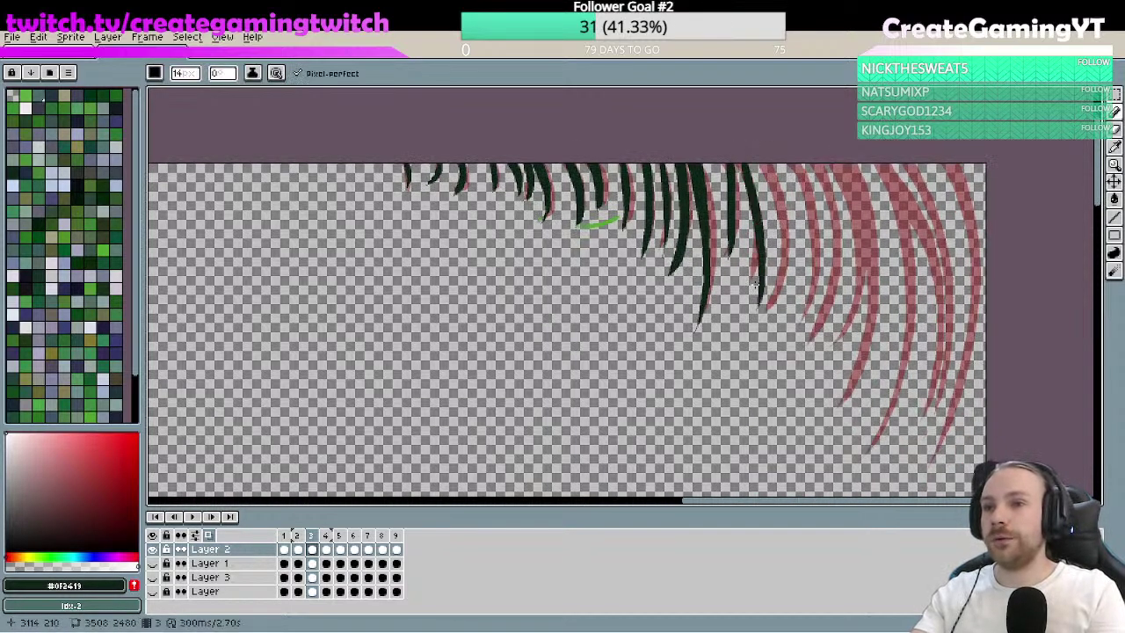
{"action": "key", "text": "ctrl+z"}
{"action": "key", "text": "ctrl+y"}
{"action": "left_click_drag", "start_coordinate": [784, 233], "coordinate": [755, 236]}
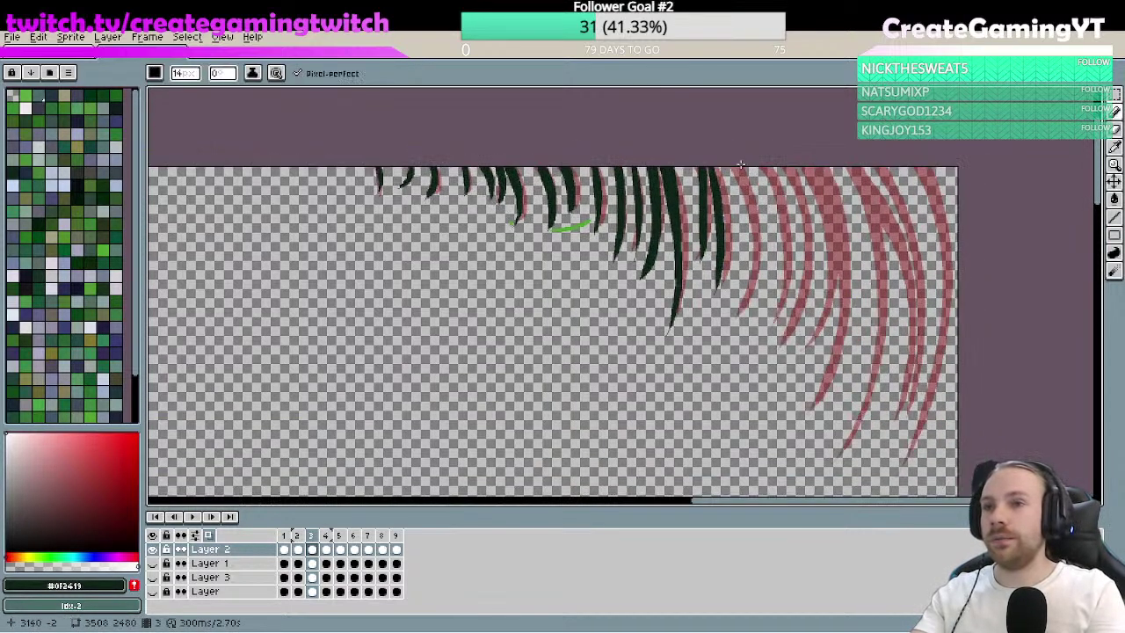
- Paint two longer curved dark green blades along the next two red onion-skin strokes to the right
{"action": "left_click_drag", "start_coordinate": [738, 164], "coordinate": [747, 318]}
{"action": "key", "text": "ctrl+z"}
{"action": "mouse_move", "coordinate": [739, 161]}
{"action": "left_mouse_down"}
{"action": "mouse_move", "coordinate": [739, 320]}
{"action": "mouse_move", "coordinate": [698, 298]}
{"action": "left_mouse_up"}
{"action": "left_click_drag", "start_coordinate": [719, 182], "coordinate": [729, 344]}
{"action": "left_click_drag", "start_coordinate": [735, 225], "coordinate": [731, 210]}
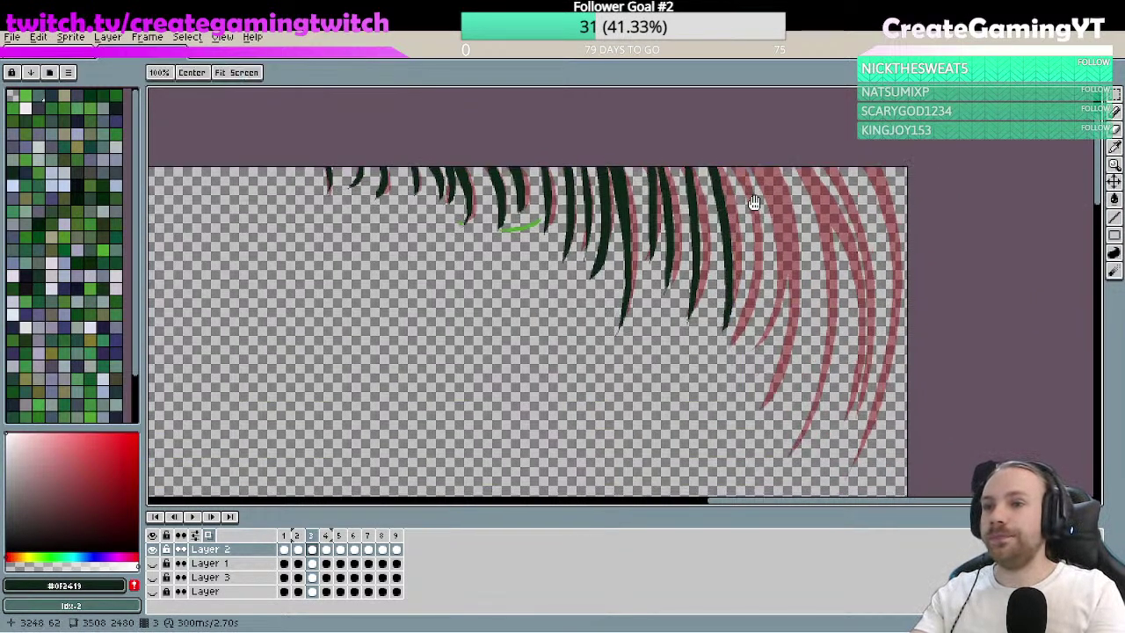
{"action": "left_click_drag", "start_coordinate": [735, 159], "coordinate": [736, 351]}
{"action": "key", "text": "ctrl+z"}
{"action": "left_click_drag", "start_coordinate": [735, 150], "coordinate": [747, 321]}
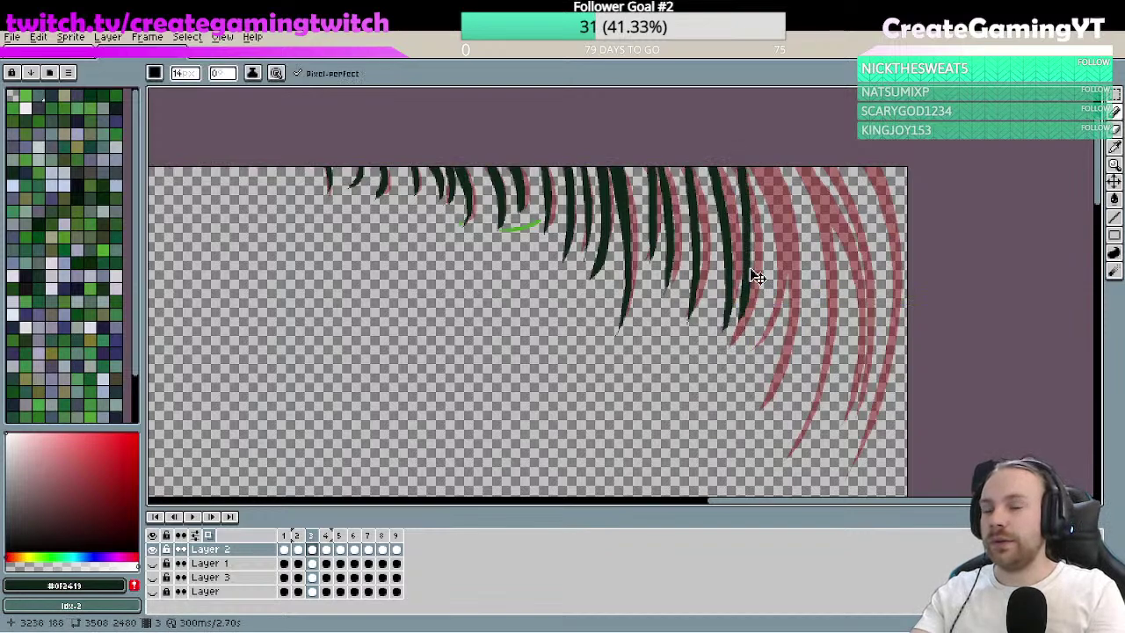
{"action": "key", "text": "ctrl+z"}
- Paint a curved blade close beside the last one, with its tip ending slightly lower
{"action": "left_click_drag", "start_coordinate": [735, 157], "coordinate": [739, 346]}
{"action": "key", "text": "ctrl+z"}
{"action": "left_click_drag", "start_coordinate": [733, 159], "coordinate": [736, 350]}
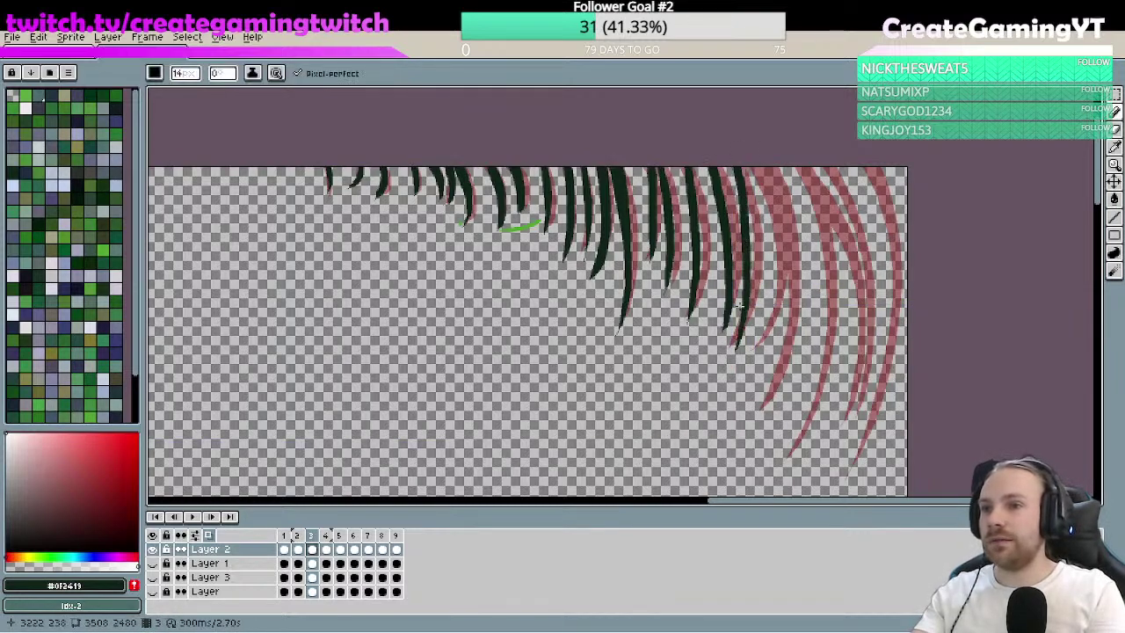
{"action": "key", "text": "space"}
{"action": "left_click_drag", "start_coordinate": [763, 265], "coordinate": [752, 282]}
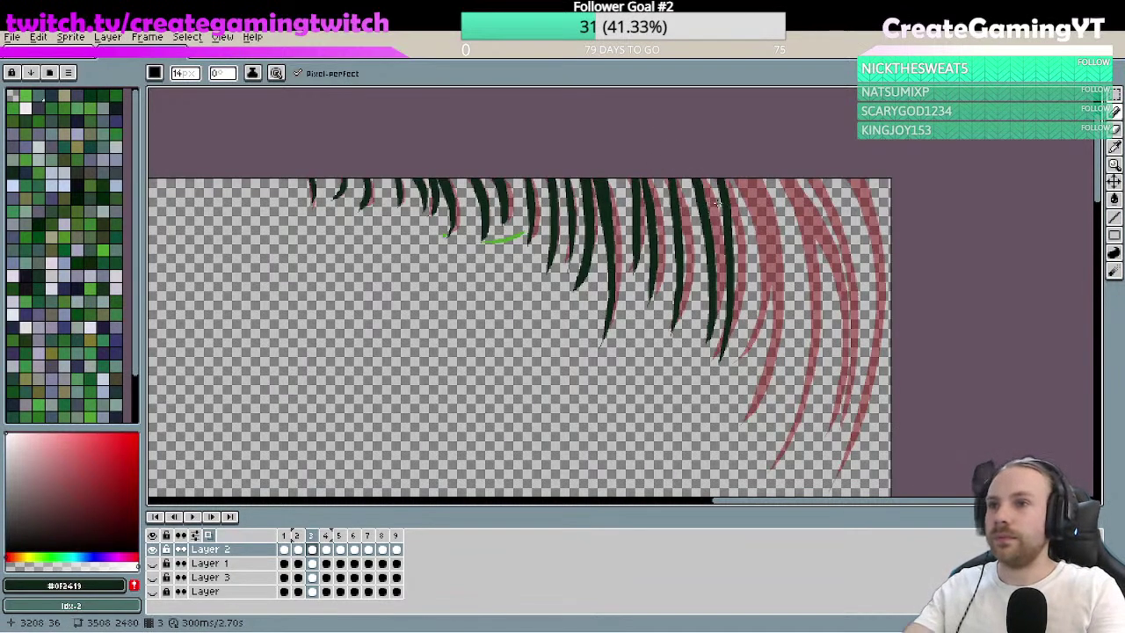
- Paint two blades that merge at the canvas's upper edge, the second bending down much further over the thick red stroke
{"action": "left_click_drag", "start_coordinate": [748, 184], "coordinate": [747, 348]}
{"action": "key", "text": "ctrl+z"}
{"action": "left_click_drag", "start_coordinate": [740, 180], "coordinate": [747, 364]}
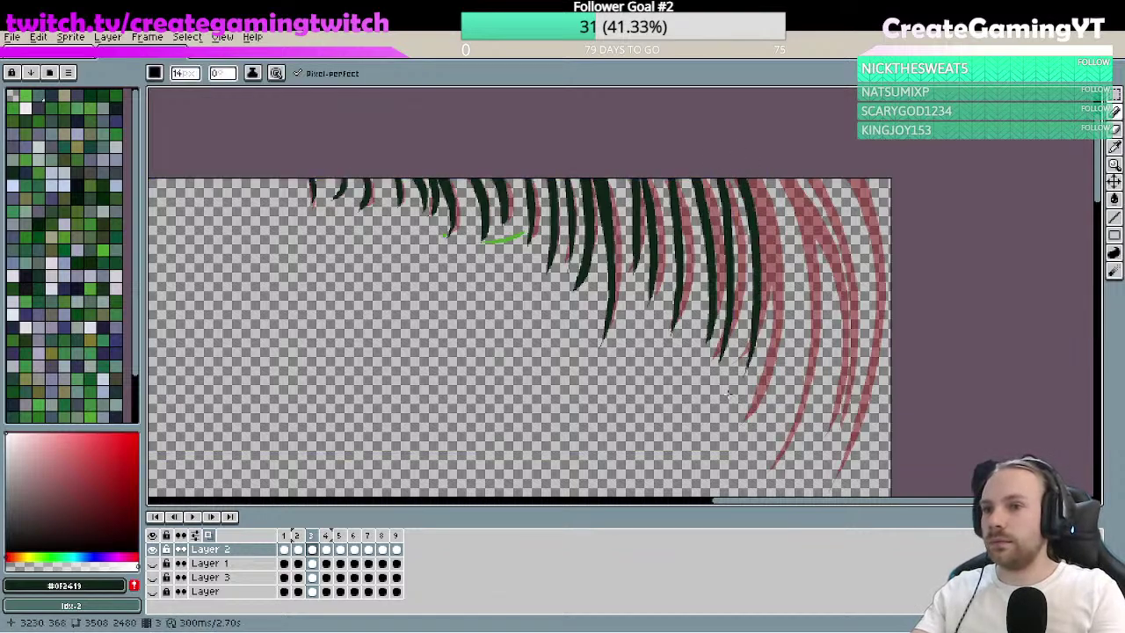
{"action": "left_click_drag", "start_coordinate": [742, 171], "coordinate": [752, 404]}
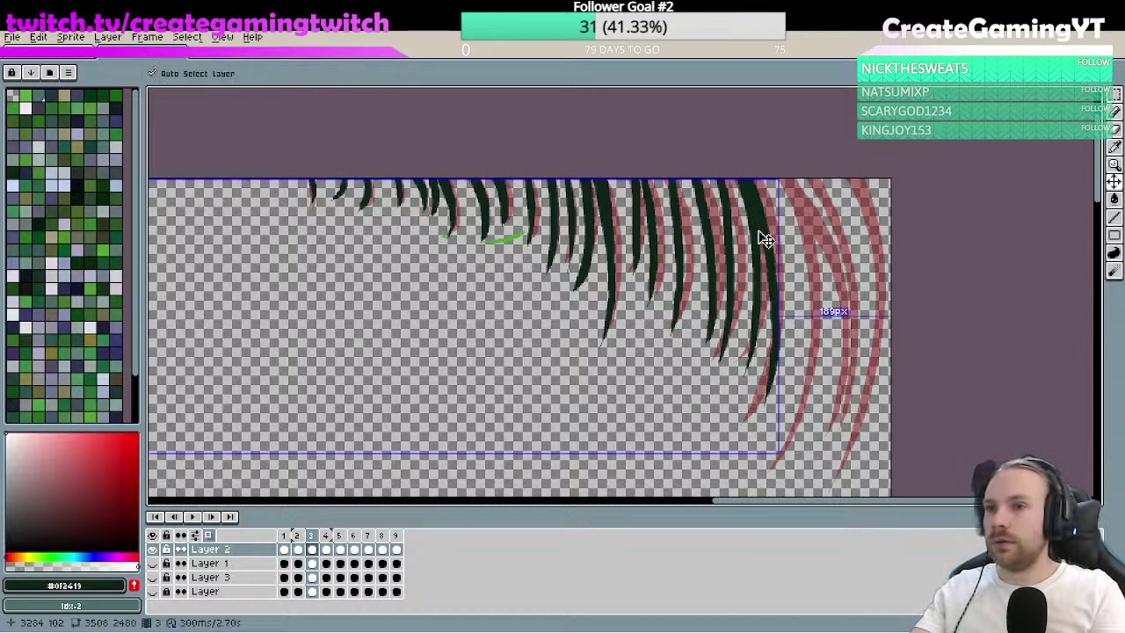
{"action": "key", "text": "ctrl+z"}
{"action": "left_click_drag", "start_coordinate": [760, 181], "coordinate": [755, 422]}
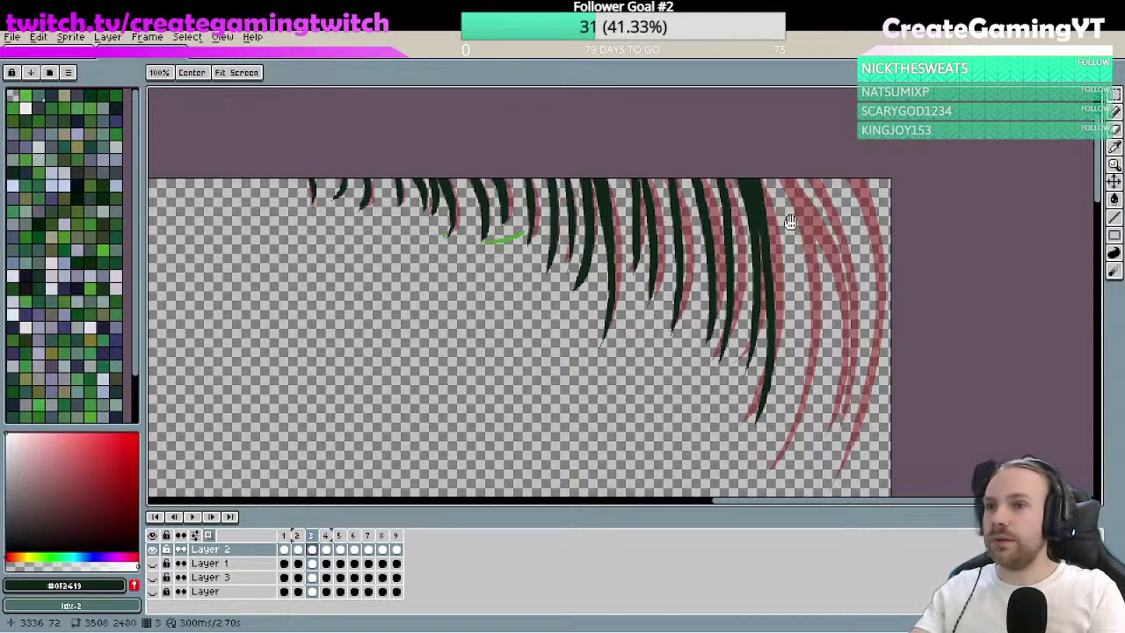
{"action": "left_click_drag", "start_coordinate": [813, 244], "coordinate": [798, 216]}
{"action": "key", "text": "b"}
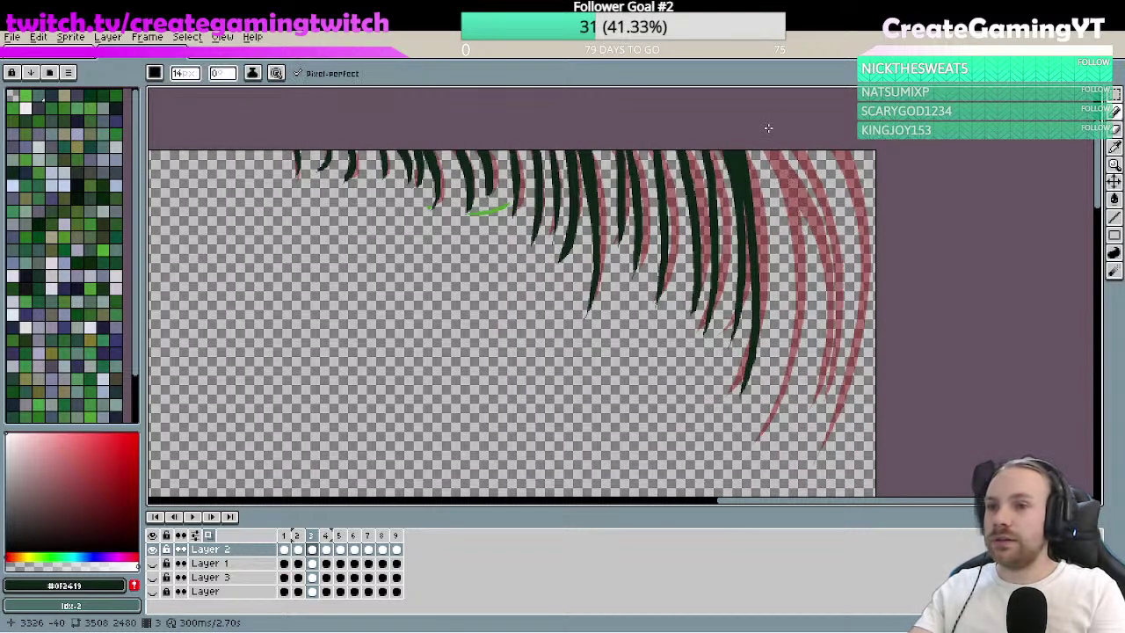
{"action": "key", "text": "v"}
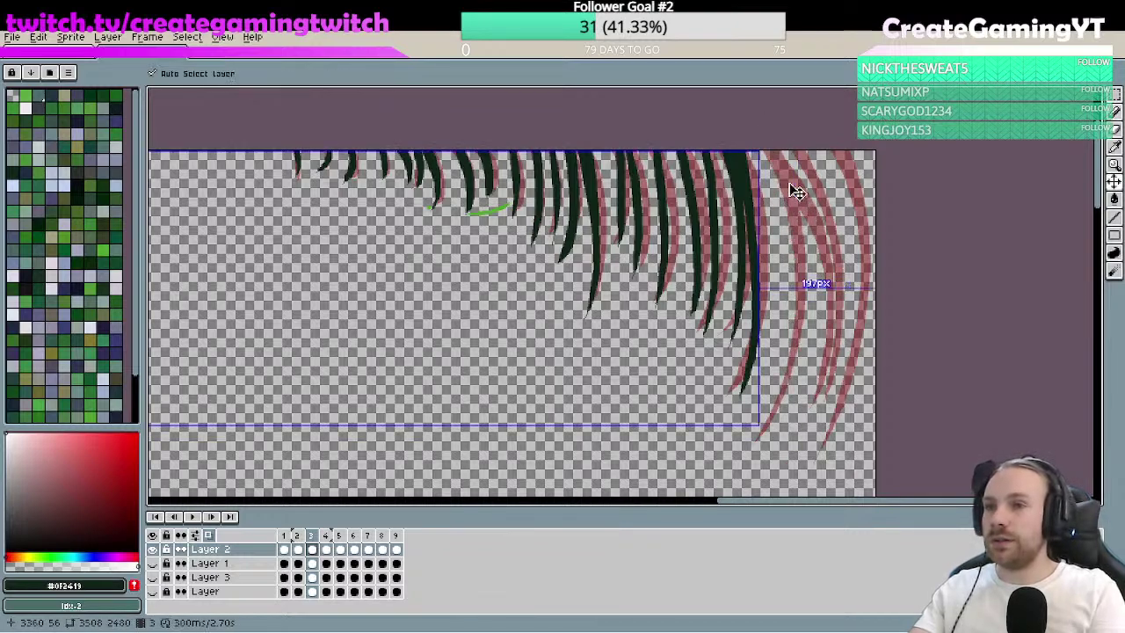
{"action": "key", "text": "b"}
{"action": "left_click_drag", "start_coordinate": [773, 151], "coordinate": [796, 395]}
{"action": "key", "text": "ctrl+z"}
{"action": "mouse_move", "coordinate": [778, 151]}
{"action": "left_mouse_down"}
{"action": "mouse_move", "coordinate": [787, 183]}
{"action": "mouse_move", "coordinate": [761, 433]}
{"action": "left_mouse_up"}
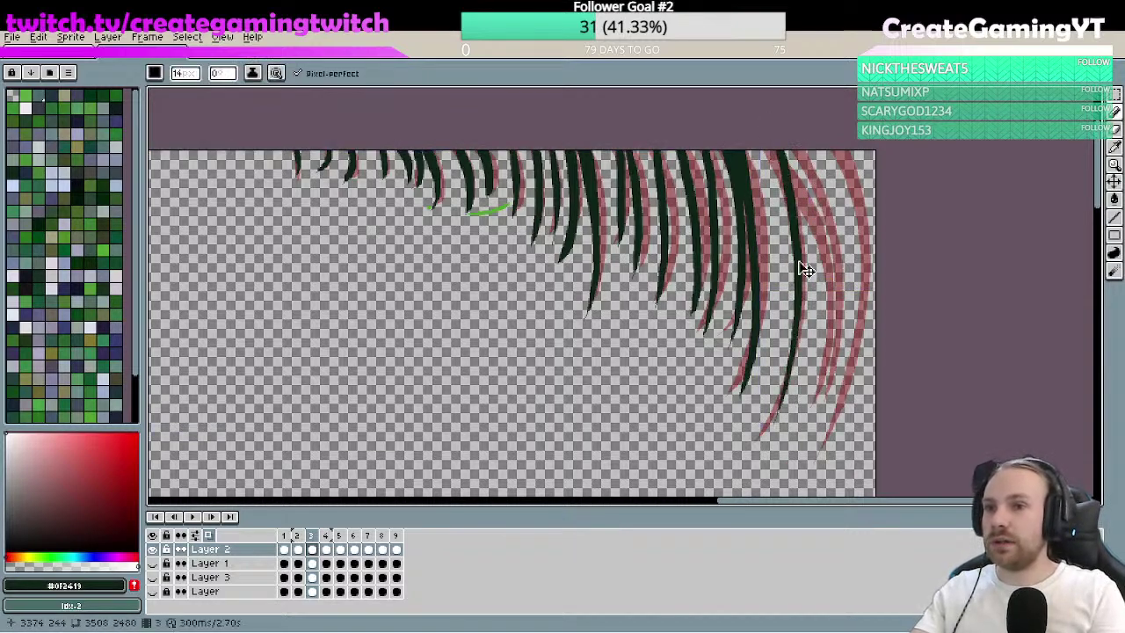
{"action": "key", "text": "ctrl+z"}
{"action": "left_click_drag", "start_coordinate": [774, 152], "coordinate": [777, 376]}
{"action": "key", "text": "ctrl+z"}
{"action": "left_click_drag", "start_coordinate": [774, 152], "coordinate": [783, 413]}
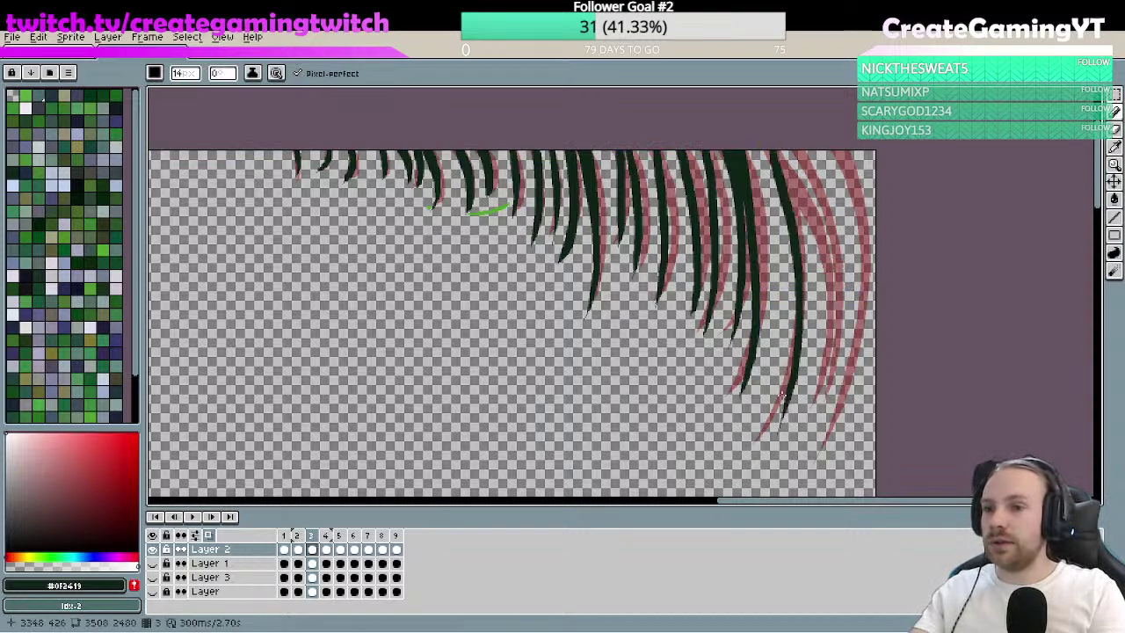
{"action": "key", "text": "v"}
{"action": "key", "text": "ctrl+z"}
- Paint the longest blade in a sweeping curve down and back to the left, just left of the next red onion-skin stroke
{"action": "key", "text": "b"}
{"action": "left_click_drag", "start_coordinate": [773, 152], "coordinate": [779, 391]}
{"action": "key", "text": "v"}
{"action": "key", "text": "ctrl+z"}
{"action": "key", "text": "b"}
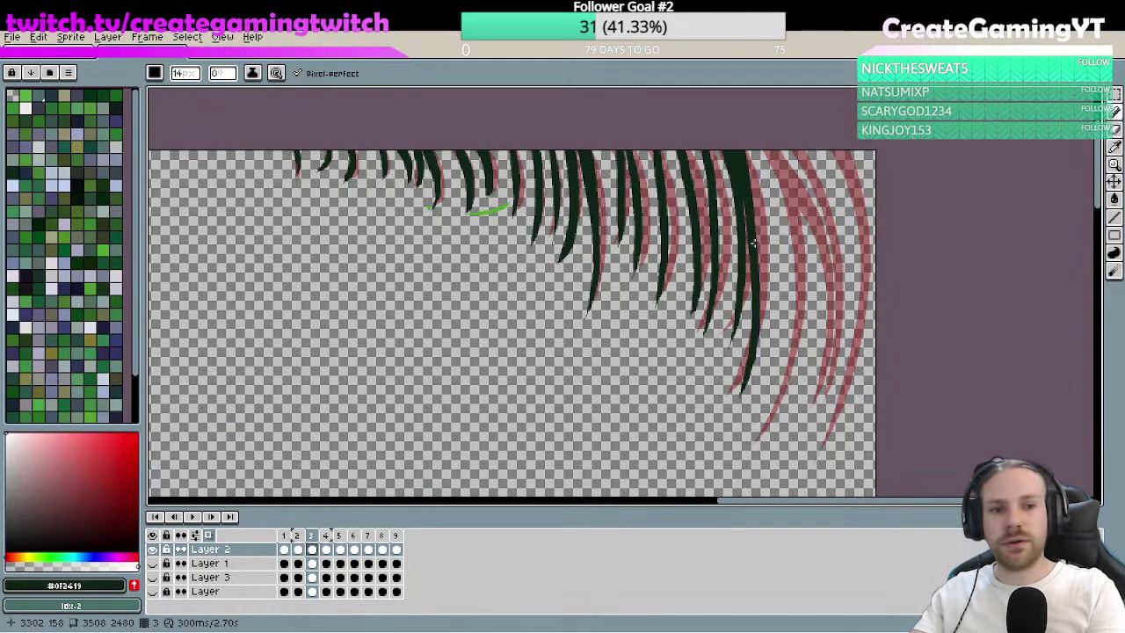
{"action": "left_click_drag", "start_coordinate": [774, 151], "coordinate": [746, 461]}
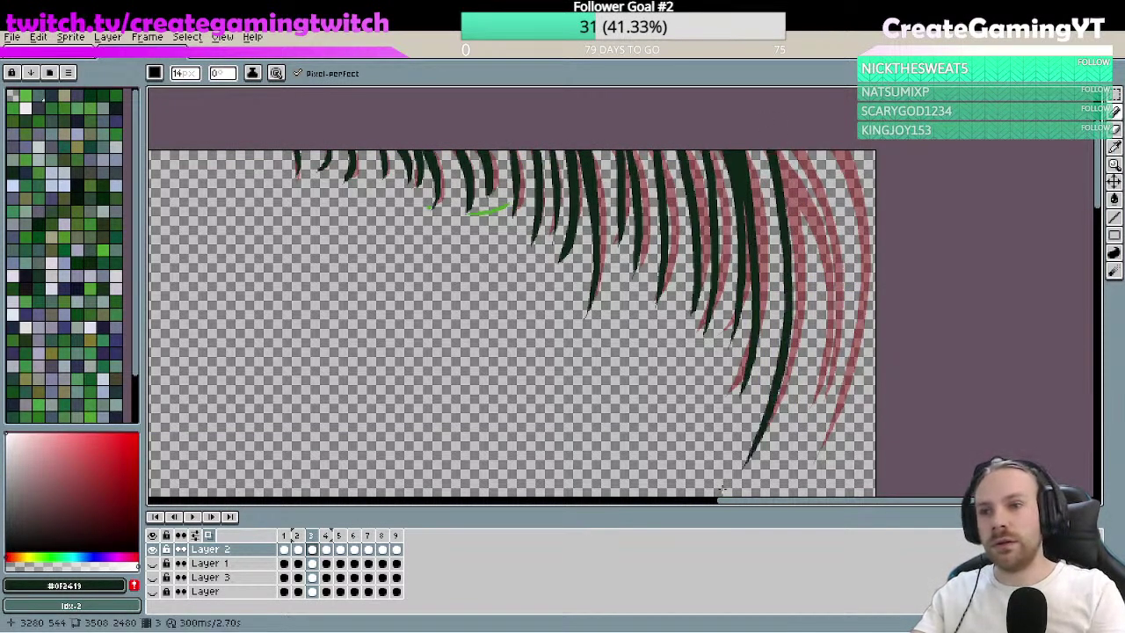
{"action": "key", "text": "v"}
{"action": "key", "text": "b"}
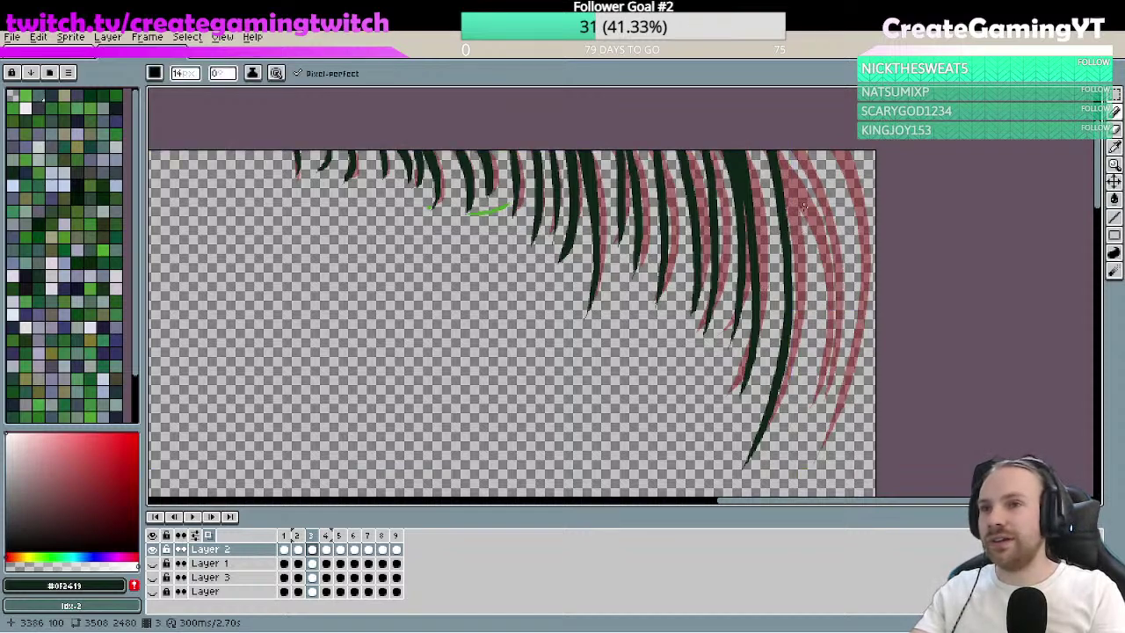
{"action": "key", "text": "v"}
{"action": "key", "text": "b"}
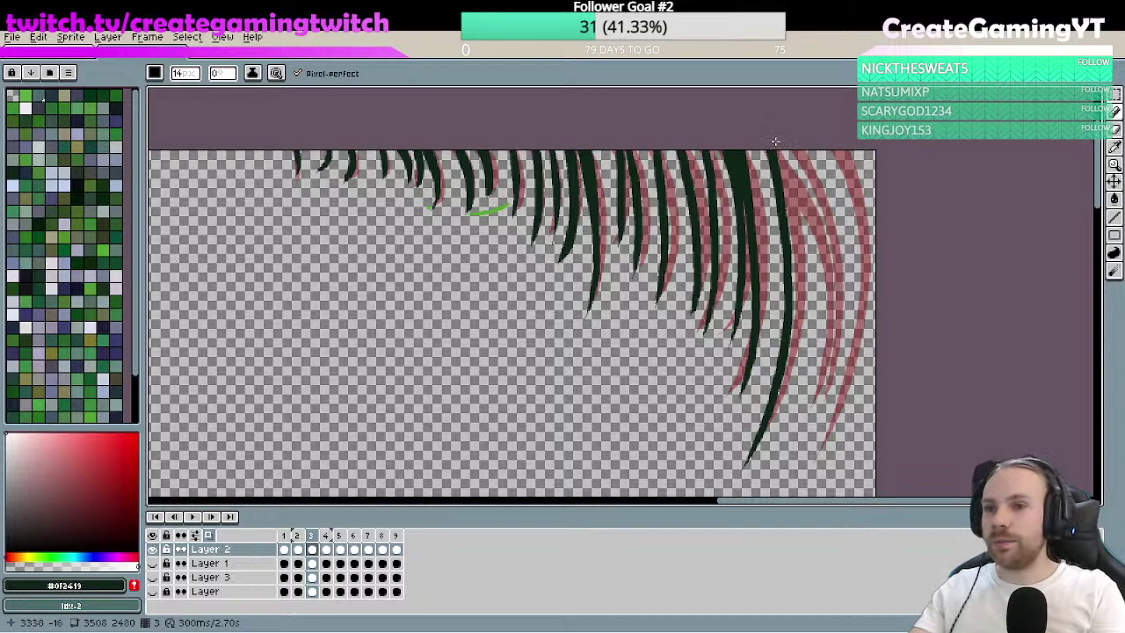
{"action": "left_click_drag", "start_coordinate": [779, 167], "coordinate": [808, 332]}
{"action": "key", "text": "v"}
{"action": "key", "text": "b"}
{"action": "left_click_drag", "start_coordinate": [782, 167], "coordinate": [813, 382]}
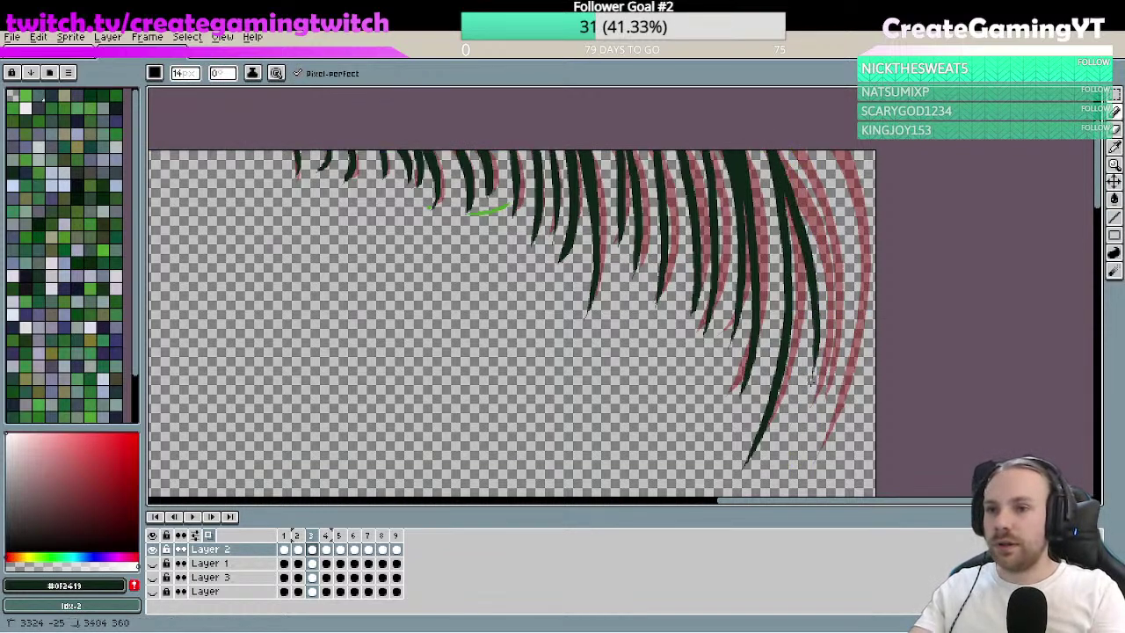
{"action": "key", "text": "v"}
{"action": "key", "text": "b"}
{"action": "left_click_drag", "start_coordinate": [779, 163], "coordinate": [795, 444]}
{"action": "key", "text": "v"}
{"action": "key", "text": "b"}
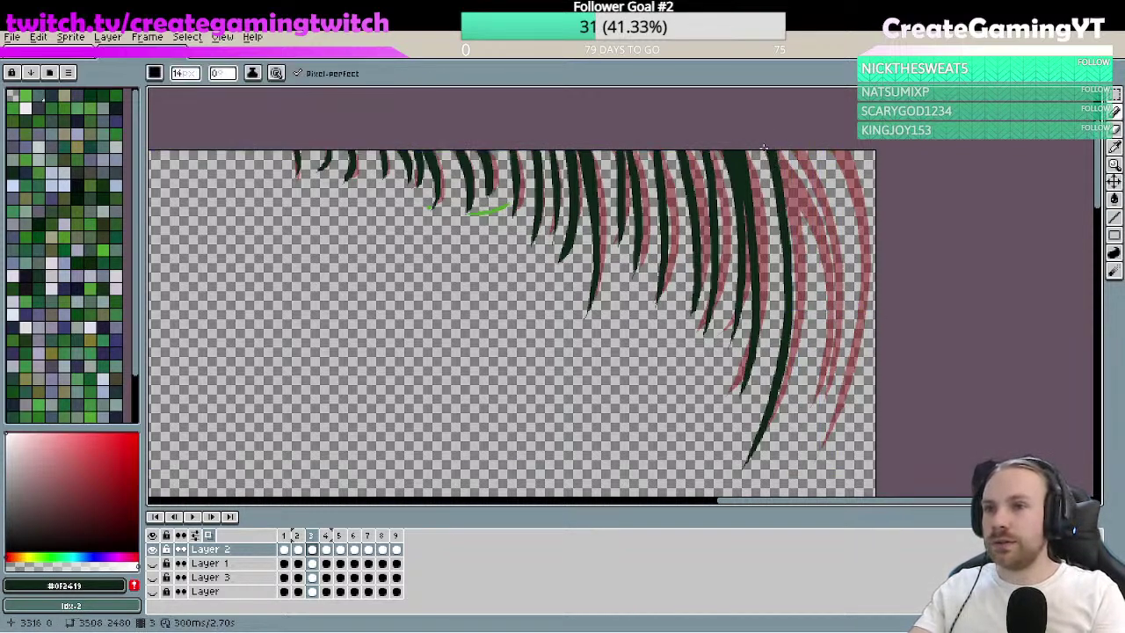
{"action": "left_click_drag", "start_coordinate": [782, 181], "coordinate": [802, 457]}
{"action": "key", "text": "v"}
{"action": "key", "text": "ctrl+z"}
- Paint a blade that branches off the top of the longest blade and curves down to its right
{"action": "key", "text": "b"}
{"action": "left_click_drag", "start_coordinate": [775, 149], "coordinate": [776, 376]}
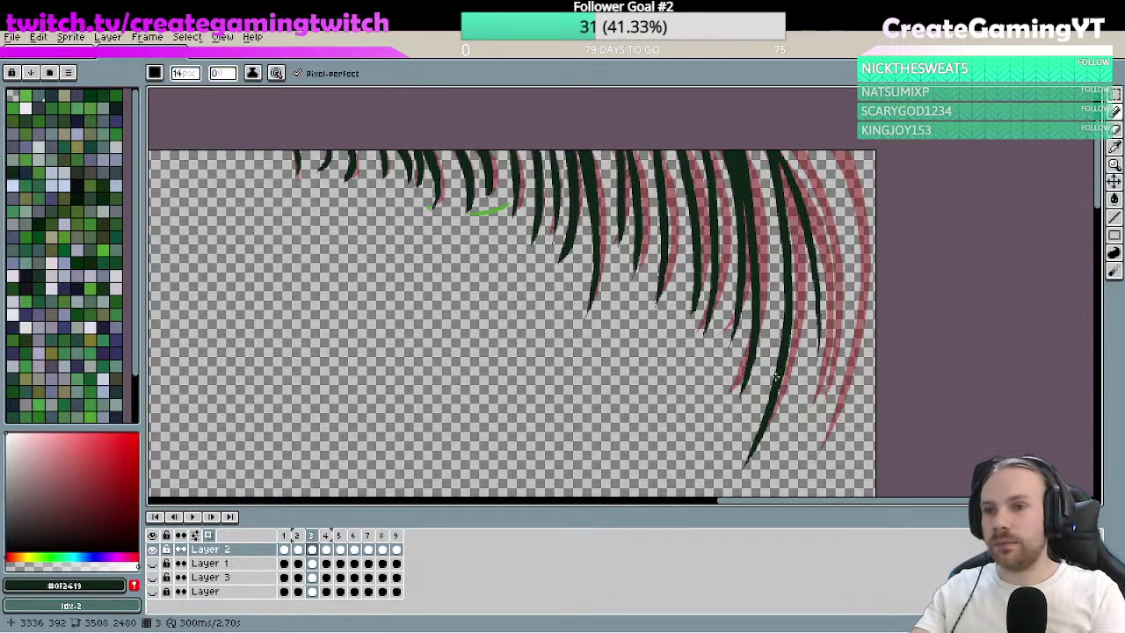
{"action": "key", "text": "ctrl+z"}
{"action": "left_click_drag", "start_coordinate": [768, 149], "coordinate": [811, 401]}
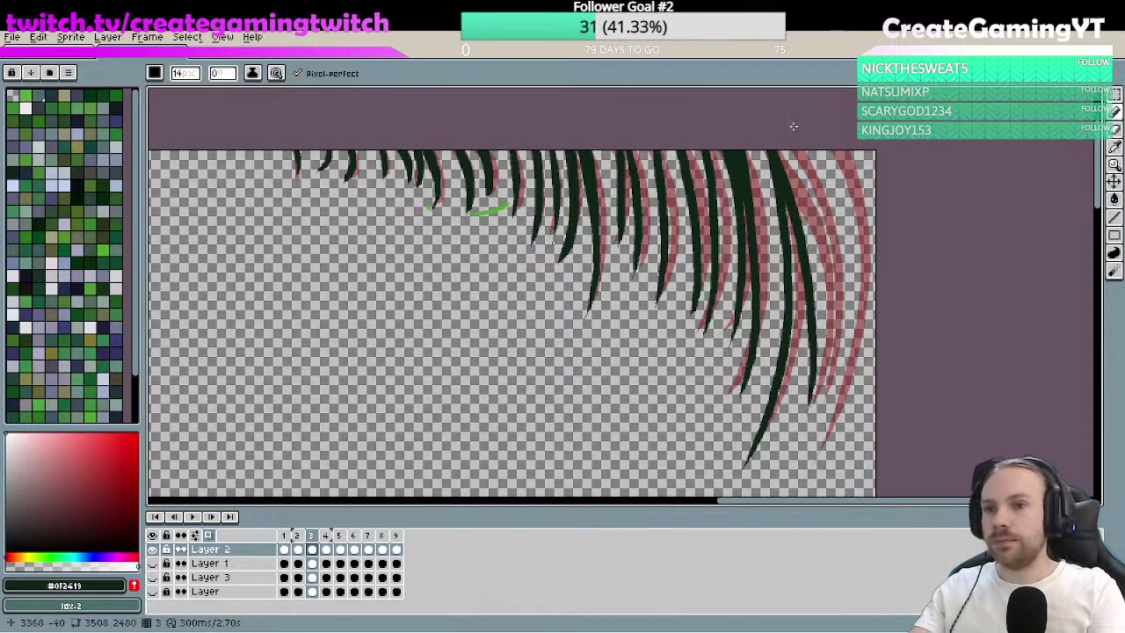
{"action": "left_click_drag", "start_coordinate": [795, 141], "coordinate": [839, 359]}
{"action": "key", "text": "ctrl+z"}
{"action": "left_click_drag", "start_coordinate": [795, 141], "coordinate": [826, 416]}
{"action": "key", "text": "ctrl+z"}
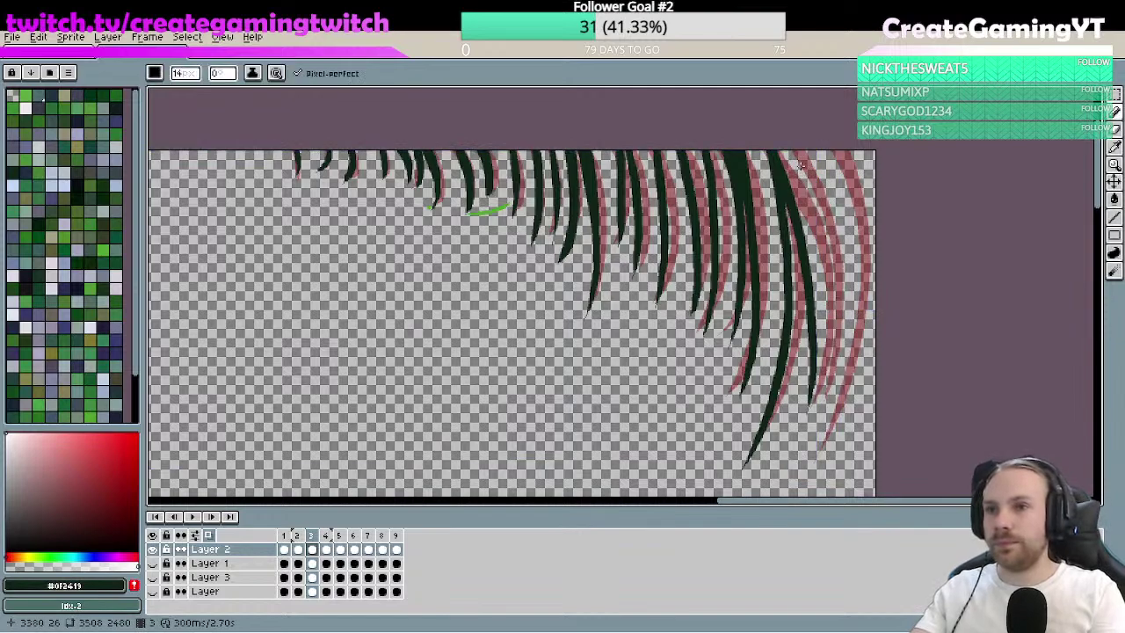
{"action": "left_click_drag", "start_coordinate": [796, 146], "coordinate": [819, 364]}
{"action": "key", "text": "ctrl+z"}
{"action": "left_click_drag", "start_coordinate": [801, 146], "coordinate": [833, 416]}
{"action": "key", "text": "ctrl+z"}
{"action": "key", "text": "v"}
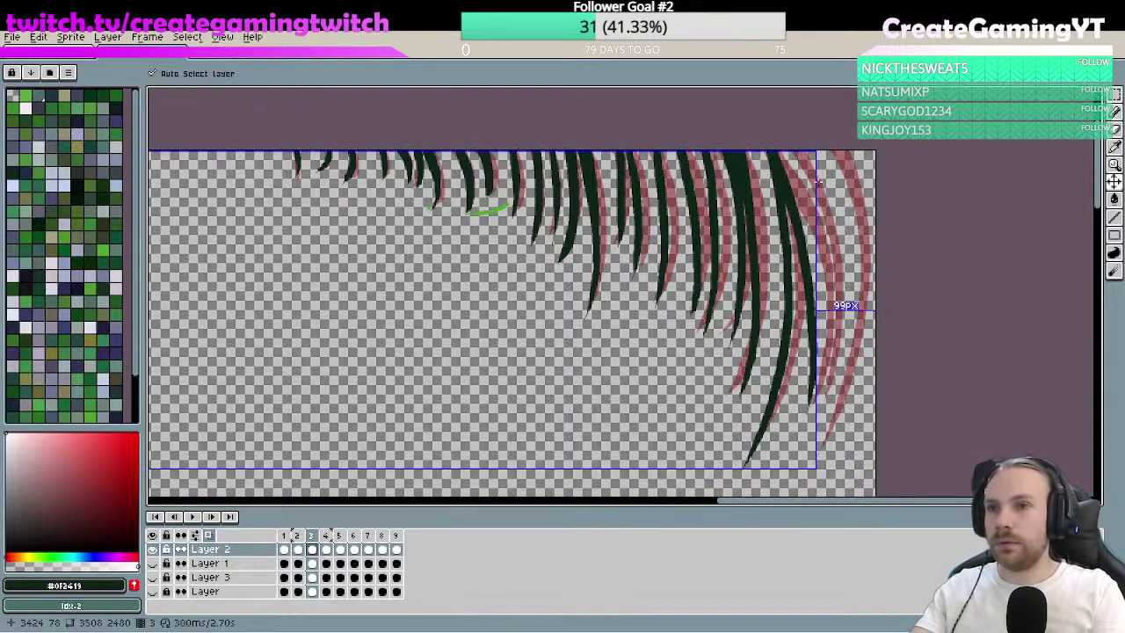
{"action": "left_click_drag", "start_coordinate": [805, 148], "coordinate": [839, 404]}
{"action": "key", "text": "ctrl+z"}
{"action": "left_click_drag", "start_coordinate": [806, 148], "coordinate": [845, 389]}
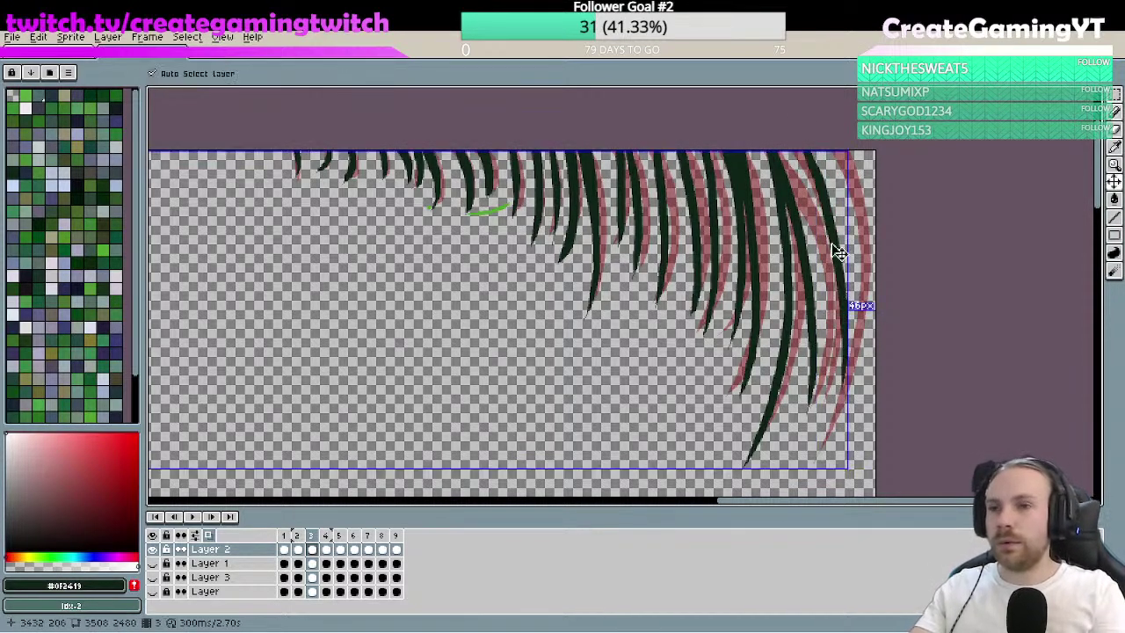
{"action": "key", "text": "ctrl+z"}
{"action": "left_click_drag", "start_coordinate": [796, 148], "coordinate": [816, 290]}
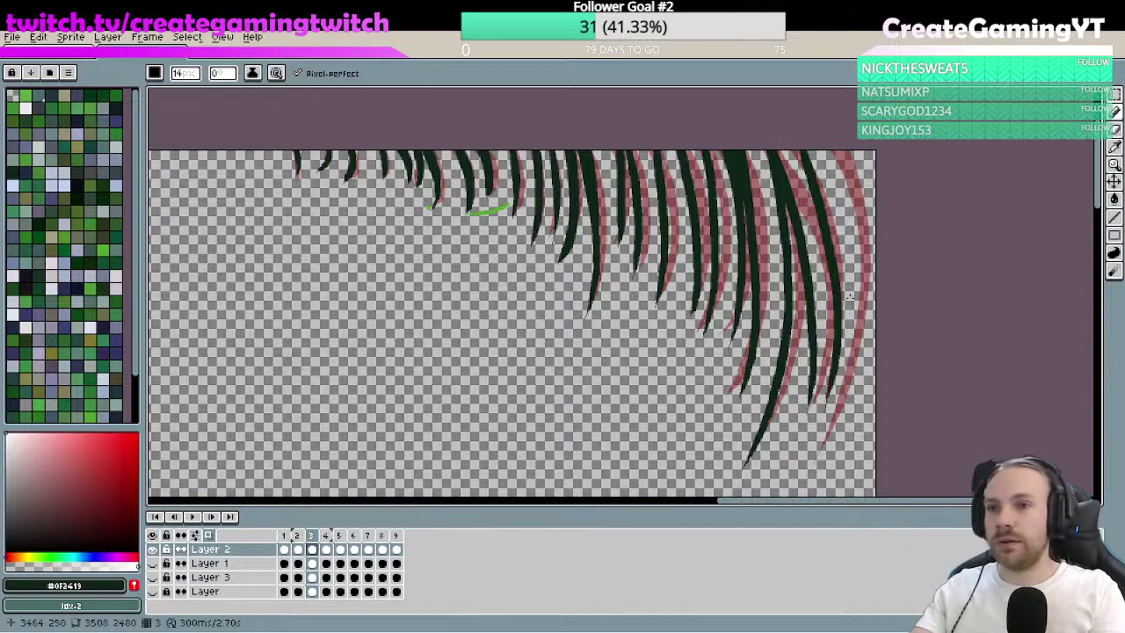
{"action": "key", "text": "ctrl+z"}
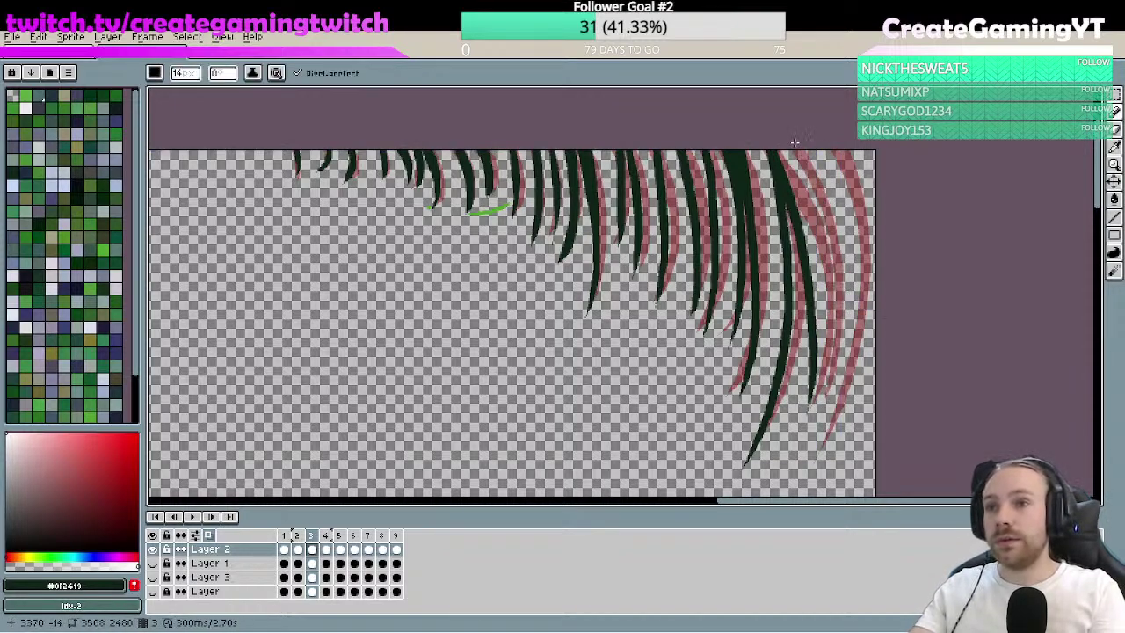
- Paint another long curved blade right of the branching one, just inside the second-to-last red onion-skin stroke
{"action": "left_click_drag", "start_coordinate": [794, 146], "coordinate": [825, 429]}
{"action": "key", "text": "ctrl+z"}
{"action": "left_click_drag", "start_coordinate": [795, 147], "coordinate": [834, 365]}
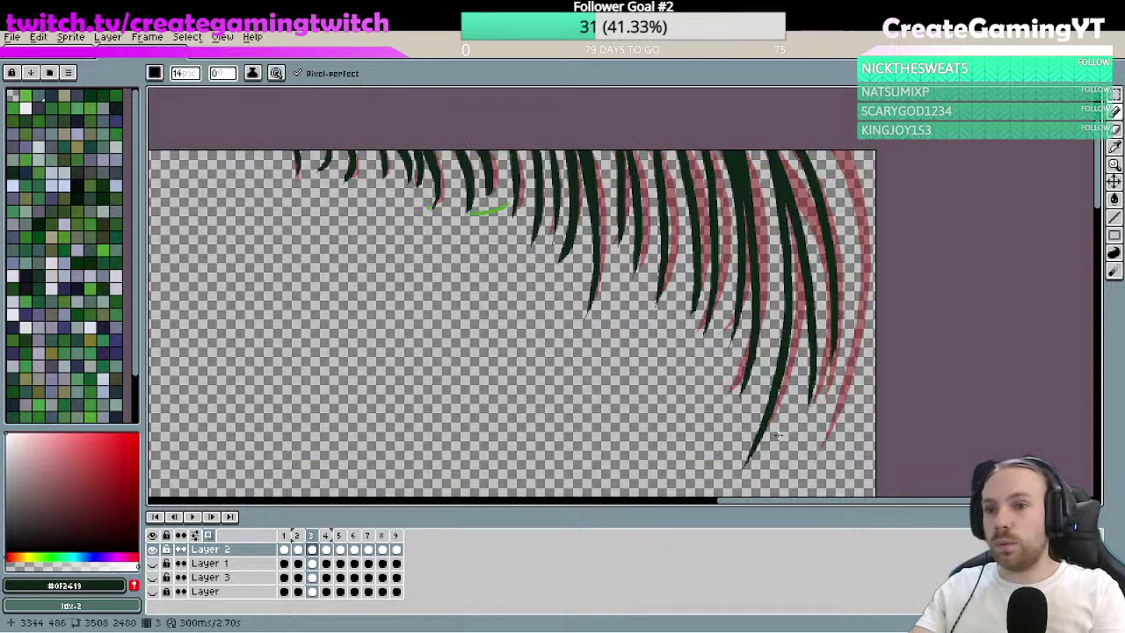
{"action": "key", "text": "ctrl+z"}
{"action": "left_click_drag", "start_coordinate": [795, 150], "coordinate": [831, 362]}
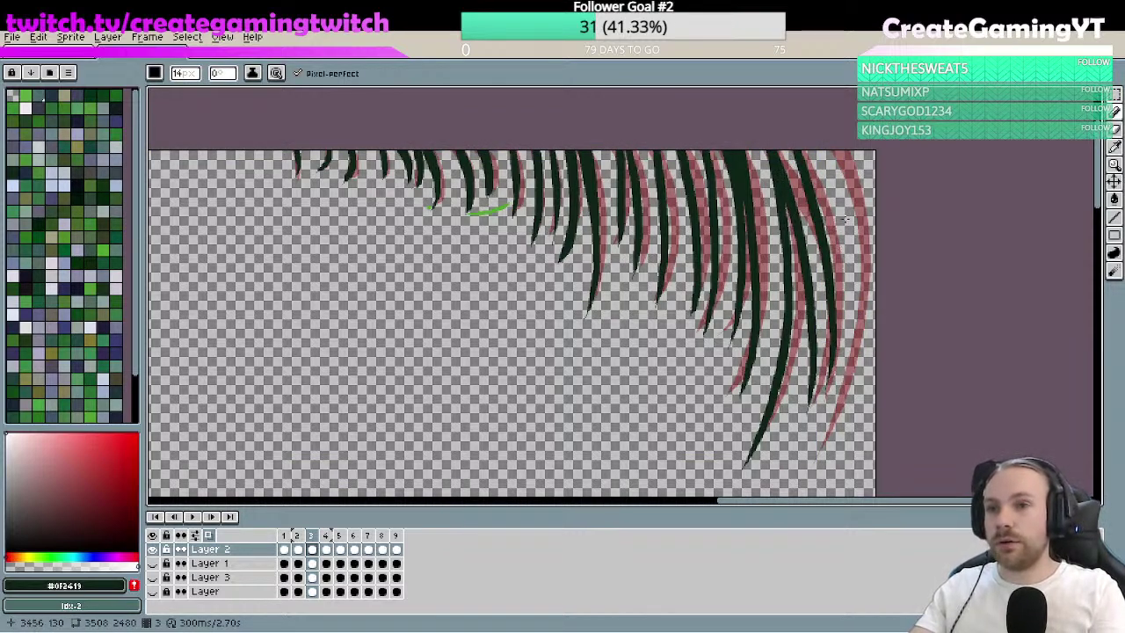
- Paint the outermost long curved blade on frame 3, just left of the last red onion-skin stroke near the canvas's right edge
{"action": "left_click_drag", "start_coordinate": [834, 142], "coordinate": [824, 439]}
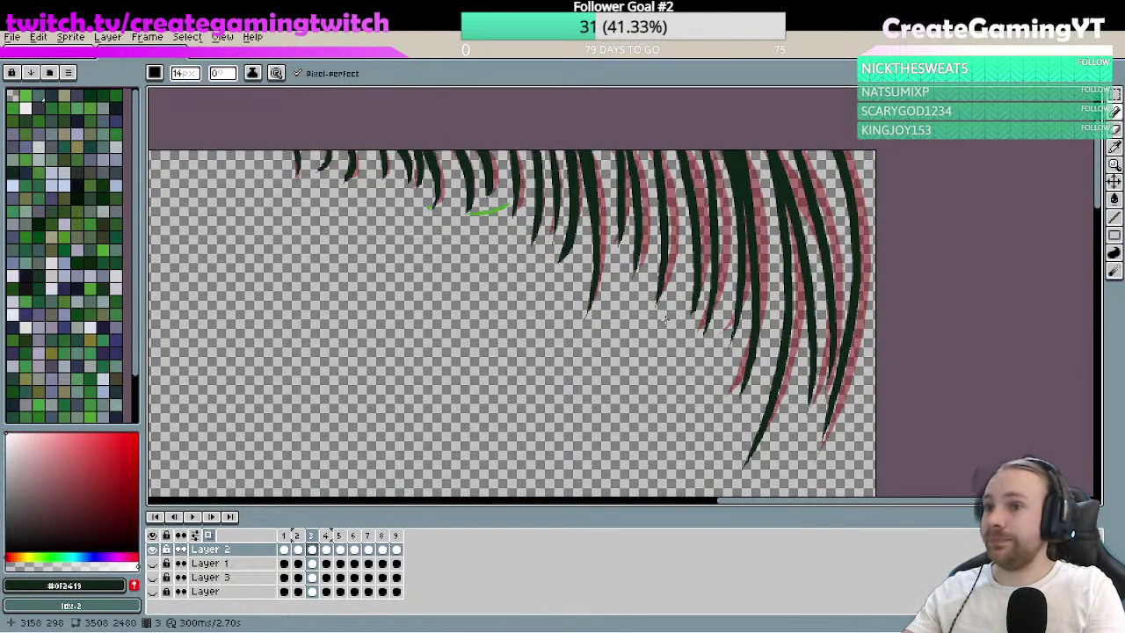
- On frame 4 of Layer 2, paint the first short dark green blade just left of the leftmost red onion-skin stroke
{"action": "left_click", "coordinate": [326, 550]}
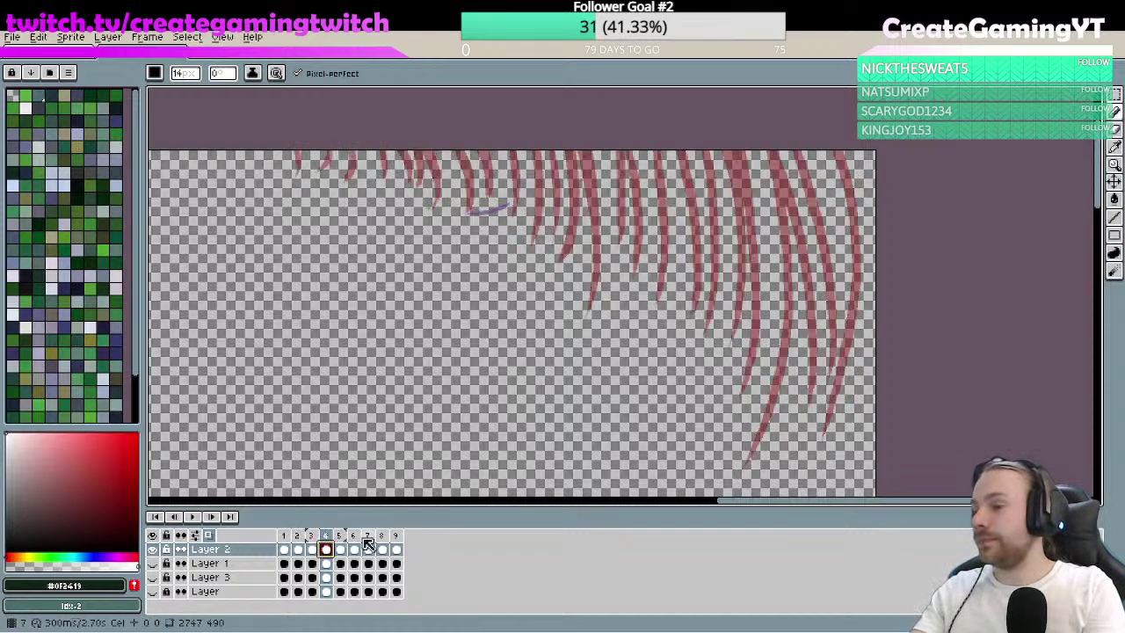
{"action": "scroll", "coordinate": [530, 306], "scroll_direction": "left", "scroll_amount": 5}
{"action": "scroll", "coordinate": [530, 307], "scroll_direction": "up", "scroll_amount": 2}
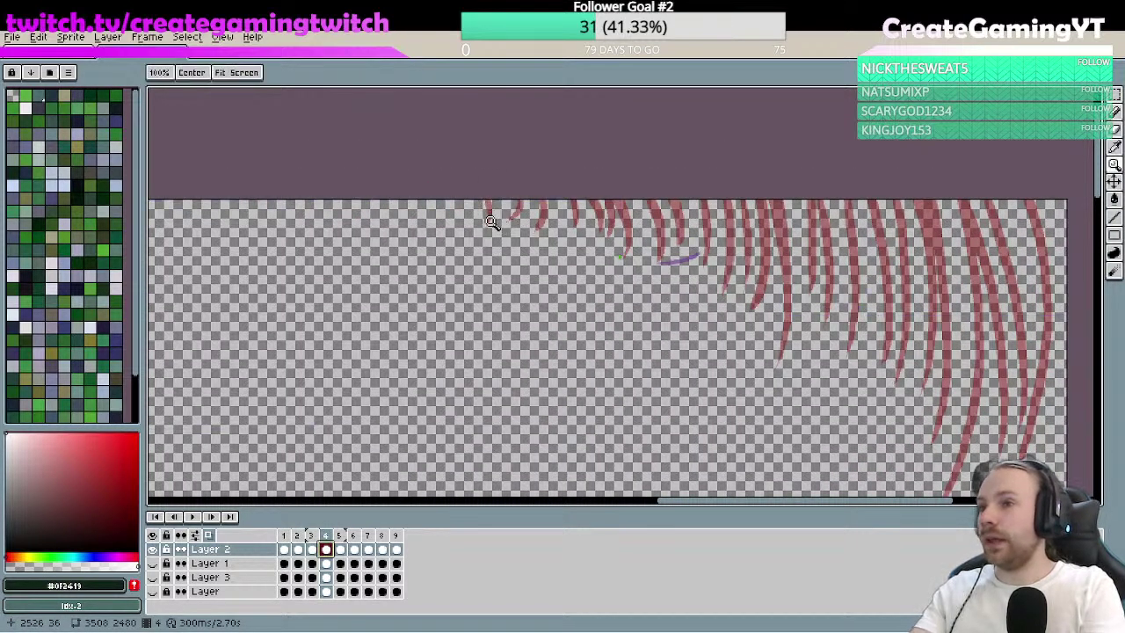
{"action": "scroll", "coordinate": [494, 222], "scroll_direction": "up", "scroll_amount": 1}
{"action": "left_click_drag", "start_coordinate": [472, 187], "coordinate": [470, 262]}
{"action": "key", "text": "ctrl"}
{"action": "key", "text": "ctrl+z"}
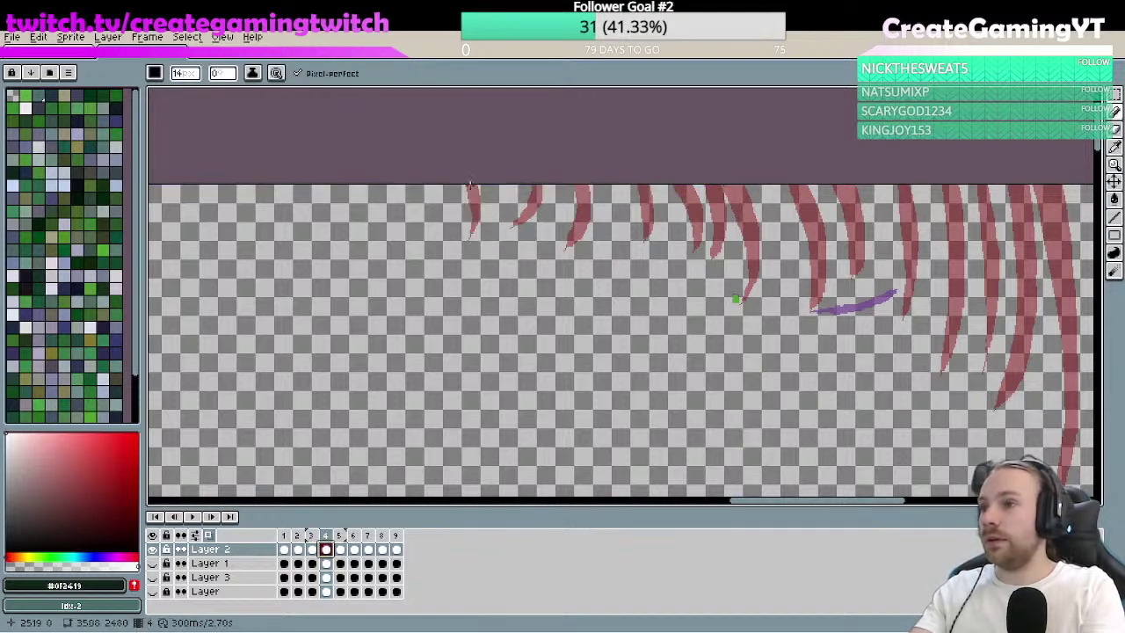
{"action": "left_click_drag", "start_coordinate": [472, 186], "coordinate": [467, 250]}
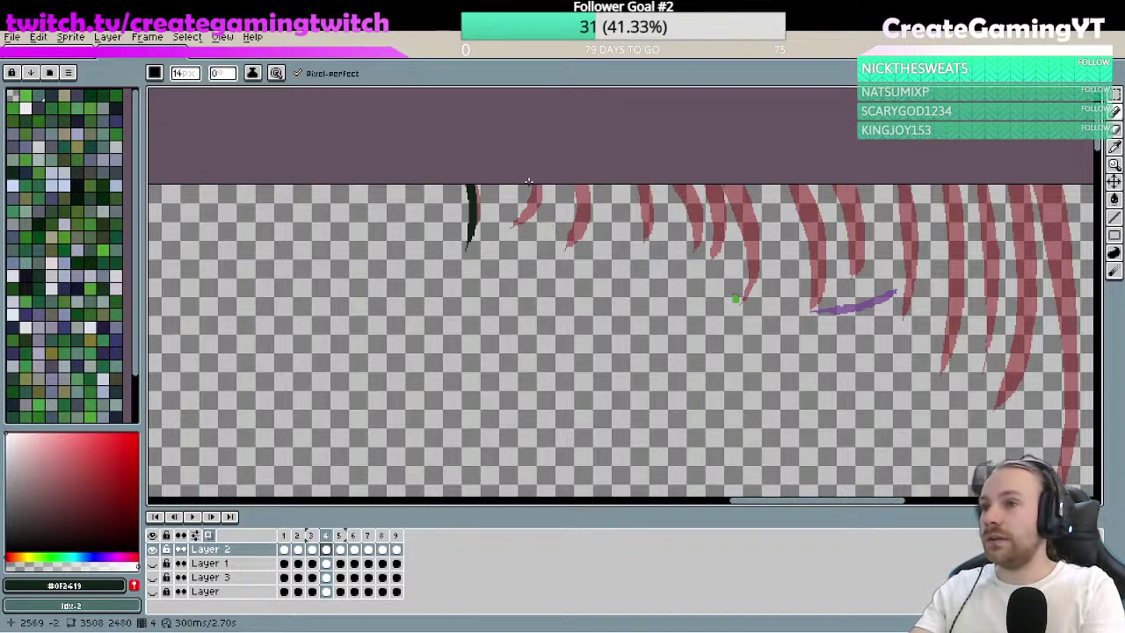
- Paint a short blade hanging almost straight down over the second red onion-skin stroke
{"action": "mouse_move", "coordinate": [528, 182]}
{"action": "left_mouse_down"}
{"action": "mouse_move", "coordinate": [514, 249]}
{"action": "mouse_move", "coordinate": [548, 216]}
{"action": "mouse_move", "coordinate": [531, 239]}
{"action": "left_mouse_up"}
{"action": "key", "text": "ctrl+z"}
{"action": "key", "text": "ctrl"}
{"action": "key", "text": "ctrl+z"}
{"action": "left_click_drag", "start_coordinate": [528, 185], "coordinate": [531, 236]}
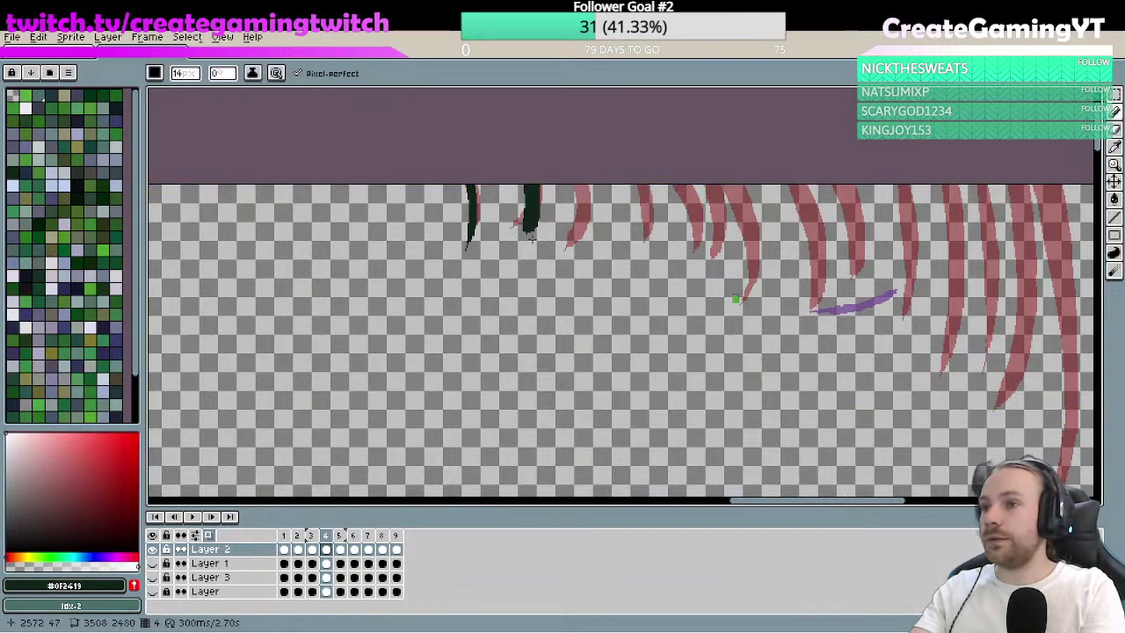
{"action": "key", "text": "ctrl+z"}
{"action": "key", "text": "ctrl+z"}
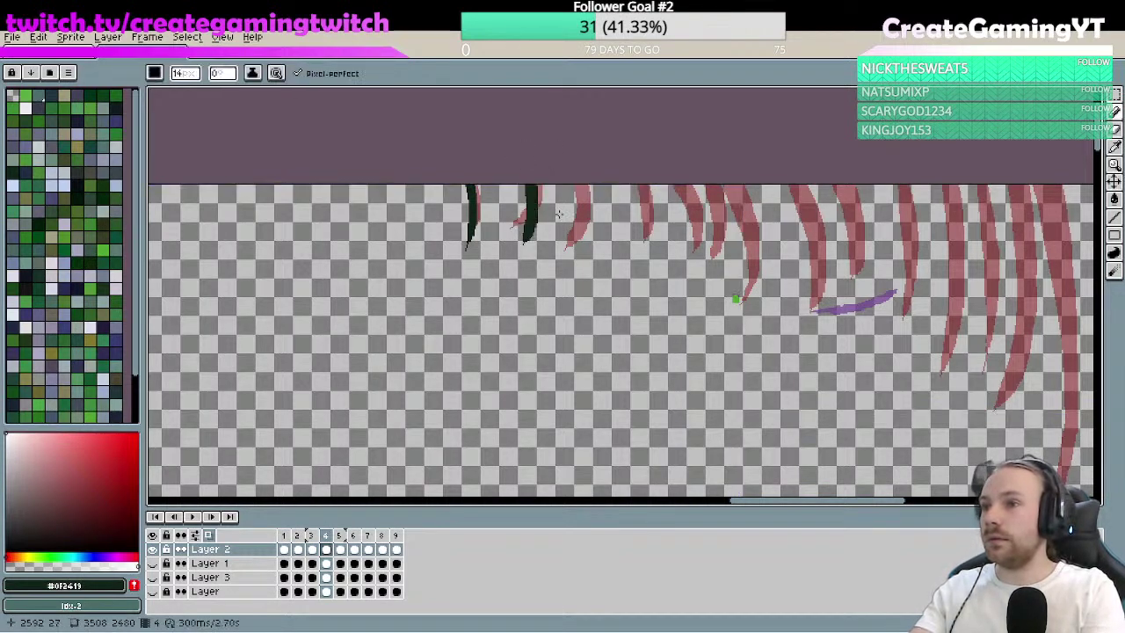
- Paint three short blades along the third, fourth and fifth red onion-skin strokes, each slightly left of its stroke
{"action": "left_click_drag", "start_coordinate": [580, 184], "coordinate": [575, 250]}
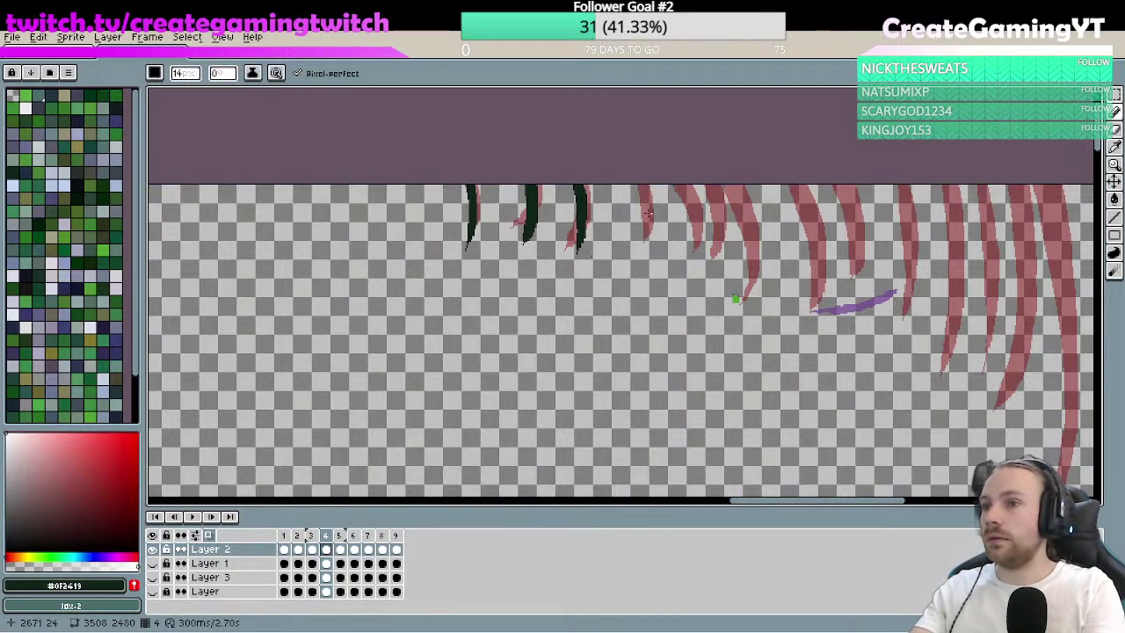
{"action": "left_click_drag", "start_coordinate": [637, 167], "coordinate": [639, 256]}
{"action": "left_click_drag", "start_coordinate": [674, 167], "coordinate": [687, 249]}
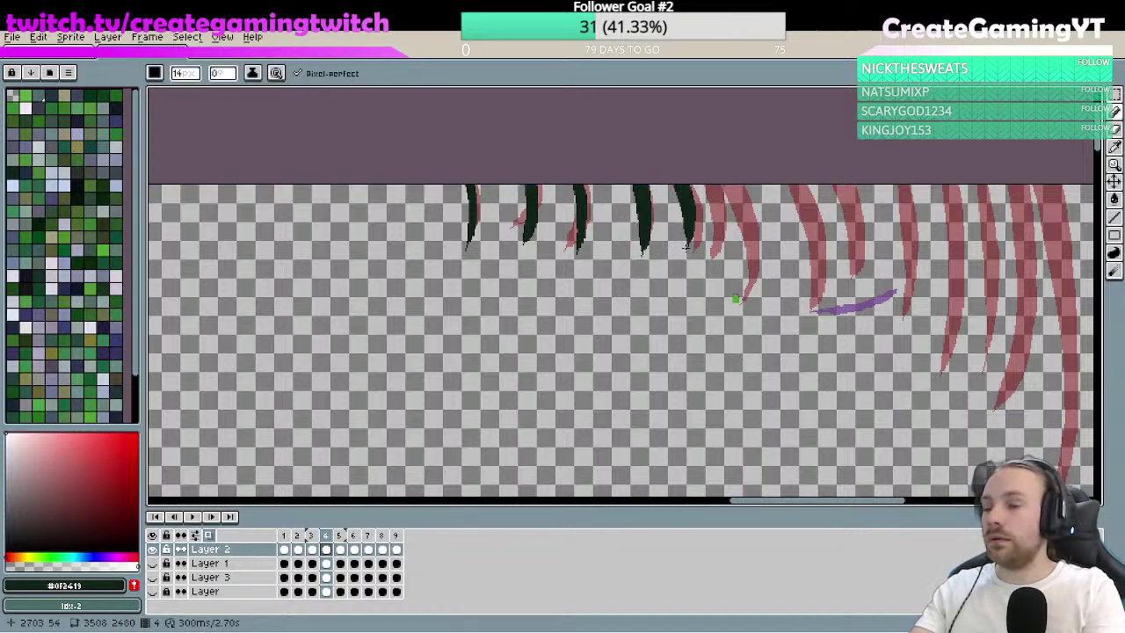
- Paint the sixth short blade over the next red stroke, tapering to a point just below the fifth blade's tip
{"action": "scroll", "coordinate": [680, 270], "scroll_direction": "right", "scroll_amount": 1}
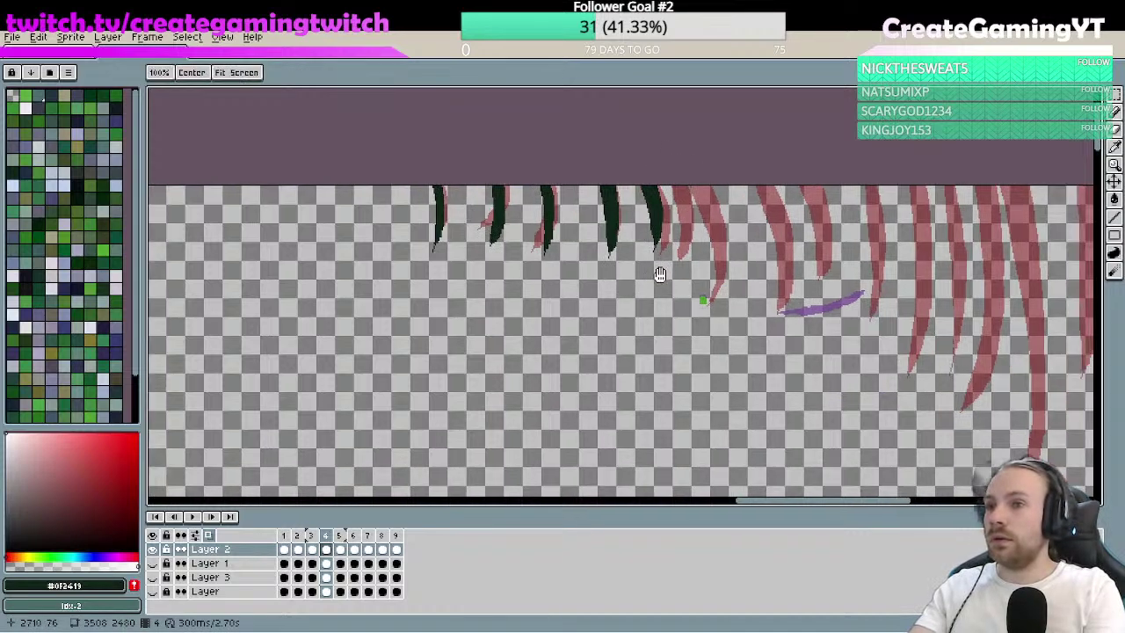
{"action": "left_click_drag", "start_coordinate": [672, 178], "coordinate": [670, 271]}
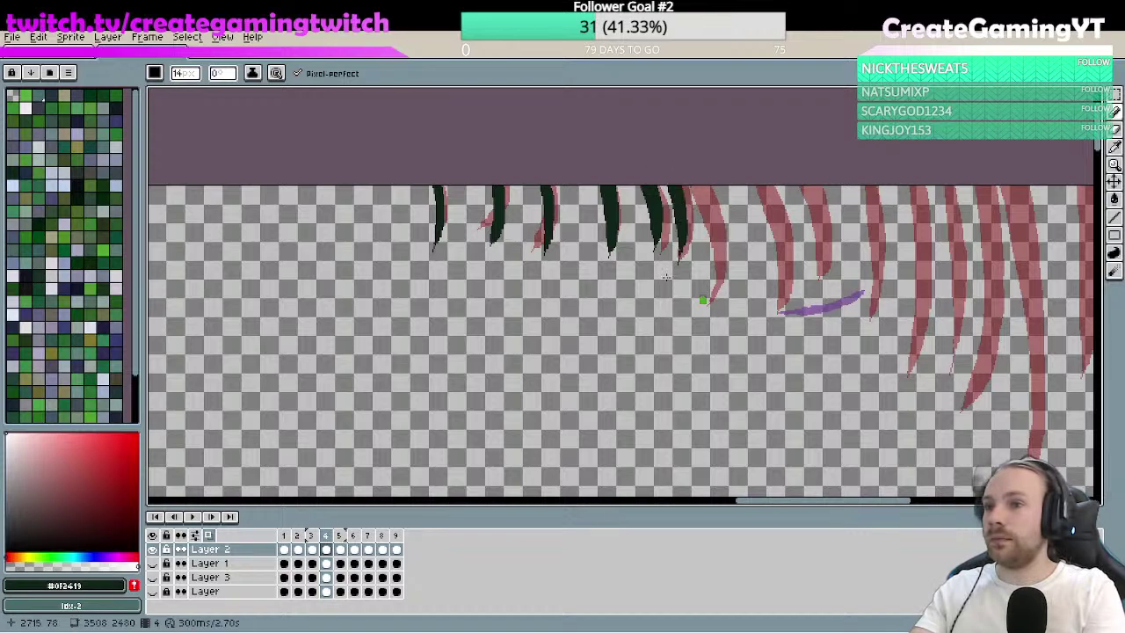
{"action": "key", "text": "ctrl+z"}
{"action": "mouse_move", "coordinate": [675, 176]}
{"action": "left_mouse_down"}
{"action": "mouse_move", "coordinate": [692, 217]}
{"action": "mouse_move", "coordinate": [692, 267]}
{"action": "left_mouse_up"}
{"action": "key", "text": "ctrl+z"}
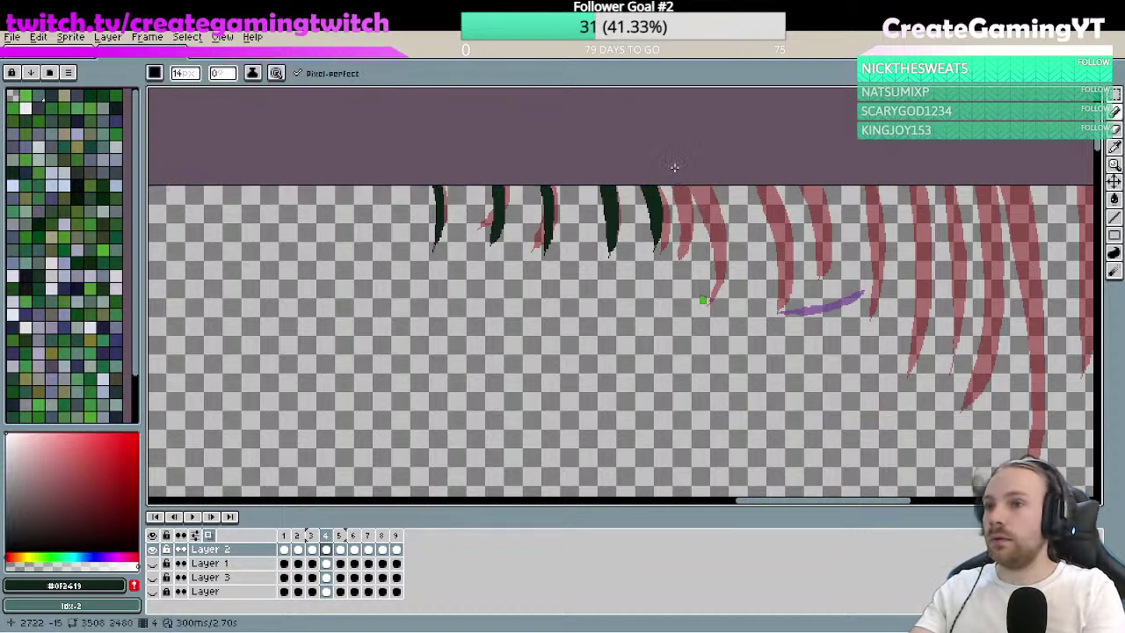
{"action": "left_click_drag", "start_coordinate": [675, 176], "coordinate": [680, 264]}
{"action": "key", "text": "ctrl+z"}
{"action": "left_click_drag", "start_coordinate": [675, 176], "coordinate": [679, 268]}
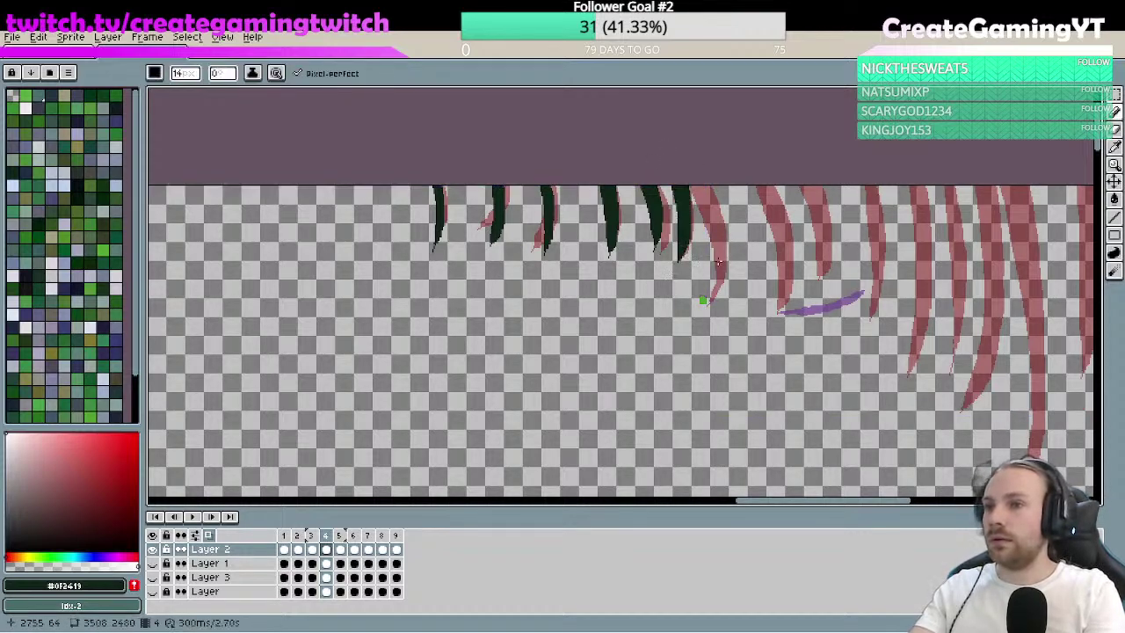
- Try to paint a longer seventh blade curving down and back over the green dot beside the red stroke's tip
{"action": "scroll", "coordinate": [718, 261], "scroll_direction": "right", "scroll_amount": 1}
{"action": "scroll", "coordinate": [718, 261], "scroll_direction": "up", "scroll_amount": 1}
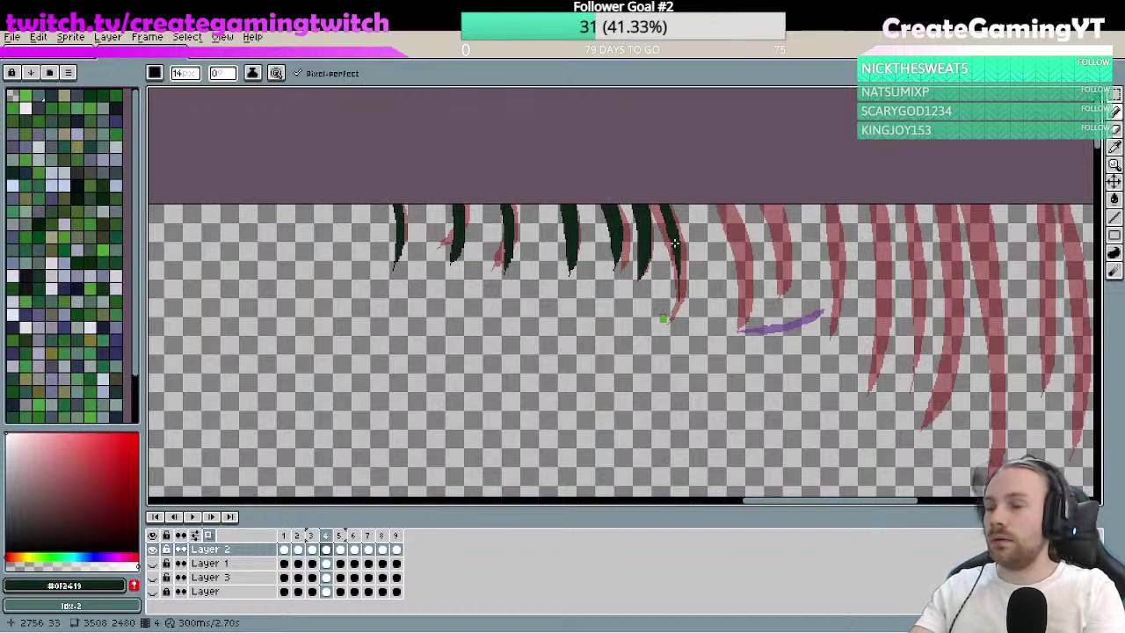
{"action": "key", "text": "ctrl+z"}
{"action": "left_click_drag", "start_coordinate": [663, 195], "coordinate": [680, 323]}
{"action": "key", "text": "ctrl+z"}
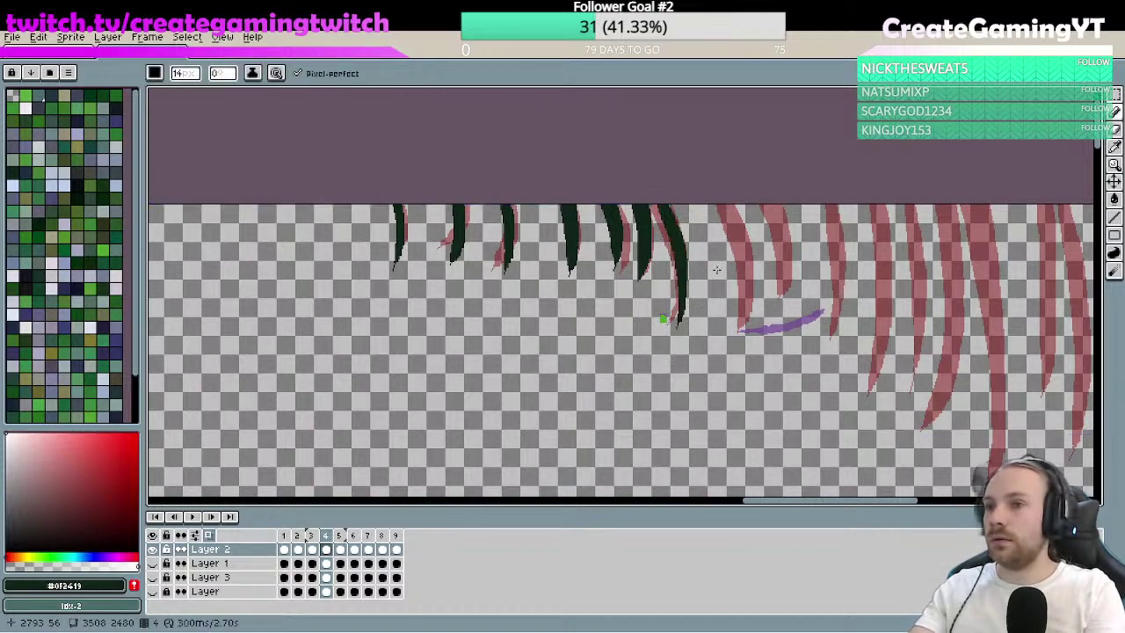
{"action": "key", "text": "ctrl+z"}
{"action": "left_click_drag", "start_coordinate": [668, 195], "coordinate": [678, 321]}
{"action": "key", "text": "ctrl+z"}
{"action": "left_click_drag", "start_coordinate": [668, 195], "coordinate": [662, 330]}
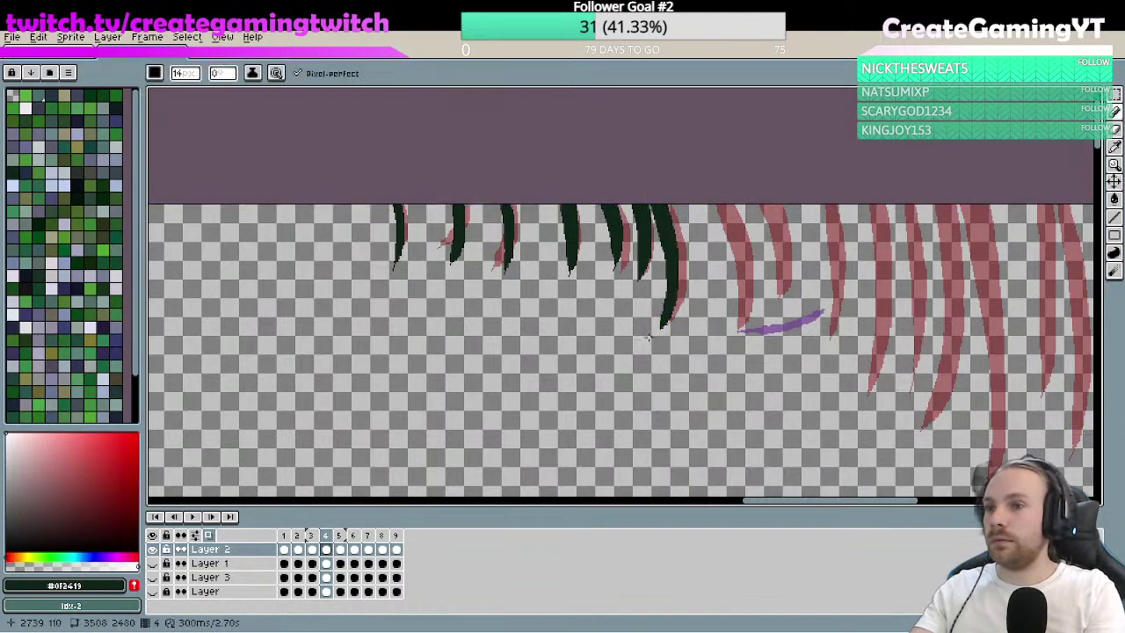
- Try two more blades along the red strokes above the purple line, and undo back to the sixth blade
{"action": "left_click_drag", "start_coordinate": [738, 226], "coordinate": [731, 335]}
{"action": "key", "text": "ctrl+z"}
{"action": "left_click_drag", "start_coordinate": [715, 219], "coordinate": [727, 340]}
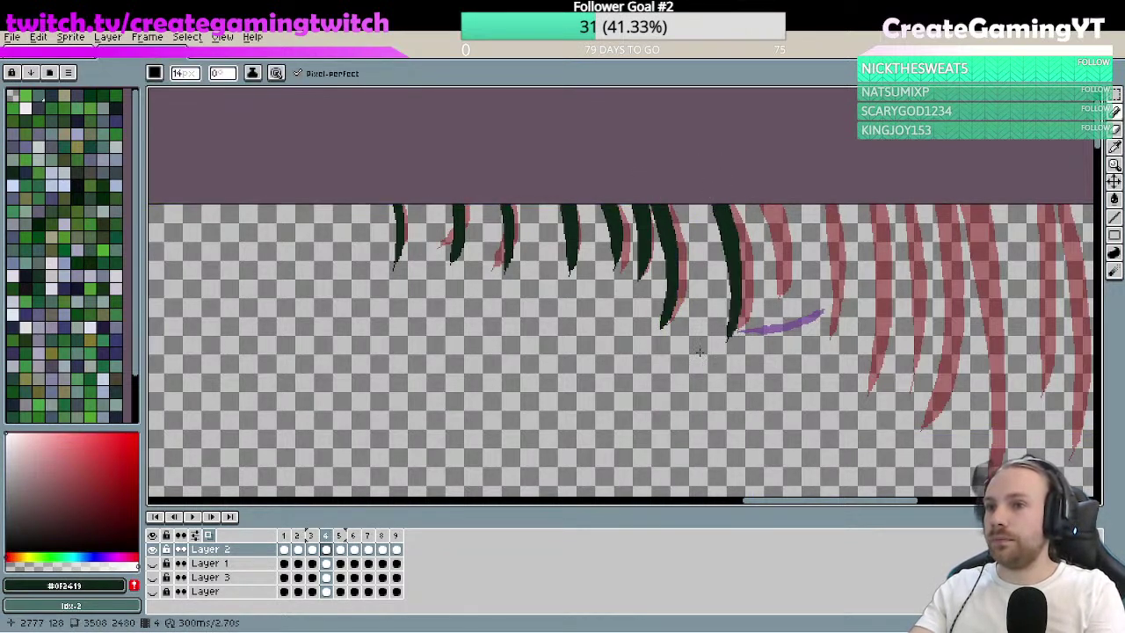
{"action": "mouse_move", "coordinate": [756, 180]}
{"action": "left_mouse_down"}
{"action": "mouse_move", "coordinate": [780, 301]}
{"action": "mouse_move", "coordinate": [712, 287]}
{"action": "left_mouse_up"}
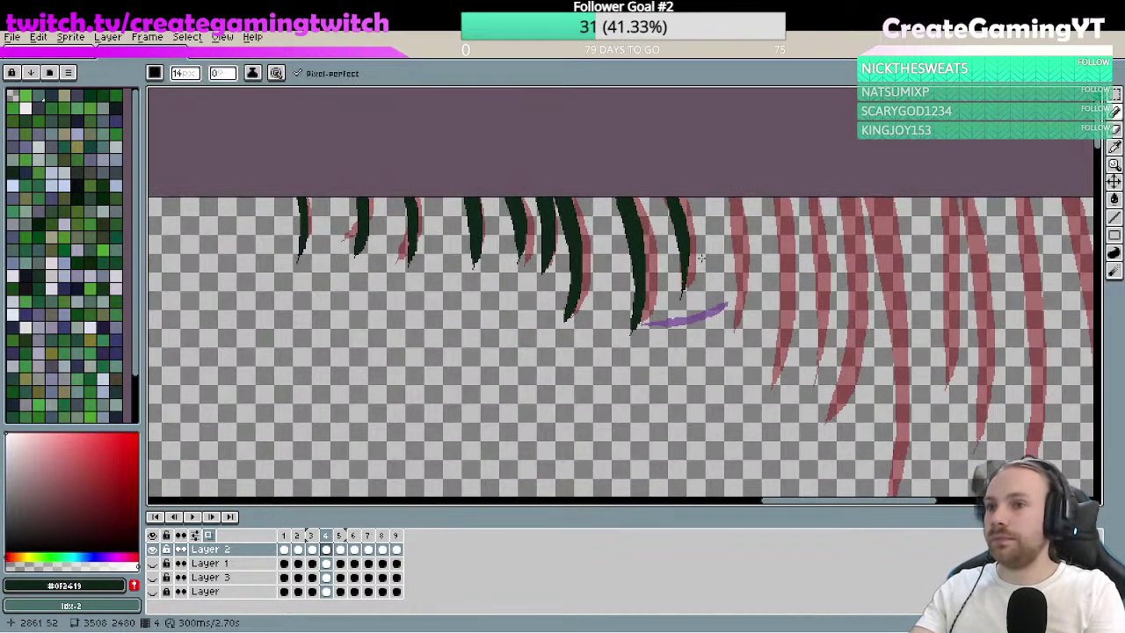
{"action": "key", "text": "ctrl+z"}
{"action": "key", "text": "ctrl+z"}
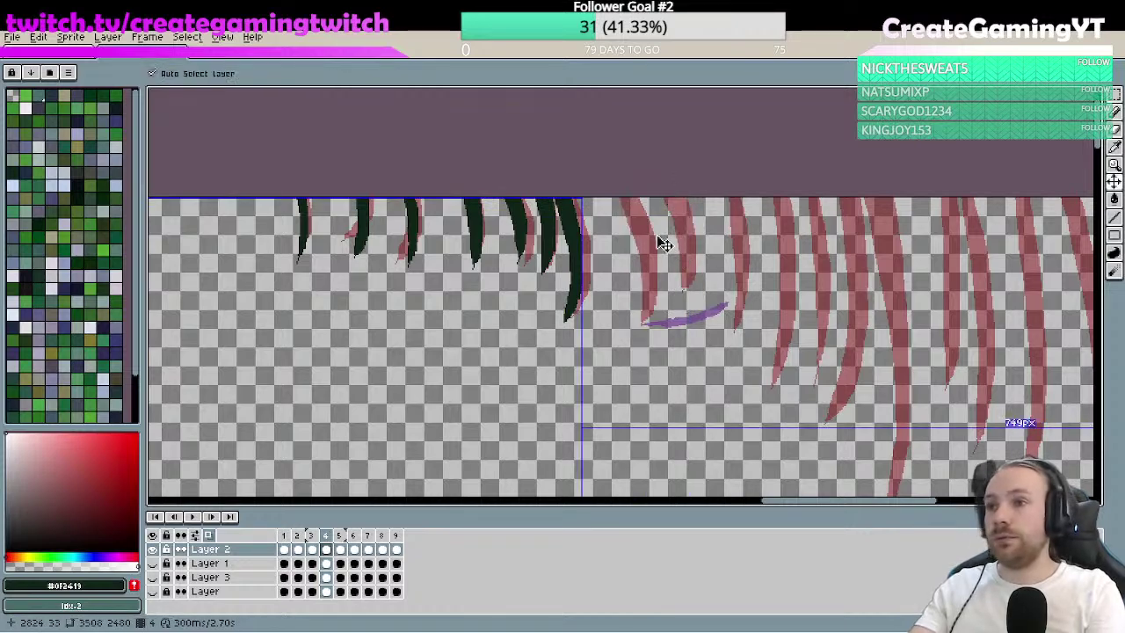
{"action": "key", "text": "ctrl+z"}
- Paint the longer seventh blade over its red stroke, curving down so that its tip covers the green dot
{"action": "mouse_move", "coordinate": [560, 218]}
{"action": "left_mouse_down"}
{"action": "mouse_move", "coordinate": [573, 231]}
{"action": "mouse_move", "coordinate": [568, 311]}
{"action": "left_mouse_up"}
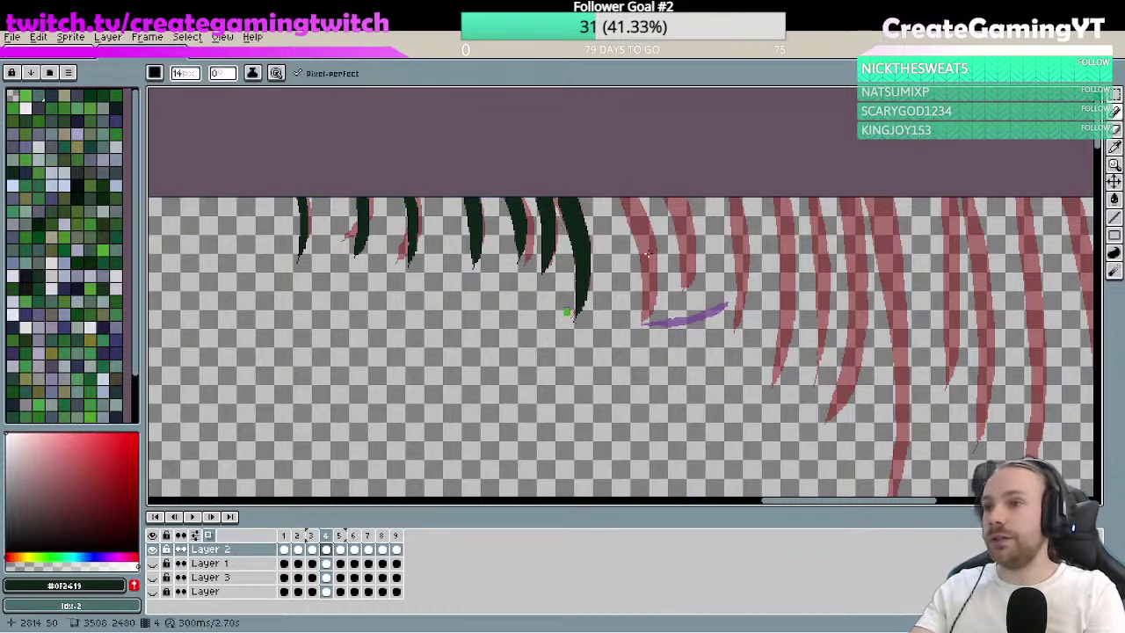
{"action": "key", "text": "ctrl+z"}
{"action": "left_click_drag", "start_coordinate": [567, 202], "coordinate": [567, 320]}
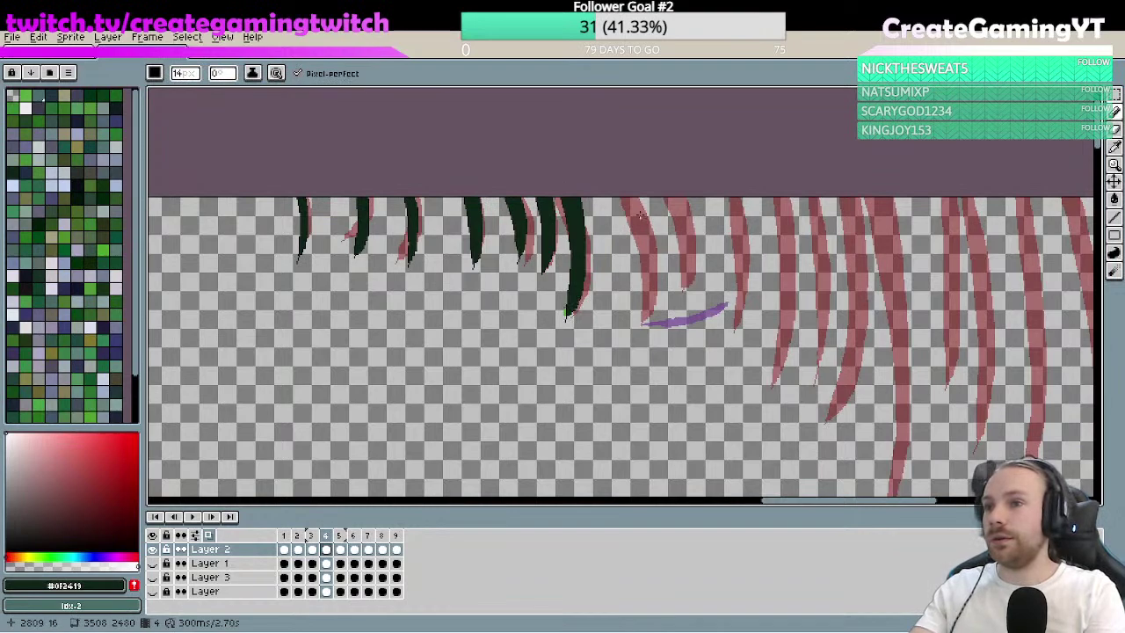
- Paint the eighth blade left of its red stroke, curving back to a tip just above the purple line's left end
{"action": "left_click_drag", "start_coordinate": [639, 214], "coordinate": [646, 318]}
{"action": "key", "text": "ctrl+z"}
{"action": "left_click_drag", "start_coordinate": [621, 199], "coordinate": [642, 310]}
{"action": "key", "text": "ctrl+z"}
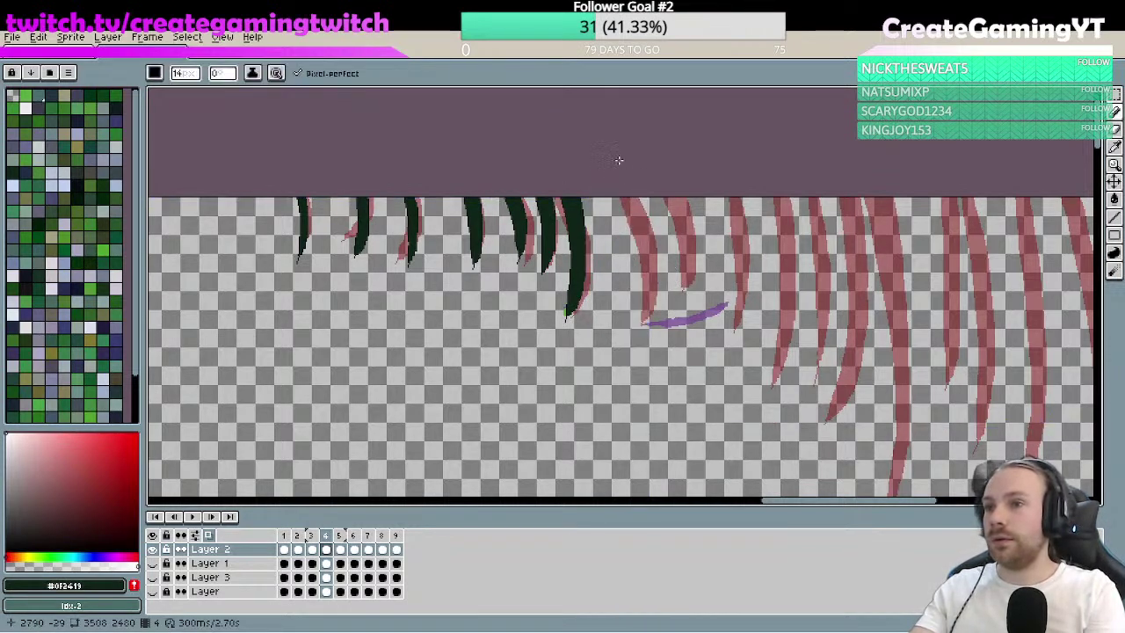
{"action": "mouse_move", "coordinate": [637, 201]}
{"action": "left_mouse_down"}
{"action": "mouse_move", "coordinate": [645, 318]}
{"action": "mouse_move", "coordinate": [629, 338]}
{"action": "left_mouse_up"}
{"action": "key", "text": "ctrl+z"}
{"action": "key", "text": "ctrl+z"}
{"action": "mouse_move", "coordinate": [625, 199]}
{"action": "left_mouse_down"}
{"action": "mouse_move", "coordinate": [629, 330]}
{"action": "mouse_move", "coordinate": [635, 302]}
{"action": "left_mouse_up"}
{"action": "key", "text": "ctrl+z"}
{"action": "key", "text": "ctrl+z"}
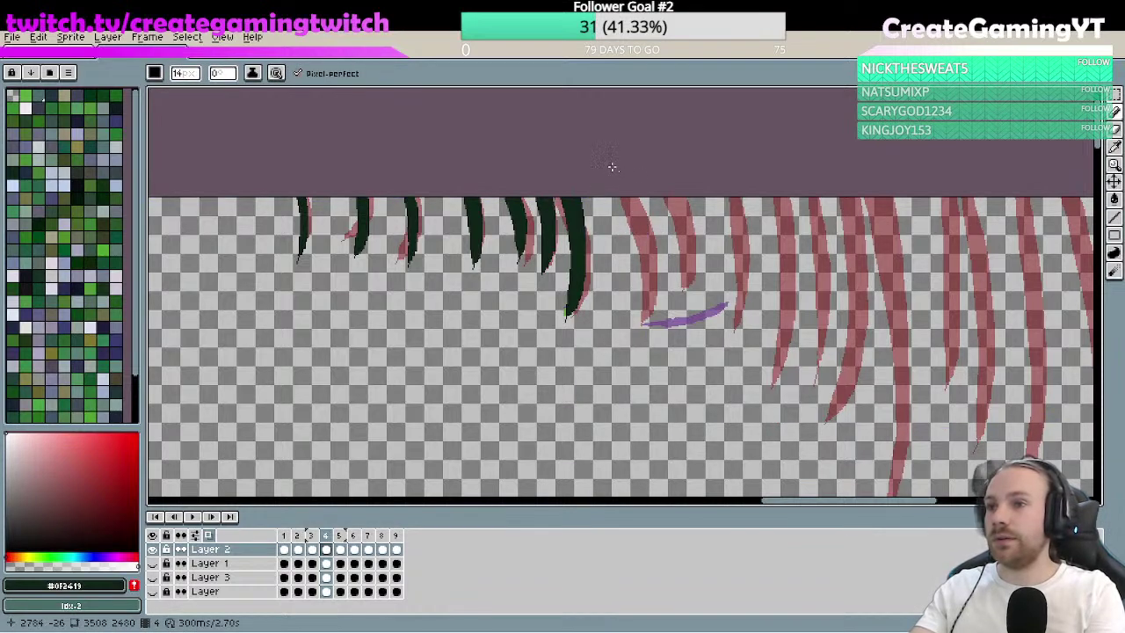
{"action": "left_click_drag", "start_coordinate": [615, 197], "coordinate": [640, 308]}
{"action": "key", "text": "ctrl+z"}
{"action": "key", "text": "ctrl+z"}
{"action": "left_click_drag", "start_coordinate": [620, 197], "coordinate": [628, 314]}
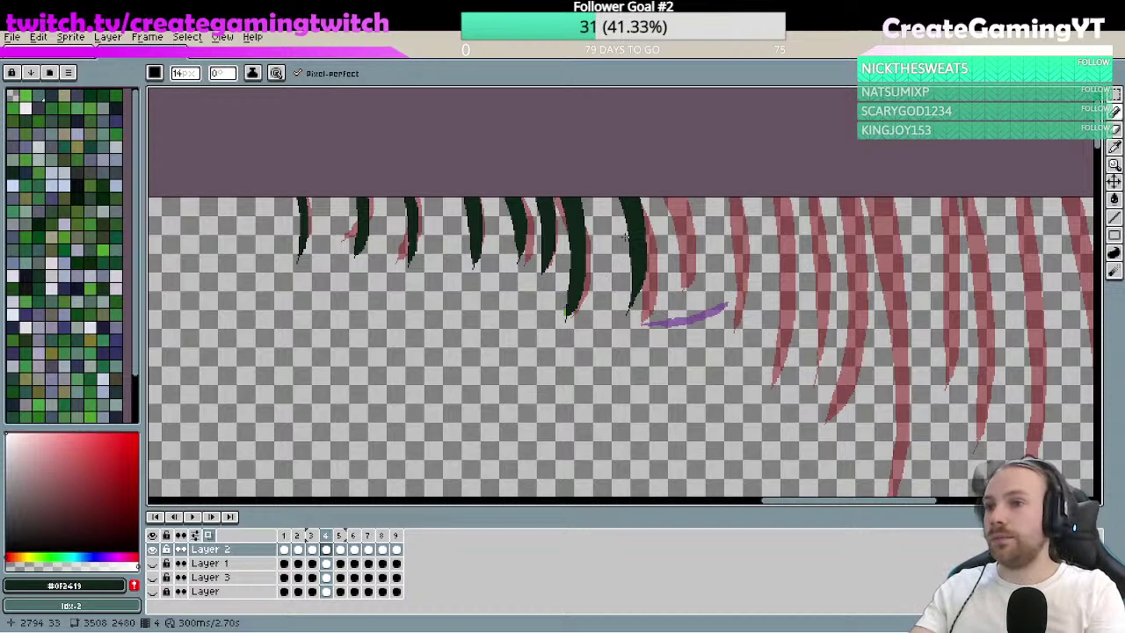
- Paint the ninth blade down to the purple line, and the tenth slightly longer, just past the line's right end
{"action": "mouse_move", "coordinate": [663, 198]}
{"action": "left_mouse_down"}
{"action": "mouse_move", "coordinate": [685, 310]}
{"action": "mouse_move", "coordinate": [683, 264]}
{"action": "left_mouse_up"}
{"action": "key", "text": "ctrl+z"}
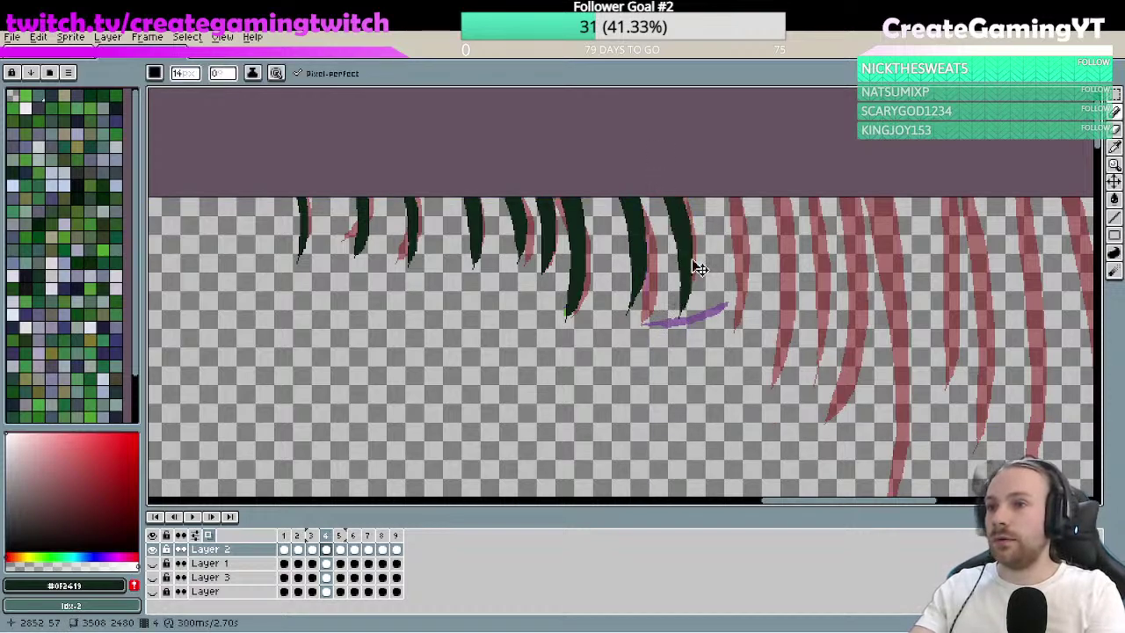
{"action": "left_click_drag", "start_coordinate": [743, 198], "coordinate": [732, 330]}
{"action": "key", "text": "ctrl+z"}
{"action": "left_click_drag", "start_coordinate": [723, 198], "coordinate": [728, 346]}
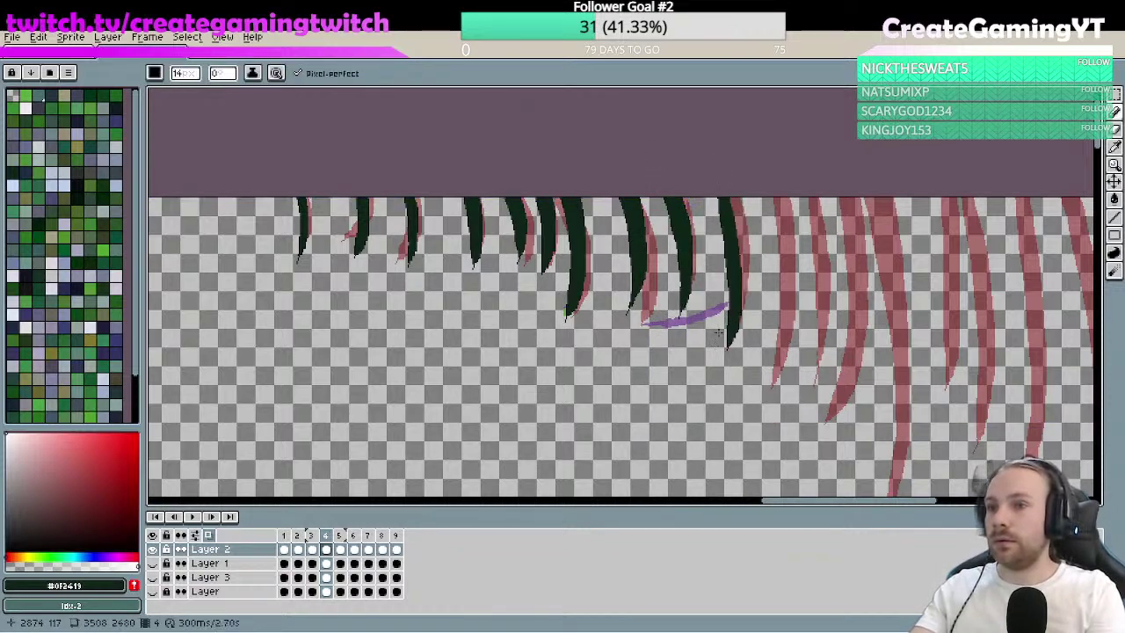
{"action": "key", "text": "ctrl+z"}
{"action": "left_click_drag", "start_coordinate": [743, 199], "coordinate": [729, 344]}
- Paint the eleventh blade closely over its long red stroke, ending near the stroke's tip
{"action": "left_click_drag", "start_coordinate": [786, 199], "coordinate": [775, 377]}
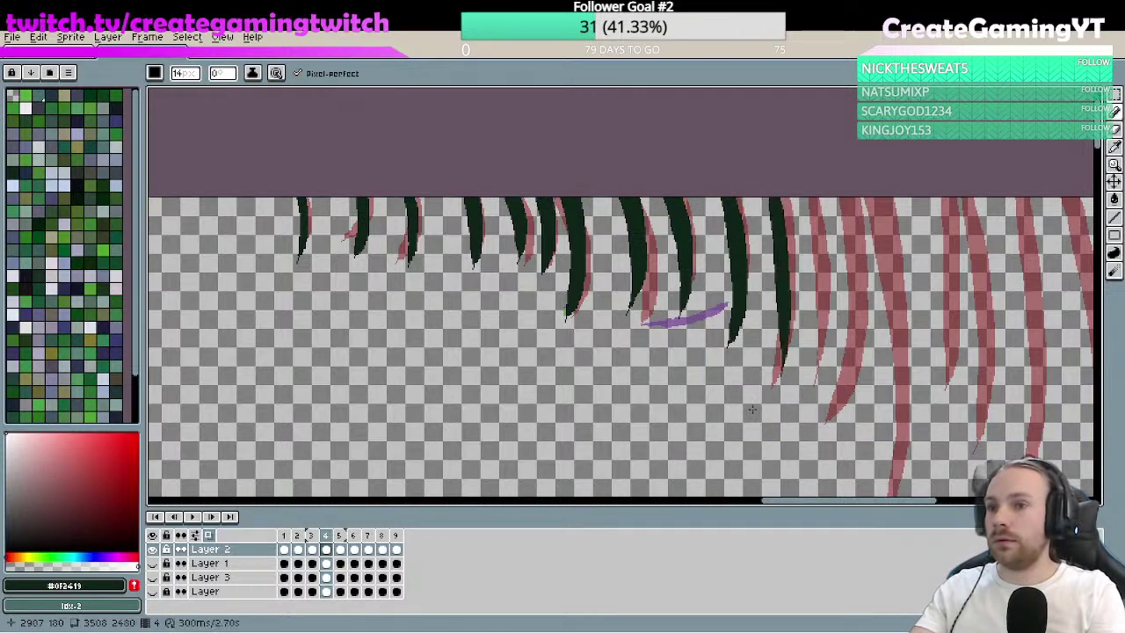
{"action": "key", "text": "ctrl+z"}
{"action": "left_click_drag", "start_coordinate": [788, 198], "coordinate": [778, 369]}
{"action": "key", "text": "ctrl+z"}
{"action": "key", "text": "v"}
{"action": "left_click_drag", "start_coordinate": [772, 198], "coordinate": [777, 379]}
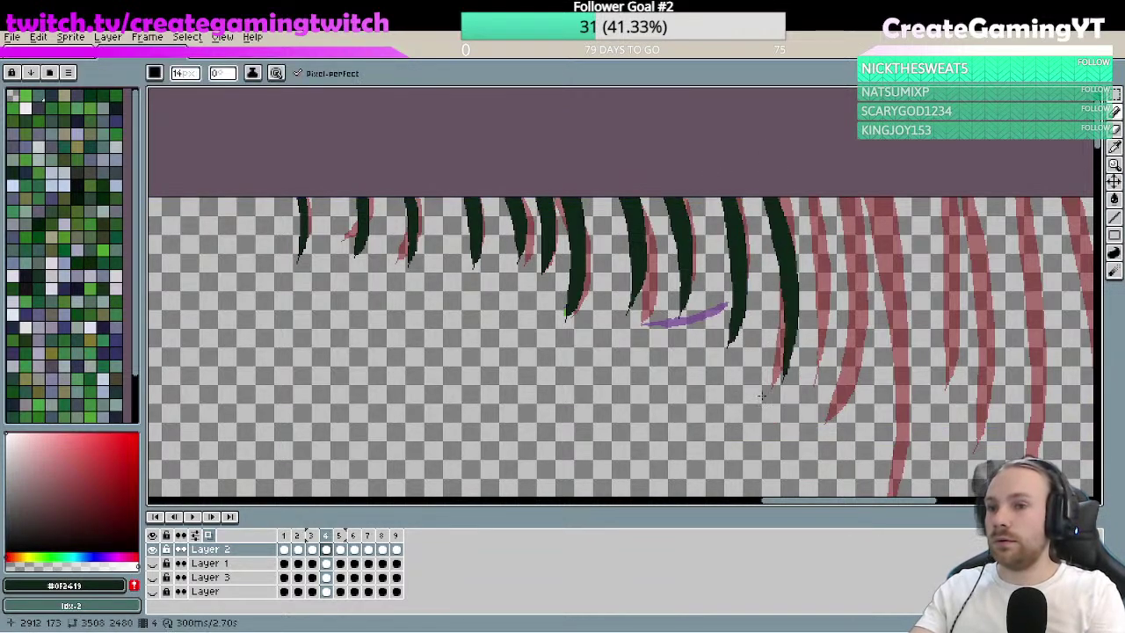
{"action": "key", "text": "ctrl+z"}
{"action": "left_click_drag", "start_coordinate": [777, 199], "coordinate": [788, 355]}
{"action": "key", "text": "ctrl+z"}
{"action": "mouse_move", "coordinate": [784, 199]}
{"action": "left_mouse_down"}
{"action": "mouse_move", "coordinate": [775, 378]}
{"action": "mouse_move", "coordinate": [781, 203]}
{"action": "mouse_move", "coordinate": [711, 187]}
{"action": "mouse_move", "coordinate": [733, 339]}
{"action": "left_mouse_up"}
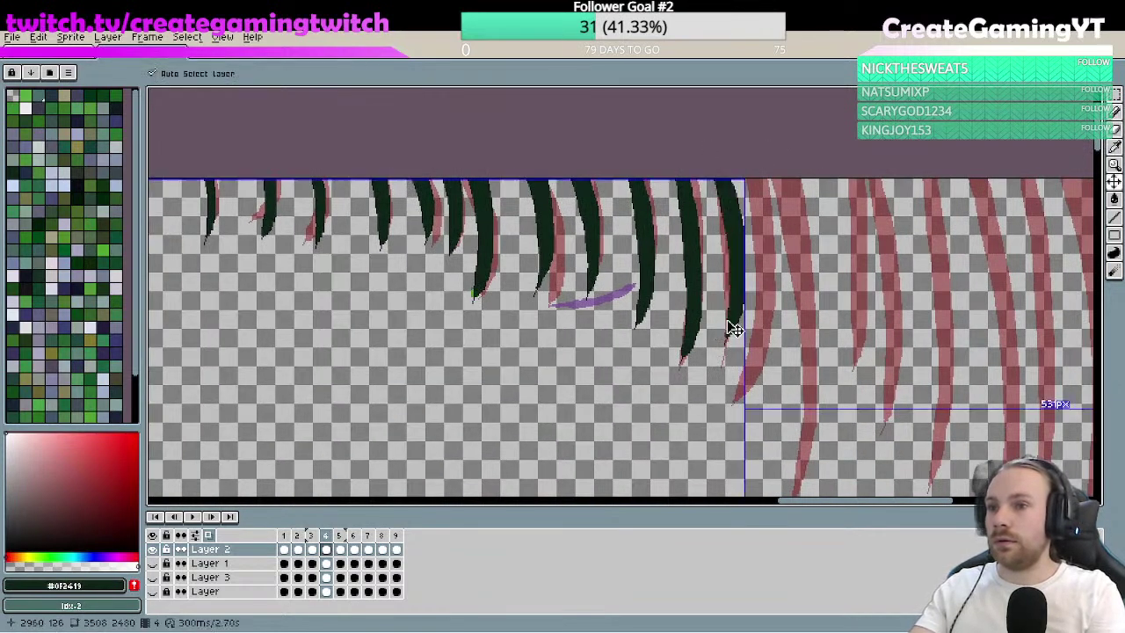
- Paint the twelfth blade slightly left of its thin red stroke, ending a little above the eleventh blade's tip
{"action": "key", "text": "ctrl+z"}
{"action": "mouse_move", "coordinate": [715, 175]}
{"action": "left_mouse_down"}
{"action": "mouse_move", "coordinate": [732, 266]}
{"action": "mouse_move", "coordinate": [730, 336]}
{"action": "mouse_move", "coordinate": [717, 351]}
{"action": "left_mouse_up"}
{"action": "key", "text": "ctrl+z"}
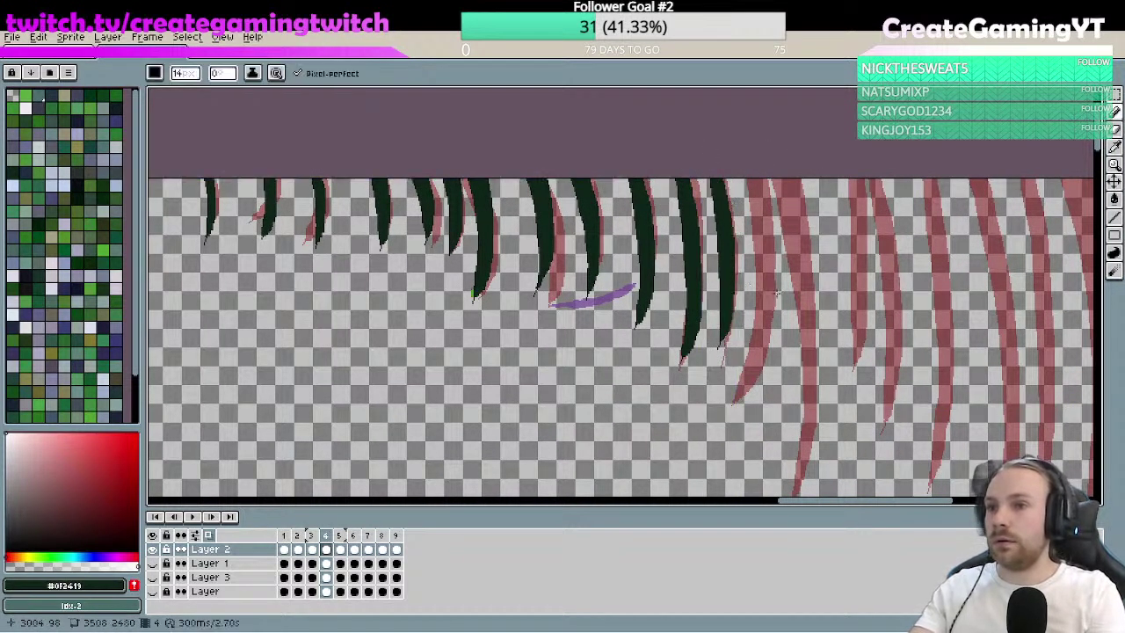
- Paint the thirteenth blade along the left side of the next red stroke, curving back left to its tip
{"action": "mouse_move", "coordinate": [746, 178]}
{"action": "left_mouse_down"}
{"action": "mouse_move", "coordinate": [764, 376]}
{"action": "mouse_move", "coordinate": [761, 397]}
{"action": "mouse_move", "coordinate": [749, 395]}
{"action": "left_mouse_up"}
{"action": "key", "text": "ctrl+z"}
{"action": "key", "text": "ctrl+z"}
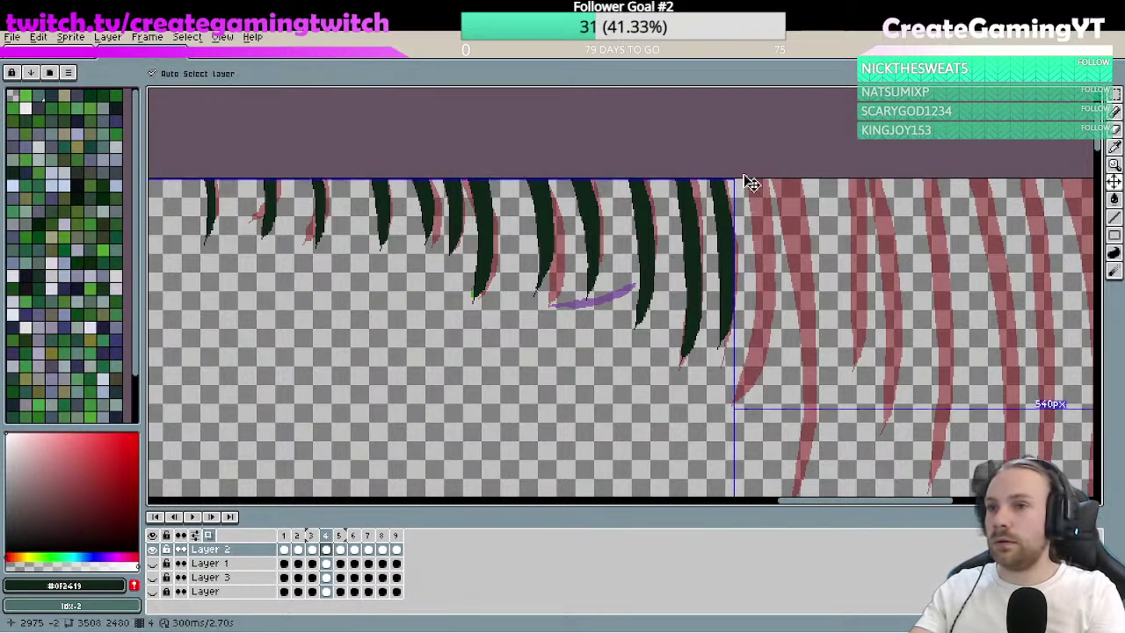
{"action": "left_click_drag", "start_coordinate": [751, 180], "coordinate": [744, 397]}
- Paint the fourteenth blade closely over the next long red stroke, ending at the stroke's tip
{"action": "scroll", "coordinate": [758, 202], "scroll_direction": "down", "scroll_amount": 2}
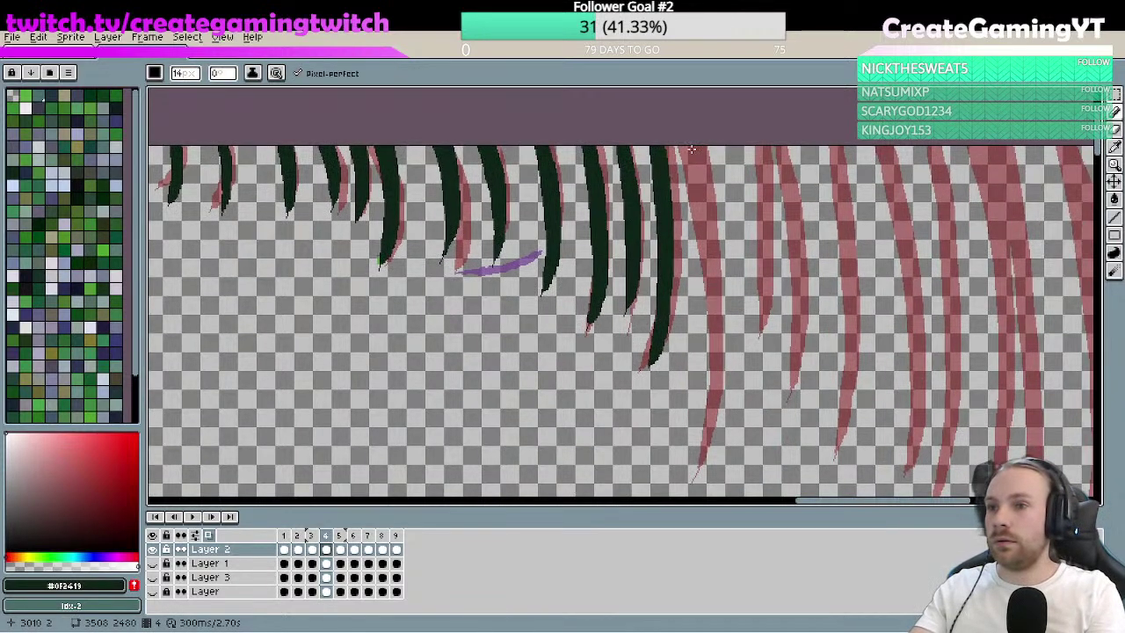
{"action": "key", "text": "z"}
{"action": "left_click", "coordinate": [752, 264]}
{"action": "right_click", "coordinate": [748, 259]}
{"action": "right_click", "coordinate": [719, 282]}
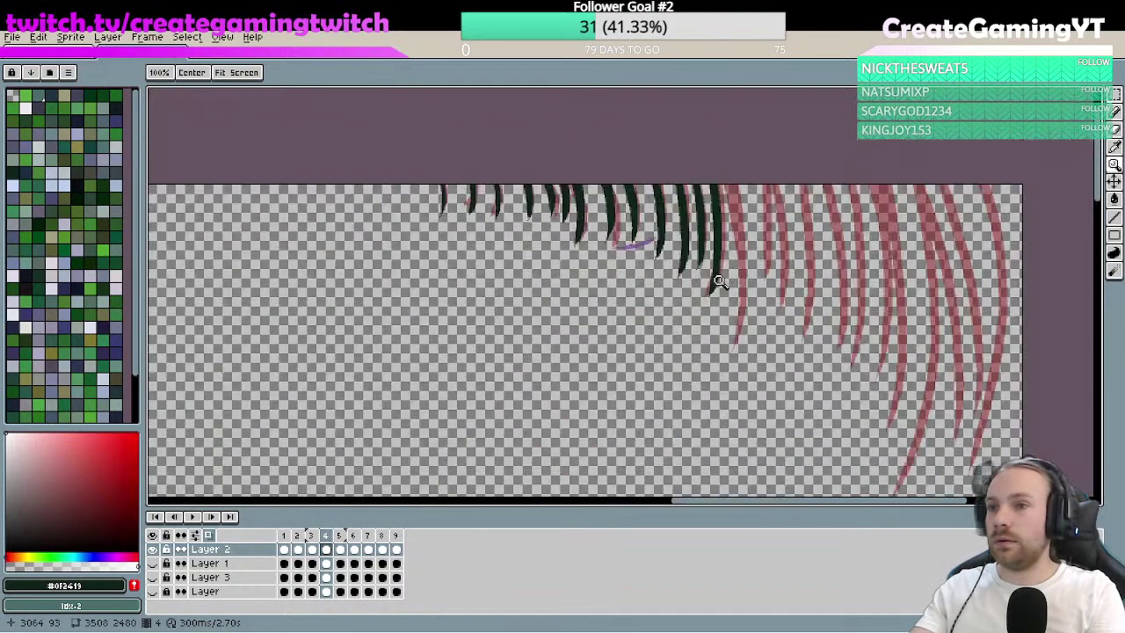
{"action": "left_click_drag", "start_coordinate": [760, 290], "coordinate": [714, 253]}
{"action": "left_click_drag", "start_coordinate": [678, 139], "coordinate": [690, 304]}
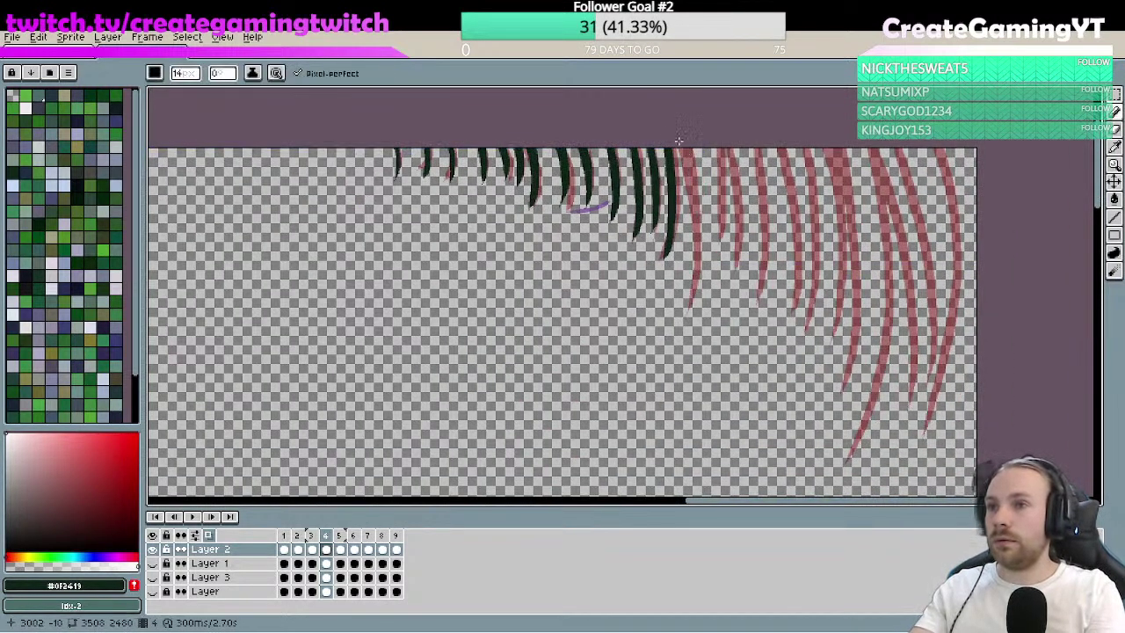
{"action": "key", "text": "ctrl+z"}
{"action": "left_click_drag", "start_coordinate": [674, 119], "coordinate": [692, 308]}
{"action": "key", "text": "ctrl+z"}
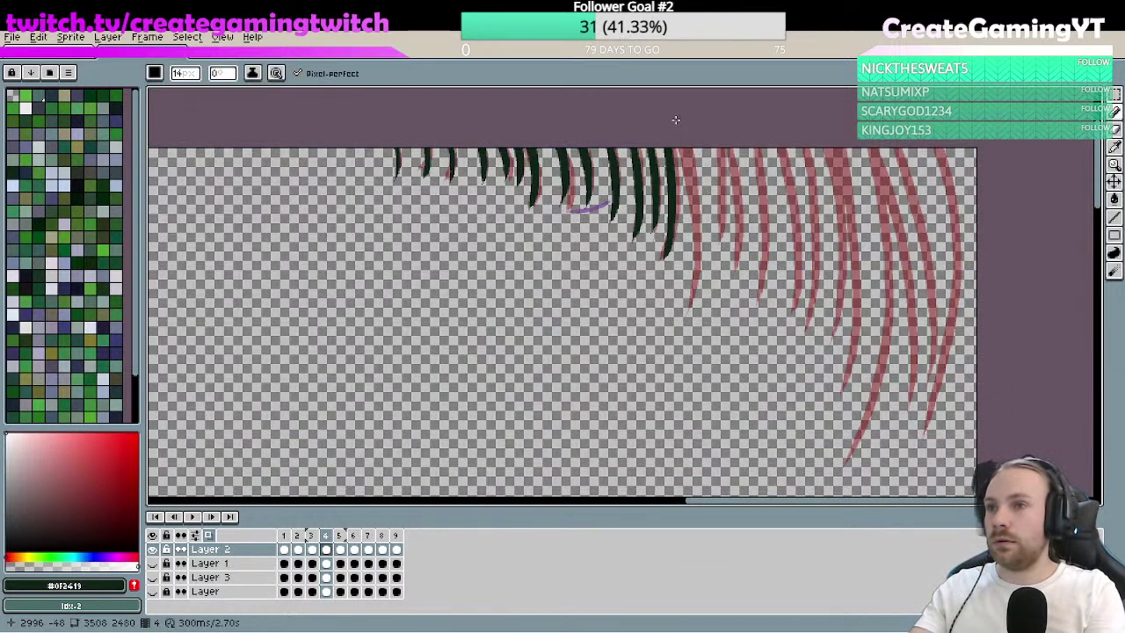
{"action": "left_click_drag", "start_coordinate": [675, 120], "coordinate": [690, 314]}
{"action": "key", "text": "ctrl+z"}
{"action": "left_click_drag", "start_coordinate": [671, 126], "coordinate": [688, 312]}
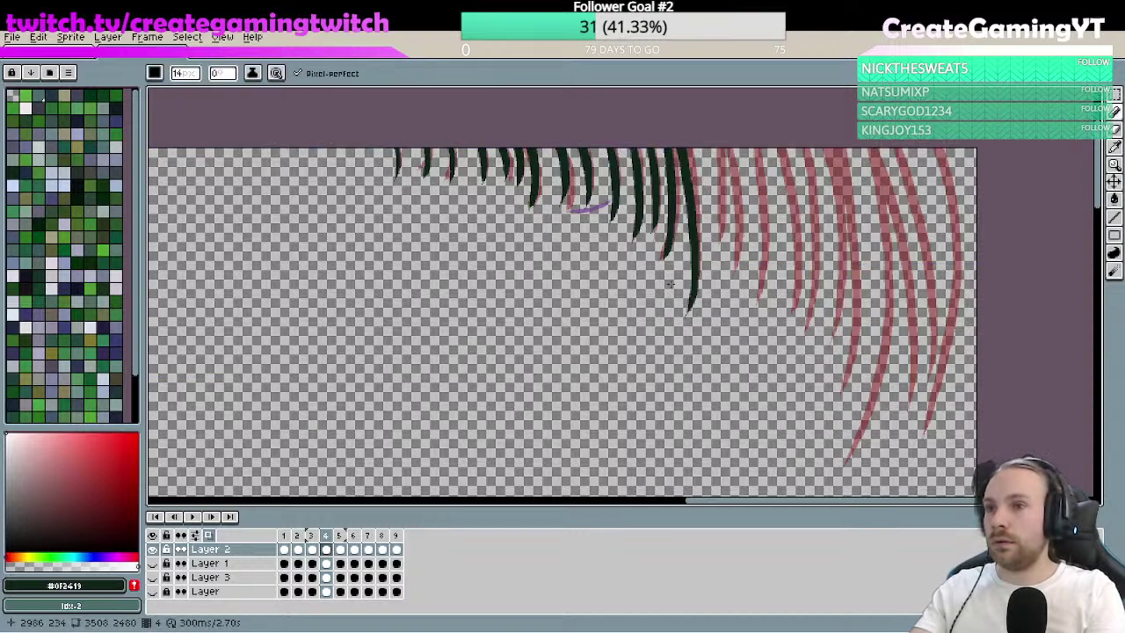
{"action": "left_click_drag", "start_coordinate": [689, 189], "coordinate": [653, 233]}
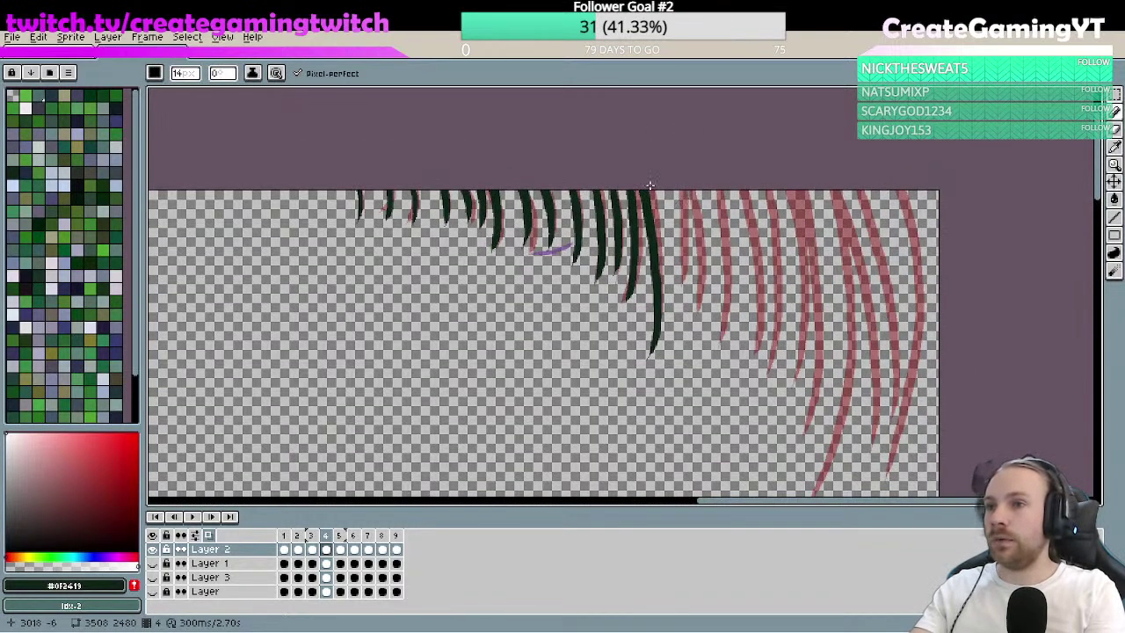
- Thicken the upper half of the fourteenth blade with an overlapping dark green stroke
{"action": "left_click_drag", "start_coordinate": [649, 185], "coordinate": [661, 262]}
{"action": "left_click_drag", "start_coordinate": [642, 178], "coordinate": [661, 255]}
{"action": "key", "text": "ctrl+z"}
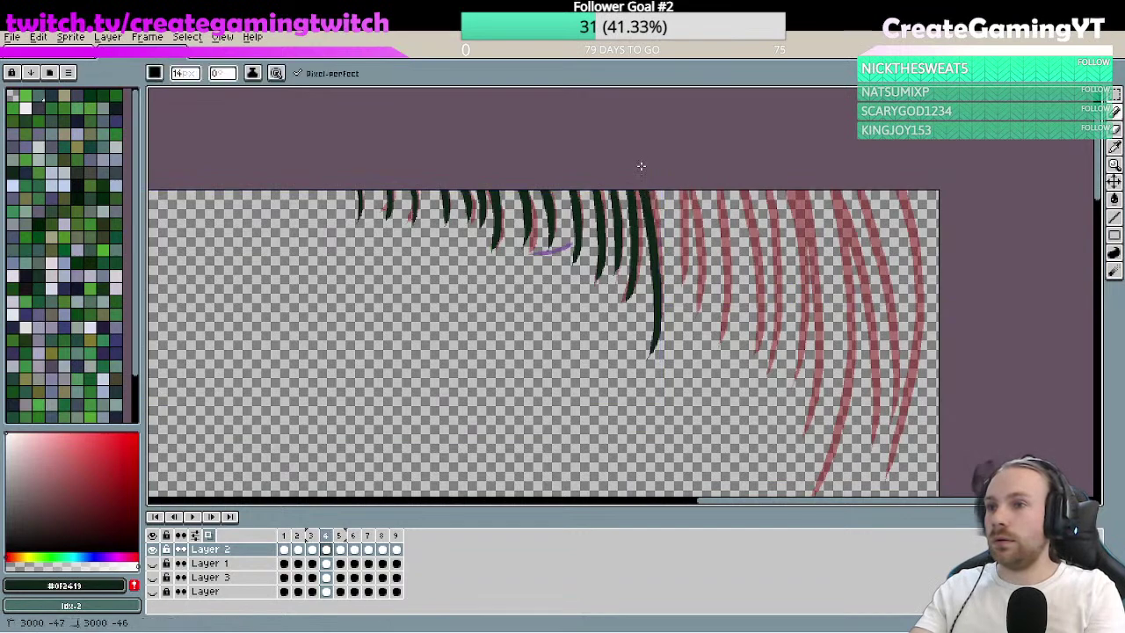
{"action": "left_click_drag", "start_coordinate": [640, 163], "coordinate": [657, 298]}
{"action": "key", "text": "ctrl+z"}
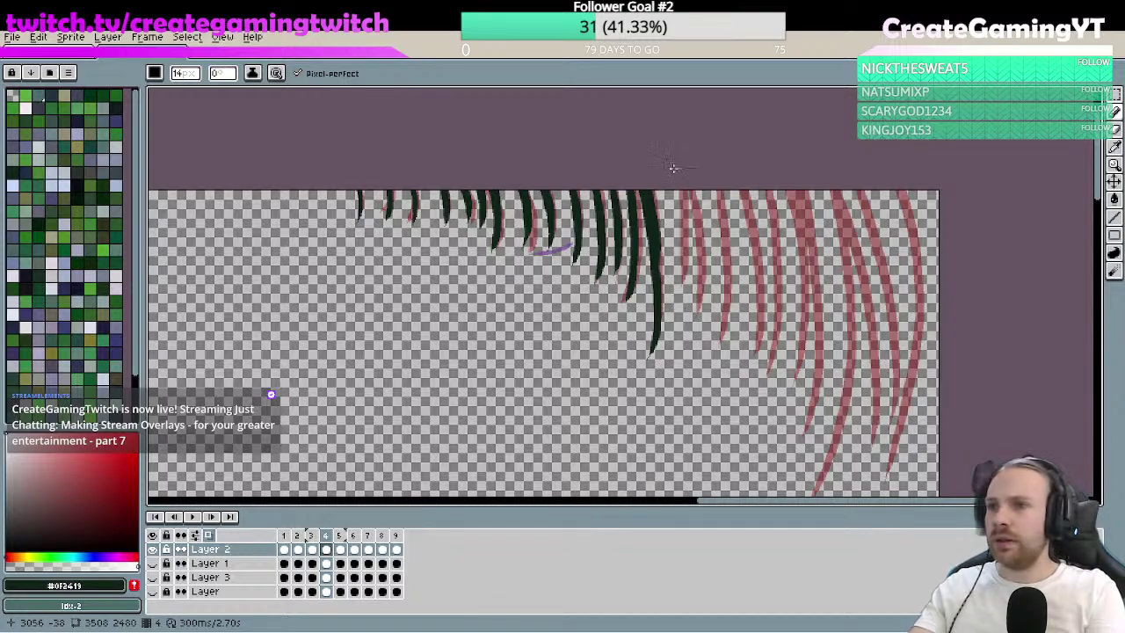
- Paint the fifteenth and sixteenth blades over the next two shorter red strokes, extending the sixteenth slightly past its stroke's tip
{"action": "left_click_drag", "start_coordinate": [672, 167], "coordinate": [685, 308]}
{"action": "key", "text": "ctrl+z"}
{"action": "left_click_drag", "start_coordinate": [674, 183], "coordinate": [689, 300]}
{"action": "key", "text": "ctrl+z"}
{"action": "left_click_drag", "start_coordinate": [680, 186], "coordinate": [673, 289]}
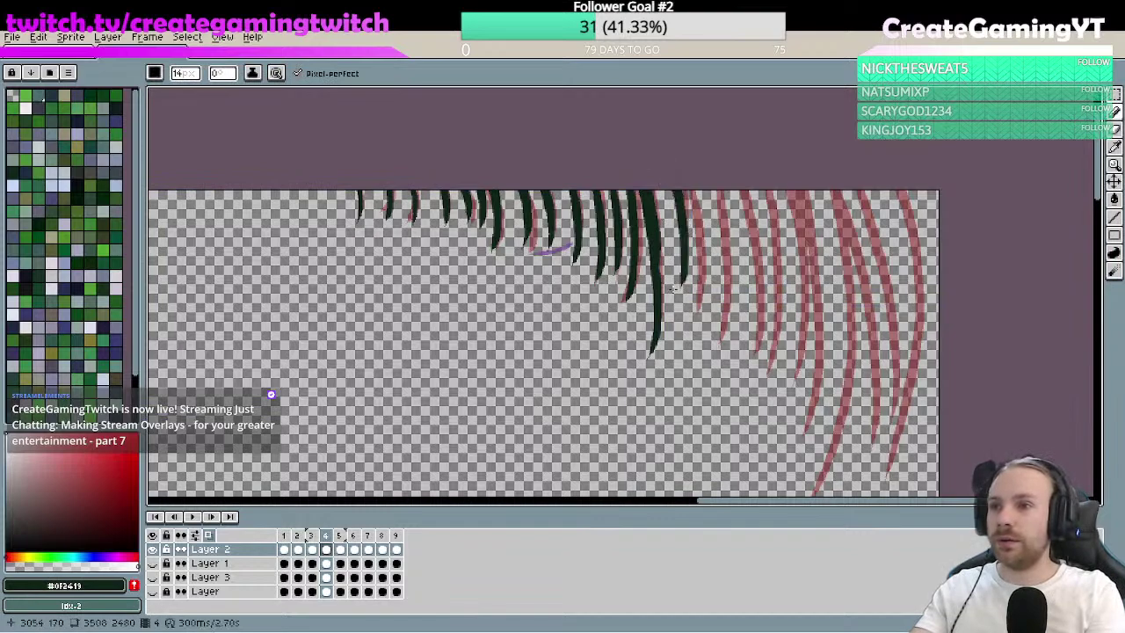
{"action": "left_click_drag", "start_coordinate": [689, 185], "coordinate": [703, 285]}
{"action": "key", "text": "ctrl+z"}
{"action": "left_click_drag", "start_coordinate": [691, 188], "coordinate": [701, 319]}
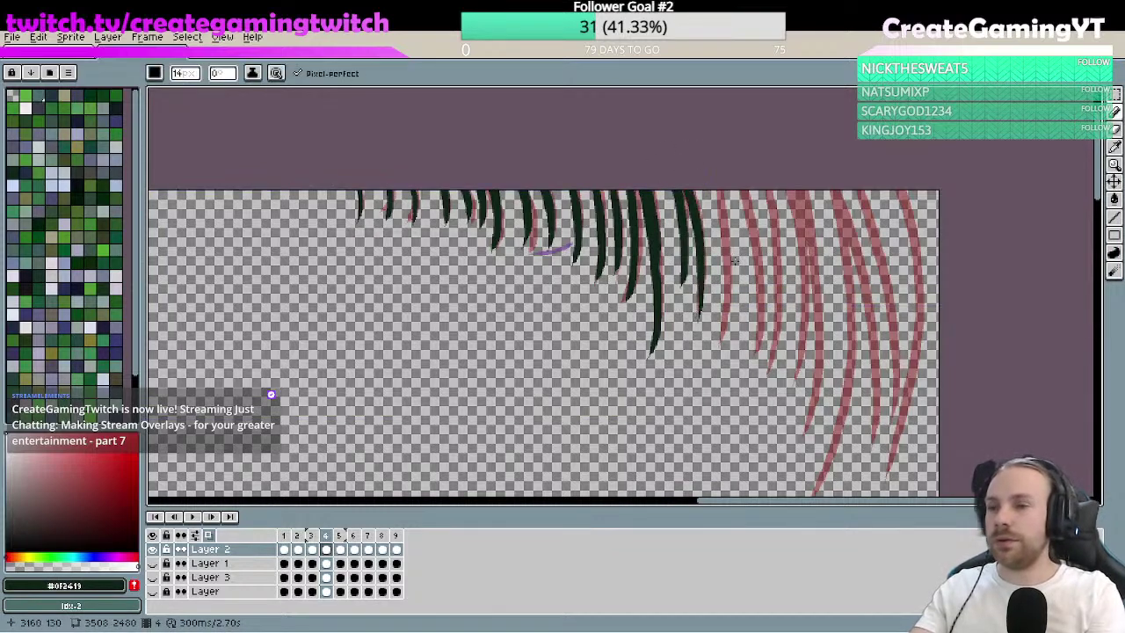
- Paint the seventeenth blade closely over the next red stroke, ending slightly above the stroke's tip
{"action": "left_click_drag", "start_coordinate": [711, 186], "coordinate": [726, 358]}
{"action": "key", "text": "ctrl+z"}
{"action": "key", "text": "ctrl+z"}
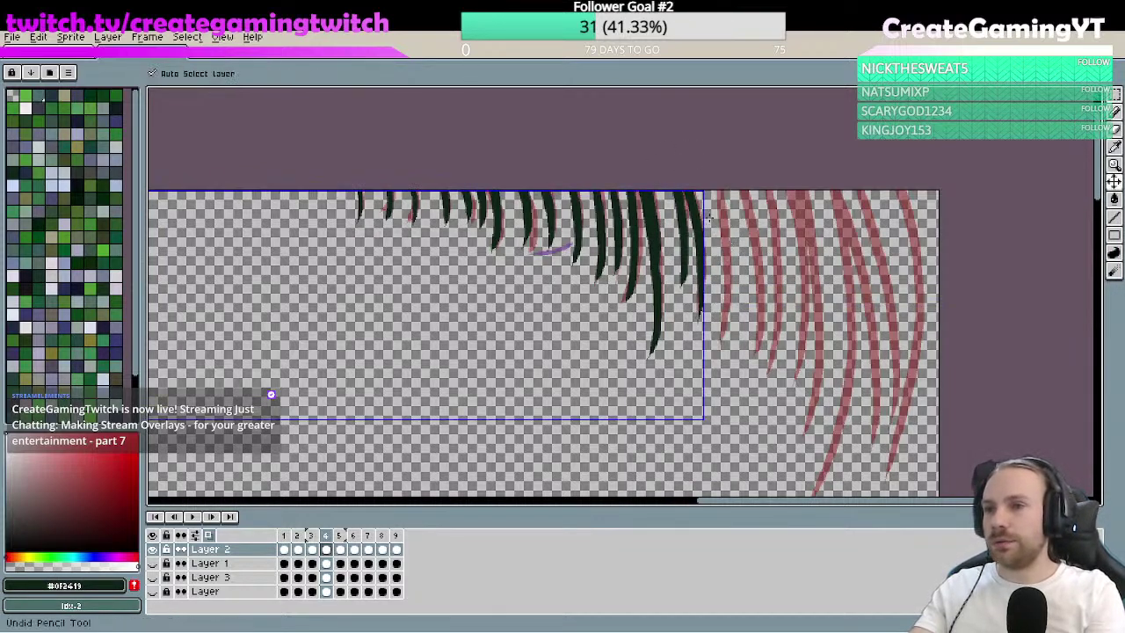
{"action": "left_click_drag", "start_coordinate": [714, 187], "coordinate": [724, 336]}
{"action": "key", "text": "ctrl+z"}
{"action": "left_click_drag", "start_coordinate": [713, 188], "coordinate": [726, 337]}
- Paint the eighteenth blade slightly left of its red stroke, ending just past the stroke's tip
{"action": "left_click_drag", "start_coordinate": [733, 188], "coordinate": [747, 364]}
{"action": "key", "text": "ctrl+z"}
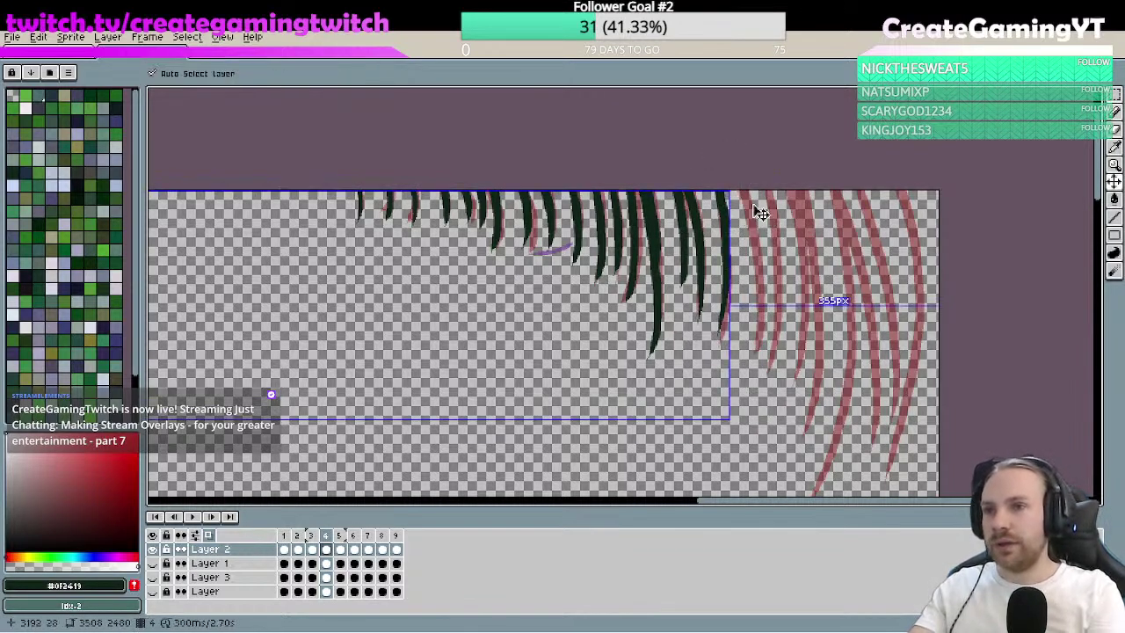
{"action": "left_click_drag", "start_coordinate": [738, 188], "coordinate": [746, 369]}
{"action": "key", "text": "ctrl+z"}
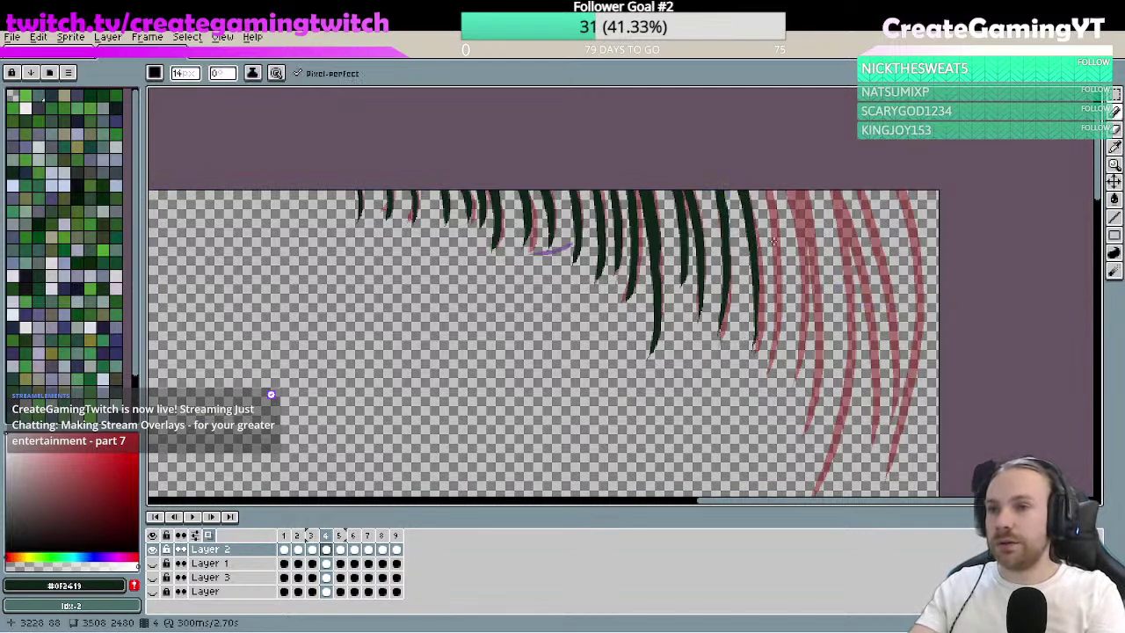
{"action": "key", "text": "ctrl+z"}
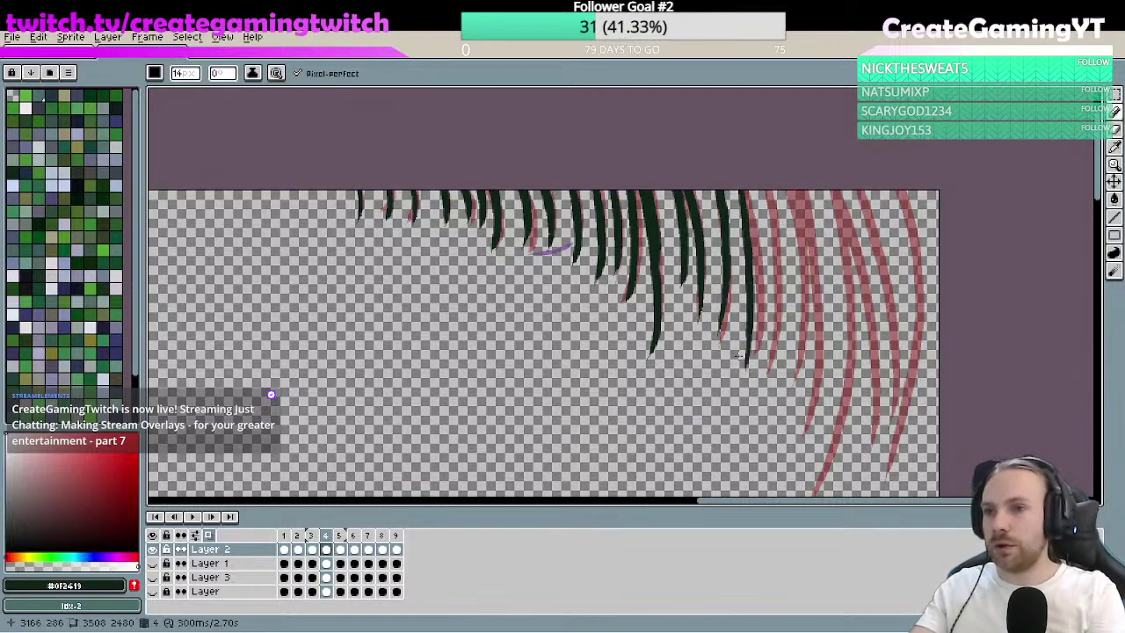
{"action": "key", "text": "ctrl+y"}
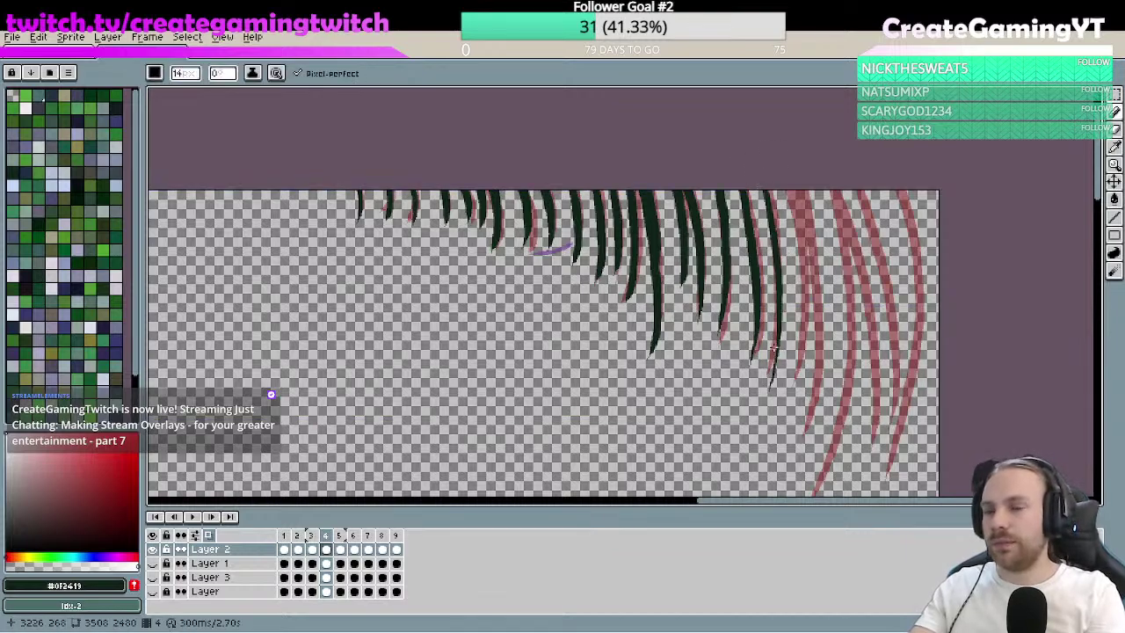
- Paint the nineteenth blade slightly right of its red stroke, ending a little above the stroke's tip
{"action": "left_click_drag", "start_coordinate": [762, 191], "coordinate": [773, 281]}
{"action": "key", "text": "ctrl+z"}
{"action": "mouse_move", "coordinate": [761, 190]}
{"action": "left_mouse_down"}
{"action": "mouse_move", "coordinate": [779, 312]}
{"action": "mouse_move", "coordinate": [752, 388]}
{"action": "mouse_move", "coordinate": [768, 324]}
{"action": "mouse_move", "coordinate": [750, 176]}
{"action": "mouse_move", "coordinate": [780, 234]}
{"action": "mouse_move", "coordinate": [772, 353]}
{"action": "left_mouse_up"}
{"action": "key", "text": "ctrl+z"}
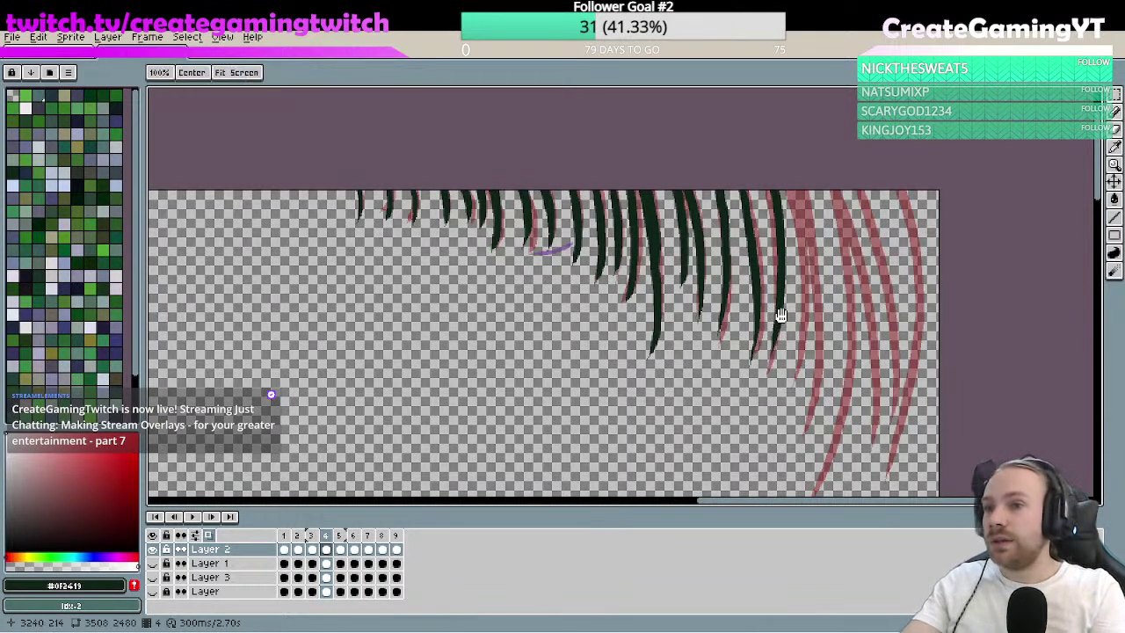
- Paint the twentieth blade over the shorter of the two overlapping red strokes, ending near its tip
{"action": "mouse_move", "coordinate": [786, 187]}
{"action": "left_mouse_down"}
{"action": "mouse_move", "coordinate": [729, 153]}
{"action": "mouse_move", "coordinate": [747, 173]}
{"action": "mouse_move", "coordinate": [736, 211]}
{"action": "mouse_move", "coordinate": [770, 394]}
{"action": "mouse_move", "coordinate": [757, 444]}
{"action": "left_mouse_up"}
{"action": "key", "text": "ctrl+z"}
{"action": "left_click_drag", "start_coordinate": [740, 202], "coordinate": [748, 405]}
{"action": "mouse_move", "coordinate": [763, 246]}
{"action": "left_mouse_down"}
{"action": "mouse_move", "coordinate": [733, 194]}
{"action": "mouse_move", "coordinate": [736, 444]}
{"action": "left_mouse_up"}
{"action": "key", "text": "ctrl+z"}
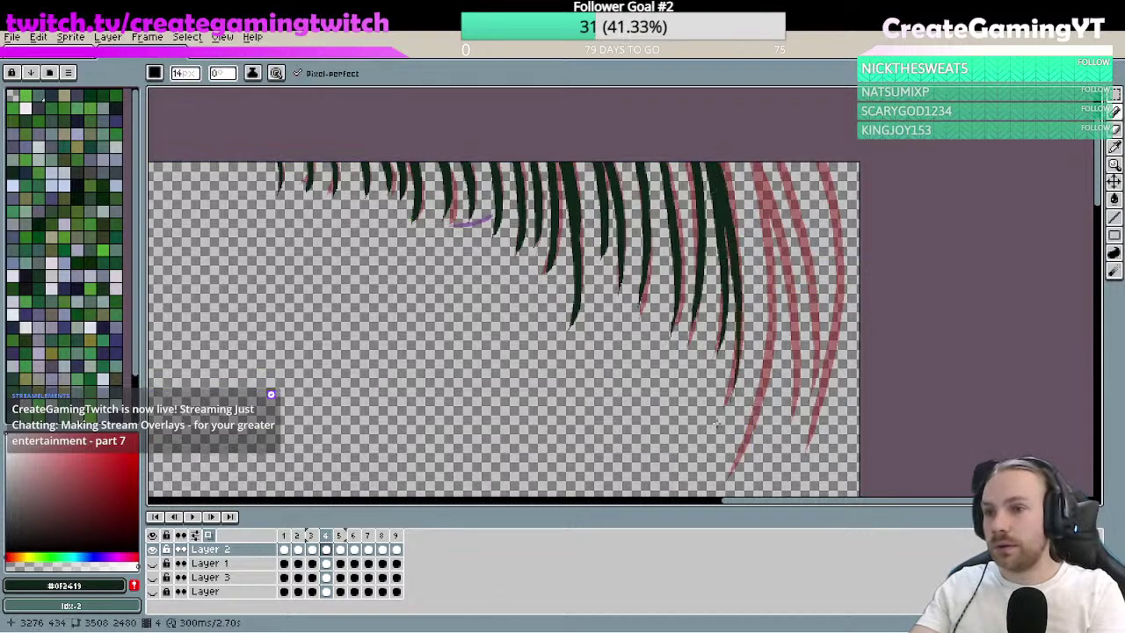
{"action": "left_click_drag", "start_coordinate": [716, 188], "coordinate": [735, 400]}
{"action": "key", "text": "v"}
{"action": "key", "text": "b"}
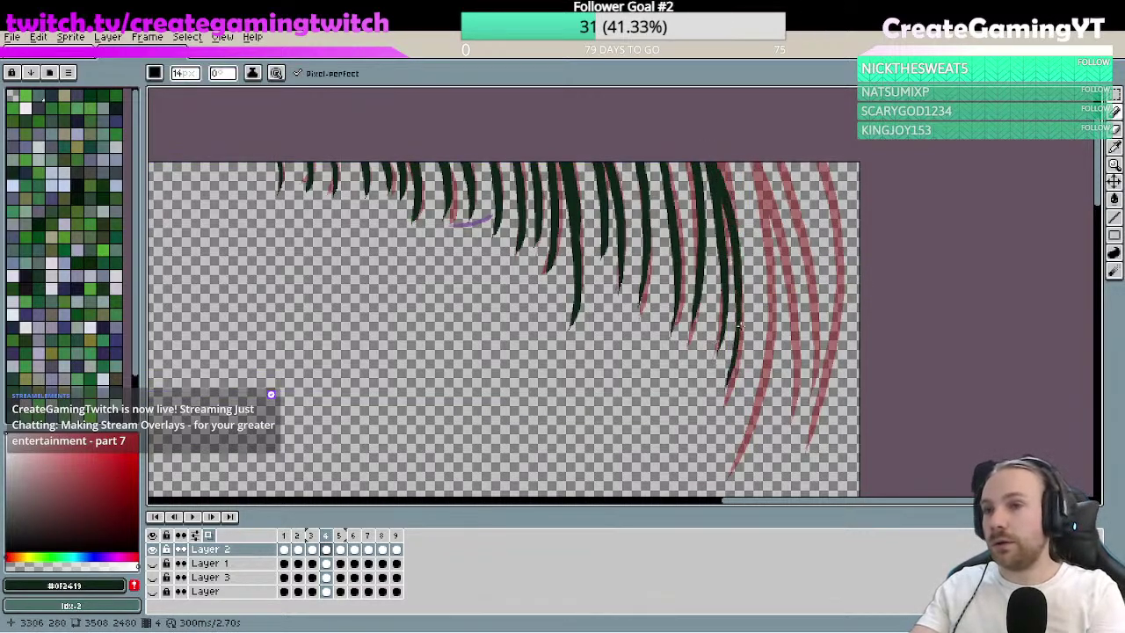
{"action": "left_click_drag", "start_coordinate": [719, 167], "coordinate": [729, 403]}
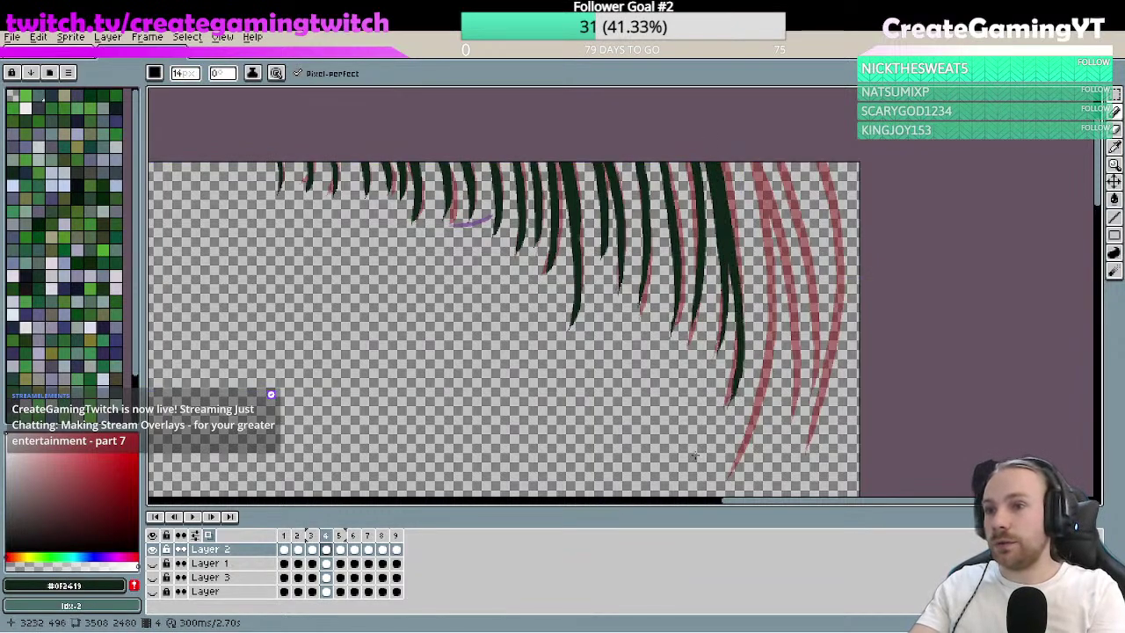
{"action": "key", "text": "ctrl+z"}
{"action": "key", "text": "ctrl+z"}
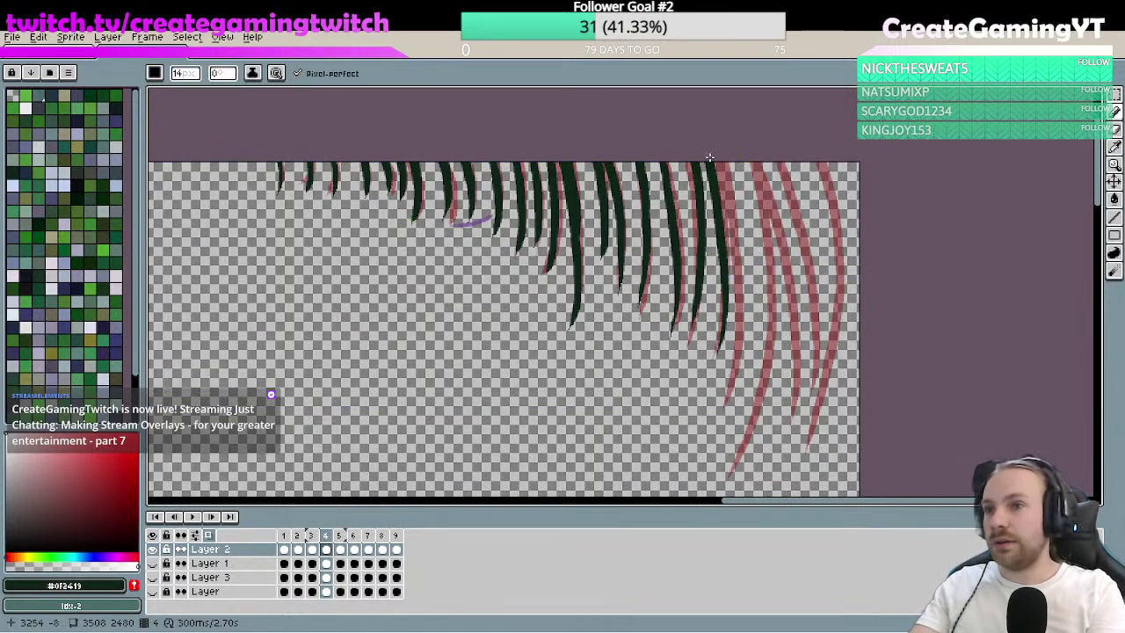
- Paint the twenty-first blade left of the longer overlapping red stroke, joined to the twentieth blade's upper part and ending left of the stroke's tip
{"action": "left_click_drag", "start_coordinate": [710, 160], "coordinate": [729, 415]}
{"action": "key", "text": "ctrl+z"}
{"action": "left_click_drag", "start_coordinate": [717, 164], "coordinate": [731, 397]}
{"action": "key", "text": "ctrl+z"}
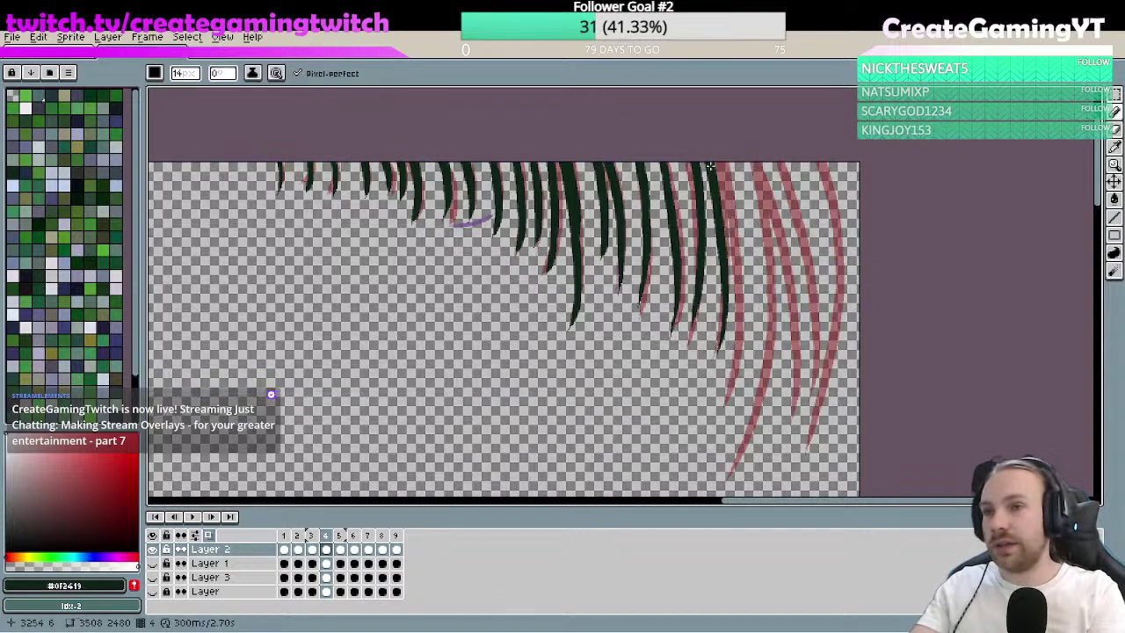
{"action": "left_click_drag", "start_coordinate": [710, 165], "coordinate": [726, 401]}
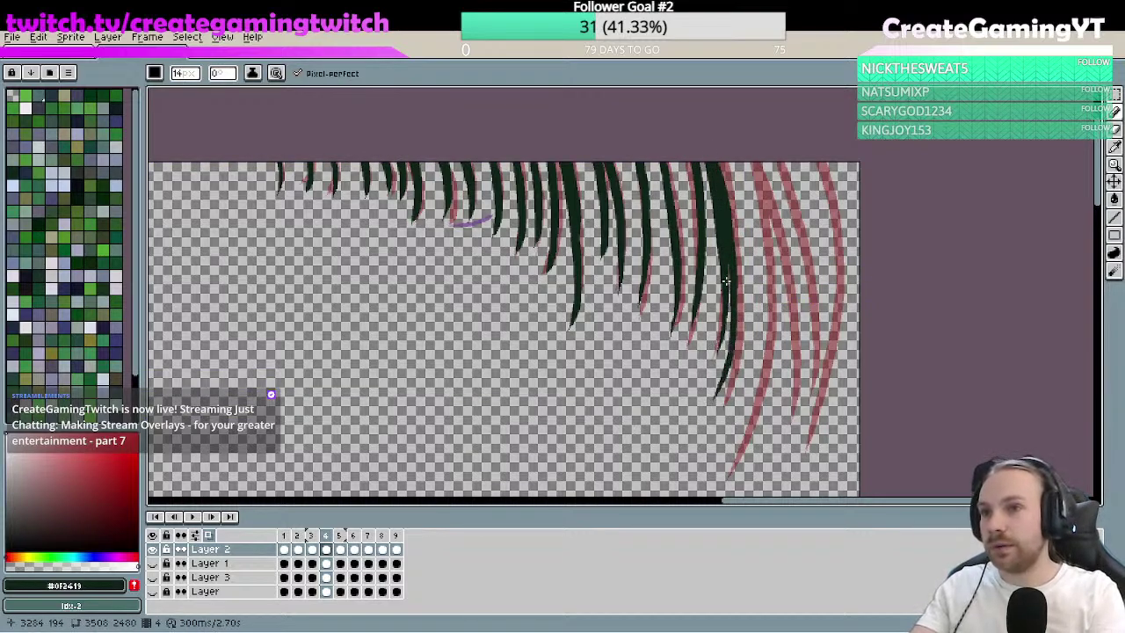
- Paint the twenty-second blade over the longest red stroke, curving back left and ending slightly above its tip
{"action": "key", "text": "space"}
{"action": "left_click_drag", "start_coordinate": [736, 218], "coordinate": [724, 186]}
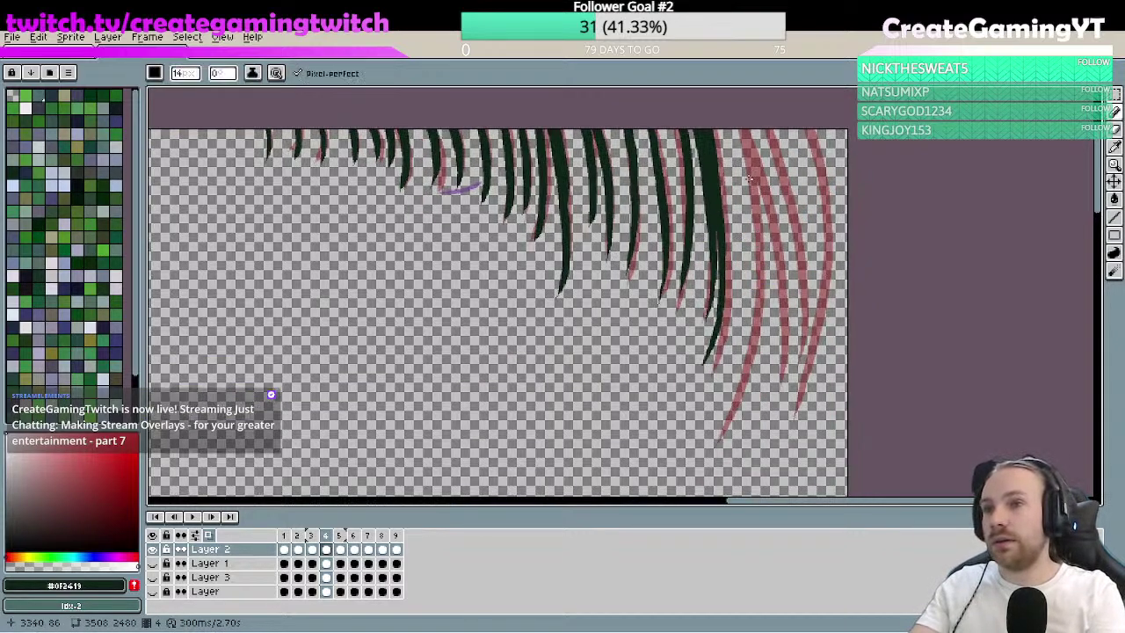
{"action": "left_click_drag", "start_coordinate": [722, 267], "coordinate": [740, 260]}
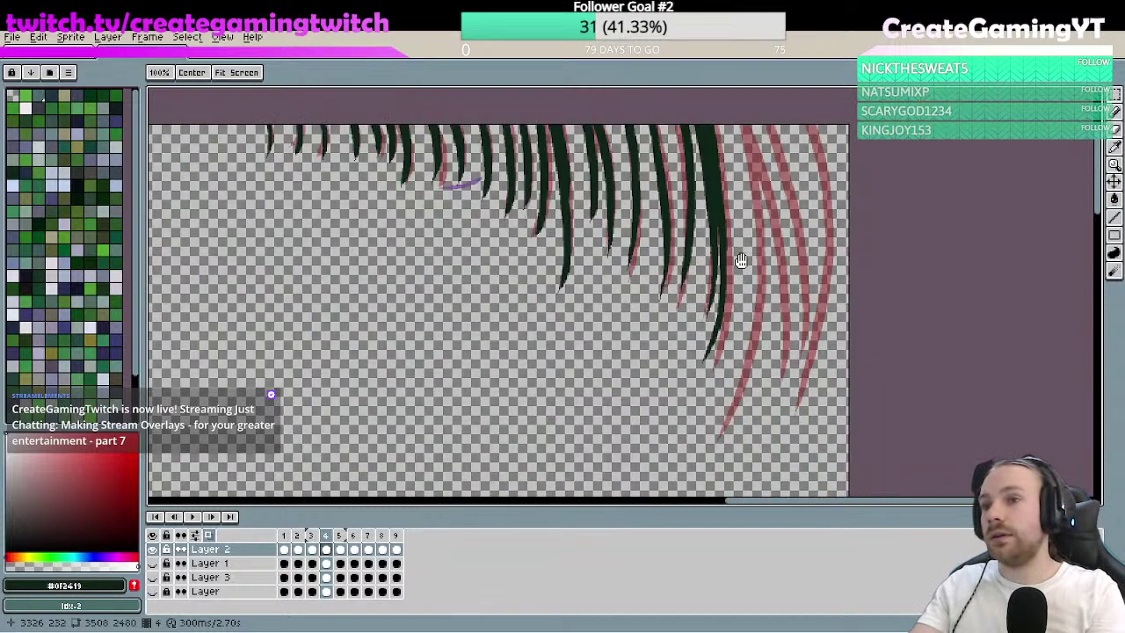
{"action": "left_click_drag", "start_coordinate": [736, 119], "coordinate": [716, 435]}
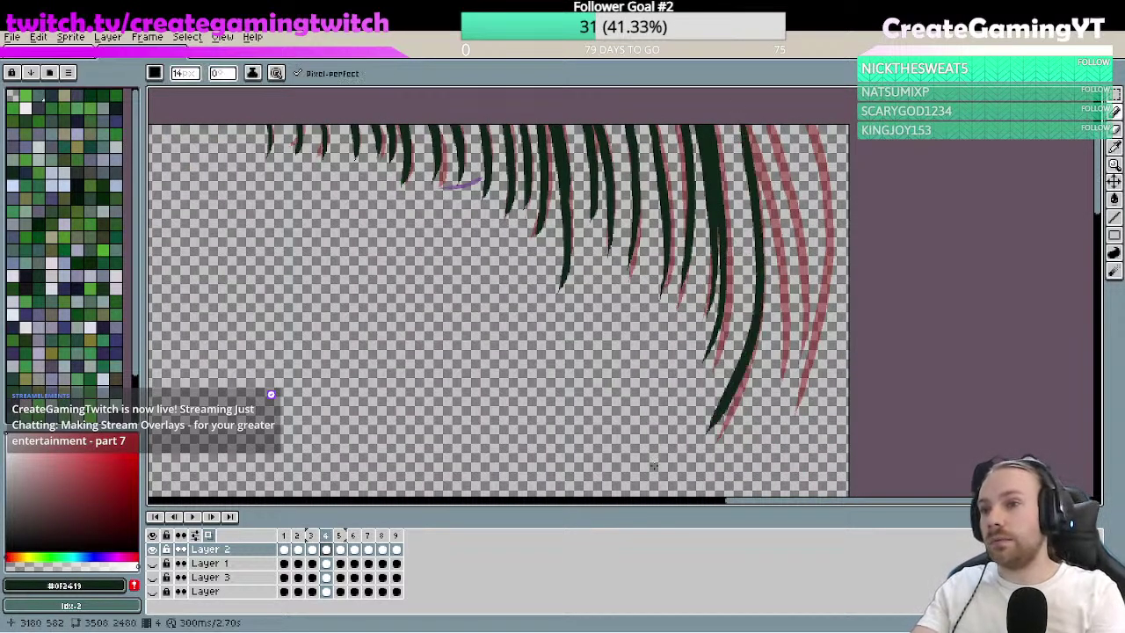
{"action": "key", "text": "ctrl+z"}
{"action": "left_click_drag", "start_coordinate": [730, 128], "coordinate": [717, 435]}
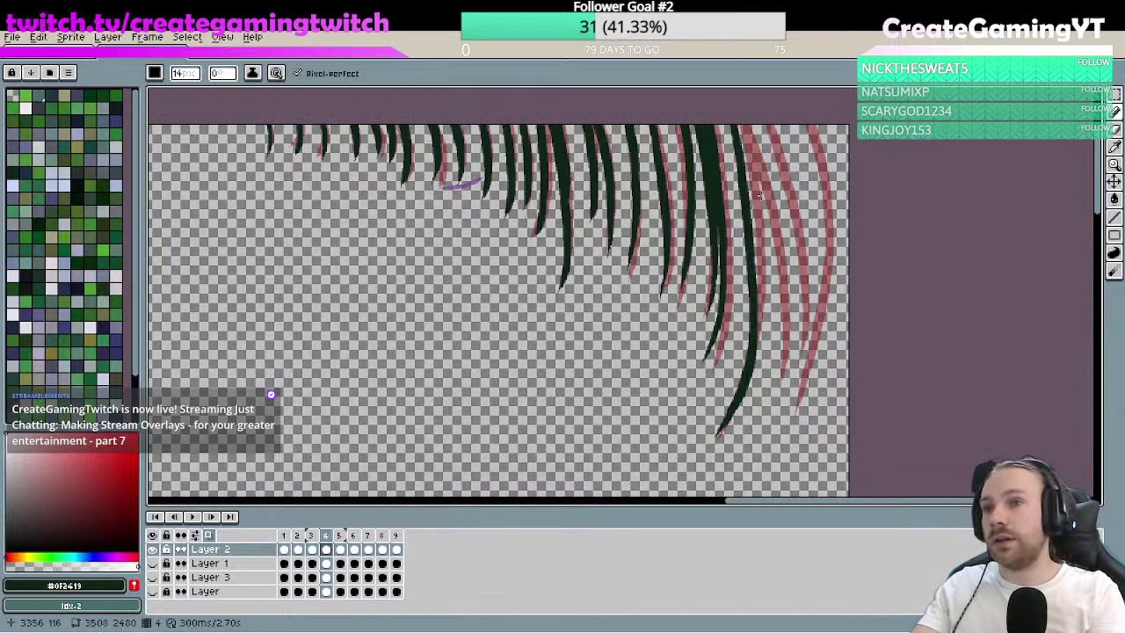
{"action": "key", "text": "ctrl+z"}
{"action": "left_click_drag", "start_coordinate": [747, 125], "coordinate": [746, 391]}
{"action": "key", "text": "ctrl+z"}
{"action": "left_click_drag", "start_coordinate": [746, 125], "coordinate": [721, 431]}
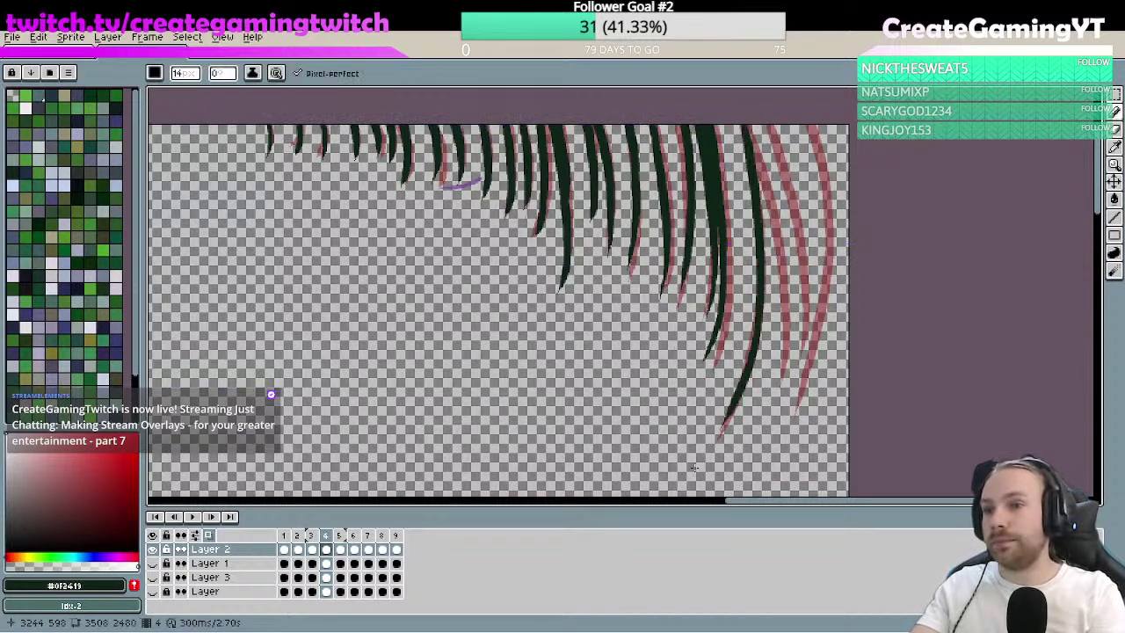
- Paint the twenty-third blade from the twenty-second blade's root, left of its red stroke and down to the stroke's tip
{"action": "mouse_move", "coordinate": [744, 129]}
{"action": "left_mouse_down"}
{"action": "mouse_move", "coordinate": [773, 347]}
{"action": "mouse_move", "coordinate": [791, 426]}
{"action": "mouse_move", "coordinate": [795, 378]}
{"action": "mouse_move", "coordinate": [798, 429]}
{"action": "mouse_move", "coordinate": [790, 375]}
{"action": "left_mouse_up"}
{"action": "key", "text": "ctrl+z"}
{"action": "key", "text": "ctrl+z"}
{"action": "key", "text": "ctrl+z"}
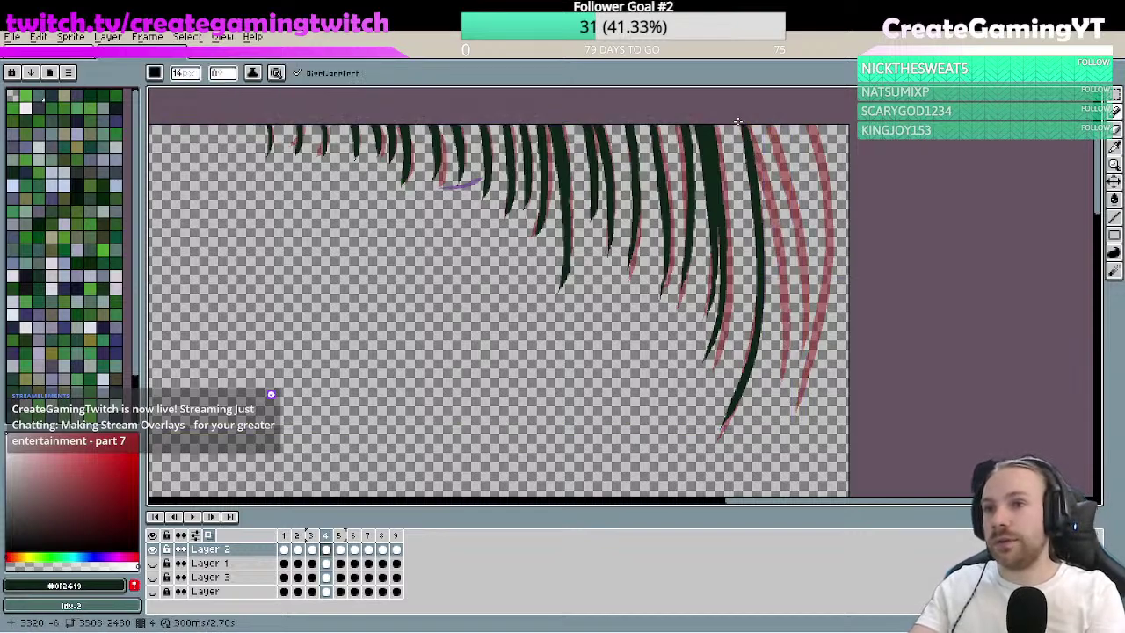
{"action": "left_click_drag", "start_coordinate": [747, 129], "coordinate": [782, 387]}
{"action": "key", "text": "space"}
{"action": "left_click_drag", "start_coordinate": [793, 241], "coordinate": [762, 309]}
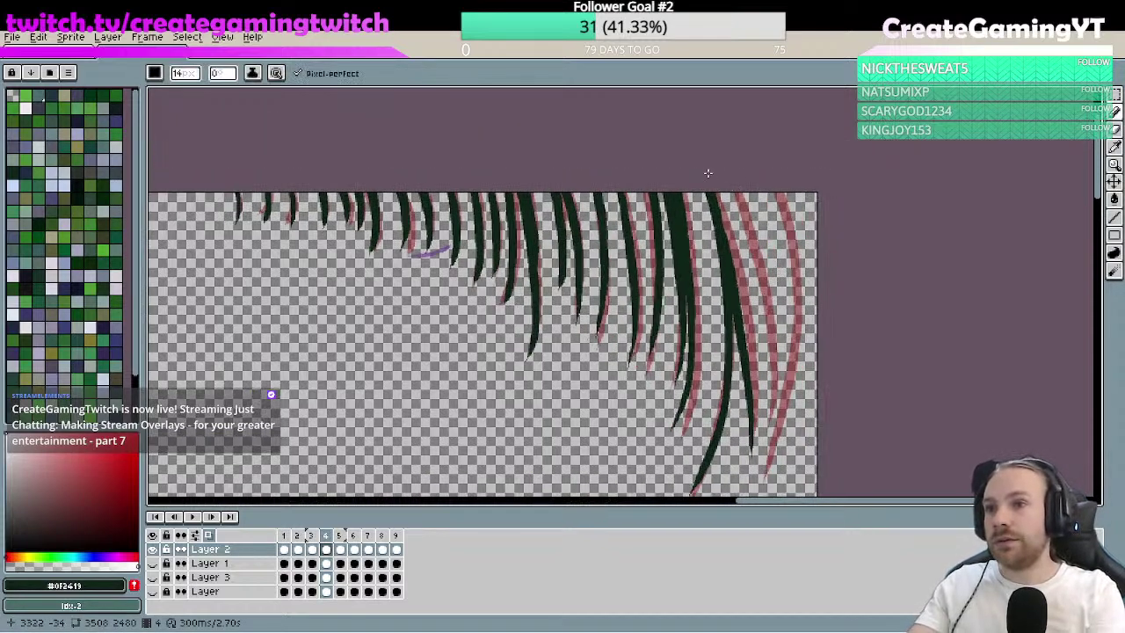
- Thicken the shared upper part of the twenty-second and twenty-third blades with an overlapping stroke
{"action": "left_click_drag", "start_coordinate": [707, 173], "coordinate": [742, 264]}
{"action": "key", "text": "ctrl+z"}
{"action": "key", "text": "ctrl+y"}
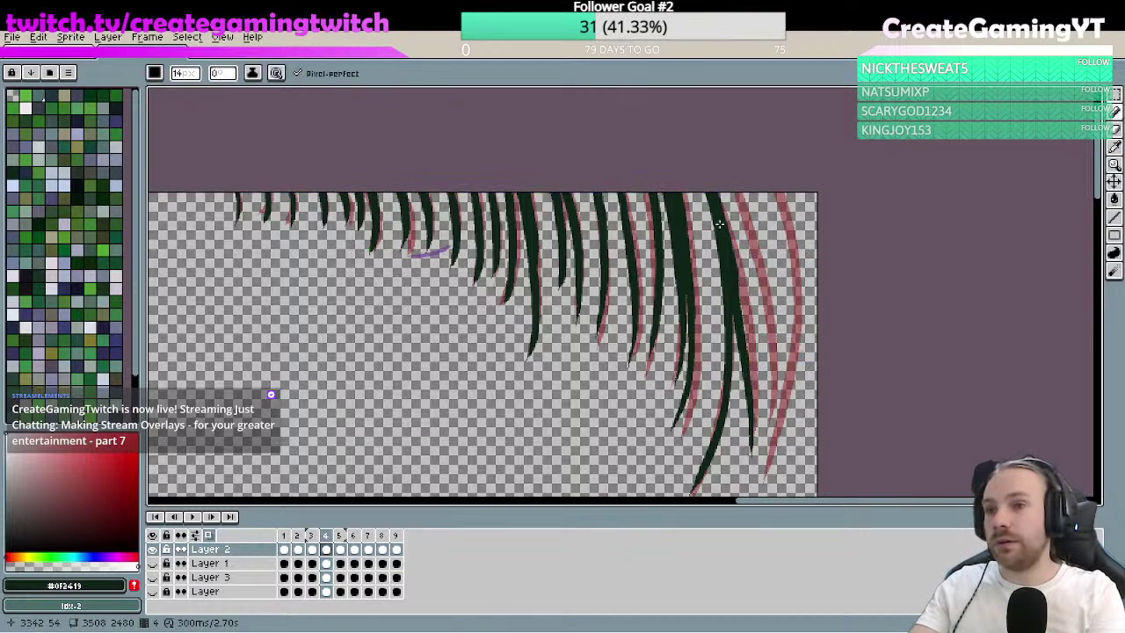
{"action": "key", "text": "ctrl+z"}
{"action": "key", "text": "ctrl+y"}
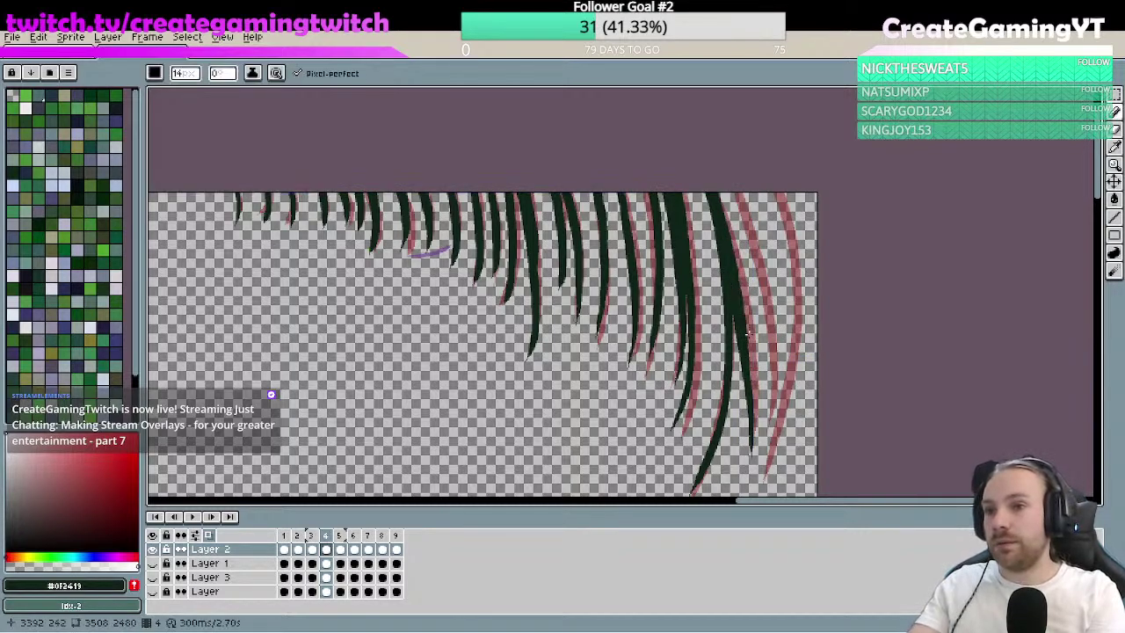
- Paint the twenty-fourth blade closely along the second-to-last red stroke, ending near the stroke's tip
{"action": "left_click_drag", "start_coordinate": [730, 172], "coordinate": [766, 350]}
{"action": "key", "text": "ctrl+z"}
{"action": "key", "text": "ctrl+y"}
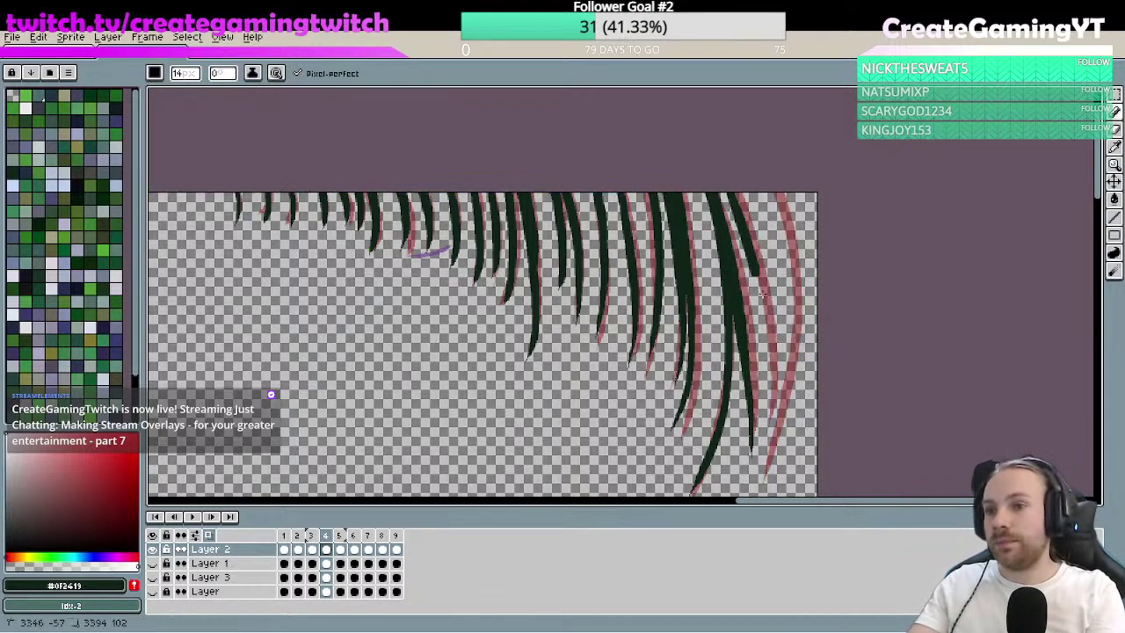
{"action": "key", "text": "ctrl+z"}
{"action": "key", "text": "ctrl+y"}
{"action": "key", "text": "ctrl+z"}
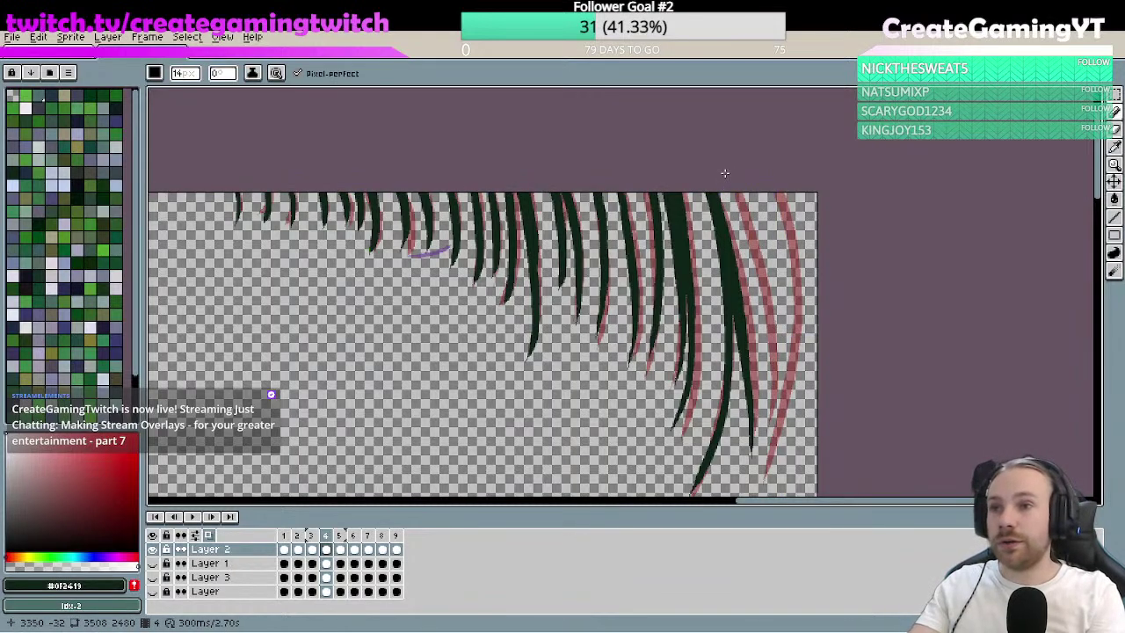
{"action": "left_click_drag", "start_coordinate": [736, 192], "coordinate": [773, 412]}
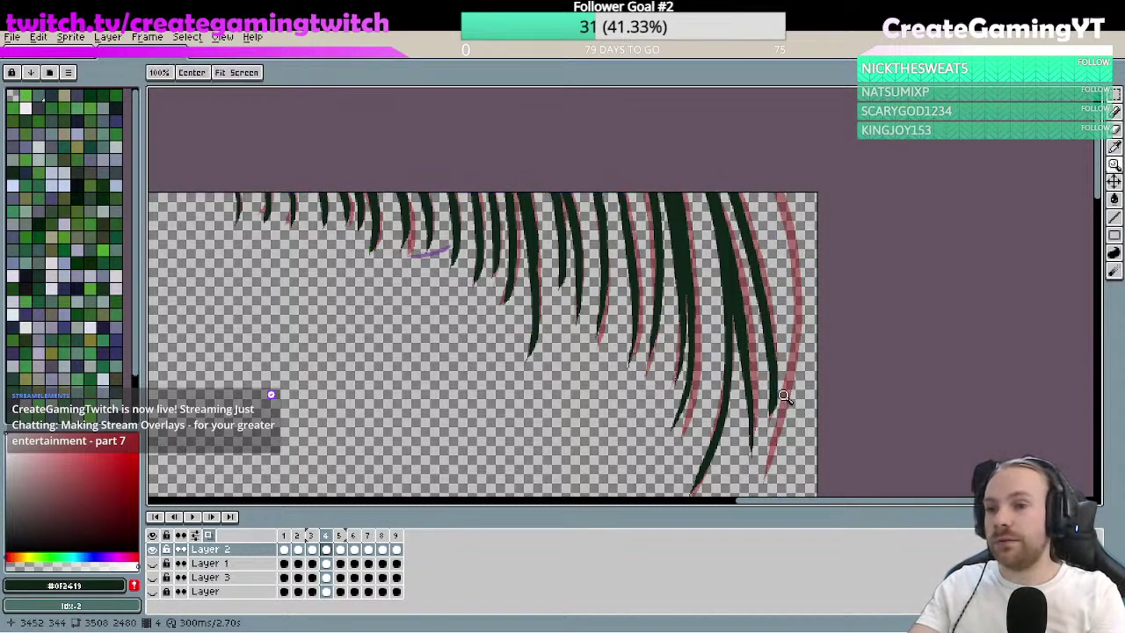
{"action": "scroll", "coordinate": [778, 295], "scroll_direction": "up", "scroll_amount": 2}
{"action": "key", "text": "space"}
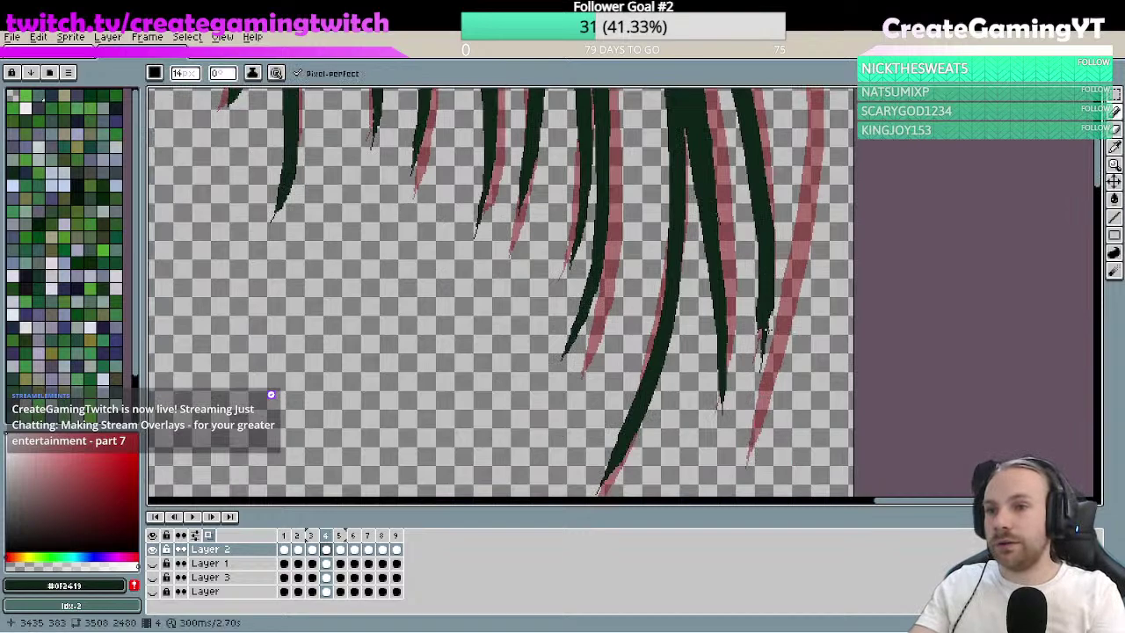
- Redraw the twenty-fourth blade's lower end as a tip curving down and slightly left, and clean its left edge with the Eraser
{"action": "key", "text": "ctrl+z"}
{"action": "left_click_drag", "start_coordinate": [768, 302], "coordinate": [758, 364]}
{"action": "key", "text": "ctrl+z"}
{"action": "left_click_drag", "start_coordinate": [766, 324], "coordinate": [754, 398]}
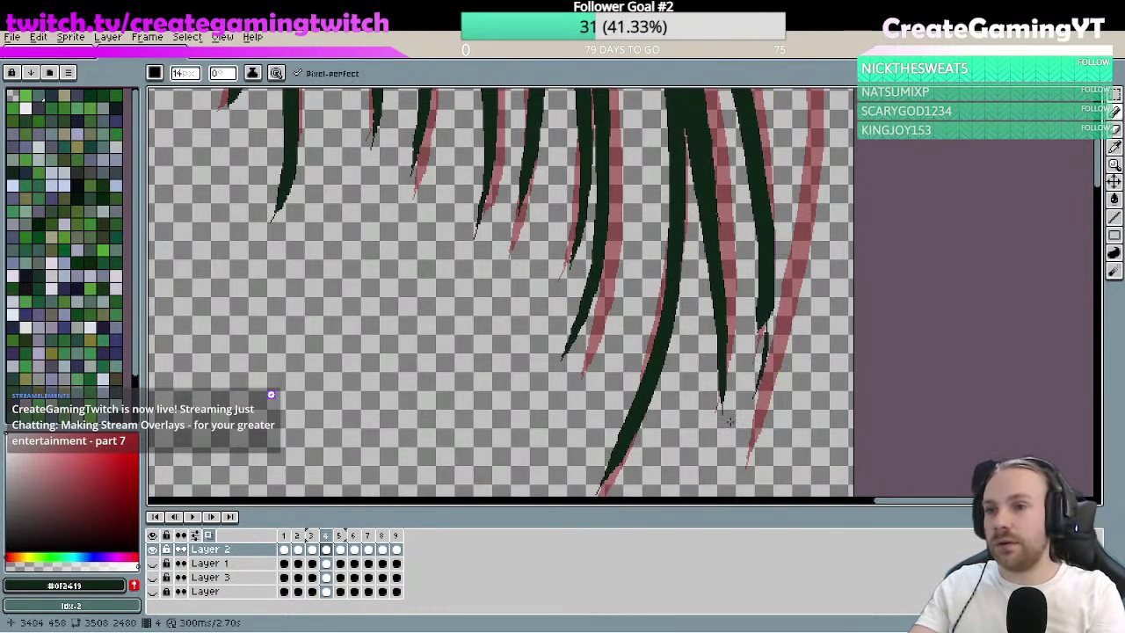
{"action": "key", "text": "ctrl+z"}
{"action": "left_click_drag", "start_coordinate": [766, 320], "coordinate": [756, 374]}
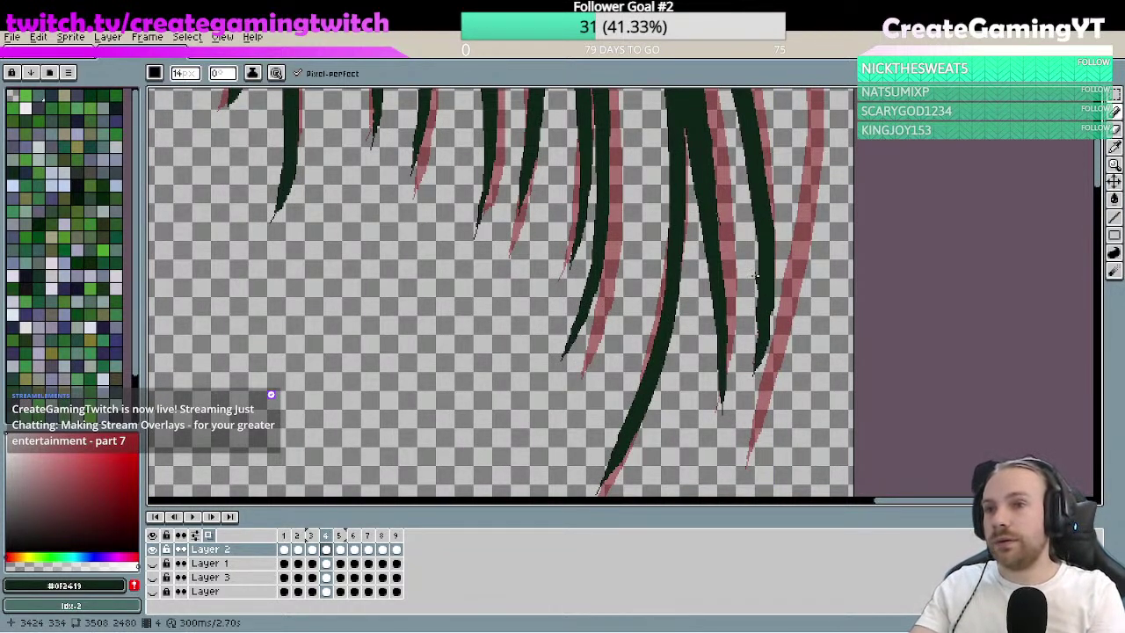
{"action": "key", "text": "e"}
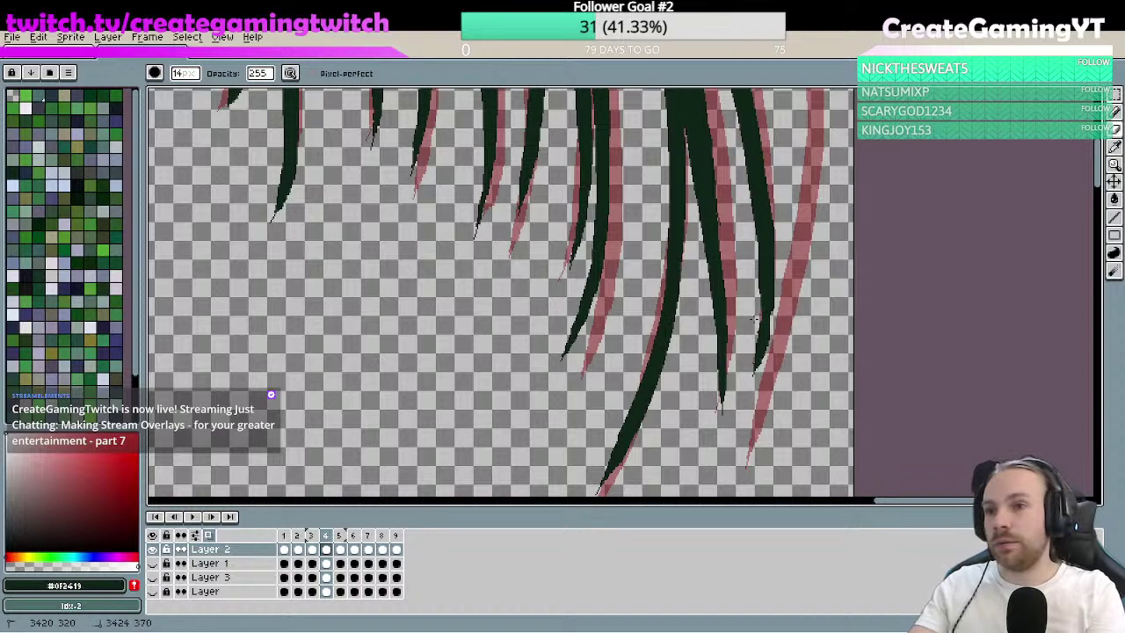
{"action": "left_click_drag", "start_coordinate": [754, 321], "coordinate": [749, 333]}
- Paint the twenty-fifth blade with the brush from the last red stroke's root, just left of it, ending slightly below its tip
{"action": "key", "text": "b"}
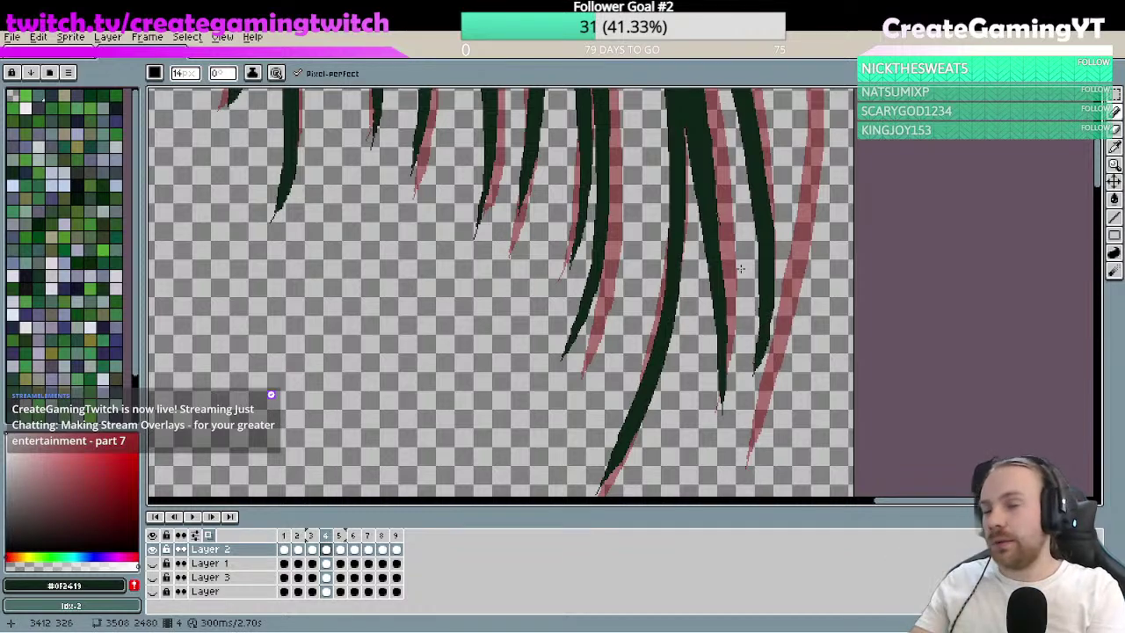
{"action": "scroll", "coordinate": [782, 268], "scroll_direction": "down", "scroll_amount": 3}
{"action": "left_click_drag", "start_coordinate": [786, 263], "coordinate": [716, 351]}
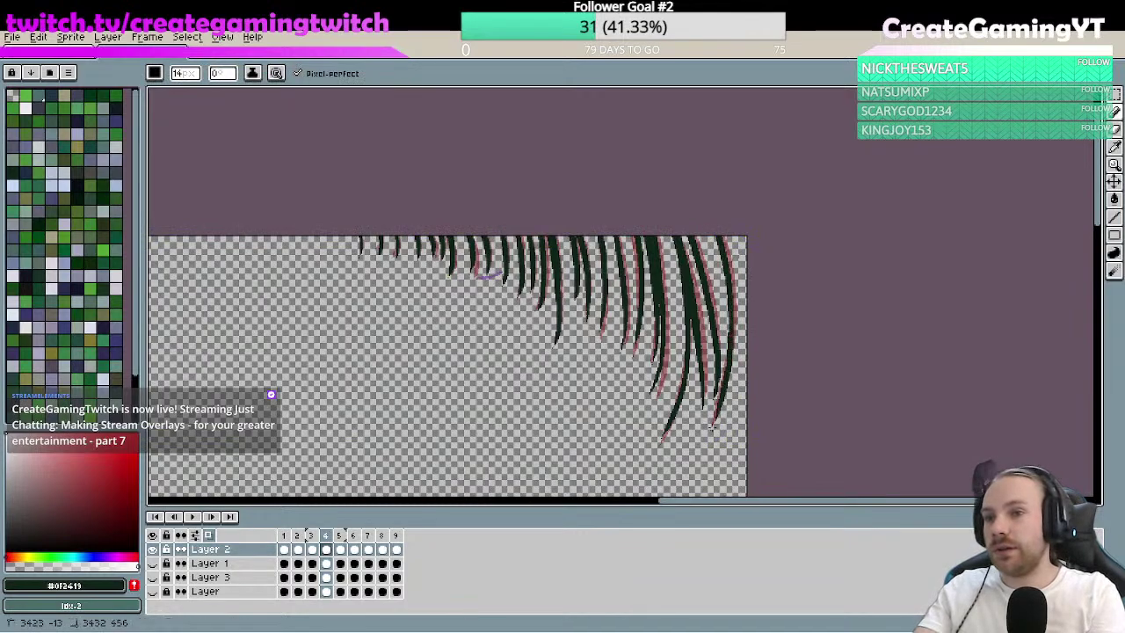
{"action": "key", "text": "ctrl"}
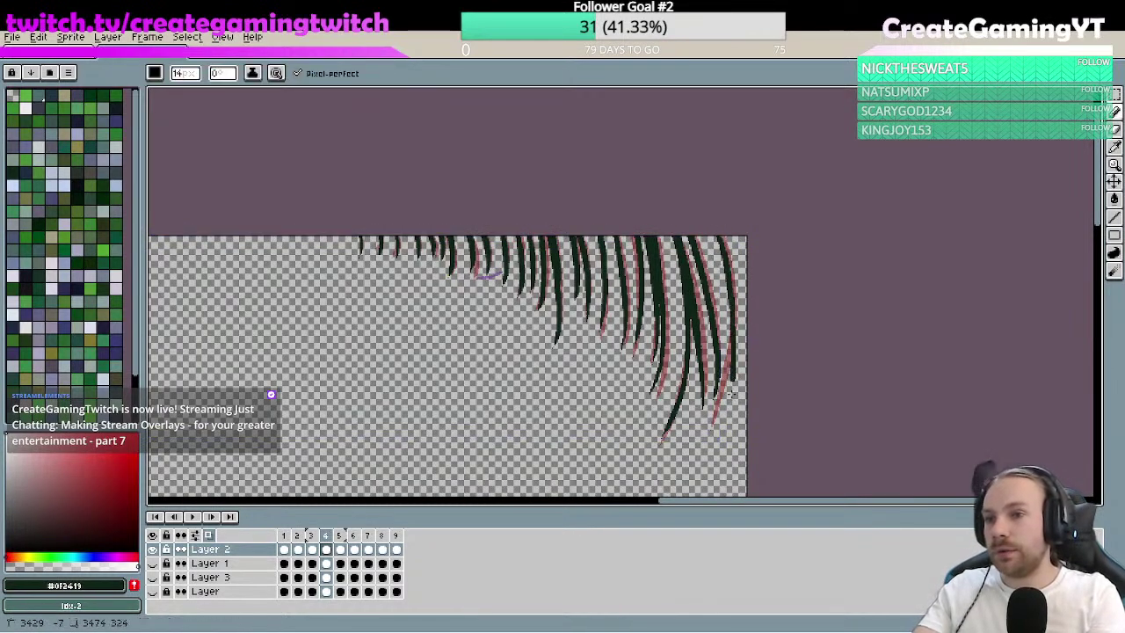
{"action": "key", "text": "ctrl"}
{"action": "mouse_move", "coordinate": [720, 235]}
{"action": "left_mouse_down"}
{"action": "mouse_move", "coordinate": [729, 372]}
{"action": "mouse_move", "coordinate": [717, 436]}
{"action": "left_mouse_up"}
{"action": "key", "text": "ctrl"}
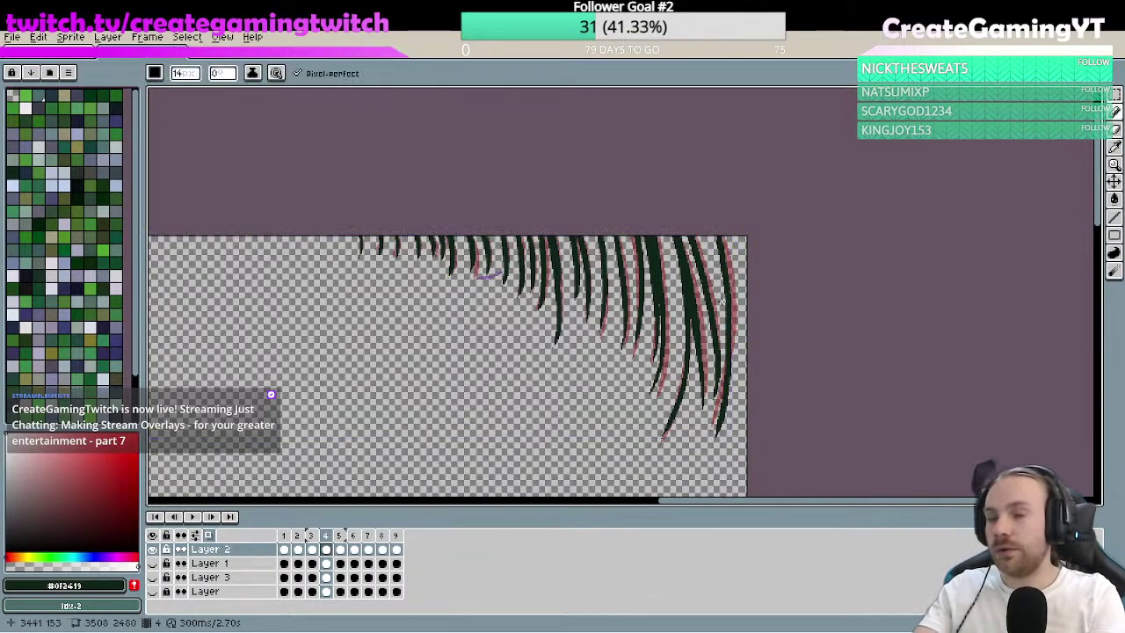
{"action": "key", "text": "ctrl"}
- Copy Layer 2's drawings from frames 3, 2 and 1, in that order, into frames 5, 6 and 7
{"action": "key", "text": "space"}
{"action": "scroll", "coordinate": [721, 294], "scroll_direction": "down", "scroll_amount": 2}
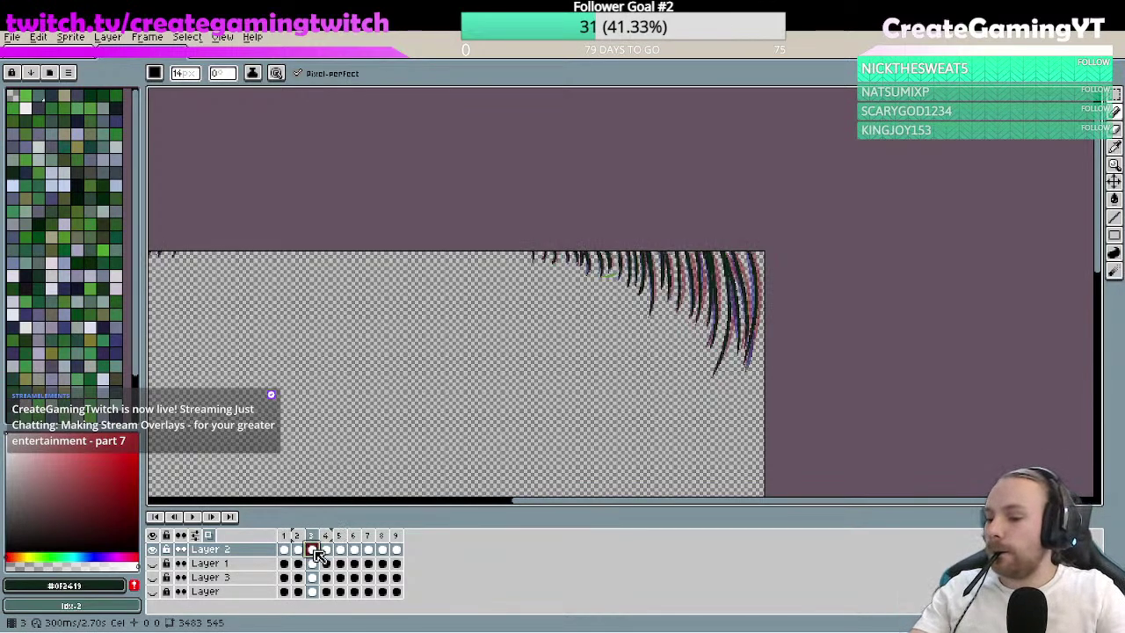
{"action": "left_click", "coordinate": [342, 551]}
{"action": "left_click", "coordinate": [296, 551]}
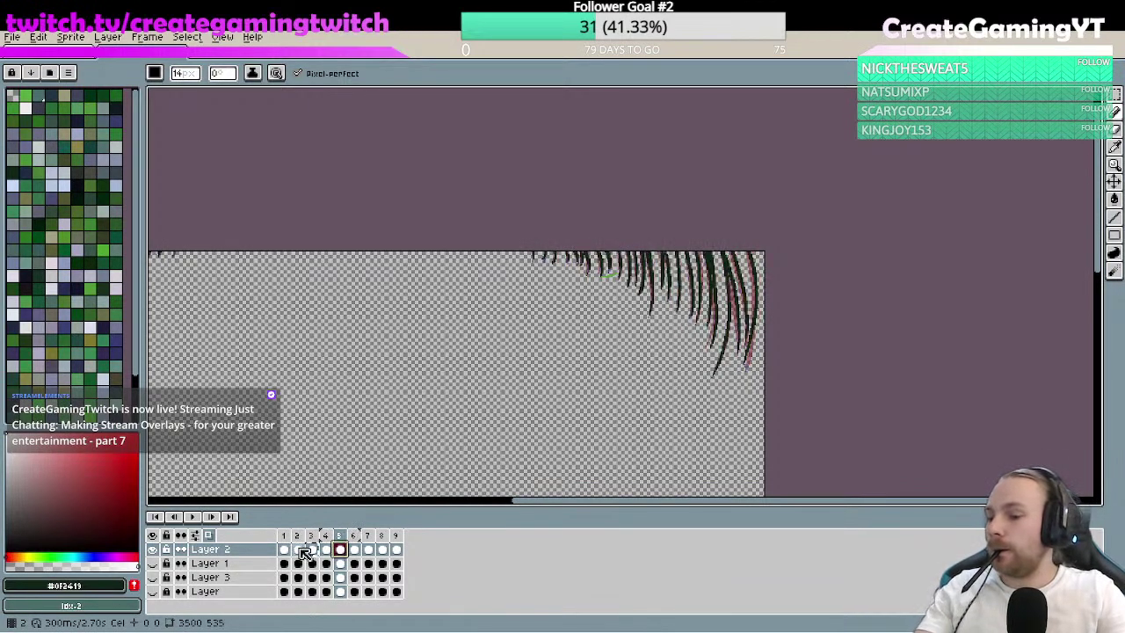
{"action": "left_click", "coordinate": [342, 551]}
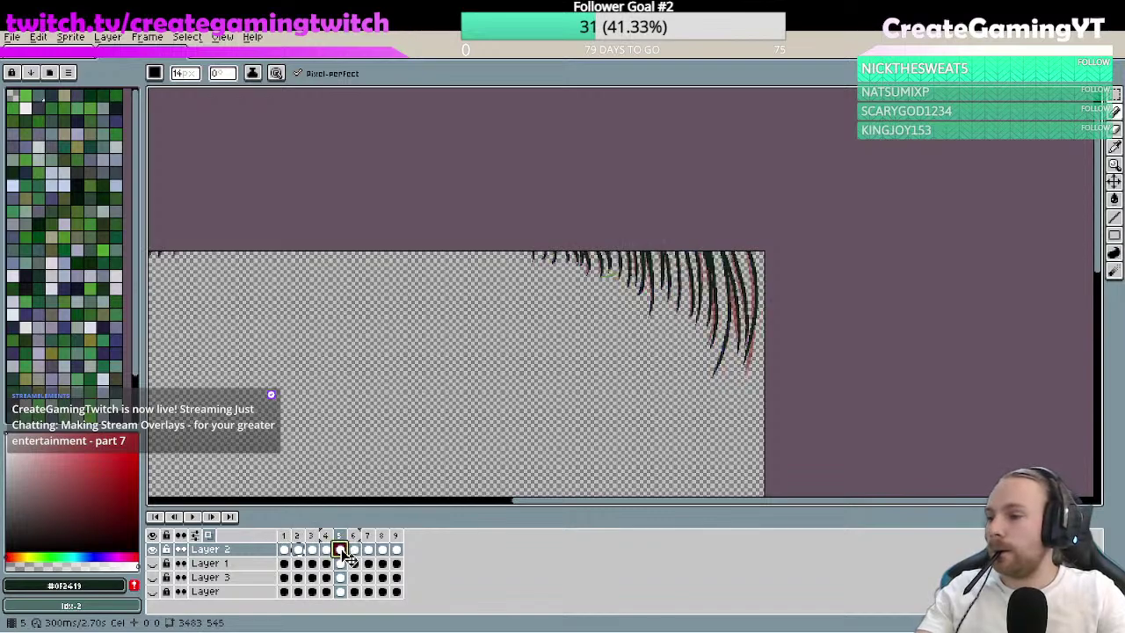
{"action": "key", "text": "Return"}
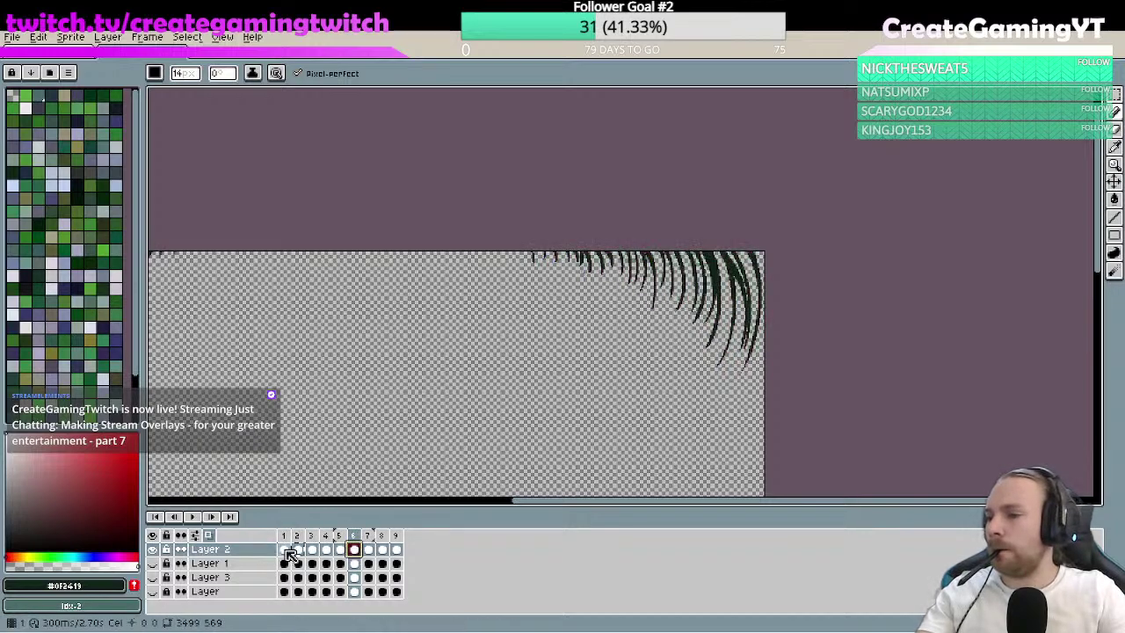
{"action": "left_click", "coordinate": [369, 549]}
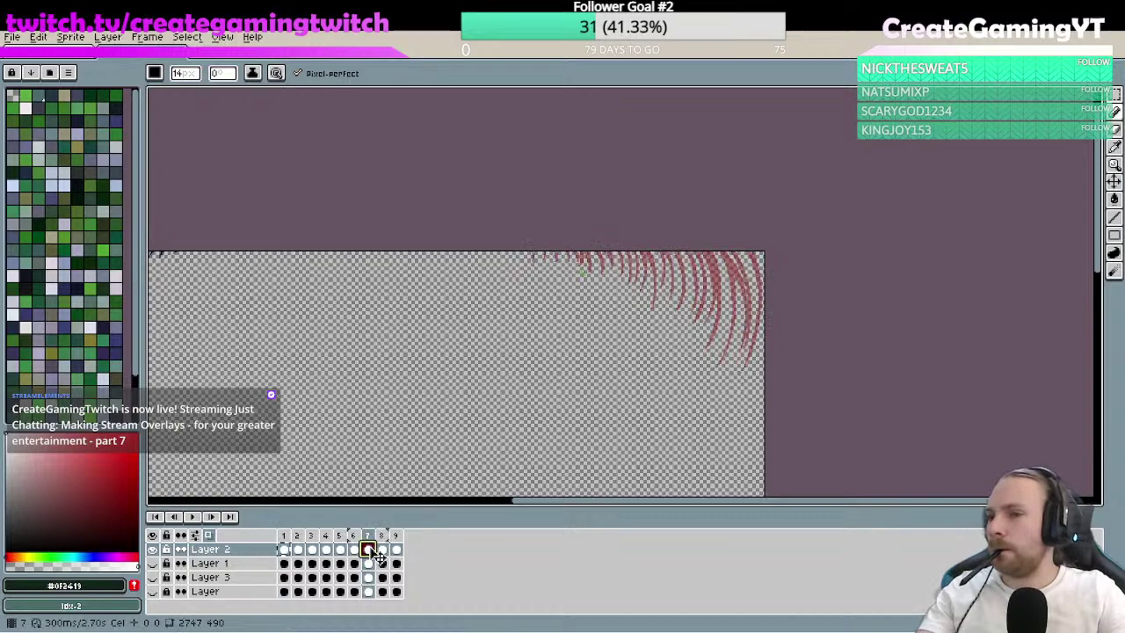
- Flip back and forth between frames 4, 5 and 6 of Layer 2 to compare the blade positions
{"action": "left_click", "coordinate": [326, 549]}
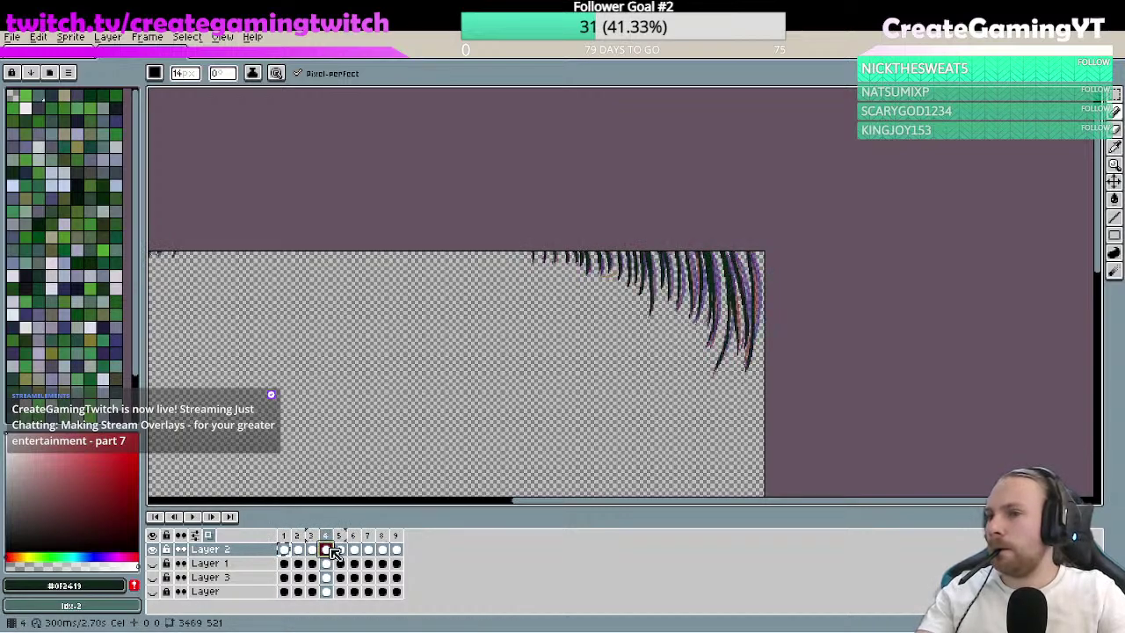
{"action": "left_click", "coordinate": [340, 549]}
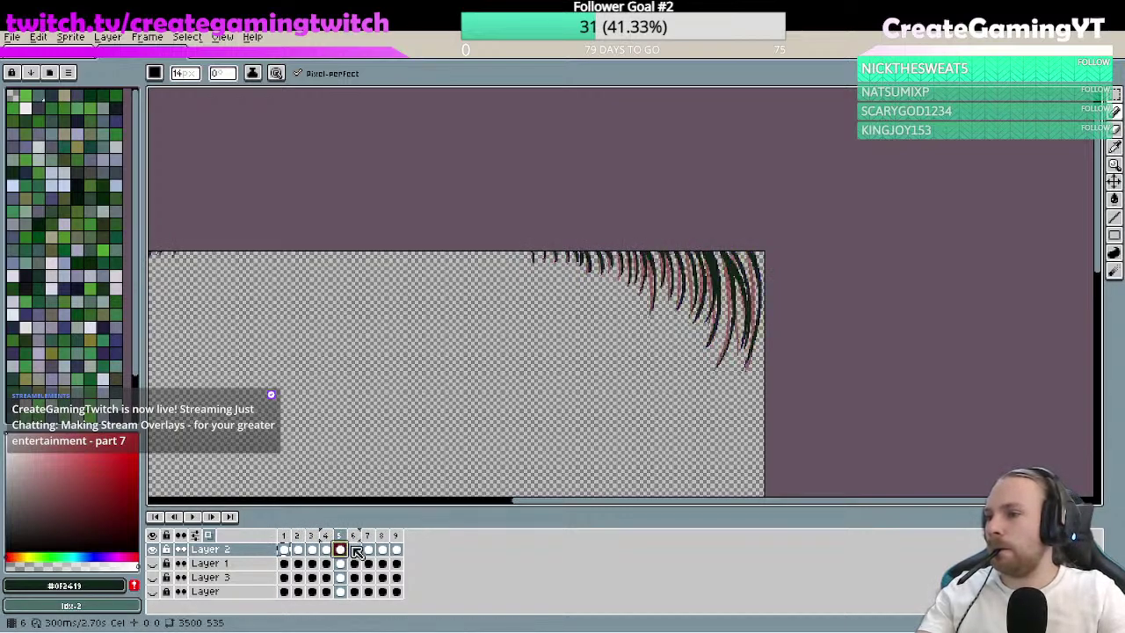
{"action": "left_click", "coordinate": [355, 550]}
{"action": "left_click", "coordinate": [340, 549]}
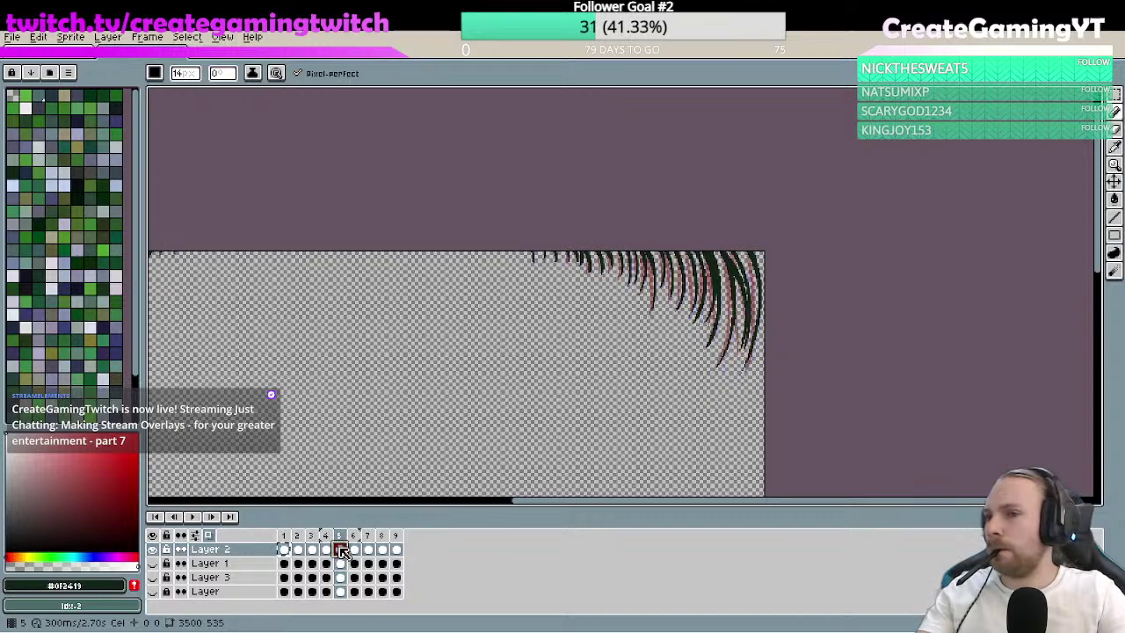
{"action": "left_click", "coordinate": [358, 549]}
{"action": "left_click", "coordinate": [326, 549]}
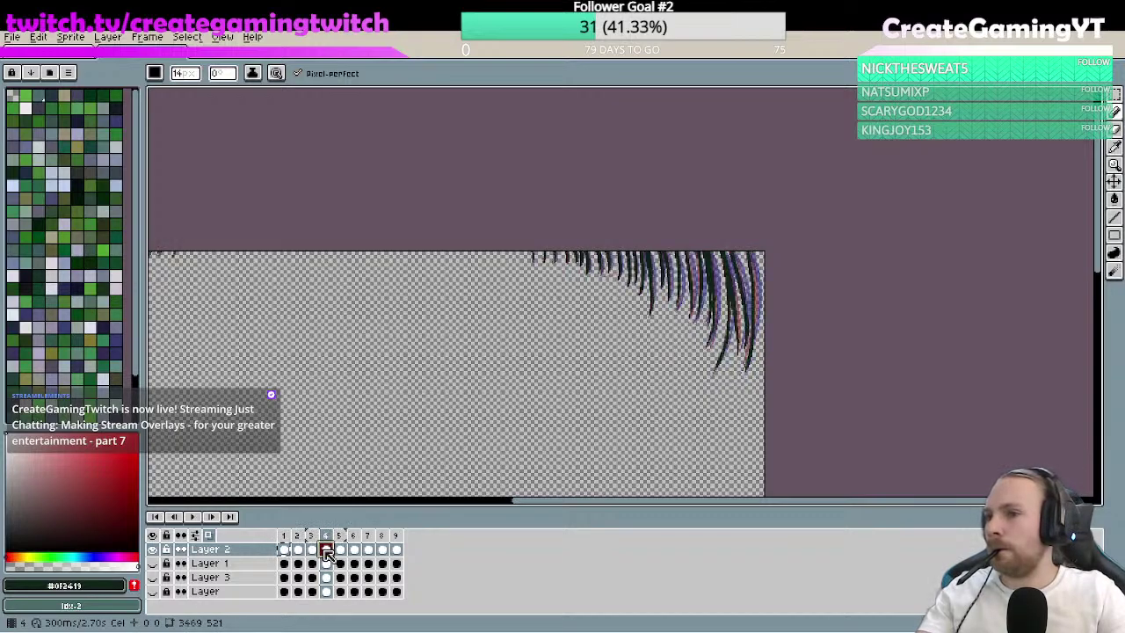
{"action": "left_click", "coordinate": [342, 550]}
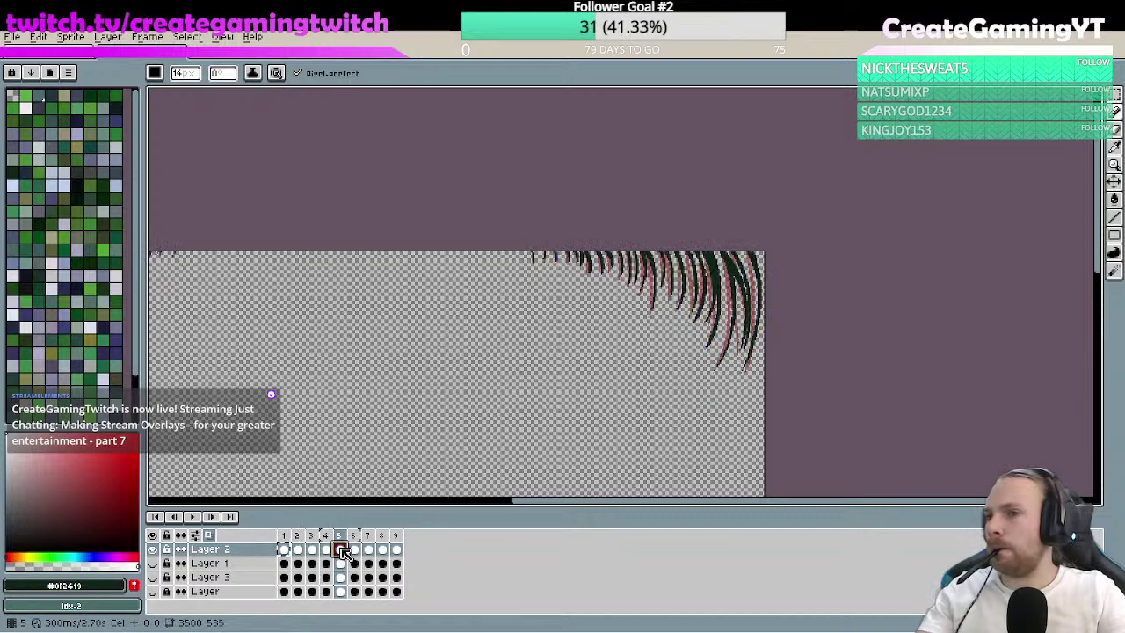
{"action": "left_click", "coordinate": [358, 550]}
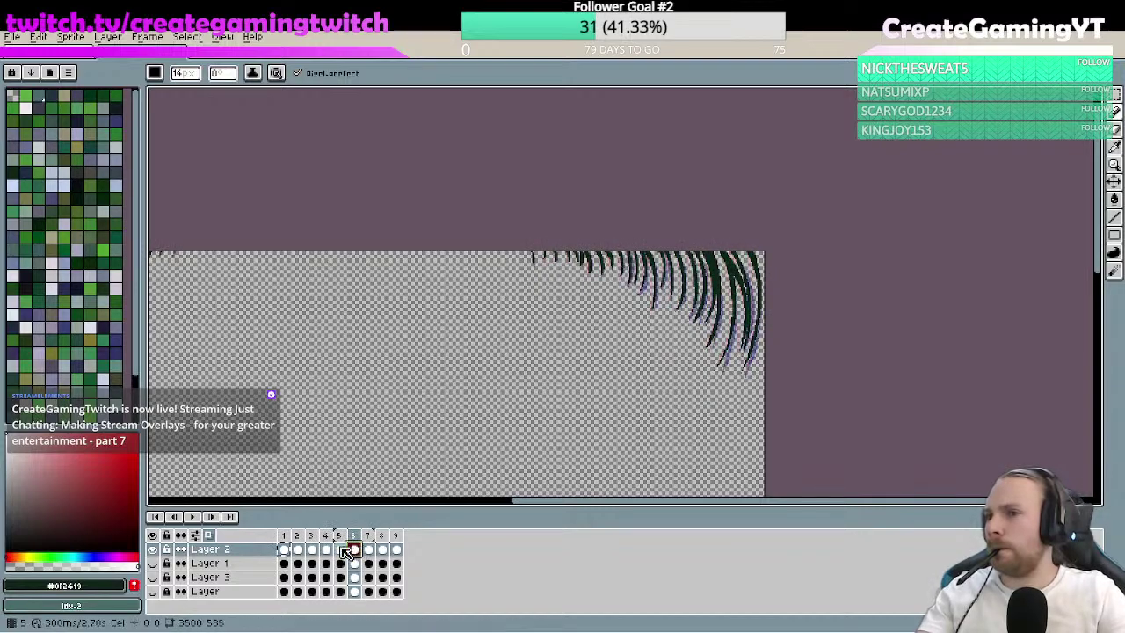
{"action": "left_click", "coordinate": [341, 549]}
{"action": "left_click", "coordinate": [354, 549]}
{"action": "left_click", "coordinate": [341, 549]}
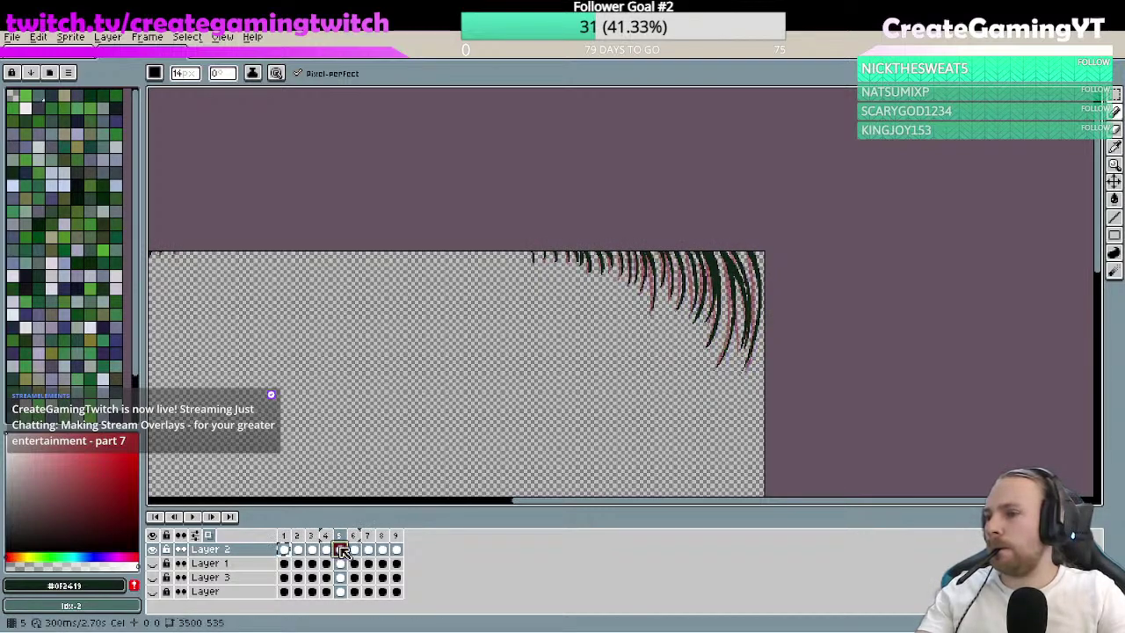
- Replace Layer 2's drawing on frame 5 with a copy of frame 3, and compare it with frame 4
{"action": "left_click", "coordinate": [311, 551]}
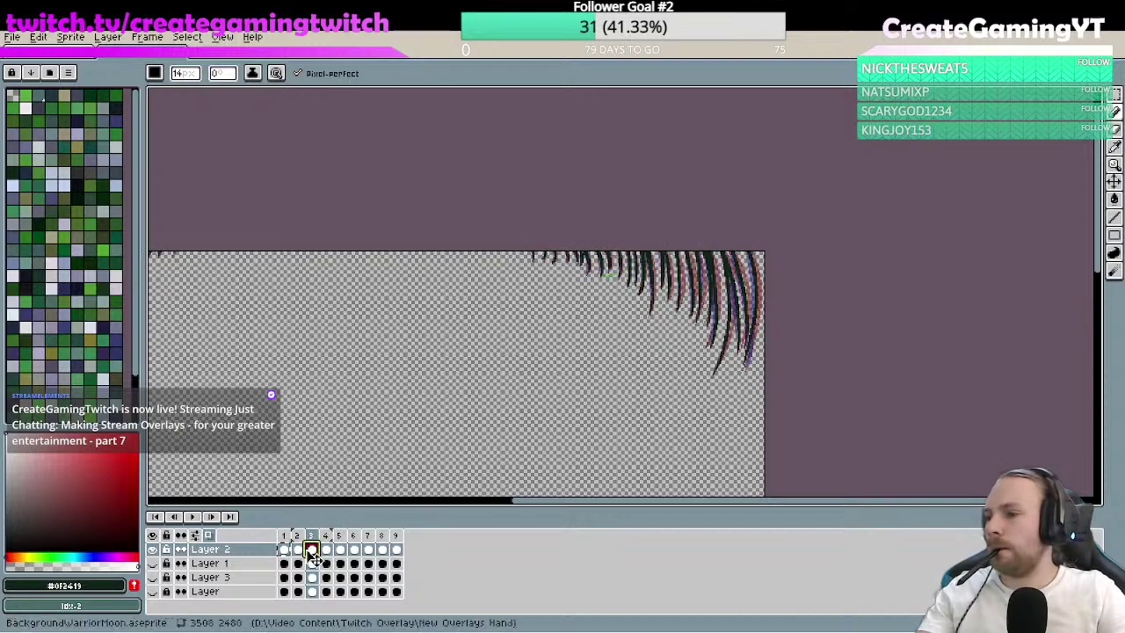
{"action": "left_click", "coordinate": [341, 550]}
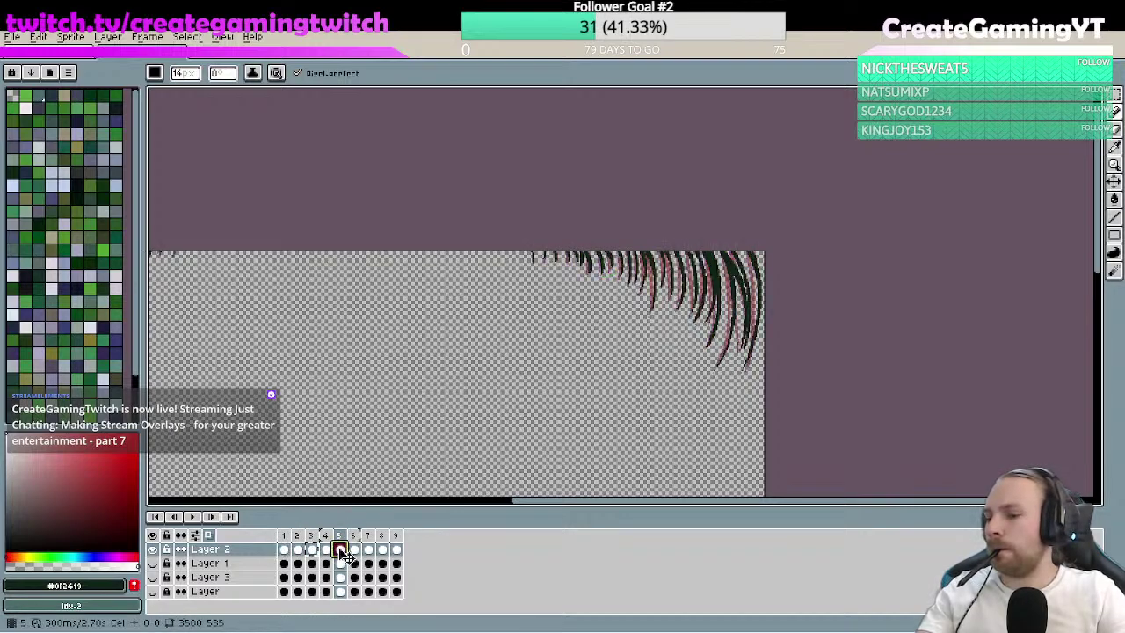
{"action": "left_click", "coordinate": [327, 551]}
{"action": "left_click", "coordinate": [340, 549]}
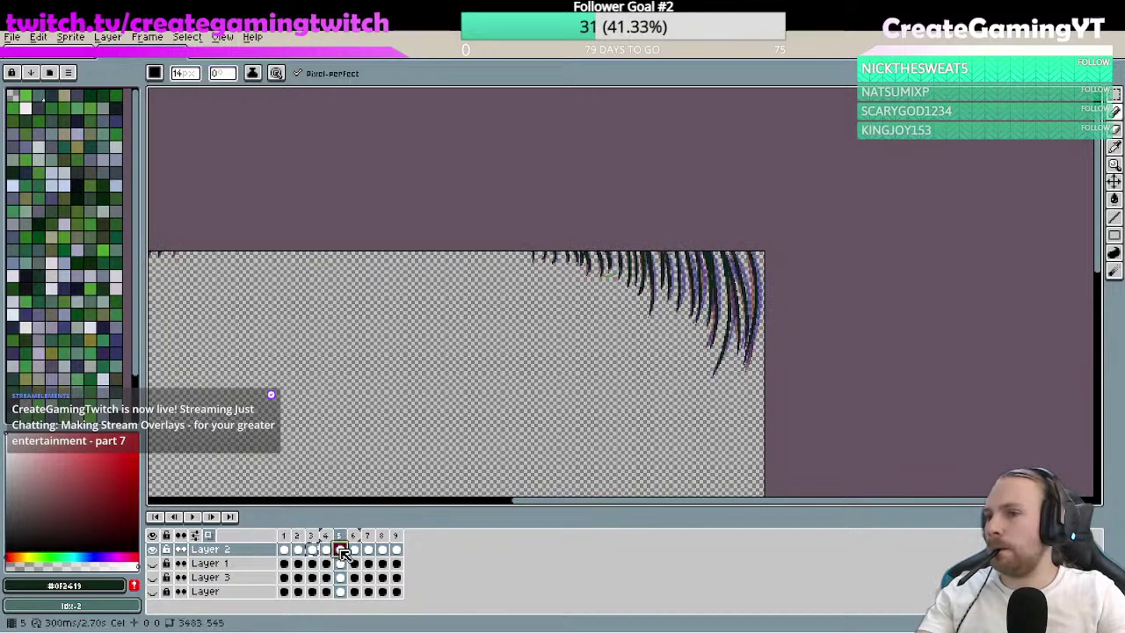
- Inspect Layer 2's blades at both upper canvas corners across frames 6 to 9, showing Layer 1 temporarily and hiding it again
{"action": "left_click", "coordinate": [353, 549]}
{"action": "left_click", "coordinate": [369, 550]}
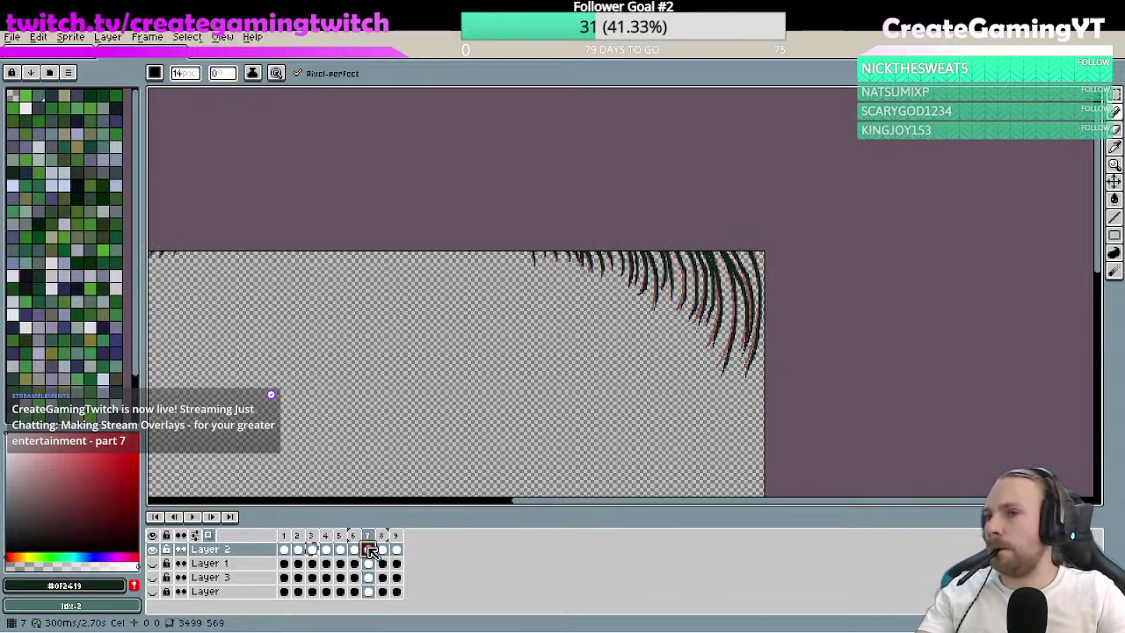
{"action": "left_click", "coordinate": [384, 550]}
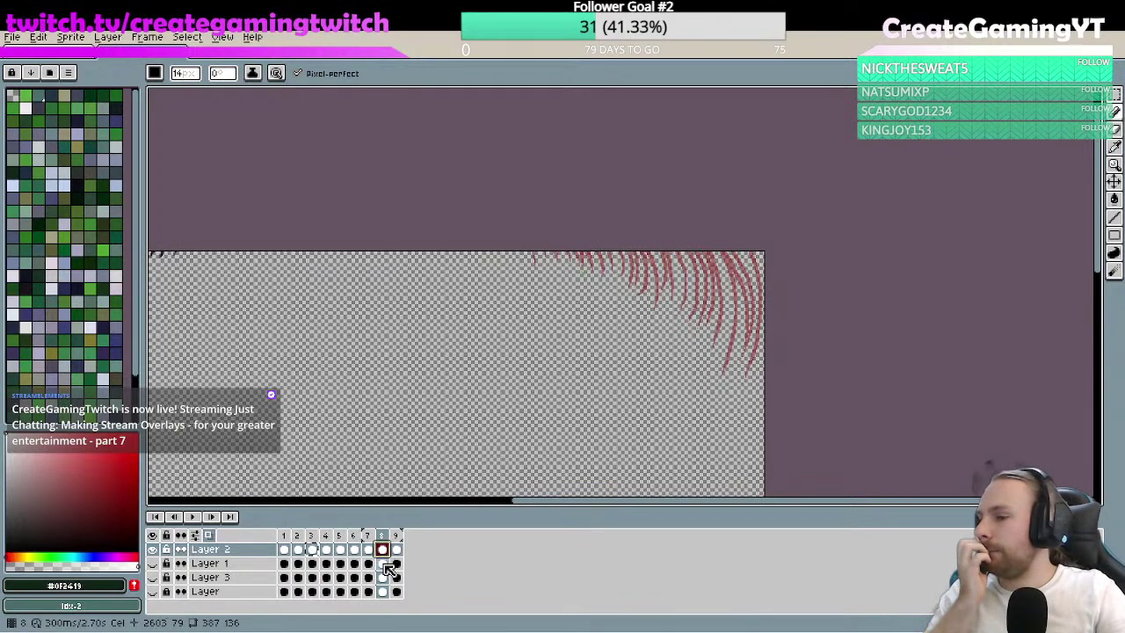
{"action": "left_click", "coordinate": [154, 564]}
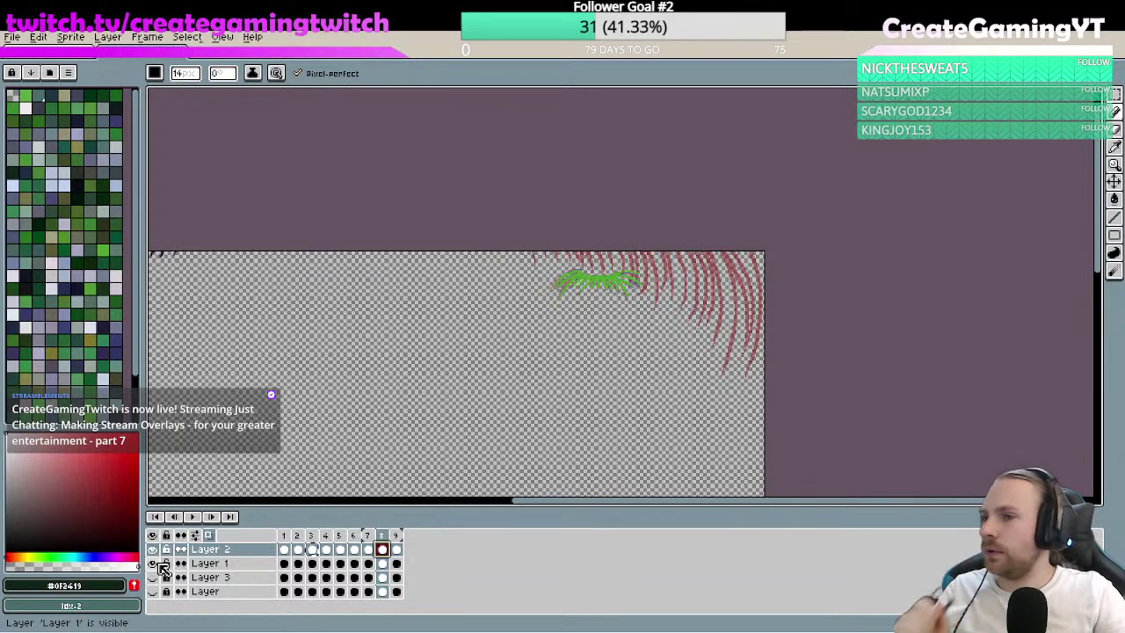
{"action": "mouse_move", "coordinate": [436, 391]}
{"action": "left_mouse_down"}
{"action": "mouse_move", "coordinate": [595, 372]}
{"action": "mouse_move", "coordinate": [827, 374]}
{"action": "mouse_move", "coordinate": [793, 386]}
{"action": "left_mouse_up"}
{"action": "left_click", "coordinate": [396, 549]}
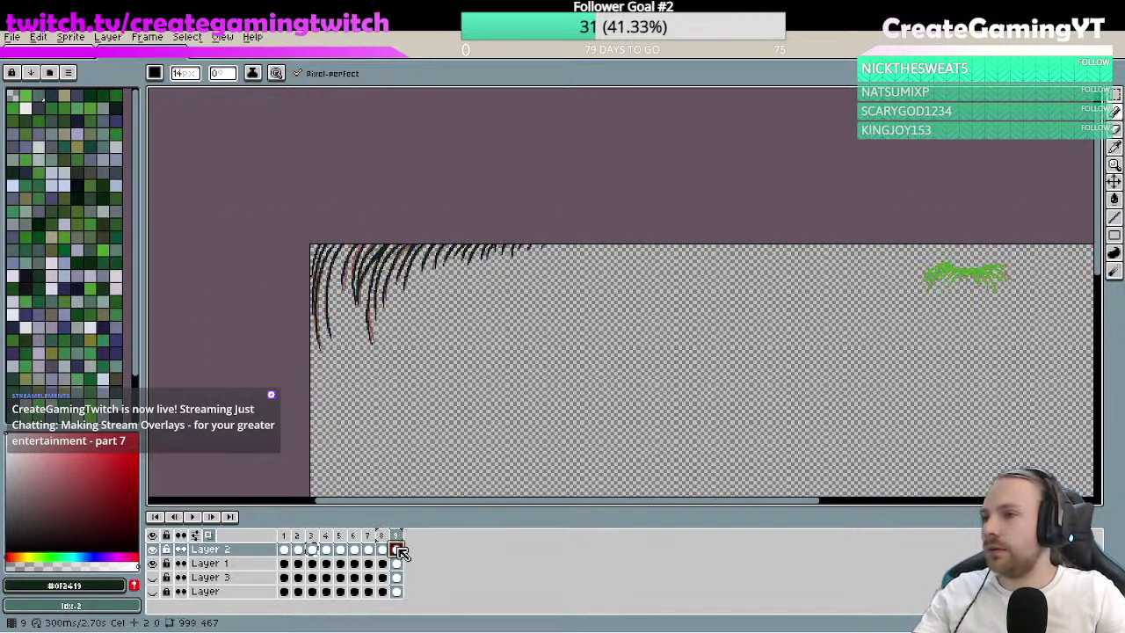
{"action": "left_click", "coordinate": [153, 564]}
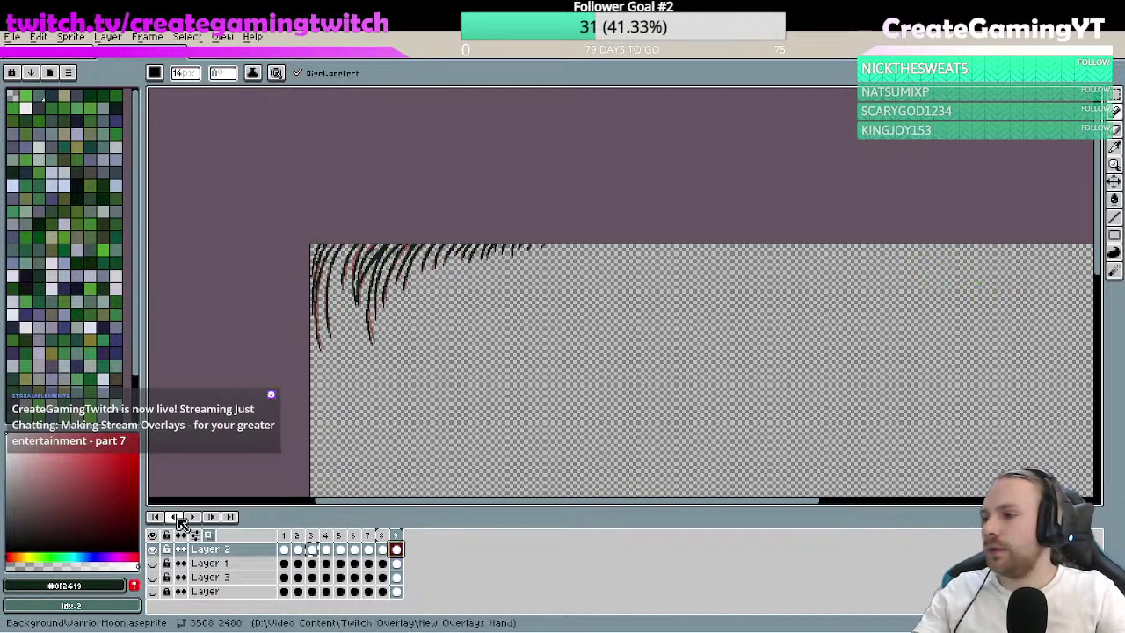
- Play the grass animation, stop it, and examine Layer 2's frames 4 to 9 one by one
{"action": "left_click", "coordinate": [194, 517]}
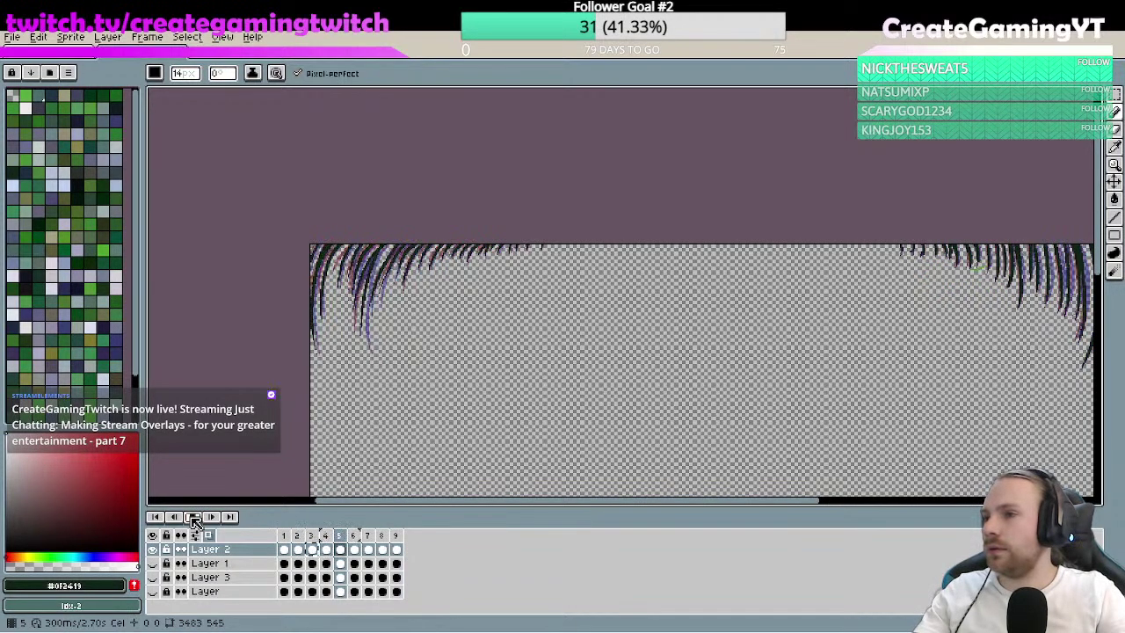
{"action": "left_click", "coordinate": [194, 517]}
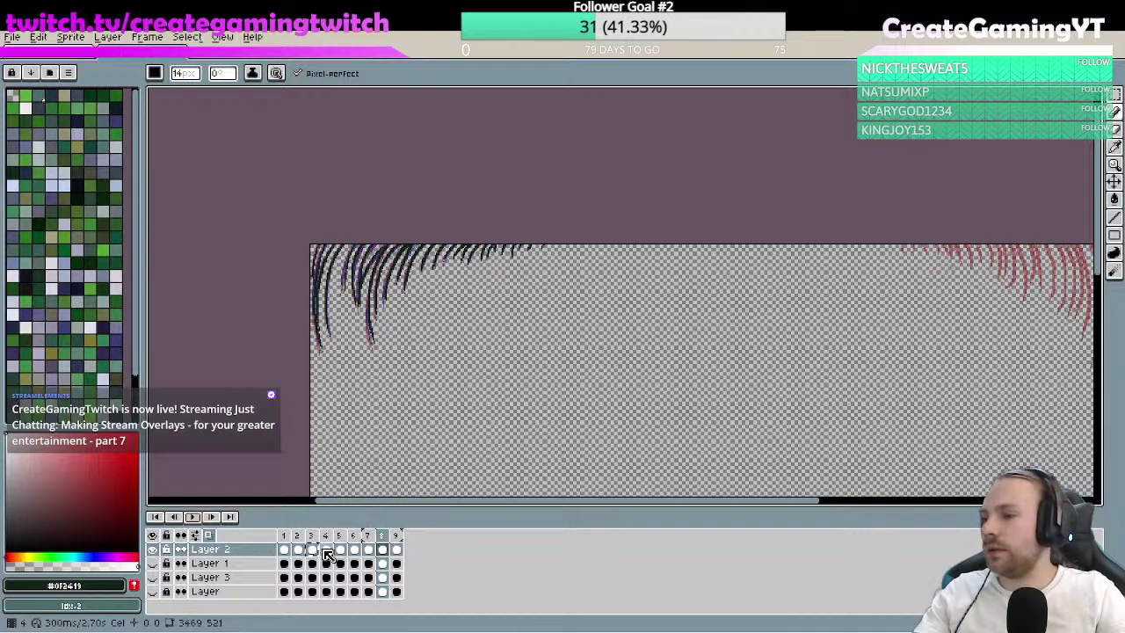
{"action": "left_click", "coordinate": [326, 550]}
{"action": "left_click", "coordinate": [342, 550]}
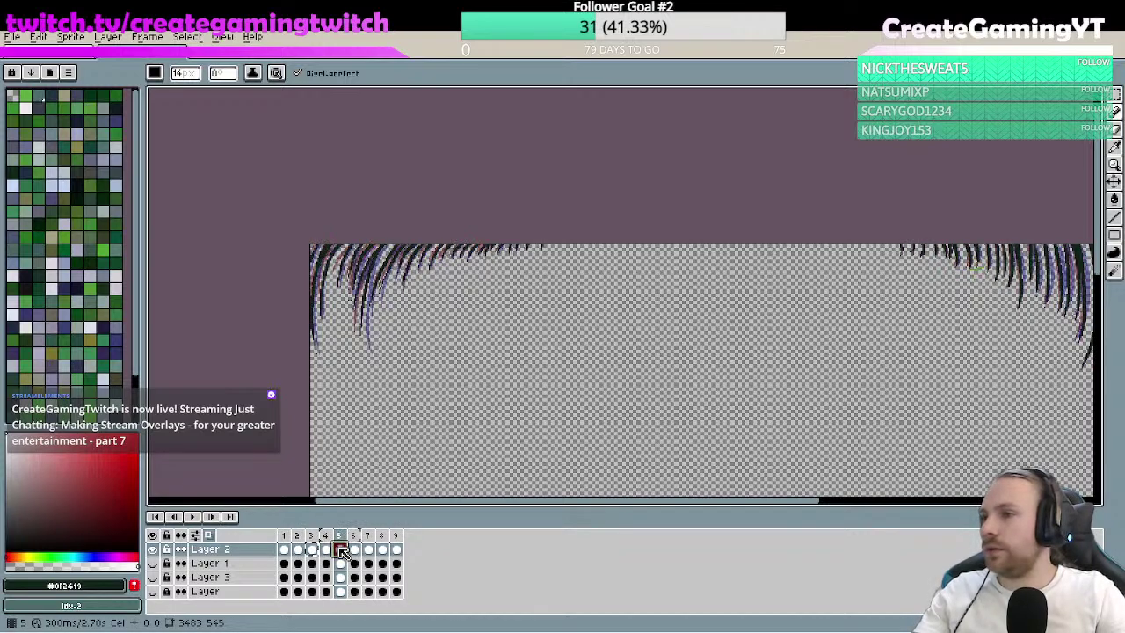
{"action": "left_click", "coordinate": [354, 550]}
{"action": "left_click", "coordinate": [368, 550]}
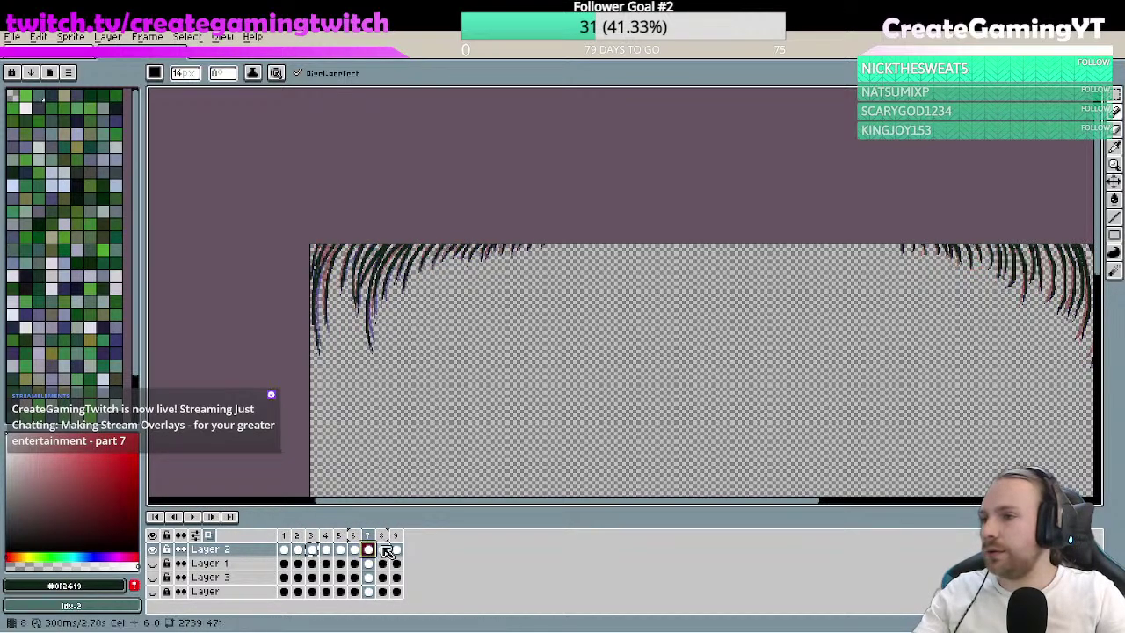
{"action": "left_click", "coordinate": [382, 550]}
{"action": "left_click", "coordinate": [396, 550]}
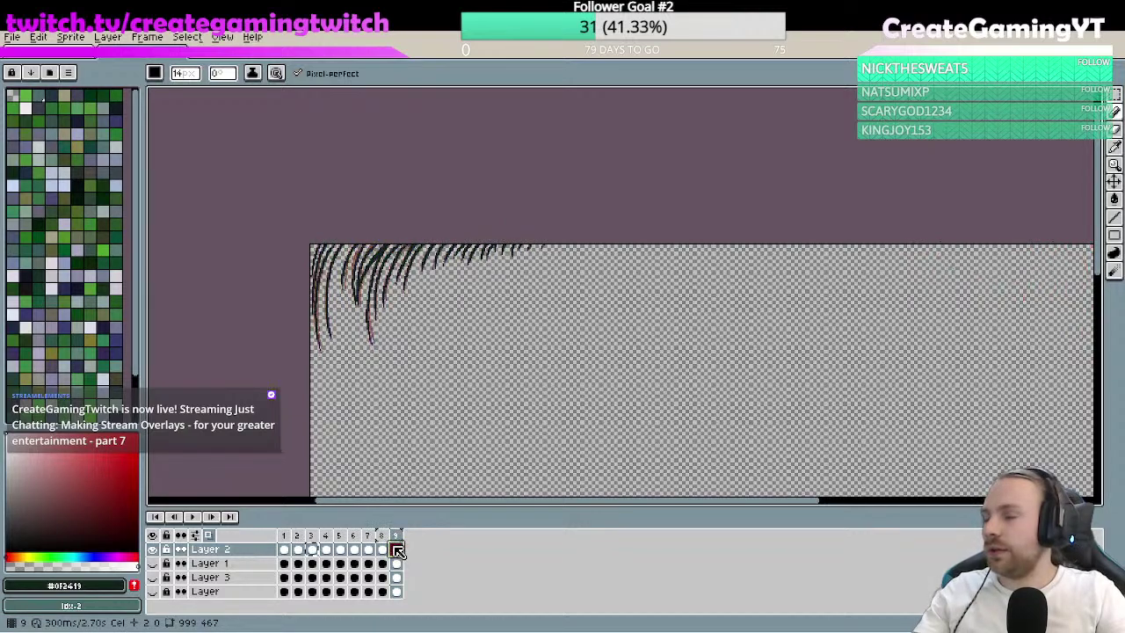
- Compare the blades on Layer 2's frames 7, 8 and 9 with those on frame 1
{"action": "key", "text": "Left"}
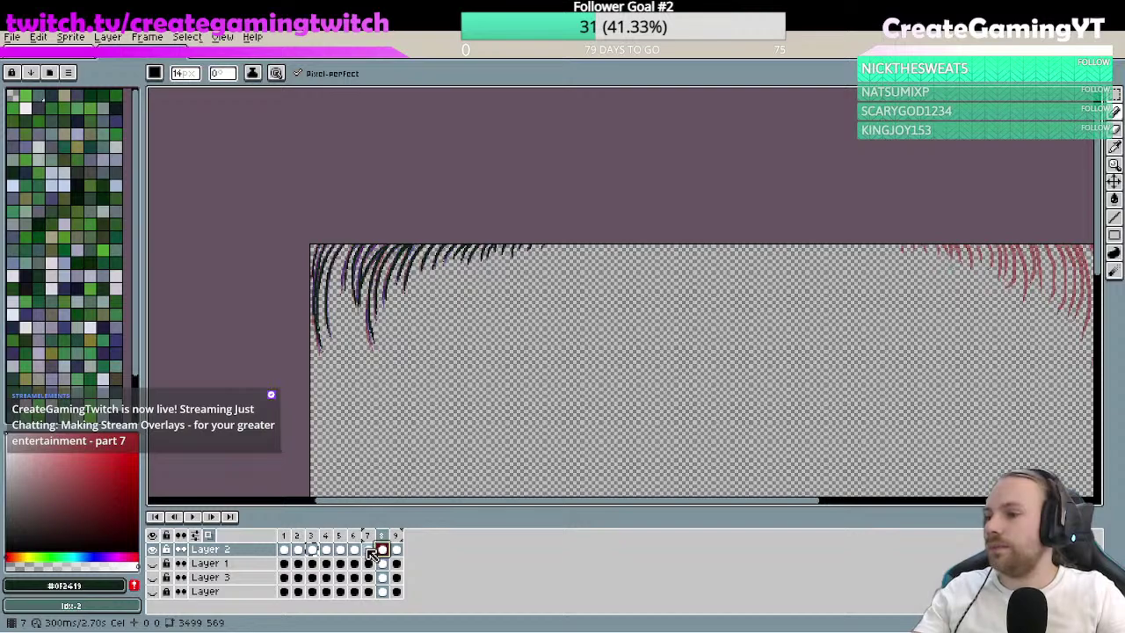
{"action": "left_click", "coordinate": [370, 550]}
{"action": "left_click", "coordinate": [382, 550]}
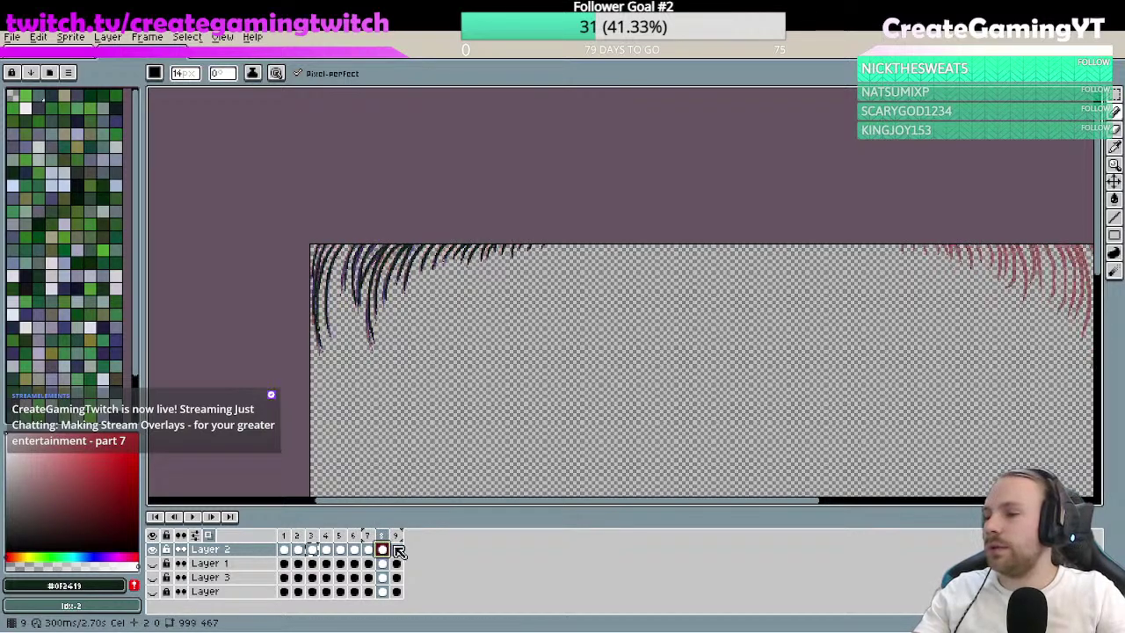
{"action": "left_click", "coordinate": [396, 551]}
{"action": "left_click", "coordinate": [283, 549]}
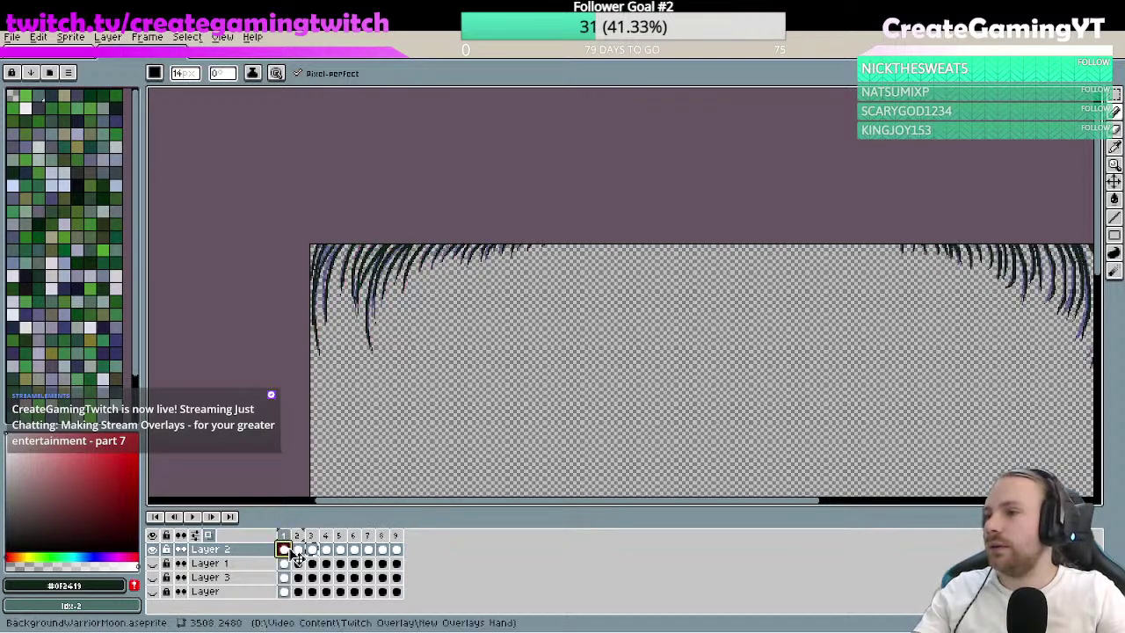
- Examine Layer 2's blades at the canvas's upper-right corner on frames 7 and 8, and frame by frame from 1 to 8
{"action": "left_click", "coordinate": [369, 549]}
{"action": "scroll", "coordinate": [560, 422], "scroll_direction": "right", "scroll_amount": 5}
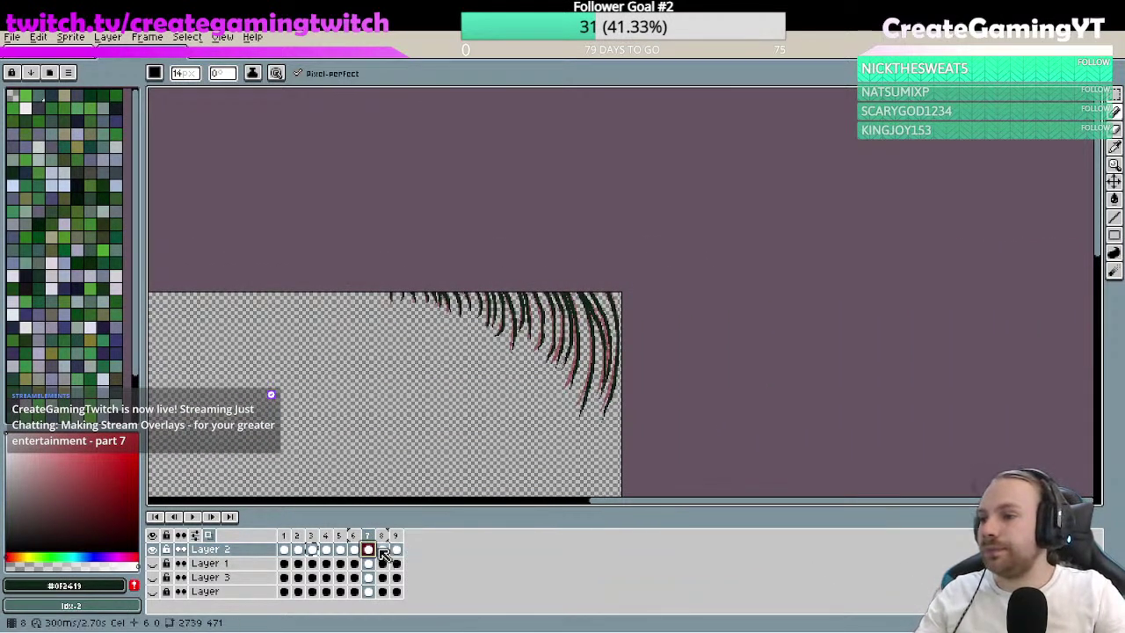
{"action": "left_click", "coordinate": [382, 549]}
{"action": "scroll", "coordinate": [608, 361], "scroll_direction": "up", "scroll_amount": 1}
{"action": "scroll", "coordinate": [512, 352], "scroll_direction": "up", "scroll_amount": 1}
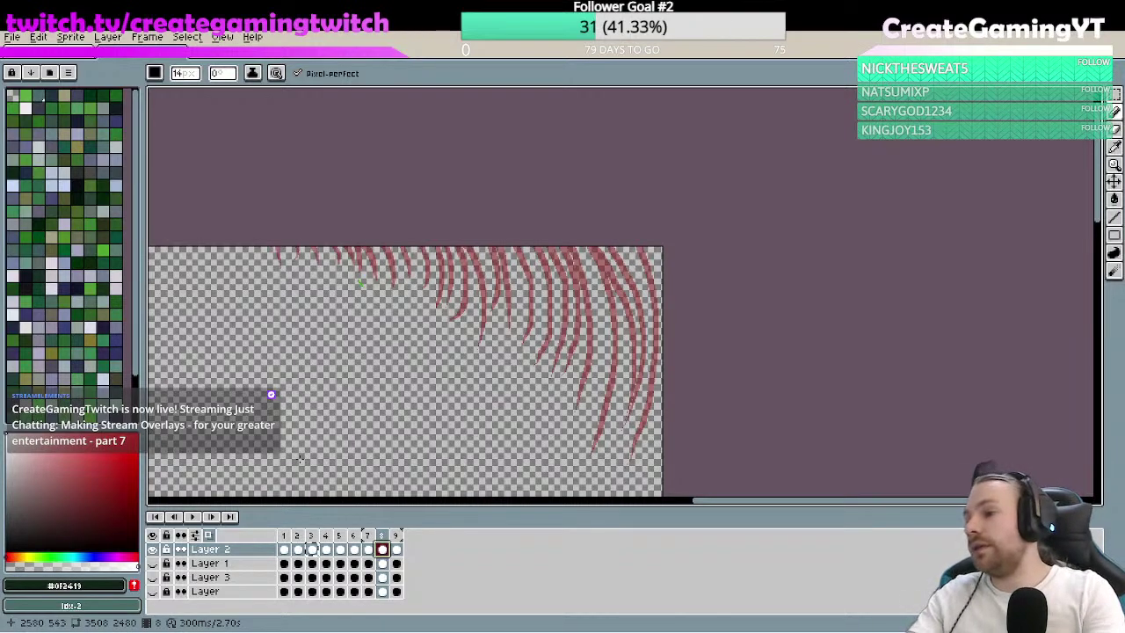
{"action": "left_click", "coordinate": [284, 549]}
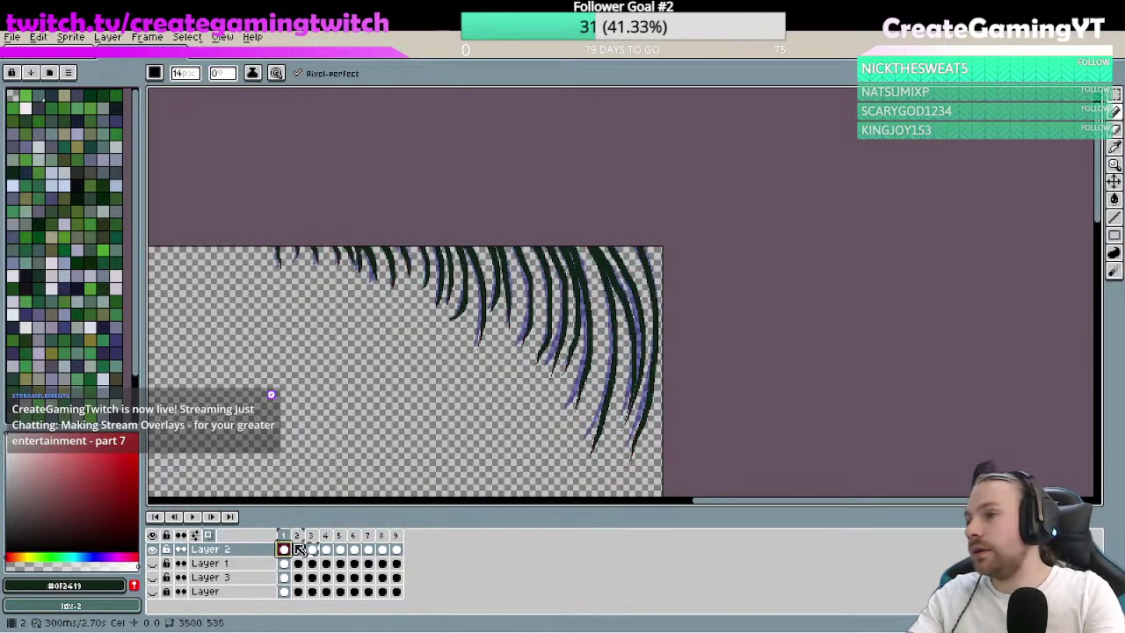
{"action": "left_click", "coordinate": [297, 549]}
{"action": "left_click", "coordinate": [312, 549]}
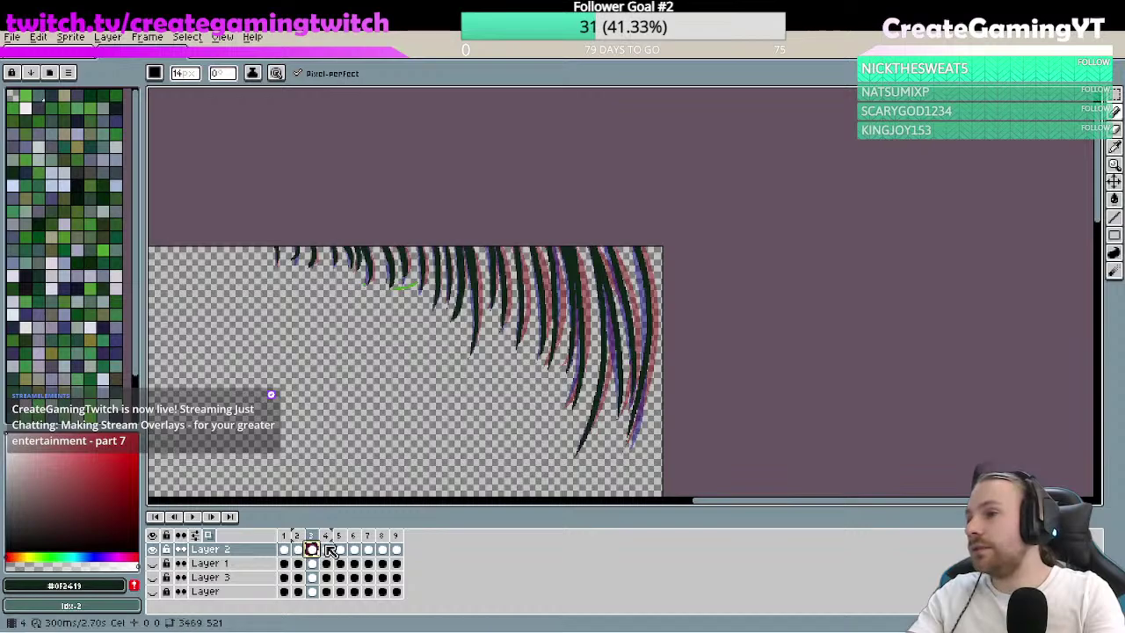
{"action": "left_click", "coordinate": [325, 549]}
{"action": "left_click", "coordinate": [339, 549]}
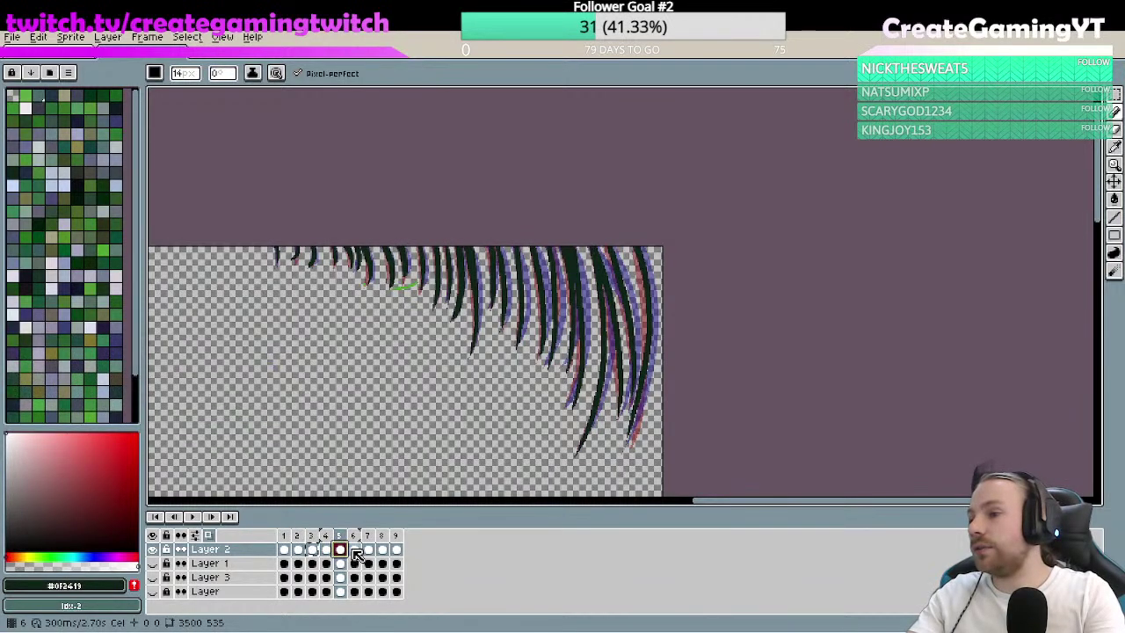
{"action": "left_click", "coordinate": [354, 549]}
{"action": "left_click", "coordinate": [367, 549]}
{"action": "left_click", "coordinate": [381, 549]}
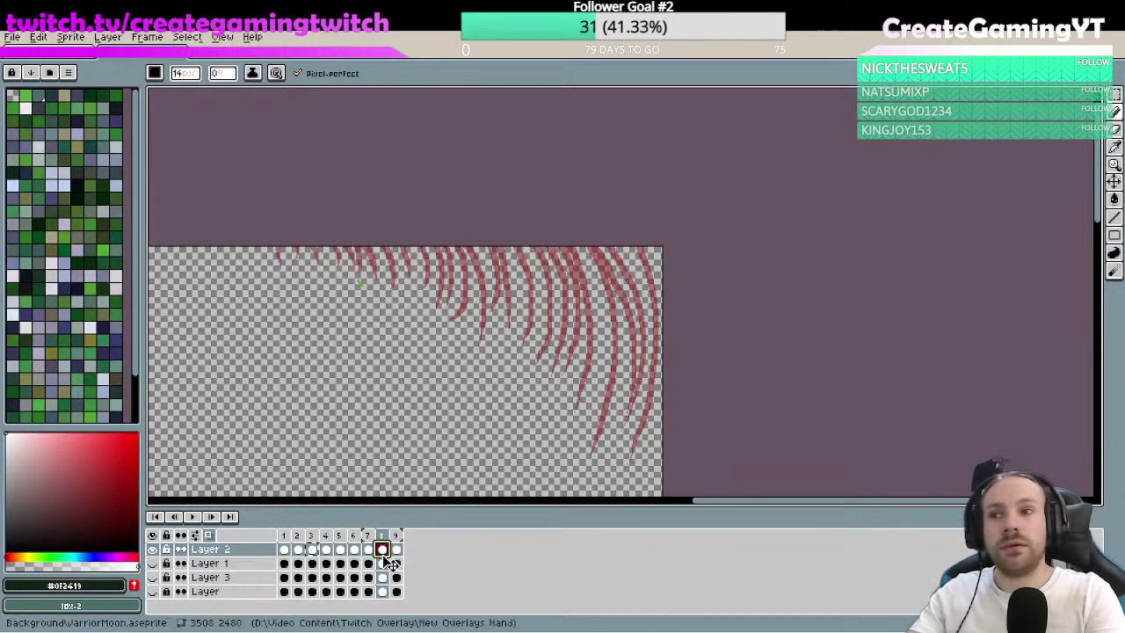
- Check Layer 2's frames 7, 8 and 9, and compare them with the blades on frames 1 to 8 once more
{"action": "left_click", "coordinate": [368, 549]}
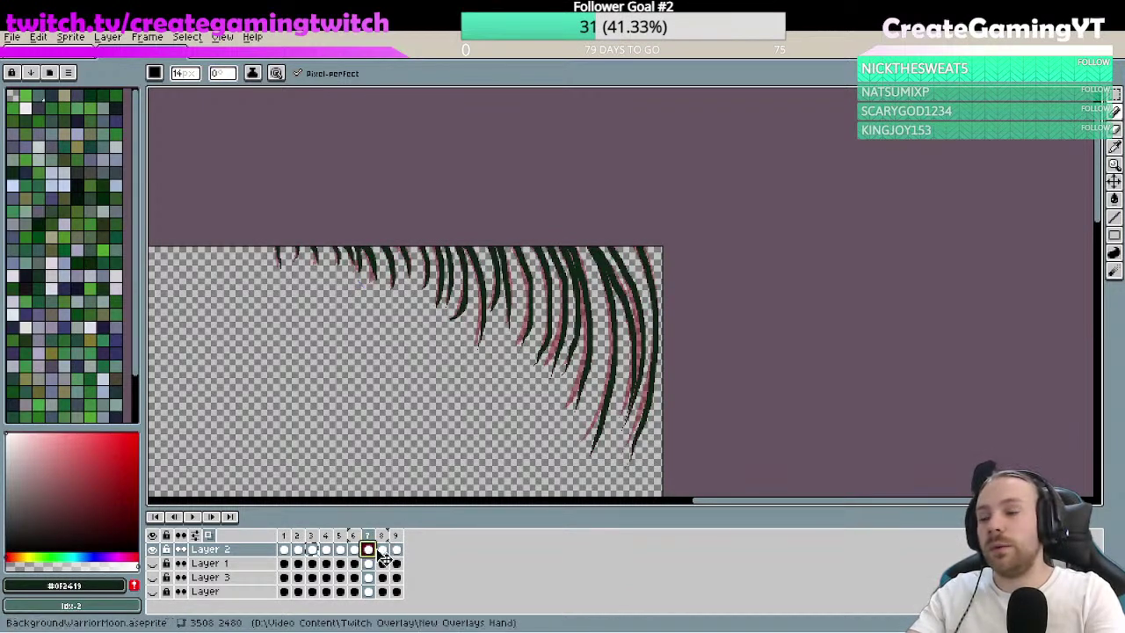
{"action": "left_click", "coordinate": [383, 550]}
{"action": "left_click", "coordinate": [396, 549]}
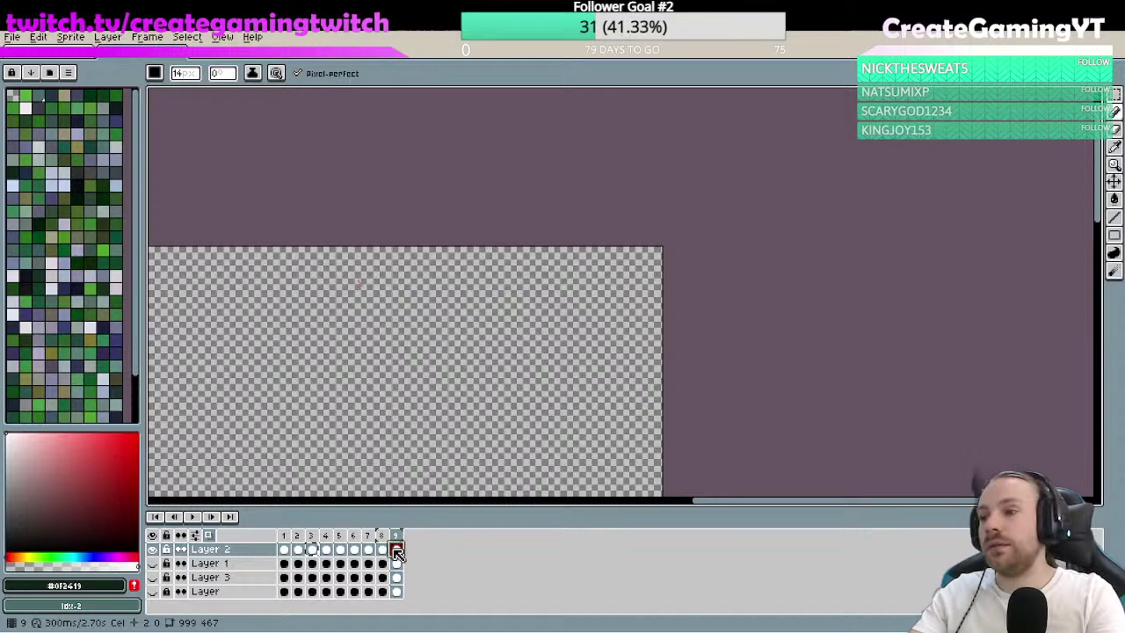
{"action": "left_click", "coordinate": [284, 549]}
{"action": "left_click", "coordinate": [298, 549]}
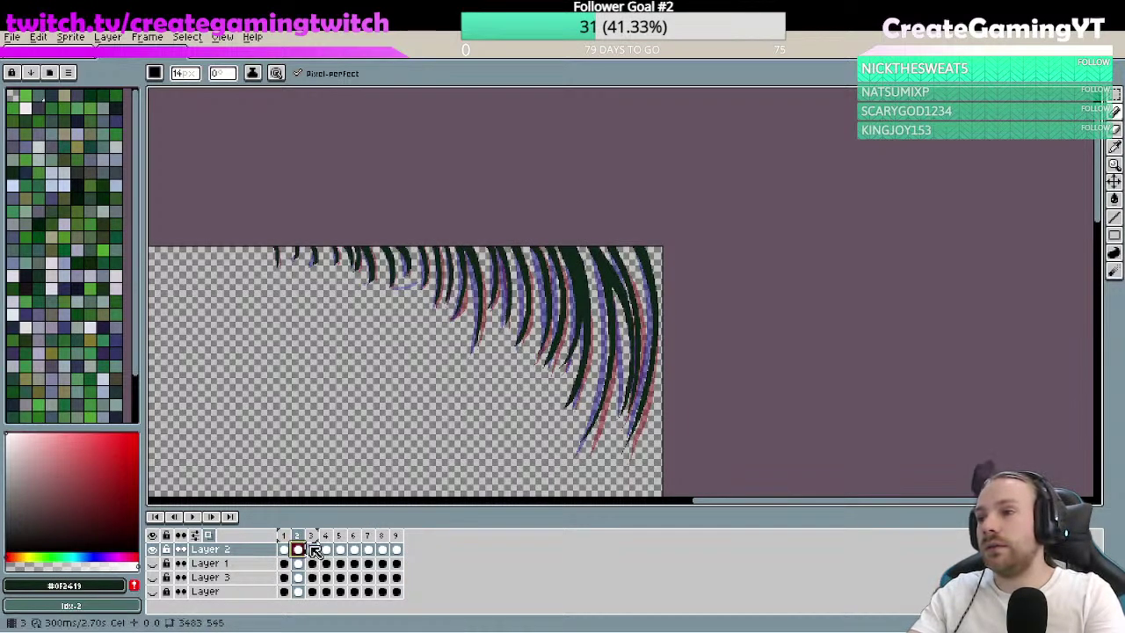
{"action": "left_click", "coordinate": [312, 549]}
{"action": "left_click", "coordinate": [326, 550]}
{"action": "left_click", "coordinate": [341, 550]}
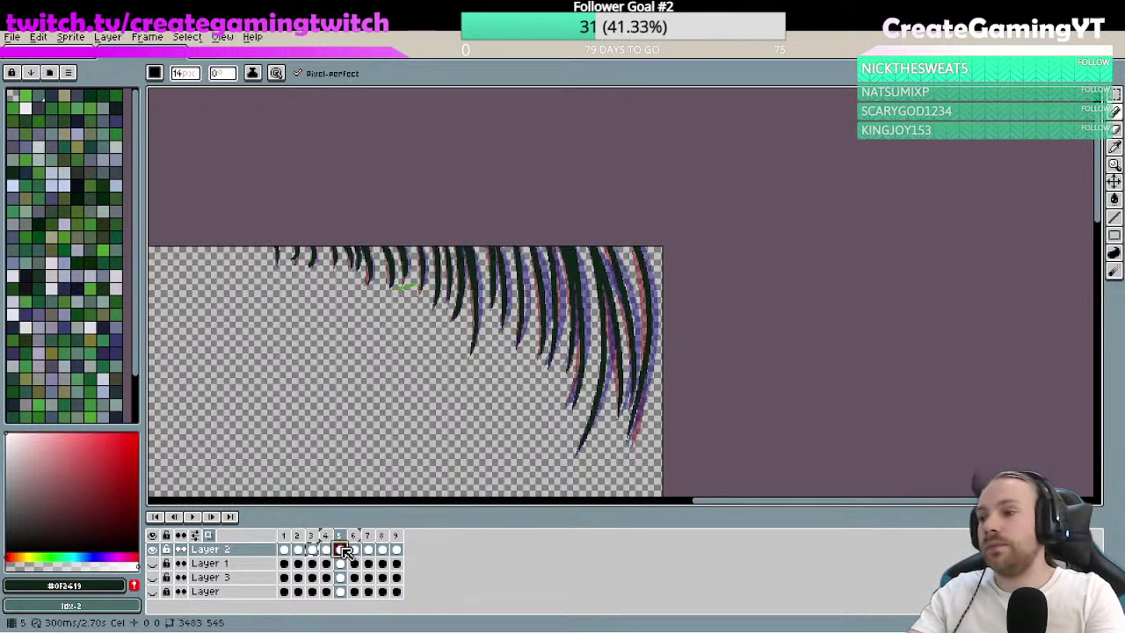
{"action": "left_click", "coordinate": [355, 549]}
{"action": "left_click", "coordinate": [368, 549]}
{"action": "left_click", "coordinate": [382, 550]}
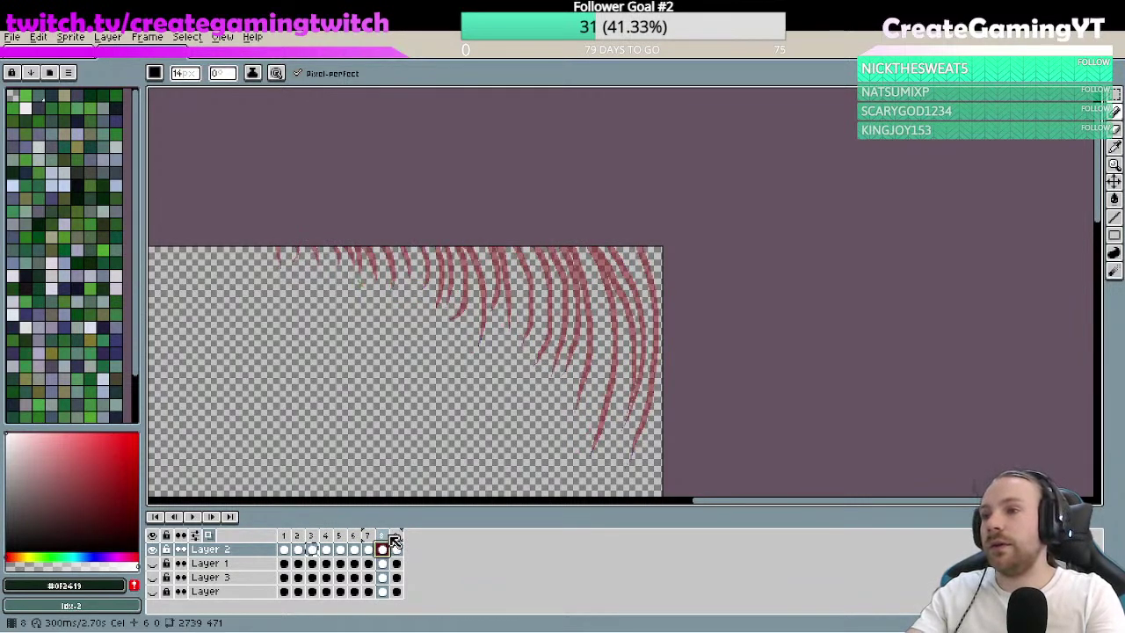
- Try to draw the outermost right blade on Layer 2's frame 8 over the onion-skin outline, undoing each stroke
{"action": "key", "text": "z"}
{"action": "left_click", "coordinate": [633, 393]}
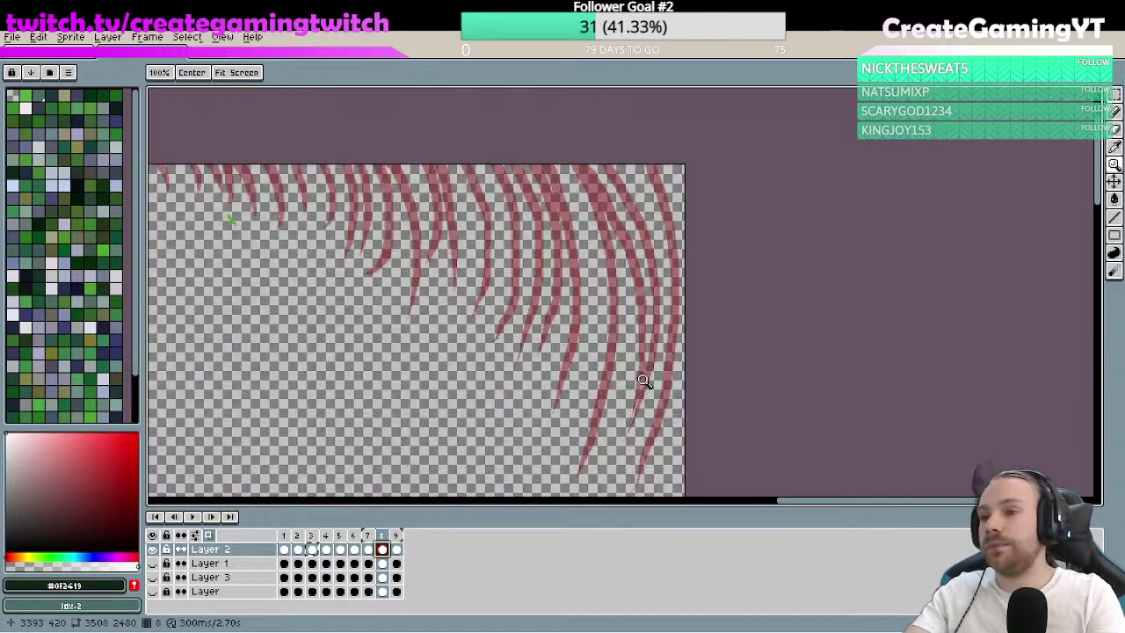
{"action": "left_click_drag", "start_coordinate": [642, 396], "coordinate": [642, 354]}
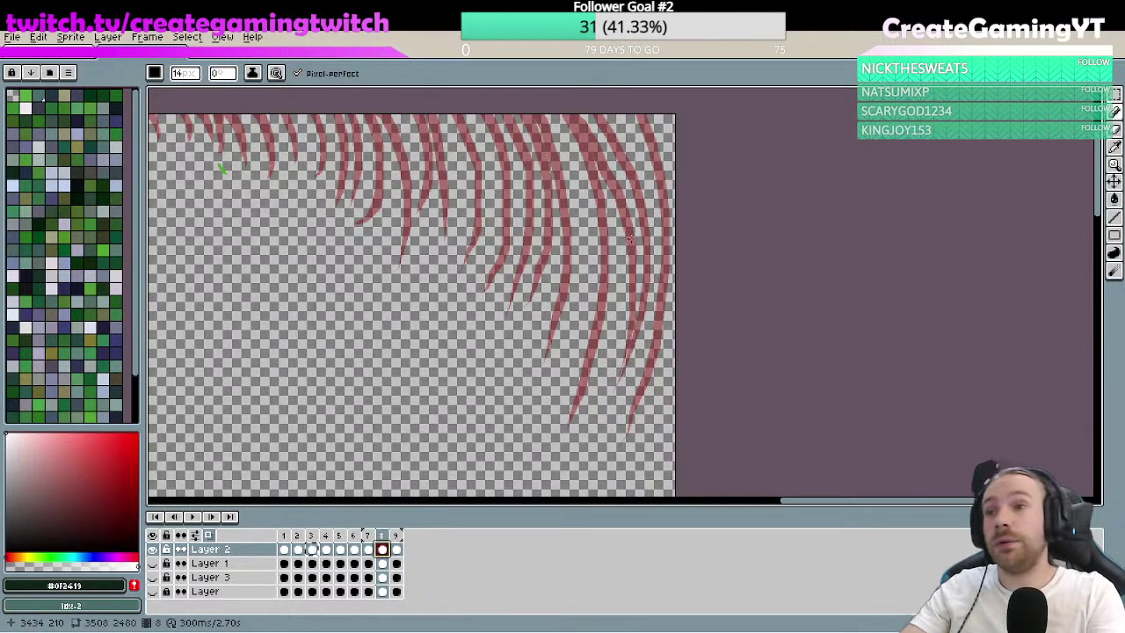
{"action": "mouse_move", "coordinate": [642, 116]}
{"action": "left_mouse_down"}
{"action": "mouse_move", "coordinate": [665, 310]}
{"action": "mouse_move", "coordinate": [659, 385]}
{"action": "left_mouse_up"}
{"action": "key", "text": "ctrl+z"}
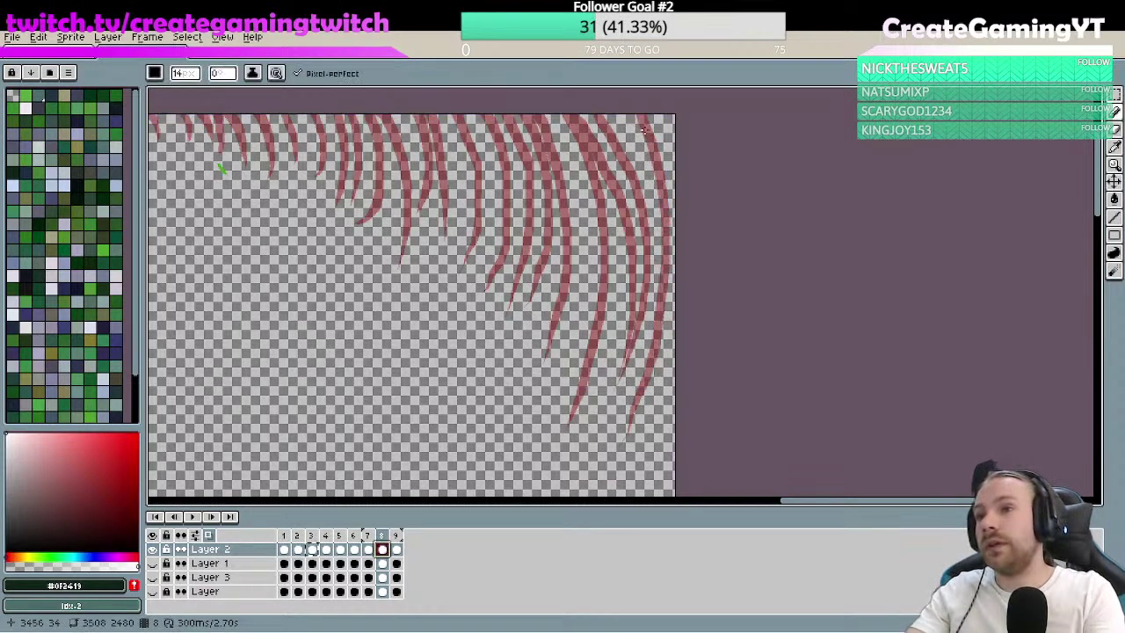
{"action": "left_click_drag", "start_coordinate": [644, 116], "coordinate": [668, 422]}
{"action": "key", "text": "ctrl+z"}
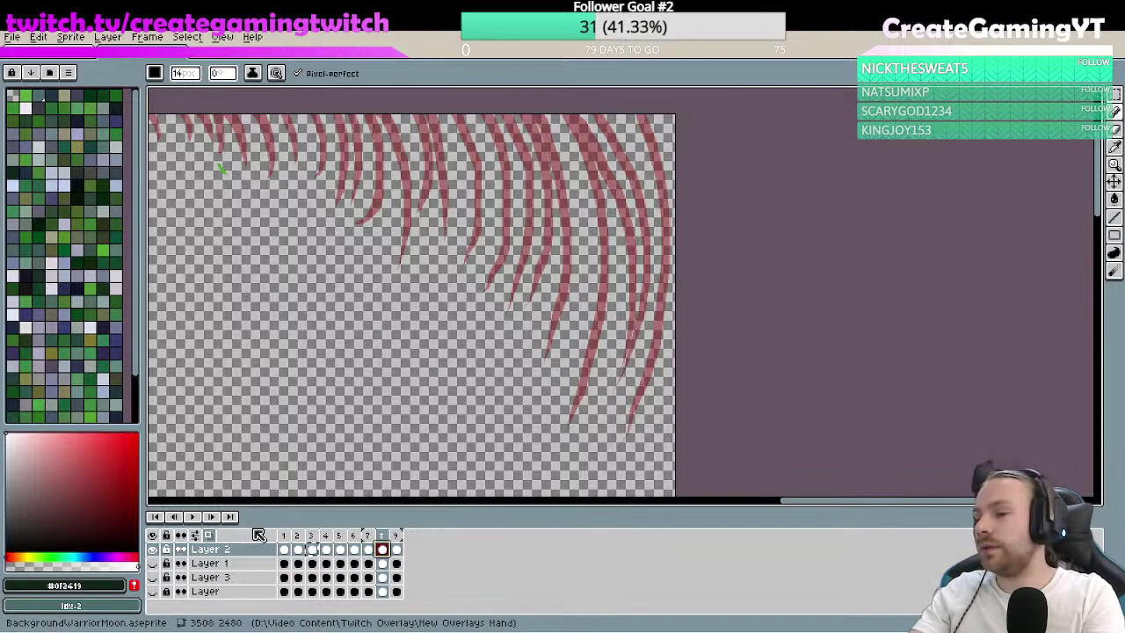
- Play the grass animation with onion skin turned off, watch the upper-right blades, and stop the playback
{"action": "left_click", "coordinate": [205, 518]}
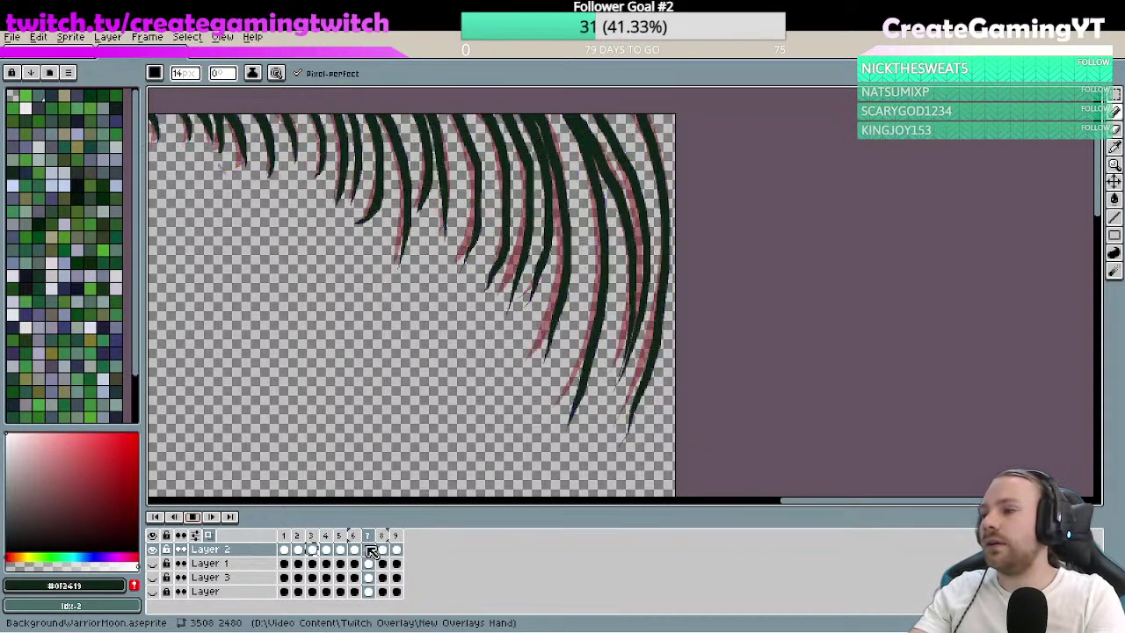
{"action": "key", "text": "space"}
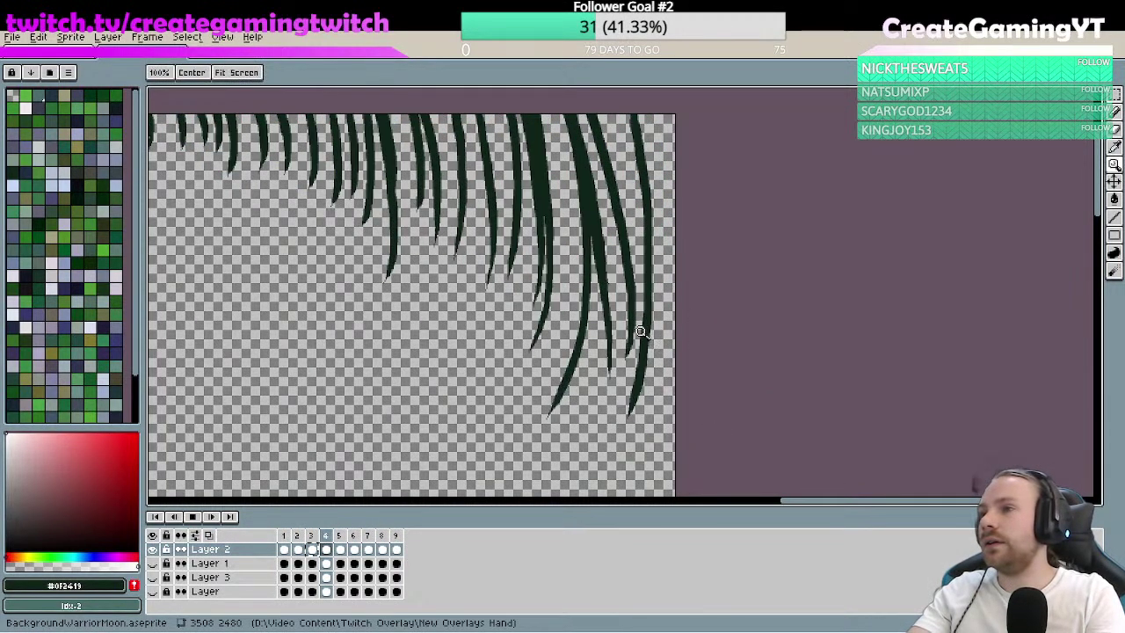
{"action": "left_click_drag", "start_coordinate": [634, 271], "coordinate": [625, 343]}
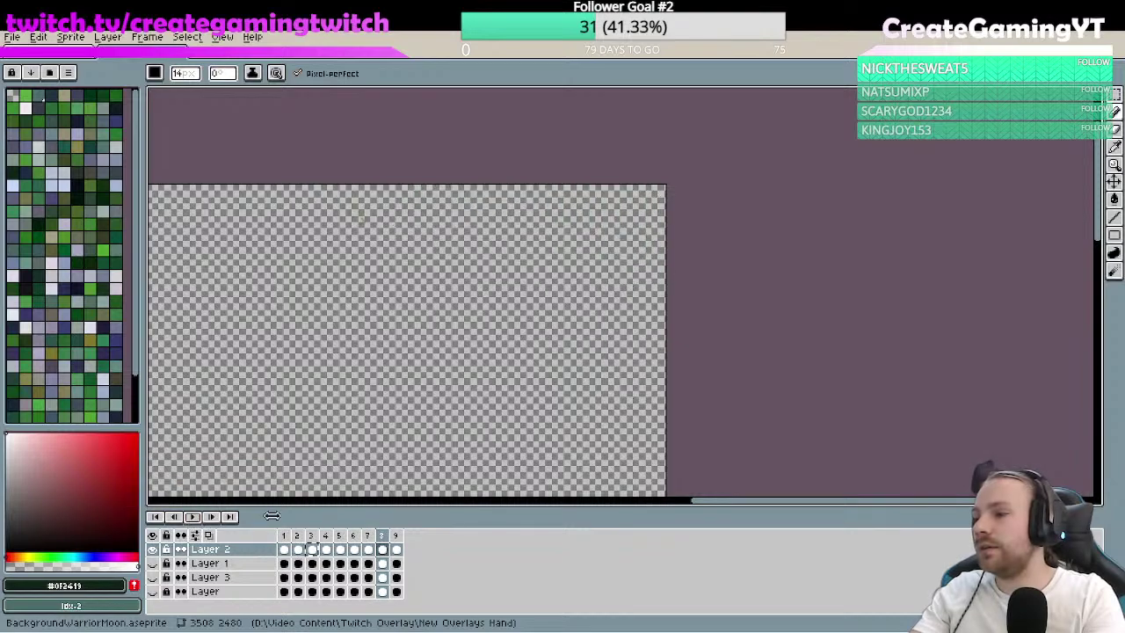
- Compare the upper-right blades on Layer 2's frames 3, 4, 5 and 6 without onion skin
{"action": "left_click", "coordinate": [331, 548]}
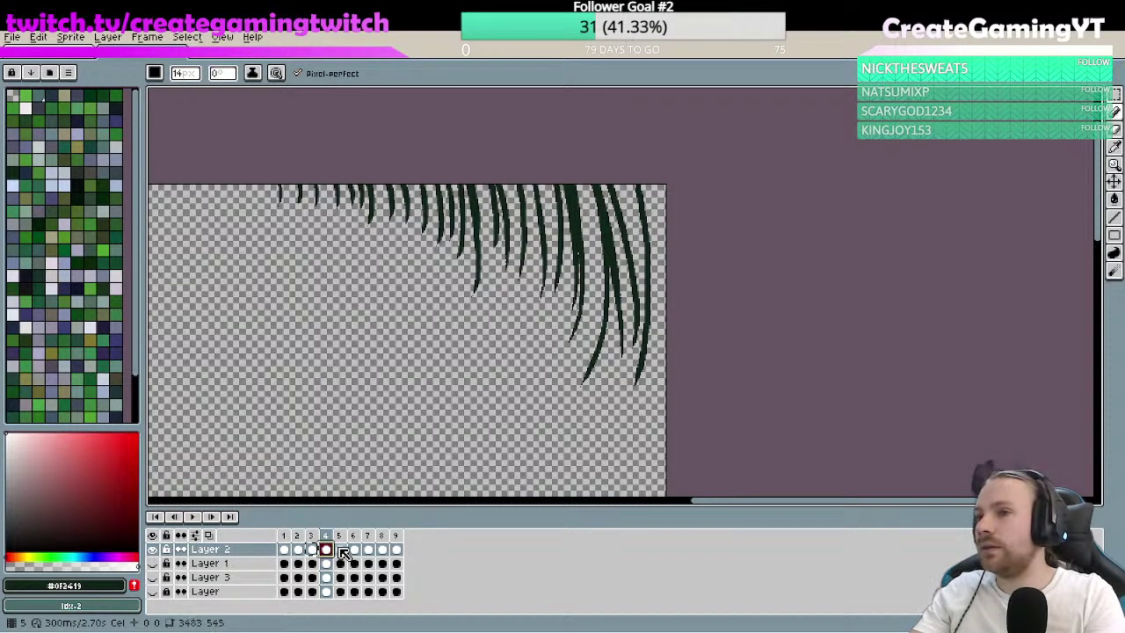
{"action": "key", "text": "Left"}
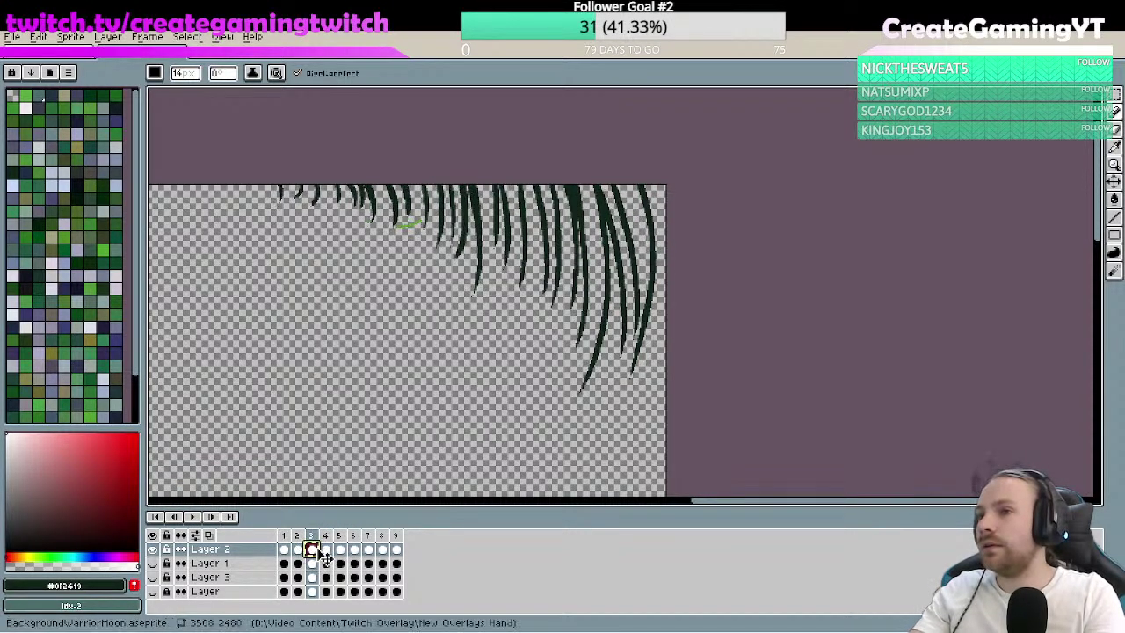
{"action": "left_click", "coordinate": [327, 548]}
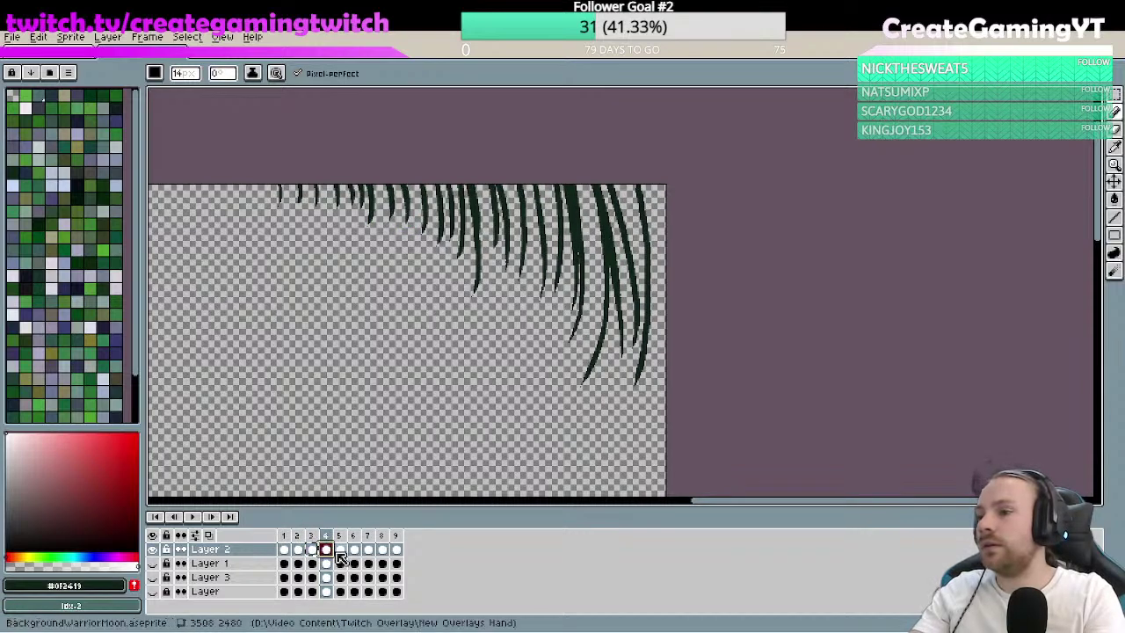
{"action": "left_click", "coordinate": [340, 548]}
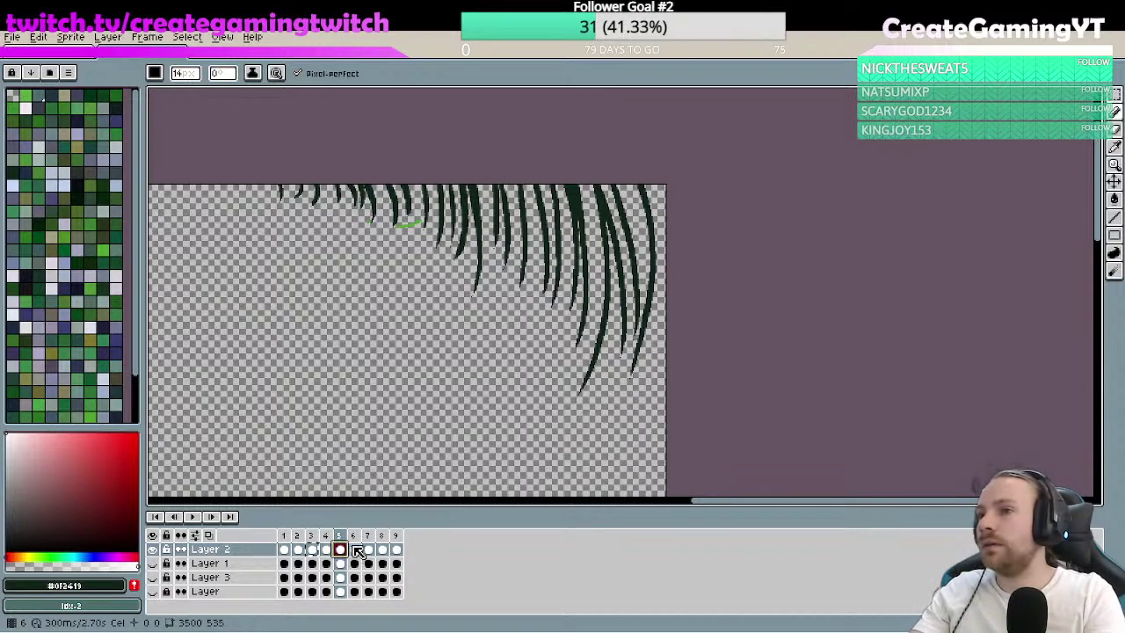
{"action": "left_click", "coordinate": [356, 550]}
- Retouch the gap between the two merging thick blades near the upper-right corner of Layer 2's frame 6 with the eraser and brush
{"action": "key", "text": "z"}
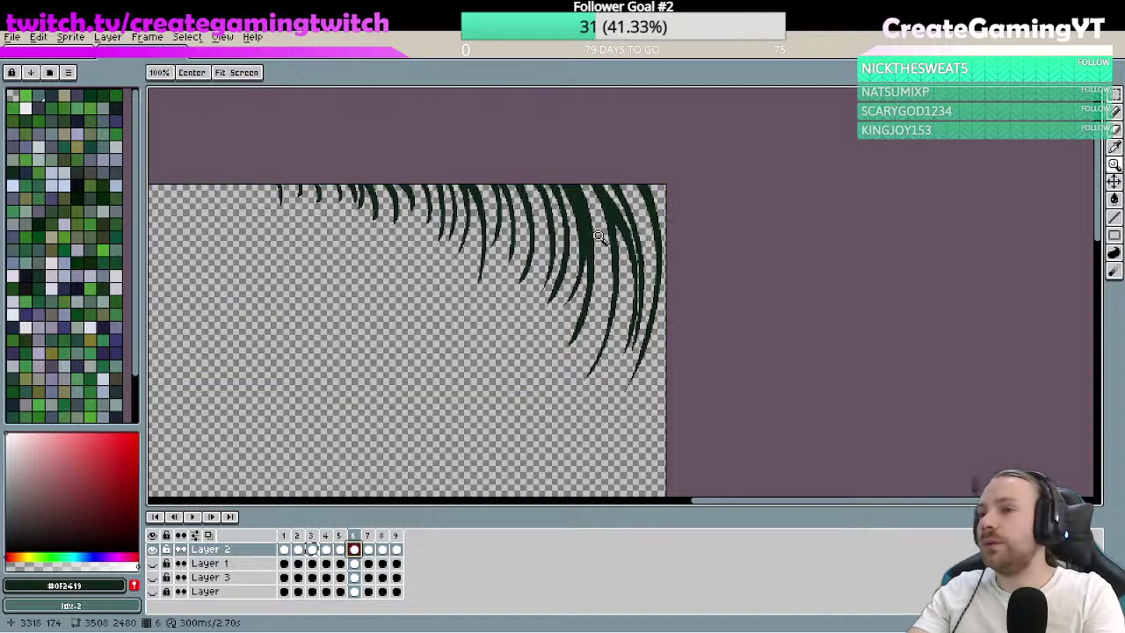
{"action": "key", "text": "b"}
{"action": "key", "text": "z"}
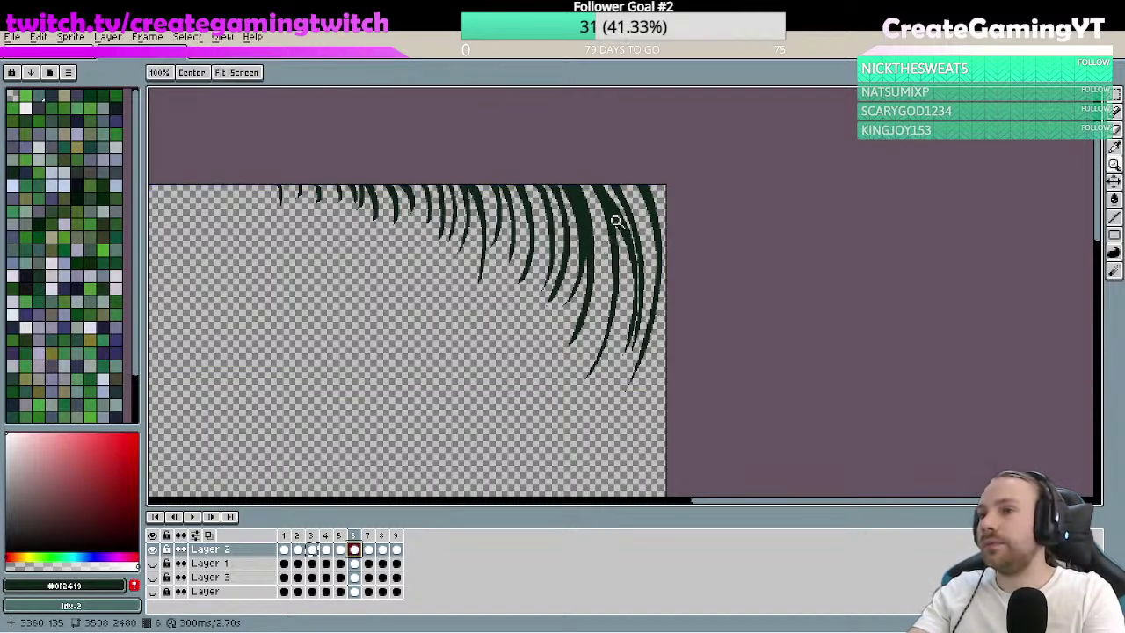
{"action": "mouse_move", "coordinate": [600, 239]}
{"action": "left_mouse_down"}
{"action": "mouse_move", "coordinate": [624, 209]}
{"action": "mouse_move", "coordinate": [594, 304]}
{"action": "left_mouse_up"}
{"action": "key", "text": "b"}
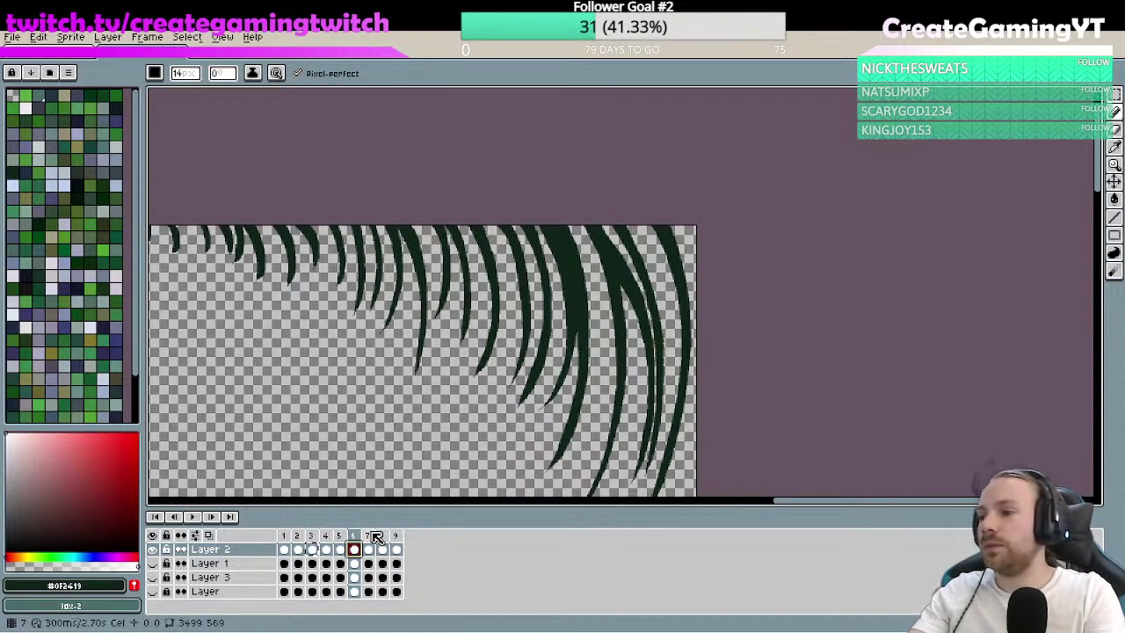
{"action": "left_click", "coordinate": [342, 547]}
{"action": "left_click", "coordinate": [356, 547]}
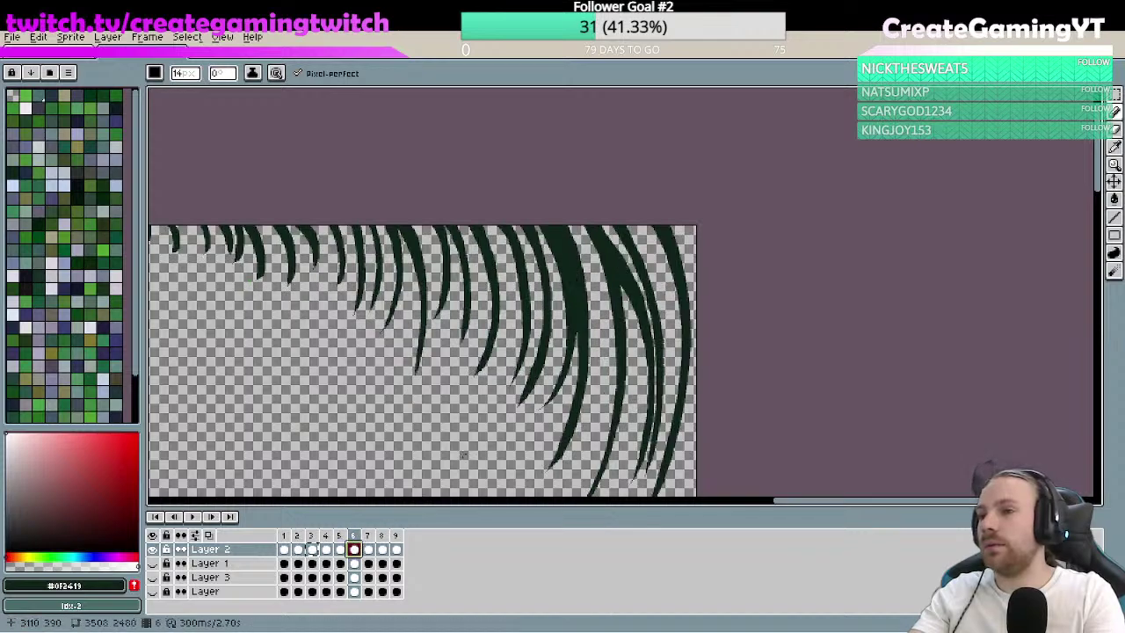
{"action": "key", "text": "e"}
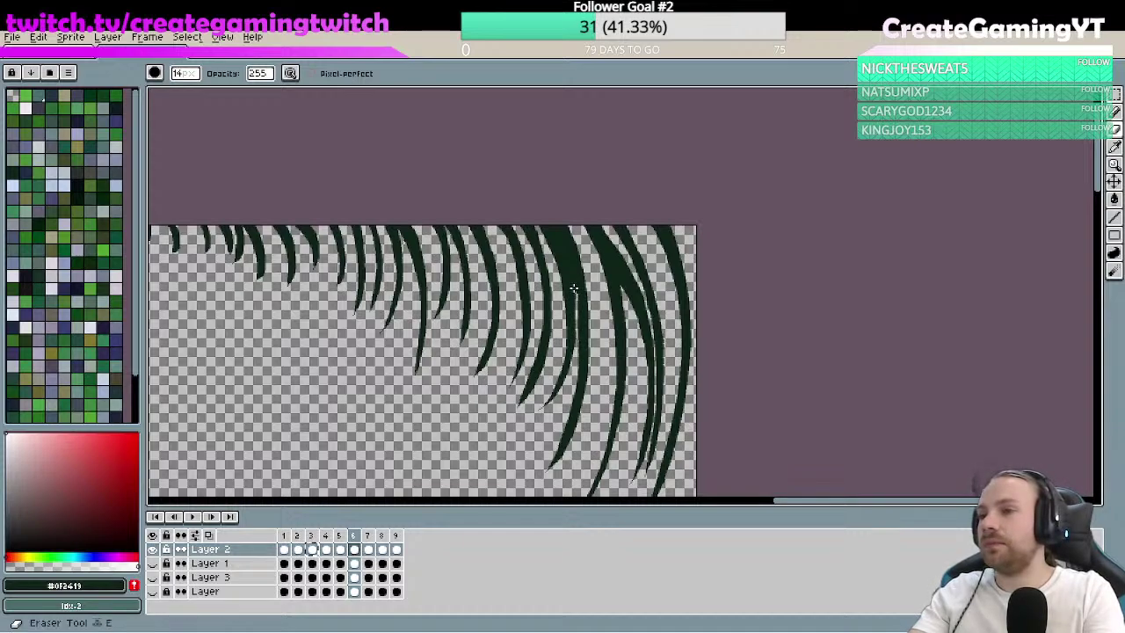
{"action": "key", "text": "b"}
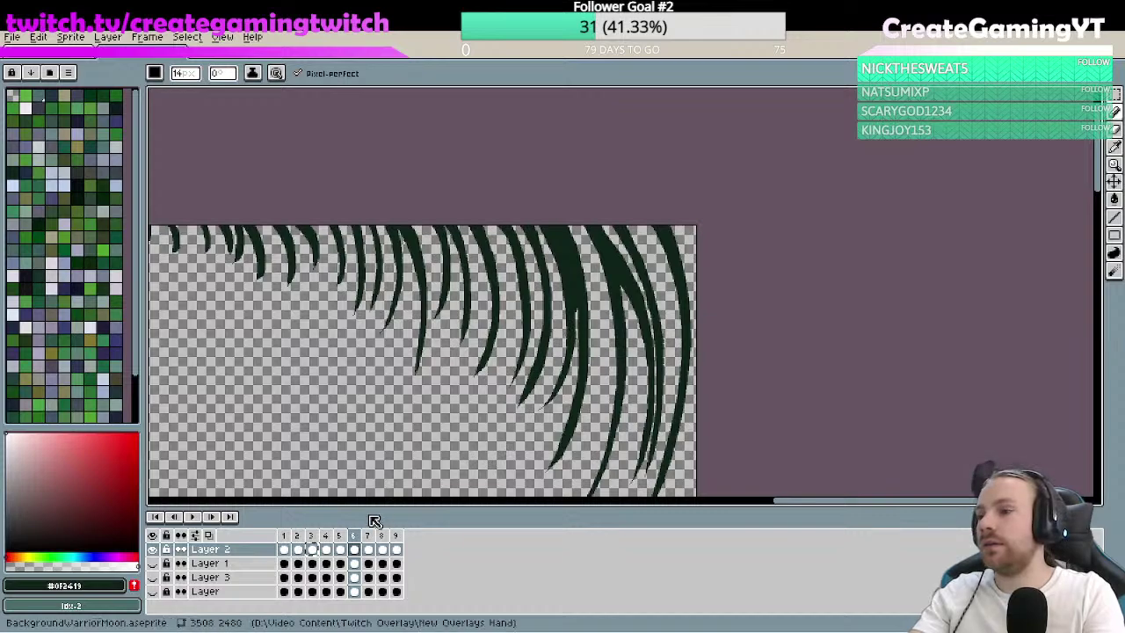
- Fill the upper gap between the two merging thick blades on Layer 2's frame 7, and compare the result with frames 5, 6 and 8
{"action": "left_click", "coordinate": [368, 550]}
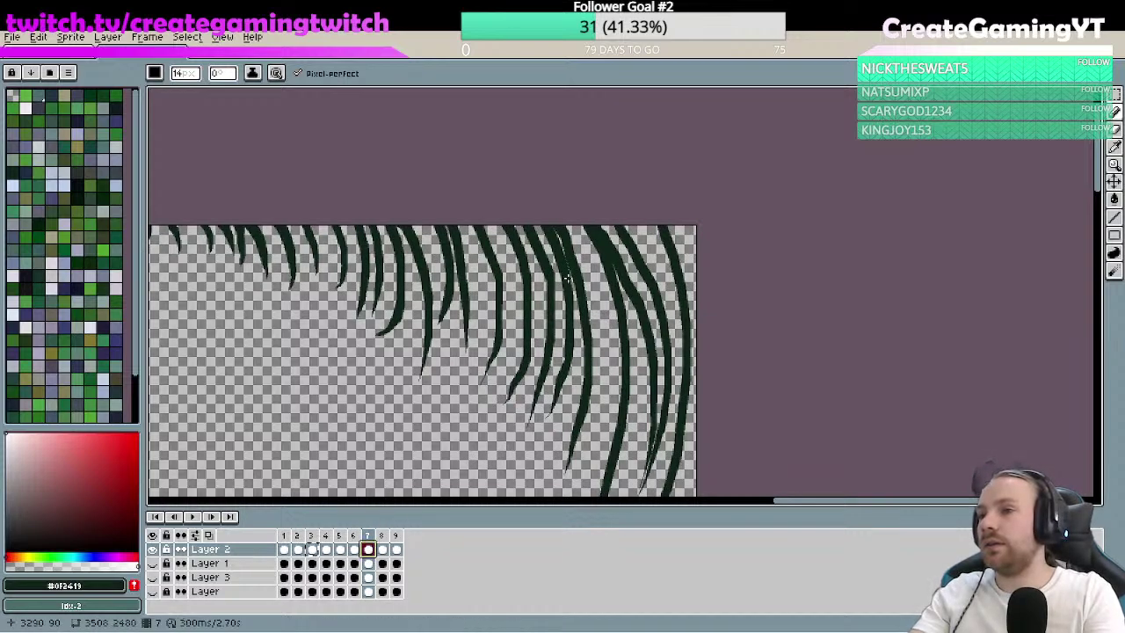
{"action": "left_click_drag", "start_coordinate": [555, 234], "coordinate": [567, 264]}
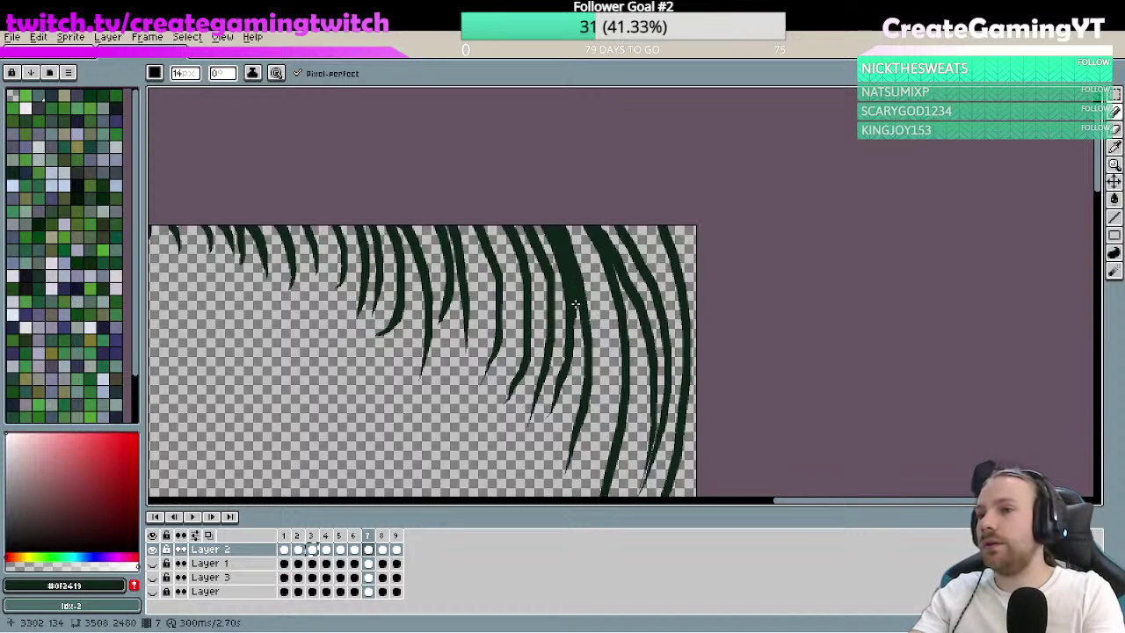
{"action": "left_click", "coordinate": [382, 549]}
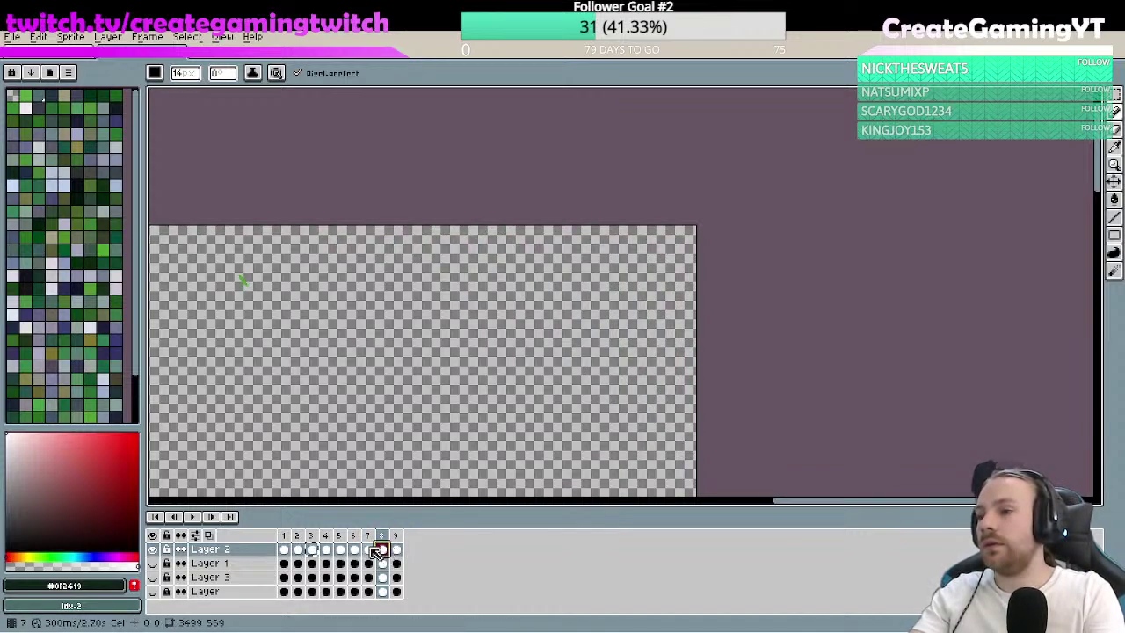
{"action": "left_click", "coordinate": [368, 549]}
{"action": "left_click", "coordinate": [355, 551]}
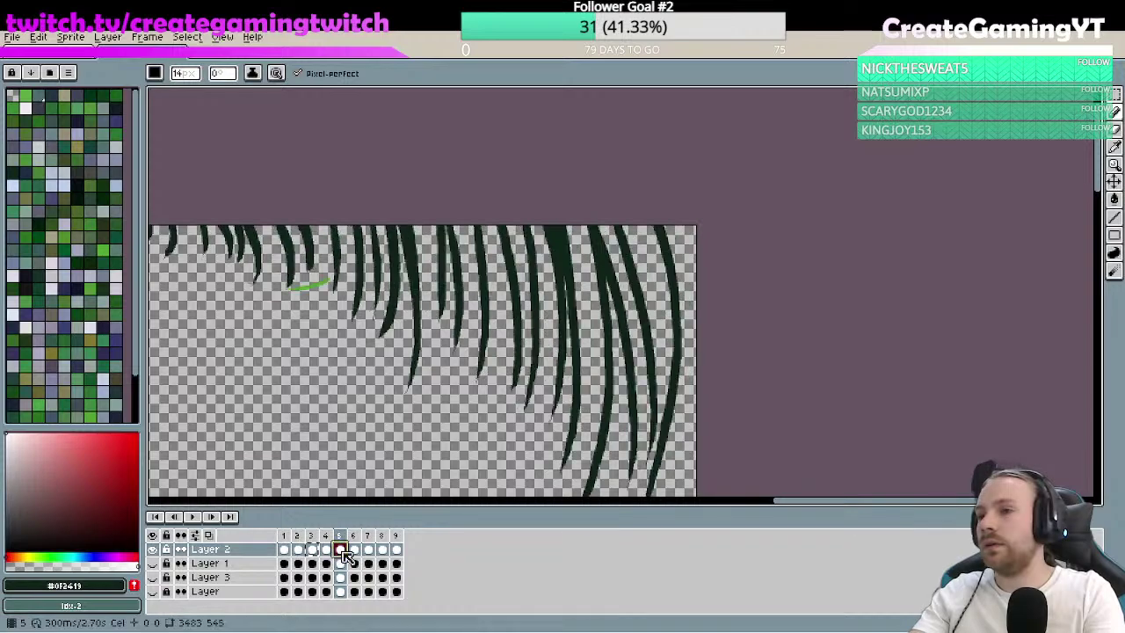
{"action": "left_click", "coordinate": [340, 549]}
{"action": "left_click", "coordinate": [354, 550]}
- Turn on onion skin for Layer 2's frame 6 and erase along the merging thick blade's edges near the upper-right corner
{"action": "key", "text": "z"}
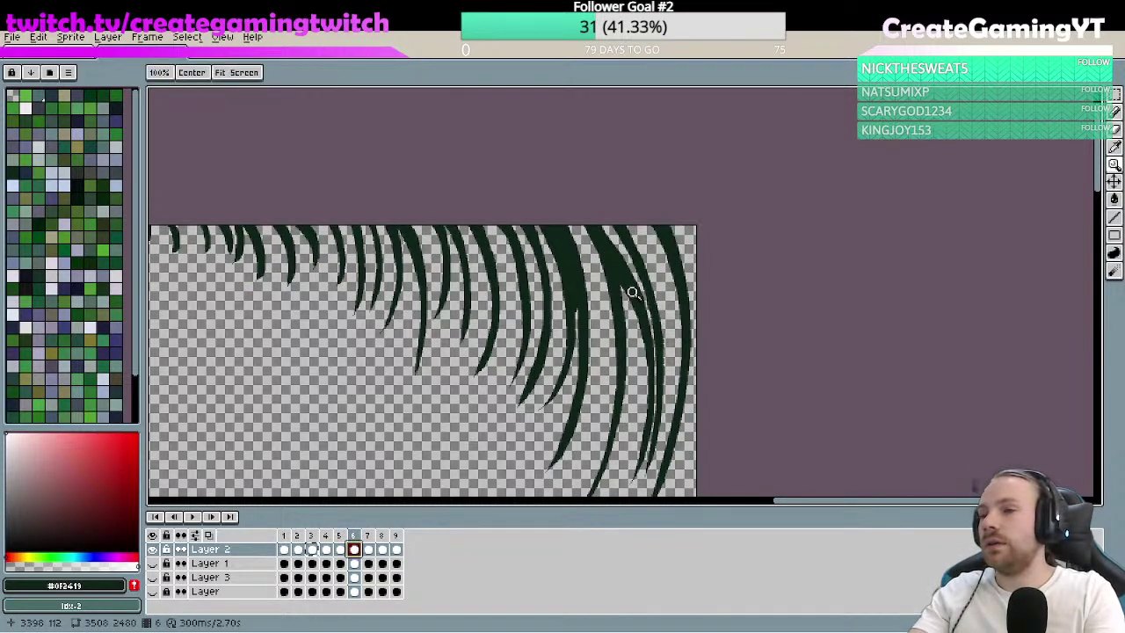
{"action": "left_click", "coordinate": [645, 281]}
{"action": "key", "text": "b"}
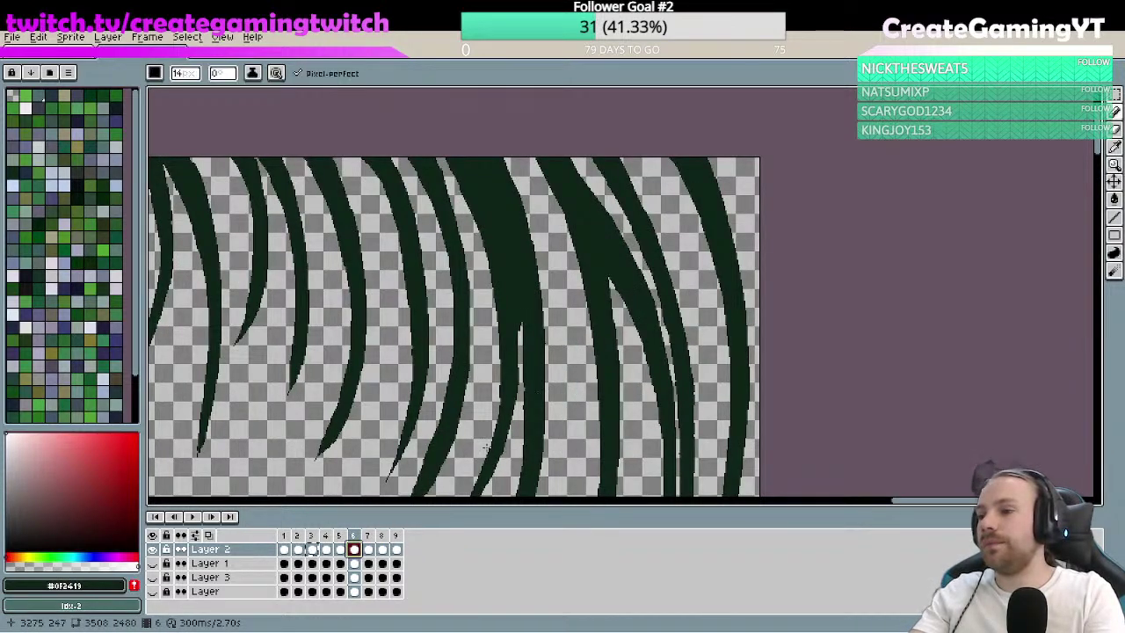
{"action": "left_click", "coordinate": [208, 535]}
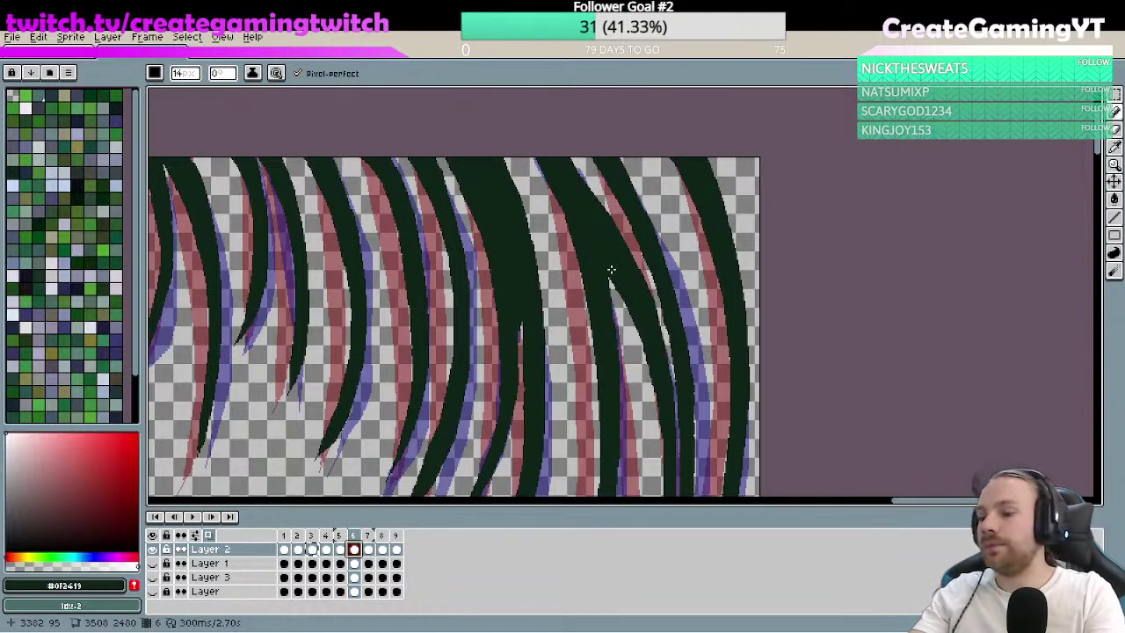
{"action": "key", "text": "z"}
{"action": "scroll", "coordinate": [657, 350], "scroll_direction": "down", "scroll_amount": 2}
{"action": "key", "text": "b"}
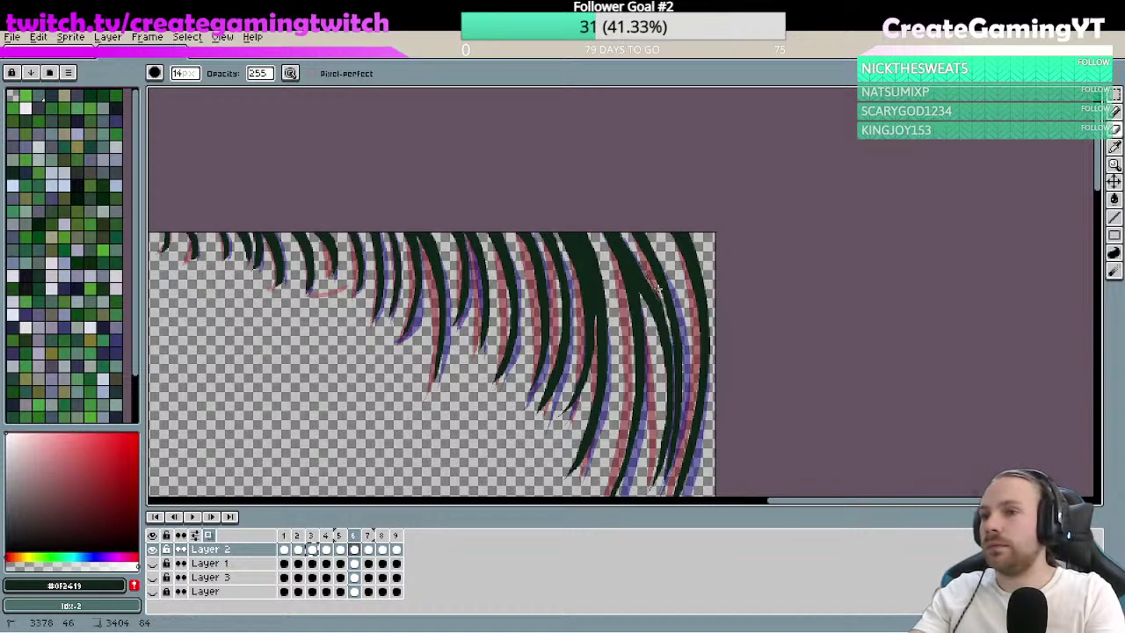
{"action": "key", "text": "ctrl+z"}
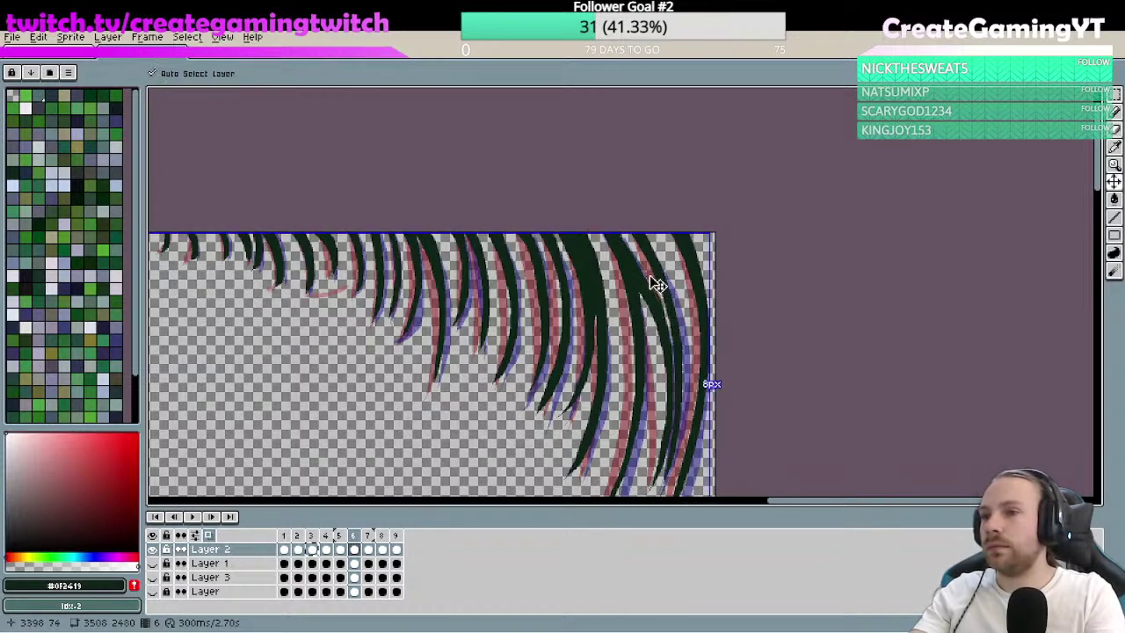
{"action": "left_click_drag", "start_coordinate": [641, 286], "coordinate": [650, 313]}
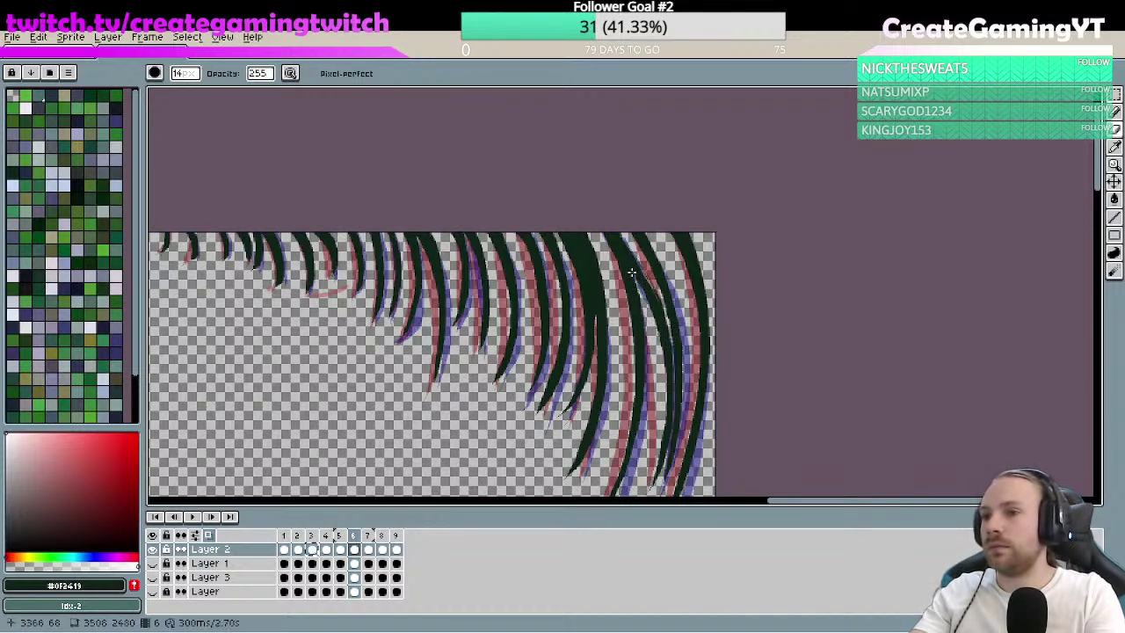
- Undo the last erasing in the gap between the two merging thick blades on frame 6 and retouch the gap's edge
{"action": "key", "text": "z"}
{"action": "left_click", "coordinate": [668, 263]}
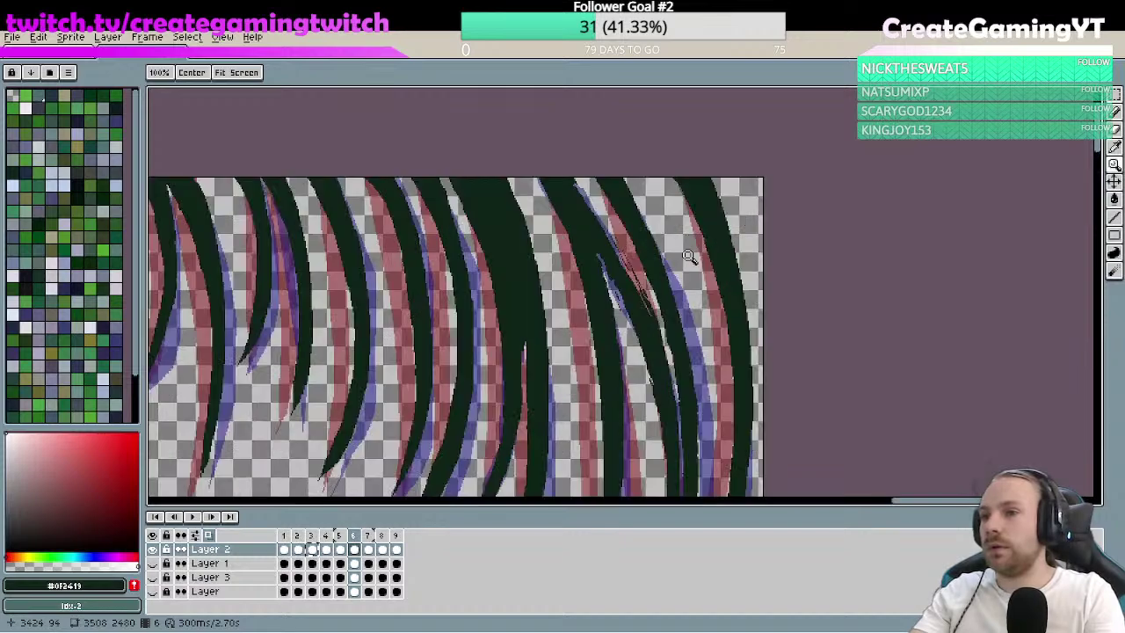
{"action": "key", "text": "b"}
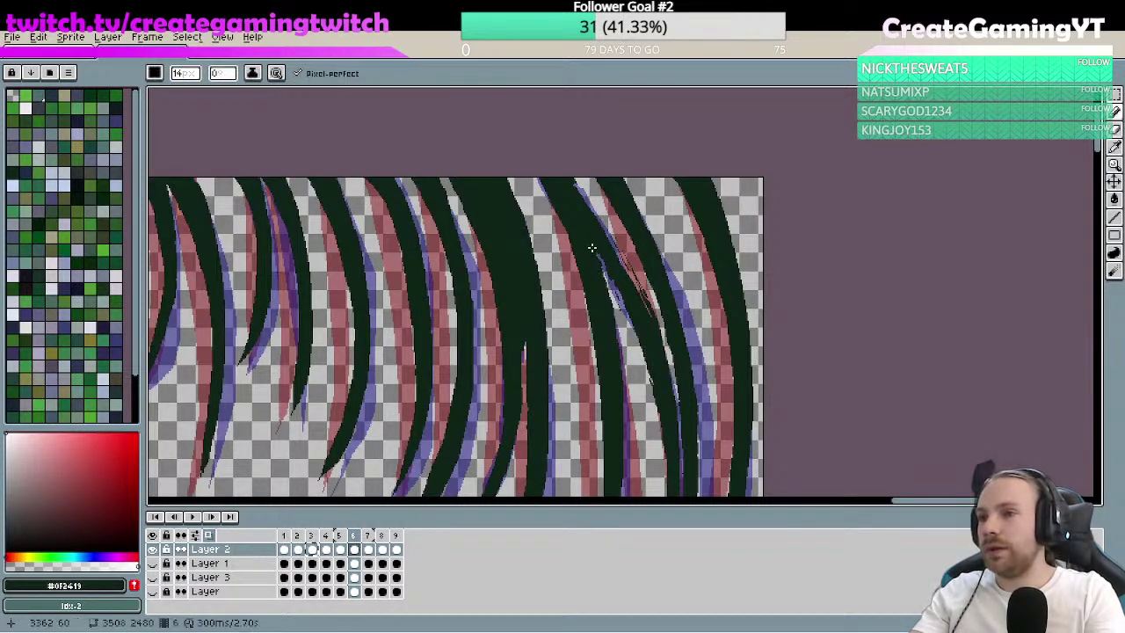
{"action": "key", "text": "ctrl+z"}
{"action": "left_click_drag", "start_coordinate": [595, 243], "coordinate": [645, 322]}
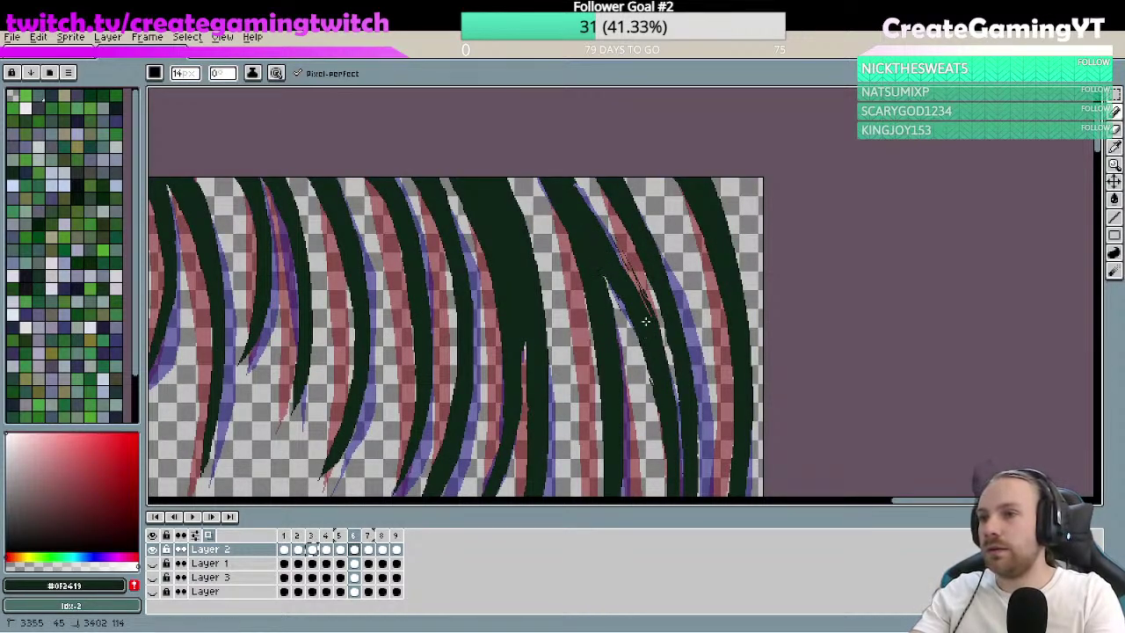
{"action": "key", "text": "b"}
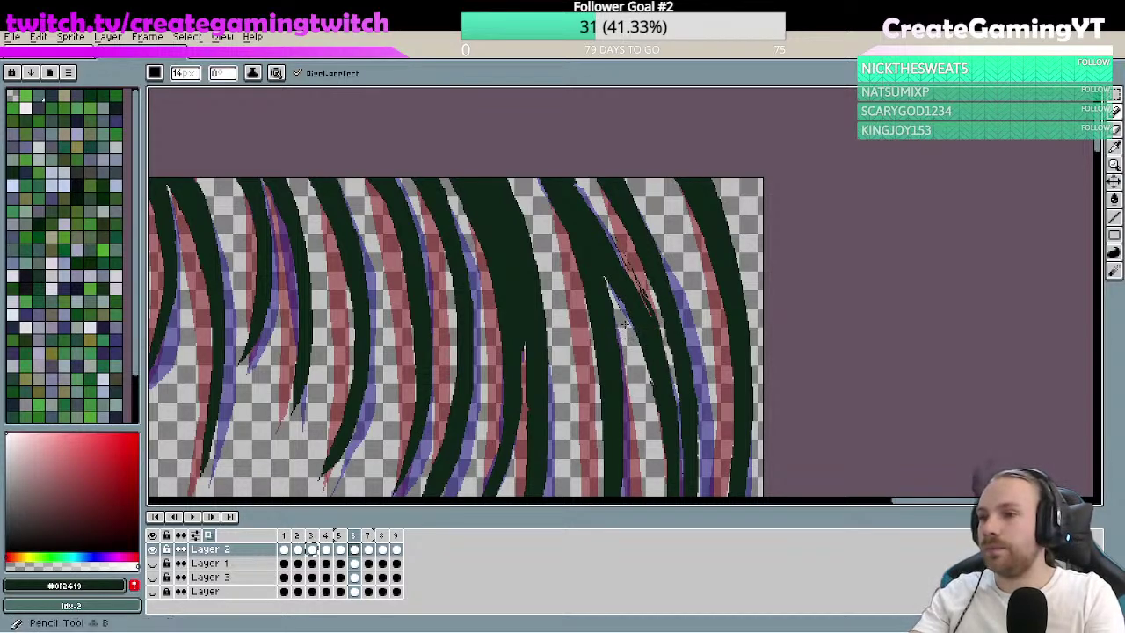
{"action": "key", "text": "e"}
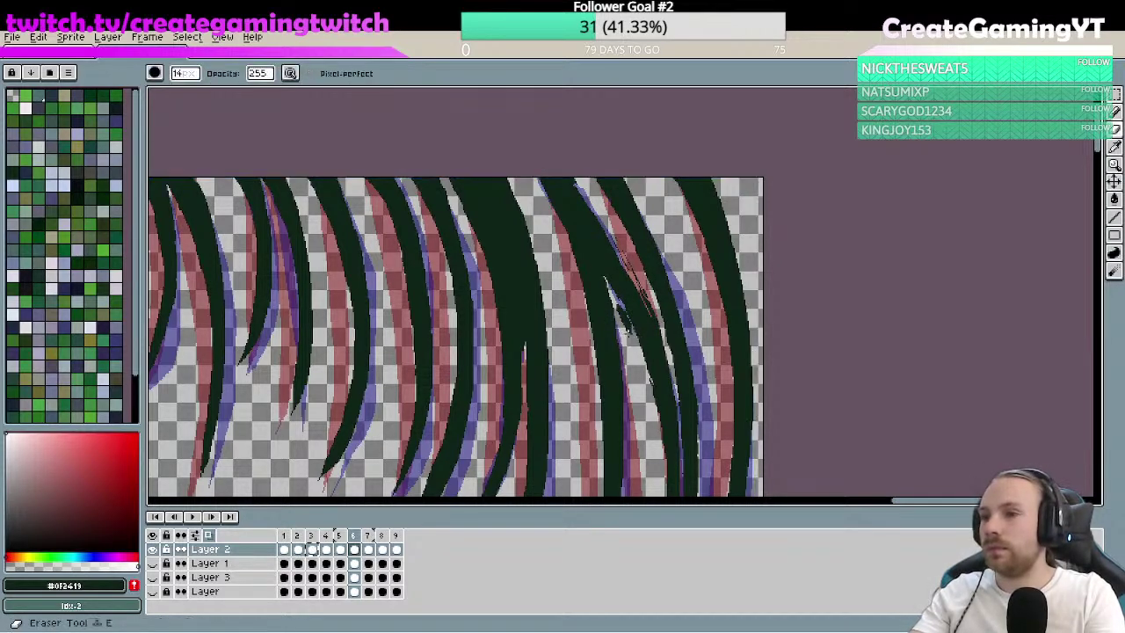
- Erase the stray dark pixels along the lower outer edge of the slanted merging blade on frame 6
{"action": "key", "text": "z"}
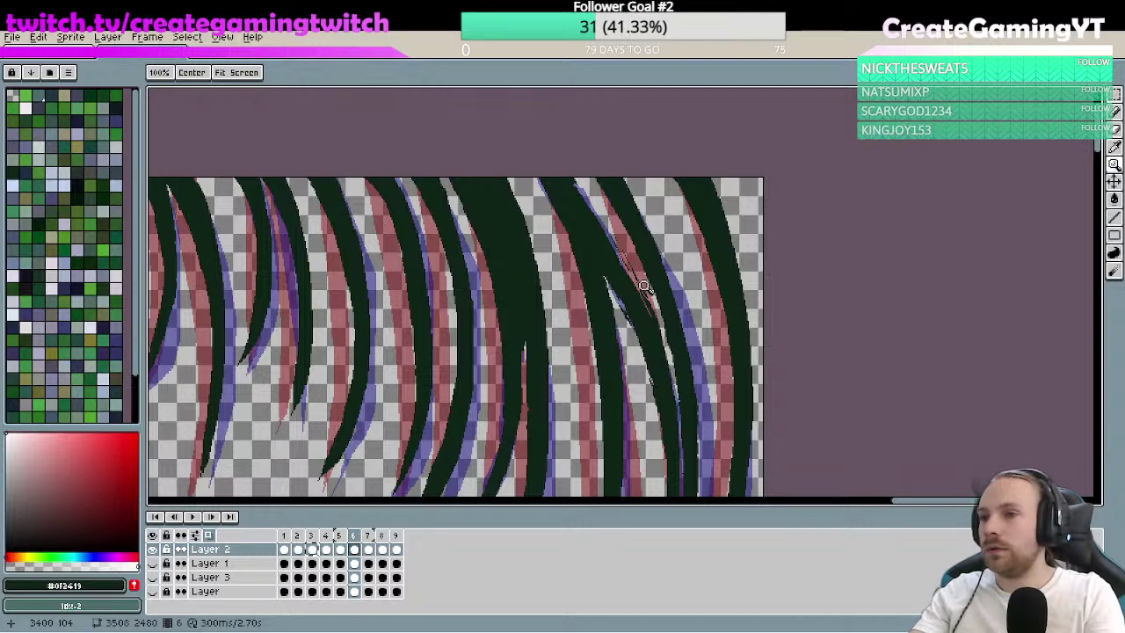
{"action": "left_click", "coordinate": [644, 285]}
{"action": "key", "text": "e"}
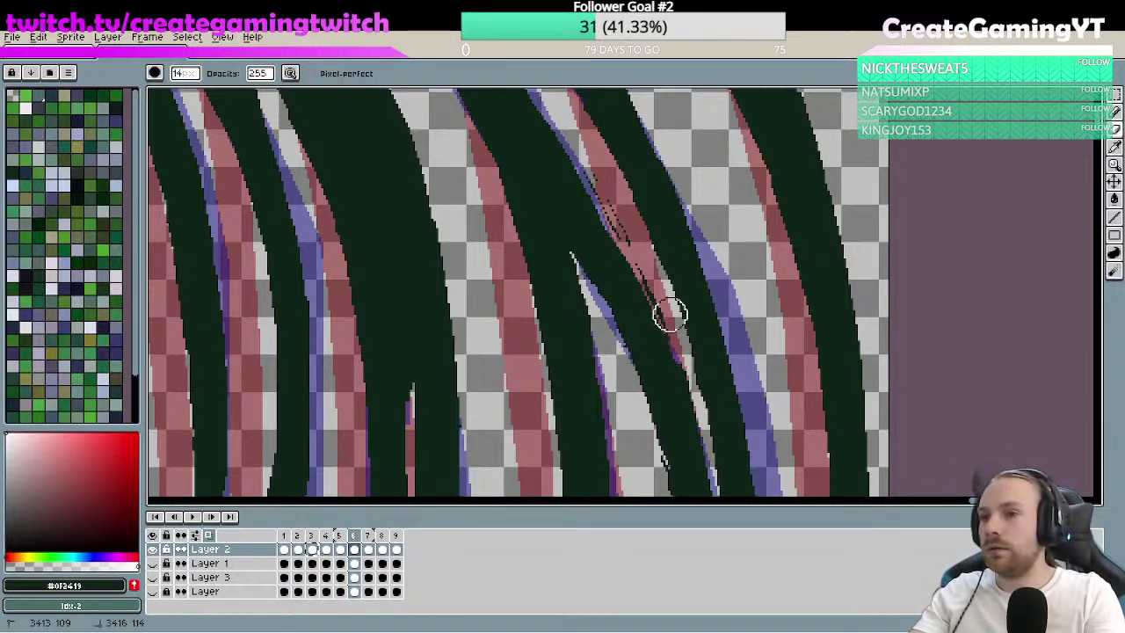
{"action": "key", "text": "v"}
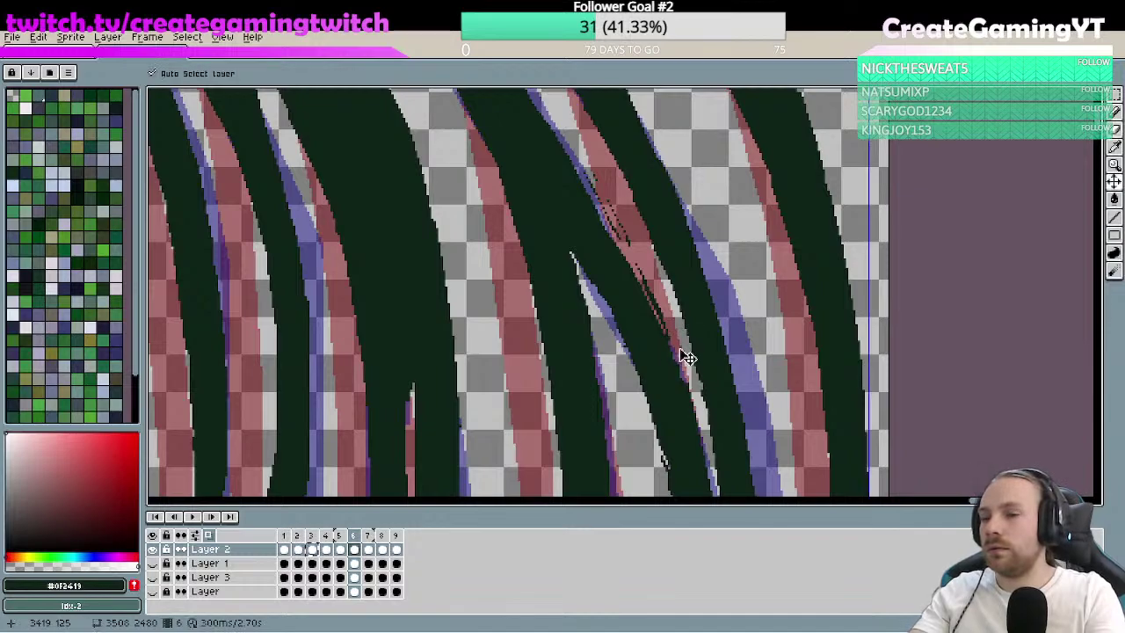
{"action": "key", "text": "e"}
{"action": "key", "text": "v"}
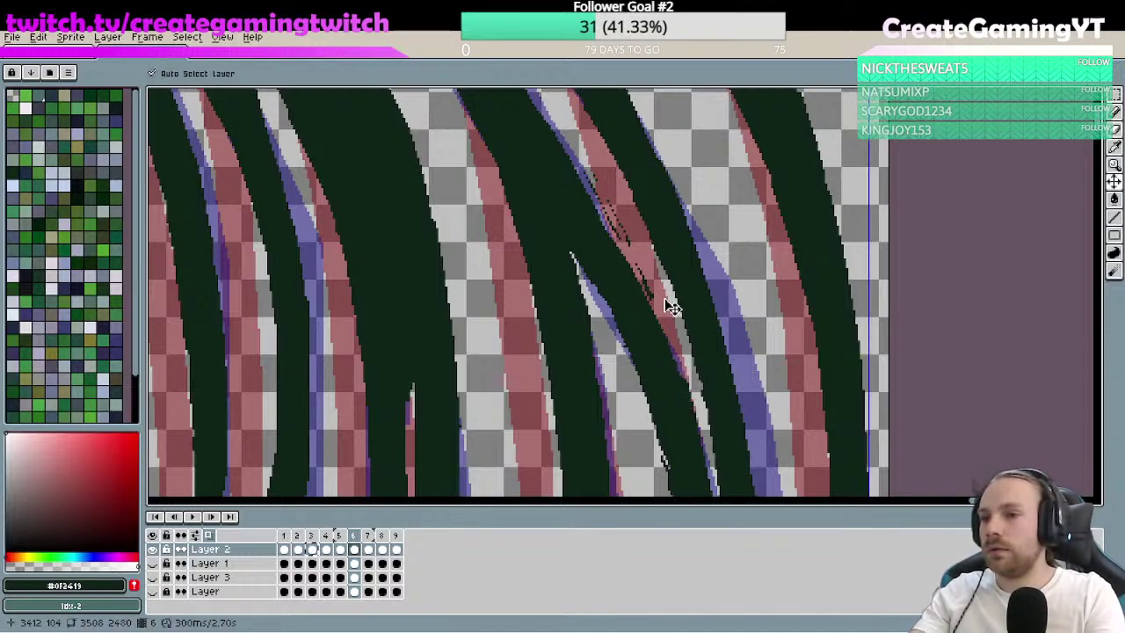
{"action": "key", "text": "e"}
{"action": "key", "text": "b"}
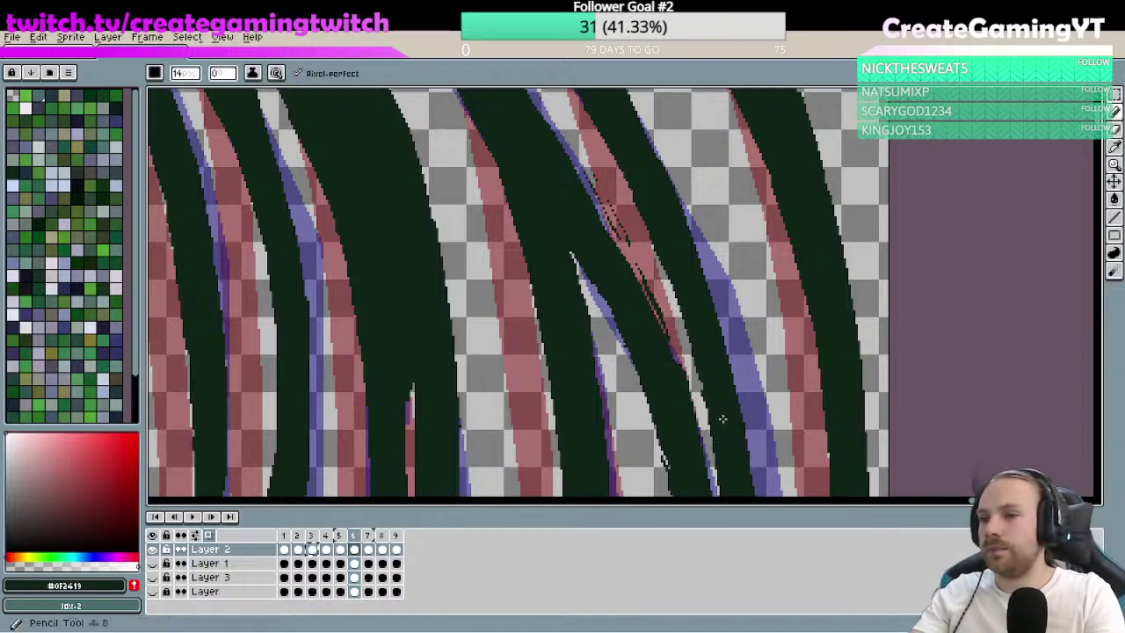
{"action": "key", "text": "e"}
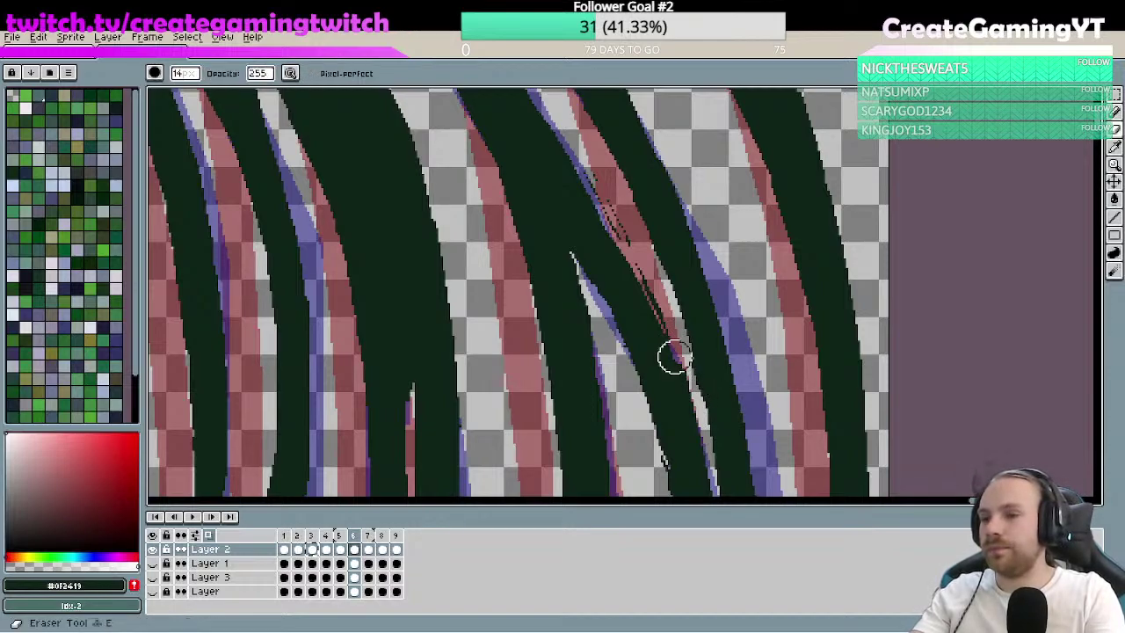
{"action": "mouse_move", "coordinate": [673, 357]}
{"action": "left_mouse_down"}
{"action": "mouse_move", "coordinate": [630, 244]}
{"action": "mouse_move", "coordinate": [683, 373]}
{"action": "left_mouse_up"}
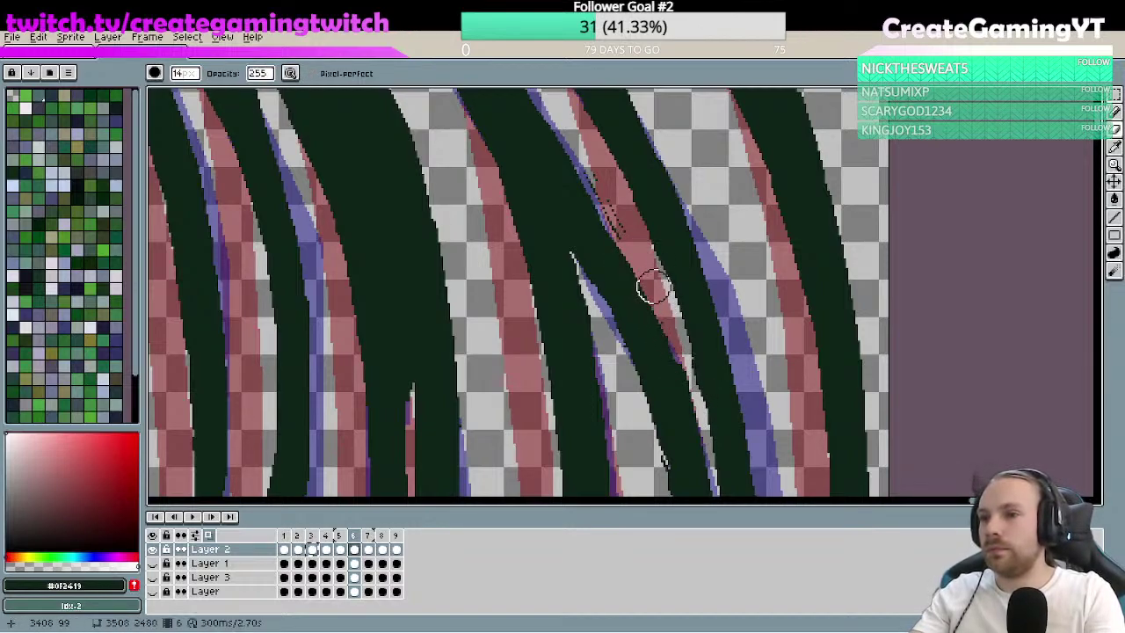
- Erase the remaining specks higher up the slanted blade's outer edge on frame 6 and fill the notch farther down with the brush
{"action": "key", "text": "space"}
{"action": "left_click_drag", "start_coordinate": [633, 260], "coordinate": [664, 334]}
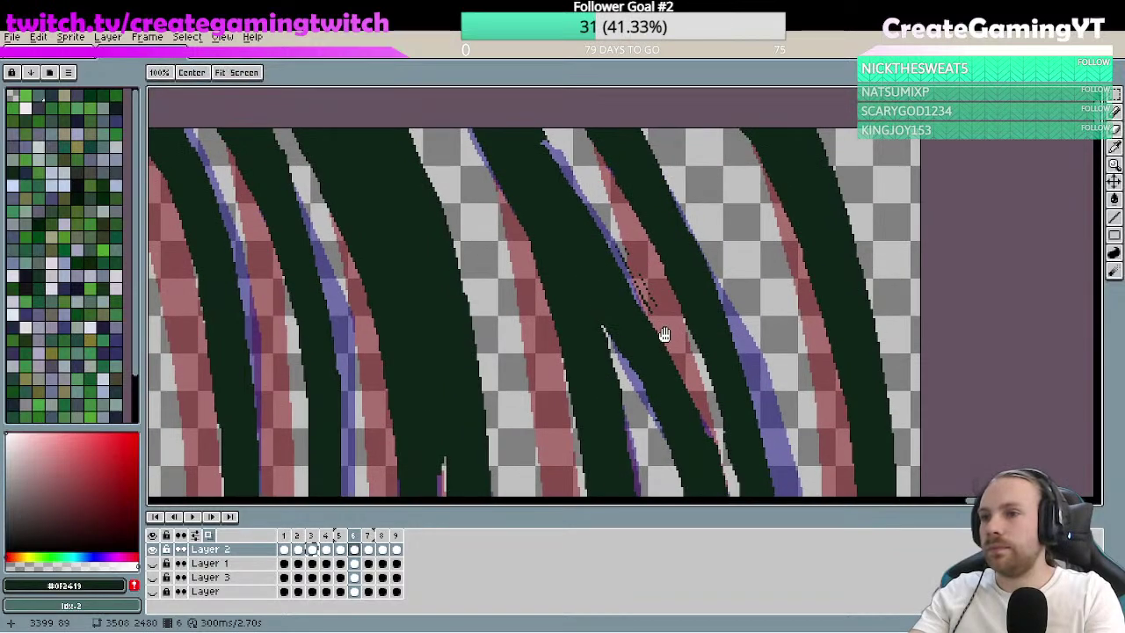
{"action": "mouse_move", "coordinate": [605, 203]}
{"action": "left_mouse_down"}
{"action": "mouse_move", "coordinate": [643, 283]}
{"action": "mouse_move", "coordinate": [612, 229]}
{"action": "mouse_move", "coordinate": [628, 264]}
{"action": "left_mouse_up"}
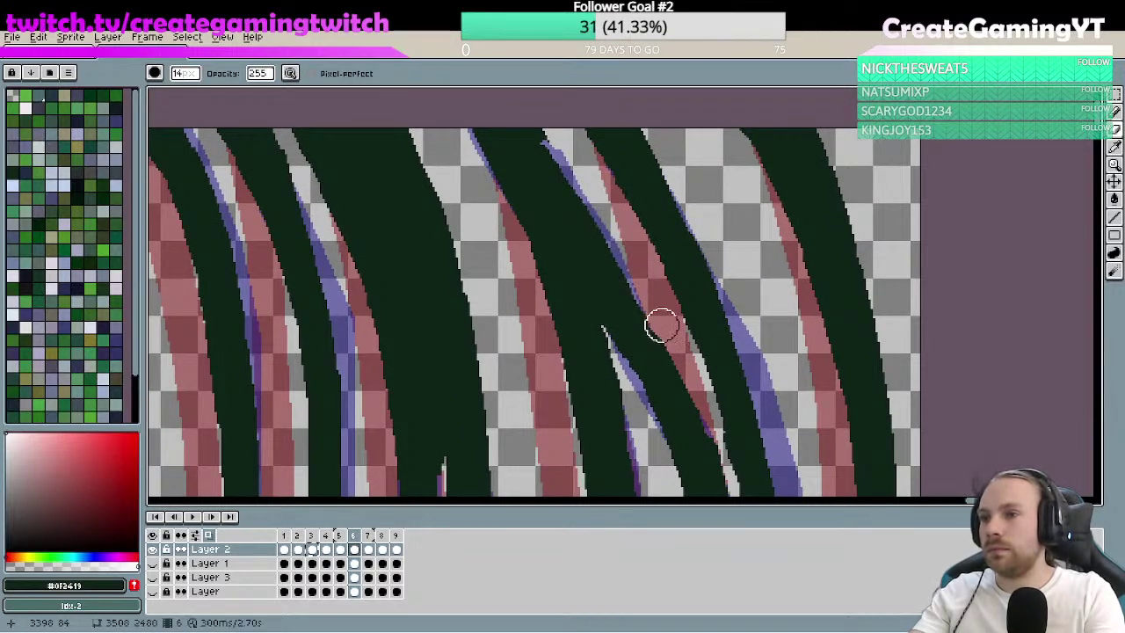
{"action": "key", "text": "space"}
{"action": "left_click_drag", "start_coordinate": [663, 322], "coordinate": [627, 229]}
{"action": "key", "text": "b"}
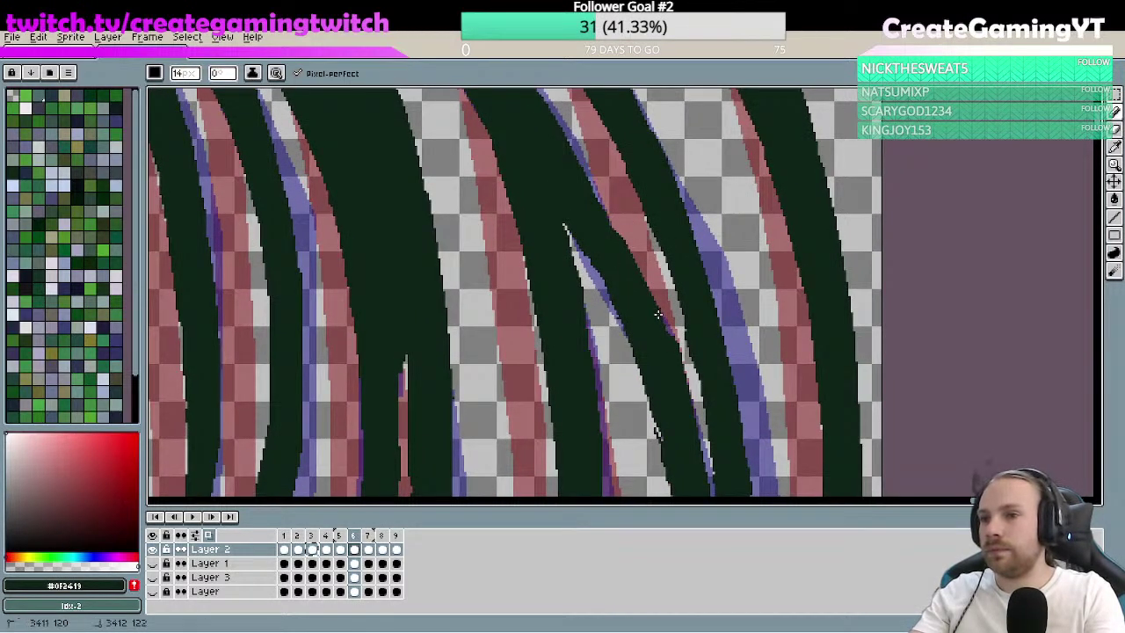
{"action": "key", "text": "ctrl"}
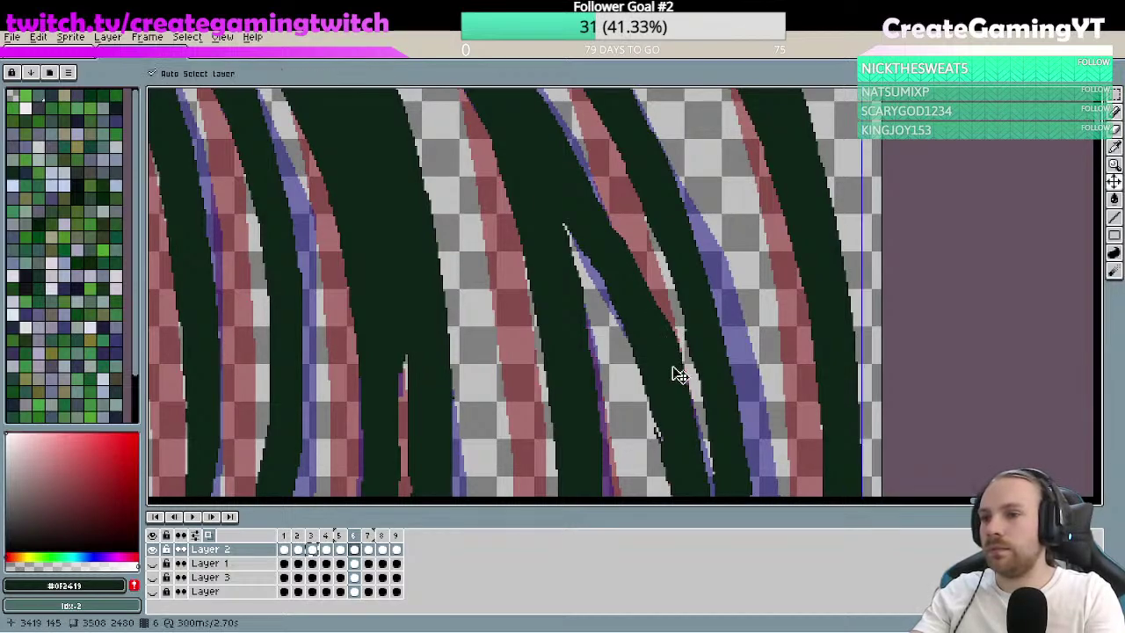
- Smooth the jagged inner edge of the slanted blade on frame 6 and trim the bulge on its outer edge with the eraser
{"action": "key", "text": "space"}
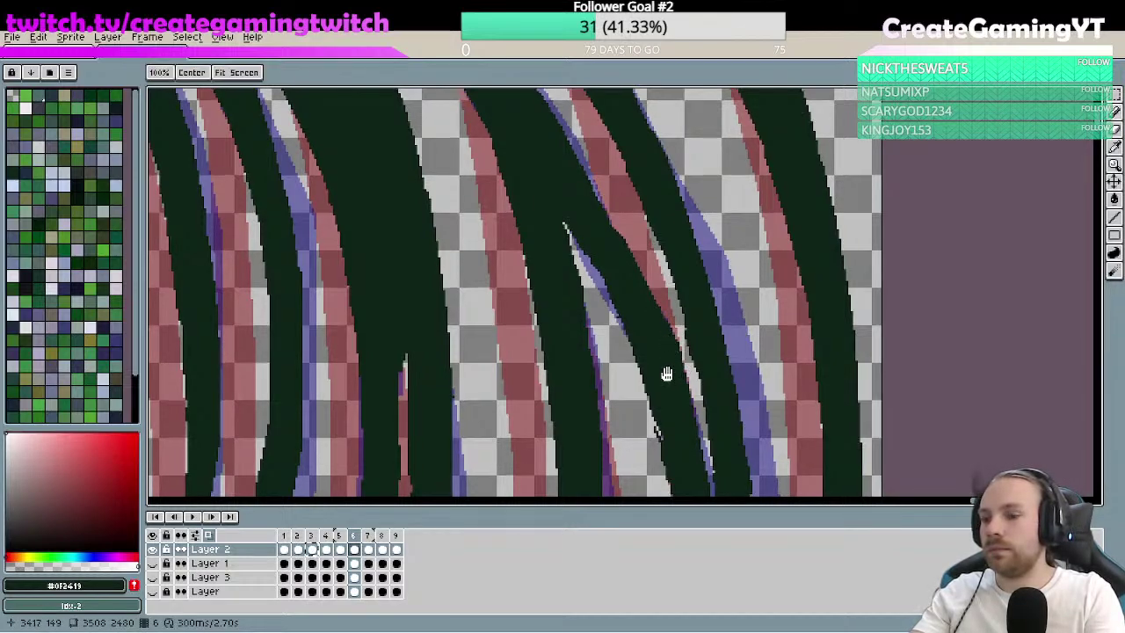
{"action": "left_click_drag", "start_coordinate": [666, 374], "coordinate": [647, 292]}
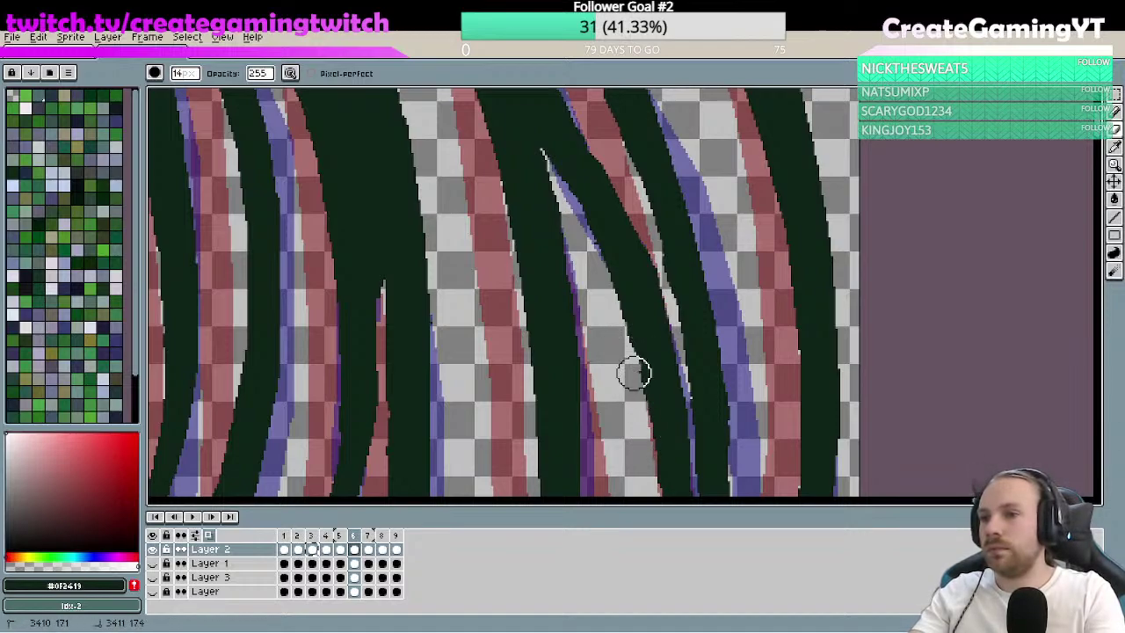
{"action": "key", "text": "space"}
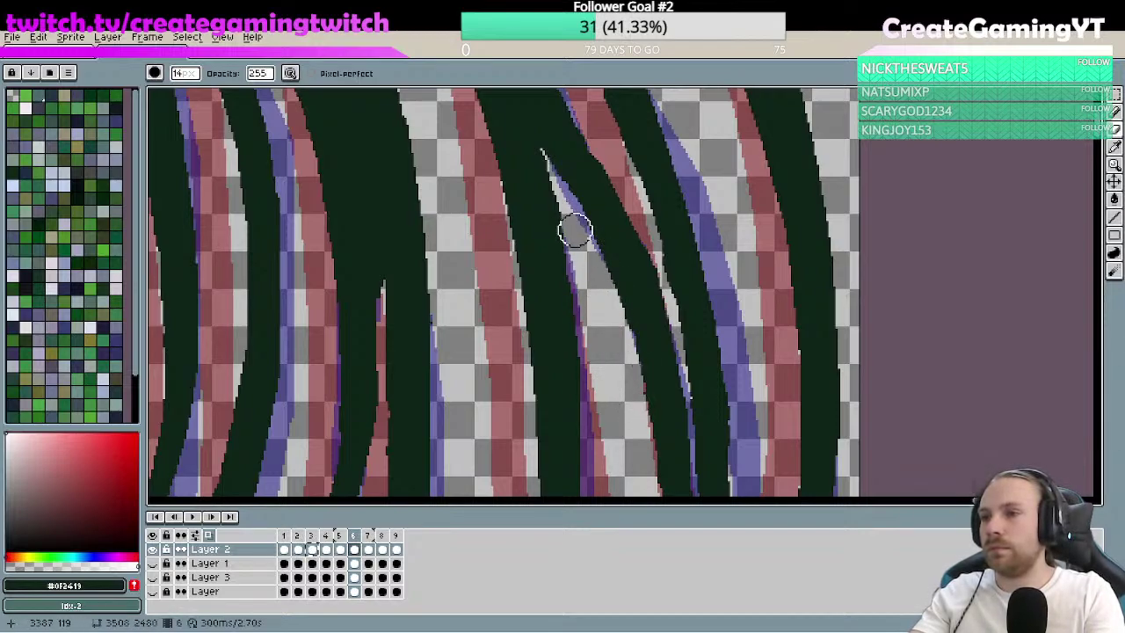
{"action": "key", "text": "space"}
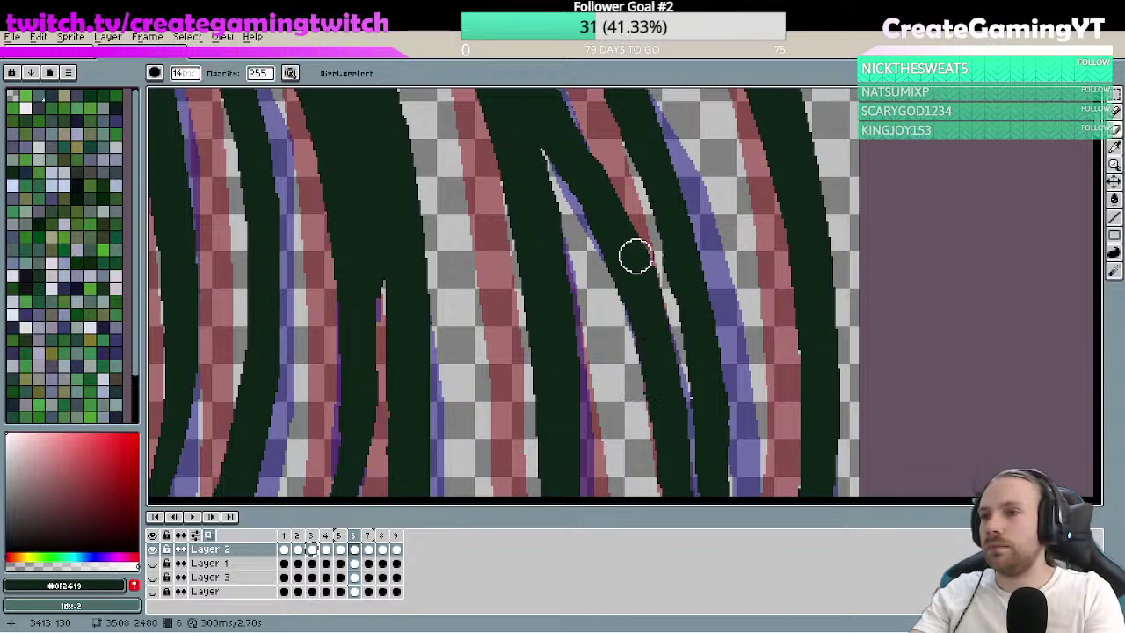
{"action": "left_click_drag", "start_coordinate": [620, 188], "coordinate": [660, 280]}
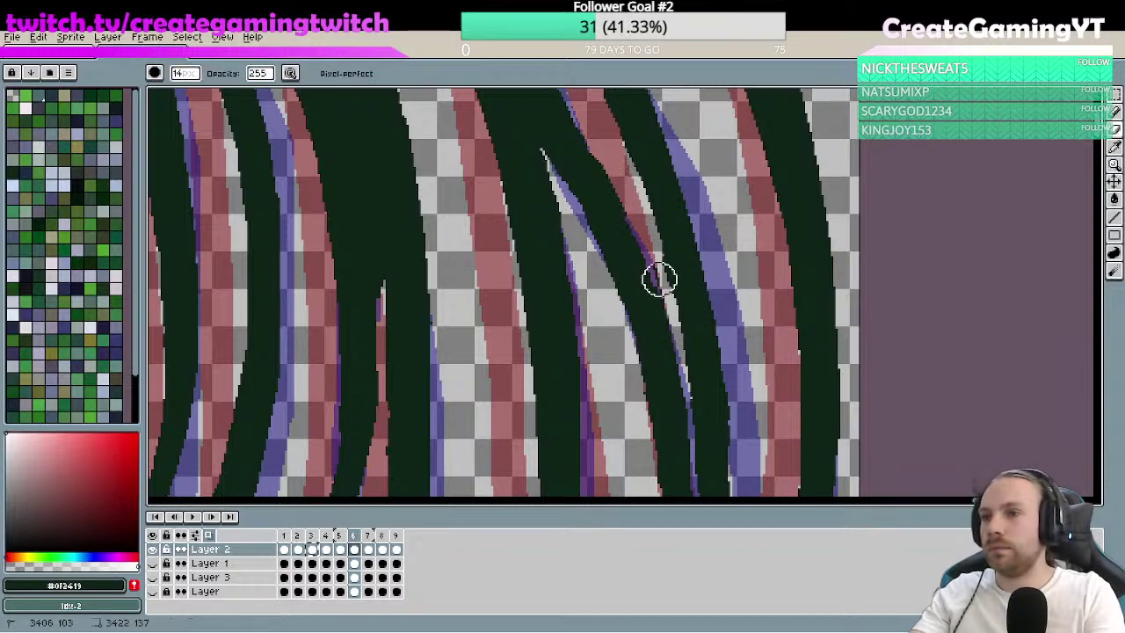
{"action": "key", "text": "space"}
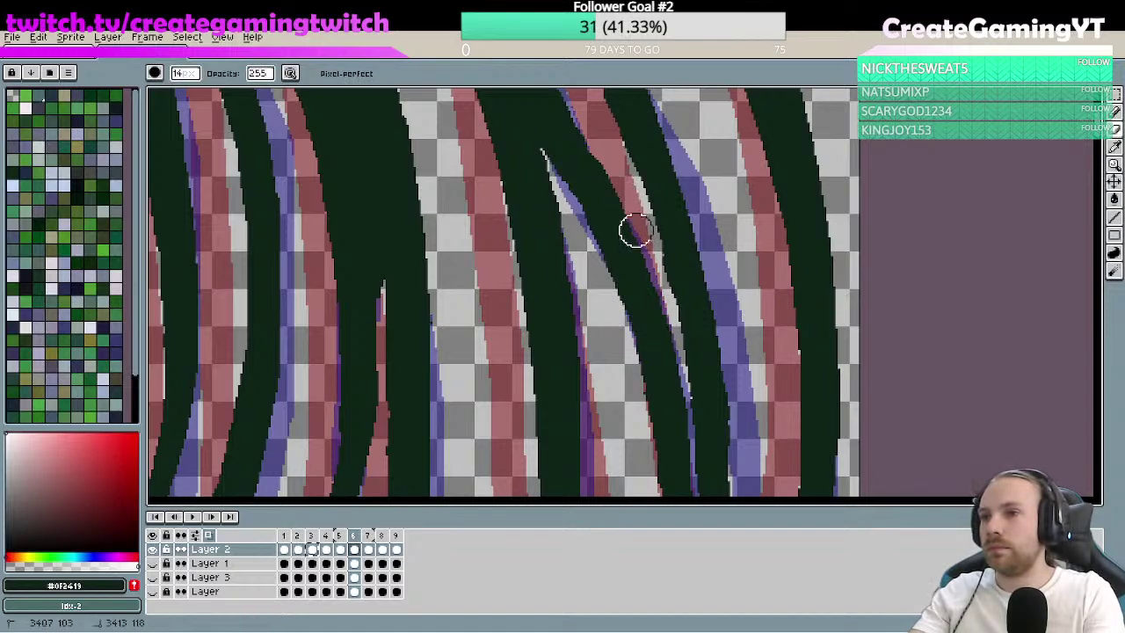
{"action": "key", "text": "space"}
- Copy Layer 2's retouched cel from frame 6 onto frame 2
{"action": "scroll", "coordinate": [633, 225], "scroll_direction": "down", "scroll_amount": 4}
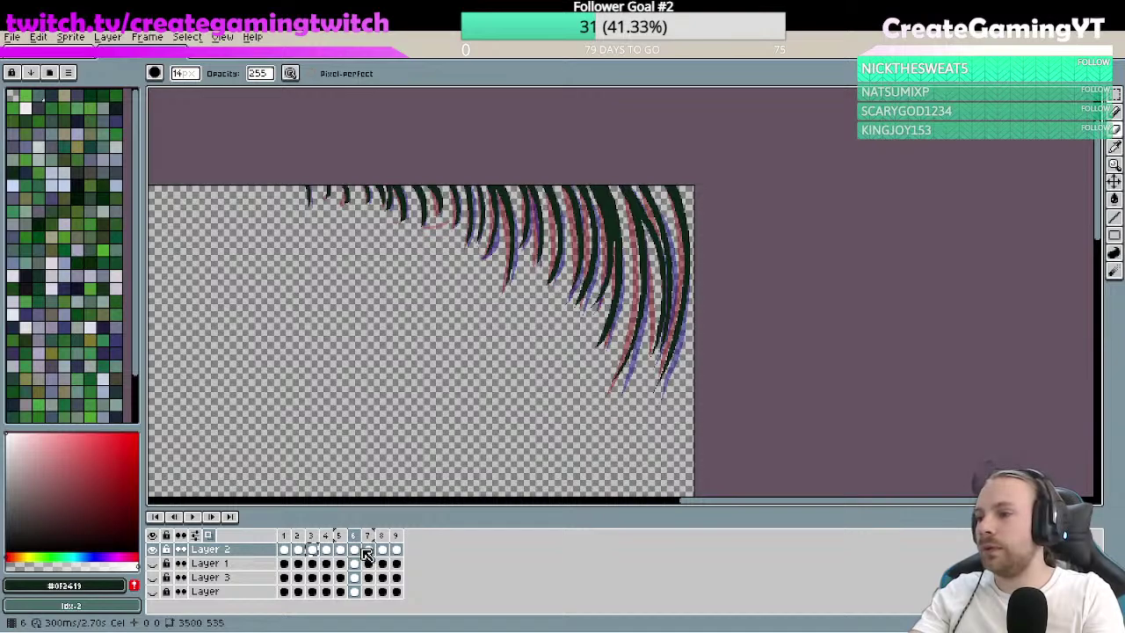
{"action": "left_click", "coordinate": [299, 551]}
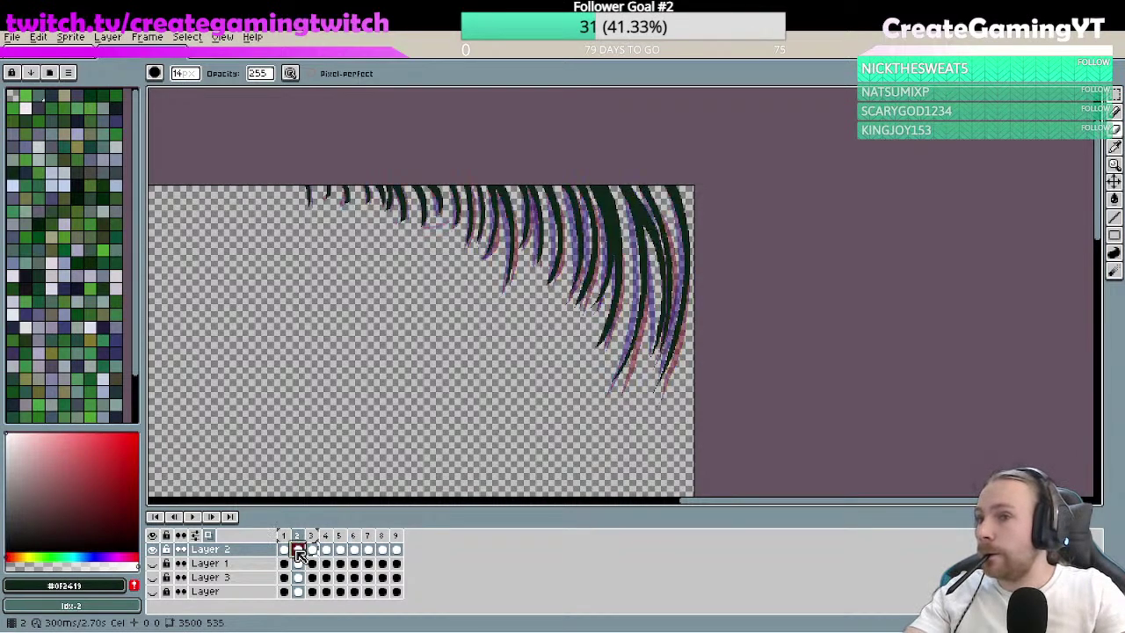
{"action": "left_click", "coordinate": [354, 550]}
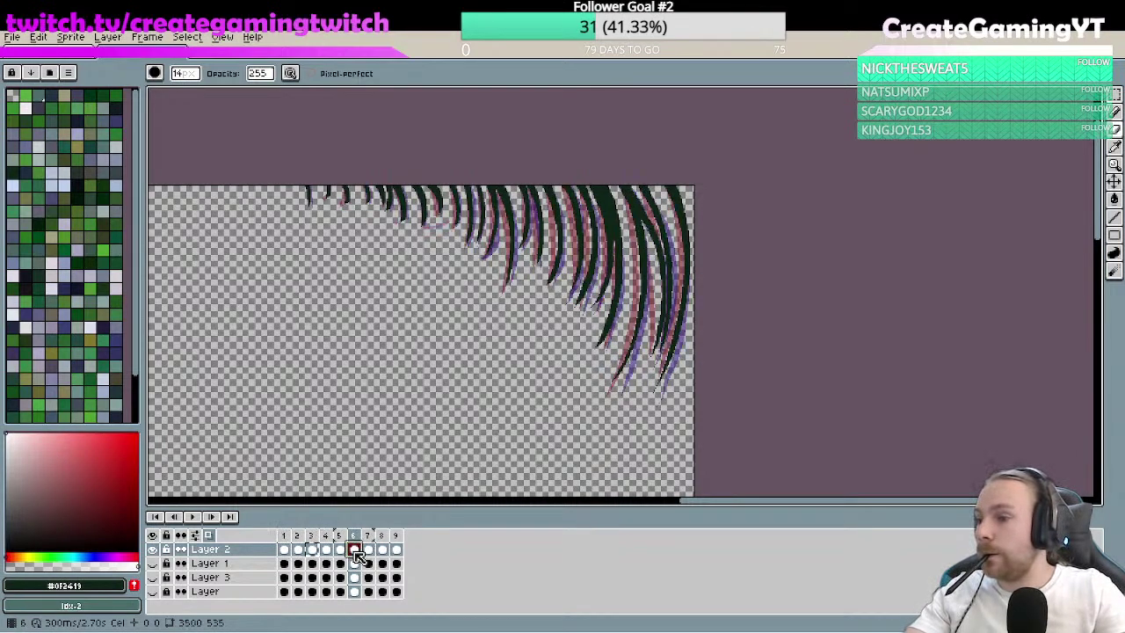
{"action": "left_click", "coordinate": [299, 551]}
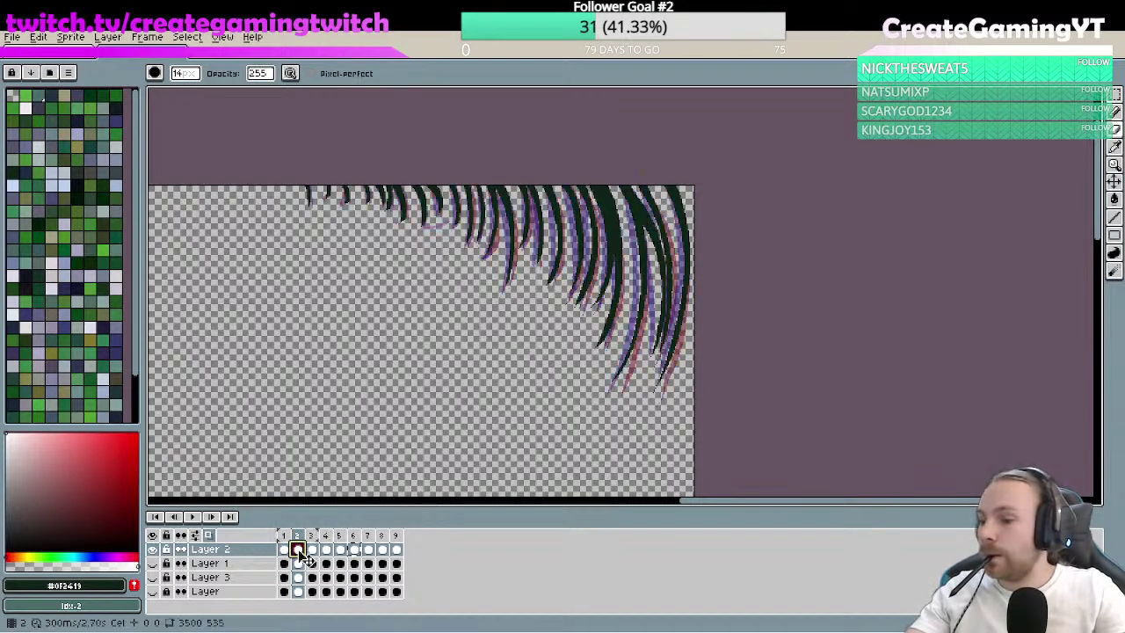
- Play the grass animation with onion skin on, stop it, and inspect the upper-right blades on Layer 2's frame 7 up close
{"action": "left_click", "coordinate": [197, 520]}
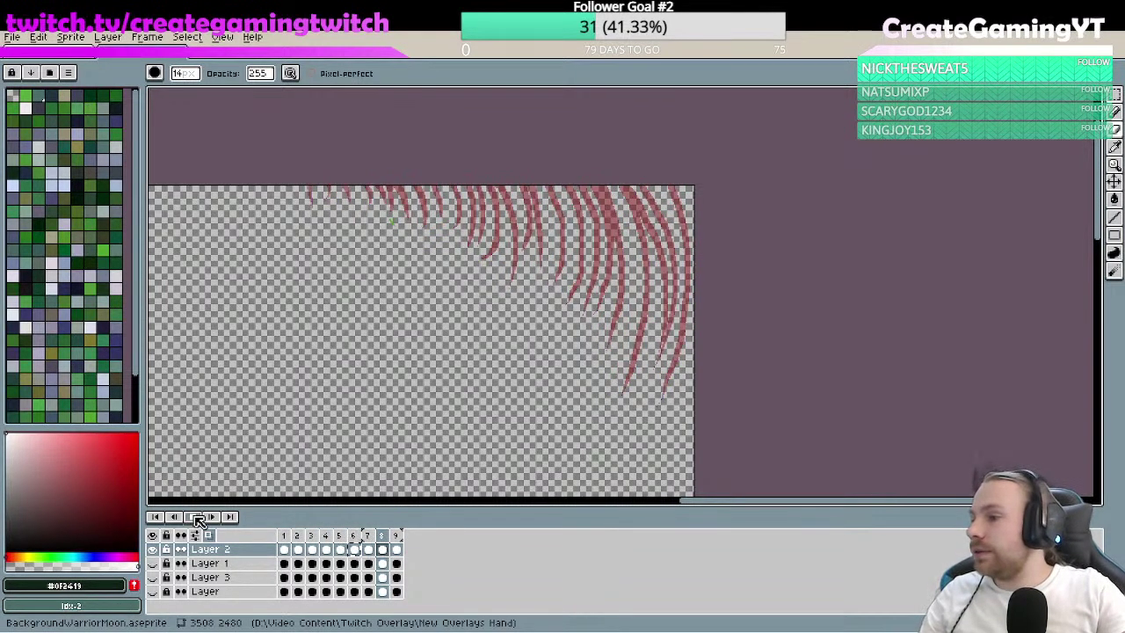
{"action": "left_click", "coordinate": [369, 549]}
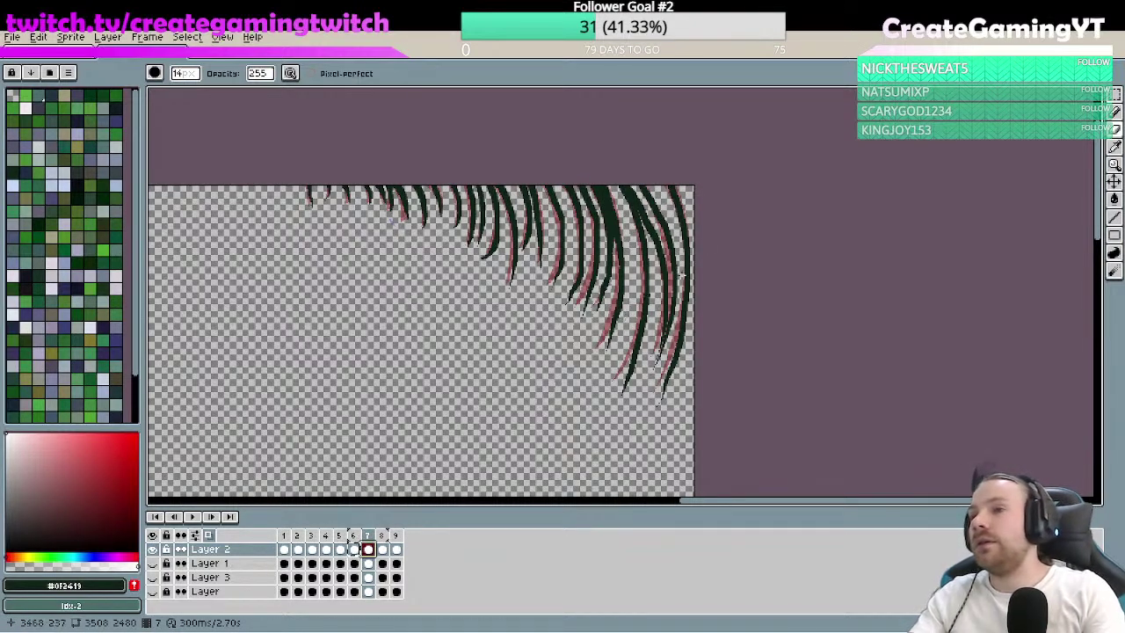
{"action": "key", "text": "z"}
{"action": "left_click", "coordinate": [694, 188]}
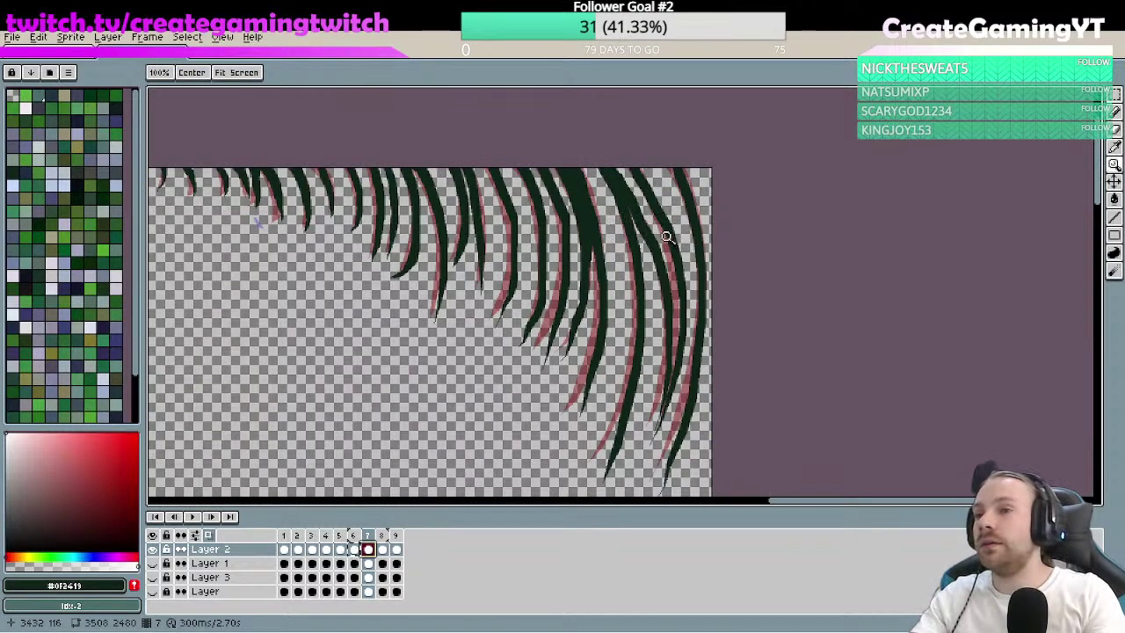
{"action": "key", "text": "e"}
{"action": "key", "text": "b"}
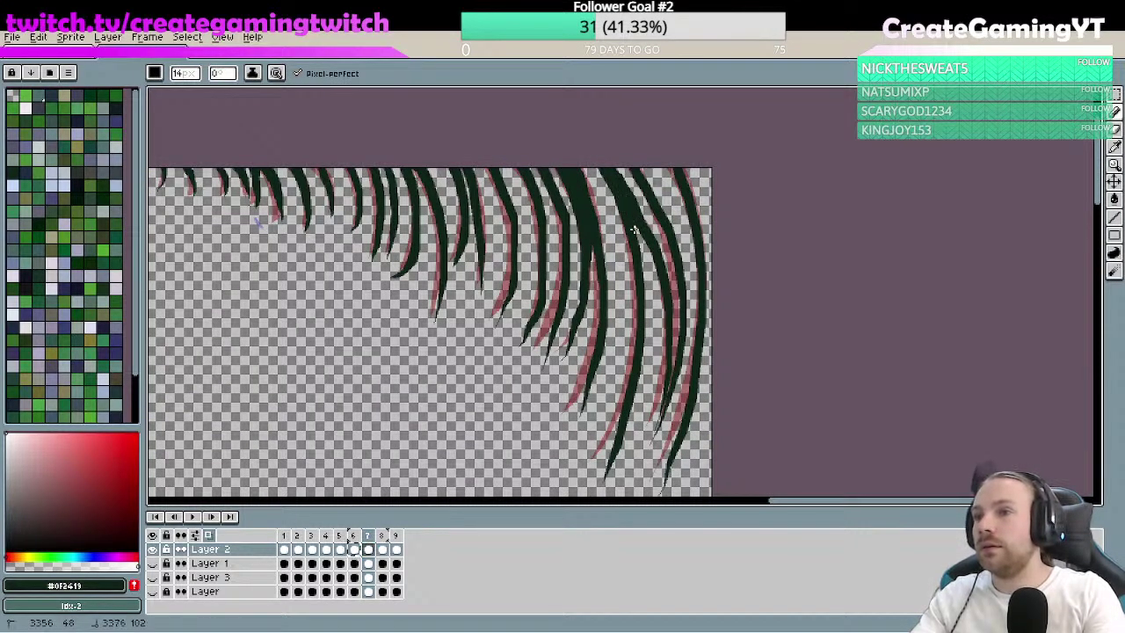
{"action": "key", "text": "ctrl+z"}
{"action": "key", "text": "ctrl+z"}
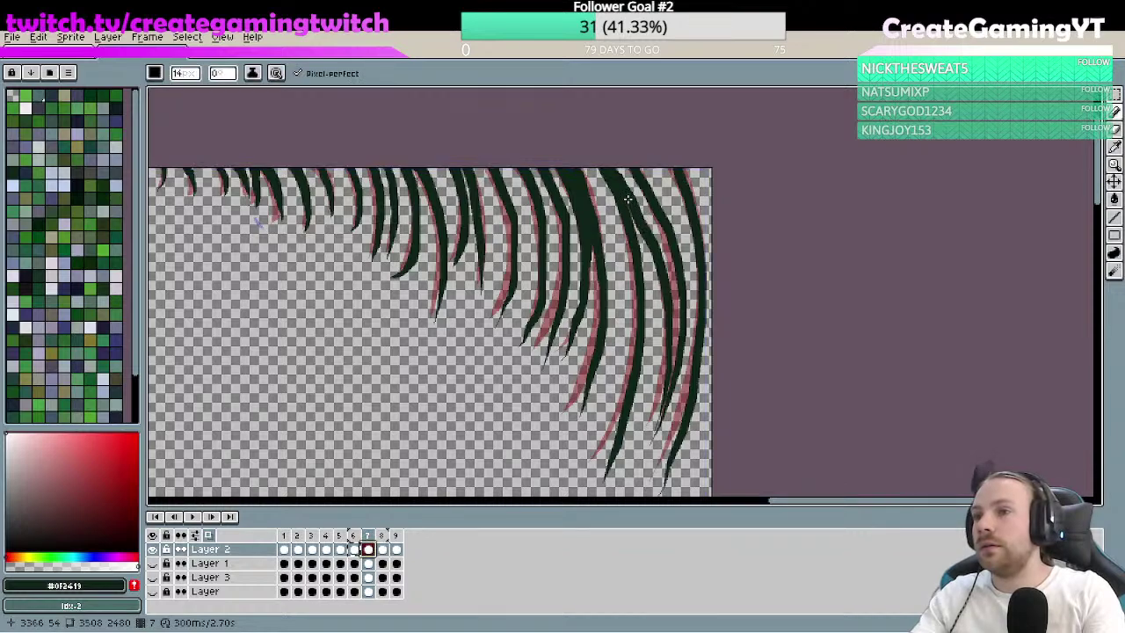
{"action": "key", "text": "ctrl+z"}
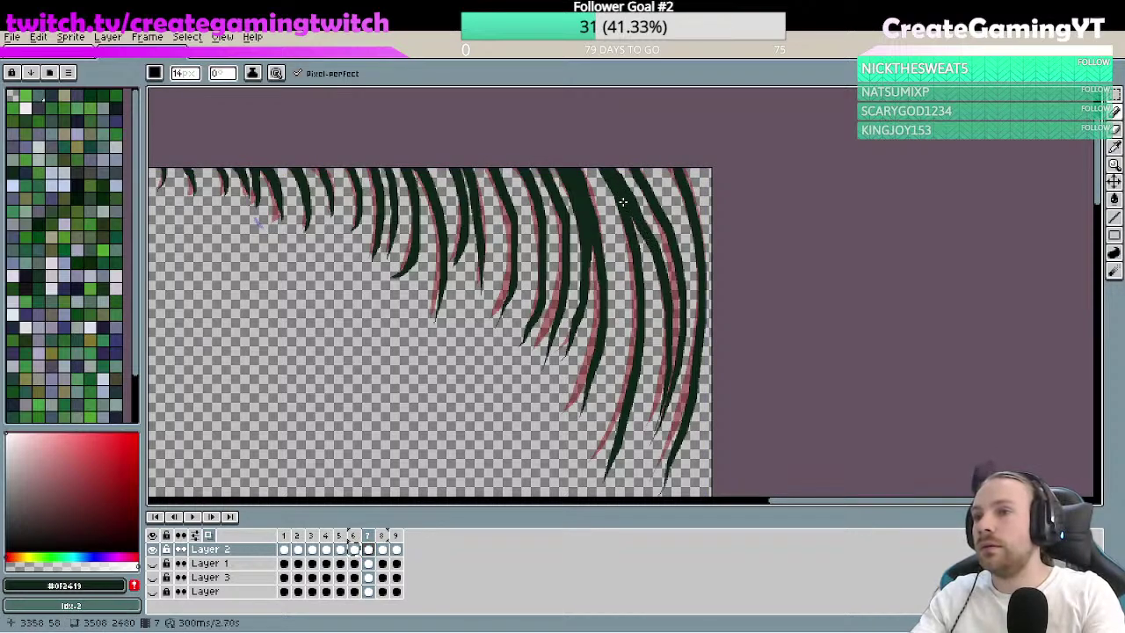
- Compare the upper-left grass blades on Layer 2's frames 1, 7 and 9, with onion skin on and off
{"action": "left_click", "coordinate": [284, 536]}
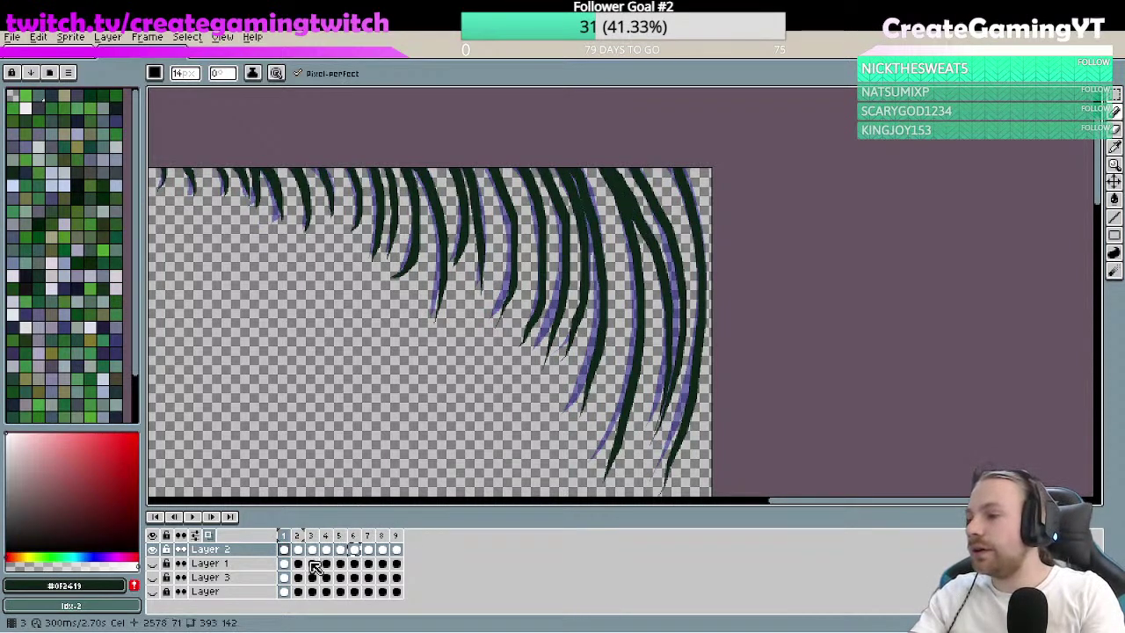
{"action": "key", "text": "space"}
{"action": "left_click_drag", "start_coordinate": [460, 395], "coordinate": [883, 305]}
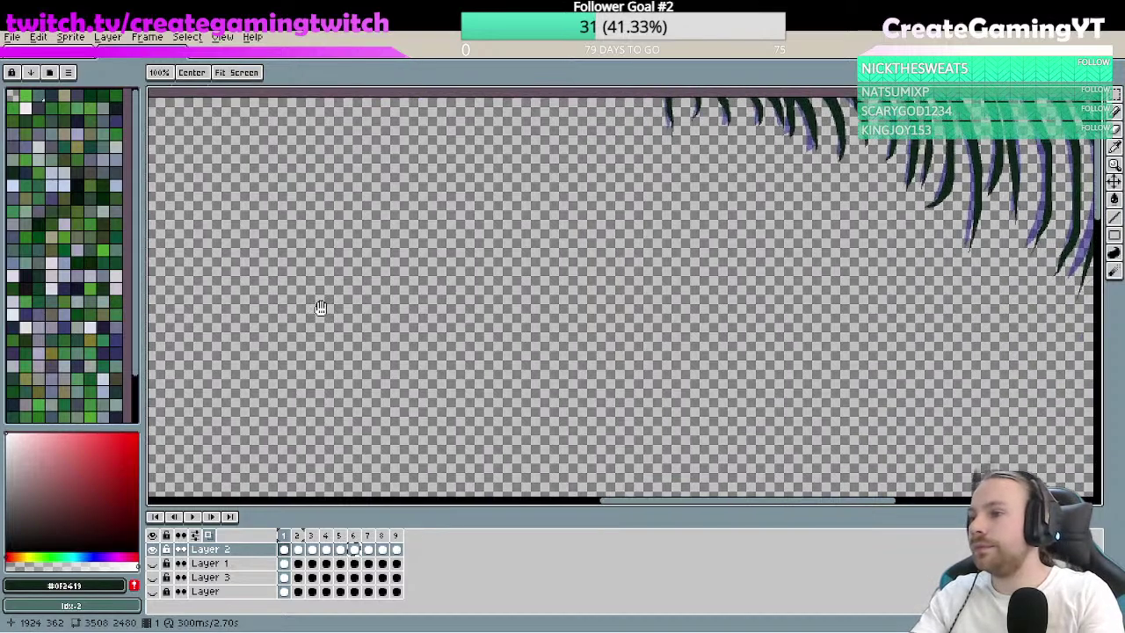
{"action": "left_click_drag", "start_coordinate": [322, 306], "coordinate": [857, 352]}
{"action": "left_click_drag", "start_coordinate": [381, 303], "coordinate": [846, 338]}
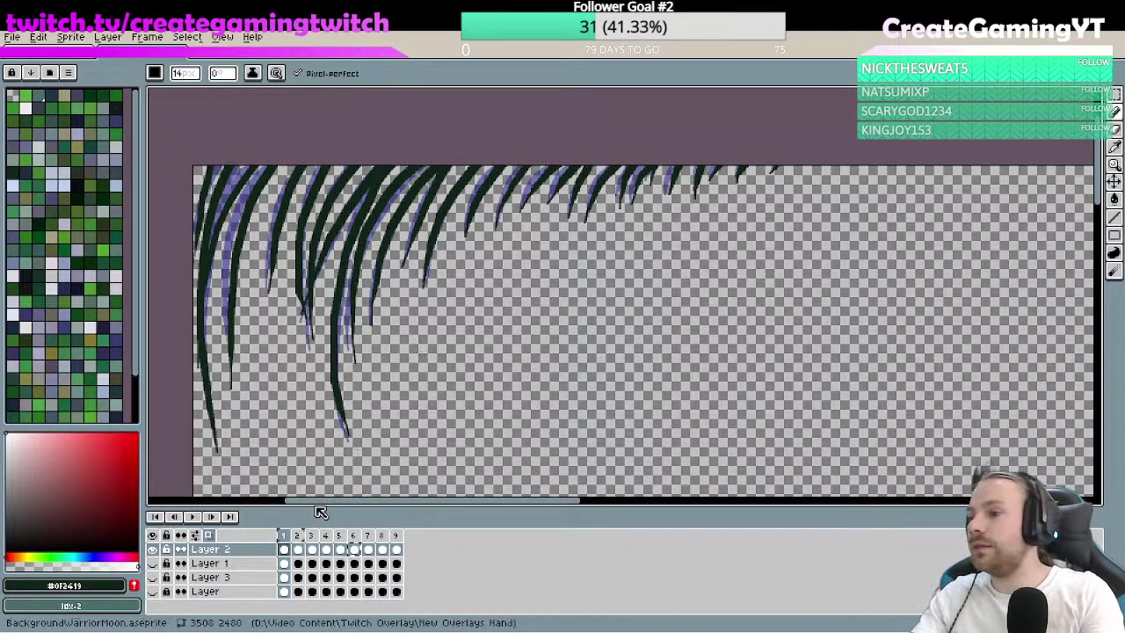
{"action": "left_click", "coordinate": [368, 537]}
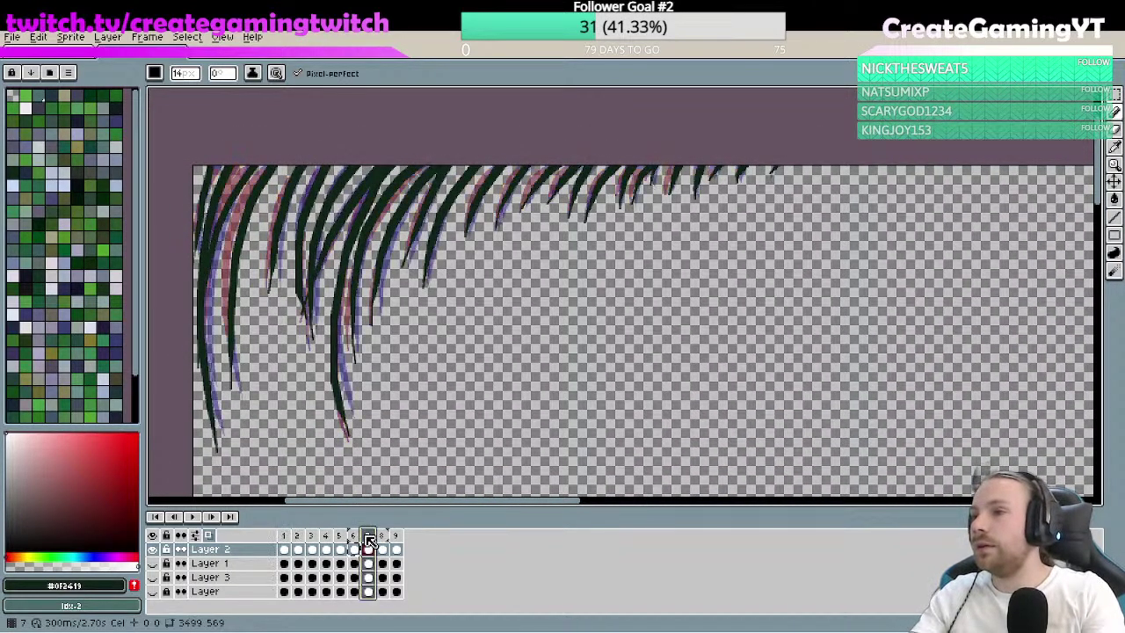
{"action": "left_click", "coordinate": [284, 537]}
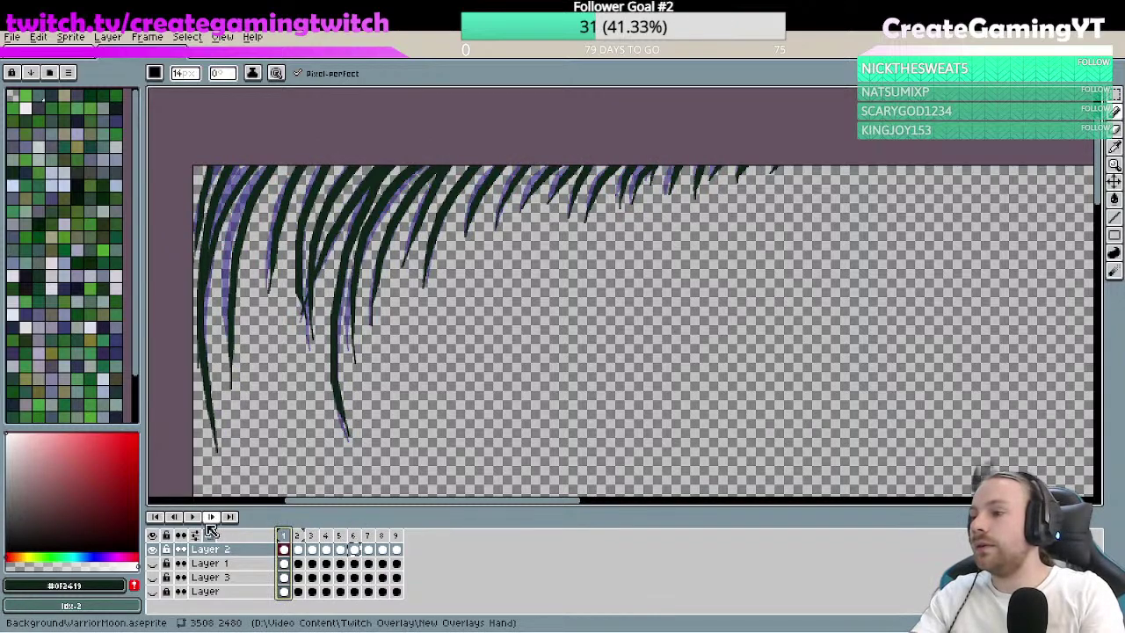
{"action": "left_click", "coordinate": [368, 536]}
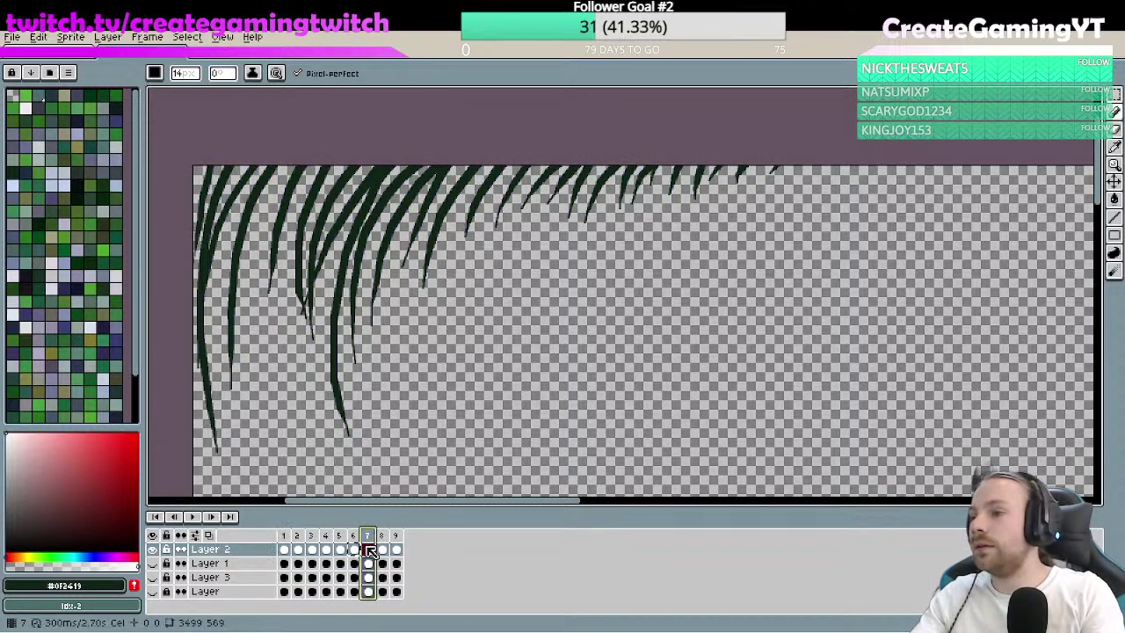
{"action": "left_click", "coordinate": [285, 536]}
{"action": "left_click", "coordinate": [392, 549]}
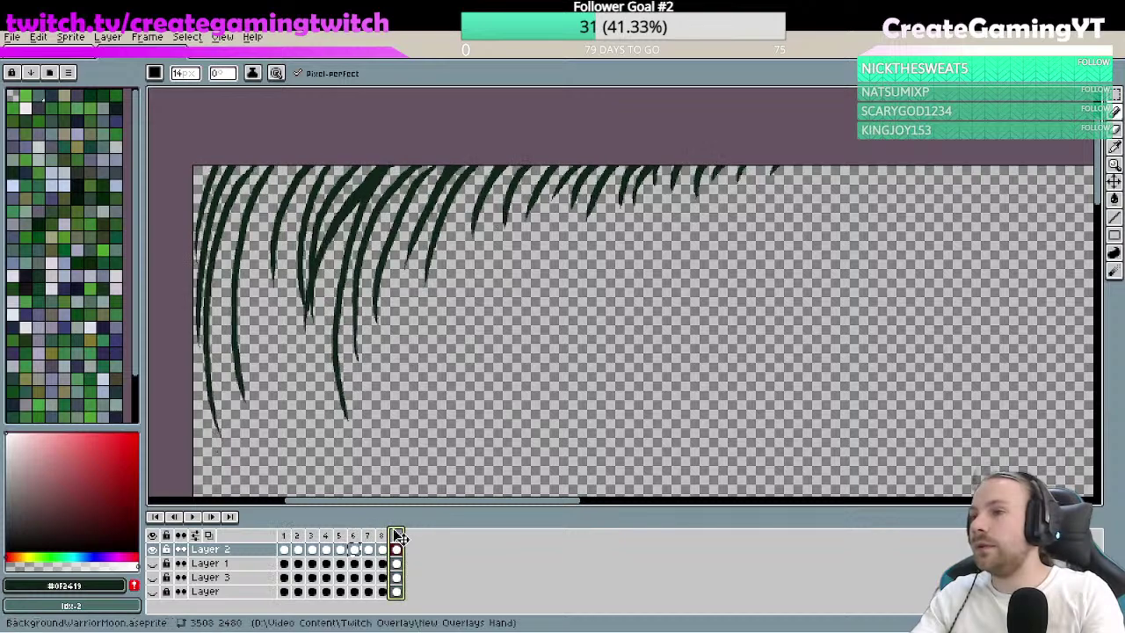
{"action": "left_click", "coordinate": [369, 549]}
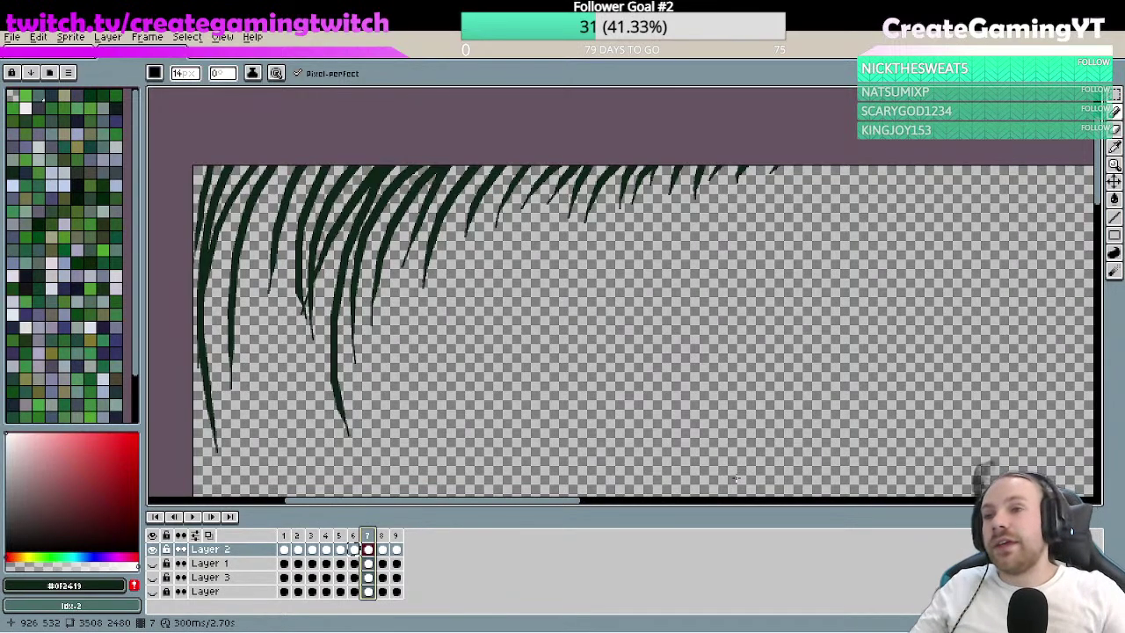
- Turn onion skin back on and compare the upper-right blades on Layer 2 across frames 5 to 8
{"action": "left_click_drag", "start_coordinate": [871, 319], "coordinate": [354, 287]}
{"action": "left_click", "coordinate": [209, 534]}
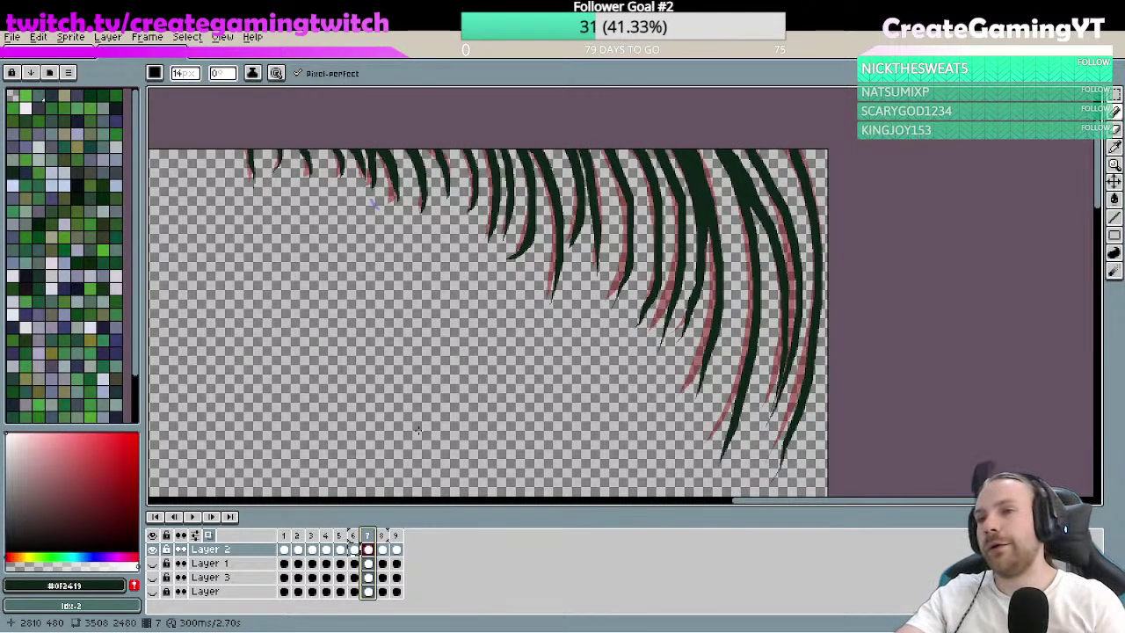
{"action": "left_click", "coordinate": [383, 536]}
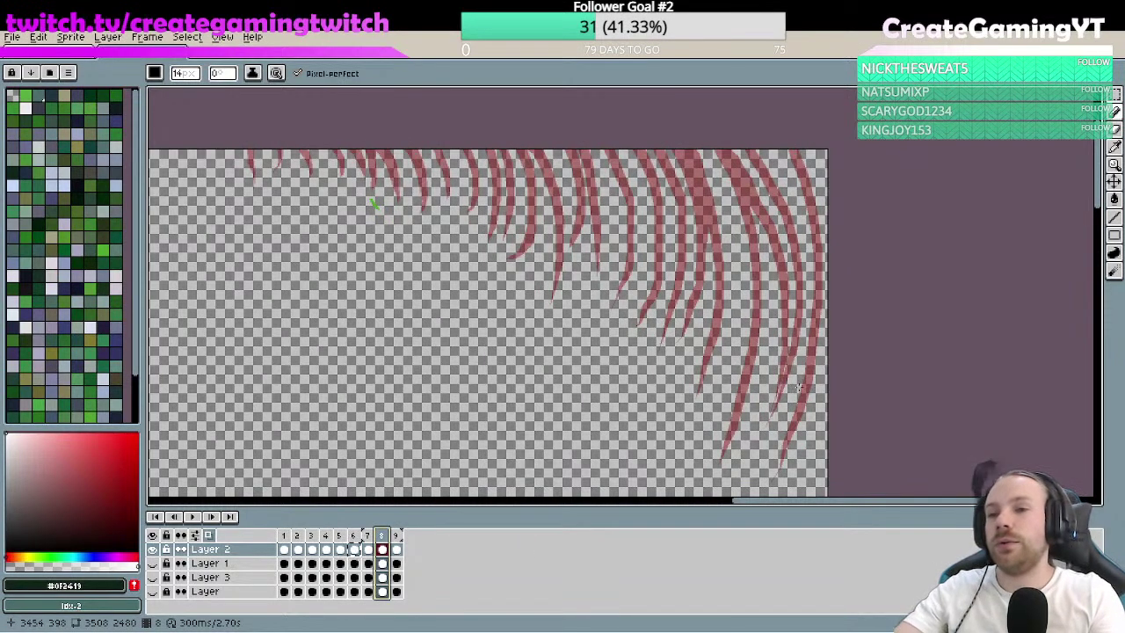
{"action": "left_click", "coordinate": [369, 536]}
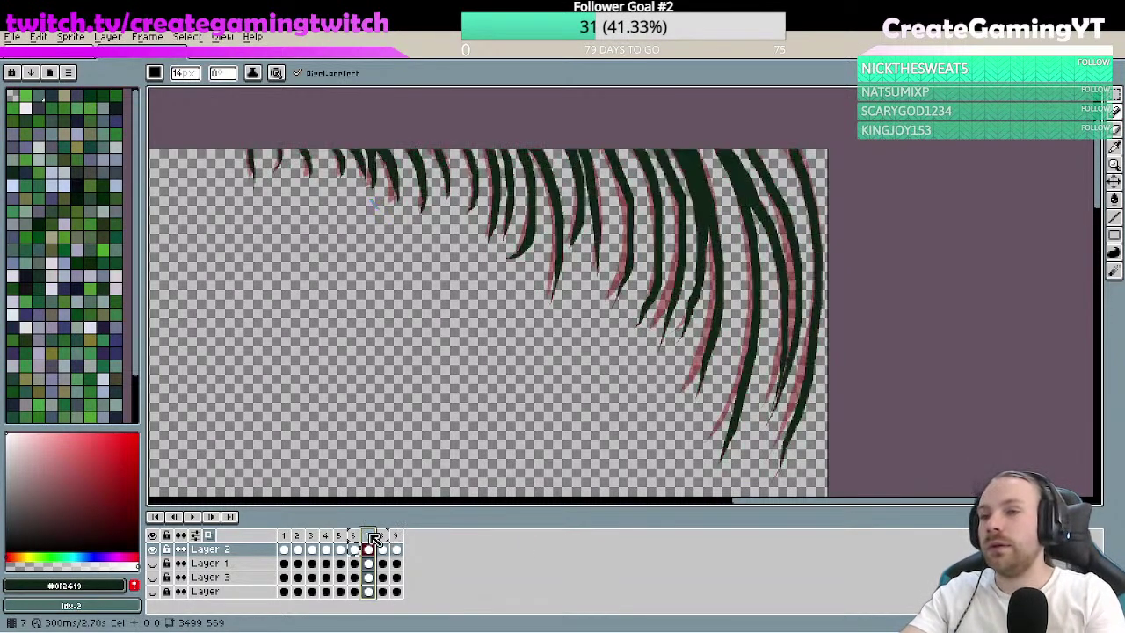
{"action": "key", "text": "Left"}
{"action": "key", "text": "Left"}
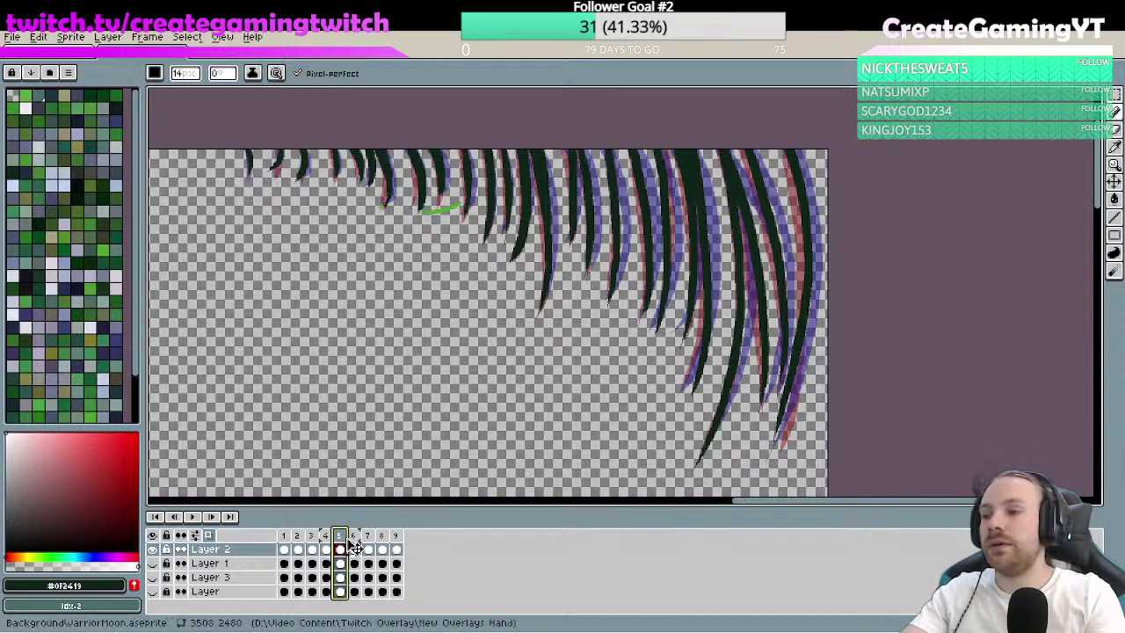
{"action": "key", "text": "Right"}
{"action": "key", "text": "Right"}
- Paint the outermost dark green blade on Layer 2's frame 8, curving down along the canvas's right edge
{"action": "key", "text": "Right"}
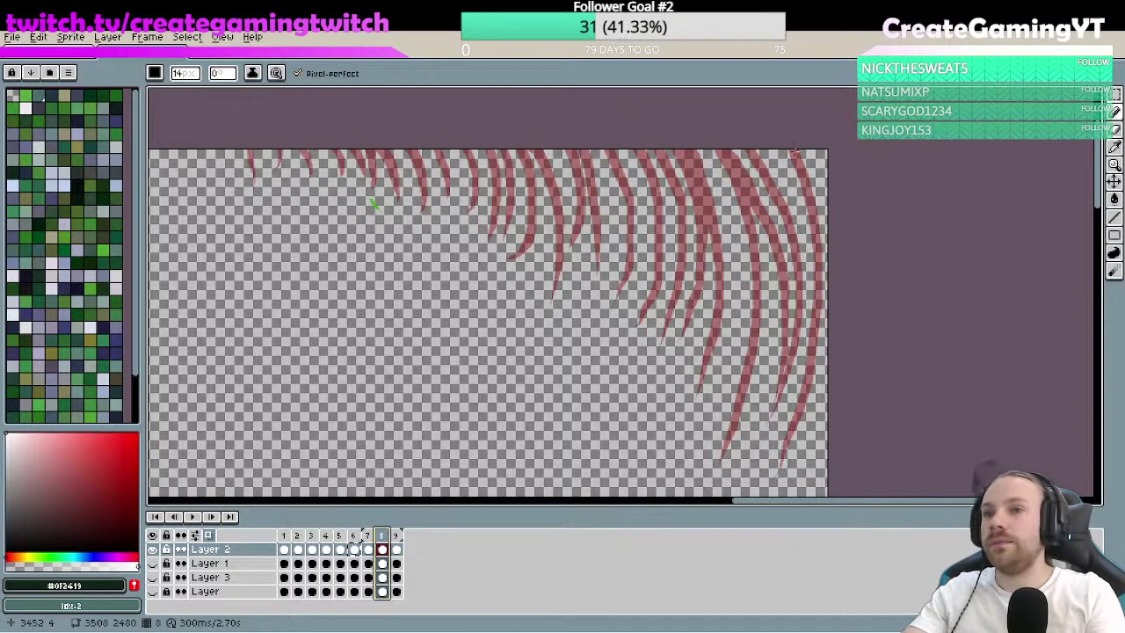
{"action": "left_click_drag", "start_coordinate": [794, 152], "coordinate": [799, 519]}
{"action": "key", "text": "ctrl+z"}
{"action": "key", "text": "ctrl+y"}
{"action": "key", "text": "ctrl+z"}
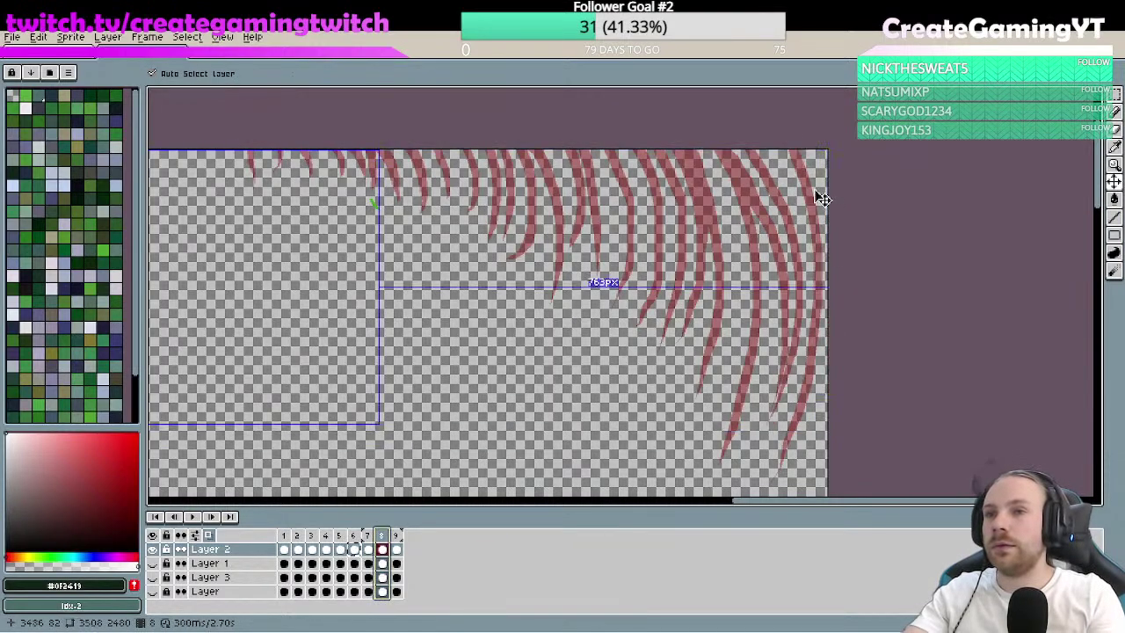
{"action": "key", "text": "ctrl+y"}
- Paint the second blade from the right on frame 8, bowing outward so it runs beside the outermost blade
{"action": "mouse_move", "coordinate": [778, 245]}
{"action": "left_mouse_down"}
{"action": "mouse_move", "coordinate": [787, 198]}
{"action": "mouse_move", "coordinate": [774, 231]}
{"action": "left_mouse_up"}
{"action": "left_click_drag", "start_coordinate": [749, 133], "coordinate": [773, 397]}
{"action": "key", "text": "ctrl+z"}
{"action": "key", "text": "ctrl+y"}
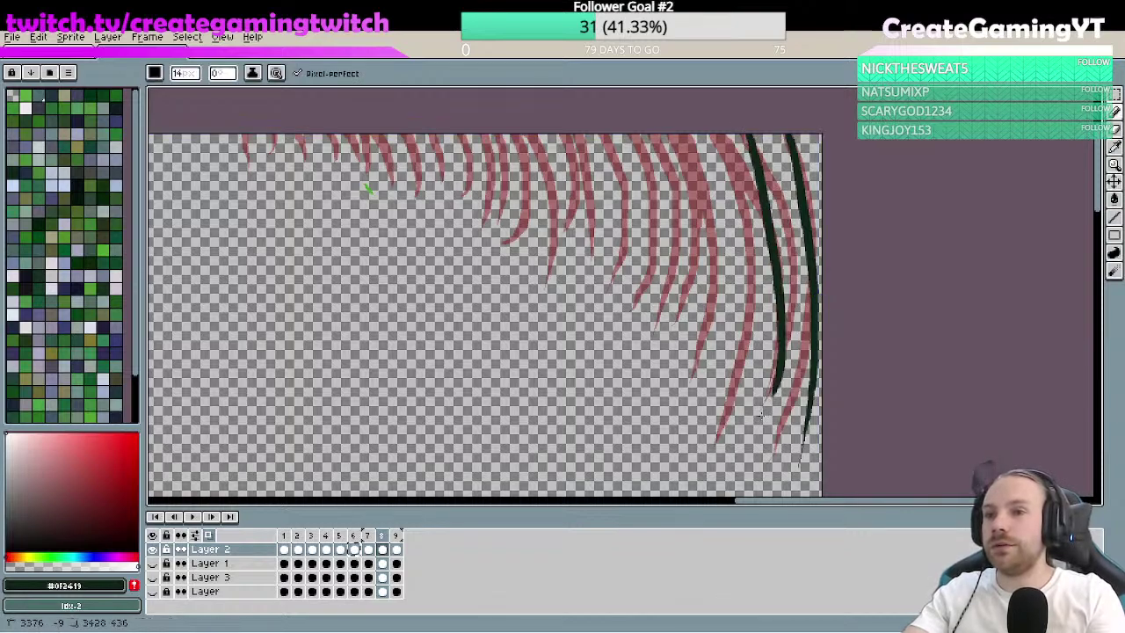
{"action": "key", "text": "ctrl+z"}
{"action": "left_click_drag", "start_coordinate": [752, 137], "coordinate": [784, 404]}
{"action": "key", "text": "ctrl+z"}
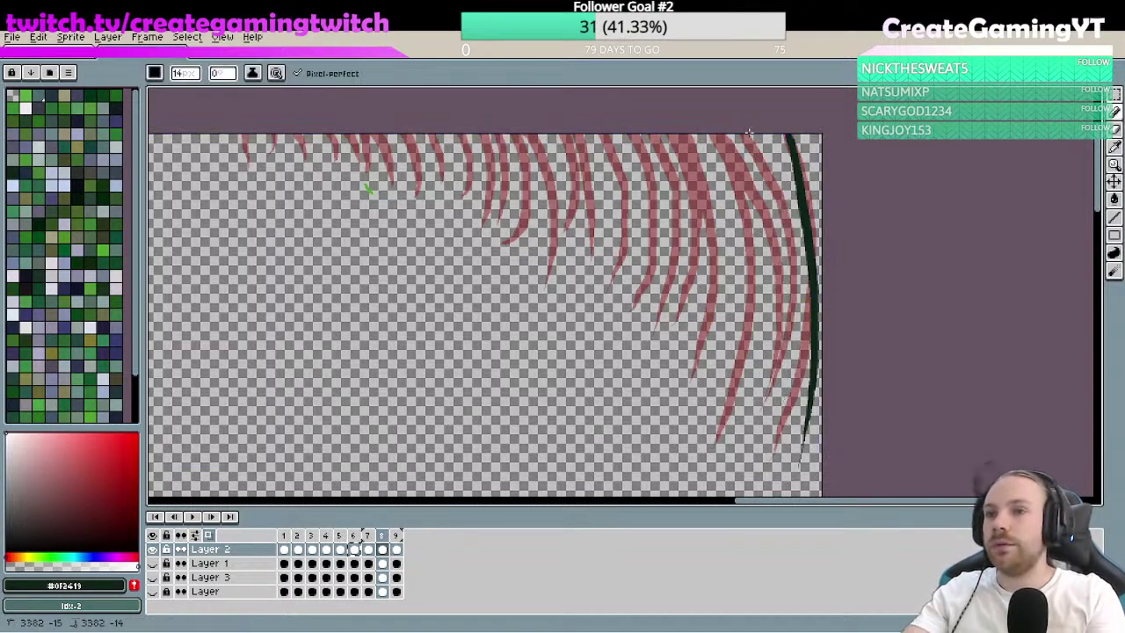
{"action": "left_click_drag", "start_coordinate": [750, 133], "coordinate": [777, 342]}
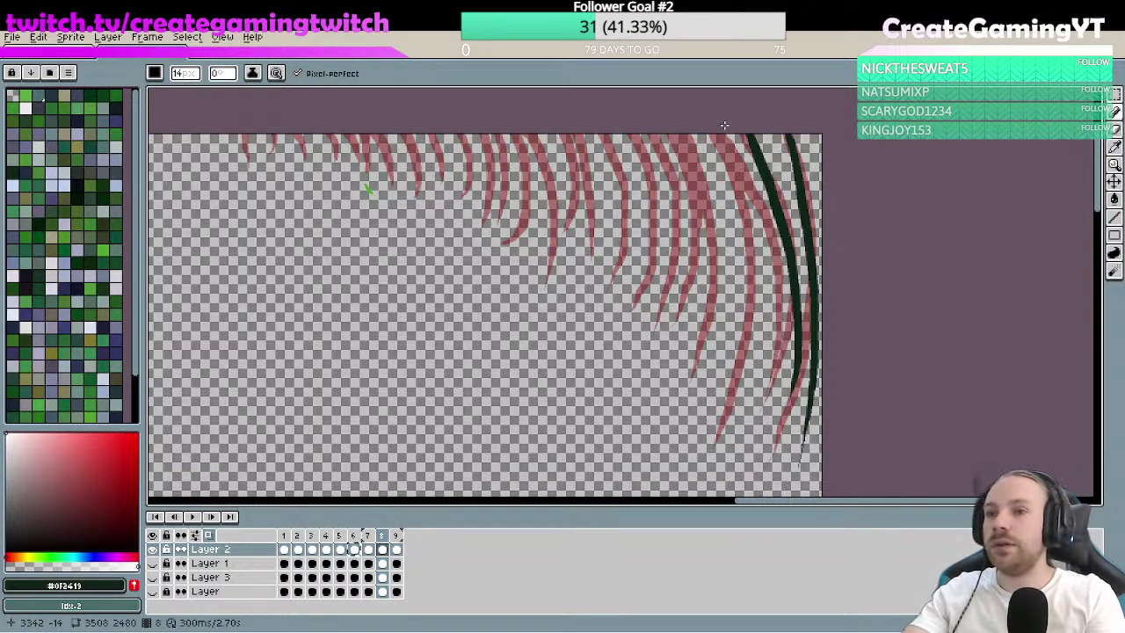
- Paint the third blade from the right on frame 8, retrying the stroke until it curves parallel just inside the second blade
{"action": "left_click_drag", "start_coordinate": [724, 124], "coordinate": [746, 378]}
{"action": "key", "text": "ctrl+z"}
{"action": "left_click_drag", "start_coordinate": [728, 130], "coordinate": [763, 415]}
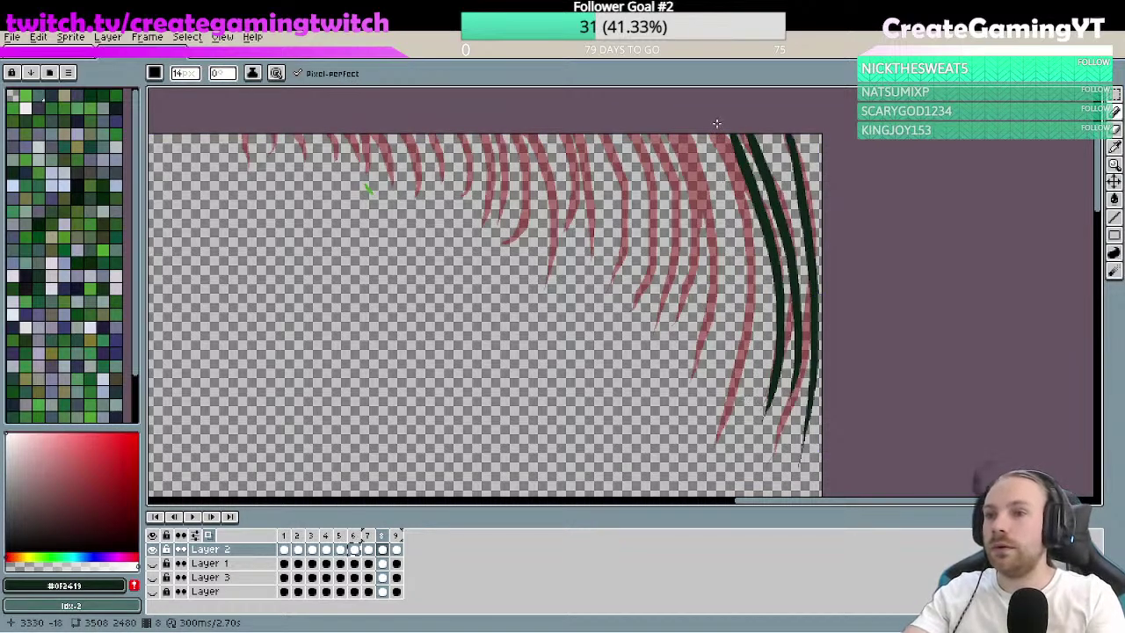
{"action": "key", "text": "ctrl+z"}
{"action": "left_click_drag", "start_coordinate": [724, 123], "coordinate": [787, 376]}
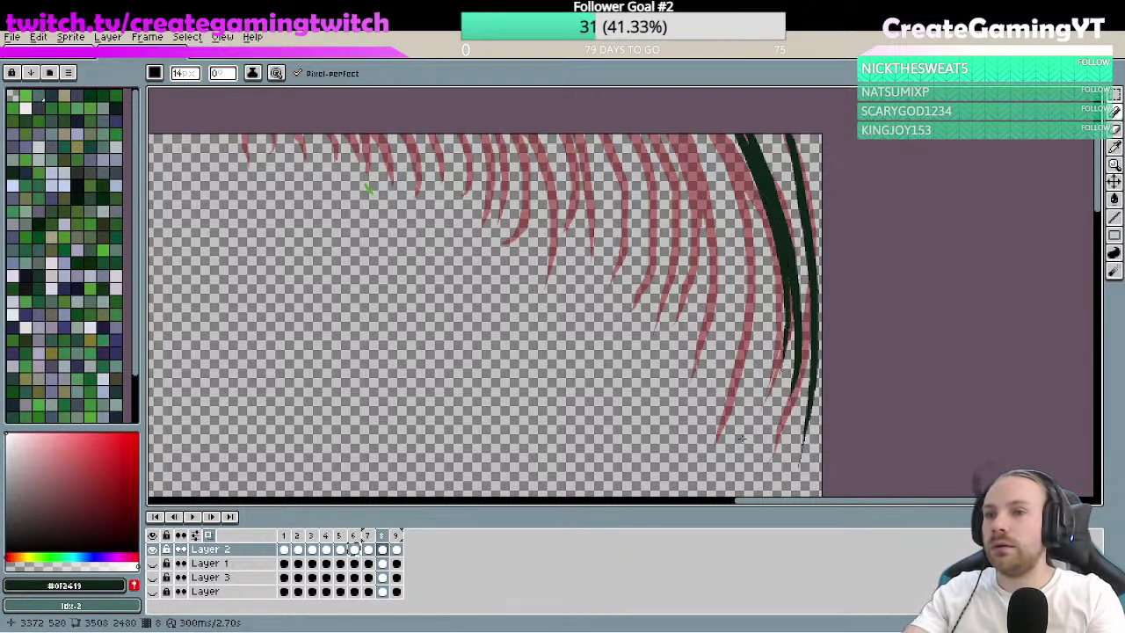
{"action": "key", "text": "ctrl+z"}
{"action": "left_click_drag", "start_coordinate": [721, 135], "coordinate": [770, 408]}
{"action": "key", "text": "ctrl+z"}
{"action": "left_click_drag", "start_coordinate": [710, 125], "coordinate": [761, 389]}
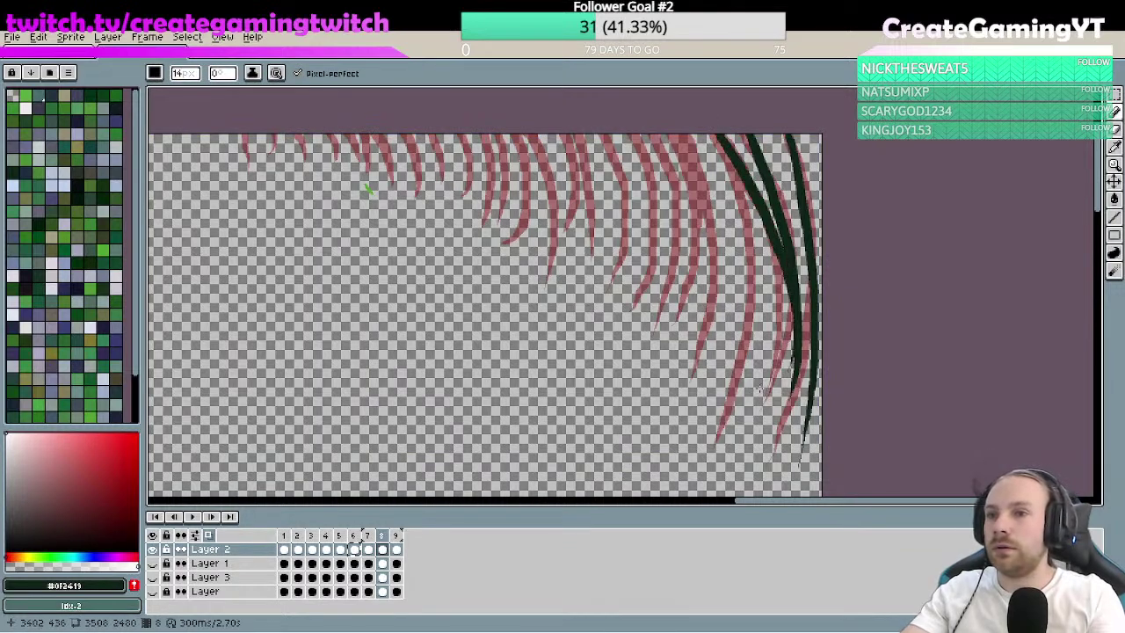
{"action": "key", "text": "ctrl+z"}
{"action": "left_click_drag", "start_coordinate": [719, 128], "coordinate": [779, 348]}
{"action": "key", "text": "ctrl+z"}
{"action": "left_click_drag", "start_coordinate": [712, 125], "coordinate": [769, 391]}
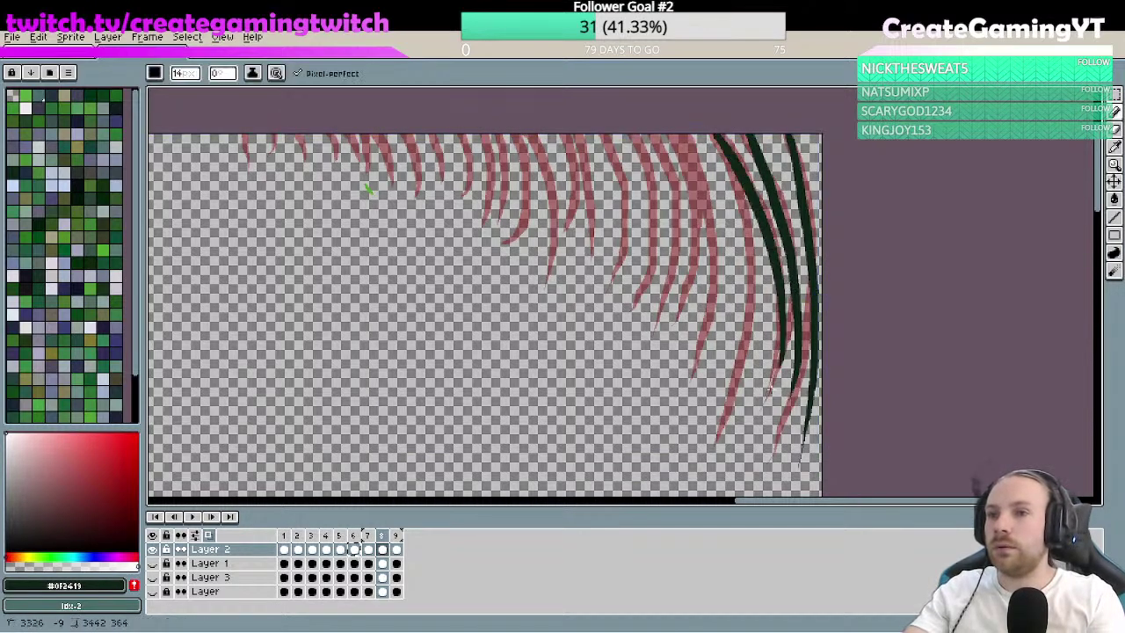
- Try various curves for a fourth blade on frame 8, branching from the third blade's root
{"action": "left_click_drag", "start_coordinate": [713, 123], "coordinate": [747, 412]}
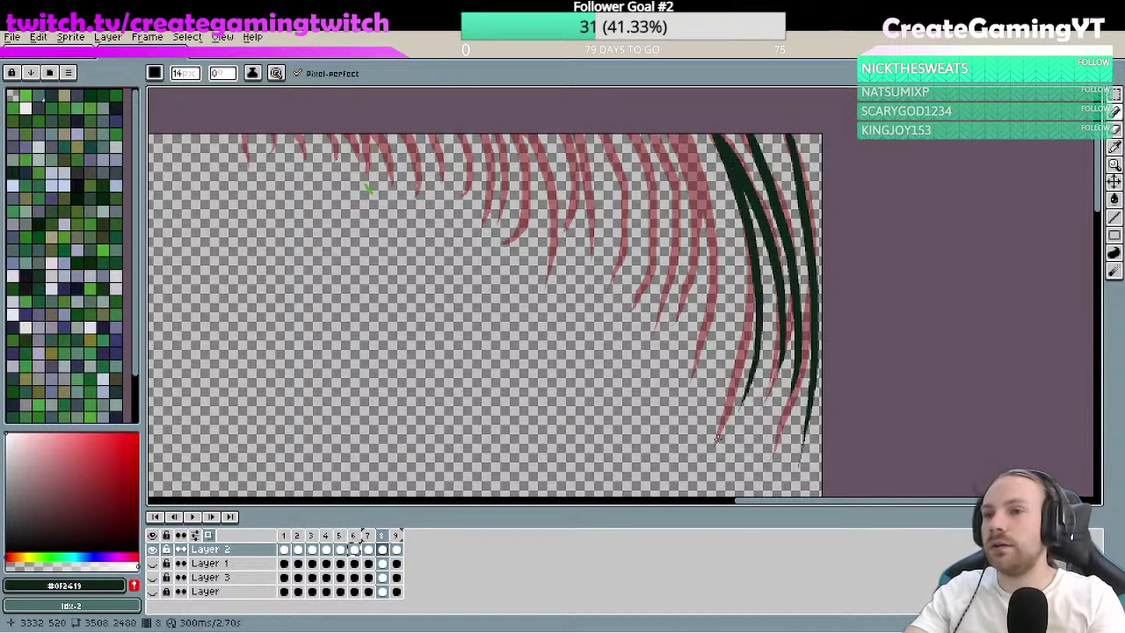
{"action": "key", "text": "ctrl+z"}
{"action": "left_click_drag", "start_coordinate": [719, 142], "coordinate": [719, 440]}
{"action": "key", "text": "ctrl+z"}
{"action": "mouse_move", "coordinate": [717, 142]}
{"action": "left_mouse_down"}
{"action": "mouse_move", "coordinate": [747, 264]}
{"action": "mouse_move", "coordinate": [710, 404]}
{"action": "mouse_move", "coordinate": [739, 420]}
{"action": "mouse_move", "coordinate": [710, 392]}
{"action": "mouse_move", "coordinate": [730, 151]}
{"action": "mouse_move", "coordinate": [753, 305]}
{"action": "mouse_move", "coordinate": [719, 439]}
{"action": "left_mouse_up"}
{"action": "key", "text": "ctrl+z"}
{"action": "key", "text": "ctrl+z"}
{"action": "key", "text": "ctrl+z"}
{"action": "left_click_drag", "start_coordinate": [716, 136], "coordinate": [761, 378]}
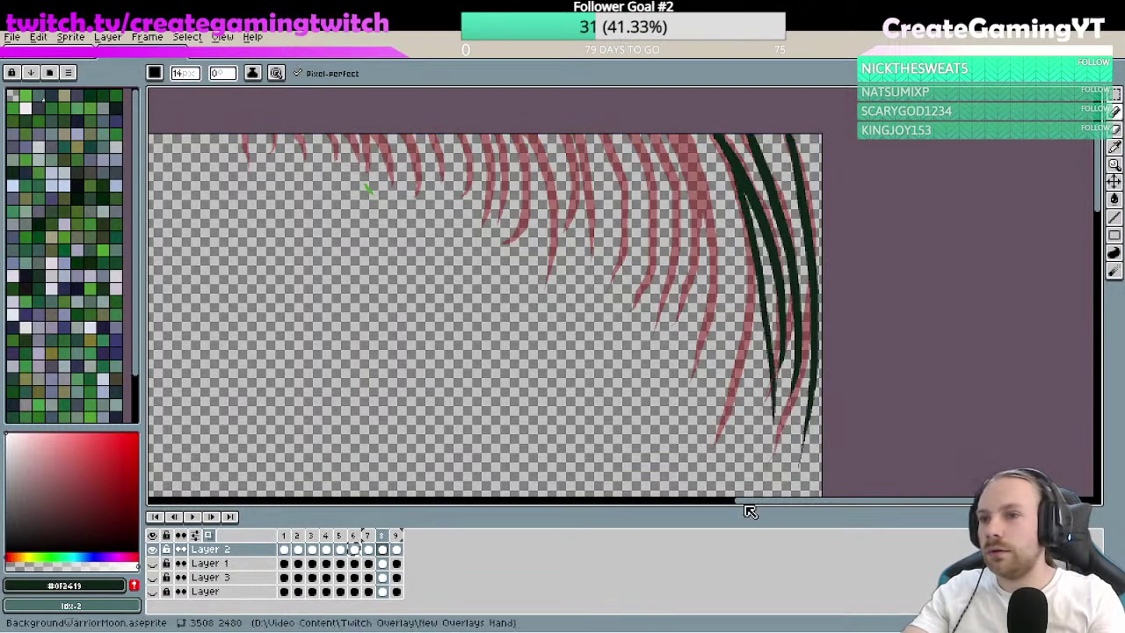
{"action": "key", "text": "ctrl+z"}
{"action": "left_click_drag", "start_coordinate": [714, 136], "coordinate": [761, 369]}
{"action": "key", "text": "ctrl+z"}
{"action": "left_click_drag", "start_coordinate": [716, 137], "coordinate": [745, 415]}
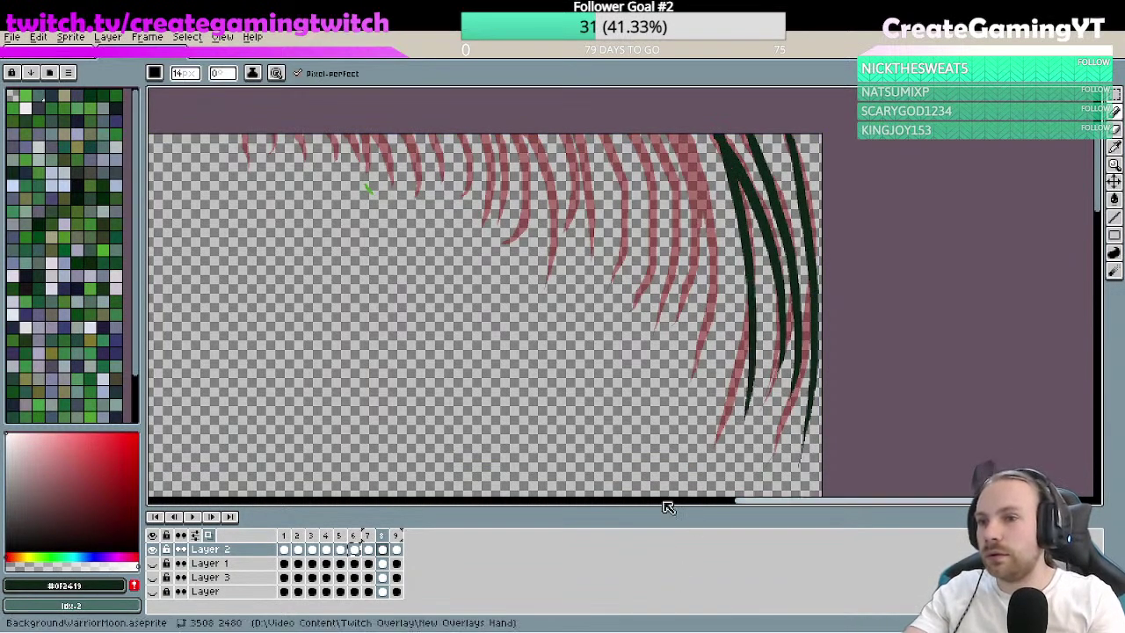
{"action": "key", "text": "ctrl+z"}
{"action": "left_click_drag", "start_coordinate": [716, 136], "coordinate": [745, 417]}
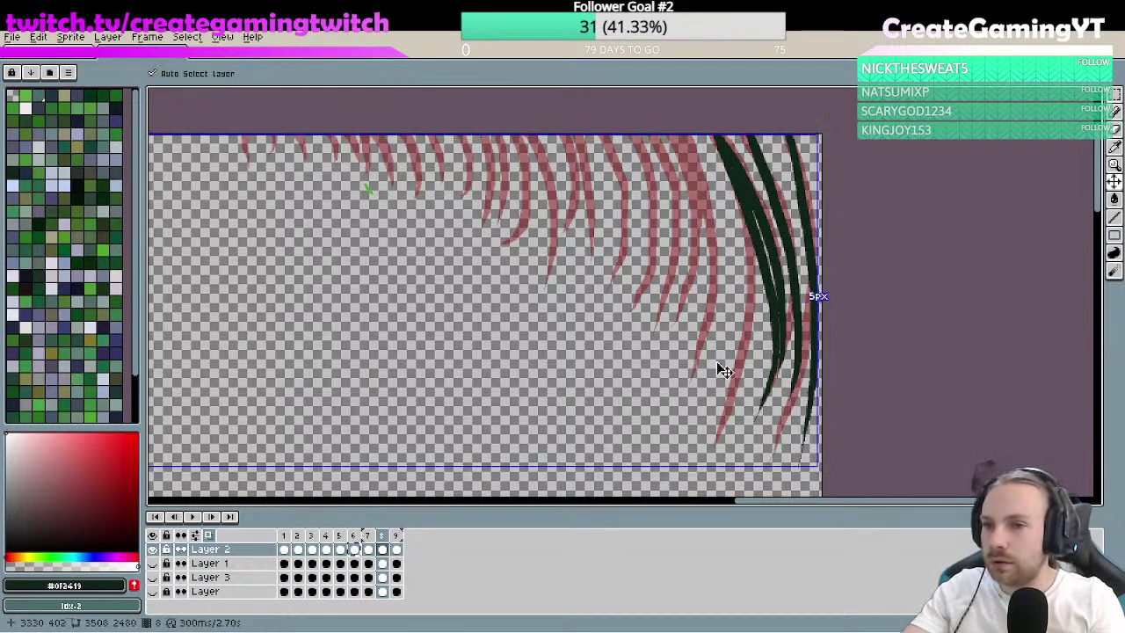
{"action": "key", "text": "ctrl+z"}
{"action": "left_click_drag", "start_coordinate": [714, 137], "coordinate": [738, 466]}
{"action": "key", "text": "ctrl+z"}
{"action": "left_click_drag", "start_coordinate": [717, 136], "coordinate": [737, 426]}
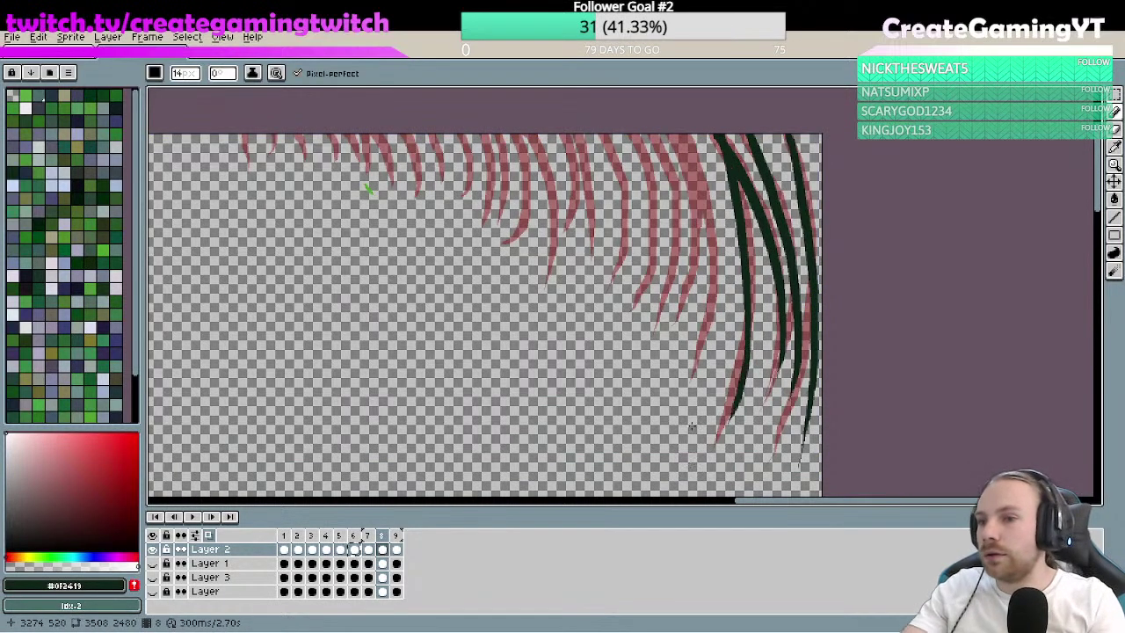
{"action": "key", "text": "ctrl+z"}
{"action": "left_click_drag", "start_coordinate": [716, 136], "coordinate": [738, 424]}
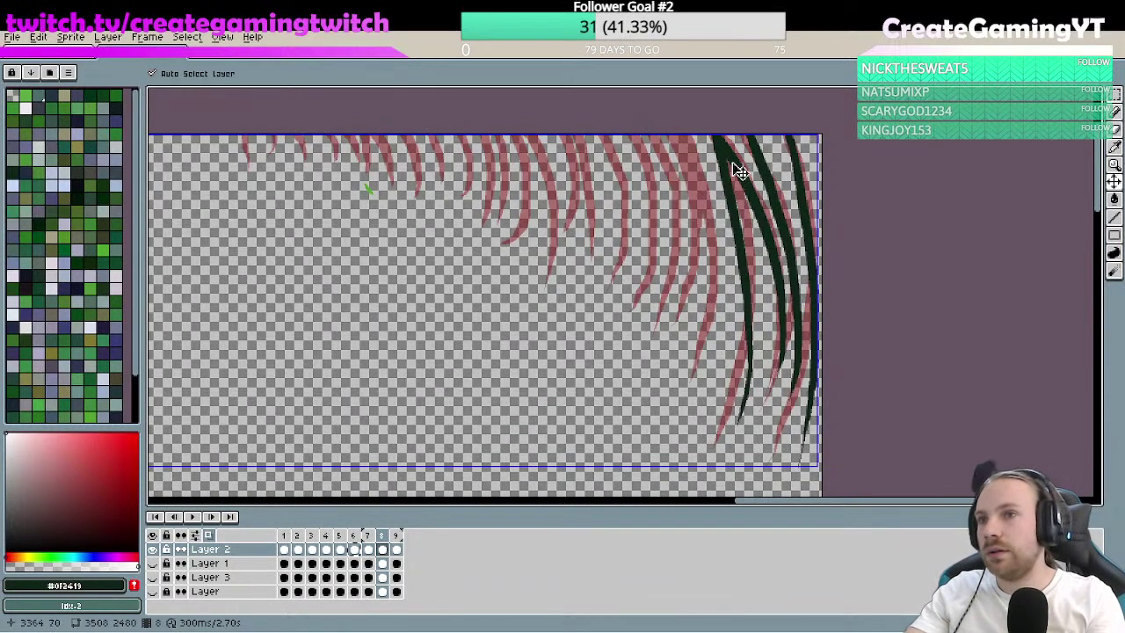
{"action": "key", "text": "ctrl+z"}
{"action": "mouse_move", "coordinate": [717, 136]}
{"action": "left_mouse_down"}
{"action": "mouse_move", "coordinate": [743, 417]}
{"action": "mouse_move", "coordinate": [732, 185]}
{"action": "mouse_move", "coordinate": [744, 388]}
{"action": "left_mouse_up"}
{"action": "key", "text": "ctrl+z"}
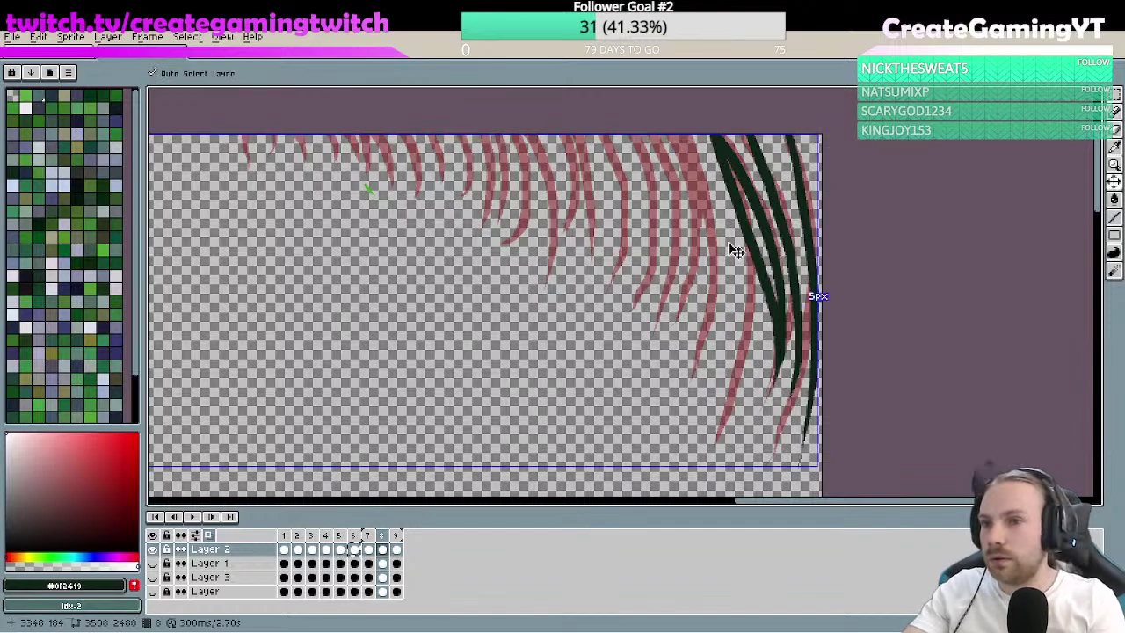
{"action": "key", "text": "ctrl+z"}
{"action": "left_click_drag", "start_coordinate": [716, 136], "coordinate": [743, 429]}
{"action": "key", "text": "ctrl+z"}
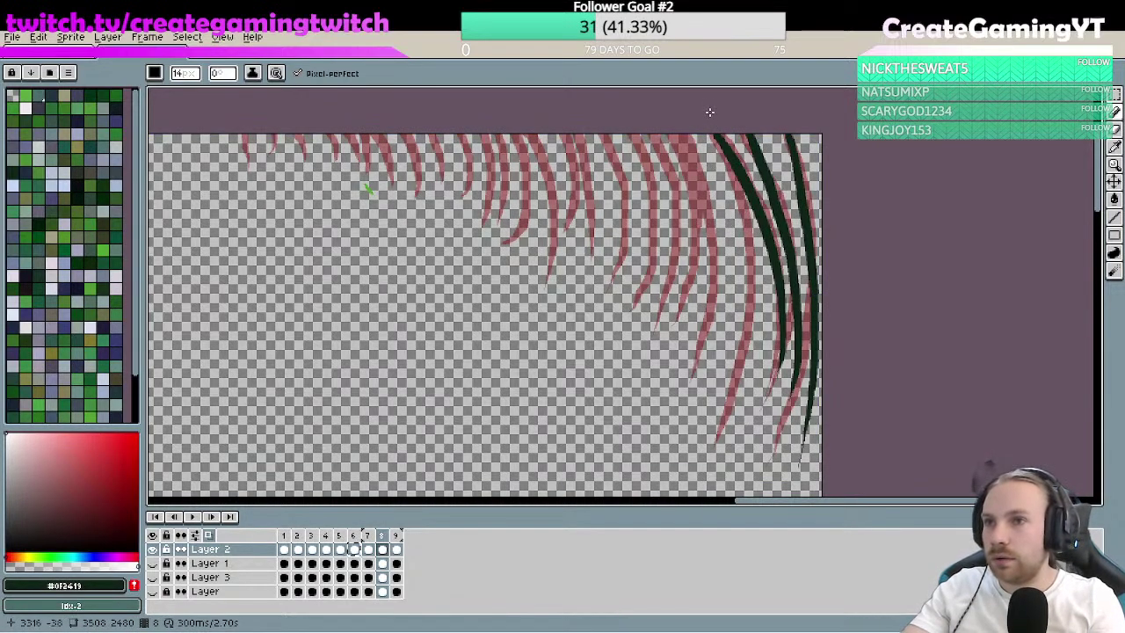
{"action": "left_click_drag", "start_coordinate": [717, 136], "coordinate": [761, 408]}
{"action": "key", "text": "ctrl+z"}
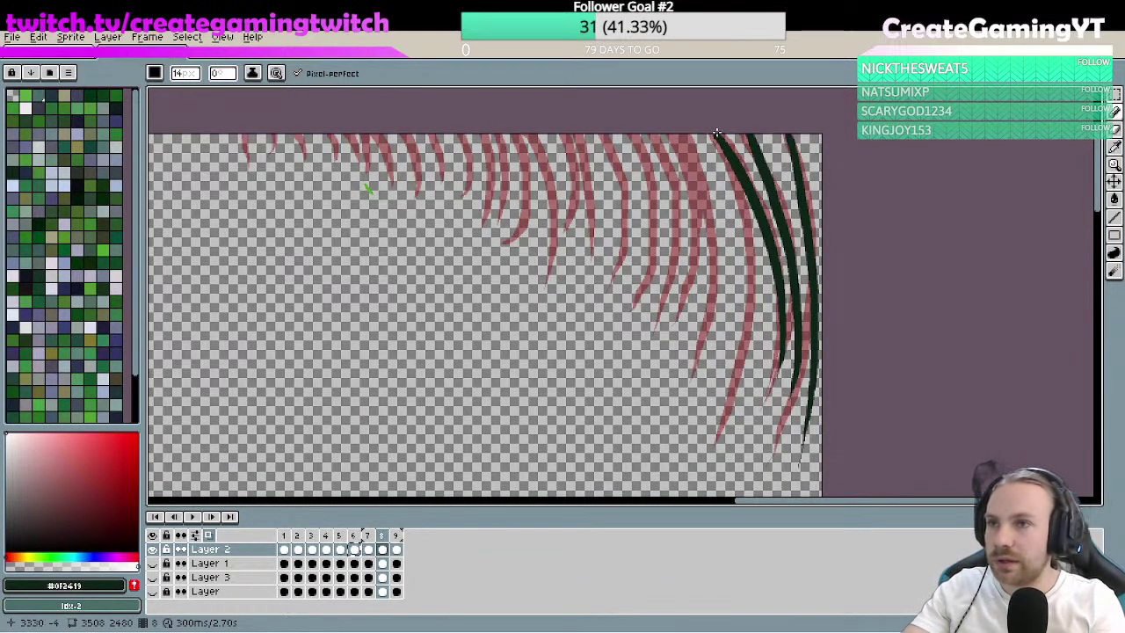
{"action": "left_click_drag", "start_coordinate": [716, 136], "coordinate": [747, 429]}
{"action": "key", "text": "ctrl+z"}
{"action": "mouse_move", "coordinate": [717, 136]}
{"action": "left_mouse_down"}
{"action": "mouse_move", "coordinate": [767, 303]}
{"action": "mouse_move", "coordinate": [761, 372]}
{"action": "left_mouse_up"}
{"action": "key", "text": "ctrl+z"}
{"action": "left_click_drag", "start_coordinate": [716, 136], "coordinate": [757, 344]}
{"action": "key", "text": "ctrl+z"}
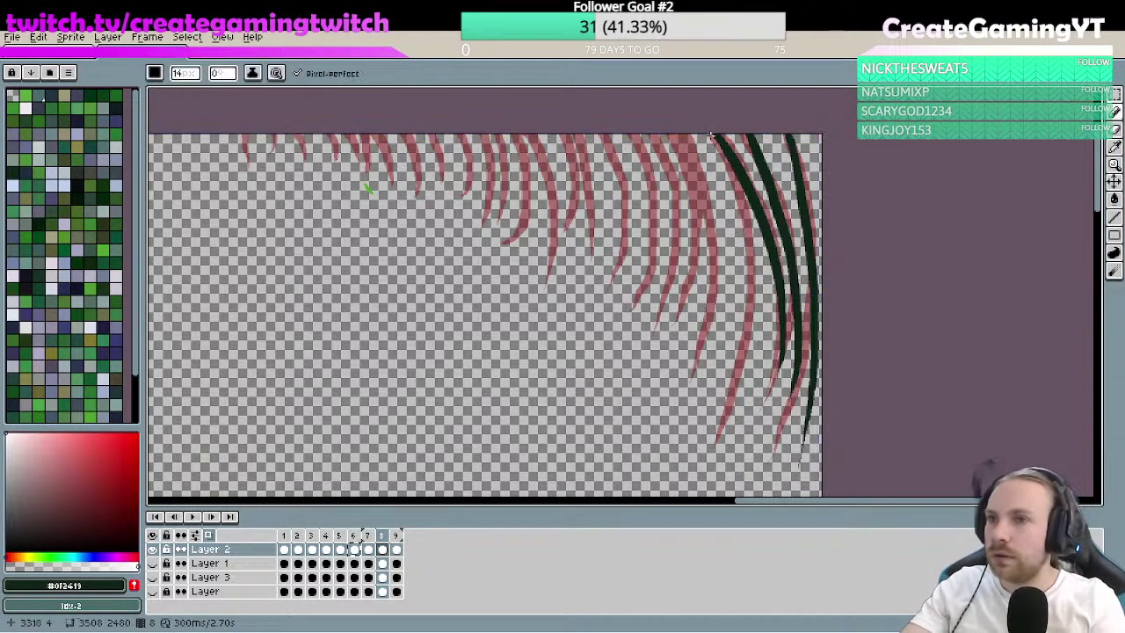
- Paint the fourth blade on frame 8 from the third blade's root, bending down to a tip lower than the other blades
{"action": "left_click_drag", "start_coordinate": [714, 136], "coordinate": [738, 453]}
{"action": "key", "text": "ctrl+z"}
{"action": "left_click_drag", "start_coordinate": [716, 136], "coordinate": [762, 471]}
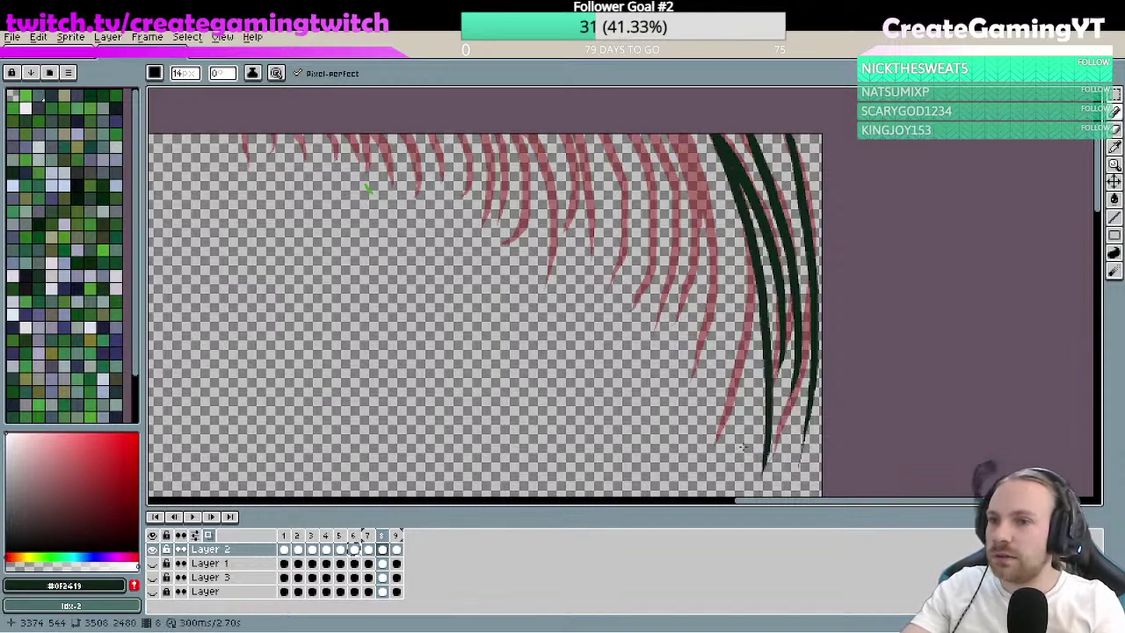
- Try shorter and differently bent curves for the fourth blade on frame 8, starting from the third blade's root
{"action": "key", "text": "ctrl+z"}
{"action": "left_click_drag", "start_coordinate": [716, 136], "coordinate": [761, 386]}
{"action": "key", "text": "ctrl+z"}
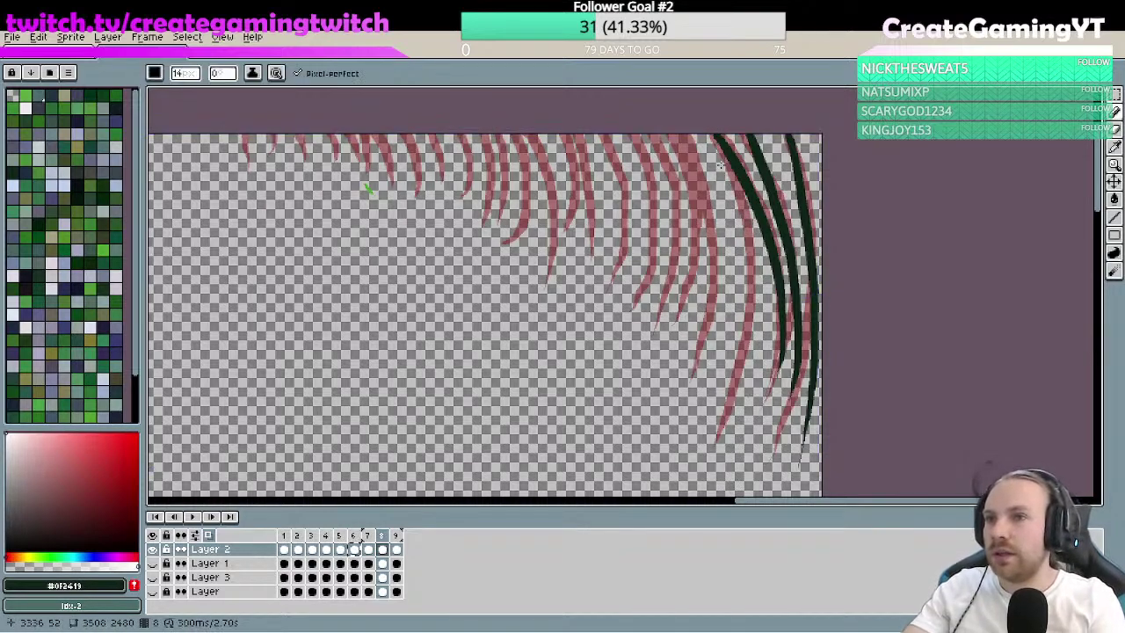
{"action": "left_click_drag", "start_coordinate": [713, 136], "coordinate": [784, 374]}
{"action": "key", "text": "ctrl+z"}
{"action": "left_click_drag", "start_coordinate": [715, 136], "coordinate": [762, 396]}
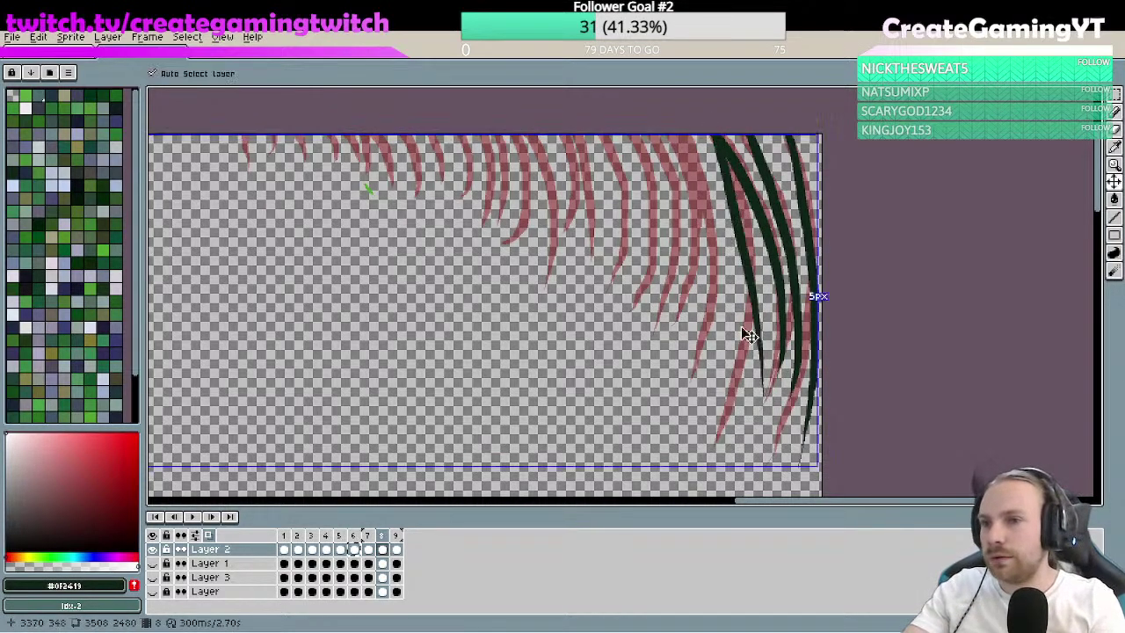
{"action": "key", "text": "ctrl+z"}
{"action": "left_click_drag", "start_coordinate": [713, 136], "coordinate": [768, 429]}
{"action": "key", "text": "ctrl+z"}
{"action": "left_click_drag", "start_coordinate": [713, 134], "coordinate": [768, 420]}
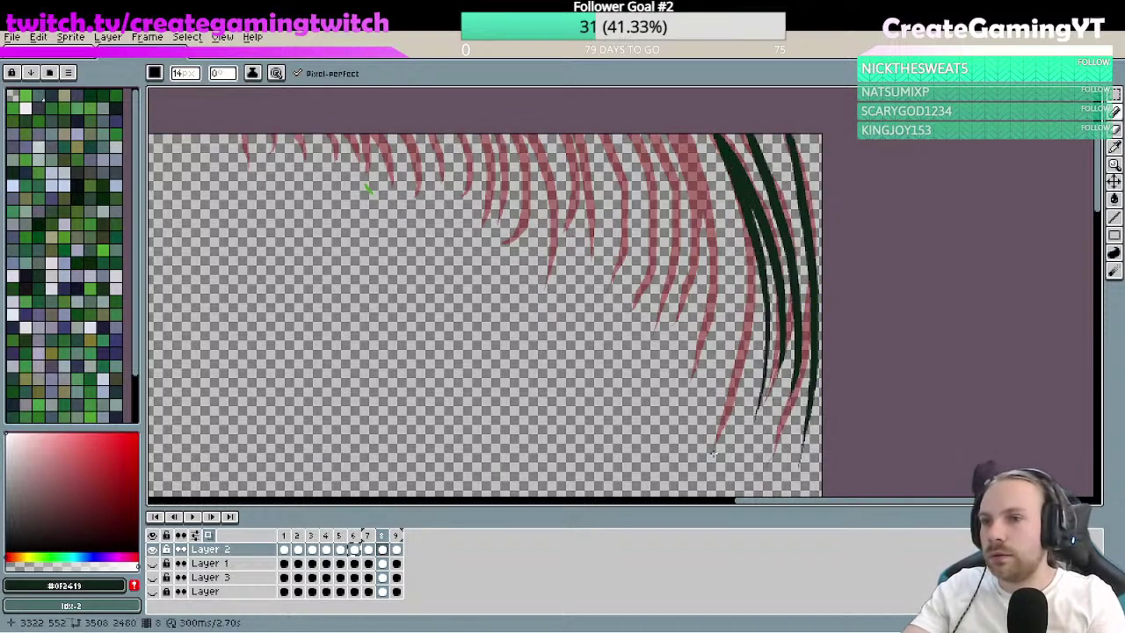
{"action": "key", "text": "ctrl+z"}
{"action": "left_click_drag", "start_coordinate": [713, 136], "coordinate": [761, 406]}
{"action": "key", "text": "ctrl+z"}
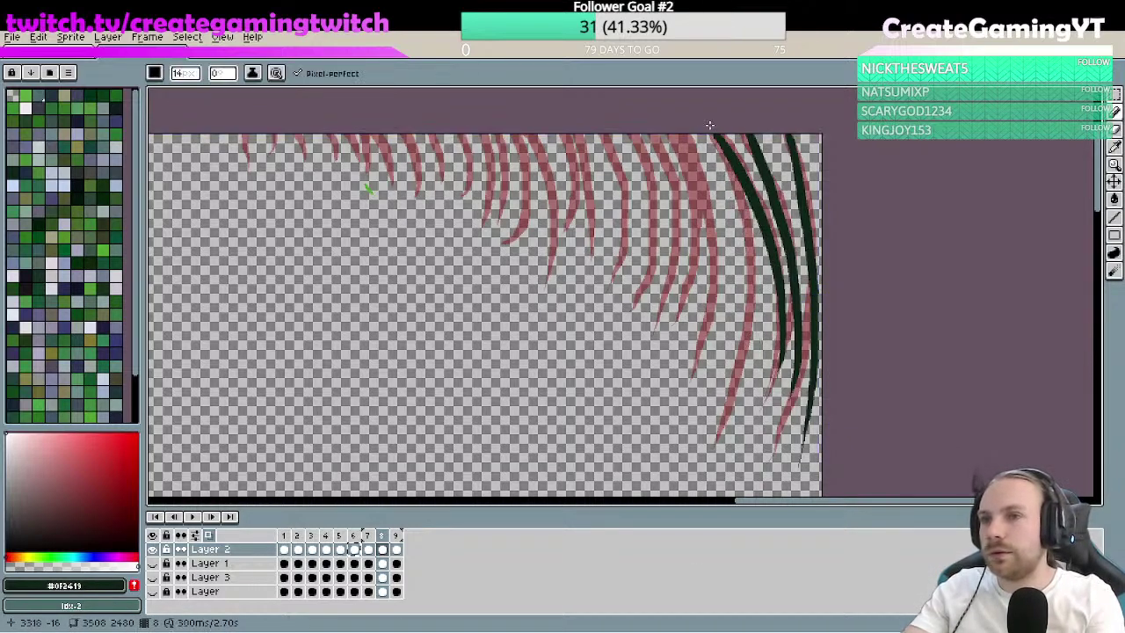
- Paint the fourth blade on frame 8 close beside the third, bending its pointed tip slightly inward below the third blade's end
{"action": "left_click_drag", "start_coordinate": [714, 136], "coordinate": [756, 444]}
{"action": "key", "text": "space"}
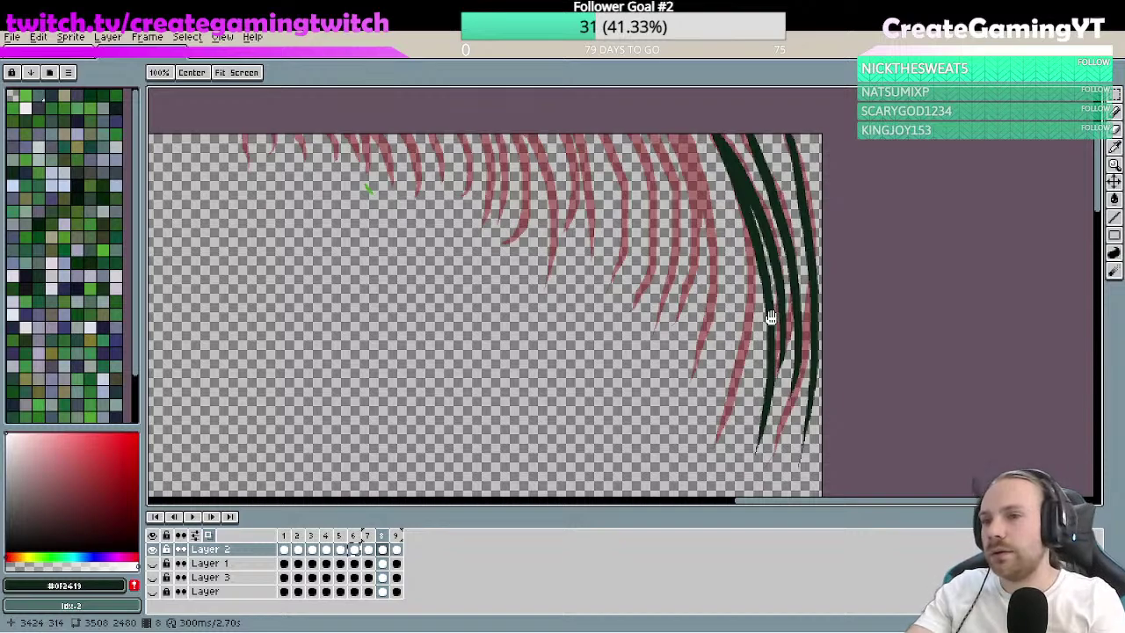
{"action": "left_click_drag", "start_coordinate": [750, 351], "coordinate": [710, 374]}
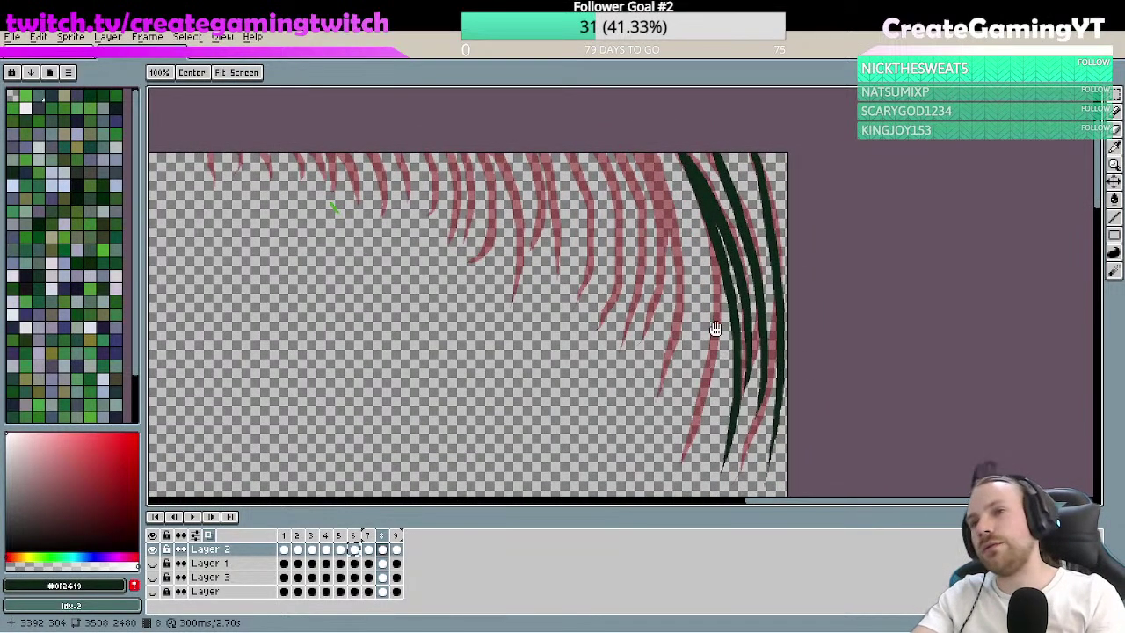
{"action": "left_click_drag", "start_coordinate": [715, 329], "coordinate": [693, 349]}
{"action": "key", "text": "space"}
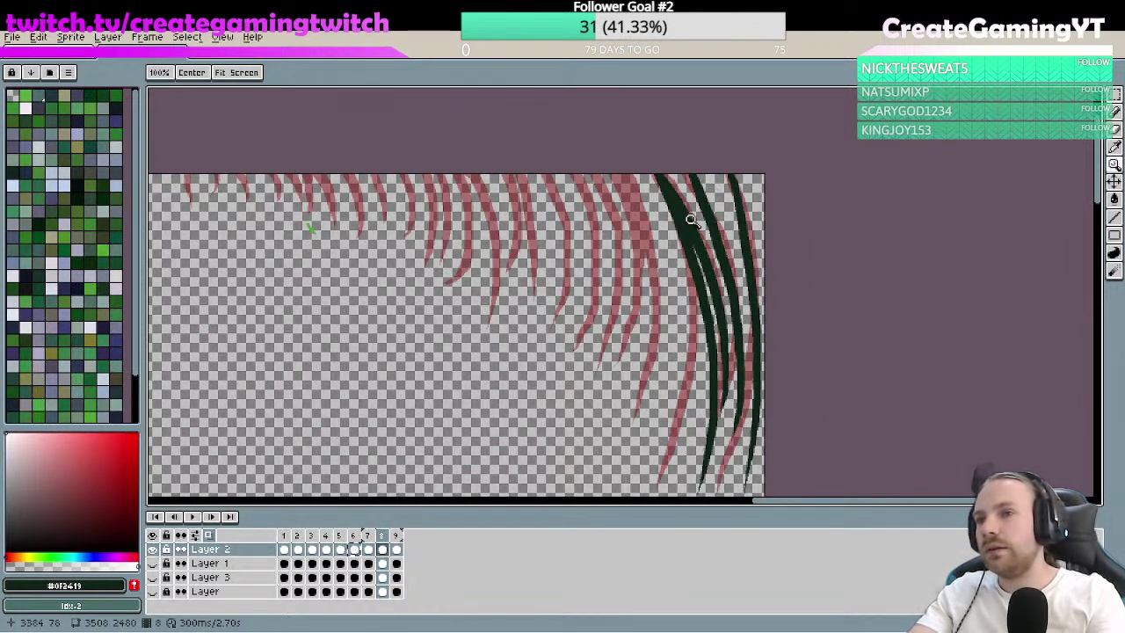
- Thicken the shared root of the third and fourth blades at the canvas's upper edge with extra strokes
{"action": "scroll", "coordinate": [692, 220], "scroll_direction": "up", "scroll_amount": 2}
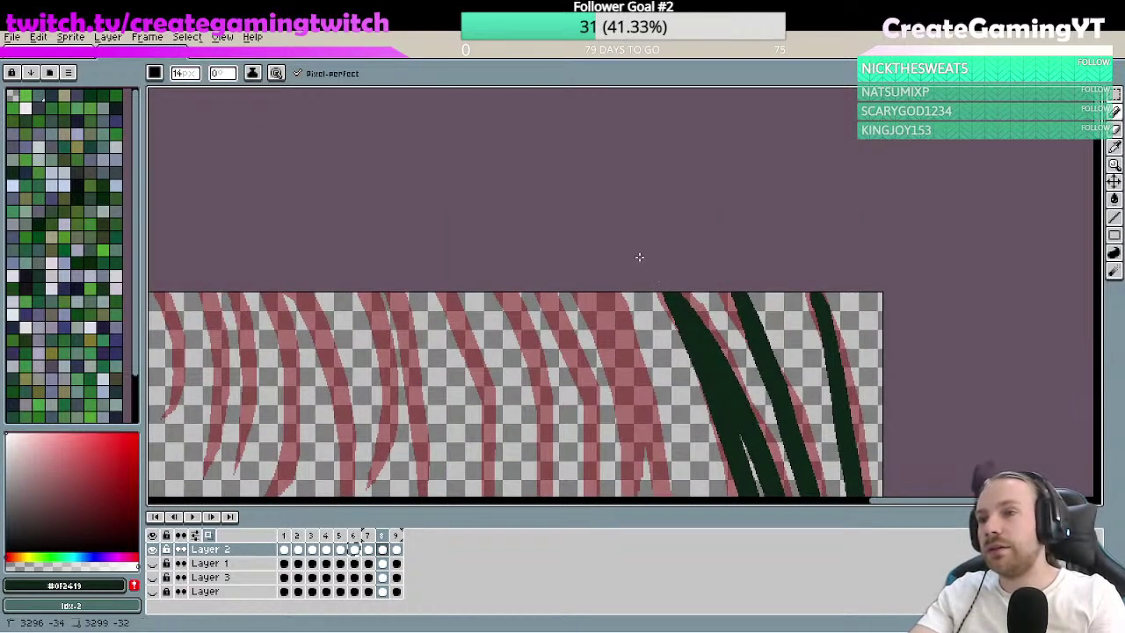
{"action": "left_click_drag", "start_coordinate": [640, 256], "coordinate": [699, 349]}
{"action": "left_click_drag", "start_coordinate": [668, 270], "coordinate": [716, 372]}
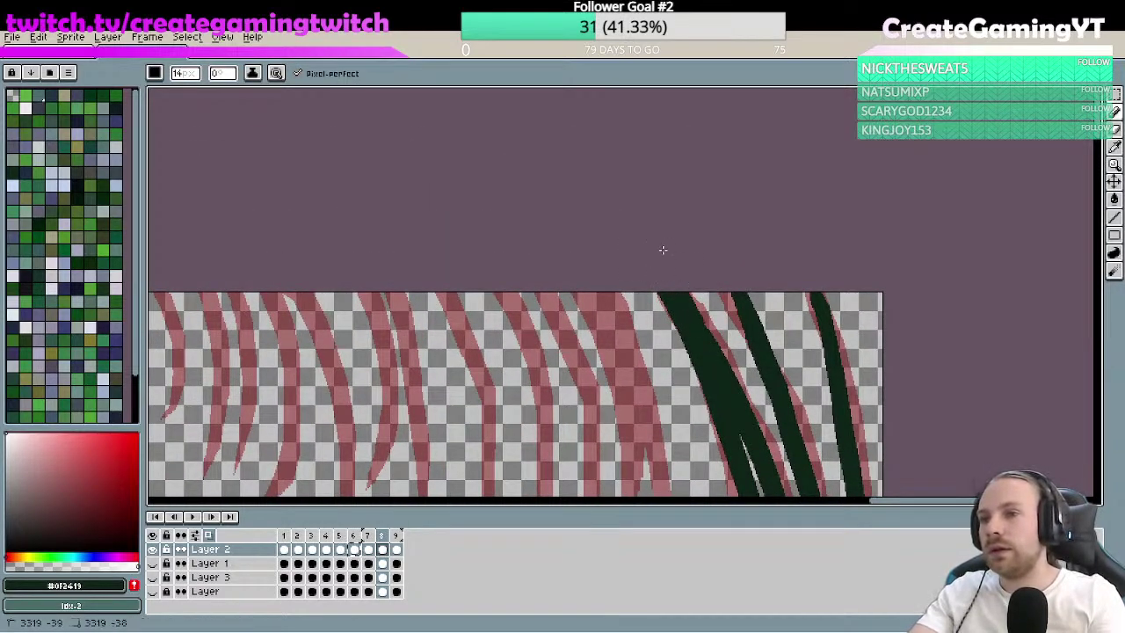
{"action": "mouse_move", "coordinate": [663, 250]}
{"action": "left_mouse_down"}
{"action": "mouse_move", "coordinate": [729, 385]}
{"action": "mouse_move", "coordinate": [685, 339]}
{"action": "left_mouse_up"}
{"action": "key", "text": "space"}
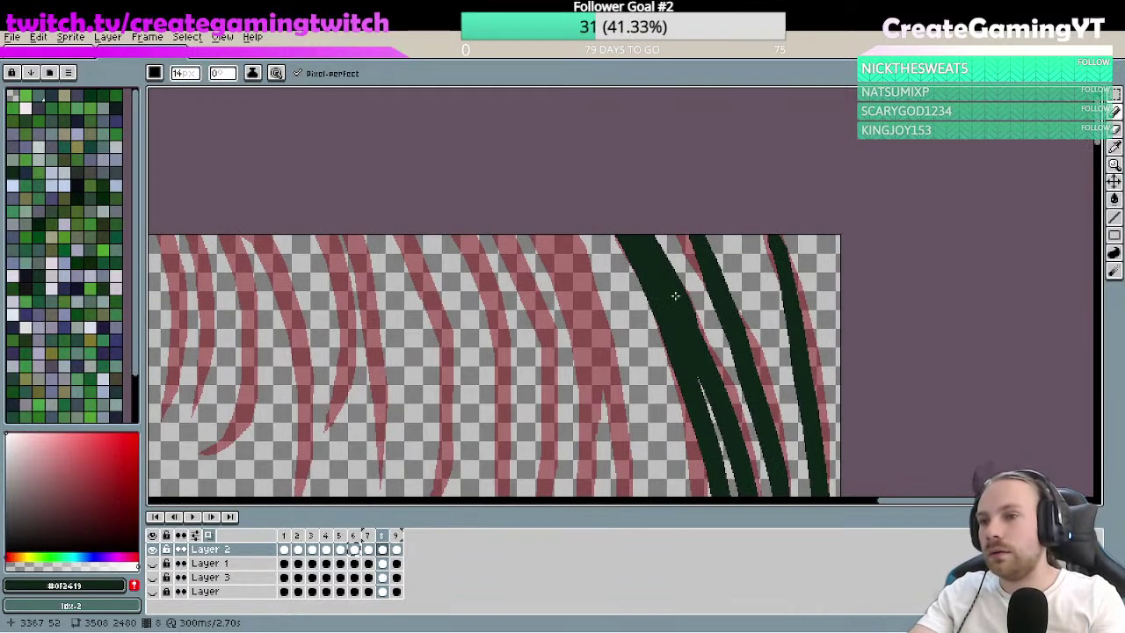
- Try several curves for a fifth blade on frame 8 over the next long onion-skinned blade
{"action": "key", "text": "space"}
{"action": "scroll", "coordinate": [728, 363], "scroll_direction": "down", "scroll_amount": 2}
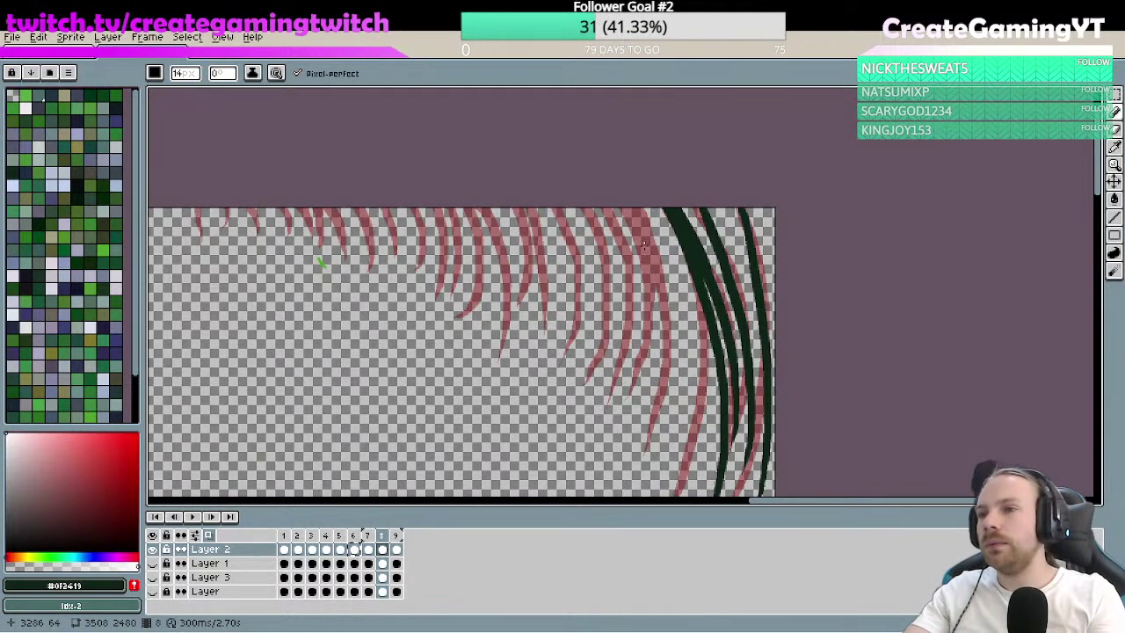
{"action": "left_click_drag", "start_coordinate": [629, 194], "coordinate": [670, 468]}
{"action": "key", "text": "ctrl+z"}
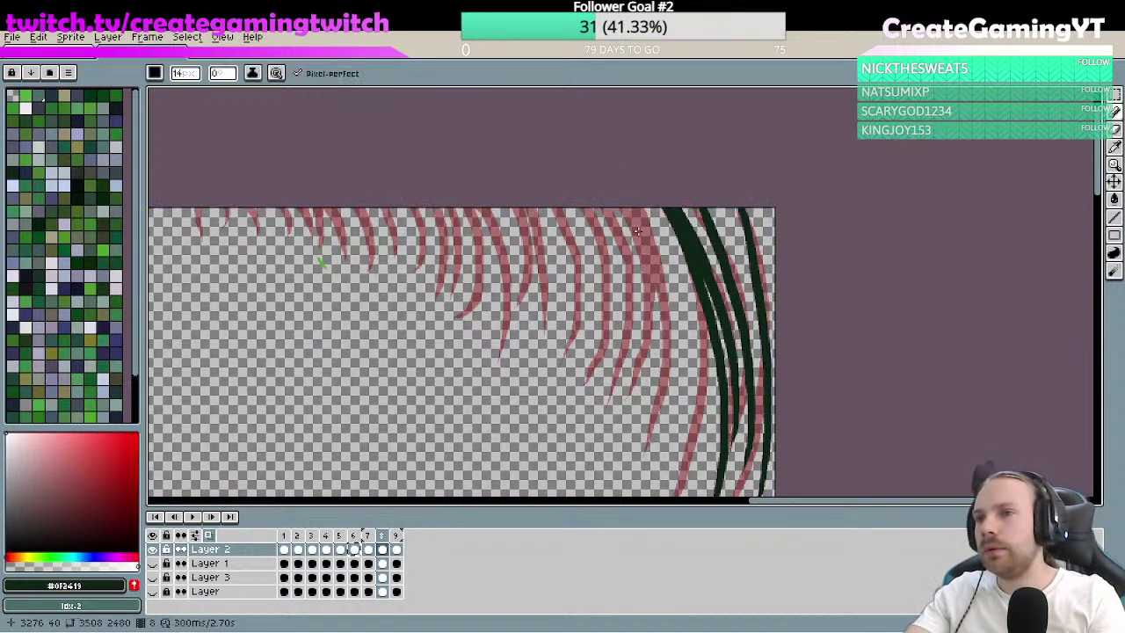
{"action": "left_click_drag", "start_coordinate": [628, 193], "coordinate": [666, 454]}
{"action": "key", "text": "ctrl+z"}
{"action": "left_click_drag", "start_coordinate": [628, 194], "coordinate": [664, 450]}
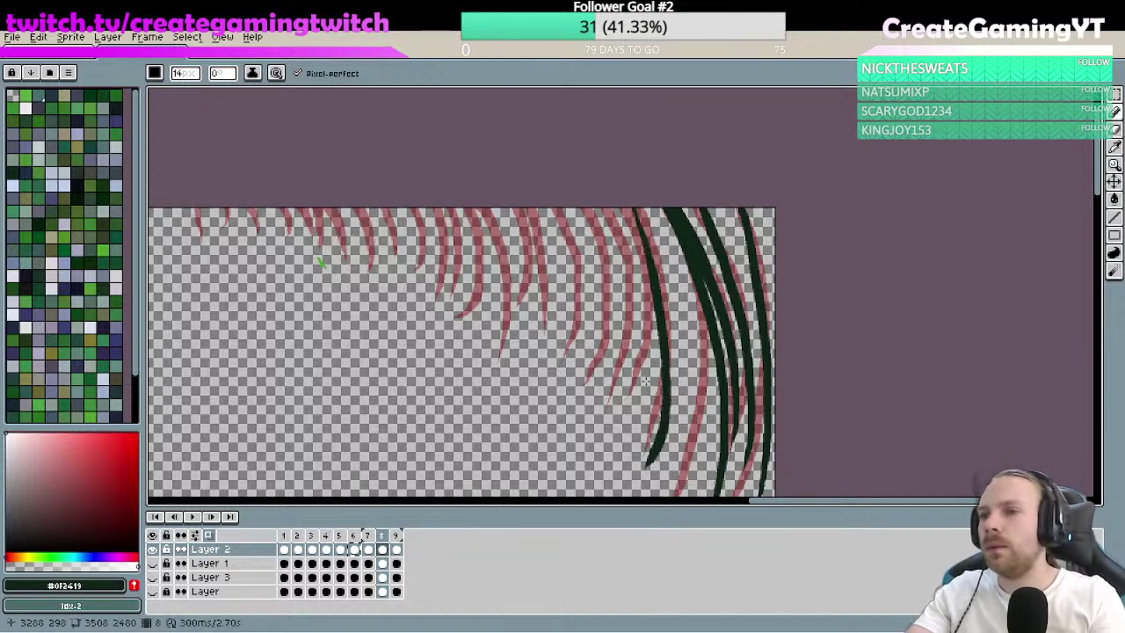
{"action": "key", "text": "ctrl+z"}
{"action": "left_click_drag", "start_coordinate": [619, 185], "coordinate": [655, 444]}
{"action": "key", "text": "ctrl+z"}
{"action": "left_click_drag", "start_coordinate": [628, 195], "coordinate": [656, 453]}
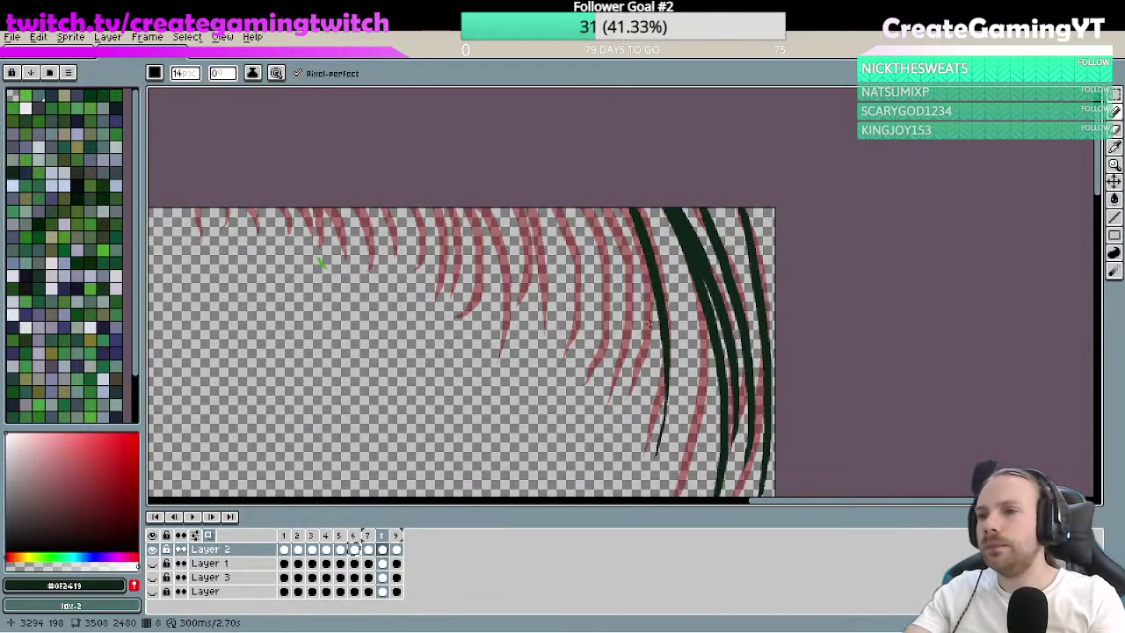
- Try a shorter sixth blade branching from the fifth blade's root, and thicken the root they share
{"action": "left_click_drag", "start_coordinate": [627, 209], "coordinate": [651, 381]}
{"action": "key", "text": "ctrl+z"}
{"action": "left_click_drag", "start_coordinate": [626, 207], "coordinate": [629, 406]}
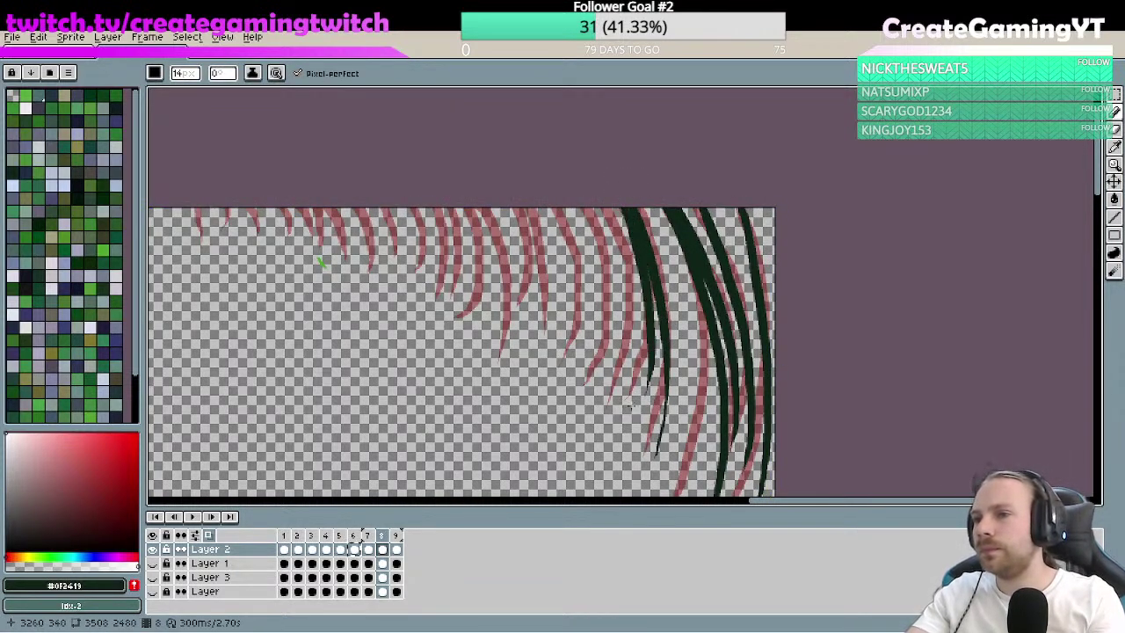
{"action": "key", "text": "ctrl+z"}
{"action": "left_click_drag", "start_coordinate": [629, 211], "coordinate": [652, 387]}
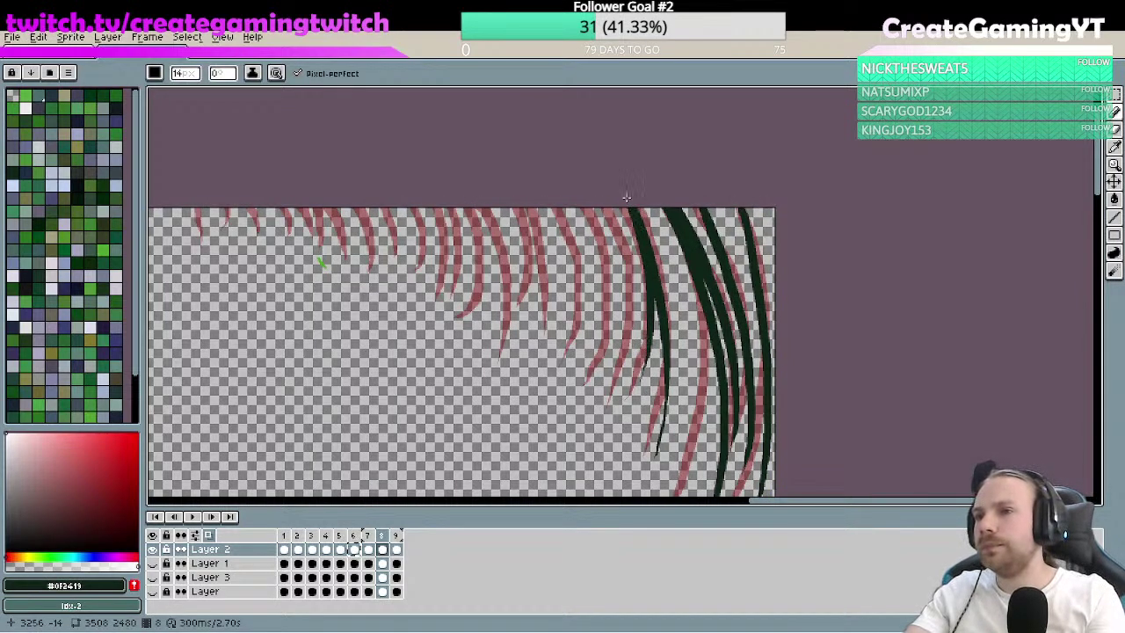
{"action": "left_click_drag", "start_coordinate": [648, 301], "coordinate": [627, 209]}
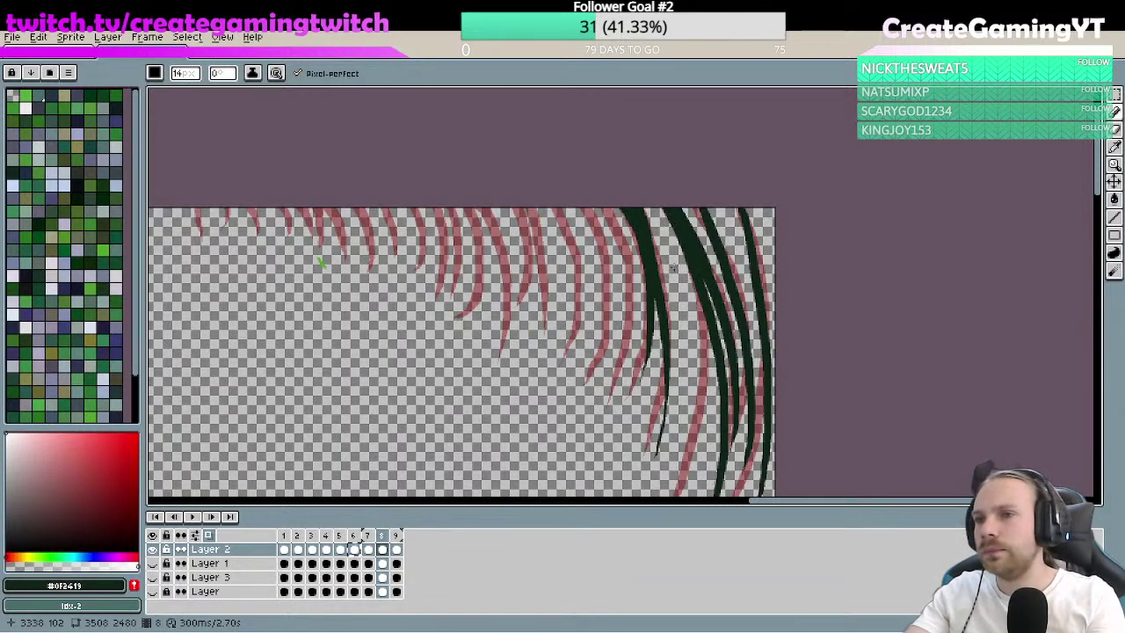
{"action": "mouse_move", "coordinate": [648, 229]}
{"action": "left_mouse_down"}
{"action": "mouse_move", "coordinate": [670, 355]}
{"action": "mouse_move", "coordinate": [671, 339]}
{"action": "left_mouse_up"}
{"action": "left_click_drag", "start_coordinate": [648, 238], "coordinate": [665, 356]}
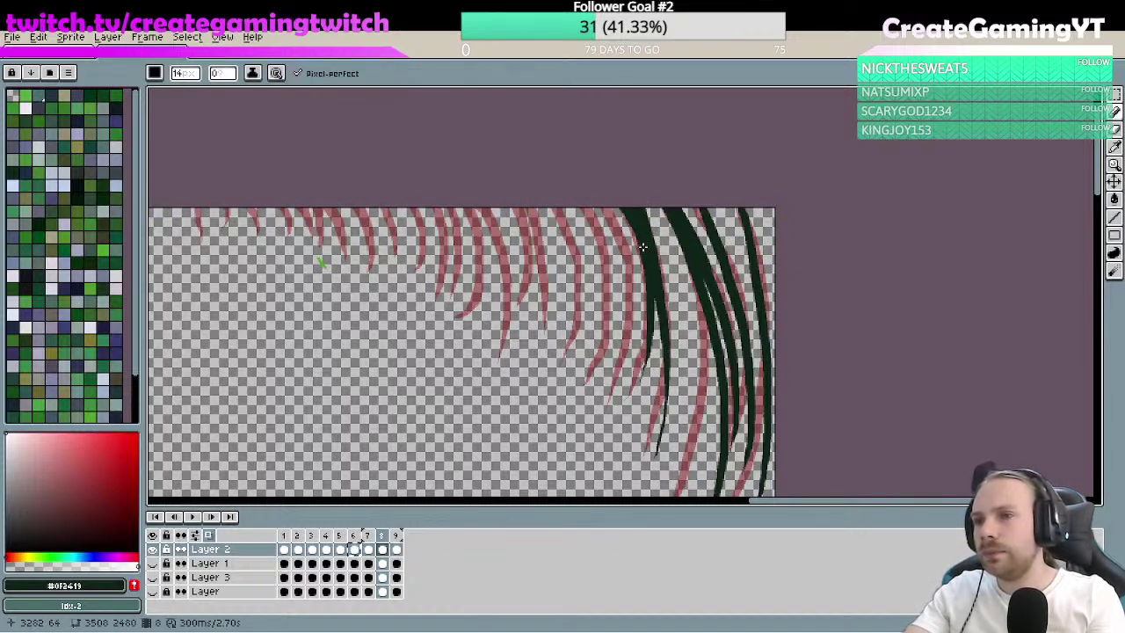
- Undo the fifth and sixth blades on frame 8
{"action": "key", "text": "v"}
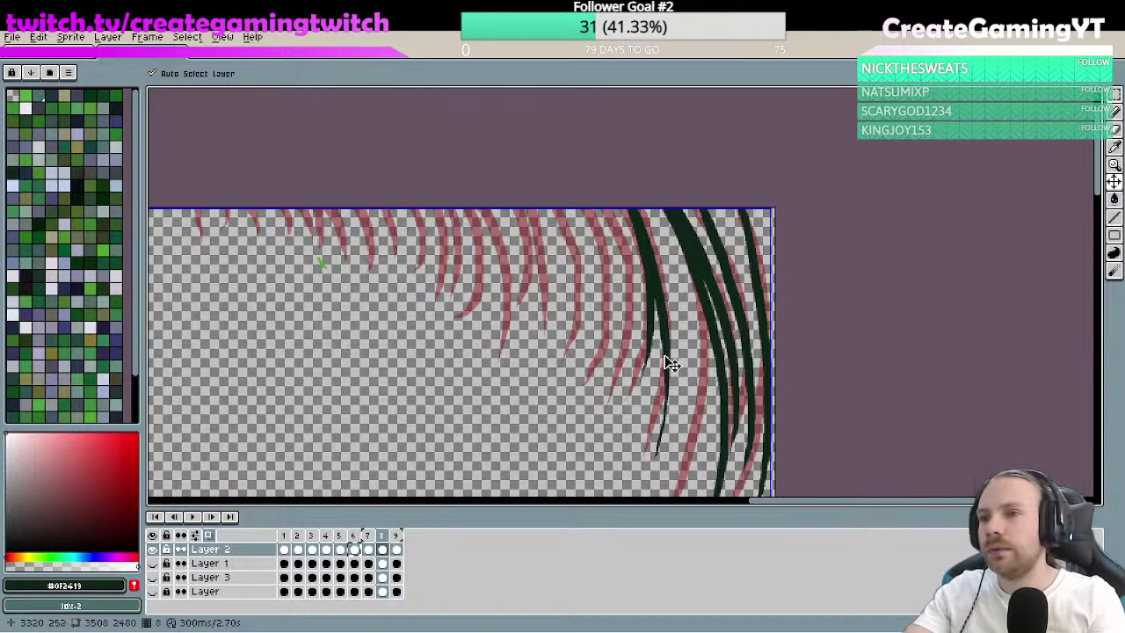
{"action": "key", "text": "ctrl+z"}
{"action": "key", "text": "ctrl+z"}
- Try new curves for the fifth blade on frame 8, varying its root position, bend and tip length
{"action": "key", "text": "b"}
{"action": "left_click_drag", "start_coordinate": [634, 211], "coordinate": [645, 431]}
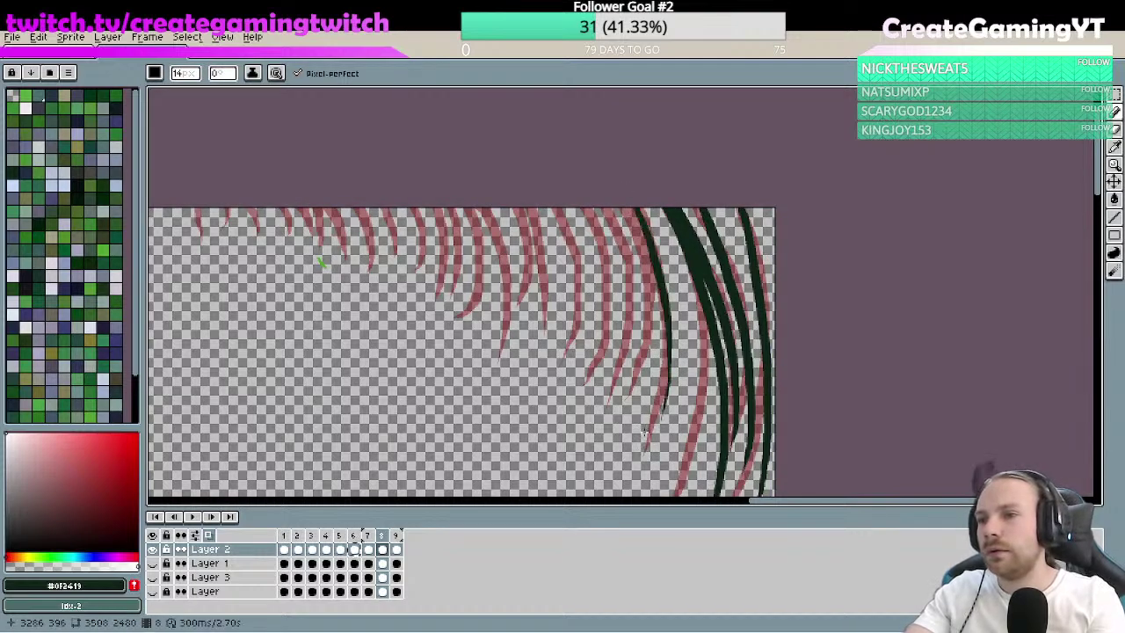
{"action": "key", "text": "ctrl+z"}
{"action": "left_click_drag", "start_coordinate": [635, 209], "coordinate": [671, 410]}
{"action": "key", "text": "ctrl+z"}
{"action": "left_click_drag", "start_coordinate": [639, 209], "coordinate": [652, 463]}
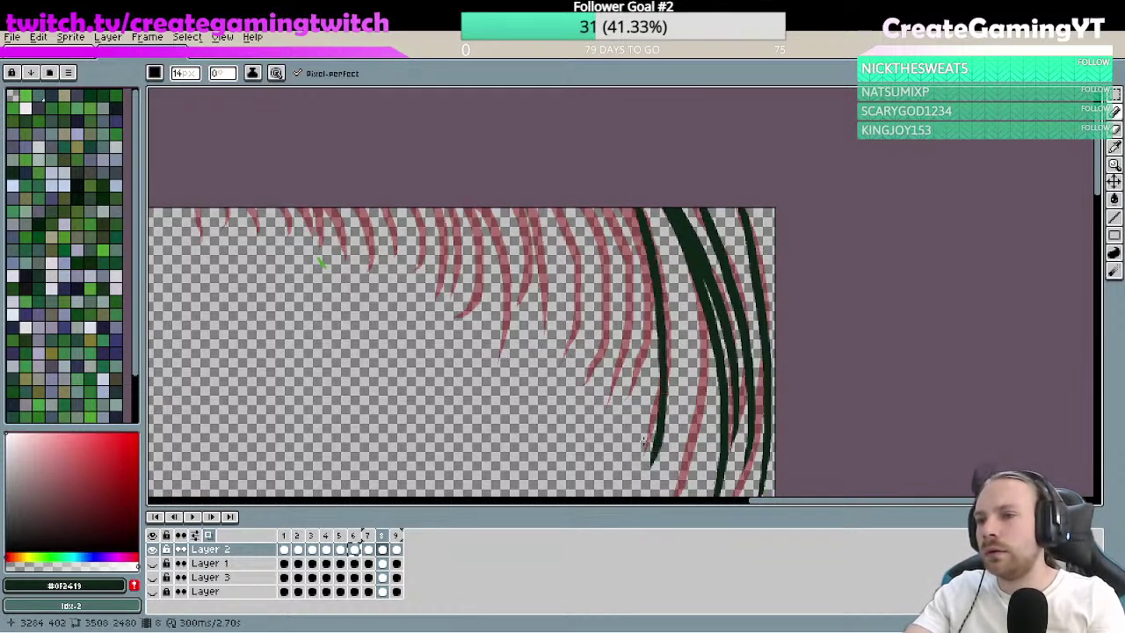
{"action": "key", "text": "ctrl+z"}
{"action": "left_click_drag", "start_coordinate": [635, 209], "coordinate": [652, 463]}
{"action": "key", "text": "ctrl+z"}
{"action": "left_click_drag", "start_coordinate": [631, 209], "coordinate": [651, 459]}
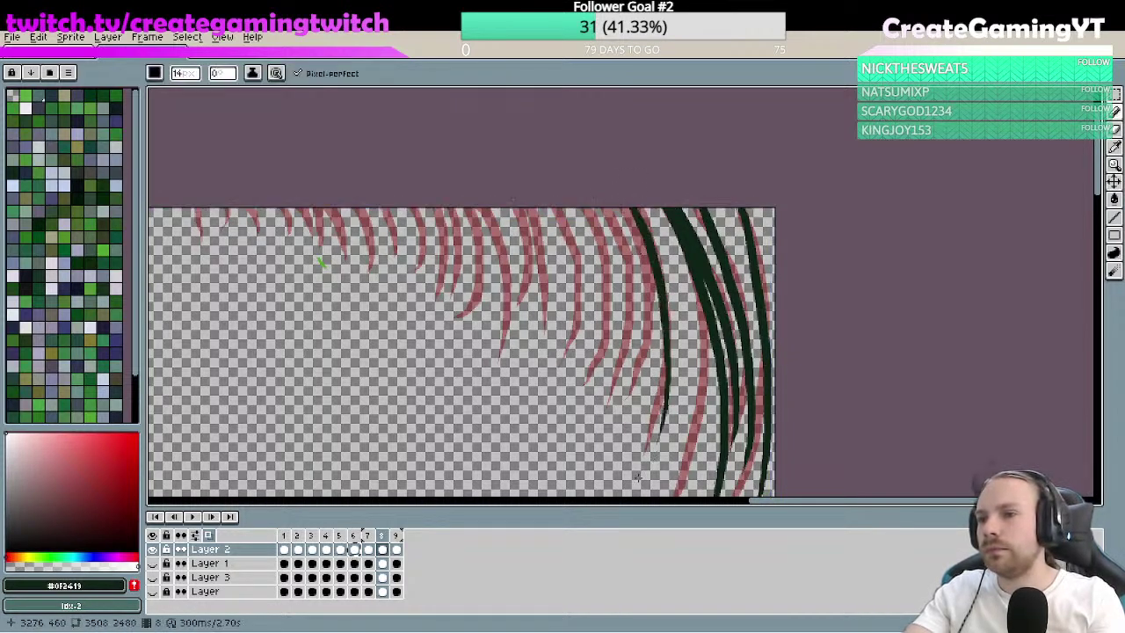
{"action": "key", "text": "ctrl+z"}
{"action": "left_click_drag", "start_coordinate": [632, 209], "coordinate": [644, 447]}
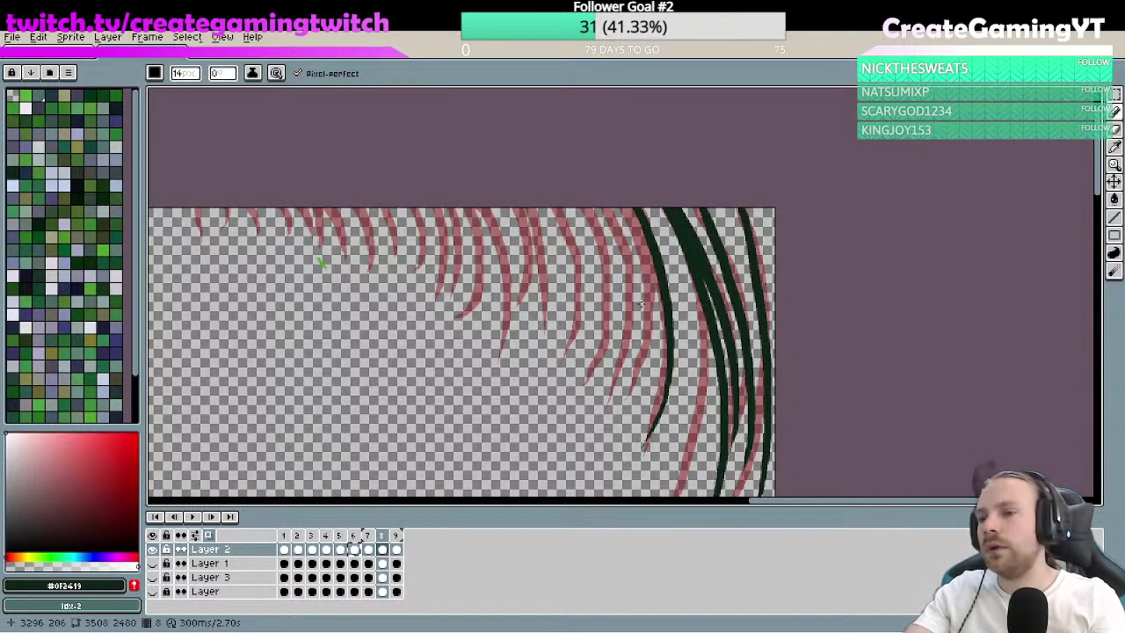
{"action": "key", "text": "ctrl+z"}
- Paint the fifth blade on frame 8 along the onion-skinned blade, tapering to a thin tip higher than the fourth blade's
{"action": "key", "text": "z"}
{"action": "left_click_drag", "start_coordinate": [660, 323], "coordinate": [642, 251]}
{"action": "left_click_drag", "start_coordinate": [623, 137], "coordinate": [654, 360]}
{"action": "key", "text": "ctrl+z"}
{"action": "key", "text": "ctrl+y"}
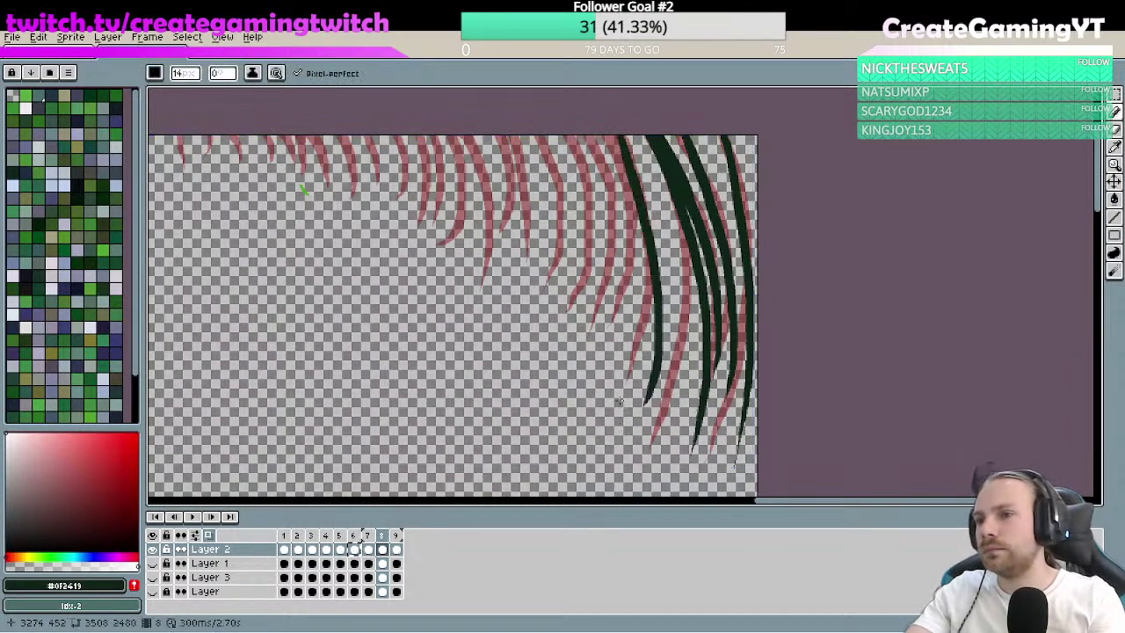
{"action": "key", "text": "ctrl+z"}
{"action": "key", "text": "ctrl+y"}
{"action": "key", "text": "v"}
{"action": "key", "text": "b"}
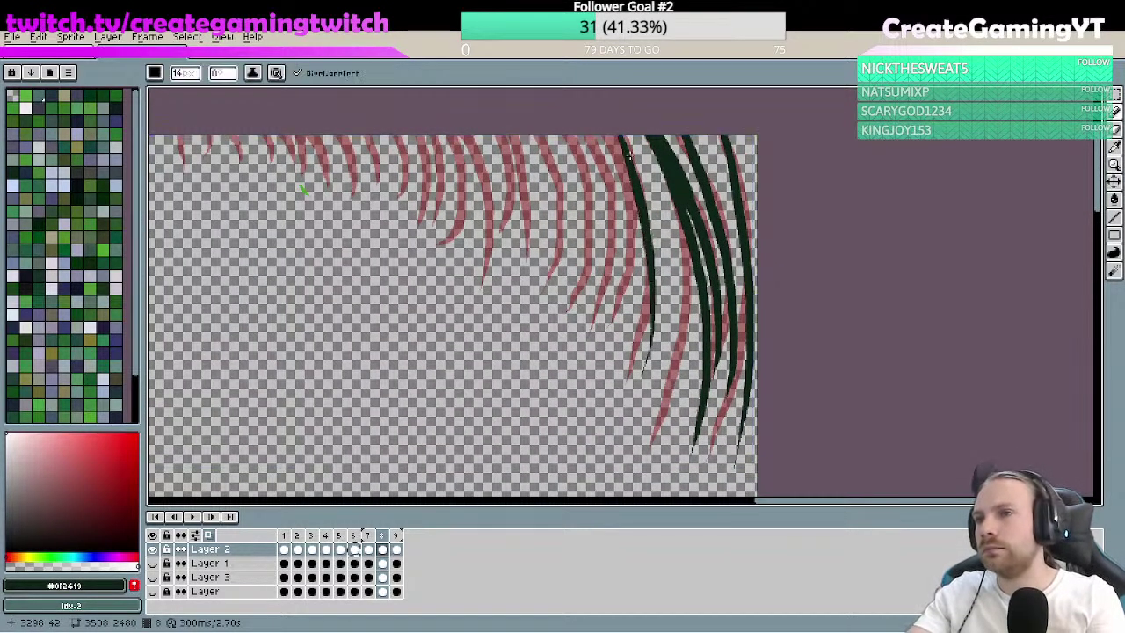
- Try various curves for a shorter sixth blade just inside the fifth blade on frame 8
{"action": "left_click_drag", "start_coordinate": [609, 131], "coordinate": [639, 299]}
{"action": "key", "text": "v"}
{"action": "key", "text": "ctrl+z"}
{"action": "key", "text": "b"}
{"action": "left_click_drag", "start_coordinate": [603, 123], "coordinate": [636, 263]}
{"action": "key", "text": "v"}
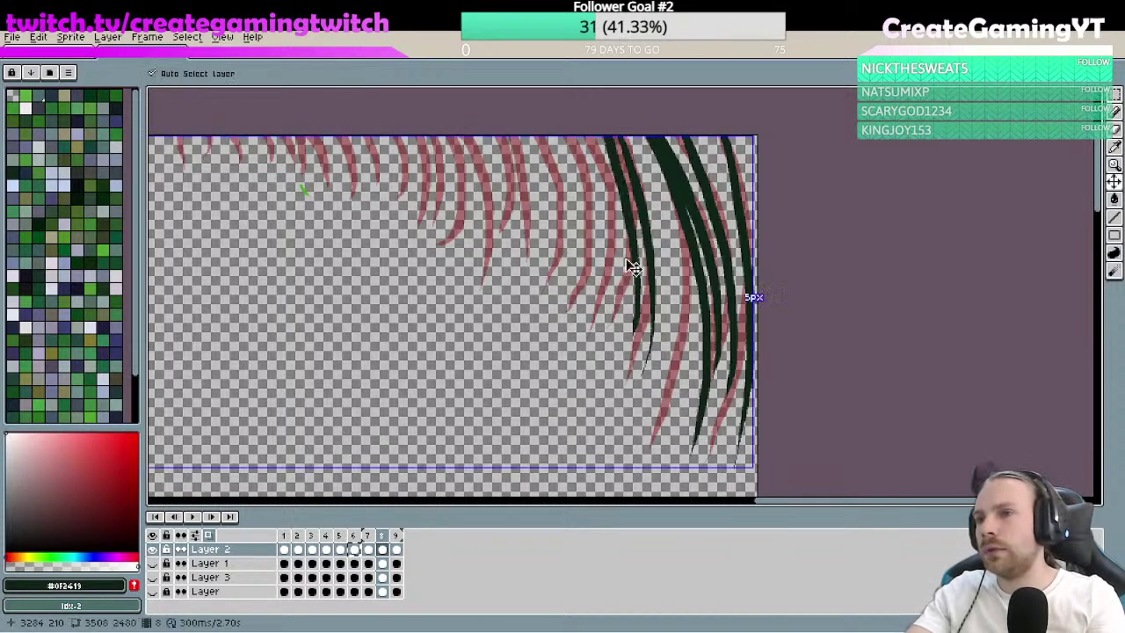
{"action": "key", "text": "ctrl+z"}
{"action": "key", "text": "b"}
{"action": "left_click_drag", "start_coordinate": [603, 125], "coordinate": [635, 254]}
{"action": "key", "text": "v"}
{"action": "key", "text": "ctrl+z"}
{"action": "key", "text": "b"}
{"action": "left_click_drag", "start_coordinate": [610, 131], "coordinate": [634, 264]}
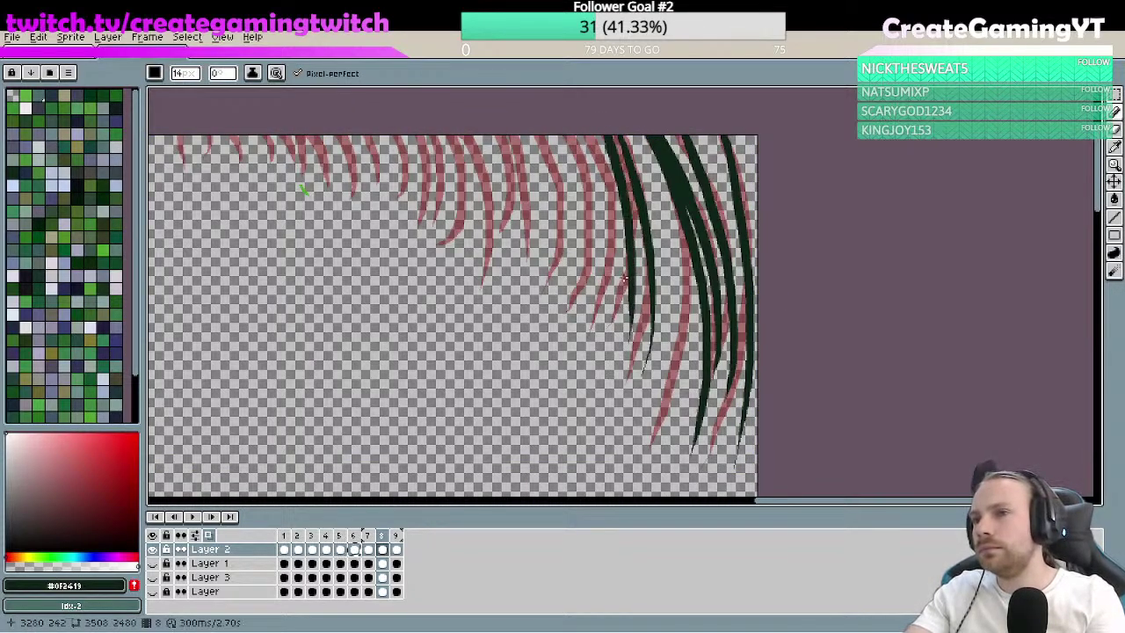
{"action": "key", "text": "v"}
{"action": "key", "text": "ctrl+z"}
{"action": "key", "text": "b"}
{"action": "left_click_drag", "start_coordinate": [607, 132], "coordinate": [634, 261]}
{"action": "key", "text": "v"}
{"action": "key", "text": "ctrl+z"}
{"action": "key", "text": "b"}
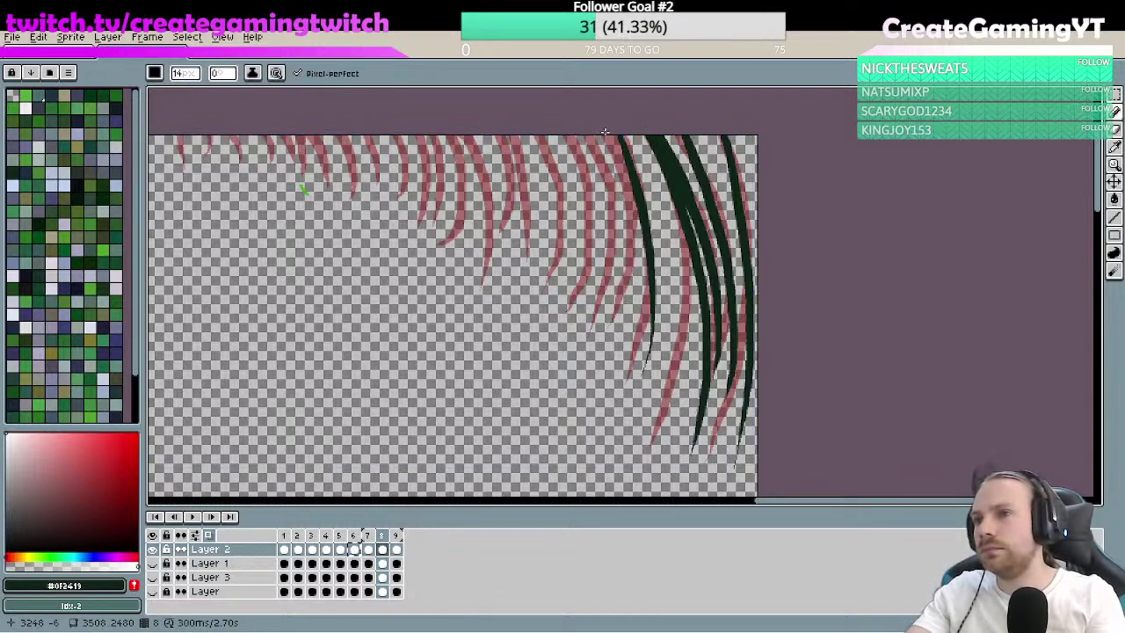
- Paint the sixth blade on frame 8 parallel inside the fifth, retrying the stroke, and fill the gap between their roots
{"action": "left_click_drag", "start_coordinate": [605, 129], "coordinate": [636, 320]}
{"action": "key", "text": "v"}
{"action": "key", "text": "ctrl+z"}
{"action": "key", "text": "b"}
{"action": "left_click_drag", "start_coordinate": [603, 128], "coordinate": [639, 299]}
{"action": "key", "text": "v"}
{"action": "key", "text": "ctrl+z"}
{"action": "key", "text": "b"}
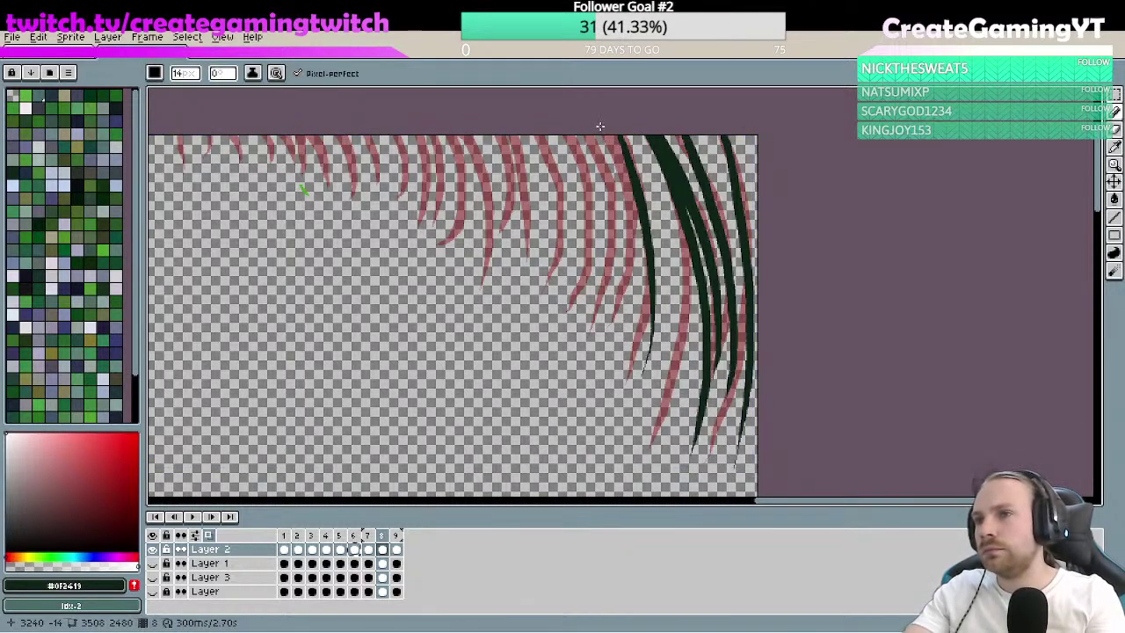
{"action": "left_click_drag", "start_coordinate": [603, 132], "coordinate": [628, 293]}
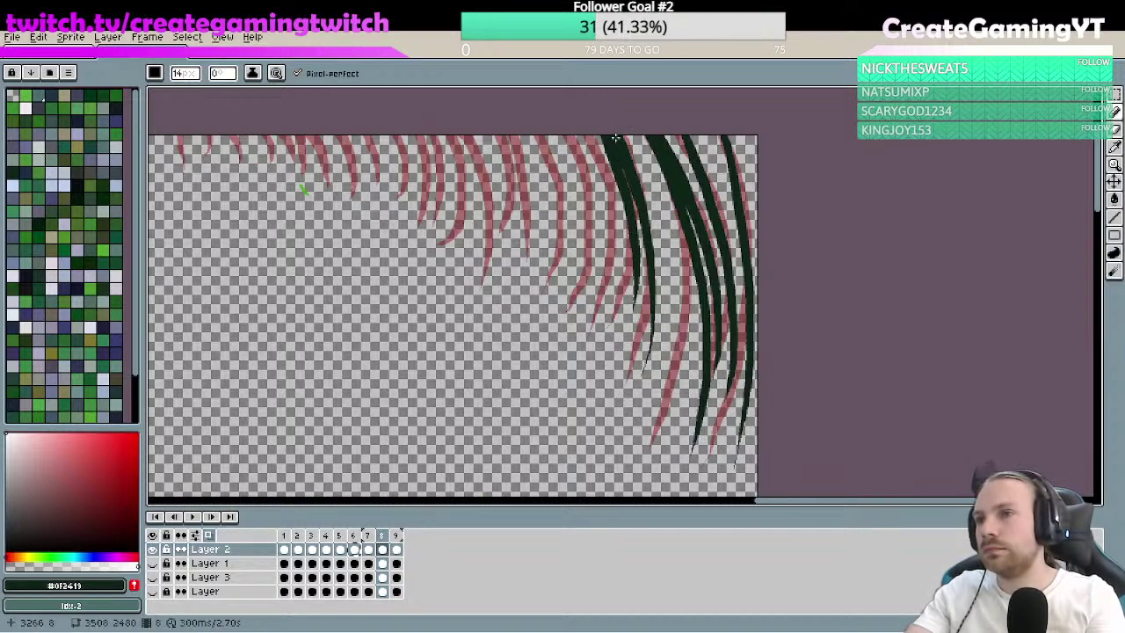
- Try several curves for the seventh blade on frame 8, just inside the sixth blade, varying its bend and tip length
{"action": "key", "text": "h"}
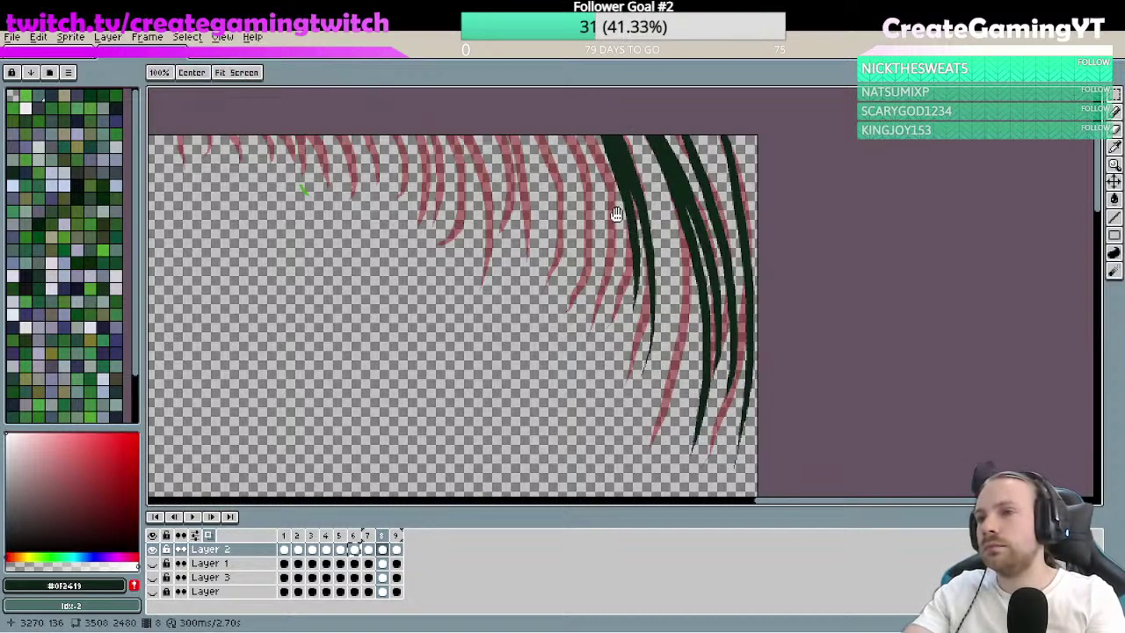
{"action": "left_click_drag", "start_coordinate": [621, 226], "coordinate": [648, 230]}
{"action": "key", "text": "b"}
{"action": "left_click_drag", "start_coordinate": [611, 135], "coordinate": [639, 274]}
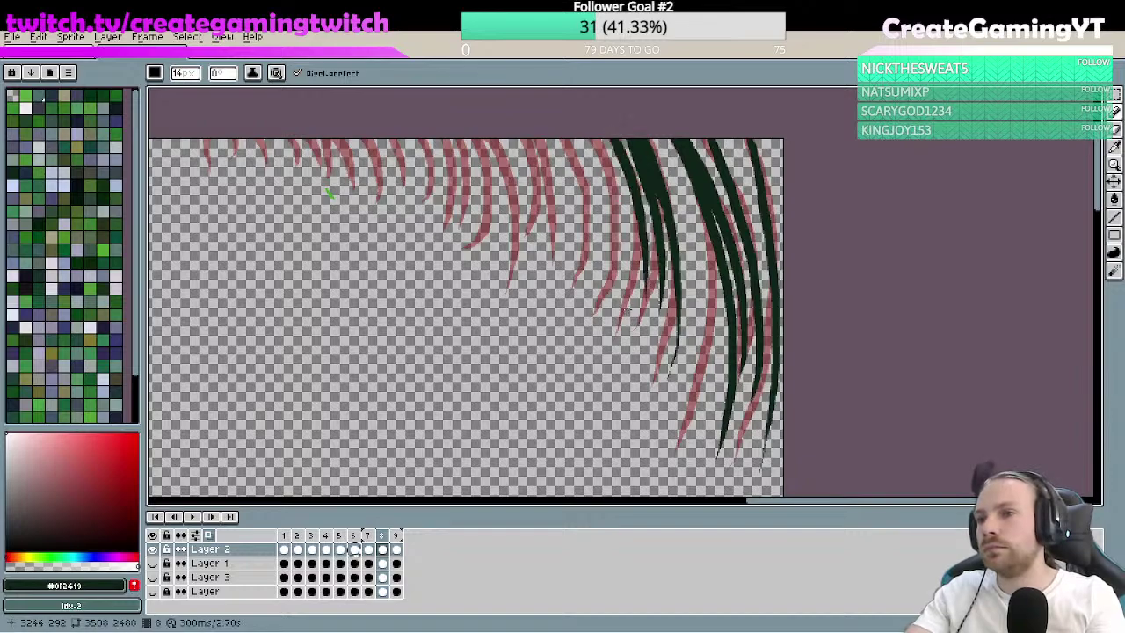
{"action": "key", "text": "ctrl+z"}
{"action": "left_click_drag", "start_coordinate": [614, 138], "coordinate": [635, 327]}
{"action": "key", "text": "ctrl+z"}
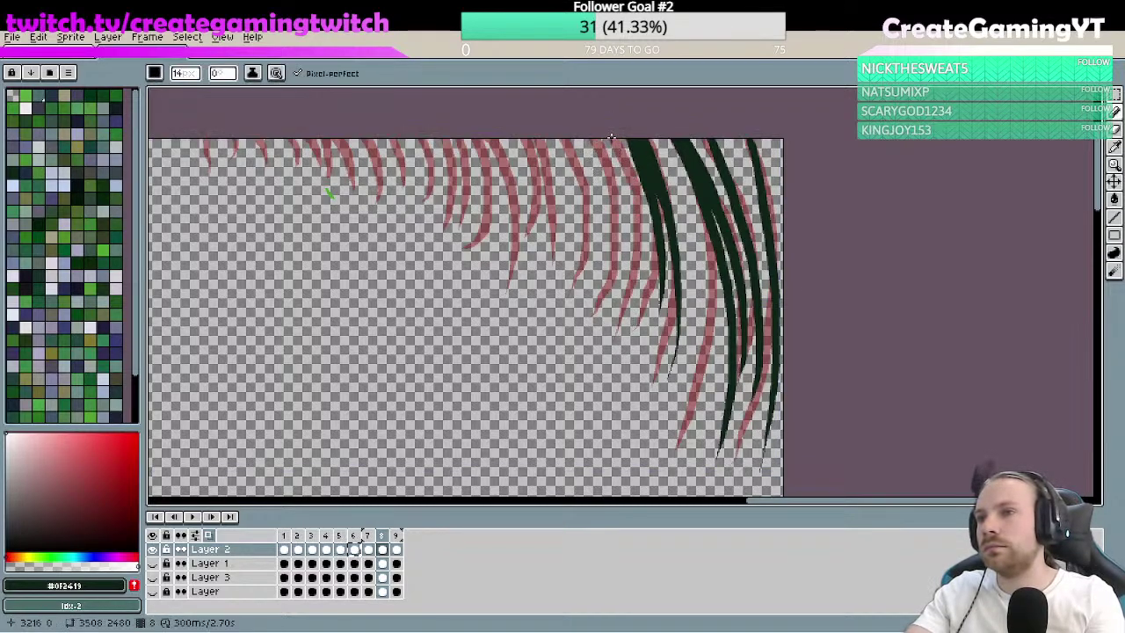
{"action": "left_click_drag", "start_coordinate": [613, 137], "coordinate": [635, 301]}
{"action": "key", "text": "ctrl+z"}
- Paint the seventh blade on frame 8 from the canvas's upper edge, retrying until its curve runs parallel to the sixth blade
{"action": "left_click_drag", "start_coordinate": [613, 137], "coordinate": [640, 308]}
{"action": "key", "text": "ctrl+z"}
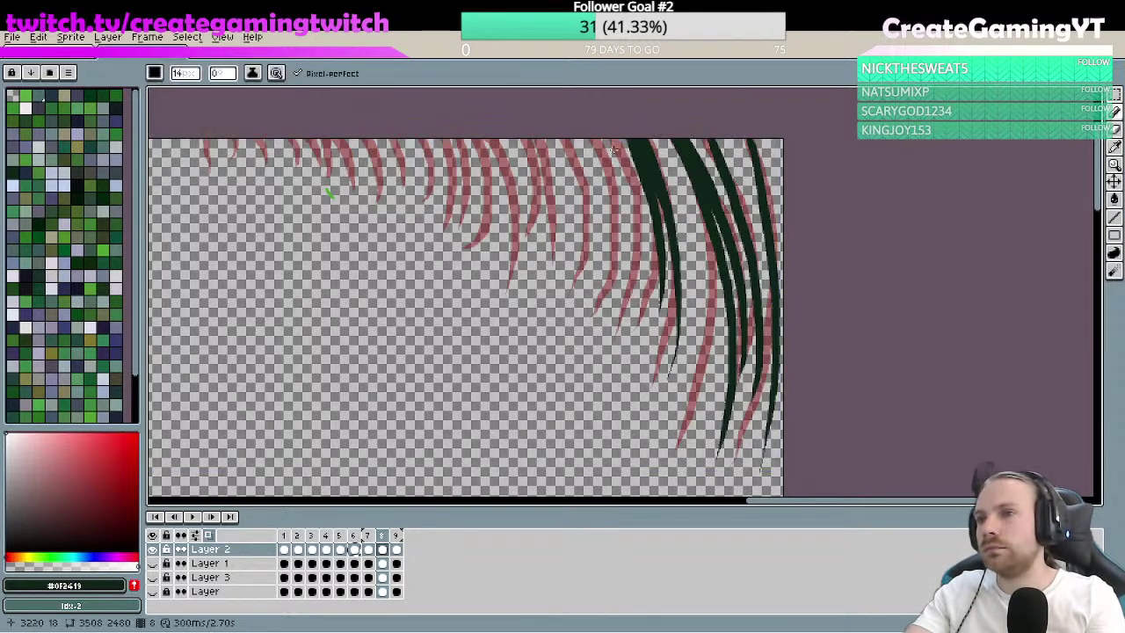
{"action": "left_click_drag", "start_coordinate": [608, 137], "coordinate": [650, 341]}
{"action": "key", "text": "ctrl+z"}
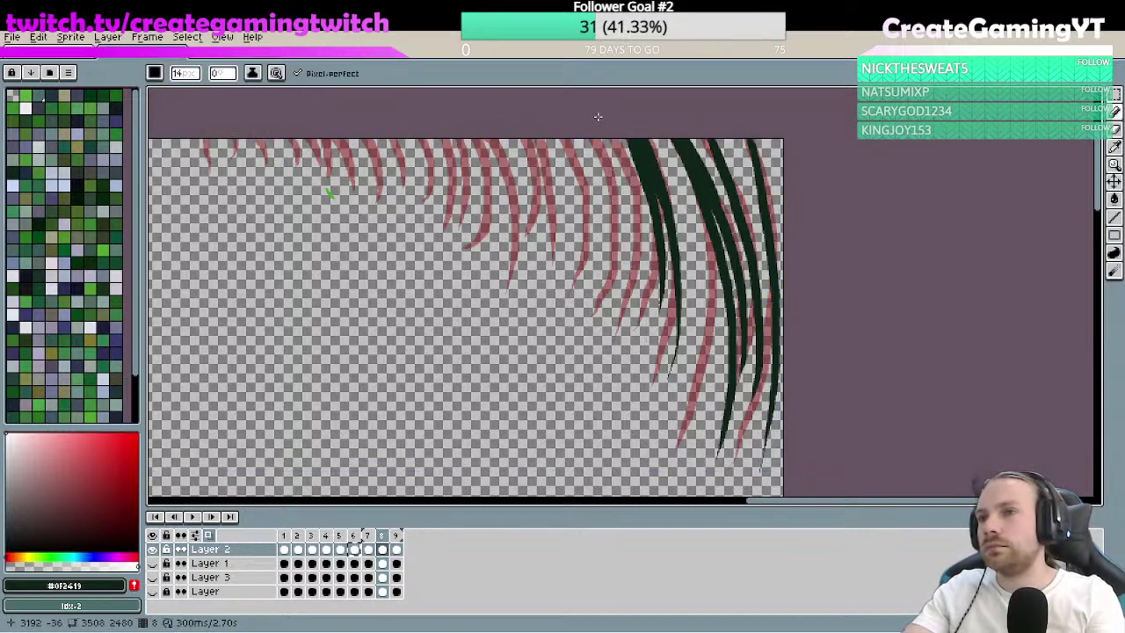
{"action": "left_click_drag", "start_coordinate": [609, 137], "coordinate": [635, 312]}
{"action": "left_click_drag", "start_coordinate": [616, 252], "coordinate": [658, 296]}
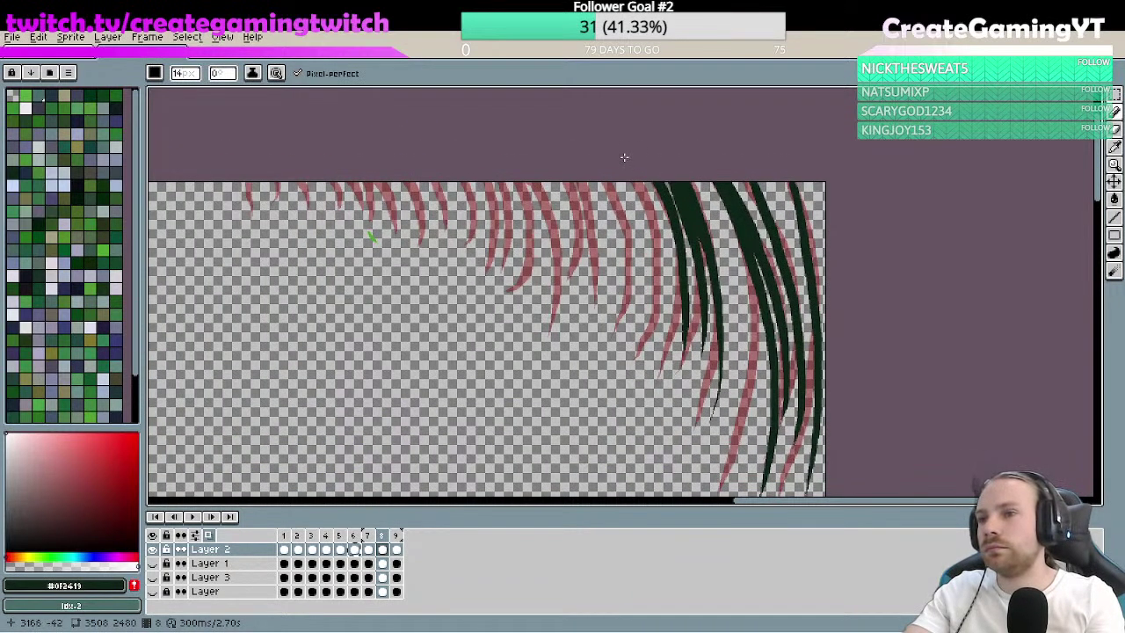
- Paint the eighth blade on frame 8 over its onion-skinned counterpart, swinging the thin tip further right than in the previous frame
{"action": "left_click_drag", "start_coordinate": [623, 156], "coordinate": [654, 330]}
{"action": "key", "text": "ctrl+z"}
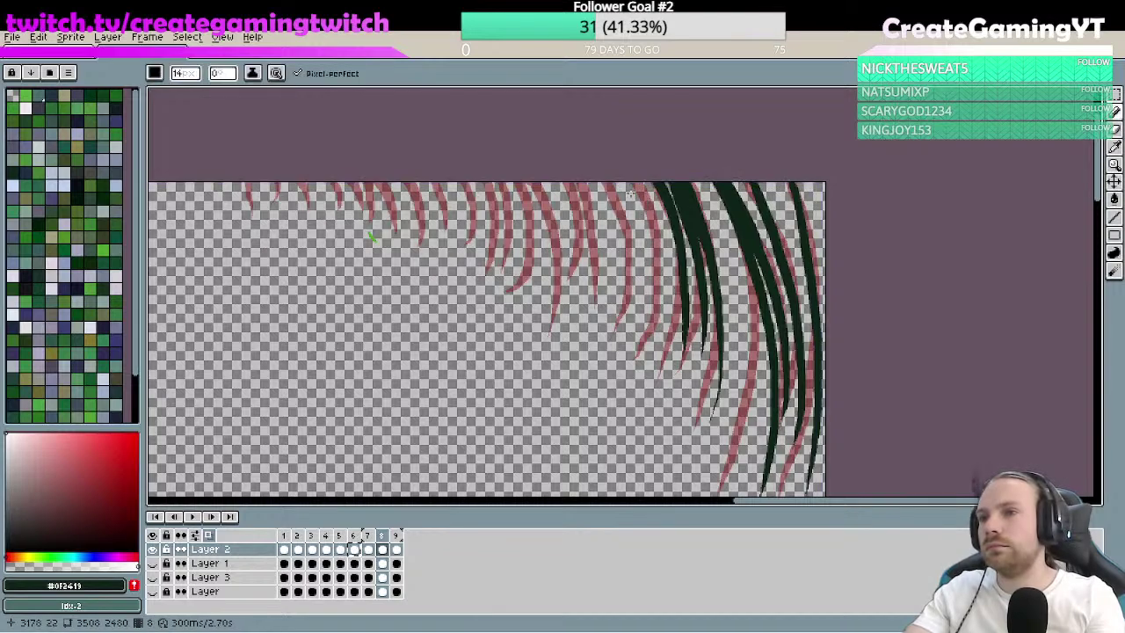
{"action": "left_click_drag", "start_coordinate": [625, 167], "coordinate": [661, 374]}
{"action": "key", "text": "ctrl+z"}
{"action": "left_click_drag", "start_coordinate": [623, 161], "coordinate": [661, 358]}
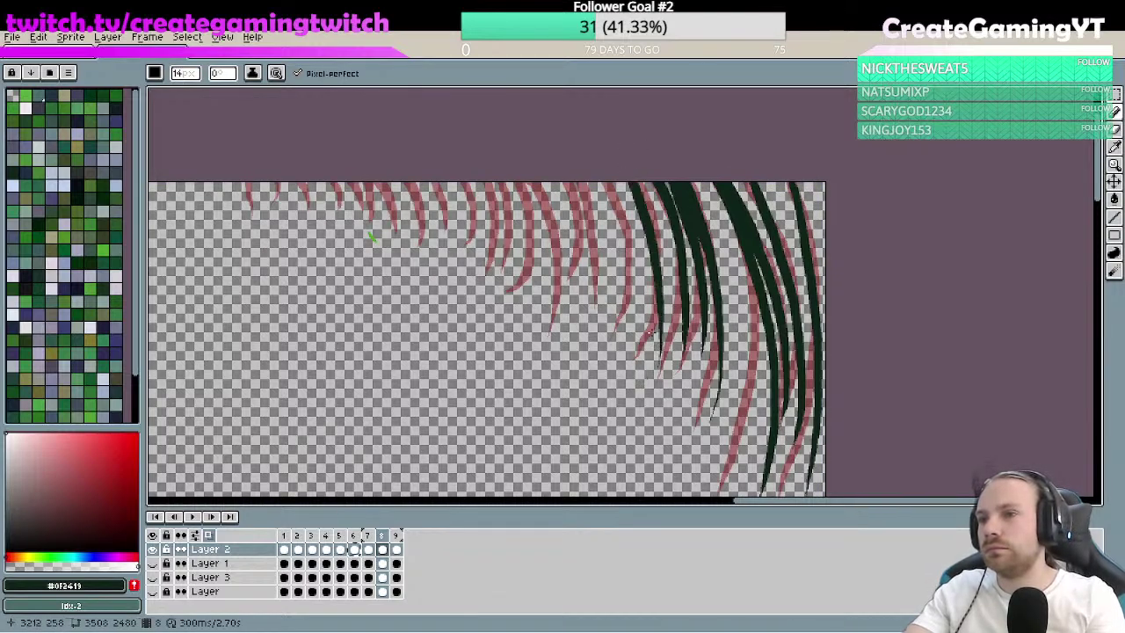
{"action": "left_click_drag", "start_coordinate": [628, 299], "coordinate": [660, 285]}
- Paint the ninth and tenth blades on frame 8 as progressively shorter curves, redoing the tenth with a shorter tip
{"action": "left_click_drag", "start_coordinate": [628, 176], "coordinate": [652, 350]}
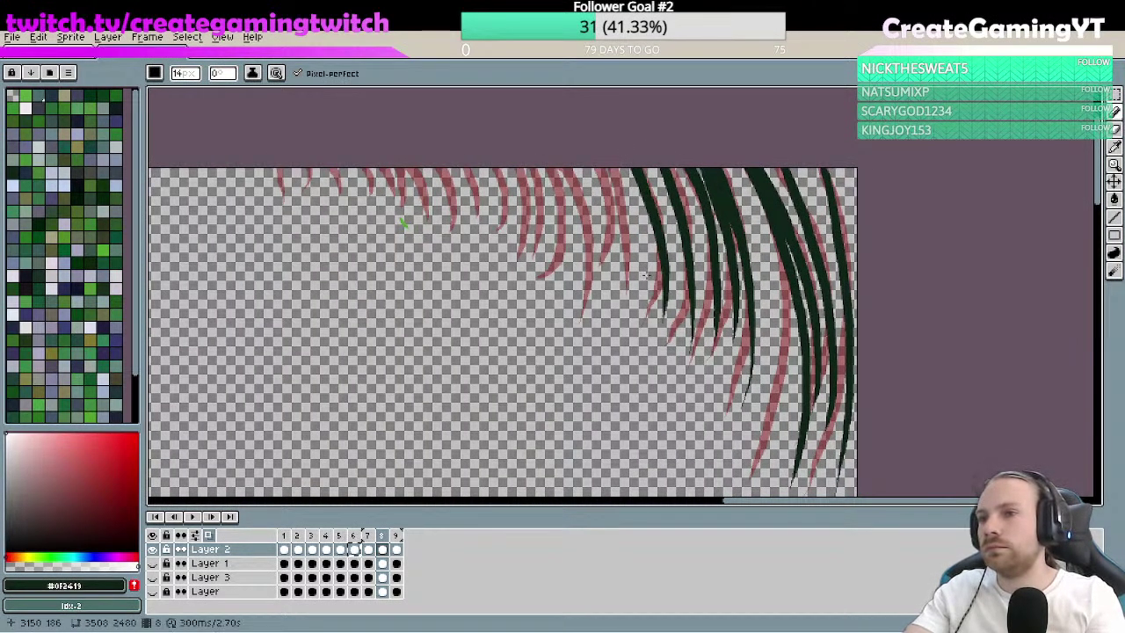
{"action": "left_click_drag", "start_coordinate": [606, 164], "coordinate": [639, 315]}
{"action": "key", "text": "ctrl+z"}
{"action": "left_click_drag", "start_coordinate": [607, 163], "coordinate": [633, 297]}
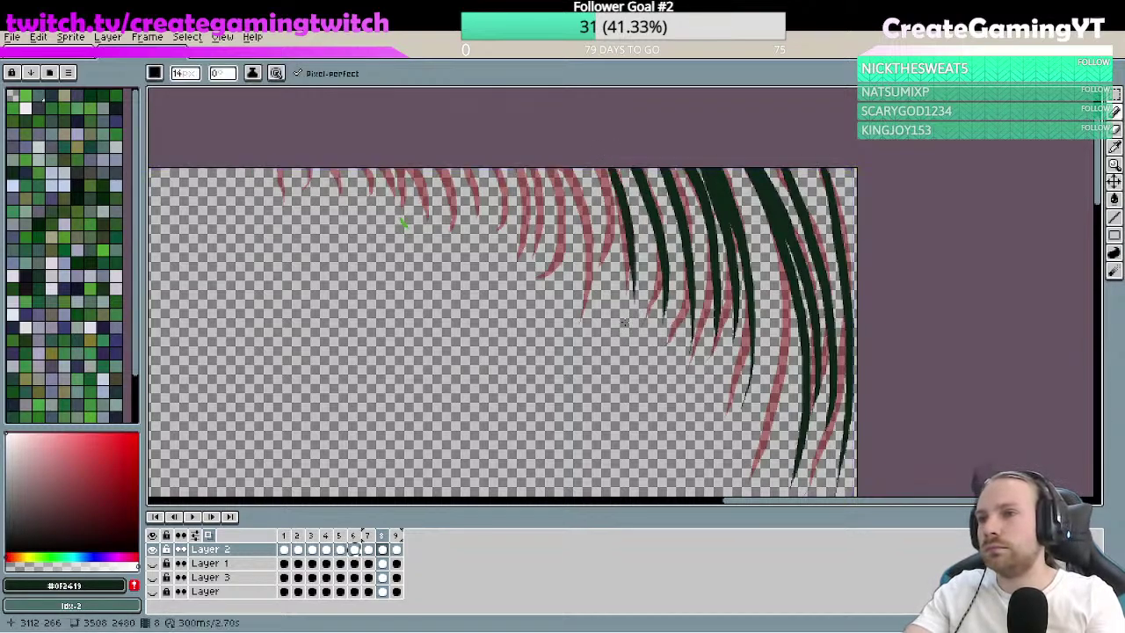
{"action": "key", "text": "space"}
{"action": "left_click_drag", "start_coordinate": [607, 259], "coordinate": [642, 298]}
- Paint the eleventh and twelfth blades on frame 8 along the onion skin, redoing the twelfth with a slightly longer tip
{"action": "left_click_drag", "start_coordinate": [626, 207], "coordinate": [652, 327]}
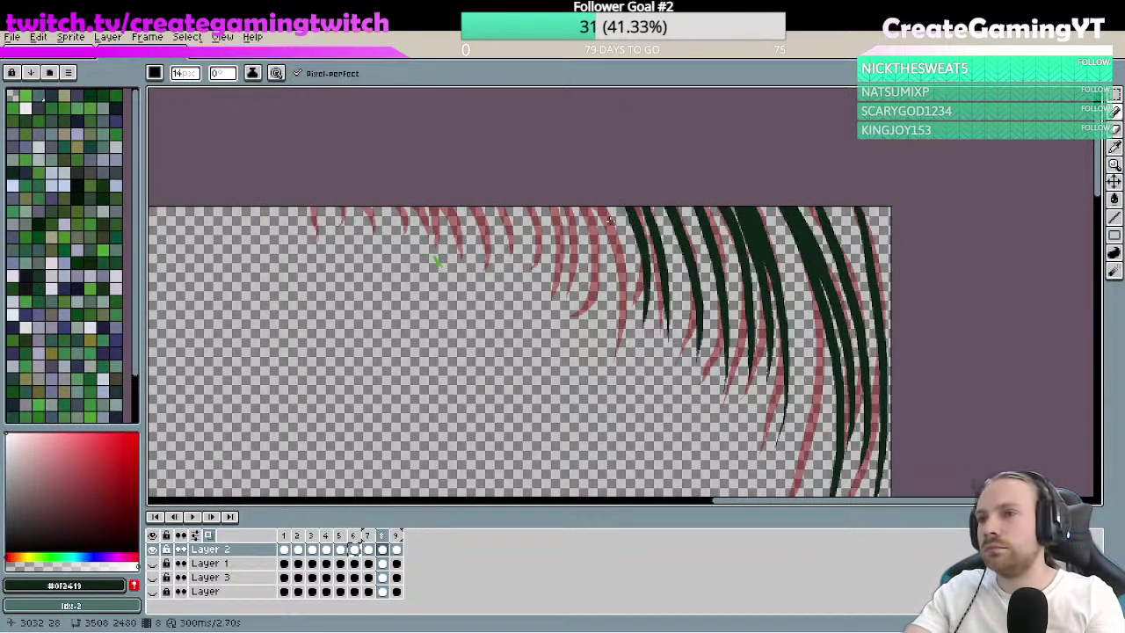
{"action": "left_click_drag", "start_coordinate": [596, 195], "coordinate": [626, 348]}
{"action": "key", "text": "ctrl+z"}
{"action": "left_click_drag", "start_coordinate": [598, 195], "coordinate": [630, 362]}
{"action": "key", "text": "space"}
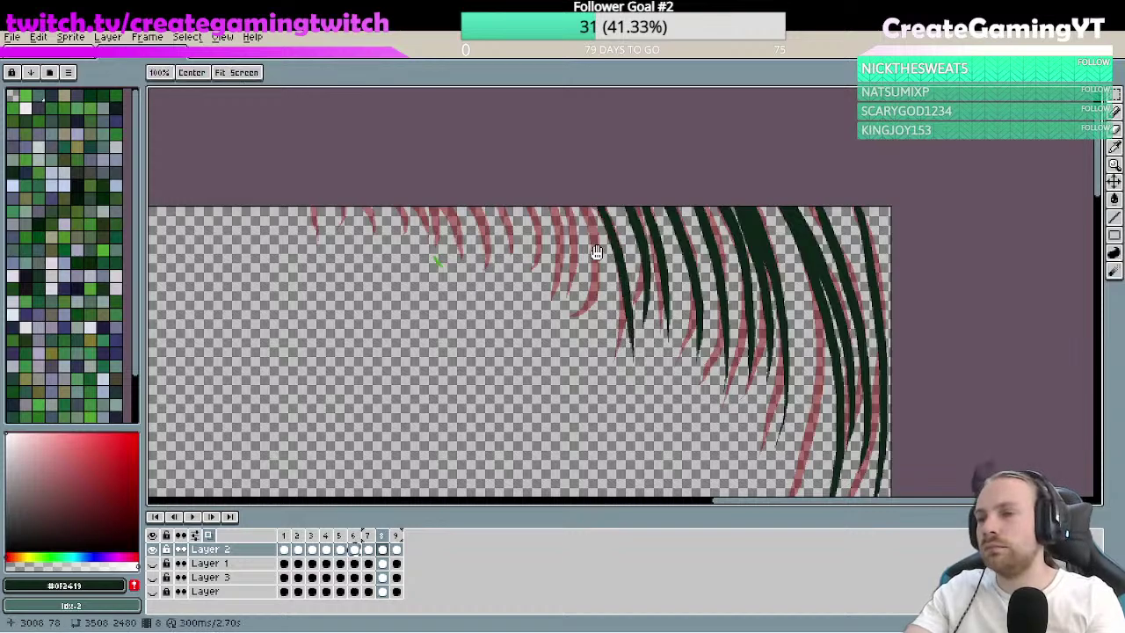
- Paint the thirteenth blade on frame 8 with its tip hooking back left like the onion-skinned blade, retrying its length and bend
{"action": "left_click_drag", "start_coordinate": [580, 204], "coordinate": [605, 352]}
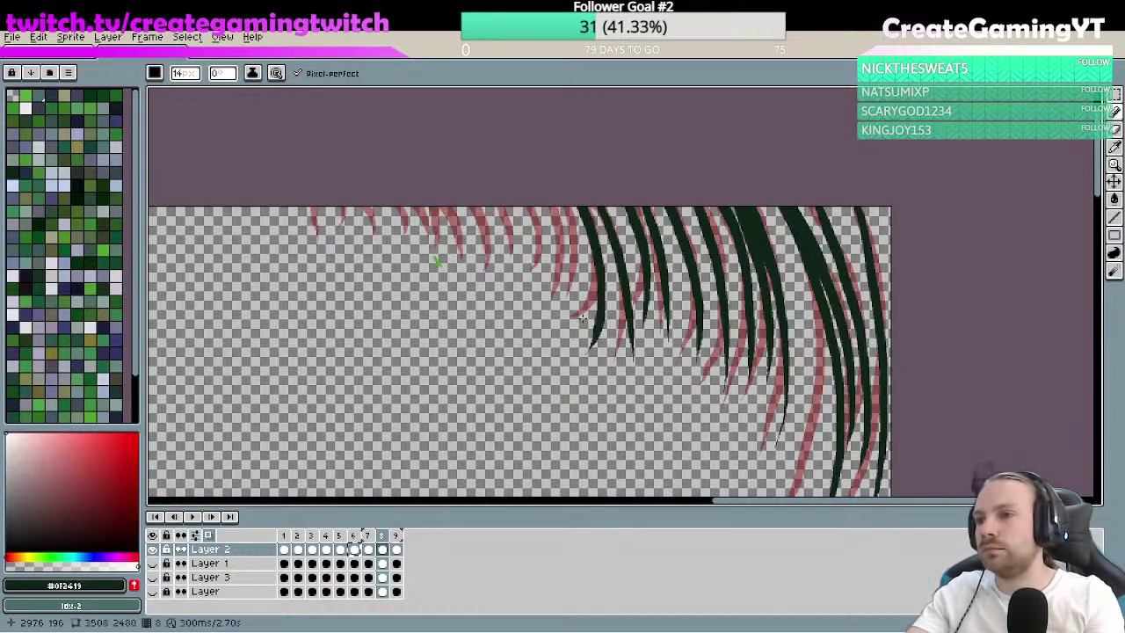
{"action": "key", "text": "ctrl+z"}
{"action": "left_click_drag", "start_coordinate": [576, 202], "coordinate": [596, 362]}
{"action": "key", "text": "ctrl+z"}
{"action": "left_click_drag", "start_coordinate": [596, 204], "coordinate": [582, 346]}
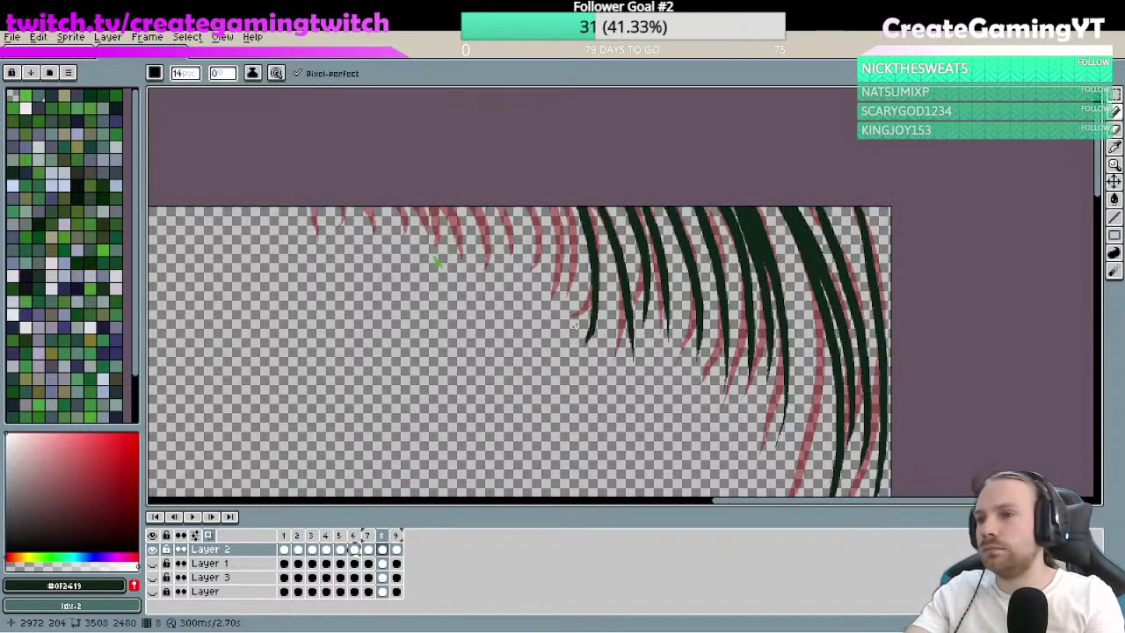
{"action": "key", "text": "ctrl+z"}
{"action": "left_click_drag", "start_coordinate": [598, 204], "coordinate": [583, 336]}
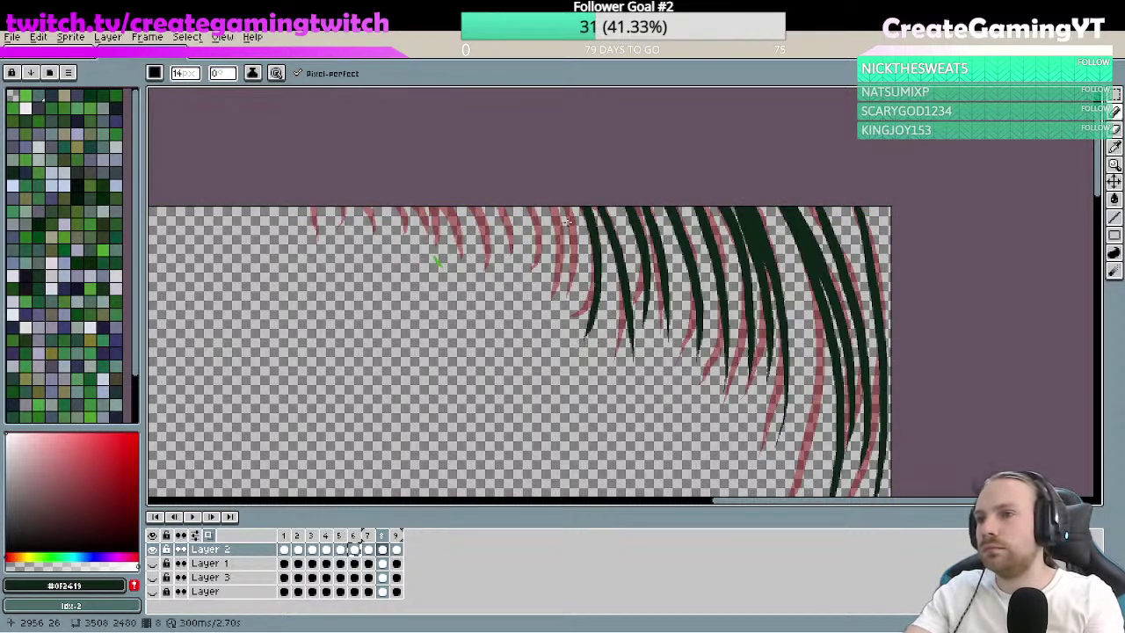
- Paint the fourteenth and fifteenth blades on frame 8 as thin, close-set curves beside the hooked blade, redoing each stroke once
{"action": "left_click_drag", "start_coordinate": [563, 206], "coordinate": [576, 316]}
{"action": "key", "text": "ctrl+z"}
{"action": "left_click_drag", "start_coordinate": [565, 207], "coordinate": [565, 313]}
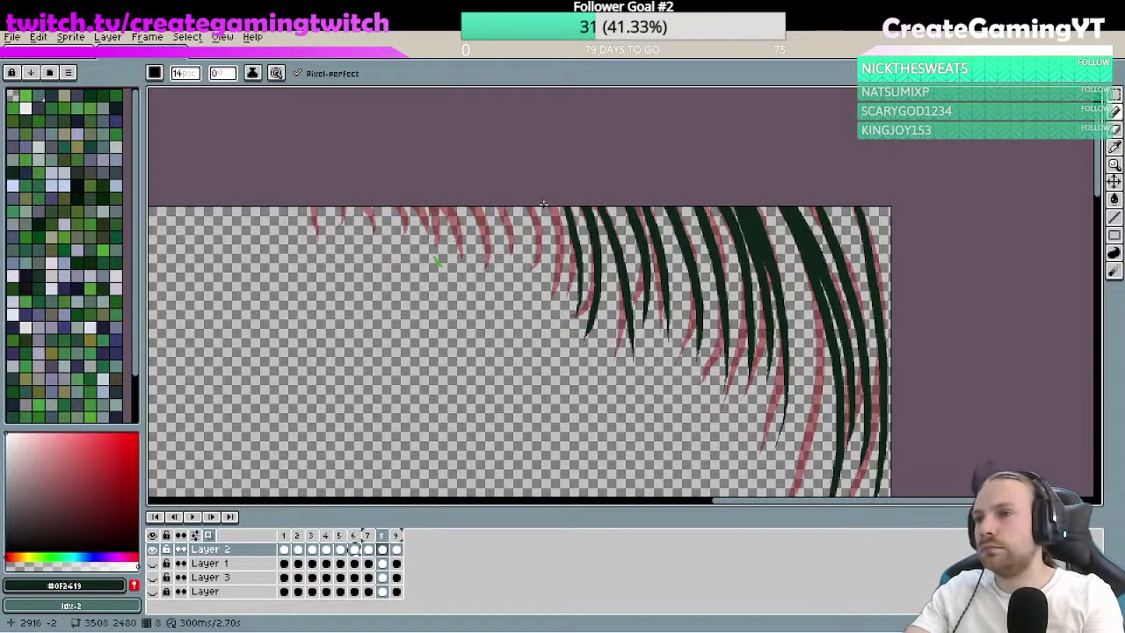
{"action": "left_click_drag", "start_coordinate": [544, 204], "coordinate": [567, 315]}
{"action": "key", "text": "ctrl+z"}
{"action": "left_click_drag", "start_coordinate": [547, 206], "coordinate": [555, 309]}
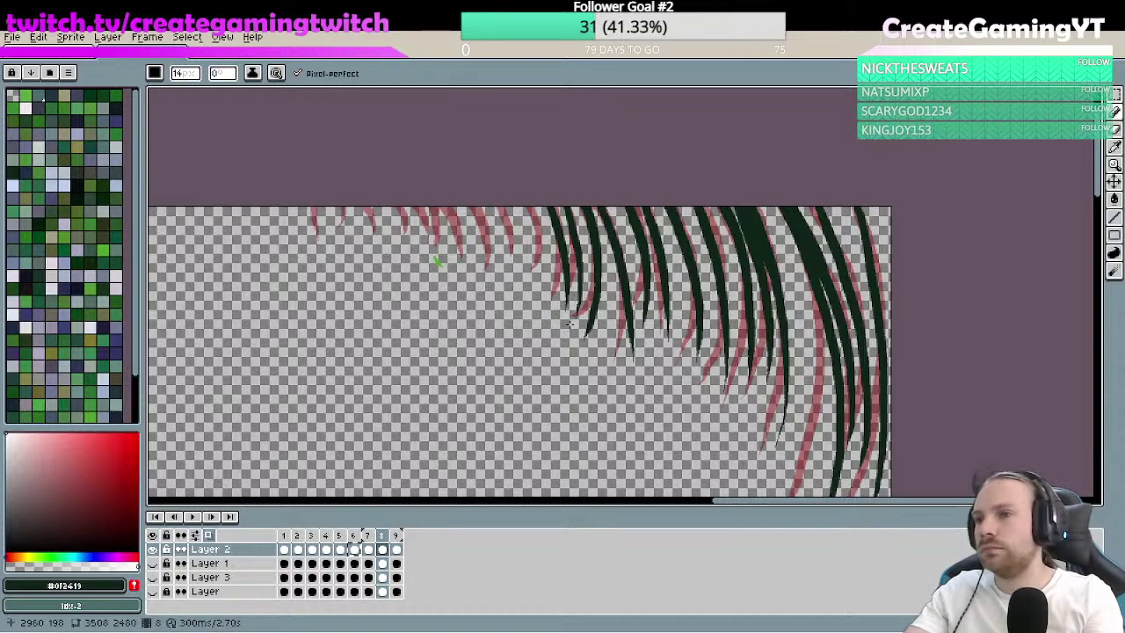
{"action": "key", "text": "ctrl+z"}
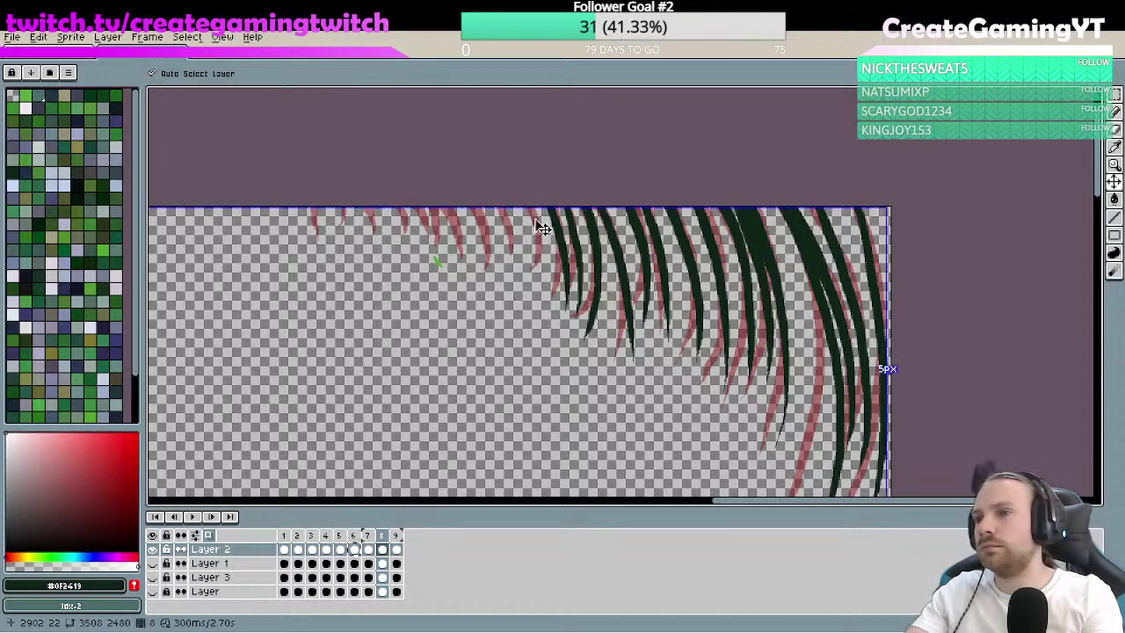
- Paint the short sixteenth blade on frame 8 left of the close-set pair, retrying the stroke at a closer zoom
{"action": "left_click_drag", "start_coordinate": [527, 203], "coordinate": [545, 291]}
{"action": "left_click_drag", "start_coordinate": [522, 250], "coordinate": [552, 294]}
{"action": "key", "text": "ctrl+z"}
{"action": "key", "text": "b"}
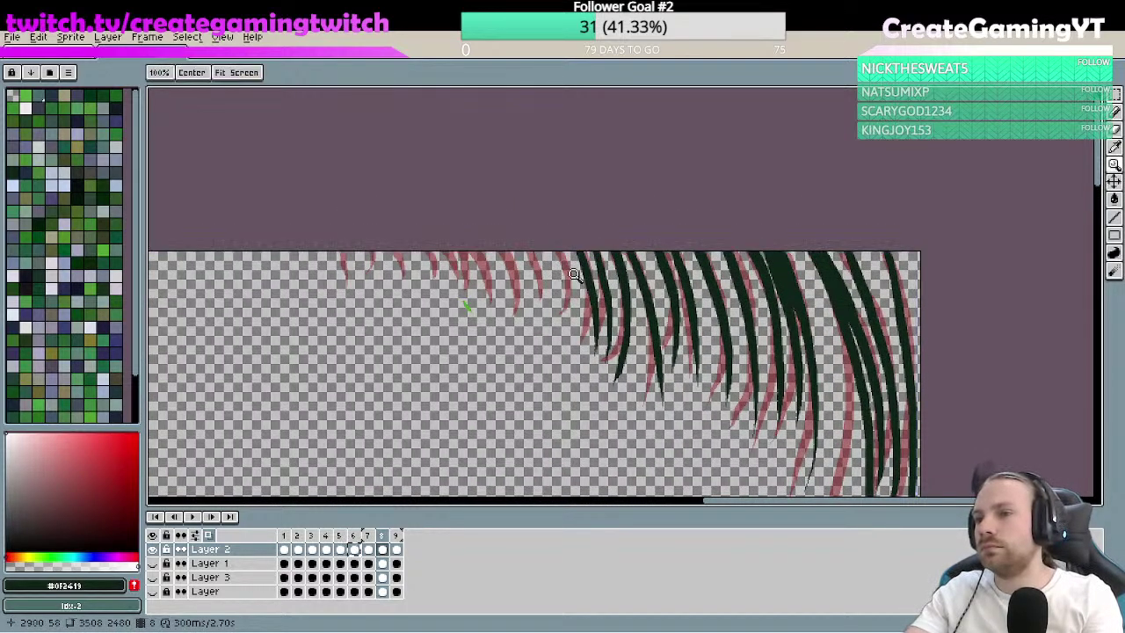
{"action": "scroll", "coordinate": [571, 290], "scroll_direction": "up", "scroll_amount": 2}
{"action": "mouse_move", "coordinate": [546, 211]}
{"action": "left_mouse_down"}
{"action": "mouse_move", "coordinate": [571, 297]}
{"action": "mouse_move", "coordinate": [570, 338]}
{"action": "left_mouse_up"}
{"action": "key", "text": "ctrl+z"}
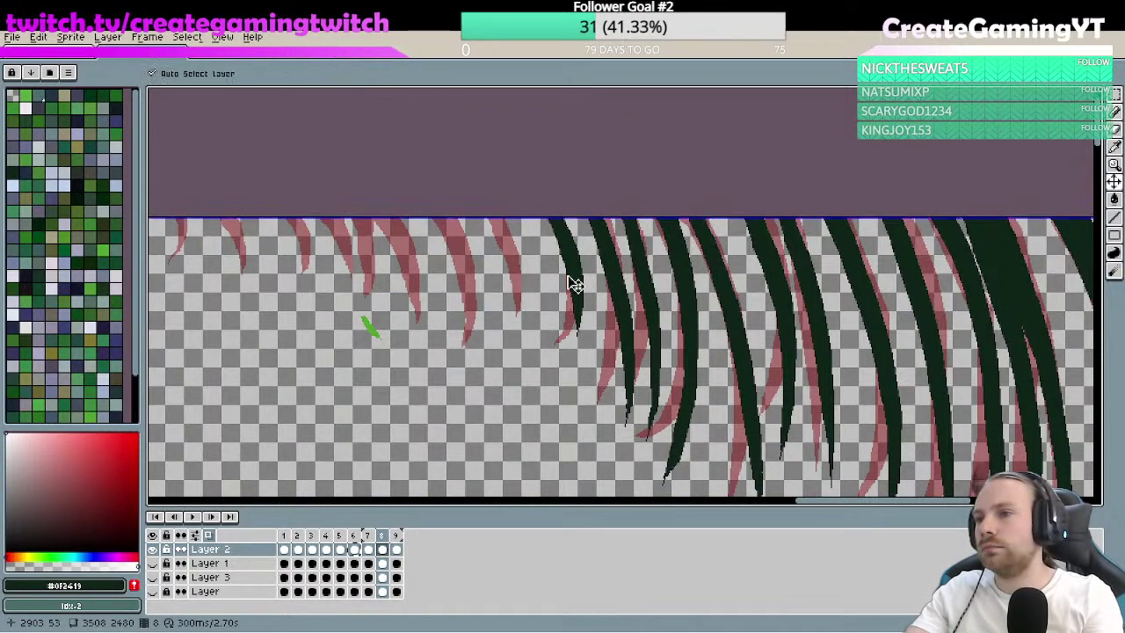
{"action": "key", "text": "ctrl+z"}
{"action": "left_click_drag", "start_coordinate": [542, 211], "coordinate": [574, 350]}
- Paint the short seventeenth blade and the thicker eighteenth blade on frame 8, retrying the eighteenth until it bends right of its onion skin
{"action": "left_click_drag", "start_coordinate": [490, 211], "coordinate": [519, 307]}
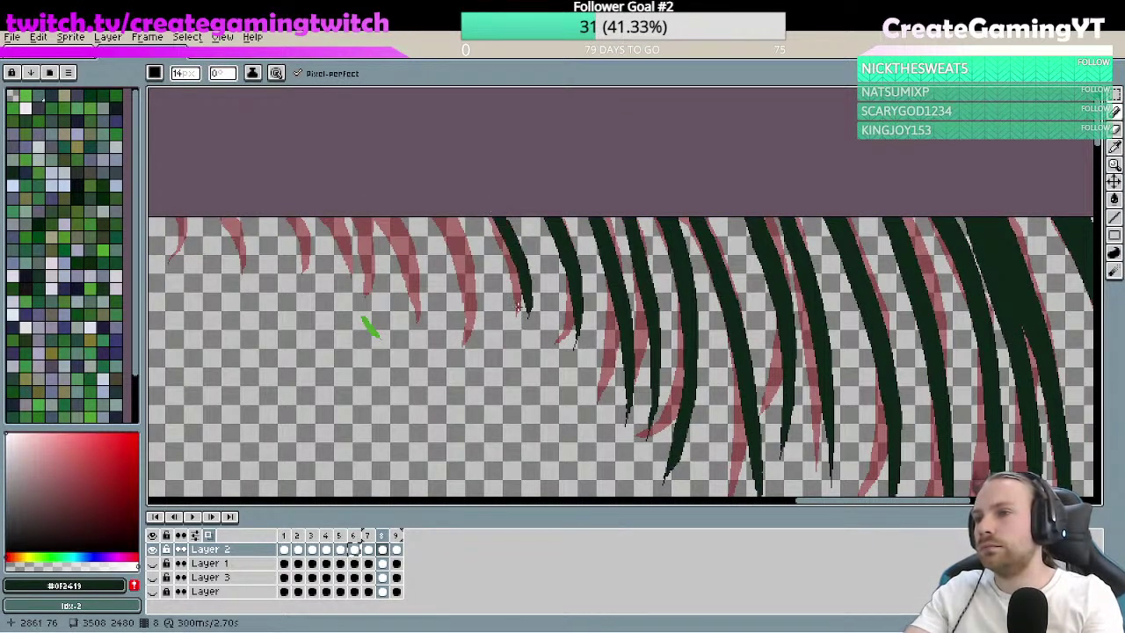
{"action": "left_click_drag", "start_coordinate": [443, 213], "coordinate": [495, 327]}
{"action": "key", "text": "ctrl+z"}
{"action": "mouse_move", "coordinate": [437, 214]}
{"action": "left_mouse_down"}
{"action": "mouse_move", "coordinate": [485, 338]}
{"action": "mouse_move", "coordinate": [475, 336]}
{"action": "left_mouse_up"}
{"action": "key", "text": "ctrl+z"}
{"action": "key", "text": "ctrl+z"}
{"action": "left_click_drag", "start_coordinate": [437, 215], "coordinate": [485, 345]}
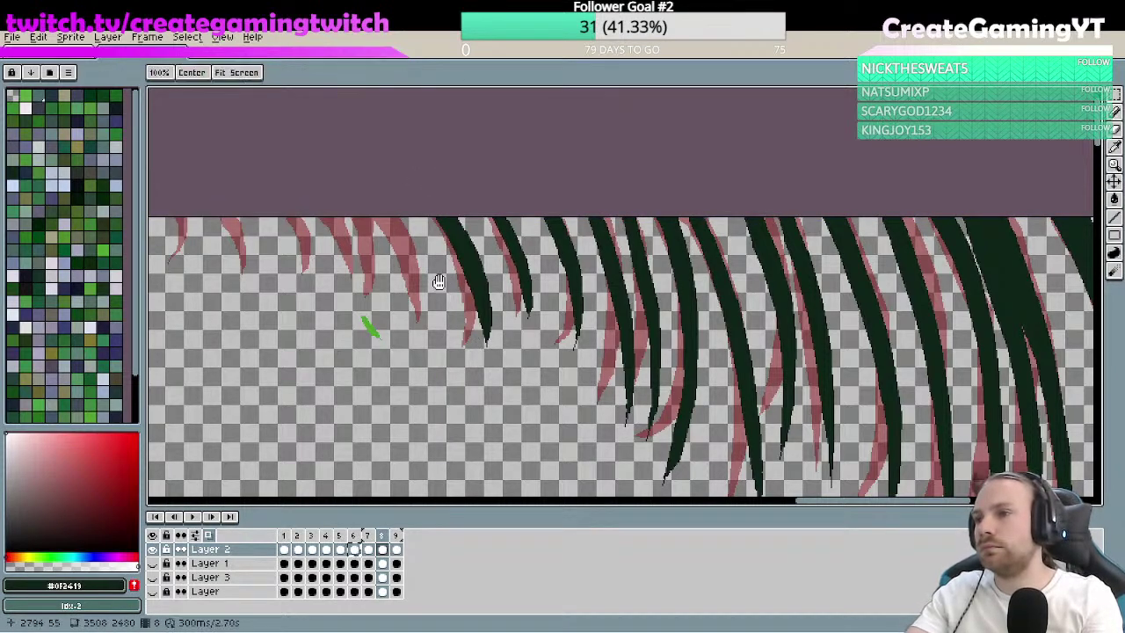
- Paint the cluster of short blades around the green mark on frame 8, giving each onion-skinned blade a right-leaning counterpart
{"action": "left_click_drag", "start_coordinate": [401, 228], "coordinate": [474, 252]}
{"action": "left_click_drag", "start_coordinate": [441, 217], "coordinate": [500, 358]}
{"action": "left_click_drag", "start_coordinate": [422, 245], "coordinate": [445, 323]}
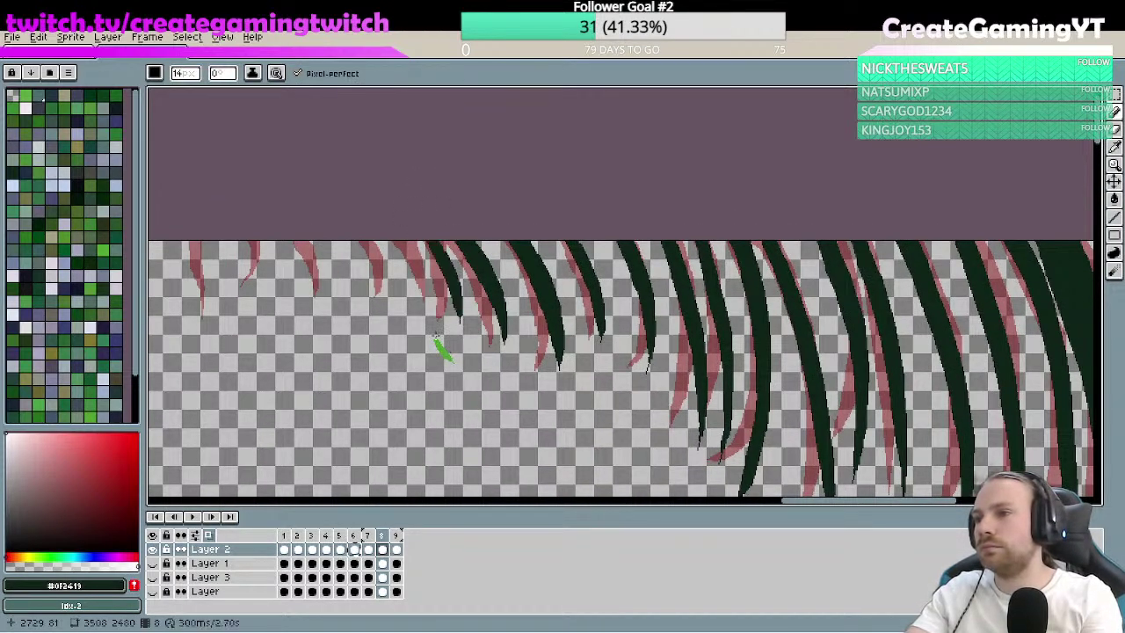
{"action": "key", "text": "ctrl+z"}
{"action": "left_click_drag", "start_coordinate": [427, 244], "coordinate": [442, 320]}
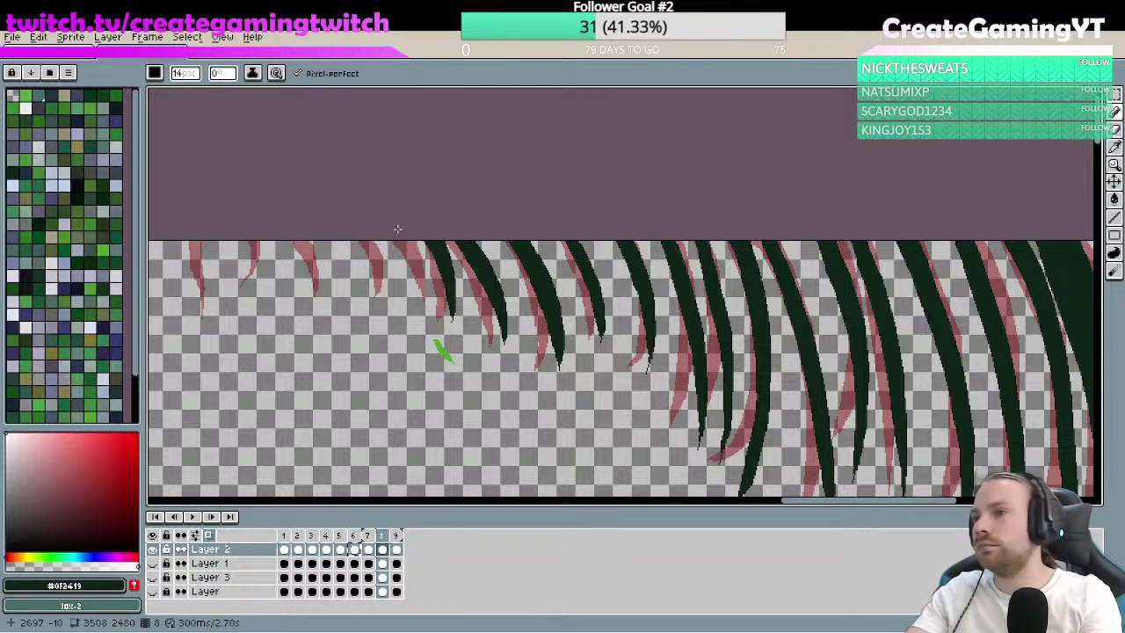
{"action": "left_click_drag", "start_coordinate": [397, 229], "coordinate": [431, 311]}
{"action": "mouse_move", "coordinate": [445, 238]}
{"action": "left_mouse_down"}
{"action": "mouse_move", "coordinate": [476, 290]}
{"action": "mouse_move", "coordinate": [495, 275]}
{"action": "left_mouse_up"}
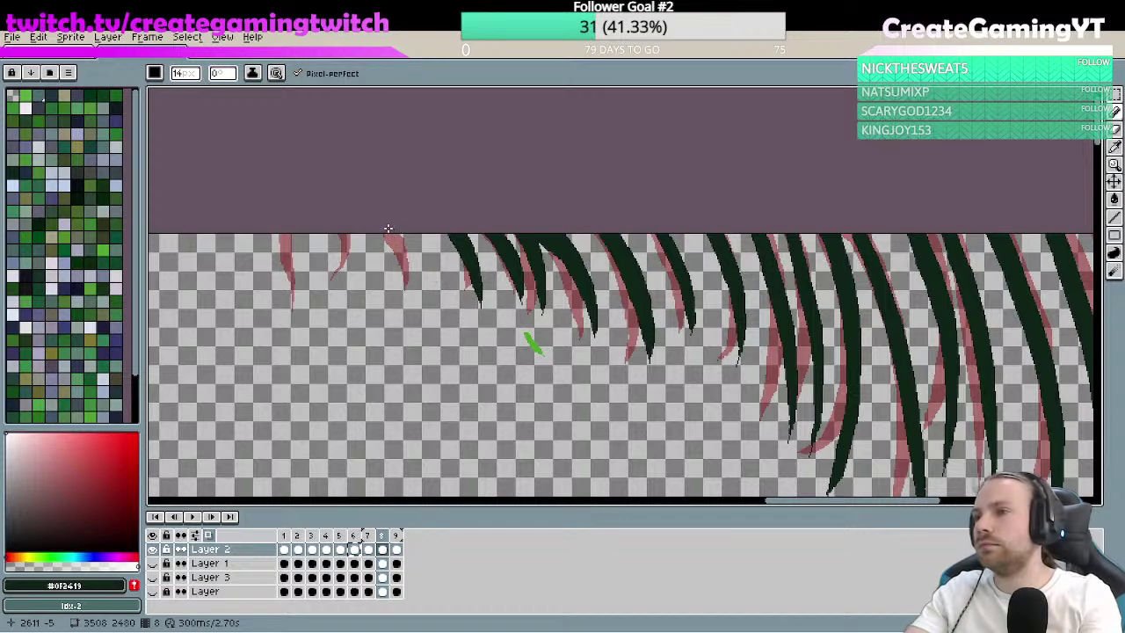
- Paint the last three tiny blades at the far left of the row on frame 8, retrying the middle one's length
{"action": "left_click_drag", "start_coordinate": [387, 228], "coordinate": [422, 283]}
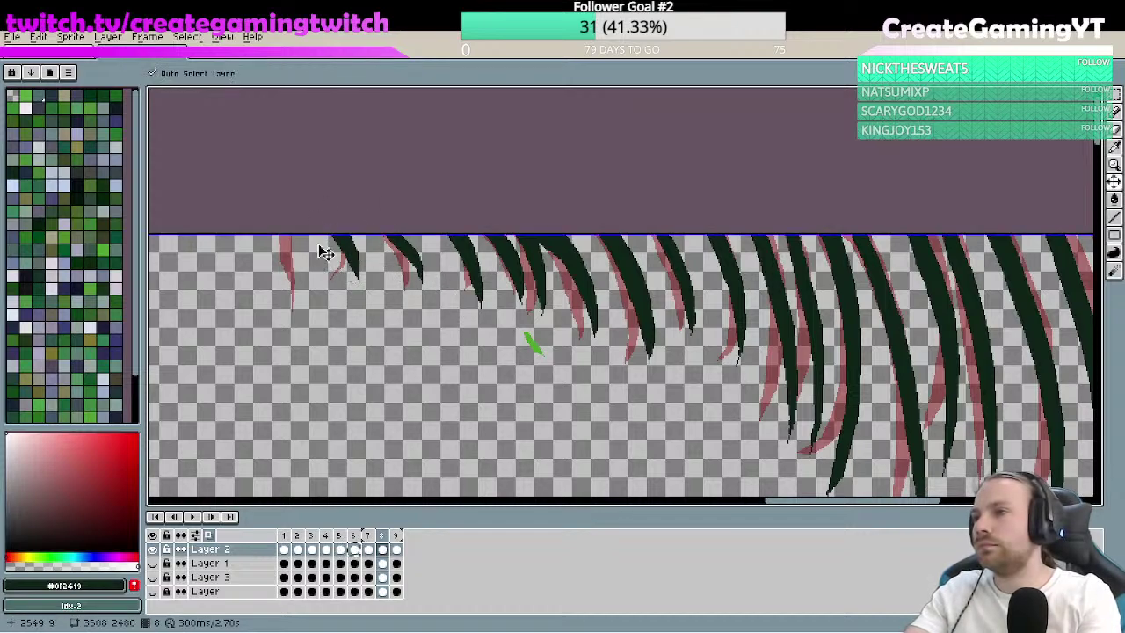
{"action": "left_click_drag", "start_coordinate": [335, 234], "coordinate": [343, 248]}
{"action": "key", "text": "ctrl+z"}
{"action": "key", "text": "ctrl+y"}
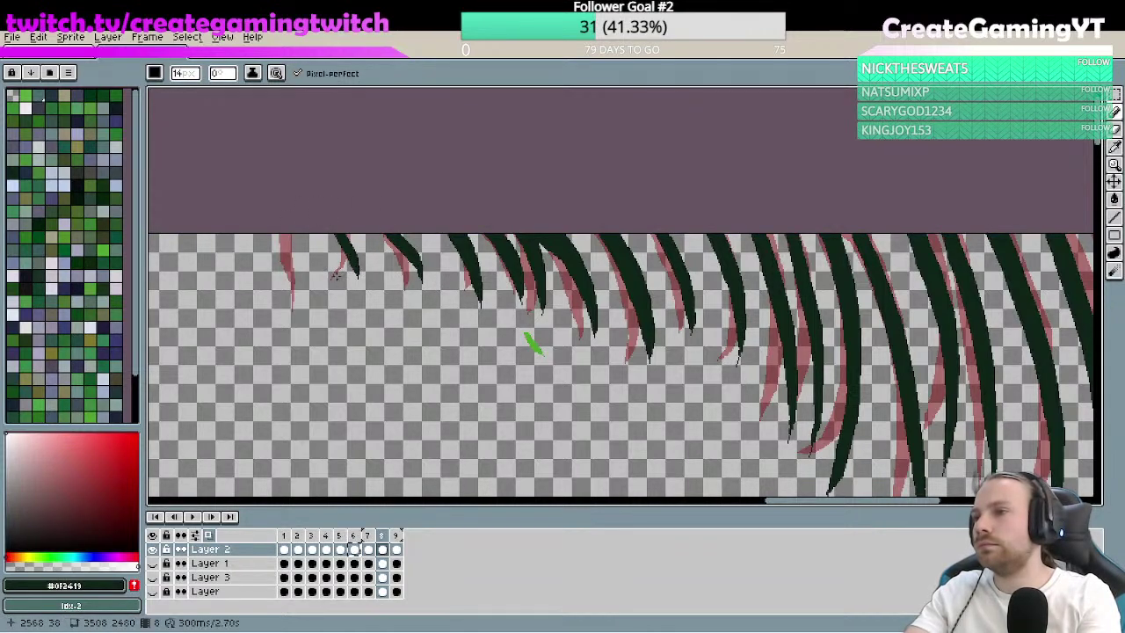
{"action": "key", "text": "ctrl+z"}
{"action": "key", "text": "ctrl+y"}
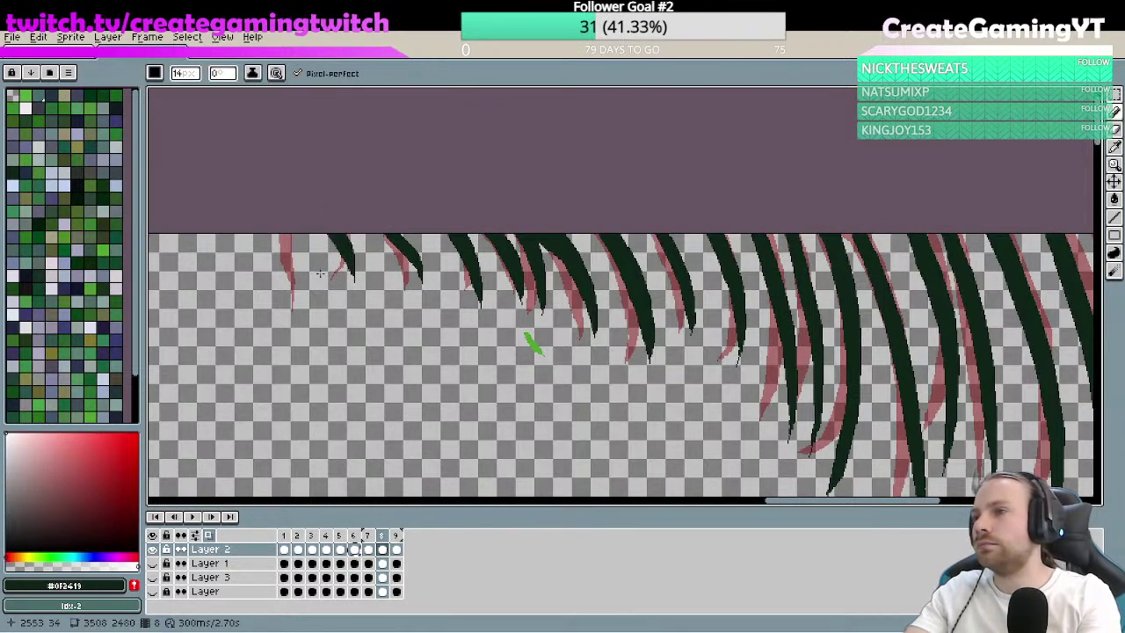
{"action": "key", "text": "ctrl+z"}
{"action": "left_click_drag", "start_coordinate": [268, 227], "coordinate": [309, 301]}
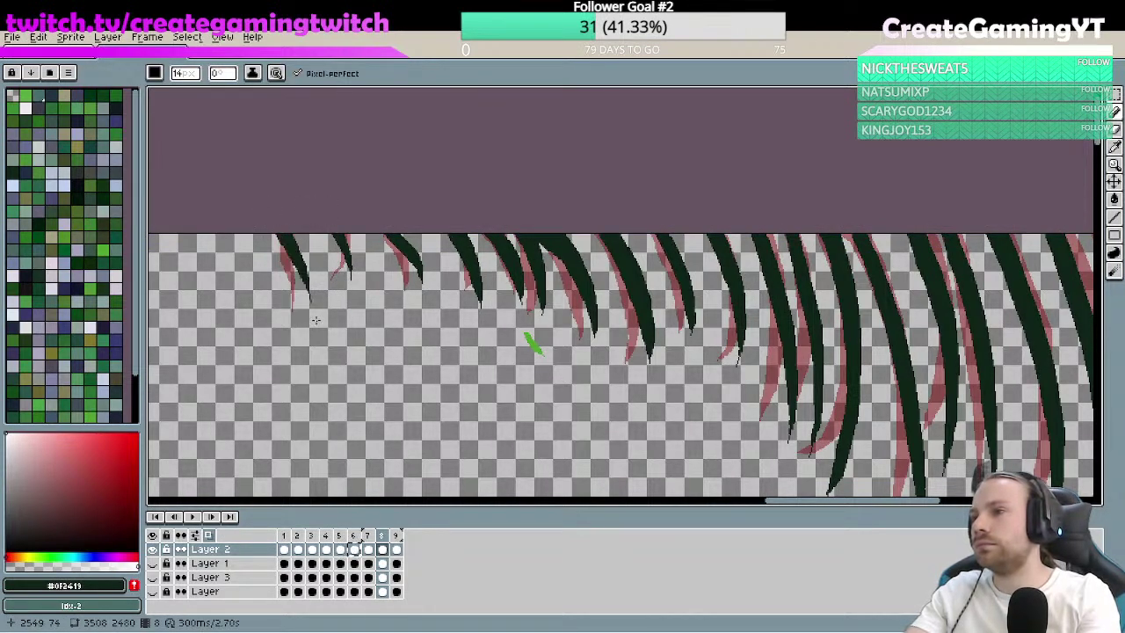
{"action": "scroll", "coordinate": [381, 352], "scroll_direction": "down", "scroll_amount": 3}
{"action": "scroll", "coordinate": [615, 351], "scroll_direction": "up", "scroll_amount": 1}
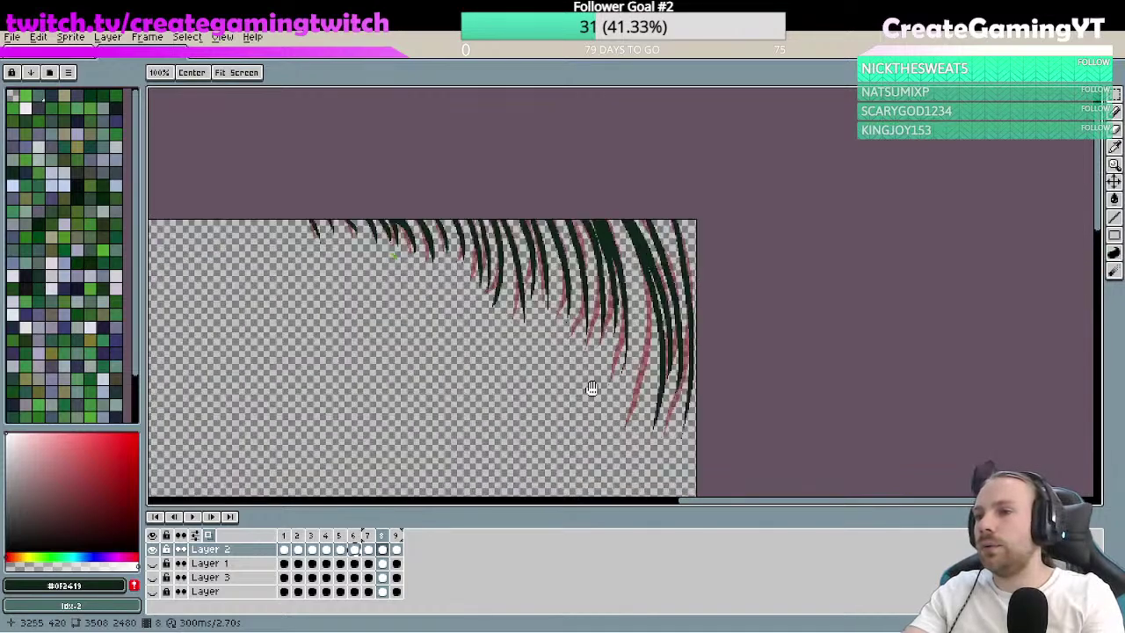
- Add an empty frame 10, copy the Layer 2 cel of frame 1 into it, and return to Layer 2 on frame 9
{"action": "left_click", "coordinate": [396, 551]}
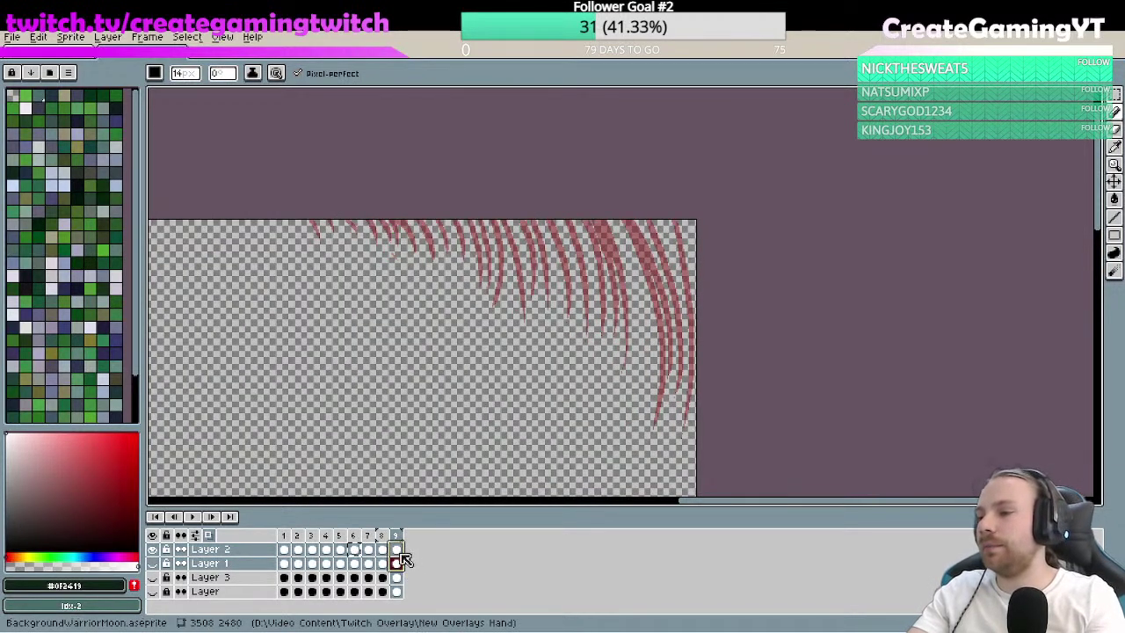
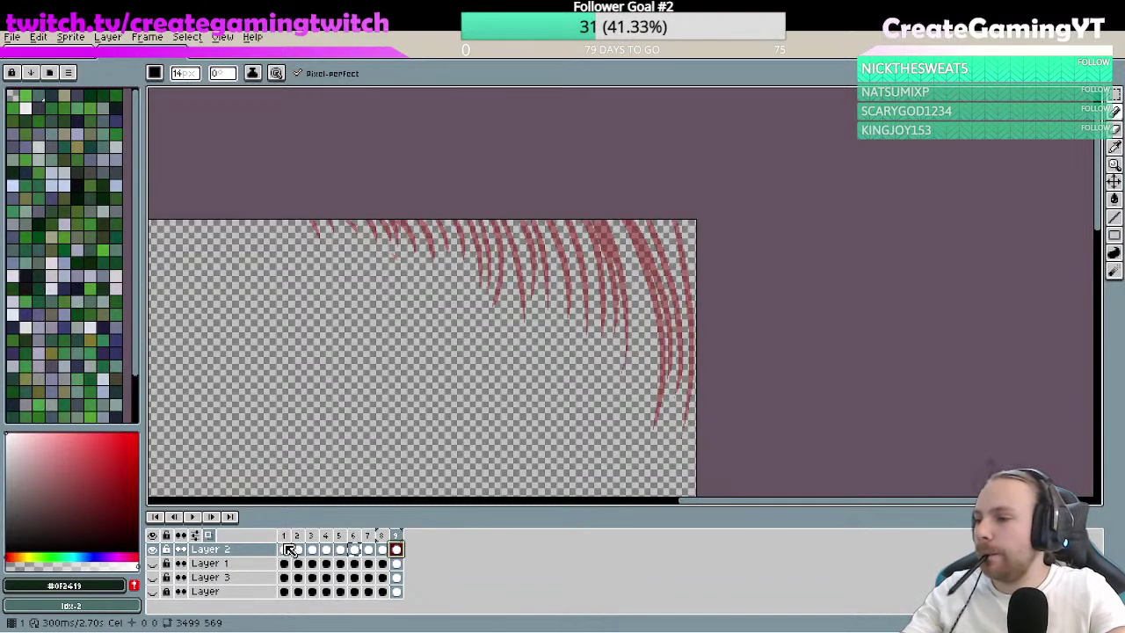
{"action": "key", "text": "alt+b"}
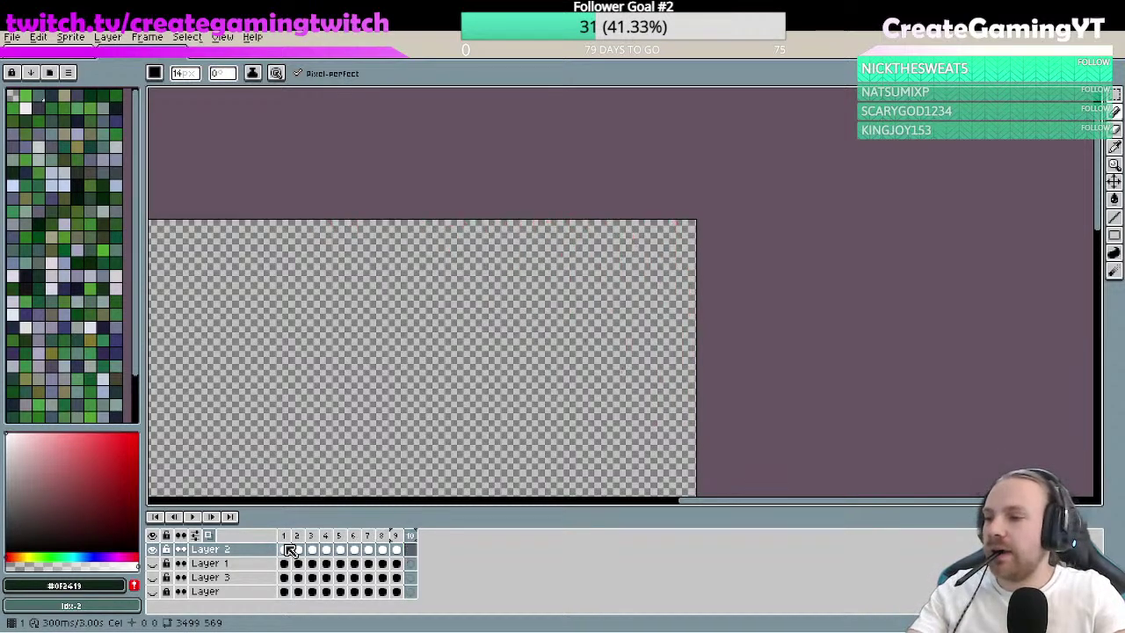
{"action": "left_click", "coordinate": [288, 550]}
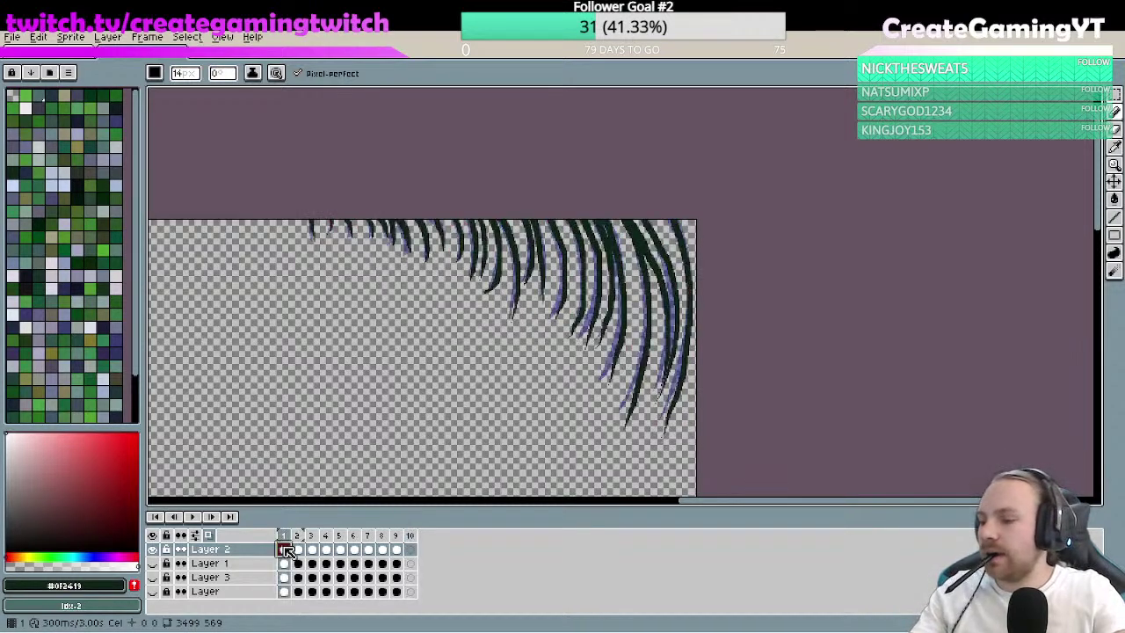
{"action": "left_click", "coordinate": [410, 550]}
{"action": "left_click", "coordinate": [396, 550]}
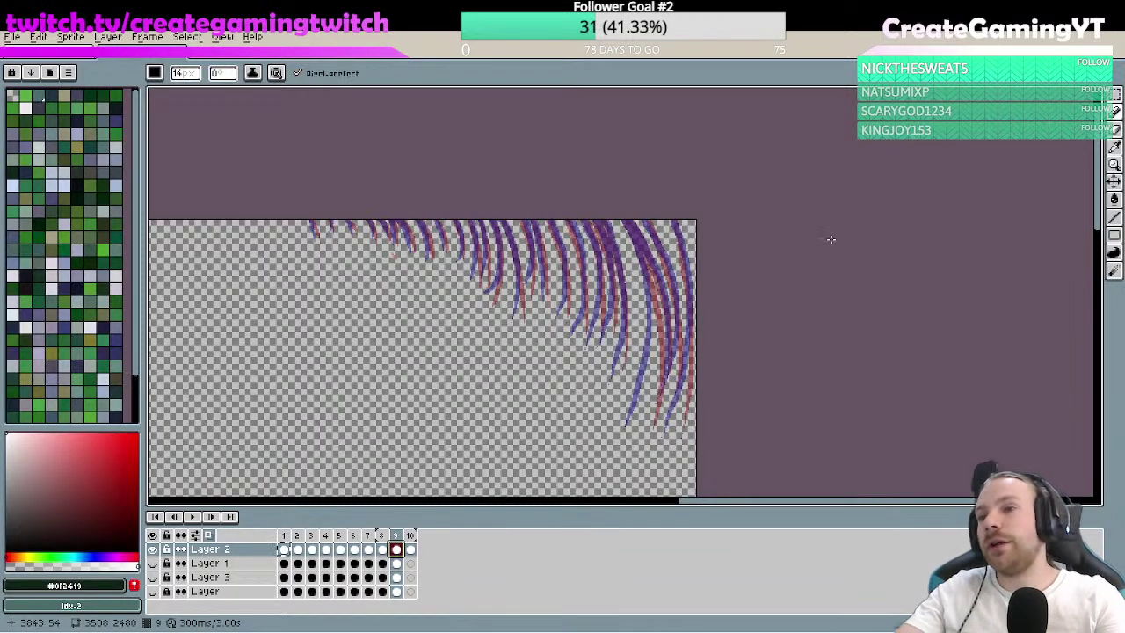
{"action": "scroll", "coordinate": [706, 329], "scroll_direction": "up", "scroll_amount": 1}
{"action": "mouse_move", "coordinate": [718, 319]}
{"action": "left_mouse_down"}
{"action": "mouse_move", "coordinate": [716, 227]}
{"action": "mouse_move", "coordinate": [693, 272]}
{"action": "left_mouse_up"}
{"action": "key", "text": "z"}
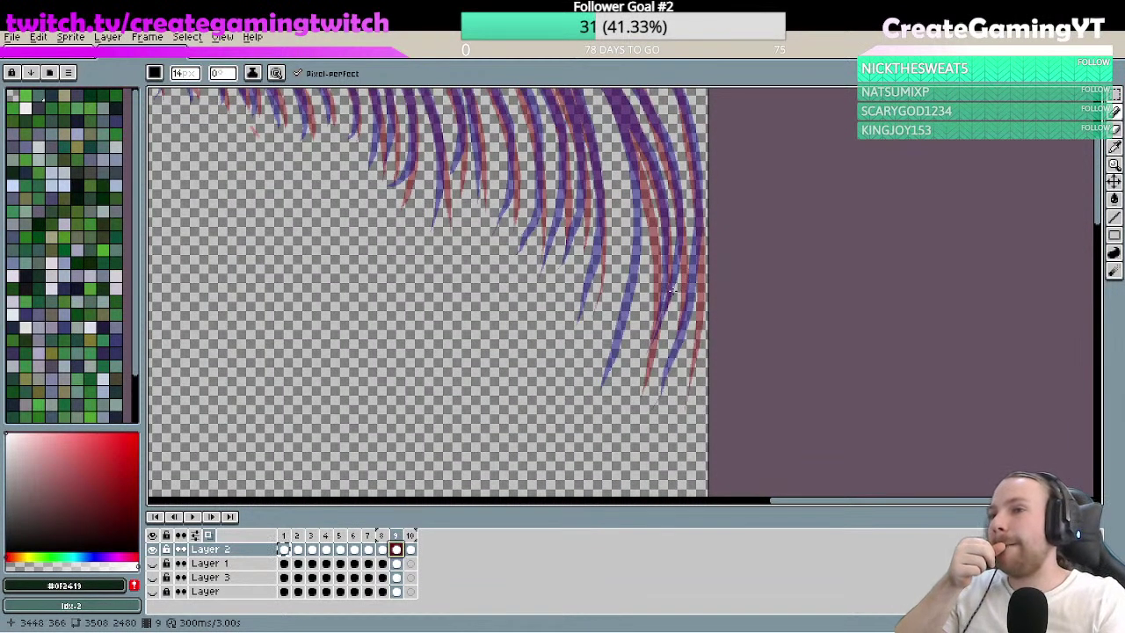
{"action": "left_click_drag", "start_coordinate": [682, 236], "coordinate": [703, 334]}
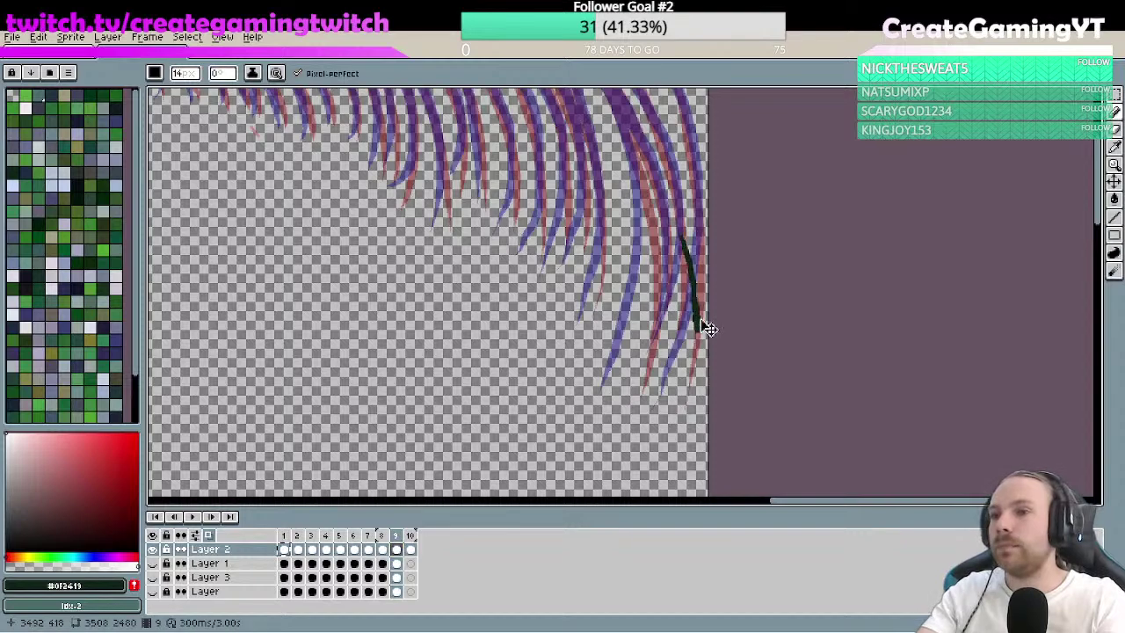
{"action": "key", "text": "ctrl+z"}
{"action": "key", "text": "z"}
{"action": "left_click_drag", "start_coordinate": [638, 202], "coordinate": [660, 281]}
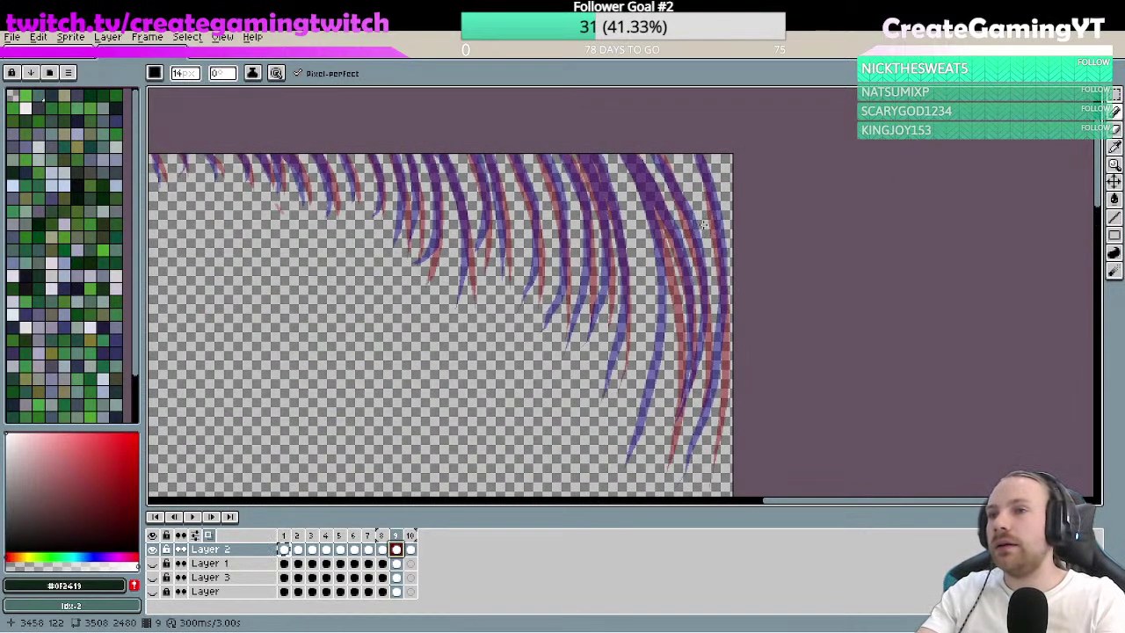
{"action": "mouse_move", "coordinate": [696, 166]}
{"action": "left_mouse_down"}
{"action": "mouse_move", "coordinate": [700, 114]}
{"action": "mouse_move", "coordinate": [708, 397]}
{"action": "left_mouse_up"}
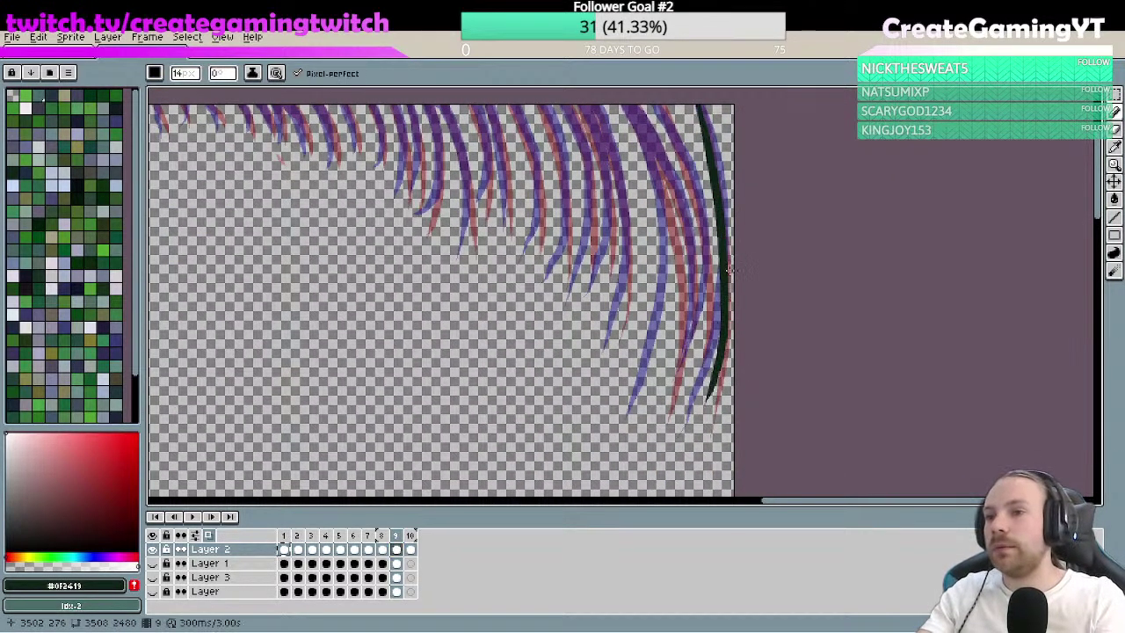
{"action": "key", "text": "ctrl+z"}
{"action": "left_click_drag", "start_coordinate": [700, 110], "coordinate": [716, 405]}
{"action": "key", "text": "ctrl+z"}
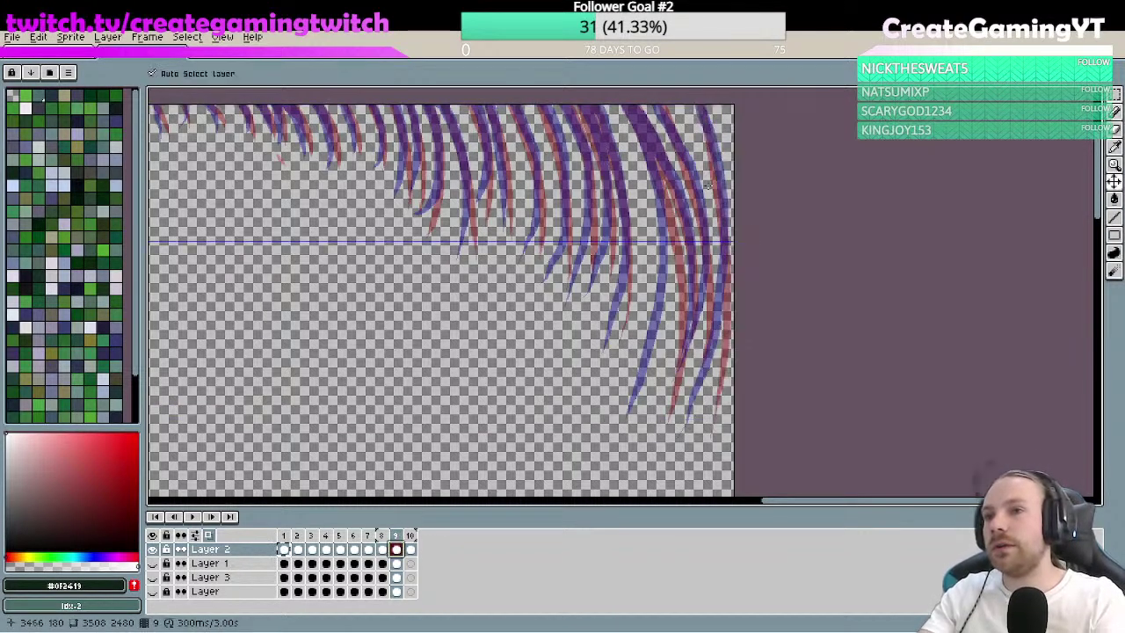
{"action": "mouse_move", "coordinate": [694, 107]}
{"action": "left_mouse_down"}
{"action": "mouse_move", "coordinate": [720, 273]}
{"action": "mouse_move", "coordinate": [717, 383]}
{"action": "left_mouse_up"}
{"action": "key", "text": "ctrl+z"}
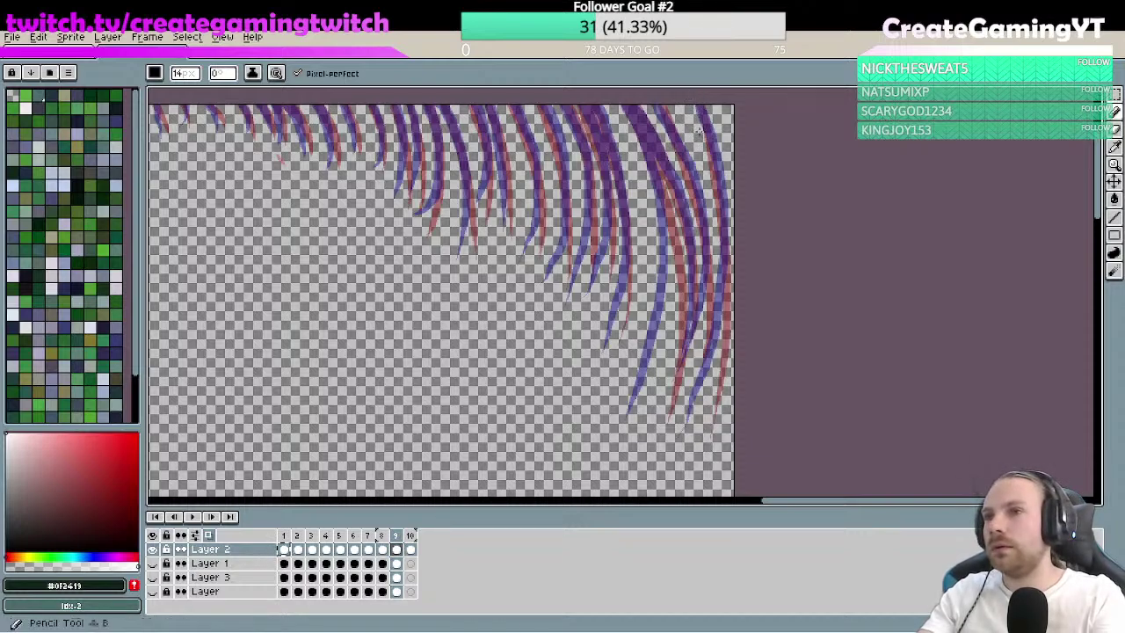
{"action": "left_click_drag", "start_coordinate": [695, 107], "coordinate": [713, 202]}
{"action": "key", "text": "ctrl+z"}
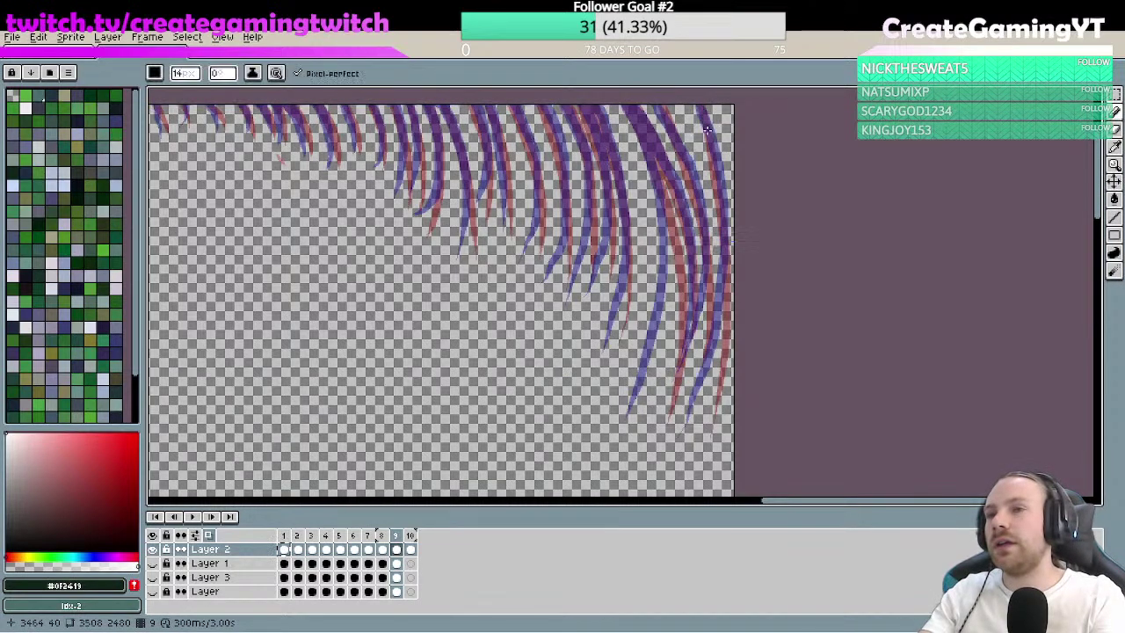
{"action": "left_click_drag", "start_coordinate": [695, 99], "coordinate": [712, 146]}
{"action": "mouse_move", "coordinate": [760, 299]}
{"action": "left_mouse_down"}
{"action": "mouse_move", "coordinate": [766, 252]}
{"action": "mouse_move", "coordinate": [743, 281]}
{"action": "left_mouse_up"}
{"action": "scroll", "coordinate": [753, 206], "scroll_direction": "up", "scroll_amount": 1}
{"action": "scroll", "coordinate": [748, 254], "scroll_direction": "down", "scroll_amount": 1}
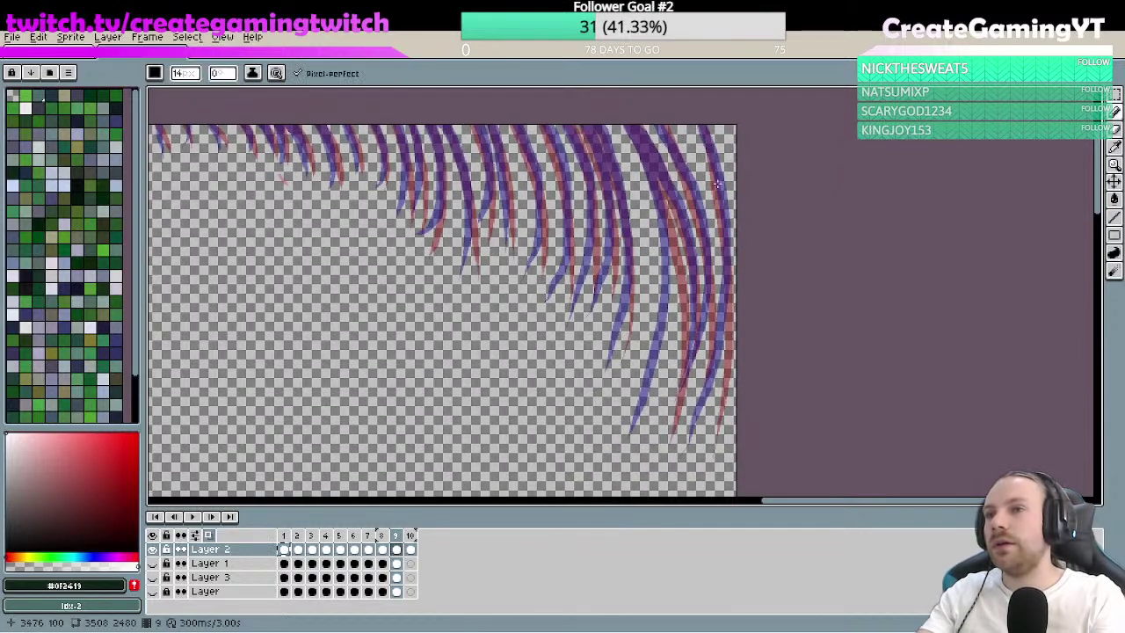
- Paint the long rightmost blade on frame 9, retrying the curve until it runs between the red and blue onion skins
{"action": "mouse_move", "coordinate": [691, 123]}
{"action": "left_mouse_down"}
{"action": "mouse_move", "coordinate": [708, 156]}
{"action": "mouse_move", "coordinate": [726, 290]}
{"action": "mouse_move", "coordinate": [707, 430]}
{"action": "left_mouse_up"}
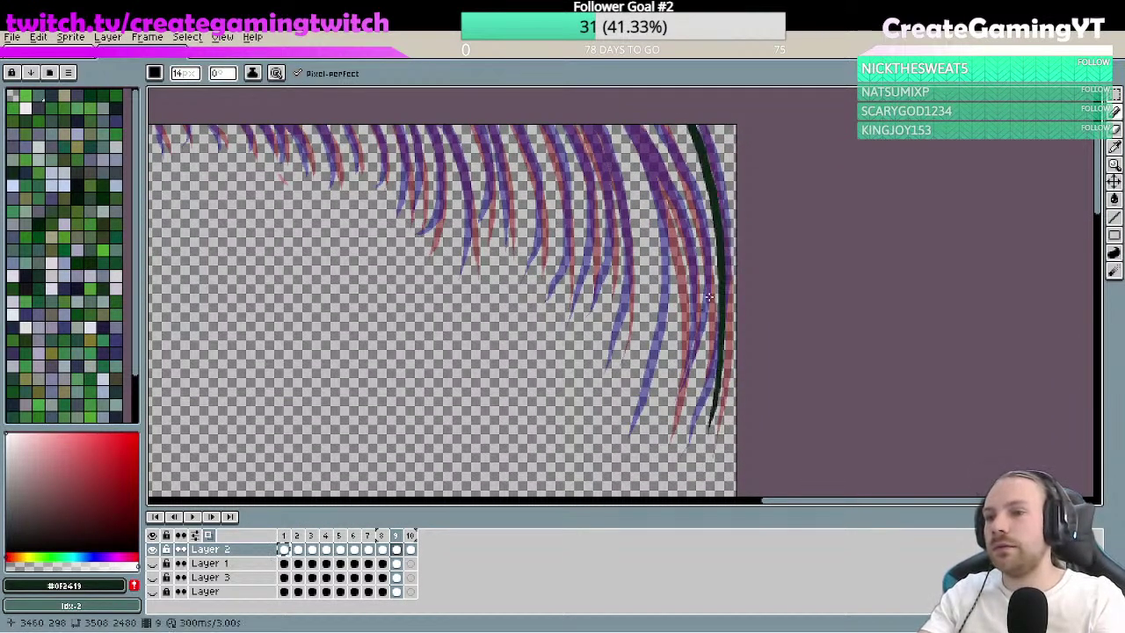
{"action": "key", "text": "ctrl+z"}
{"action": "key", "text": "ctrl+y"}
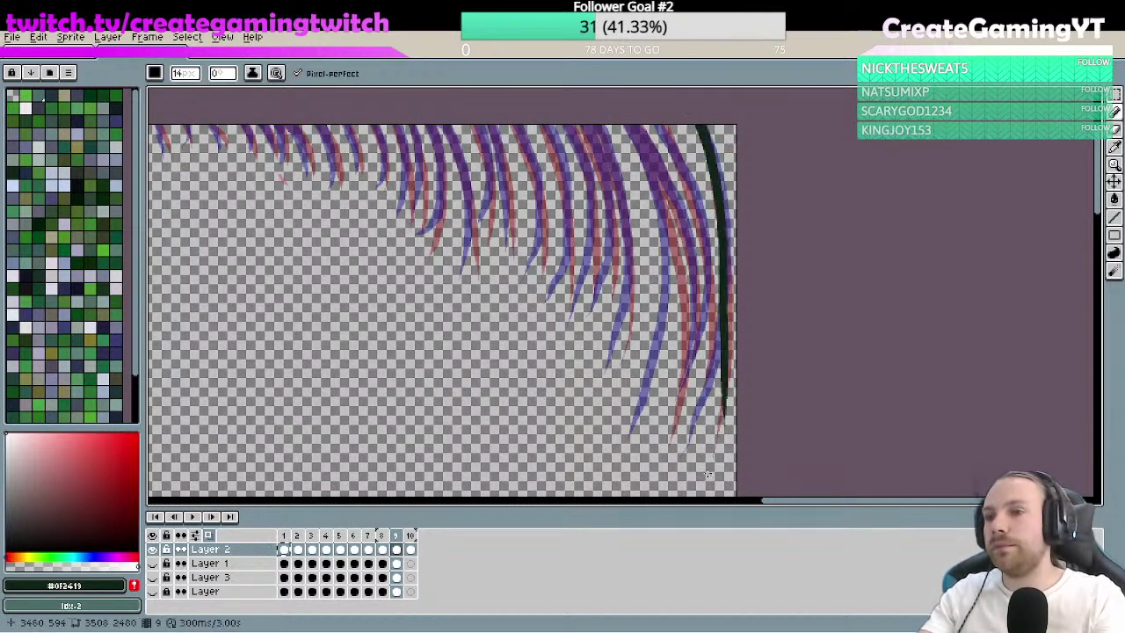
{"action": "key", "text": "ctrl+z"}
{"action": "key", "text": "ctrl+y"}
{"action": "key", "text": "ctrl+z"}
{"action": "mouse_move", "coordinate": [703, 127]}
{"action": "left_mouse_down"}
{"action": "mouse_move", "coordinate": [728, 331]}
{"action": "mouse_move", "coordinate": [714, 406]}
{"action": "mouse_move", "coordinate": [703, 408]}
{"action": "mouse_move", "coordinate": [703, 378]}
{"action": "left_mouse_up"}
- Extend the rightmost blade's lower end on frame 9 into a thin left-curving tip between its onion skins, retrying the stroke for a smooth join
{"action": "key", "text": "z"}
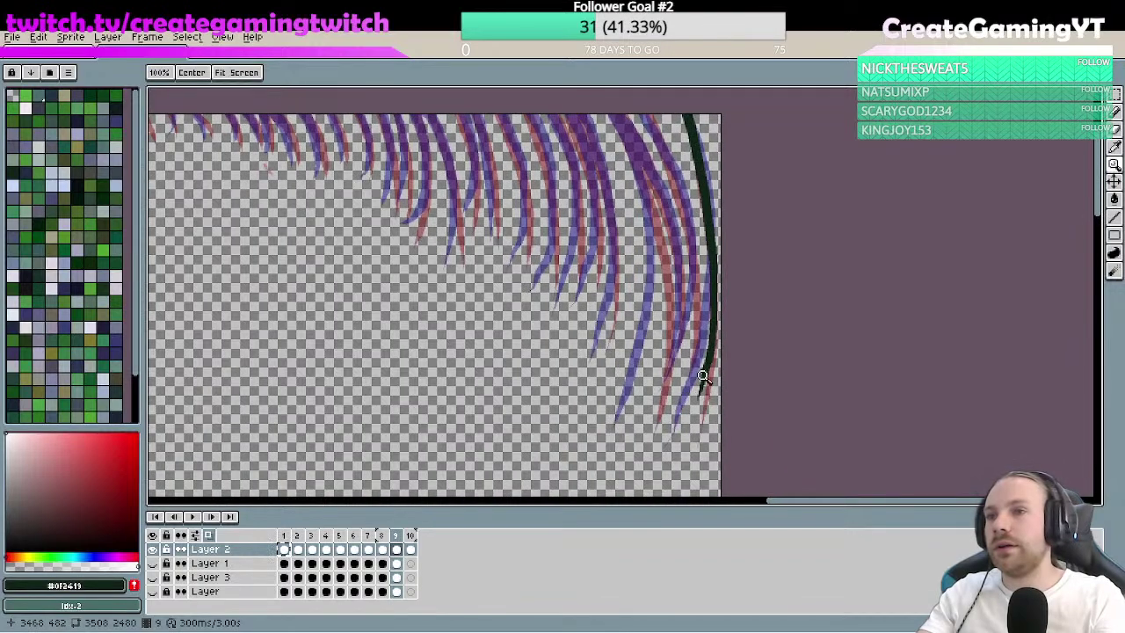
{"action": "left_click", "coordinate": [701, 391]}
{"action": "left_click", "coordinate": [703, 386]}
{"action": "key", "text": "v"}
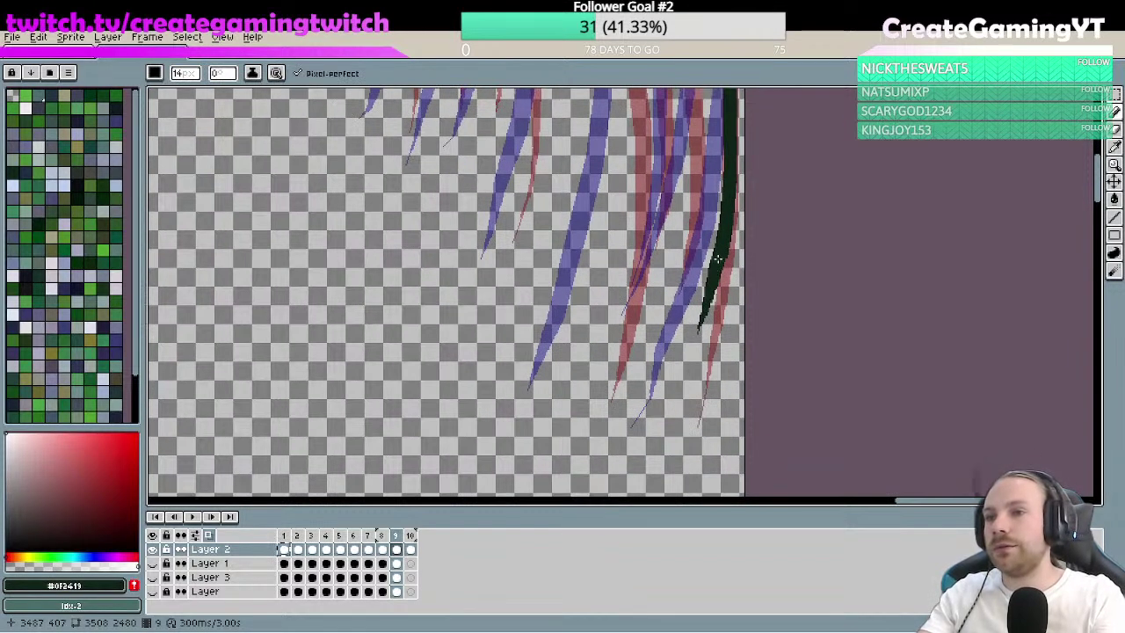
{"action": "key", "text": "b"}
{"action": "left_click_drag", "start_coordinate": [699, 331], "coordinate": [673, 401]}
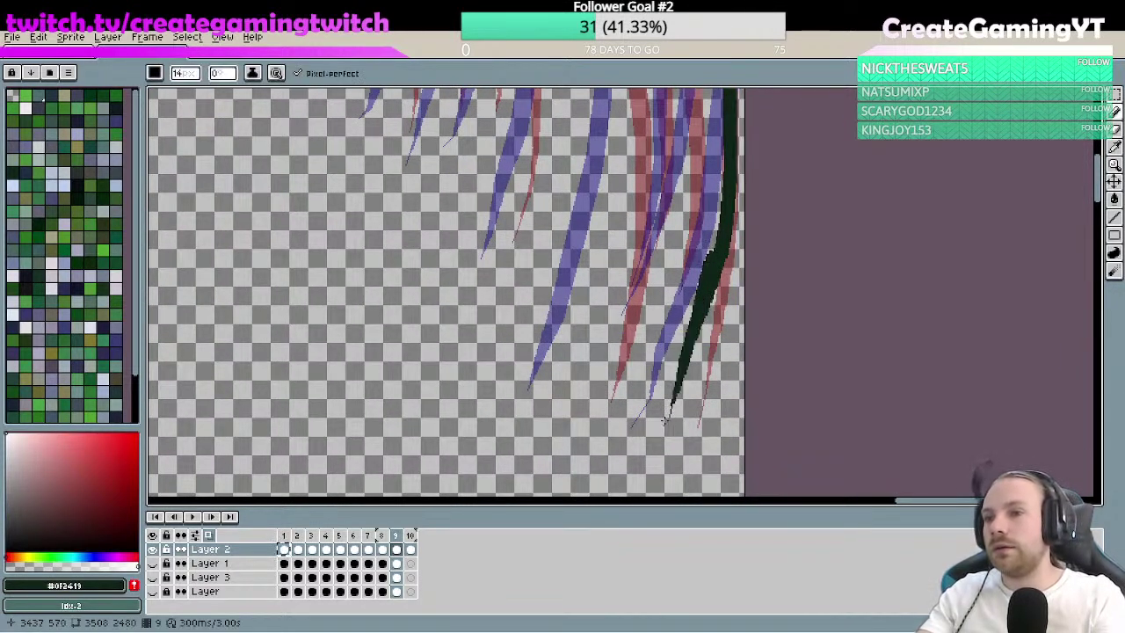
{"action": "key", "text": "ctrl+z"}
{"action": "mouse_move", "coordinate": [708, 234]}
{"action": "left_mouse_down"}
{"action": "mouse_move", "coordinate": [711, 299]}
{"action": "mouse_move", "coordinate": [678, 382]}
{"action": "left_mouse_up"}
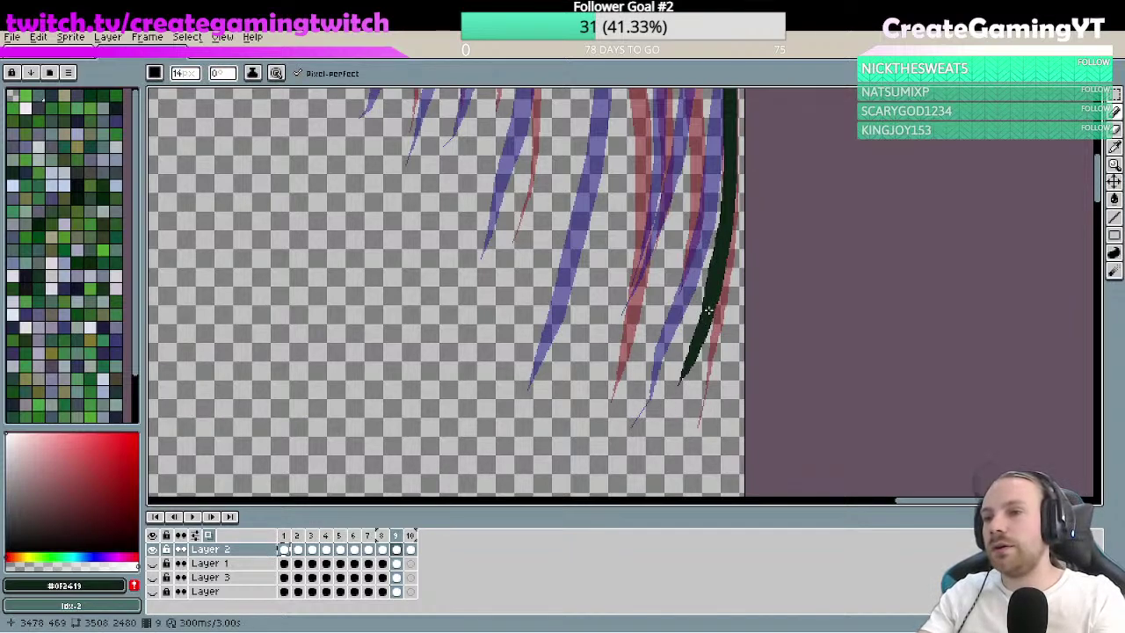
{"action": "key", "text": "ctrl+z"}
{"action": "left_click_drag", "start_coordinate": [710, 290], "coordinate": [694, 366]}
{"action": "key", "text": "ctrl+z"}
{"action": "left_click_drag", "start_coordinate": [710, 290], "coordinate": [681, 394]}
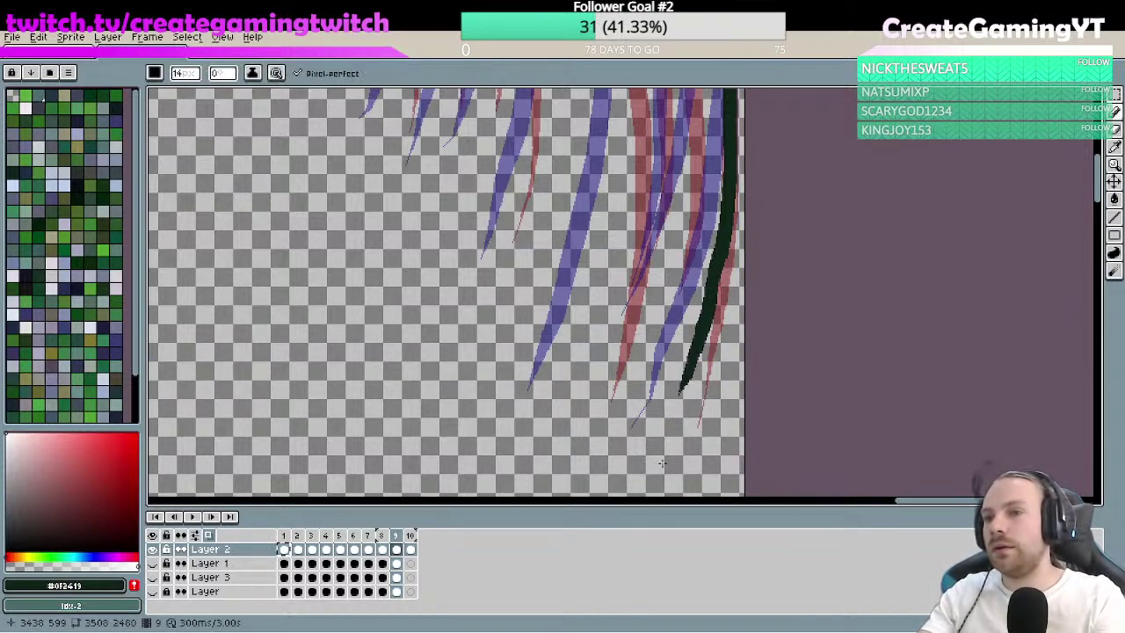
{"action": "key", "text": "ctrl+z"}
{"action": "left_click_drag", "start_coordinate": [717, 259], "coordinate": [676, 387]}
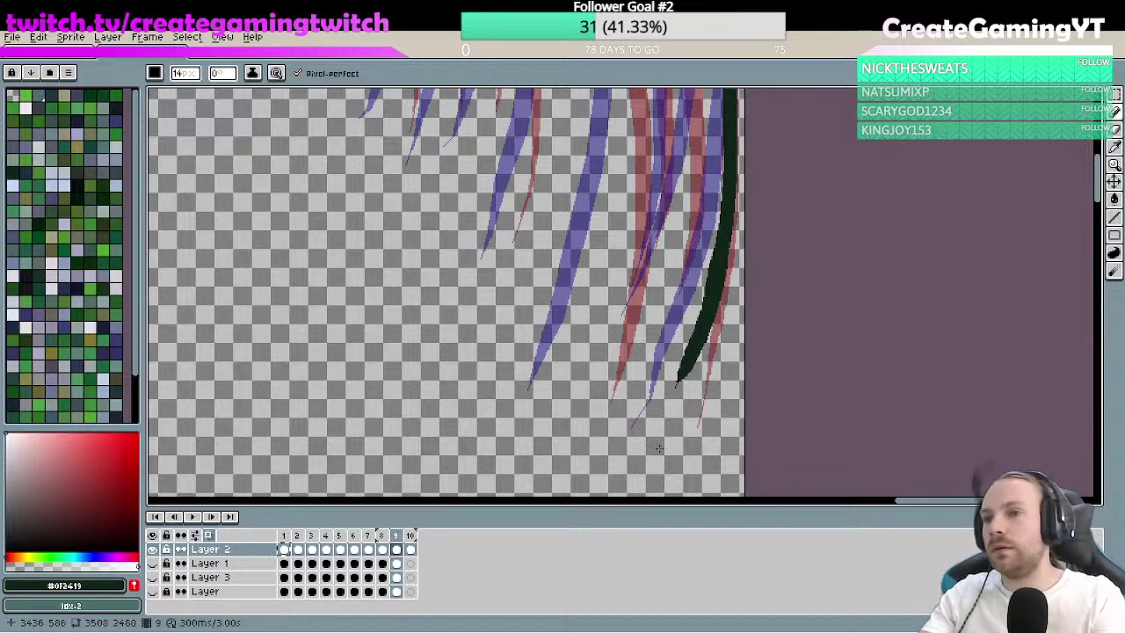
{"action": "key", "text": "ctrl+z"}
{"action": "left_click_drag", "start_coordinate": [719, 246], "coordinate": [668, 409]}
{"action": "key", "text": "ctrl+z"}
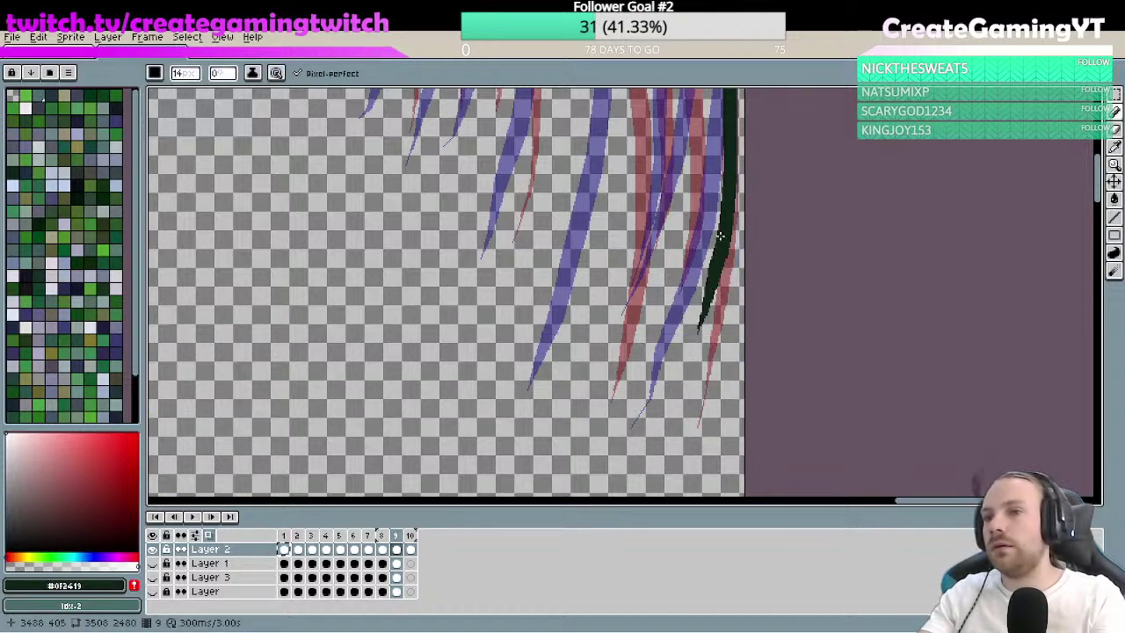
{"action": "left_click_drag", "start_coordinate": [716, 264], "coordinate": [666, 423]}
{"action": "key", "text": "ctrl+z"}
{"action": "left_click_drag", "start_coordinate": [714, 301], "coordinate": [675, 397]}
- Paint the second blade from the right on frame 9, retrying until its root and curve follow the onion skins
{"action": "key", "text": "space"}
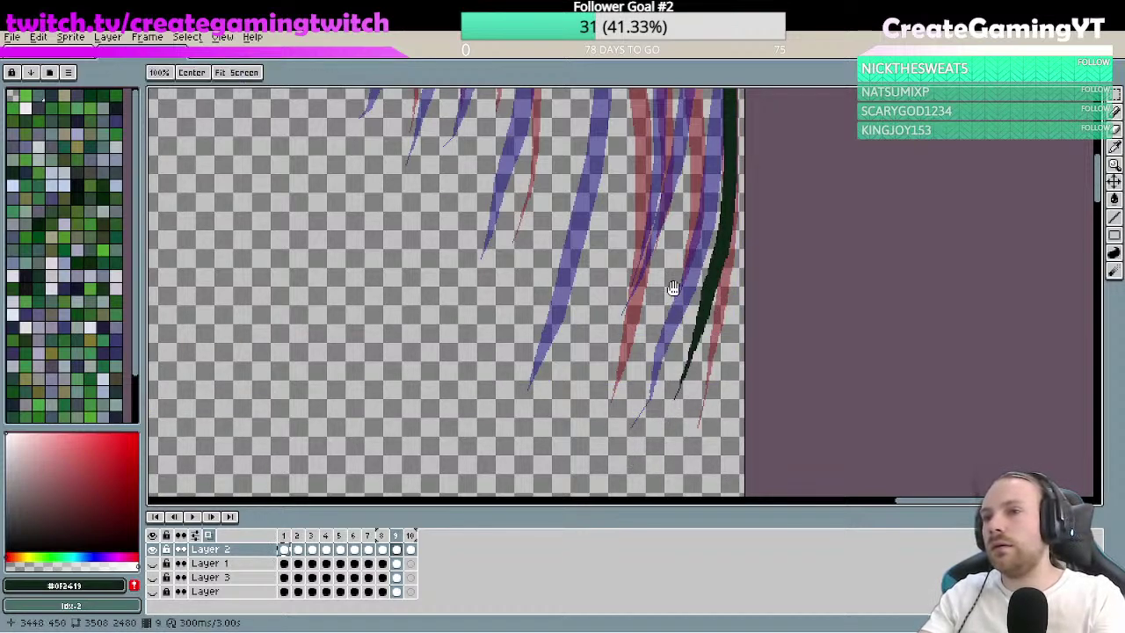
{"action": "scroll", "coordinate": [634, 460], "scroll_direction": "down", "scroll_amount": 2}
{"action": "scroll", "coordinate": [689, 355], "scroll_direction": "down", "scroll_amount": 1}
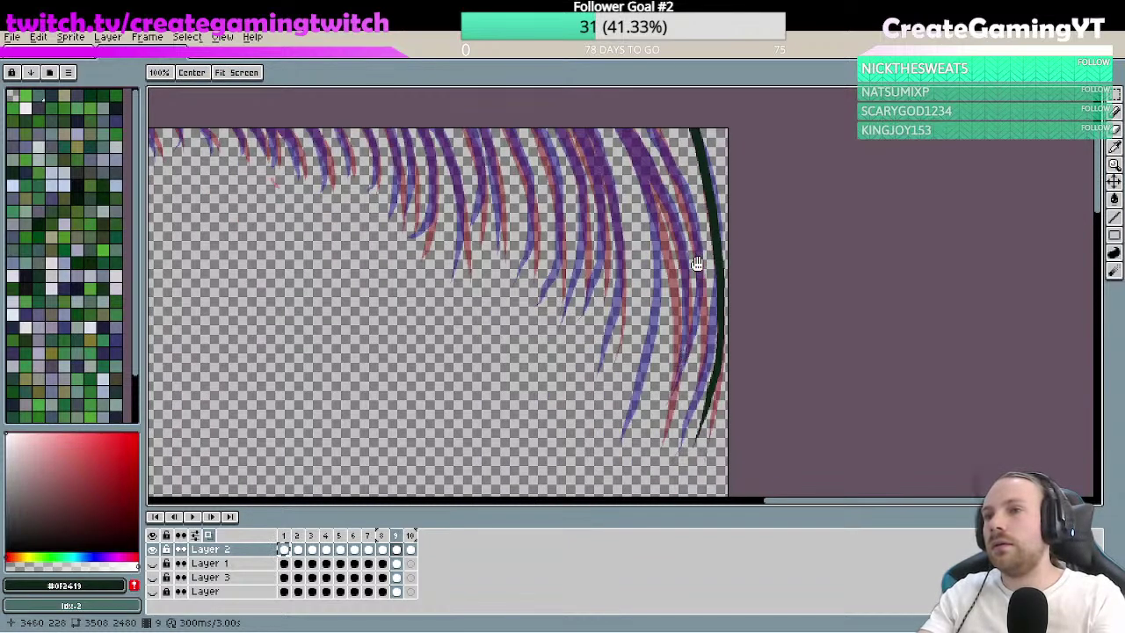
{"action": "scroll", "coordinate": [696, 263], "scroll_direction": "up", "scroll_amount": 1}
{"action": "scroll", "coordinate": [677, 211], "scroll_direction": "down", "scroll_amount": 1}
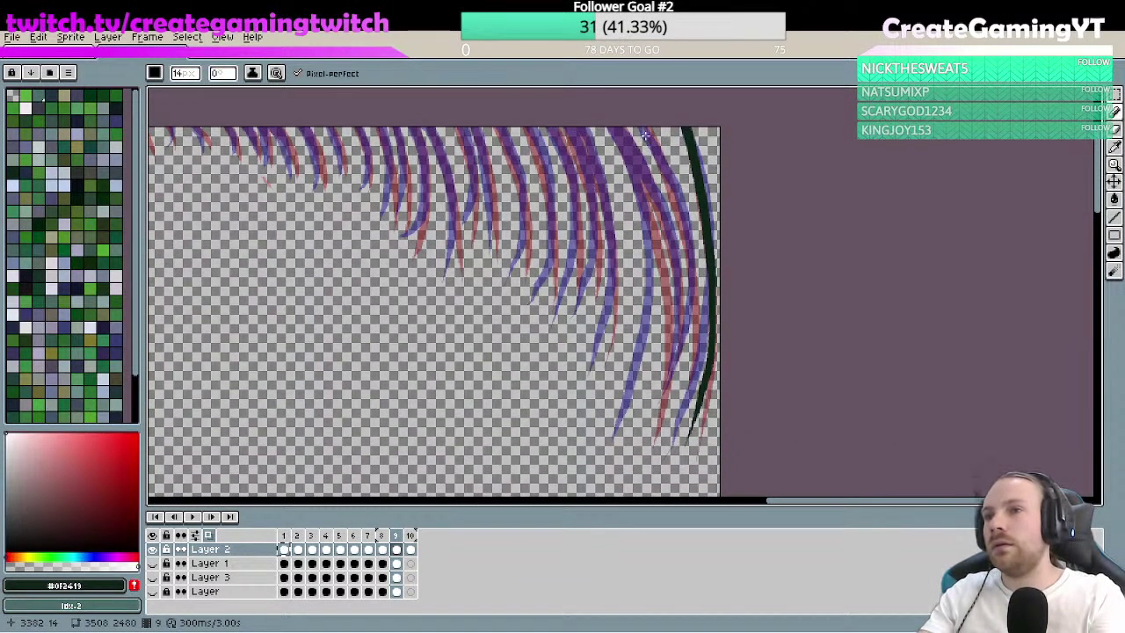
{"action": "left_click_drag", "start_coordinate": [646, 133], "coordinate": [674, 391]}
{"action": "key", "text": "ctrl+z"}
{"action": "left_click_drag", "start_coordinate": [642, 128], "coordinate": [677, 392]}
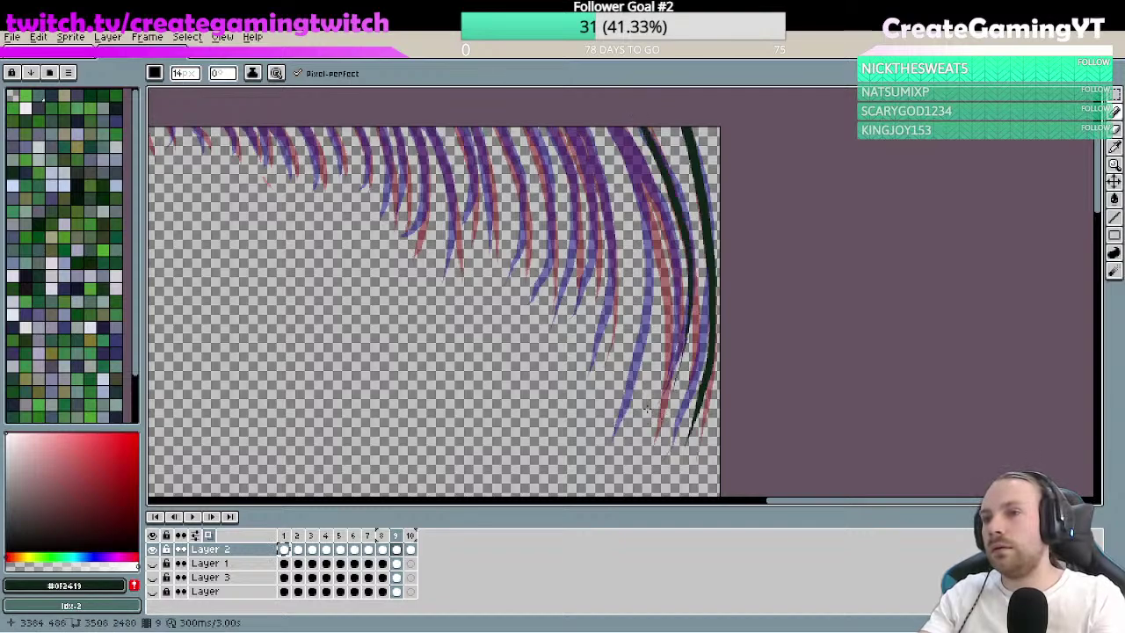
{"action": "key", "text": "ctrl+z"}
{"action": "left_click_drag", "start_coordinate": [637, 131], "coordinate": [678, 391]}
{"action": "key", "text": "ctrl+z"}
{"action": "left_click_drag", "start_coordinate": [634, 131], "coordinate": [679, 392]}
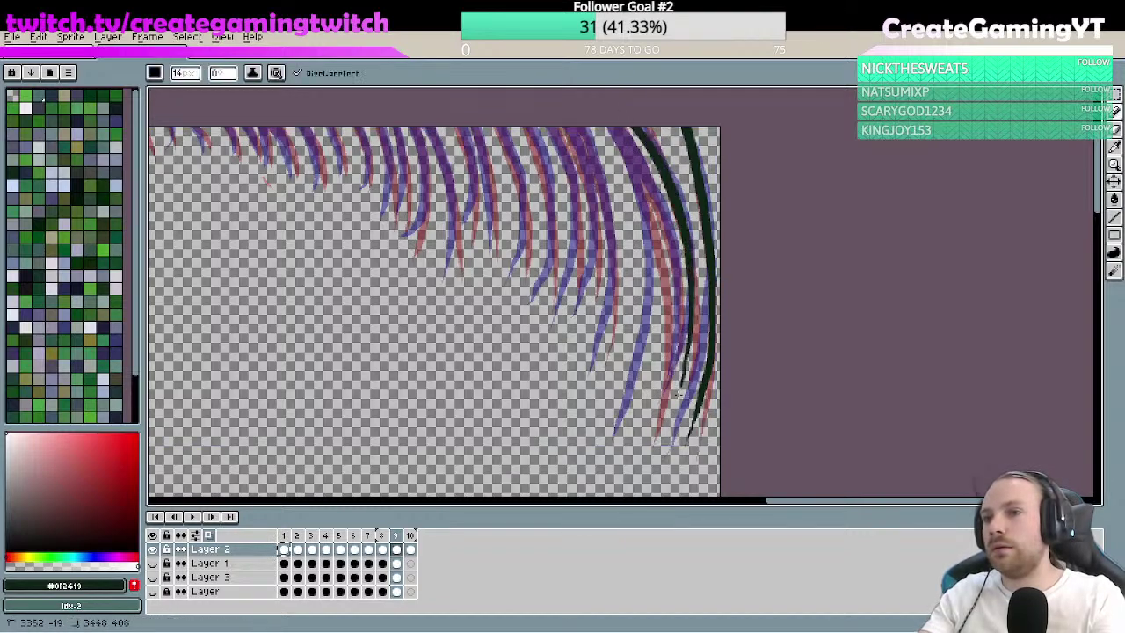
- Paint the third blade on frame 9 just left of the second, redoing the stroke so that it tapers beside the second blade's tip
{"action": "key", "text": "space"}
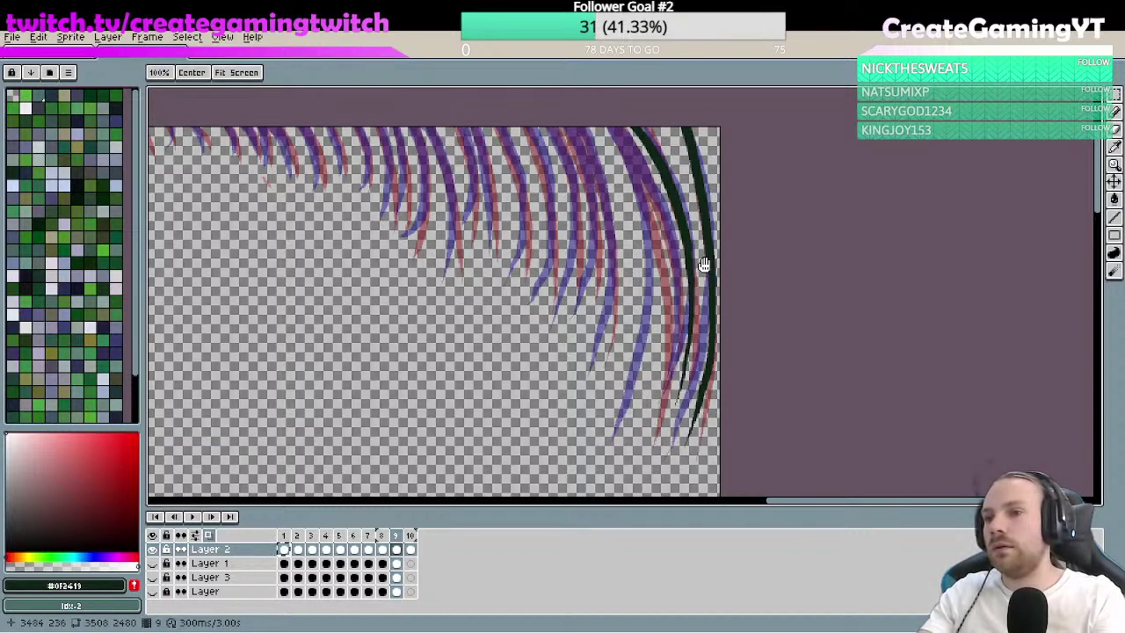
{"action": "left_click_drag", "start_coordinate": [695, 268], "coordinate": [711, 272]}
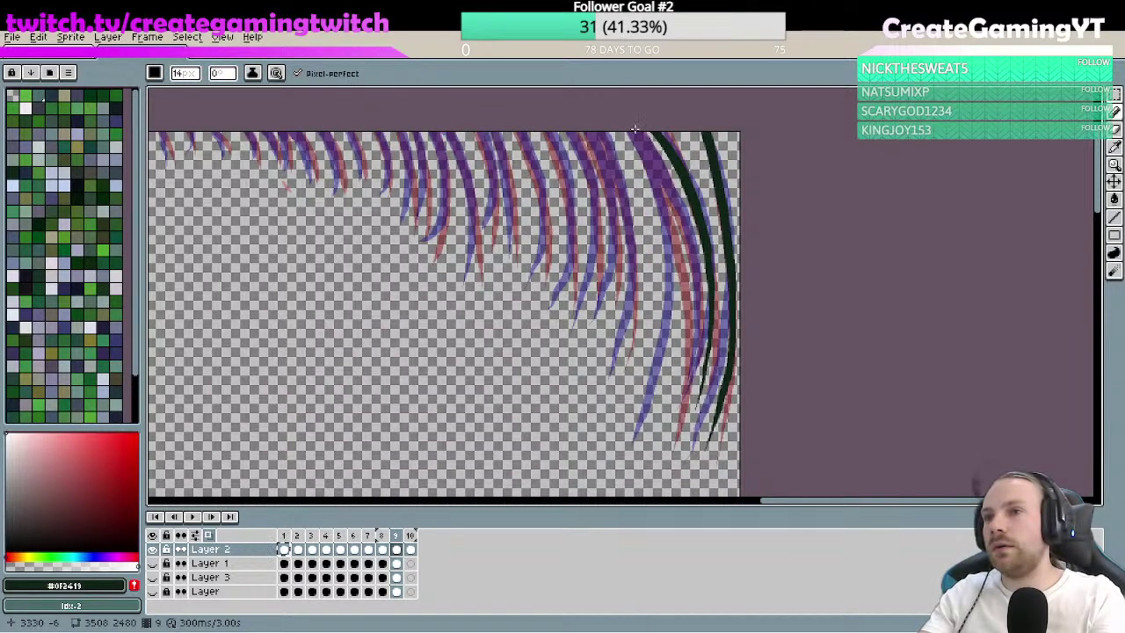
{"action": "key", "text": "z"}
{"action": "left_click", "coordinate": [696, 327]}
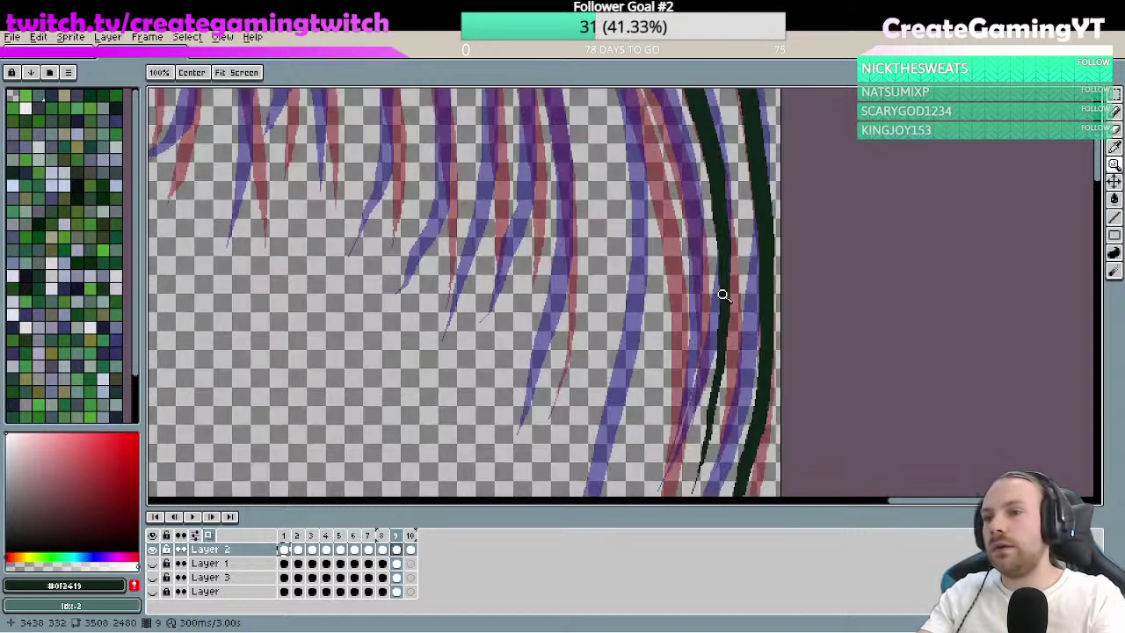
{"action": "left_click_drag", "start_coordinate": [679, 363], "coordinate": [658, 322]}
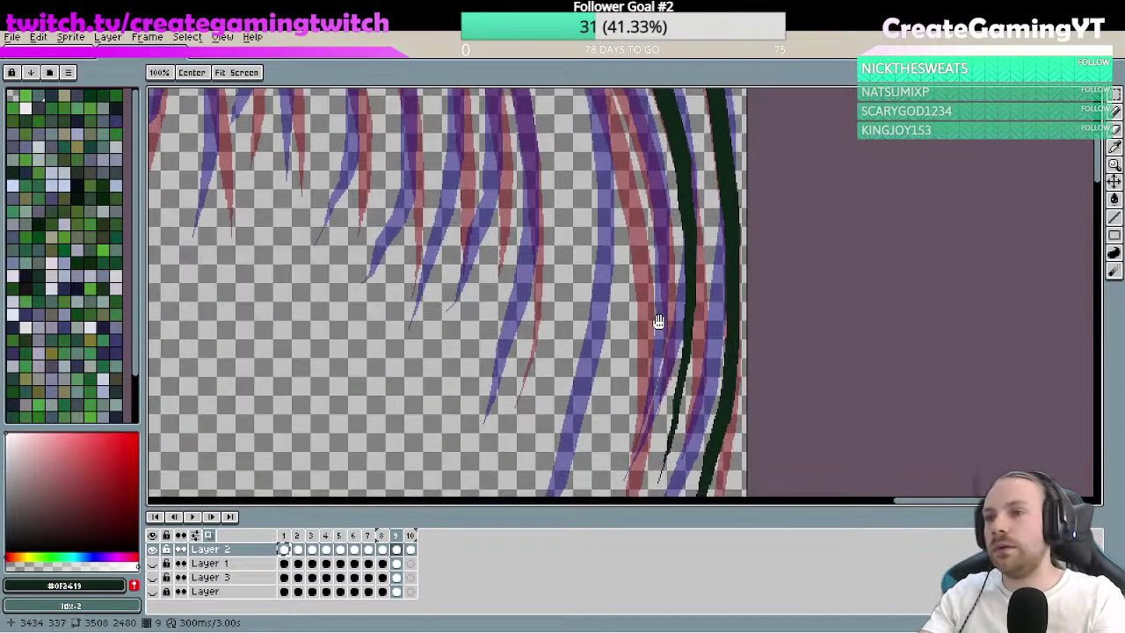
{"action": "scroll", "coordinate": [679, 317], "scroll_direction": "down", "scroll_amount": 1}
{"action": "key", "text": "b"}
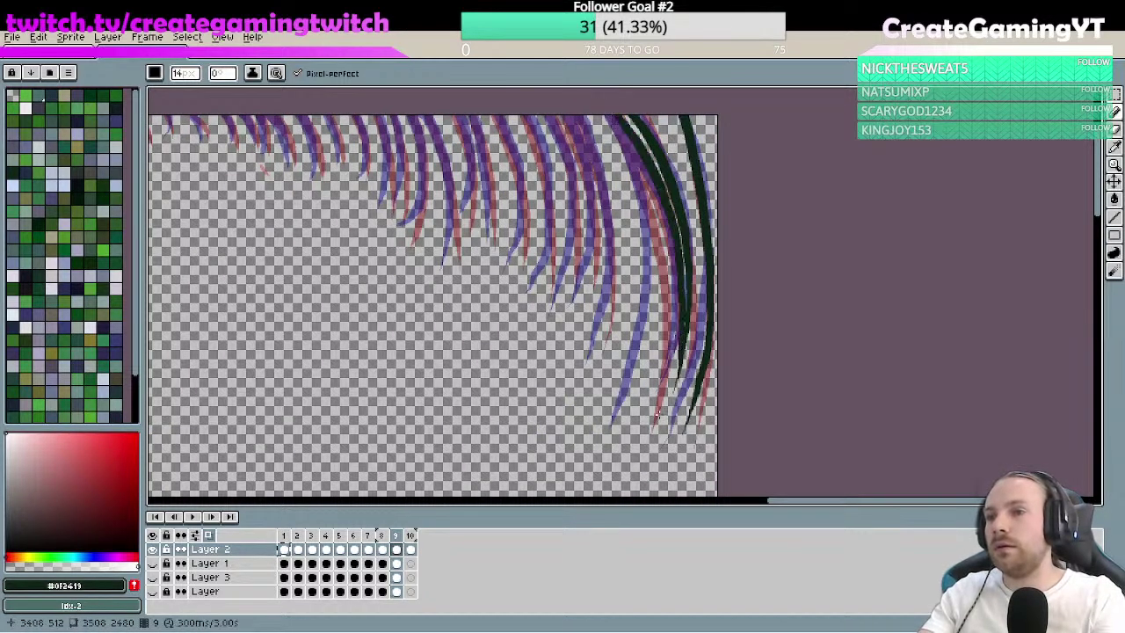
{"action": "key", "text": "ctrl"}
{"action": "key", "text": "ctrl"}
{"action": "key", "text": "ctrl+z"}
{"action": "mouse_move", "coordinate": [606, 117]}
{"action": "left_mouse_down"}
{"action": "mouse_move", "coordinate": [646, 174]}
{"action": "mouse_move", "coordinate": [675, 373]}
{"action": "left_mouse_up"}
- Paint the long fourth blade on frame 9 from the third blade's root, retrying until its tip falls between the red and blue onion skins
{"action": "mouse_move", "coordinate": [607, 111]}
{"action": "left_mouse_down"}
{"action": "mouse_move", "coordinate": [665, 343]}
{"action": "mouse_move", "coordinate": [658, 407]}
{"action": "left_mouse_up"}
{"action": "key", "text": "ctrl+z"}
{"action": "key", "text": "ctrl+z"}
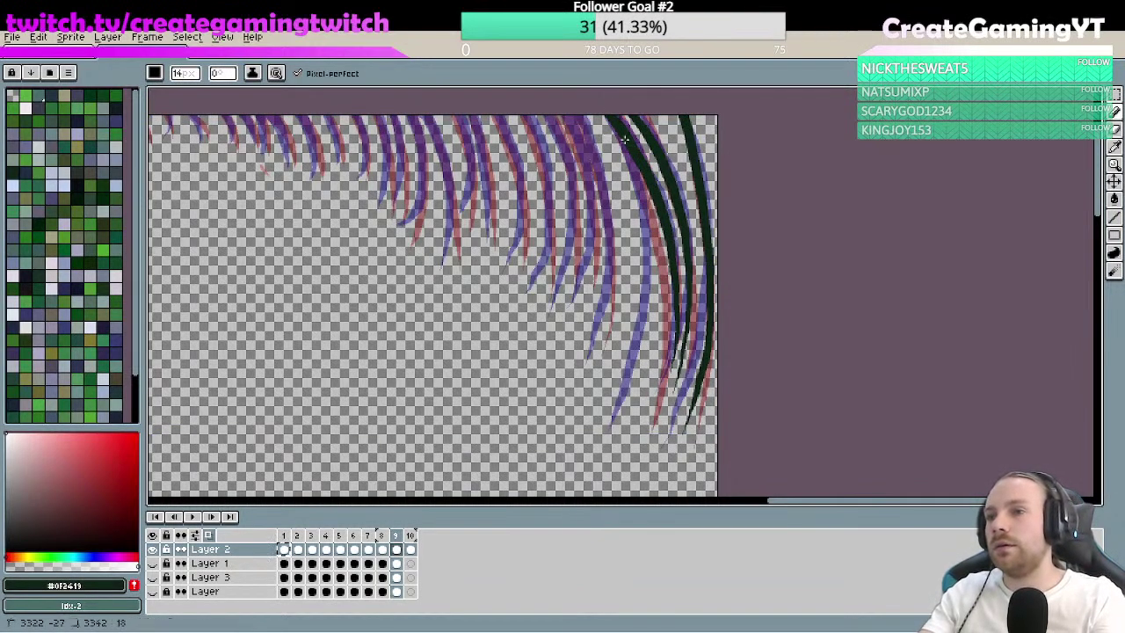
{"action": "left_click_drag", "start_coordinate": [610, 118], "coordinate": [654, 413]}
{"action": "key", "text": "ctrl+z"}
{"action": "left_click_drag", "start_coordinate": [610, 118], "coordinate": [652, 429]}
{"action": "key", "text": "ctrl+z"}
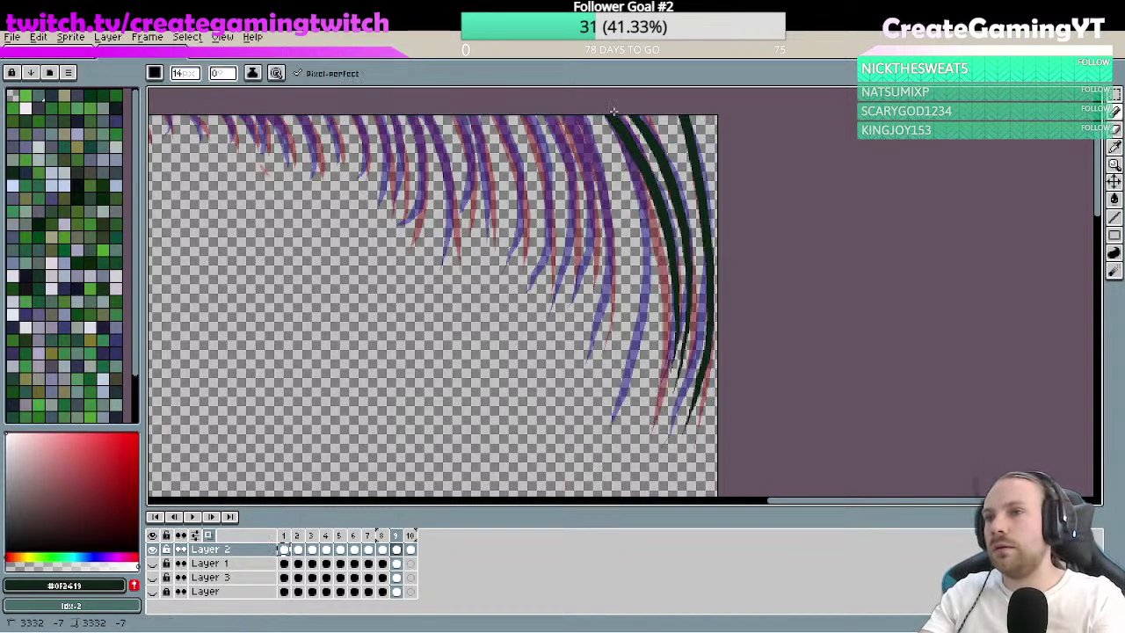
{"action": "left_click_drag", "start_coordinate": [610, 118], "coordinate": [652, 401]}
{"action": "key", "text": "ctrl+z"}
{"action": "mouse_move", "coordinate": [610, 118]}
{"action": "left_mouse_down"}
{"action": "mouse_move", "coordinate": [650, 274]}
{"action": "mouse_move", "coordinate": [643, 411]}
{"action": "left_mouse_up"}
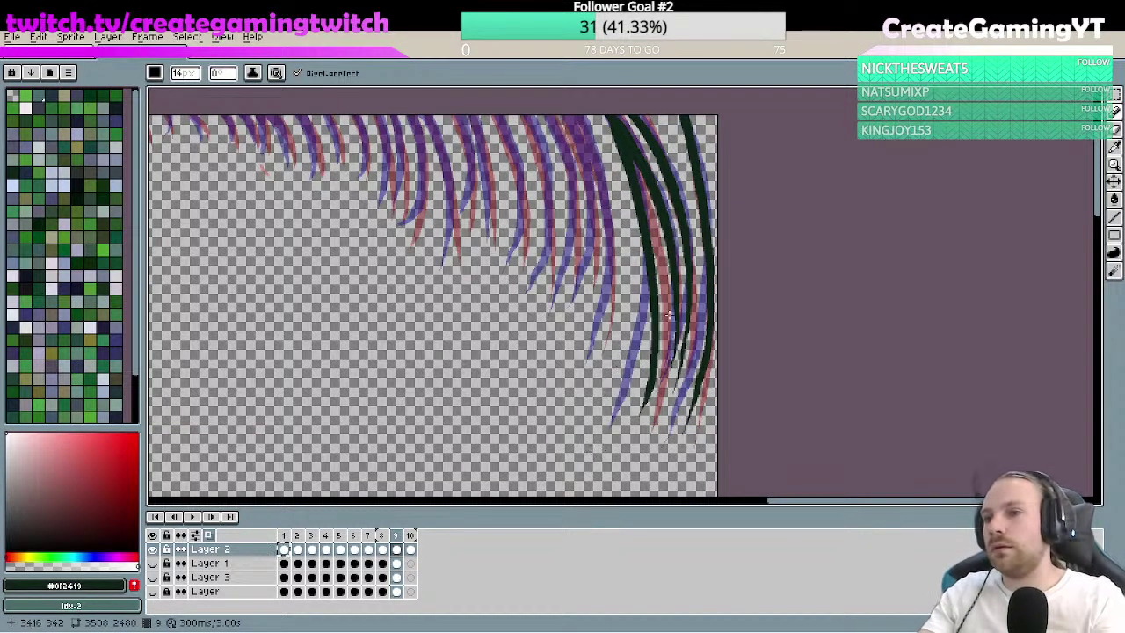
{"action": "key", "text": "space"}
{"action": "left_click_drag", "start_coordinate": [618, 299], "coordinate": [662, 278]}
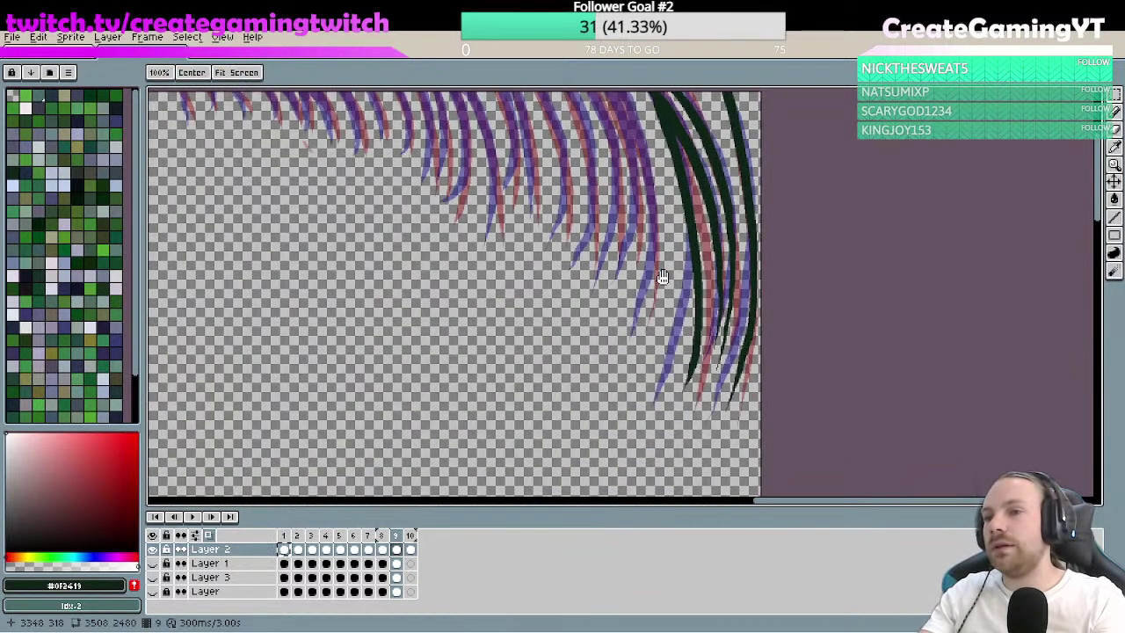
- Extend the lower tip of the leftmost long dark strand near the canvas's right edge, curving it down and to the left
{"action": "left_click", "coordinate": [696, 370]}
{"action": "left_click", "coordinate": [711, 334]}
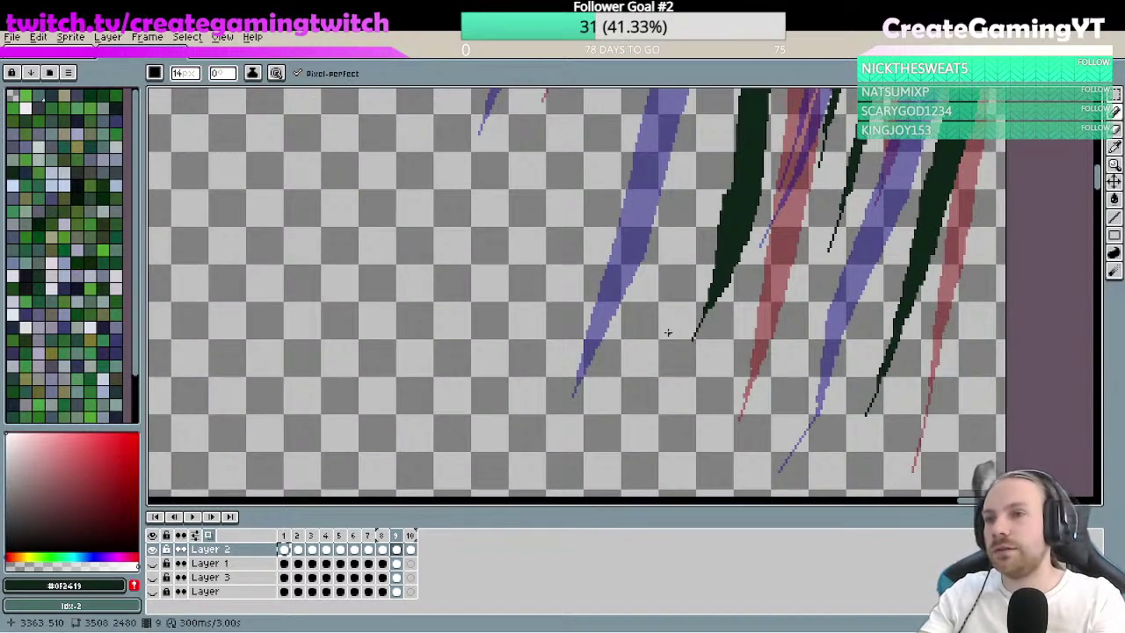
{"action": "left_click_drag", "start_coordinate": [732, 191], "coordinate": [670, 384]}
{"action": "key", "text": "ctrl+z"}
{"action": "mouse_move", "coordinate": [736, 198]}
{"action": "left_mouse_down"}
{"action": "mouse_move", "coordinate": [677, 354]}
{"action": "mouse_move", "coordinate": [630, 400]}
{"action": "left_mouse_up"}
{"action": "key", "text": "ctrl+z"}
{"action": "key", "text": "ctrl+z"}
{"action": "left_click_drag", "start_coordinate": [734, 220], "coordinate": [667, 381]}
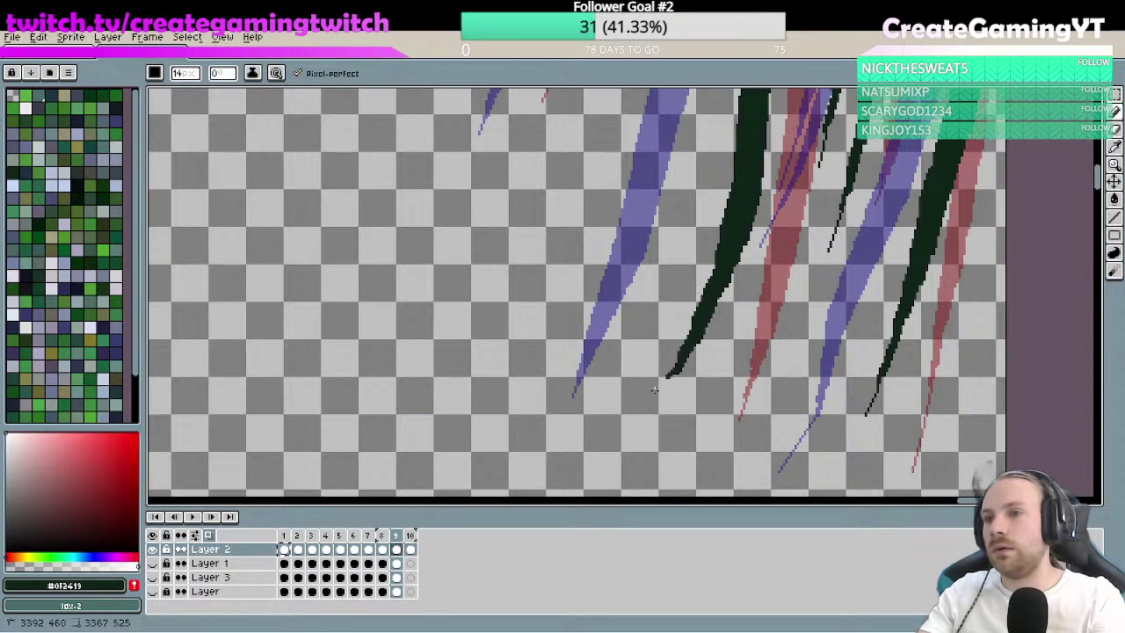
- Draw two tapering dark strands hanging from the canvas's top edge, just left of the existing ones, following the onion-skin guides
{"action": "key", "text": "z"}
{"action": "right_click", "coordinate": [738, 276]}
{"action": "right_click", "coordinate": [707, 295]}
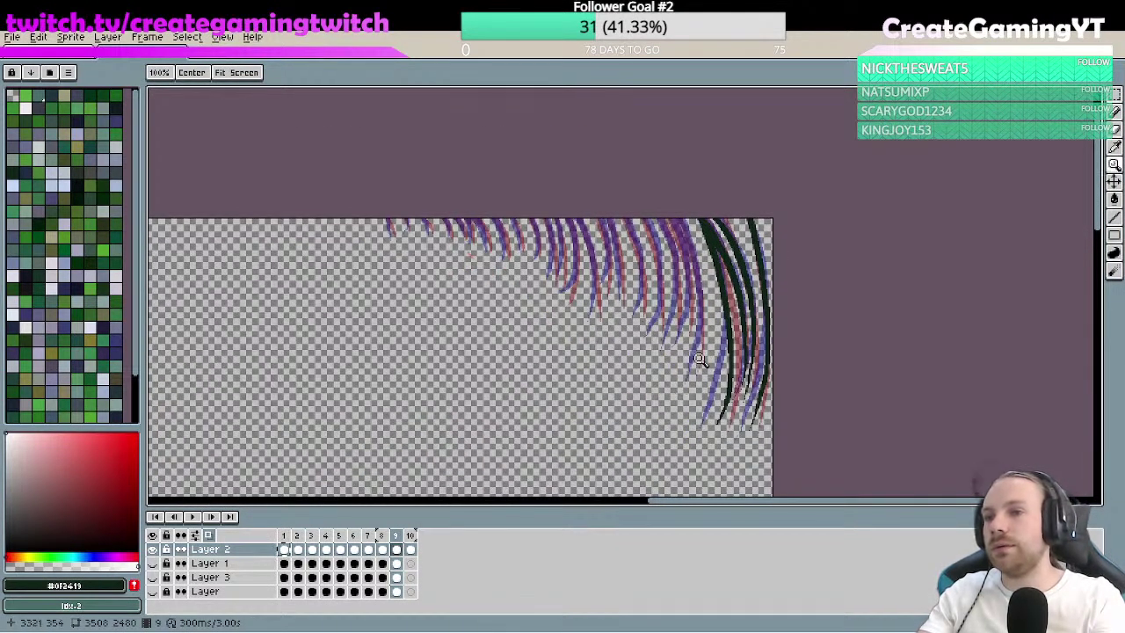
{"action": "left_click", "coordinate": [701, 360]}
{"action": "left_click_drag", "start_coordinate": [683, 251], "coordinate": [696, 286]}
{"action": "key", "text": "b"}
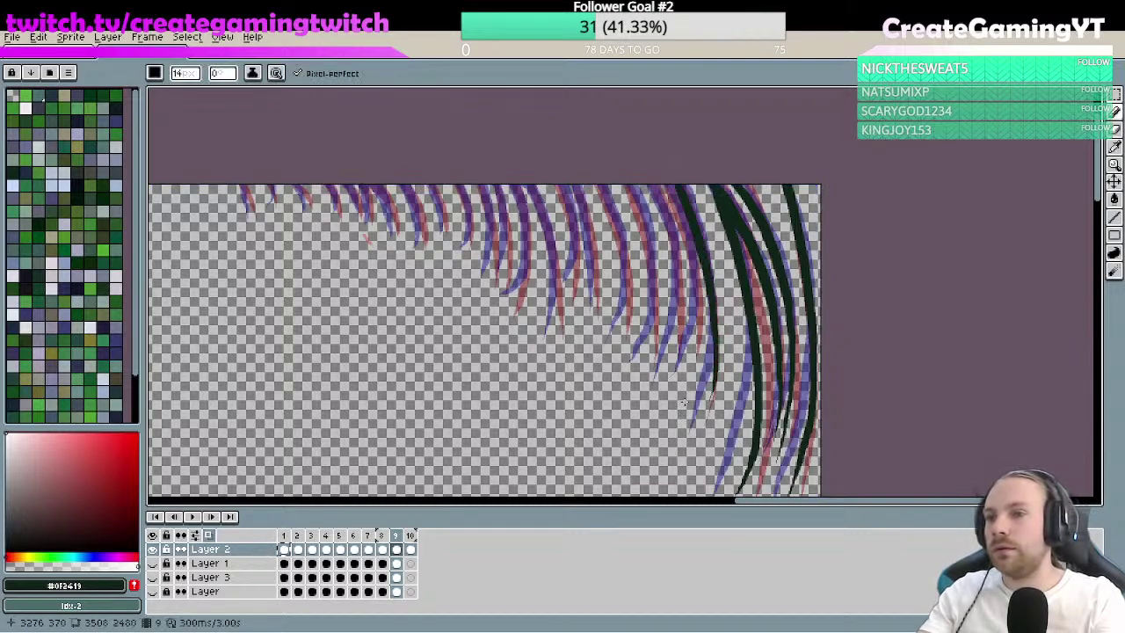
{"action": "mouse_move", "coordinate": [673, 168]}
{"action": "left_mouse_down"}
{"action": "mouse_move", "coordinate": [715, 336]}
{"action": "mouse_move", "coordinate": [706, 403]}
{"action": "left_mouse_up"}
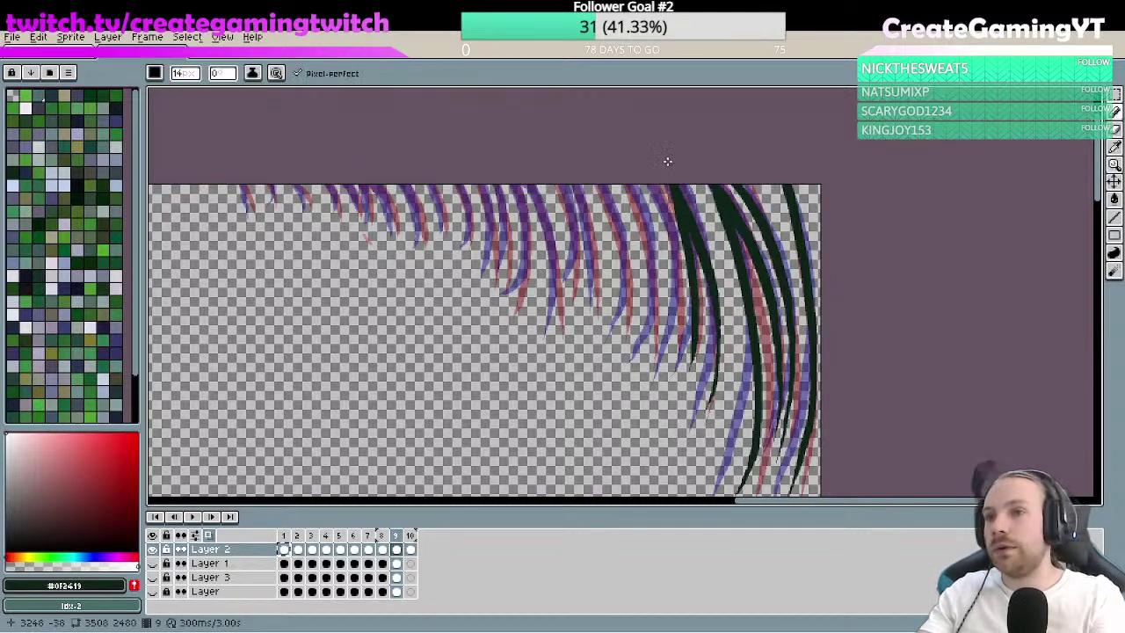
- Erase a sliver along the left edge of the thick area where the two newest dark strands merge
{"action": "key", "text": "h"}
{"action": "left_click", "coordinate": [698, 203]}
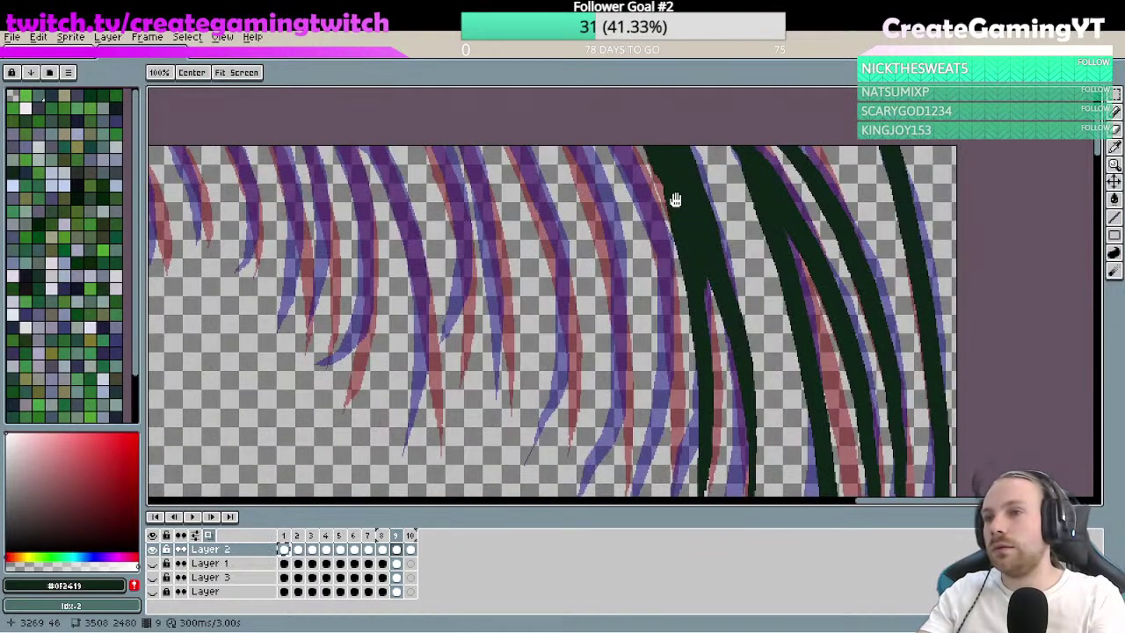
{"action": "left_click", "coordinate": [674, 196]}
{"action": "key", "text": "b"}
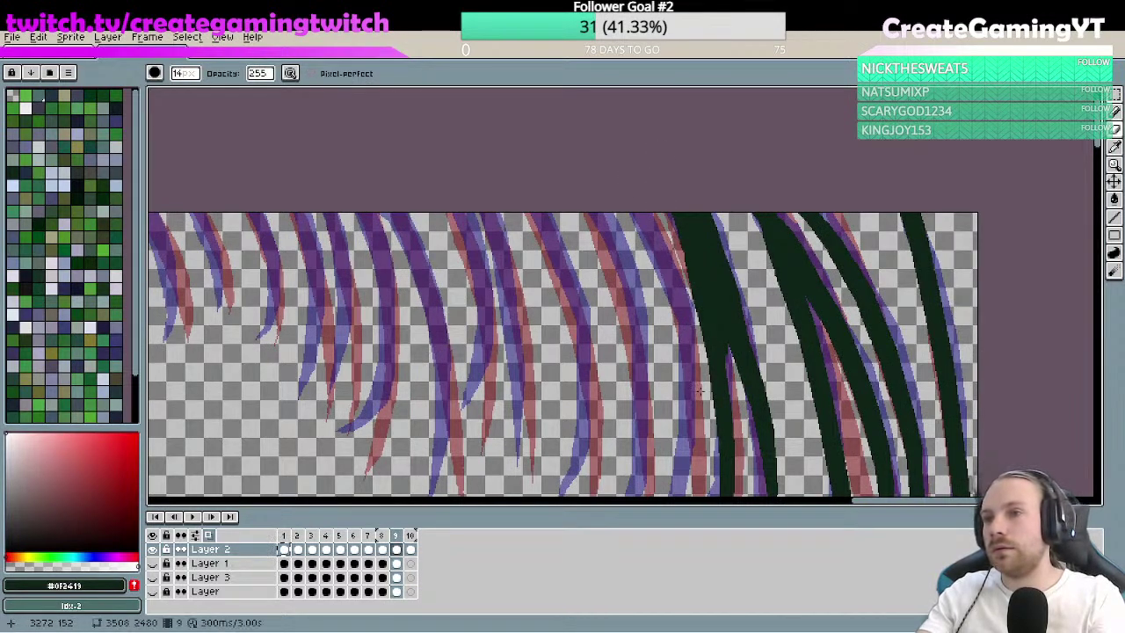
{"action": "left_click_drag", "start_coordinate": [652, 183], "coordinate": [697, 330]}
{"action": "key", "text": "ctrl+z"}
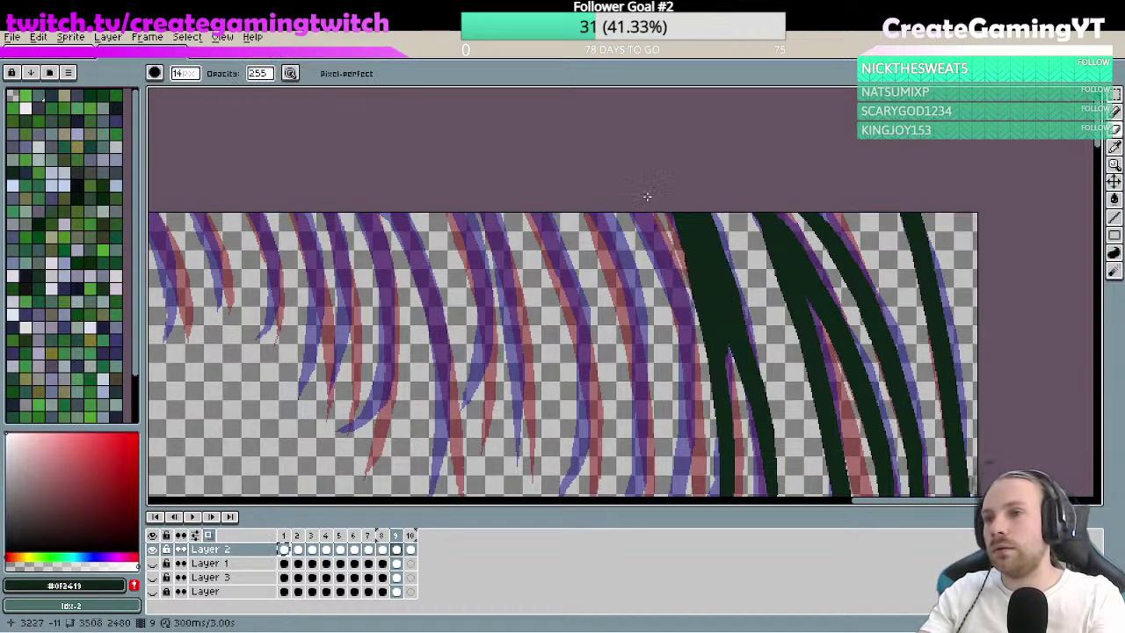
{"action": "left_click_drag", "start_coordinate": [648, 197], "coordinate": [702, 370]}
{"action": "key", "text": "z"}
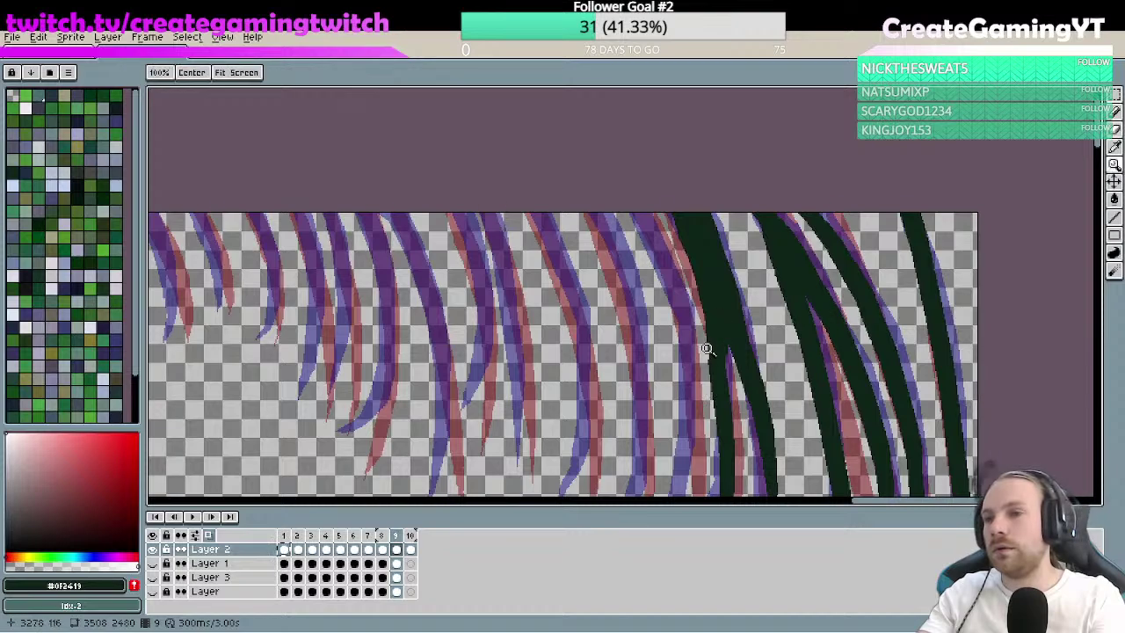
{"action": "scroll", "coordinate": [714, 303], "scroll_direction": "down", "scroll_amount": 2}
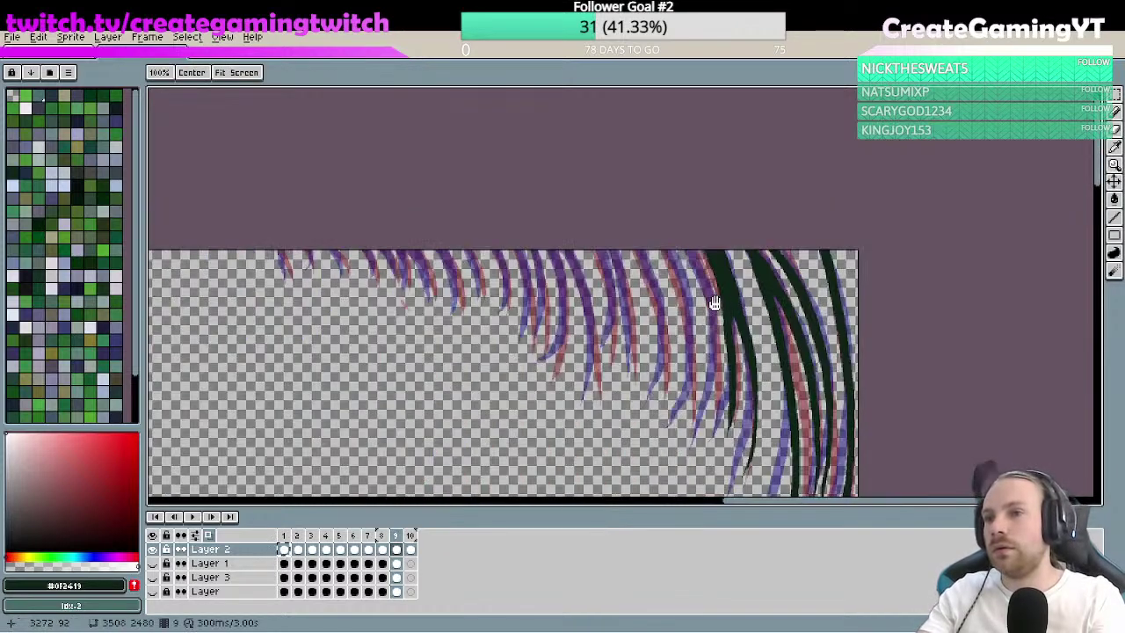
{"action": "key", "text": "e"}
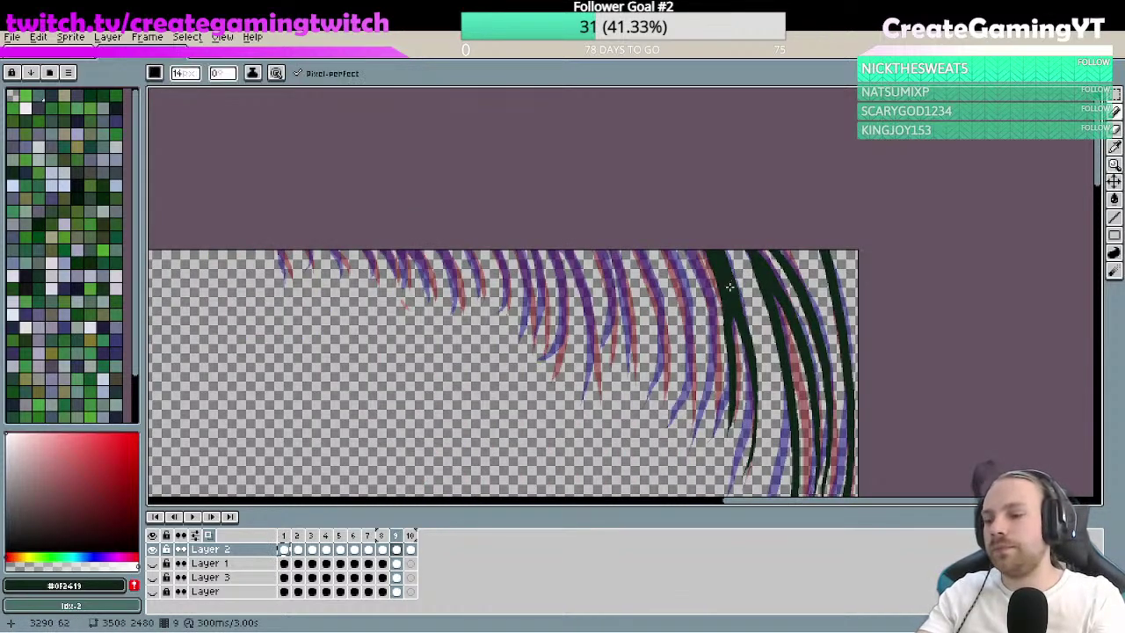
{"action": "key", "text": "b"}
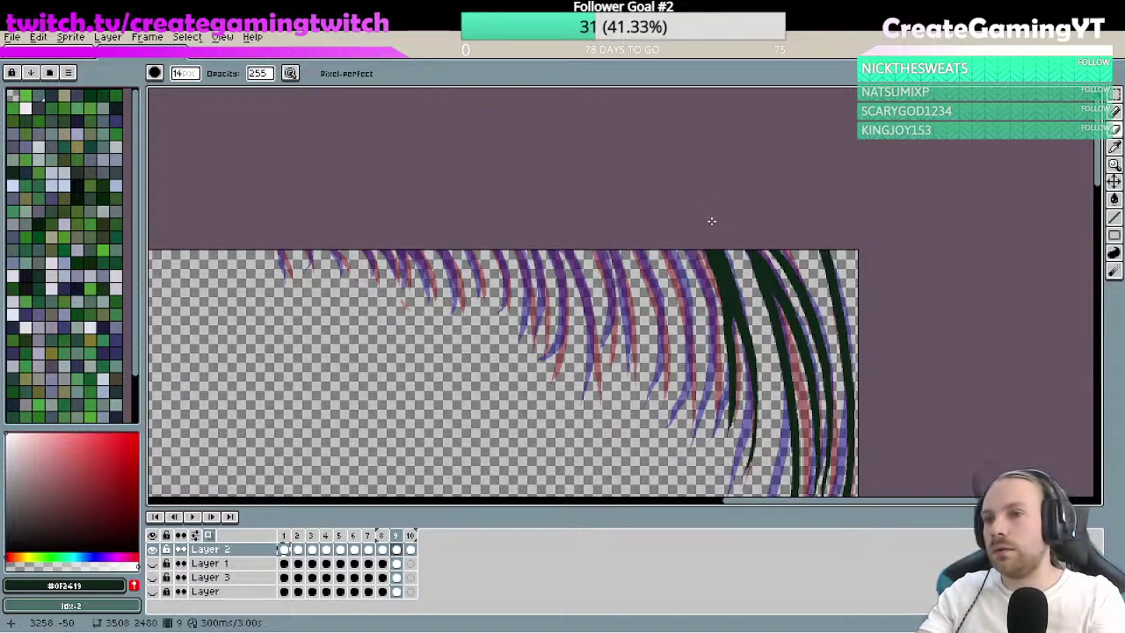
{"action": "key", "text": "e"}
{"action": "scroll", "coordinate": [703, 264], "scroll_direction": "down", "scroll_amount": 2}
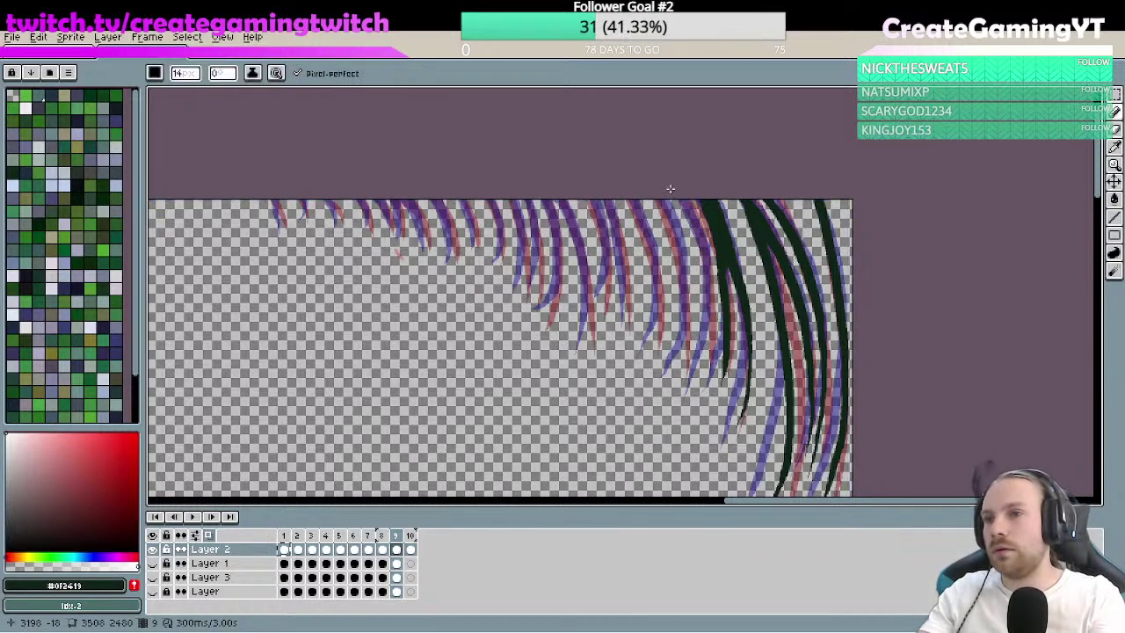
{"action": "left_click_drag", "start_coordinate": [670, 188], "coordinate": [695, 341]}
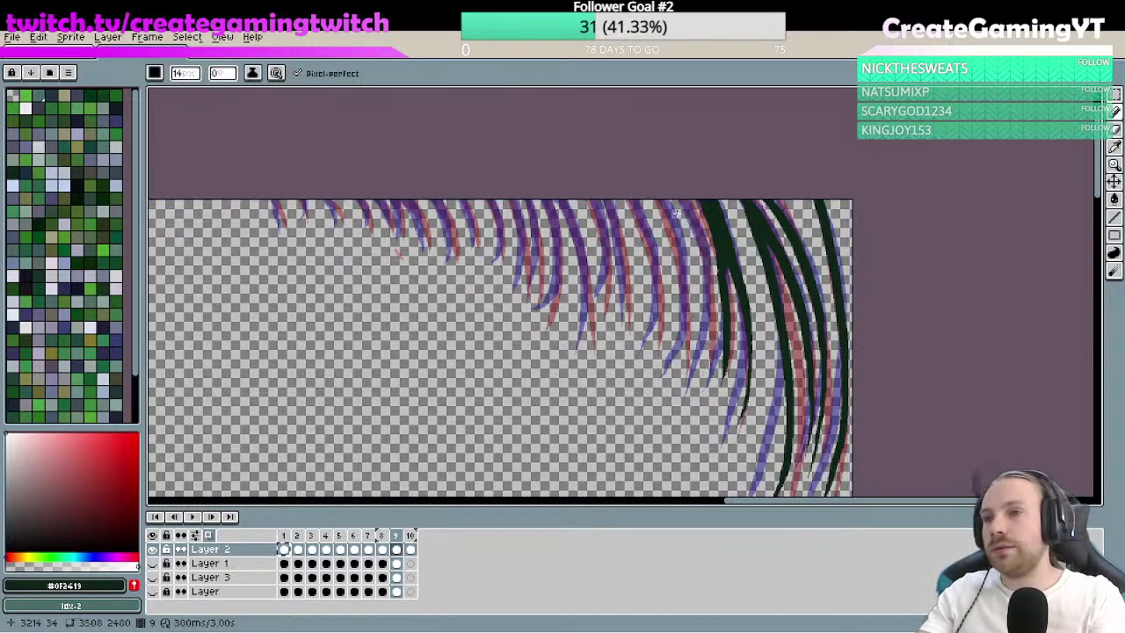
{"action": "key", "text": "ctrl+z"}
{"action": "mouse_move", "coordinate": [666, 178]}
{"action": "left_mouse_down"}
{"action": "mouse_move", "coordinate": [705, 261]}
{"action": "mouse_move", "coordinate": [693, 378]}
{"action": "mouse_move", "coordinate": [707, 277]}
{"action": "mouse_move", "coordinate": [670, 182]}
{"action": "mouse_move", "coordinate": [706, 259]}
{"action": "mouse_move", "coordinate": [714, 330]}
{"action": "left_mouse_up"}
{"action": "key", "text": "ctrl+z"}
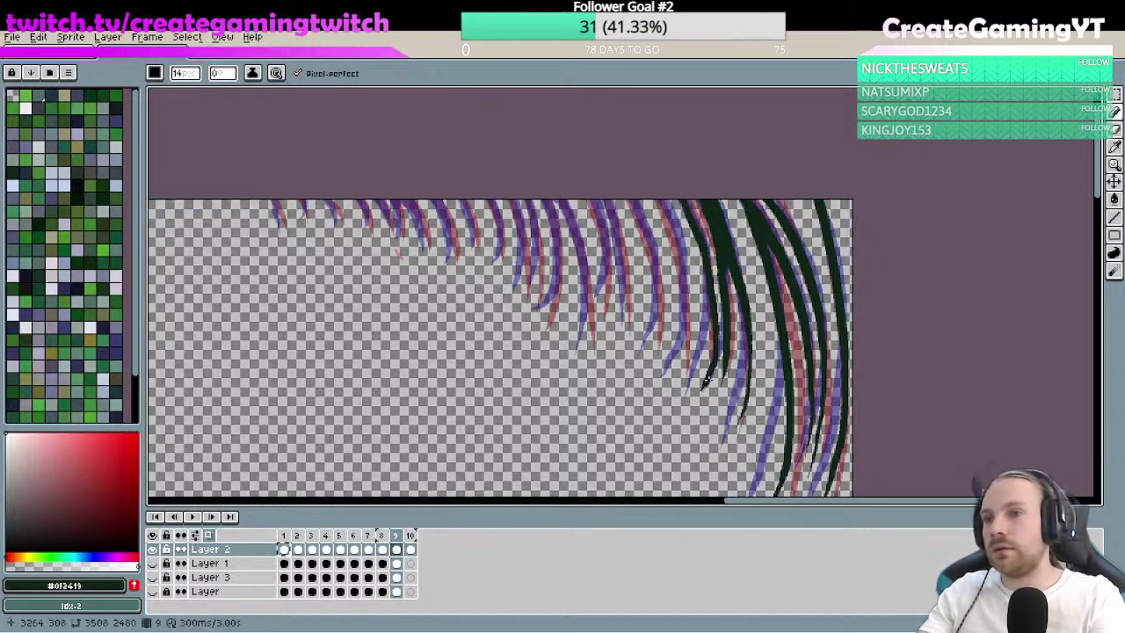
{"action": "key", "text": "ctrl+z"}
{"action": "mouse_move", "coordinate": [668, 186]}
{"action": "left_mouse_down"}
{"action": "mouse_move", "coordinate": [705, 284]}
{"action": "mouse_move", "coordinate": [711, 341]}
{"action": "mouse_move", "coordinate": [698, 396]}
{"action": "left_mouse_up"}
{"action": "key", "text": "ctrl+z"}
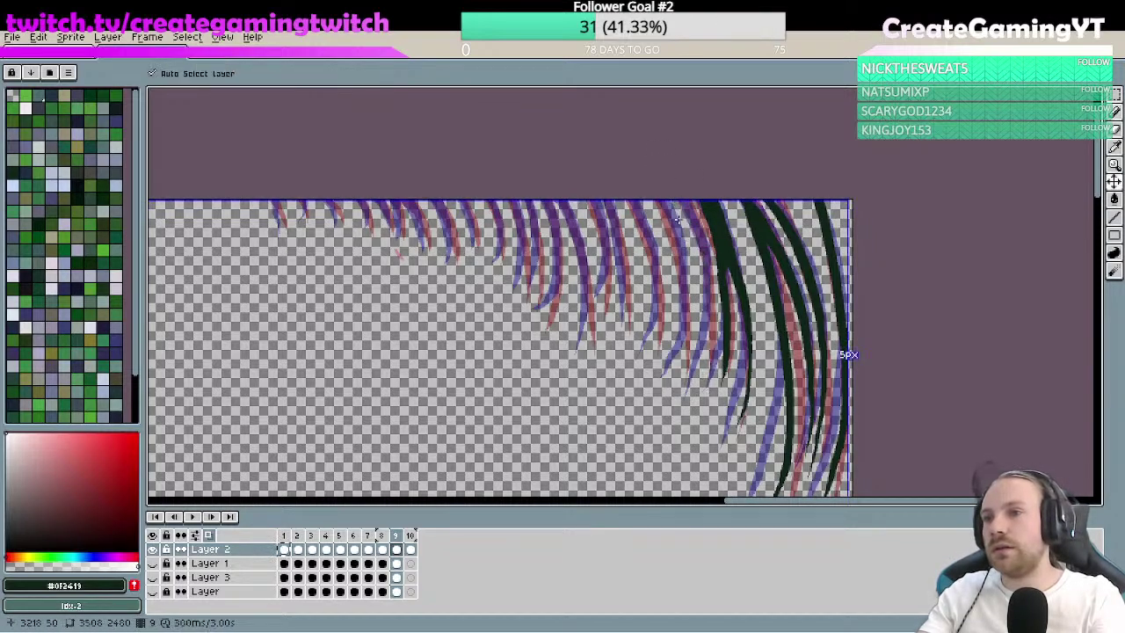
{"action": "mouse_move", "coordinate": [666, 179]}
{"action": "left_mouse_down"}
{"action": "mouse_move", "coordinate": [710, 364]}
{"action": "mouse_move", "coordinate": [699, 397]}
{"action": "left_mouse_up"}
{"action": "key", "text": "ctrl+z"}
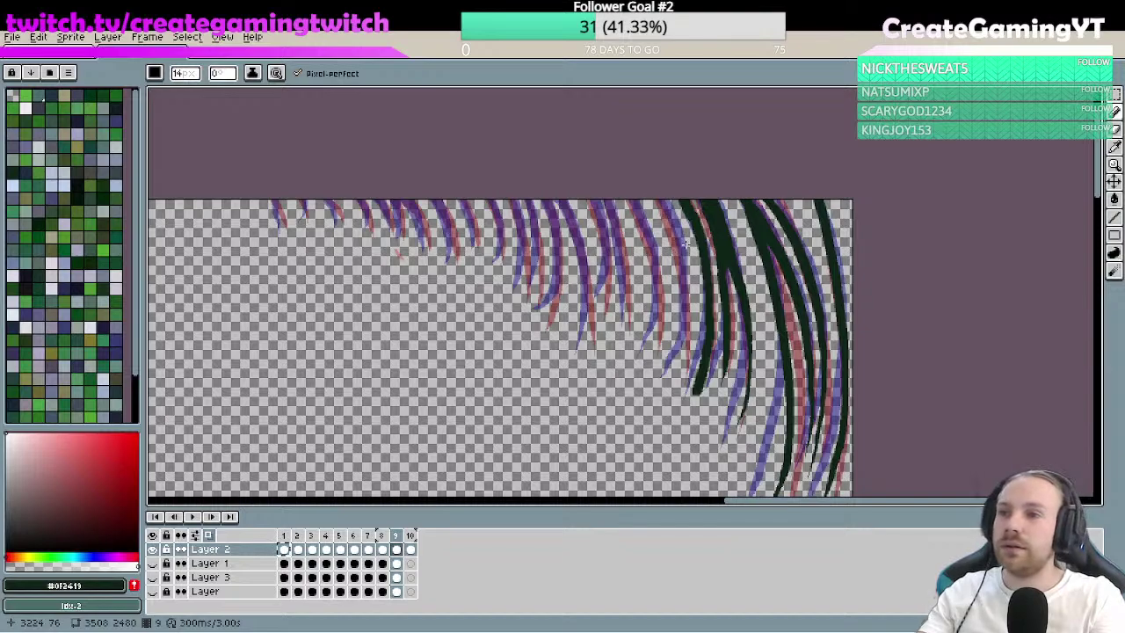
{"action": "key", "text": "ctrl+z"}
{"action": "mouse_move", "coordinate": [673, 188]}
{"action": "left_mouse_down"}
{"action": "mouse_move", "coordinate": [705, 316]}
{"action": "mouse_move", "coordinate": [704, 354]}
{"action": "left_mouse_up"}
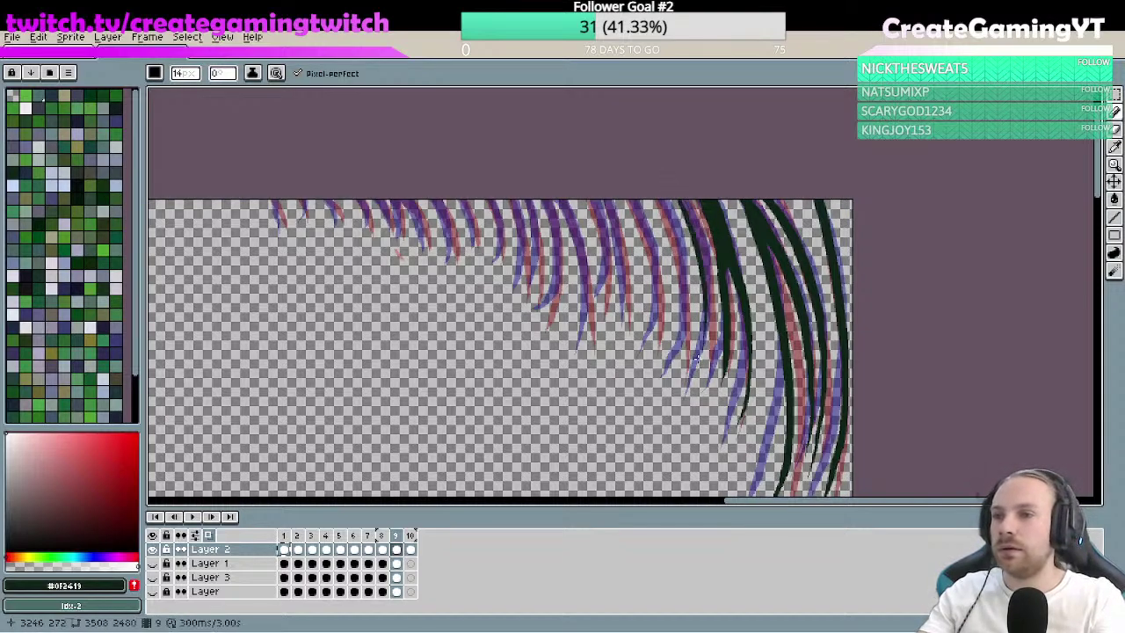
{"action": "key", "text": "ctrl+z"}
{"action": "mouse_move", "coordinate": [671, 183]}
{"action": "left_mouse_down"}
{"action": "mouse_move", "coordinate": [709, 402]}
{"action": "mouse_move", "coordinate": [706, 297]}
{"action": "mouse_move", "coordinate": [697, 380]}
{"action": "left_mouse_up"}
{"action": "key", "text": "ctrl+z"}
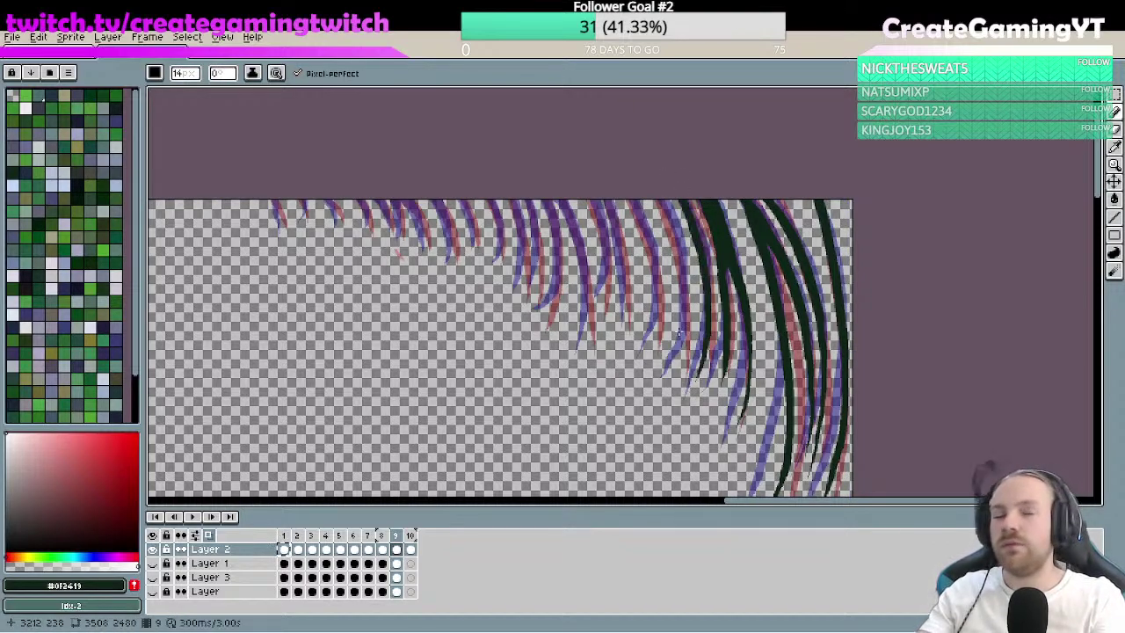
{"action": "key", "text": "ctrl+z"}
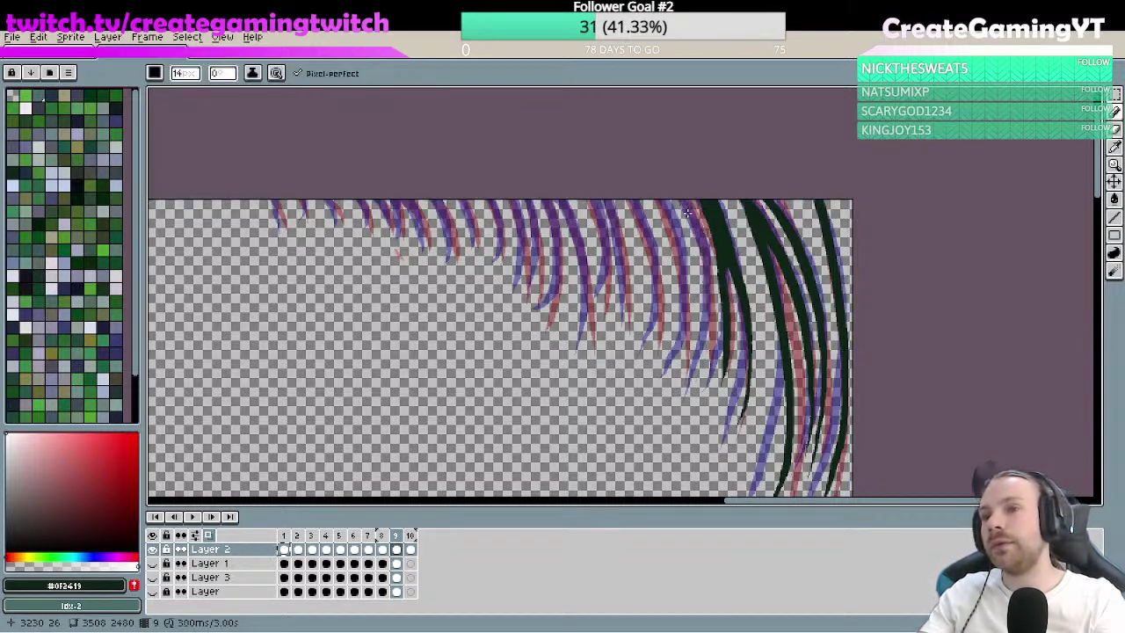
{"action": "left_click_drag", "start_coordinate": [673, 188], "coordinate": [703, 383]}
{"action": "key", "text": "ctrl+z"}
{"action": "left_click_drag", "start_coordinate": [678, 188], "coordinate": [716, 376]}
{"action": "key", "text": "ctrl+z"}
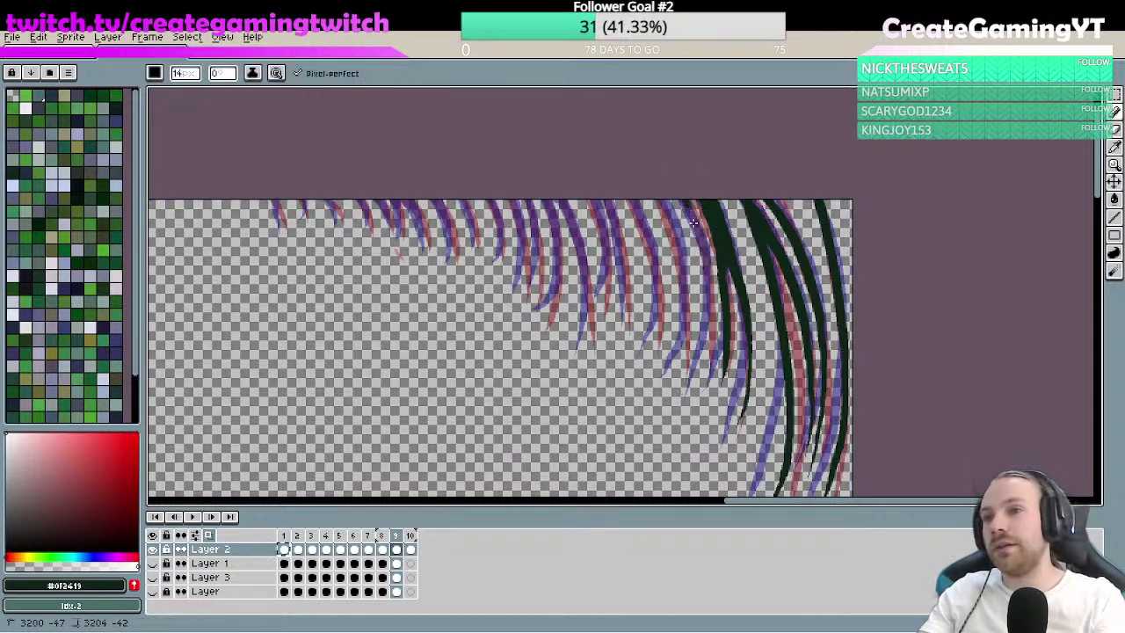
{"action": "left_click_drag", "start_coordinate": [677, 188], "coordinate": [719, 391]}
{"action": "key", "text": "ctrl+z"}
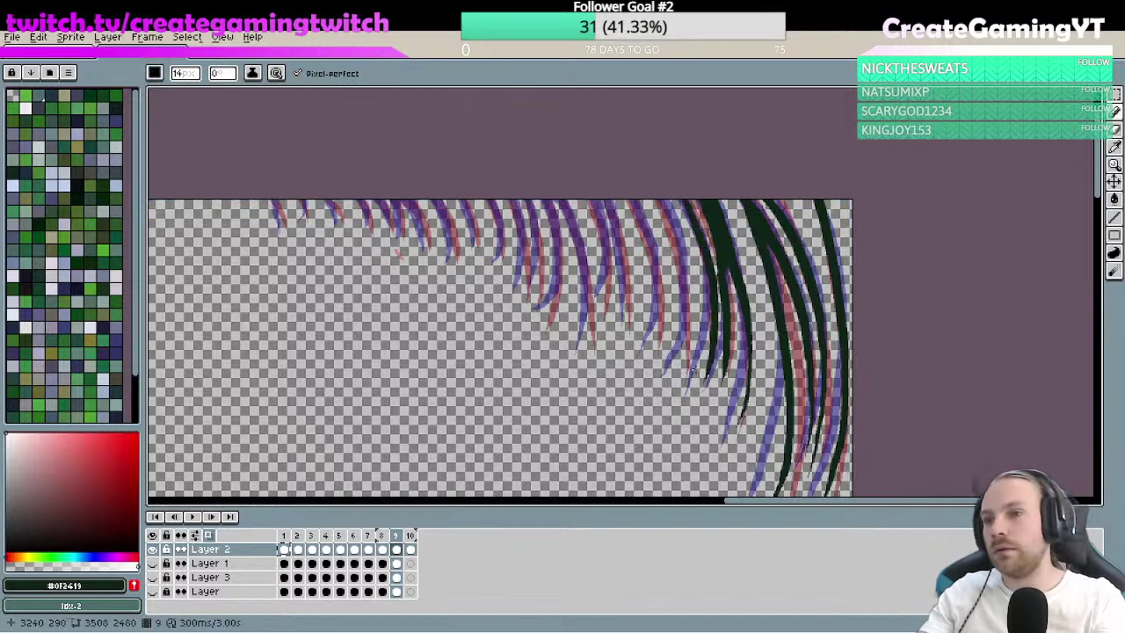
{"action": "key", "text": "ctrl+a"}
{"action": "mouse_move", "coordinate": [699, 236]}
{"action": "left_mouse_down"}
{"action": "mouse_move", "coordinate": [683, 231]}
{"action": "mouse_move", "coordinate": [690, 224]}
{"action": "left_mouse_up"}
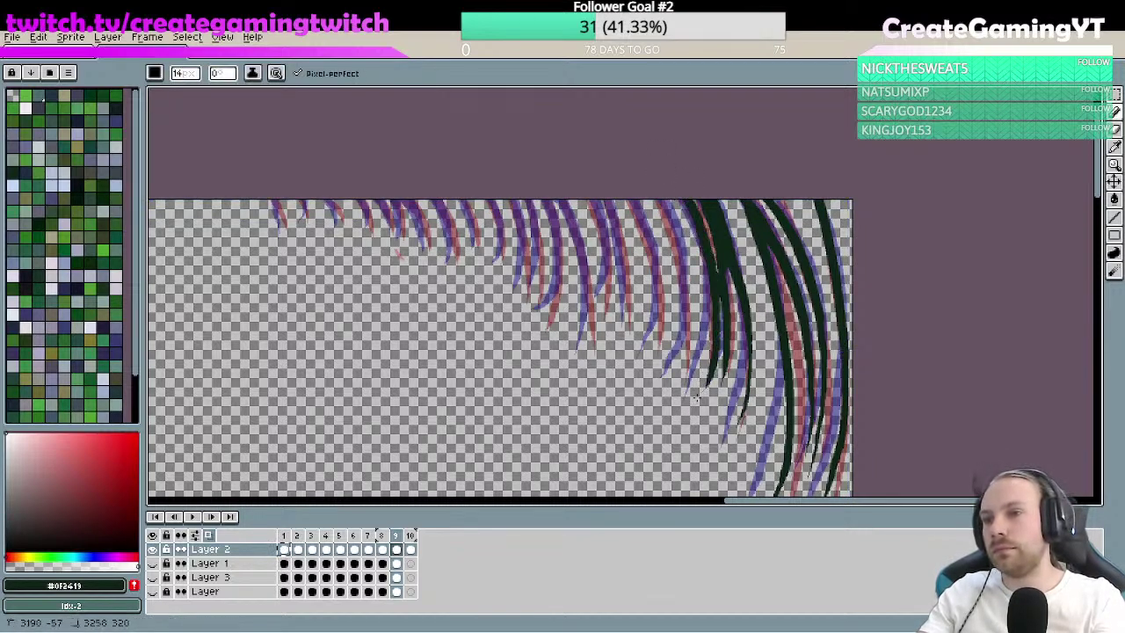
{"action": "key", "text": "ctrl+z"}
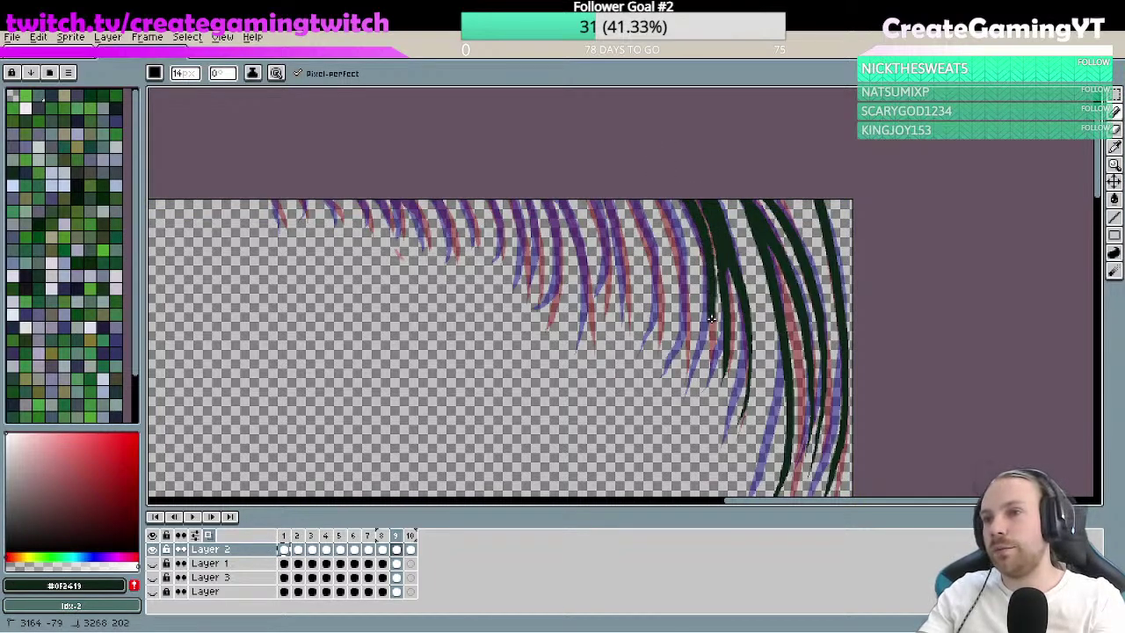
{"action": "key", "text": "ctrl+z"}
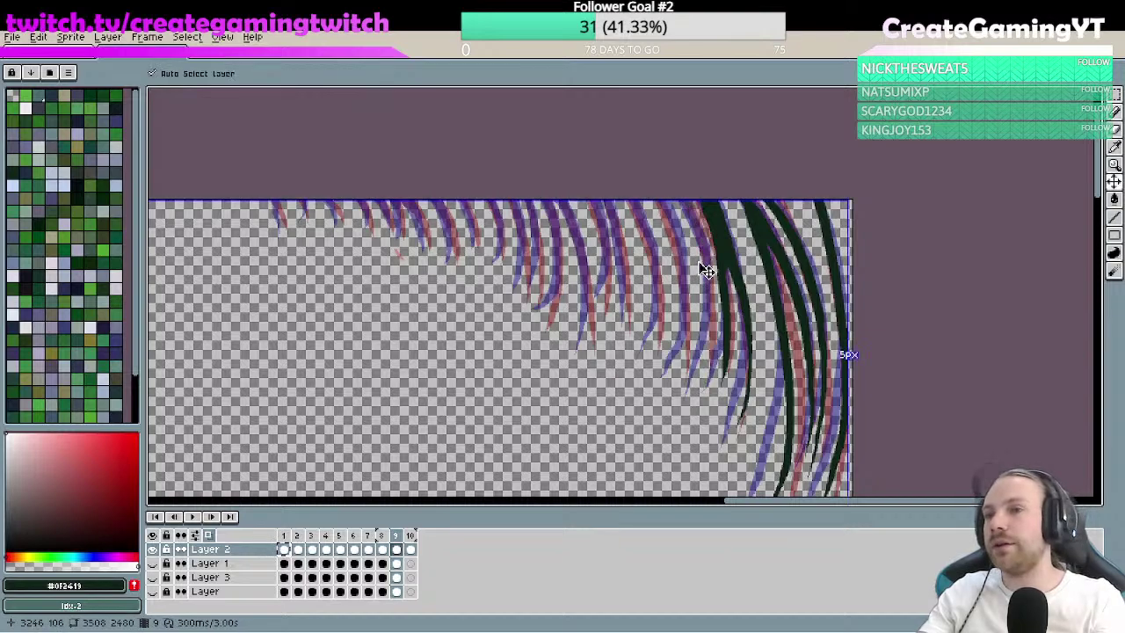
{"action": "key", "text": "ctrl+y"}
{"action": "key", "text": "ctrl+z"}
{"action": "key", "text": "ctrl+y"}
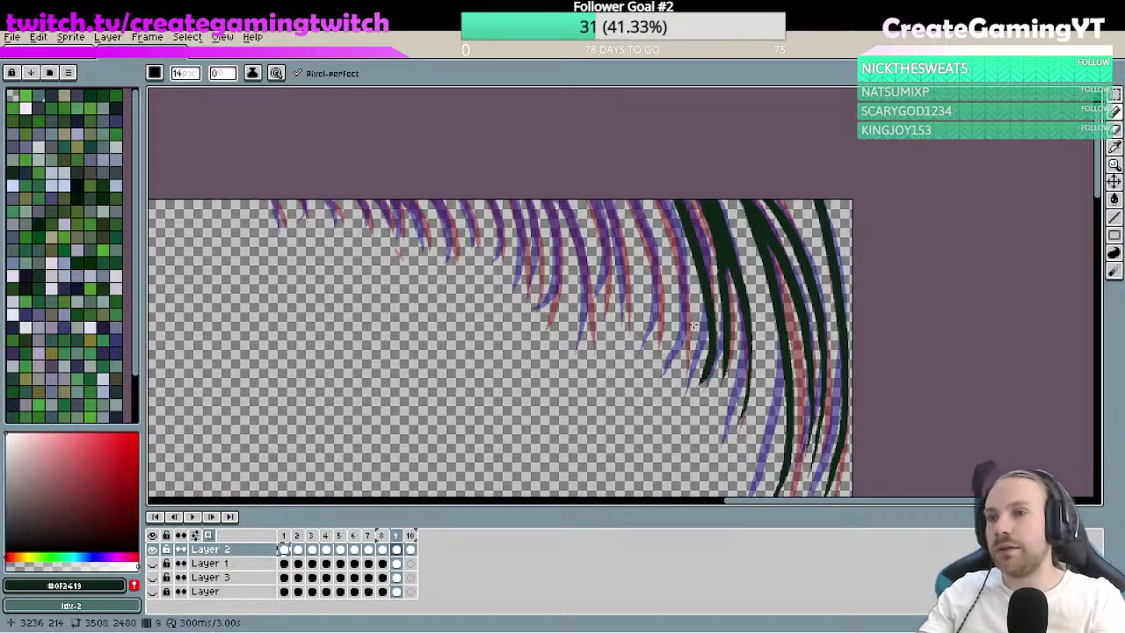
{"action": "key", "text": "ctrl+z"}
{"action": "key", "text": "ctrl+y"}
{"action": "key", "text": "ctrl+z"}
{"action": "left_click_drag", "start_coordinate": [670, 178], "coordinate": [702, 397]}
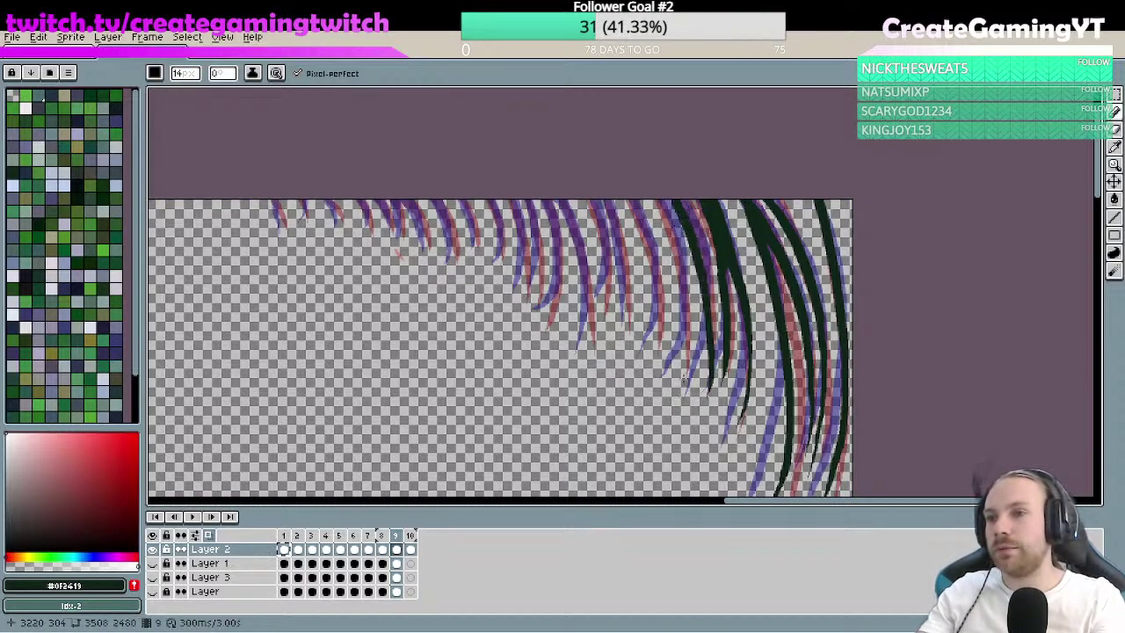
{"action": "key", "text": "ctrl+z"}
- Draw two more curved dark strands from the canvas's top edge over the next onion-skin guides to the left
{"action": "mouse_move", "coordinate": [668, 175]}
{"action": "left_mouse_down"}
{"action": "mouse_move", "coordinate": [710, 293]}
{"action": "mouse_move", "coordinate": [707, 334]}
{"action": "left_mouse_up"}
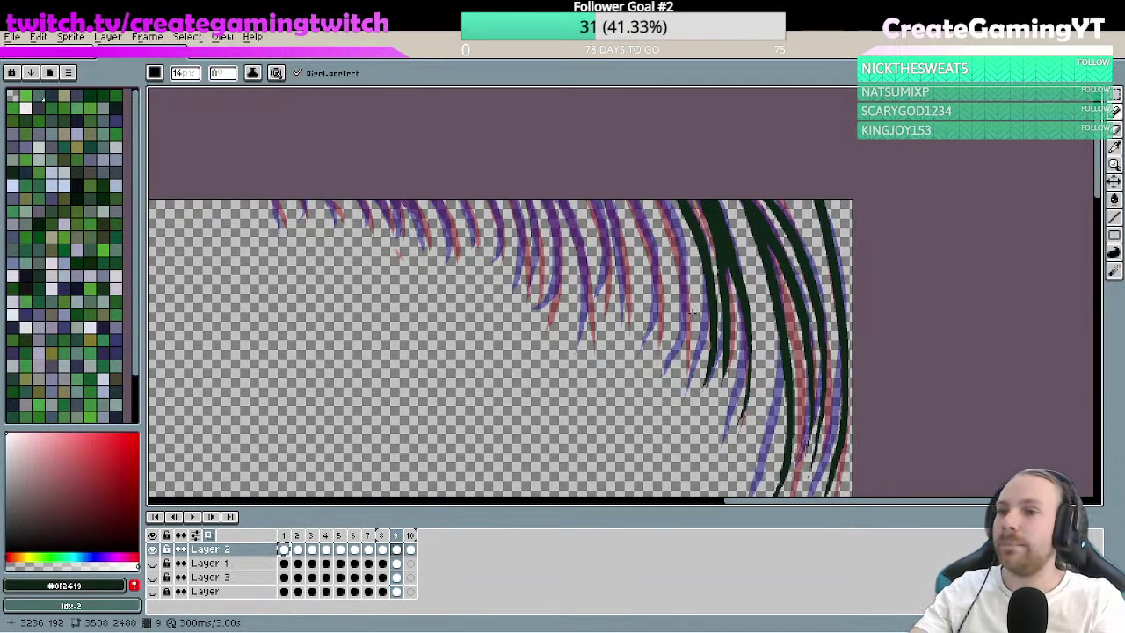
{"action": "key", "text": "ctrl+z"}
{"action": "key", "text": "ctrl+y"}
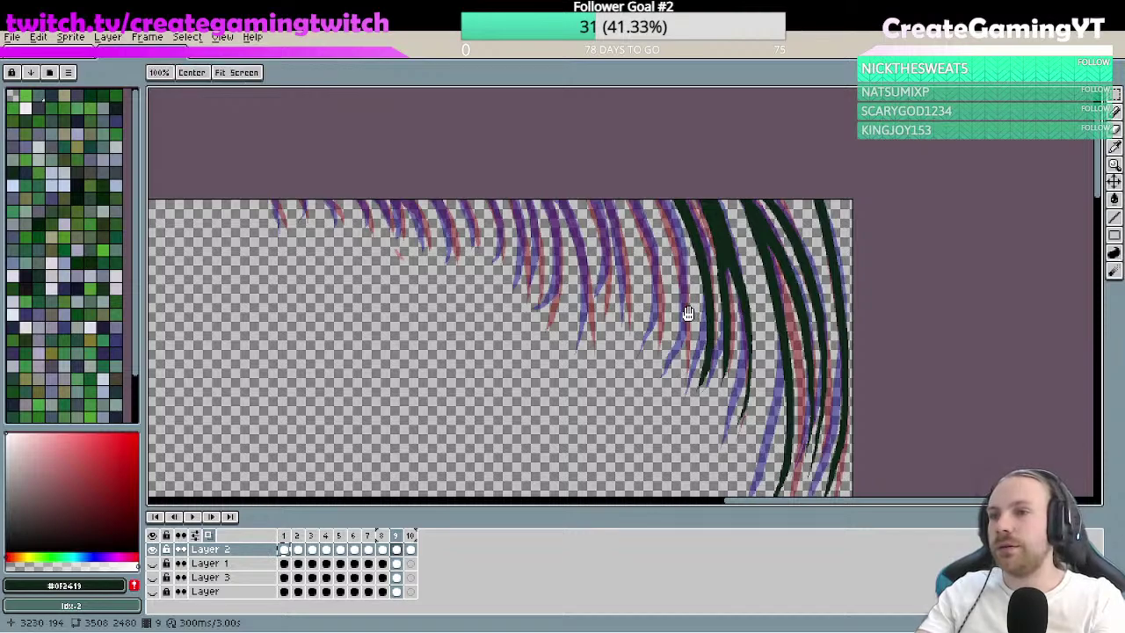
{"action": "mouse_move", "coordinate": [659, 211]}
{"action": "left_mouse_down"}
{"action": "mouse_move", "coordinate": [704, 222]}
{"action": "mouse_move", "coordinate": [732, 391]}
{"action": "left_mouse_up"}
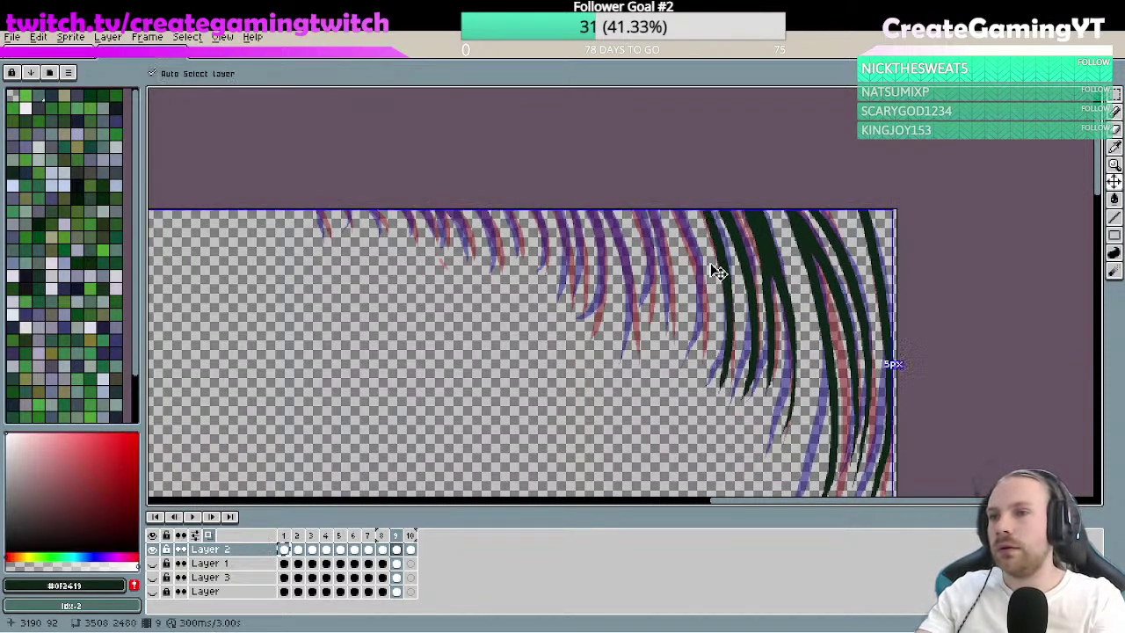
- Draw a shorter dark strand left of the last one along the onion-skin guide, toggling it off and on to compare
{"action": "left_click_drag", "start_coordinate": [668, 201], "coordinate": [706, 364]}
{"action": "key", "text": "ctrl+z"}
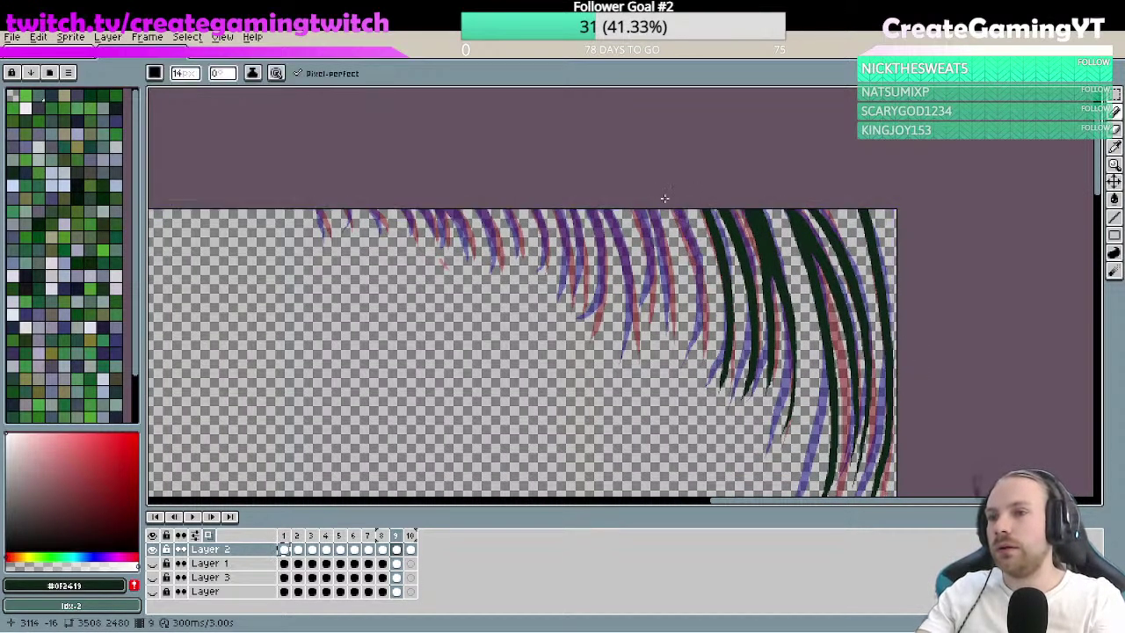
{"action": "key", "text": "ctrl+y"}
{"action": "key", "text": "ctrl+z"}
{"action": "key", "text": "ctrl+y"}
{"action": "key", "text": "ctrl+z"}
{"action": "key", "text": "ctrl+y"}
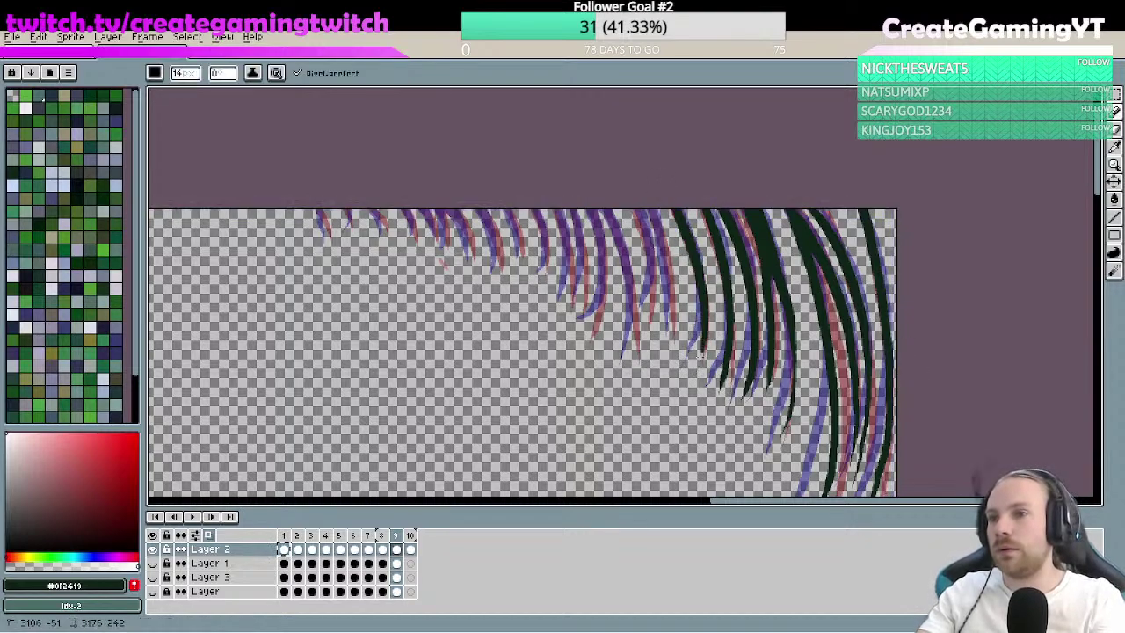
- Add another short dark strand over the next guide to the left and compare the drawing with and without it
{"action": "left_click_drag", "start_coordinate": [666, 303], "coordinate": [714, 321]}
{"action": "key", "text": "space"}
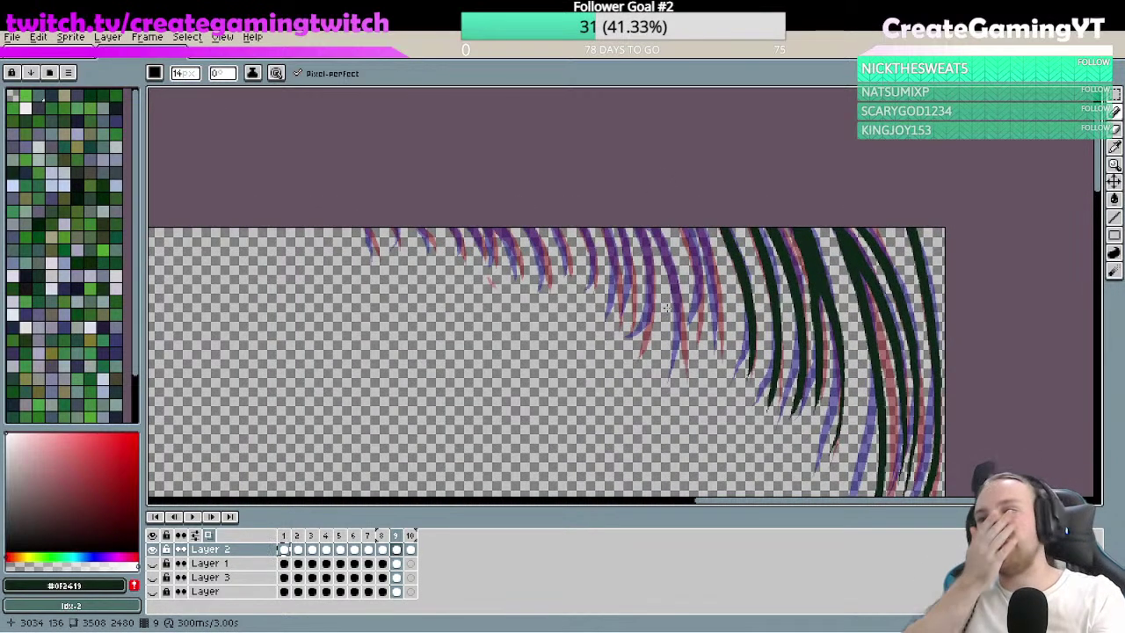
{"action": "left_click_drag", "start_coordinate": [700, 262], "coordinate": [716, 352]}
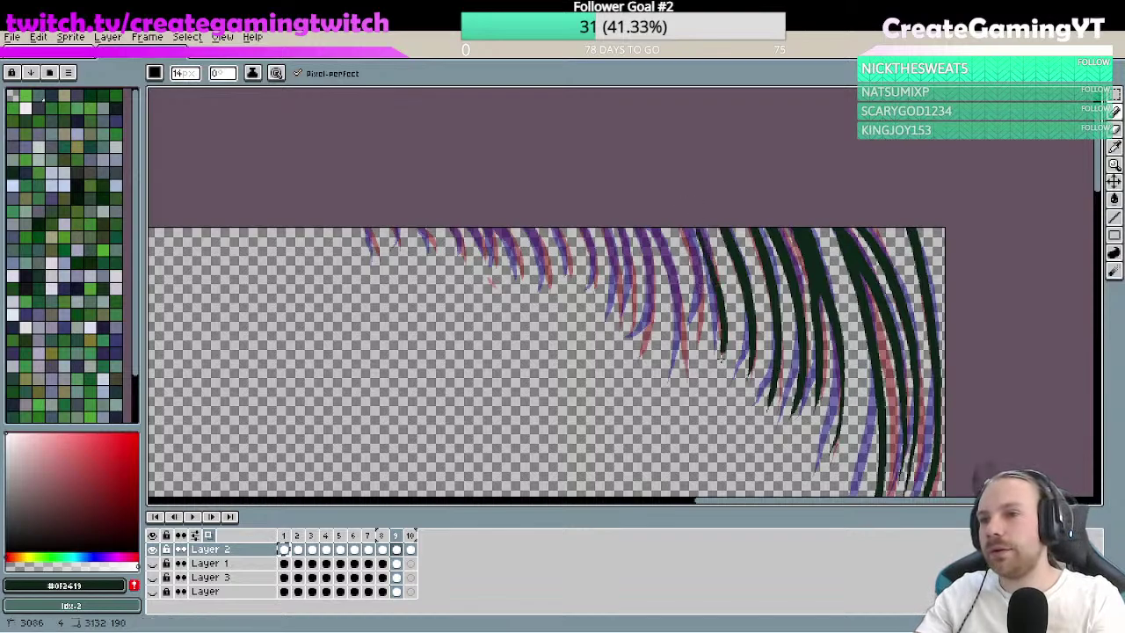
{"action": "key", "text": "ctrl+z"}
{"action": "key", "text": "ctrl+y"}
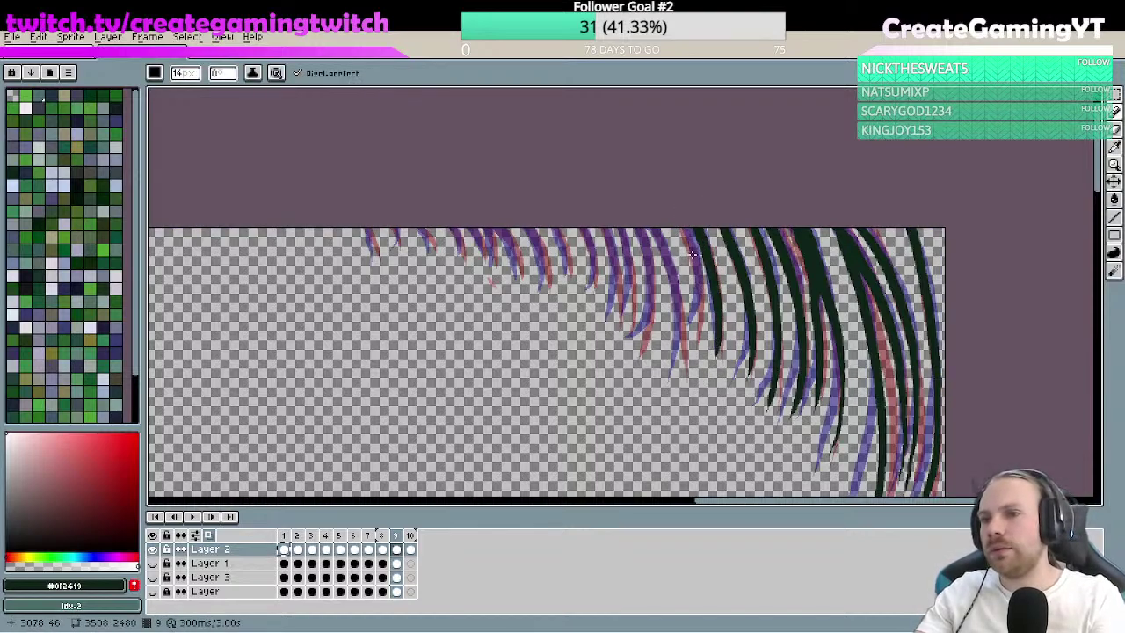
- Draw three curved dark strands from the canvas's top edge over the next onion-skin guides to the left, redoing strokes that miss
{"action": "left_click_drag", "start_coordinate": [678, 216], "coordinate": [698, 346]}
{"action": "key", "text": "ctrl+z"}
{"action": "left_click_drag", "start_coordinate": [679, 224], "coordinate": [693, 341]}
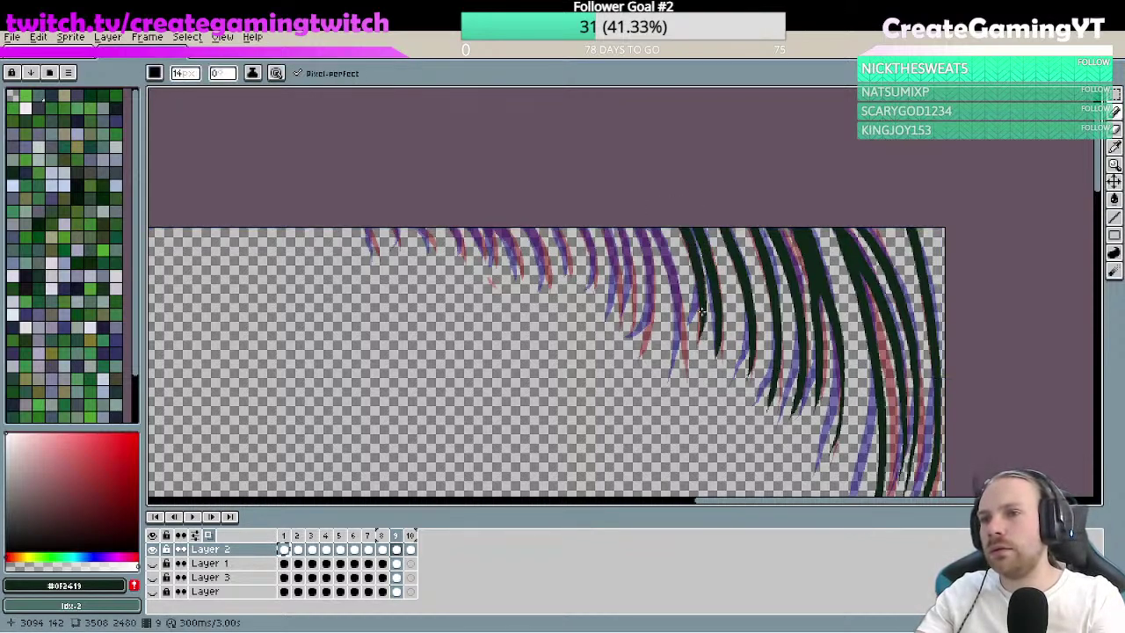
{"action": "key", "text": "ctrl+z"}
{"action": "mouse_move", "coordinate": [673, 198]}
{"action": "left_mouse_down"}
{"action": "mouse_move", "coordinate": [685, 334]}
{"action": "mouse_move", "coordinate": [709, 278]}
{"action": "mouse_move", "coordinate": [696, 360]}
{"action": "mouse_move", "coordinate": [688, 344]}
{"action": "left_mouse_up"}
{"action": "key", "text": "ctrl+z"}
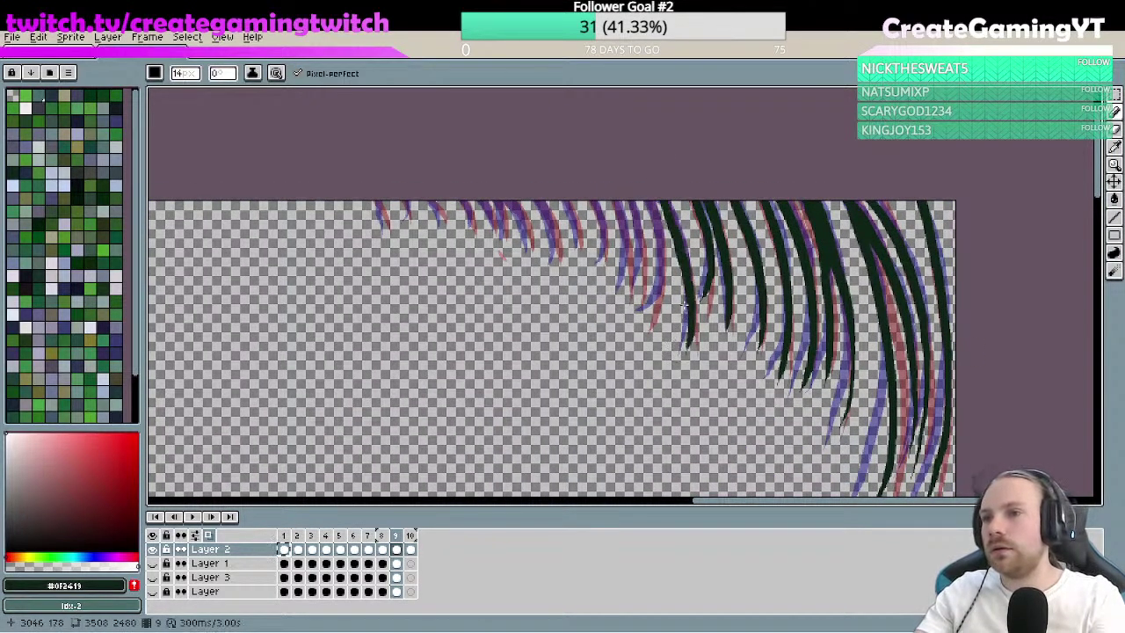
{"action": "left_click_drag", "start_coordinate": [684, 305], "coordinate": [725, 326]}
{"action": "mouse_move", "coordinate": [690, 209]}
{"action": "left_mouse_down"}
{"action": "mouse_move", "coordinate": [704, 265]}
{"action": "mouse_move", "coordinate": [699, 332]}
{"action": "left_mouse_up"}
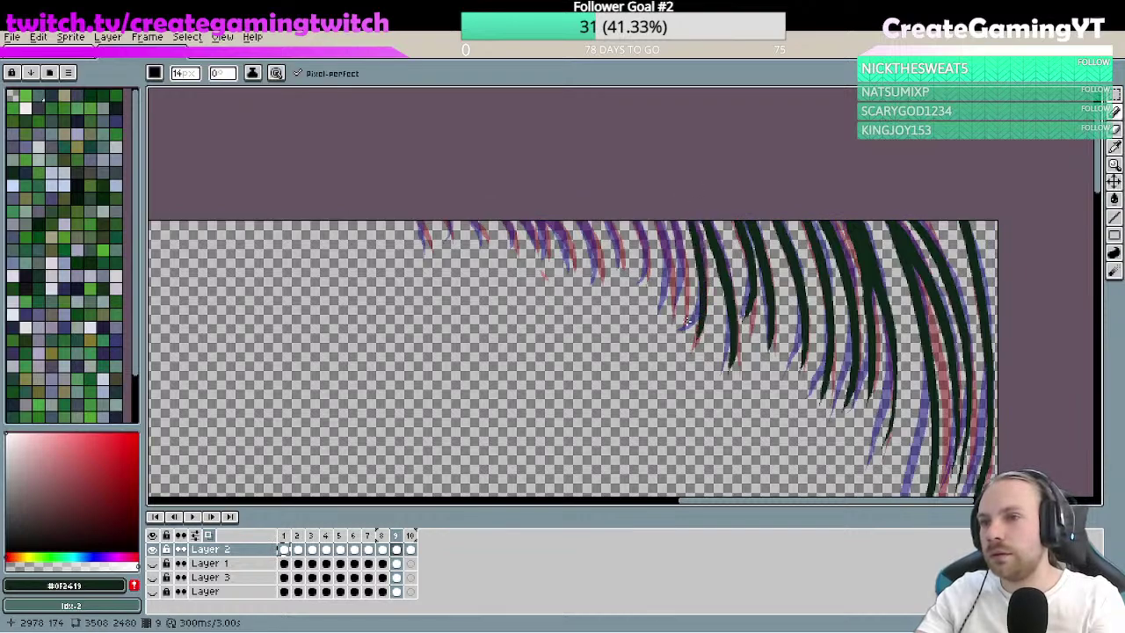
- Draw two closely spaced narrow dark strands left of the newest one, following the onion-skin guides
{"action": "left_click_drag", "start_coordinate": [691, 281], "coordinate": [726, 287]}
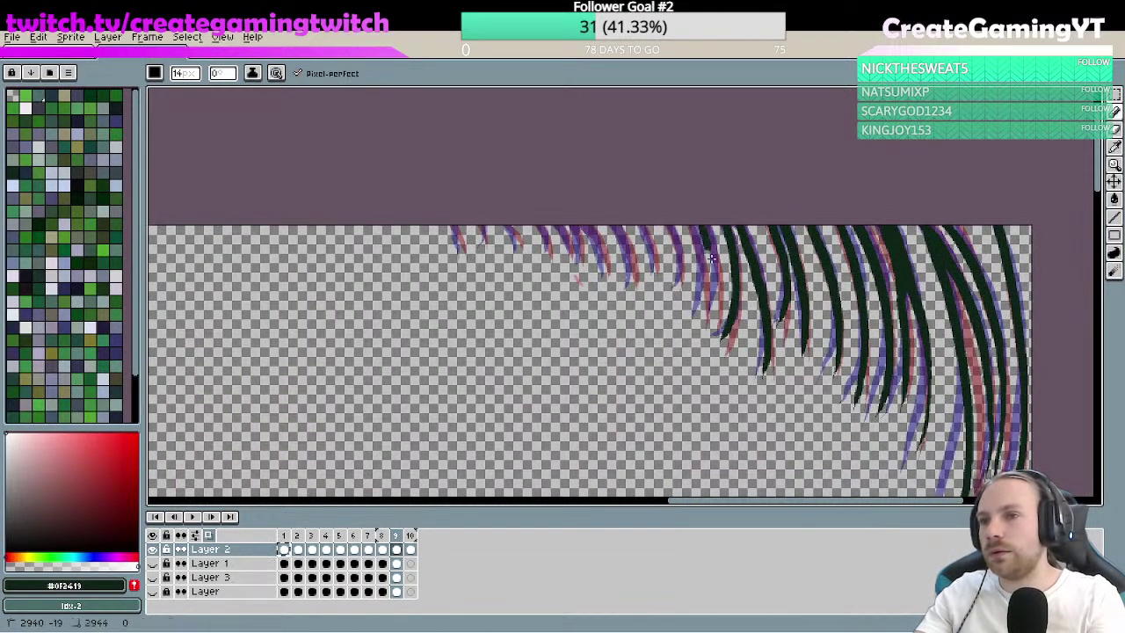
{"action": "left_click_drag", "start_coordinate": [708, 225], "coordinate": [711, 324]}
{"action": "mouse_move", "coordinate": [685, 213]}
{"action": "left_mouse_down"}
{"action": "mouse_move", "coordinate": [707, 318]}
{"action": "mouse_move", "coordinate": [694, 334]}
{"action": "left_mouse_up"}
{"action": "key", "text": "ctrl+z"}
{"action": "key", "text": "ctrl+z"}
{"action": "mouse_move", "coordinate": [685, 220]}
{"action": "left_mouse_down"}
{"action": "mouse_move", "coordinate": [708, 289]}
{"action": "mouse_move", "coordinate": [703, 324]}
{"action": "left_mouse_up"}
{"action": "key", "text": "ctrl+z"}
{"action": "left_click_drag", "start_coordinate": [694, 277], "coordinate": [732, 293]}
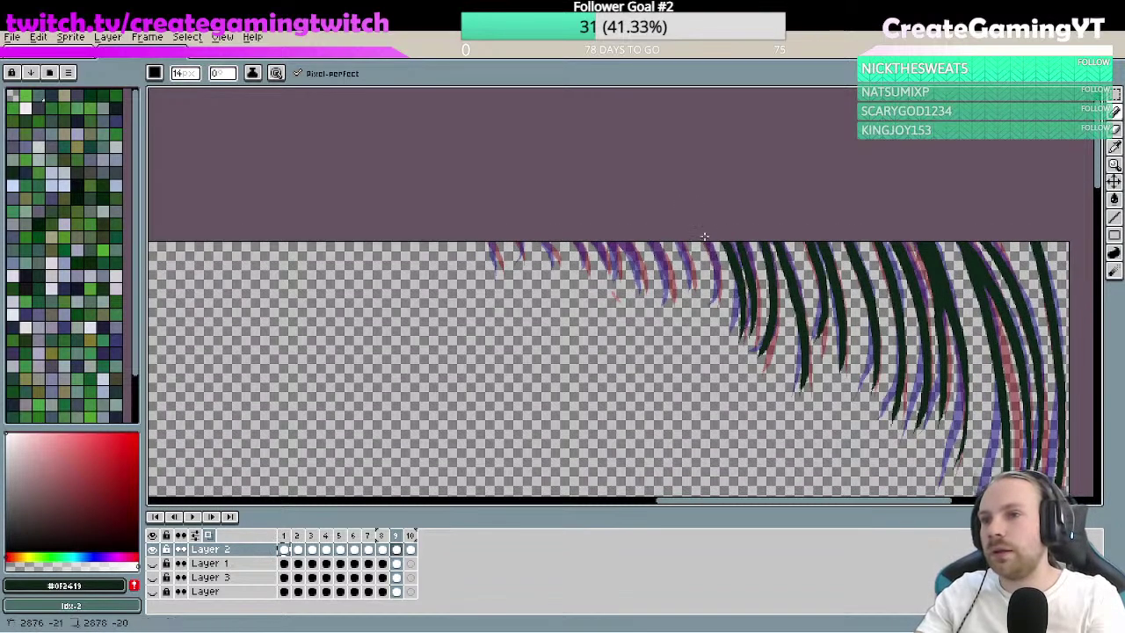
- Add two shorter dark strands over the next pair of guides to the left, leaving a gap between them
{"action": "left_click_drag", "start_coordinate": [704, 235], "coordinate": [723, 310]}
{"action": "key", "text": "ctrl+z"}
{"action": "mouse_move", "coordinate": [706, 239]}
{"action": "left_mouse_down"}
{"action": "mouse_move", "coordinate": [720, 299]}
{"action": "mouse_move", "coordinate": [745, 319]}
{"action": "left_mouse_up"}
{"action": "key", "text": "z"}
{"action": "left_click", "coordinate": [731, 297]}
{"action": "key", "text": "b"}
{"action": "left_click_drag", "start_coordinate": [666, 222], "coordinate": [694, 320]}
{"action": "key", "text": "ctrl+z"}
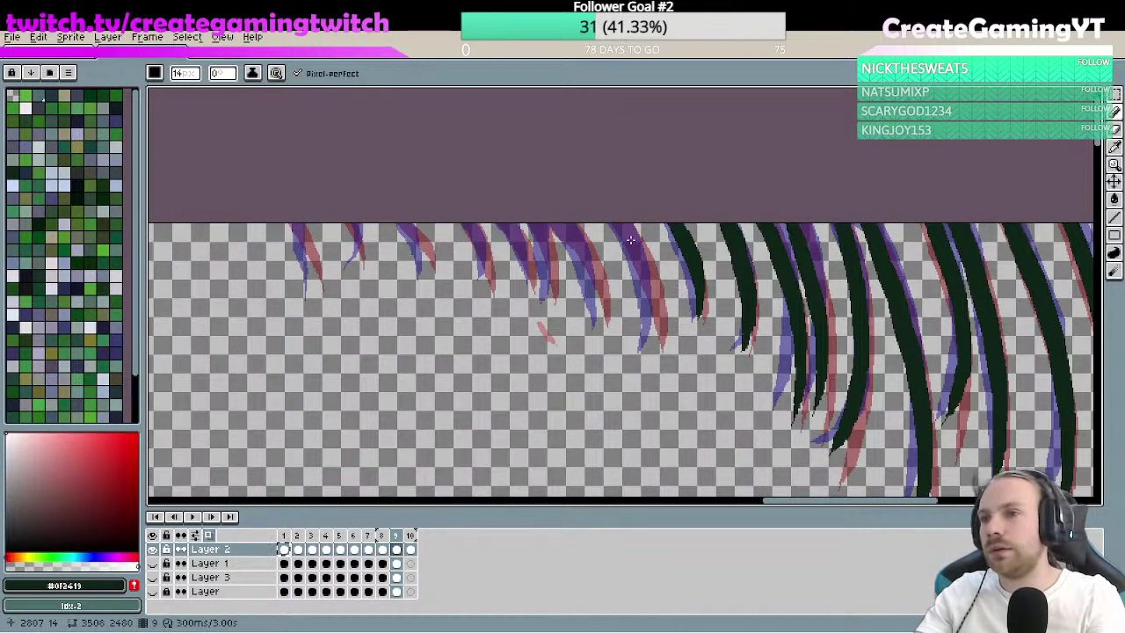
- Draw three short dark strands over the following guides, ending at the cluster where several guides meet
{"action": "left_click_drag", "start_coordinate": [620, 225], "coordinate": [659, 345]}
{"action": "key", "text": "ctrl+z"}
{"action": "left_click_drag", "start_coordinate": [620, 224], "coordinate": [658, 345]}
{"action": "left_click_drag", "start_coordinate": [597, 279], "coordinate": [669, 302]}
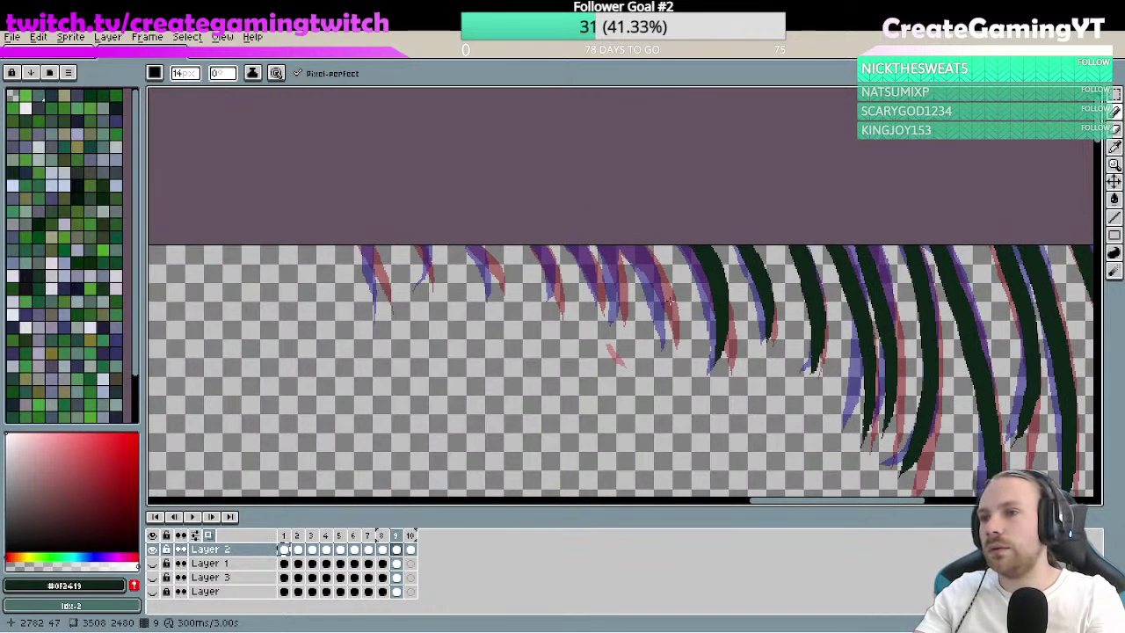
{"action": "left_click_drag", "start_coordinate": [630, 246], "coordinate": [666, 344]}
{"action": "key", "text": "ctrl+z"}
{"action": "left_click_drag", "start_coordinate": [626, 245], "coordinate": [654, 341]}
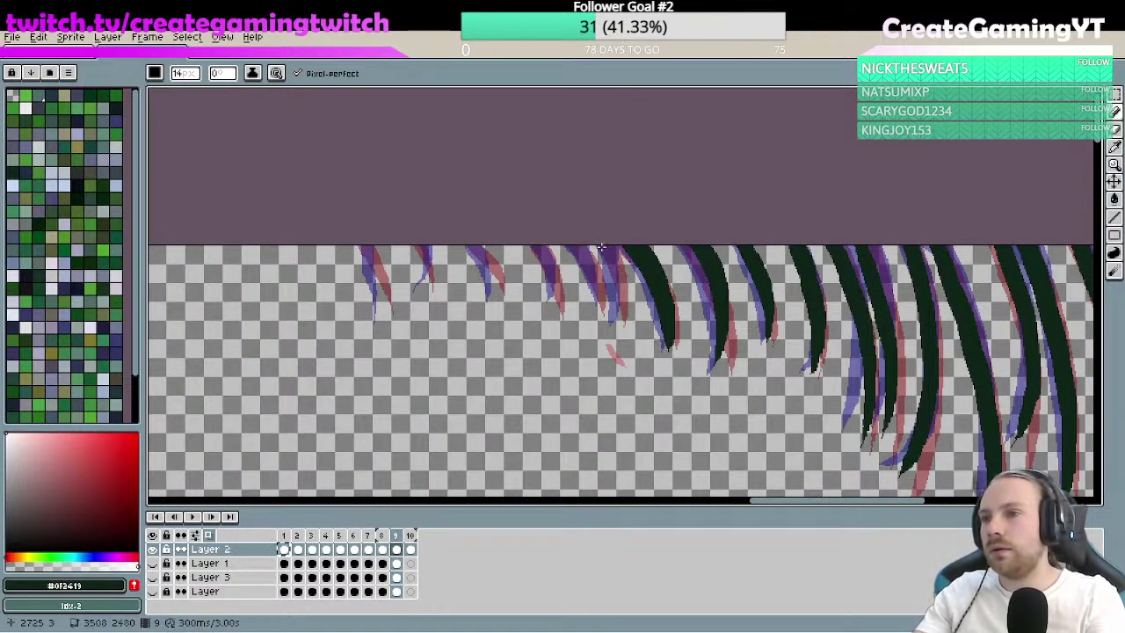
{"action": "left_click_drag", "start_coordinate": [601, 249], "coordinate": [623, 325]}
{"action": "key", "text": "ctrl+z"}
{"action": "left_click_drag", "start_coordinate": [606, 245], "coordinate": [620, 324]}
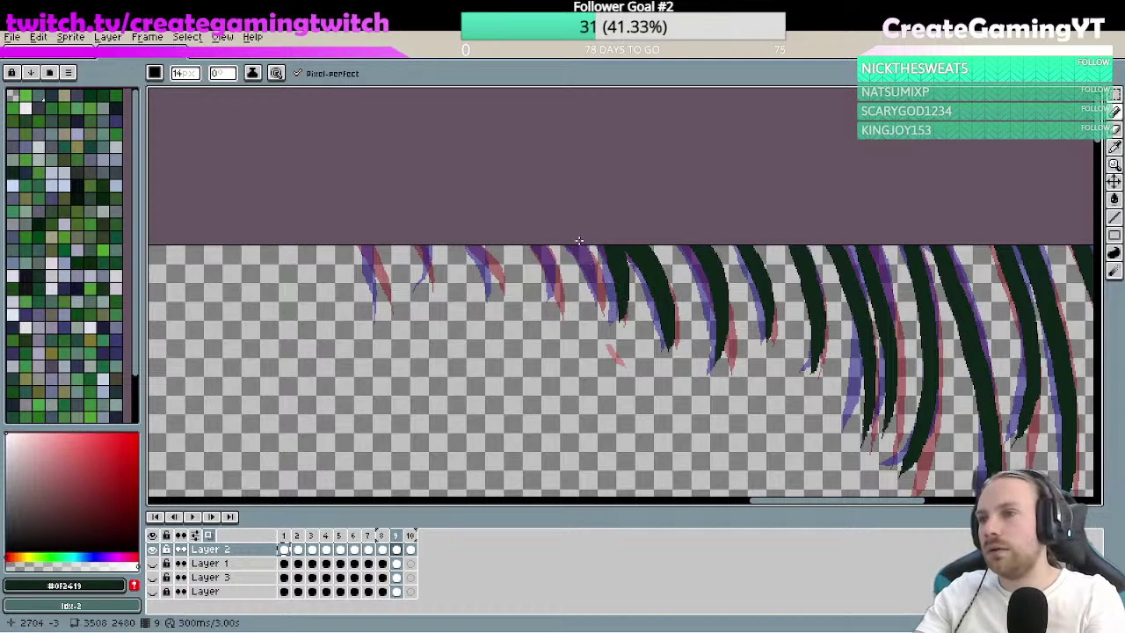
- Draw a short strand over the left guide of the cluster, redrawing it until it runs between the two onion-skin colours
{"action": "left_click_drag", "start_coordinate": [579, 240], "coordinate": [584, 311]}
{"action": "key", "text": "ctrl+z"}
{"action": "left_click_drag", "start_coordinate": [582, 246], "coordinate": [601, 315]}
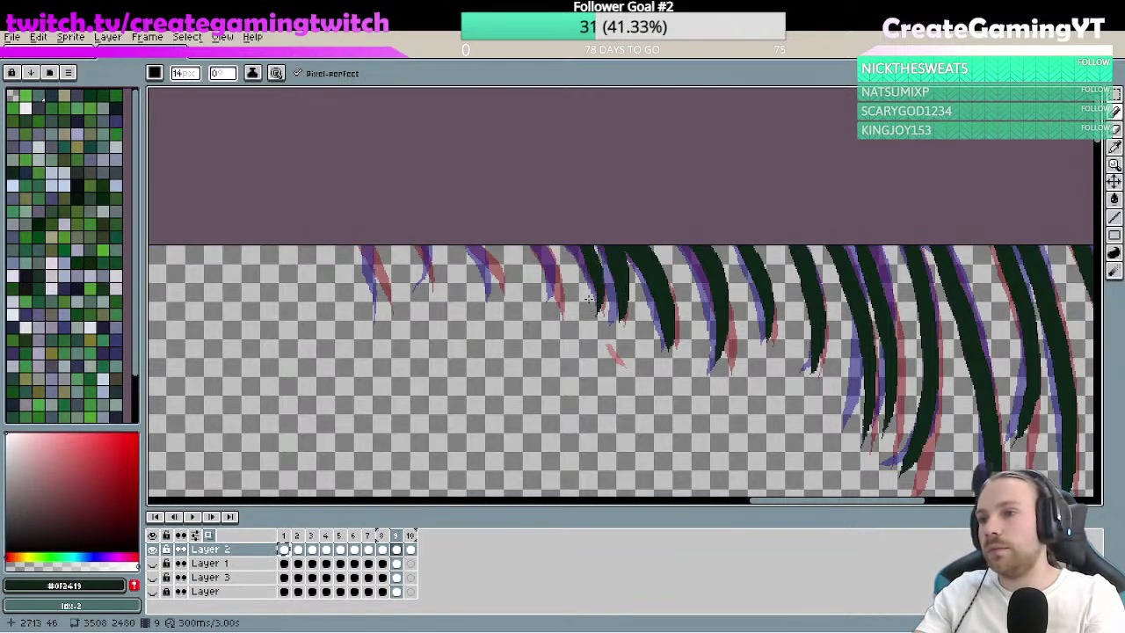
{"action": "key", "text": "ctrl+z"}
{"action": "left_click_drag", "start_coordinate": [571, 245], "coordinate": [578, 305]}
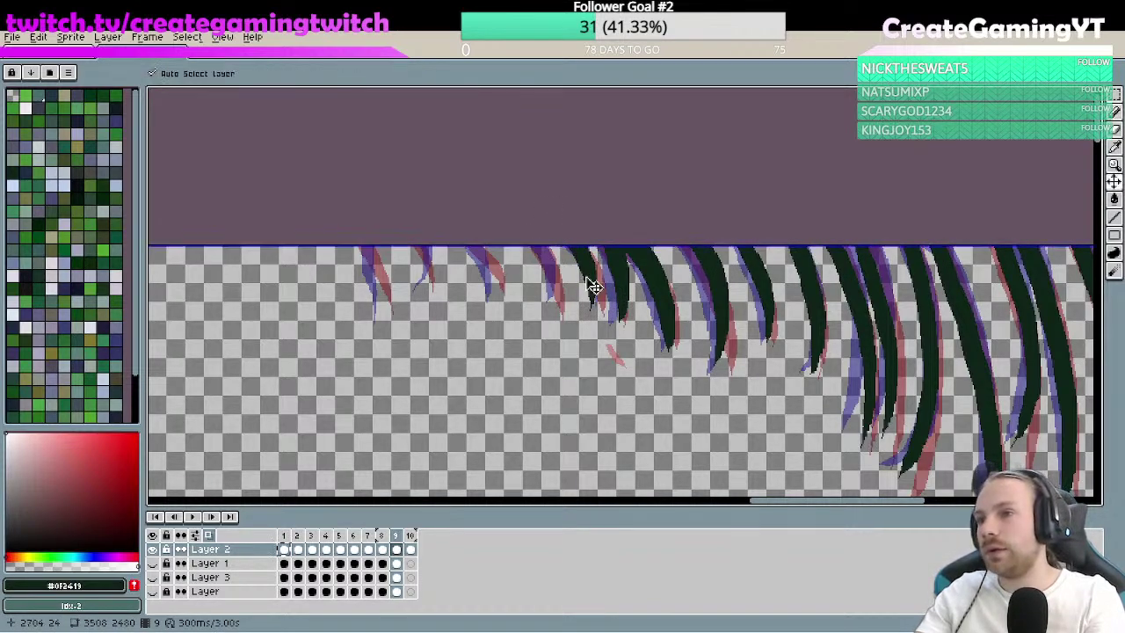
{"action": "key", "text": "ctrl+z"}
{"action": "left_click_drag", "start_coordinate": [573, 245], "coordinate": [590, 323]}
{"action": "key", "text": "ctrl+z"}
{"action": "left_click_drag", "start_coordinate": [573, 245], "coordinate": [593, 322]}
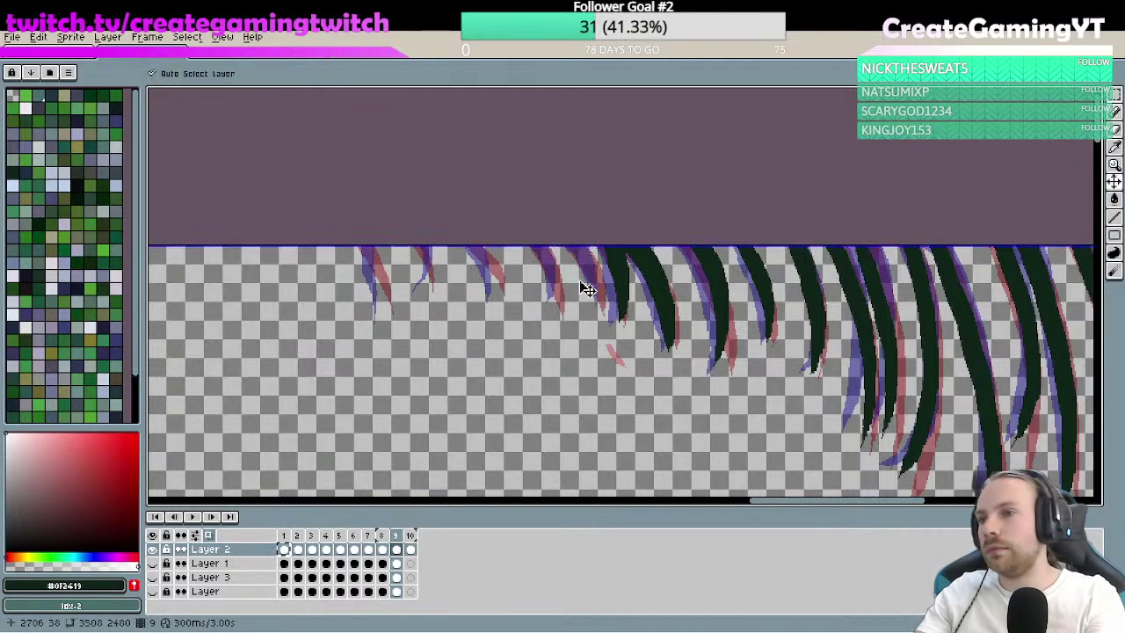
{"action": "key", "text": "ctrl+z"}
{"action": "left_click_drag", "start_coordinate": [571, 245], "coordinate": [578, 311]}
- Draw the next short curved strand over the separate guide just left of the cluster
{"action": "mouse_move", "coordinate": [534, 238]}
{"action": "left_mouse_down"}
{"action": "mouse_move", "coordinate": [548, 293]}
{"action": "mouse_move", "coordinate": [612, 307]}
{"action": "left_mouse_up"}
{"action": "key", "text": "ctrl+z"}
{"action": "left_click_drag", "start_coordinate": [593, 256], "coordinate": [606, 325]}
{"action": "key", "text": "ctrl+z"}
{"action": "left_click_drag", "start_coordinate": [582, 249], "coordinate": [604, 327]}
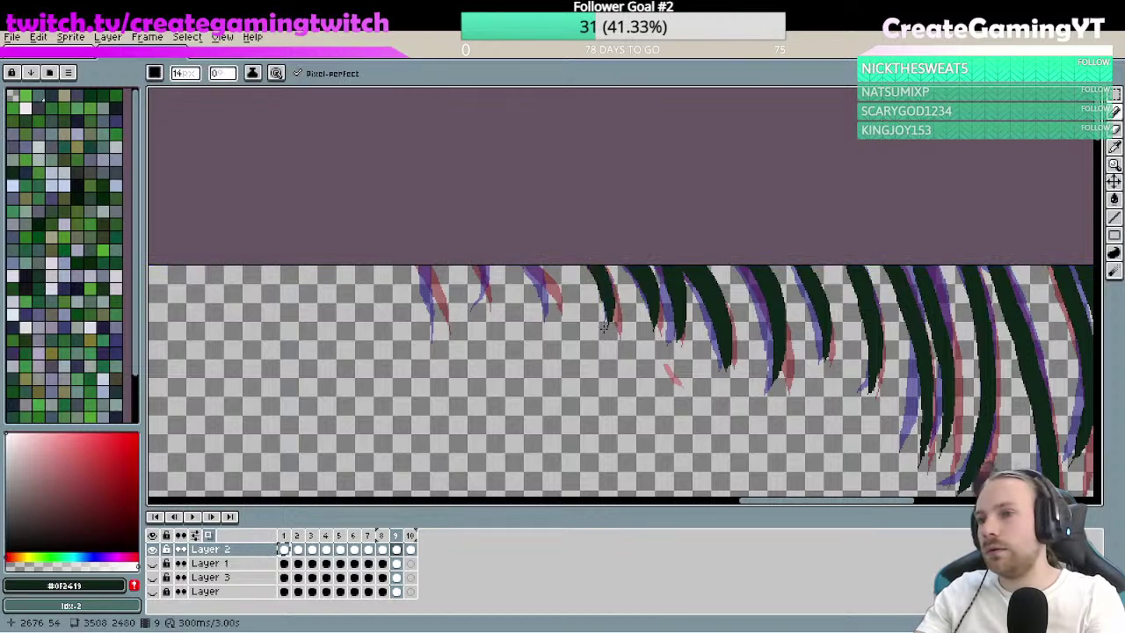
- Draw a short tapered strand over the third-to-last guide, redoing the stroke until its curve and length fit
{"action": "left_click_drag", "start_coordinate": [532, 266], "coordinate": [544, 325]}
{"action": "key", "text": "ctrl+z"}
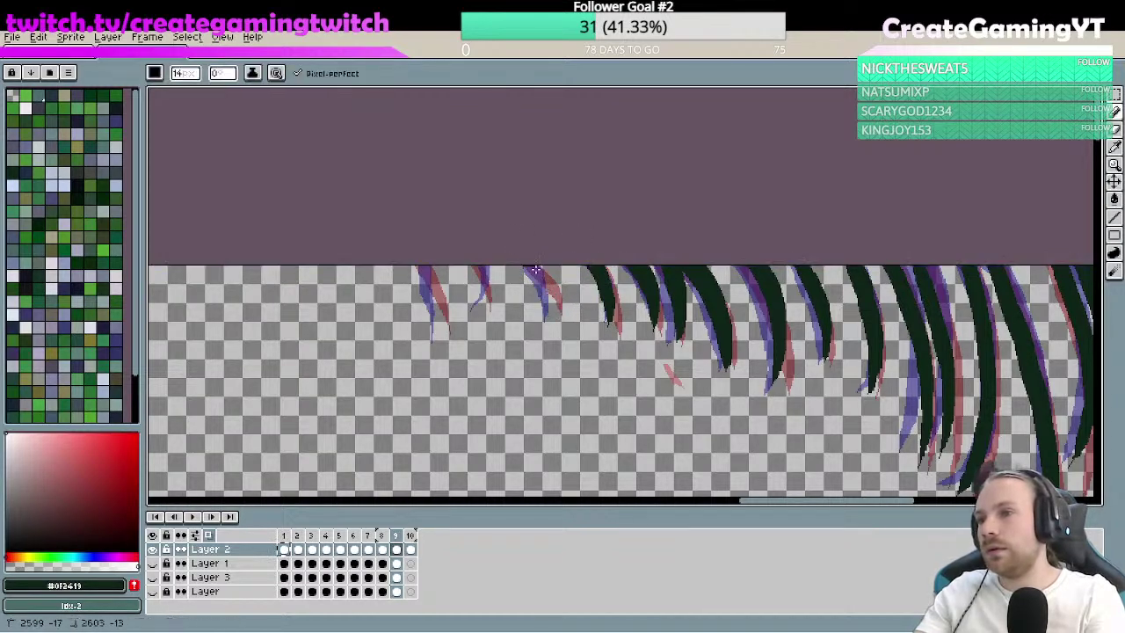
{"action": "mouse_move", "coordinate": [532, 267]}
{"action": "left_mouse_down"}
{"action": "mouse_move", "coordinate": [551, 325]}
{"action": "mouse_move", "coordinate": [601, 339]}
{"action": "left_mouse_up"}
{"action": "key", "text": "ctrl+z"}
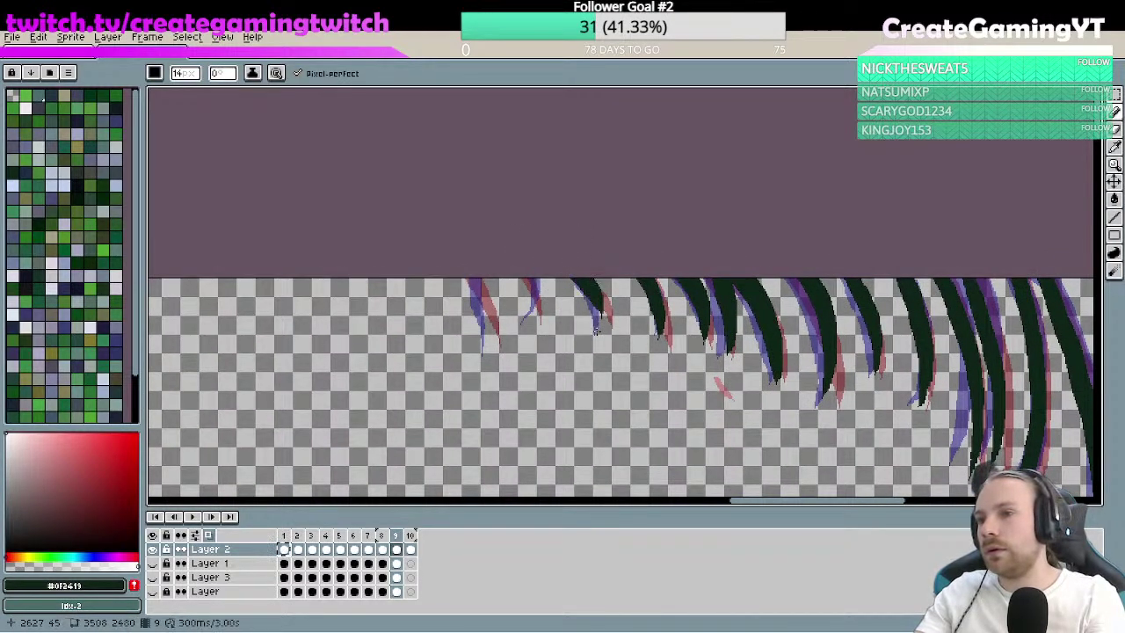
{"action": "key", "text": "ctrl+z"}
{"action": "left_click_drag", "start_coordinate": [575, 264], "coordinate": [597, 332]}
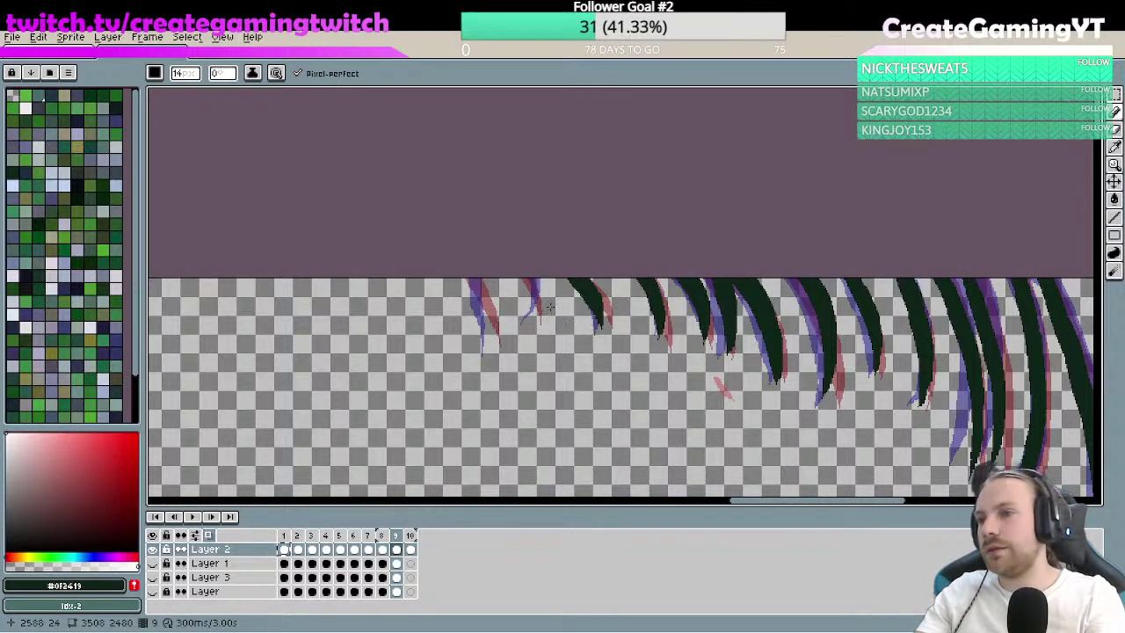
{"action": "key", "text": "ctrl+z"}
{"action": "key", "text": "ctrl+z"}
{"action": "mouse_move", "coordinate": [556, 257]}
{"action": "left_mouse_down"}
{"action": "mouse_move", "coordinate": [598, 337]}
{"action": "mouse_move", "coordinate": [595, 298]}
{"action": "left_mouse_up"}
{"action": "key", "text": "ctrl+z"}
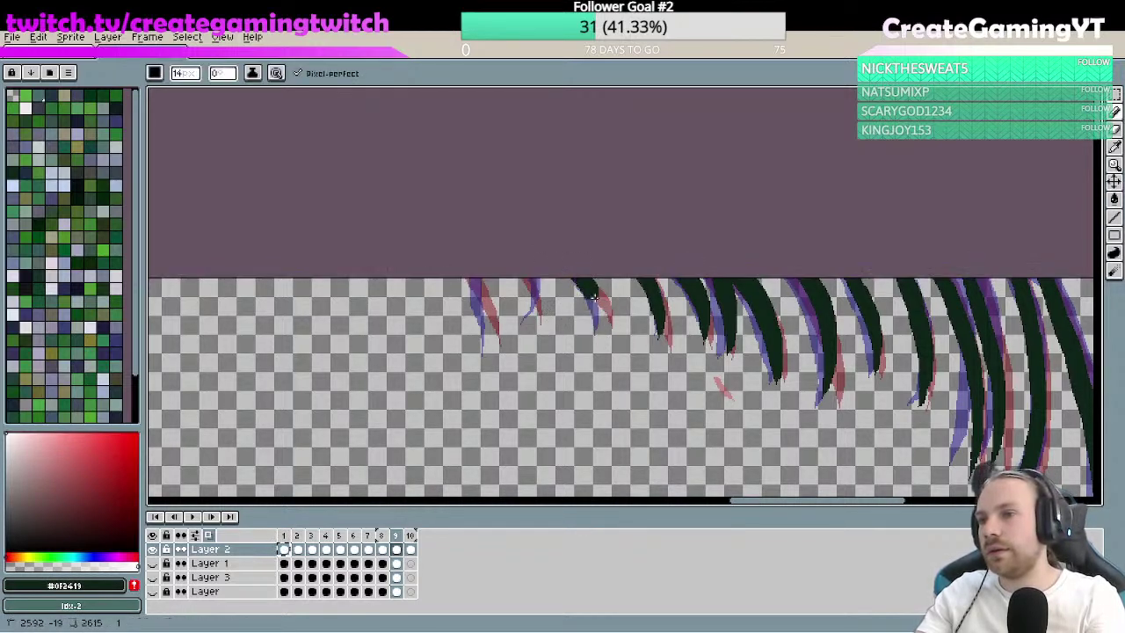
{"action": "key", "text": "ctrl+z"}
{"action": "left_click_drag", "start_coordinate": [558, 258], "coordinate": [601, 337]}
{"action": "key", "text": "ctrl+z"}
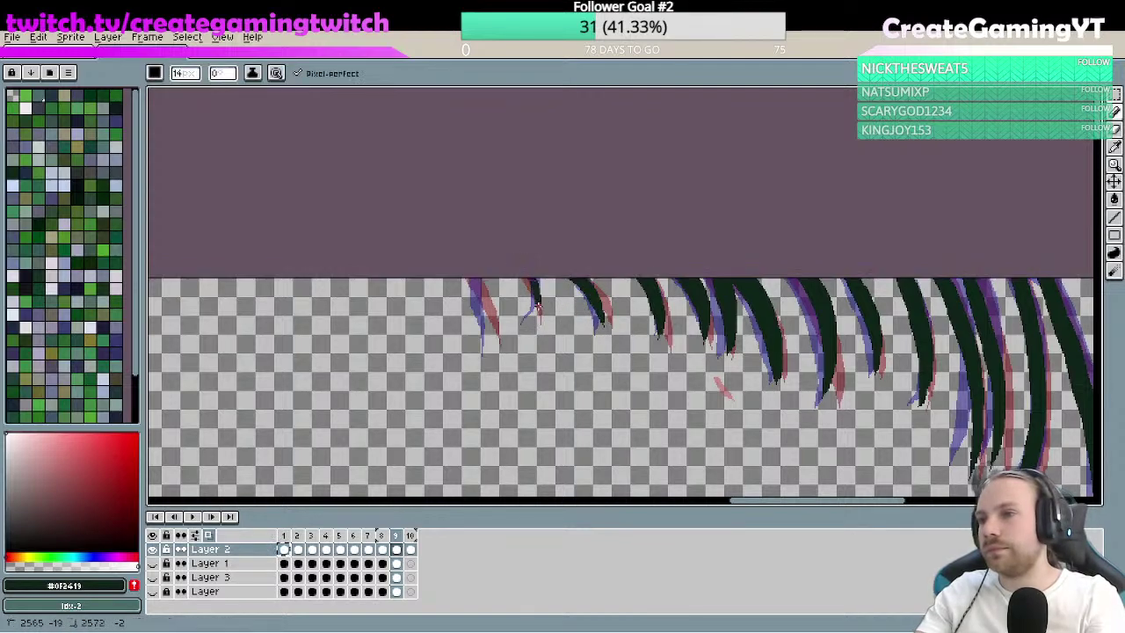
- Draw a small, nearly vertical dark strand over the second-to-last guide, replacing the earlier attempts
{"action": "key", "text": "ctrl+z"}
{"action": "left_click_drag", "start_coordinate": [534, 271], "coordinate": [541, 322]}
{"action": "key", "text": "ctrl+z"}
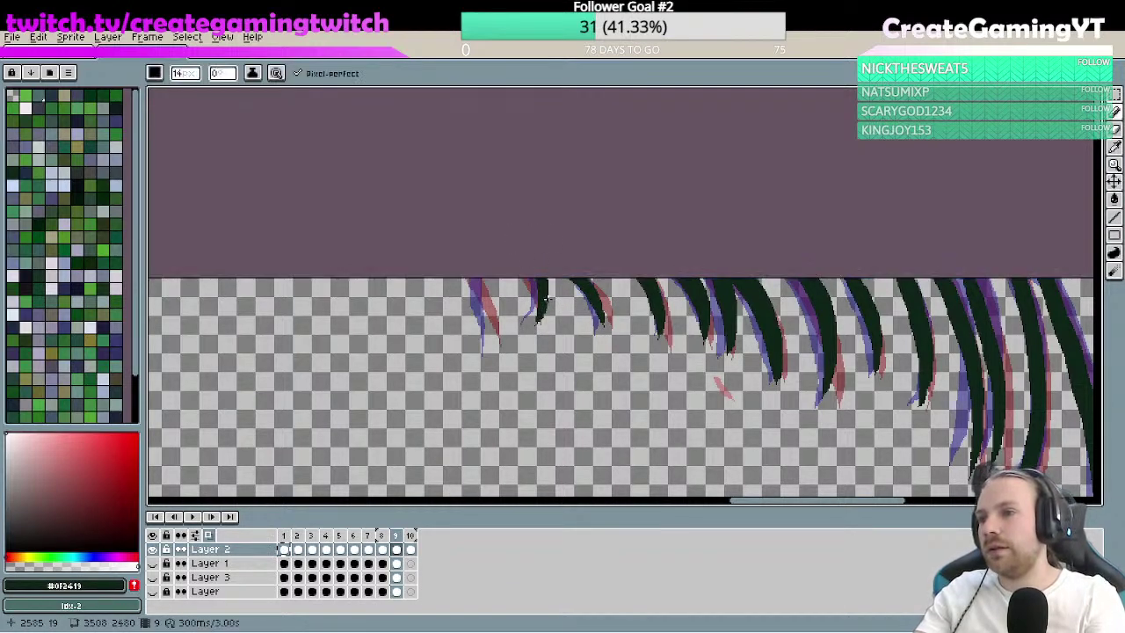
{"action": "key", "text": "ctrl+z"}
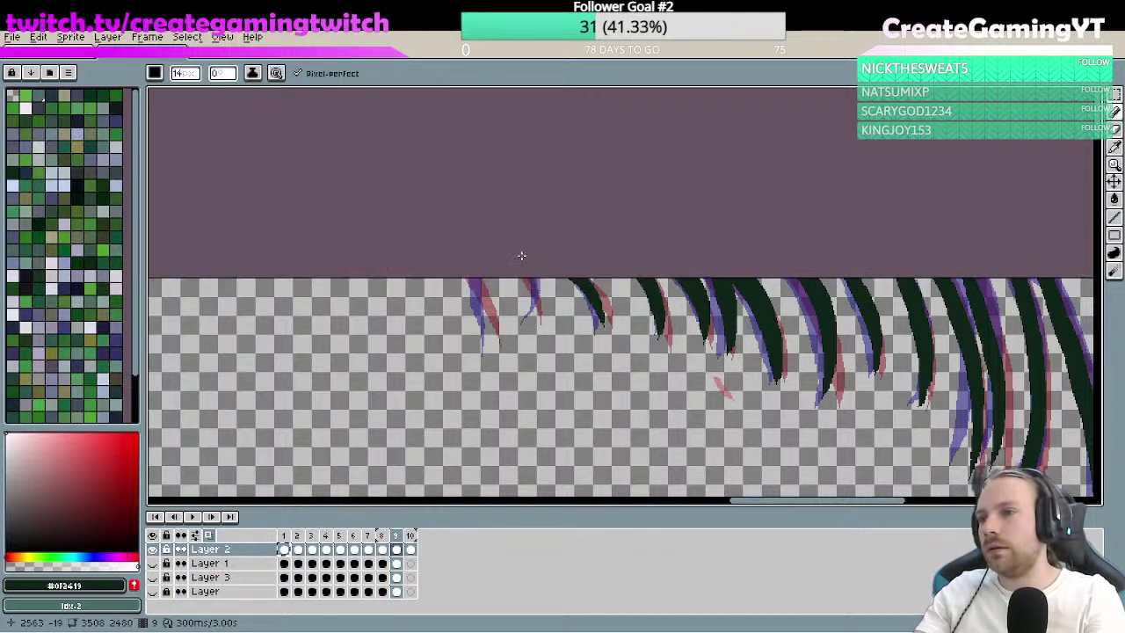
{"action": "left_click_drag", "start_coordinate": [520, 254], "coordinate": [538, 324]}
{"action": "key", "text": "ctrl+z"}
{"action": "left_click_drag", "start_coordinate": [522, 254], "coordinate": [538, 323]}
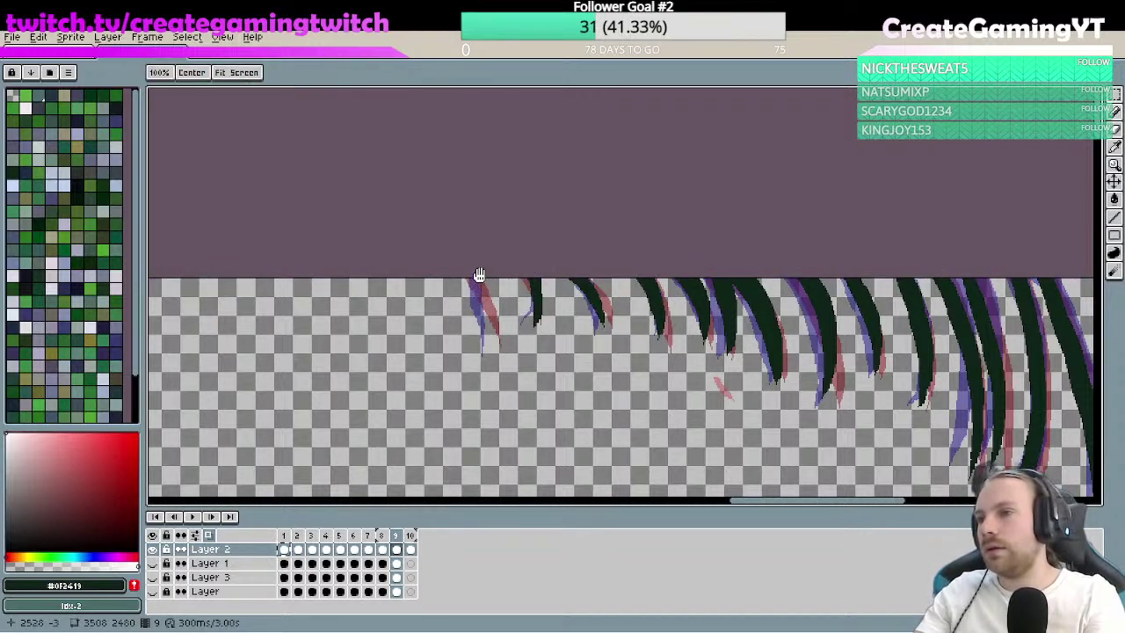
- Draw the last short strand over the leftmost onion-skin guide, retrying until it starts at the canvas edge and matches the guide
{"action": "mouse_move", "coordinate": [464, 263]}
{"action": "left_mouse_down"}
{"action": "mouse_move", "coordinate": [499, 353]}
{"action": "mouse_move", "coordinate": [486, 340]}
{"action": "mouse_move", "coordinate": [491, 350]}
{"action": "left_mouse_up"}
{"action": "key", "text": "ctrl+z"}
{"action": "key", "text": "ctrl+z"}
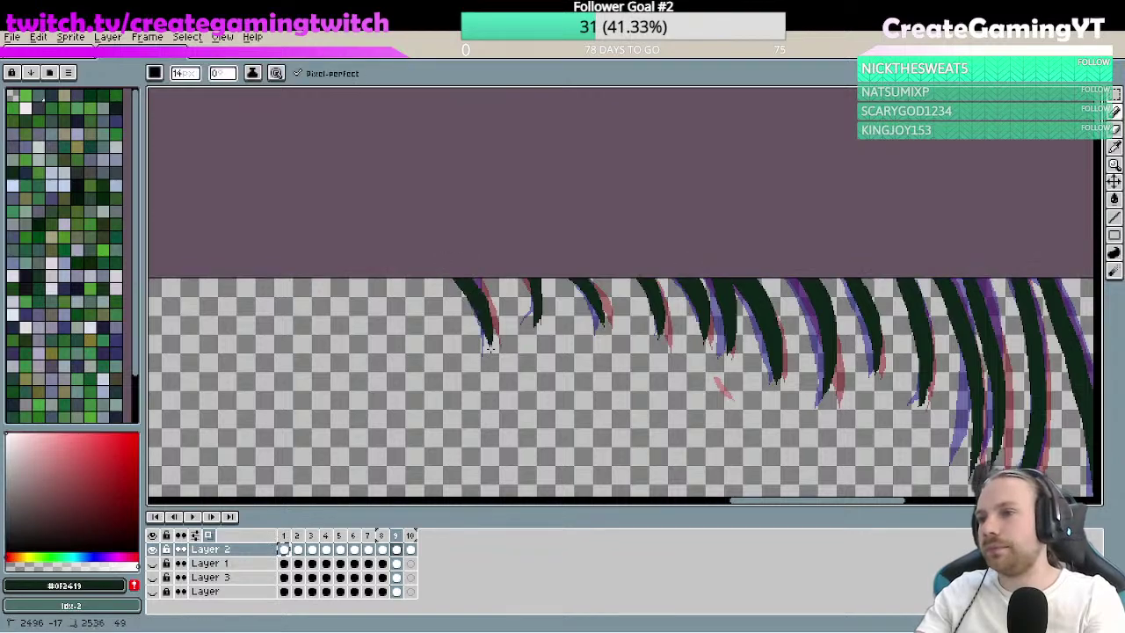
{"action": "key", "text": "ctrl+z"}
{"action": "mouse_move", "coordinate": [455, 256]}
{"action": "left_mouse_down"}
{"action": "mouse_move", "coordinate": [477, 293]}
{"action": "mouse_move", "coordinate": [486, 338]}
{"action": "left_mouse_up"}
{"action": "key", "text": "ctrl+z"}
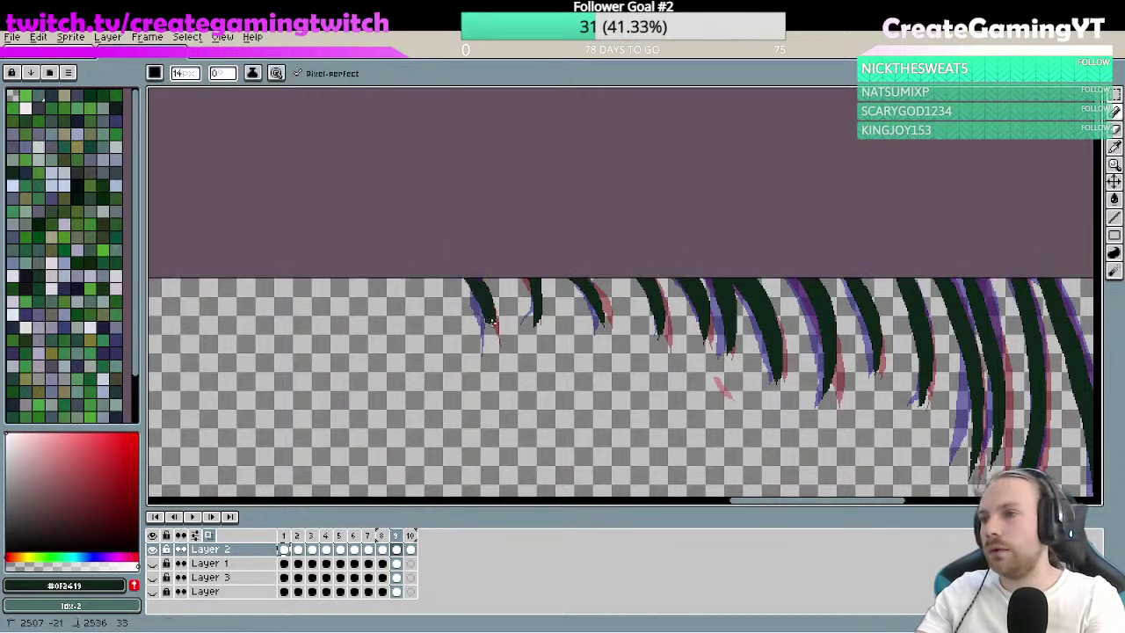
{"action": "key", "text": "ctrl+z"}
{"action": "left_click_drag", "start_coordinate": [465, 282], "coordinate": [484, 341]}
{"action": "key", "text": "ctrl+z"}
{"action": "left_click_drag", "start_coordinate": [460, 257], "coordinate": [484, 341]}
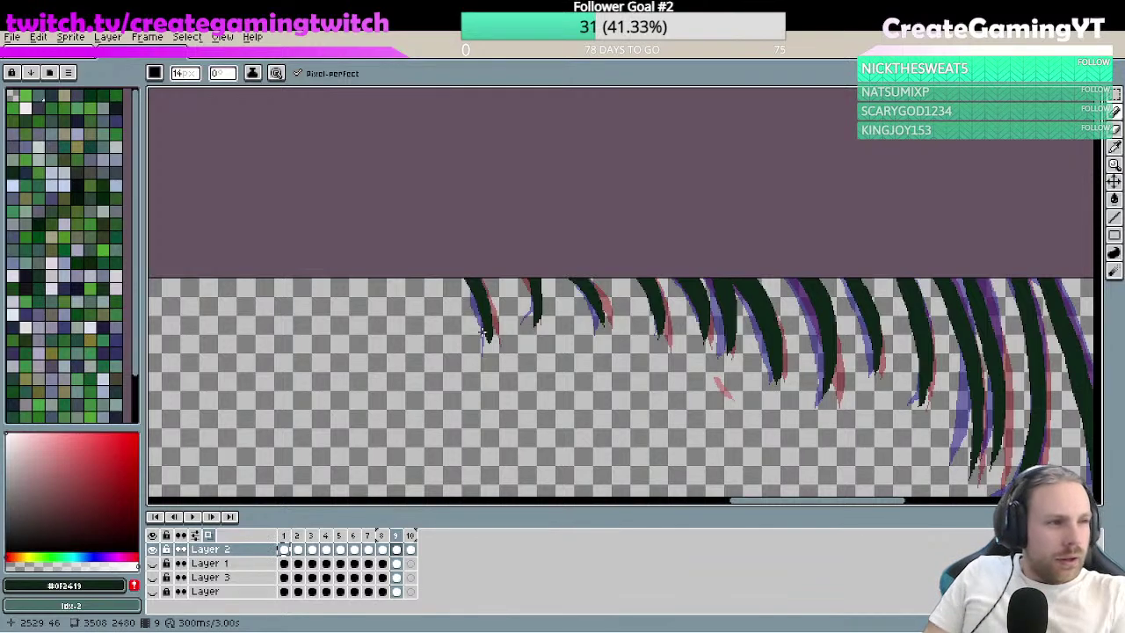
- Delete the extra frame 10 and play the animation with onion skinning turned off
{"action": "scroll", "coordinate": [686, 281], "scroll_direction": "down", "scroll_amount": 2}
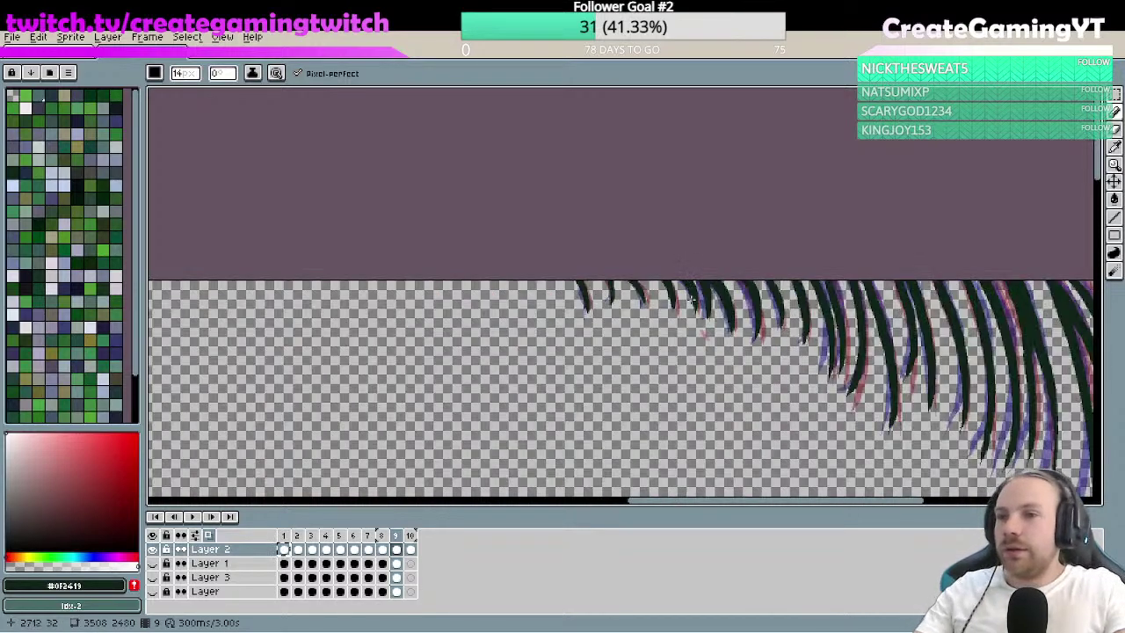
{"action": "key", "text": "alt+BackSpace"}
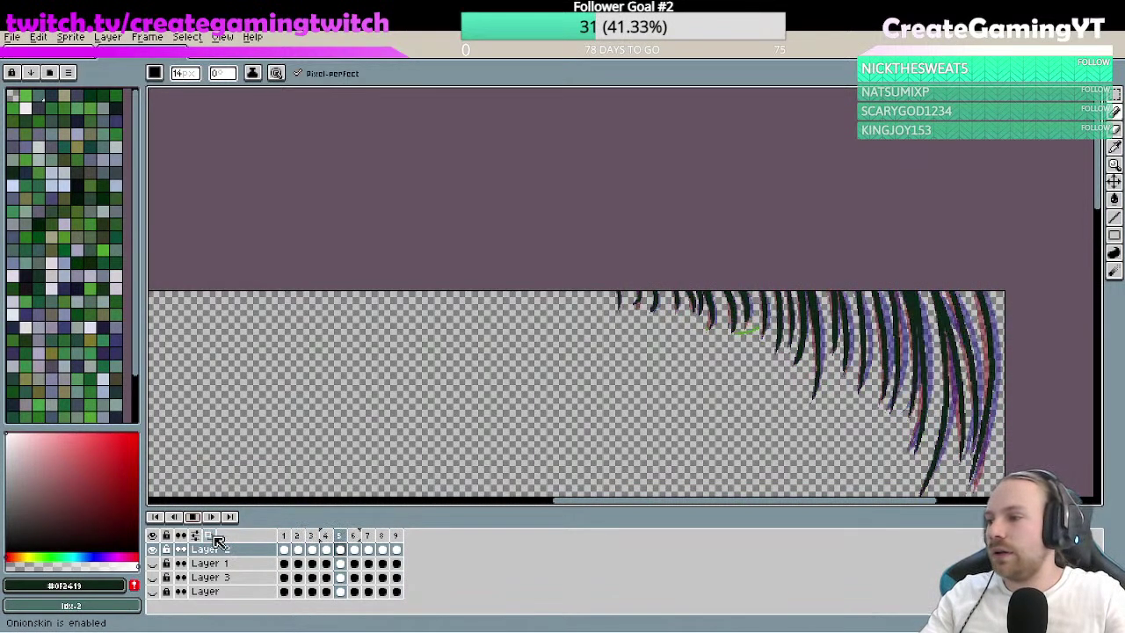
{"action": "left_click_drag", "start_coordinate": [628, 392], "coordinate": [740, 304]}
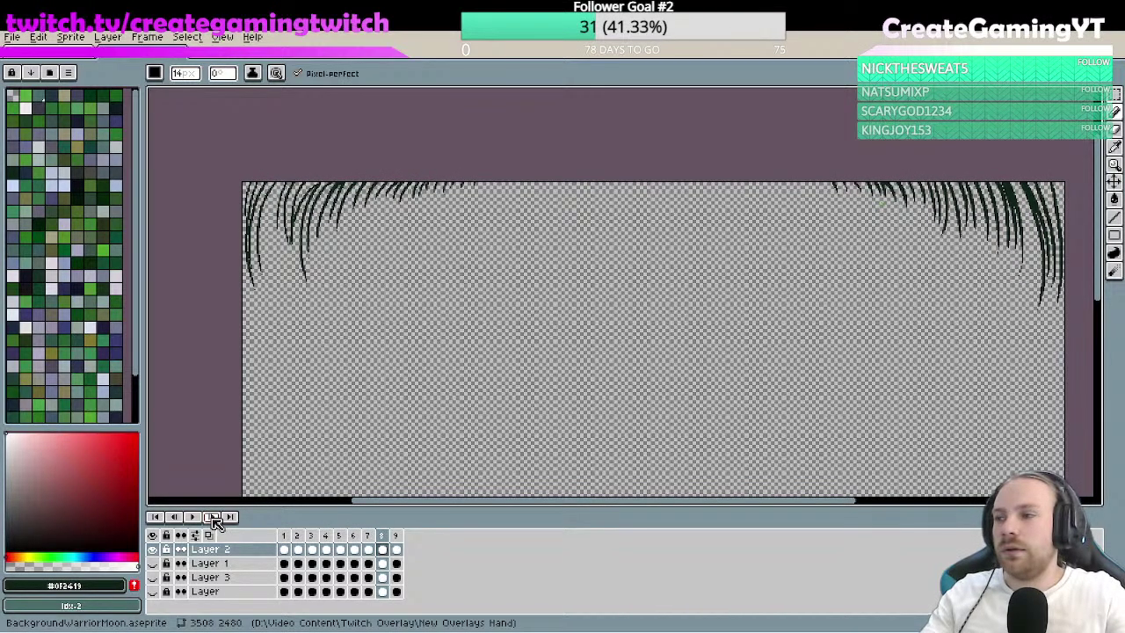
- Step back and forth between frames 8 and 5 to compare the lengths of the hanging strands
{"action": "left_click", "coordinate": [180, 520]}
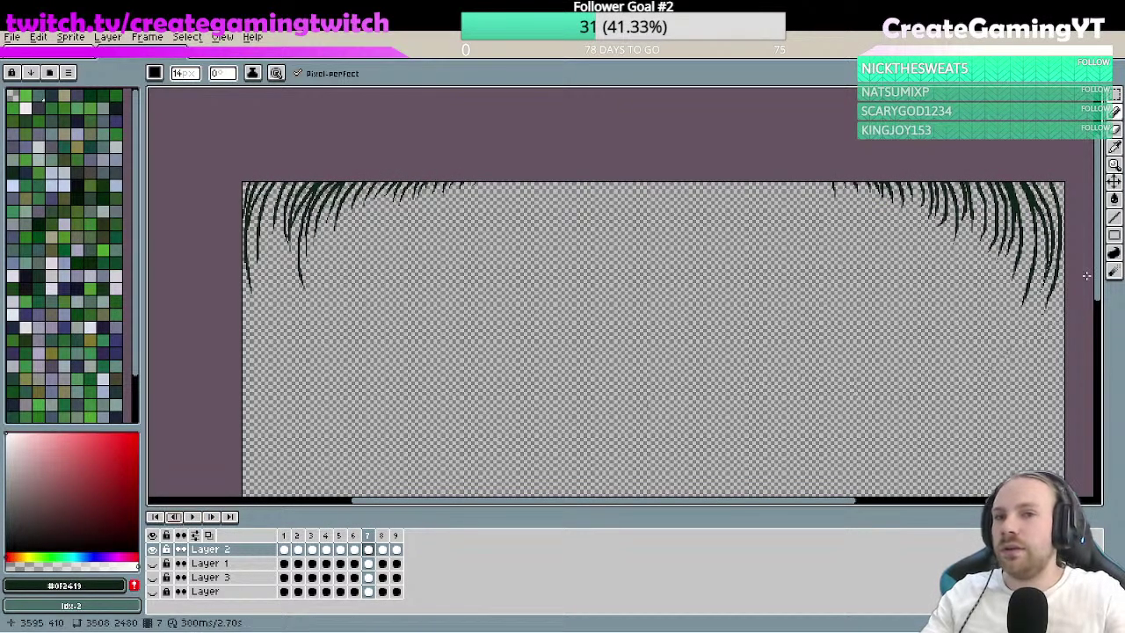
{"action": "left_click", "coordinate": [178, 518]}
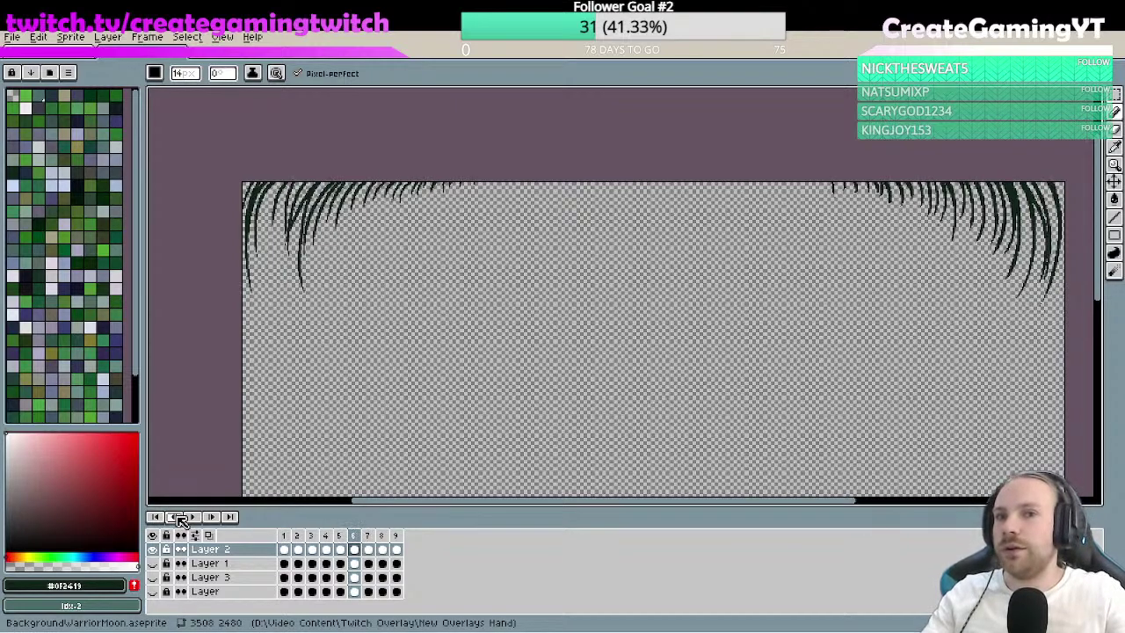
{"action": "left_click", "coordinate": [178, 517]}
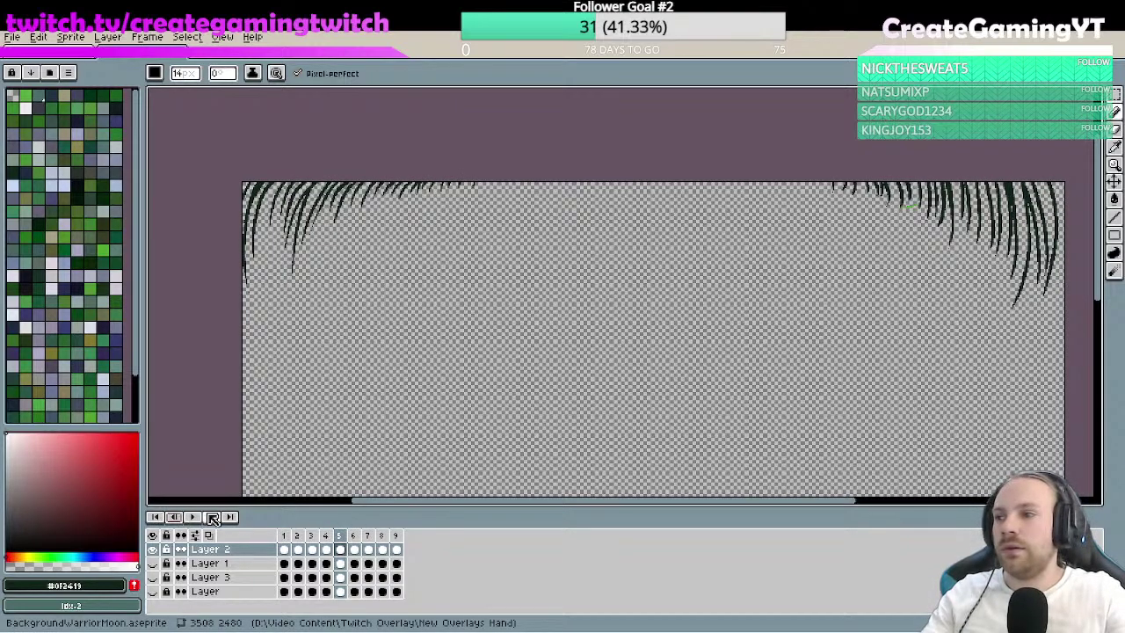
{"action": "left_click", "coordinate": [213, 519]}
{"action": "left_click", "coordinate": [174, 517]}
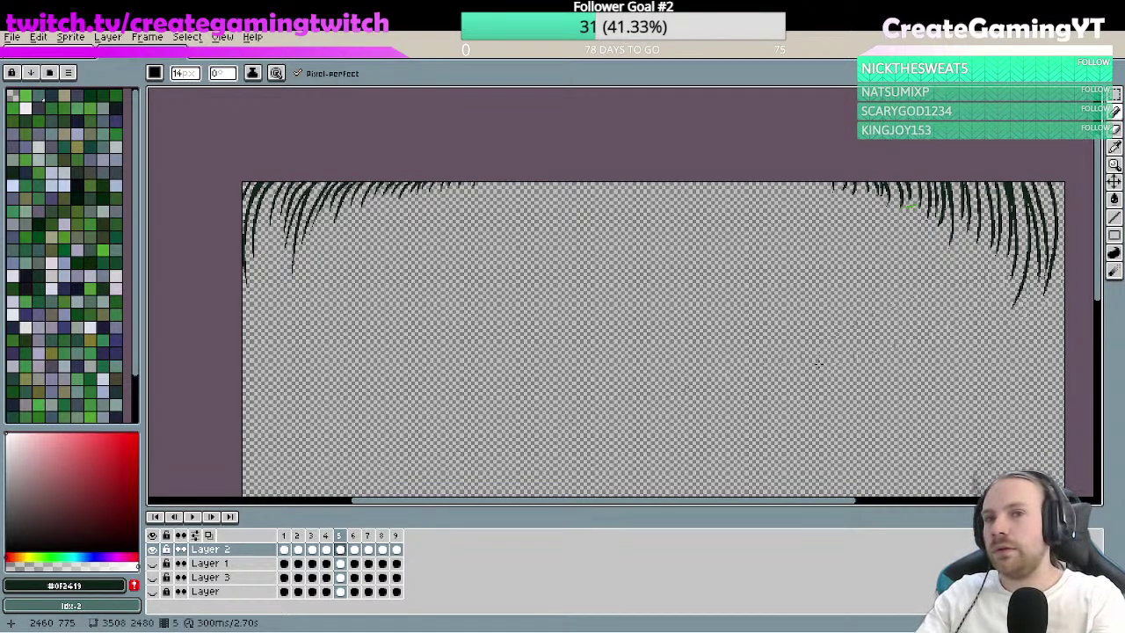
- Erase the tip of the longest right-hand strand in frame 5 to shorten it, and select Layer 2's frame 6 cel
{"action": "key", "text": "z"}
{"action": "left_click", "coordinate": [883, 328]}
{"action": "left_click", "coordinate": [841, 272]}
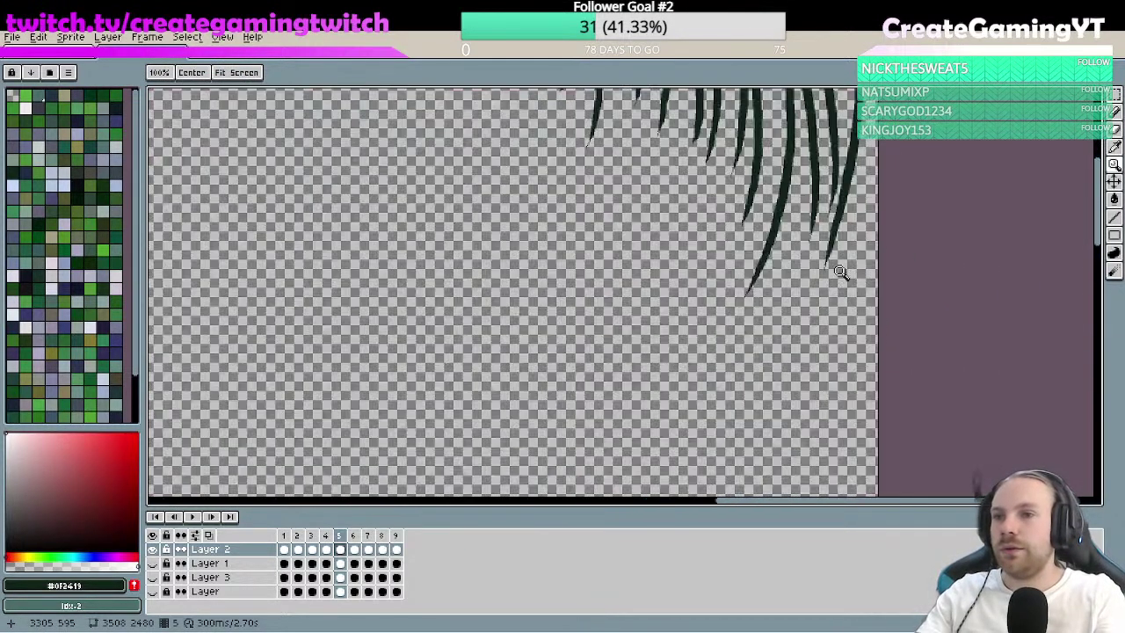
{"action": "left_click_drag", "start_coordinate": [771, 303], "coordinate": [775, 255]}
{"action": "key", "text": "b"}
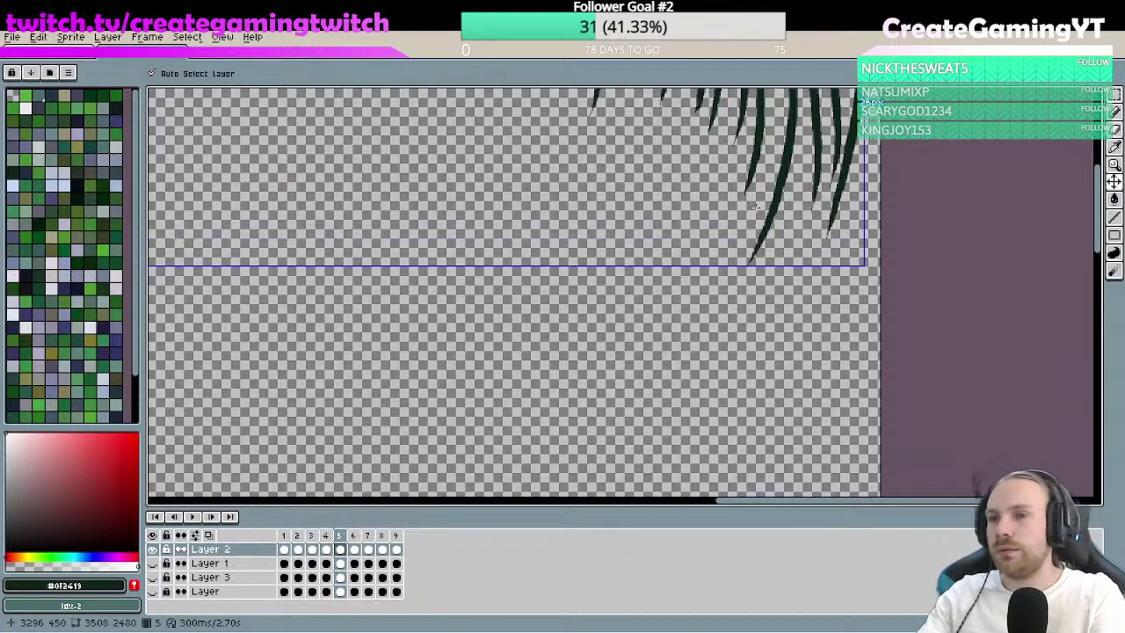
{"action": "key", "text": "z"}
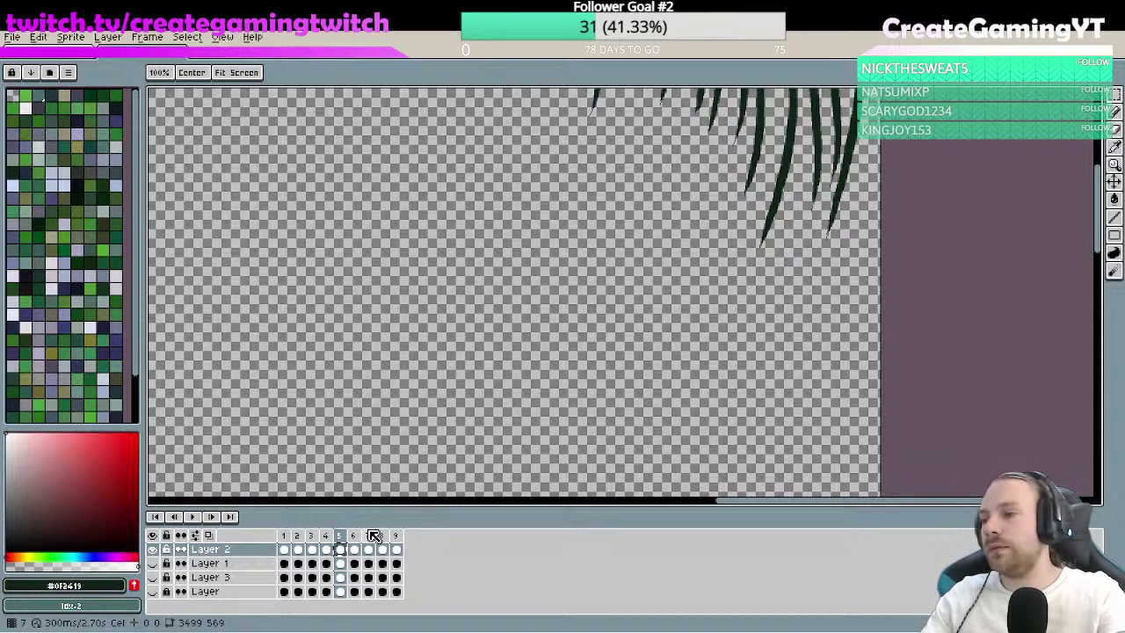
{"action": "key", "text": "b"}
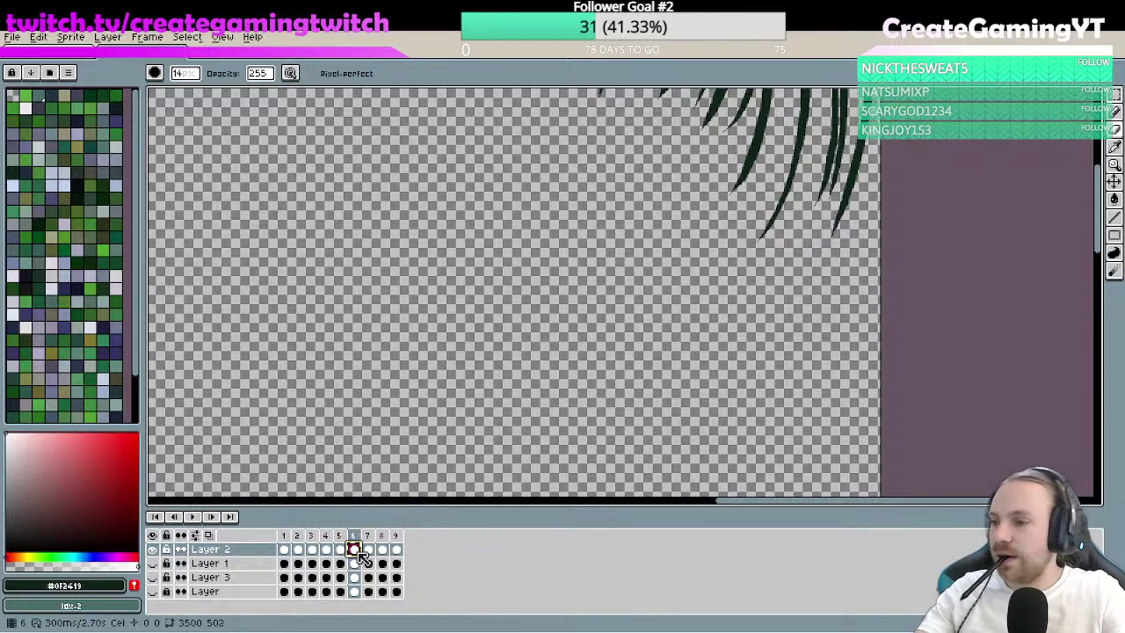
- Play the animation from frame 2 to review the right-hand strand cluster, and step forward to frame 8
{"action": "left_click", "coordinate": [299, 550]}
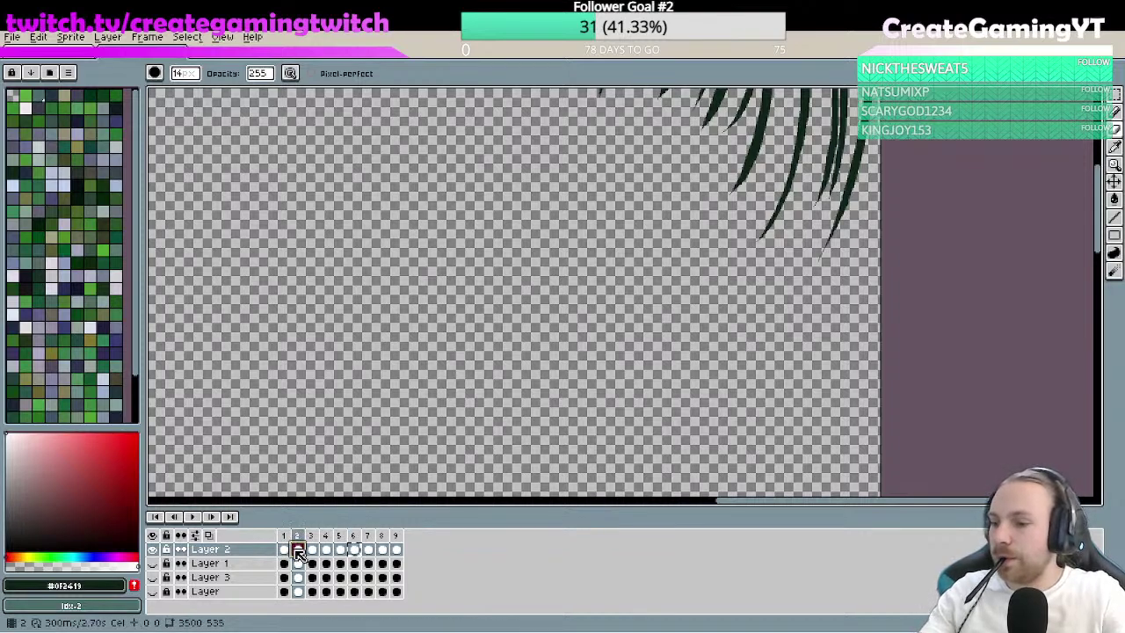
{"action": "left_click", "coordinate": [201, 518]}
{"action": "scroll", "coordinate": [606, 362], "scroll_direction": "down", "scroll_amount": 3}
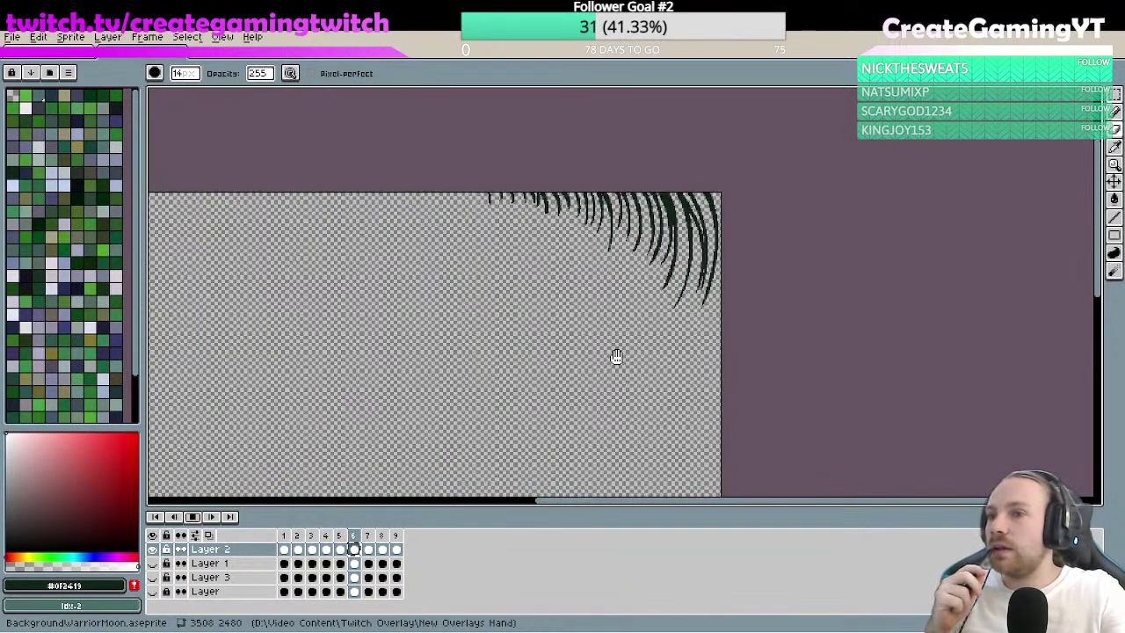
{"action": "left_click_drag", "start_coordinate": [551, 381], "coordinate": [704, 384]}
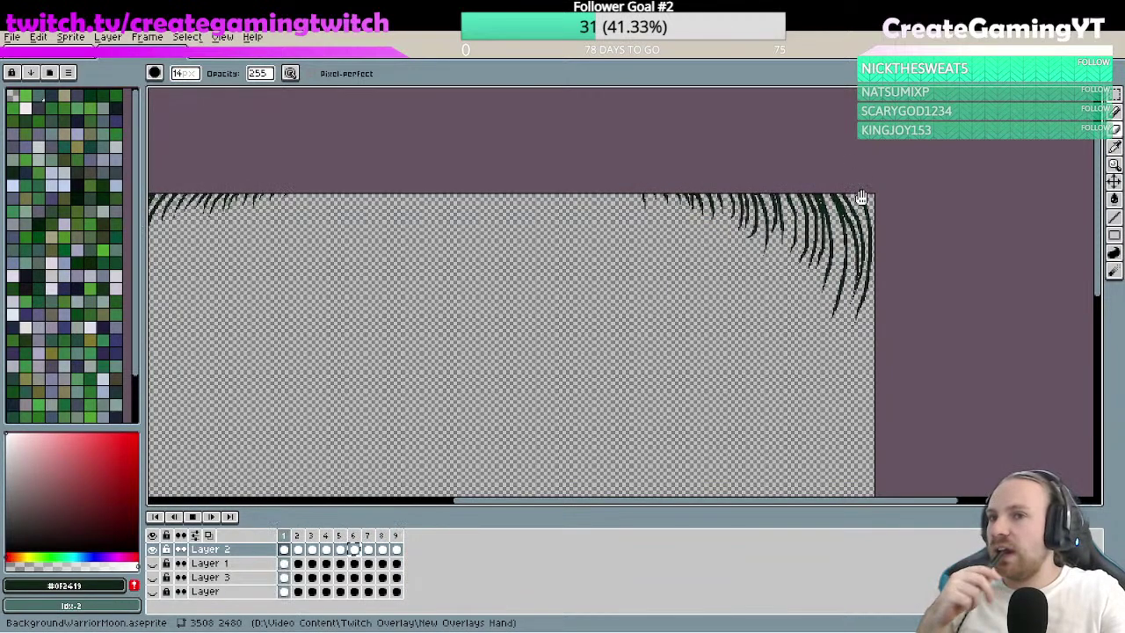
{"action": "left_click", "coordinate": [219, 518]}
{"action": "left_click", "coordinate": [218, 518]}
{"action": "left_click", "coordinate": [218, 517]}
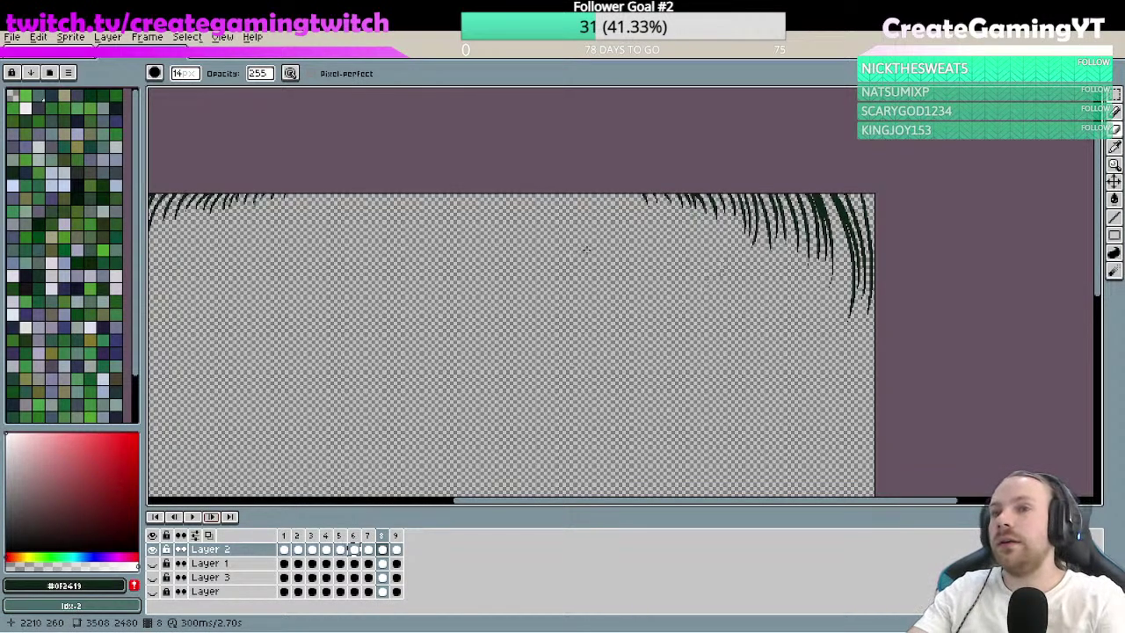
- Compare the right-hand strands up close in frames 8, 9 and 6 of Layer 2
{"action": "key", "text": "ctrl+space"}
{"action": "left_click_drag", "start_coordinate": [855, 212], "coordinate": [915, 158]}
{"action": "key", "text": "b"}
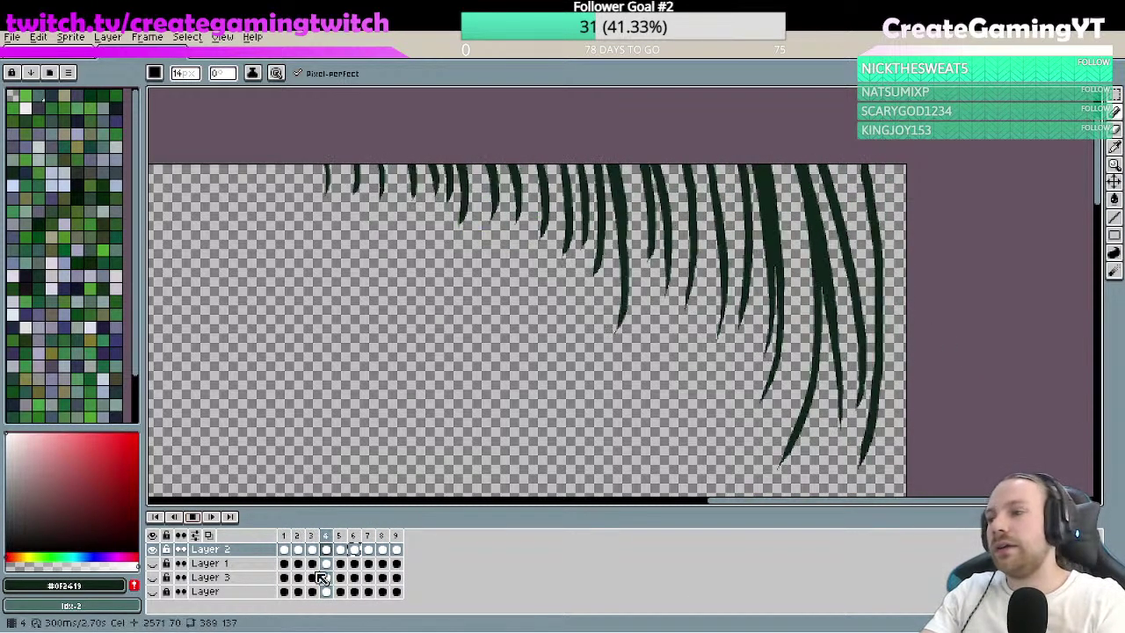
{"action": "left_click", "coordinate": [381, 535]}
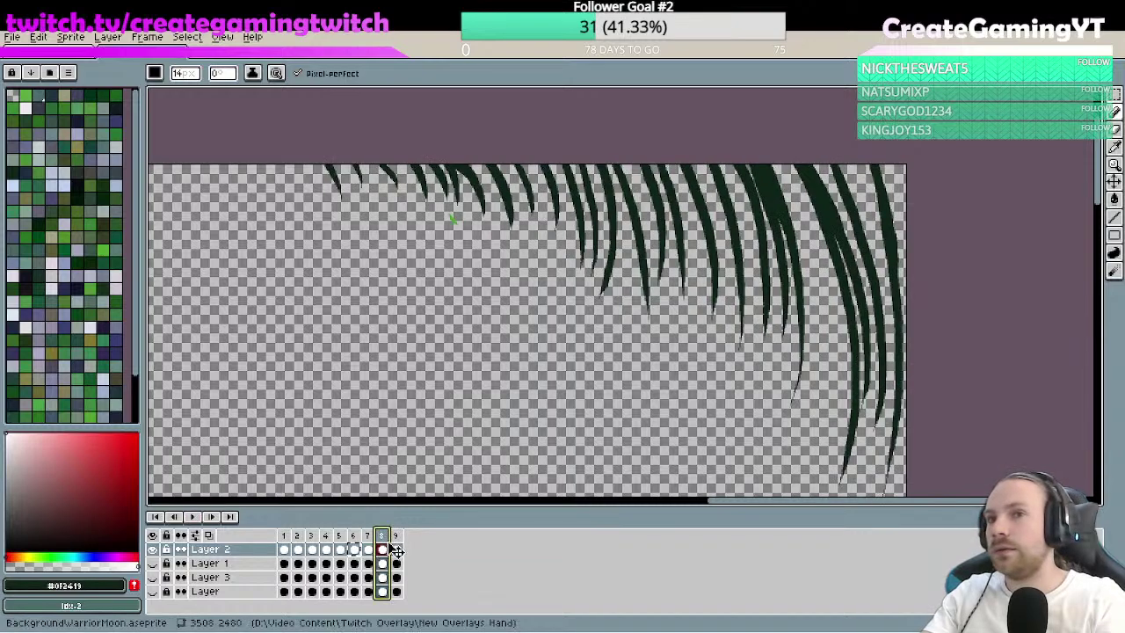
{"action": "left_click", "coordinate": [395, 549]}
{"action": "left_click", "coordinate": [355, 548]}
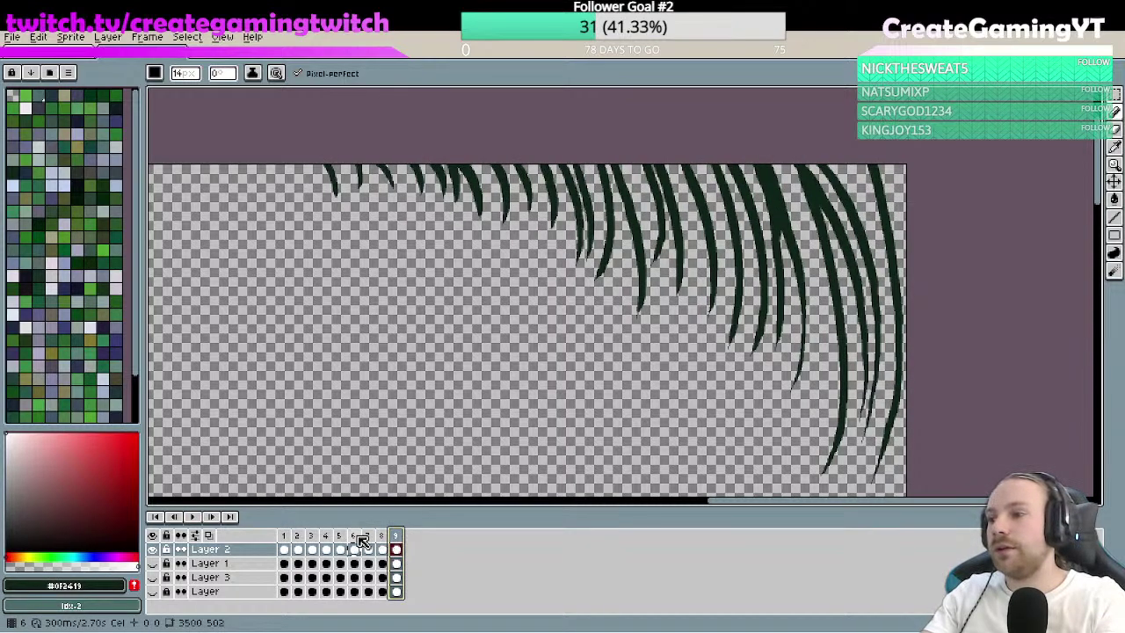
- Step back from frame 6 to frame 2 and forward to frame 5 to compare the right-hand strand lengths
{"action": "key", "text": "e"}
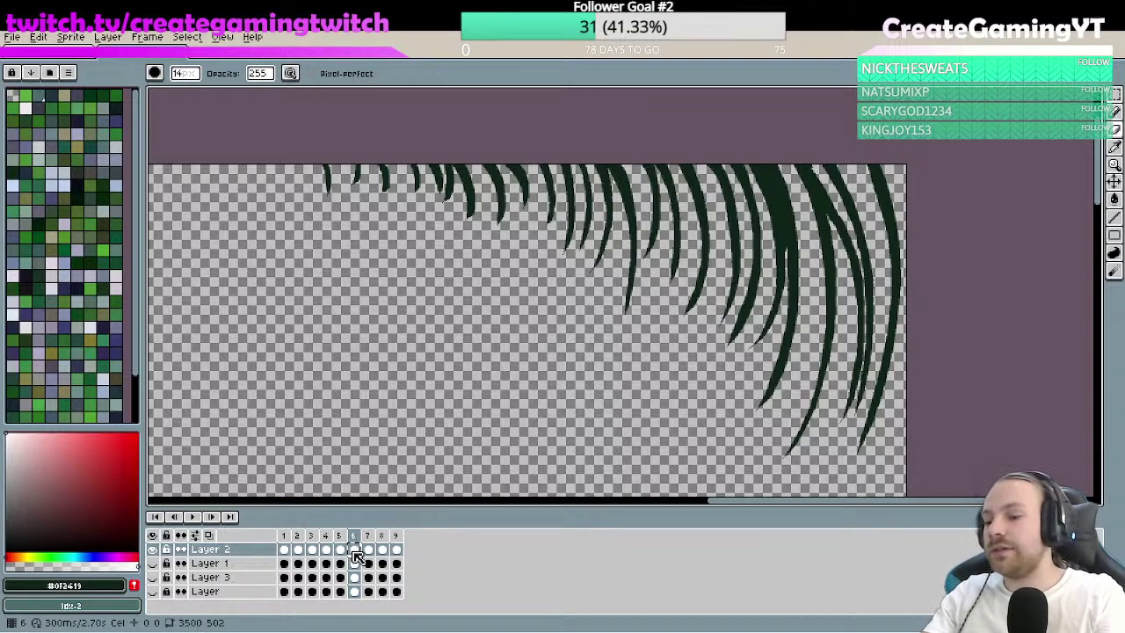
{"action": "key", "text": "Left"}
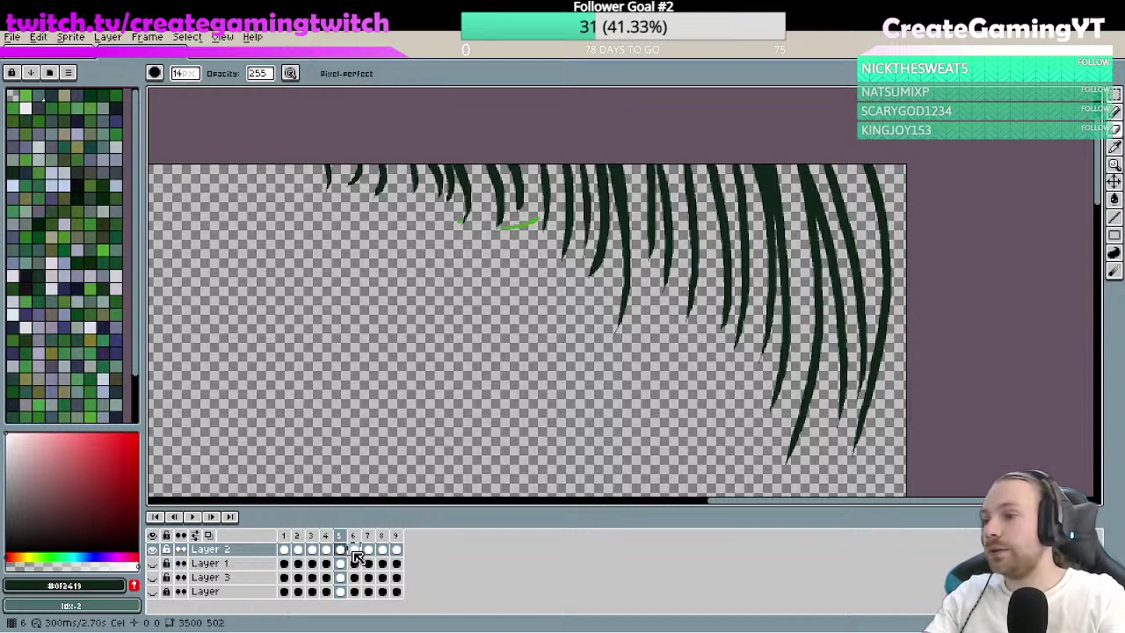
{"action": "key", "text": "Left"}
{"action": "key", "text": "Left"}
{"action": "key", "text": "Left"}
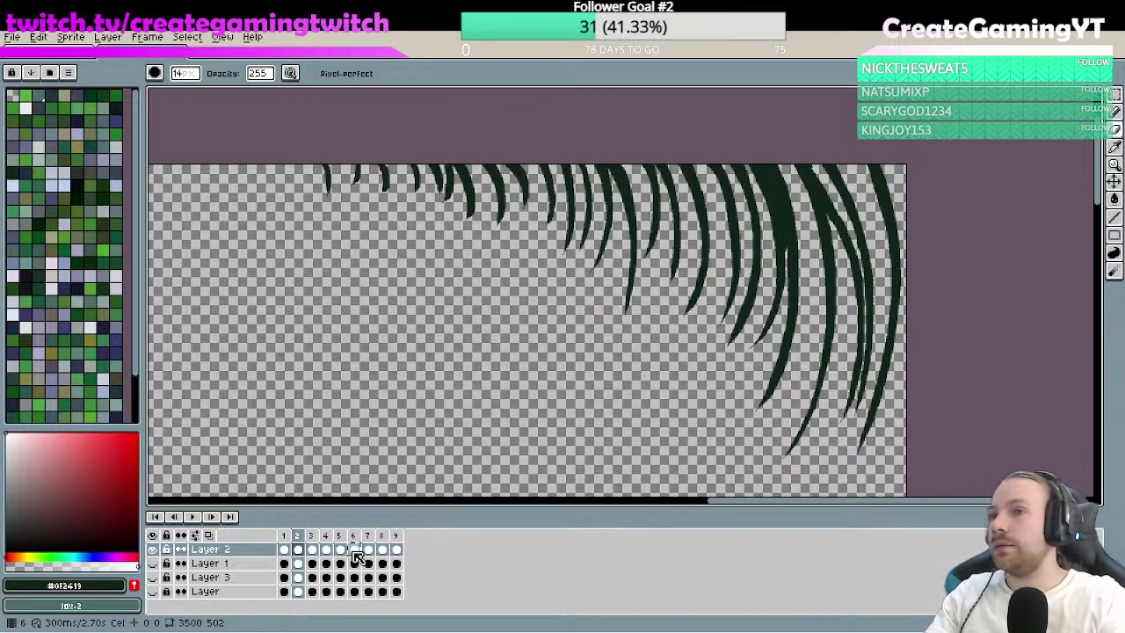
{"action": "key", "text": "Right"}
{"action": "key", "text": "Right"}
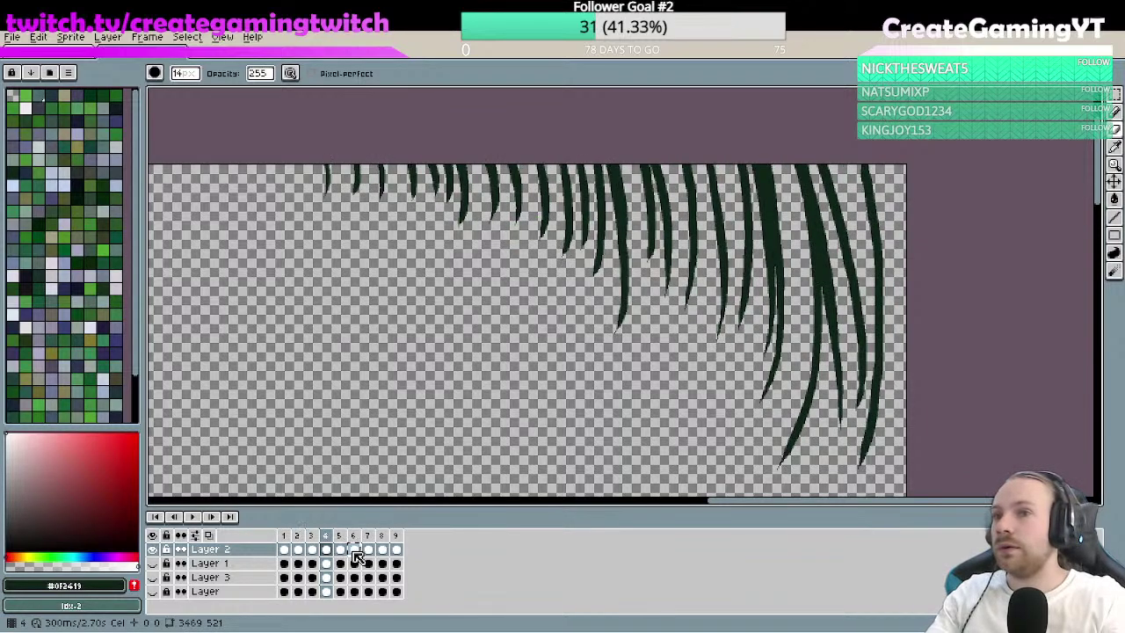
{"action": "key", "text": "Right"}
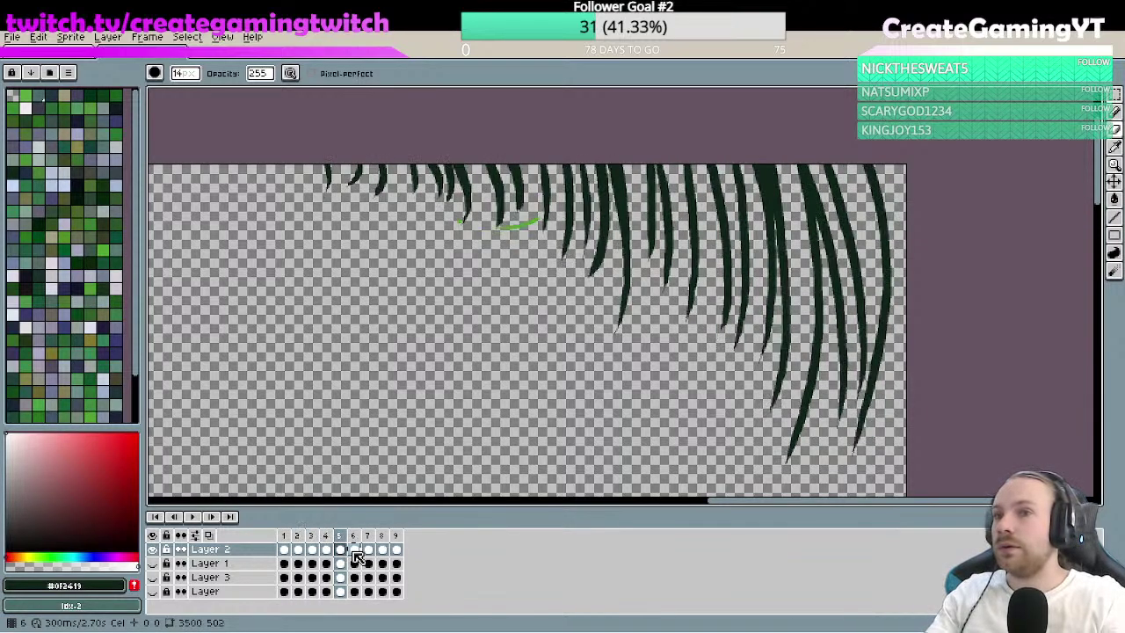
- Play the animation to review the strands on the canvas's right side, and replay it over the left side
{"action": "left_click", "coordinate": [193, 519]}
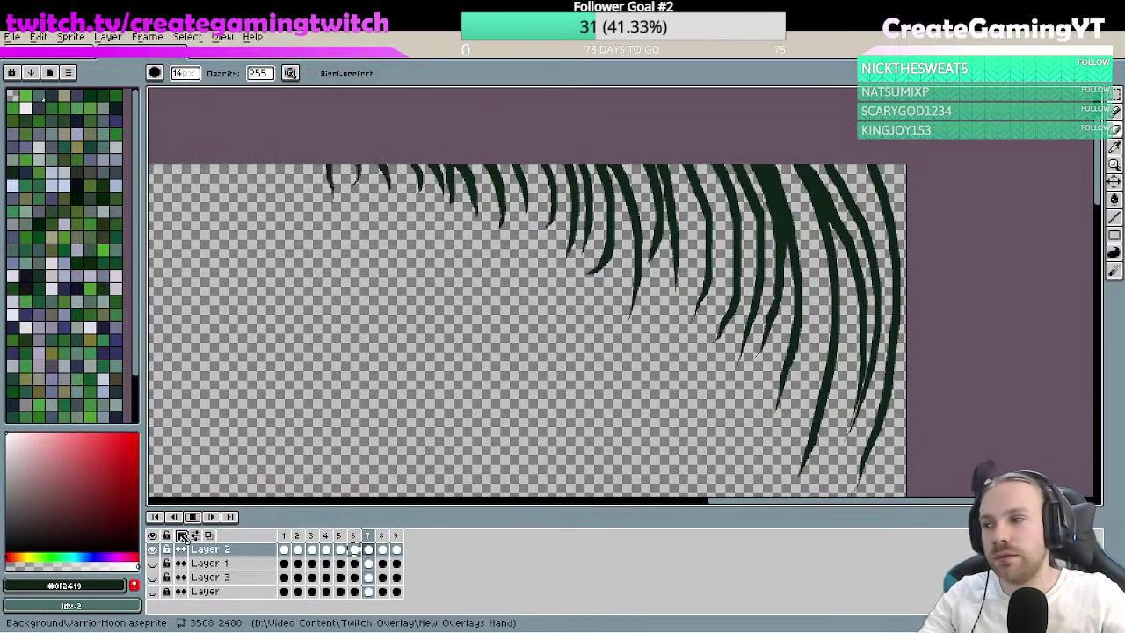
{"action": "left_click", "coordinate": [195, 520]}
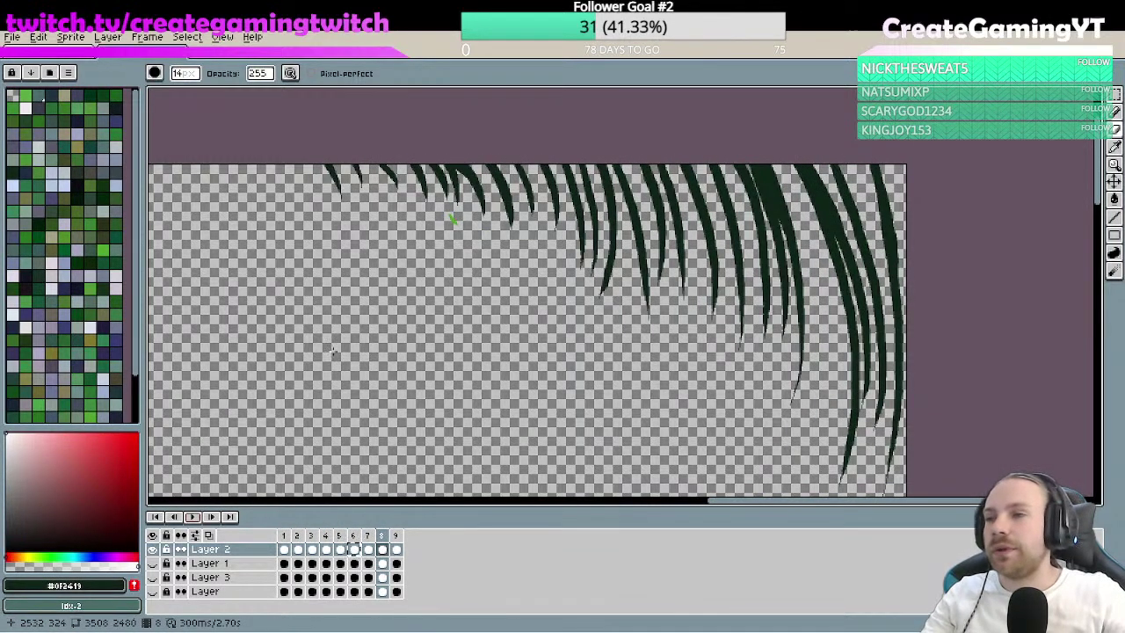
{"action": "scroll", "coordinate": [832, 309], "scroll_direction": "left", "scroll_amount": 10}
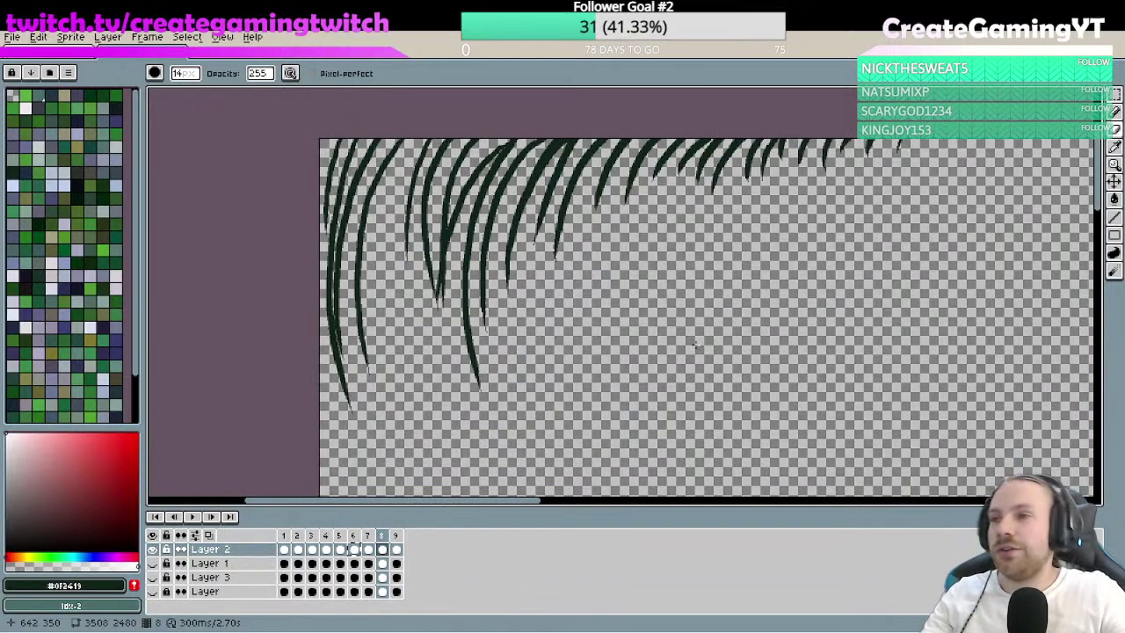
{"action": "left_click", "coordinate": [193, 516]}
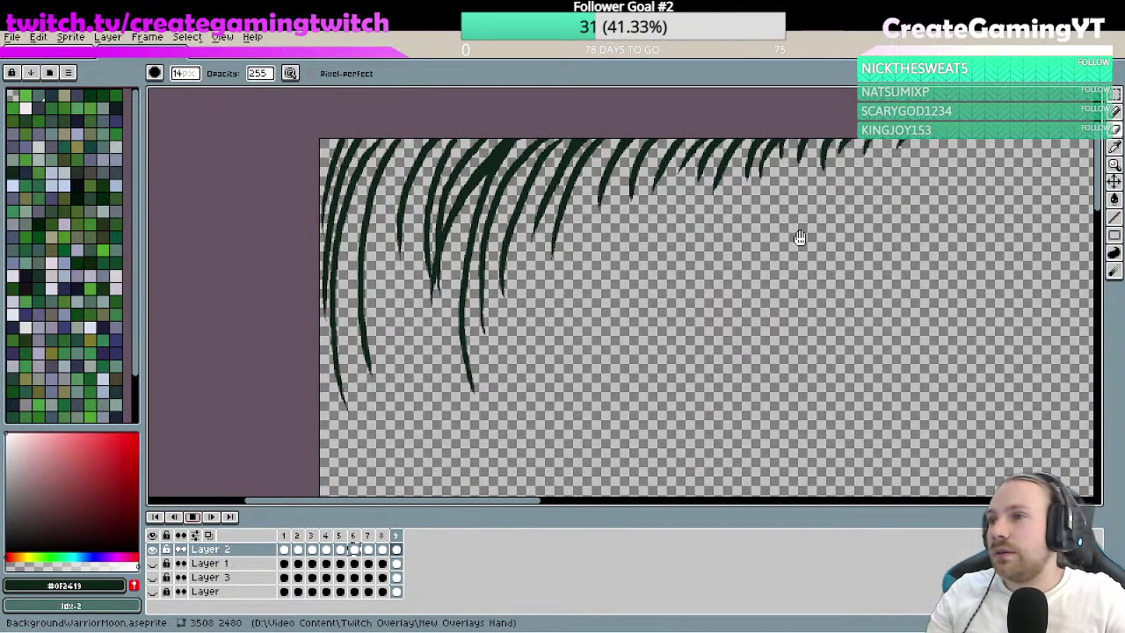
{"action": "left_click", "coordinate": [192, 518]}
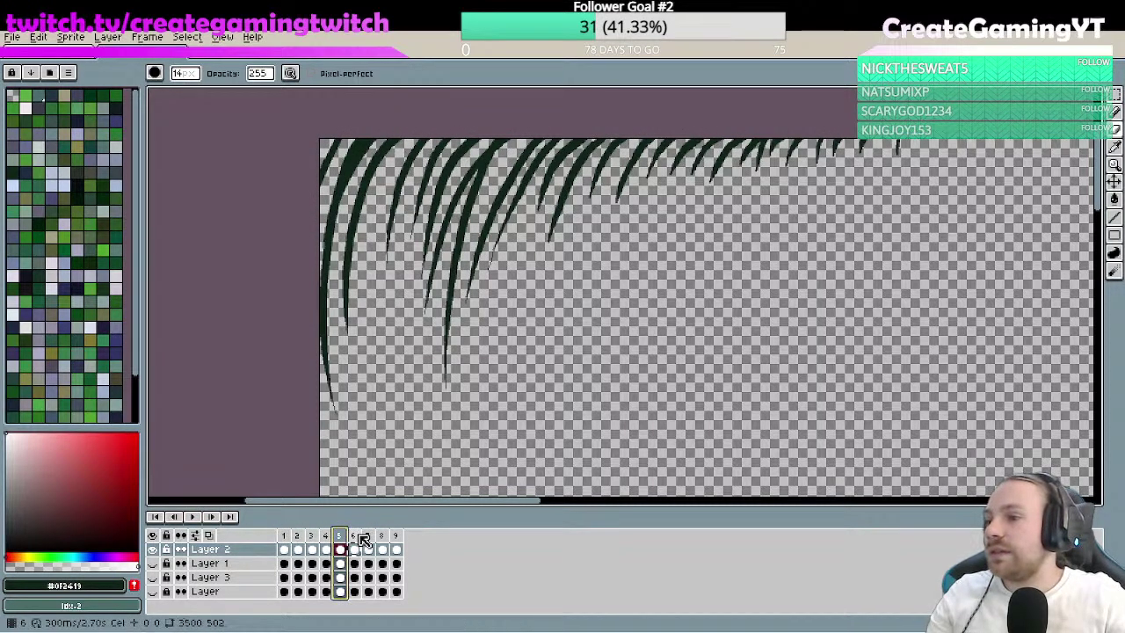
- In frame 8 of Layer 2, thicken the fifth strand from the canvas's left edge with a curved brush stroke
{"action": "left_click", "coordinate": [355, 544]}
{"action": "left_click", "coordinate": [369, 544]}
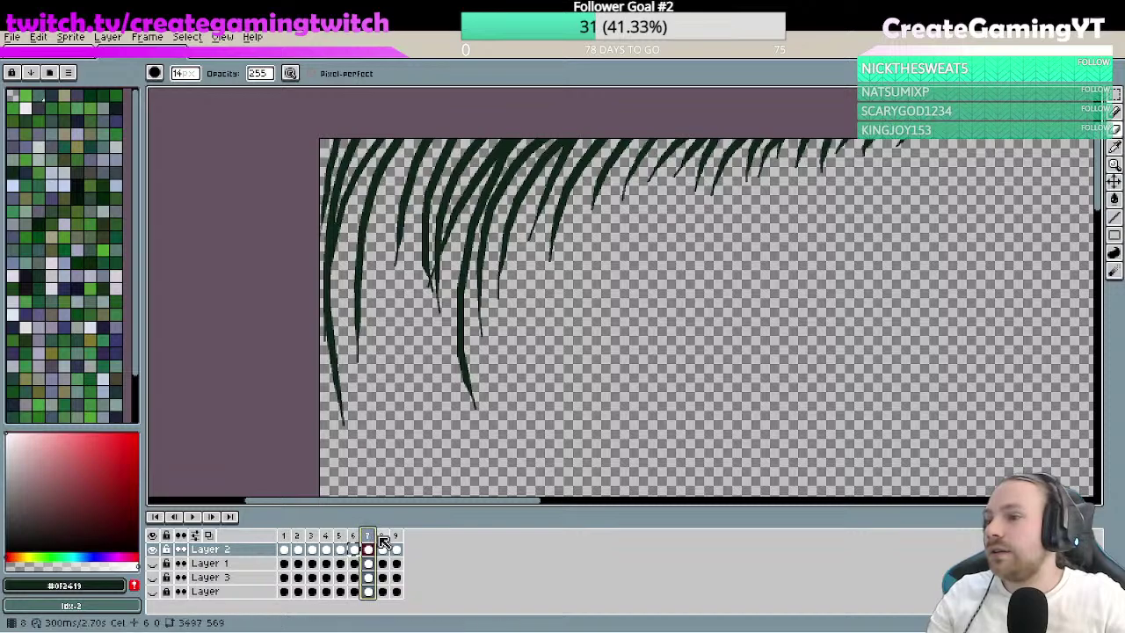
{"action": "left_click", "coordinate": [383, 545]}
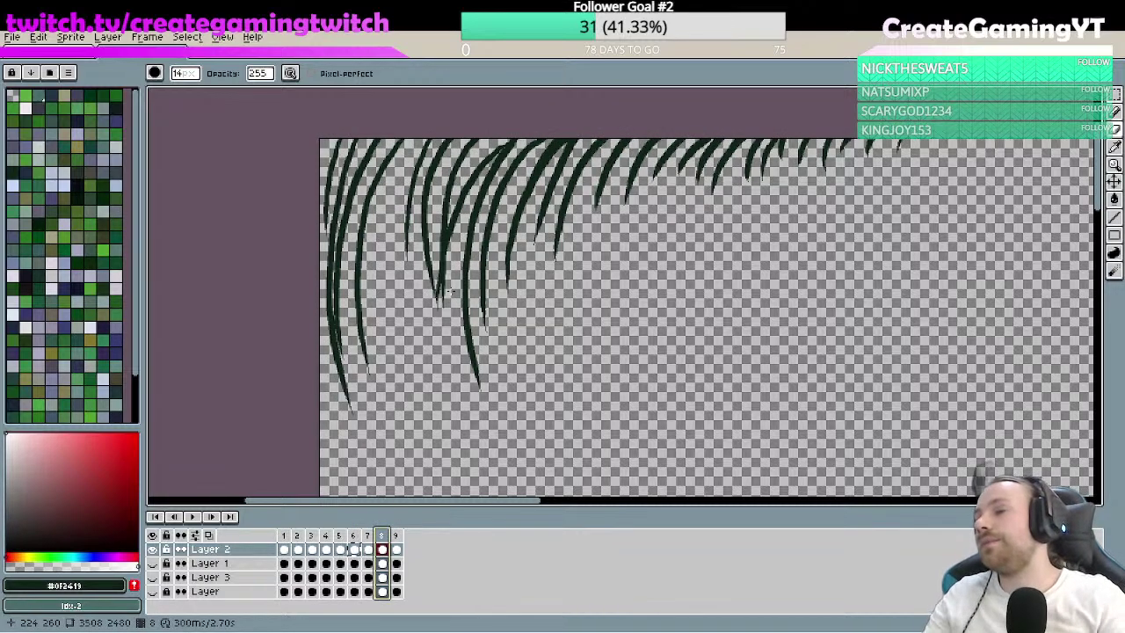
{"action": "key", "text": "b"}
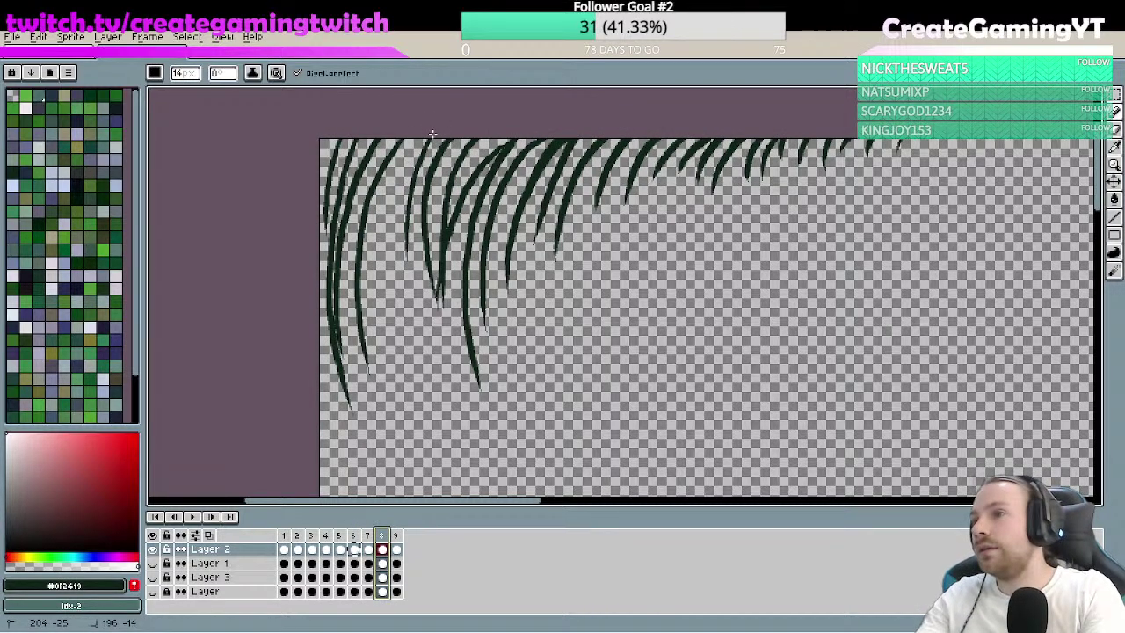
{"action": "left_click_drag", "start_coordinate": [432, 134], "coordinate": [404, 257]}
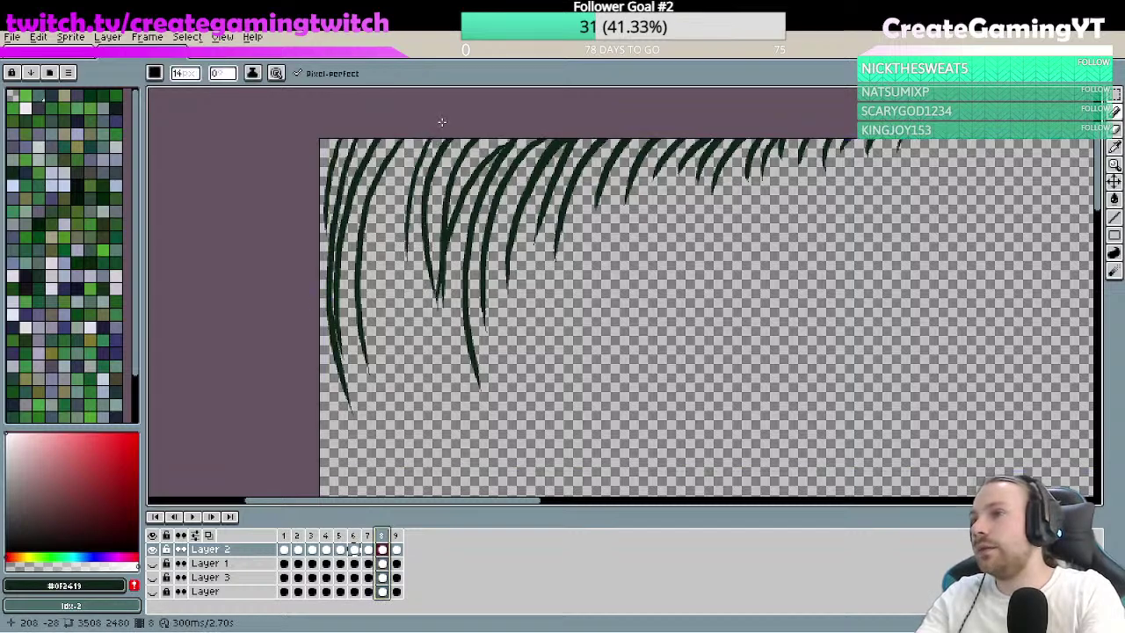
{"action": "key", "text": "z"}
{"action": "left_click", "coordinate": [421, 247]}
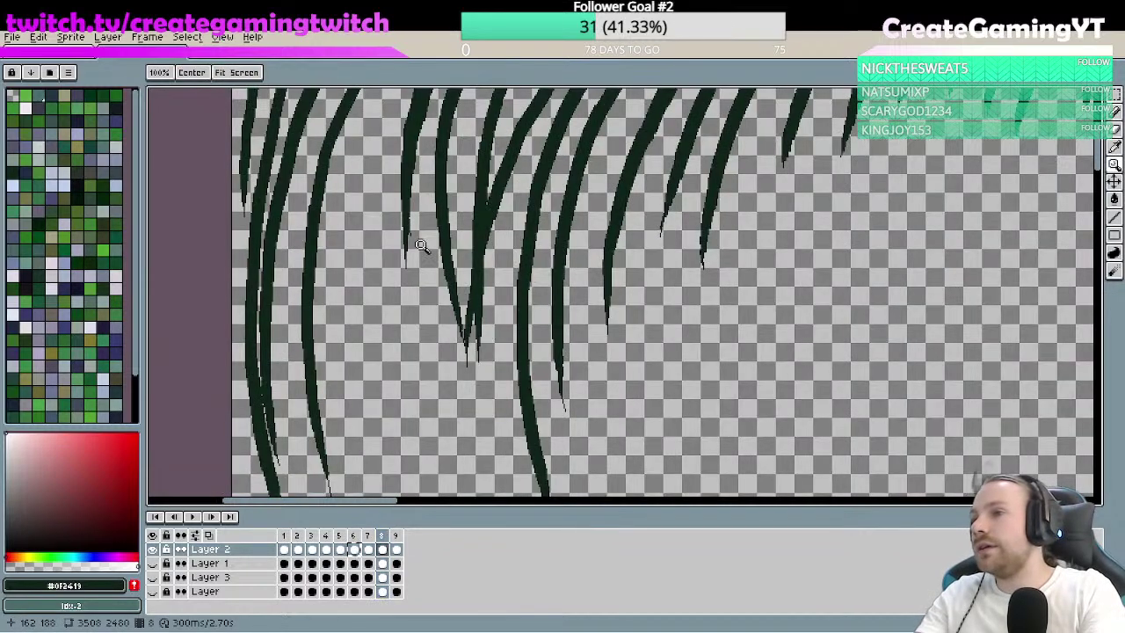
{"action": "key", "text": "e"}
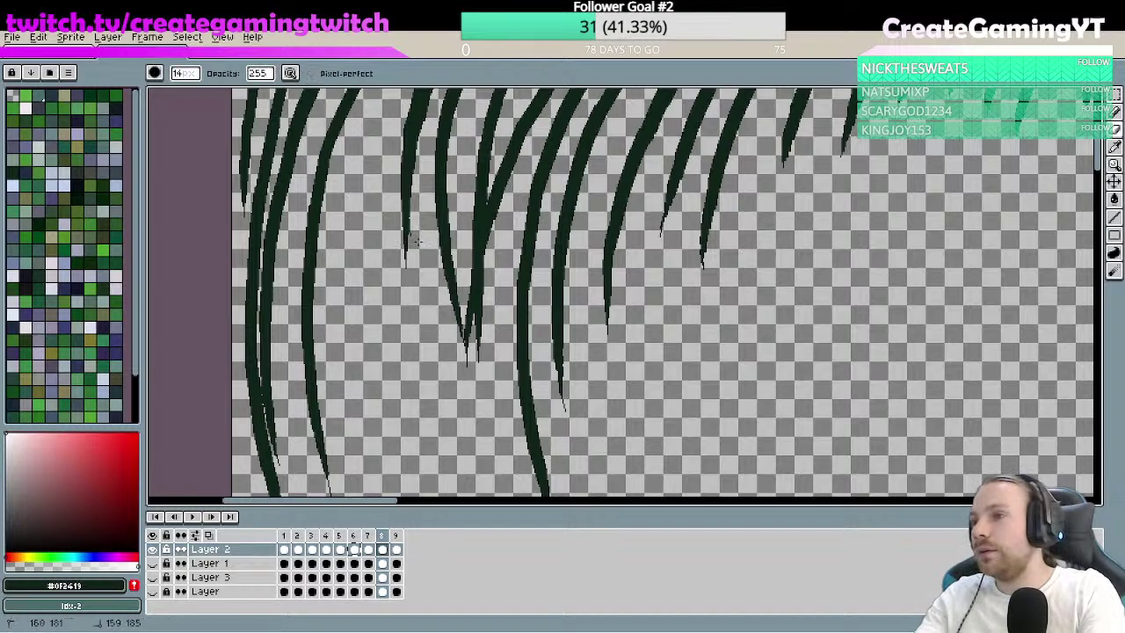
{"action": "key", "text": "z"}
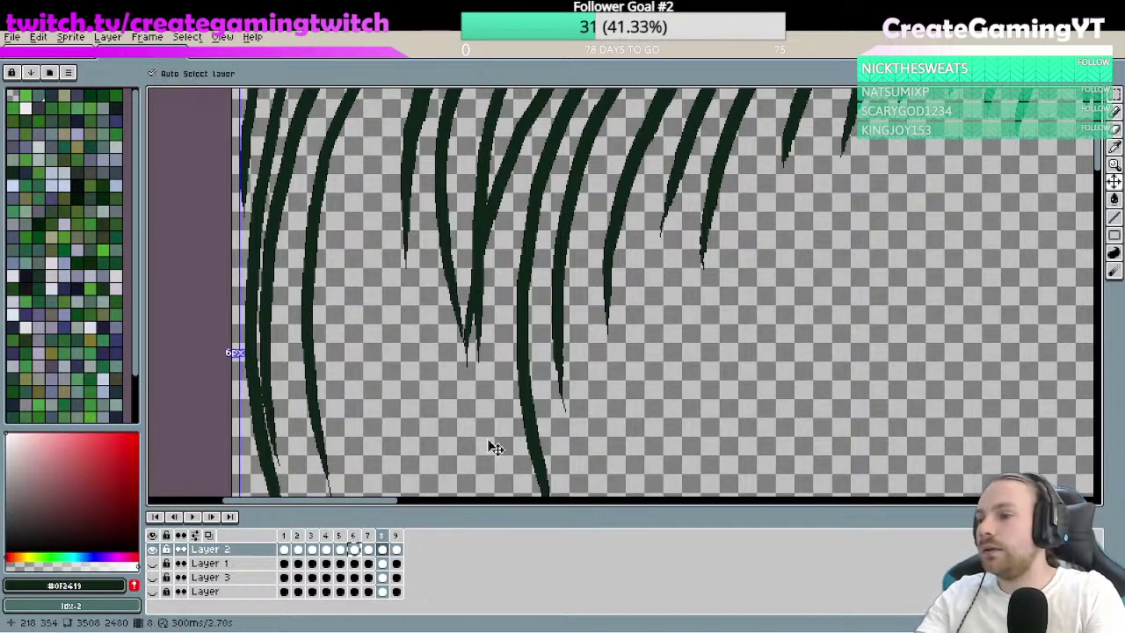
{"action": "right_click", "coordinate": [522, 370]}
{"action": "key", "text": "e"}
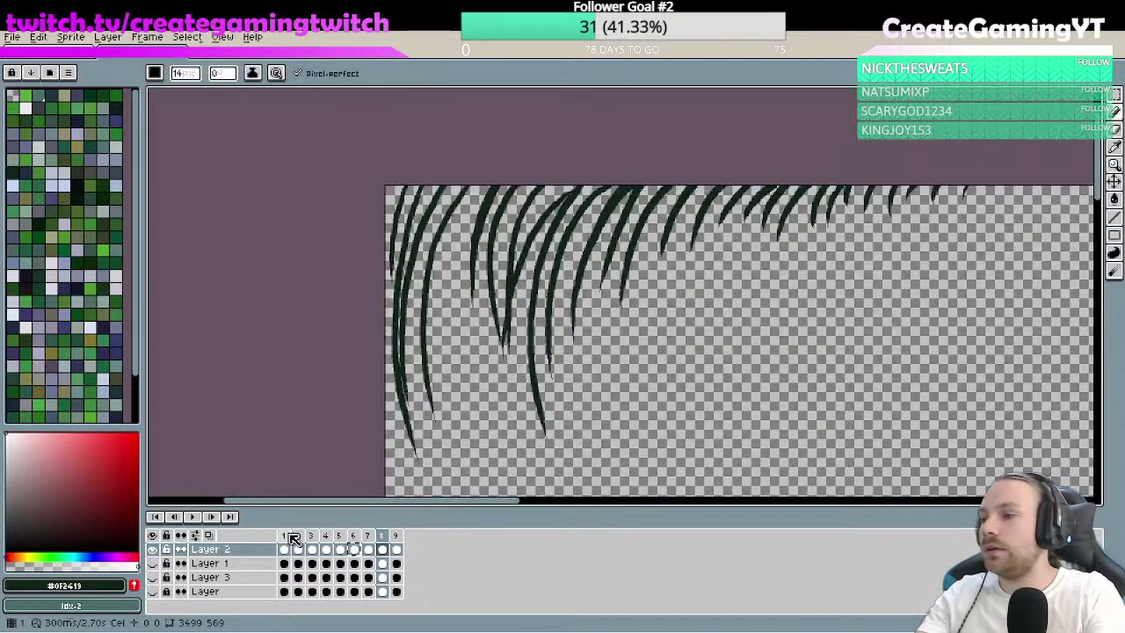
- Play the animation over the left-hand strands, and compare frames 8 and 9
{"action": "left_click", "coordinate": [192, 517]}
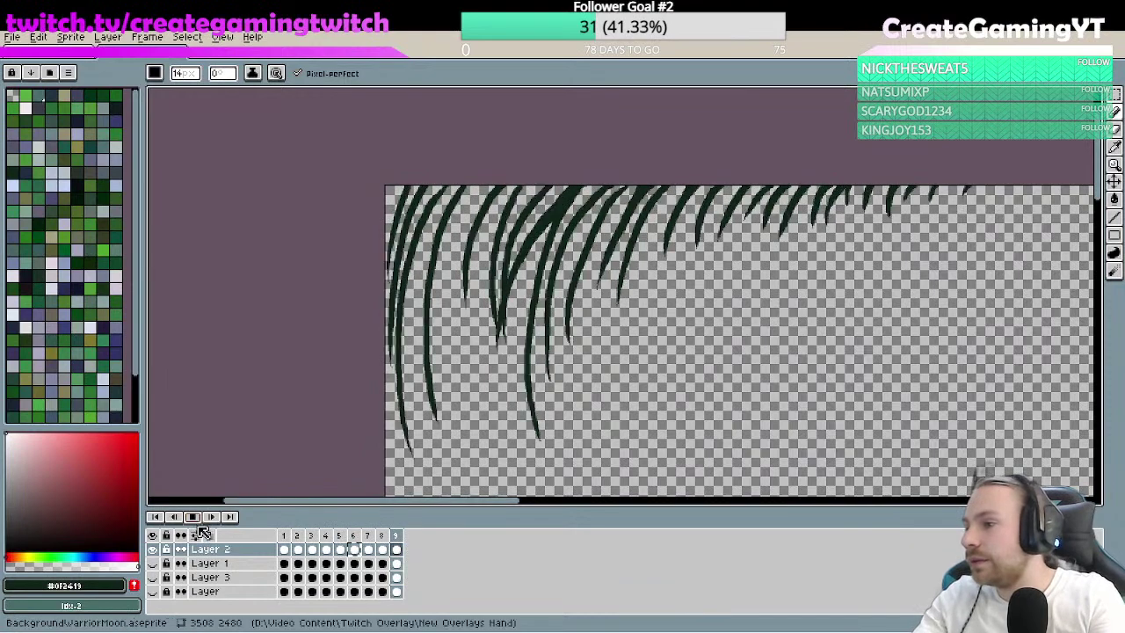
{"action": "left_click", "coordinate": [192, 516]}
{"action": "left_click", "coordinate": [401, 550]}
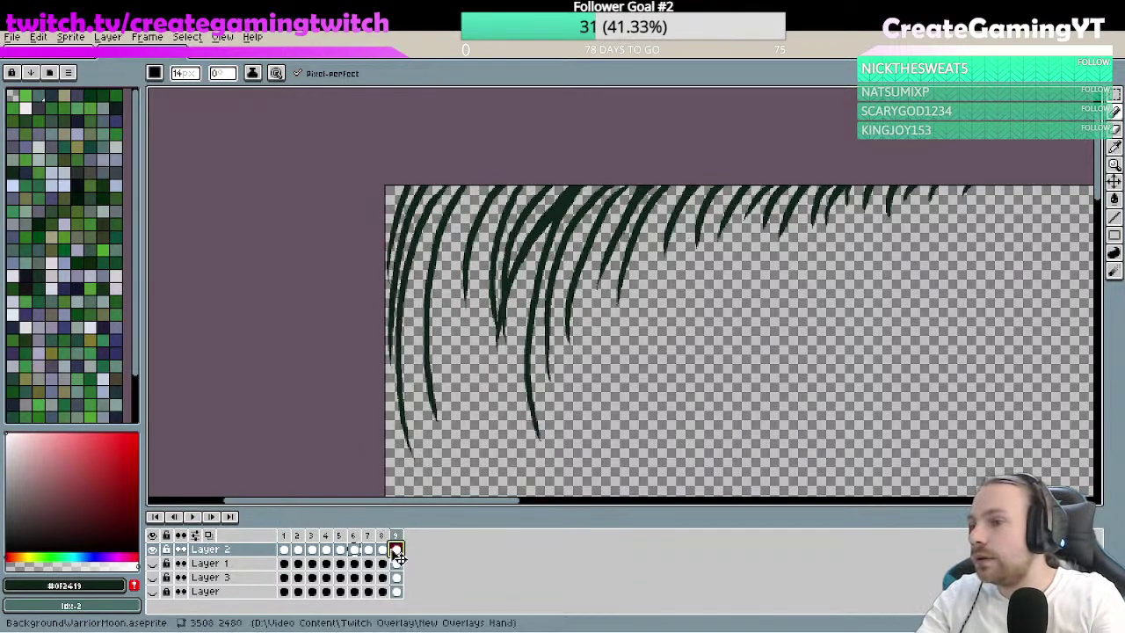
{"action": "left_click", "coordinate": [383, 550]}
{"action": "left_click", "coordinate": [395, 549]}
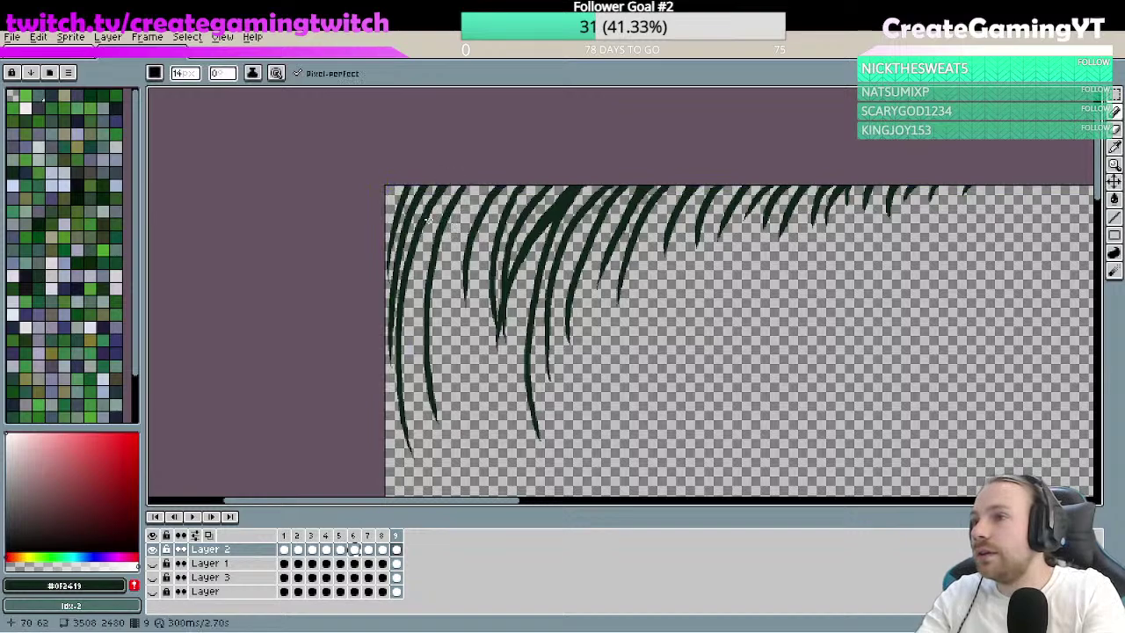
- Switch among frames 6 to 9 to compare the positions and thickness of the left-hand strands
{"action": "left_click", "coordinate": [381, 550]}
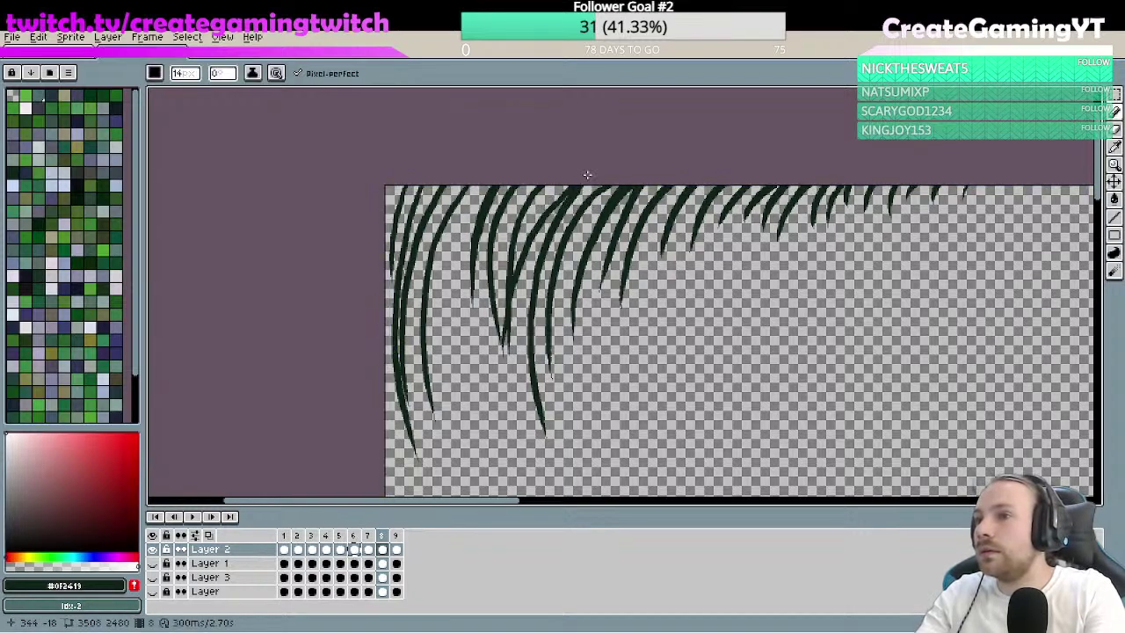
{"action": "left_click", "coordinate": [368, 537]}
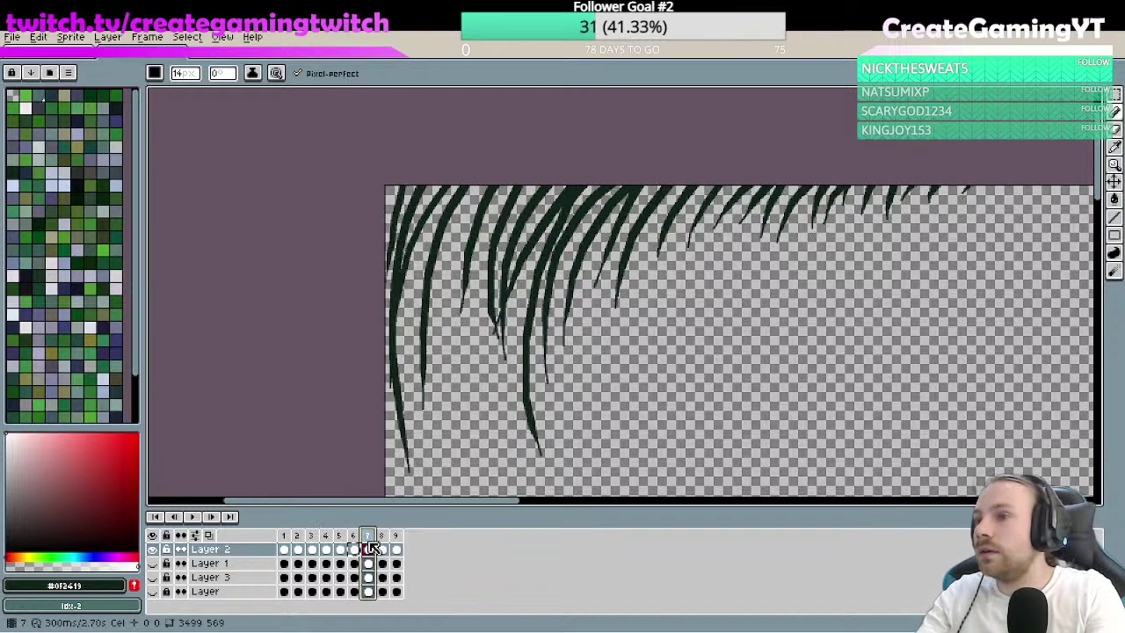
{"action": "left_click", "coordinate": [387, 537]}
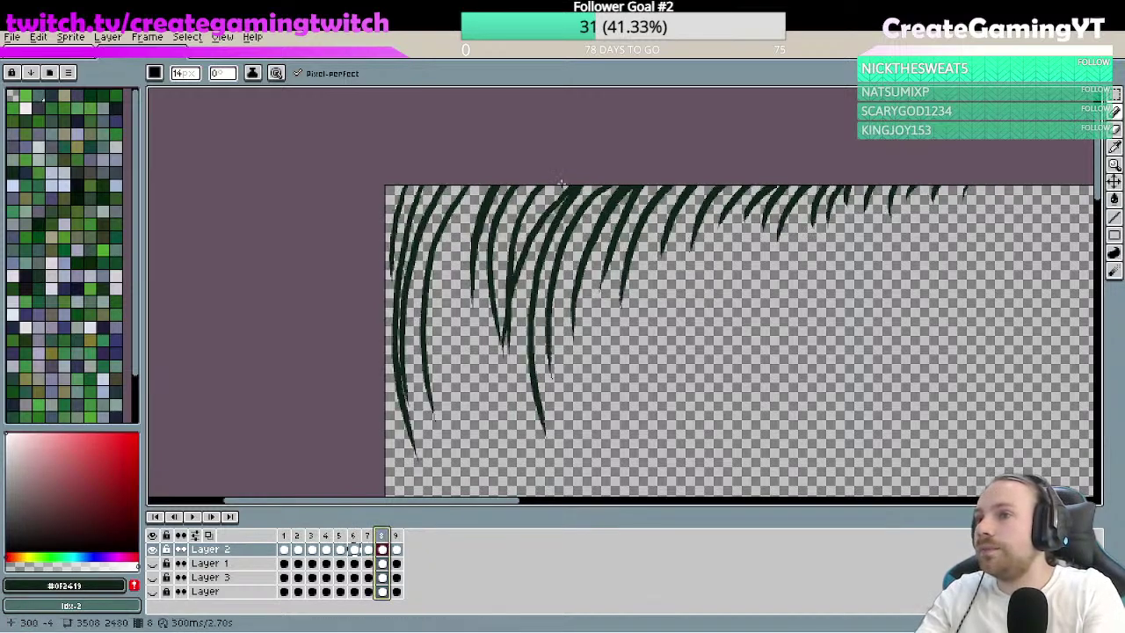
{"action": "key", "text": "Return"}
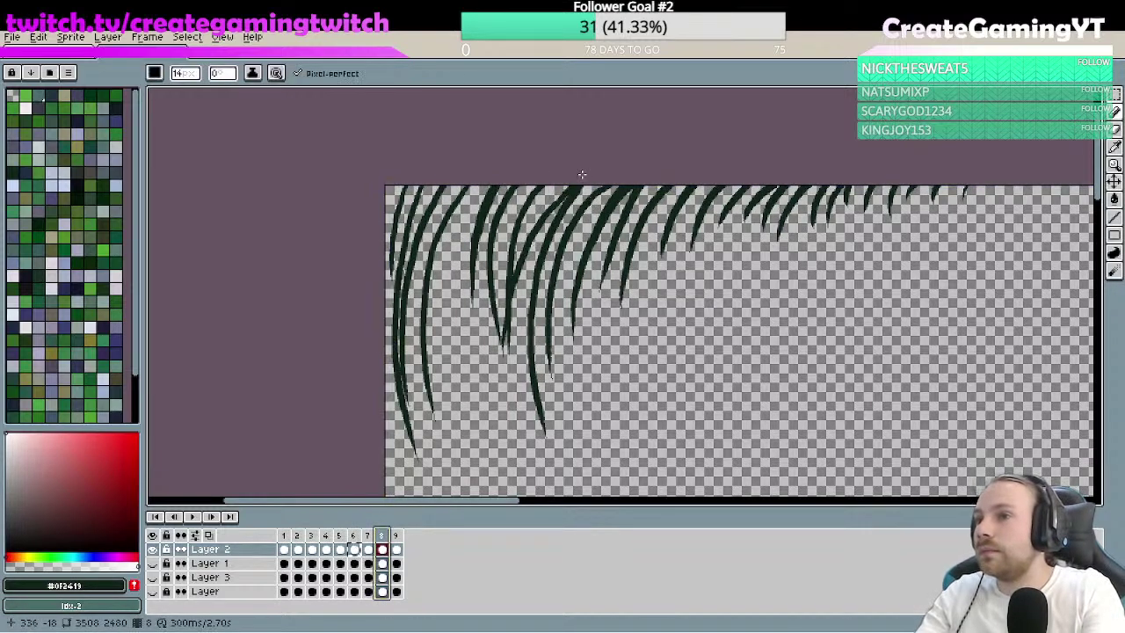
{"action": "left_click", "coordinate": [396, 549]}
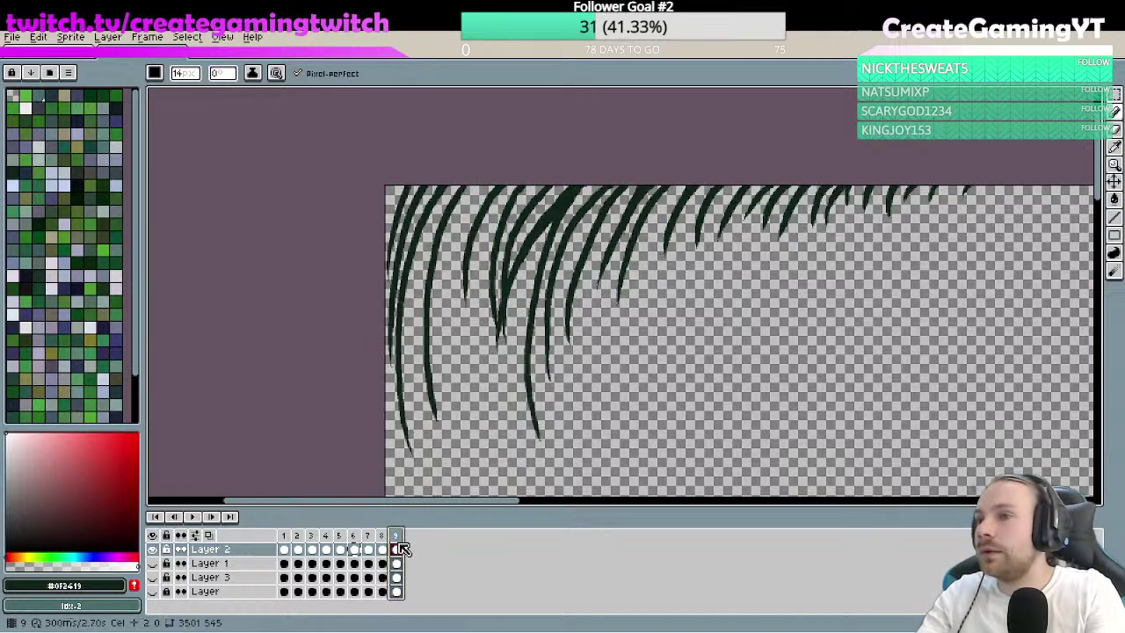
{"action": "left_click", "coordinate": [369, 536]}
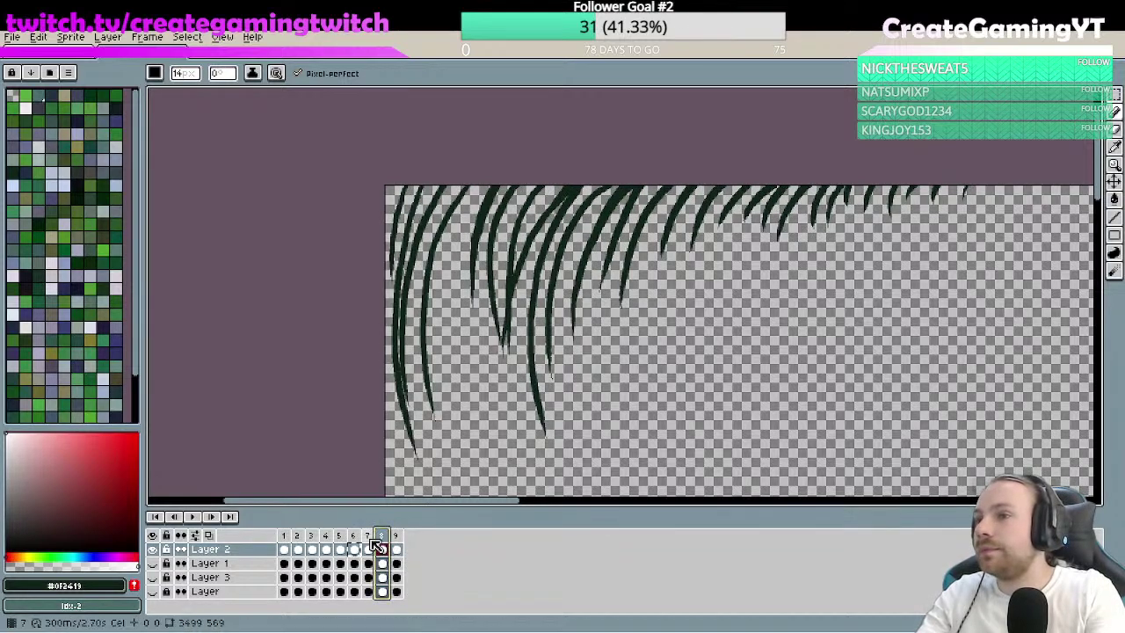
{"action": "left_click", "coordinate": [357, 545]}
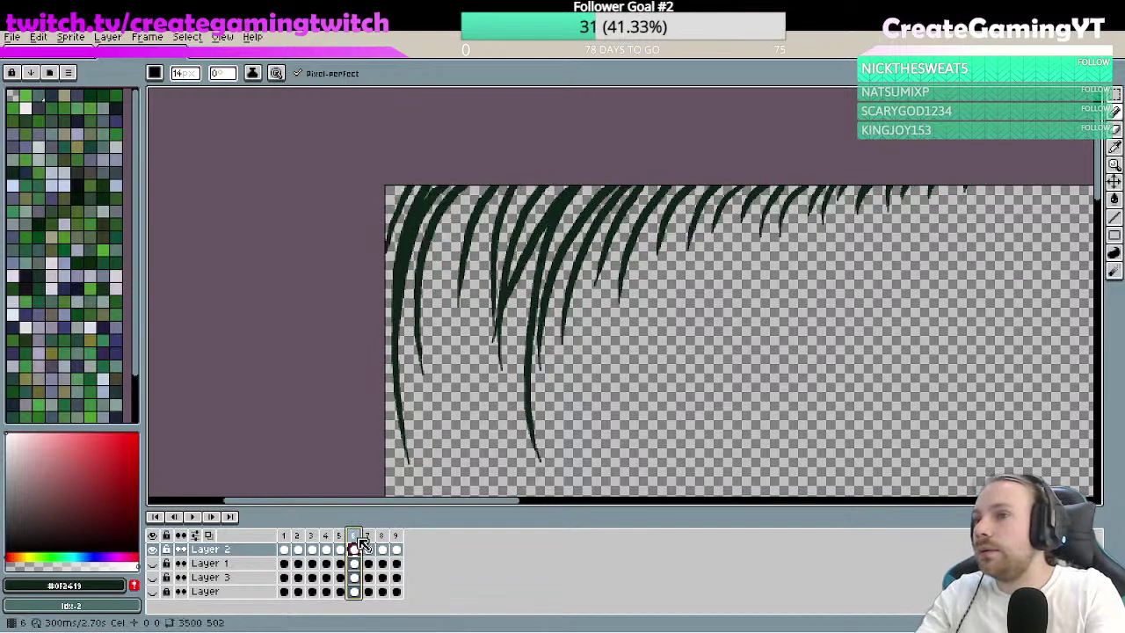
- In frame 4 of Layer 2, extend the upper end of the thin left-hand strand to the canvas's top edge with the brush
{"action": "left_click", "coordinate": [345, 537]}
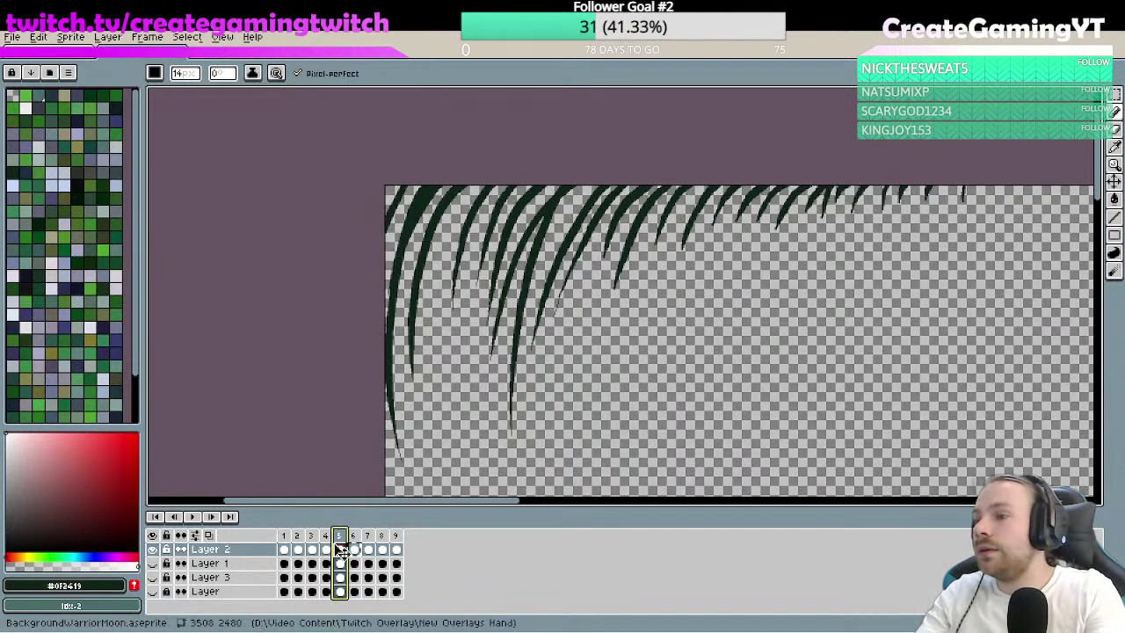
{"action": "left_click", "coordinate": [327, 548]}
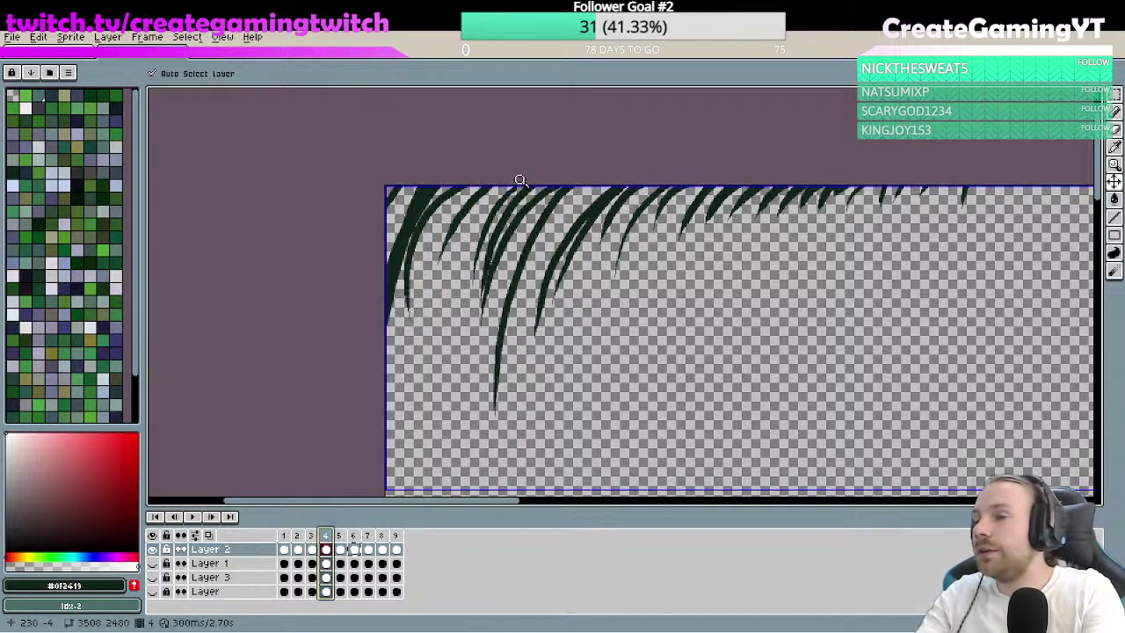
{"action": "scroll", "coordinate": [542, 170], "scroll_direction": "up", "scroll_amount": 5}
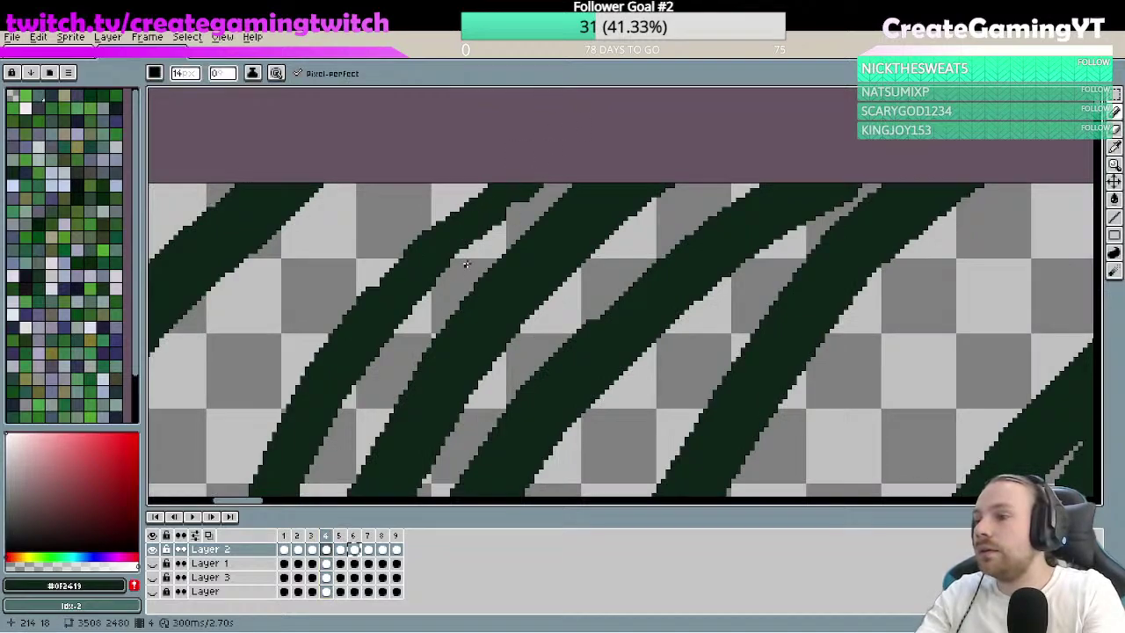
{"action": "key", "text": "ctrl+z"}
{"action": "mouse_move", "coordinate": [545, 161]}
{"action": "left_mouse_down"}
{"action": "mouse_move", "coordinate": [479, 215]}
{"action": "mouse_move", "coordinate": [519, 181]}
{"action": "mouse_move", "coordinate": [486, 197]}
{"action": "left_mouse_up"}
{"action": "key", "text": "ctrl+z"}
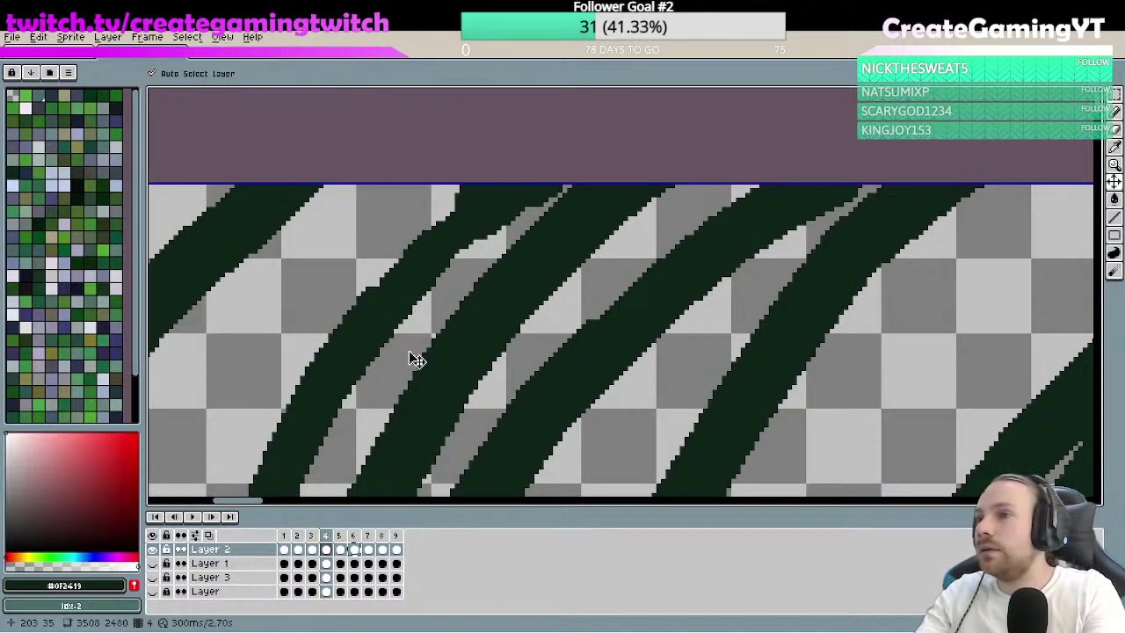
{"action": "key", "text": "ctrl+z"}
{"action": "left_click_drag", "start_coordinate": [460, 236], "coordinate": [545, 152]}
- Examine the reworked left-hand strands in frame 4 and compare them with frames 3, 2 and 1
{"action": "key", "text": "z"}
{"action": "left_click_drag", "start_coordinate": [610, 232], "coordinate": [482, 317]}
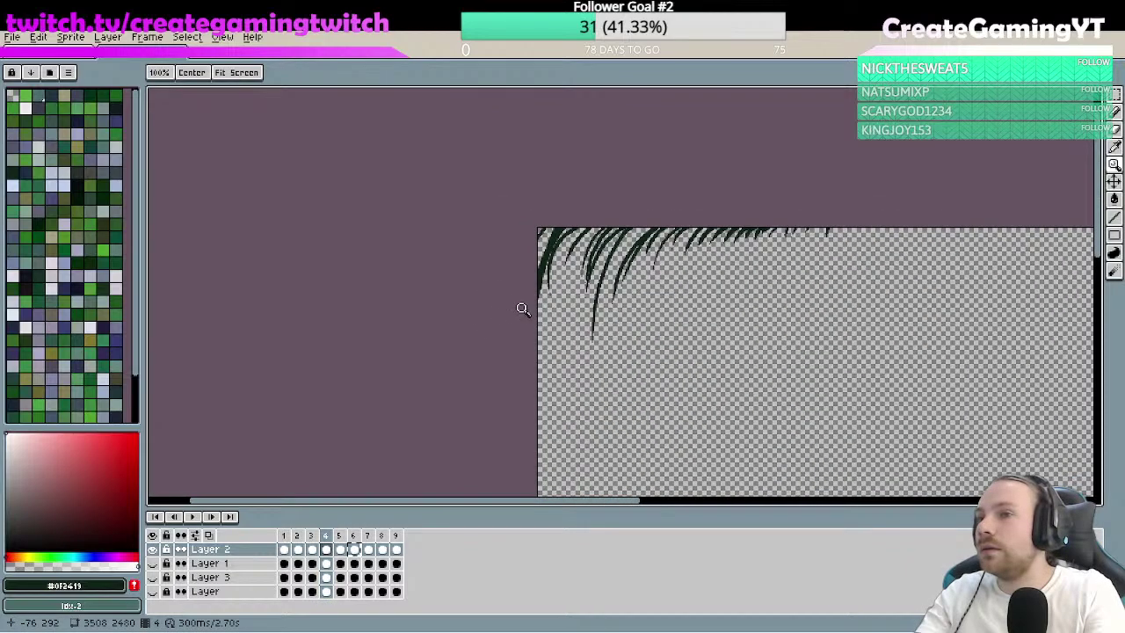
{"action": "left_click_drag", "start_coordinate": [586, 257], "coordinate": [647, 213]}
{"action": "left_click_drag", "start_coordinate": [628, 254], "coordinate": [460, 417]}
{"action": "key", "text": "b"}
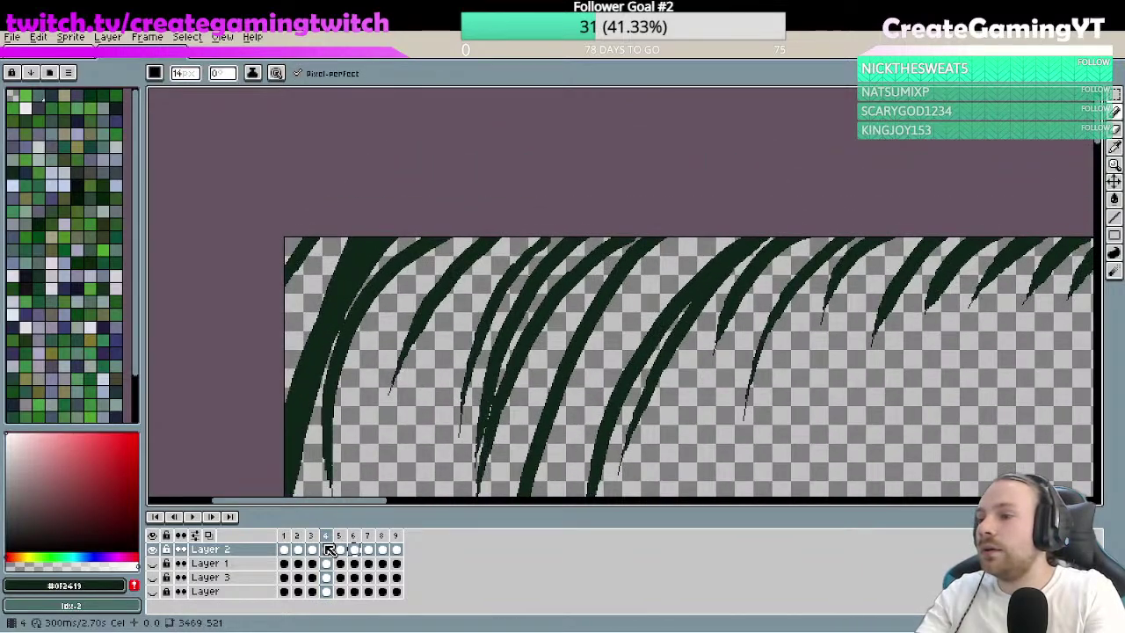
{"action": "left_click", "coordinate": [313, 538]}
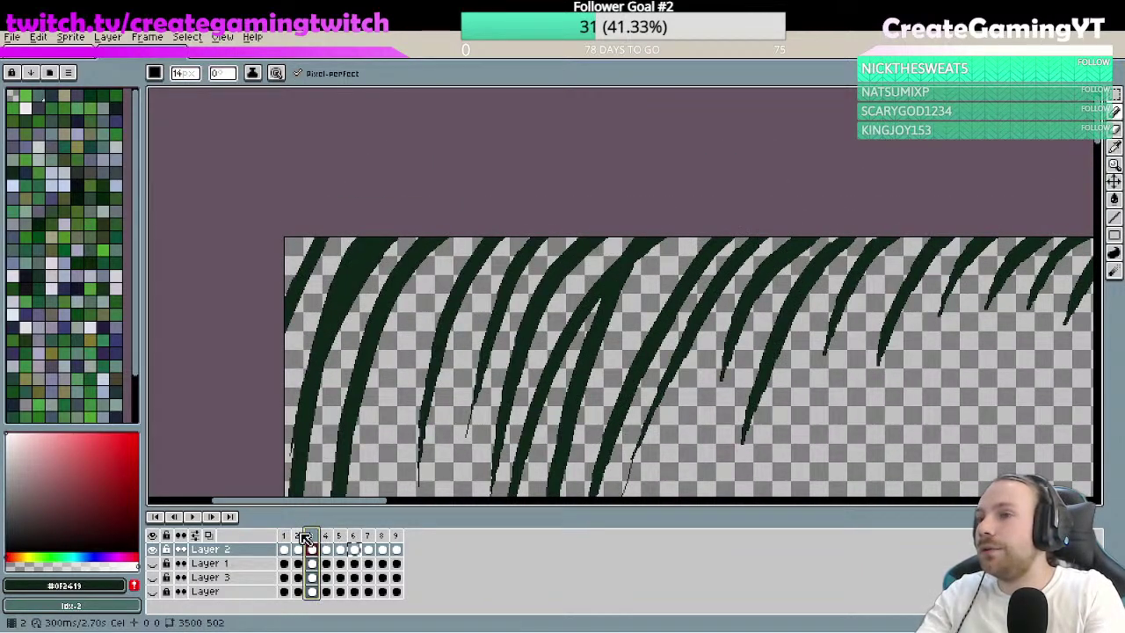
{"action": "left_click", "coordinate": [300, 535]}
{"action": "left_click", "coordinate": [283, 535]}
- In frame 1 of Layer 2, try to thicken the lower part of the leftmost strand along the canvas's left edge
{"action": "key", "text": "z"}
{"action": "scroll", "coordinate": [573, 334], "scroll_direction": "down", "scroll_amount": 3}
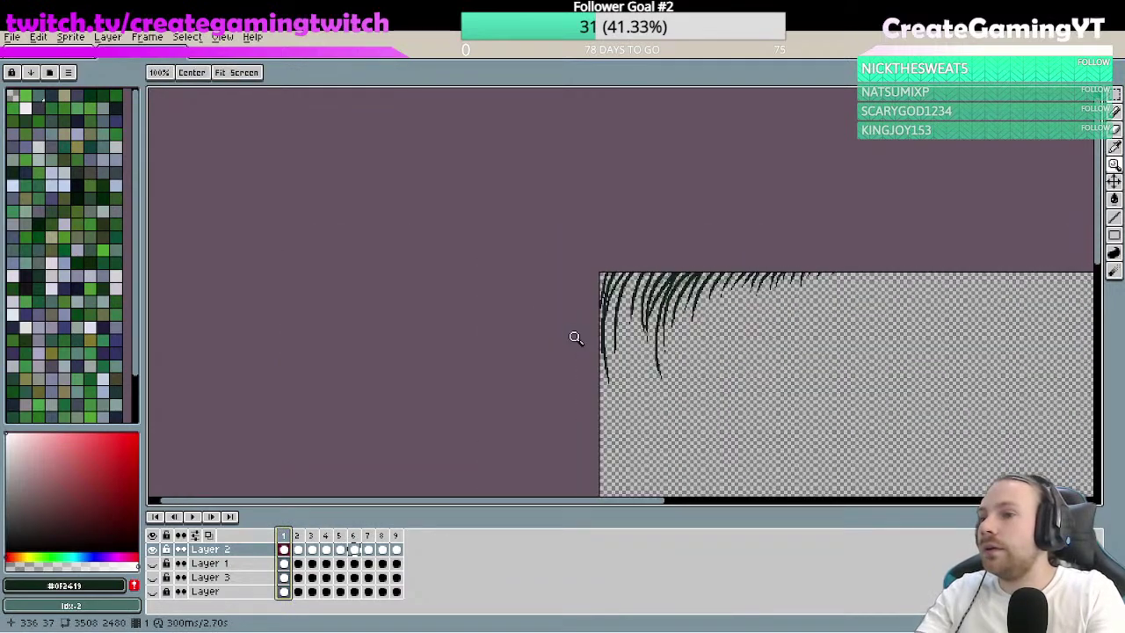
{"action": "scroll", "coordinate": [630, 329], "scroll_direction": "up", "scroll_amount": 6}
{"action": "scroll", "coordinate": [598, 254], "scroll_direction": "down", "scroll_amount": 1}
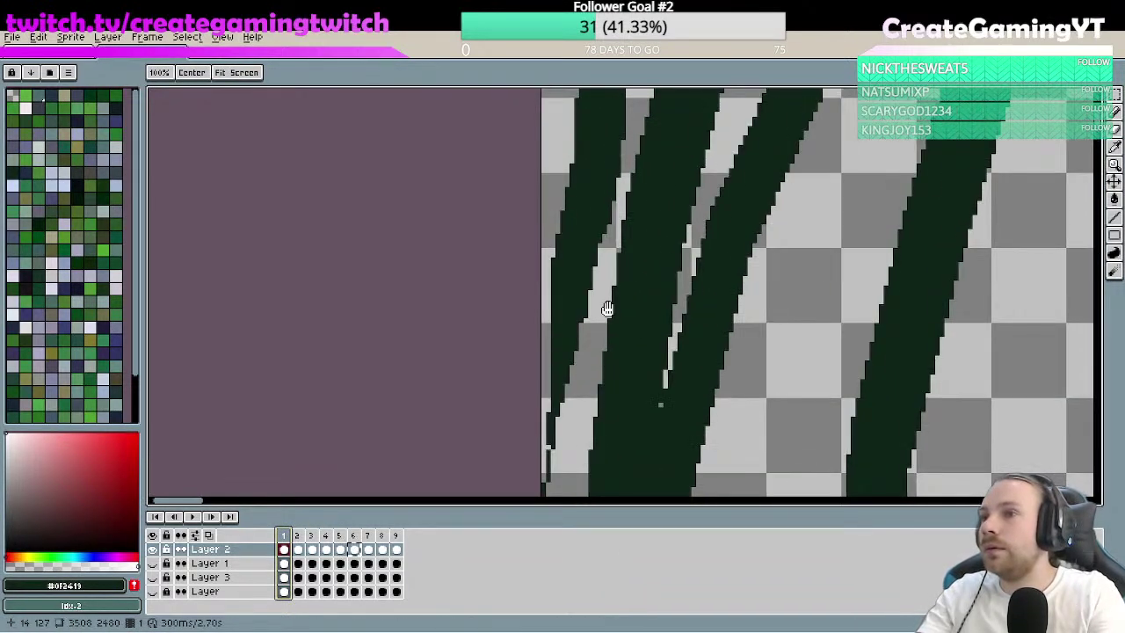
{"action": "scroll", "coordinate": [601, 342], "scroll_direction": "down", "scroll_amount": 1}
{"action": "key", "text": "v"}
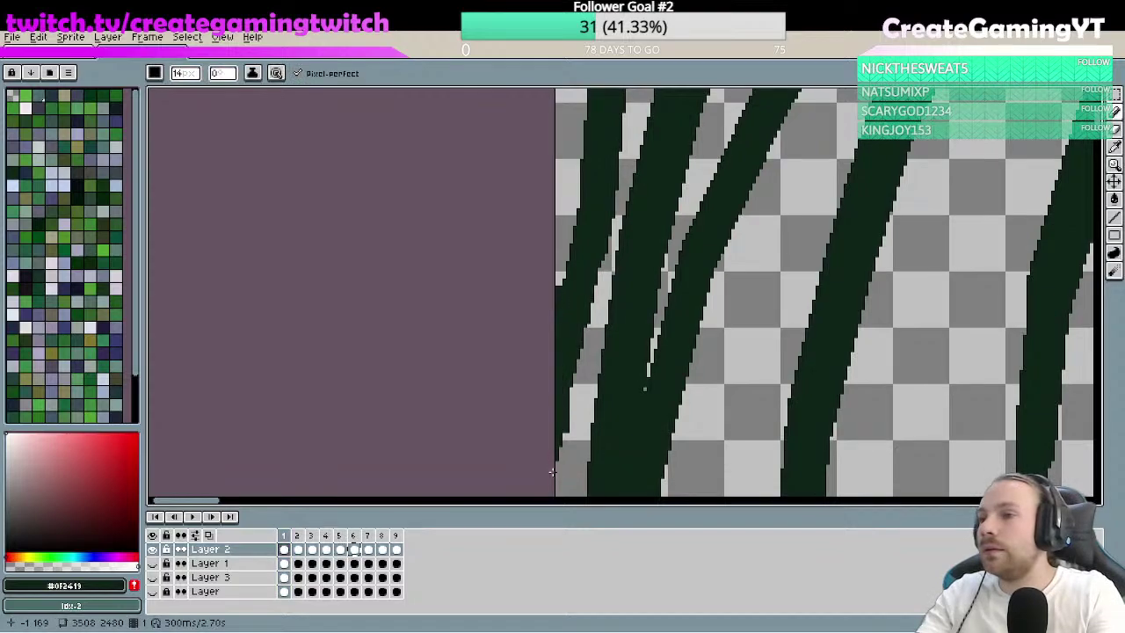
{"action": "key", "text": "b"}
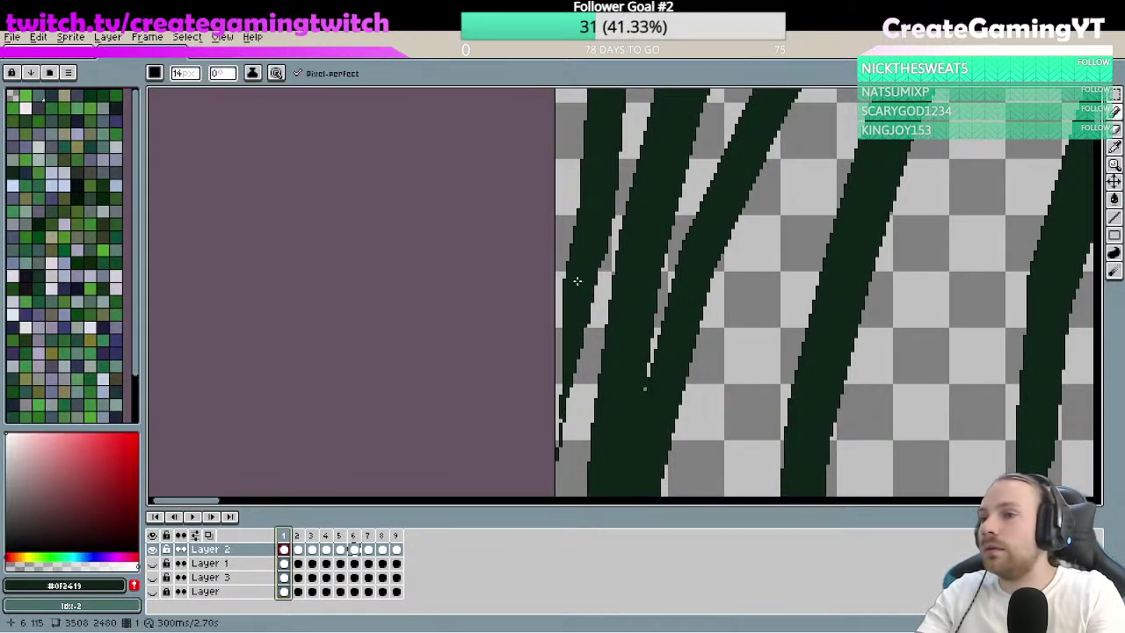
{"action": "key", "text": "v"}
{"action": "key", "text": "b"}
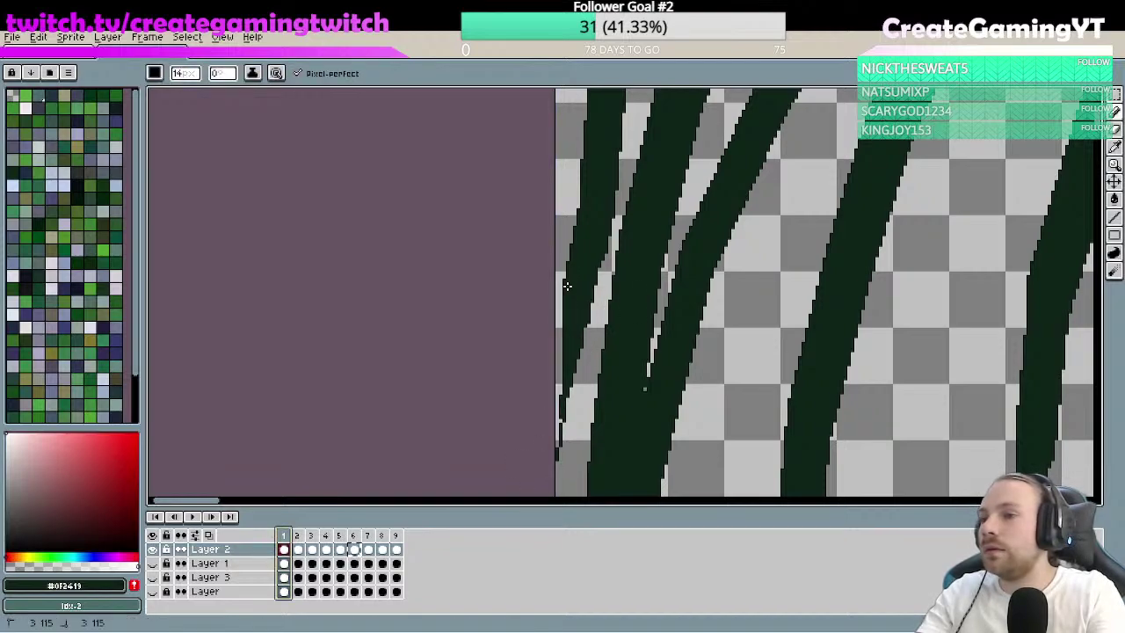
{"action": "key", "text": "v"}
{"action": "key", "text": "b"}
{"action": "key", "text": "v"}
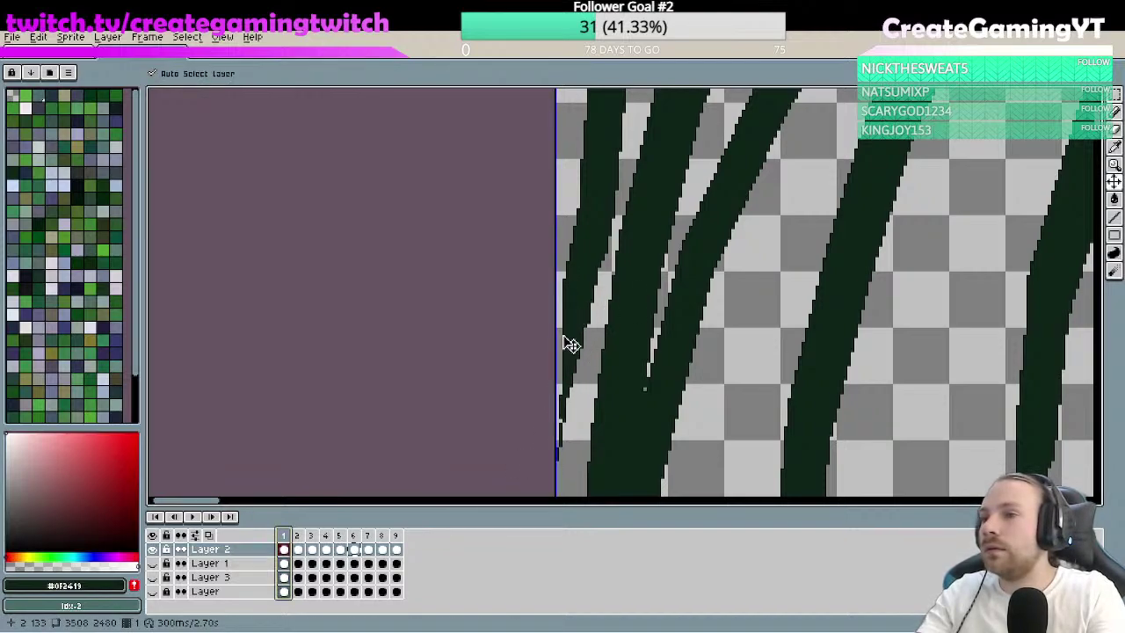
- Brush a thicker lower end onto frame 1's leftmost strand so that it runs into the canvas's left edge
{"action": "key", "text": "b"}
{"action": "key", "text": "v"}
{"action": "key", "text": "b"}
{"action": "left_click_drag", "start_coordinate": [558, 448], "coordinate": [555, 393]}
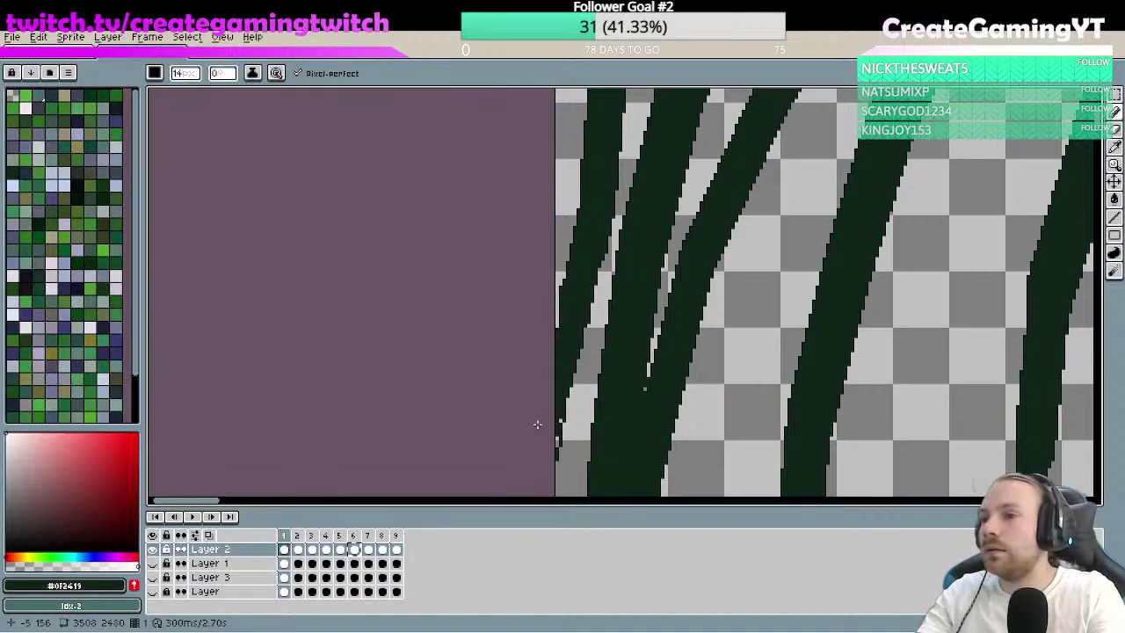
{"action": "key", "text": "v"}
{"action": "key", "text": "b"}
{"action": "key", "text": "ctrl+z"}
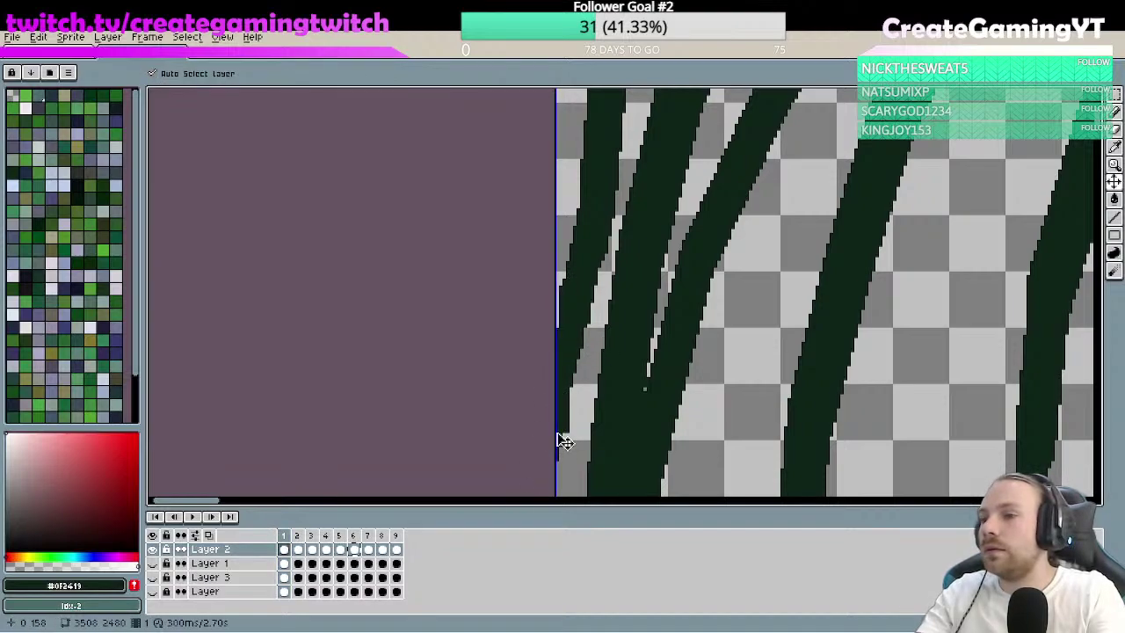
{"action": "left_click_drag", "start_coordinate": [564, 400], "coordinate": [545, 475]}
{"action": "key", "text": "ctrl+z"}
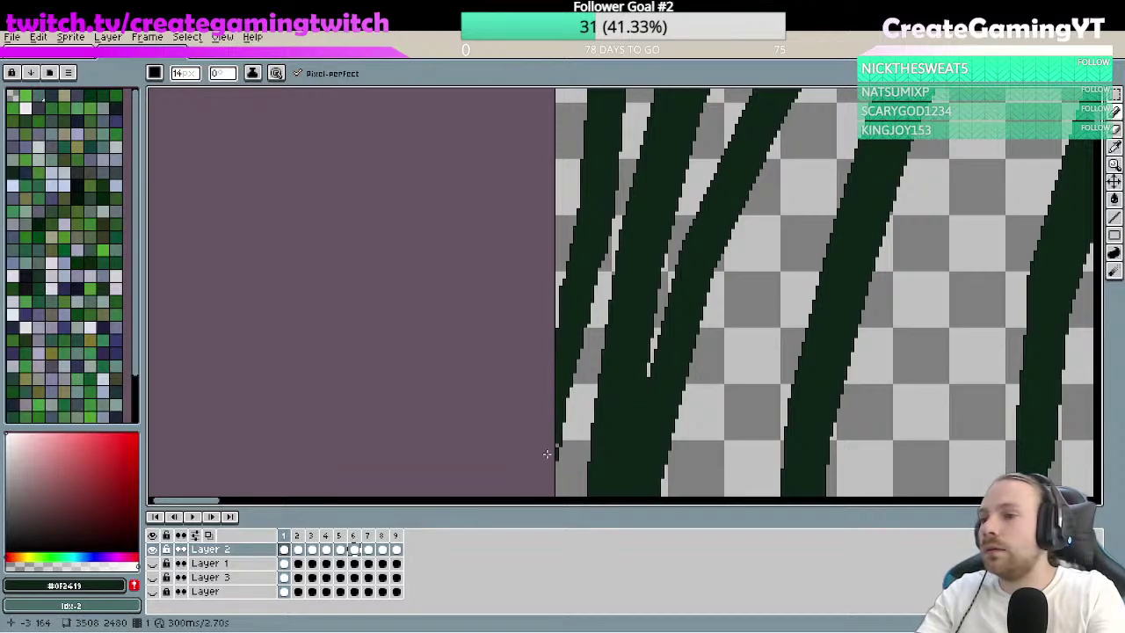
- Rotate the whole canvas by 180 degrees
{"action": "key", "text": "z"}
{"action": "scroll", "coordinate": [683, 326], "scroll_direction": "down", "scroll_amount": 3}
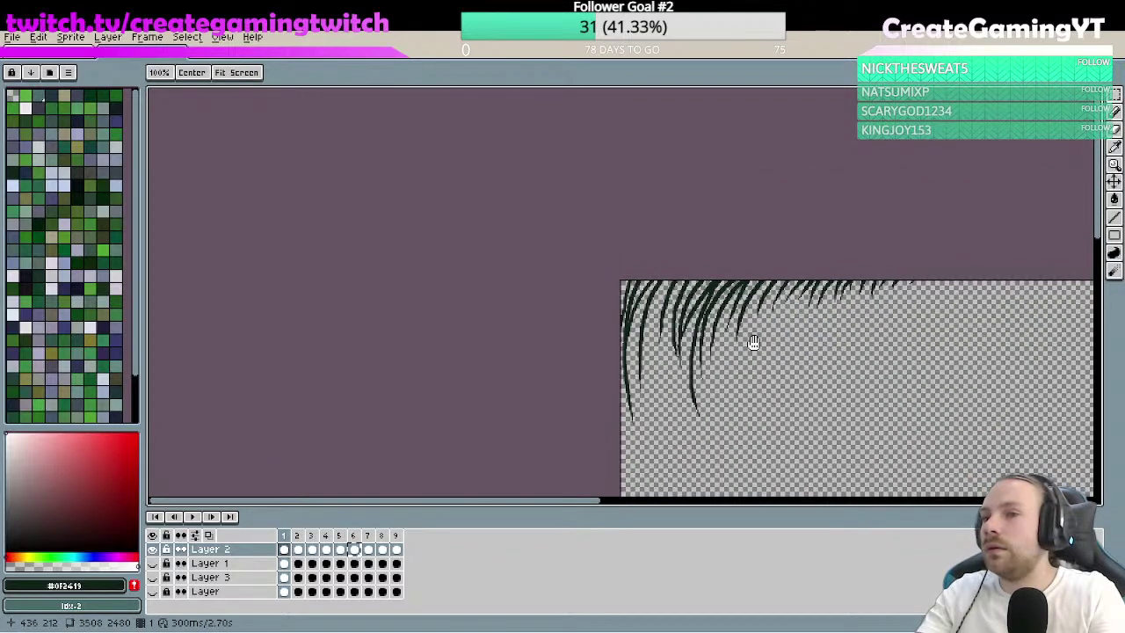
{"action": "scroll", "coordinate": [697, 332], "scroll_direction": "down", "scroll_amount": 2}
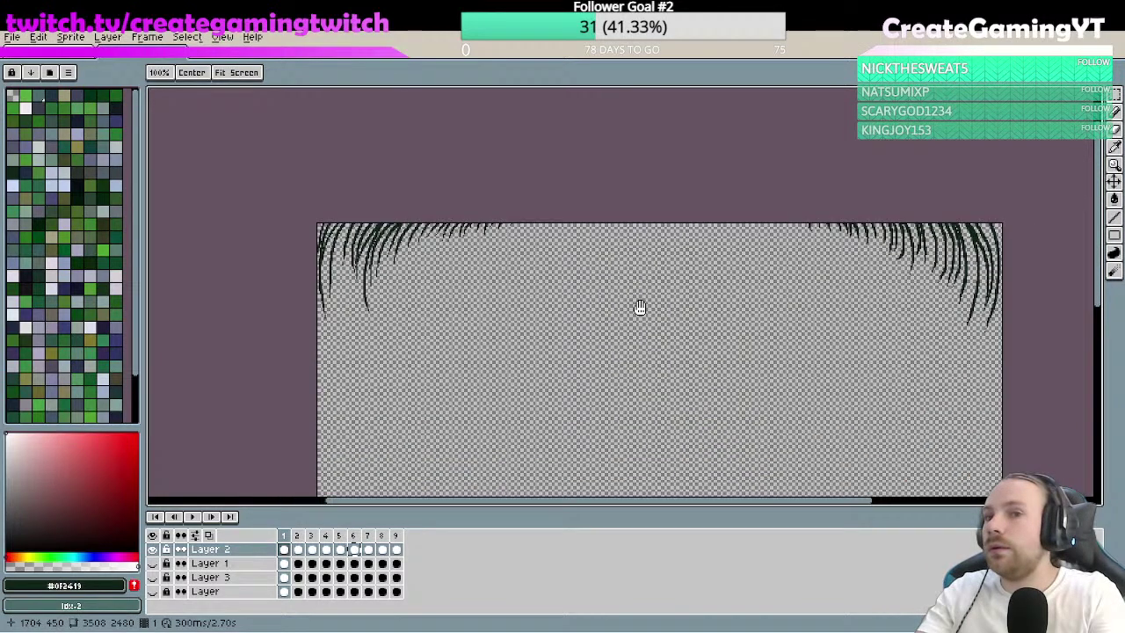
{"action": "key", "text": "b"}
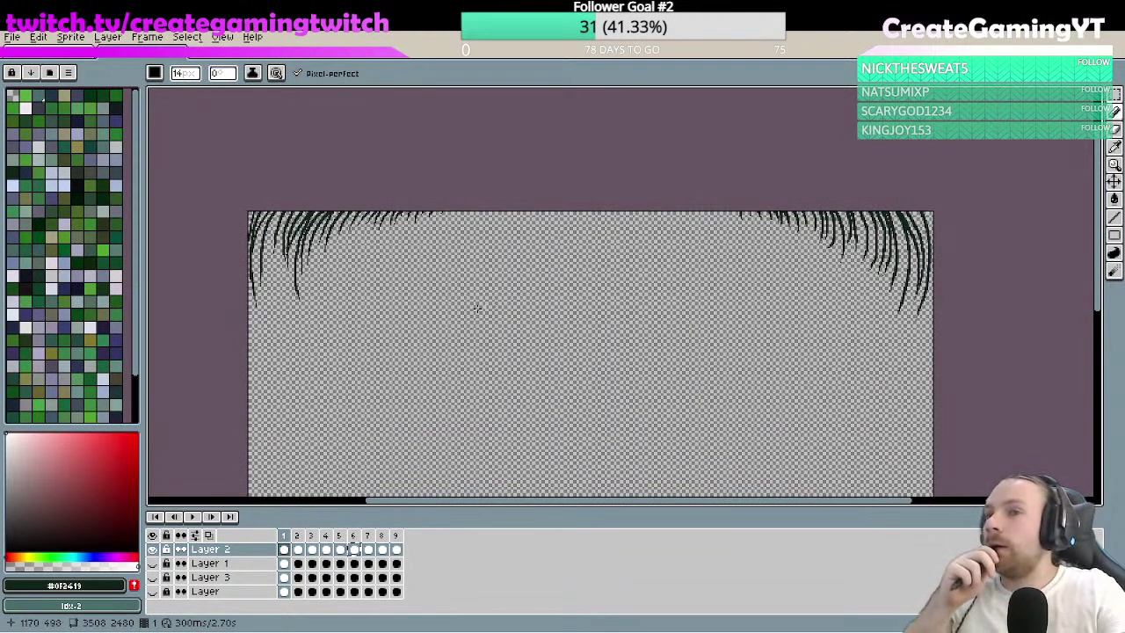
{"action": "left_click", "coordinate": [74, 52]}
{"action": "left_click", "coordinate": [103, 53]}
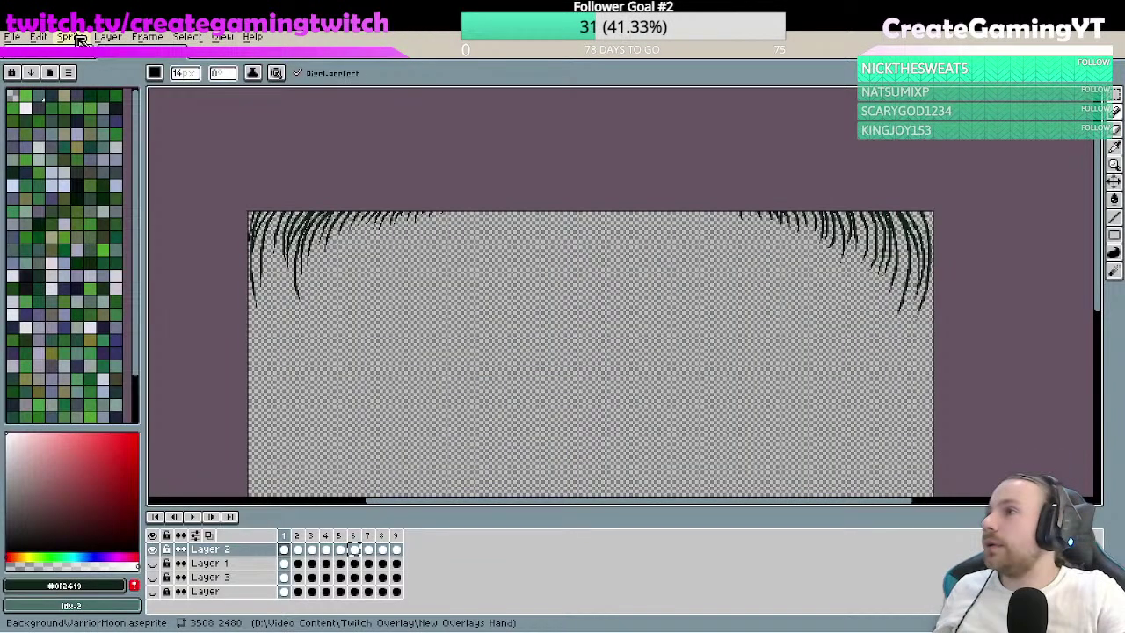
{"action": "left_click", "coordinate": [70, 37]}
{"action": "mouse_move", "coordinate": [118, 127]}
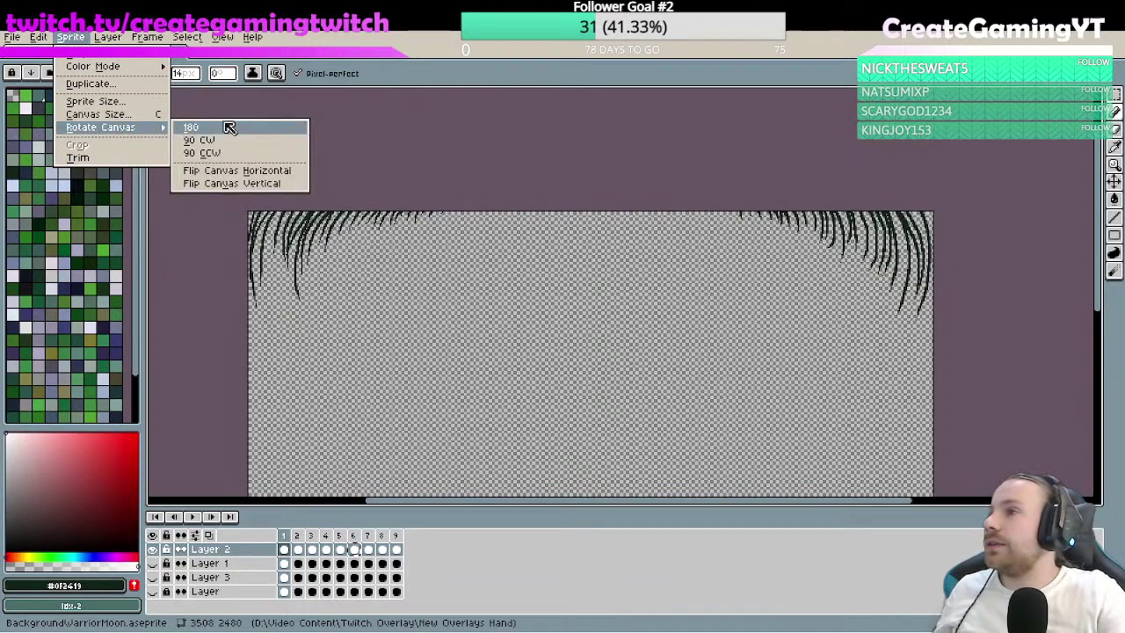
{"action": "left_click", "coordinate": [228, 127]}
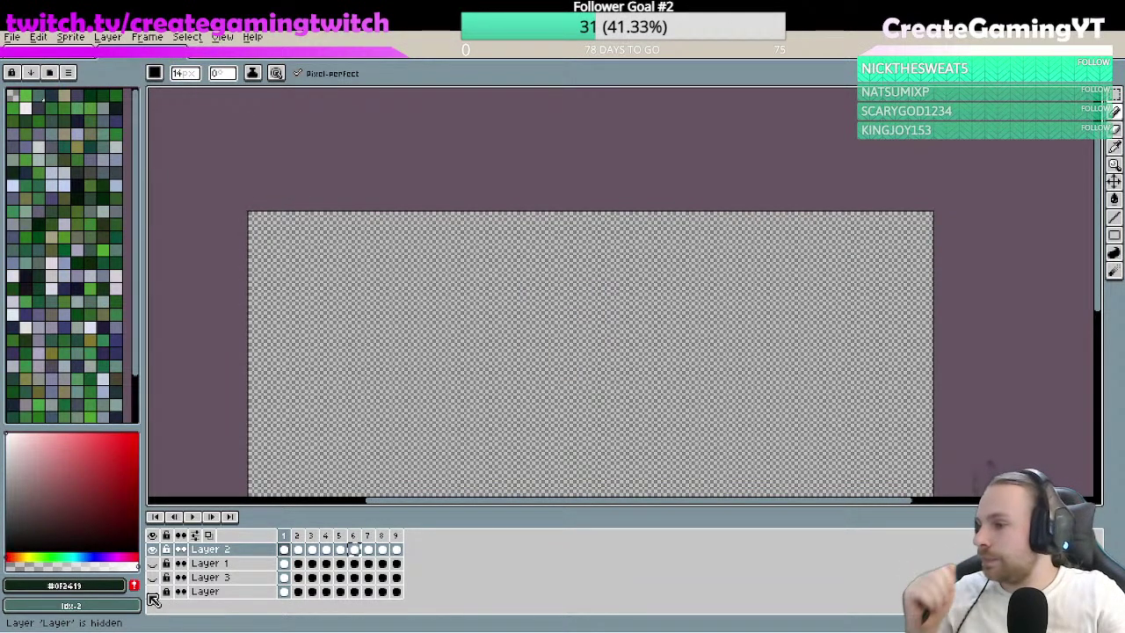
- Make the background layer named Layer and Layer 1 visible, and play the grass animation over the forest scene
{"action": "left_click_drag", "start_coordinate": [441, 438], "coordinate": [564, 90]}
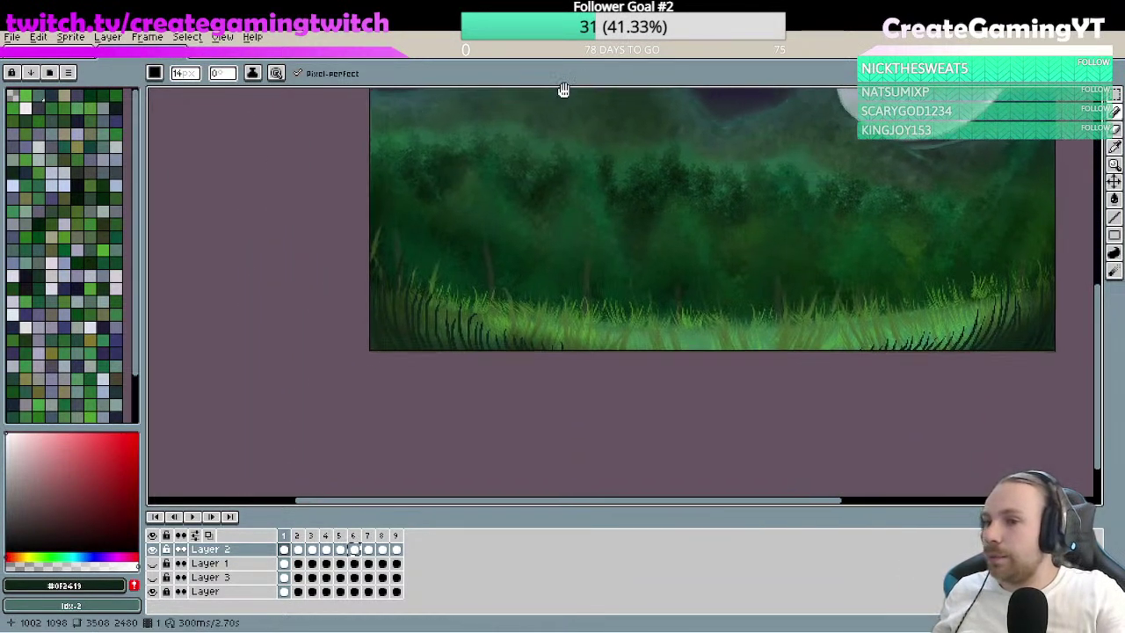
{"action": "left_click", "coordinate": [192, 516]}
{"action": "left_click_drag", "start_coordinate": [366, 406], "coordinate": [395, 466]}
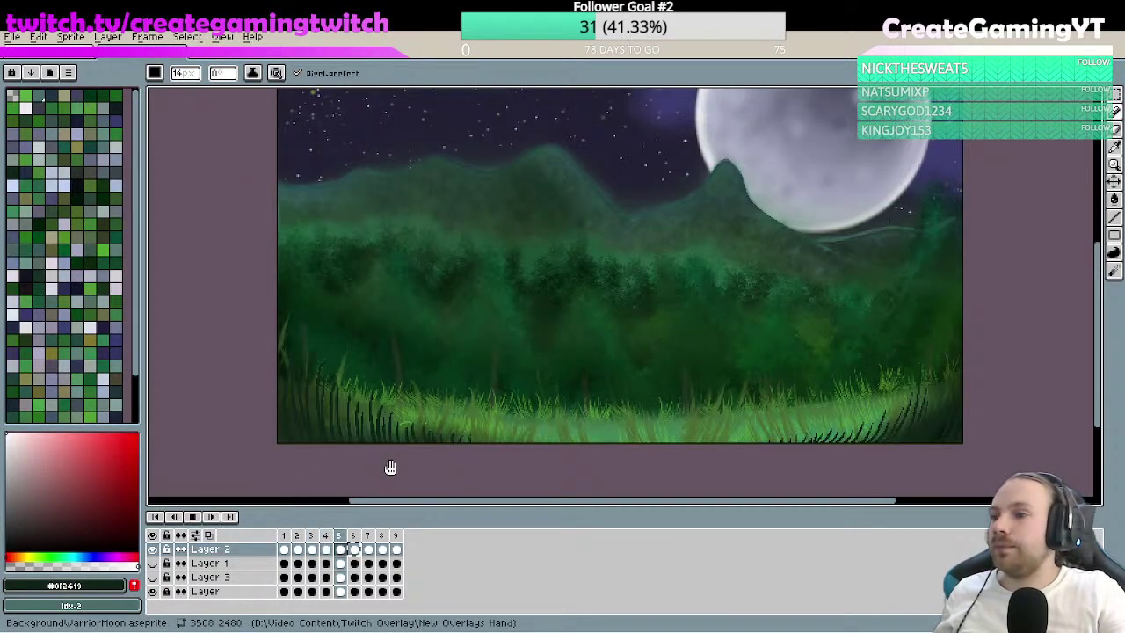
{"action": "left_click", "coordinate": [153, 564]}
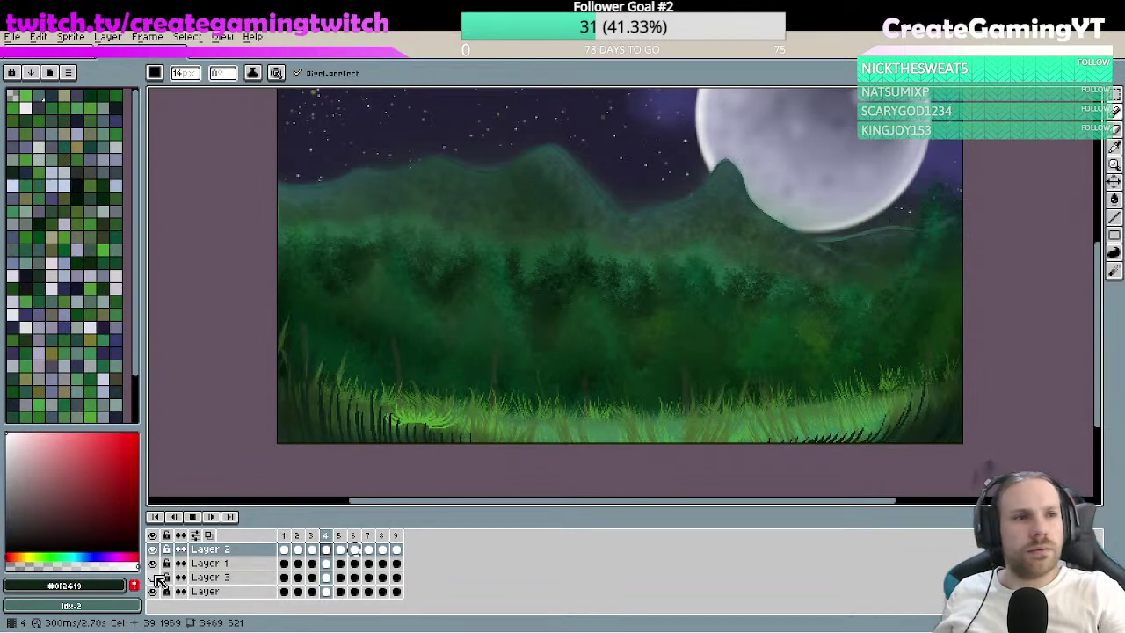
- Stop the playback and save the sprite
{"action": "left_click", "coordinate": [192, 516]}
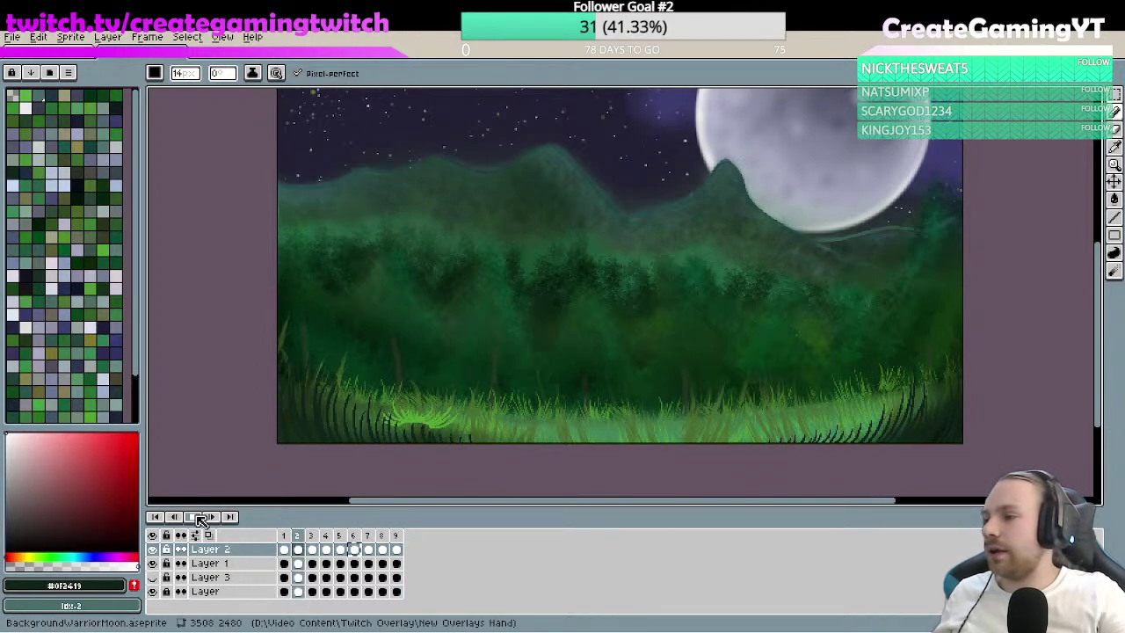
{"action": "left_click", "coordinate": [13, 36]}
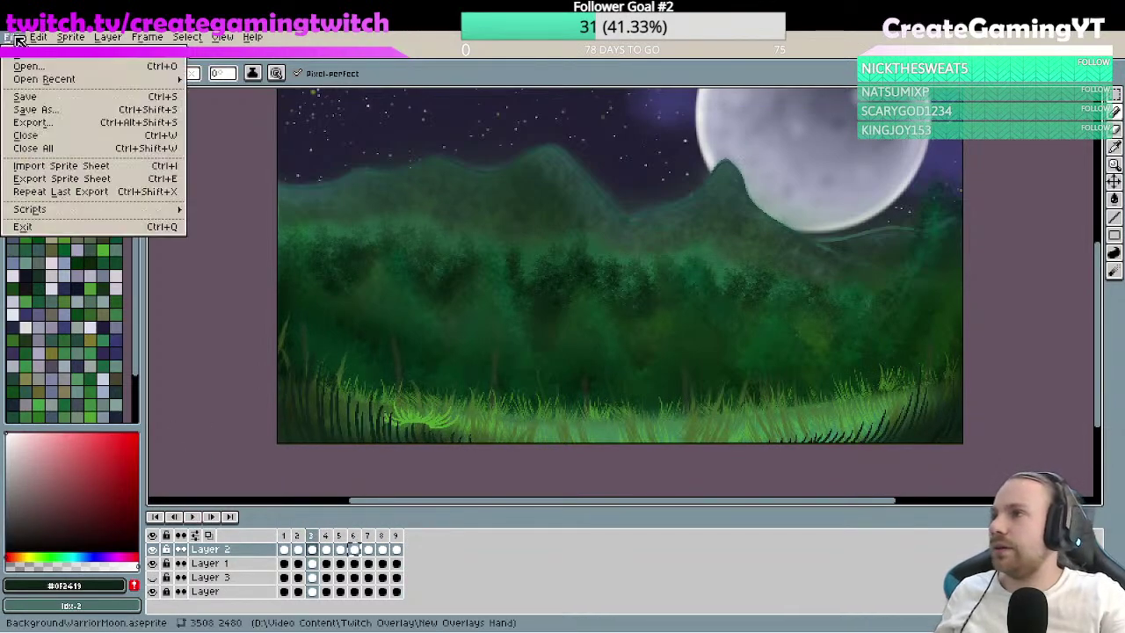
{"action": "left_click", "coordinate": [74, 100]}
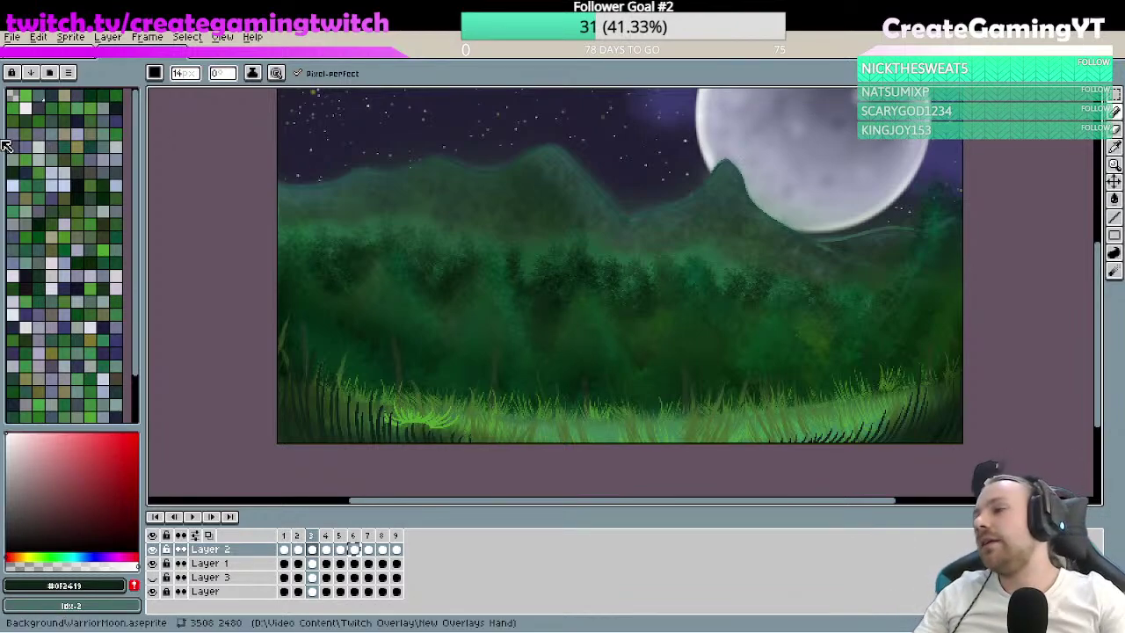
- Show Layer 3 to inspect the right-hand forest area, make Layer 1 active, and hide Layer 3 again
{"action": "left_click", "coordinate": [153, 576]}
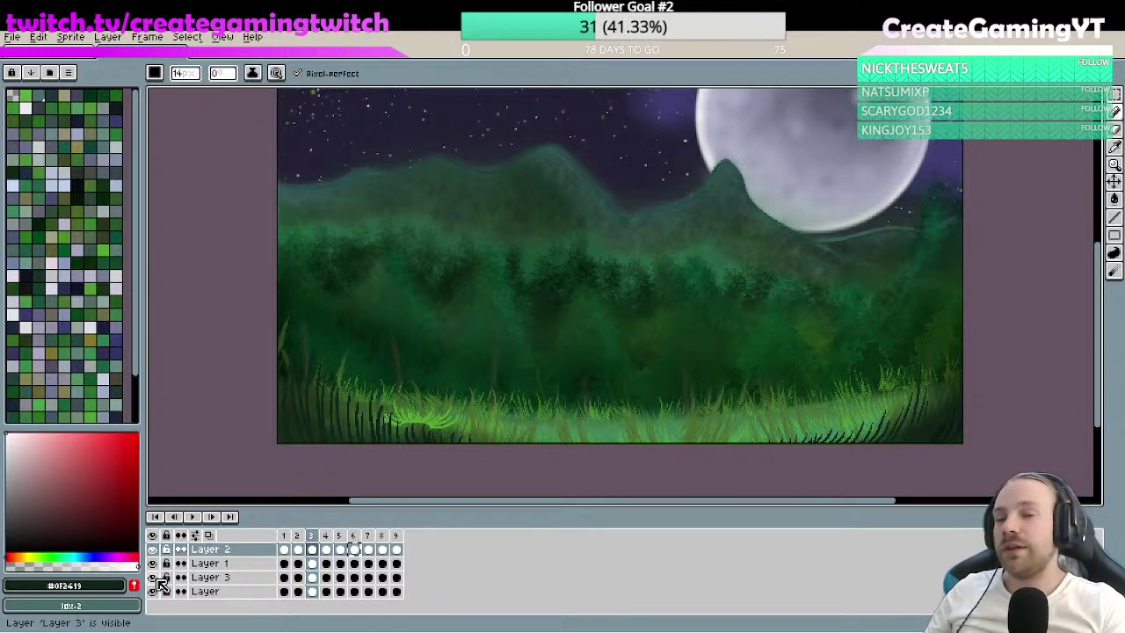
{"action": "key", "text": "z"}
{"action": "left_click", "coordinate": [811, 291]}
{"action": "left_click", "coordinate": [834, 277]}
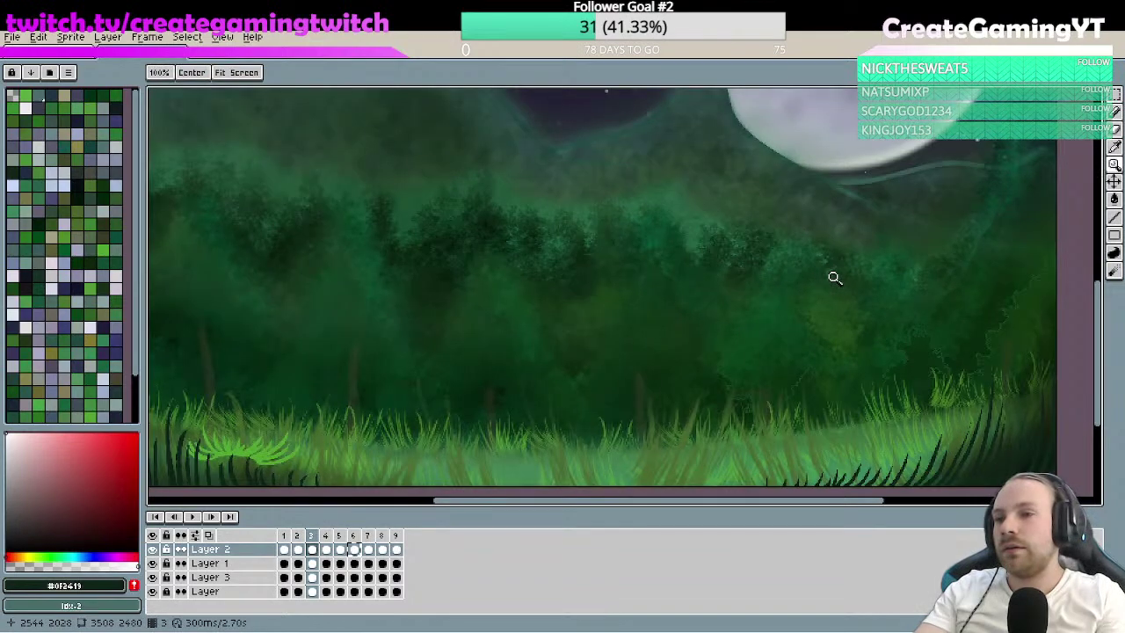
{"action": "left_click", "coordinate": [834, 278]}
{"action": "key", "text": "b"}
{"action": "left_click", "coordinate": [236, 564]}
{"action": "left_click", "coordinate": [153, 577]}
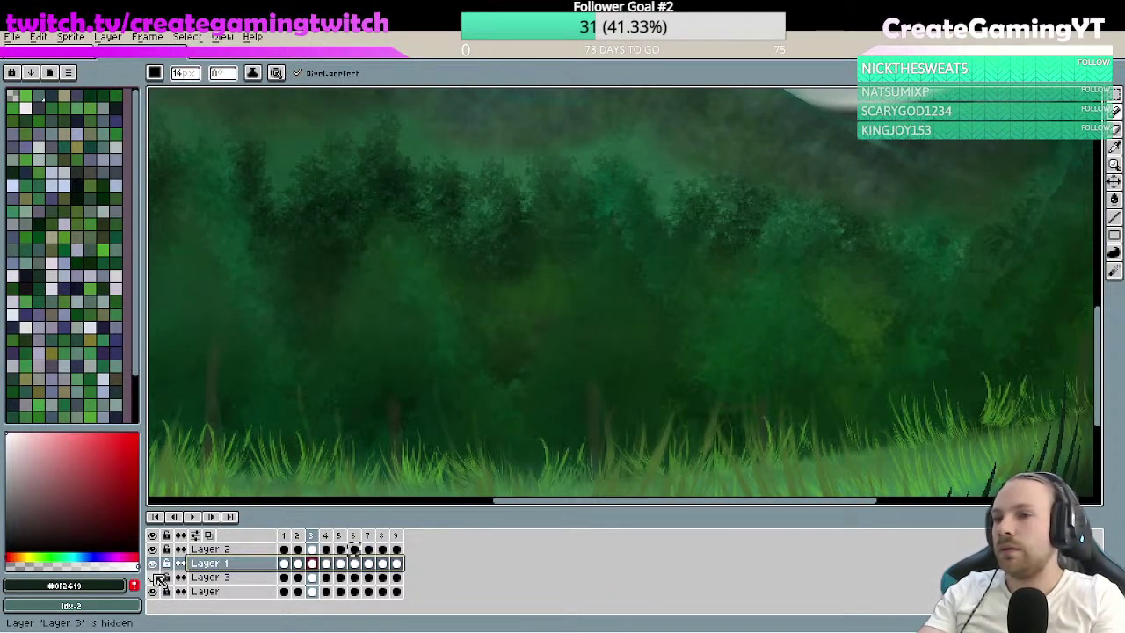
- With Layer 1 active in frame 3, sample the dark green #124825 from the jagged tree outline as the brush colour
{"action": "key", "text": "z"}
{"action": "left_click", "coordinate": [726, 354]}
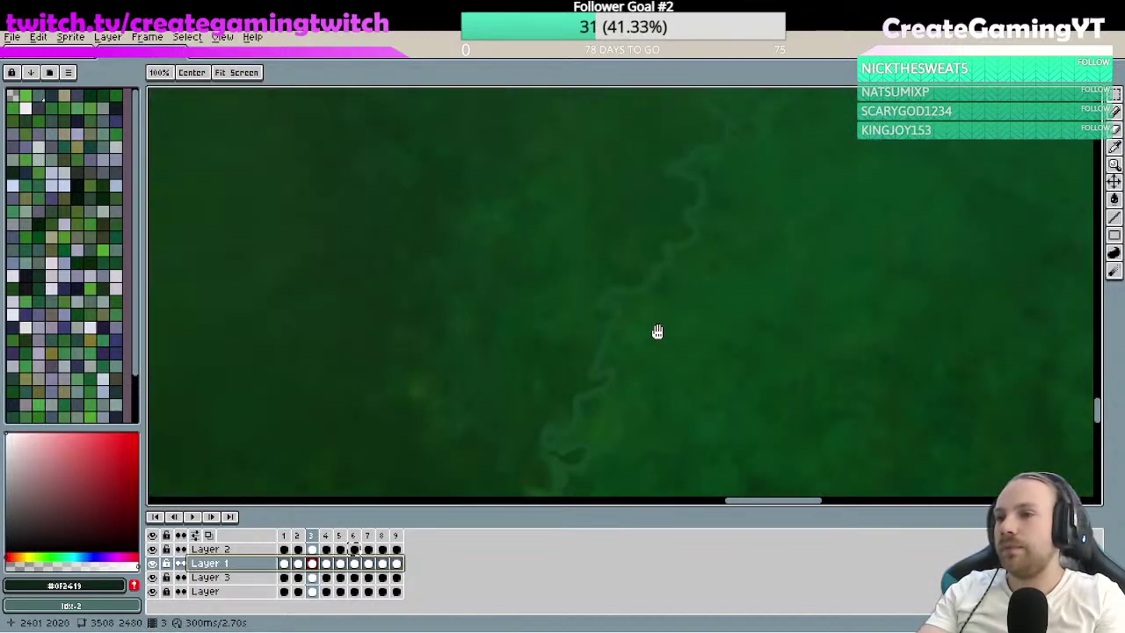
{"action": "key", "text": "b"}
{"action": "left_click", "coordinate": [610, 299], "text": "alt"}
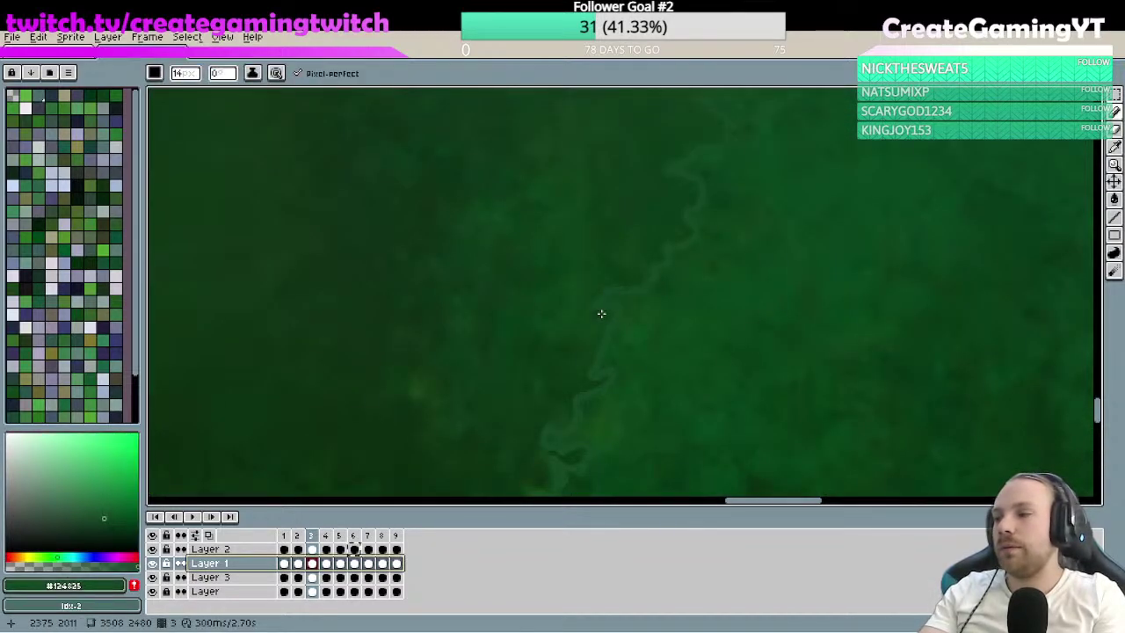
{"action": "key", "text": "alt"}
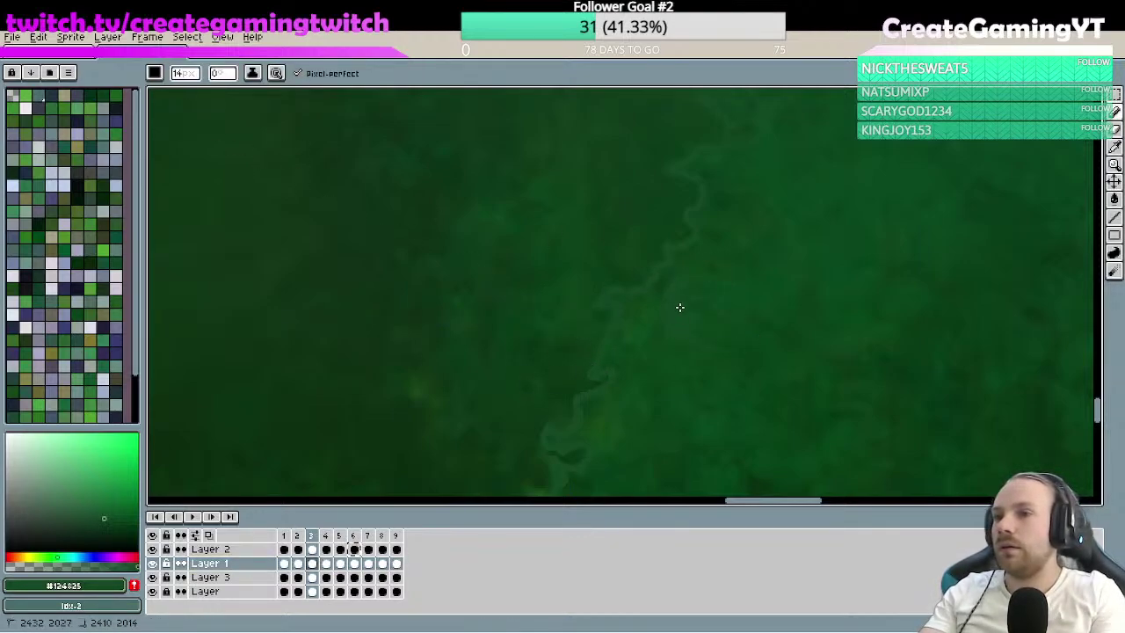
{"action": "key", "text": "ctrl"}
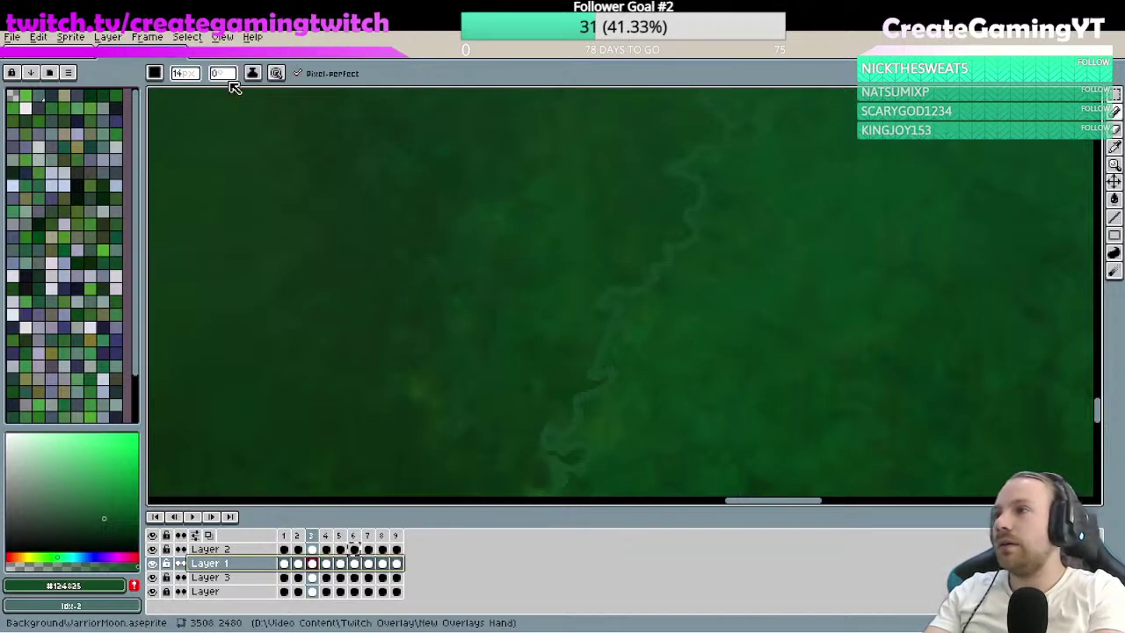
- Toggle the pressure control for brush size in the brush dynamics and test the brush on the foliage
{"action": "left_click", "coordinate": [275, 73]}
{"action": "left_click", "coordinate": [339, 109]}
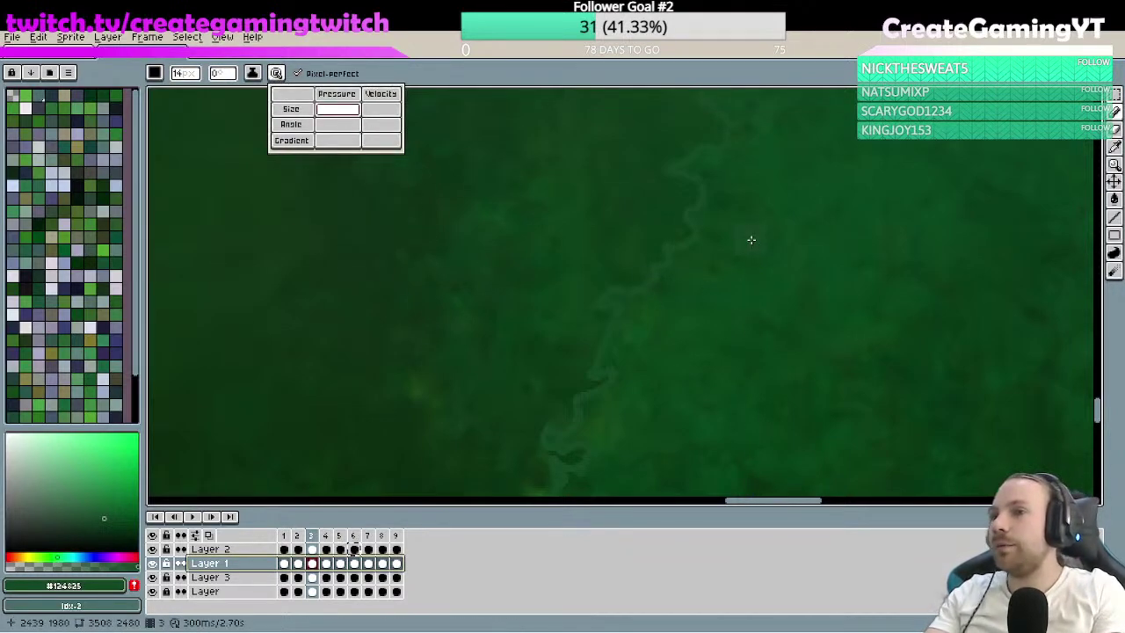
{"action": "key", "text": "ctrl"}
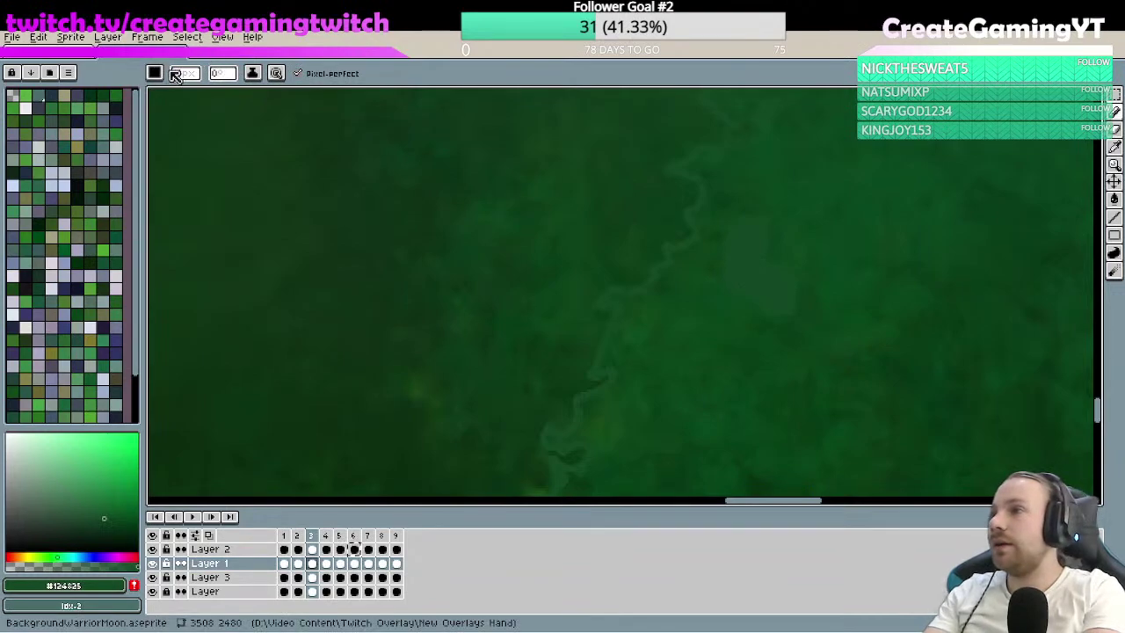
{"action": "left_click", "coordinate": [175, 74]}
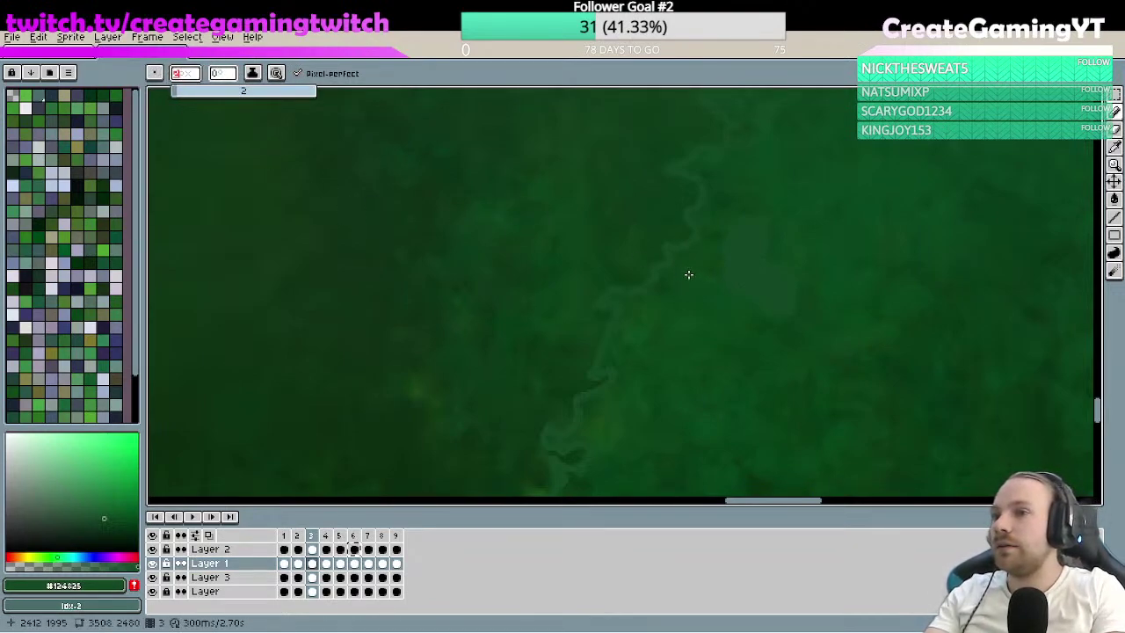
{"action": "left_click_drag", "start_coordinate": [688, 274], "coordinate": [685, 306]}
{"action": "key", "text": "ctrl+z"}
{"action": "key", "text": "ctrl+z"}
{"action": "left_click_drag", "start_coordinate": [712, 271], "coordinate": [686, 298]}
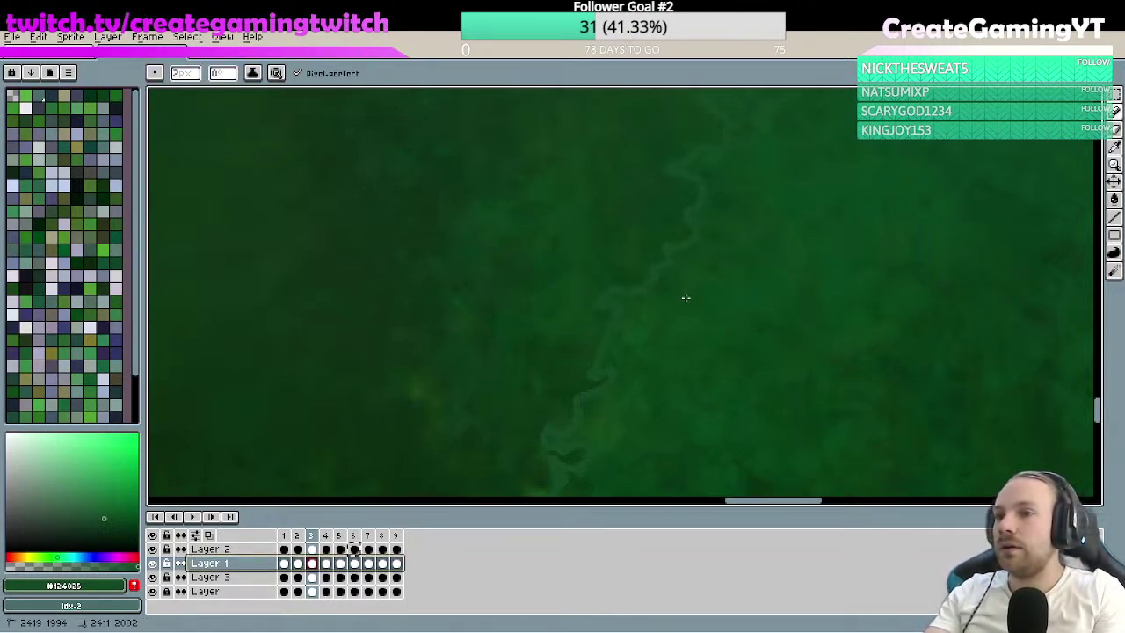
- Set the brush size to 3 px
{"action": "left_click", "coordinate": [183, 73]}
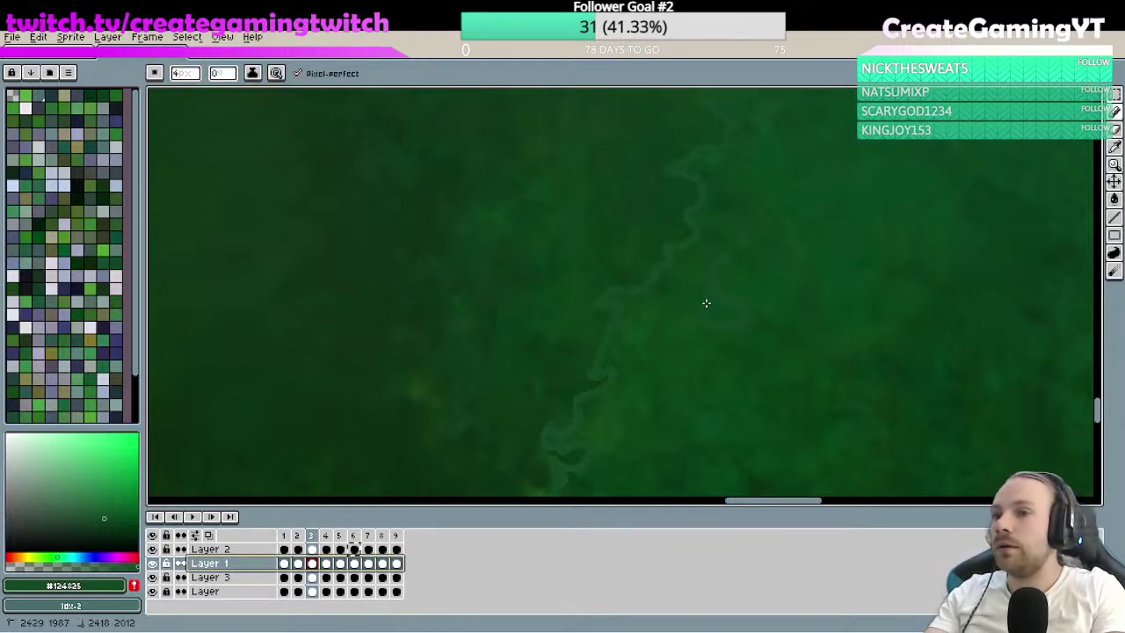
{"action": "left_click", "coordinate": [184, 73]}
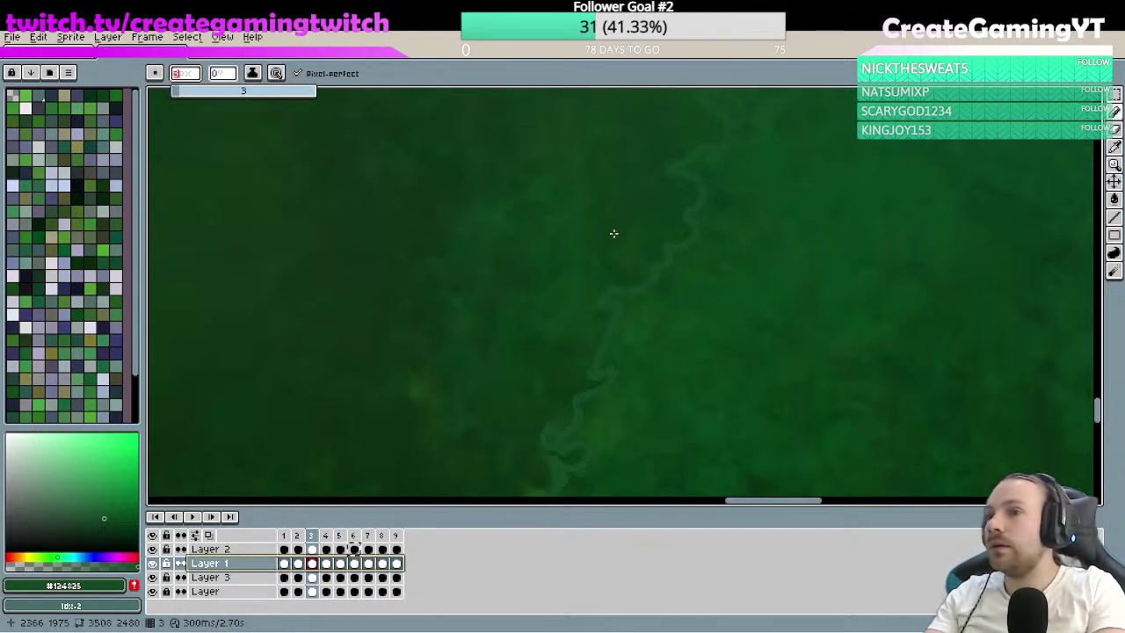
{"action": "key", "text": "ctrl"}
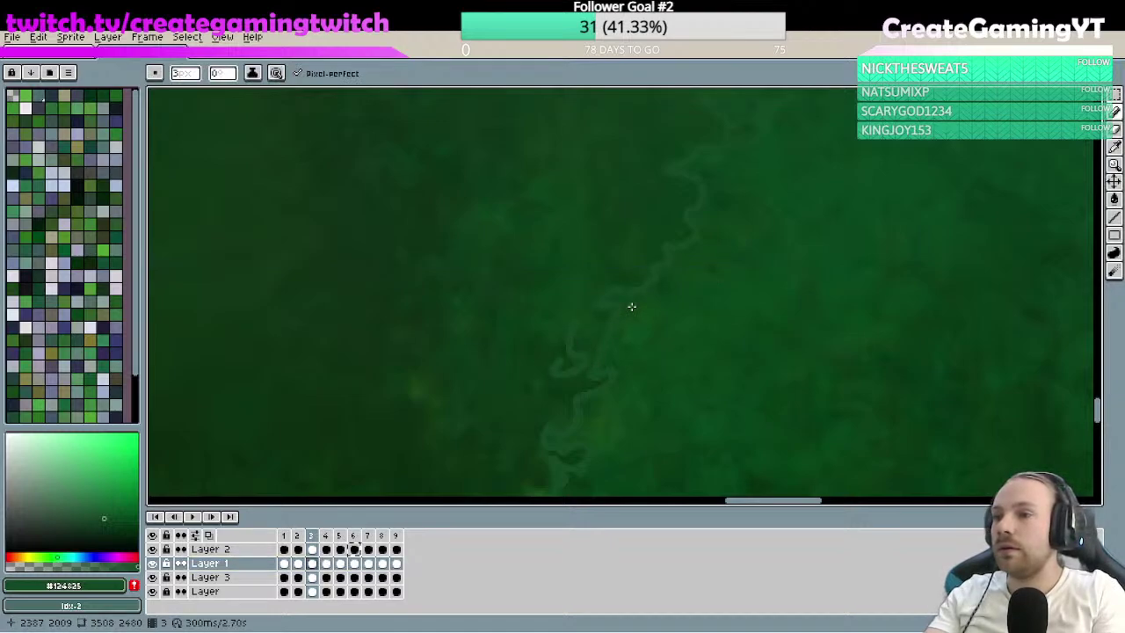
- Draw a small curled foliage outline beside the brown trunk just above the grass, on Layer 1 in frame 3
{"action": "scroll", "coordinate": [668, 316], "scroll_direction": "down", "scroll_amount": 3}
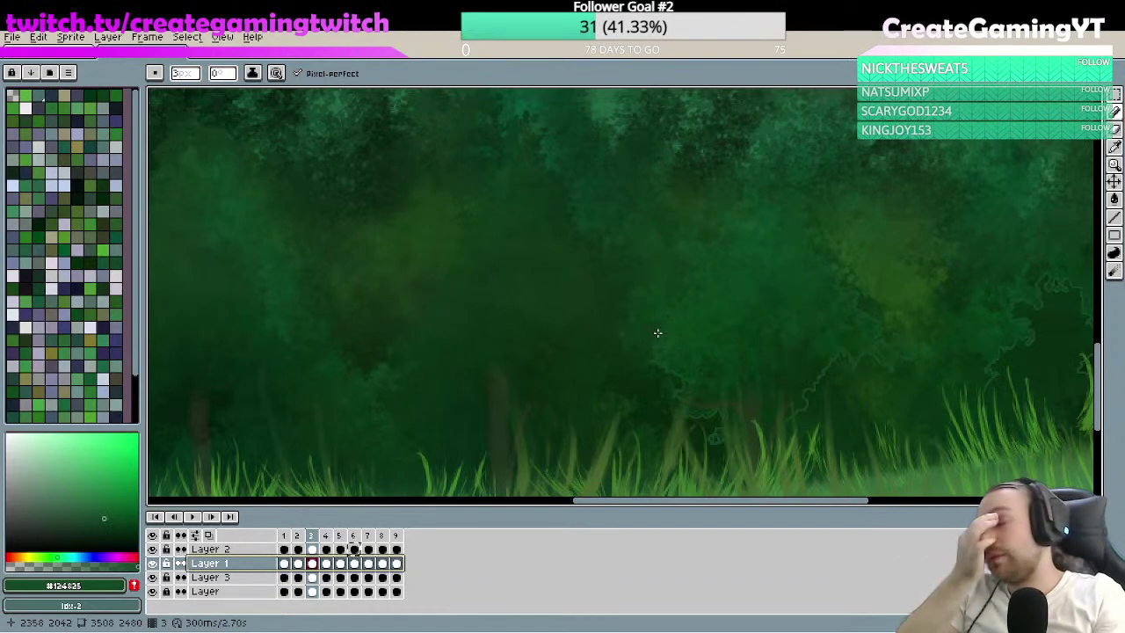
{"action": "key", "text": "z"}
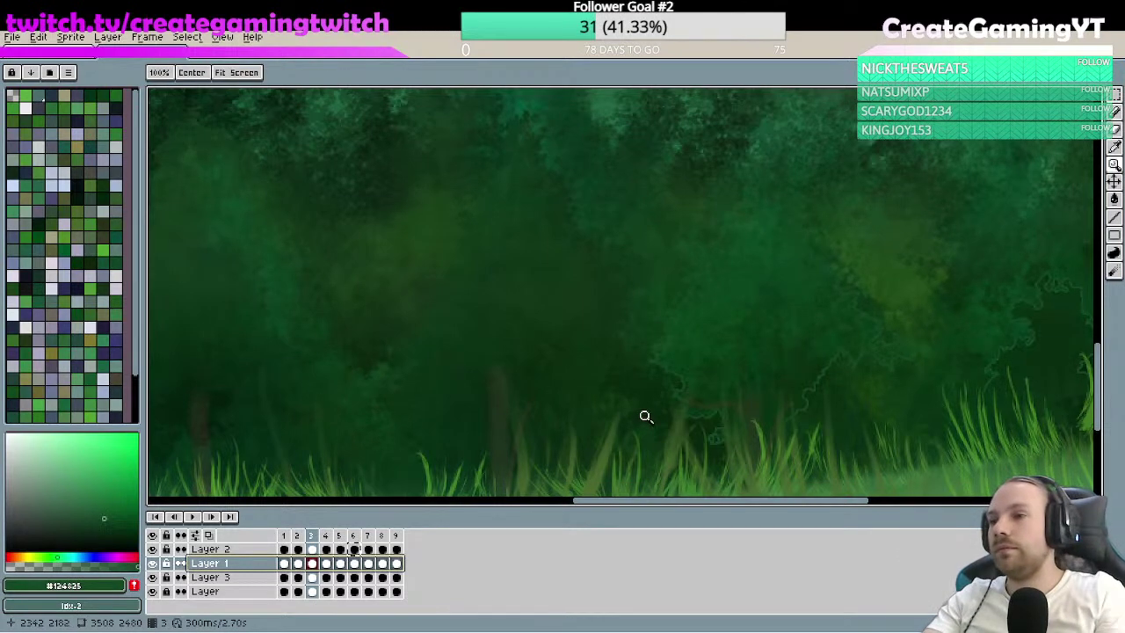
{"action": "left_click", "coordinate": [625, 391]}
{"action": "left_click", "coordinate": [643, 363]}
{"action": "left_click_drag", "start_coordinate": [595, 266], "coordinate": [693, 353]}
{"action": "mouse_move", "coordinate": [562, 291]}
{"action": "left_mouse_down"}
{"action": "mouse_move", "coordinate": [667, 263]}
{"action": "mouse_move", "coordinate": [668, 299]}
{"action": "left_mouse_up"}
{"action": "right_click", "coordinate": [668, 279]}
{"action": "left_click", "coordinate": [696, 275]}
{"action": "key", "text": "b"}
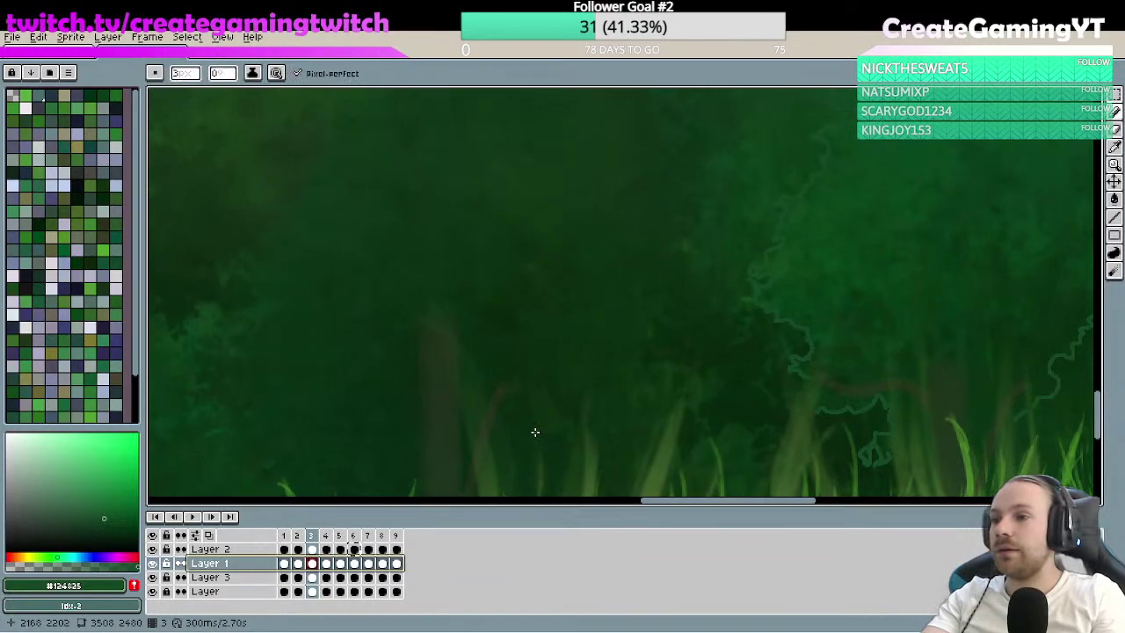
{"action": "mouse_move", "coordinate": [548, 414]}
{"action": "left_mouse_down"}
{"action": "mouse_move", "coordinate": [577, 353]}
{"action": "mouse_move", "coordinate": [539, 335]}
{"action": "mouse_move", "coordinate": [510, 309]}
{"action": "left_mouse_up"}
{"action": "left_click", "coordinate": [587, 366]}
{"action": "key", "text": "b"}
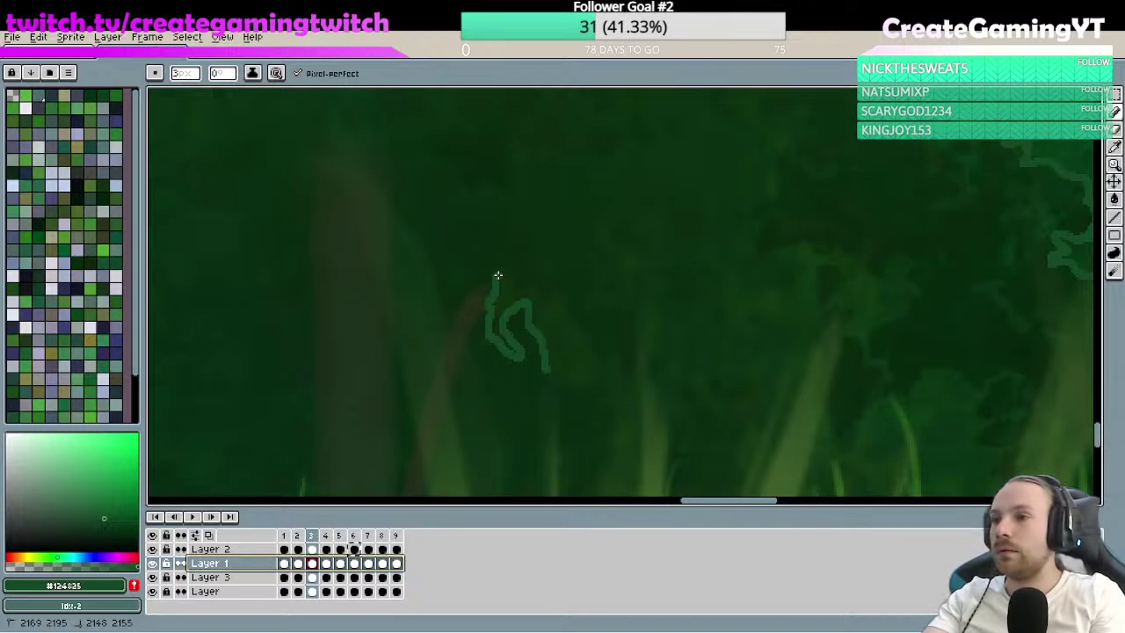
- Continue the outline from the curl down and across the grass tips toward the neighbouring tree
{"action": "left_click_drag", "start_coordinate": [561, 313], "coordinate": [633, 394]}
{"action": "key", "text": "space"}
{"action": "mouse_move", "coordinate": [685, 369]}
{"action": "left_mouse_down"}
{"action": "mouse_move", "coordinate": [648, 384]}
{"action": "mouse_move", "coordinate": [656, 376]}
{"action": "left_mouse_up"}
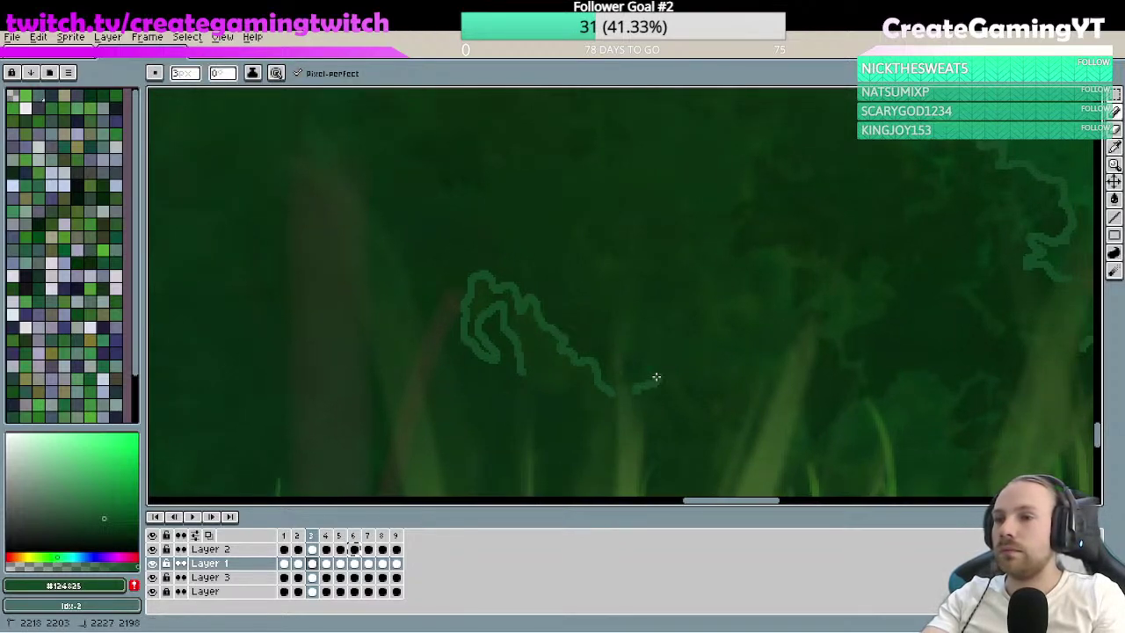
{"action": "left_click_drag", "start_coordinate": [781, 352], "coordinate": [796, 317]}
{"action": "key", "text": "space"}
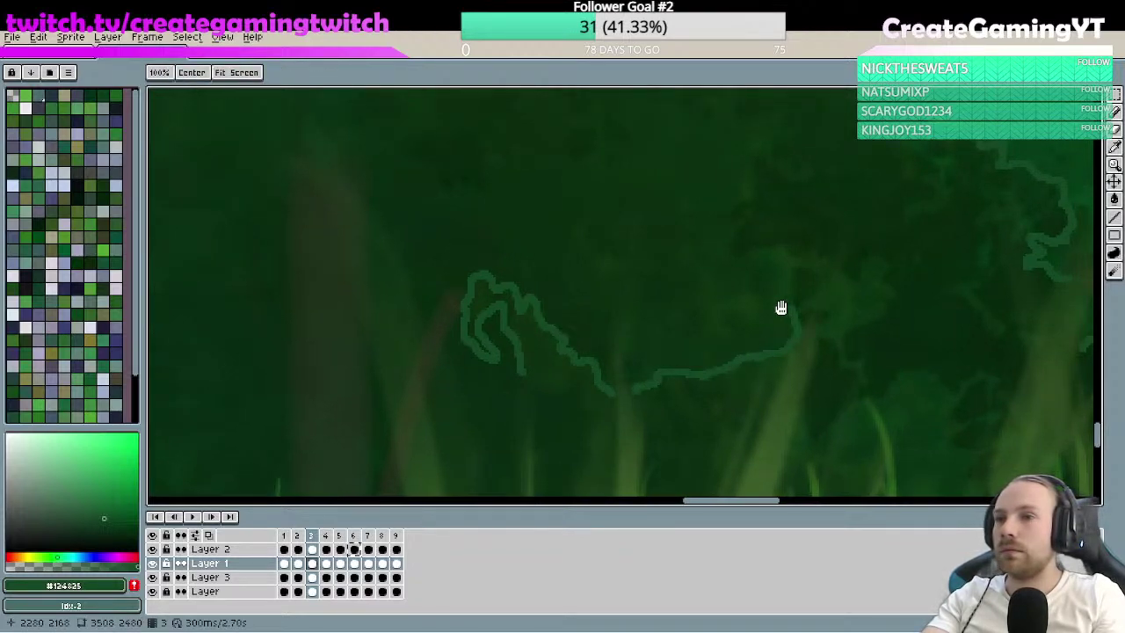
- Extend the foliage outline upward from the grass with jagged, leaf-like bumps and notches, undoing one misplaced stroke
{"action": "mouse_move", "coordinate": [722, 270]}
{"action": "left_mouse_down"}
{"action": "mouse_move", "coordinate": [691, 409]}
{"action": "mouse_move", "coordinate": [708, 384]}
{"action": "left_mouse_up"}
{"action": "mouse_move", "coordinate": [738, 428]}
{"action": "left_mouse_down"}
{"action": "mouse_move", "coordinate": [726, 347]}
{"action": "mouse_move", "coordinate": [714, 342]}
{"action": "mouse_move", "coordinate": [700, 369]}
{"action": "left_mouse_up"}
{"action": "key", "text": "space"}
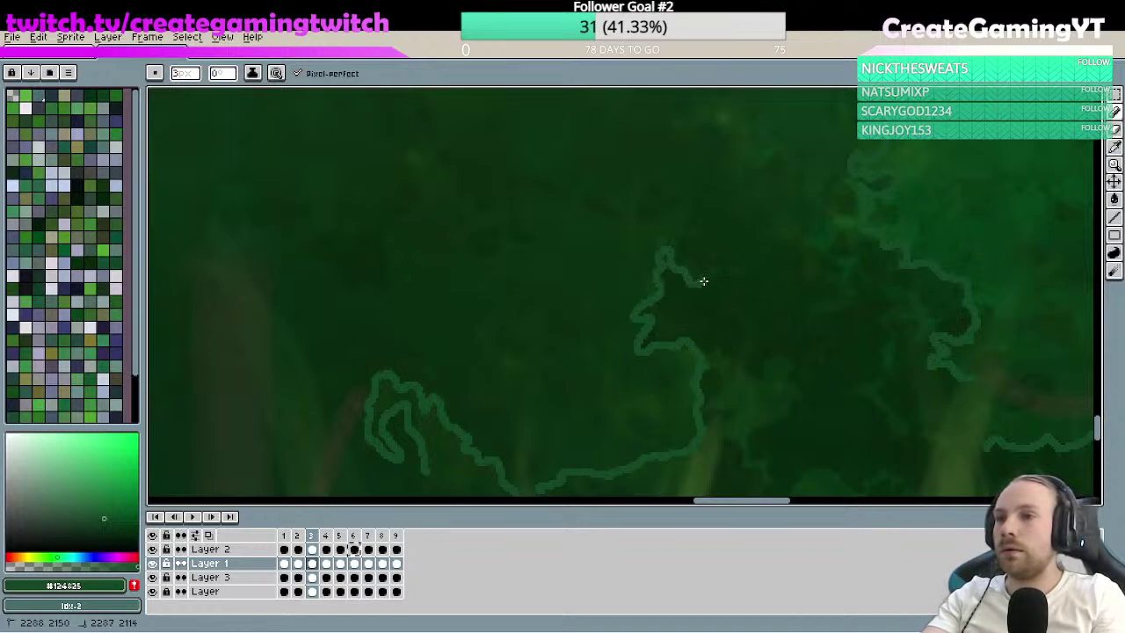
{"action": "left_click_drag", "start_coordinate": [703, 281], "coordinate": [640, 212]}
{"action": "key", "text": "space"}
{"action": "left_click_drag", "start_coordinate": [640, 212], "coordinate": [657, 301]}
{"action": "mouse_move", "coordinate": [657, 301]}
{"action": "left_mouse_down"}
{"action": "mouse_move", "coordinate": [634, 302]}
{"action": "mouse_move", "coordinate": [592, 256]}
{"action": "mouse_move", "coordinate": [671, 352]}
{"action": "left_mouse_up"}
{"action": "key", "text": "ctrl+z"}
{"action": "key", "text": "space"}
{"action": "scroll", "coordinate": [610, 281], "scroll_direction": "up", "scroll_amount": 1}
- Try closing the foliage outline leftward over the top of the brown trunk, and undo those strokes
{"action": "mouse_move", "coordinate": [703, 409]}
{"action": "left_mouse_down"}
{"action": "mouse_move", "coordinate": [713, 342]}
{"action": "mouse_move", "coordinate": [700, 317]}
{"action": "mouse_move", "coordinate": [671, 358]}
{"action": "mouse_move", "coordinate": [612, 389]}
{"action": "mouse_move", "coordinate": [610, 339]}
{"action": "mouse_move", "coordinate": [571, 378]}
{"action": "mouse_move", "coordinate": [515, 366]}
{"action": "mouse_move", "coordinate": [471, 392]}
{"action": "mouse_move", "coordinate": [432, 353]}
{"action": "mouse_move", "coordinate": [638, 290]}
{"action": "mouse_move", "coordinate": [741, 314]}
{"action": "left_mouse_up"}
{"action": "key", "text": "space"}
{"action": "key", "text": "space"}
{"action": "mouse_move", "coordinate": [935, 331]}
{"action": "left_mouse_down"}
{"action": "mouse_move", "coordinate": [944, 247]}
{"action": "mouse_move", "coordinate": [904, 224]}
{"action": "mouse_move", "coordinate": [910, 274]}
{"action": "mouse_move", "coordinate": [873, 316]}
{"action": "mouse_move", "coordinate": [725, 267]}
{"action": "mouse_move", "coordinate": [699, 273]}
{"action": "mouse_move", "coordinate": [704, 317]}
{"action": "mouse_move", "coordinate": [664, 276]}
{"action": "mouse_move", "coordinate": [620, 322]}
{"action": "mouse_move", "coordinate": [595, 300]}
{"action": "mouse_move", "coordinate": [595, 268]}
{"action": "mouse_move", "coordinate": [572, 283]}
{"action": "mouse_move", "coordinate": [533, 217]}
{"action": "mouse_move", "coordinate": [529, 183]}
{"action": "mouse_move", "coordinate": [545, 160]}
{"action": "mouse_move", "coordinate": [536, 150]}
{"action": "mouse_move", "coordinate": [460, 198]}
{"action": "mouse_move", "coordinate": [516, 264]}
{"action": "mouse_move", "coordinate": [489, 278]}
{"action": "mouse_move", "coordinate": [515, 292]}
{"action": "mouse_move", "coordinate": [643, 297]}
{"action": "mouse_move", "coordinate": [694, 320]}
{"action": "mouse_move", "coordinate": [649, 382]}
{"action": "mouse_move", "coordinate": [659, 453]}
{"action": "mouse_move", "coordinate": [645, 459]}
{"action": "mouse_move", "coordinate": [596, 444]}
{"action": "mouse_move", "coordinate": [585, 468]}
{"action": "mouse_move", "coordinate": [503, 385]}
{"action": "mouse_move", "coordinate": [549, 352]}
{"action": "mouse_move", "coordinate": [571, 365]}
{"action": "mouse_move", "coordinate": [639, 340]}
{"action": "mouse_move", "coordinate": [562, 319]}
{"action": "mouse_move", "coordinate": [553, 290]}
{"action": "mouse_move", "coordinate": [572, 235]}
{"action": "mouse_move", "coordinate": [520, 213]}
{"action": "mouse_move", "coordinate": [492, 223]}
{"action": "mouse_move", "coordinate": [486, 254]}
{"action": "mouse_move", "coordinate": [506, 299]}
{"action": "mouse_move", "coordinate": [486, 316]}
{"action": "mouse_move", "coordinate": [453, 315]}
{"action": "left_mouse_up"}
{"action": "key", "text": "space"}
{"action": "mouse_move", "coordinate": [452, 315]}
{"action": "left_mouse_down"}
{"action": "mouse_move", "coordinate": [714, 362]}
{"action": "mouse_move", "coordinate": [651, 400]}
{"action": "mouse_move", "coordinate": [623, 379]}
{"action": "mouse_move", "coordinate": [616, 407]}
{"action": "mouse_move", "coordinate": [585, 370]}
{"action": "mouse_move", "coordinate": [635, 341]}
{"action": "mouse_move", "coordinate": [625, 323]}
{"action": "mouse_move", "coordinate": [556, 328]}
{"action": "mouse_move", "coordinate": [563, 351]}
{"action": "mouse_move", "coordinate": [536, 396]}
{"action": "mouse_move", "coordinate": [561, 443]}
{"action": "mouse_move", "coordinate": [558, 468]}
{"action": "mouse_move", "coordinate": [510, 461]}
{"action": "left_mouse_up"}
{"action": "mouse_move", "coordinate": [510, 461]}
{"action": "left_mouse_down"}
{"action": "mouse_move", "coordinate": [576, 415]}
{"action": "mouse_move", "coordinate": [599, 227]}
{"action": "mouse_move", "coordinate": [712, 236]}
{"action": "left_mouse_up"}
{"action": "scroll", "coordinate": [615, 326], "scroll_direction": "down", "scroll_amount": 3}
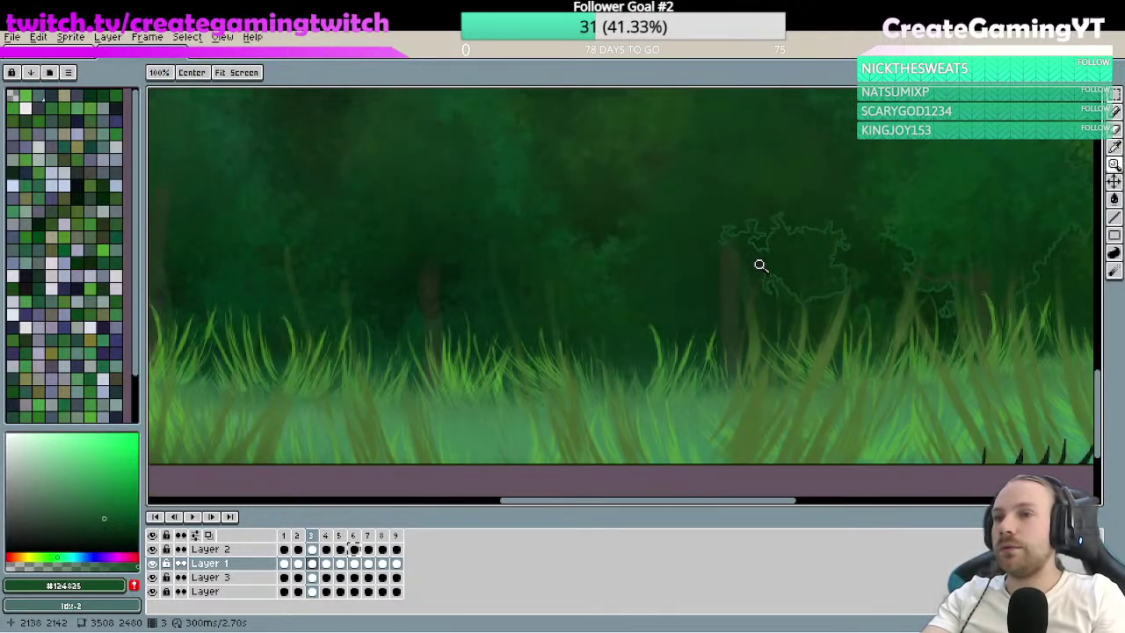
{"action": "scroll", "coordinate": [653, 316], "scroll_direction": "up", "scroll_amount": 5}
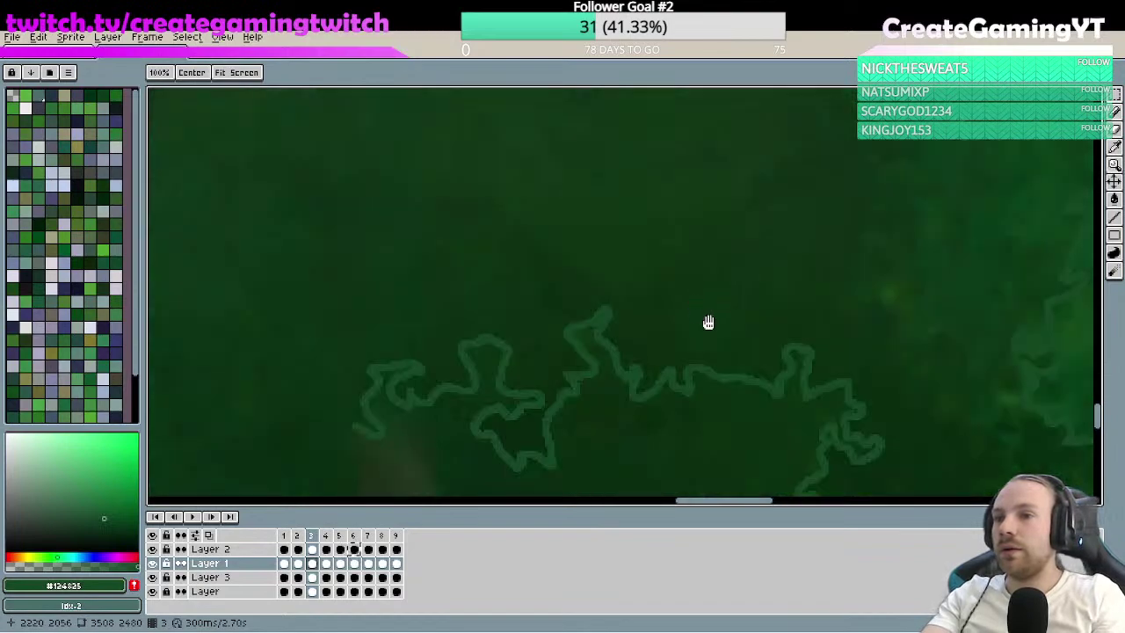
{"action": "key", "text": "v"}
{"action": "key", "text": "ctrl+z"}
{"action": "key", "text": "ctrl+z"}
{"action": "key", "text": "ctrl+z"}
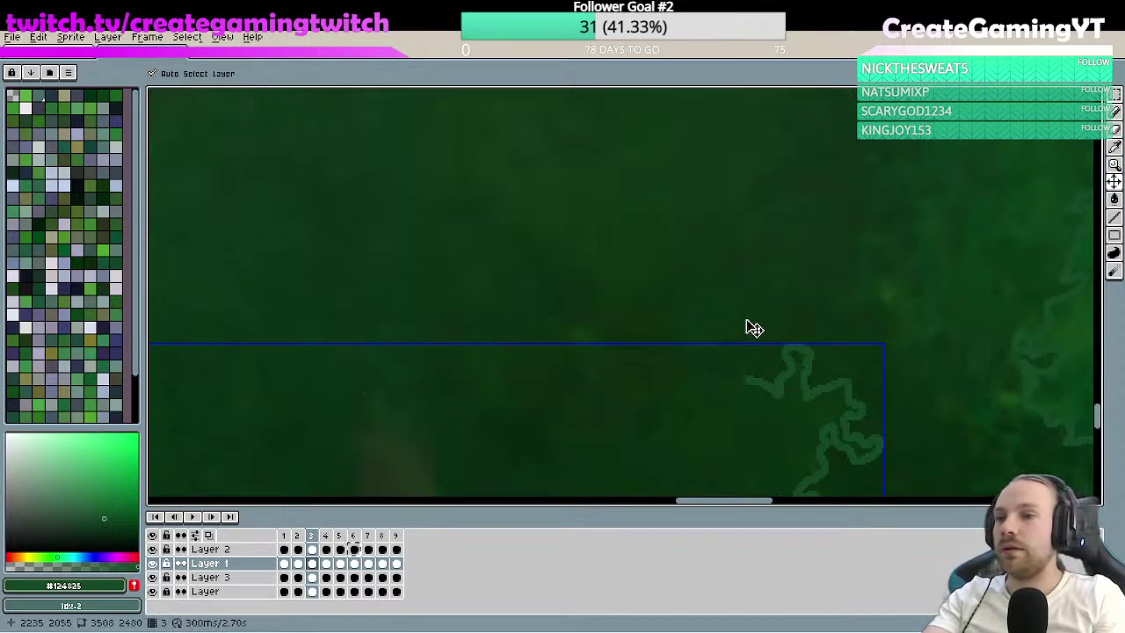
- Draw the jagged foliage outline upward from its open end, with a deep notch and small leaf bumps
{"action": "key", "text": "b"}
{"action": "mouse_move", "coordinate": [791, 287]}
{"action": "left_mouse_down"}
{"action": "mouse_move", "coordinate": [750, 282]}
{"action": "mouse_move", "coordinate": [700, 331]}
{"action": "left_mouse_up"}
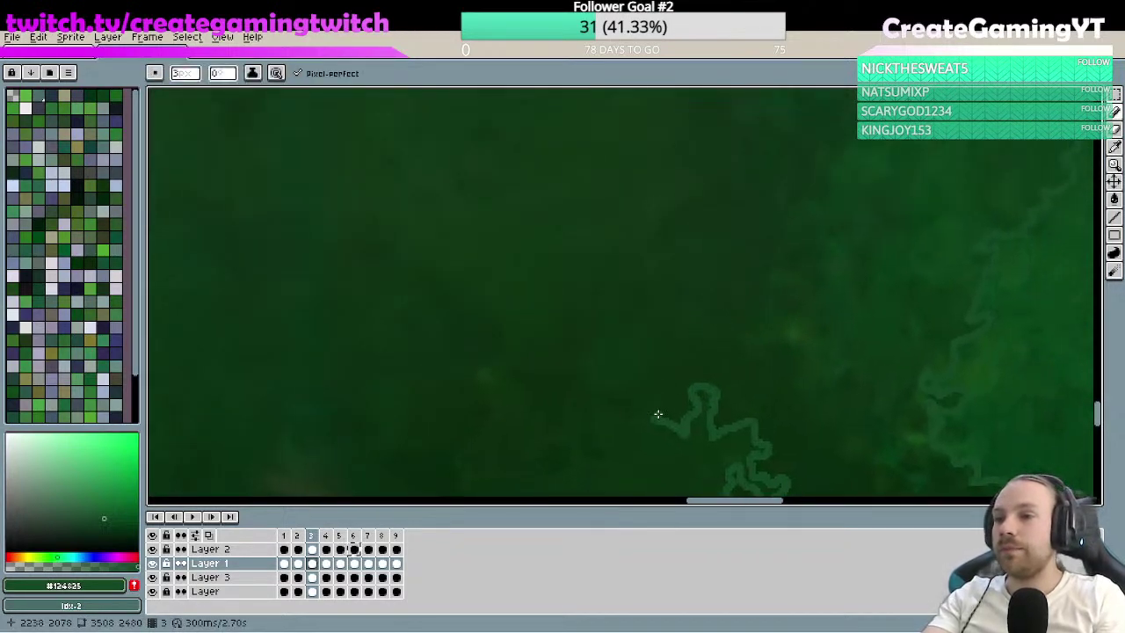
{"action": "left_click_drag", "start_coordinate": [657, 414], "coordinate": [657, 382]}
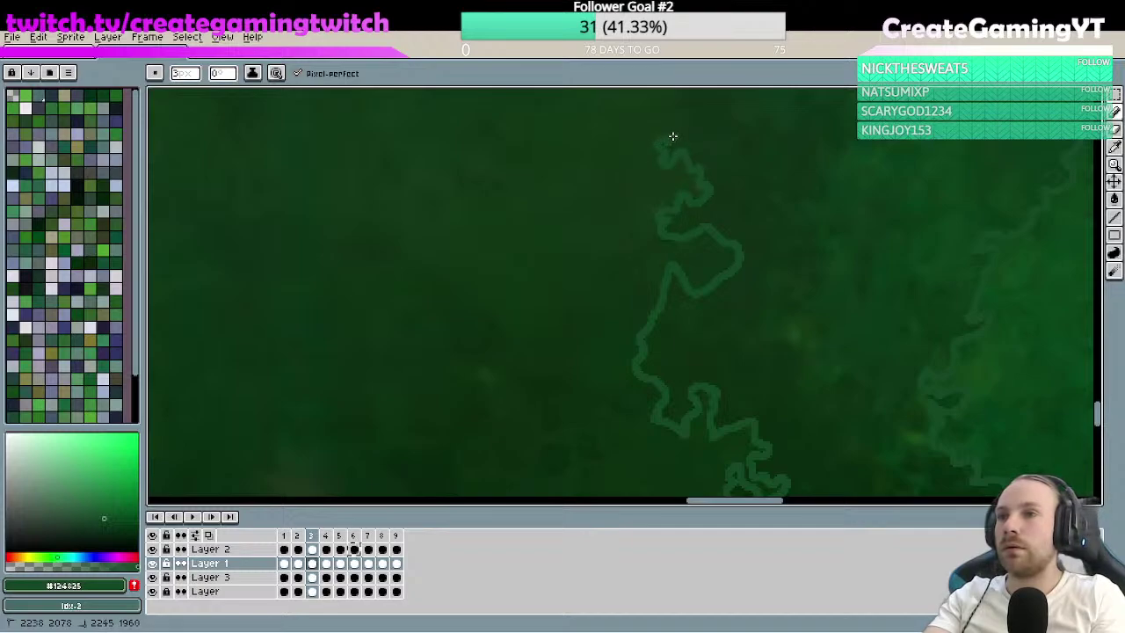
{"action": "mouse_move", "coordinate": [673, 137]}
{"action": "left_mouse_down"}
{"action": "mouse_move", "coordinate": [615, 208]}
{"action": "mouse_move", "coordinate": [616, 331]}
{"action": "left_mouse_up"}
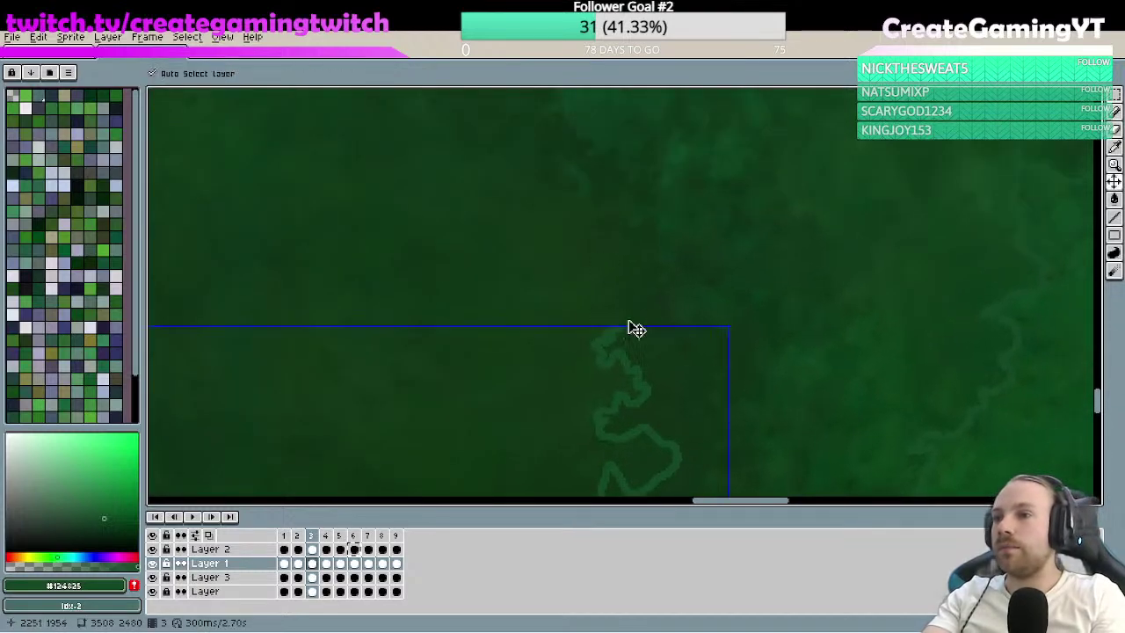
- Continue the jagged outline upward along the dark tree's edge toward the teal foliage
{"action": "key", "text": "ctrl+space"}
{"action": "left_click_drag", "start_coordinate": [666, 274], "coordinate": [642, 299]}
{"action": "key", "text": "ctrl+space"}
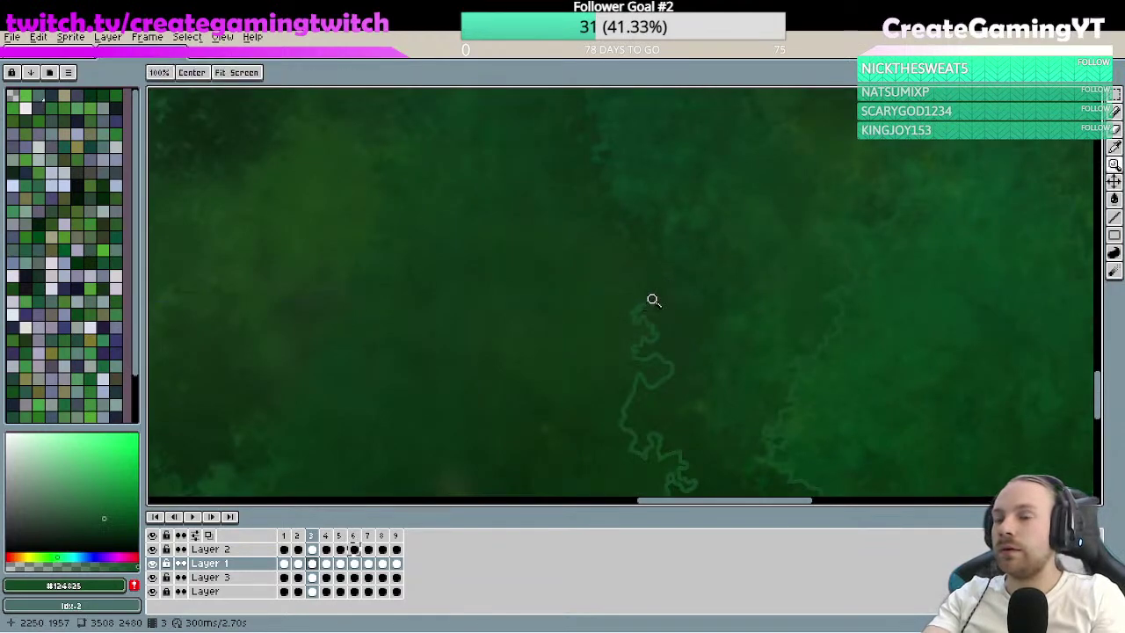
{"action": "left_click", "coordinate": [653, 301]}
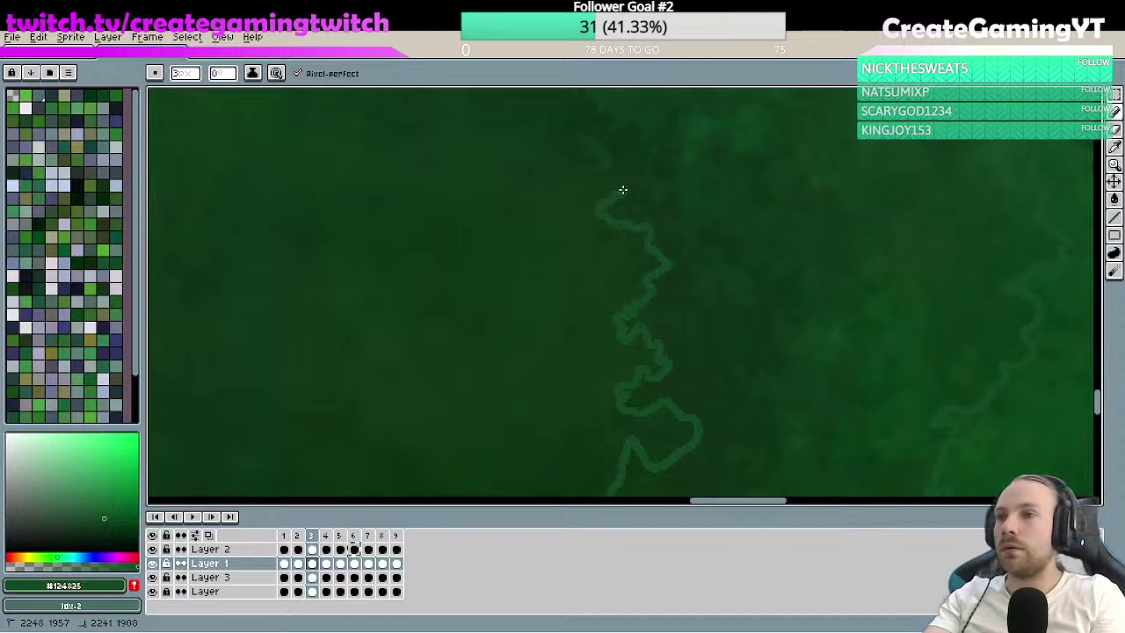
{"action": "mouse_move", "coordinate": [601, 175]}
{"action": "left_mouse_down"}
{"action": "mouse_move", "coordinate": [728, 271]}
{"action": "mouse_move", "coordinate": [724, 281]}
{"action": "left_mouse_up"}
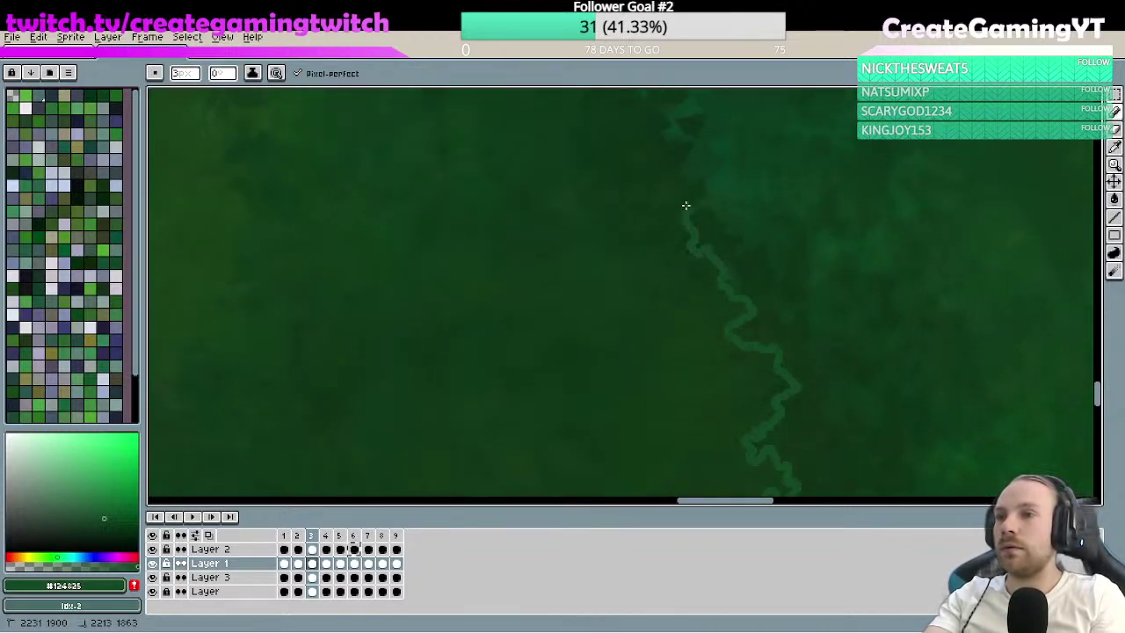
{"action": "mouse_move", "coordinate": [668, 178]}
{"action": "left_mouse_down"}
{"action": "mouse_move", "coordinate": [677, 256]}
{"action": "mouse_move", "coordinate": [725, 342]}
{"action": "left_mouse_up"}
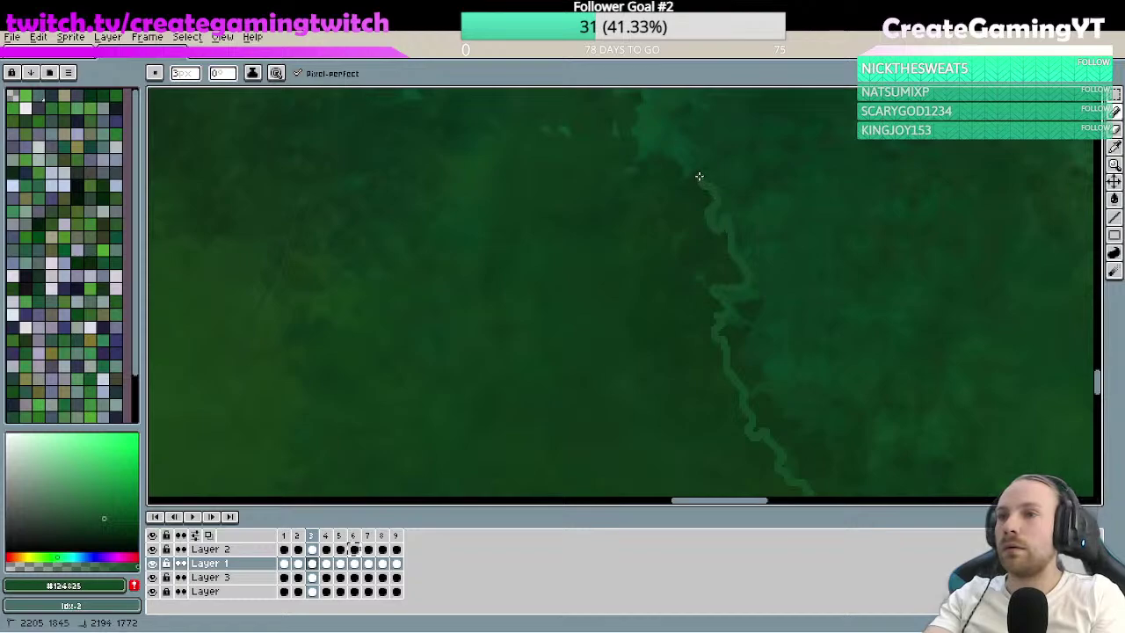
- Trace the outline along the edge of the teal treetop and around its dark leaf clusters
{"action": "left_click_drag", "start_coordinate": [686, 173], "coordinate": [741, 321]}
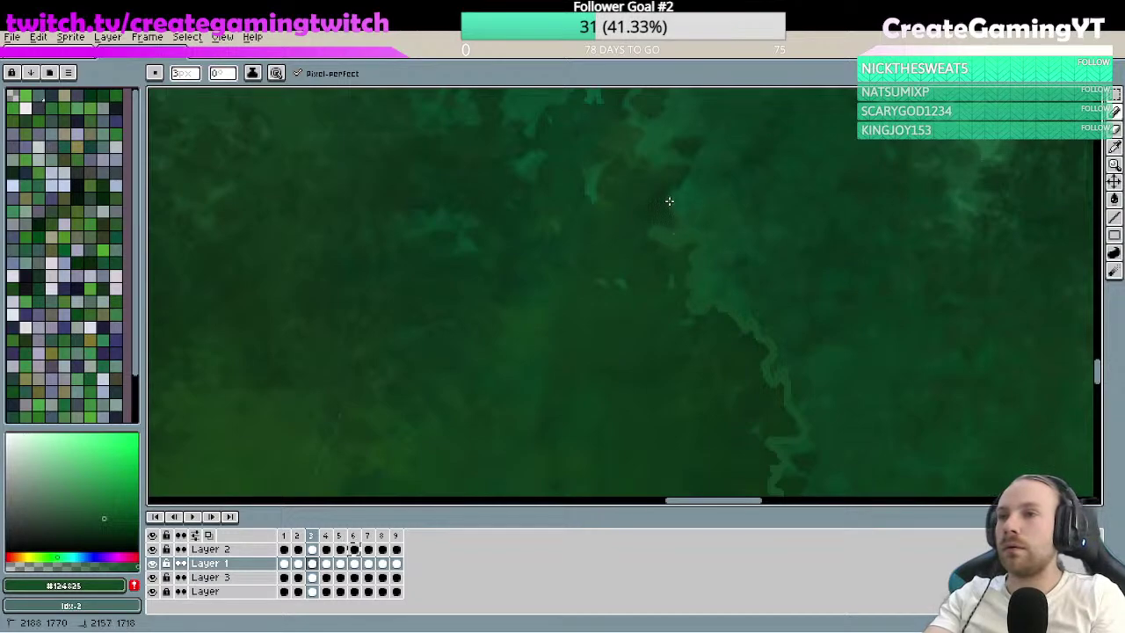
{"action": "left_click_drag", "start_coordinate": [669, 201], "coordinate": [703, 336]}
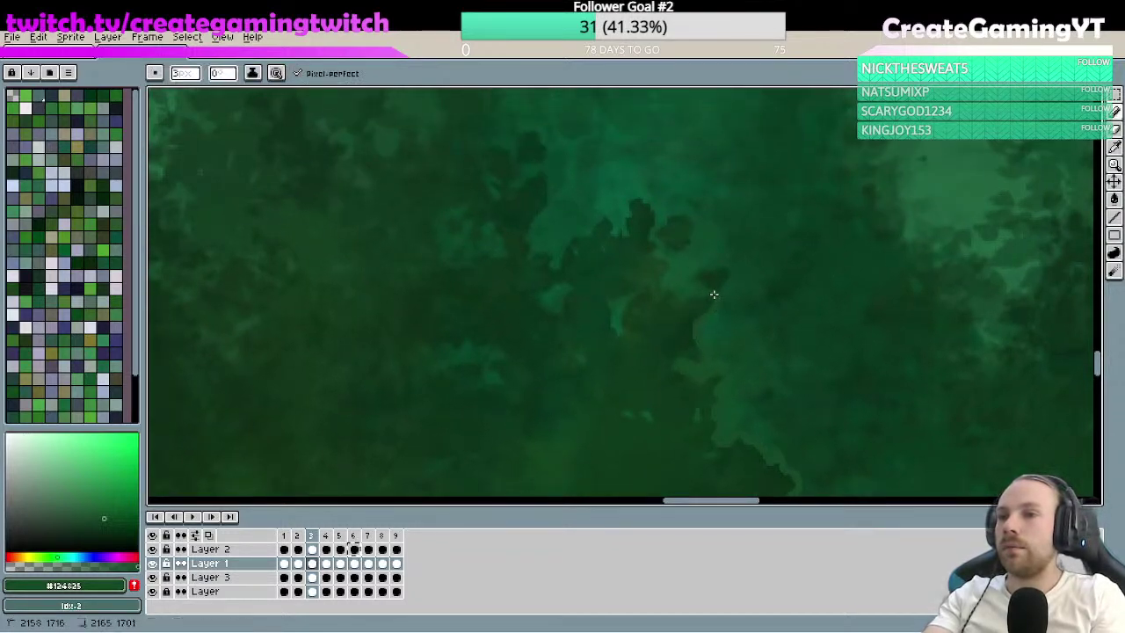
{"action": "left_click_drag", "start_coordinate": [662, 255], "coordinate": [735, 348]}
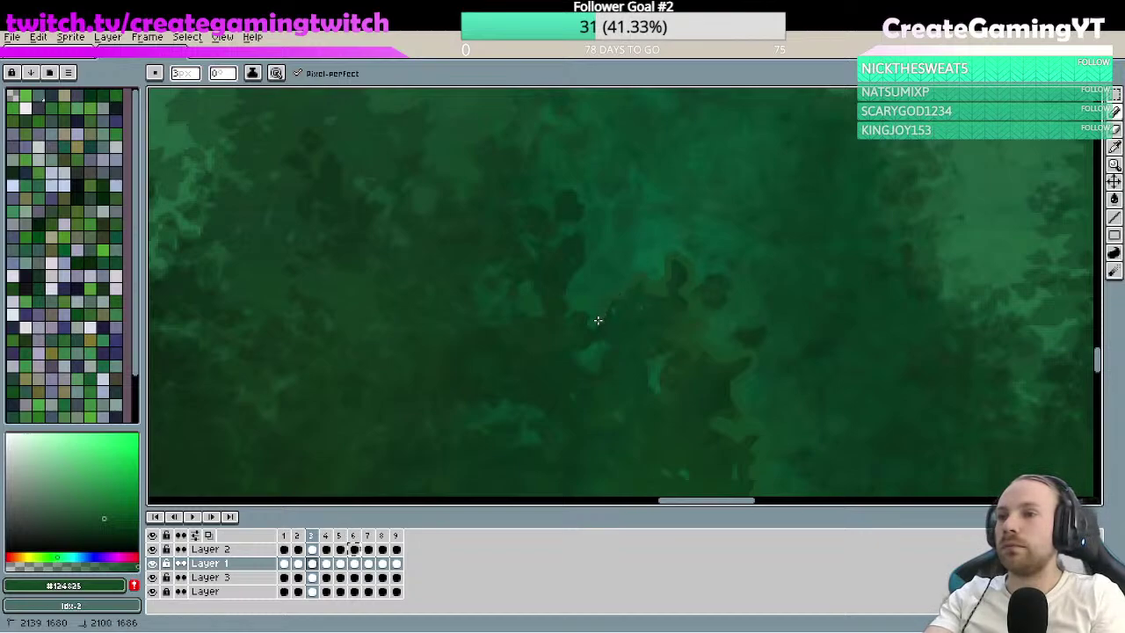
- Examine the traced foliage outline against the surrounding treetops and trunks to find where it should continue
{"action": "key", "text": "z"}
{"action": "scroll", "coordinate": [681, 301], "scroll_direction": "down", "scroll_amount": 2}
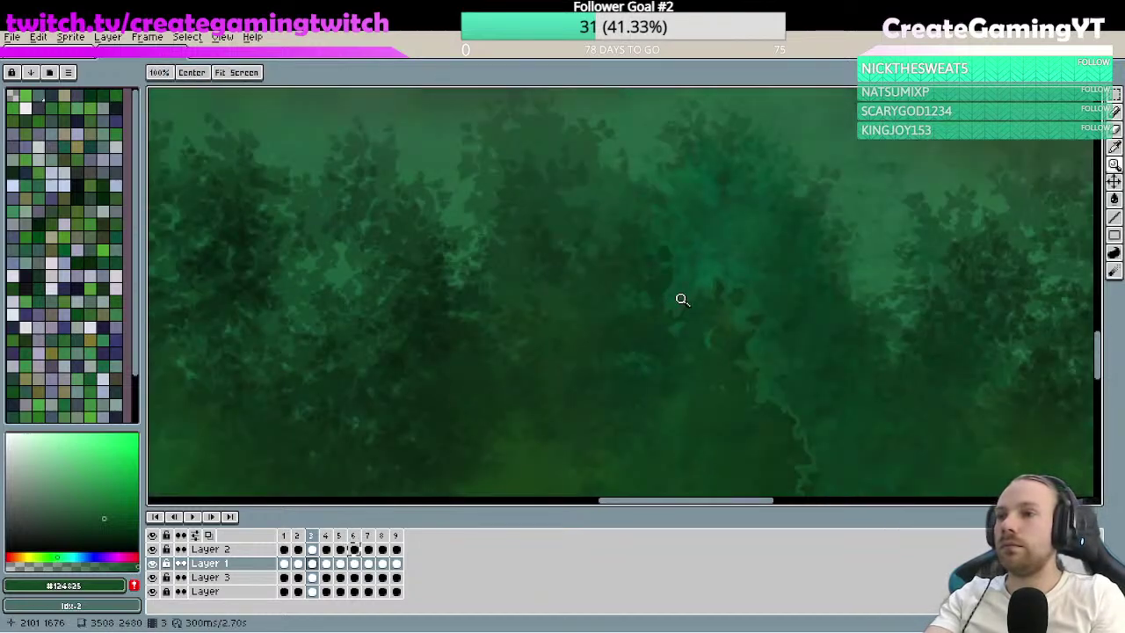
{"action": "scroll", "coordinate": [718, 292], "scroll_direction": "down", "scroll_amount": 2}
{"action": "left_click_drag", "start_coordinate": [718, 283], "coordinate": [668, 199]}
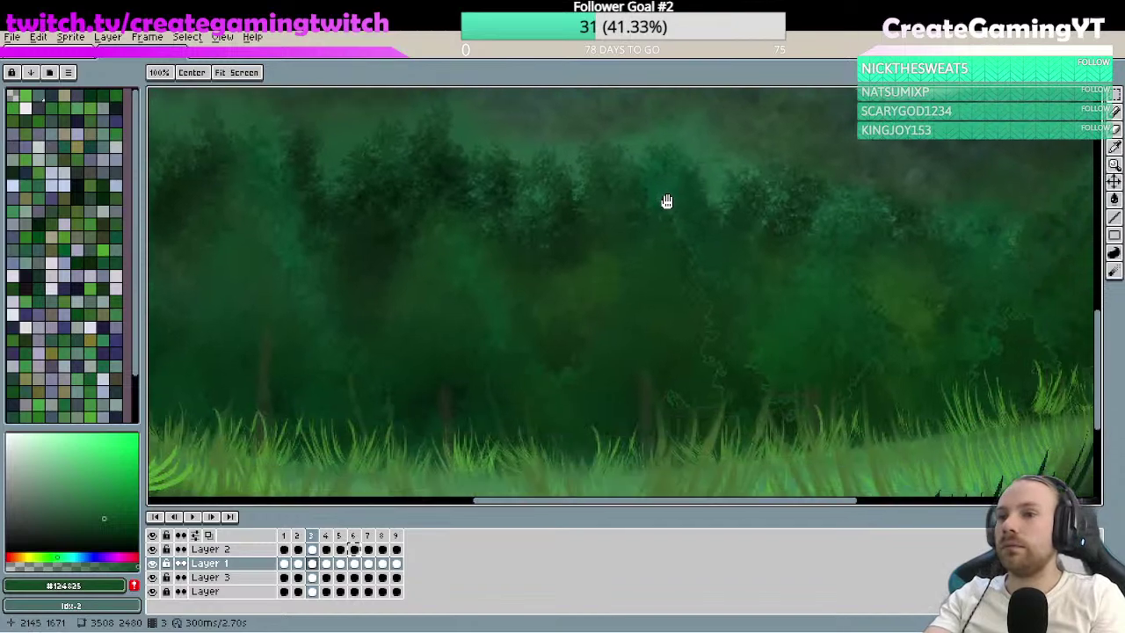
{"action": "key", "text": "z"}
{"action": "left_click", "coordinate": [683, 244]}
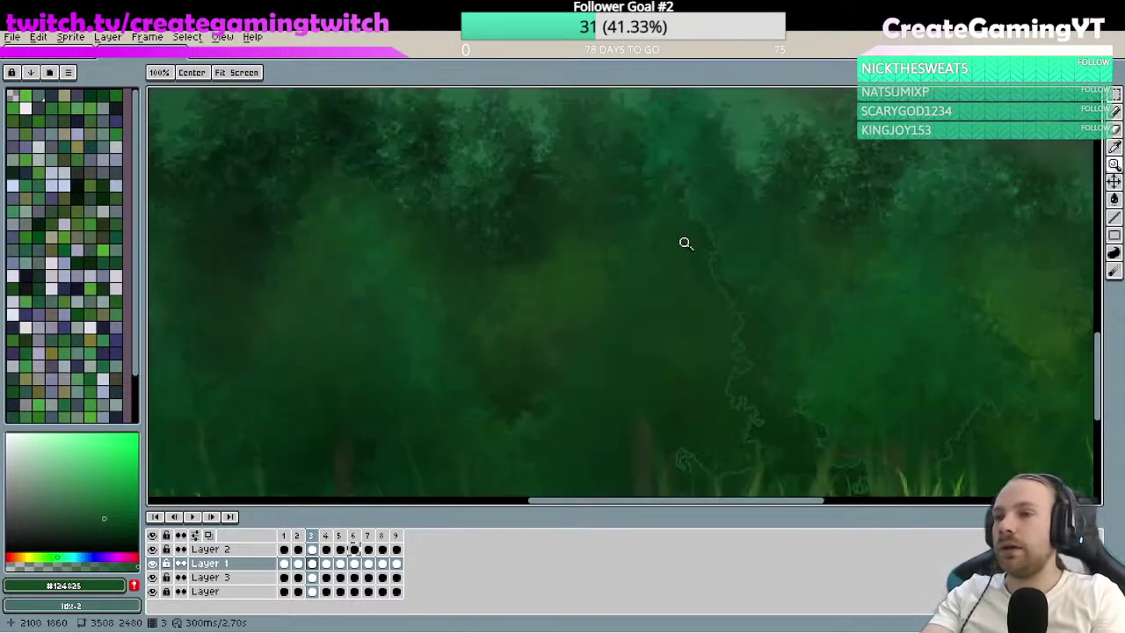
{"action": "left_click", "coordinate": [688, 244]}
{"action": "left_click", "coordinate": [651, 331]}
{"action": "left_click", "coordinate": [680, 282]}
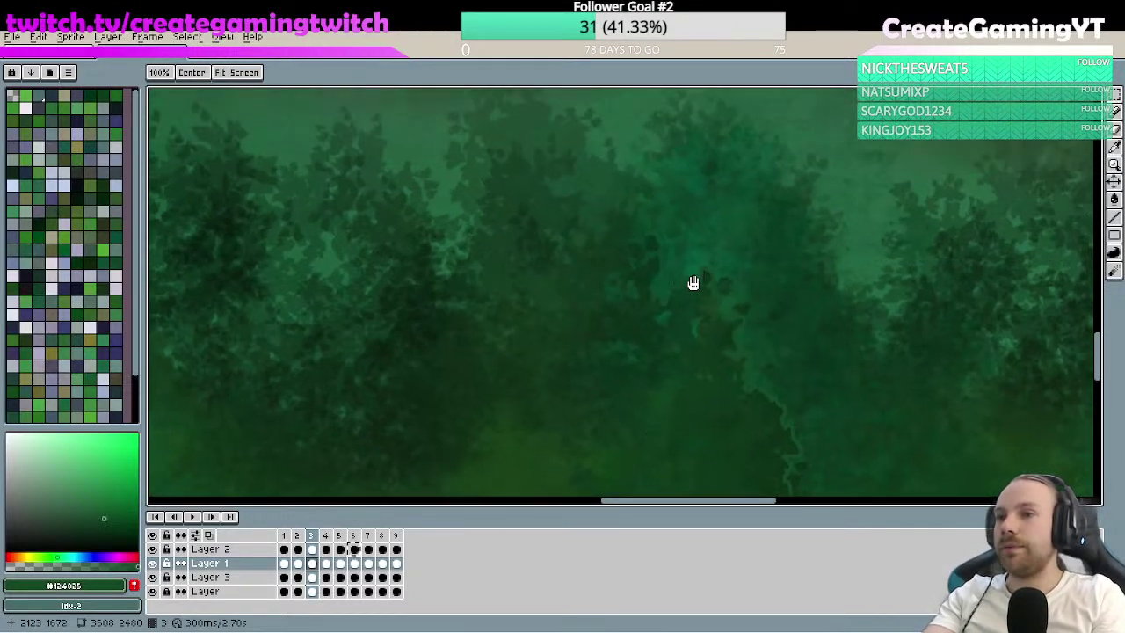
- Continue the jagged outline from the teal treetop down the other side of the foliage, with small leafy notches
{"action": "key", "text": "b"}
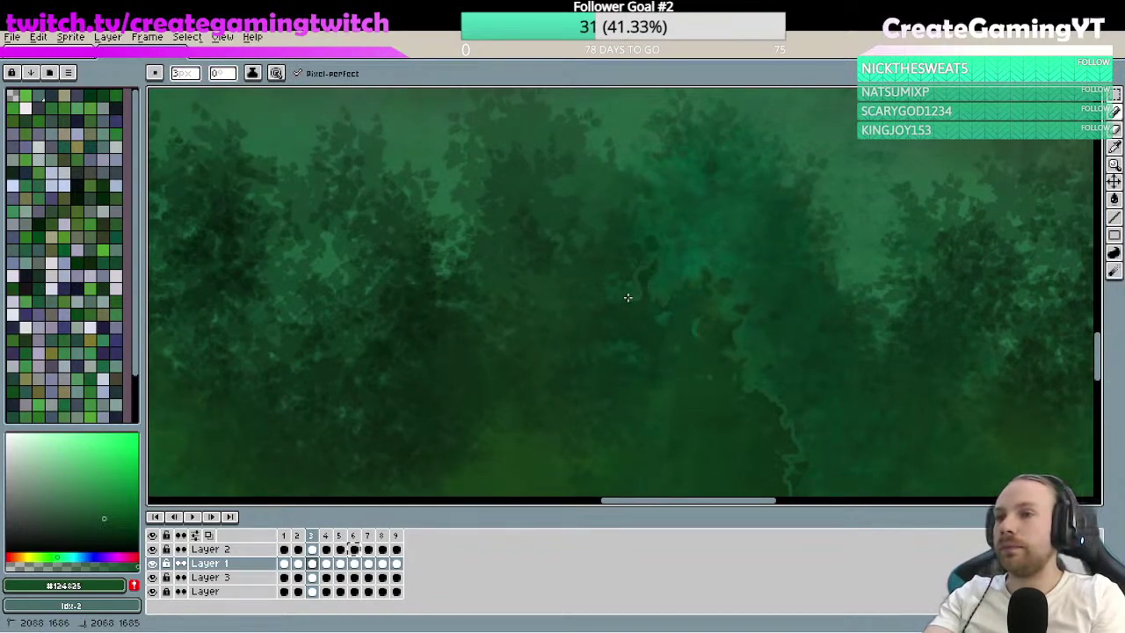
{"action": "key", "text": "z"}
{"action": "right_click", "coordinate": [751, 244]}
{"action": "key", "text": "b"}
{"action": "key", "text": "v"}
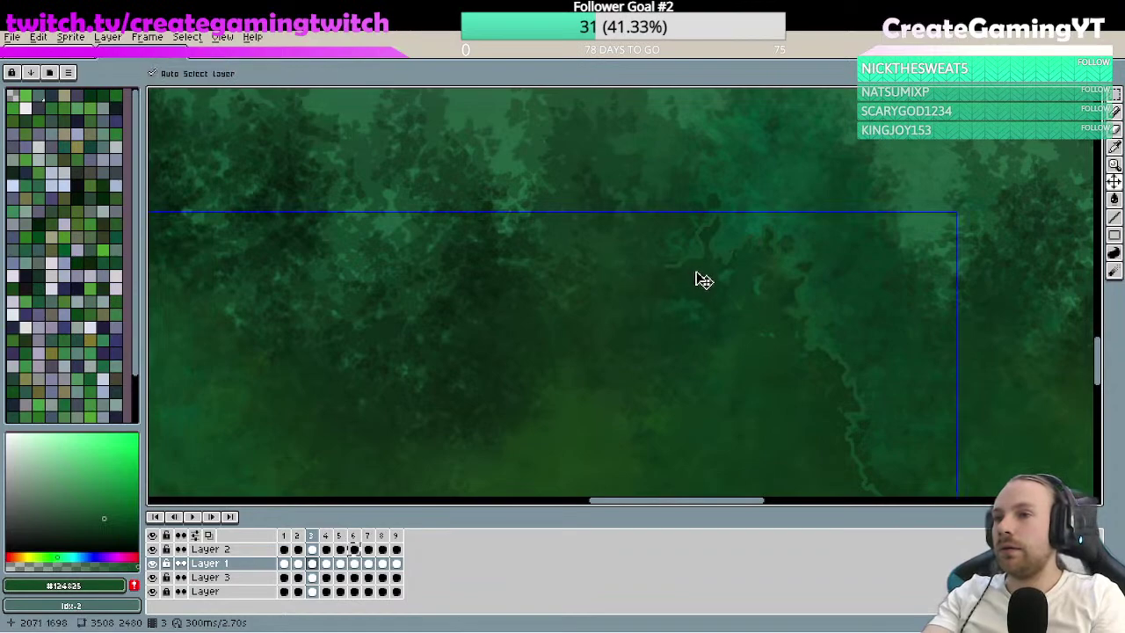
{"action": "key", "text": "b"}
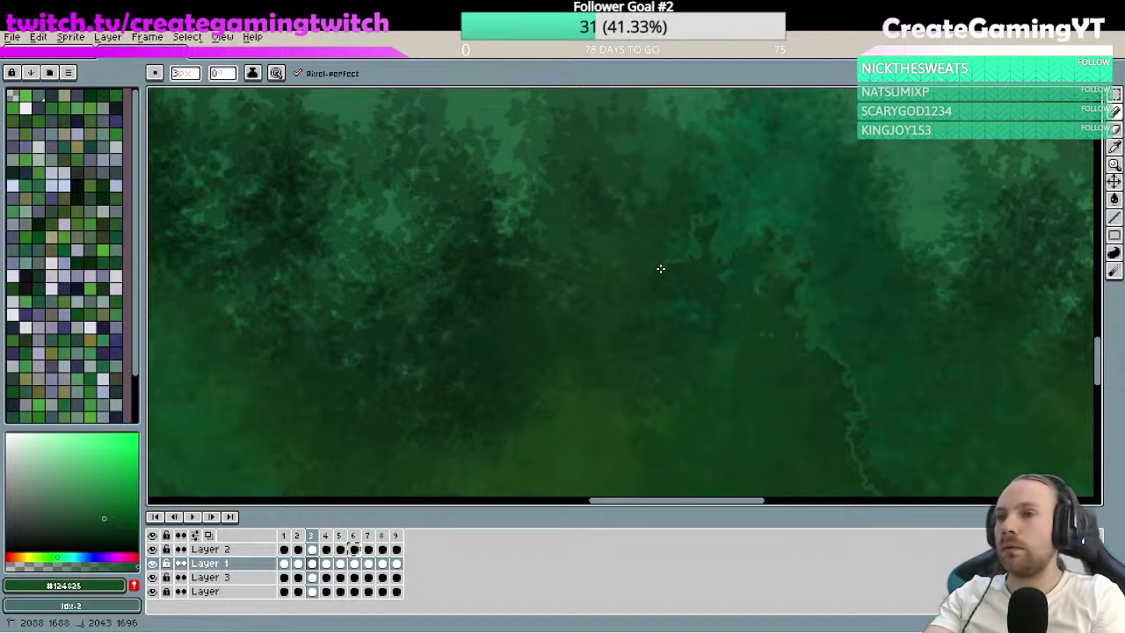
{"action": "left_click_drag", "start_coordinate": [667, 294], "coordinate": [740, 229]}
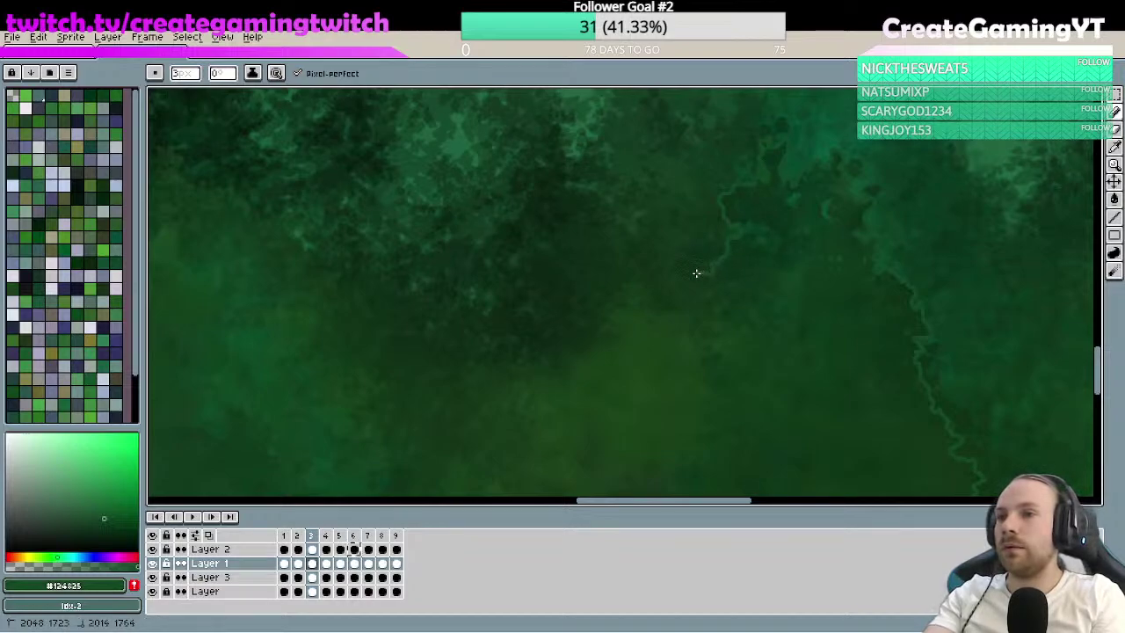
{"action": "left_click_drag", "start_coordinate": [696, 274], "coordinate": [700, 254]}
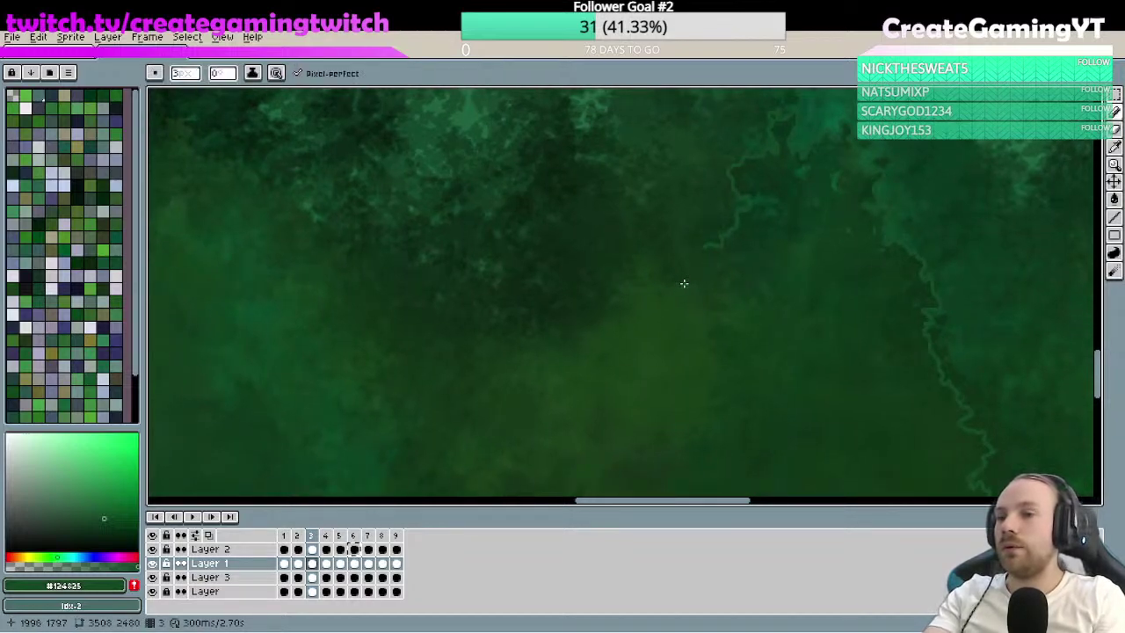
- Draw the lower part of the outline from the grass beside the trunk, up around the leaf clusters
{"action": "left_click_drag", "start_coordinate": [730, 294], "coordinate": [660, 126]}
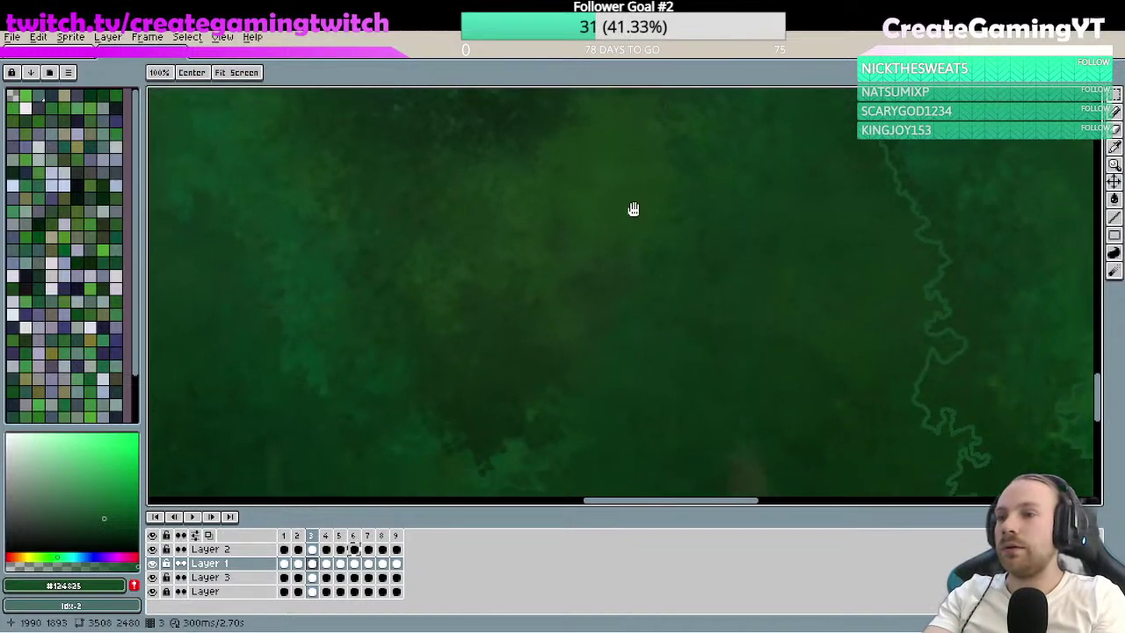
{"action": "mouse_move", "coordinate": [630, 337]}
{"action": "left_mouse_down"}
{"action": "mouse_move", "coordinate": [693, 271]}
{"action": "mouse_move", "coordinate": [651, 257]}
{"action": "mouse_move", "coordinate": [655, 231]}
{"action": "left_mouse_up"}
{"action": "key", "text": "b"}
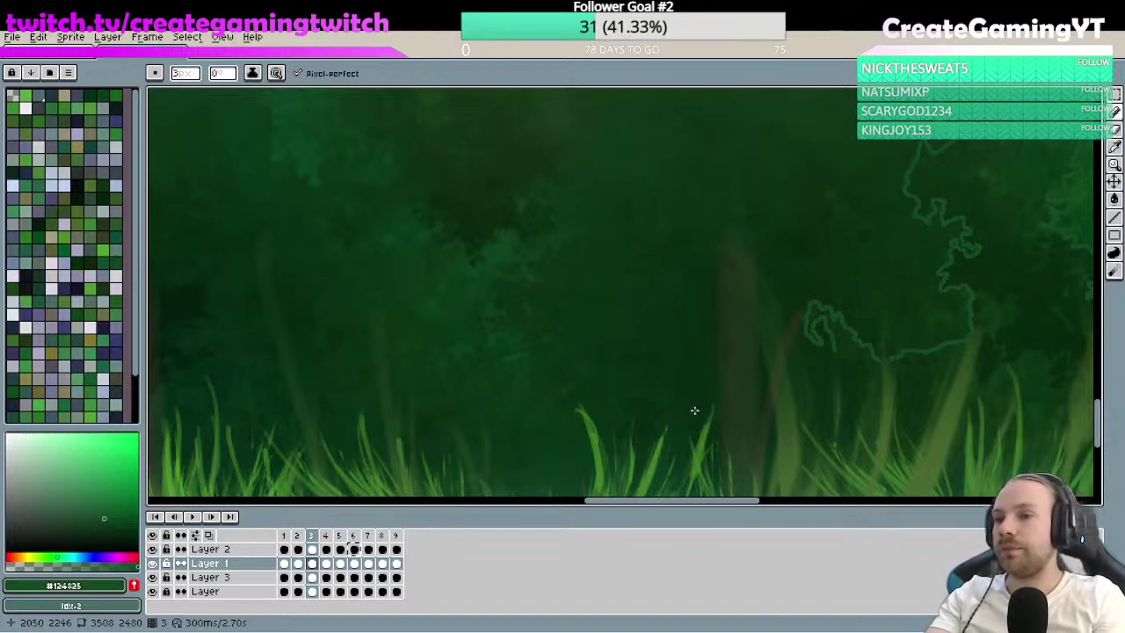
{"action": "mouse_move", "coordinate": [668, 409]}
{"action": "left_mouse_down"}
{"action": "mouse_move", "coordinate": [628, 395]}
{"action": "mouse_move", "coordinate": [653, 363]}
{"action": "mouse_move", "coordinate": [650, 381]}
{"action": "mouse_move", "coordinate": [633, 377]}
{"action": "mouse_move", "coordinate": [637, 363]}
{"action": "left_mouse_up"}
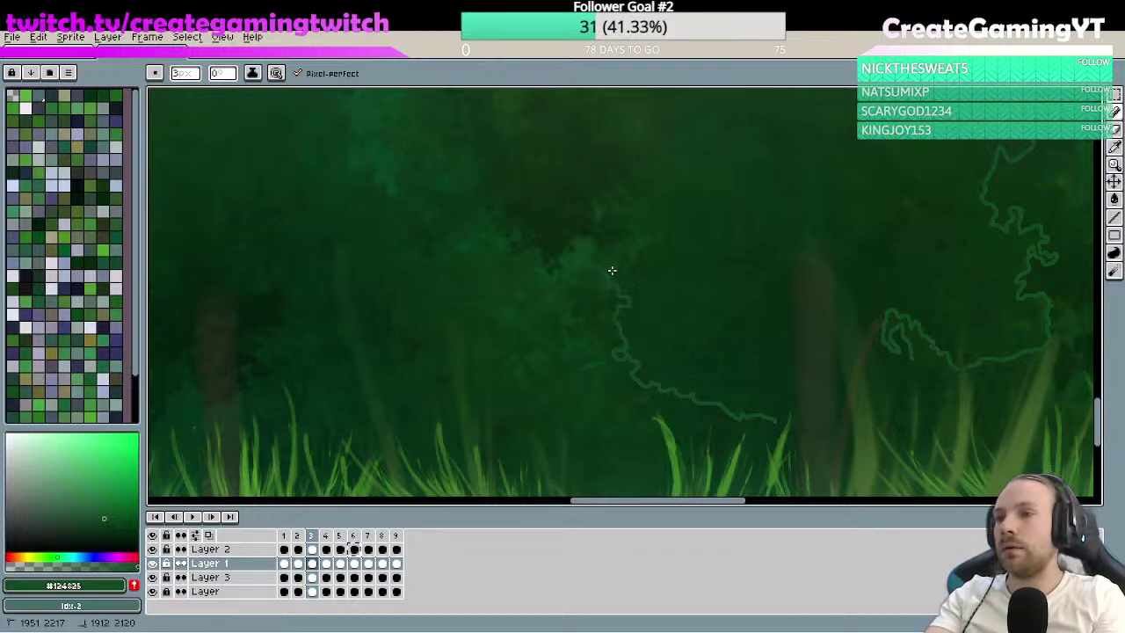
{"action": "mouse_move", "coordinate": [641, 250]}
{"action": "left_mouse_down"}
{"action": "mouse_move", "coordinate": [691, 301]}
{"action": "mouse_move", "coordinate": [645, 243]}
{"action": "mouse_move", "coordinate": [668, 342]}
{"action": "left_mouse_up"}
{"action": "key", "text": "b"}
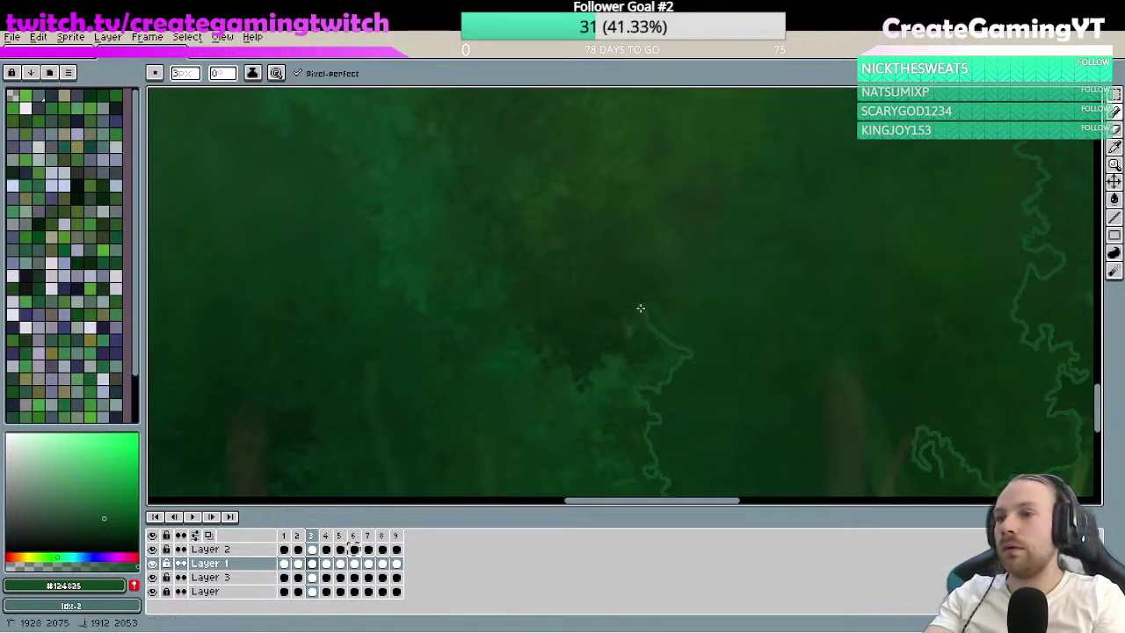
{"action": "mouse_move", "coordinate": [648, 185]}
{"action": "left_mouse_down"}
{"action": "mouse_move", "coordinate": [630, 296]}
{"action": "mouse_move", "coordinate": [647, 251]}
{"action": "left_mouse_up"}
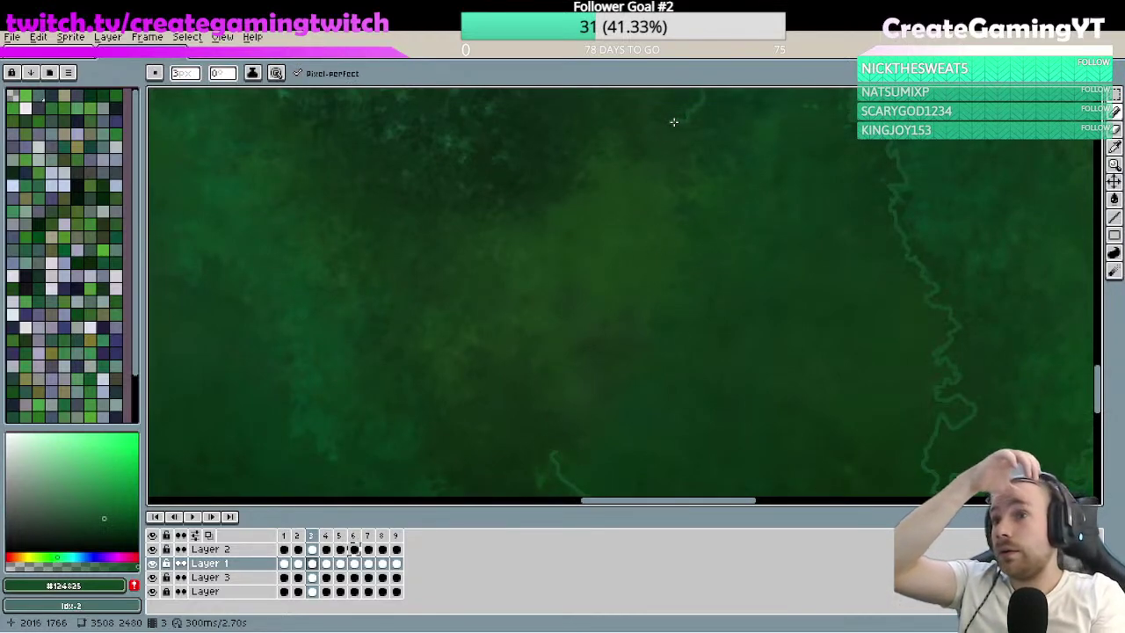
- Extend the upper and lower open ends of the foliage outline toward each other across the gap
{"action": "mouse_move", "coordinate": [673, 123]}
{"action": "left_mouse_down"}
{"action": "mouse_move", "coordinate": [680, 113]}
{"action": "mouse_move", "coordinate": [696, 164]}
{"action": "left_mouse_up"}
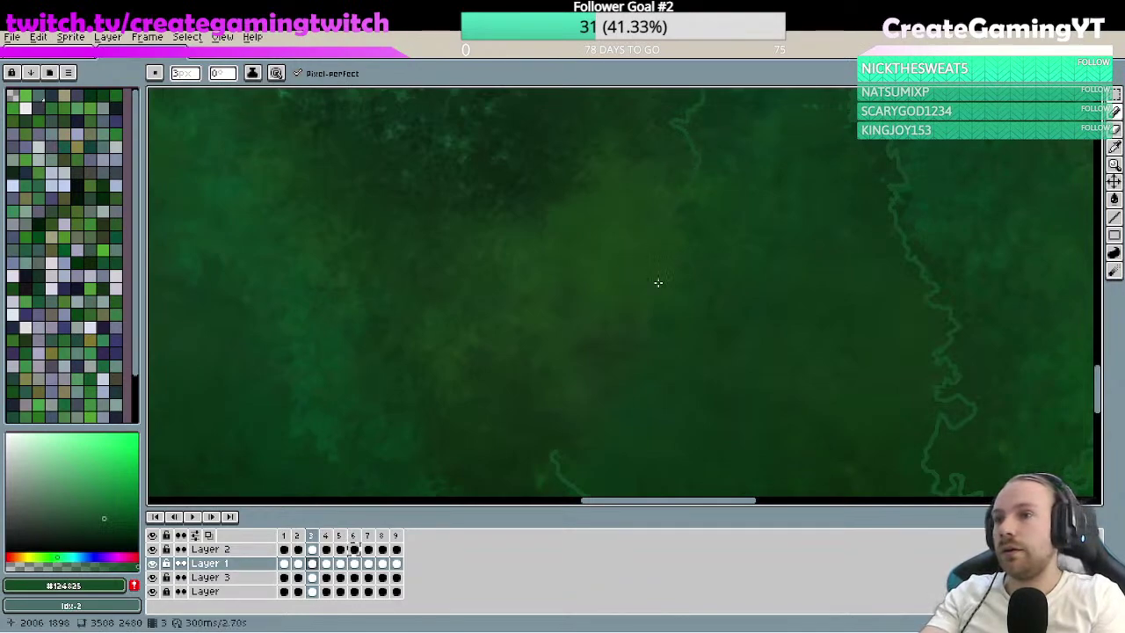
{"action": "left_click_drag", "start_coordinate": [555, 455], "coordinate": [576, 419]}
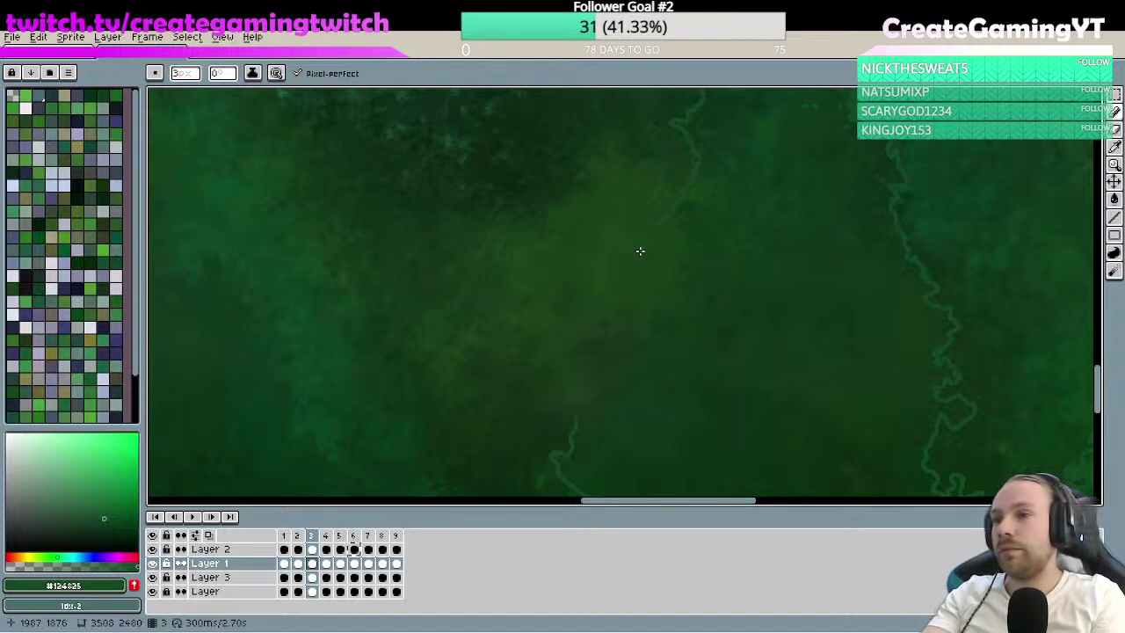
{"action": "scroll", "coordinate": [646, 255], "scroll_direction": "up", "scroll_amount": 2}
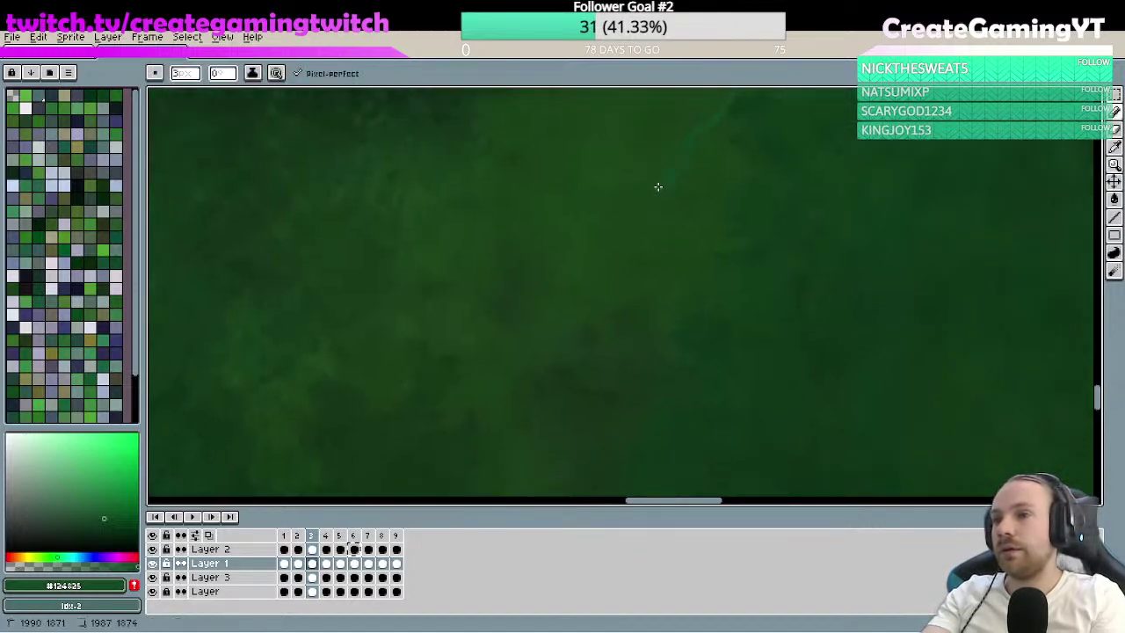
{"action": "left_click_drag", "start_coordinate": [628, 321], "coordinate": [614, 348]}
{"action": "key", "text": "space"}
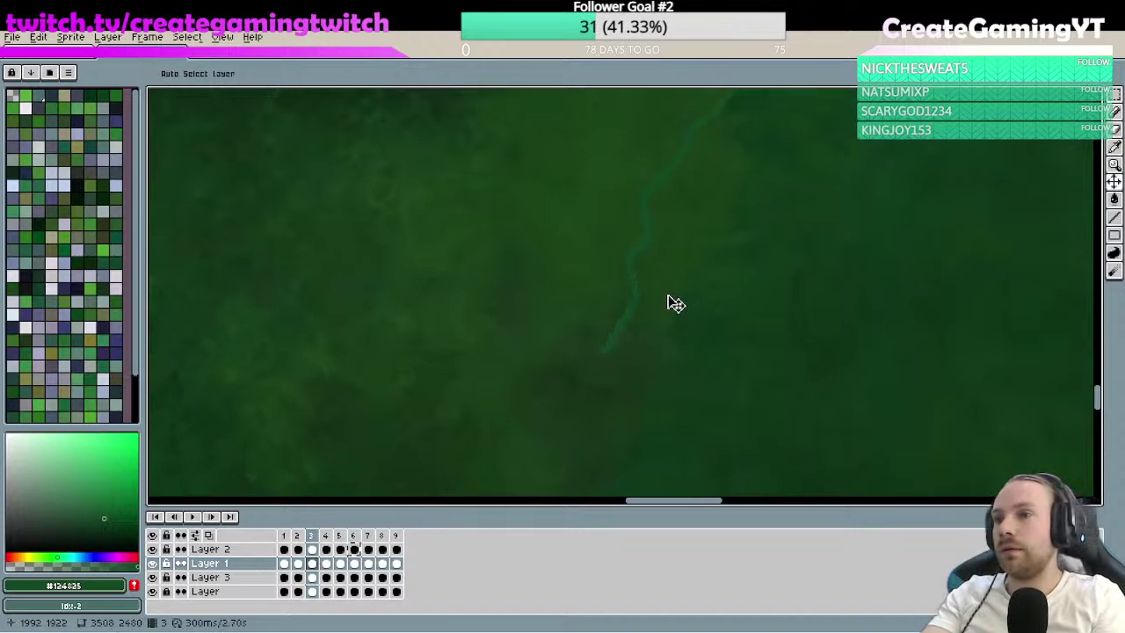
{"action": "key", "text": "ctrl+z"}
- Join the upper and lower ends of the outline with a jagged line of small leaf bumps
{"action": "left_click_drag", "start_coordinate": [666, 174], "coordinate": [666, 174]}
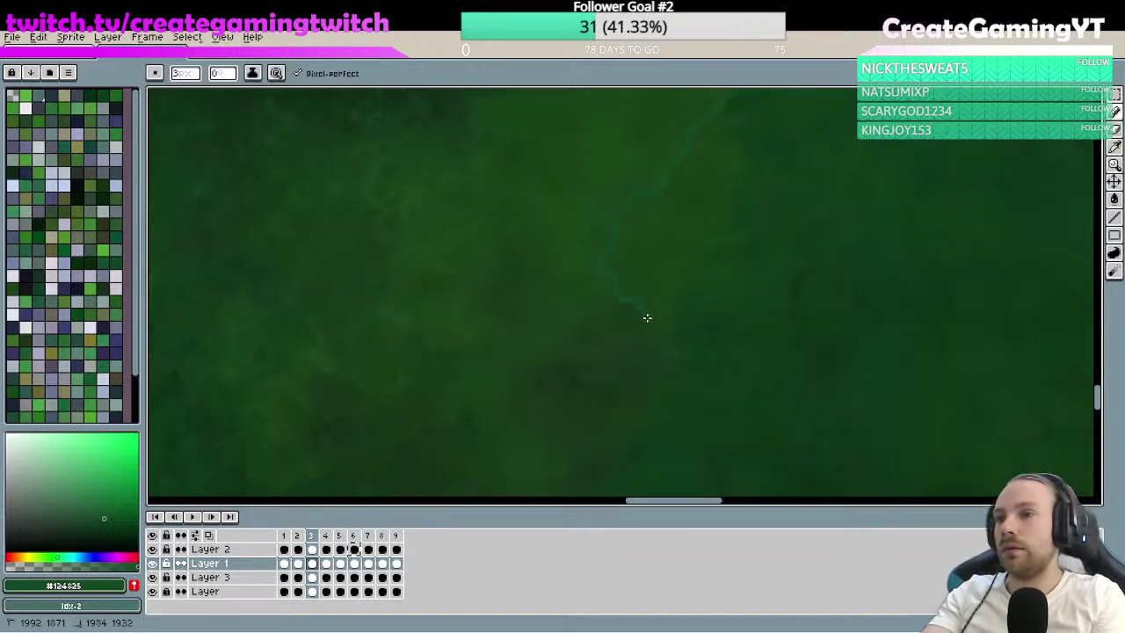
{"action": "mouse_move", "coordinate": [647, 318]}
{"action": "left_mouse_down"}
{"action": "mouse_move", "coordinate": [589, 367]}
{"action": "mouse_move", "coordinate": [552, 367]}
{"action": "mouse_move", "coordinate": [577, 414]}
{"action": "mouse_move", "coordinate": [615, 326]}
{"action": "mouse_move", "coordinate": [628, 327]}
{"action": "mouse_move", "coordinate": [633, 364]}
{"action": "mouse_move", "coordinate": [579, 385]}
{"action": "left_mouse_up"}
{"action": "key", "text": "space"}
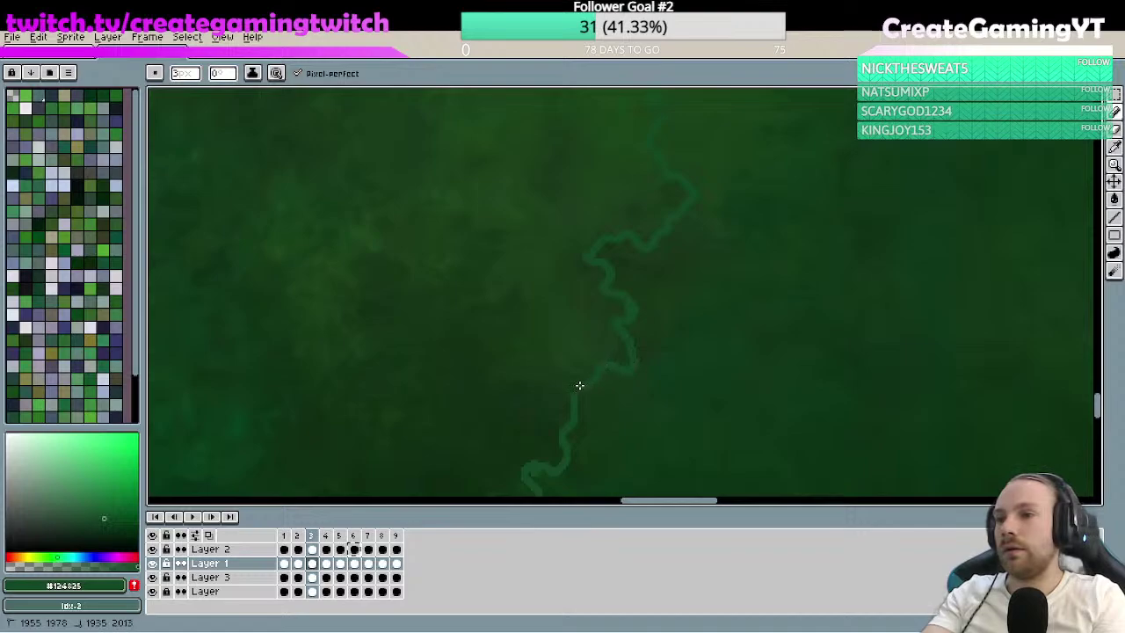
- Erase the curled end of the outline above the grass and redraw it as a simple edge running toward the trunk
{"action": "key", "text": "space"}
{"action": "scroll", "coordinate": [610, 382], "scroll_direction": "down", "scroll_amount": 5}
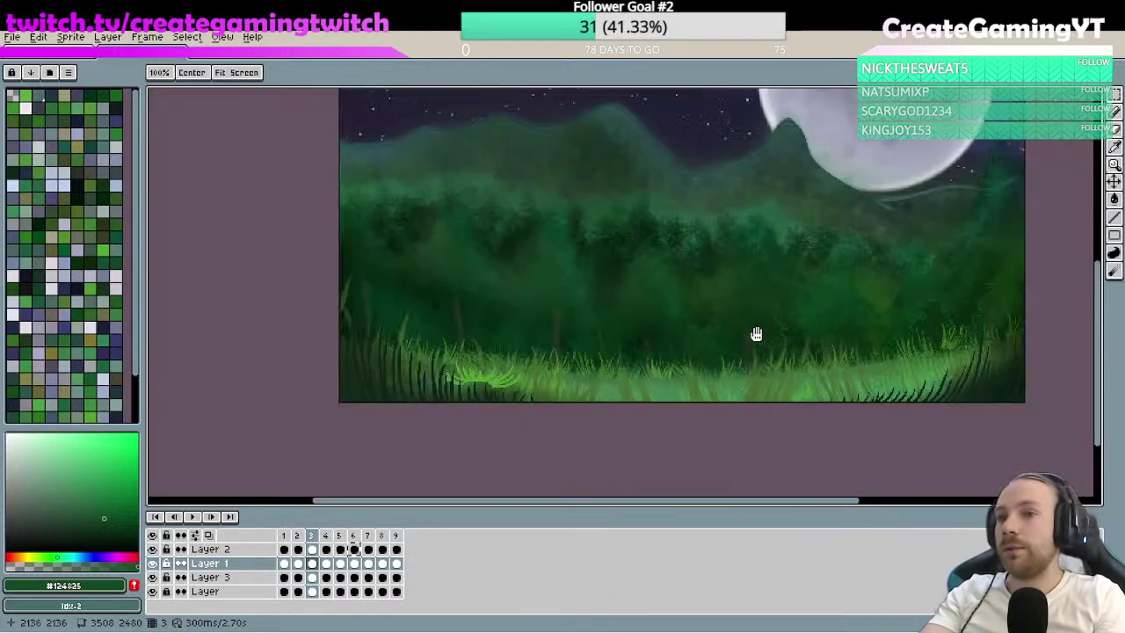
{"action": "scroll", "coordinate": [765, 310], "scroll_direction": "up", "scroll_amount": 1}
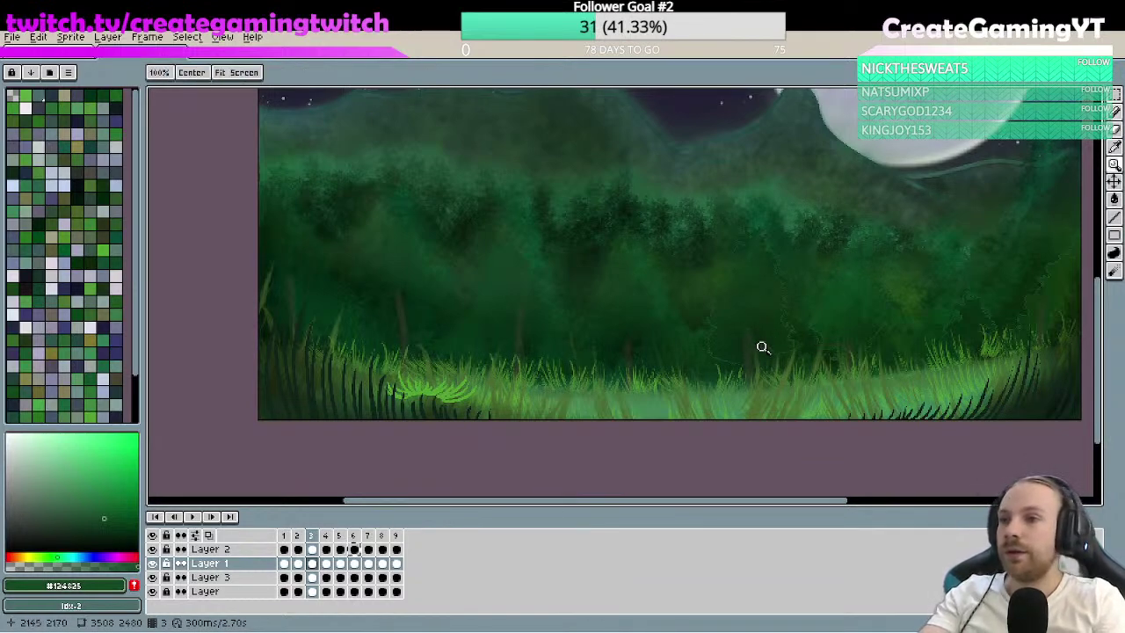
{"action": "key", "text": "z"}
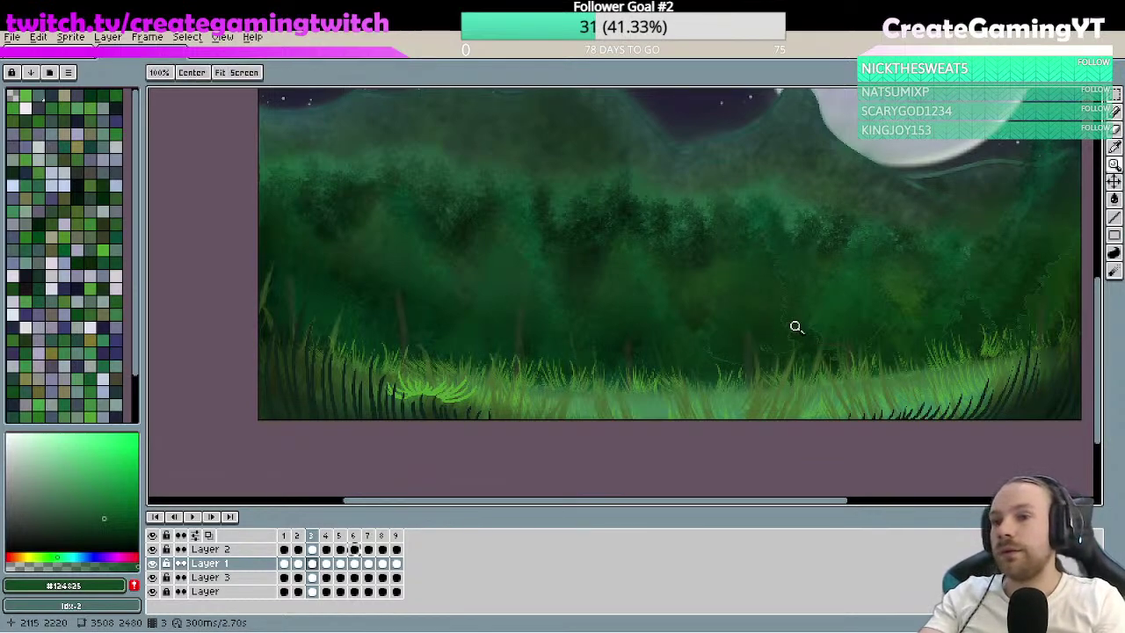
{"action": "left_click", "coordinate": [795, 325]}
{"action": "mouse_move", "coordinate": [820, 341]}
{"action": "left_mouse_down"}
{"action": "mouse_move", "coordinate": [696, 335]}
{"action": "mouse_move", "coordinate": [659, 296]}
{"action": "mouse_move", "coordinate": [670, 297]}
{"action": "mouse_move", "coordinate": [688, 366]}
{"action": "mouse_move", "coordinate": [683, 293]}
{"action": "mouse_move", "coordinate": [697, 326]}
{"action": "mouse_move", "coordinate": [706, 317]}
{"action": "mouse_move", "coordinate": [729, 334]}
{"action": "left_mouse_up"}
{"action": "key", "text": "e"}
{"action": "key", "text": "b"}
{"action": "scroll", "coordinate": [723, 349], "scroll_direction": "up", "scroll_amount": 1}
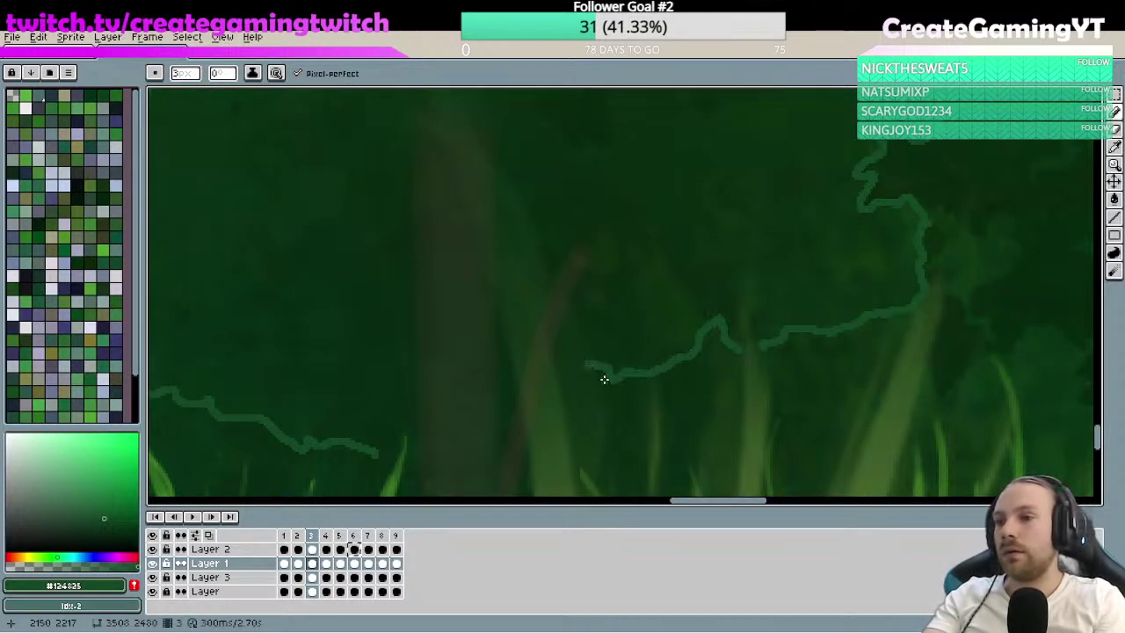
- Draw a new stepped foliage outline from beside the next trunk up to the tip of the neighbouring teal foliage
{"action": "key", "text": "z"}
{"action": "scroll", "coordinate": [652, 361], "scroll_direction": "down", "scroll_amount": 3}
{"action": "scroll", "coordinate": [652, 360], "scroll_direction": "down", "scroll_amount": 1}
{"action": "key", "text": "b"}
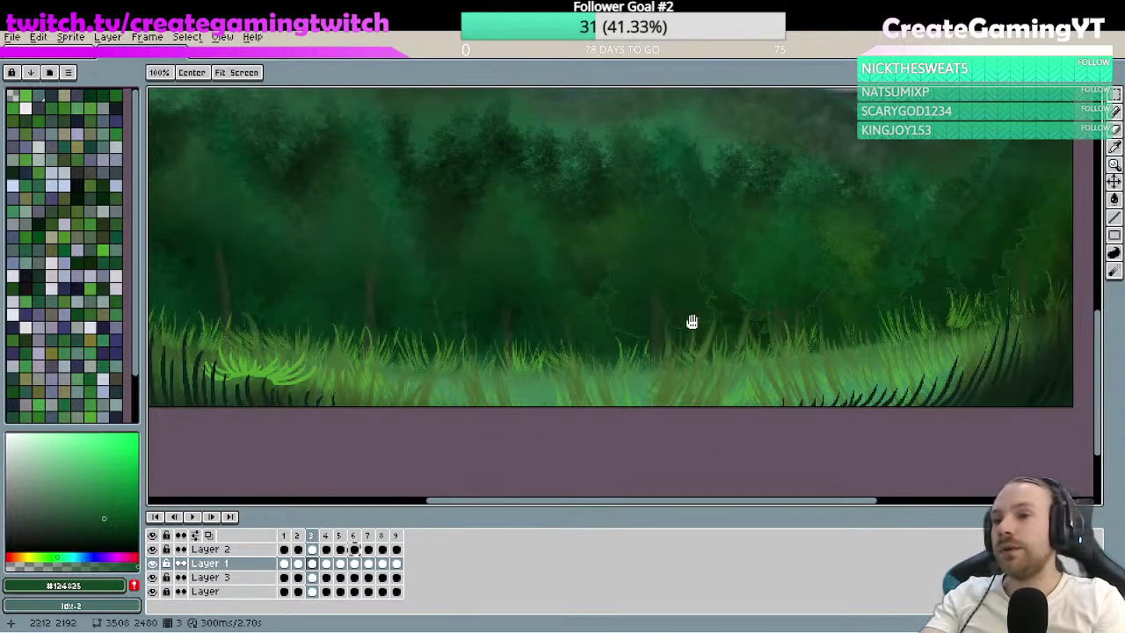
{"action": "left_click_drag", "start_coordinate": [630, 286], "coordinate": [663, 349]}
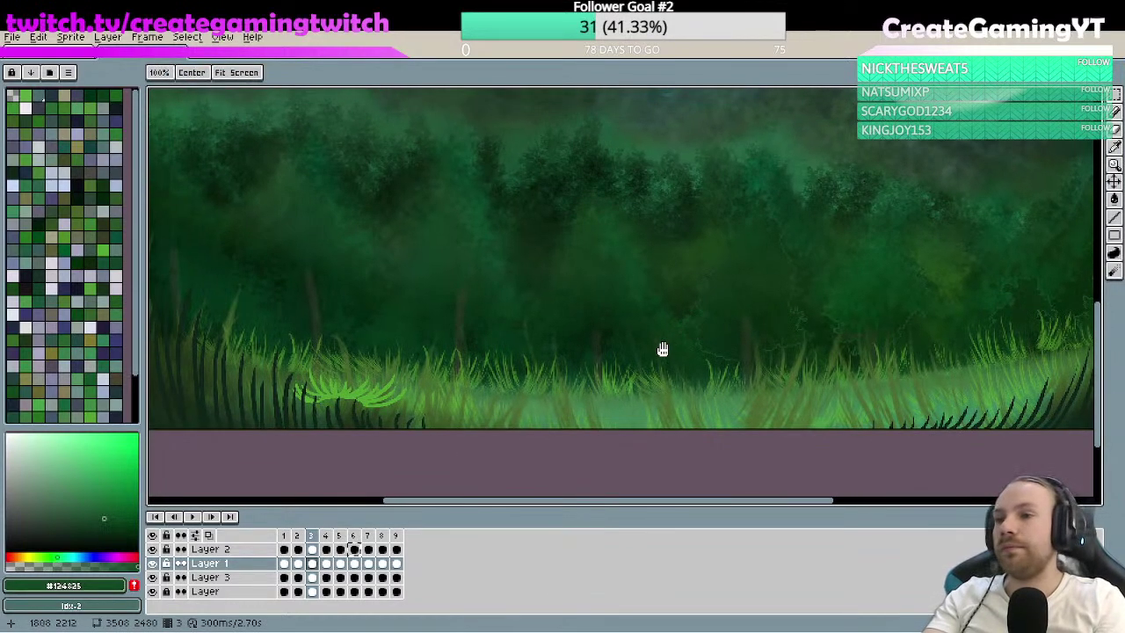
{"action": "scroll", "coordinate": [645, 325], "scroll_direction": "up", "scroll_amount": 2}
{"action": "key", "text": "b"}
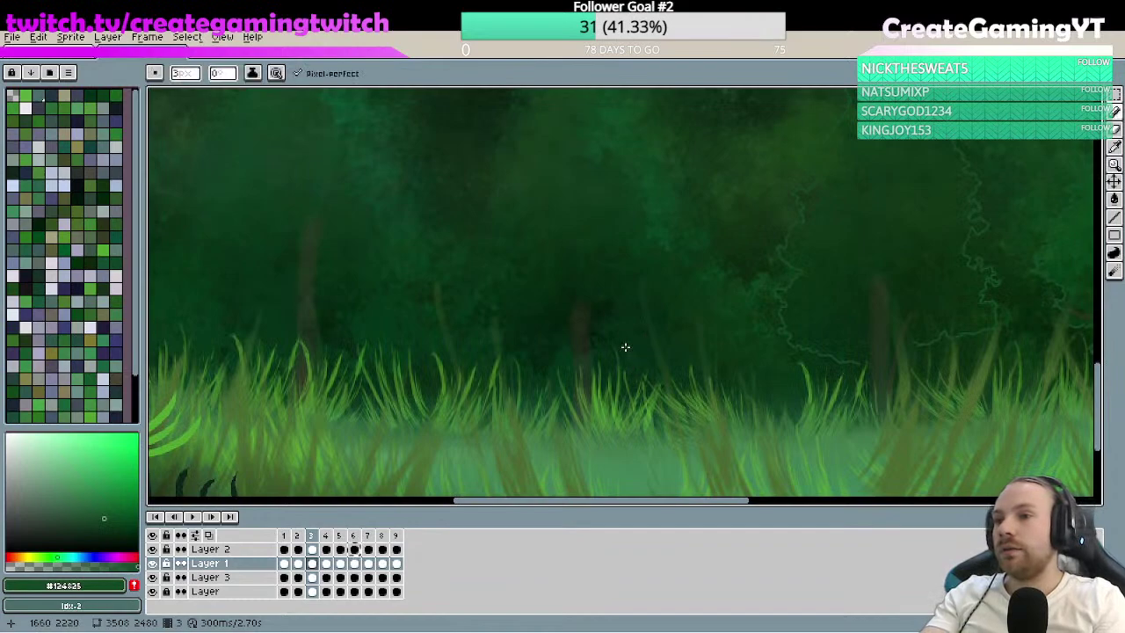
{"action": "scroll", "coordinate": [617, 343], "scroll_direction": "up", "scroll_amount": 1}
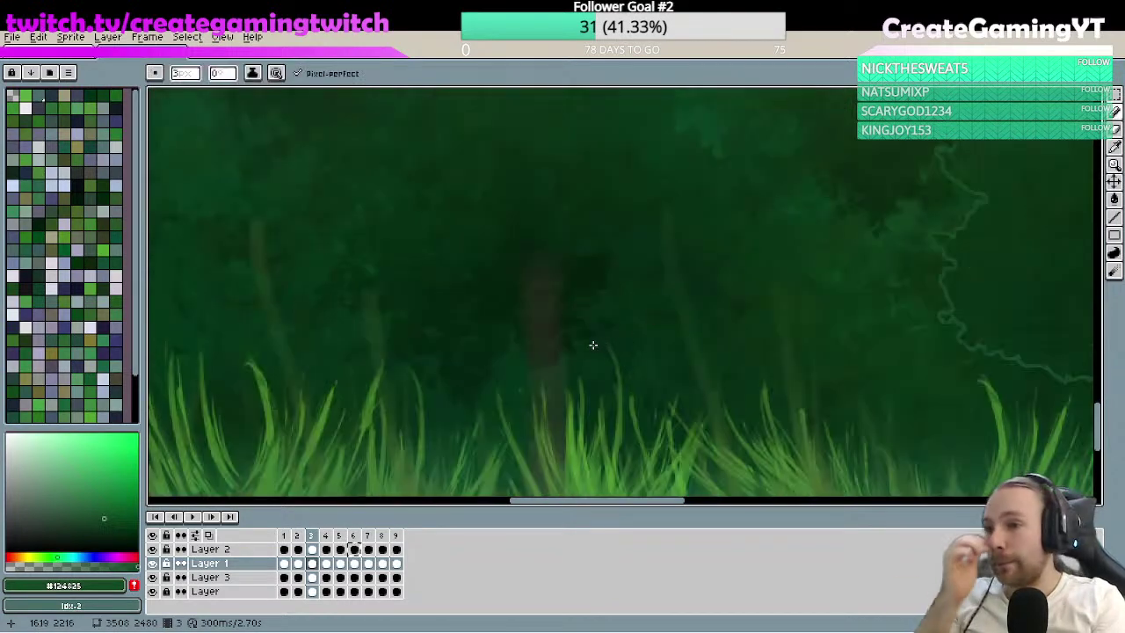
{"action": "mouse_move", "coordinate": [578, 340]}
{"action": "left_mouse_down"}
{"action": "mouse_move", "coordinate": [727, 249]}
{"action": "mouse_move", "coordinate": [733, 190]}
{"action": "mouse_move", "coordinate": [708, 176]}
{"action": "mouse_move", "coordinate": [755, 324]}
{"action": "left_mouse_up"}
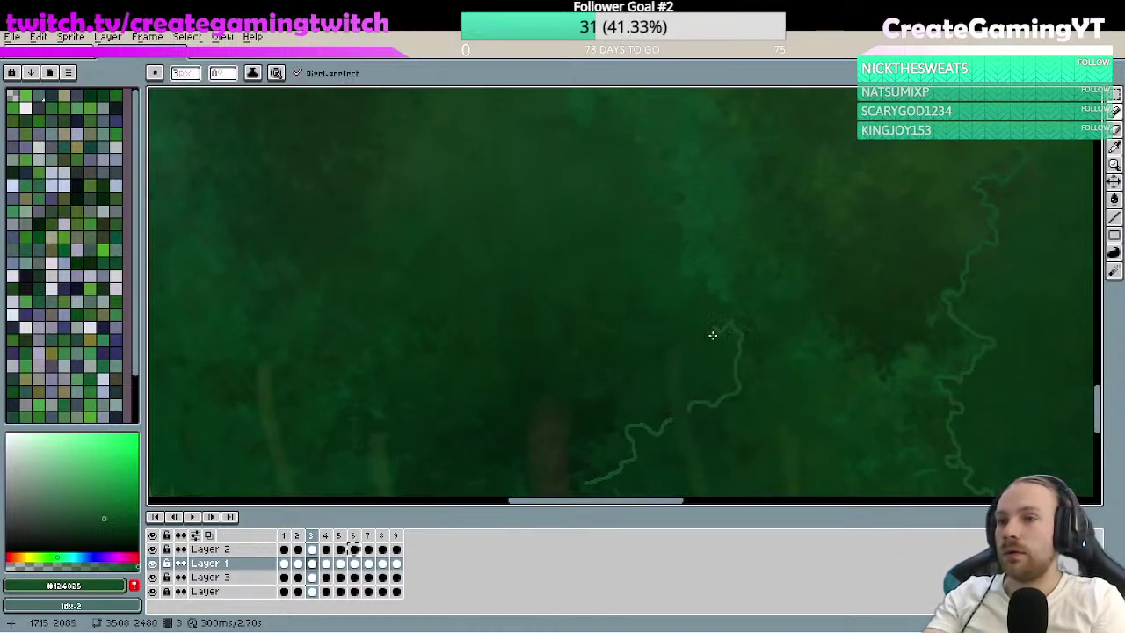
- Erase the rough outline end beside the faint grass blade and redraw it as a clean 3 px curve
{"action": "scroll", "coordinate": [713, 335], "scroll_direction": "up", "scroll_amount": 3}
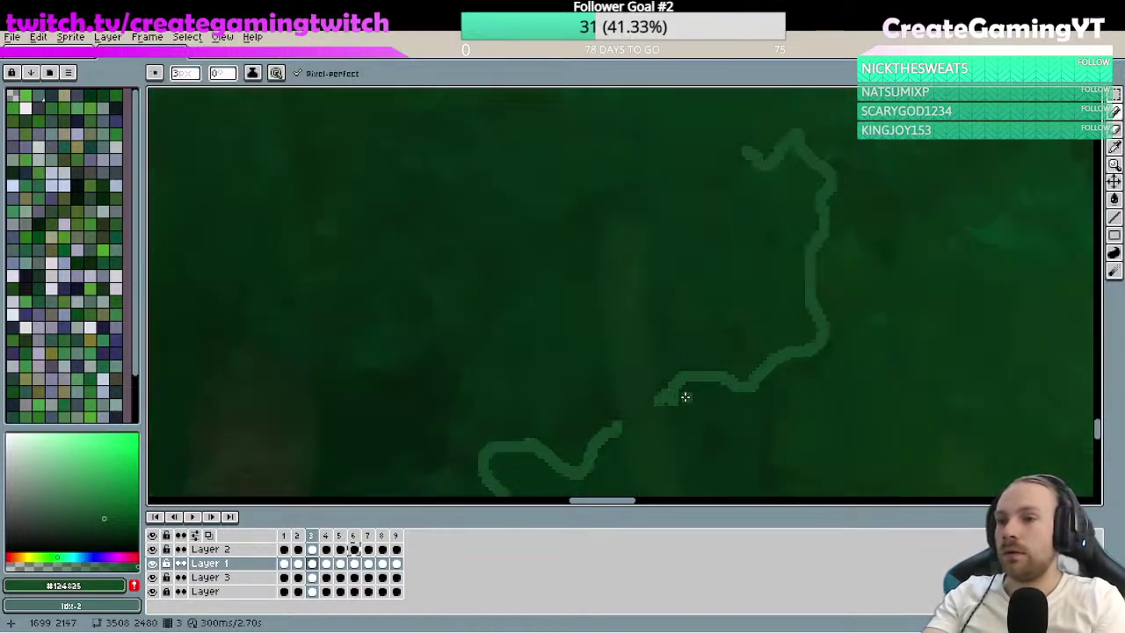
{"action": "key", "text": "e"}
{"action": "left_click", "coordinate": [686, 406]}
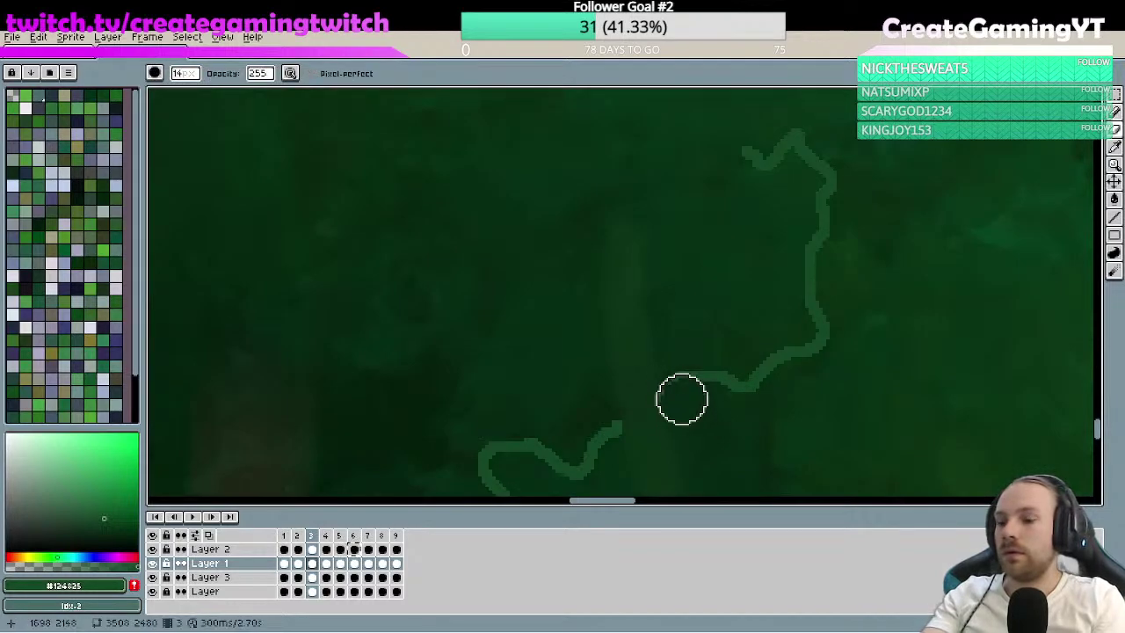
{"action": "key", "text": "b"}
{"action": "left_click_drag", "start_coordinate": [671, 377], "coordinate": [658, 395]}
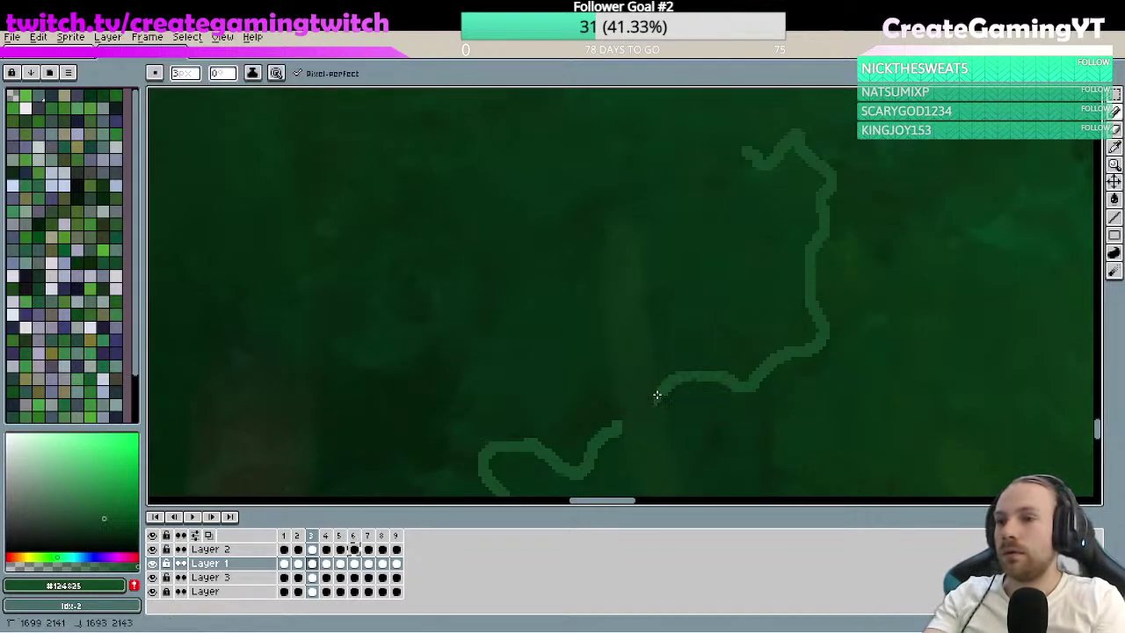
{"action": "scroll", "coordinate": [709, 357], "scroll_direction": "down", "scroll_amount": 3}
- Try to extend the 3 px foliage outline from beside the faint grass blade up around the teal foliage's lower tip
{"action": "scroll", "coordinate": [721, 308], "scroll_direction": "up", "scroll_amount": 3}
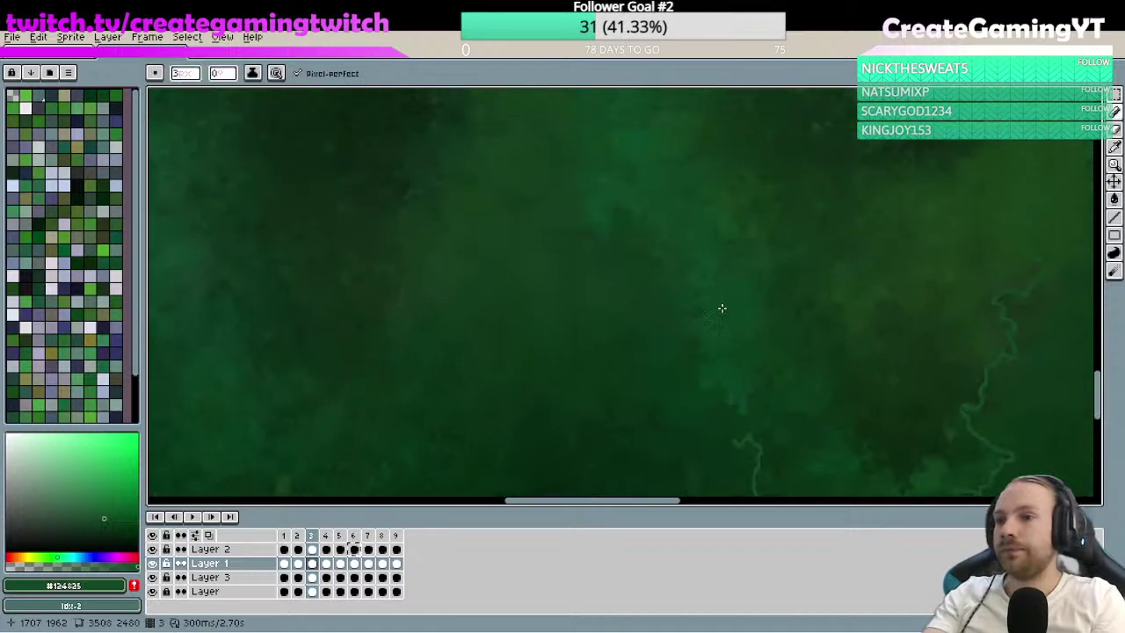
{"action": "scroll", "coordinate": [746, 387], "scroll_direction": "up", "scroll_amount": 2}
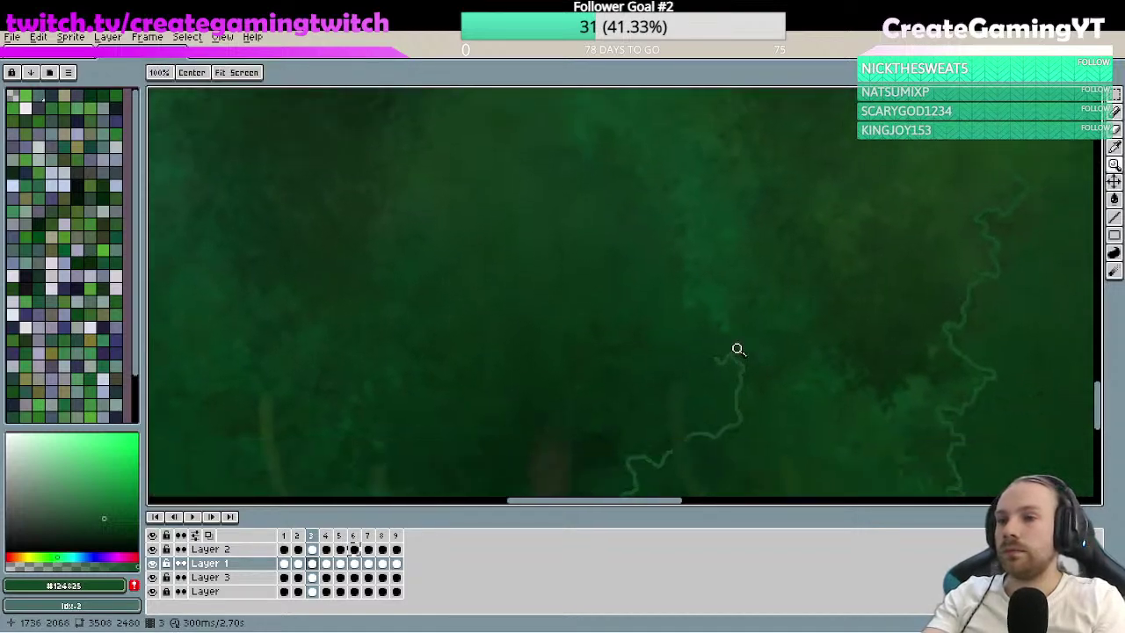
{"action": "mouse_move", "coordinate": [669, 376]}
{"action": "left_mouse_down"}
{"action": "mouse_move", "coordinate": [680, 259]}
{"action": "mouse_move", "coordinate": [670, 271]}
{"action": "mouse_move", "coordinate": [653, 265]}
{"action": "mouse_move", "coordinate": [644, 245]}
{"action": "mouse_move", "coordinate": [653, 217]}
{"action": "left_mouse_up"}
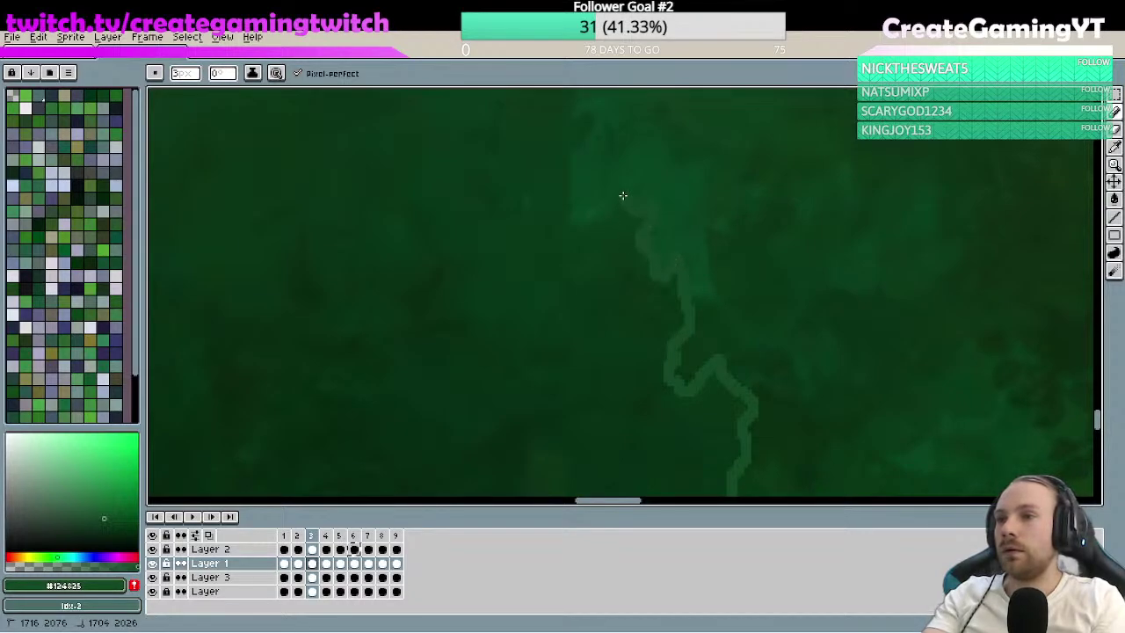
{"action": "left_click_drag", "start_coordinate": [576, 188], "coordinate": [598, 100]}
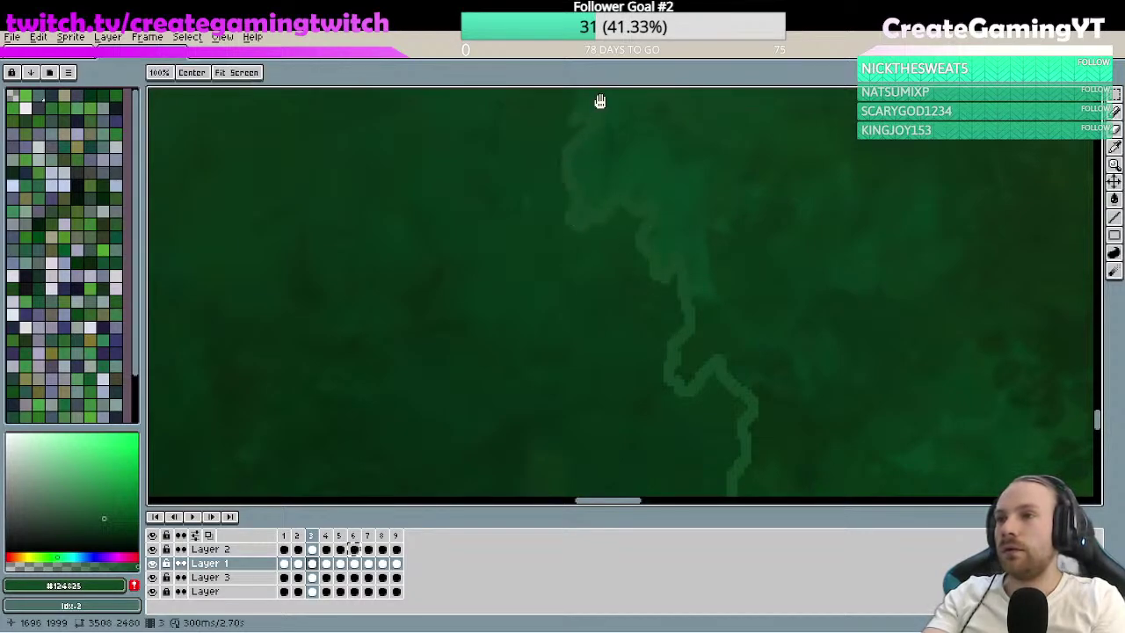
{"action": "key", "text": "ctrl+z"}
{"action": "mouse_move", "coordinate": [656, 377]}
{"action": "left_mouse_down"}
{"action": "mouse_move", "coordinate": [660, 335]}
{"action": "mouse_move", "coordinate": [630, 311]}
{"action": "mouse_move", "coordinate": [624, 284]}
{"action": "mouse_move", "coordinate": [645, 267]}
{"action": "mouse_move", "coordinate": [654, 234]}
{"action": "mouse_move", "coordinate": [631, 219]}
{"action": "left_mouse_up"}
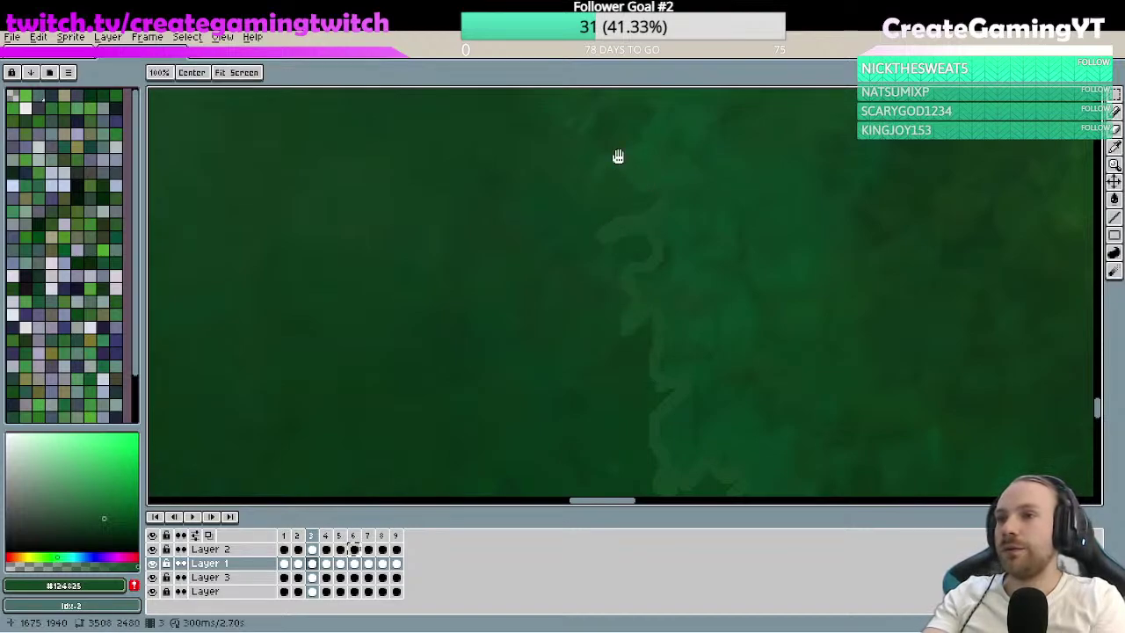
- Try to carry the outline farther up around the jagged dark notches in the teal foliage
{"action": "left_click_drag", "start_coordinate": [617, 159], "coordinate": [658, 311]}
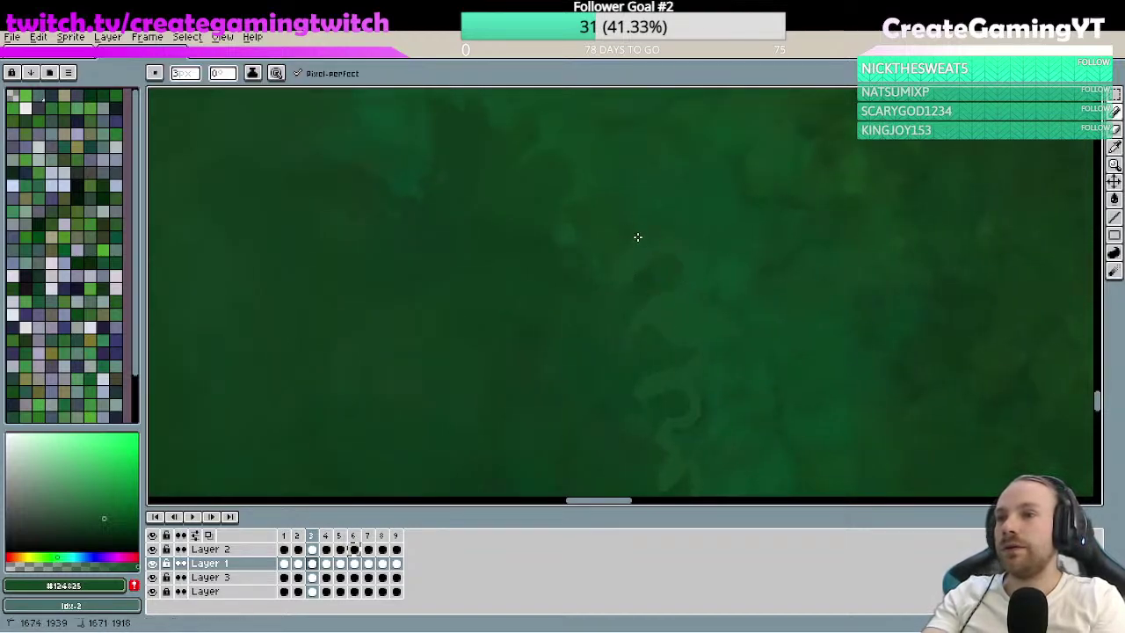
{"action": "mouse_move", "coordinate": [588, 168]}
{"action": "left_mouse_down"}
{"action": "mouse_move", "coordinate": [698, 301]}
{"action": "mouse_move", "coordinate": [612, 314]}
{"action": "mouse_move", "coordinate": [661, 222]}
{"action": "mouse_move", "coordinate": [678, 329]}
{"action": "left_mouse_up"}
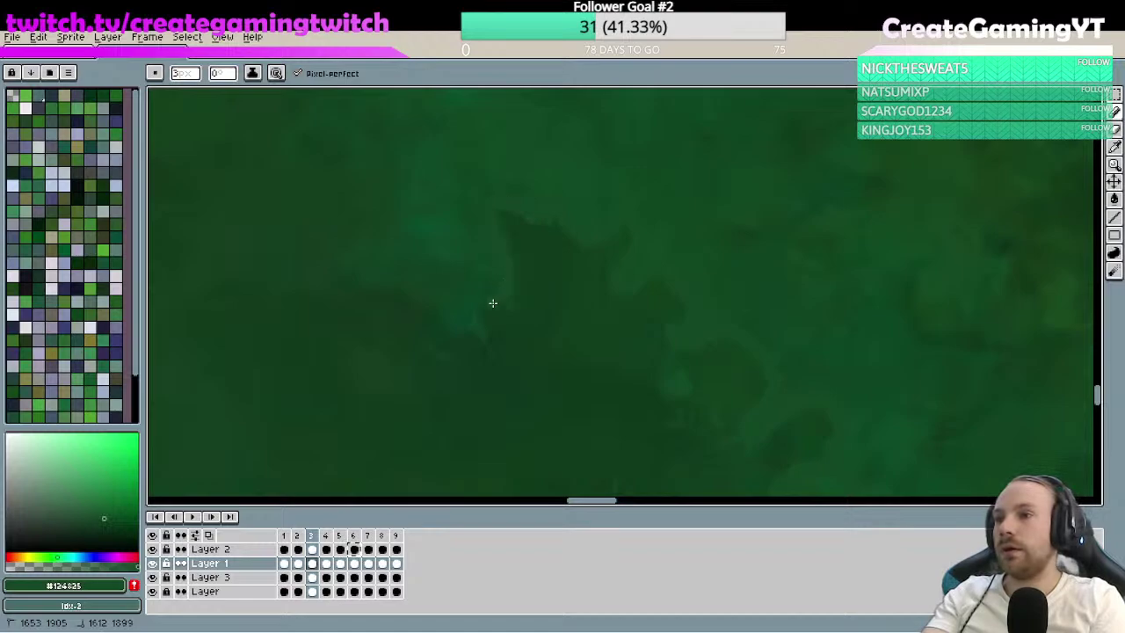
{"action": "left_click_drag", "start_coordinate": [450, 297], "coordinate": [713, 262]}
{"action": "key", "text": "space"}
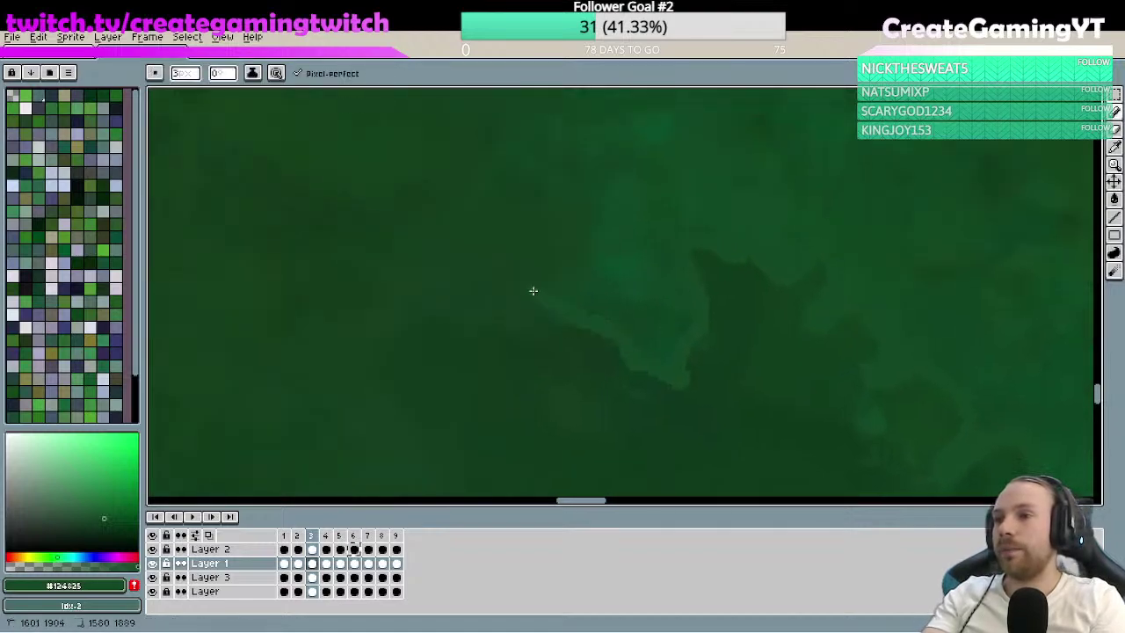
{"action": "mouse_move", "coordinate": [498, 160]}
{"action": "left_mouse_down"}
{"action": "mouse_move", "coordinate": [662, 254]}
{"action": "mouse_move", "coordinate": [640, 369]}
{"action": "mouse_move", "coordinate": [603, 304]}
{"action": "left_mouse_up"}
- Undo the recent outline strokes back to the short curve ending at the faint grass blade
{"action": "scroll", "coordinate": [552, 343], "scroll_direction": "down", "scroll_amount": 6}
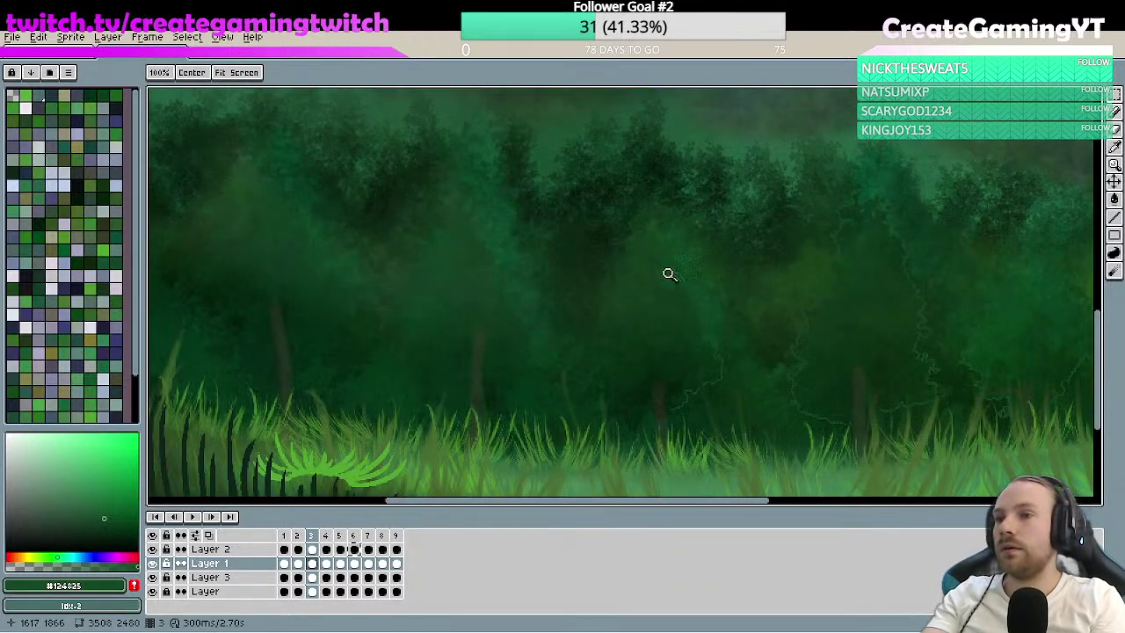
{"action": "key", "text": "space"}
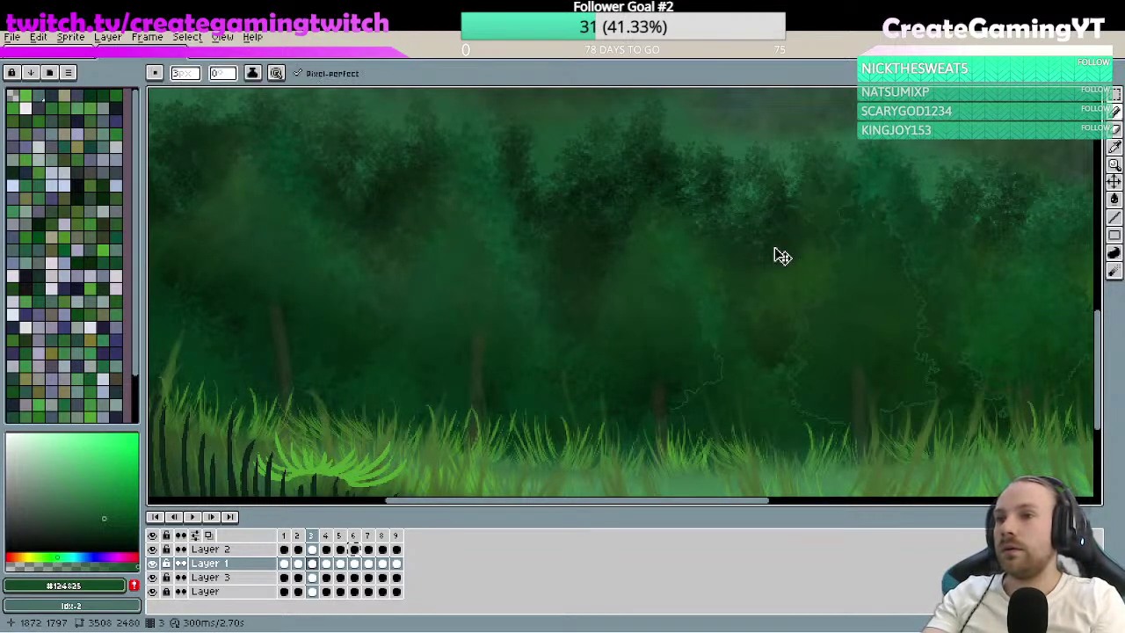
{"action": "key", "text": "v"}
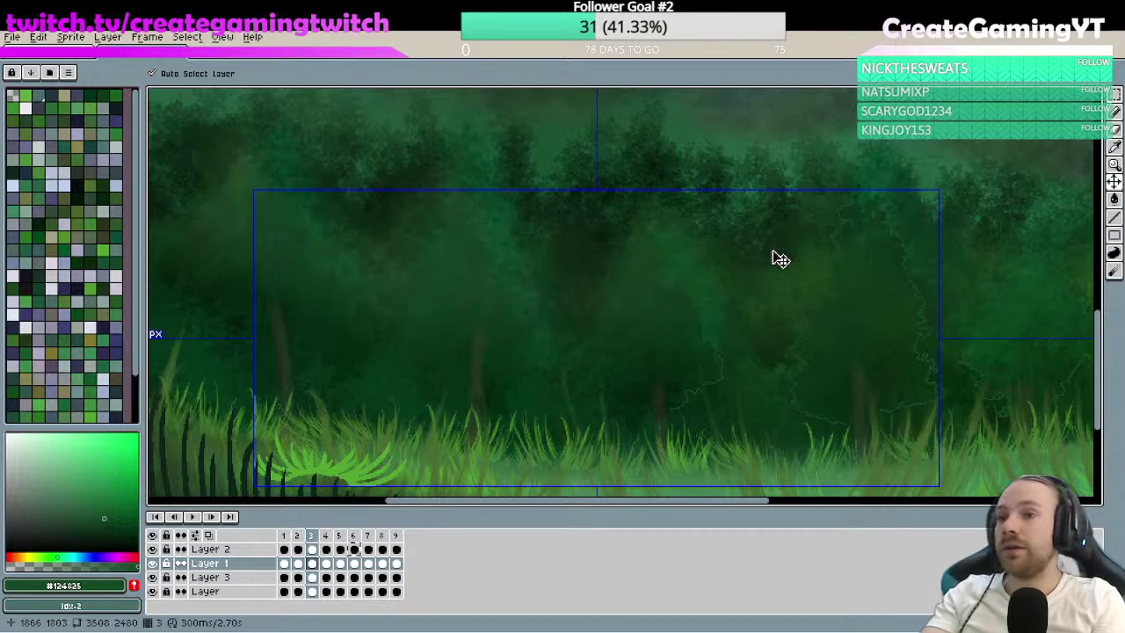
{"action": "key", "text": "z"}
{"action": "left_click", "coordinate": [754, 288]}
{"action": "left_click", "coordinate": [723, 314]}
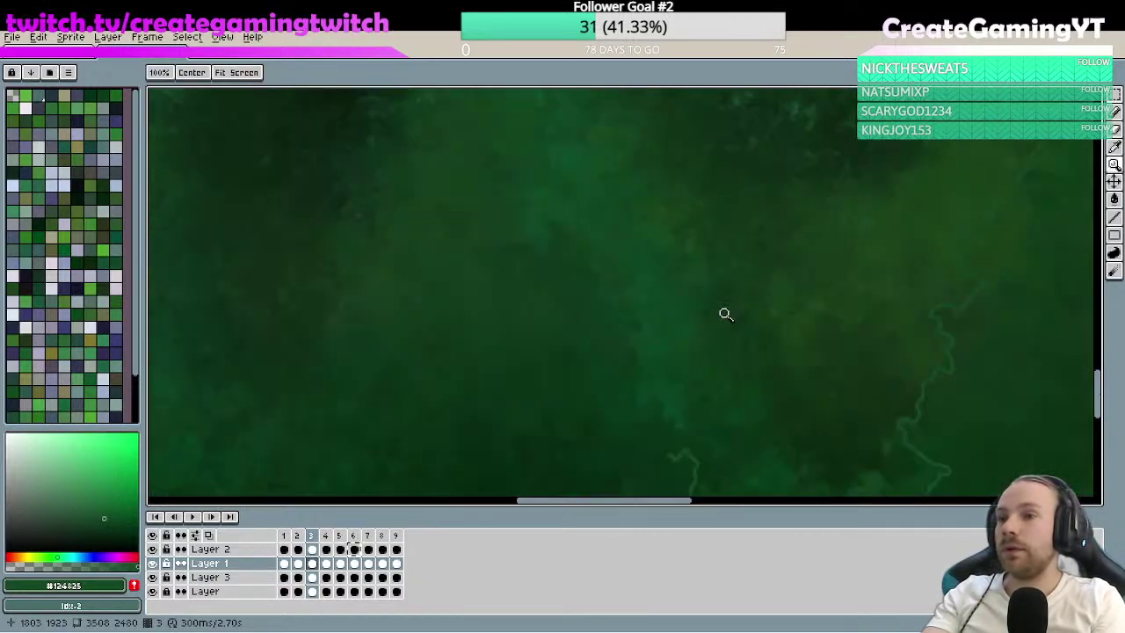
{"action": "right_click", "coordinate": [748, 304]}
{"action": "key", "text": "b"}
{"action": "key", "text": "v"}
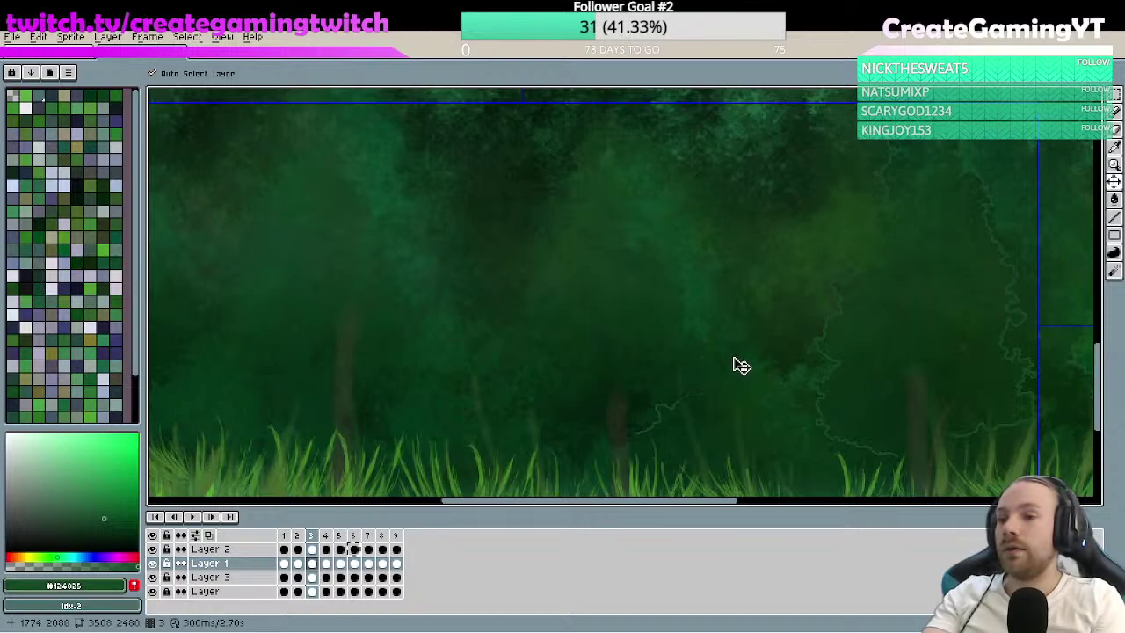
{"action": "key", "text": "b"}
{"action": "key", "text": "z"}
{"action": "left_click", "coordinate": [721, 387]}
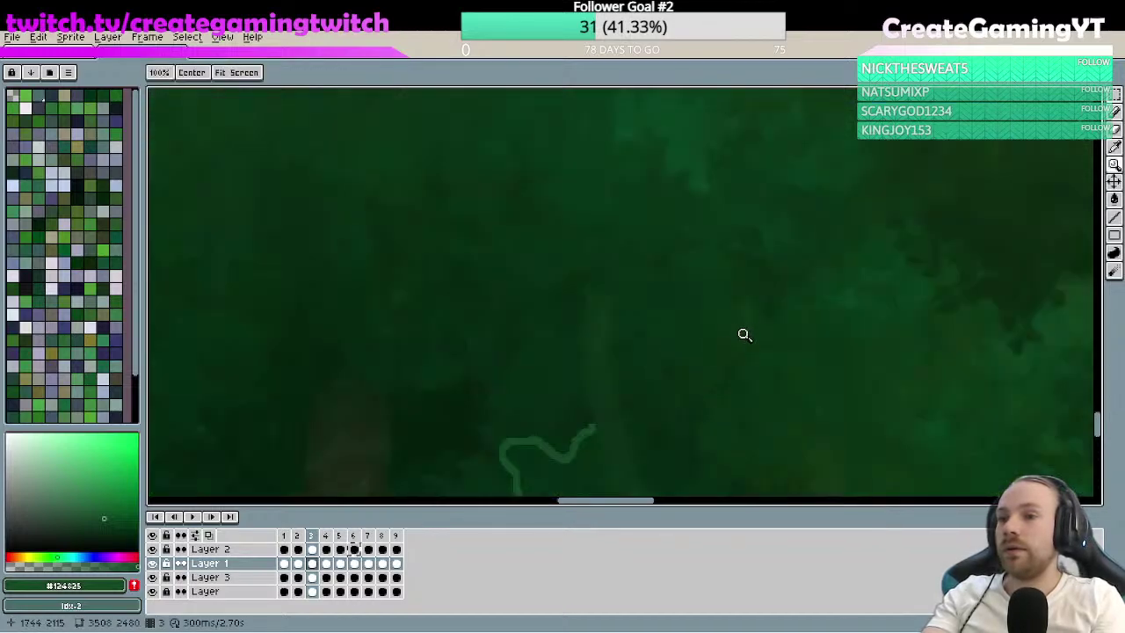
- Draw a new outline from the far side of the faint grass blade, bulging outward and climbing the outer edge of the teal foliage
{"action": "mouse_move", "coordinate": [628, 415]}
{"action": "left_mouse_down"}
{"action": "mouse_move", "coordinate": [650, 398]}
{"action": "mouse_move", "coordinate": [669, 410]}
{"action": "mouse_move", "coordinate": [756, 354]}
{"action": "mouse_move", "coordinate": [776, 327]}
{"action": "mouse_move", "coordinate": [722, 235]}
{"action": "left_mouse_up"}
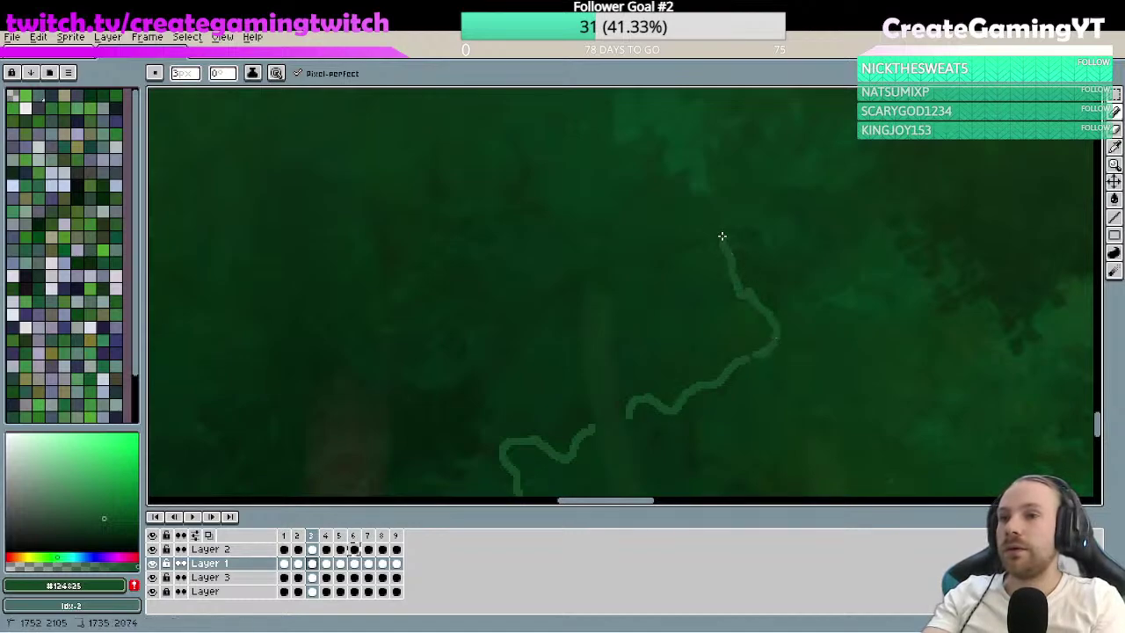
{"action": "key", "text": "z"}
{"action": "left_click", "coordinate": [755, 324]}
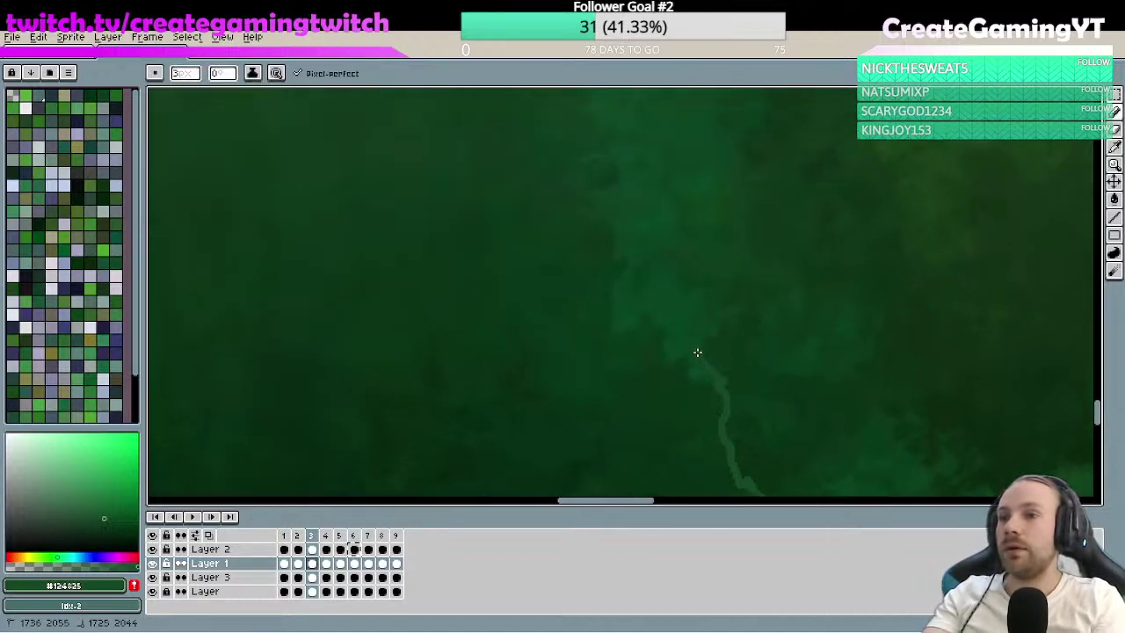
{"action": "left_click_drag", "start_coordinate": [772, 288], "coordinate": [750, 237]}
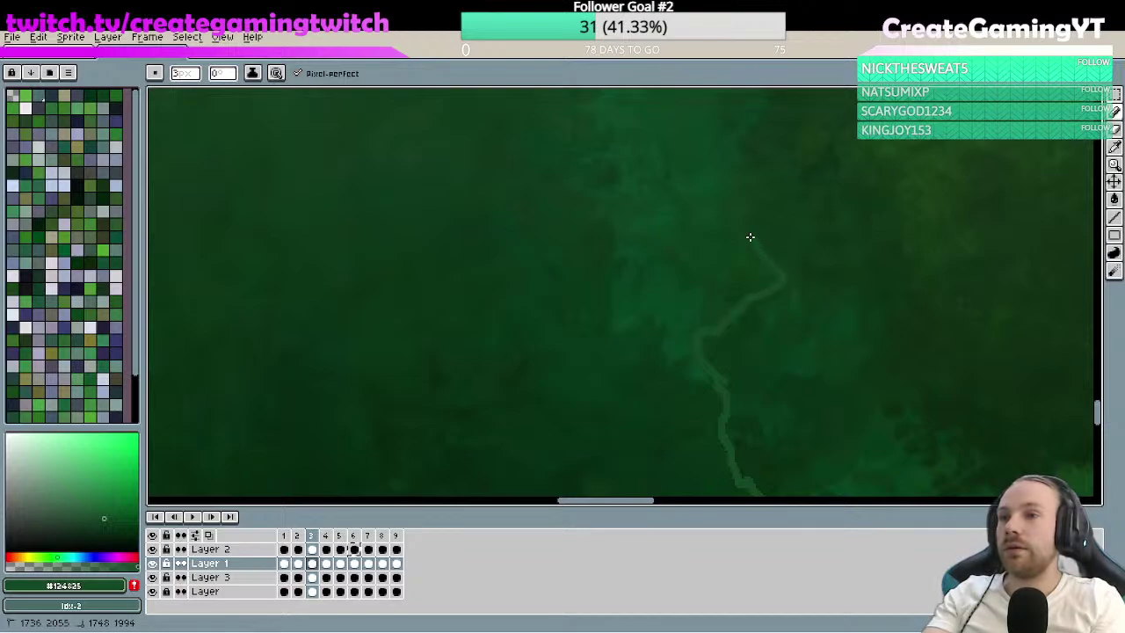
{"action": "left_click_drag", "start_coordinate": [706, 151], "coordinate": [742, 278]}
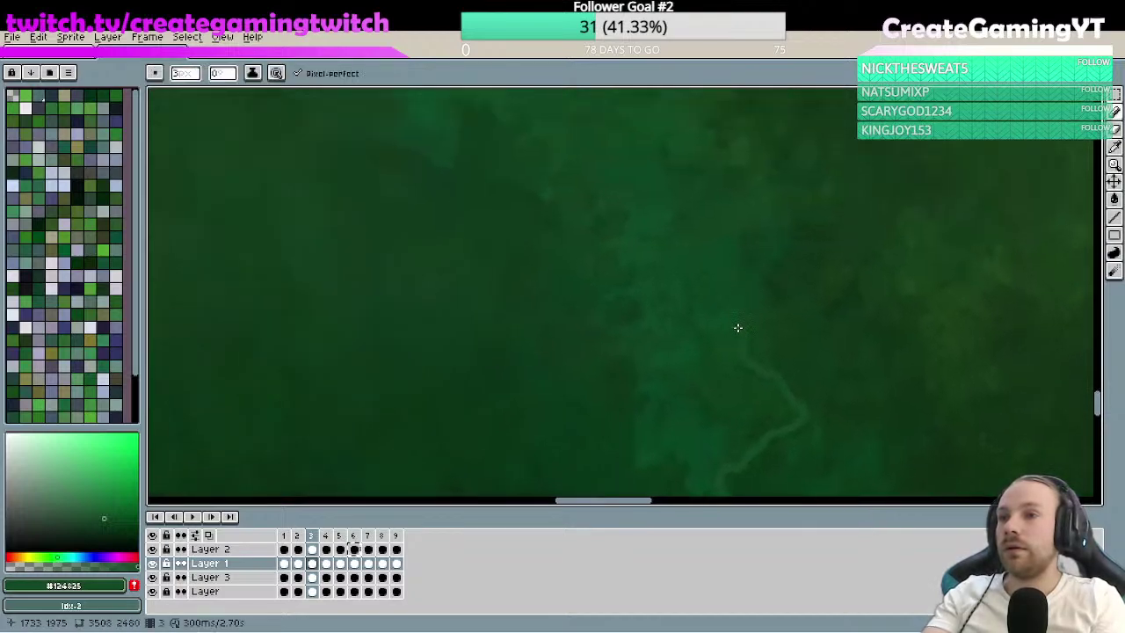
{"action": "left_click_drag", "start_coordinate": [737, 326], "coordinate": [729, 289]}
{"action": "mouse_move", "coordinate": [705, 197]}
{"action": "left_mouse_down"}
{"action": "mouse_move", "coordinate": [666, 142]}
{"action": "mouse_move", "coordinate": [740, 316]}
{"action": "mouse_move", "coordinate": [714, 299]}
{"action": "left_mouse_up"}
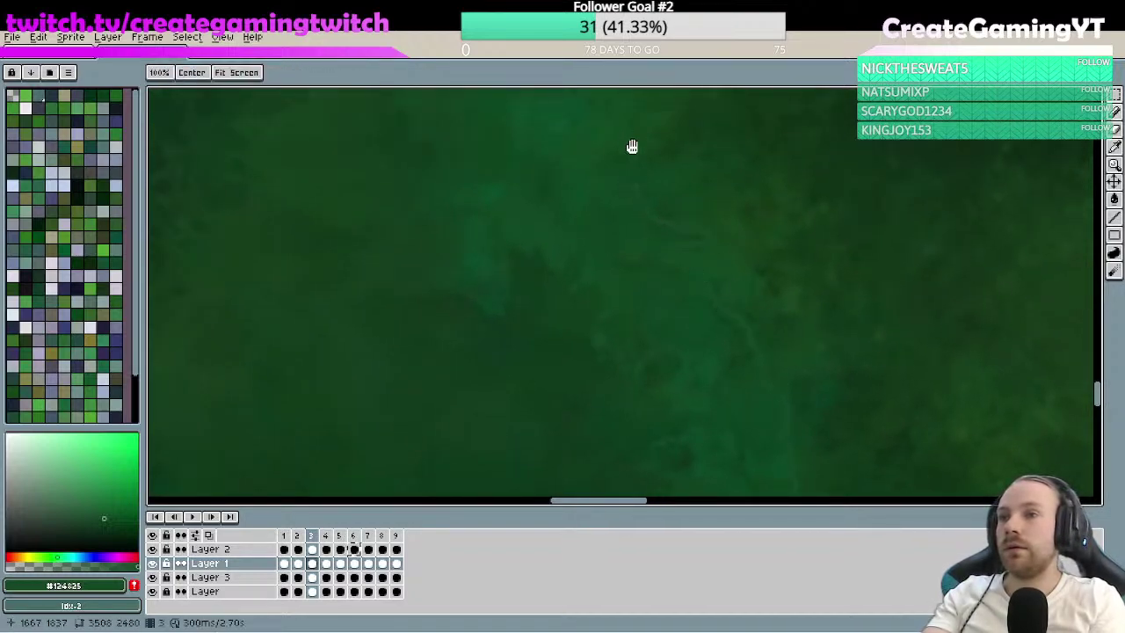
- Continue the outline up to the treetop, trace around its small tuft and bring it jaggedly down the tree's left shoulder
{"action": "left_click_drag", "start_coordinate": [630, 146], "coordinate": [703, 326]}
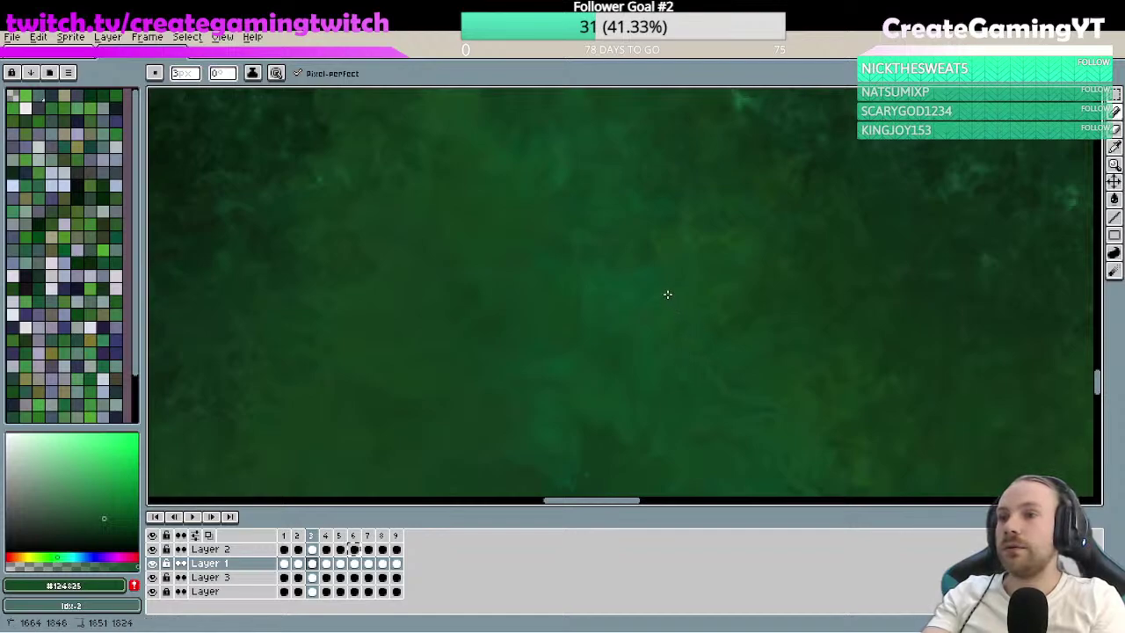
{"action": "left_click_drag", "start_coordinate": [642, 220], "coordinate": [689, 314]}
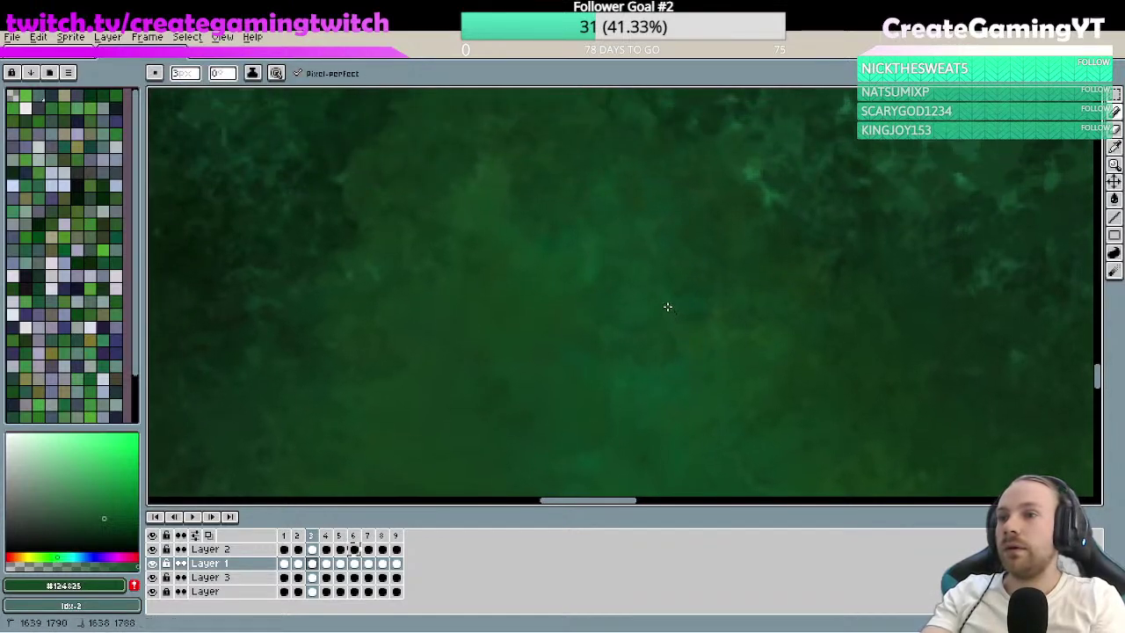
{"action": "left_click_drag", "start_coordinate": [624, 206], "coordinate": [691, 311]}
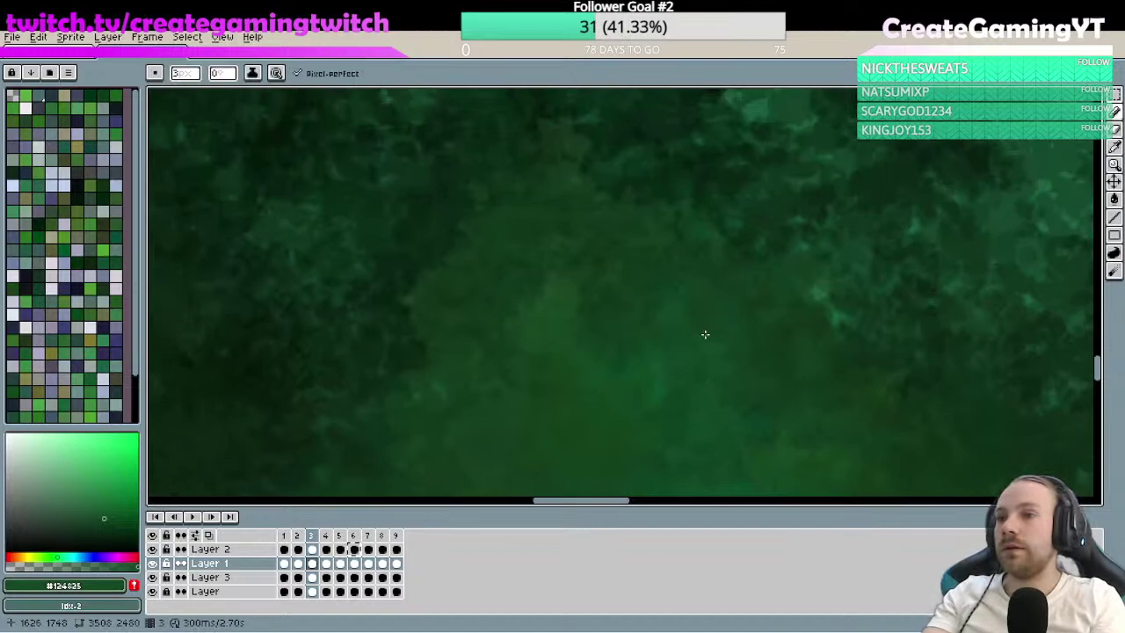
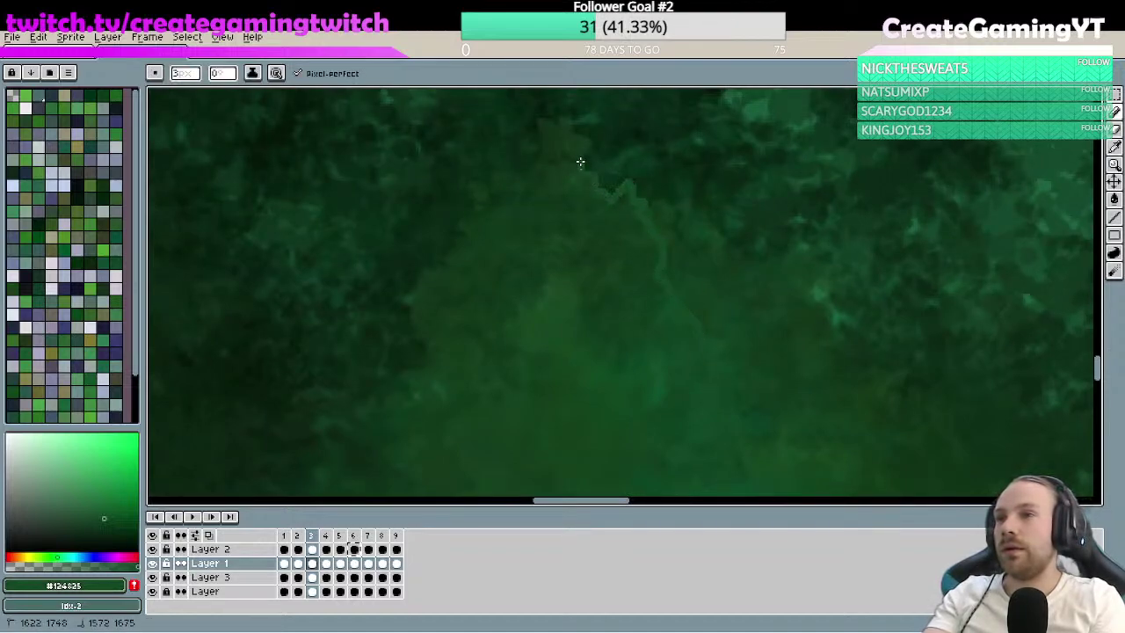
{"action": "mouse_move", "coordinate": [580, 161]}
{"action": "left_mouse_down"}
{"action": "mouse_move", "coordinate": [582, 132]}
{"action": "mouse_move", "coordinate": [567, 117]}
{"action": "mouse_move", "coordinate": [534, 119]}
{"action": "mouse_move", "coordinate": [540, 158]}
{"action": "mouse_move", "coordinate": [632, 200]}
{"action": "mouse_move", "coordinate": [574, 206]}
{"action": "mouse_move", "coordinate": [546, 282]}
{"action": "left_mouse_up"}
{"action": "key", "text": "space"}
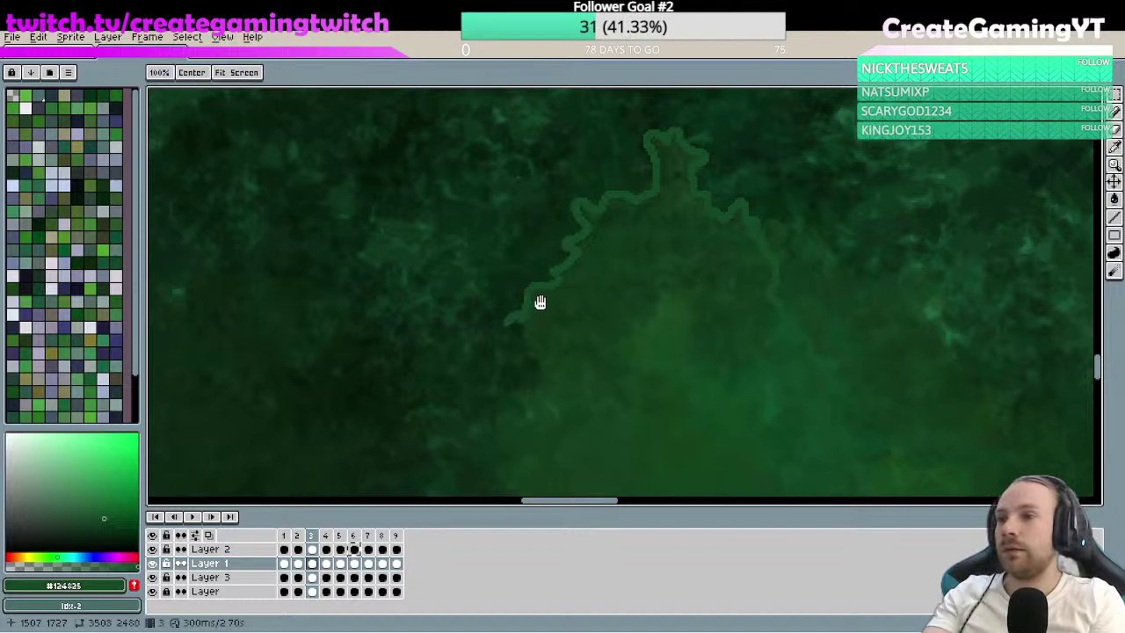
{"action": "left_click_drag", "start_coordinate": [539, 304], "coordinate": [618, 276]}
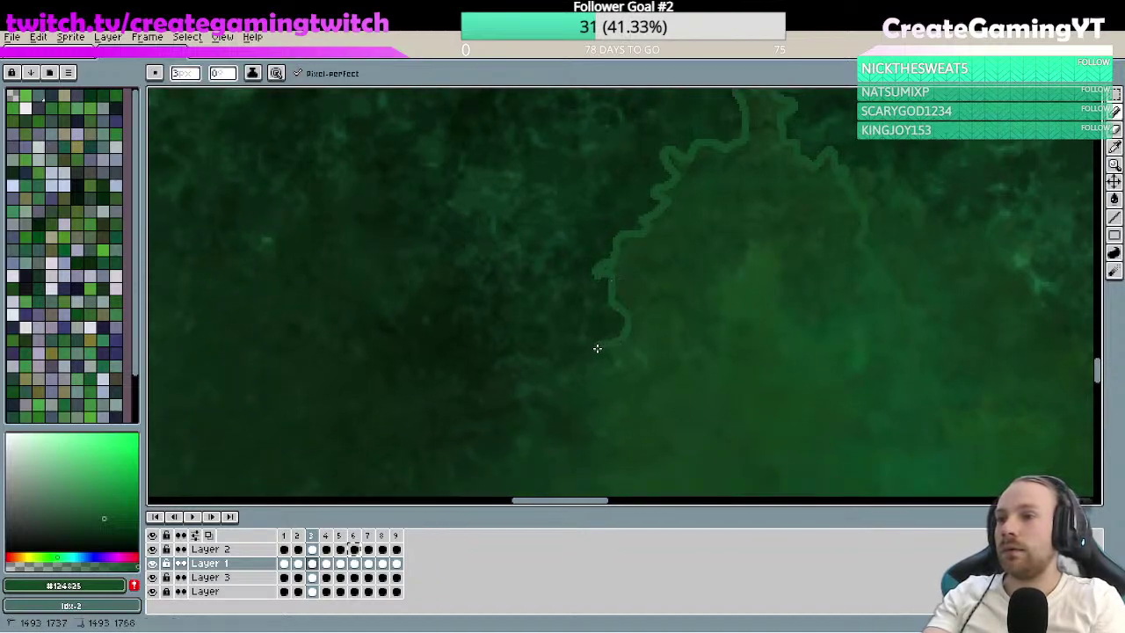
- Extend the tree's left edge downward from the shoulder with small jagged leaf bumps
{"action": "mouse_move", "coordinate": [565, 378]}
{"action": "left_mouse_down"}
{"action": "mouse_move", "coordinate": [604, 384]}
{"action": "mouse_move", "coordinate": [629, 304]}
{"action": "mouse_move", "coordinate": [588, 293]}
{"action": "mouse_move", "coordinate": [622, 320]}
{"action": "mouse_move", "coordinate": [619, 364]}
{"action": "left_mouse_up"}
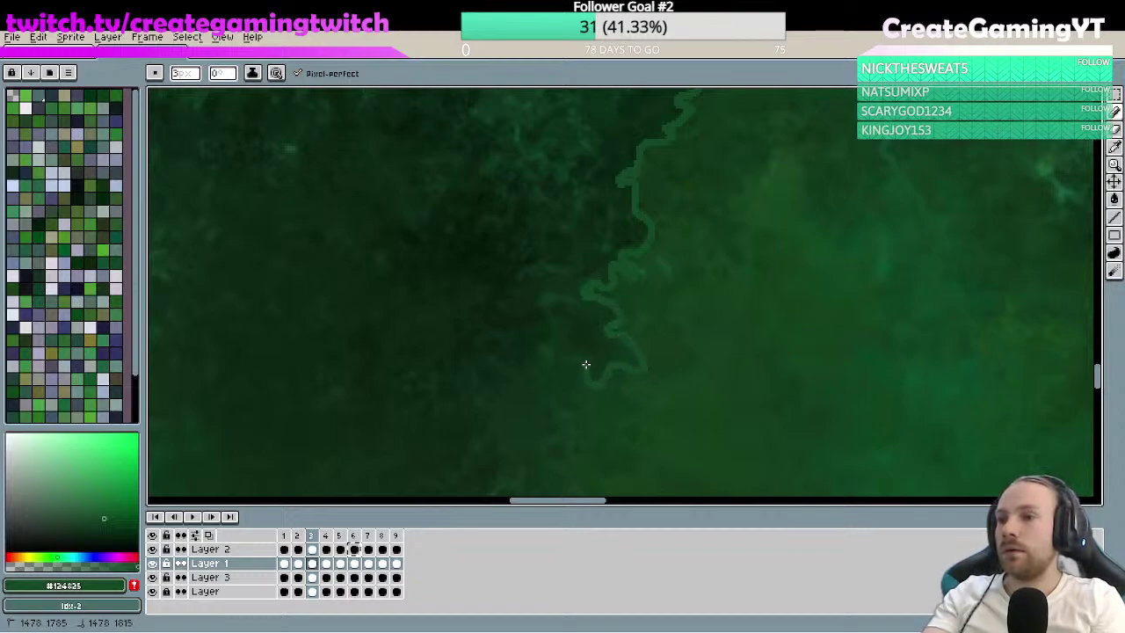
{"action": "left_click_drag", "start_coordinate": [593, 409], "coordinate": [659, 301]}
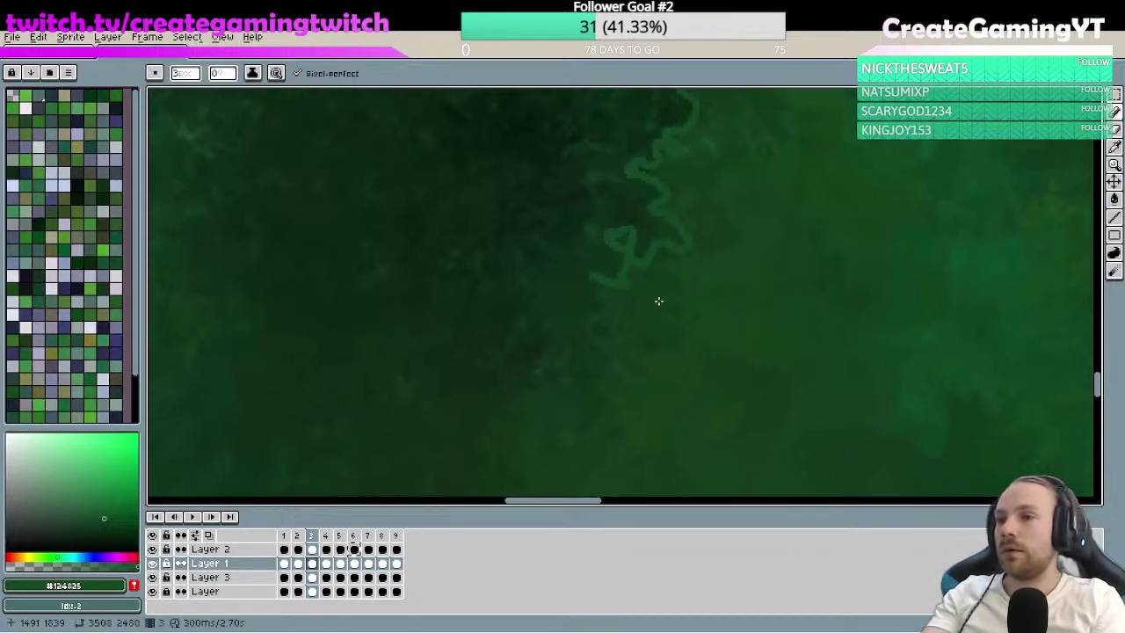
{"action": "mouse_move", "coordinate": [590, 280]}
{"action": "left_mouse_down"}
{"action": "mouse_move", "coordinate": [584, 323]}
{"action": "mouse_move", "coordinate": [610, 346]}
{"action": "mouse_move", "coordinate": [589, 348]}
{"action": "mouse_move", "coordinate": [593, 392]}
{"action": "mouse_move", "coordinate": [673, 244]}
{"action": "left_mouse_up"}
- Erase the inward-bending part of the tree's lower right outline and redraw it farther out with a 3 px line
{"action": "key", "text": "z"}
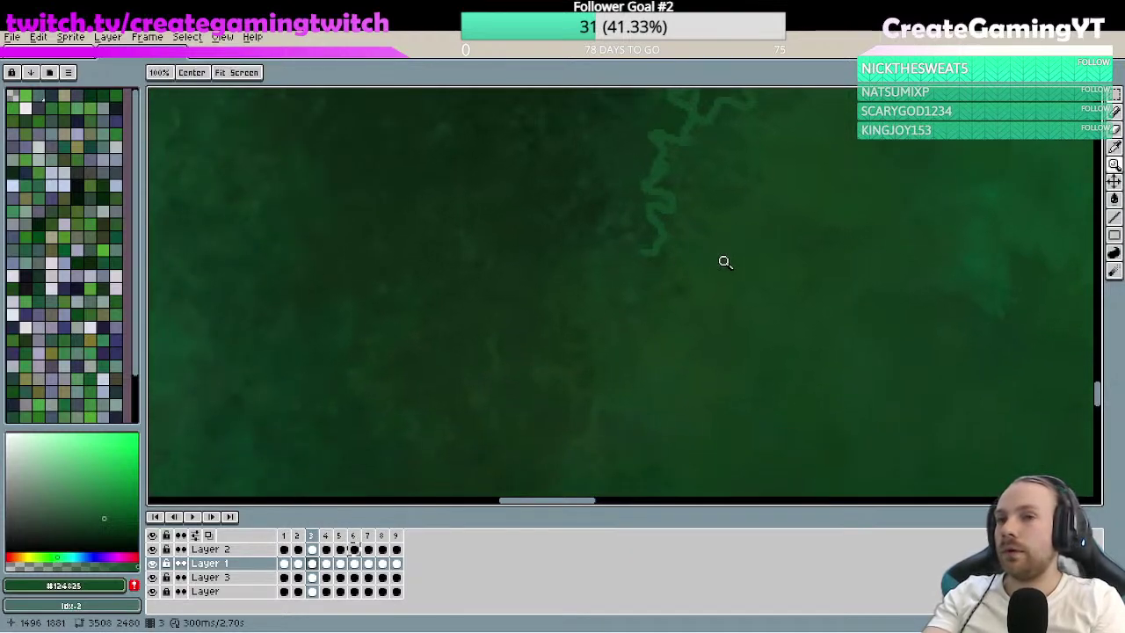
{"action": "scroll", "coordinate": [725, 262], "scroll_direction": "down", "scroll_amount": 4}
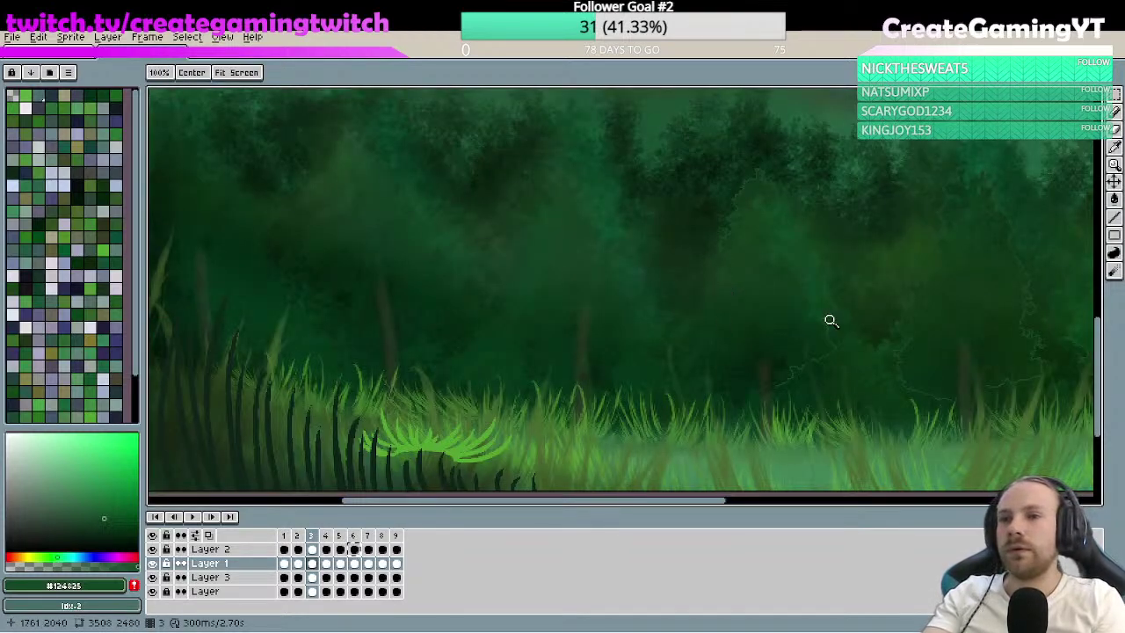
{"action": "scroll", "coordinate": [830, 320], "scroll_direction": "up", "scroll_amount": 4}
{"action": "mouse_move", "coordinate": [751, 302]}
{"action": "left_mouse_down"}
{"action": "mouse_move", "coordinate": [726, 254]}
{"action": "mouse_move", "coordinate": [729, 287]}
{"action": "left_mouse_up"}
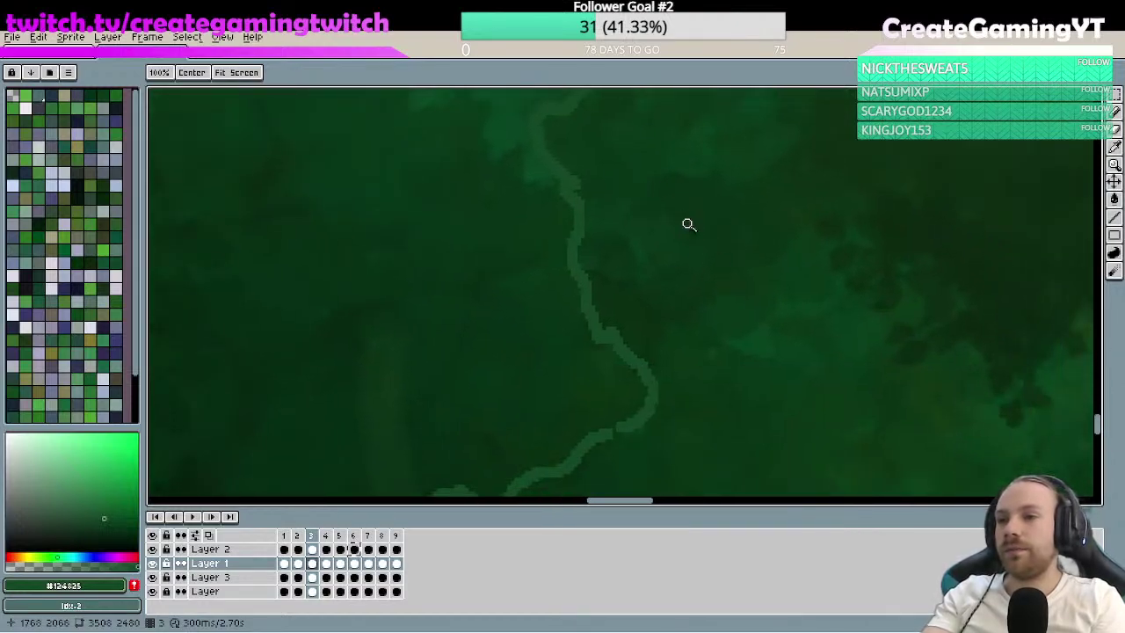
{"action": "key", "text": "b"}
{"action": "scroll", "coordinate": [708, 290], "scroll_direction": "down", "scroll_amount": 1}
{"action": "key", "text": "e"}
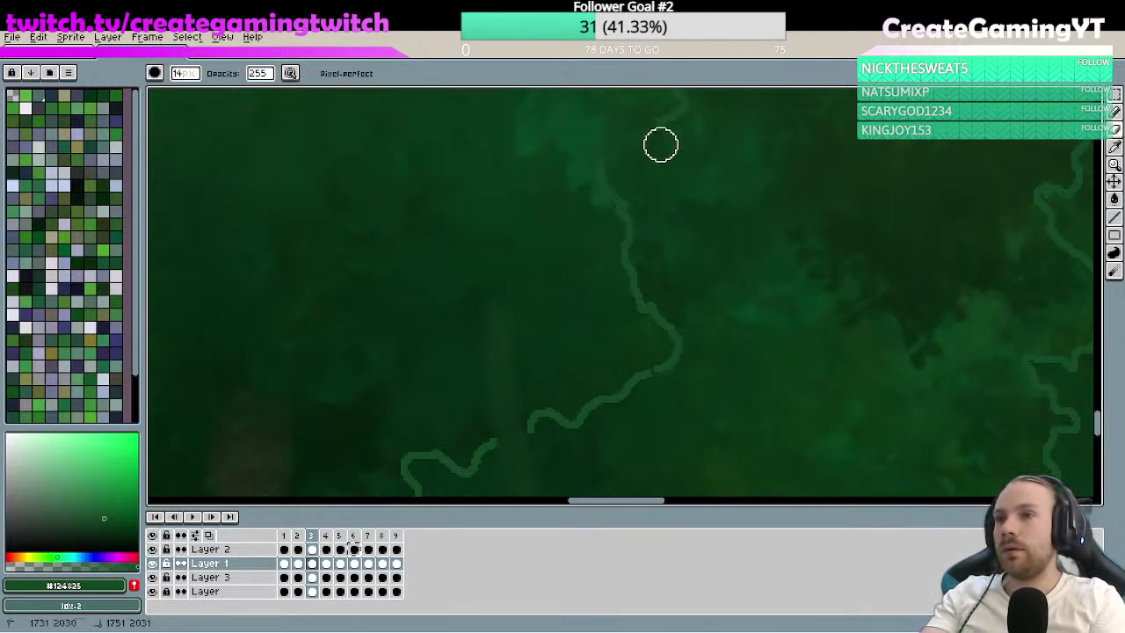
{"action": "mouse_move", "coordinate": [668, 125]}
{"action": "left_mouse_down"}
{"action": "mouse_move", "coordinate": [607, 170]}
{"action": "mouse_move", "coordinate": [616, 177]}
{"action": "mouse_move", "coordinate": [604, 189]}
{"action": "mouse_move", "coordinate": [644, 304]}
{"action": "mouse_move", "coordinate": [707, 310]}
{"action": "mouse_move", "coordinate": [724, 327]}
{"action": "mouse_move", "coordinate": [689, 315]}
{"action": "mouse_move", "coordinate": [682, 350]}
{"action": "mouse_move", "coordinate": [761, 274]}
{"action": "mouse_move", "coordinate": [723, 207]}
{"action": "left_mouse_up"}
{"action": "key", "text": "b"}
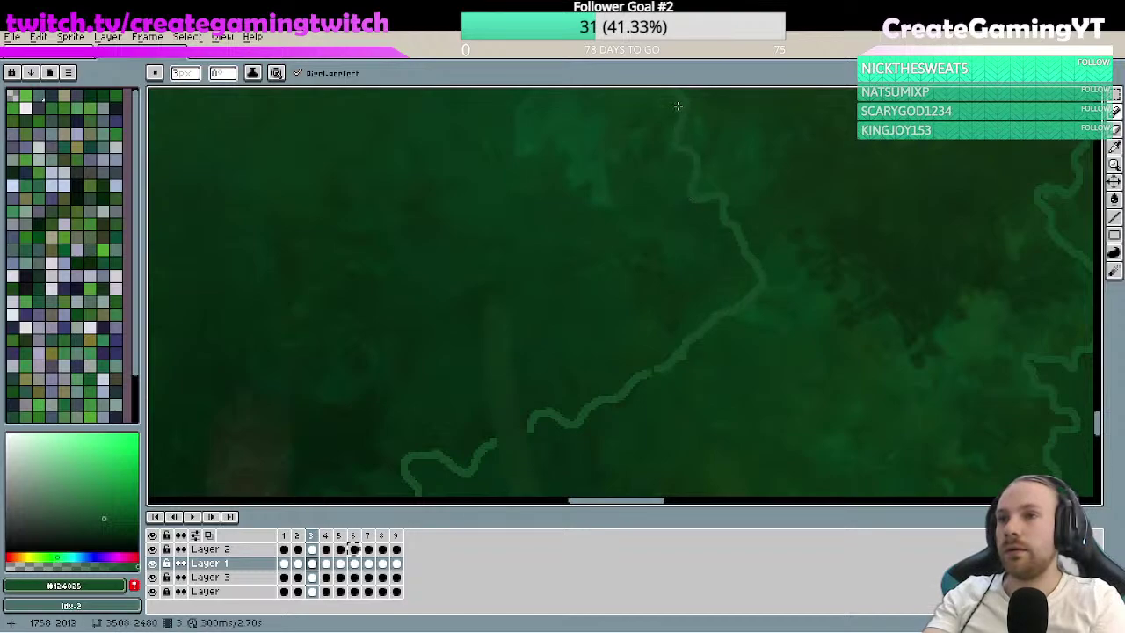
- Erase the sharp outer corner of the lower right outline and redraw it as a softer joining curve
{"action": "key", "text": "z"}
{"action": "scroll", "coordinate": [716, 198], "scroll_direction": "down", "scroll_amount": 3}
{"action": "scroll", "coordinate": [730, 221], "scroll_direction": "up", "scroll_amount": 4}
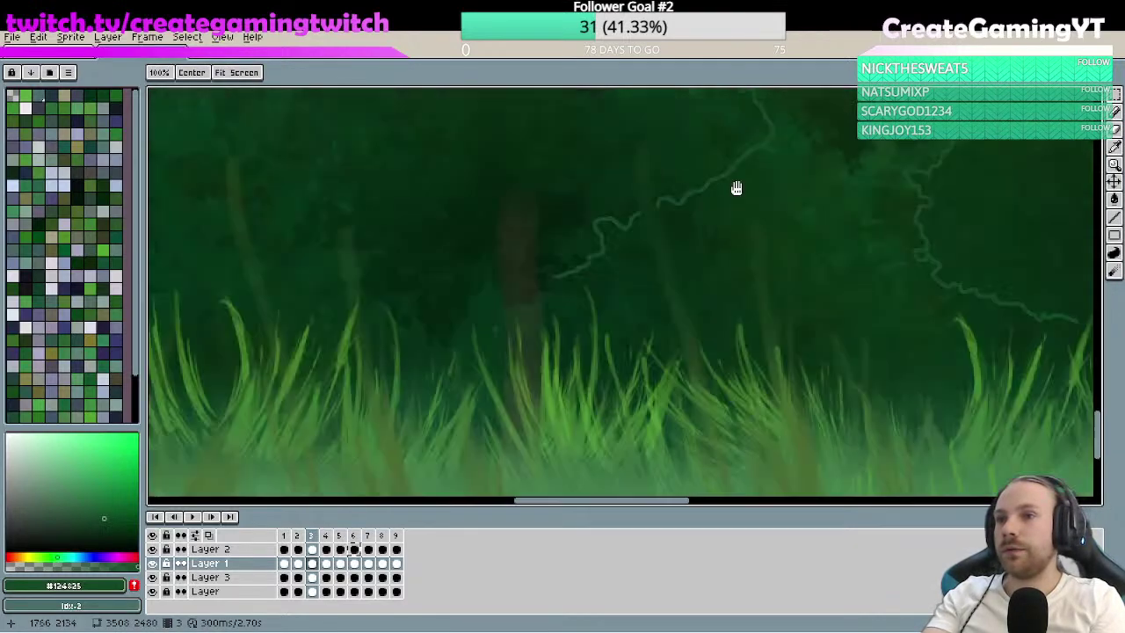
{"action": "key", "text": "e"}
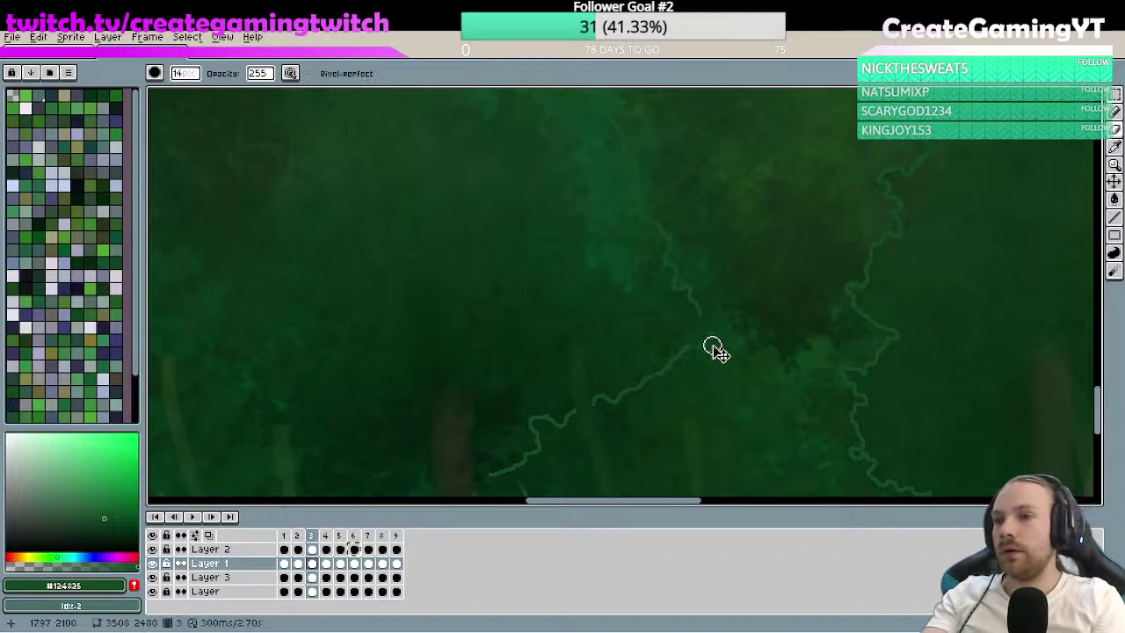
{"action": "key", "text": "b"}
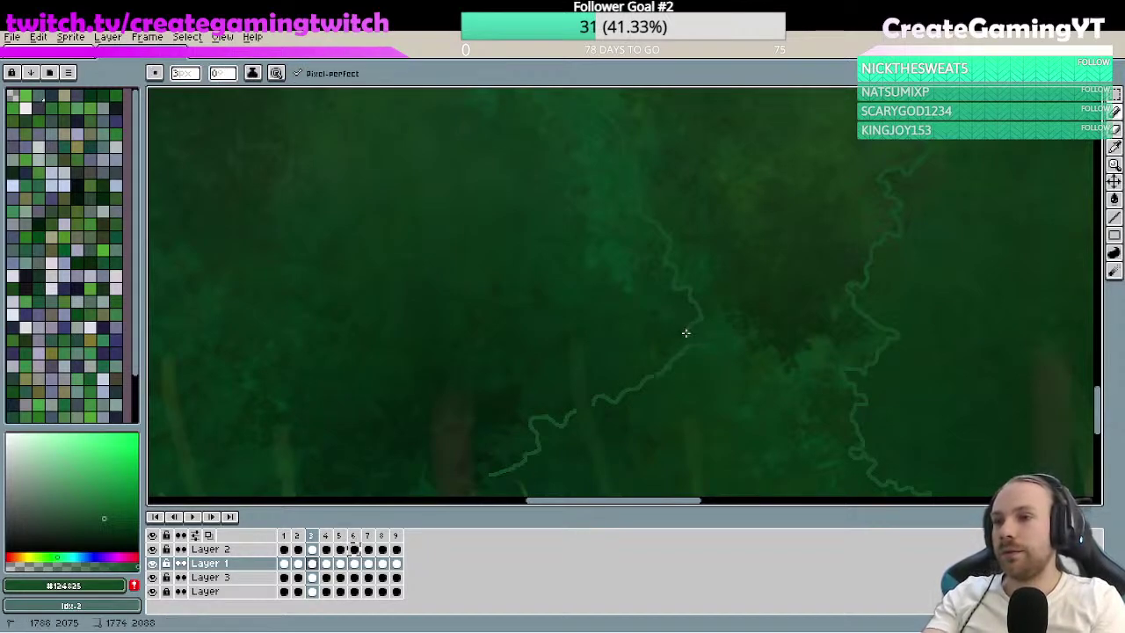
- Examine the partly outlined tree up close and against the surrounding forest and grass
{"action": "key", "text": "z"}
{"action": "scroll", "coordinate": [714, 322], "scroll_direction": "down", "scroll_amount": 2}
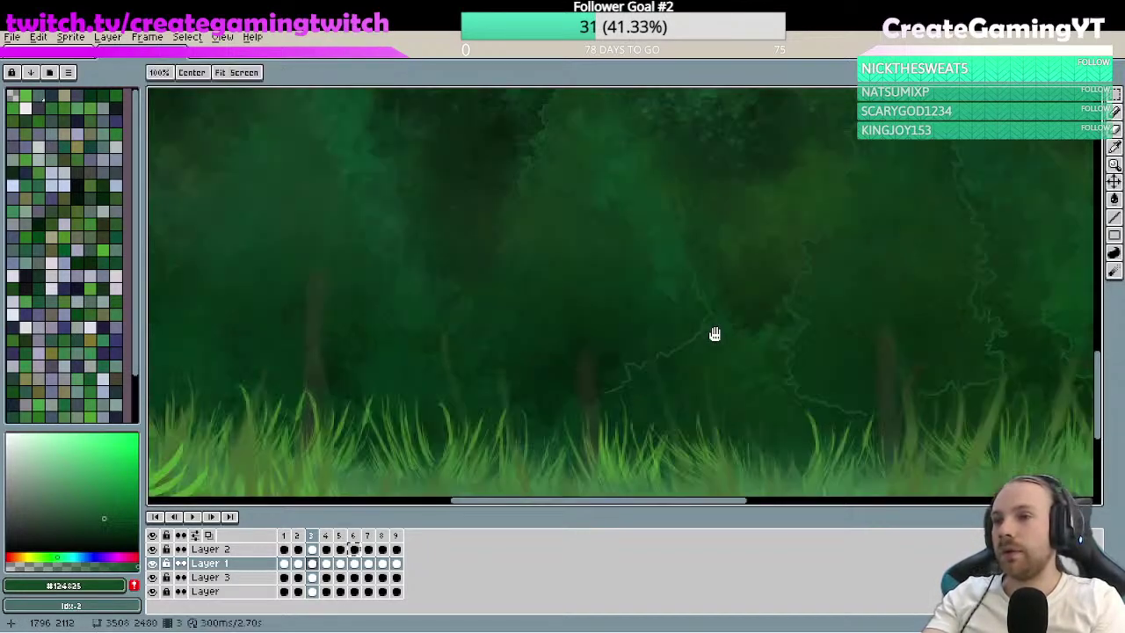
{"action": "scroll", "coordinate": [716, 306], "scroll_direction": "up", "scroll_amount": 1}
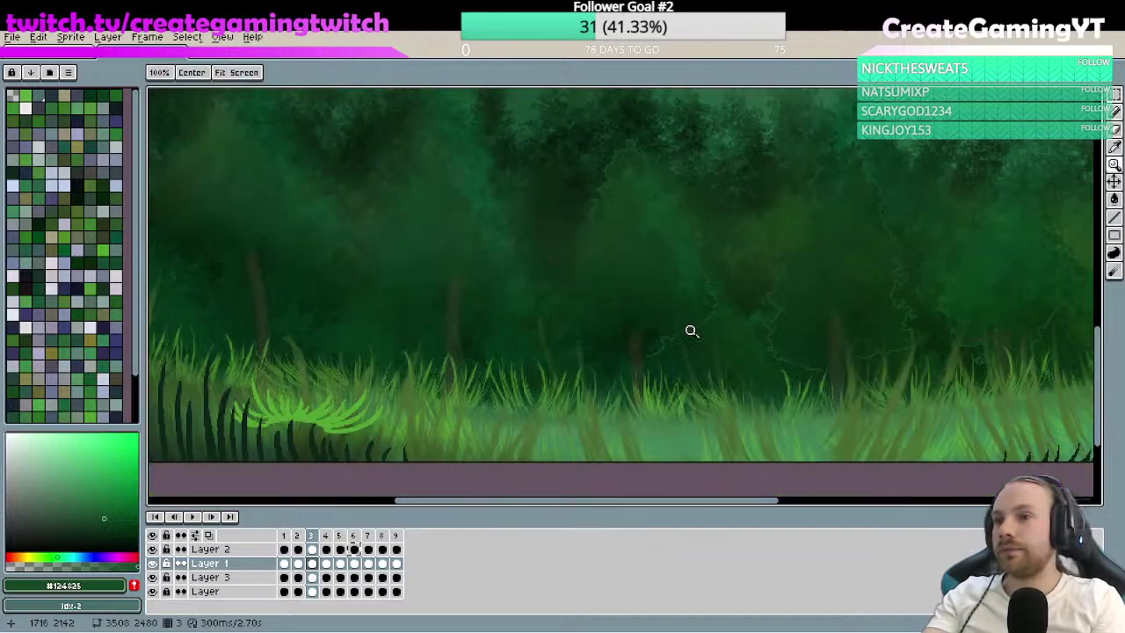
{"action": "scroll", "coordinate": [746, 287], "scroll_direction": "up", "scroll_amount": 1}
{"action": "left_click_drag", "start_coordinate": [743, 348], "coordinate": [752, 285]}
{"action": "key", "text": "b"}
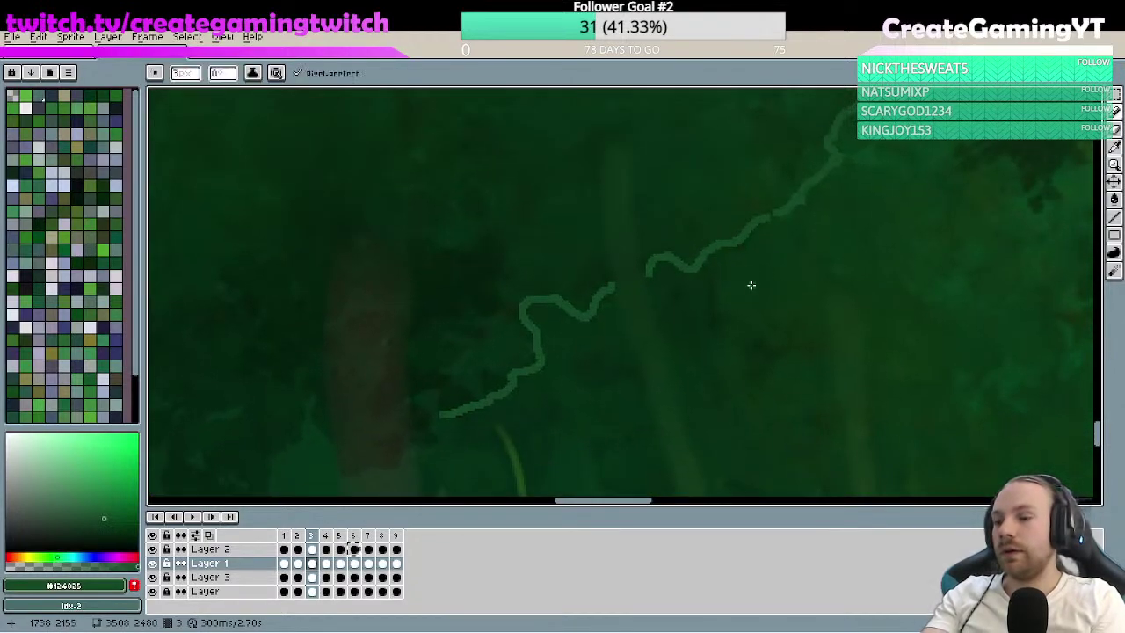
{"action": "key", "text": "z"}
{"action": "scroll", "coordinate": [702, 315], "scroll_direction": "down", "scroll_amount": 2}
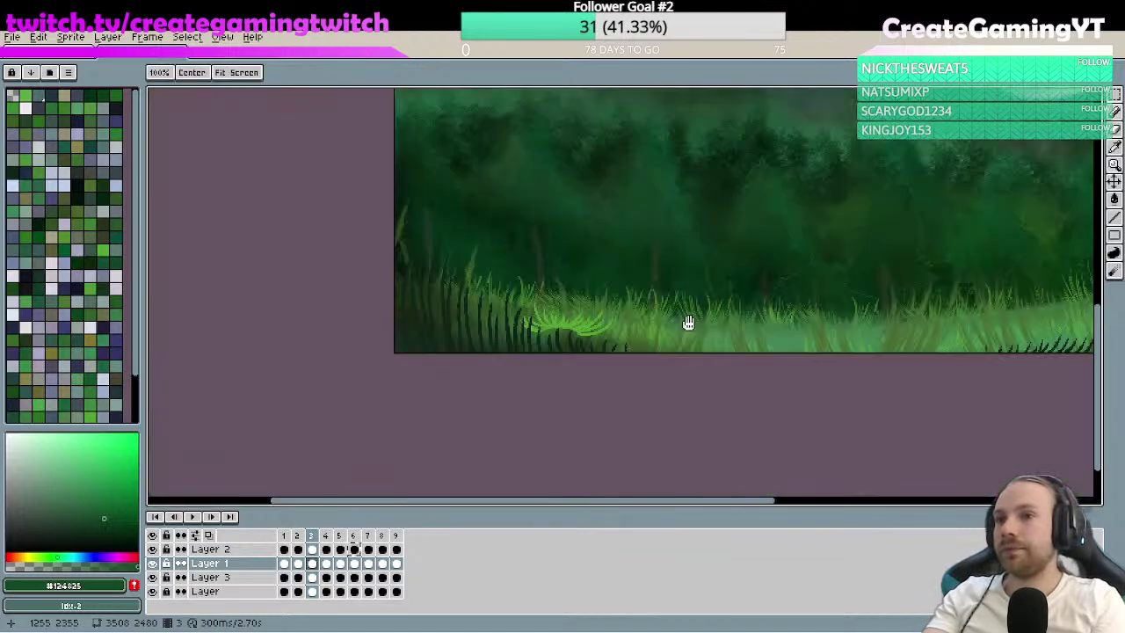
{"action": "left_click_drag", "start_coordinate": [709, 254], "coordinate": [670, 325]}
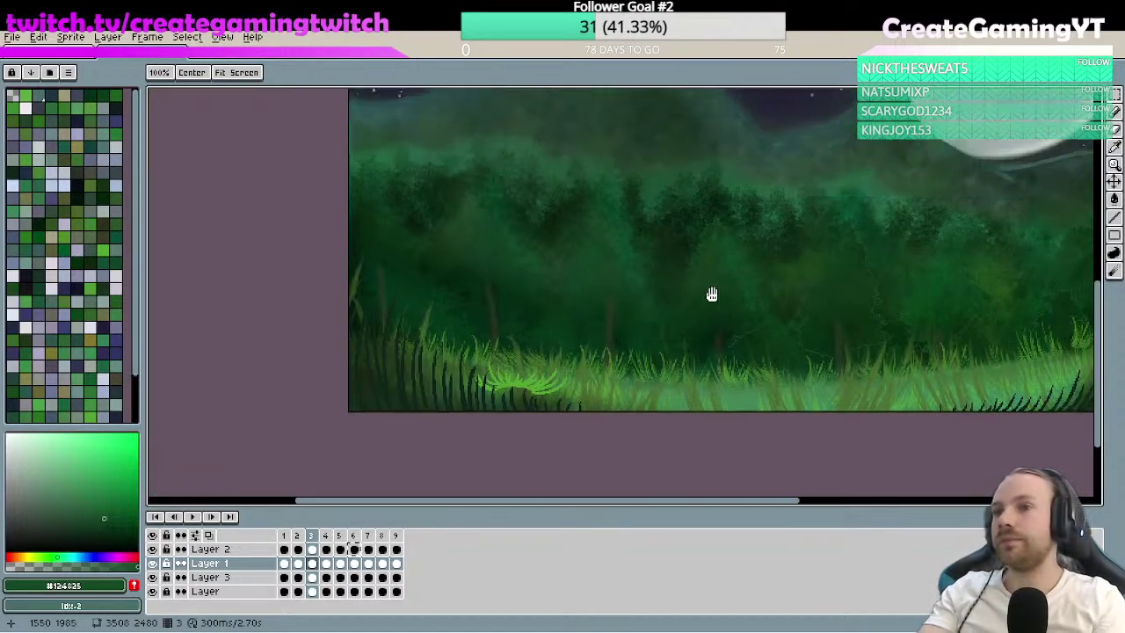
- Continue the tree's left edge from its loose end down to about mid-height with a wavy 3 px line
{"action": "scroll", "coordinate": [756, 247], "scroll_direction": "up", "scroll_amount": 1}
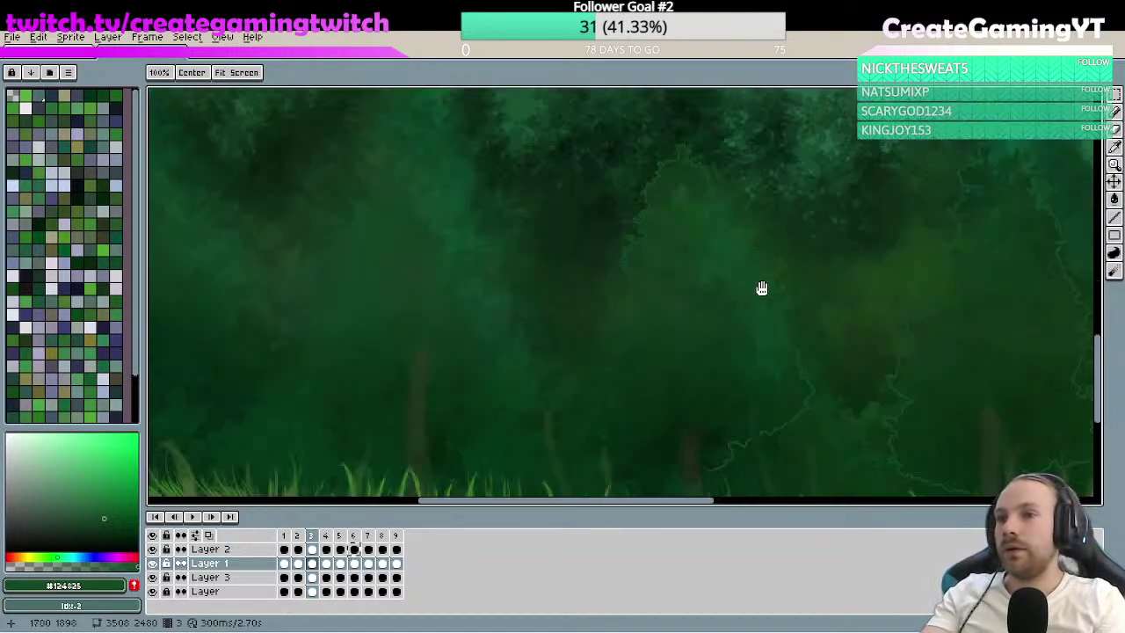
{"action": "scroll", "coordinate": [632, 328], "scroll_direction": "up", "scroll_amount": 1}
{"action": "scroll", "coordinate": [650, 303], "scroll_direction": "up", "scroll_amount": 2}
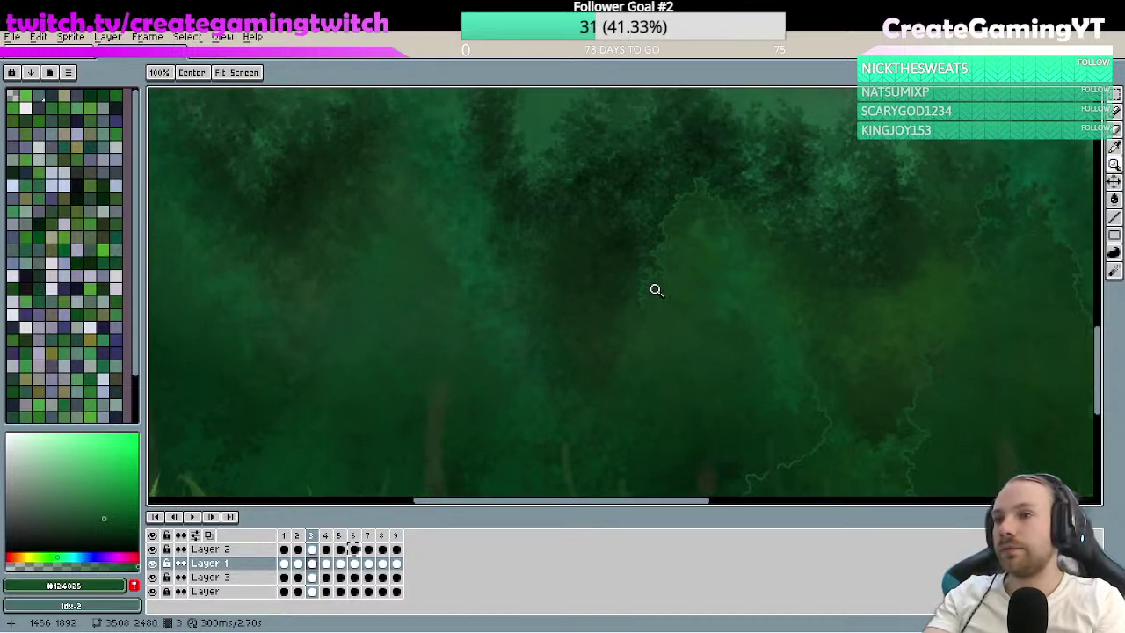
{"action": "key", "text": "b"}
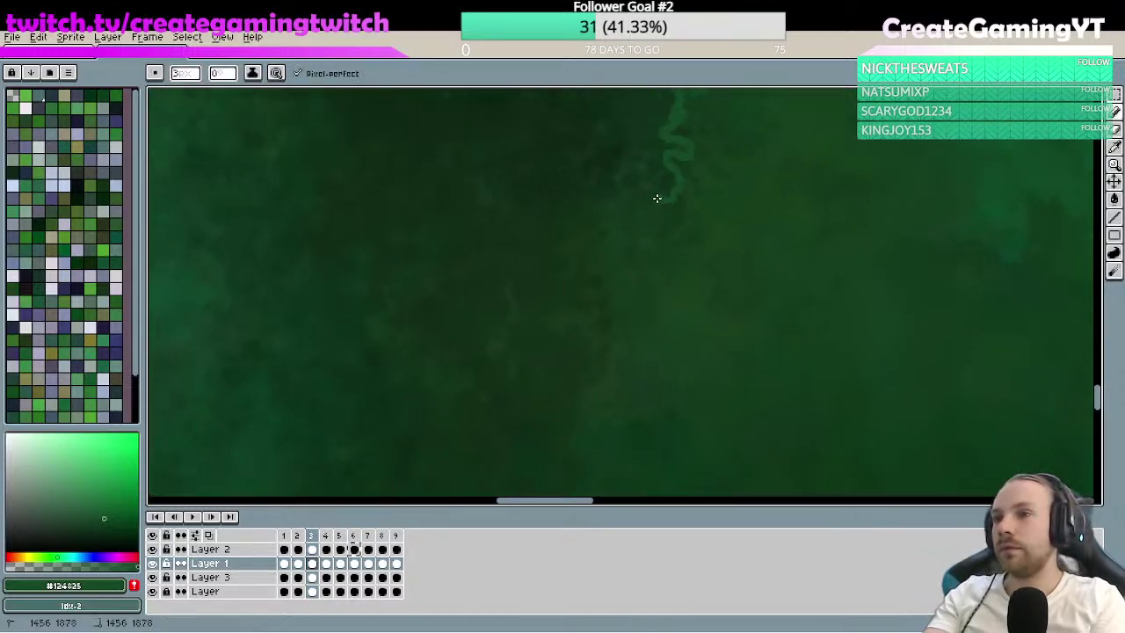
{"action": "left_click_drag", "start_coordinate": [657, 193], "coordinate": [616, 238]}
{"action": "mouse_move", "coordinate": [608, 300]}
{"action": "left_mouse_down"}
{"action": "mouse_move", "coordinate": [557, 316]}
{"action": "mouse_move", "coordinate": [557, 333]}
{"action": "mouse_move", "coordinate": [571, 323]}
{"action": "mouse_move", "coordinate": [601, 348]}
{"action": "mouse_move", "coordinate": [606, 373]}
{"action": "mouse_move", "coordinate": [577, 393]}
{"action": "mouse_move", "coordinate": [723, 231]}
{"action": "mouse_move", "coordinate": [682, 273]}
{"action": "mouse_move", "coordinate": [661, 260]}
{"action": "mouse_move", "coordinate": [655, 270]}
{"action": "mouse_move", "coordinate": [679, 383]}
{"action": "mouse_move", "coordinate": [678, 231]}
{"action": "left_mouse_up"}
{"action": "scroll", "coordinate": [741, 301], "scroll_direction": "down", "scroll_amount": 3}
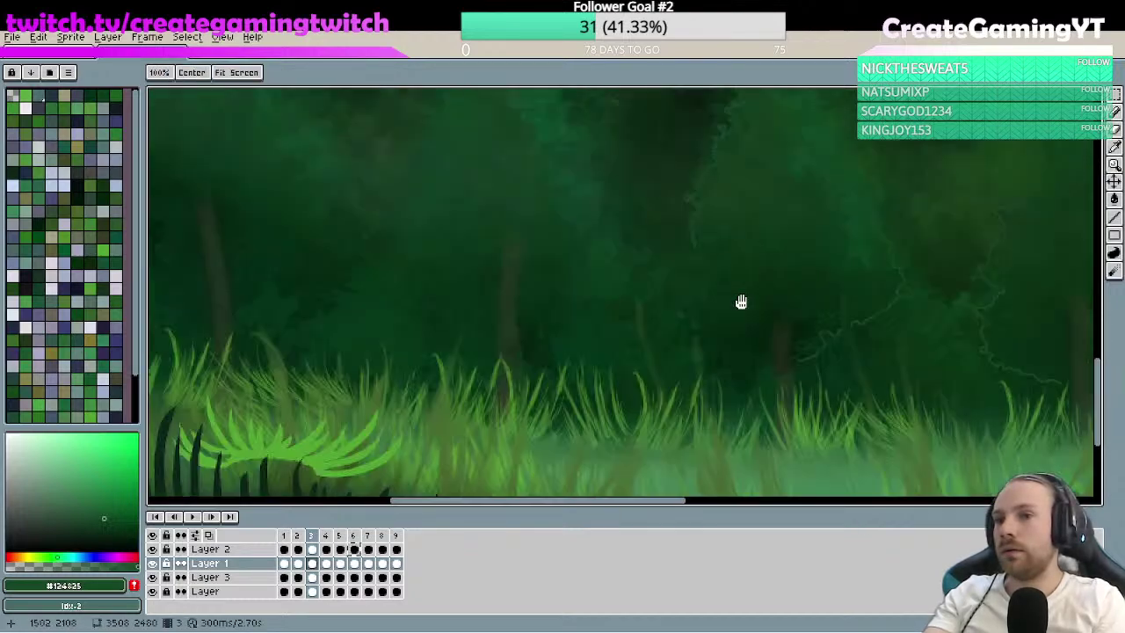
- Bring the left edge out to a jagged lower corner, then trace the underside of the foliage up to the trunk
{"action": "scroll", "coordinate": [623, 334], "scroll_direction": "up", "scroll_amount": 1}
{"action": "scroll", "coordinate": [660, 330], "scroll_direction": "up", "scroll_amount": 1}
{"action": "scroll", "coordinate": [645, 299], "scroll_direction": "up", "scroll_amount": 1}
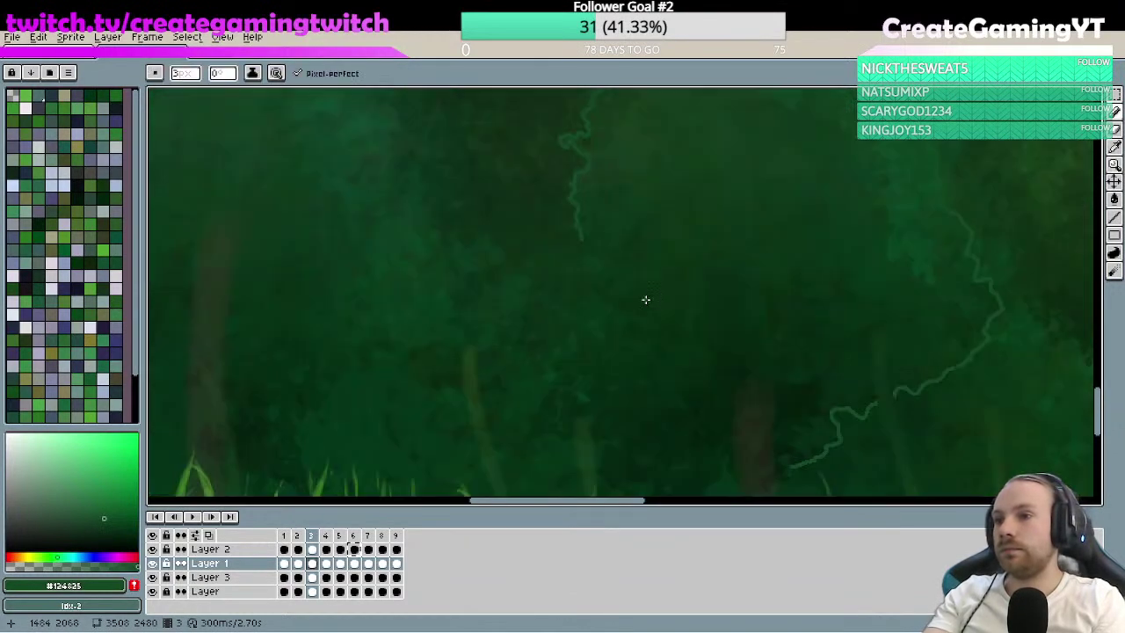
{"action": "left_click_drag", "start_coordinate": [579, 246], "coordinate": [580, 247]}
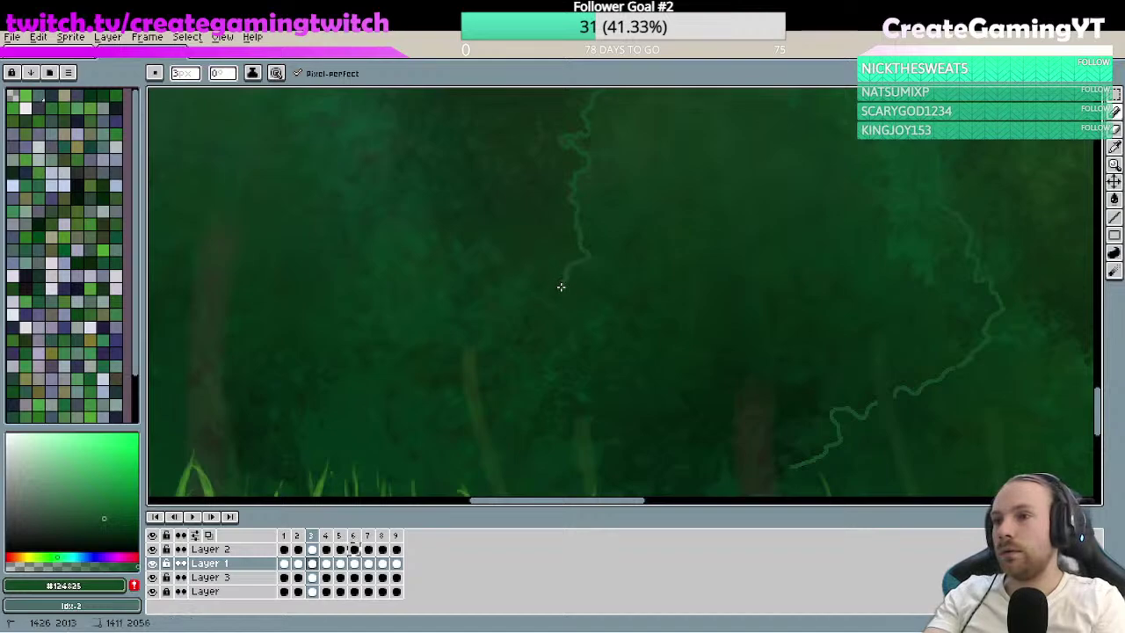
{"action": "left_click_drag", "start_coordinate": [545, 301], "coordinate": [532, 304]}
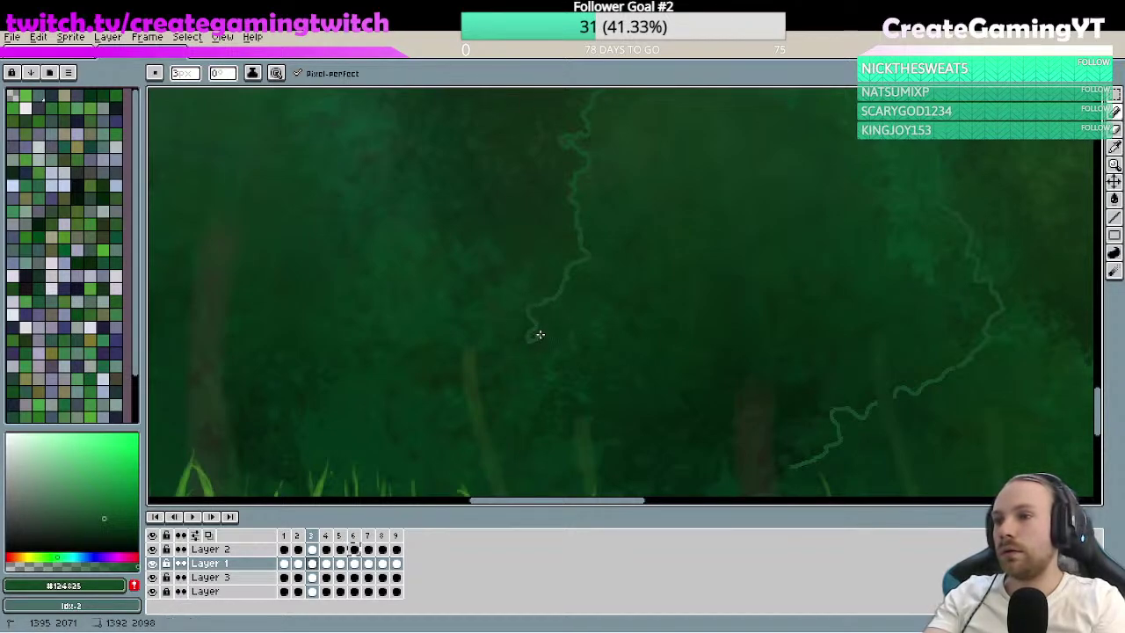
{"action": "mouse_move", "coordinate": [559, 344]}
{"action": "left_mouse_down"}
{"action": "mouse_move", "coordinate": [549, 385]}
{"action": "mouse_move", "coordinate": [577, 378]}
{"action": "mouse_move", "coordinate": [587, 403]}
{"action": "left_mouse_up"}
{"action": "key", "text": "alt"}
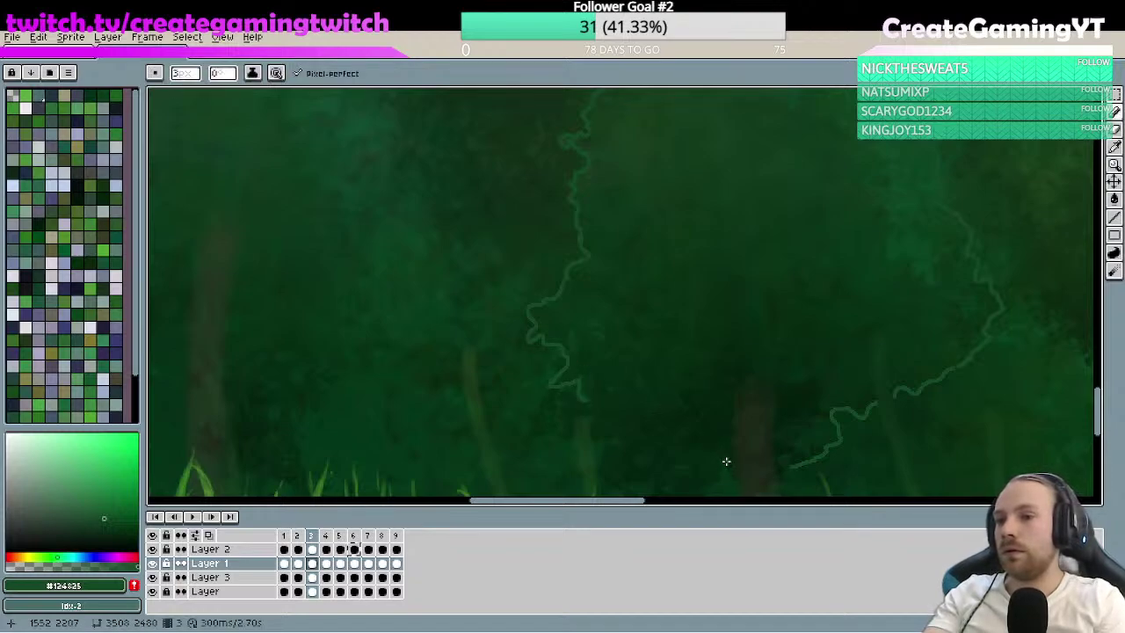
{"action": "mouse_move", "coordinate": [726, 457]}
{"action": "left_mouse_down"}
{"action": "mouse_move", "coordinate": [684, 350]}
{"action": "mouse_move", "coordinate": [691, 394]}
{"action": "mouse_move", "coordinate": [572, 350]}
{"action": "left_mouse_up"}
{"action": "key", "text": "h"}
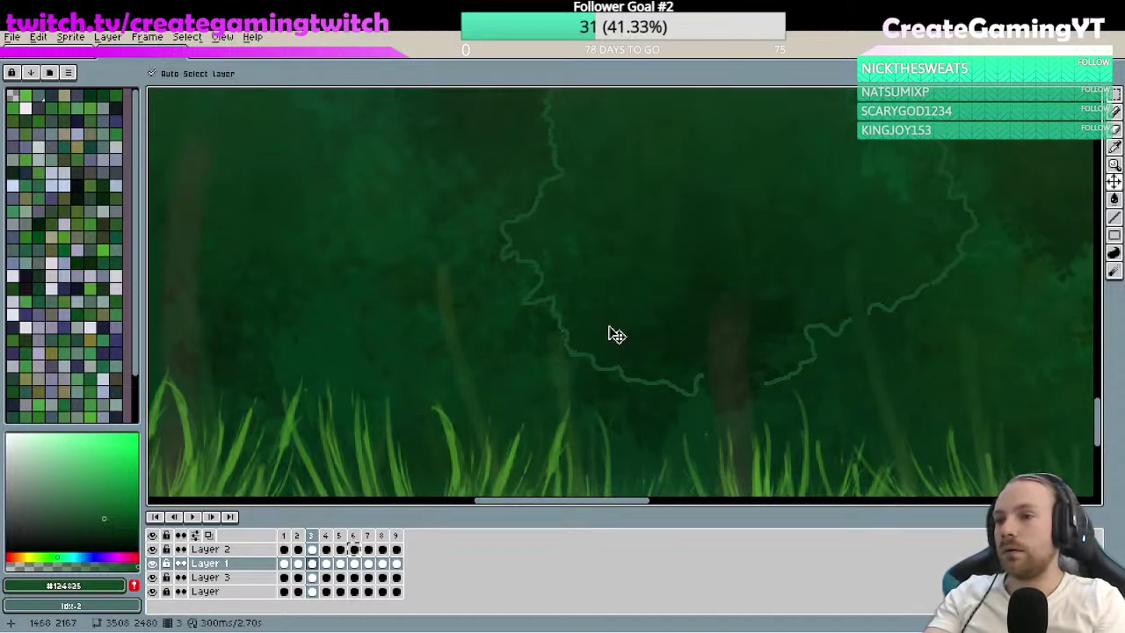
- Start outlining the next tree to the left with a short jagged underside line just right of its trunk
{"action": "scroll", "coordinate": [647, 349], "scroll_direction": "down", "scroll_amount": 2}
{"action": "left_click_drag", "start_coordinate": [634, 288], "coordinate": [622, 443]}
{"action": "key", "text": "b"}
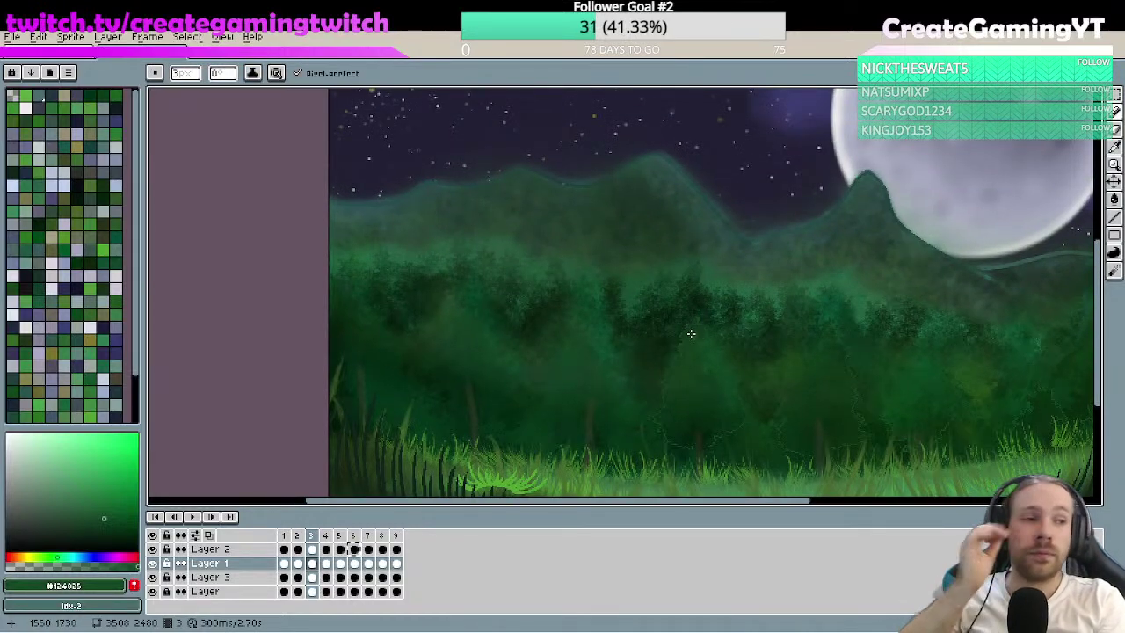
{"action": "key", "text": "z"}
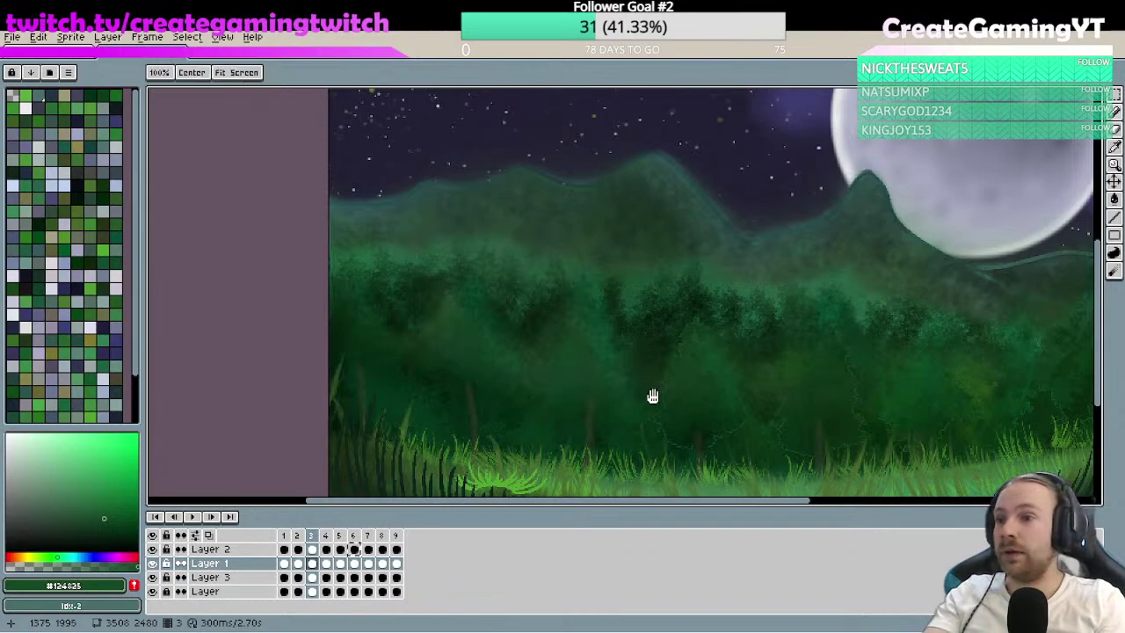
{"action": "left_click", "coordinate": [679, 363]}
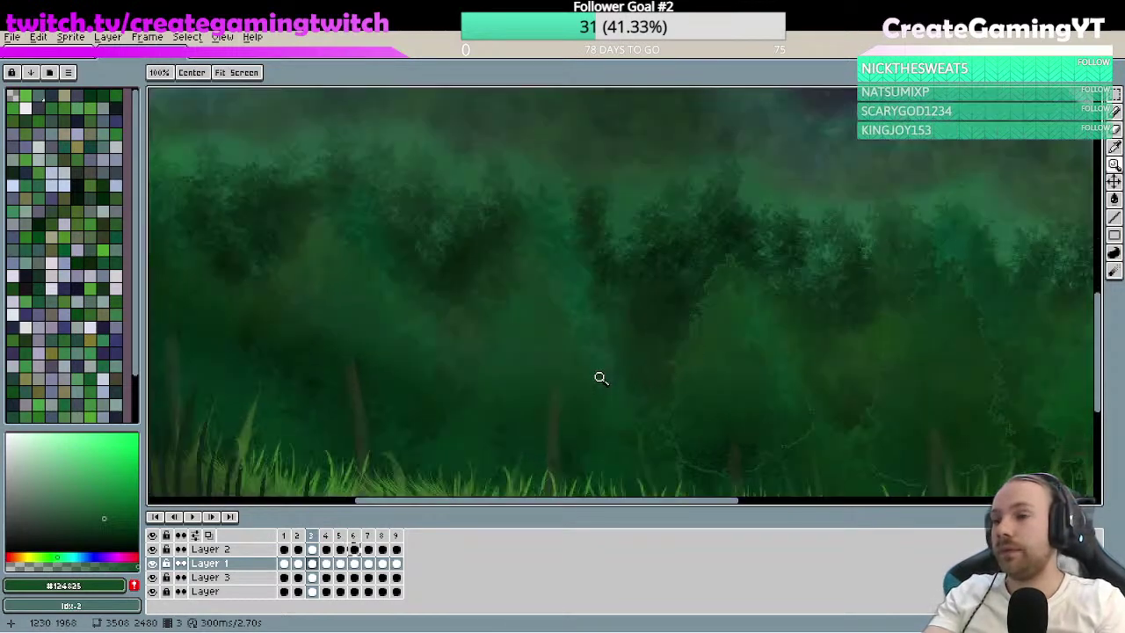
{"action": "left_click", "coordinate": [635, 343]}
{"action": "left_click_drag", "start_coordinate": [658, 319], "coordinate": [635, 58]}
{"action": "mouse_move", "coordinate": [617, 276]}
{"action": "left_mouse_down"}
{"action": "mouse_move", "coordinate": [615, 354]}
{"action": "mouse_move", "coordinate": [627, 364]}
{"action": "mouse_move", "coordinate": [671, 312]}
{"action": "left_mouse_up"}
{"action": "key", "text": "space"}
{"action": "key", "text": "b"}
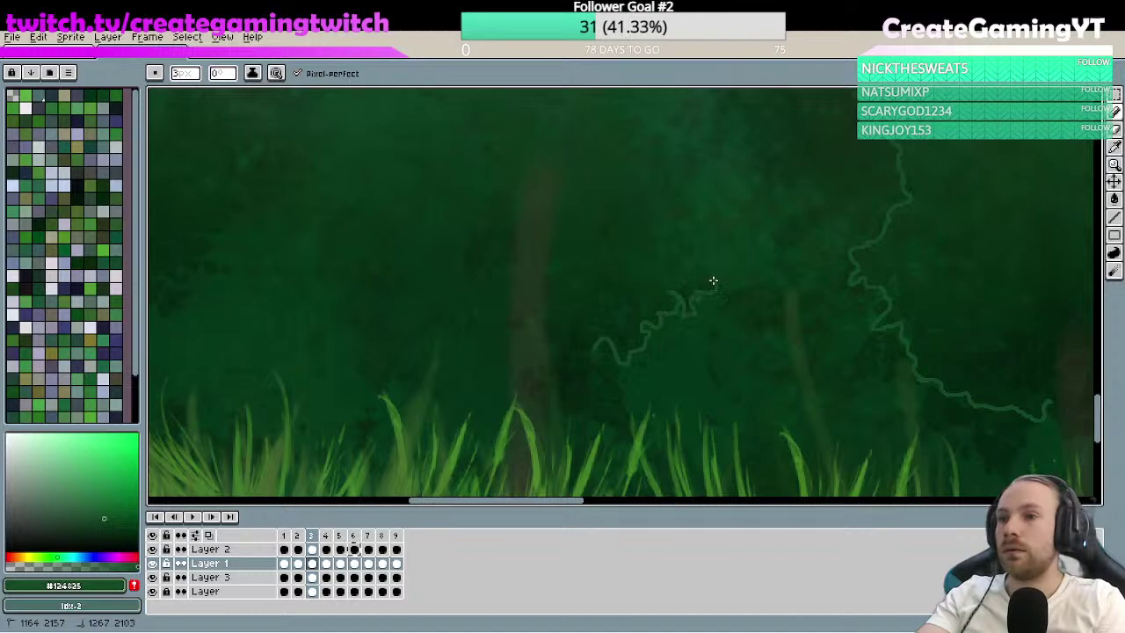
{"action": "key", "text": "z"}
{"action": "scroll", "coordinate": [685, 303], "scroll_direction": "down", "scroll_amount": 3}
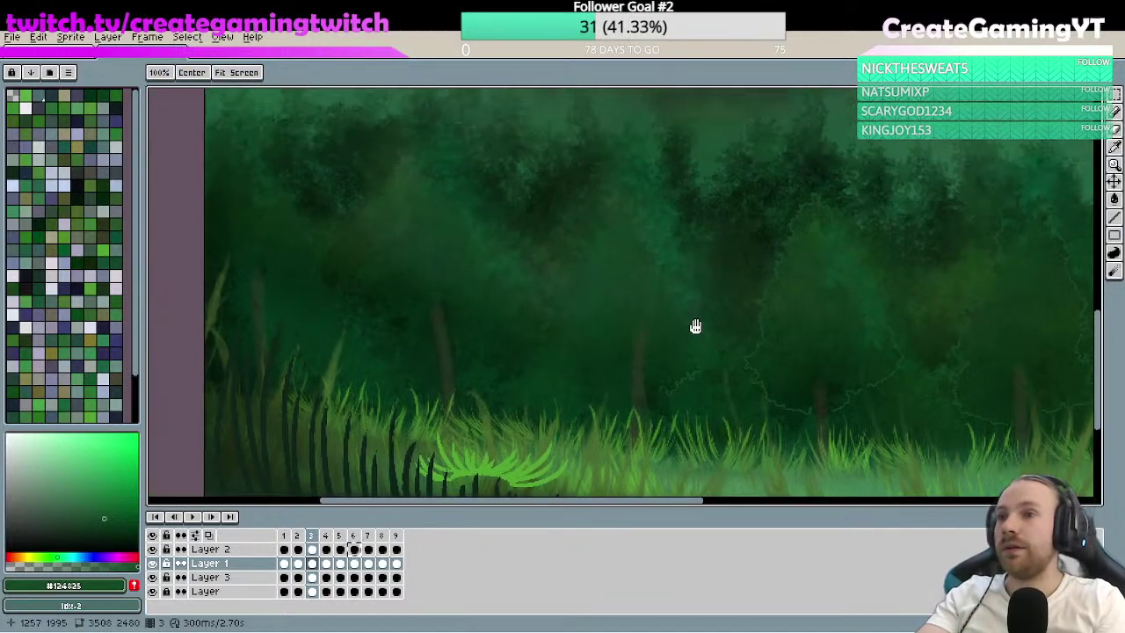
{"action": "key", "text": "b"}
{"action": "left_click_drag", "start_coordinate": [583, 321], "coordinate": [555, 389]}
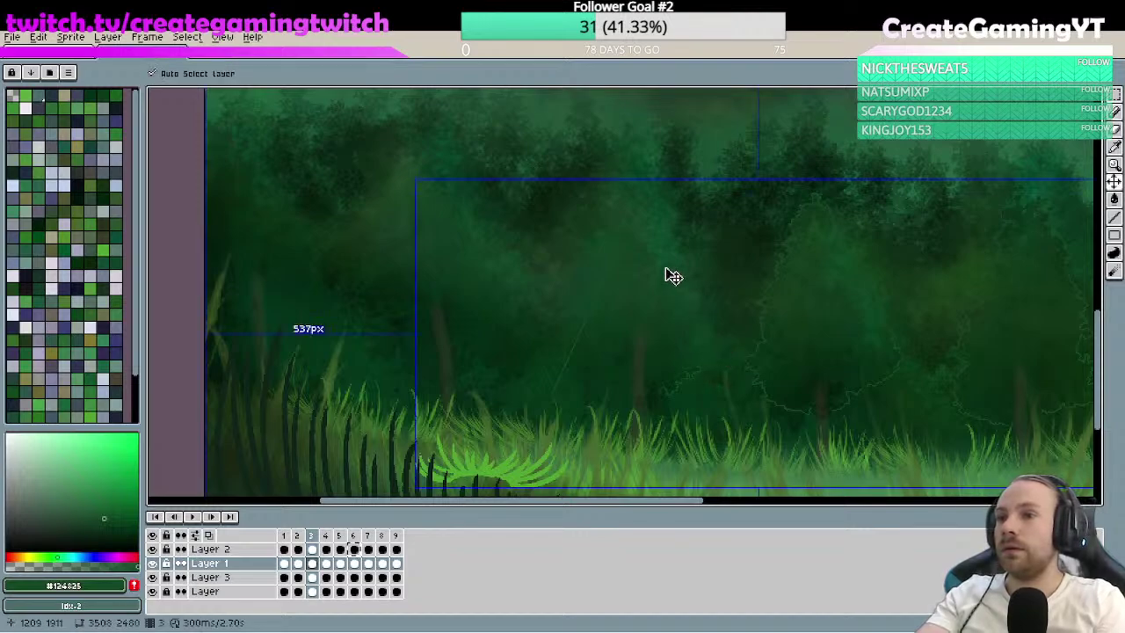
{"action": "key", "text": "ctrl+z"}
- Extend the new tree's underside outward to the right and turn it upward into the right edge
{"action": "key", "text": "z"}
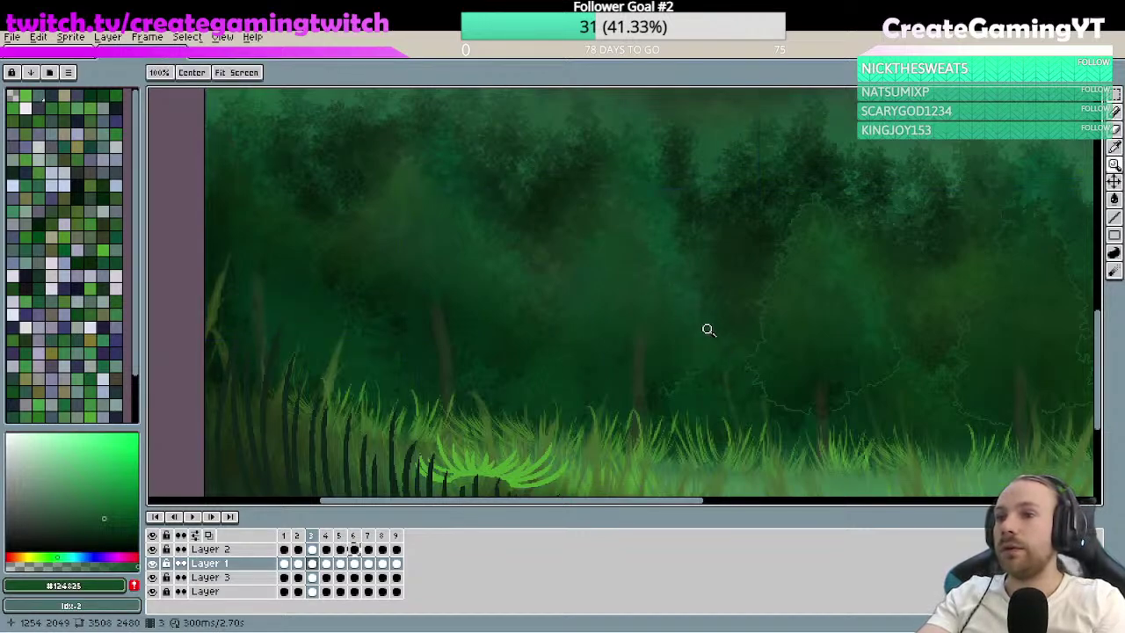
{"action": "key", "text": "b"}
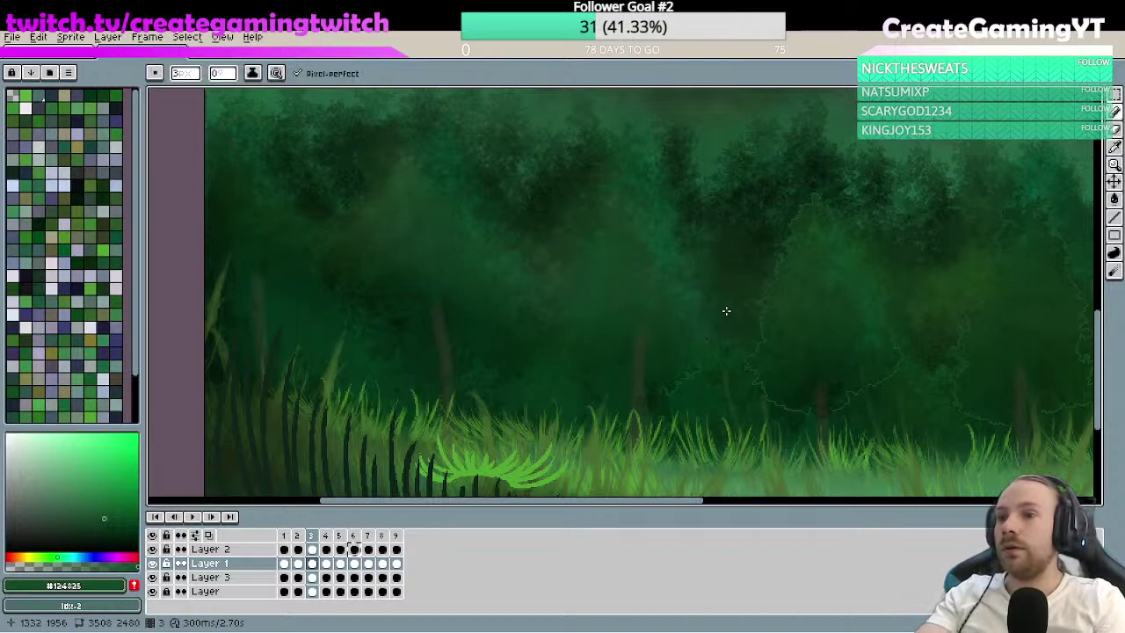
{"action": "key", "text": "z"}
{"action": "right_click", "coordinate": [681, 330]}
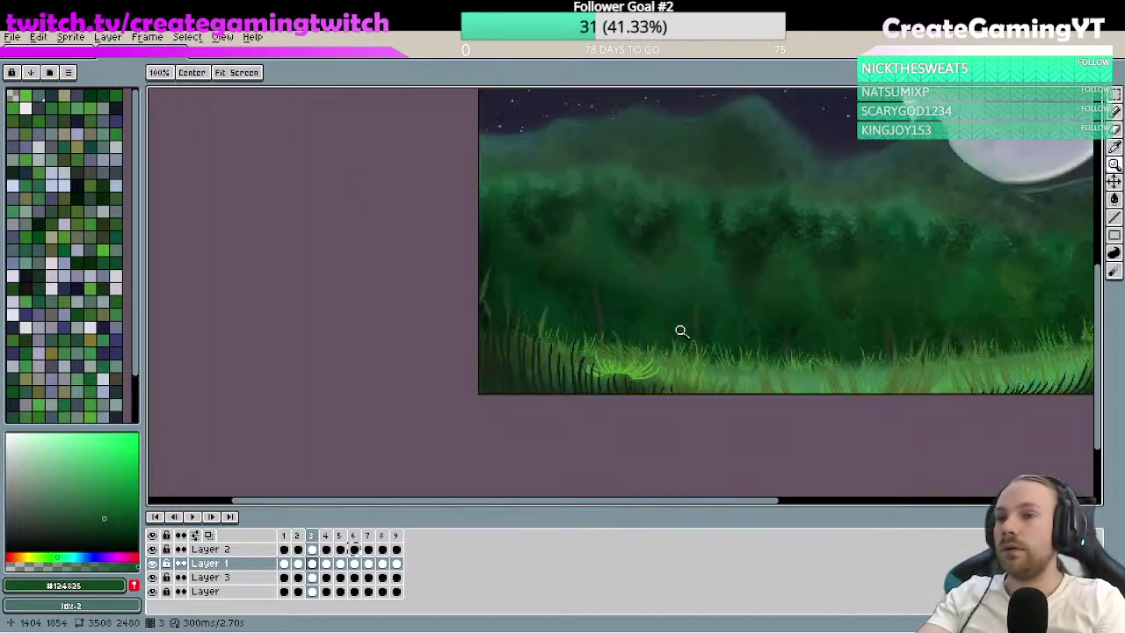
{"action": "left_click", "coordinate": [730, 294]}
{"action": "left_click", "coordinate": [748, 264]}
{"action": "key", "text": "b"}
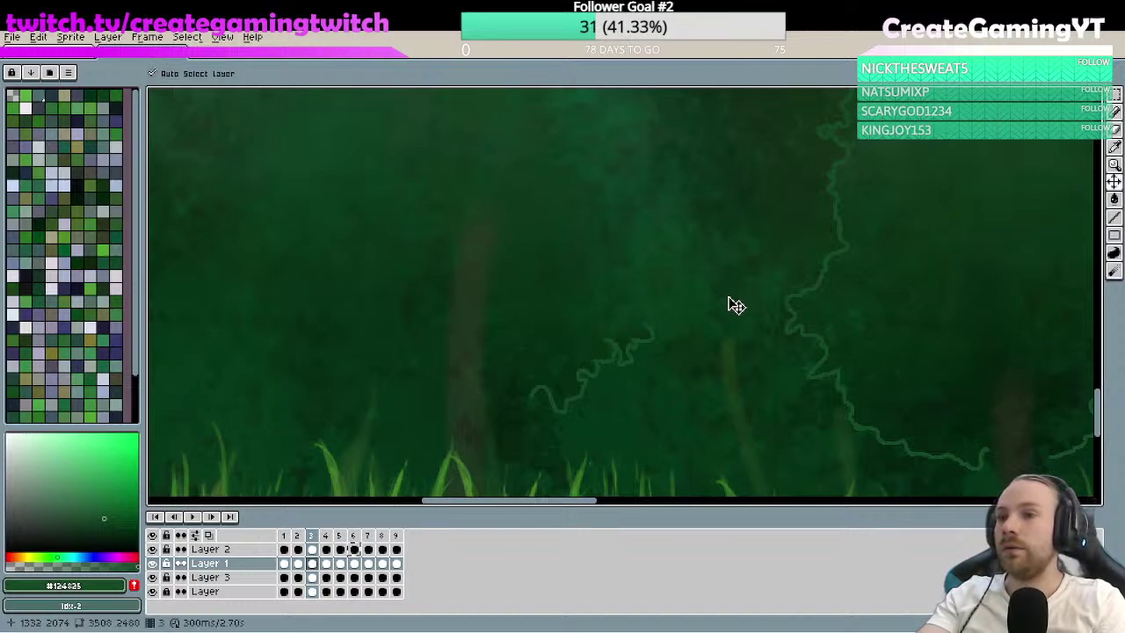
{"action": "mouse_move", "coordinate": [638, 326]}
{"action": "left_mouse_down"}
{"action": "mouse_move", "coordinate": [710, 309]}
{"action": "mouse_move", "coordinate": [704, 277]}
{"action": "mouse_move", "coordinate": [701, 321]}
{"action": "mouse_move", "coordinate": [697, 283]}
{"action": "left_mouse_up"}
{"action": "scroll", "coordinate": [743, 303], "scroll_direction": "up", "scroll_amount": 2}
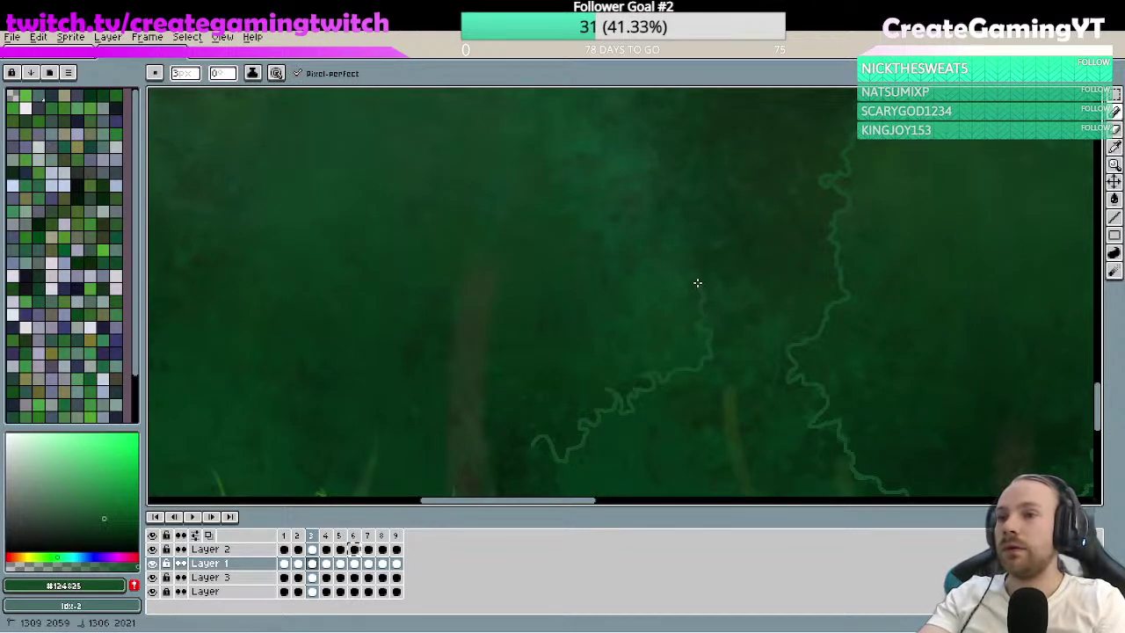
- Undo the last stroke on the new tree's right edge and redraw it upward with small bumps
{"action": "left_click_drag", "start_coordinate": [679, 228], "coordinate": [706, 295]}
{"action": "key", "text": "ctrl+z"}
{"action": "left_click_drag", "start_coordinate": [725, 391], "coordinate": [725, 391]}
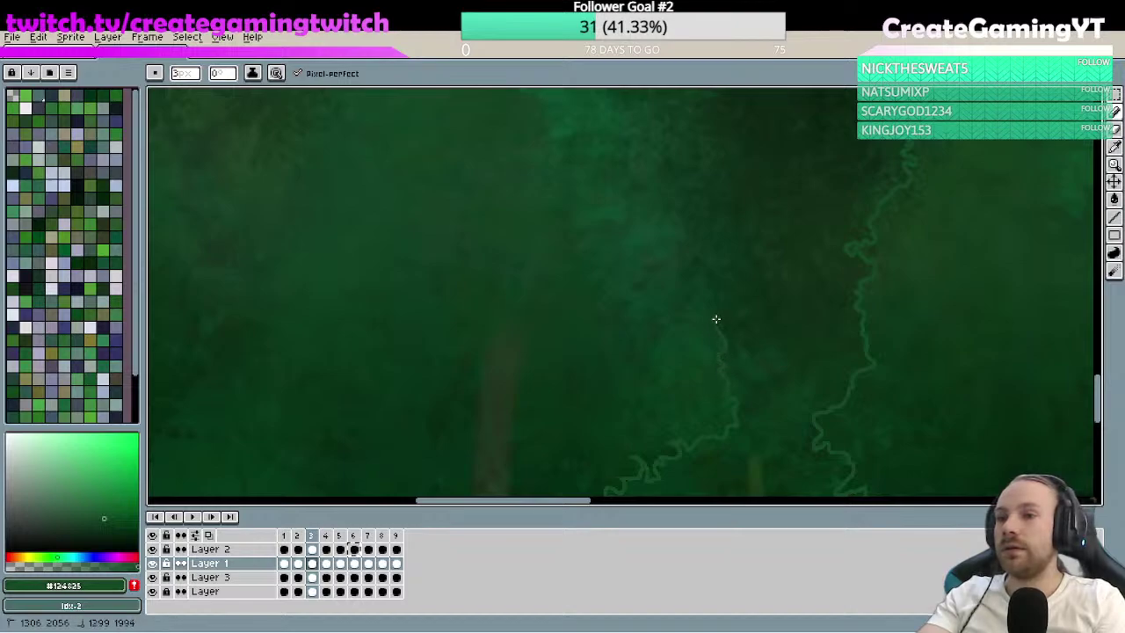
{"action": "scroll", "coordinate": [740, 241], "scroll_direction": "up", "scroll_amount": 3}
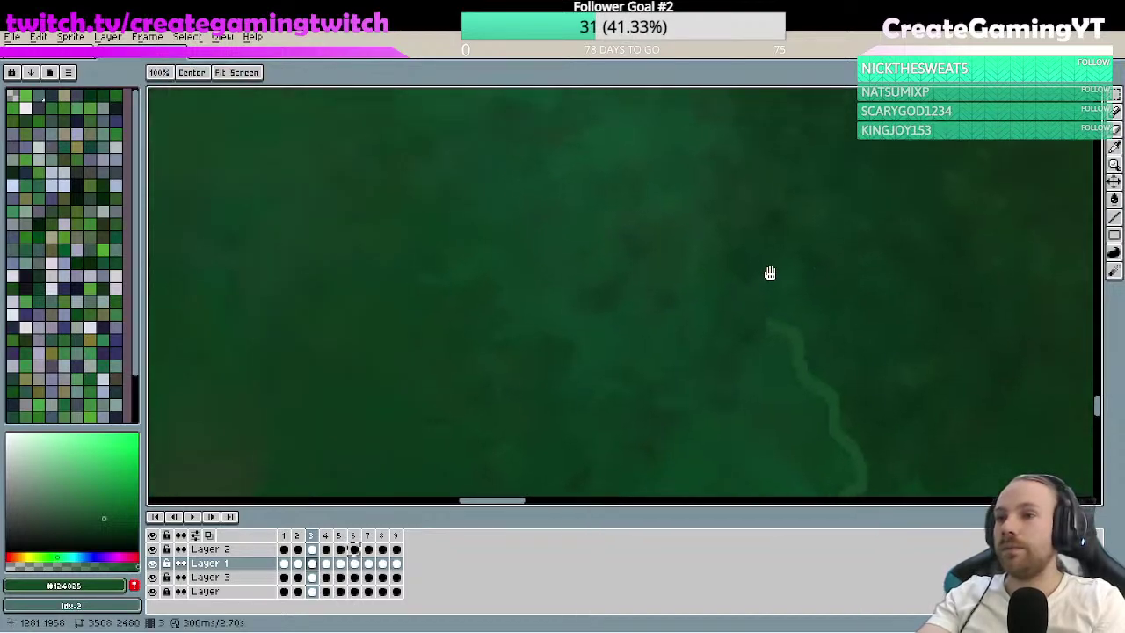
{"action": "mouse_move", "coordinate": [769, 317]}
{"action": "left_mouse_down"}
{"action": "mouse_move", "coordinate": [730, 311]}
{"action": "mouse_move", "coordinate": [737, 278]}
{"action": "mouse_move", "coordinate": [713, 222]}
{"action": "left_mouse_up"}
{"action": "mouse_move", "coordinate": [713, 175]}
{"action": "left_mouse_down"}
{"action": "mouse_move", "coordinate": [743, 304]}
{"action": "mouse_move", "coordinate": [718, 294]}
{"action": "left_mouse_up"}
{"action": "key", "text": "ctrl+z"}
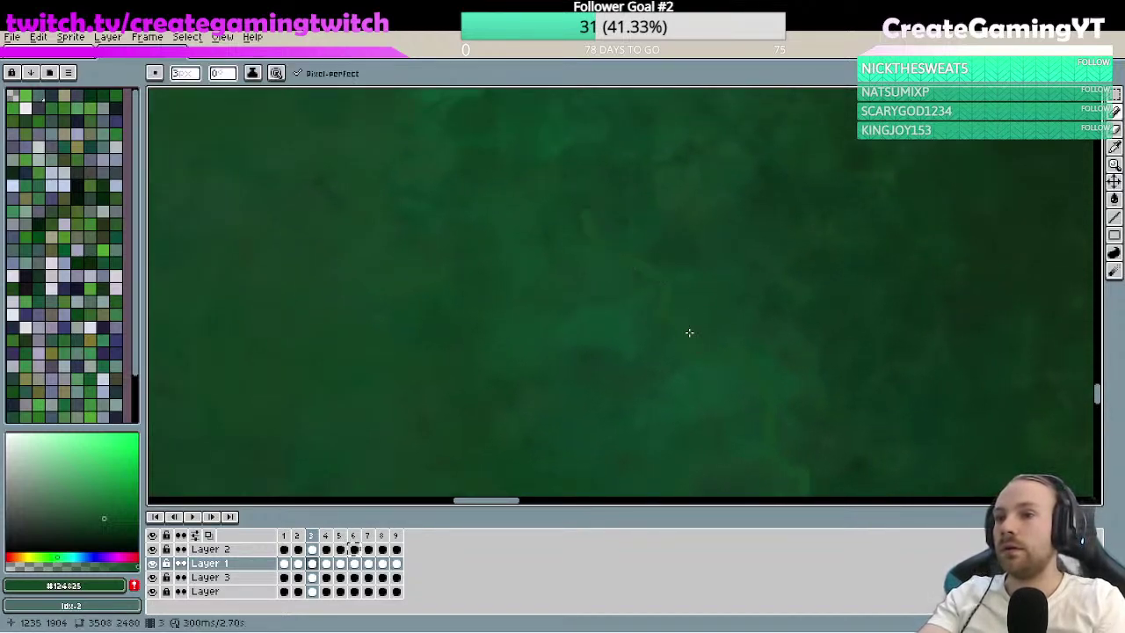
{"action": "mouse_move", "coordinate": [689, 332]}
{"action": "left_mouse_down"}
{"action": "mouse_move", "coordinate": [650, 213]}
{"action": "mouse_move", "coordinate": [662, 302]}
{"action": "mouse_move", "coordinate": [667, 260]}
{"action": "left_mouse_up"}
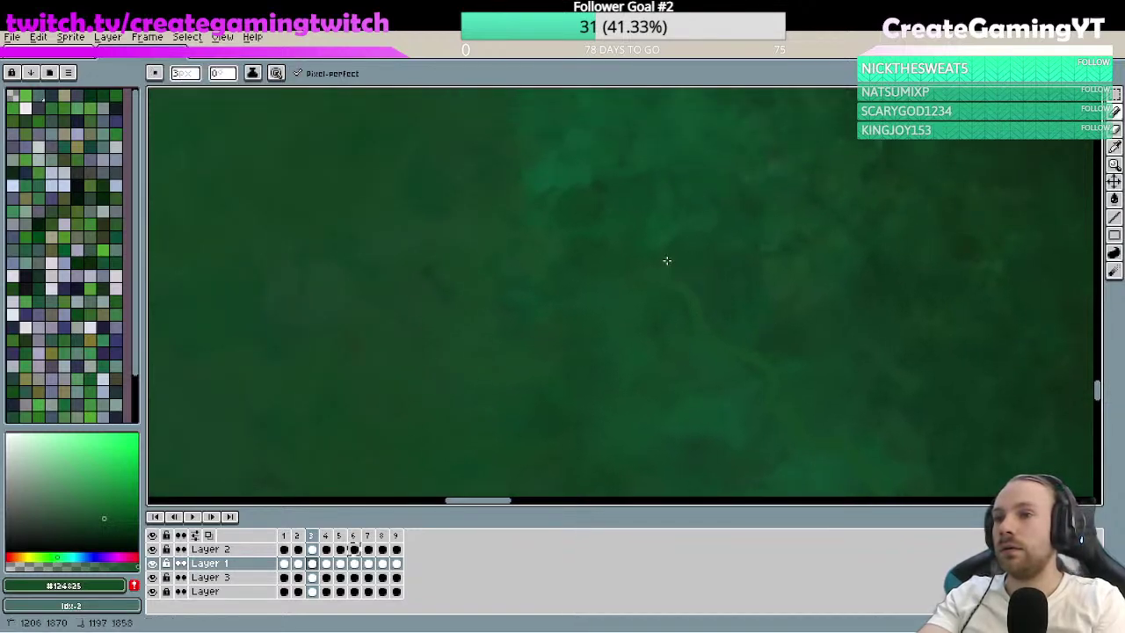
{"action": "key", "text": "space"}
{"action": "scroll", "coordinate": [683, 269], "scroll_direction": "down", "scroll_amount": 3}
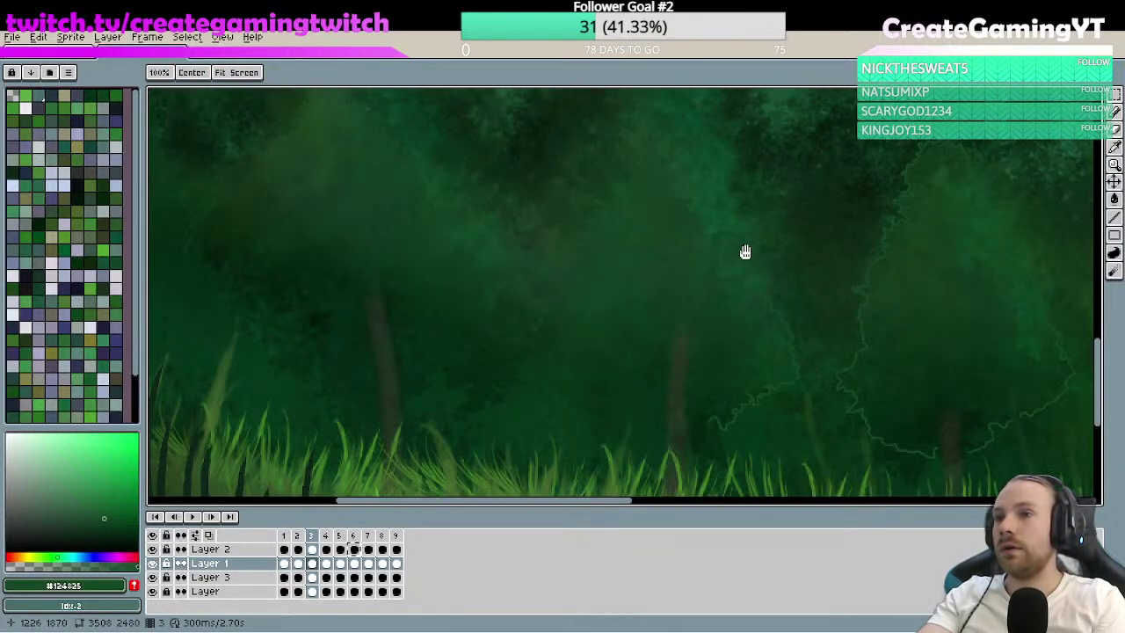
{"action": "scroll", "coordinate": [767, 242], "scroll_direction": "up", "scroll_amount": 3}
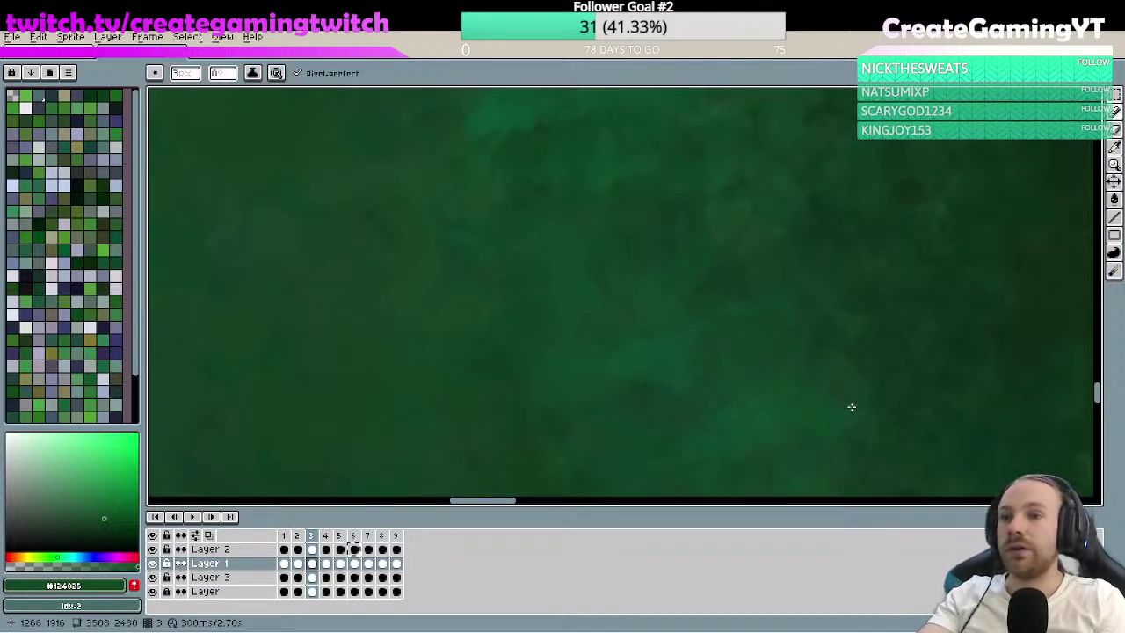
- Draw the new tree's right edge farther up, winding along the border between light foliage and dark background
{"action": "key", "text": "space"}
{"action": "mouse_move", "coordinate": [851, 407]}
{"action": "left_mouse_down"}
{"action": "mouse_move", "coordinate": [786, 259]}
{"action": "mouse_move", "coordinate": [751, 263]}
{"action": "left_mouse_up"}
{"action": "mouse_move", "coordinate": [732, 395]}
{"action": "left_mouse_down"}
{"action": "mouse_move", "coordinate": [771, 319]}
{"action": "mouse_move", "coordinate": [761, 253]}
{"action": "mouse_move", "coordinate": [706, 177]}
{"action": "mouse_move", "coordinate": [714, 128]}
{"action": "mouse_move", "coordinate": [741, 343]}
{"action": "mouse_move", "coordinate": [728, 374]}
{"action": "mouse_move", "coordinate": [721, 305]}
{"action": "left_mouse_up"}
{"action": "key", "text": "space"}
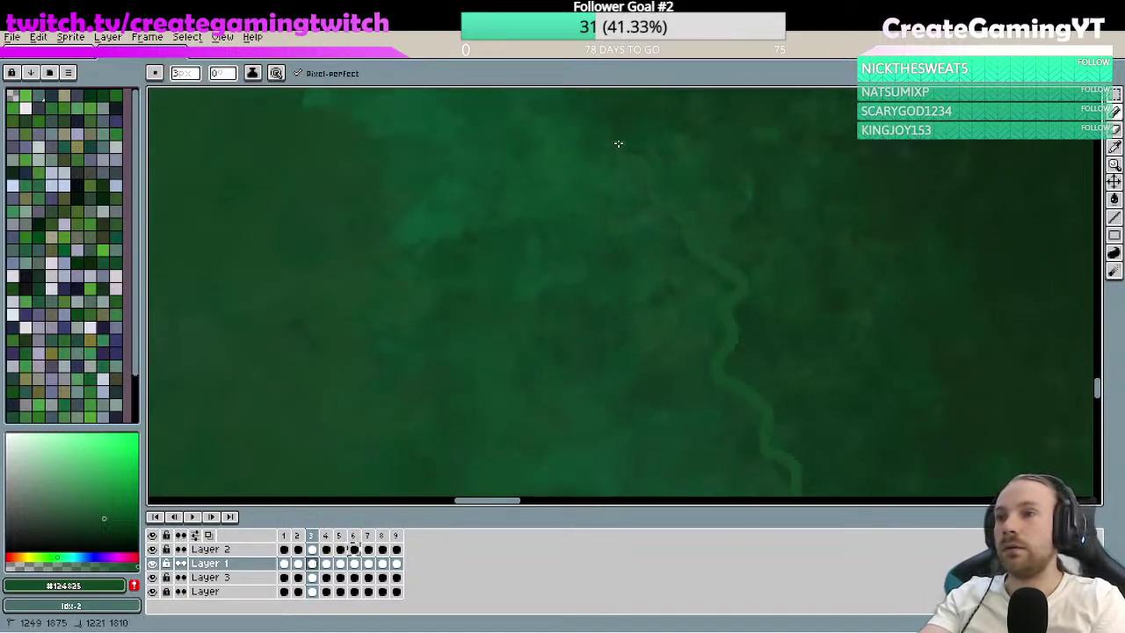
{"action": "key", "text": "space"}
{"action": "mouse_move", "coordinate": [618, 143]}
{"action": "left_mouse_down"}
{"action": "mouse_move", "coordinate": [706, 342]}
{"action": "mouse_move", "coordinate": [686, 357]}
{"action": "mouse_move", "coordinate": [636, 312]}
{"action": "mouse_move", "coordinate": [668, 291]}
{"action": "mouse_move", "coordinate": [670, 203]}
{"action": "mouse_move", "coordinate": [625, 213]}
{"action": "mouse_move", "coordinate": [608, 192]}
{"action": "mouse_move", "coordinate": [616, 152]}
{"action": "left_mouse_up"}
- Continue the tree's right edge upward in rounded bumps along the border between light foliage and dark background
{"action": "key", "text": "space"}
{"action": "mouse_move", "coordinate": [615, 152]}
{"action": "left_mouse_down"}
{"action": "mouse_move", "coordinate": [645, 167]}
{"action": "mouse_move", "coordinate": [671, 313]}
{"action": "mouse_move", "coordinate": [657, 301]}
{"action": "left_mouse_up"}
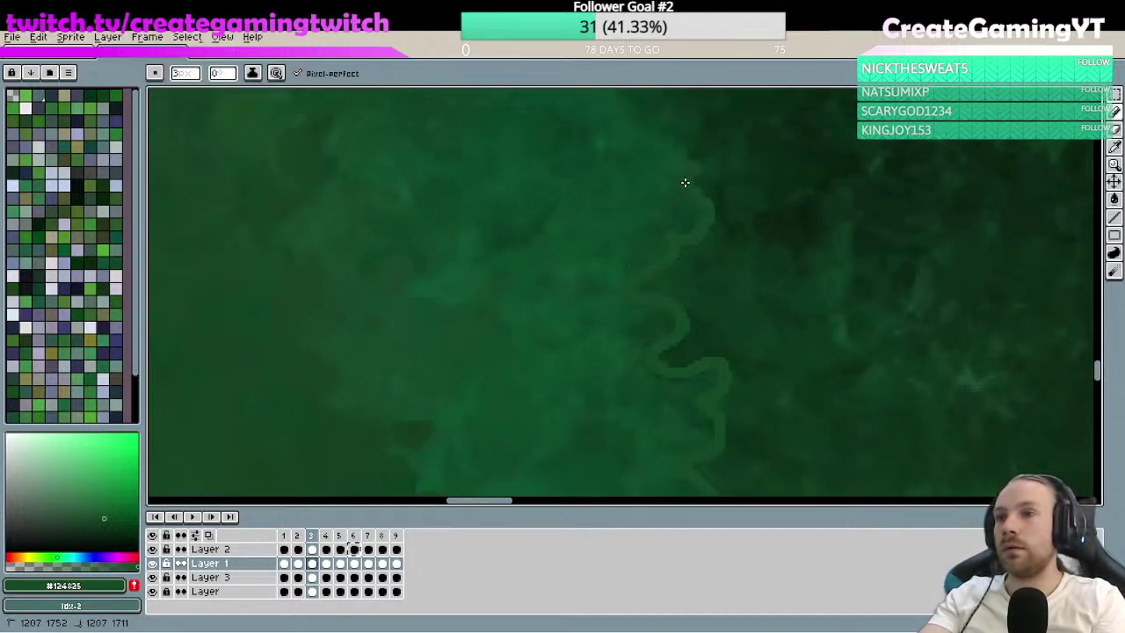
{"action": "key", "text": "space"}
{"action": "left_click_drag", "start_coordinate": [677, 153], "coordinate": [759, 349]}
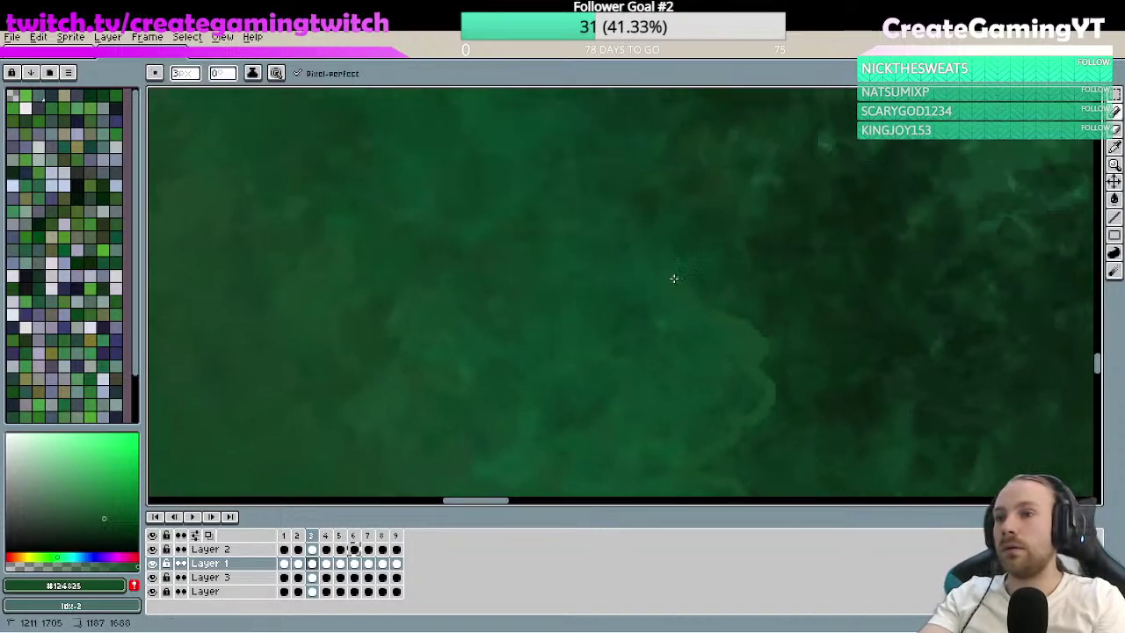
{"action": "key", "text": "space"}
{"action": "mouse_move", "coordinate": [614, 217]}
{"action": "left_mouse_down"}
{"action": "mouse_move", "coordinate": [645, 214]}
{"action": "mouse_move", "coordinate": [749, 326]}
{"action": "mouse_move", "coordinate": [745, 314]}
{"action": "mouse_move", "coordinate": [794, 283]}
{"action": "mouse_move", "coordinate": [771, 278]}
{"action": "mouse_move", "coordinate": [778, 253]}
{"action": "mouse_move", "coordinate": [709, 255]}
{"action": "mouse_move", "coordinate": [725, 226]}
{"action": "left_mouse_up"}
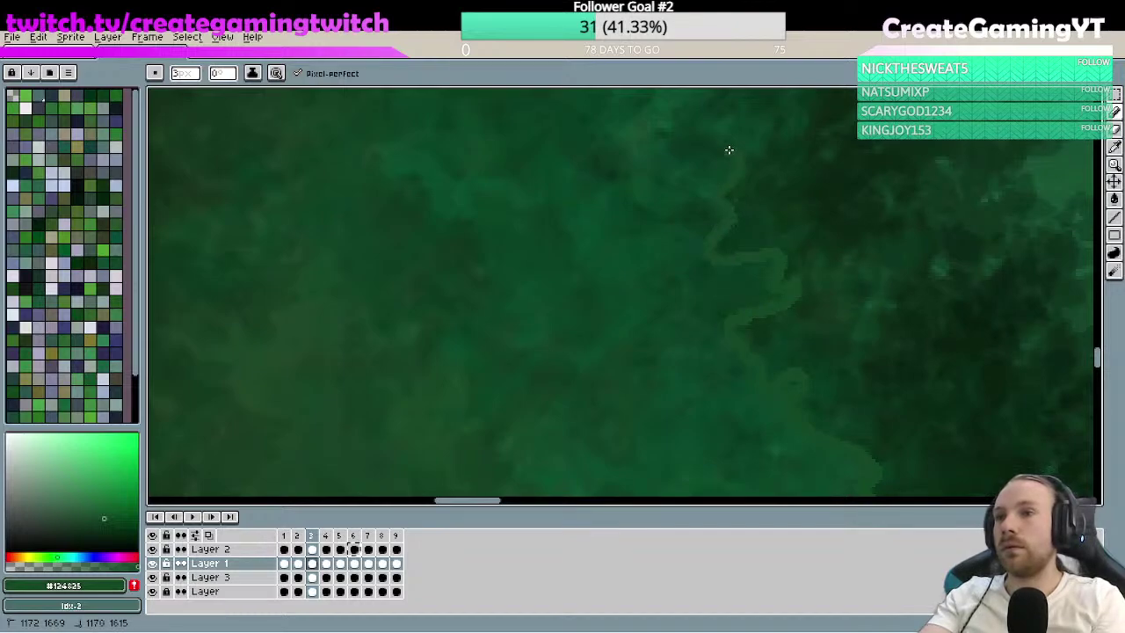
- Extend the tree's right edge farther up and curve it inward toward the crown
{"action": "key", "text": "space"}
{"action": "left_click_drag", "start_coordinate": [671, 138], "coordinate": [735, 322]}
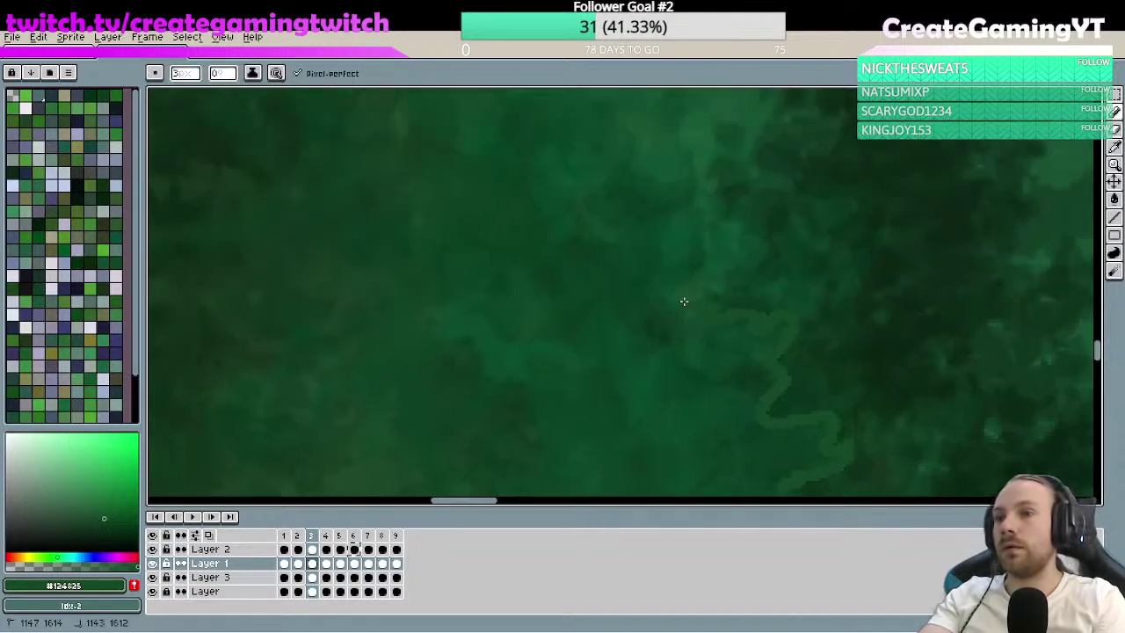
{"action": "key", "text": "space"}
{"action": "left_click_drag", "start_coordinate": [679, 147], "coordinate": [785, 317]}
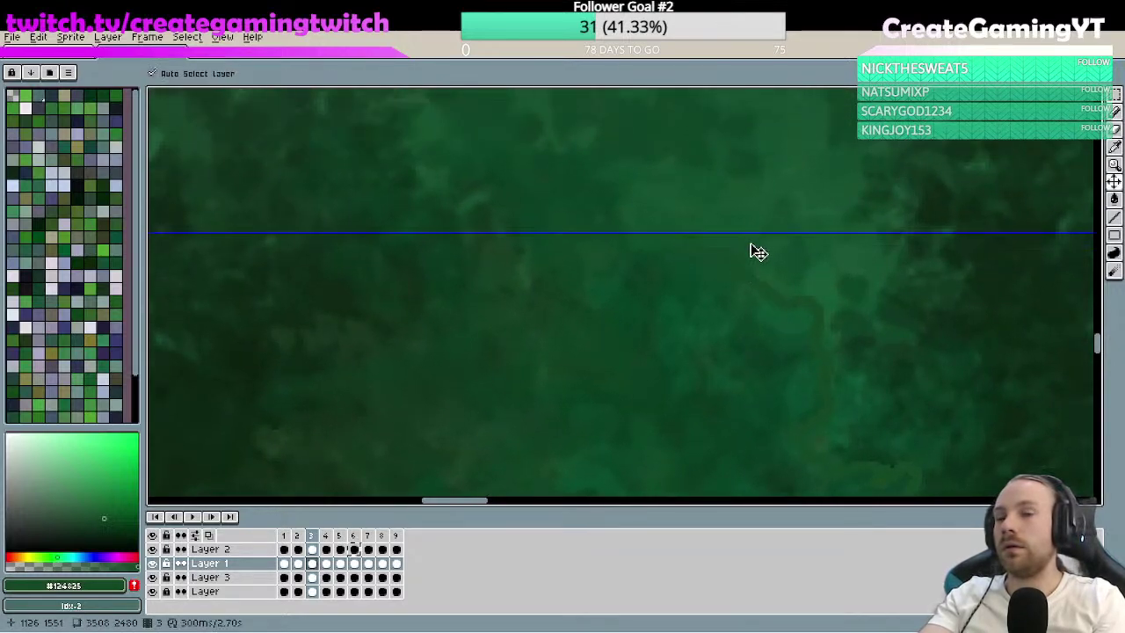
{"action": "key", "text": "ctrl+space"}
{"action": "left_click_drag", "start_coordinate": [790, 232], "coordinate": [724, 235]}
{"action": "mouse_move", "coordinate": [831, 251]}
{"action": "left_mouse_down"}
{"action": "mouse_move", "coordinate": [849, 213]}
{"action": "mouse_move", "coordinate": [786, 337]}
{"action": "left_mouse_up"}
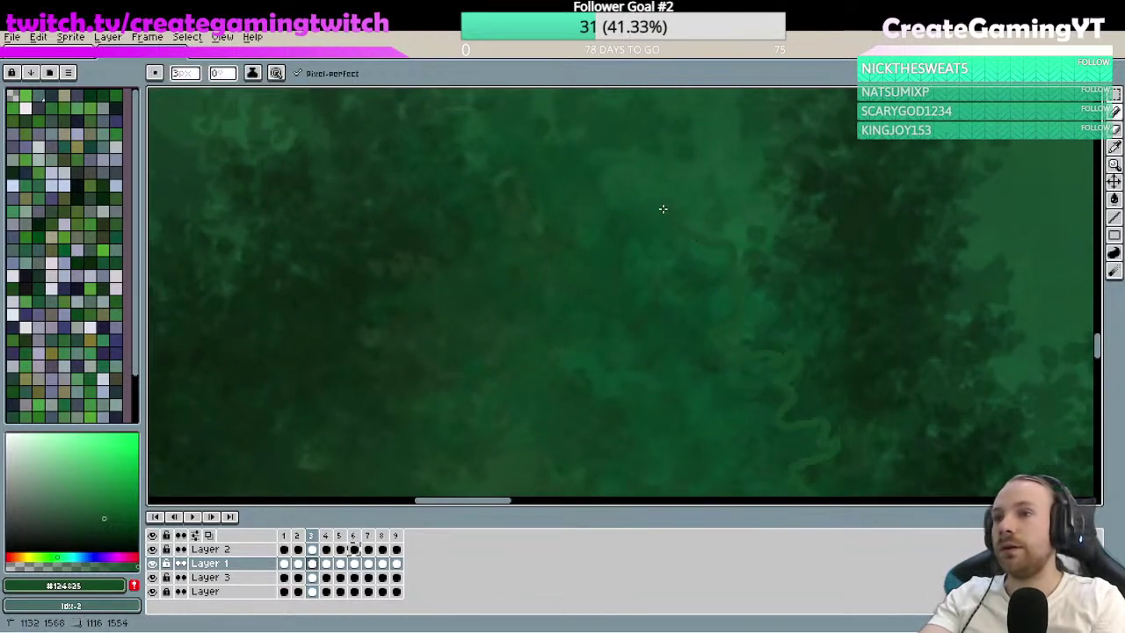
- Draw the tree's left edge down from the crown as a winding line between the foliage and the dark gap
{"action": "key", "text": "space"}
{"action": "left_click_drag", "start_coordinate": [602, 193], "coordinate": [711, 276]}
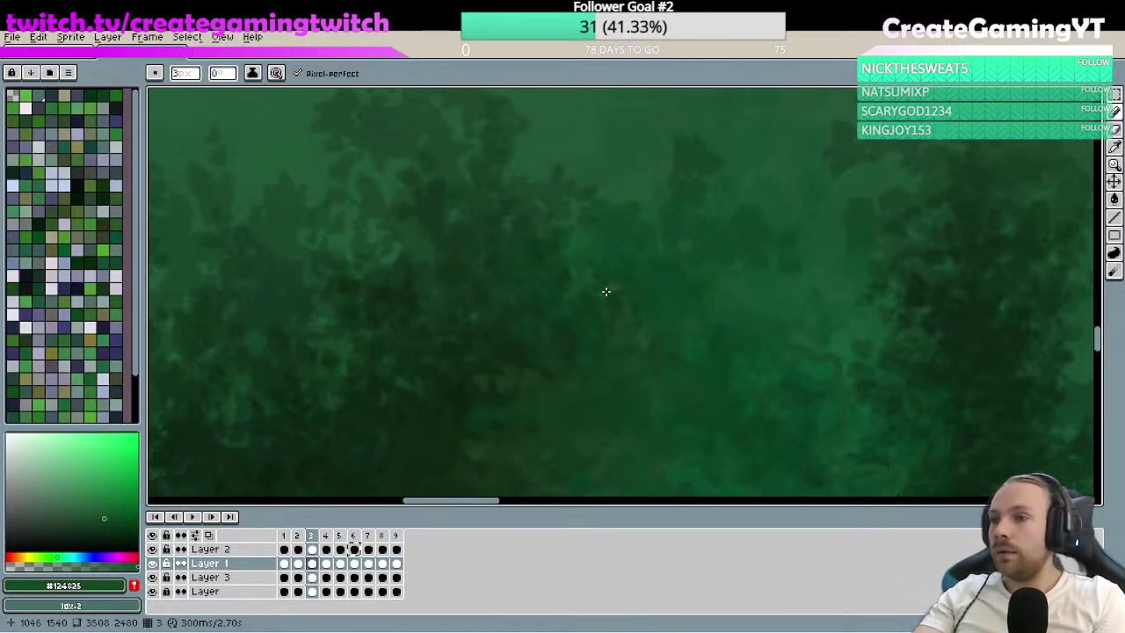
{"action": "left_click_drag", "start_coordinate": [606, 291], "coordinate": [658, 243]}
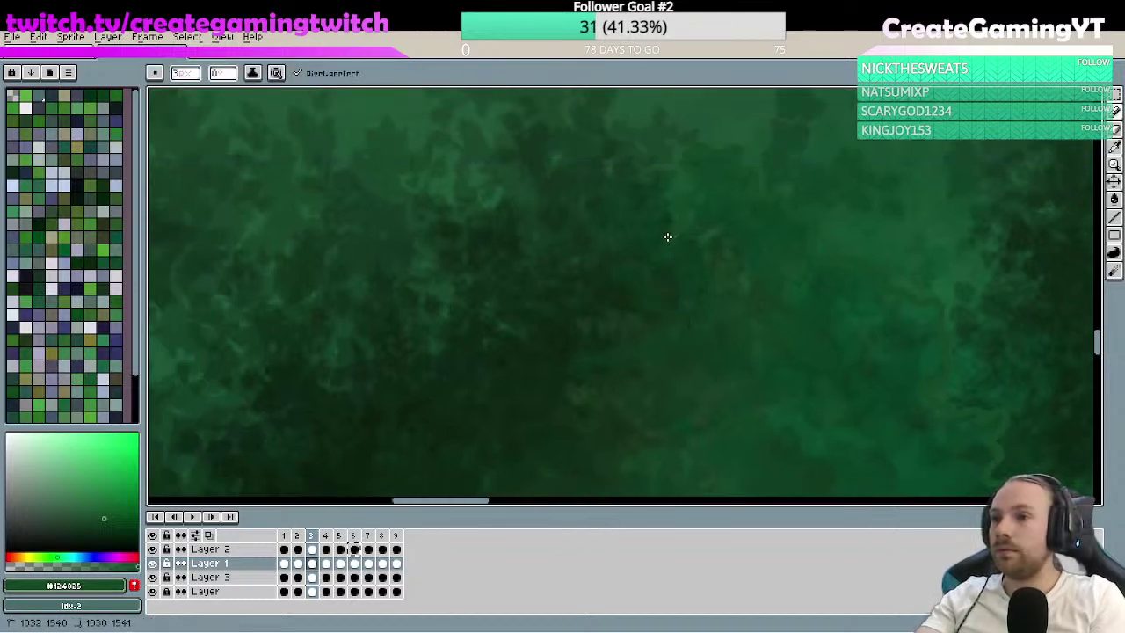
{"action": "mouse_move", "coordinate": [618, 339]}
{"action": "left_mouse_down"}
{"action": "mouse_move", "coordinate": [572, 359]}
{"action": "mouse_move", "coordinate": [657, 274]}
{"action": "mouse_move", "coordinate": [671, 294]}
{"action": "mouse_move", "coordinate": [650, 300]}
{"action": "mouse_move", "coordinate": [663, 310]}
{"action": "mouse_move", "coordinate": [650, 314]}
{"action": "mouse_move", "coordinate": [680, 336]}
{"action": "mouse_move", "coordinate": [682, 353]}
{"action": "mouse_move", "coordinate": [669, 374]}
{"action": "mouse_move", "coordinate": [689, 300]}
{"action": "mouse_move", "coordinate": [675, 300]}
{"action": "mouse_move", "coordinate": [690, 327]}
{"action": "mouse_move", "coordinate": [640, 357]}
{"action": "mouse_move", "coordinate": [640, 384]}
{"action": "mouse_move", "coordinate": [617, 386]}
{"action": "mouse_move", "coordinate": [597, 411]}
{"action": "left_mouse_up"}
{"action": "mouse_move", "coordinate": [635, 392]}
{"action": "left_mouse_down"}
{"action": "mouse_move", "coordinate": [736, 298]}
{"action": "mouse_move", "coordinate": [698, 316]}
{"action": "mouse_move", "coordinate": [698, 302]}
{"action": "mouse_move", "coordinate": [689, 357]}
{"action": "left_mouse_up"}
{"action": "mouse_move", "coordinate": [767, 304]}
{"action": "left_mouse_down"}
{"action": "mouse_move", "coordinate": [699, 349]}
{"action": "mouse_move", "coordinate": [733, 369]}
{"action": "mouse_move", "coordinate": [673, 353]}
{"action": "left_mouse_up"}
{"action": "mouse_move", "coordinate": [734, 325]}
{"action": "left_mouse_down"}
{"action": "mouse_move", "coordinate": [754, 323]}
{"action": "mouse_move", "coordinate": [702, 307]}
{"action": "mouse_move", "coordinate": [722, 282]}
{"action": "left_mouse_up"}
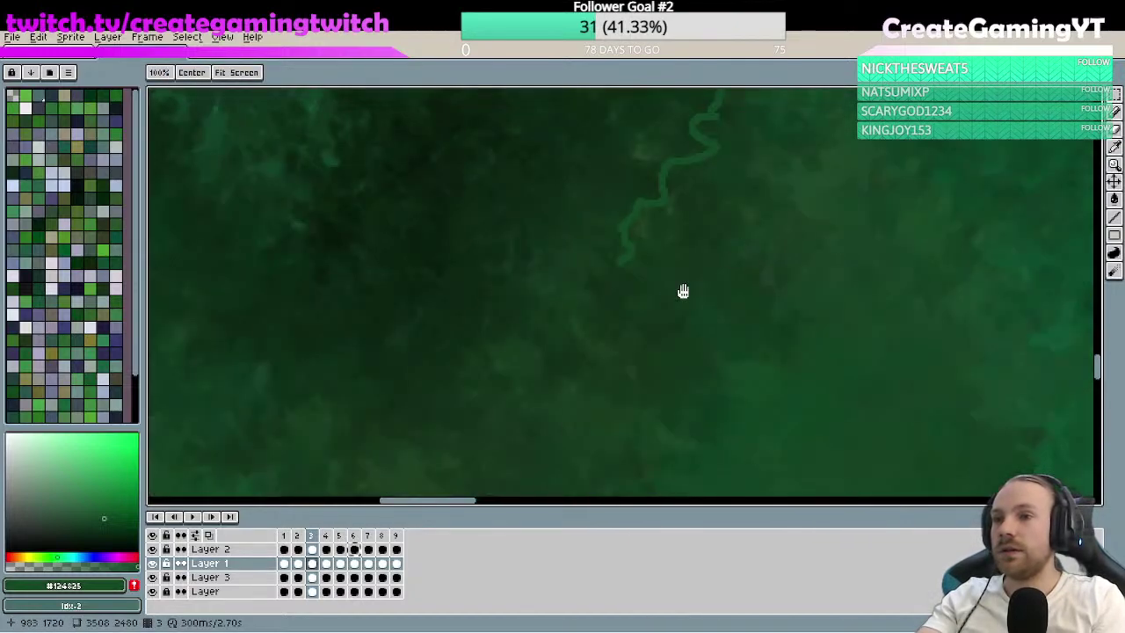
- Extend the tree's left edge diagonally down and to the left with small bumps
{"action": "mouse_move", "coordinate": [633, 330]}
{"action": "left_mouse_down"}
{"action": "mouse_move", "coordinate": [680, 283]}
{"action": "mouse_move", "coordinate": [656, 254]}
{"action": "left_mouse_up"}
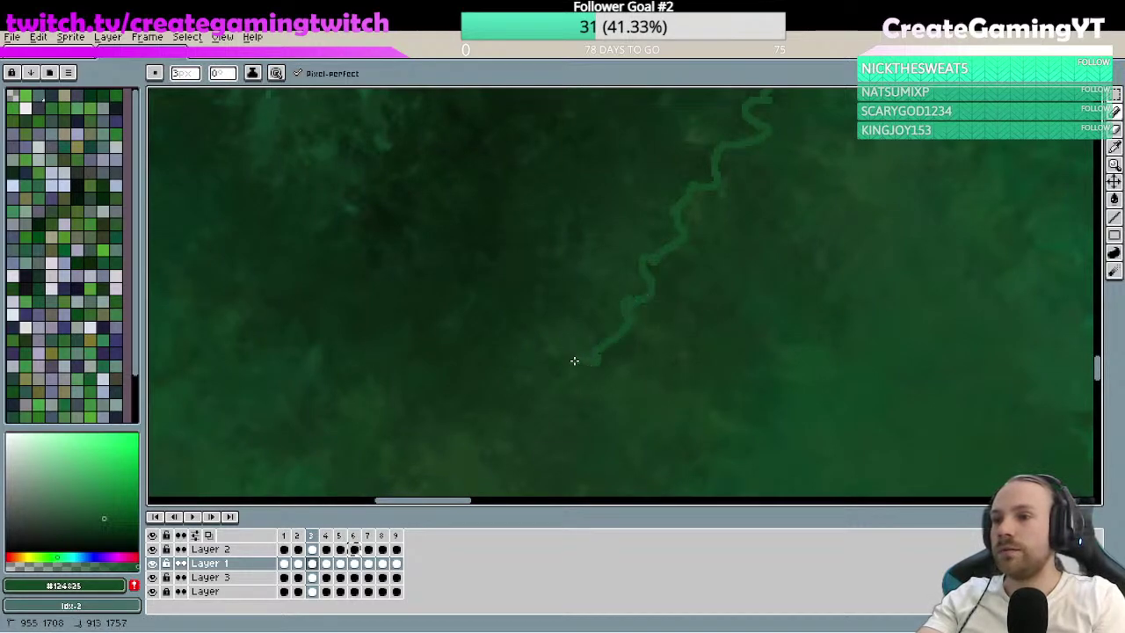
{"action": "mouse_move", "coordinate": [597, 396]}
{"action": "left_mouse_down"}
{"action": "mouse_move", "coordinate": [662, 261]}
{"action": "mouse_move", "coordinate": [638, 280]}
{"action": "left_mouse_up"}
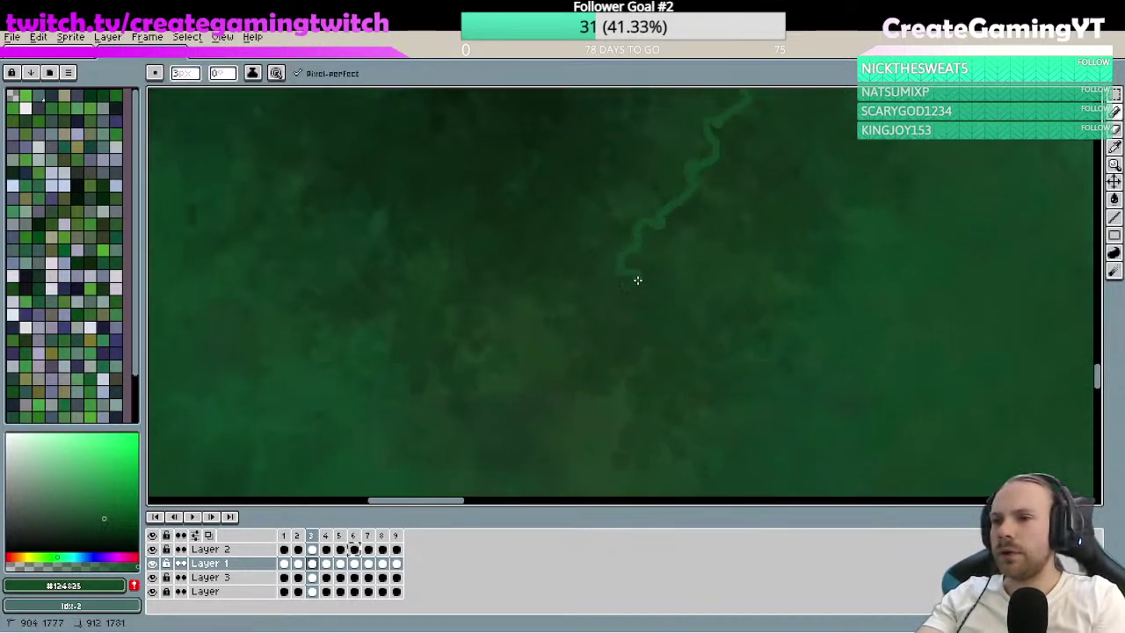
{"action": "key", "text": "z"}
{"action": "right_click", "coordinate": [686, 328]}
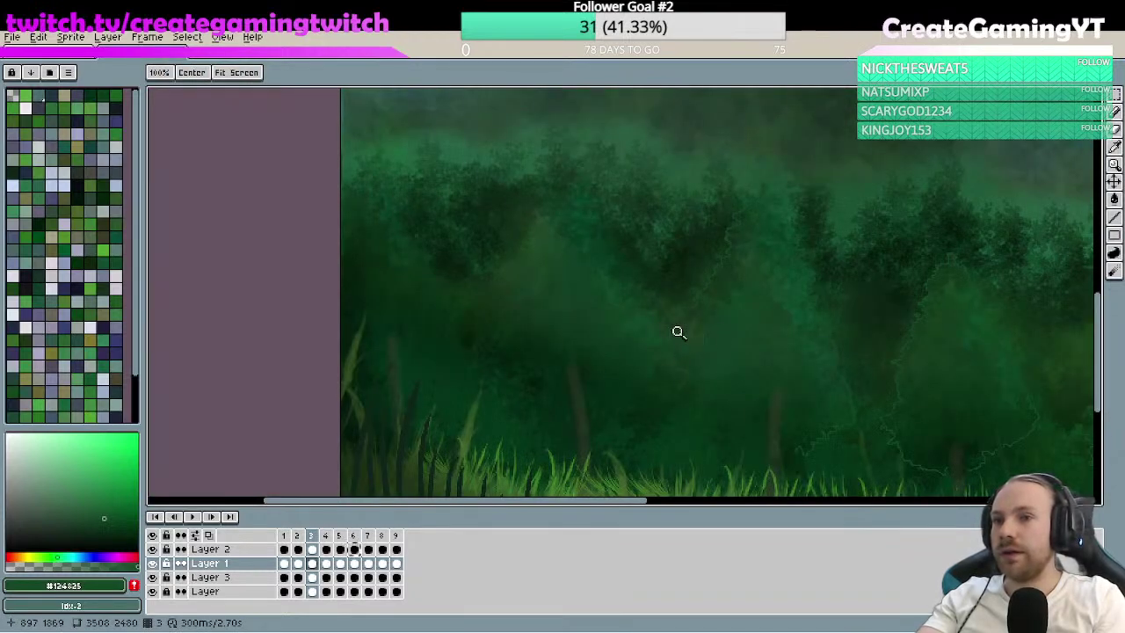
{"action": "left_click", "coordinate": [726, 298]}
{"action": "key", "text": "b"}
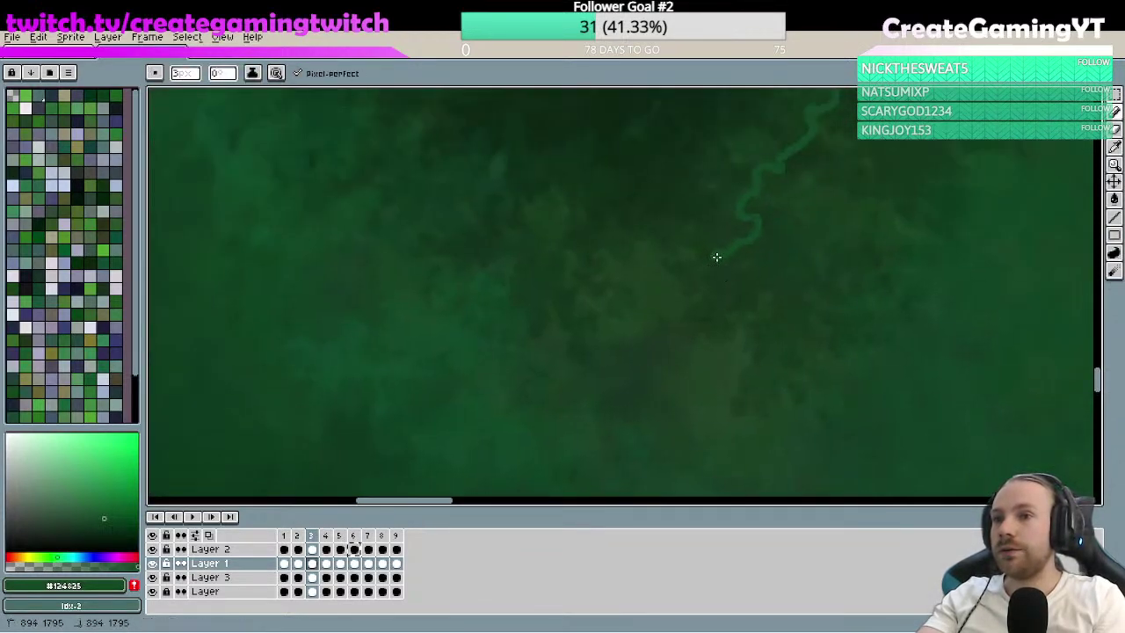
- Try to continue the tree's left edge almost straight down through the brownish foliage
{"action": "left_click_drag", "start_coordinate": [715, 254], "coordinate": [693, 371]}
{"action": "left_click_drag", "start_coordinate": [683, 437], "coordinate": [727, 392]}
{"action": "scroll", "coordinate": [727, 392], "scroll_direction": "down", "scroll_amount": 2}
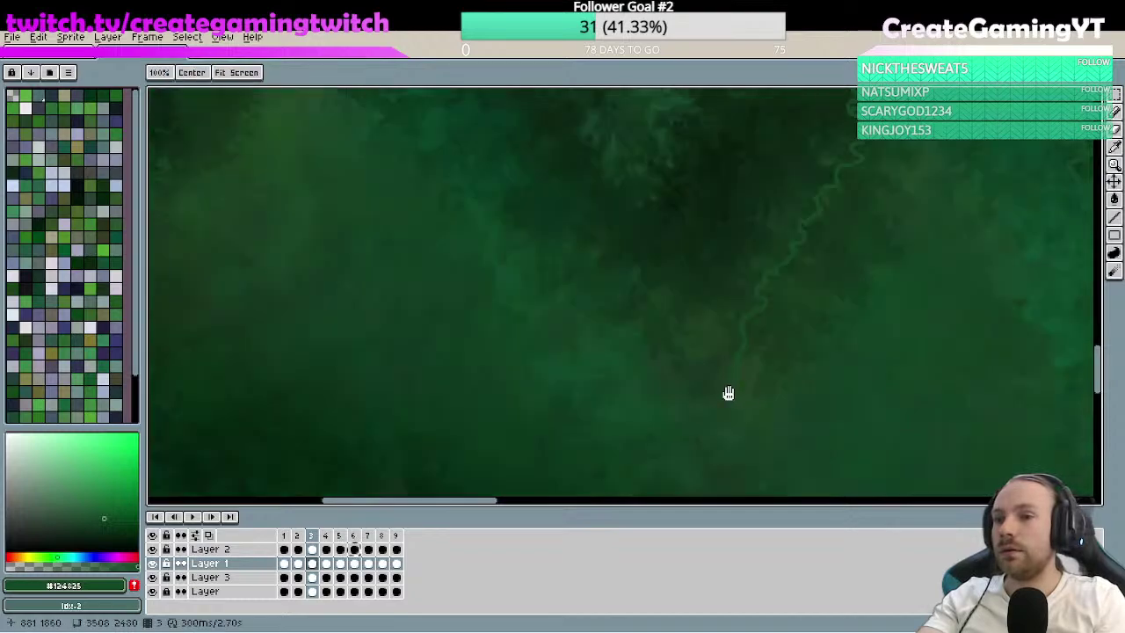
{"action": "left_click_drag", "start_coordinate": [789, 369], "coordinate": [766, 278]}
{"action": "scroll", "coordinate": [734, 326], "scroll_direction": "up", "scroll_amount": 2}
{"action": "key", "text": "b"}
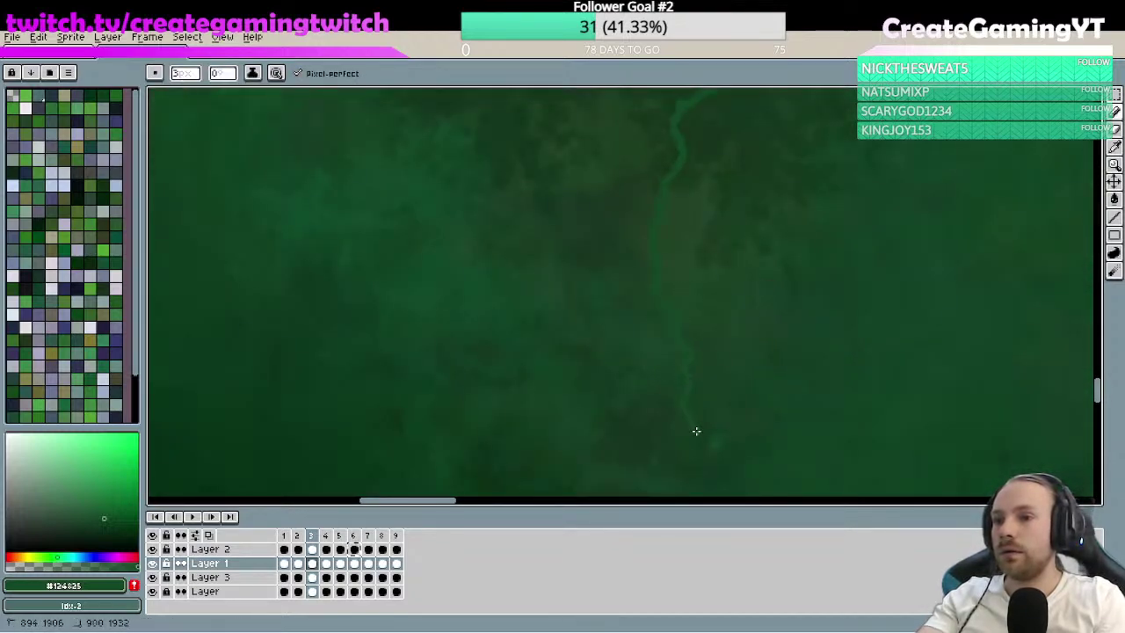
- Undo the latest straight strokes at the lower end of the tree's left edge
{"action": "key", "text": "h"}
{"action": "scroll", "coordinate": [764, 413], "scroll_direction": "down", "scroll_amount": 3}
{"action": "scroll", "coordinate": [724, 379], "scroll_direction": "up", "scroll_amount": 4}
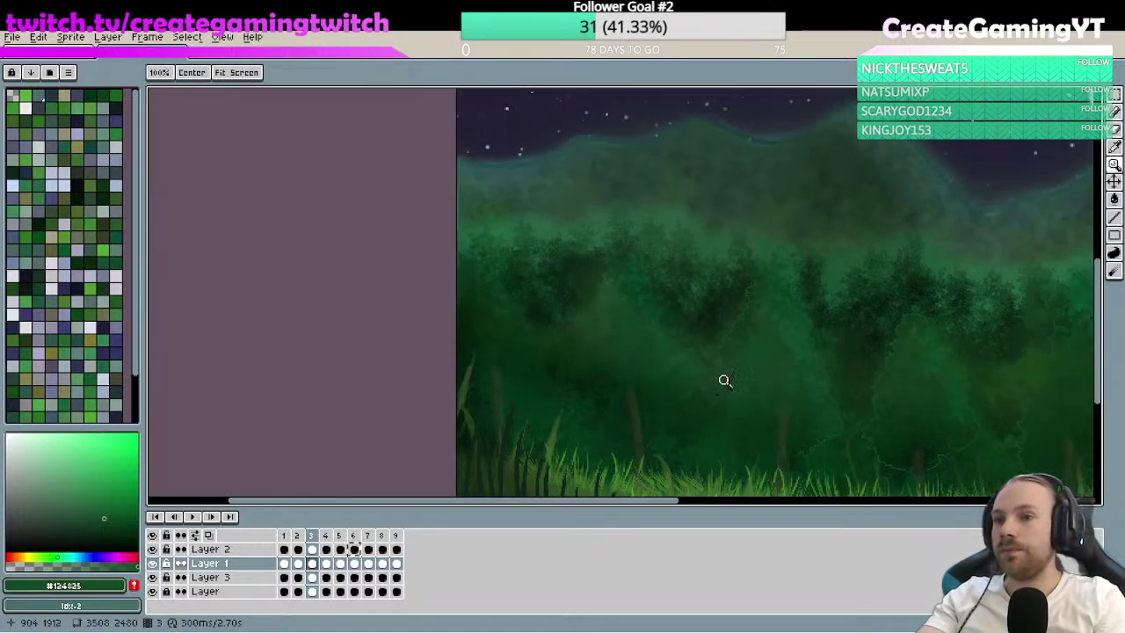
{"action": "key", "text": "v"}
{"action": "key", "text": "b"}
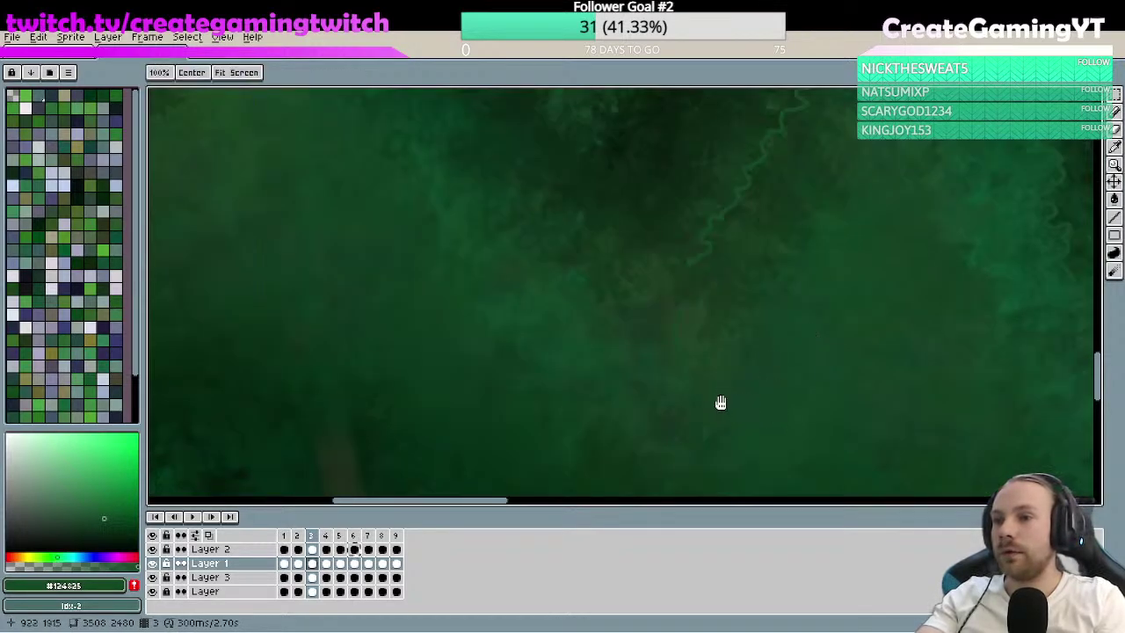
- Redraw the tree's left edge steeply downward with slight bends and undo its lowest stroke
{"action": "left_click_drag", "start_coordinate": [687, 262], "coordinate": [654, 359]}
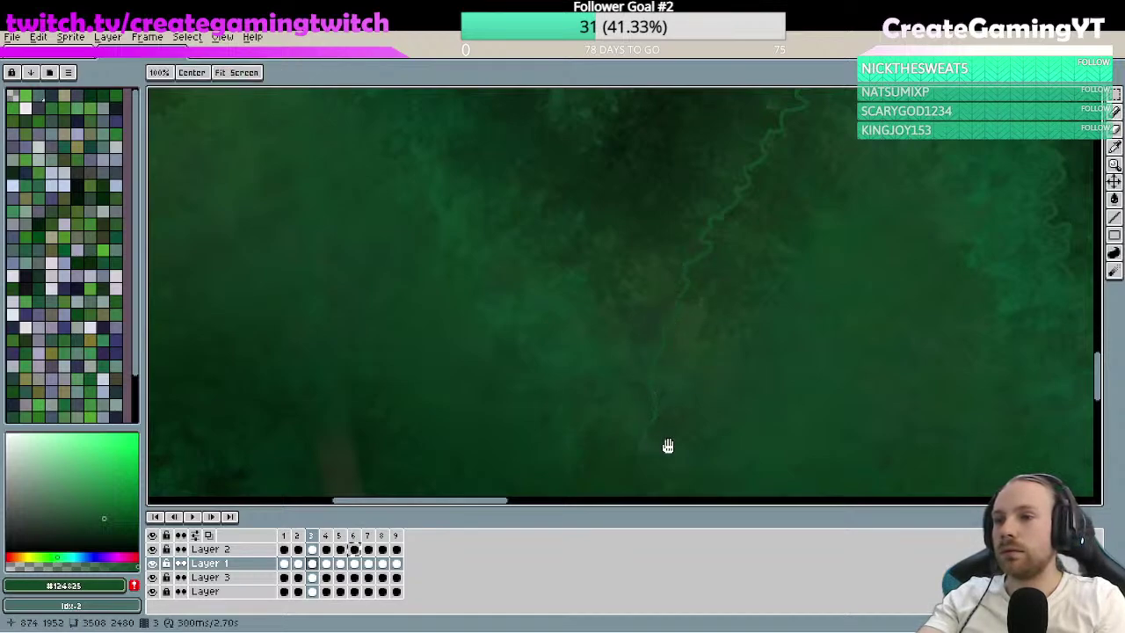
{"action": "left_click_drag", "start_coordinate": [668, 447], "coordinate": [699, 333]}
{"action": "key", "text": "ctrl"}
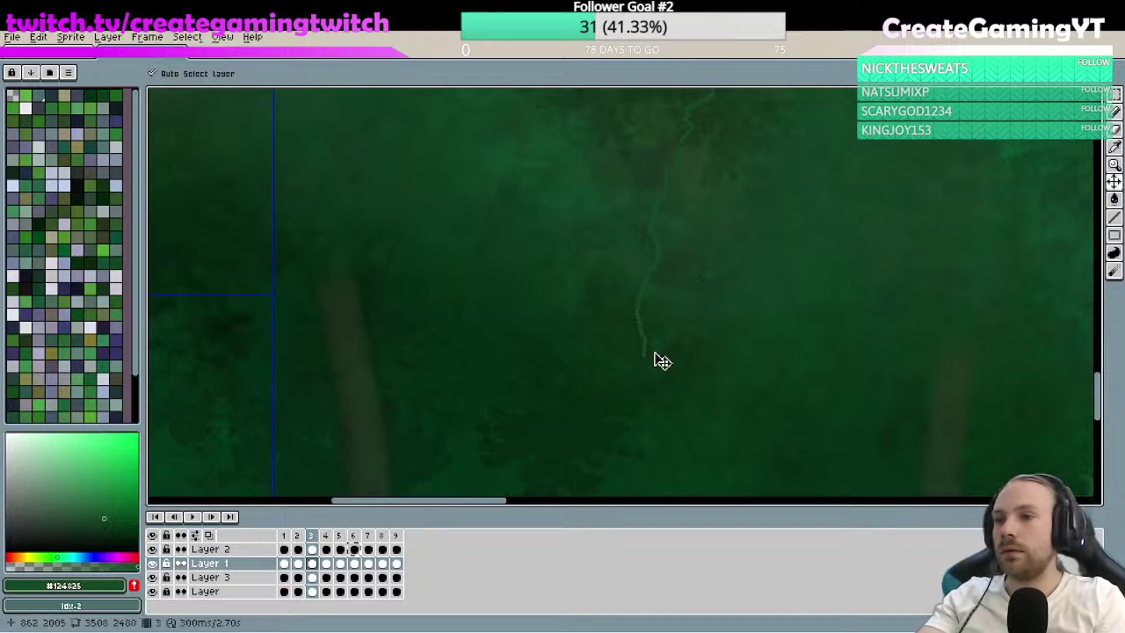
{"action": "key", "text": "ctrl"}
{"action": "key", "text": "space"}
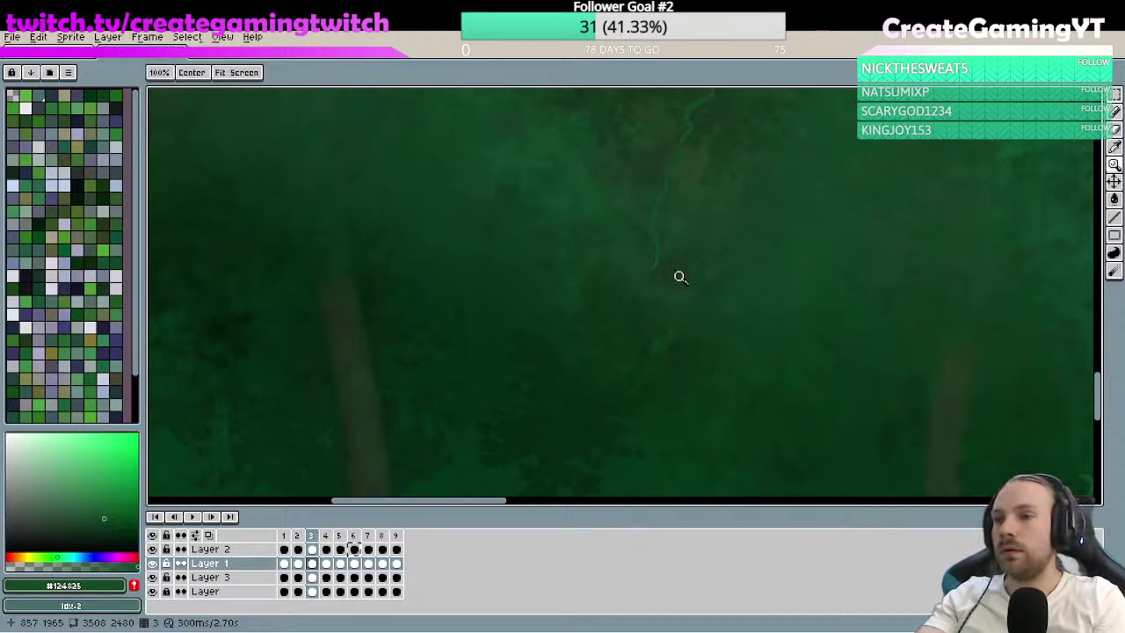
- Extend the left edge farther down with a small notch and hook its end slightly to the right
{"action": "scroll", "coordinate": [656, 281], "scroll_direction": "up", "scroll_amount": 2}
{"action": "mouse_move", "coordinate": [612, 302]}
{"action": "left_mouse_down"}
{"action": "mouse_move", "coordinate": [596, 390]}
{"action": "mouse_move", "coordinate": [651, 403]}
{"action": "mouse_move", "coordinate": [554, 477]}
{"action": "mouse_move", "coordinate": [685, 358]}
{"action": "mouse_move", "coordinate": [706, 271]}
{"action": "left_mouse_up"}
{"action": "key", "text": "space"}
{"action": "mouse_move", "coordinate": [629, 283]}
{"action": "left_mouse_down"}
{"action": "mouse_move", "coordinate": [656, 422]}
{"action": "mouse_move", "coordinate": [694, 449]}
{"action": "left_mouse_up"}
{"action": "key", "text": "space"}
{"action": "scroll", "coordinate": [768, 378], "scroll_direction": "down", "scroll_amount": 2}
{"action": "left_click_drag", "start_coordinate": [768, 378], "coordinate": [673, 322]}
{"action": "scroll", "coordinate": [730, 334], "scroll_direction": "up", "scroll_amount": 2}
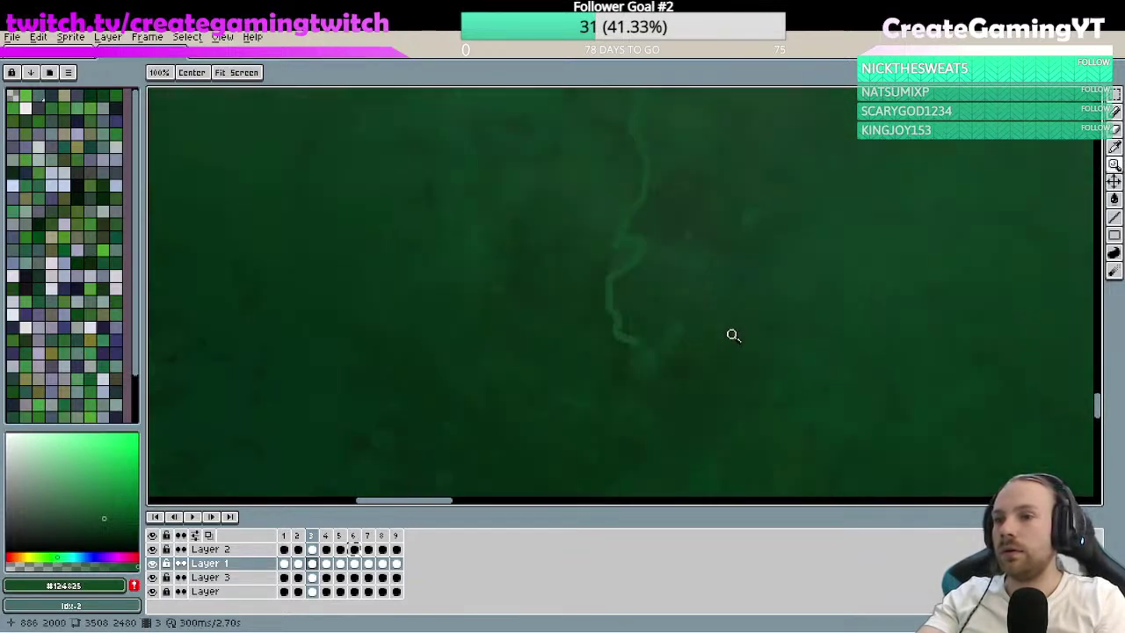
- Try to draw the tree's underside as a jagged line sloping from the left edge down toward the trunk
{"action": "mouse_move", "coordinate": [606, 332]}
{"action": "left_mouse_down"}
{"action": "mouse_move", "coordinate": [640, 355]}
{"action": "mouse_move", "coordinate": [629, 399]}
{"action": "mouse_move", "coordinate": [657, 394]}
{"action": "mouse_move", "coordinate": [677, 420]}
{"action": "mouse_move", "coordinate": [776, 397]}
{"action": "left_mouse_up"}
{"action": "key", "text": "space"}
{"action": "scroll", "coordinate": [860, 375], "scroll_direction": "down", "scroll_amount": 3}
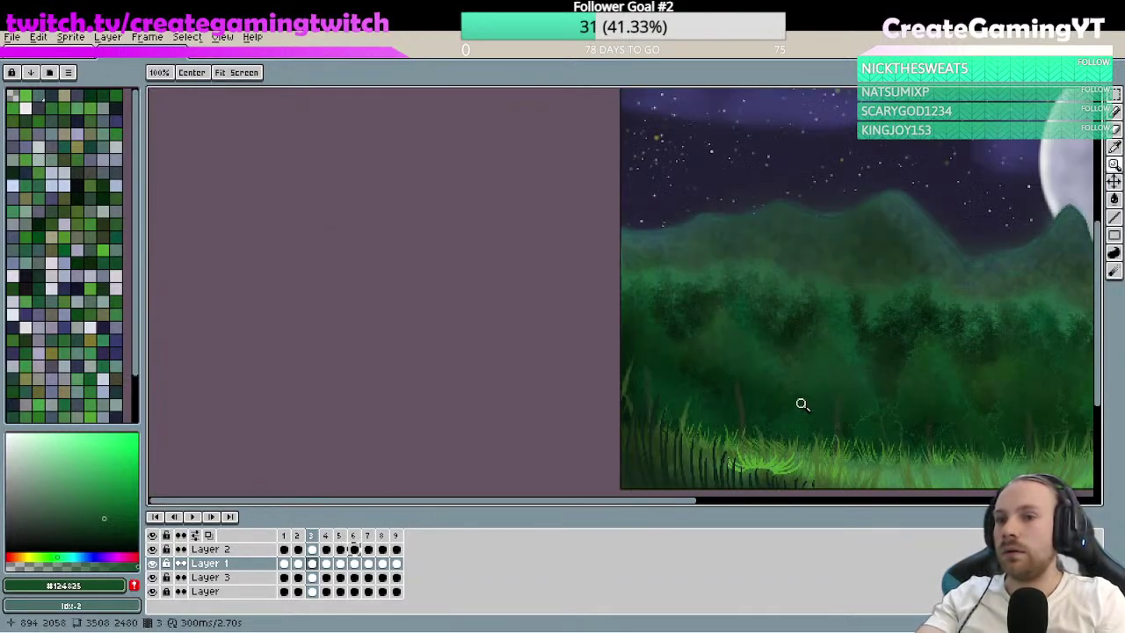
{"action": "scroll", "coordinate": [854, 384], "scroll_direction": "up", "scroll_amount": 1}
{"action": "scroll", "coordinate": [781, 395], "scroll_direction": "up", "scroll_amount": 3}
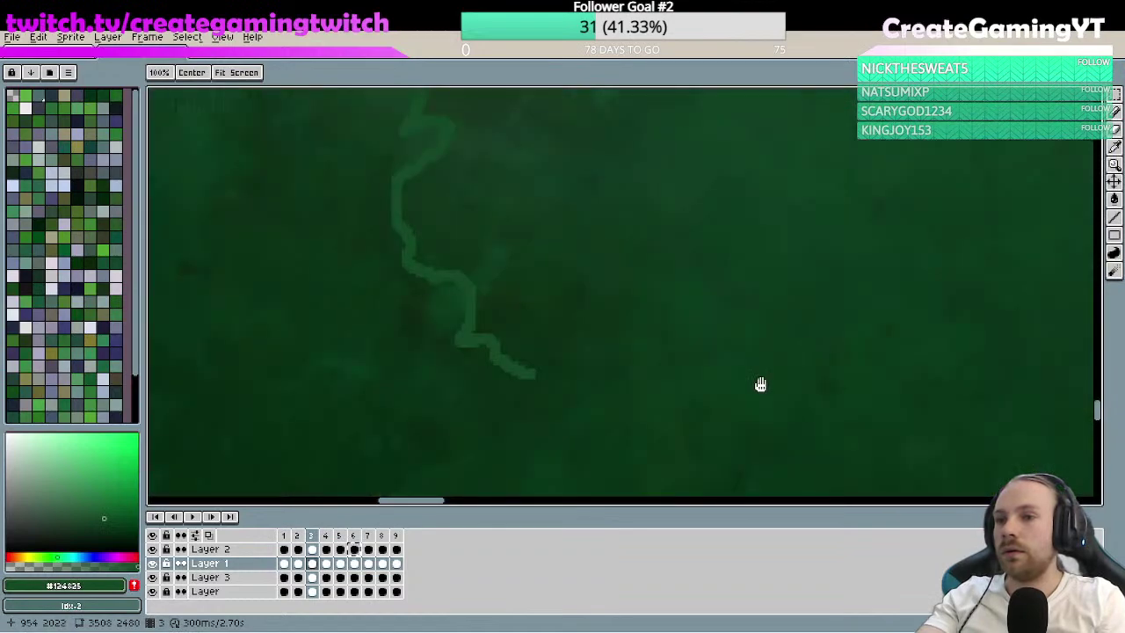
{"action": "mouse_move", "coordinate": [700, 395]}
{"action": "left_mouse_down"}
{"action": "mouse_move", "coordinate": [769, 336]}
{"action": "mouse_move", "coordinate": [746, 234]}
{"action": "left_mouse_up"}
{"action": "mouse_move", "coordinate": [567, 214]}
{"action": "left_mouse_down"}
{"action": "mouse_move", "coordinate": [617, 230]}
{"action": "mouse_move", "coordinate": [624, 276]}
{"action": "mouse_move", "coordinate": [664, 296]}
{"action": "mouse_move", "coordinate": [686, 327]}
{"action": "mouse_move", "coordinate": [717, 328]}
{"action": "mouse_move", "coordinate": [762, 354]}
{"action": "mouse_move", "coordinate": [784, 325]}
{"action": "mouse_move", "coordinate": [820, 371]}
{"action": "mouse_move", "coordinate": [874, 398]}
{"action": "mouse_move", "coordinate": [842, 348]}
{"action": "mouse_move", "coordinate": [643, 303]}
{"action": "mouse_move", "coordinate": [688, 318]}
{"action": "mouse_move", "coordinate": [728, 365]}
{"action": "mouse_move", "coordinate": [816, 384]}
{"action": "left_mouse_up"}
- Undo the sloping underside strokes and redraw the underside lower, as a jagged line reaching nearly to the trunk
{"action": "key", "text": "h"}
{"action": "scroll", "coordinate": [558, 364], "scroll_direction": "down", "scroll_amount": 5}
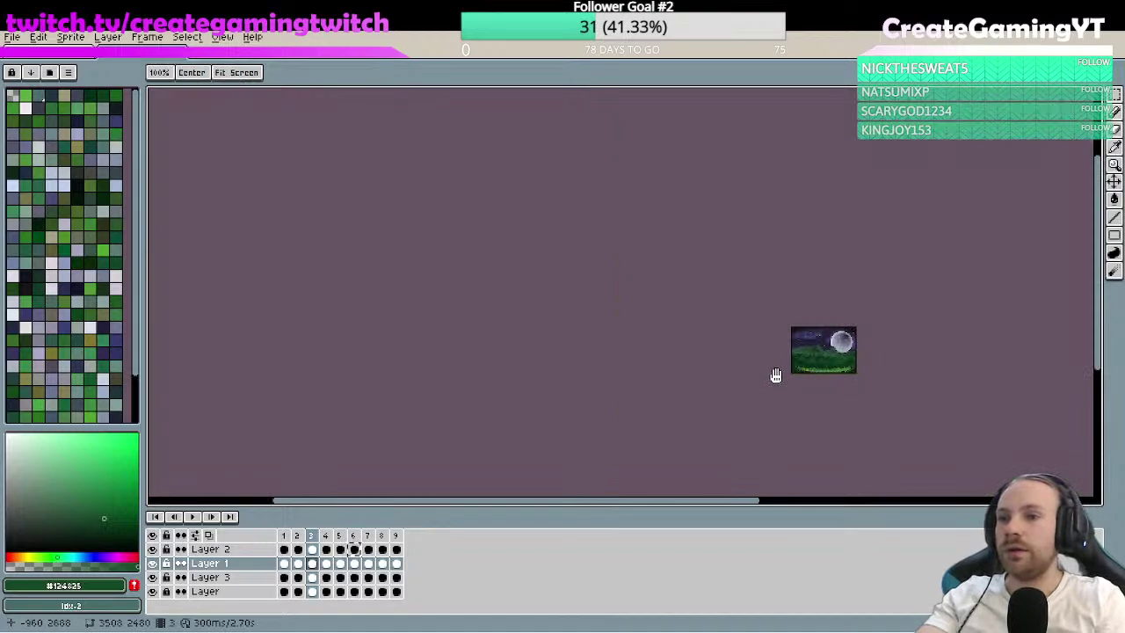
{"action": "scroll", "coordinate": [928, 297], "scroll_direction": "up", "scroll_amount": 4}
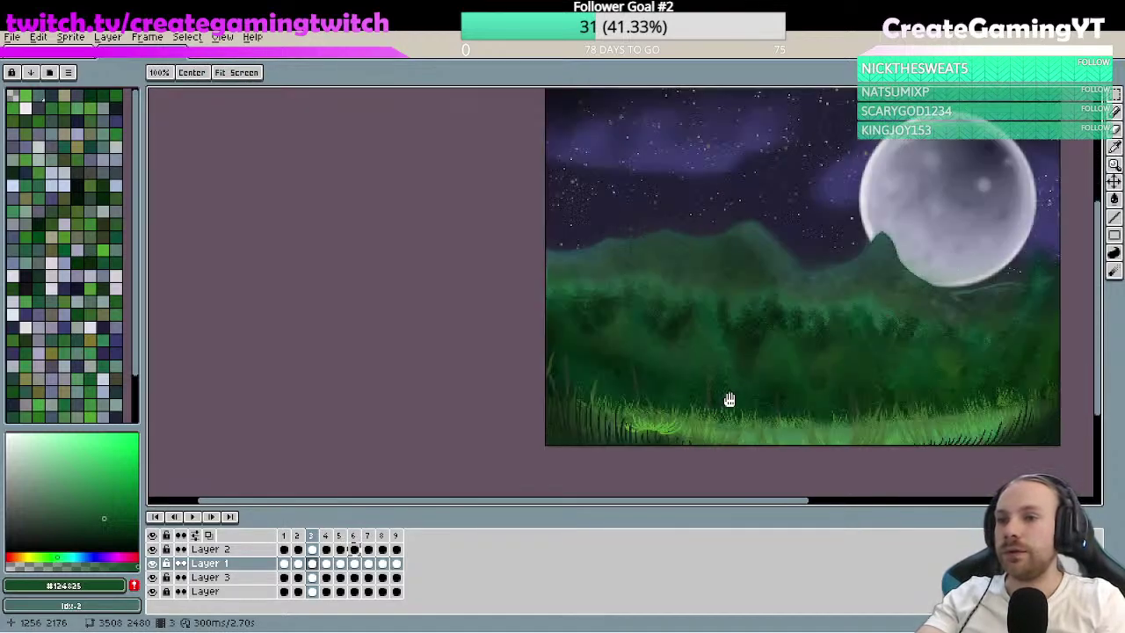
{"action": "scroll", "coordinate": [731, 352], "scroll_direction": "up", "scroll_amount": 1}
{"action": "scroll", "coordinate": [770, 303], "scroll_direction": "up", "scroll_amount": 1}
{"action": "scroll", "coordinate": [759, 317], "scroll_direction": "up", "scroll_amount": 1}
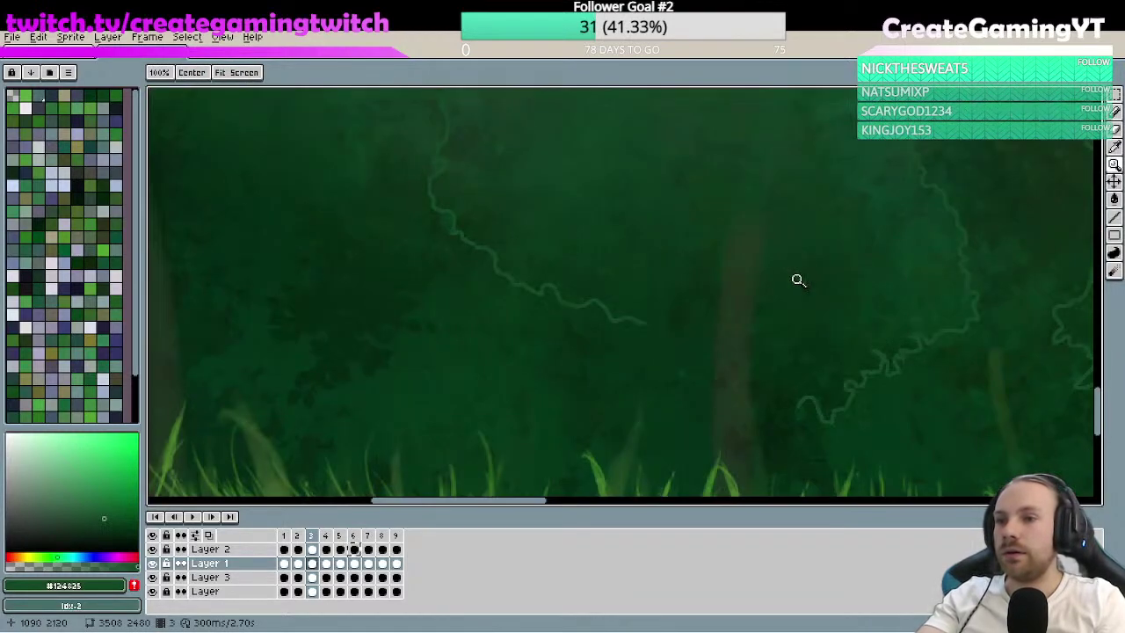
{"action": "key", "text": "v"}
{"action": "key", "text": "b"}
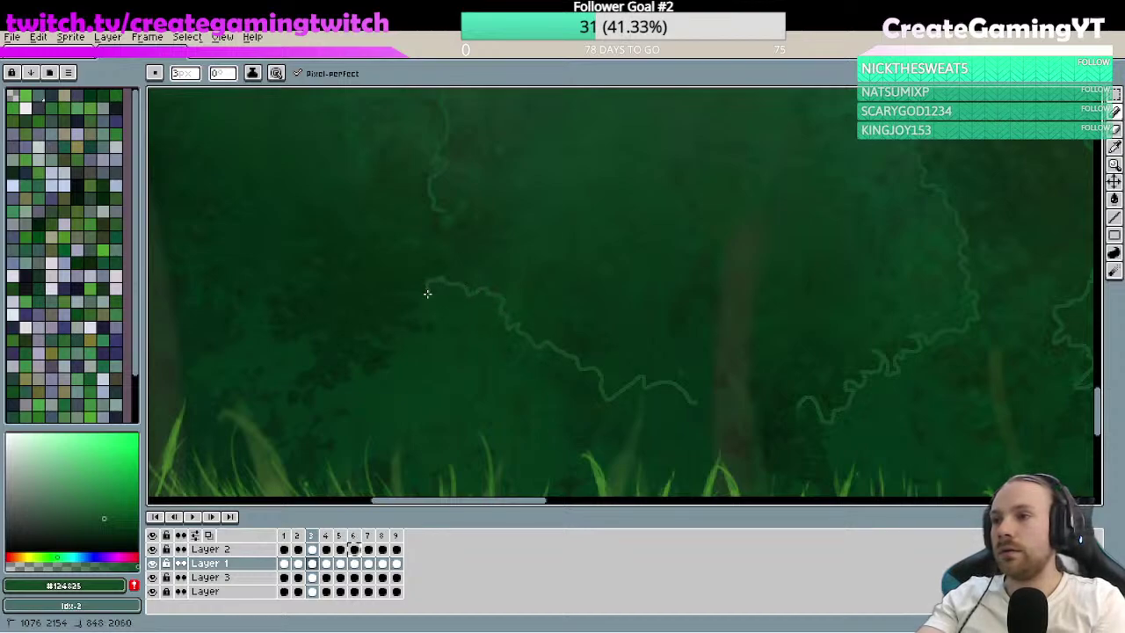
- Join the underside to the tree's left edge with a pointed corner extending to the left
{"action": "mouse_move", "coordinate": [395, 283]}
{"action": "left_mouse_down"}
{"action": "mouse_move", "coordinate": [402, 256]}
{"action": "mouse_move", "coordinate": [384, 251]}
{"action": "mouse_move", "coordinate": [426, 198]}
{"action": "left_mouse_up"}
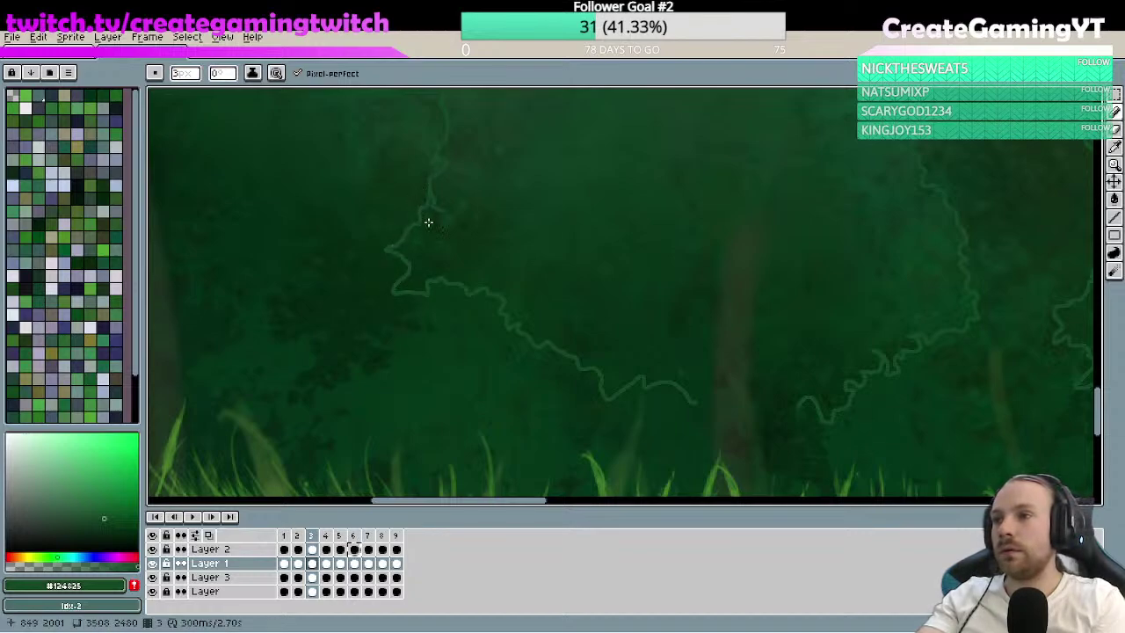
{"action": "key", "text": "z"}
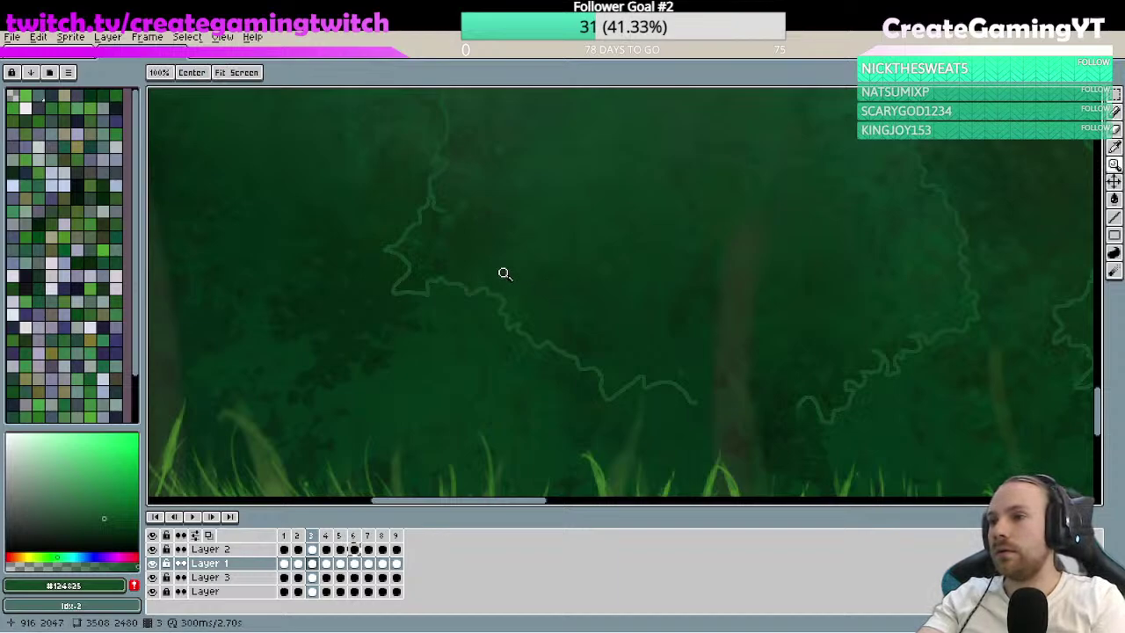
{"action": "left_click", "coordinate": [502, 254]}
{"action": "left_click_drag", "start_coordinate": [529, 231], "coordinate": [764, 405]}
{"action": "key", "text": "b"}
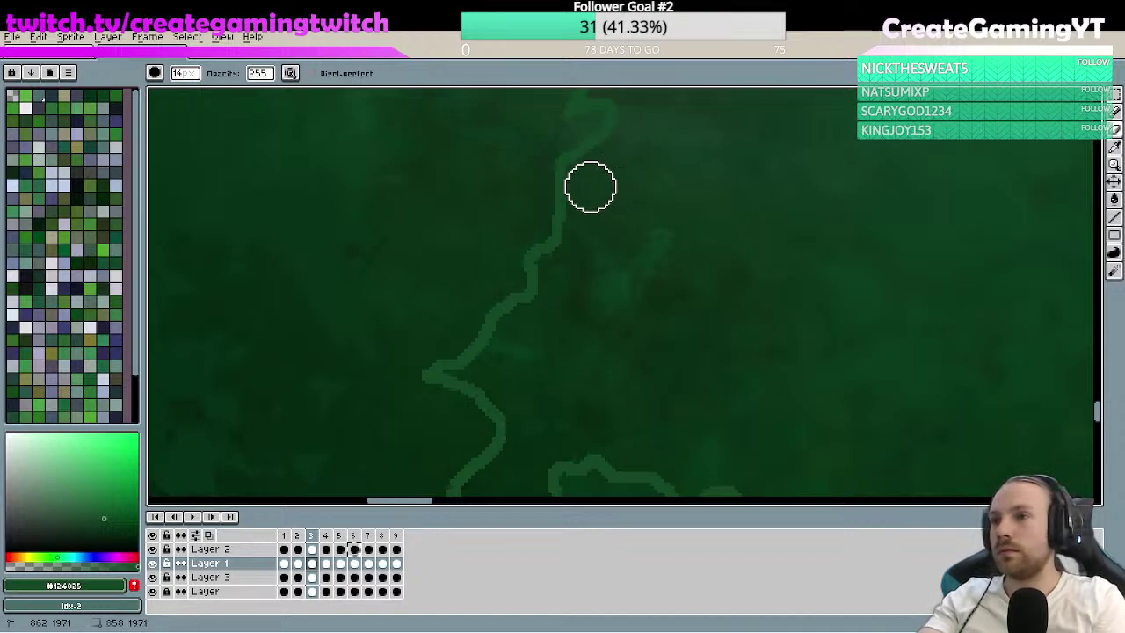
- Replace the pointed lower-left corner with a tighter jagged line and erase the leftover outline pieces outside it
{"action": "key", "text": "z"}
{"action": "scroll", "coordinate": [775, 283], "scroll_direction": "down", "scroll_amount": 4}
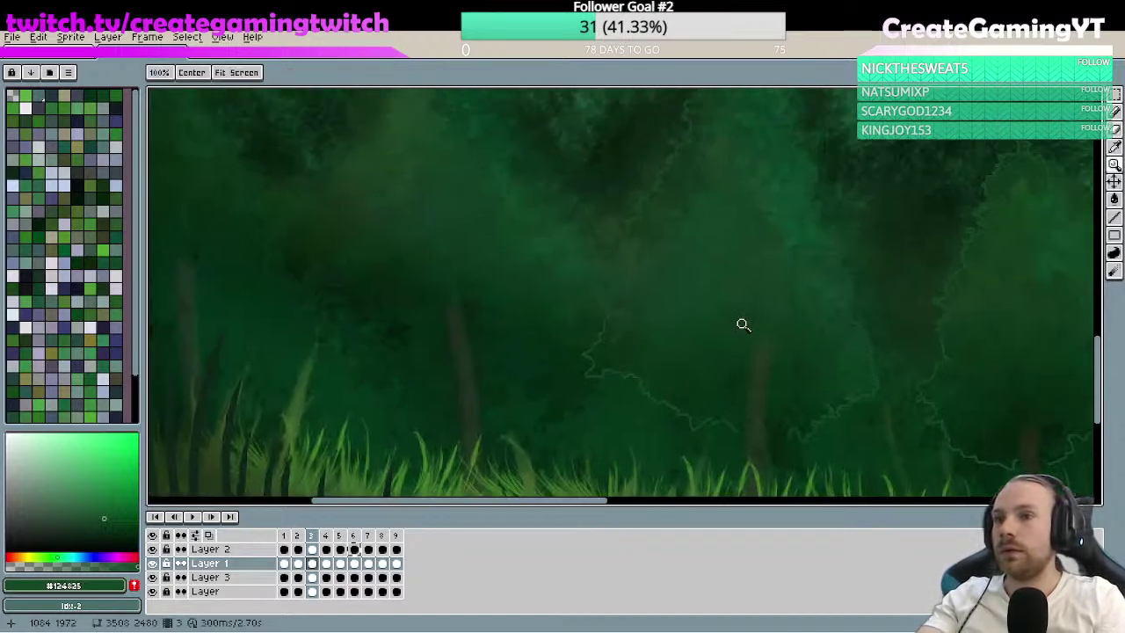
{"action": "scroll", "coordinate": [755, 291], "scroll_direction": "up", "scroll_amount": 5}
{"action": "scroll", "coordinate": [660, 301], "scroll_direction": "down", "scroll_amount": 1}
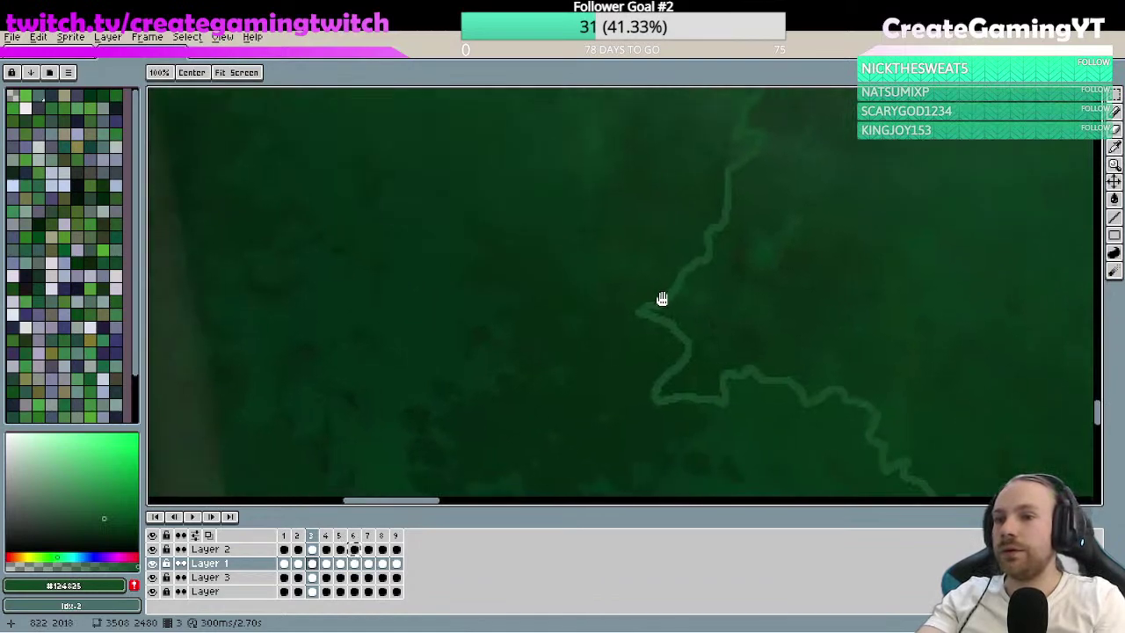
{"action": "key", "text": "b"}
{"action": "mouse_move", "coordinate": [675, 367]}
{"action": "left_mouse_down"}
{"action": "mouse_move", "coordinate": [738, 461]}
{"action": "mouse_move", "coordinate": [718, 410]}
{"action": "mouse_move", "coordinate": [729, 428]}
{"action": "mouse_move", "coordinate": [792, 401]}
{"action": "mouse_move", "coordinate": [725, 363]}
{"action": "mouse_move", "coordinate": [721, 371]}
{"action": "mouse_move", "coordinate": [684, 299]}
{"action": "mouse_move", "coordinate": [702, 250]}
{"action": "mouse_move", "coordinate": [670, 301]}
{"action": "mouse_move", "coordinate": [701, 264]}
{"action": "mouse_move", "coordinate": [685, 319]}
{"action": "mouse_move", "coordinate": [698, 321]}
{"action": "mouse_move", "coordinate": [725, 387]}
{"action": "left_mouse_up"}
{"action": "key", "text": "e"}
{"action": "key", "text": "ctrl+z"}
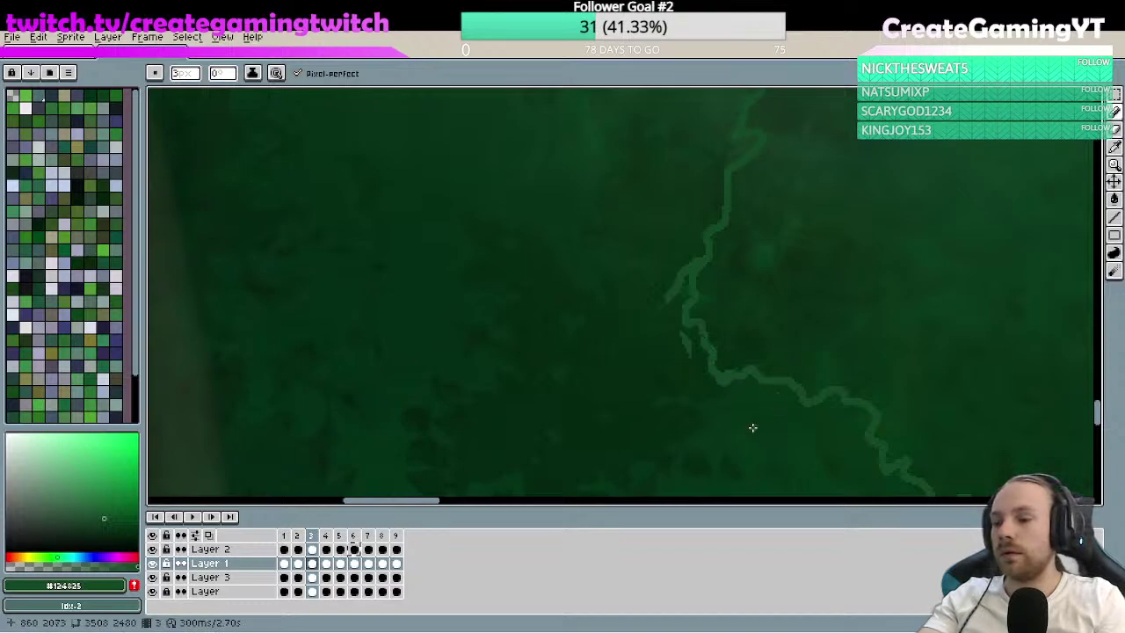
{"action": "key", "text": "e"}
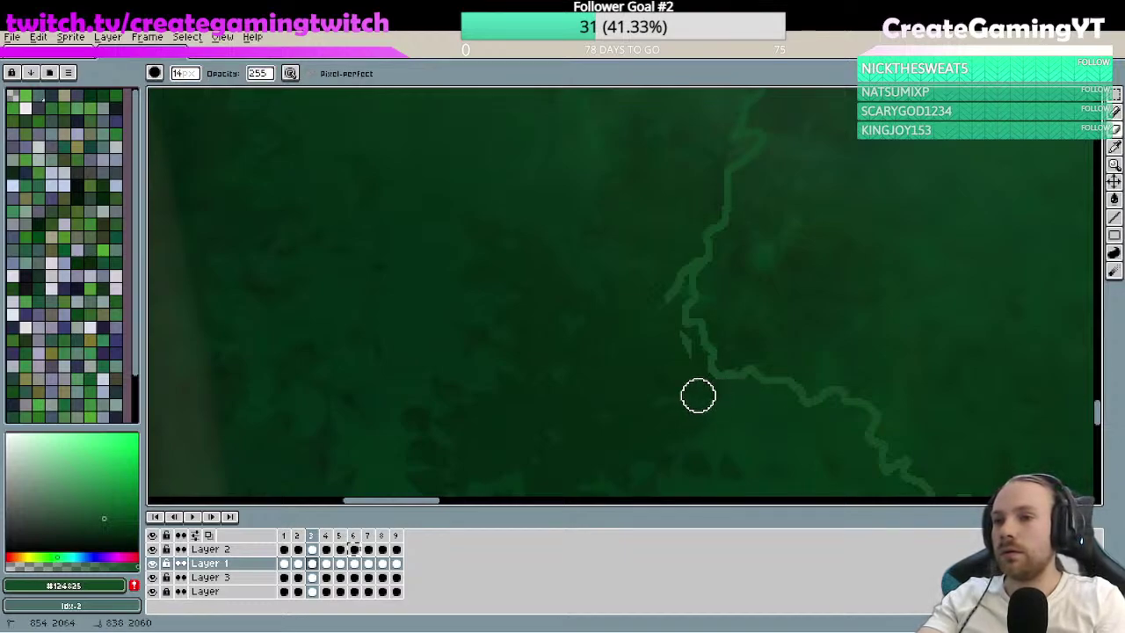
{"action": "mouse_move", "coordinate": [698, 395]}
{"action": "left_mouse_down"}
{"action": "mouse_move", "coordinate": [660, 313]}
{"action": "mouse_move", "coordinate": [665, 278]}
{"action": "left_mouse_up"}
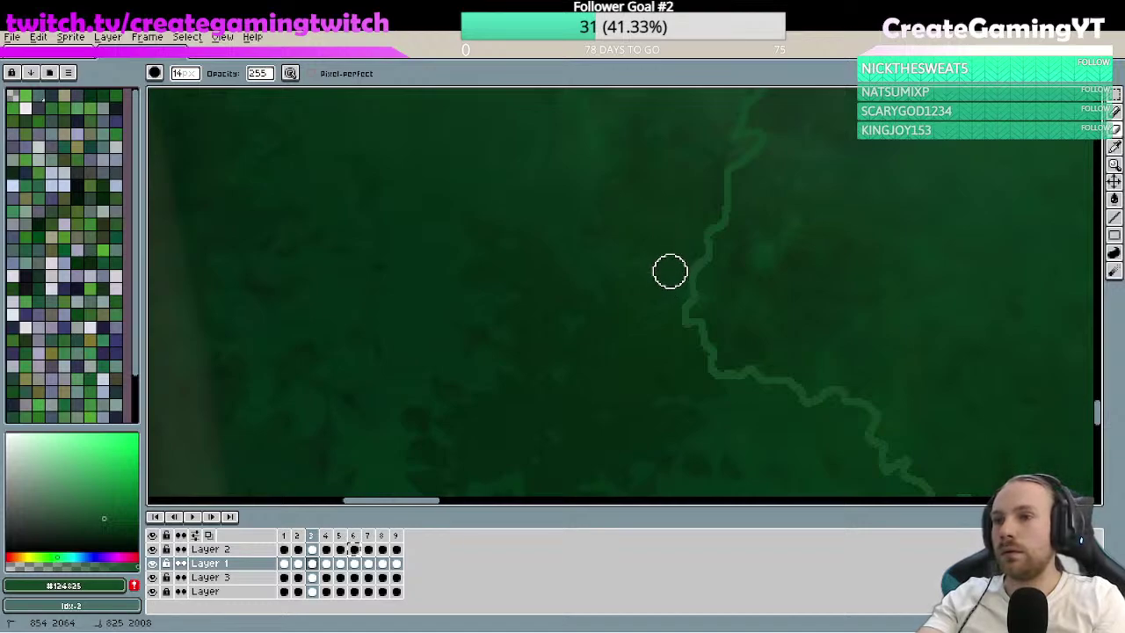
- Outline the lower right edge of the next tree to the left on Layer 1 with a jagged 3 px line curling inward at its lower corner
{"action": "key", "text": "h"}
{"action": "scroll", "coordinate": [817, 352], "scroll_direction": "down", "scroll_amount": 5}
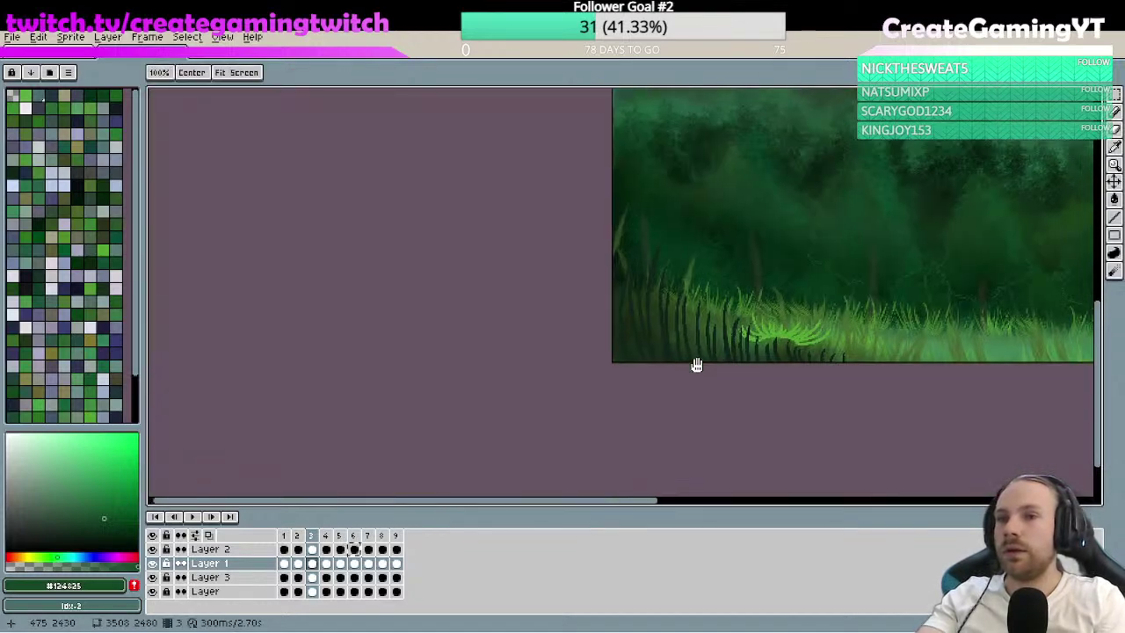
{"action": "left_click_drag", "start_coordinate": [697, 365], "coordinate": [556, 441]}
{"action": "scroll", "coordinate": [815, 338], "scroll_direction": "down", "scroll_amount": 1}
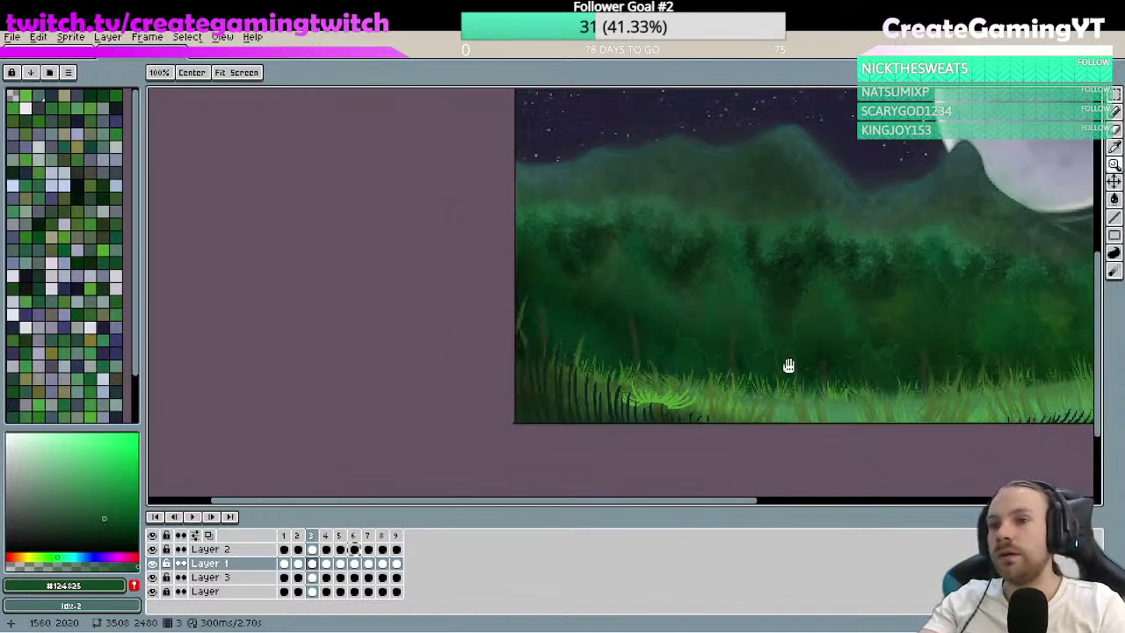
{"action": "scroll", "coordinate": [791, 370], "scroll_direction": "down", "scroll_amount": 1}
{"action": "key", "text": "b"}
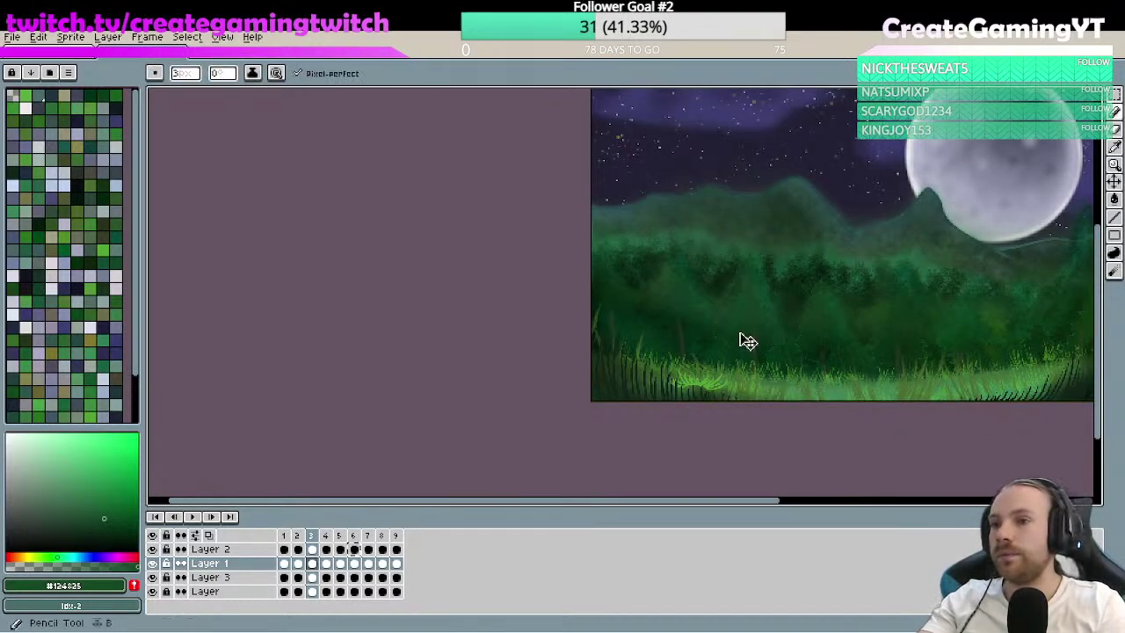
{"action": "key", "text": "z"}
{"action": "left_click", "coordinate": [738, 308]}
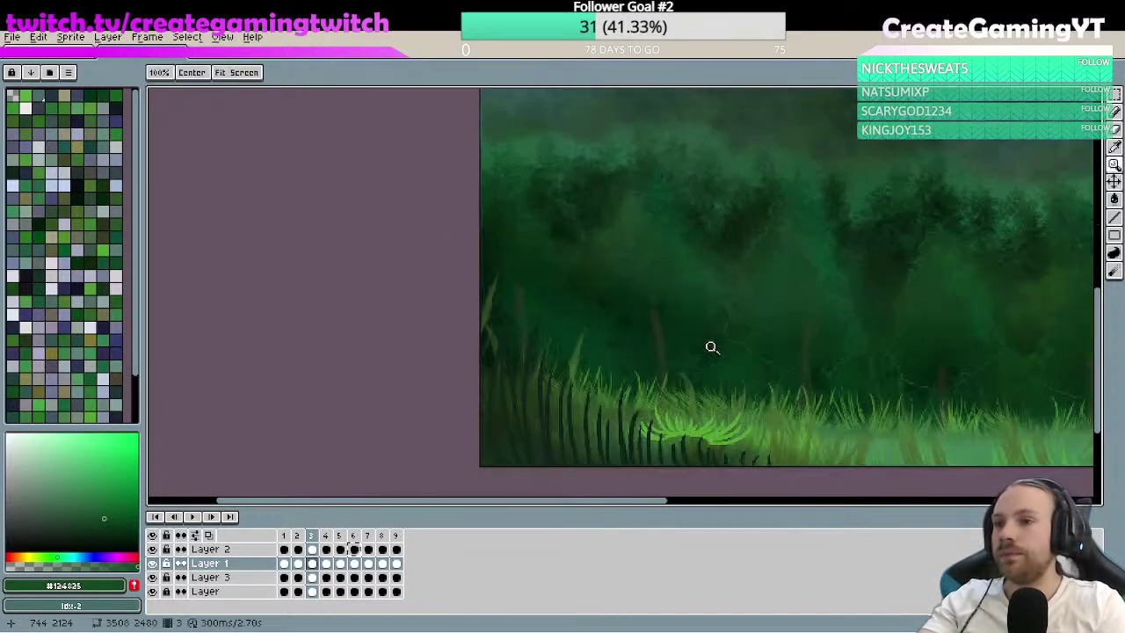
{"action": "scroll", "coordinate": [712, 347], "scroll_direction": "up", "scroll_amount": 1}
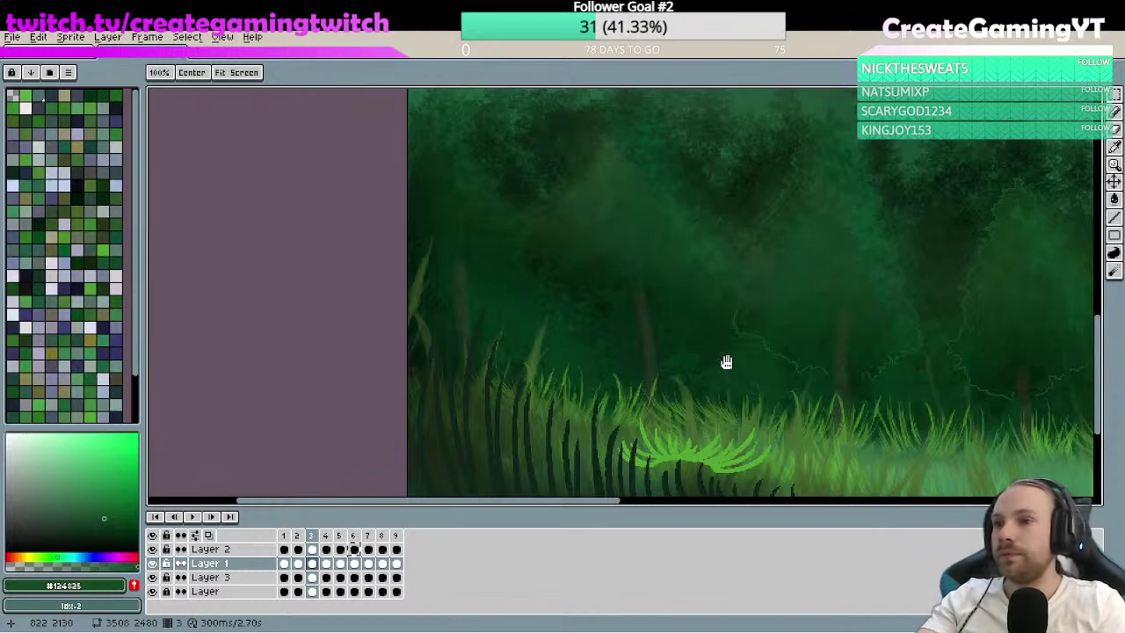
{"action": "scroll", "coordinate": [691, 342], "scroll_direction": "up", "scroll_amount": 2}
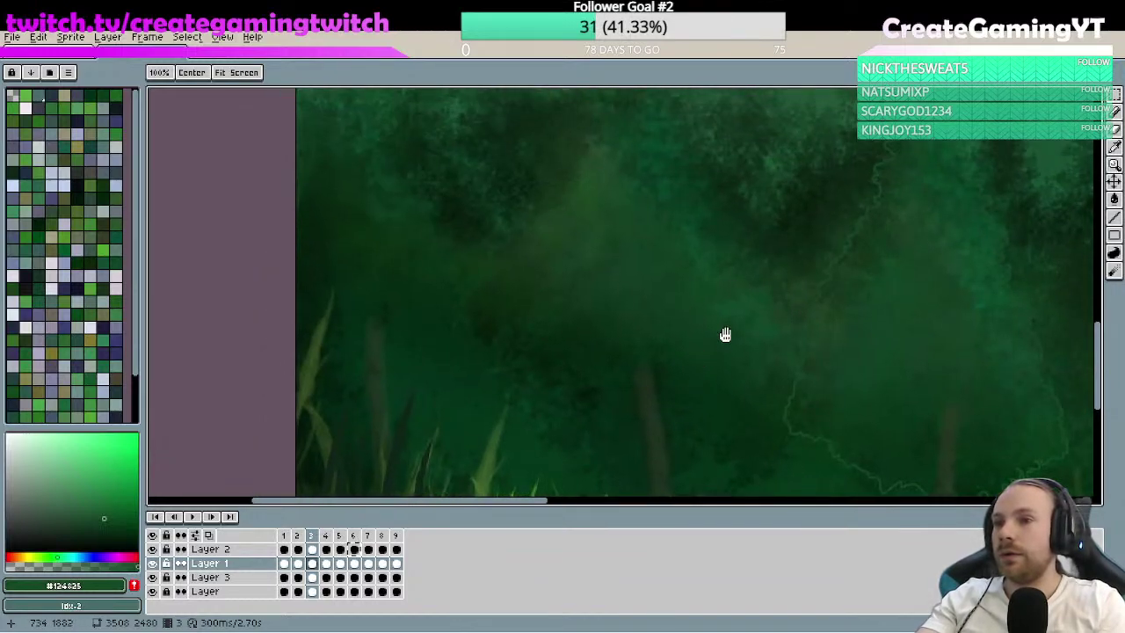
{"action": "key", "text": "b"}
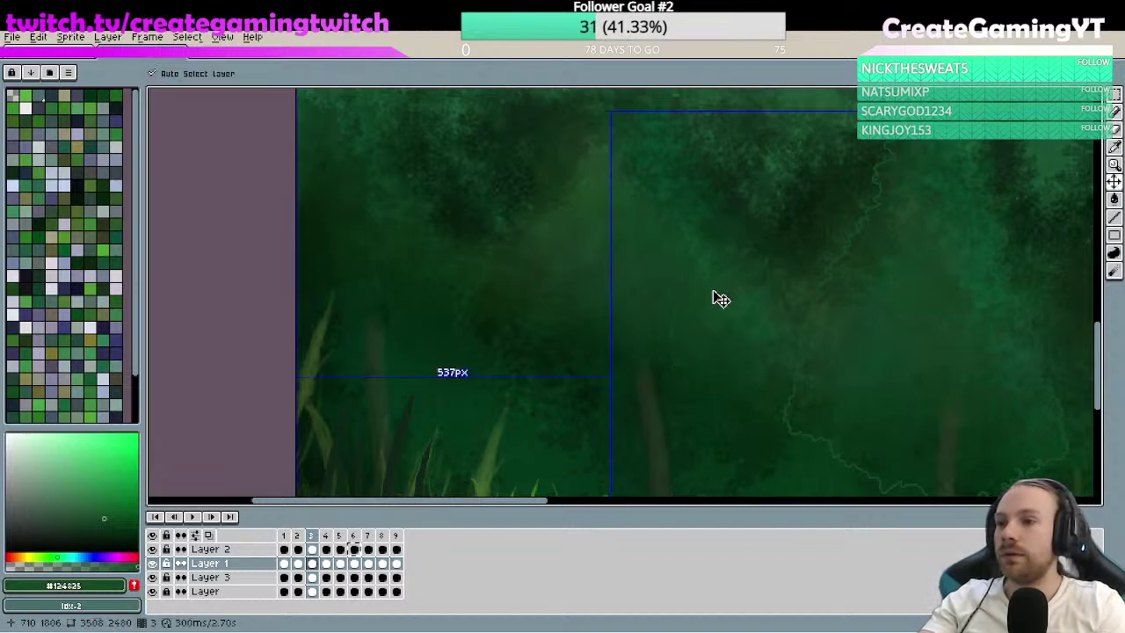
{"action": "mouse_move", "coordinate": [701, 365]}
{"action": "left_mouse_down"}
{"action": "mouse_move", "coordinate": [673, 236]}
{"action": "mouse_move", "coordinate": [675, 312]}
{"action": "left_mouse_up"}
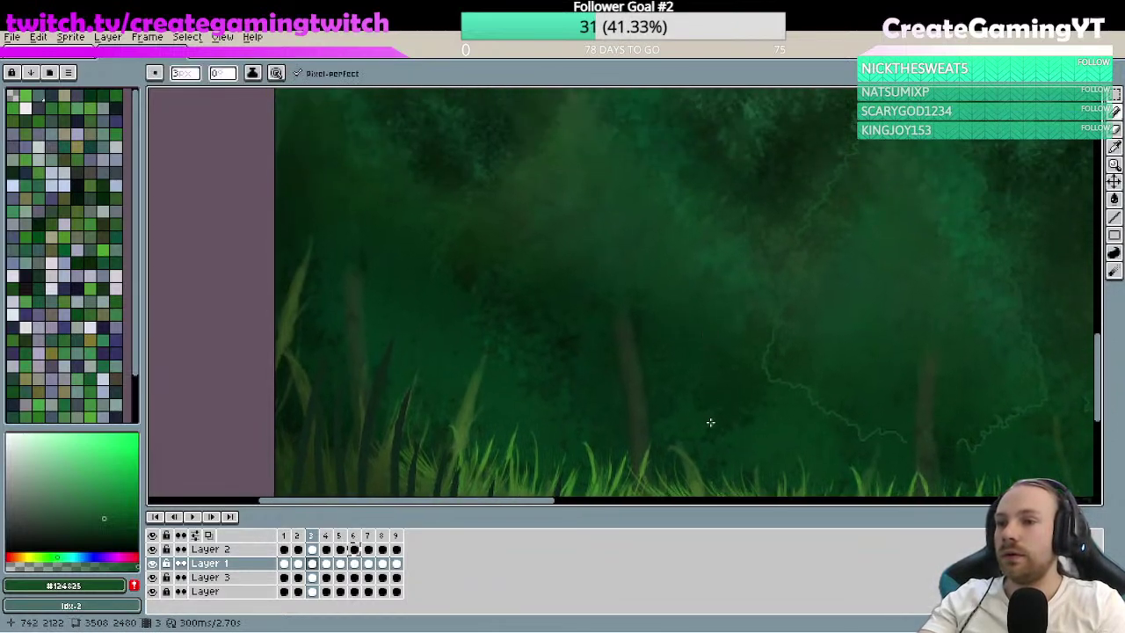
{"action": "left_click_drag", "start_coordinate": [701, 434], "coordinate": [707, 426]}
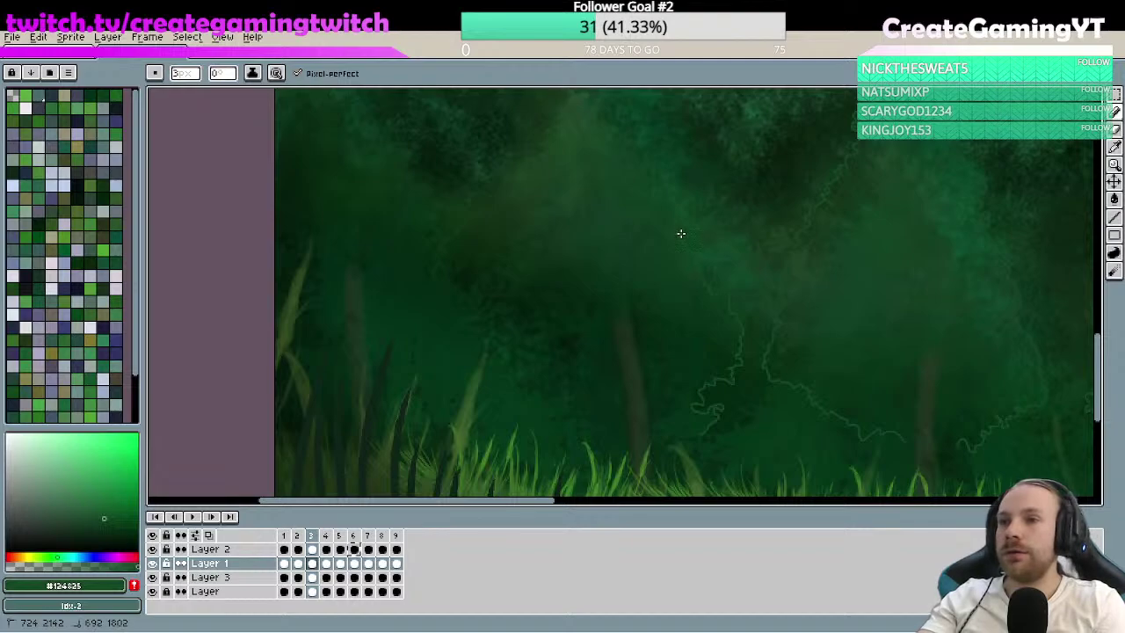
- Extend the tree's right edge as a jagged line up toward the treetop
{"action": "key", "text": "space"}
{"action": "left_click_drag", "start_coordinate": [697, 216], "coordinate": [703, 283]}
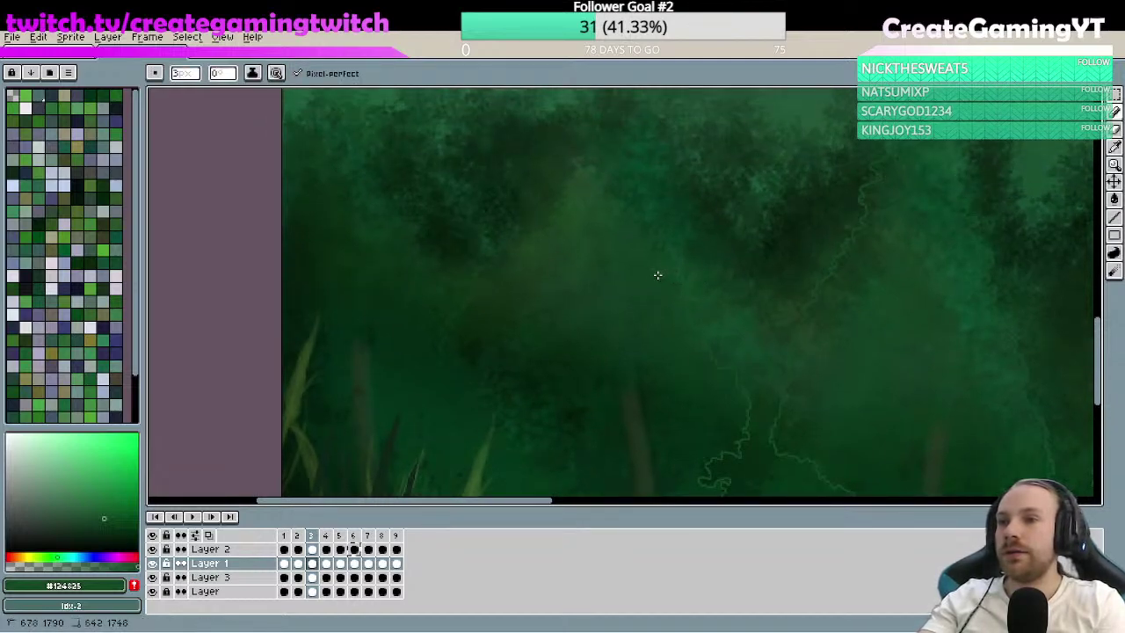
{"action": "key", "text": "space"}
{"action": "left_click_drag", "start_coordinate": [657, 248], "coordinate": [692, 324]}
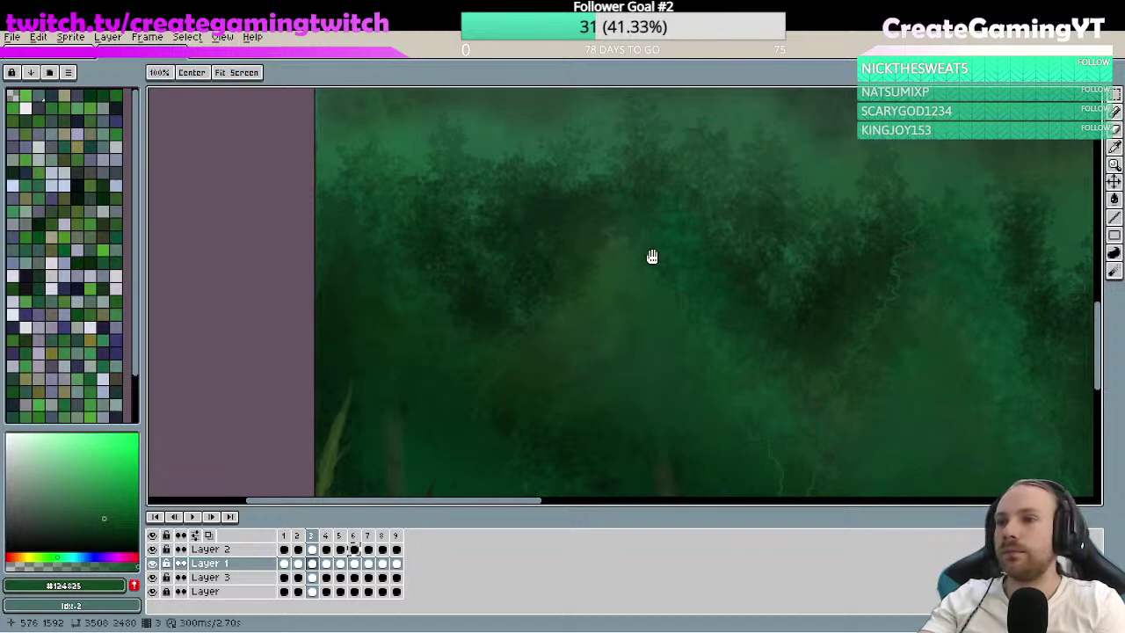
- Draw the same tree's left edge down from the treetop, undo its lower part and redraw it as a steeper jagged line
{"action": "left_click_drag", "start_coordinate": [653, 256], "coordinate": [746, 233]}
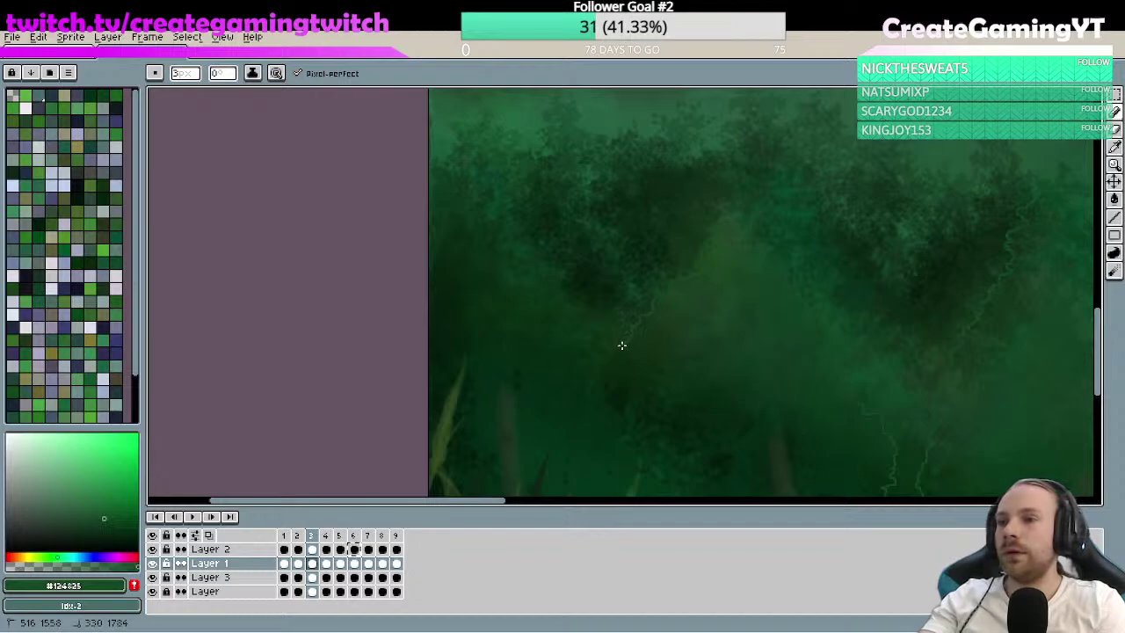
{"action": "left_click_drag", "start_coordinate": [621, 345], "coordinate": [624, 261]}
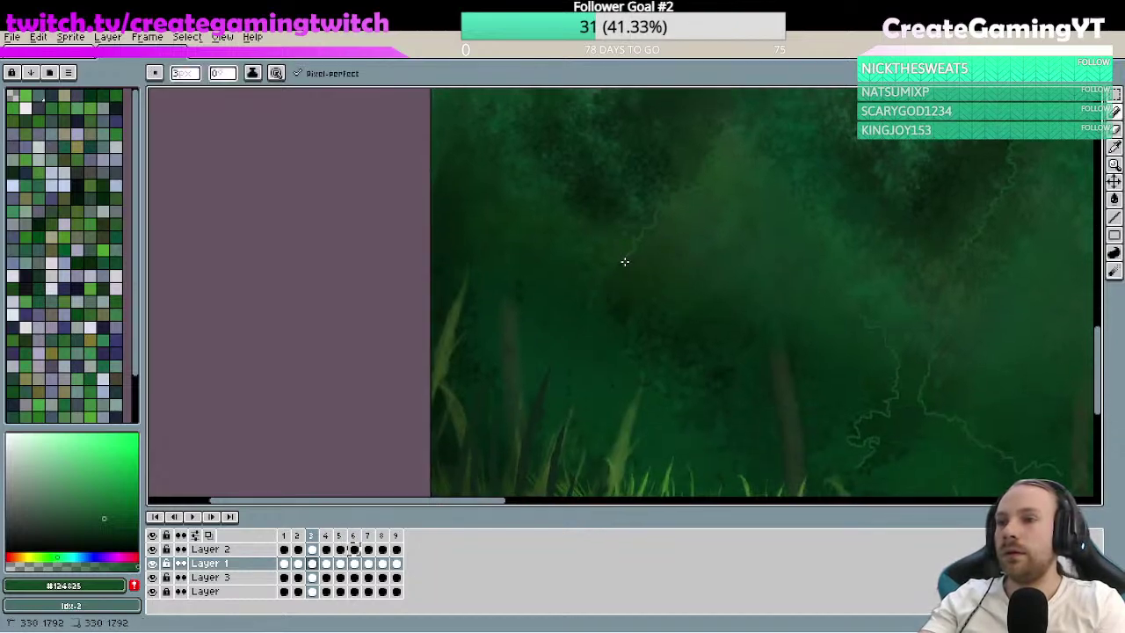
{"action": "key", "text": "ctrl+z"}
{"action": "key", "text": "ctrl+z"}
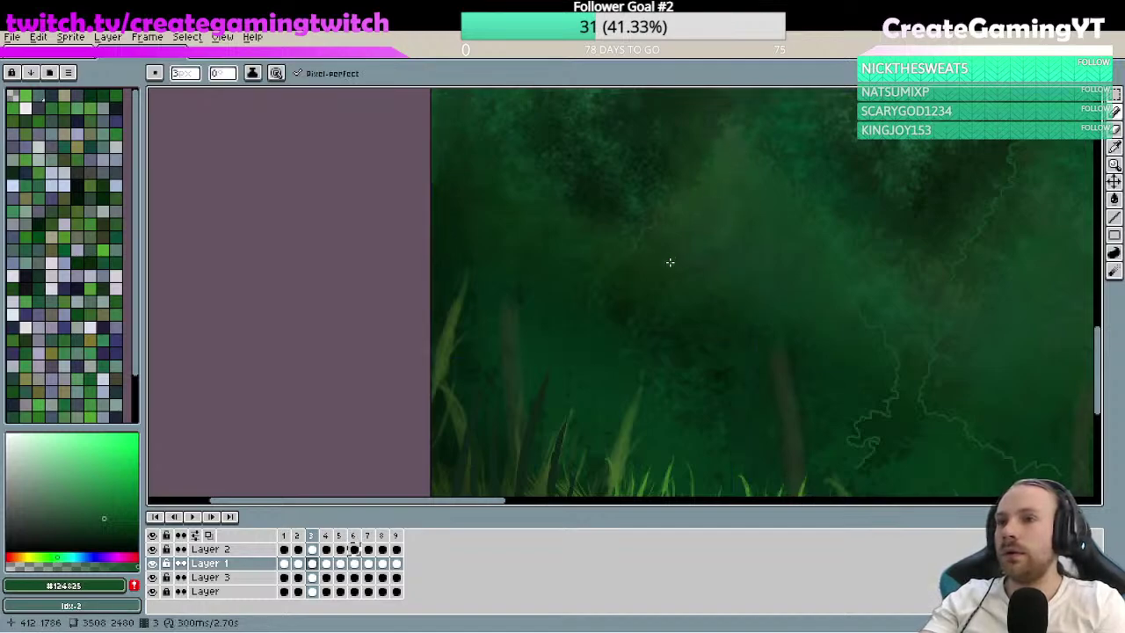
{"action": "key", "text": "b"}
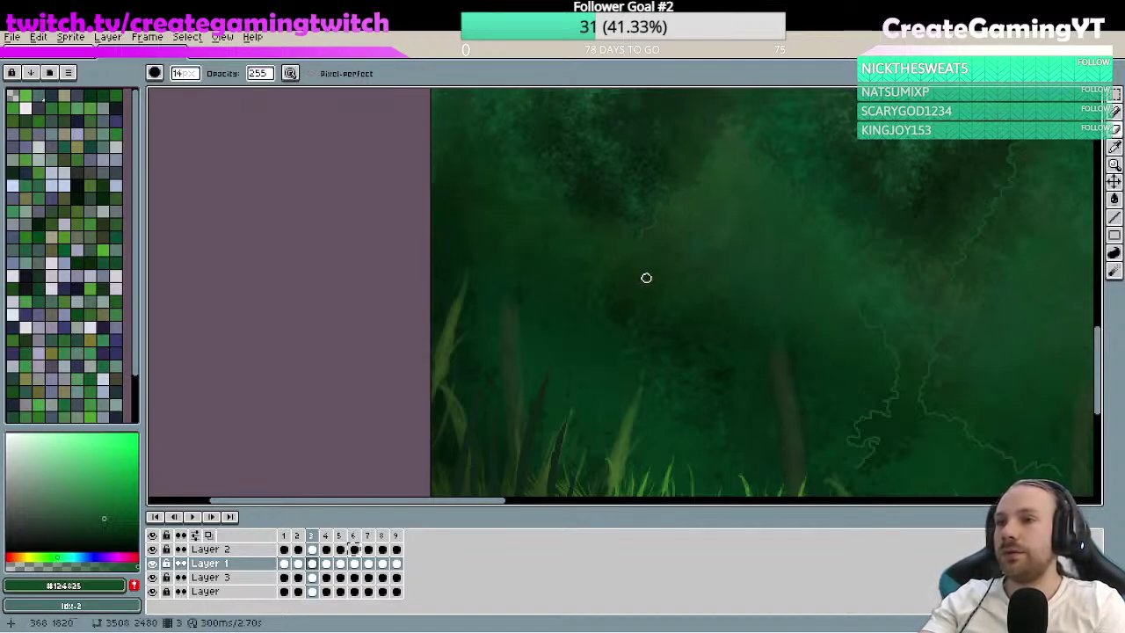
{"action": "key", "text": "b"}
{"action": "left_click_drag", "start_coordinate": [638, 238], "coordinate": [639, 238]}
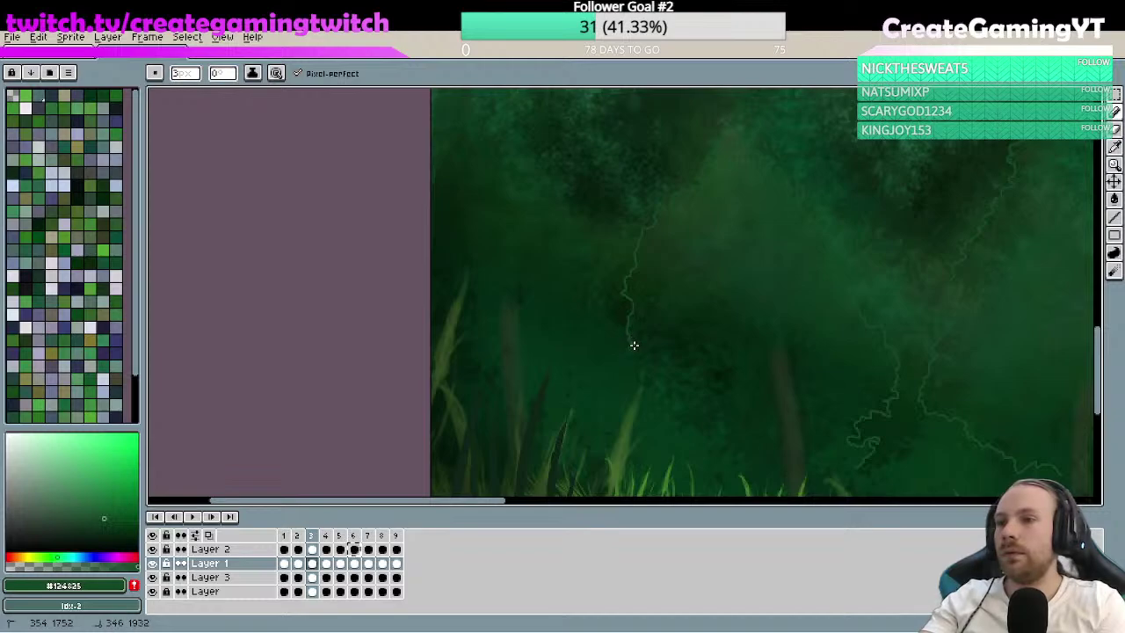
- Draw the tree's underside as a jagged line from the lower end of the left edge down to the grass near the trunk
{"action": "key", "text": "h"}
{"action": "left_click_drag", "start_coordinate": [630, 359], "coordinate": [655, 252]}
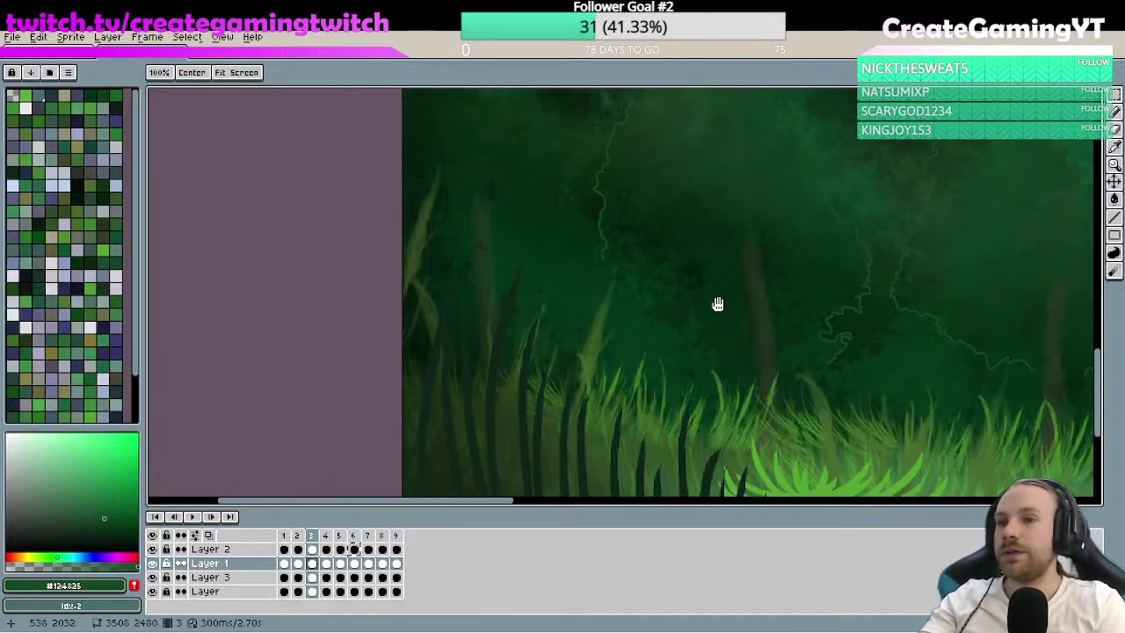
{"action": "left_click_drag", "start_coordinate": [682, 344], "coordinate": [694, 339]}
{"action": "key", "text": "b"}
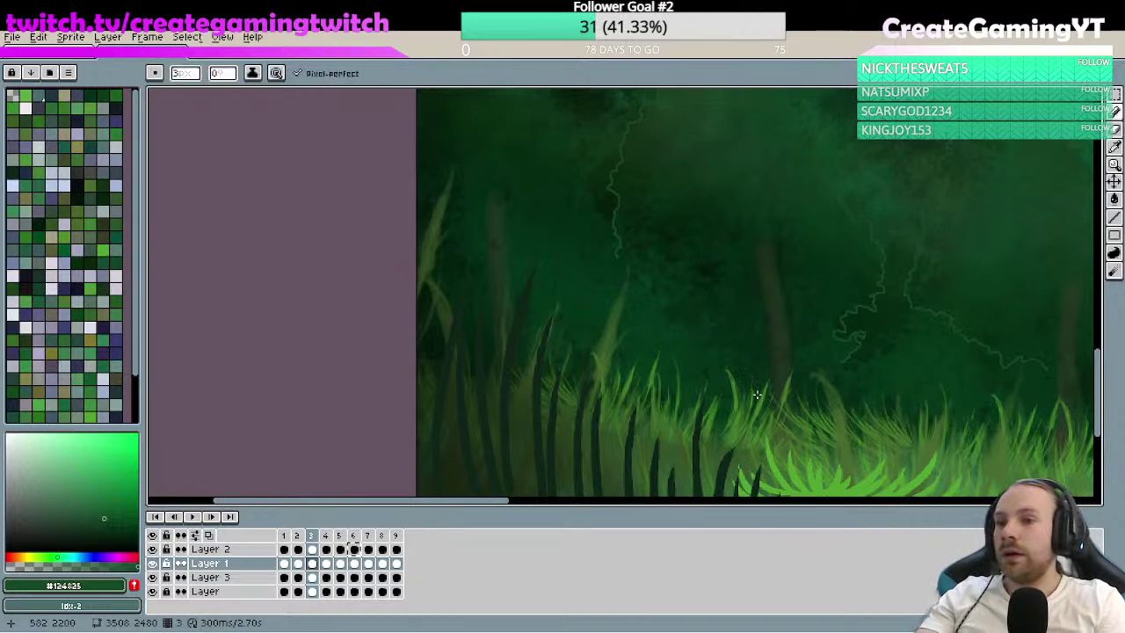
{"action": "left_click_drag", "start_coordinate": [743, 385], "coordinate": [739, 374]}
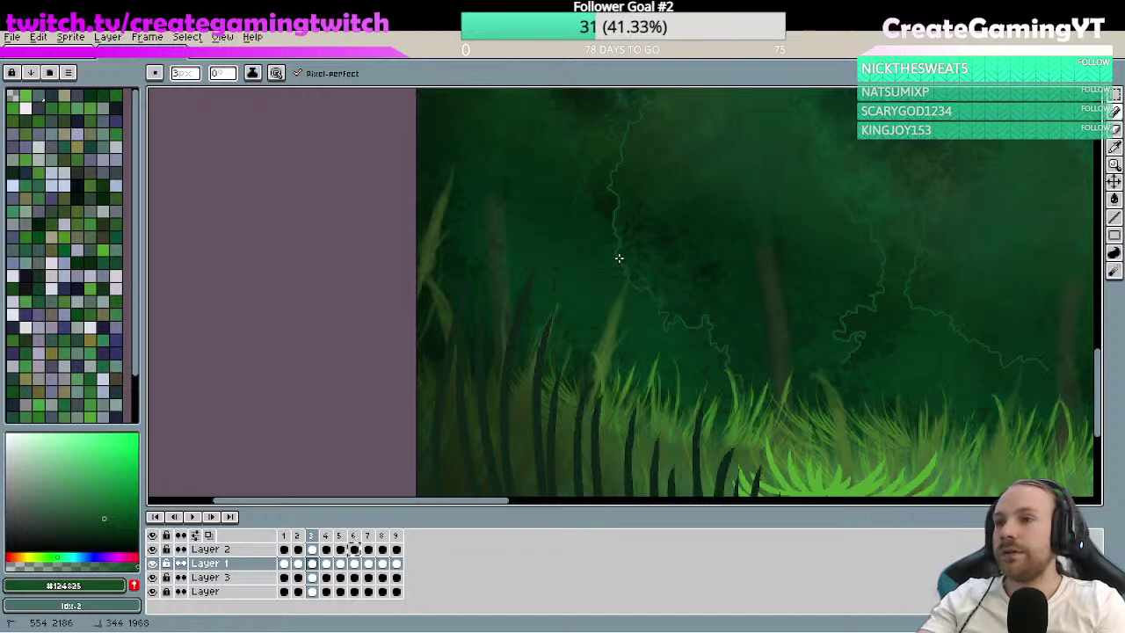
- Outline the right edge of the leftmost tree beside the finished one, undo its flat upper end and redraw it rising more steeply
{"action": "left_click_drag", "start_coordinate": [619, 258], "coordinate": [743, 386]}
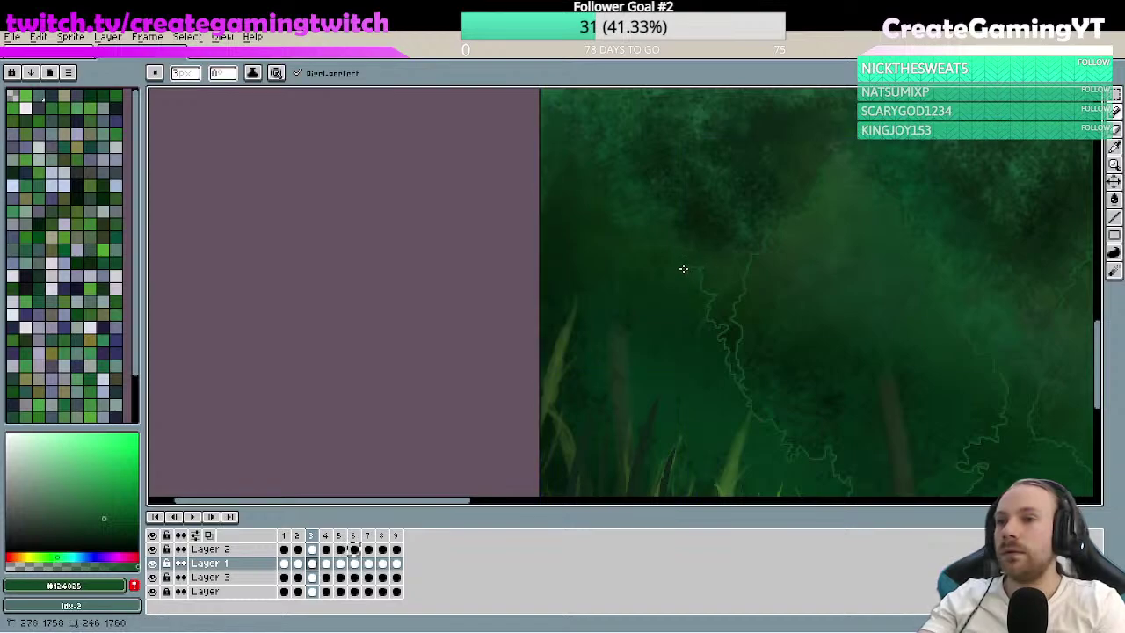
{"action": "left_click_drag", "start_coordinate": [673, 258], "coordinate": [701, 319]}
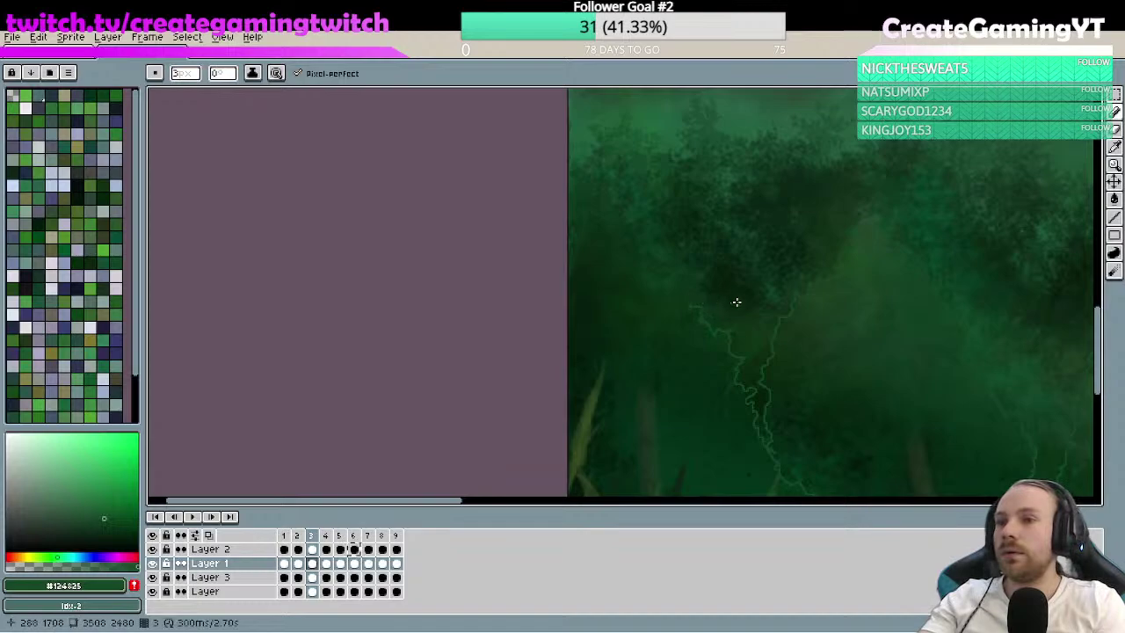
{"action": "key", "text": "ctrl+z"}
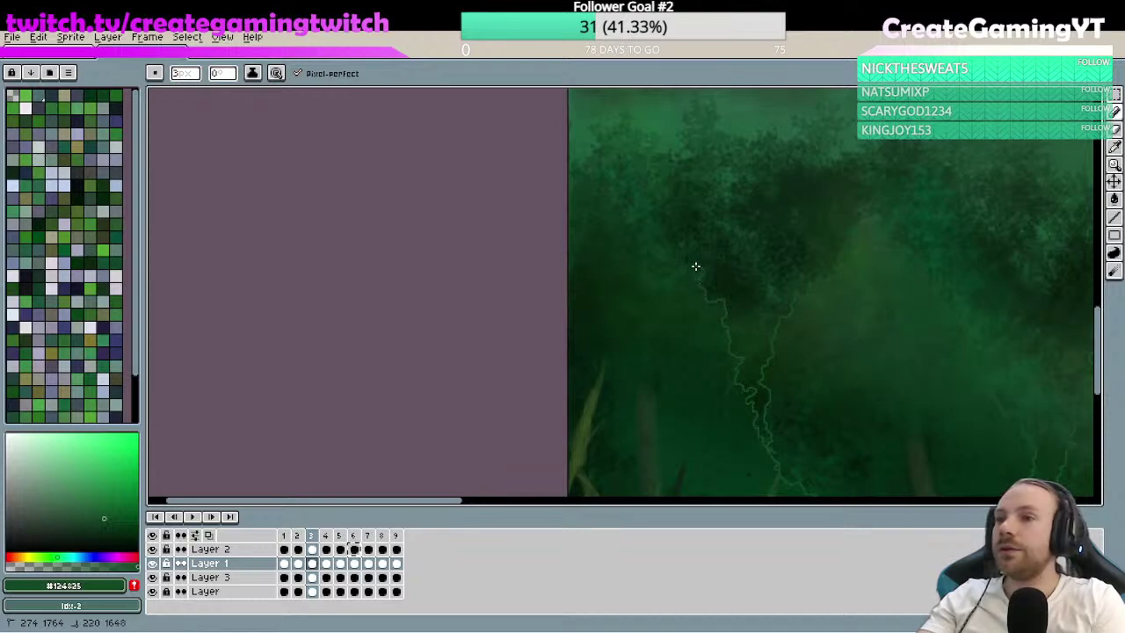
{"action": "left_click_drag", "start_coordinate": [679, 256], "coordinate": [668, 239]}
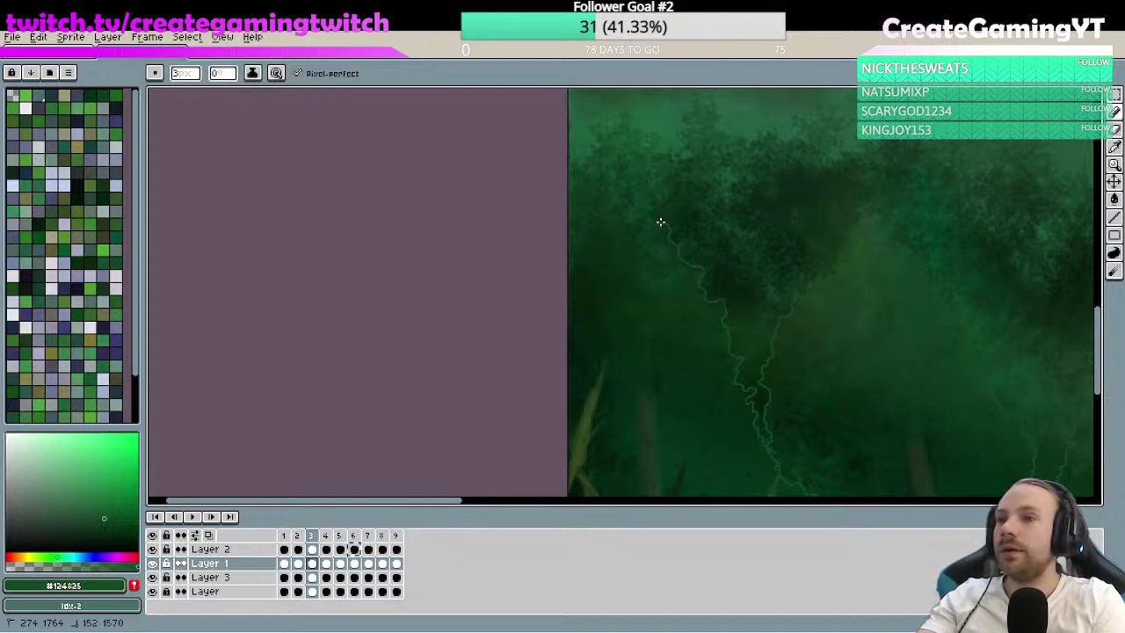
- Undo the upper strokes of the leftmost tree's edge and redraw them as a jagged line climbing along the dark foliage
{"action": "key", "text": "ctrl+z"}
{"action": "key", "text": "ctrl+z"}
{"action": "key", "text": "ctrl+z"}
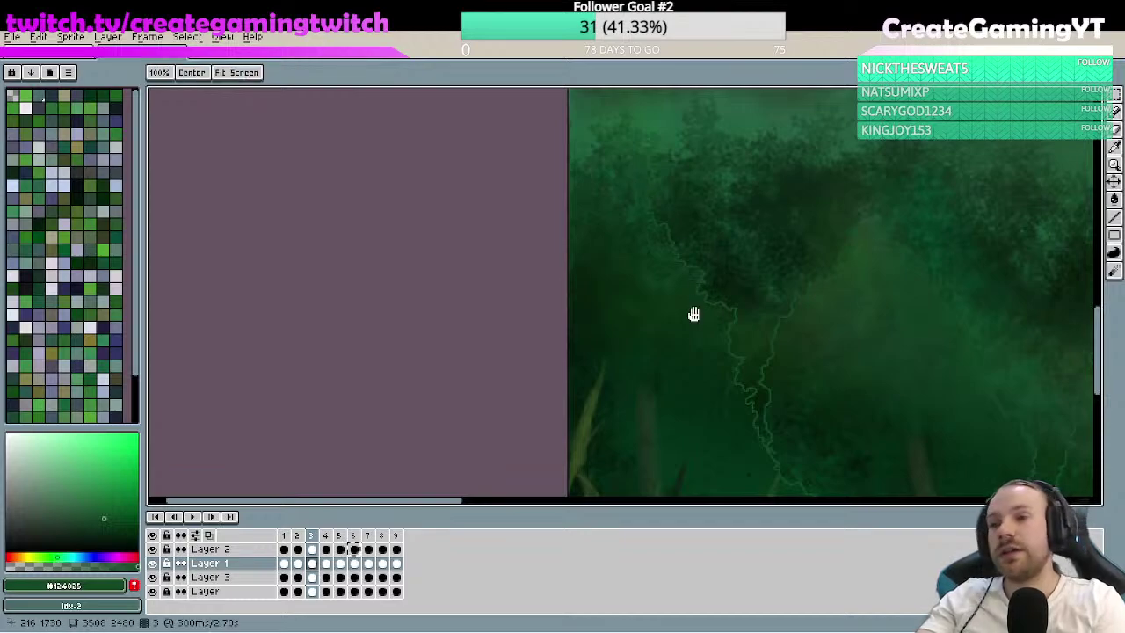
{"action": "left_click_drag", "start_coordinate": [693, 314], "coordinate": [738, 361]}
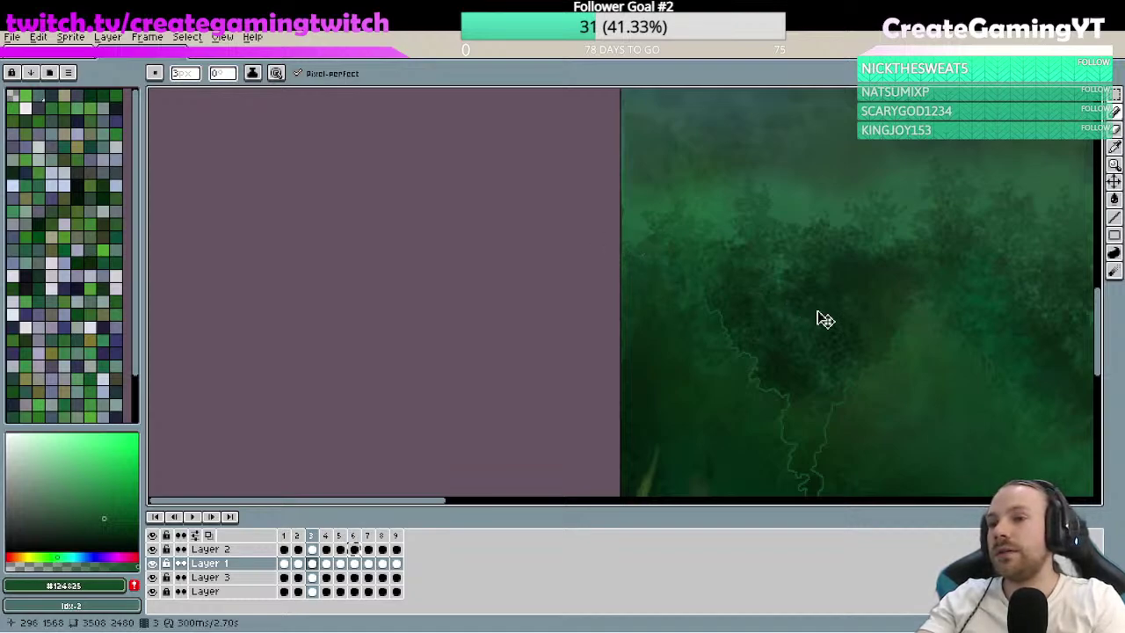
- Check the tree outlines across the whole forest and save the background file
{"action": "scroll", "coordinate": [801, 291], "scroll_direction": "down", "scroll_amount": 1}
{"action": "scroll", "coordinate": [796, 338], "scroll_direction": "down", "scroll_amount": 1}
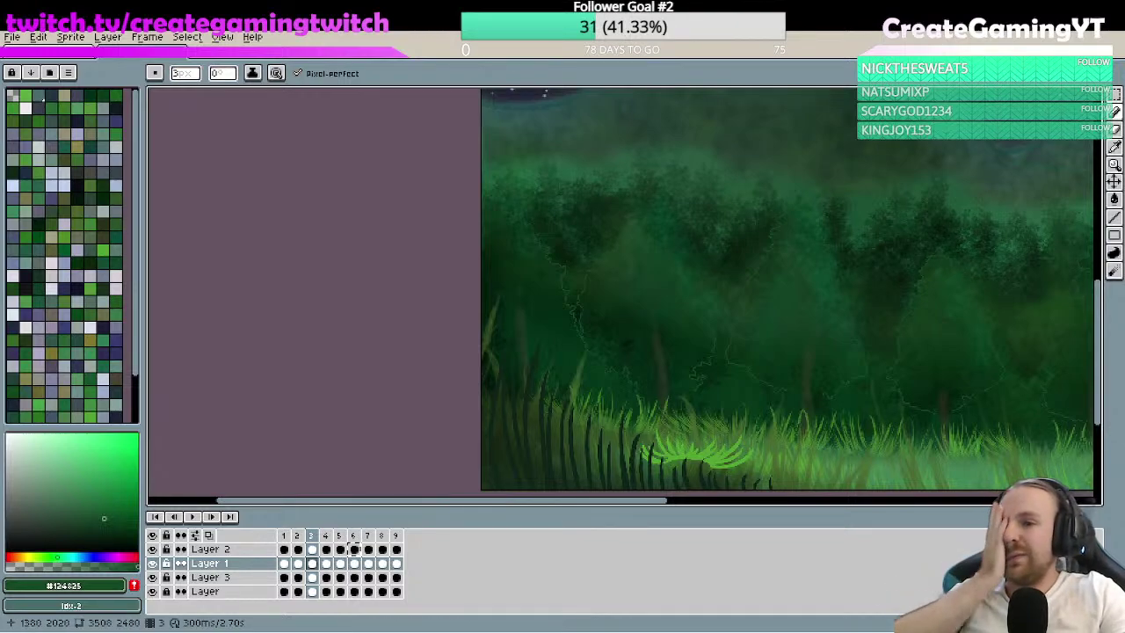
{"action": "left_click_drag", "start_coordinate": [907, 351], "coordinate": [689, 283]}
{"action": "scroll", "coordinate": [648, 402], "scroll_direction": "down", "scroll_amount": 2}
{"action": "scroll", "coordinate": [650, 405], "scroll_direction": "up", "scroll_amount": 1}
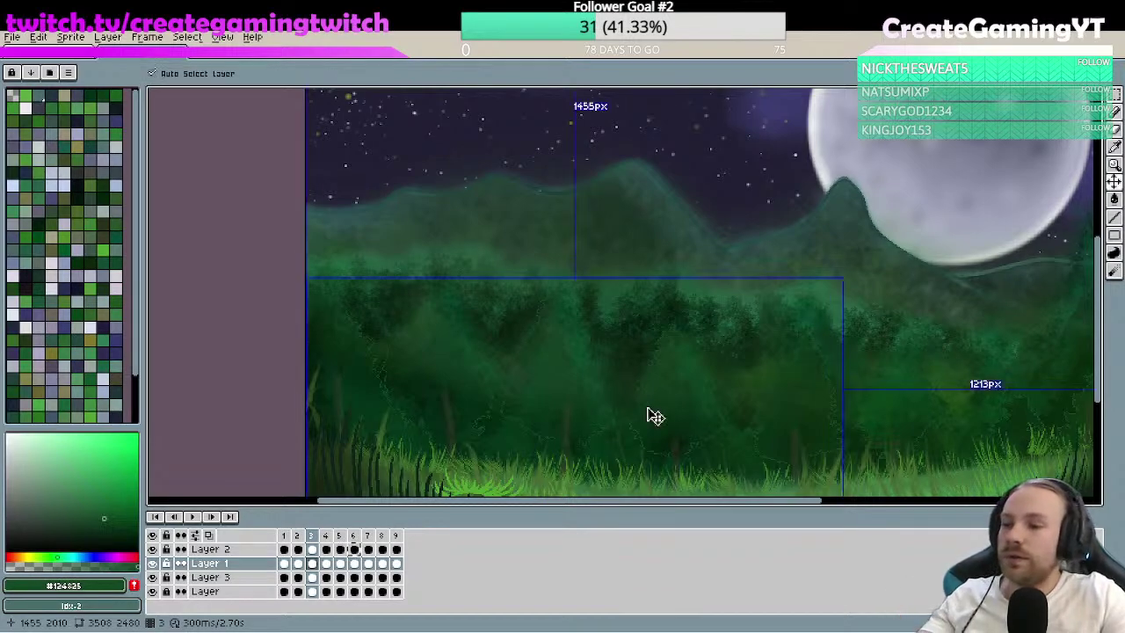
{"action": "key", "text": "ctrl+s"}
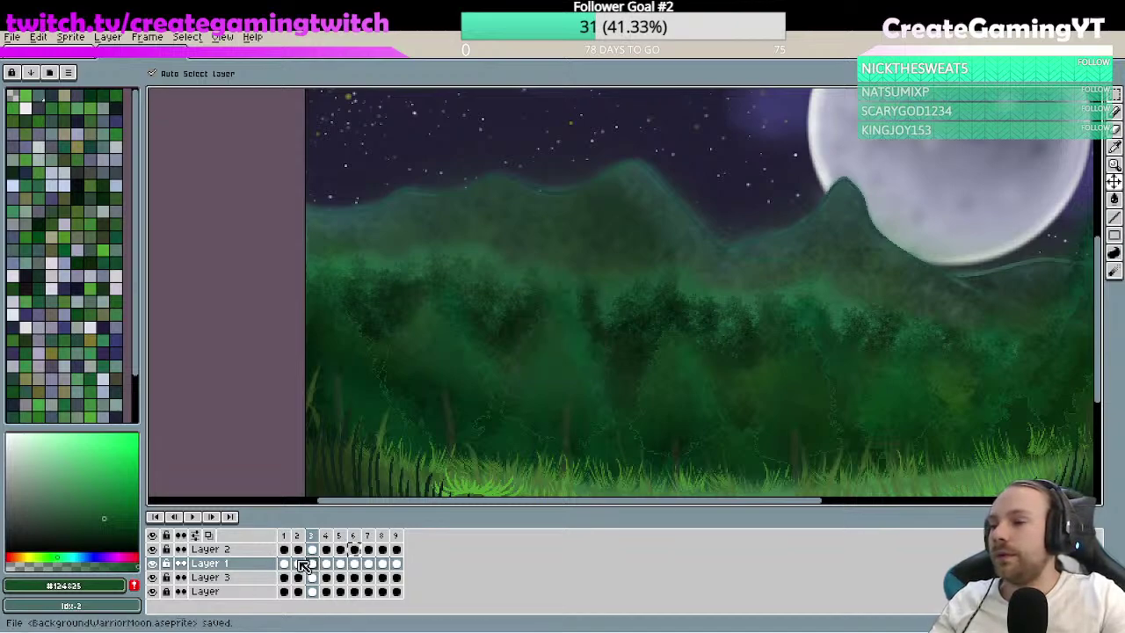
- Copy the frame 3 cel of Layer 1 and go to frame 1 of that layer
{"action": "left_click", "coordinate": [298, 564]}
{"action": "left_click", "coordinate": [314, 565]}
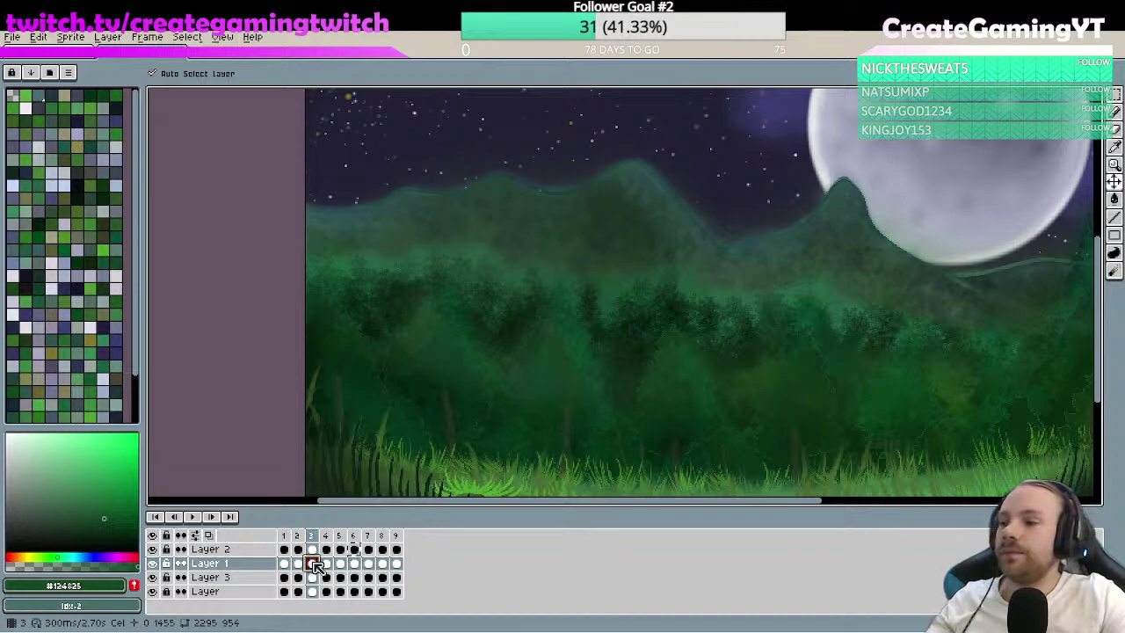
{"action": "left_click", "coordinate": [186, 564]}
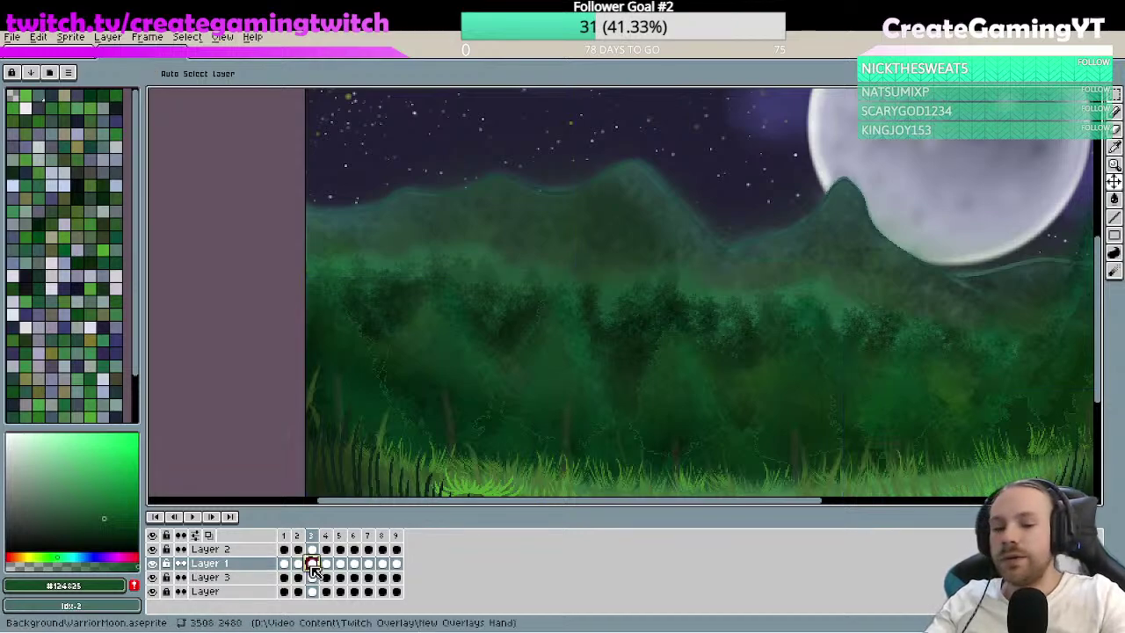
{"action": "key", "text": "Return"}
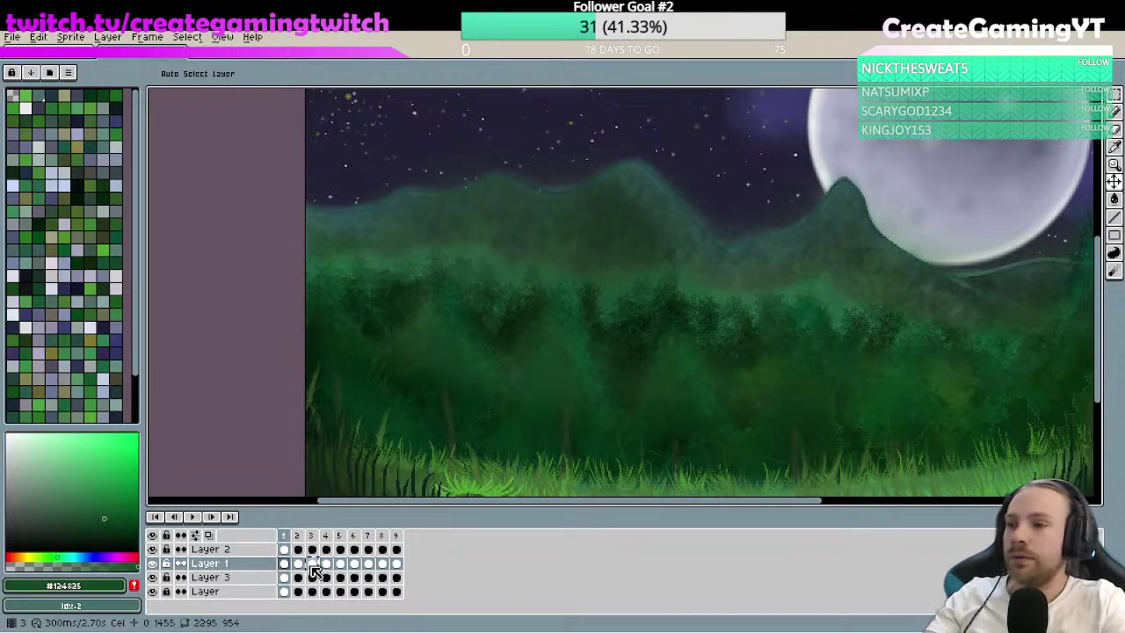
{"action": "key", "text": "Left"}
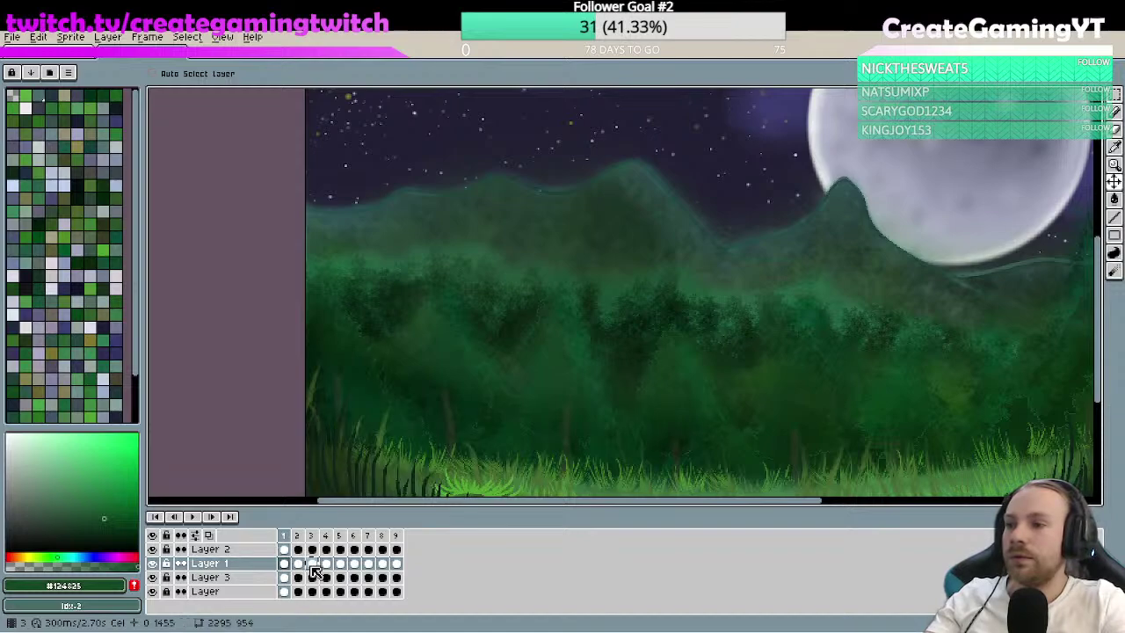
- Step back and forth through the nine animation frames to compare the tree outlines, ending on frame 7
{"action": "key", "text": "Right"}
{"action": "key", "text": "ctrl+v"}
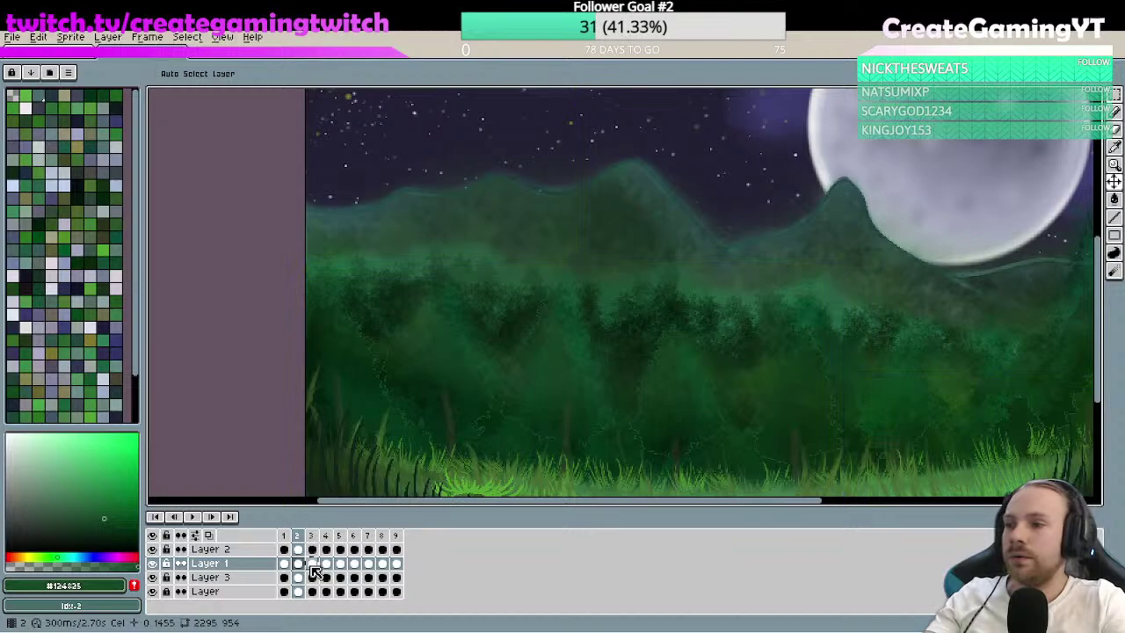
{"action": "key", "text": "Right"}
{"action": "key", "text": "Right"}
{"action": "key", "text": "Right"}
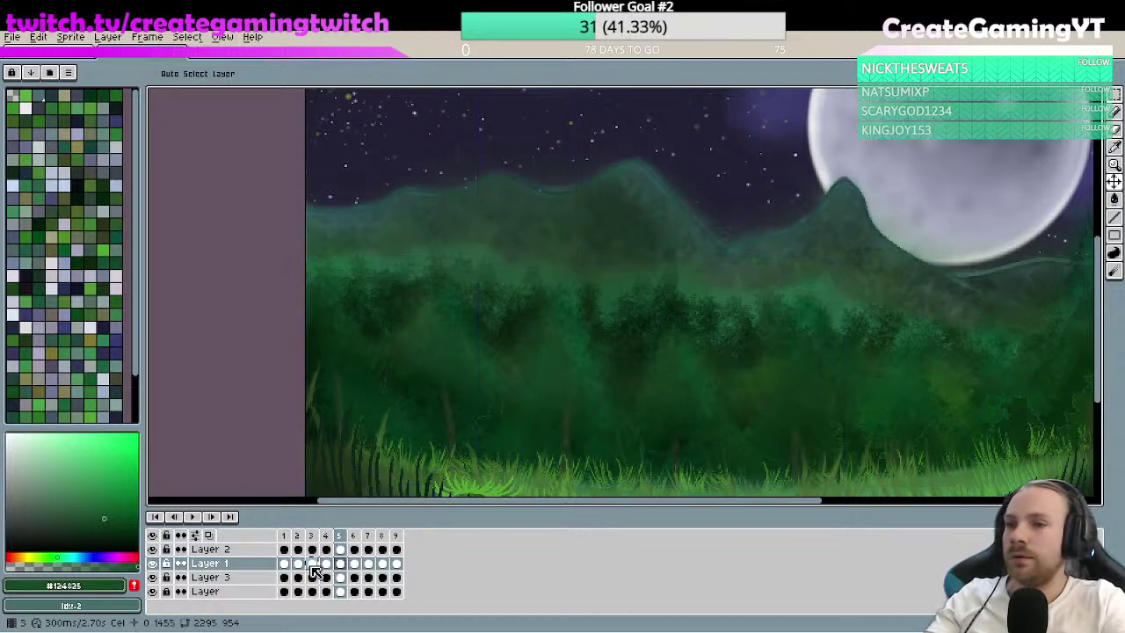
{"action": "key", "text": "Right"}
{"action": "key", "text": "Right"}
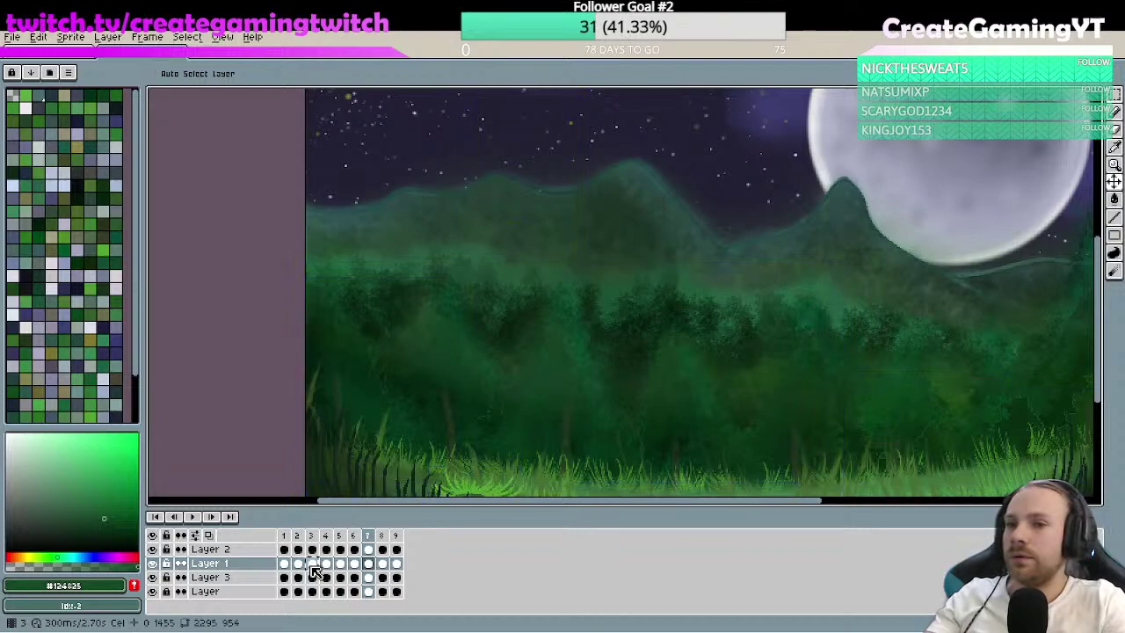
{"action": "key", "text": "Right"}
{"action": "key", "text": "Right"}
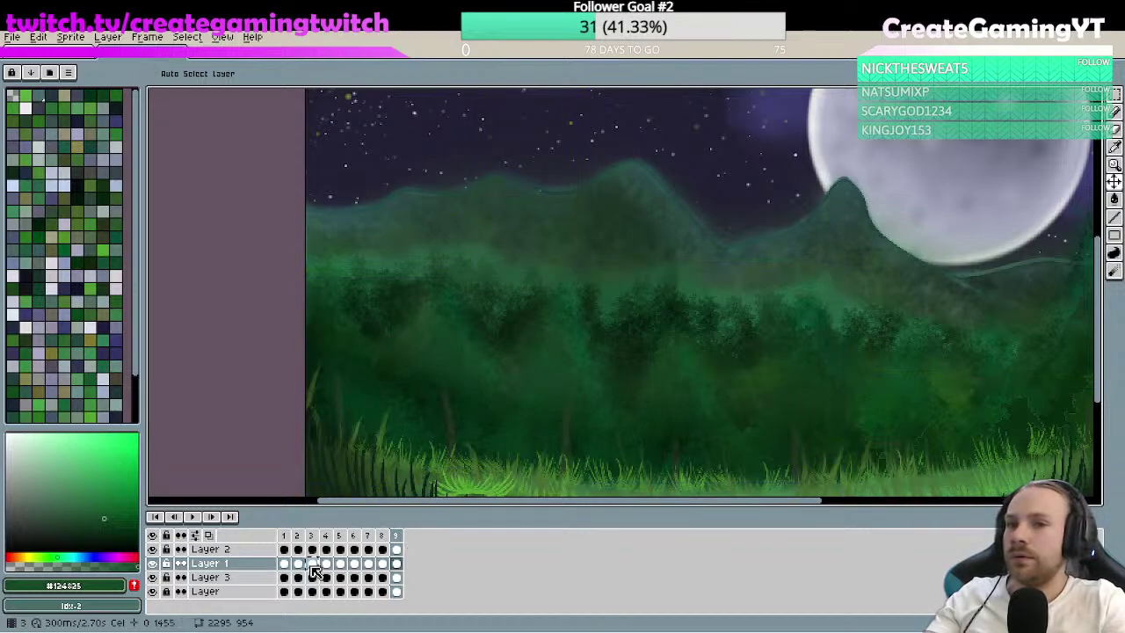
{"action": "key", "text": "Left"}
{"action": "key", "text": "Left"}
{"action": "key", "text": "Left"}
{"action": "key", "text": "Left"}
{"action": "key", "text": "Left"}
{"action": "key", "text": "Left"}
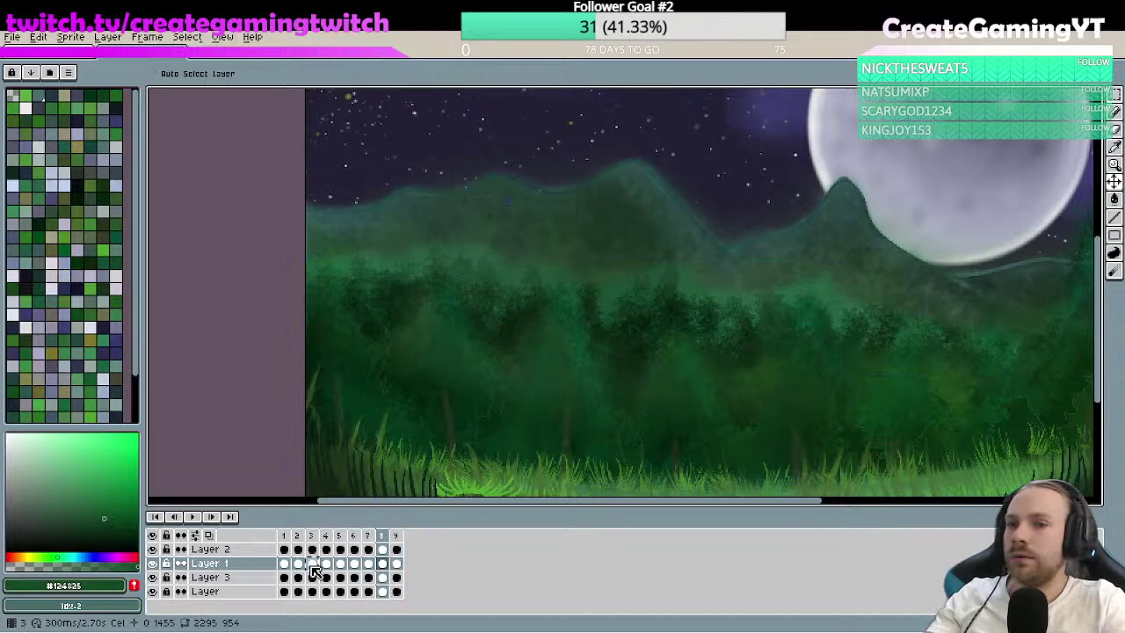
{"action": "key", "text": "Left"}
{"action": "key", "text": "Left"}
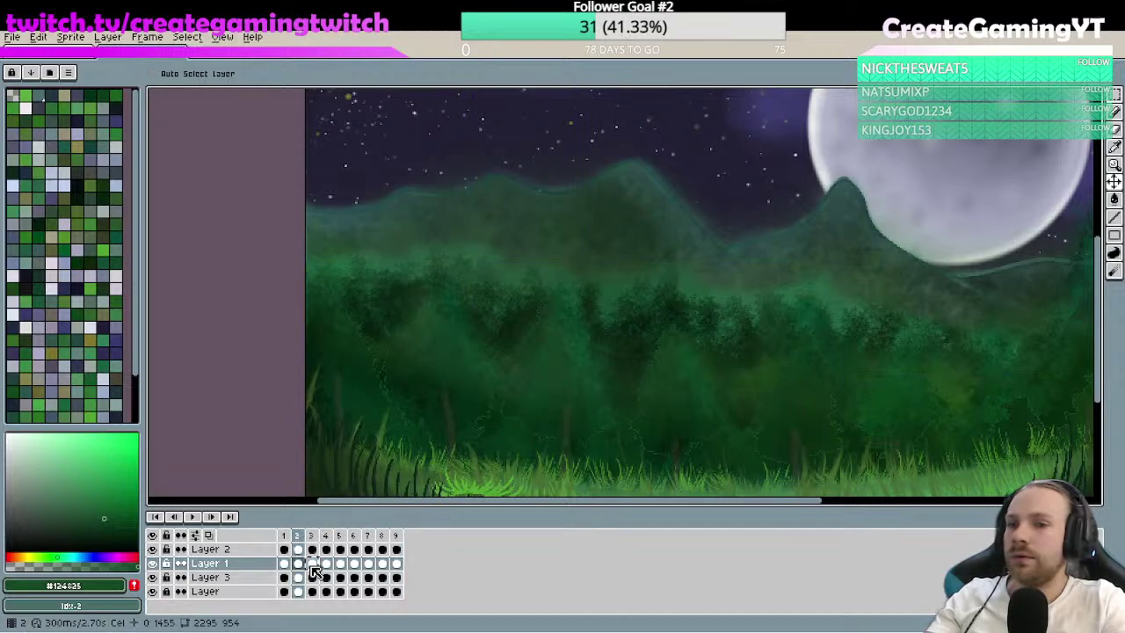
{"action": "key", "text": "Left"}
{"action": "key", "text": "Left"}
{"action": "key", "text": "Left"}
{"action": "key", "text": "Left"}
{"action": "key", "text": "Left"}
{"action": "key", "text": "Left"}
{"action": "key", "text": "Left"}
{"action": "key", "text": "Left"}
{"action": "key", "text": "Left"}
{"action": "key", "text": "Left"}
{"action": "key", "text": "Left"}
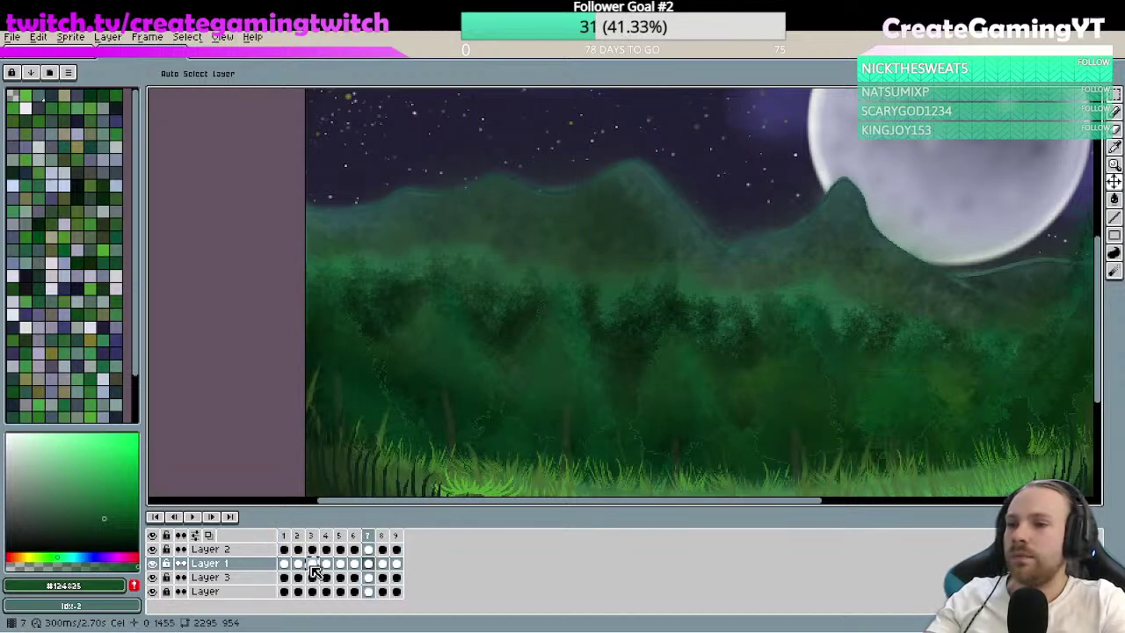
{"action": "key", "text": "Left"}
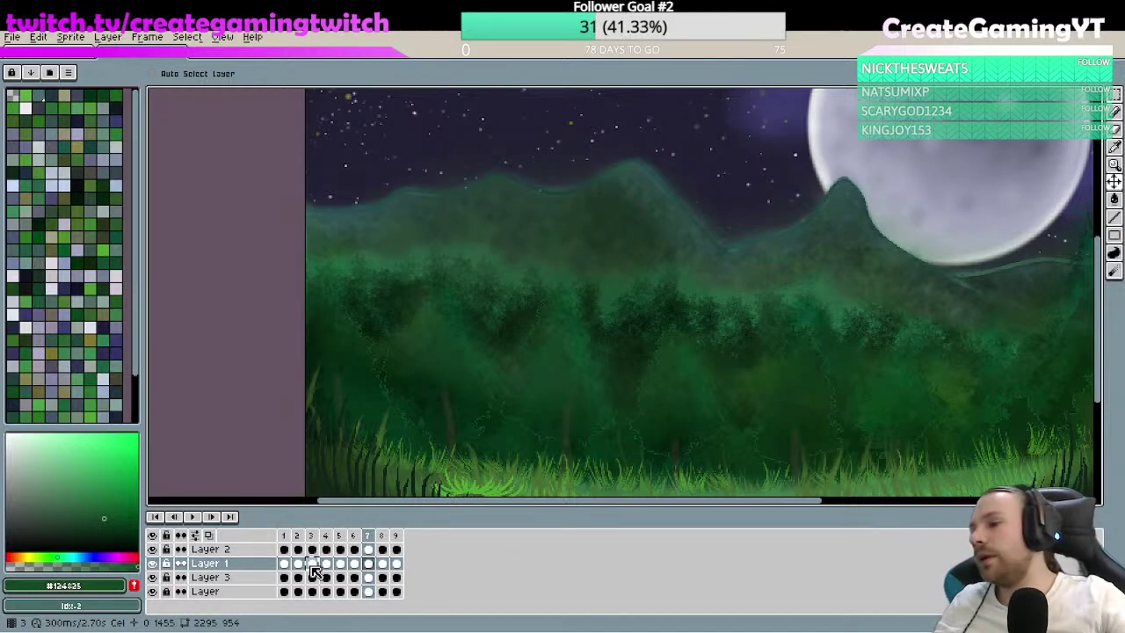
- Switch to the Pencil tool on frame 7 and sample the dark green #071e0c from the shaded foliage near the canvas's left edge
{"action": "key", "text": "b"}
{"action": "scroll", "coordinate": [403, 353], "scroll_direction": "down", "scroll_amount": 1}
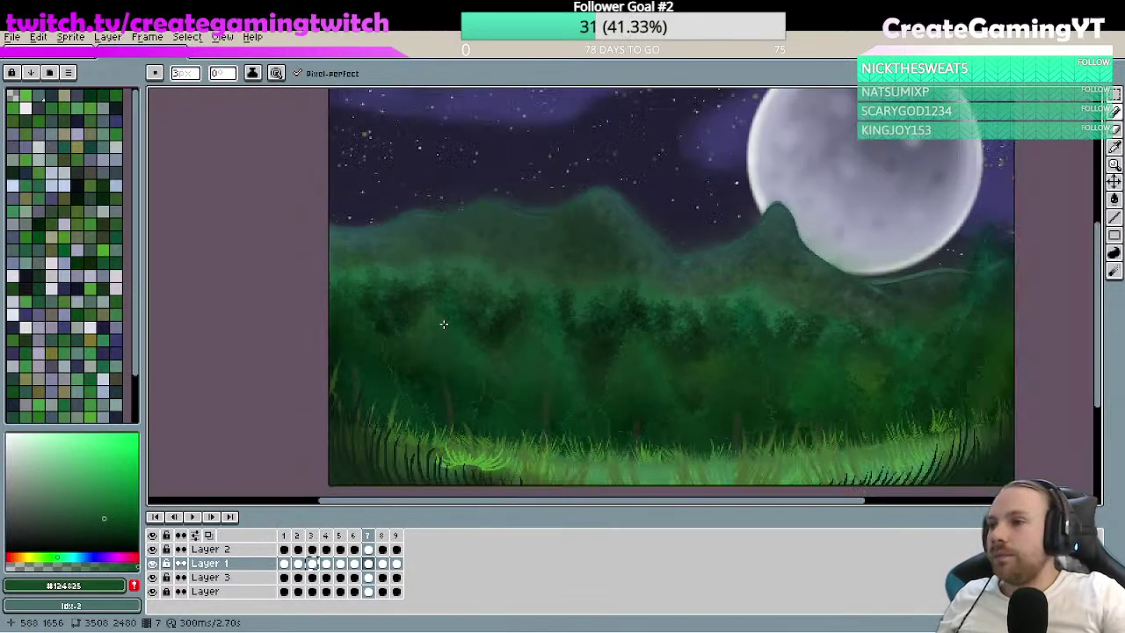
{"action": "scroll", "coordinate": [402, 353], "scroll_direction": "up", "scroll_amount": 4}
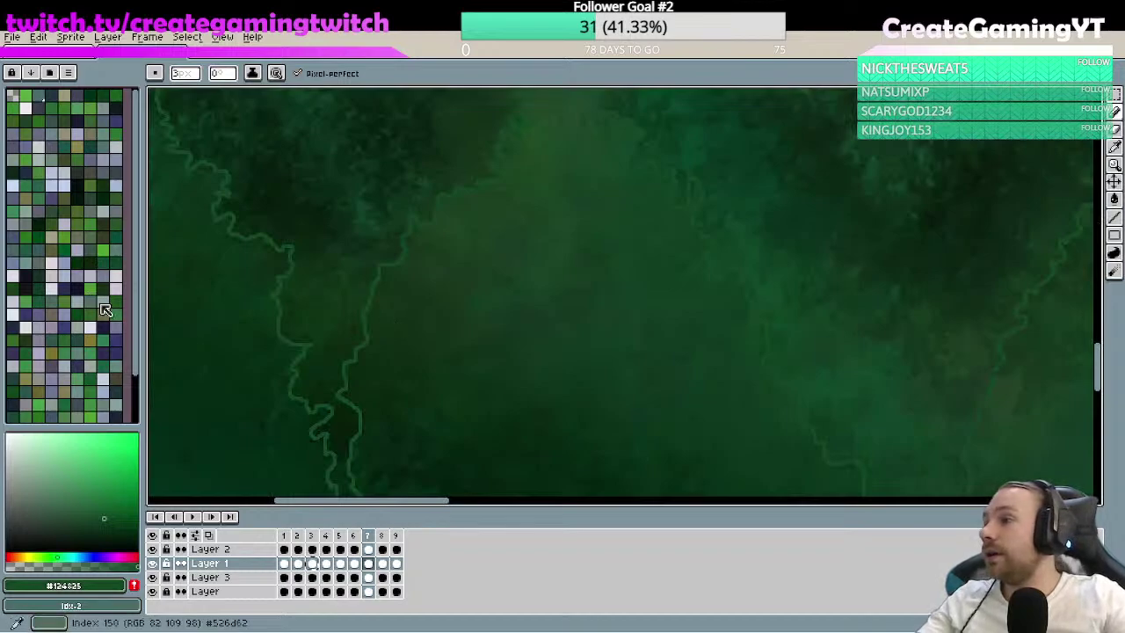
{"action": "left_click_drag", "start_coordinate": [360, 252], "coordinate": [636, 462]}
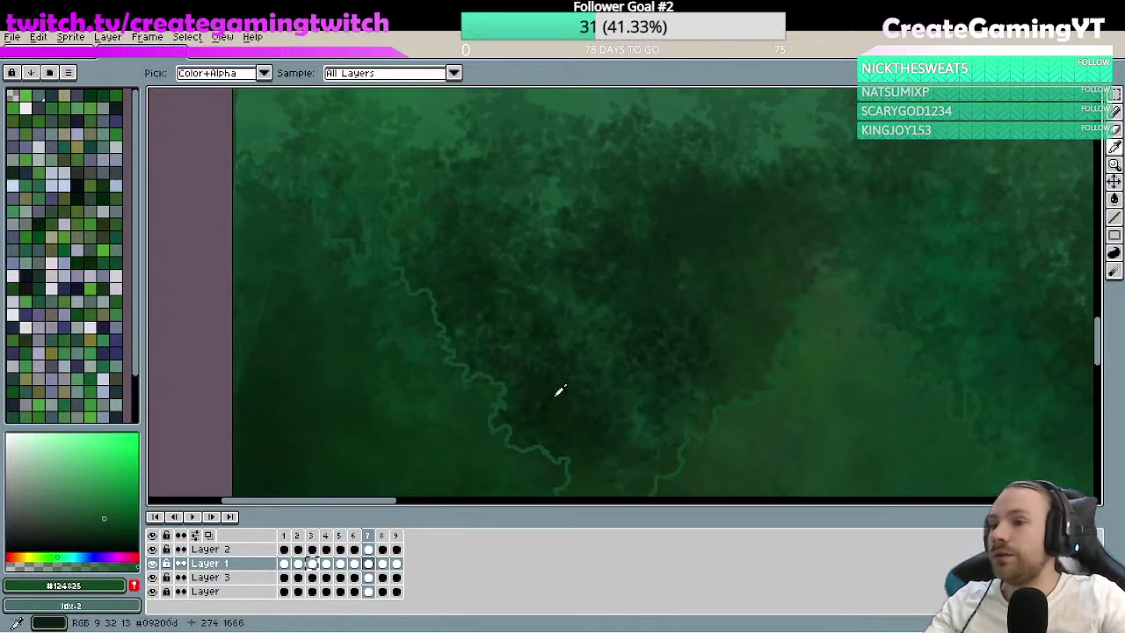
{"action": "left_click", "coordinate": [554, 394], "text": "alt"}
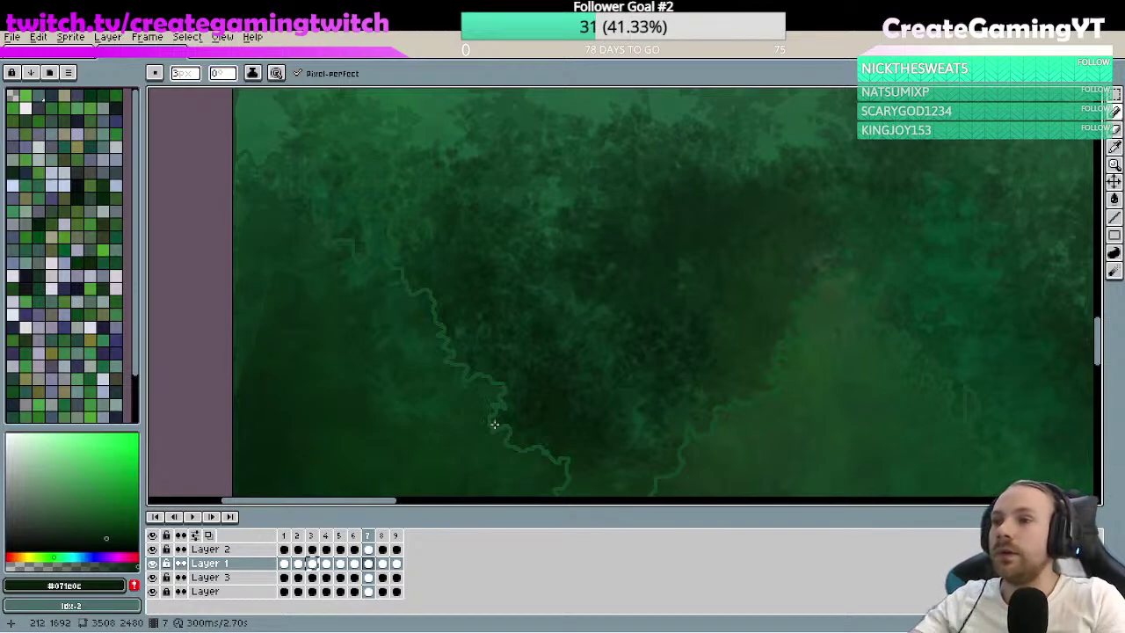
{"action": "key", "text": "z"}
{"action": "scroll", "coordinate": [708, 304], "scroll_direction": "down", "scroll_amount": 3}
{"action": "scroll", "coordinate": [747, 316], "scroll_direction": "up", "scroll_amount": 3}
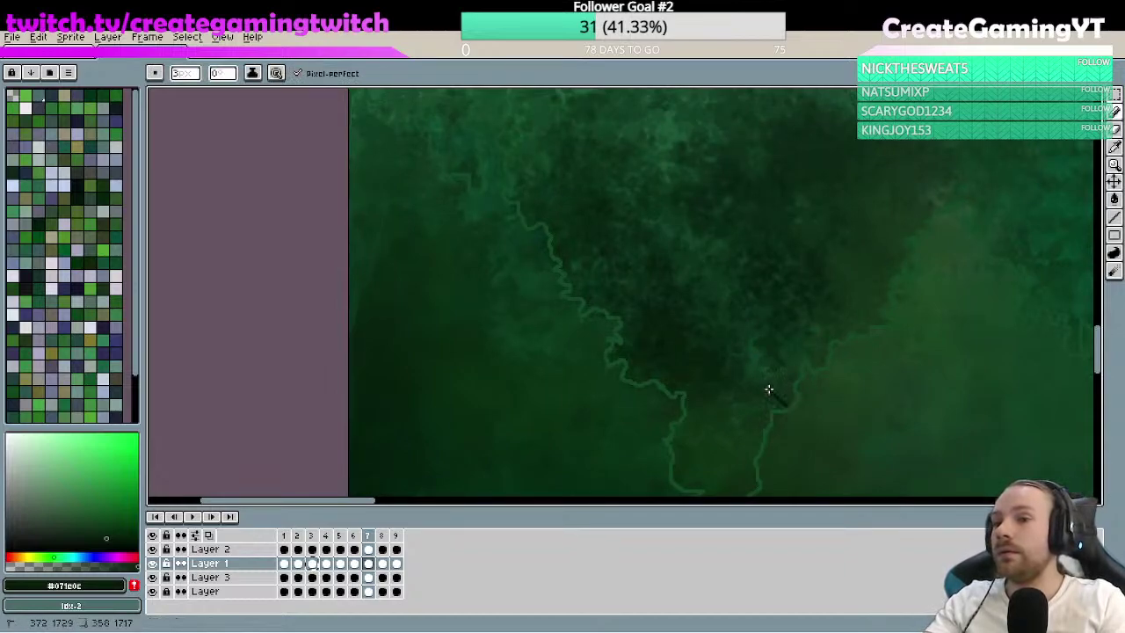
{"action": "mouse_move", "coordinate": [771, 392]}
{"action": "left_mouse_down"}
{"action": "mouse_move", "coordinate": [731, 353]}
{"action": "mouse_move", "coordinate": [736, 335]}
{"action": "mouse_move", "coordinate": [719, 325]}
{"action": "mouse_move", "coordinate": [709, 276]}
{"action": "left_mouse_up"}
{"action": "key", "text": "h"}
{"action": "left_click_drag", "start_coordinate": [670, 228], "coordinate": [687, 360]}
{"action": "key", "text": "b"}
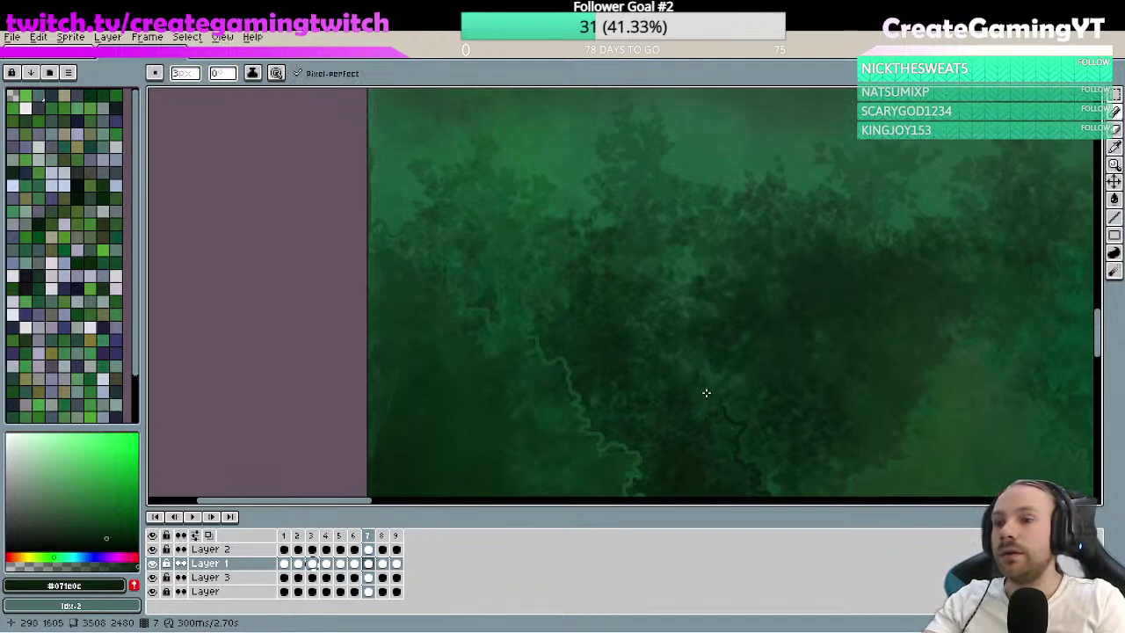
{"action": "mouse_move", "coordinate": [715, 406]}
{"action": "left_mouse_down"}
{"action": "mouse_move", "coordinate": [678, 357]}
{"action": "mouse_move", "coordinate": [661, 269]}
{"action": "mouse_move", "coordinate": [650, 276]}
{"action": "left_mouse_up"}
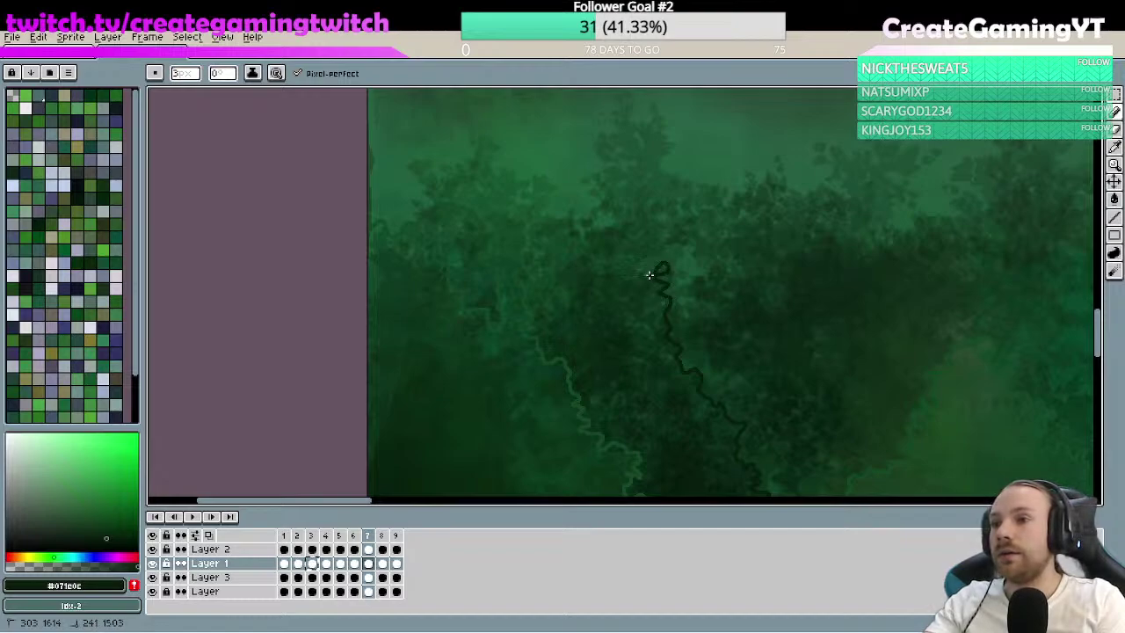
{"action": "key", "text": "ctrl+z"}
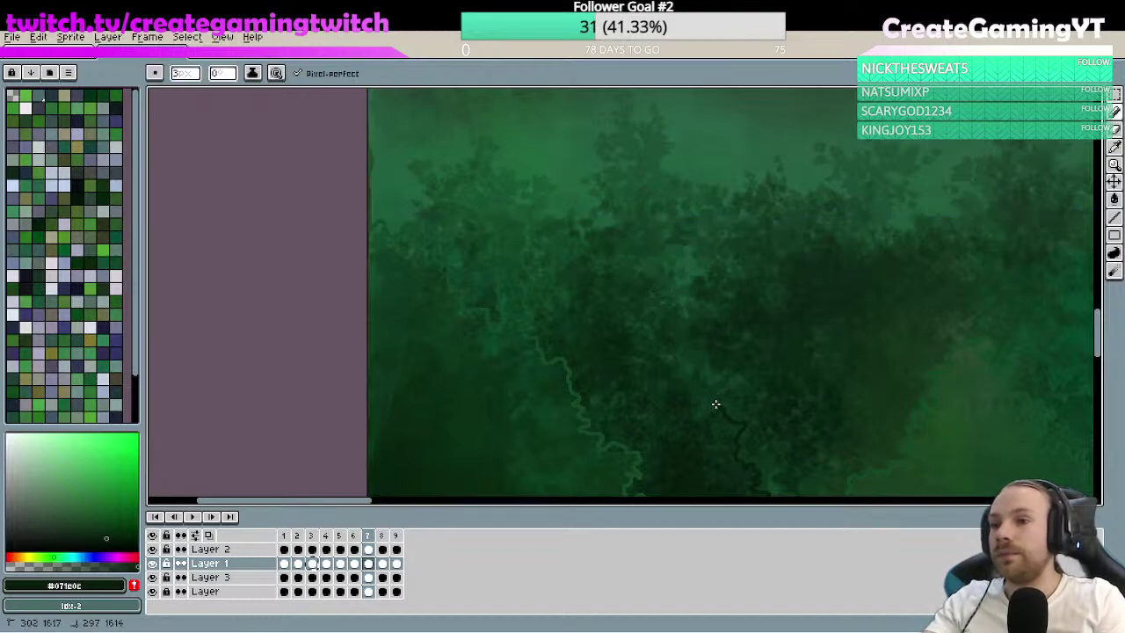
{"action": "left_click_drag", "start_coordinate": [699, 373], "coordinate": [678, 357]}
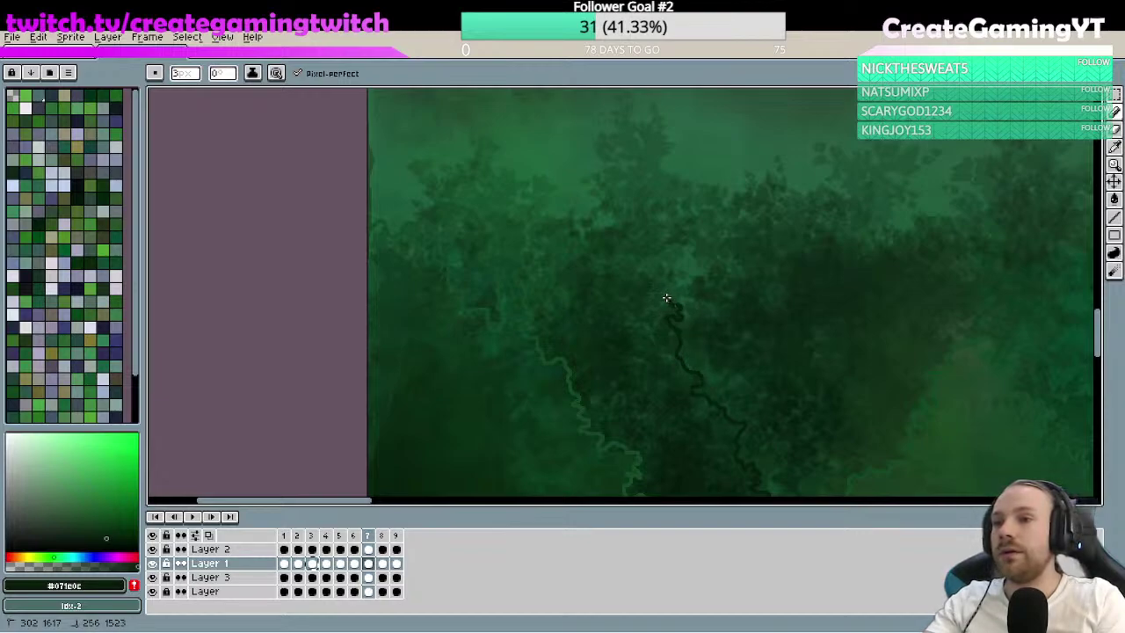
{"action": "mouse_move", "coordinate": [662, 283]}
{"action": "left_mouse_down"}
{"action": "mouse_move", "coordinate": [635, 264]}
{"action": "mouse_move", "coordinate": [664, 248]}
{"action": "mouse_move", "coordinate": [659, 237]}
{"action": "mouse_move", "coordinate": [633, 229]}
{"action": "mouse_move", "coordinate": [600, 183]}
{"action": "mouse_move", "coordinate": [565, 263]}
{"action": "left_mouse_up"}
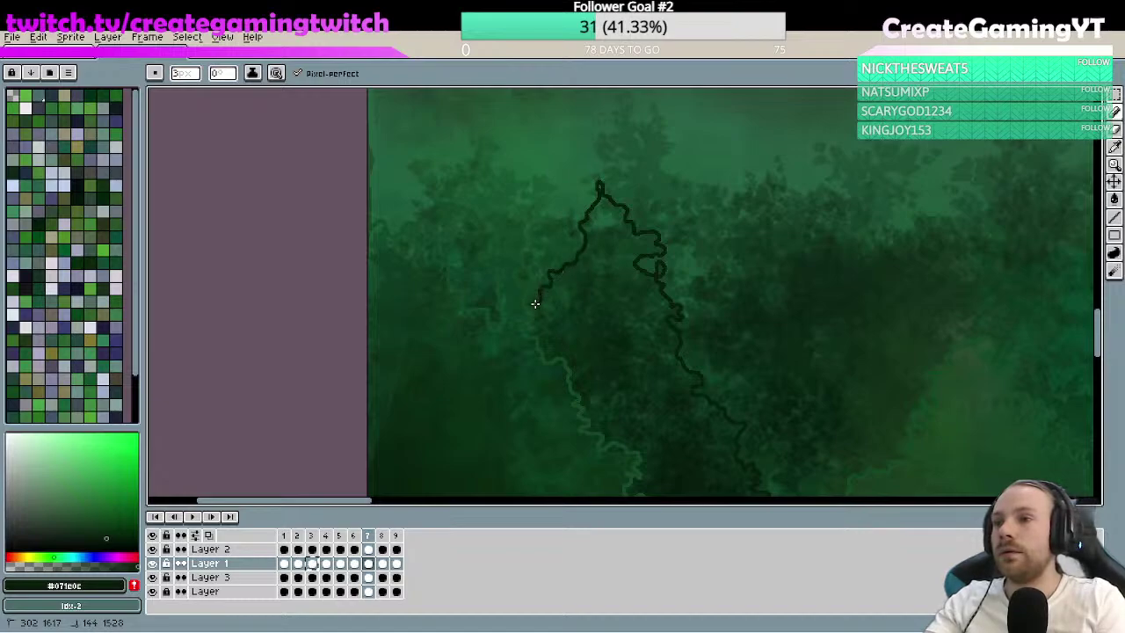
{"action": "key", "text": "ctrl+space"}
{"action": "scroll", "coordinate": [698, 283], "scroll_direction": "down", "scroll_amount": 4}
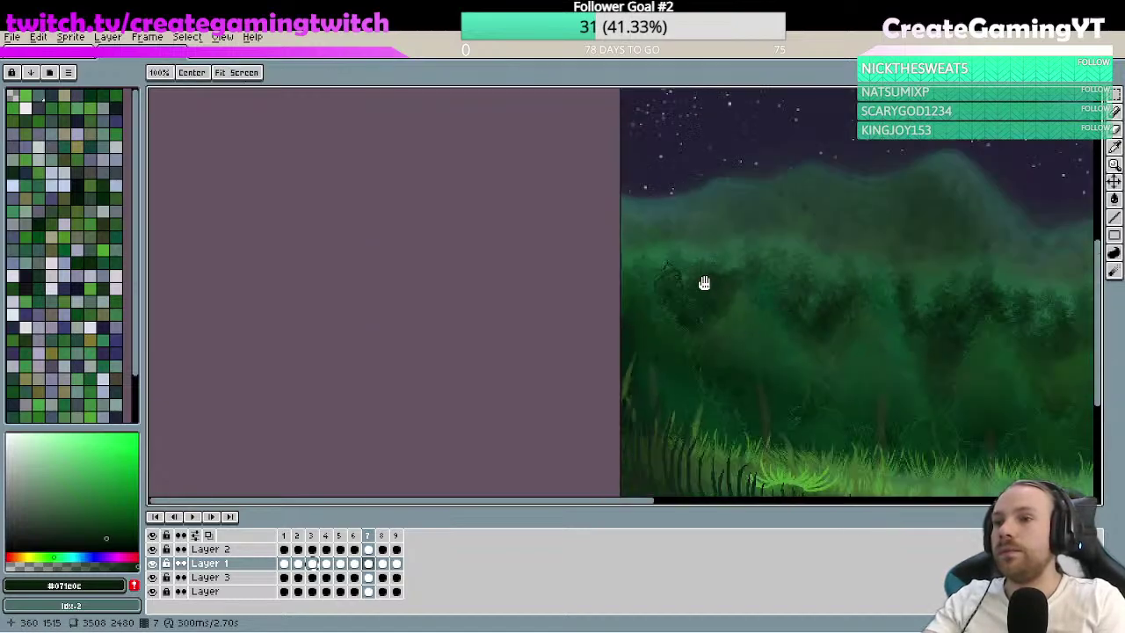
{"action": "scroll", "coordinate": [700, 294], "scroll_direction": "up", "scroll_amount": 4}
{"action": "key", "text": "ctrl"}
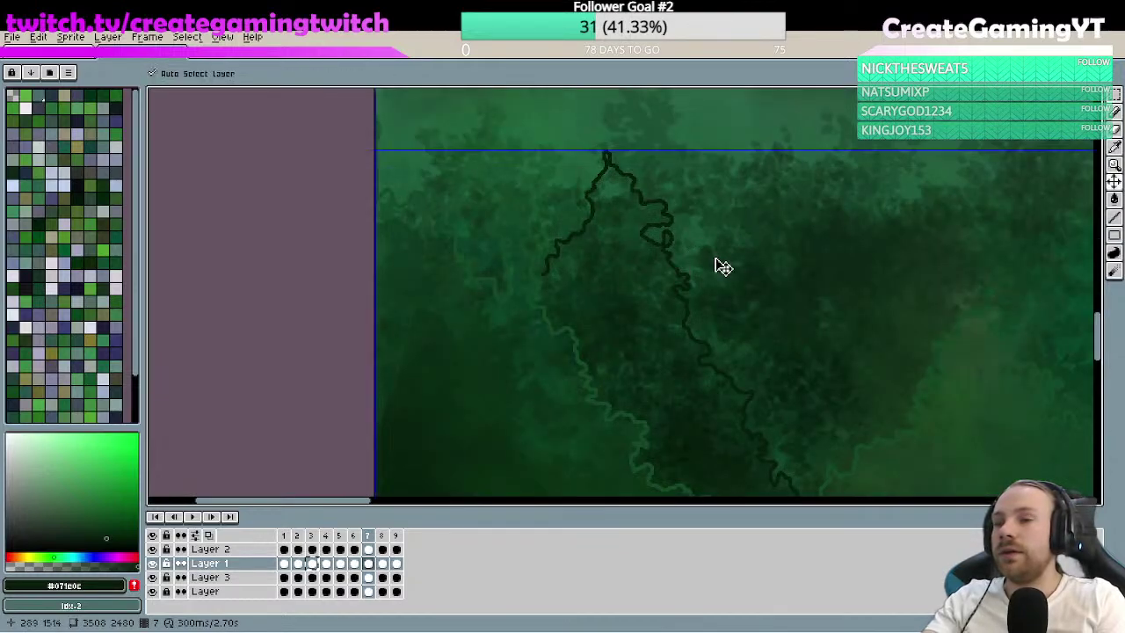
{"action": "key", "text": "ctrl+z"}
- Sample the dark green #092a17 from the foliage and draw a jagged line from above the trunk fork up the dark tree's right edge
{"action": "left_click", "coordinate": [676, 310], "text": "alt"}
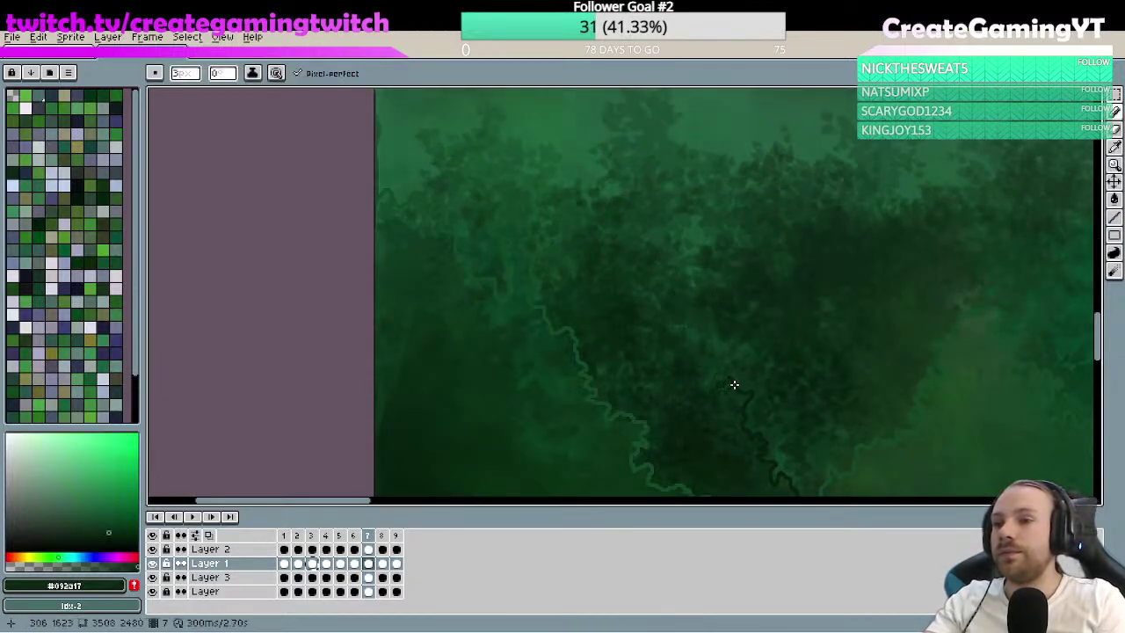
{"action": "mouse_move", "coordinate": [738, 387]}
{"action": "left_mouse_down"}
{"action": "mouse_move", "coordinate": [733, 399]}
{"action": "mouse_move", "coordinate": [761, 411]}
{"action": "left_mouse_up"}
{"action": "key", "text": "ctrl+z"}
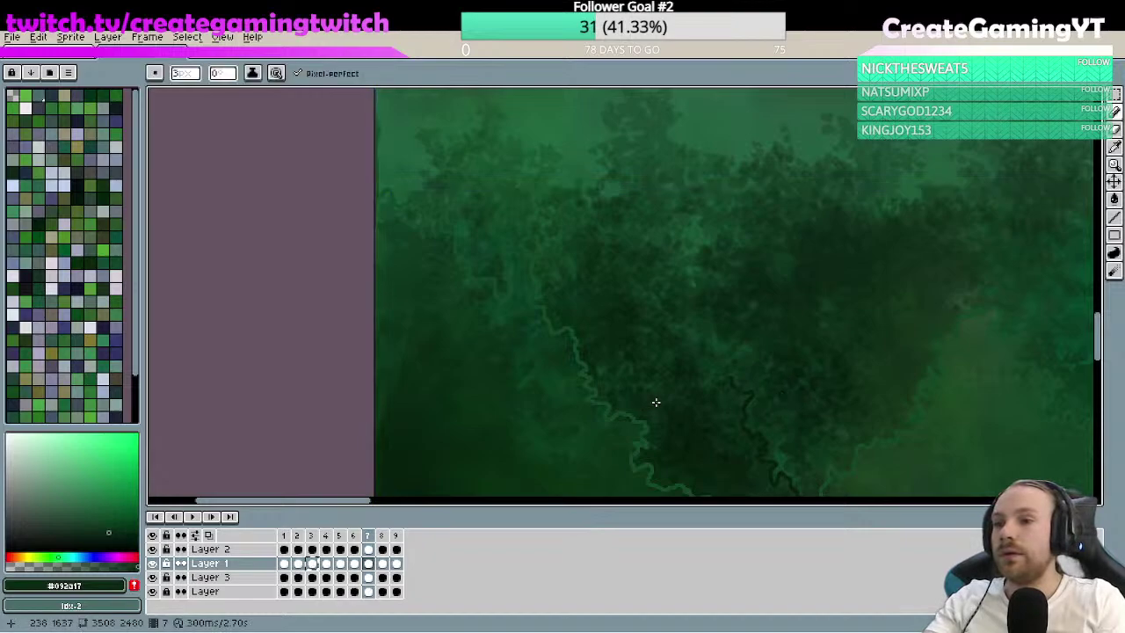
{"action": "key", "text": "ctrl"}
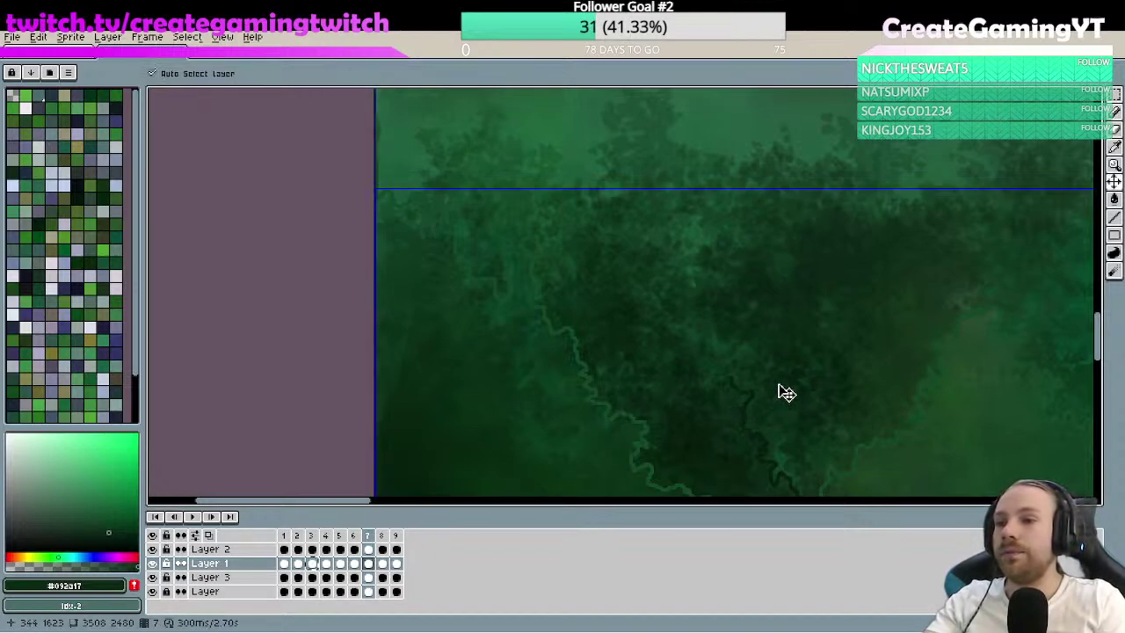
{"action": "left_click_drag", "start_coordinate": [787, 393], "coordinate": [733, 319]}
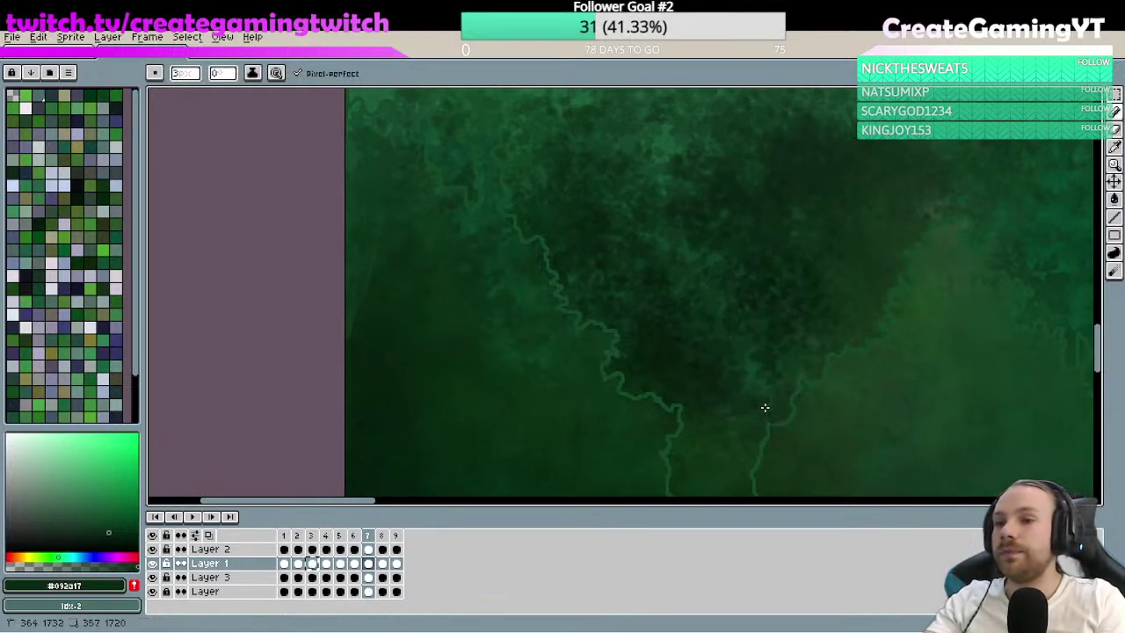
{"action": "left_click_drag", "start_coordinate": [728, 363], "coordinate": [732, 358]}
{"action": "key", "text": "ctrl+z"}
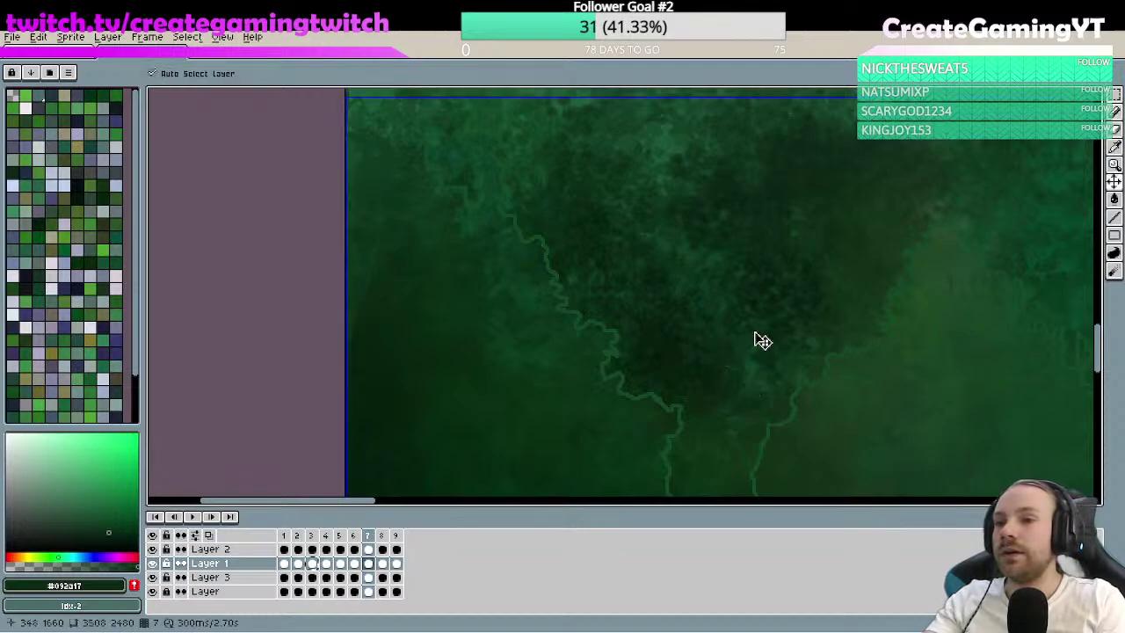
{"action": "left_click_drag", "start_coordinate": [760, 396], "coordinate": [752, 383]}
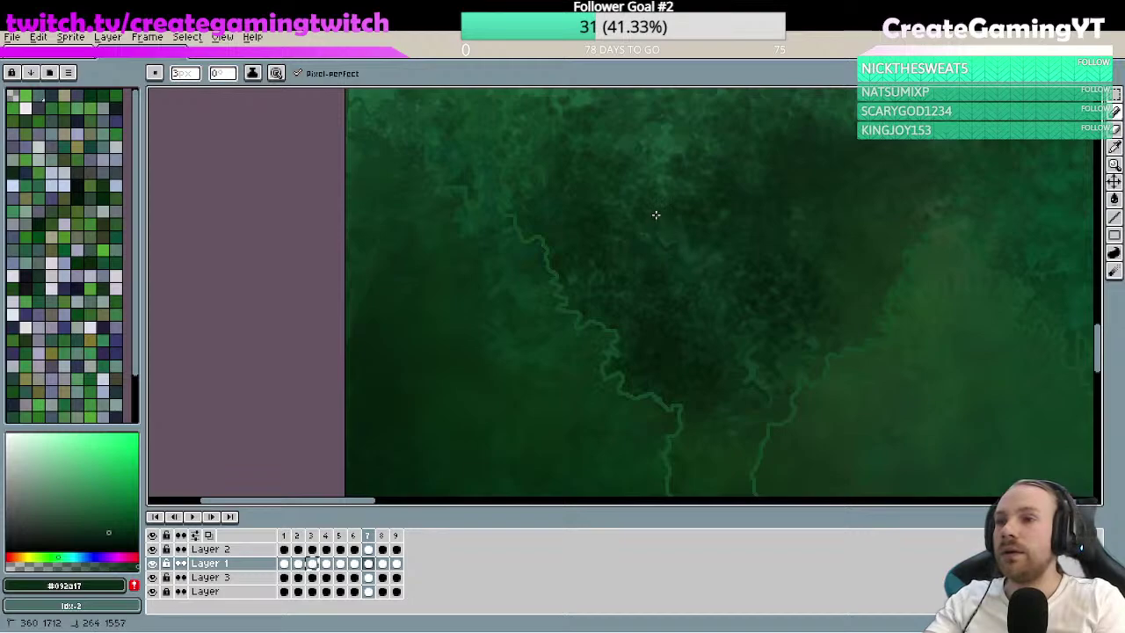
- Outline the tree's pointed top in #092a17, carrying the jagged line over the peak and down to the light contour on its left
{"action": "scroll", "coordinate": [642, 175], "scroll_direction": "up", "scroll_amount": 1}
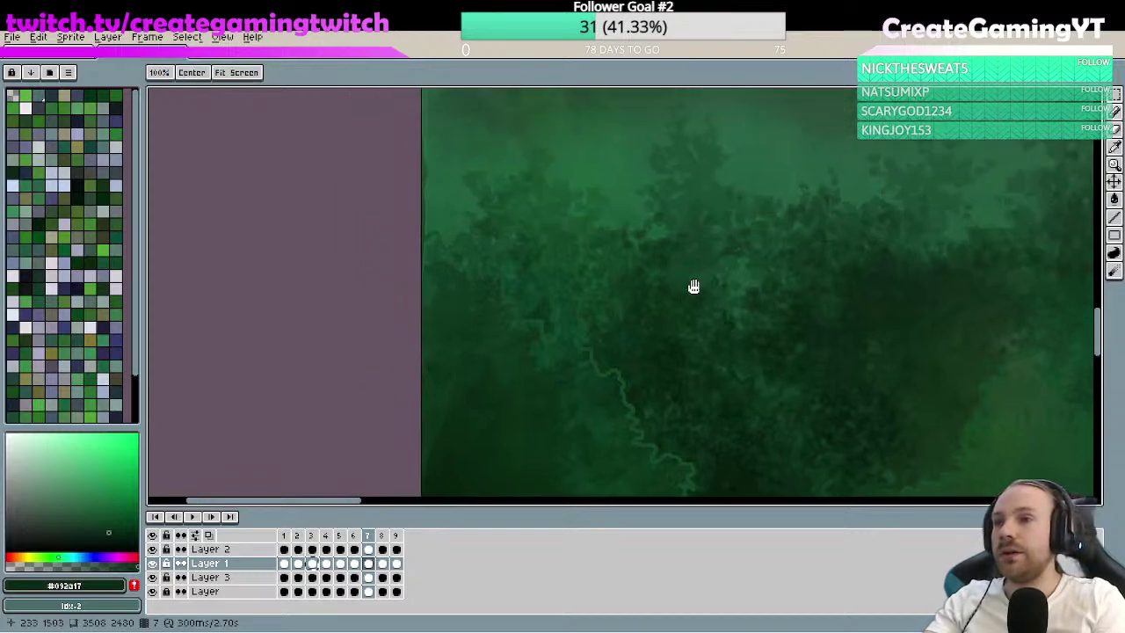
{"action": "mouse_move", "coordinate": [723, 312]}
{"action": "left_mouse_down"}
{"action": "mouse_move", "coordinate": [717, 276]}
{"action": "mouse_move", "coordinate": [707, 290]}
{"action": "mouse_move", "coordinate": [692, 275]}
{"action": "mouse_move", "coordinate": [712, 233]}
{"action": "left_mouse_up"}
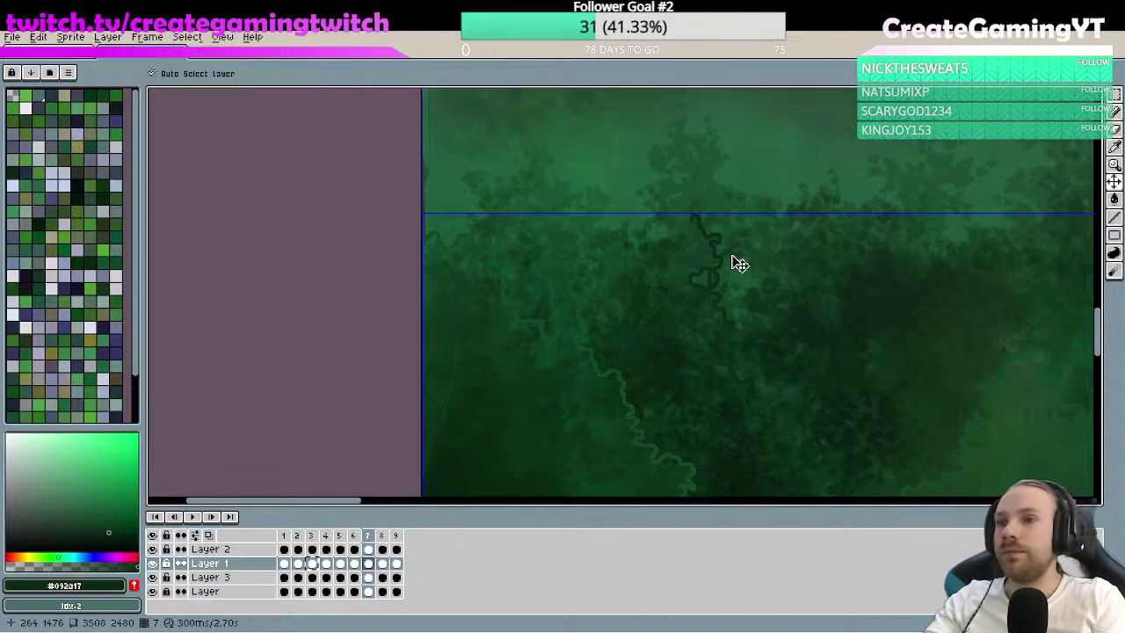
{"action": "key", "text": "ctrl+z"}
{"action": "key", "text": "ctrl+z"}
{"action": "key", "text": "ctrl+z"}
{"action": "mouse_move", "coordinate": [725, 310]}
{"action": "left_mouse_down"}
{"action": "mouse_move", "coordinate": [688, 273]}
{"action": "mouse_move", "coordinate": [719, 255]}
{"action": "mouse_move", "coordinate": [691, 214]}
{"action": "left_mouse_up"}
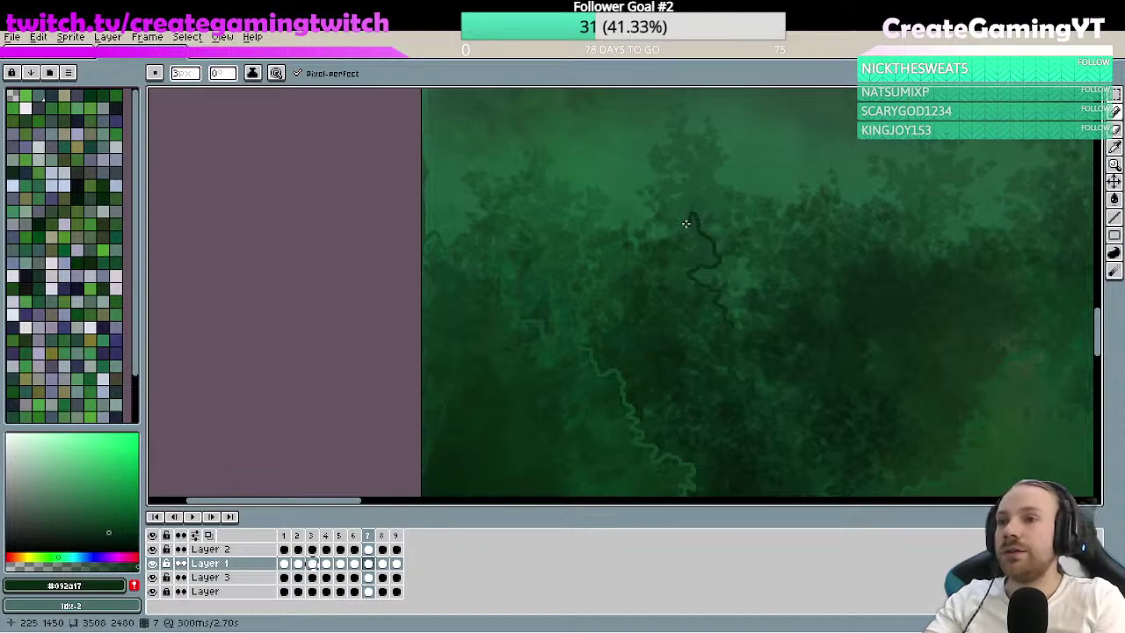
{"action": "key", "text": "ctrl+z"}
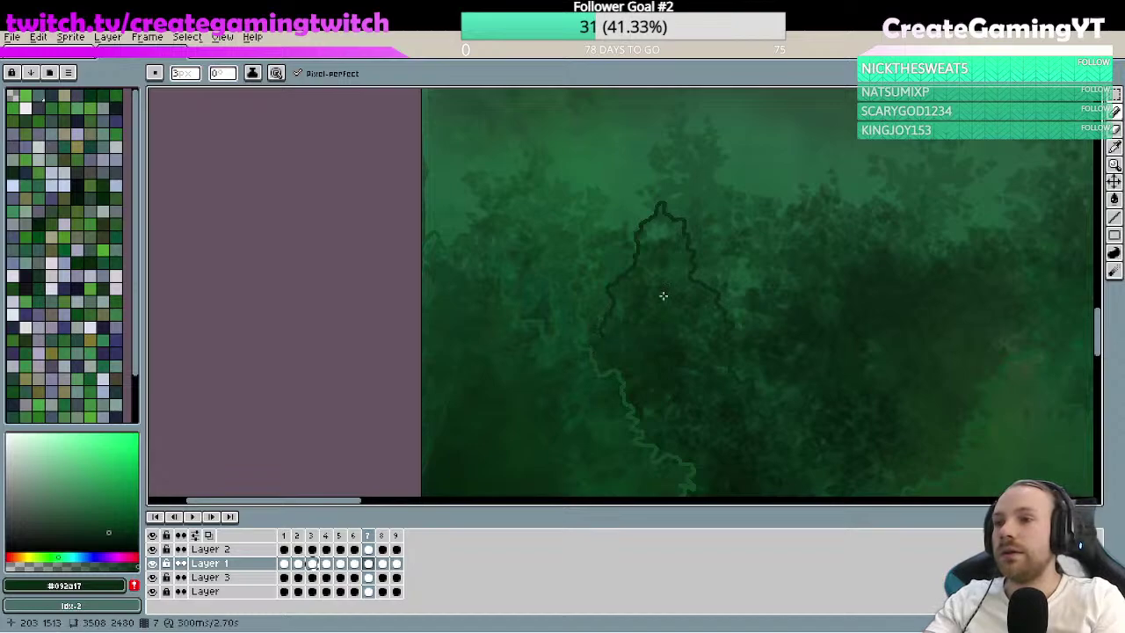
- Draw a second pointed treetop outline to the right of the first, starting from the base of the first peak's right side
{"action": "key", "text": "z"}
{"action": "scroll", "coordinate": [648, 311], "scroll_direction": "down", "scroll_amount": 3}
{"action": "scroll", "coordinate": [725, 268], "scroll_direction": "up", "scroll_amount": 2}
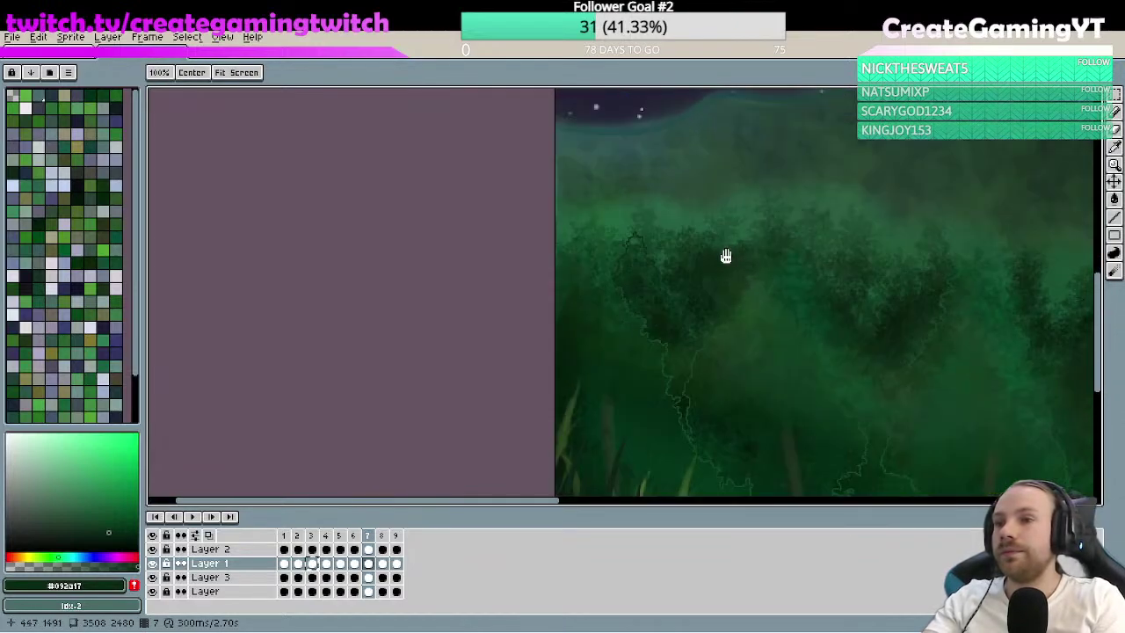
{"action": "scroll", "coordinate": [712, 272], "scroll_direction": "up", "scroll_amount": 2}
{"action": "left_click_drag", "start_coordinate": [718, 258], "coordinate": [687, 333]}
{"action": "key", "text": "b"}
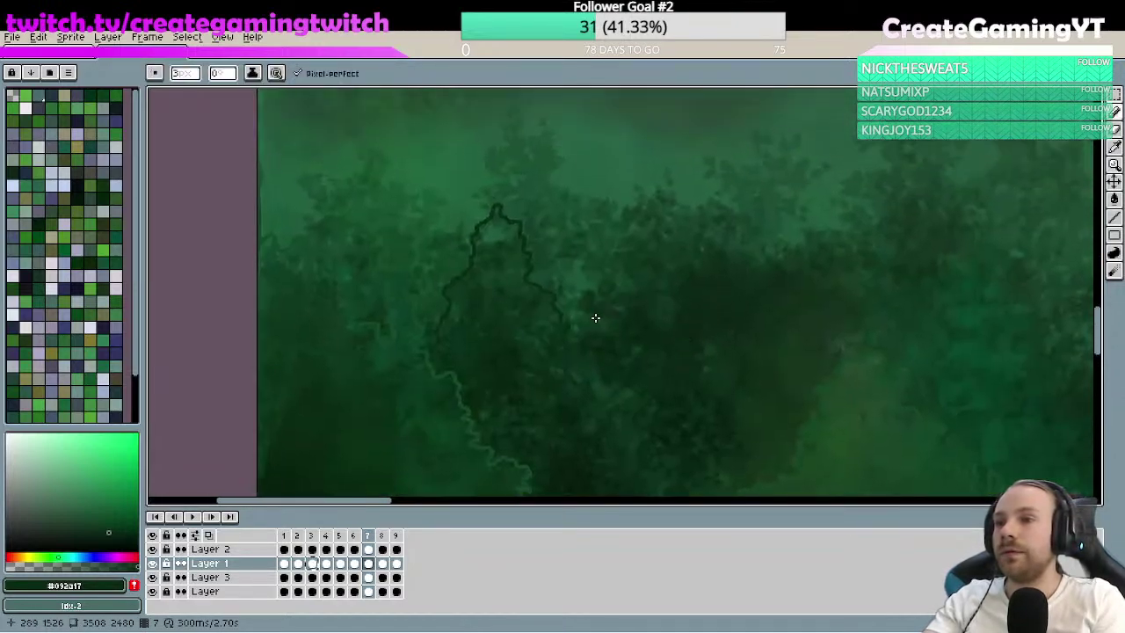
{"action": "left_click_drag", "start_coordinate": [576, 332], "coordinate": [586, 301]}
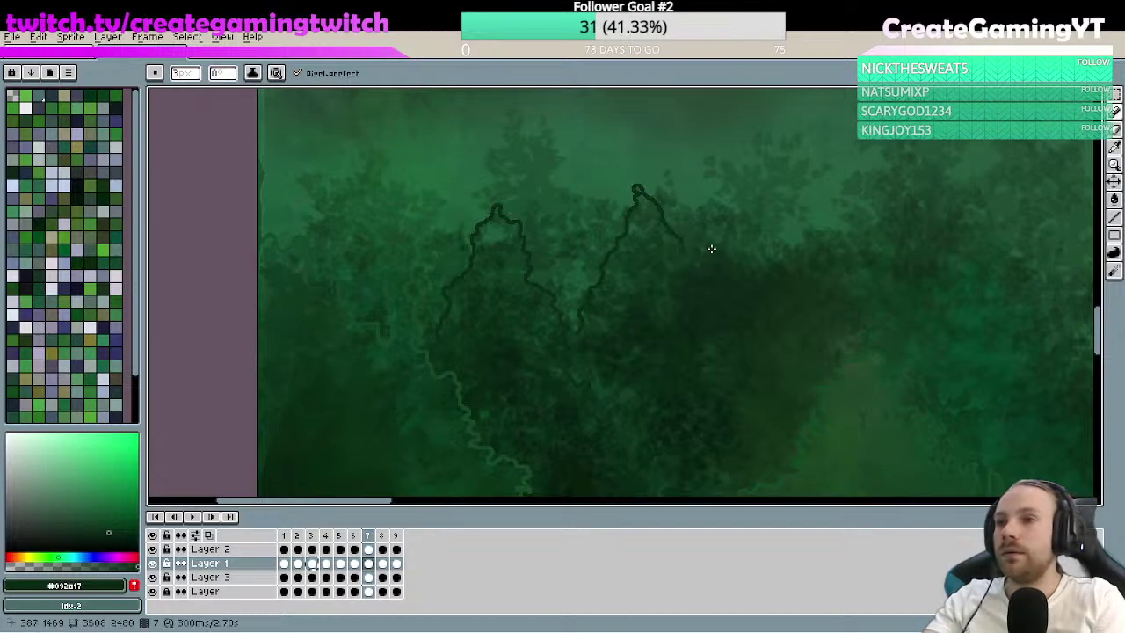
- Extend the second peak's right side in #092a17, carrying the jagged line down through the dark foliage to the light contour on its right
{"action": "key", "text": "h"}
{"action": "scroll", "coordinate": [742, 223], "scroll_direction": "up", "scroll_amount": 2}
{"action": "key", "text": "b"}
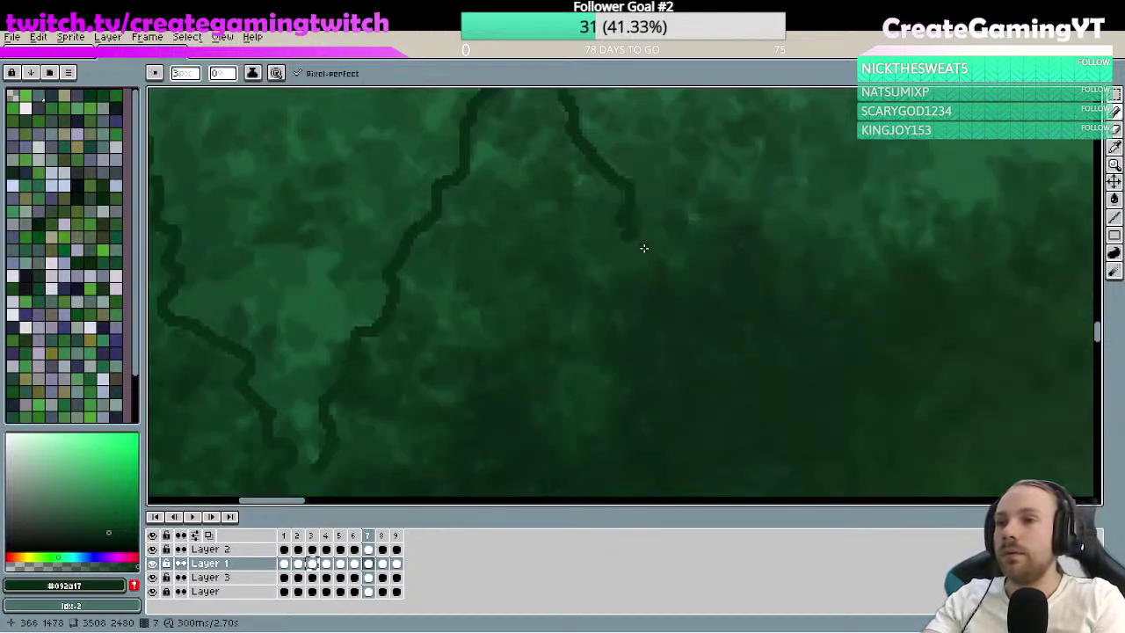
{"action": "left_click_drag", "start_coordinate": [633, 237], "coordinate": [651, 262]}
{"action": "key", "text": "h"}
{"action": "scroll", "coordinate": [703, 344], "scroll_direction": "down", "scroll_amount": 2}
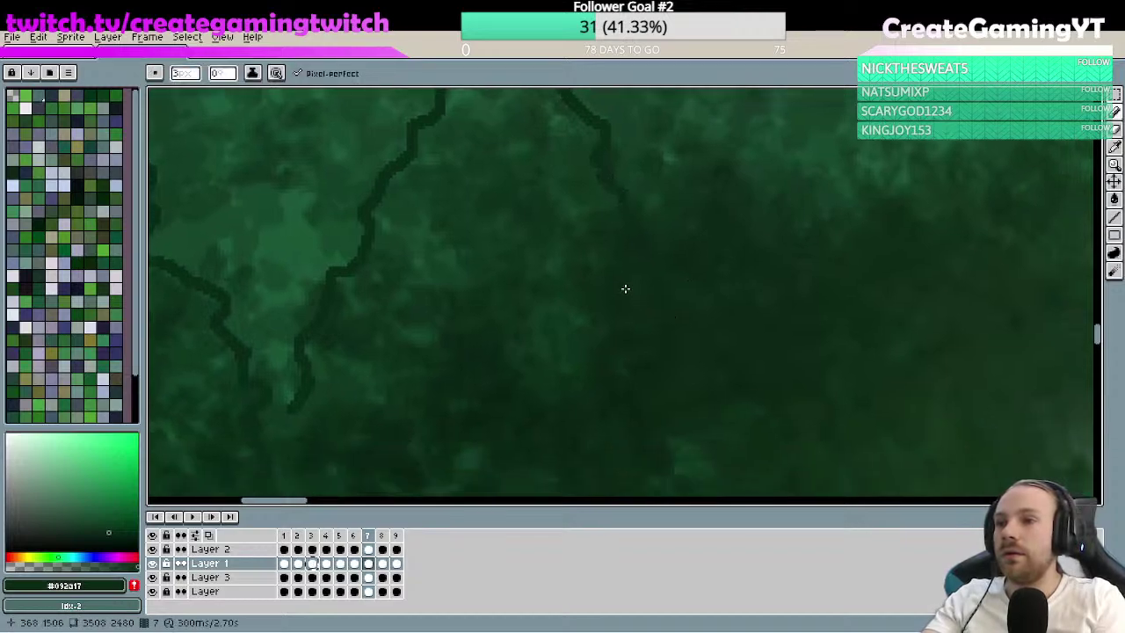
{"action": "scroll", "coordinate": [694, 308], "scroll_direction": "up", "scroll_amount": 2}
{"action": "key", "text": "b"}
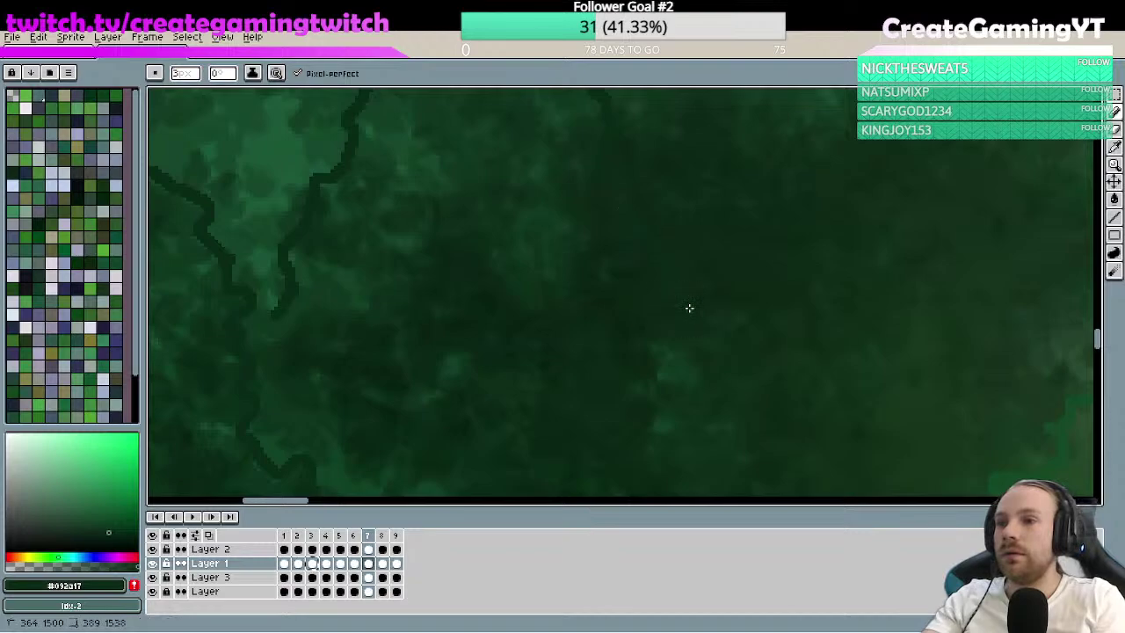
{"action": "left_click_drag", "start_coordinate": [746, 383], "coordinate": [736, 264]}
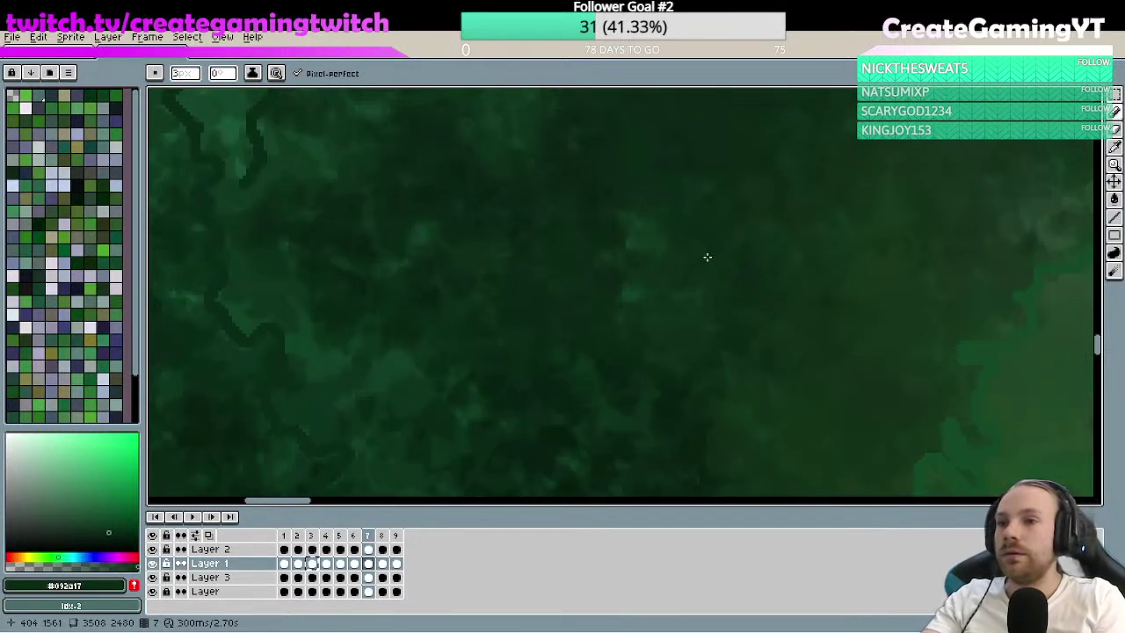
{"action": "left_click_drag", "start_coordinate": [791, 399], "coordinate": [758, 276]}
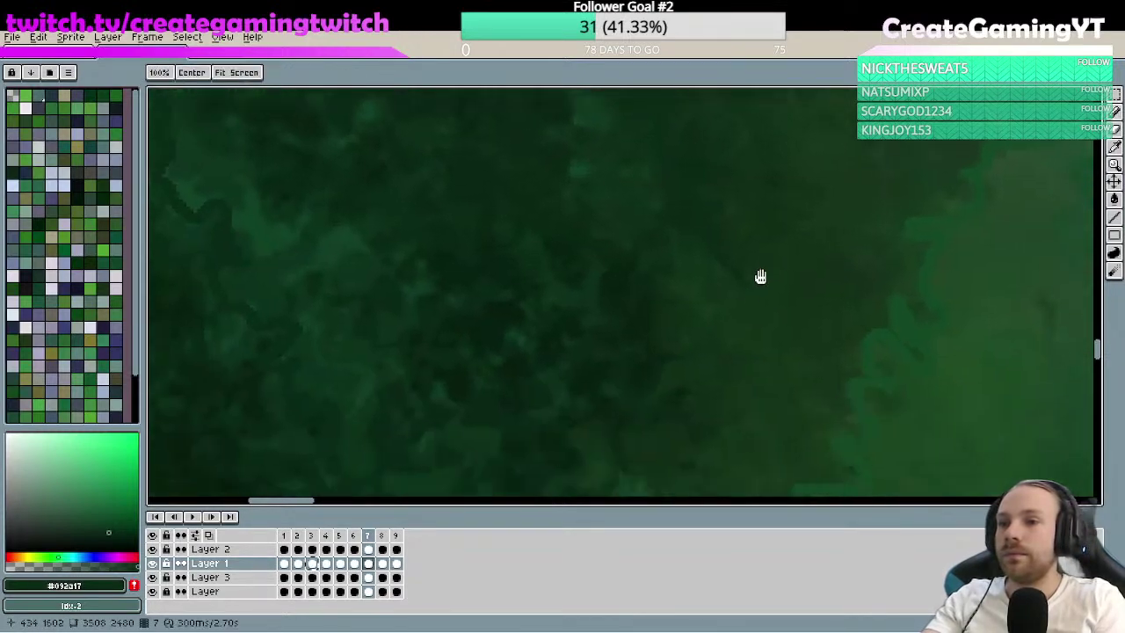
{"action": "mouse_move", "coordinate": [769, 341]}
{"action": "left_mouse_down"}
{"action": "mouse_move", "coordinate": [793, 319]}
{"action": "mouse_move", "coordinate": [786, 370]}
{"action": "mouse_move", "coordinate": [823, 422]}
{"action": "left_mouse_up"}
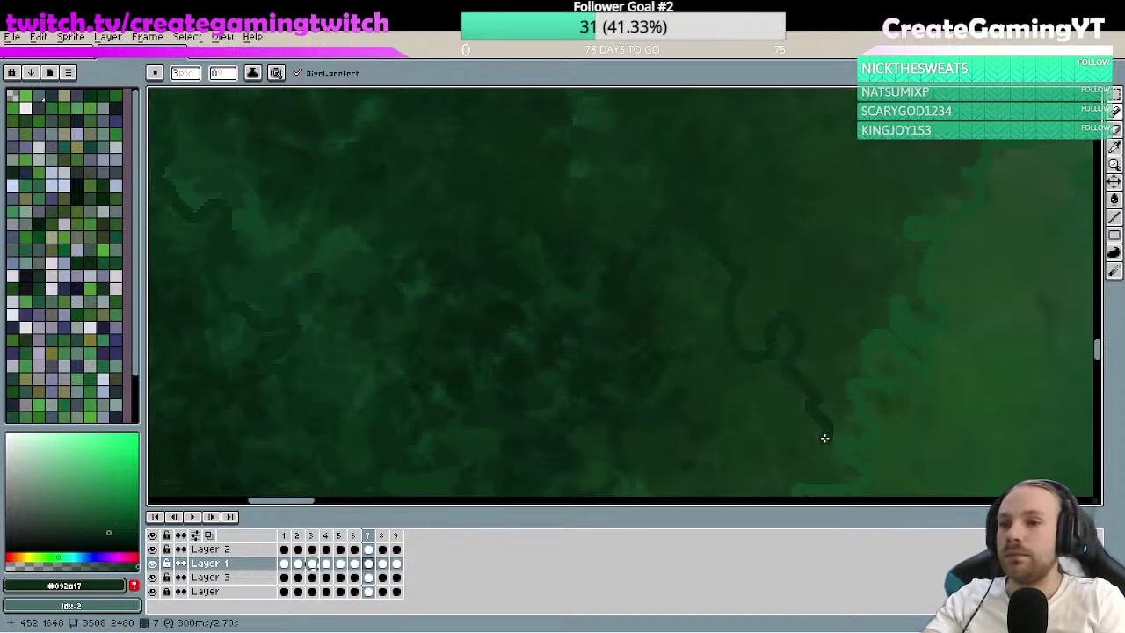
- Draw a jagged #092a17 line along the foliage edge right of the second peak, up to the left foot of the taller tree
{"action": "scroll", "coordinate": [866, 372], "scroll_direction": "down", "scroll_amount": 5}
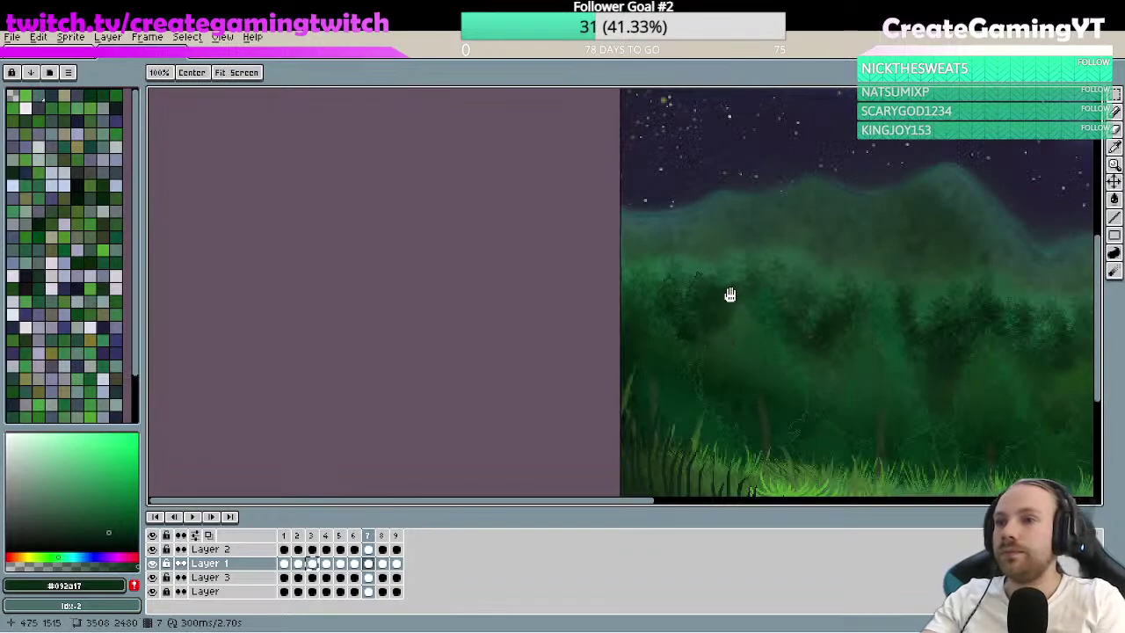
{"action": "scroll", "coordinate": [752, 255], "scroll_direction": "up", "scroll_amount": 5}
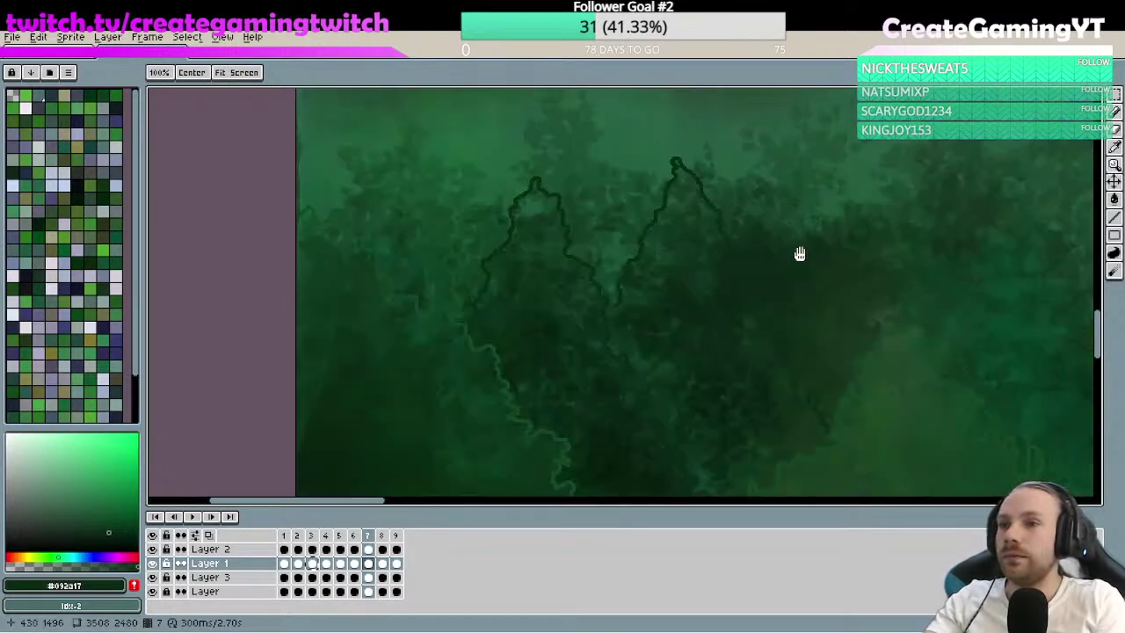
{"action": "scroll", "coordinate": [808, 259], "scroll_direction": "down", "scroll_amount": 5}
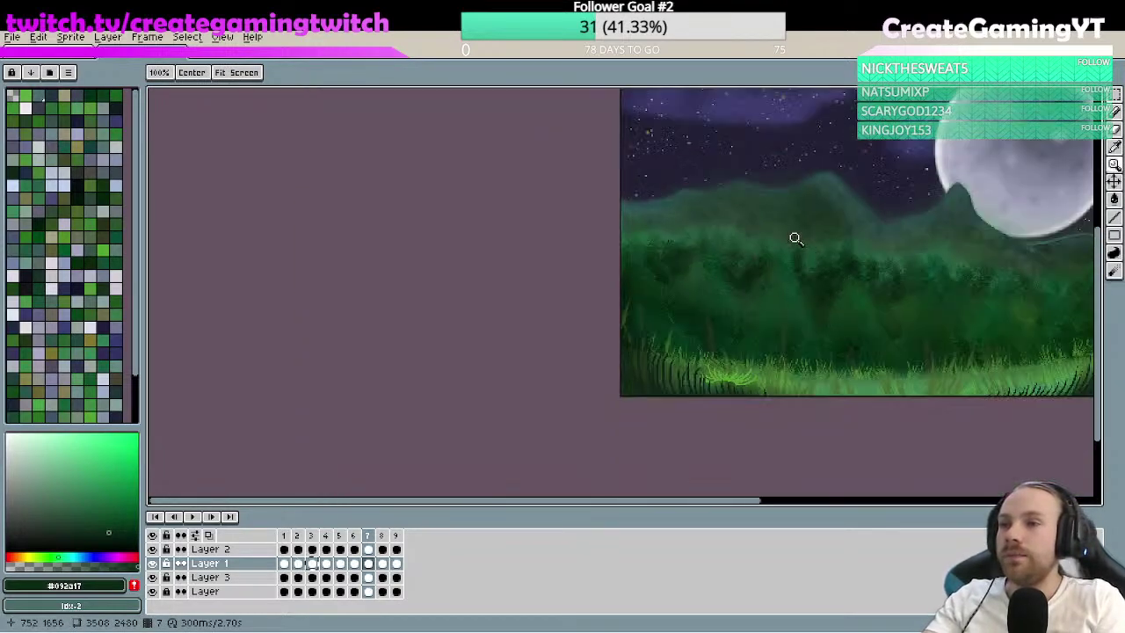
{"action": "scroll", "coordinate": [786, 246], "scroll_direction": "up", "scroll_amount": 2}
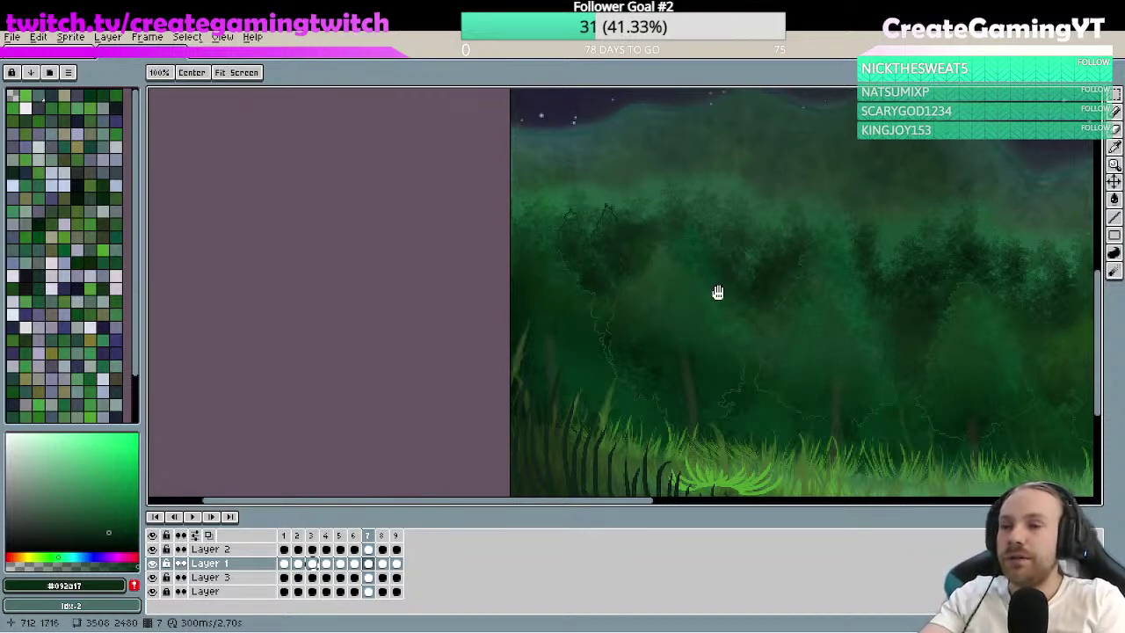
{"action": "key", "text": "z"}
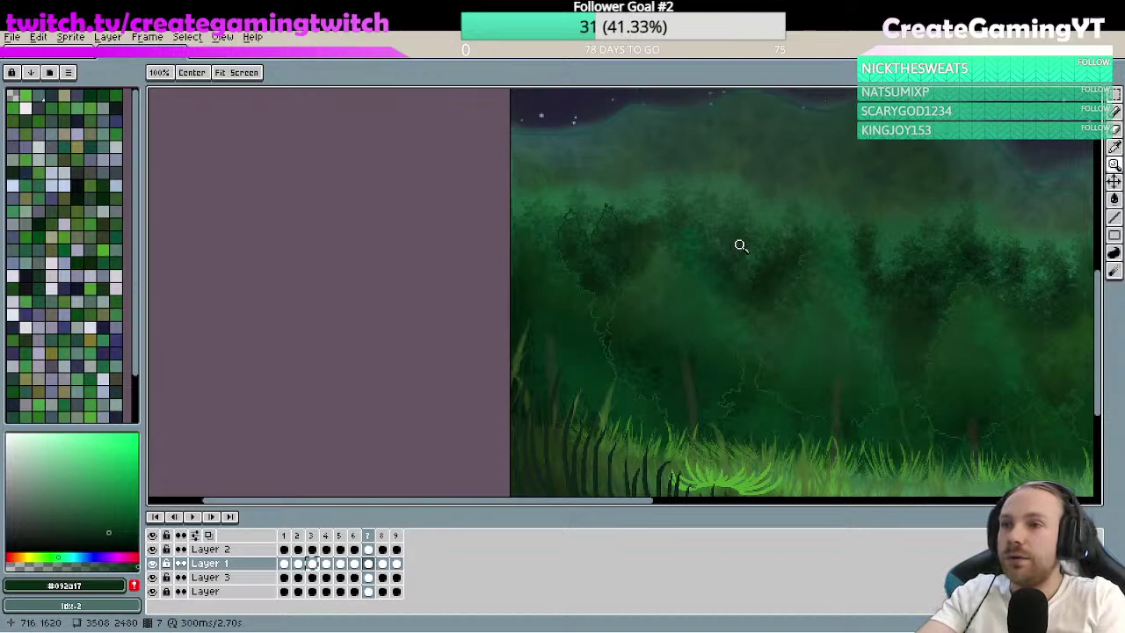
{"action": "scroll", "coordinate": [738, 244], "scroll_direction": "up", "scroll_amount": 3}
{"action": "key", "text": "b"}
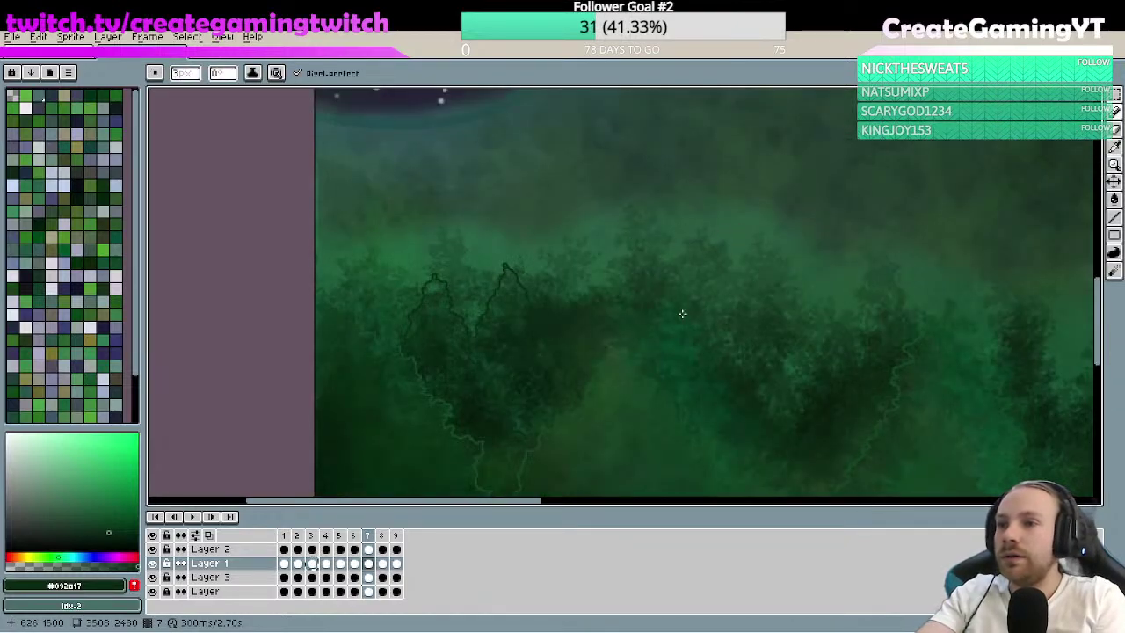
{"action": "left_click_drag", "start_coordinate": [553, 341], "coordinate": [561, 312]}
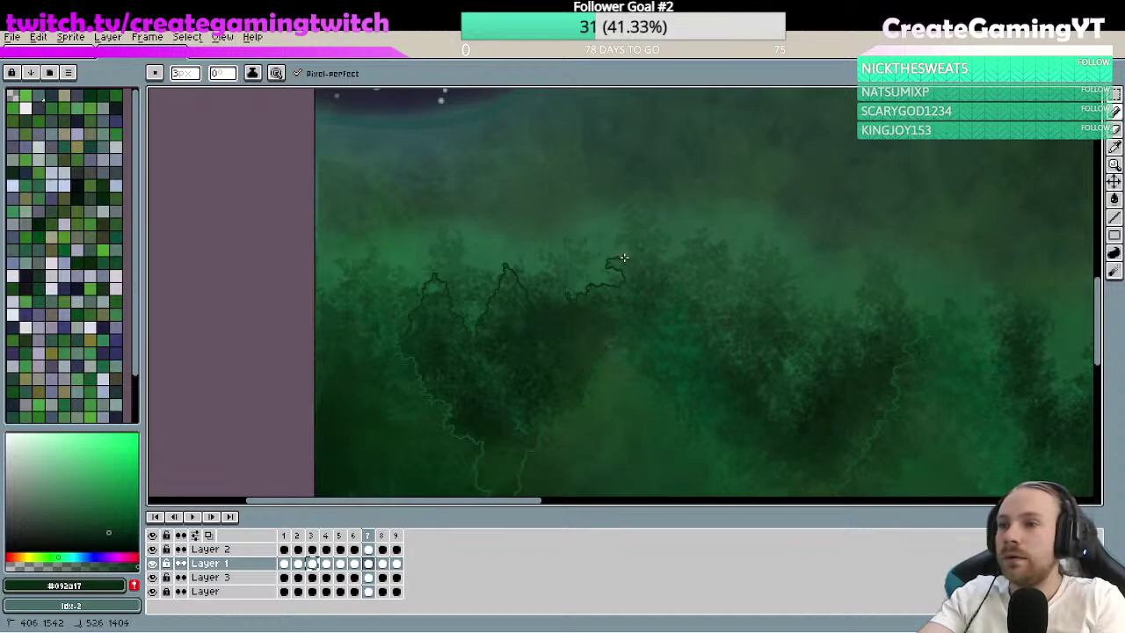
- Outline the taller third tree's leafy left side and top with a jagged line around its leaf clusters
{"action": "key", "text": "space"}
{"action": "scroll", "coordinate": [635, 234], "scroll_direction": "up", "scroll_amount": 8}
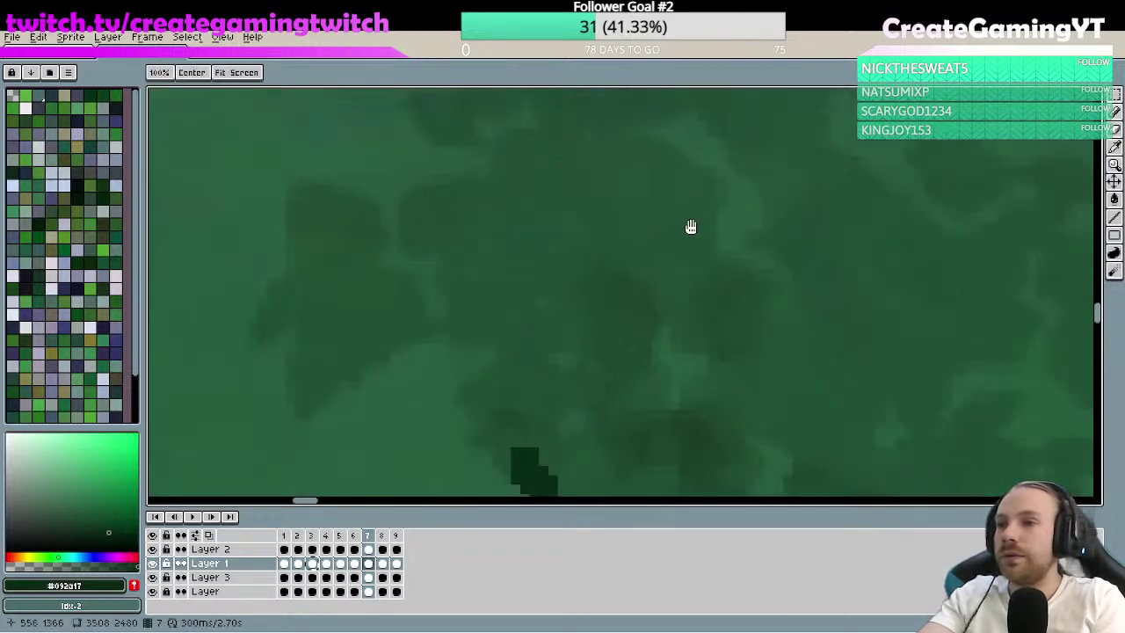
{"action": "left_click_drag", "start_coordinate": [691, 226], "coordinate": [779, 100]}
{"action": "scroll", "coordinate": [711, 193], "scroll_direction": "down", "scroll_amount": 3}
{"action": "left_click_drag", "start_coordinate": [691, 233], "coordinate": [641, 343]}
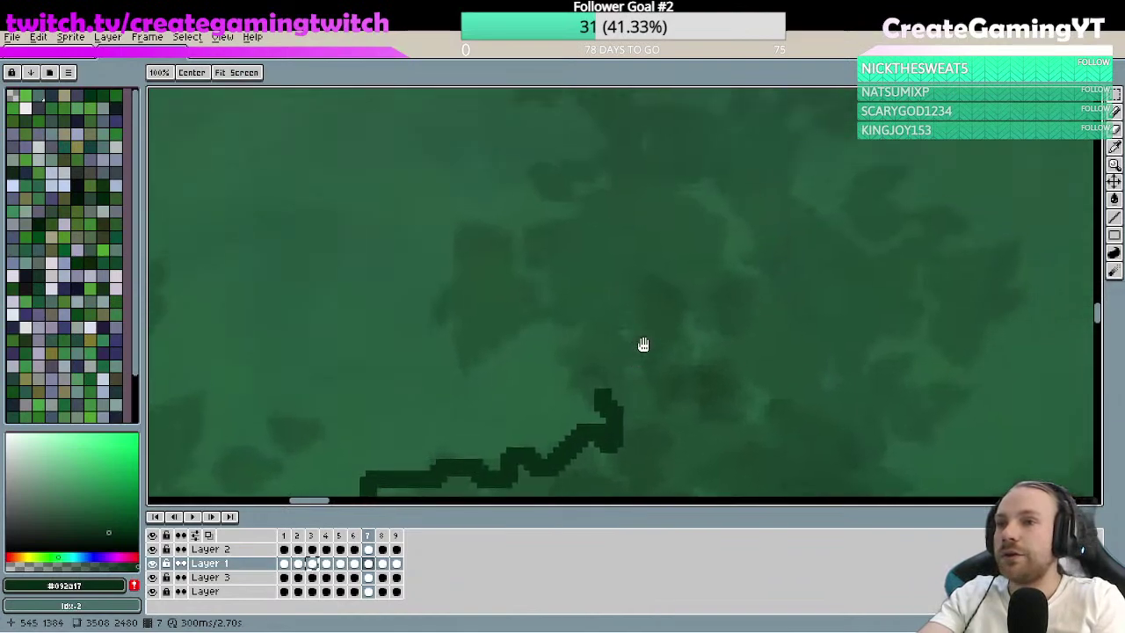
{"action": "mouse_move", "coordinate": [603, 400]}
{"action": "left_mouse_down"}
{"action": "mouse_move", "coordinate": [563, 374]}
{"action": "mouse_move", "coordinate": [579, 334]}
{"action": "mouse_move", "coordinate": [566, 312]}
{"action": "mouse_move", "coordinate": [467, 354]}
{"action": "mouse_move", "coordinate": [462, 317]}
{"action": "mouse_move", "coordinate": [442, 316]}
{"action": "mouse_move", "coordinate": [436, 293]}
{"action": "mouse_move", "coordinate": [460, 260]}
{"action": "mouse_move", "coordinate": [464, 223]}
{"action": "mouse_move", "coordinate": [504, 238]}
{"action": "mouse_move", "coordinate": [527, 276]}
{"action": "mouse_move", "coordinate": [558, 215]}
{"action": "mouse_move", "coordinate": [608, 184]}
{"action": "mouse_move", "coordinate": [569, 194]}
{"action": "mouse_move", "coordinate": [531, 183]}
{"action": "mouse_move", "coordinate": [582, 160]}
{"action": "left_mouse_up"}
{"action": "mouse_move", "coordinate": [582, 160]}
{"action": "left_mouse_down"}
{"action": "mouse_move", "coordinate": [560, 330]}
{"action": "mouse_move", "coordinate": [521, 326]}
{"action": "mouse_move", "coordinate": [494, 353]}
{"action": "mouse_move", "coordinate": [532, 314]}
{"action": "mouse_move", "coordinate": [478, 287]}
{"action": "mouse_move", "coordinate": [434, 290]}
{"action": "mouse_move", "coordinate": [492, 236]}
{"action": "mouse_move", "coordinate": [442, 183]}
{"action": "mouse_move", "coordinate": [463, 163]}
{"action": "mouse_move", "coordinate": [496, 261]}
{"action": "mouse_move", "coordinate": [513, 113]}
{"action": "mouse_move", "coordinate": [513, 171]}
{"action": "left_mouse_up"}
{"action": "mouse_move", "coordinate": [497, 236]}
{"action": "left_mouse_down"}
{"action": "mouse_move", "coordinate": [575, 190]}
{"action": "mouse_move", "coordinate": [590, 234]}
{"action": "mouse_move", "coordinate": [566, 283]}
{"action": "mouse_move", "coordinate": [589, 295]}
{"action": "mouse_move", "coordinate": [702, 292]}
{"action": "mouse_move", "coordinate": [733, 251]}
{"action": "mouse_move", "coordinate": [768, 264]}
{"action": "mouse_move", "coordinate": [735, 297]}
{"action": "mouse_move", "coordinate": [773, 298]}
{"action": "mouse_move", "coordinate": [772, 283]}
{"action": "mouse_move", "coordinate": [800, 318]}
{"action": "mouse_move", "coordinate": [723, 360]}
{"action": "mouse_move", "coordinate": [751, 427]}
{"action": "left_mouse_up"}
{"action": "mouse_move", "coordinate": [751, 426]}
{"action": "left_mouse_down"}
{"action": "mouse_move", "coordinate": [650, 304]}
{"action": "mouse_move", "coordinate": [627, 300]}
{"action": "mouse_move", "coordinate": [658, 255]}
{"action": "mouse_move", "coordinate": [683, 293]}
{"action": "mouse_move", "coordinate": [738, 300]}
{"action": "mouse_move", "coordinate": [729, 345]}
{"action": "mouse_move", "coordinate": [789, 335]}
{"action": "mouse_move", "coordinate": [789, 372]}
{"action": "mouse_move", "coordinate": [725, 250]}
{"action": "mouse_move", "coordinate": [725, 294]}
{"action": "mouse_move", "coordinate": [696, 339]}
{"action": "mouse_move", "coordinate": [666, 307]}
{"action": "left_mouse_up"}
{"action": "key", "text": "ctrl+z"}
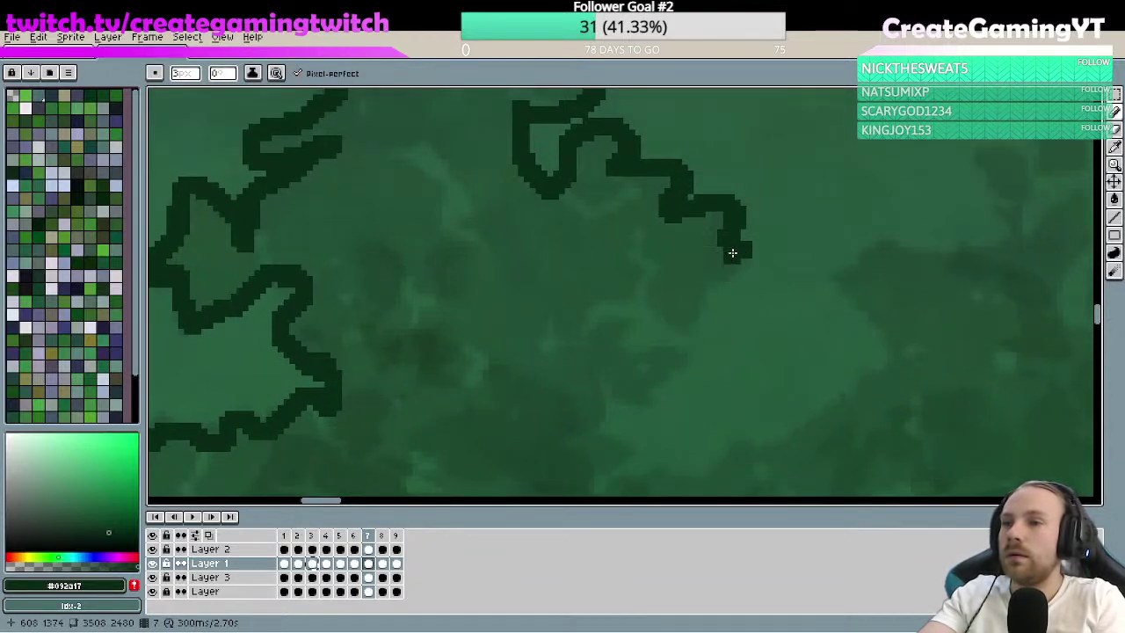
- Continue the third tree's outline down the upper right side, tracing the indented leaf clusters to the start of the slope
{"action": "mouse_move", "coordinate": [730, 251]}
{"action": "left_mouse_down"}
{"action": "mouse_move", "coordinate": [685, 336]}
{"action": "mouse_move", "coordinate": [624, 303]}
{"action": "mouse_move", "coordinate": [588, 314]}
{"action": "mouse_move", "coordinate": [678, 367]}
{"action": "mouse_move", "coordinate": [635, 398]}
{"action": "mouse_move", "coordinate": [601, 402]}
{"action": "mouse_move", "coordinate": [602, 428]}
{"action": "mouse_move", "coordinate": [626, 455]}
{"action": "mouse_move", "coordinate": [624, 262]}
{"action": "mouse_move", "coordinate": [611, 242]}
{"action": "mouse_move", "coordinate": [578, 281]}
{"action": "left_mouse_up"}
{"action": "key", "text": "ctrl+z"}
{"action": "key", "text": "ctrl+z"}
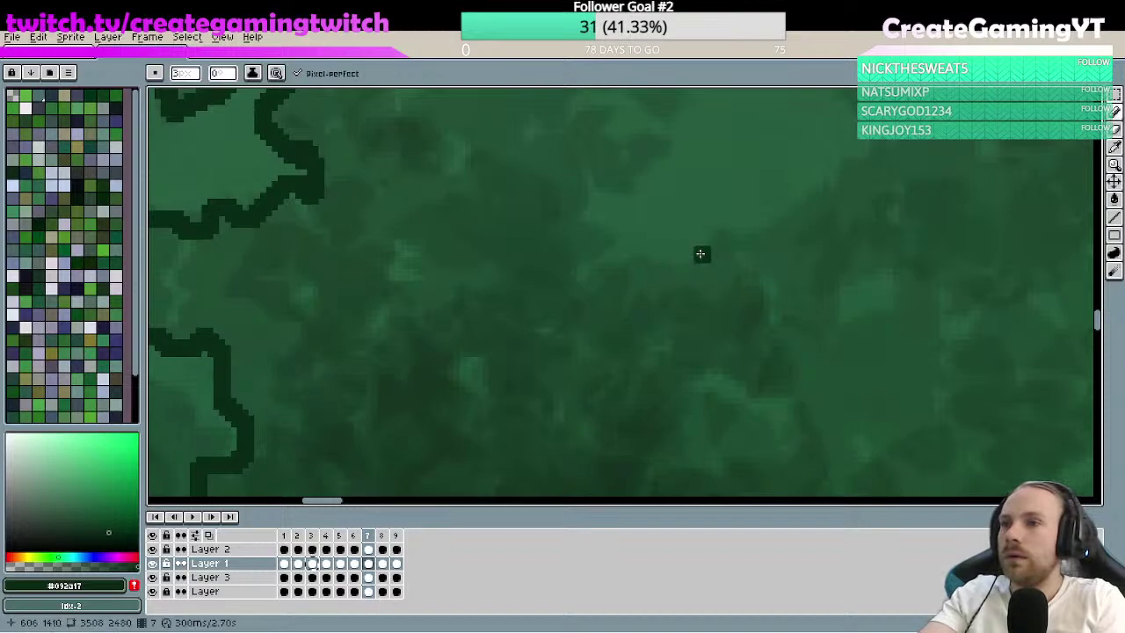
{"action": "key", "text": "ctrl+y"}
{"action": "key", "text": "ctrl+y"}
{"action": "mouse_move", "coordinate": [605, 246]}
{"action": "left_mouse_down"}
{"action": "mouse_move", "coordinate": [588, 273]}
{"action": "mouse_move", "coordinate": [648, 258]}
{"action": "mouse_move", "coordinate": [698, 259]}
{"action": "left_mouse_up"}
{"action": "key", "text": "space"}
{"action": "scroll", "coordinate": [703, 255], "scroll_direction": "down", "scroll_amount": 3}
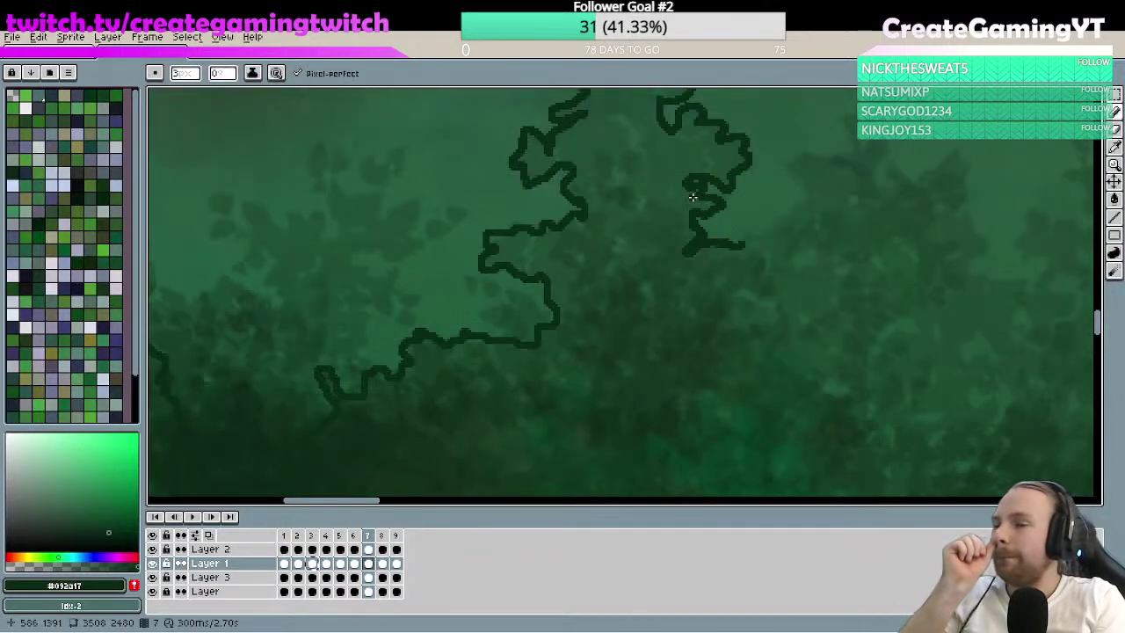
- Extend the third tree's right side with a jagged line sloping down from the leaf clusters into the foliage
{"action": "key", "text": "z"}
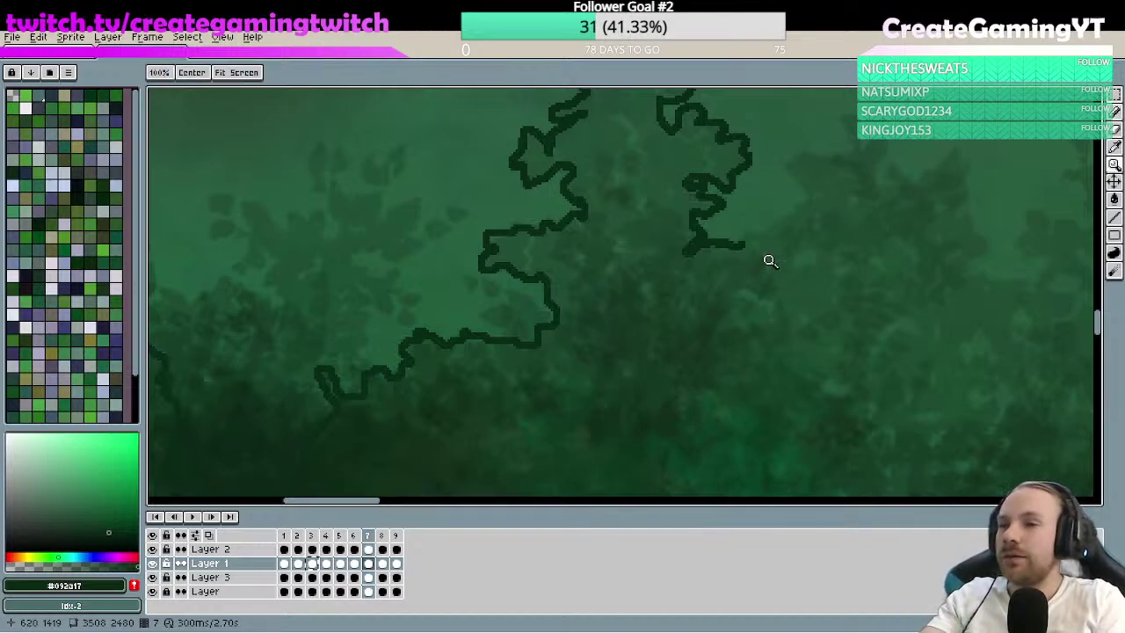
{"action": "scroll", "coordinate": [765, 258], "scroll_direction": "down", "scroll_amount": 3}
{"action": "scroll", "coordinate": [709, 272], "scroll_direction": "up", "scroll_amount": 1}
{"action": "scroll", "coordinate": [709, 272], "scroll_direction": "up", "scroll_amount": 2}
{"action": "key", "text": "b"}
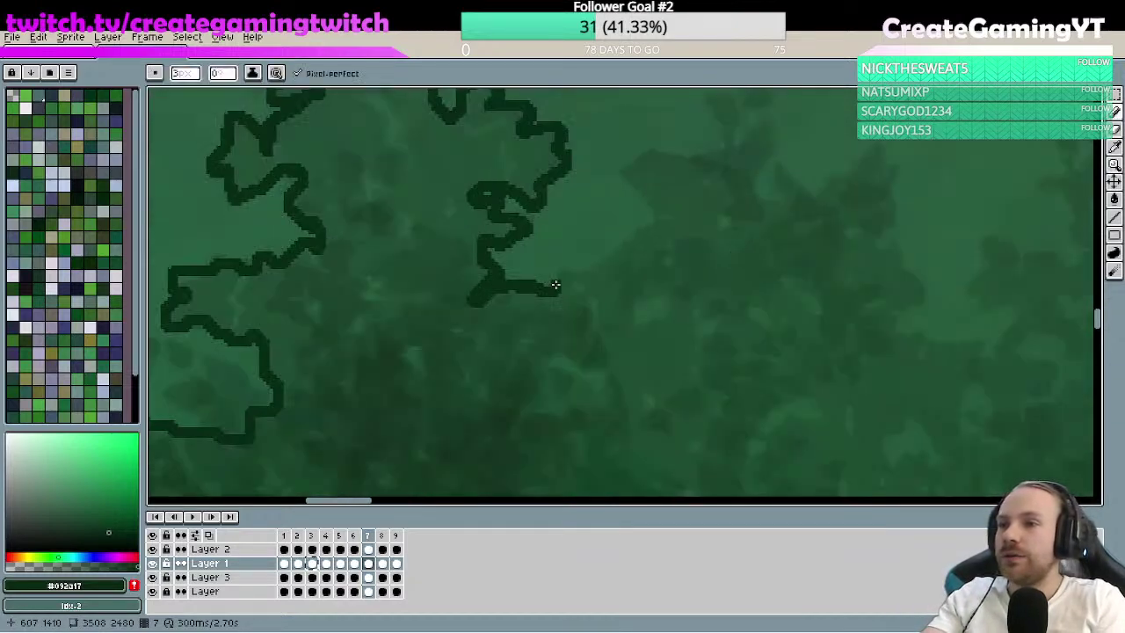
{"action": "mouse_move", "coordinate": [554, 285]}
{"action": "left_mouse_down"}
{"action": "mouse_move", "coordinate": [577, 305]}
{"action": "mouse_move", "coordinate": [616, 384]}
{"action": "mouse_move", "coordinate": [683, 393]}
{"action": "mouse_move", "coordinate": [674, 235]}
{"action": "mouse_move", "coordinate": [608, 256]}
{"action": "mouse_move", "coordinate": [627, 308]}
{"action": "mouse_move", "coordinate": [599, 317]}
{"action": "mouse_move", "coordinate": [680, 381]}
{"action": "mouse_move", "coordinate": [726, 401]}
{"action": "left_mouse_up"}
{"action": "key", "text": "space"}
{"action": "key", "text": "space"}
{"action": "scroll", "coordinate": [744, 364], "scroll_direction": "down", "scroll_amount": 3}
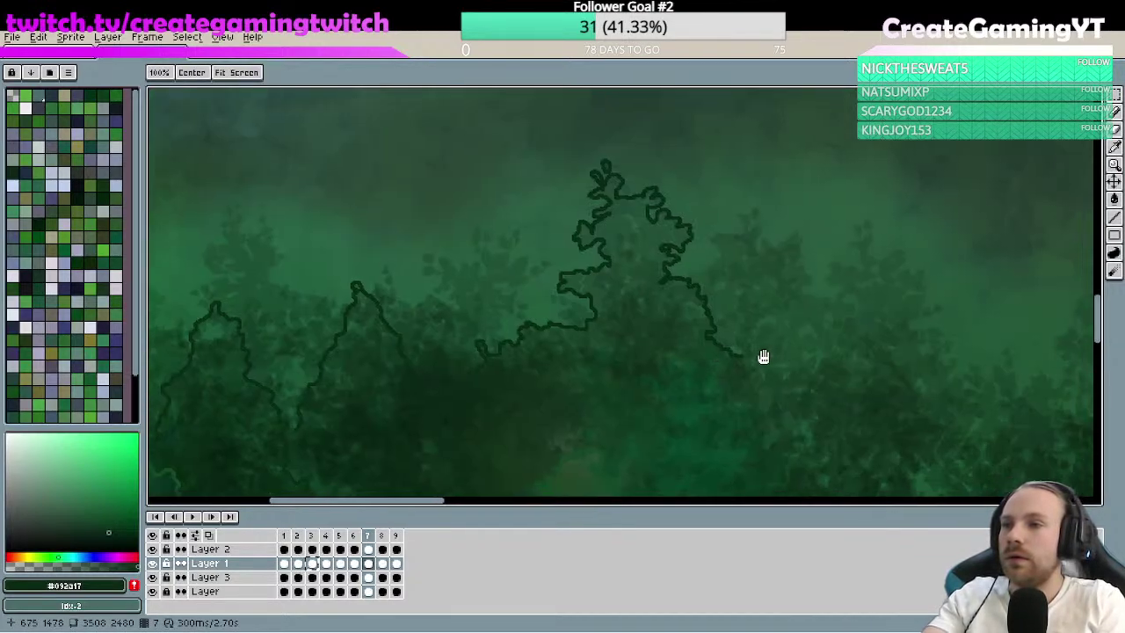
{"action": "scroll", "coordinate": [762, 356], "scroll_direction": "up", "scroll_amount": 1}
{"action": "mouse_move", "coordinate": [720, 231]}
{"action": "left_mouse_down"}
{"action": "mouse_move", "coordinate": [693, 278]}
{"action": "mouse_move", "coordinate": [673, 244]}
{"action": "left_mouse_up"}
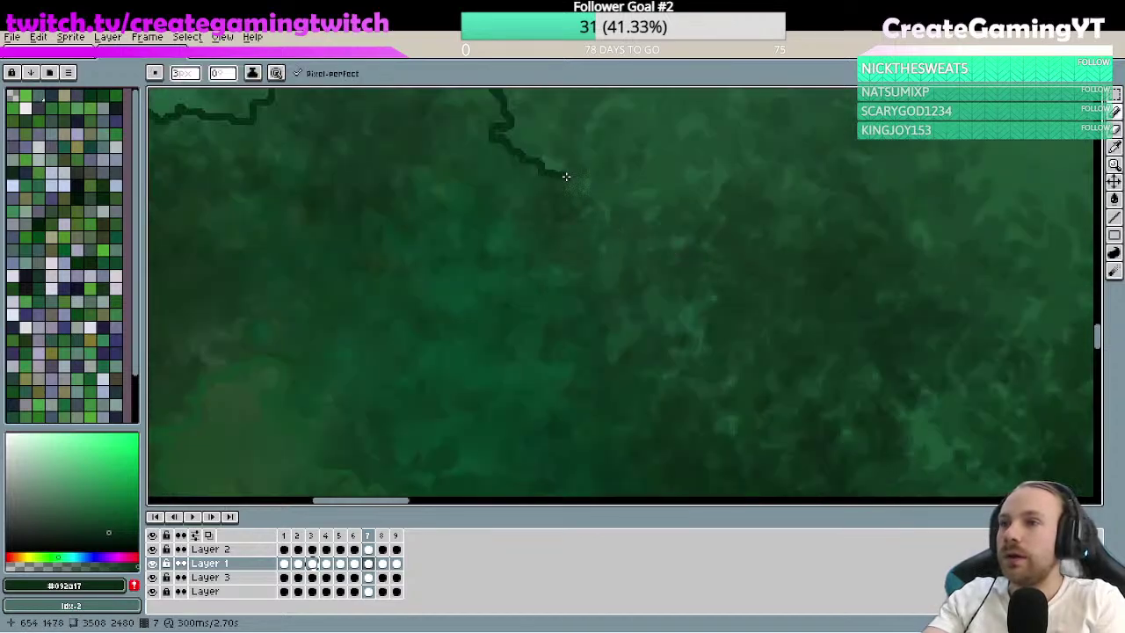
{"action": "left_click_drag", "start_coordinate": [566, 176], "coordinate": [568, 189]}
{"action": "mouse_move", "coordinate": [588, 239]}
{"action": "left_mouse_down"}
{"action": "mouse_move", "coordinate": [628, 311]}
{"action": "mouse_move", "coordinate": [610, 334]}
{"action": "left_mouse_up"}
{"action": "key", "text": "ctrl+z"}
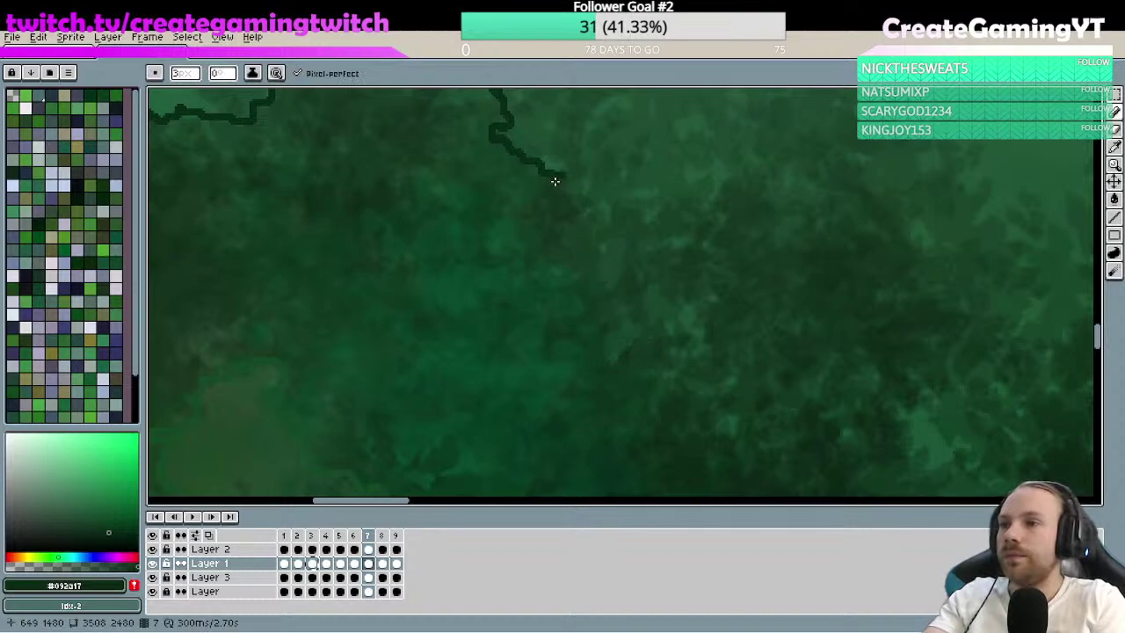
- Continue the third tree's right edge down from the end of the slope, following the boundary between the bright and dark foliage
{"action": "left_click_drag", "start_coordinate": [562, 177], "coordinate": [566, 184]}
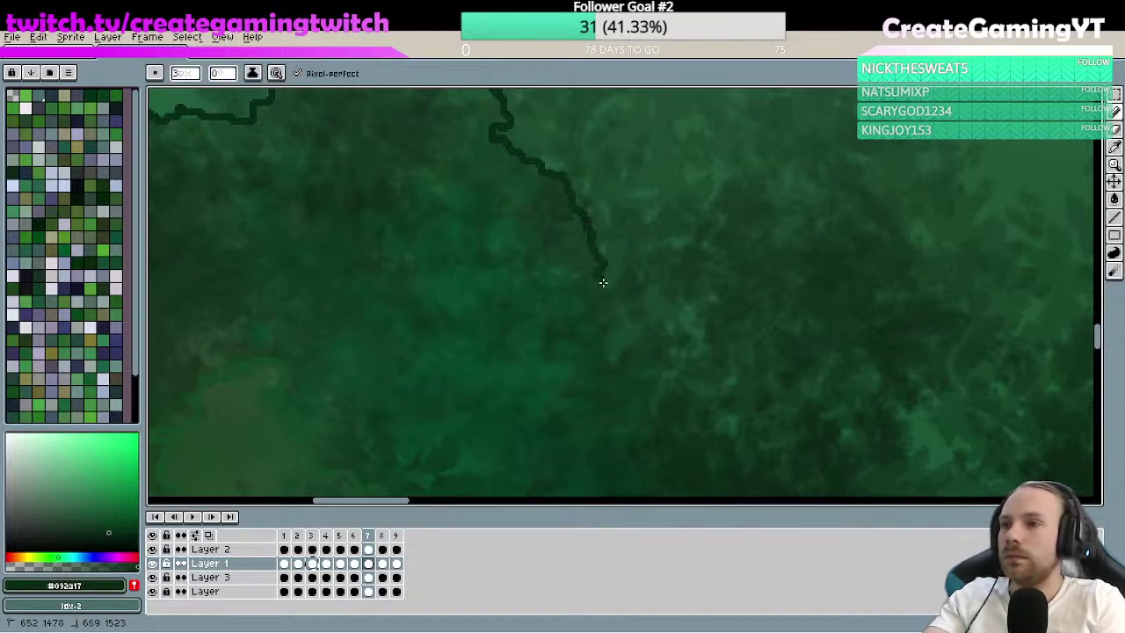
{"action": "mouse_move", "coordinate": [602, 282]}
{"action": "left_mouse_down"}
{"action": "mouse_move", "coordinate": [615, 331]}
{"action": "mouse_move", "coordinate": [604, 351]}
{"action": "mouse_move", "coordinate": [619, 362]}
{"action": "mouse_move", "coordinate": [684, 263]}
{"action": "mouse_move", "coordinate": [613, 239]}
{"action": "left_mouse_up"}
{"action": "left_click_drag", "start_coordinate": [642, 281], "coordinate": [648, 293]}
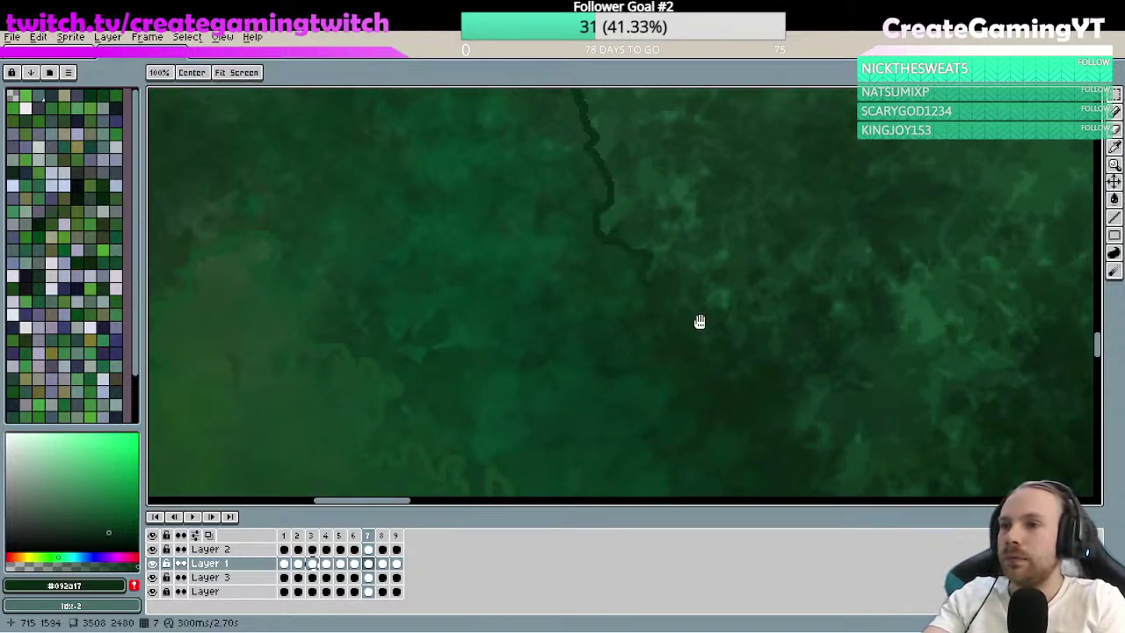
{"action": "left_click_drag", "start_coordinate": [697, 322], "coordinate": [665, 290]}
{"action": "left_click_drag", "start_coordinate": [615, 260], "coordinate": [641, 285]}
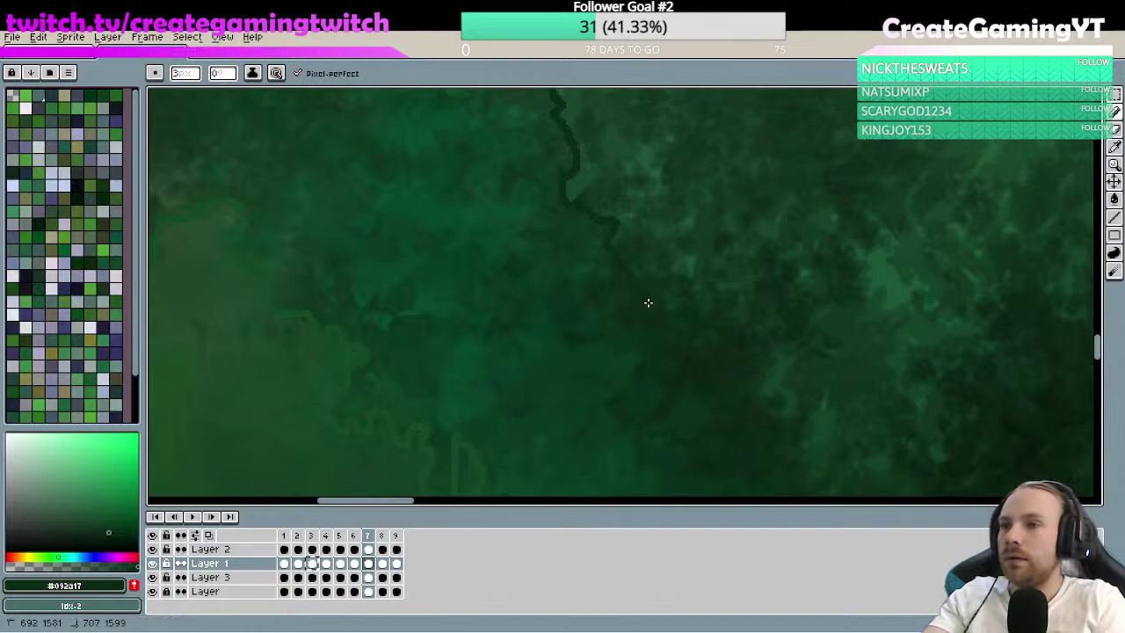
{"action": "mouse_move", "coordinate": [681, 334]}
{"action": "left_mouse_down"}
{"action": "mouse_move", "coordinate": [680, 314]}
{"action": "mouse_move", "coordinate": [576, 272]}
{"action": "mouse_move", "coordinate": [597, 283]}
{"action": "left_mouse_up"}
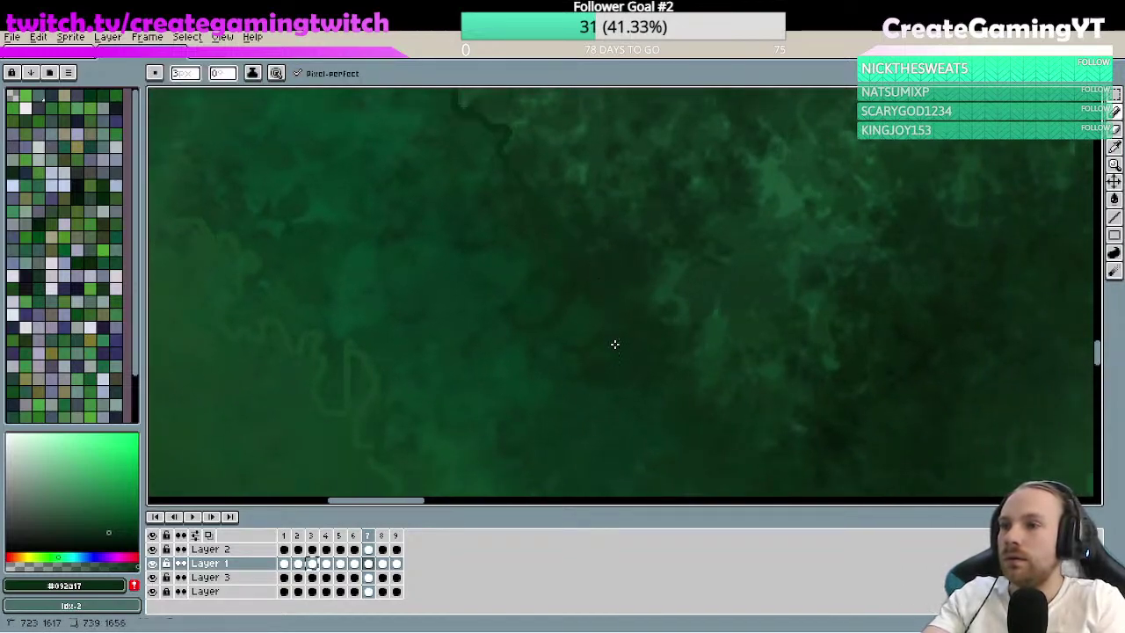
{"action": "left_click_drag", "start_coordinate": [618, 389], "coordinate": [682, 290]}
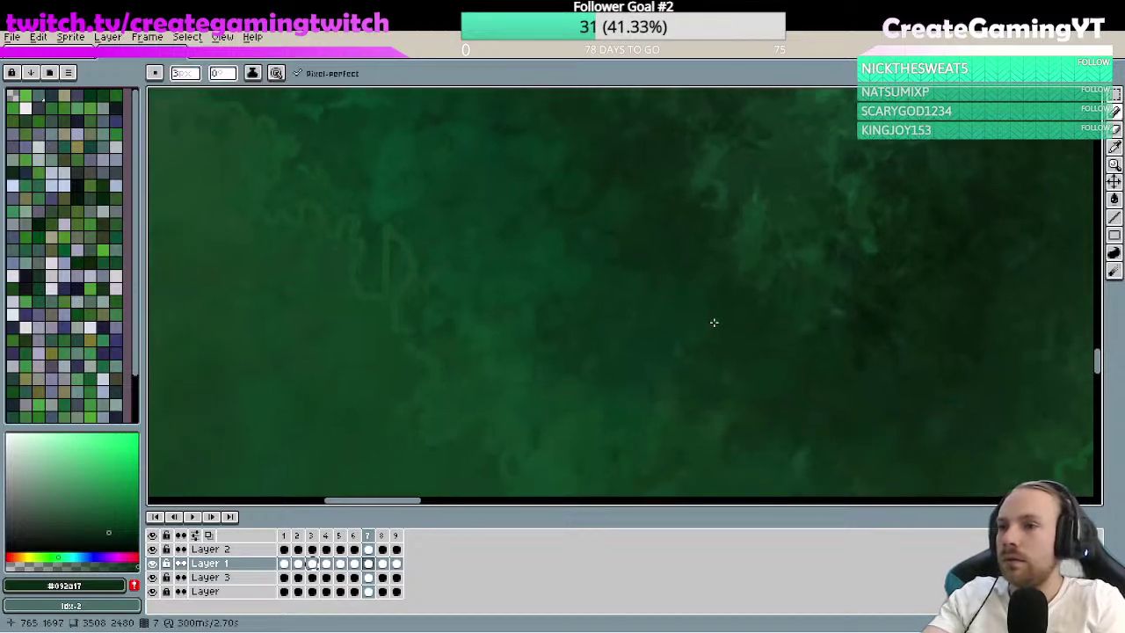
- Draw the lower stretch of the third tree's right edge through the shaded foliage below, toward the lighter ground-level leaves
{"action": "scroll", "coordinate": [736, 306], "scroll_direction": "down", "scroll_amount": 2}
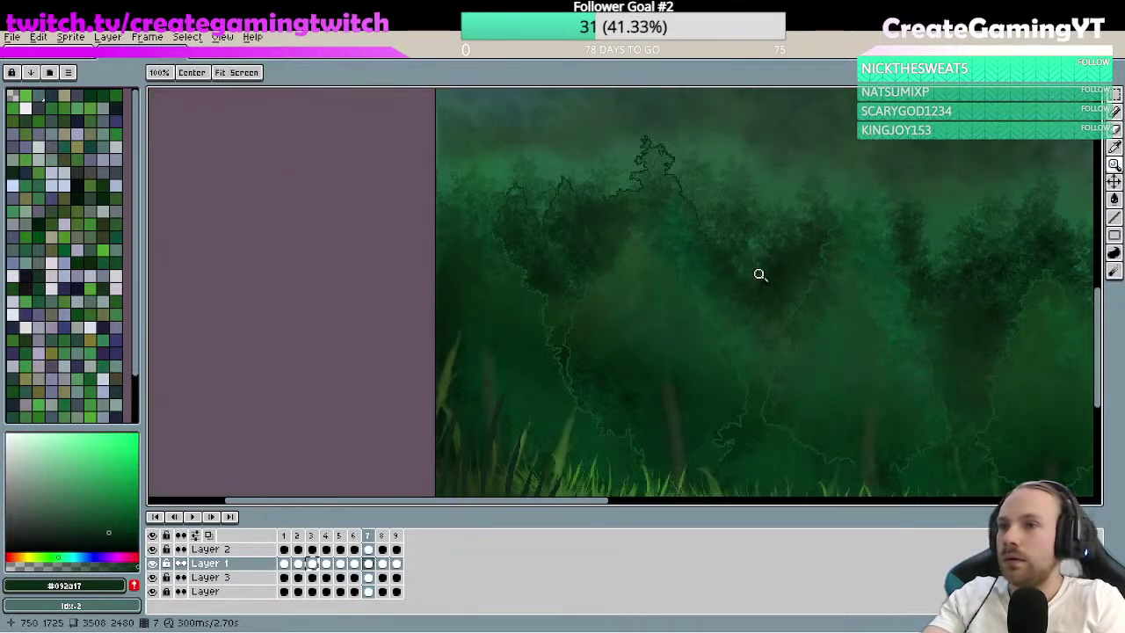
{"action": "scroll", "coordinate": [759, 271], "scroll_direction": "up", "scroll_amount": 1}
{"action": "scroll", "coordinate": [703, 283], "scroll_direction": "up", "scroll_amount": 3}
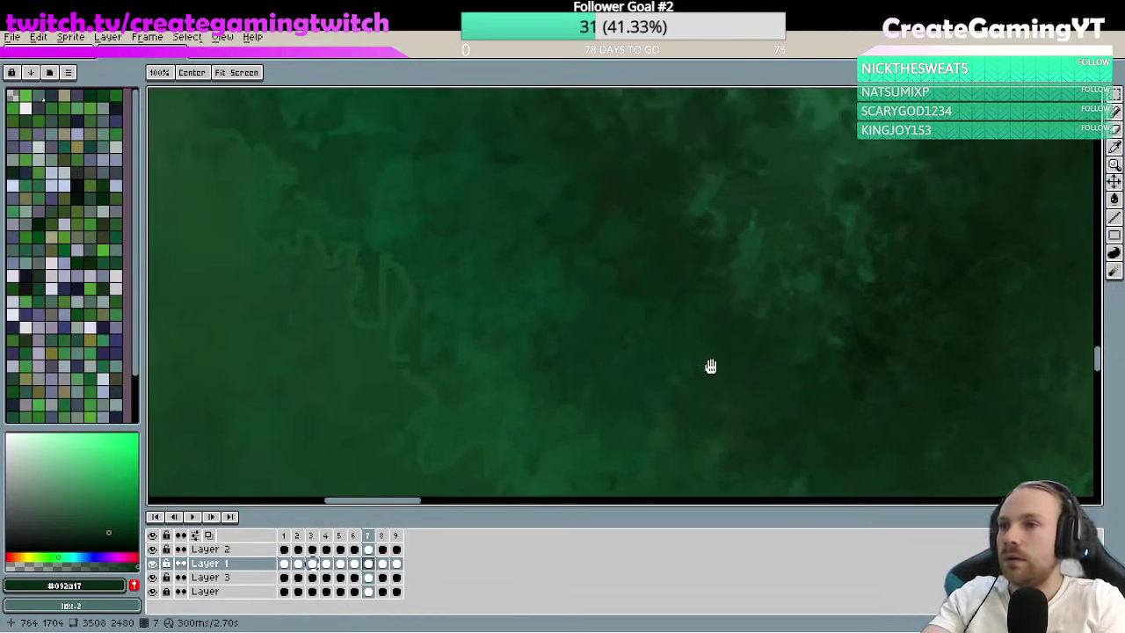
{"action": "key", "text": "b"}
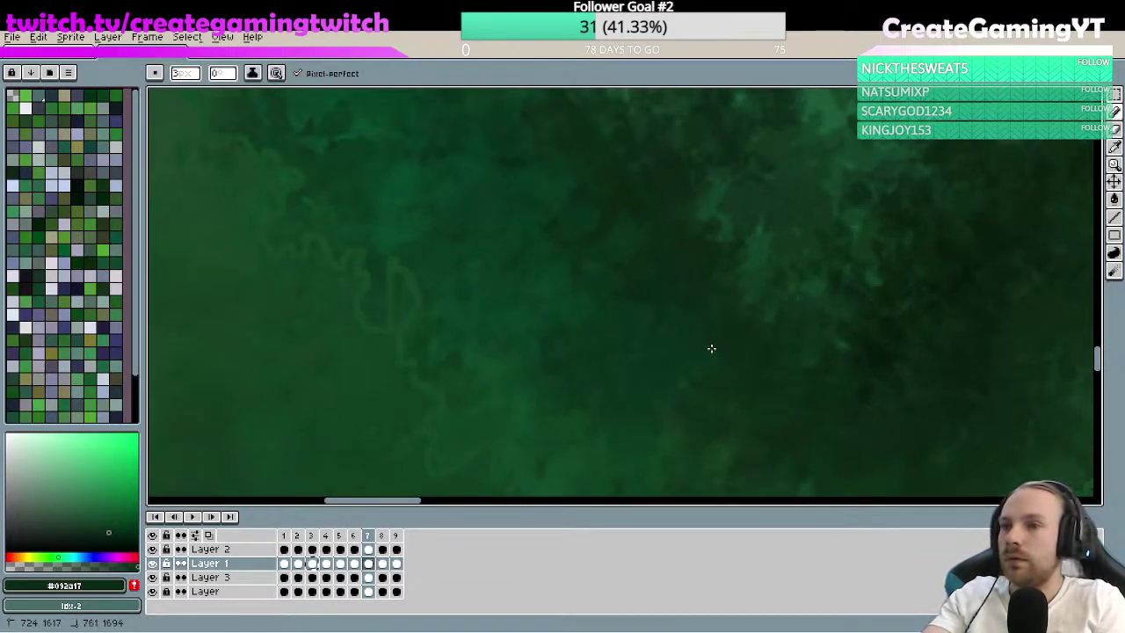
{"action": "left_click_drag", "start_coordinate": [681, 407], "coordinate": [671, 301]}
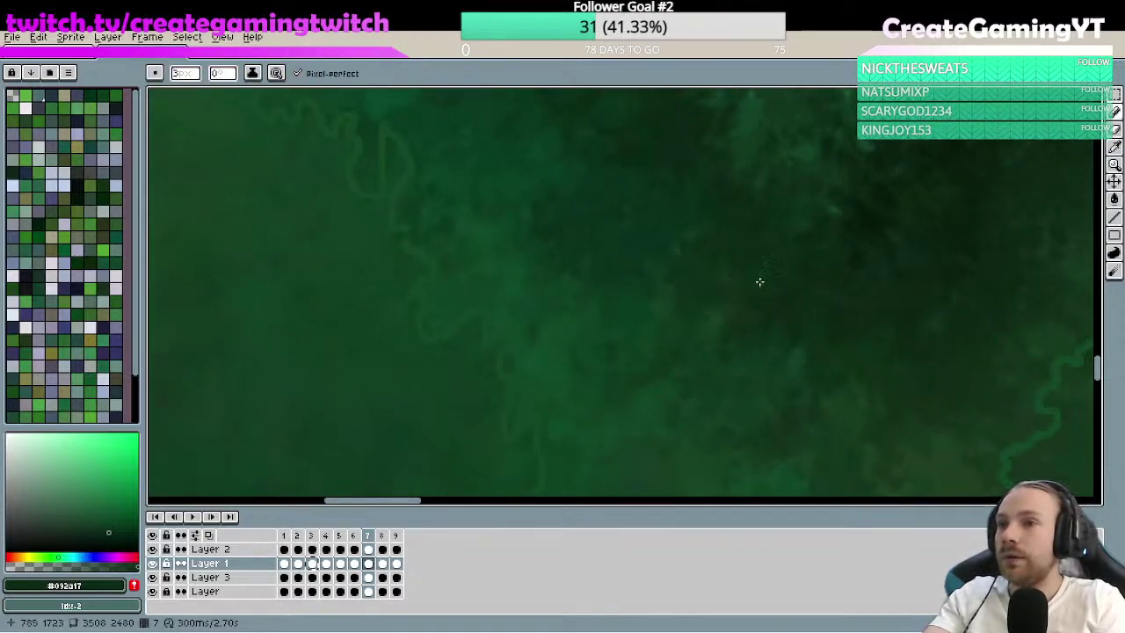
{"action": "left_click_drag", "start_coordinate": [759, 281], "coordinate": [711, 359]}
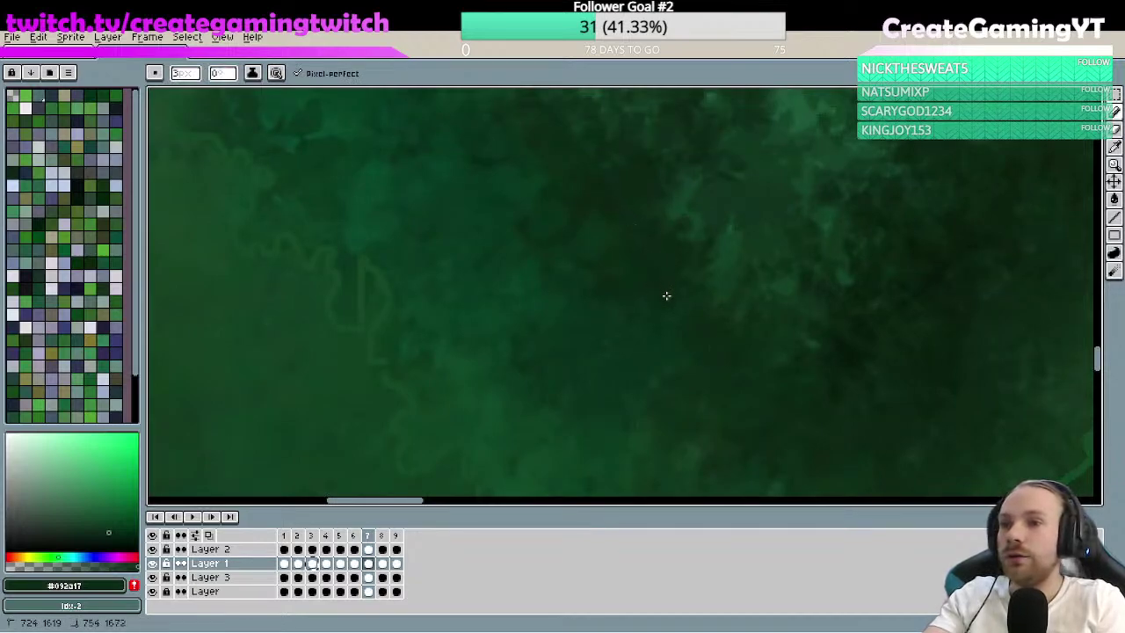
{"action": "mouse_move", "coordinate": [725, 364]}
{"action": "left_mouse_down"}
{"action": "mouse_move", "coordinate": [737, 385]}
{"action": "mouse_move", "coordinate": [685, 296]}
{"action": "mouse_move", "coordinate": [697, 322]}
{"action": "left_mouse_up"}
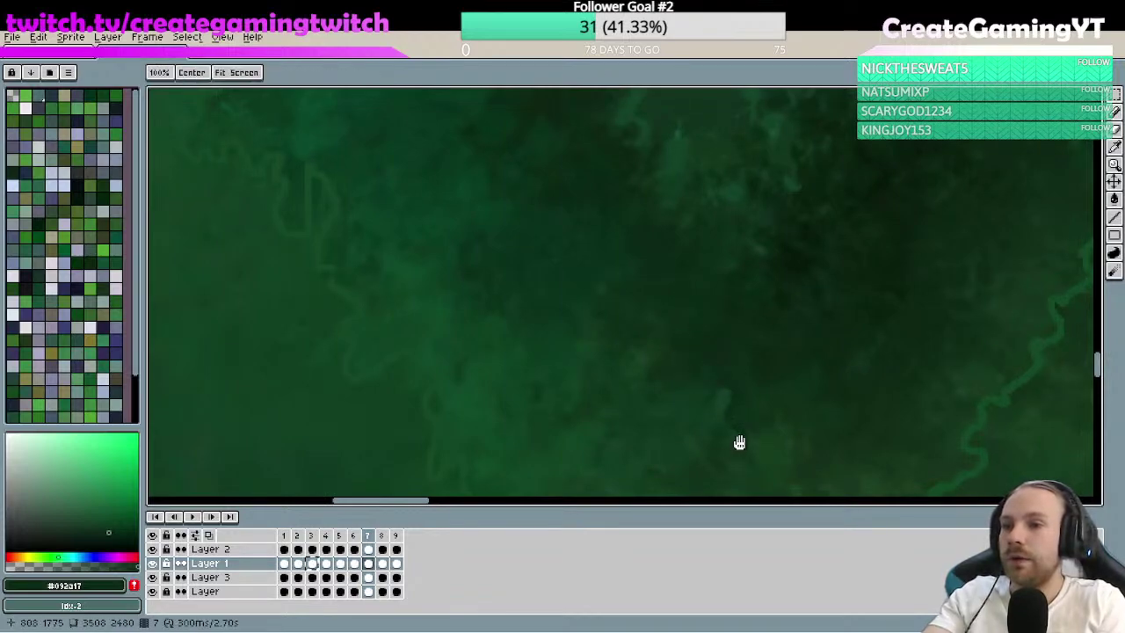
{"action": "left_click_drag", "start_coordinate": [738, 444], "coordinate": [742, 296]}
{"action": "scroll", "coordinate": [776, 264], "scroll_direction": "down", "scroll_amount": 2}
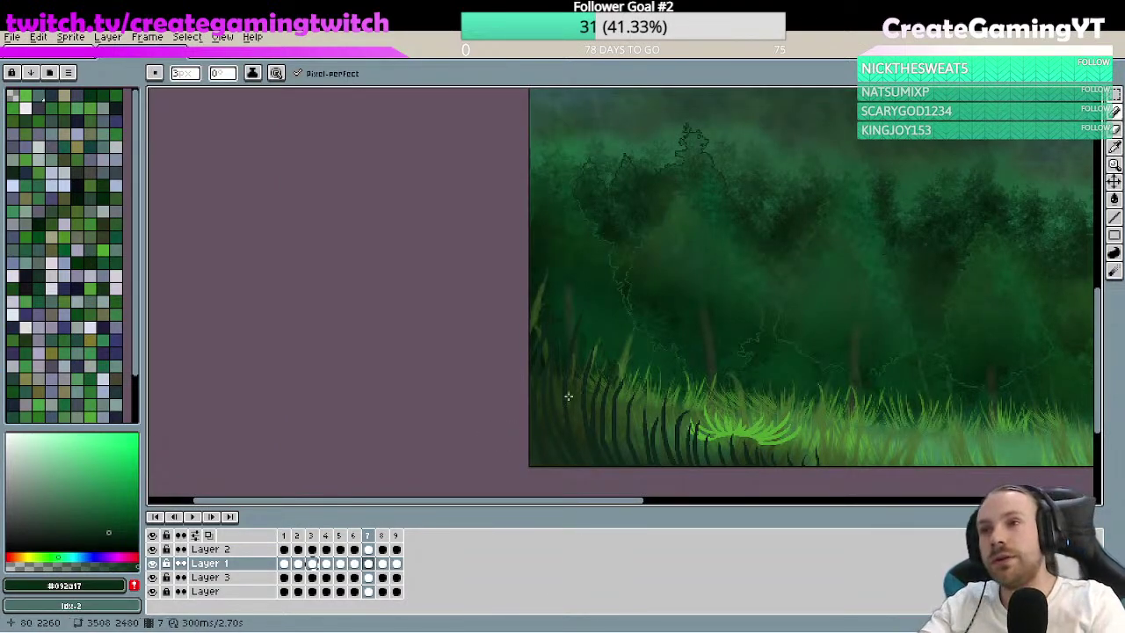
- Outline the next dark tree with a jagged line from above the pale outline, over its pointed tip and down its left shoulder
{"action": "key", "text": "z"}
{"action": "scroll", "coordinate": [785, 258], "scroll_direction": "up", "scroll_amount": 3}
{"action": "scroll", "coordinate": [753, 261], "scroll_direction": "up", "scroll_amount": 2}
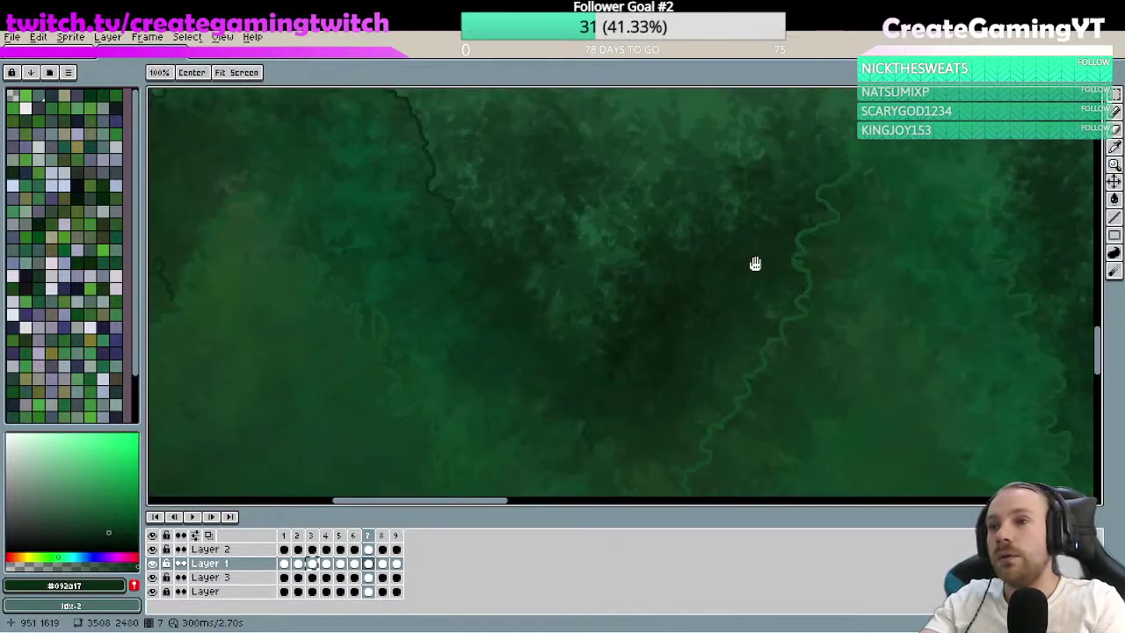
{"action": "key", "text": "b"}
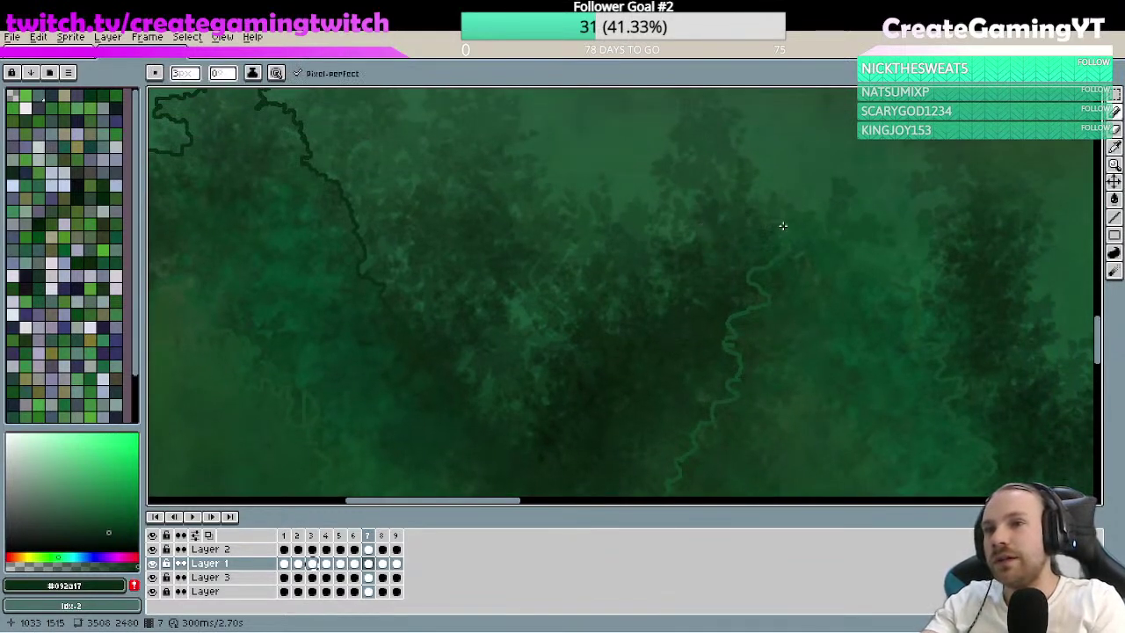
{"action": "left_click_drag", "start_coordinate": [770, 217], "coordinate": [757, 208]}
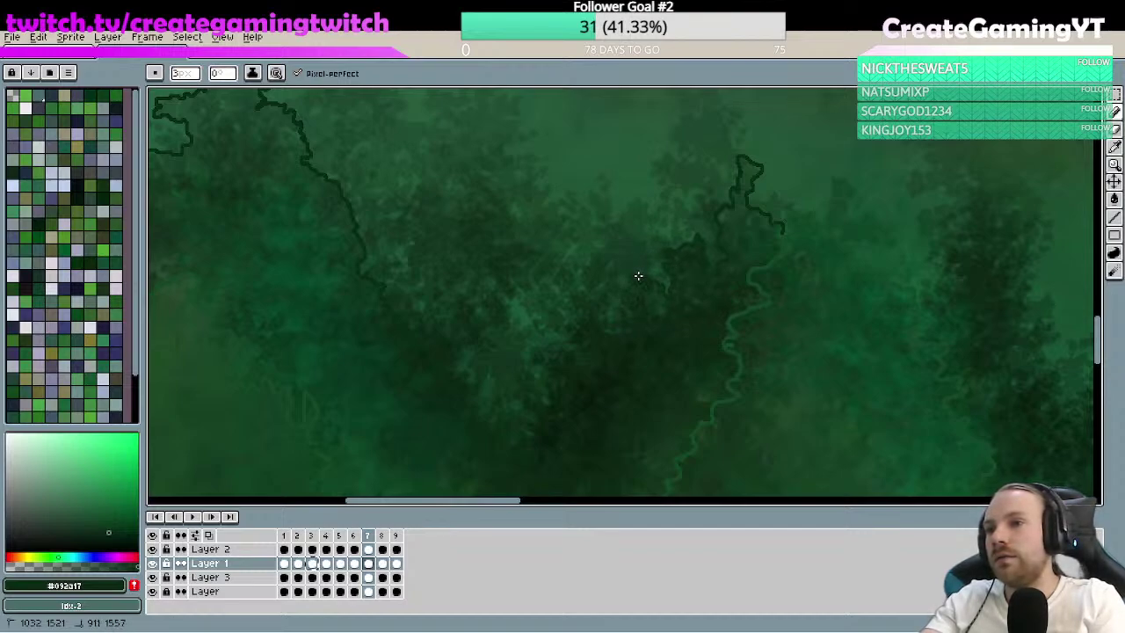
{"action": "left_click_drag", "start_coordinate": [570, 284], "coordinate": [703, 274]}
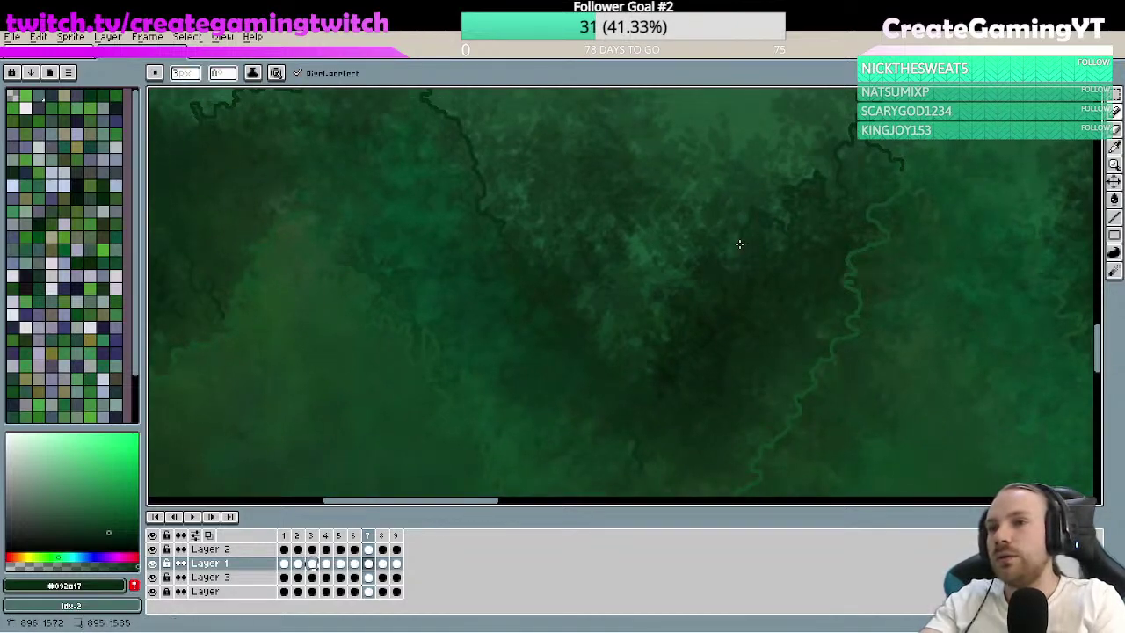
- Continue that tree's left edge down and leftward through the darkest foliage between the two lighter trees
{"action": "key", "text": "z"}
{"action": "left_click", "coordinate": [710, 322]}
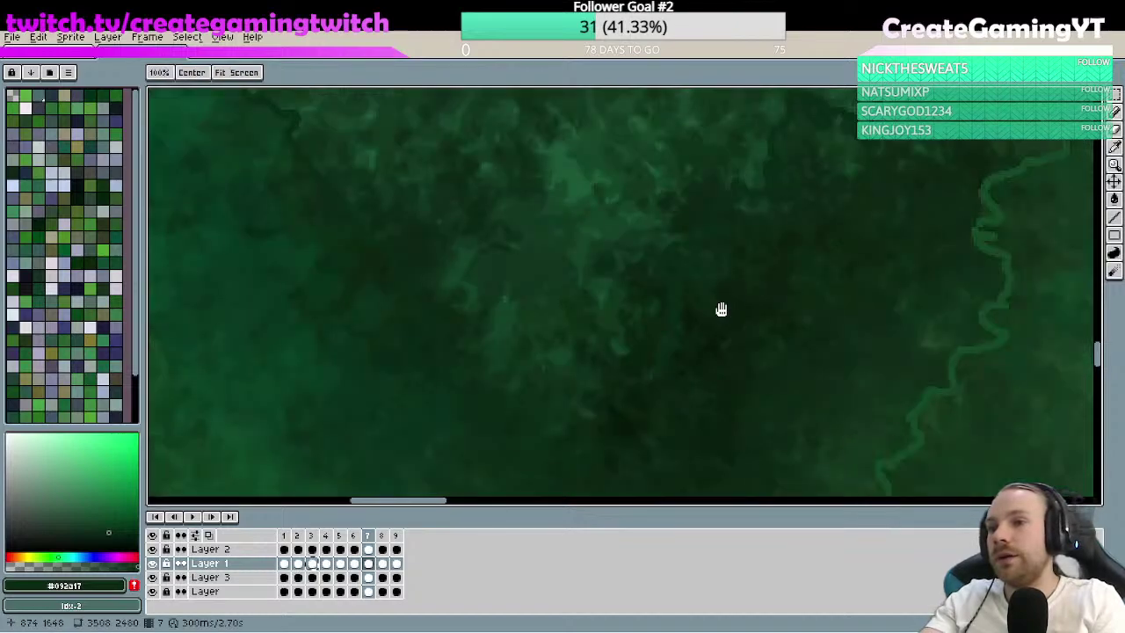
{"action": "left_click_drag", "start_coordinate": [702, 299], "coordinate": [705, 298]}
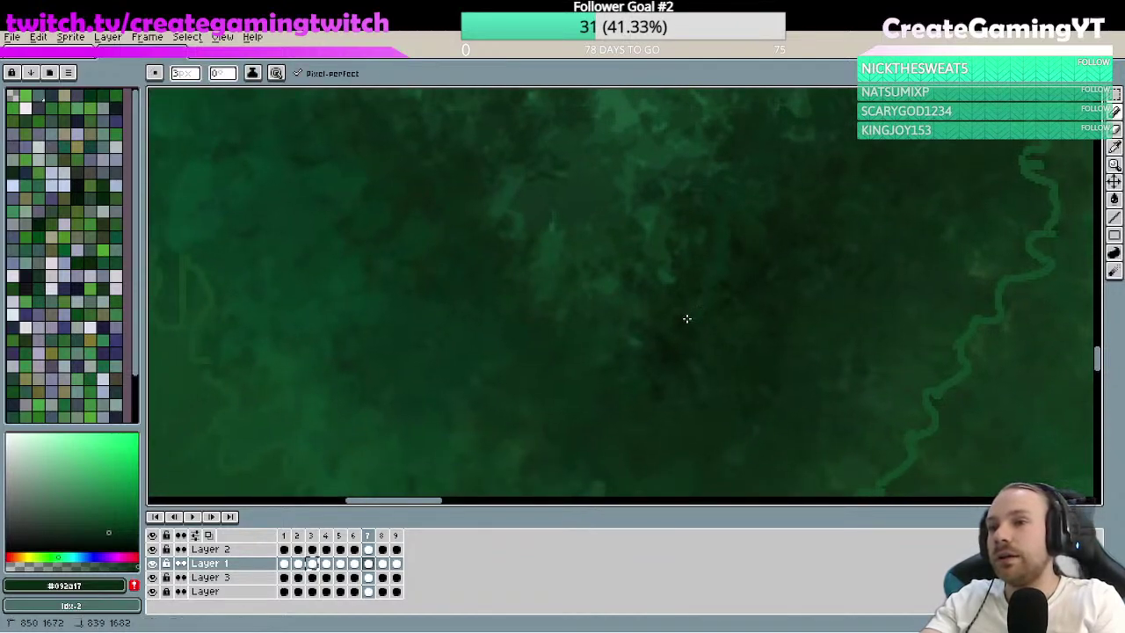
{"action": "left_click_drag", "start_coordinate": [658, 360], "coordinate": [729, 294]}
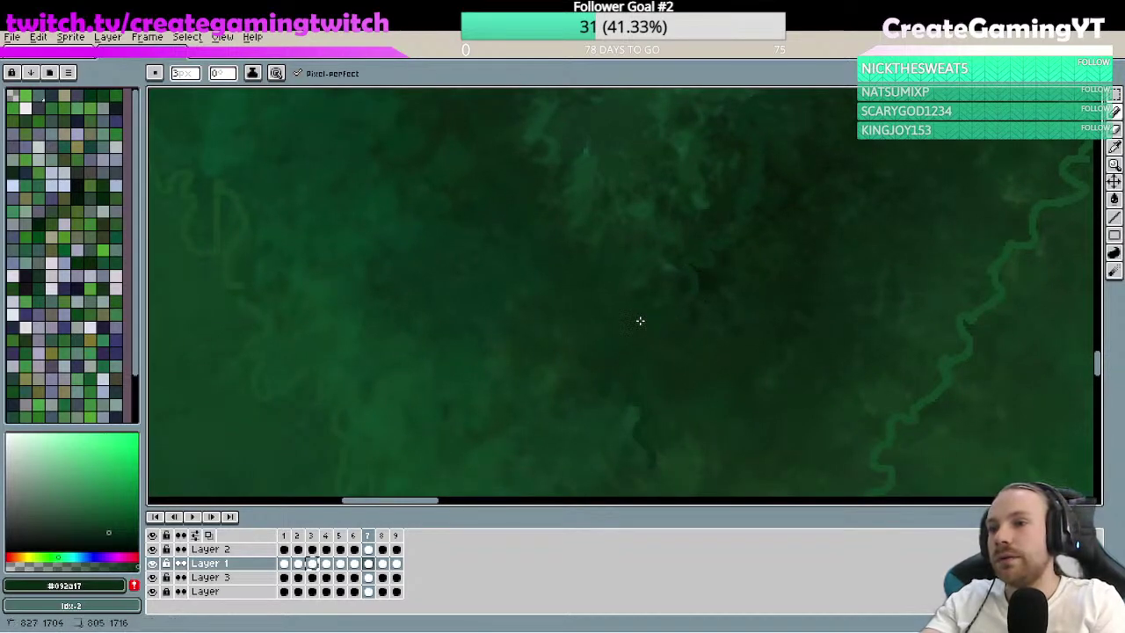
- Draw a second small peak with a slope down to the neighbouring narrow dark tree, and outline that tree over its top and down its right side
{"action": "key", "text": "z"}
{"action": "scroll", "coordinate": [743, 266], "scroll_direction": "down", "scroll_amount": 4}
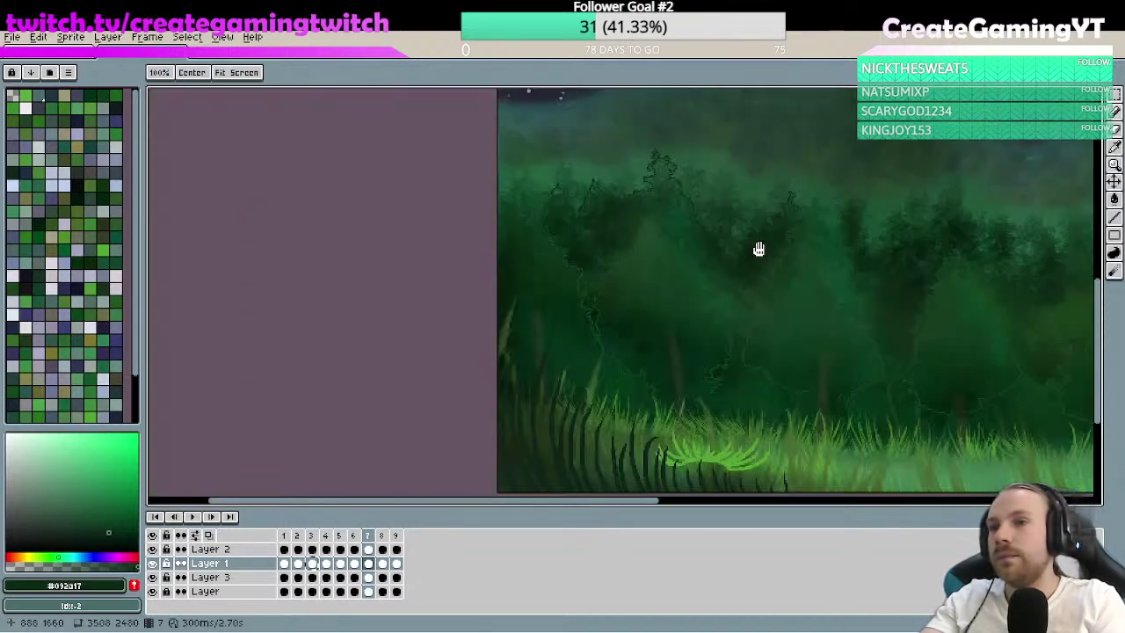
{"action": "scroll", "coordinate": [796, 242], "scroll_direction": "up", "scroll_amount": 4}
{"action": "key", "text": "b"}
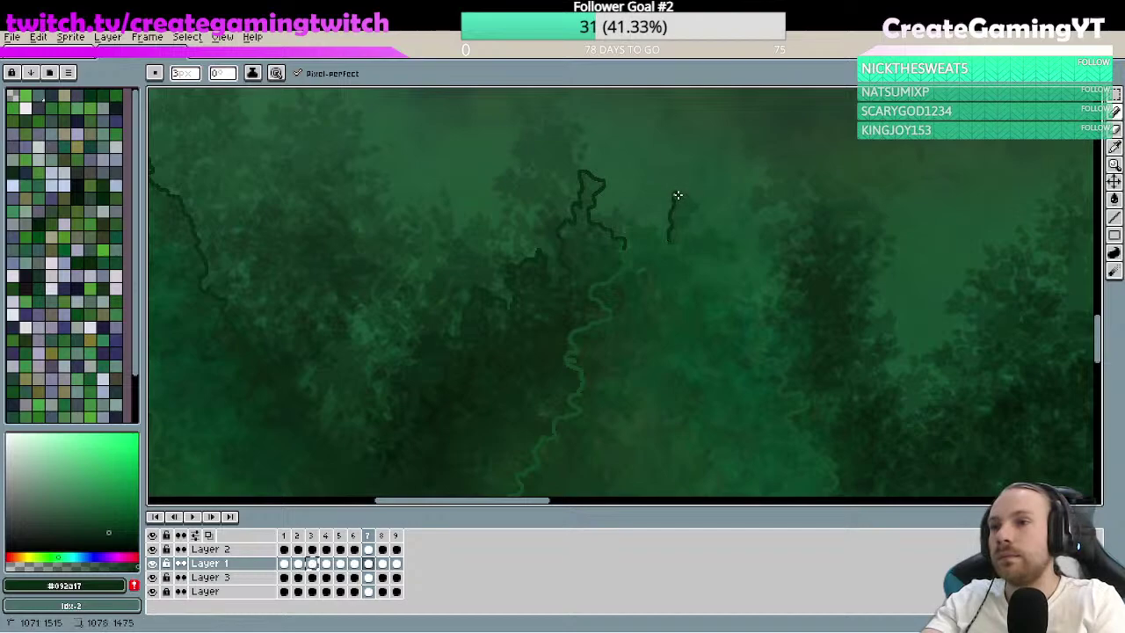
{"action": "mouse_move", "coordinate": [690, 199]}
{"action": "left_mouse_down"}
{"action": "mouse_move", "coordinate": [690, 234]}
{"action": "mouse_move", "coordinate": [734, 242]}
{"action": "mouse_move", "coordinate": [753, 288]}
{"action": "mouse_move", "coordinate": [773, 301]}
{"action": "mouse_move", "coordinate": [738, 284]}
{"action": "mouse_move", "coordinate": [684, 286]}
{"action": "mouse_move", "coordinate": [673, 317]}
{"action": "mouse_move", "coordinate": [696, 240]}
{"action": "mouse_move", "coordinate": [689, 219]}
{"action": "mouse_move", "coordinate": [711, 203]}
{"action": "left_mouse_up"}
{"action": "key", "text": "space"}
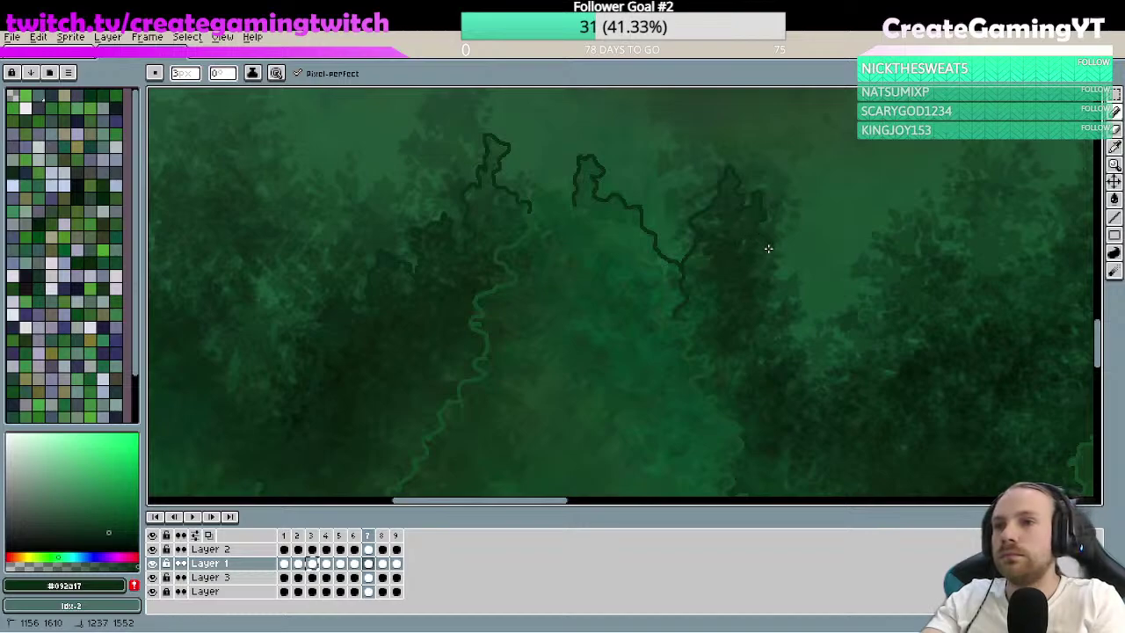
{"action": "mouse_move", "coordinate": [781, 285]}
{"action": "left_mouse_down"}
{"action": "mouse_move", "coordinate": [806, 316]}
{"action": "mouse_move", "coordinate": [791, 327]}
{"action": "mouse_move", "coordinate": [765, 249]}
{"action": "left_mouse_up"}
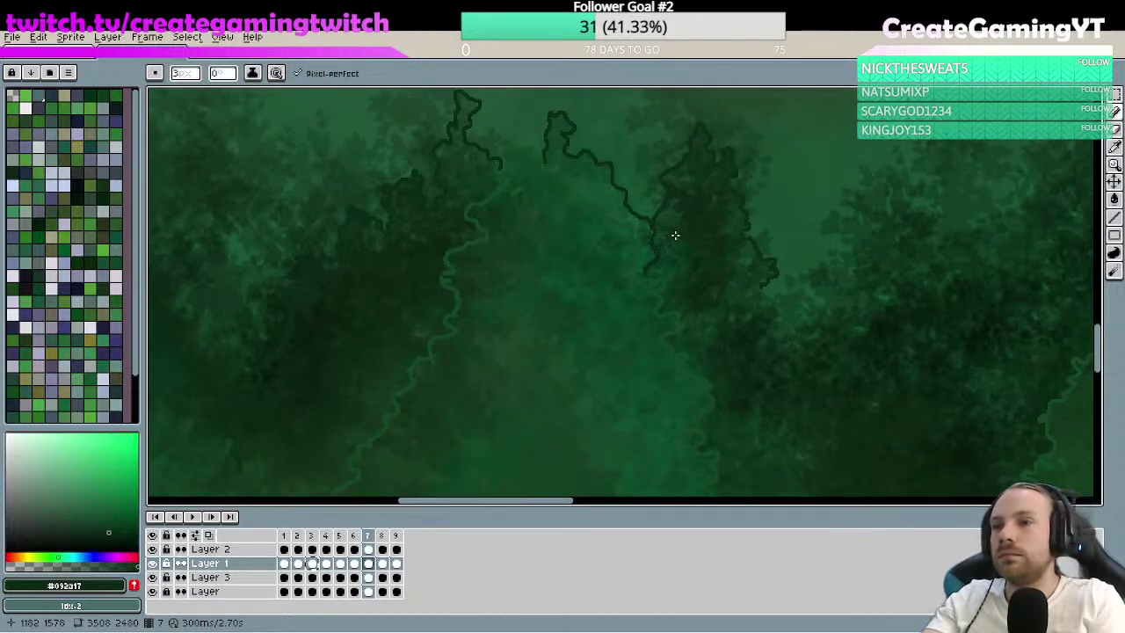
- Erase the narrow dark tree's upper left edge and redraw it as a more jagged line joining the slope
{"action": "key", "text": "e"}
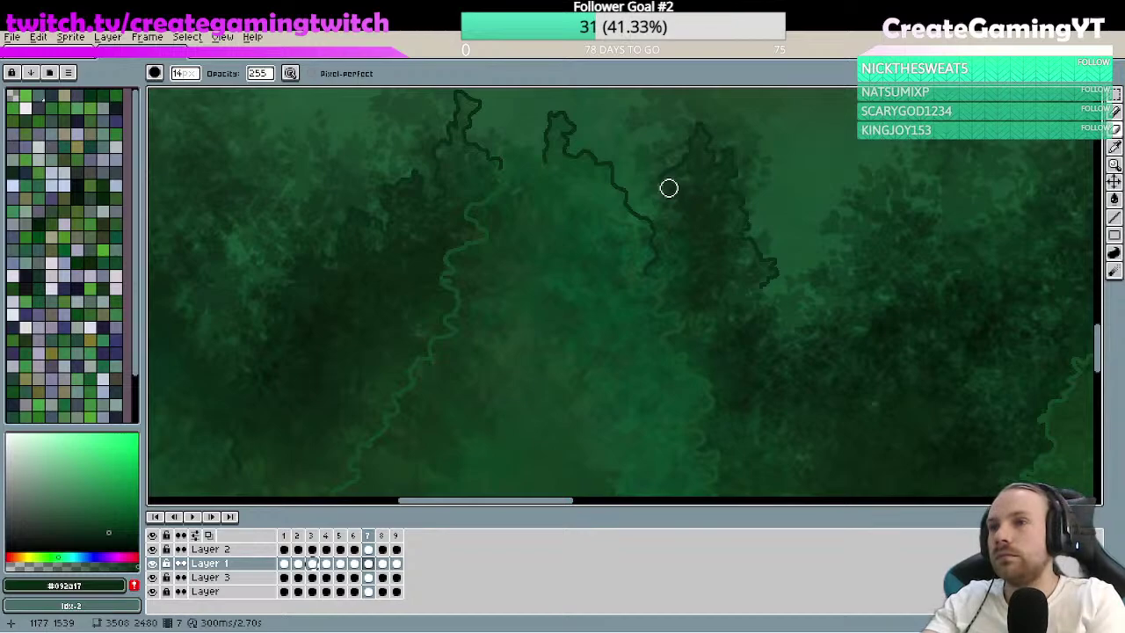
{"action": "key", "text": "b"}
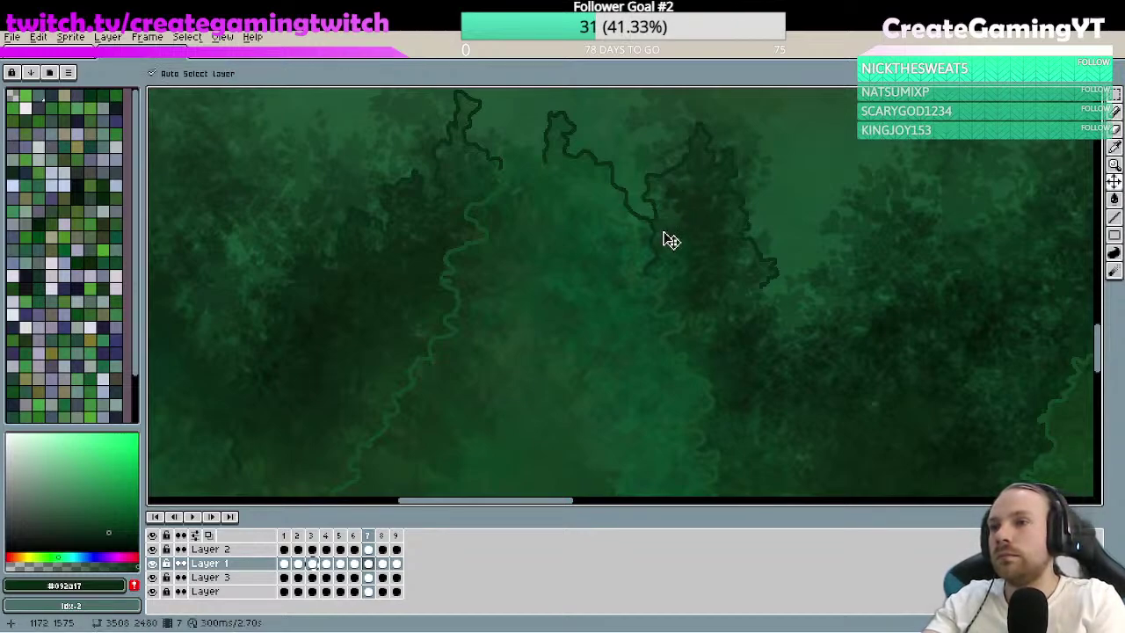
{"action": "left_click_drag", "start_coordinate": [652, 217], "coordinate": [646, 190]}
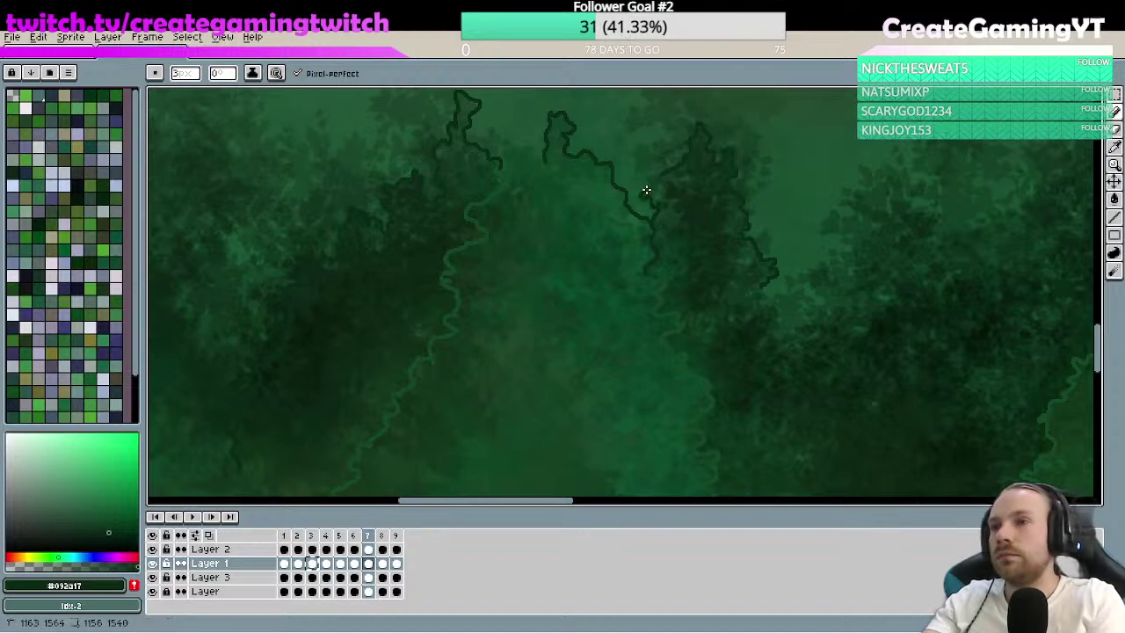
- Extend the narrow dark tree's right edge down through the shaded foliage toward the pale outline of the next light tree, undoing the last stroke
{"action": "scroll", "coordinate": [720, 191], "scroll_direction": "right", "scroll_amount": 3}
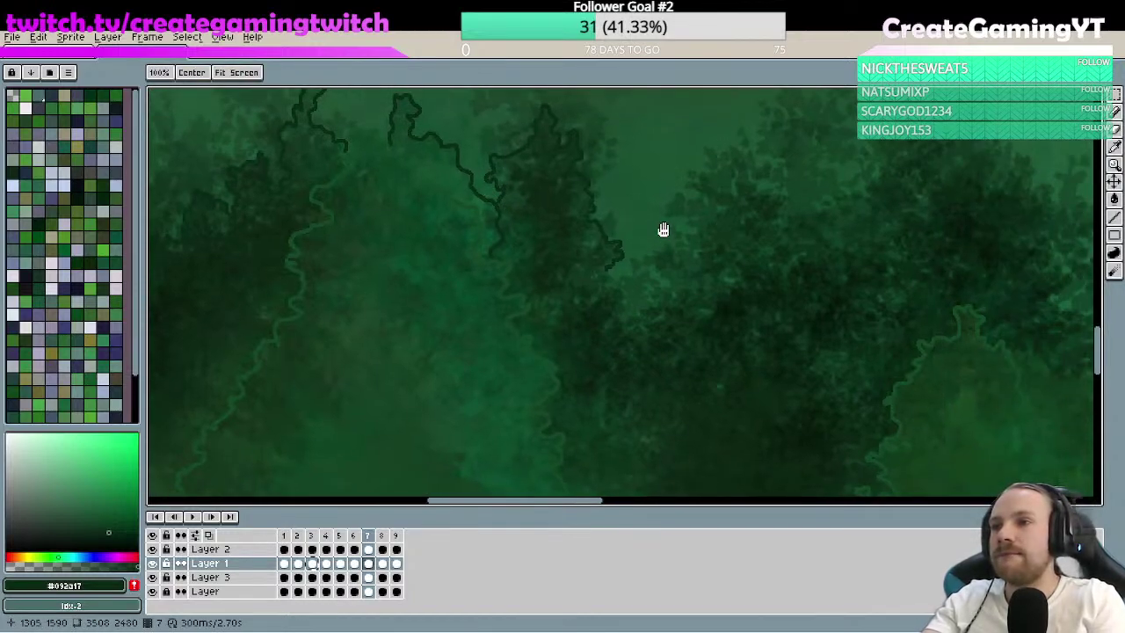
{"action": "mouse_move", "coordinate": [606, 271]}
{"action": "left_mouse_down"}
{"action": "mouse_move", "coordinate": [623, 319]}
{"action": "mouse_move", "coordinate": [640, 321]}
{"action": "mouse_move", "coordinate": [649, 341]}
{"action": "mouse_move", "coordinate": [636, 254]}
{"action": "left_mouse_up"}
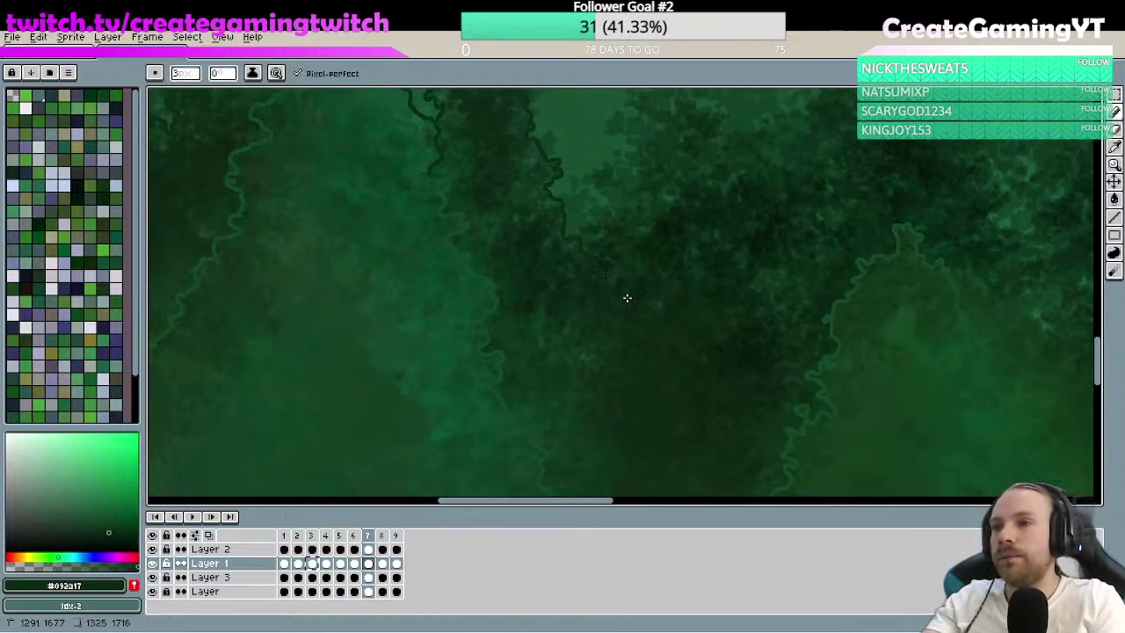
{"action": "scroll", "coordinate": [627, 297], "scroll_direction": "up", "scroll_amount": 2}
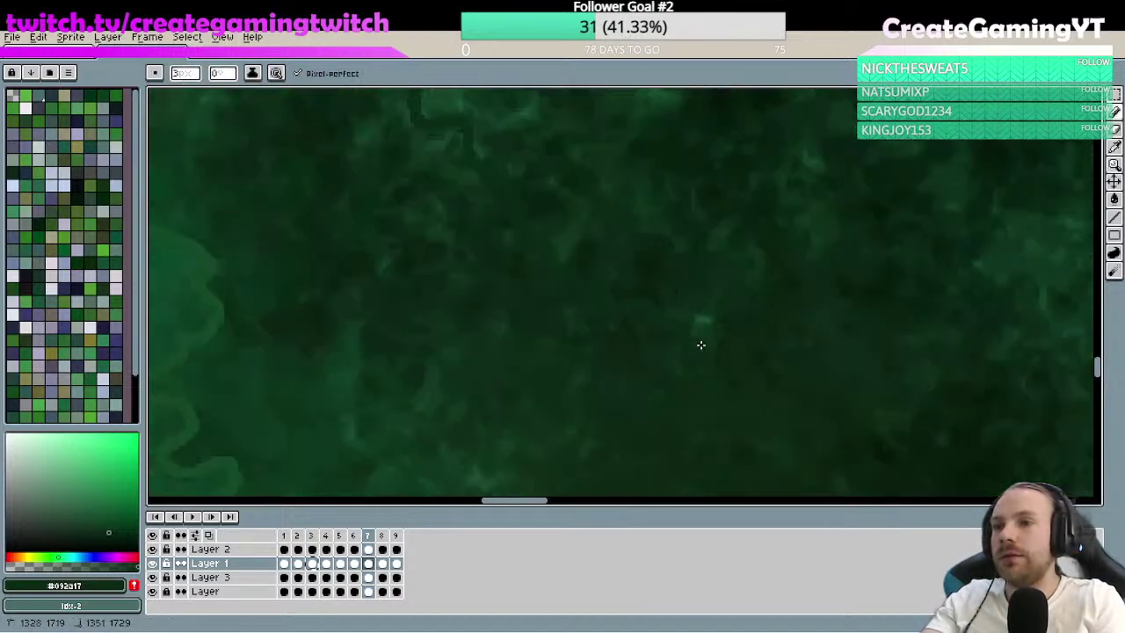
{"action": "left_click_drag", "start_coordinate": [701, 344], "coordinate": [623, 302]}
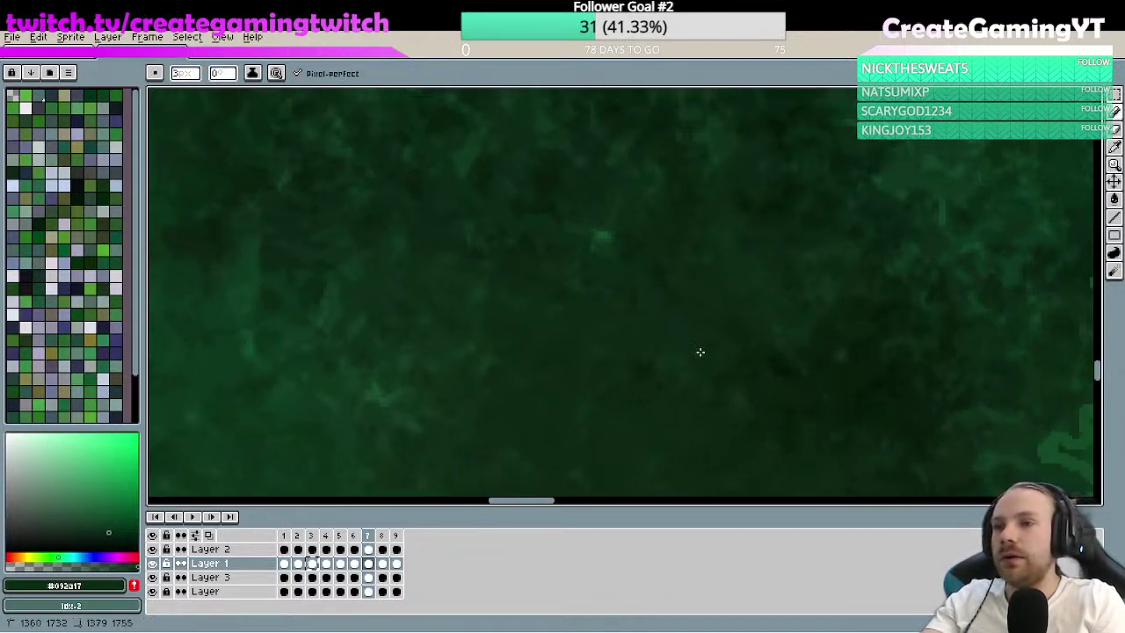
{"action": "left_click_drag", "start_coordinate": [761, 405], "coordinate": [660, 271]}
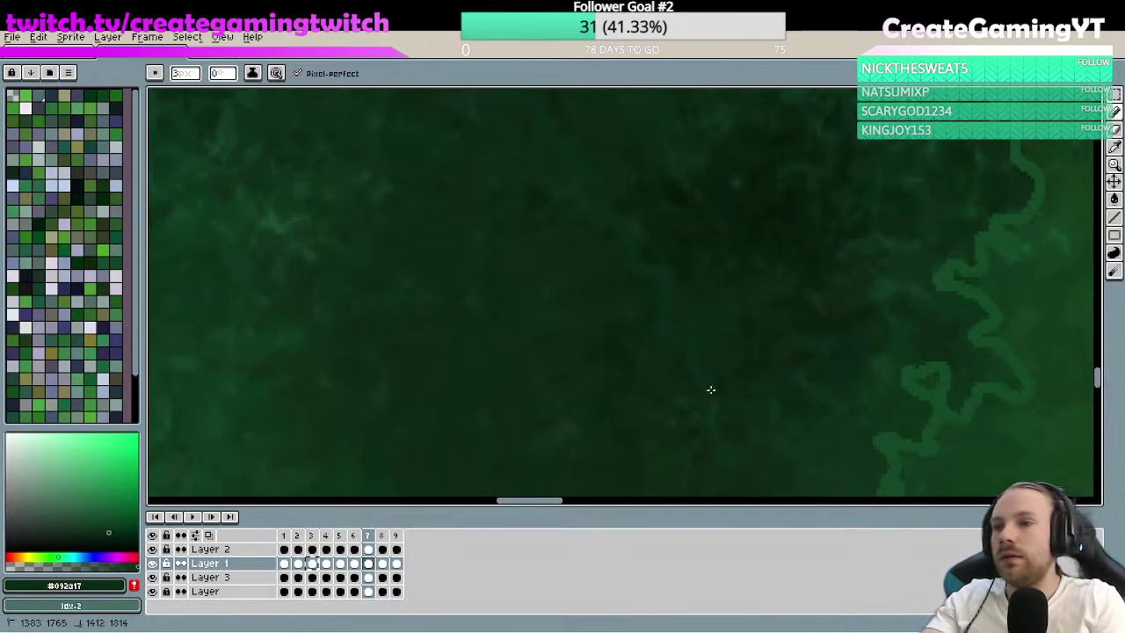
{"action": "left_click_drag", "start_coordinate": [740, 425], "coordinate": [704, 306]}
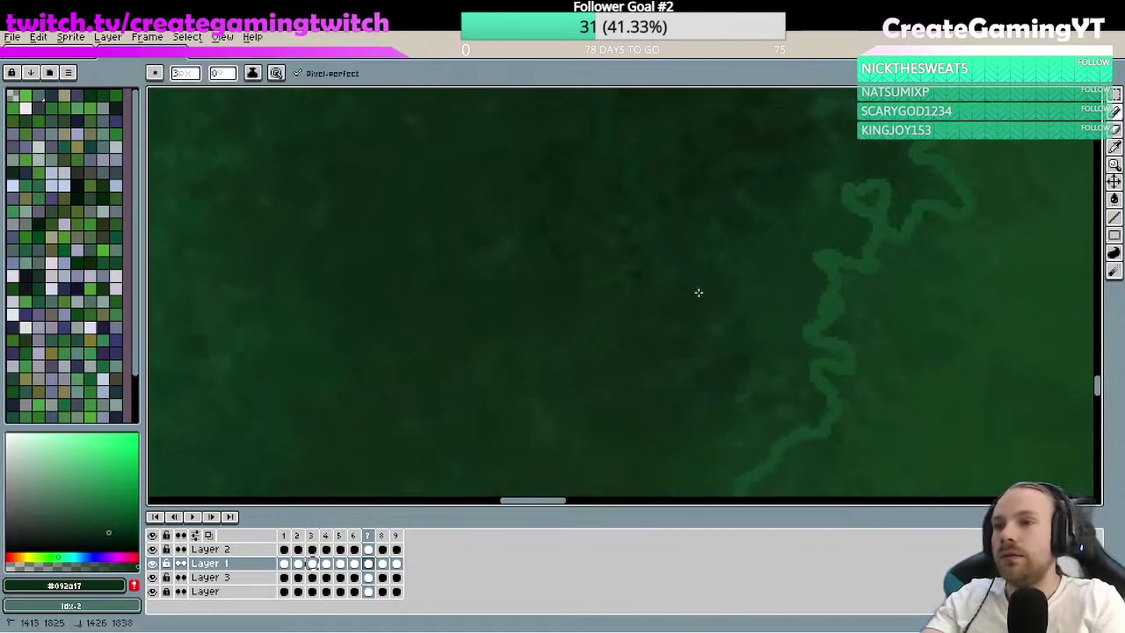
{"action": "mouse_move", "coordinate": [713, 384]}
{"action": "left_mouse_down"}
{"action": "mouse_move", "coordinate": [764, 323]}
{"action": "mouse_move", "coordinate": [742, 366]}
{"action": "left_mouse_up"}
{"action": "key", "text": "ctrl+z"}
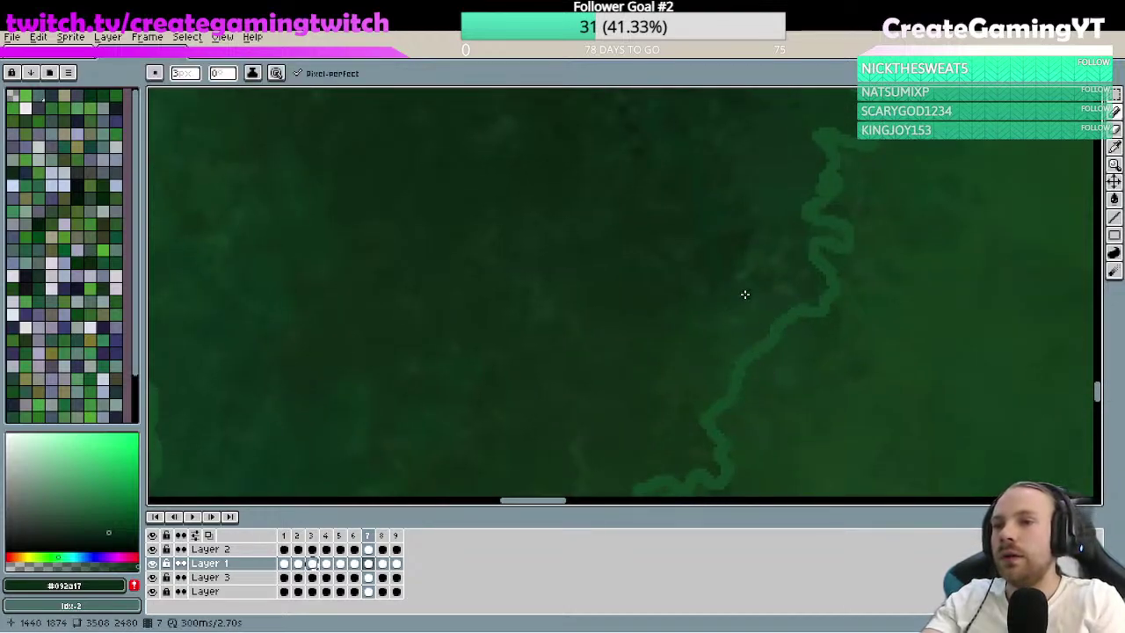
- Examine the outlines along the treeline and the unoutlined taller tree beyond the narrow dark one
{"action": "key", "text": "space"}
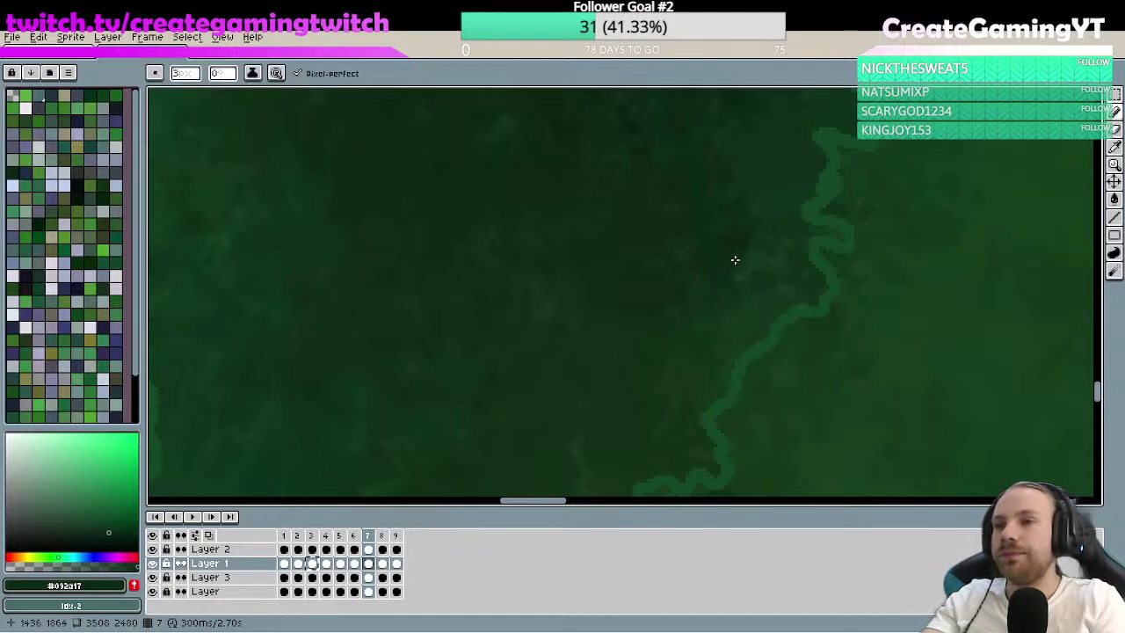
{"action": "scroll", "coordinate": [735, 260], "scroll_direction": "down", "scroll_amount": 4}
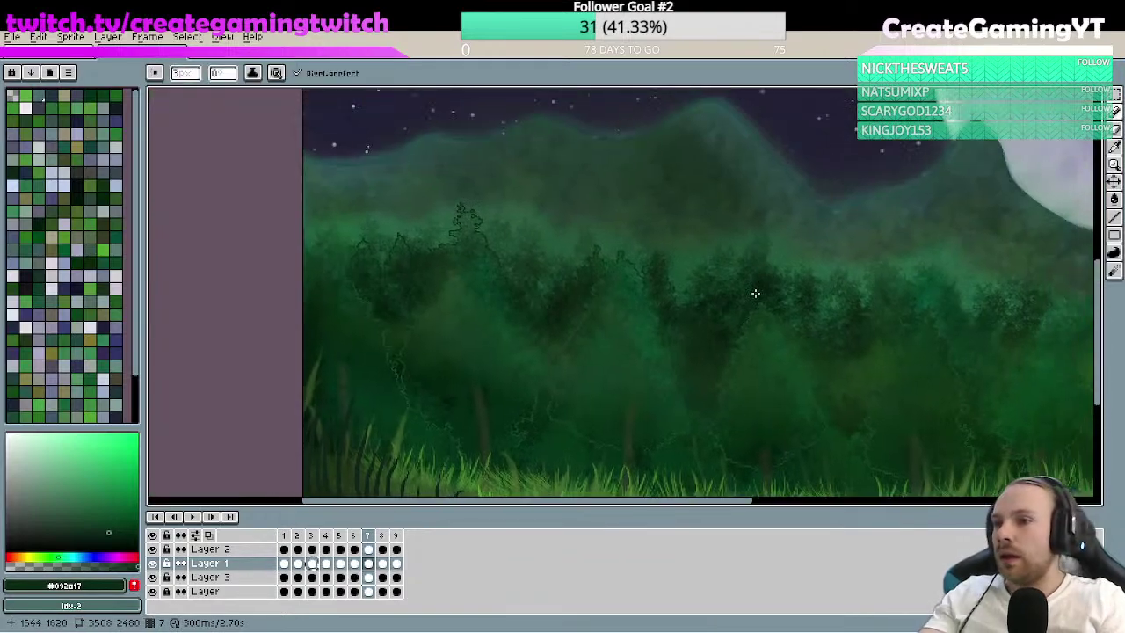
{"action": "key", "text": "space"}
{"action": "scroll", "coordinate": [624, 246], "scroll_direction": "up", "scroll_amount": 3}
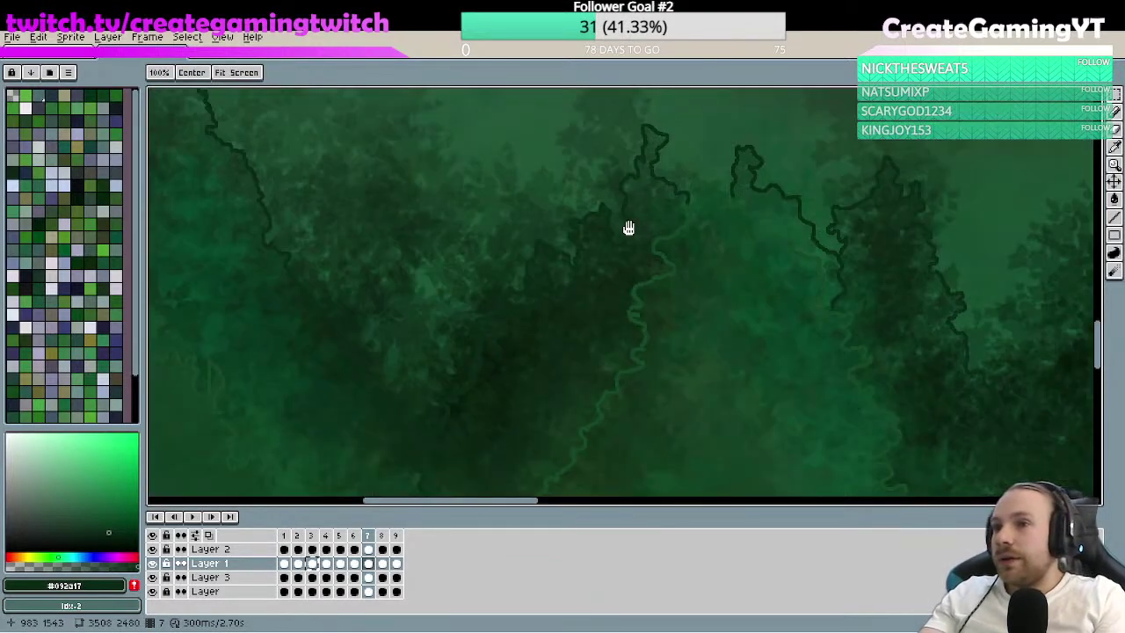
{"action": "scroll", "coordinate": [668, 221], "scroll_direction": "down", "scroll_amount": 4}
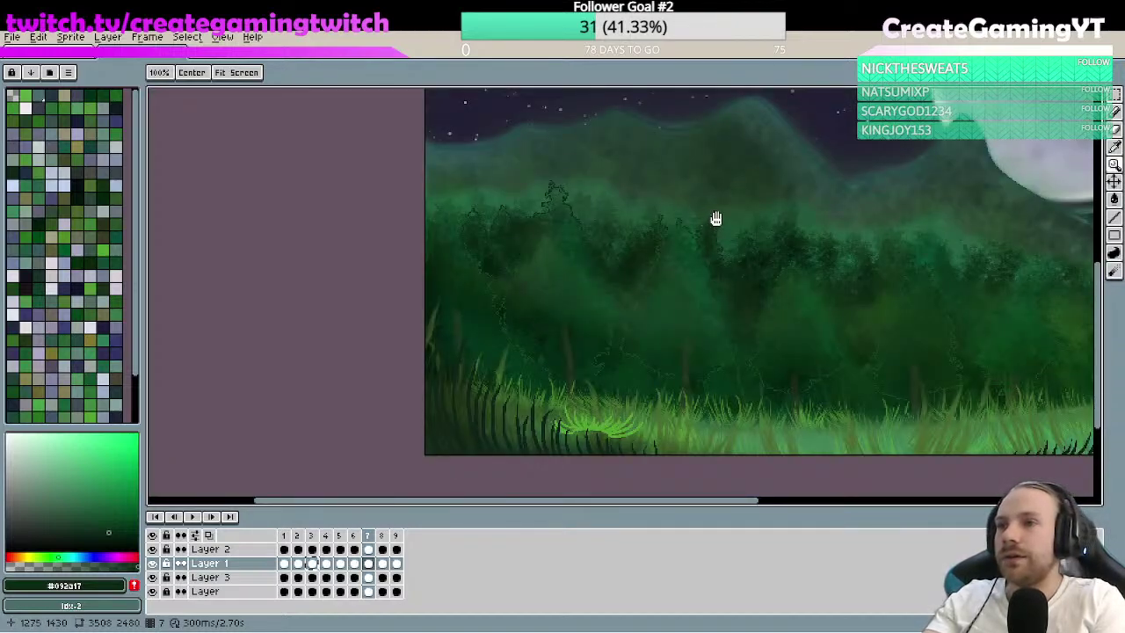
{"action": "scroll", "coordinate": [714, 228], "scroll_direction": "down", "scroll_amount": 1}
{"action": "scroll", "coordinate": [806, 196], "scroll_direction": "up", "scroll_amount": 3}
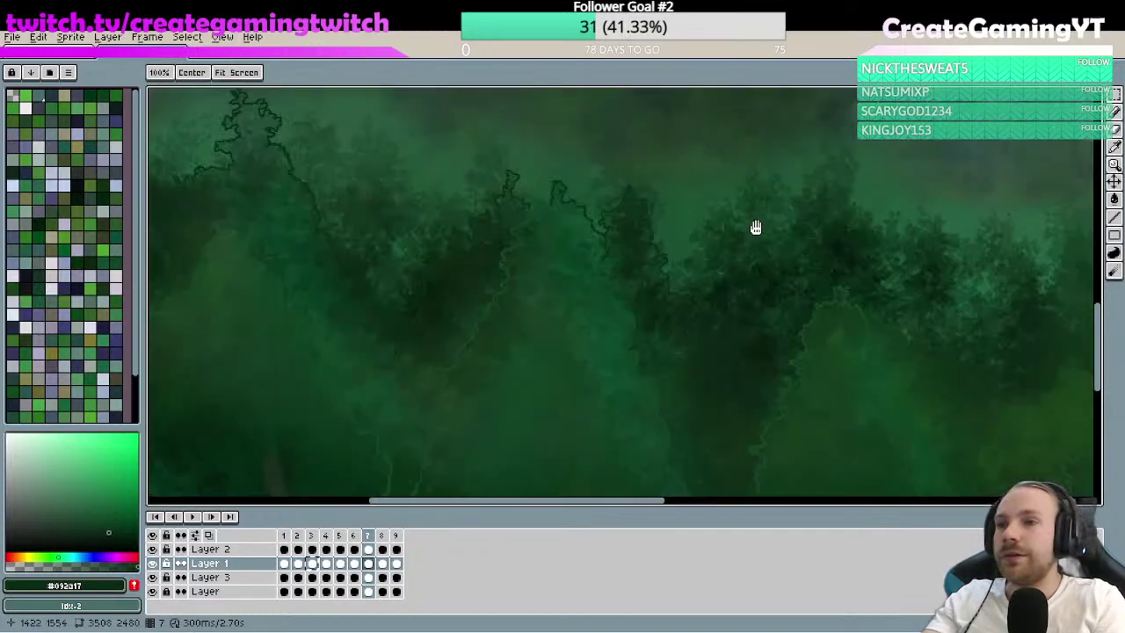
{"action": "key", "text": "b"}
{"action": "key", "text": "h"}
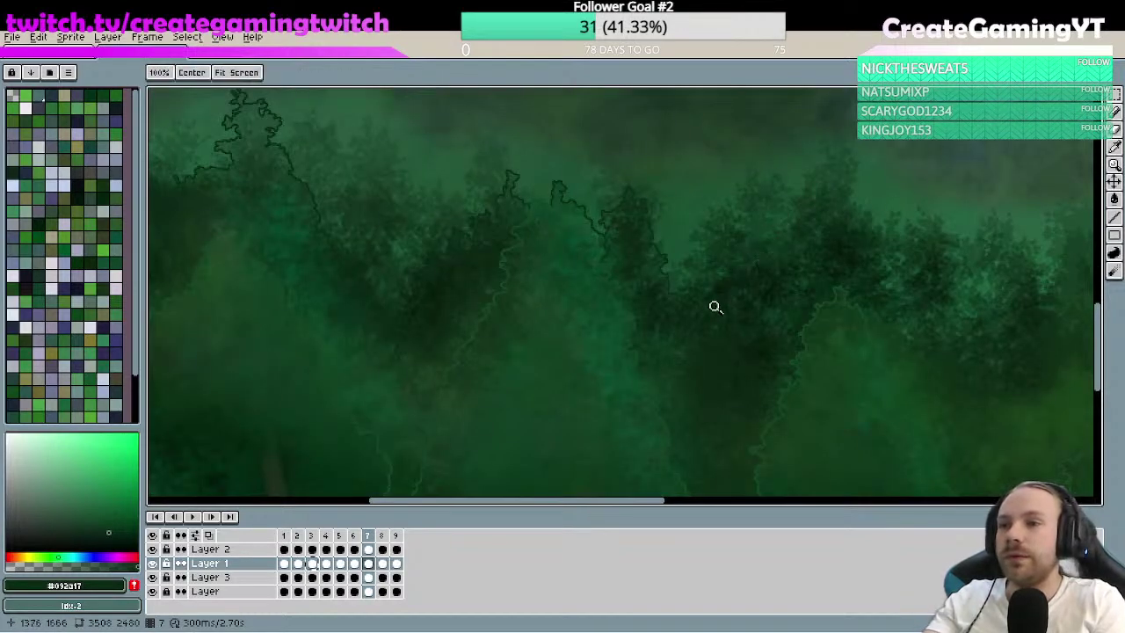
{"action": "scroll", "coordinate": [773, 251], "scroll_direction": "up", "scroll_amount": 2}
{"action": "scroll", "coordinate": [801, 215], "scroll_direction": "down", "scroll_amount": 1}
{"action": "scroll", "coordinate": [753, 251], "scroll_direction": "down", "scroll_amount": 3}
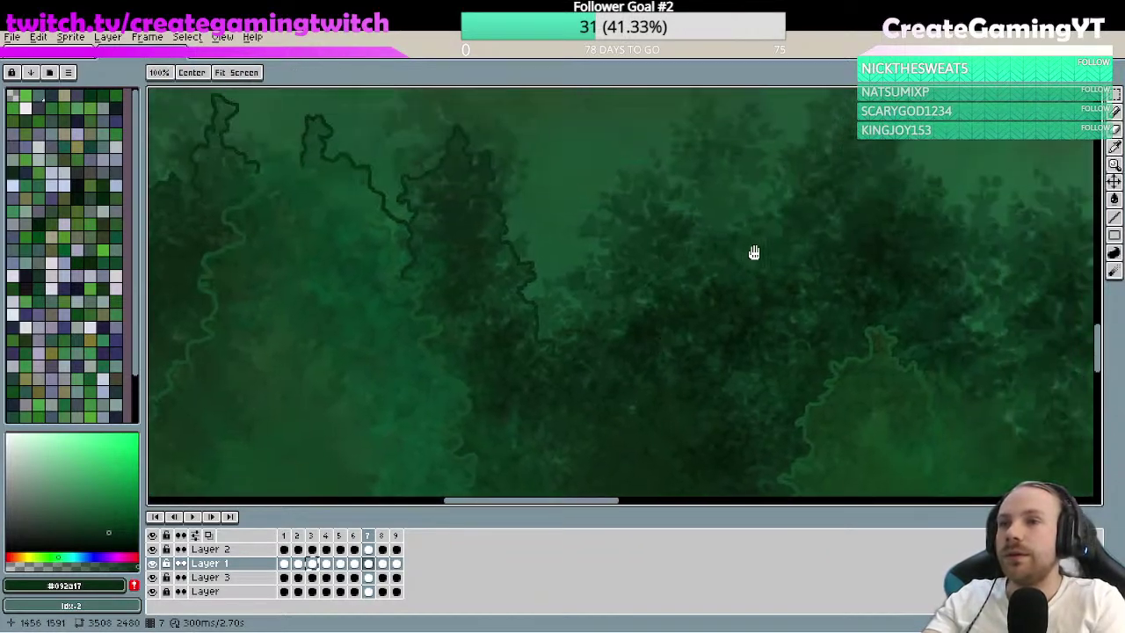
{"action": "key", "text": "b"}
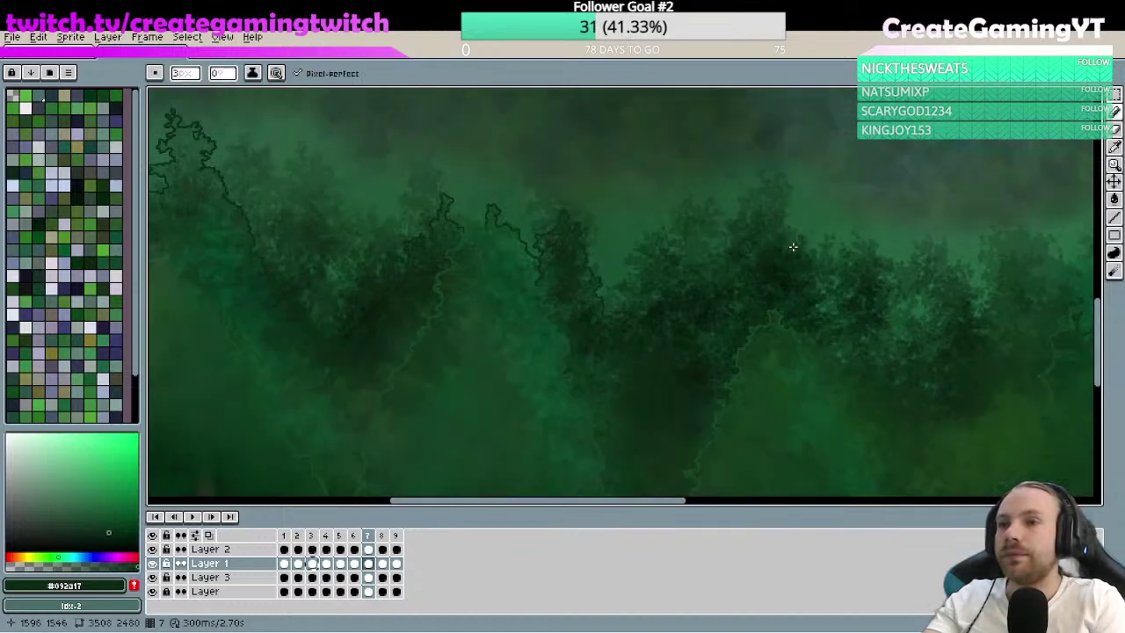
{"action": "key", "text": "h"}
{"action": "scroll", "coordinate": [785, 232], "scroll_direction": "up", "scroll_amount": 2}
{"action": "key", "text": "b"}
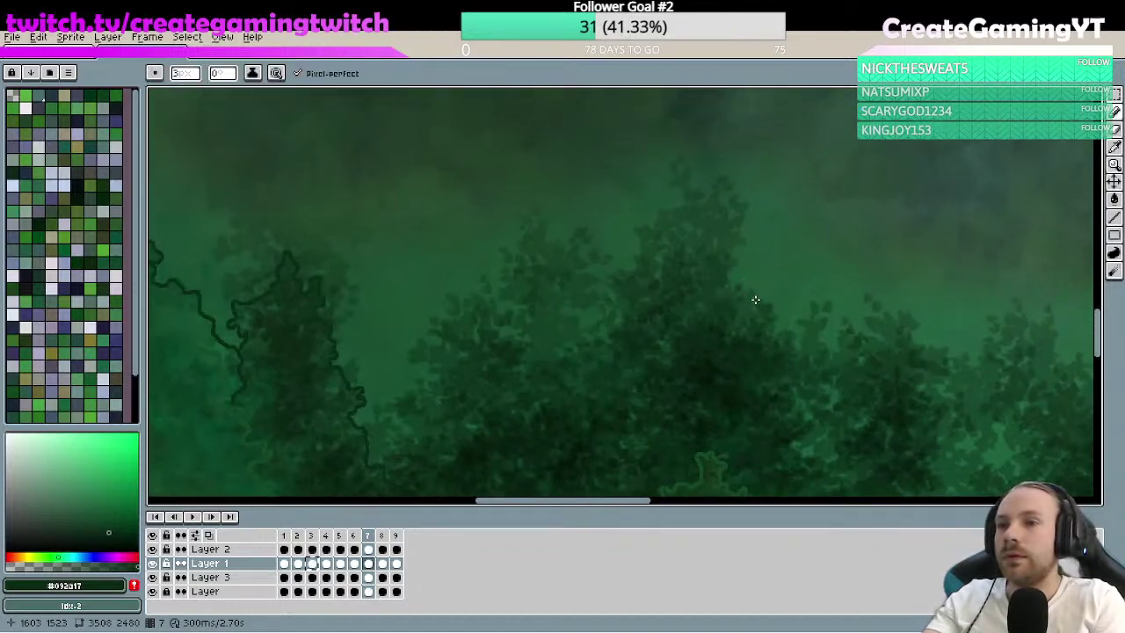
{"action": "mouse_move", "coordinate": [752, 303]}
{"action": "left_mouse_down"}
{"action": "mouse_move", "coordinate": [729, 280]}
{"action": "mouse_move", "coordinate": [736, 243]}
{"action": "left_mouse_up"}
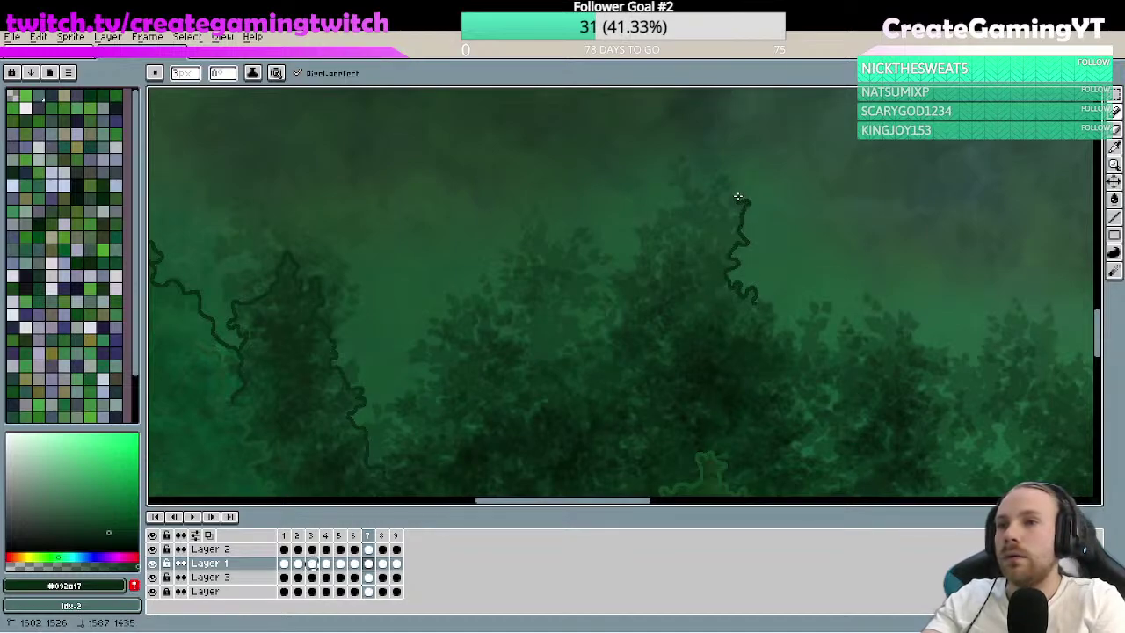
{"action": "left_click_drag", "start_coordinate": [738, 197], "coordinate": [726, 200]}
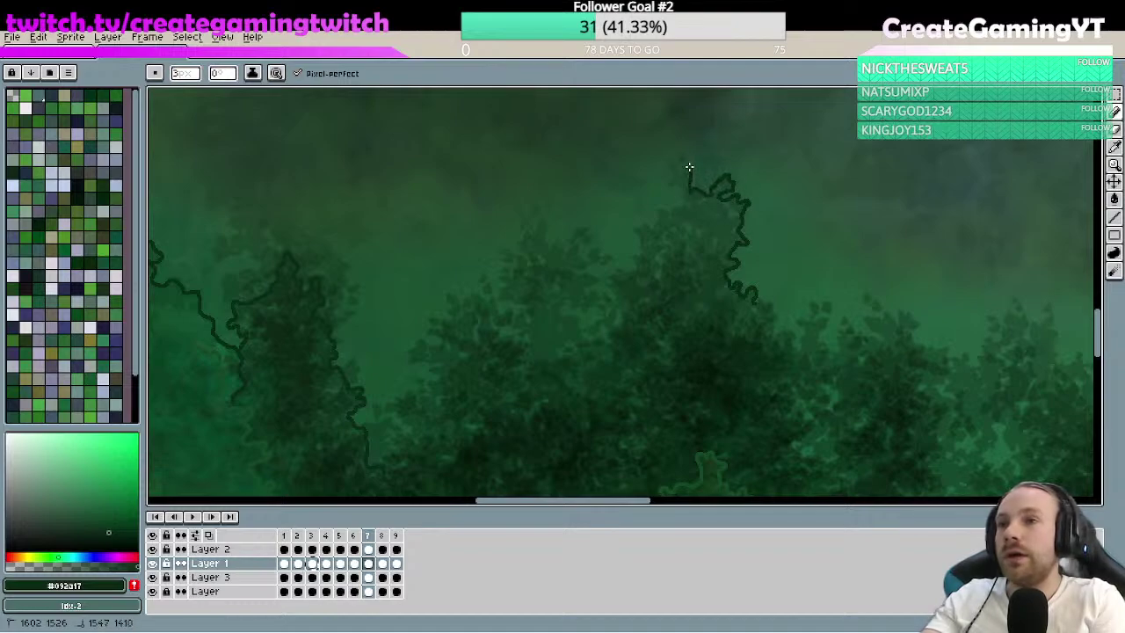
{"action": "left_click_drag", "start_coordinate": [681, 162], "coordinate": [673, 170]}
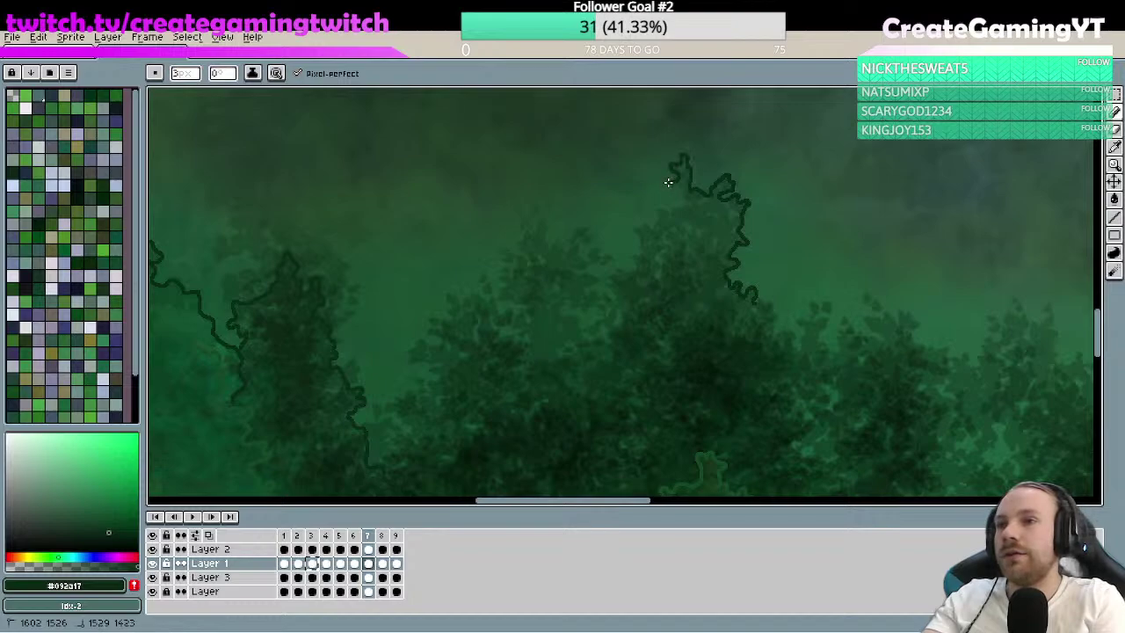
{"action": "key", "text": "ctrl+z"}
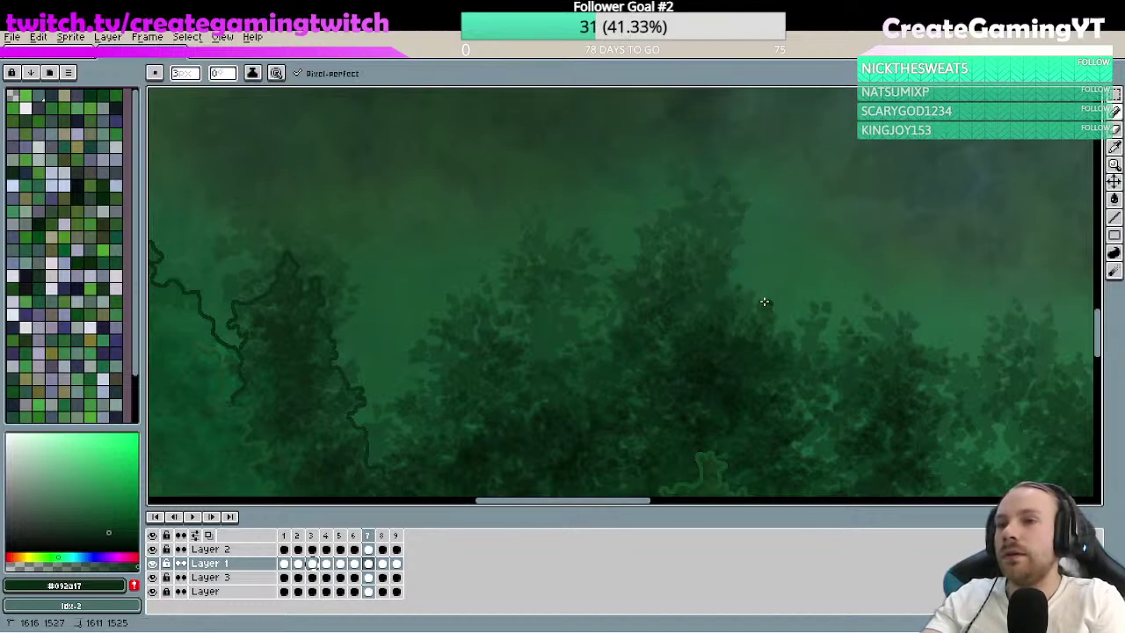
- Draw a jagged outline over the tallest central tree's crown, from its right shoulder over the top and down its upper left side
{"action": "mouse_move", "coordinate": [751, 297]}
{"action": "left_mouse_down"}
{"action": "mouse_move", "coordinate": [735, 282]}
{"action": "mouse_move", "coordinate": [733, 248]}
{"action": "left_mouse_up"}
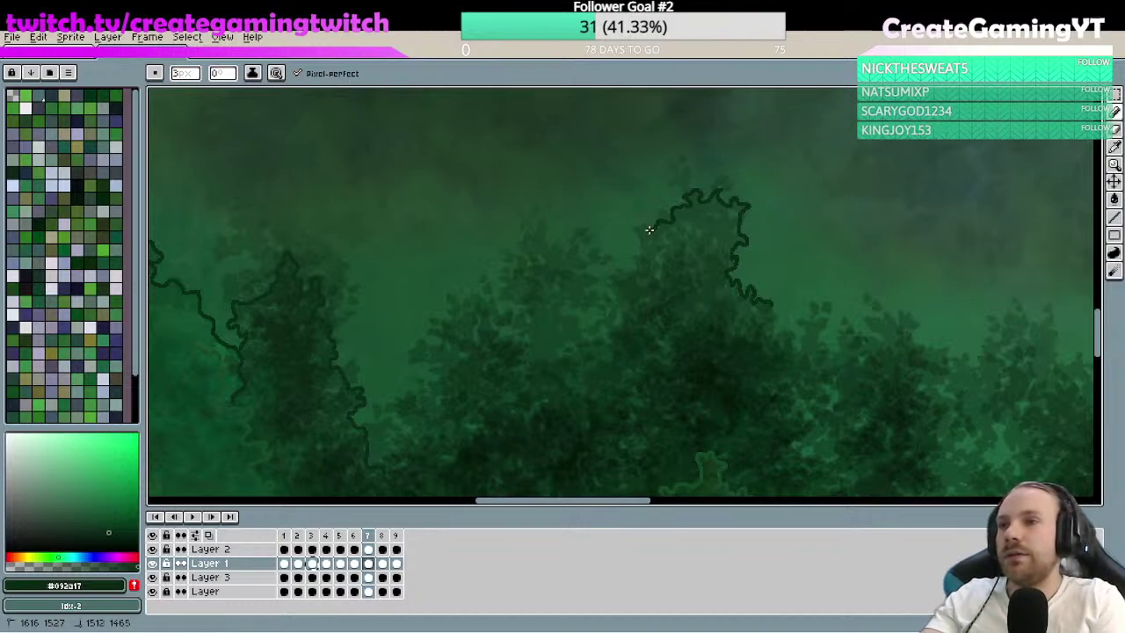
{"action": "left_click_drag", "start_coordinate": [632, 227], "coordinate": [638, 255]}
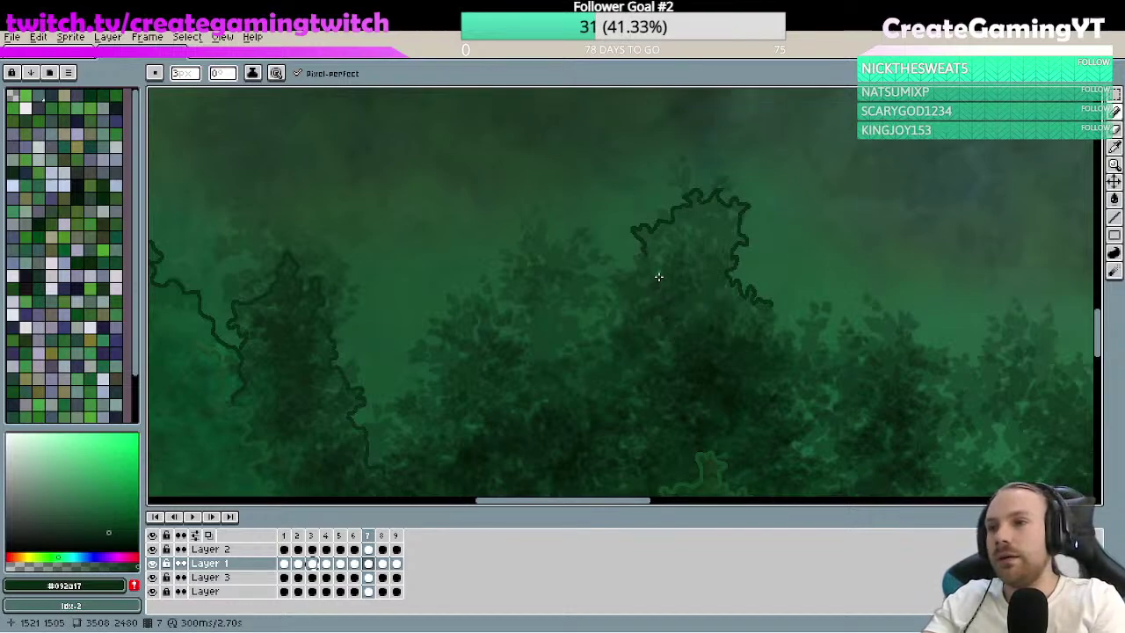
{"action": "left_click_drag", "start_coordinate": [645, 253], "coordinate": [644, 255]}
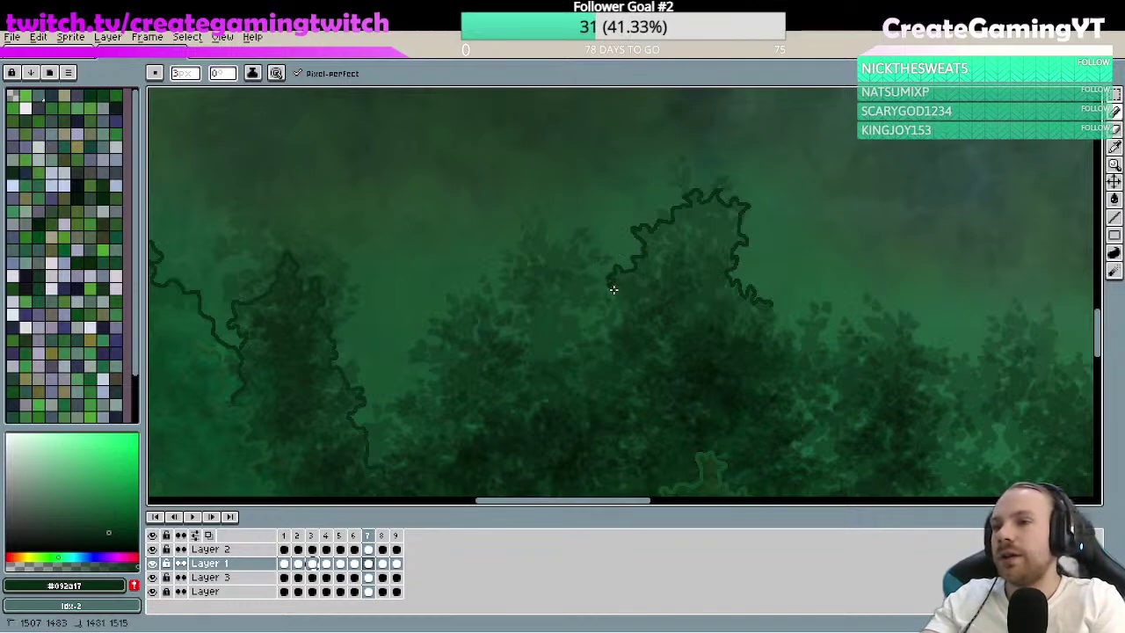
{"action": "mouse_move", "coordinate": [616, 302]}
{"action": "left_mouse_down"}
{"action": "mouse_move", "coordinate": [604, 293]}
{"action": "mouse_move", "coordinate": [596, 327]}
{"action": "mouse_move", "coordinate": [683, 264]}
{"action": "mouse_move", "coordinate": [678, 242]}
{"action": "mouse_move", "coordinate": [629, 284]}
{"action": "left_mouse_up"}
- Extend the tallest tree's left edge downward through the dark foliage on the side facing the narrow dark tree
{"action": "key", "text": "space"}
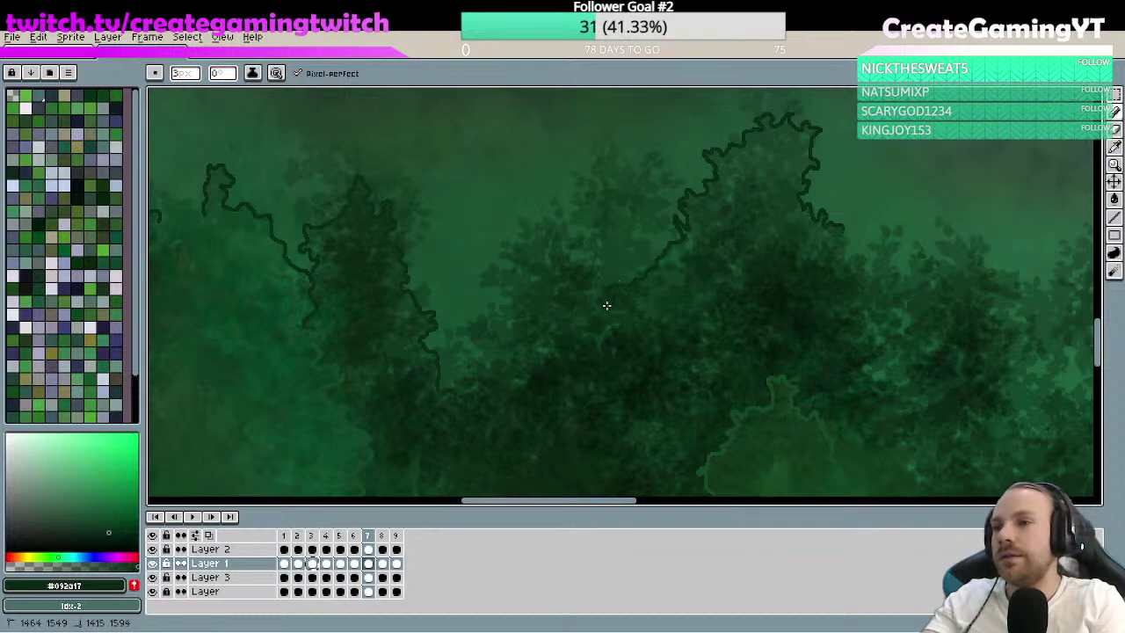
{"action": "key", "text": "space"}
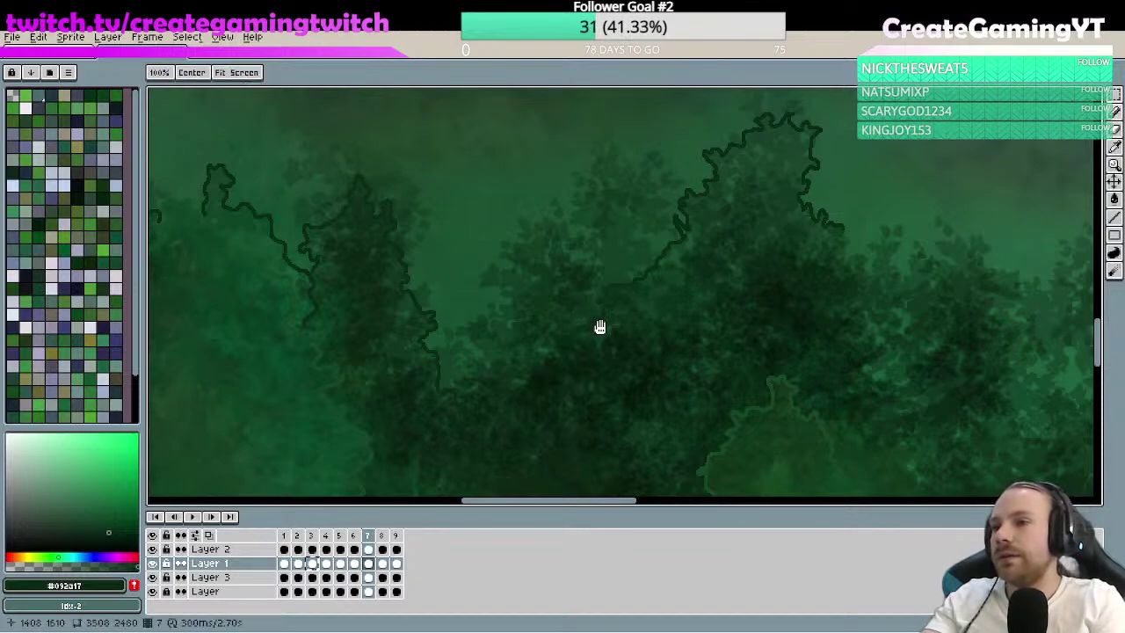
{"action": "left_click_drag", "start_coordinate": [582, 327], "coordinate": [652, 299]}
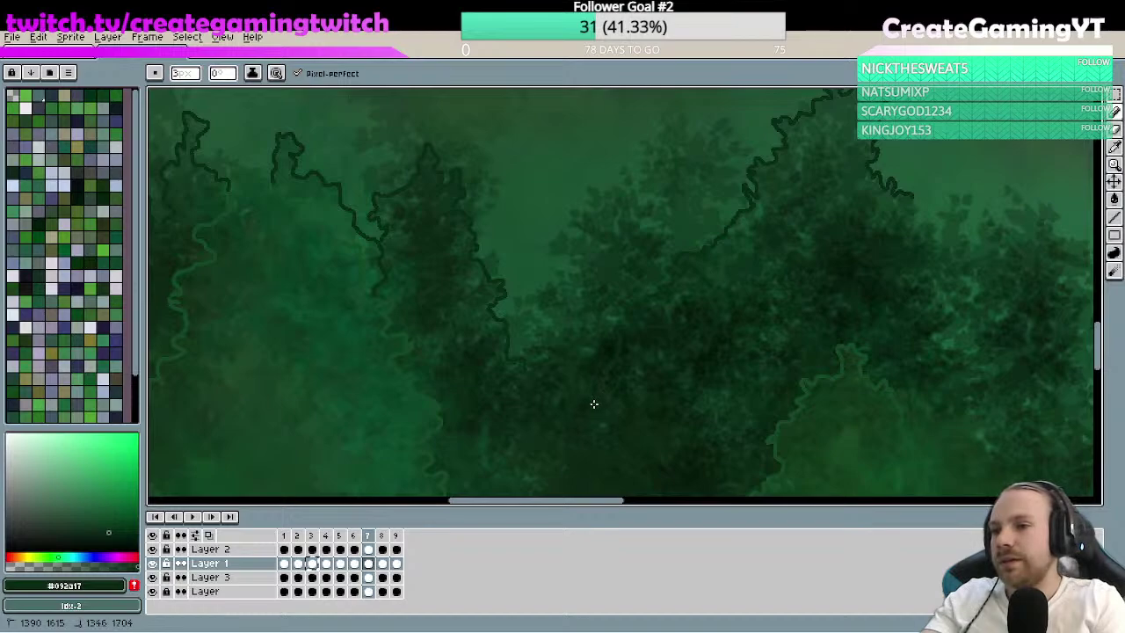
- Continue the tallest tree's right edge from its shoulder down into the shaded foliage, undoing the last stroke
{"action": "key", "text": "space"}
{"action": "left_click_drag", "start_coordinate": [738, 254], "coordinate": [707, 68]}
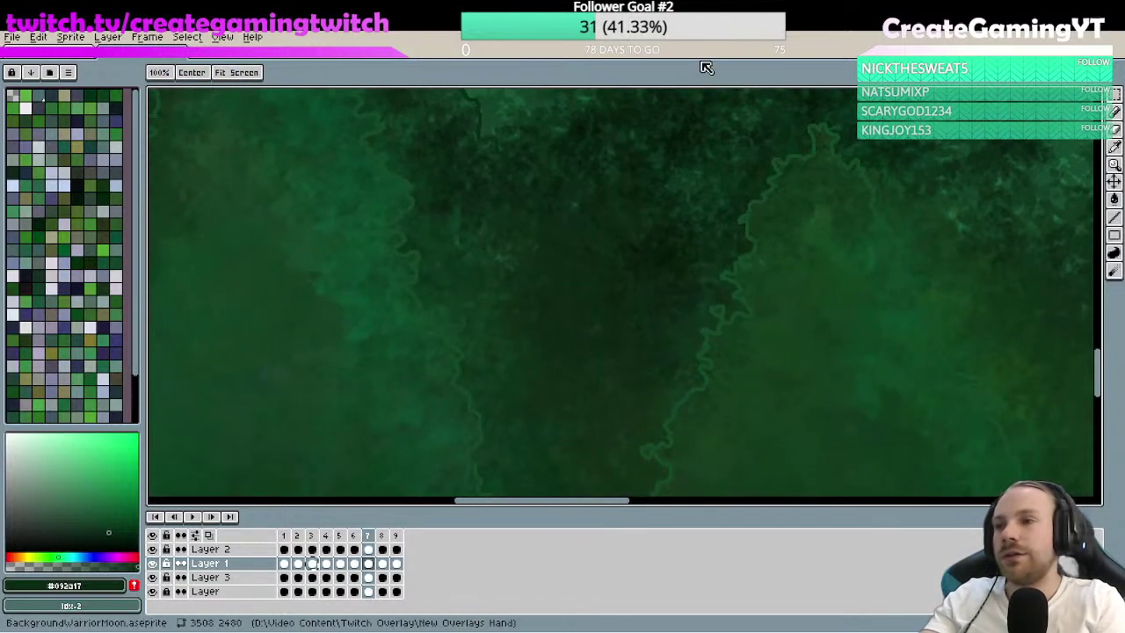
{"action": "mouse_move", "coordinate": [743, 226]}
{"action": "left_mouse_down"}
{"action": "mouse_move", "coordinate": [695, 284]}
{"action": "mouse_move", "coordinate": [606, 290]}
{"action": "left_mouse_up"}
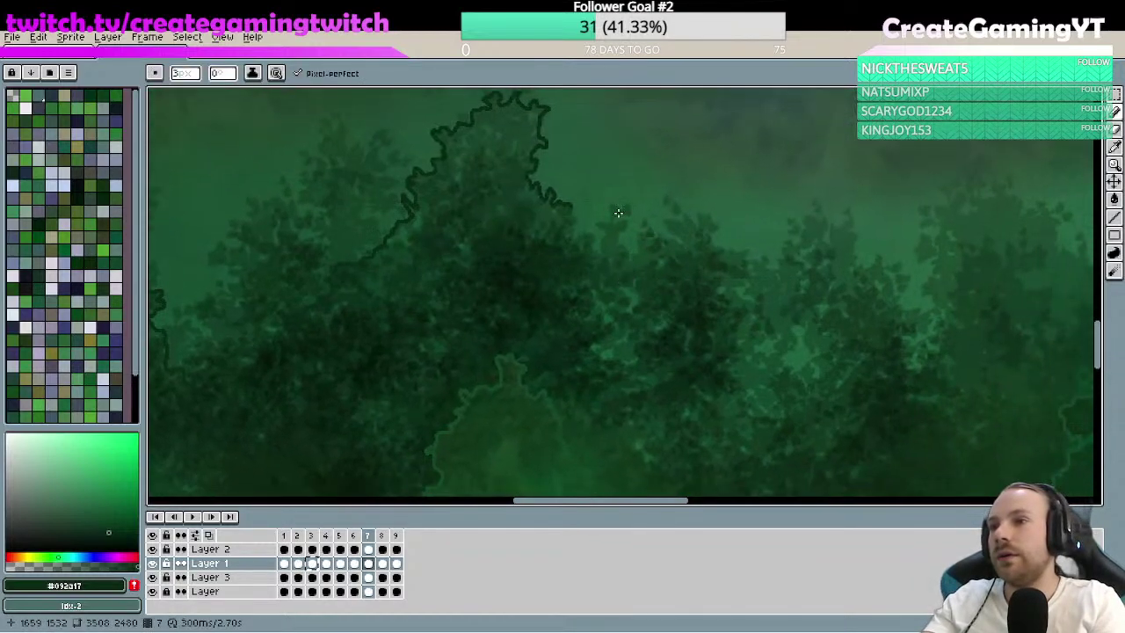
{"action": "left_click_drag", "start_coordinate": [571, 210], "coordinate": [581, 232]}
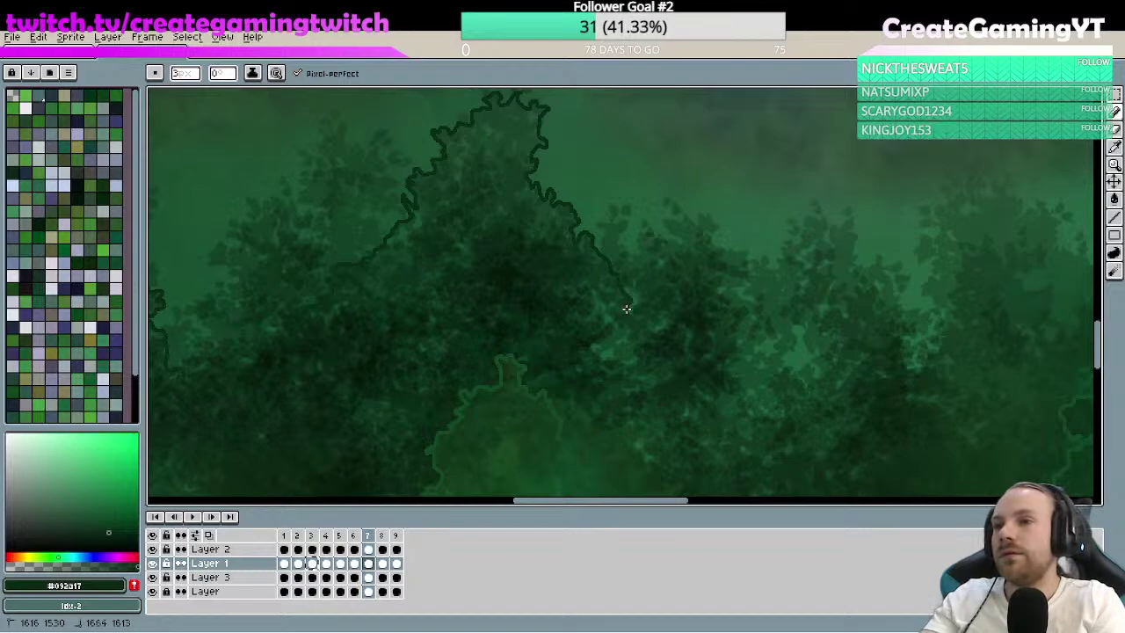
{"action": "key", "text": "space"}
{"action": "left_click_drag", "start_coordinate": [635, 318], "coordinate": [638, 322]}
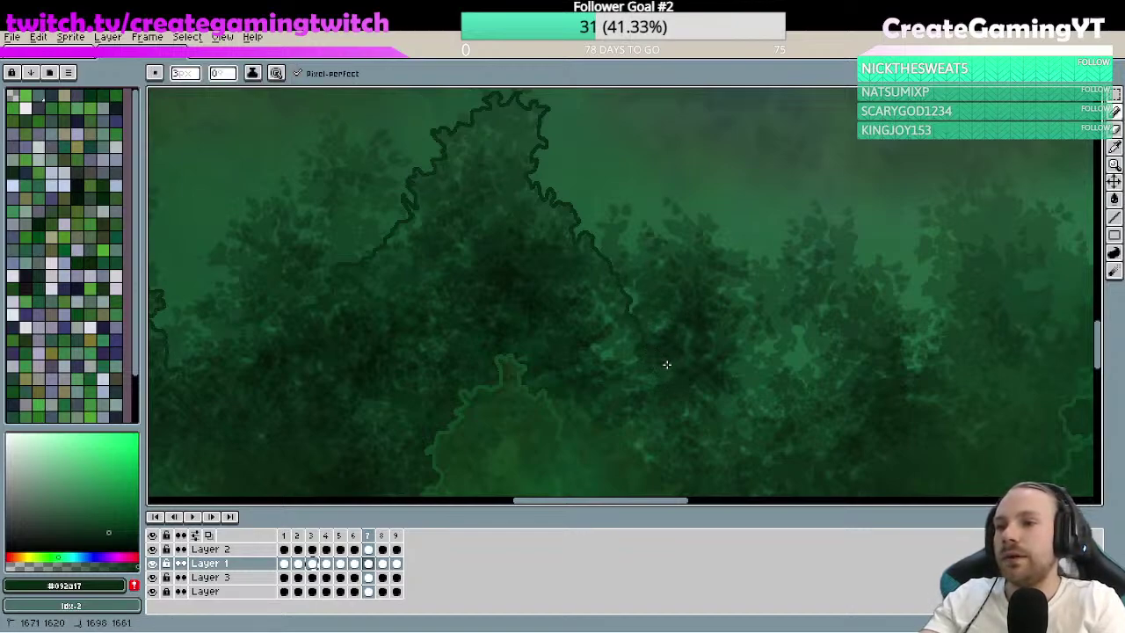
{"action": "key", "text": "space"}
{"action": "mouse_move", "coordinate": [678, 378]}
{"action": "left_mouse_down"}
{"action": "mouse_move", "coordinate": [691, 377]}
{"action": "mouse_move", "coordinate": [668, 338]}
{"action": "left_mouse_up"}
{"action": "key", "text": "space"}
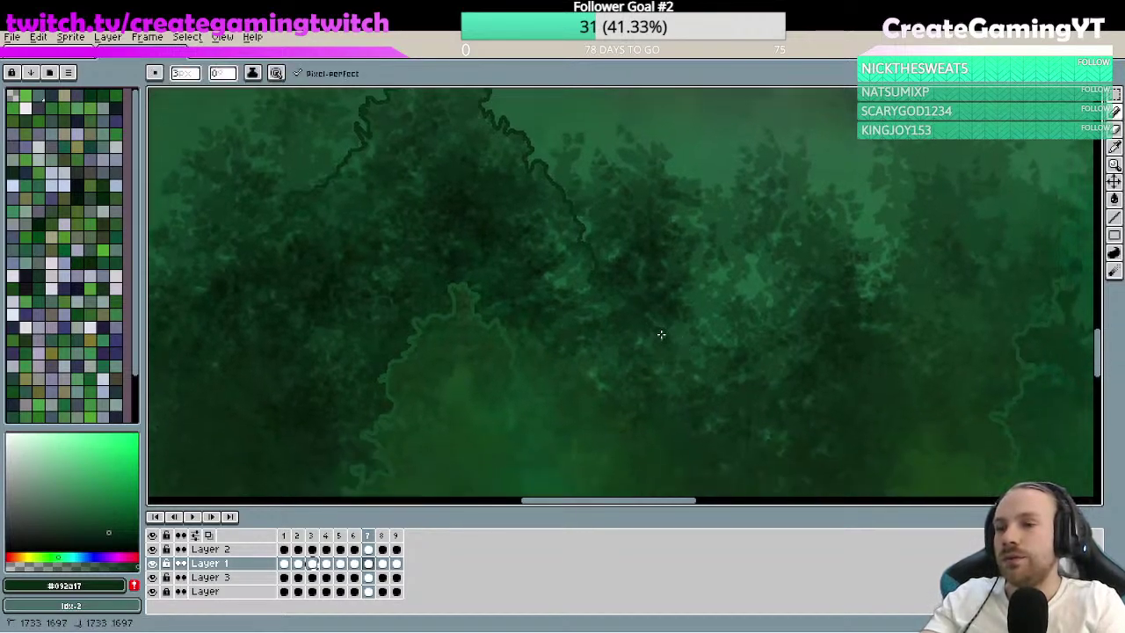
{"action": "key", "text": "space"}
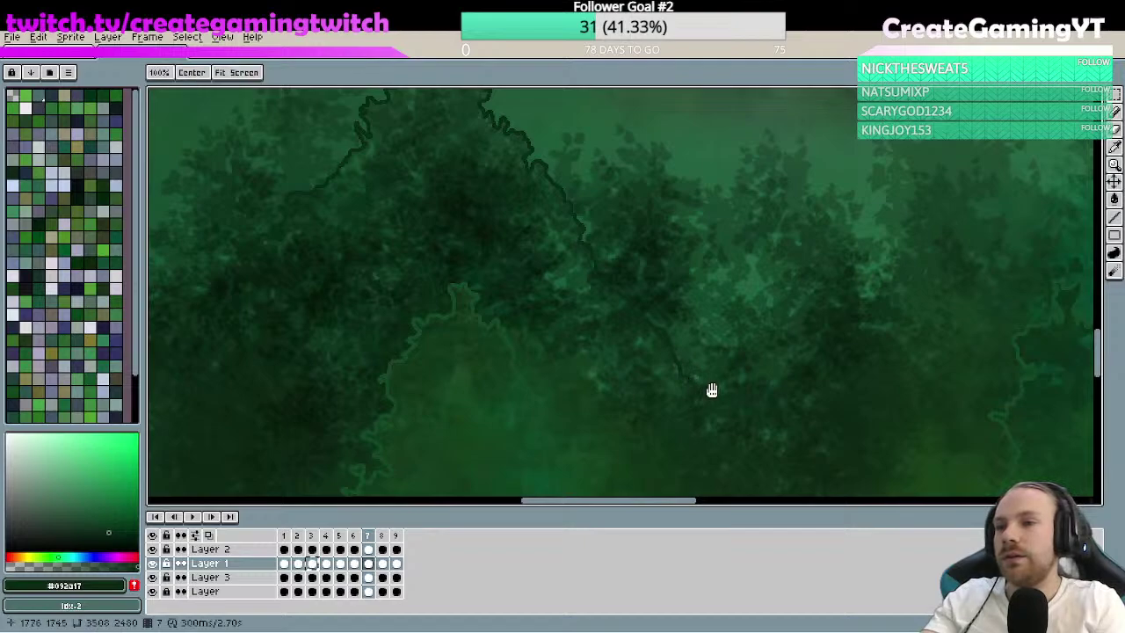
{"action": "left_click_drag", "start_coordinate": [710, 389], "coordinate": [696, 305]}
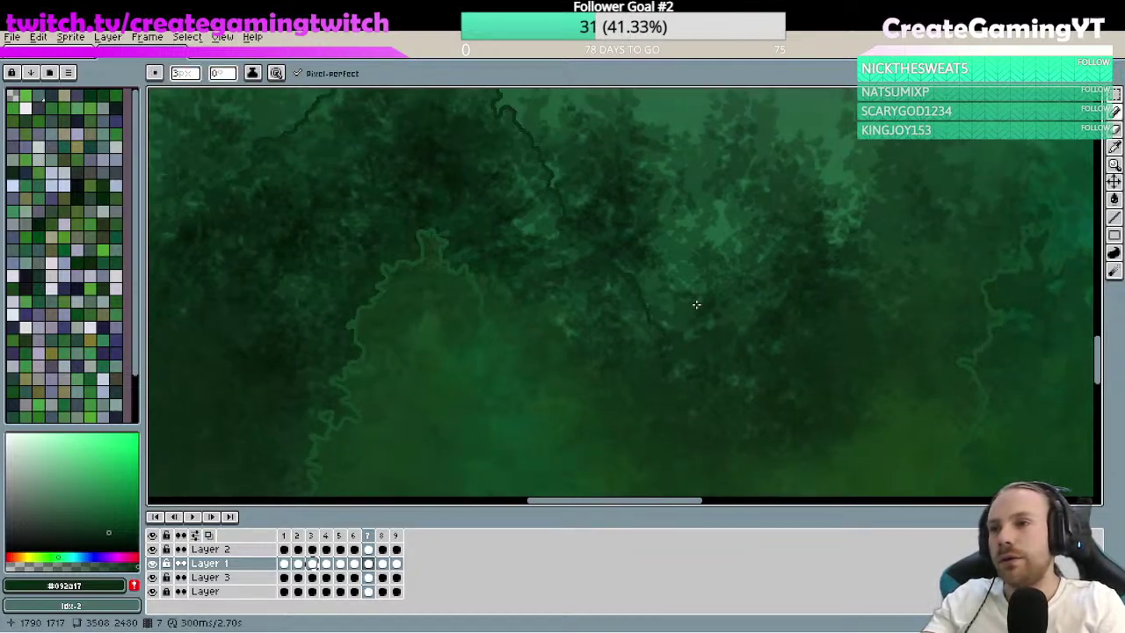
{"action": "key", "text": "ctrl"}
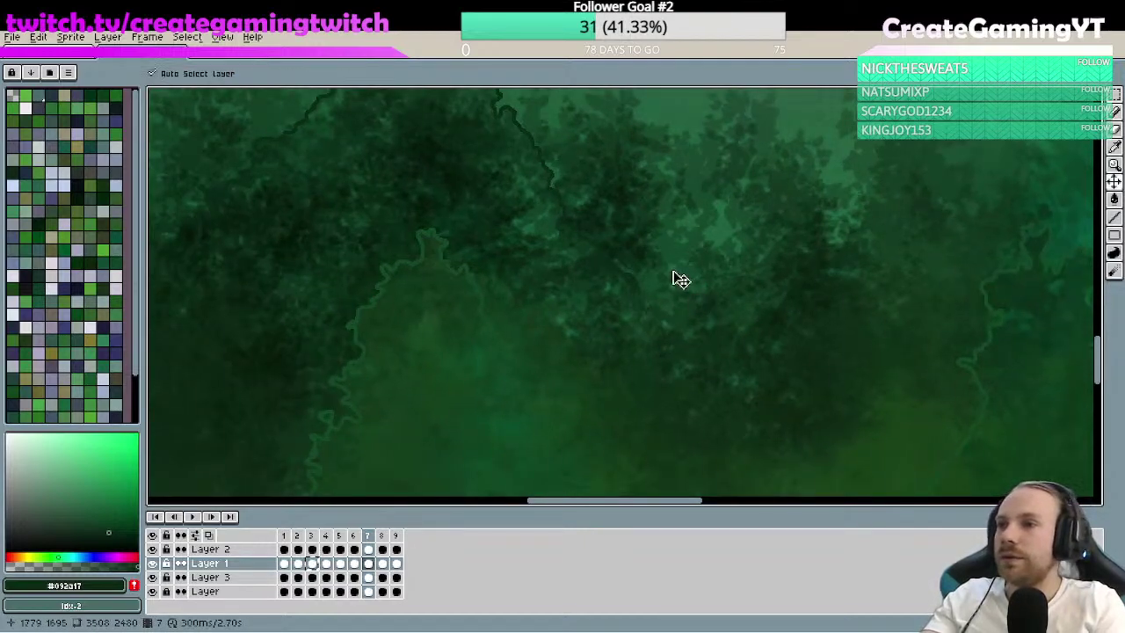
- Redraw the lower part of the tallest tree's right edge down into the shade beside the outlined light tree
{"action": "key", "text": "e"}
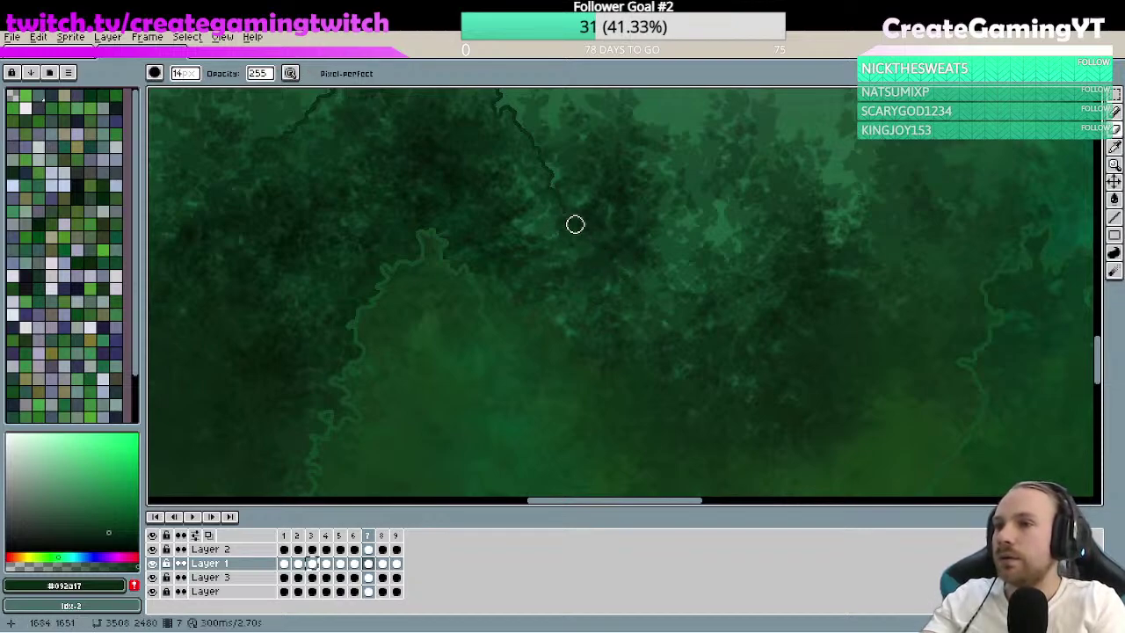
{"action": "key", "text": "b"}
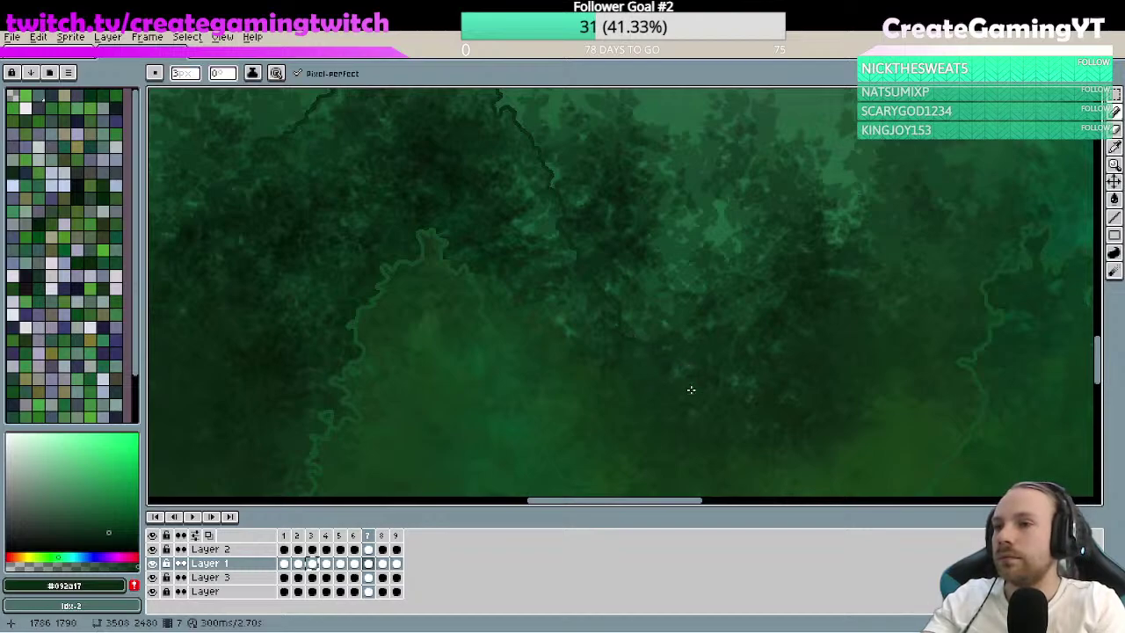
{"action": "left_click_drag", "start_coordinate": [658, 366], "coordinate": [713, 397]}
{"action": "key", "text": "space"}
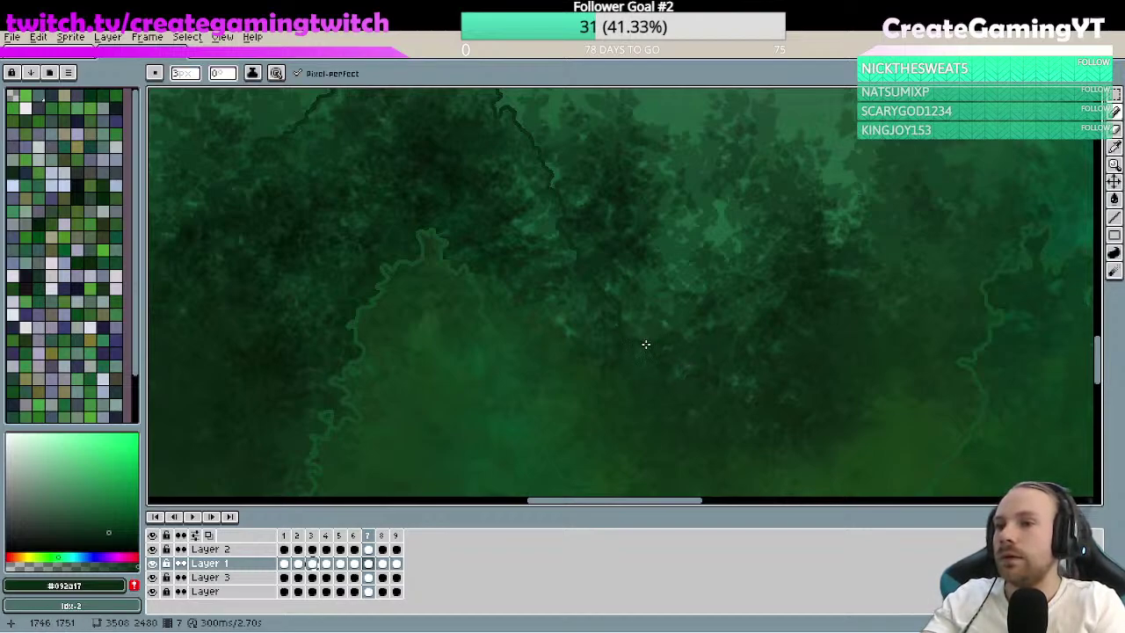
{"action": "mouse_move", "coordinate": [653, 345]}
{"action": "left_mouse_down"}
{"action": "mouse_move", "coordinate": [694, 278]}
{"action": "mouse_move", "coordinate": [677, 201]}
{"action": "mouse_move", "coordinate": [655, 304]}
{"action": "left_mouse_up"}
{"action": "key", "text": "space"}
{"action": "left_click_drag", "start_coordinate": [633, 263], "coordinate": [635, 289]}
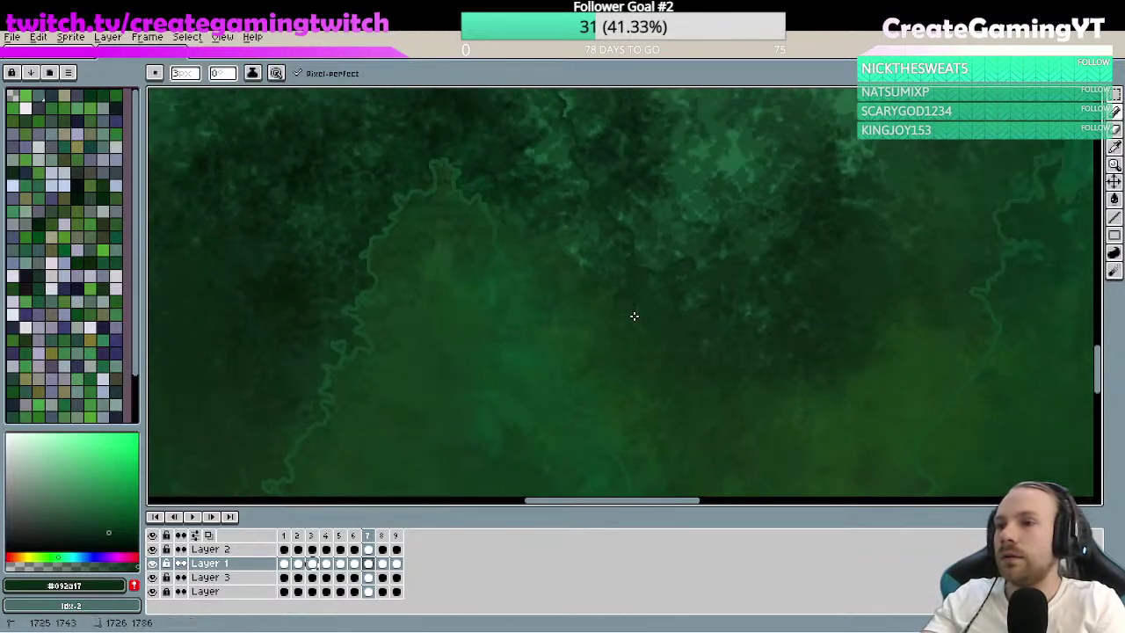
{"action": "key", "text": "space"}
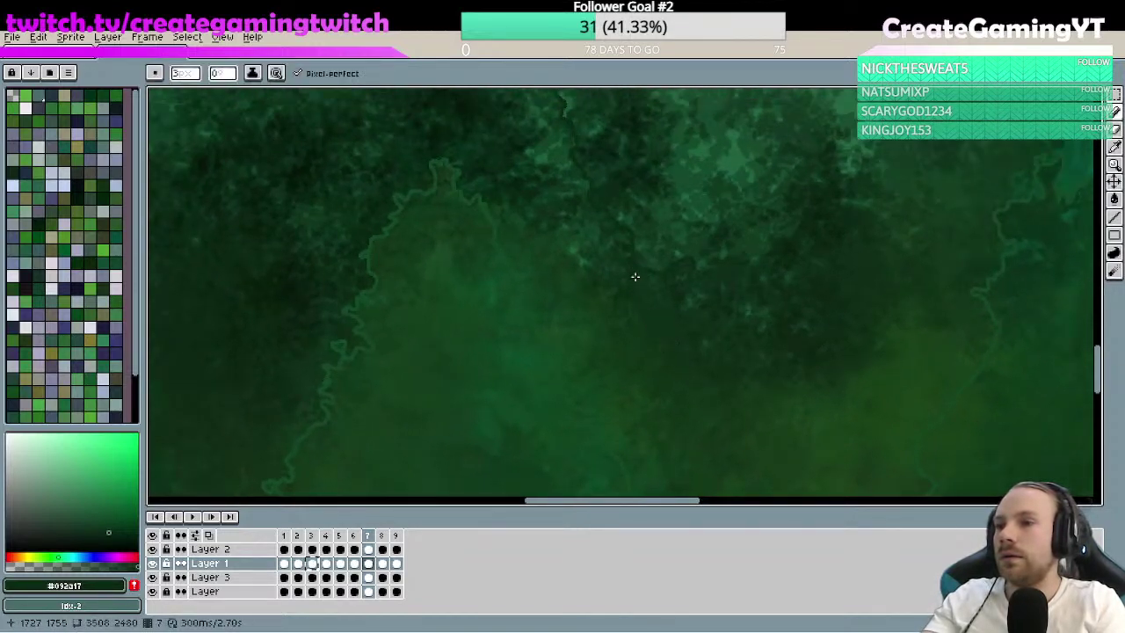
{"action": "left_click_drag", "start_coordinate": [627, 262], "coordinate": [652, 352]}
{"action": "key", "text": "space"}
{"action": "mouse_move", "coordinate": [721, 322]}
{"action": "left_mouse_down"}
{"action": "mouse_move", "coordinate": [706, 263]}
{"action": "mouse_move", "coordinate": [665, 338]}
{"action": "left_mouse_up"}
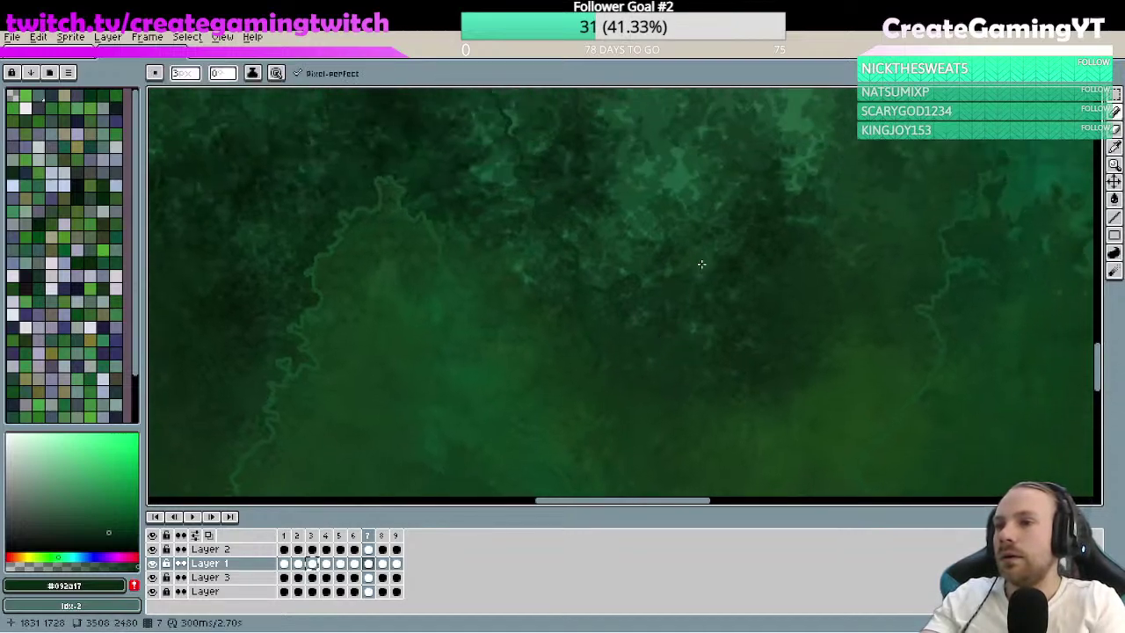
{"action": "key", "text": "e"}
{"action": "key", "text": "space"}
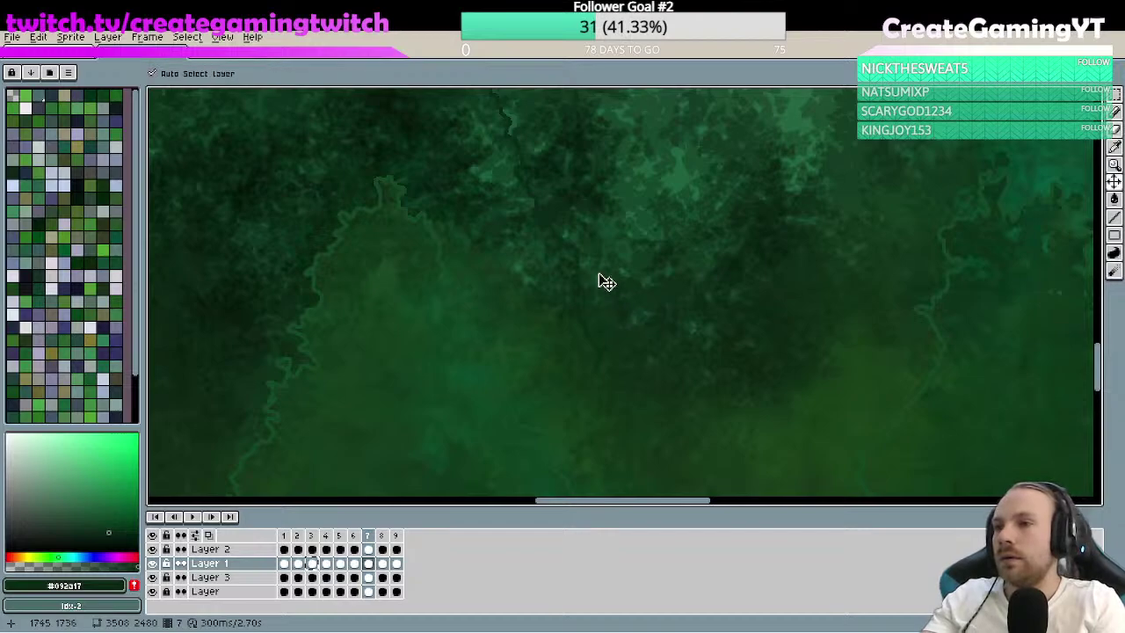
{"action": "left_click_drag", "start_coordinate": [606, 282], "coordinate": [635, 233]}
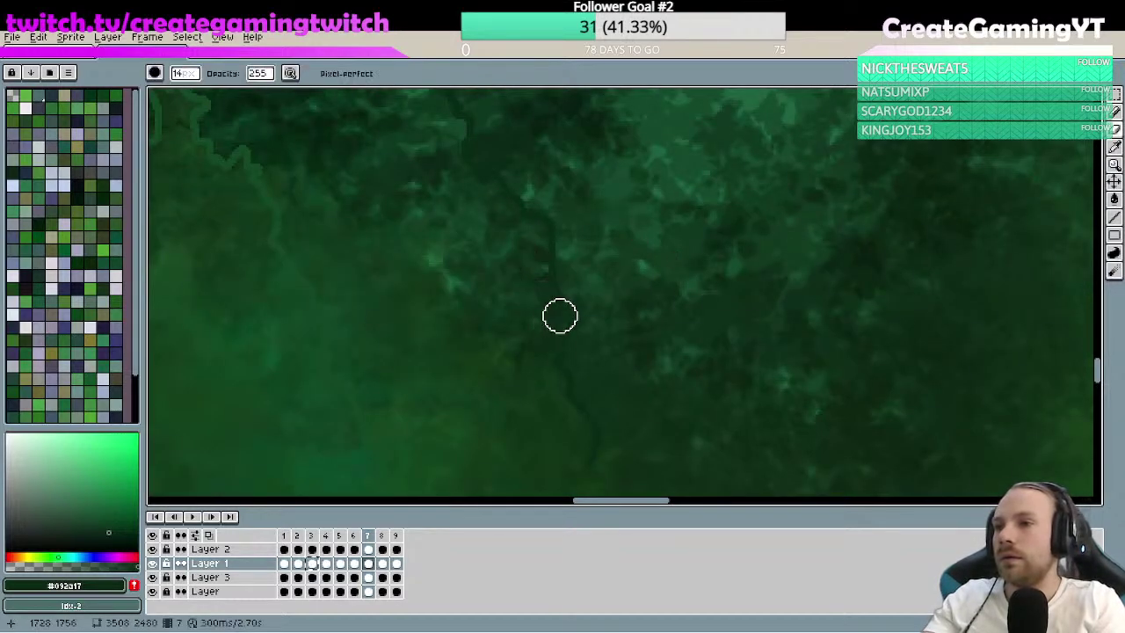
{"action": "key", "text": "b"}
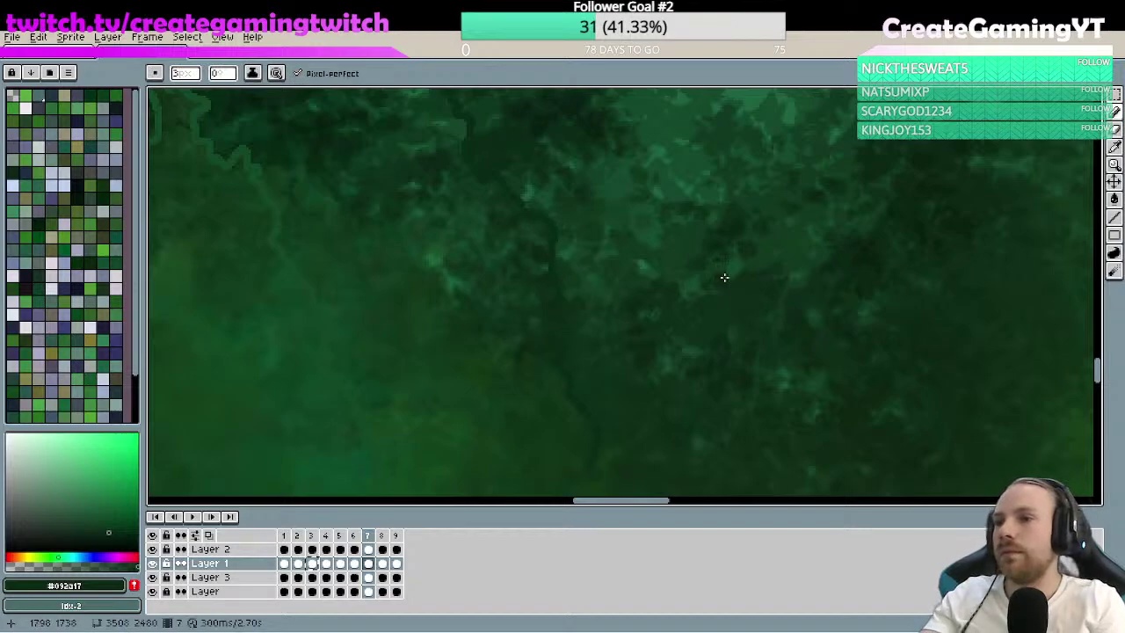
- Outline the peak of the next dark tree along the treeline and carry its left edge down into the foliage
{"action": "key", "text": "space"}
{"action": "scroll", "coordinate": [829, 289], "scroll_direction": "down", "scroll_amount": 2}
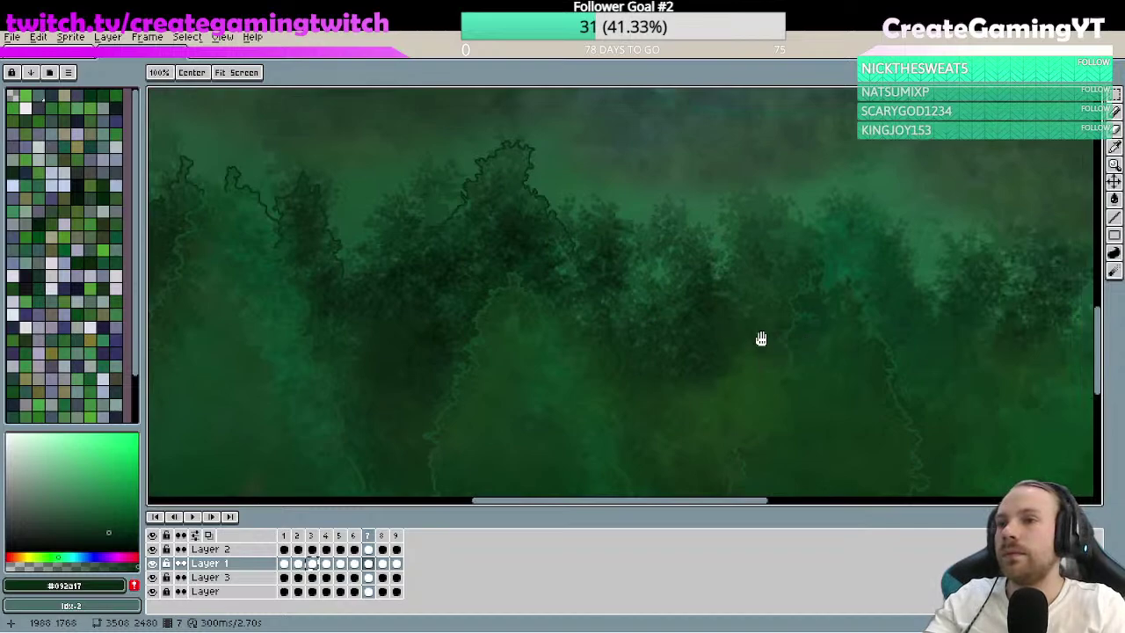
{"action": "left_click", "coordinate": [687, 278]}
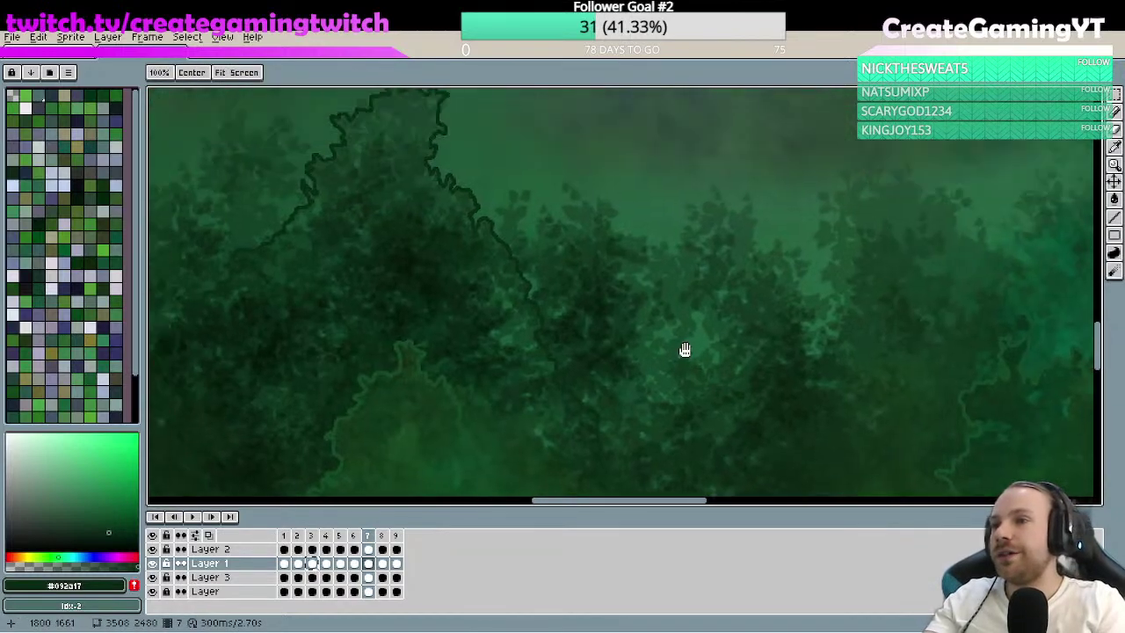
{"action": "mouse_move", "coordinate": [574, 316]}
{"action": "left_mouse_down"}
{"action": "mouse_move", "coordinate": [614, 177]}
{"action": "mouse_move", "coordinate": [673, 304]}
{"action": "left_mouse_up"}
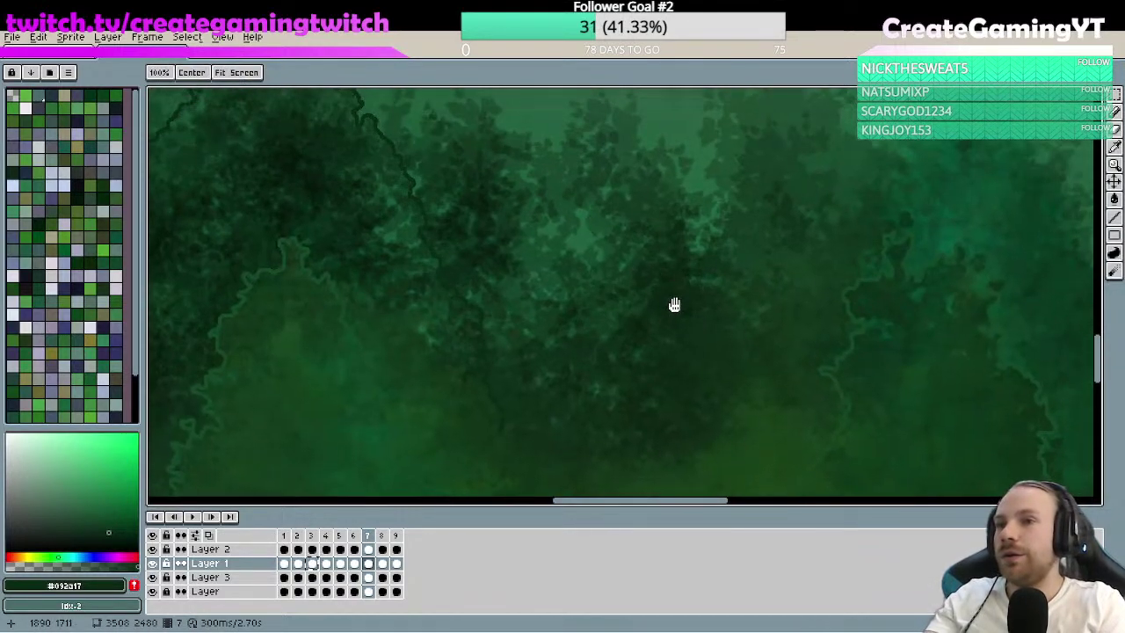
{"action": "key", "text": "b"}
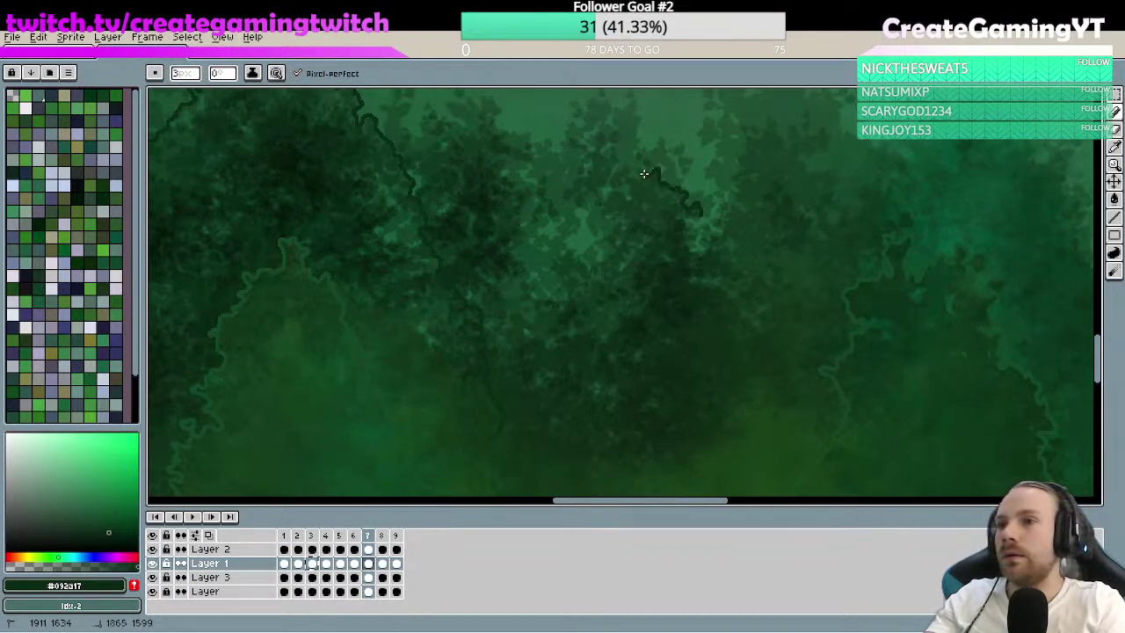
{"action": "left_click_drag", "start_coordinate": [631, 201], "coordinate": [615, 254]}
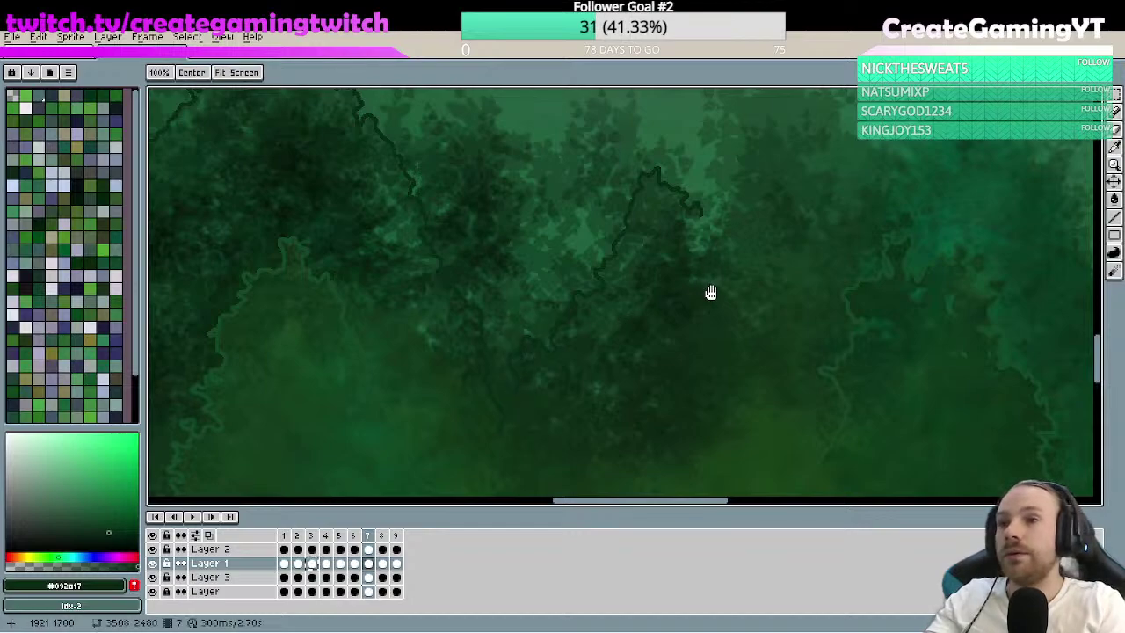
- Draw that dark tree's jagged right edge from below the peak down into the shadow beside the neighbouring pale outline
{"action": "left_click_drag", "start_coordinate": [711, 291], "coordinate": [655, 289]}
{"action": "left_click_drag", "start_coordinate": [646, 211], "coordinate": [646, 238]}
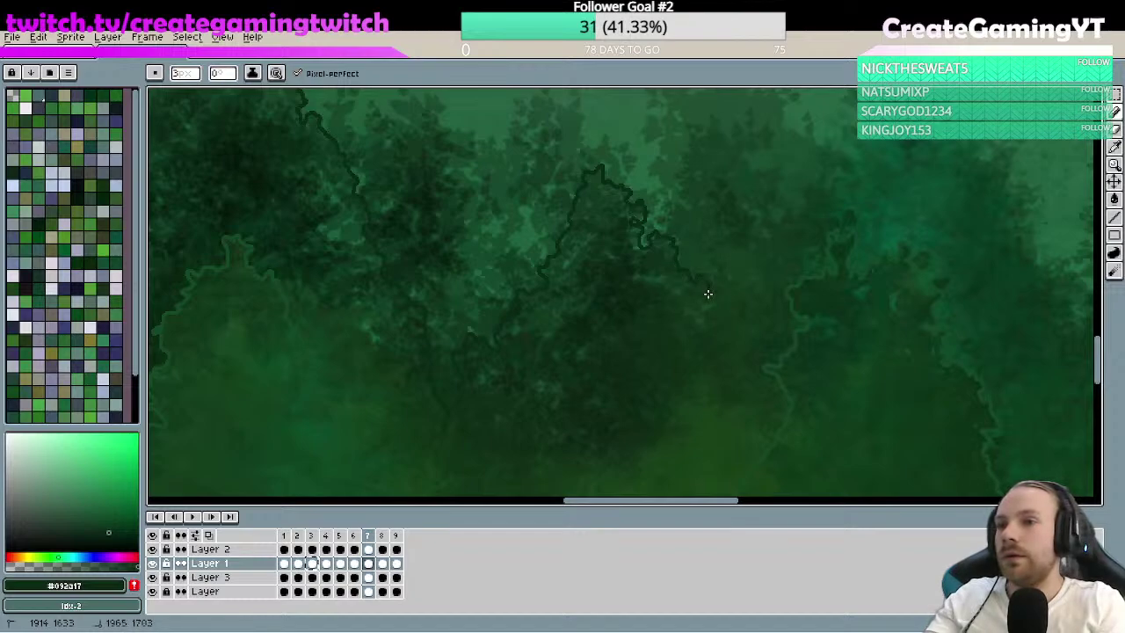
{"action": "left_click_drag", "start_coordinate": [733, 337], "coordinate": [743, 395]}
- Outline the next rounded, brighter green tree's left edge from the neighbouring dark tree's base up to its bumpy peak
{"action": "scroll", "coordinate": [743, 395], "scroll_direction": "down", "scroll_amount": 5}
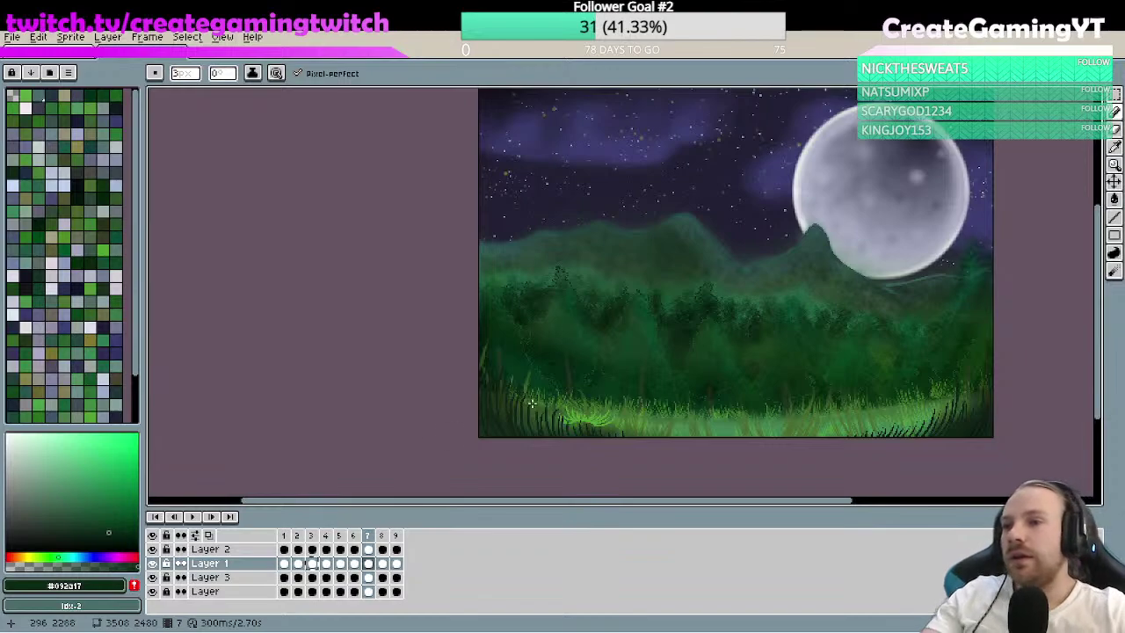
{"action": "key", "text": "z"}
{"action": "scroll", "coordinate": [666, 346], "scroll_direction": "right", "scroll_amount": 3}
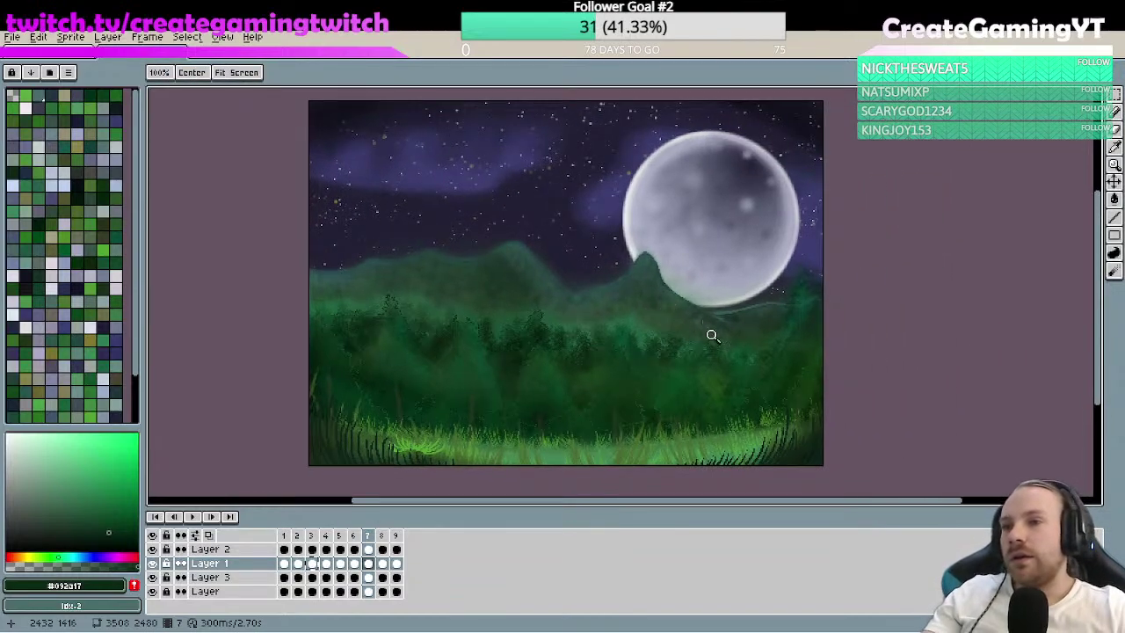
{"action": "left_click", "coordinate": [676, 300]}
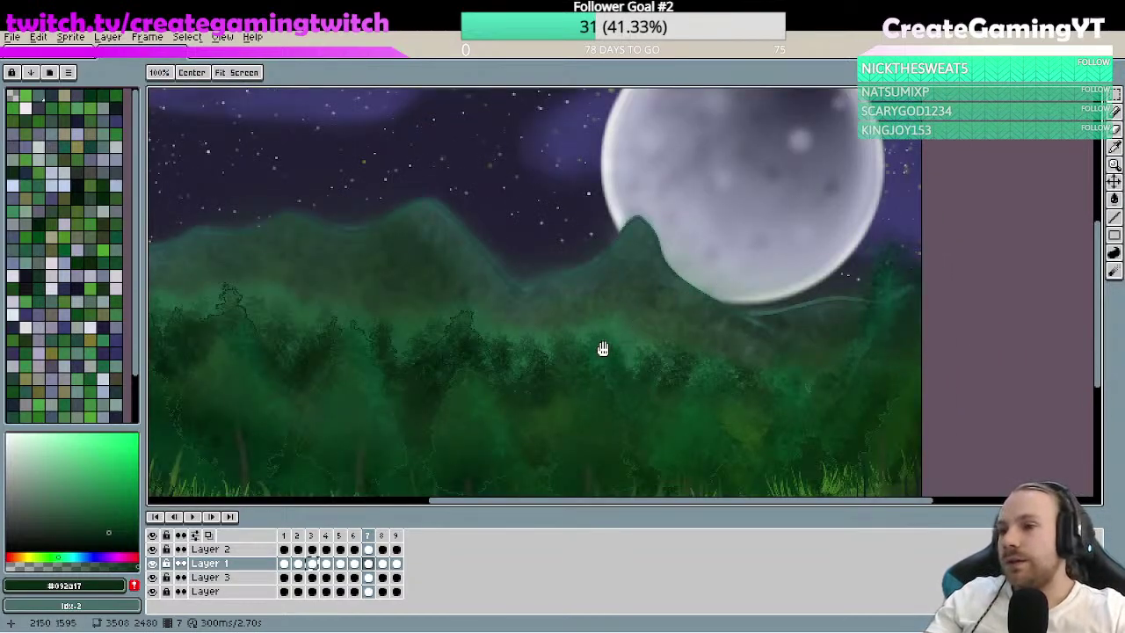
{"action": "scroll", "coordinate": [615, 264], "scroll_direction": "down", "scroll_amount": 1}
{"action": "scroll", "coordinate": [620, 302], "scroll_direction": "up", "scroll_amount": 1}
{"action": "scroll", "coordinate": [639, 275], "scroll_direction": "up", "scroll_amount": 1}
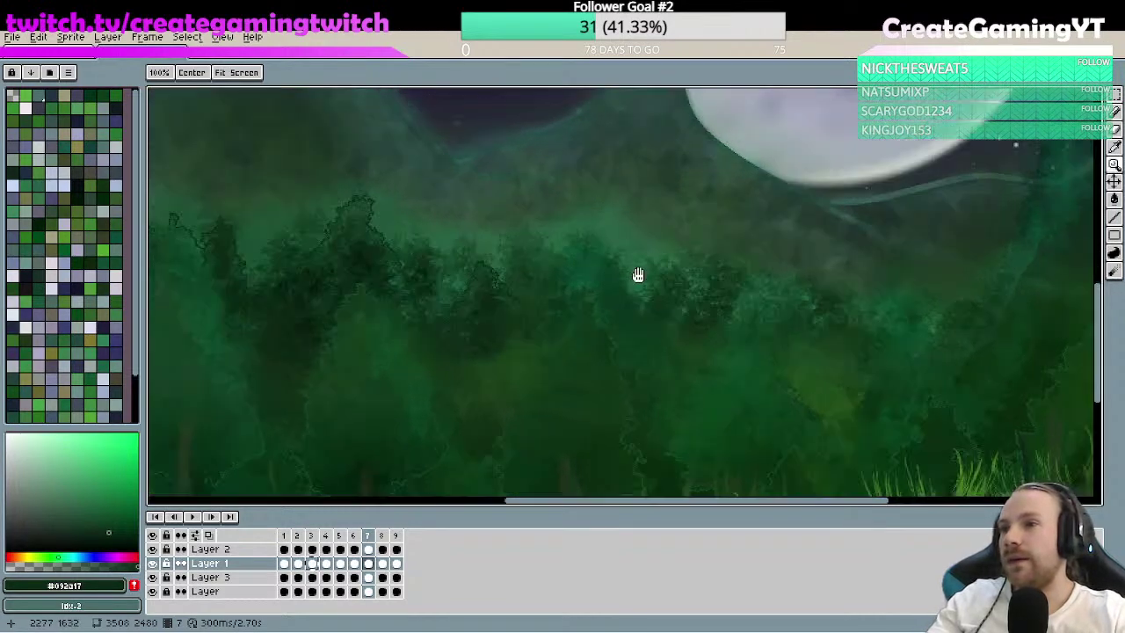
{"action": "left_click", "coordinate": [544, 265]}
{"action": "mouse_move", "coordinate": [628, 272]}
{"action": "left_mouse_down"}
{"action": "mouse_move", "coordinate": [610, 250]}
{"action": "mouse_move", "coordinate": [558, 309]}
{"action": "left_mouse_up"}
{"action": "scroll", "coordinate": [609, 251], "scroll_direction": "down", "scroll_amount": 1}
{"action": "scroll", "coordinate": [537, 293], "scroll_direction": "up", "scroll_amount": 2}
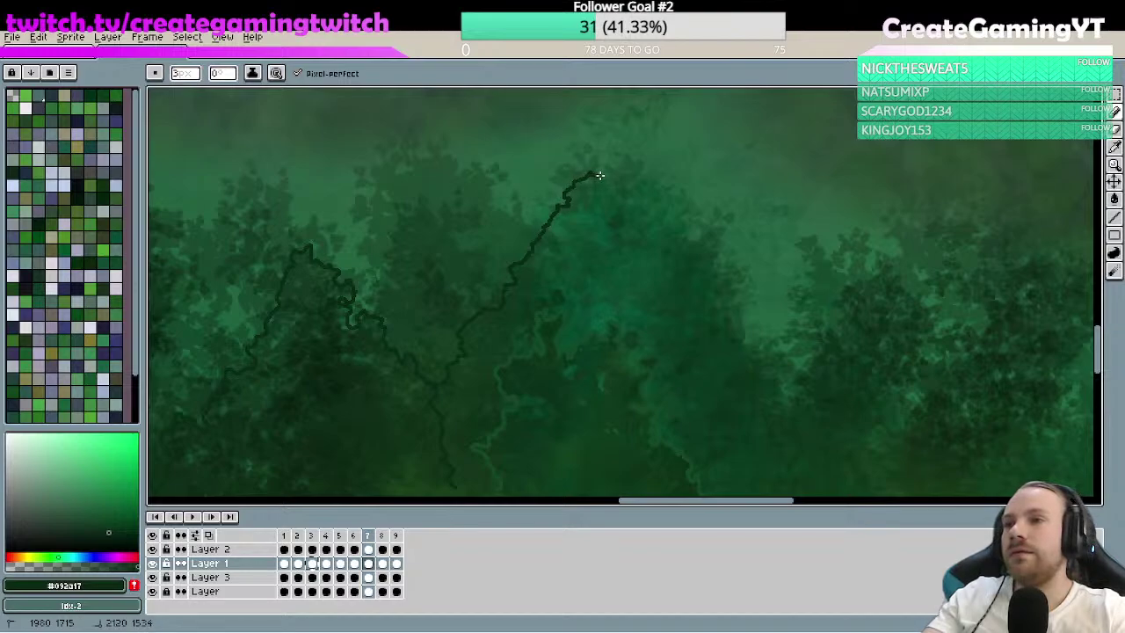
{"action": "left_click_drag", "start_coordinate": [610, 166], "coordinate": [624, 165]}
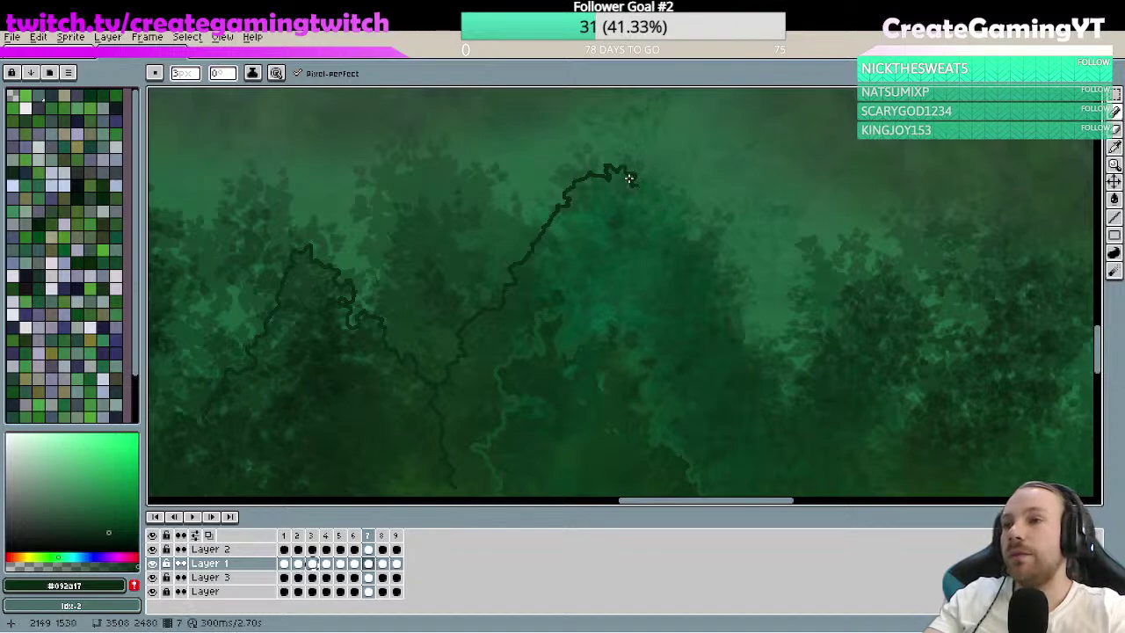
- Draw the rounded tree's jagged right edge from its peak down into the shaded foliage
{"action": "left_click_drag", "start_coordinate": [627, 179], "coordinate": [685, 235]}
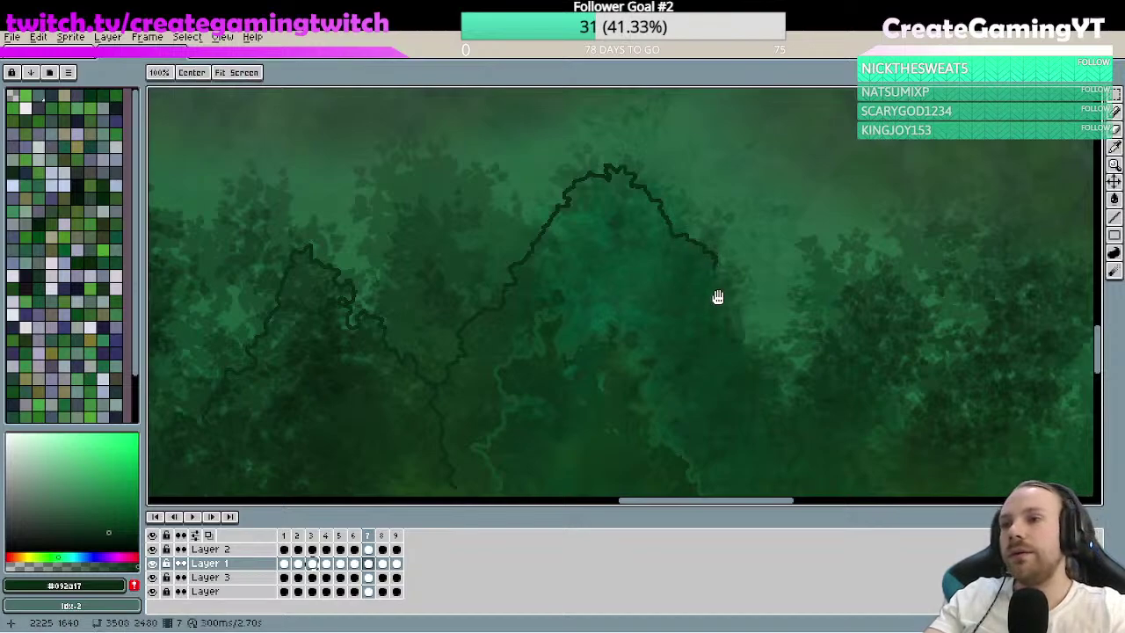
{"action": "mouse_move", "coordinate": [715, 296]}
{"action": "left_mouse_down"}
{"action": "mouse_move", "coordinate": [668, 250]}
{"action": "mouse_move", "coordinate": [673, 225]}
{"action": "left_mouse_up"}
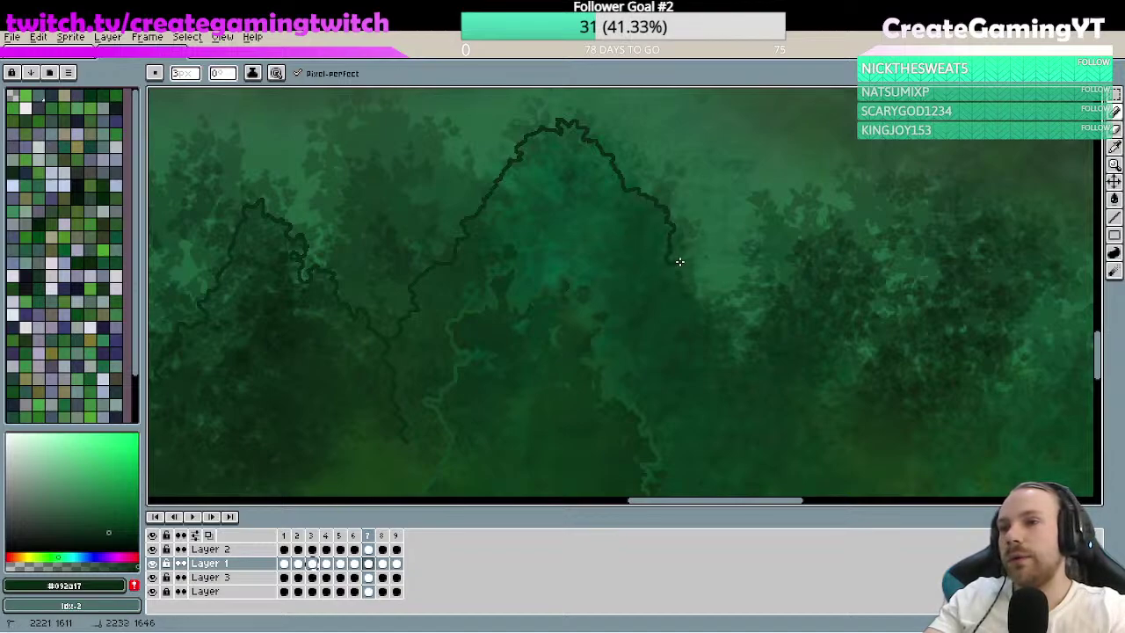
{"action": "mouse_move", "coordinate": [680, 261]}
{"action": "left_mouse_down"}
{"action": "mouse_move", "coordinate": [707, 329]}
{"action": "mouse_move", "coordinate": [687, 289]}
{"action": "mouse_move", "coordinate": [680, 299]}
{"action": "mouse_move", "coordinate": [715, 358]}
{"action": "mouse_move", "coordinate": [680, 296]}
{"action": "mouse_move", "coordinate": [702, 340]}
{"action": "mouse_move", "coordinate": [706, 246]}
{"action": "left_mouse_up"}
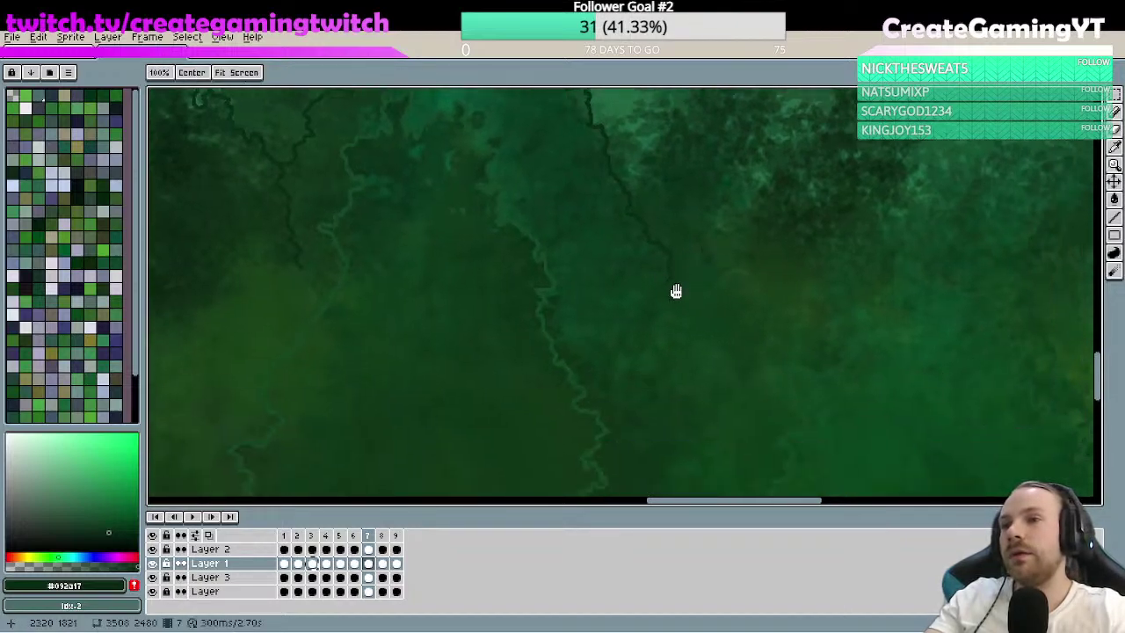
- Draw the jagged left edge of the next dark leafy tree from its crown down into the shade
{"action": "scroll", "coordinate": [676, 291], "scroll_direction": "down", "scroll_amount": 3}
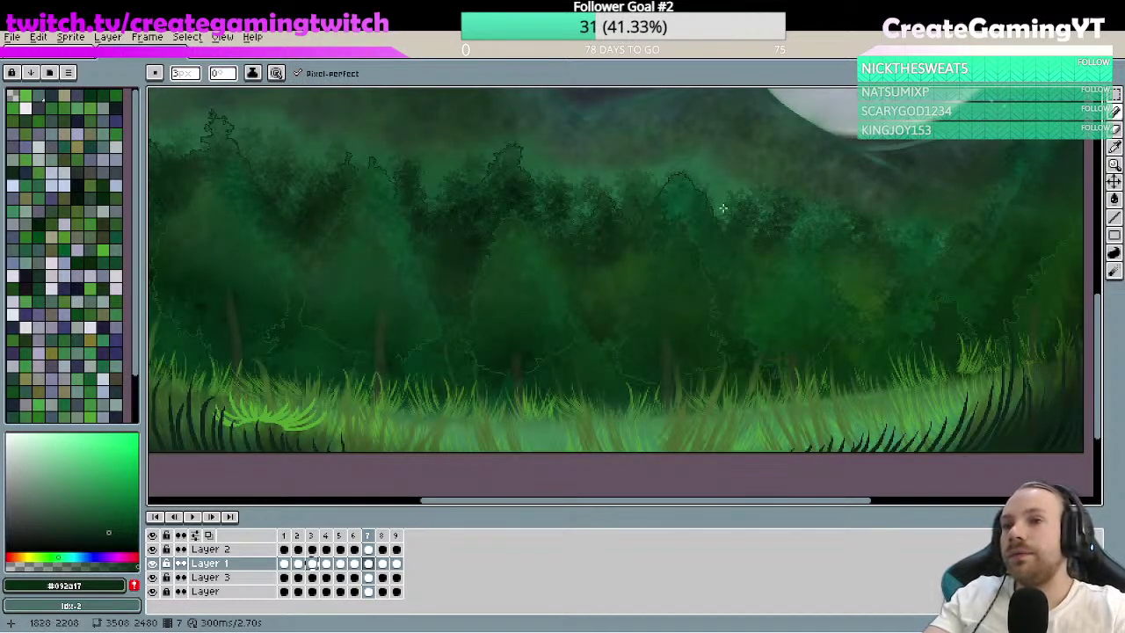
{"action": "scroll", "coordinate": [837, 246], "scroll_direction": "up", "scroll_amount": 1}
{"action": "scroll", "coordinate": [694, 246], "scroll_direction": "up", "scroll_amount": 1}
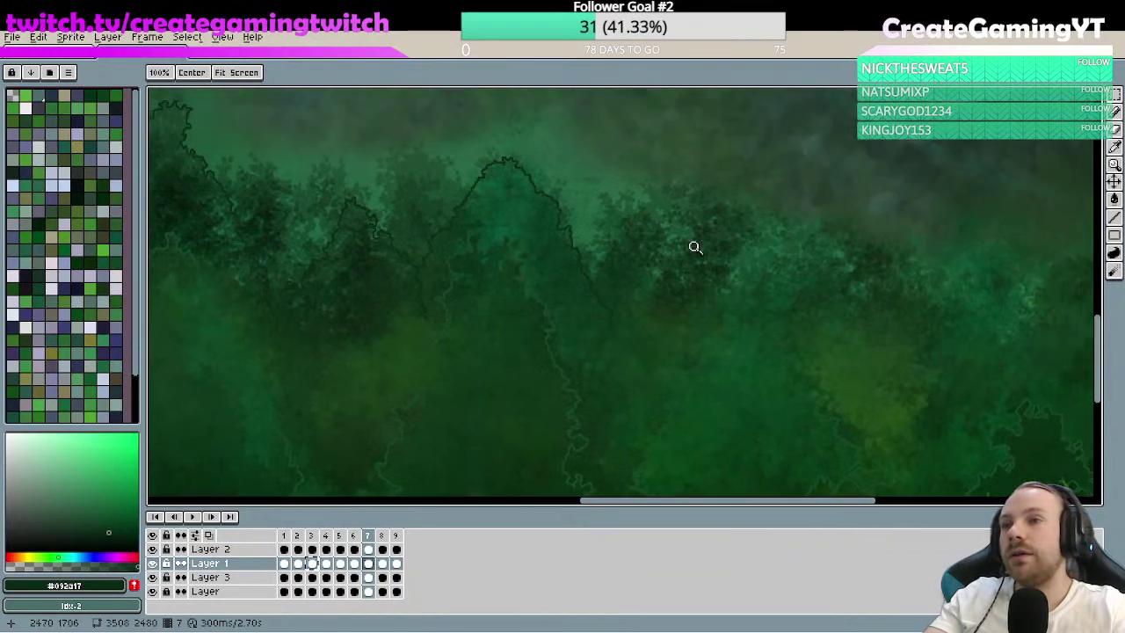
{"action": "scroll", "coordinate": [748, 219], "scroll_direction": "up", "scroll_amount": 1}
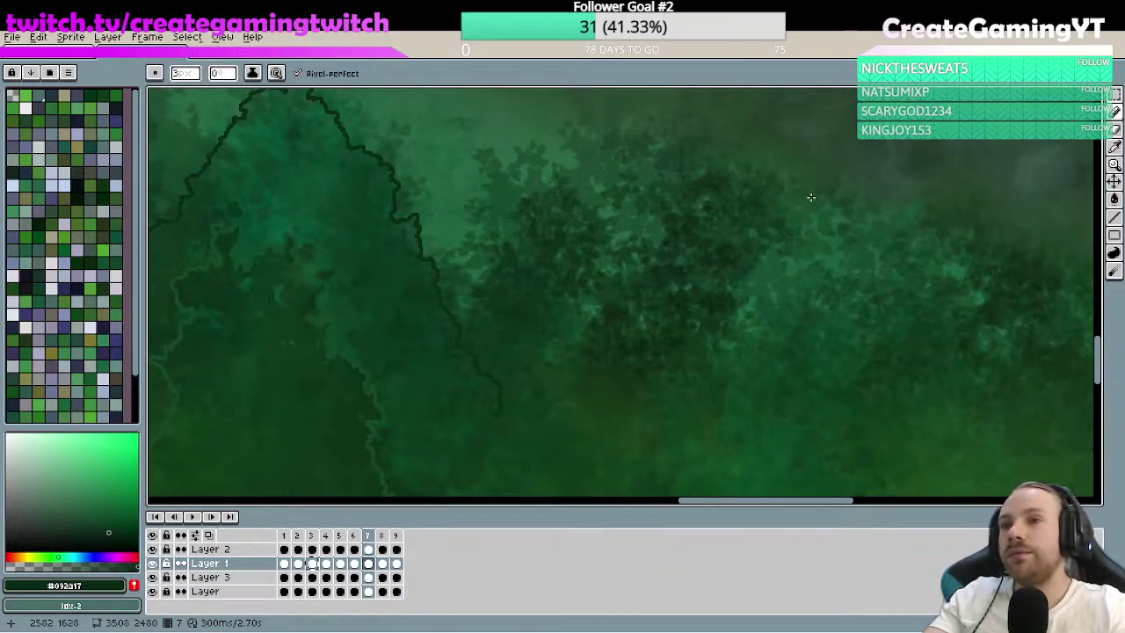
{"action": "mouse_move", "coordinate": [712, 172]}
{"action": "left_mouse_down"}
{"action": "mouse_move", "coordinate": [681, 185]}
{"action": "mouse_move", "coordinate": [690, 212]}
{"action": "mouse_move", "coordinate": [666, 214]}
{"action": "mouse_move", "coordinate": [659, 246]}
{"action": "left_mouse_up"}
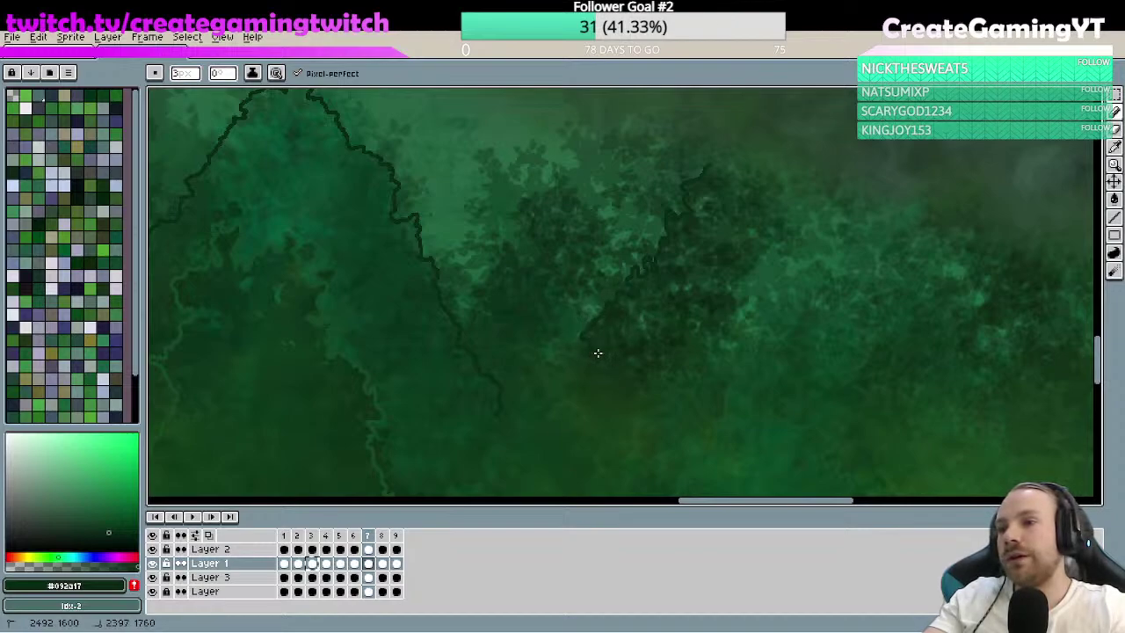
{"action": "left_click_drag", "start_coordinate": [586, 357], "coordinate": [596, 361]}
- Outline that leafy tree's crown and carry its right edge down into the yellowish foliage
{"action": "key", "text": "space"}
{"action": "left_click_drag", "start_coordinate": [701, 272], "coordinate": [574, 284]}
{"action": "mouse_move", "coordinate": [582, 183]}
{"action": "left_mouse_down"}
{"action": "mouse_move", "coordinate": [618, 211]}
{"action": "mouse_move", "coordinate": [623, 195]}
{"action": "mouse_move", "coordinate": [659, 197]}
{"action": "mouse_move", "coordinate": [652, 210]}
{"action": "mouse_move", "coordinate": [701, 255]}
{"action": "left_mouse_up"}
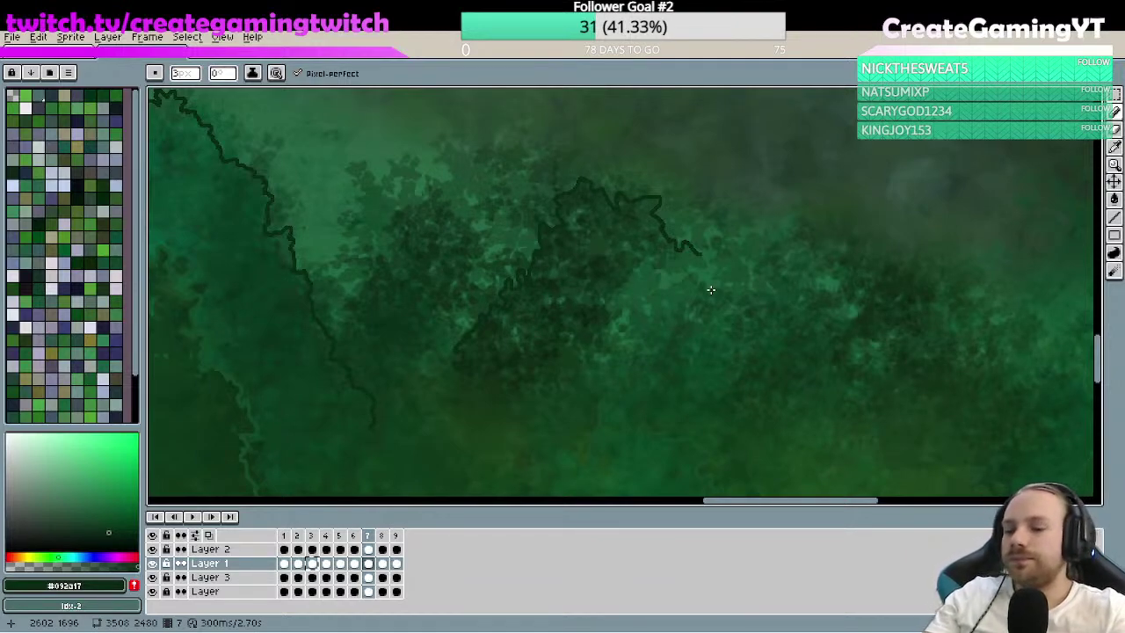
{"action": "mouse_move", "coordinate": [794, 221]}
{"action": "left_mouse_down"}
{"action": "mouse_move", "coordinate": [759, 234]}
{"action": "mouse_move", "coordinate": [662, 203]}
{"action": "mouse_move", "coordinate": [634, 226]}
{"action": "mouse_move", "coordinate": [698, 302]}
{"action": "mouse_move", "coordinate": [640, 251]}
{"action": "mouse_move", "coordinate": [678, 281]}
{"action": "mouse_move", "coordinate": [663, 326]}
{"action": "mouse_move", "coordinate": [679, 328]}
{"action": "mouse_move", "coordinate": [656, 347]}
{"action": "mouse_move", "coordinate": [681, 357]}
{"action": "mouse_move", "coordinate": [714, 416]}
{"action": "left_mouse_up"}
{"action": "key", "text": "space"}
{"action": "scroll", "coordinate": [703, 289], "scroll_direction": "down", "scroll_amount": 2}
{"action": "scroll", "coordinate": [672, 299], "scroll_direction": "up", "scroll_amount": 2}
{"action": "key", "text": "z"}
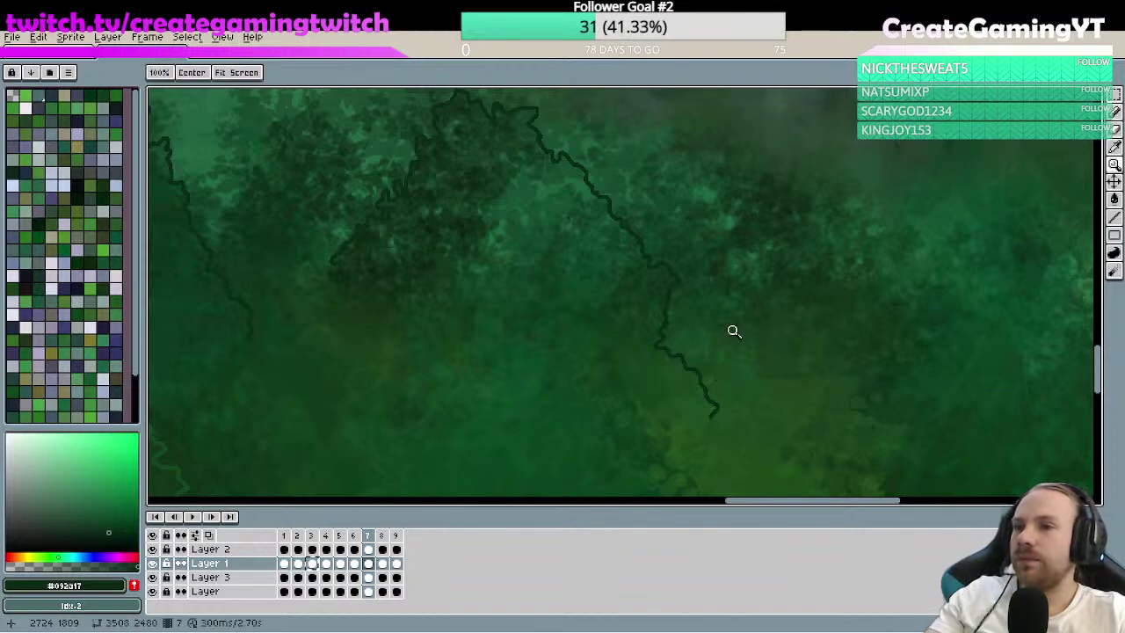
- Outline the next tree's left edge from the yellowish foliage up to a knobbly peak near the forest's far end
{"action": "scroll", "coordinate": [734, 330], "scroll_direction": "down", "scroll_amount": 2}
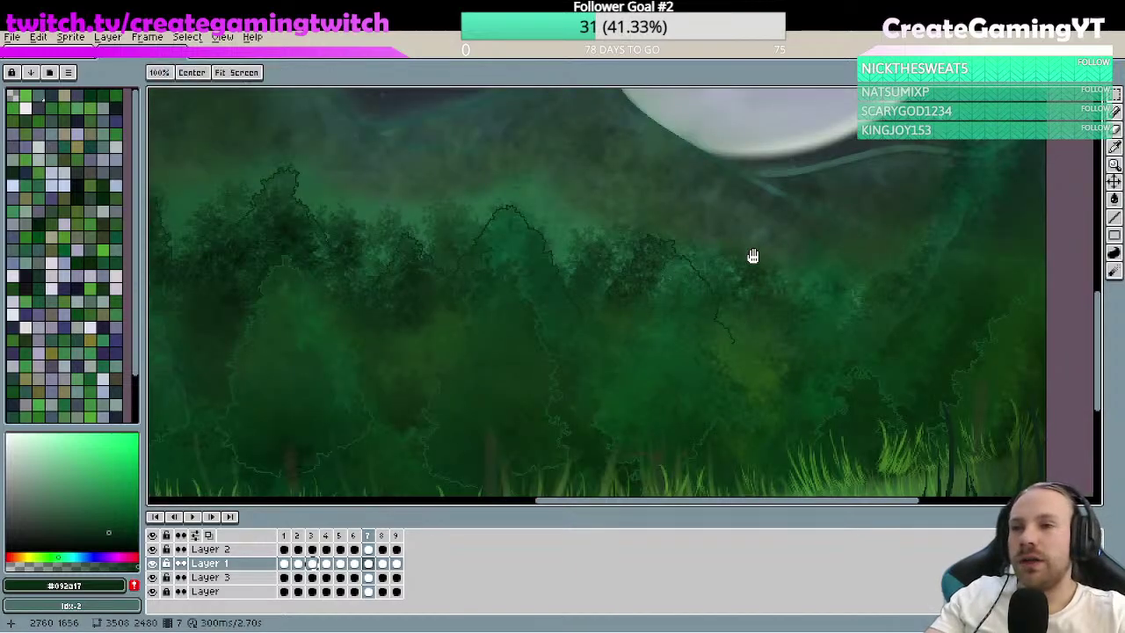
{"action": "scroll", "coordinate": [753, 256], "scroll_direction": "down", "scroll_amount": 1}
{"action": "scroll", "coordinate": [711, 273], "scroll_direction": "up", "scroll_amount": 2}
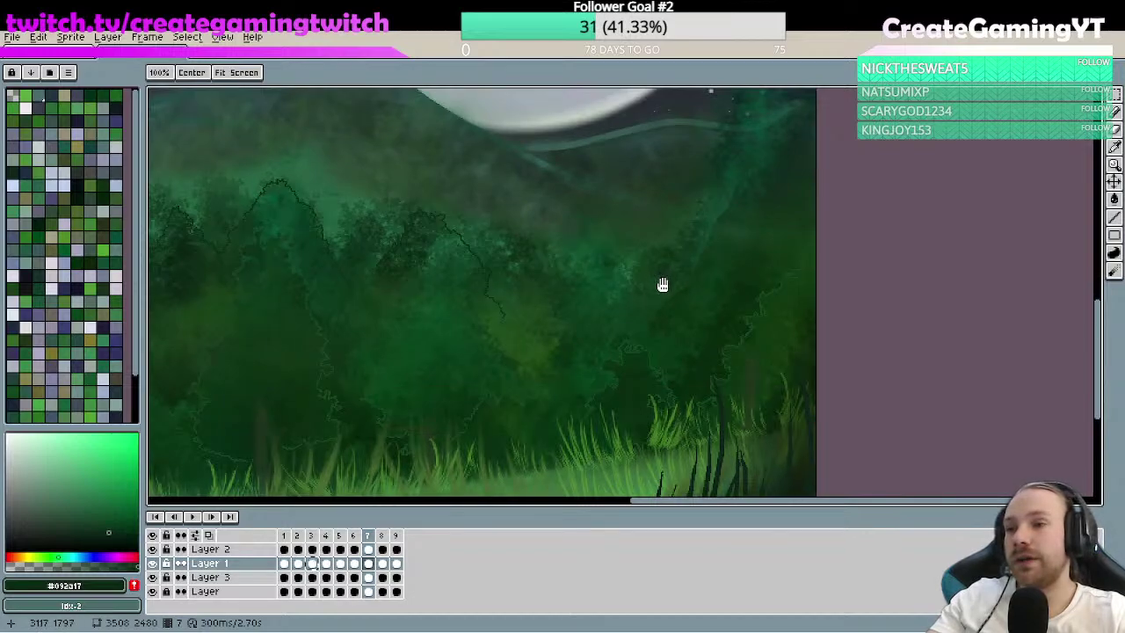
{"action": "scroll", "coordinate": [685, 233], "scroll_direction": "up", "scroll_amount": 1}
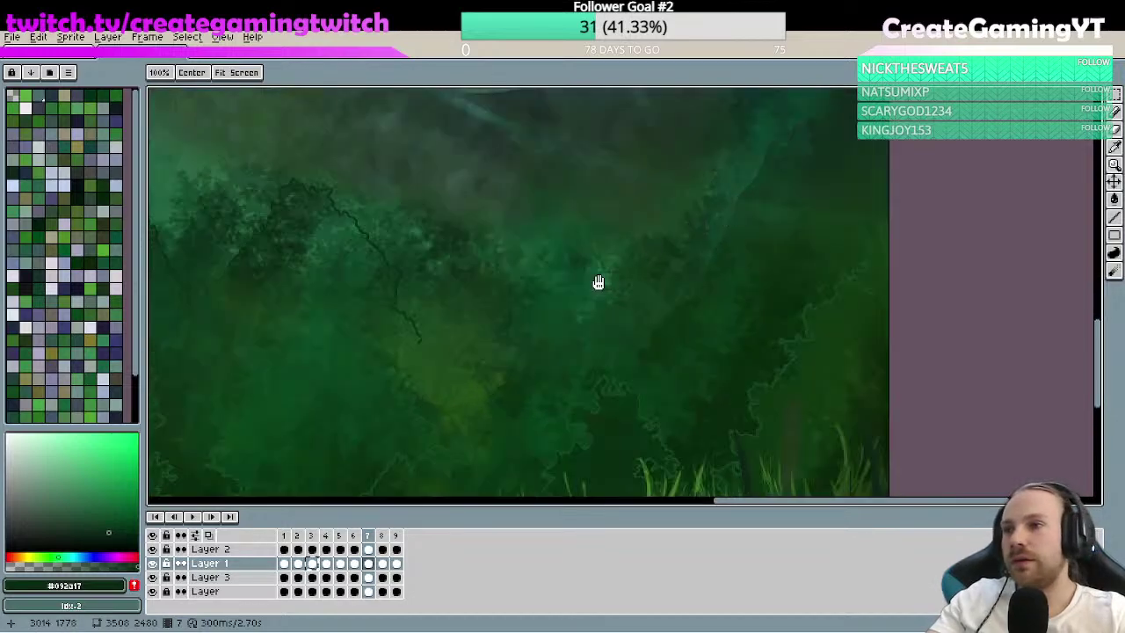
{"action": "left_click_drag", "start_coordinate": [599, 282], "coordinate": [667, 262]}
{"action": "key", "text": "ctrl+space"}
{"action": "key", "text": "space"}
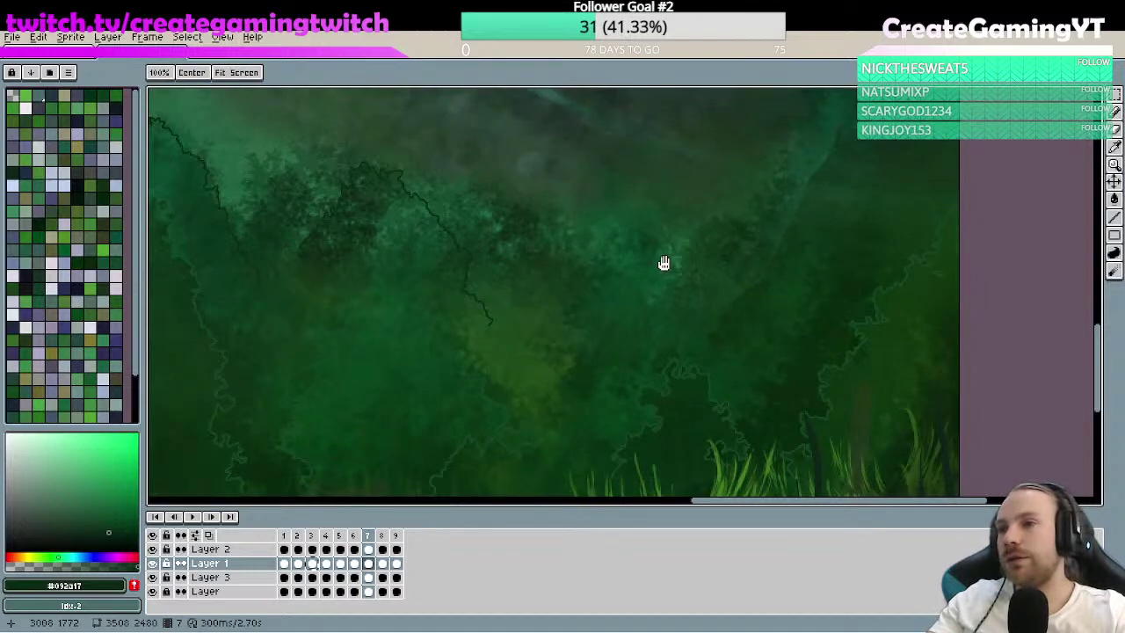
{"action": "key", "text": "ctrl+space"}
{"action": "left_click_drag", "start_coordinate": [685, 272], "coordinate": [706, 252]}
{"action": "scroll", "coordinate": [698, 233], "scroll_direction": "down", "scroll_amount": 2}
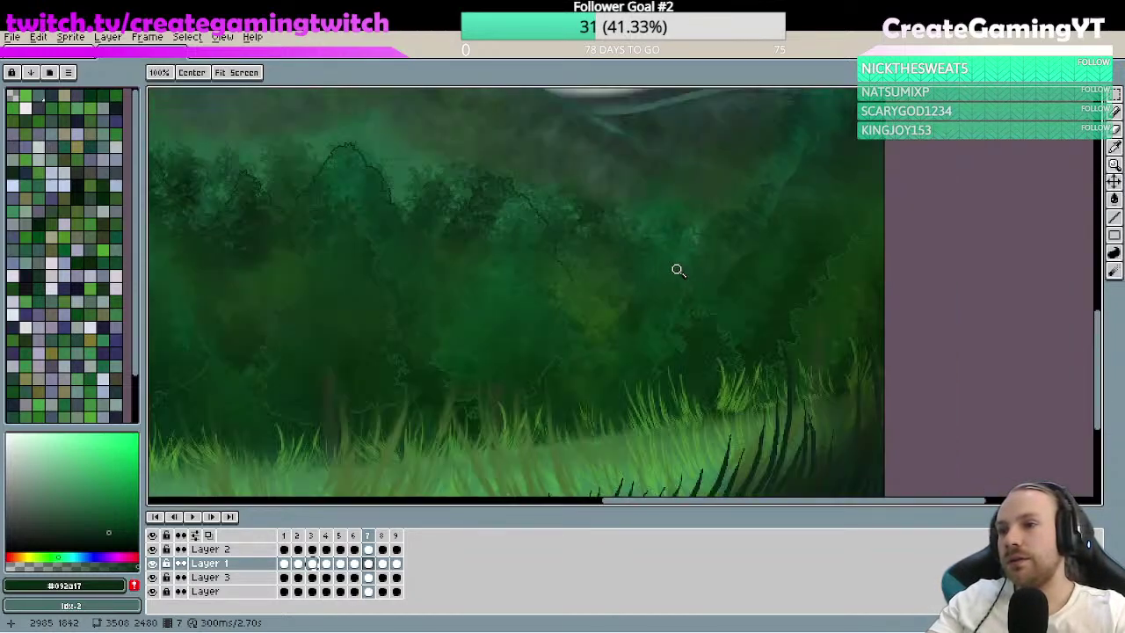
{"action": "scroll", "coordinate": [677, 256], "scroll_direction": "up", "scroll_amount": 2}
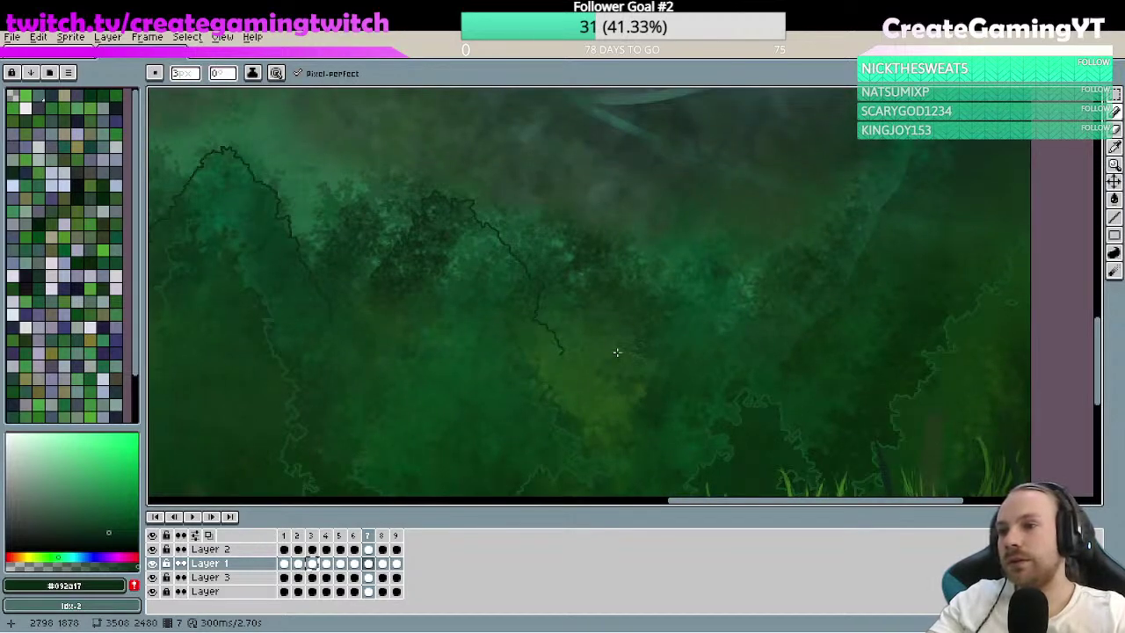
{"action": "left_click_drag", "start_coordinate": [632, 389], "coordinate": [604, 376]}
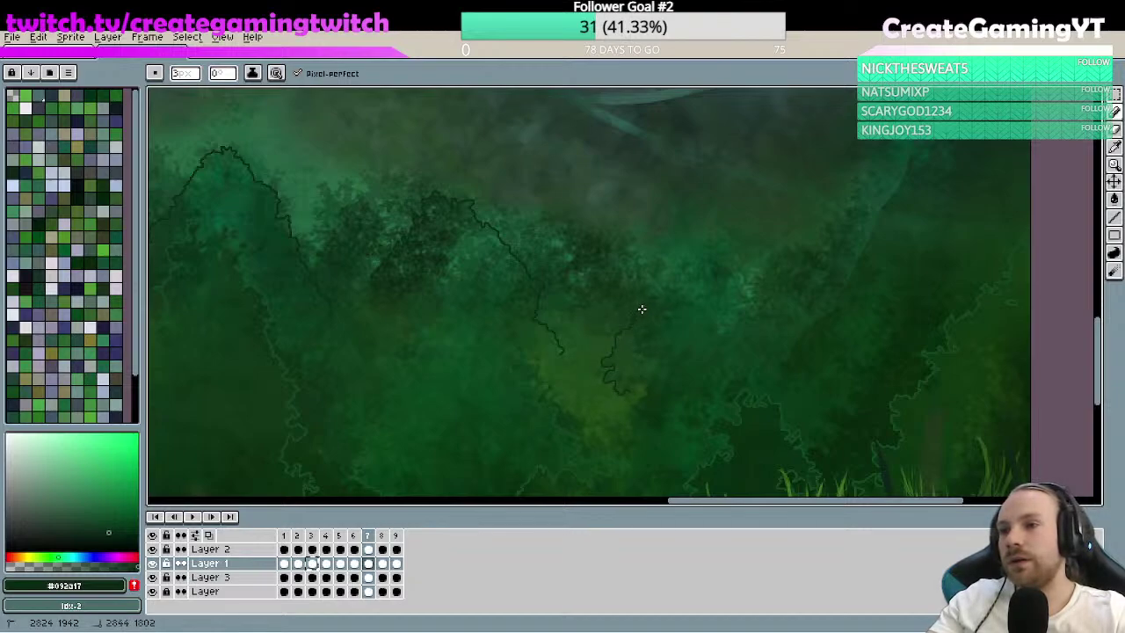
{"action": "left_click_drag", "start_coordinate": [654, 293], "coordinate": [664, 290]}
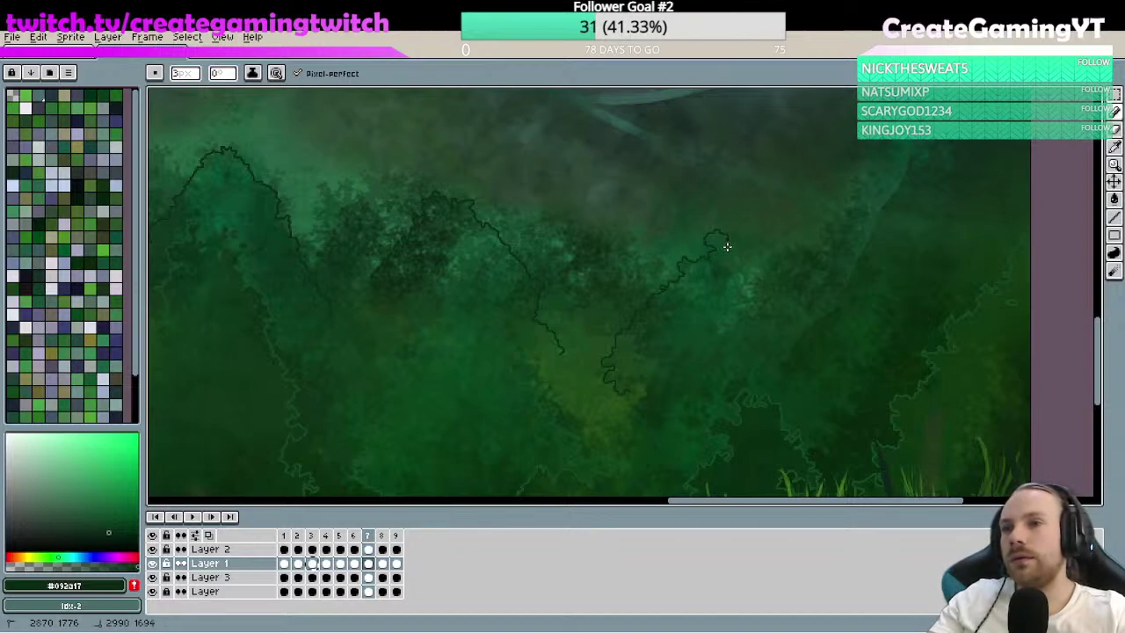
- Complete the knobbly-topped tree's right edge from its peak down to the pale outlined bush below
{"action": "key", "text": "space"}
{"action": "mouse_move", "coordinate": [733, 254]}
{"action": "left_mouse_down"}
{"action": "mouse_move", "coordinate": [659, 273]}
{"action": "mouse_move", "coordinate": [625, 329]}
{"action": "mouse_move", "coordinate": [675, 260]}
{"action": "left_mouse_up"}
{"action": "left_click", "coordinate": [632, 328], "text": "ctrl"}
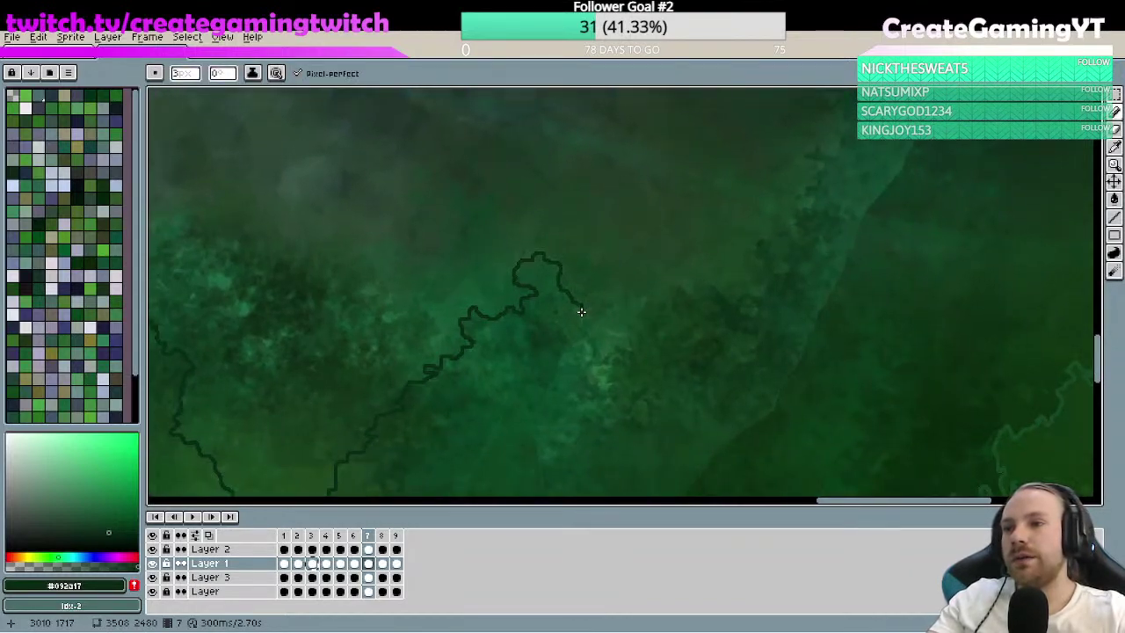
{"action": "mouse_move", "coordinate": [581, 308]}
{"action": "left_mouse_down"}
{"action": "mouse_move", "coordinate": [635, 334]}
{"action": "mouse_move", "coordinate": [669, 237]}
{"action": "mouse_move", "coordinate": [710, 240]}
{"action": "left_mouse_up"}
{"action": "key", "text": "space"}
{"action": "scroll", "coordinate": [706, 267], "scroll_direction": "down", "scroll_amount": 3}
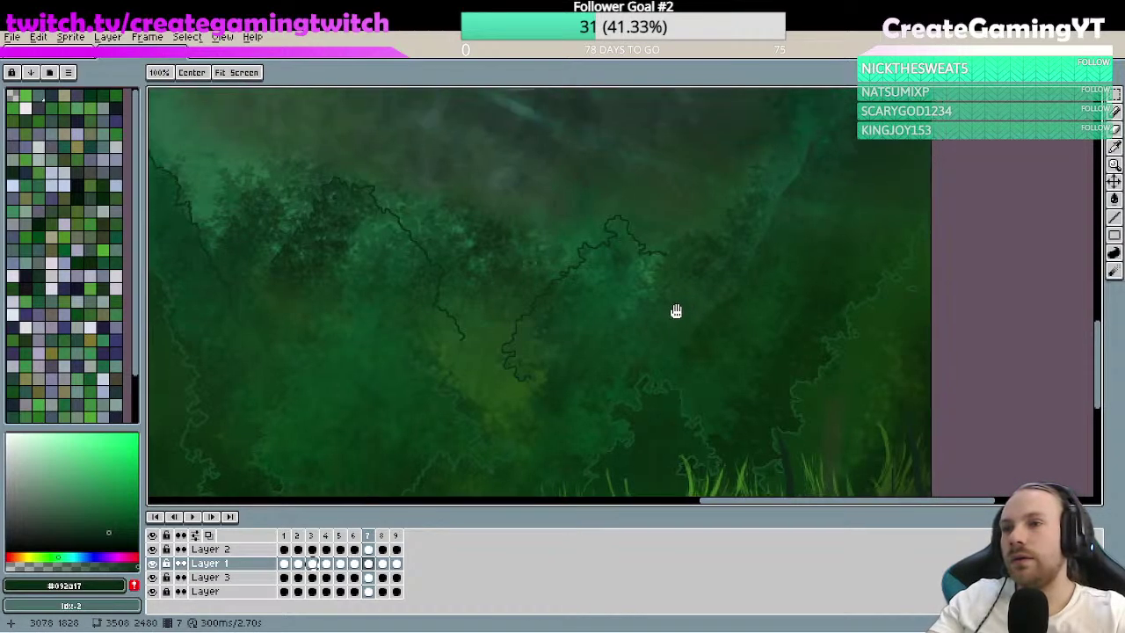
{"action": "scroll", "coordinate": [661, 323], "scroll_direction": "up", "scroll_amount": 2}
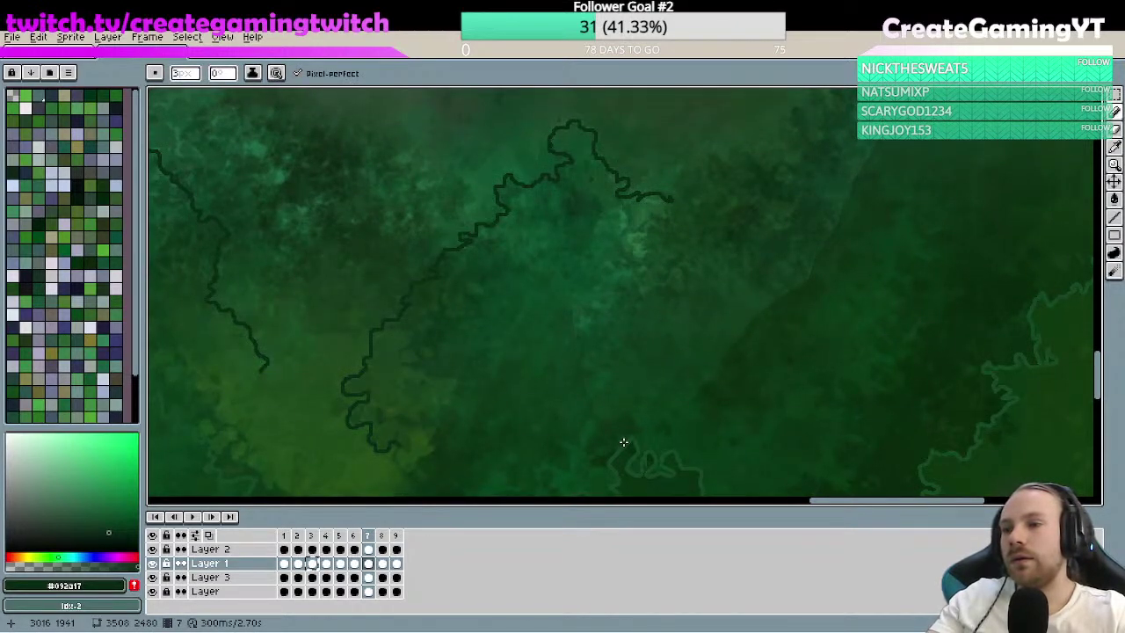
{"action": "mouse_move", "coordinate": [599, 431]}
{"action": "left_mouse_down"}
{"action": "mouse_move", "coordinate": [586, 407]}
{"action": "mouse_move", "coordinate": [597, 351]}
{"action": "mouse_move", "coordinate": [635, 297]}
{"action": "mouse_move", "coordinate": [665, 278]}
{"action": "mouse_move", "coordinate": [647, 225]}
{"action": "left_mouse_up"}
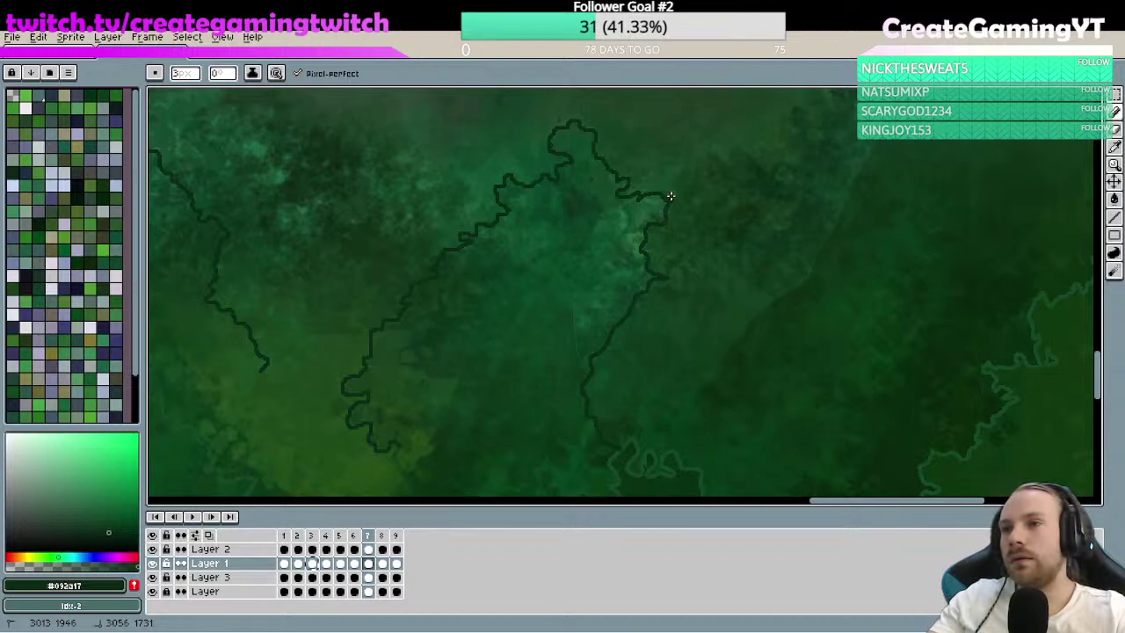
- Outline the adjoining dark foliage's top and continue up the tall far tree's left edge to the pale ridge line
{"action": "mouse_move", "coordinate": [673, 181]}
{"action": "left_mouse_down"}
{"action": "mouse_move", "coordinate": [704, 173]}
{"action": "mouse_move", "coordinate": [708, 149]}
{"action": "mouse_move", "coordinate": [730, 159]}
{"action": "mouse_move", "coordinate": [736, 149]}
{"action": "mouse_move", "coordinate": [638, 297]}
{"action": "mouse_move", "coordinate": [682, 306]}
{"action": "mouse_move", "coordinate": [705, 326]}
{"action": "left_mouse_up"}
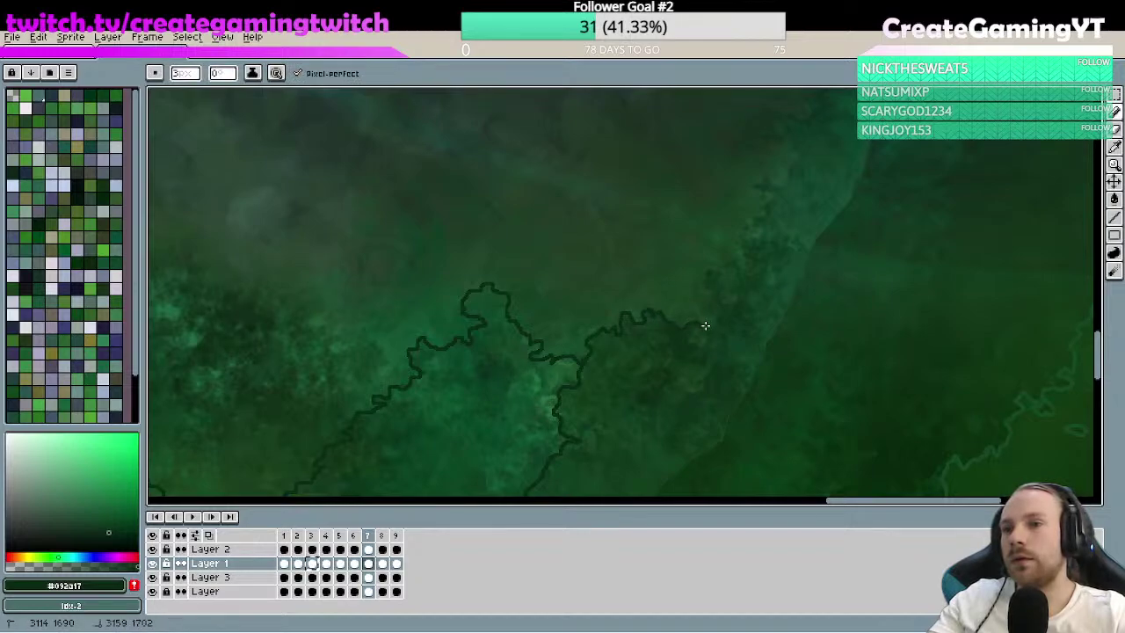
{"action": "left_click_drag", "start_coordinate": [703, 275], "coordinate": [747, 247]}
{"action": "key", "text": "b"}
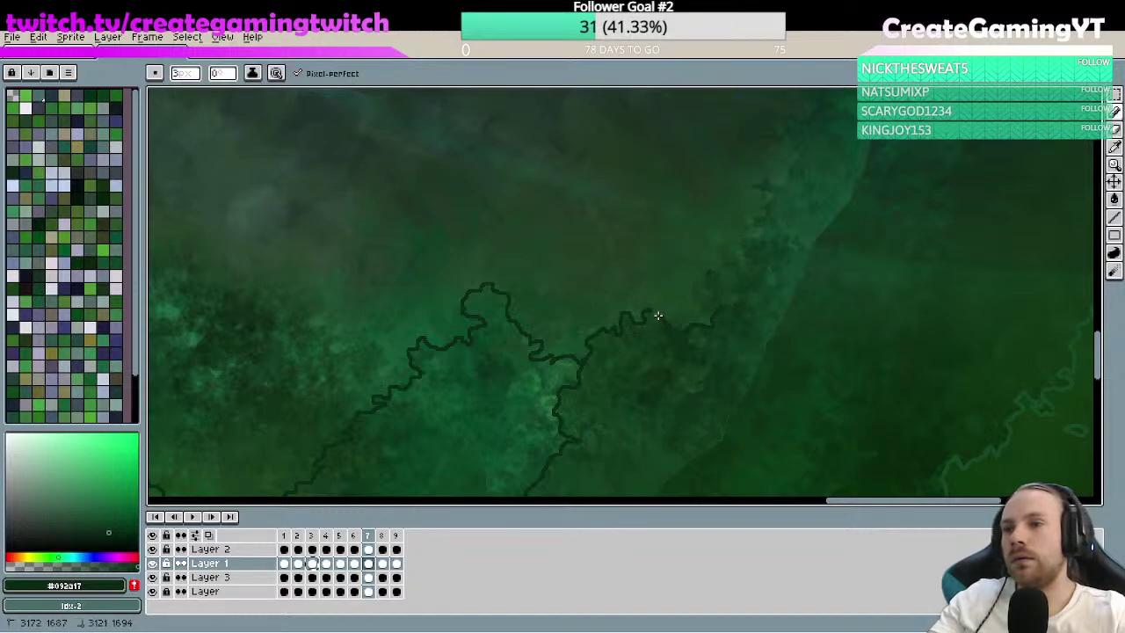
{"action": "mouse_move", "coordinate": [694, 309]}
{"action": "left_mouse_down"}
{"action": "mouse_move", "coordinate": [721, 308]}
{"action": "mouse_move", "coordinate": [744, 249]}
{"action": "left_mouse_up"}
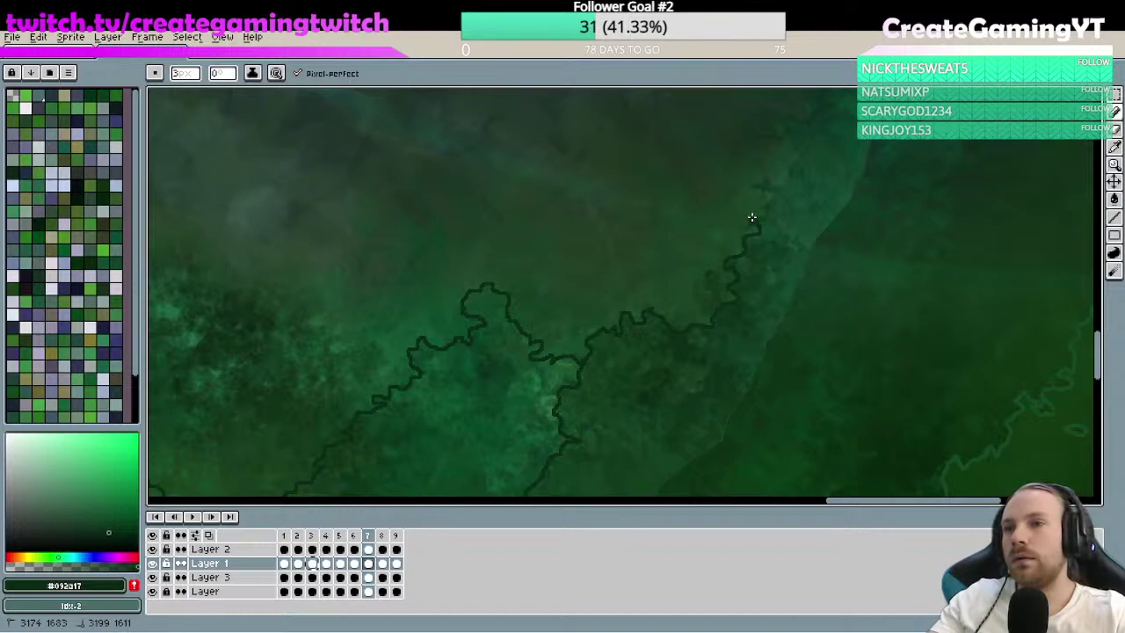
{"action": "mouse_move", "coordinate": [770, 208]}
{"action": "left_mouse_down"}
{"action": "mouse_move", "coordinate": [759, 187]}
{"action": "mouse_move", "coordinate": [645, 249]}
{"action": "mouse_move", "coordinate": [653, 328]}
{"action": "mouse_move", "coordinate": [643, 334]}
{"action": "mouse_move", "coordinate": [662, 310]}
{"action": "left_mouse_up"}
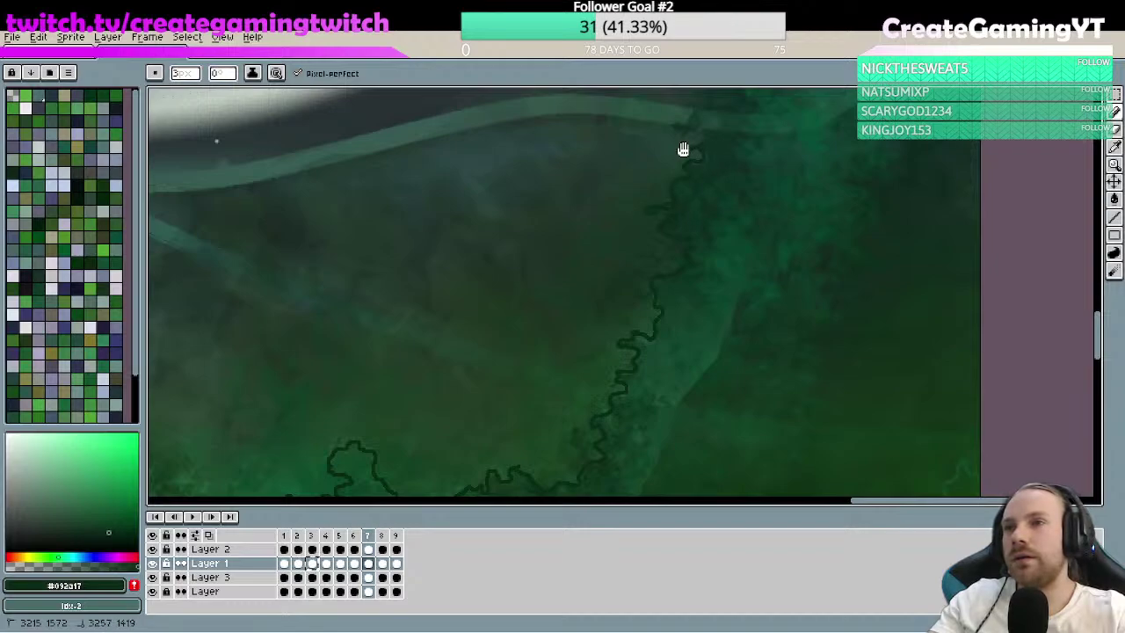
- Continue the tall far tree's jagged left edge up across the pale ridge line to just above it
{"action": "left_click_drag", "start_coordinate": [680, 149], "coordinate": [653, 254]}
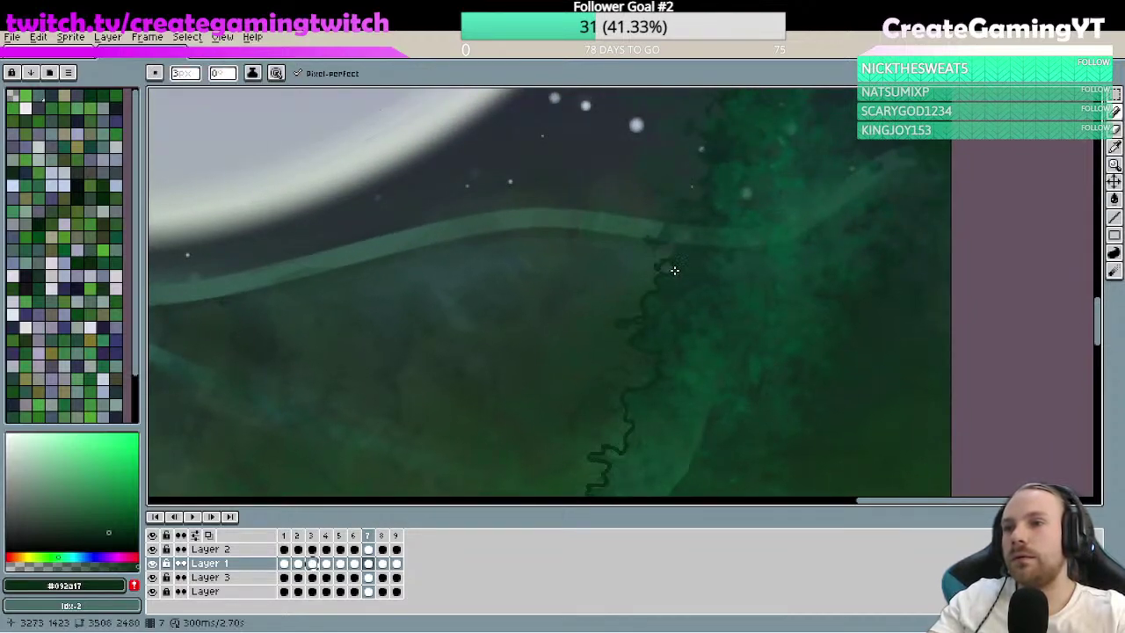
{"action": "key", "text": "v"}
{"action": "key", "text": "e"}
{"action": "mouse_move", "coordinate": [666, 265]}
{"action": "left_mouse_down"}
{"action": "mouse_move", "coordinate": [640, 402]}
{"action": "mouse_move", "coordinate": [607, 447]}
{"action": "mouse_move", "coordinate": [613, 458]}
{"action": "mouse_move", "coordinate": [606, 446]}
{"action": "mouse_move", "coordinate": [615, 453]}
{"action": "left_mouse_up"}
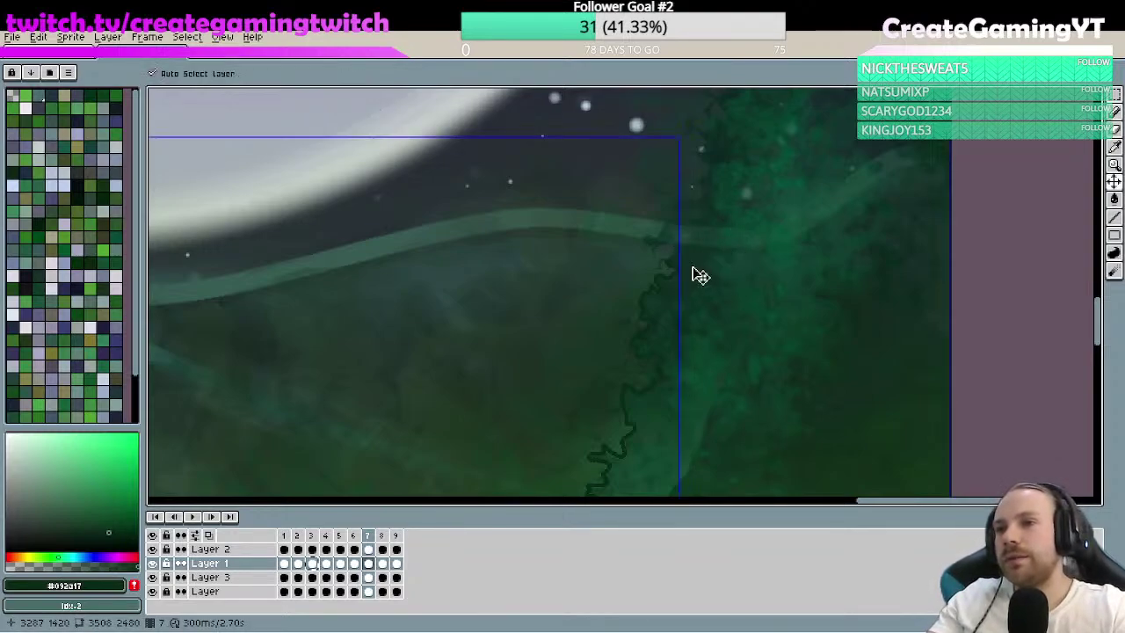
{"action": "mouse_move", "coordinate": [667, 263]}
{"action": "left_mouse_down"}
{"action": "mouse_move", "coordinate": [672, 239]}
{"action": "mouse_move", "coordinate": [658, 253]}
{"action": "mouse_move", "coordinate": [658, 238]}
{"action": "left_mouse_up"}
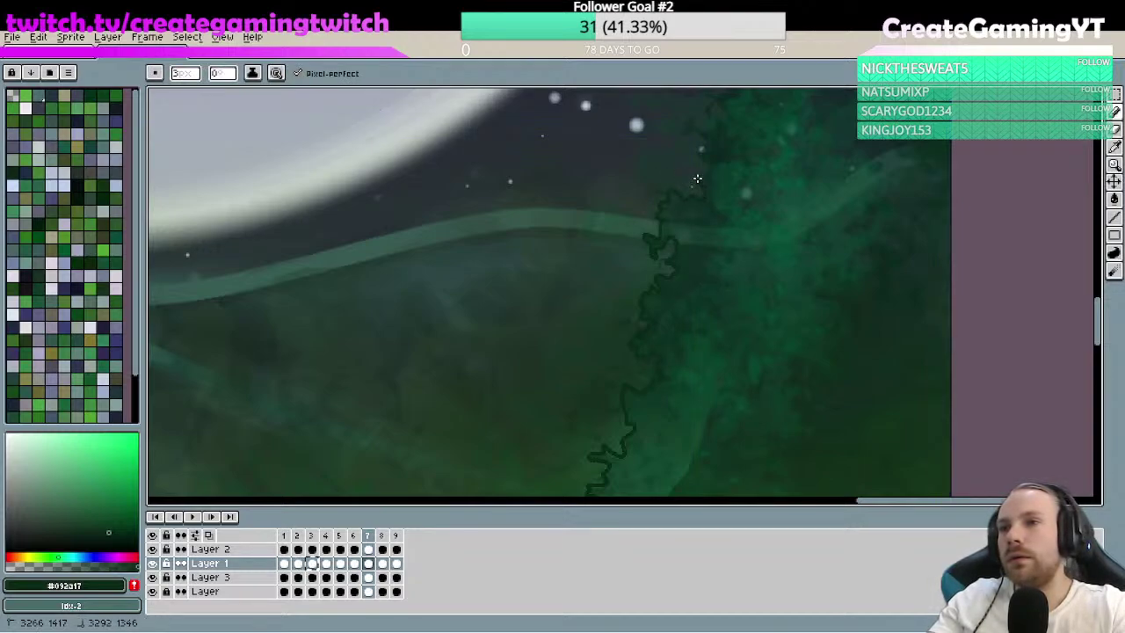
{"action": "left_click_drag", "start_coordinate": [703, 159], "coordinate": [646, 225]}
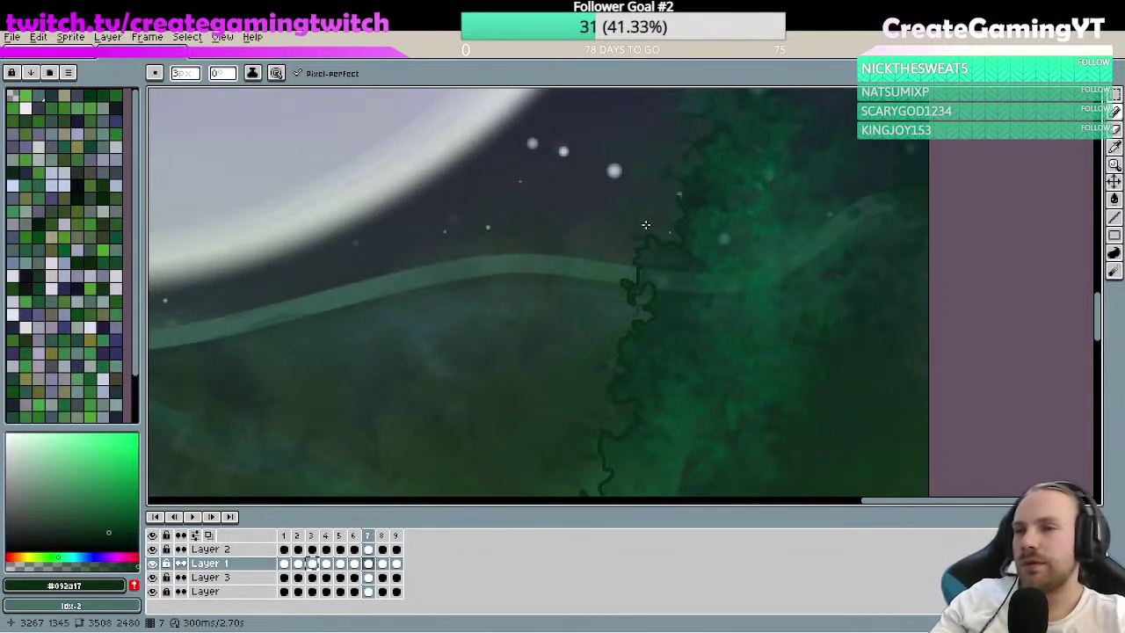
- Carry the tall tree's left edge up beside the moon and round the outline over its pointed tip
{"action": "left_click_drag", "start_coordinate": [633, 164], "coordinate": [564, 300]}
{"action": "key", "text": "b"}
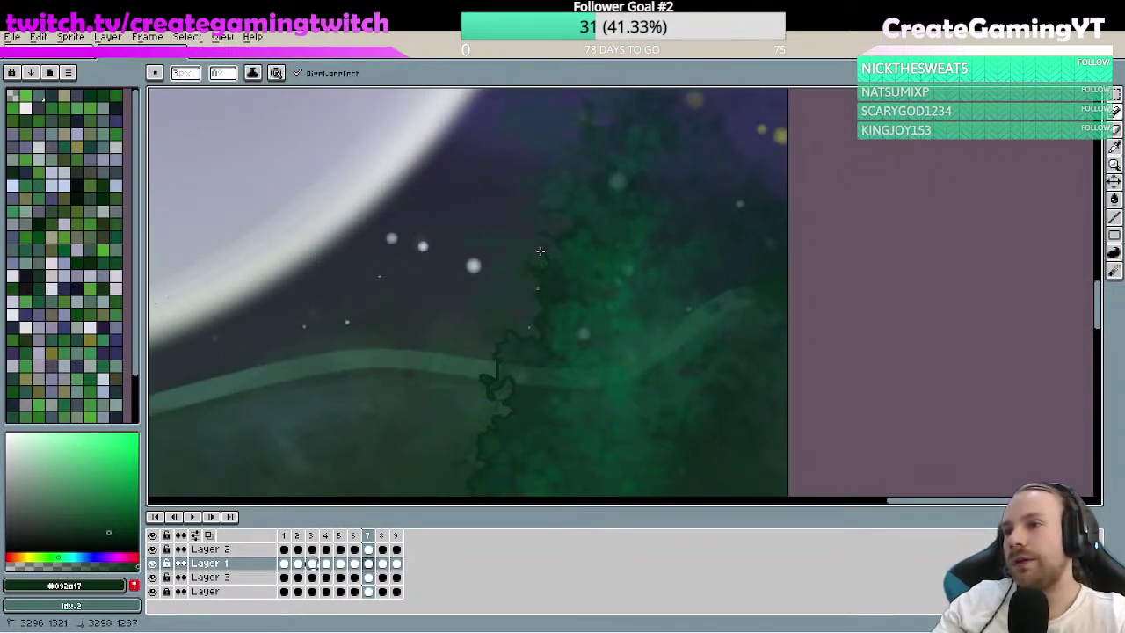
{"action": "scroll", "coordinate": [556, 237], "scroll_direction": "up", "scroll_amount": 2}
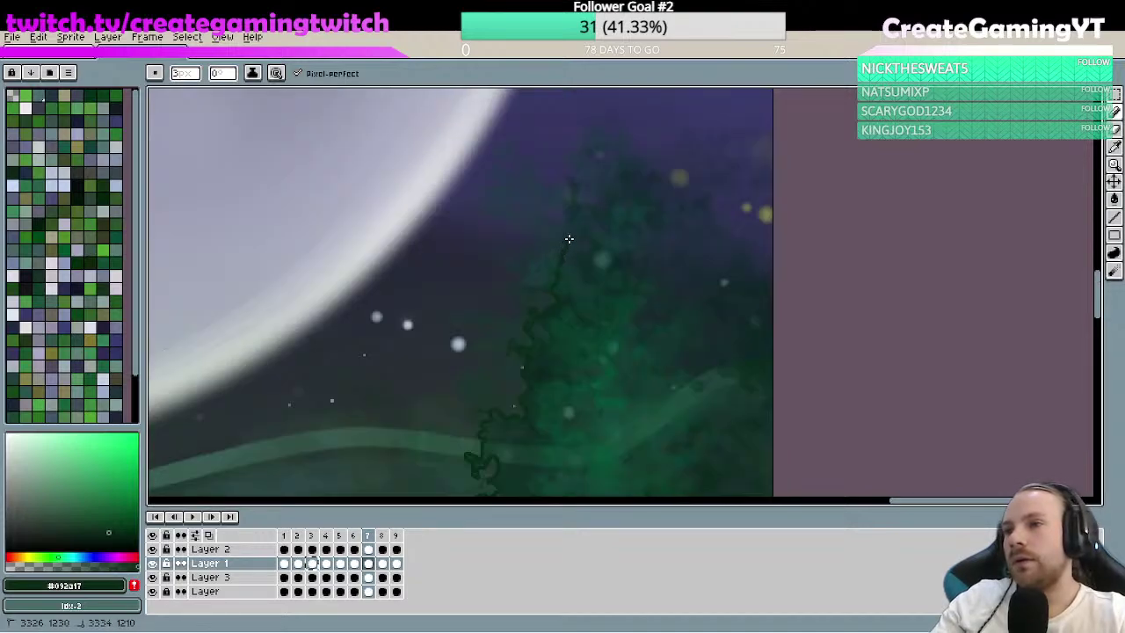
{"action": "scroll", "coordinate": [592, 191], "scroll_direction": "up", "scroll_amount": 1}
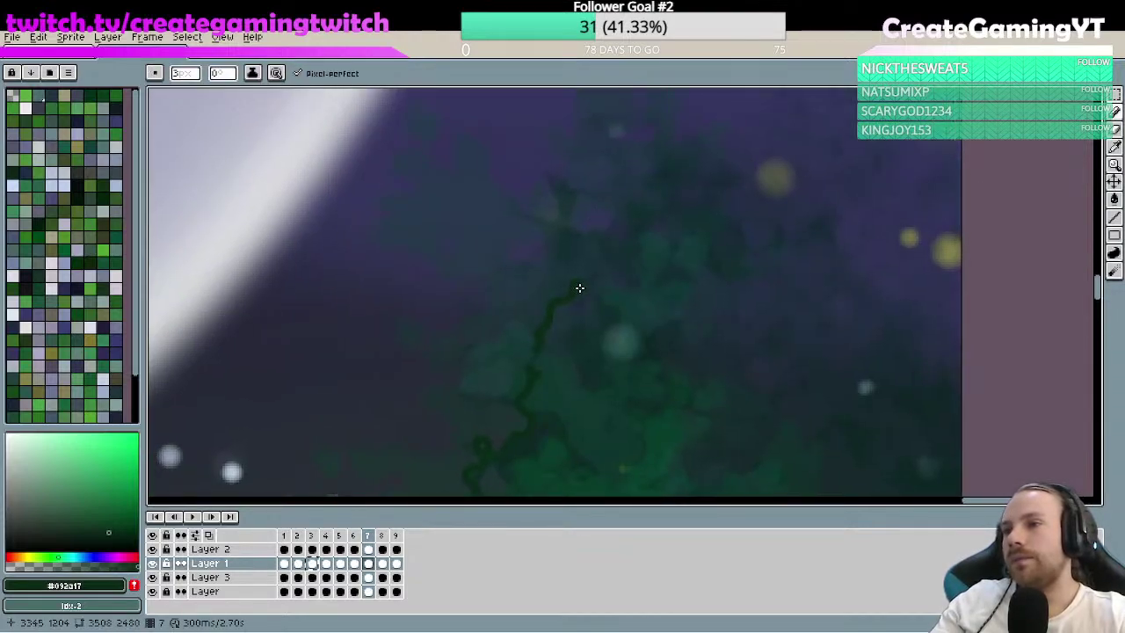
{"action": "mouse_move", "coordinate": [569, 252]}
{"action": "left_mouse_down"}
{"action": "mouse_move", "coordinate": [602, 221]}
{"action": "mouse_move", "coordinate": [595, 205]}
{"action": "mouse_move", "coordinate": [606, 180]}
{"action": "mouse_move", "coordinate": [587, 241]}
{"action": "mouse_move", "coordinate": [602, 236]}
{"action": "mouse_move", "coordinate": [608, 250]}
{"action": "left_mouse_up"}
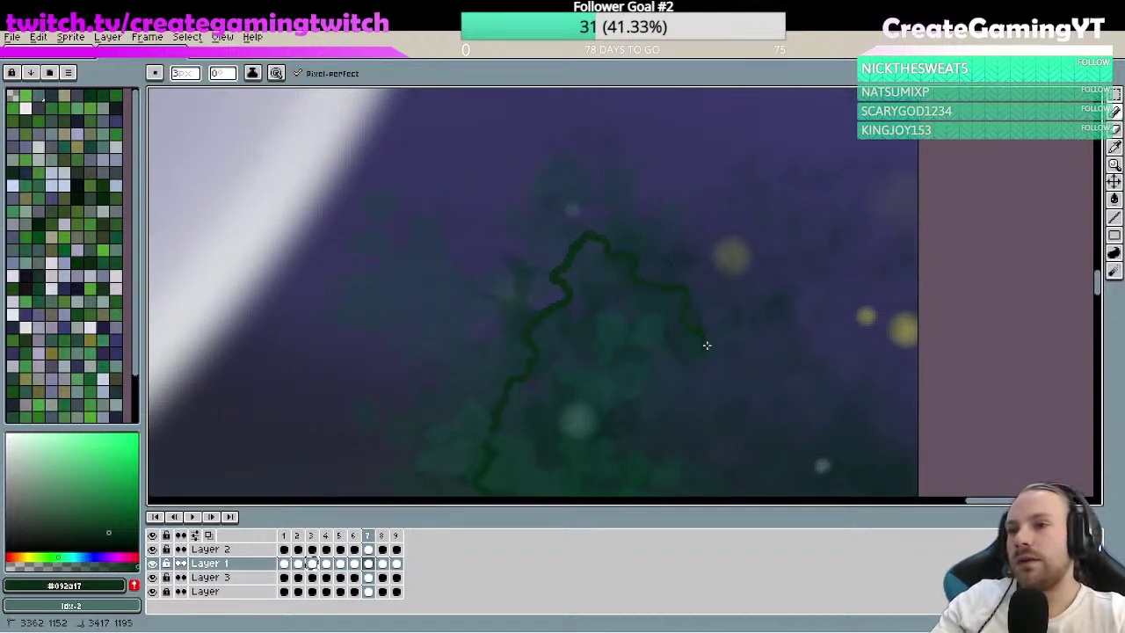
- Outline the tall tree's right edge from below the tip down past the pale ridge to the canvas border
{"action": "left_click_drag", "start_coordinate": [692, 359], "coordinate": [597, 202]}
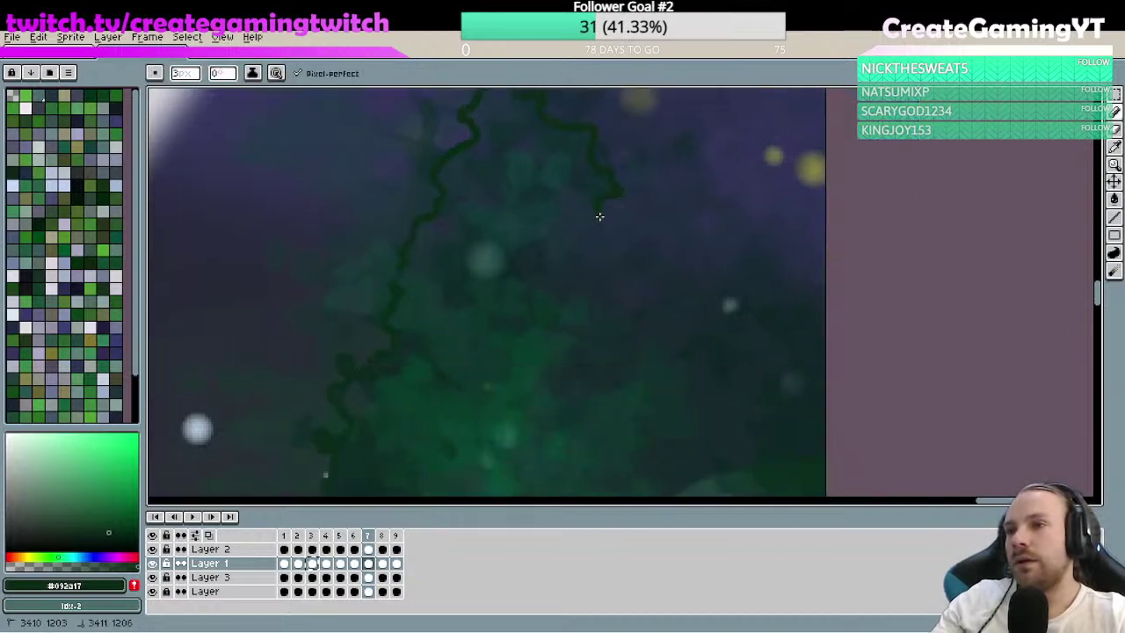
{"action": "left_click_drag", "start_coordinate": [649, 292], "coordinate": [647, 315]}
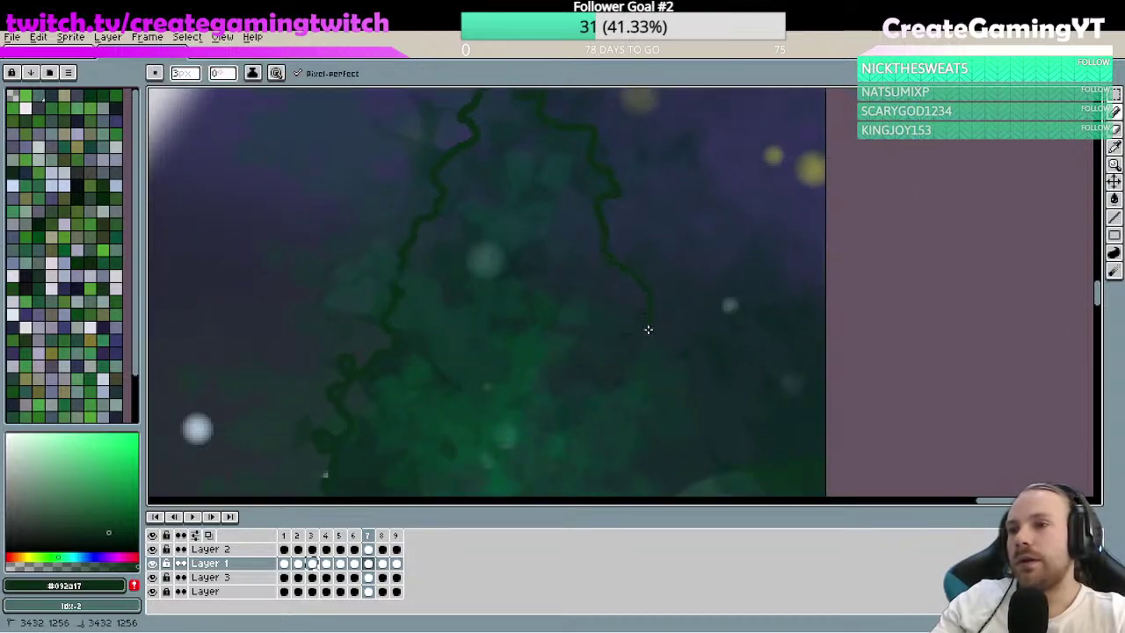
{"action": "left_click_drag", "start_coordinate": [692, 407], "coordinate": [593, 255]}
{"action": "mouse_move", "coordinate": [630, 318]}
{"action": "left_mouse_down"}
{"action": "mouse_move", "coordinate": [651, 330]}
{"action": "mouse_move", "coordinate": [704, 430]}
{"action": "left_mouse_up"}
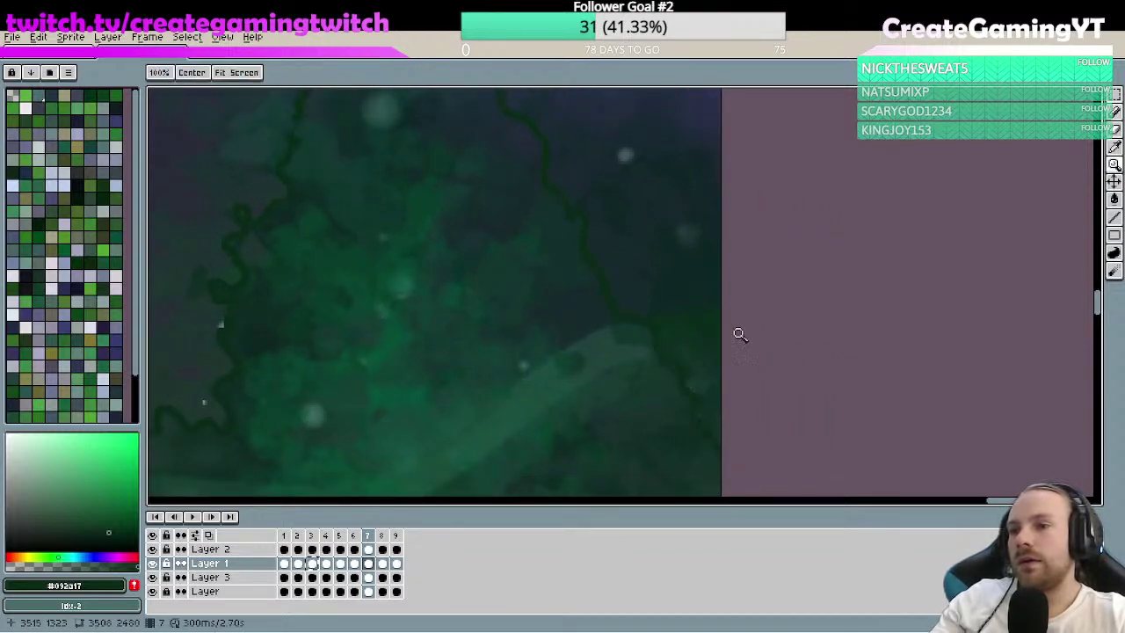
{"action": "scroll", "coordinate": [737, 331], "scroll_direction": "down", "scroll_amount": 3}
{"action": "left_click_drag", "start_coordinate": [708, 322], "coordinate": [678, 264]}
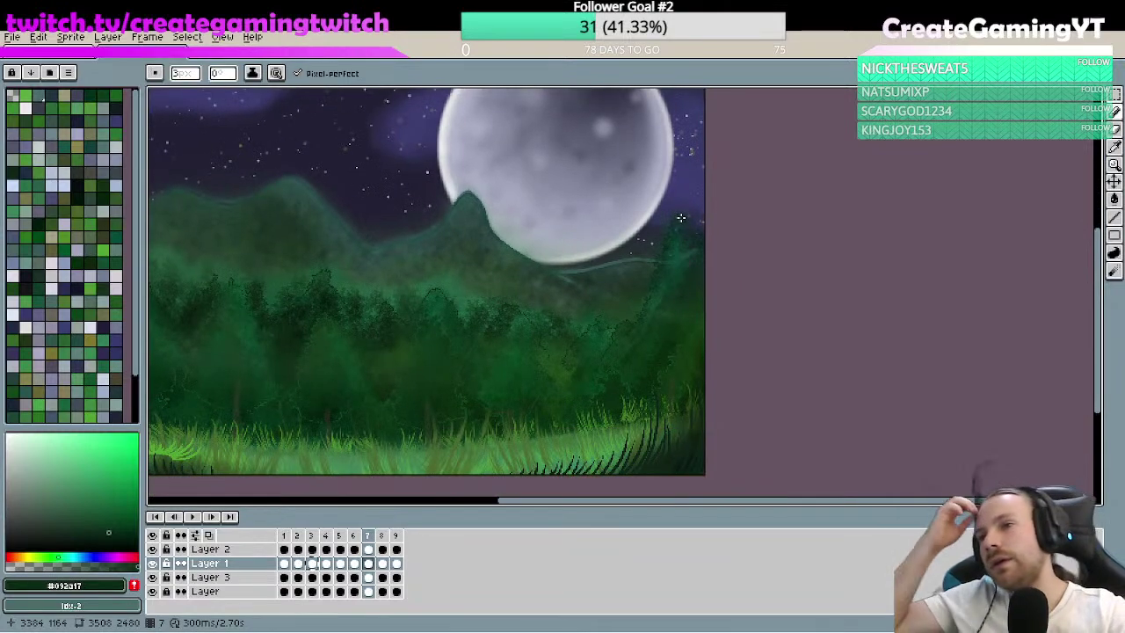
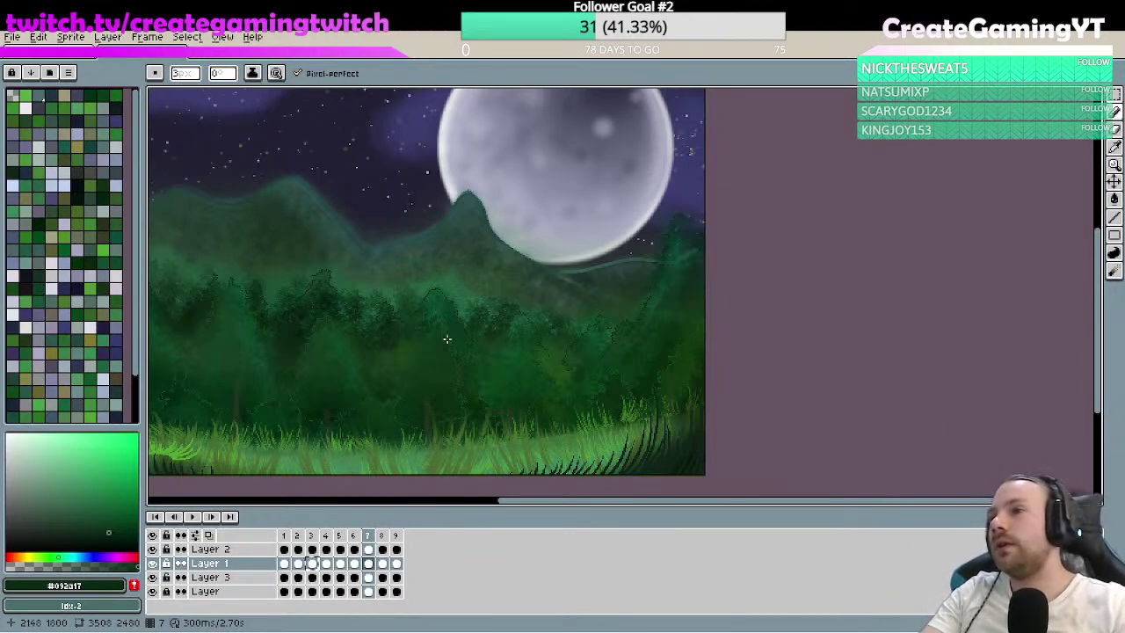
- Examine the tall far tree's outline and the pale ridge line beneath the moon for gaps
{"action": "key", "text": "h"}
{"action": "scroll", "coordinate": [570, 257], "scroll_direction": "up", "scroll_amount": 1}
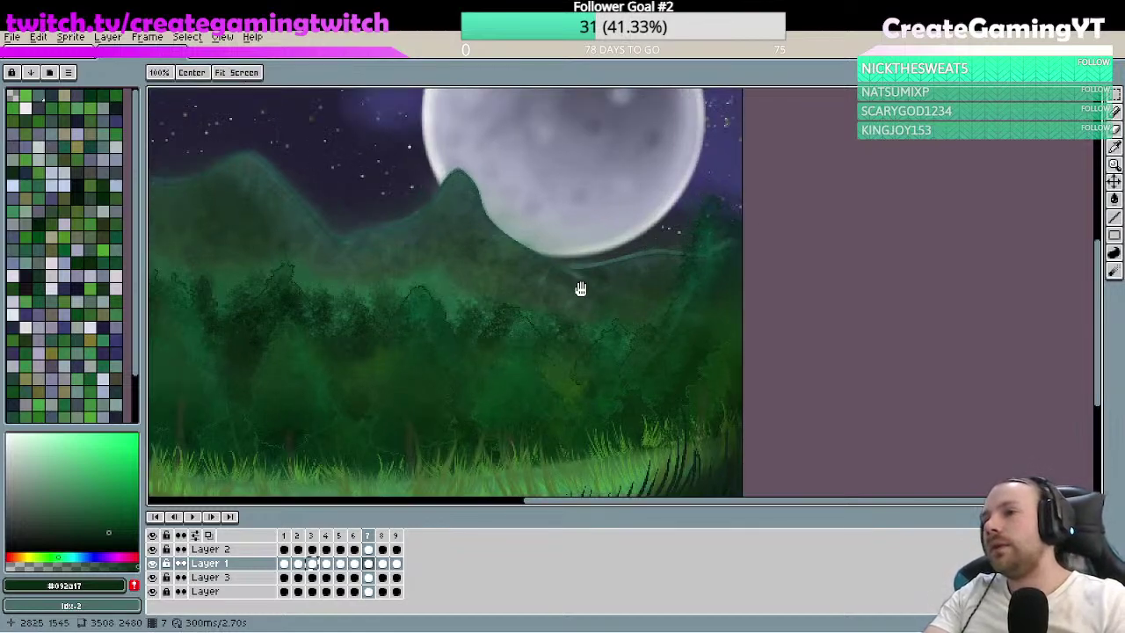
{"action": "scroll", "coordinate": [683, 234], "scroll_direction": "up", "scroll_amount": 2}
{"action": "key", "text": "b"}
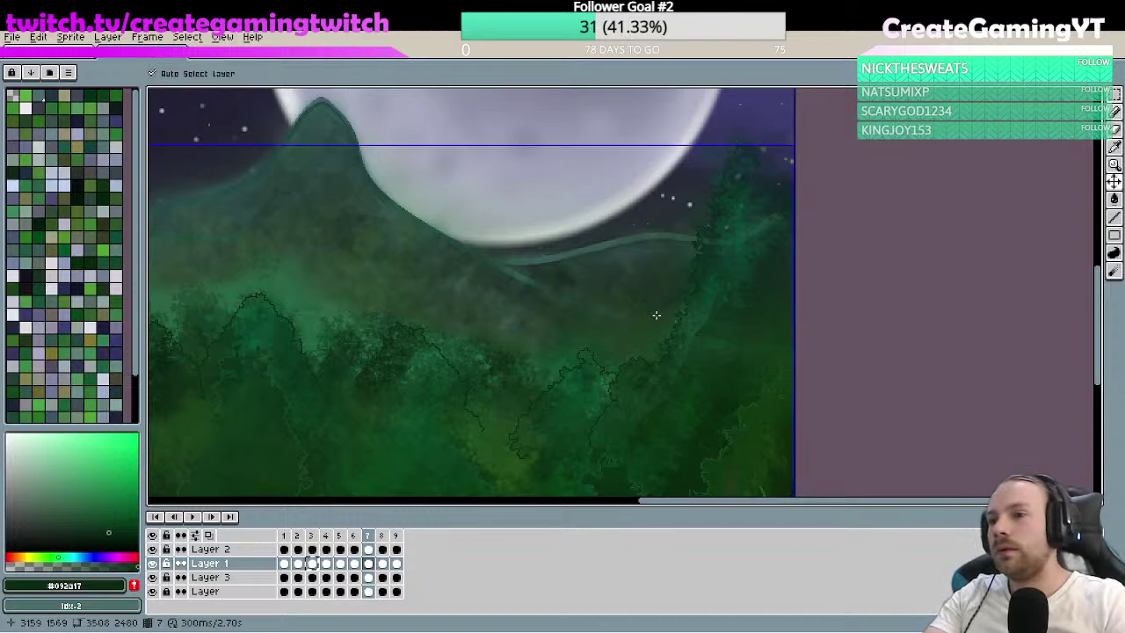
{"action": "key", "text": "z"}
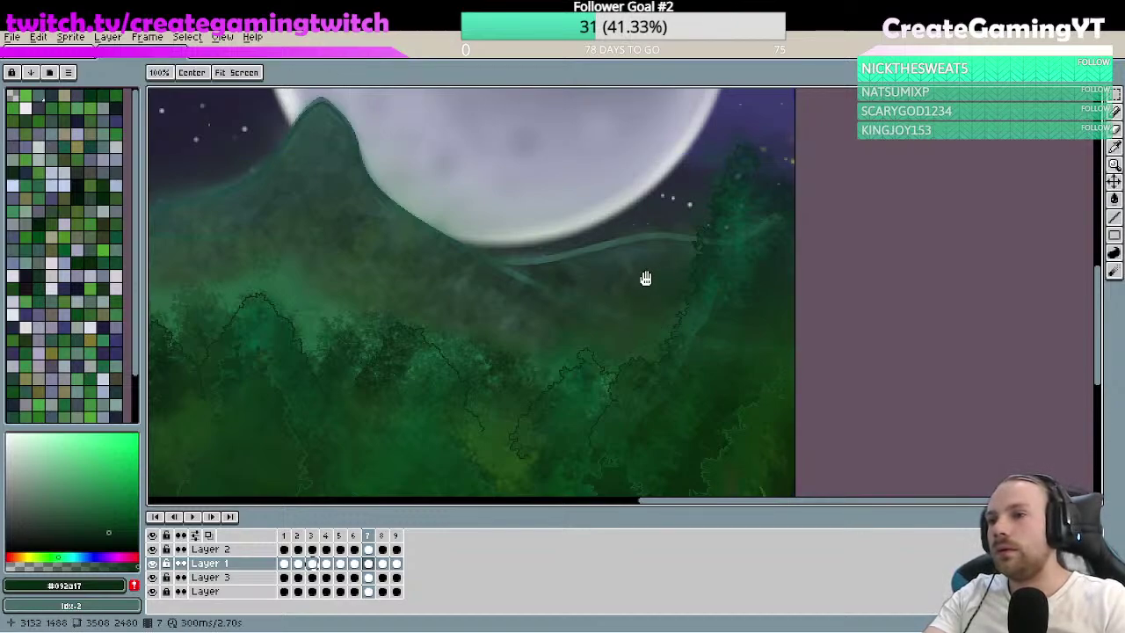
{"action": "left_click", "coordinate": [677, 247]}
{"action": "left_click", "coordinate": [655, 290]}
{"action": "left_click", "coordinate": [658, 318]}
{"action": "key", "text": "b"}
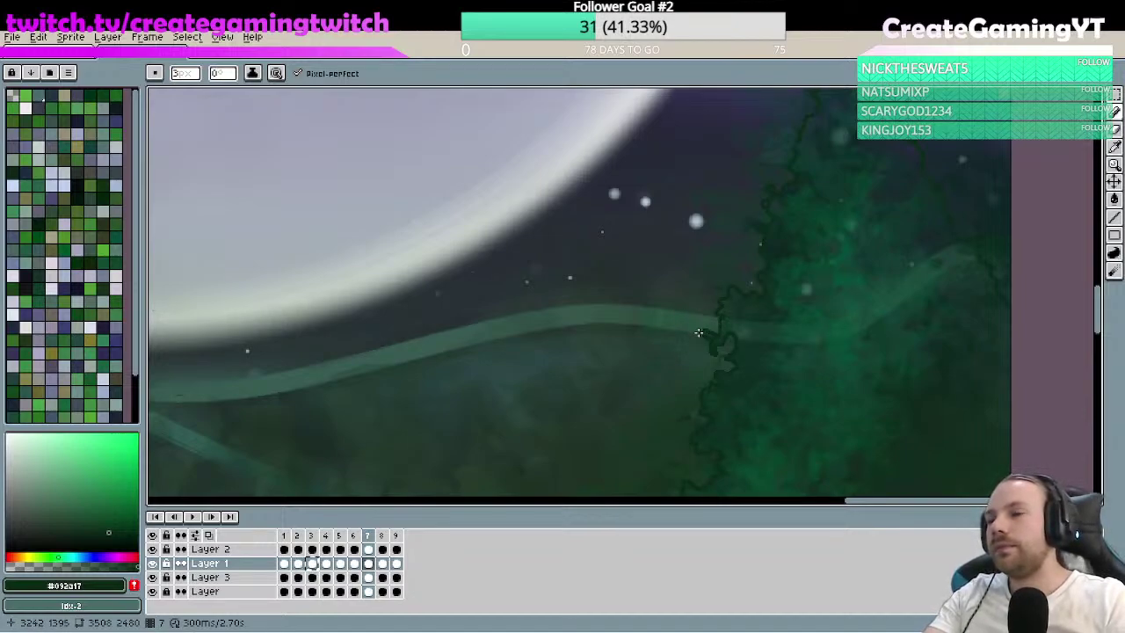
{"action": "key", "text": "z"}
{"action": "left_click_drag", "start_coordinate": [635, 312], "coordinate": [612, 307]}
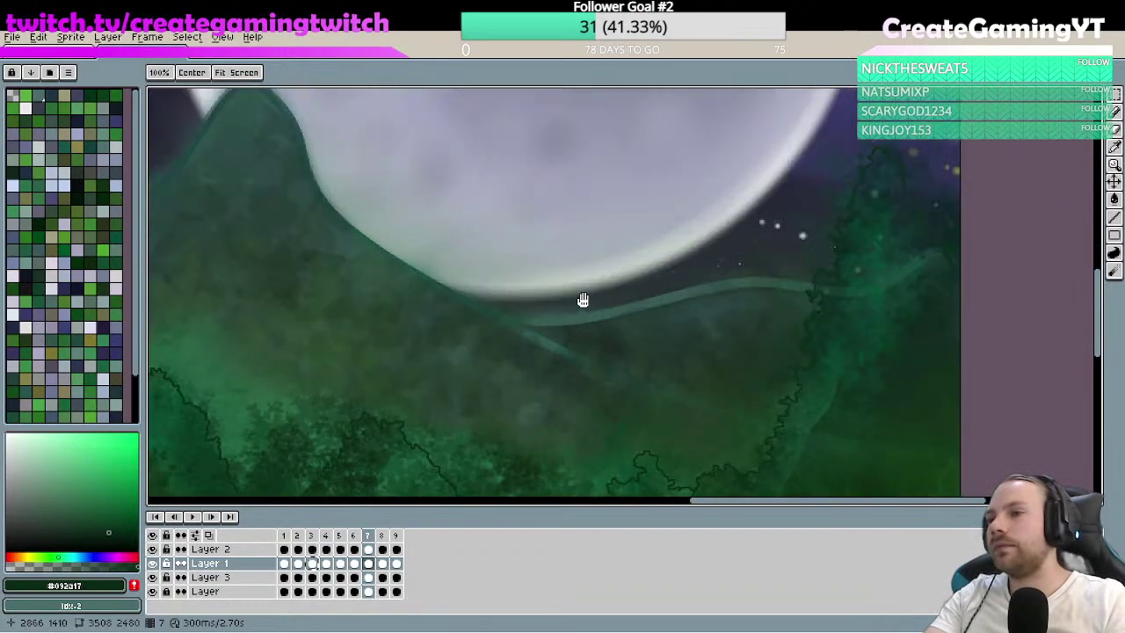
{"action": "key", "text": "b"}
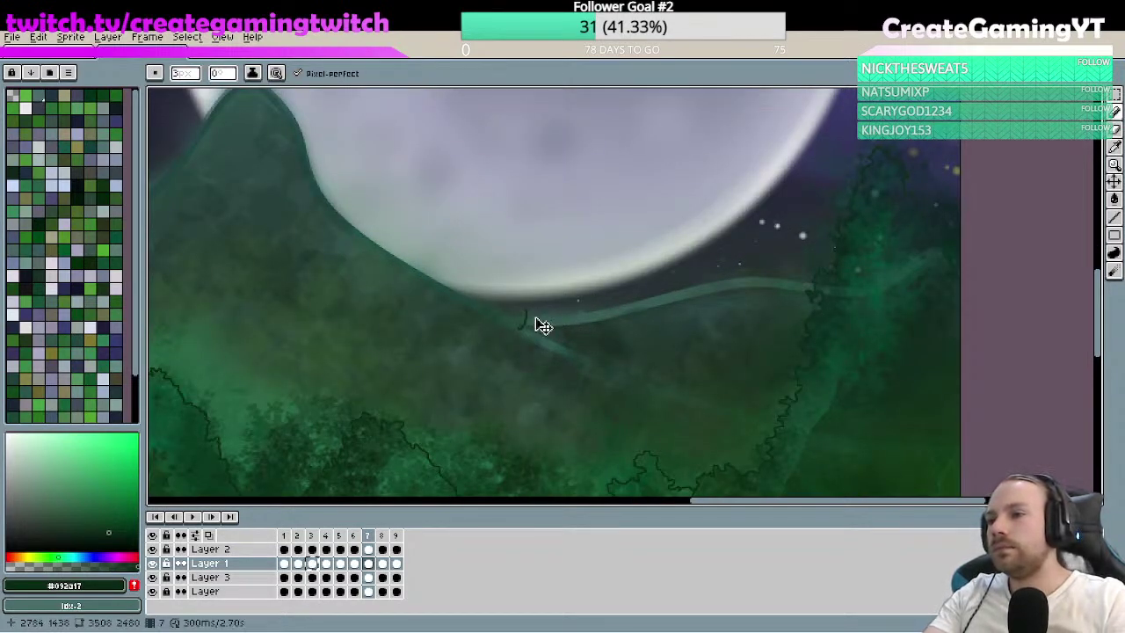
{"action": "key", "text": "h"}
{"action": "key", "text": "space"}
{"action": "scroll", "coordinate": [529, 337], "scroll_direction": "up", "scroll_amount": 1}
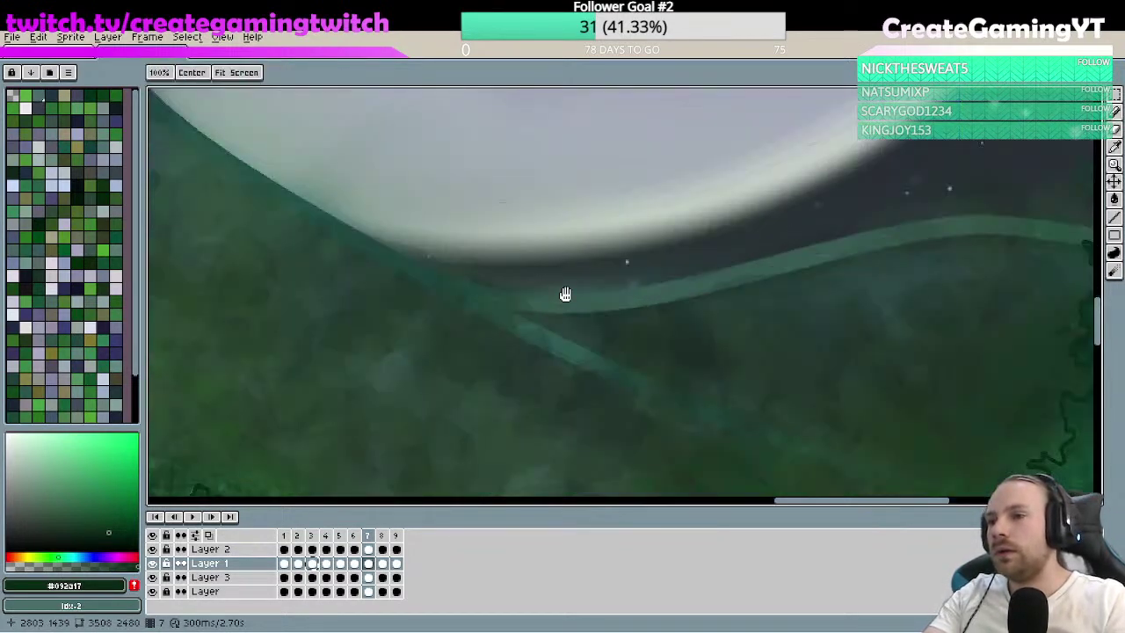
{"action": "left_click_drag", "start_coordinate": [675, 333], "coordinate": [637, 306]}
{"action": "key", "text": "space"}
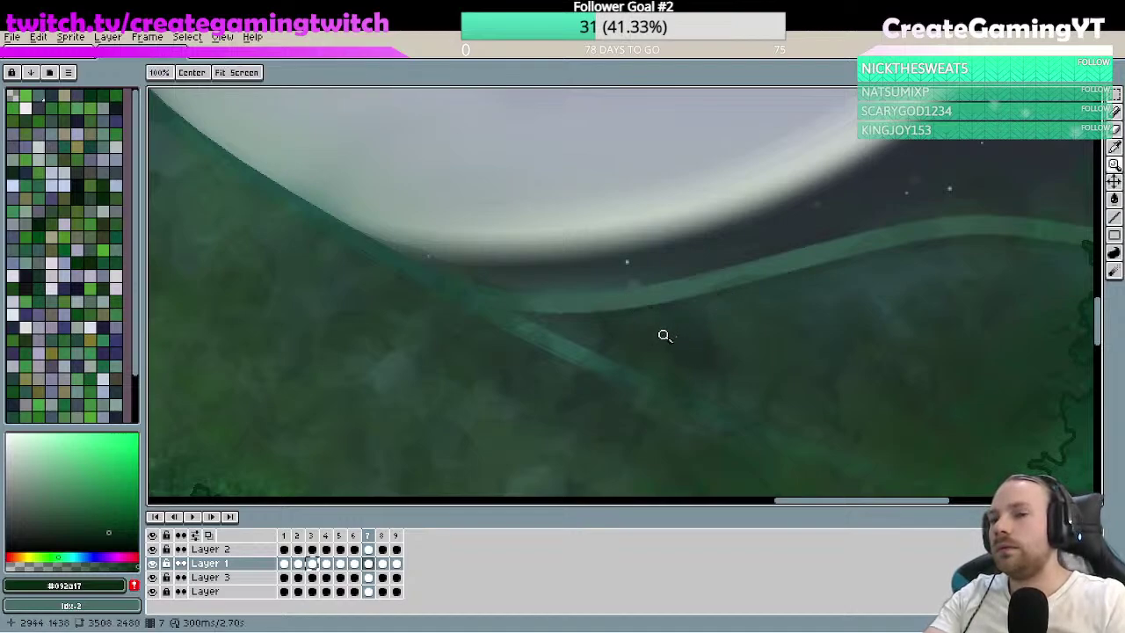
- Sample the dark green #0a2310 from the shaded foliage inside the outlined leafy tree as the drawing colour
{"action": "scroll", "coordinate": [662, 334], "scroll_direction": "down", "scroll_amount": 2}
{"action": "key", "text": "space"}
{"action": "left_click_drag", "start_coordinate": [459, 320], "coordinate": [647, 258]}
{"action": "key", "text": "space"}
{"action": "scroll", "coordinate": [605, 182], "scroll_direction": "up", "scroll_amount": 2}
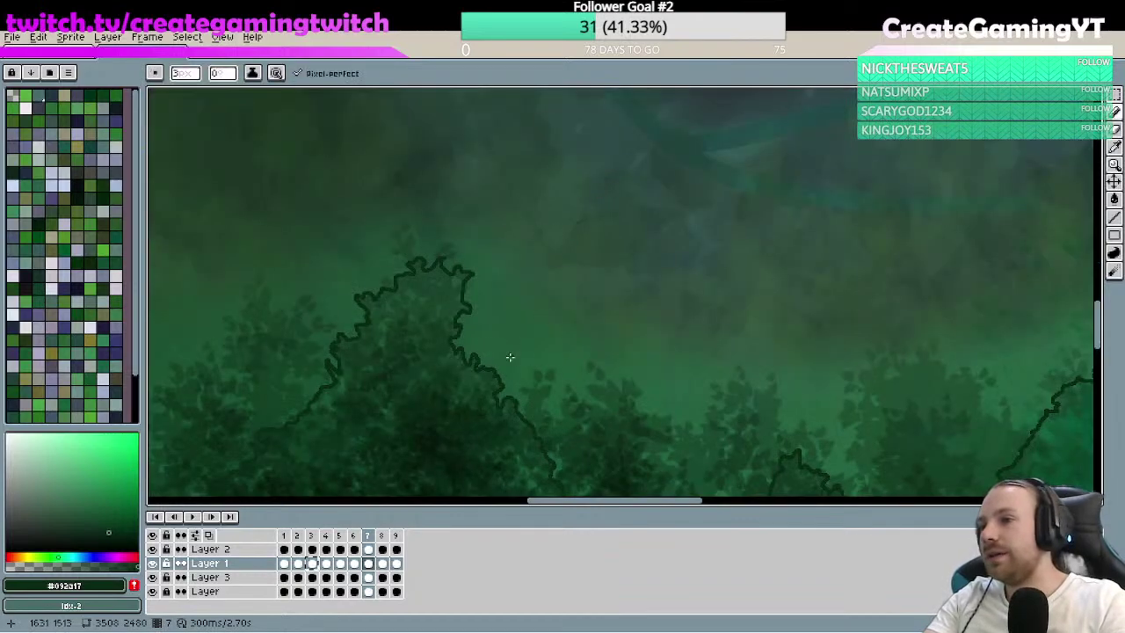
{"action": "left_click", "coordinate": [452, 384], "text": "alt"}
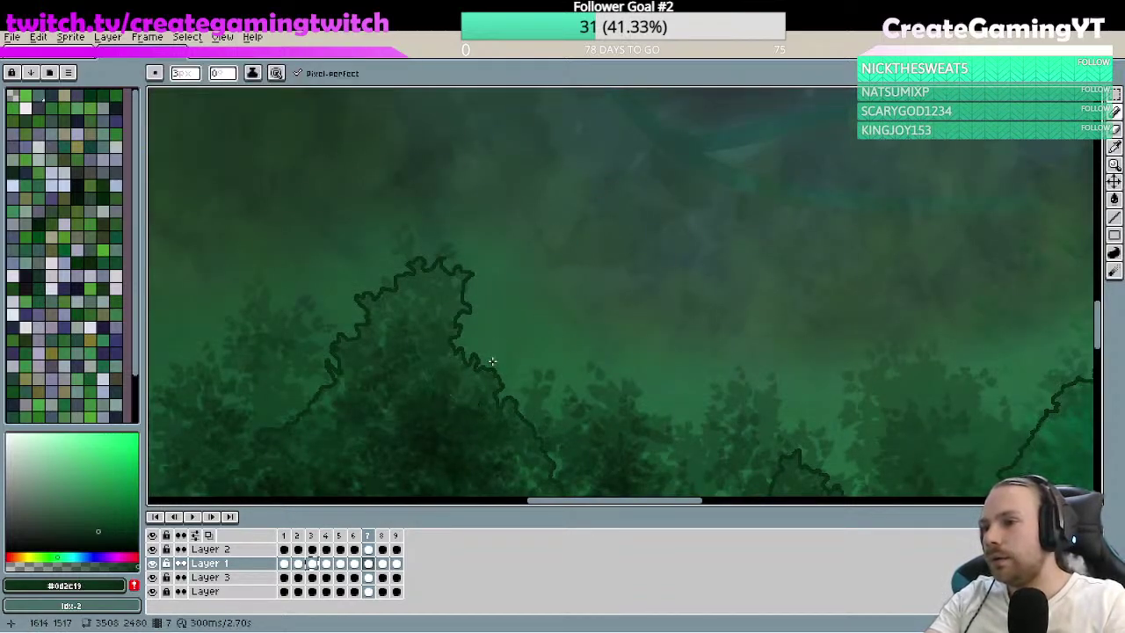
{"action": "left_click_drag", "start_coordinate": [476, 363], "coordinate": [495, 340]}
{"action": "left_click", "coordinate": [446, 395], "text": "alt"}
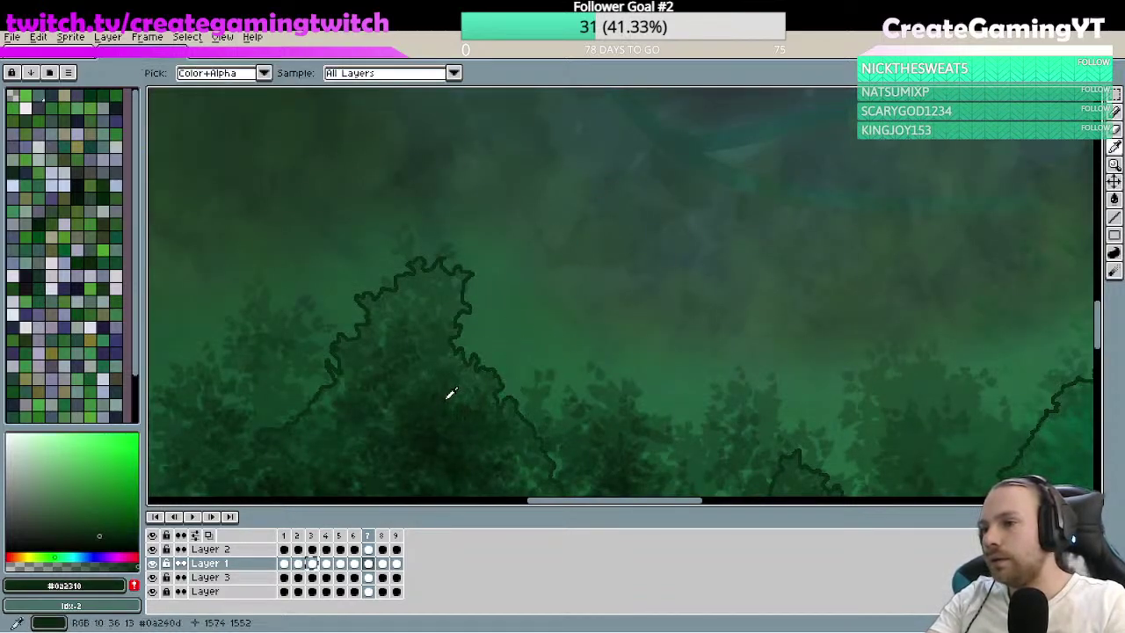
{"action": "left_click_drag", "start_coordinate": [474, 389], "coordinate": [505, 339]}
- Outline the small dark tree between the bright green rounded crown and the next outlined tree, over its peak and down
{"action": "left_click_drag", "start_coordinate": [740, 384], "coordinate": [587, 283]}
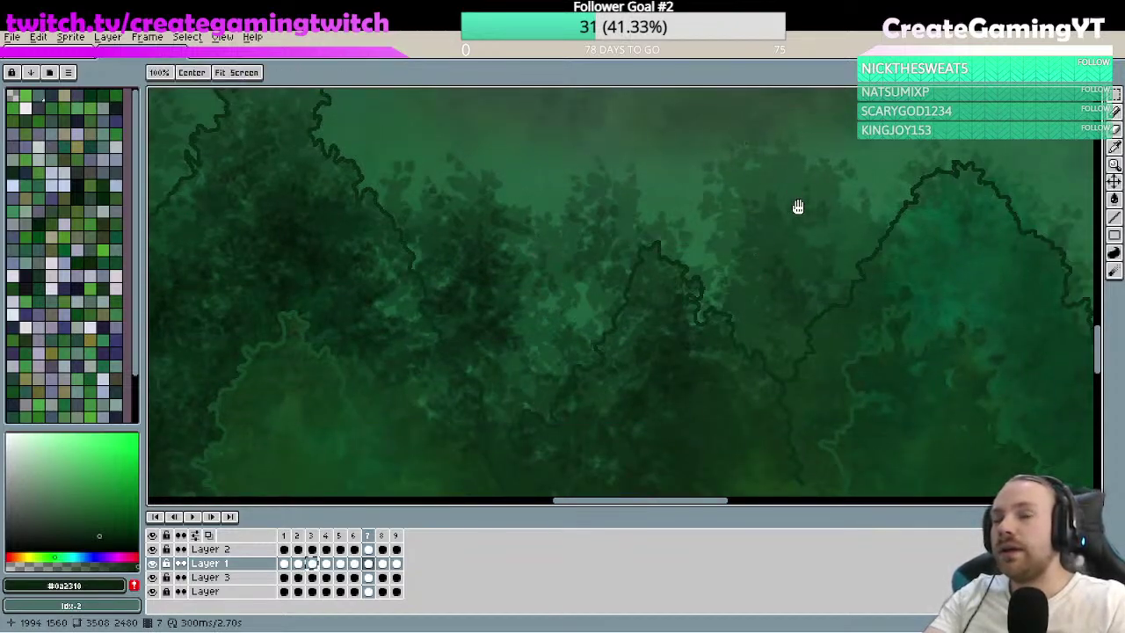
{"action": "mouse_move", "coordinate": [799, 208]}
{"action": "left_mouse_down"}
{"action": "mouse_move", "coordinate": [589, 272]}
{"action": "mouse_move", "coordinate": [675, 378]}
{"action": "left_mouse_up"}
{"action": "key", "text": "ctrl"}
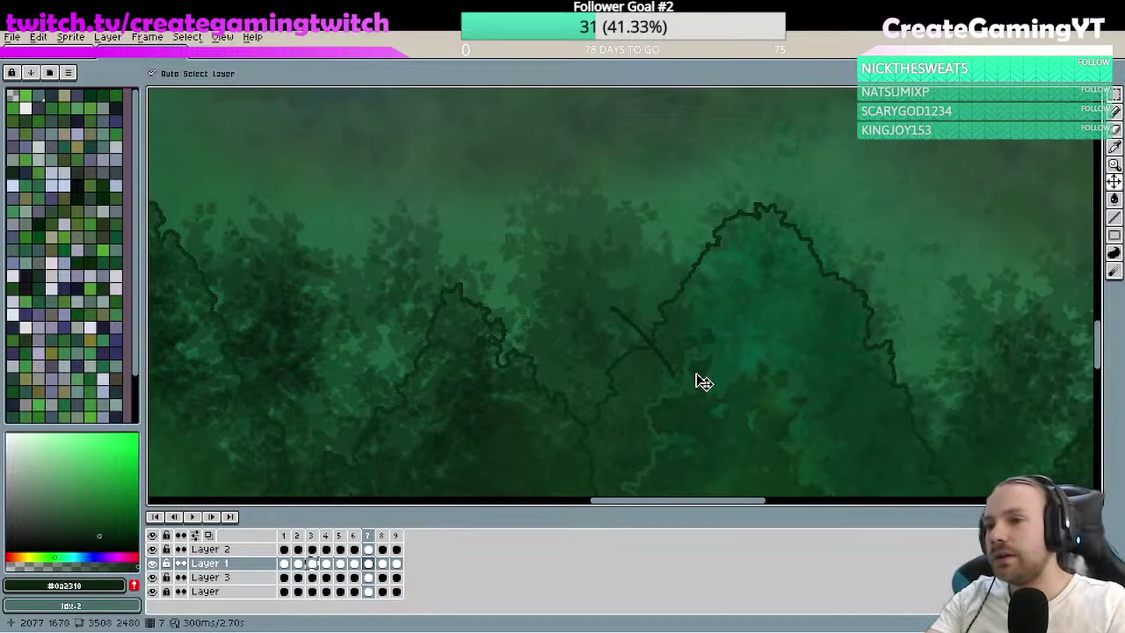
{"action": "key", "text": "space"}
{"action": "left_click_drag", "start_coordinate": [746, 312], "coordinate": [452, 231]}
{"action": "left_click_drag", "start_coordinate": [735, 265], "coordinate": [636, 153]}
{"action": "left_click_drag", "start_coordinate": [594, 195], "coordinate": [611, 270]}
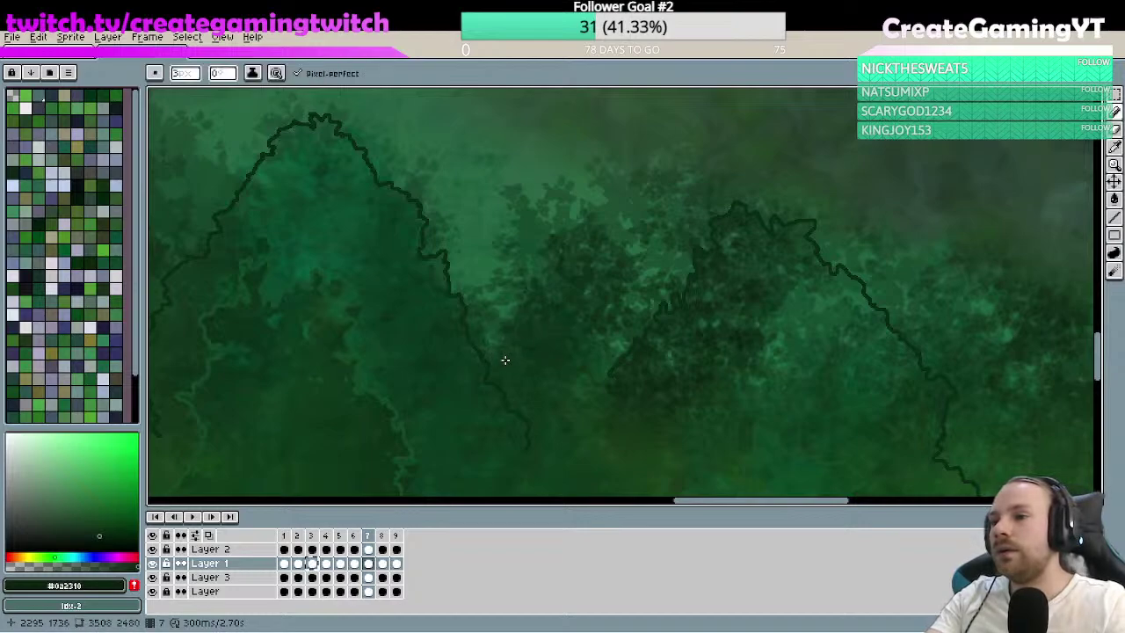
{"action": "left_click_drag", "start_coordinate": [505, 360], "coordinate": [497, 348]}
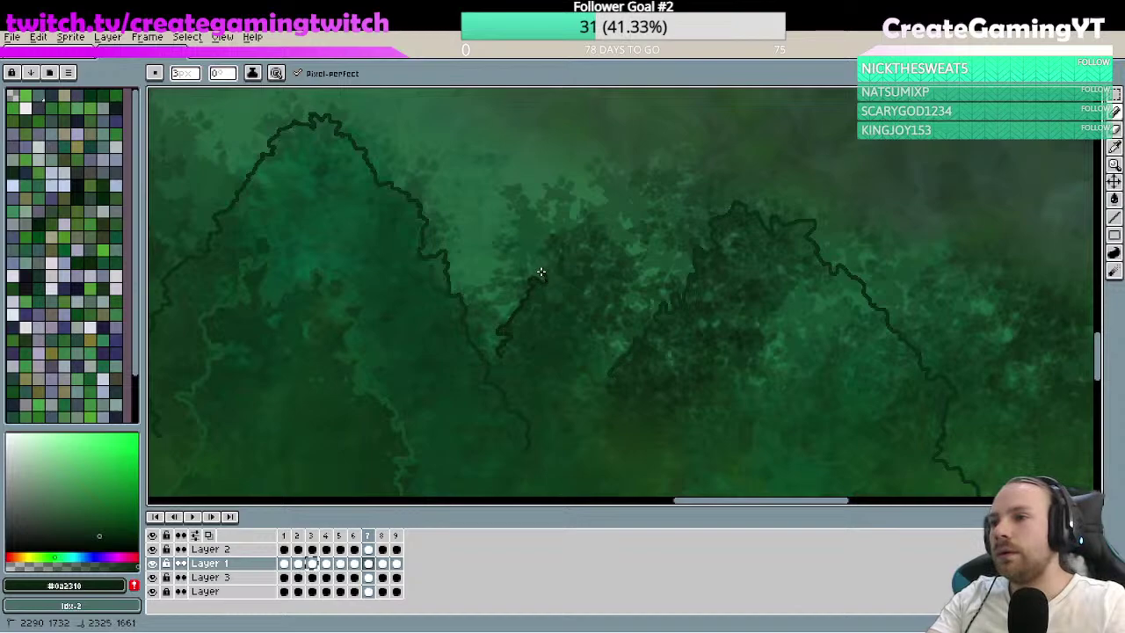
{"action": "left_click_drag", "start_coordinate": [541, 273], "coordinate": [544, 249]}
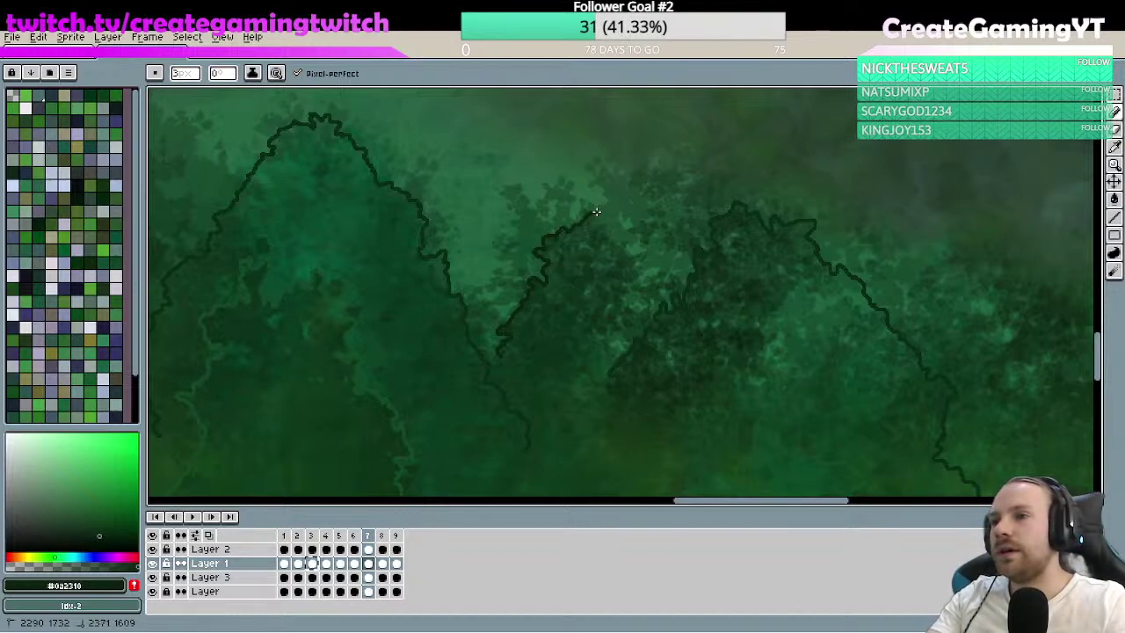
{"action": "left_click_drag", "start_coordinate": [602, 226], "coordinate": [612, 236]}
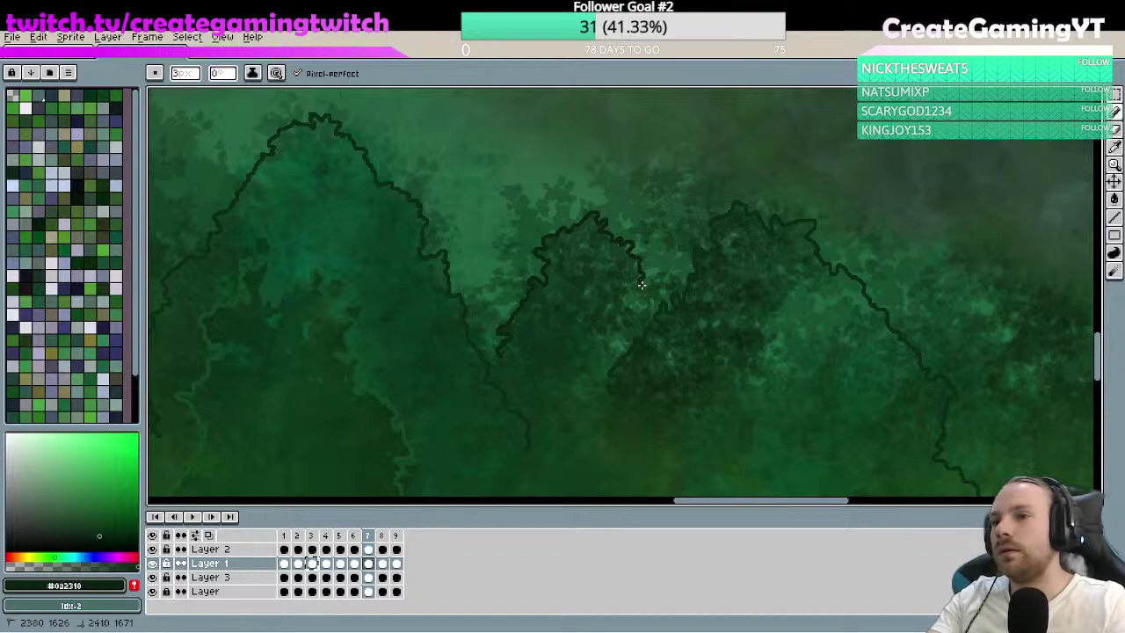
{"action": "key", "text": "ctrl"}
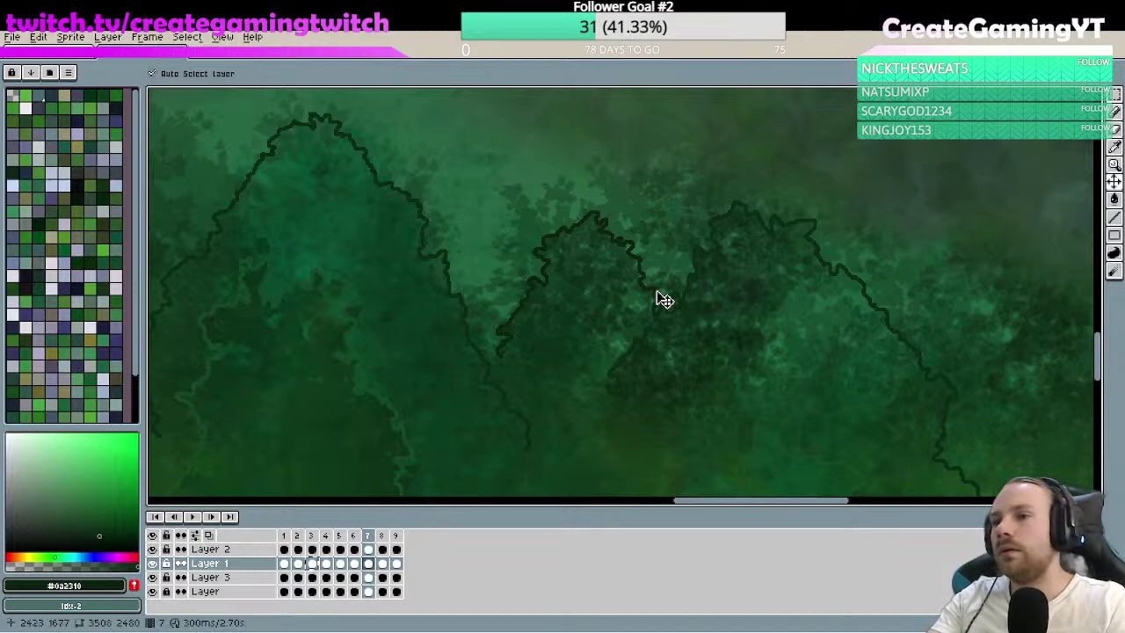
- Outline the top of the dark foliage between that next outlined tree and the knobbly-topped tree
{"action": "key", "text": "space"}
{"action": "left_click_drag", "start_coordinate": [760, 273], "coordinate": [562, 256]}
{"action": "left_click_drag", "start_coordinate": [708, 254], "coordinate": [501, 218]}
{"action": "key", "text": "ctrl+space"}
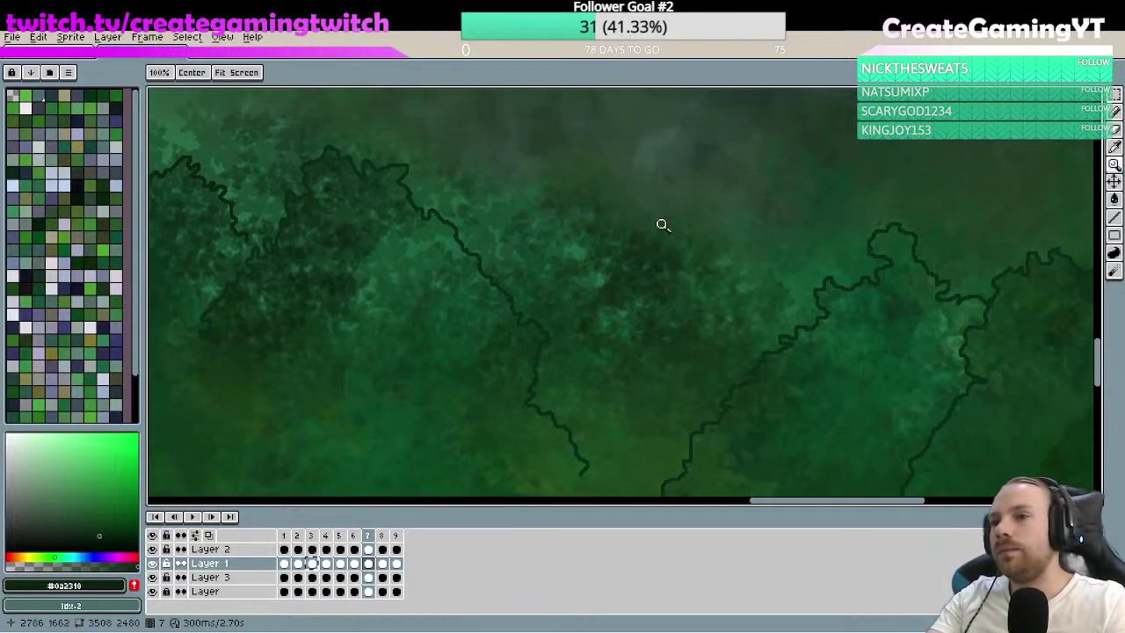
{"action": "left_click_drag", "start_coordinate": [735, 276], "coordinate": [798, 280]}
{"action": "left_click_drag", "start_coordinate": [618, 246], "coordinate": [583, 401]}
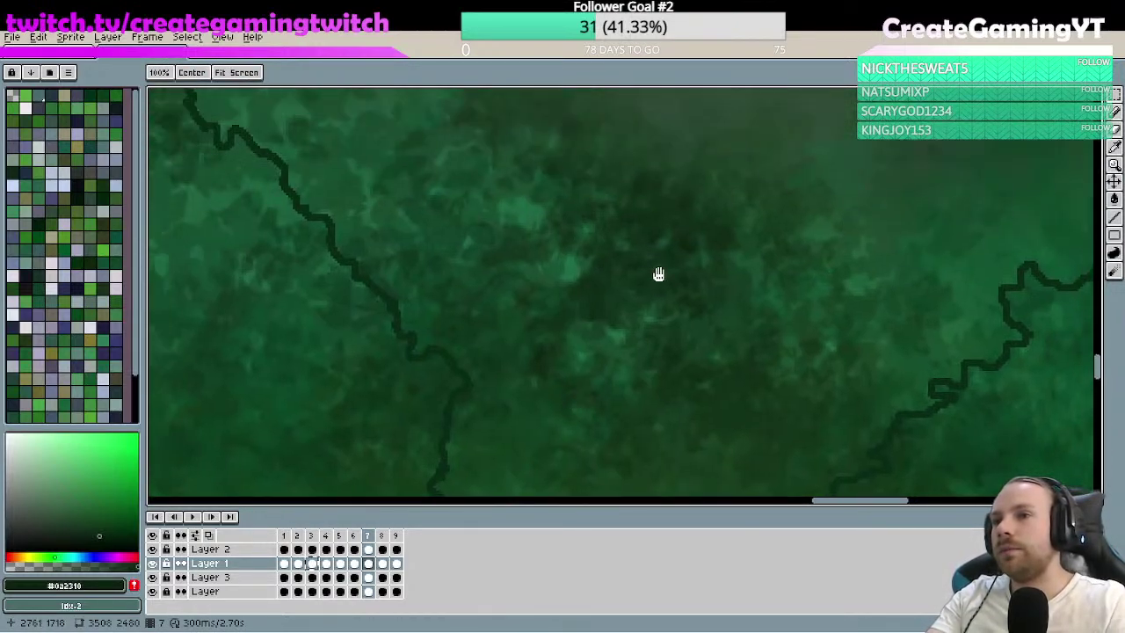
{"action": "scroll", "coordinate": [690, 307], "scroll_direction": "down", "scroll_amount": 1}
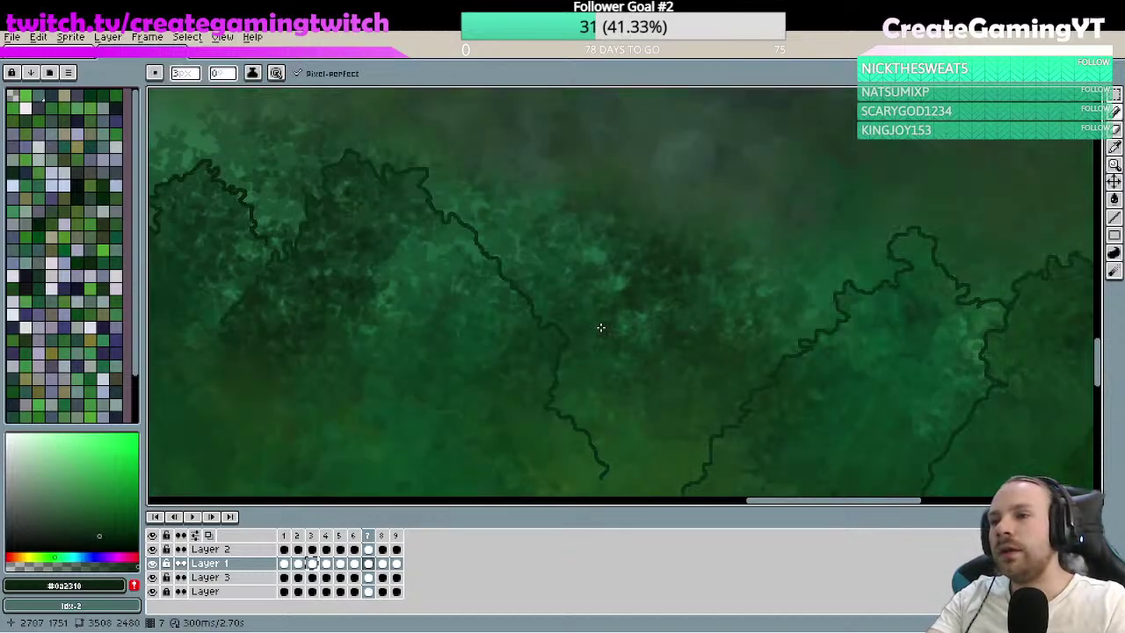
{"action": "mouse_move", "coordinate": [601, 328]}
{"action": "left_mouse_down"}
{"action": "mouse_move", "coordinate": [630, 284]}
{"action": "mouse_move", "coordinate": [623, 275]}
{"action": "mouse_move", "coordinate": [657, 235]}
{"action": "mouse_move", "coordinate": [678, 241]}
{"action": "mouse_move", "coordinate": [718, 302]}
{"action": "left_mouse_up"}
{"action": "key", "text": "space"}
{"action": "scroll", "coordinate": [751, 310], "scroll_direction": "down", "scroll_amount": 2}
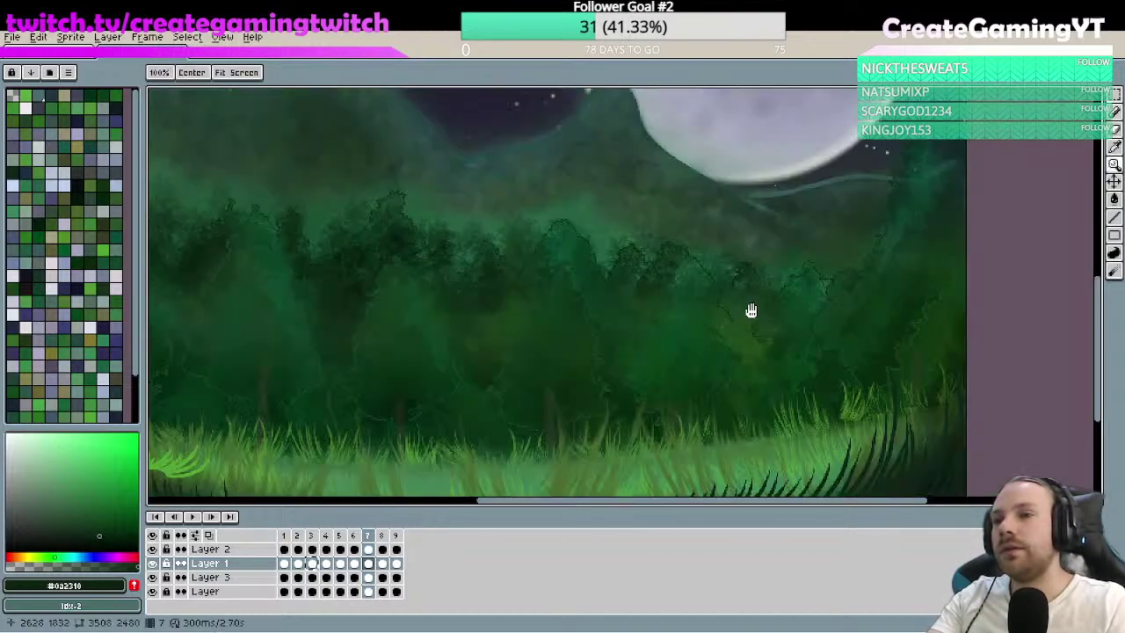
- Examine the outlined treetops beneath the moon for foliage that still lacks an outline
{"action": "scroll", "coordinate": [747, 290], "scroll_direction": "up", "scroll_amount": 2}
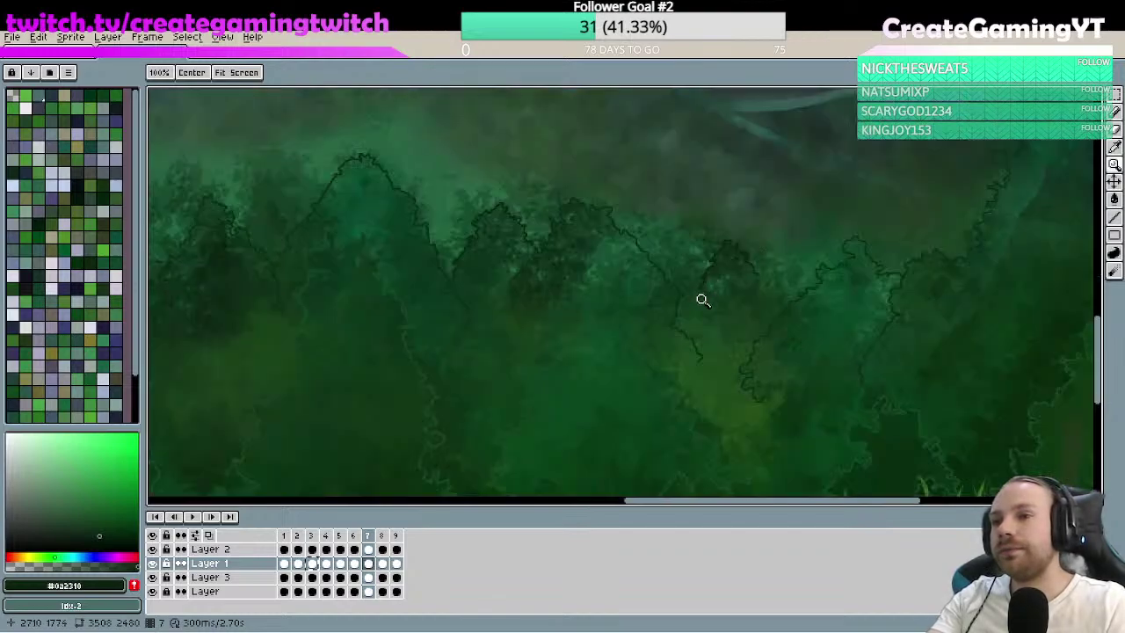
{"action": "scroll", "coordinate": [703, 301], "scroll_direction": "up", "scroll_amount": 2}
{"action": "key", "text": "space"}
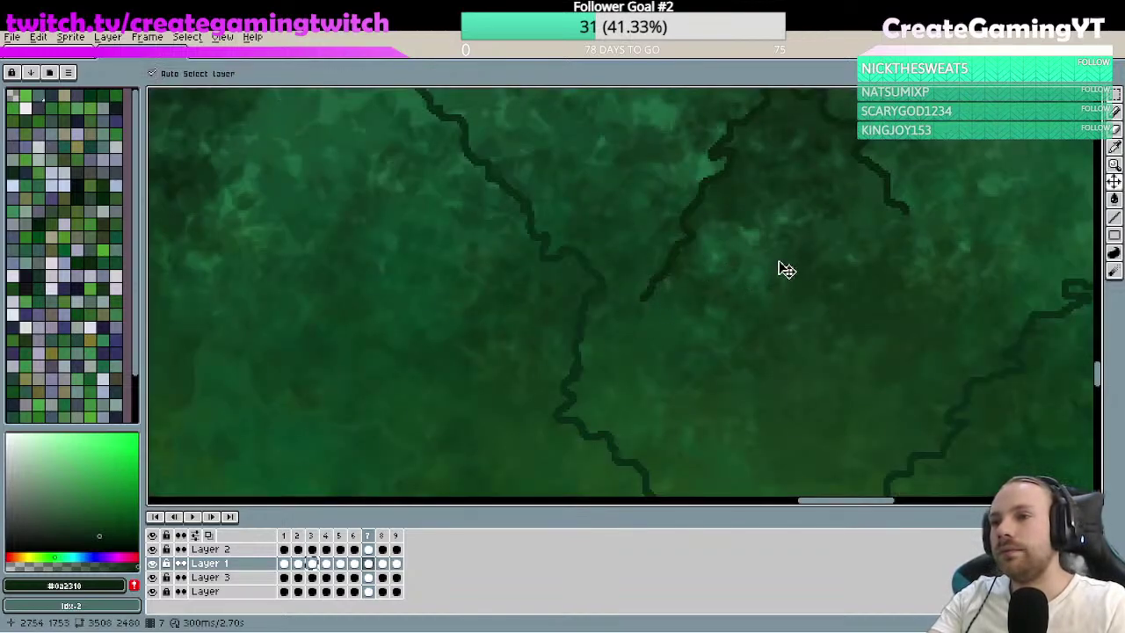
{"action": "scroll", "coordinate": [751, 301], "scroll_direction": "down", "scroll_amount": 4}
{"action": "scroll", "coordinate": [774, 263], "scroll_direction": "down", "scroll_amount": 2}
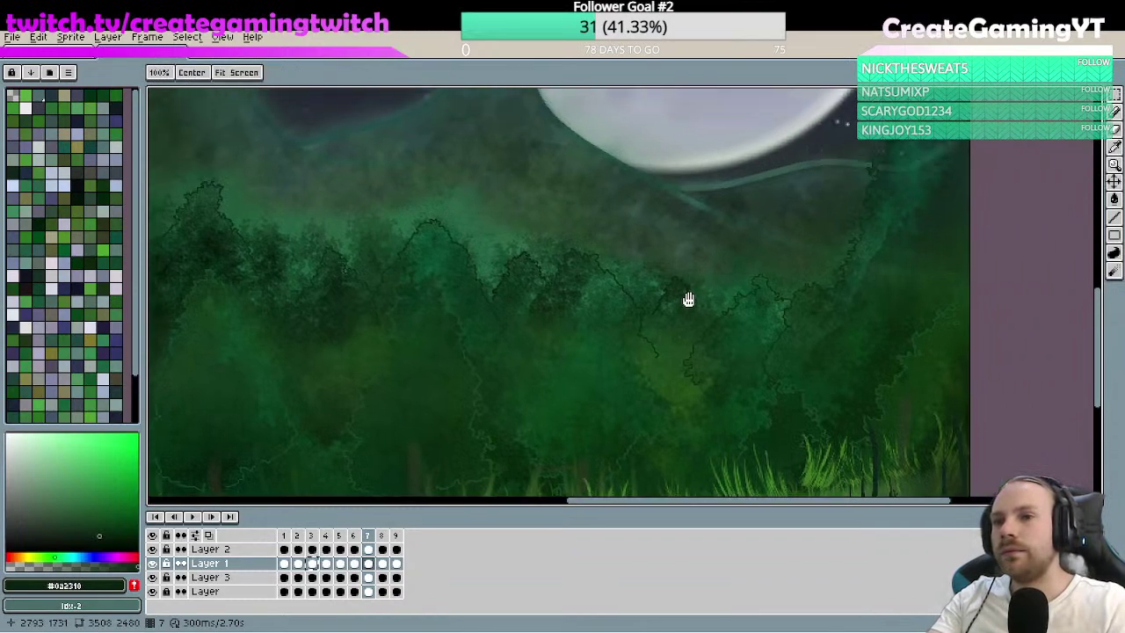
{"action": "scroll", "coordinate": [767, 294], "scroll_direction": "up", "scroll_amount": 3}
{"action": "scroll", "coordinate": [747, 296], "scroll_direction": "down", "scroll_amount": 2}
{"action": "scroll", "coordinate": [695, 277], "scroll_direction": "up", "scroll_amount": 4}
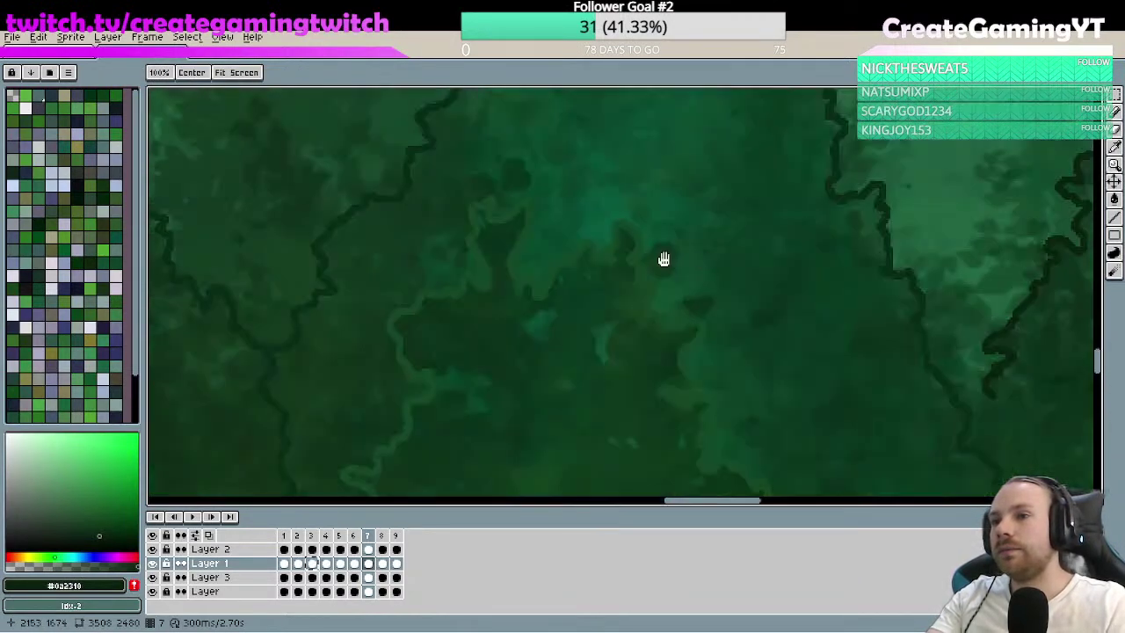
- Outline the faint leafy tree left of the bright green rounded crown and the narrow dark tree right of the knobbly-topped tree
{"action": "scroll", "coordinate": [668, 239], "scroll_direction": "down", "scroll_amount": 3}
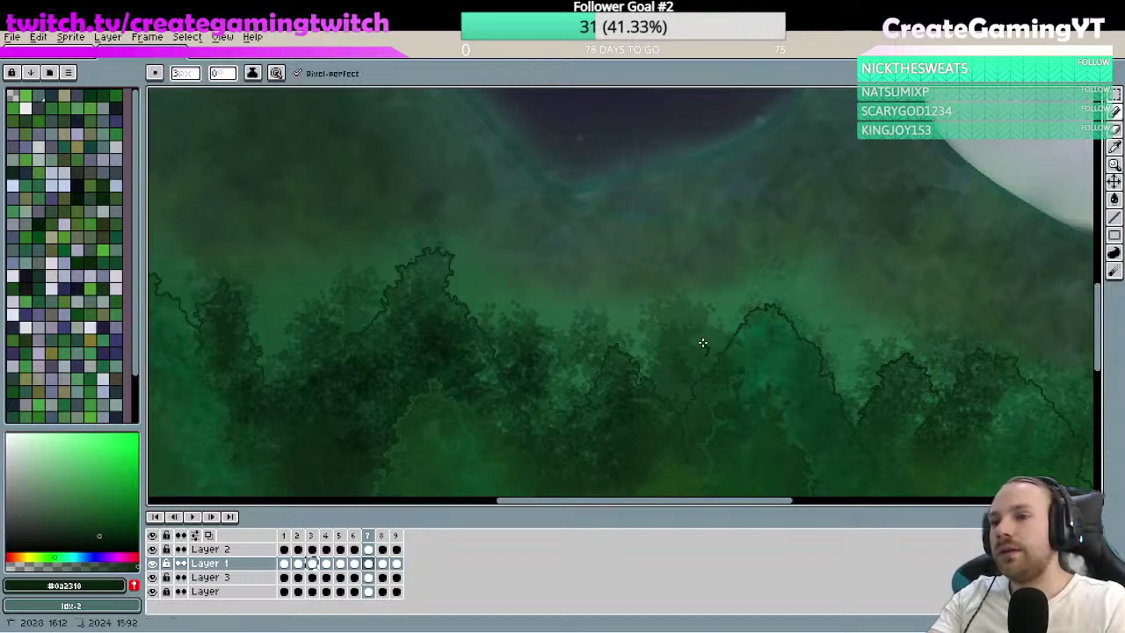
{"action": "mouse_move", "coordinate": [692, 338]}
{"action": "left_mouse_down"}
{"action": "mouse_move", "coordinate": [706, 329]}
{"action": "mouse_move", "coordinate": [691, 323]}
{"action": "left_mouse_up"}
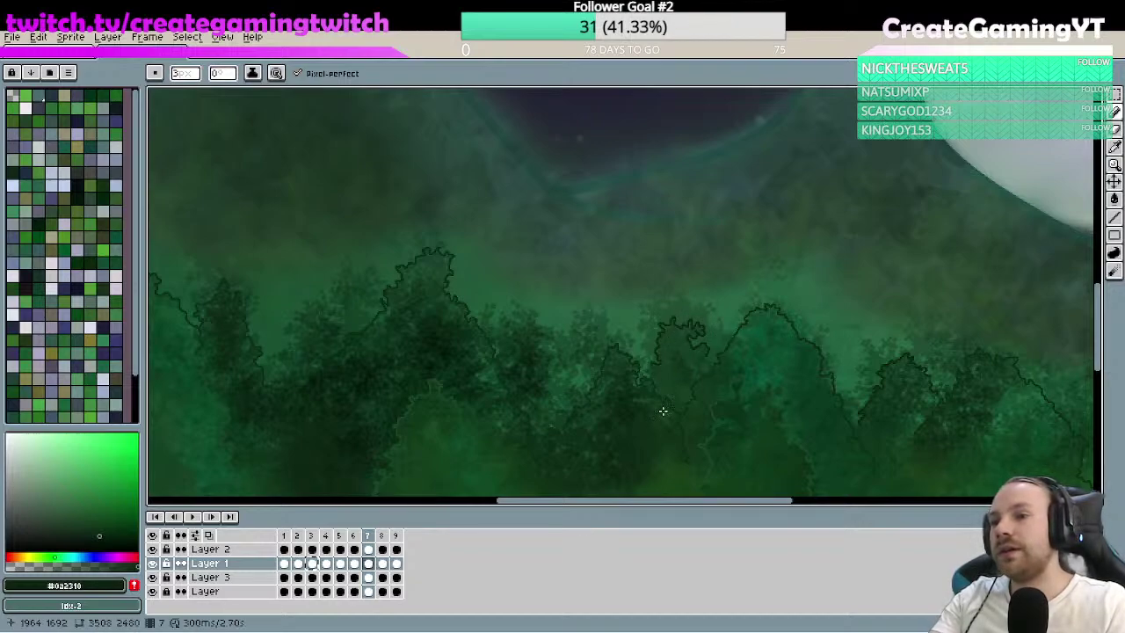
{"action": "left_click_drag", "start_coordinate": [660, 363], "coordinate": [698, 316]}
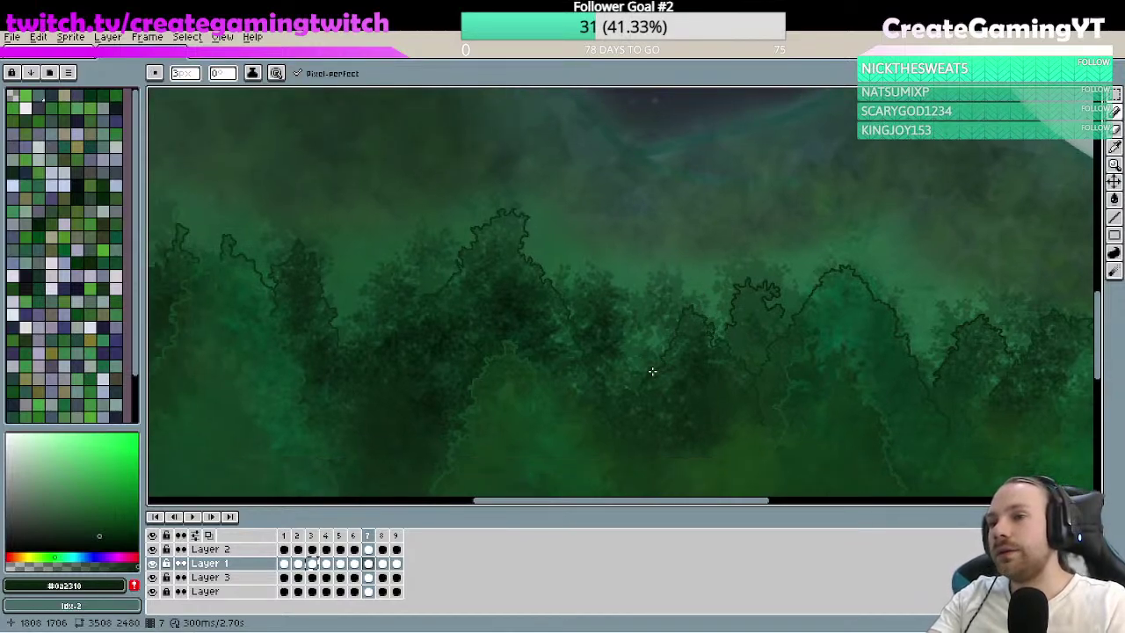
{"action": "left_click_drag", "start_coordinate": [627, 358], "coordinate": [615, 308]}
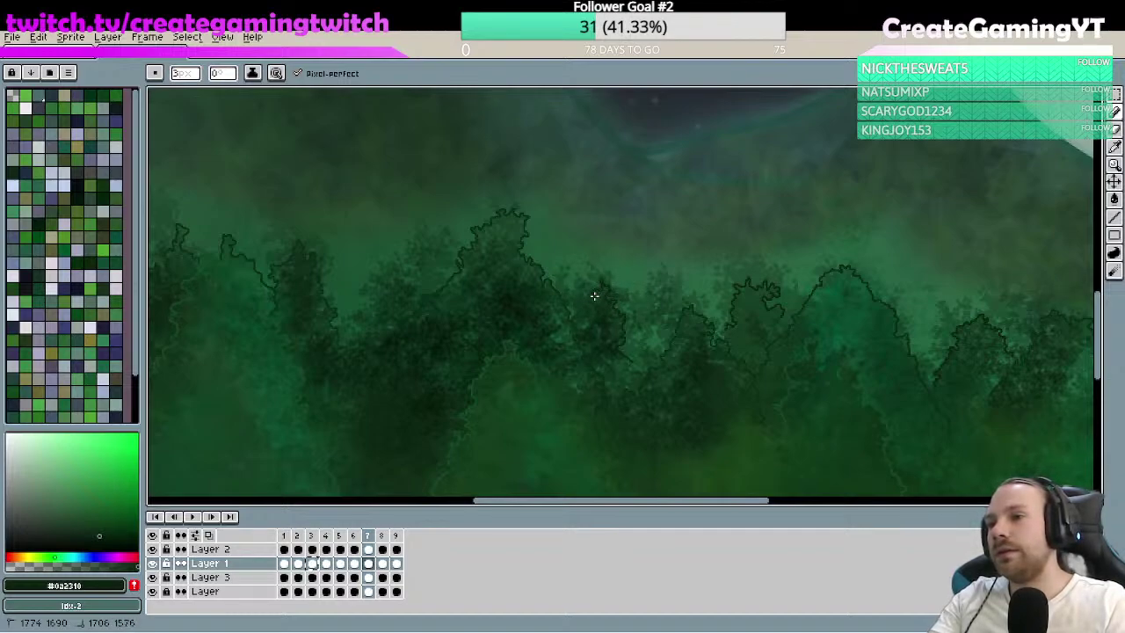
- Outline the small leafy tree just left of the knobbly-topped tree with a jagged edge down both sides
{"action": "key", "text": "h"}
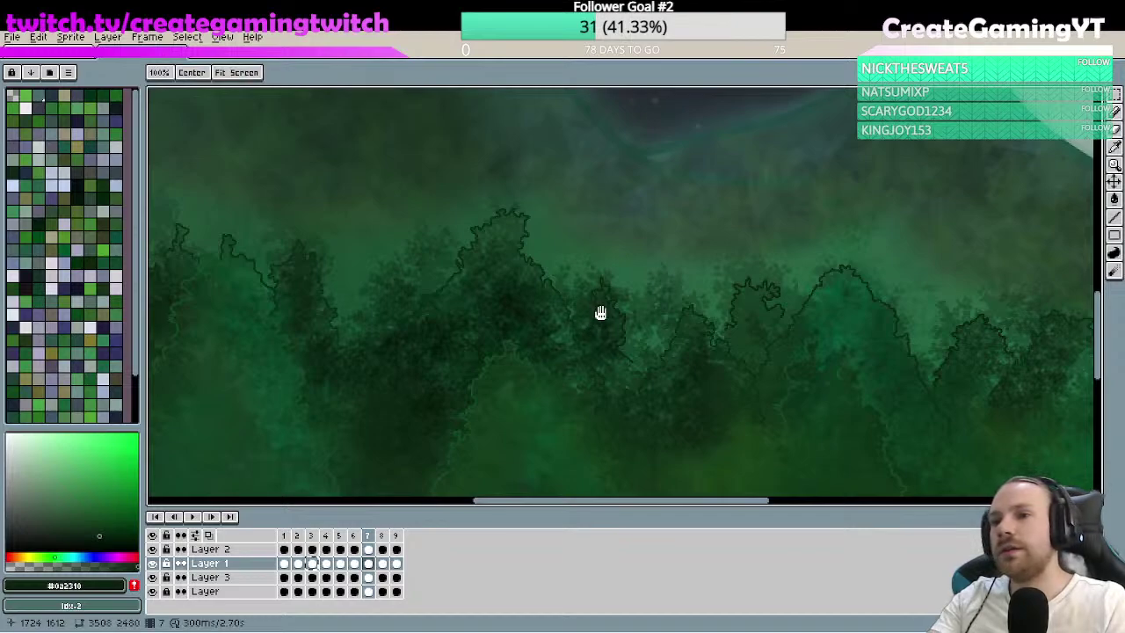
{"action": "left_click_drag", "start_coordinate": [600, 314], "coordinate": [753, 266]}
{"action": "left_click_drag", "start_coordinate": [613, 271], "coordinate": [704, 334]}
{"action": "key", "text": "b"}
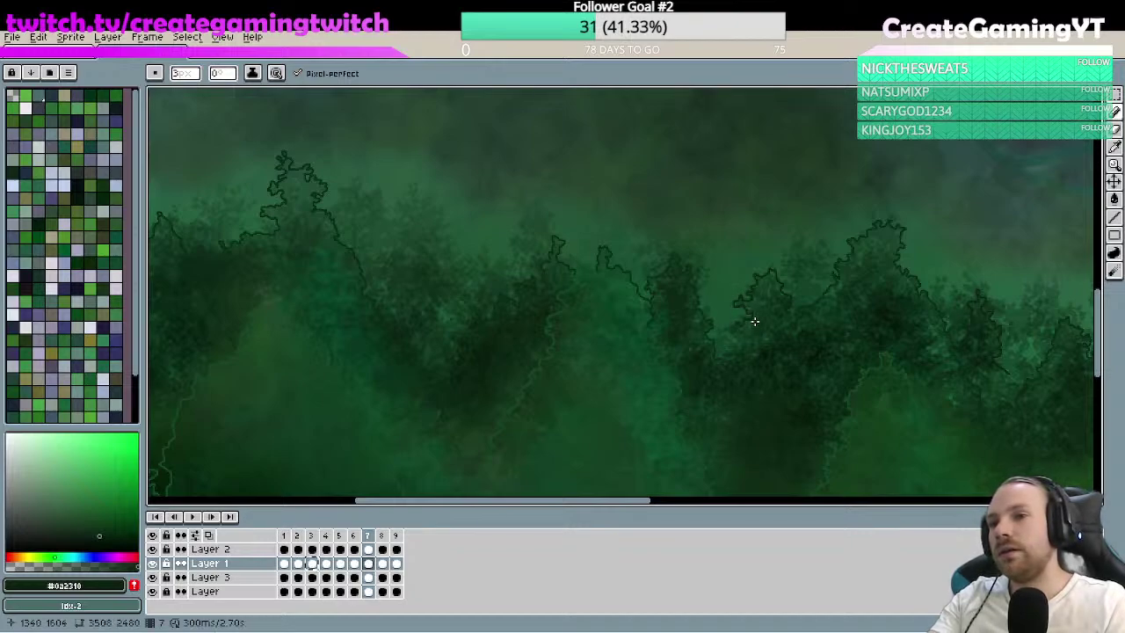
{"action": "scroll", "coordinate": [767, 321], "scroll_direction": "up", "scroll_amount": 5}
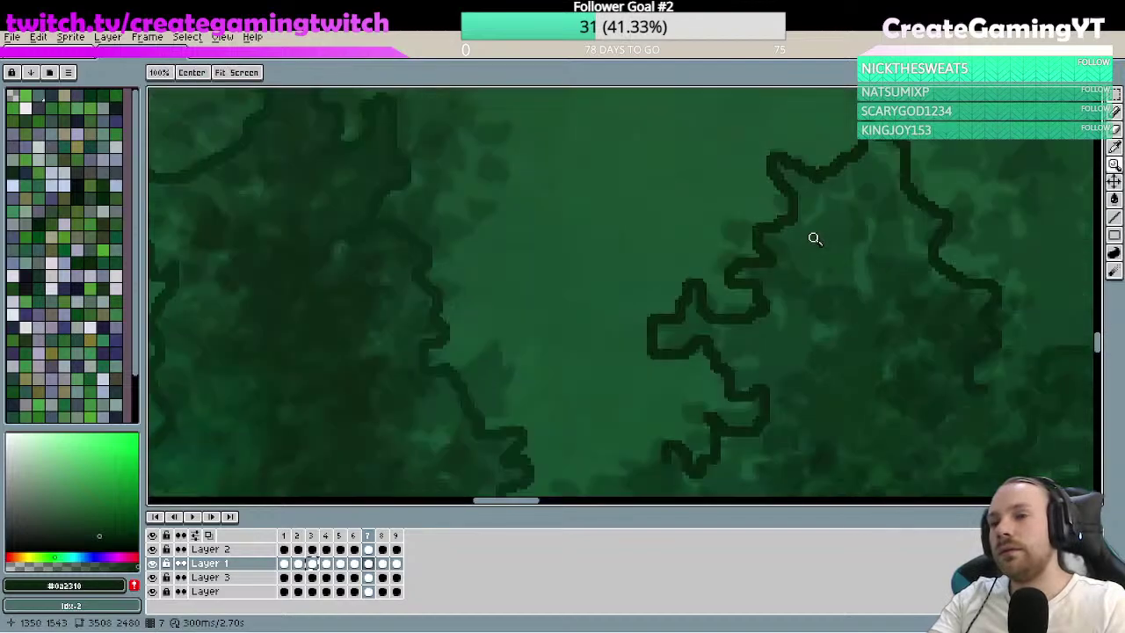
{"action": "mouse_move", "coordinate": [691, 335]}
{"action": "left_mouse_down"}
{"action": "mouse_move", "coordinate": [633, 353]}
{"action": "mouse_move", "coordinate": [650, 380]}
{"action": "left_mouse_up"}
{"action": "key", "text": "h"}
{"action": "scroll", "coordinate": [678, 364], "scroll_direction": "down", "scroll_amount": 5}
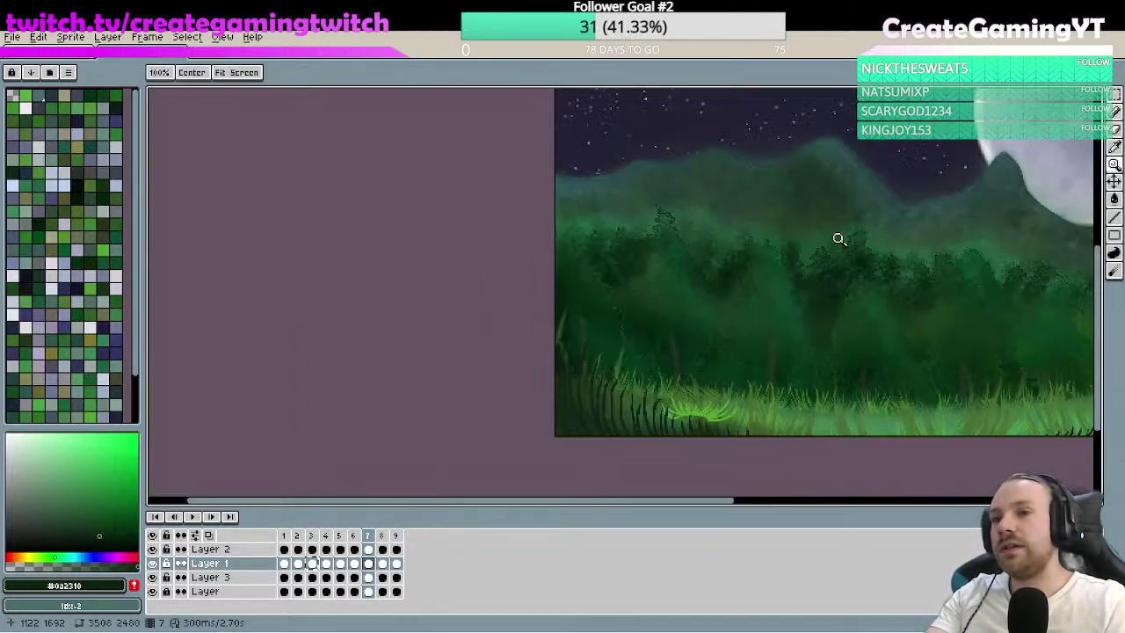
- Outline the pointed tree in the dip just right of the tall bushy-topped tree, up to its peak and down both sides
{"action": "scroll", "coordinate": [804, 249], "scroll_direction": "up", "scroll_amount": 2}
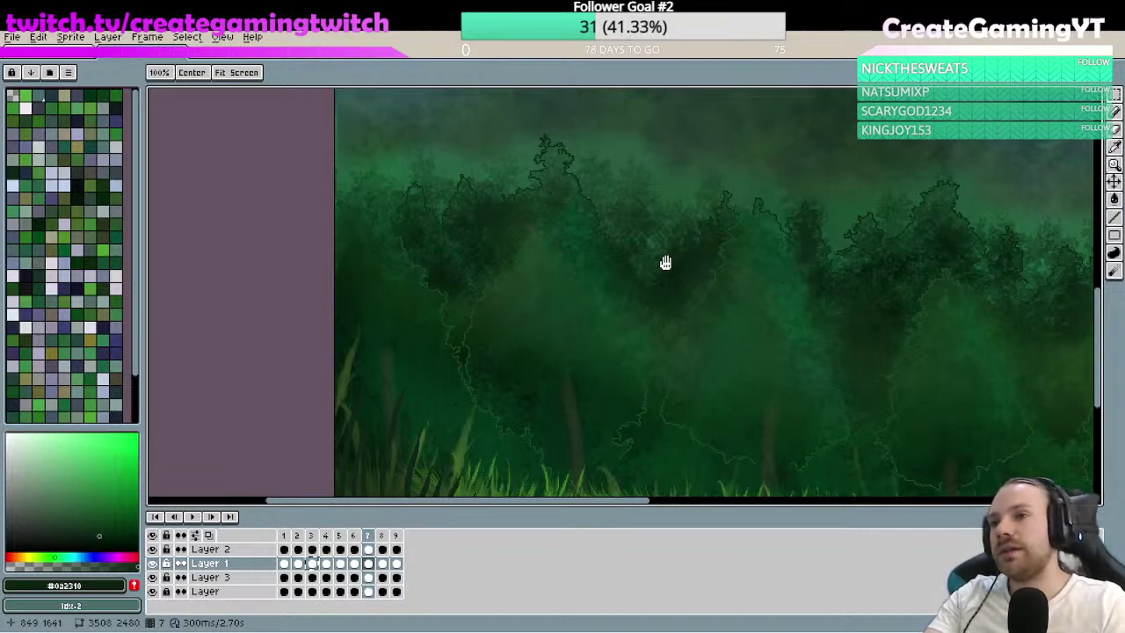
{"action": "scroll", "coordinate": [741, 319], "scroll_direction": "down", "scroll_amount": 2}
{"action": "scroll", "coordinate": [753, 296], "scroll_direction": "up", "scroll_amount": 3}
{"action": "key", "text": "b"}
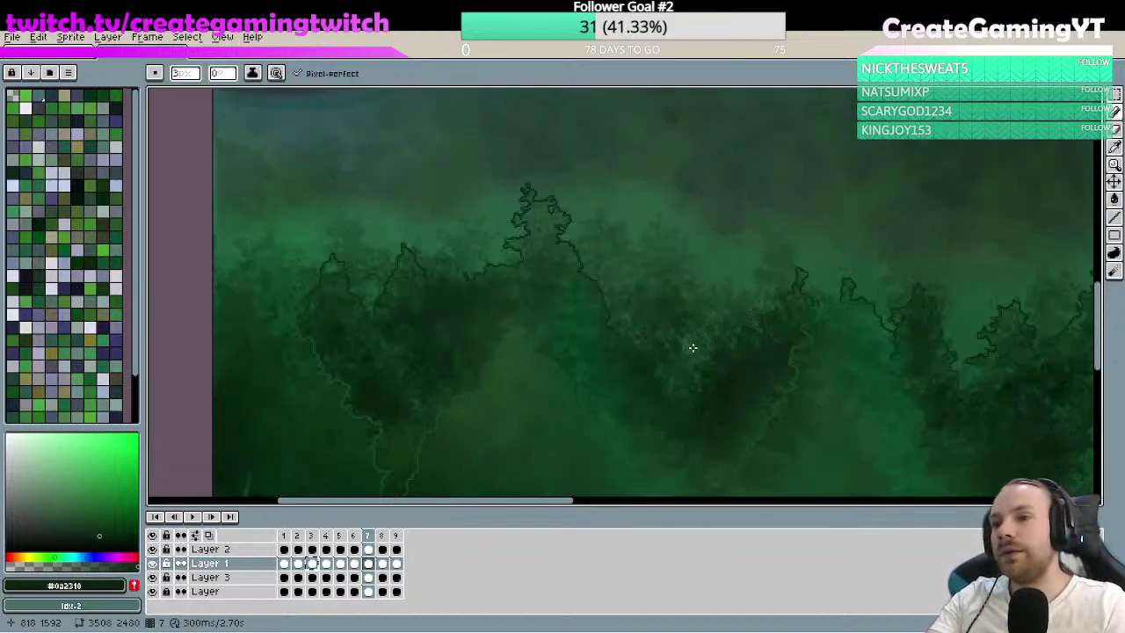
{"action": "mouse_move", "coordinate": [694, 350]}
{"action": "left_mouse_down"}
{"action": "mouse_move", "coordinate": [694, 314]}
{"action": "mouse_move", "coordinate": [649, 261]}
{"action": "mouse_move", "coordinate": [623, 337]}
{"action": "left_mouse_up"}
{"action": "key", "text": "space"}
{"action": "scroll", "coordinate": [752, 276], "scroll_direction": "down", "scroll_amount": 3}
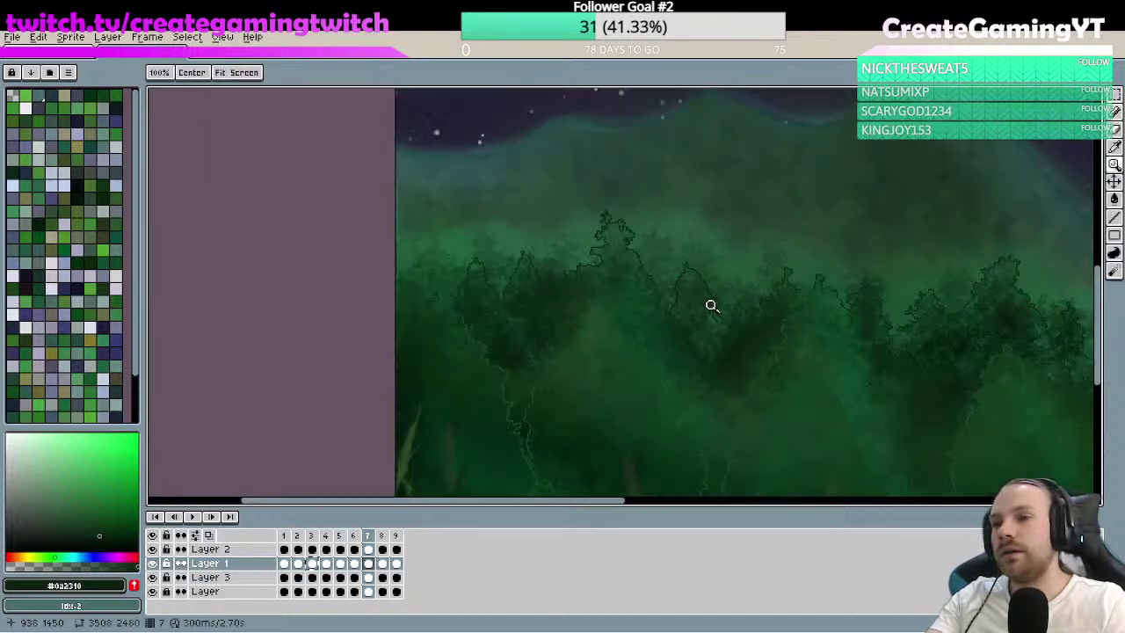
{"action": "scroll", "coordinate": [773, 242], "scroll_direction": "up", "scroll_amount": 4}
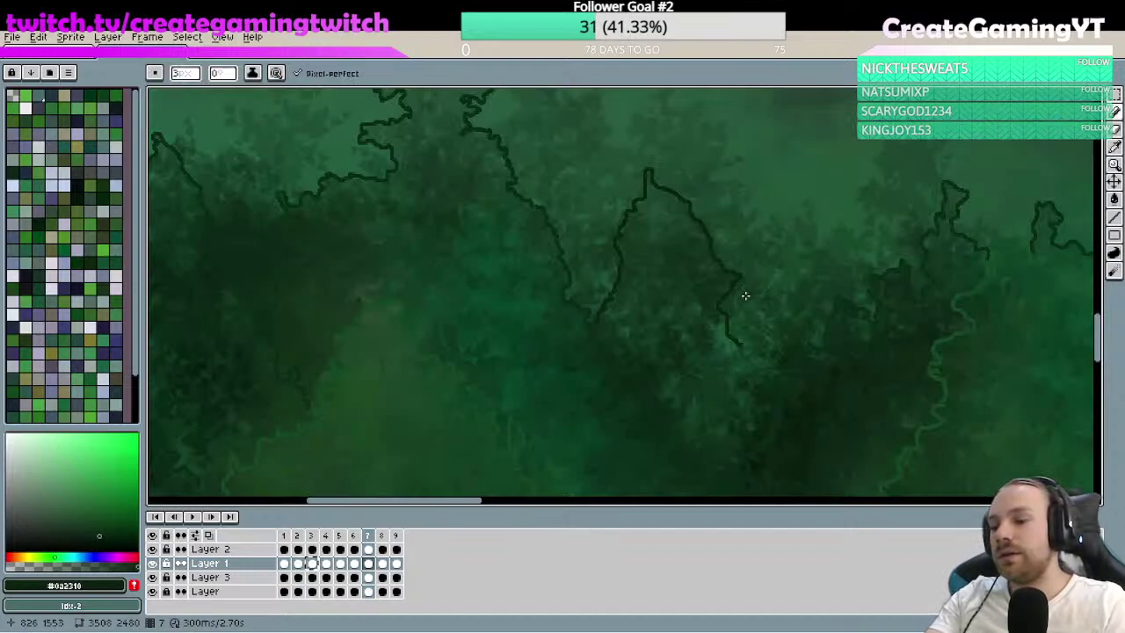
- Outline the small peaked clump of foliage just left of the tall bushy-topped tree, replacing the unsuitable first stroke
{"action": "key", "text": "space"}
{"action": "mouse_move", "coordinate": [598, 272]}
{"action": "left_mouse_down"}
{"action": "mouse_move", "coordinate": [679, 320]}
{"action": "mouse_move", "coordinate": [724, 299]}
{"action": "mouse_move", "coordinate": [607, 295]}
{"action": "mouse_move", "coordinate": [675, 247]}
{"action": "mouse_move", "coordinate": [662, 257]}
{"action": "mouse_move", "coordinate": [788, 218]}
{"action": "left_mouse_up"}
{"action": "mouse_move", "coordinate": [657, 269]}
{"action": "left_mouse_down"}
{"action": "mouse_move", "coordinate": [640, 241]}
{"action": "mouse_move", "coordinate": [602, 222]}
{"action": "left_mouse_up"}
{"action": "key", "text": "ctrl+z"}
{"action": "mouse_move", "coordinate": [656, 256]}
{"action": "left_mouse_down"}
{"action": "mouse_move", "coordinate": [602, 227]}
{"action": "mouse_move", "coordinate": [597, 290]}
{"action": "mouse_move", "coordinate": [636, 277]}
{"action": "mouse_move", "coordinate": [625, 274]}
{"action": "mouse_move", "coordinate": [765, 294]}
{"action": "left_mouse_up"}
{"action": "key", "text": "space"}
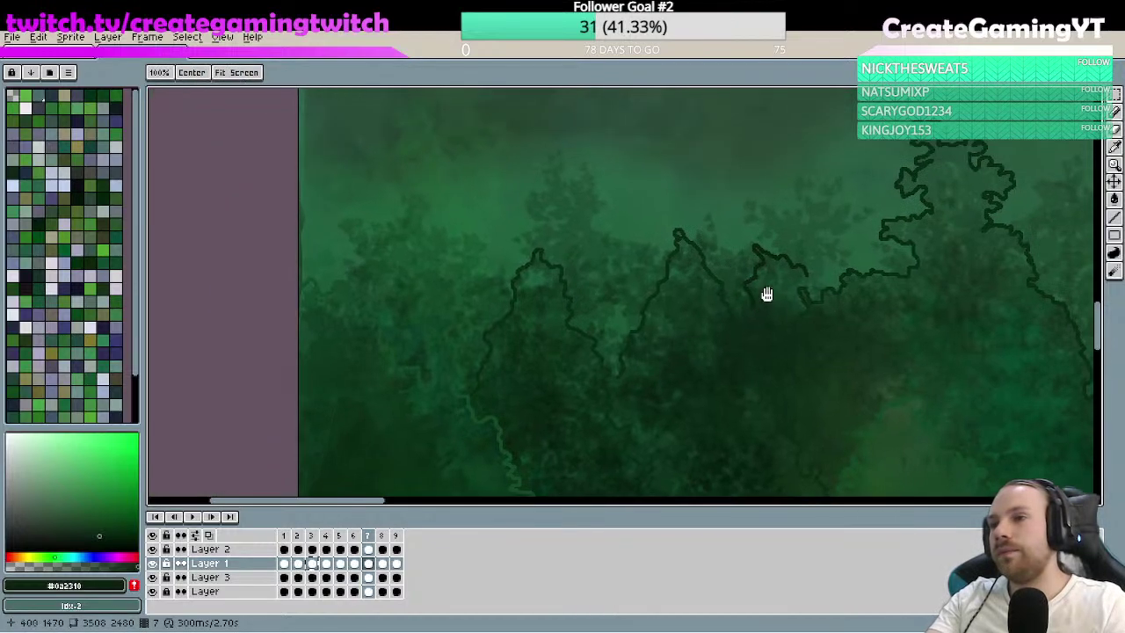
- Outline the twin-peaked tree behind the leftmost outlined tree and the broad leafy crown near the canvas's left edge
{"action": "scroll", "coordinate": [563, 292], "scroll_direction": "down", "scroll_amount": 2}
{"action": "scroll", "coordinate": [726, 271], "scroll_direction": "down", "scroll_amount": 1}
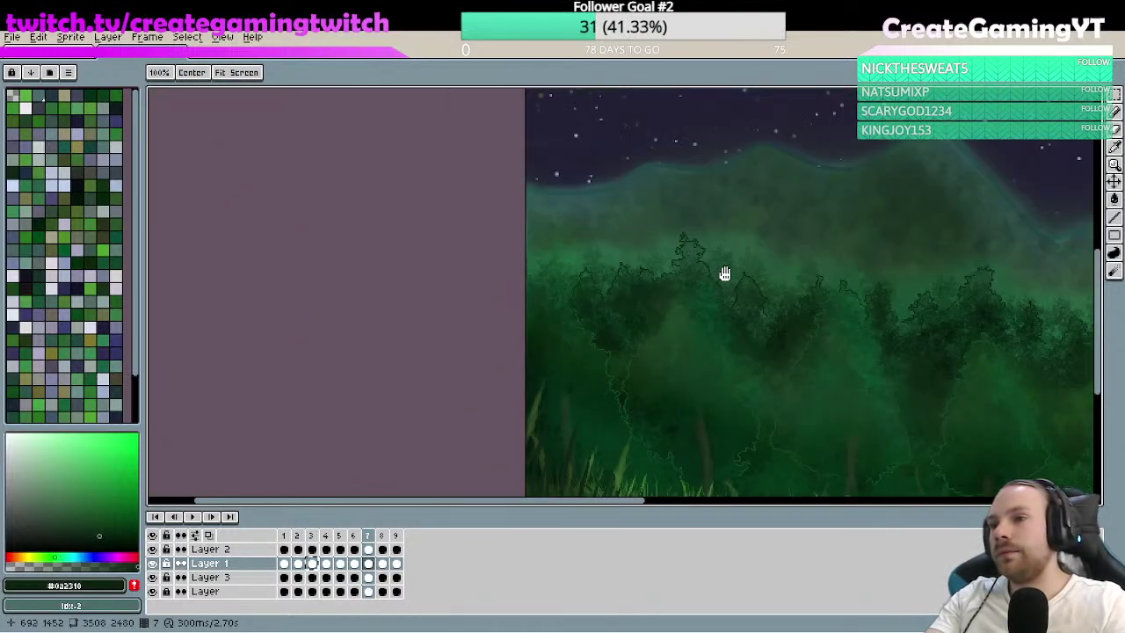
{"action": "key", "text": "space"}
{"action": "mouse_move", "coordinate": [638, 266]}
{"action": "left_mouse_down"}
{"action": "mouse_move", "coordinate": [589, 261]}
{"action": "mouse_move", "coordinate": [641, 319]}
{"action": "mouse_move", "coordinate": [668, 314]}
{"action": "mouse_move", "coordinate": [626, 284]}
{"action": "left_mouse_up"}
{"action": "scroll", "coordinate": [588, 261], "scroll_direction": "up", "scroll_amount": 2}
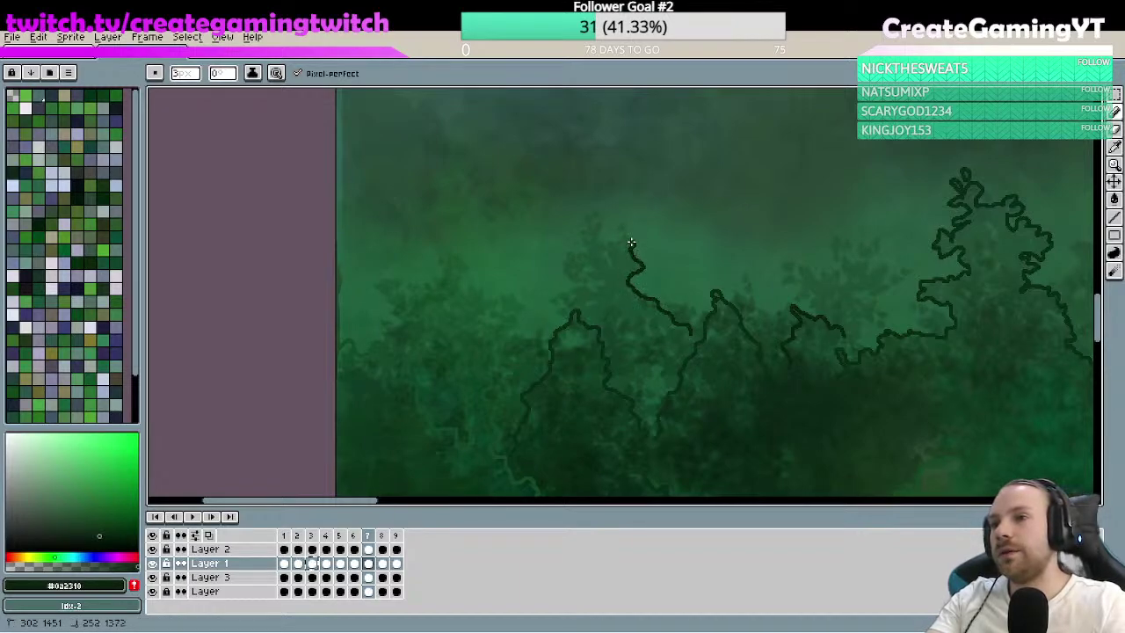
{"action": "mouse_move", "coordinate": [623, 229]}
{"action": "left_mouse_down"}
{"action": "mouse_move", "coordinate": [592, 213]}
{"action": "mouse_move", "coordinate": [589, 246]}
{"action": "mouse_move", "coordinate": [570, 253]}
{"action": "mouse_move", "coordinate": [563, 274]}
{"action": "mouse_move", "coordinate": [581, 288]}
{"action": "mouse_move", "coordinate": [553, 308]}
{"action": "left_mouse_up"}
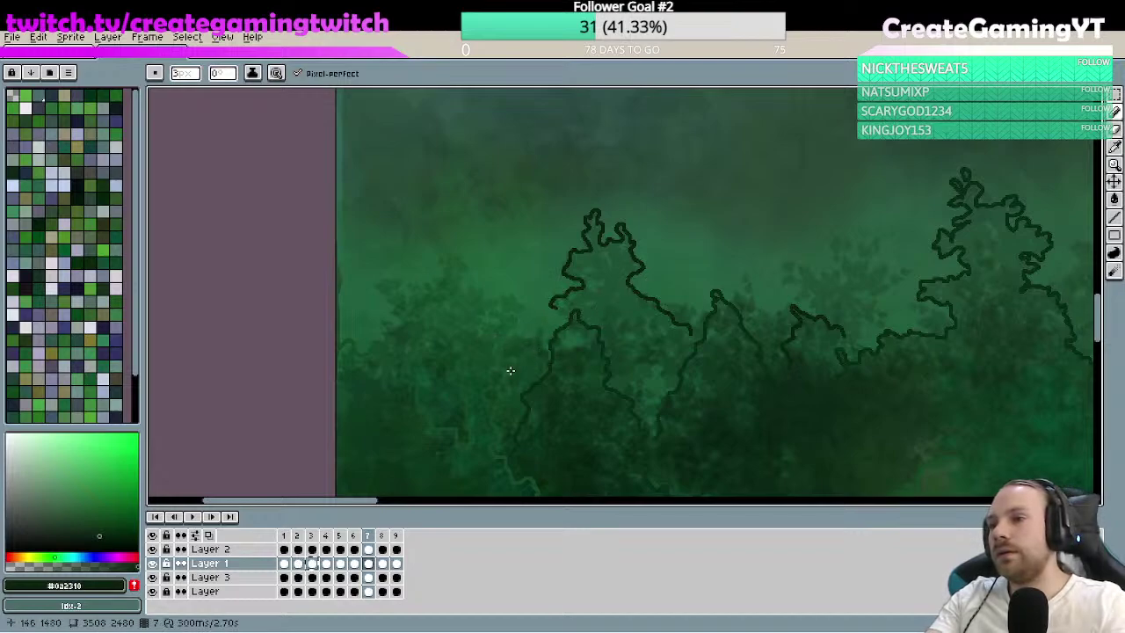
{"action": "left_click_drag", "start_coordinate": [540, 354], "coordinate": [516, 326]}
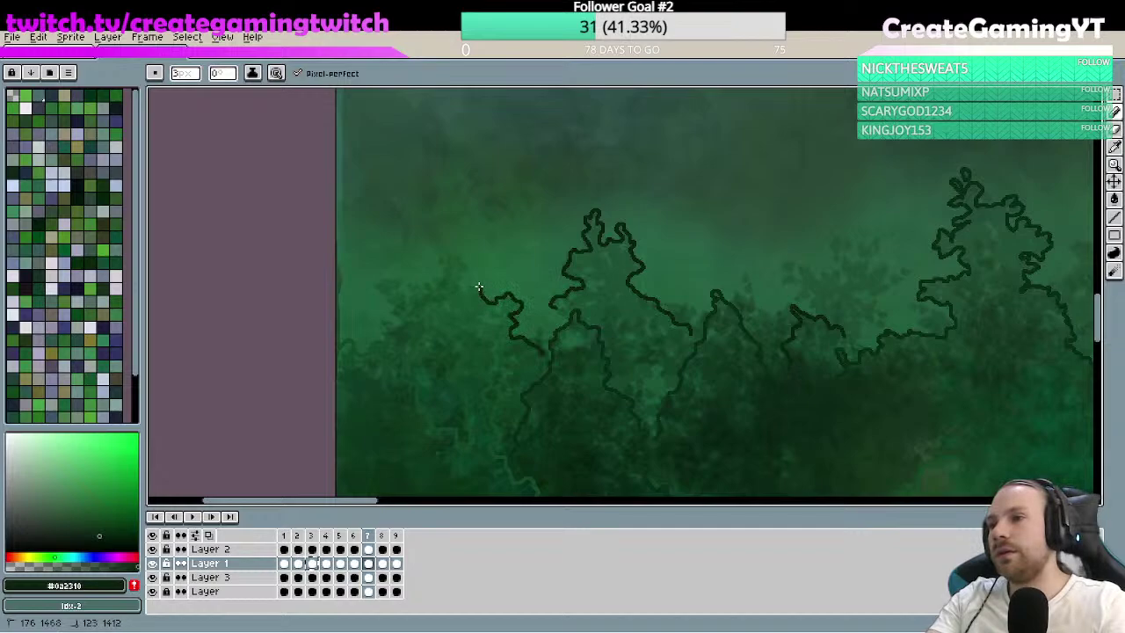
{"action": "mouse_move", "coordinate": [466, 293]}
{"action": "left_mouse_down"}
{"action": "mouse_move", "coordinate": [457, 257]}
{"action": "mouse_move", "coordinate": [432, 282]}
{"action": "left_mouse_up"}
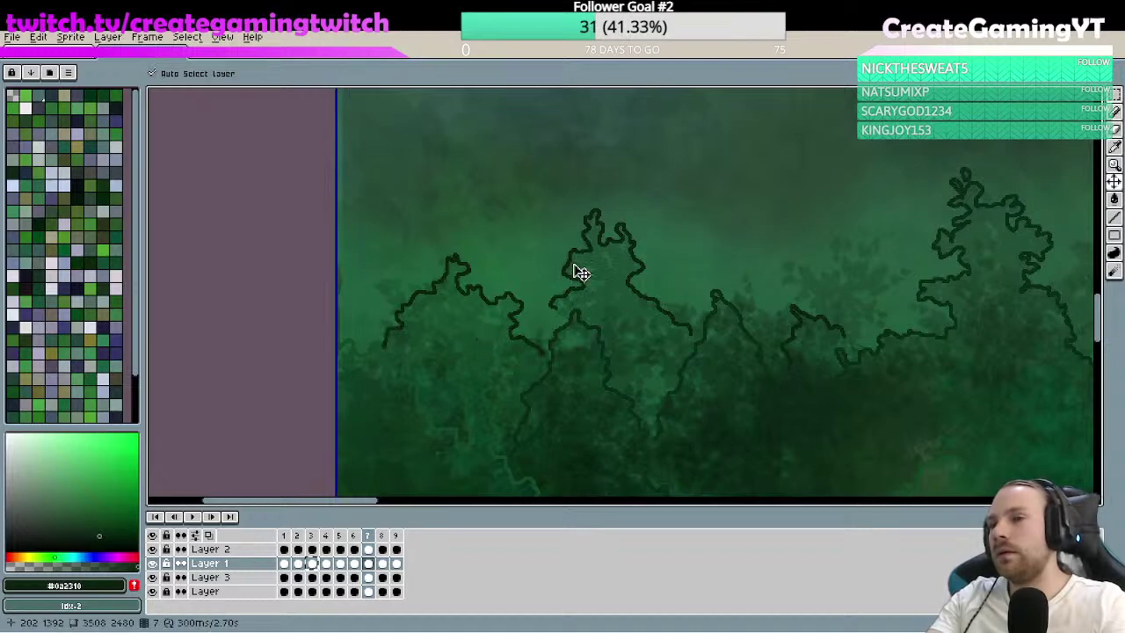
- Outline the faint leafy crown between the narrow dark tree and the tree beside the bright green rounded crown, down both sides
{"action": "key", "text": "ctrl+space"}
{"action": "left_click_drag", "start_coordinate": [701, 208], "coordinate": [625, 273]}
{"action": "scroll", "coordinate": [685, 279], "scroll_direction": "down", "scroll_amount": 2}
{"action": "scroll", "coordinate": [550, 296], "scroll_direction": "up", "scroll_amount": 1}
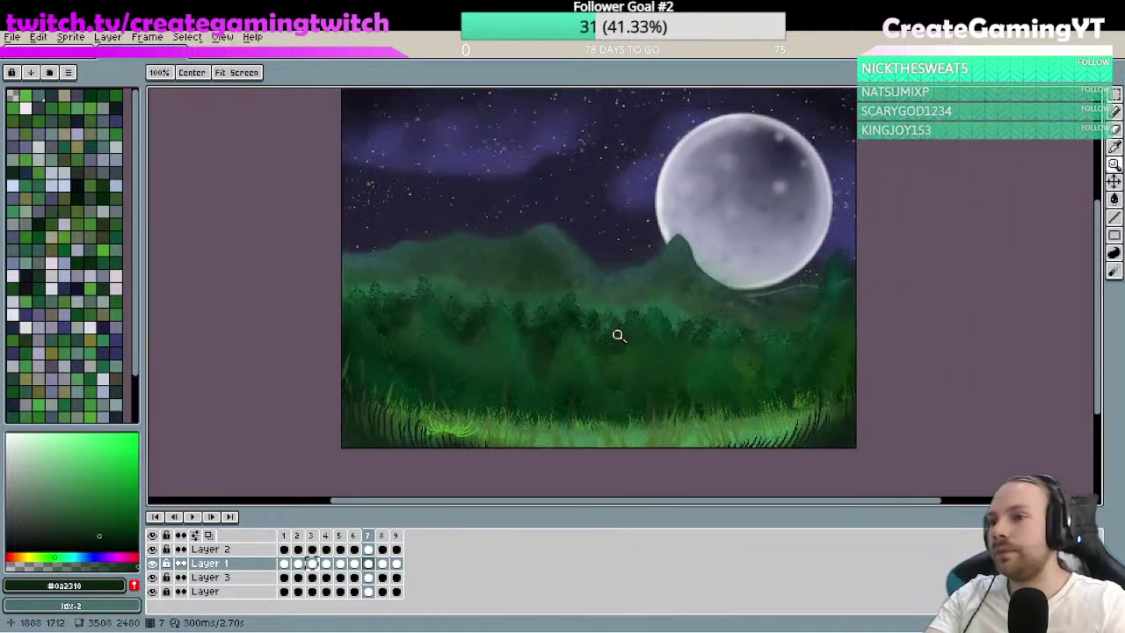
{"action": "scroll", "coordinate": [618, 334], "scroll_direction": "up", "scroll_amount": 2}
{"action": "scroll", "coordinate": [670, 238], "scroll_direction": "up", "scroll_amount": 1}
{"action": "scroll", "coordinate": [713, 289], "scroll_direction": "up", "scroll_amount": 1}
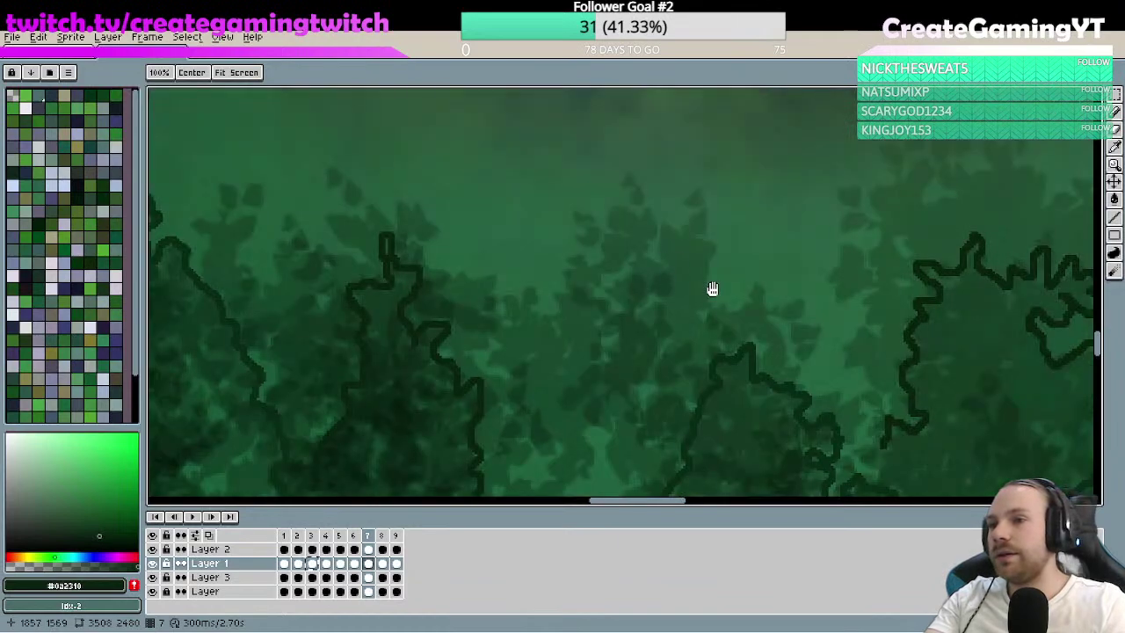
{"action": "scroll", "coordinate": [723, 281], "scroll_direction": "down", "scroll_amount": 1}
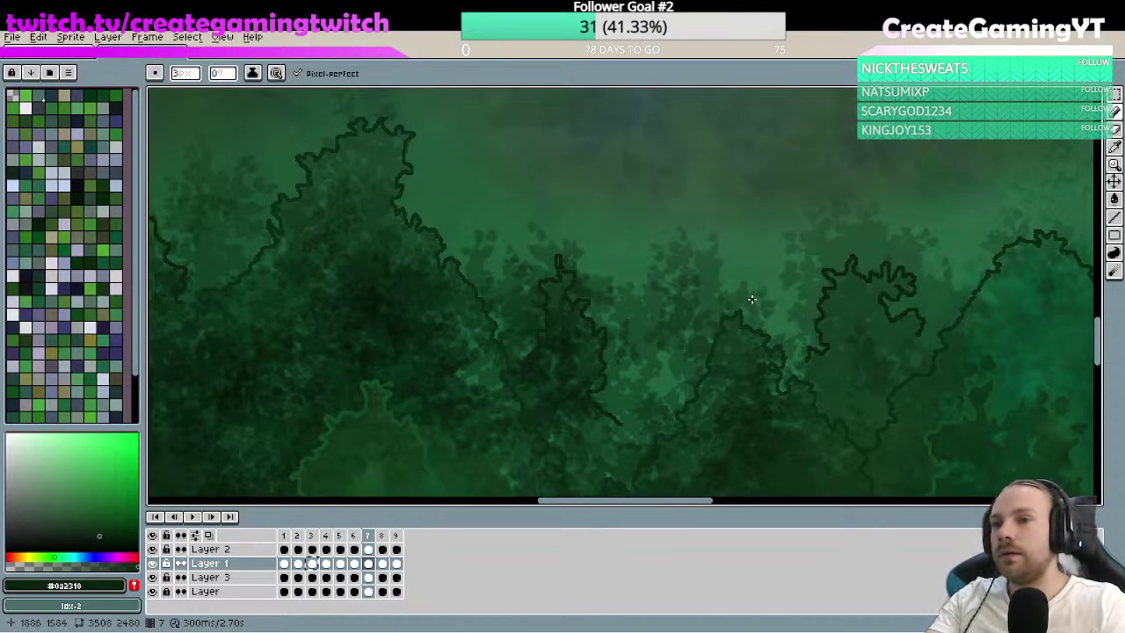
{"action": "left_click_drag", "start_coordinate": [753, 299], "coordinate": [741, 281]}
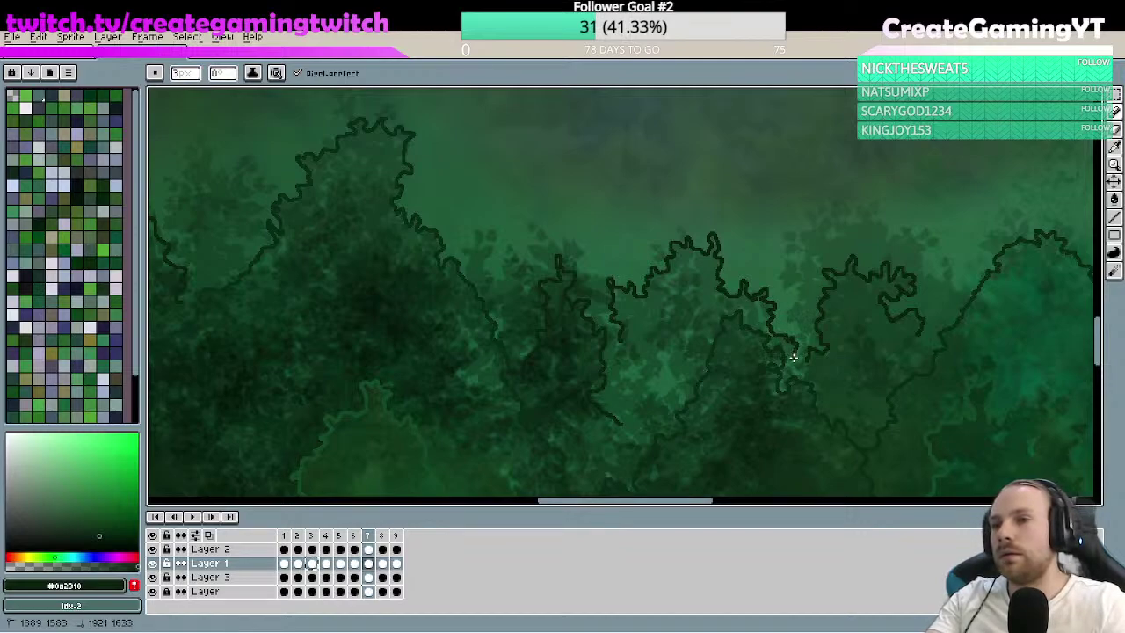
- Try outlining the pale peaked foliage just left of the small dark tree beneath the moon, and undo the strokes
{"action": "key", "text": "h"}
{"action": "scroll", "coordinate": [864, 352], "scroll_direction": "down", "scroll_amount": 3}
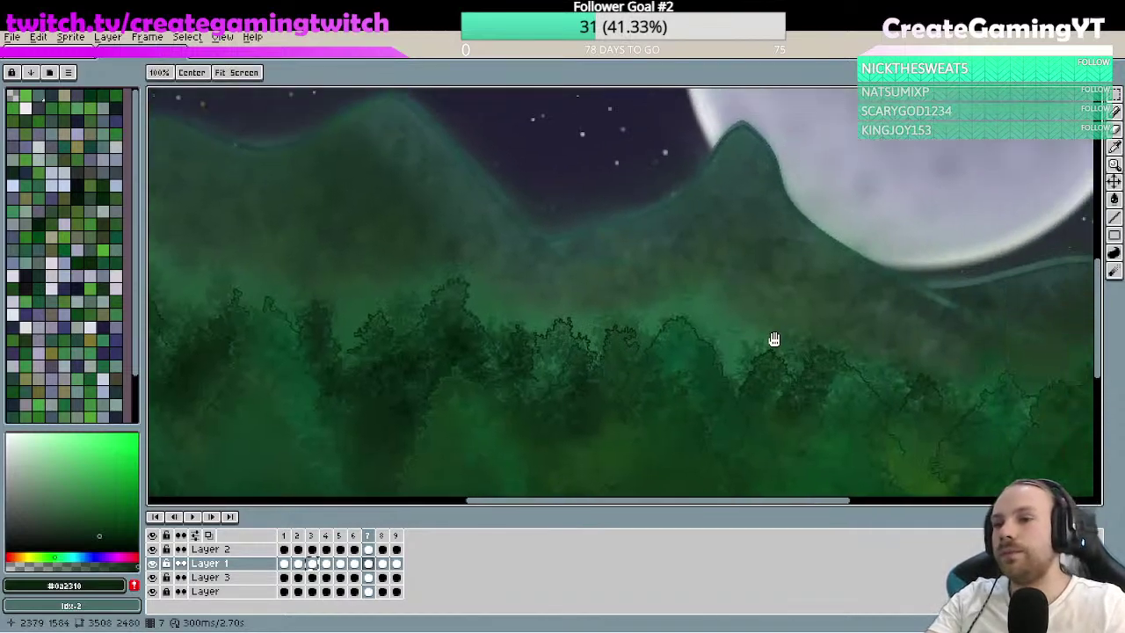
{"action": "scroll", "coordinate": [857, 349], "scroll_direction": "up", "scroll_amount": 1}
{"action": "key", "text": "z"}
{"action": "left_click", "coordinate": [789, 345]}
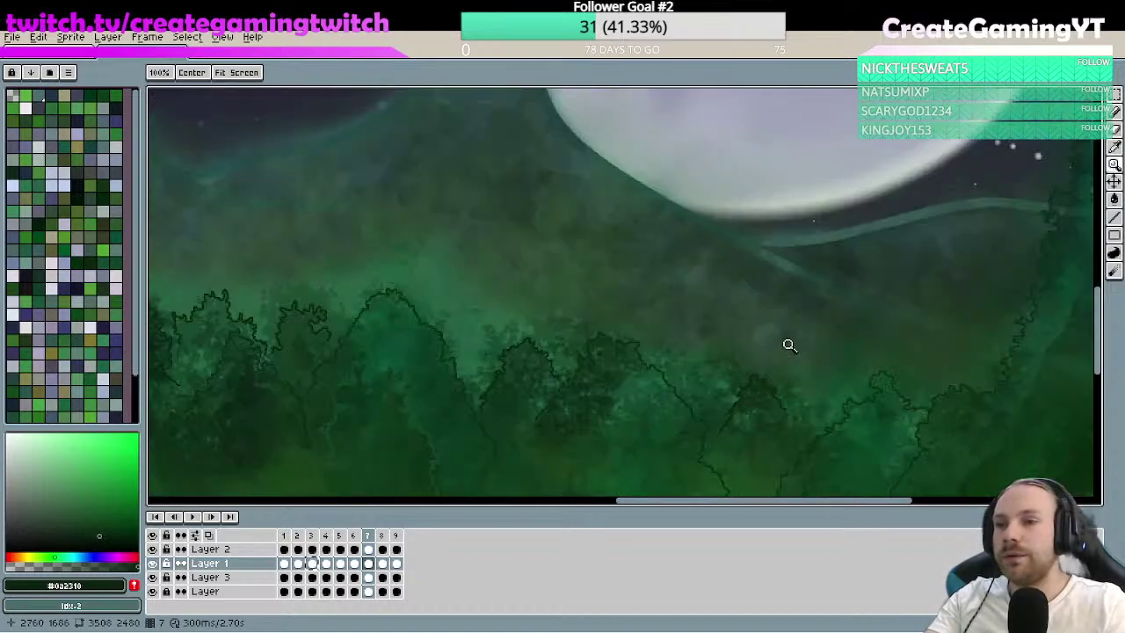
{"action": "left_click", "coordinate": [789, 345]}
{"action": "key", "text": "b"}
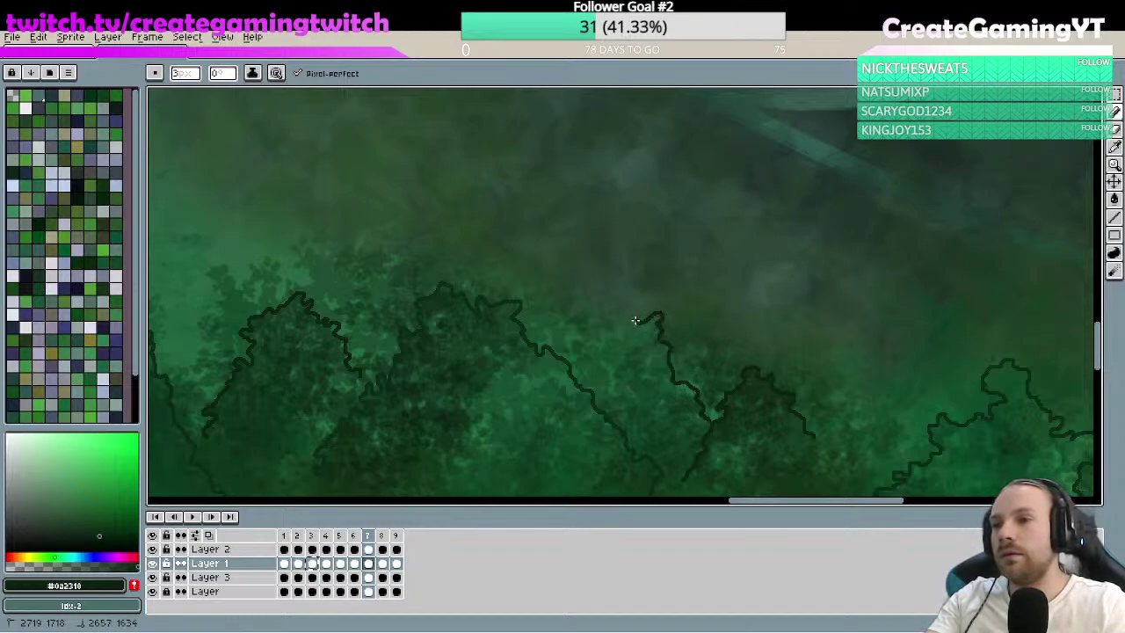
{"action": "mouse_move", "coordinate": [635, 333]}
{"action": "left_mouse_down"}
{"action": "mouse_move", "coordinate": [613, 334]}
{"action": "mouse_move", "coordinate": [602, 359]}
{"action": "mouse_move", "coordinate": [609, 395]}
{"action": "left_mouse_up"}
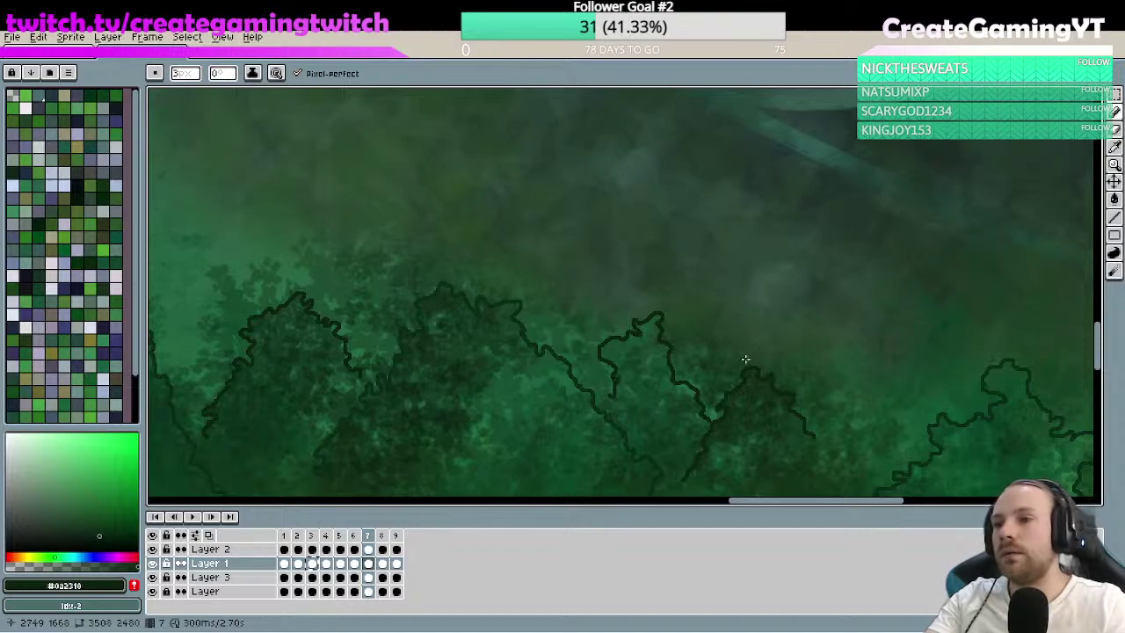
{"action": "key", "text": "ctrl+z"}
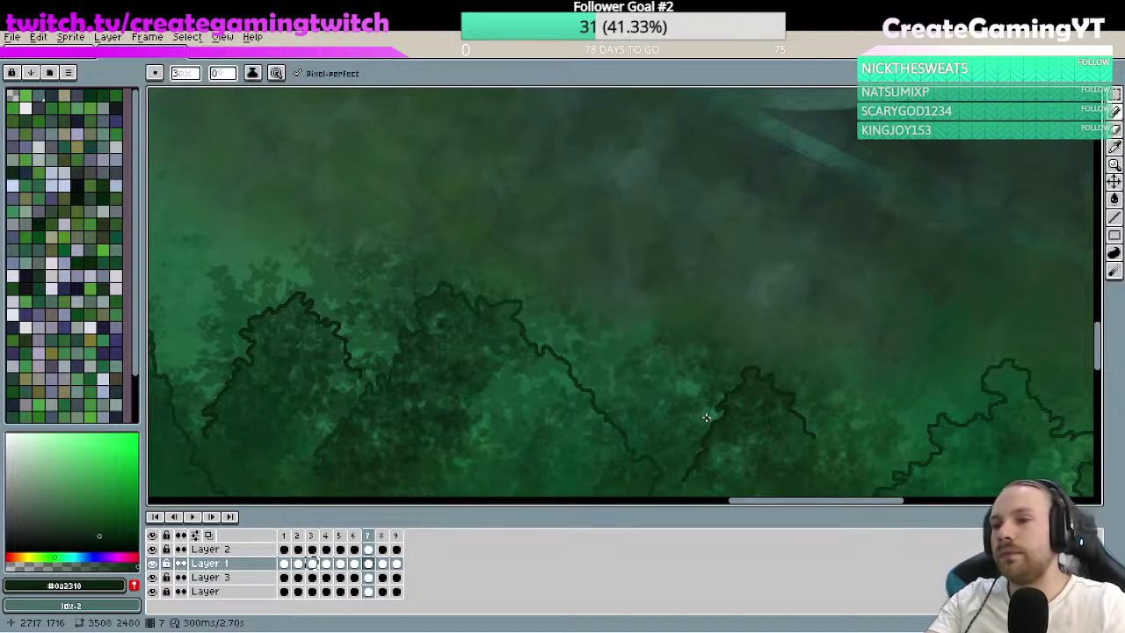
- Outline the pale peaked foliage just left of the small dark tree beneath the moon, redrawing its left side to meet the neighbouring outline
{"action": "left_click_drag", "start_coordinate": [707, 419], "coordinate": [703, 403]}
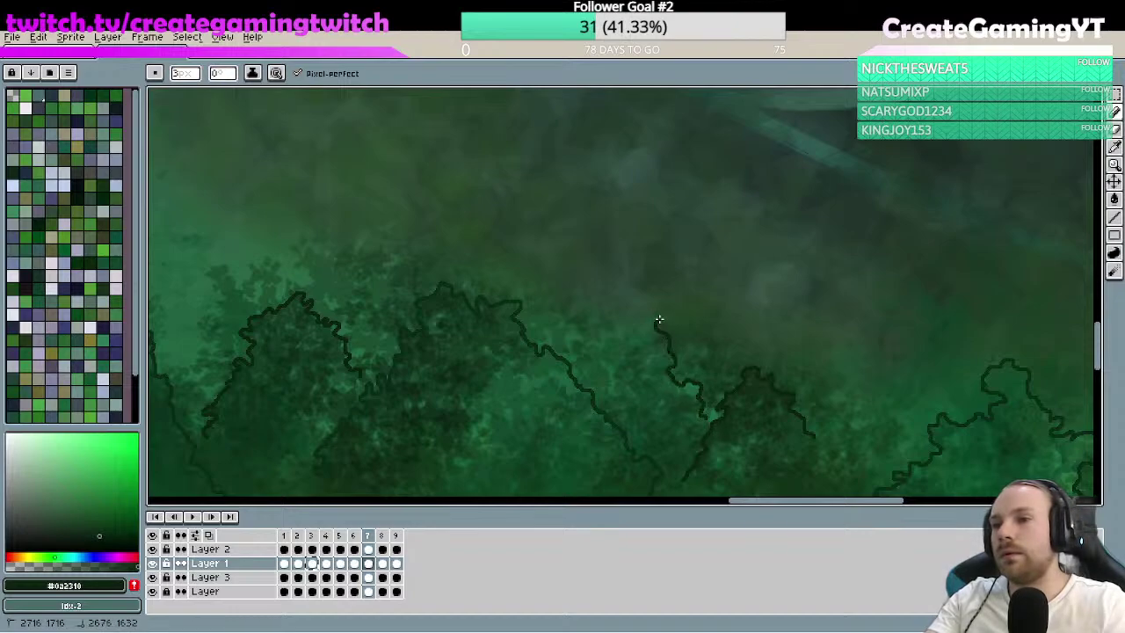
{"action": "mouse_move", "coordinate": [659, 319]}
{"action": "left_mouse_down"}
{"action": "mouse_move", "coordinate": [637, 322]}
{"action": "mouse_move", "coordinate": [625, 348]}
{"action": "left_mouse_up"}
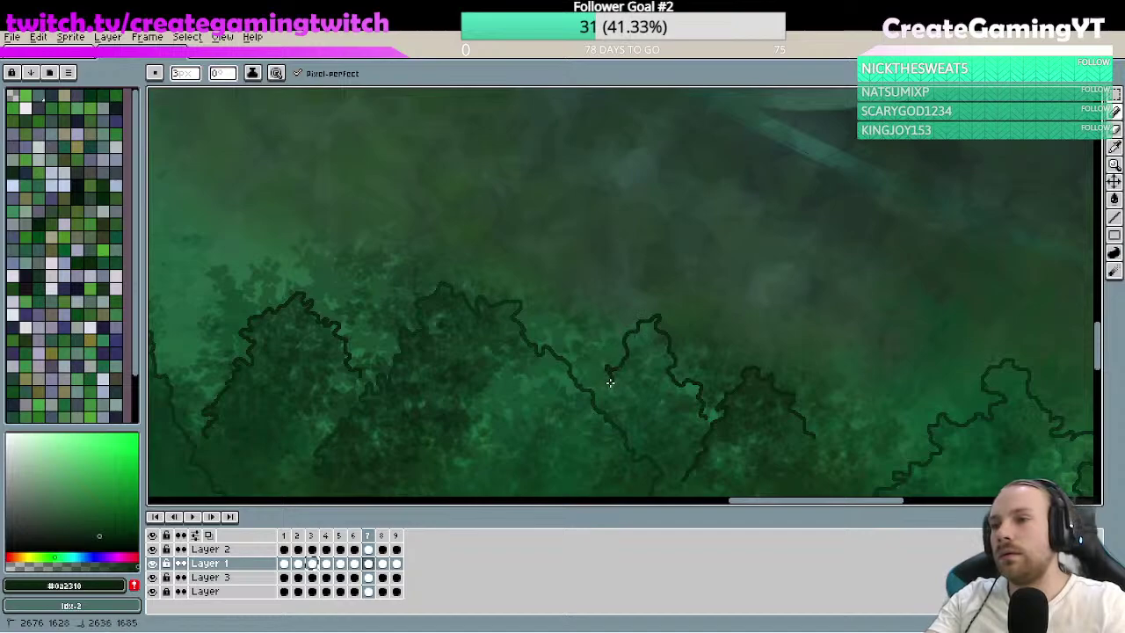
{"action": "left_click_drag", "start_coordinate": [612, 403], "coordinate": [619, 419]}
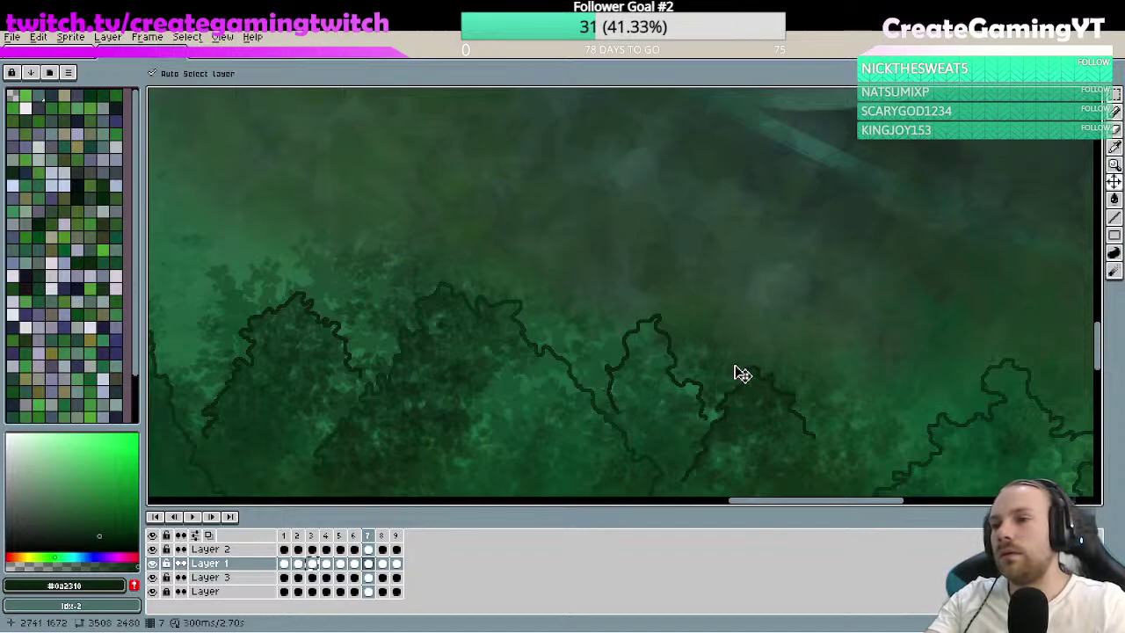
{"action": "key", "text": "ctrl+z"}
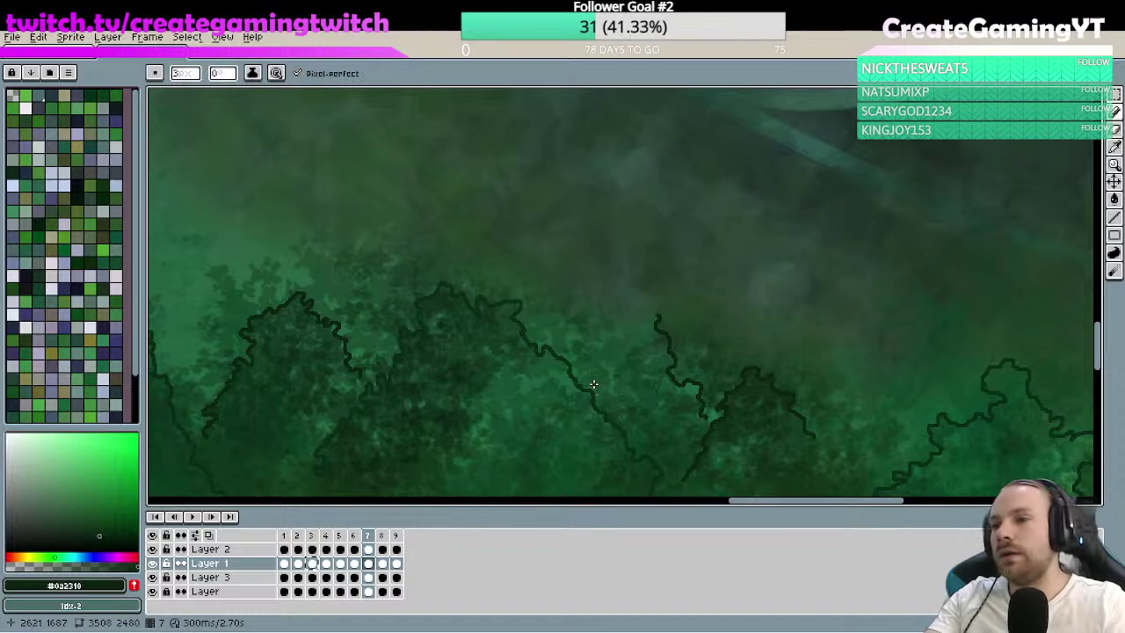
{"action": "left_click_drag", "start_coordinate": [595, 383], "coordinate": [622, 356]}
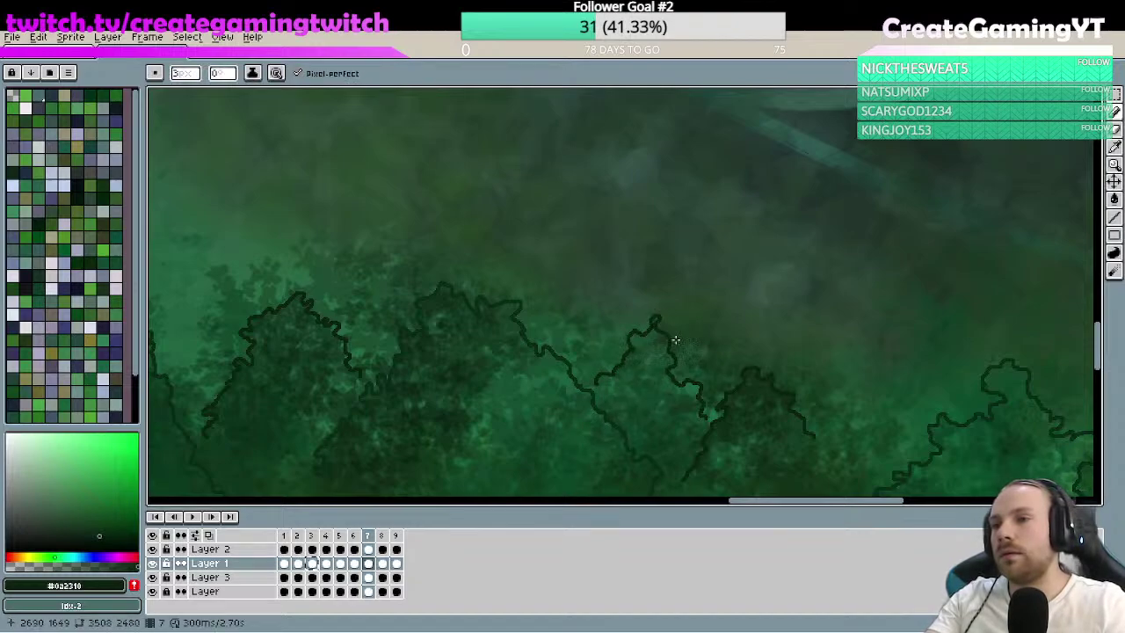
- Outline the faint pointed tree just right of the small dark tree with jagged strokes down both sides from its tip
{"action": "key", "text": "z"}
{"action": "scroll", "coordinate": [697, 340], "scroll_direction": "down", "scroll_amount": 3}
{"action": "key", "text": "b"}
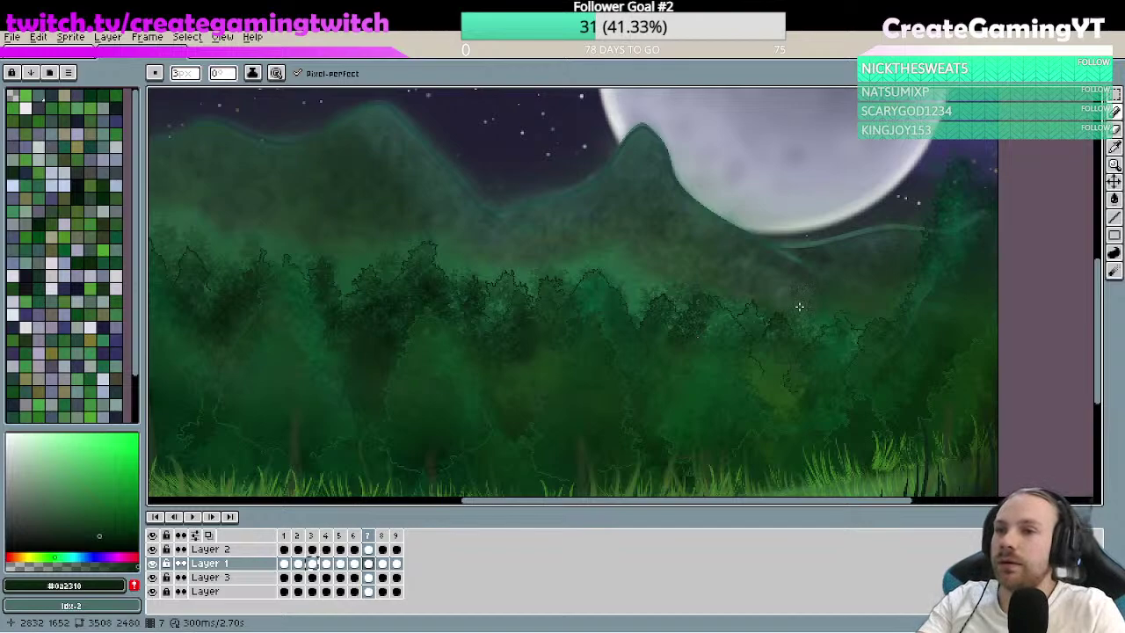
{"action": "scroll", "coordinate": [828, 326], "scroll_direction": "up", "scroll_amount": 3}
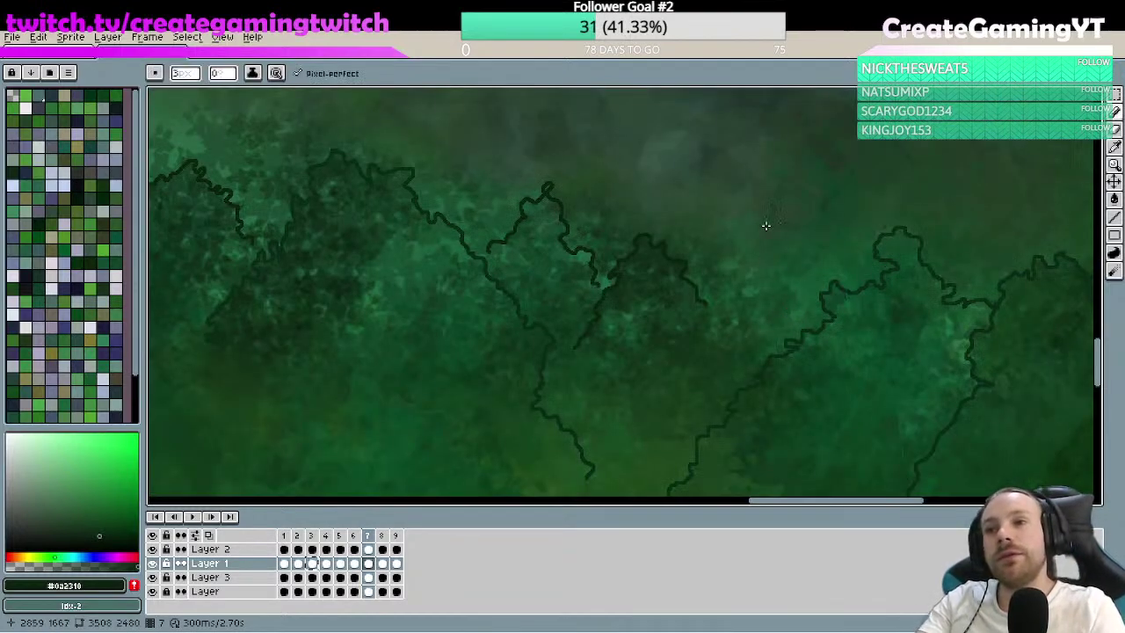
{"action": "mouse_move", "coordinate": [770, 203]}
{"action": "left_mouse_down"}
{"action": "mouse_move", "coordinate": [734, 261]}
{"action": "mouse_move", "coordinate": [703, 339]}
{"action": "left_mouse_up"}
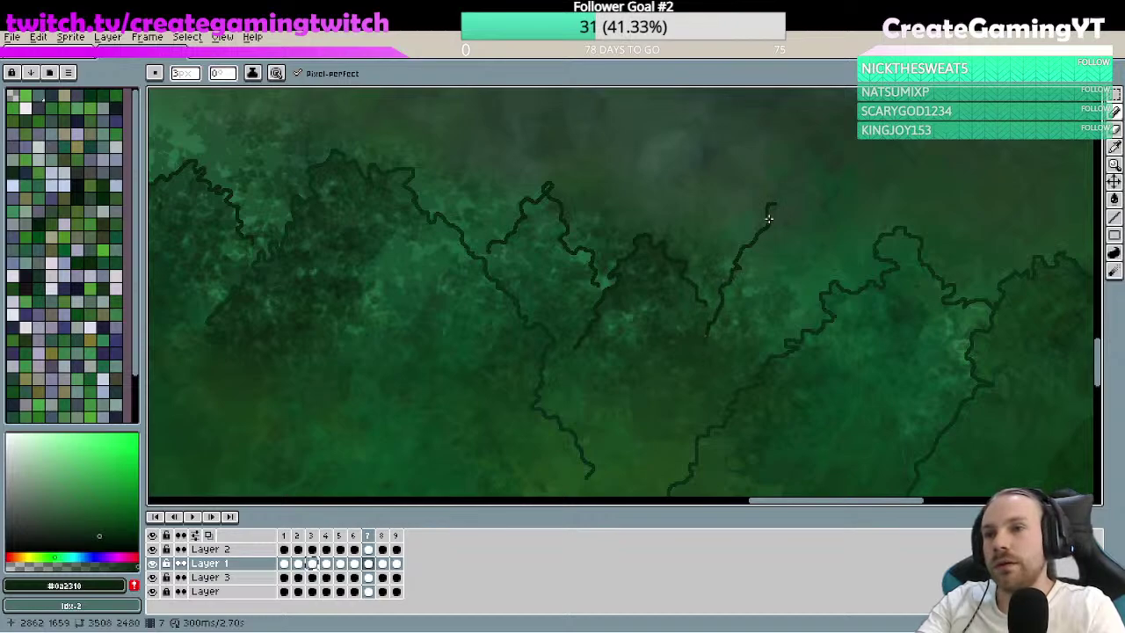
{"action": "mouse_move", "coordinate": [772, 207]}
{"action": "left_mouse_down"}
{"action": "mouse_move", "coordinate": [806, 263]}
{"action": "mouse_move", "coordinate": [802, 279]}
{"action": "mouse_move", "coordinate": [786, 276]}
{"action": "mouse_move", "coordinate": [796, 331]}
{"action": "left_mouse_up"}
- Erase the squared tip of the new pointed tree's outline and redraw it as a narrow peak with a small curl
{"action": "key", "text": "z"}
{"action": "mouse_move", "coordinate": [850, 265]}
{"action": "left_mouse_down"}
{"action": "mouse_move", "coordinate": [765, 319]}
{"action": "mouse_move", "coordinate": [775, 394]}
{"action": "mouse_move", "coordinate": [938, 158]}
{"action": "left_mouse_up"}
{"action": "key", "text": "b"}
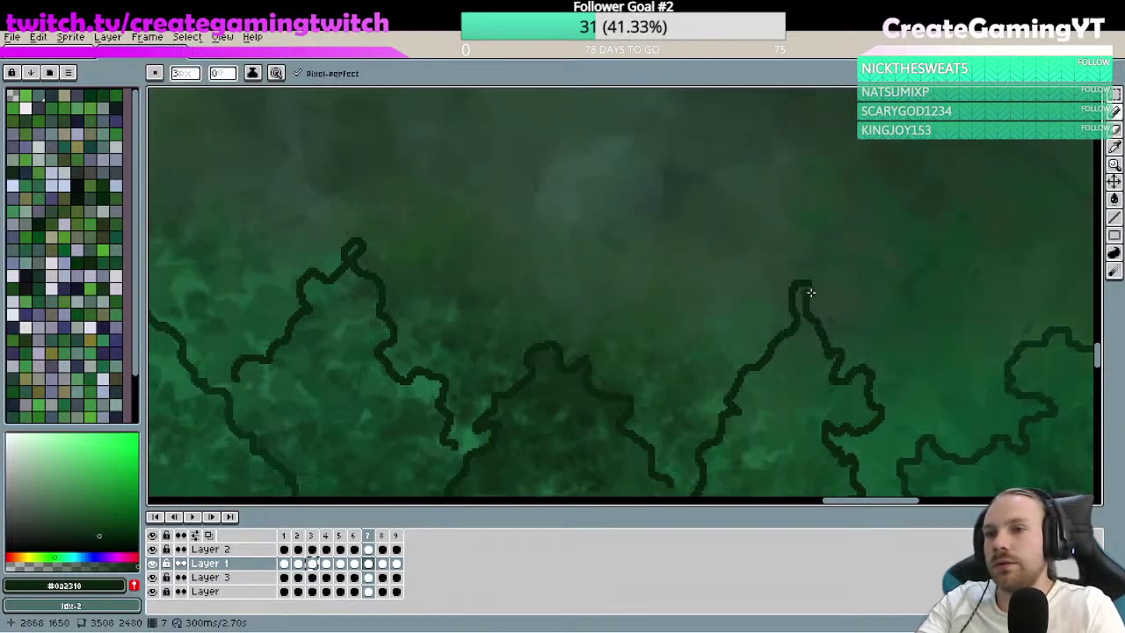
{"action": "key", "text": "e"}
{"action": "left_click_drag", "start_coordinate": [783, 252], "coordinate": [814, 289]}
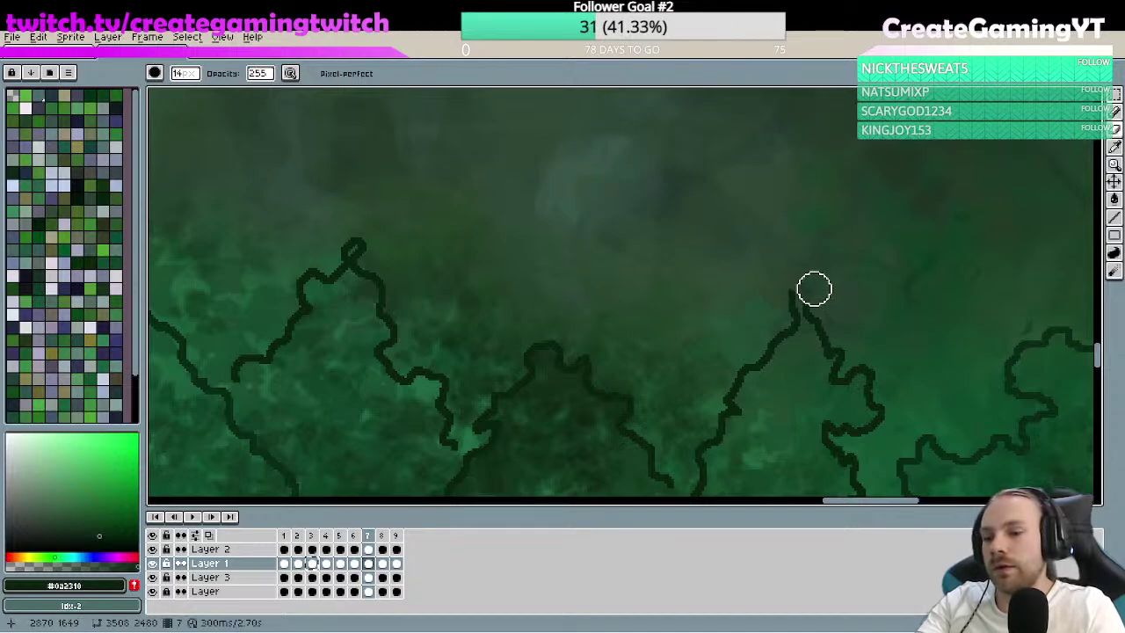
{"action": "key", "text": "b"}
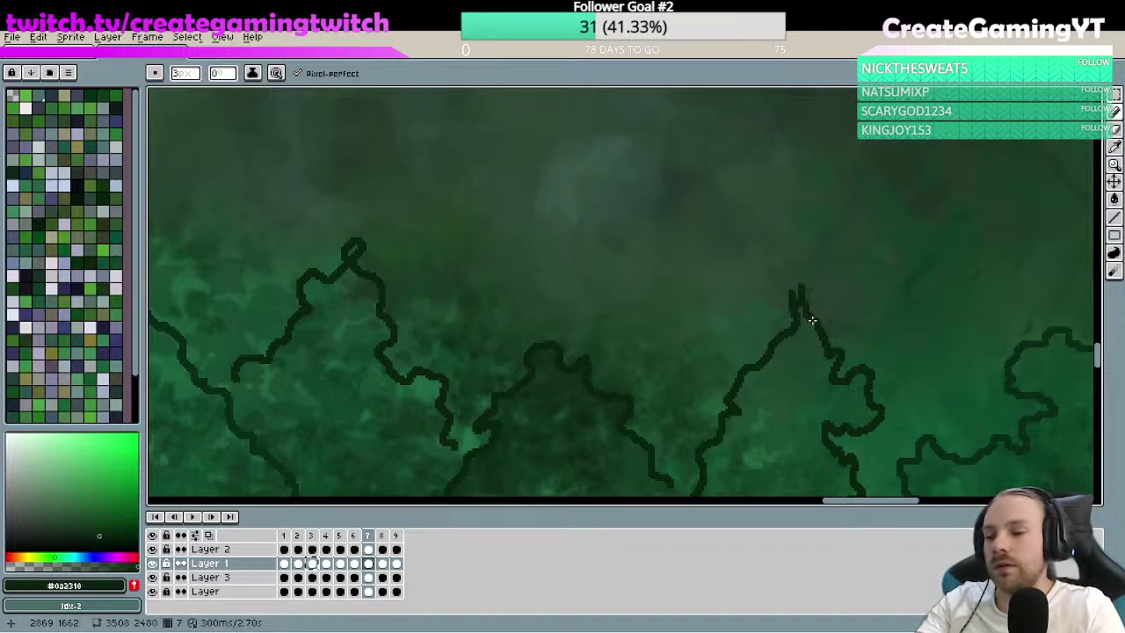
{"action": "key", "text": "e"}
{"action": "left_click_drag", "start_coordinate": [800, 278], "coordinate": [789, 297]}
{"action": "key", "text": "b"}
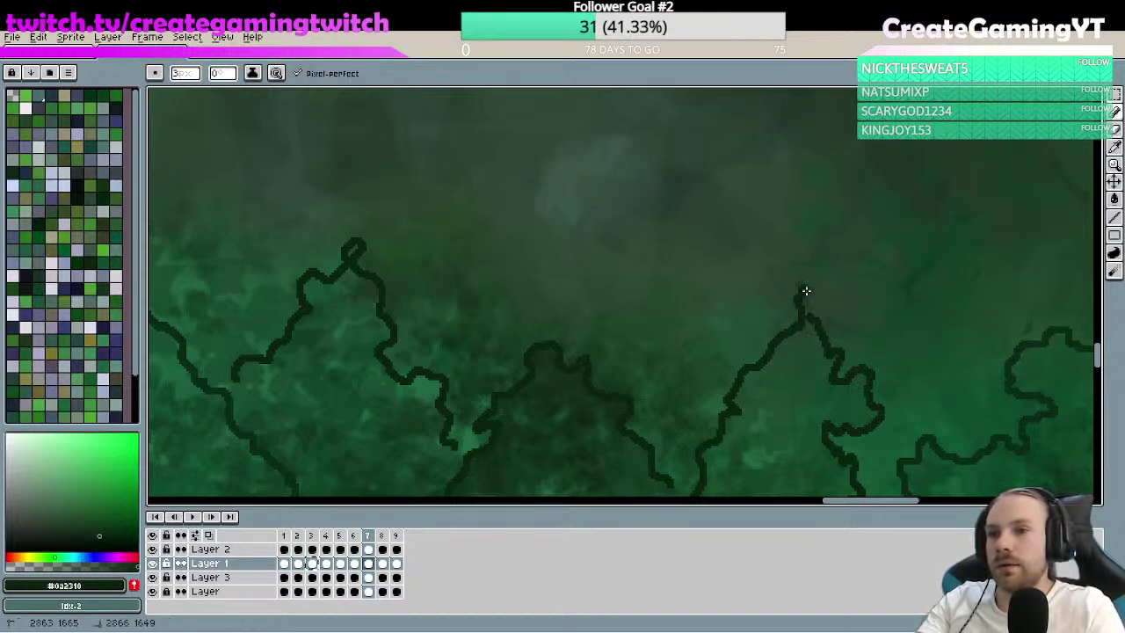
{"action": "left_click_drag", "start_coordinate": [806, 290], "coordinate": [807, 295]}
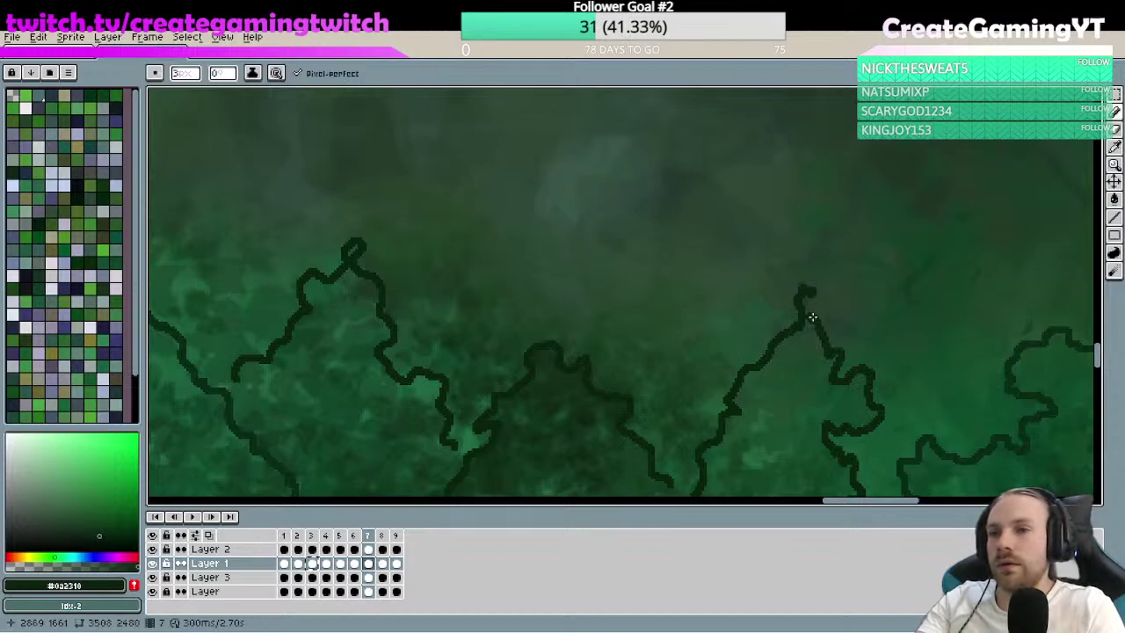
- Outline the faint twin-peaked tree behind the small outlined spire in the forest's left half, continuing over the low mound beside it
{"action": "scroll", "coordinate": [798, 312], "scroll_direction": "down", "scroll_amount": 4}
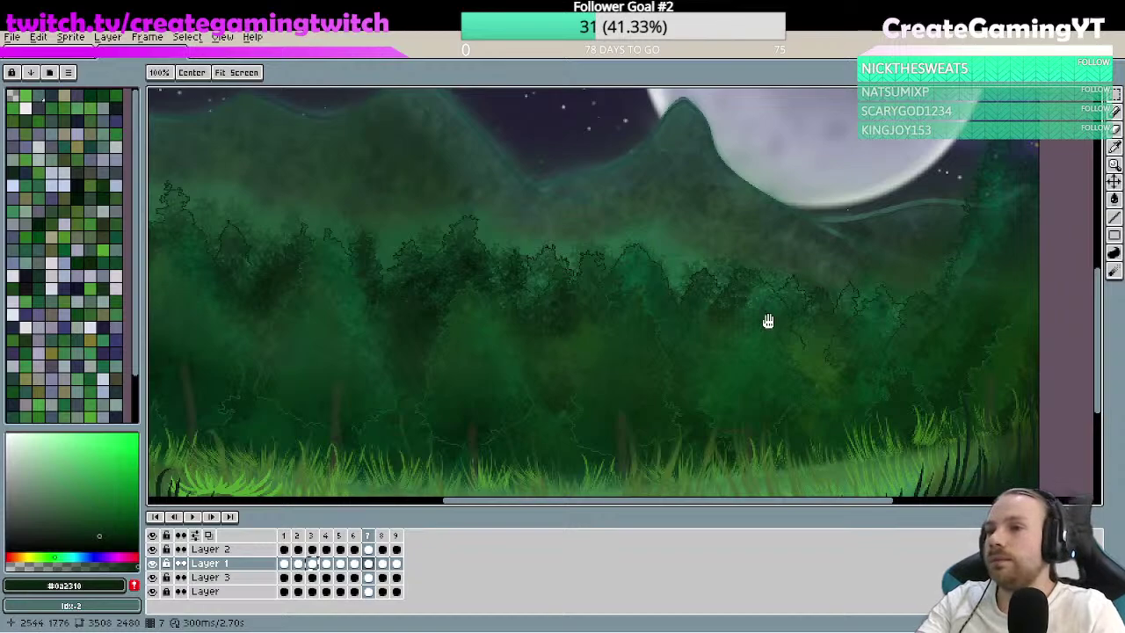
{"action": "scroll", "coordinate": [863, 308], "scroll_direction": "down", "scroll_amount": 1}
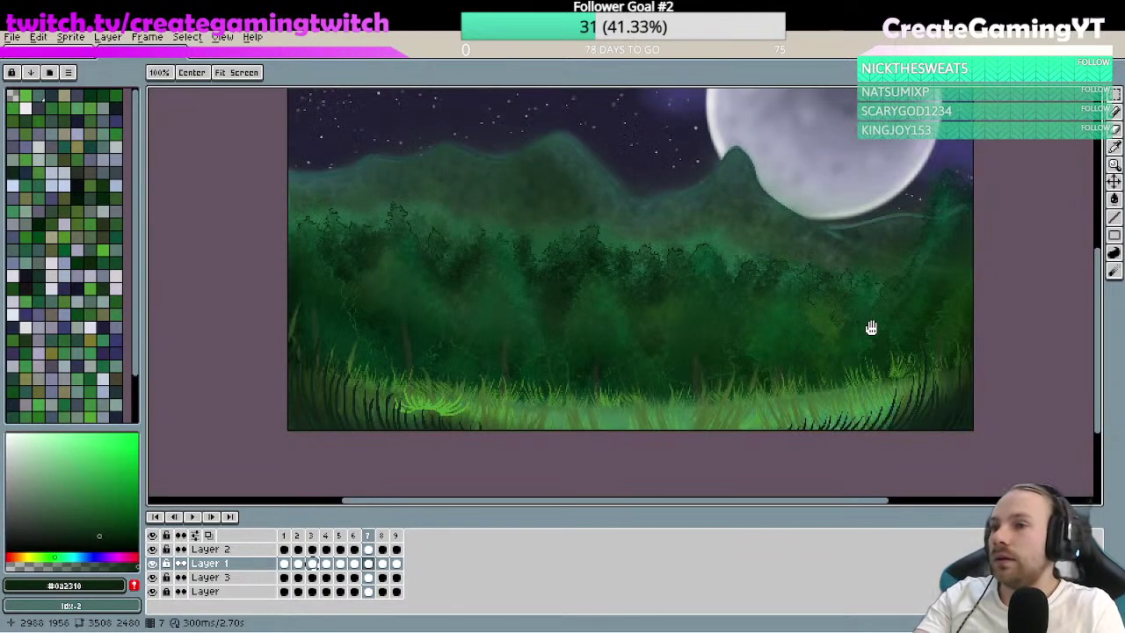
{"action": "key", "text": "b"}
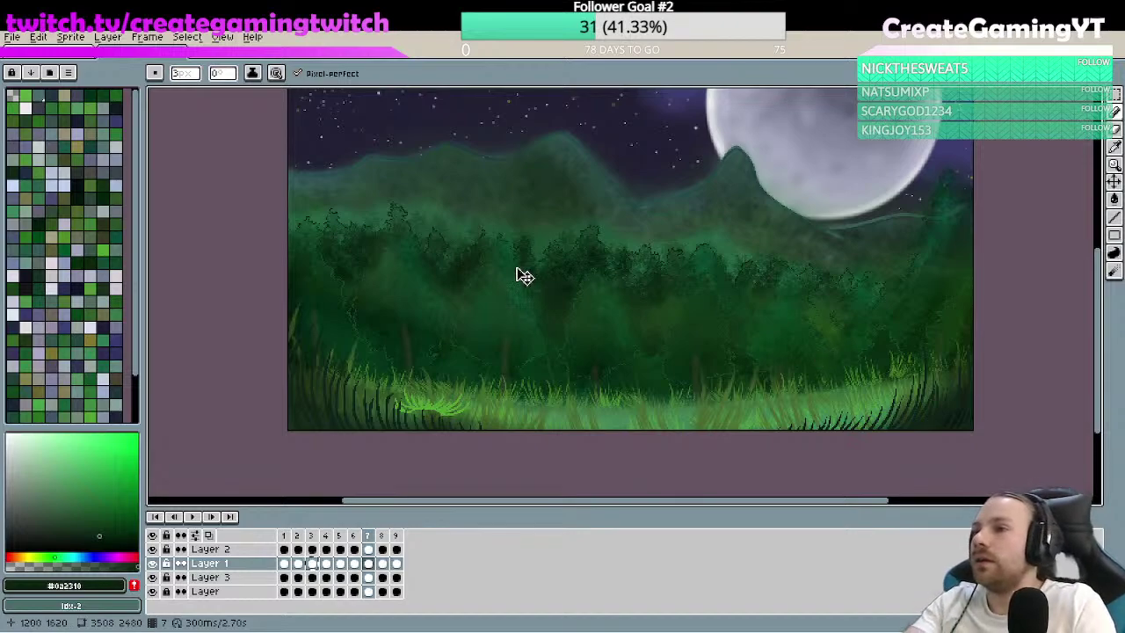
{"action": "scroll", "coordinate": [603, 201], "scroll_direction": "up", "scroll_amount": 3}
{"action": "left_click_drag", "start_coordinate": [603, 201], "coordinate": [630, 293]}
{"action": "left_click_drag", "start_coordinate": [702, 268], "coordinate": [764, 395]}
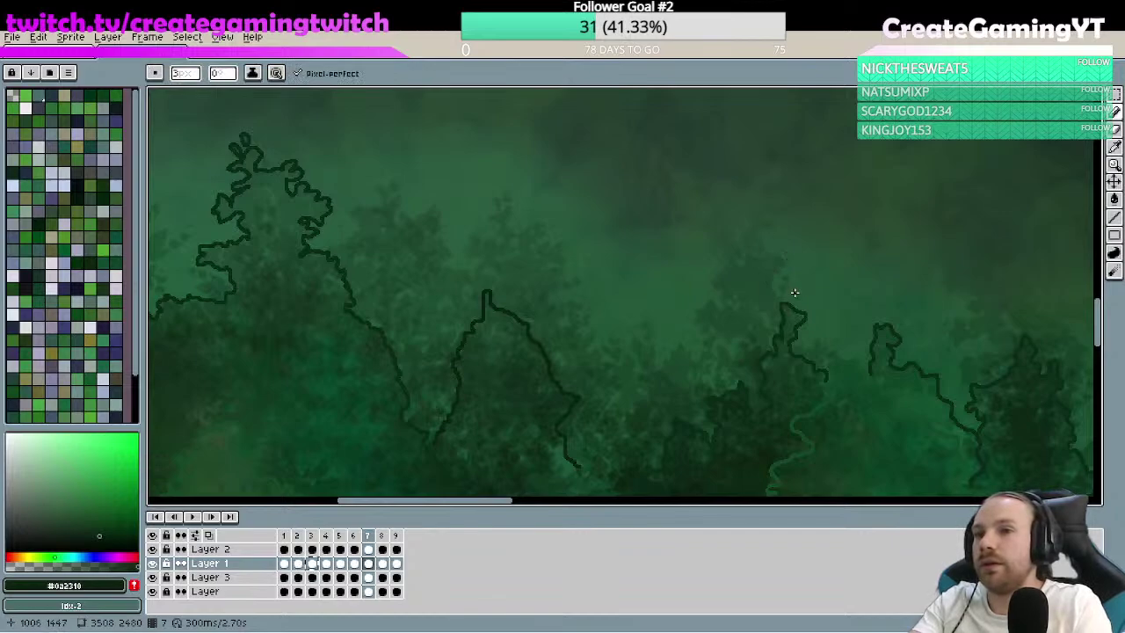
{"action": "mouse_move", "coordinate": [776, 281]}
{"action": "left_mouse_down"}
{"action": "mouse_move", "coordinate": [750, 230]}
{"action": "mouse_move", "coordinate": [732, 236]}
{"action": "mouse_move", "coordinate": [724, 221]}
{"action": "mouse_move", "coordinate": [717, 314]}
{"action": "mouse_move", "coordinate": [708, 302]}
{"action": "mouse_move", "coordinate": [693, 317]}
{"action": "mouse_move", "coordinate": [705, 356]}
{"action": "mouse_move", "coordinate": [694, 361]}
{"action": "mouse_move", "coordinate": [683, 343]}
{"action": "mouse_move", "coordinate": [657, 373]}
{"action": "mouse_move", "coordinate": [700, 361]}
{"action": "mouse_move", "coordinate": [710, 378]}
{"action": "mouse_move", "coordinate": [682, 353]}
{"action": "mouse_move", "coordinate": [653, 365]}
{"action": "mouse_move", "coordinate": [633, 411]}
{"action": "left_mouse_up"}
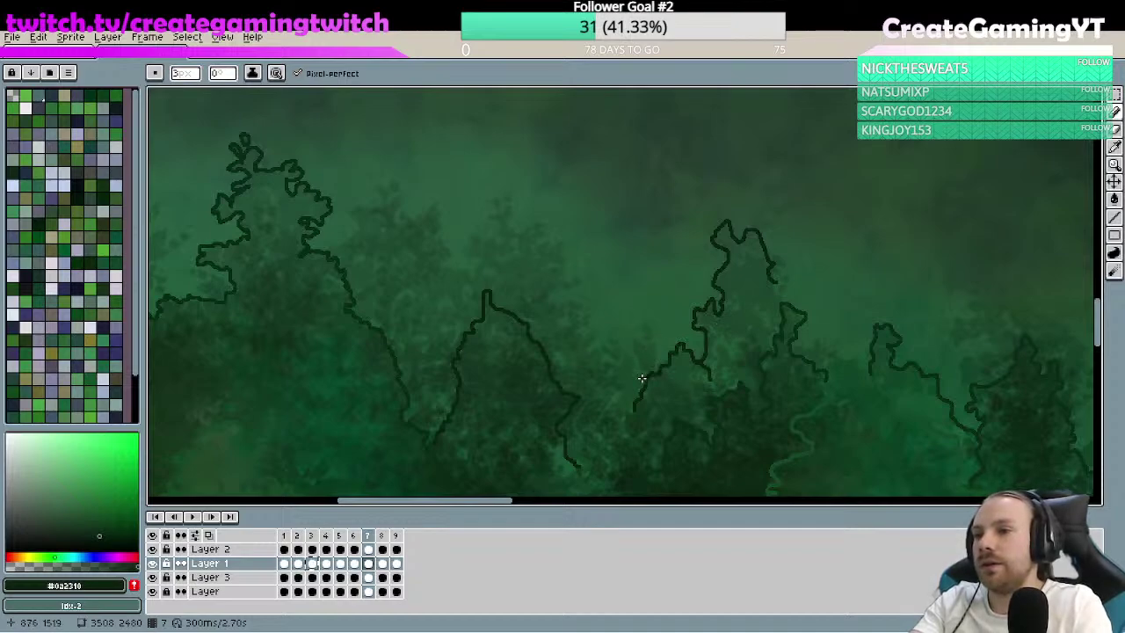
- Outline the foliage ridge left of the twin-peaked tree and the two faint leafy crowns behind the pointed tree, toward the tall bushy-topped tree
{"action": "left_click_drag", "start_coordinate": [636, 369], "coordinate": [642, 373]}
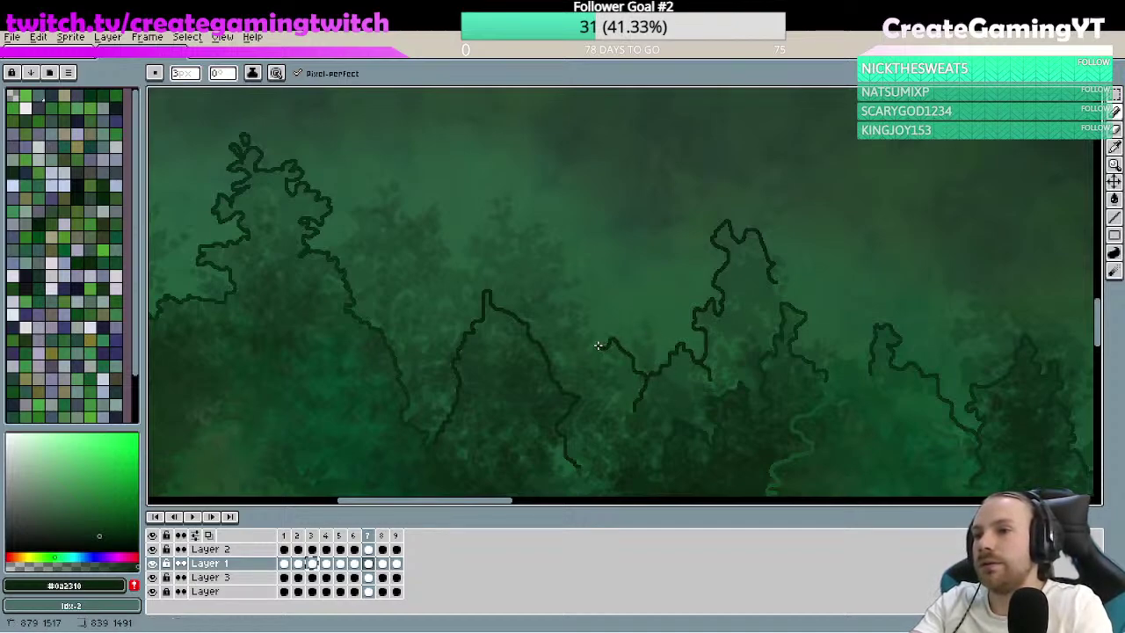
{"action": "left_click_drag", "start_coordinate": [575, 310], "coordinate": [559, 302]}
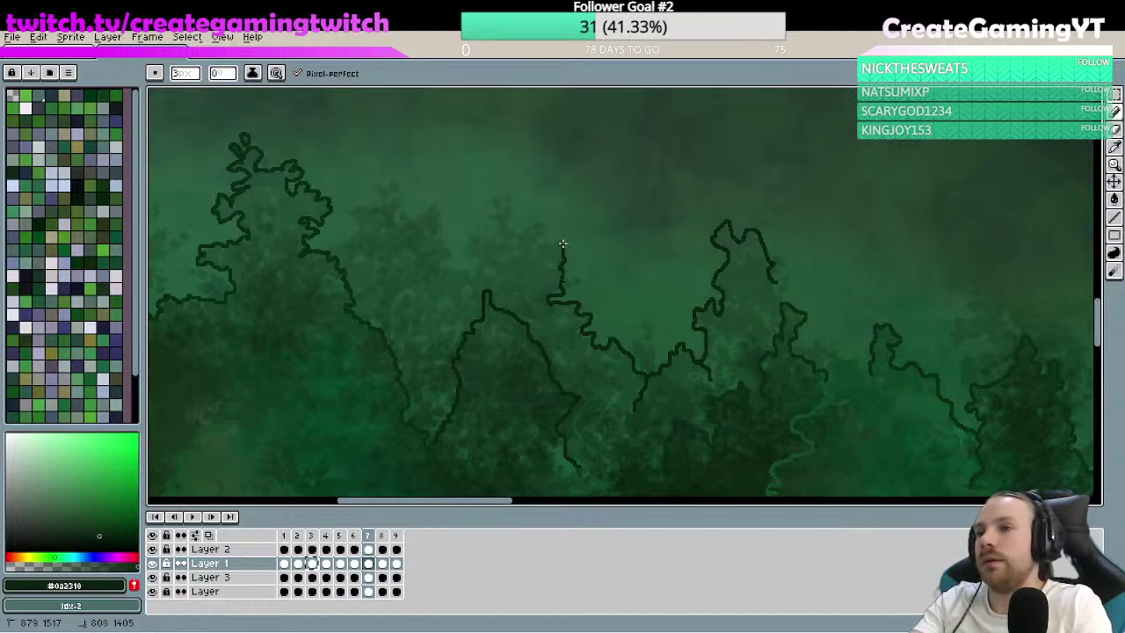
{"action": "mouse_move", "coordinate": [543, 224]}
{"action": "left_mouse_down"}
{"action": "mouse_move", "coordinate": [519, 231]}
{"action": "mouse_move", "coordinate": [500, 209]}
{"action": "left_mouse_up"}
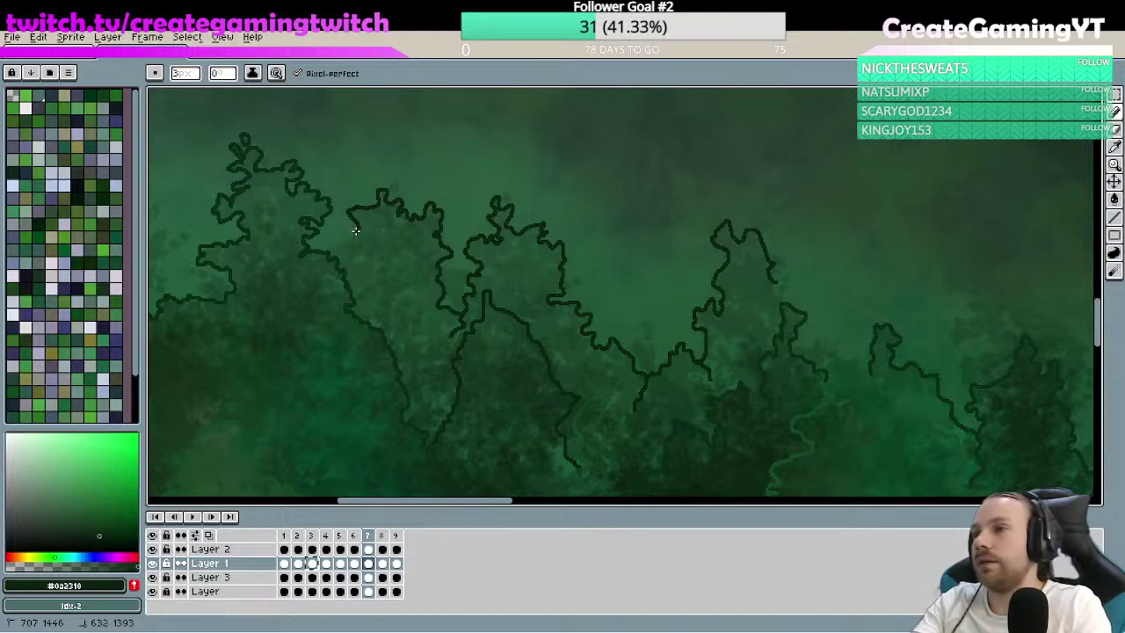
{"action": "left_click_drag", "start_coordinate": [352, 247], "coordinate": [352, 254]}
- Examine the treeline across the whole forest for background trees that still lack outlines
{"action": "key", "text": "ctrl+space"}
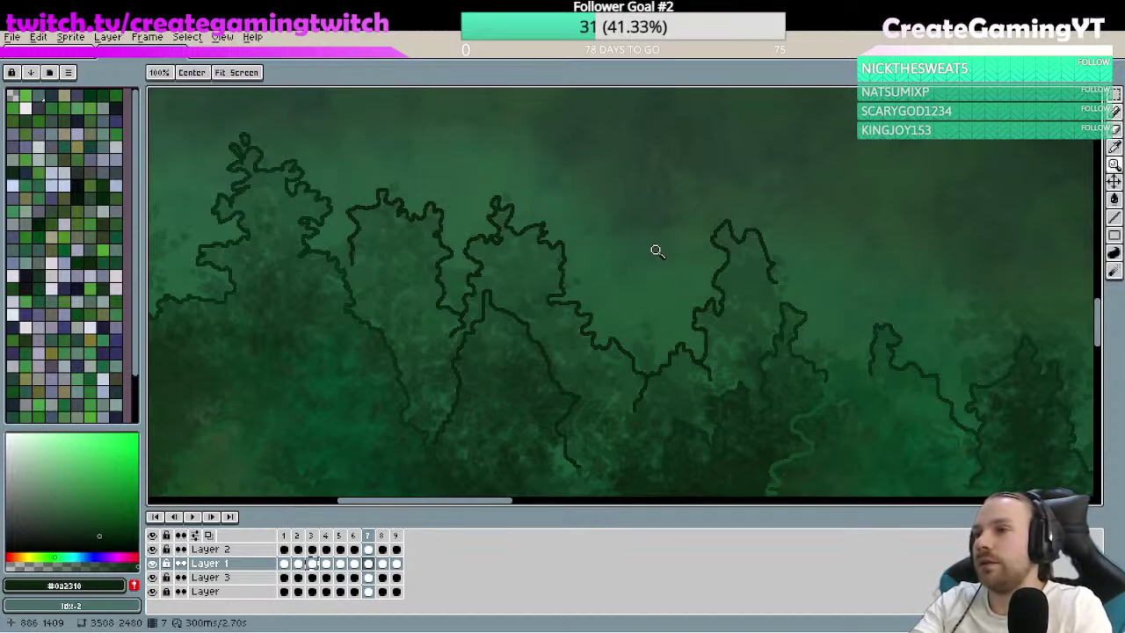
{"action": "scroll", "coordinate": [663, 260], "scroll_direction": "down", "scroll_amount": 3}
{"action": "left_click_drag", "start_coordinate": [664, 307], "coordinate": [572, 315]}
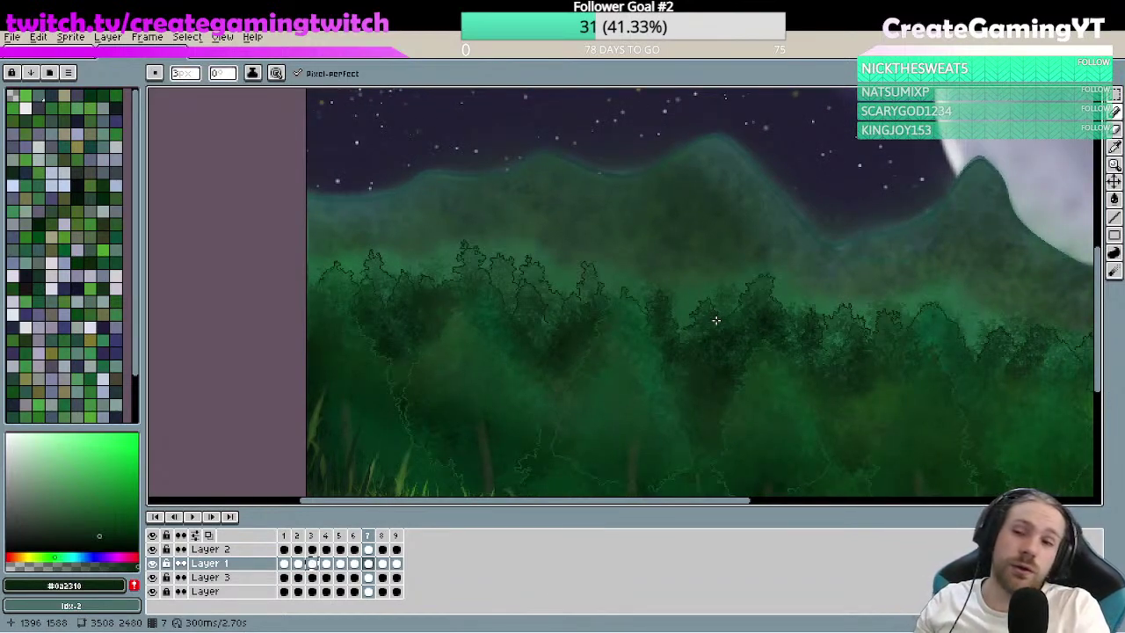
{"action": "key", "text": "ctrl+space"}
{"action": "scroll", "coordinate": [818, 353], "scroll_direction": "up", "scroll_amount": 2}
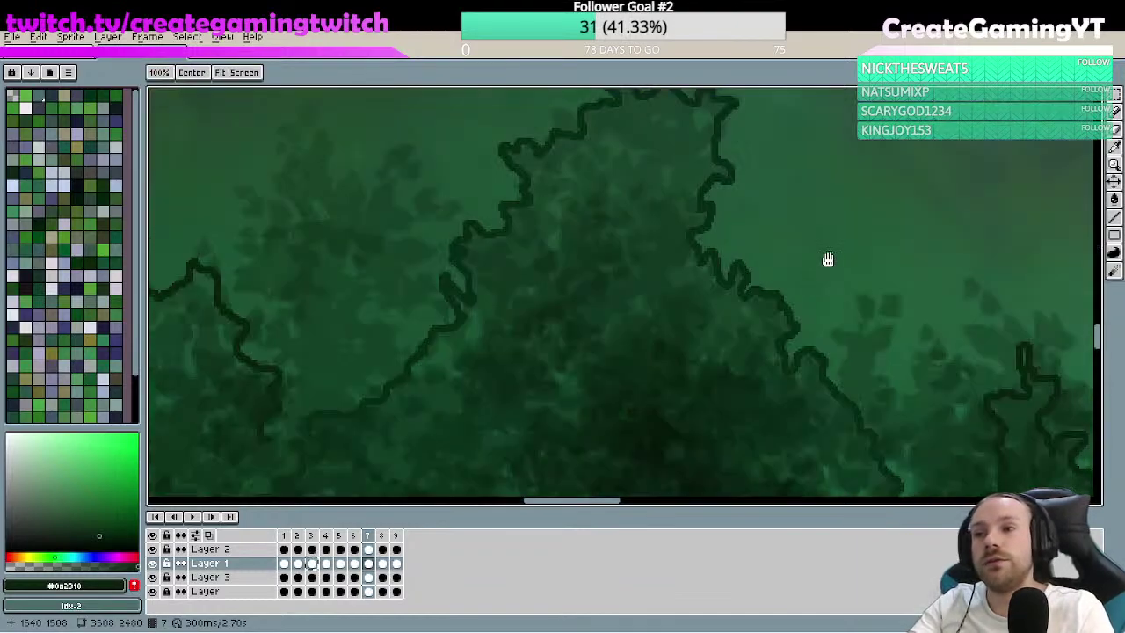
{"action": "scroll", "coordinate": [615, 321], "scroll_direction": "down", "scroll_amount": 3}
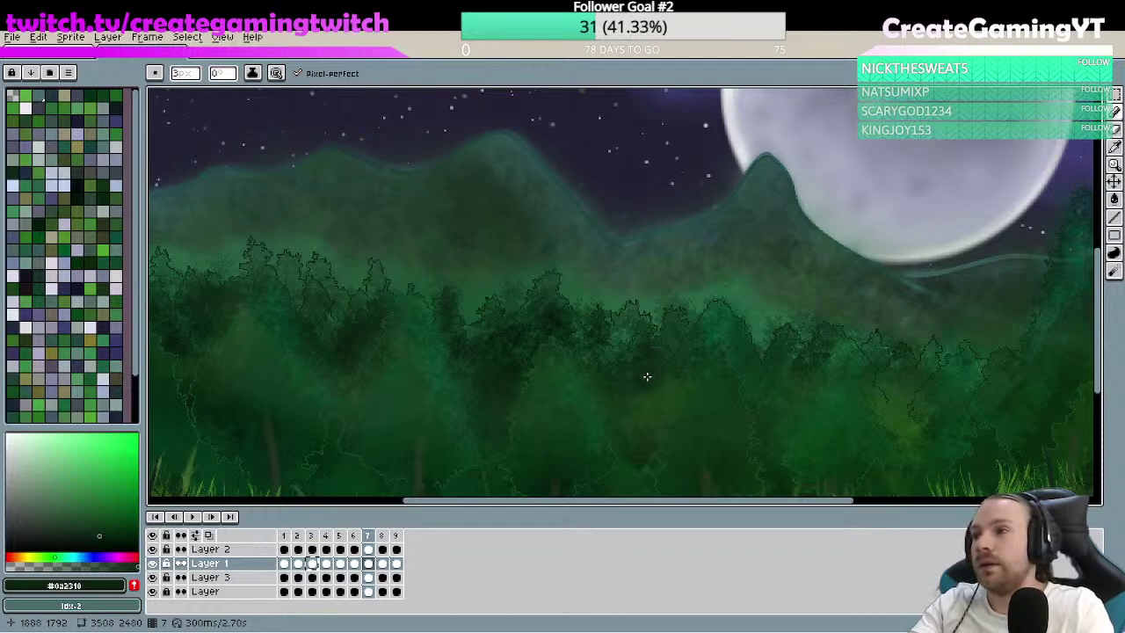
{"action": "key", "text": "ctrl+space"}
{"action": "scroll", "coordinate": [694, 347], "scroll_direction": "up", "scroll_amount": 4}
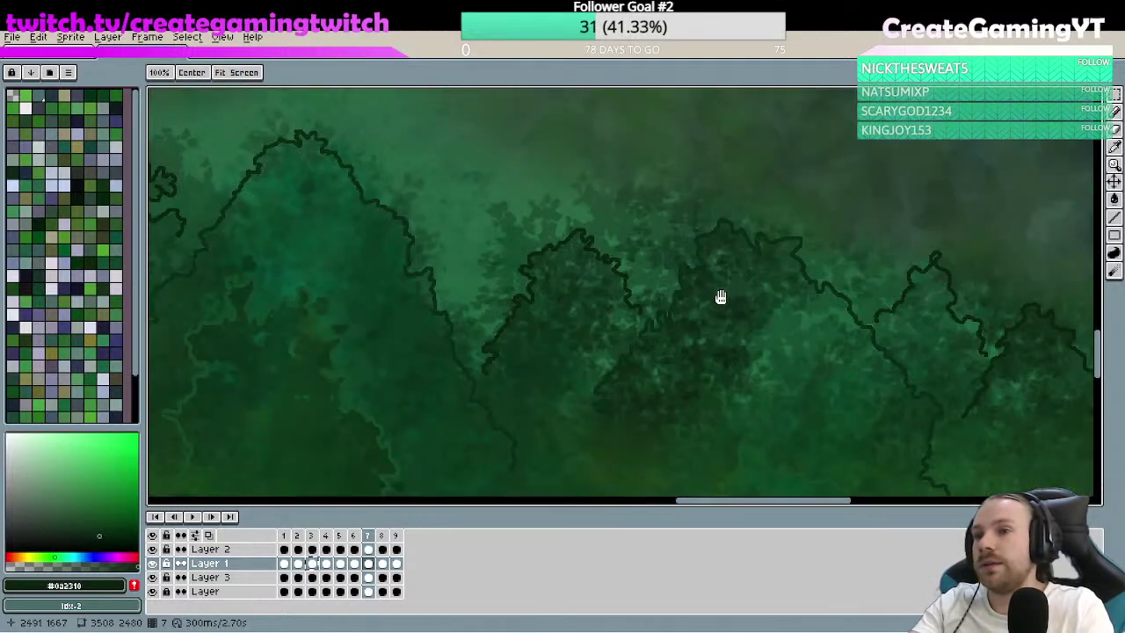
{"action": "scroll", "coordinate": [677, 364], "scroll_direction": "up", "scroll_amount": 1}
{"action": "scroll", "coordinate": [670, 276], "scroll_direction": "down", "scroll_amount": 1}
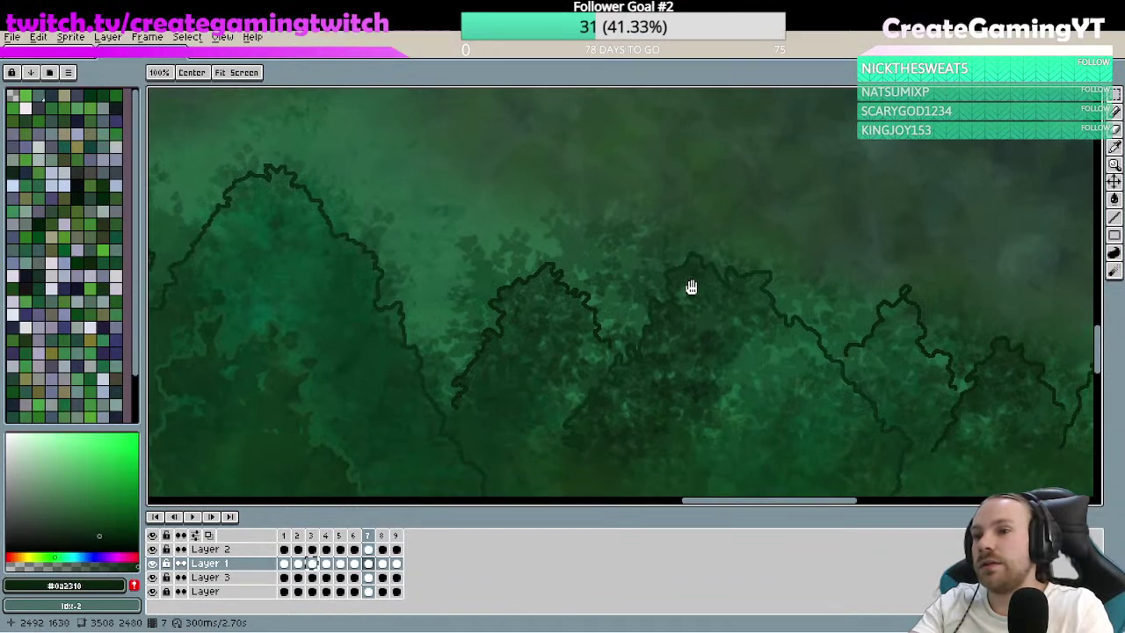
{"action": "scroll", "coordinate": [654, 291], "scroll_direction": "down", "scroll_amount": 3}
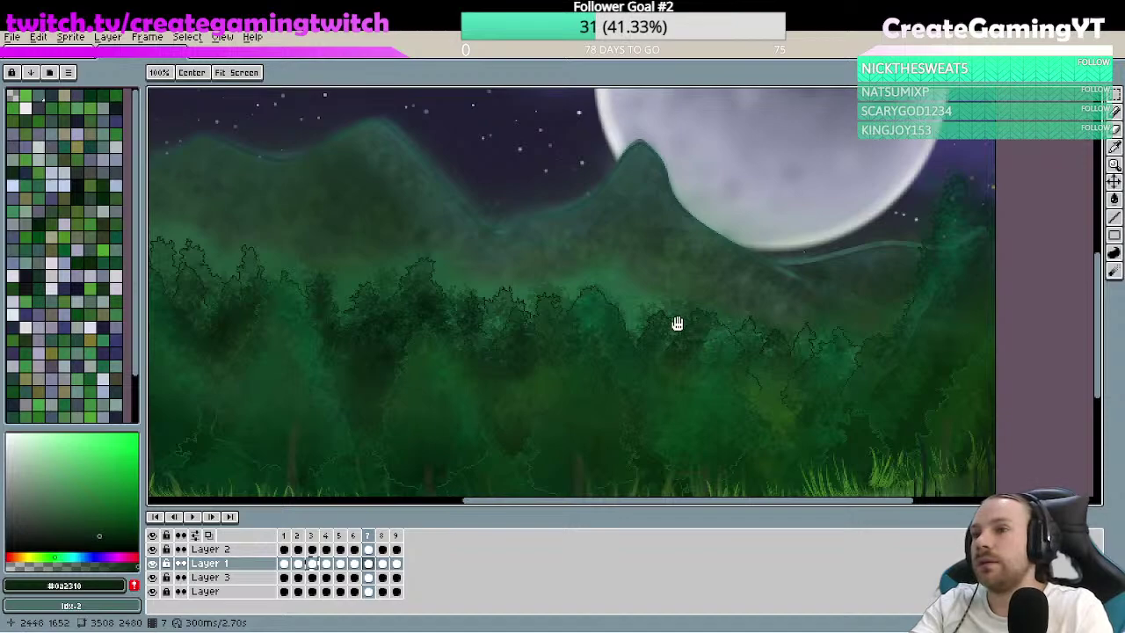
{"action": "key", "text": "z"}
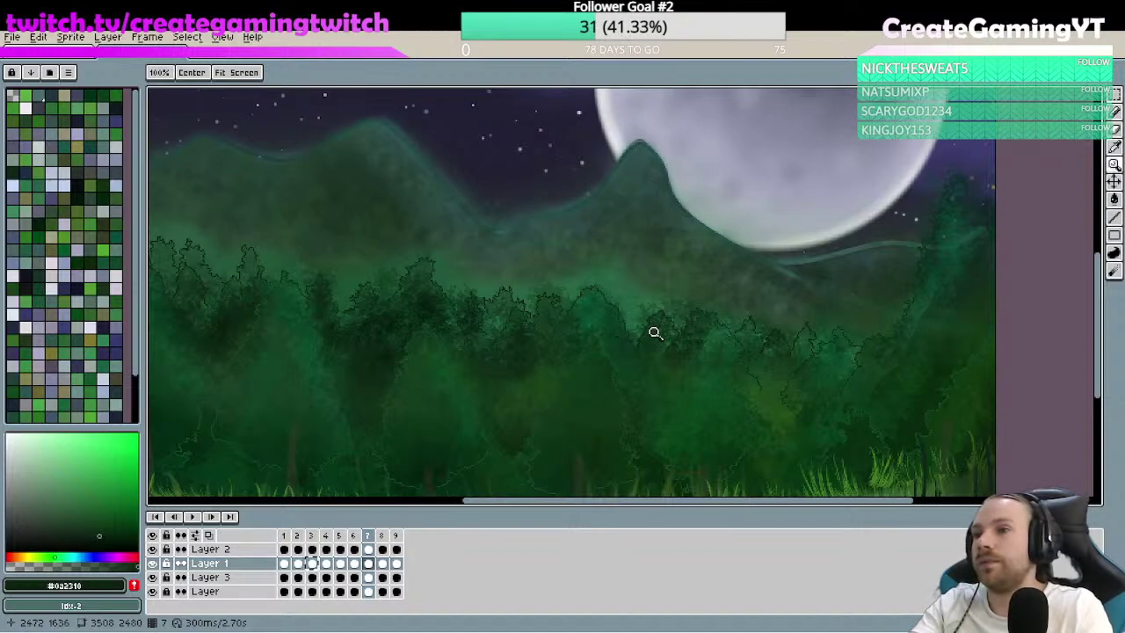
{"action": "scroll", "coordinate": [659, 330], "scroll_direction": "down", "scroll_amount": 1}
{"action": "scroll", "coordinate": [615, 334], "scroll_direction": "down", "scroll_amount": 2}
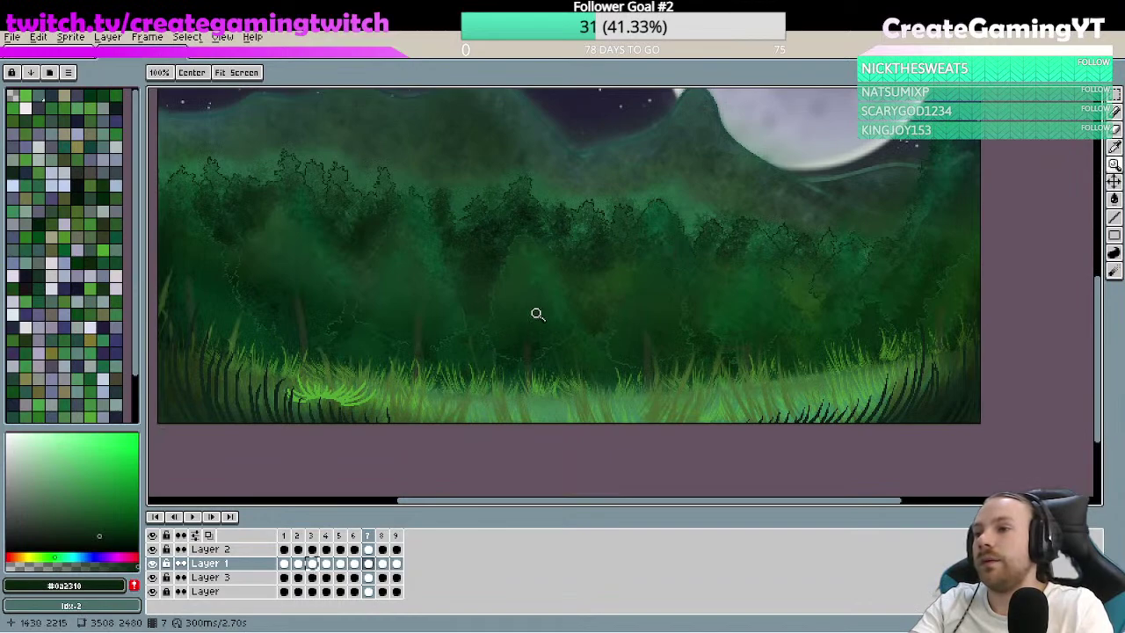
- Try outlining the left edge of the trunk above the bright grass clump in palette colour 106, and undo the stroke
{"action": "scroll", "coordinate": [537, 314], "scroll_direction": "up", "scroll_amount": 1}
{"action": "scroll", "coordinate": [517, 299], "scroll_direction": "left", "scroll_amount": 3}
{"action": "key", "text": "b"}
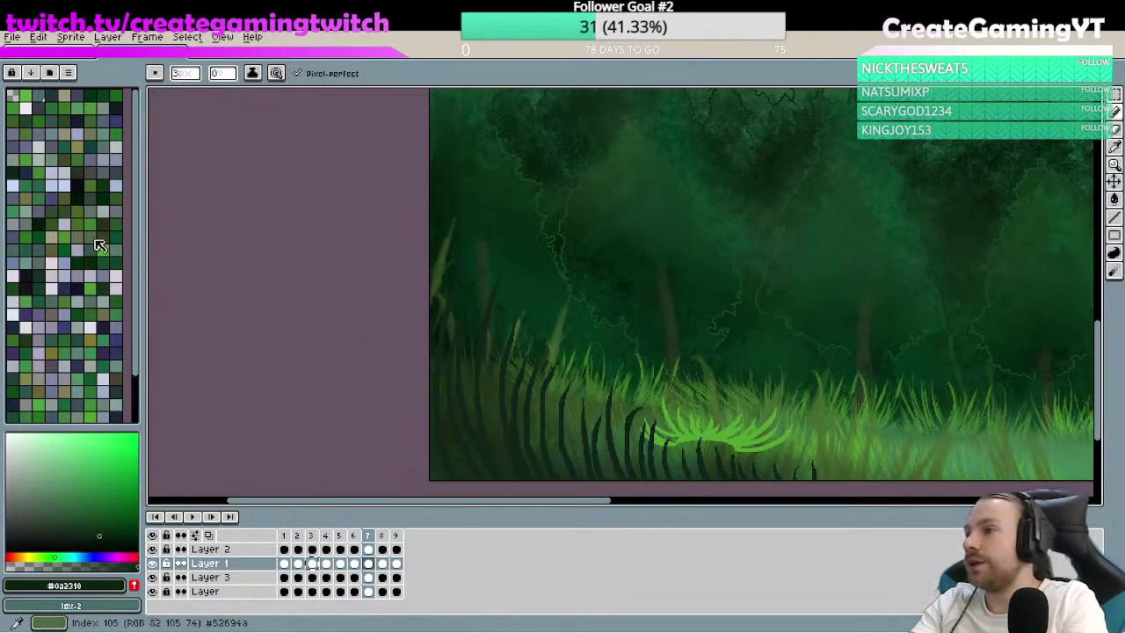
{"action": "left_click", "coordinate": [102, 237]}
{"action": "left_click_drag", "start_coordinate": [663, 302], "coordinate": [653, 253]}
{"action": "key", "text": "ctrl+z"}
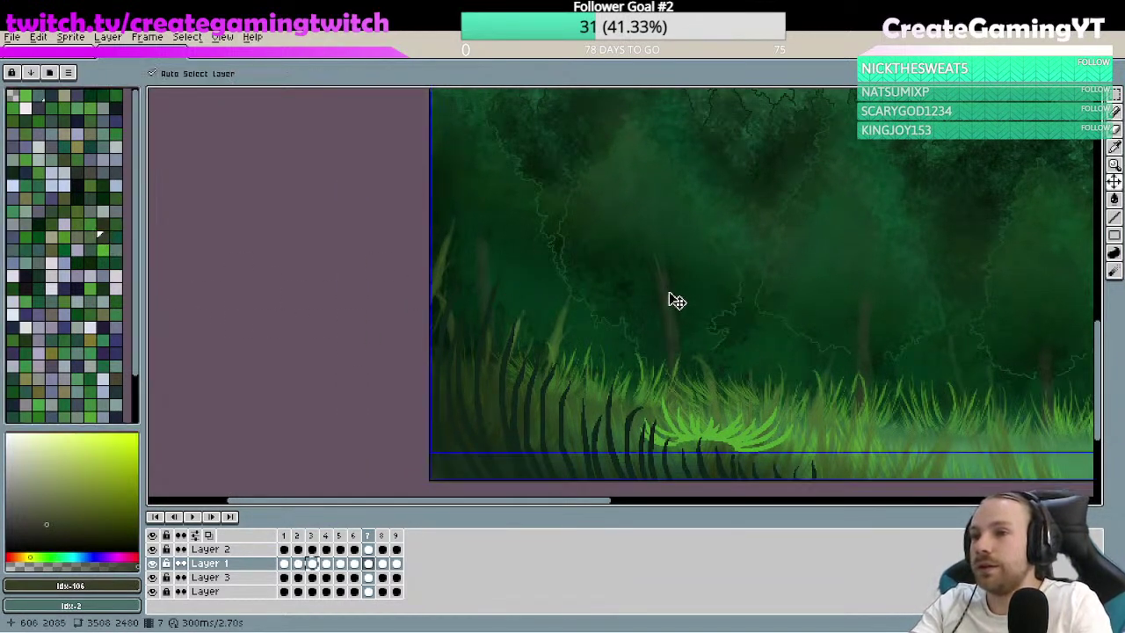
{"action": "key", "text": "ctrl+space"}
{"action": "left_click", "coordinate": [671, 322]}
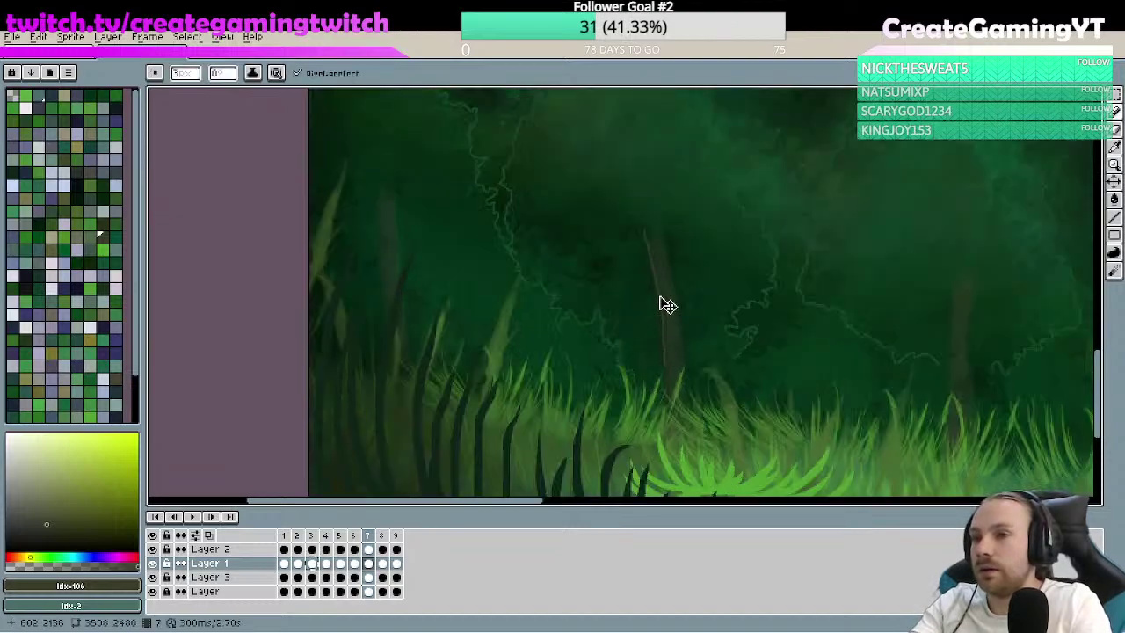
{"action": "key", "text": "ctrl+z"}
{"action": "key", "text": "ctrl+space"}
{"action": "left_click", "coordinate": [694, 303]}
{"action": "key", "text": "ctrl+y"}
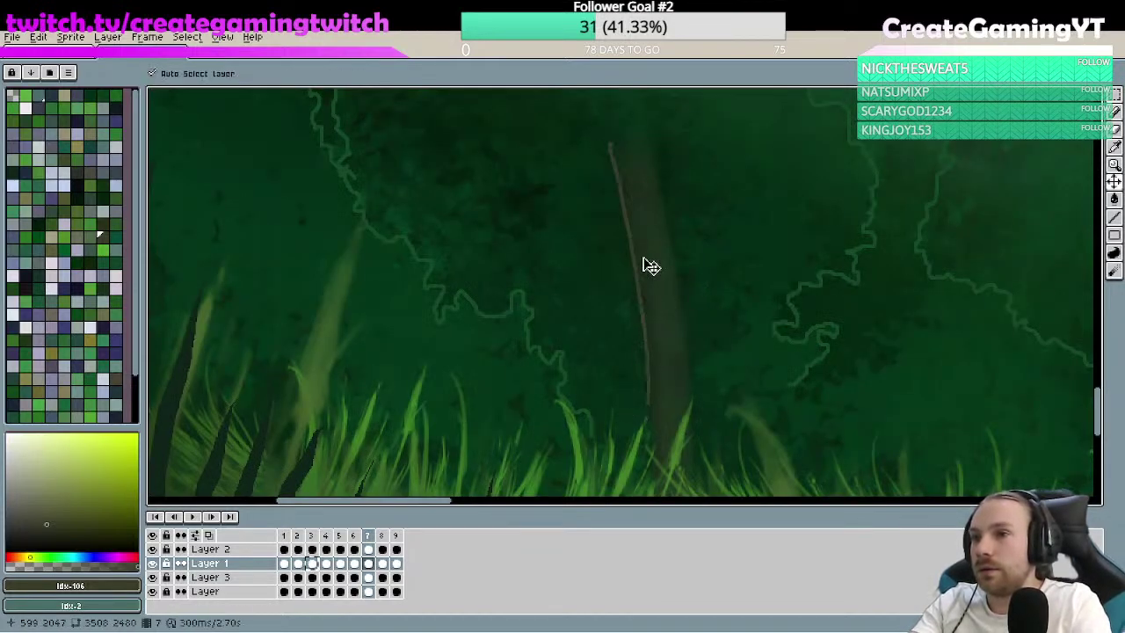
{"action": "key", "text": "ctrl+z"}
- Sample the dark green #182c1b from the canvas and outline the trunk above the bright grass clump and the faint trunk near the canvas's left edge
{"action": "left_click", "coordinate": [648, 313], "text": "alt"}
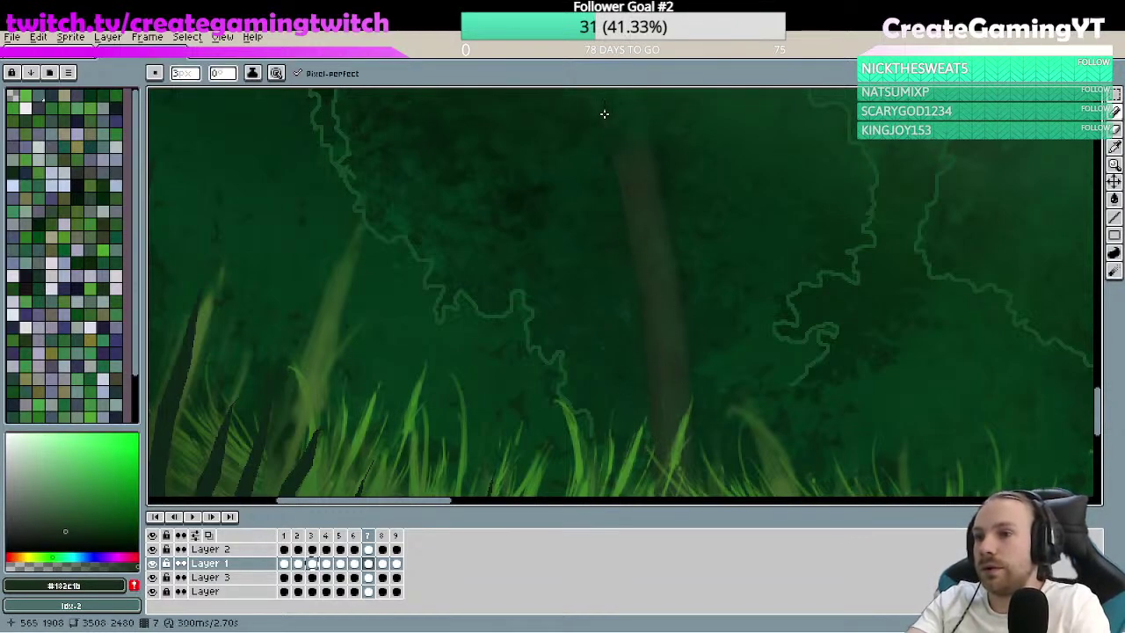
{"action": "scroll", "coordinate": [604, 114], "scroll_direction": "left", "scroll_amount": 5}
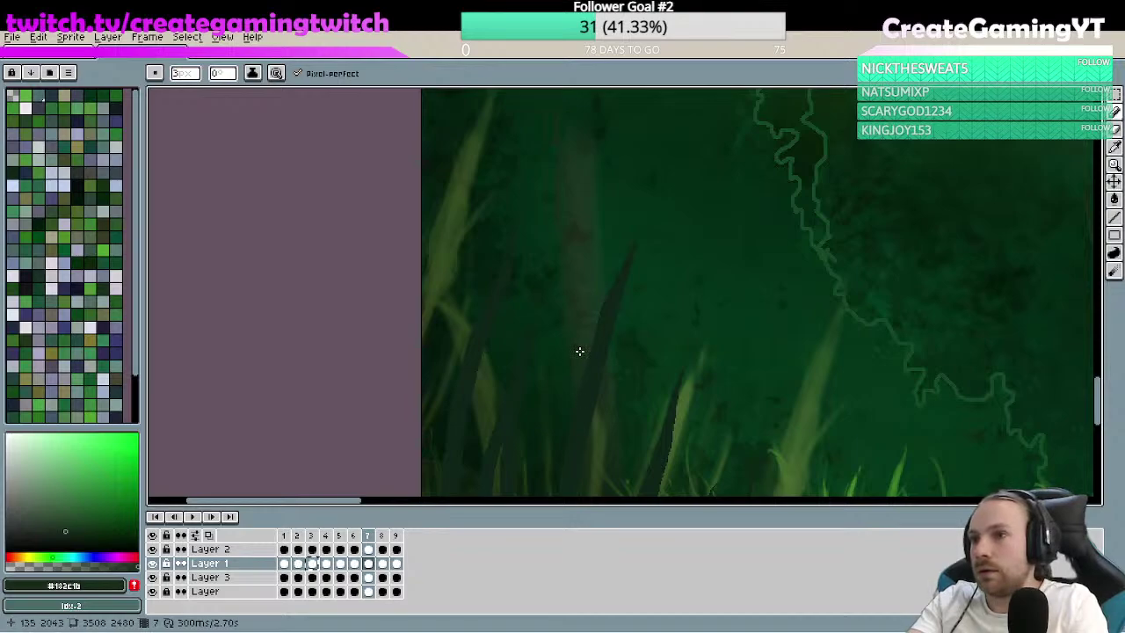
{"action": "key", "text": "h"}
{"action": "scroll", "coordinate": [770, 334], "scroll_direction": "down", "scroll_amount": 3}
{"action": "left_click_drag", "start_coordinate": [771, 334], "coordinate": [623, 324]}
{"action": "scroll", "coordinate": [692, 344], "scroll_direction": "up", "scroll_amount": 1}
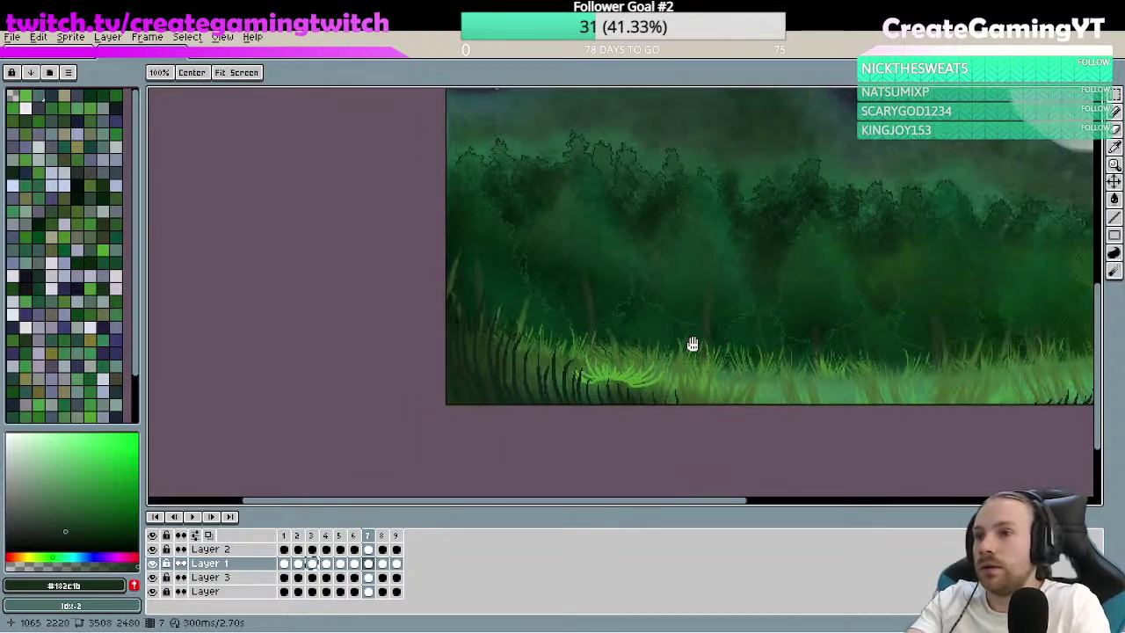
- Outline the brown trunk right of the bright grass clump with the 3 px pencil, between the two leafy crown outlines
{"action": "key", "text": "z"}
{"action": "scroll", "coordinate": [762, 296], "scroll_direction": "up", "scroll_amount": 3}
{"action": "scroll", "coordinate": [725, 329], "scroll_direction": "up", "scroll_amount": 1}
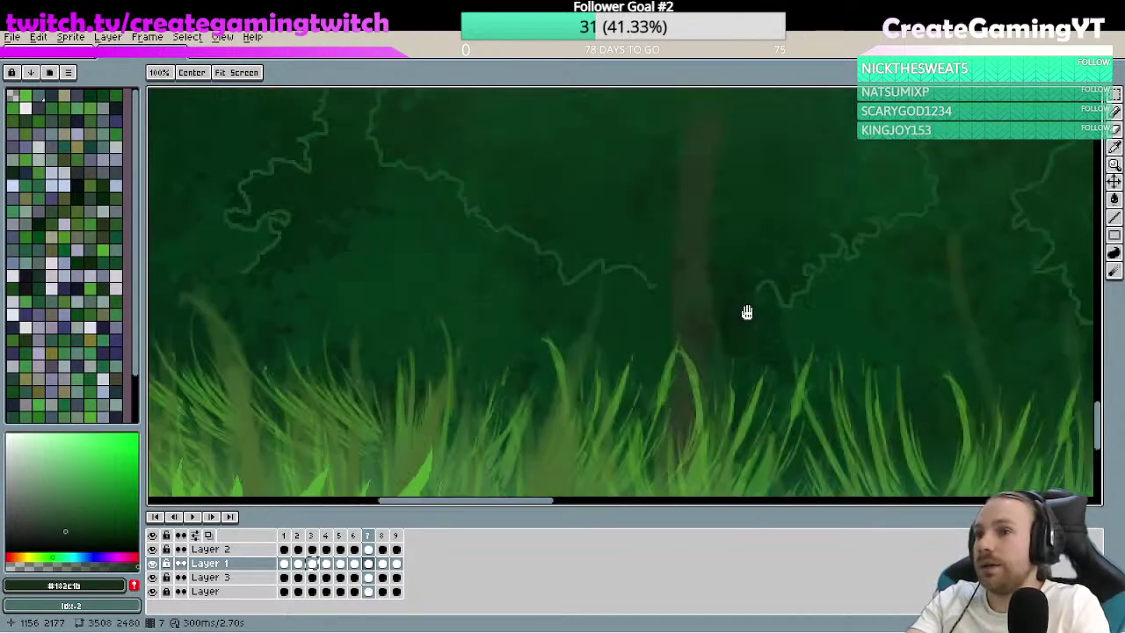
{"action": "scroll", "coordinate": [746, 314], "scroll_direction": "up", "scroll_amount": 1}
{"action": "scroll", "coordinate": [666, 445], "scroll_direction": "down", "scroll_amount": 1}
{"action": "key", "text": "b"}
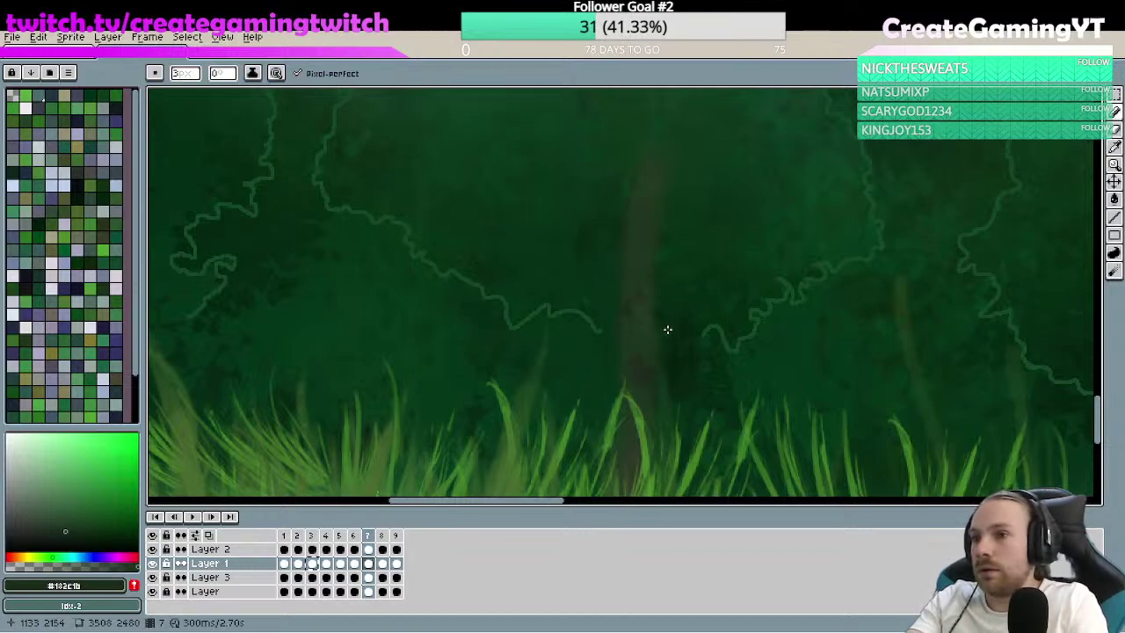
- Trim that trunk's outline where it meets the grass and at its upper end with the 14 px eraser
{"action": "key", "text": "e"}
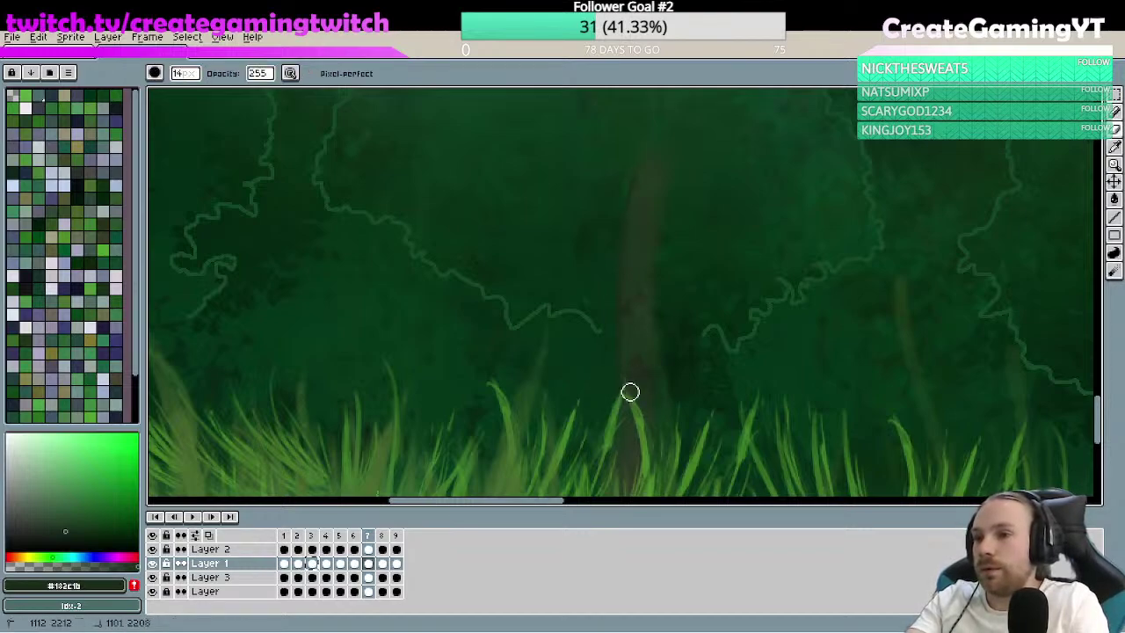
{"action": "key", "text": "z"}
{"action": "scroll", "coordinate": [703, 347], "scroll_direction": "down", "scroll_amount": 2}
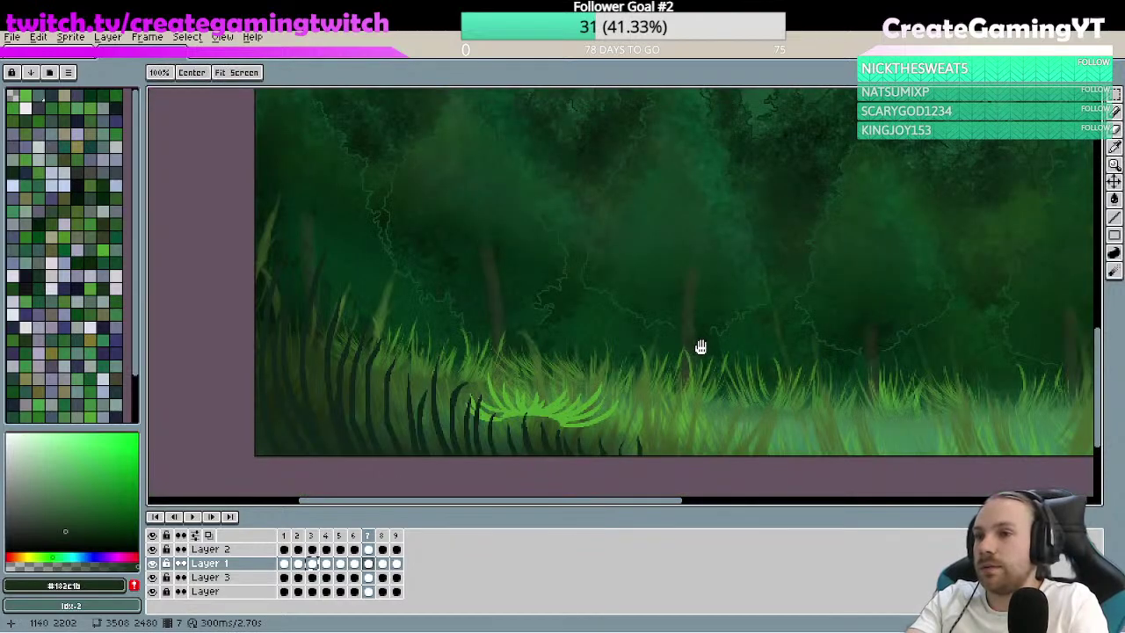
{"action": "scroll", "coordinate": [641, 372], "scroll_direction": "up", "scroll_amount": 1}
{"action": "scroll", "coordinate": [593, 325], "scroll_direction": "up", "scroll_amount": 4}
{"action": "key", "text": "e"}
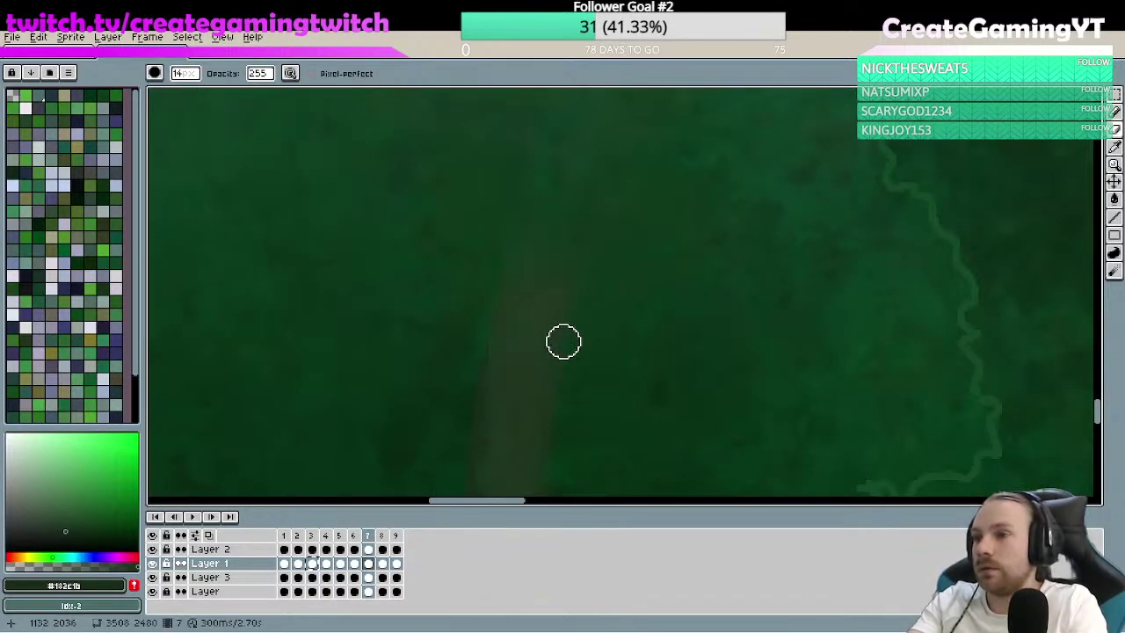
{"action": "key", "text": "z"}
{"action": "left_click_drag", "start_coordinate": [630, 322], "coordinate": [647, 334]}
{"action": "scroll", "coordinate": [647, 333], "scroll_direction": "down", "scroll_amount": 4}
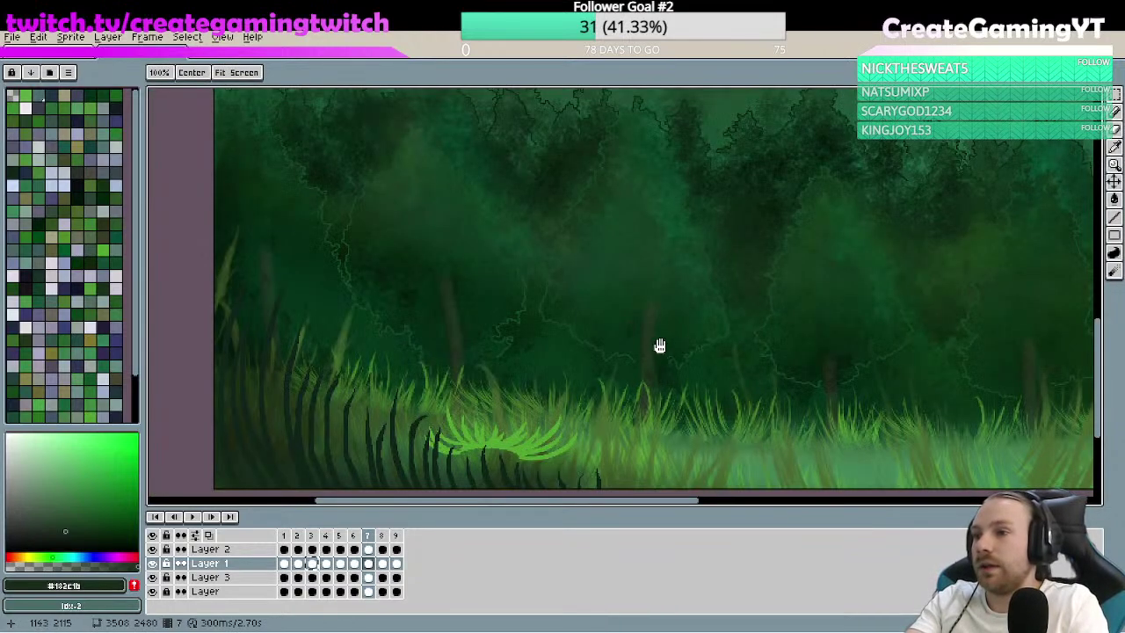
- Outline the dark trunk beneath the rounded crown in the middle of the forest
{"action": "key", "text": "e"}
{"action": "key", "text": "z"}
{"action": "scroll", "coordinate": [628, 326], "scroll_direction": "up", "scroll_amount": 1}
{"action": "scroll", "coordinate": [628, 326], "scroll_direction": "up", "scroll_amount": 1}
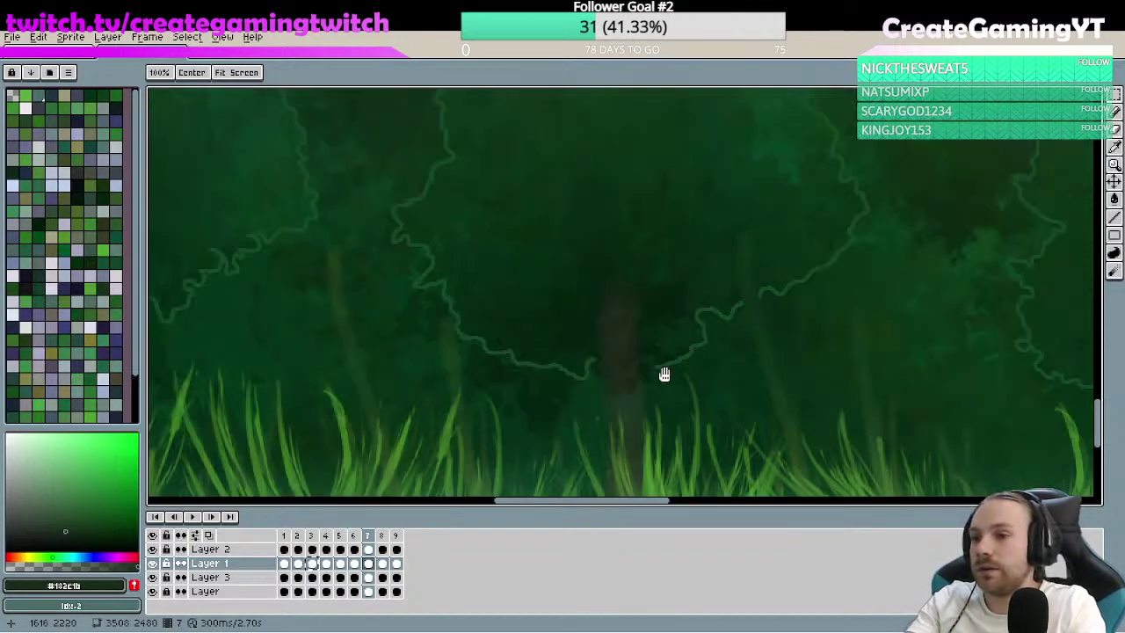
{"action": "key", "text": "b"}
{"action": "scroll", "coordinate": [623, 329], "scroll_direction": "up", "scroll_amount": 1}
{"action": "scroll", "coordinate": [759, 346], "scroll_direction": "down", "scroll_amount": 2}
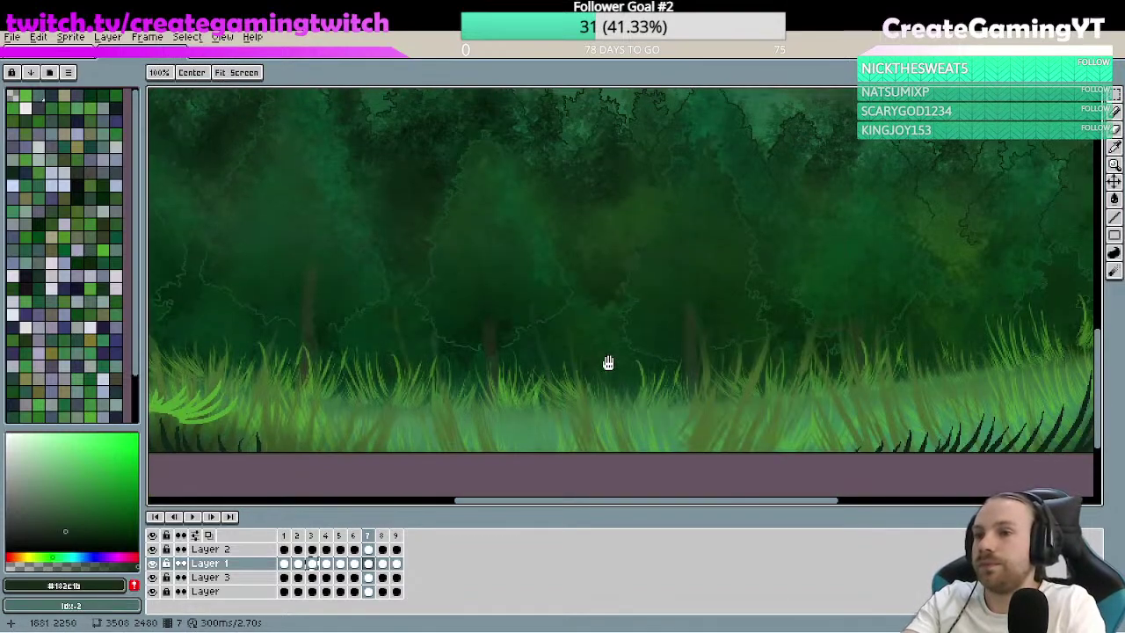
{"action": "scroll", "coordinate": [487, 334], "scroll_direction": "up", "scroll_amount": 2}
{"action": "left_click_drag", "start_coordinate": [506, 313], "coordinate": [663, 323]}
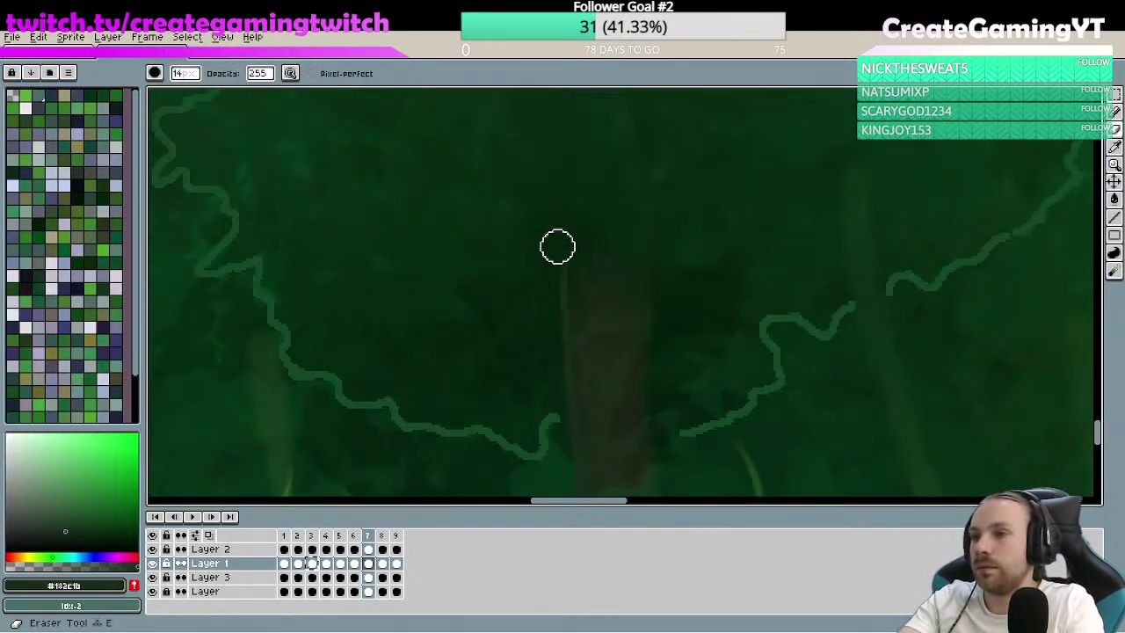
- Erase and redraw the upper part of the middle trunk's left edge so it follows the bark
{"action": "key", "text": "e"}
{"action": "left_click_drag", "start_coordinate": [576, 255], "coordinate": [568, 352]}
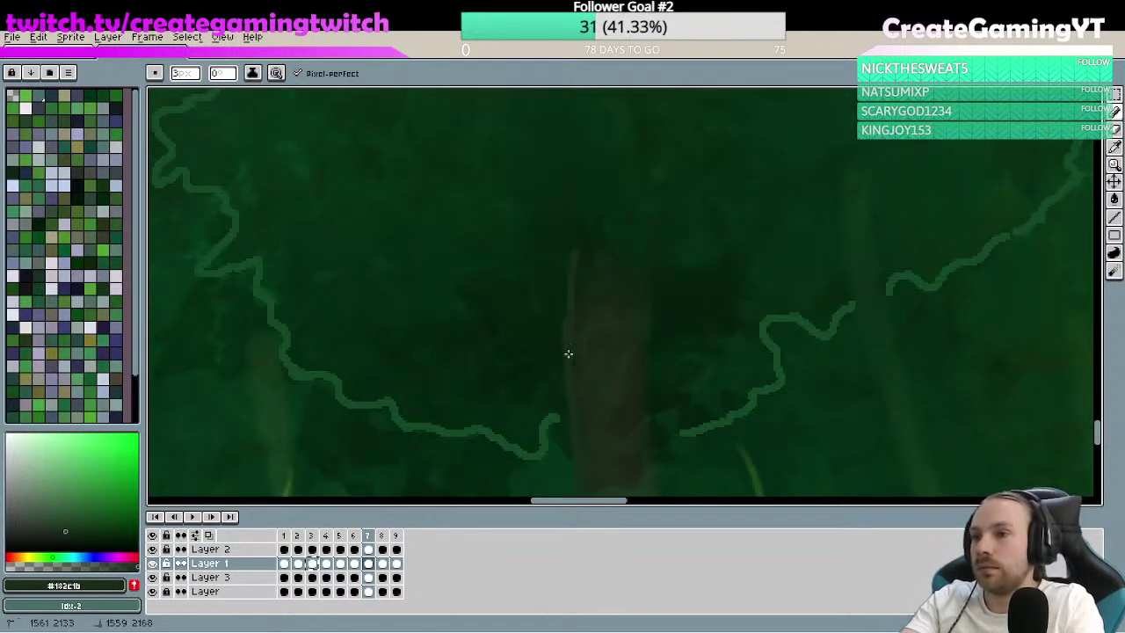
{"action": "left_click_drag", "start_coordinate": [575, 264], "coordinate": [562, 369]}
{"action": "left_click_drag", "start_coordinate": [569, 323], "coordinate": [568, 268]}
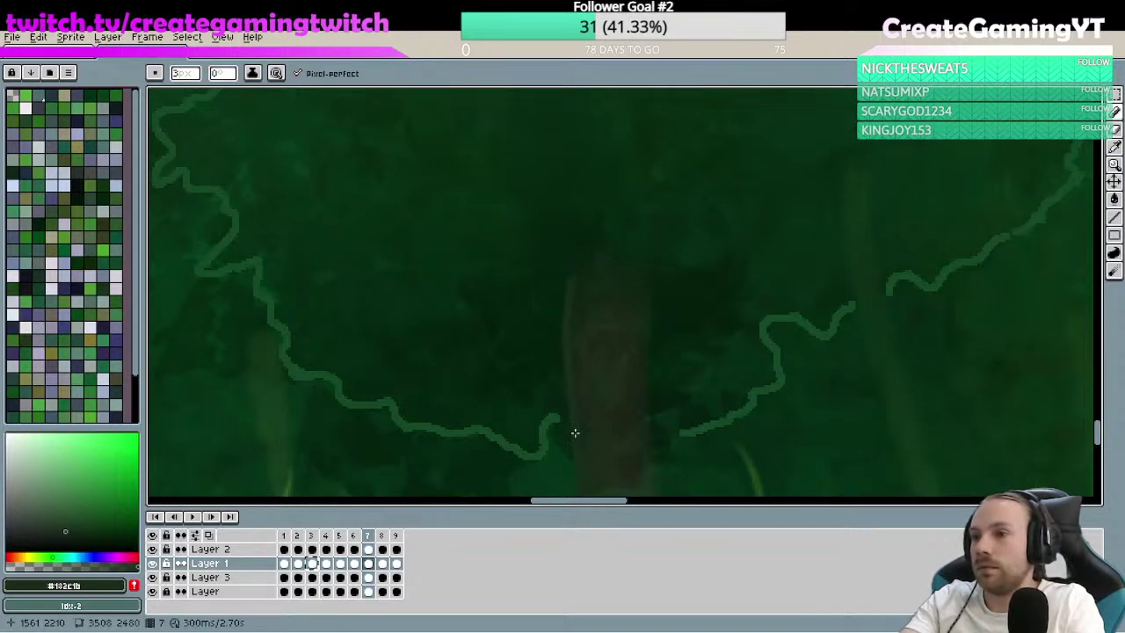
- Outline the next trunk to the right, standing behind the tall olive grass blades
{"action": "key", "text": "space"}
{"action": "left_click_drag", "start_coordinate": [747, 285], "coordinate": [602, 260]}
{"action": "scroll", "coordinate": [601, 259], "scroll_direction": "down", "scroll_amount": 4}
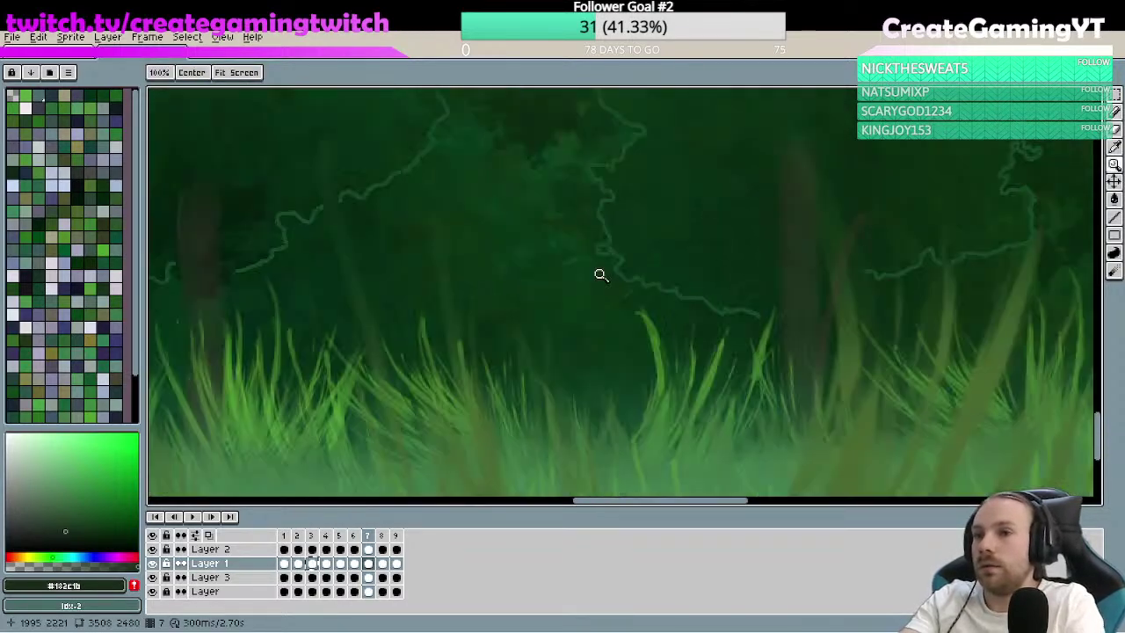
{"action": "scroll", "coordinate": [668, 306], "scroll_direction": "up", "scroll_amount": 5}
{"action": "scroll", "coordinate": [641, 322], "scroll_direction": "down", "scroll_amount": 3}
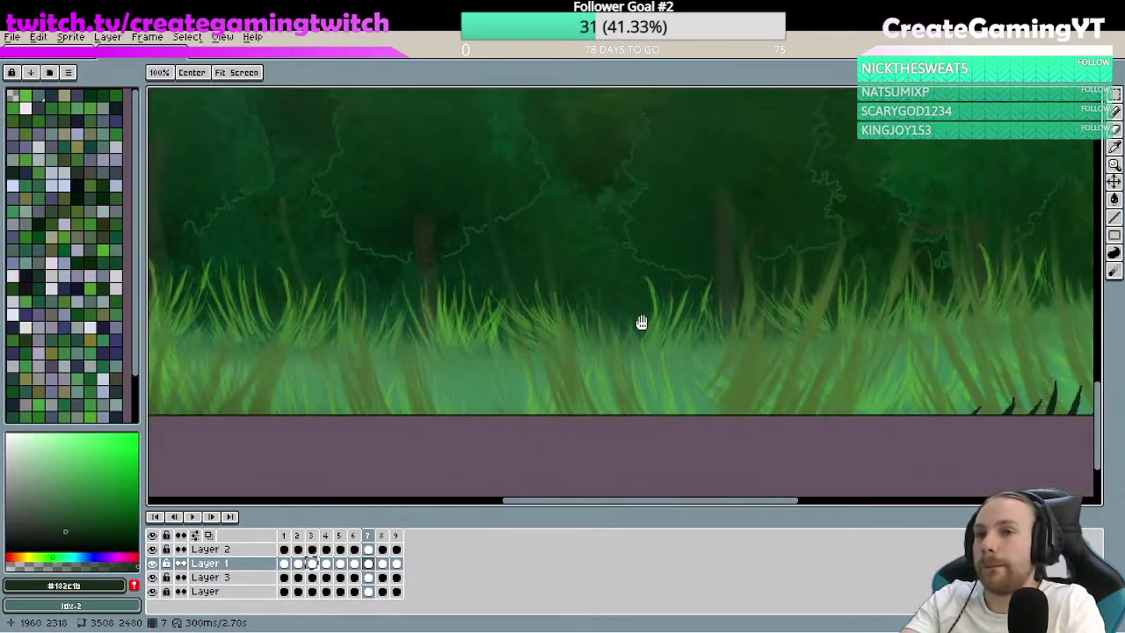
{"action": "scroll", "coordinate": [641, 322], "scroll_direction": "up", "scroll_amount": 2}
{"action": "scroll", "coordinate": [615, 273], "scroll_direction": "up", "scroll_amount": 1}
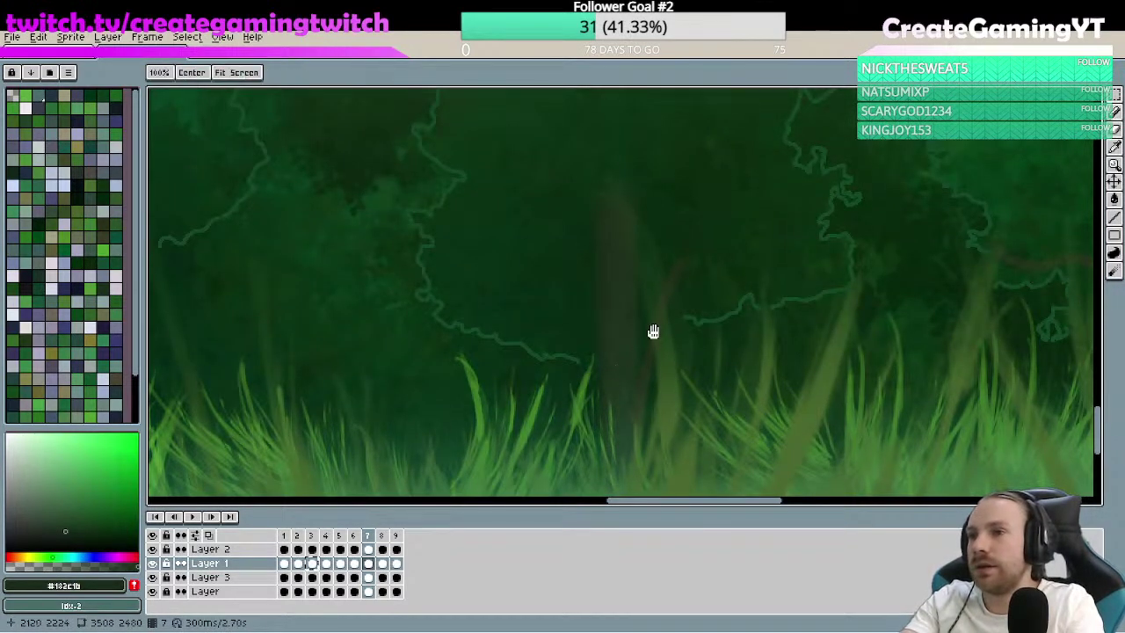
{"action": "key", "text": "b"}
{"action": "key", "text": "e"}
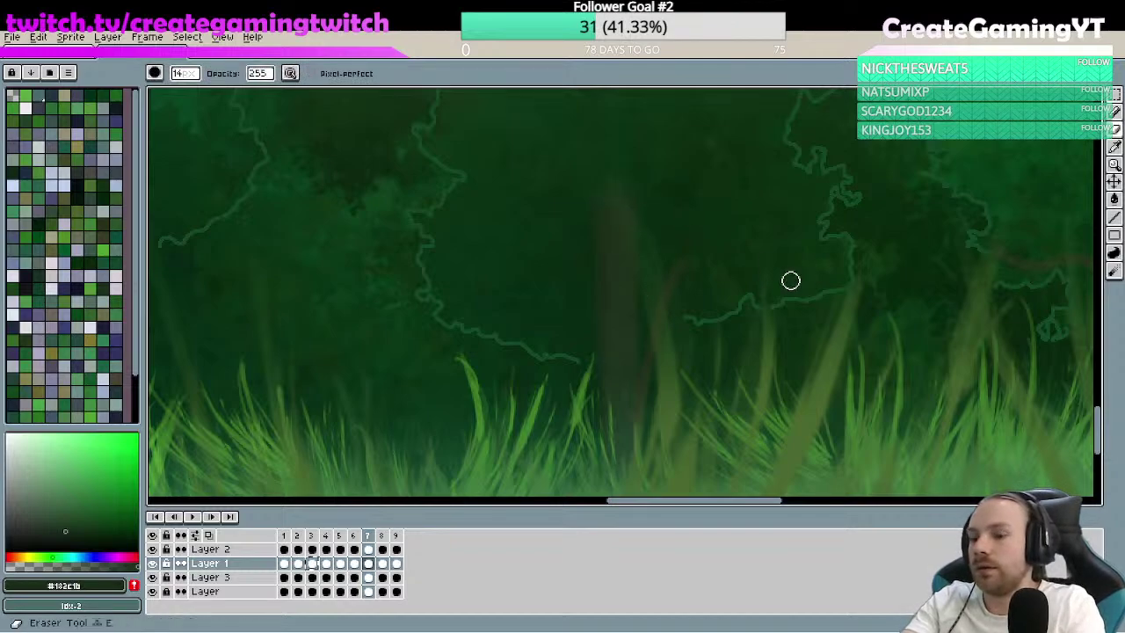
{"action": "key", "text": "b"}
- Try outlining the left edge of the trunk with two curved side branches, and undo the stroke
{"action": "key", "text": "space"}
{"action": "left_click_drag", "start_coordinate": [781, 304], "coordinate": [475, 210]}
{"action": "left_click_drag", "start_coordinate": [715, 267], "coordinate": [556, 304]}
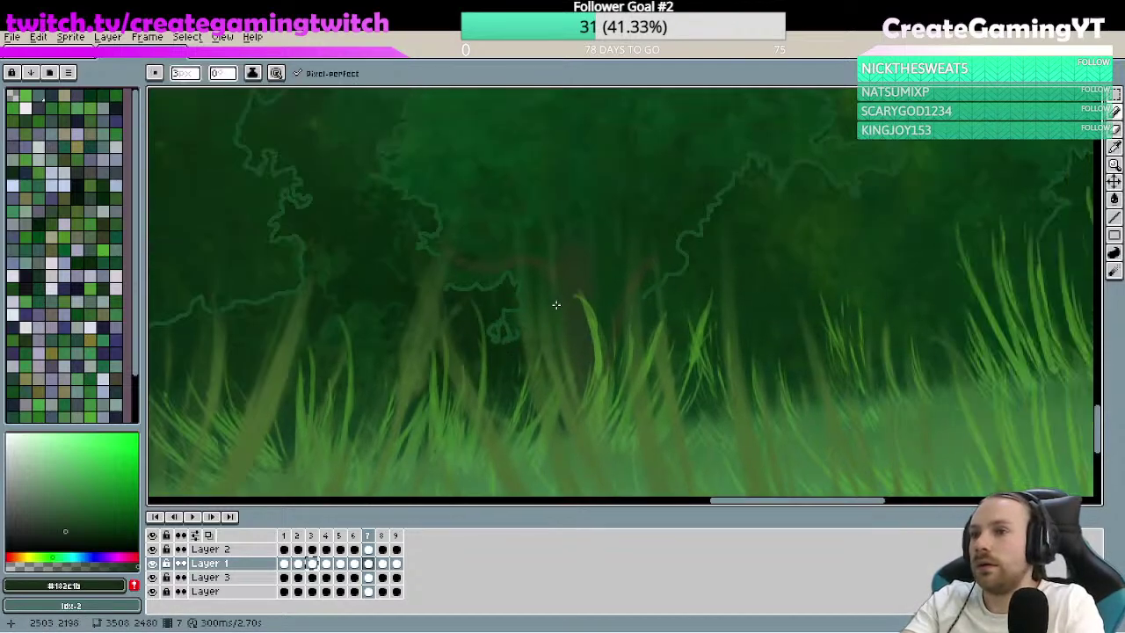
{"action": "key", "text": "z"}
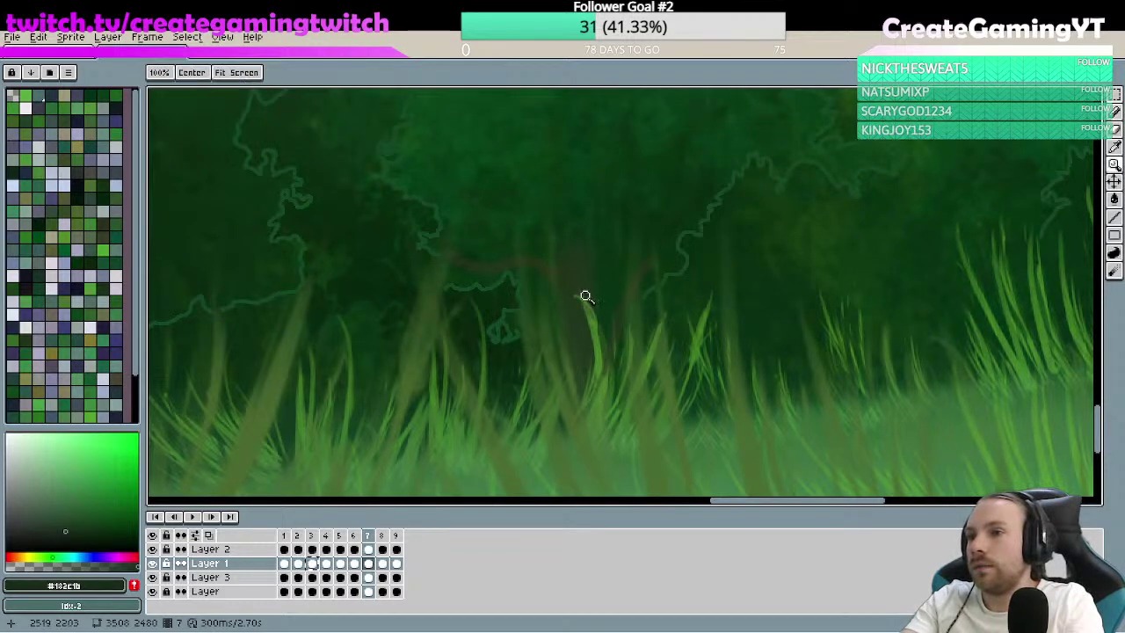
{"action": "left_click", "coordinate": [584, 306]}
{"action": "key", "text": "b"}
{"action": "left_click_drag", "start_coordinate": [547, 256], "coordinate": [562, 429]}
{"action": "key", "text": "ctrl+z"}
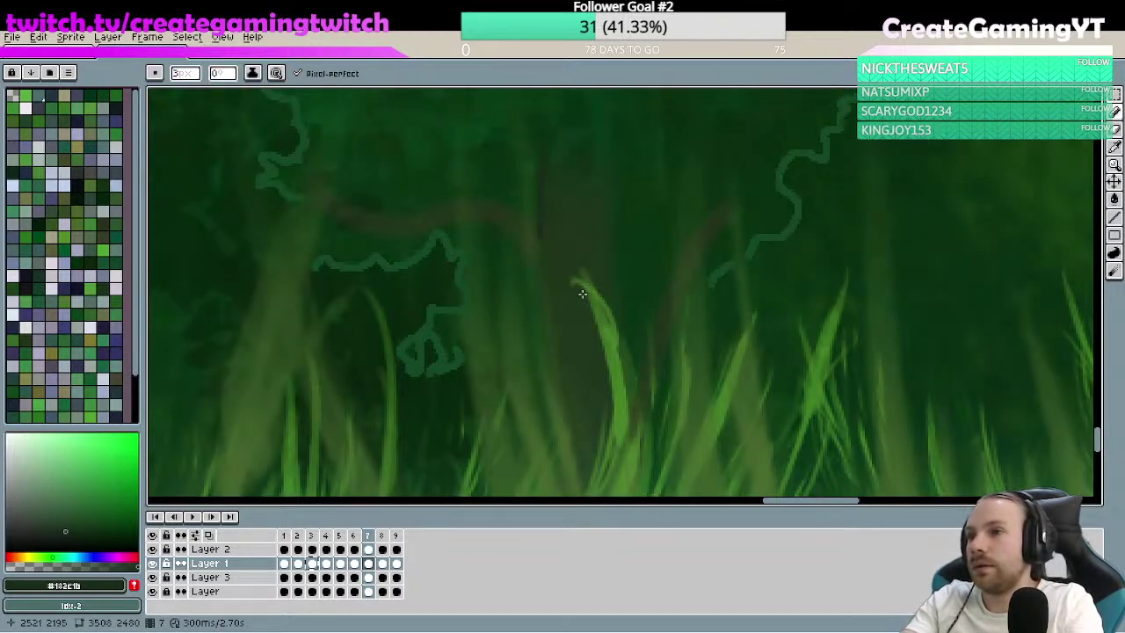
{"action": "key", "text": "ctrl"}
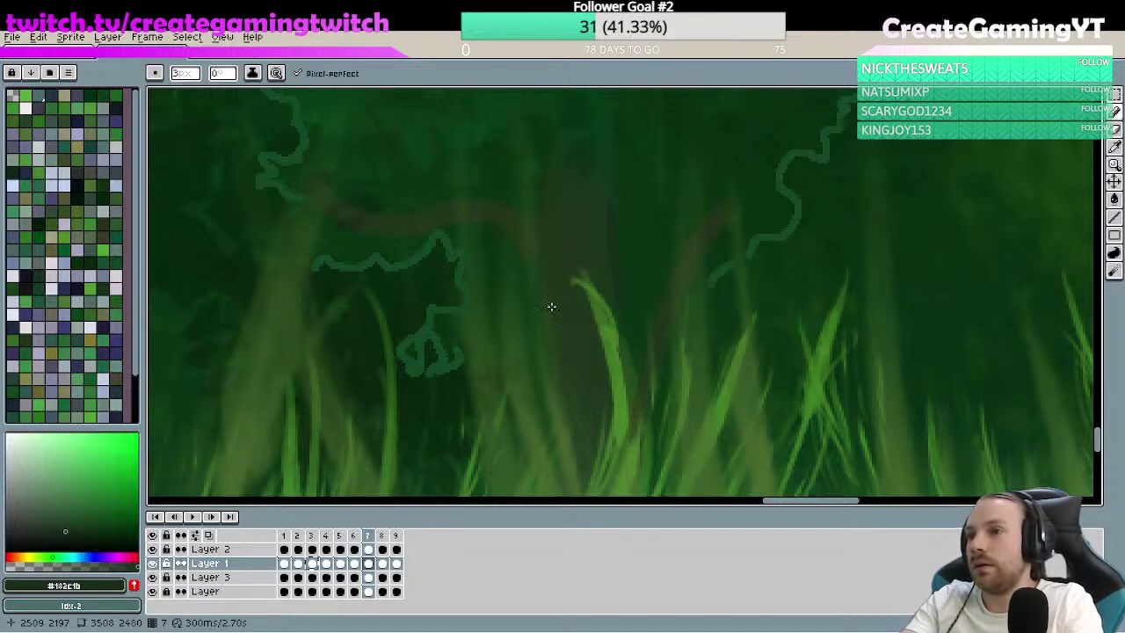
- Outline the branching trunk's edges and redraw the curved line where its left branch joins the trunk
{"action": "key", "text": "space"}
{"action": "scroll", "coordinate": [648, 264], "scroll_direction": "down", "scroll_amount": 3}
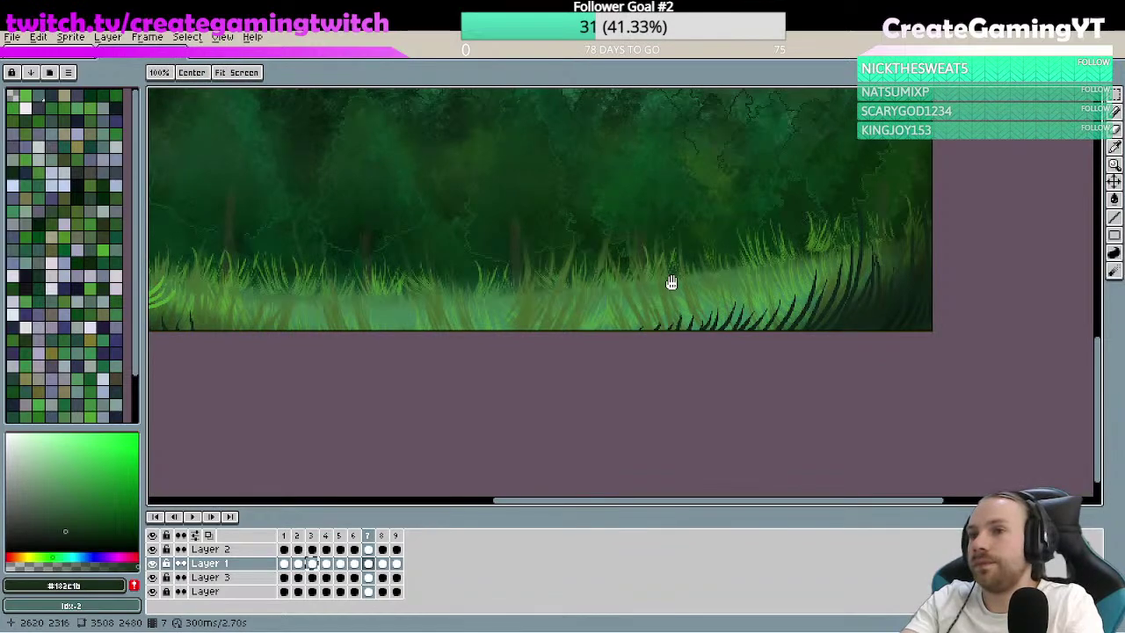
{"action": "scroll", "coordinate": [671, 279], "scroll_direction": "up", "scroll_amount": 4}
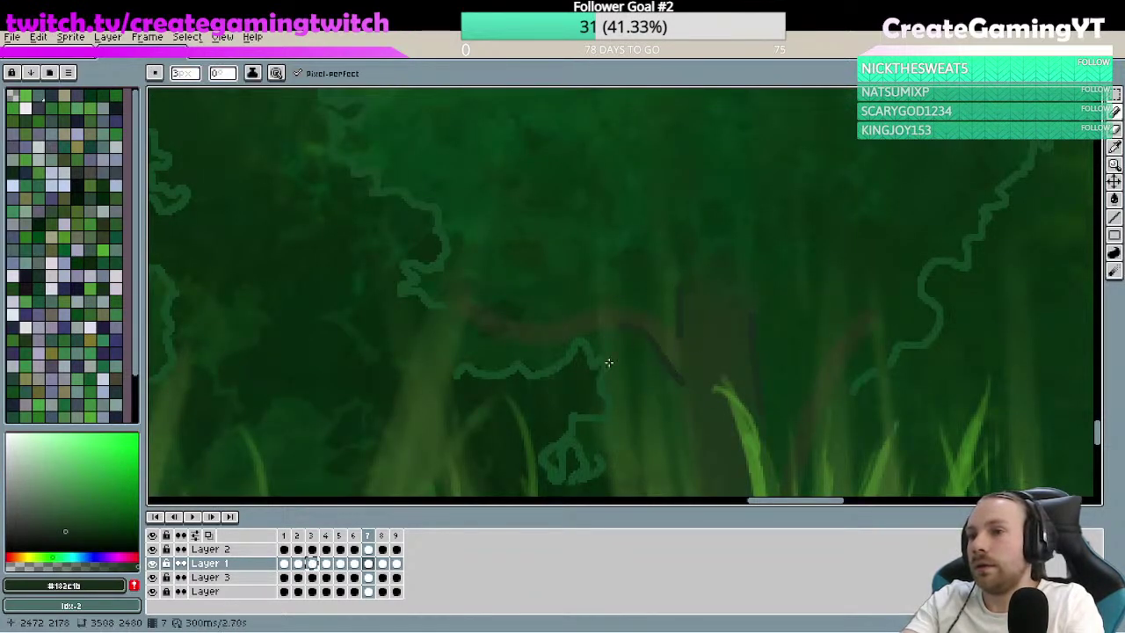
{"action": "left_click_drag", "start_coordinate": [655, 354], "coordinate": [672, 373]}
{"action": "key", "text": "ctrl+z"}
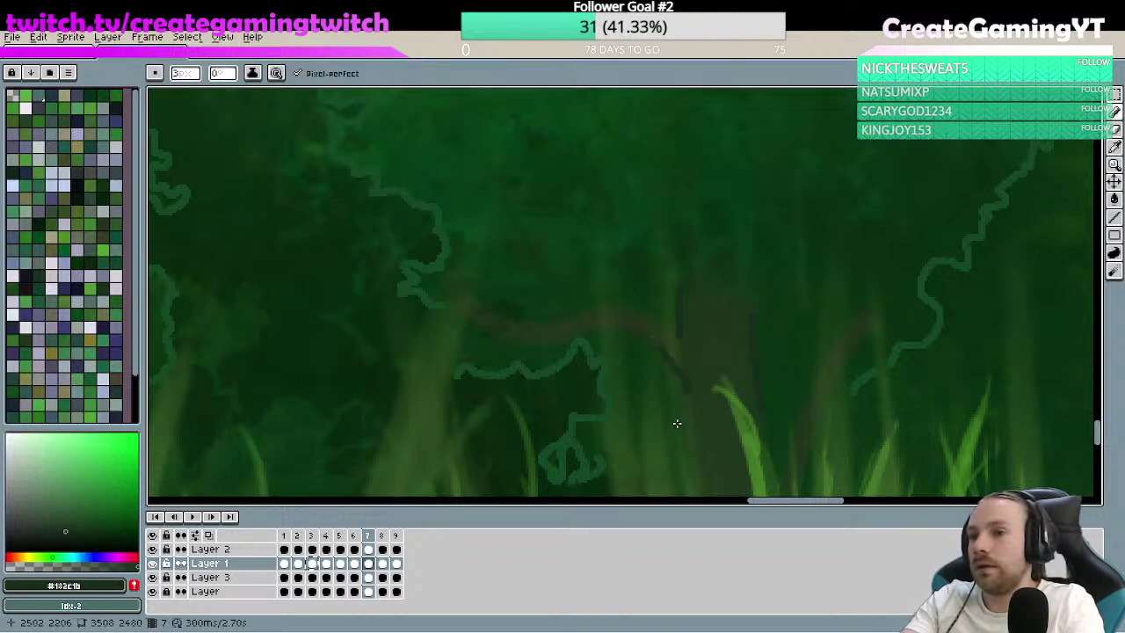
{"action": "left_click_drag", "start_coordinate": [653, 336], "coordinate": [681, 399]}
- Erase the outline of the branching trunk's left edge above the branch joint with the 14 px eraser
{"action": "scroll", "coordinate": [633, 379], "scroll_direction": "down", "scroll_amount": 4}
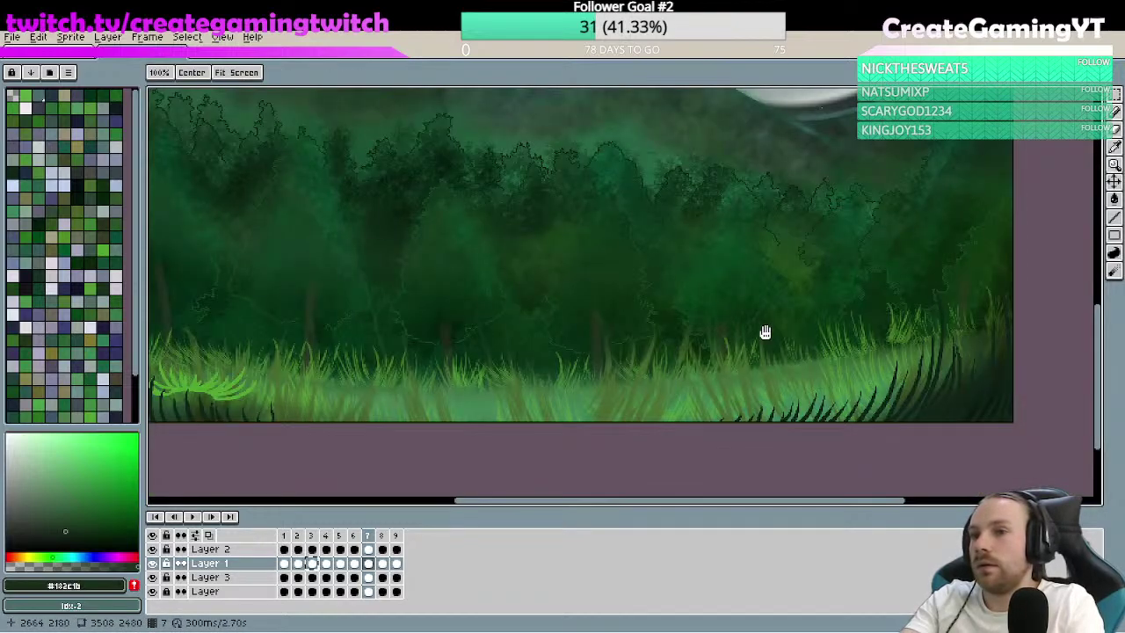
{"action": "scroll", "coordinate": [723, 326], "scroll_direction": "up", "scroll_amount": 4}
{"action": "key", "text": "e"}
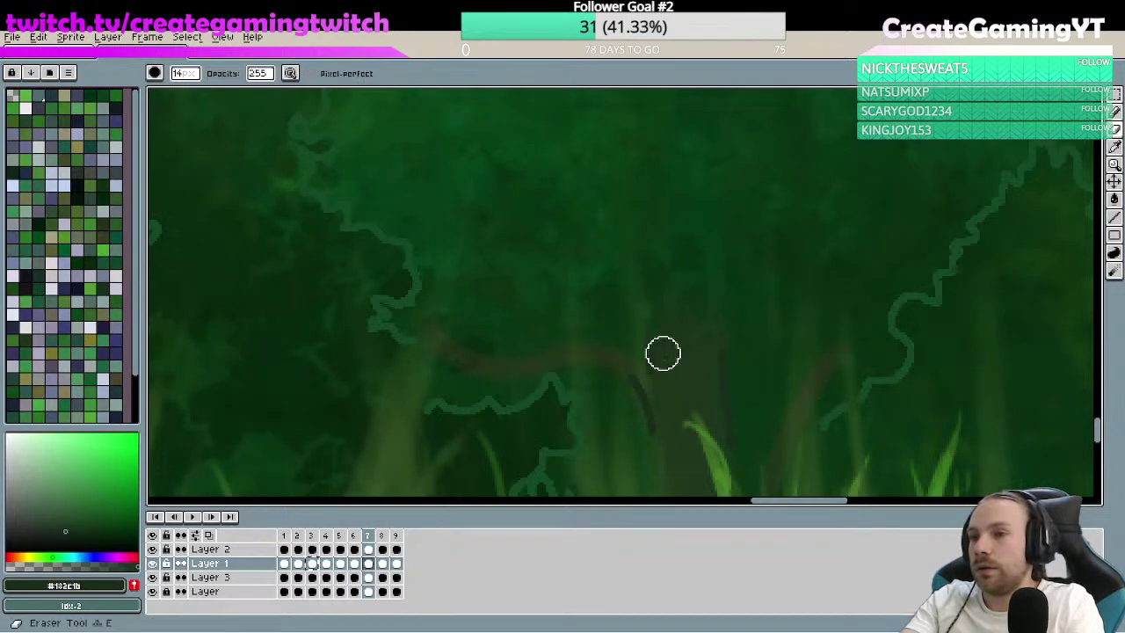
{"action": "left_click_drag", "start_coordinate": [649, 339], "coordinate": [658, 362]}
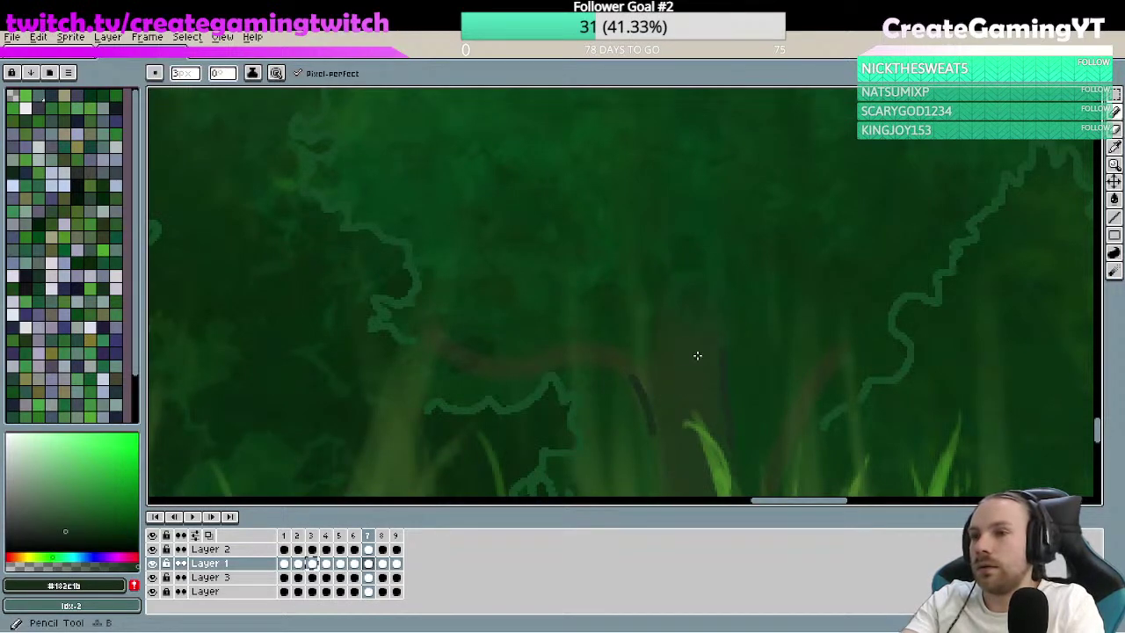
- Outline the left edge of the faint brown trunk near the painting's right border, behind the grass blades
{"action": "key", "text": "h"}
{"action": "scroll", "coordinate": [688, 319], "scroll_direction": "down", "scroll_amount": 3}
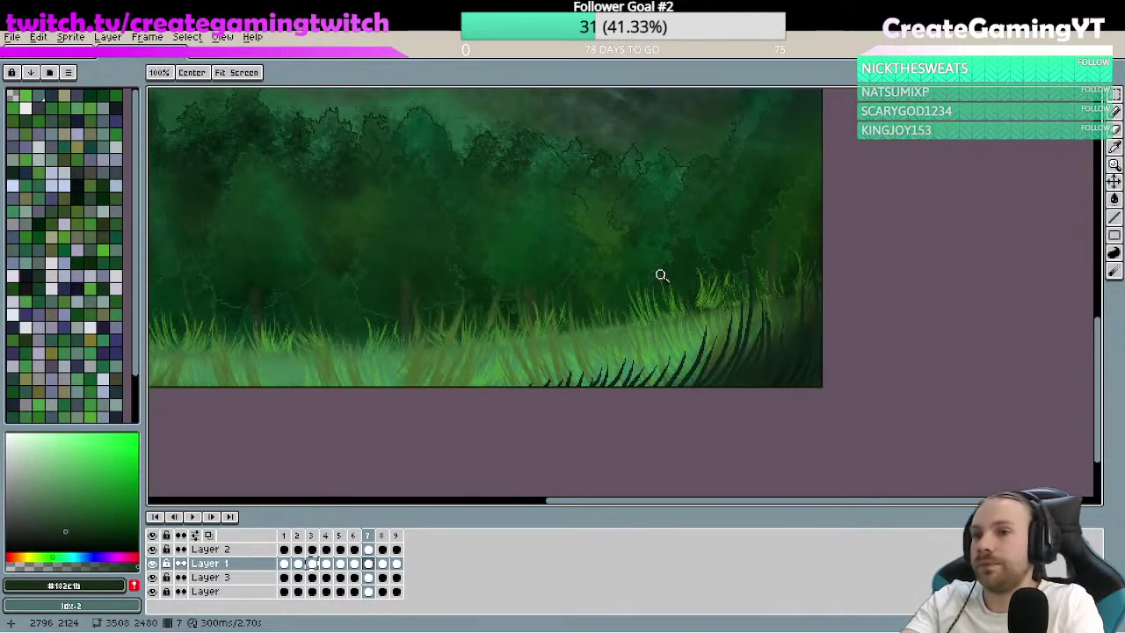
{"action": "scroll", "coordinate": [660, 272], "scroll_direction": "up", "scroll_amount": 5}
{"action": "scroll", "coordinate": [640, 231], "scroll_direction": "up", "scroll_amount": 4}
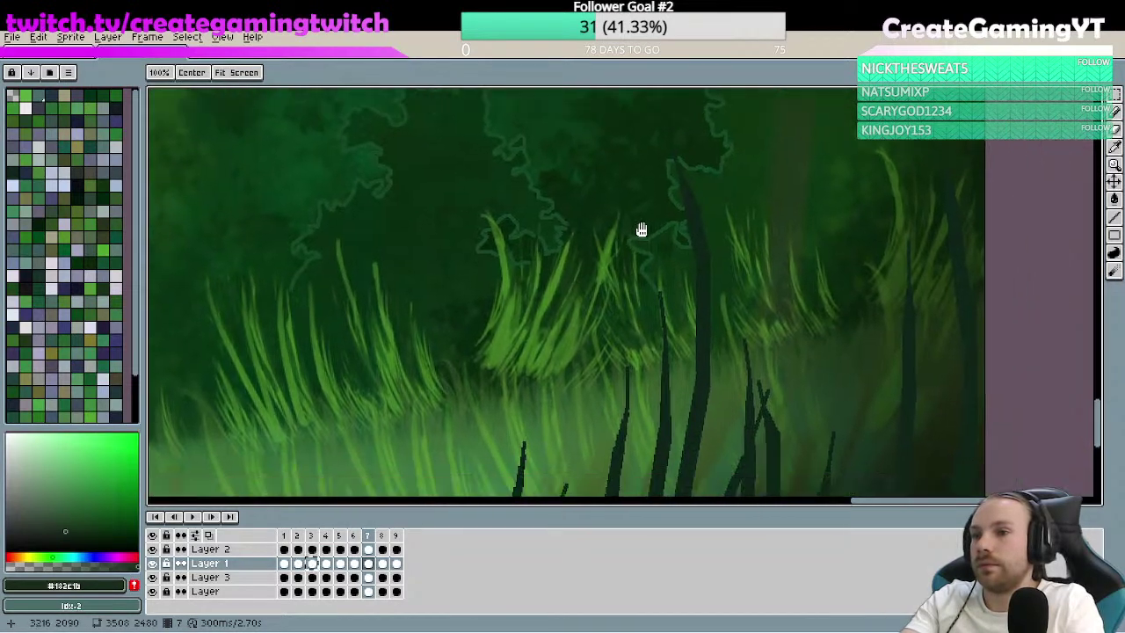
{"action": "key", "text": "b"}
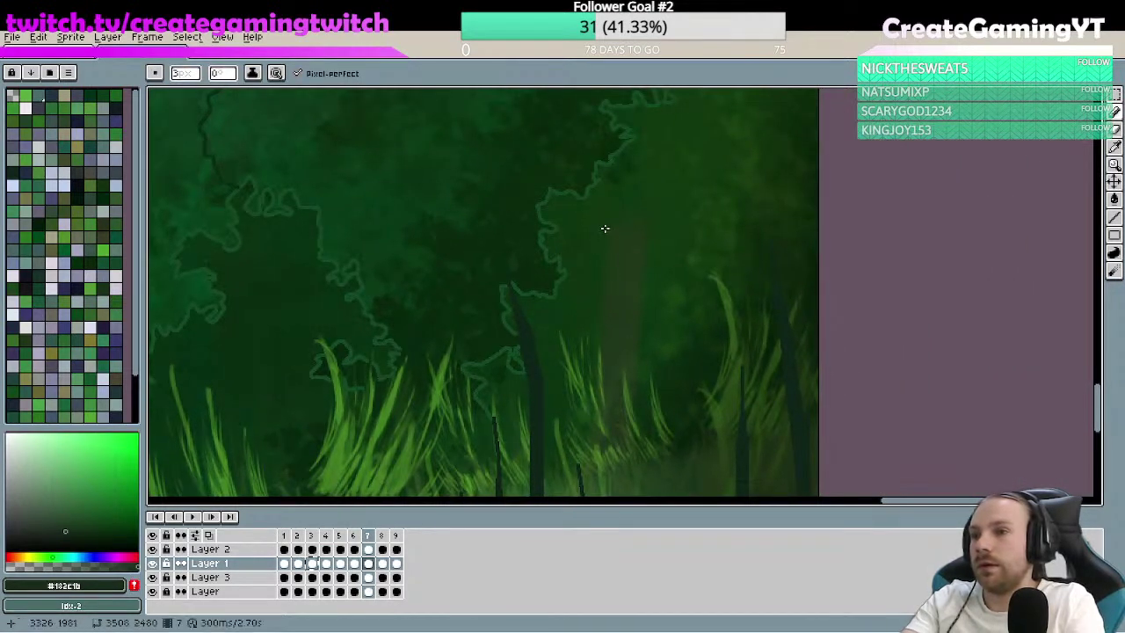
{"action": "key", "text": "h"}
{"action": "scroll", "coordinate": [624, 266], "scroll_direction": "up", "scroll_amount": 1}
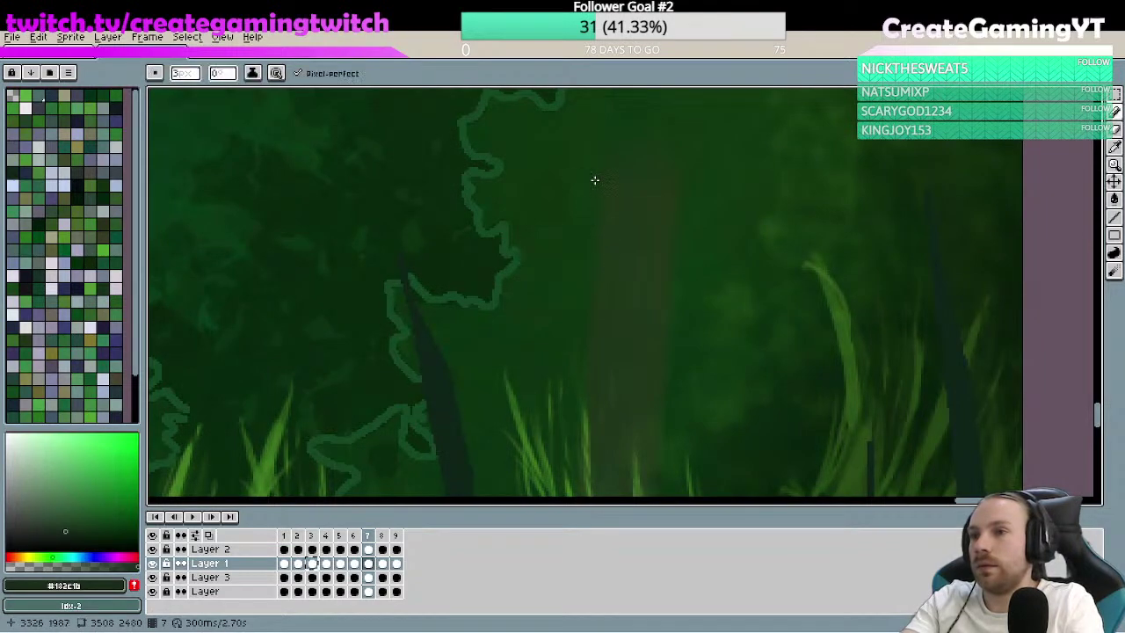
{"action": "mouse_move", "coordinate": [595, 180]}
{"action": "left_mouse_down"}
{"action": "mouse_move", "coordinate": [567, 424]}
{"action": "mouse_move", "coordinate": [598, 369]}
{"action": "mouse_move", "coordinate": [596, 383]}
{"action": "left_mouse_up"}
{"action": "key", "text": "ctrl+z"}
{"action": "key", "text": "ctrl+z"}
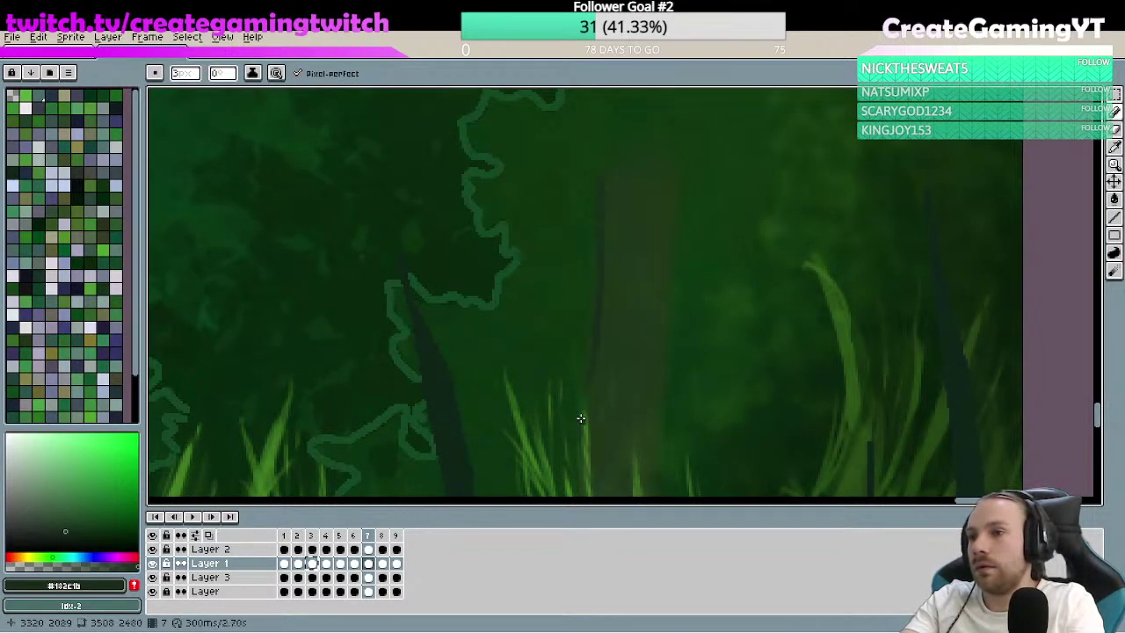
{"action": "left_click_drag", "start_coordinate": [600, 163], "coordinate": [586, 385]}
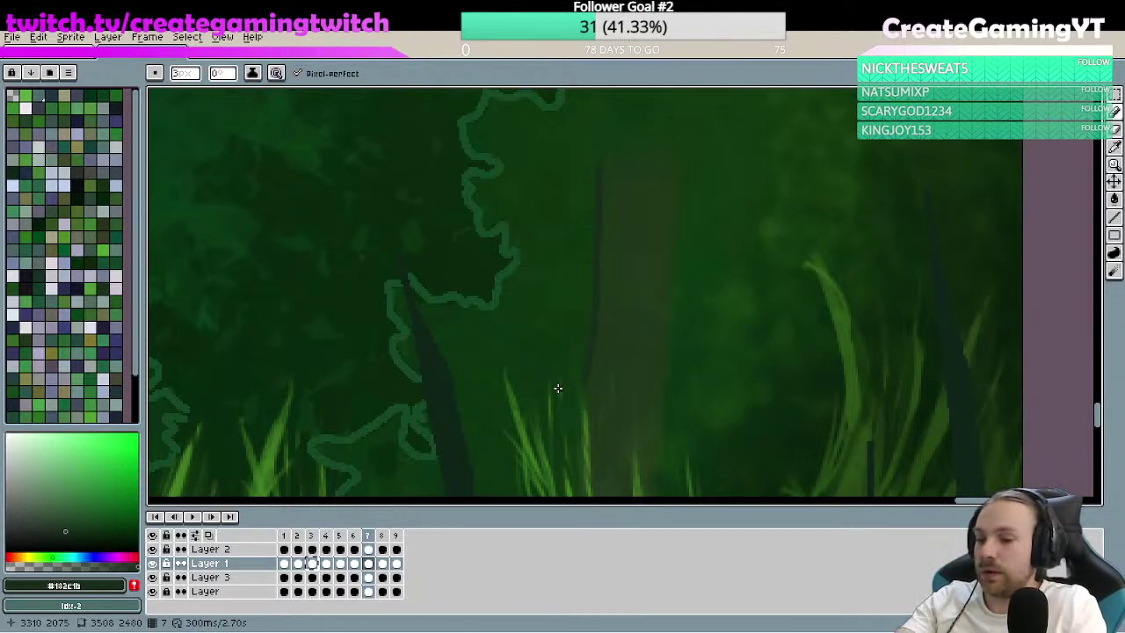
{"action": "key", "text": "e"}
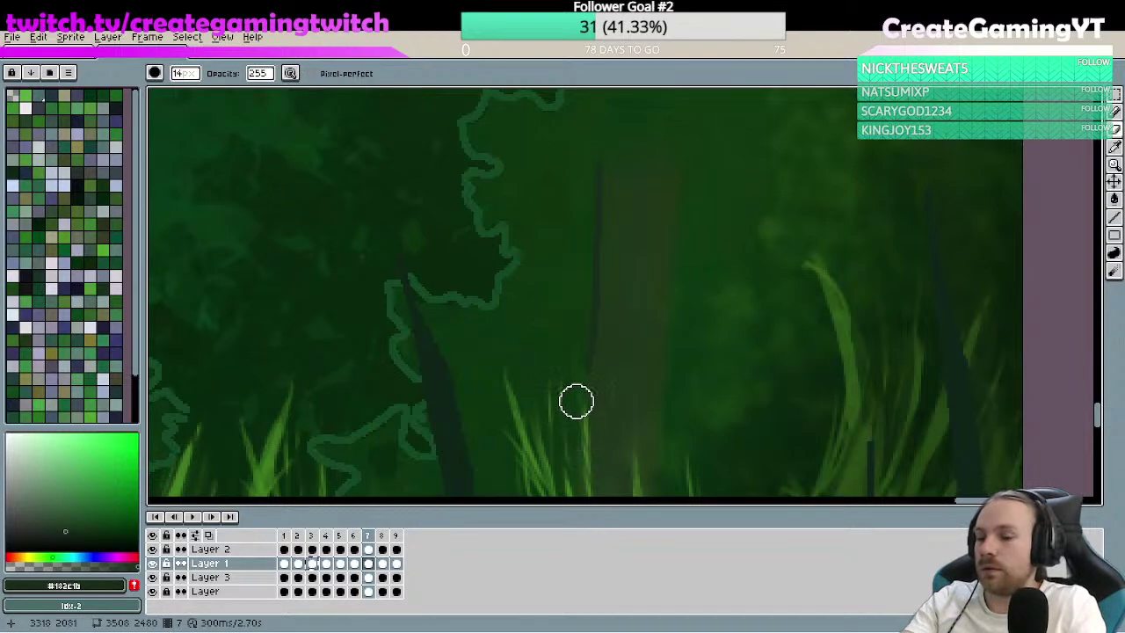
{"action": "key", "text": "b"}
- Compare the forest line art across frames 2 to 7 of Layer 1 at full-scene view
{"action": "scroll", "coordinate": [562, 401], "scroll_direction": "down", "scroll_amount": 3}
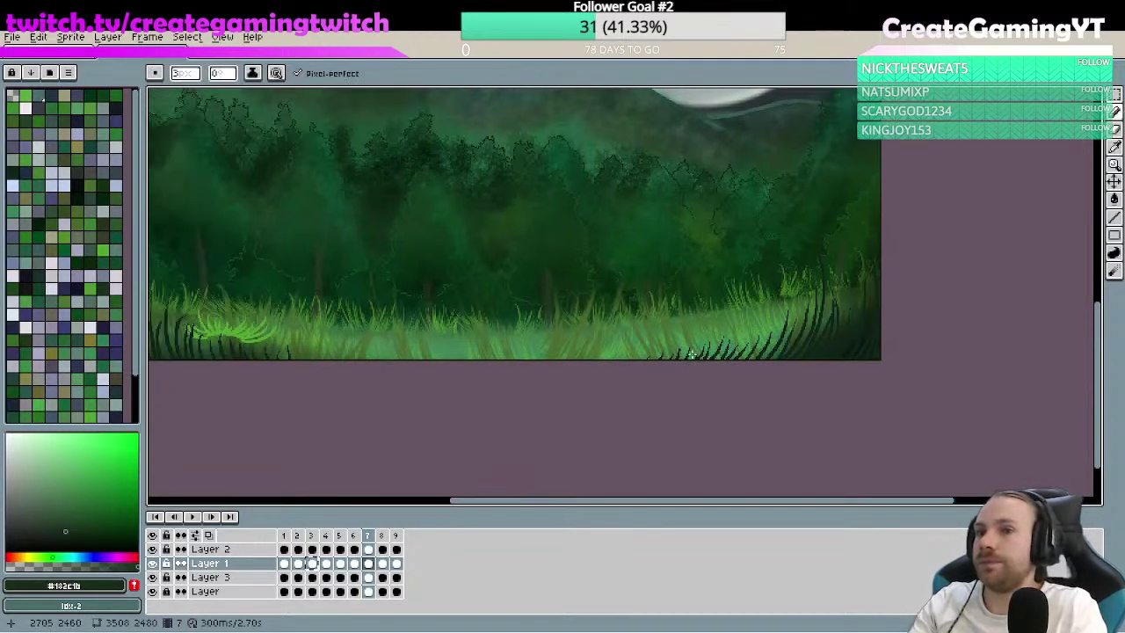
{"action": "left_click_drag", "start_coordinate": [544, 262], "coordinate": [675, 359]}
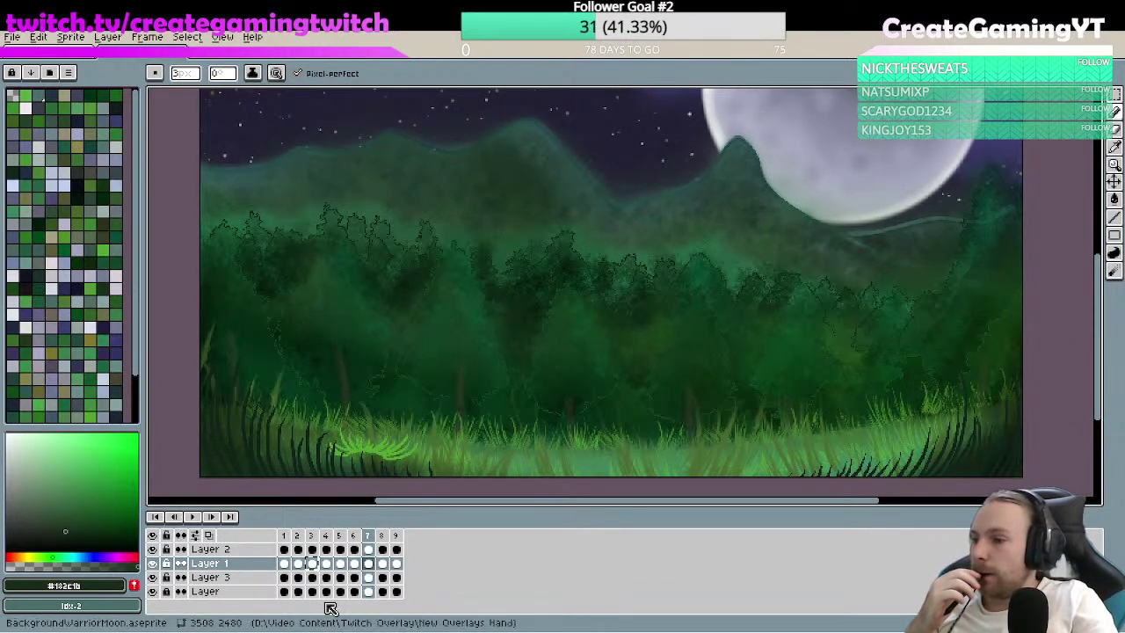
{"action": "left_click", "coordinate": [311, 563]}
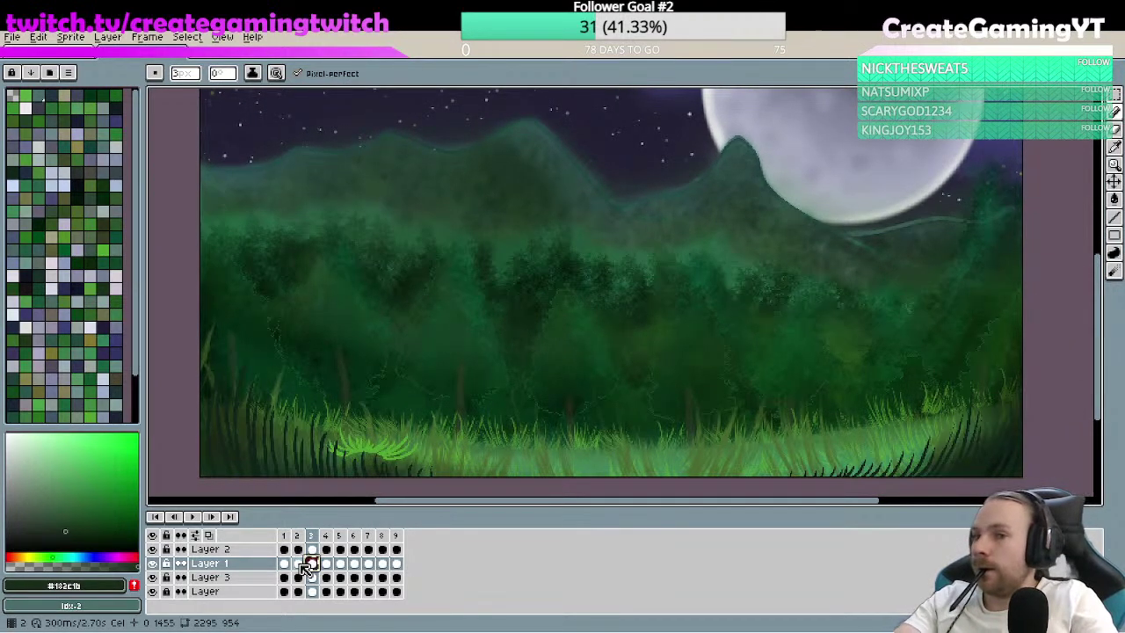
{"action": "left_click", "coordinate": [299, 563]}
{"action": "left_click", "coordinate": [312, 563]}
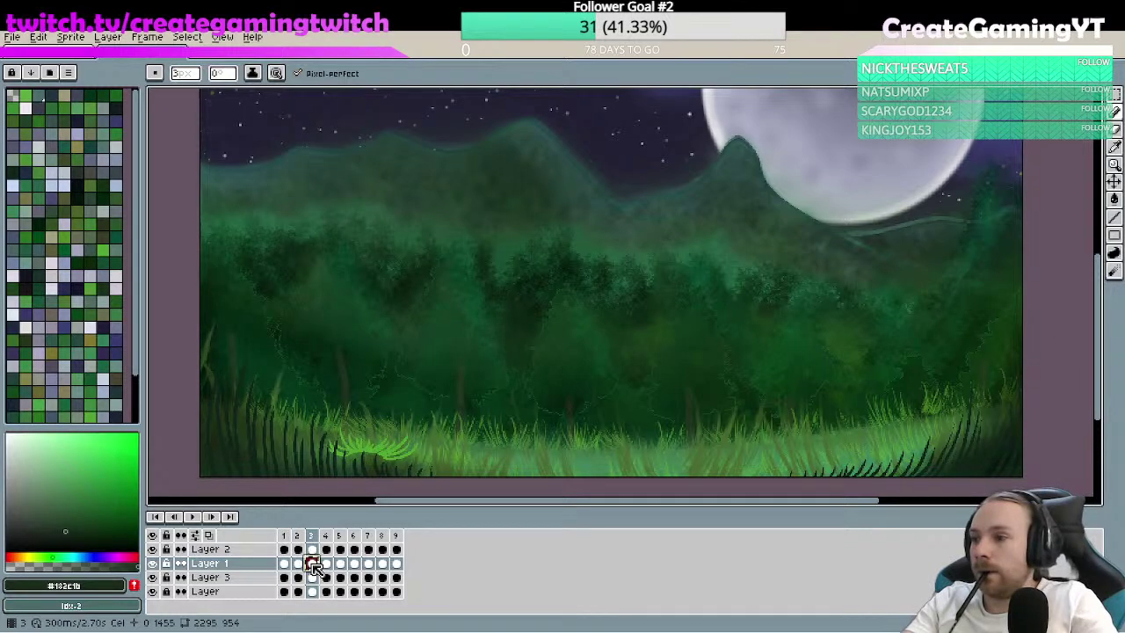
{"action": "left_click", "coordinate": [341, 564]}
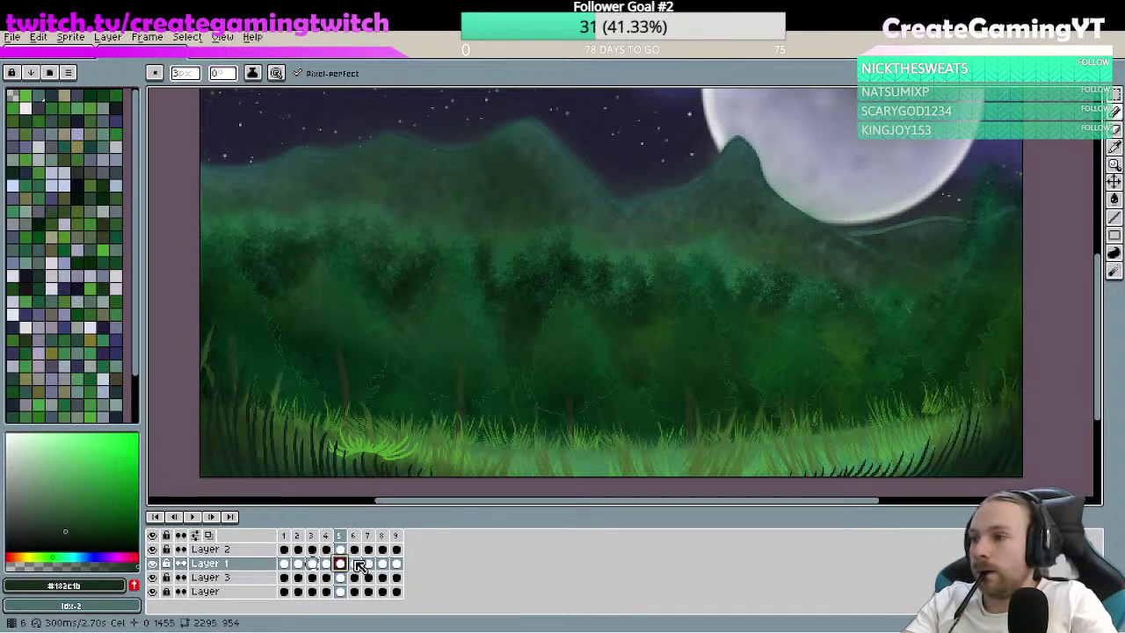
{"action": "left_click", "coordinate": [356, 564]}
{"action": "left_click", "coordinate": [369, 564]}
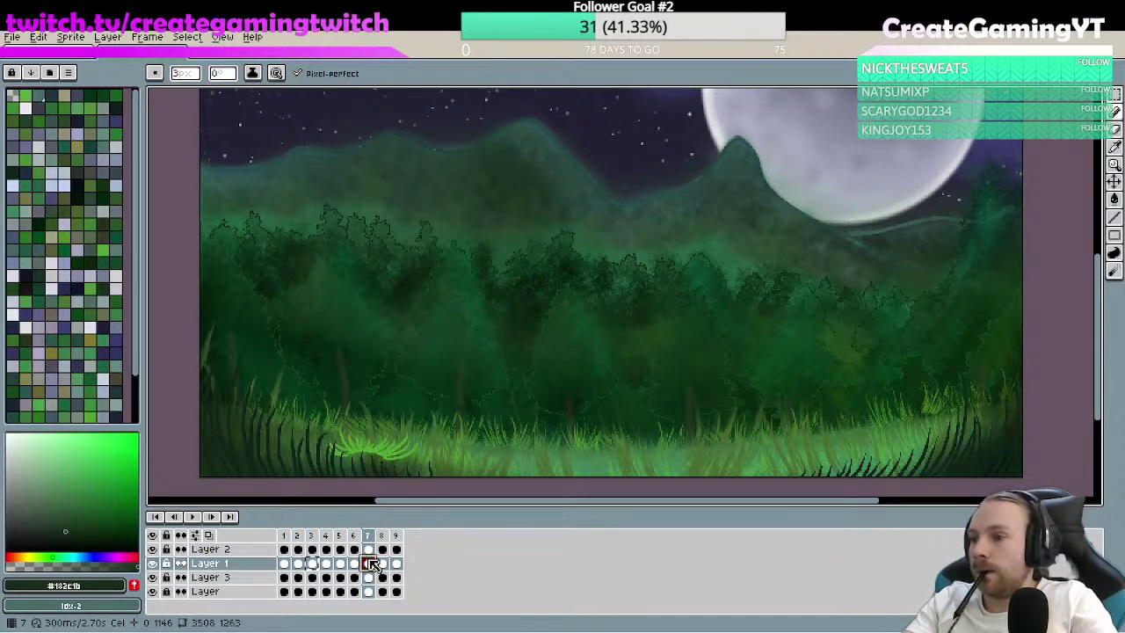
- Step back and forth through the animation's frames on Layer 1 to check the tree outlines
{"action": "key", "text": "Left"}
{"action": "key", "text": "Left"}
{"action": "key", "text": "Left"}
{"action": "key", "text": "Left"}
{"action": "key", "text": "Left"}
{"action": "key", "text": "Left"}
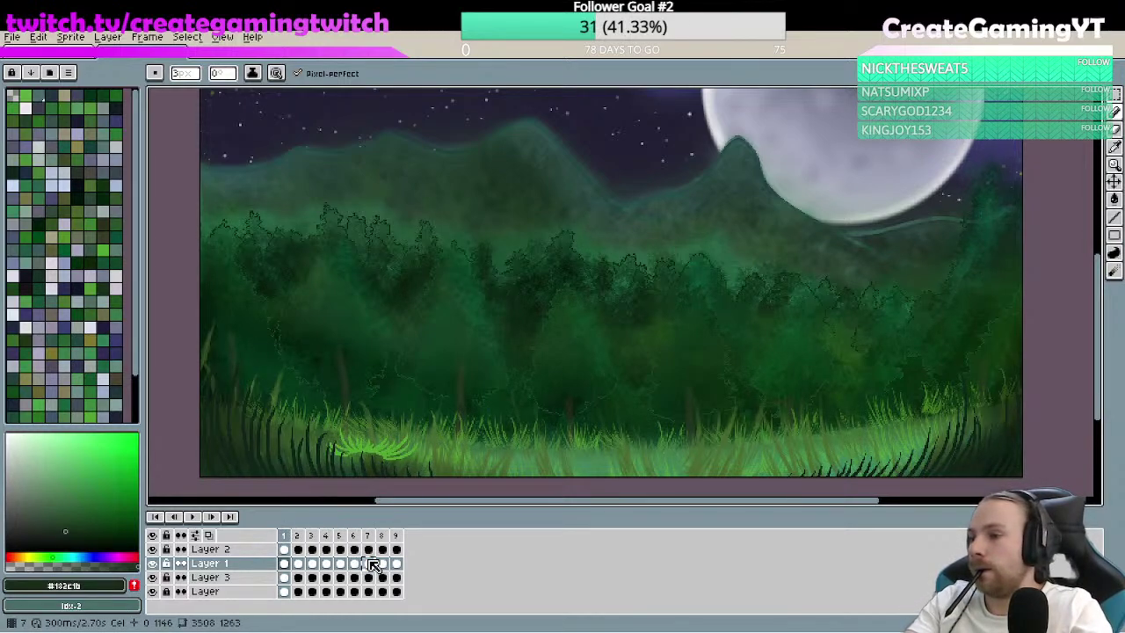
{"action": "key", "text": "Right"}
{"action": "key", "text": "Right"}
{"action": "key", "text": "Right"}
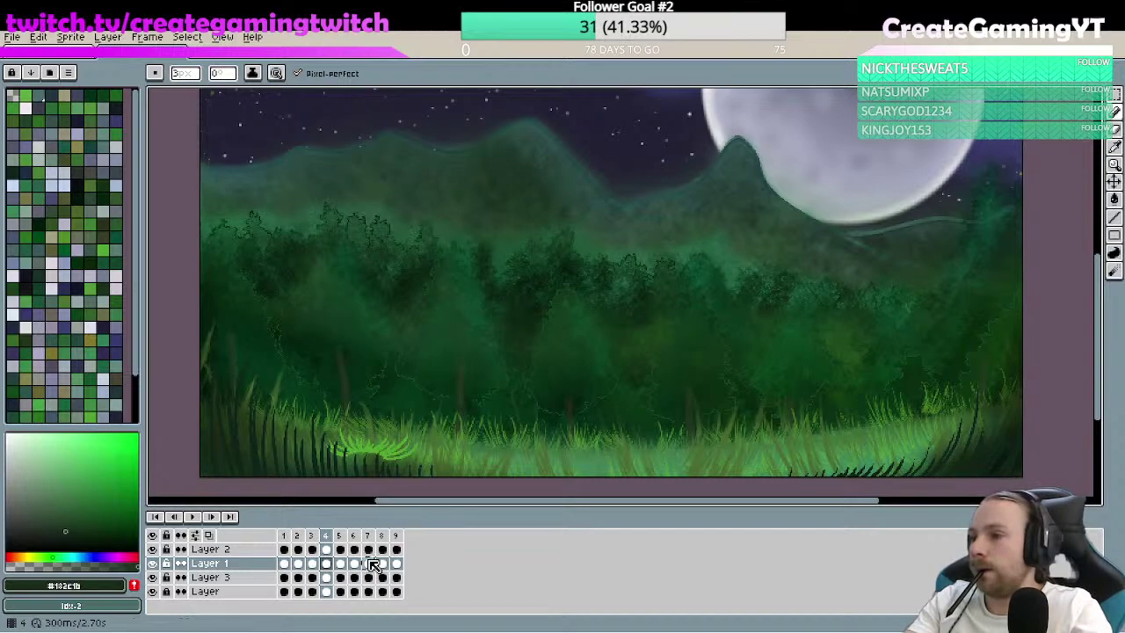
{"action": "key", "text": "Right"}
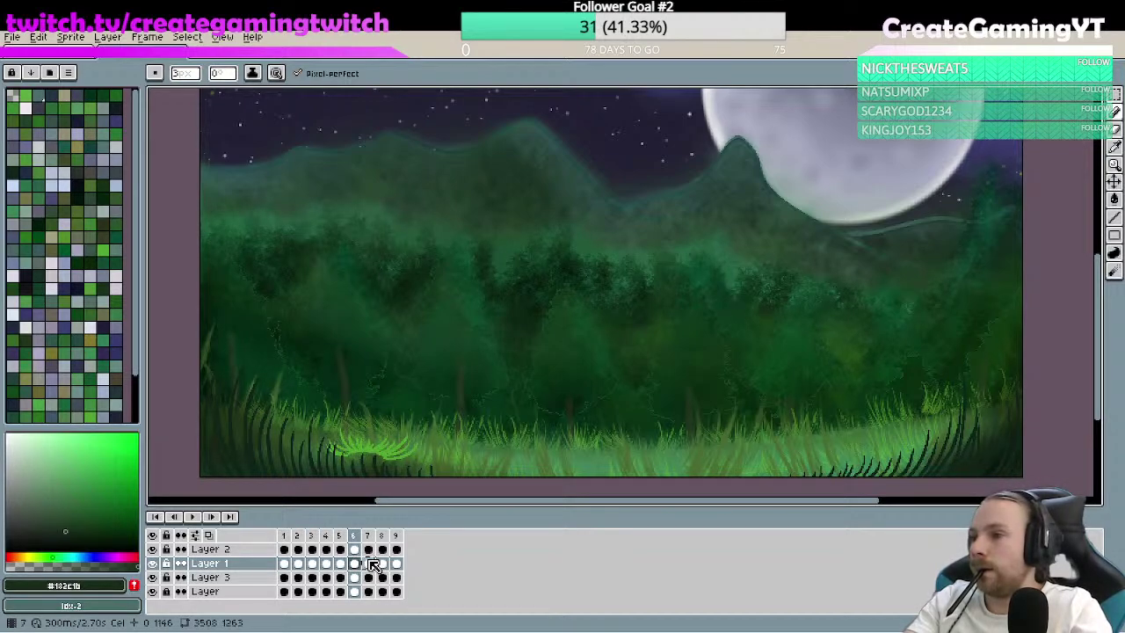
{"action": "key", "text": "Right"}
{"action": "key", "text": "Right"}
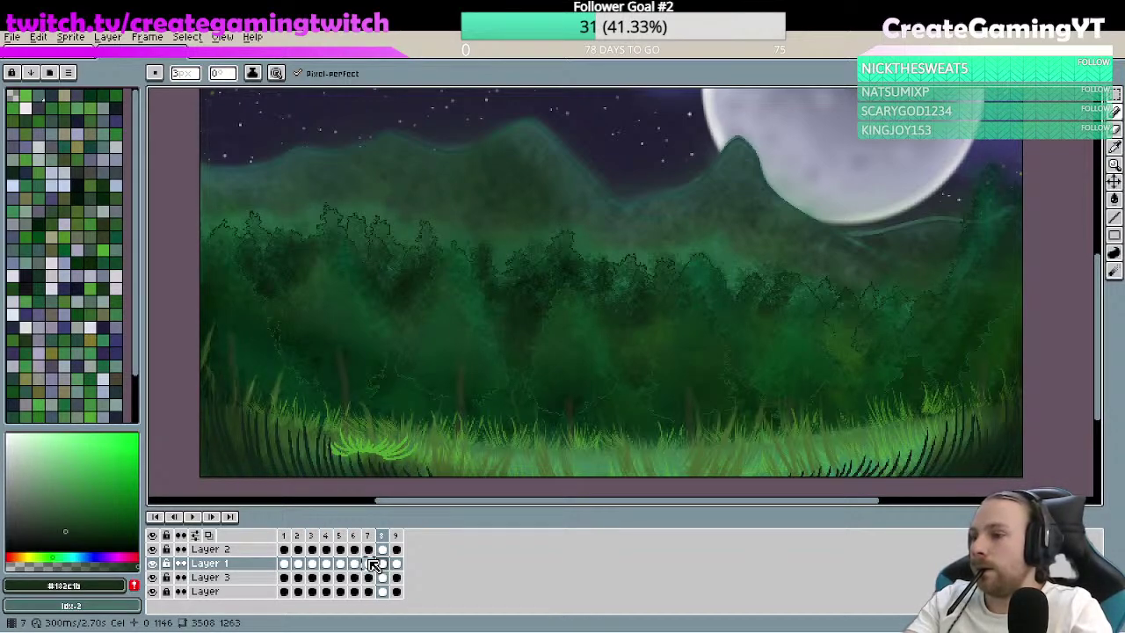
{"action": "key", "text": "Right"}
{"action": "key", "text": "Right"}
{"action": "key", "text": "Right"}
{"action": "key", "text": "Right"}
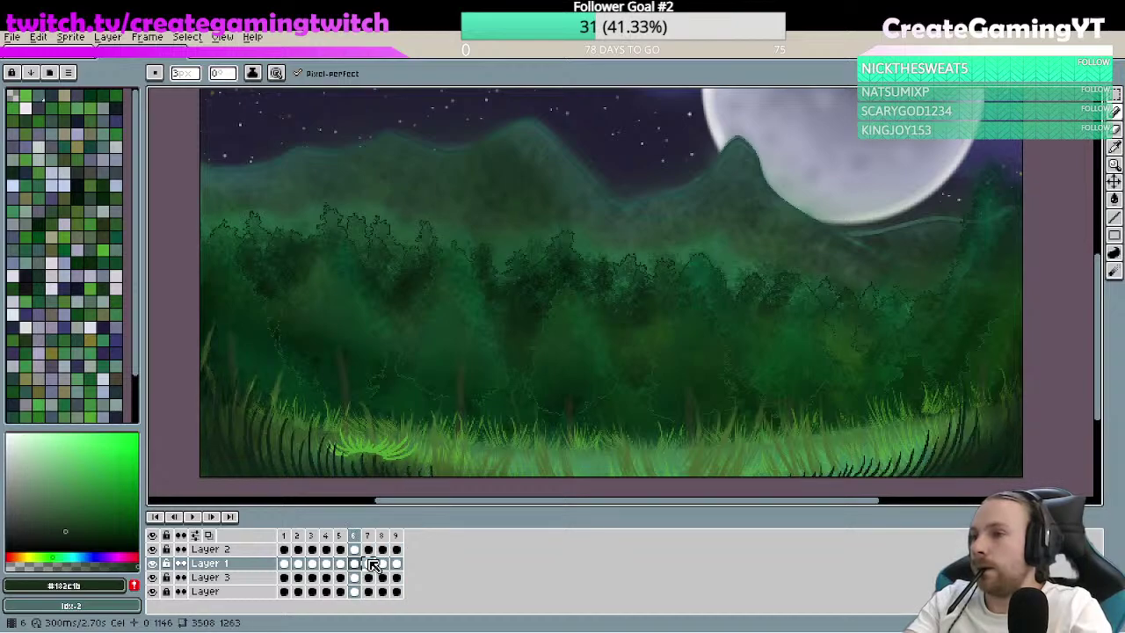
{"action": "key", "text": "Left"}
{"action": "key", "text": "Left"}
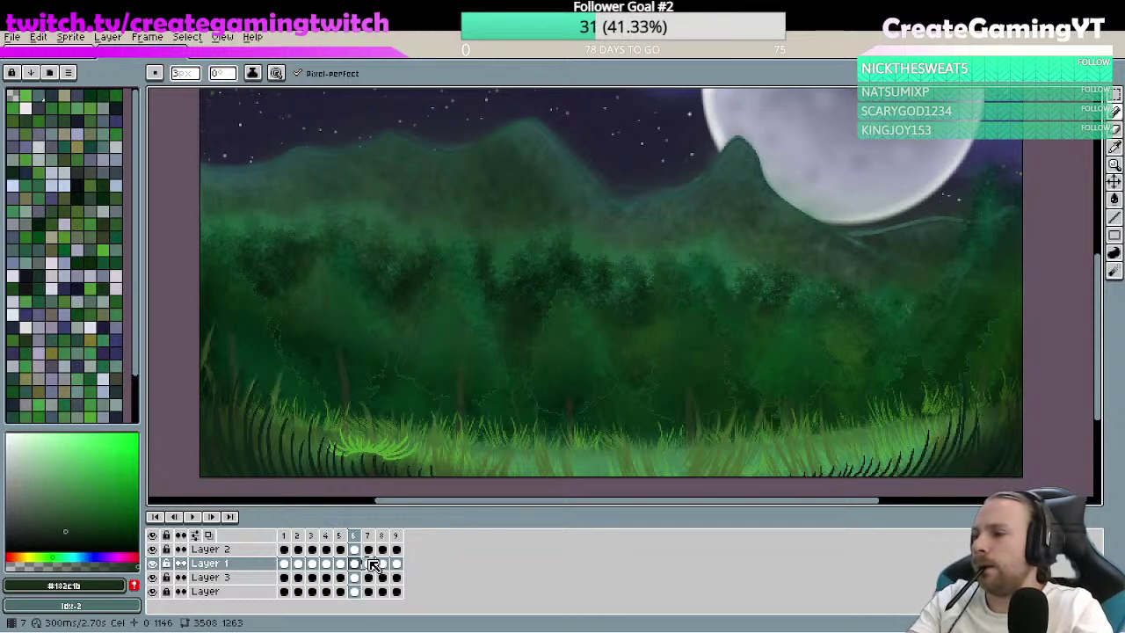
- Switch the active layer up and down around Layer 1, ending on Layer 3, to review the frames
{"action": "key", "text": "Down"}
{"action": "key", "text": "Up"}
{"action": "key", "text": "Up"}
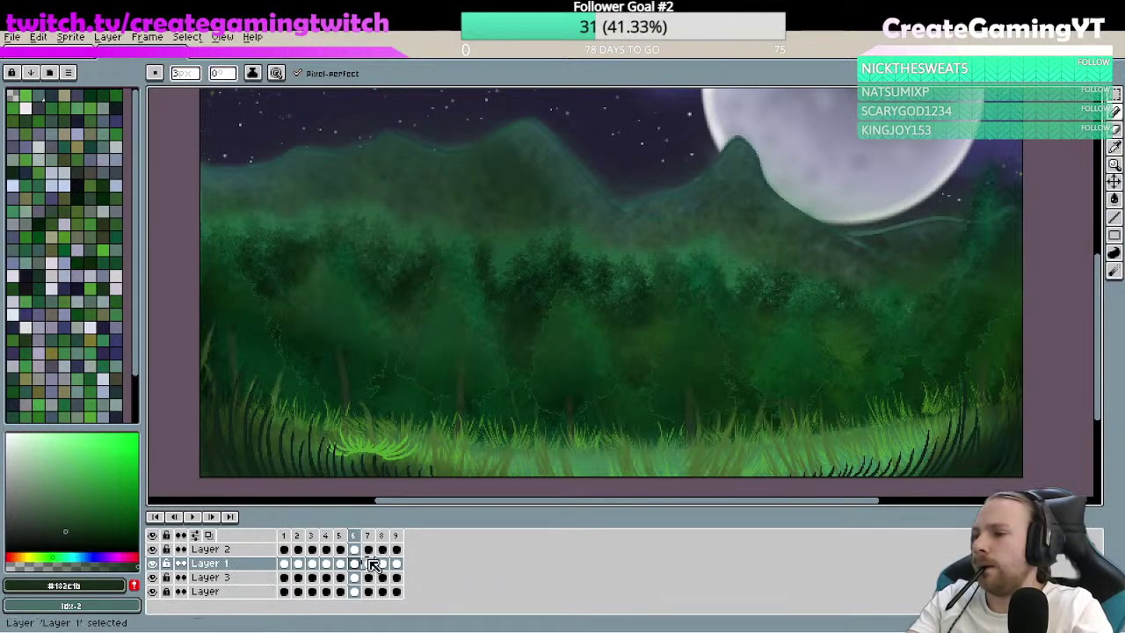
{"action": "key", "text": "Down"}
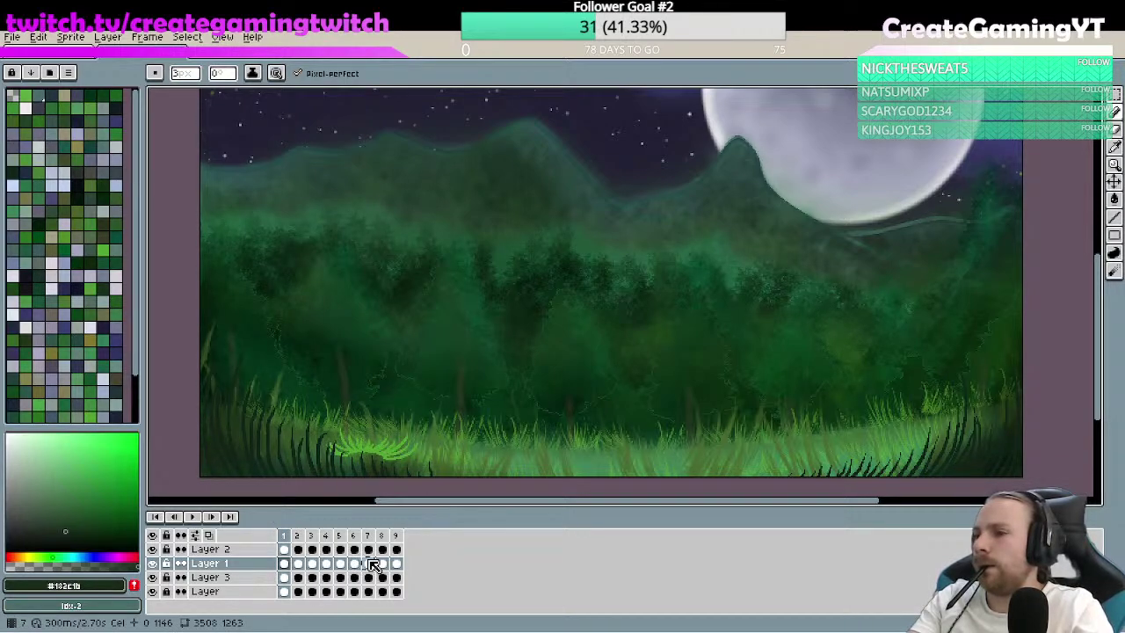
{"action": "left_click", "coordinate": [369, 563]}
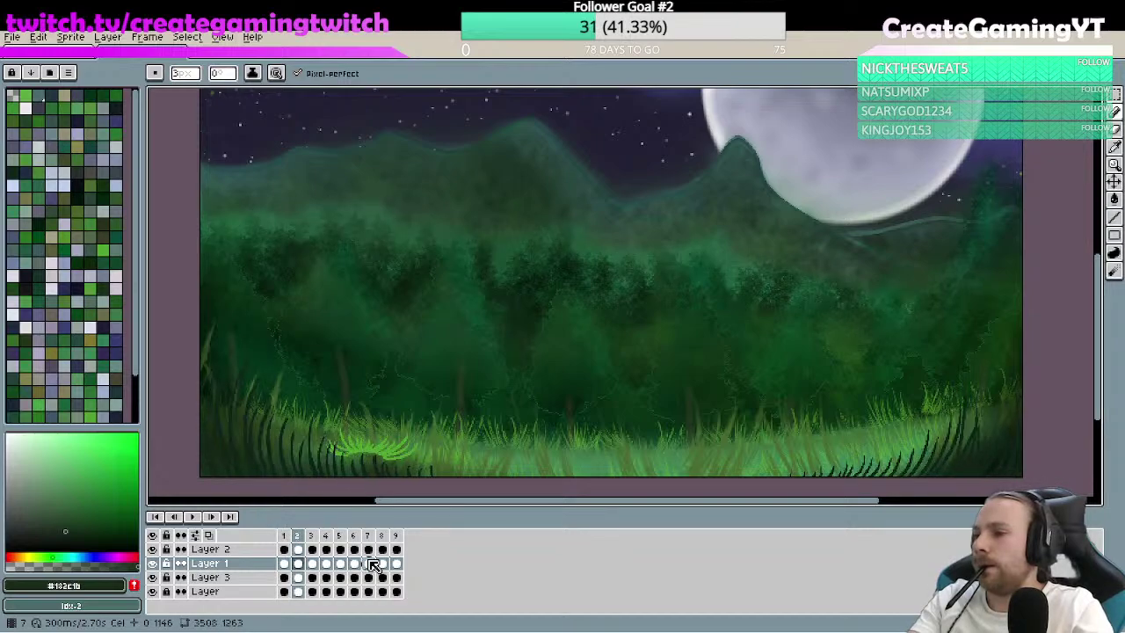
{"action": "key", "text": "Down"}
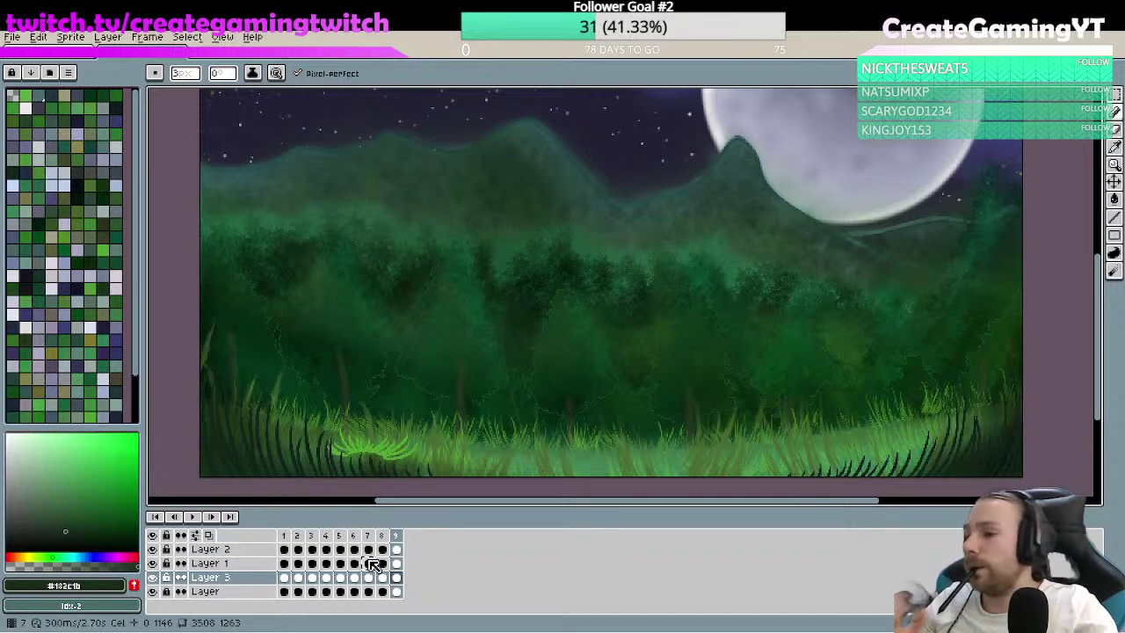
- Hide Layer 3 and play the animation to check the frames without it
{"action": "left_click", "coordinate": [161, 578]}
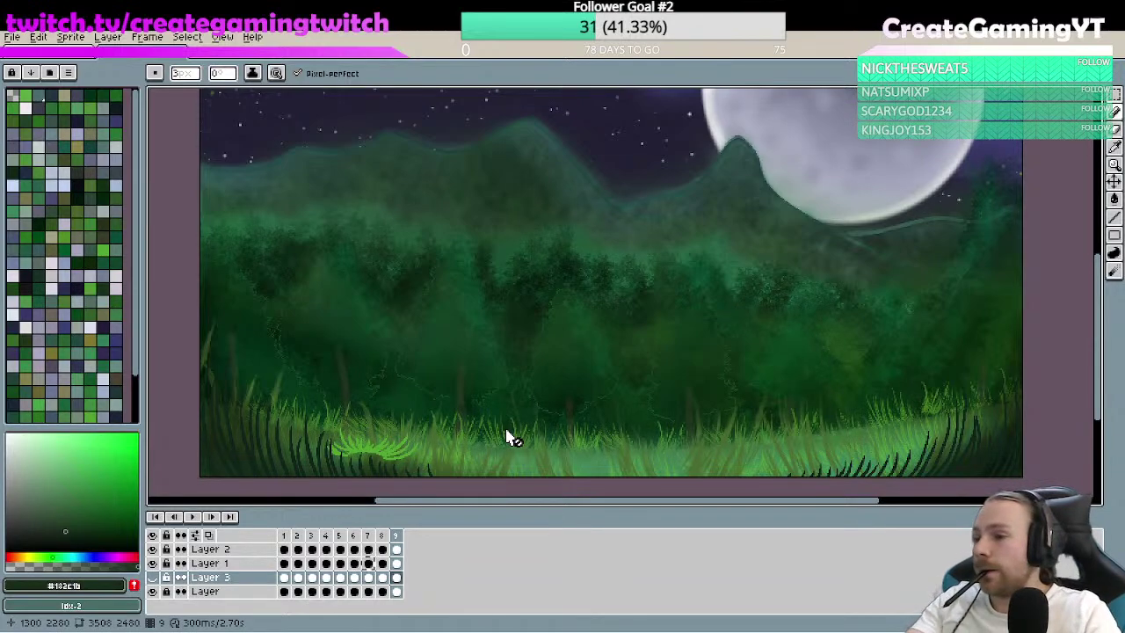
{"action": "key", "text": "Left"}
{"action": "key", "text": "Return"}
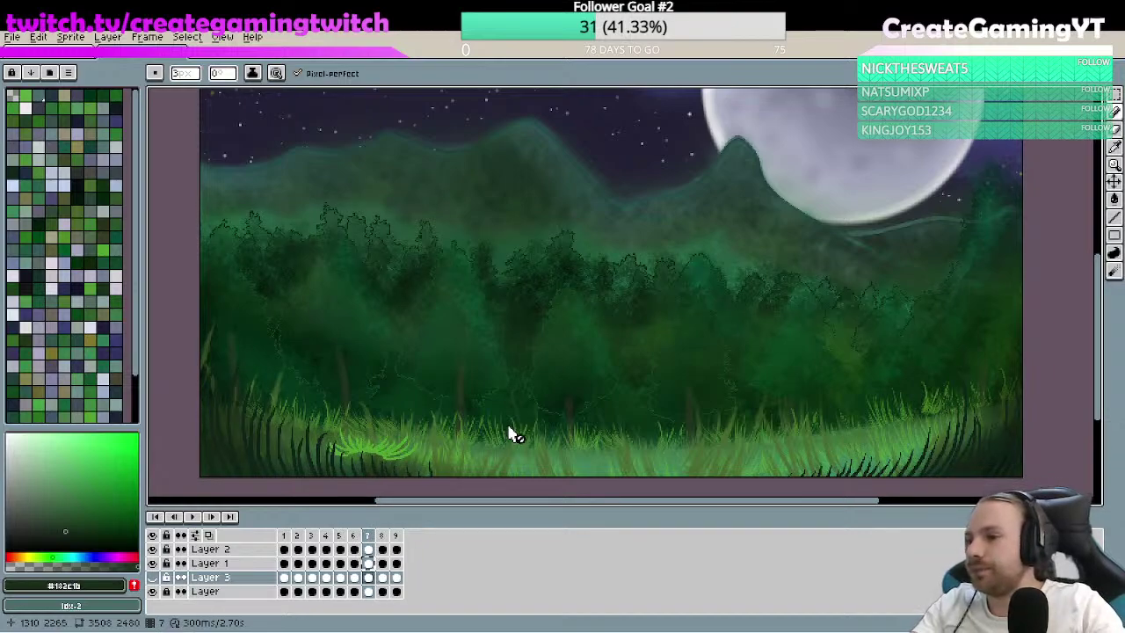
- Compare frames 6 and 7 by switching between their cels on Layer 1 and Layer 3
{"action": "left_click", "coordinate": [370, 563]}
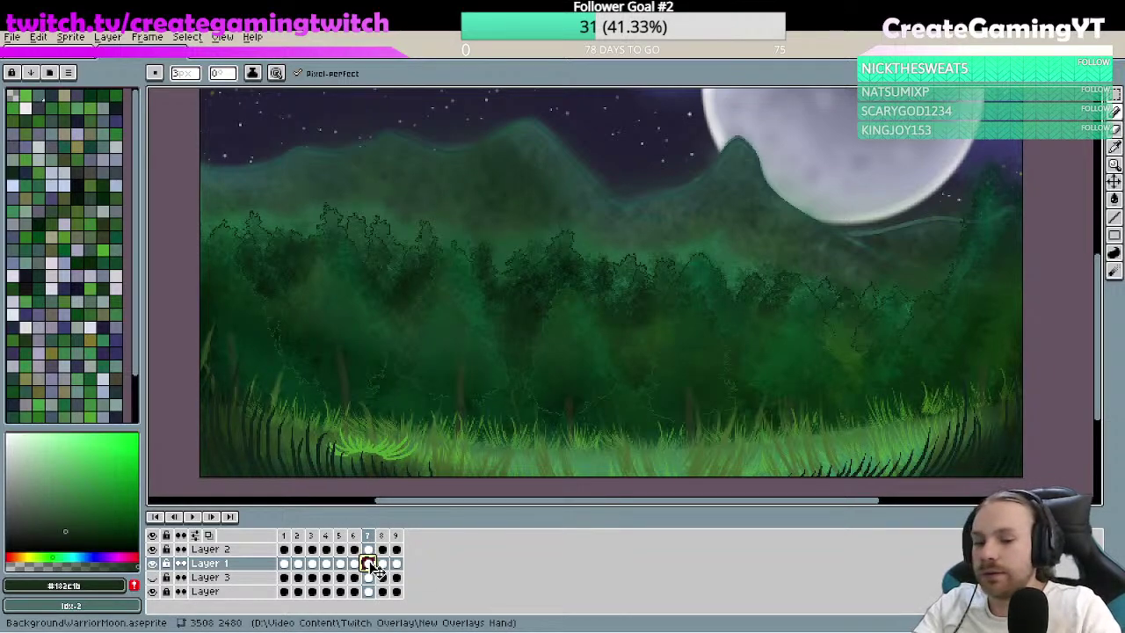
{"action": "key", "text": "Down"}
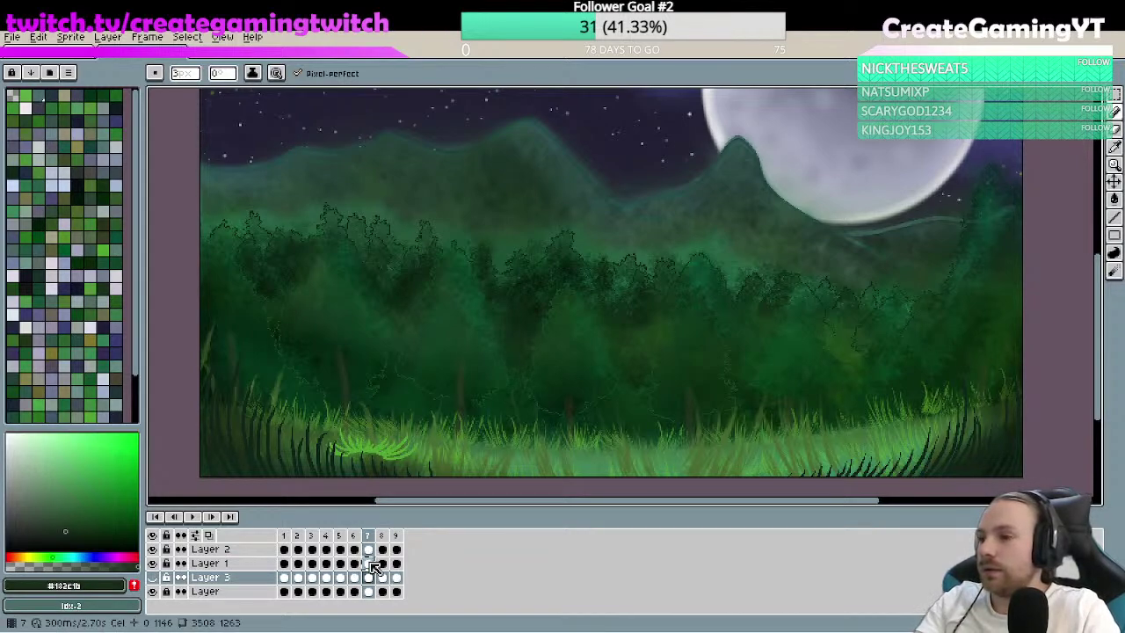
{"action": "key", "text": "Up"}
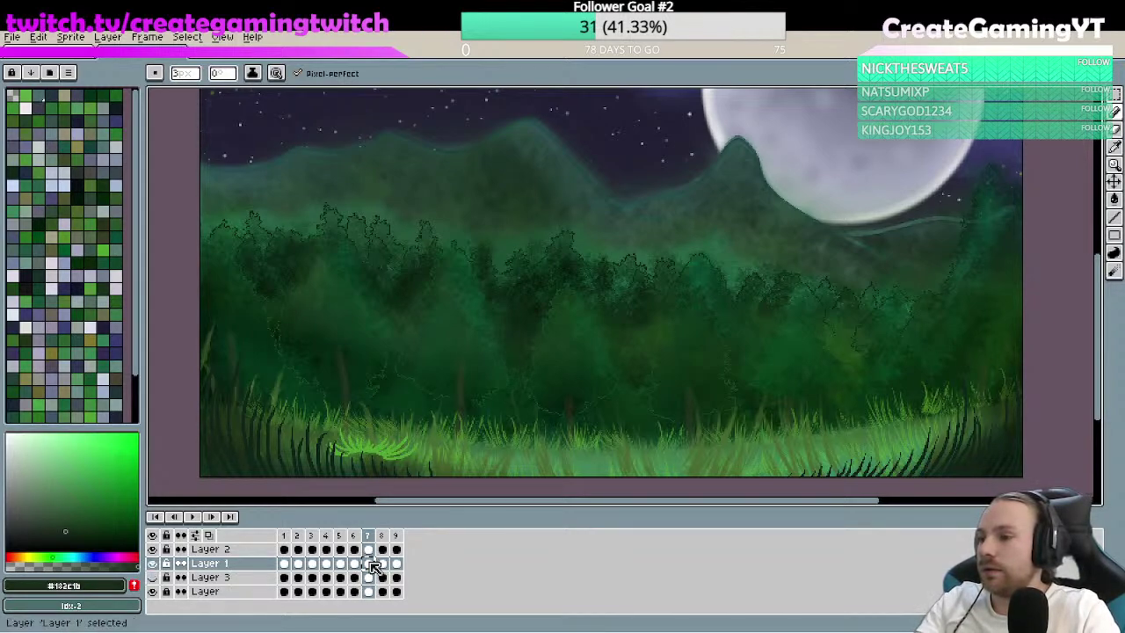
{"action": "key", "text": "Down"}
{"action": "key", "text": "Left"}
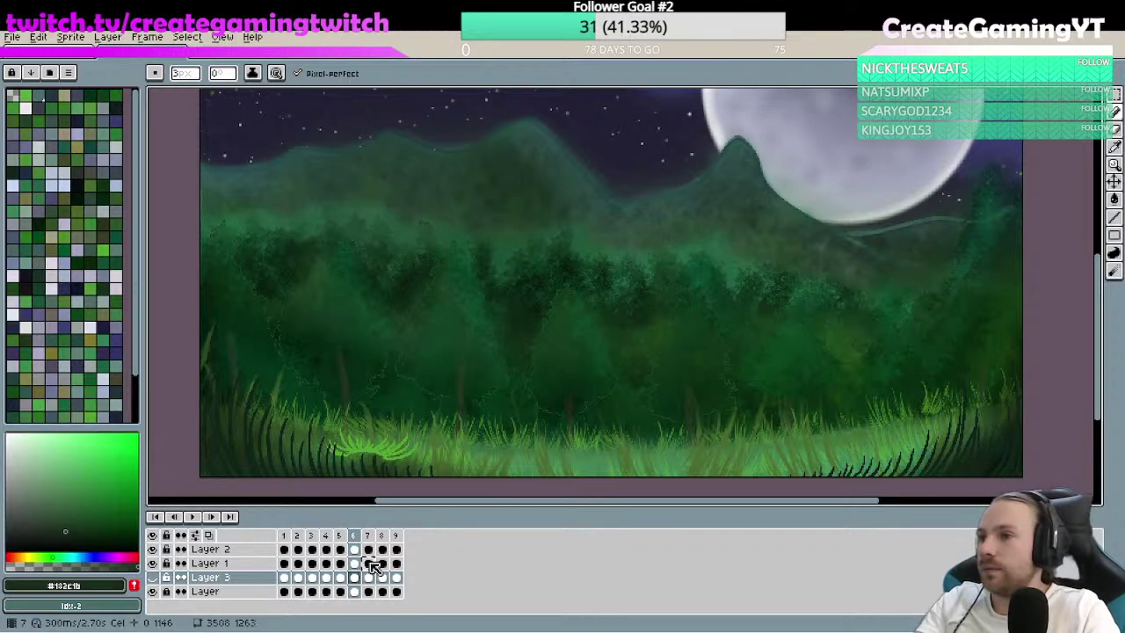
{"action": "key", "text": "Up"}
{"action": "key", "text": "Down"}
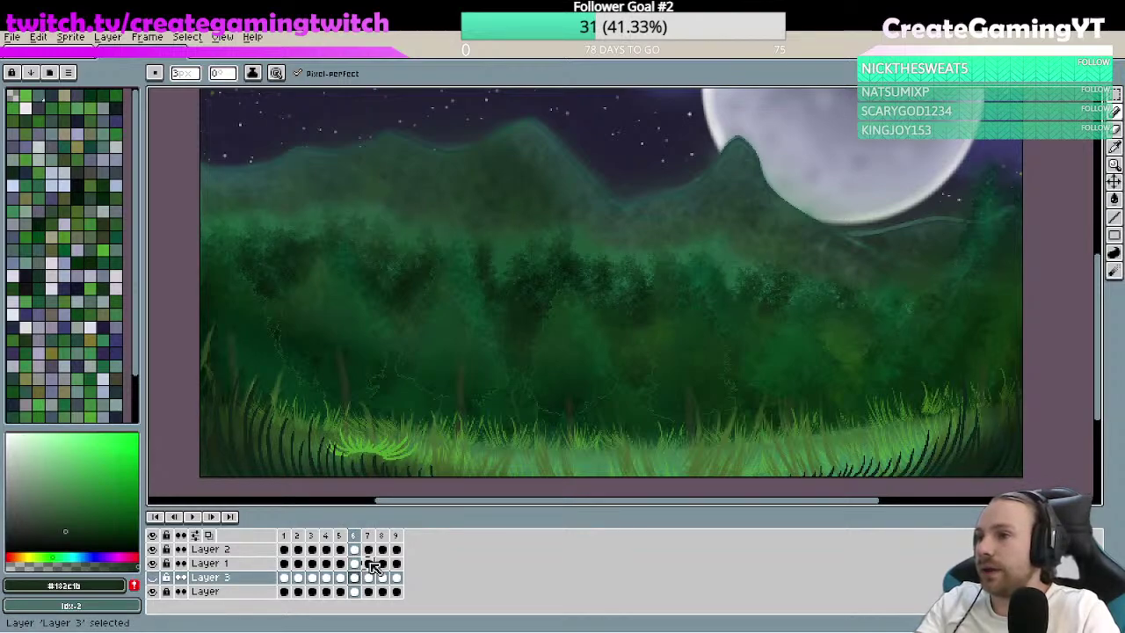
{"action": "key", "text": "Up"}
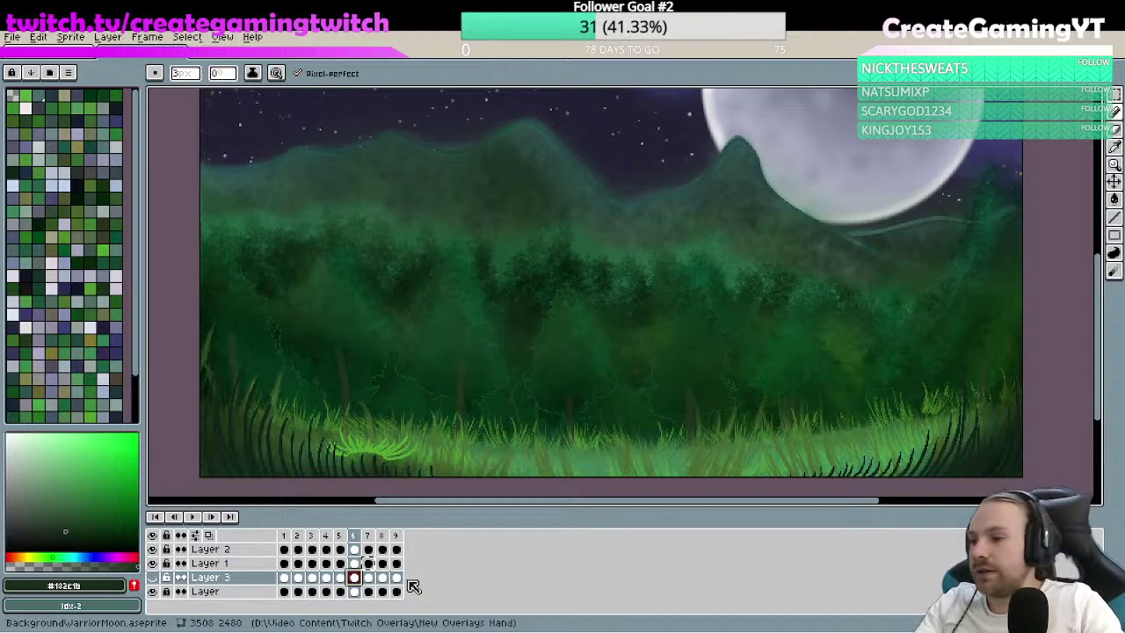
{"action": "left_click", "coordinate": [369, 567]}
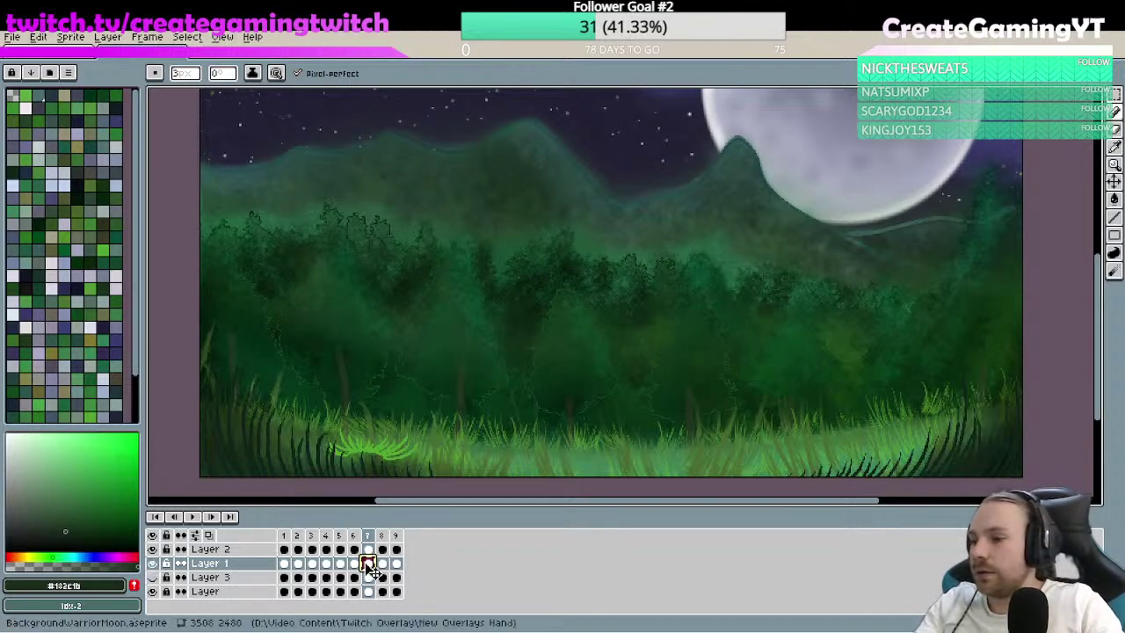
{"action": "left_click", "coordinate": [357, 579]}
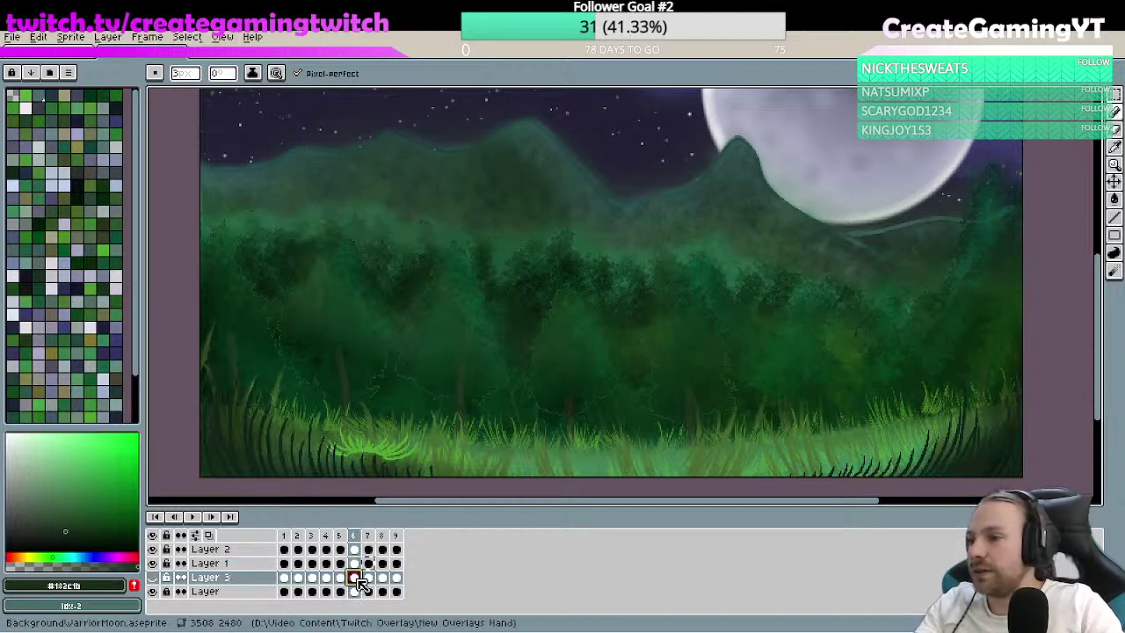
- Make Layer 3 visible and select the frame 7 cel on Layer 1
{"action": "left_click", "coordinate": [152, 578]}
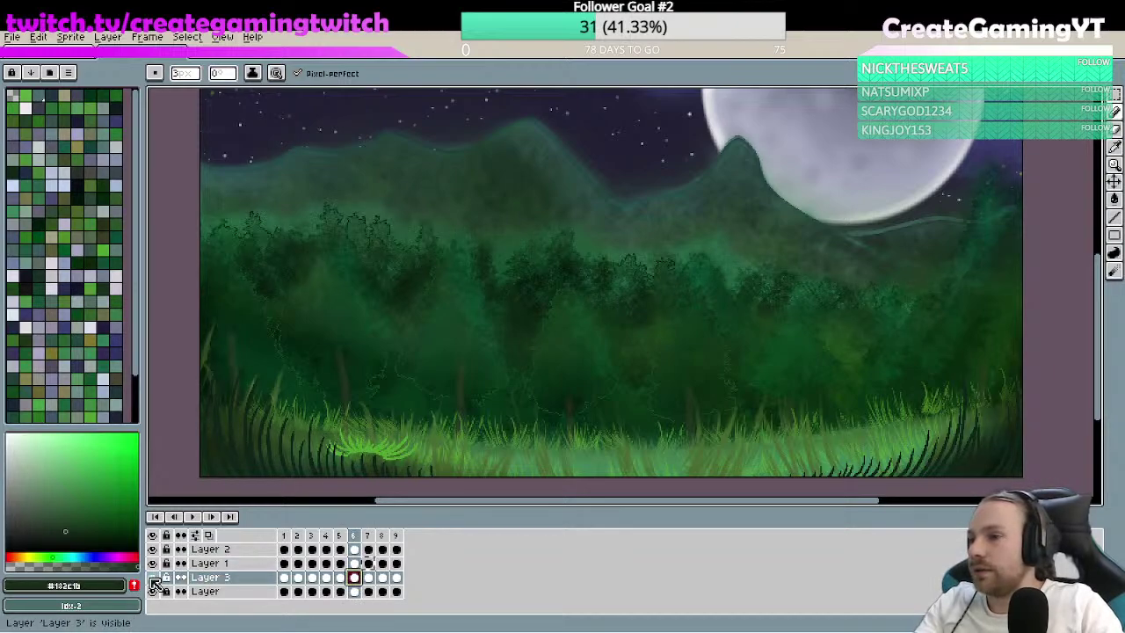
{"action": "left_click", "coordinate": [342, 578]}
{"action": "left_click", "coordinate": [356, 564]}
{"action": "left_click", "coordinate": [369, 564]}
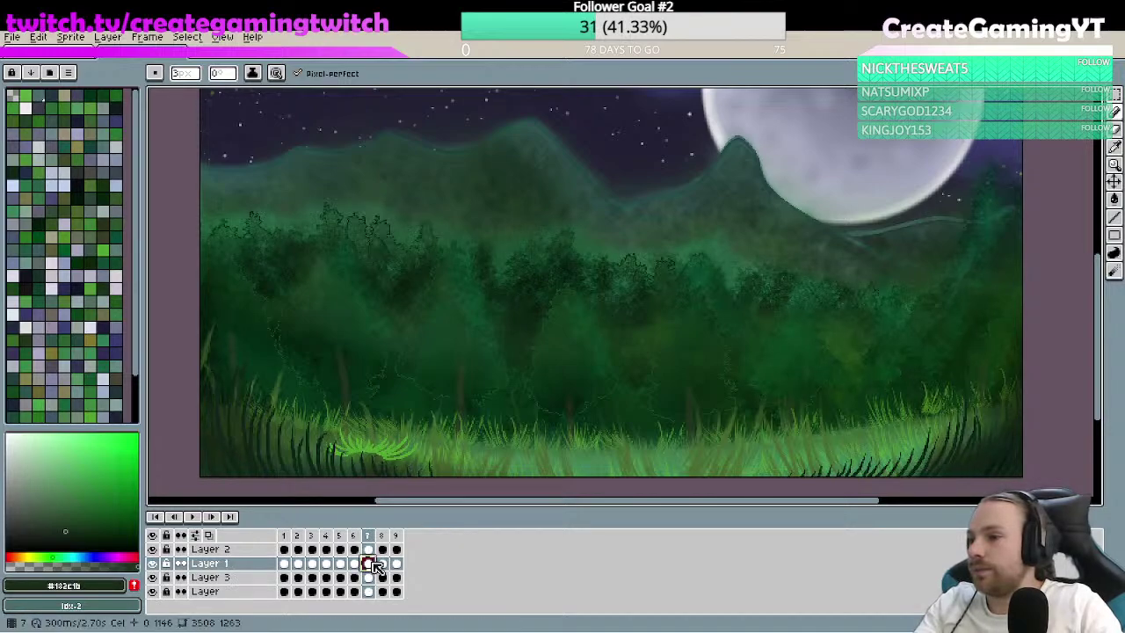
- Undo the most recent pencil outline strokes along the left-centre treetops in frame 7 of Layer 1
{"action": "key", "text": "ctrl+z"}
{"action": "key", "text": "ctrl+z"}
{"action": "key", "text": "ctrl+z"}
{"action": "key", "text": "ctrl+z"}
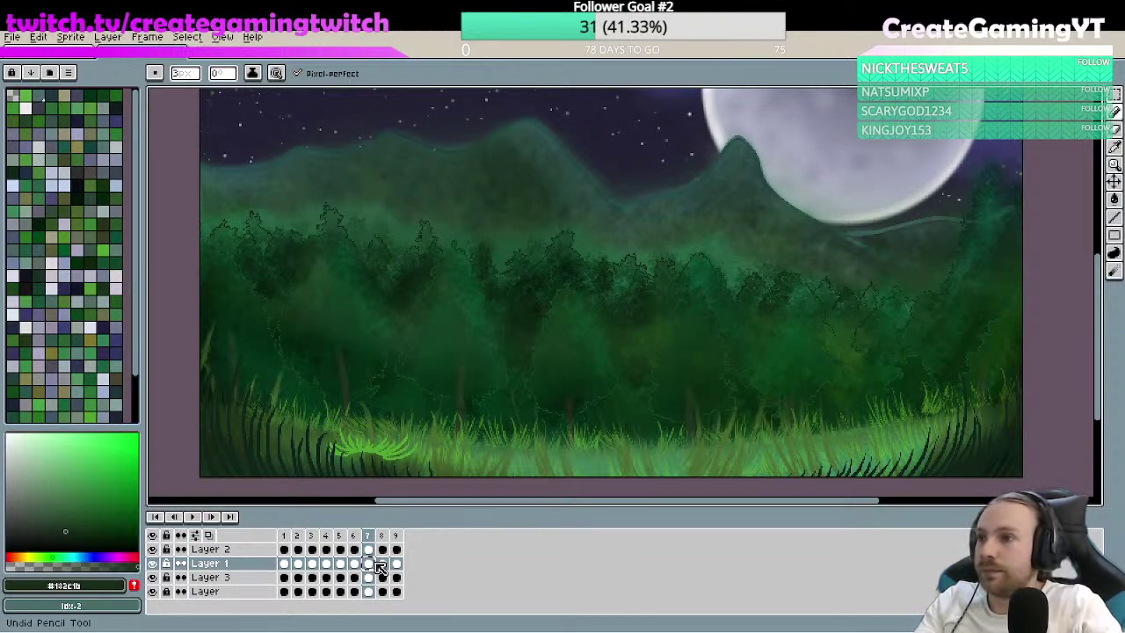
{"action": "key", "text": "ctrl+z"}
{"action": "key", "text": "ctrl+z"}
{"action": "key", "text": "ctrl+z"}
{"action": "key", "text": "ctrl+z"}
{"action": "key", "text": "ctrl+z"}
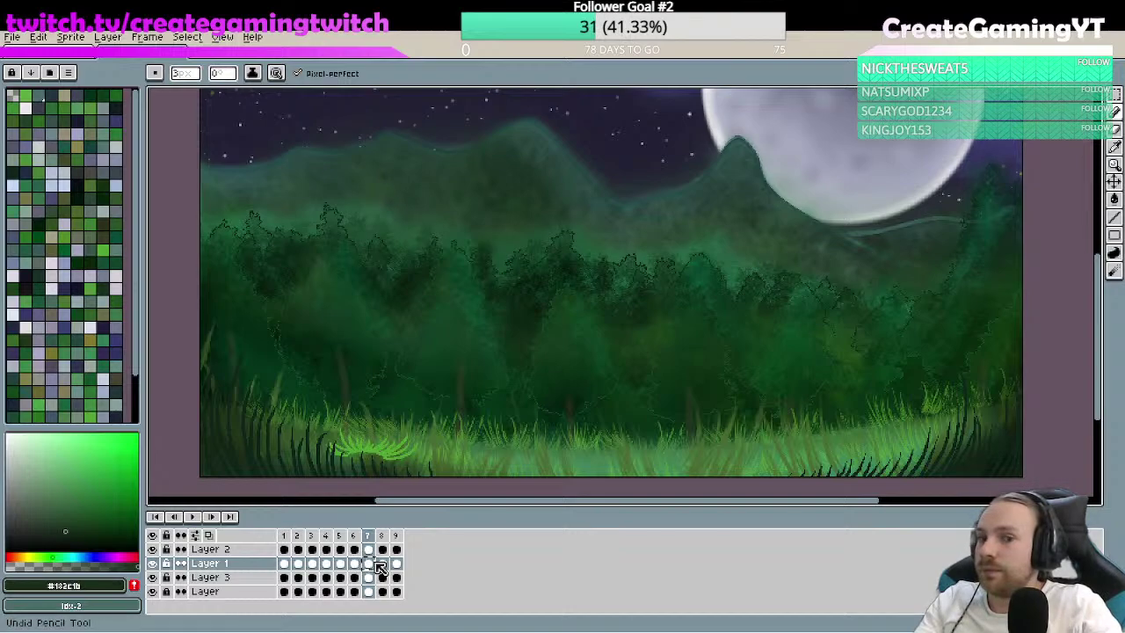
- Undo the earlier pencil outlines on the far-left and far-right treetops in frame 7 of Layer 1
{"action": "key", "text": "ctrl+z"}
{"action": "key", "text": "ctrl+z"}
{"action": "key", "text": "ctrl+z"}
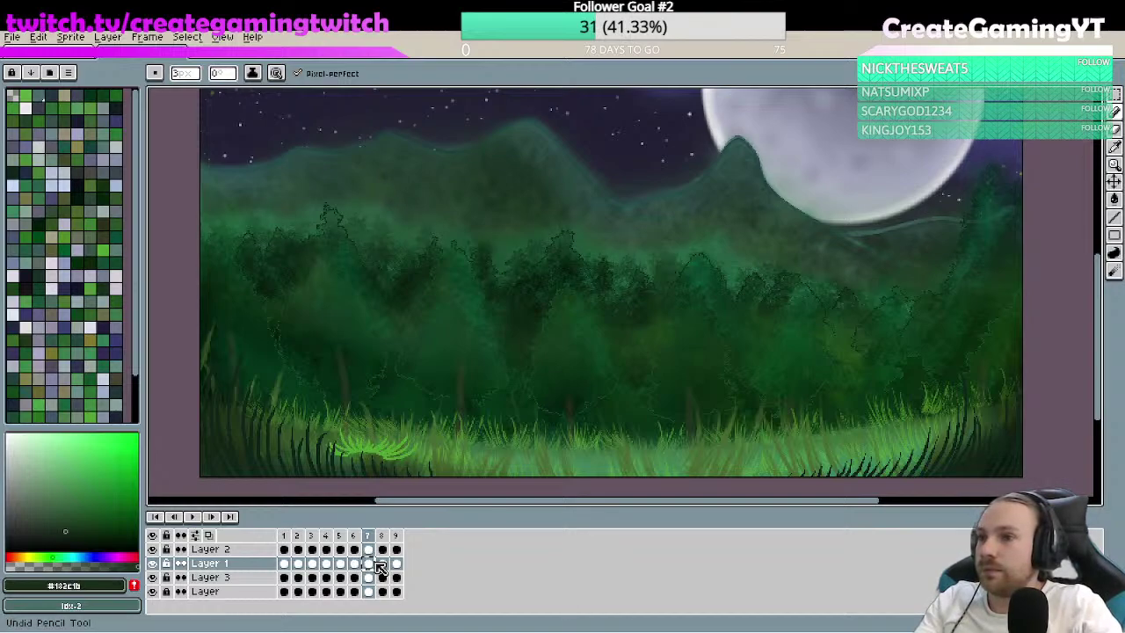
{"action": "key", "text": "ctrl+z"}
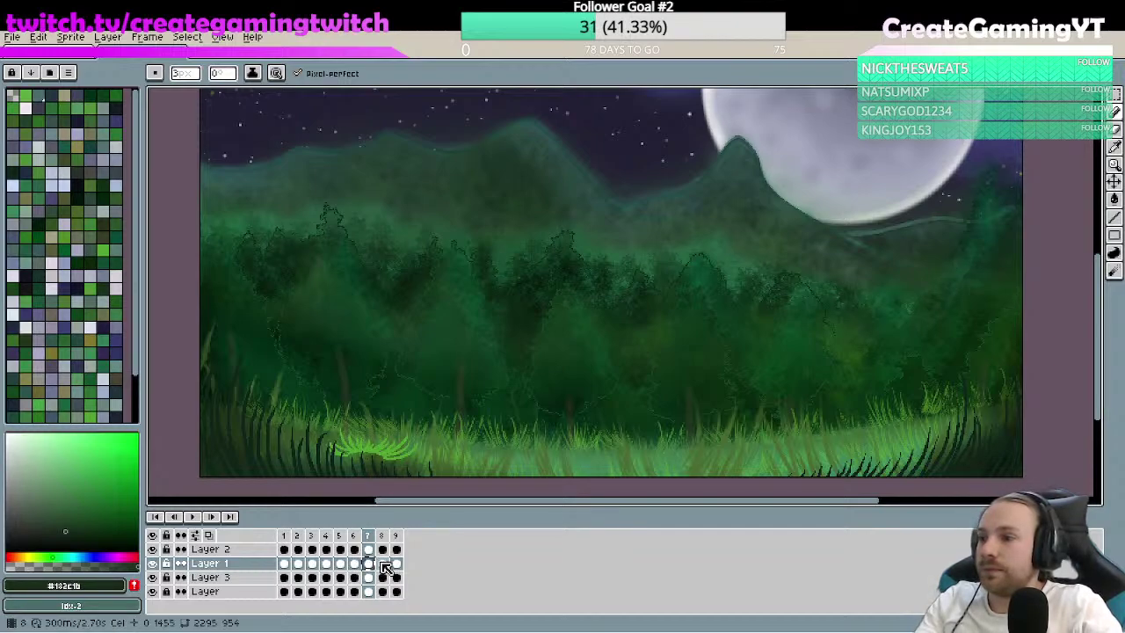
{"action": "key", "text": "ctrl+z"}
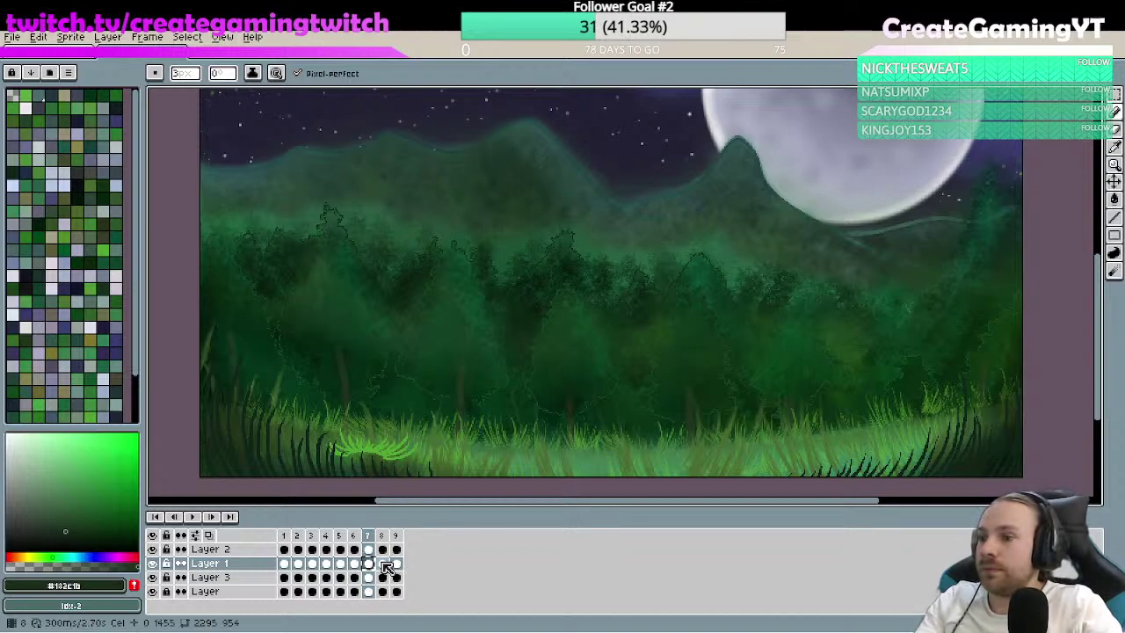
- Check the Layer 1 cels of the frames before frame 7, and undo the pencil and eraser strokes on the central treetops
{"action": "left_click", "coordinate": [352, 567]}
{"action": "left_click_drag", "start_coordinate": [349, 570], "coordinate": [326, 570]}
{"action": "key", "text": "ctrl+z"}
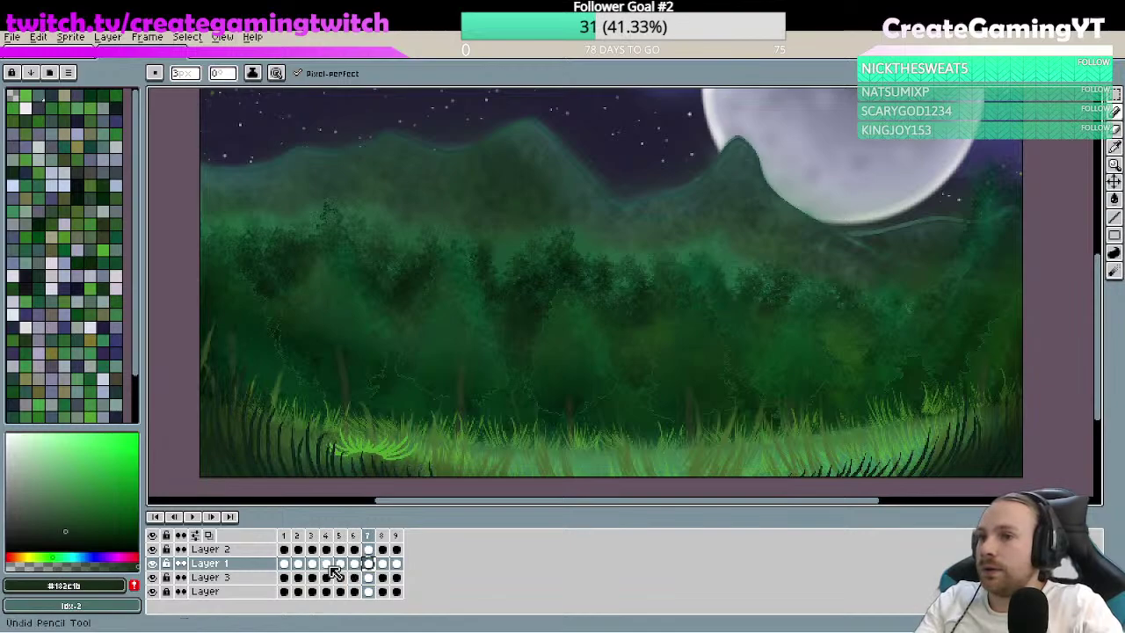
{"action": "key", "text": "ctrl+z"}
{"action": "key", "text": "ctrl+z"}
{"action": "key", "text": "ctrl+z"}
{"action": "key", "text": "ctrl+z"}
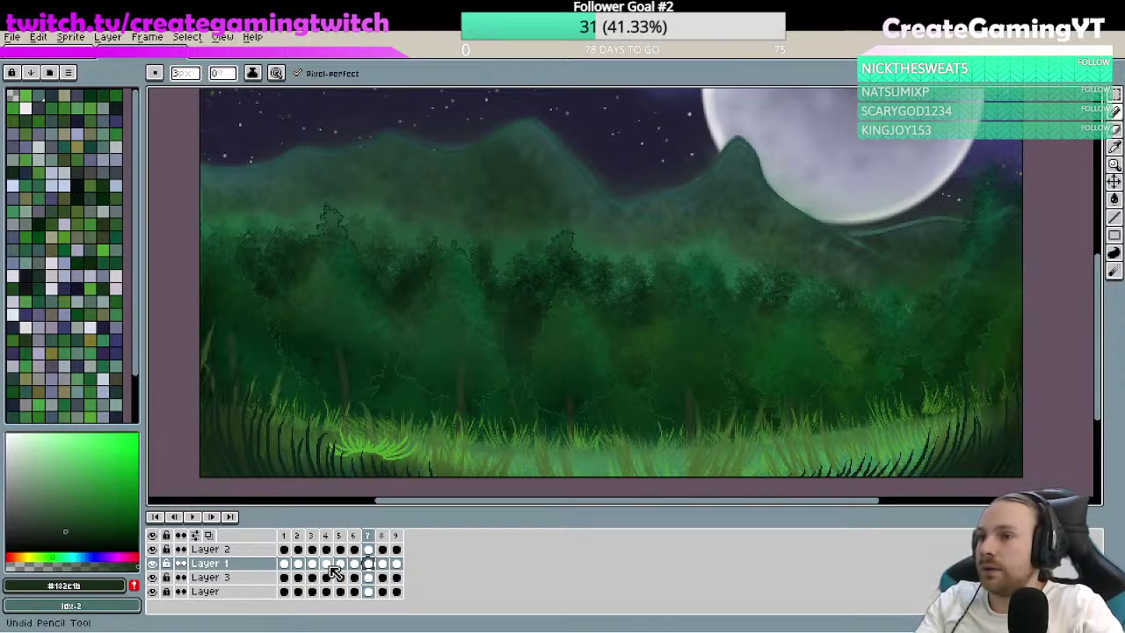
{"action": "key", "text": "ctrl+z"}
{"action": "key", "text": "ctrl+z"}
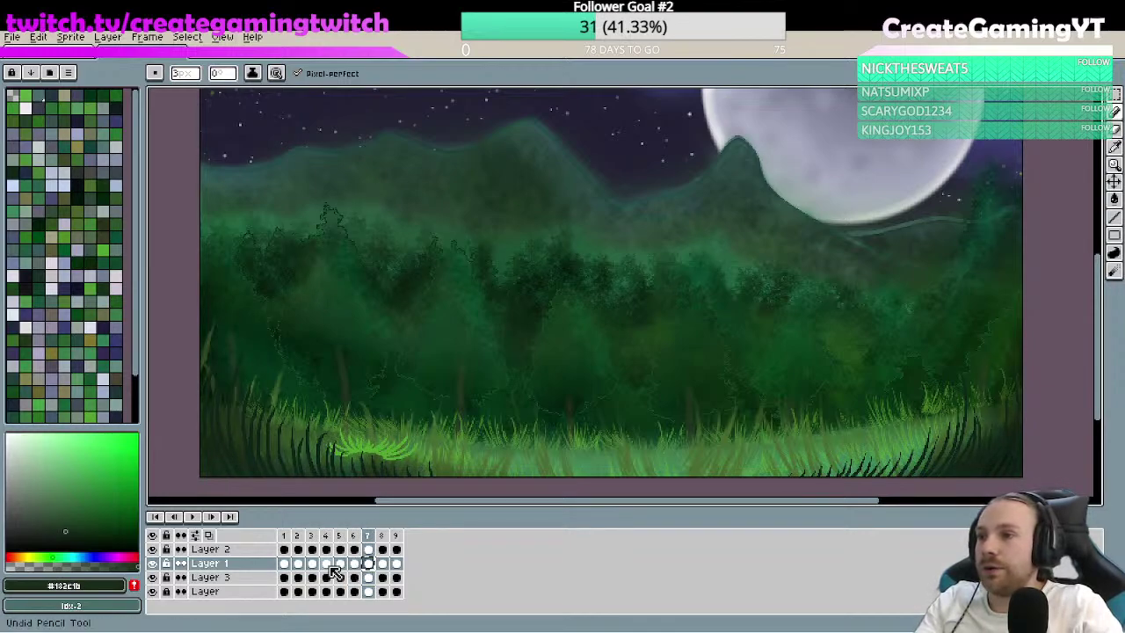
{"action": "key", "text": "ctrl+z"}
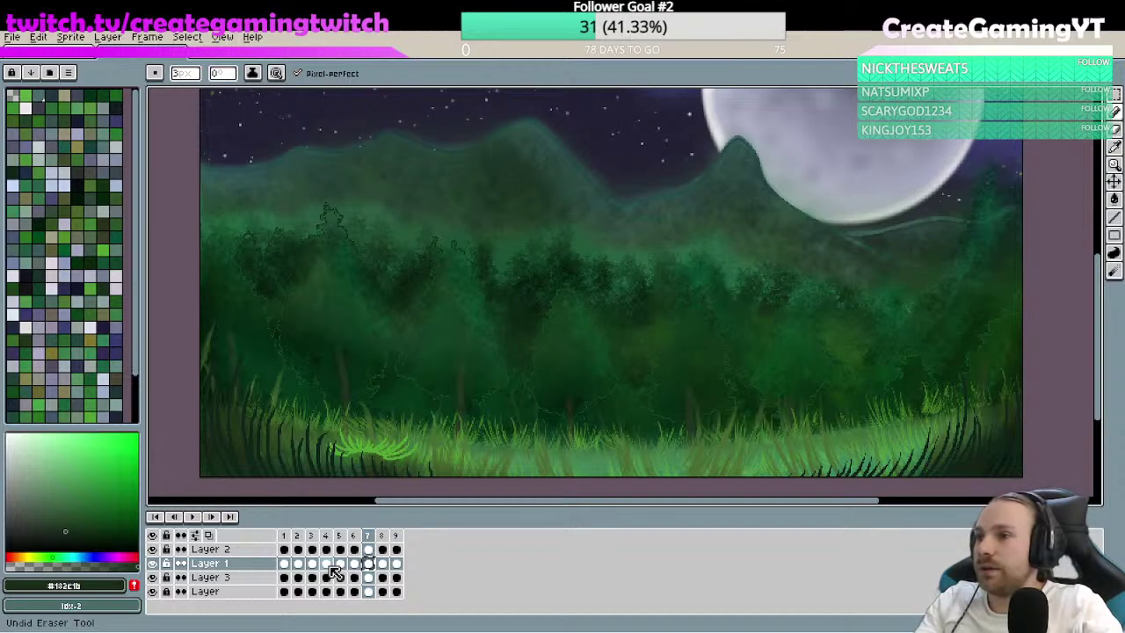
- Undo the recent pencil and eraser strokes that drew the tree outlines across the animation frames
{"action": "key", "text": "ctrl+z"}
{"action": "key", "text": "ctrl+z"}
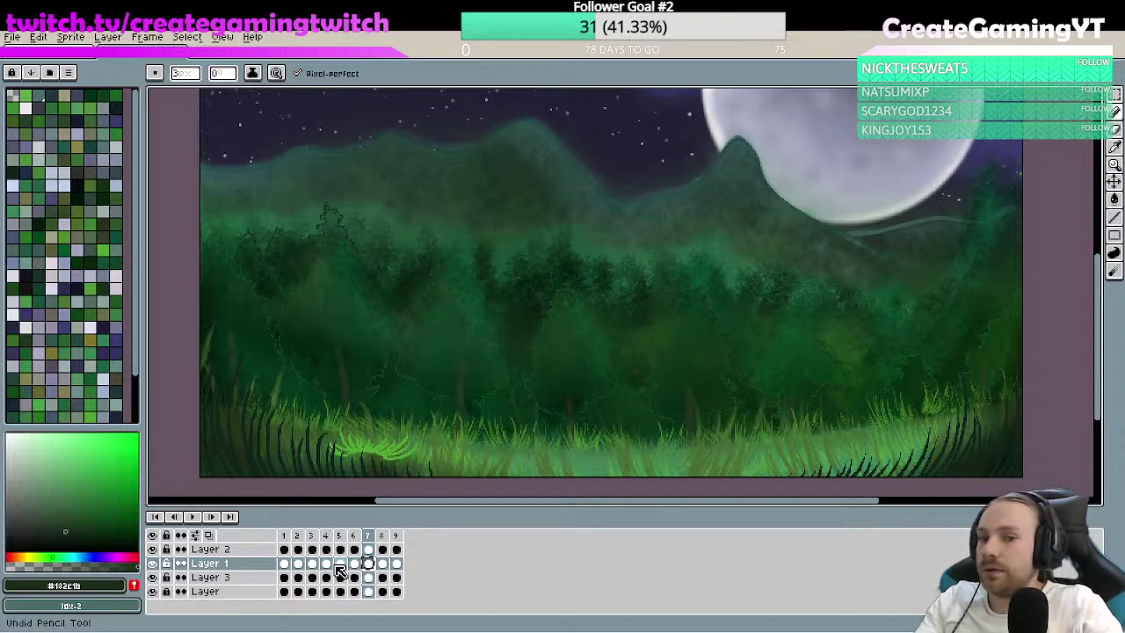
{"action": "key", "text": "ctrl+z"}
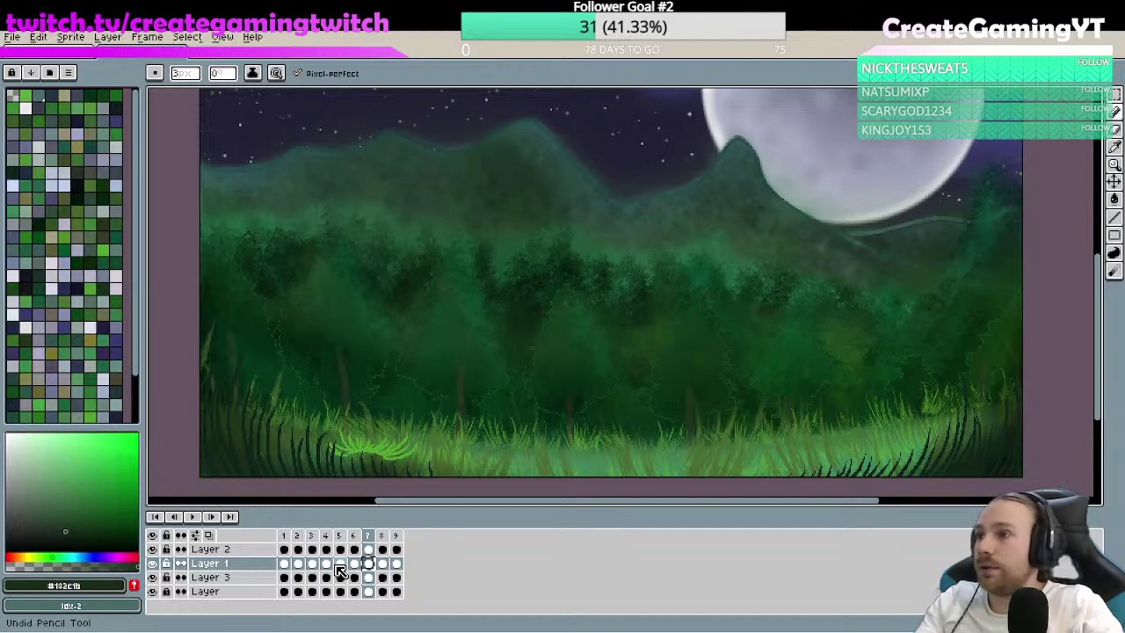
{"action": "key", "text": "ctrl+z"}
{"action": "key", "text": "ctrl+z"}
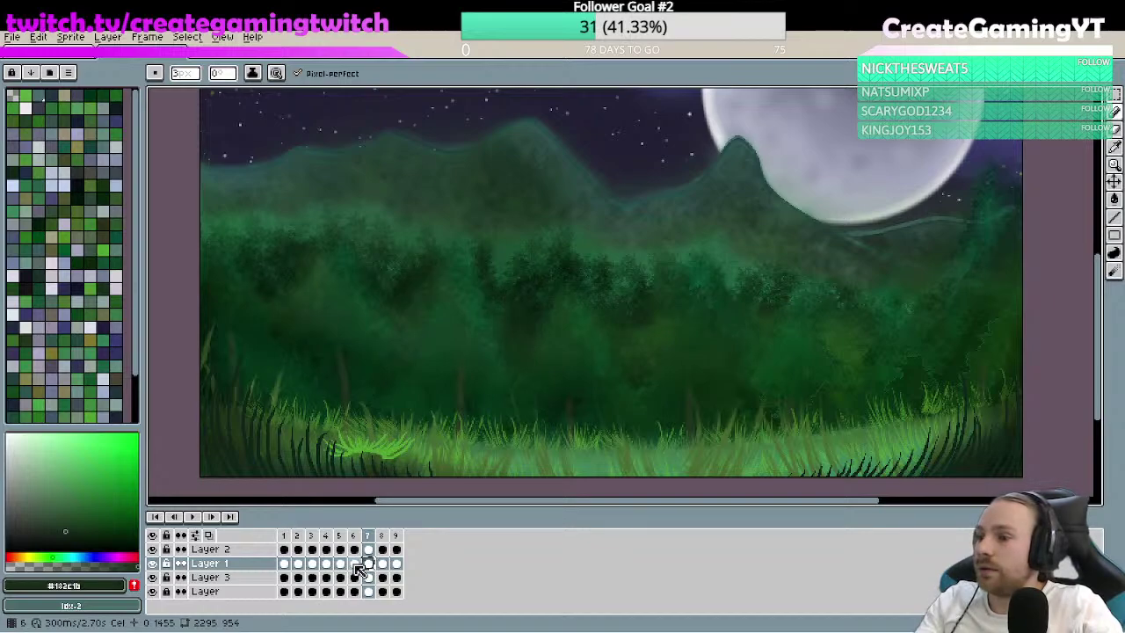
{"action": "key", "text": "ctrl+z"}
{"action": "key", "text": "ctrl+z"}
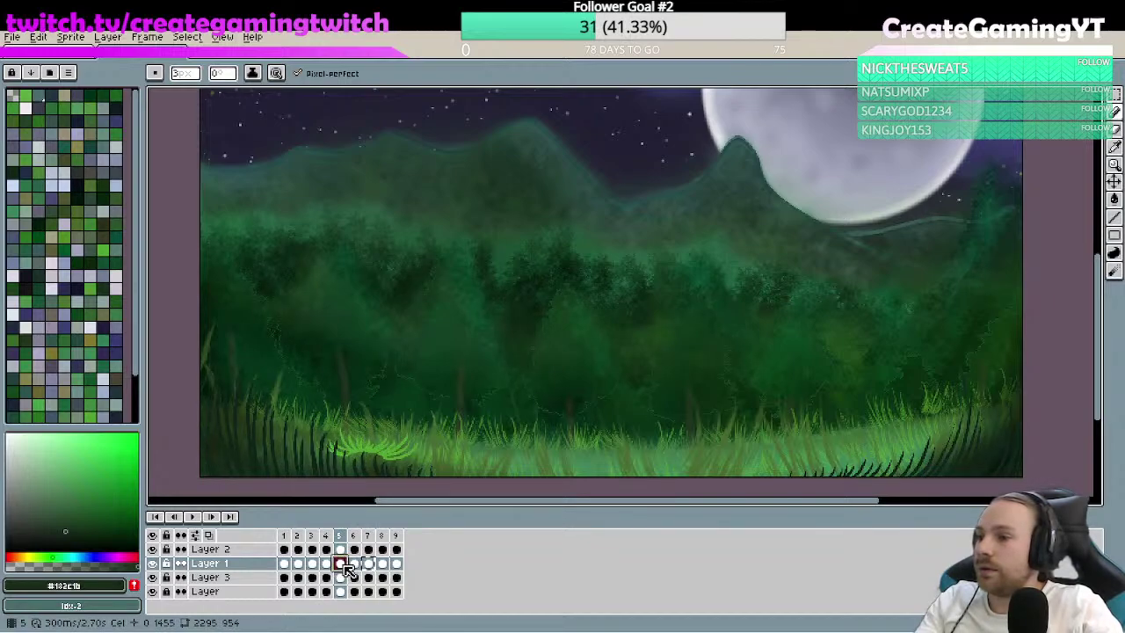
{"action": "key", "text": "ctrl+z"}
{"action": "key", "text": "ctrl+z"}
{"action": "key", "text": "ctrl+z"}
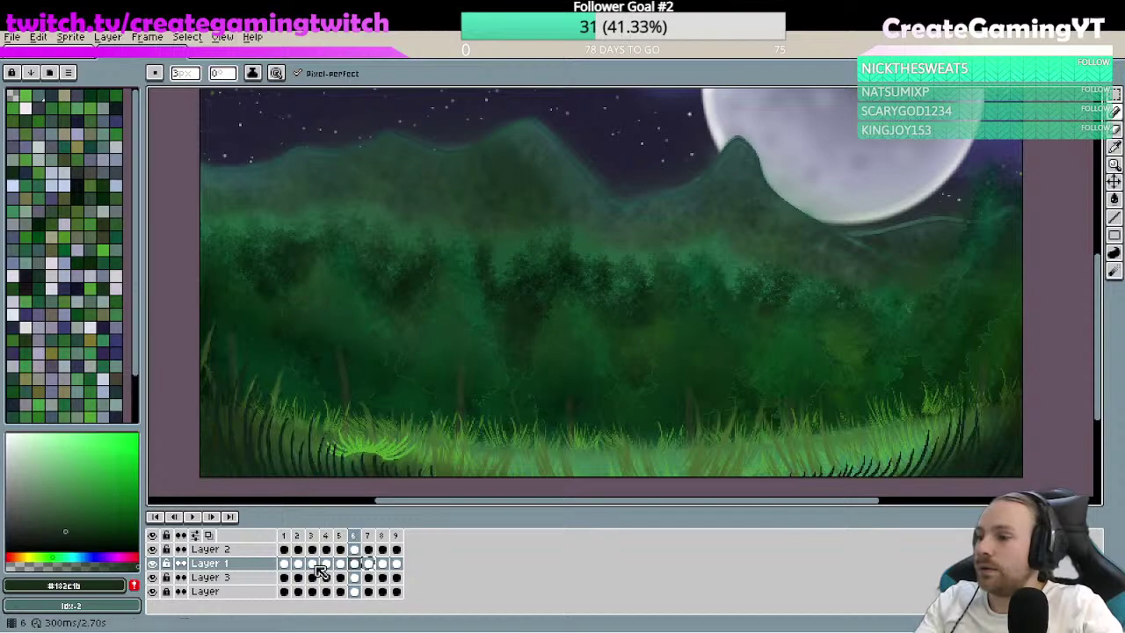
{"action": "key", "text": "ctrl+z"}
{"action": "key", "text": "ctrl+z"}
{"action": "key", "text": "ctrl+z"}
{"action": "key", "text": "ctrl+z"}
{"action": "key", "text": "ctrl+z"}
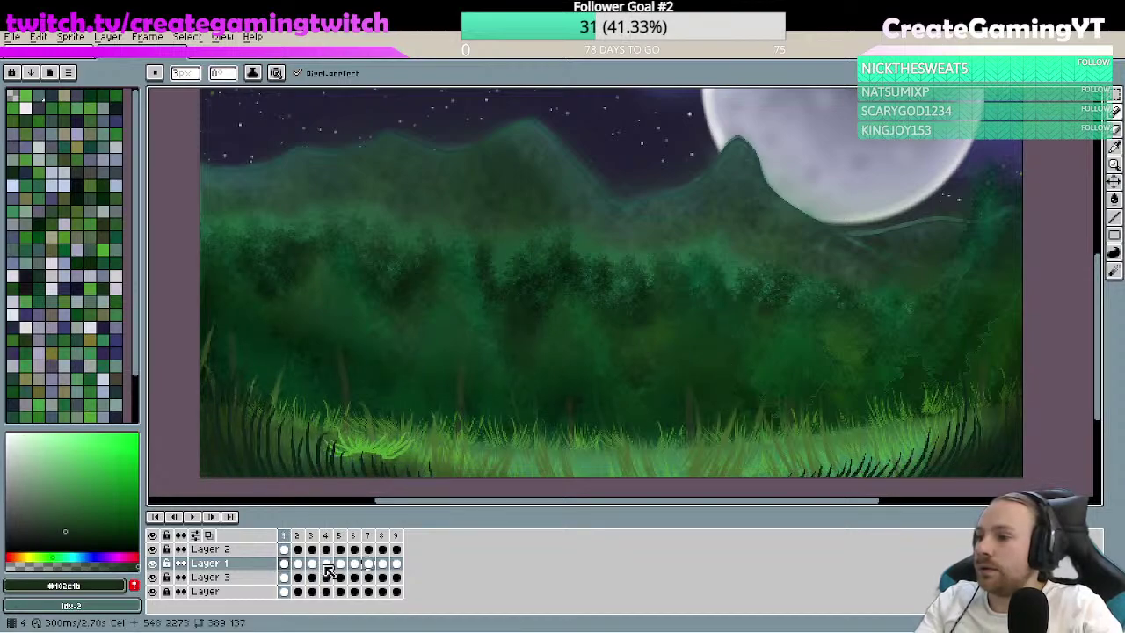
- Examine the artwork frame by frame along Layer 1 from frame 1 to 9, including Layer 3 in frames 8 and 9
{"action": "left_click", "coordinate": [284, 563]}
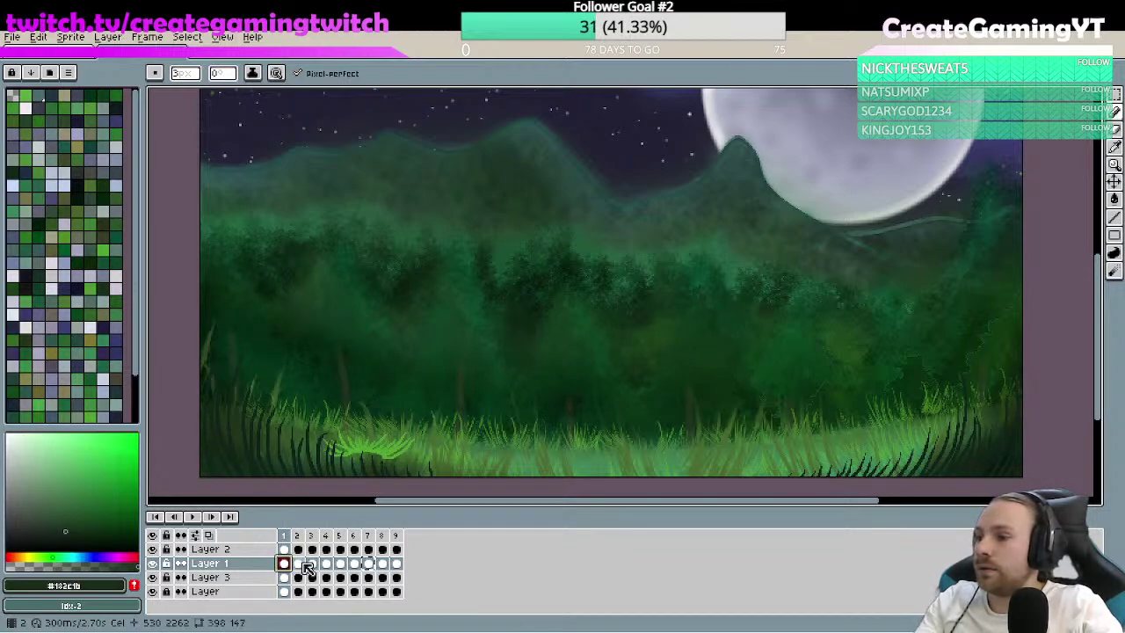
{"action": "left_click", "coordinate": [302, 563]}
{"action": "left_click", "coordinate": [312, 564]}
{"action": "left_click", "coordinate": [326, 563]}
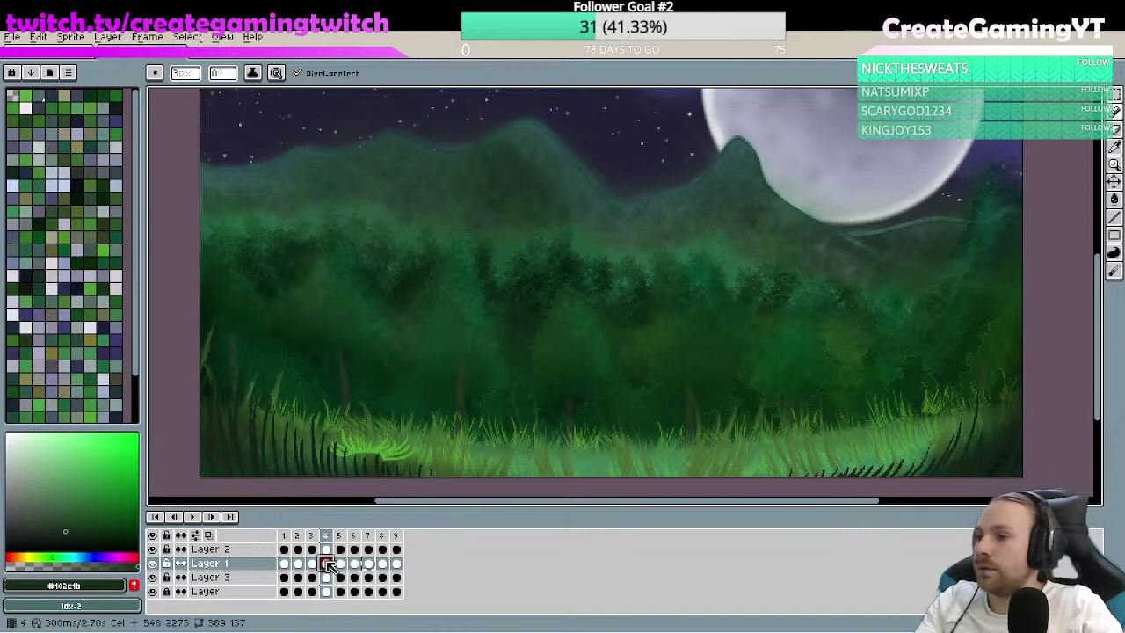
{"action": "left_click", "coordinate": [310, 564]}
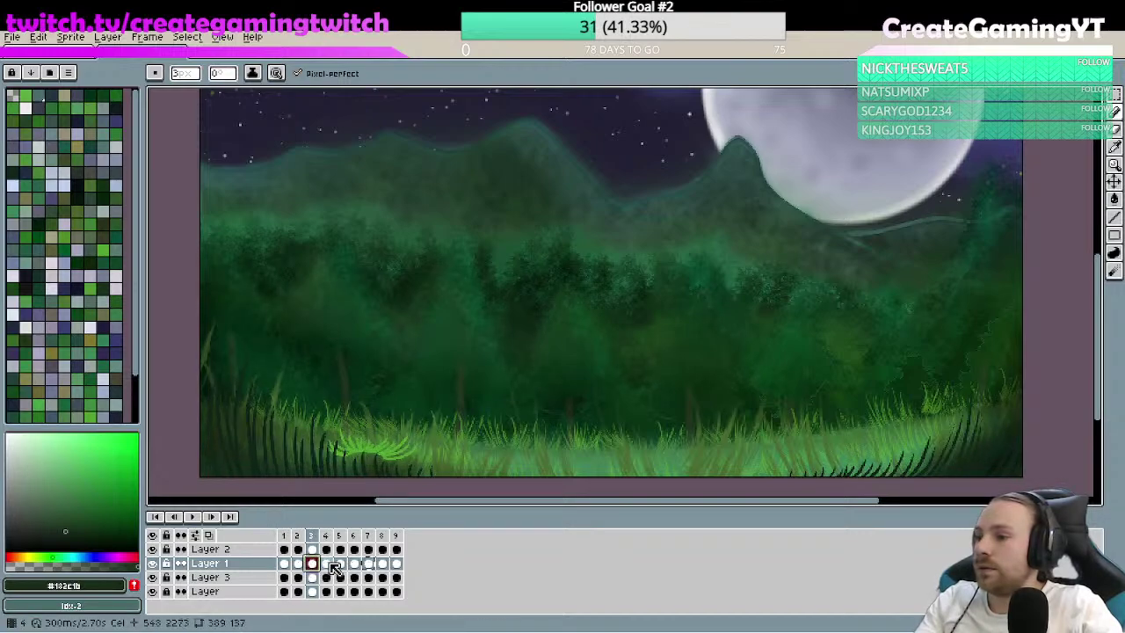
{"action": "left_click", "coordinate": [327, 564]}
{"action": "left_click", "coordinate": [340, 564]}
{"action": "left_click", "coordinate": [354, 565]}
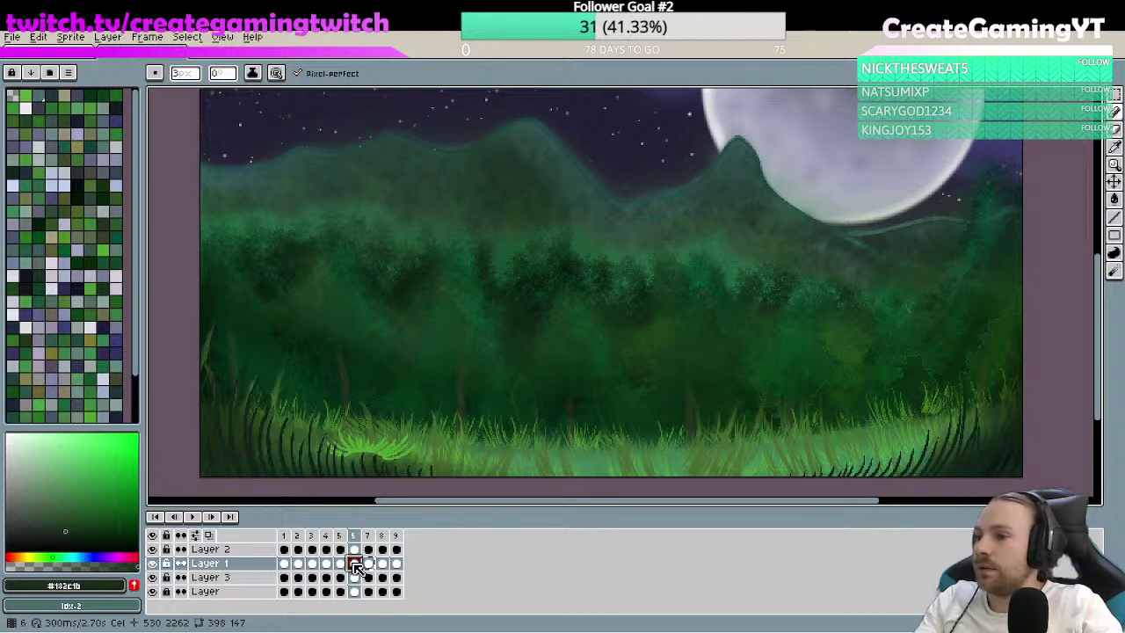
{"action": "left_click", "coordinate": [368, 564]}
{"action": "left_click", "coordinate": [383, 564]}
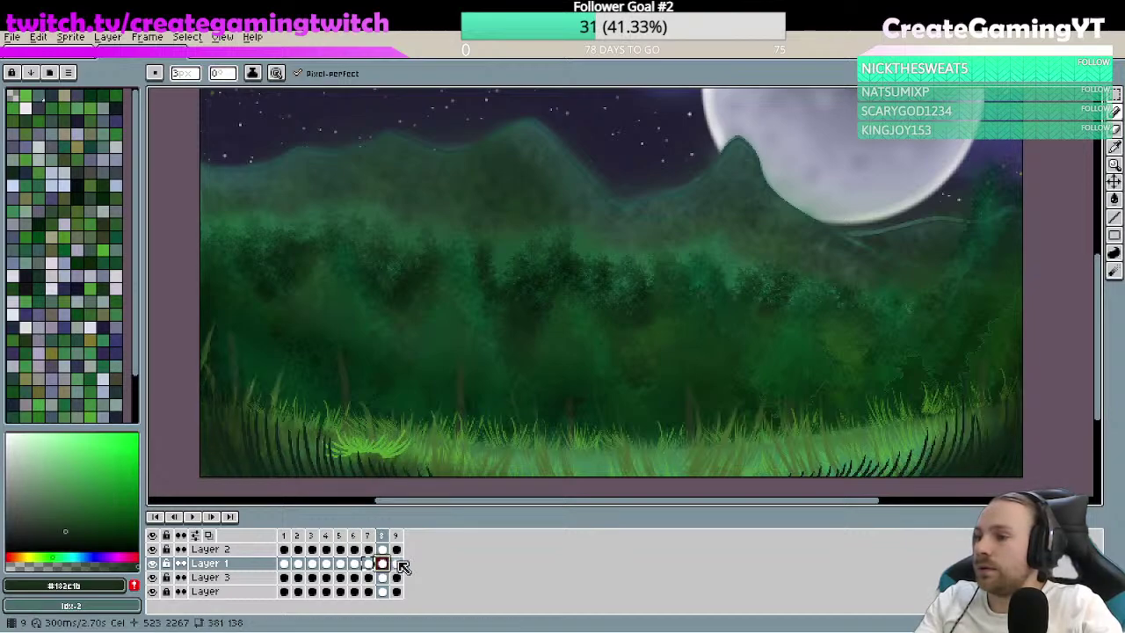
{"action": "left_click", "coordinate": [397, 564]}
{"action": "left_click", "coordinate": [396, 578]}
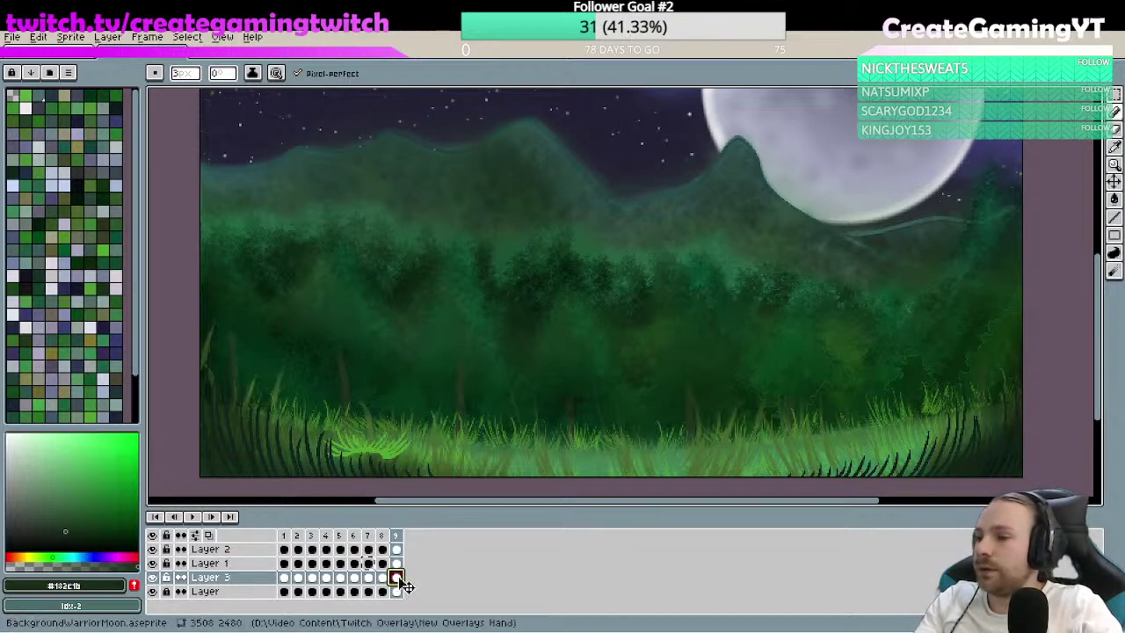
{"action": "left_click", "coordinate": [383, 578]}
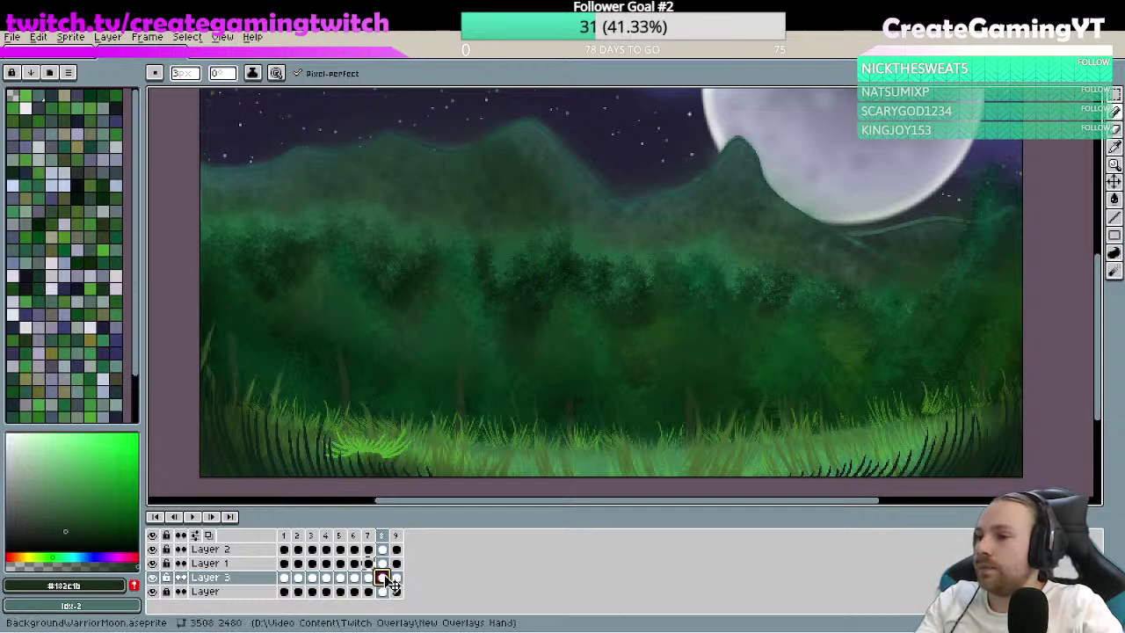
{"action": "left_click", "coordinate": [396, 578]}
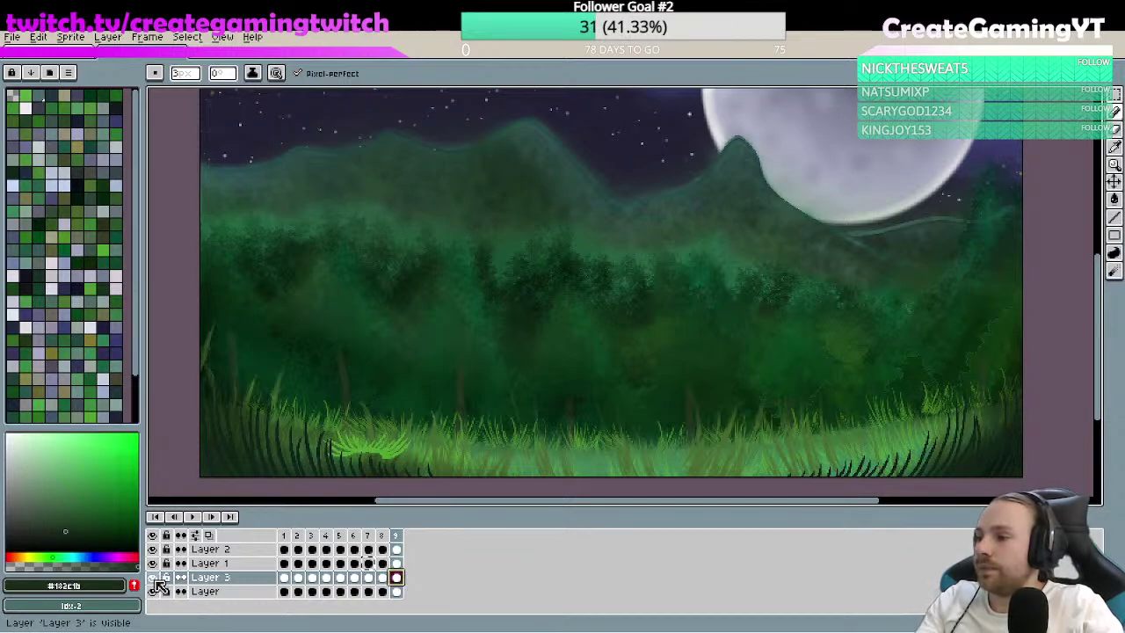
- Hide Layer 2 and the background layer to isolate the grass tuft and tree outlines
{"action": "left_click", "coordinate": [154, 564]}
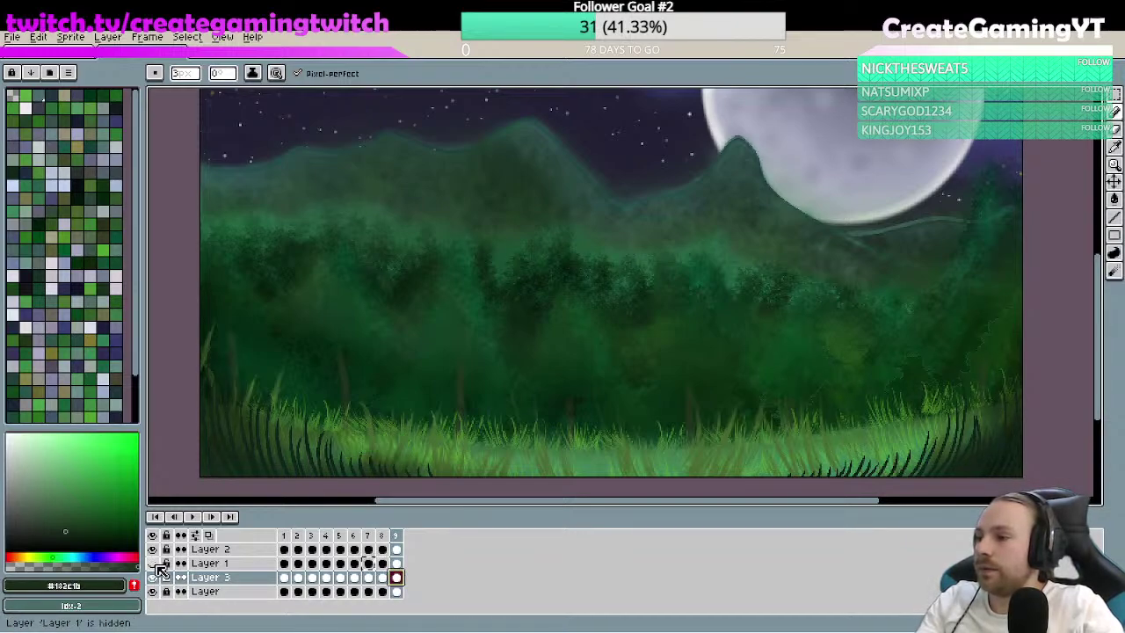
{"action": "left_click", "coordinate": [153, 564]}
{"action": "left_click", "coordinate": [153, 550]}
{"action": "left_click", "coordinate": [153, 591]}
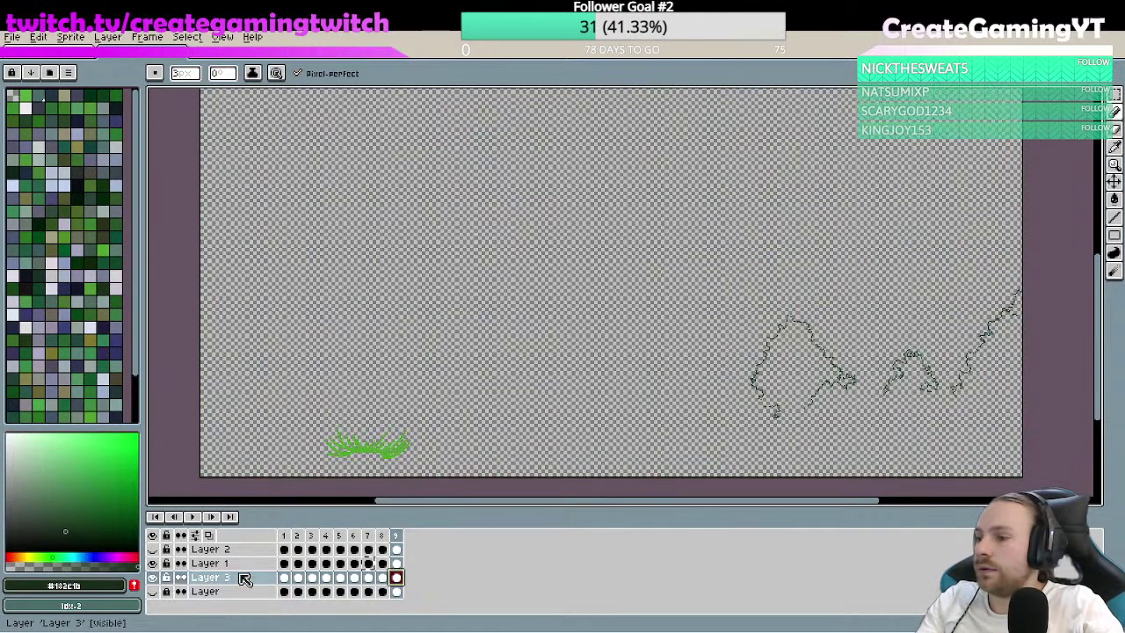
- Try pasting the copied cel into frame 8 of Layer 3
{"action": "left_click", "coordinate": [398, 580]}
{"action": "left_click", "coordinate": [384, 579]}
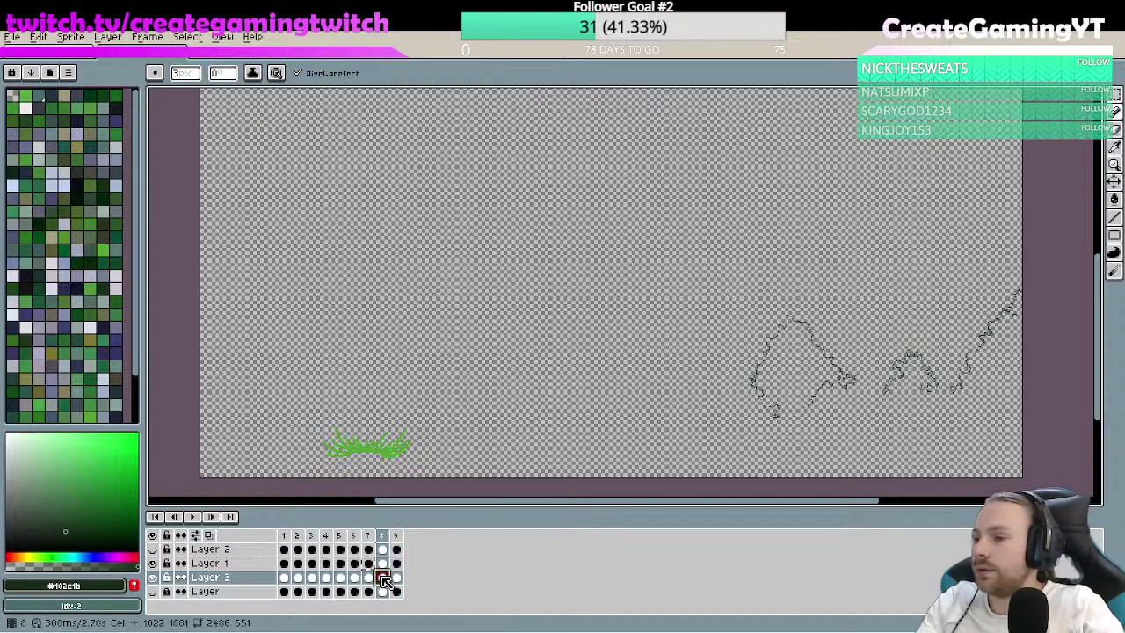
{"action": "key", "text": "ctrl+v"}
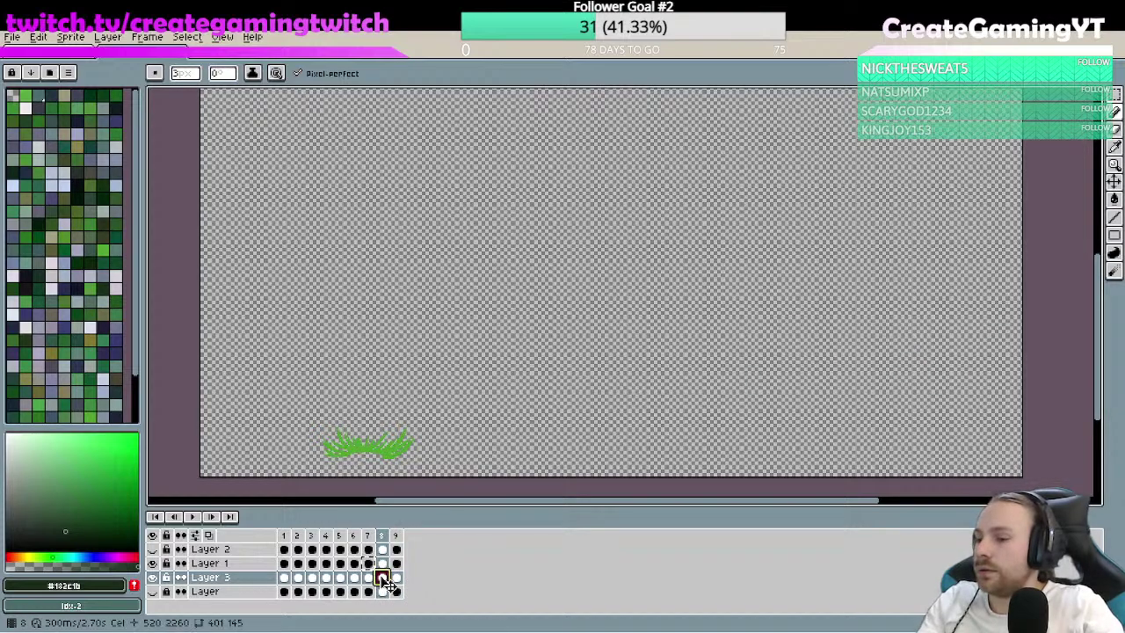
{"action": "left_click", "coordinate": [391, 580]}
- Compare the tree outlines on Layer 3 between frames 2 and 8, mainly around frame 3
{"action": "left_click", "coordinate": [368, 563]}
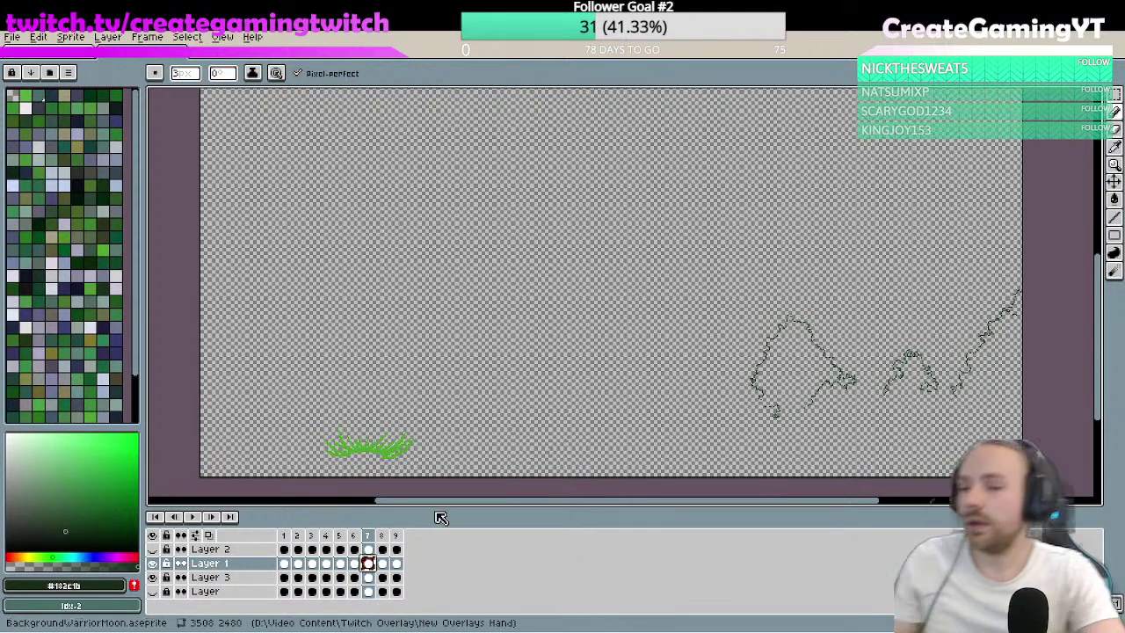
{"action": "left_click", "coordinate": [354, 579]}
{"action": "left_click", "coordinate": [341, 579]}
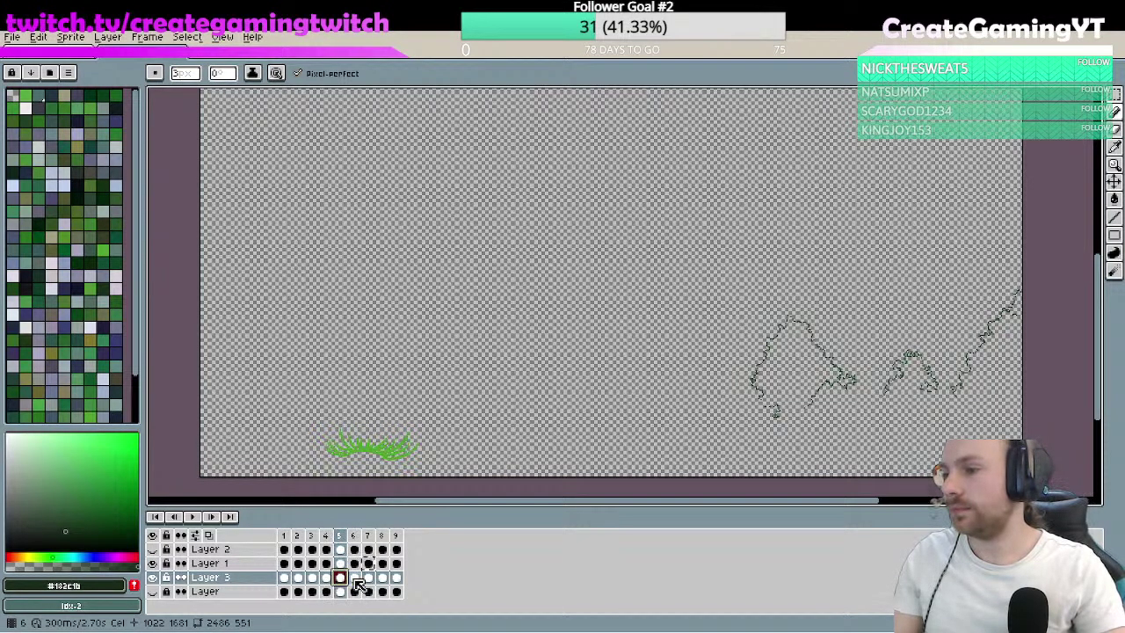
{"action": "left_click", "coordinate": [355, 578]}
{"action": "left_click", "coordinate": [383, 578]}
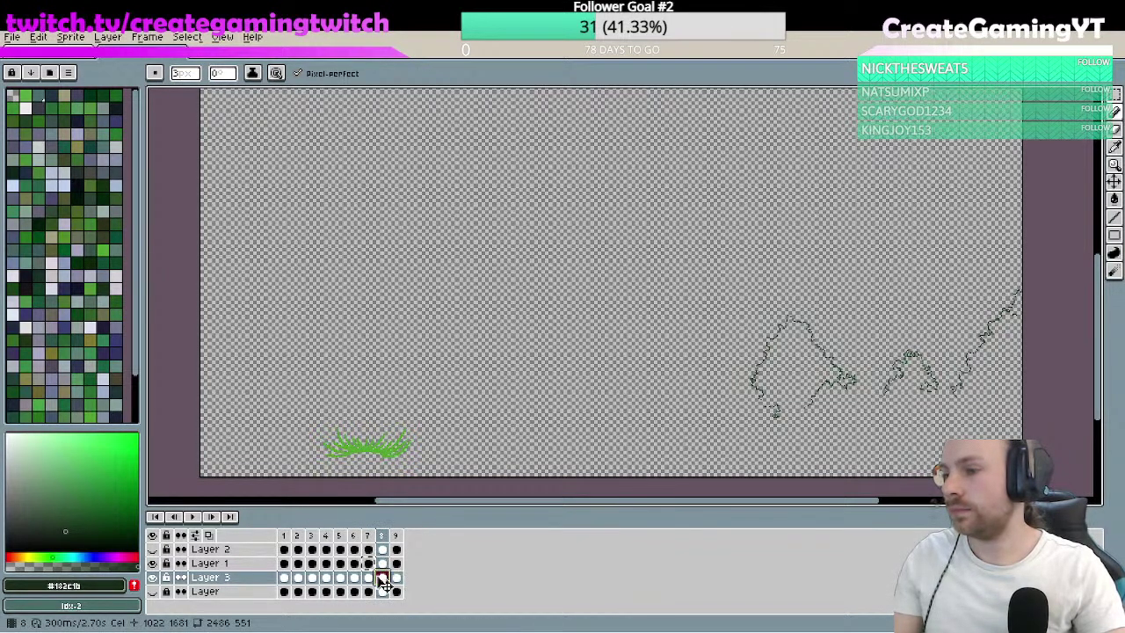
{"action": "left_click", "coordinate": [312, 580]}
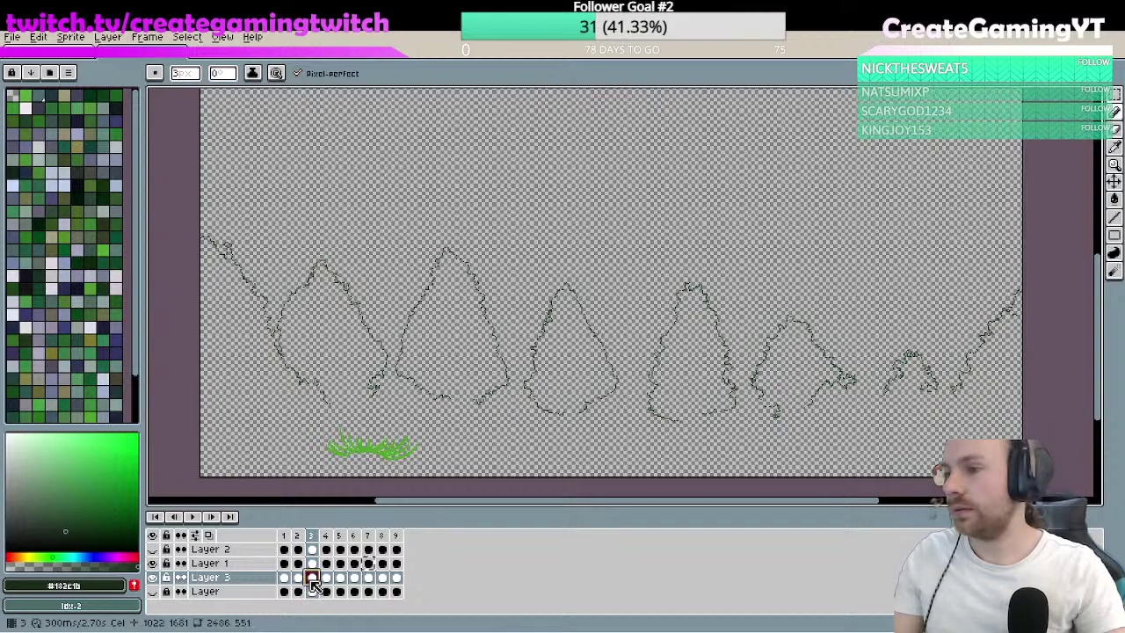
{"action": "left_click", "coordinate": [297, 577]}
{"action": "left_click", "coordinate": [312, 578]}
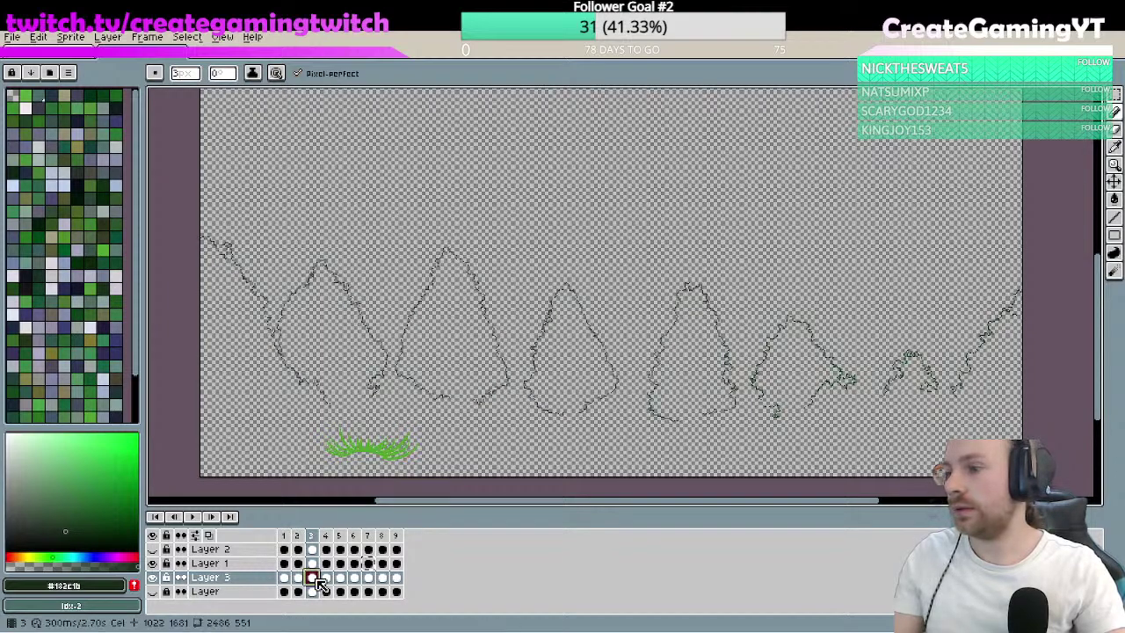
{"action": "left_click", "coordinate": [325, 579]}
{"action": "left_click", "coordinate": [313, 578]}
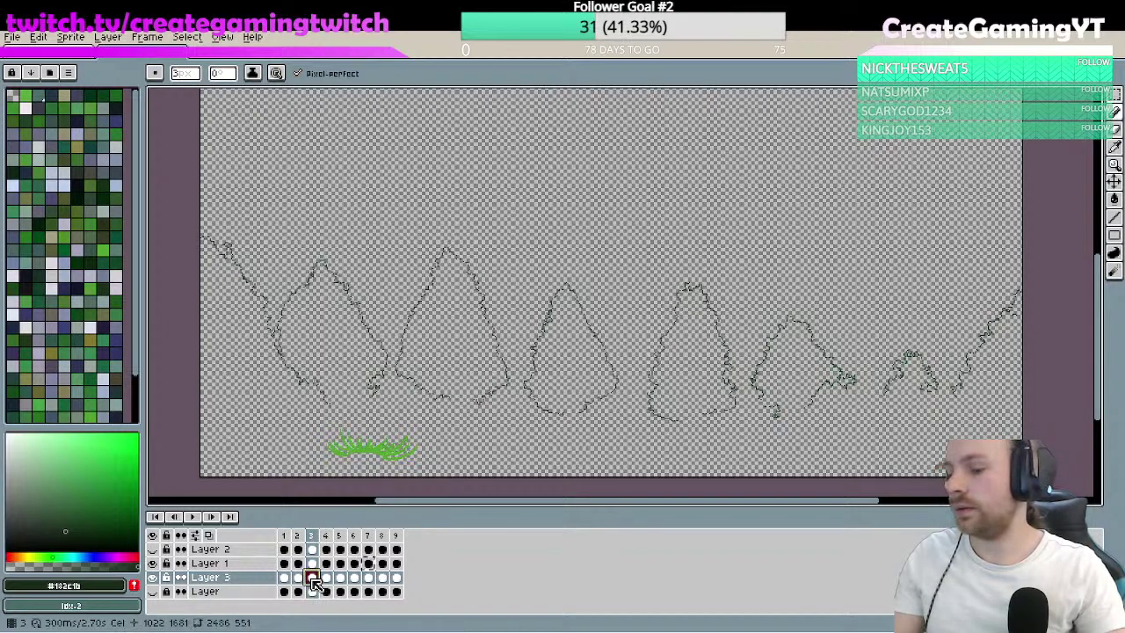
{"action": "left_click", "coordinate": [298, 578]}
{"action": "left_click", "coordinate": [313, 578]}
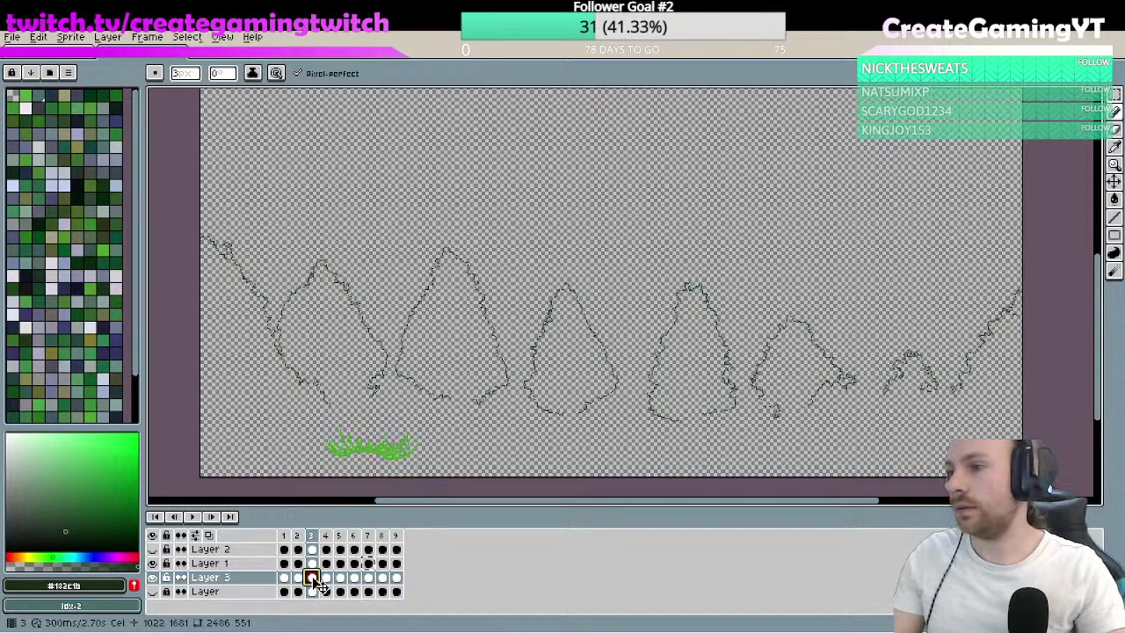
- Undo and redo recent tree outline edits while viewing frame 3
{"action": "key", "text": "Up"}
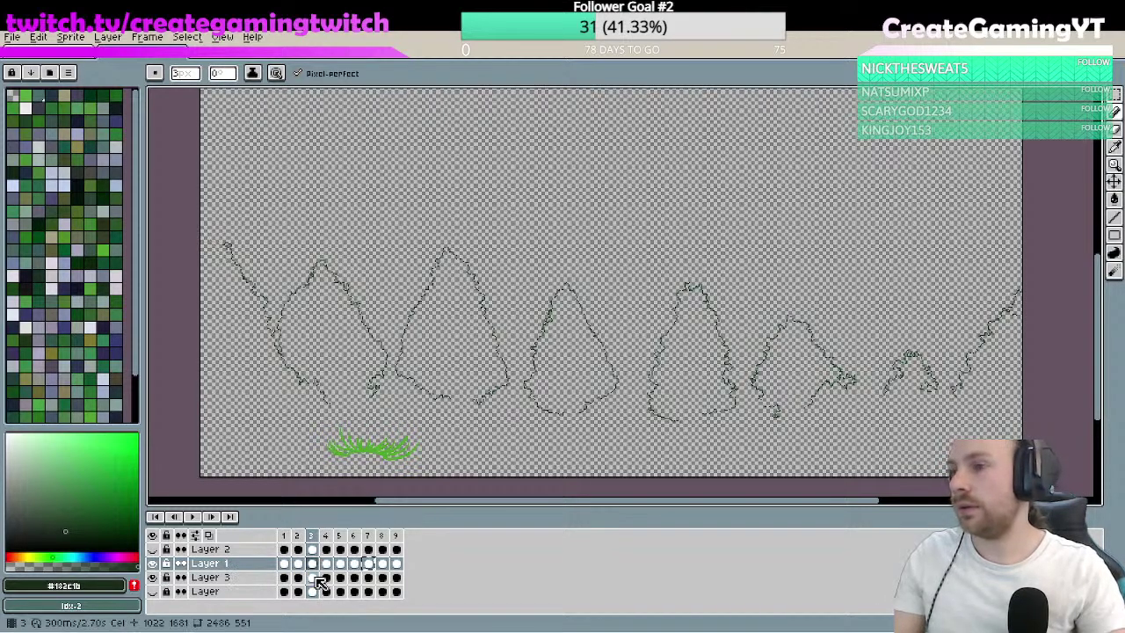
{"action": "key", "text": "ctrl+z"}
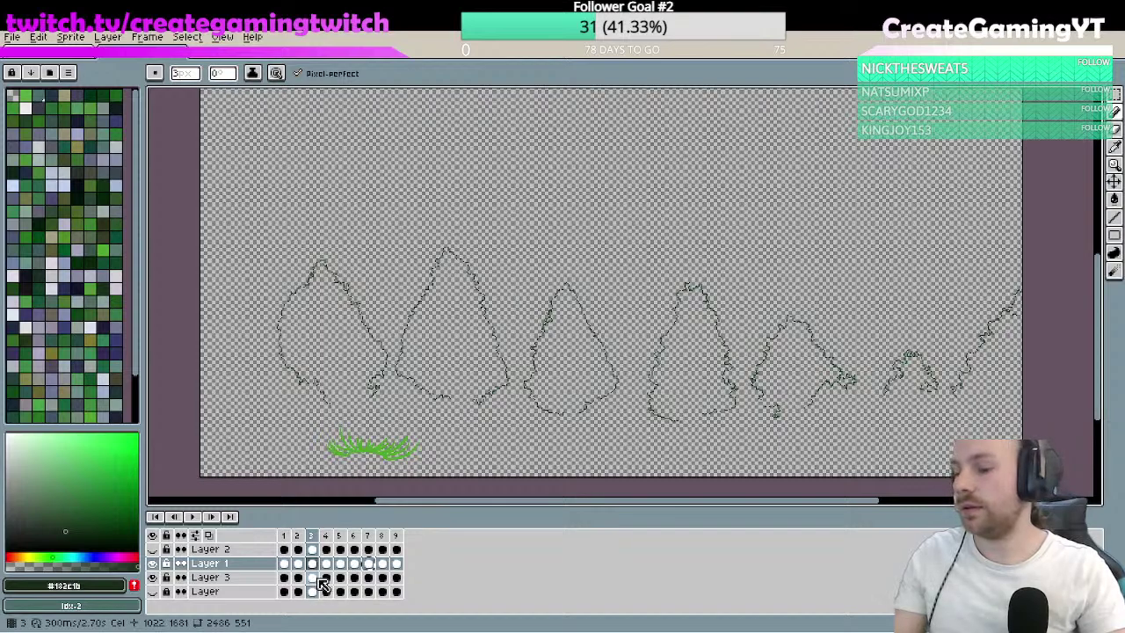
{"action": "key", "text": "ctrl+y"}
{"action": "key", "text": "ctrl+y"}
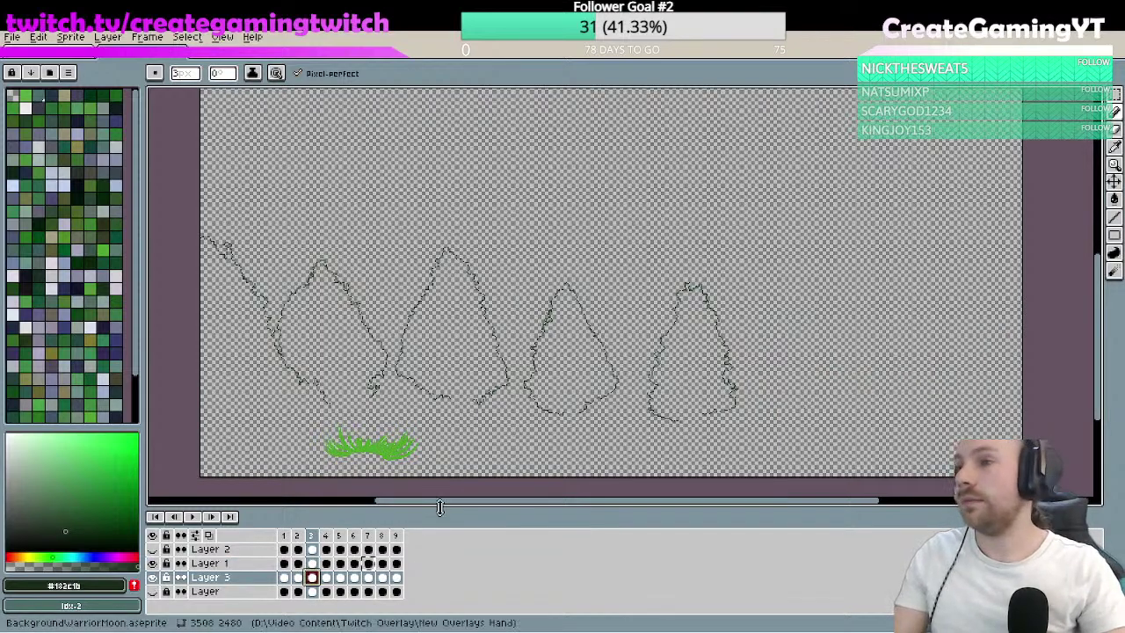
- Make Layer 2 and the background layer visible again
{"action": "left_click", "coordinate": [152, 549]}
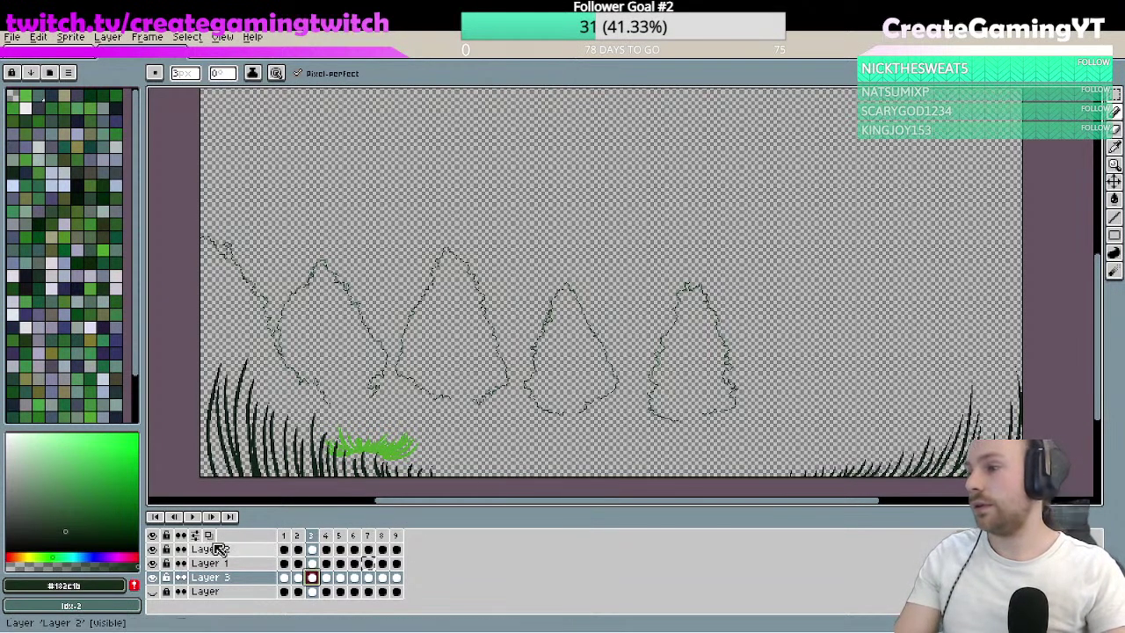
{"action": "left_click", "coordinate": [153, 590]}
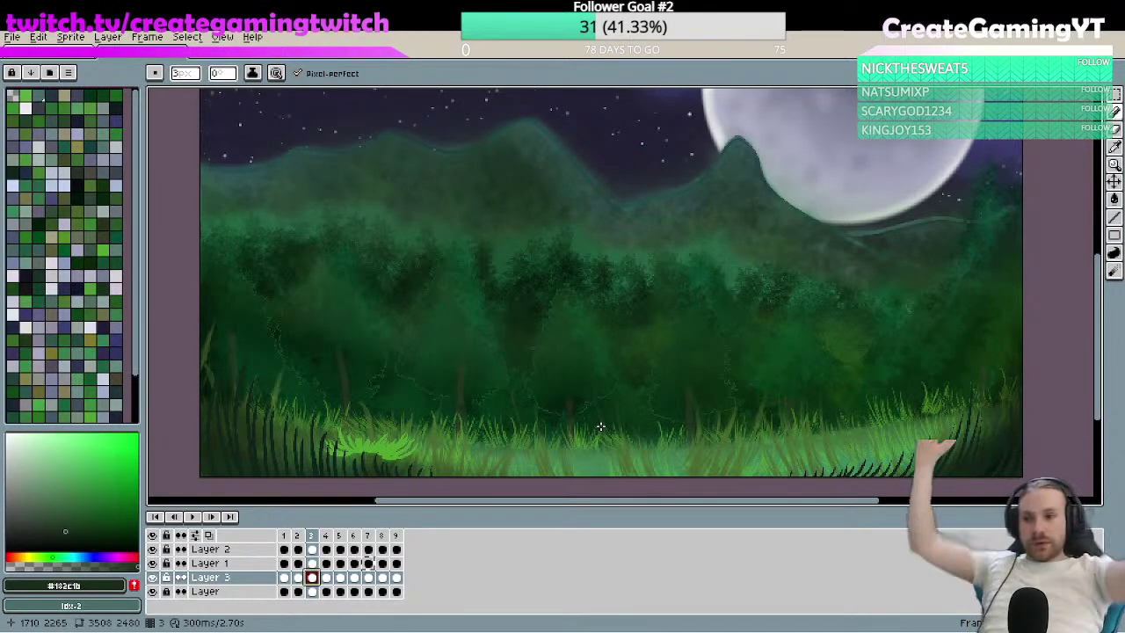
- Switch to the home page, open the Undo History there and close it again
{"action": "left_click", "coordinate": [22, 52]}
{"action": "left_click", "coordinate": [15, 40]}
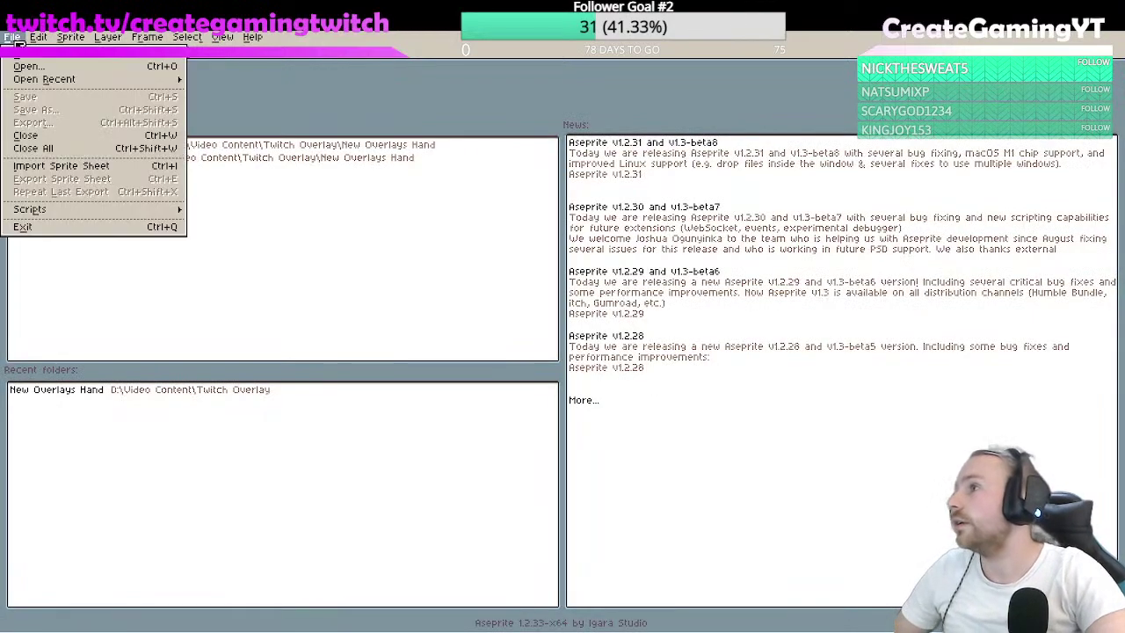
{"action": "mouse_move", "coordinate": [77, 82]}
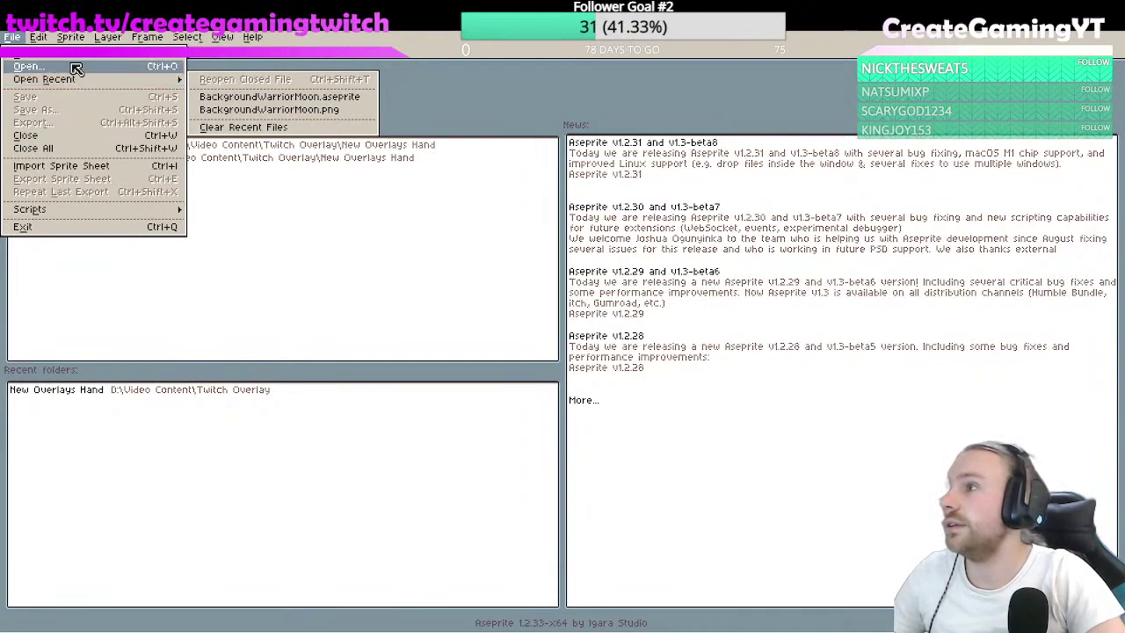
{"action": "mouse_move", "coordinate": [41, 39]}
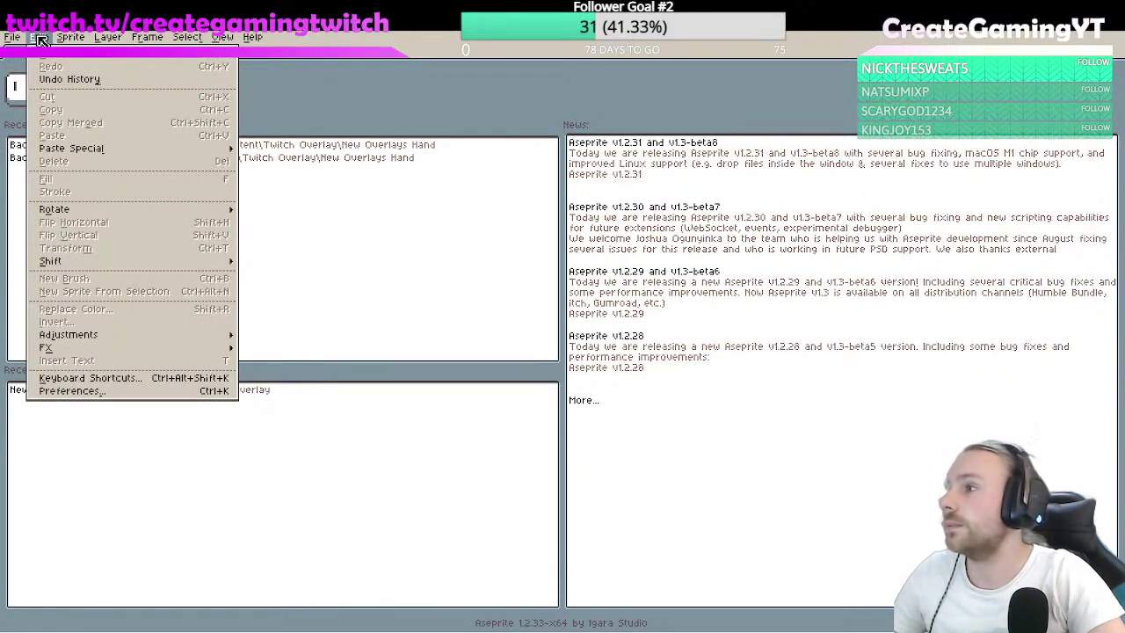
{"action": "left_click", "coordinate": [110, 80]}
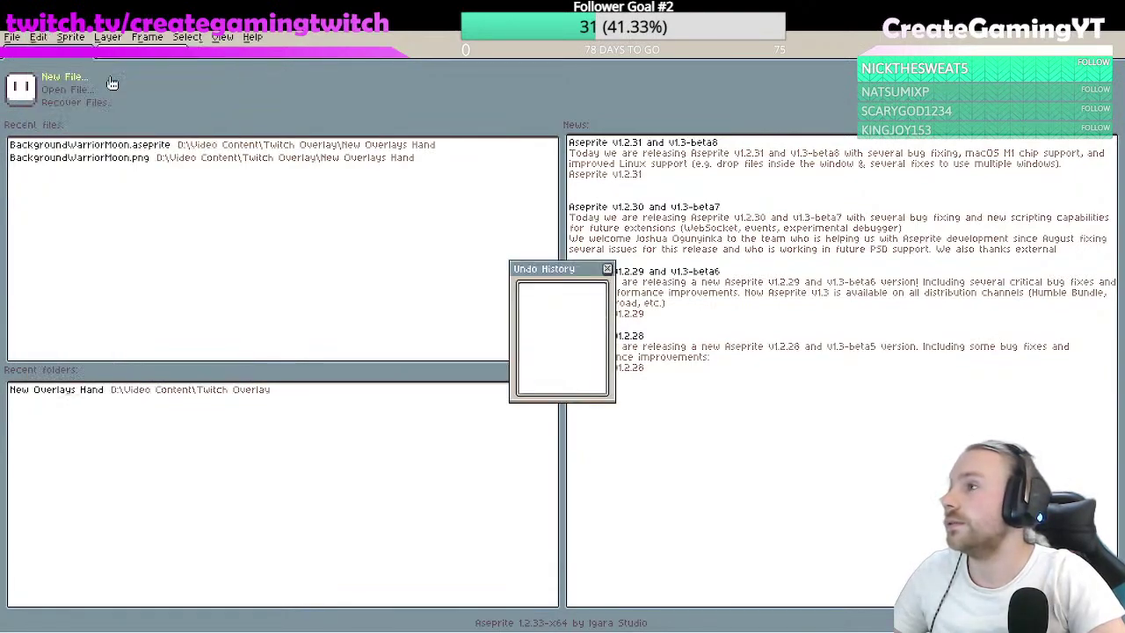
{"action": "left_click", "coordinate": [608, 269]}
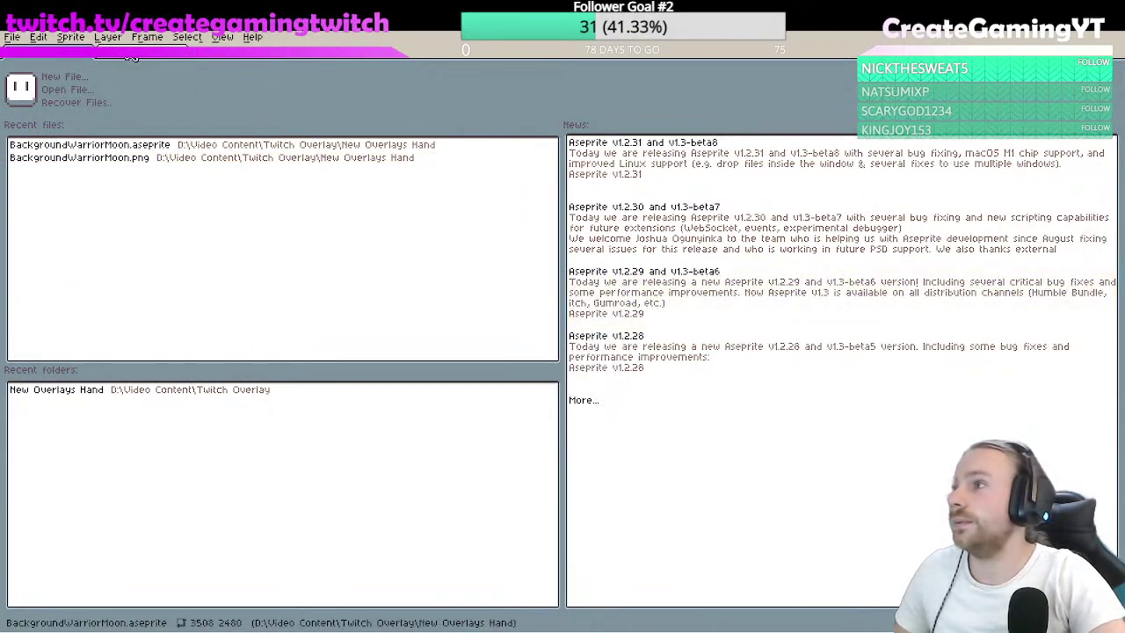
- Return to the forest background drawing and look over its edit commands
{"action": "left_click", "coordinate": [149, 71]}
{"action": "left_click", "coordinate": [42, 39]}
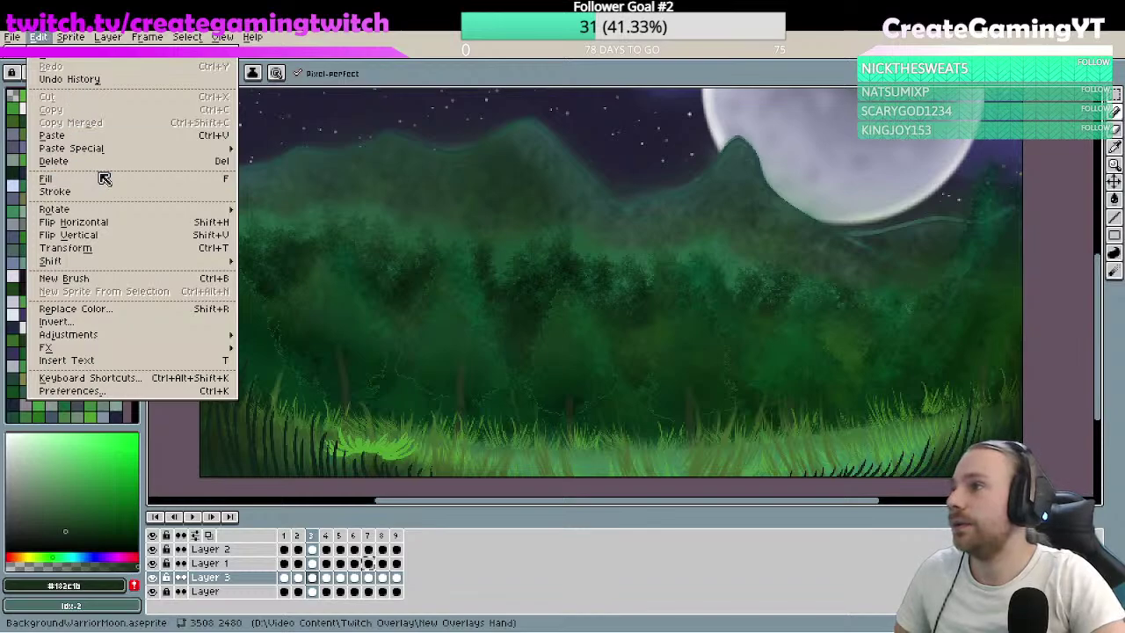
{"action": "mouse_move", "coordinate": [117, 151]}
{"action": "left_click", "coordinate": [414, 551]}
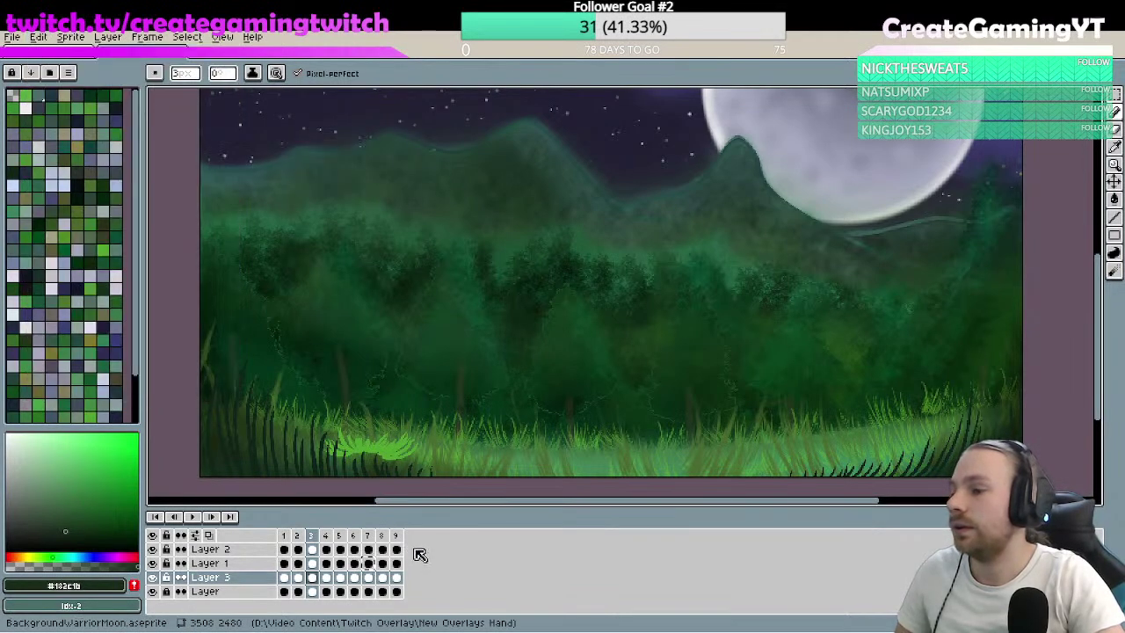
- Compare frames 9, 8, 7, 3 and 2 on Layer 1 and Layer 3 for misplaced tree outlines
{"action": "left_click", "coordinate": [395, 564]}
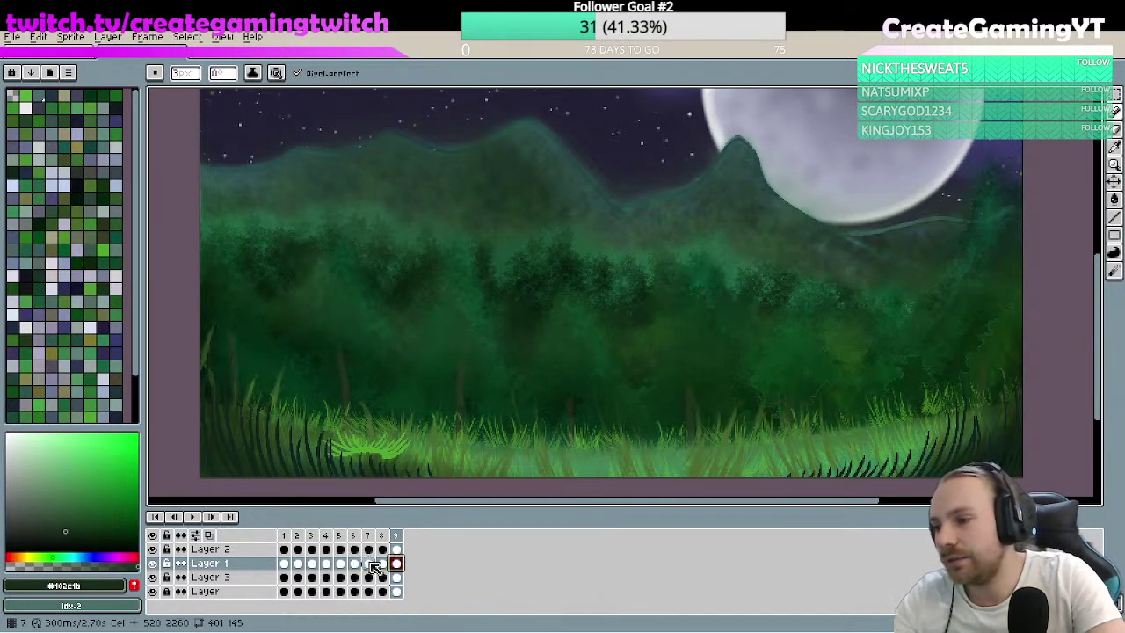
{"action": "key", "text": "Left"}
{"action": "key", "text": "Left"}
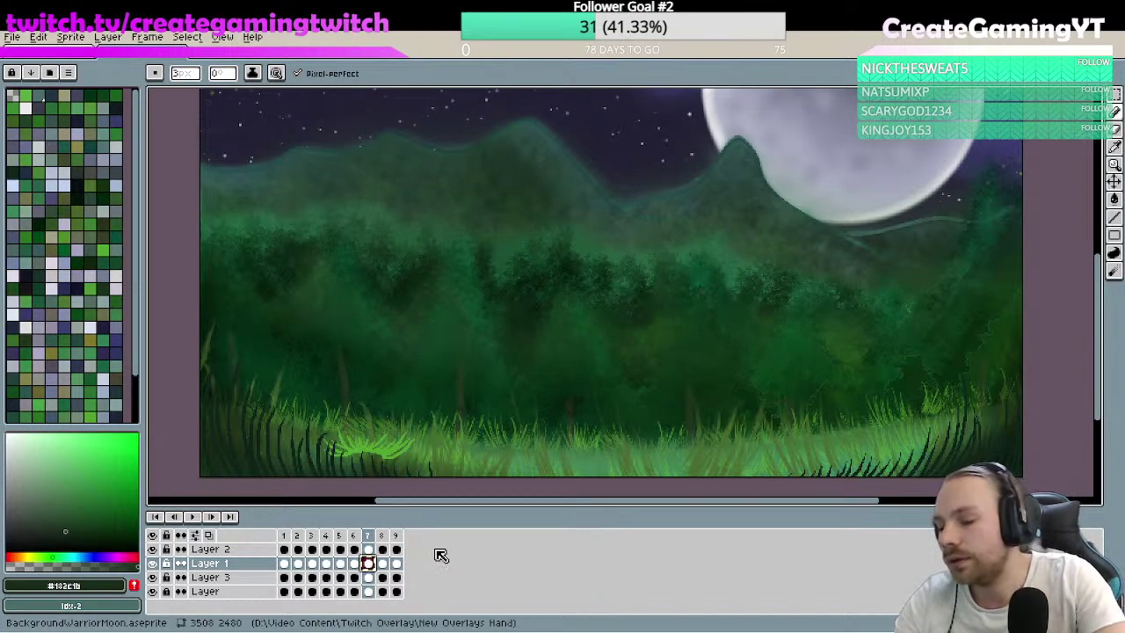
{"action": "left_click", "coordinate": [354, 578]}
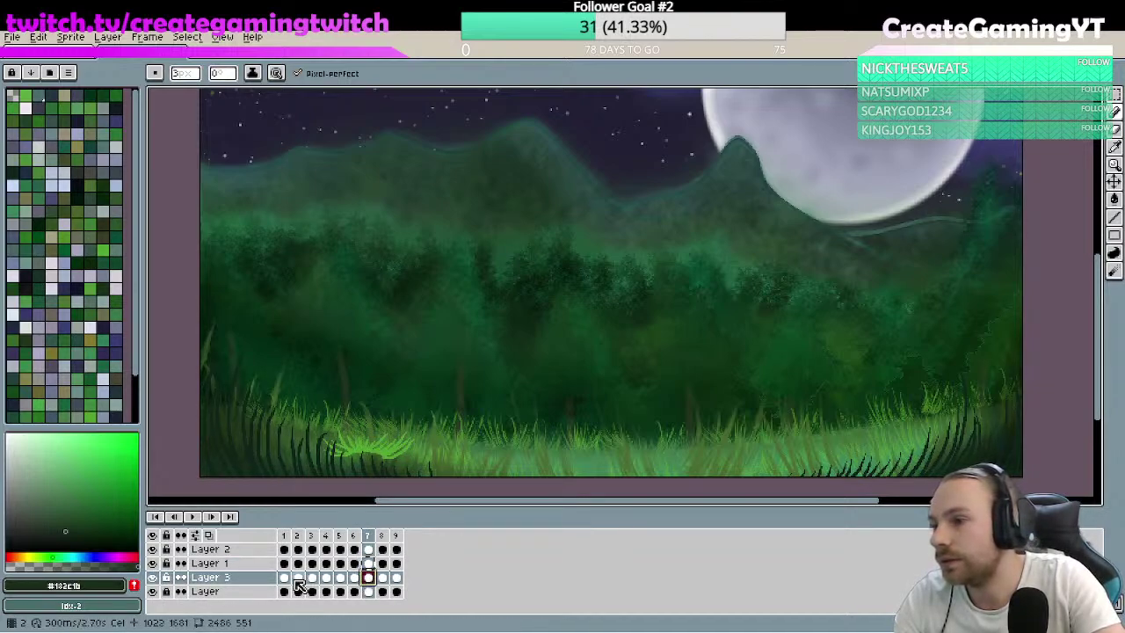
{"action": "left_click", "coordinate": [312, 578]}
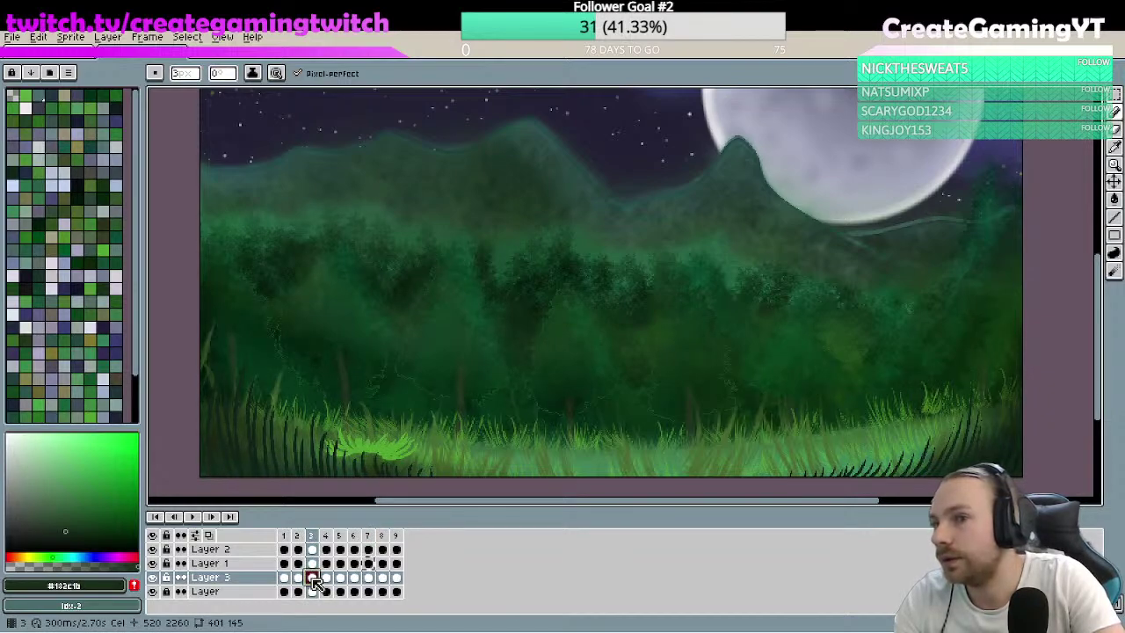
{"action": "left_click", "coordinate": [312, 564]}
{"action": "left_click", "coordinate": [298, 564]}
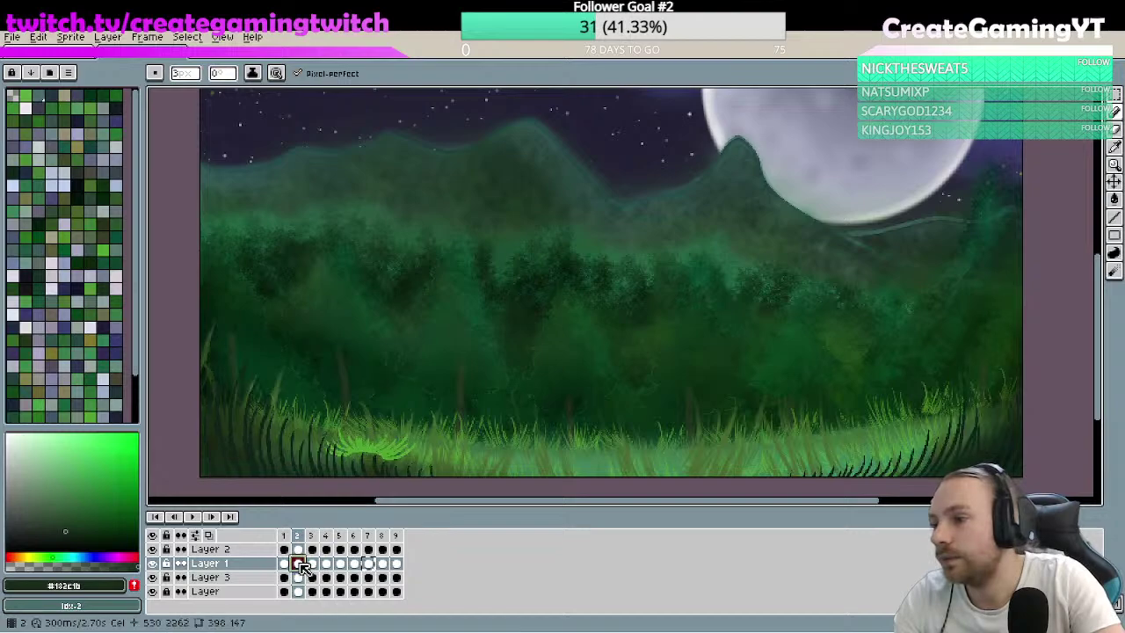
{"action": "left_click", "coordinate": [312, 563]}
- Hide Layer 1 and check the forest on Layer 3 in frames 3, 2 and 1
{"action": "left_click", "coordinate": [152, 563]}
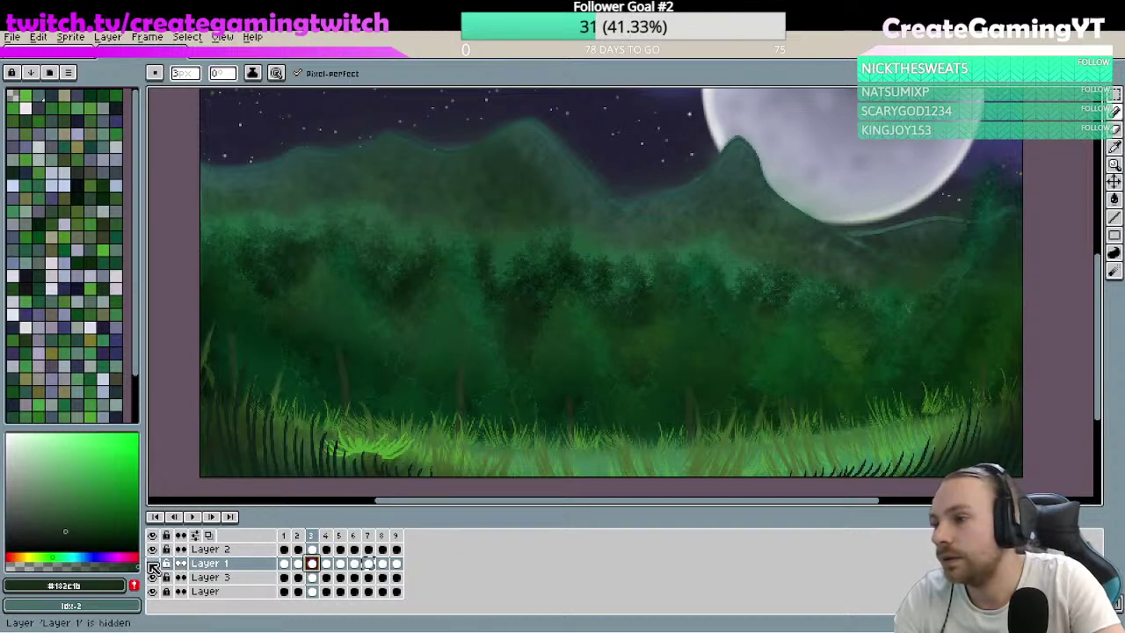
{"action": "left_click", "coordinate": [312, 578]}
{"action": "left_click", "coordinate": [298, 577]}
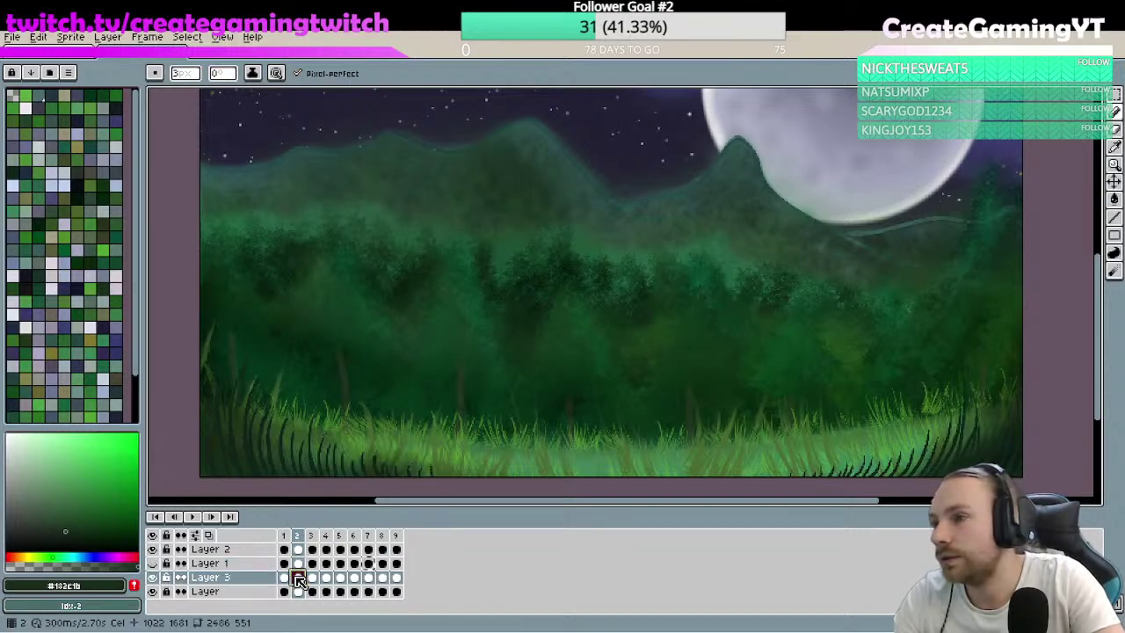
{"action": "left_click", "coordinate": [284, 578]}
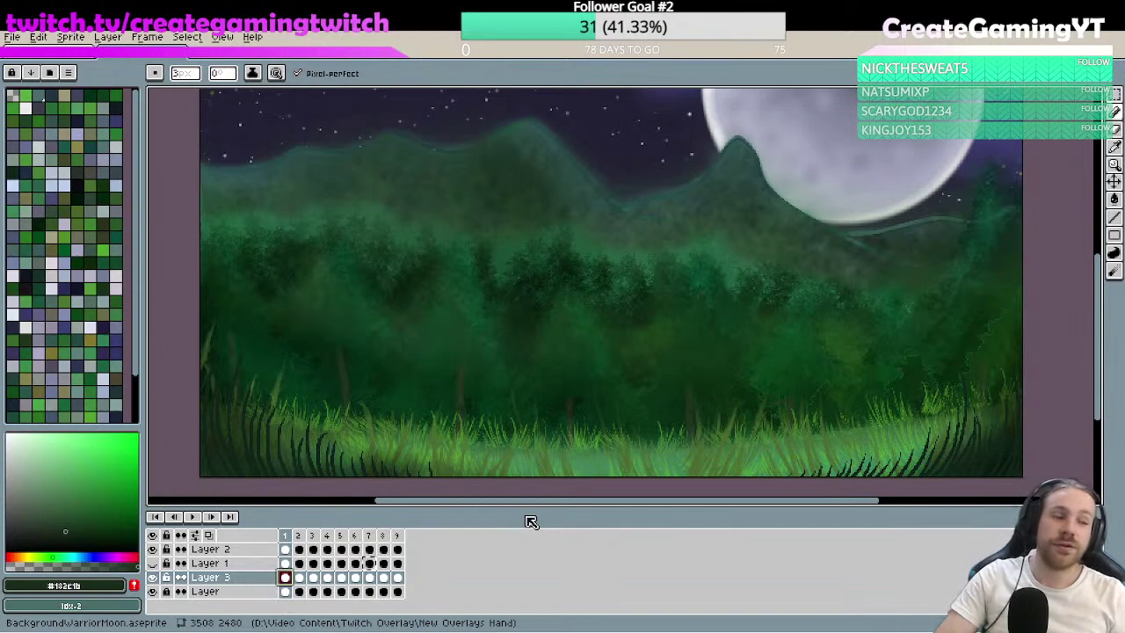
- Open another copy of BackgroundWarriorMoon.aseprite from the recent files
{"action": "left_click", "coordinate": [15, 39]}
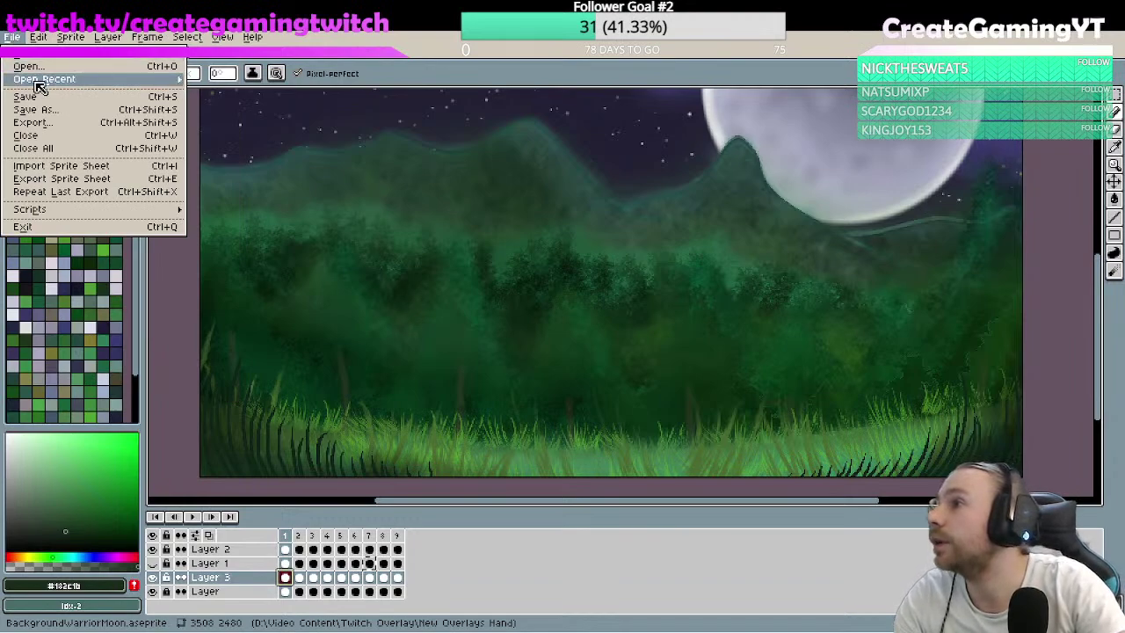
{"action": "mouse_move", "coordinate": [39, 85]}
{"action": "left_click", "coordinate": [294, 96]}
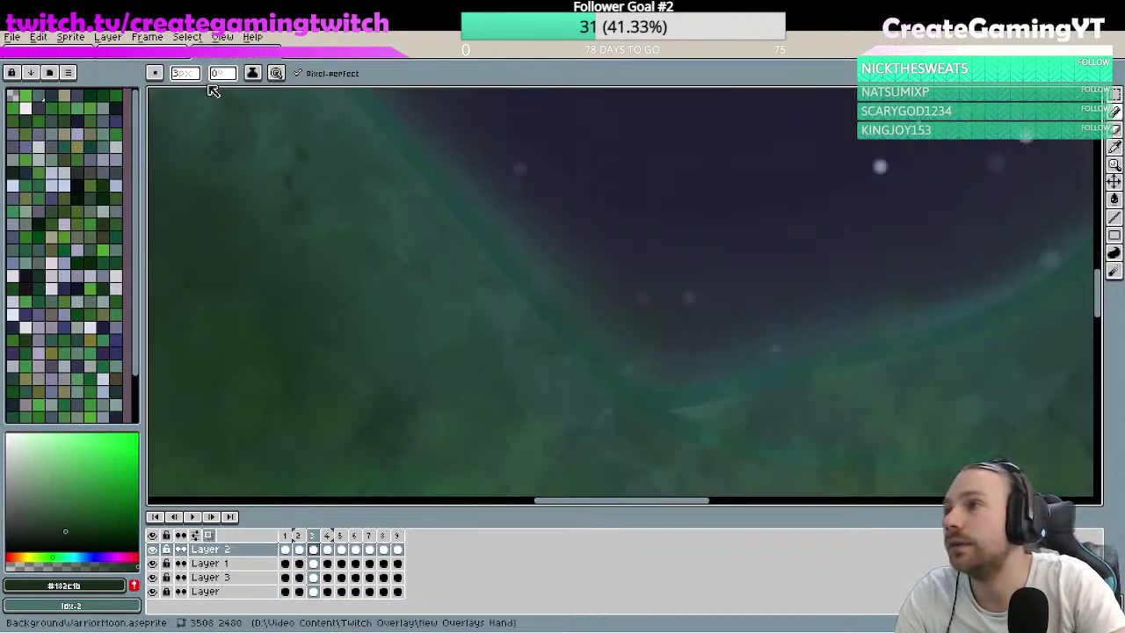
- Examine frames 1 to 9 of the newly opened copy for tree outlines, mainly on Layer 1
{"action": "scroll", "coordinate": [682, 296], "scroll_direction": "down", "scroll_amount": 5}
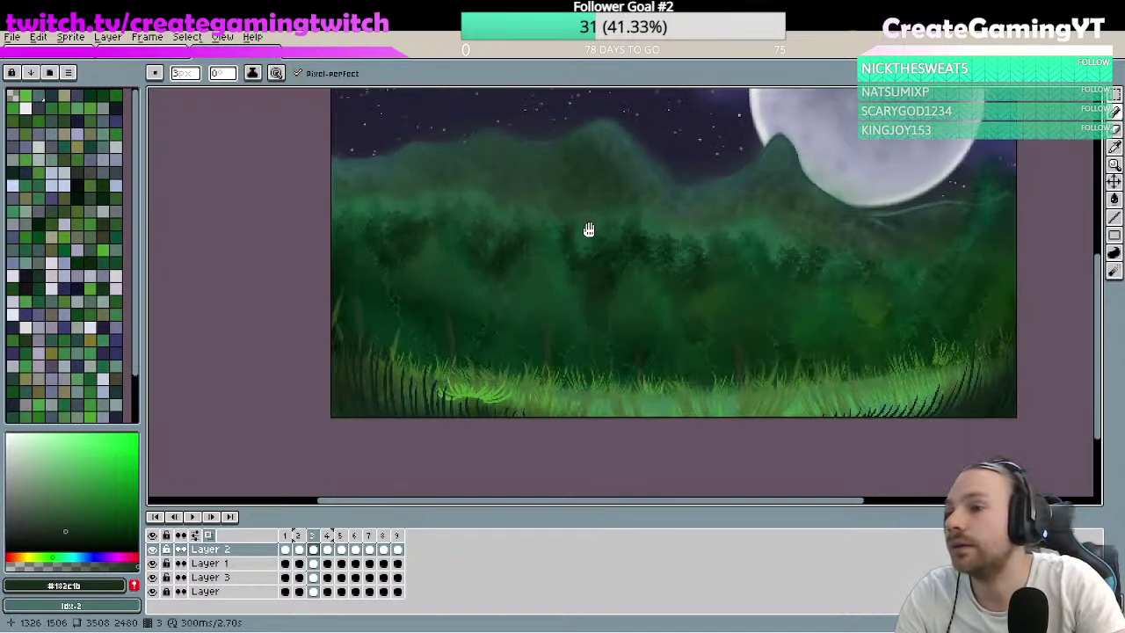
{"action": "left_click", "coordinate": [286, 564]}
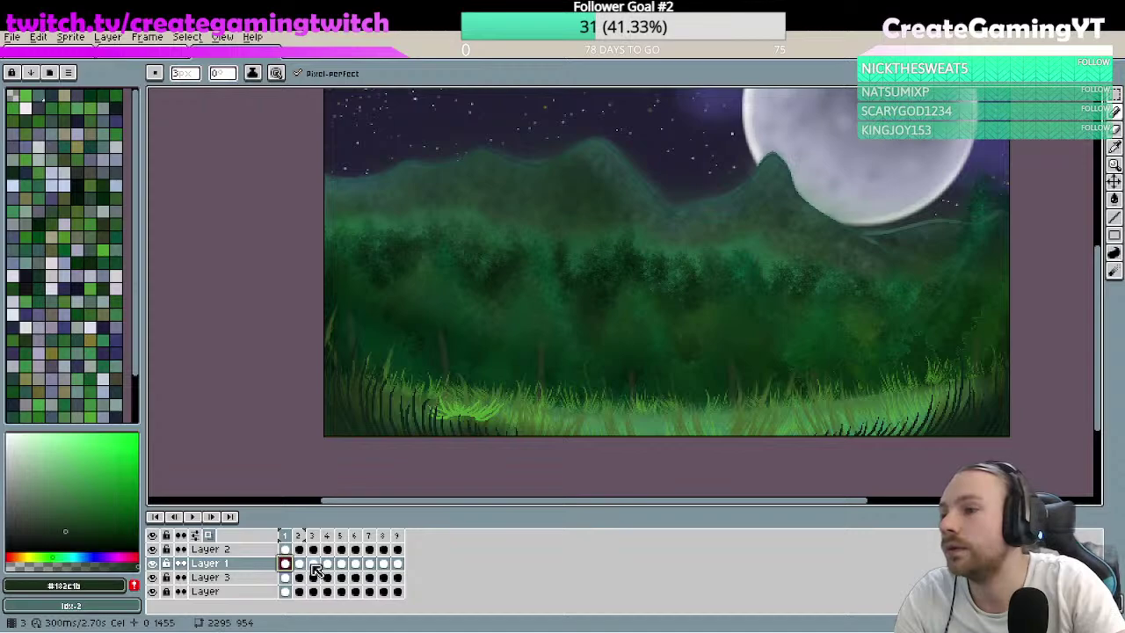
{"action": "left_click", "coordinate": [313, 565]}
{"action": "left_click", "coordinate": [329, 564]}
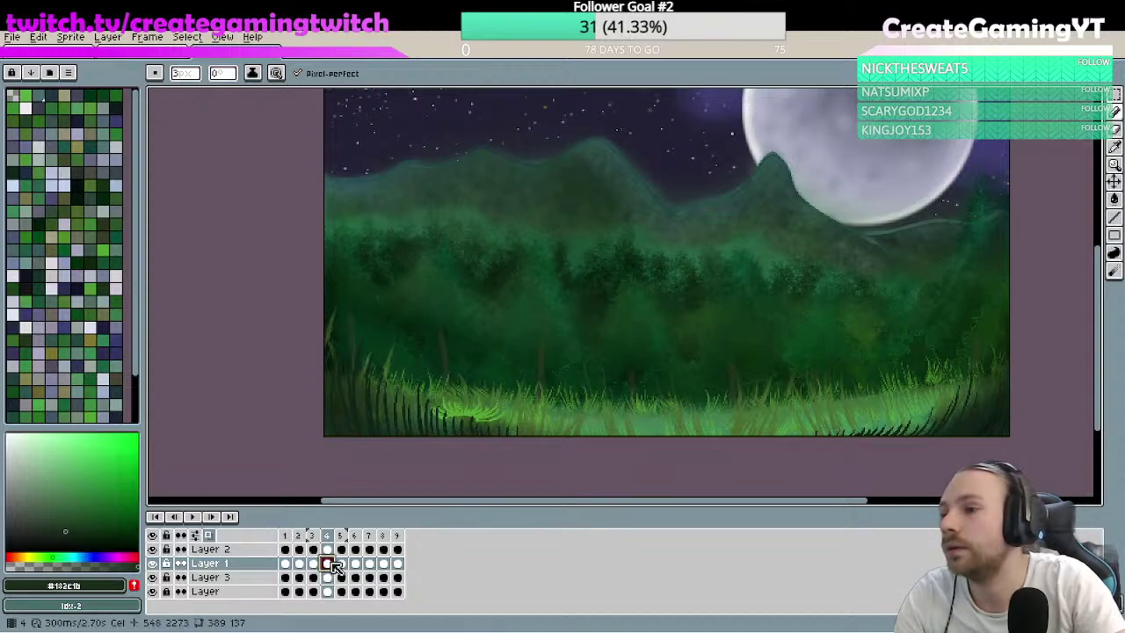
{"action": "left_click", "coordinate": [341, 564]}
{"action": "left_click", "coordinate": [355, 564]}
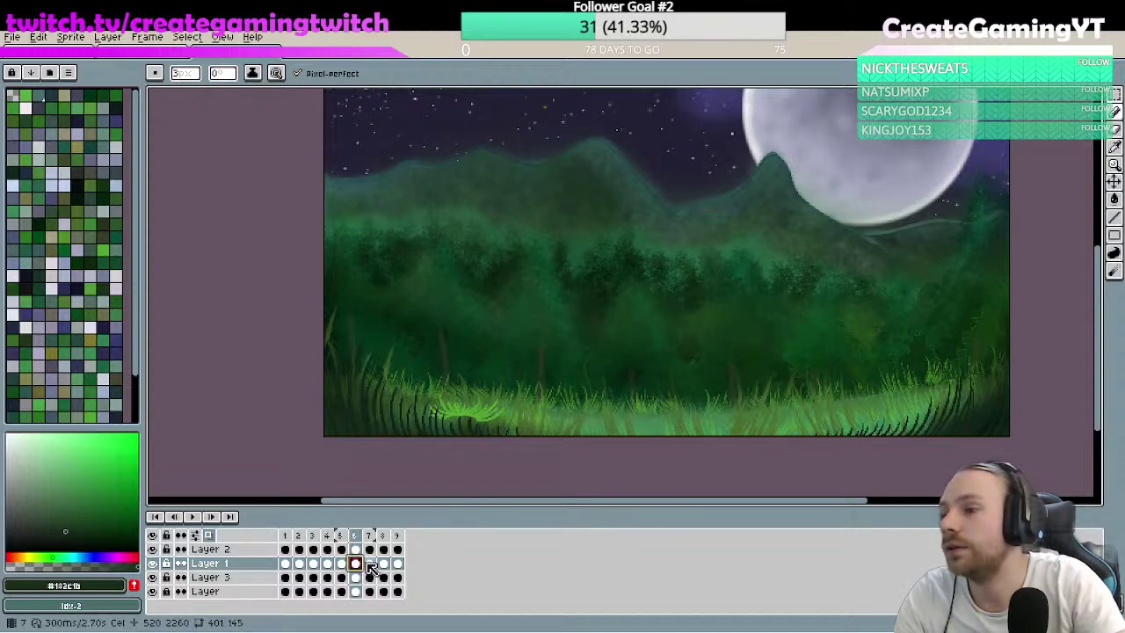
{"action": "left_click", "coordinate": [370, 567]}
{"action": "left_click", "coordinate": [384, 567]}
{"action": "left_click", "coordinate": [397, 579]}
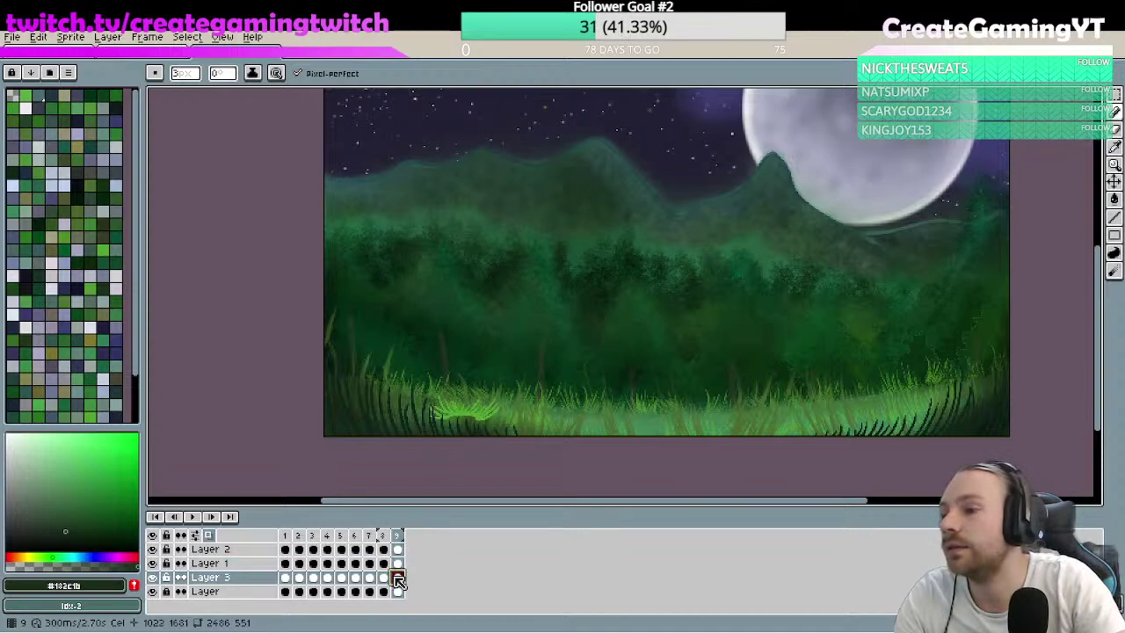
{"action": "left_click", "coordinate": [286, 565]}
{"action": "left_click", "coordinate": [299, 565]}
{"action": "left_click", "coordinate": [313, 565]}
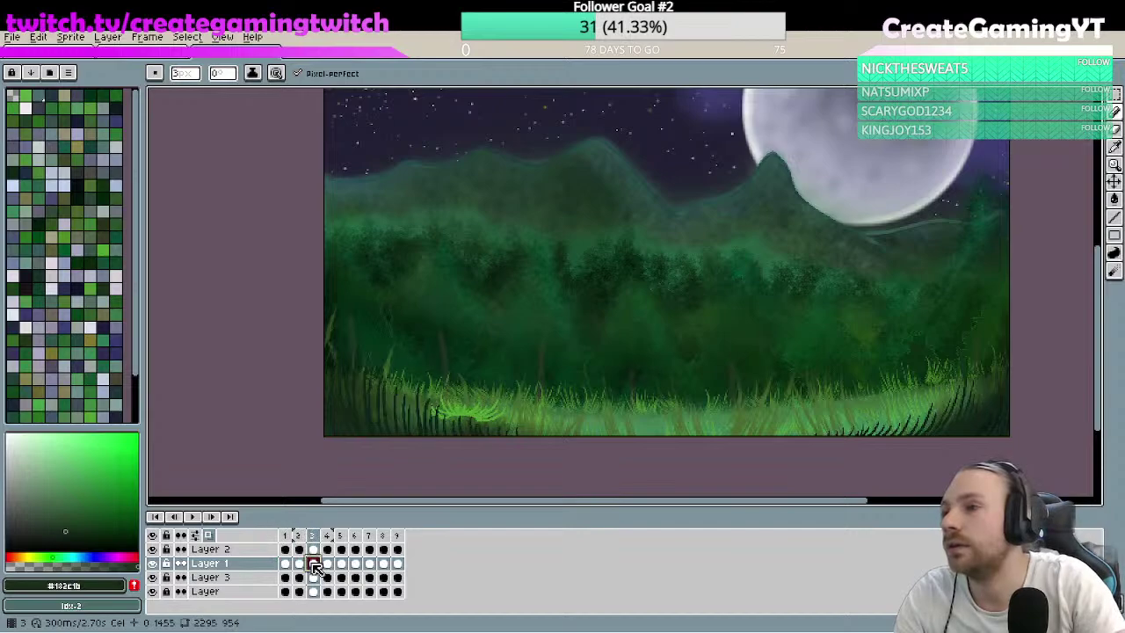
- Switch back to the original drawing and check frames 2 to 9, mainly on Layer 3
{"action": "left_click", "coordinate": [276, 65]}
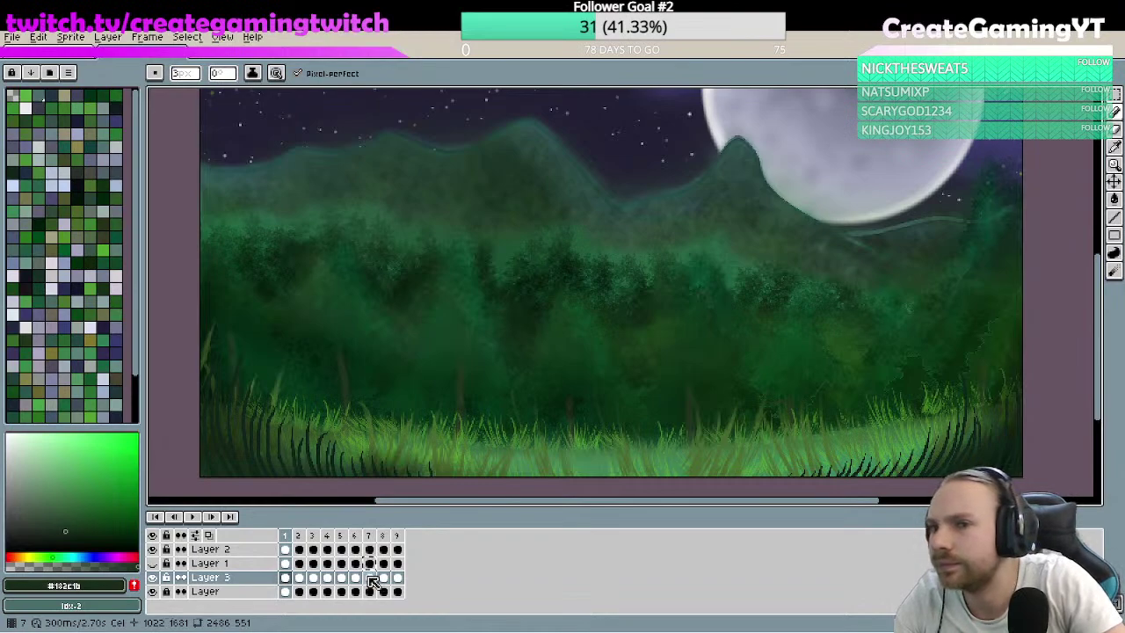
{"action": "left_click", "coordinate": [299, 578]}
{"action": "left_click", "coordinate": [314, 578]}
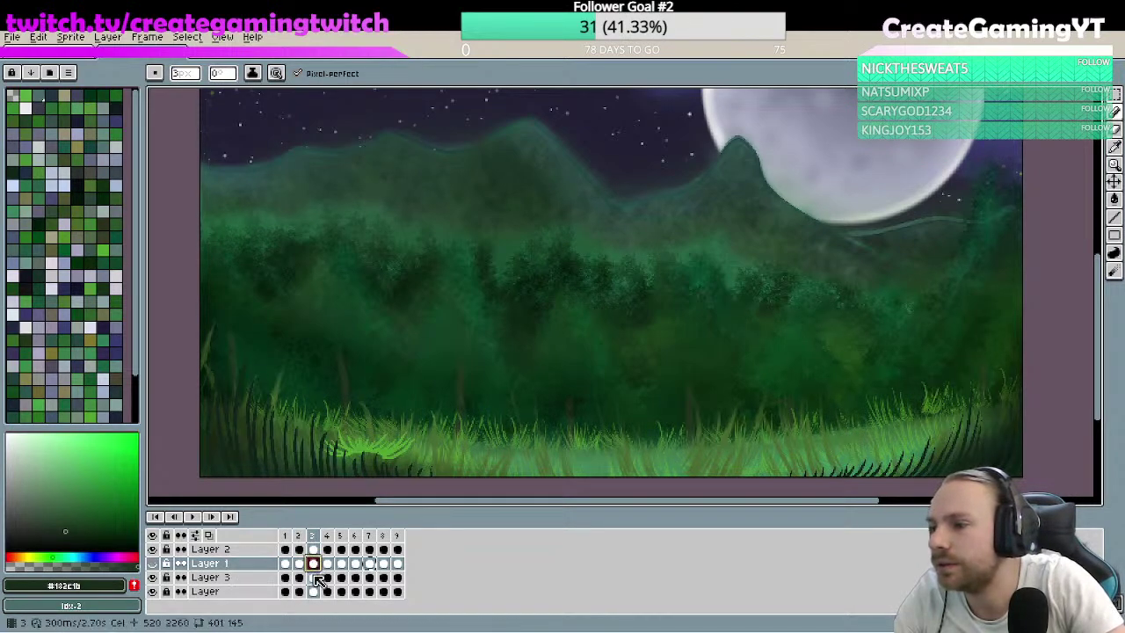
{"action": "left_click", "coordinate": [327, 578]}
{"action": "left_click", "coordinate": [344, 579]}
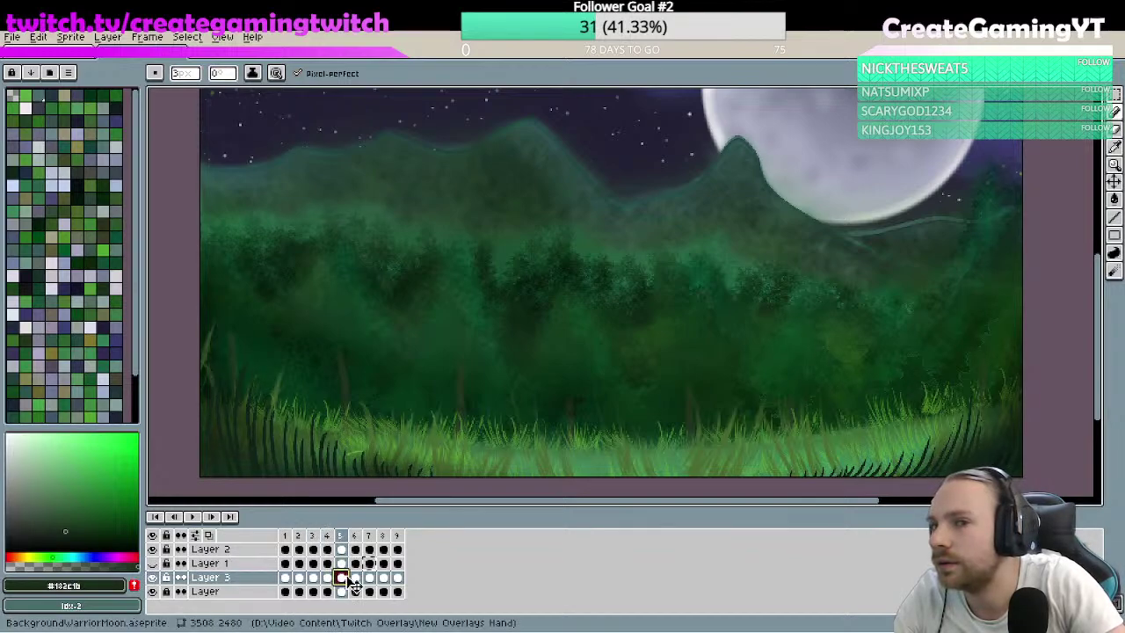
{"action": "left_click", "coordinate": [355, 577]}
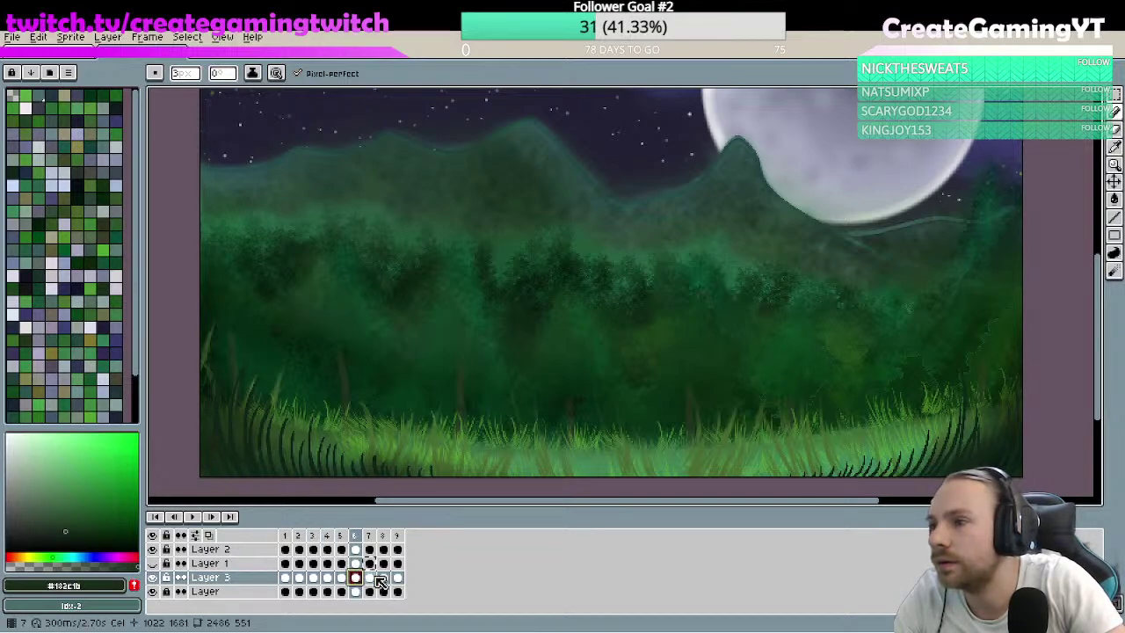
{"action": "left_click", "coordinate": [369, 577]}
{"action": "left_click", "coordinate": [383, 577]}
{"action": "left_click", "coordinate": [397, 578]}
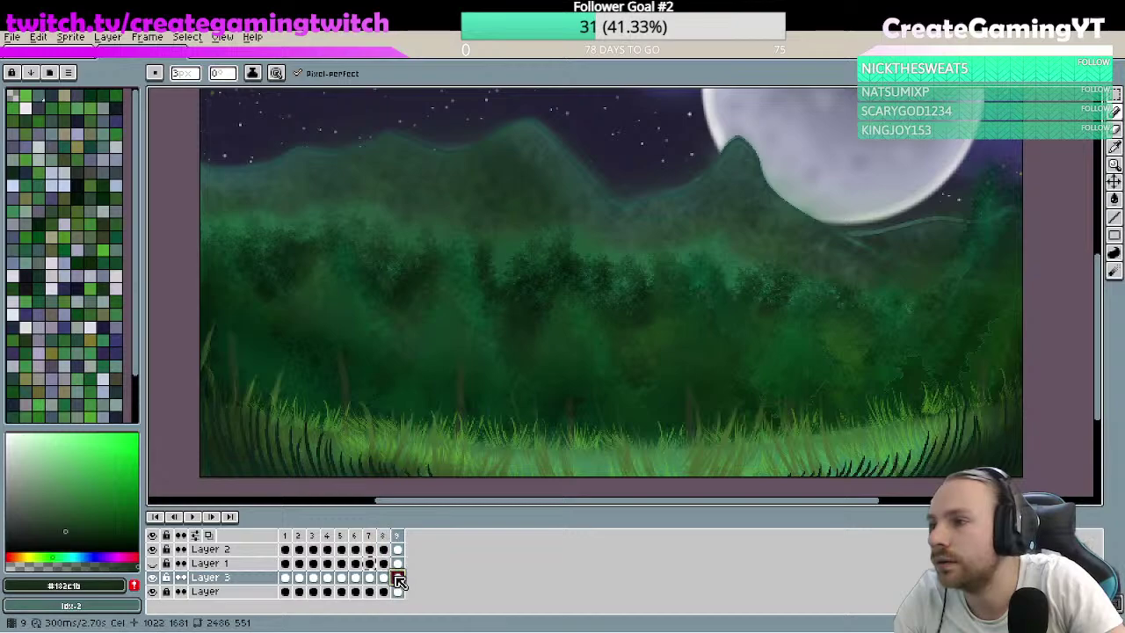
- Show and hide Layer 1 on frame 9 to check what it contributes
{"action": "left_click", "coordinate": [397, 564]}
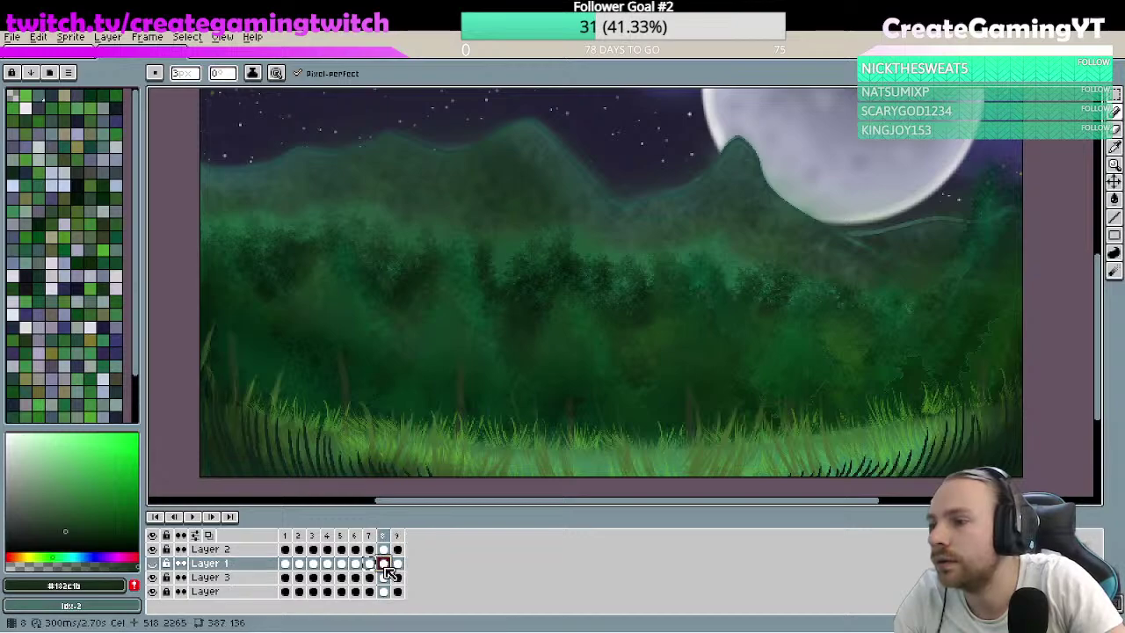
{"action": "left_click", "coordinate": [153, 563]}
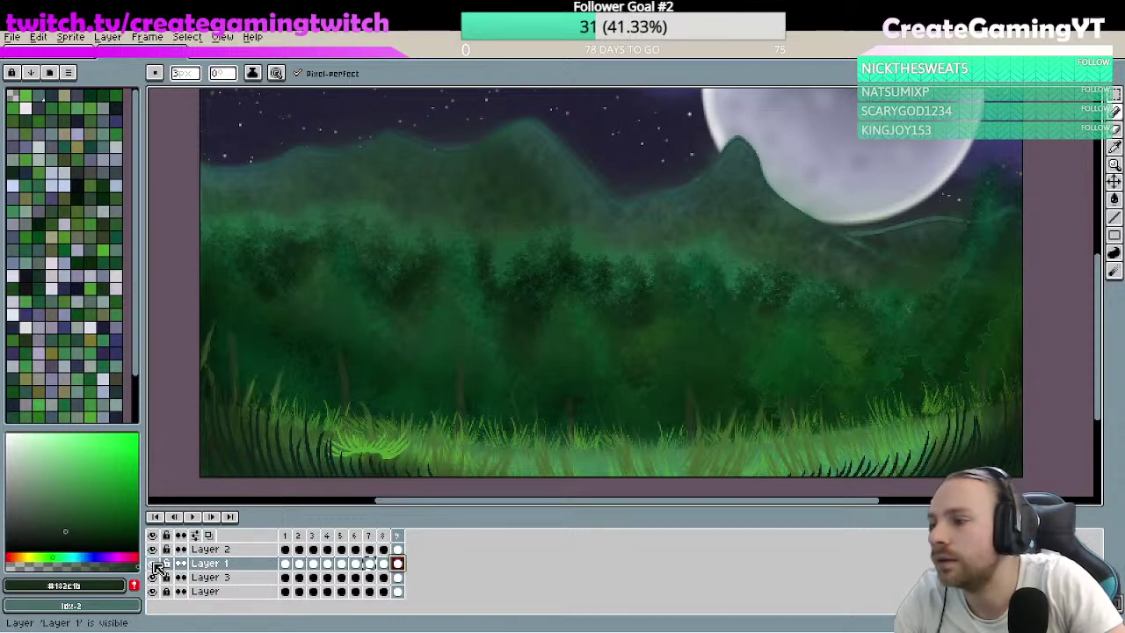
{"action": "left_click", "coordinate": [153, 564]}
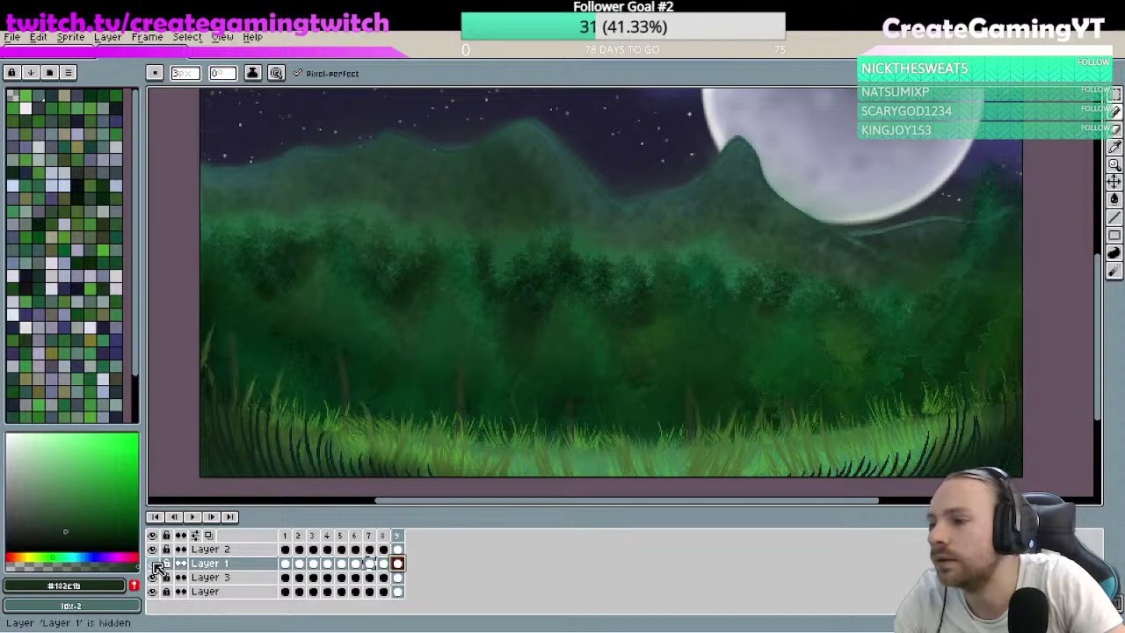
- Compare frames 3 to 7 and back to frame 2 on Layer 1 while the layer is hidden
{"action": "left_click", "coordinate": [313, 564]}
{"action": "left_click", "coordinate": [327, 563]}
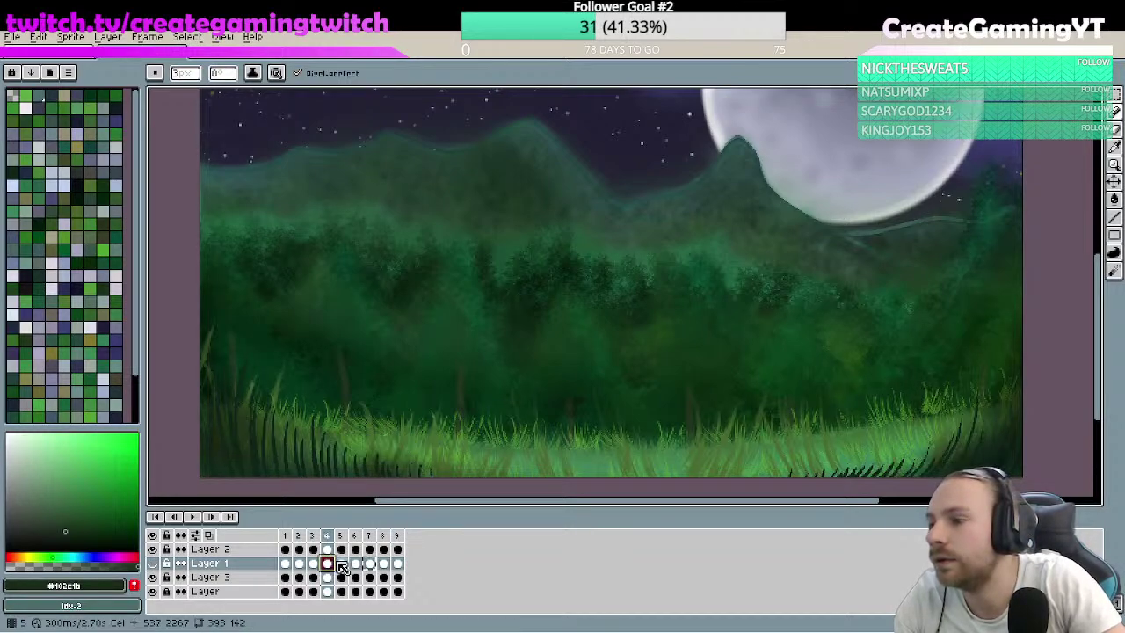
{"action": "left_click", "coordinate": [341, 563]}
{"action": "left_click", "coordinate": [356, 563]}
{"action": "left_click", "coordinate": [369, 563]}
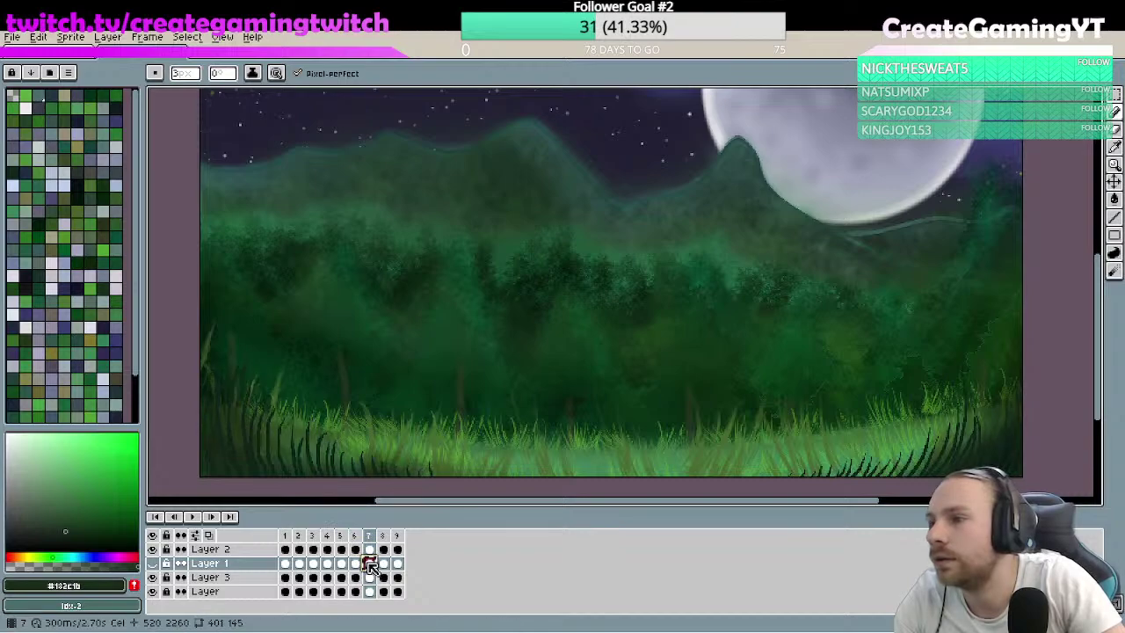
{"action": "left_click", "coordinate": [355, 563]}
{"action": "left_click", "coordinate": [341, 563]}
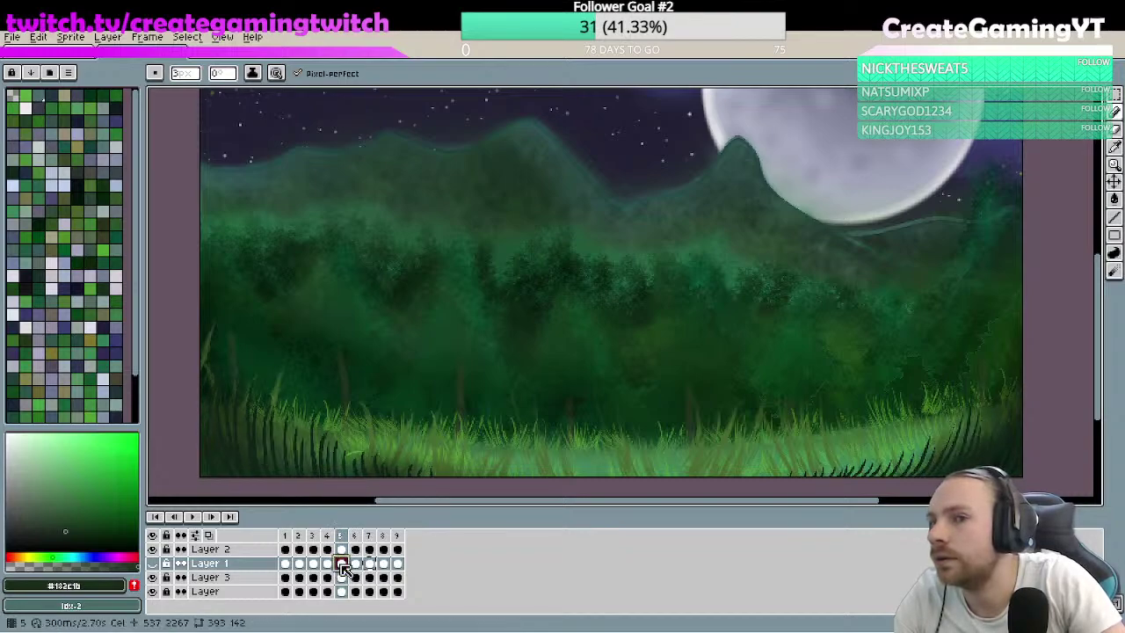
{"action": "left_click", "coordinate": [327, 563]}
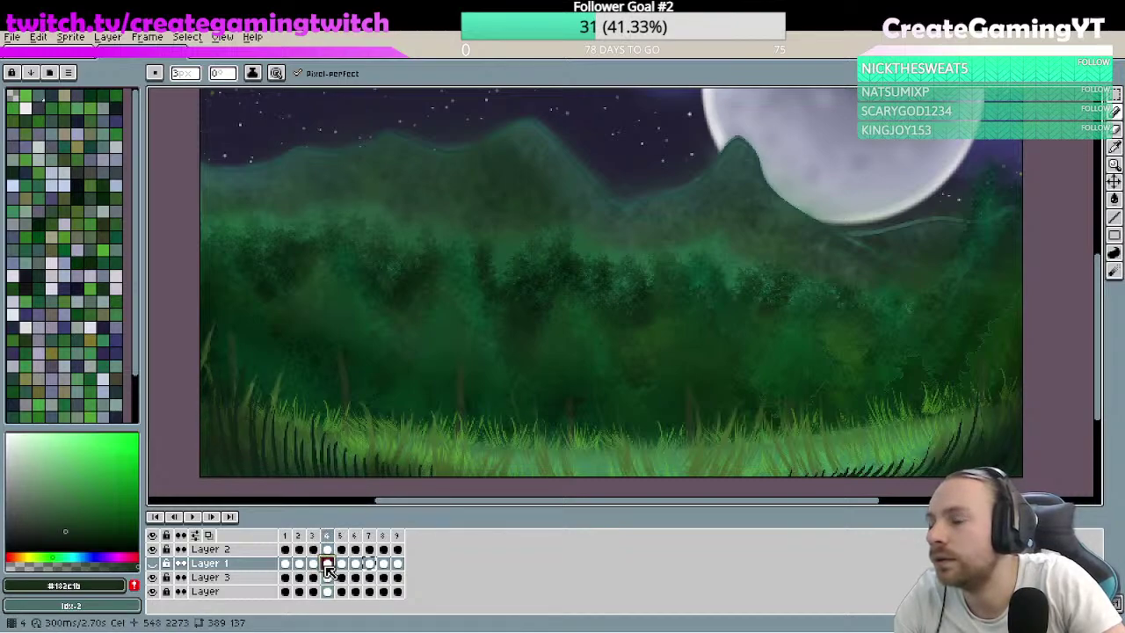
{"action": "left_click", "coordinate": [313, 563]}
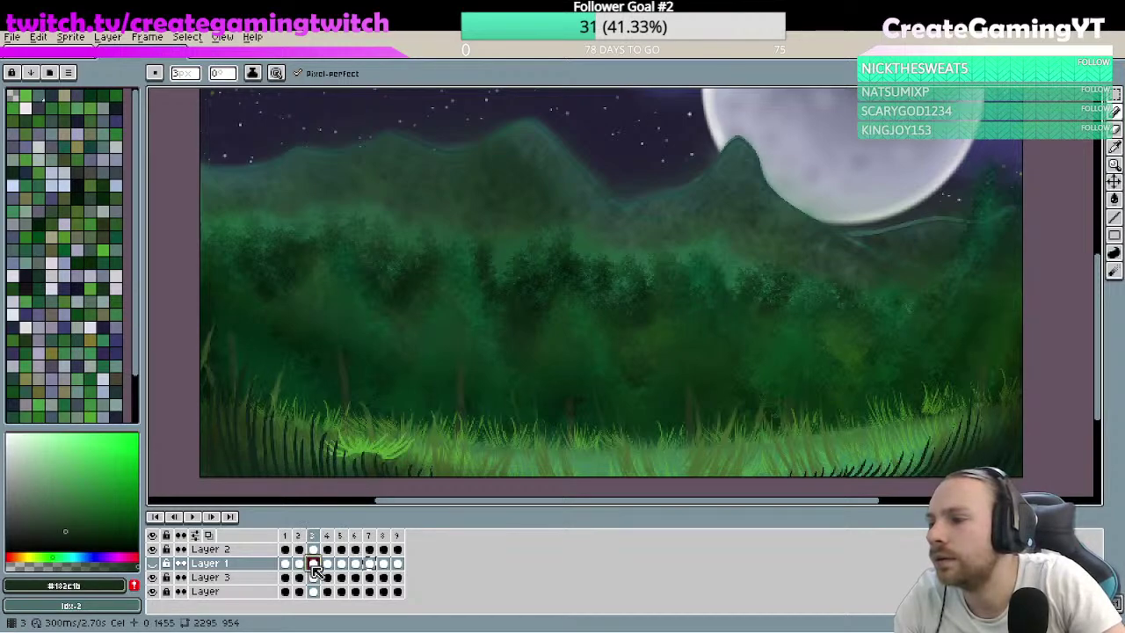
{"action": "left_click", "coordinate": [298, 564]}
- Compare frame 3 with frames 1 and 2 across Layer 1 and Layer 3 for stray tree outlines
{"action": "left_click", "coordinate": [300, 578]}
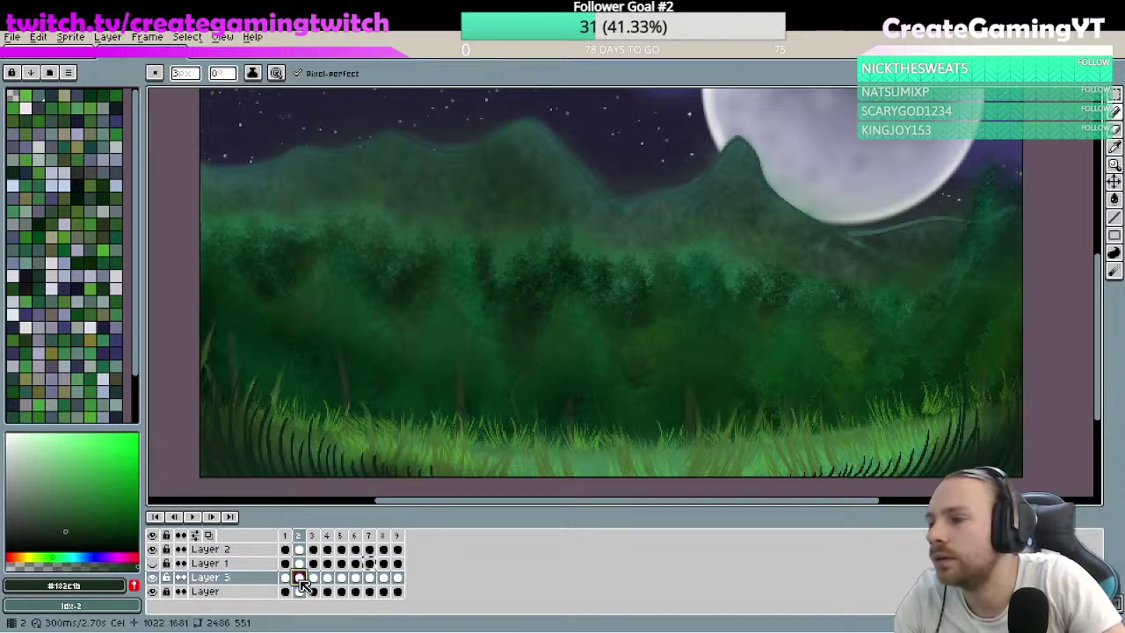
{"action": "key", "text": "Right"}
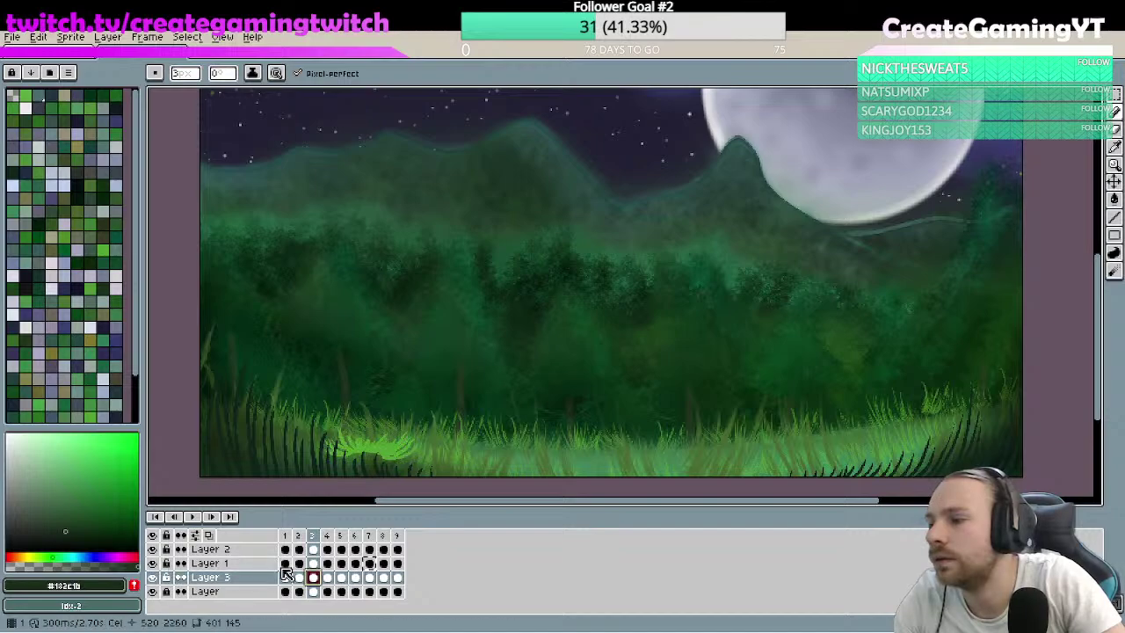
{"action": "left_click", "coordinate": [286, 564]}
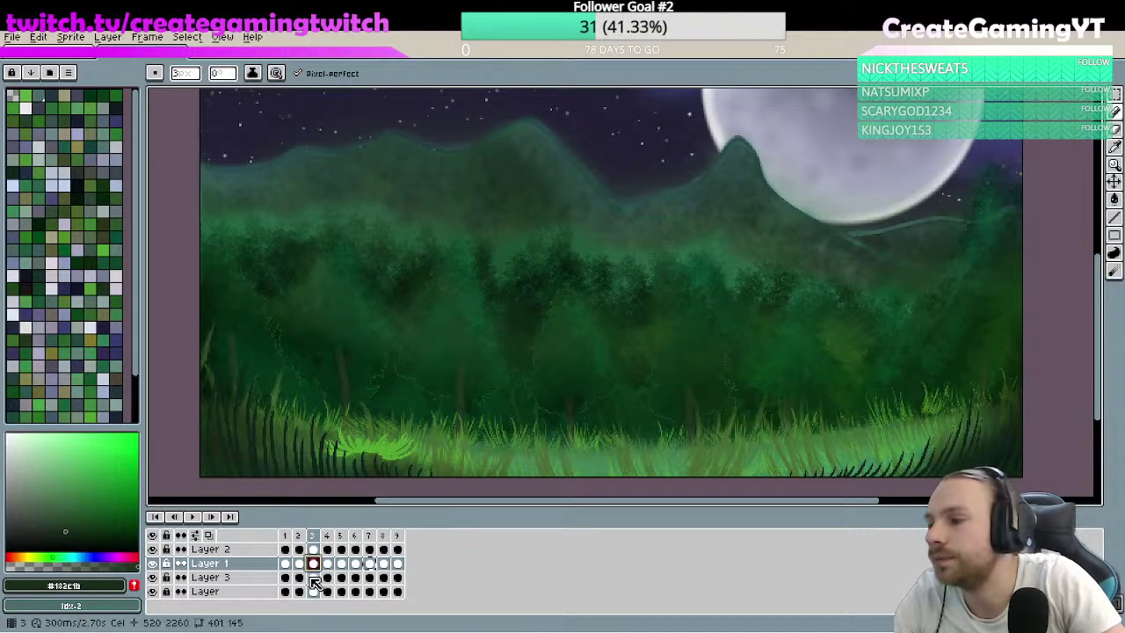
{"action": "left_click", "coordinate": [313, 579]}
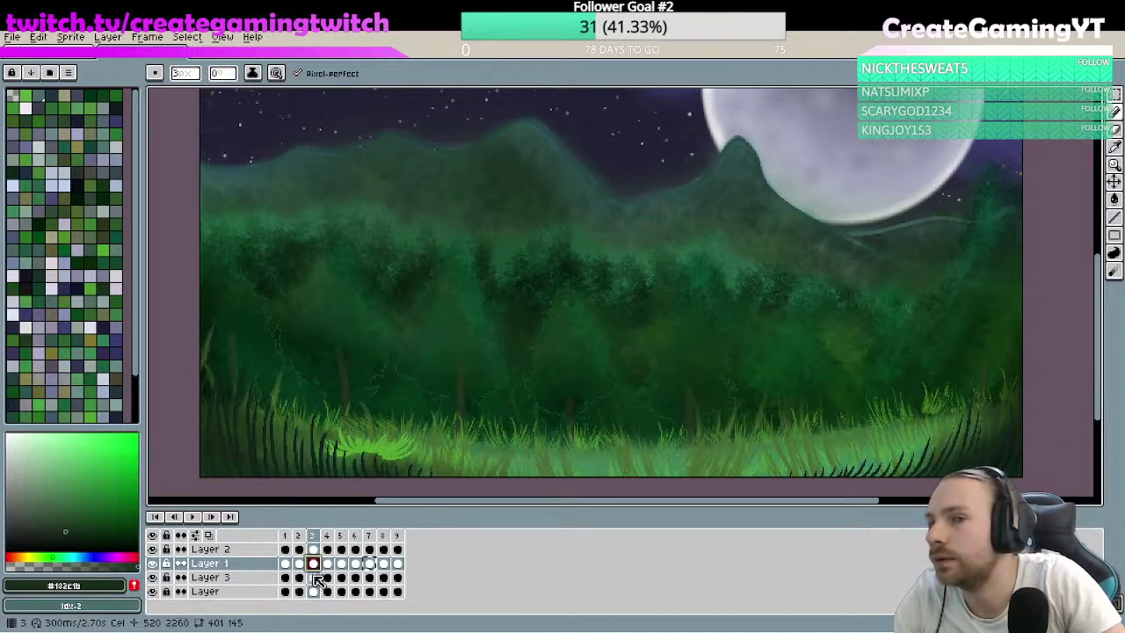
- Compare frame 7 on Layer 3 with frame 3 on Layer 1 and Layer 3 for stray outlines
{"action": "left_click", "coordinate": [369, 578]}
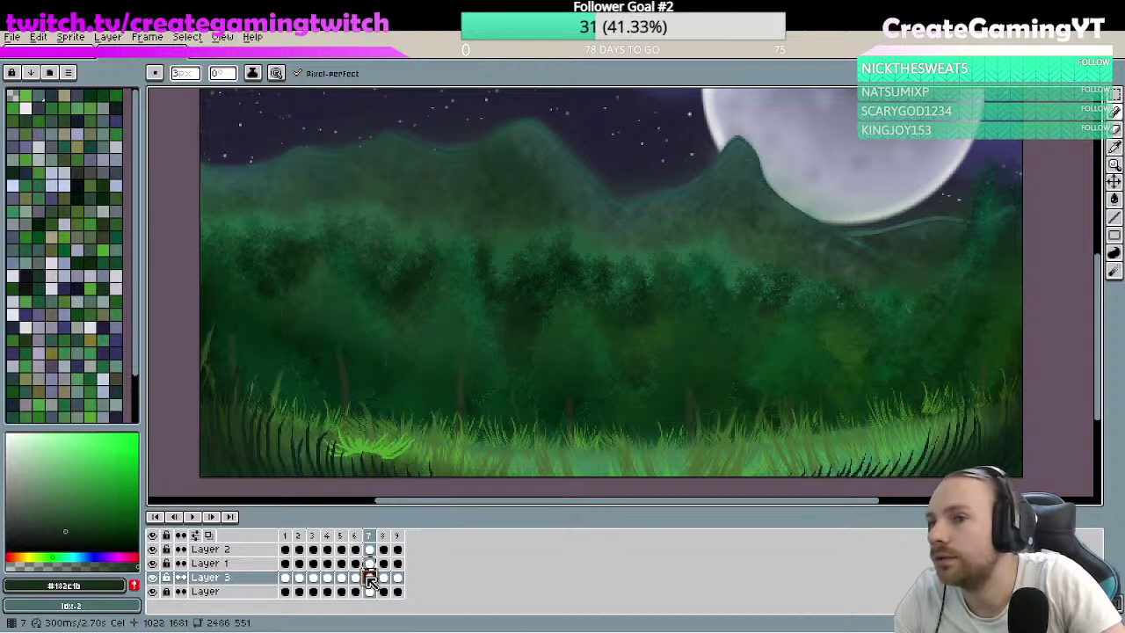
{"action": "left_click", "coordinate": [314, 564]}
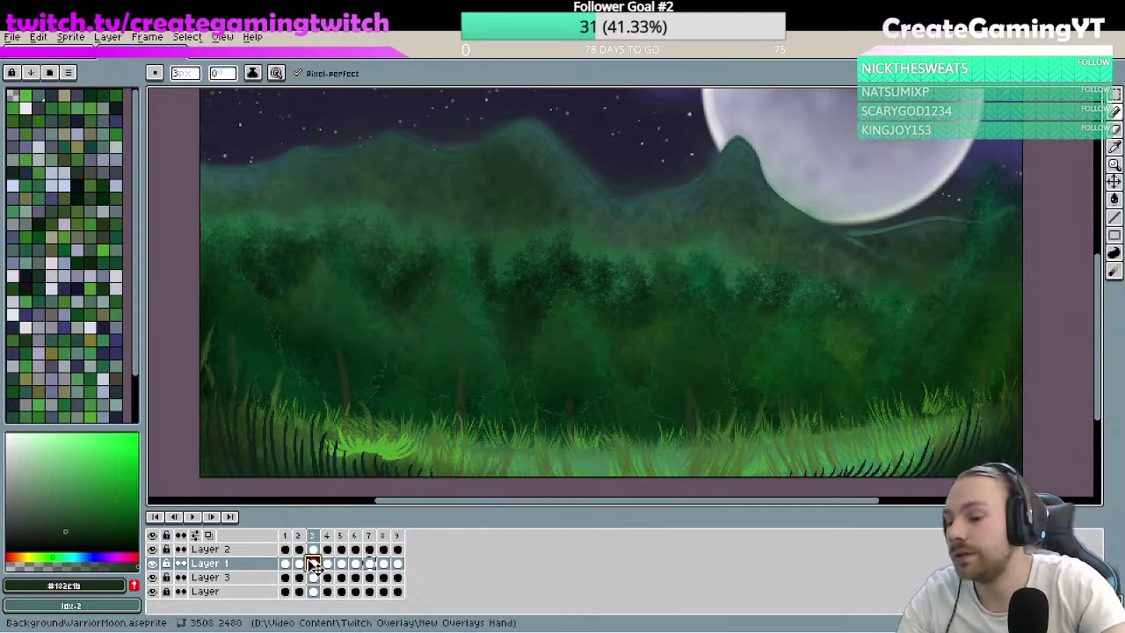
{"action": "left_click", "coordinate": [314, 579]}
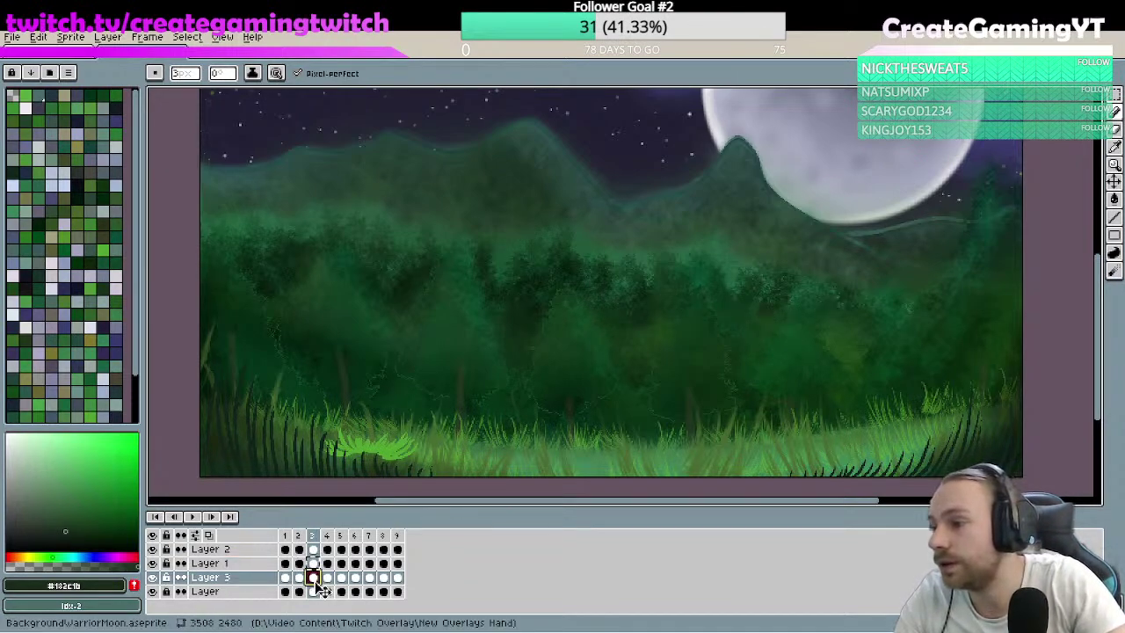
- Hide Layer 1 and erase the duplicate bright green grass tuft from Layer 3 on frame 3
{"action": "left_click", "coordinate": [154, 564]}
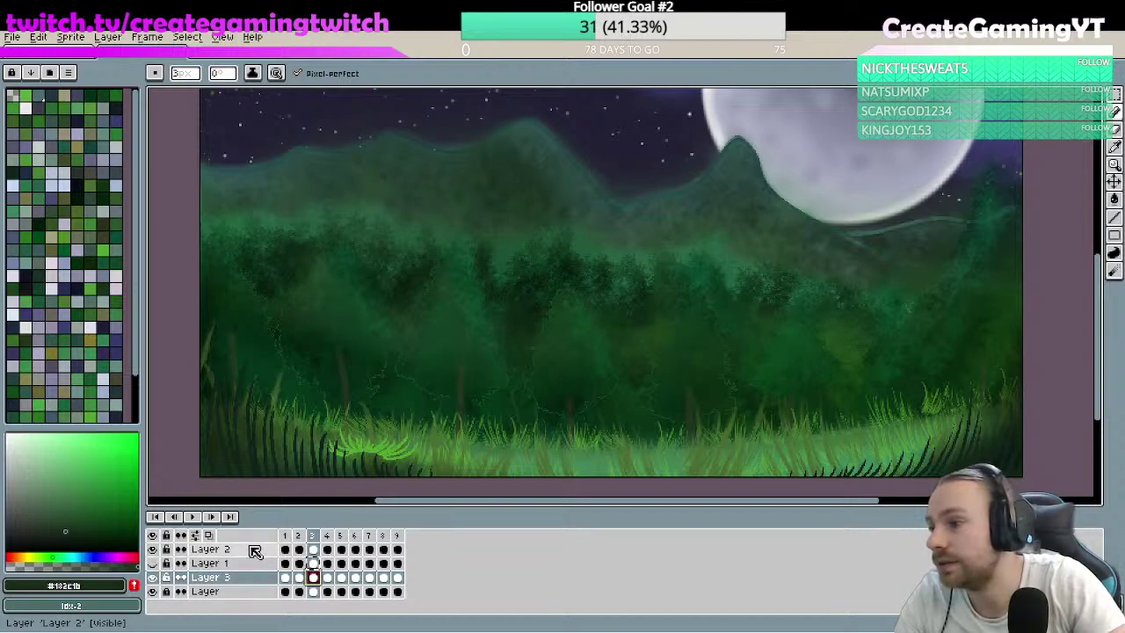
{"action": "key", "text": "e"}
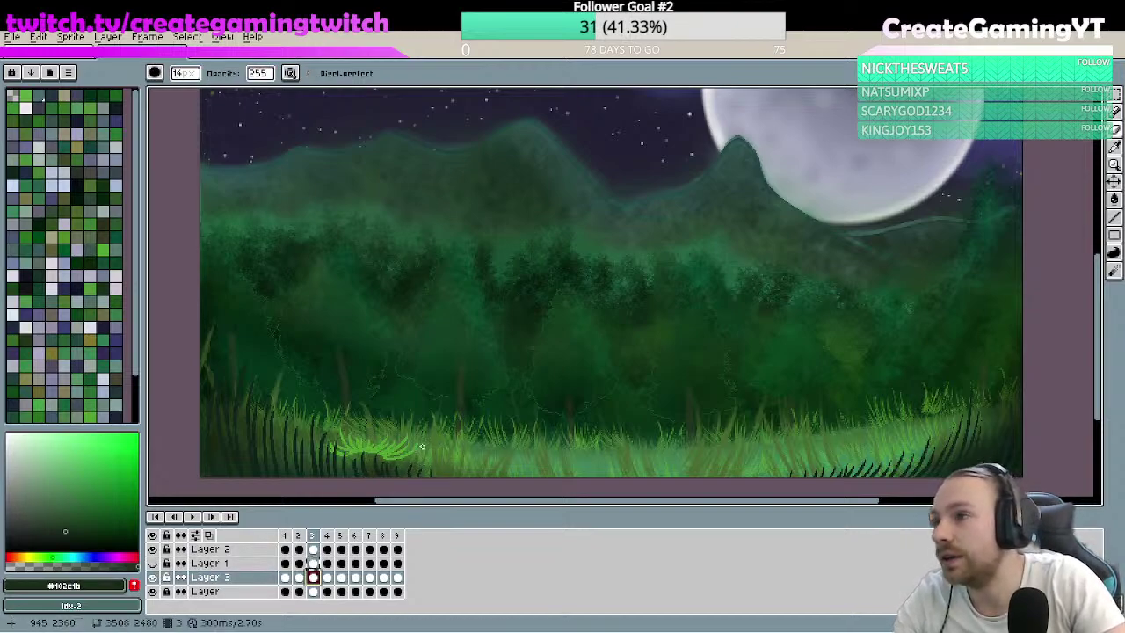
{"action": "left_click_drag", "start_coordinate": [427, 441], "coordinate": [425, 443]}
{"action": "left_click_drag", "start_coordinate": [359, 455], "coordinate": [292, 451]}
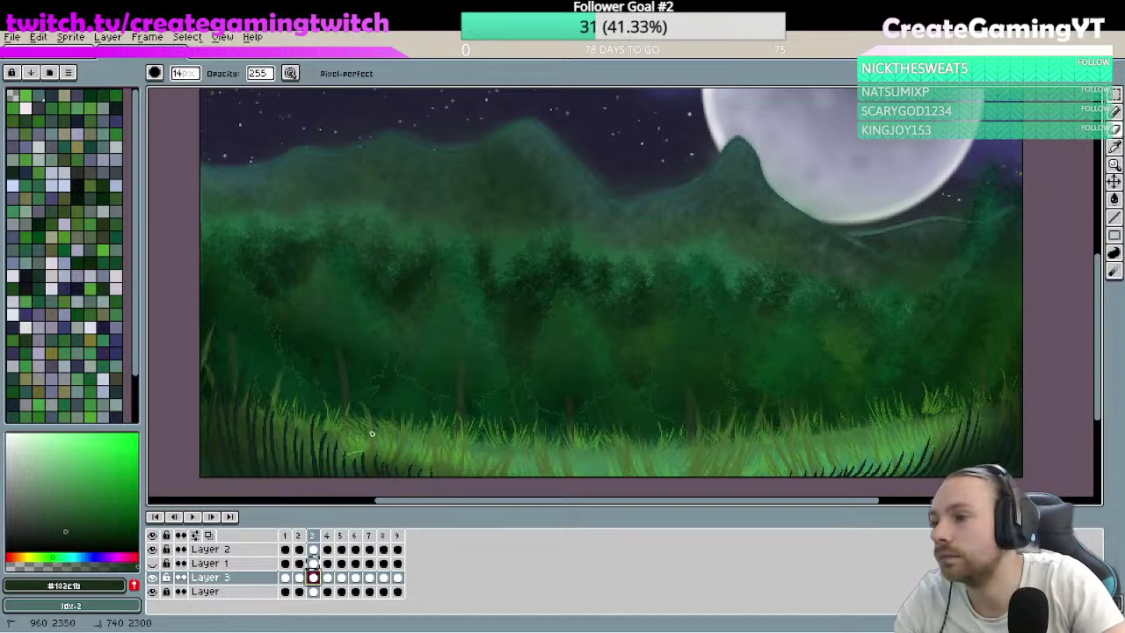
- Compare frames 2, 3, 4 and 8 with Layer 1 hidden to find differences in the grass and tree outlines
{"action": "left_click", "coordinate": [300, 577]}
{"action": "left_click", "coordinate": [313, 577]}
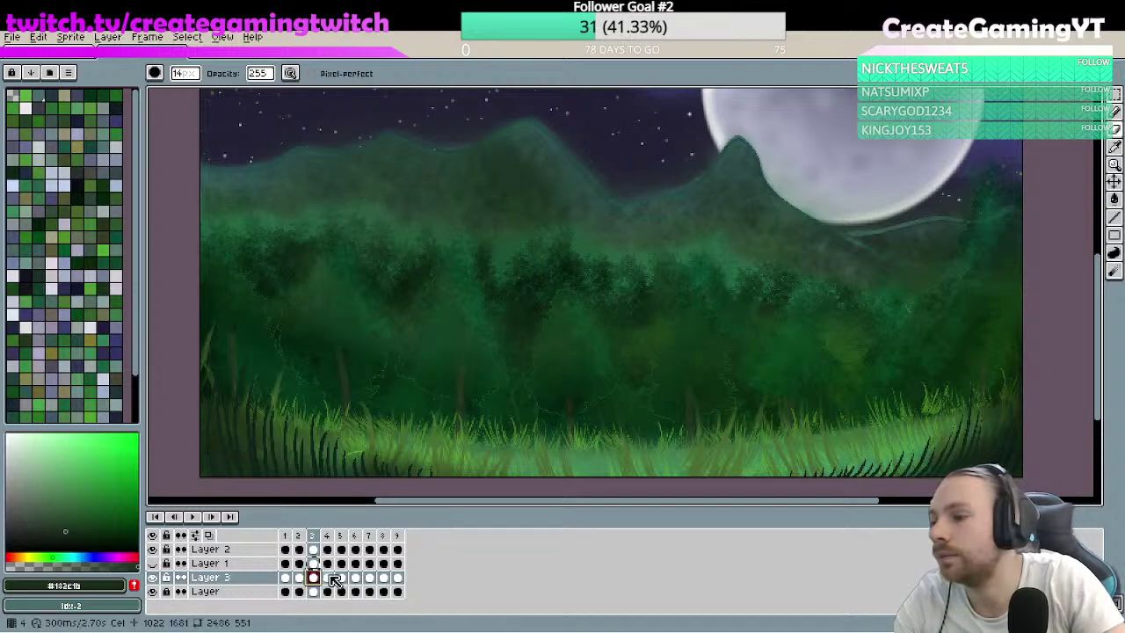
{"action": "left_click", "coordinate": [327, 564]}
{"action": "left_click", "coordinate": [299, 562]}
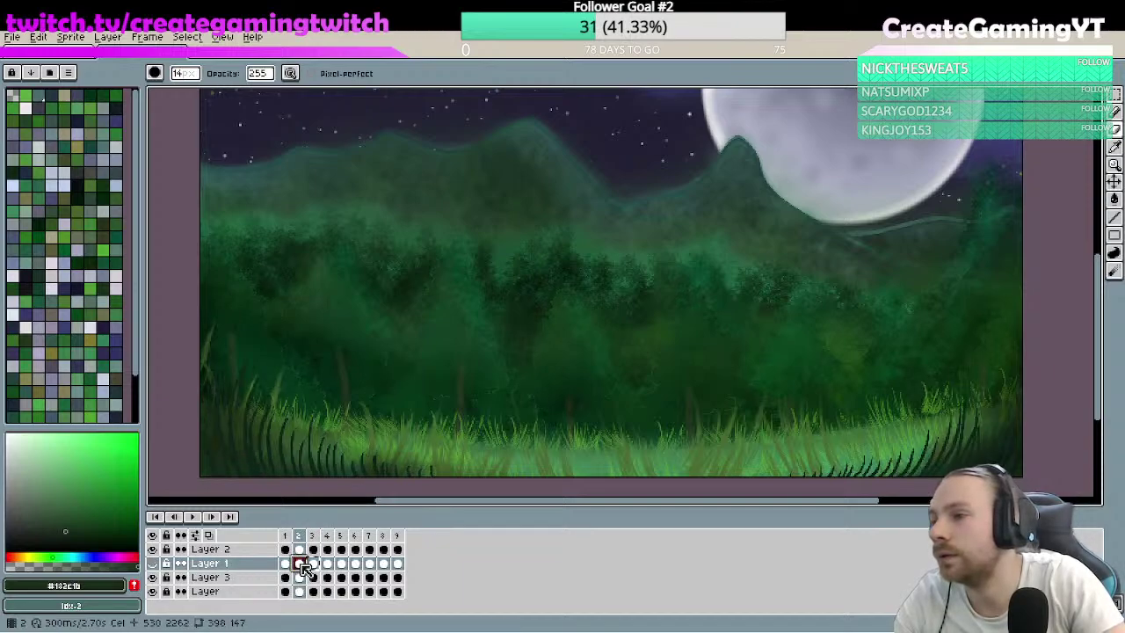
{"action": "left_click", "coordinate": [314, 577]}
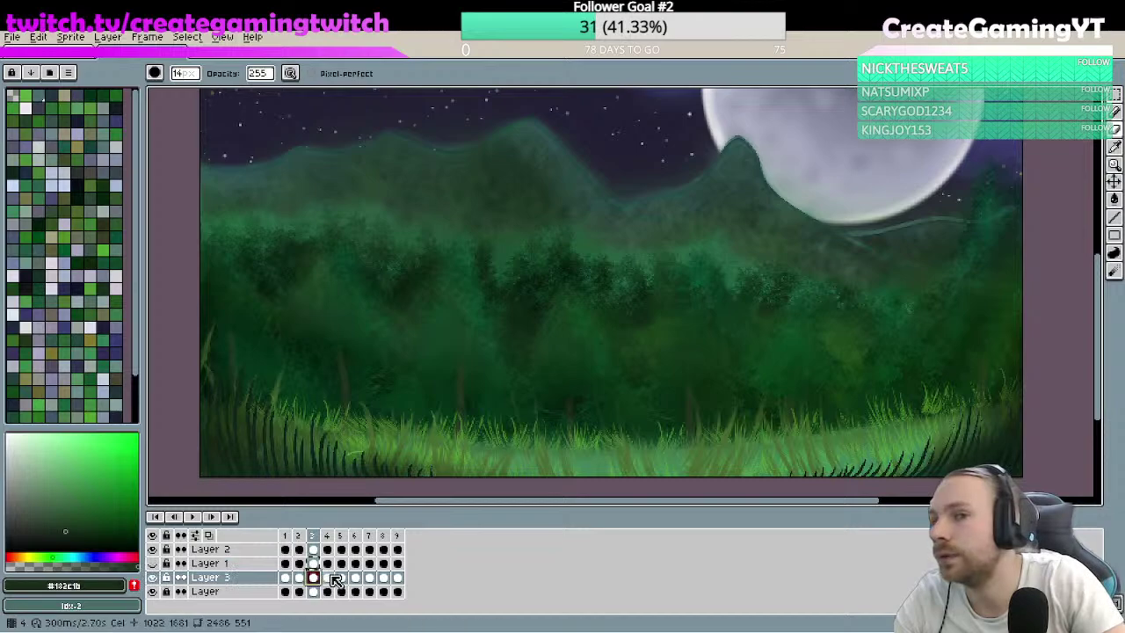
{"action": "left_click", "coordinate": [386, 578]}
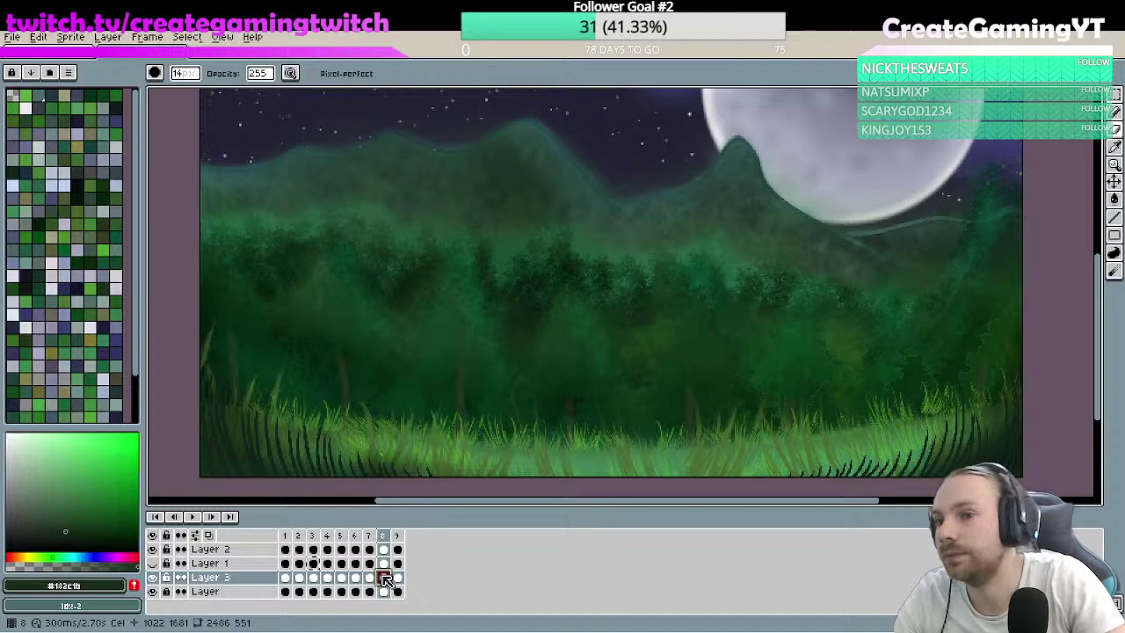
- Isolate Layer 3 on frame 8 by hiding the base layer named Layer and Layer 2
{"action": "key", "text": "m"}
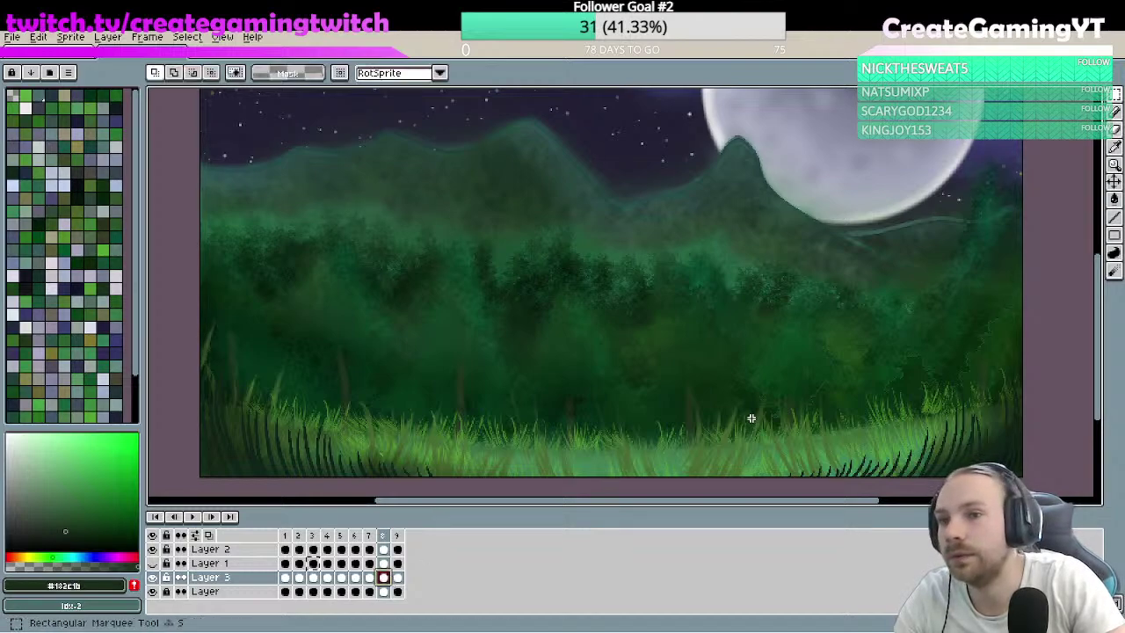
{"action": "left_click", "coordinate": [153, 591]}
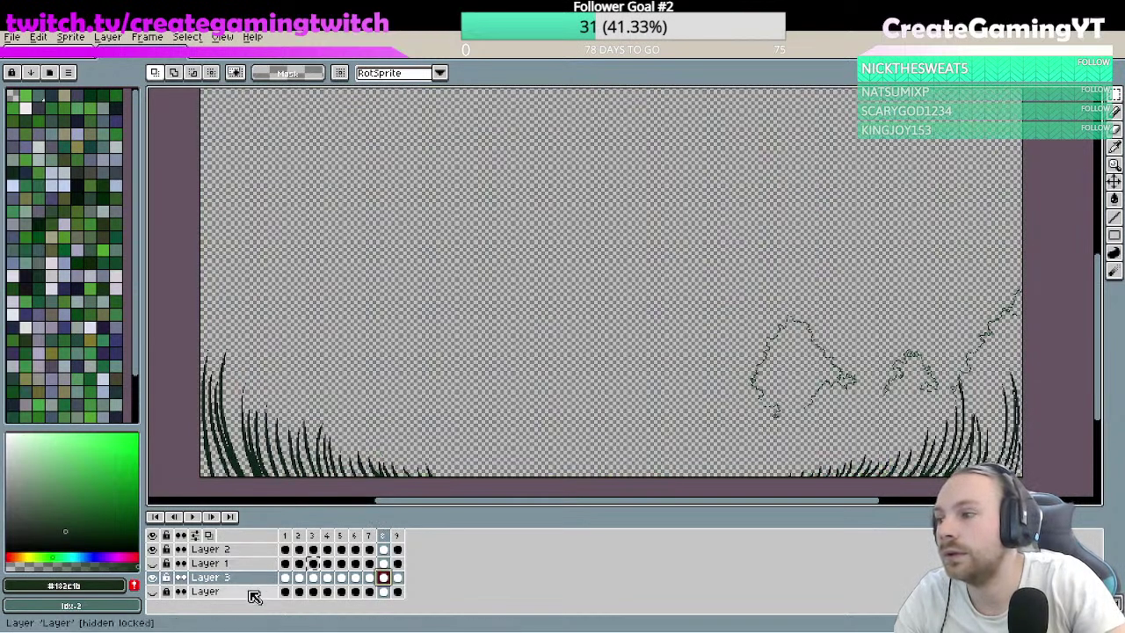
{"action": "left_click", "coordinate": [154, 551]}
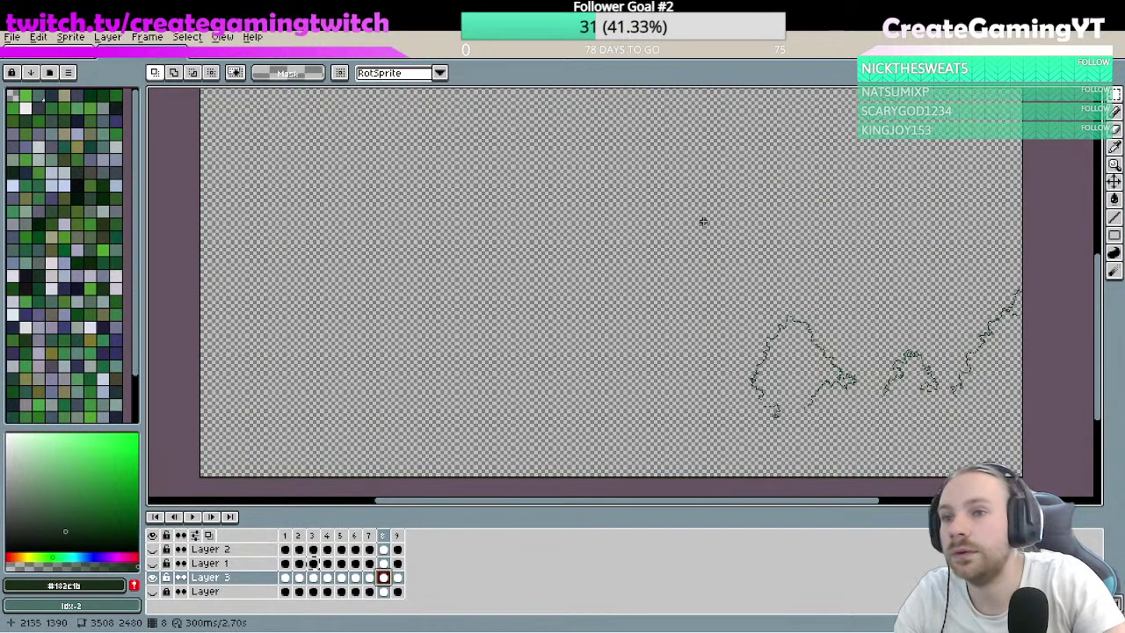
{"action": "left_click_drag", "start_coordinate": [1024, 213], "coordinate": [706, 470]}
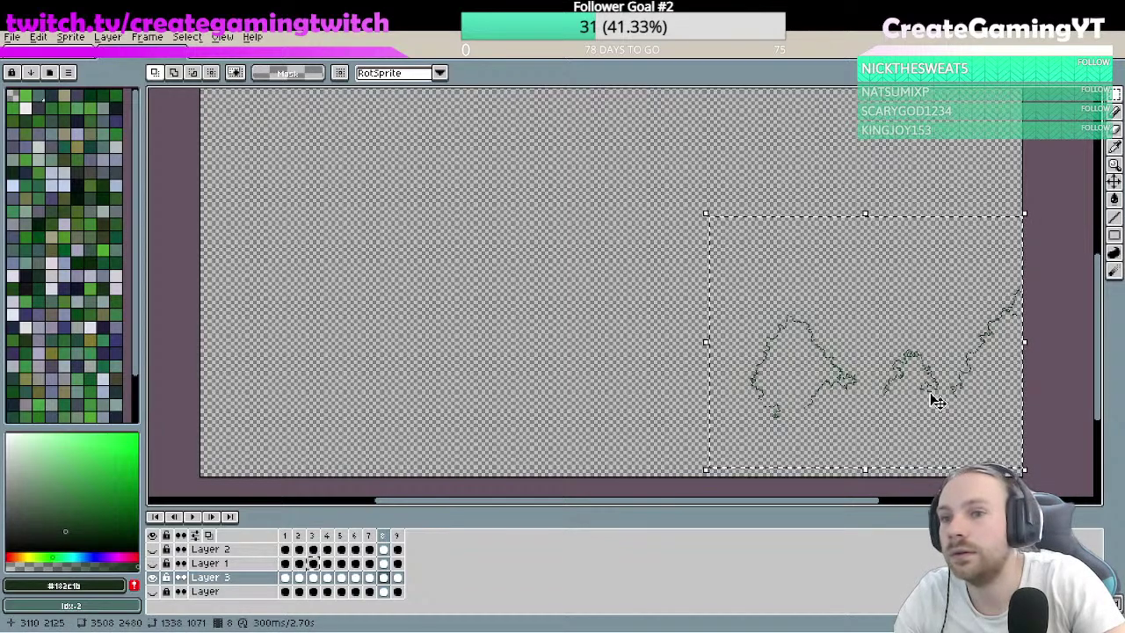
{"action": "left_click", "coordinate": [313, 563]}
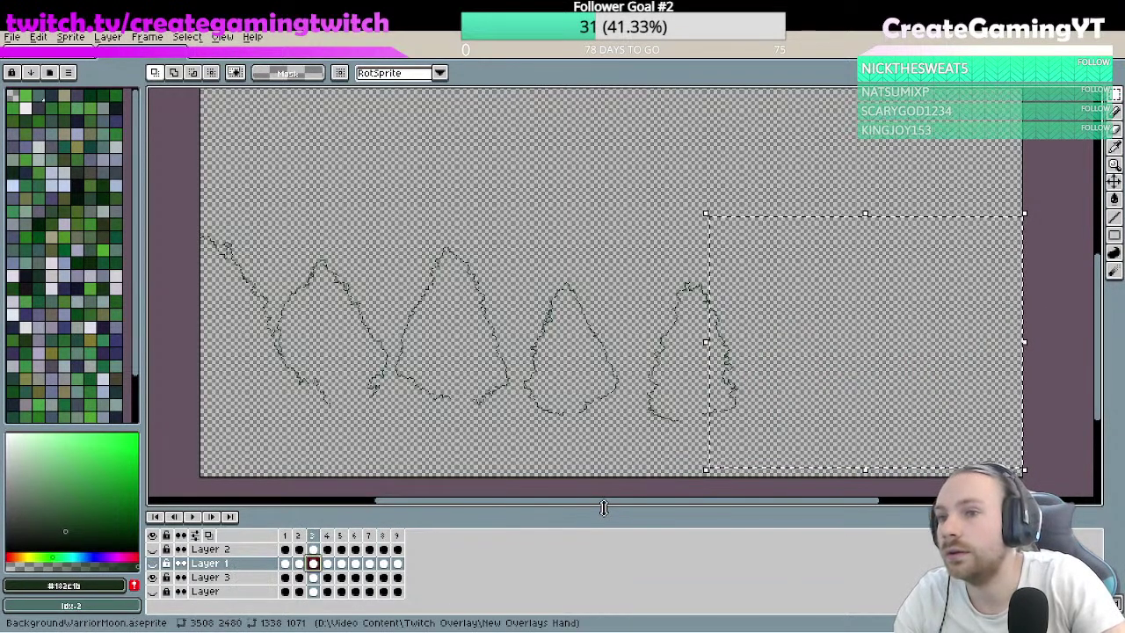
{"action": "left_click", "coordinate": [649, 490]}
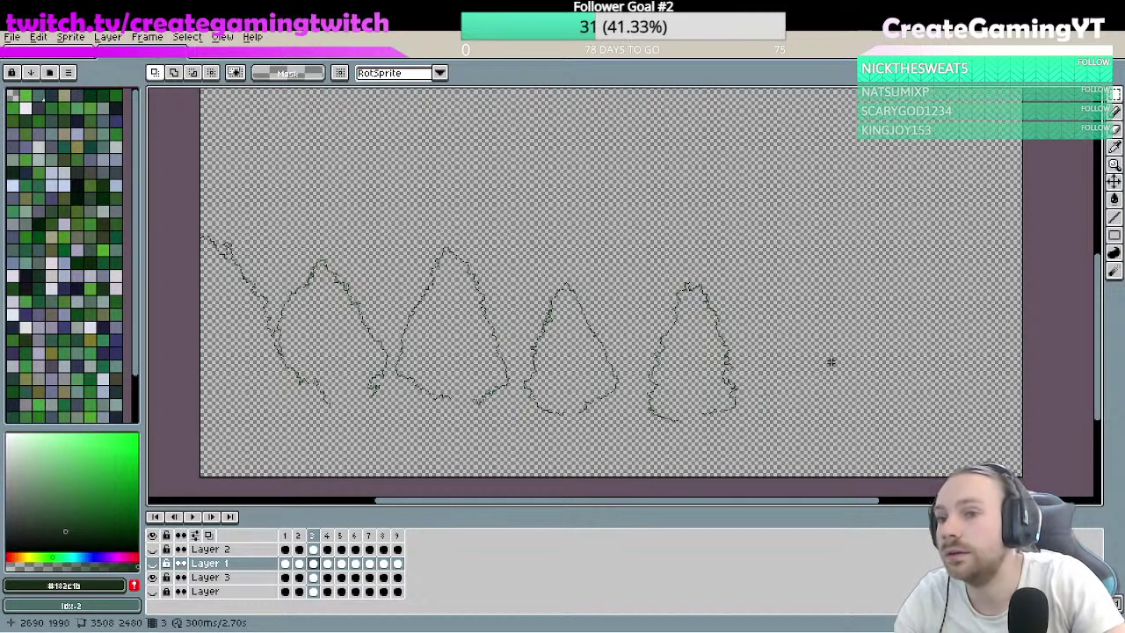
- Copy the tree outlines from Layer 3 of frame 9, using a marquee of about 1278 × 980 px, and paste them into Layer 3 of frame 3
{"action": "left_click", "coordinate": [398, 578]}
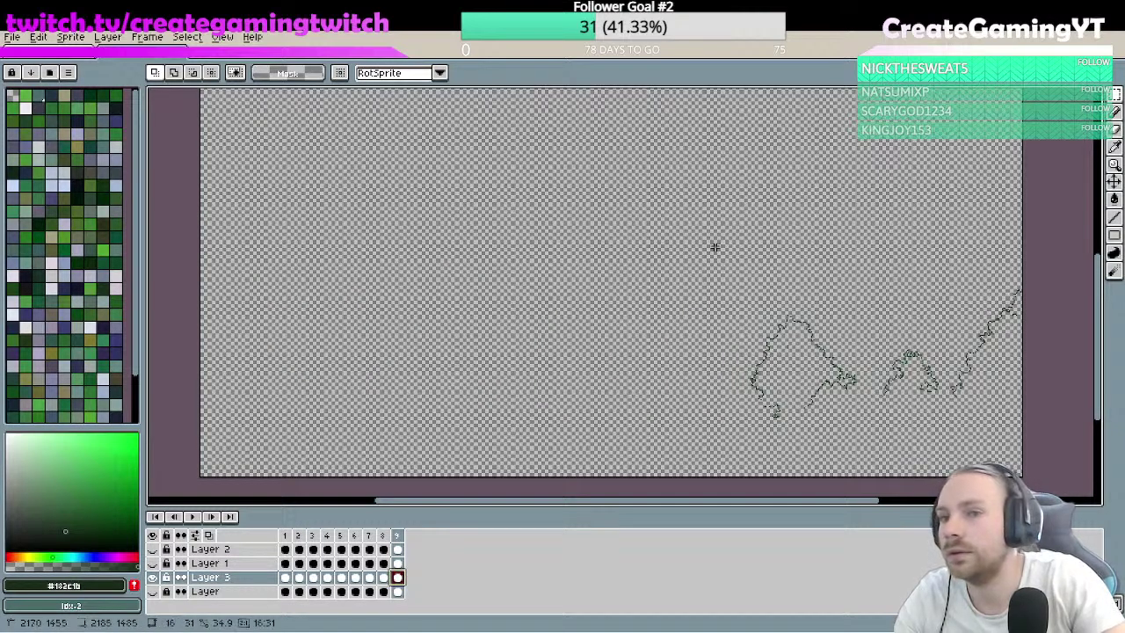
{"action": "scroll", "coordinate": [713, 244], "scroll_direction": "down", "scroll_amount": 2}
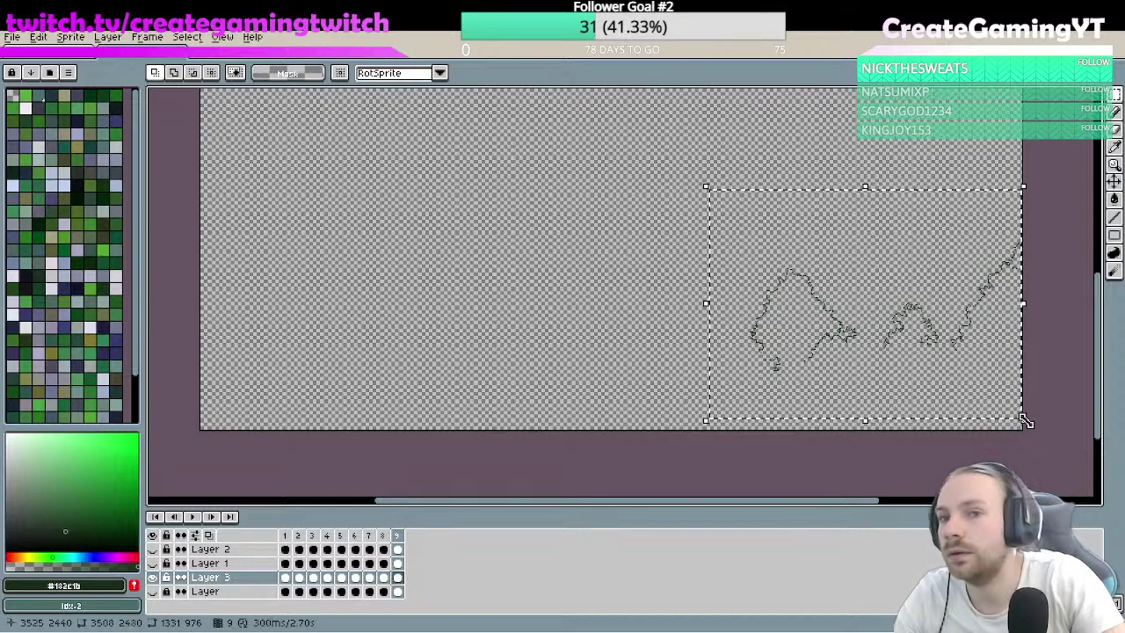
{"action": "left_click_drag", "start_coordinate": [1045, 451], "coordinate": [721, 198]}
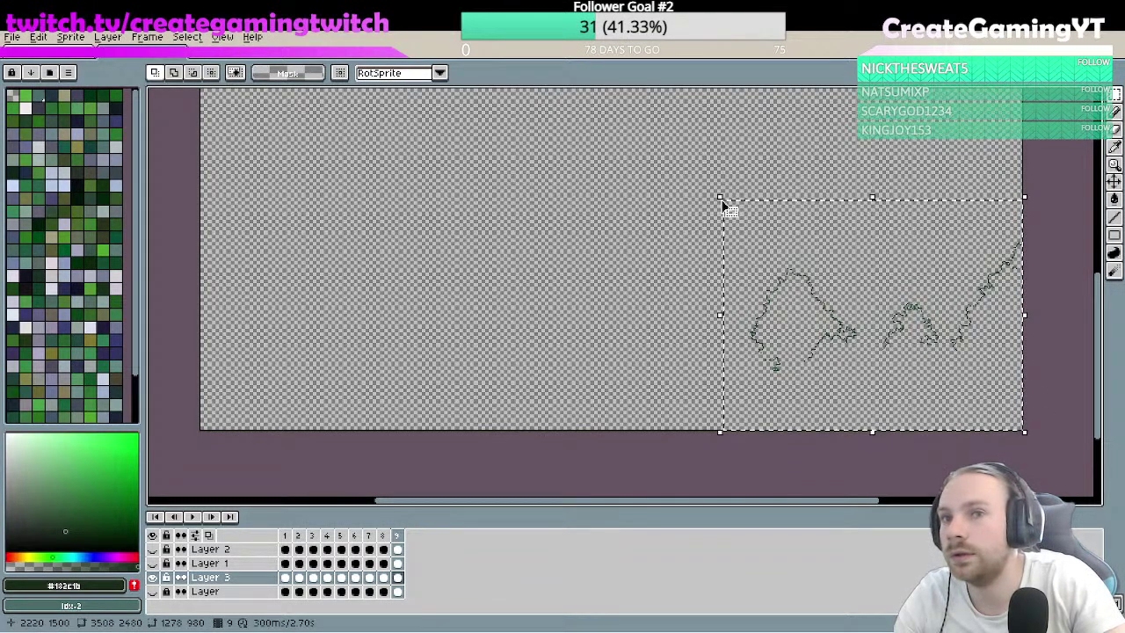
{"action": "left_click", "coordinate": [313, 576]}
{"action": "key", "text": "ctrl+v"}
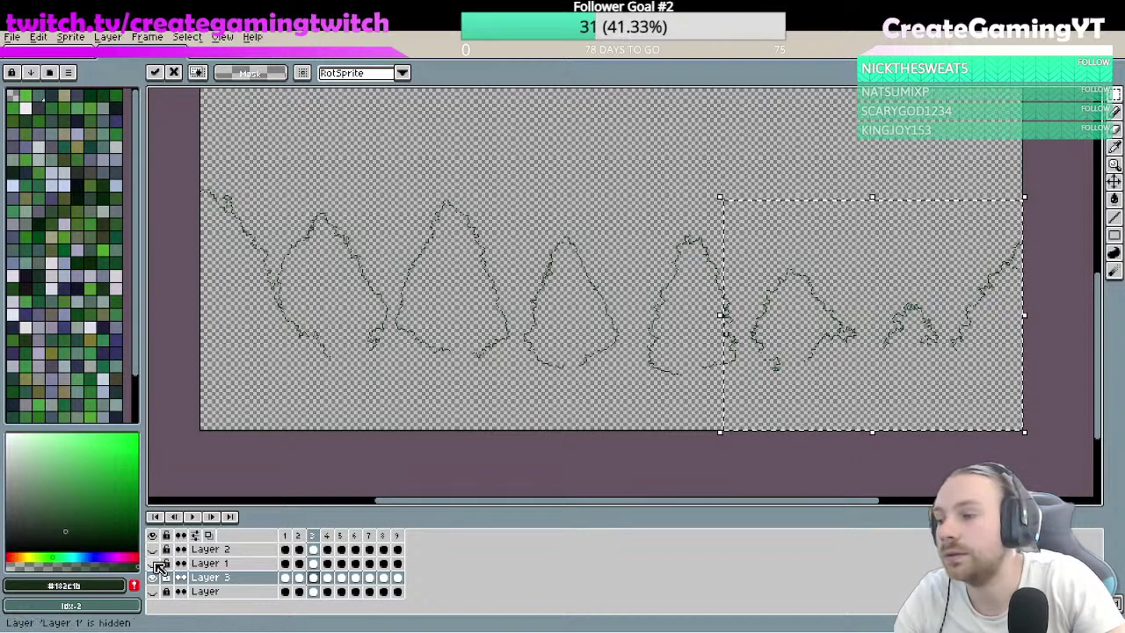
- Box-select the area around the tree outlines on frame 9 with Layer 1 active, and make Layer 1 visible
{"action": "left_click", "coordinate": [397, 565]}
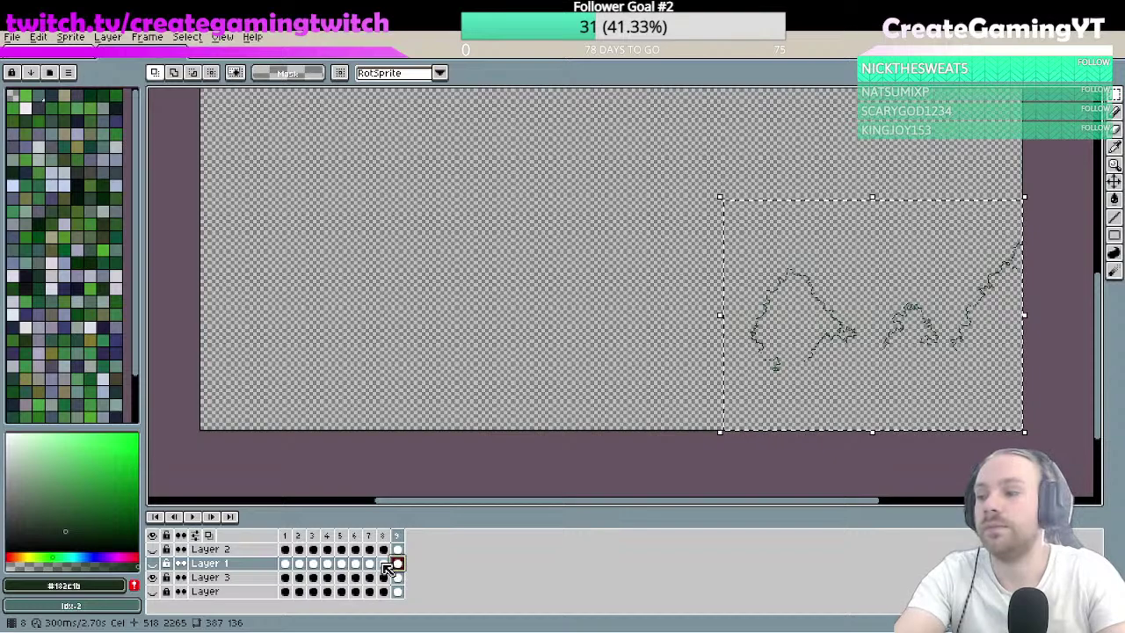
{"action": "left_click", "coordinate": [834, 455]}
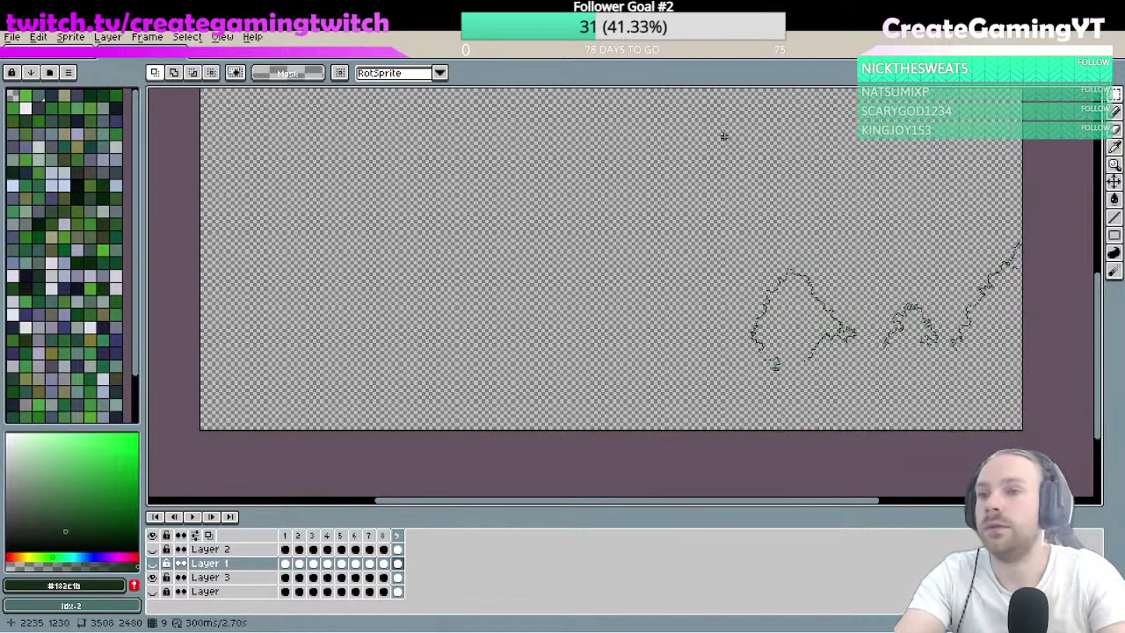
{"action": "mouse_move", "coordinate": [693, 214]}
{"action": "left_mouse_down"}
{"action": "mouse_move", "coordinate": [1058, 426]}
{"action": "mouse_move", "coordinate": [1021, 402]}
{"action": "left_mouse_up"}
{"action": "left_click", "coordinate": [153, 563]}
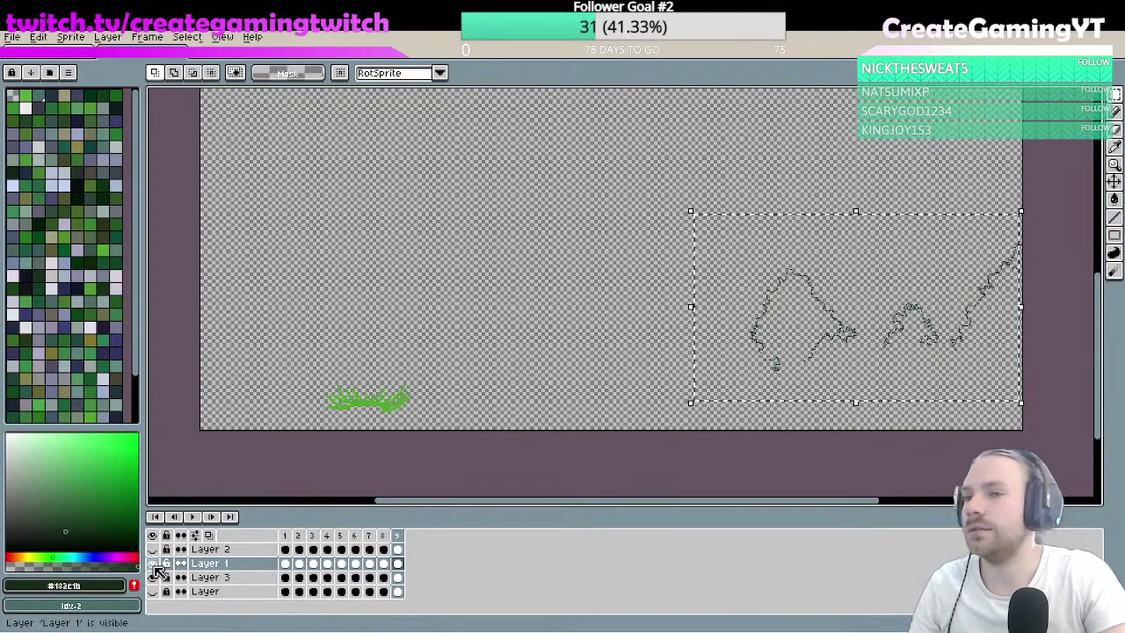
{"action": "left_click", "coordinate": [742, 379]}
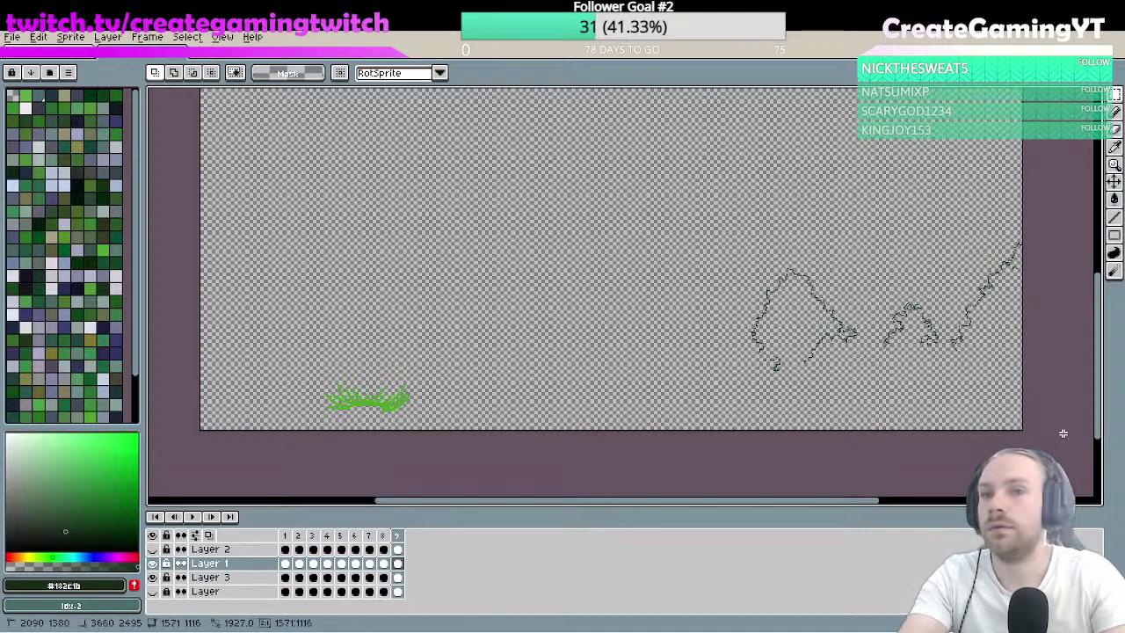
{"action": "left_click_drag", "start_coordinate": [1063, 433], "coordinate": [1044, 421]}
{"action": "key", "text": "e"}
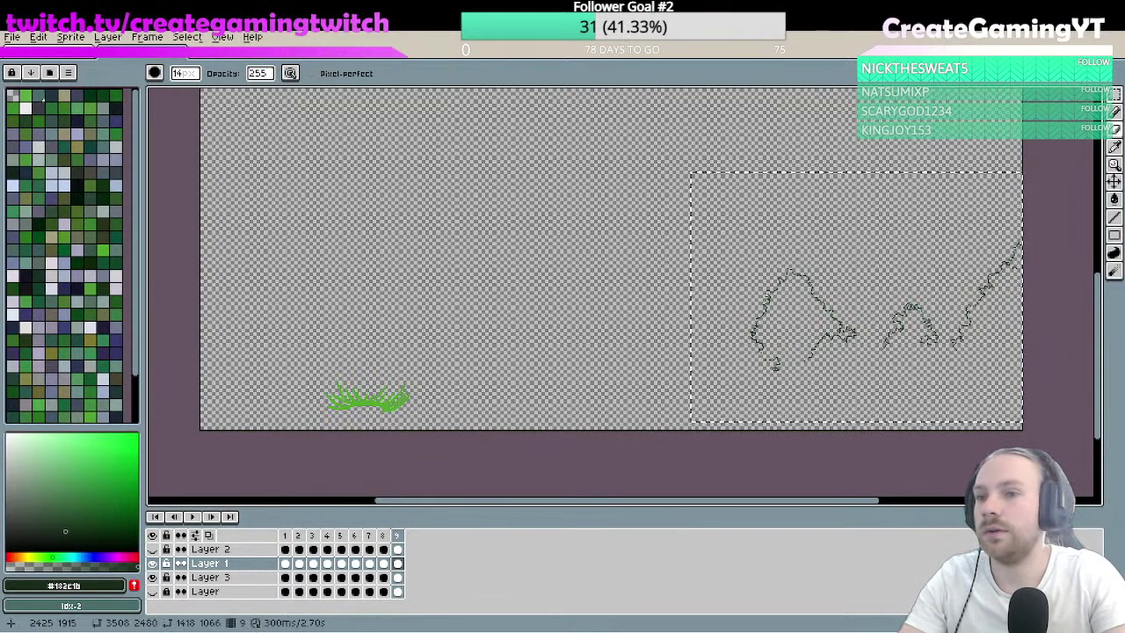
{"action": "key", "text": "m"}
{"action": "left_click", "coordinate": [710, 462]}
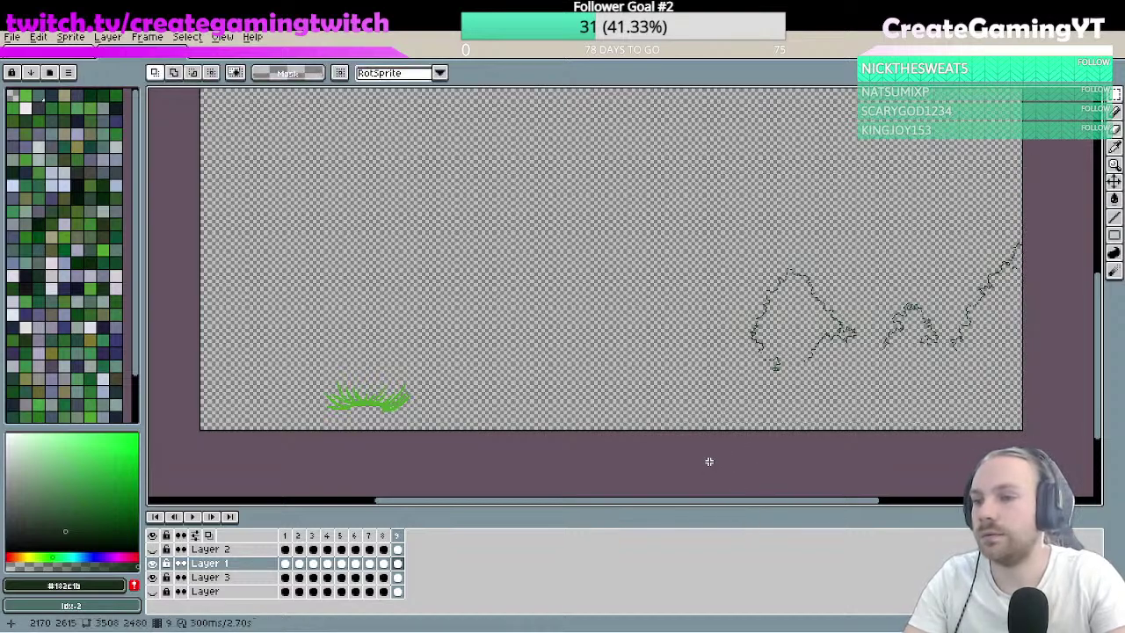
- Set the eraser size to 64 px and hide Layer 3 to isolate Layer 1 on frame 9
{"action": "key", "text": "b"}
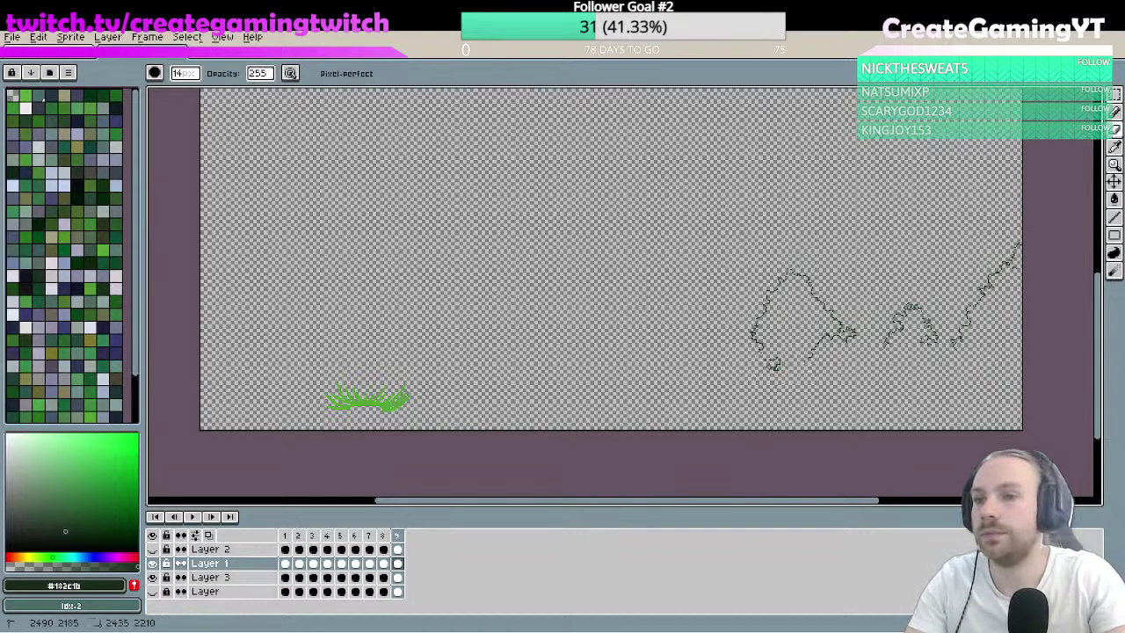
{"action": "mouse_move", "coordinate": [186, 78]}
{"action": "left_mouse_down"}
{"action": "mouse_move", "coordinate": [231, 96]}
{"action": "mouse_move", "coordinate": [314, 97]}
{"action": "left_mouse_up"}
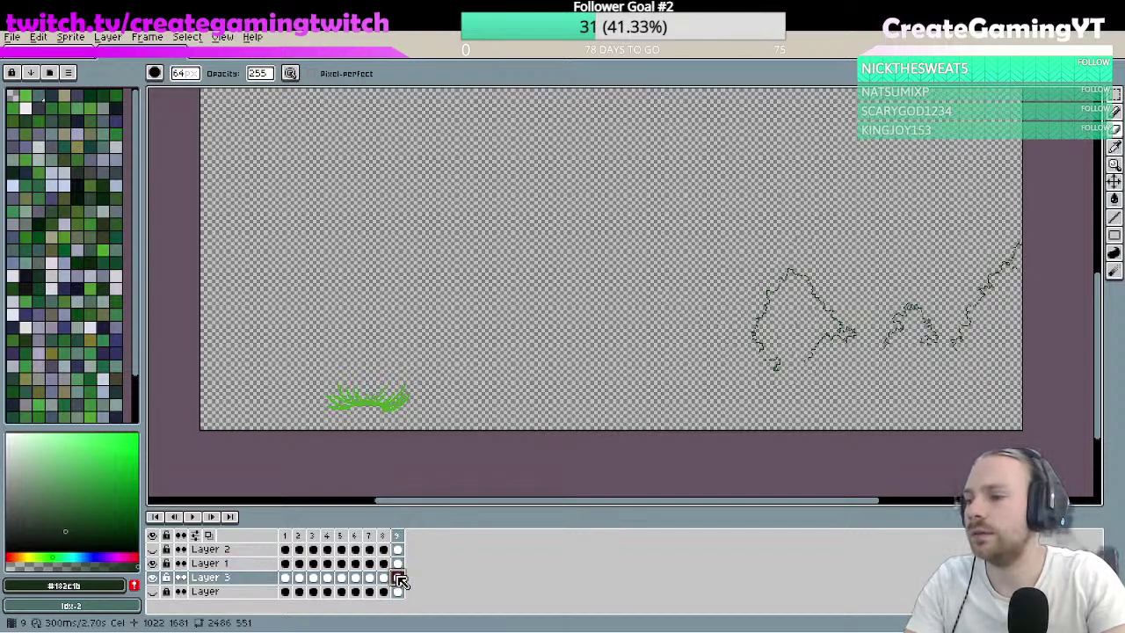
{"action": "left_click", "coordinate": [152, 577]}
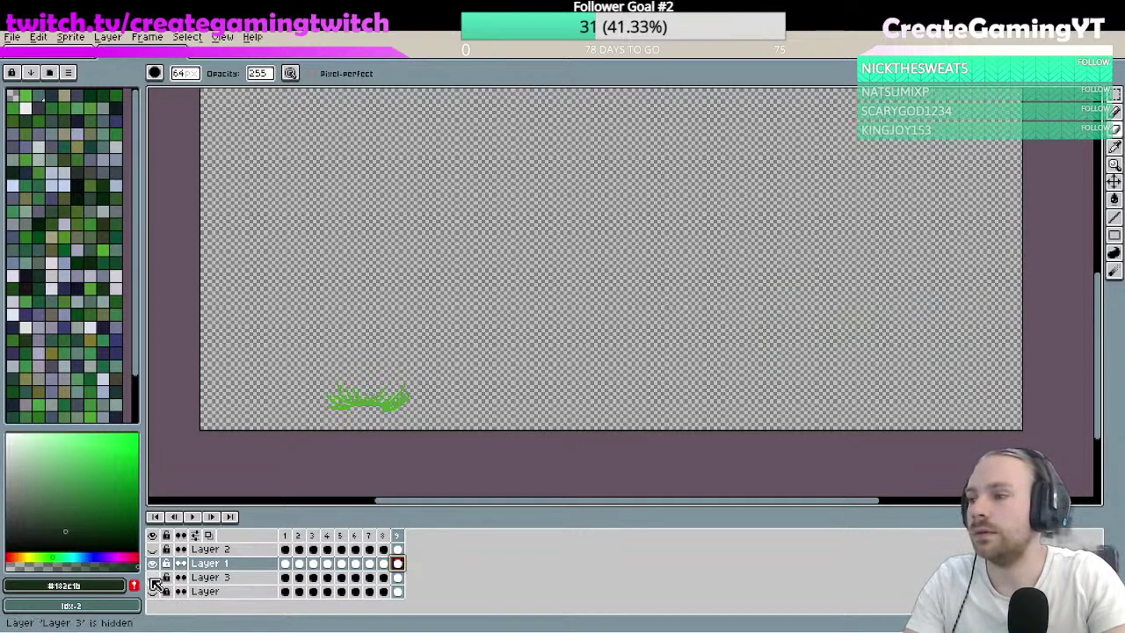
- Check Layer 1 alone on frames 8 back to 3 for tree outlines
{"action": "left_click", "coordinate": [384, 567]}
{"action": "left_click", "coordinate": [369, 567]}
{"action": "left_click", "coordinate": [355, 567]}
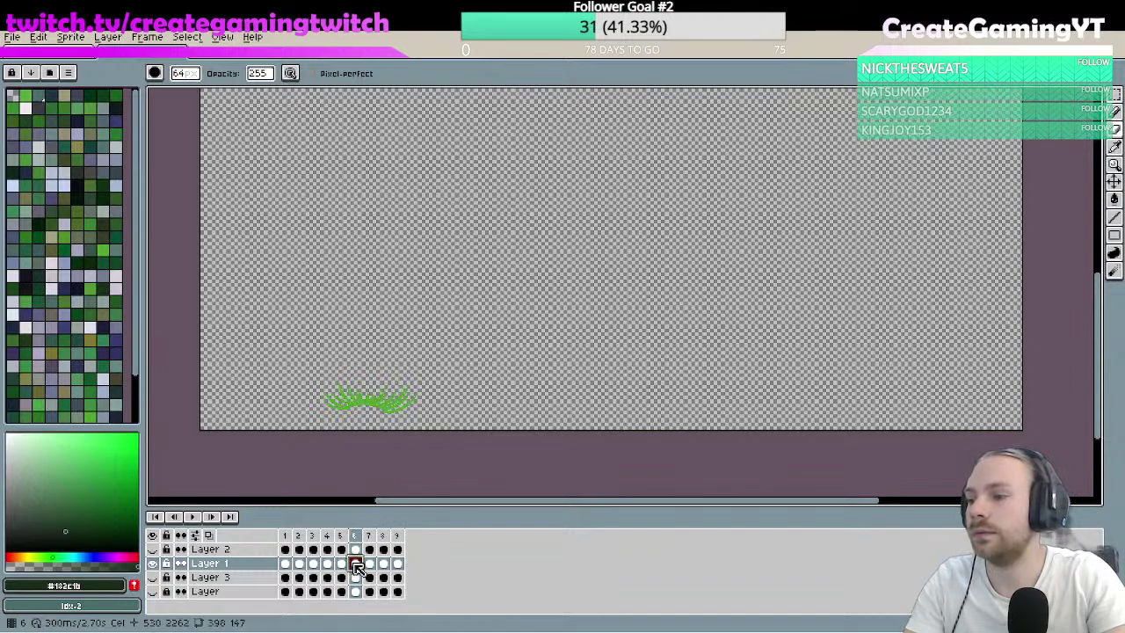
{"action": "left_click", "coordinate": [341, 567]}
{"action": "left_click", "coordinate": [327, 563]}
{"action": "left_click", "coordinate": [313, 564]}
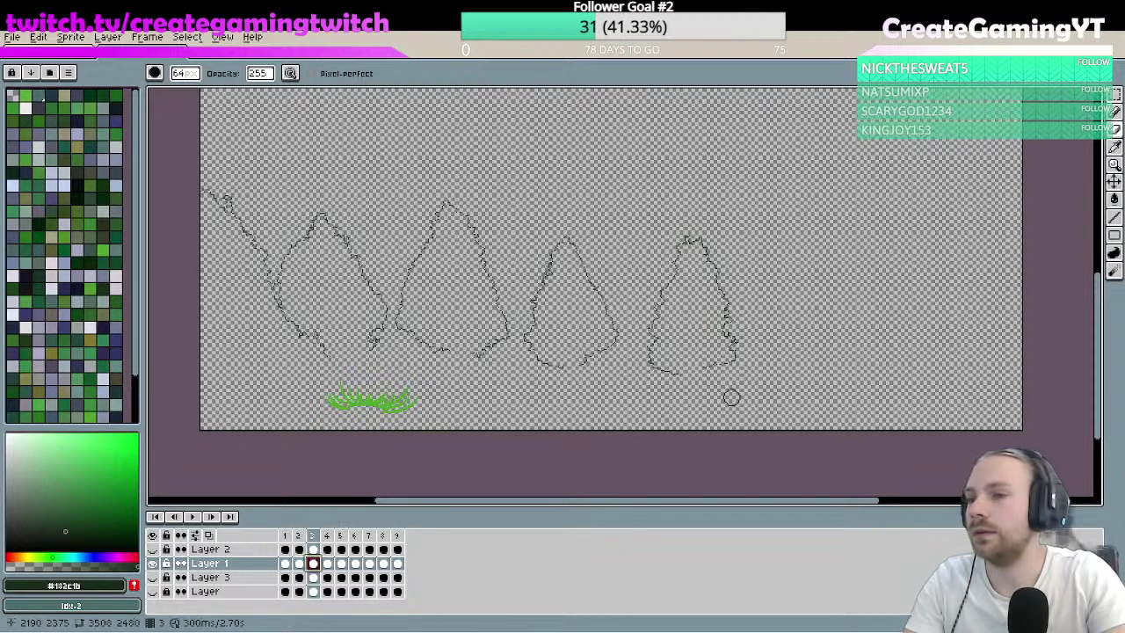
- Toggle Layer 3 and Layer 1 visibility on frame 3 to compare which outlines each layer holds, leaving only Layer 1 shown
{"action": "left_click", "coordinate": [312, 578]}
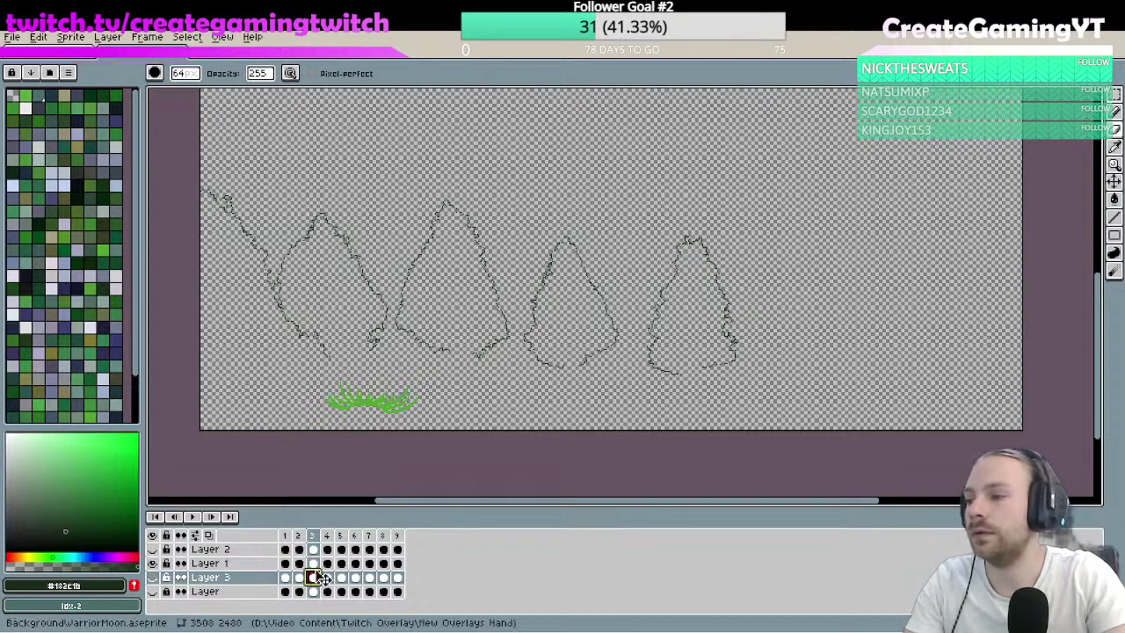
{"action": "left_click", "coordinate": [153, 577]}
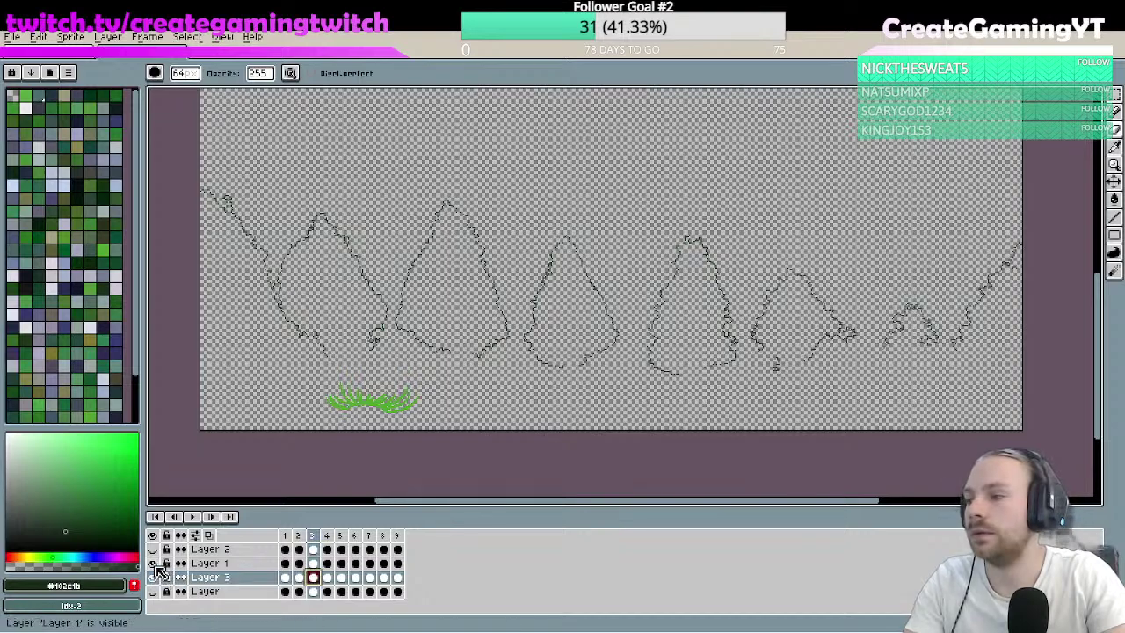
{"action": "left_click", "coordinate": [155, 565]}
{"action": "left_click", "coordinate": [154, 565]}
{"action": "left_click", "coordinate": [155, 565]}
{"action": "left_click", "coordinate": [155, 565]}
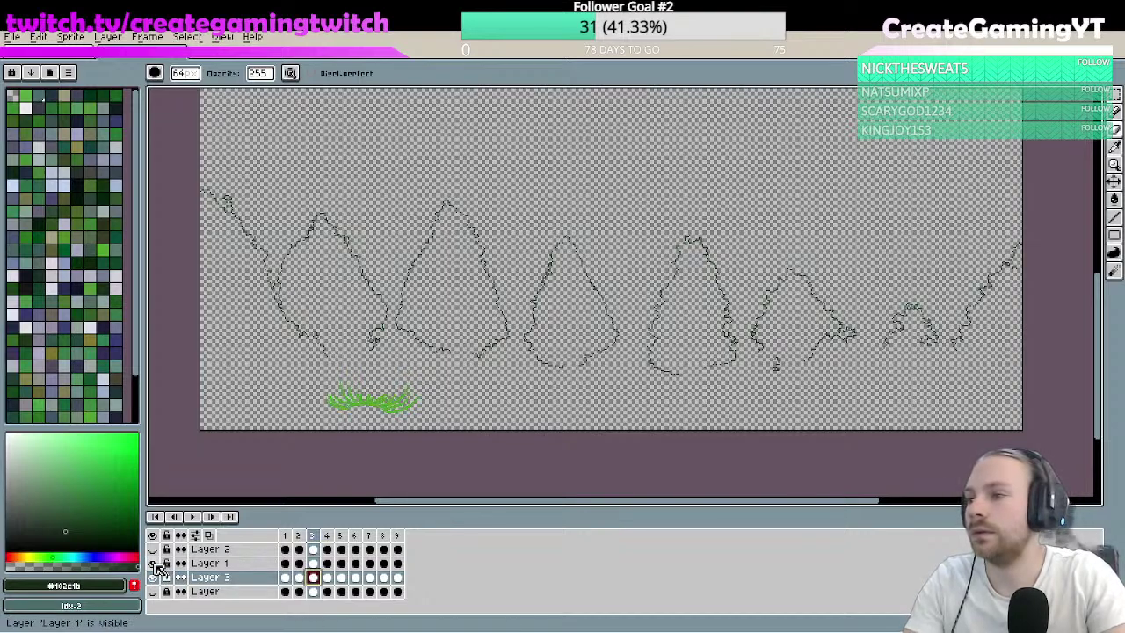
{"action": "left_click", "coordinate": [152, 576]}
{"action": "left_click", "coordinate": [313, 563]}
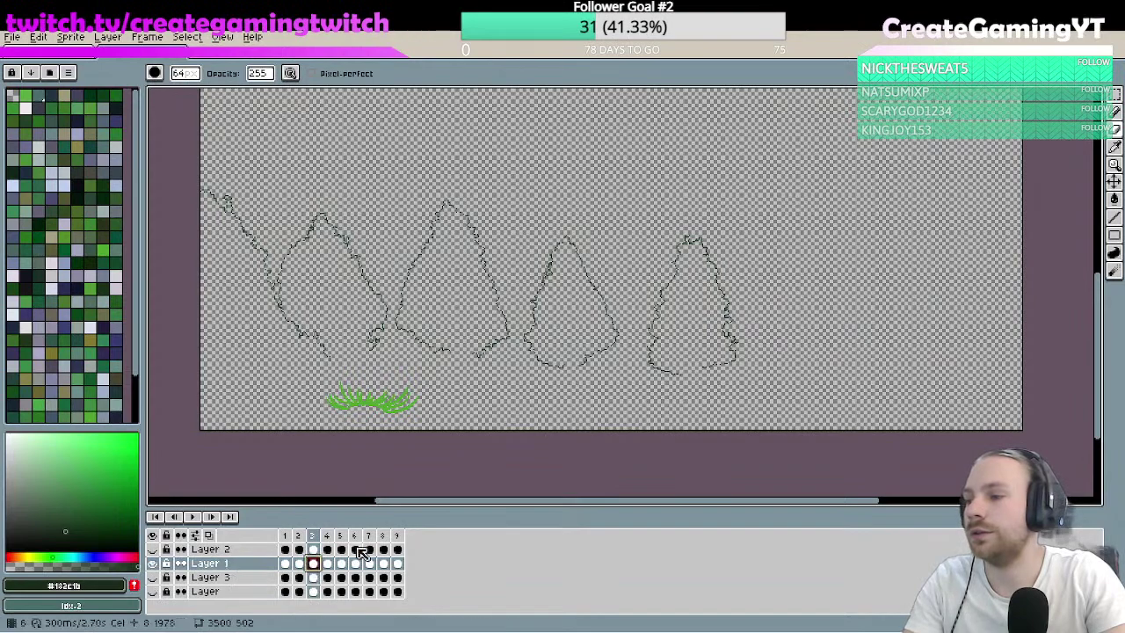
- Erase the rightmost tree outline and part of its neighbour from Layer 1 on frame 3 with the 64 px eraser
{"action": "mouse_move", "coordinate": [744, 357]}
{"action": "left_mouse_down"}
{"action": "mouse_move", "coordinate": [710, 359]}
{"action": "mouse_move", "coordinate": [715, 345]}
{"action": "mouse_move", "coordinate": [676, 353]}
{"action": "mouse_move", "coordinate": [688, 209]}
{"action": "mouse_move", "coordinate": [646, 342]}
{"action": "mouse_move", "coordinate": [715, 238]}
{"action": "left_mouse_up"}
{"action": "mouse_move", "coordinate": [705, 275]}
{"action": "left_mouse_down"}
{"action": "mouse_move", "coordinate": [738, 338]}
{"action": "mouse_move", "coordinate": [581, 368]}
{"action": "mouse_move", "coordinate": [724, 340]}
{"action": "left_mouse_up"}
{"action": "left_click_drag", "start_coordinate": [591, 345], "coordinate": [615, 301]}
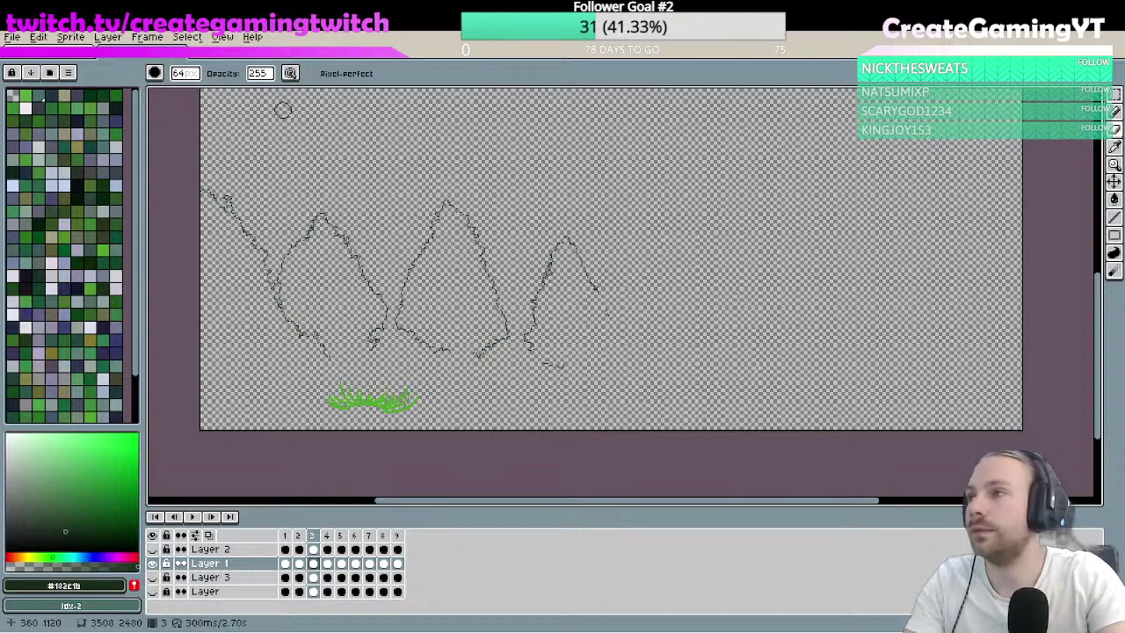
{"action": "left_click", "coordinate": [184, 73]}
{"action": "left_click_drag", "start_coordinate": [255, 97], "coordinate": [389, 96]}
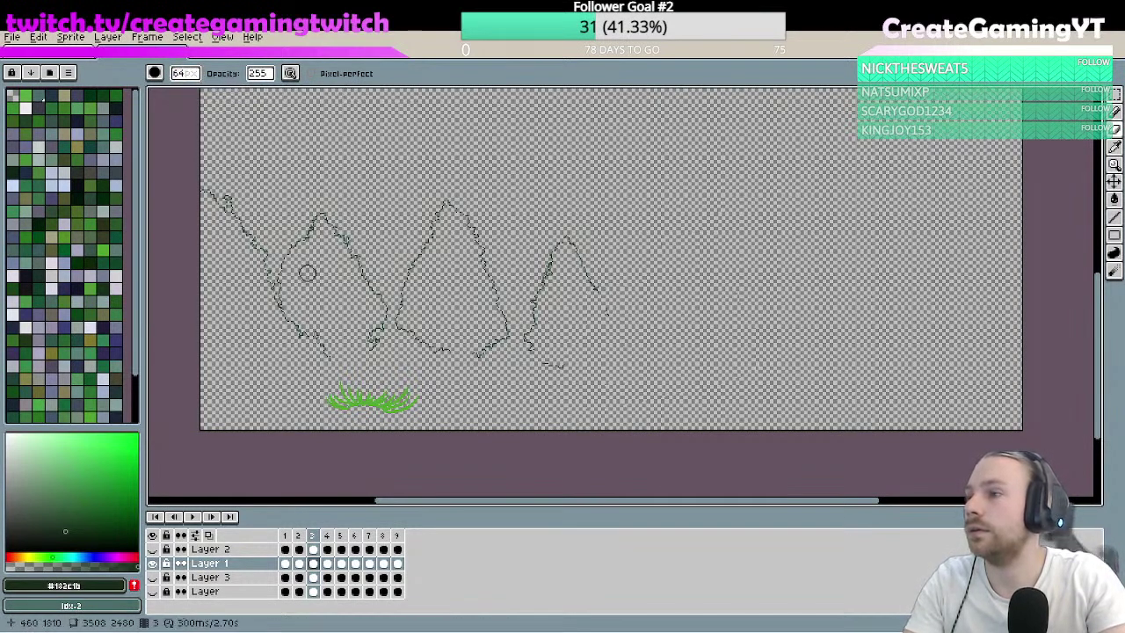
- Erase all remaining tree outlines from Layer 1 on frame 3, keeping only the green grass strokes
{"action": "mouse_move", "coordinate": [191, 219]}
{"action": "left_mouse_down"}
{"action": "mouse_move", "coordinate": [234, 217]}
{"action": "mouse_move", "coordinate": [258, 239]}
{"action": "left_mouse_up"}
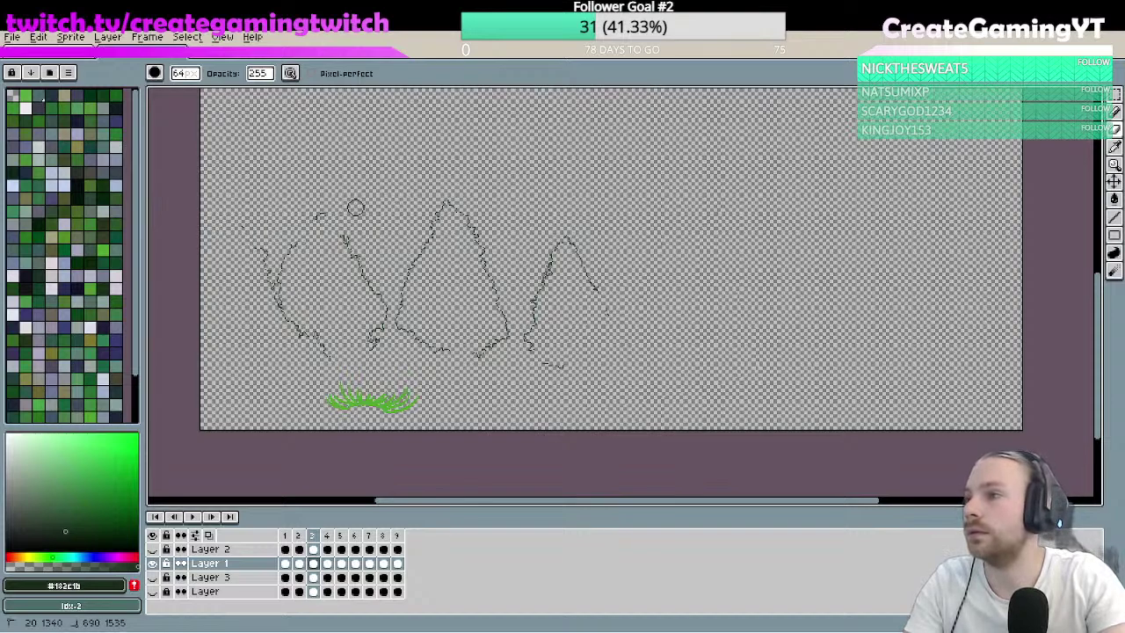
{"action": "left_click_drag", "start_coordinate": [502, 215], "coordinate": [499, 243]}
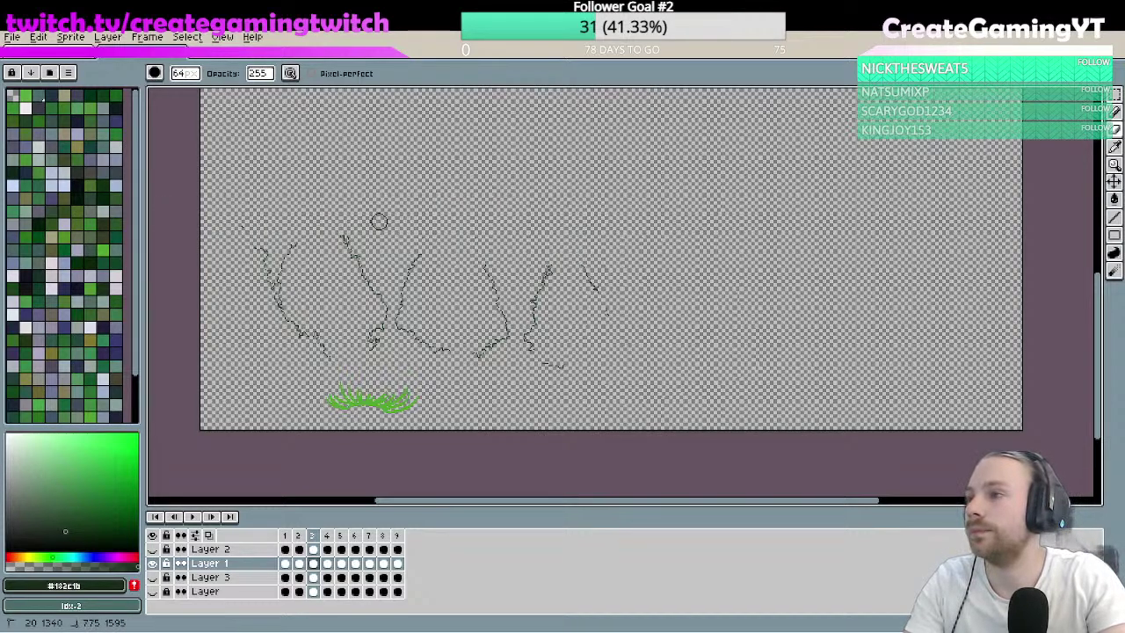
{"action": "mouse_move", "coordinate": [196, 259]}
{"action": "left_mouse_down"}
{"action": "mouse_move", "coordinate": [348, 264]}
{"action": "mouse_move", "coordinate": [198, 287]}
{"action": "mouse_move", "coordinate": [232, 306]}
{"action": "mouse_move", "coordinate": [343, 295]}
{"action": "mouse_move", "coordinate": [309, 281]}
{"action": "mouse_move", "coordinate": [354, 283]}
{"action": "mouse_move", "coordinate": [242, 345]}
{"action": "left_mouse_up"}
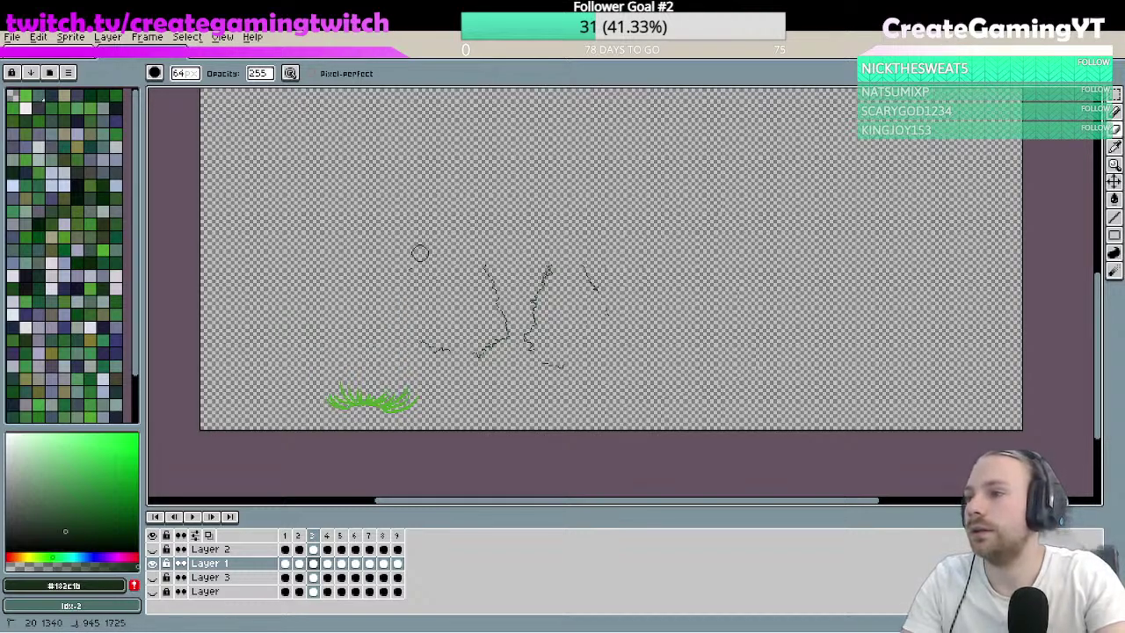
{"action": "left_click_drag", "start_coordinate": [427, 360], "coordinate": [500, 348]}
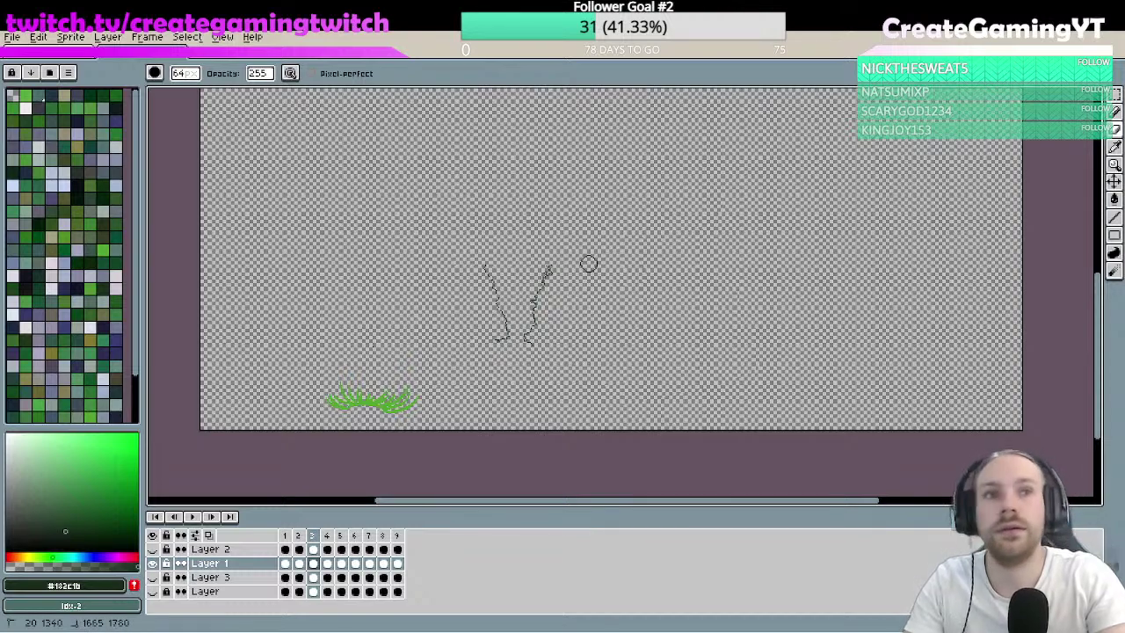
{"action": "mouse_move", "coordinate": [589, 264]}
{"action": "left_mouse_down"}
{"action": "mouse_move", "coordinate": [545, 280]}
{"action": "mouse_move", "coordinate": [475, 261]}
{"action": "left_mouse_up"}
{"action": "left_click_drag", "start_coordinate": [561, 312], "coordinate": [564, 334]}
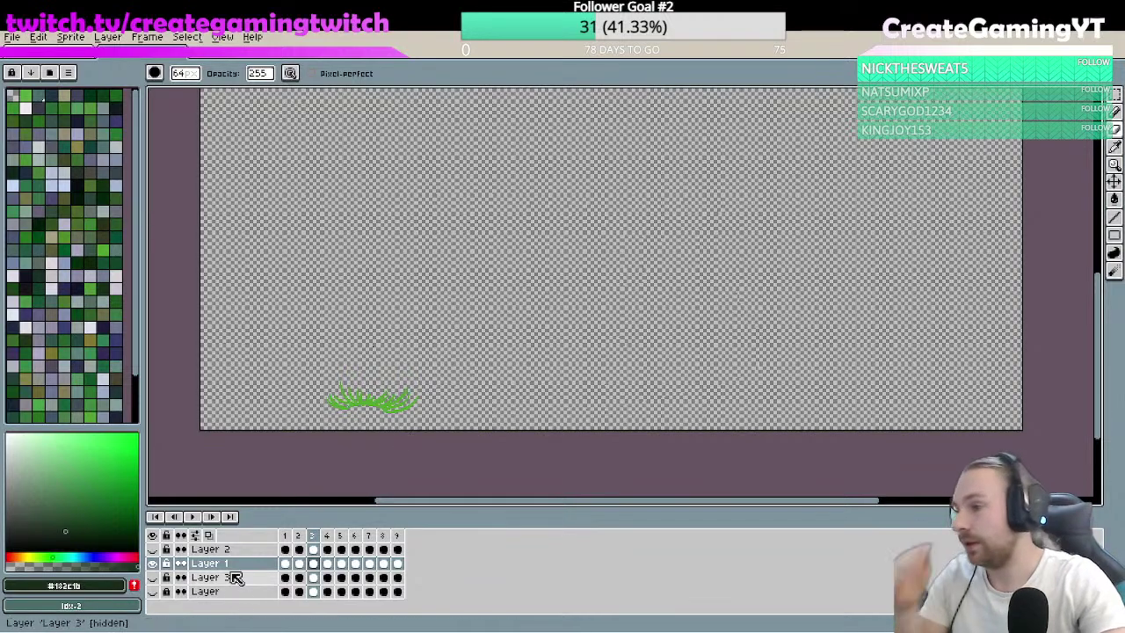
- Check Layer 1 on frames 1, 2 and 4 to 9 for leftover tree outlines
{"action": "left_click", "coordinate": [300, 563]}
{"action": "left_click", "coordinate": [284, 563]}
{"action": "left_click", "coordinate": [340, 563]}
{"action": "left_click", "coordinate": [326, 563]}
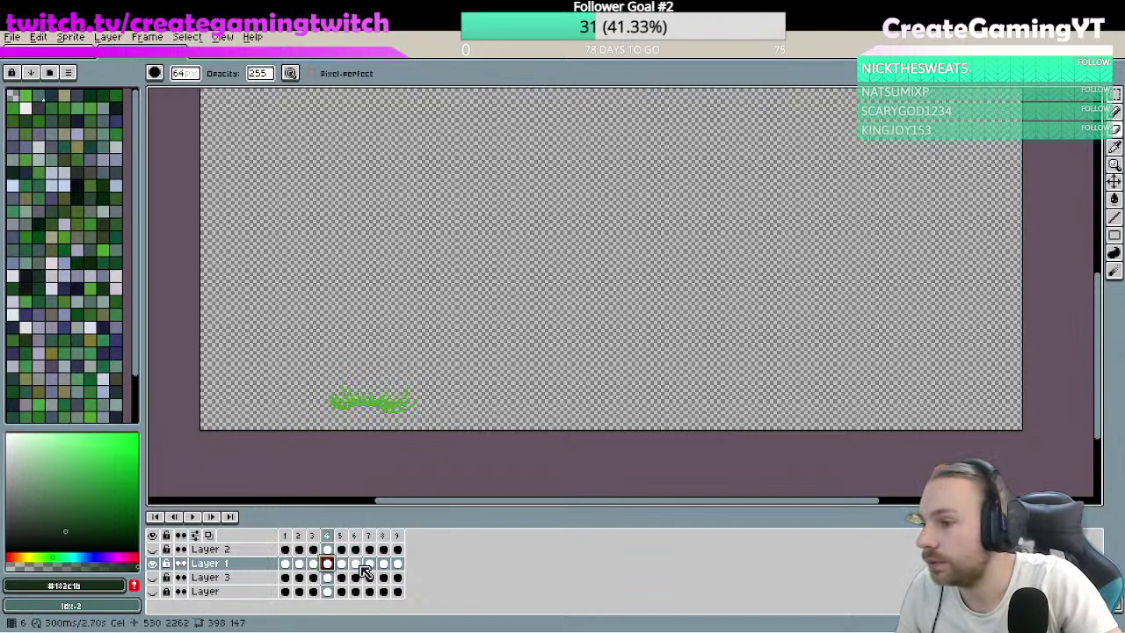
{"action": "left_click", "coordinate": [354, 564]}
{"action": "left_click", "coordinate": [368, 563]}
{"action": "left_click", "coordinate": [382, 563]}
{"action": "left_click", "coordinate": [396, 563]}
- Show only Layer 3 and check its tree outlines on frames 9, 8, 3 and 2
{"action": "left_click", "coordinate": [397, 577]}
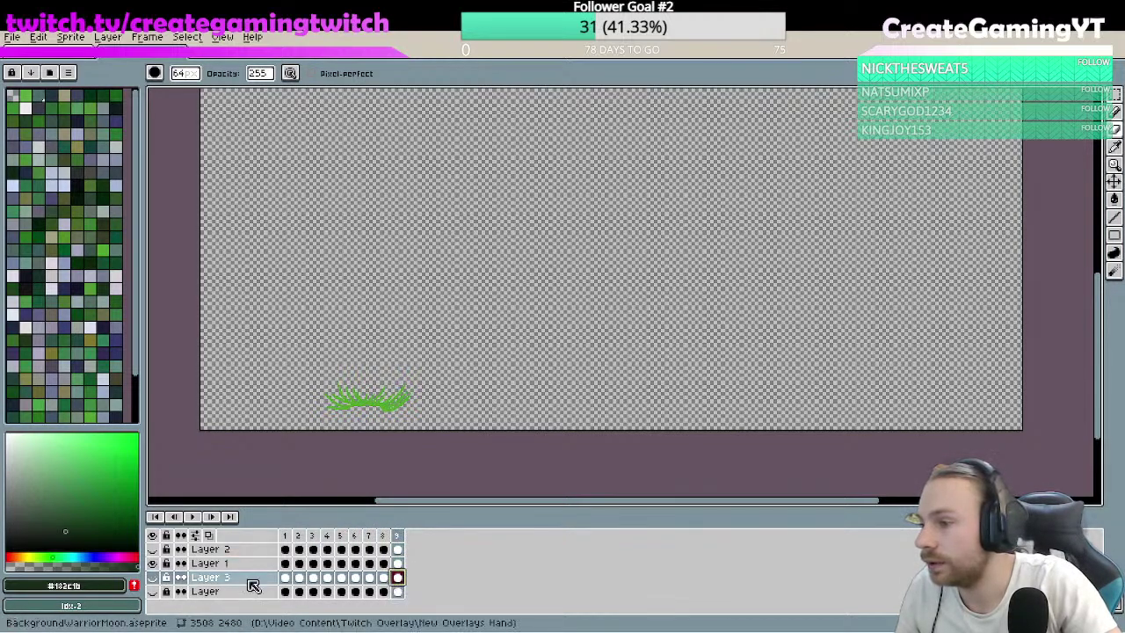
{"action": "left_click", "coordinate": [152, 578]}
{"action": "left_click", "coordinate": [383, 578]}
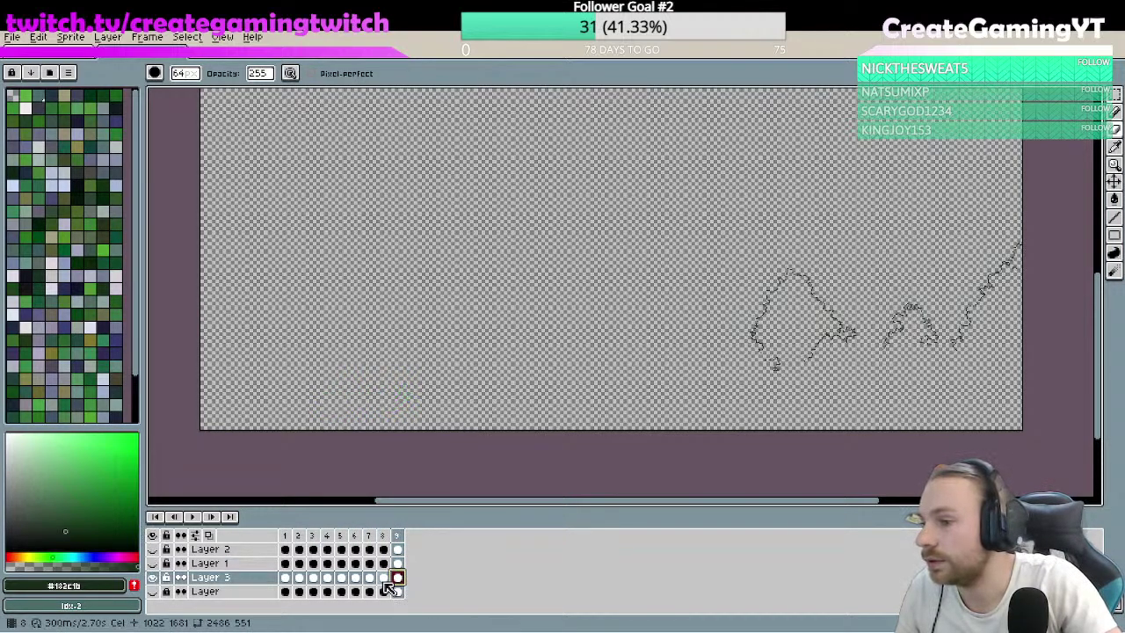
{"action": "left_click", "coordinate": [313, 577]}
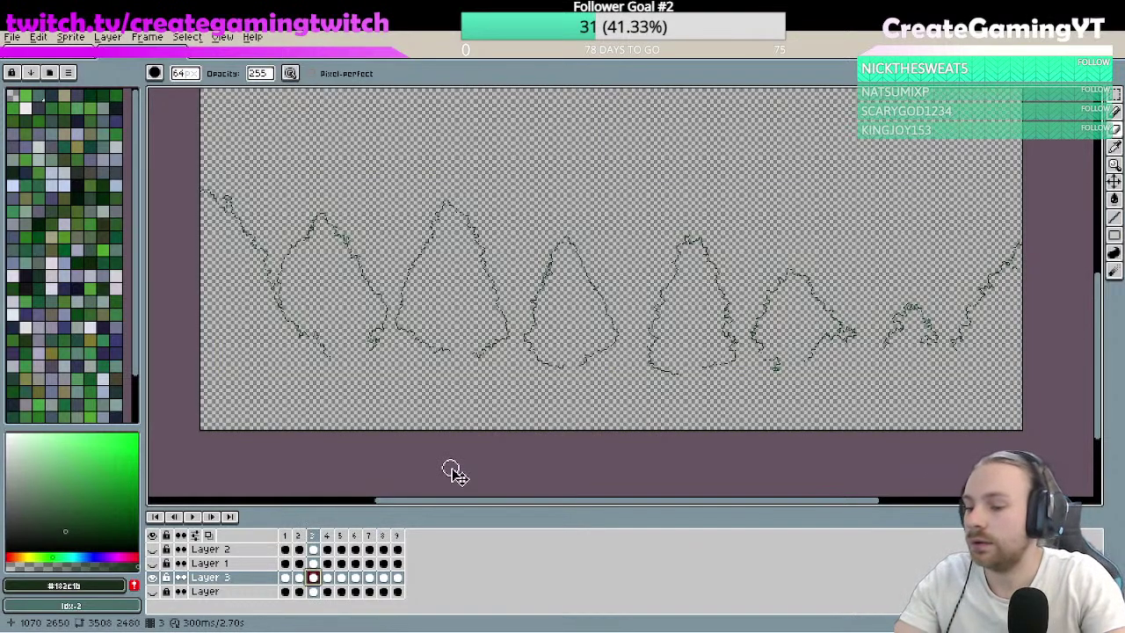
{"action": "key", "text": "v"}
{"action": "left_click", "coordinate": [299, 577]}
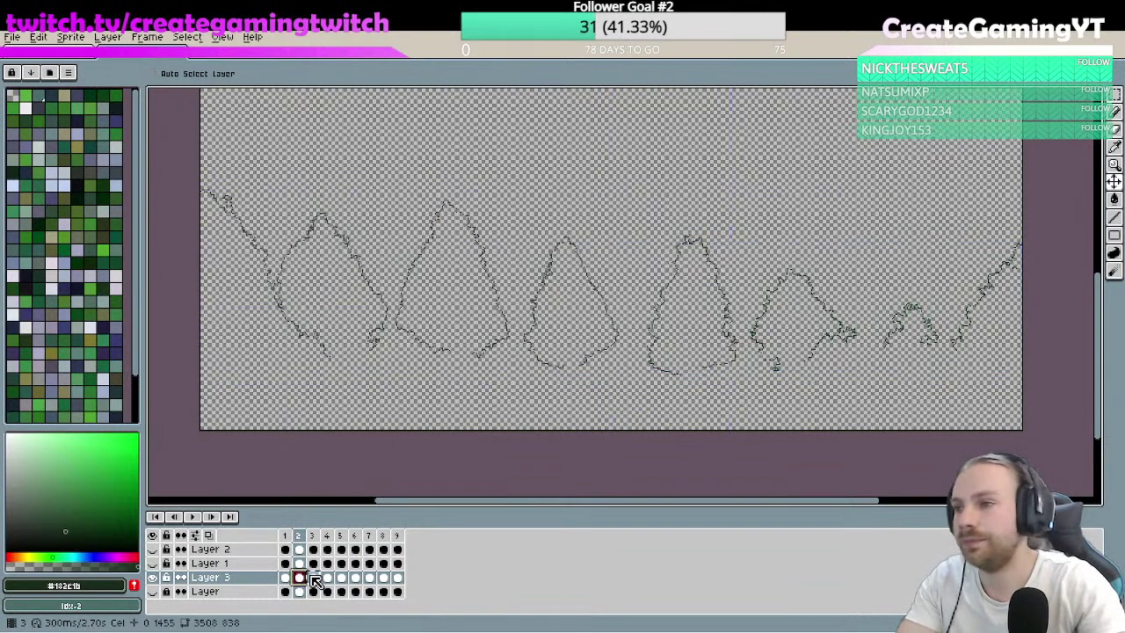
- Play back the Layer 3 outlines and make the painted background layer visible beneath them
{"action": "key", "text": "Return"}
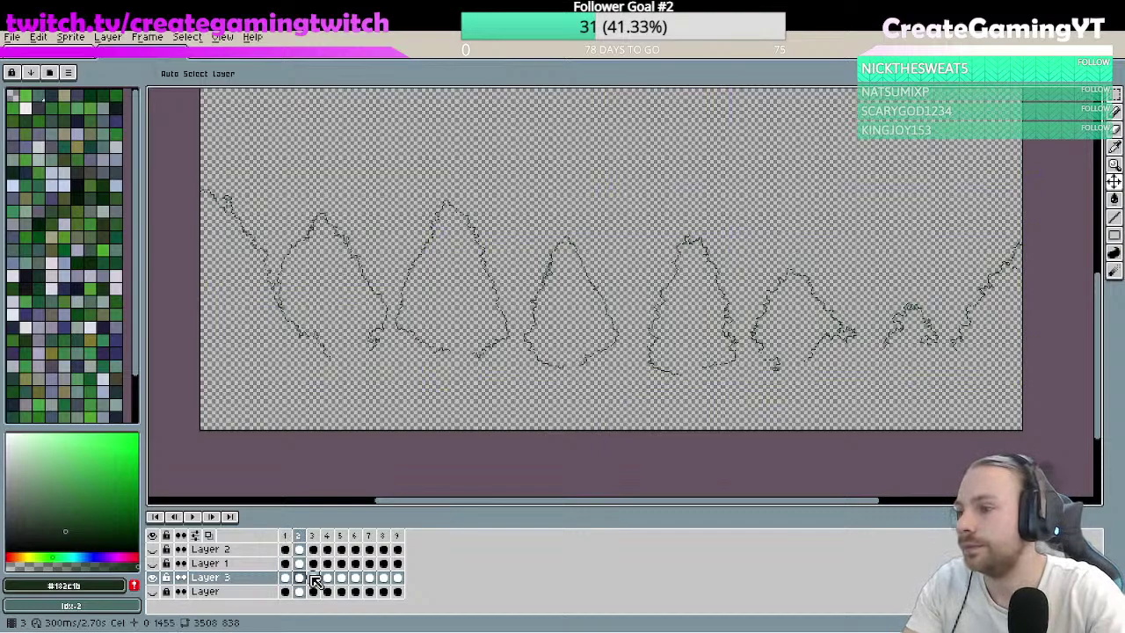
{"action": "key", "text": "Return"}
{"action": "key", "text": "Return"}
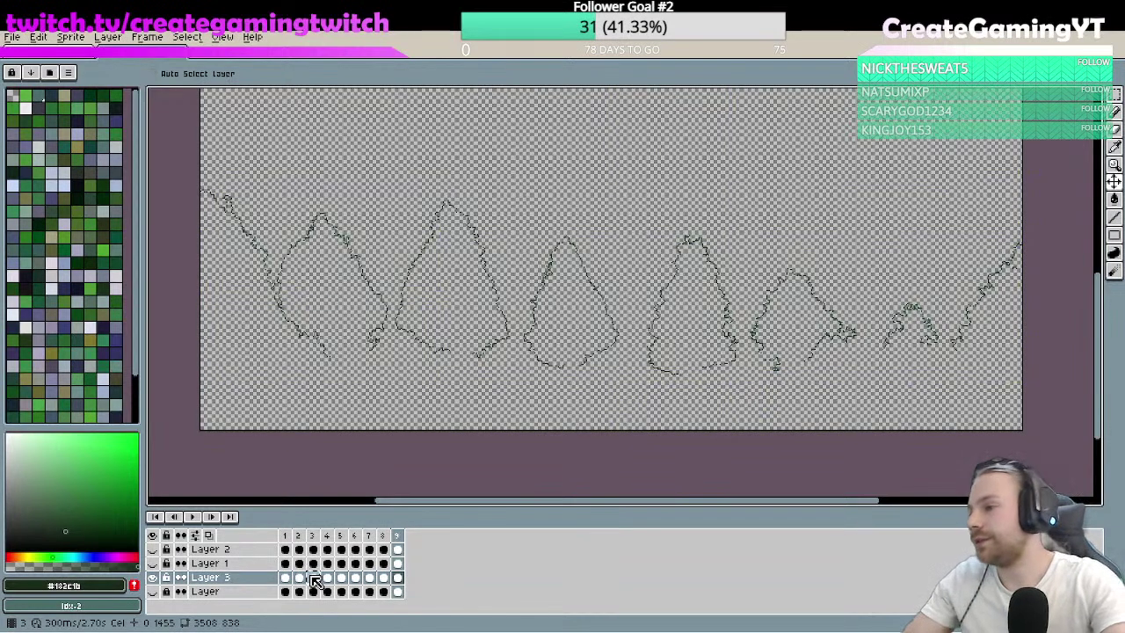
{"action": "left_click", "coordinate": [153, 591]}
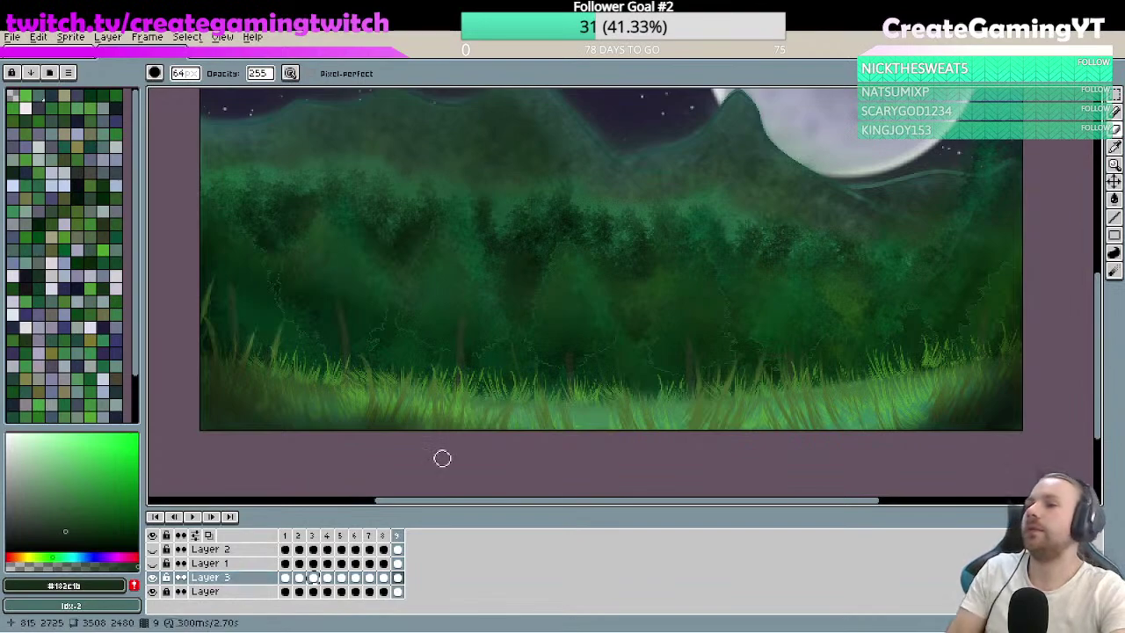
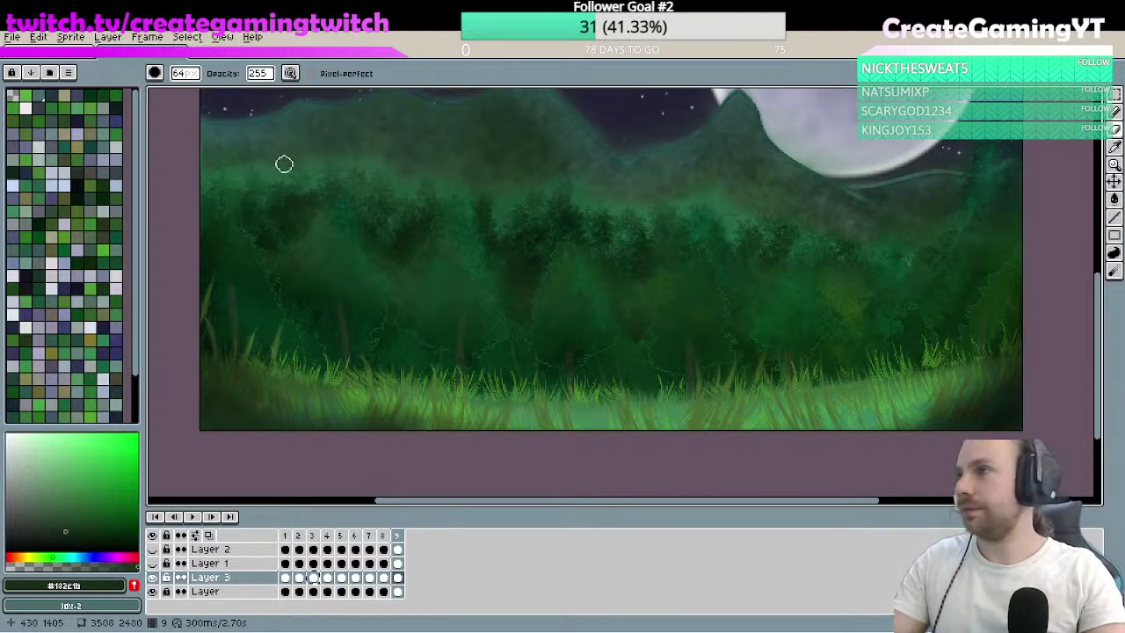
- Set the eraser size to 4 px, sample dark green #0d2614 beside a tree outline and try a 3 px brush stroke across it
{"action": "left_click", "coordinate": [184, 73]}
{"action": "left_click", "coordinate": [181, 90]}
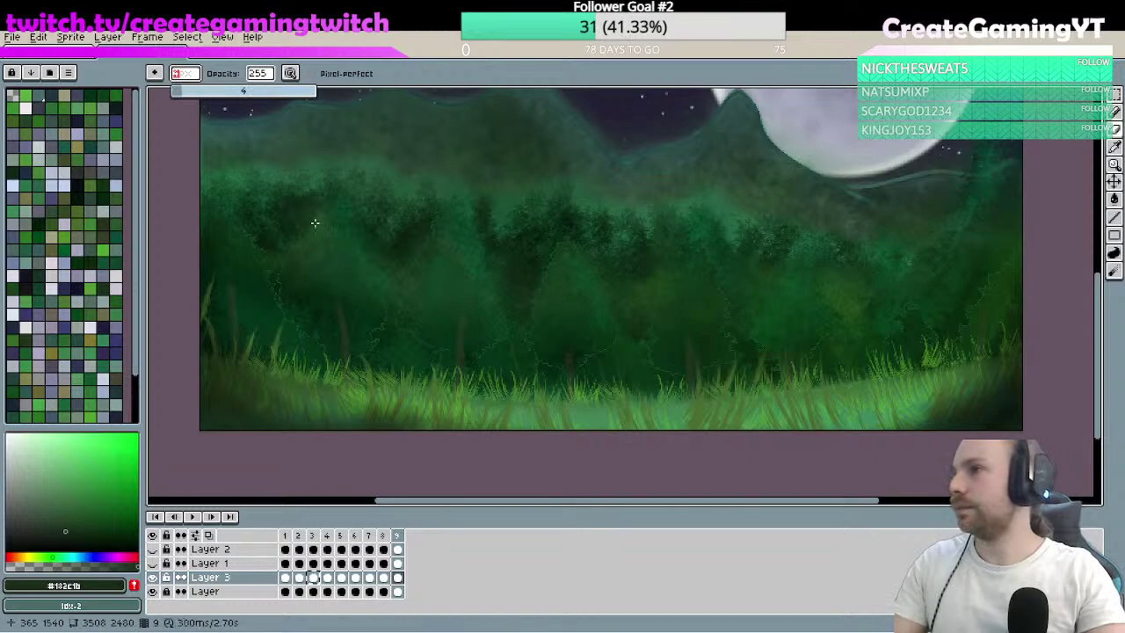
{"action": "scroll", "coordinate": [390, 228], "scroll_direction": "up", "scroll_amount": 4}
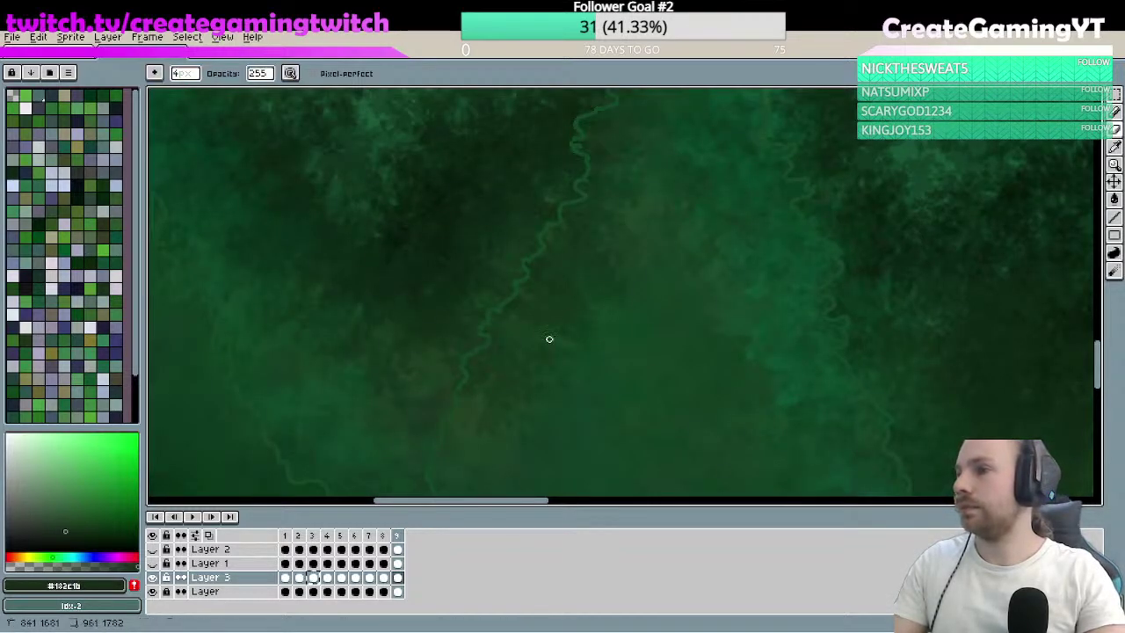
{"action": "key", "text": "e"}
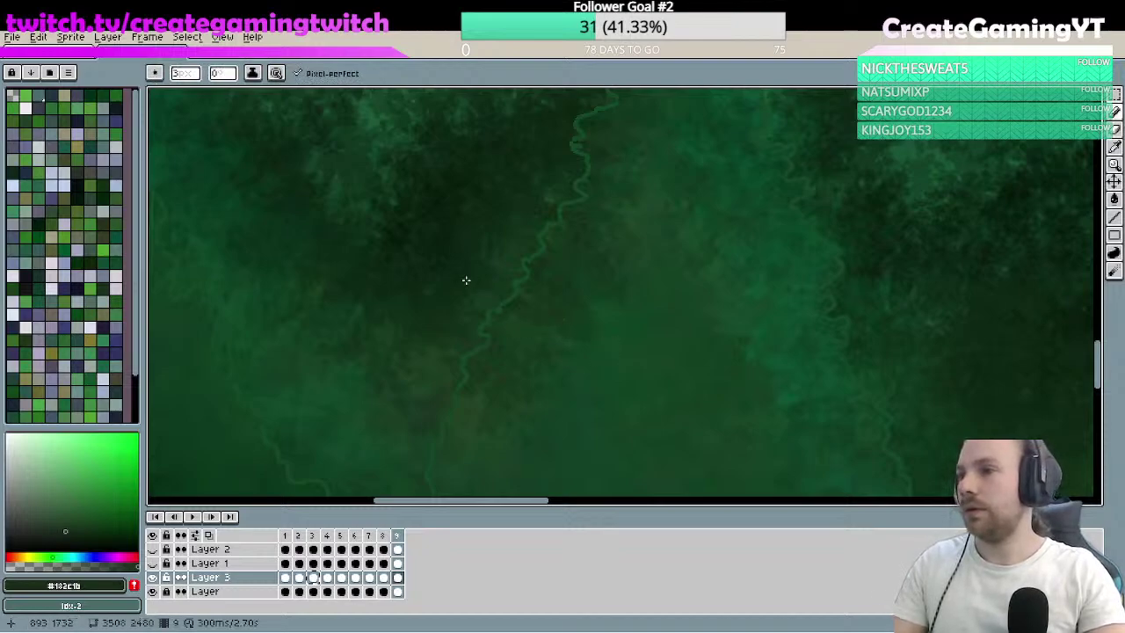
{"action": "left_click", "coordinate": [462, 269], "text": "alt"}
{"action": "left_click_drag", "start_coordinate": [537, 299], "coordinate": [488, 279]}
{"action": "key", "text": "v"}
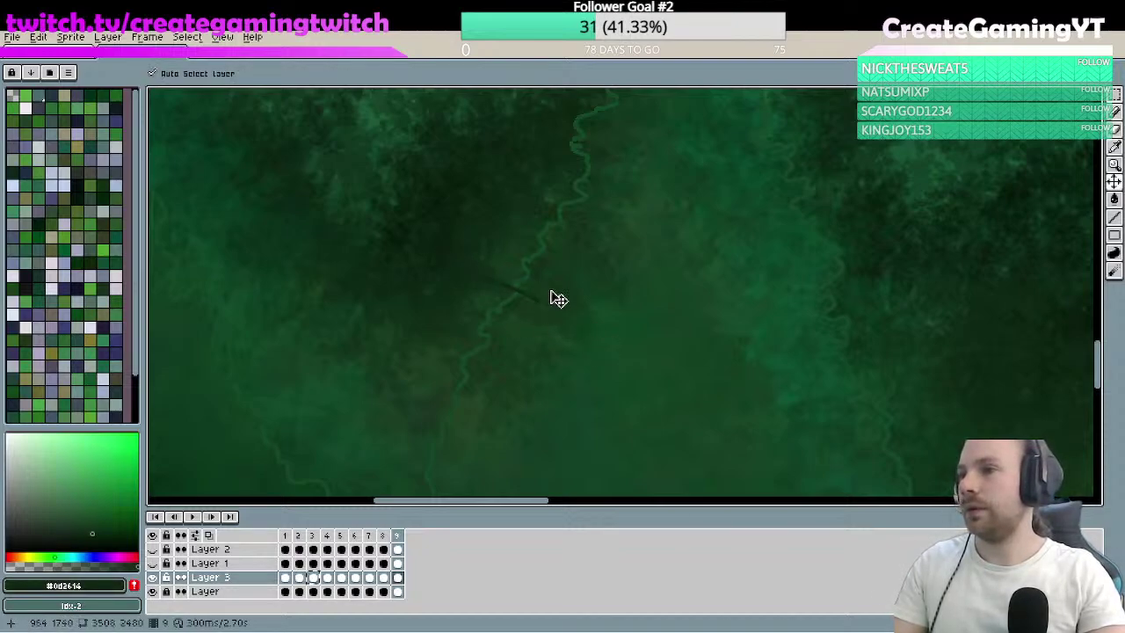
- Try a small dark green brush scribble on the hillside above the trees, then undo it
{"action": "key", "text": "b"}
{"action": "key", "text": "v"}
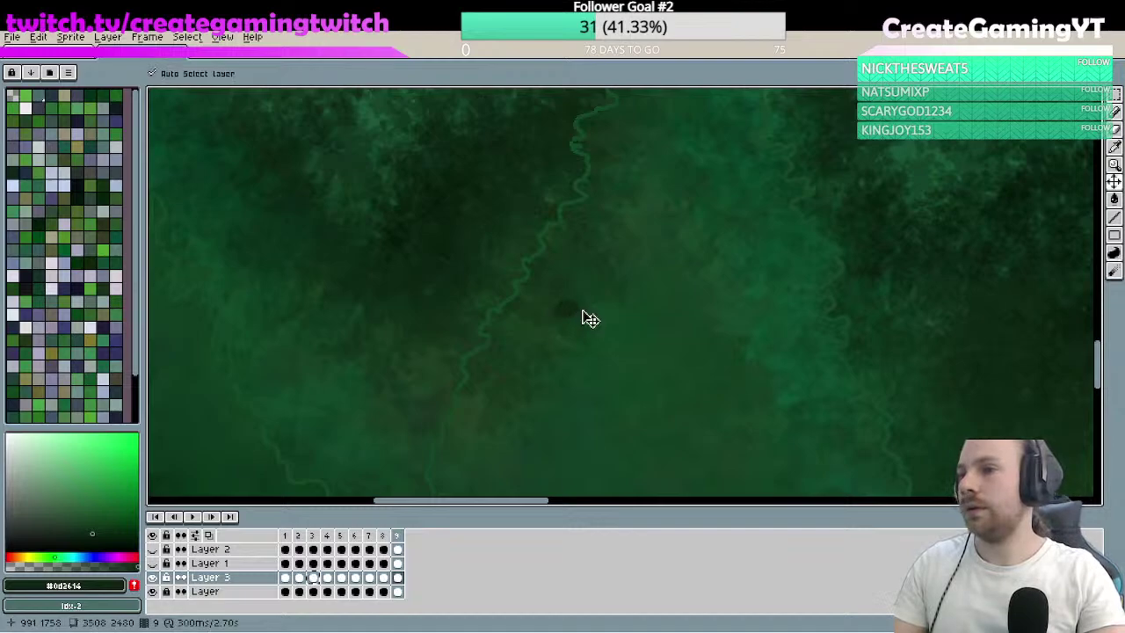
{"action": "key", "text": "b"}
{"action": "scroll", "coordinate": [580, 301], "scroll_direction": "down", "scroll_amount": 1}
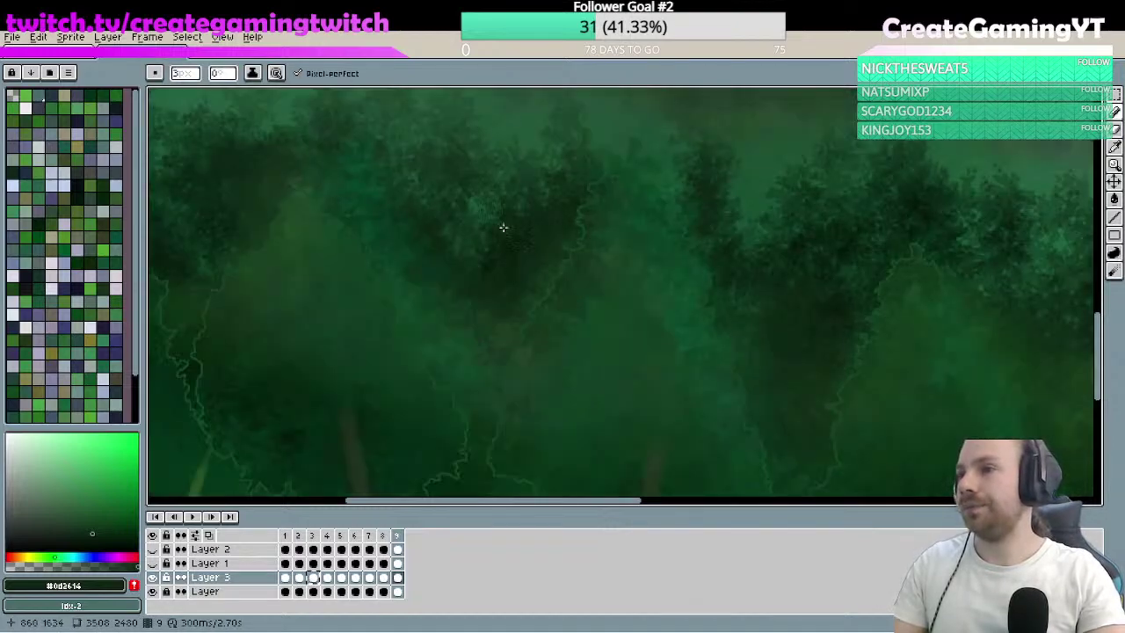
{"action": "scroll", "coordinate": [586, 394], "scroll_direction": "up", "scroll_amount": 3}
{"action": "left_click_drag", "start_coordinate": [573, 213], "coordinate": [595, 231]}
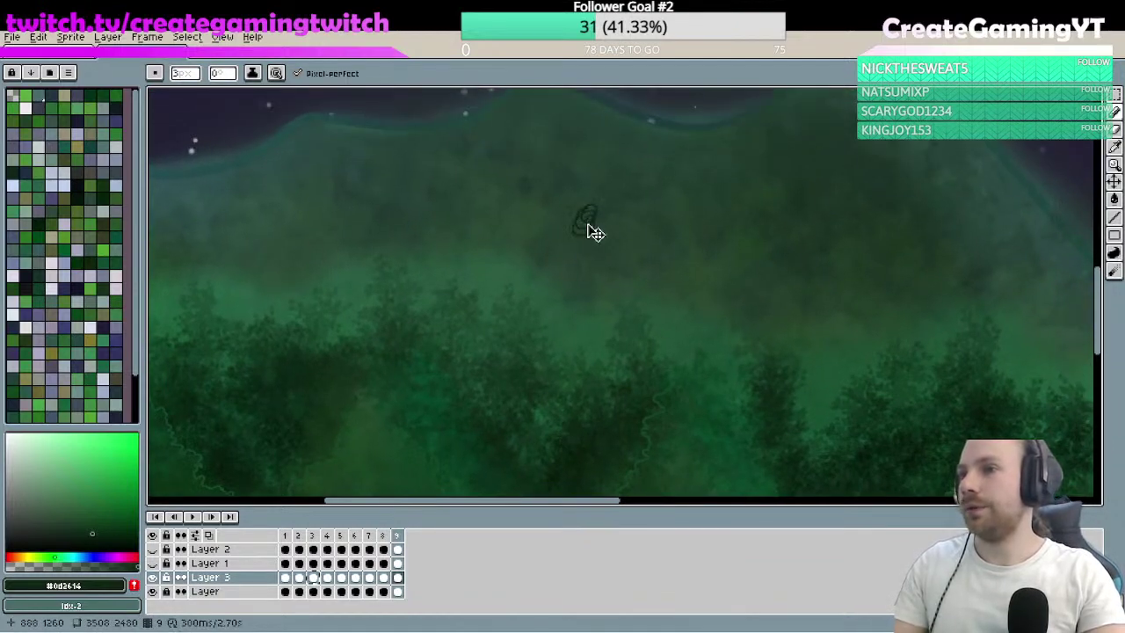
{"action": "key", "text": "ctrl+z"}
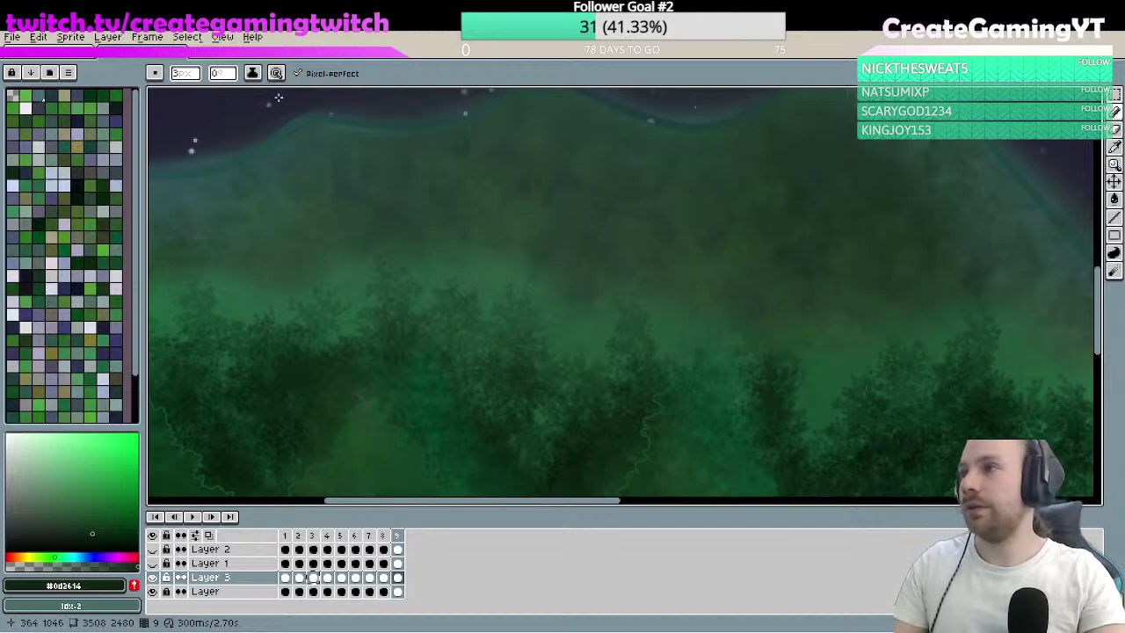
- Set the brush size to 45 px and stamp adjoining swatches of dark greens #0d2614 and #0a1d0e on the hillside in frame 9
{"action": "left_click", "coordinate": [185, 73]}
{"action": "left_click_drag", "start_coordinate": [201, 95], "coordinate": [267, 95]}
{"action": "left_click", "coordinate": [549, 177]}
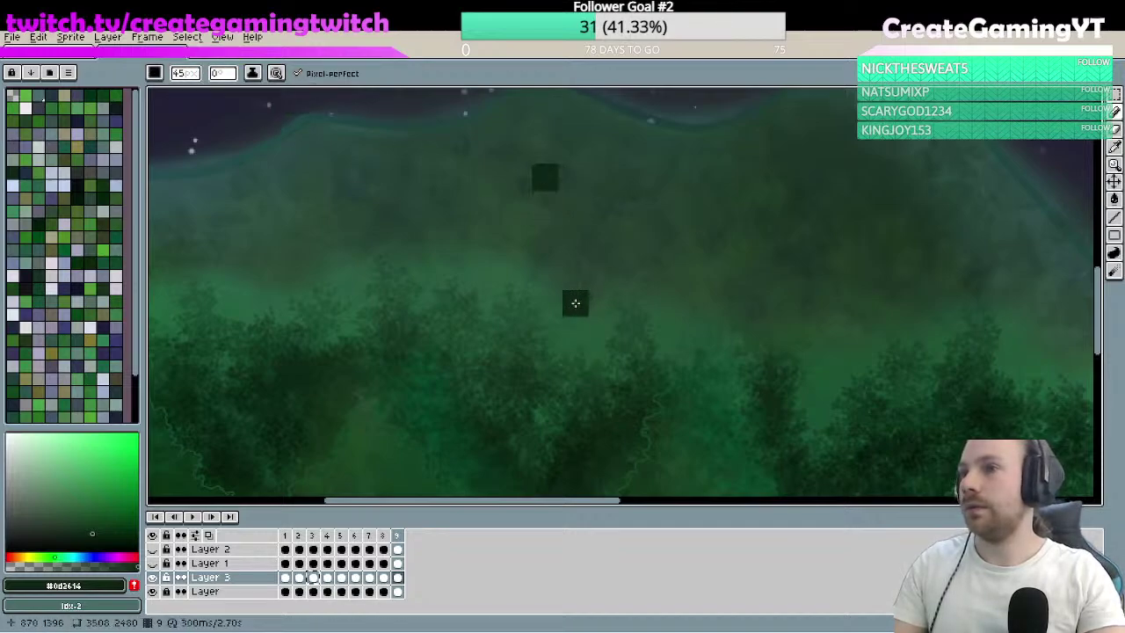
{"action": "scroll", "coordinate": [543, 358], "scroll_direction": "down", "scroll_amount": 1}
{"action": "left_click", "coordinate": [601, 390], "text": "alt"}
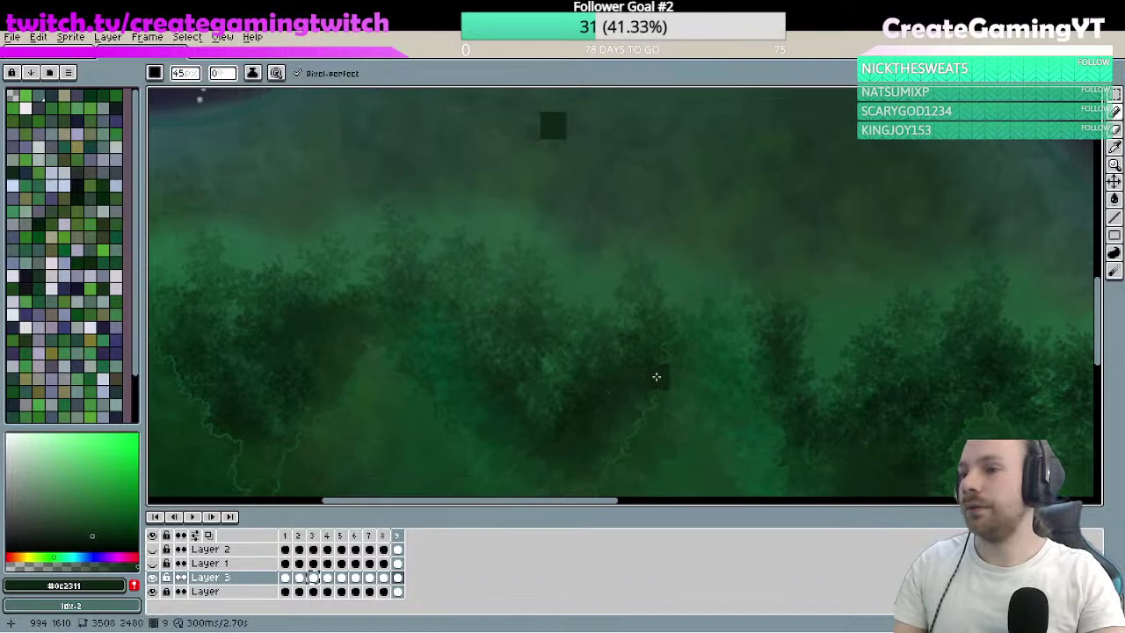
{"action": "left_click", "coordinate": [604, 396], "text": "alt"}
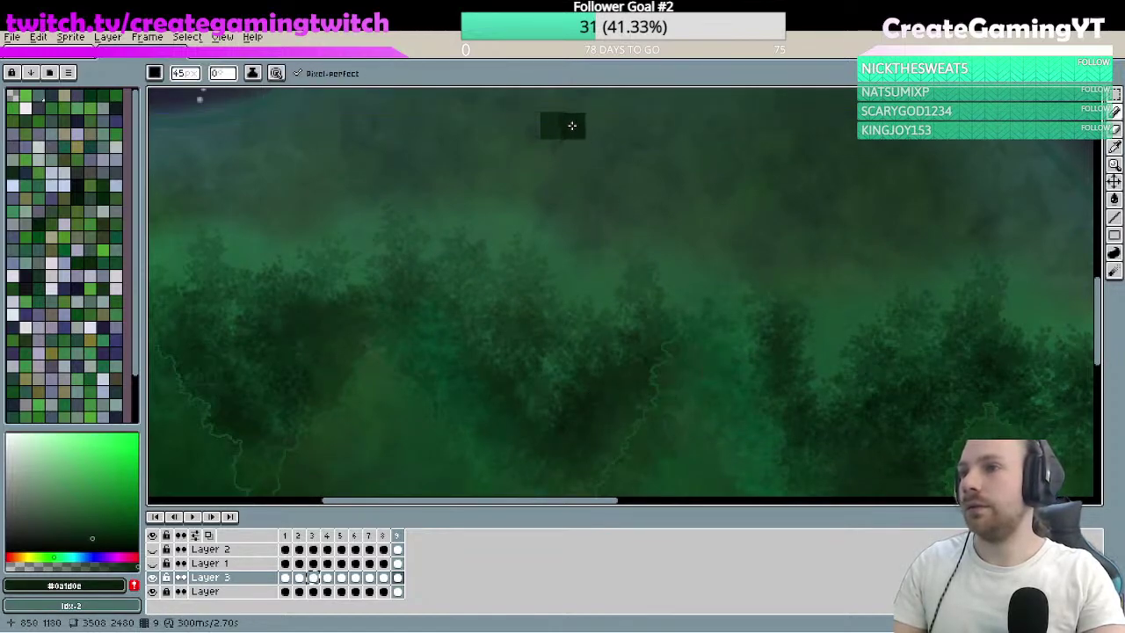
{"action": "scroll", "coordinate": [692, 372], "scroll_direction": "up", "scroll_amount": 1}
- Sample green #124825 near the tree outline, stamp it beside the dark swatches, and resample #0d2614 and #0a1d0e from them
{"action": "key", "text": "alt"}
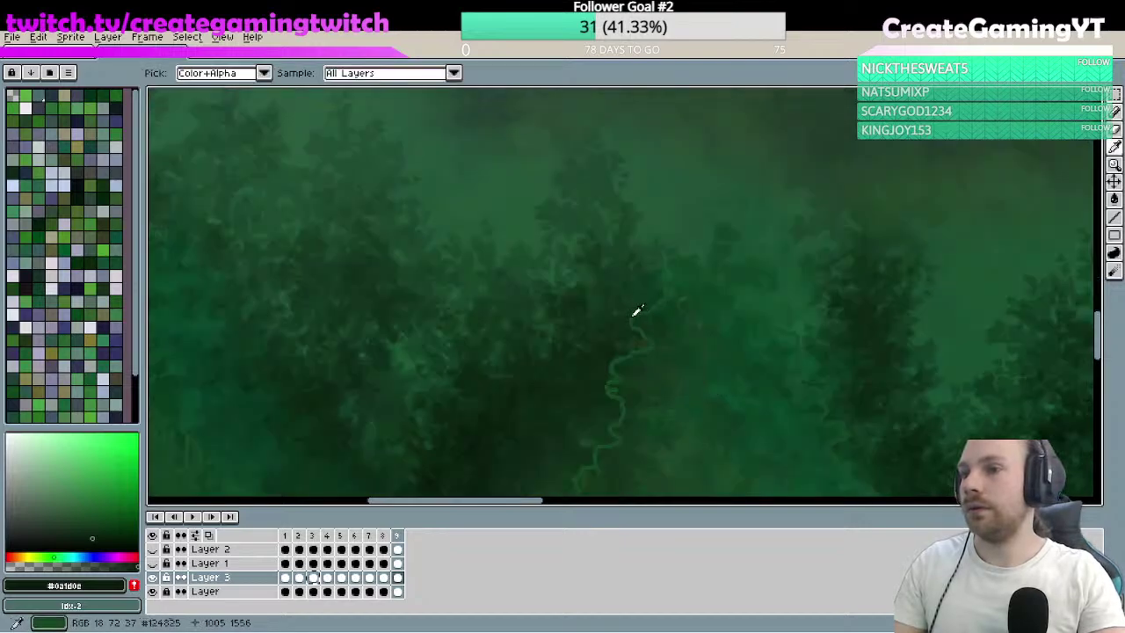
{"action": "left_click", "coordinate": [633, 316]}
{"action": "scroll", "coordinate": [540, 246], "scroll_direction": "down", "scroll_amount": 1}
{"action": "scroll", "coordinate": [567, 311], "scroll_direction": "up", "scroll_amount": 1}
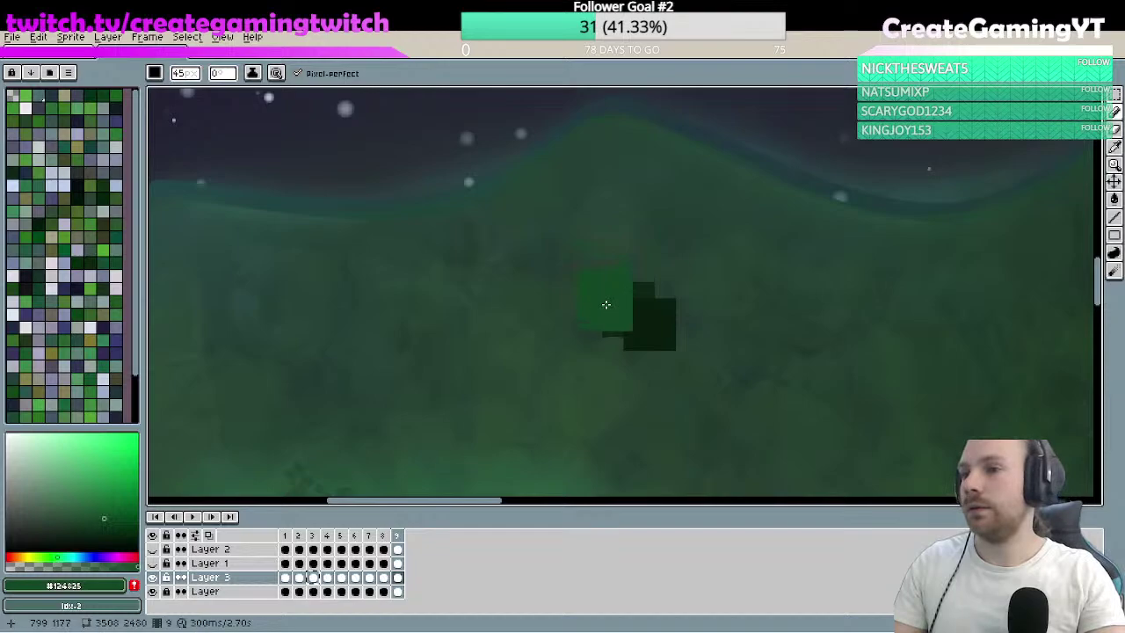
{"action": "left_click", "coordinate": [615, 325], "text": "alt"}
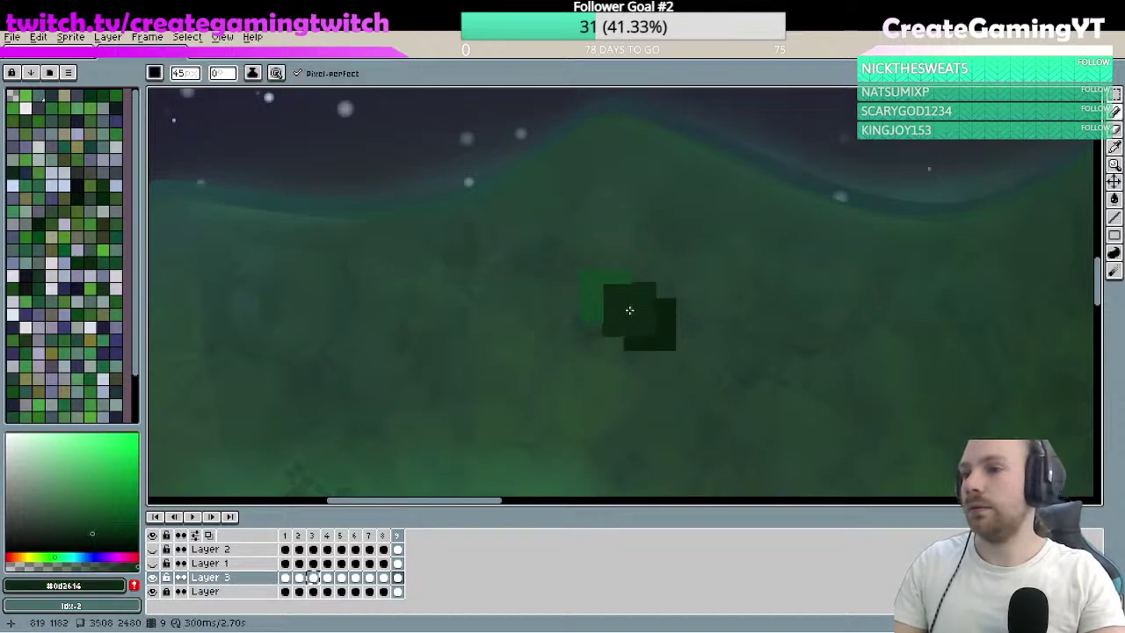
{"action": "left_click", "coordinate": [667, 331], "text": "alt"}
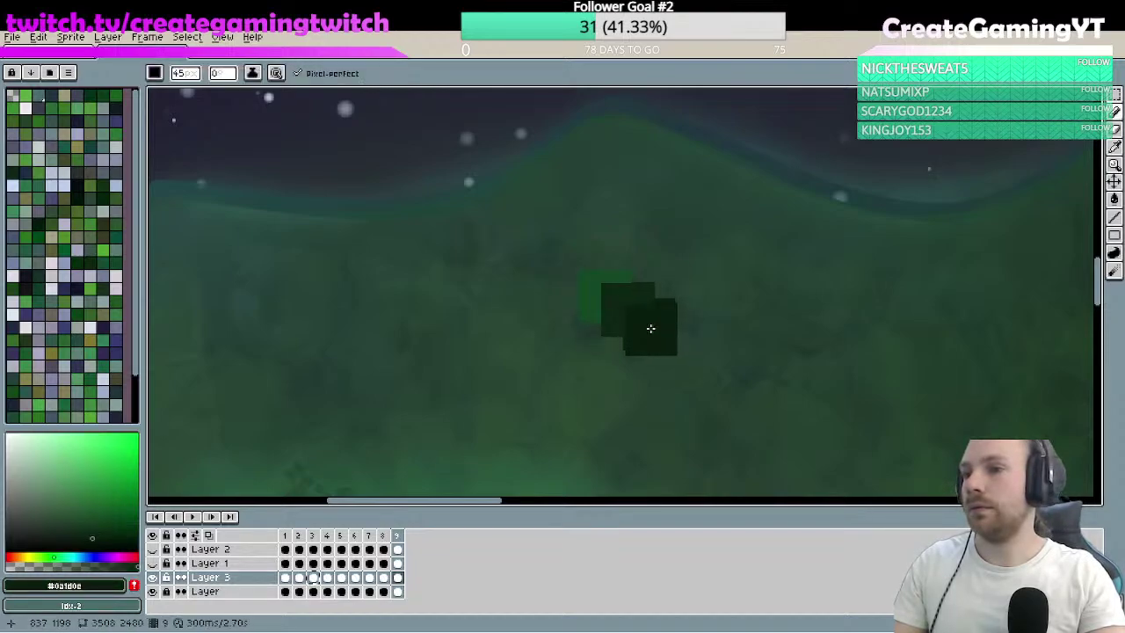
- Link Layer 3's cels across frames 1 to 9, starting from the frame 1 cel
{"action": "scroll", "coordinate": [726, 372], "scroll_direction": "down", "scroll_amount": 2}
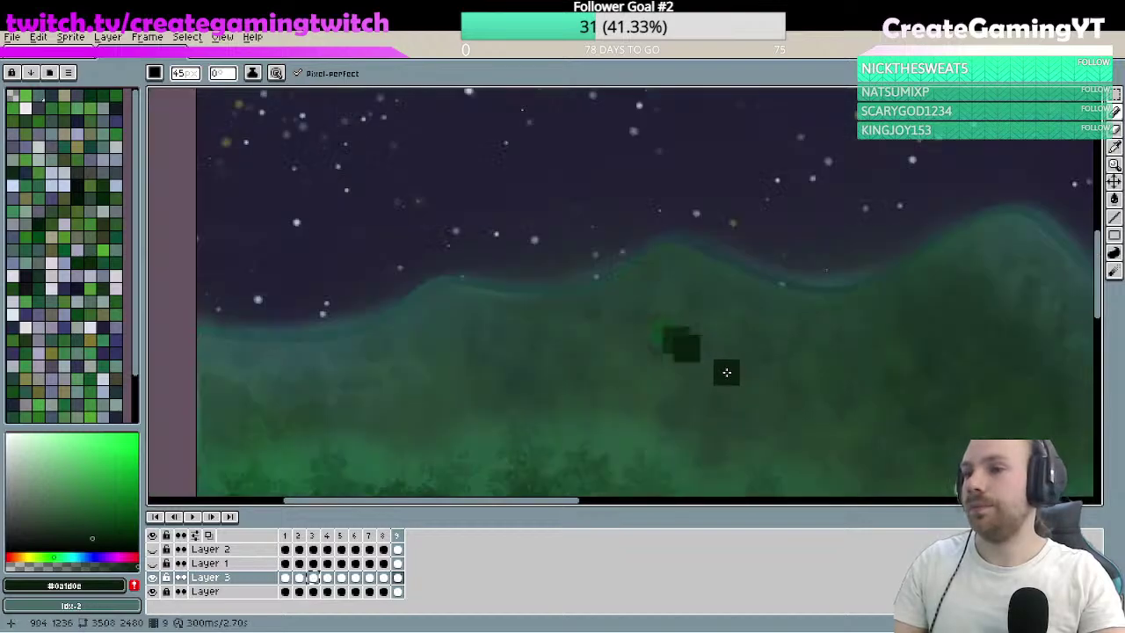
{"action": "left_click_drag", "start_coordinate": [723, 369], "coordinate": [683, 170]}
{"action": "scroll", "coordinate": [718, 268], "scroll_direction": "down", "scroll_amount": 1}
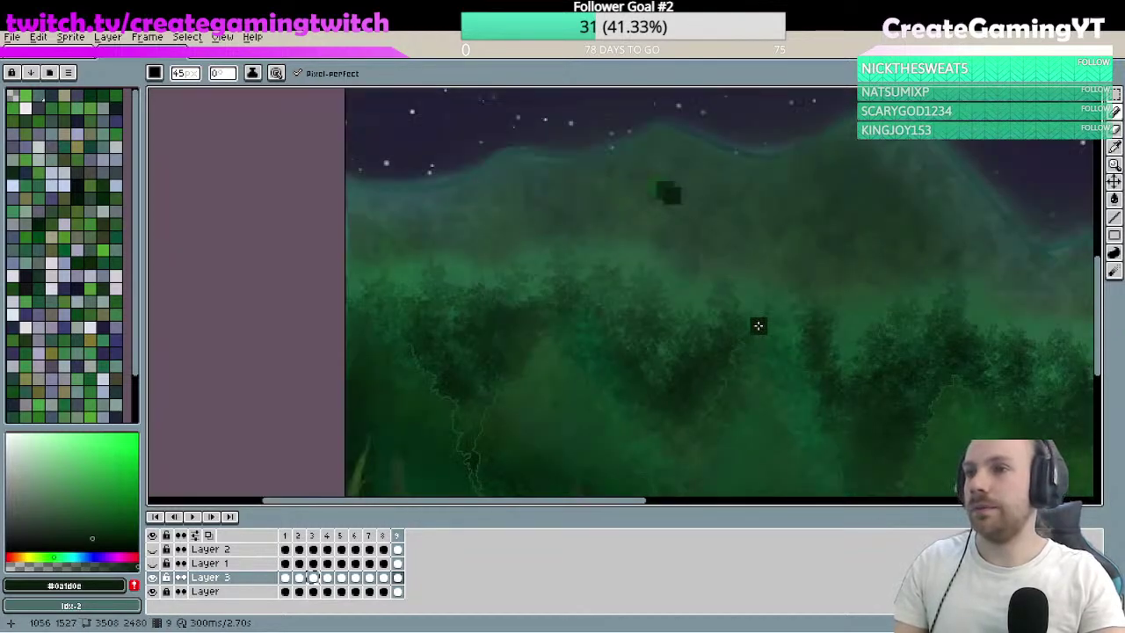
{"action": "left_click_drag", "start_coordinate": [758, 326], "coordinate": [720, 229]}
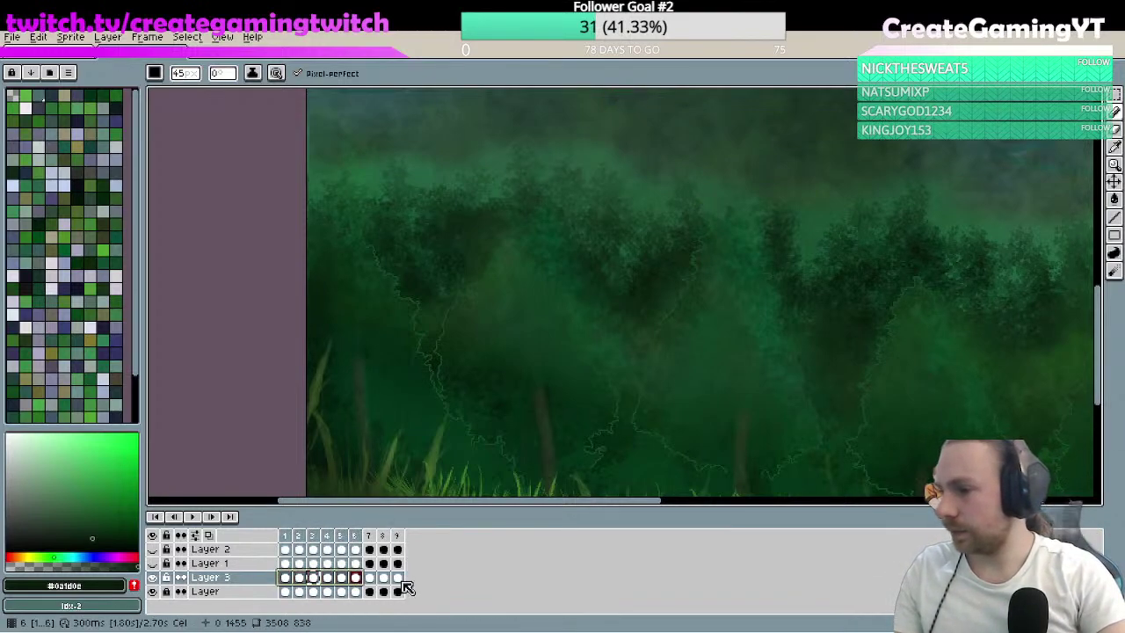
{"action": "left_click", "coordinate": [286, 577]}
{"action": "right_click", "coordinate": [288, 581]}
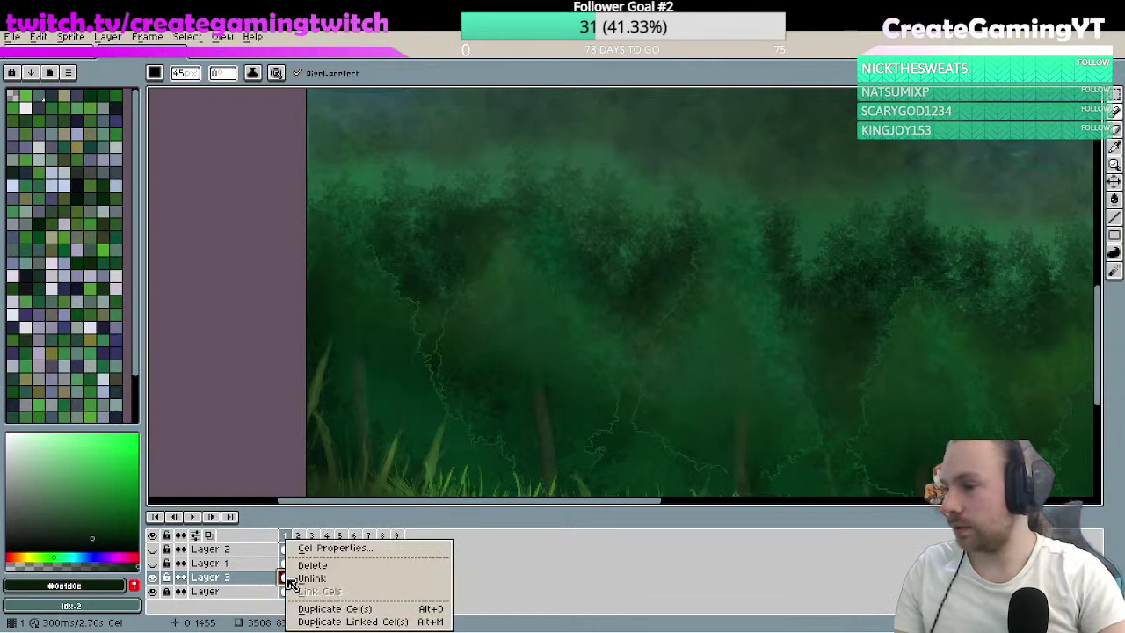
{"action": "left_click", "coordinate": [304, 578]}
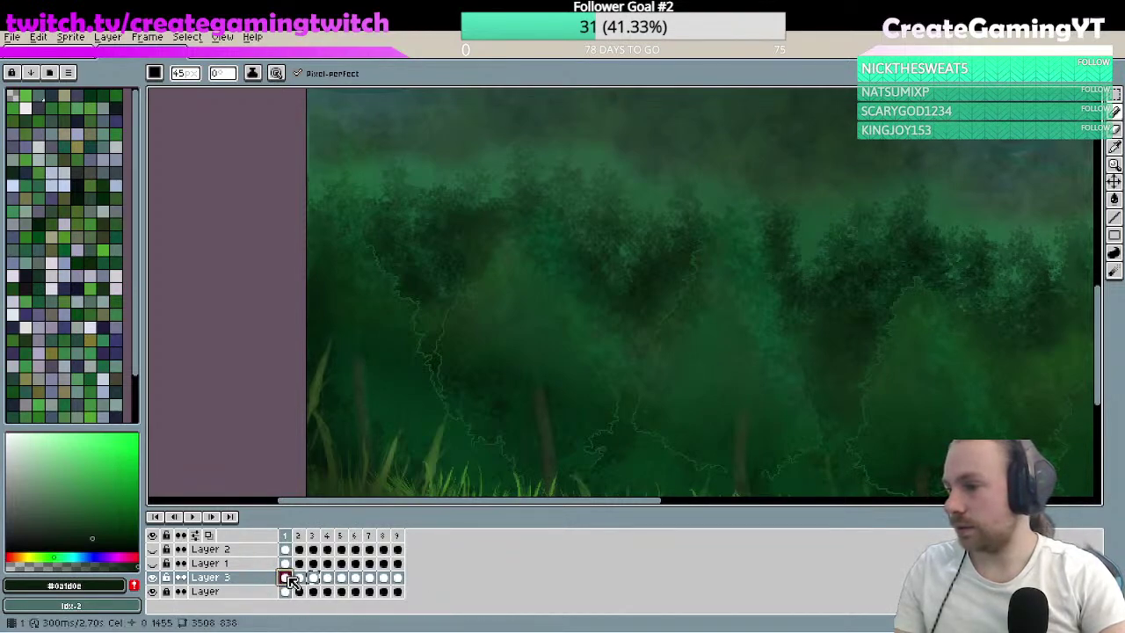
{"action": "left_click", "coordinate": [399, 579]}
{"action": "right_click", "coordinate": [288, 579]}
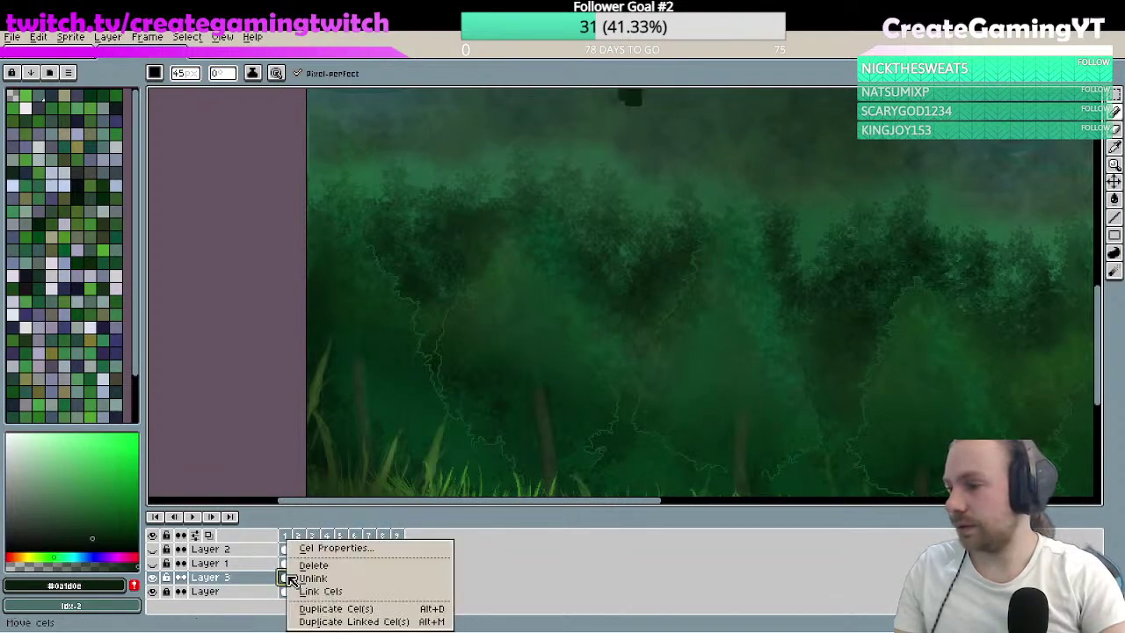
{"action": "key", "text": "Return"}
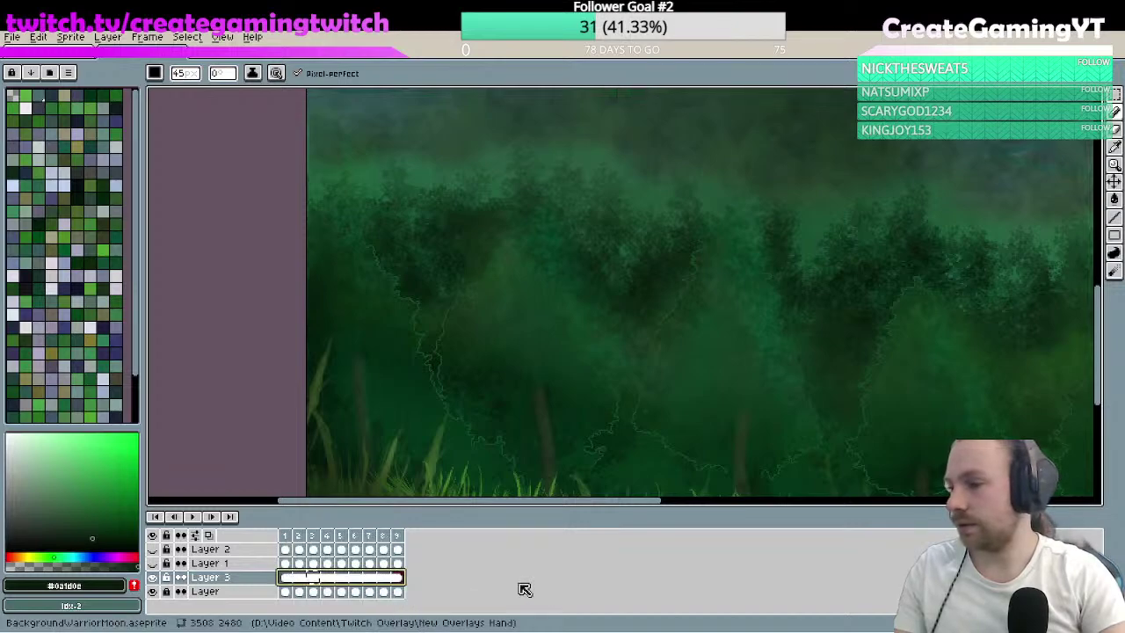
- Select the cels of the bottom layer named Layer in frames 1 to 9 and try to unlink them
{"action": "left_click", "coordinate": [287, 592]}
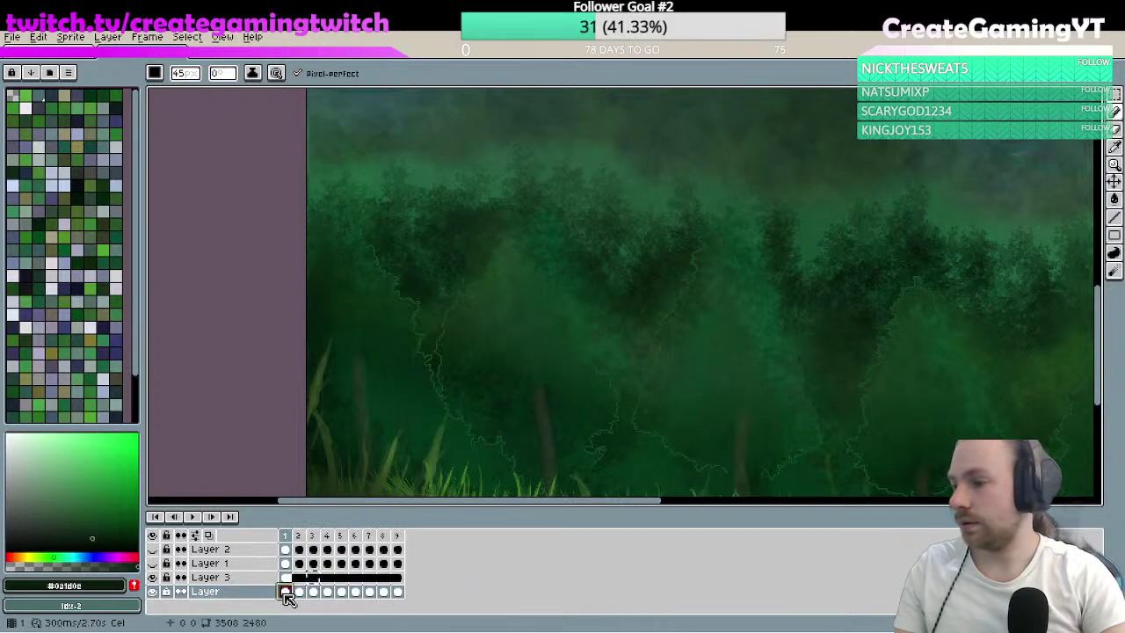
{"action": "left_click_drag", "start_coordinate": [286, 592], "coordinate": [400, 599]}
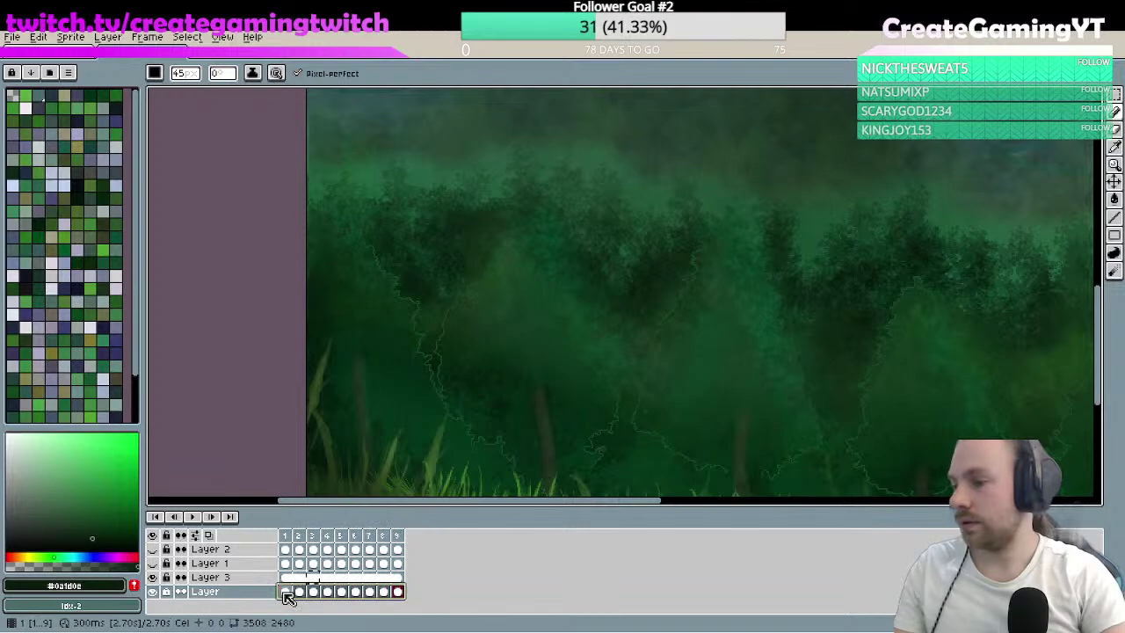
{"action": "left_click", "coordinate": [152, 591]}
{"action": "left_click", "coordinate": [152, 592]}
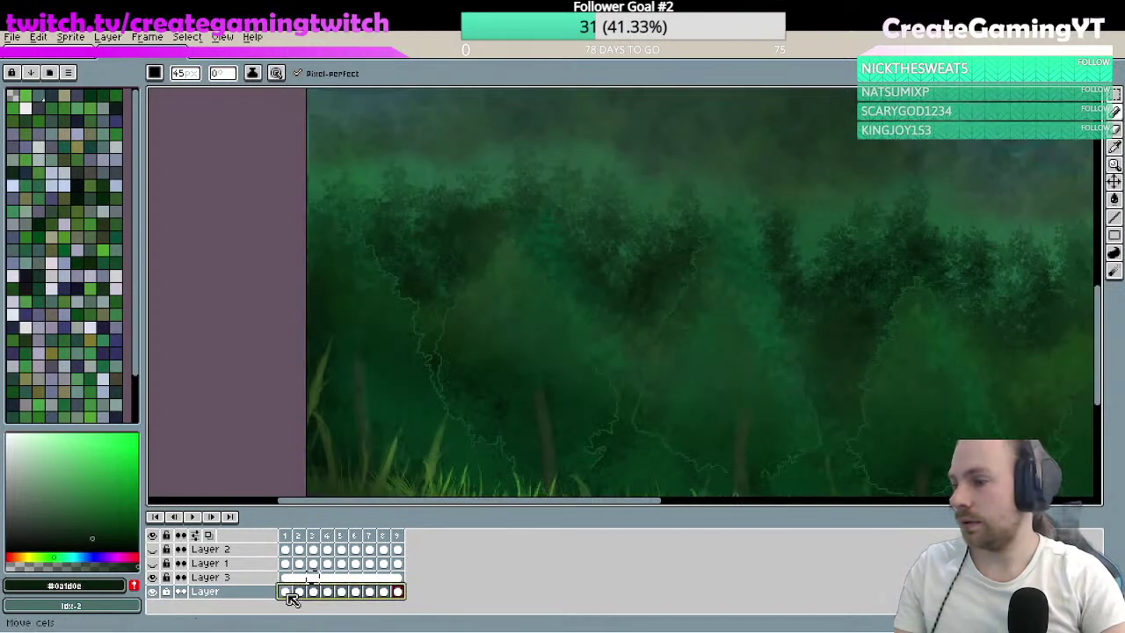
{"action": "right_click", "coordinate": [292, 598]}
{"action": "left_click", "coordinate": [485, 603]}
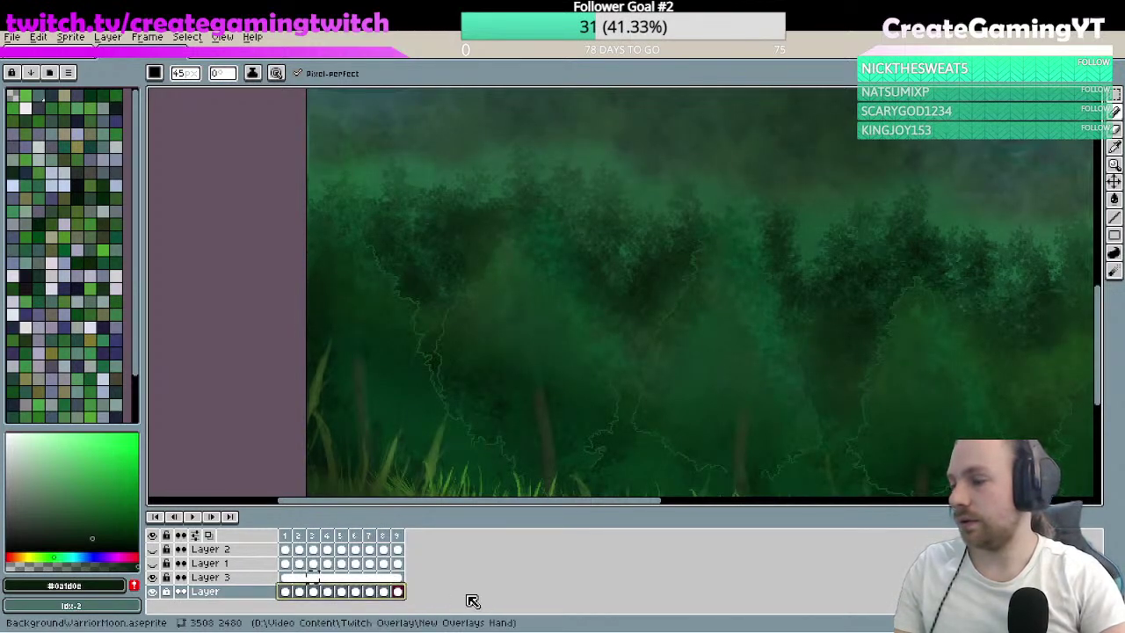
{"action": "right_click", "coordinate": [286, 592]}
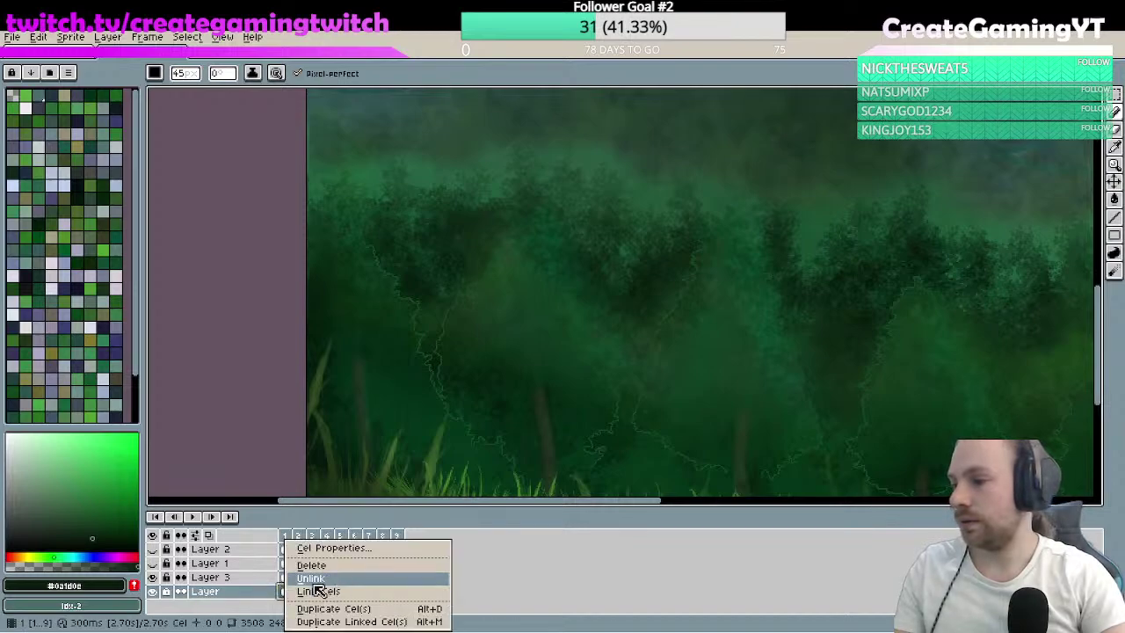
{"action": "left_click", "coordinate": [345, 580]}
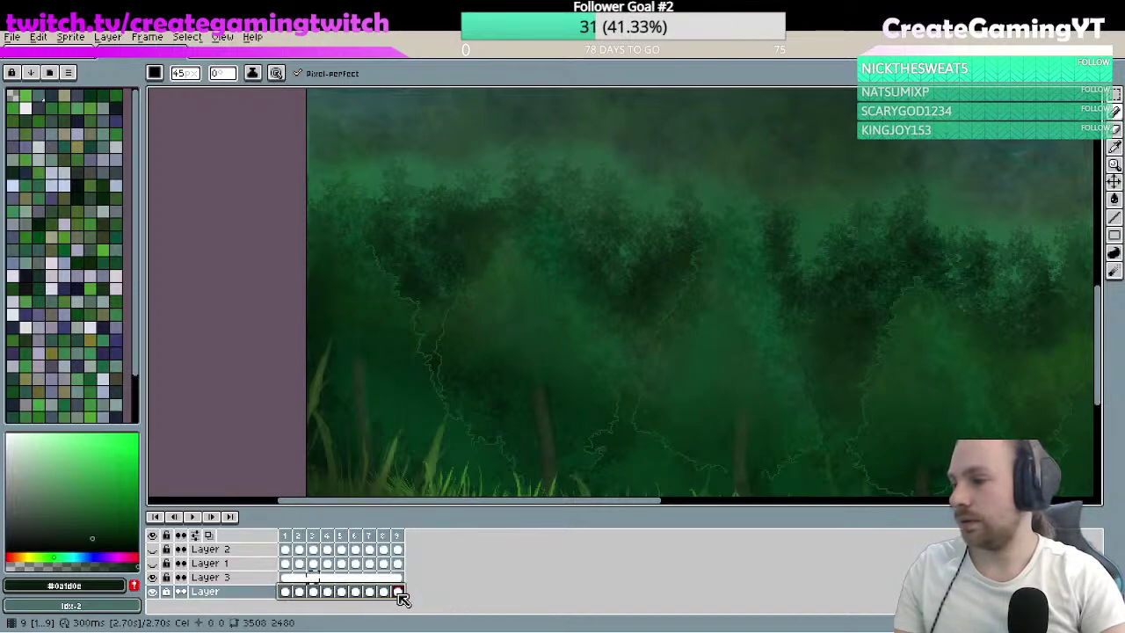
- Set Layer 3 and the bottom layer named Layer to continuous, and link the bottom layer's cels across frames 1 to 9
{"action": "left_click", "coordinate": [290, 591]}
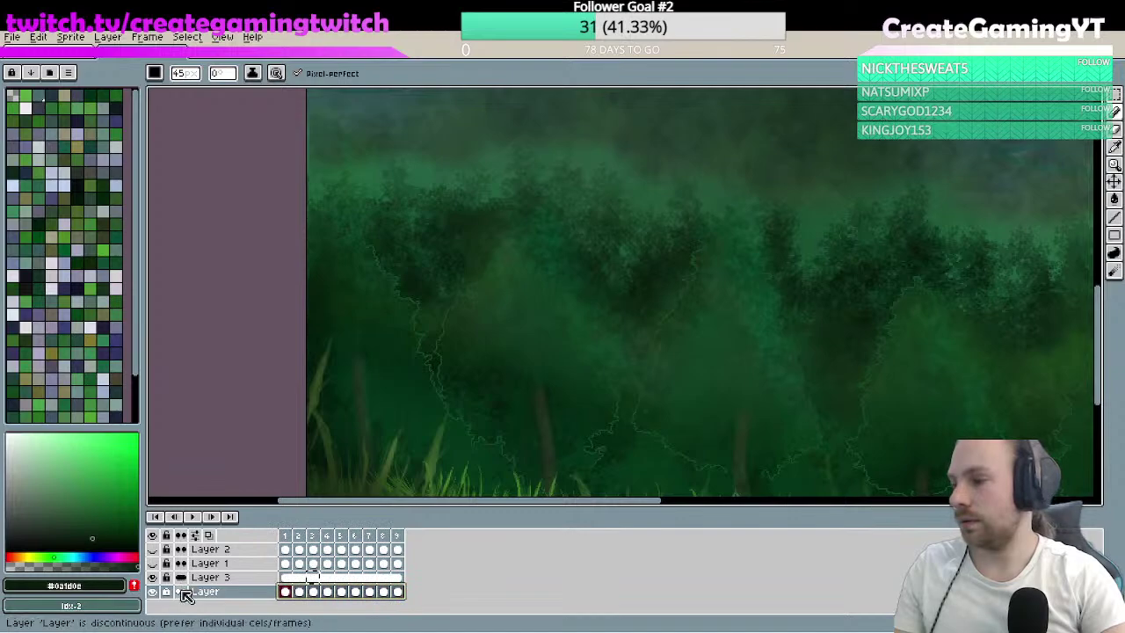
{"action": "right_click", "coordinate": [287, 593]}
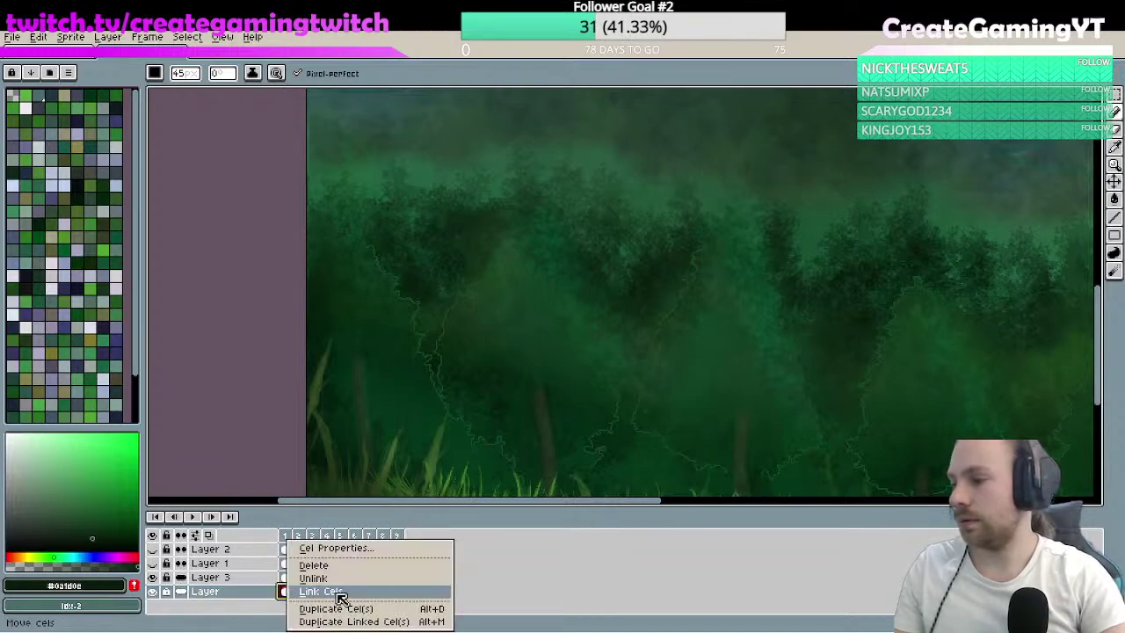
{"action": "left_click", "coordinate": [339, 592]}
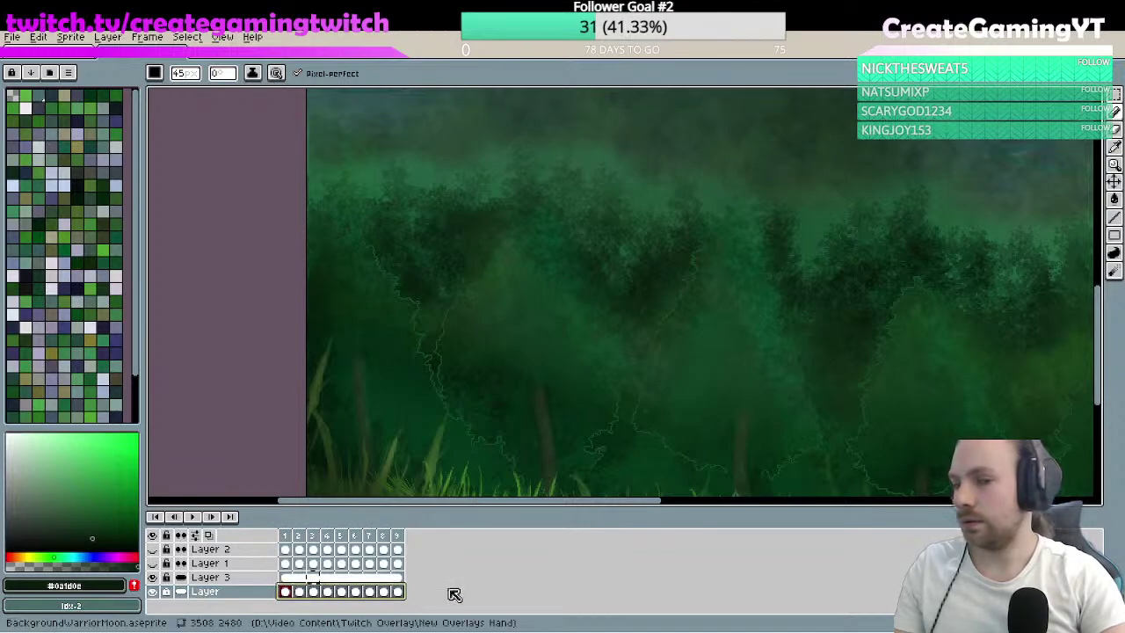
{"action": "left_click", "coordinate": [299, 592]}
{"action": "right_click", "coordinate": [300, 594]}
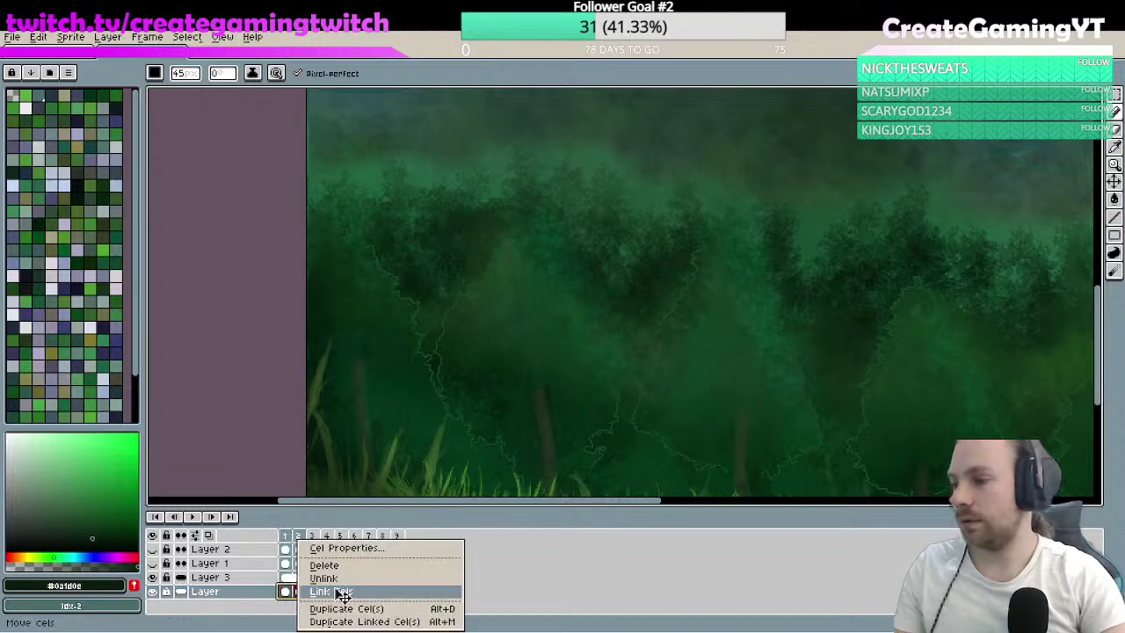
{"action": "left_click", "coordinate": [342, 593]}
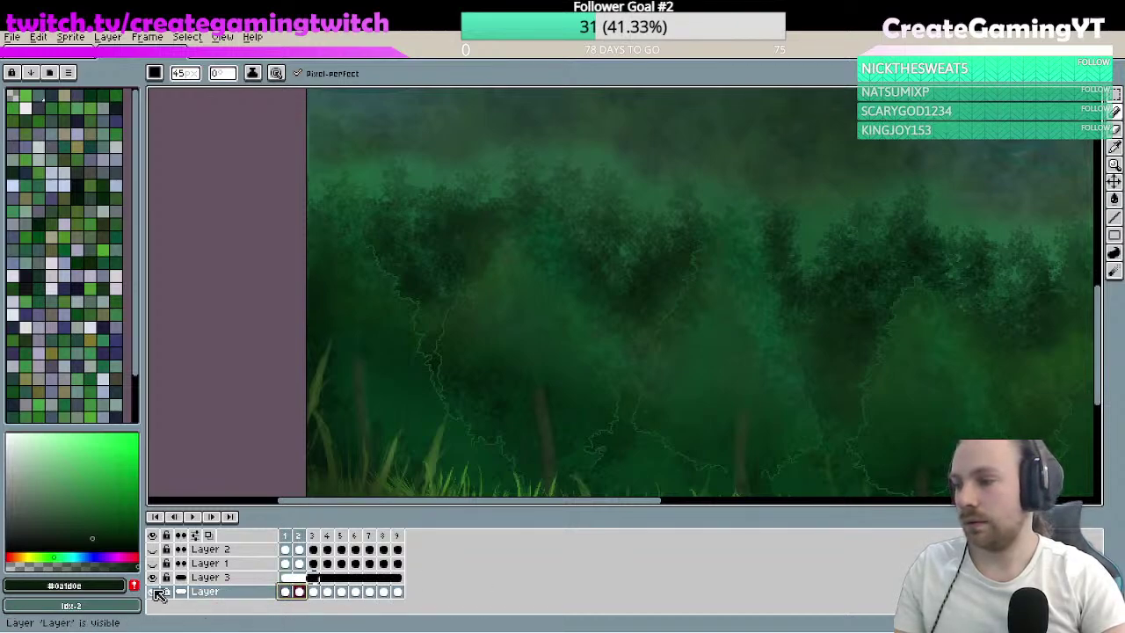
{"action": "left_click_drag", "start_coordinate": [292, 594], "coordinate": [400, 594]}
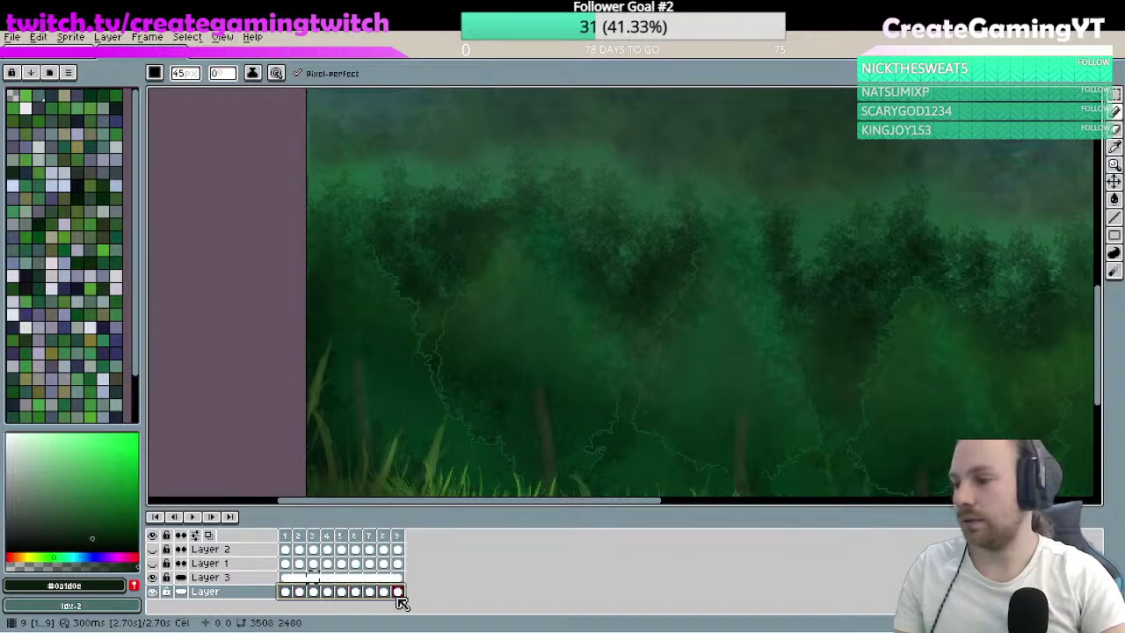
{"action": "right_click", "coordinate": [400, 594]}
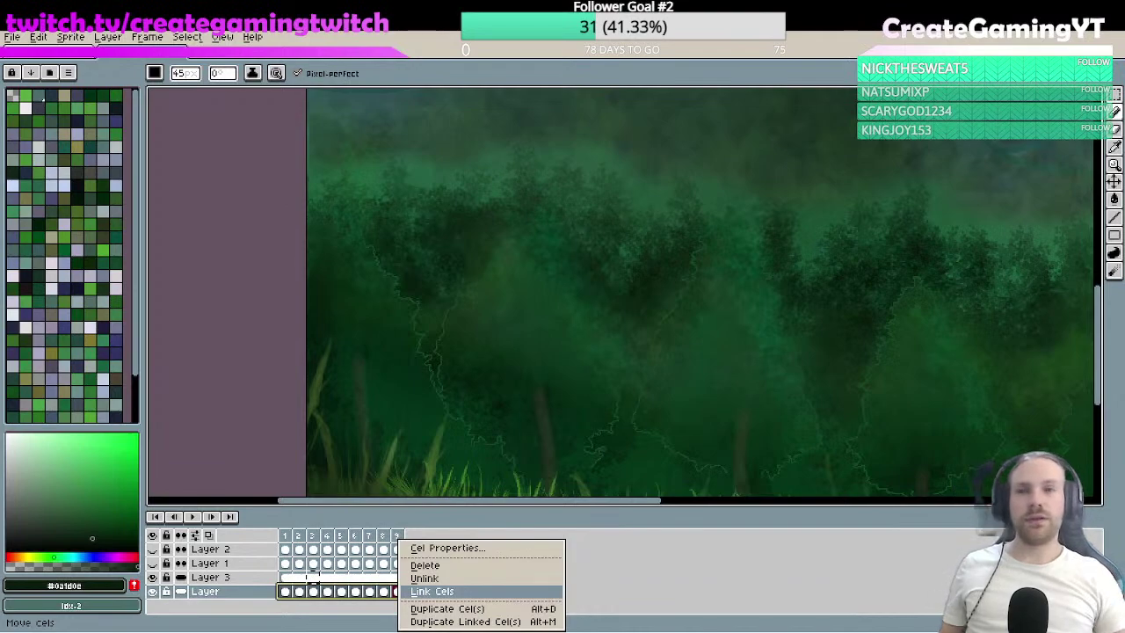
{"action": "key", "text": "Return"}
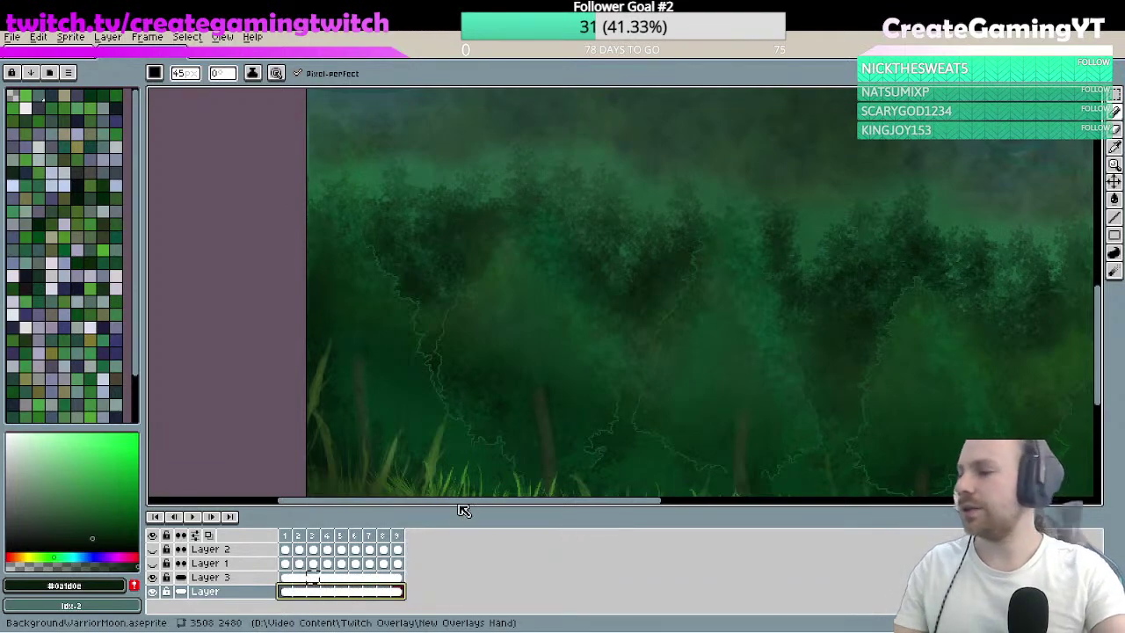
- Hide the bottom painted layer to inspect Layer 3's tree outlines on transparency, and show it again
{"action": "left_click", "coordinate": [154, 593]}
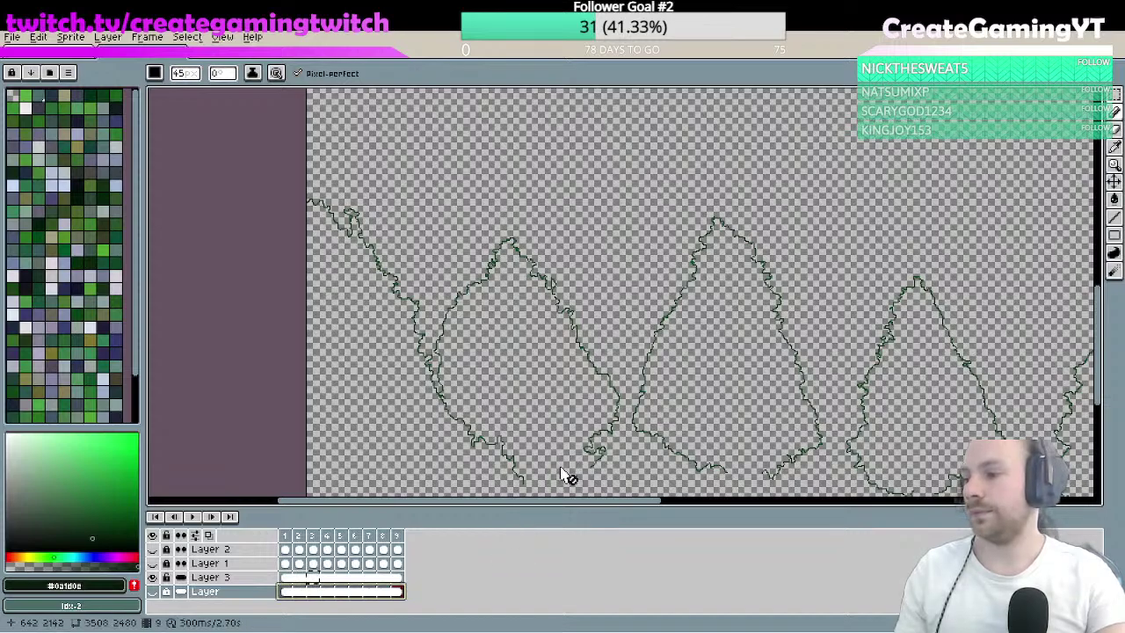
{"action": "left_click_drag", "start_coordinate": [572, 472], "coordinate": [510, 377]}
{"action": "left_click", "coordinate": [212, 576]}
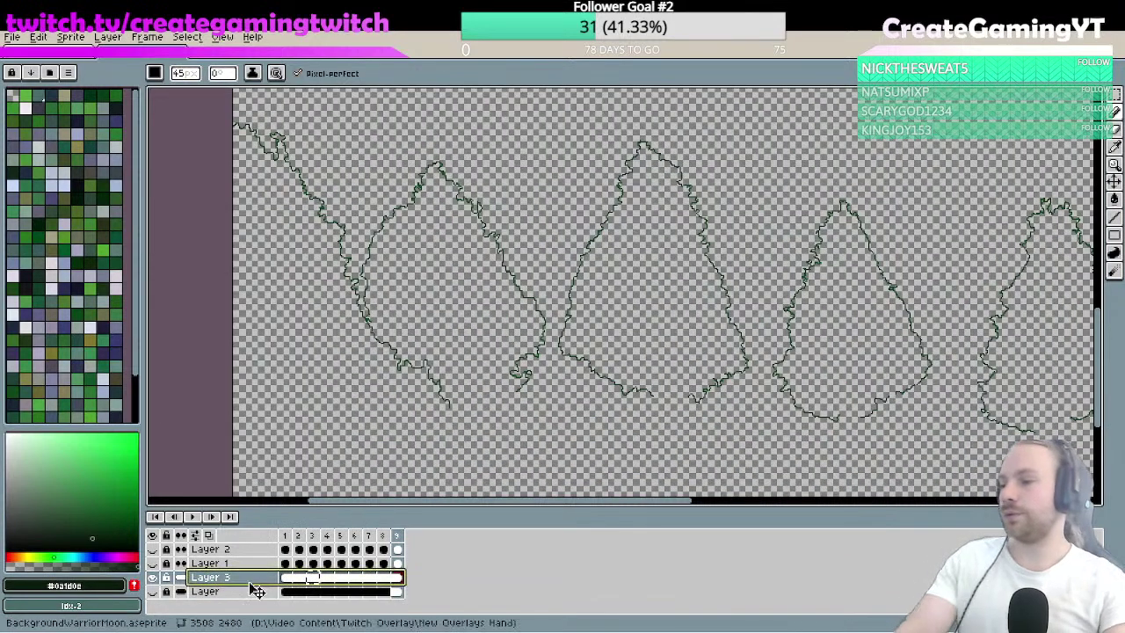
{"action": "left_click", "coordinate": [238, 592]}
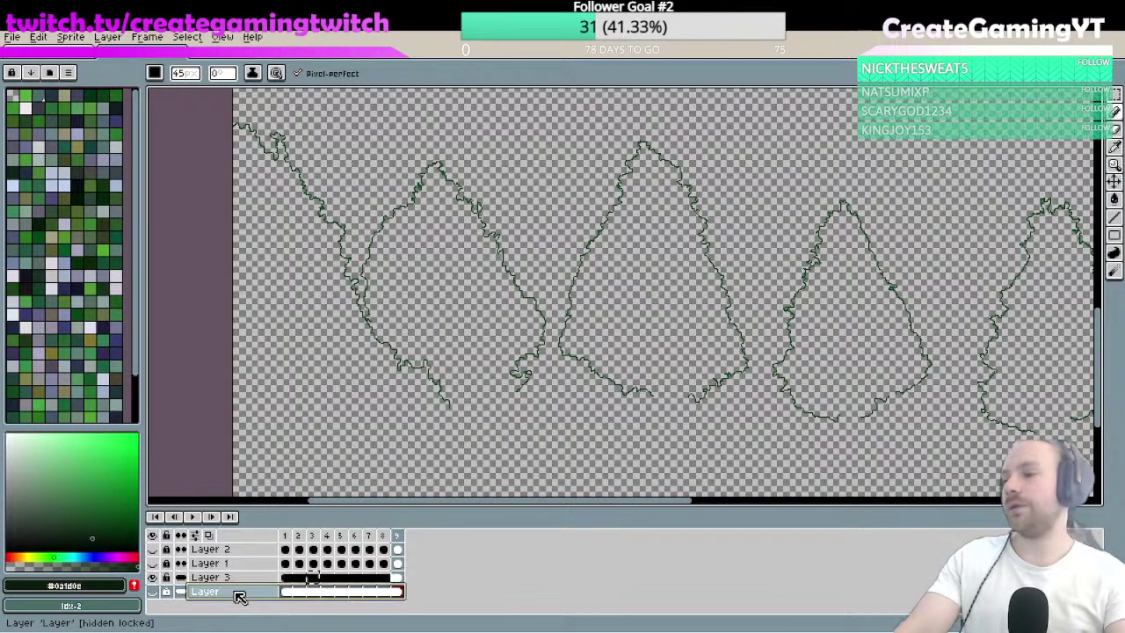
{"action": "left_click", "coordinate": [153, 591]}
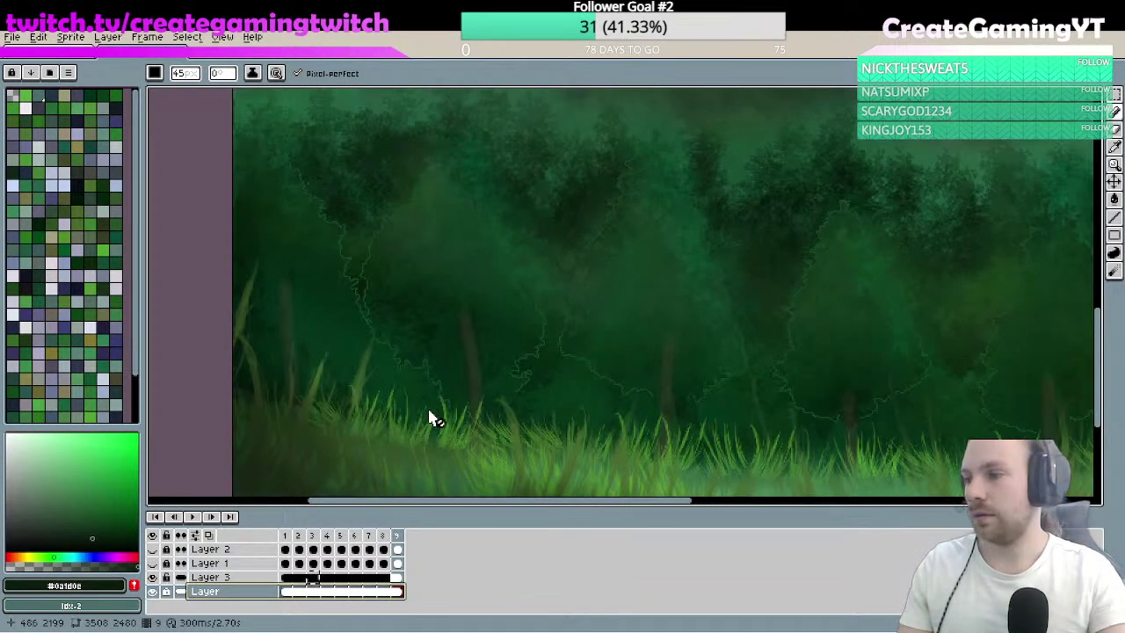
- Make Layer 3 active, set the brush size to 4 px and go to its frame 1 cel
{"action": "left_click", "coordinate": [224, 576]}
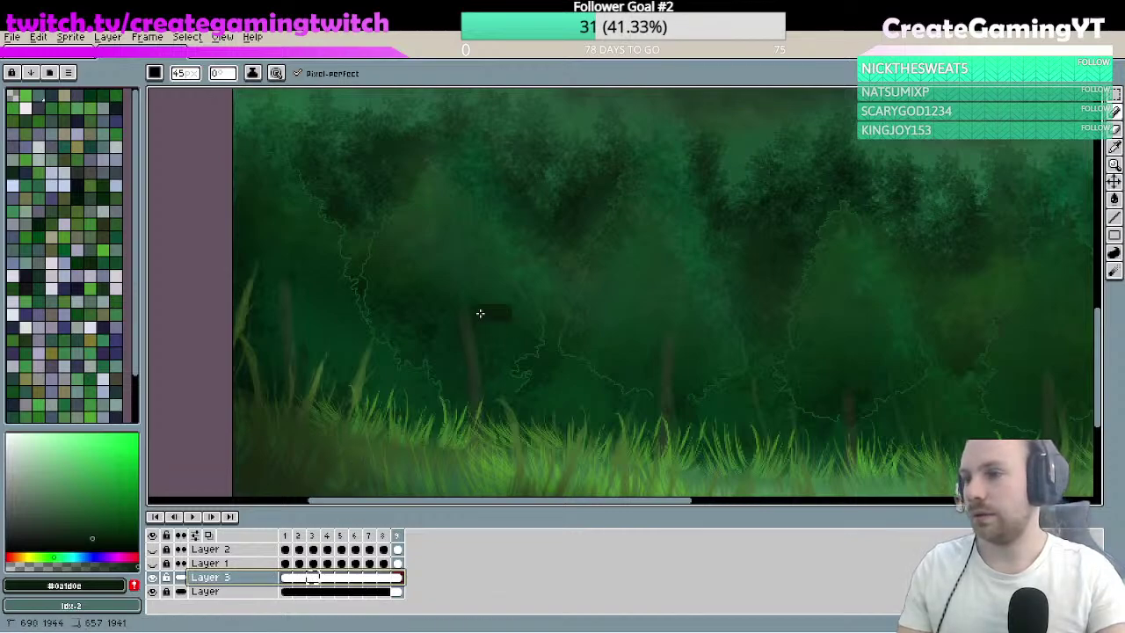
{"action": "mouse_move", "coordinate": [181, 73]}
{"action": "left_mouse_down"}
{"action": "mouse_move", "coordinate": [186, 104]}
{"action": "mouse_move", "coordinate": [180, 74]}
{"action": "left_mouse_up"}
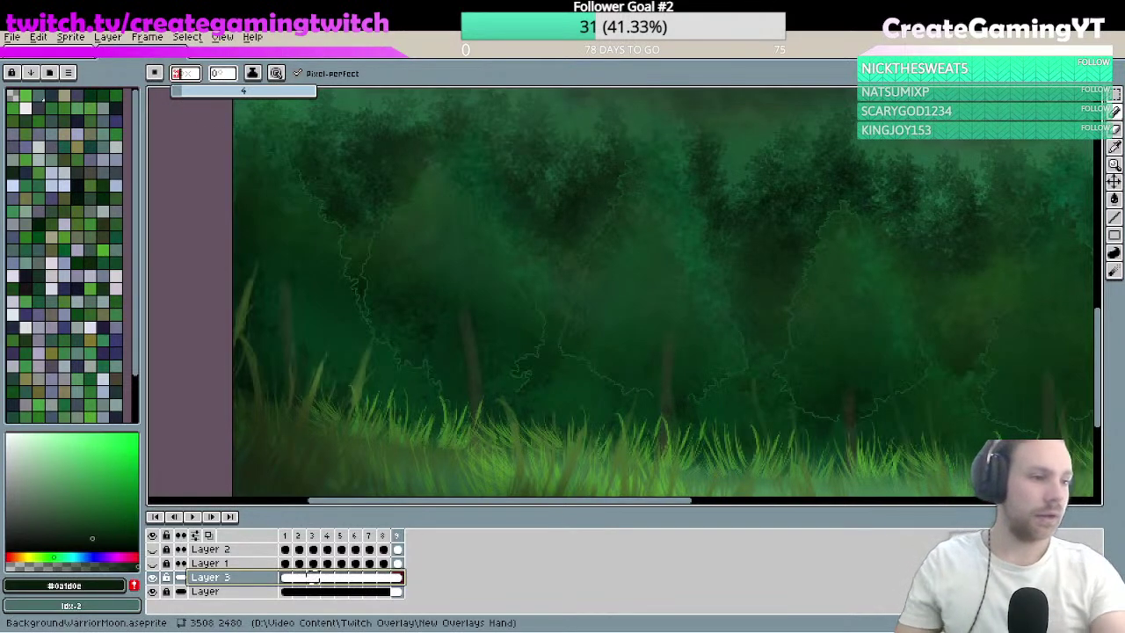
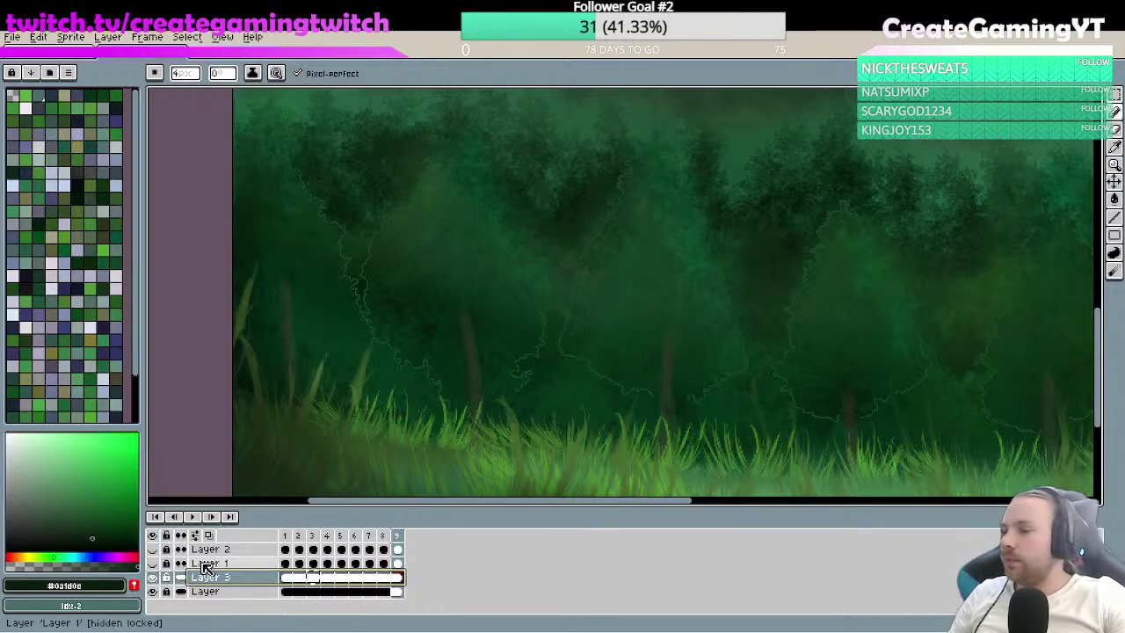
{"action": "left_click", "coordinate": [290, 583]}
- Examine the hillside and tree outlines across Layer 3's frames, comparing frames 1, 9 and 4 over the whole background
{"action": "scroll", "coordinate": [633, 396], "scroll_direction": "up", "scroll_amount": 1}
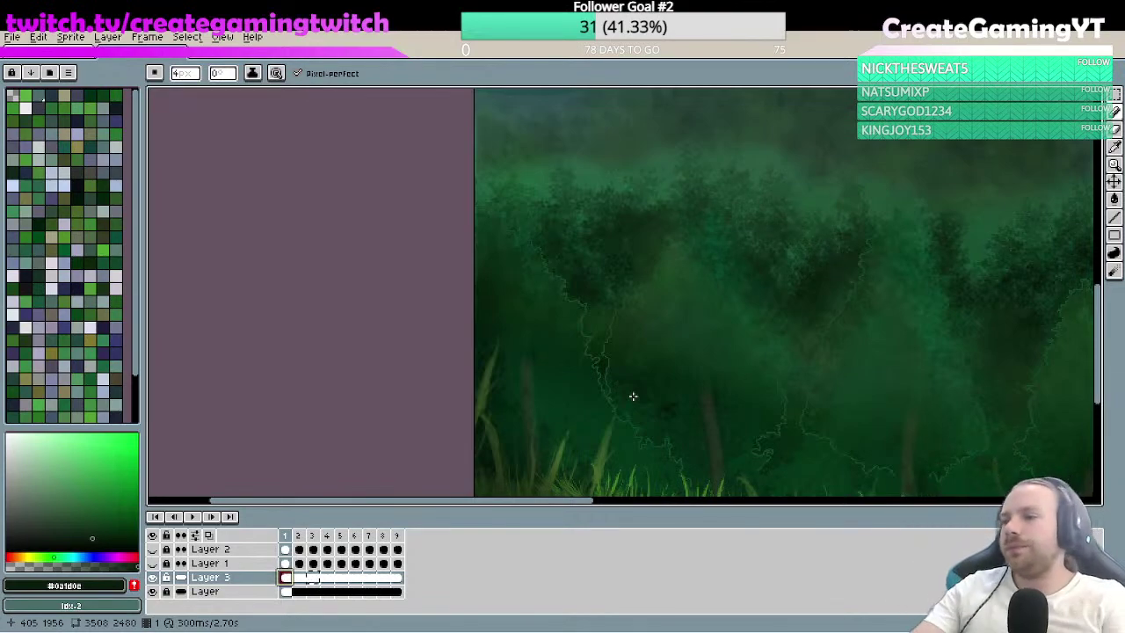
{"action": "left_click_drag", "start_coordinate": [798, 191], "coordinate": [564, 316]}
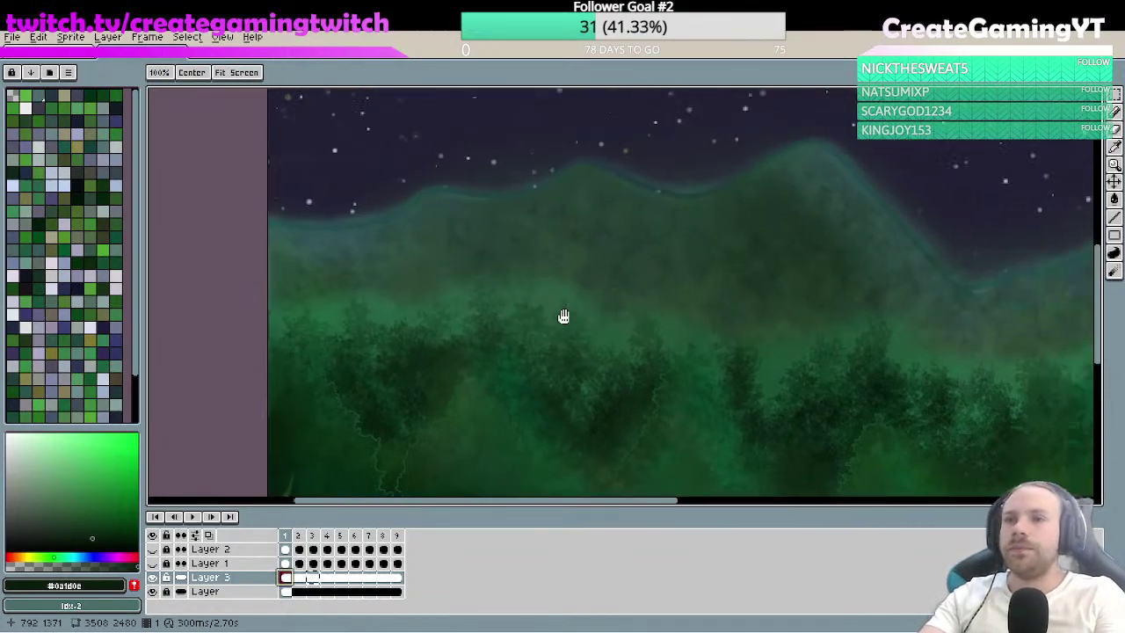
{"action": "scroll", "coordinate": [715, 289], "scroll_direction": "right", "scroll_amount": 5}
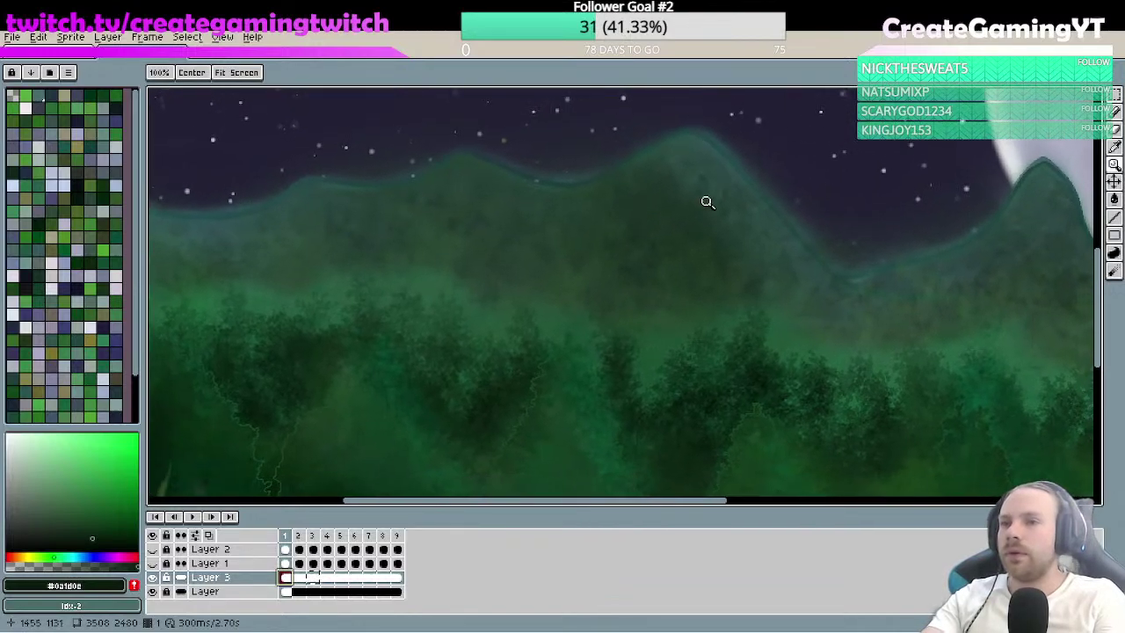
{"action": "scroll", "coordinate": [707, 203], "scroll_direction": "down", "scroll_amount": 2}
{"action": "left_click", "coordinate": [395, 578]}
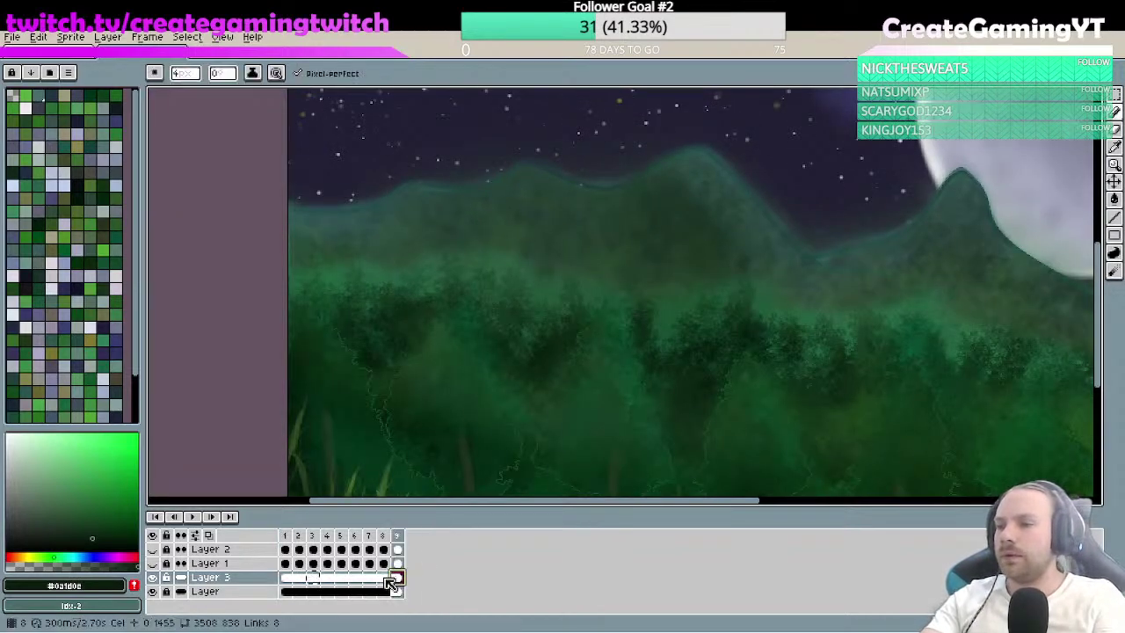
{"action": "left_click", "coordinate": [368, 578]}
{"action": "left_click_drag", "start_coordinate": [355, 587], "coordinate": [284, 577]}
{"action": "key", "text": "h"}
{"action": "scroll", "coordinate": [615, 367], "scroll_direction": "down", "scroll_amount": 2}
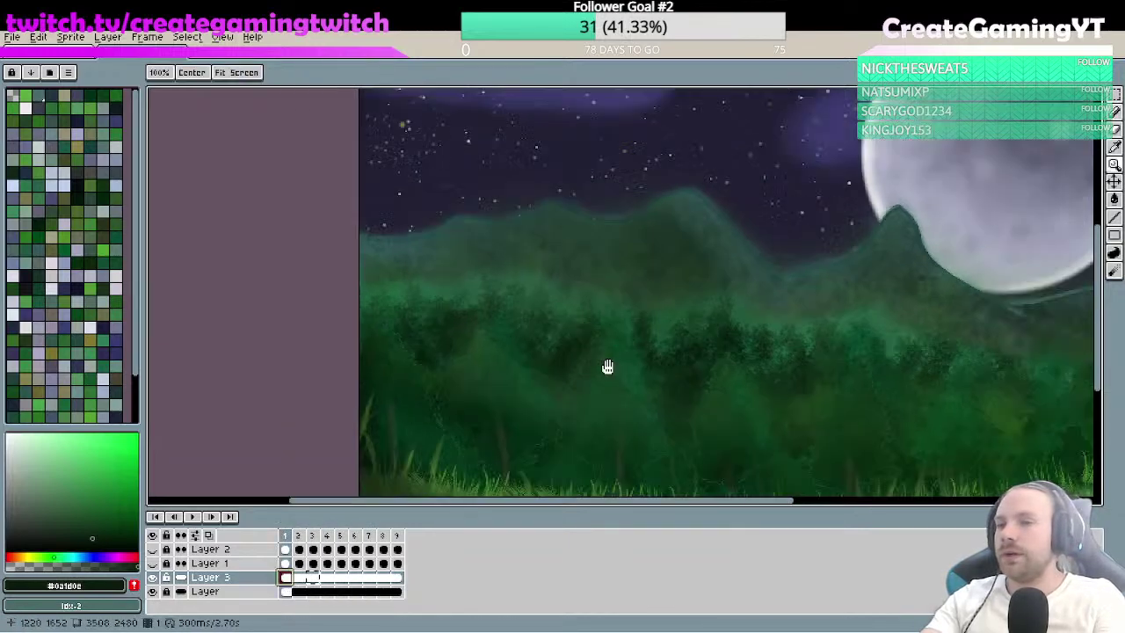
{"action": "left_click_drag", "start_coordinate": [619, 370], "coordinate": [565, 422]}
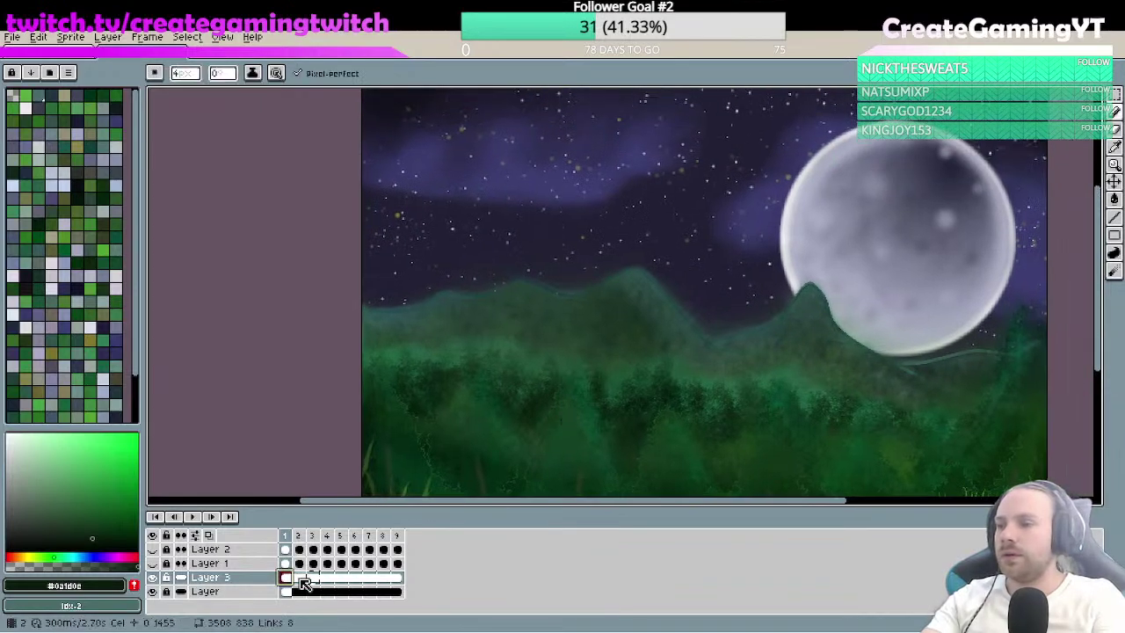
{"action": "left_click_drag", "start_coordinate": [298, 580], "coordinate": [329, 586]}
{"action": "key", "text": "h"}
{"action": "left_click_drag", "start_coordinate": [515, 465], "coordinate": [510, 374]}
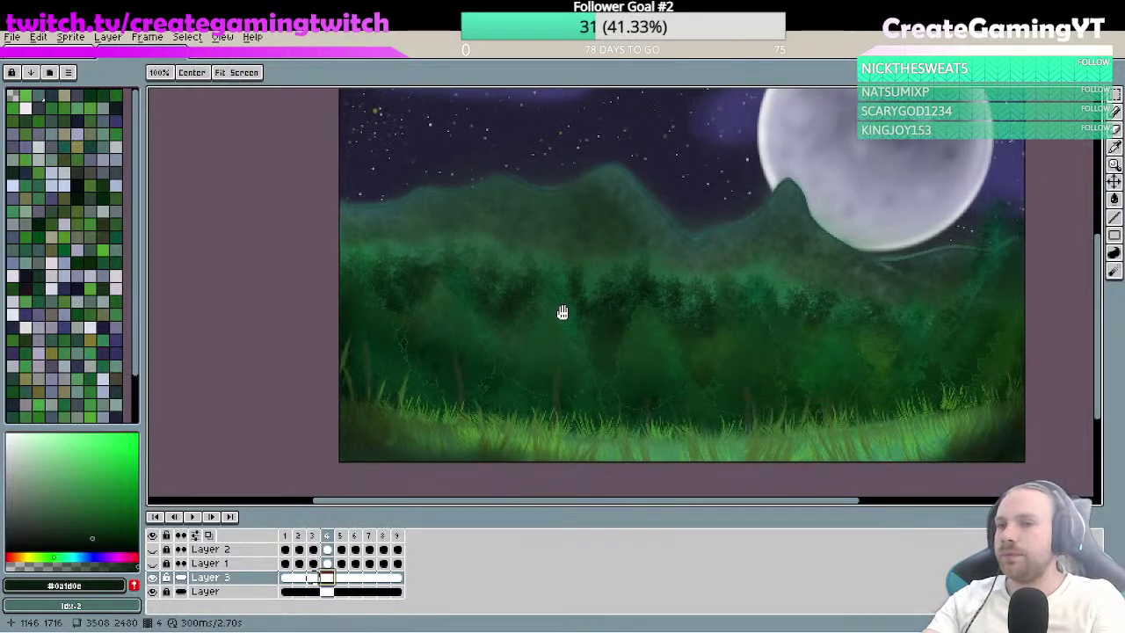
- Check Layer 3 through to frame 9 and return to its frame 1 cel
{"action": "left_click_drag", "start_coordinate": [563, 312], "coordinate": [528, 335]}
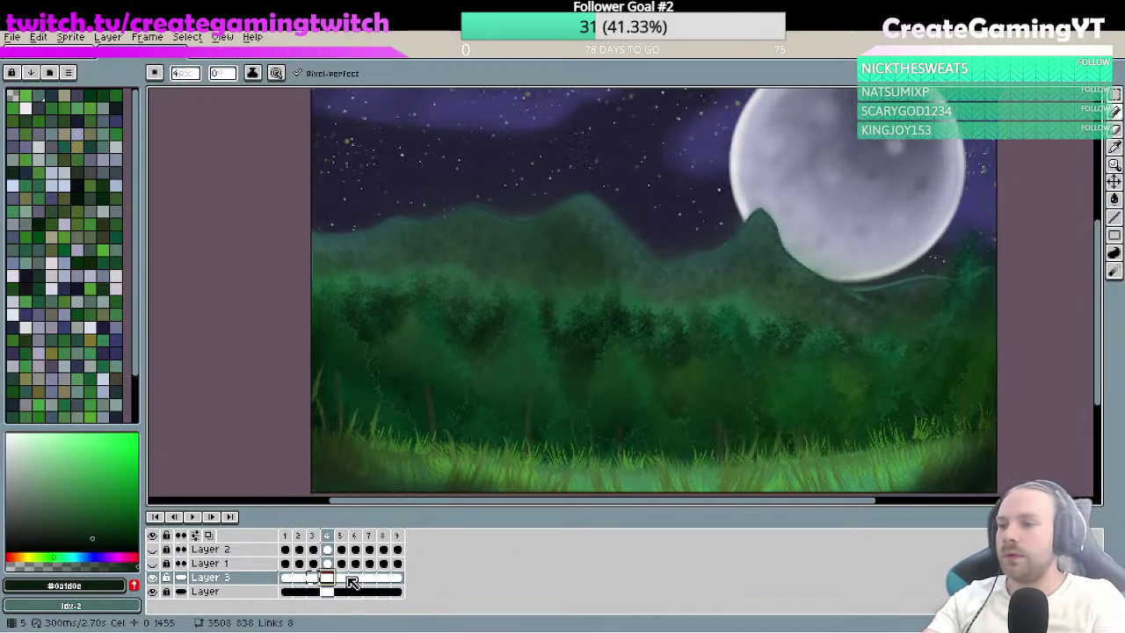
{"action": "left_click_drag", "start_coordinate": [349, 581], "coordinate": [396, 582]}
{"action": "key", "text": "h"}
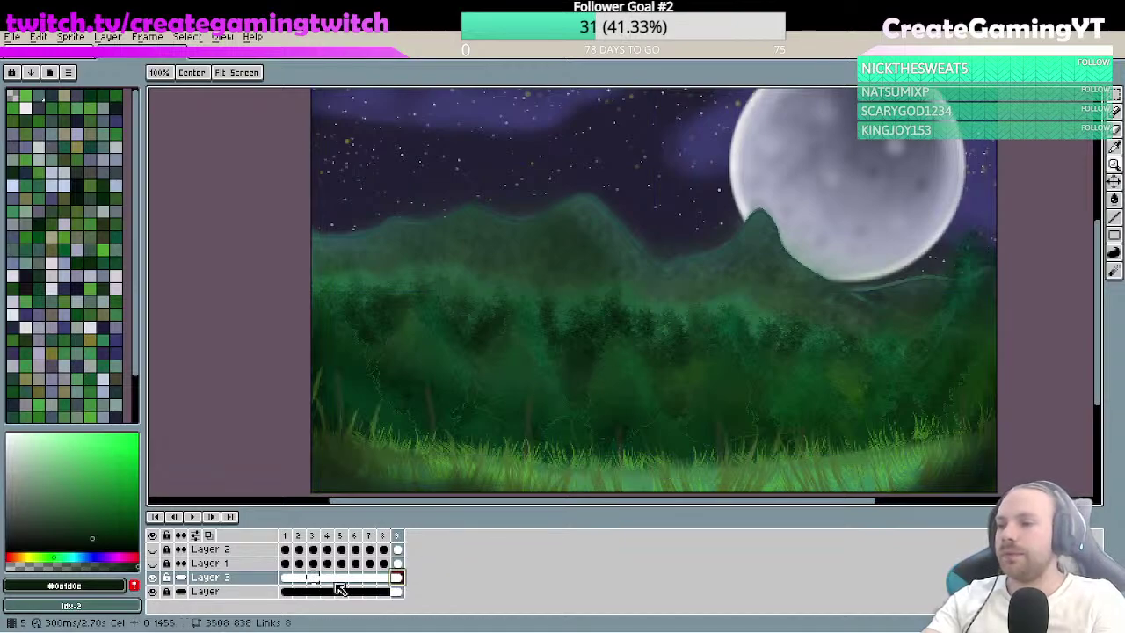
{"action": "left_click", "coordinate": [290, 589]}
{"action": "left_click_drag", "start_coordinate": [494, 381], "coordinate": [536, 340]}
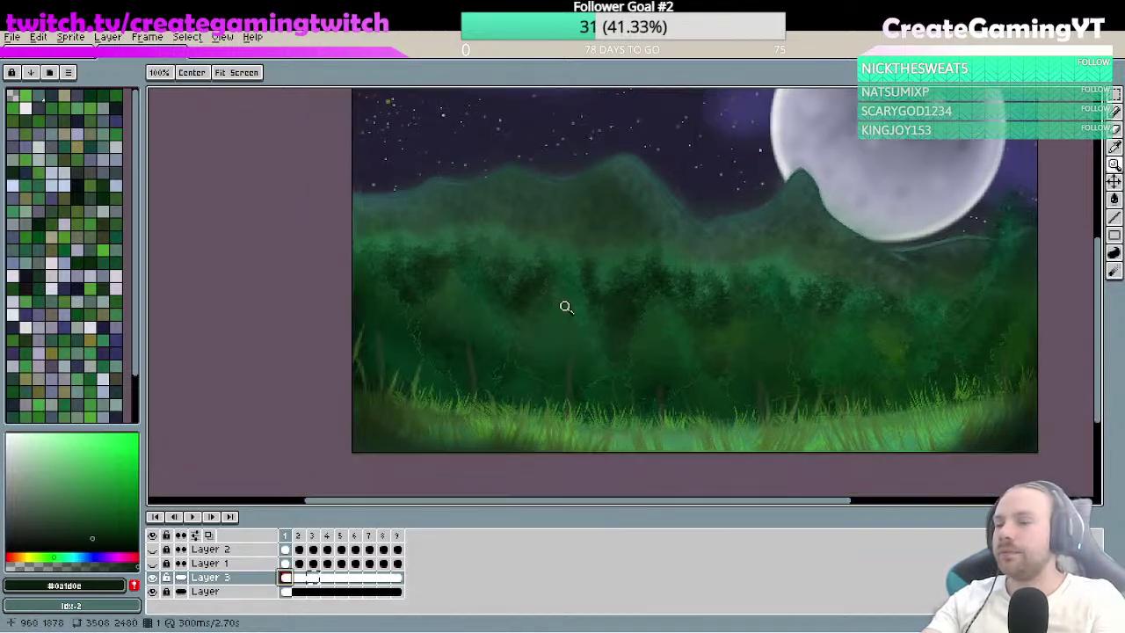
- Try a dark green sampled from the treetops as small test circles on the hillside, and undo them
{"action": "scroll", "coordinate": [566, 306], "scroll_direction": "up", "scroll_amount": 3}
{"action": "scroll", "coordinate": [533, 269], "scroll_direction": "down", "scroll_amount": 1}
{"action": "key", "text": "b"}
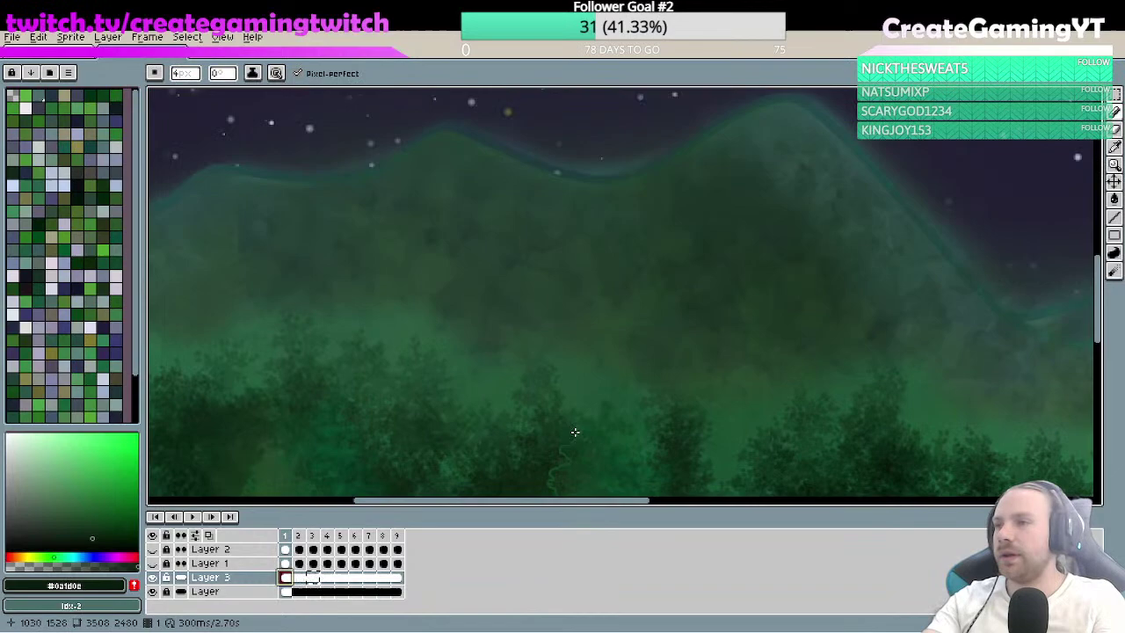
{"action": "left_click", "coordinate": [533, 462], "text": "alt"}
{"action": "mouse_move", "coordinate": [567, 291]}
{"action": "left_mouse_down"}
{"action": "mouse_move", "coordinate": [568, 268]}
{"action": "mouse_move", "coordinate": [574, 290]}
{"action": "left_mouse_up"}
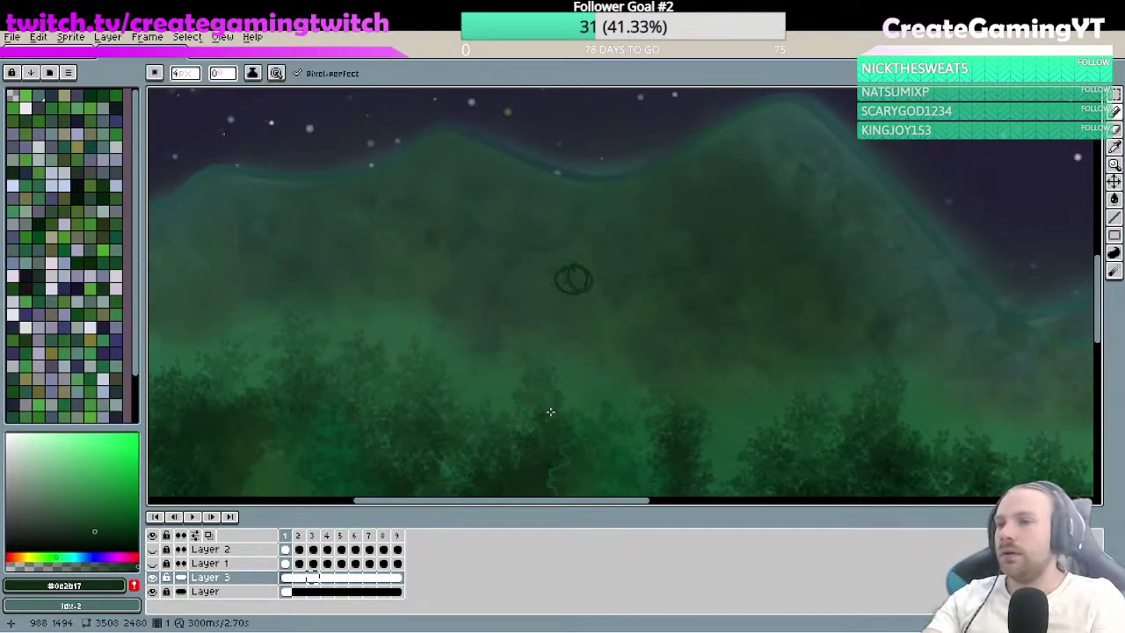
{"action": "left_click", "coordinate": [530, 465], "text": "alt"}
{"action": "key", "text": "ctrl+z"}
{"action": "key", "text": "ctrl+z"}
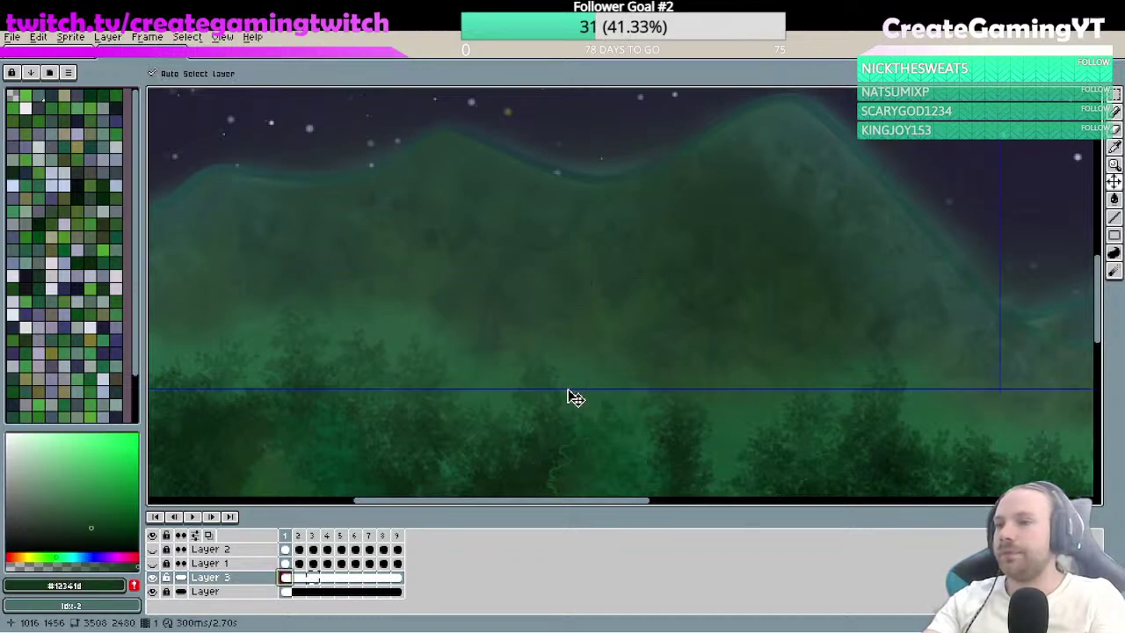
- Draw overlapping test loops in two dark tree greens on the hillside above the trees, and sample #12341d from them
{"action": "mouse_move", "coordinate": [571, 317]}
{"action": "left_mouse_down"}
{"action": "mouse_move", "coordinate": [567, 344]}
{"action": "mouse_move", "coordinate": [583, 345]}
{"action": "mouse_move", "coordinate": [568, 319]}
{"action": "left_mouse_up"}
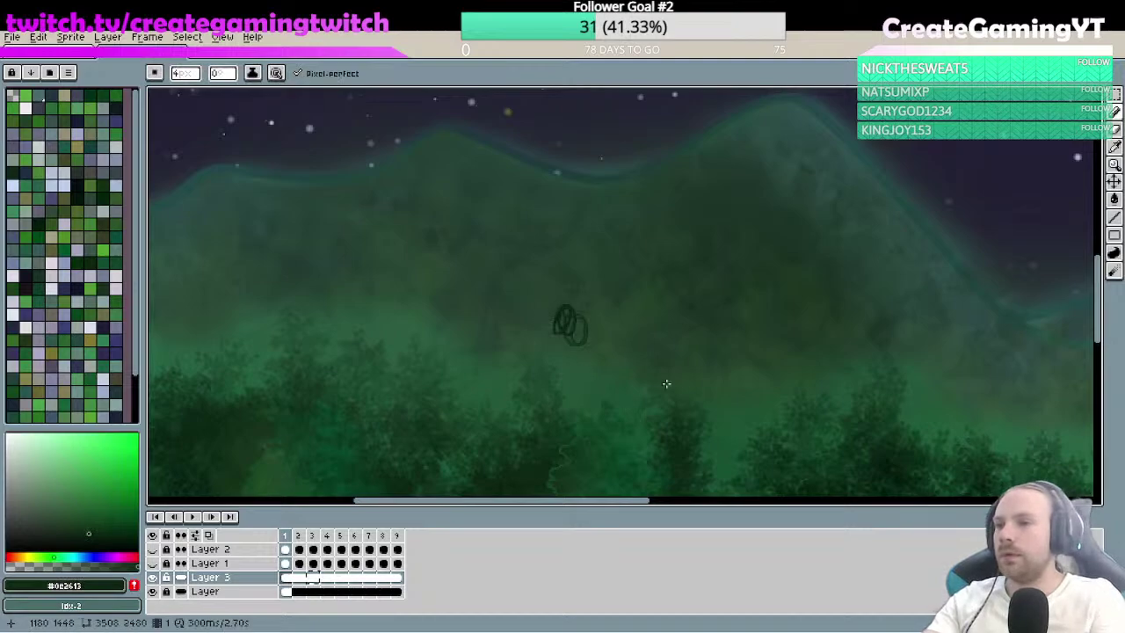
{"action": "left_click_drag", "start_coordinate": [594, 415], "coordinate": [777, 233]}
{"action": "scroll", "coordinate": [715, 251], "scroll_direction": "up", "scroll_amount": 3}
{"action": "scroll", "coordinate": [716, 252], "scroll_direction": "left", "scroll_amount": 3}
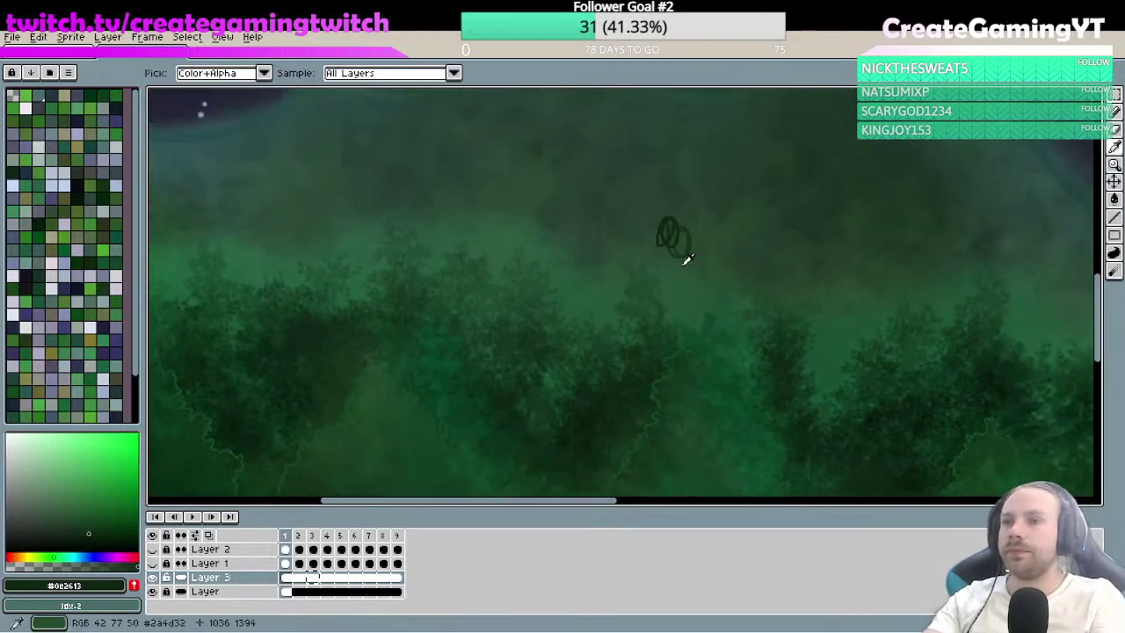
{"action": "left_click", "coordinate": [693, 244], "text": "alt"}
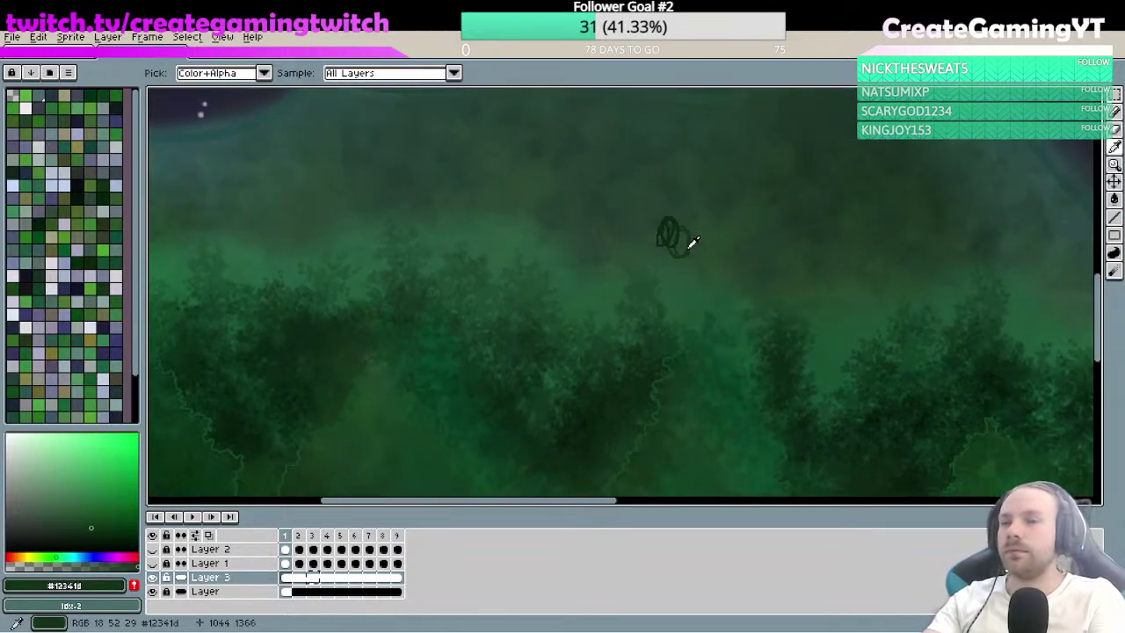
- Try a 1 px brush on the dark foliage of the leftmost tree
{"action": "scroll", "coordinate": [729, 307], "scroll_direction": "left", "scroll_amount": 5}
{"action": "scroll", "coordinate": [729, 308], "scroll_direction": "down", "scroll_amount": 2}
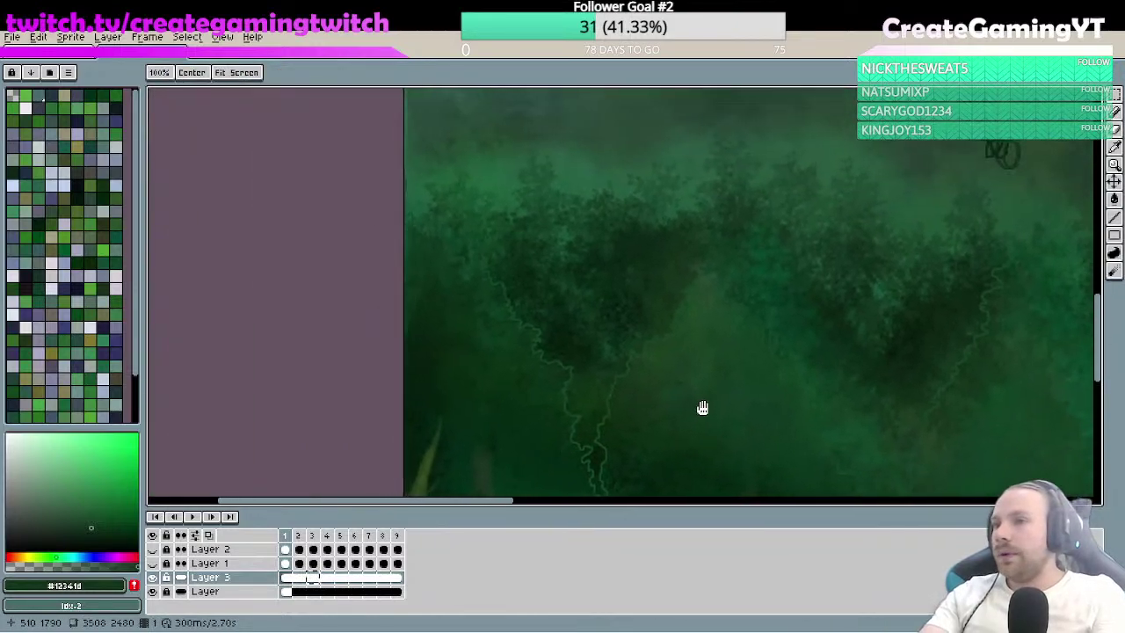
{"action": "scroll", "coordinate": [668, 386], "scroll_direction": "left", "scroll_amount": 1}
{"action": "scroll", "coordinate": [668, 351], "scroll_direction": "up", "scroll_amount": 2}
{"action": "scroll", "coordinate": [621, 334], "scroll_direction": "down", "scroll_amount": 1}
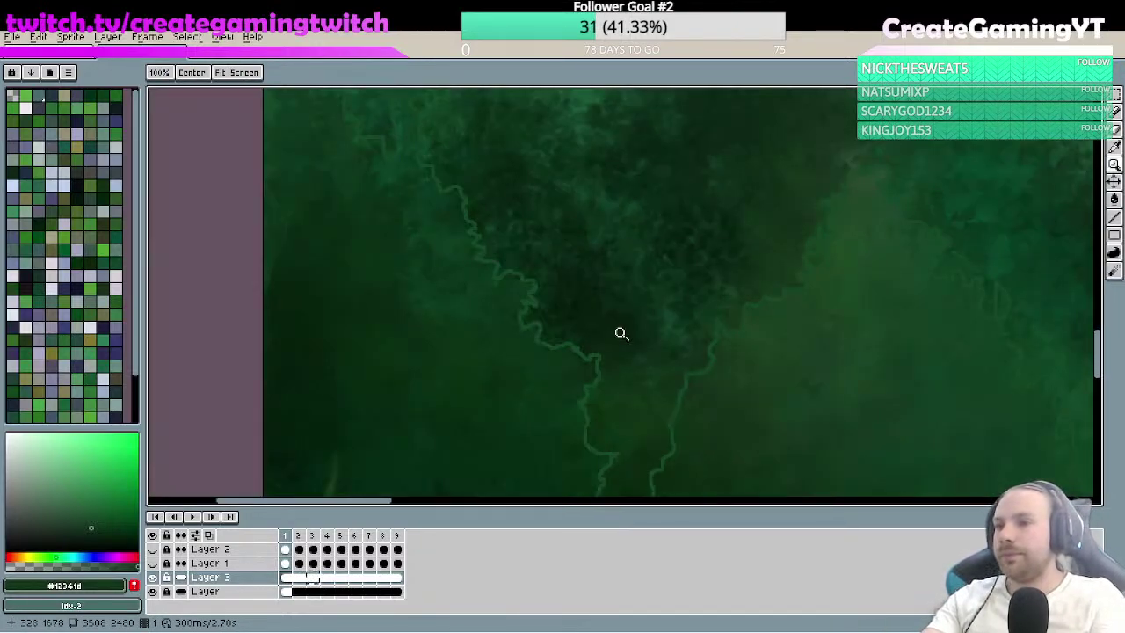
{"action": "left_click_drag", "start_coordinate": [637, 269], "coordinate": [646, 322]}
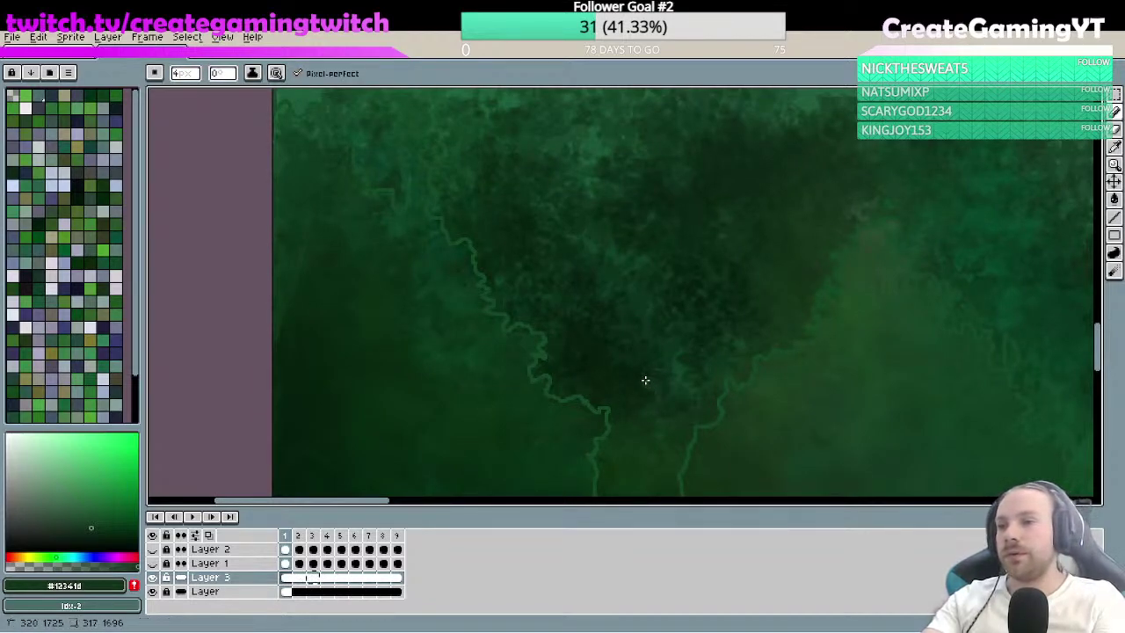
{"action": "key", "text": "v"}
{"action": "key", "text": "b"}
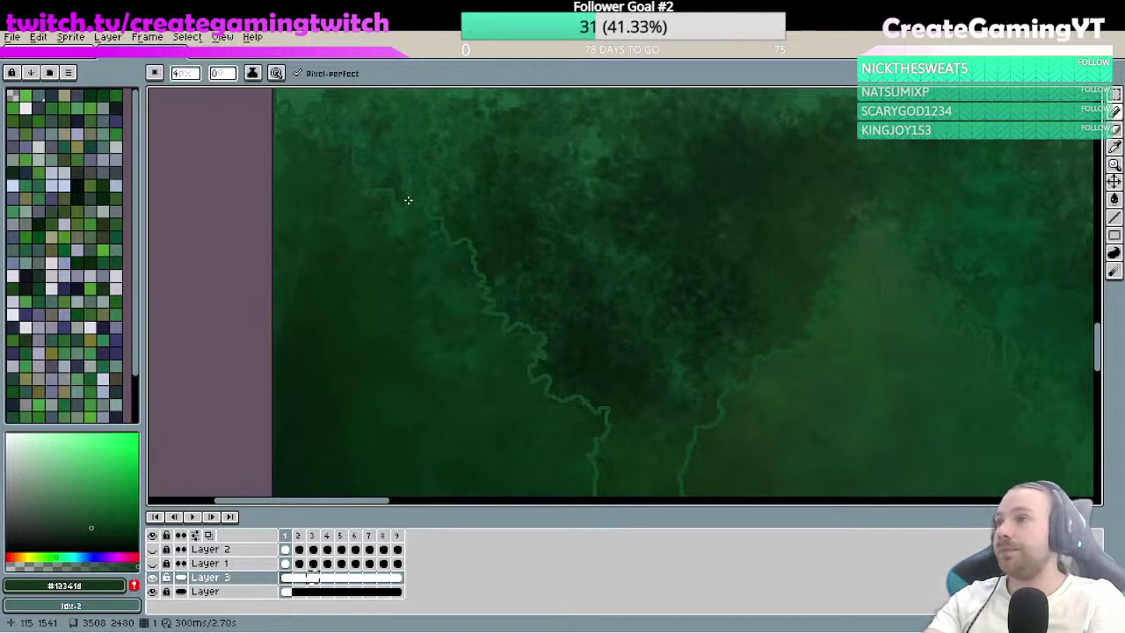
{"action": "left_click", "coordinate": [185, 72]}
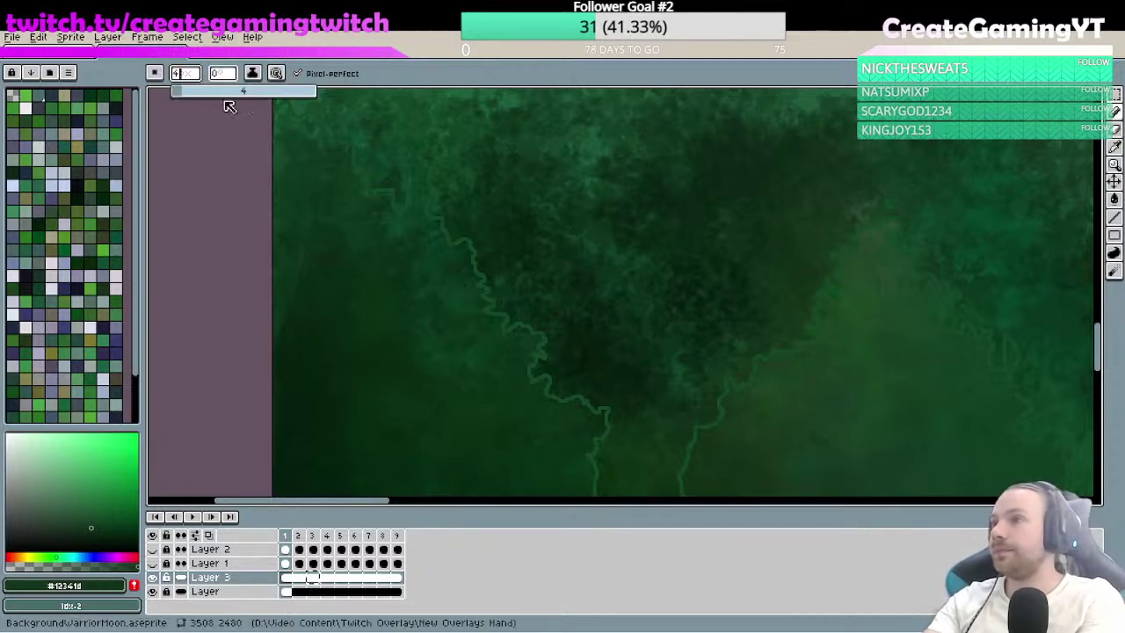
{"action": "left_click_drag", "start_coordinate": [226, 93], "coordinate": [179, 93]}
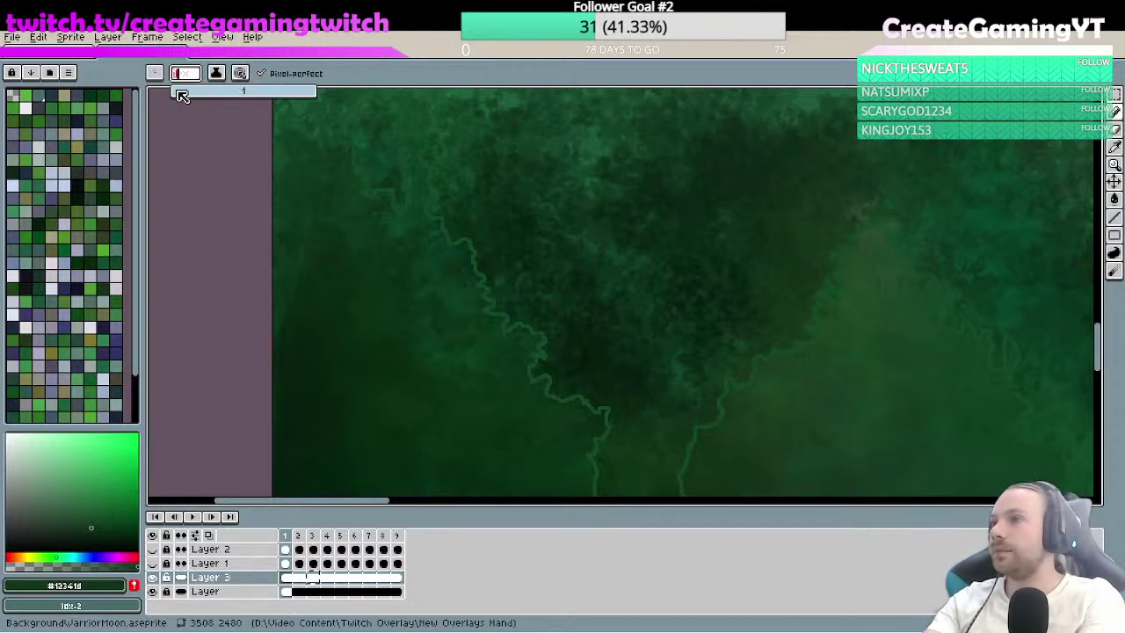
{"action": "left_click", "coordinate": [587, 301]}
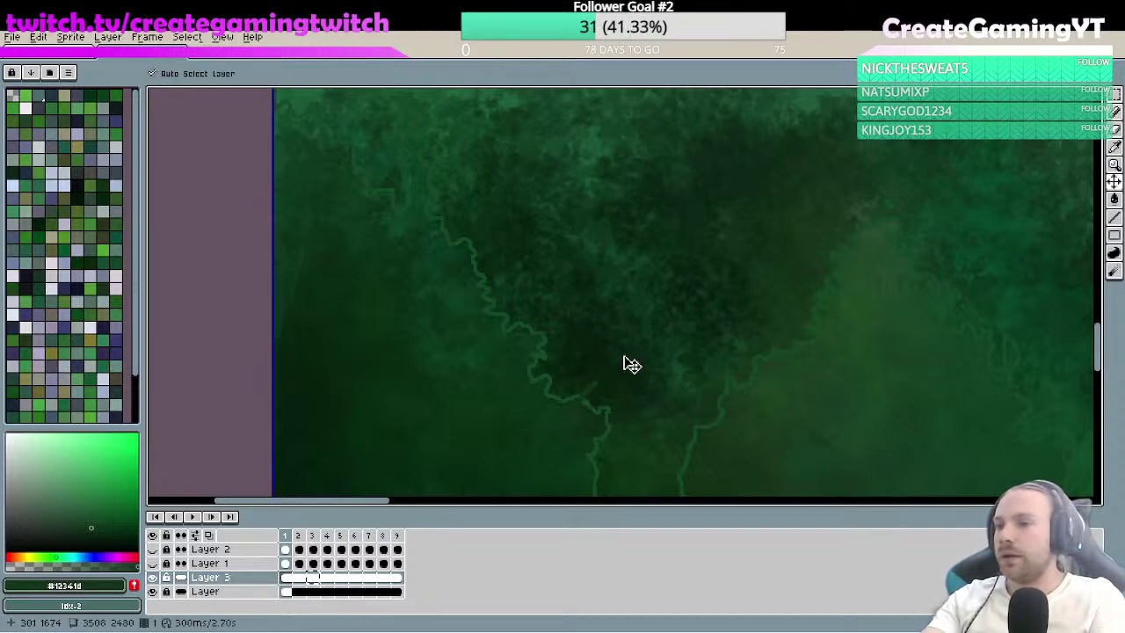
- Set the brush size to 3 px and paint fine #12341d strokes in the foliage between the leftmost tree outlines
{"action": "scroll", "coordinate": [627, 364], "scroll_direction": "up", "scroll_amount": 1}
{"action": "key", "text": "b"}
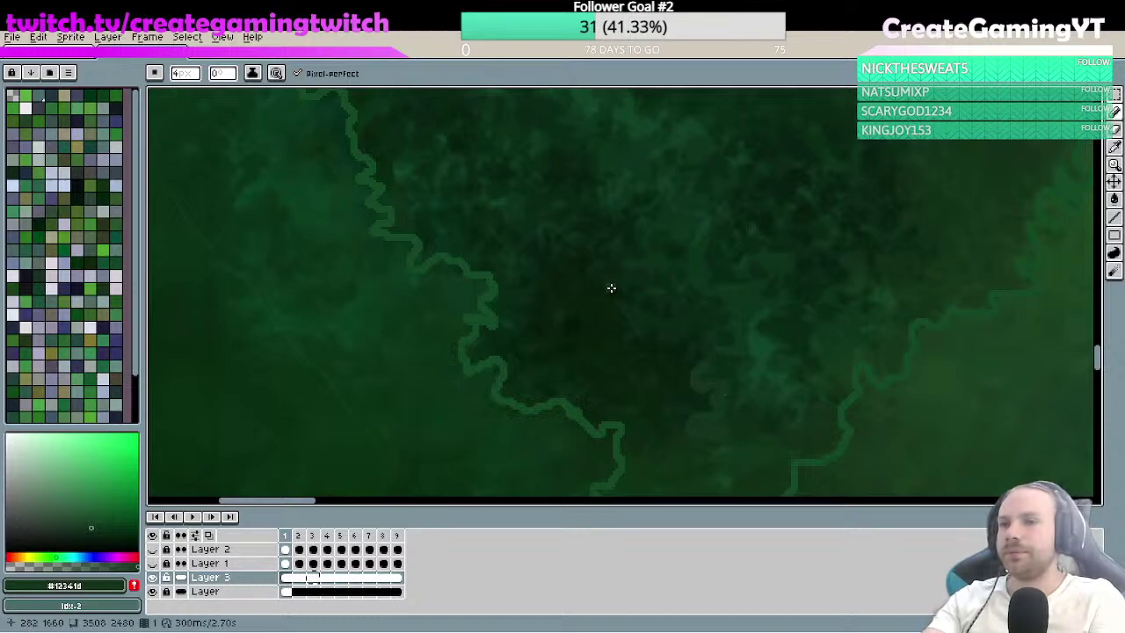
{"action": "left_click", "coordinate": [183, 75]}
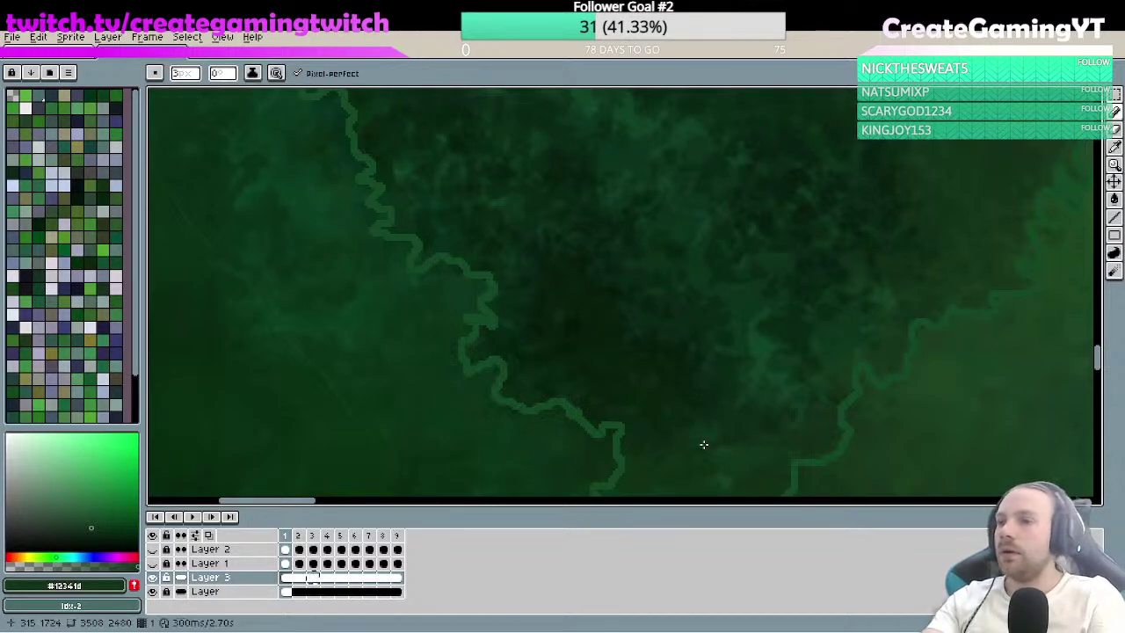
{"action": "left_click_drag", "start_coordinate": [761, 374], "coordinate": [621, 234]}
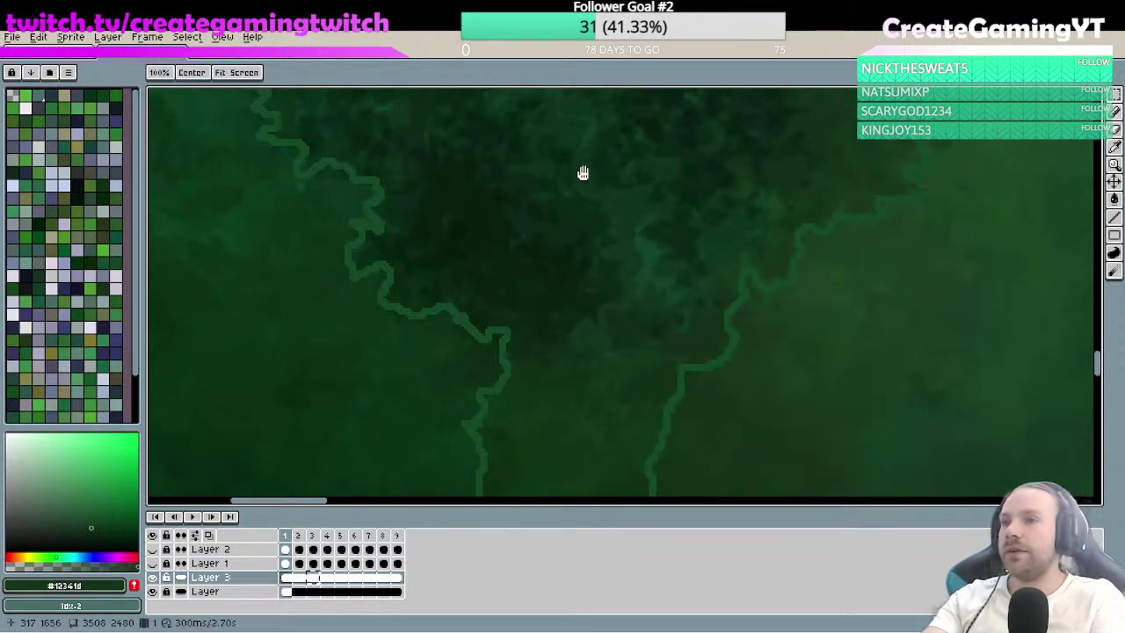
{"action": "scroll", "coordinate": [583, 173], "scroll_direction": "down", "scroll_amount": 2}
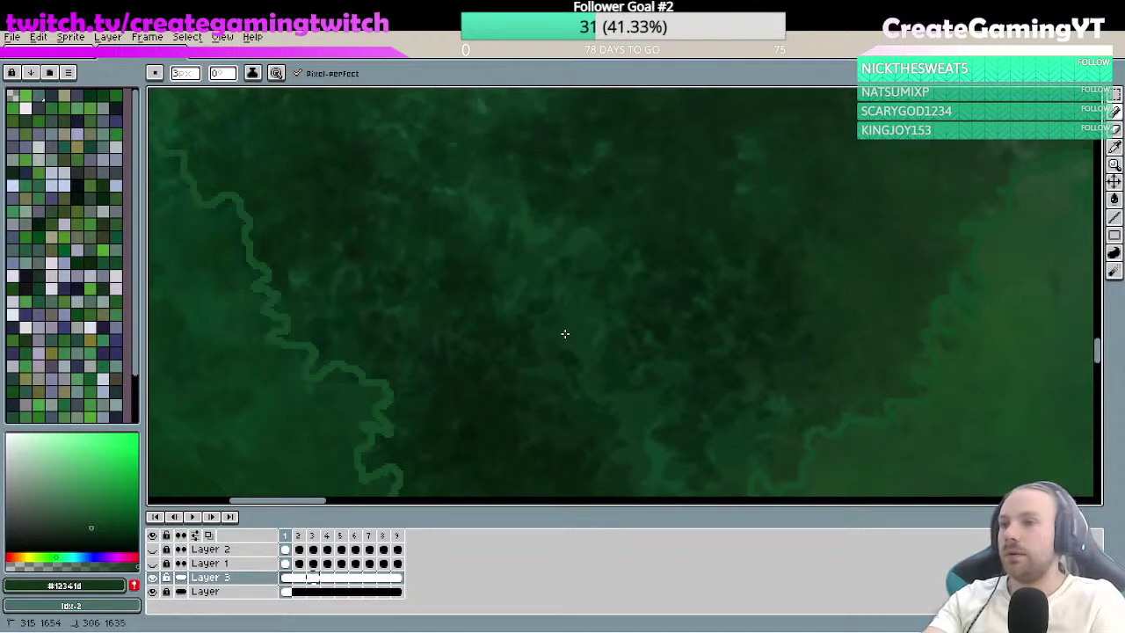
{"action": "left_click_drag", "start_coordinate": [531, 187], "coordinate": [736, 278]}
- Add more #12341d leaf strokes to the upper and middle foliage of the leftmost tree
{"action": "scroll", "coordinate": [673, 226], "scroll_direction": "down", "scroll_amount": 2}
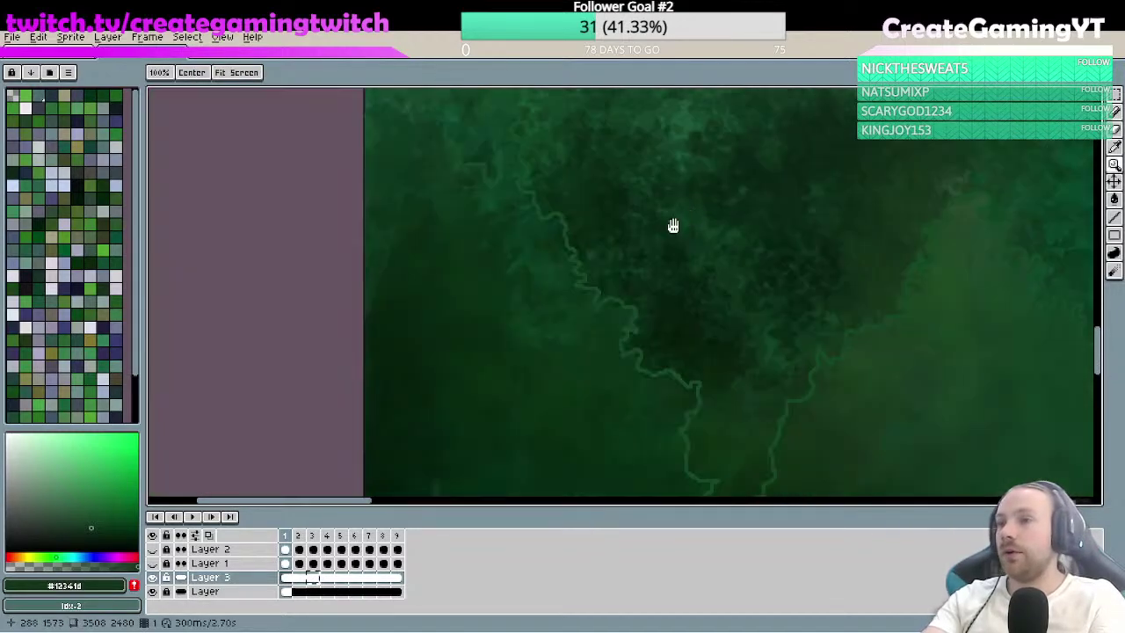
{"action": "left_click_drag", "start_coordinate": [699, 222], "coordinate": [620, 315]}
{"action": "key", "text": "b"}
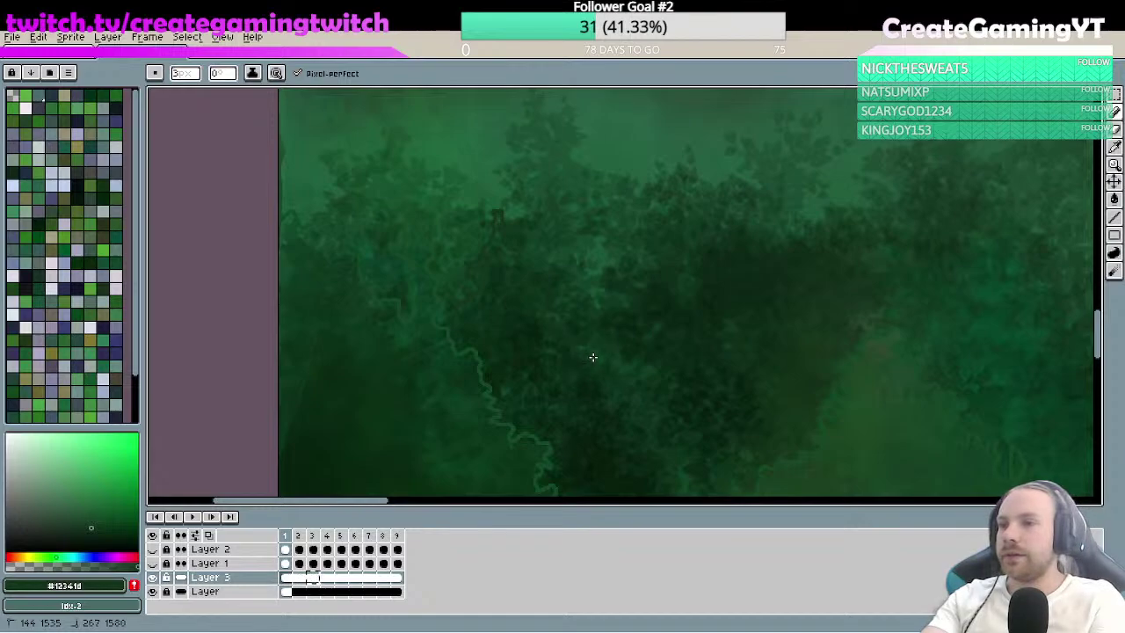
{"action": "key", "text": "space"}
{"action": "scroll", "coordinate": [605, 311], "scroll_direction": "up", "scroll_amount": 3}
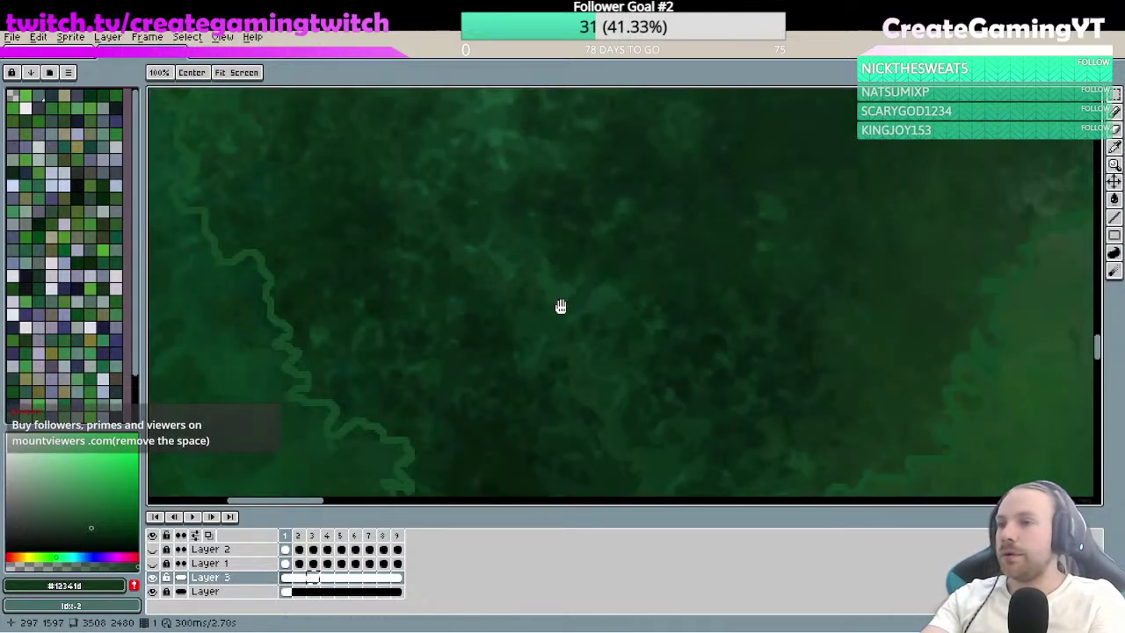
{"action": "left_click_drag", "start_coordinate": [560, 306], "coordinate": [578, 256]}
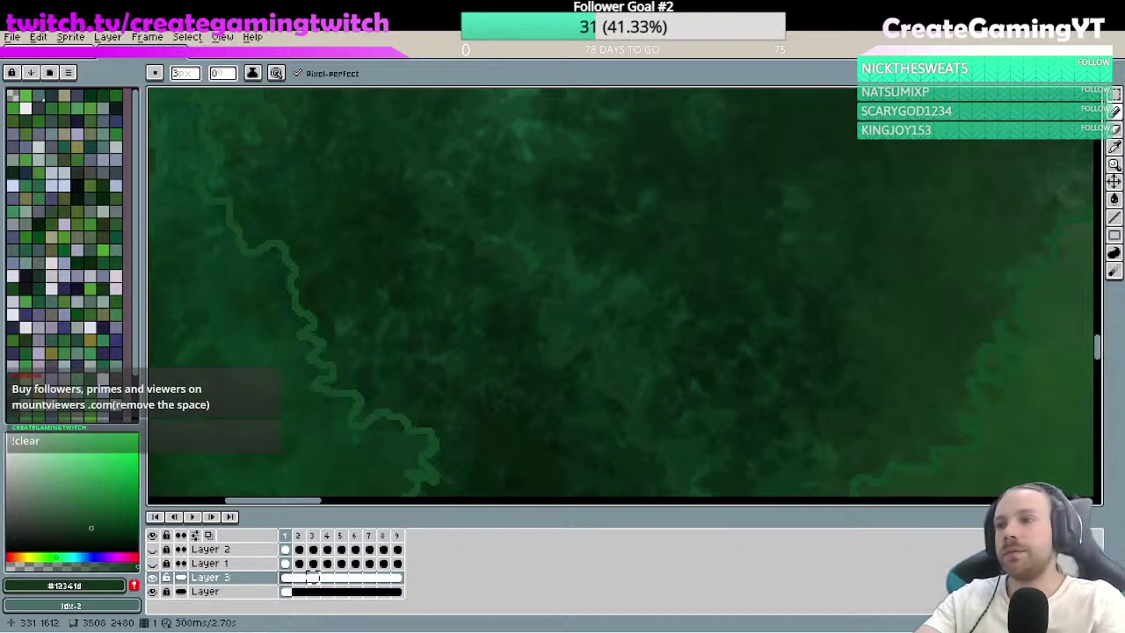
- Examine the painted foliage of the leftmost tree up close and against the surrounding forest
{"action": "scroll", "coordinate": [661, 238], "scroll_direction": "down", "scroll_amount": 3}
{"action": "scroll", "coordinate": [728, 244], "scroll_direction": "up", "scroll_amount": 1}
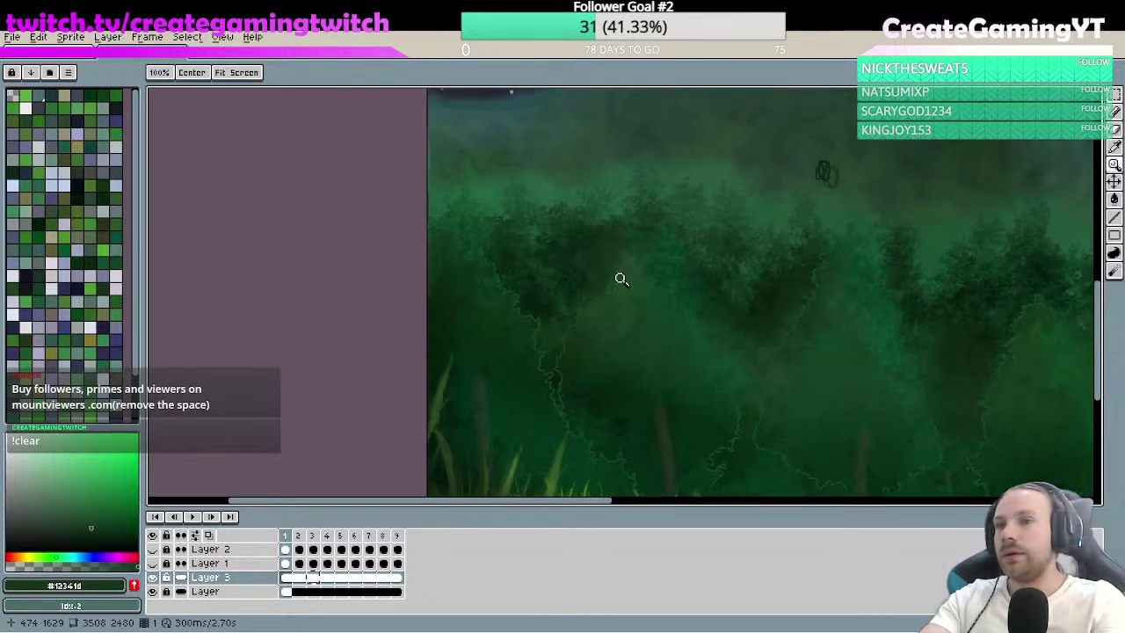
{"action": "scroll", "coordinate": [617, 276], "scroll_direction": "up", "scroll_amount": 1}
{"action": "scroll", "coordinate": [585, 254], "scroll_direction": "up", "scroll_amount": 1}
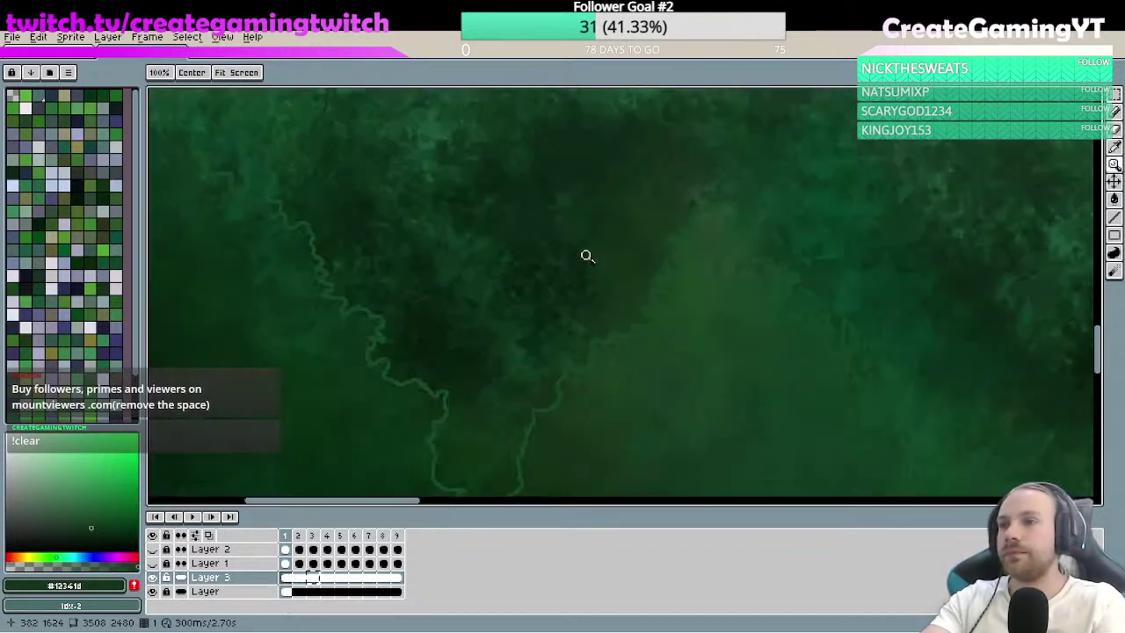
{"action": "scroll", "coordinate": [580, 246], "scroll_direction": "up", "scroll_amount": 1}
{"action": "left_click_drag", "start_coordinate": [660, 312], "coordinate": [703, 179]}
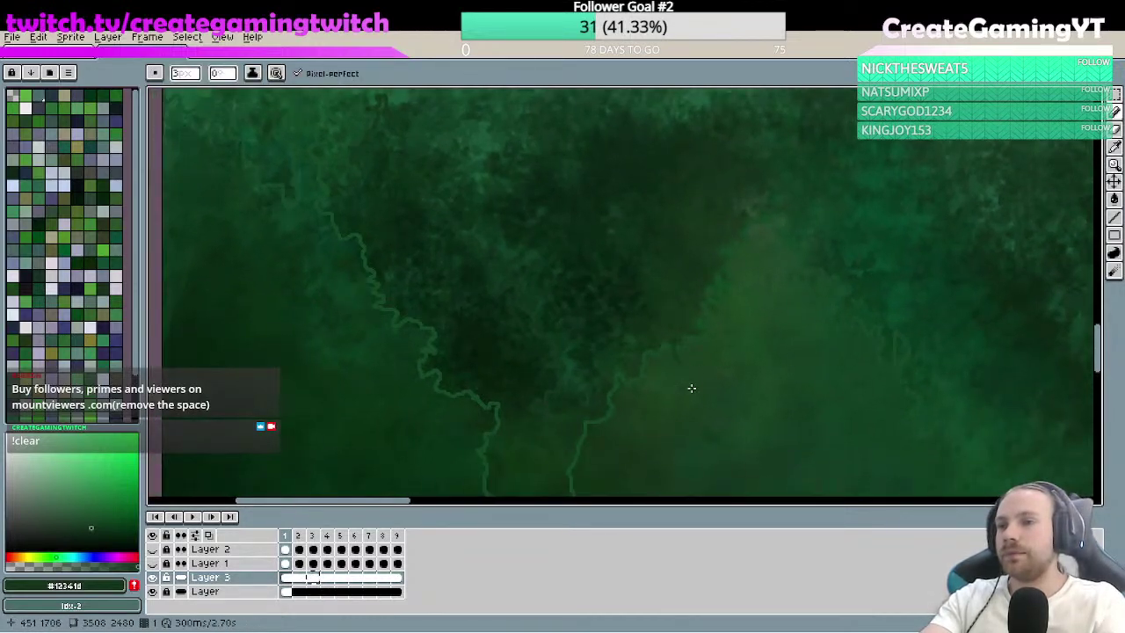
{"action": "left_click_drag", "start_coordinate": [635, 238], "coordinate": [505, 190]}
{"action": "key", "text": "z"}
{"action": "scroll", "coordinate": [623, 213], "scroll_direction": "down", "scroll_amount": 2}
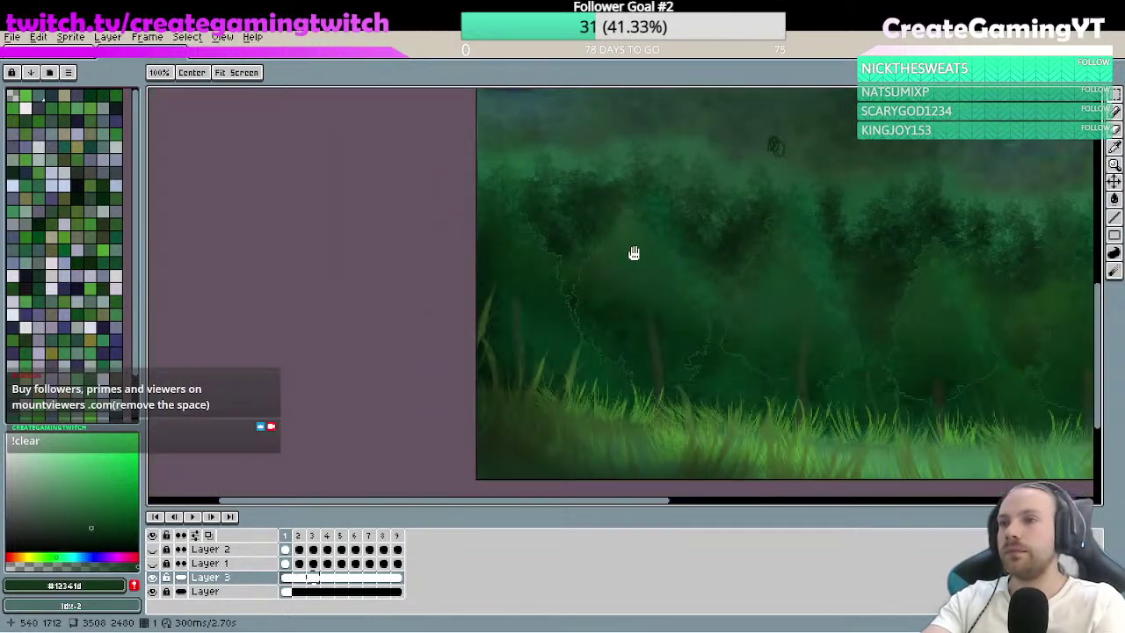
{"action": "left_click_drag", "start_coordinate": [625, 227], "coordinate": [660, 370]}
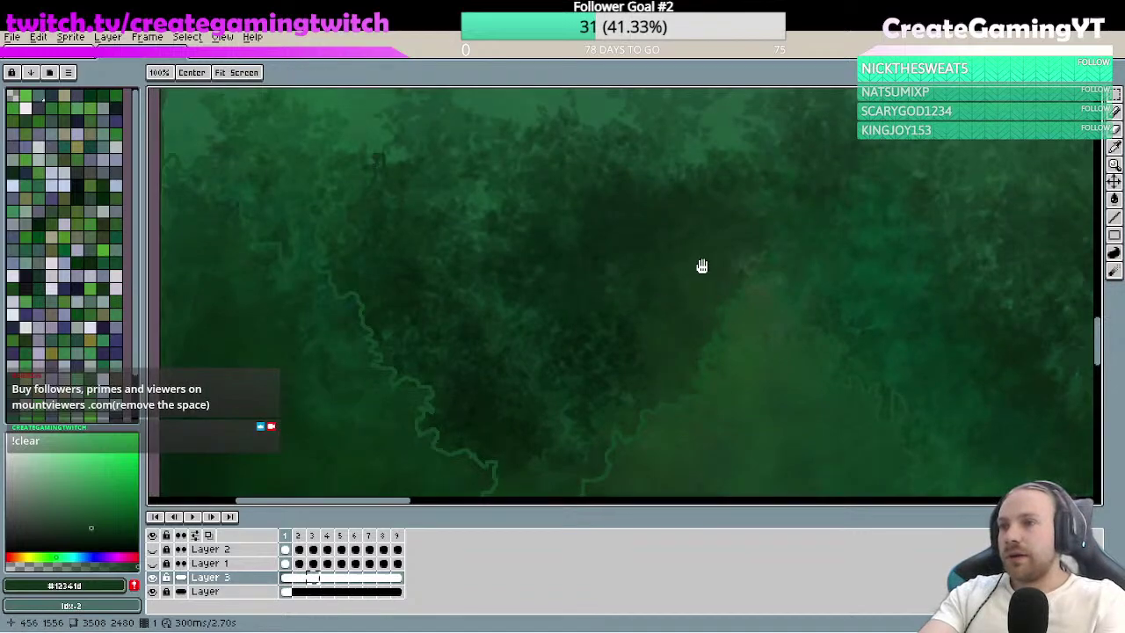
- Try a darker green as a test stroke beside the loops on the hillside, and undo it
{"action": "mouse_move", "coordinate": [896, 171]}
{"action": "left_mouse_down"}
{"action": "mouse_move", "coordinate": [595, 321]}
{"action": "mouse_move", "coordinate": [399, 231]}
{"action": "left_mouse_up"}
{"action": "key", "text": "b"}
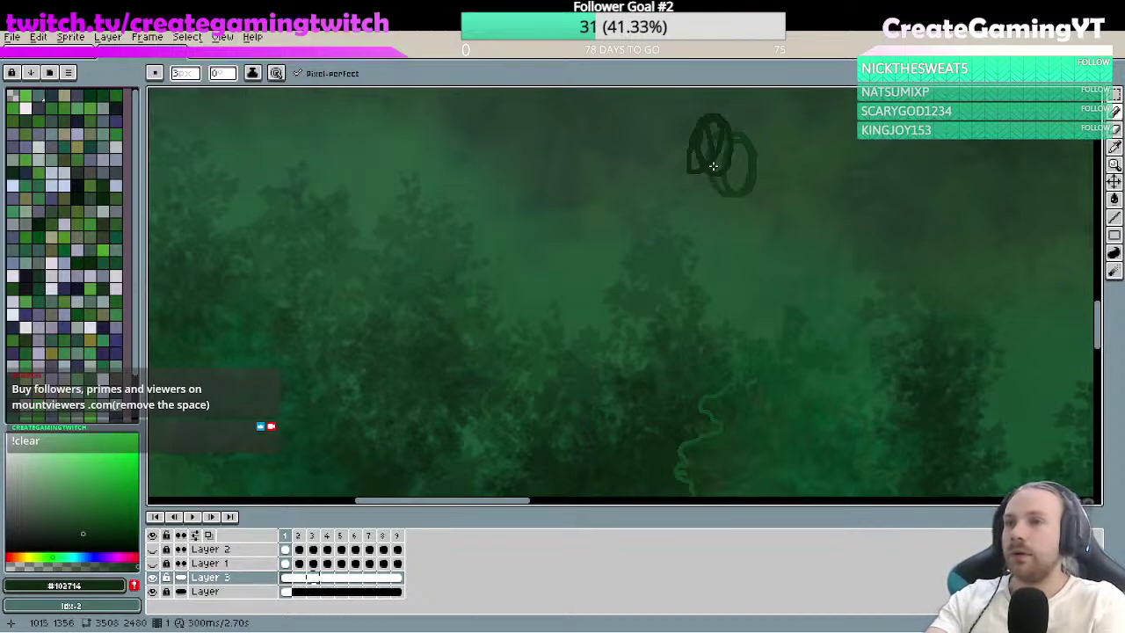
{"action": "left_click_drag", "start_coordinate": [712, 149], "coordinate": [703, 230]}
{"action": "key", "text": "v"}
{"action": "key", "text": "b"}
{"action": "key", "text": "ctrl+z"}
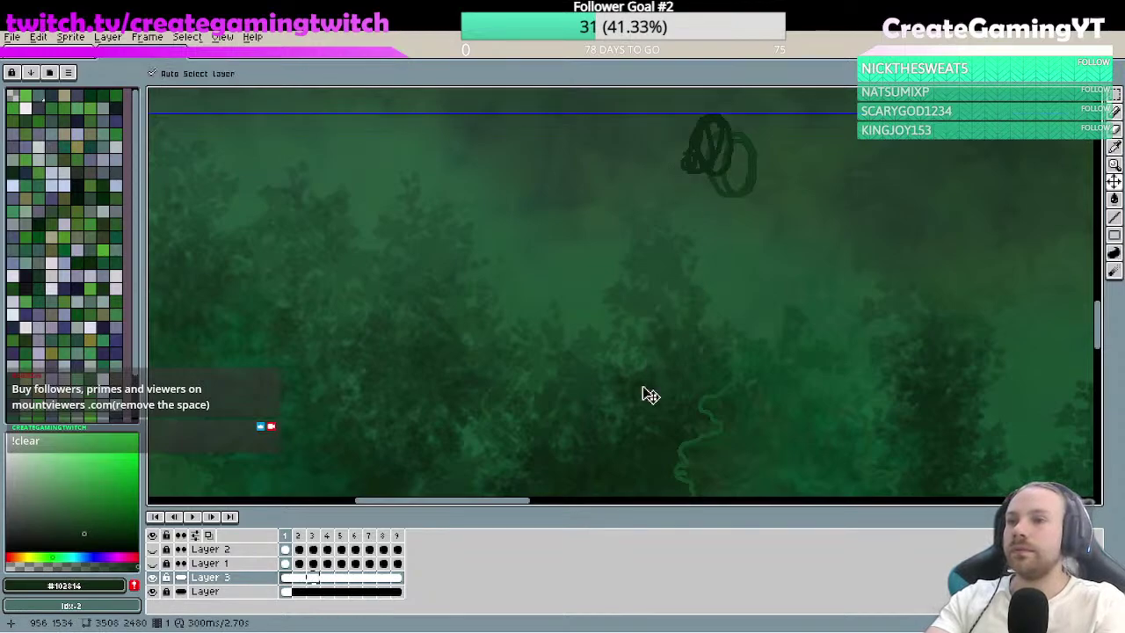
- Sample the dark green #10301a from the treetops, compare it with a test stroke over the hillside loops, and undo the stroke
{"action": "left_click", "coordinate": [668, 450], "text": "alt"}
{"action": "left_click", "coordinate": [668, 450], "text": "alt"}
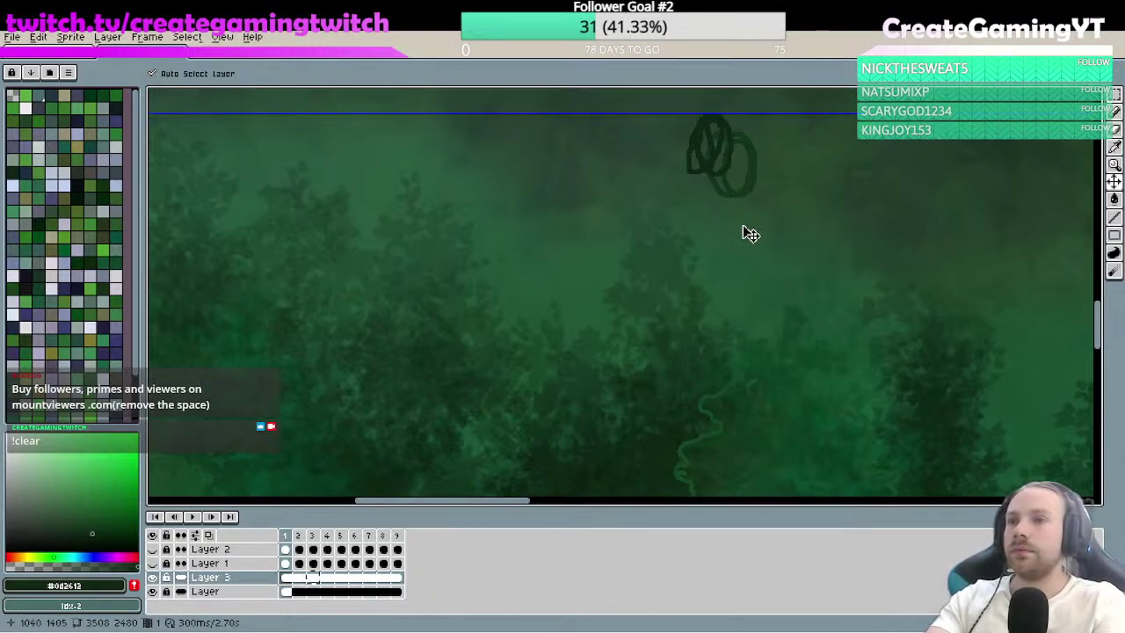
{"action": "left_click", "coordinate": [689, 381], "text": "alt"}
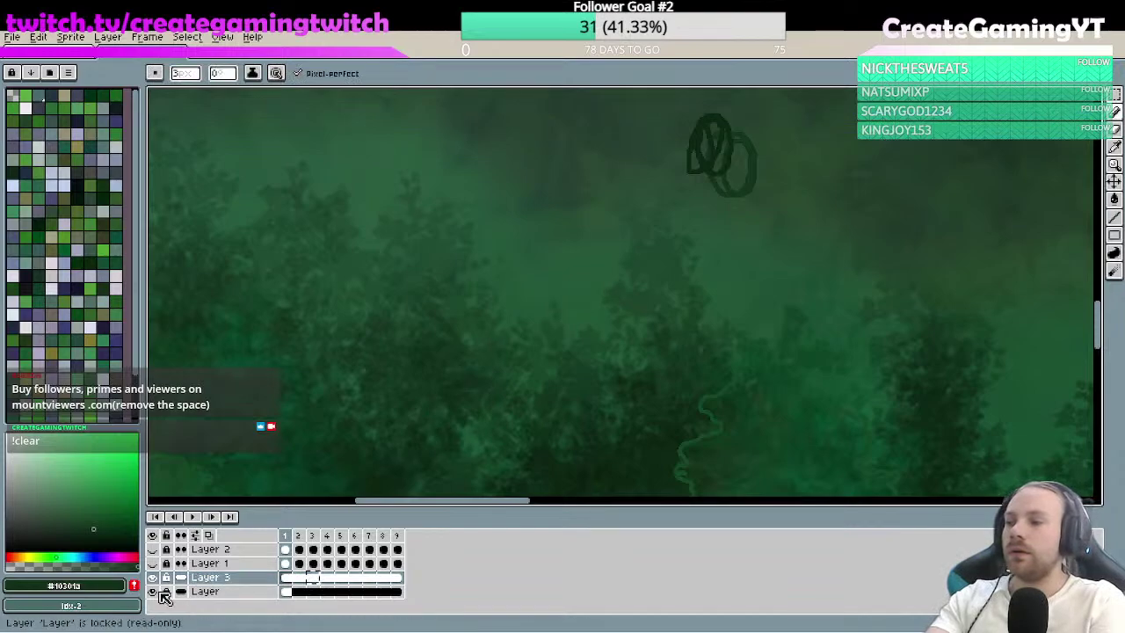
{"action": "left_click_drag", "start_coordinate": [722, 188], "coordinate": [723, 207]}
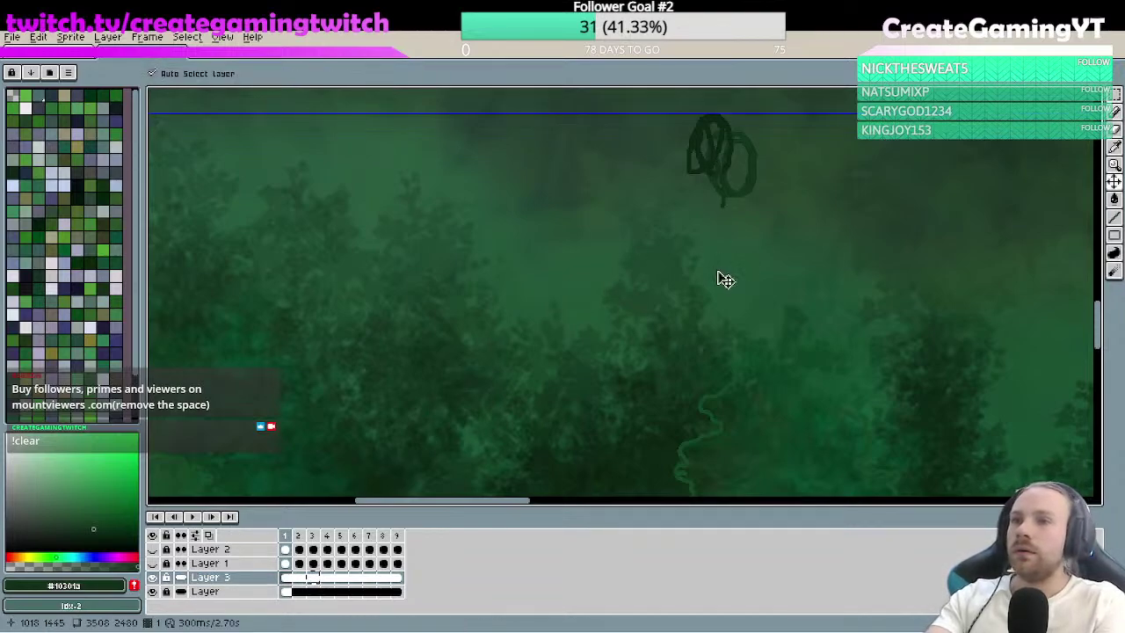
{"action": "key", "text": "ctrl+z"}
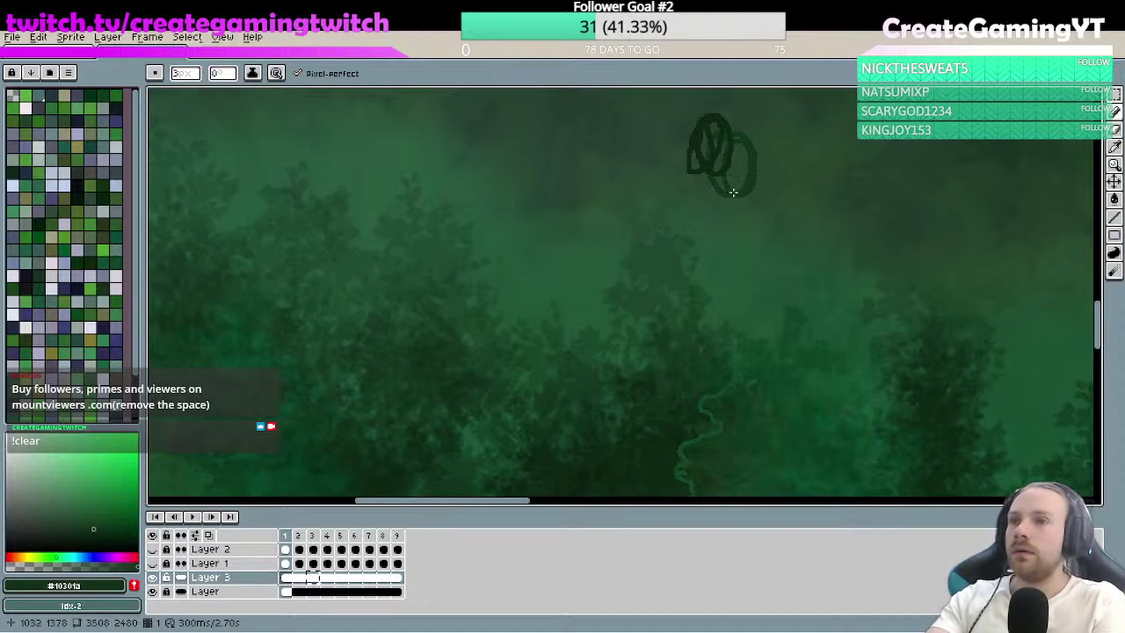
- Hide the background artwork layer and inspect the overlapping green test loops on Layer 3
{"action": "scroll", "coordinate": [759, 197], "scroll_direction": "up", "scroll_amount": 3}
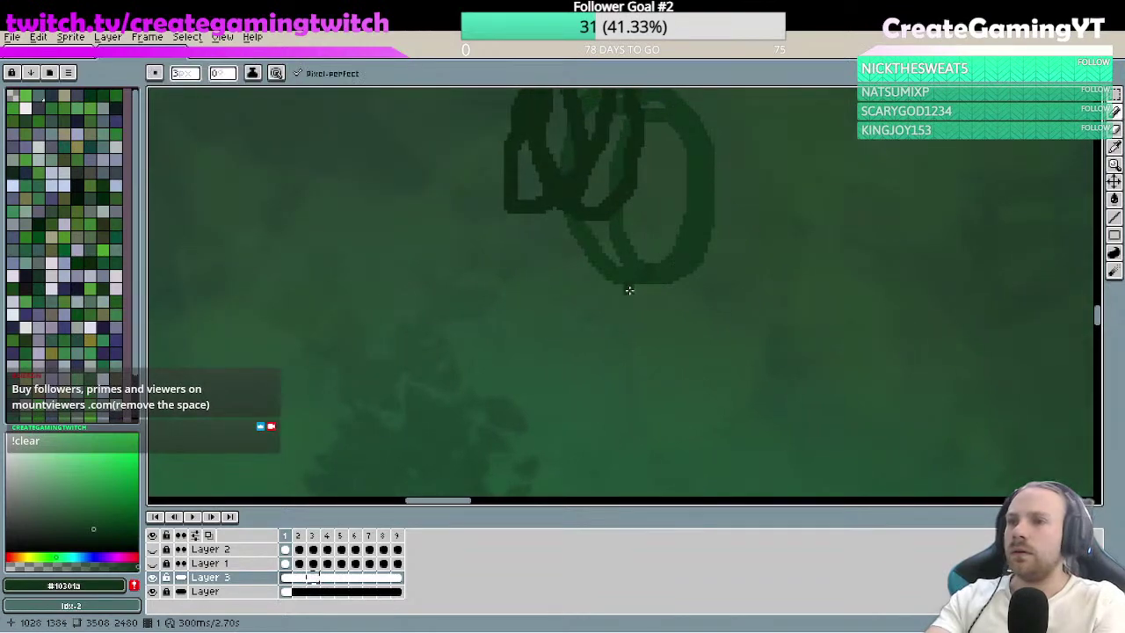
{"action": "left_click", "coordinate": [153, 591]}
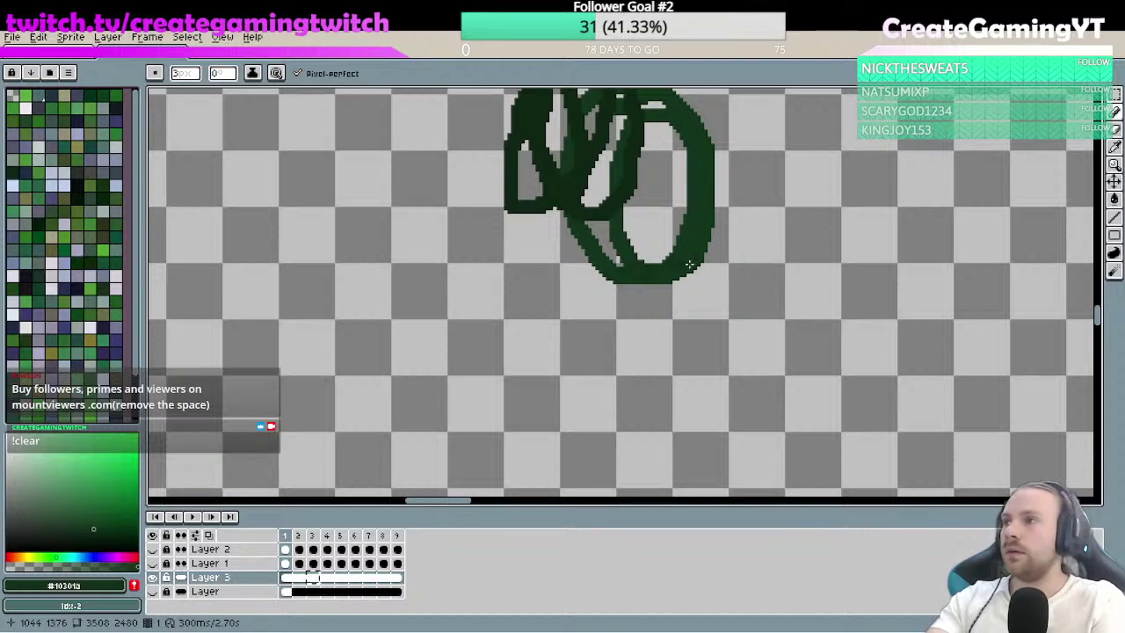
{"action": "key", "text": "b"}
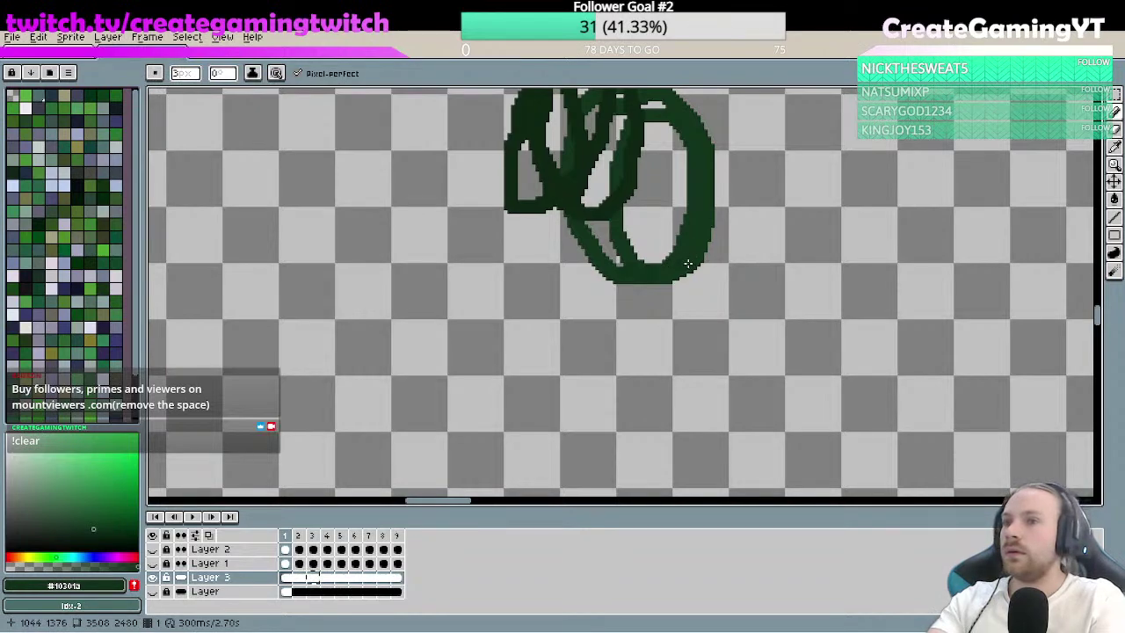
{"action": "left_click", "coordinate": [1114, 199]}
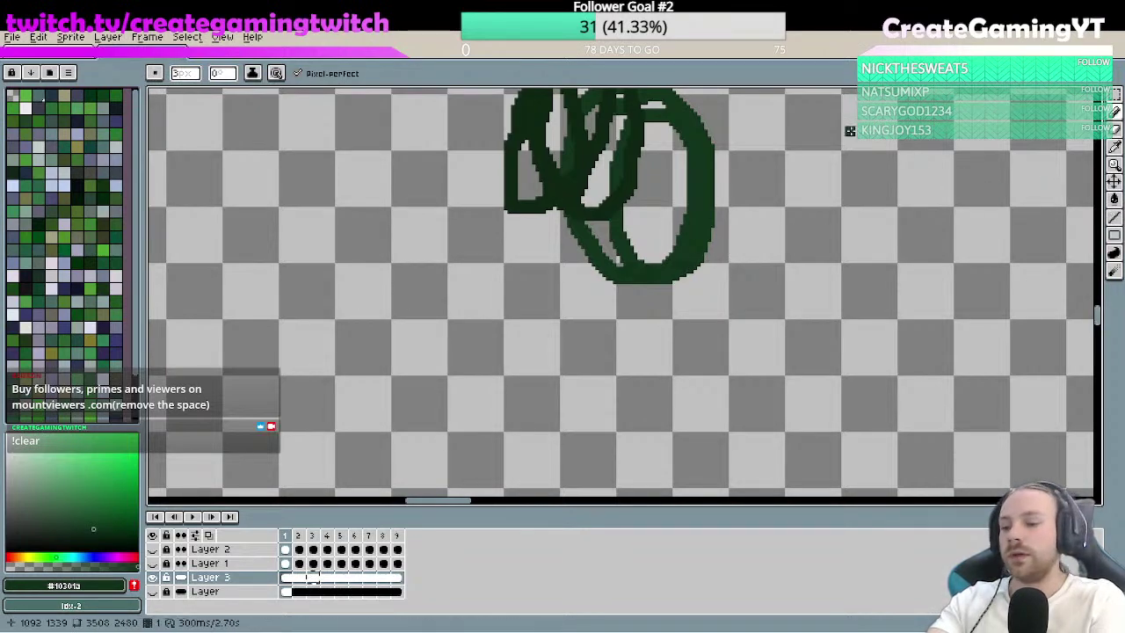
{"action": "key", "text": "space"}
{"action": "scroll", "coordinate": [693, 246], "scroll_direction": "down", "scroll_amount": 5}
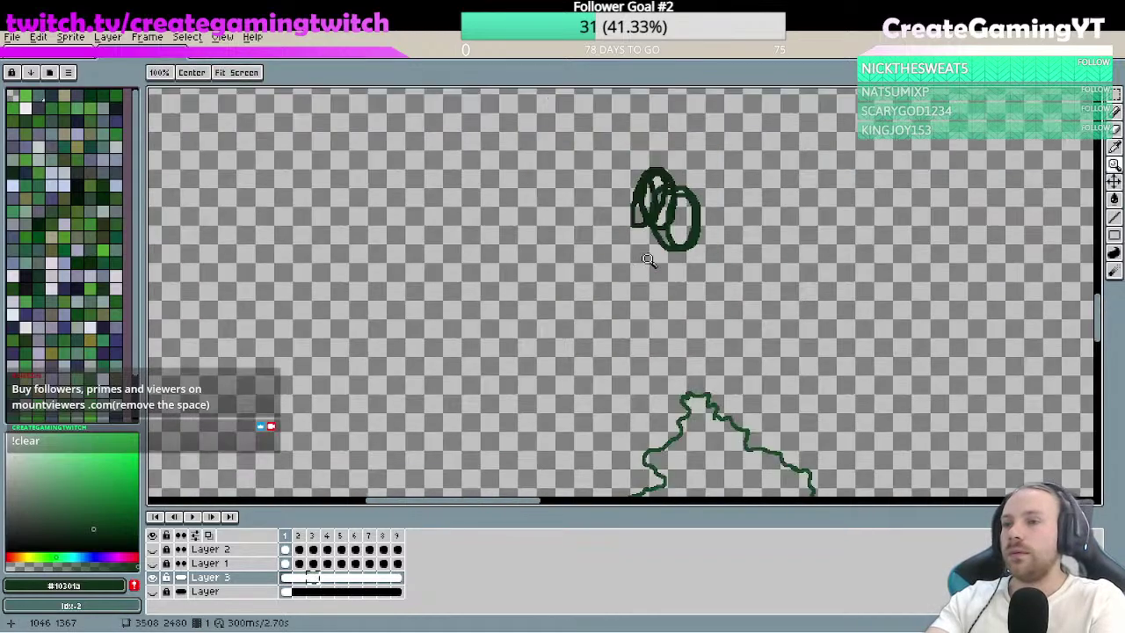
- Examine the tree outlines and test loops on Layer 3 against the transparent canvas
{"action": "scroll", "coordinate": [553, 302], "scroll_direction": "up", "scroll_amount": 5}
{"action": "left_click_drag", "start_coordinate": [300, 287], "coordinate": [627, 251]}
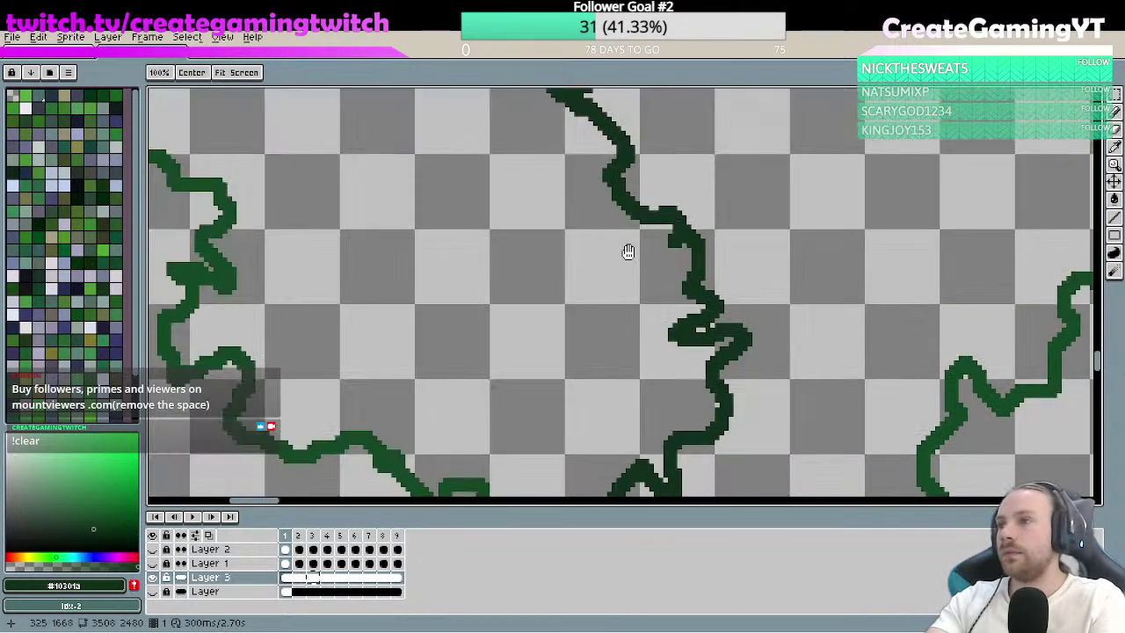
{"action": "left_click_drag", "start_coordinate": [372, 214], "coordinate": [712, 325]}
{"action": "left_click_drag", "start_coordinate": [499, 106], "coordinate": [604, 359]}
{"action": "left_click_drag", "start_coordinate": [582, 236], "coordinate": [533, 356]}
{"action": "key", "text": "z"}
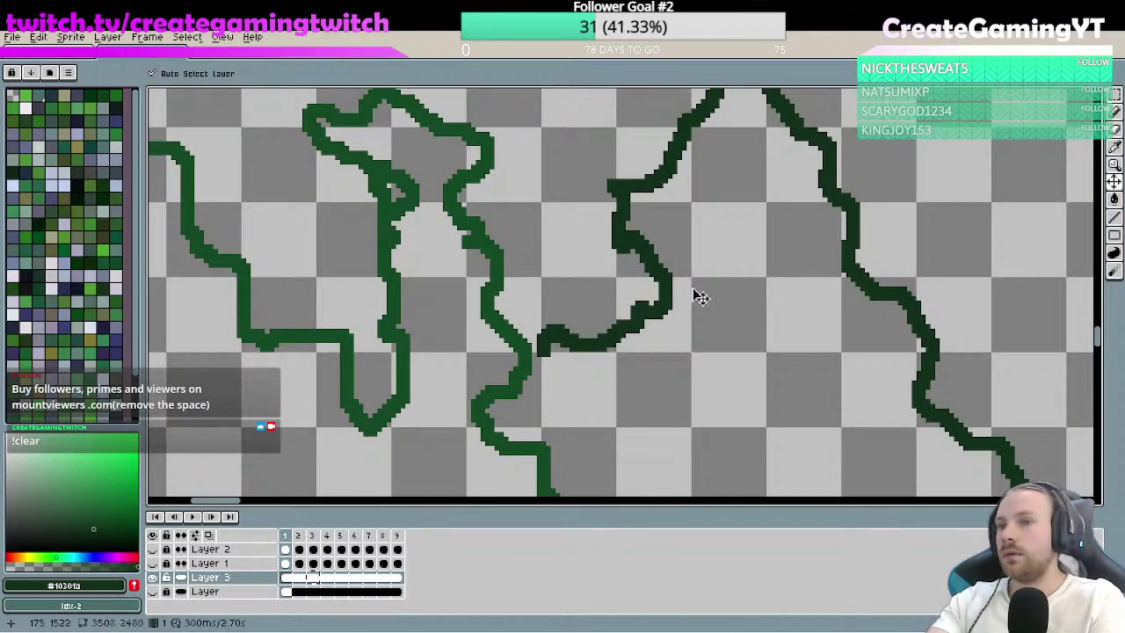
{"action": "right_click", "coordinate": [683, 293]}
{"action": "right_click", "coordinate": [534, 269]}
{"action": "left_click", "coordinate": [780, 195]}
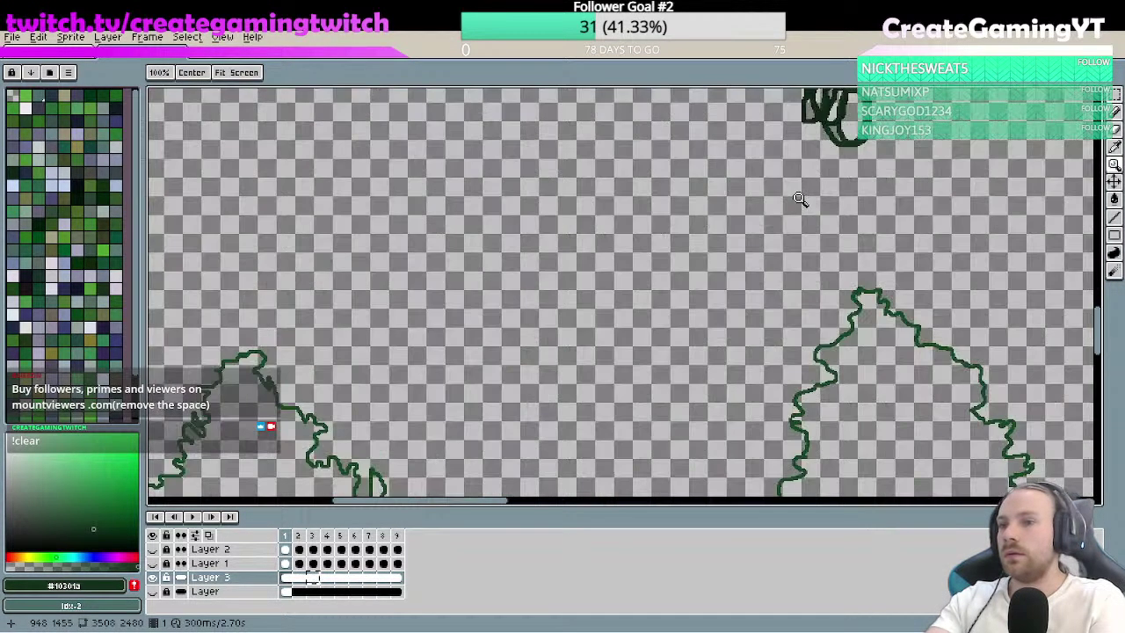
{"action": "left_click", "coordinate": [766, 221]}
{"action": "left_click", "coordinate": [711, 339]}
{"action": "key", "text": "f"}
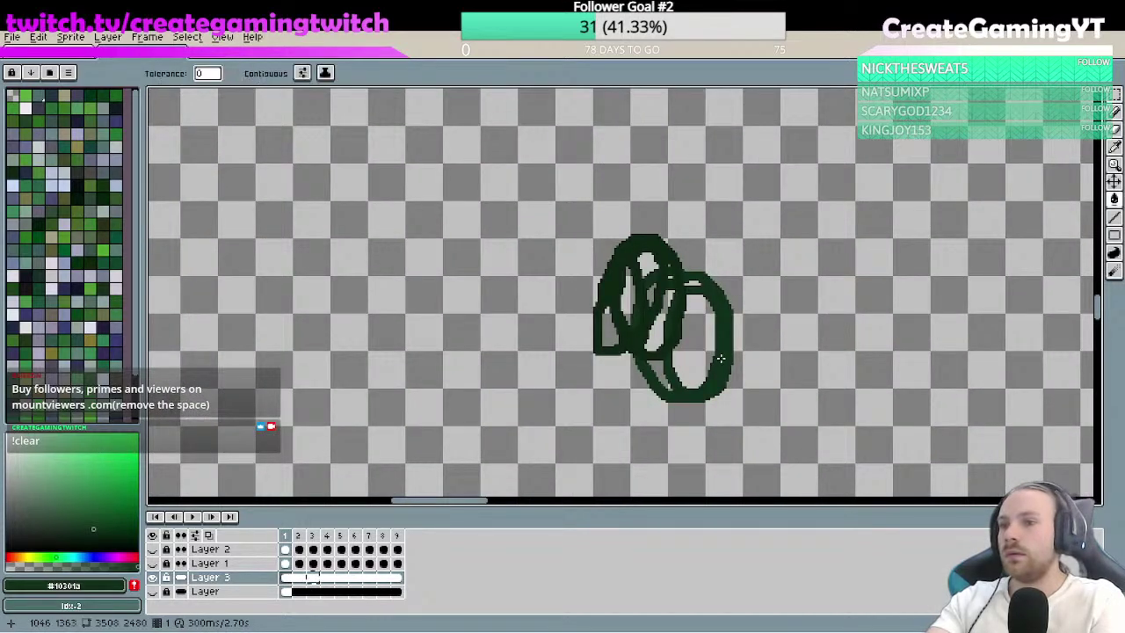
{"action": "key", "text": "space"}
{"action": "scroll", "coordinate": [691, 328], "scroll_direction": "down", "scroll_amount": 4}
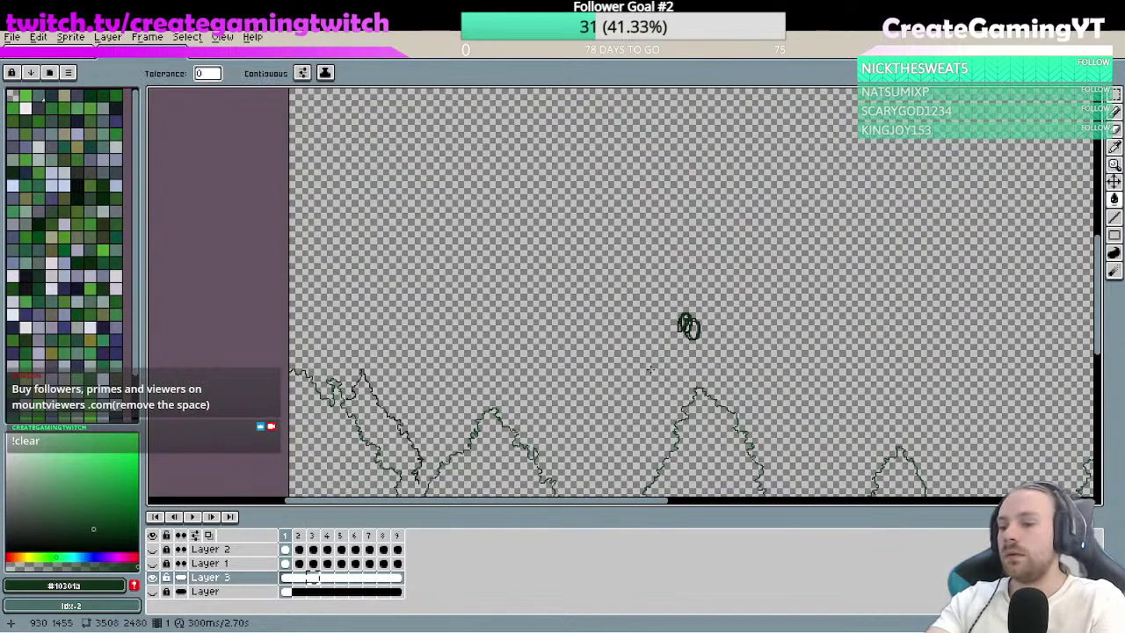
{"action": "key", "text": "space"}
{"action": "scroll", "coordinate": [547, 398], "scroll_direction": "up", "scroll_amount": 4}
{"action": "key", "text": "b"}
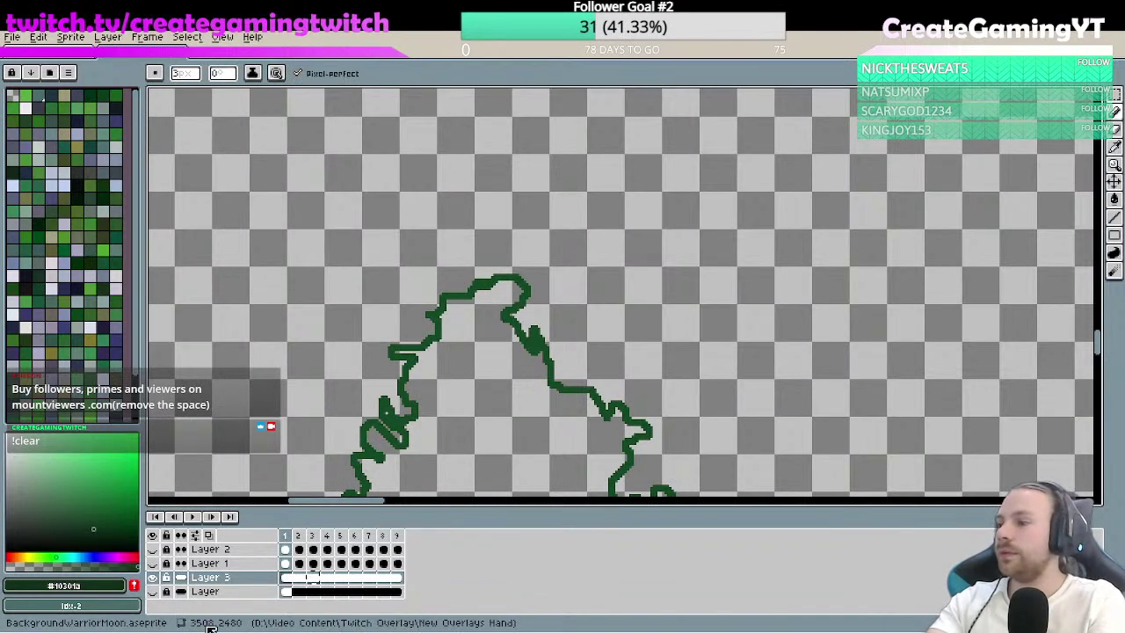
- Show the background artwork layer again and examine the leftmost tree's foliage up close and at a distance
{"action": "left_click", "coordinate": [152, 590]}
{"action": "key", "text": "space"}
{"action": "scroll", "coordinate": [595, 321], "scroll_direction": "down", "scroll_amount": 4}
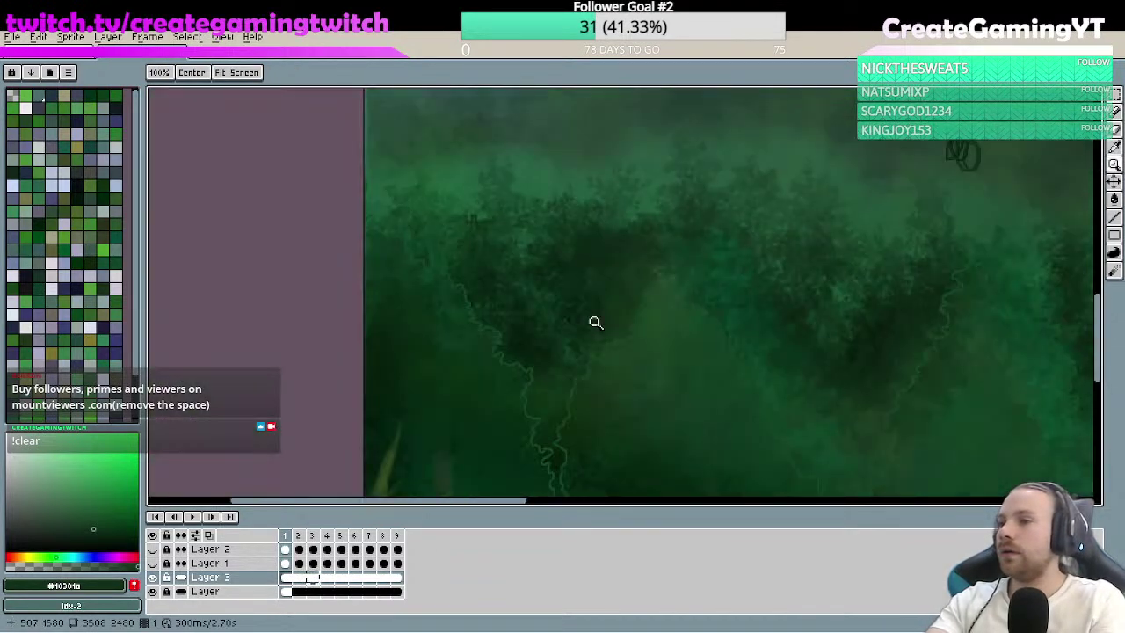
{"action": "scroll", "coordinate": [619, 249], "scroll_direction": "up", "scroll_amount": 2}
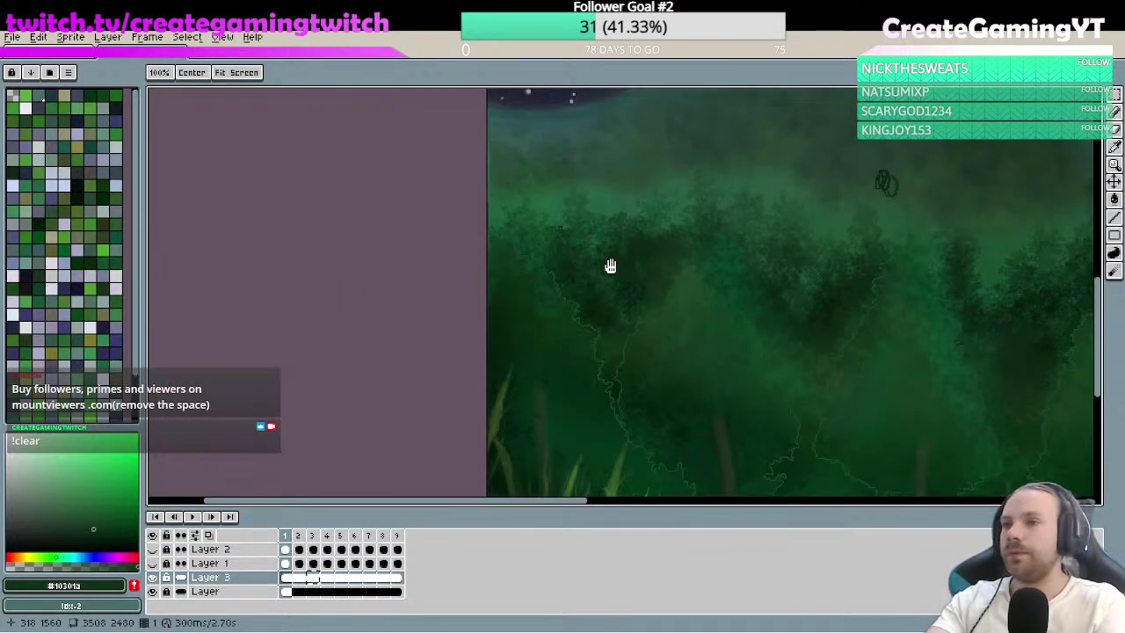
{"action": "scroll", "coordinate": [620, 290], "scroll_direction": "up", "scroll_amount": 3}
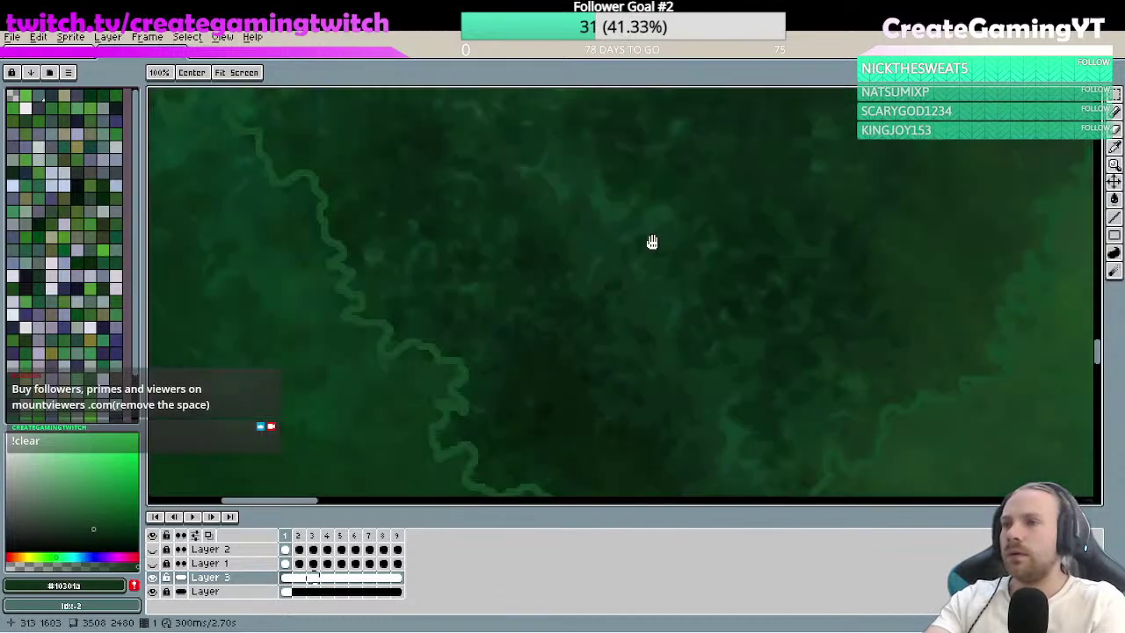
{"action": "scroll", "coordinate": [608, 290], "scroll_direction": "down", "scroll_amount": 2}
{"action": "scroll", "coordinate": [628, 253], "scroll_direction": "down", "scroll_amount": 2}
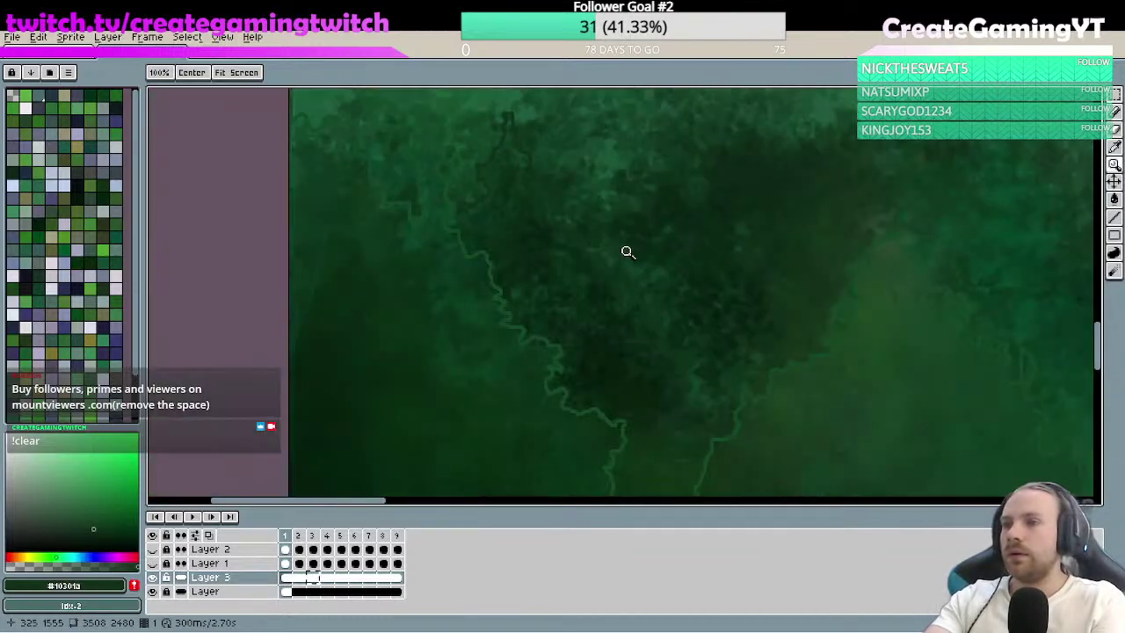
{"action": "scroll", "coordinate": [628, 252], "scroll_direction": "down", "scroll_amount": 3}
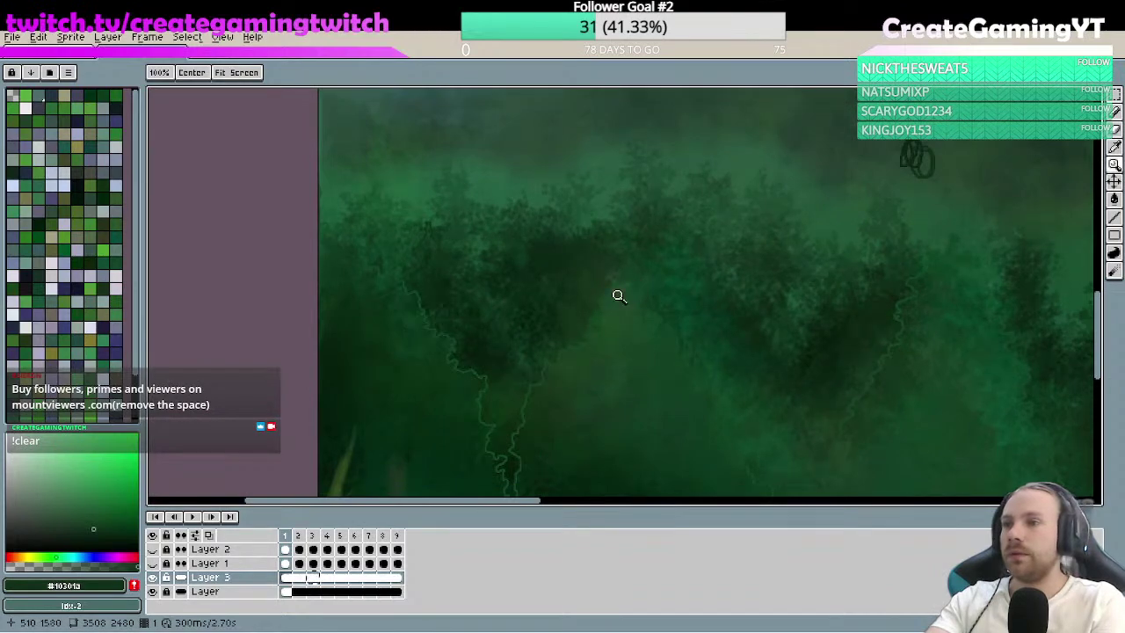
- Trace a jagged 3 px #10301a line up through the leftmost tree's dark foliage and over a peak at the treetops on Layer 3
{"action": "key", "text": "b"}
{"action": "key", "text": "z"}
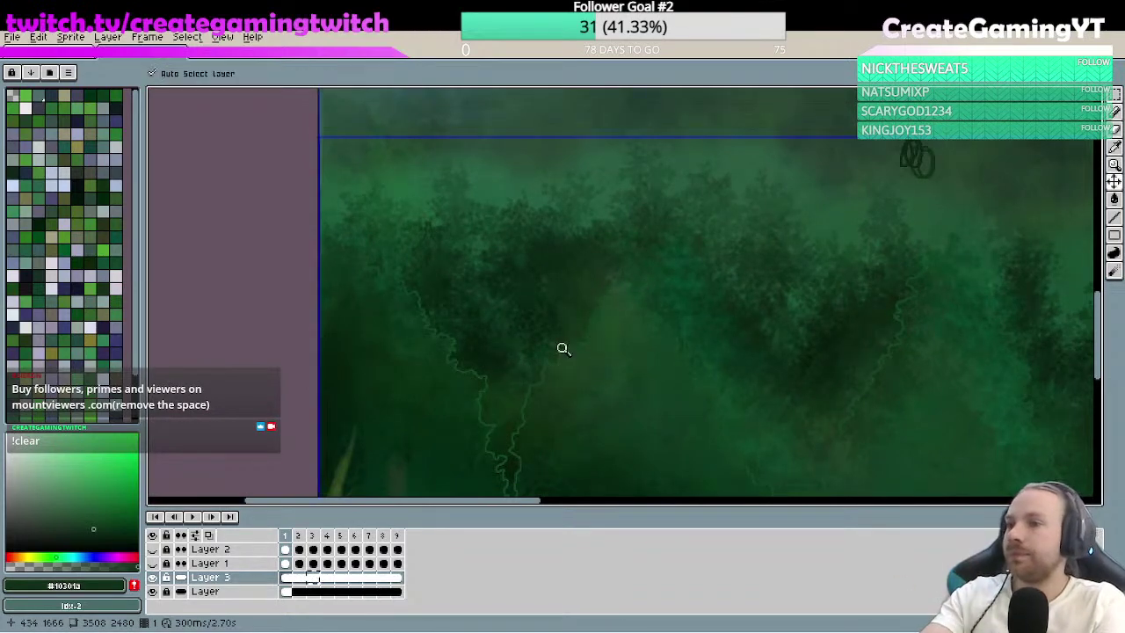
{"action": "scroll", "coordinate": [565, 346], "scroll_direction": "up", "scroll_amount": 3}
{"action": "scroll", "coordinate": [568, 318], "scroll_direction": "down", "scroll_amount": 3}
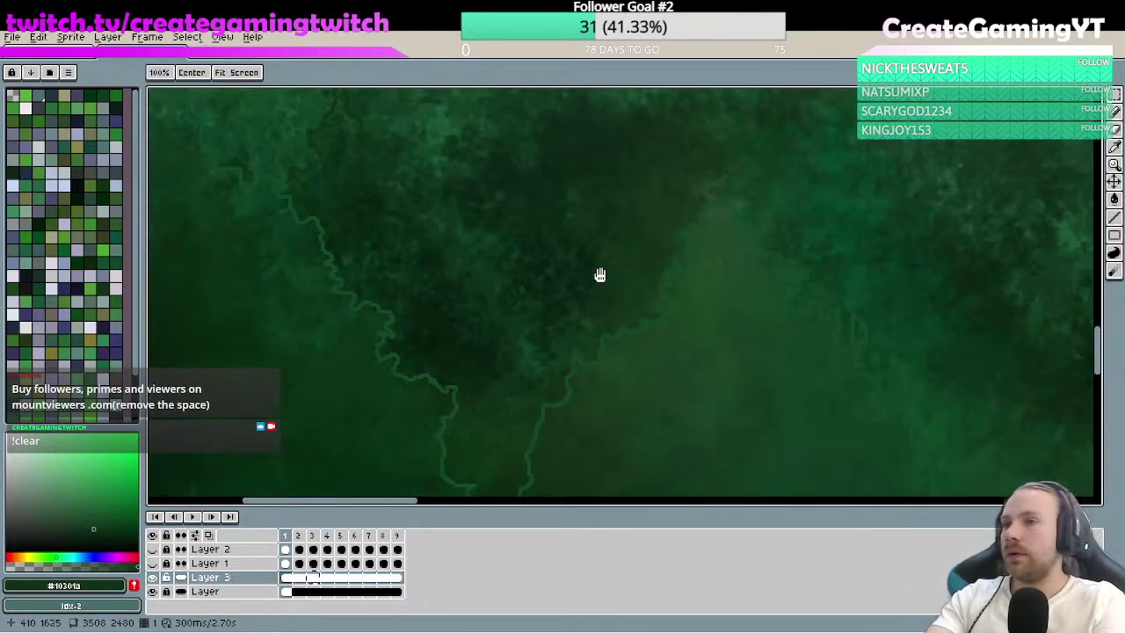
{"action": "mouse_move", "coordinate": [564, 329]}
{"action": "left_mouse_down"}
{"action": "mouse_move", "coordinate": [548, 254]}
{"action": "mouse_move", "coordinate": [668, 299]}
{"action": "mouse_move", "coordinate": [612, 284]}
{"action": "left_mouse_up"}
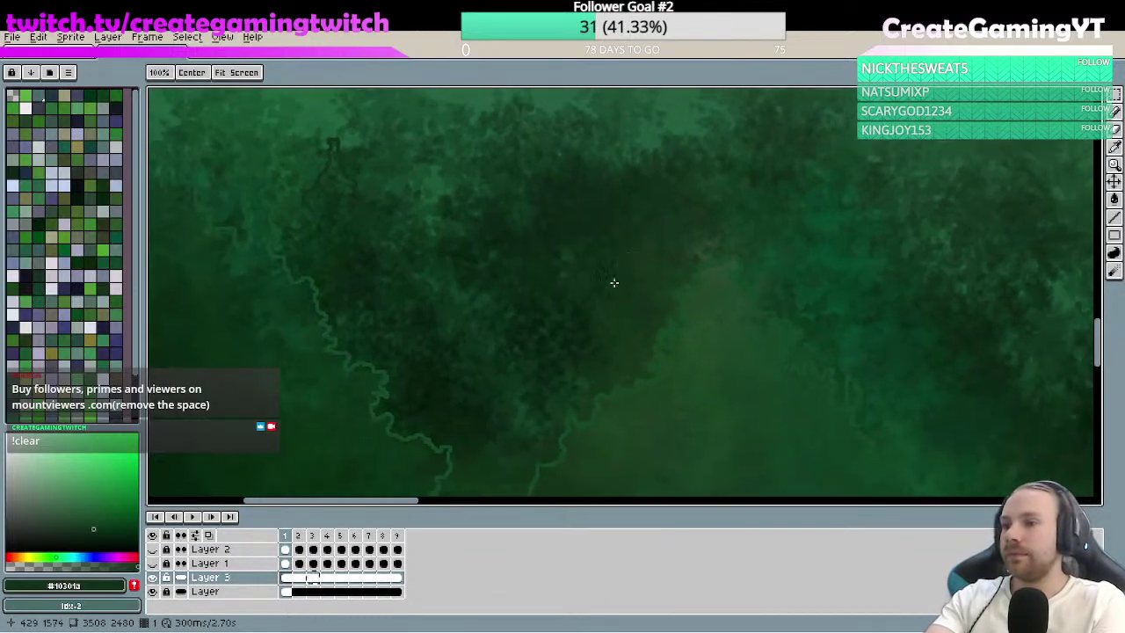
{"action": "key", "text": "b"}
{"action": "left_click_drag", "start_coordinate": [510, 401], "coordinate": [569, 335]}
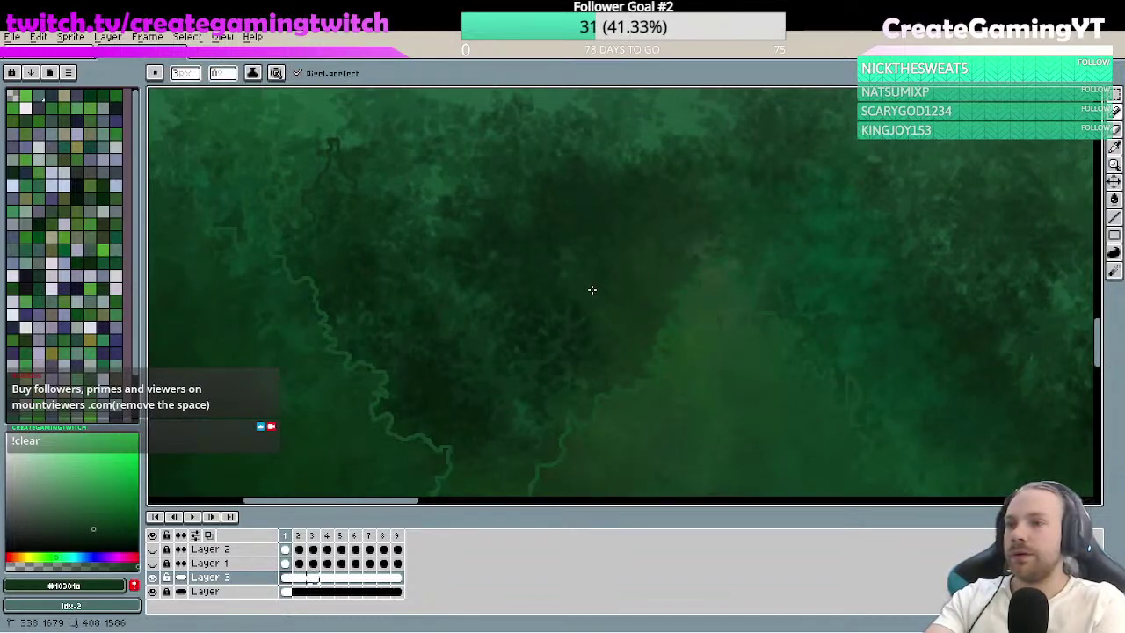
{"action": "mouse_move", "coordinate": [592, 289]}
{"action": "left_mouse_down"}
{"action": "mouse_move", "coordinate": [638, 229]}
{"action": "mouse_move", "coordinate": [553, 319]}
{"action": "mouse_move", "coordinate": [525, 401]}
{"action": "left_mouse_up"}
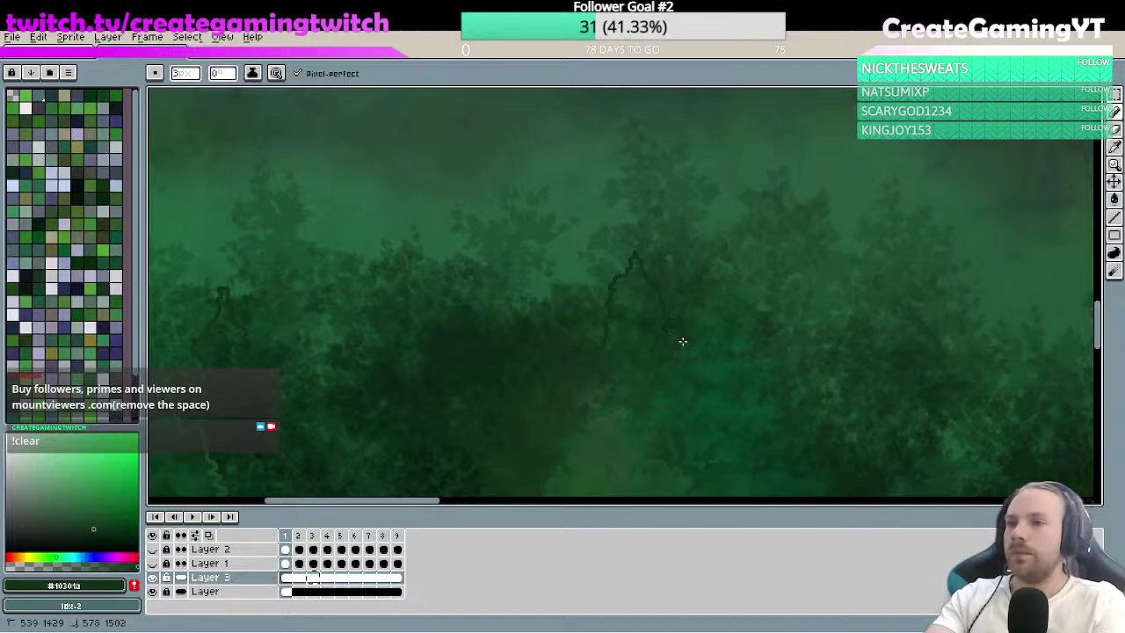
{"action": "left_click_drag", "start_coordinate": [696, 360], "coordinate": [623, 319]}
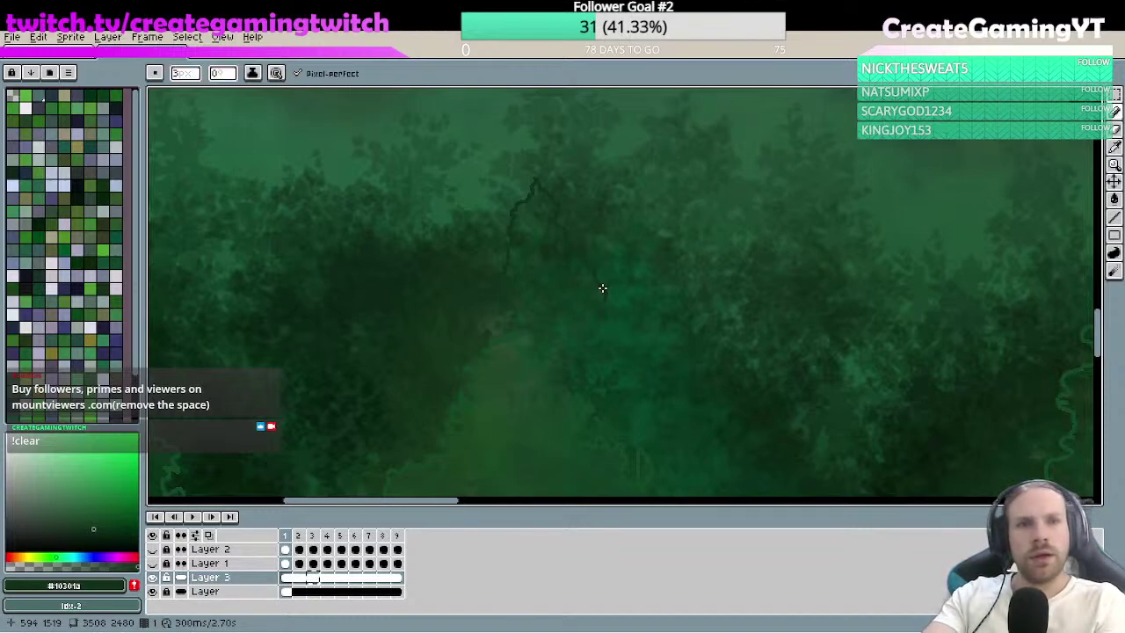
- Extend the right side of the new treetop outline diagonally down across the bright green foliage
{"action": "key", "text": "z"}
{"action": "left_click", "coordinate": [666, 281]}
{"action": "left_click", "coordinate": [639, 232]}
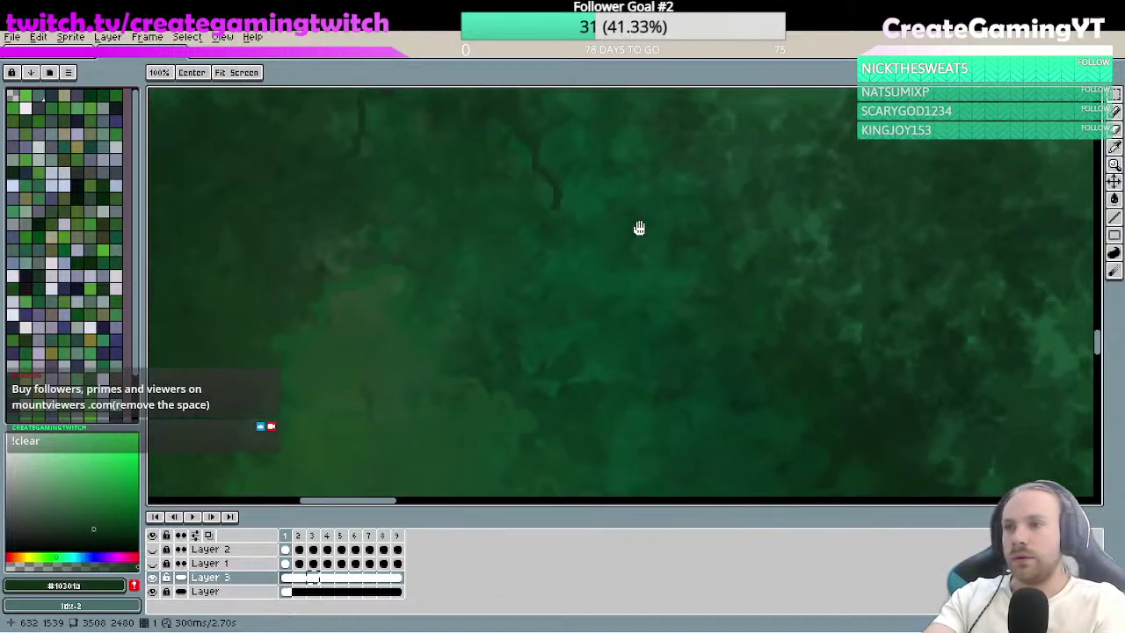
{"action": "key", "text": "b"}
{"action": "mouse_move", "coordinate": [545, 209]}
{"action": "left_mouse_down"}
{"action": "mouse_move", "coordinate": [575, 225]}
{"action": "mouse_move", "coordinate": [583, 254]}
{"action": "mouse_move", "coordinate": [655, 264]}
{"action": "mouse_move", "coordinate": [687, 301]}
{"action": "mouse_move", "coordinate": [720, 313]}
{"action": "mouse_move", "coordinate": [572, 211]}
{"action": "left_mouse_up"}
{"action": "key", "text": "z"}
{"action": "scroll", "coordinate": [757, 318], "scroll_direction": "down", "scroll_amount": 2}
{"action": "key", "text": "b"}
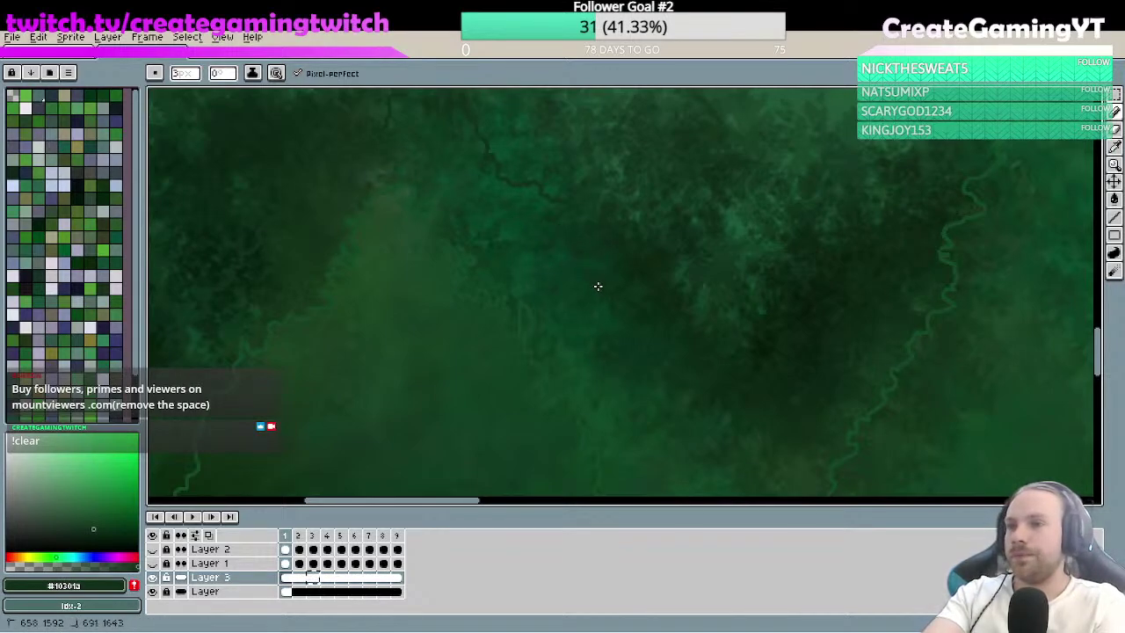
- Draw the left side of a second jagged #10301a peak, rising from the bright green foliage beside the first peak
{"action": "key", "text": "z"}
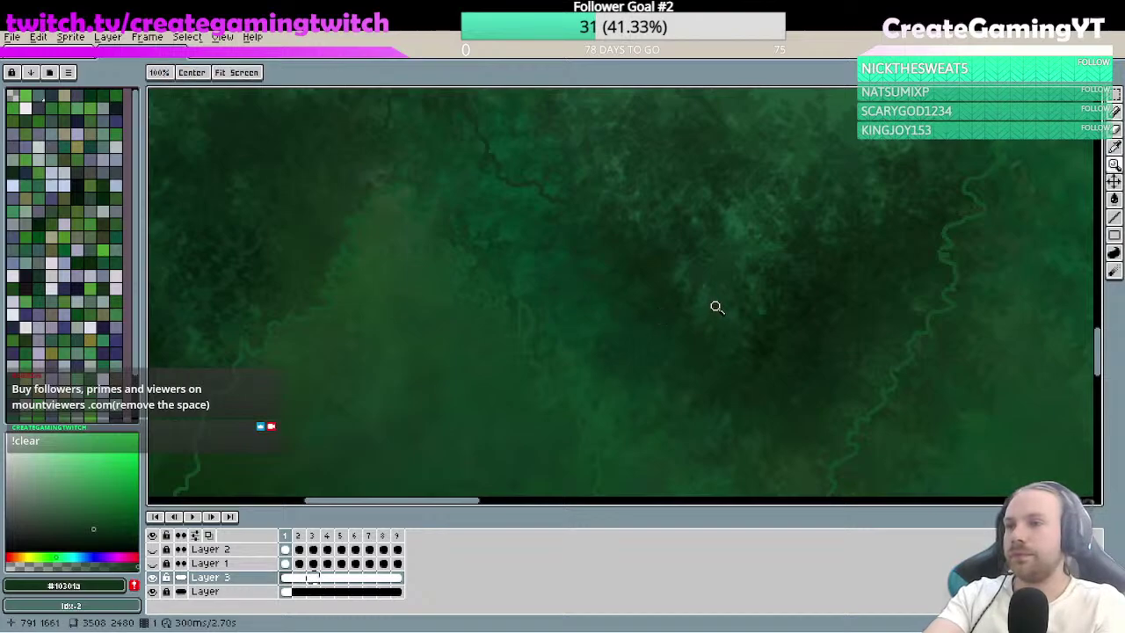
{"action": "left_click", "coordinate": [713, 312]}
{"action": "left_click", "coordinate": [703, 289]}
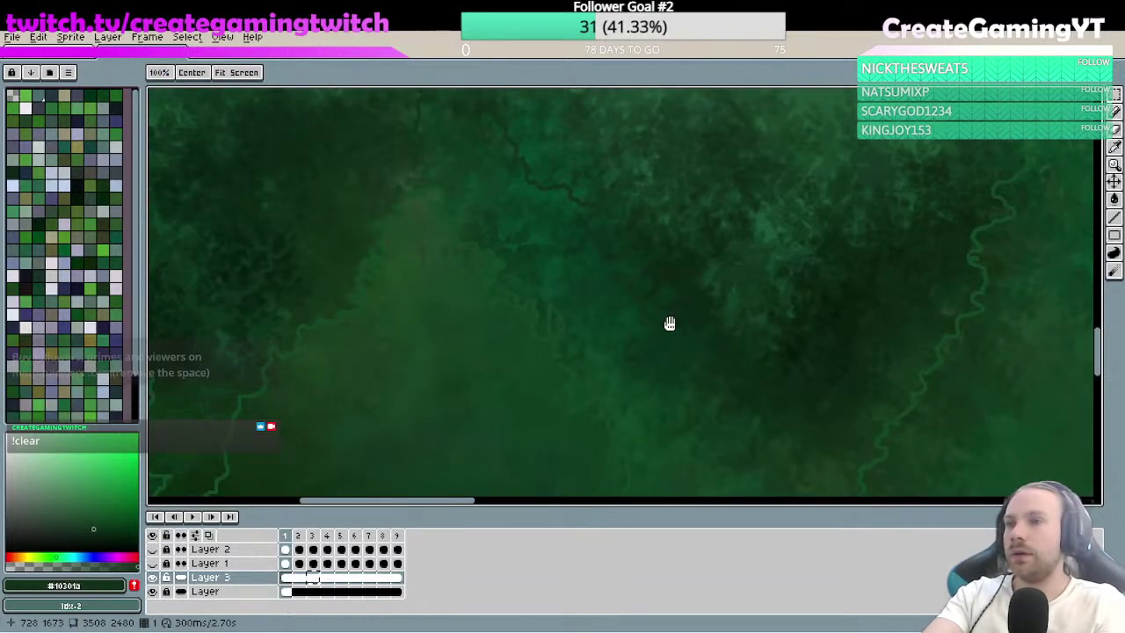
{"action": "left_click_drag", "start_coordinate": [610, 157], "coordinate": [627, 246]}
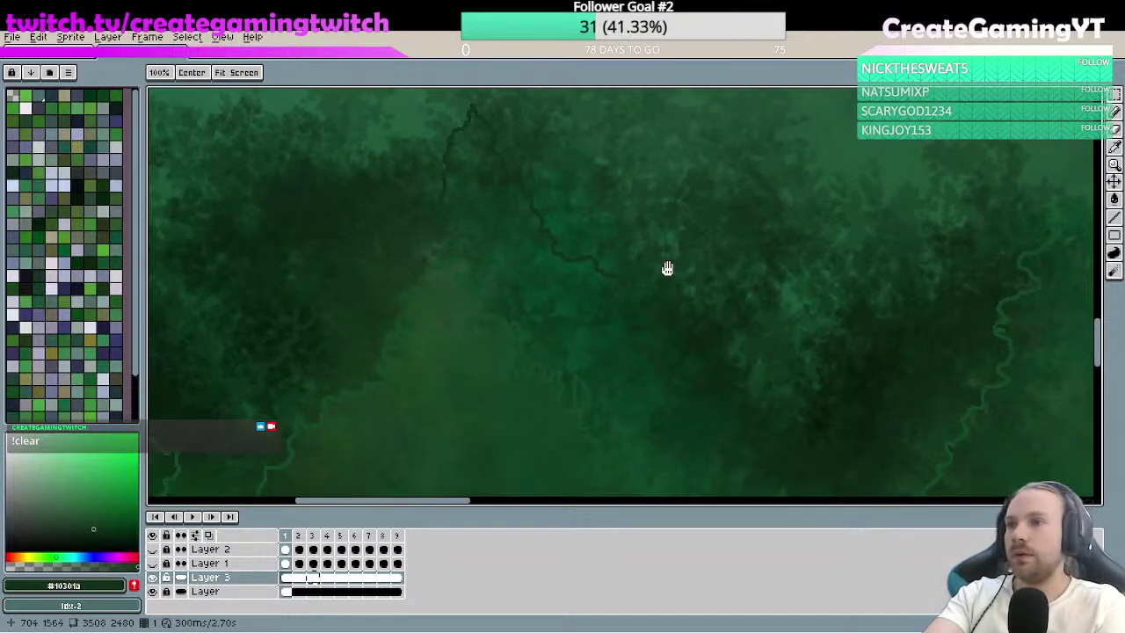
{"action": "left_click_drag", "start_coordinate": [630, 189], "coordinate": [661, 270]}
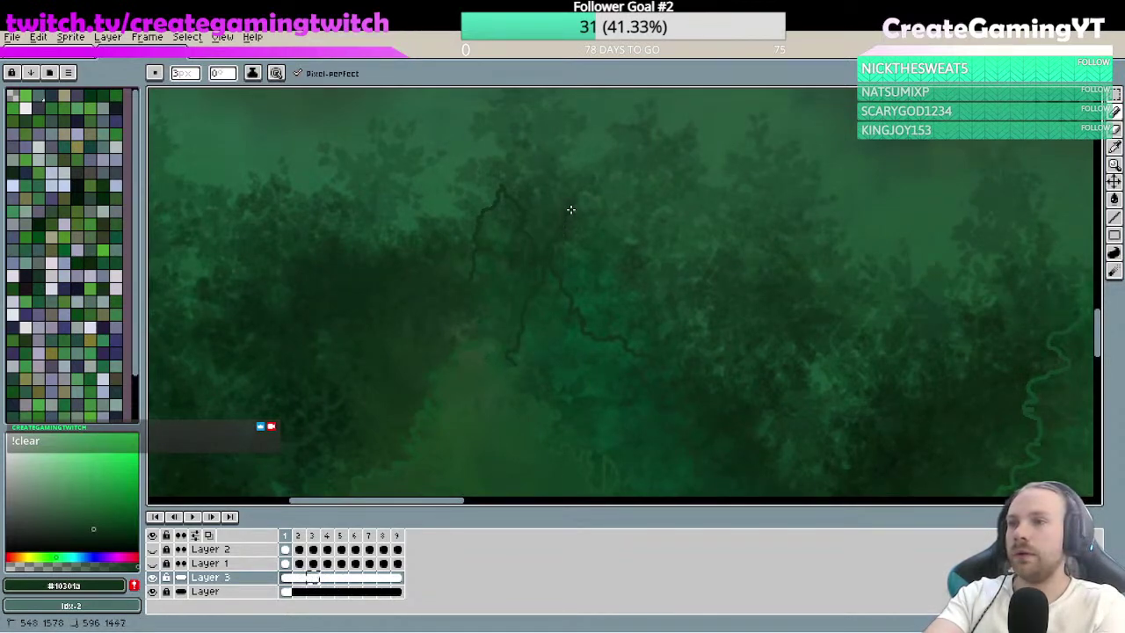
- Trace the second peak's right side down along the foliage and erase the diagonal line crossing beneath it
{"action": "mouse_move", "coordinate": [583, 189]}
{"action": "left_mouse_down"}
{"action": "mouse_move", "coordinate": [605, 222]}
{"action": "mouse_move", "coordinate": [638, 246]}
{"action": "left_mouse_up"}
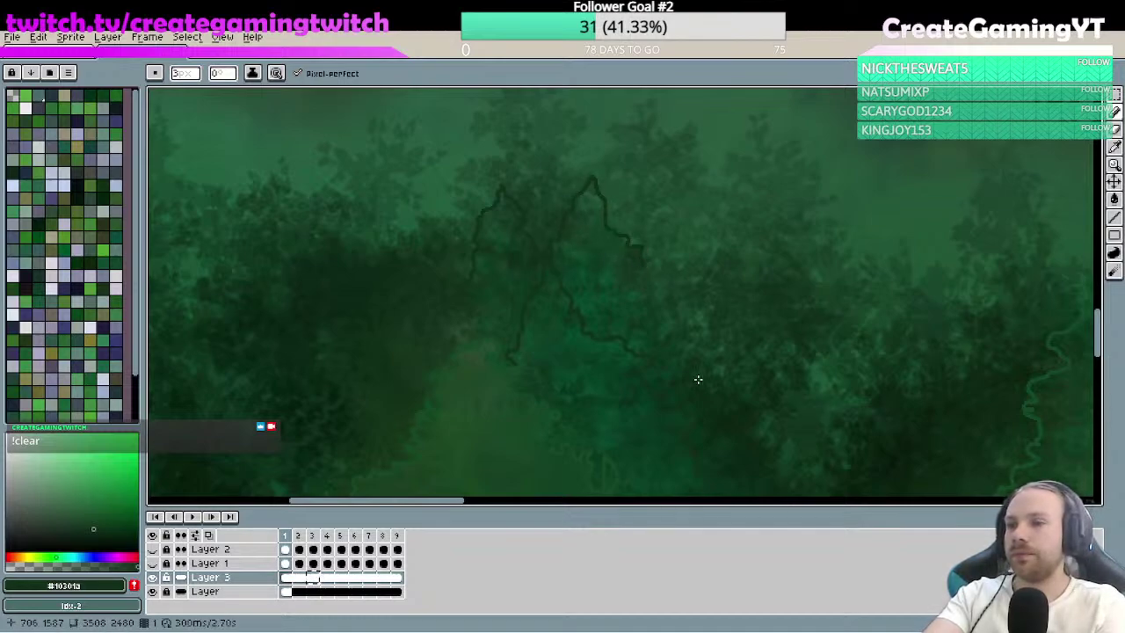
{"action": "key", "text": "e"}
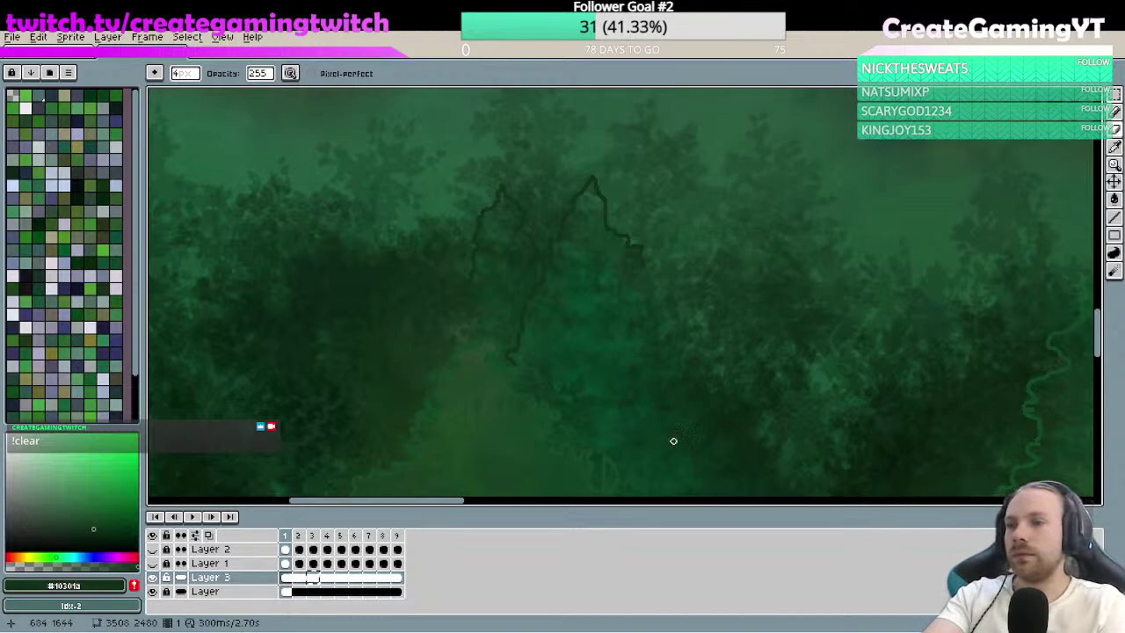
{"action": "key", "text": "b"}
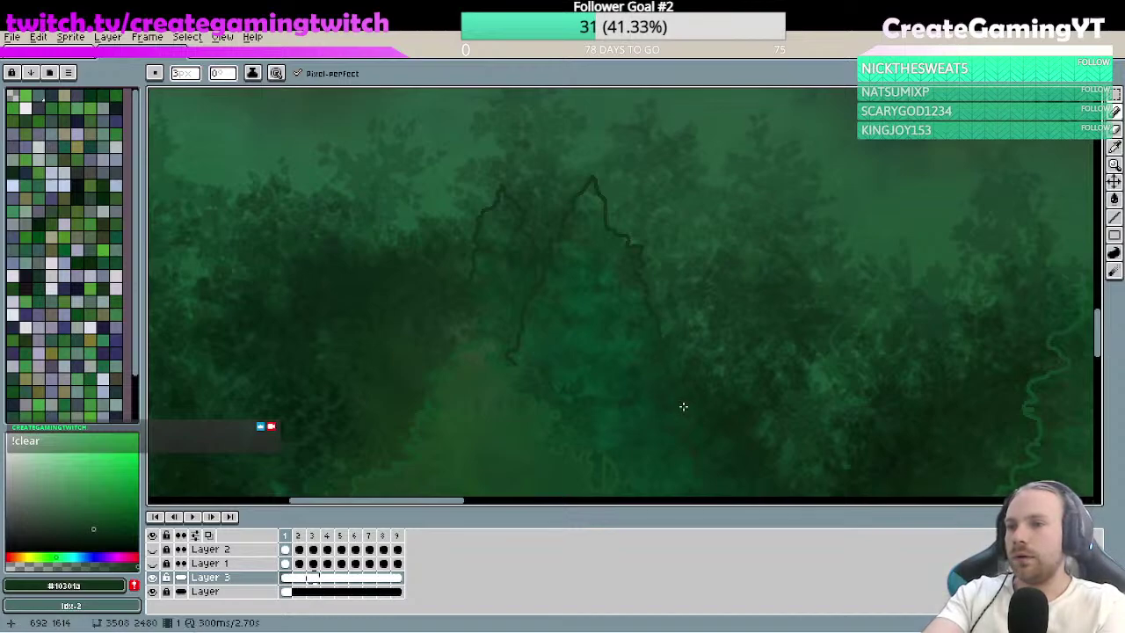
- Examine the two peaked outlines against the whole forest and the neighbouring trees to their right
{"action": "key", "text": "h"}
{"action": "left_click_drag", "start_coordinate": [683, 402], "coordinate": [695, 241]}
{"action": "left_click_drag", "start_coordinate": [735, 316], "coordinate": [725, 327]}
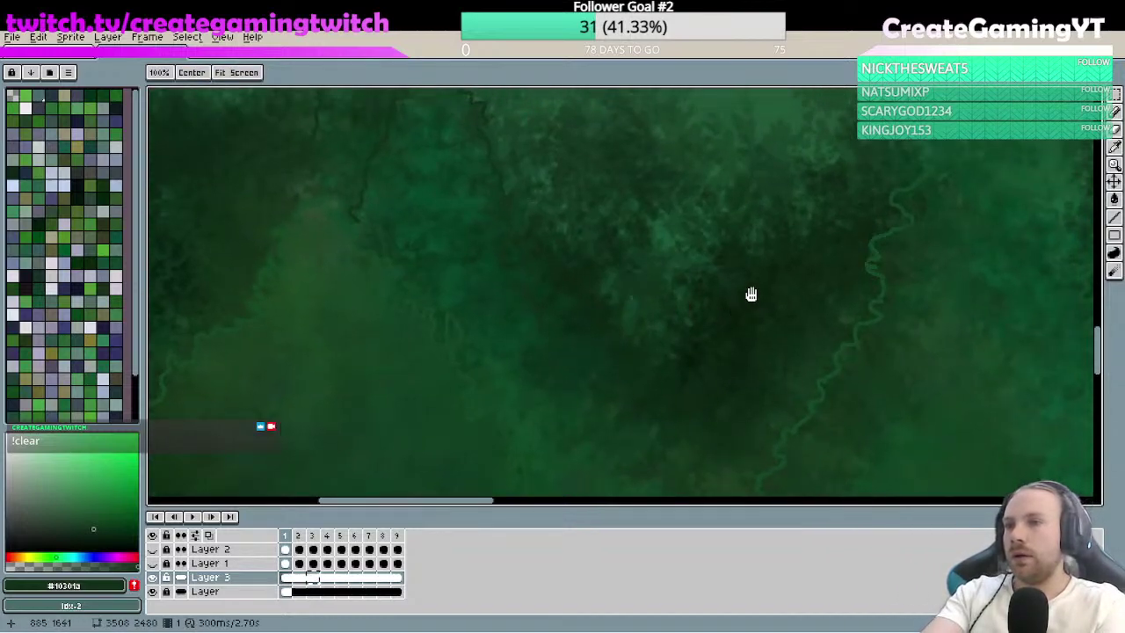
{"action": "scroll", "coordinate": [751, 272], "scroll_direction": "down", "scroll_amount": 2}
{"action": "left_click_drag", "start_coordinate": [748, 283], "coordinate": [686, 322]}
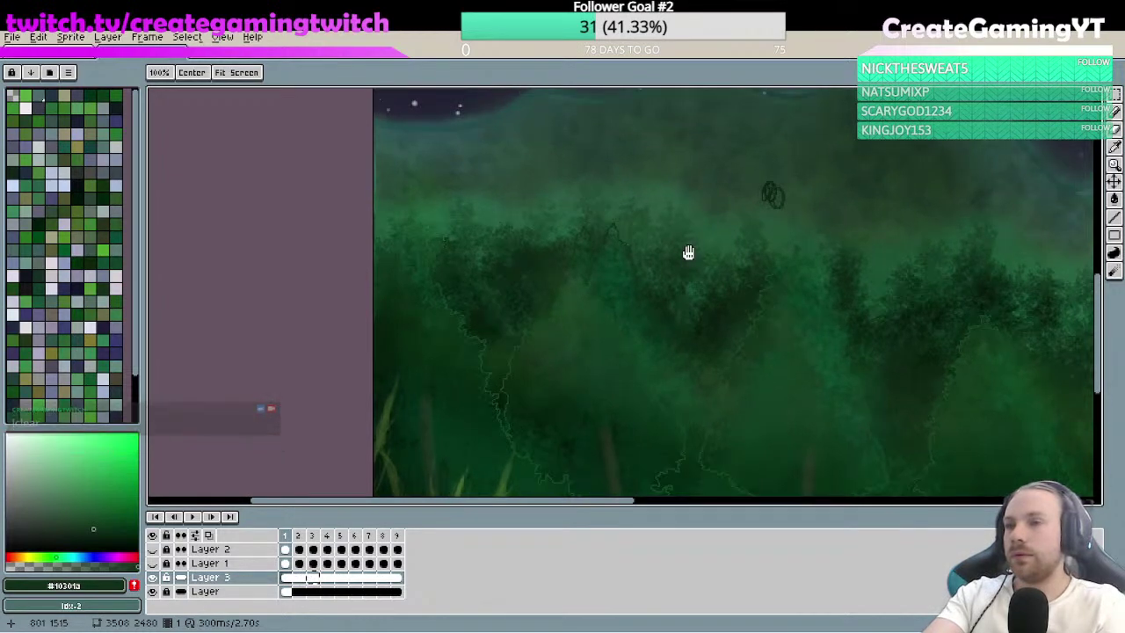
{"action": "scroll", "coordinate": [728, 313], "scroll_direction": "up", "scroll_amount": 1}
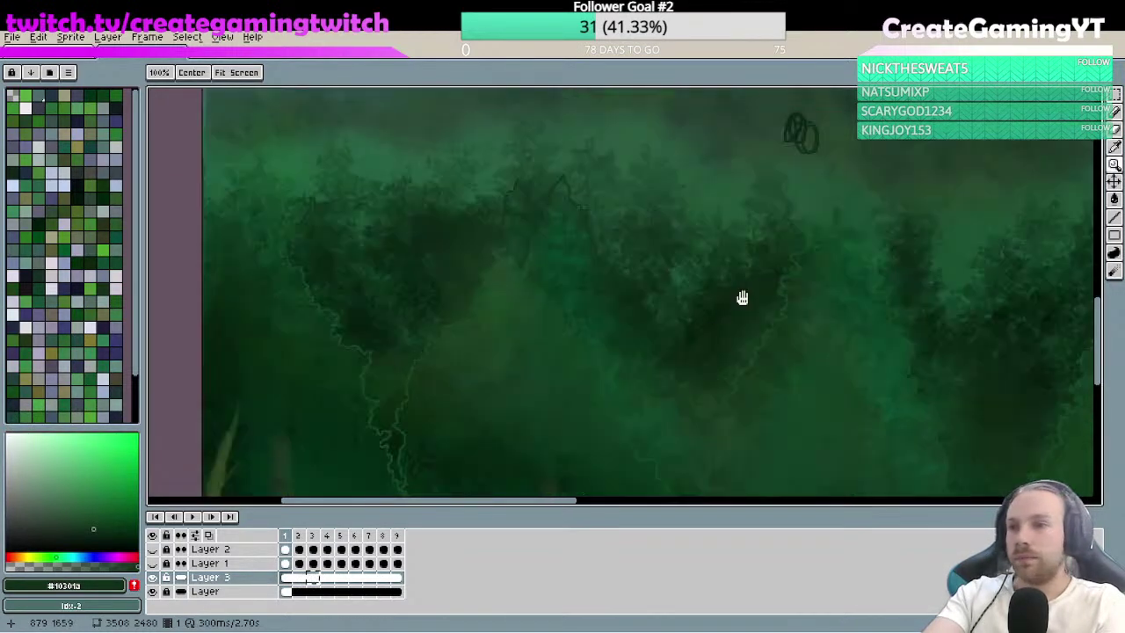
{"action": "left_click_drag", "start_coordinate": [730, 287], "coordinate": [695, 334]}
{"action": "scroll", "coordinate": [717, 312], "scroll_direction": "up", "scroll_amount": 2}
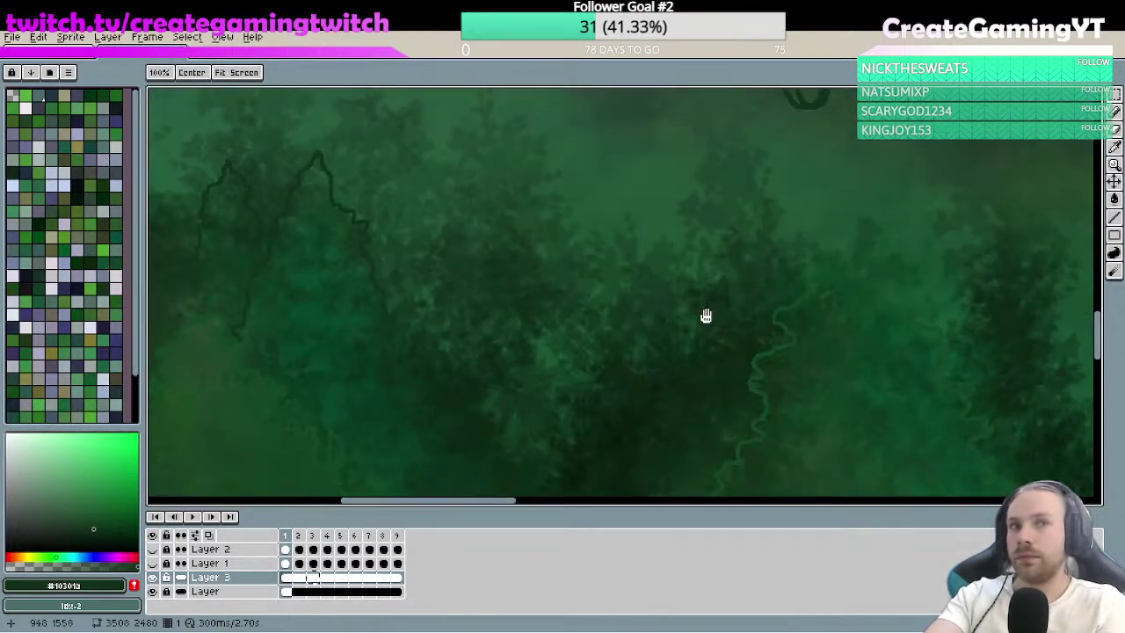
- Trace a jagged #10301a crown across the dark foliage, joining the top of the light green outline right of the peaks
{"action": "left_click_drag", "start_coordinate": [710, 294], "coordinate": [726, 234]}
{"action": "key", "text": "b"}
{"action": "mouse_move", "coordinate": [761, 269]}
{"action": "left_mouse_down"}
{"action": "mouse_move", "coordinate": [747, 236]}
{"action": "mouse_move", "coordinate": [732, 227]}
{"action": "mouse_move", "coordinate": [722, 238]}
{"action": "left_mouse_up"}
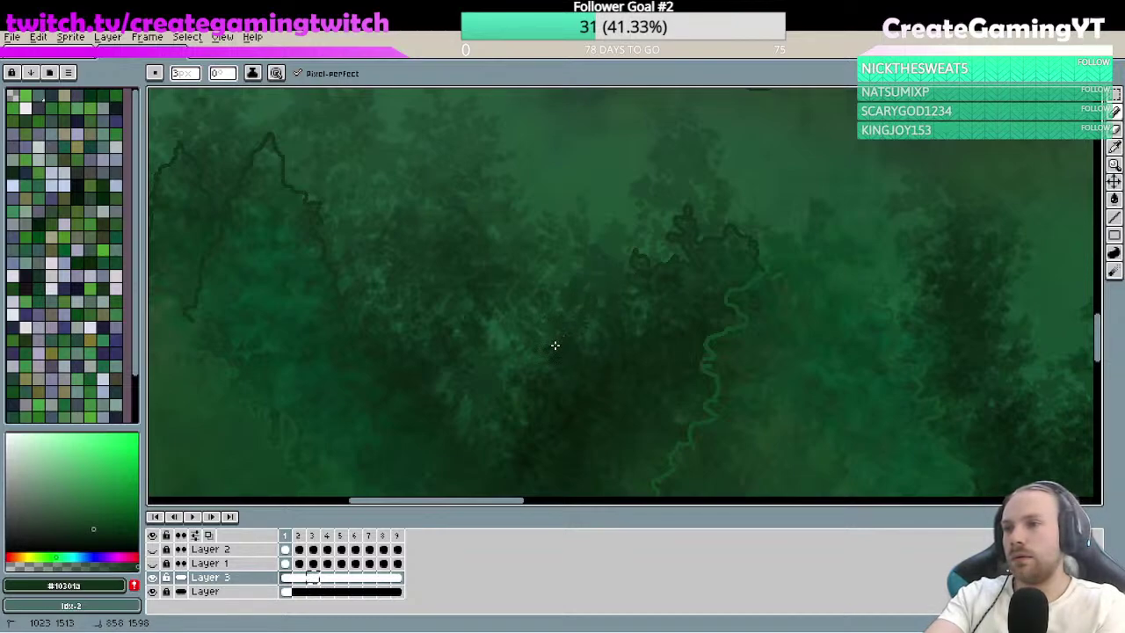
- Outline a third jagged peak in #10301a between the second peak and the new crown, carrying its right side down through the foliage
{"action": "left_click_drag", "start_coordinate": [550, 358], "coordinate": [656, 317]}
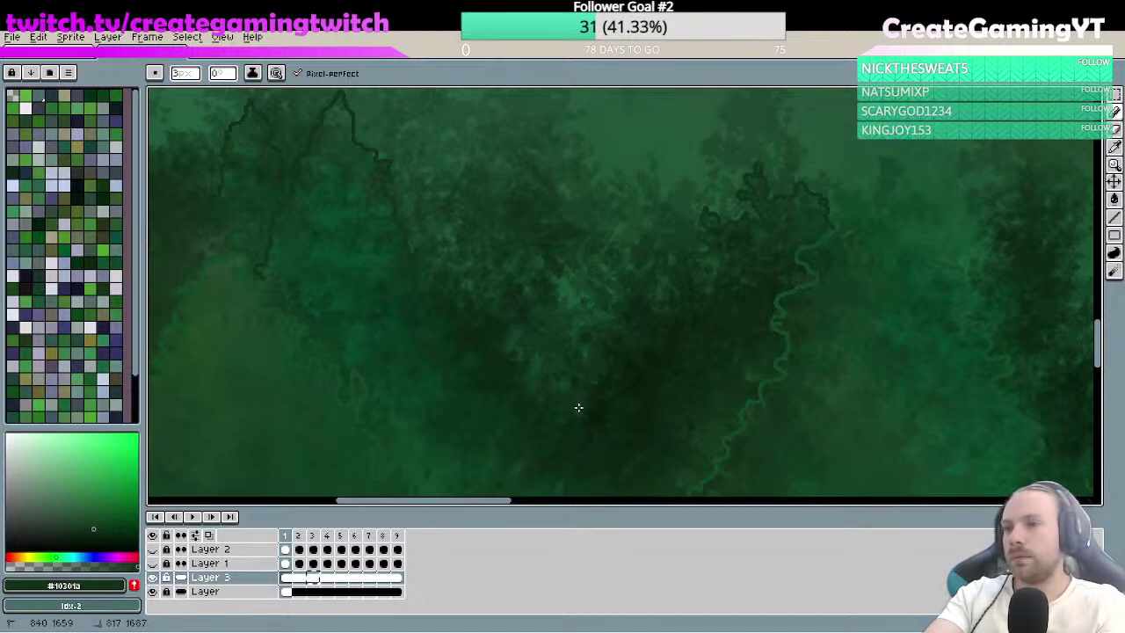
{"action": "key", "text": "space"}
{"action": "left_click_drag", "start_coordinate": [563, 421], "coordinate": [625, 354]}
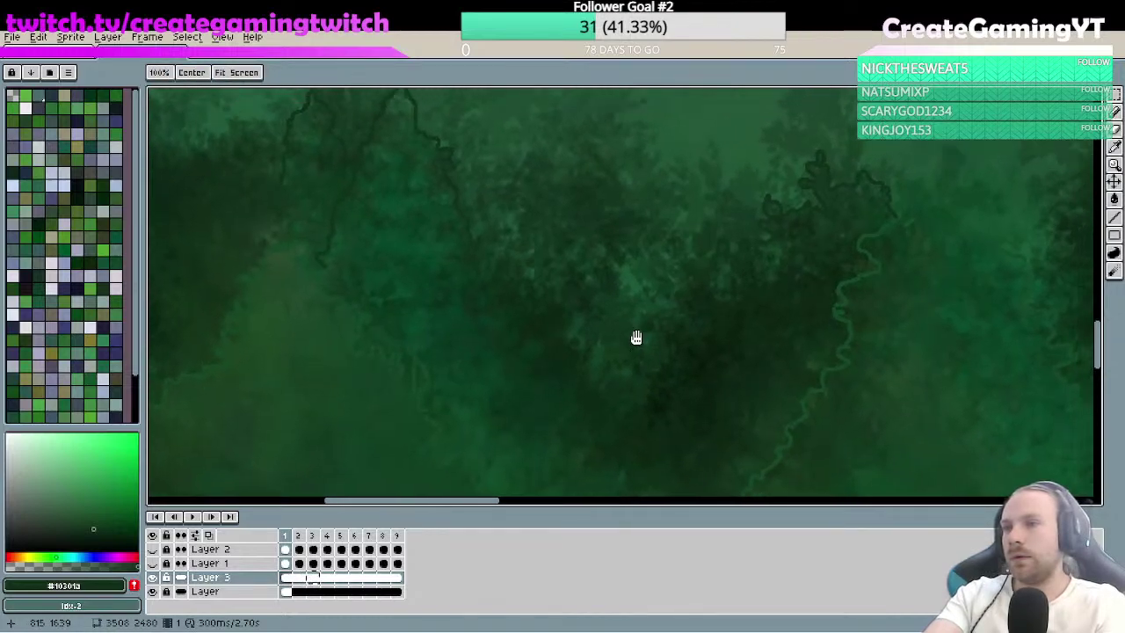
{"action": "left_click_drag", "start_coordinate": [570, 289], "coordinate": [600, 386]}
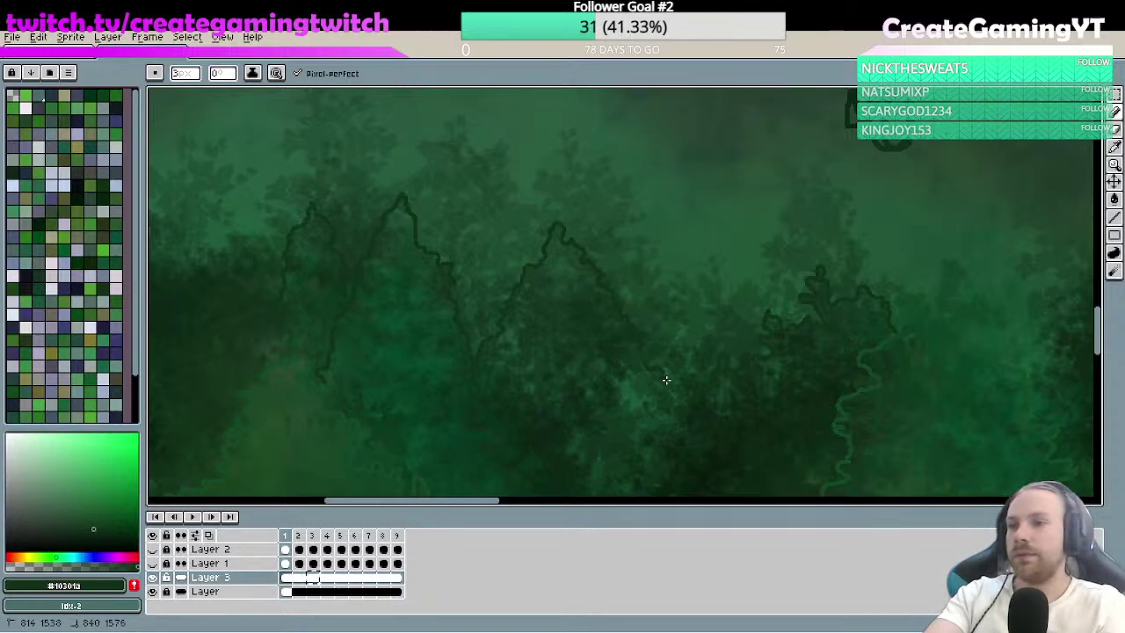
{"action": "left_click_drag", "start_coordinate": [666, 380], "coordinate": [681, 409]}
- Trace the left side of the narrow dark tree, right of the light green outline, up to its tip
{"action": "key", "text": "space"}
{"action": "mouse_move", "coordinate": [711, 311]}
{"action": "left_mouse_down"}
{"action": "mouse_move", "coordinate": [523, 248]}
{"action": "mouse_move", "coordinate": [656, 276]}
{"action": "left_mouse_up"}
{"action": "scroll", "coordinate": [524, 248], "scroll_direction": "down", "scroll_amount": 3}
{"action": "left_click_drag", "start_coordinate": [696, 312], "coordinate": [579, 327]}
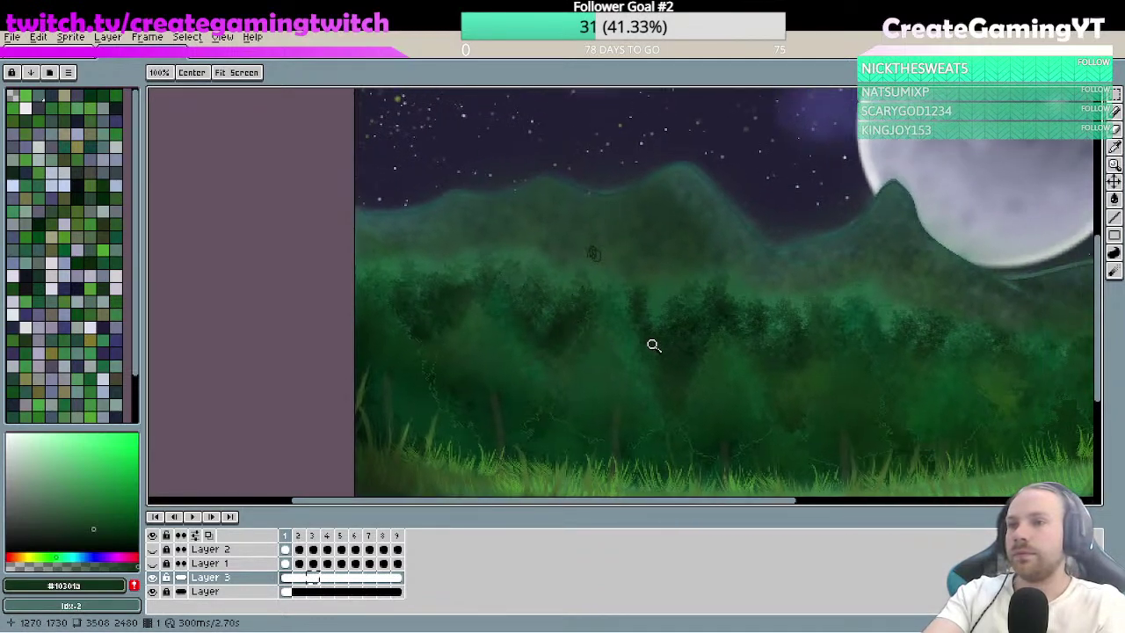
{"action": "scroll", "coordinate": [616, 329], "scroll_direction": "up", "scroll_amount": 1}
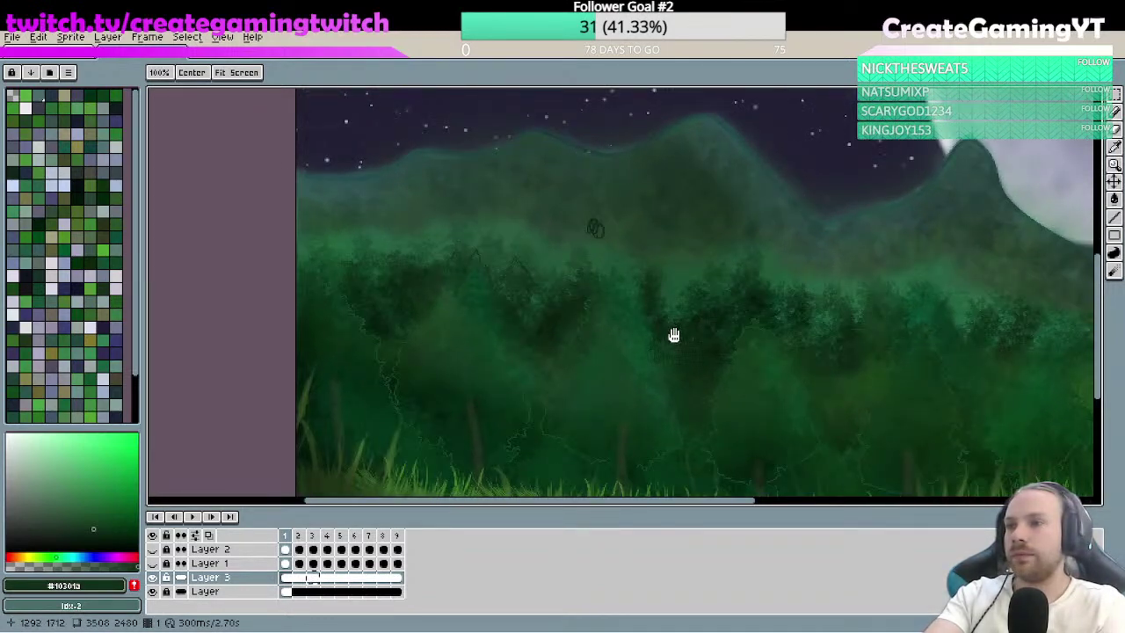
{"action": "left_click_drag", "start_coordinate": [668, 337], "coordinate": [588, 328]}
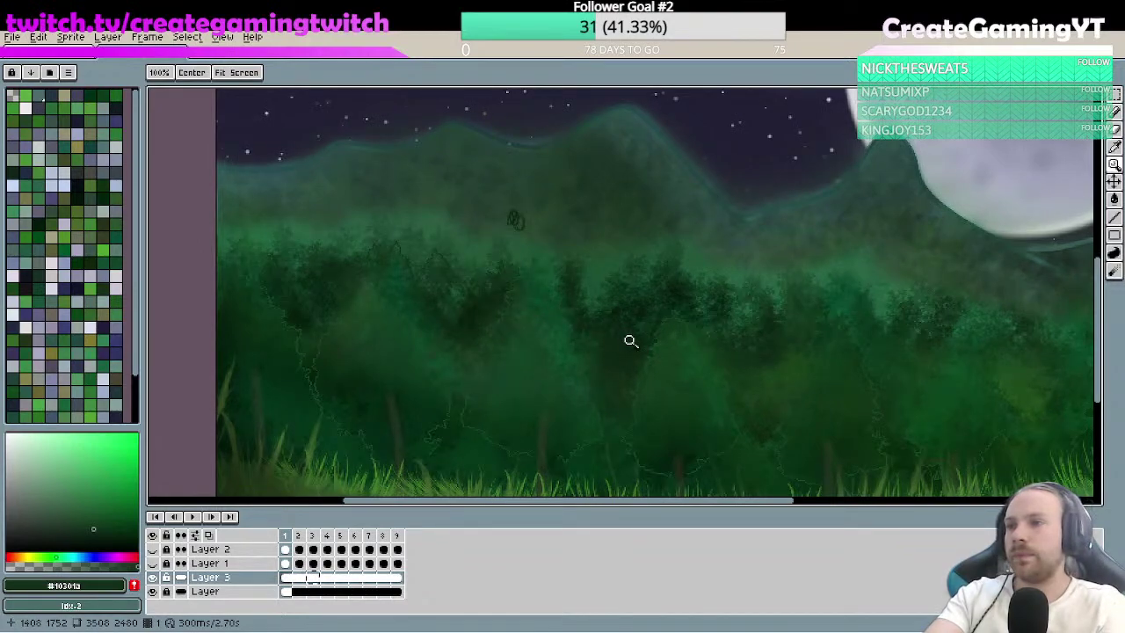
{"action": "scroll", "coordinate": [627, 325], "scroll_direction": "up", "scroll_amount": 3}
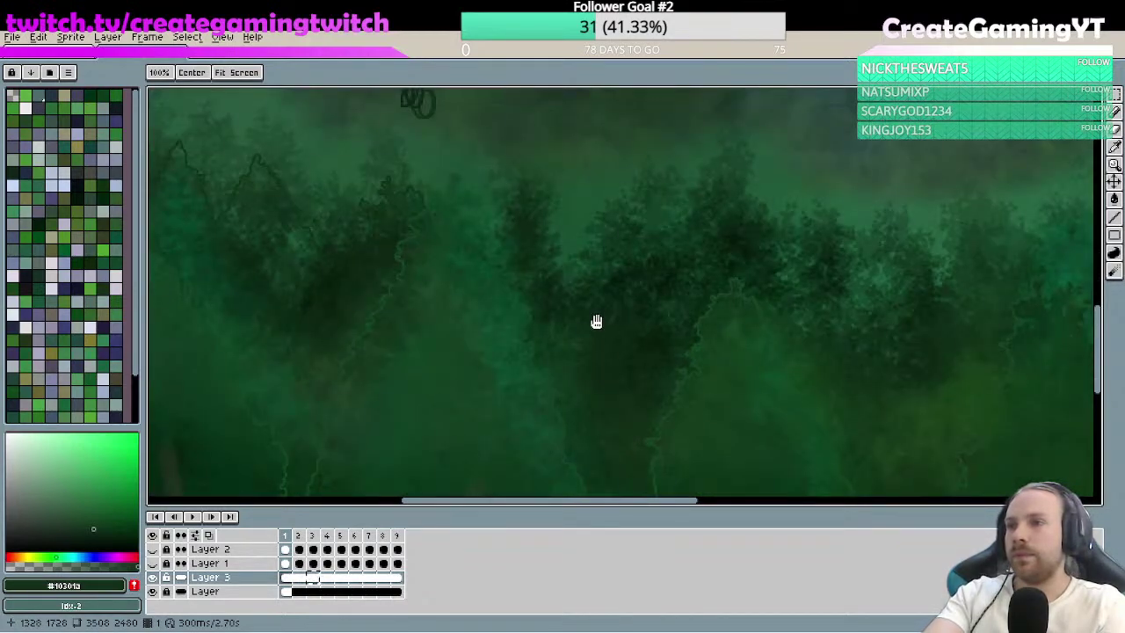
{"action": "left_click_drag", "start_coordinate": [572, 240], "coordinate": [580, 394]}
{"action": "scroll", "coordinate": [556, 345], "scroll_direction": "up", "scroll_amount": 1}
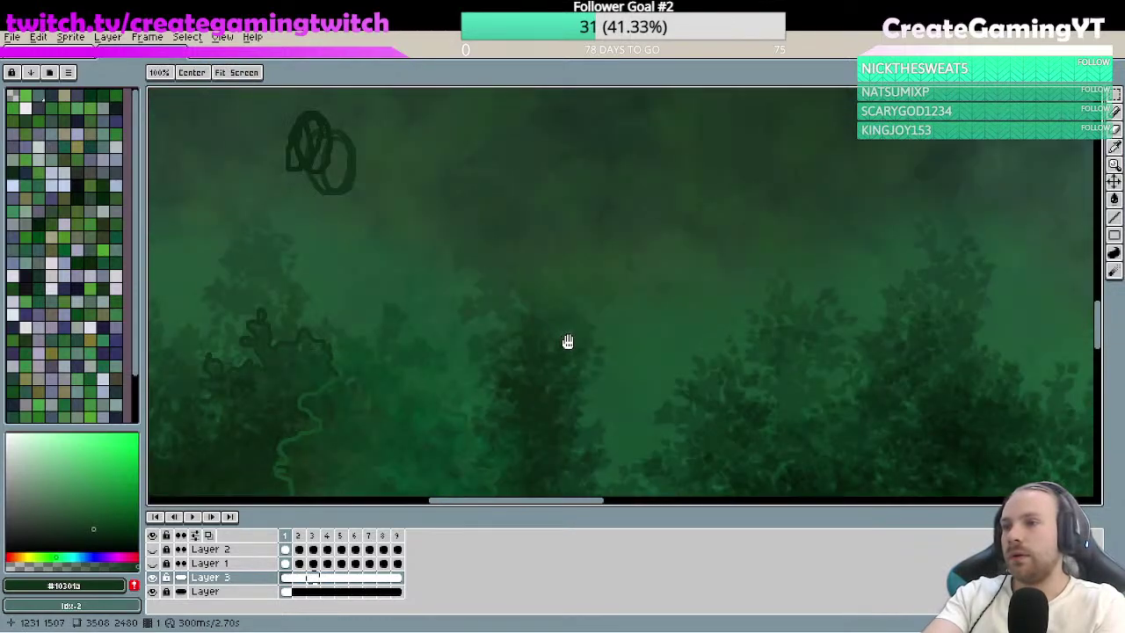
{"action": "mouse_move", "coordinate": [540, 356]}
{"action": "left_mouse_down"}
{"action": "mouse_move", "coordinate": [539, 197]}
{"action": "mouse_move", "coordinate": [550, 364]}
{"action": "left_mouse_up"}
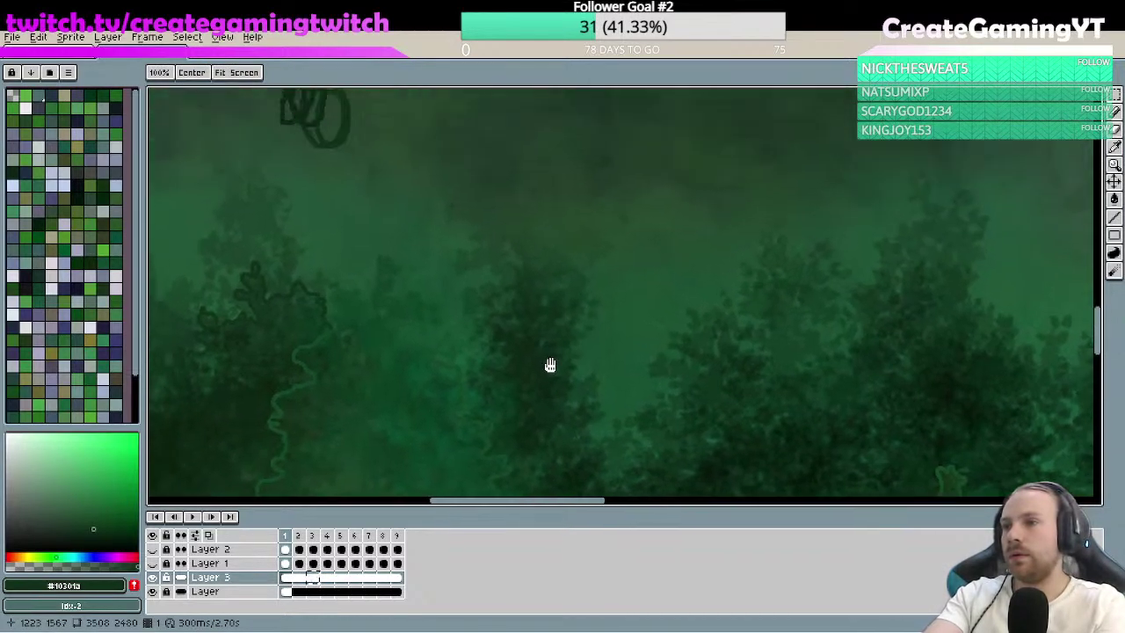
{"action": "key", "text": "b"}
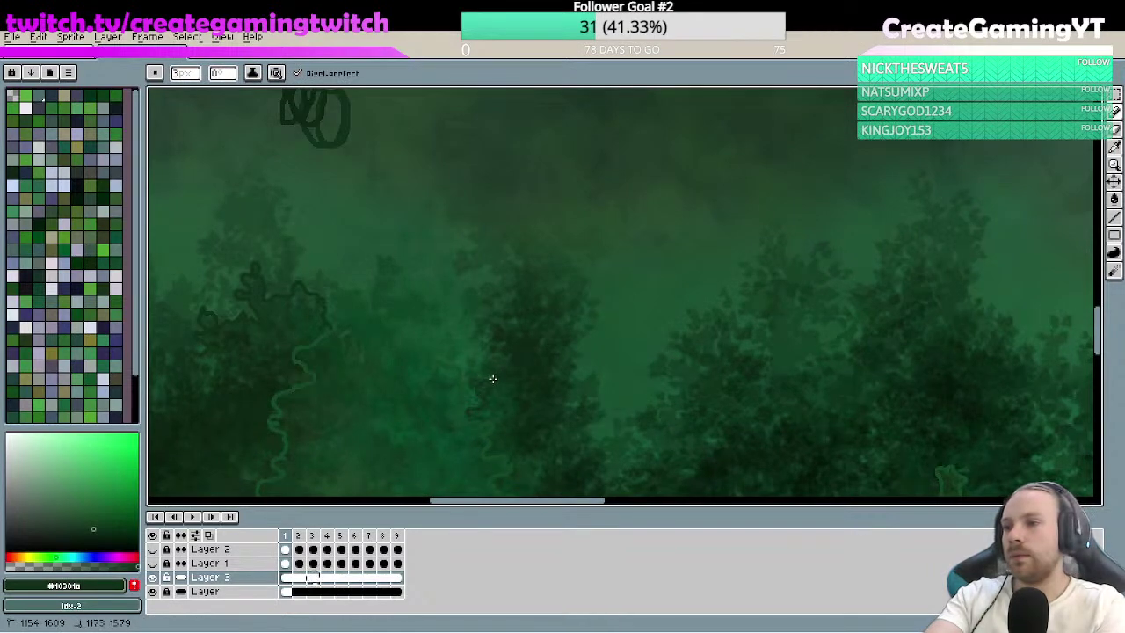
{"action": "mouse_move", "coordinate": [494, 379]}
{"action": "left_mouse_down"}
{"action": "mouse_move", "coordinate": [483, 356]}
{"action": "mouse_move", "coordinate": [492, 311]}
{"action": "mouse_move", "coordinate": [517, 280]}
{"action": "left_mouse_up"}
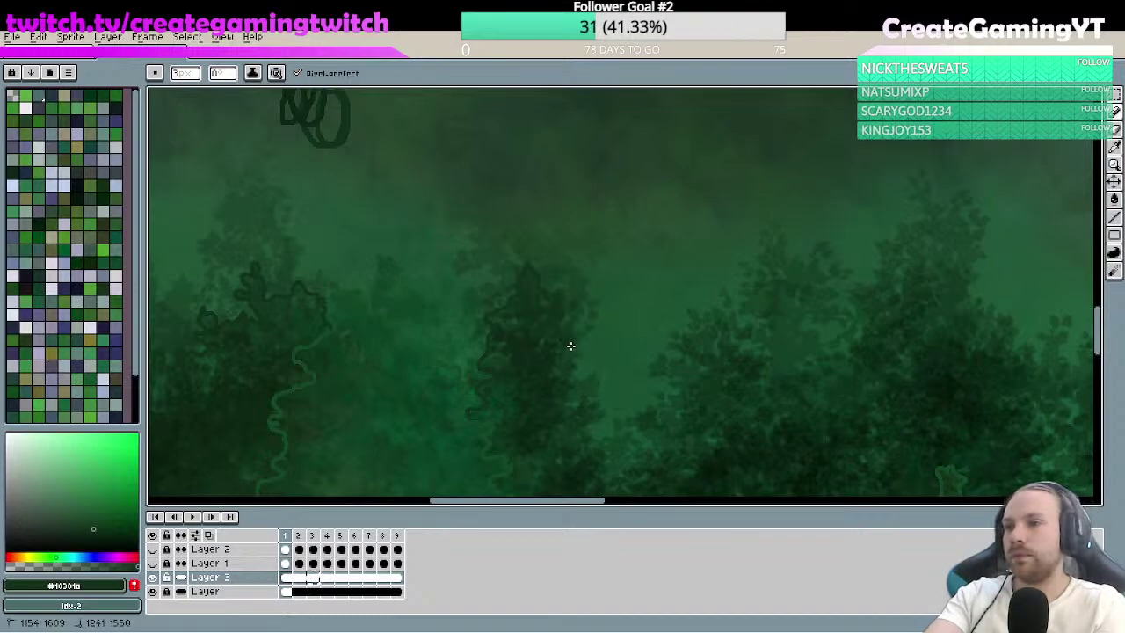
- Trace the narrow tree's jagged right side and continue it diagonally down through the dark foliage toward the next tree
{"action": "left_click_drag", "start_coordinate": [592, 374], "coordinate": [597, 391]}
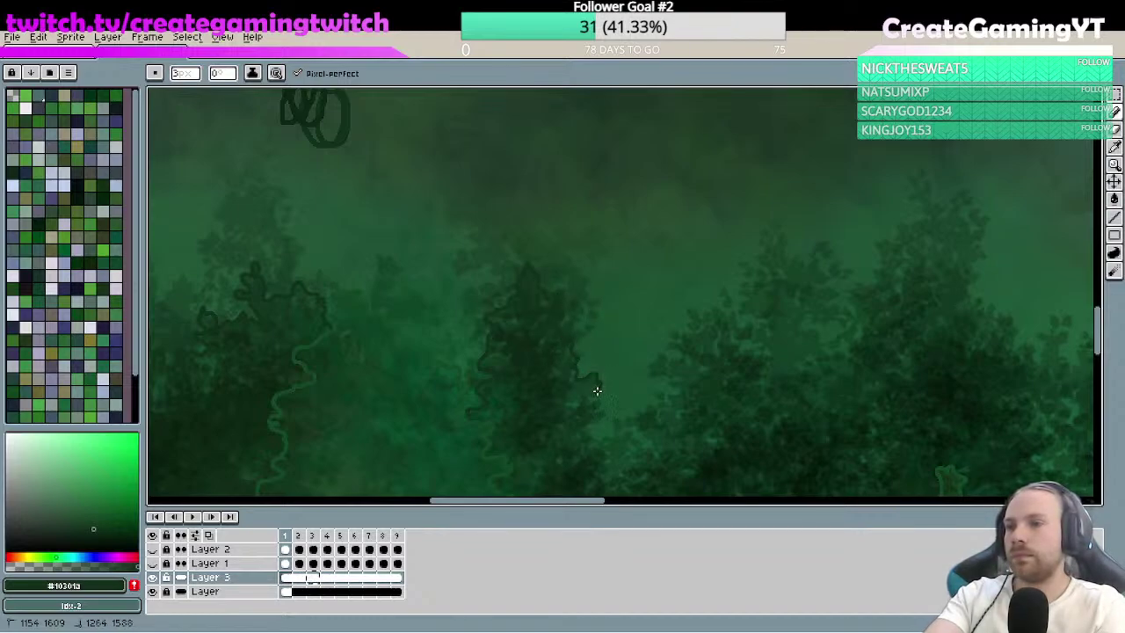
{"action": "left_click_drag", "start_coordinate": [601, 444], "coordinate": [612, 251]}
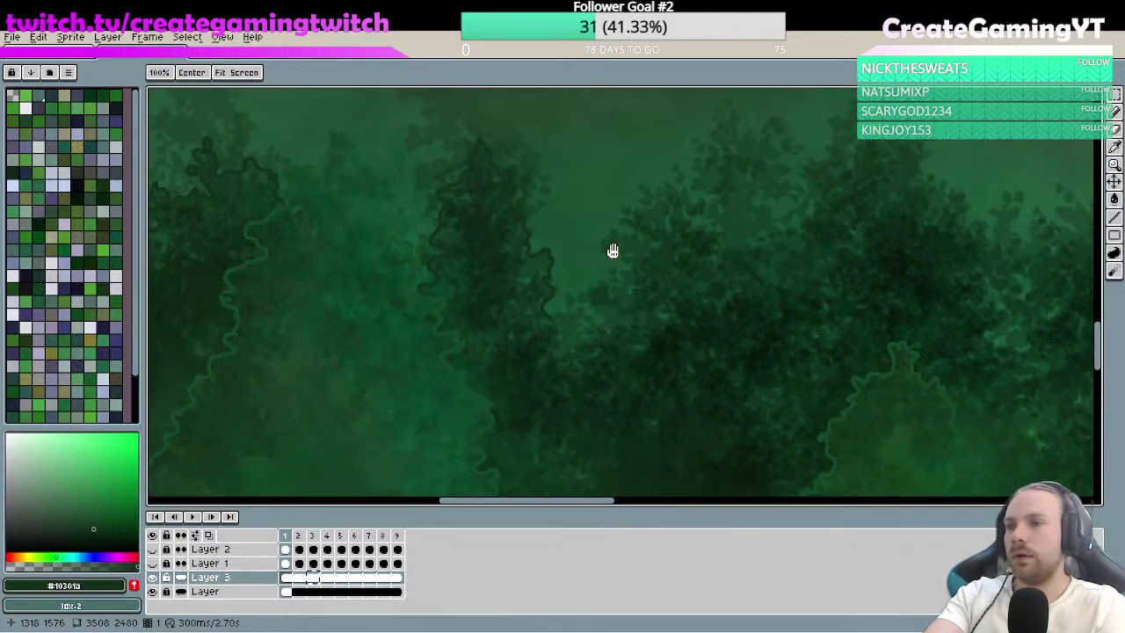
{"action": "left_click_drag", "start_coordinate": [585, 336], "coordinate": [548, 284]}
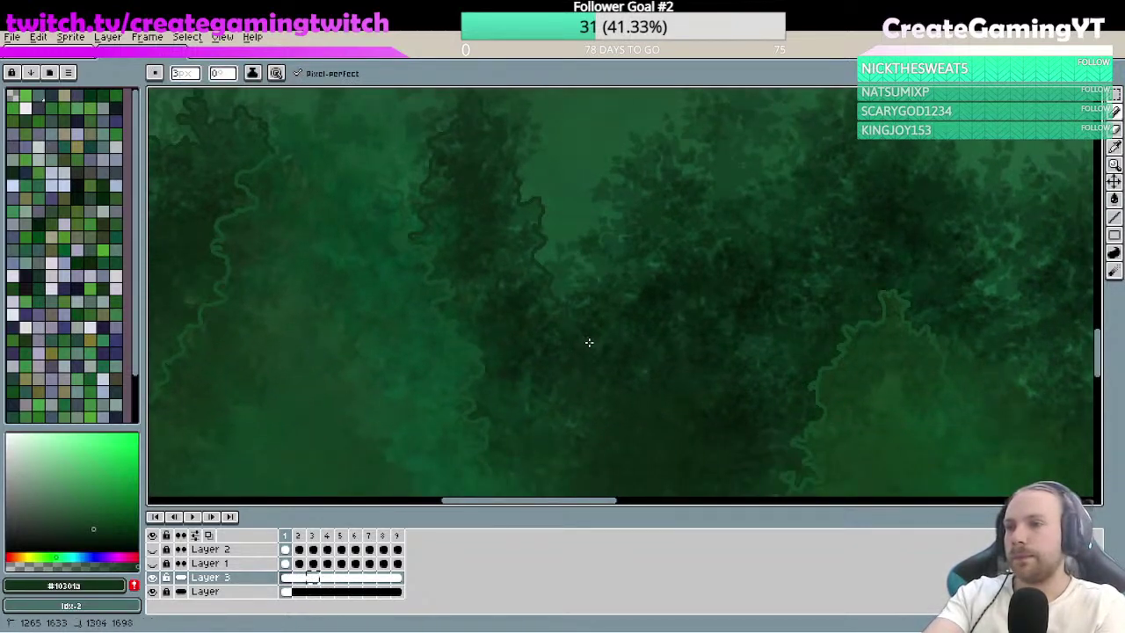
{"action": "left_click_drag", "start_coordinate": [612, 378], "coordinate": [605, 354]}
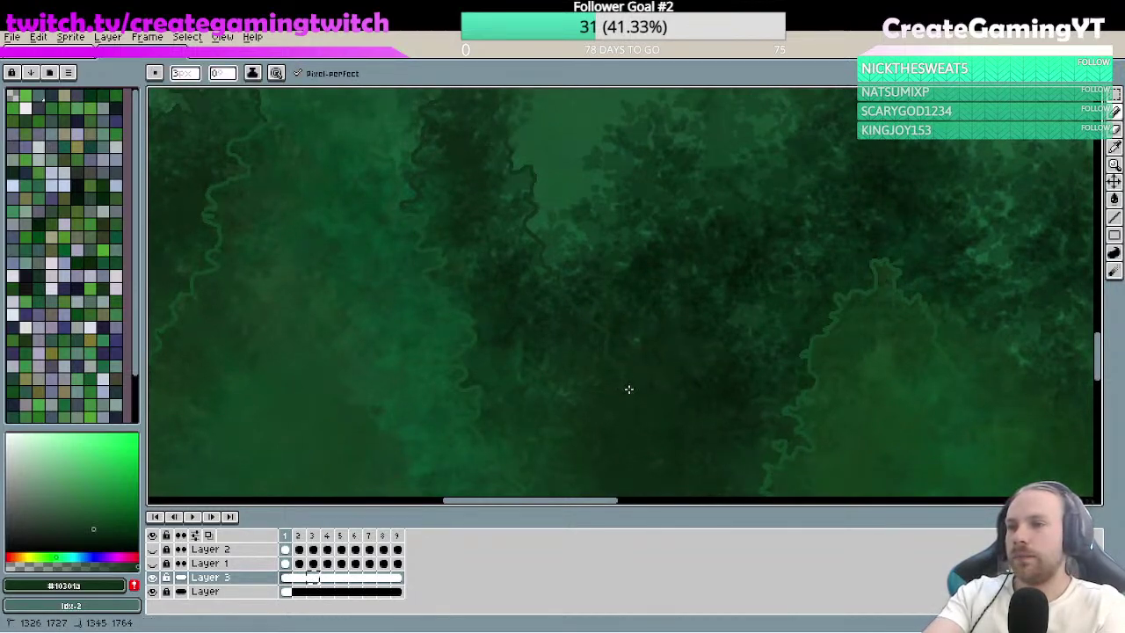
{"action": "left_click_drag", "start_coordinate": [638, 428], "coordinate": [638, 326]}
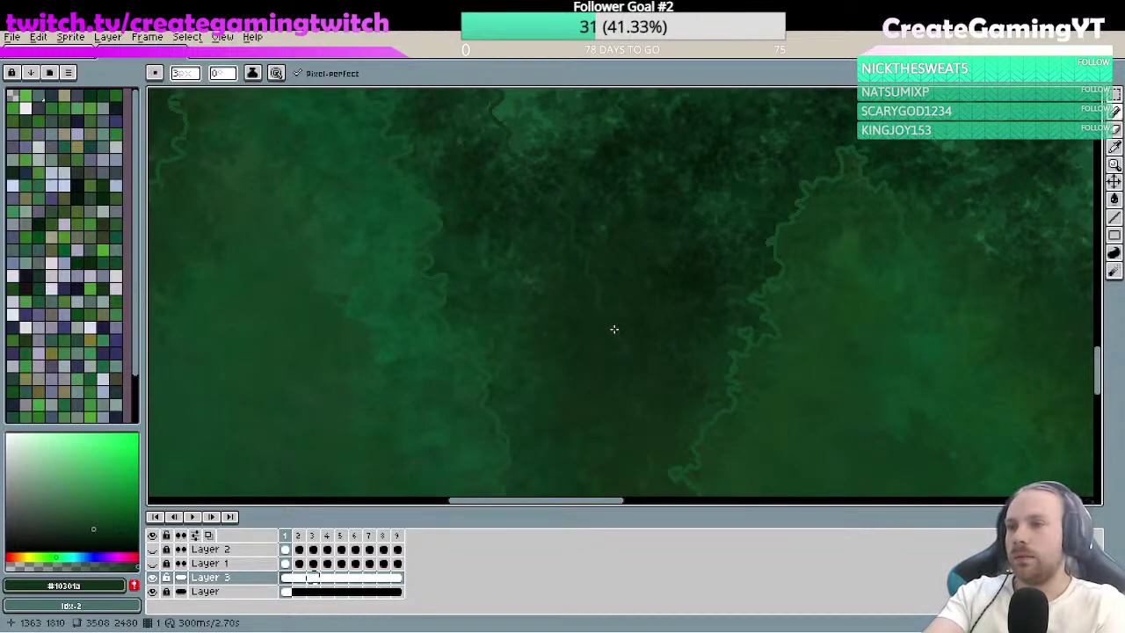
- Try to trace the left side of the broad dark tree next to the narrow one, and undo the stroke
{"action": "scroll", "coordinate": [680, 314], "scroll_direction": "down", "scroll_amount": 3}
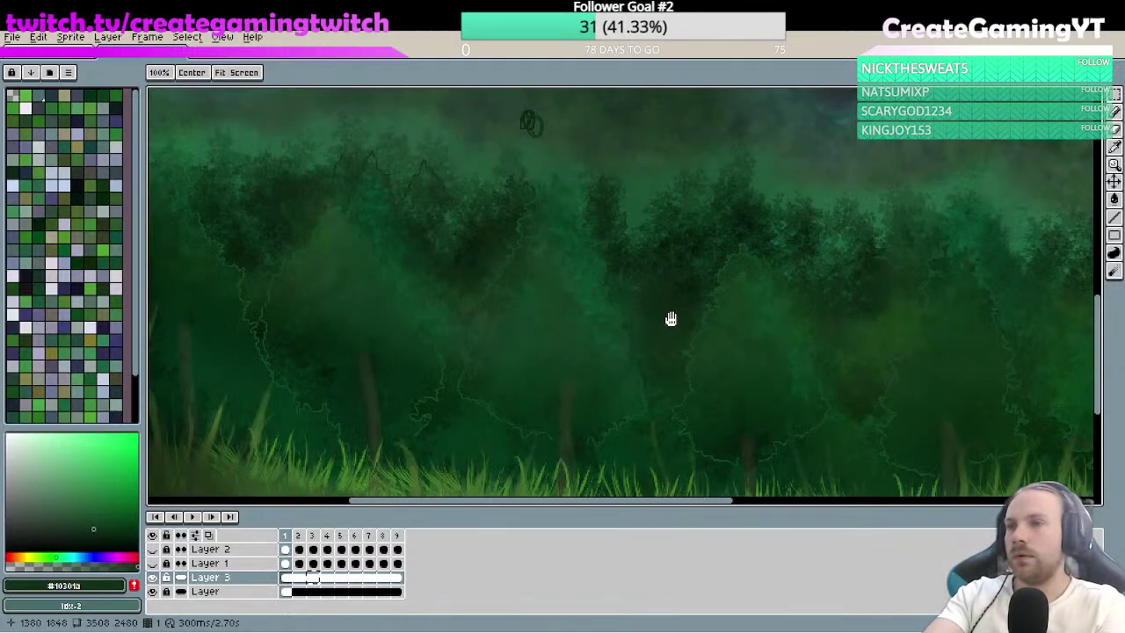
{"action": "left_click_drag", "start_coordinate": [682, 308], "coordinate": [580, 360]}
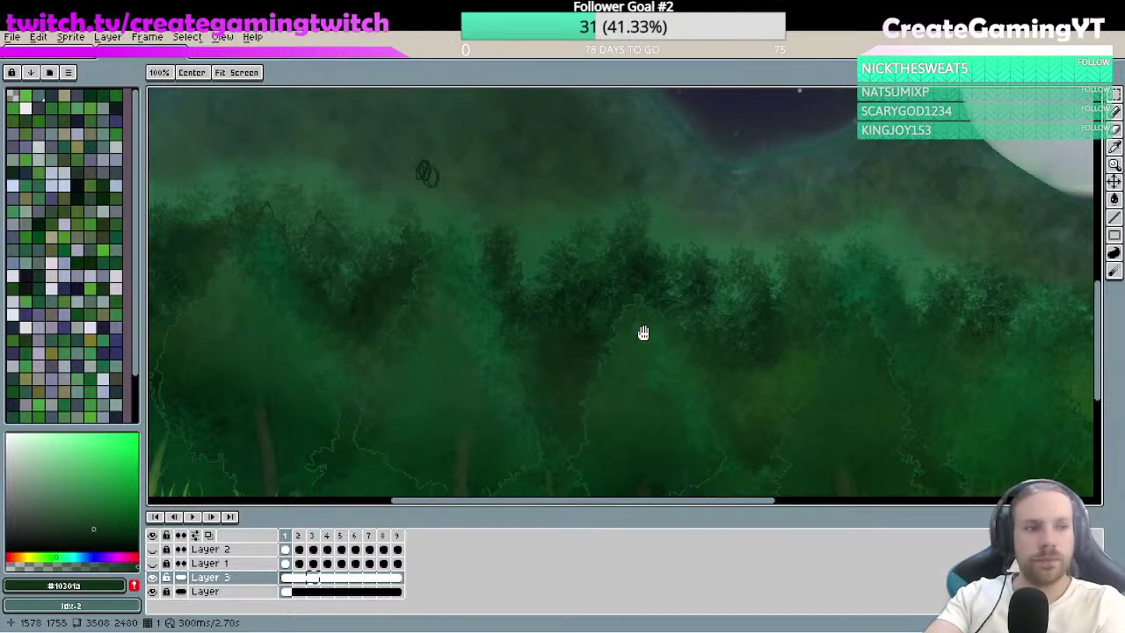
{"action": "scroll", "coordinate": [557, 353], "scroll_direction": "up", "scroll_amount": 2}
{"action": "scroll", "coordinate": [580, 343], "scroll_direction": "up", "scroll_amount": 1}
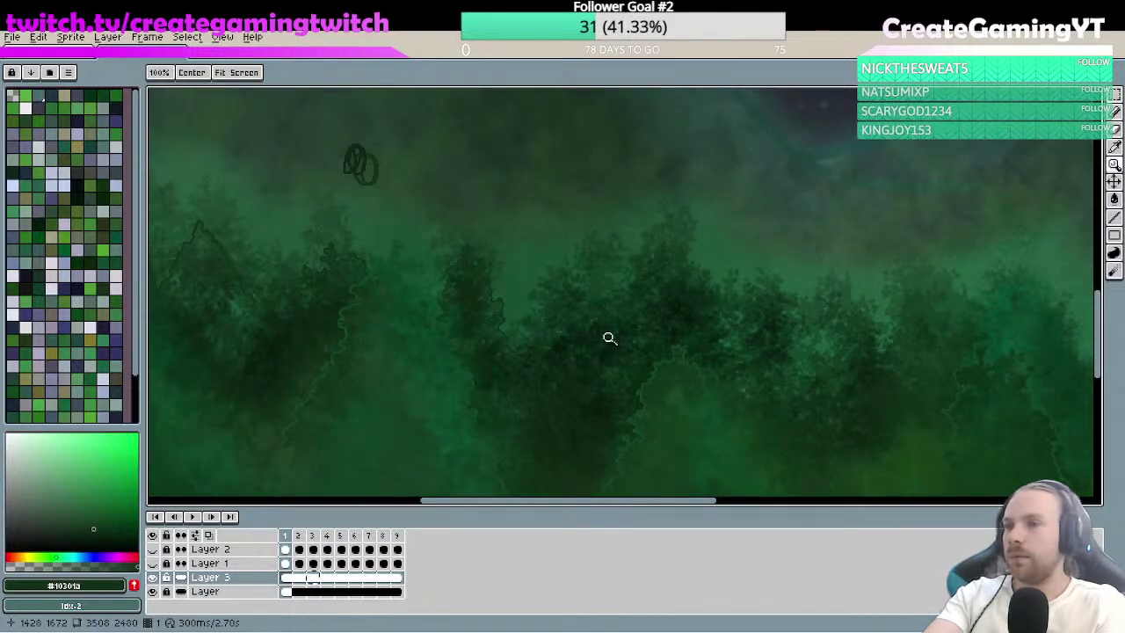
{"action": "scroll", "coordinate": [563, 343], "scroll_direction": "up", "scroll_amount": 1}
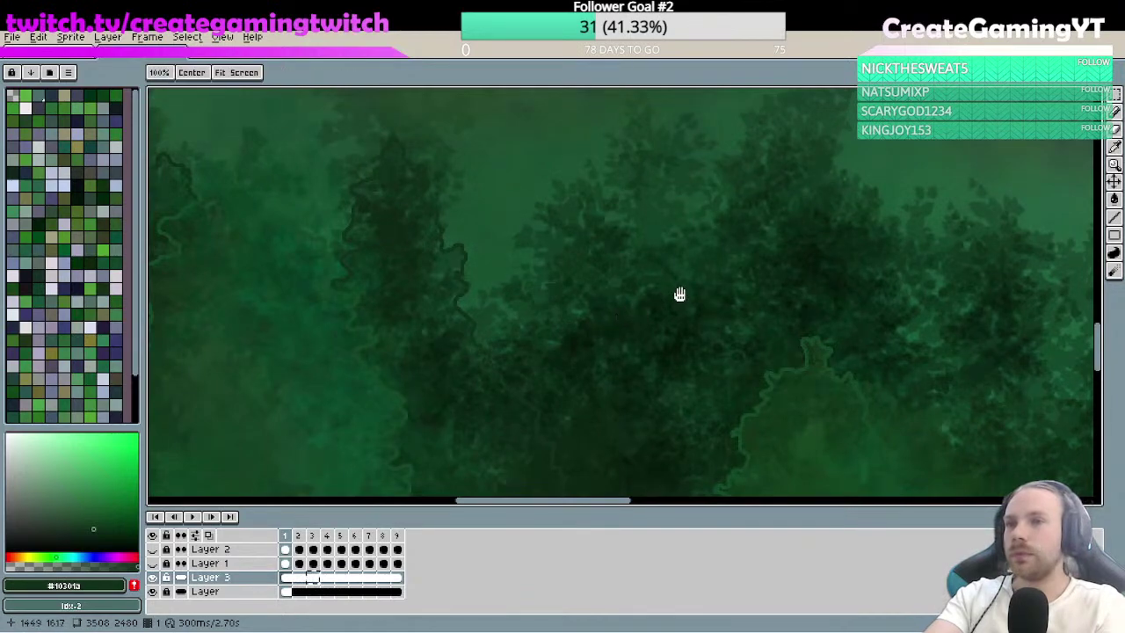
{"action": "scroll", "coordinate": [610, 299], "scroll_direction": "down", "scroll_amount": 2}
{"action": "left_click_drag", "start_coordinate": [642, 289], "coordinate": [630, 299]}
{"action": "key", "text": "b"}
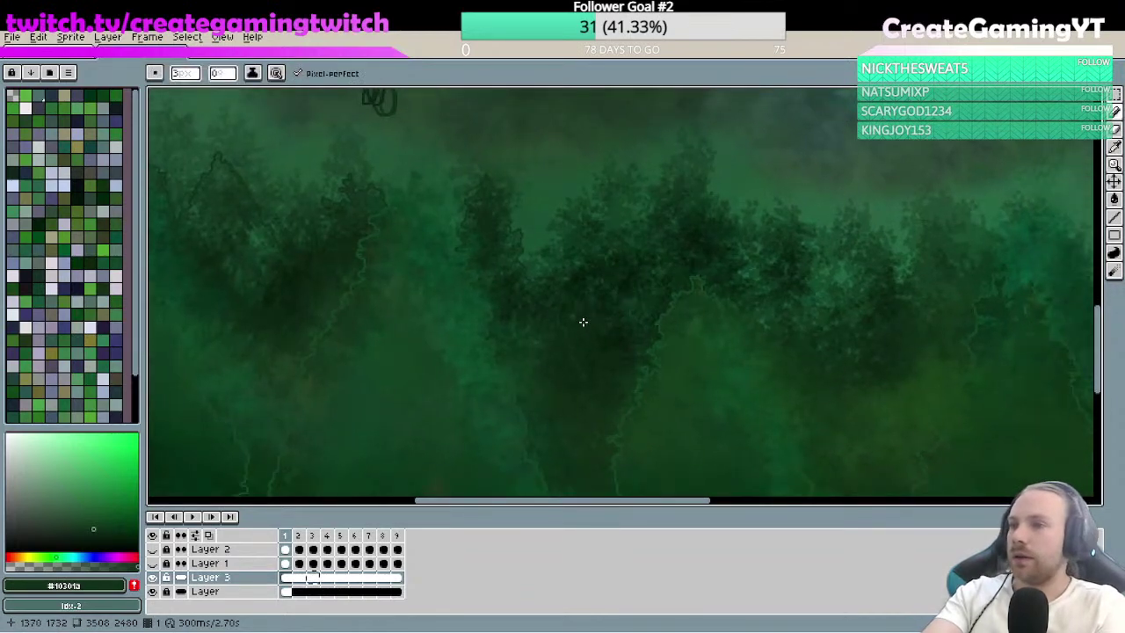
{"action": "scroll", "coordinate": [547, 288], "scroll_direction": "up", "scroll_amount": 1}
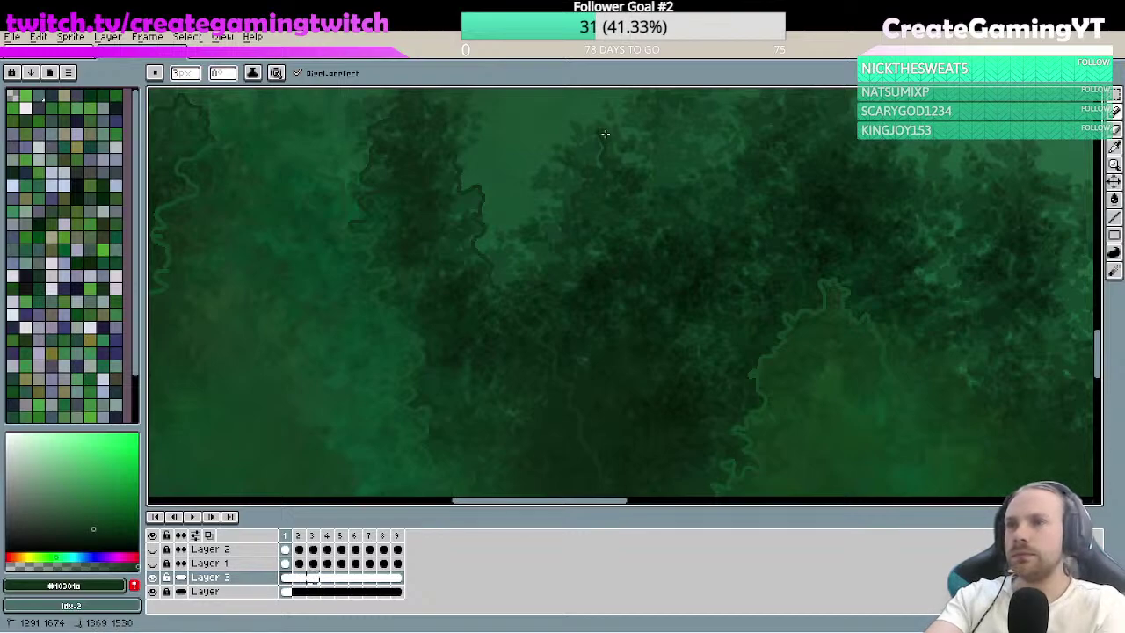
{"action": "left_click_drag", "start_coordinate": [622, 119], "coordinate": [595, 254]}
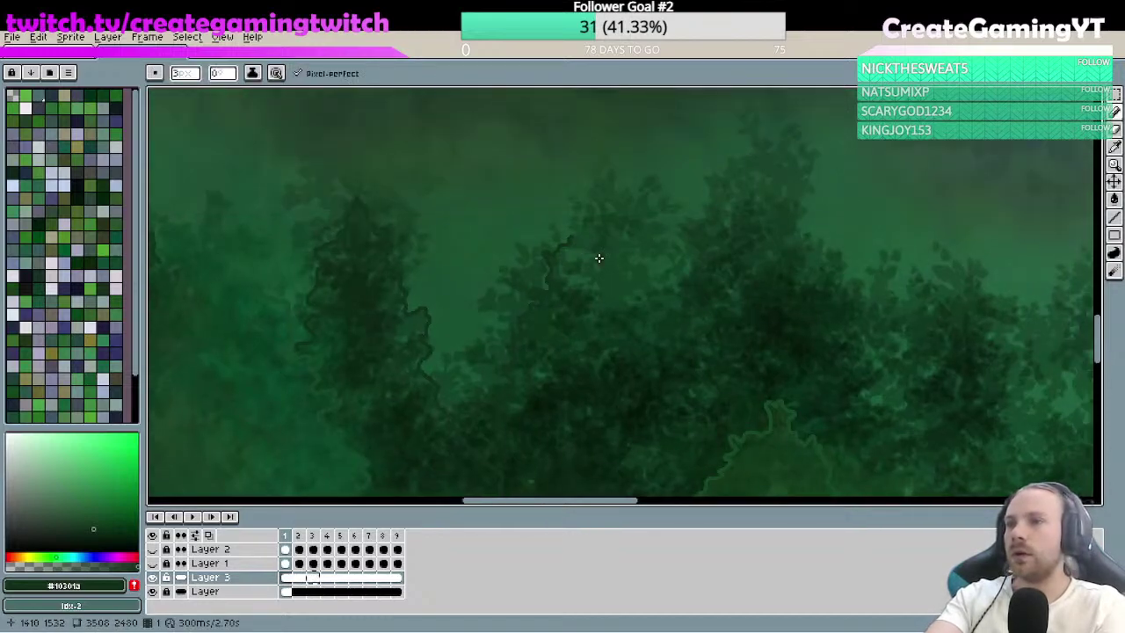
{"action": "key", "text": "ctrl"}
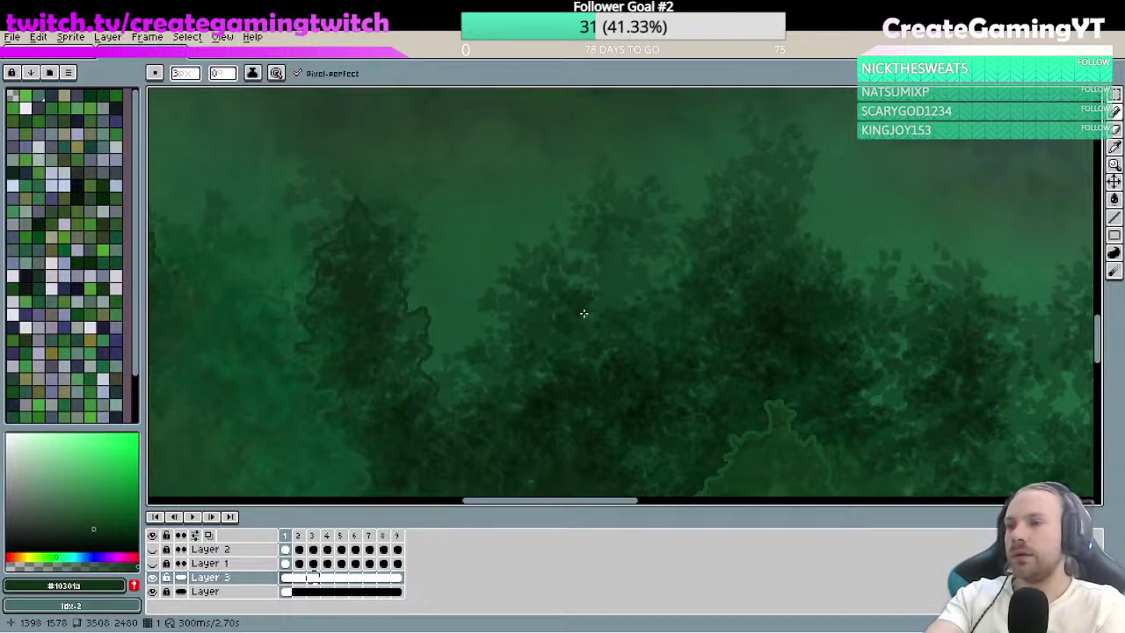
{"action": "key", "text": "ctrl"}
- Trace the broad dark tree's left side up from the lower foliage and round its upper crown
{"action": "mouse_move", "coordinate": [484, 454]}
{"action": "left_mouse_down"}
{"action": "mouse_move", "coordinate": [492, 442]}
{"action": "mouse_move", "coordinate": [472, 427]}
{"action": "mouse_move", "coordinate": [490, 402]}
{"action": "left_mouse_up"}
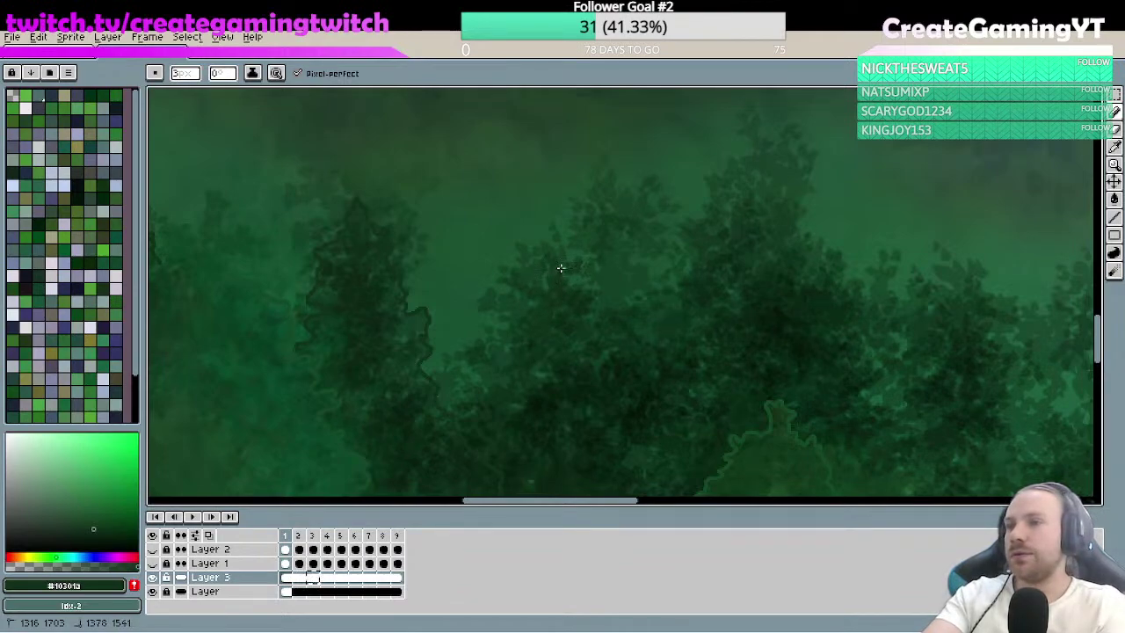
{"action": "mouse_move", "coordinate": [561, 268]}
{"action": "left_mouse_down"}
{"action": "mouse_move", "coordinate": [594, 290]}
{"action": "mouse_move", "coordinate": [598, 327]}
{"action": "mouse_move", "coordinate": [620, 332]}
{"action": "mouse_move", "coordinate": [627, 308]}
{"action": "mouse_move", "coordinate": [602, 234]}
{"action": "mouse_move", "coordinate": [579, 249]}
{"action": "left_mouse_up"}
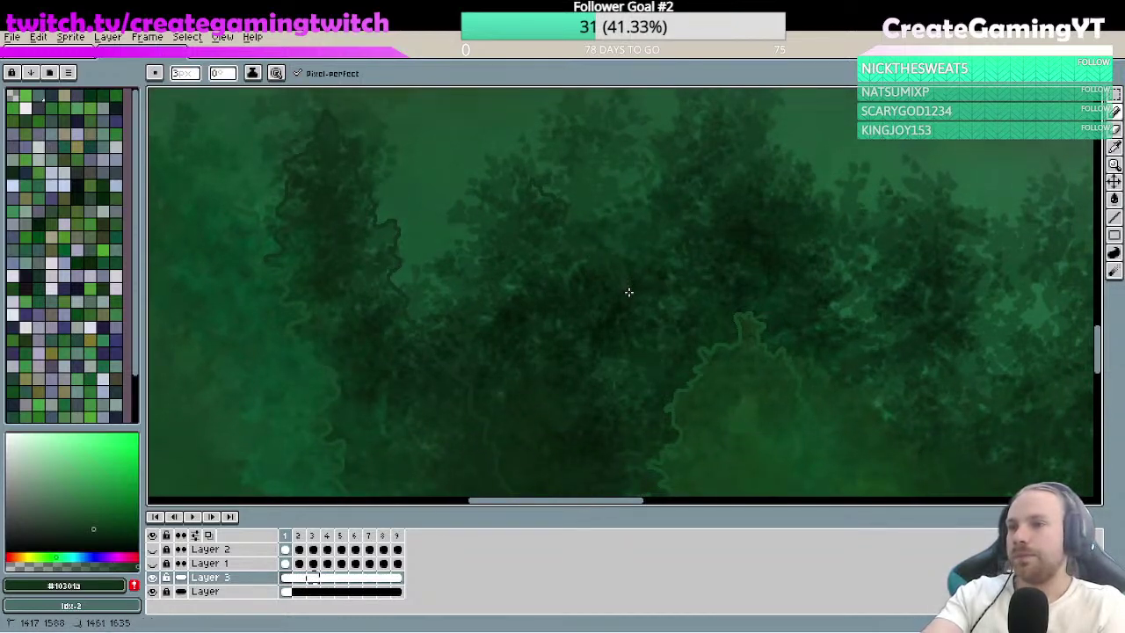
{"action": "left_click_drag", "start_coordinate": [630, 309], "coordinate": [625, 318]}
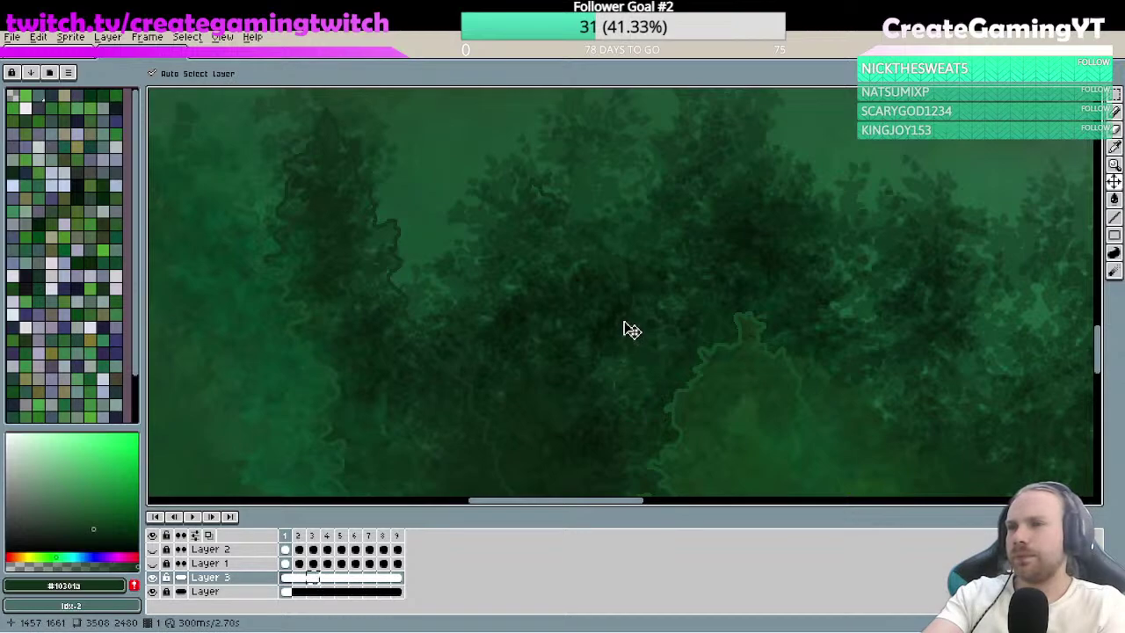
- Erase the stray end of the line below the broad tree's crown and redraw that part of its right side
{"action": "key", "text": "e"}
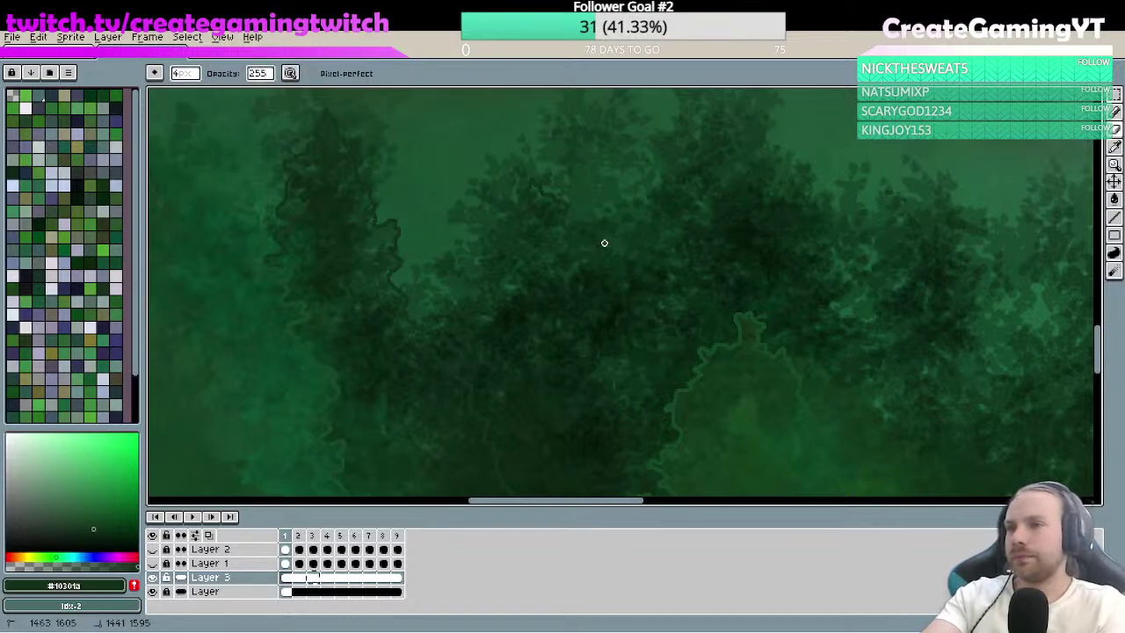
{"action": "mouse_move", "coordinate": [624, 253]}
{"action": "left_mouse_down"}
{"action": "mouse_move", "coordinate": [595, 271]}
{"action": "mouse_move", "coordinate": [586, 261]}
{"action": "left_mouse_up"}
{"action": "scroll", "coordinate": [630, 232], "scroll_direction": "up", "scroll_amount": 2}
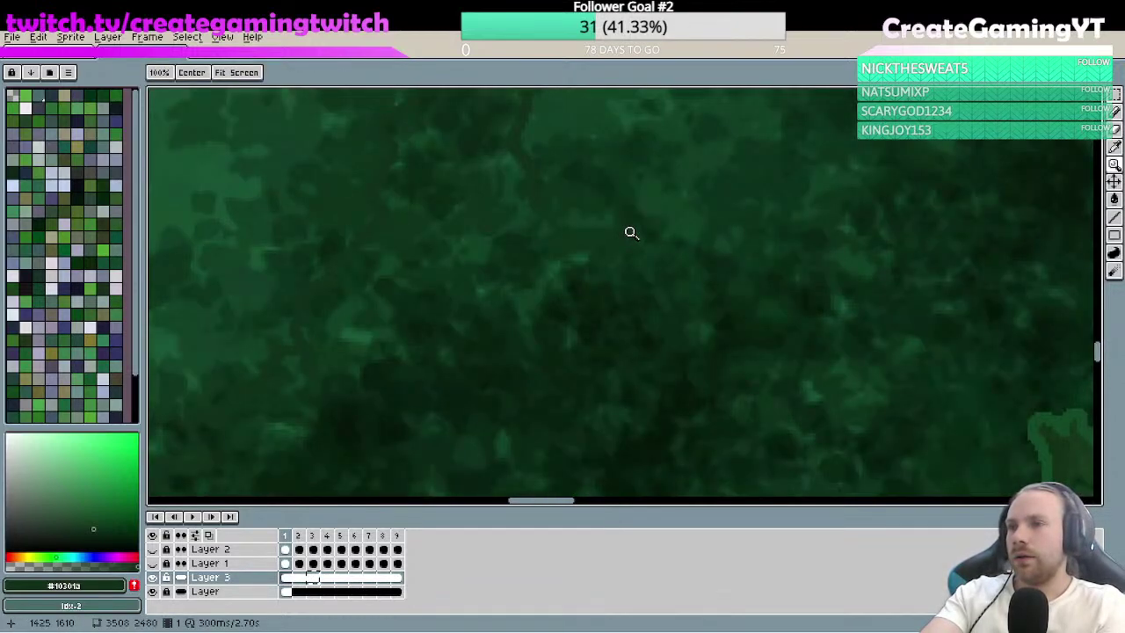
{"action": "key", "text": "b"}
{"action": "mouse_move", "coordinate": [547, 198]}
{"action": "left_mouse_down"}
{"action": "mouse_move", "coordinate": [575, 258]}
{"action": "mouse_move", "coordinate": [607, 274]}
{"action": "mouse_move", "coordinate": [597, 266]}
{"action": "mouse_move", "coordinate": [662, 339]}
{"action": "left_mouse_up"}
{"action": "scroll", "coordinate": [661, 334], "scroll_direction": "down", "scroll_amount": 2}
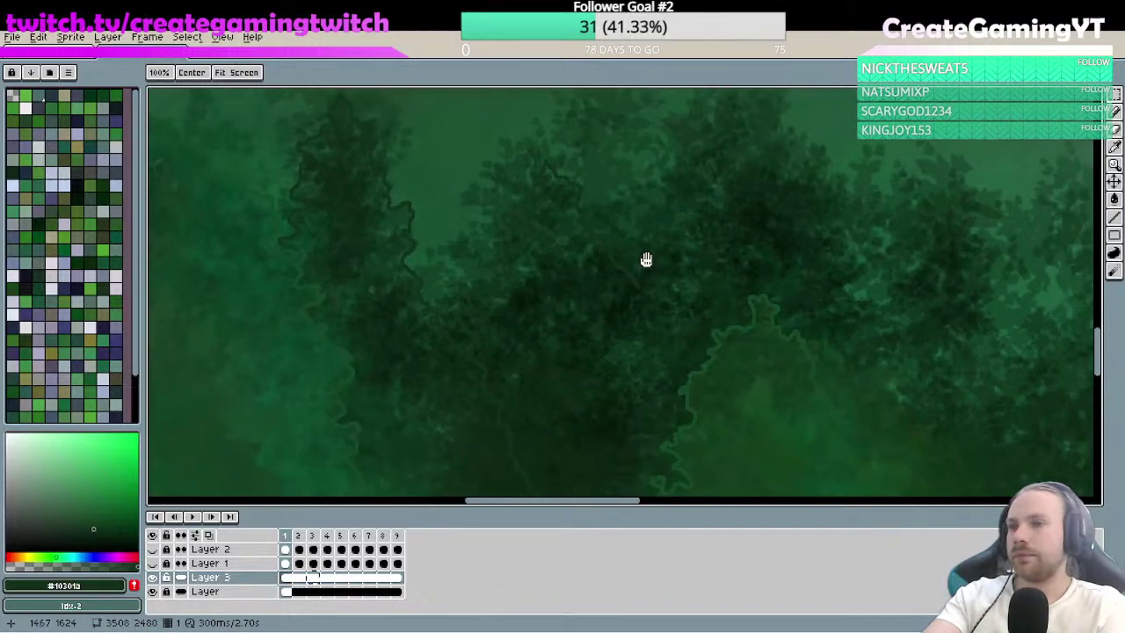
- Continue the broad dark tree's right side down through the foliage and erase the lower part of that stroke
{"action": "left_click_drag", "start_coordinate": [605, 254], "coordinate": [632, 288]}
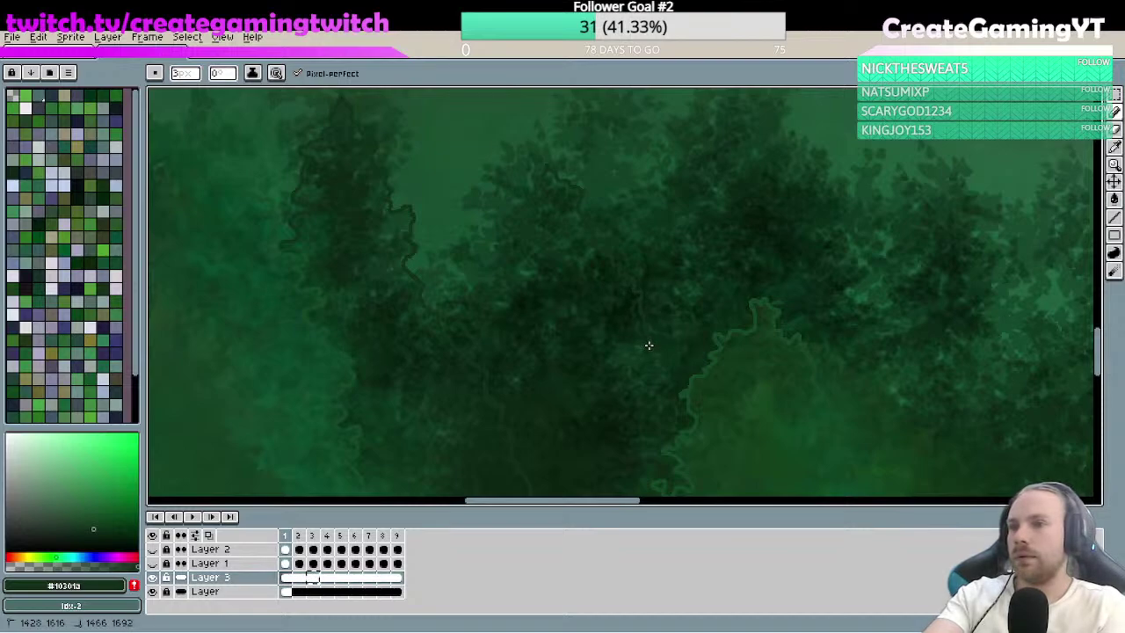
{"action": "key", "text": "space"}
{"action": "mouse_move", "coordinate": [670, 284]}
{"action": "left_mouse_down"}
{"action": "mouse_move", "coordinate": [610, 249]}
{"action": "mouse_move", "coordinate": [628, 259]}
{"action": "mouse_move", "coordinate": [636, 115]}
{"action": "mouse_move", "coordinate": [610, 255]}
{"action": "left_mouse_up"}
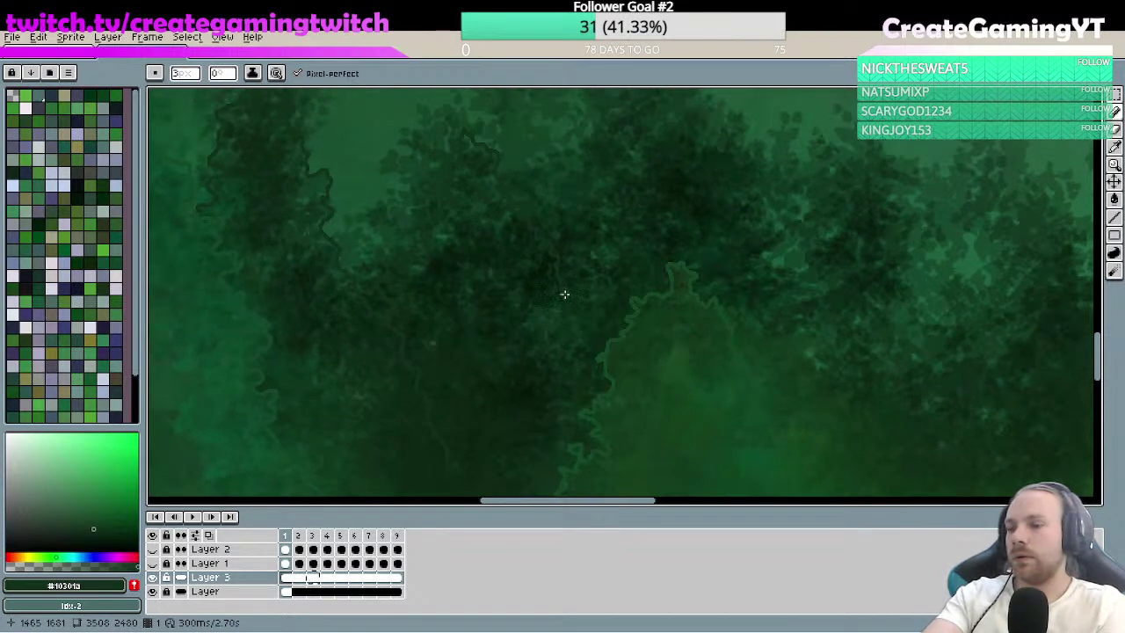
{"action": "key", "text": "e"}
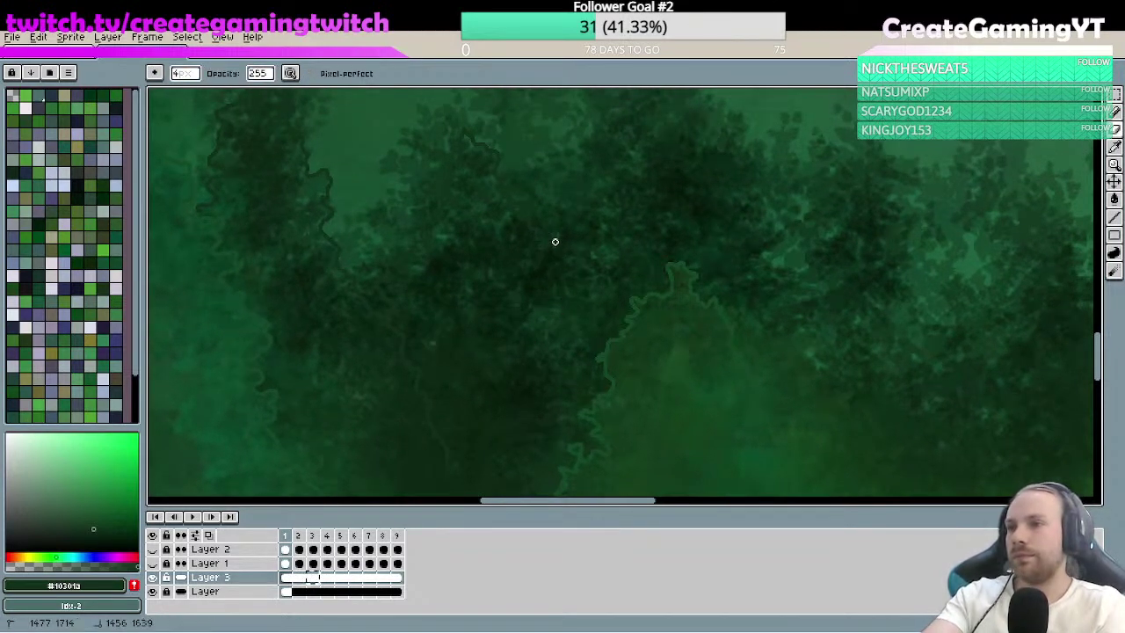
{"action": "key", "text": "b"}
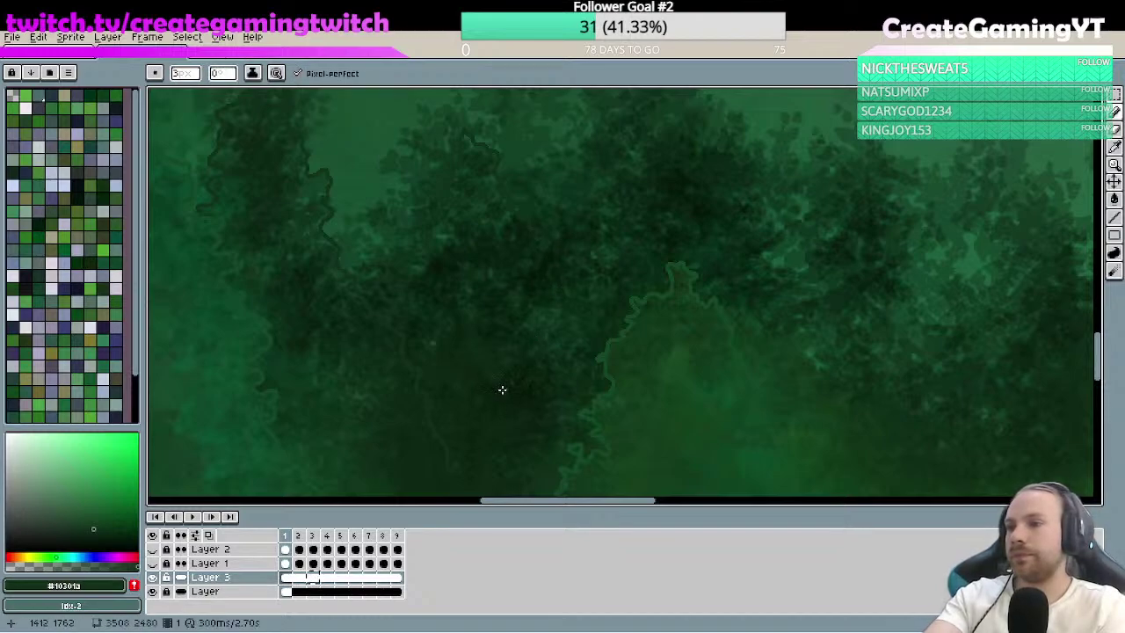
- Trace the tall dark tree's left side up from the lower foliage and round its pointed crown
{"action": "left_click_drag", "start_coordinate": [501, 390], "coordinate": [496, 382]}
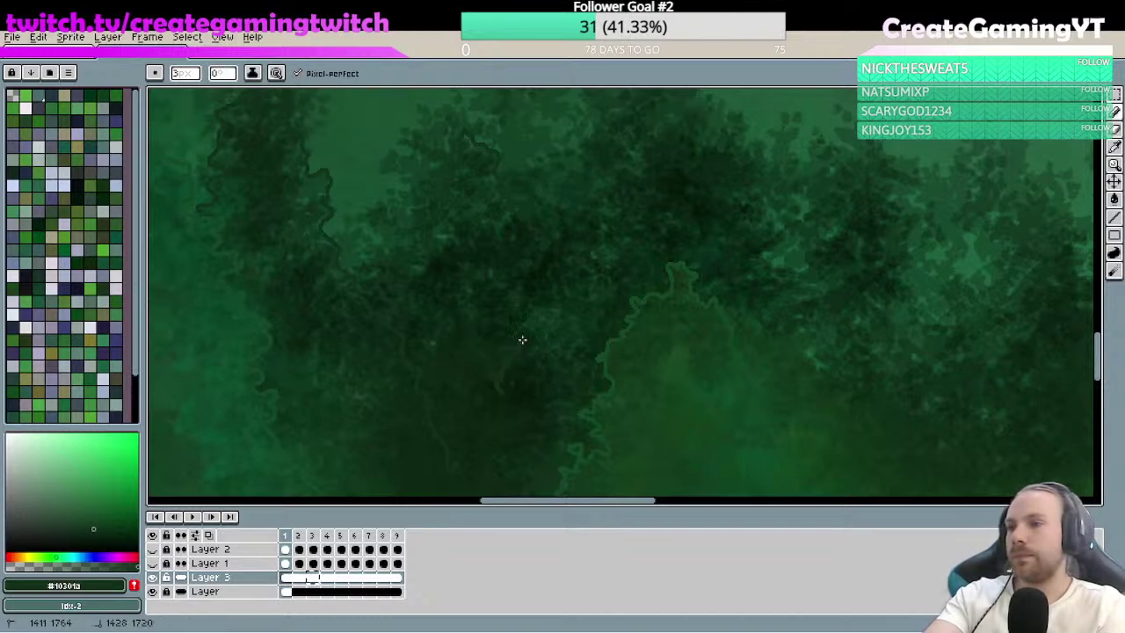
{"action": "left_click_drag", "start_coordinate": [523, 317], "coordinate": [522, 288]}
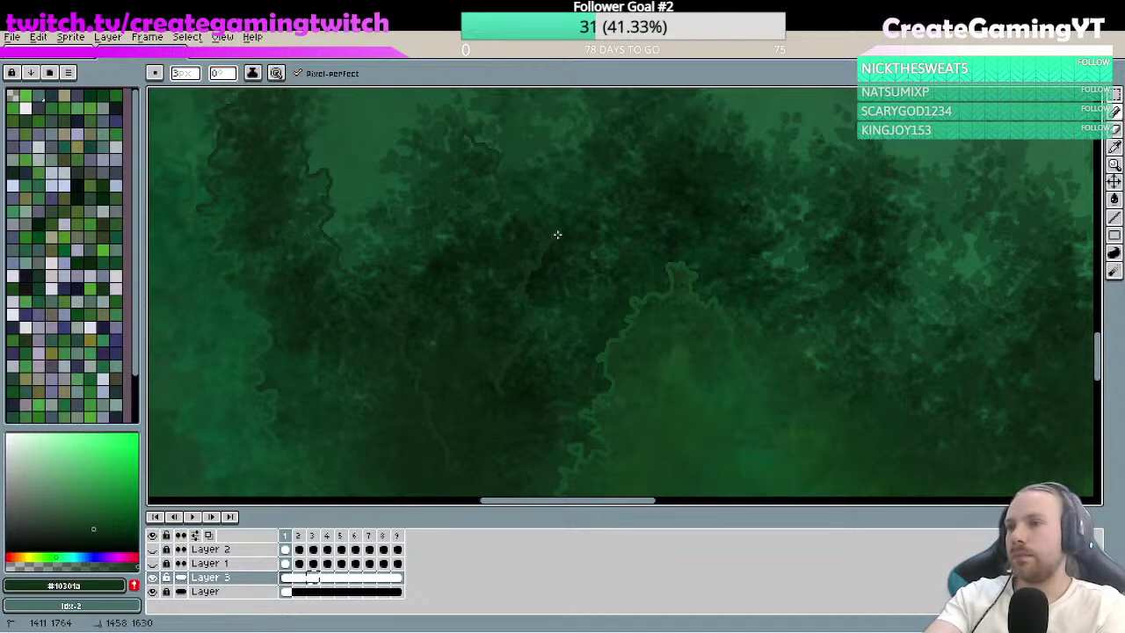
{"action": "left_click_drag", "start_coordinate": [564, 220], "coordinate": [568, 289]}
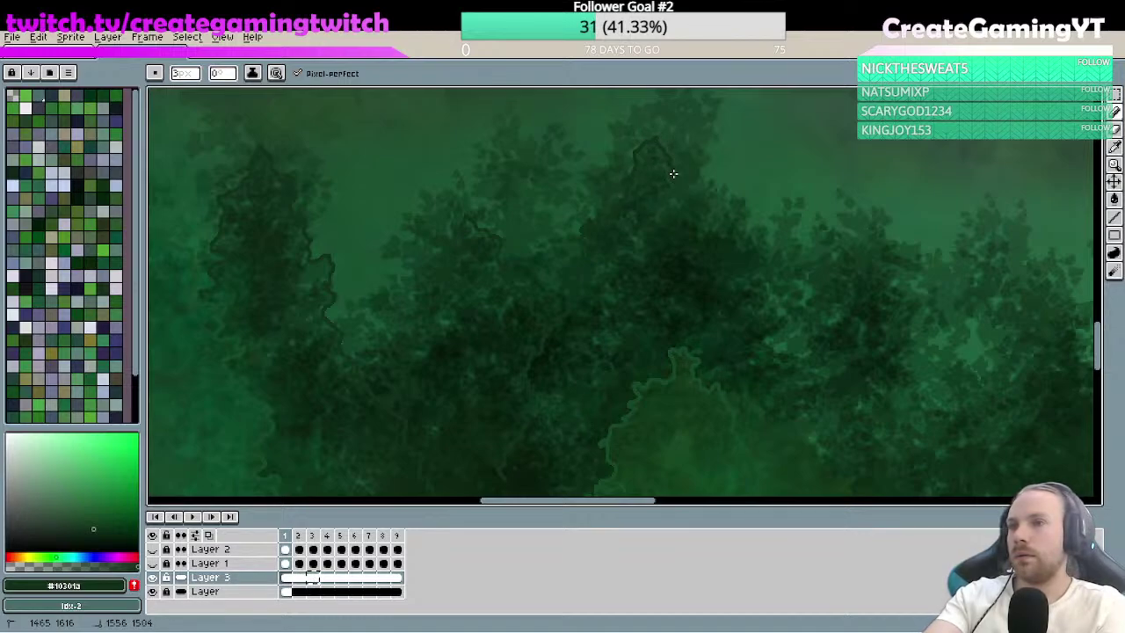
- Trace the tall dark tree's jagged right side from the crown past the light gap and diagonally down through the foliage
{"action": "left_click_drag", "start_coordinate": [685, 193], "coordinate": [610, 181]}
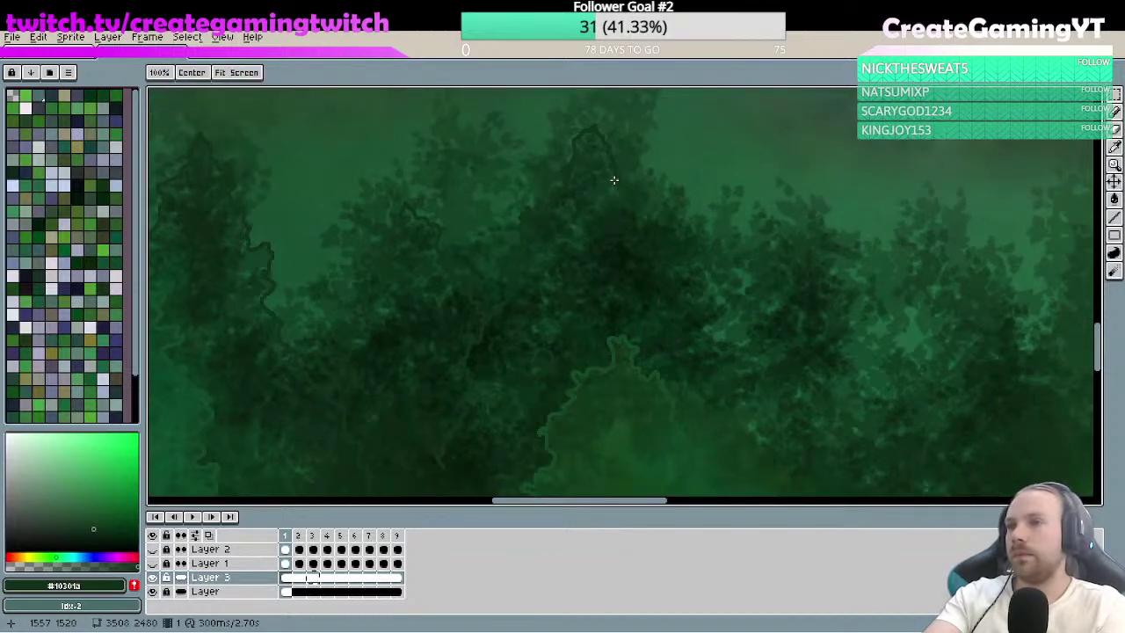
{"action": "left_click_drag", "start_coordinate": [648, 269], "coordinate": [604, 211]}
{"action": "left_click", "coordinate": [565, 217], "text": "ctrl"}
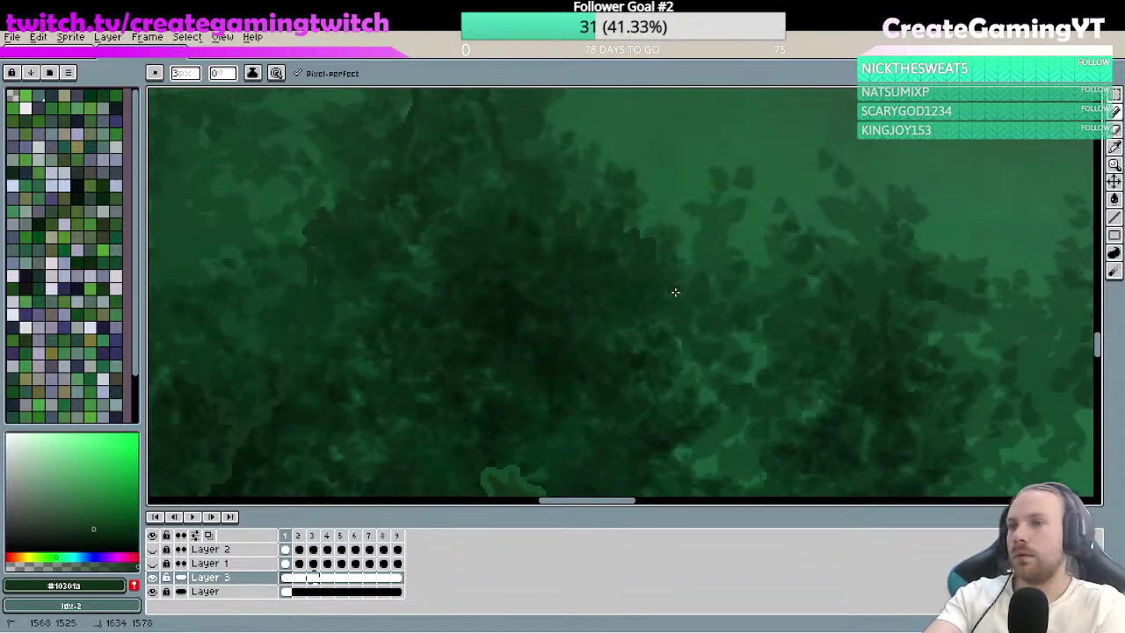
{"action": "mouse_move", "coordinate": [664, 342]}
{"action": "left_mouse_down"}
{"action": "mouse_move", "coordinate": [708, 406]}
{"action": "mouse_move", "coordinate": [711, 432]}
{"action": "mouse_move", "coordinate": [678, 449]}
{"action": "mouse_move", "coordinate": [683, 317]}
{"action": "mouse_move", "coordinate": [575, 192]}
{"action": "mouse_move", "coordinate": [632, 216]}
{"action": "mouse_move", "coordinate": [637, 243]}
{"action": "left_mouse_up"}
{"action": "key", "text": "space"}
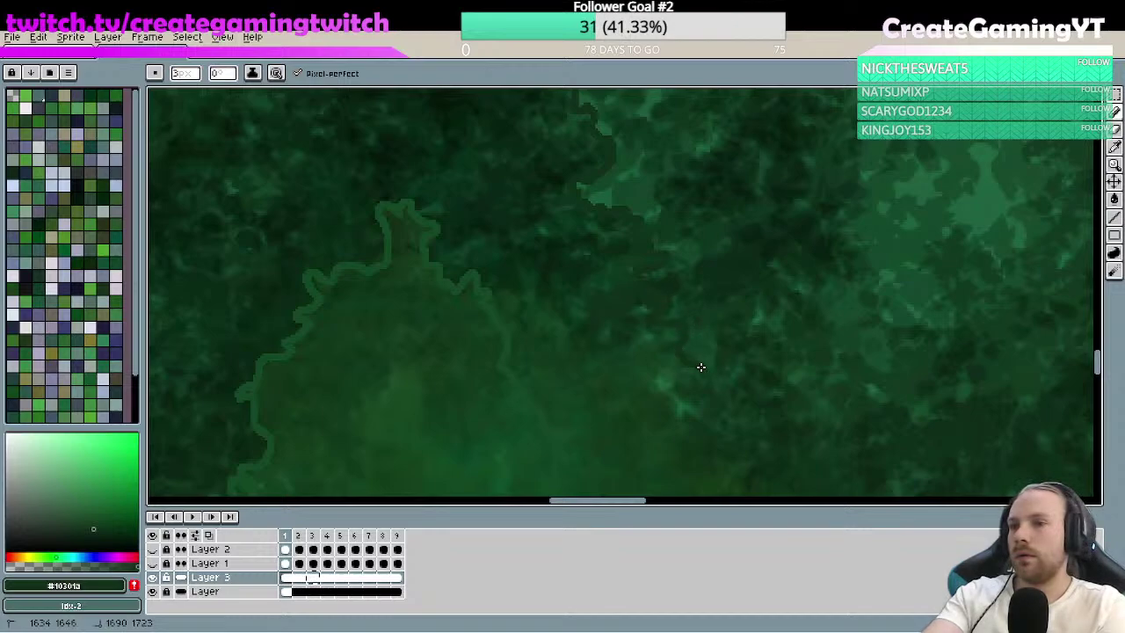
{"action": "left_click_drag", "start_coordinate": [710, 389], "coordinate": [663, 248]}
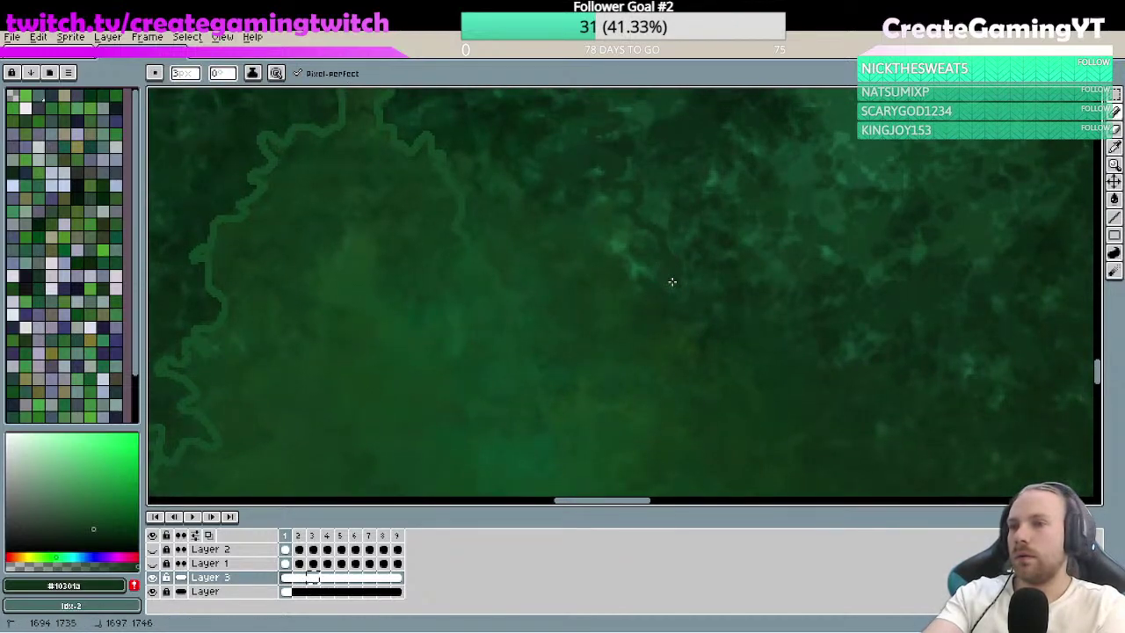
- Outline the smaller dark tree next to the tall one, up its left side, round its narrow crown and down its right side
{"action": "key", "text": "z"}
{"action": "scroll", "coordinate": [702, 349], "scroll_direction": "down", "scroll_amount": 4}
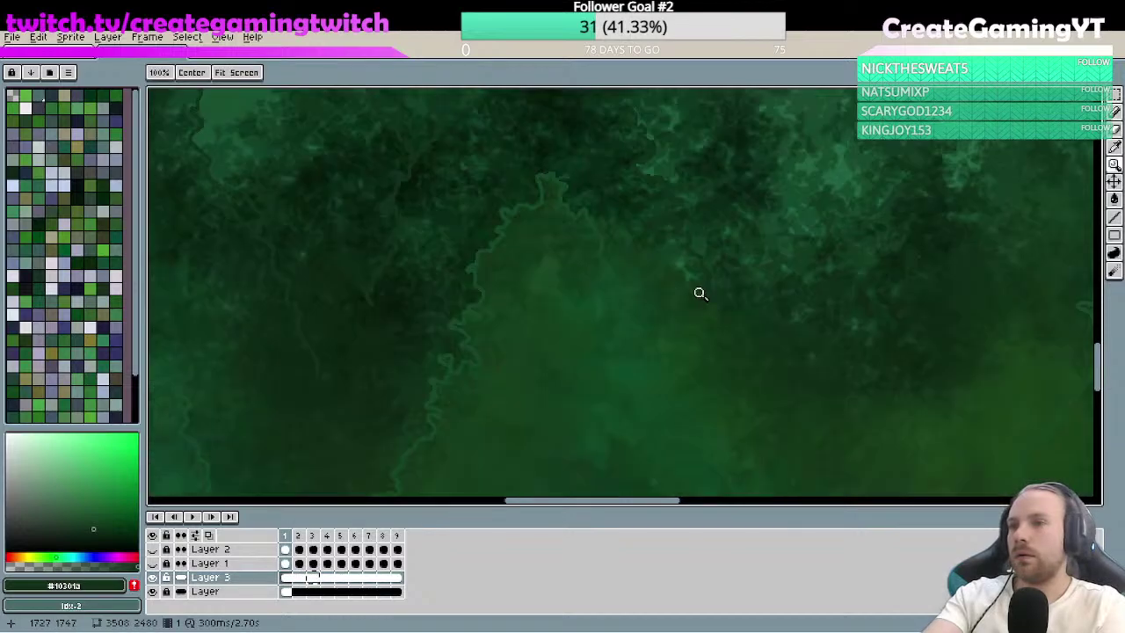
{"action": "scroll", "coordinate": [671, 326], "scroll_direction": "up", "scroll_amount": 4}
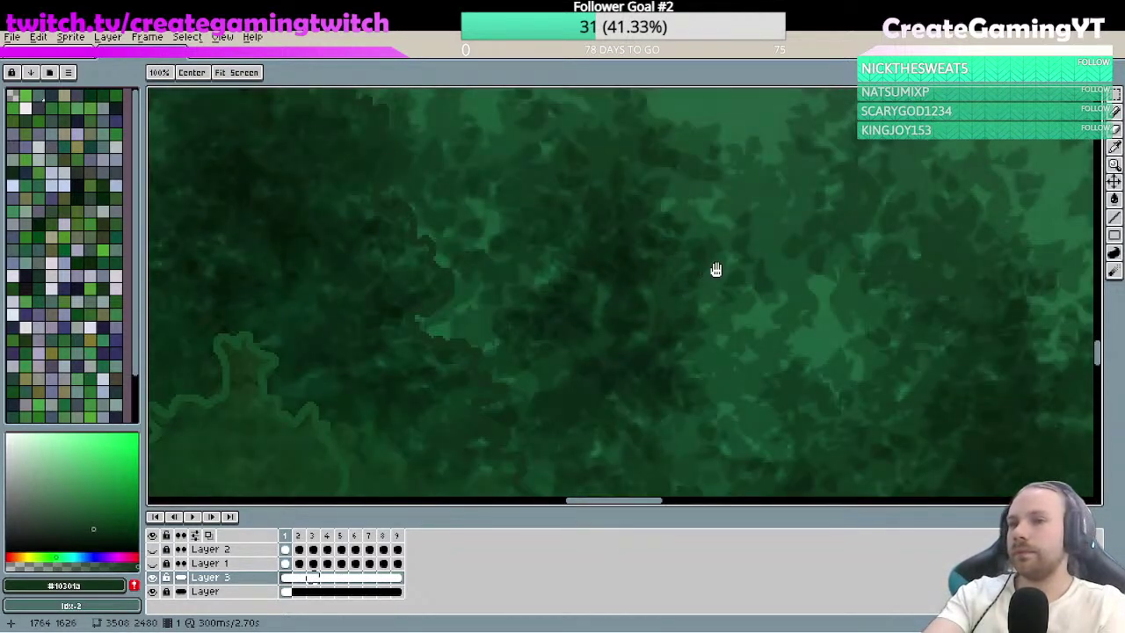
{"action": "scroll", "coordinate": [712, 264], "scroll_direction": "down", "scroll_amount": 3}
{"action": "scroll", "coordinate": [650, 285], "scroll_direction": "up", "scroll_amount": 1}
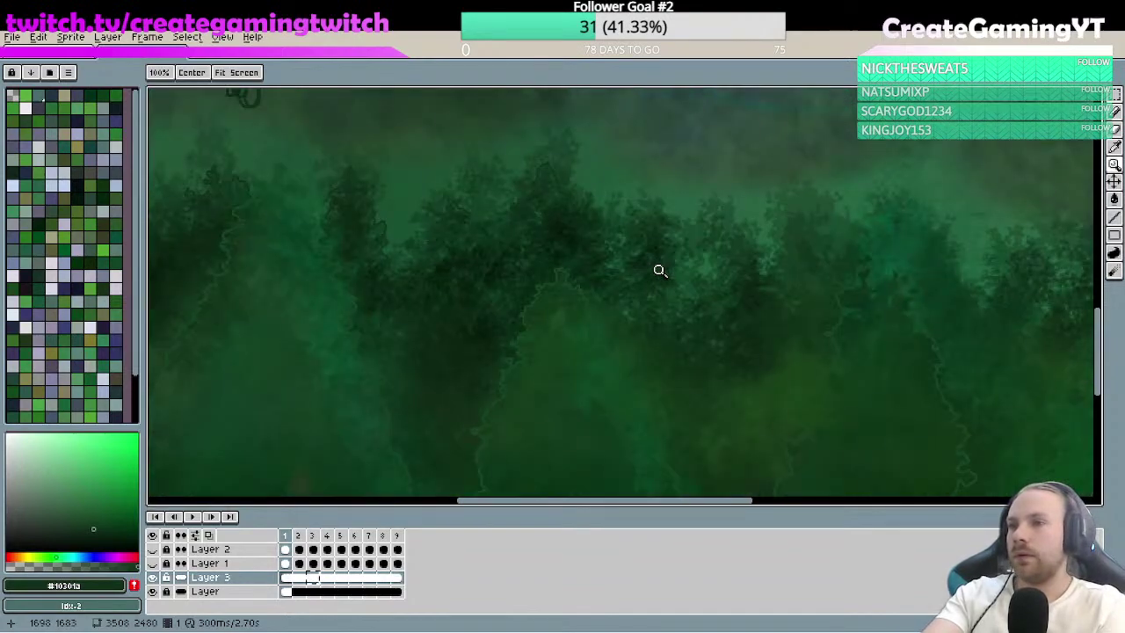
{"action": "scroll", "coordinate": [674, 255], "scroll_direction": "up", "scroll_amount": 1}
{"action": "left_click_drag", "start_coordinate": [674, 254], "coordinate": [635, 302]}
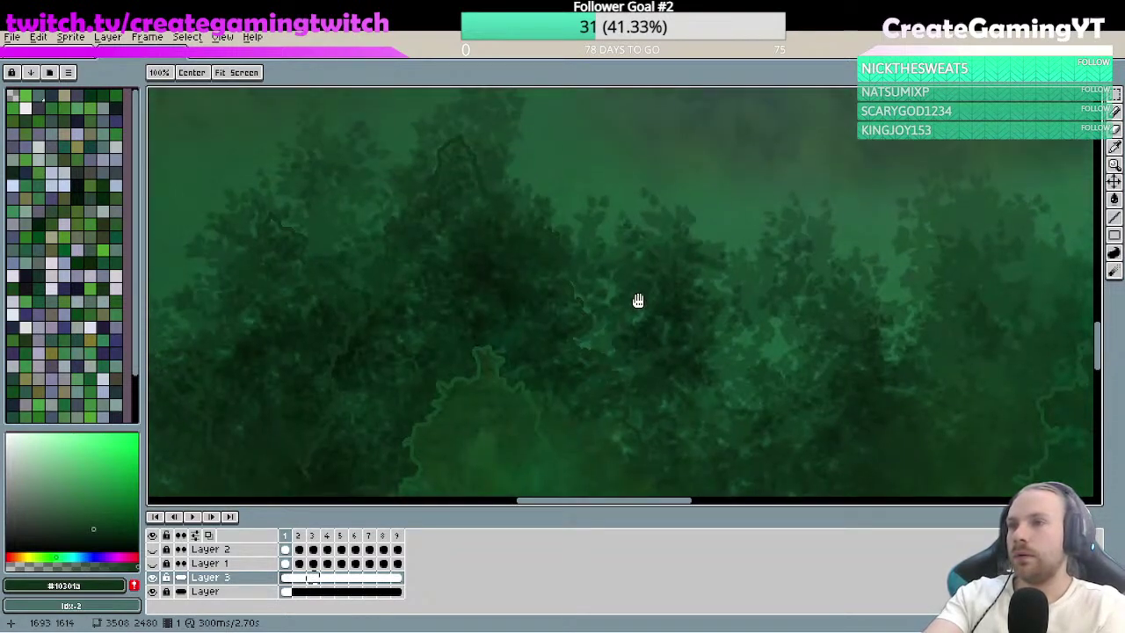
{"action": "left_click_drag", "start_coordinate": [612, 359], "coordinate": [636, 307]}
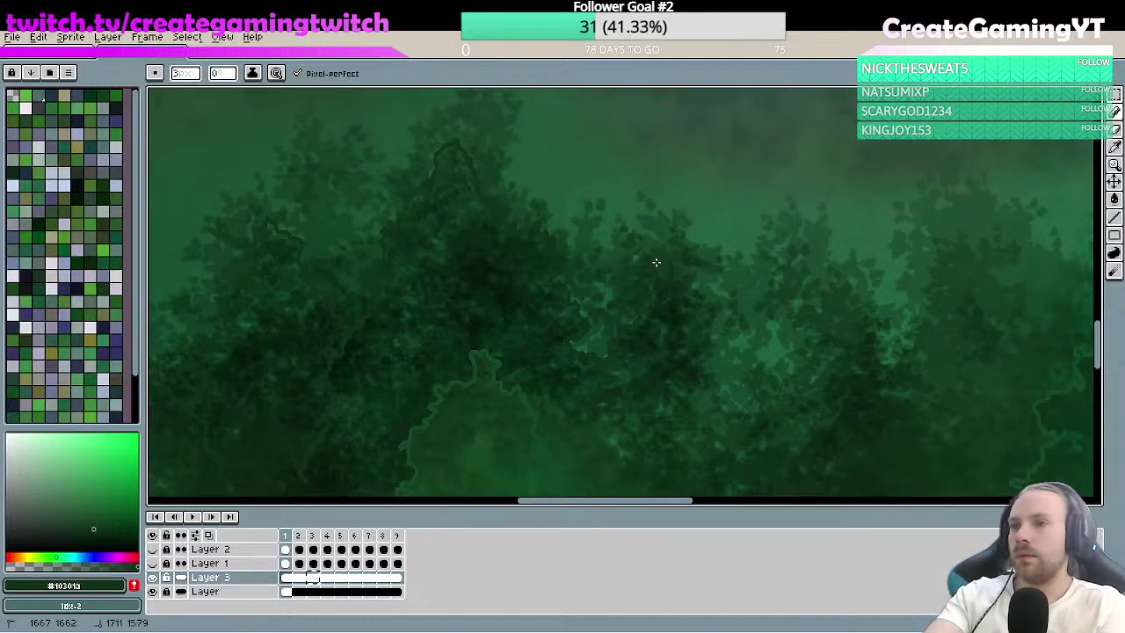
{"action": "mouse_move", "coordinate": [655, 249]}
{"action": "left_mouse_down"}
{"action": "mouse_move", "coordinate": [677, 232]}
{"action": "mouse_move", "coordinate": [687, 251]}
{"action": "left_mouse_up"}
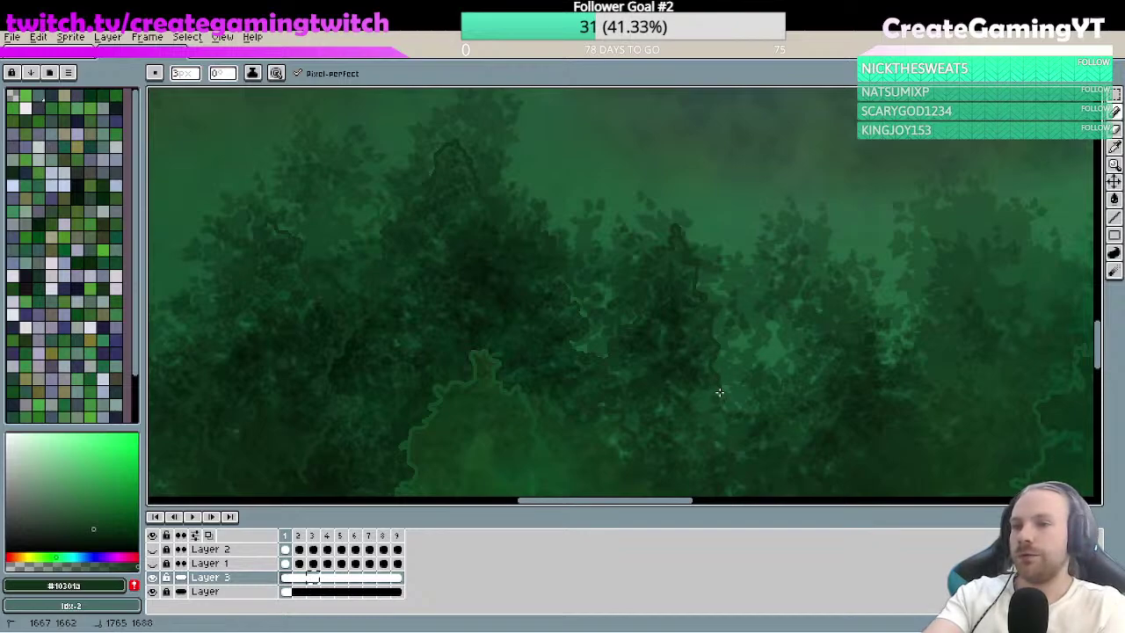
- Extend the smaller dark tree's right side down into the lower foliage, undoing a stroke and redrawing its end
{"action": "key", "text": "space"}
{"action": "mouse_move", "coordinate": [743, 411]}
{"action": "left_mouse_down"}
{"action": "mouse_move", "coordinate": [733, 311]}
{"action": "mouse_move", "coordinate": [636, 153]}
{"action": "mouse_move", "coordinate": [689, 270]}
{"action": "mouse_move", "coordinate": [656, 307]}
{"action": "left_mouse_up"}
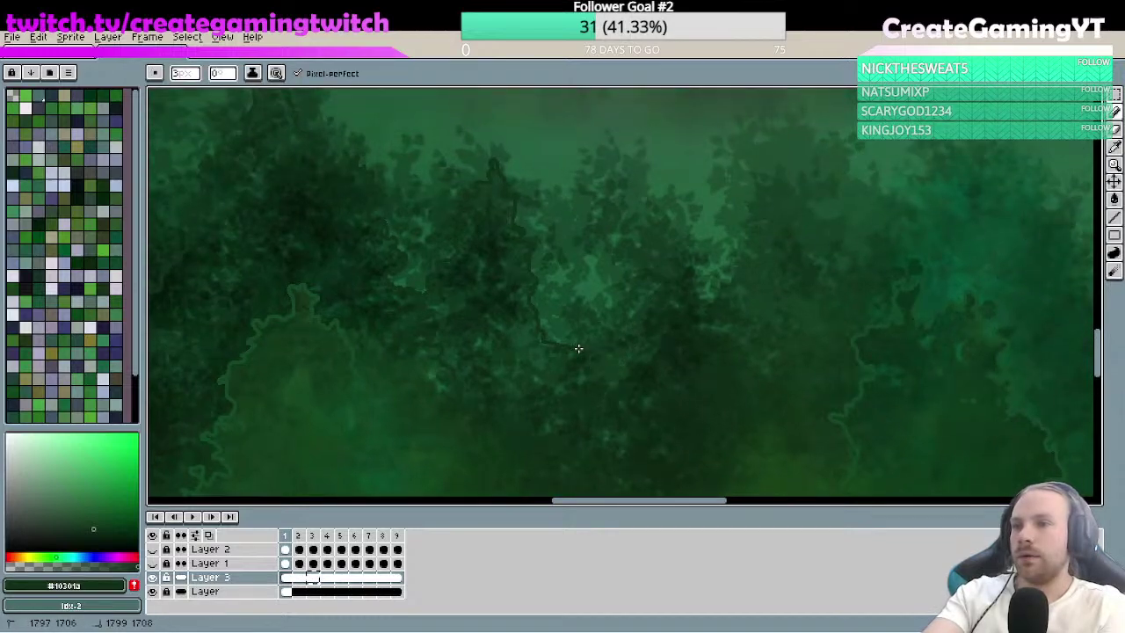
{"action": "key", "text": "ctrl+z"}
{"action": "mouse_move", "coordinate": [581, 363]}
{"action": "left_mouse_down"}
{"action": "mouse_move", "coordinate": [571, 359]}
{"action": "mouse_move", "coordinate": [573, 374]}
{"action": "mouse_move", "coordinate": [605, 383]}
{"action": "mouse_move", "coordinate": [605, 409]}
{"action": "left_mouse_up"}
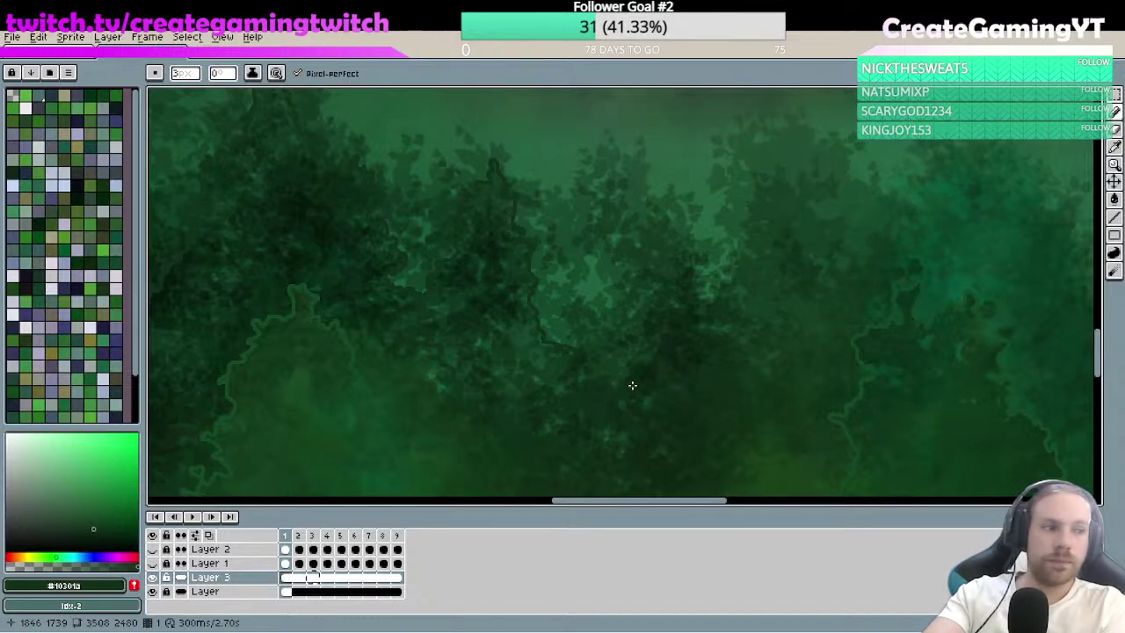
- Trace a line up through the foliage to the light gap, and outline the neighbouring broad tree's left side, crown and right side
{"action": "key", "text": "space"}
{"action": "mouse_move", "coordinate": [651, 349]}
{"action": "left_mouse_down"}
{"action": "mouse_move", "coordinate": [645, 334]}
{"action": "mouse_move", "coordinate": [645, 354]}
{"action": "left_mouse_up"}
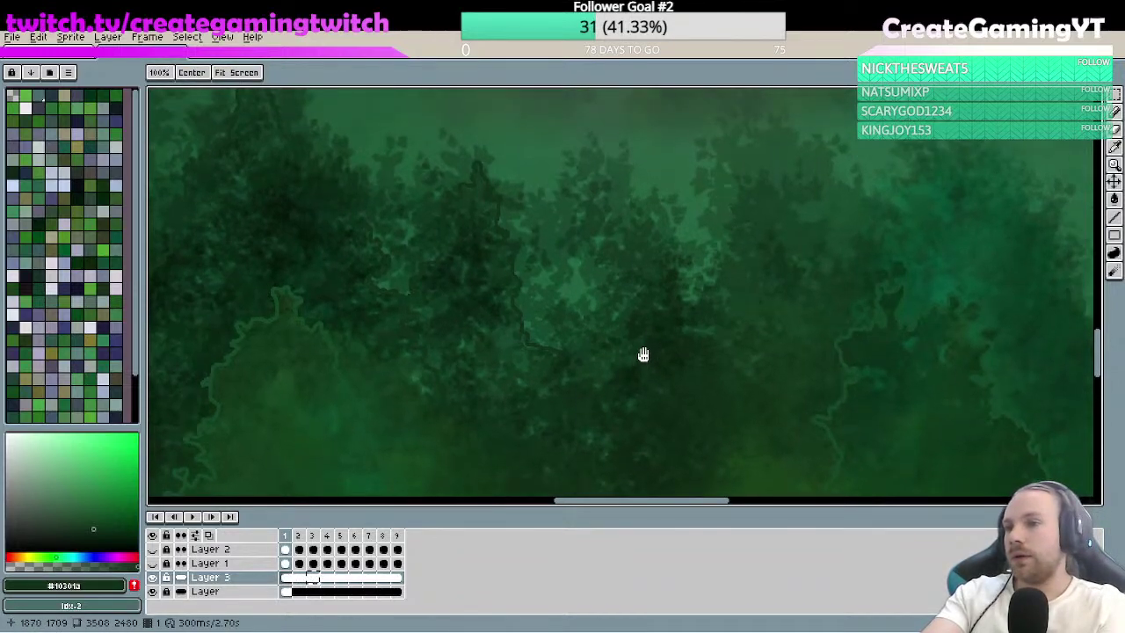
{"action": "left_click_drag", "start_coordinate": [600, 402], "coordinate": [613, 382]}
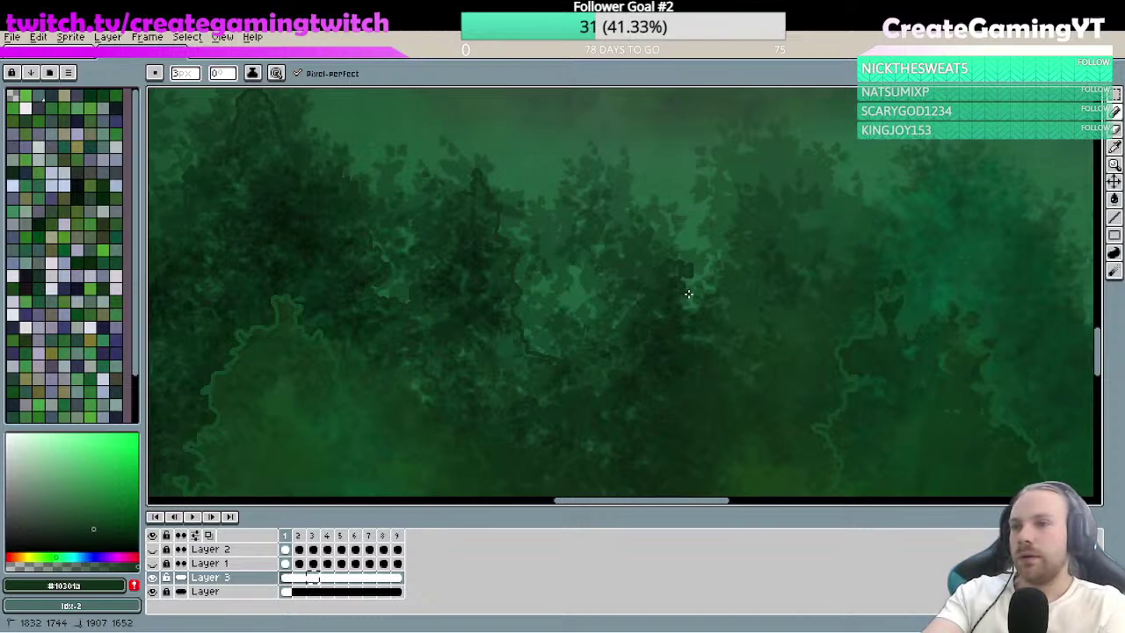
{"action": "left_click_drag", "start_coordinate": [703, 313], "coordinate": [613, 332]}
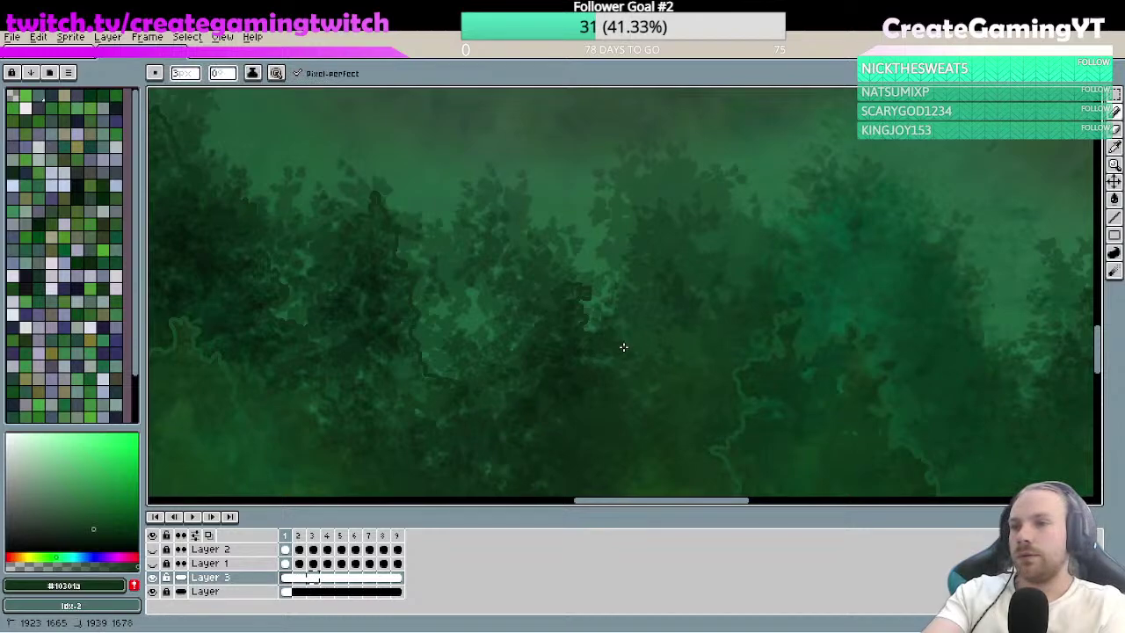
{"action": "mouse_move", "coordinate": [634, 361]}
{"action": "left_mouse_down"}
{"action": "mouse_move", "coordinate": [626, 332]}
{"action": "mouse_move", "coordinate": [635, 371]}
{"action": "left_mouse_up"}
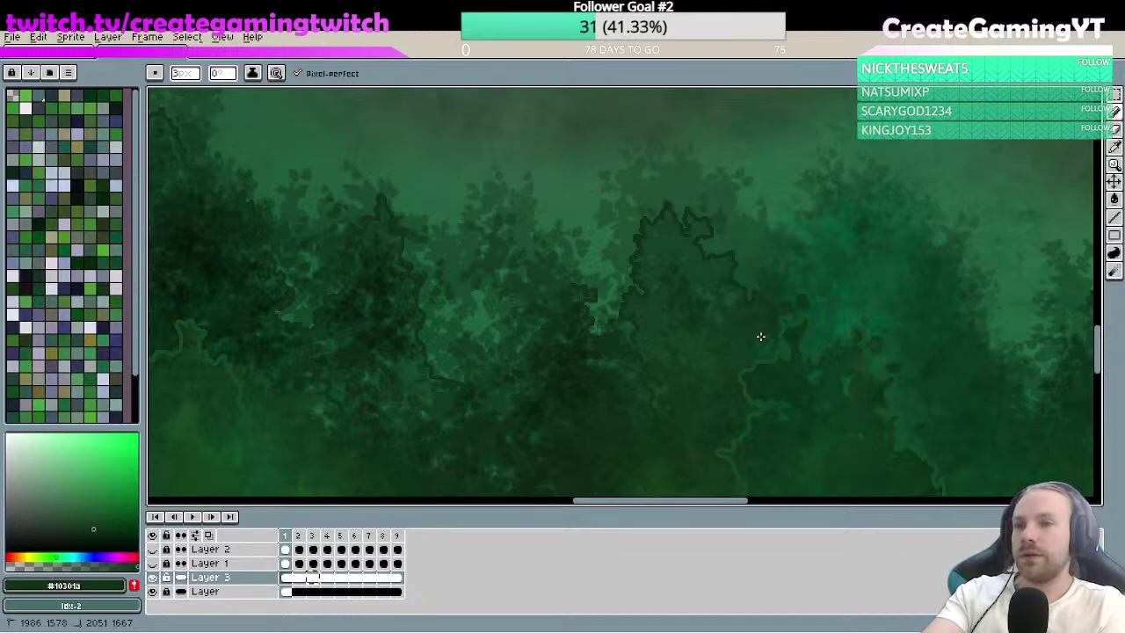
- Outline the dark crown on the teal tree's right half and follow its jagged right side down into the foliage dip
{"action": "key", "text": "space"}
{"action": "scroll", "coordinate": [713, 289], "scroll_direction": "down", "scroll_amount": 3}
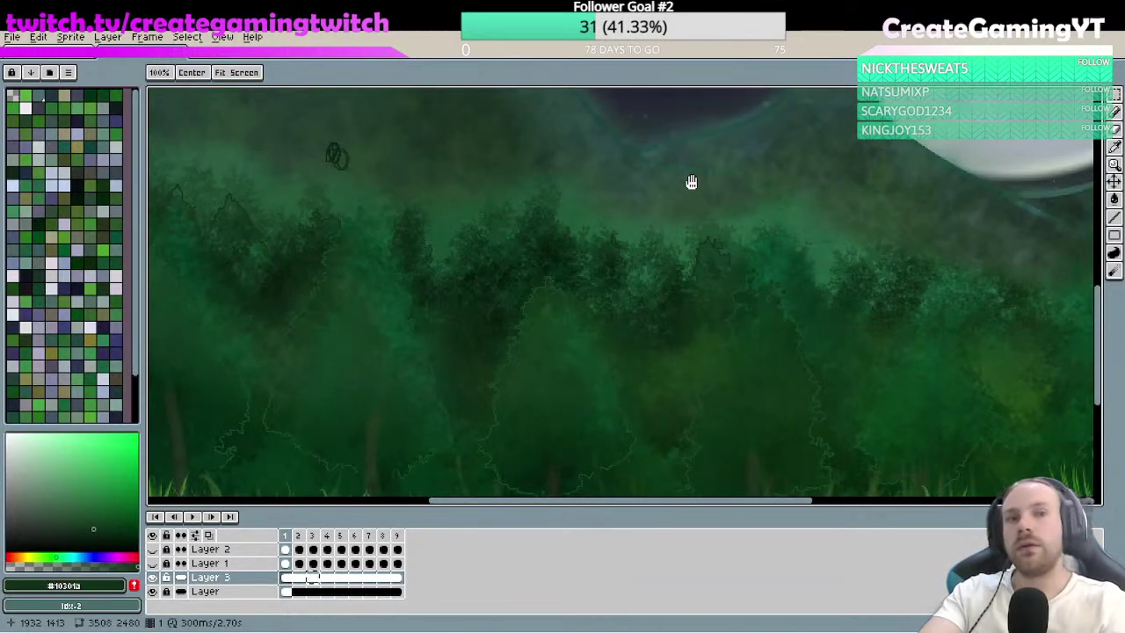
{"action": "left_click_drag", "start_coordinate": [796, 238], "coordinate": [645, 261]}
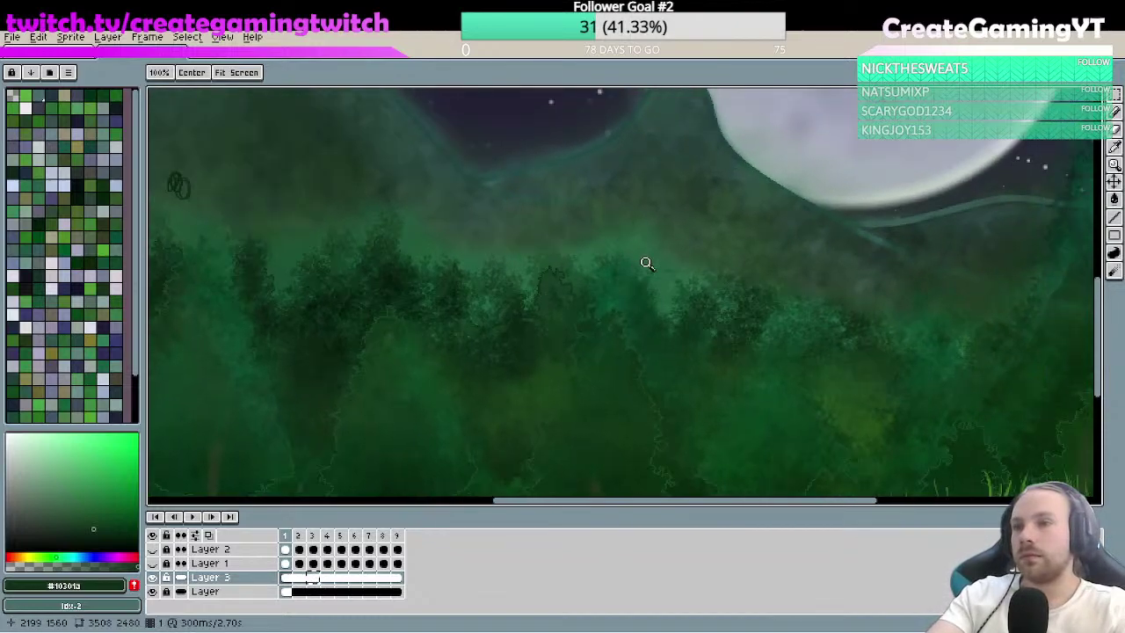
{"action": "scroll", "coordinate": [655, 263], "scroll_direction": "up", "scroll_amount": 1}
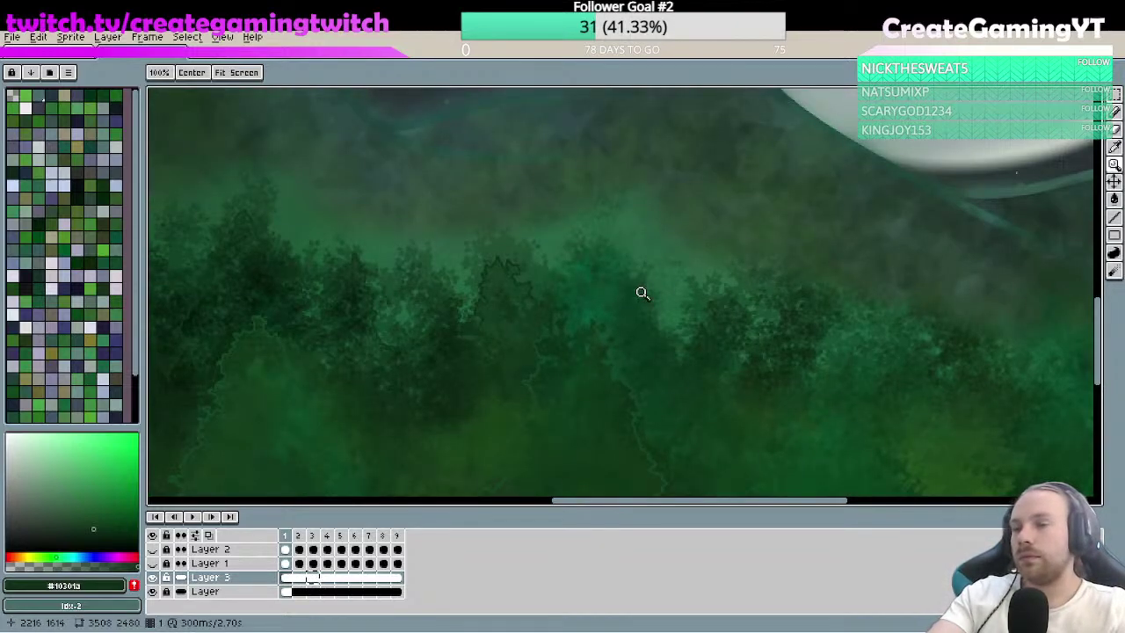
{"action": "scroll", "coordinate": [650, 285], "scroll_direction": "up", "scroll_amount": 1}
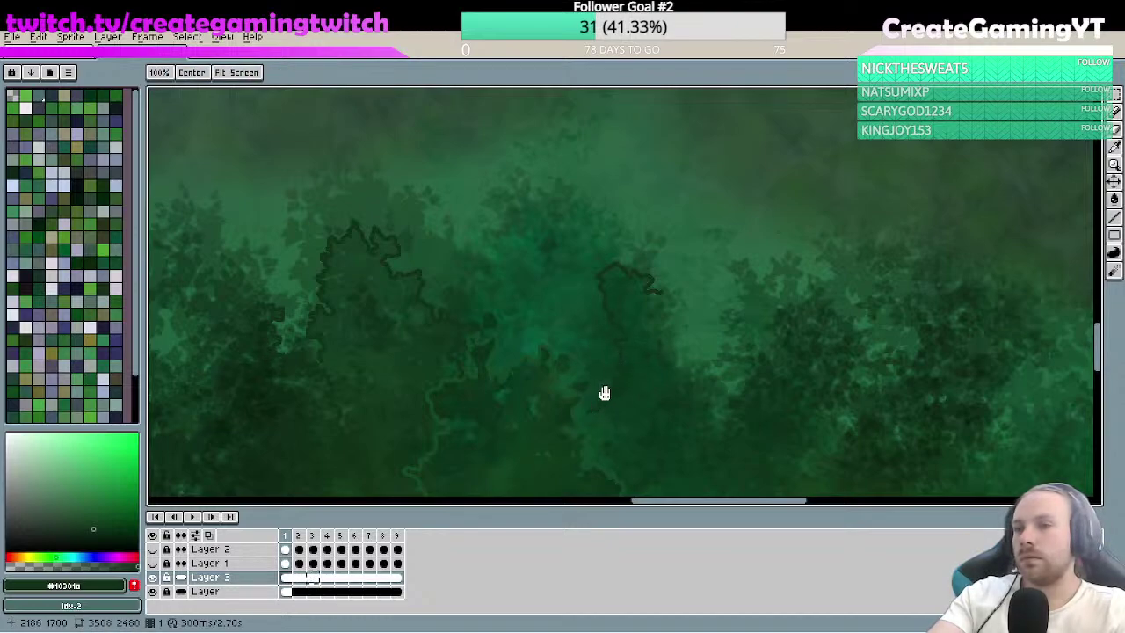
{"action": "scroll", "coordinate": [603, 394], "scroll_direction": "down", "scroll_amount": 1}
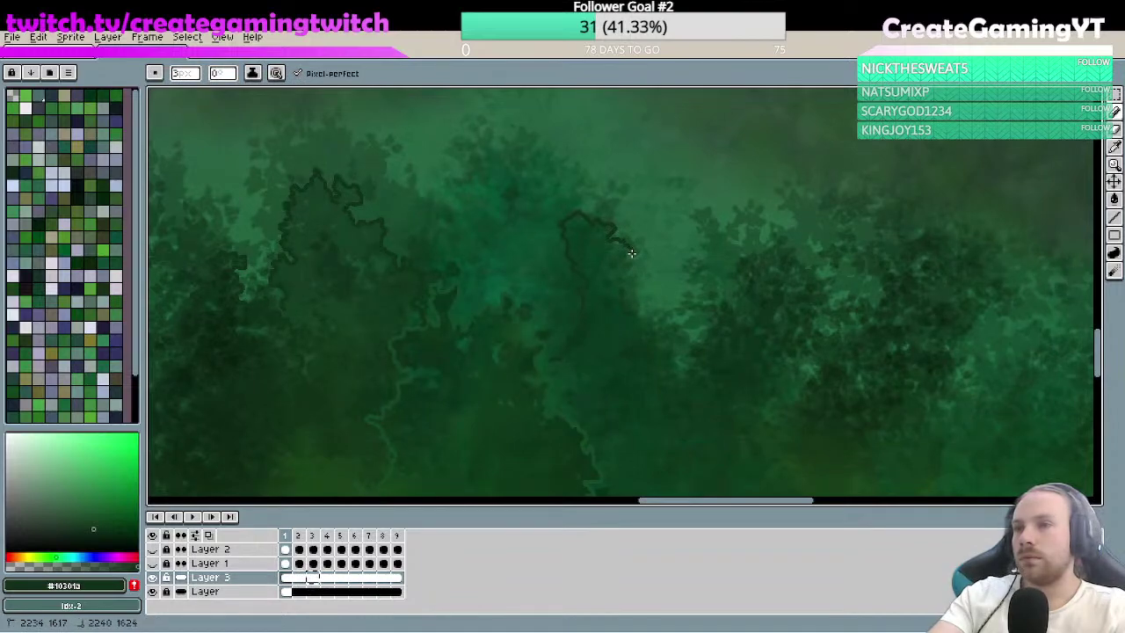
{"action": "mouse_move", "coordinate": [632, 260]}
{"action": "left_mouse_down"}
{"action": "mouse_move", "coordinate": [621, 277]}
{"action": "mouse_move", "coordinate": [640, 307]}
{"action": "left_mouse_up"}
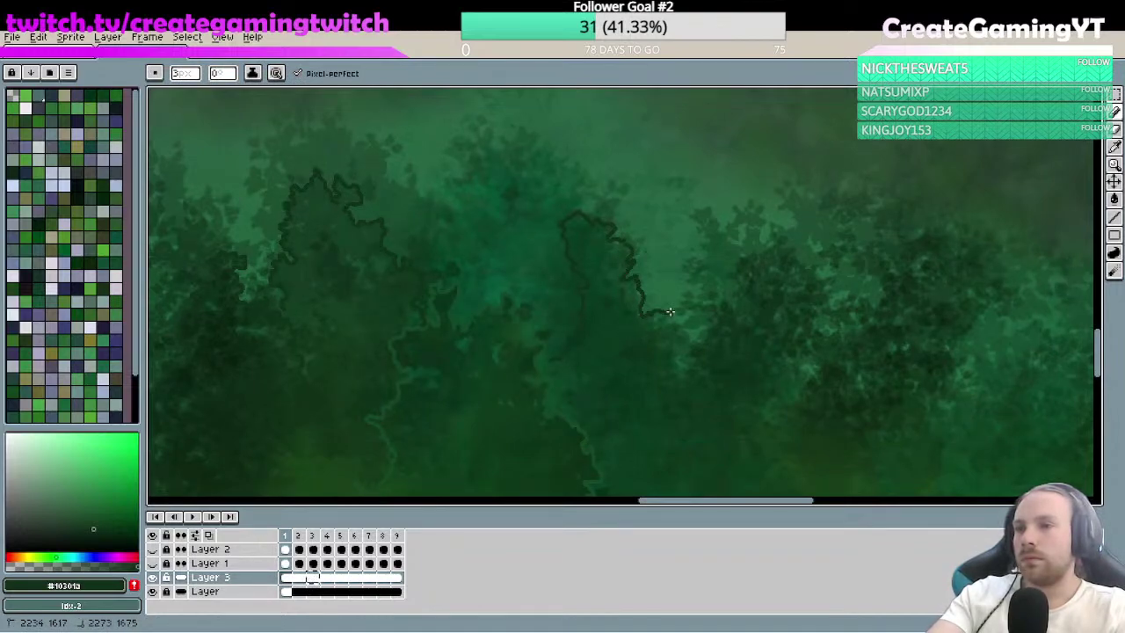
{"action": "mouse_move", "coordinate": [677, 326]}
{"action": "left_mouse_down"}
{"action": "mouse_move", "coordinate": [704, 348]}
{"action": "mouse_move", "coordinate": [715, 333]}
{"action": "mouse_move", "coordinate": [653, 235]}
{"action": "left_mouse_up"}
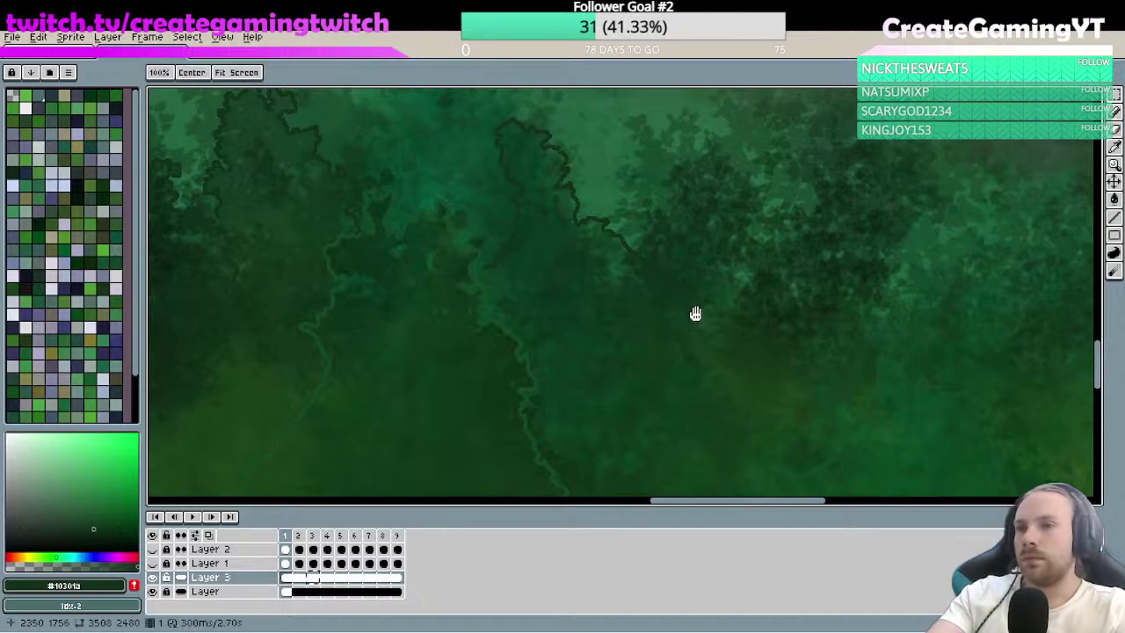
- Outline the dark tree beyond the dip, up its left side, round its crown and past the light gap on its right
{"action": "mouse_move", "coordinate": [695, 314]}
{"action": "left_mouse_down"}
{"action": "mouse_move", "coordinate": [668, 299]}
{"action": "mouse_move", "coordinate": [680, 334]}
{"action": "left_mouse_up"}
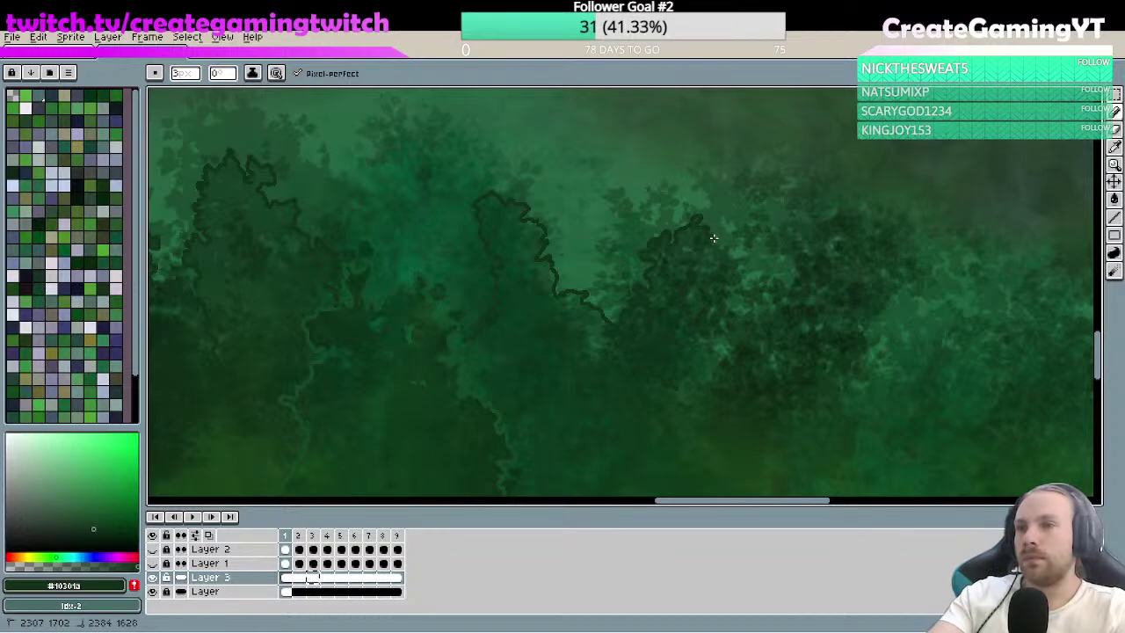
{"action": "left_click_drag", "start_coordinate": [726, 247], "coordinate": [748, 259]}
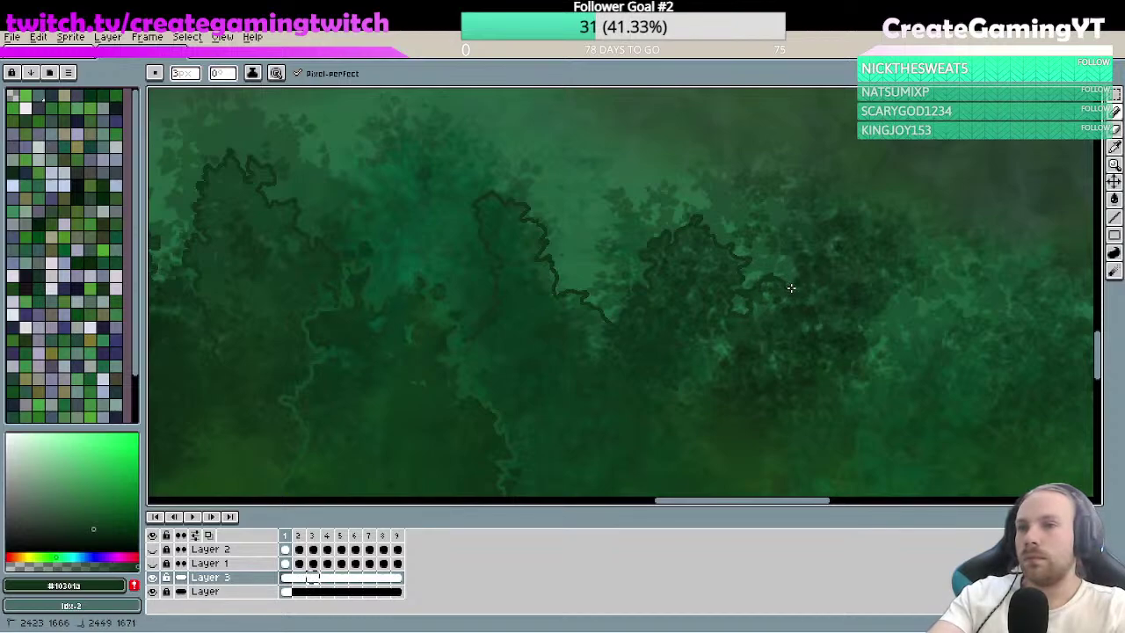
{"action": "left_click_drag", "start_coordinate": [791, 287], "coordinate": [756, 251]}
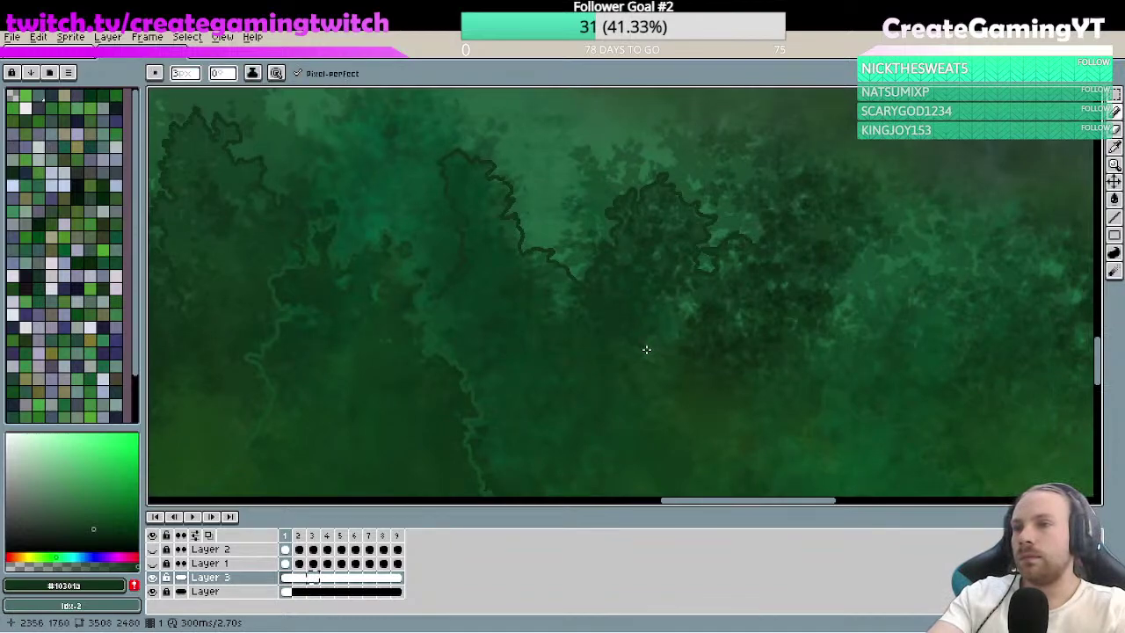
- Trace a diagonal line down through the lower foliage beneath the newly outlined dark tree
{"action": "left_click_drag", "start_coordinate": [645, 349], "coordinate": [668, 394]}
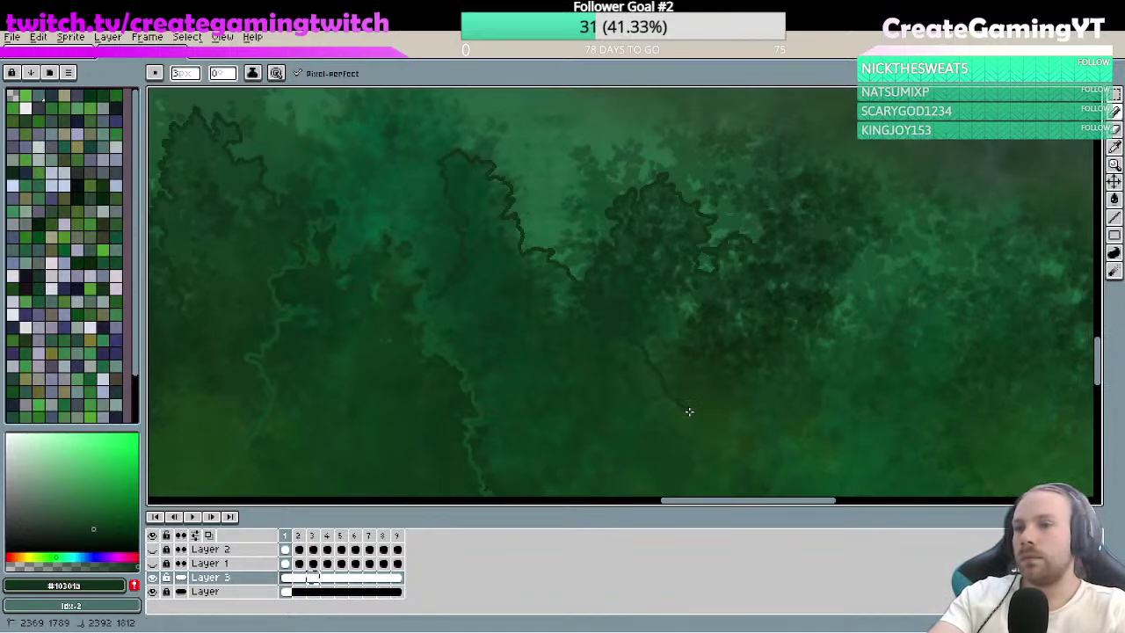
{"action": "left_click_drag", "start_coordinate": [711, 438], "coordinate": [714, 440]}
{"action": "mouse_move", "coordinate": [713, 440]}
{"action": "left_mouse_down"}
{"action": "mouse_move", "coordinate": [746, 458]}
{"action": "mouse_move", "coordinate": [718, 383]}
{"action": "left_mouse_up"}
{"action": "key", "text": "space"}
{"action": "key", "text": "z"}
{"action": "scroll", "coordinate": [652, 264], "scroll_direction": "down", "scroll_amount": 2}
{"action": "key", "text": "space"}
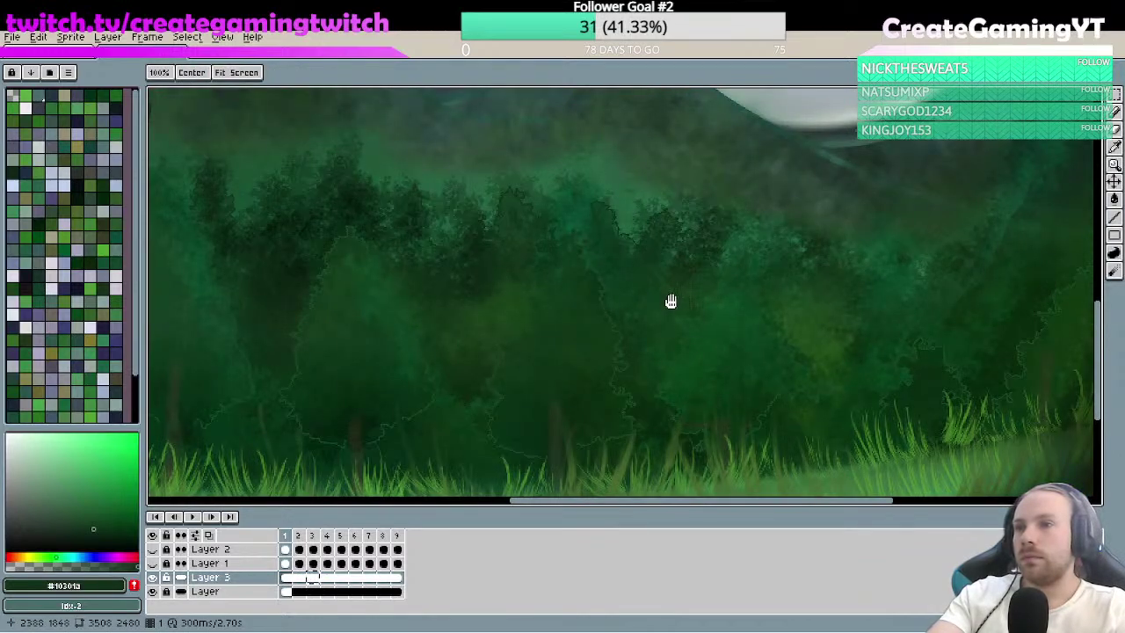
- Retrace the line beneath the newly outlined dark tree as a wavy edge running down through the lower foliage
{"action": "scroll", "coordinate": [706, 279], "scroll_direction": "up", "scroll_amount": 1}
{"action": "key", "text": "space"}
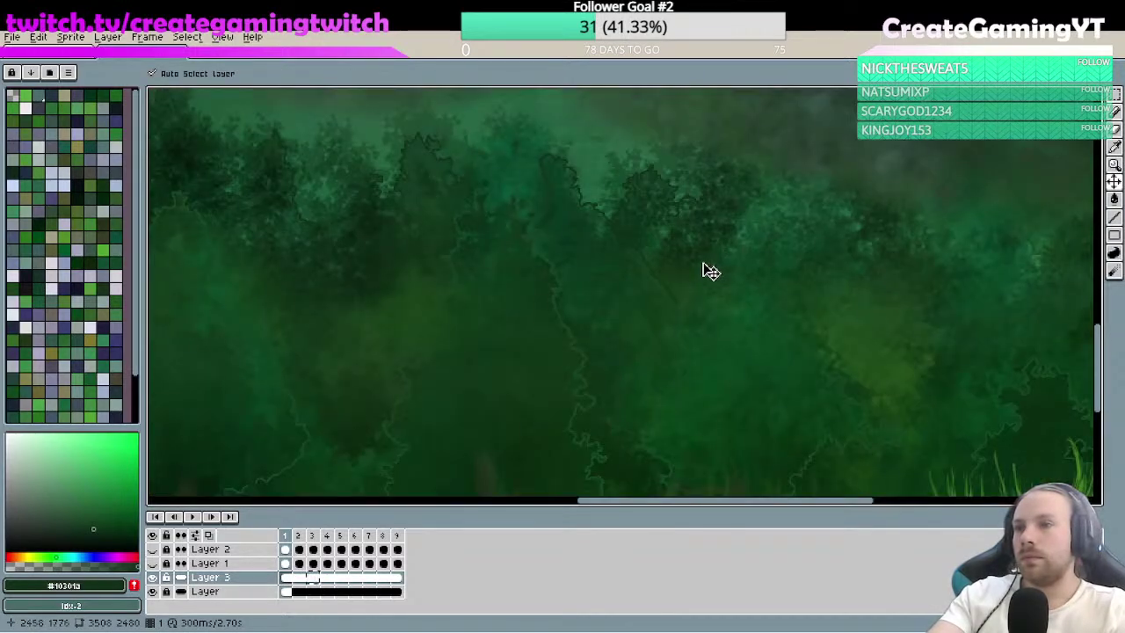
{"action": "scroll", "coordinate": [684, 282], "scroll_direction": "up", "scroll_amount": 1}
{"action": "key", "text": "b"}
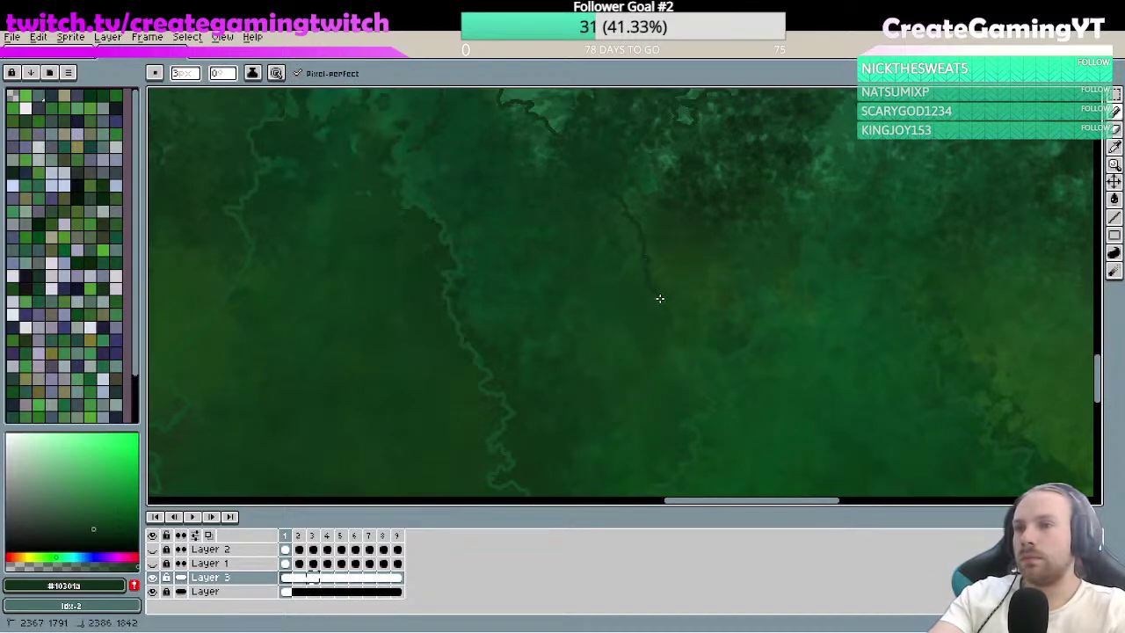
{"action": "key", "text": "z"}
{"action": "scroll", "coordinate": [686, 322], "scroll_direction": "down", "scroll_amount": 1}
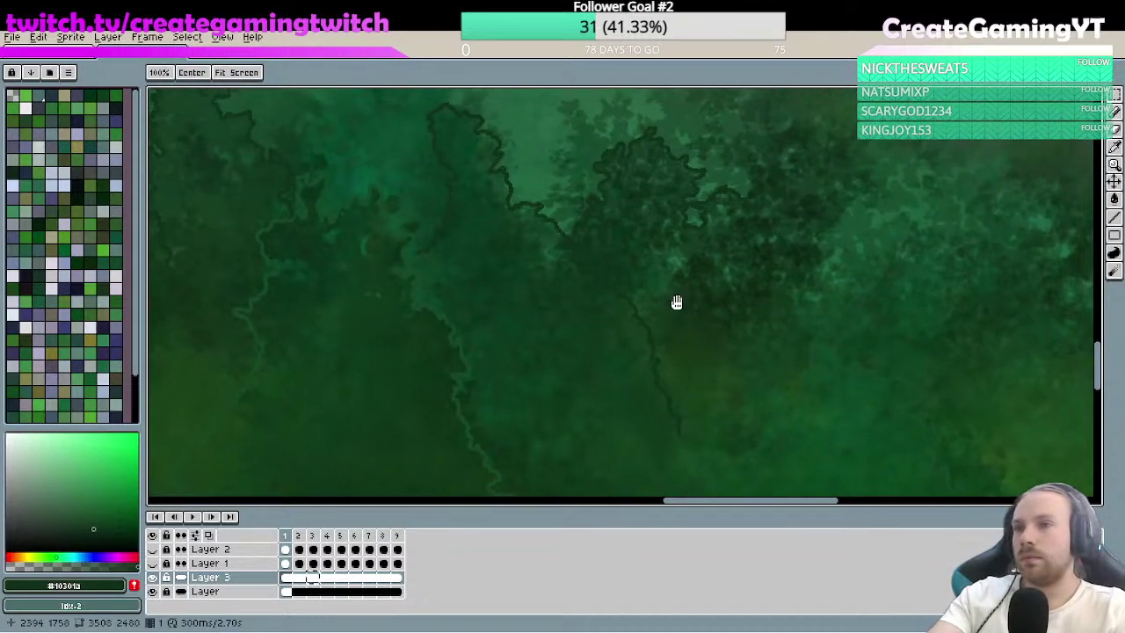
- Outline the right side of the dark tree beyond the light gap and continue the line down into the lower foliage
{"action": "scroll", "coordinate": [641, 324], "scroll_direction": "up", "scroll_amount": 1}
{"action": "left_click_drag", "start_coordinate": [640, 324], "coordinate": [627, 351]}
{"action": "key", "text": "b"}
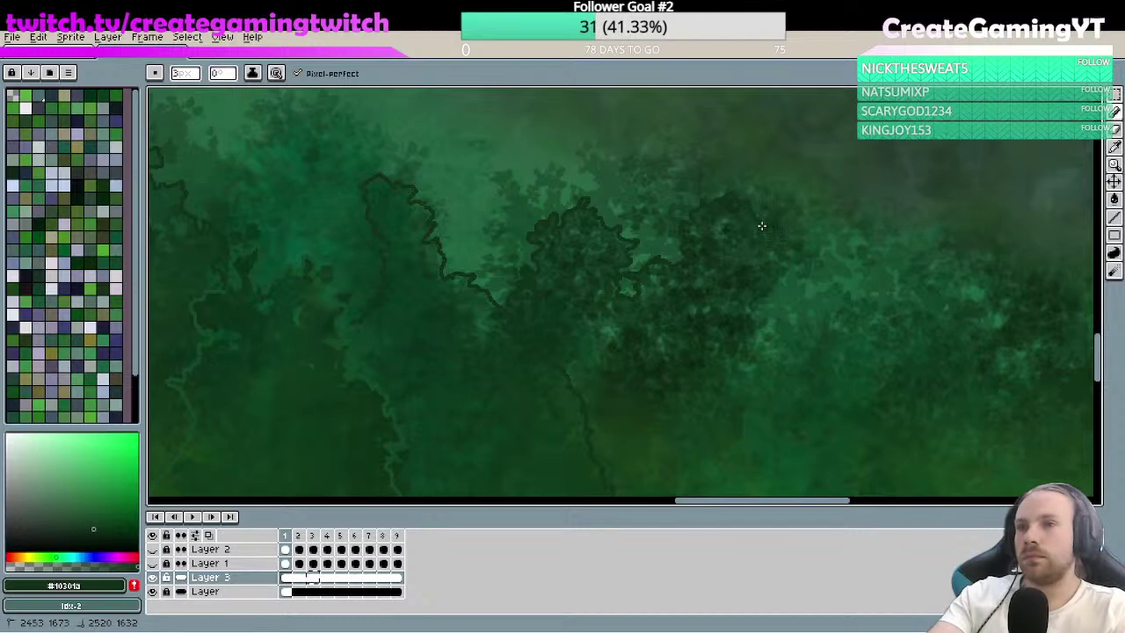
{"action": "left_click_drag", "start_coordinate": [787, 265], "coordinate": [753, 315]}
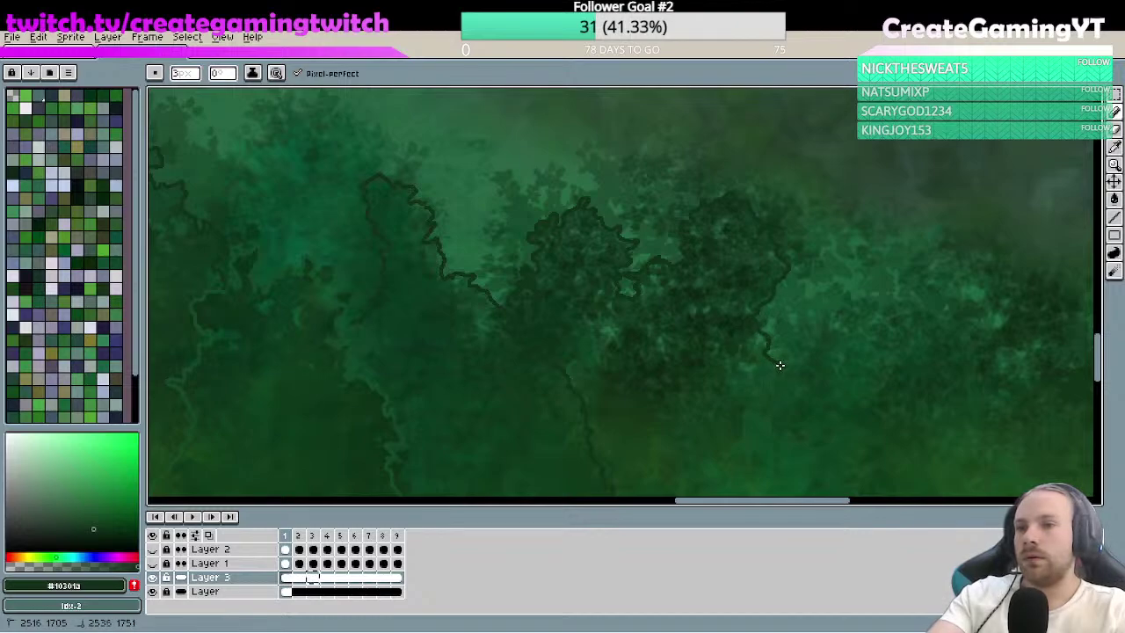
{"action": "mouse_move", "coordinate": [773, 364]}
{"action": "left_mouse_down"}
{"action": "mouse_move", "coordinate": [740, 310]}
{"action": "mouse_move", "coordinate": [769, 379]}
{"action": "left_mouse_up"}
{"action": "key", "text": "z"}
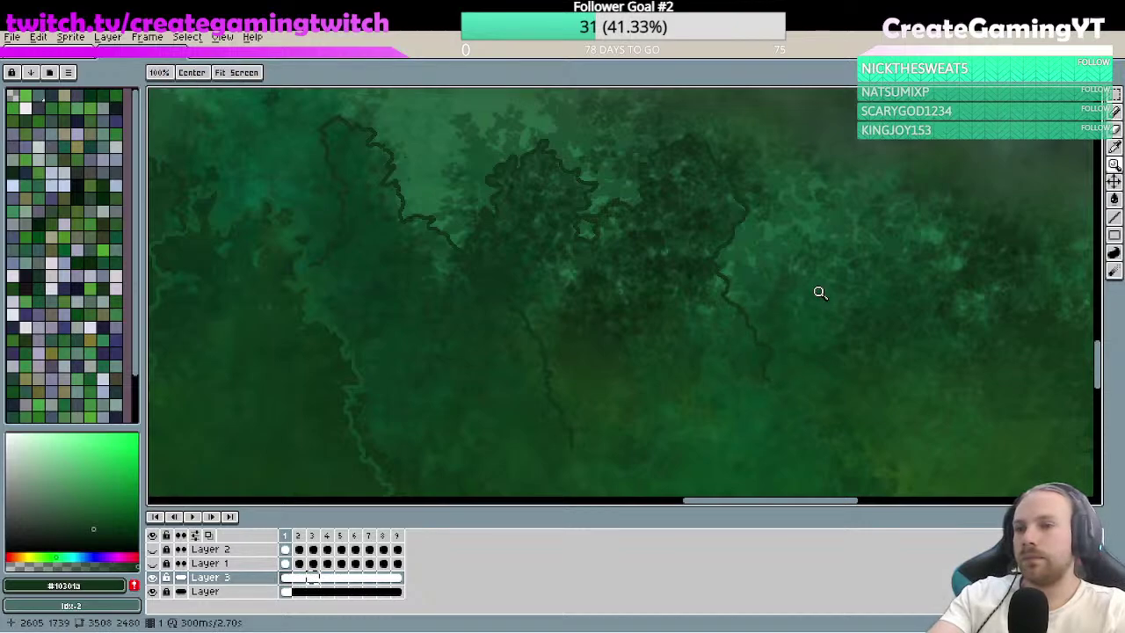
- Erase the stray lower tip of the line just traced below the dark tree's right side
{"action": "scroll", "coordinate": [771, 317], "scroll_direction": "down", "scroll_amount": 4}
{"action": "scroll", "coordinate": [724, 316], "scroll_direction": "up", "scroll_amount": 4}
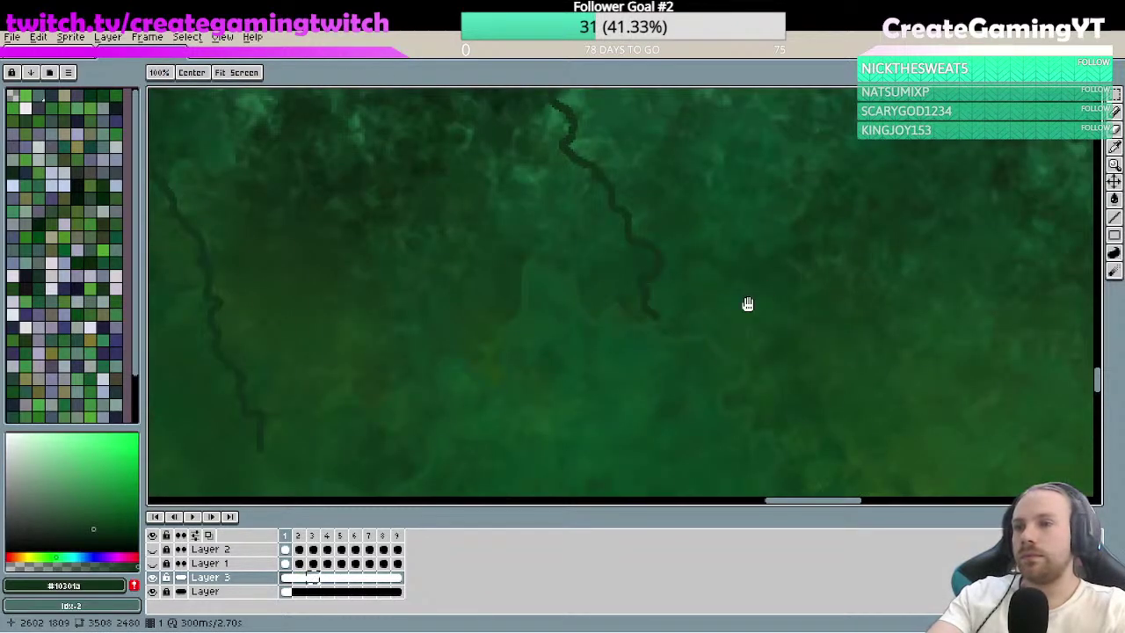
{"action": "key", "text": "b"}
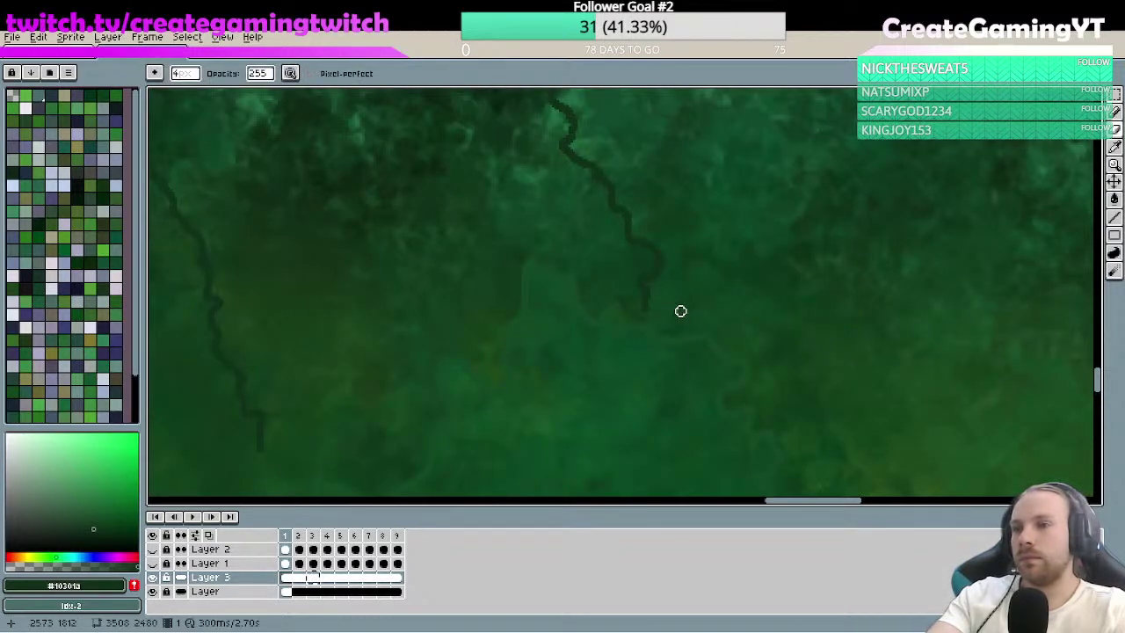
{"action": "key", "text": "z"}
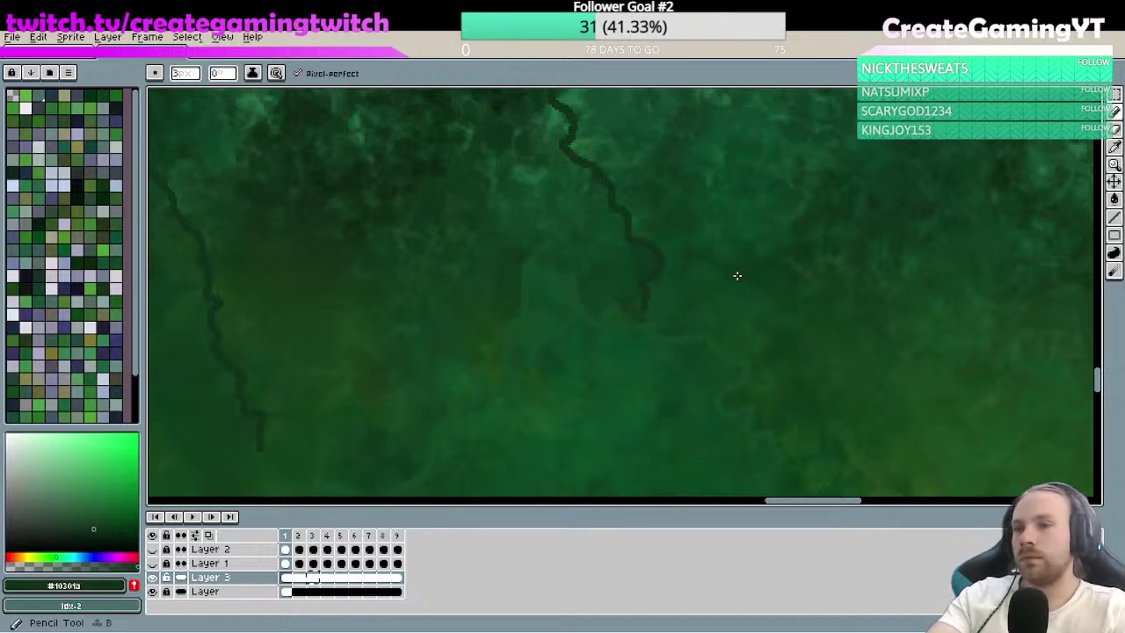
- Trace a jagged line from the next dark foliage down the yellow-green patch's left edge, with a small loop partway
{"action": "scroll", "coordinate": [720, 263], "scroll_direction": "down", "scroll_amount": 4}
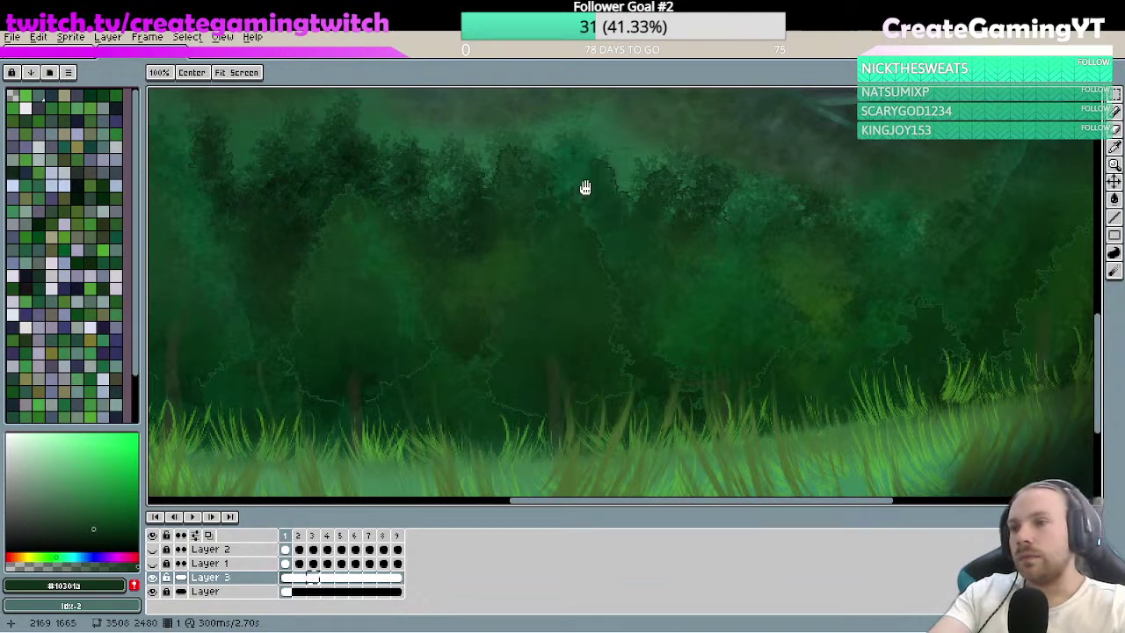
{"action": "left_click_drag", "start_coordinate": [784, 205], "coordinate": [710, 201]}
{"action": "scroll", "coordinate": [710, 201], "scroll_direction": "up", "scroll_amount": 1}
{"action": "scroll", "coordinate": [685, 211], "scroll_direction": "up", "scroll_amount": 1}
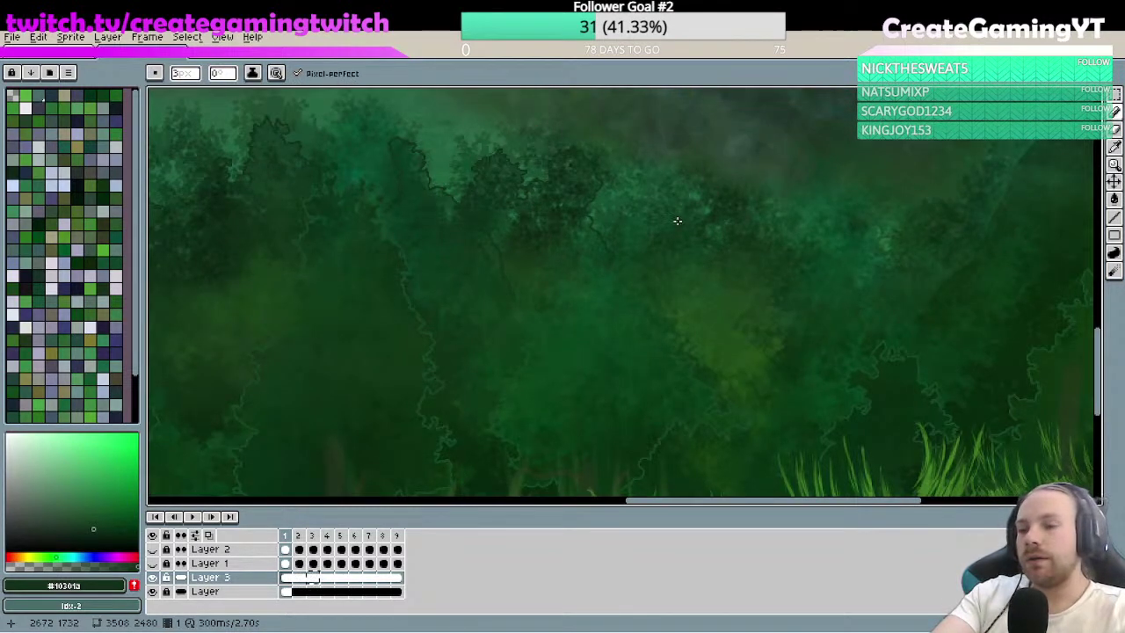
{"action": "left_click_drag", "start_coordinate": [708, 235], "coordinate": [644, 262]}
{"action": "scroll", "coordinate": [655, 246], "scroll_direction": "up", "scroll_amount": 1}
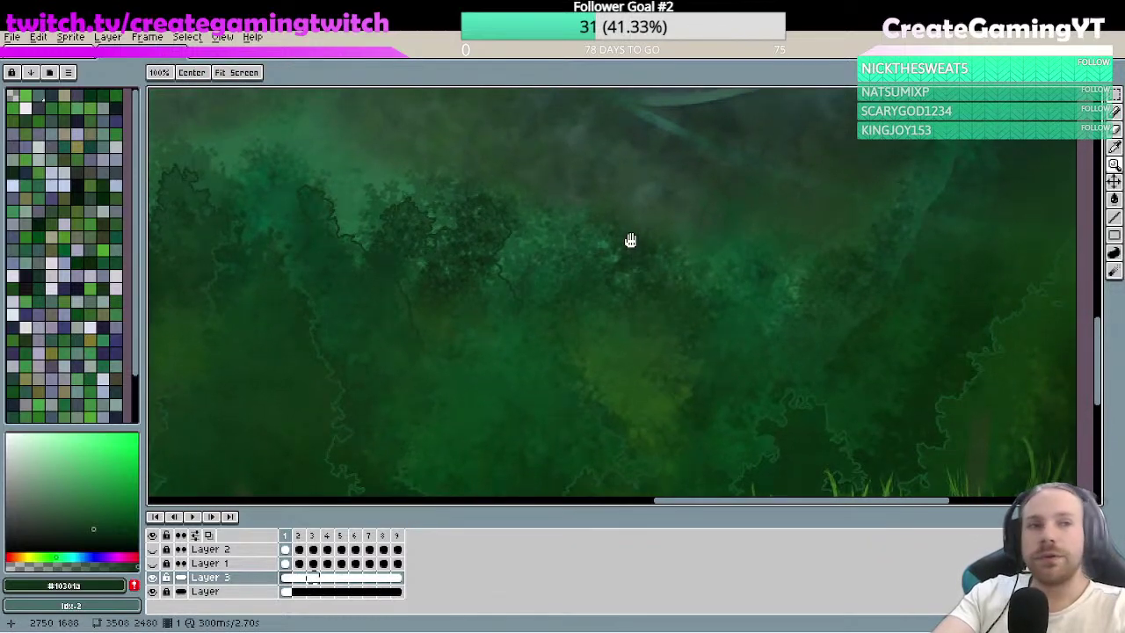
{"action": "scroll", "coordinate": [641, 231], "scroll_direction": "up", "scroll_amount": 1}
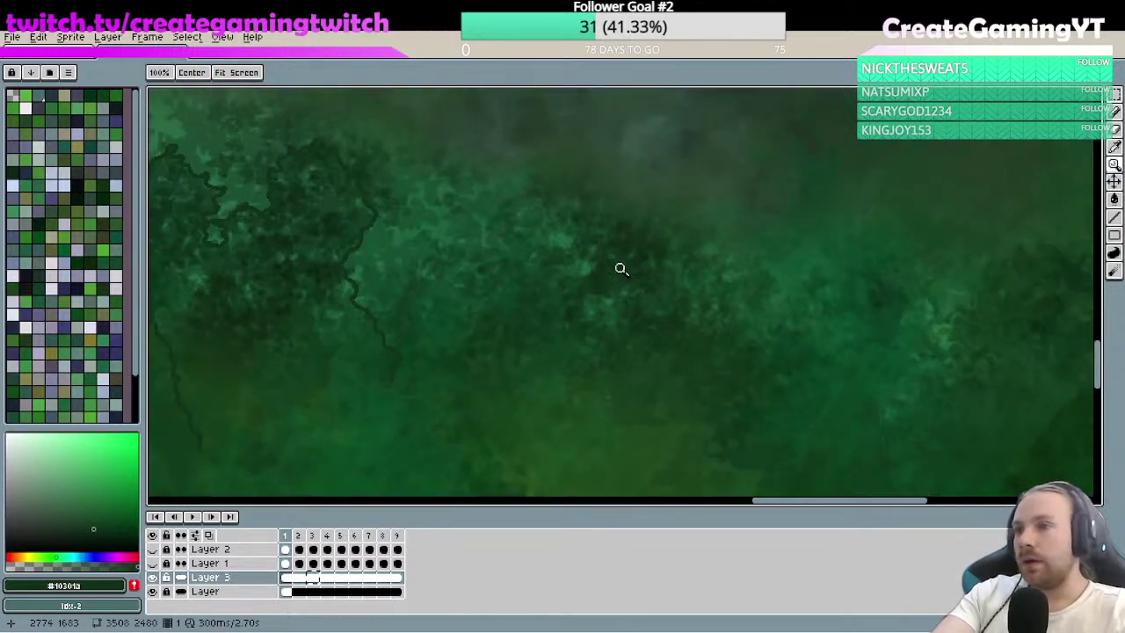
{"action": "scroll", "coordinate": [621, 269], "scroll_direction": "down", "scroll_amount": 1}
{"action": "scroll", "coordinate": [581, 261], "scroll_direction": "up", "scroll_amount": 1}
{"action": "scroll", "coordinate": [581, 261], "scroll_direction": "down", "scroll_amount": 1}
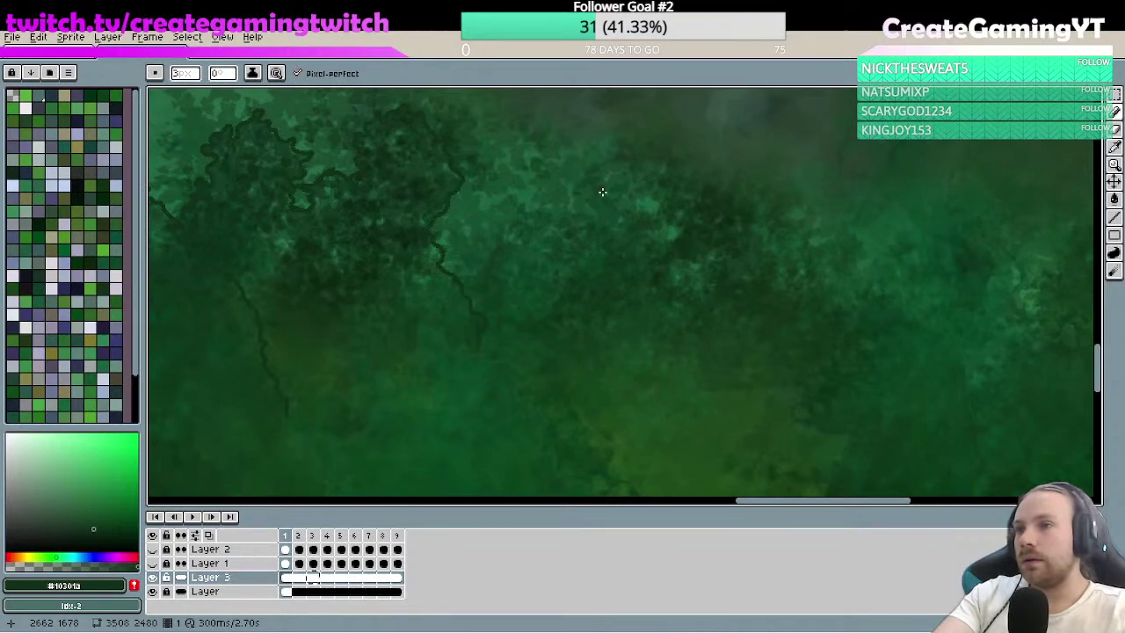
{"action": "scroll", "coordinate": [678, 251], "scroll_direction": "up", "scroll_amount": 1}
{"action": "left_click_drag", "start_coordinate": [645, 193], "coordinate": [627, 173]}
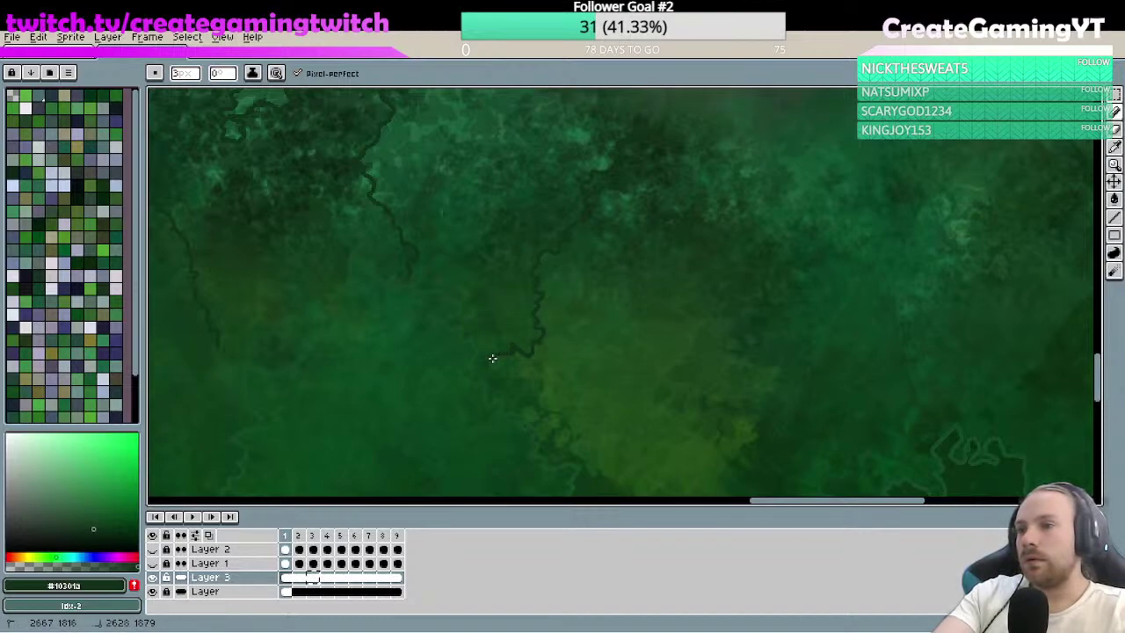
{"action": "mouse_move", "coordinate": [492, 358]}
{"action": "left_mouse_down"}
{"action": "mouse_move", "coordinate": [524, 360]}
{"action": "mouse_move", "coordinate": [528, 405]}
{"action": "left_mouse_up"}
- Trace the dark foliage's edge down above the right side of the yellow-green patch and erase the line's lower end
{"action": "key", "text": "space"}
{"action": "mouse_move", "coordinate": [592, 355]}
{"action": "left_mouse_down"}
{"action": "mouse_move", "coordinate": [568, 280]}
{"action": "mouse_move", "coordinate": [549, 280]}
{"action": "mouse_move", "coordinate": [537, 362]}
{"action": "left_mouse_up"}
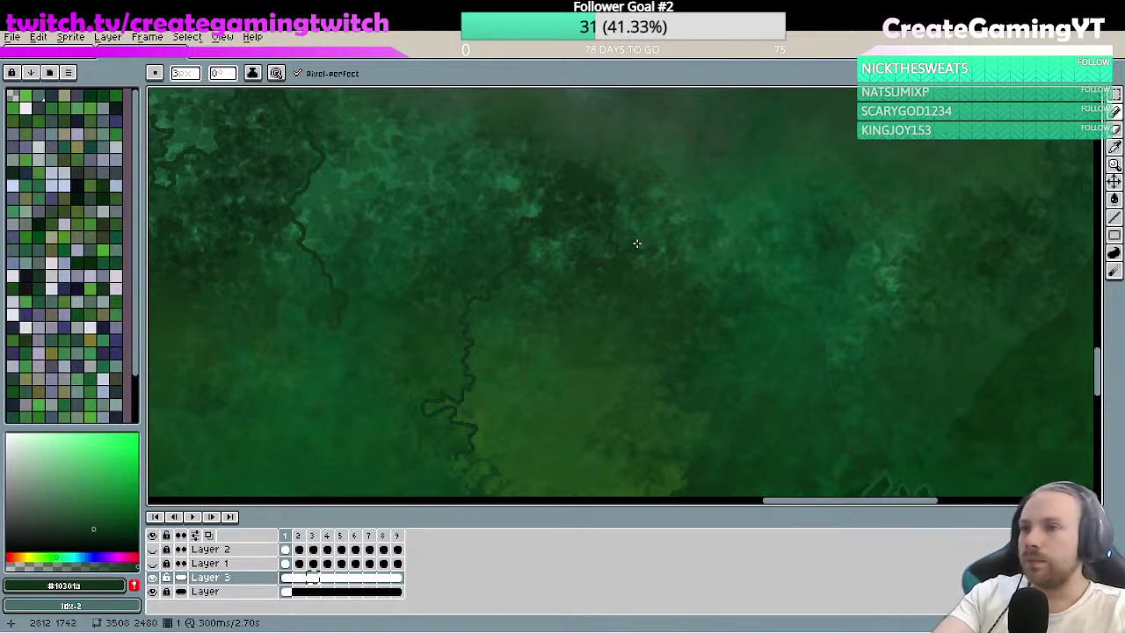
{"action": "left_click_drag", "start_coordinate": [647, 252], "coordinate": [647, 252]}
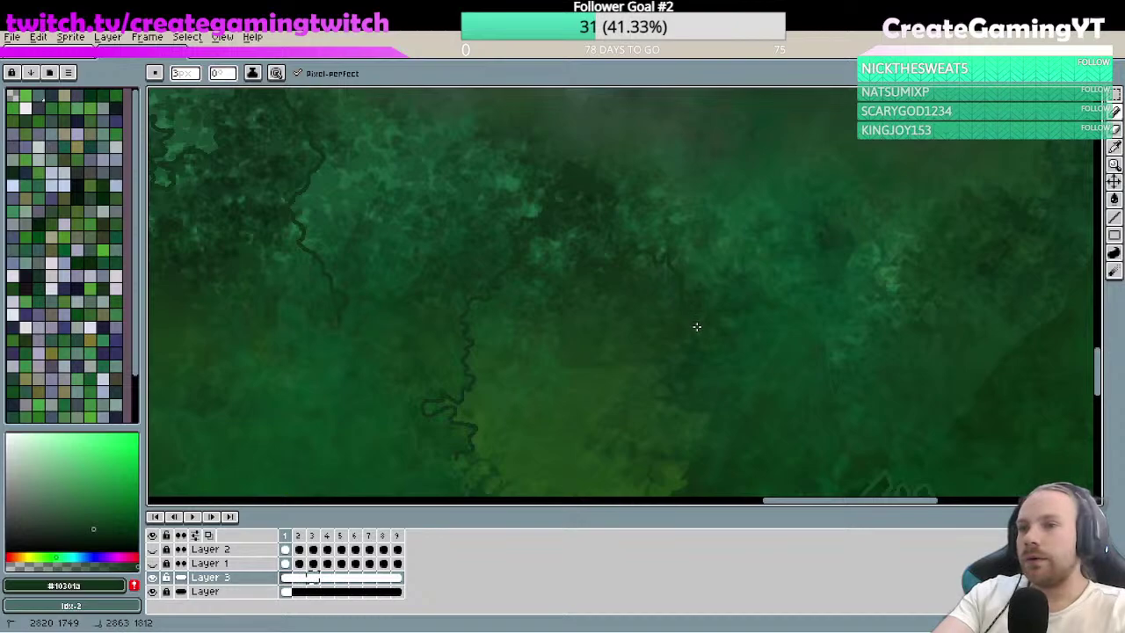
{"action": "left_click_drag", "start_coordinate": [697, 327], "coordinate": [665, 276]}
{"action": "key", "text": "e"}
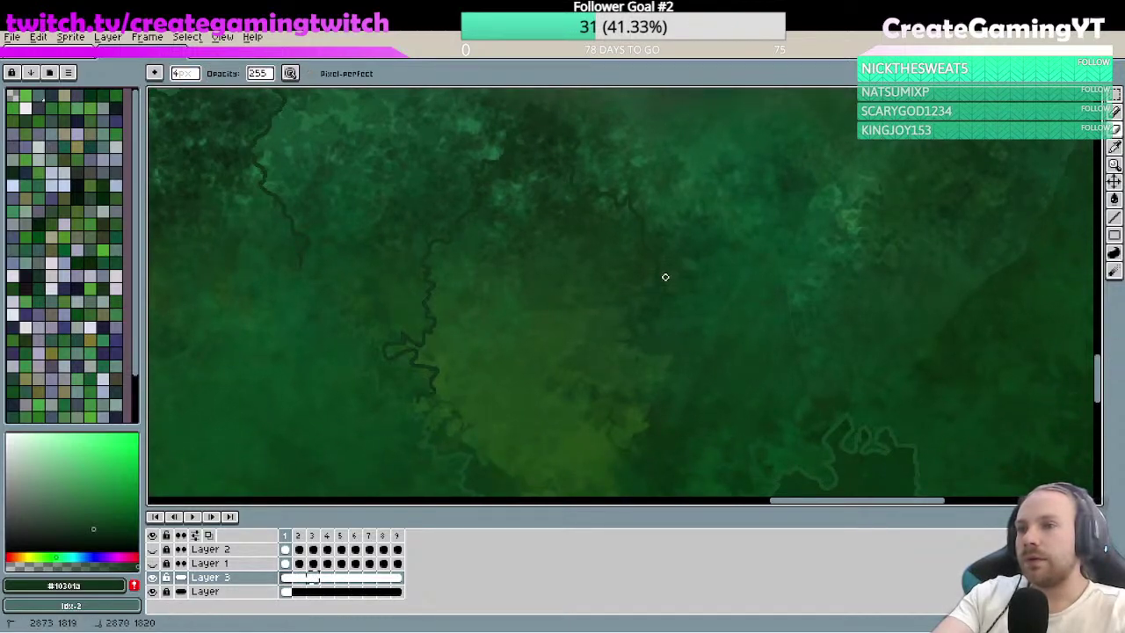
{"action": "left_click", "coordinate": [667, 277]}
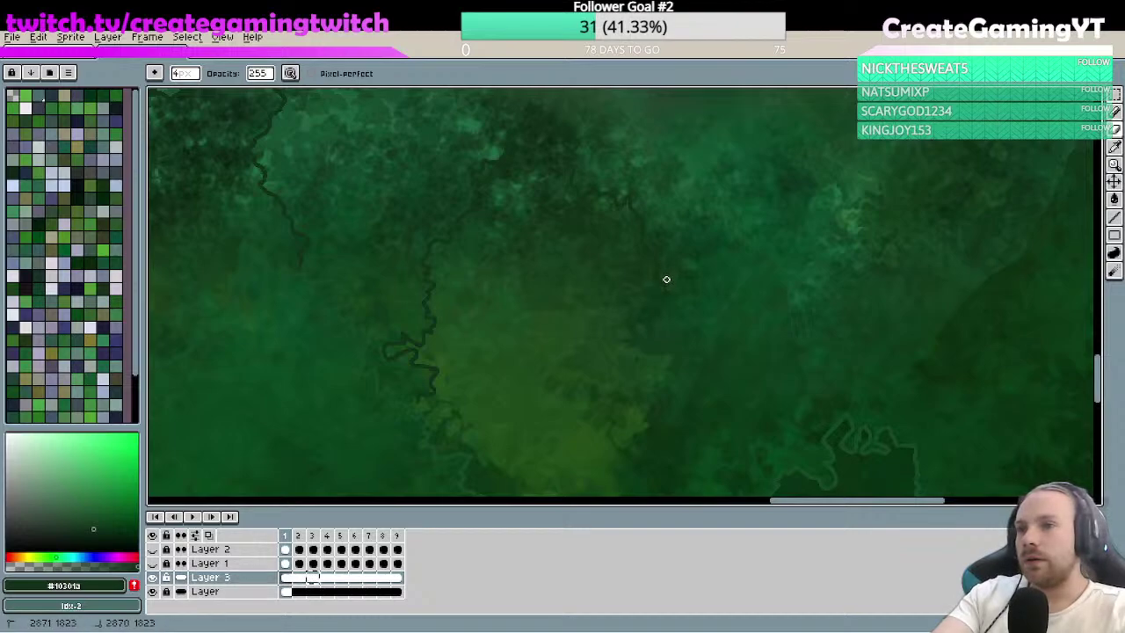
- Extend the line above the yellow-green patch's right side further down into the darker foliage
{"action": "key", "text": "b"}
{"action": "scroll", "coordinate": [667, 280], "scroll_direction": "down", "scroll_amount": 2}
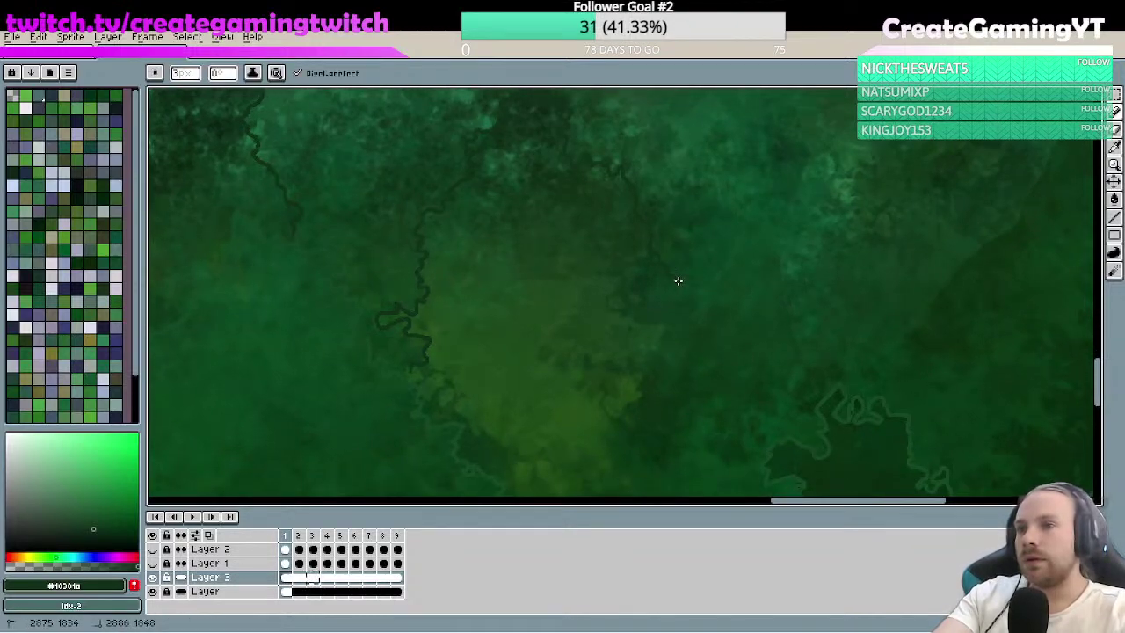
{"action": "key", "text": "h"}
{"action": "left_click_drag", "start_coordinate": [693, 256], "coordinate": [628, 300]}
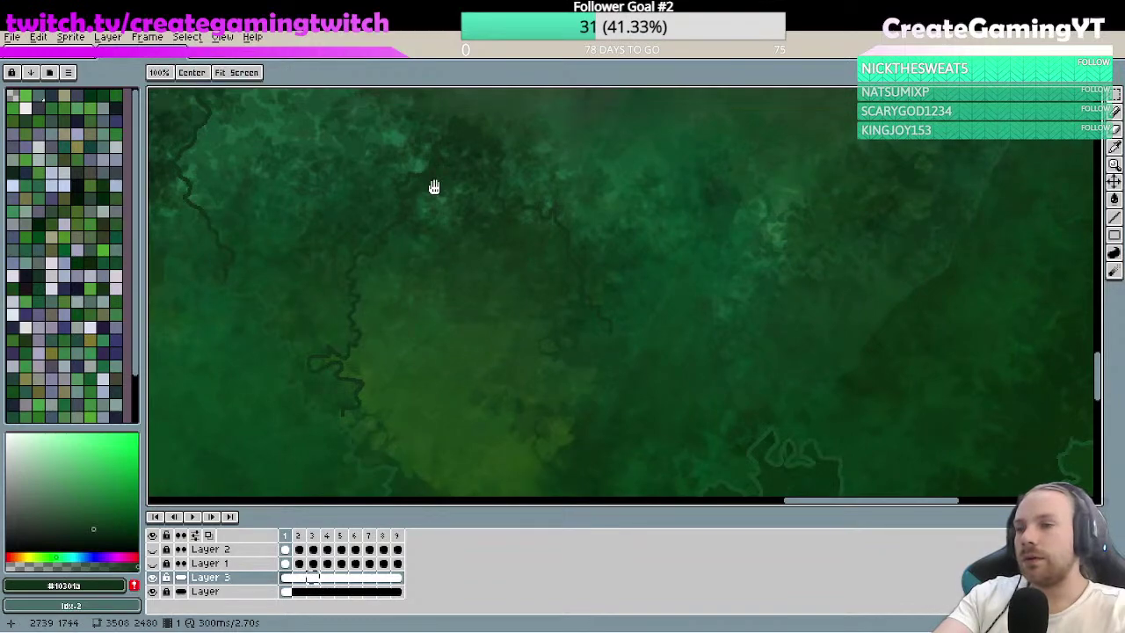
{"action": "scroll", "coordinate": [646, 217], "scroll_direction": "down", "scroll_amount": 2}
{"action": "scroll", "coordinate": [567, 278], "scroll_direction": "up", "scroll_amount": 2}
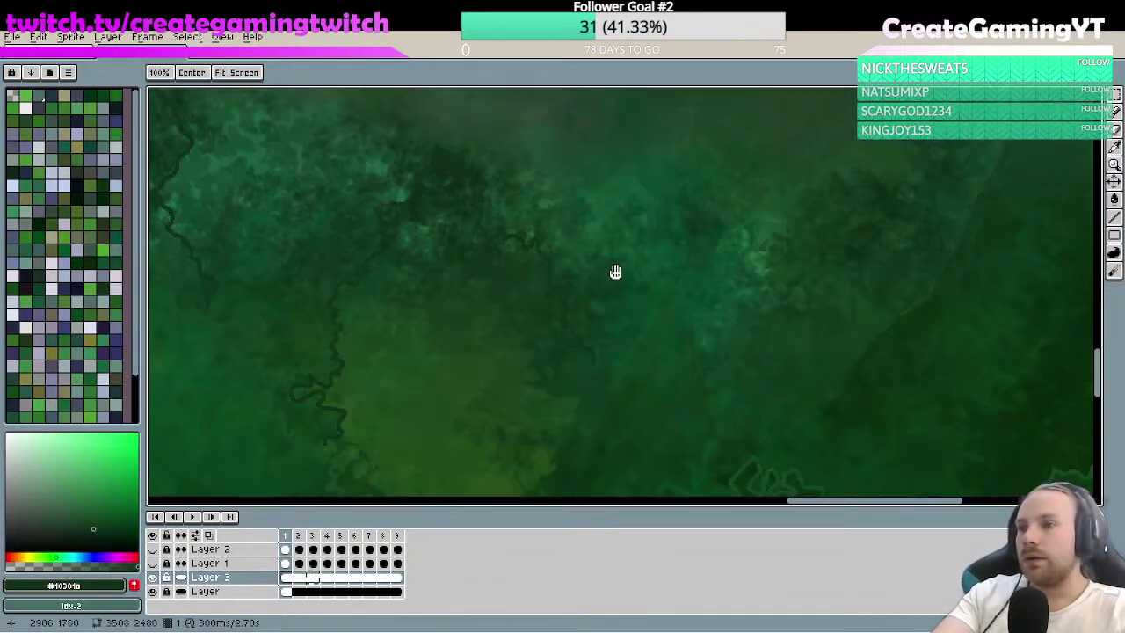
- Continue the right-hand foliage line a short way down past the yellow-green patch toward the lower trees
{"action": "key", "text": "b"}
{"action": "key", "text": "space"}
{"action": "mouse_move", "coordinate": [697, 266]}
{"action": "left_mouse_down"}
{"action": "mouse_move", "coordinate": [661, 252]}
{"action": "mouse_move", "coordinate": [547, 272]}
{"action": "left_mouse_up"}
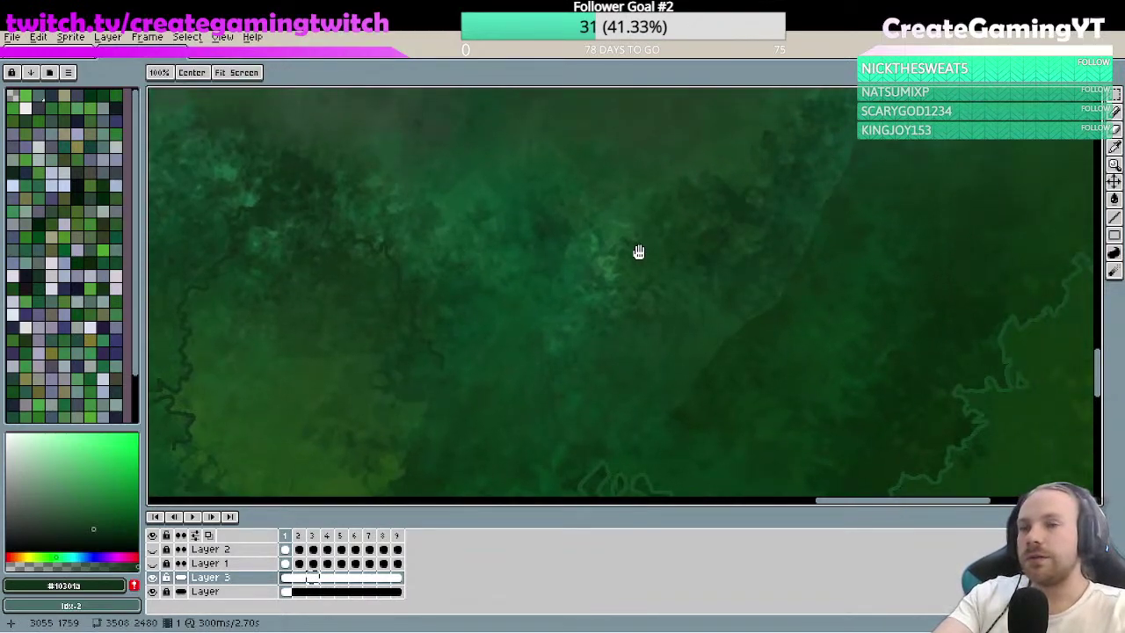
{"action": "scroll", "coordinate": [638, 253], "scroll_direction": "down", "scroll_amount": 3}
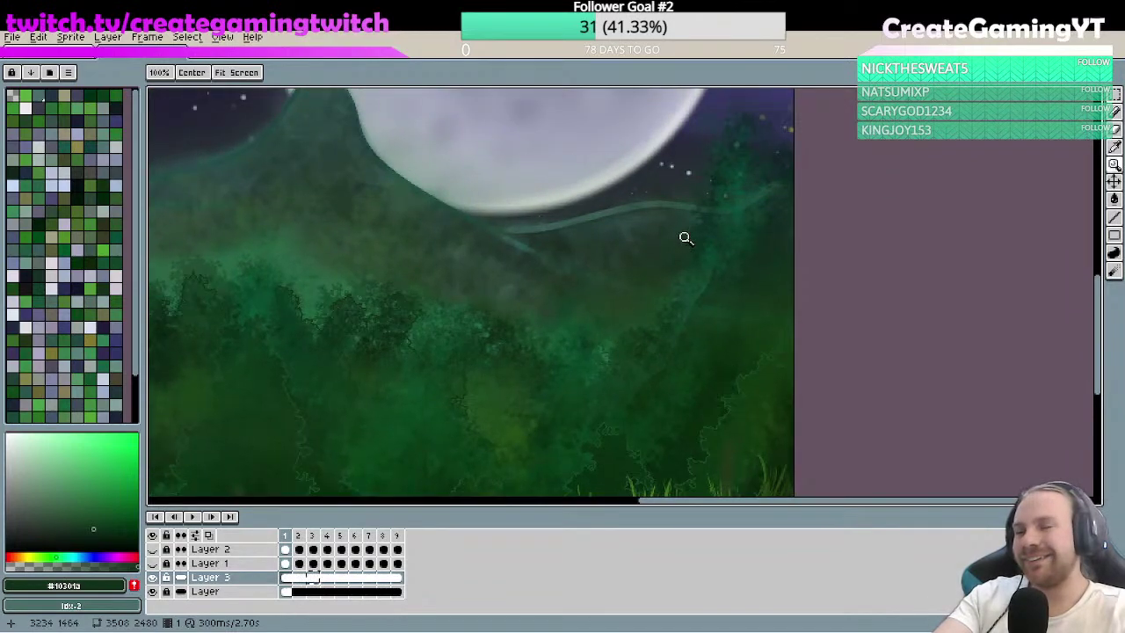
{"action": "scroll", "coordinate": [608, 314], "scroll_direction": "up", "scroll_amount": 2}
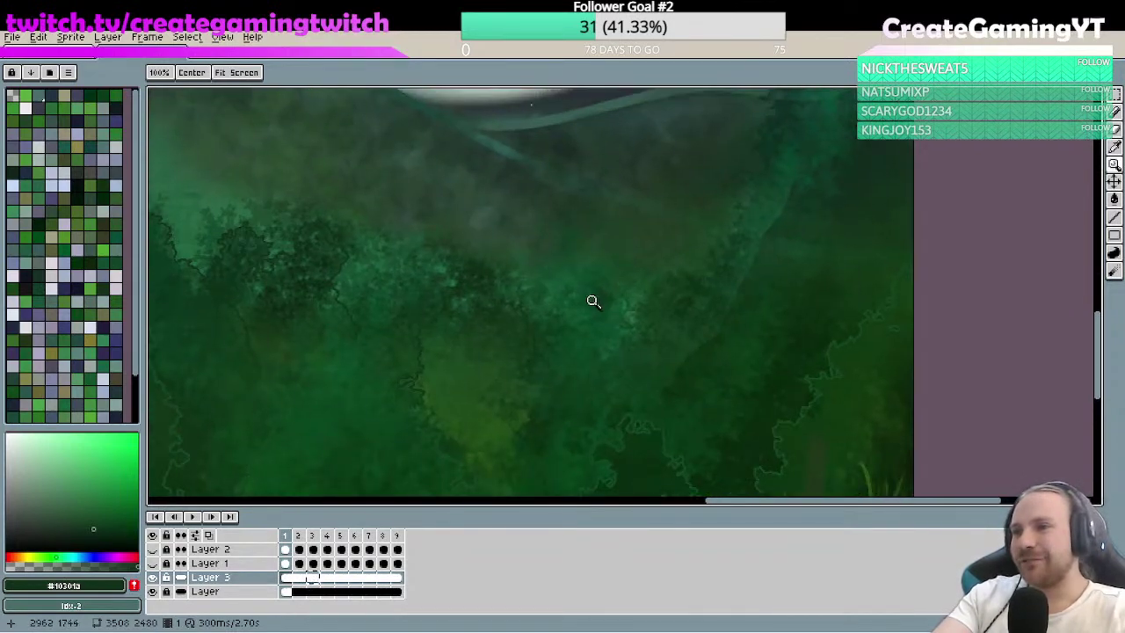
{"action": "scroll", "coordinate": [594, 302], "scroll_direction": "up", "scroll_amount": 1}
{"action": "key", "text": "b"}
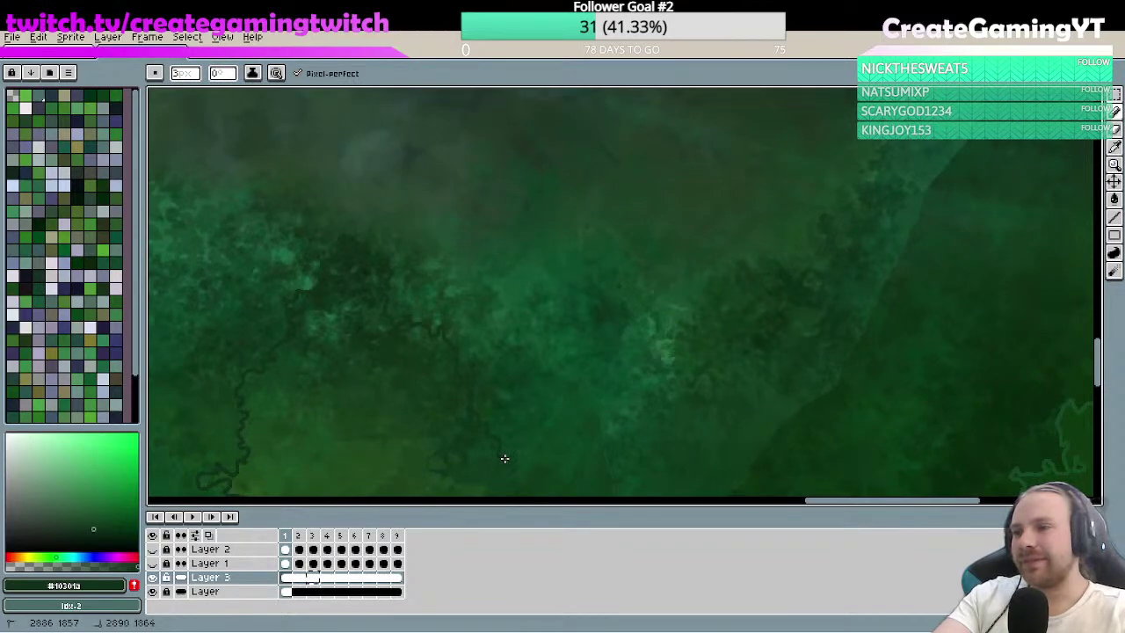
{"action": "key", "text": "space"}
{"action": "mouse_move", "coordinate": [515, 485]}
{"action": "left_mouse_down"}
{"action": "mouse_move", "coordinate": [484, 324]}
{"action": "mouse_move", "coordinate": [471, 325]}
{"action": "left_mouse_up"}
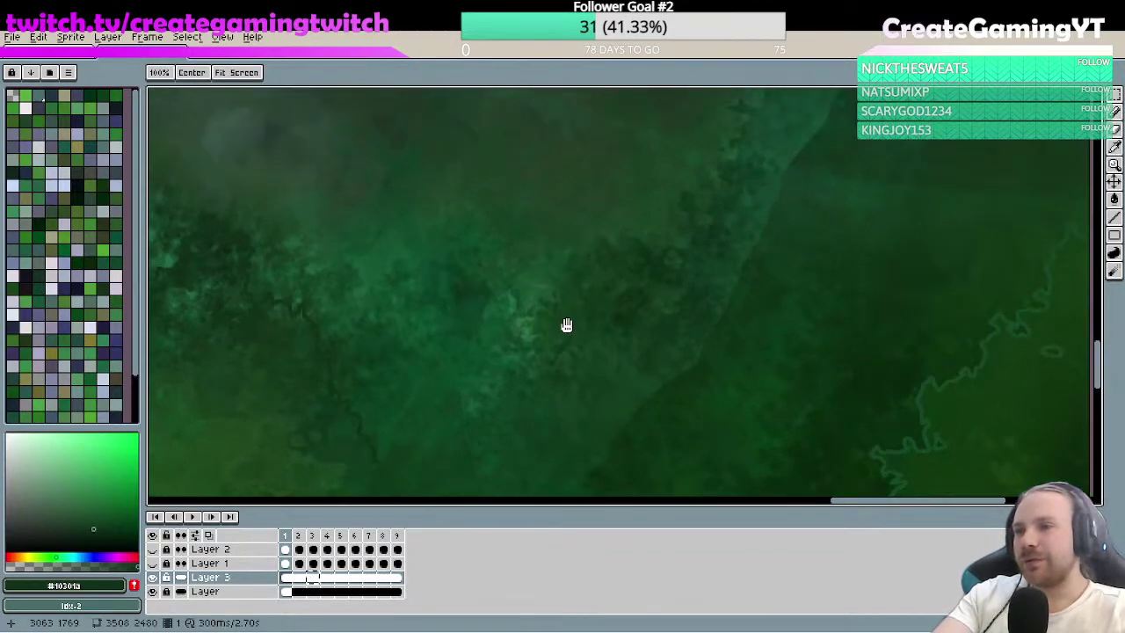
- Draw a dark green pointed treetop outline with the 3 px pencil on Layer 3, running down both sides toward the light-outlined bush
{"action": "key", "text": "space"}
{"action": "mouse_move", "coordinate": [470, 423]}
{"action": "left_mouse_down"}
{"action": "mouse_move", "coordinate": [535, 311]}
{"action": "mouse_move", "coordinate": [555, 219]}
{"action": "mouse_move", "coordinate": [615, 304]}
{"action": "left_mouse_up"}
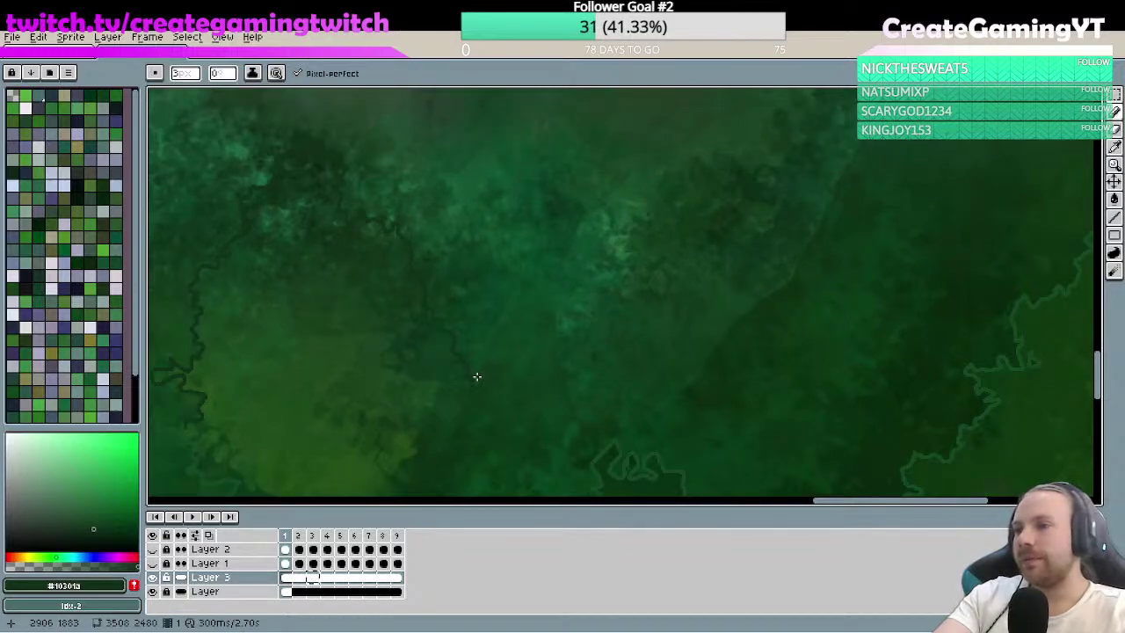
{"action": "left_click_drag", "start_coordinate": [477, 377], "coordinate": [503, 308]}
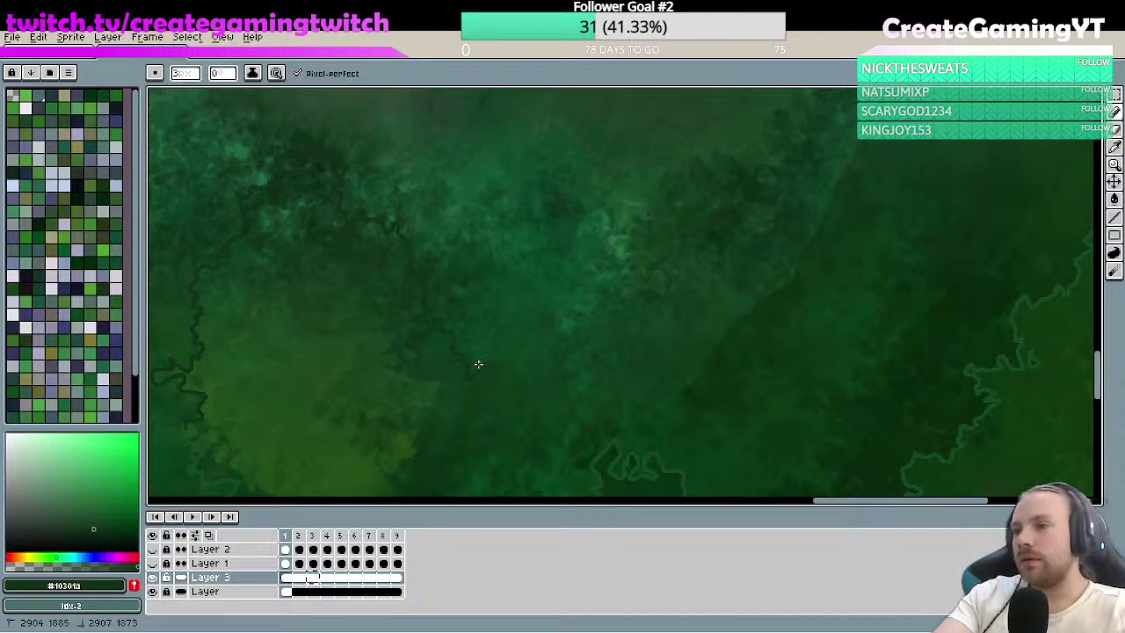
{"action": "left_click_drag", "start_coordinate": [479, 364], "coordinate": [519, 267]}
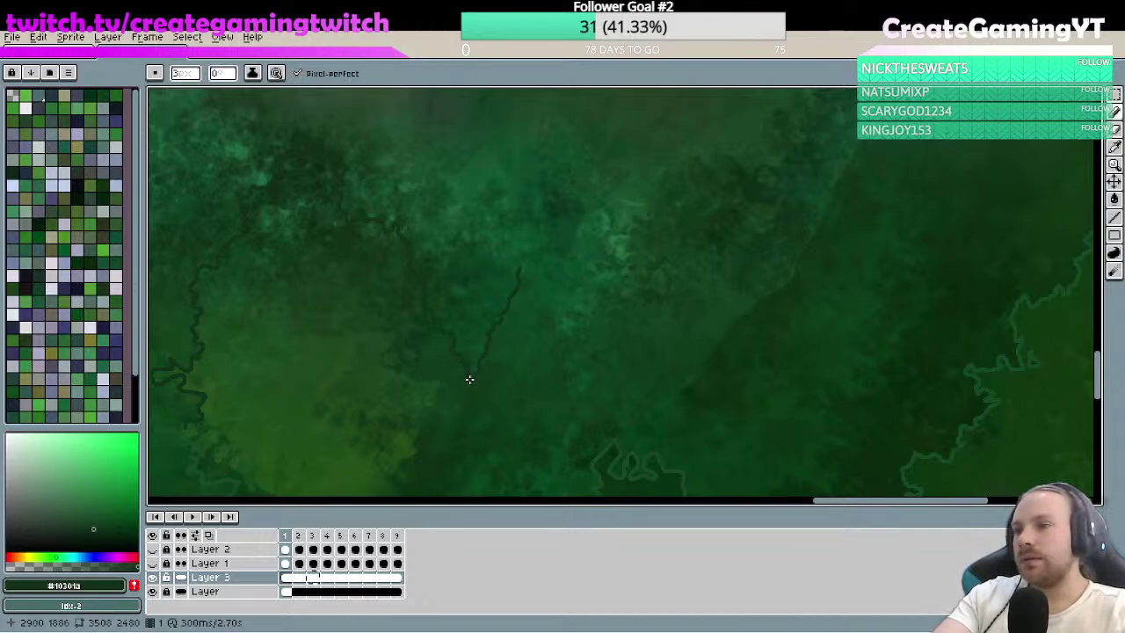
{"action": "left_click_drag", "start_coordinate": [473, 379], "coordinate": [430, 481]}
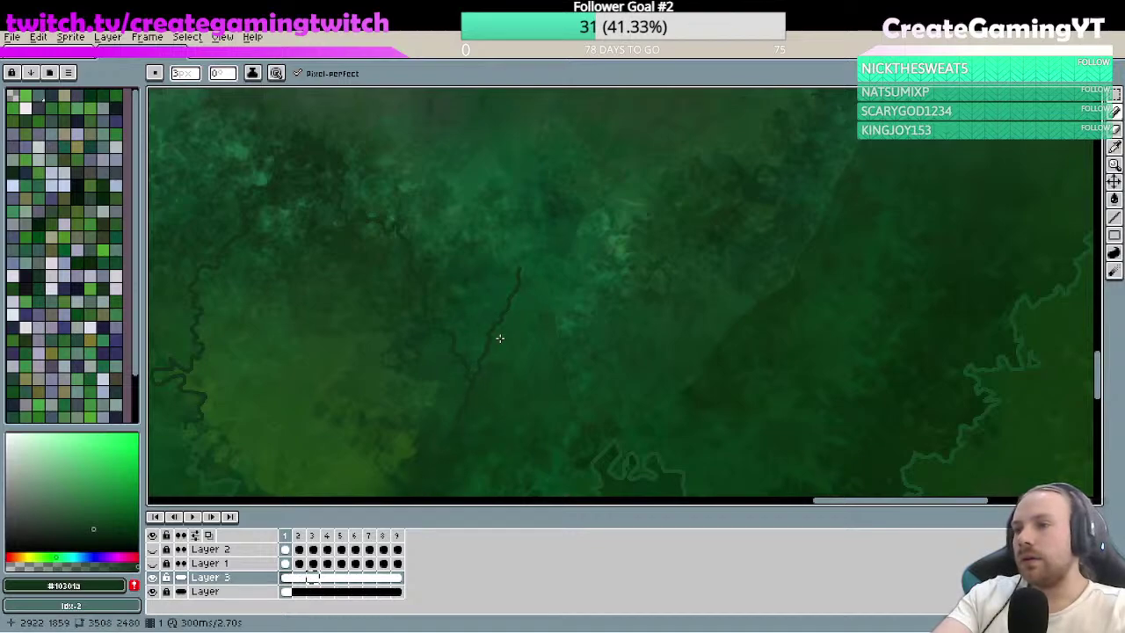
{"action": "mouse_move", "coordinate": [520, 279]}
{"action": "left_mouse_down"}
{"action": "mouse_move", "coordinate": [526, 264]}
{"action": "mouse_move", "coordinate": [534, 274]}
{"action": "mouse_move", "coordinate": [519, 272]}
{"action": "mouse_move", "coordinate": [530, 254]}
{"action": "mouse_move", "coordinate": [557, 323]}
{"action": "left_mouse_up"}
{"action": "key", "text": "ctrl+z"}
{"action": "key", "text": "ctrl+z"}
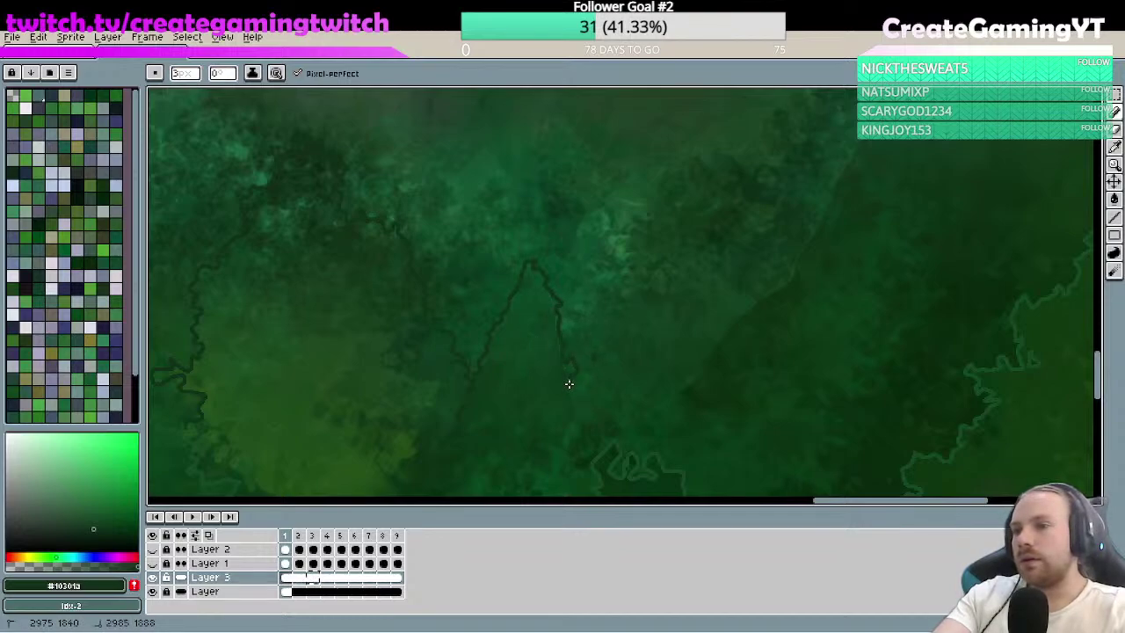
{"action": "left_click_drag", "start_coordinate": [610, 382], "coordinate": [585, 308]}
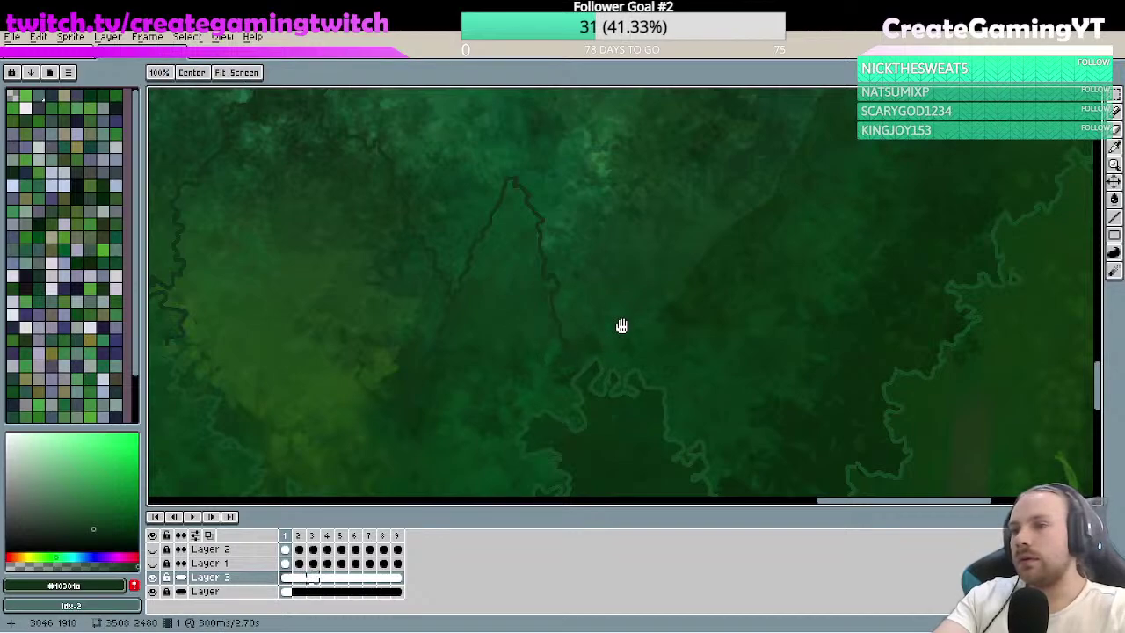
- Trace the foliage edge in dark green from beside the light-outlined bush up along the slope toward the tall tree
{"action": "left_click_drag", "start_coordinate": [615, 326], "coordinate": [516, 374]}
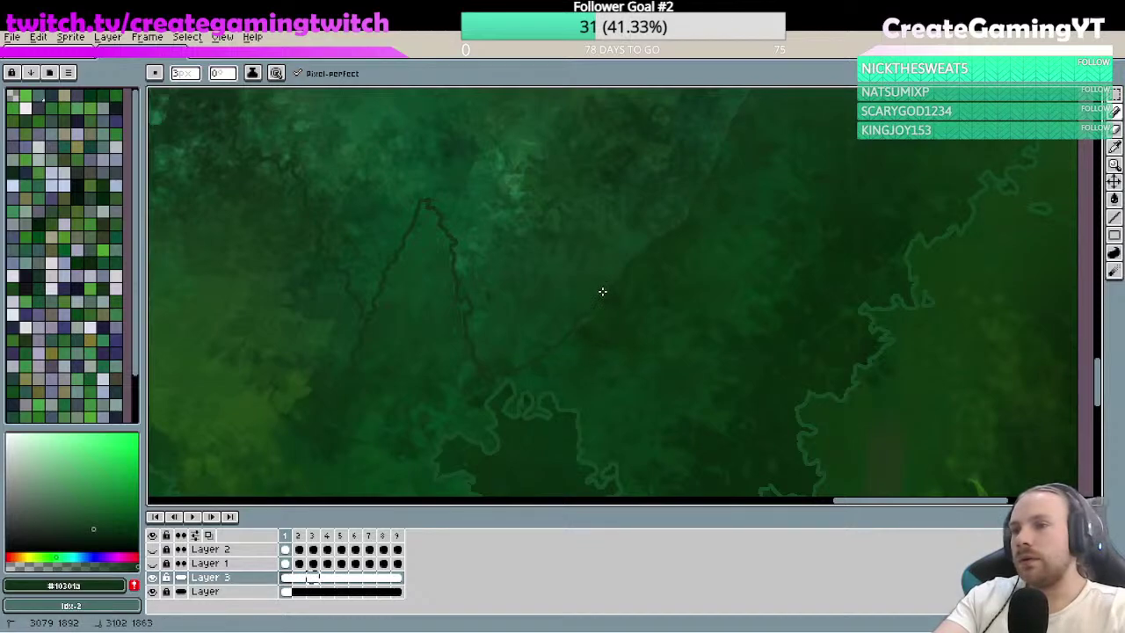
{"action": "left_click_drag", "start_coordinate": [602, 291], "coordinate": [504, 369]}
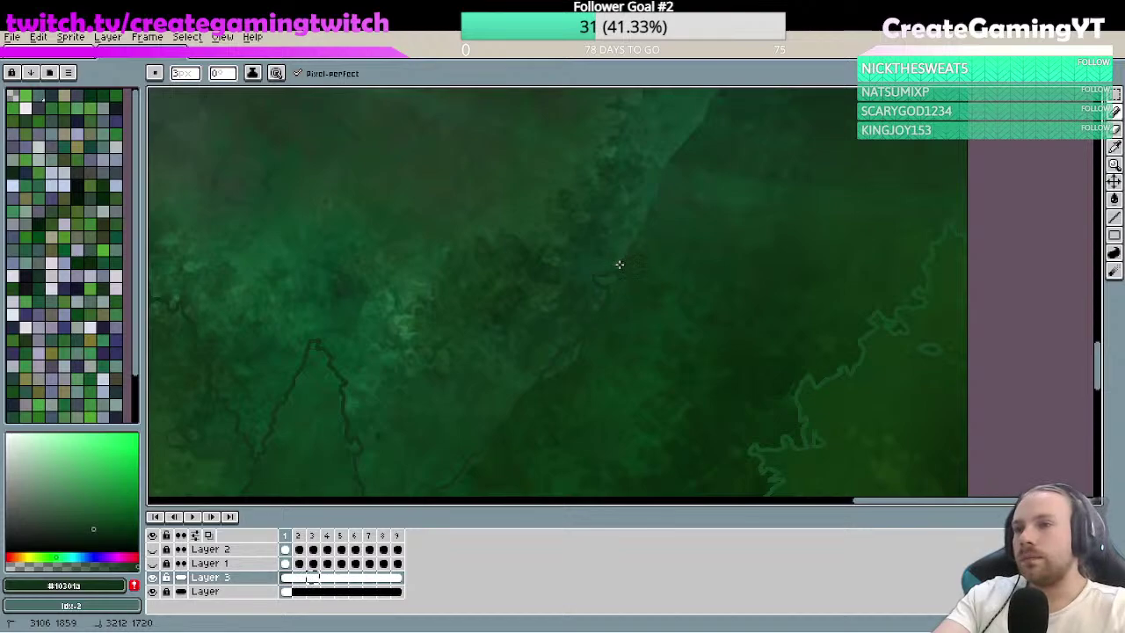
{"action": "left_click_drag", "start_coordinate": [639, 231], "coordinate": [593, 311]}
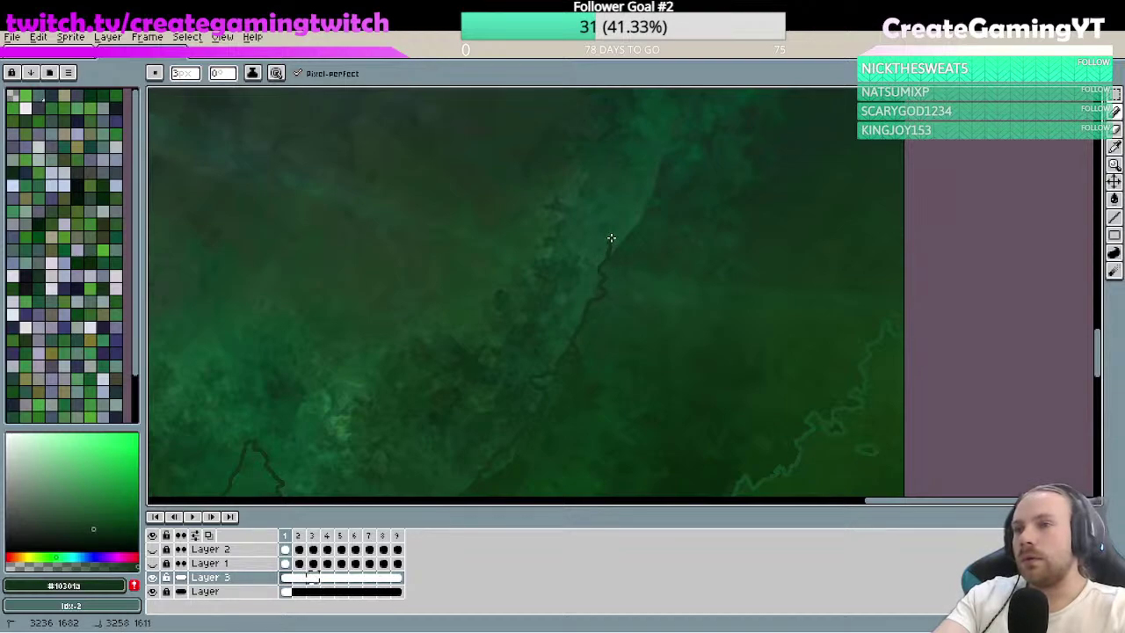
{"action": "left_click_drag", "start_coordinate": [631, 230], "coordinate": [557, 328]}
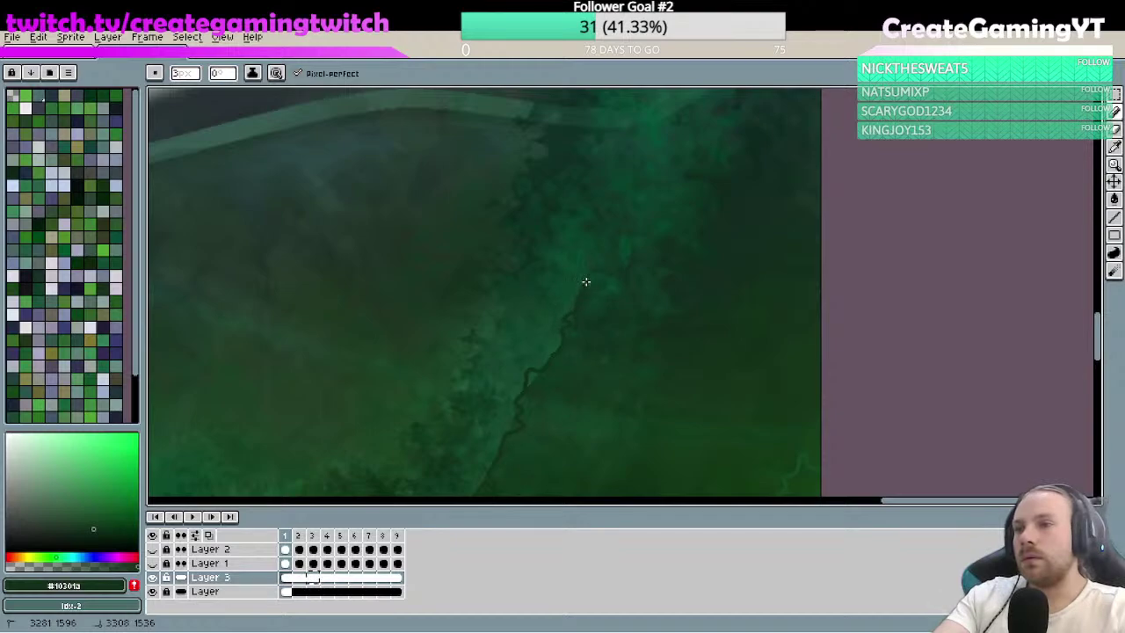
{"action": "key", "text": "space"}
{"action": "left_click_drag", "start_coordinate": [592, 271], "coordinate": [570, 311]}
{"action": "left_click_drag", "start_coordinate": [593, 259], "coordinate": [607, 212]}
{"action": "scroll", "coordinate": [607, 212], "scroll_direction": "down", "scroll_amount": 1}
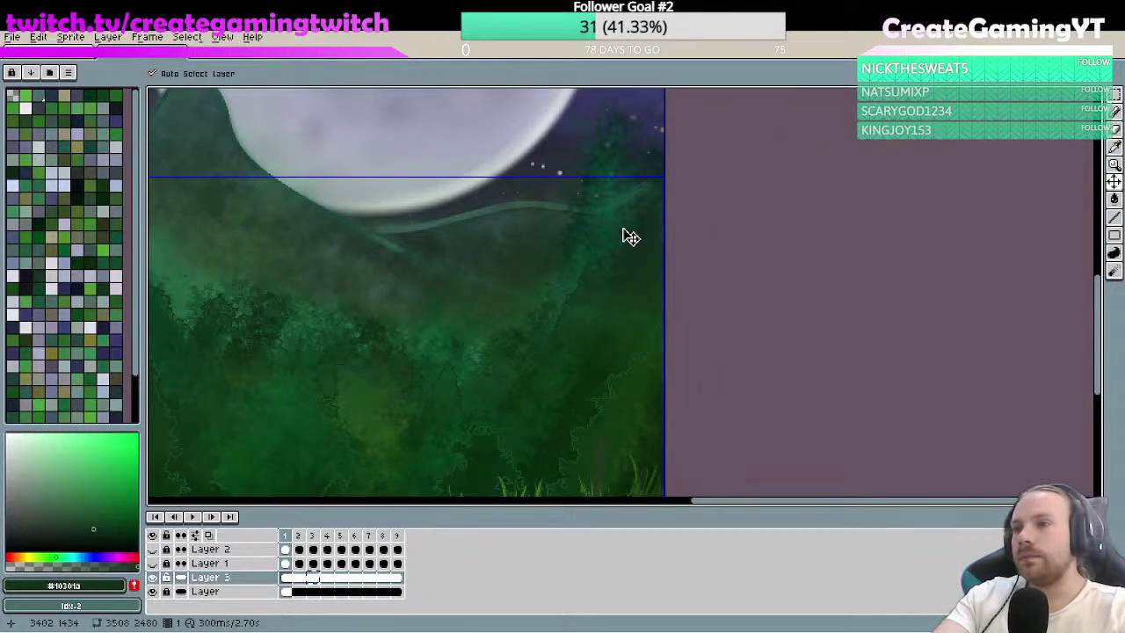
- Continue the dark outline from the slope up the moon-facing side of the tall tree at the picture's edge
{"action": "key", "text": "z"}
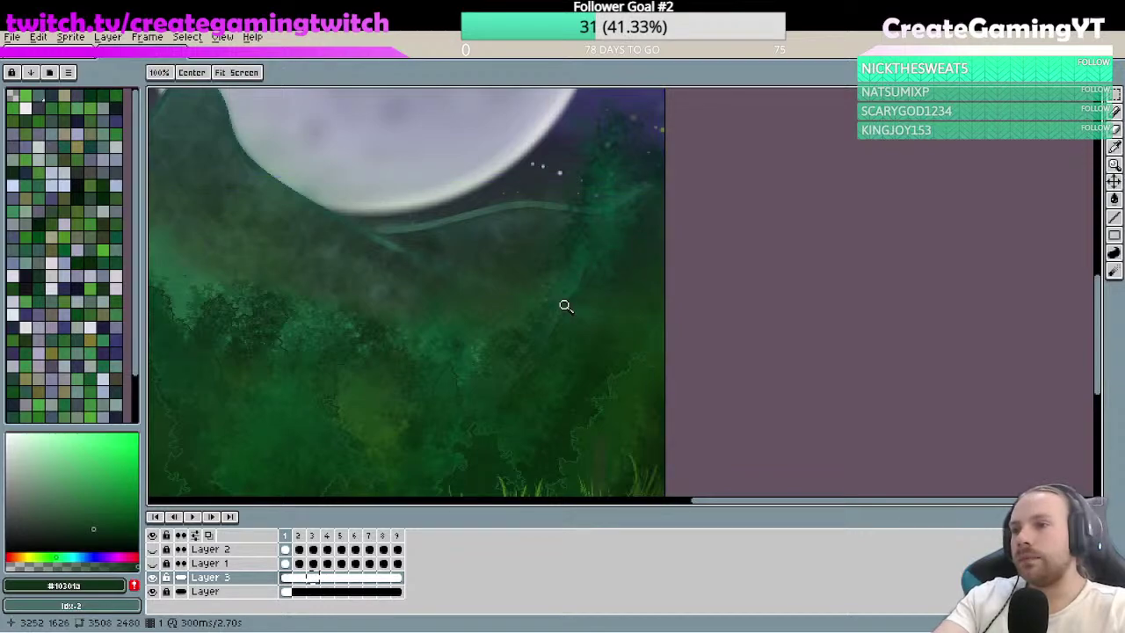
{"action": "left_click", "coordinate": [582, 278]}
{"action": "key", "text": "b"}
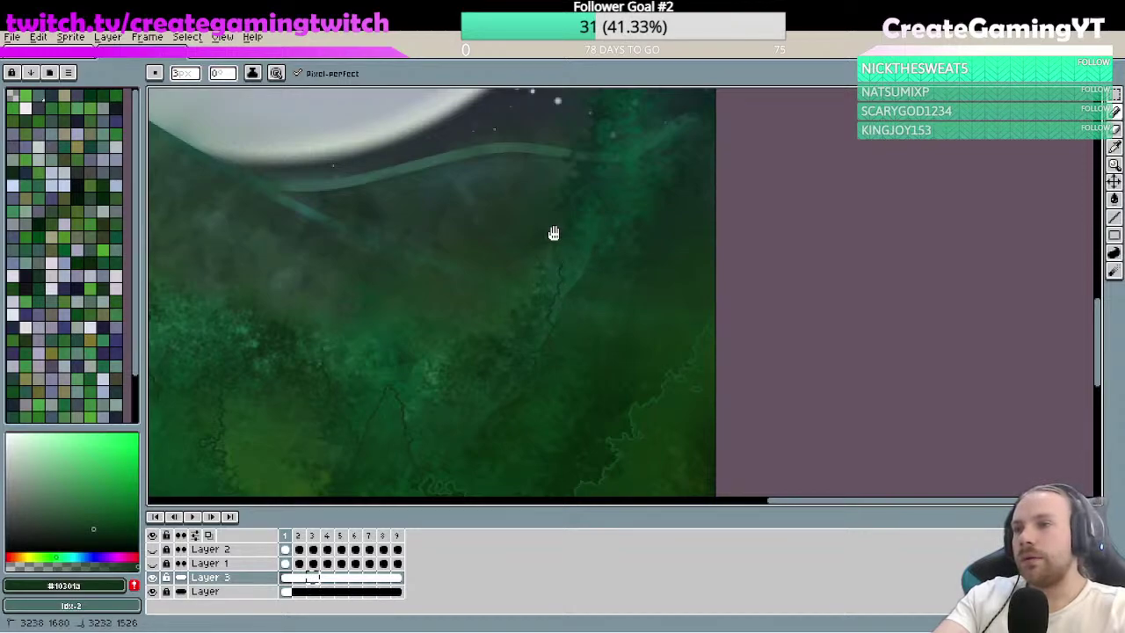
{"action": "scroll", "coordinate": [552, 236], "scroll_direction": "up", "scroll_amount": 1}
{"action": "left_click_drag", "start_coordinate": [561, 282], "coordinate": [572, 286]}
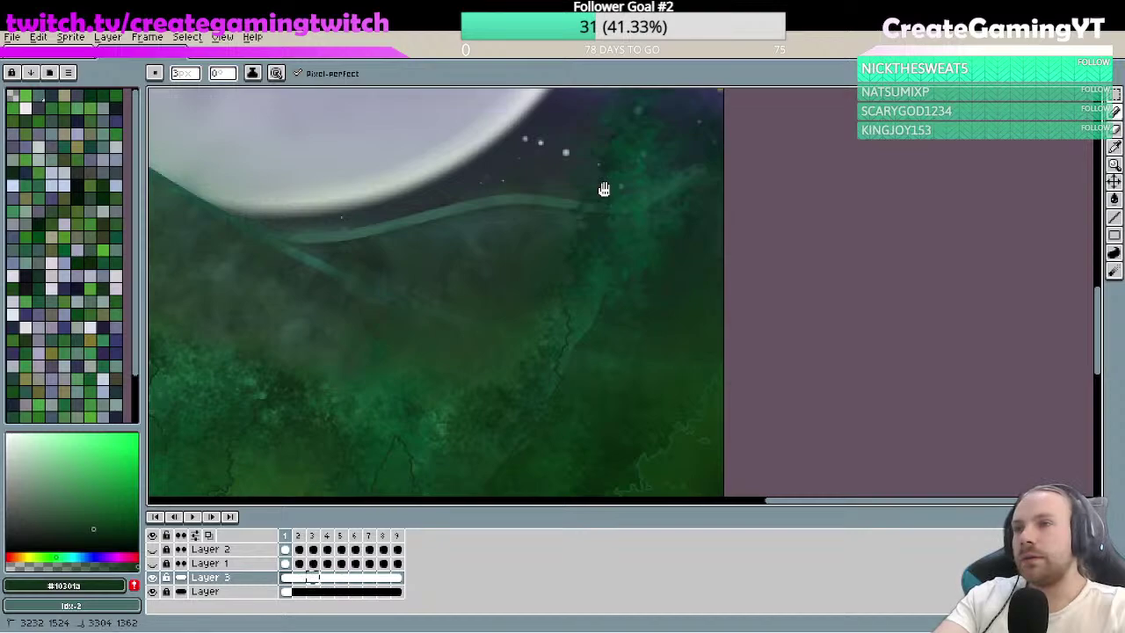
{"action": "scroll", "coordinate": [602, 188], "scroll_direction": "up", "scroll_amount": 1}
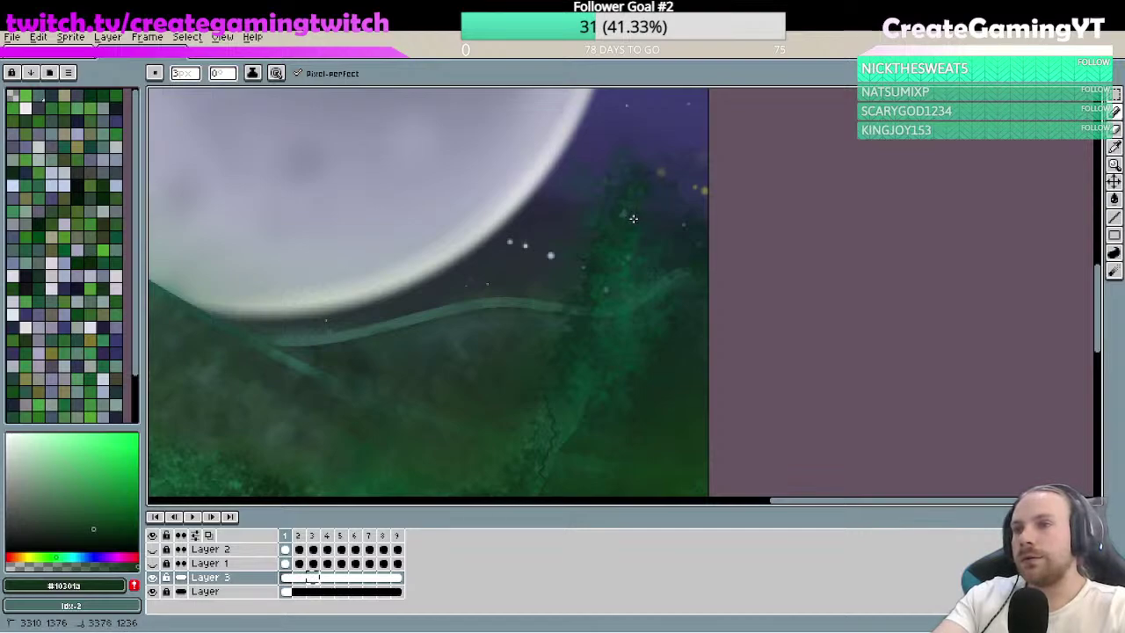
- Outline the tall tree's outer side with jagged leaf shapes, from its crown down toward the canvas edge
{"action": "key", "text": "z"}
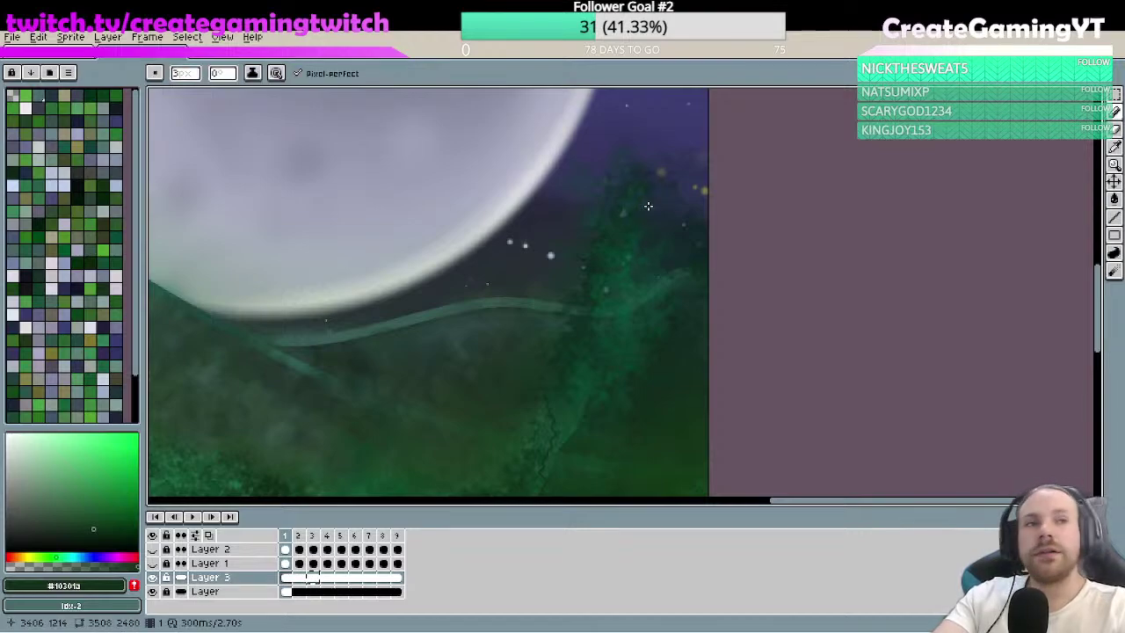
{"action": "key", "text": "z"}
{"action": "left_click", "coordinate": [650, 220]}
{"action": "key", "text": "b"}
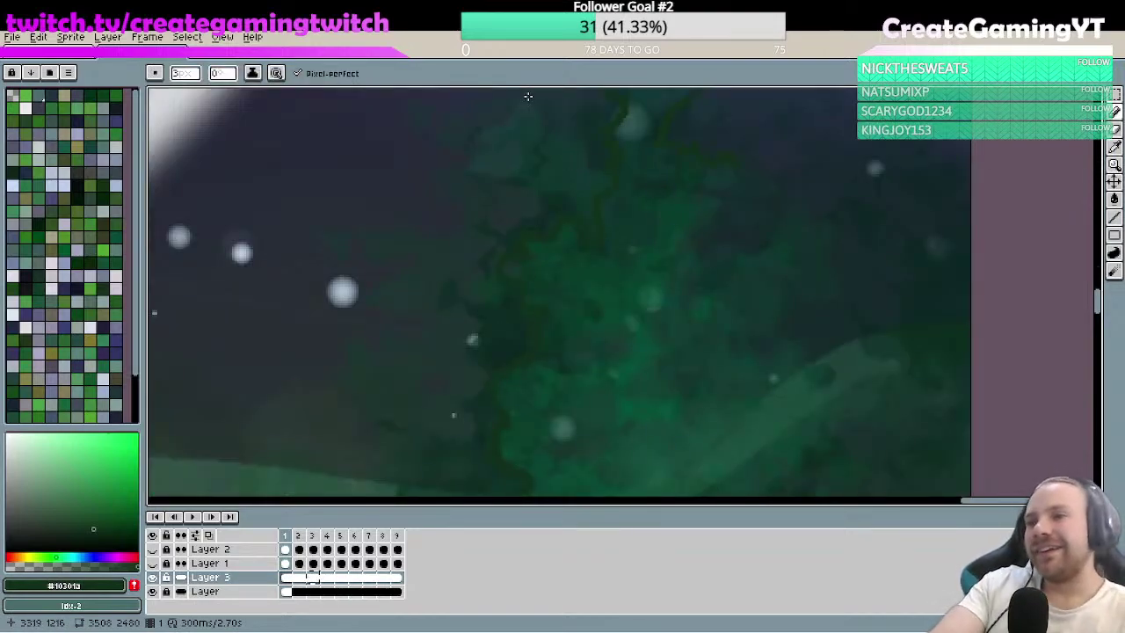
{"action": "key", "text": "h"}
{"action": "left_click_drag", "start_coordinate": [738, 157], "coordinate": [675, 193]}
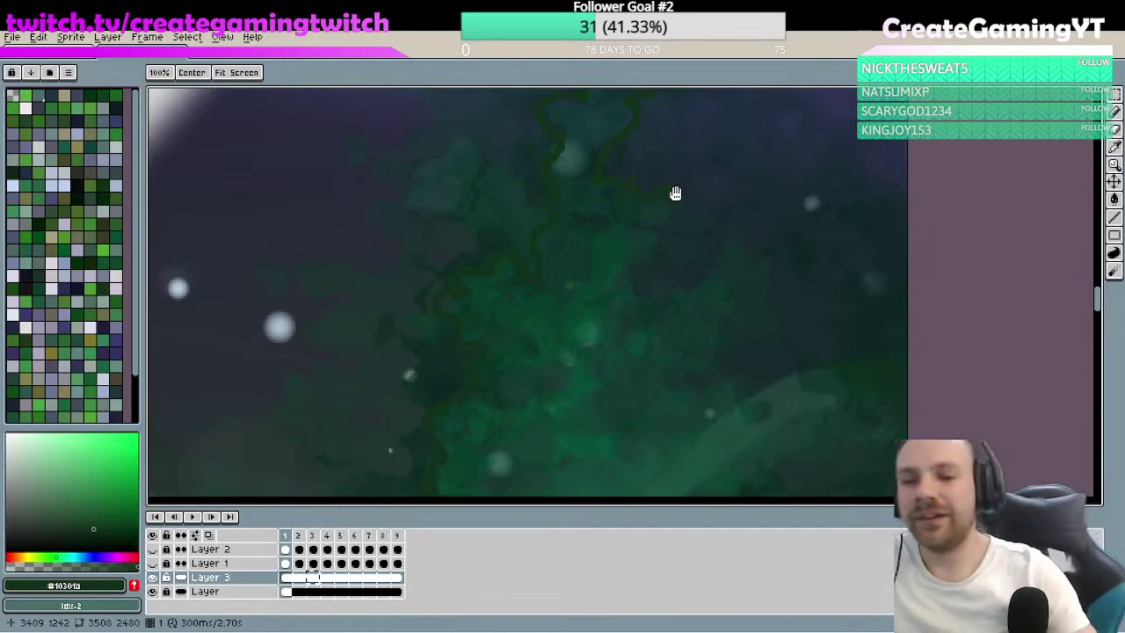
{"action": "key", "text": "b"}
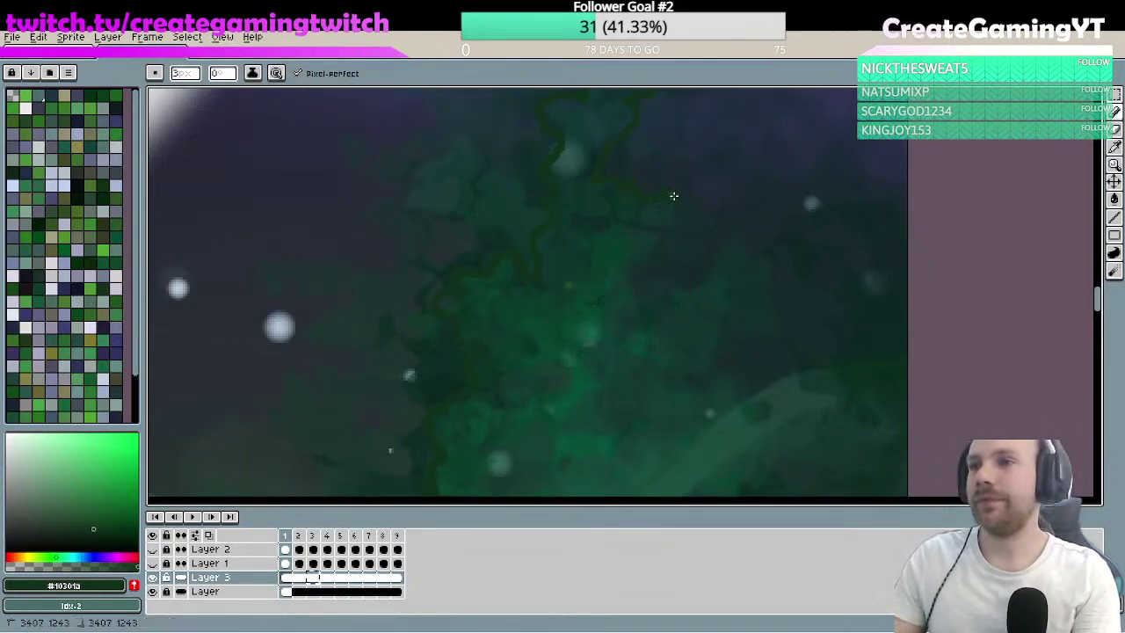
{"action": "left_click_drag", "start_coordinate": [673, 195], "coordinate": [716, 230]}
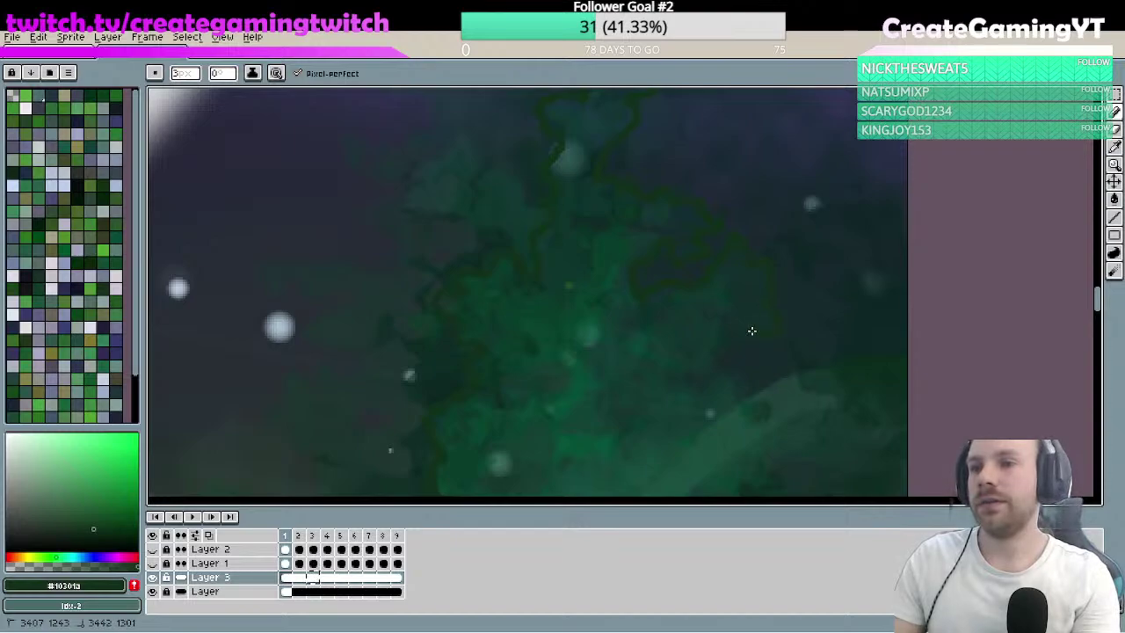
{"action": "key", "text": "space"}
{"action": "left_click_drag", "start_coordinate": [736, 325], "coordinate": [751, 339]}
{"action": "scroll", "coordinate": [750, 339], "scroll_direction": "down", "scroll_amount": 1}
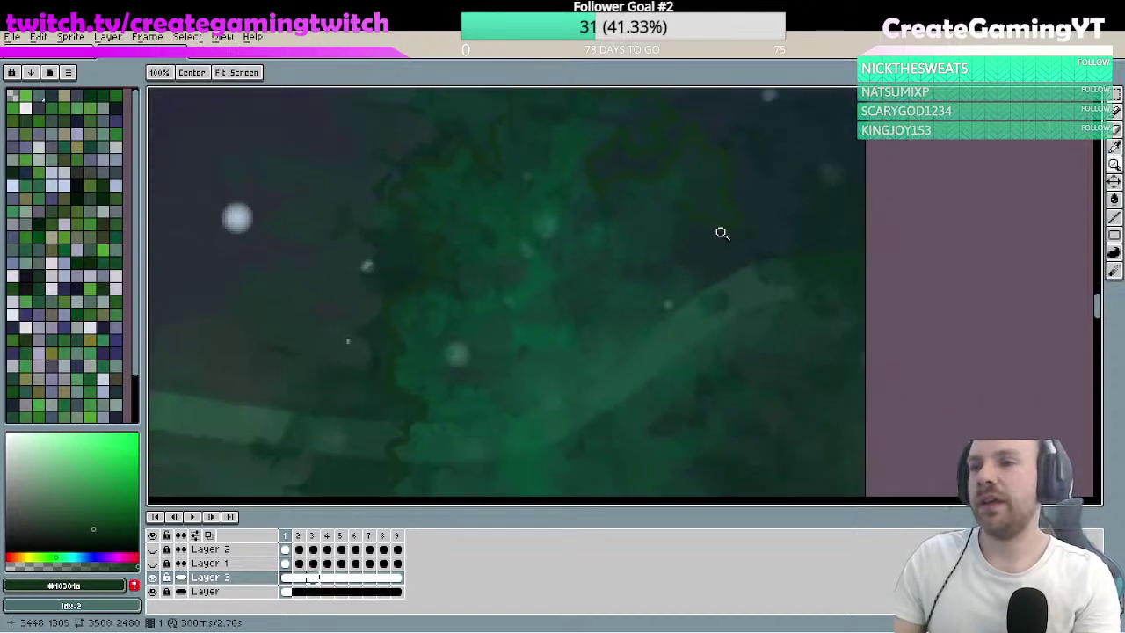
{"action": "scroll", "coordinate": [716, 231], "scroll_direction": "down", "scroll_amount": 2}
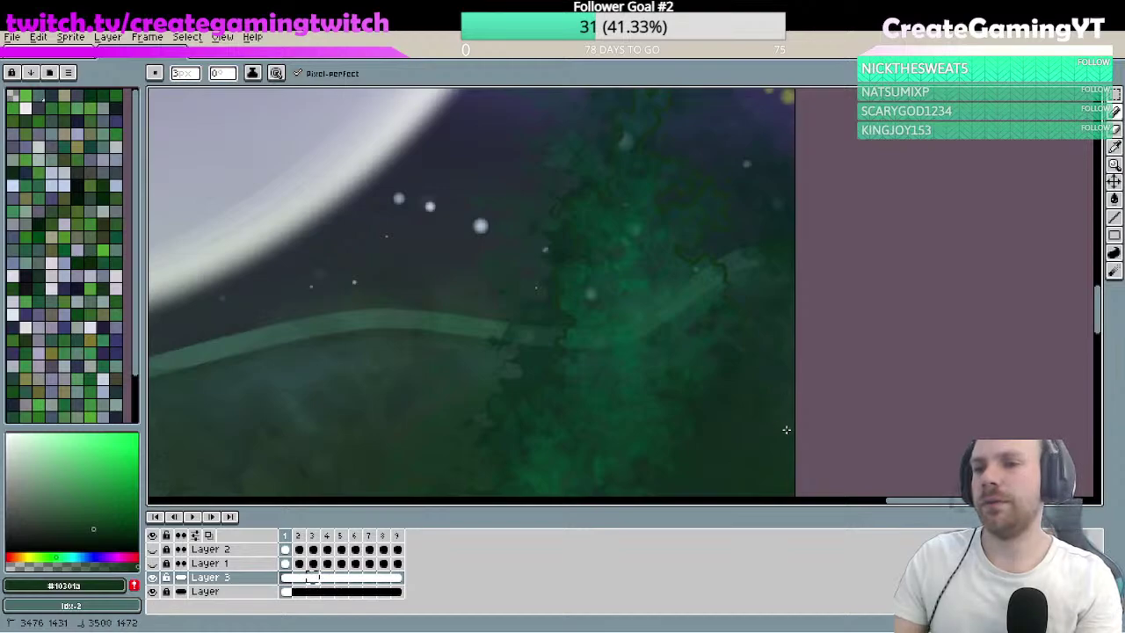
- Make frame 4 of Layer 3 active and check the small scribble on the mountainside there
{"action": "scroll", "coordinate": [776, 375], "scroll_direction": "down", "scroll_amount": 4}
{"action": "left_click_drag", "start_coordinate": [736, 362], "coordinate": [702, 244]}
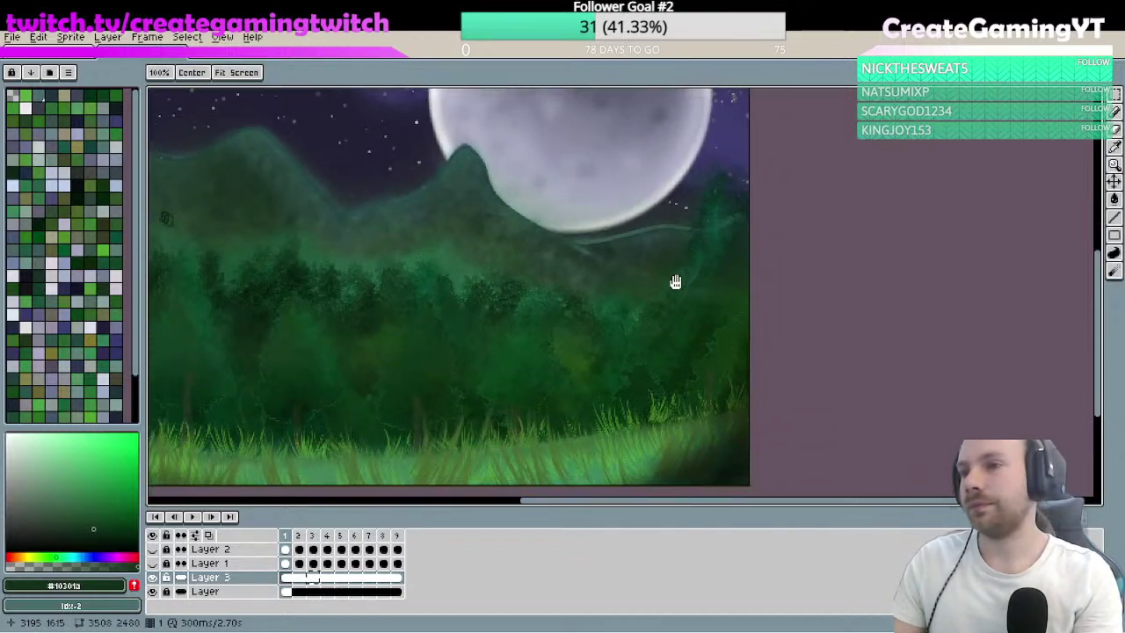
{"action": "scroll", "coordinate": [665, 243], "scroll_direction": "up", "scroll_amount": 1}
{"action": "scroll", "coordinate": [510, 261], "scroll_direction": "up", "scroll_amount": 1}
{"action": "scroll", "coordinate": [510, 261], "scroll_direction": "down", "scroll_amount": 2}
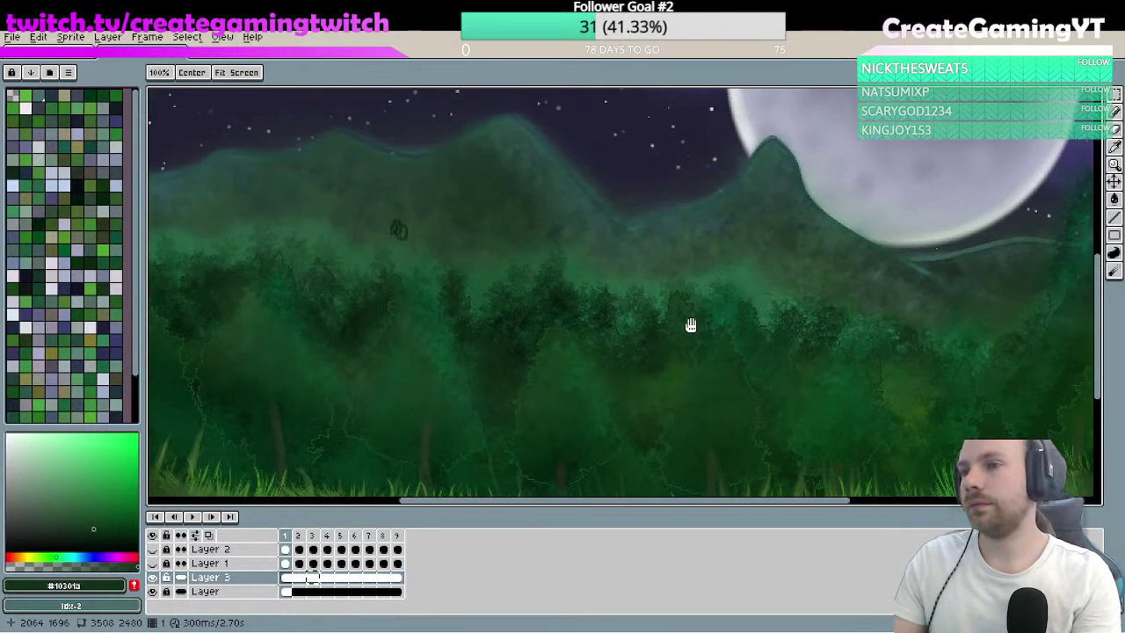
{"action": "scroll", "coordinate": [644, 286], "scroll_direction": "up", "scroll_amount": 2}
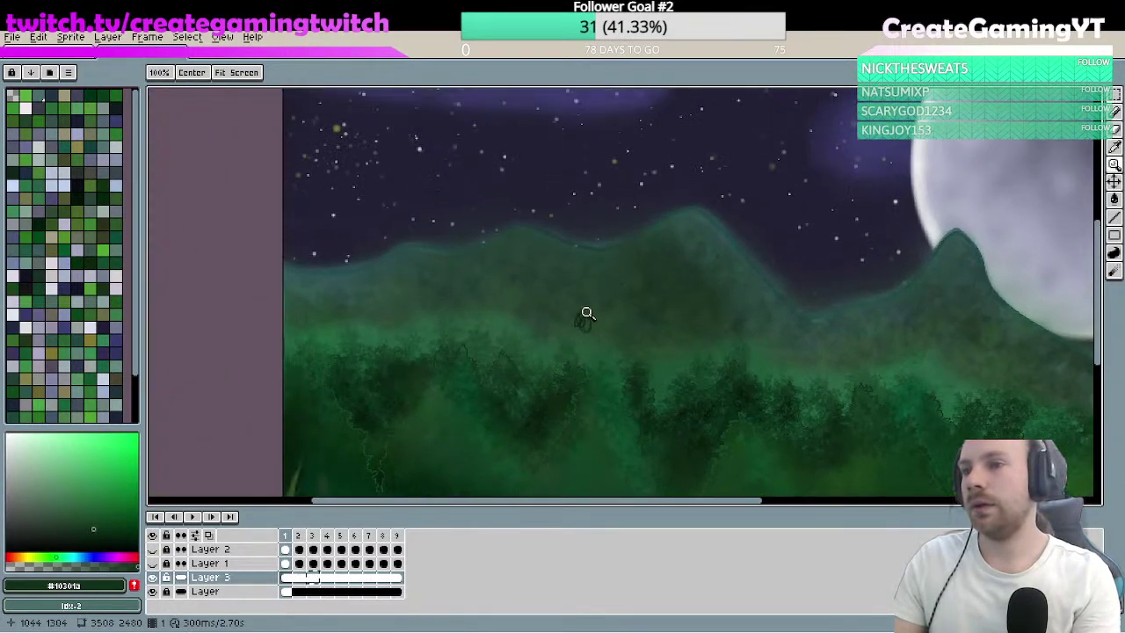
{"action": "scroll", "coordinate": [585, 313], "scroll_direction": "up", "scroll_amount": 3}
{"action": "key", "text": "b"}
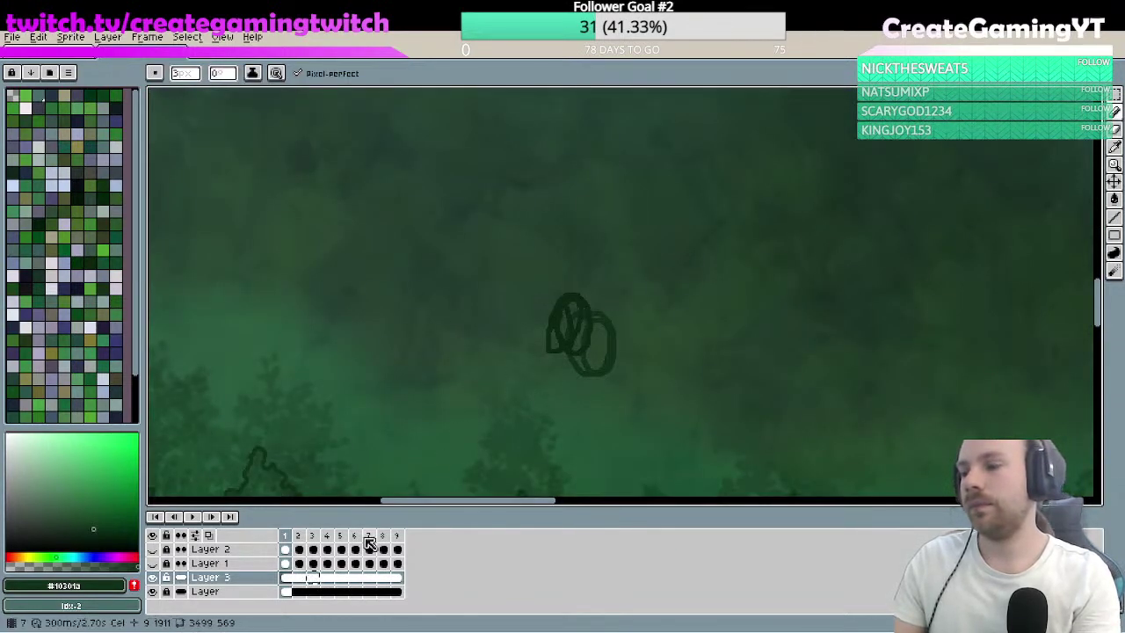
{"action": "left_click", "coordinate": [299, 578]}
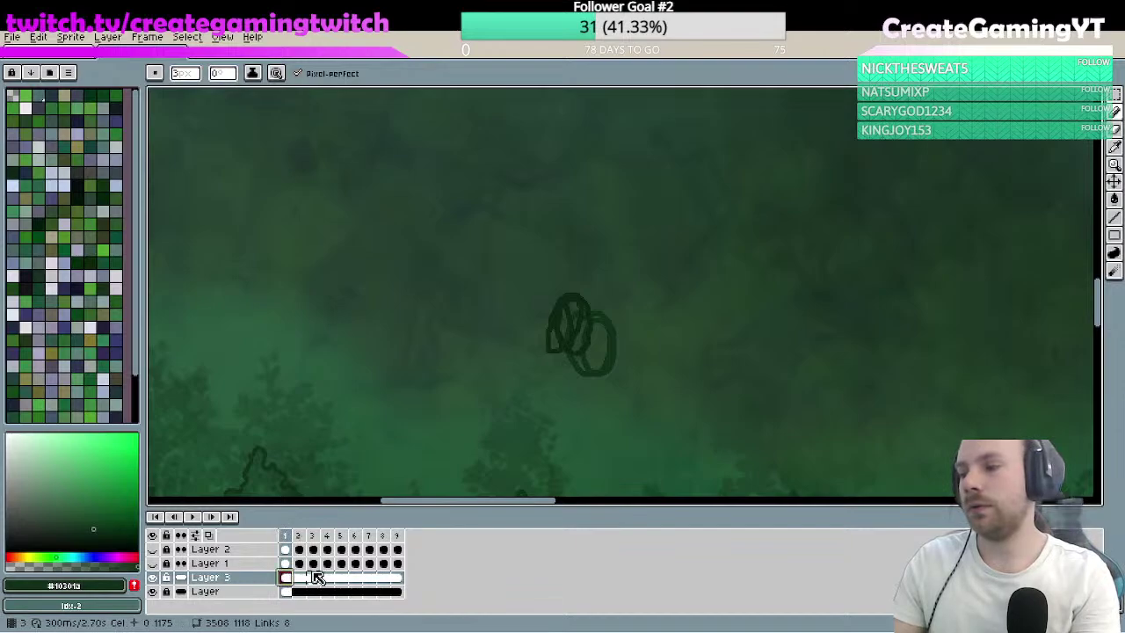
{"action": "left_click", "coordinate": [325, 577]}
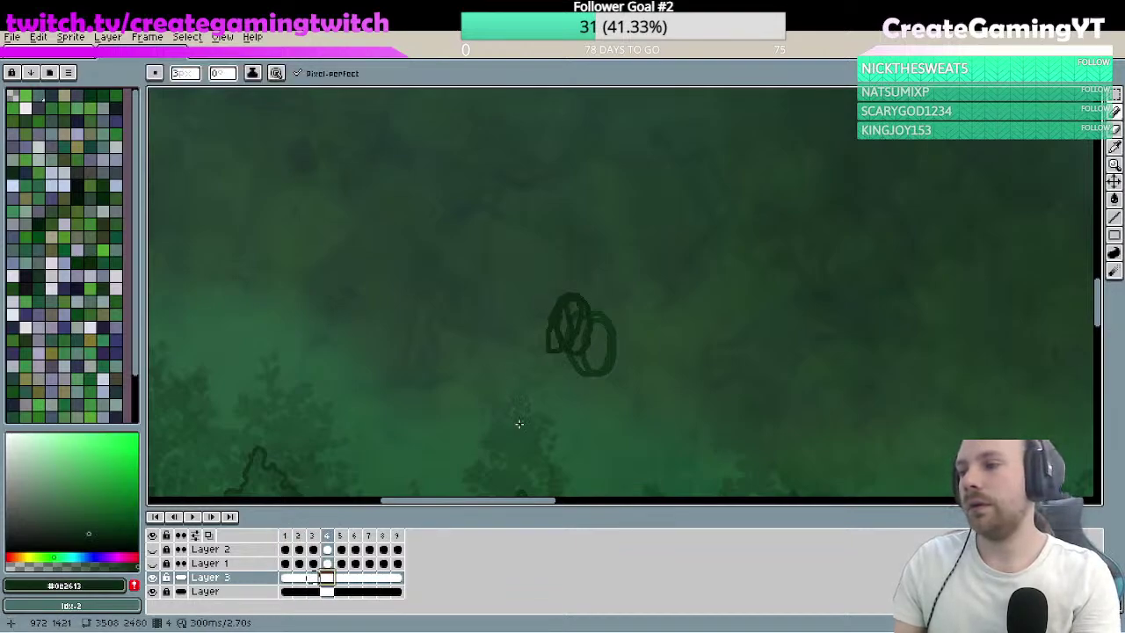
- Draw a jagged dark green outline around the treetops near the canvas's opposite edge, below the starry ridge, in frame 4
{"action": "key", "text": "z"}
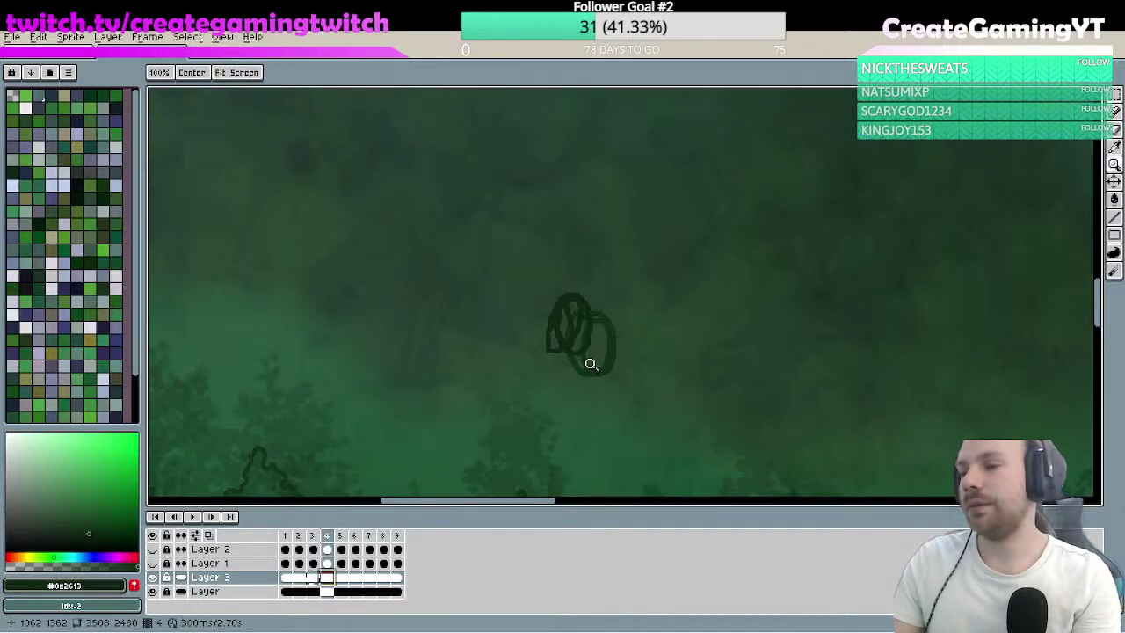
{"action": "scroll", "coordinate": [595, 363], "scroll_direction": "down", "scroll_amount": 3}
{"action": "scroll", "coordinate": [553, 314], "scroll_direction": "up", "scroll_amount": 2}
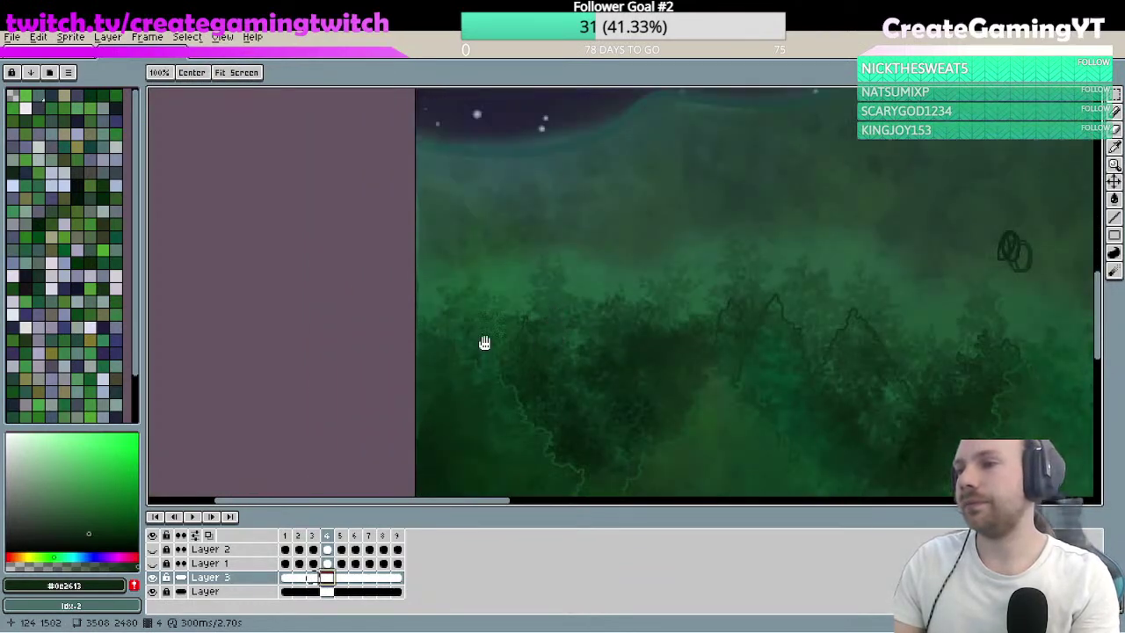
{"action": "scroll", "coordinate": [534, 301], "scroll_direction": "up", "scroll_amount": 2}
{"action": "key", "text": "b"}
{"action": "mouse_move", "coordinate": [553, 313]}
{"action": "left_mouse_down"}
{"action": "mouse_move", "coordinate": [520, 299]}
{"action": "mouse_move", "coordinate": [532, 271]}
{"action": "mouse_move", "coordinate": [517, 259]}
{"action": "mouse_move", "coordinate": [503, 275]}
{"action": "mouse_move", "coordinate": [508, 265]}
{"action": "mouse_move", "coordinate": [488, 254]}
{"action": "mouse_move", "coordinate": [468, 257]}
{"action": "mouse_move", "coordinate": [463, 239]}
{"action": "mouse_move", "coordinate": [474, 231]}
{"action": "mouse_move", "coordinate": [462, 217]}
{"action": "mouse_move", "coordinate": [450, 222]}
{"action": "mouse_move", "coordinate": [451, 248]}
{"action": "mouse_move", "coordinate": [438, 243]}
{"action": "mouse_move", "coordinate": [442, 253]}
{"action": "mouse_move", "coordinate": [417, 252]}
{"action": "mouse_move", "coordinate": [419, 262]}
{"action": "mouse_move", "coordinate": [390, 247]}
{"action": "mouse_move", "coordinate": [392, 290]}
{"action": "left_mouse_up"}
{"action": "mouse_move", "coordinate": [603, 281]}
{"action": "left_mouse_down"}
{"action": "mouse_move", "coordinate": [461, 362]}
{"action": "mouse_move", "coordinate": [471, 348]}
{"action": "mouse_move", "coordinate": [463, 318]}
{"action": "mouse_move", "coordinate": [482, 307]}
{"action": "mouse_move", "coordinate": [463, 290]}
{"action": "mouse_move", "coordinate": [486, 273]}
{"action": "mouse_move", "coordinate": [495, 236]}
{"action": "mouse_move", "coordinate": [506, 269]}
{"action": "mouse_move", "coordinate": [528, 251]}
{"action": "mouse_move", "coordinate": [537, 263]}
{"action": "mouse_move", "coordinate": [543, 296]}
{"action": "mouse_move", "coordinate": [531, 315]}
{"action": "mouse_move", "coordinate": [563, 323]}
{"action": "mouse_move", "coordinate": [563, 336]}
{"action": "mouse_move", "coordinate": [604, 355]}
{"action": "left_mouse_up"}
{"action": "key", "text": "space"}
{"action": "left_click_drag", "start_coordinate": [689, 339], "coordinate": [644, 274]}
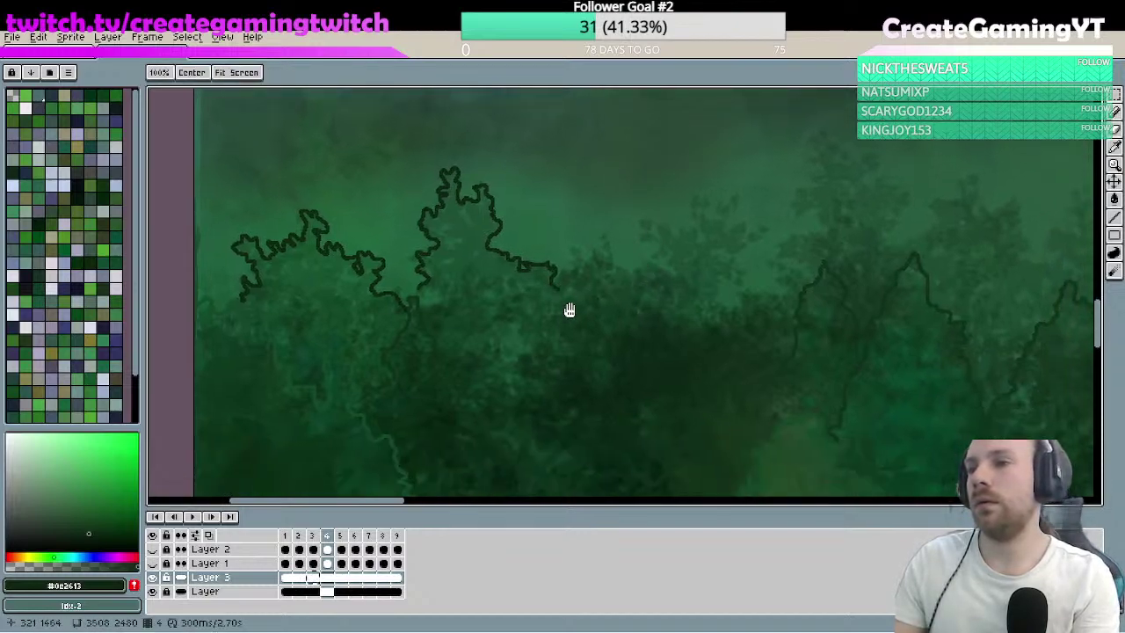
- Extend the treetop outline down into the dark foliage and add a small pointed treetop beside it in sampled green #10301a
{"action": "mouse_move", "coordinate": [560, 293]}
{"action": "left_mouse_down"}
{"action": "mouse_move", "coordinate": [591, 323]}
{"action": "mouse_move", "coordinate": [619, 296]}
{"action": "mouse_move", "coordinate": [620, 226]}
{"action": "left_mouse_up"}
{"action": "key", "text": "space"}
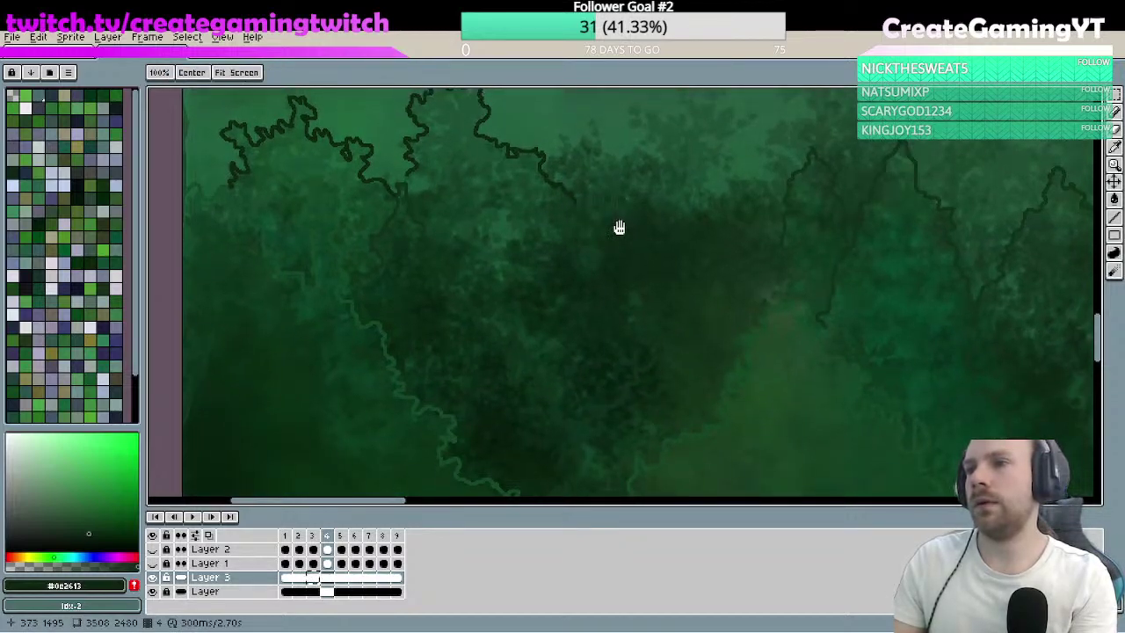
{"action": "left_click_drag", "start_coordinate": [619, 227], "coordinate": [618, 230]}
{"action": "key", "text": "alt"}
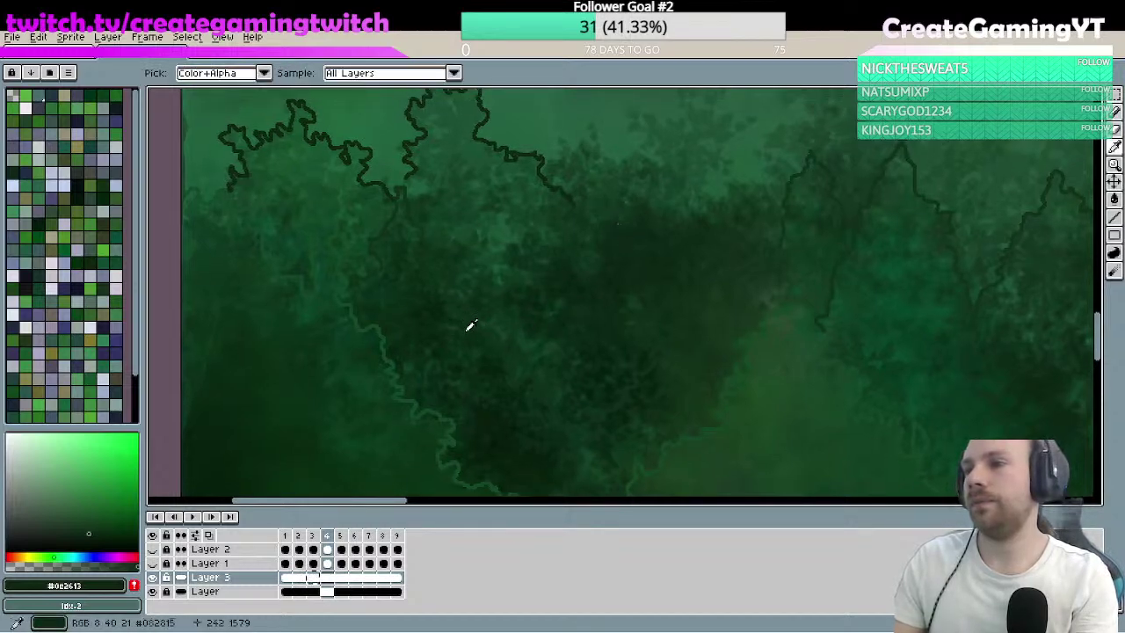
{"action": "left_click", "coordinate": [478, 315], "text": "alt"}
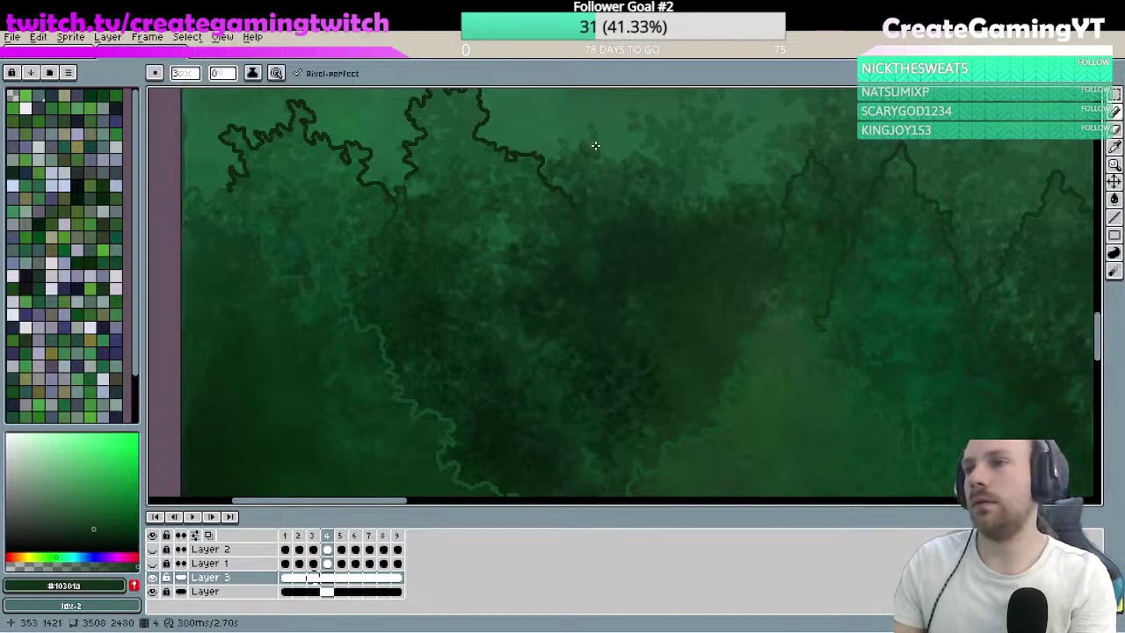
{"action": "left_click_drag", "start_coordinate": [580, 140], "coordinate": [581, 154]}
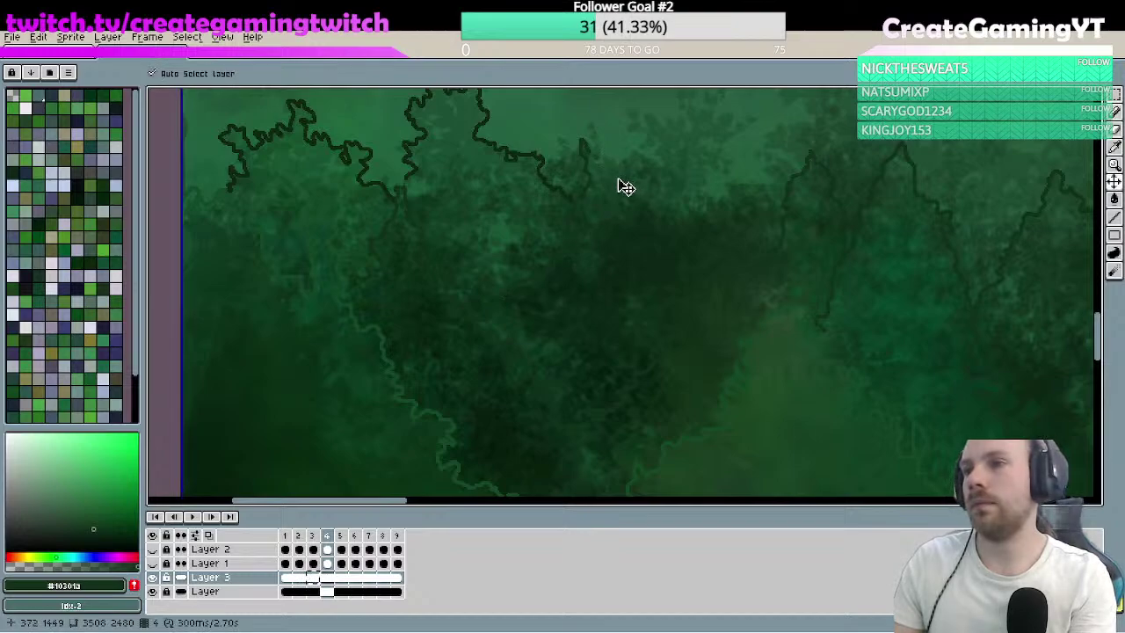
{"action": "left_click_drag", "start_coordinate": [585, 149], "coordinate": [603, 173]}
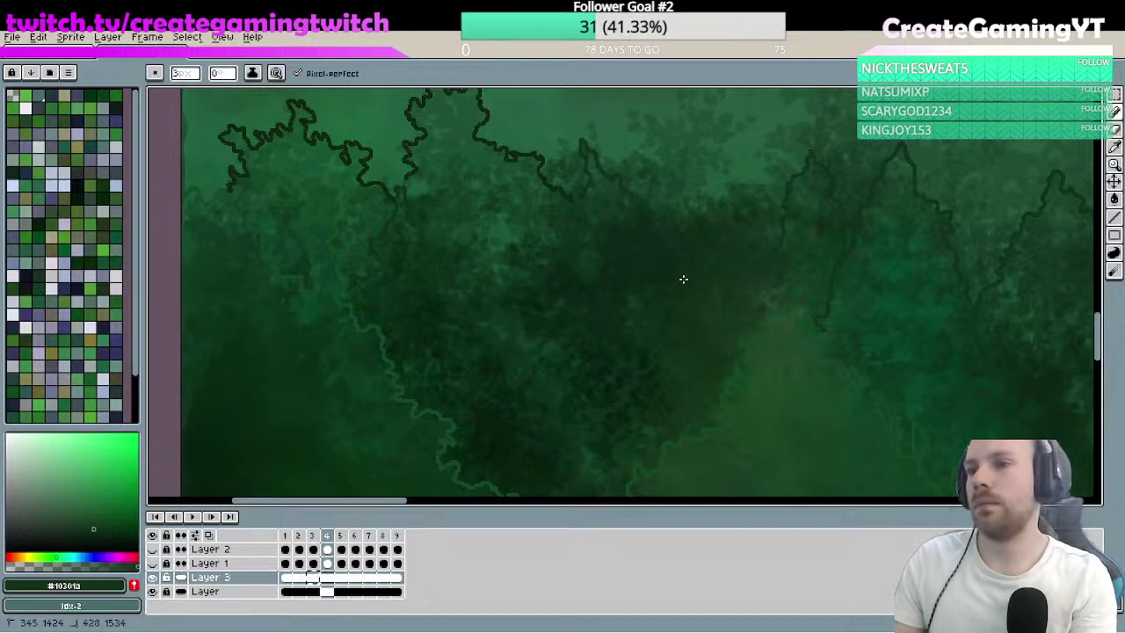
- Sample nearby greens from the artwork and set the drawing colour back to dark outline green #0e2613
{"action": "scroll", "coordinate": [648, 251], "scroll_direction": "up", "scroll_amount": 2}
{"action": "left_click", "coordinate": [545, 251], "text": "alt"}
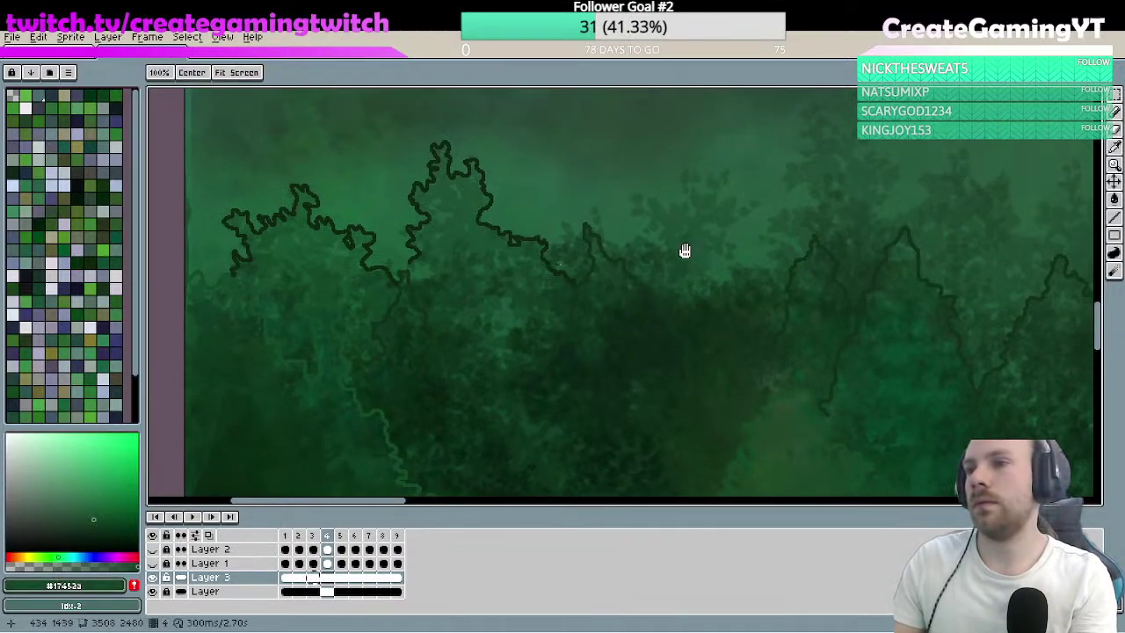
{"action": "left_click_drag", "start_coordinate": [685, 251], "coordinate": [660, 253]}
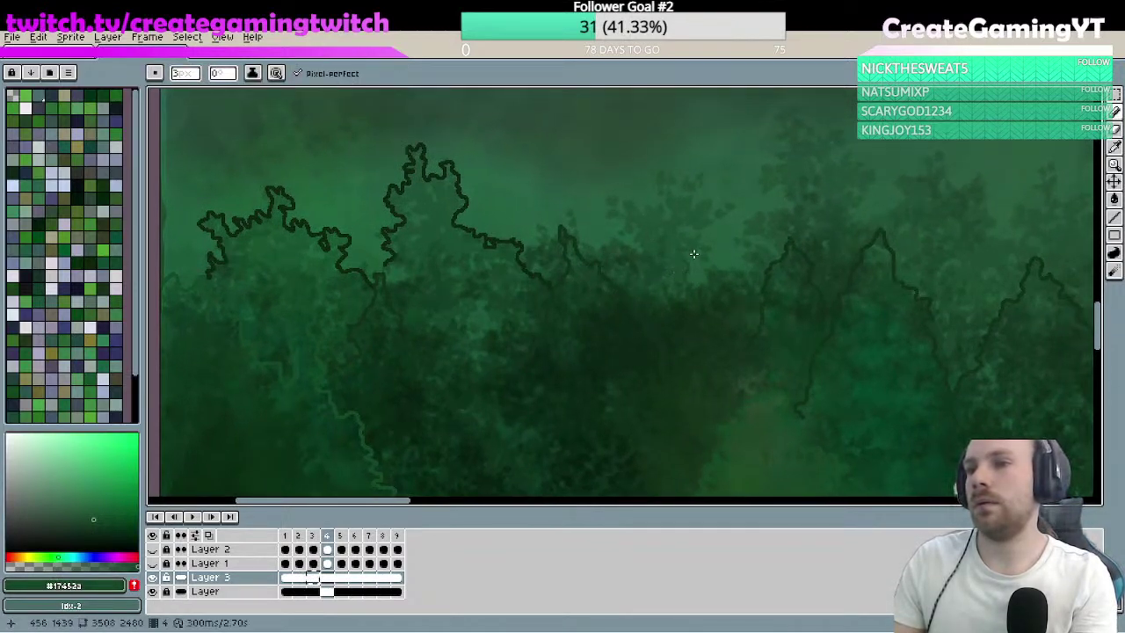
{"action": "left_click", "coordinate": [537, 269], "text": "alt"}
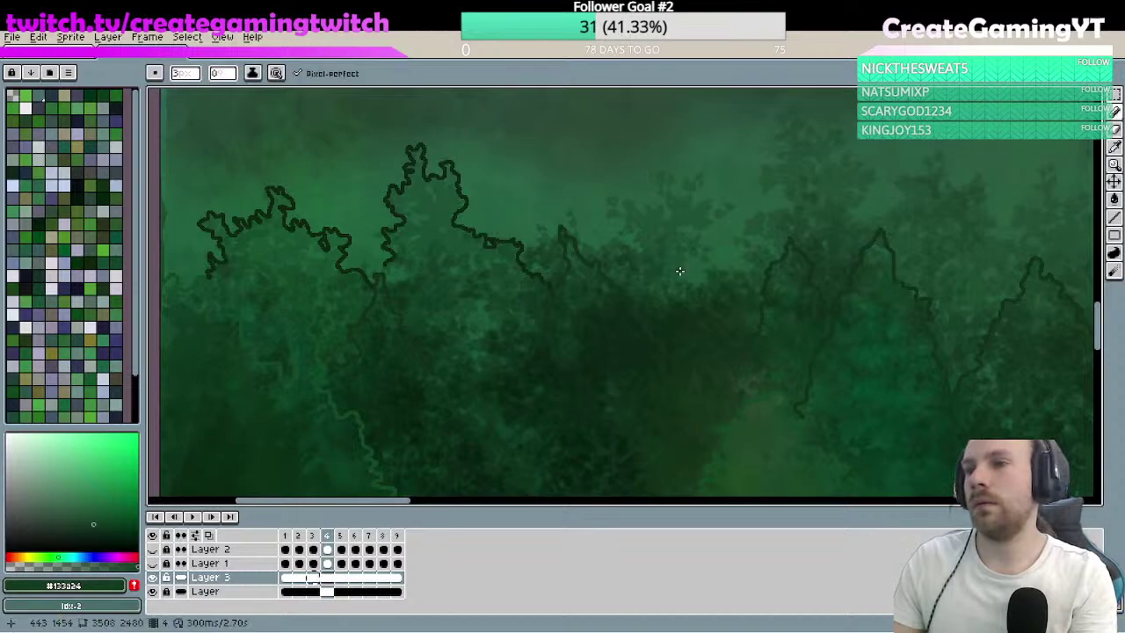
{"action": "mouse_move", "coordinate": [680, 271]}
{"action": "left_mouse_down"}
{"action": "mouse_move", "coordinate": [691, 266]}
{"action": "mouse_move", "coordinate": [682, 254]}
{"action": "mouse_move", "coordinate": [682, 275]}
{"action": "left_mouse_up"}
{"action": "left_click", "coordinate": [527, 239], "text": "alt"}
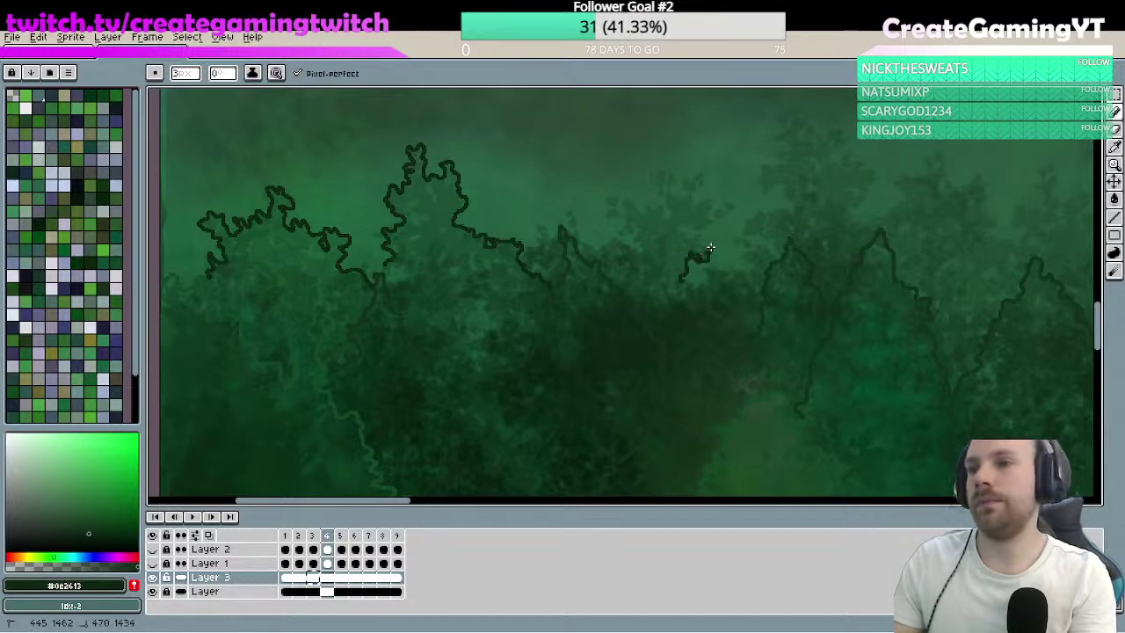
{"action": "left_click_drag", "start_coordinate": [701, 240], "coordinate": [695, 248]}
{"action": "key", "text": "ctrl+z"}
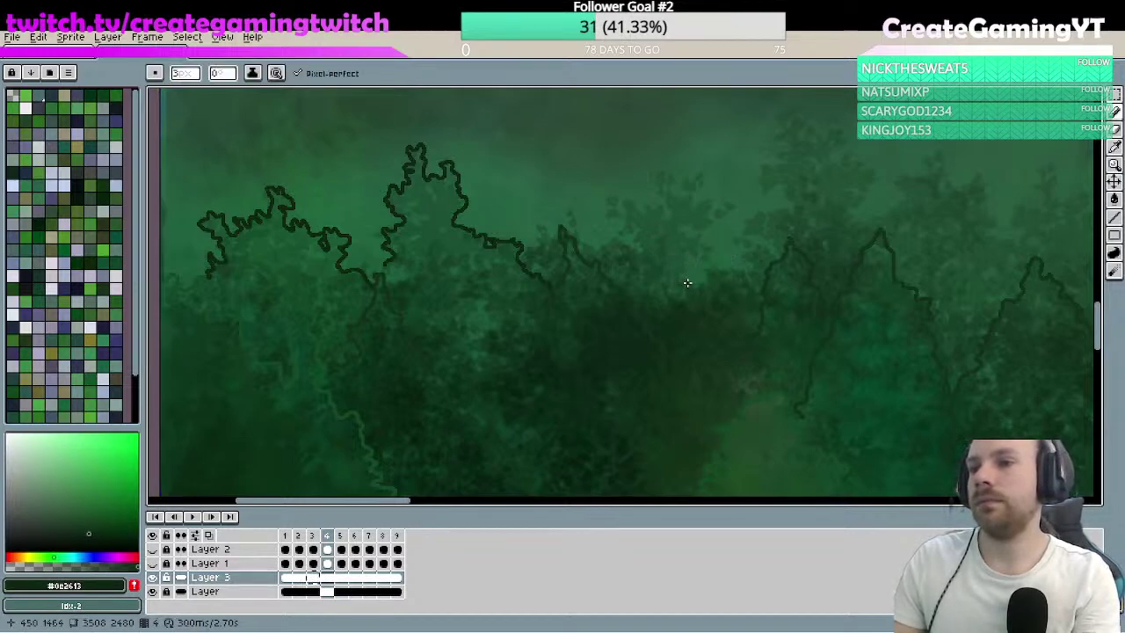
{"action": "left_click_drag", "start_coordinate": [693, 287], "coordinate": [682, 278]}
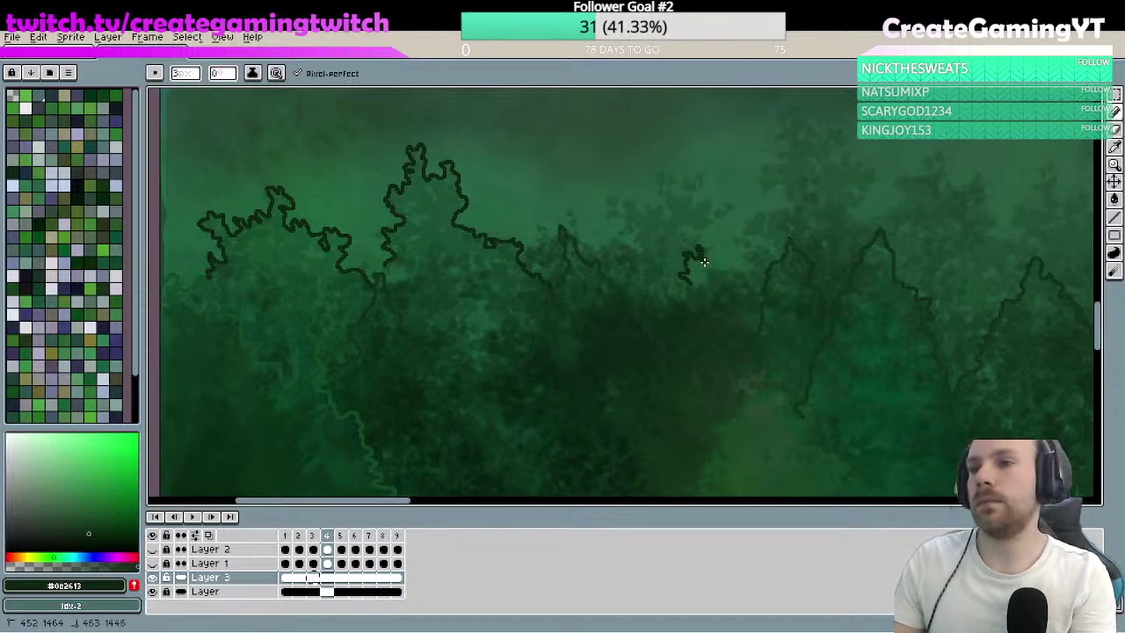
{"action": "mouse_move", "coordinate": [703, 248]}
{"action": "left_mouse_down"}
{"action": "mouse_move", "coordinate": [690, 283]}
{"action": "mouse_move", "coordinate": [686, 271]}
{"action": "mouse_move", "coordinate": [711, 249]}
{"action": "left_mouse_up"}
{"action": "key", "text": "ctrl+z"}
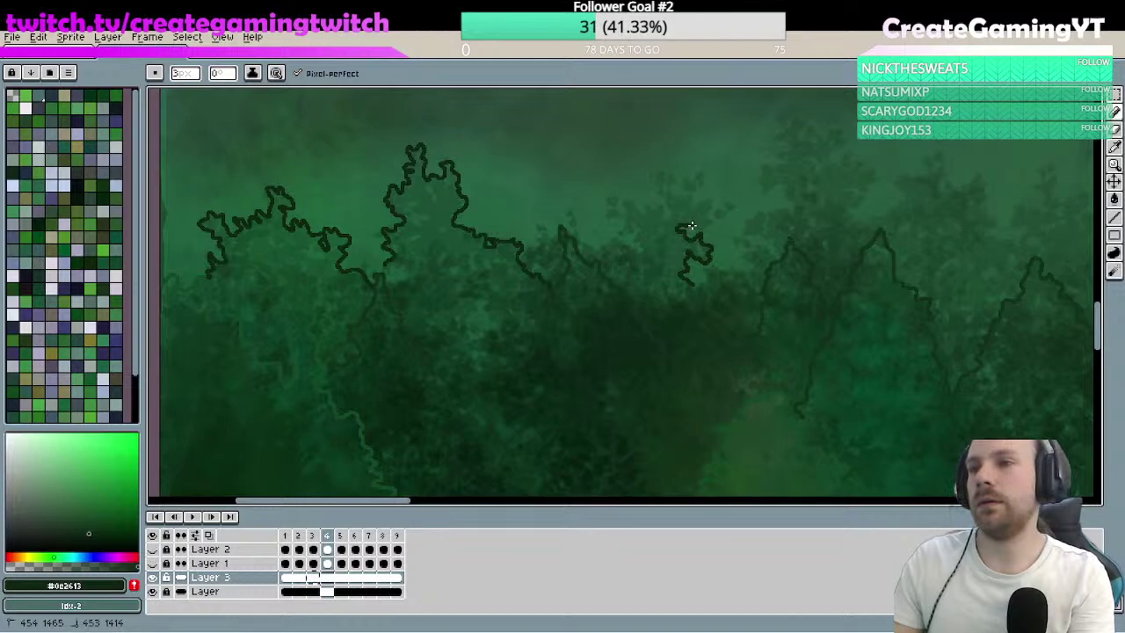
- Outline the rounded bushy crown beside the small pointed treetop with jagged leaf shapes, down both of its sides
{"action": "mouse_move", "coordinate": [692, 226]}
{"action": "left_mouse_down"}
{"action": "mouse_move", "coordinate": [713, 197]}
{"action": "mouse_move", "coordinate": [690, 208]}
{"action": "mouse_move", "coordinate": [673, 190]}
{"action": "mouse_move", "coordinate": [674, 214]}
{"action": "mouse_move", "coordinate": [648, 205]}
{"action": "left_mouse_up"}
{"action": "left_click_drag", "start_coordinate": [646, 217], "coordinate": [606, 214]}
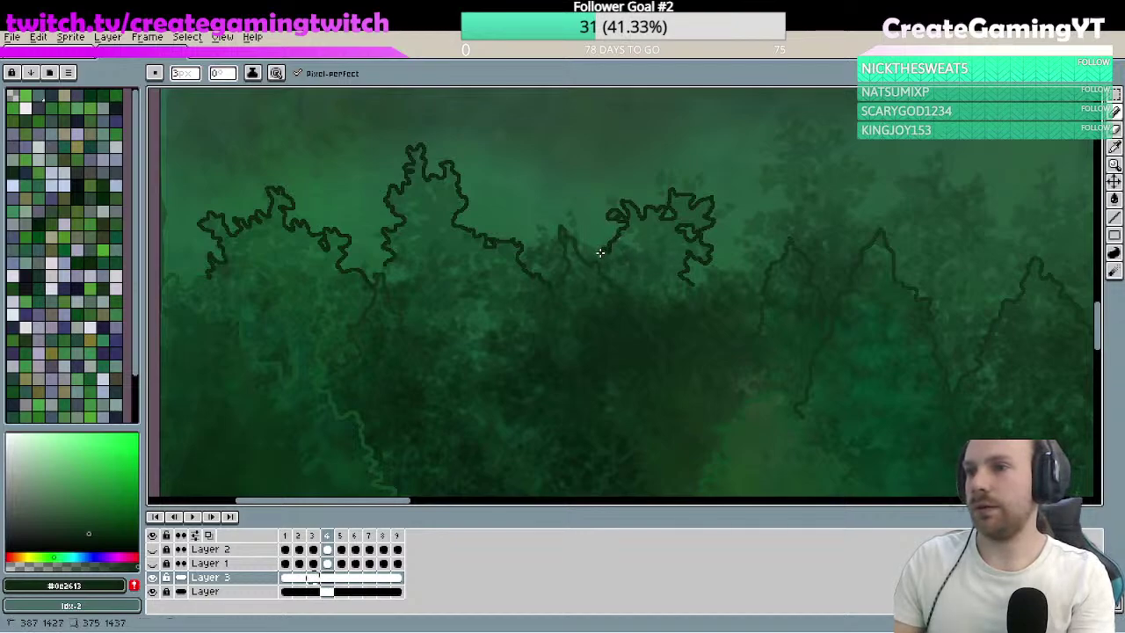
{"action": "scroll", "coordinate": [623, 254], "scroll_direction": "right", "scroll_amount": 2}
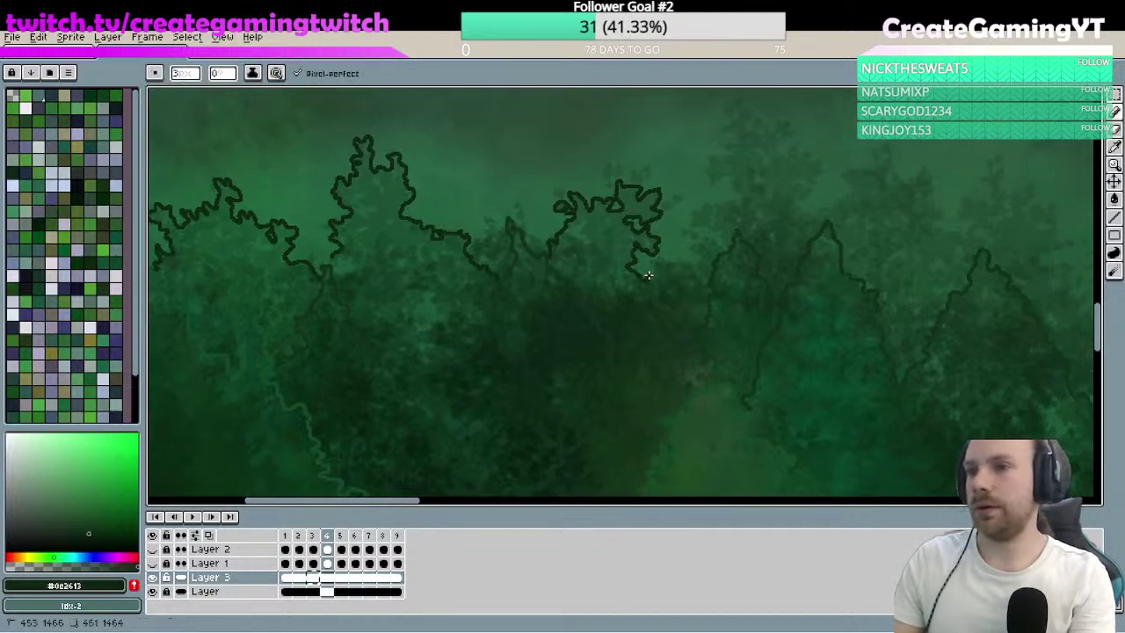
{"action": "mouse_move", "coordinate": [648, 276]}
{"action": "left_mouse_down"}
{"action": "mouse_move", "coordinate": [651, 262]}
{"action": "mouse_move", "coordinate": [677, 282]}
{"action": "left_mouse_up"}
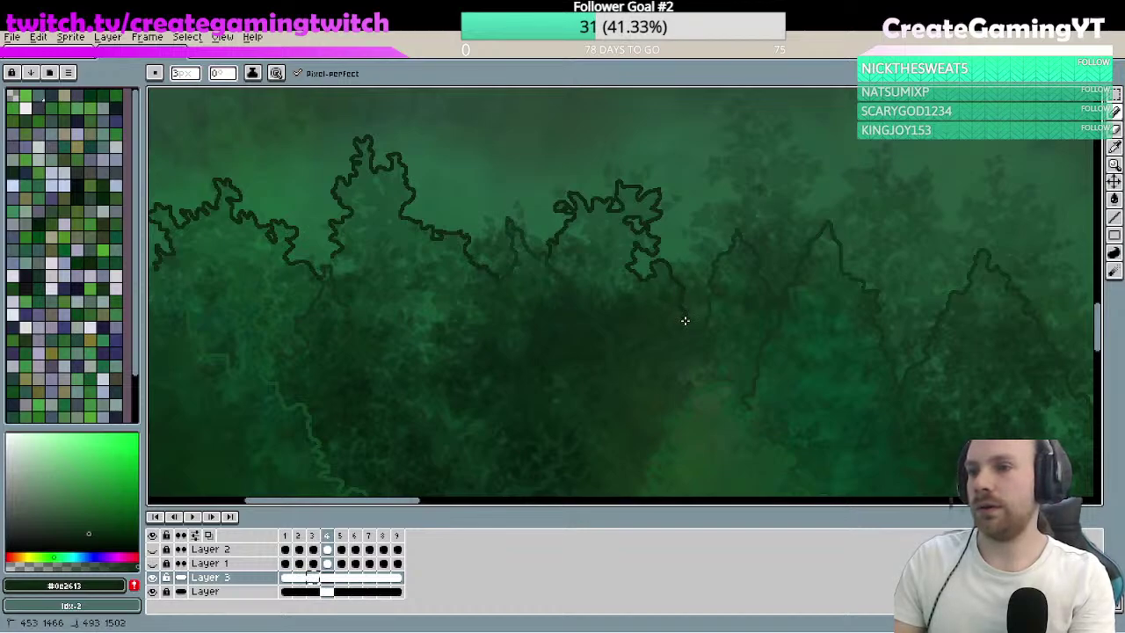
- Outline the tallest crown of the group with jagged leaf shapes, up one side, over its peak and down the other
{"action": "mouse_move", "coordinate": [703, 271]}
{"action": "left_mouse_down"}
{"action": "mouse_move", "coordinate": [602, 359]}
{"action": "mouse_move", "coordinate": [595, 328]}
{"action": "mouse_move", "coordinate": [614, 301]}
{"action": "mouse_move", "coordinate": [608, 322]}
{"action": "mouse_move", "coordinate": [596, 314]}
{"action": "mouse_move", "coordinate": [644, 301]}
{"action": "mouse_move", "coordinate": [615, 286]}
{"action": "left_mouse_up"}
{"action": "key", "text": "ctrl+z"}
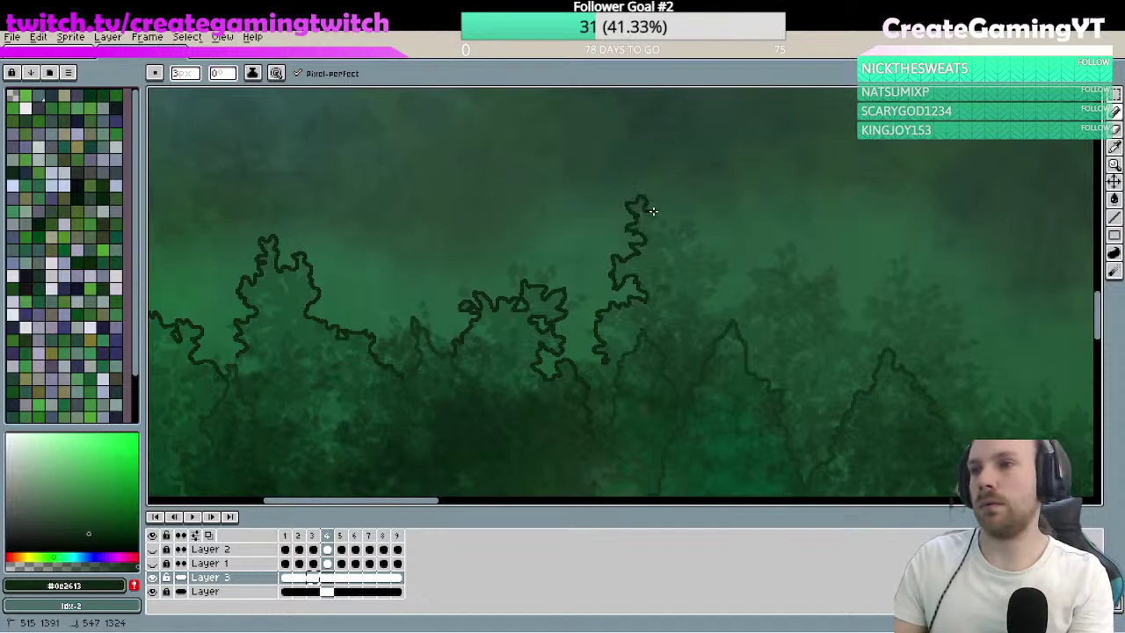
{"action": "mouse_move", "coordinate": [657, 214]}
{"action": "left_mouse_down"}
{"action": "mouse_move", "coordinate": [652, 229]}
{"action": "mouse_move", "coordinate": [694, 226]}
{"action": "left_mouse_up"}
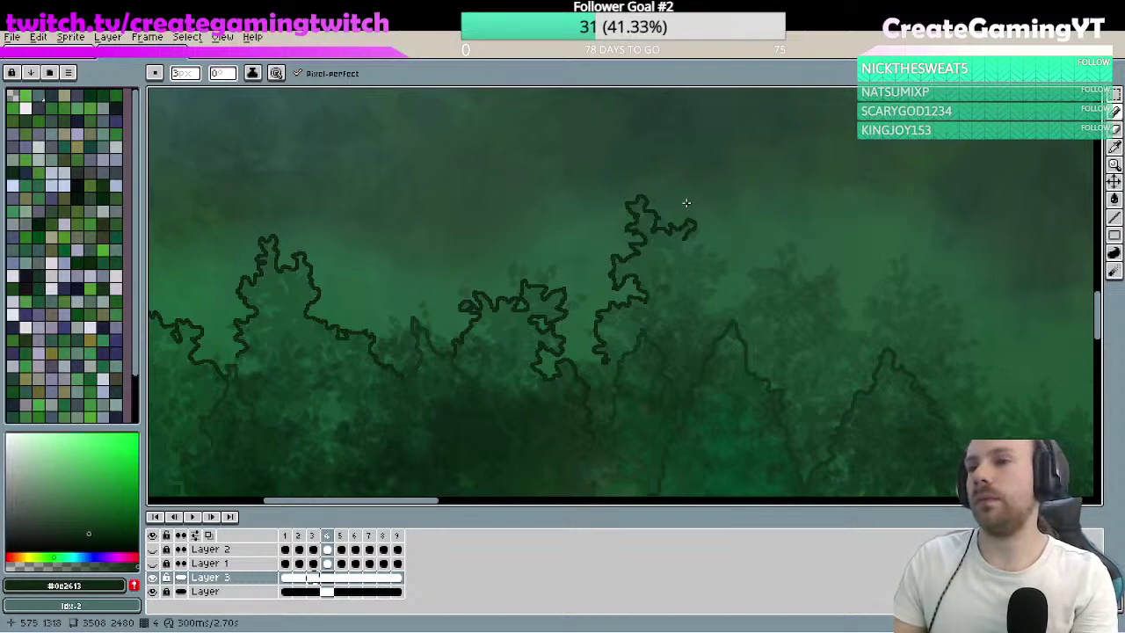
{"action": "left_click_drag", "start_coordinate": [686, 241], "coordinate": [709, 275]}
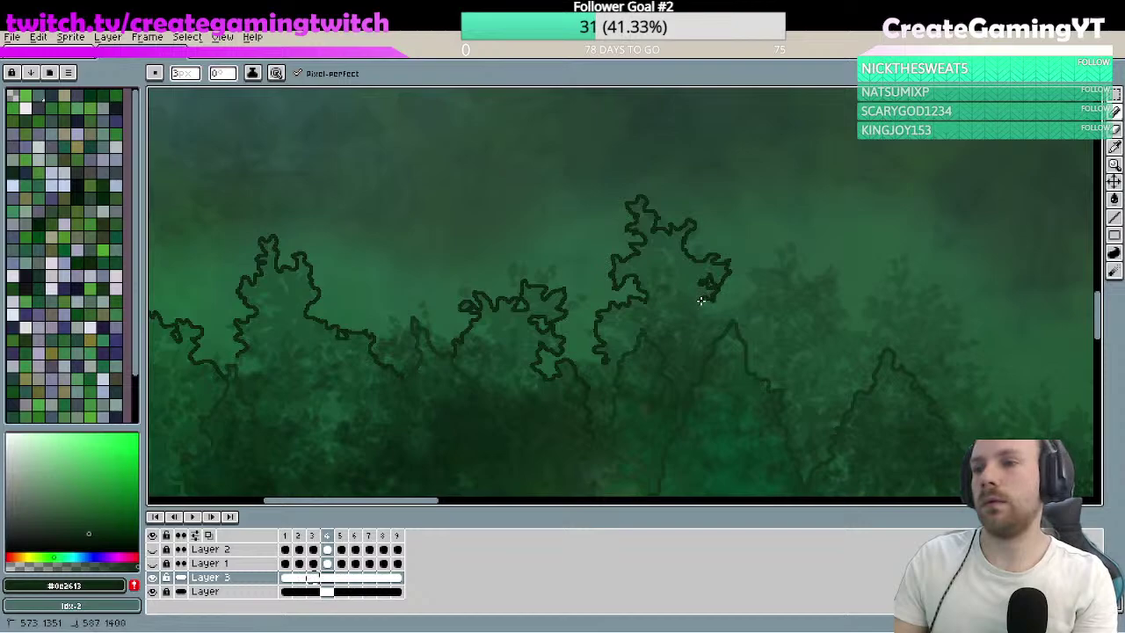
- Outline the slightly lower crown adjoining the tallest one, over its two peaks and down its far side
{"action": "left_click_drag", "start_coordinate": [719, 313], "coordinate": [731, 311]}
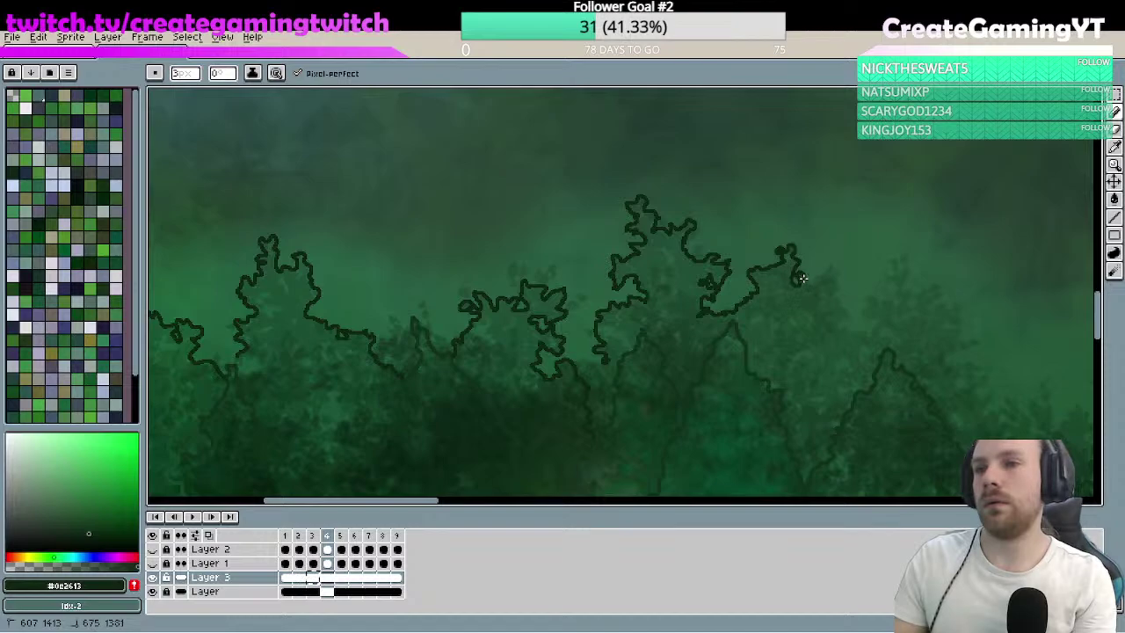
{"action": "left_click_drag", "start_coordinate": [815, 278], "coordinate": [831, 265]}
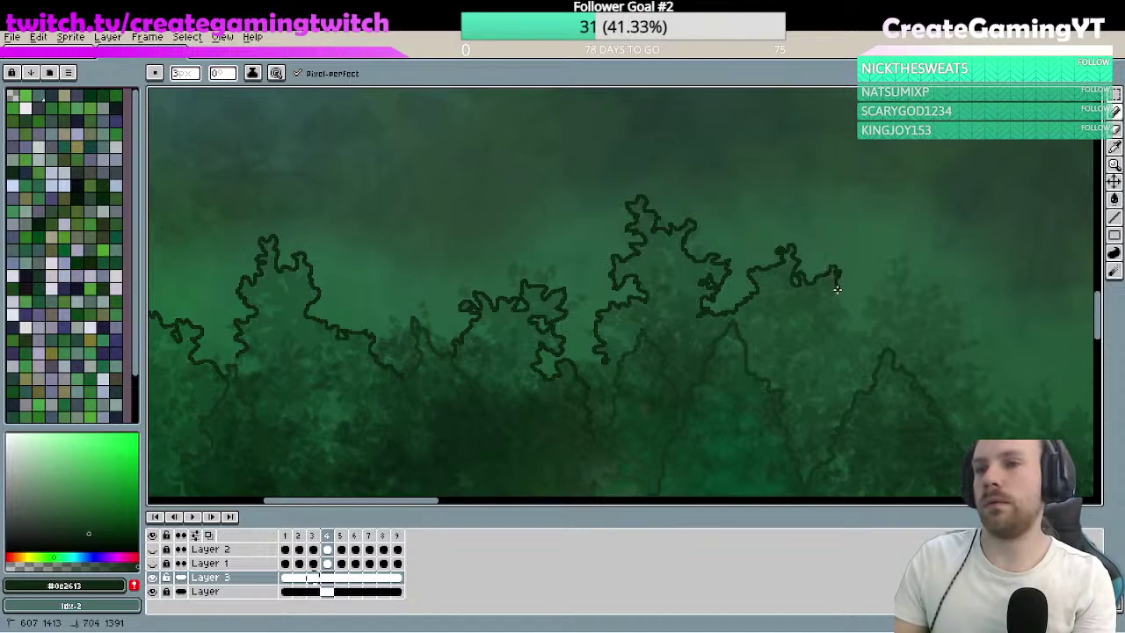
{"action": "mouse_move", "coordinate": [845, 311]}
{"action": "left_mouse_down"}
{"action": "mouse_move", "coordinate": [851, 367]}
{"action": "mouse_move", "coordinate": [827, 373]}
{"action": "mouse_move", "coordinate": [766, 326]}
{"action": "left_mouse_up"}
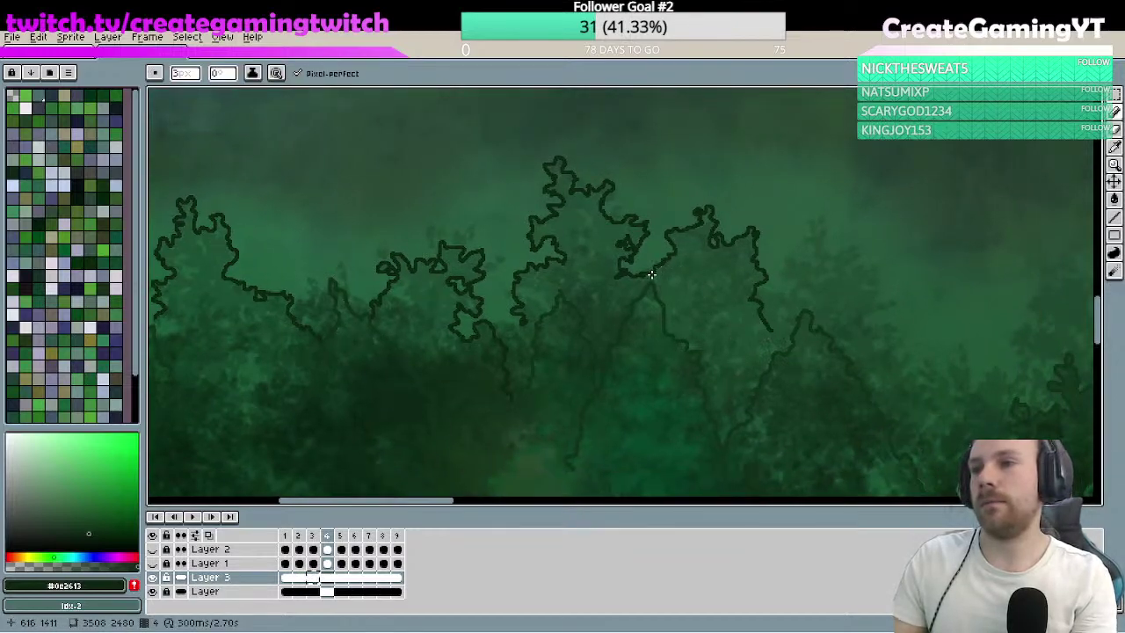
- Add a short end stroke at the tallest crown's base and erase the line joining it to the neighbouring crown
{"action": "key", "text": "v"}
{"action": "key", "text": "b"}
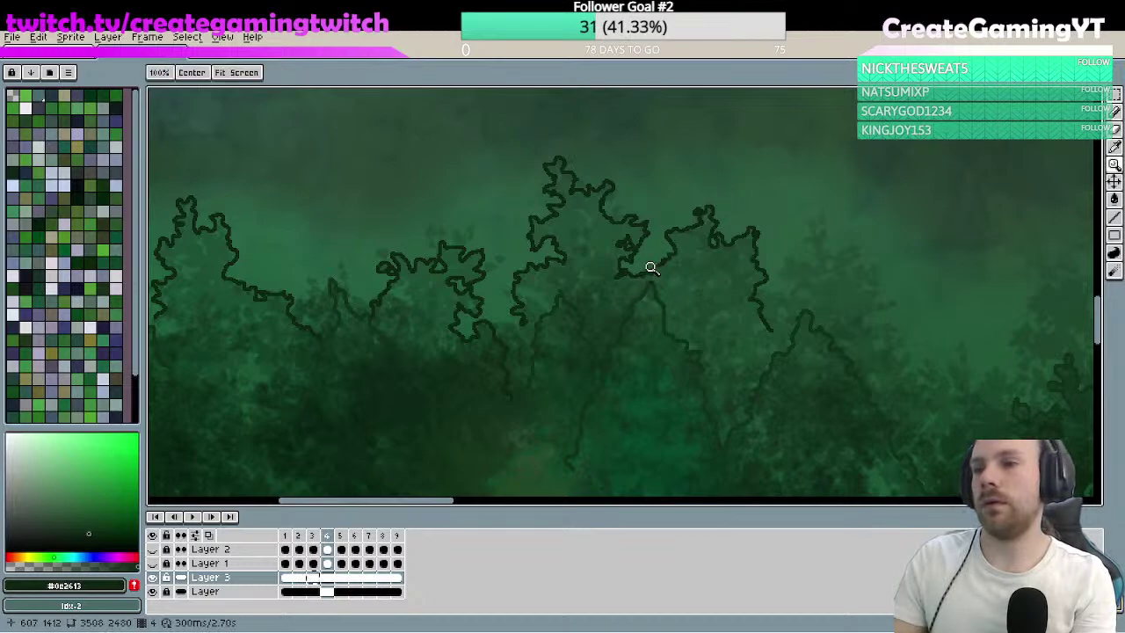
{"action": "scroll", "coordinate": [647, 269], "scroll_direction": "up", "scroll_amount": 1}
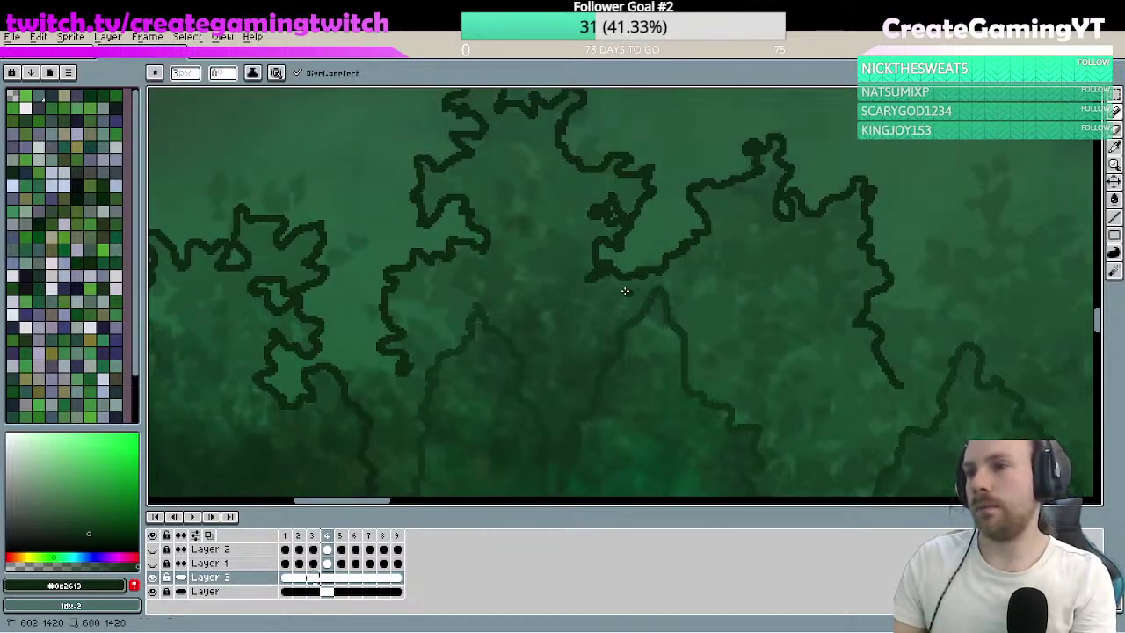
{"action": "key", "text": "e"}
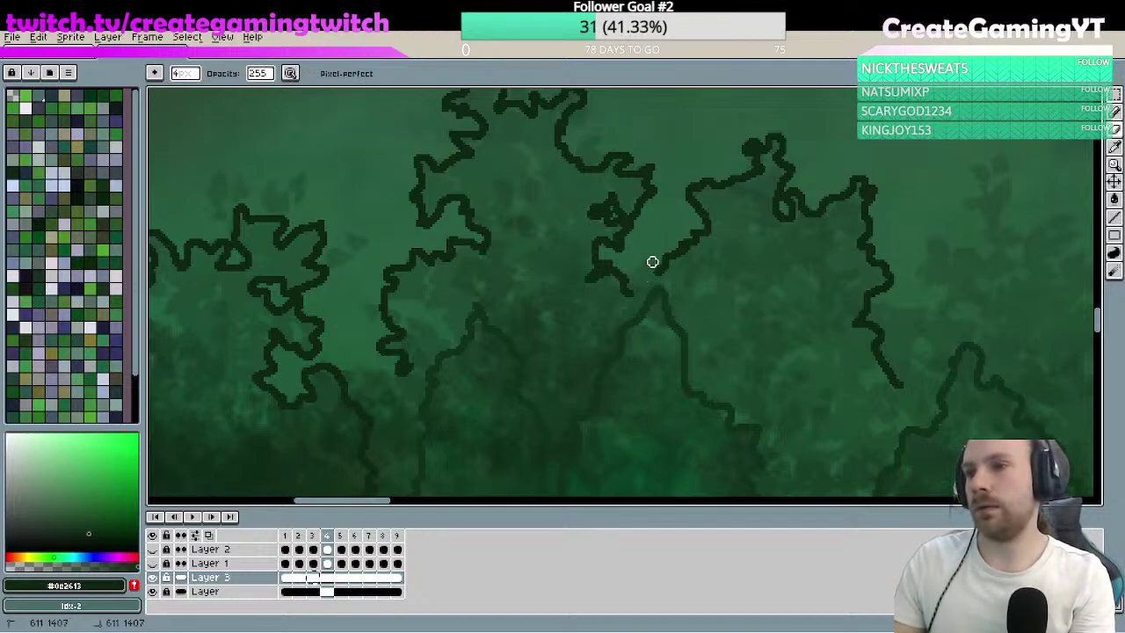
{"action": "key", "text": "b"}
- Outline the next leafy crown in the row, over its peak and down its long stepped slope into the lower foliage
{"action": "key", "text": "space"}
{"action": "scroll", "coordinate": [800, 301], "scroll_direction": "down", "scroll_amount": 2}
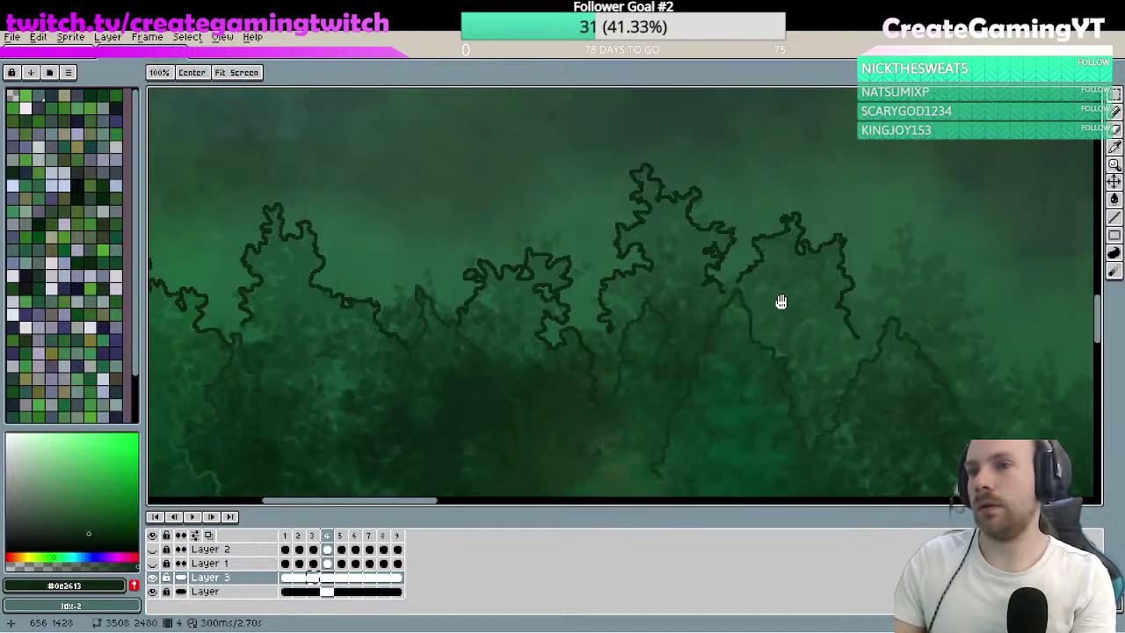
{"action": "mouse_move", "coordinate": [794, 294]}
{"action": "left_mouse_down"}
{"action": "mouse_move", "coordinate": [686, 300]}
{"action": "mouse_move", "coordinate": [655, 323]}
{"action": "mouse_move", "coordinate": [647, 301]}
{"action": "left_mouse_up"}
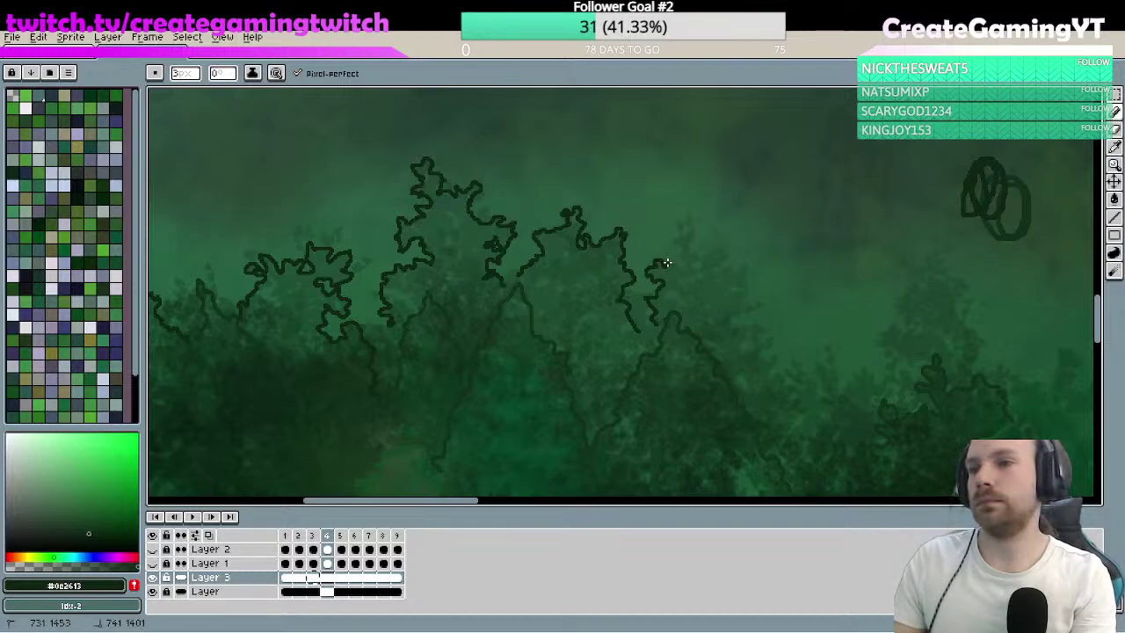
{"action": "left_click_drag", "start_coordinate": [667, 263], "coordinate": [686, 263]}
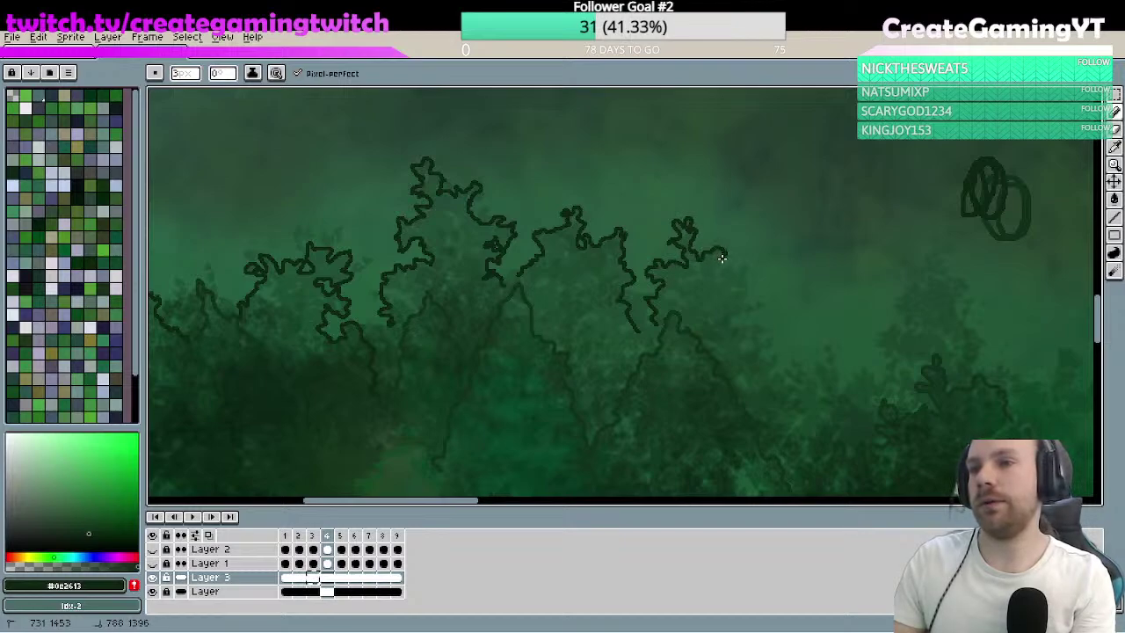
{"action": "mouse_move", "coordinate": [722, 269]}
{"action": "left_mouse_down"}
{"action": "mouse_move", "coordinate": [731, 289]}
{"action": "mouse_move", "coordinate": [744, 303]}
{"action": "mouse_move", "coordinate": [762, 300]}
{"action": "mouse_move", "coordinate": [740, 326]}
{"action": "left_mouse_up"}
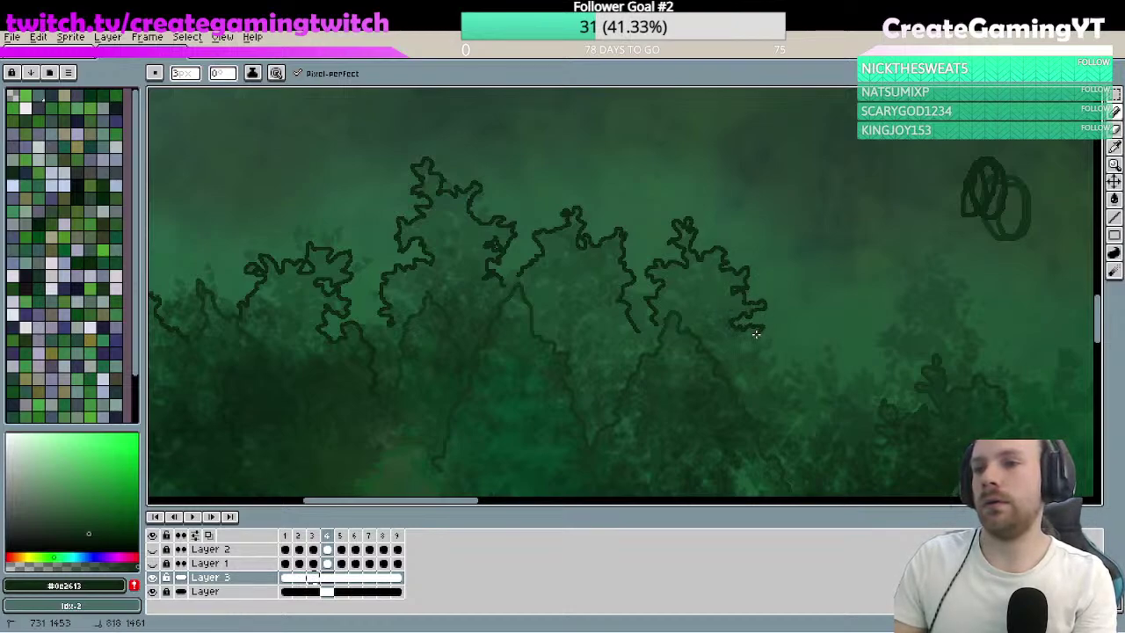
{"action": "mouse_move", "coordinate": [753, 326]}
{"action": "left_mouse_down"}
{"action": "mouse_move", "coordinate": [735, 195]}
{"action": "mouse_move", "coordinate": [665, 233]}
{"action": "mouse_move", "coordinate": [679, 260]}
{"action": "left_mouse_up"}
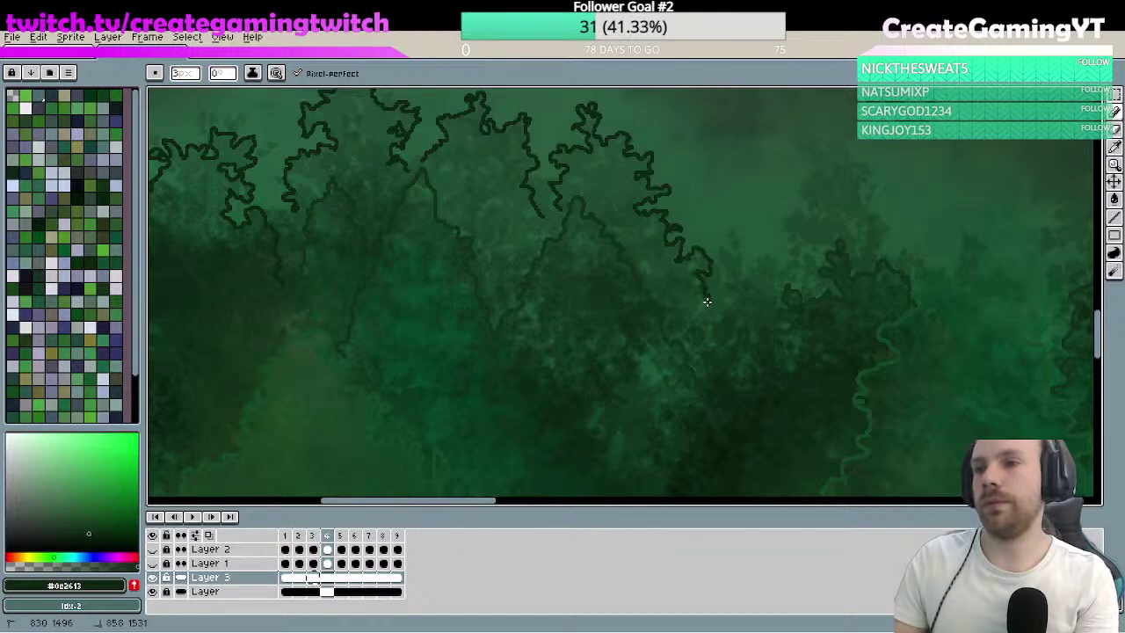
- Extend the lower end of the stepped slope's outline further down into the dark foliage
{"action": "scroll", "coordinate": [712, 299], "scroll_direction": "down", "scroll_amount": 3}
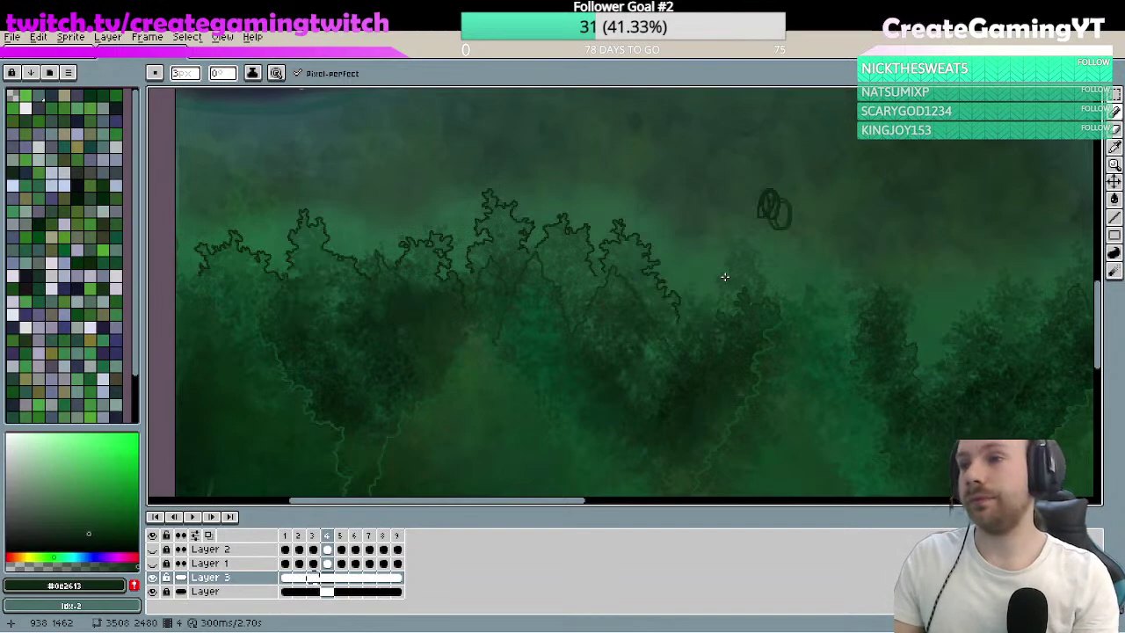
{"action": "key", "text": "space"}
{"action": "scroll", "coordinate": [753, 310], "scroll_direction": "up", "scroll_amount": 3}
{"action": "left_click_drag", "start_coordinate": [690, 269], "coordinate": [733, 296]}
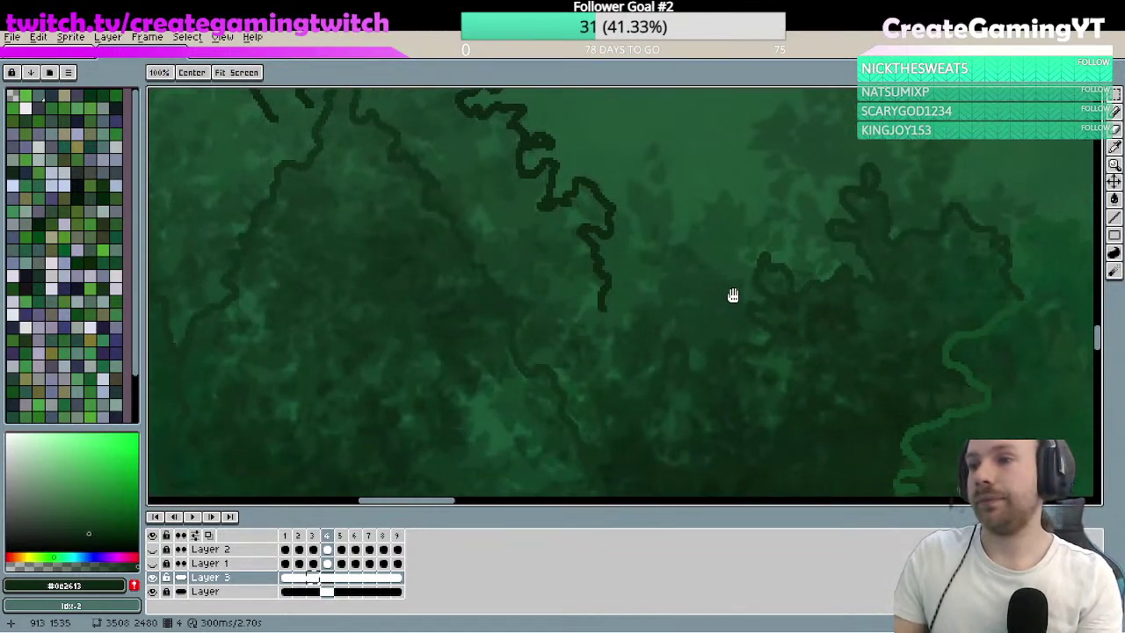
{"action": "left_click_drag", "start_coordinate": [603, 306], "coordinate": [628, 374]}
- Outline the separate tall, narrow tree below the looped scribble, up to its tip and down to the foliage behind the lower bush
{"action": "key", "text": "space"}
{"action": "left_click_drag", "start_coordinate": [714, 297], "coordinate": [701, 317]}
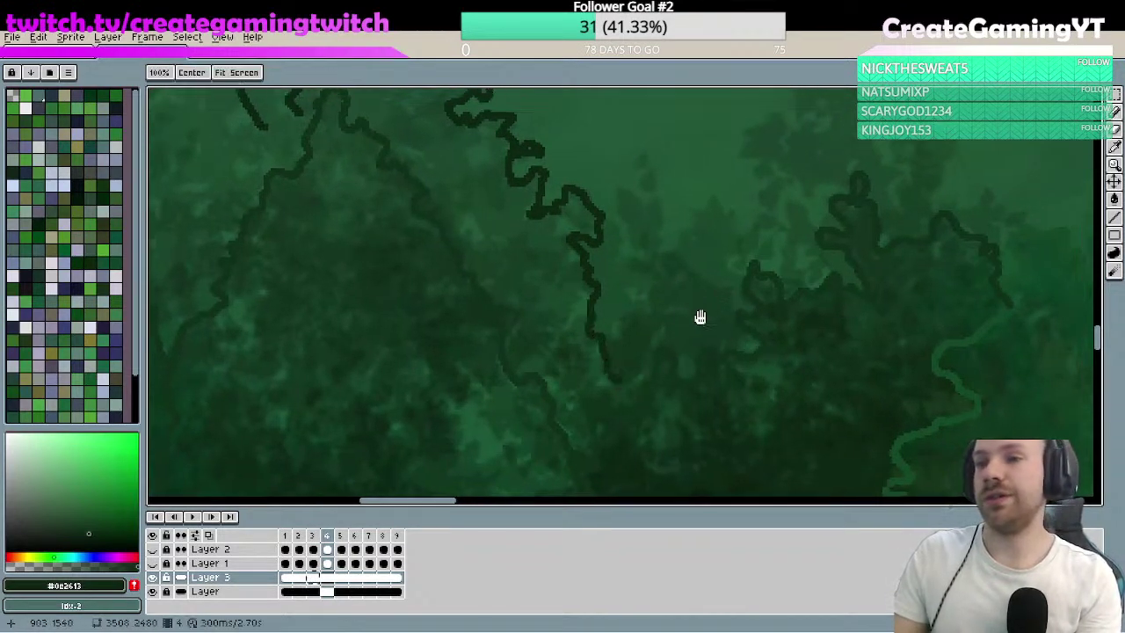
{"action": "scroll", "coordinate": [742, 255], "scroll_direction": "down", "scroll_amount": 2}
{"action": "left_click_drag", "start_coordinate": [719, 267], "coordinate": [761, 264]}
{"action": "scroll", "coordinate": [630, 340], "scroll_direction": "up", "scroll_amount": 1}
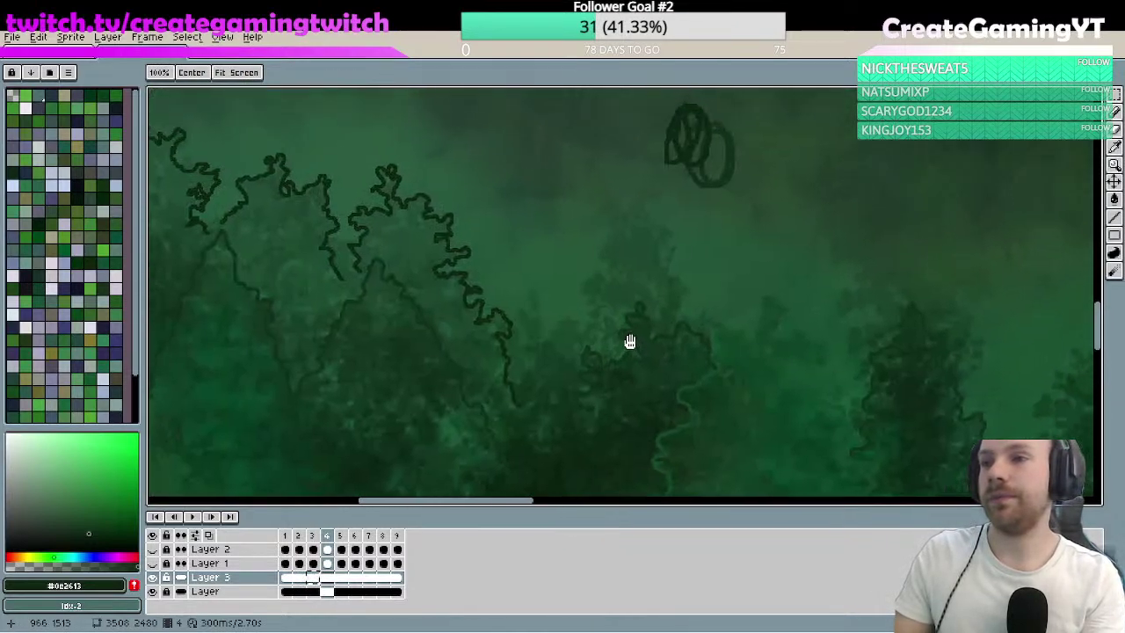
{"action": "left_click_drag", "start_coordinate": [630, 339], "coordinate": [616, 351]}
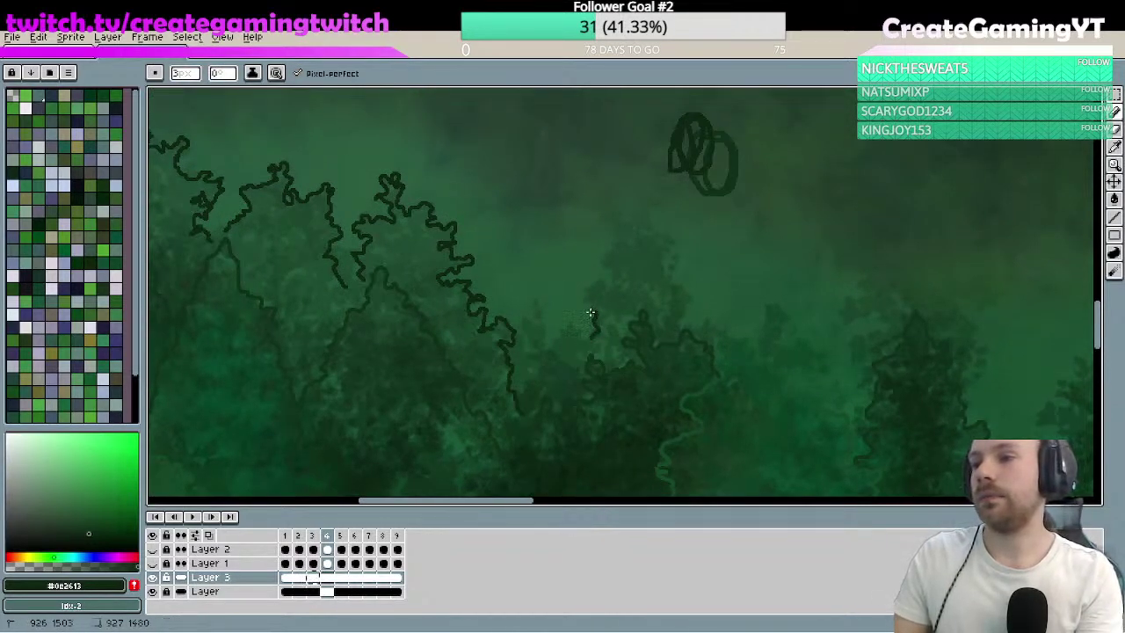
{"action": "mouse_move", "coordinate": [602, 280]}
{"action": "left_mouse_down"}
{"action": "mouse_move", "coordinate": [624, 222]}
{"action": "mouse_move", "coordinate": [650, 197]}
{"action": "mouse_move", "coordinate": [648, 230]}
{"action": "mouse_move", "coordinate": [662, 233]}
{"action": "mouse_move", "coordinate": [677, 285]}
{"action": "left_mouse_up"}
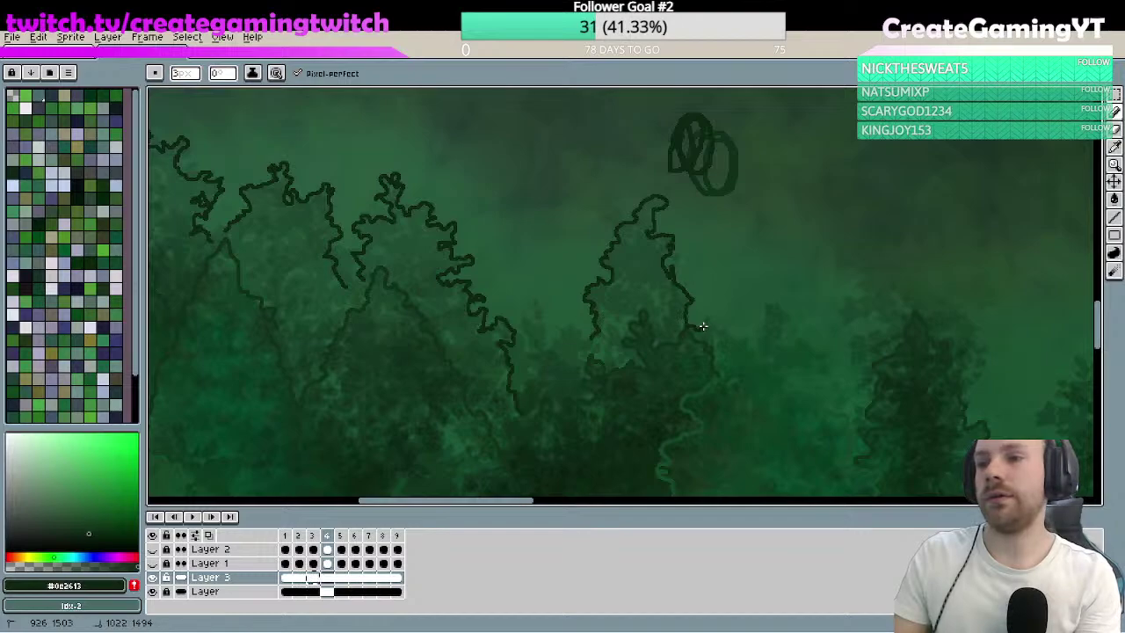
- Add a small hook at the base of the narrow tree's outline and erase the looped scribble from the sky
{"action": "left_click_drag", "start_coordinate": [703, 326], "coordinate": [720, 333]}
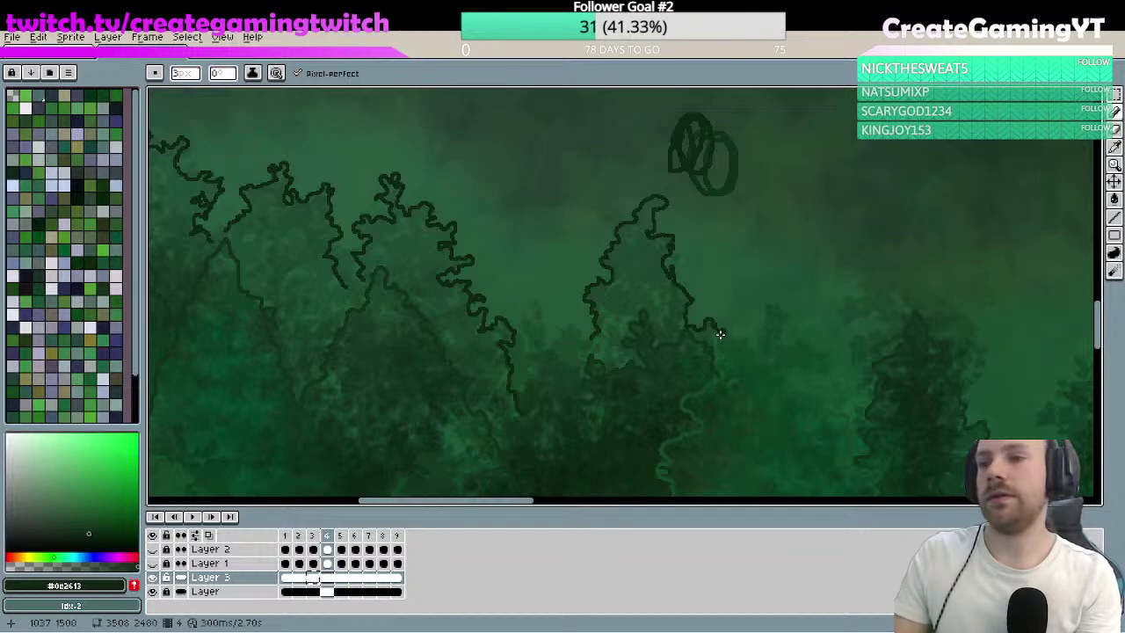
{"action": "scroll", "coordinate": [735, 346], "scroll_direction": "down", "scroll_amount": 1}
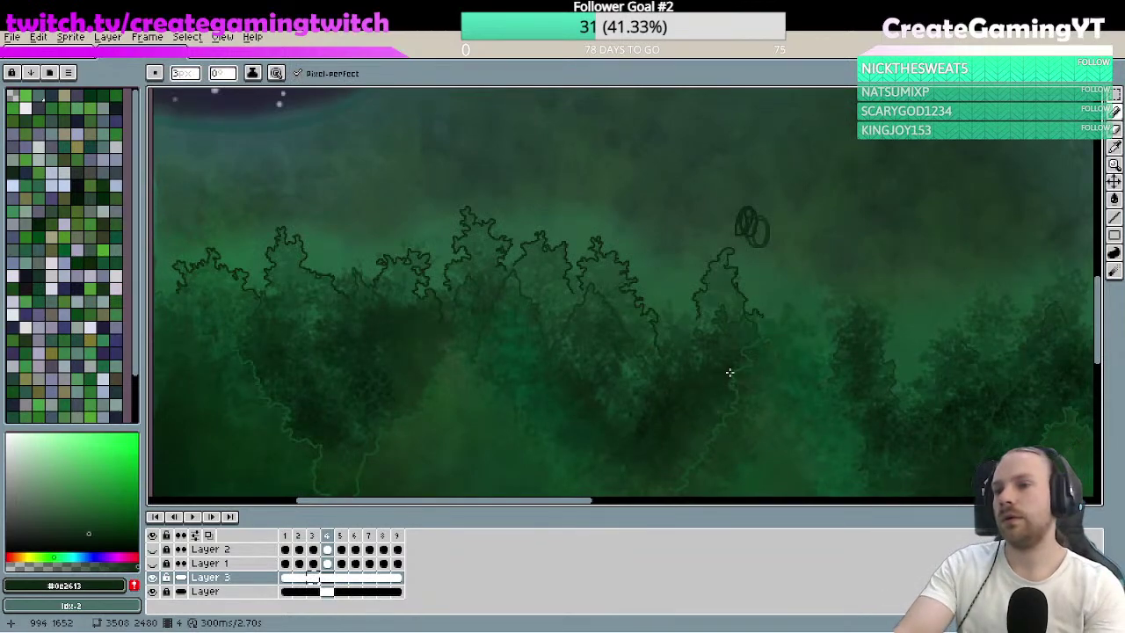
{"action": "key", "text": "space"}
{"action": "left_click_drag", "start_coordinate": [866, 314], "coordinate": [703, 138]}
{"action": "mouse_move", "coordinate": [653, 188]}
{"action": "left_mouse_down"}
{"action": "mouse_move", "coordinate": [705, 228]}
{"action": "mouse_move", "coordinate": [661, 255]}
{"action": "left_mouse_up"}
{"action": "key", "text": "e"}
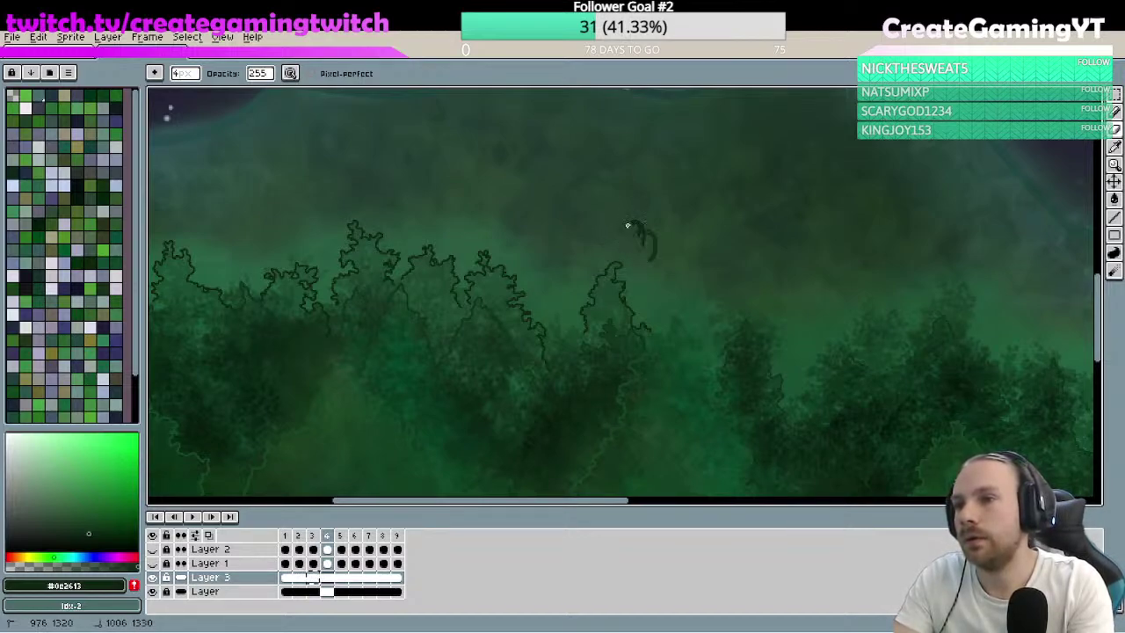
{"action": "mouse_move", "coordinate": [652, 272]}
{"action": "left_mouse_down"}
{"action": "mouse_move", "coordinate": [633, 220]}
{"action": "mouse_move", "coordinate": [648, 255]}
{"action": "left_mouse_up"}
{"action": "mouse_move", "coordinate": [640, 216]}
{"action": "left_mouse_down"}
{"action": "mouse_move", "coordinate": [660, 262]}
{"action": "mouse_move", "coordinate": [650, 218]}
{"action": "left_mouse_up"}
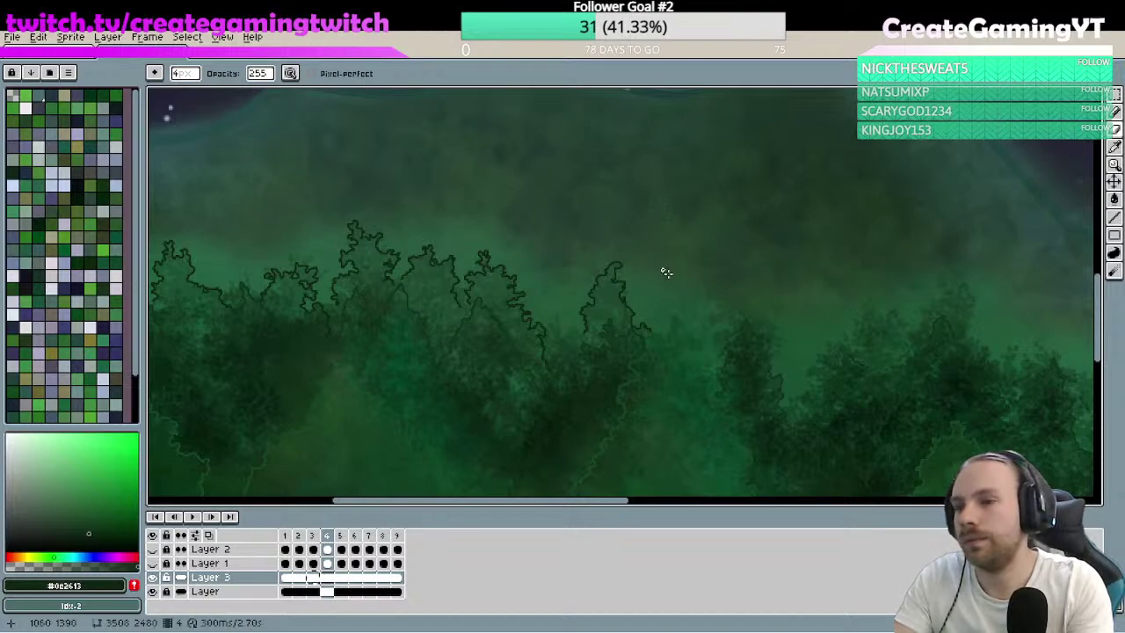
- Continue the outline from the narrow tree's base across to and over the small low bush beside it
{"action": "key", "text": "b"}
{"action": "mouse_move", "coordinate": [691, 306]}
{"action": "left_mouse_down"}
{"action": "mouse_move", "coordinate": [674, 254]}
{"action": "mouse_move", "coordinate": [654, 239]}
{"action": "mouse_move", "coordinate": [675, 259]}
{"action": "left_mouse_up"}
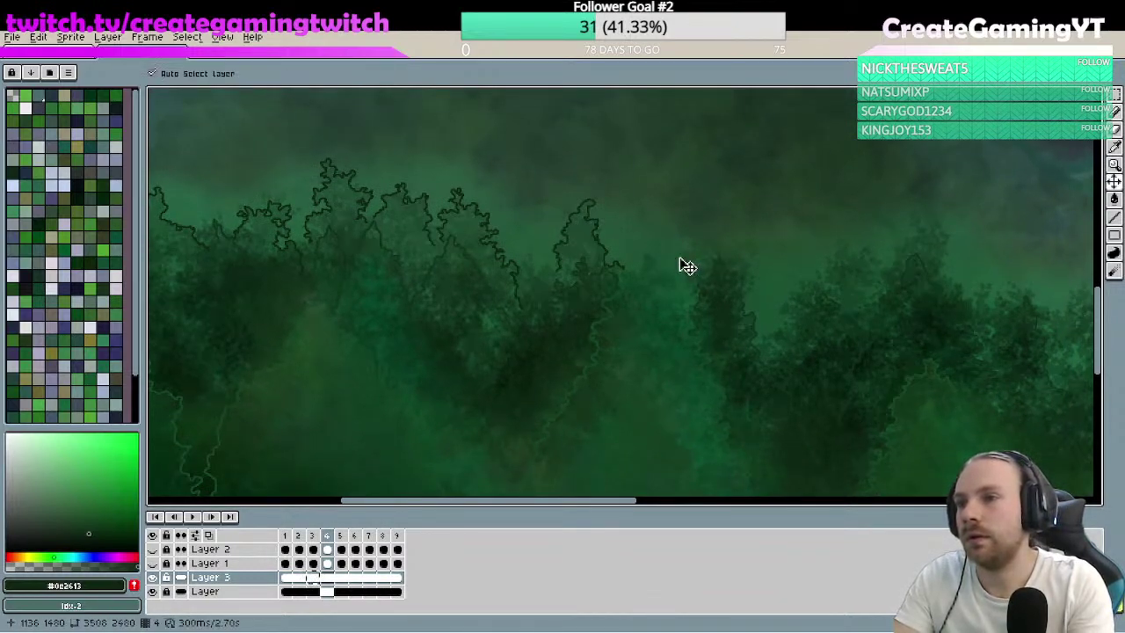
{"action": "scroll", "coordinate": [661, 266], "scroll_direction": "up", "scroll_amount": 2}
{"action": "key", "text": "b"}
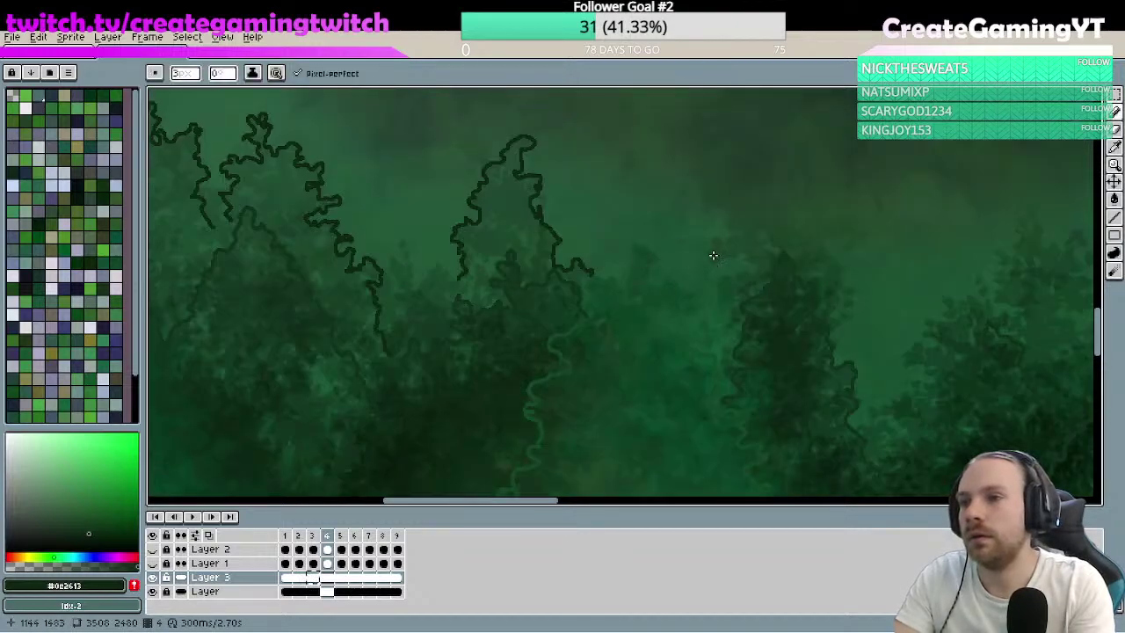
{"action": "key", "text": "space"}
{"action": "mouse_move", "coordinate": [712, 254]}
{"action": "left_mouse_down"}
{"action": "mouse_move", "coordinate": [726, 188]}
{"action": "mouse_move", "coordinate": [678, 229]}
{"action": "mouse_move", "coordinate": [677, 352]}
{"action": "left_mouse_up"}
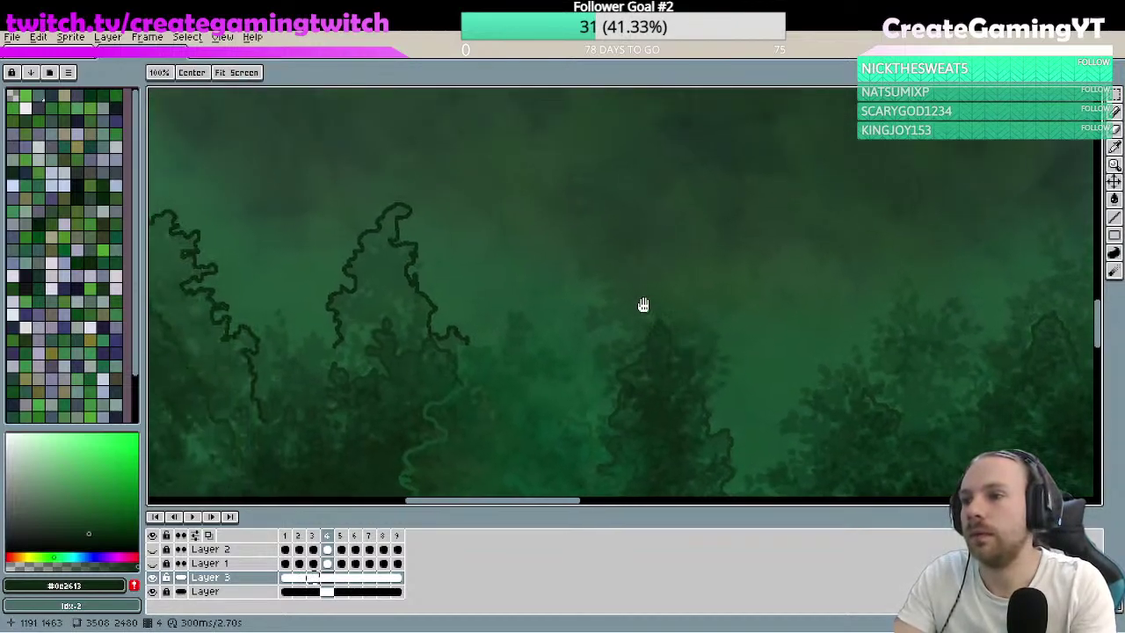
{"action": "key", "text": "space"}
{"action": "scroll", "coordinate": [681, 311], "scroll_direction": "down", "scroll_amount": 4}
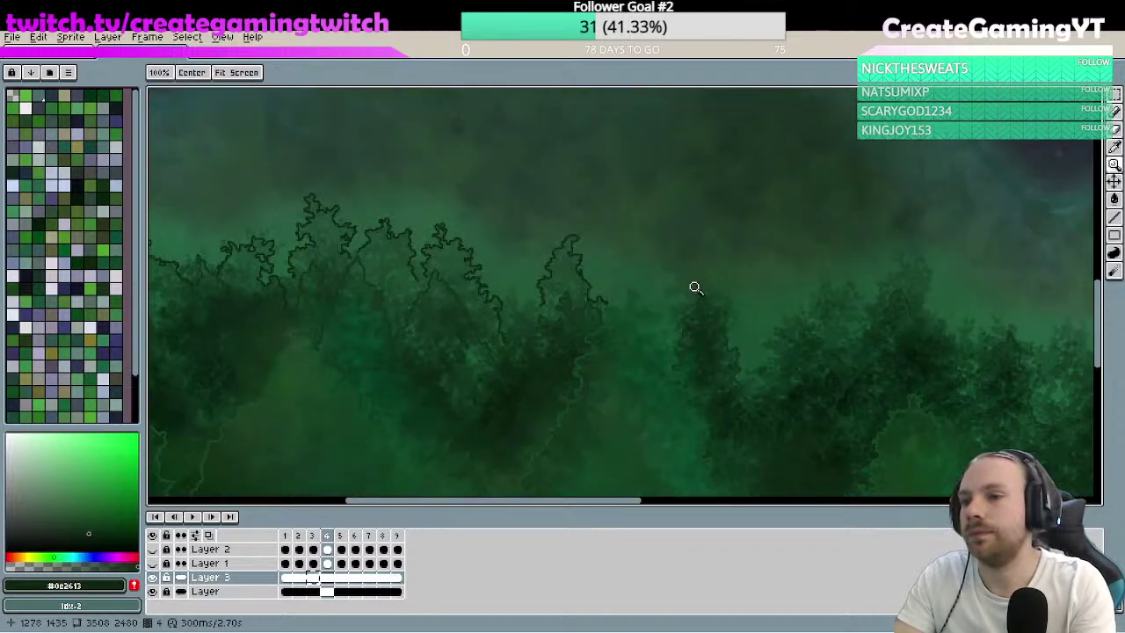
{"action": "scroll", "coordinate": [643, 254], "scroll_direction": "up", "scroll_amount": 3}
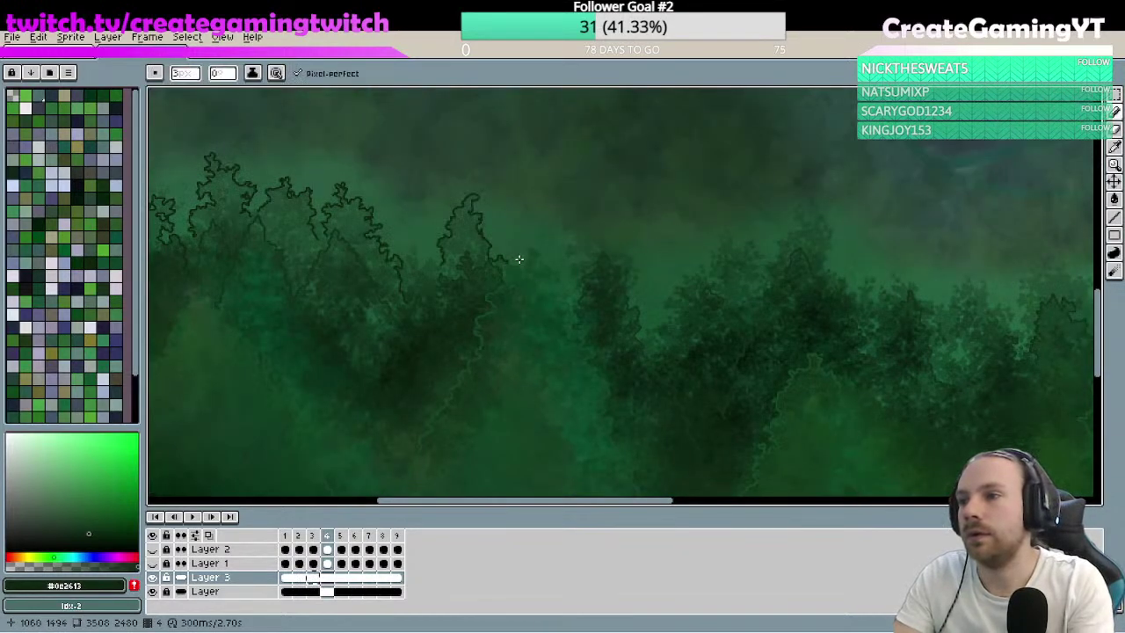
{"action": "mouse_move", "coordinate": [508, 260]}
{"action": "left_mouse_down"}
{"action": "mouse_move", "coordinate": [532, 251]}
{"action": "mouse_move", "coordinate": [546, 268]}
{"action": "left_mouse_up"}
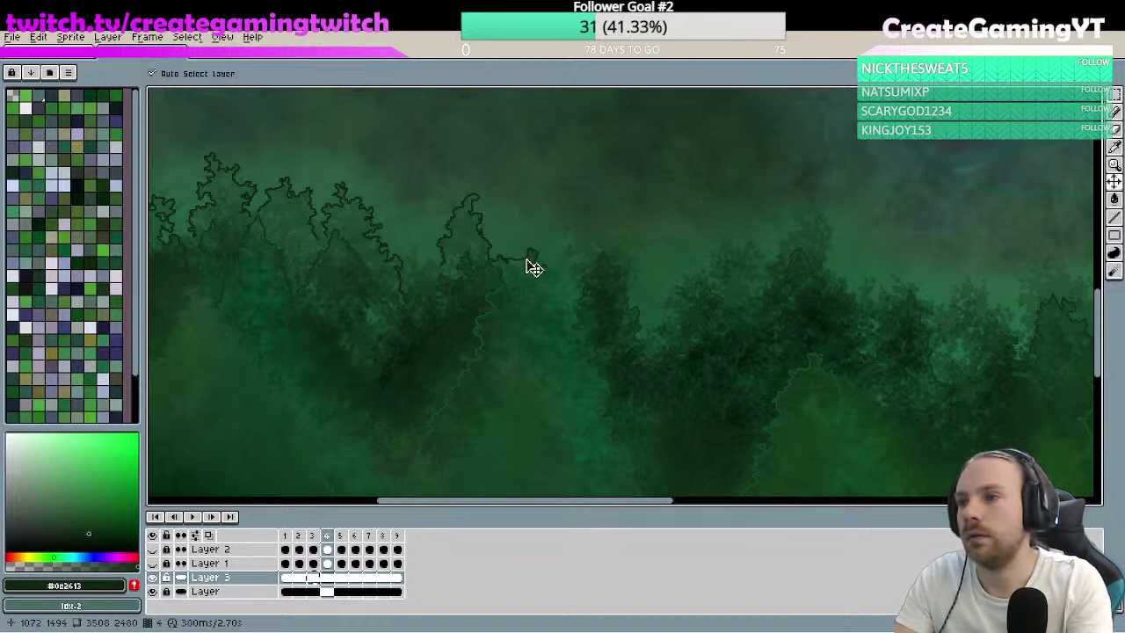
{"action": "scroll", "coordinate": [514, 258], "scroll_direction": "up", "scroll_amount": 3}
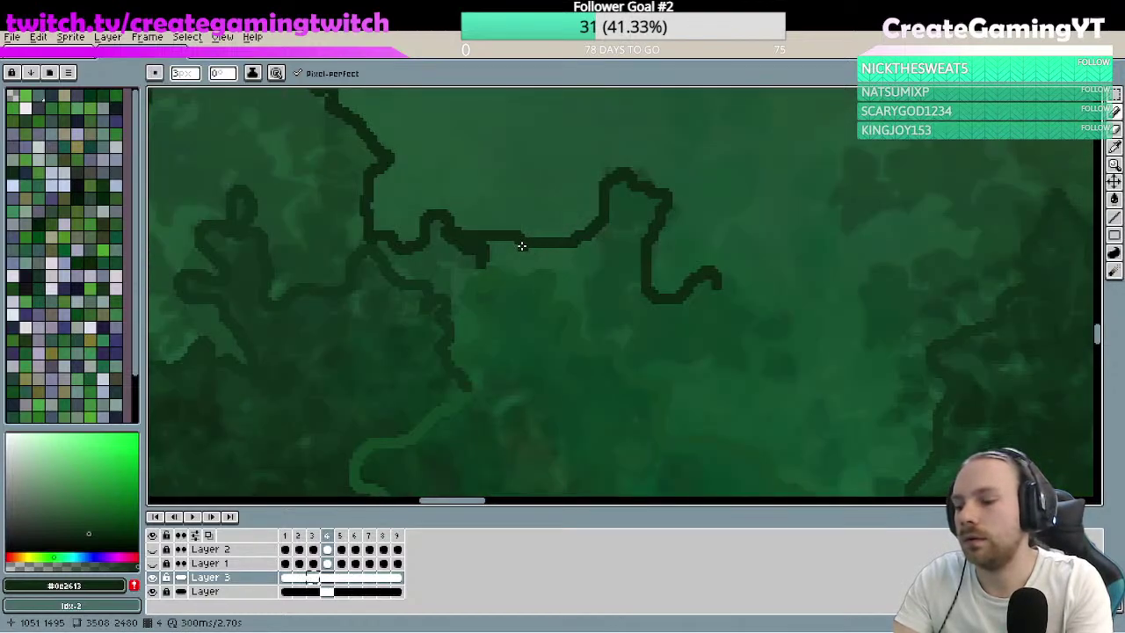
- Erase the line joining the small low bush's outline to the narrow tree
{"action": "key", "text": "e"}
{"action": "mouse_move", "coordinate": [486, 227]}
{"action": "left_mouse_down"}
{"action": "mouse_move", "coordinate": [577, 251]}
{"action": "mouse_move", "coordinate": [583, 234]}
{"action": "mouse_move", "coordinate": [599, 253]}
{"action": "mouse_move", "coordinate": [586, 279]}
{"action": "mouse_move", "coordinate": [591, 305]}
{"action": "mouse_move", "coordinate": [573, 335]}
{"action": "left_mouse_up"}
{"action": "key", "text": "b"}
{"action": "key", "text": "z"}
{"action": "scroll", "coordinate": [746, 297], "scroll_direction": "down", "scroll_amount": 3}
{"action": "scroll", "coordinate": [681, 299], "scroll_direction": "up", "scroll_amount": 2}
{"action": "key", "text": "b"}
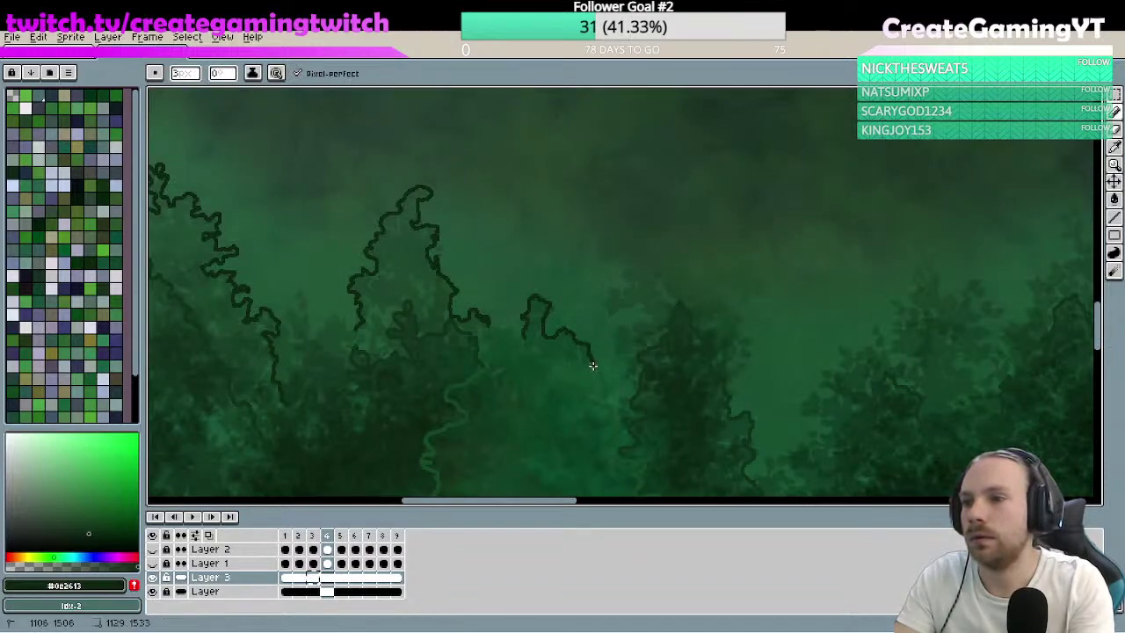
- Extend the low bush's outline down its slope, and outline the next dark tree over its rounded top and partway down the far side
{"action": "mouse_move", "coordinate": [603, 388]}
{"action": "left_mouse_down"}
{"action": "mouse_move", "coordinate": [632, 365]}
{"action": "mouse_move", "coordinate": [612, 336]}
{"action": "mouse_move", "coordinate": [644, 319]}
{"action": "mouse_move", "coordinate": [644, 297]}
{"action": "mouse_move", "coordinate": [618, 312]}
{"action": "mouse_move", "coordinate": [606, 308]}
{"action": "mouse_move", "coordinate": [612, 293]}
{"action": "mouse_move", "coordinate": [674, 247]}
{"action": "mouse_move", "coordinate": [712, 278]}
{"action": "mouse_move", "coordinate": [737, 330]}
{"action": "mouse_move", "coordinate": [766, 343]}
{"action": "mouse_move", "coordinate": [697, 268]}
{"action": "left_mouse_up"}
{"action": "key", "text": "space"}
{"action": "left_click_drag", "start_coordinate": [586, 255], "coordinate": [606, 272]}
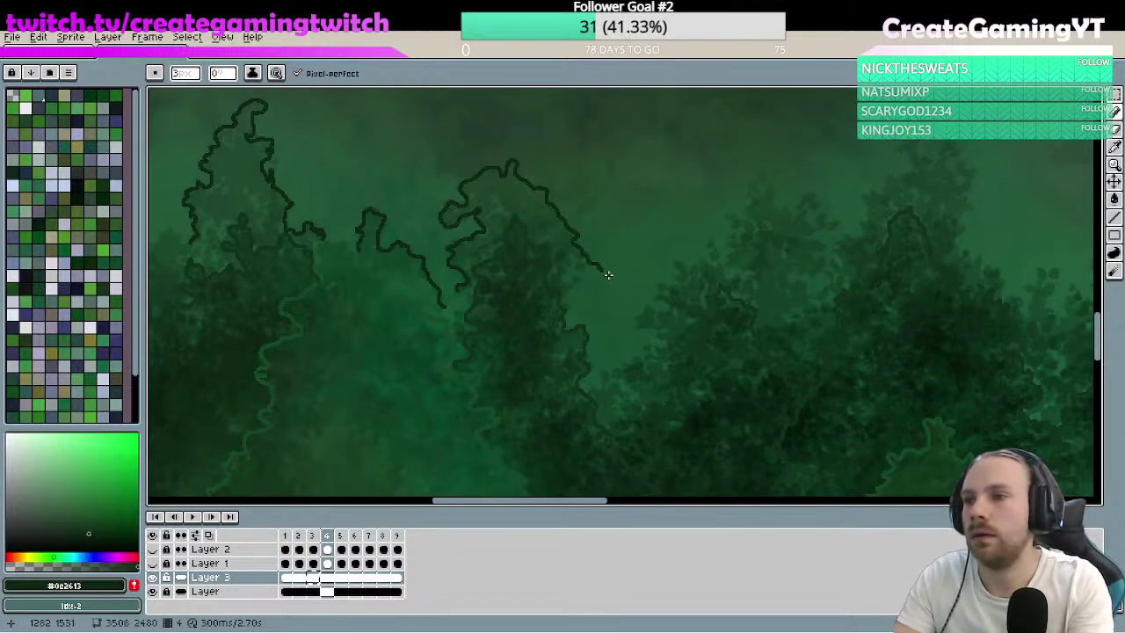
{"action": "key", "text": "z"}
{"action": "scroll", "coordinate": [718, 260], "scroll_direction": "down", "scroll_amount": 2}
{"action": "scroll", "coordinate": [738, 236], "scroll_direction": "up", "scroll_amount": 2}
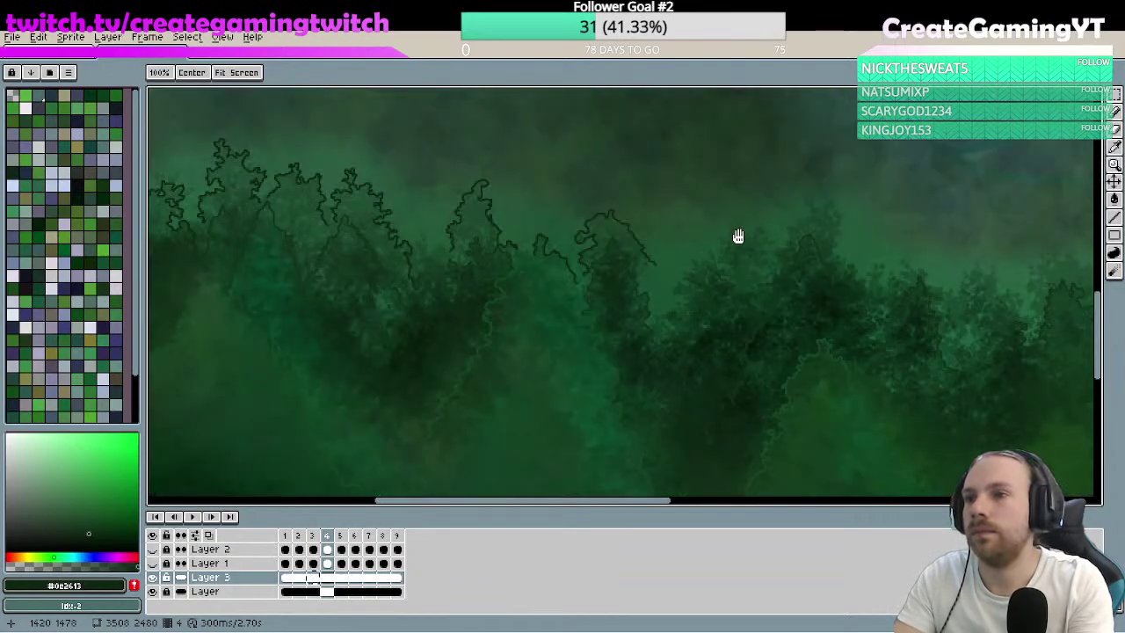
- Draw the dip after the dark tree and try stepped outlines up the next crown's rising edge, undoing the last attempt
{"action": "left_click_drag", "start_coordinate": [605, 299], "coordinate": [616, 319]}
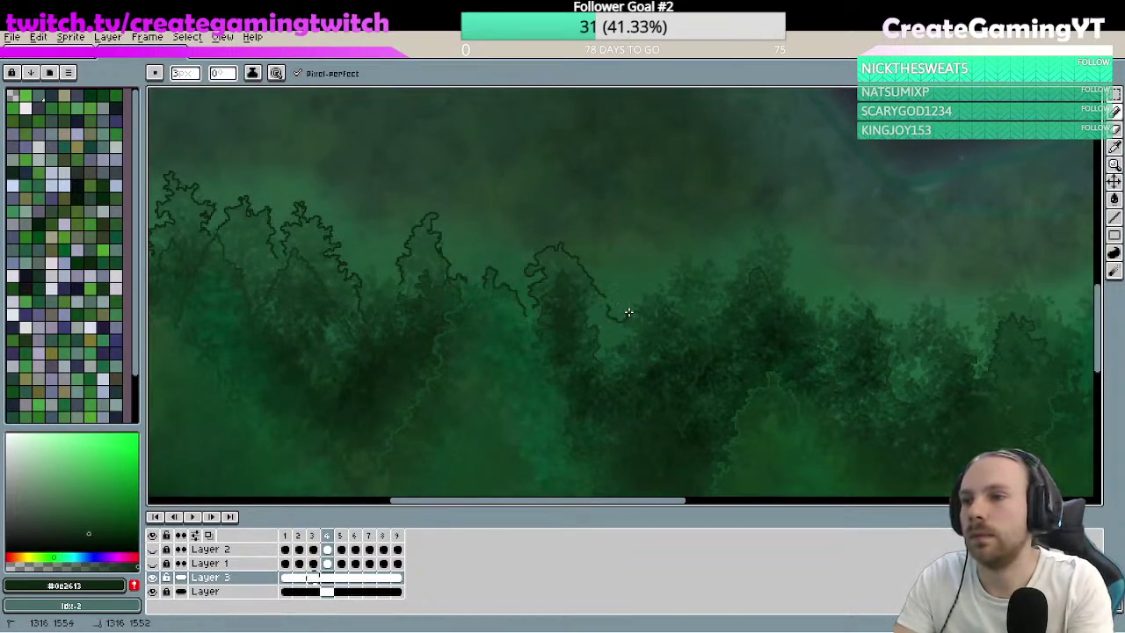
{"action": "left_click_drag", "start_coordinate": [643, 296], "coordinate": [654, 290]}
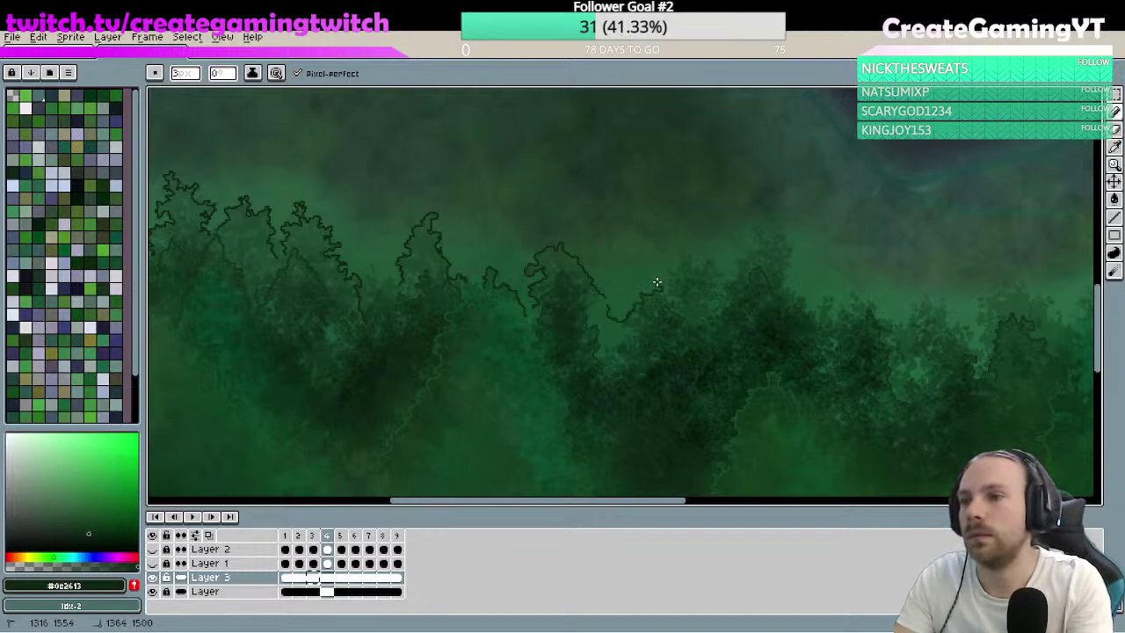
{"action": "scroll", "coordinate": [685, 261], "scroll_direction": "up", "scroll_amount": 2}
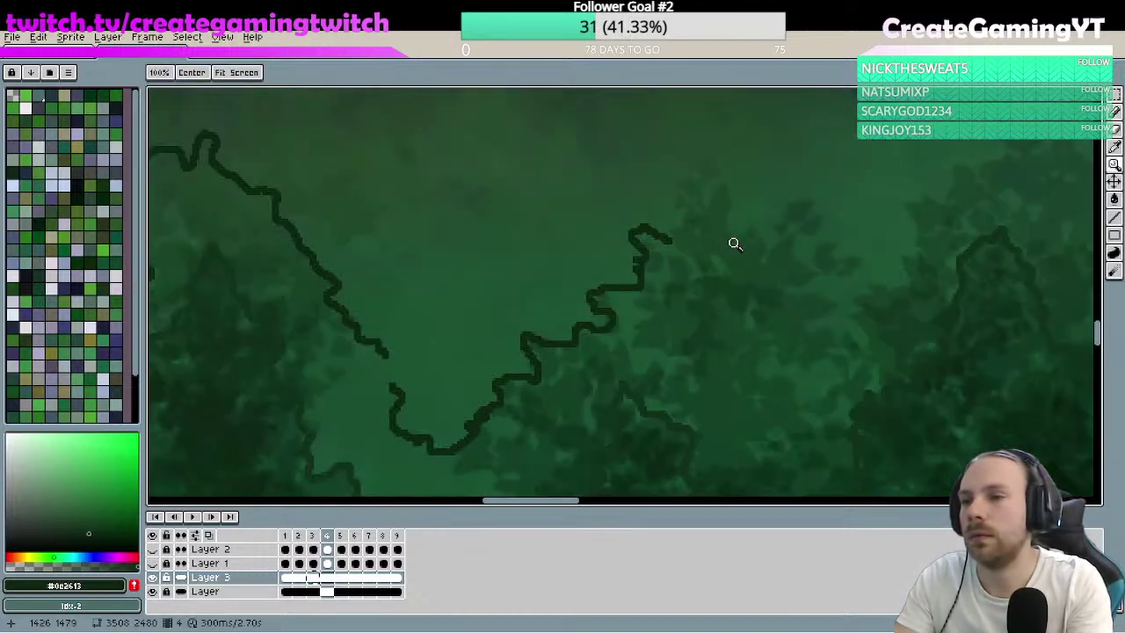
{"action": "mouse_move", "coordinate": [494, 396]}
{"action": "left_mouse_down"}
{"action": "mouse_move", "coordinate": [525, 381]}
{"action": "mouse_move", "coordinate": [544, 361]}
{"action": "mouse_move", "coordinate": [525, 338]}
{"action": "mouse_move", "coordinate": [564, 349]}
{"action": "mouse_move", "coordinate": [605, 325]}
{"action": "mouse_move", "coordinate": [610, 313]}
{"action": "mouse_move", "coordinate": [590, 305]}
{"action": "mouse_move", "coordinate": [610, 301]}
{"action": "mouse_move", "coordinate": [619, 322]}
{"action": "mouse_move", "coordinate": [645, 309]}
{"action": "left_mouse_up"}
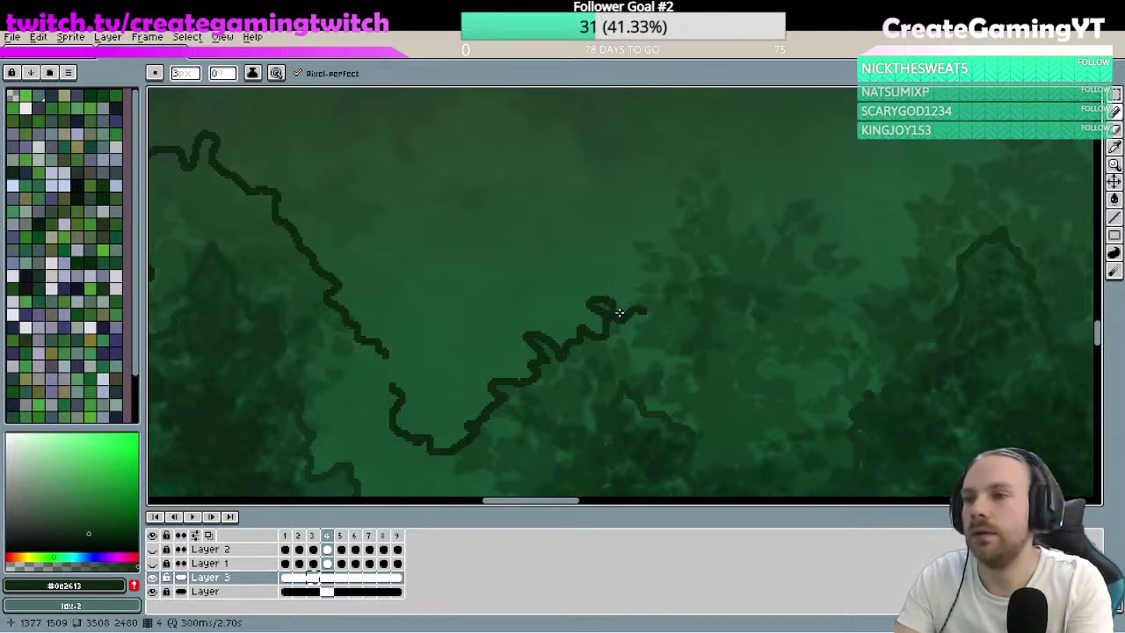
{"action": "key", "text": "ctrl+z"}
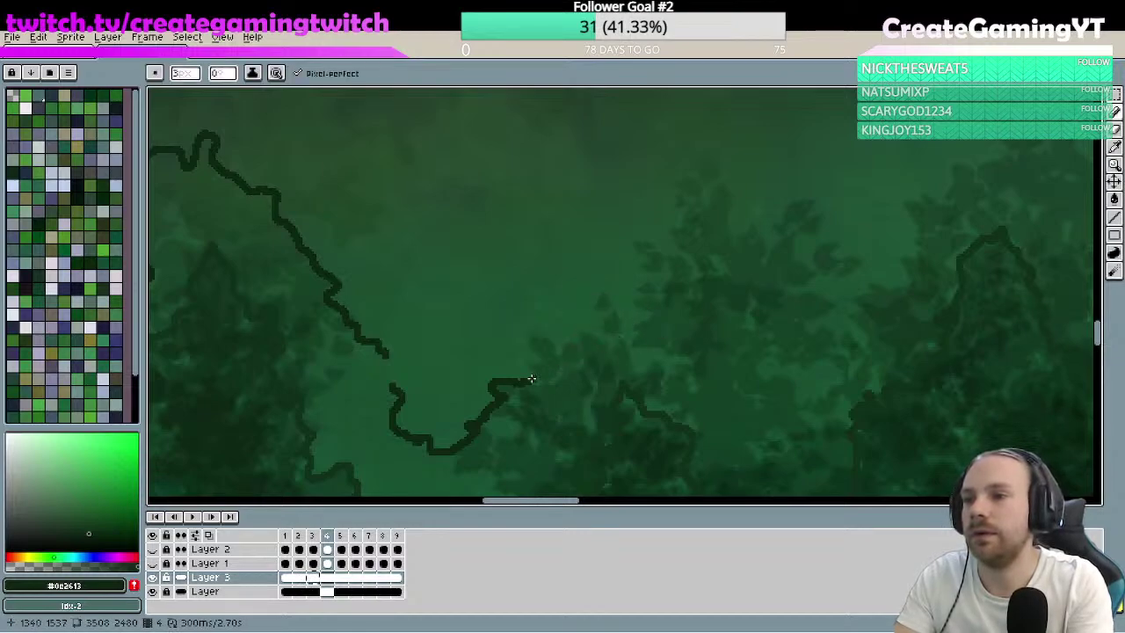
- Outline the next crown with looped leaf edges over its peak and down to the notch, continuing up the taller tree's stepped edge
{"action": "mouse_move", "coordinate": [524, 381]}
{"action": "left_mouse_down"}
{"action": "mouse_move", "coordinate": [538, 337]}
{"action": "mouse_move", "coordinate": [562, 352]}
{"action": "mouse_move", "coordinate": [581, 335]}
{"action": "mouse_move", "coordinate": [605, 340]}
{"action": "mouse_move", "coordinate": [591, 308]}
{"action": "mouse_move", "coordinate": [612, 297]}
{"action": "mouse_move", "coordinate": [620, 327]}
{"action": "left_mouse_up"}
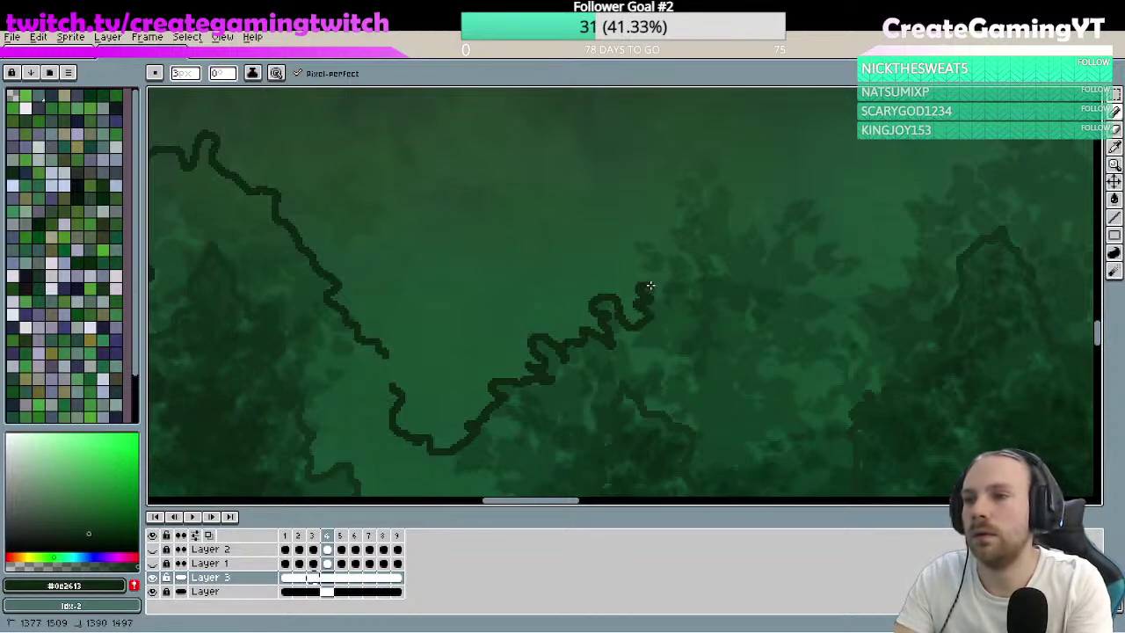
{"action": "mouse_move", "coordinate": [632, 245]}
{"action": "left_mouse_down"}
{"action": "mouse_move", "coordinate": [673, 255]}
{"action": "mouse_move", "coordinate": [687, 209]}
{"action": "mouse_move", "coordinate": [677, 205]}
{"action": "mouse_move", "coordinate": [681, 177]}
{"action": "mouse_move", "coordinate": [701, 165]}
{"action": "mouse_move", "coordinate": [722, 170]}
{"action": "mouse_move", "coordinate": [729, 233]}
{"action": "left_mouse_up"}
{"action": "left_click", "coordinate": [790, 253]}
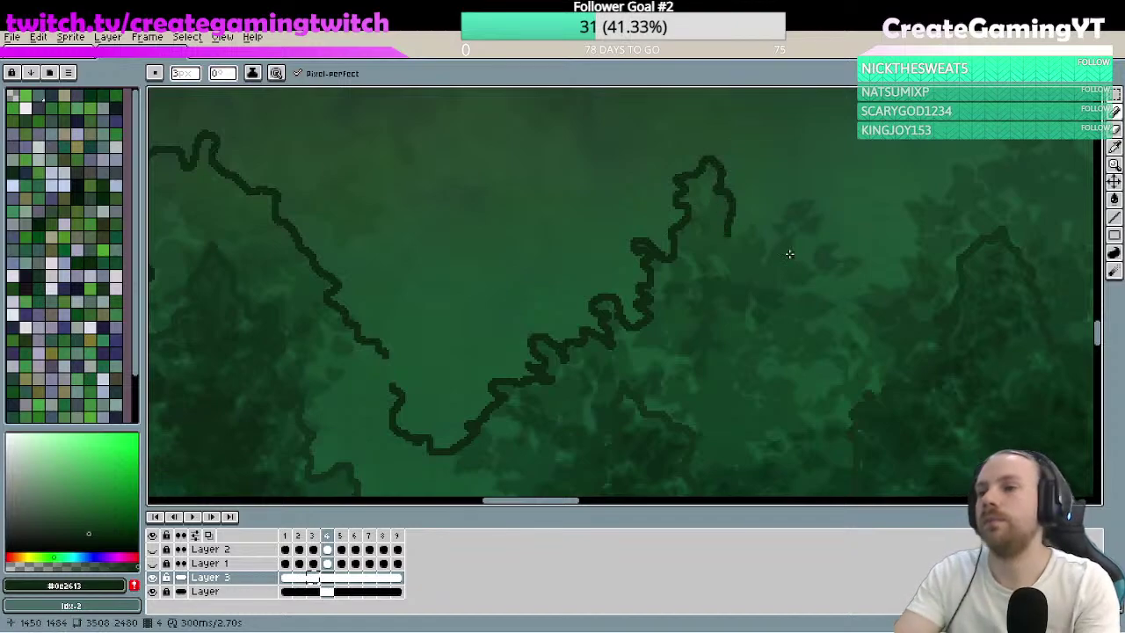
{"action": "mouse_move", "coordinate": [743, 263]}
{"action": "left_mouse_down"}
{"action": "mouse_move", "coordinate": [617, 224]}
{"action": "mouse_move", "coordinate": [630, 213]}
{"action": "mouse_move", "coordinate": [641, 233]}
{"action": "mouse_move", "coordinate": [696, 194]}
{"action": "mouse_move", "coordinate": [684, 209]}
{"action": "mouse_move", "coordinate": [699, 208]}
{"action": "mouse_move", "coordinate": [698, 220]}
{"action": "mouse_move", "coordinate": [674, 225]}
{"action": "mouse_move", "coordinate": [689, 259]}
{"action": "mouse_move", "coordinate": [703, 232]}
{"action": "left_mouse_up"}
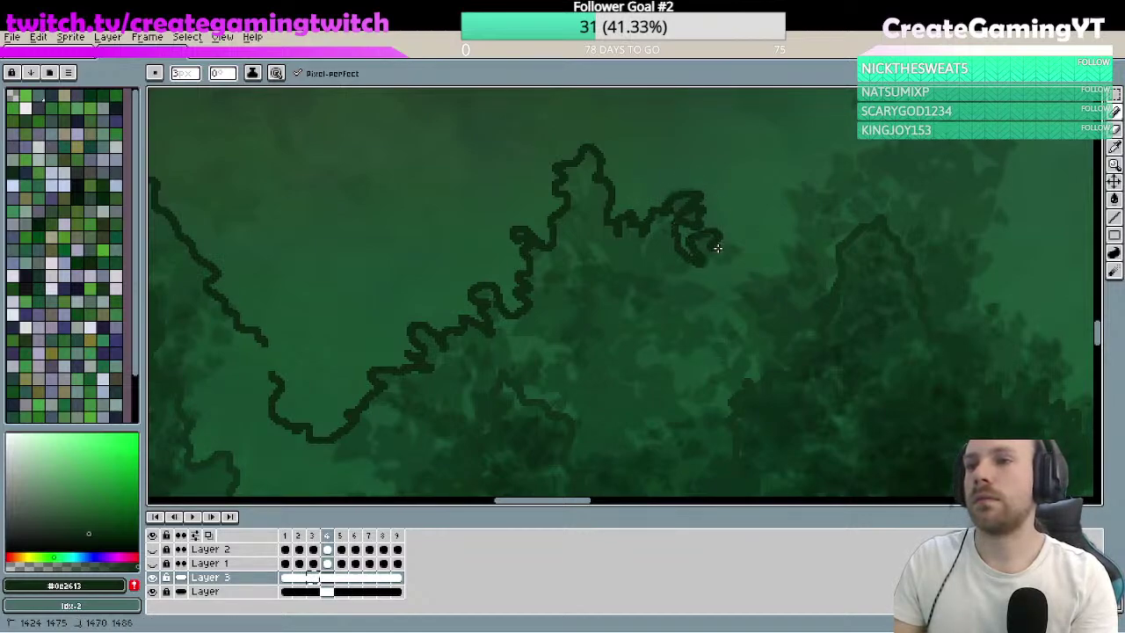
{"action": "mouse_move", "coordinate": [679, 277]}
{"action": "left_mouse_down"}
{"action": "mouse_move", "coordinate": [710, 293]}
{"action": "mouse_move", "coordinate": [682, 317]}
{"action": "mouse_move", "coordinate": [750, 332]}
{"action": "mouse_move", "coordinate": [735, 309]}
{"action": "mouse_move", "coordinate": [748, 301]}
{"action": "mouse_move", "coordinate": [734, 289]}
{"action": "mouse_move", "coordinate": [751, 286]}
{"action": "mouse_move", "coordinate": [750, 274]}
{"action": "mouse_move", "coordinate": [779, 277]}
{"action": "mouse_move", "coordinate": [805, 235]}
{"action": "mouse_move", "coordinate": [714, 248]}
{"action": "mouse_move", "coordinate": [662, 287]}
{"action": "mouse_move", "coordinate": [662, 278]}
{"action": "mouse_move", "coordinate": [674, 296]}
{"action": "mouse_move", "coordinate": [646, 246]}
{"action": "mouse_move", "coordinate": [696, 238]}
{"action": "mouse_move", "coordinate": [694, 207]}
{"action": "mouse_move", "coordinate": [721, 224]}
{"action": "mouse_move", "coordinate": [732, 199]}
{"action": "mouse_move", "coordinate": [756, 197]}
{"action": "mouse_move", "coordinate": [684, 244]}
{"action": "mouse_move", "coordinate": [693, 235]}
{"action": "mouse_move", "coordinate": [677, 236]}
{"action": "mouse_move", "coordinate": [663, 205]}
{"action": "mouse_move", "coordinate": [661, 219]}
{"action": "mouse_move", "coordinate": [639, 204]}
{"action": "left_mouse_up"}
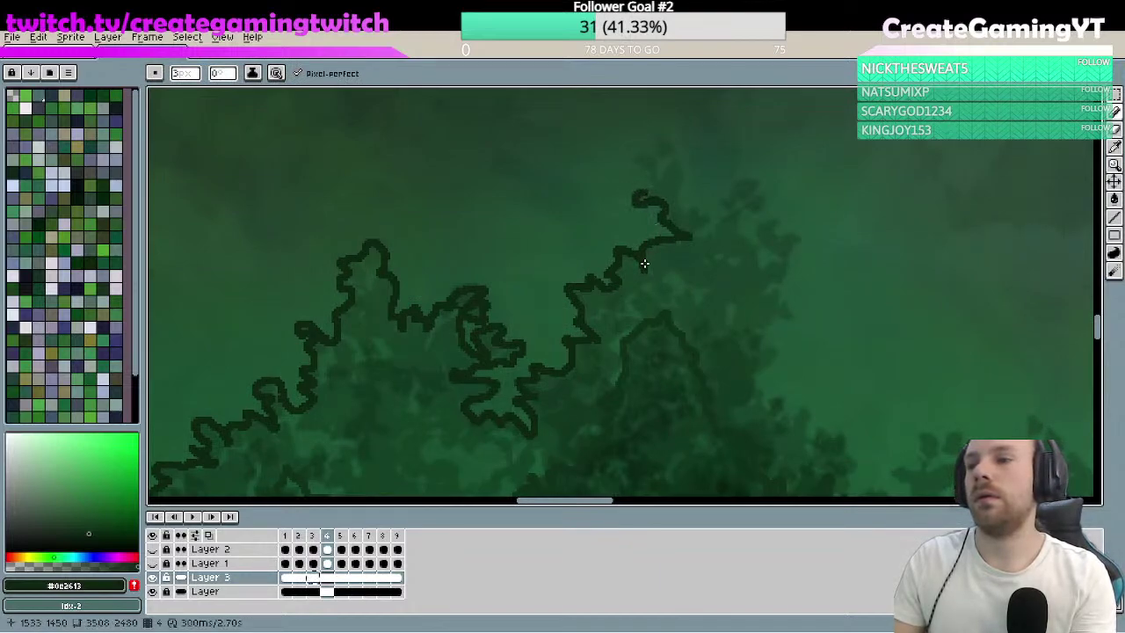
- Extend the lower crown's end stroke down into the foliage and erase its joint with the taller tree's outline
{"action": "mouse_move", "coordinate": [523, 444]}
{"action": "left_mouse_down"}
{"action": "mouse_move", "coordinate": [558, 360]}
{"action": "mouse_move", "coordinate": [598, 310]}
{"action": "left_mouse_up"}
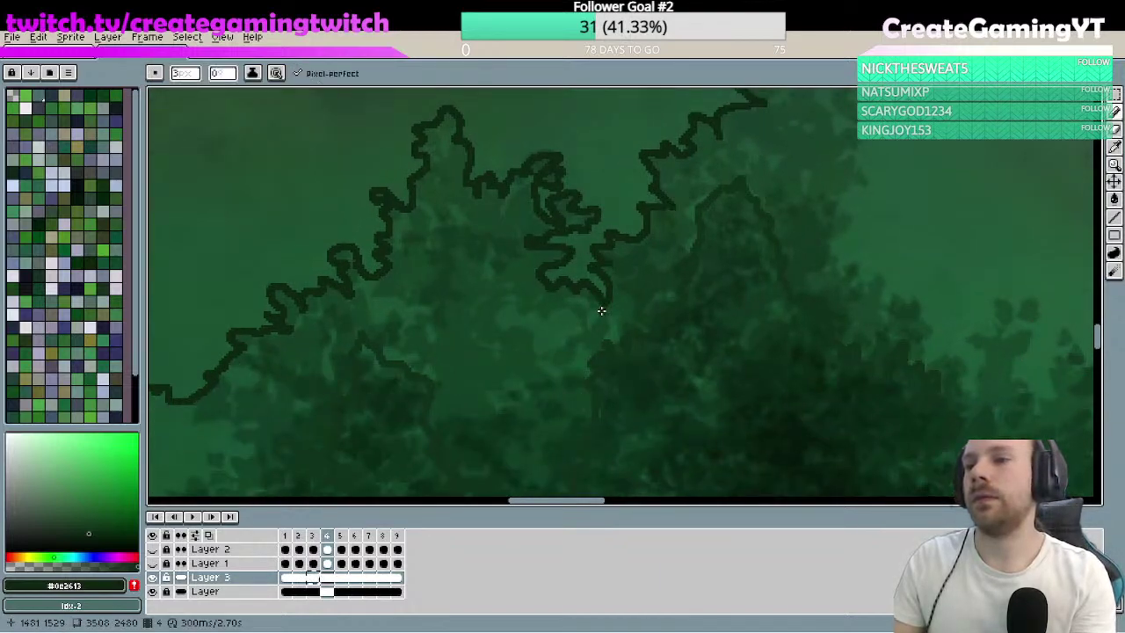
{"action": "left_click_drag", "start_coordinate": [576, 295], "coordinate": [595, 334]}
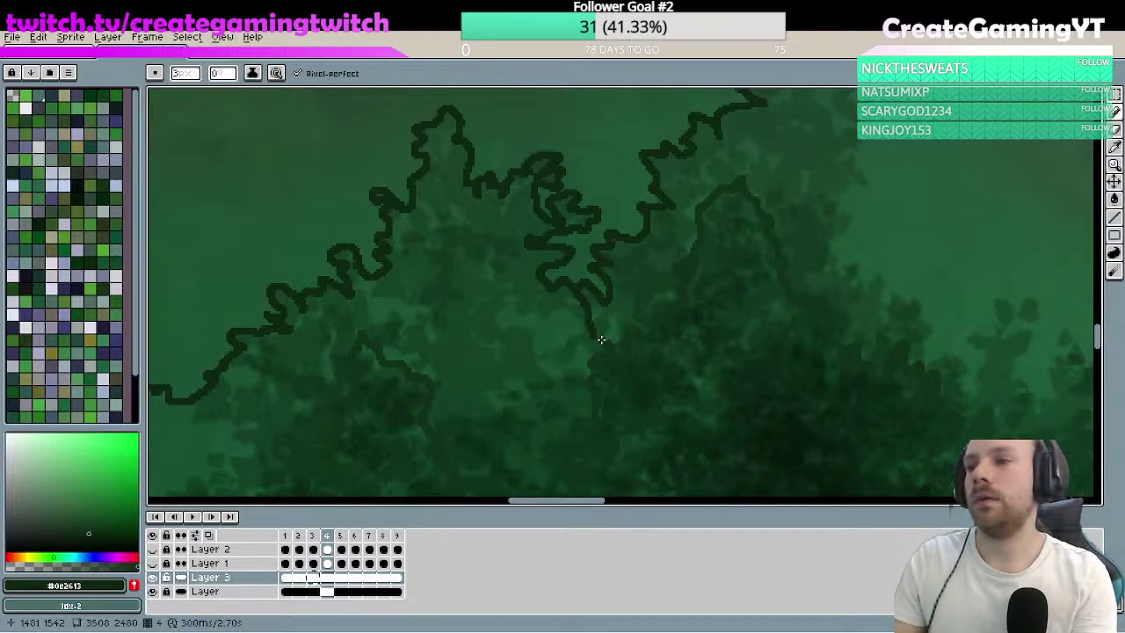
{"action": "key", "text": "e"}
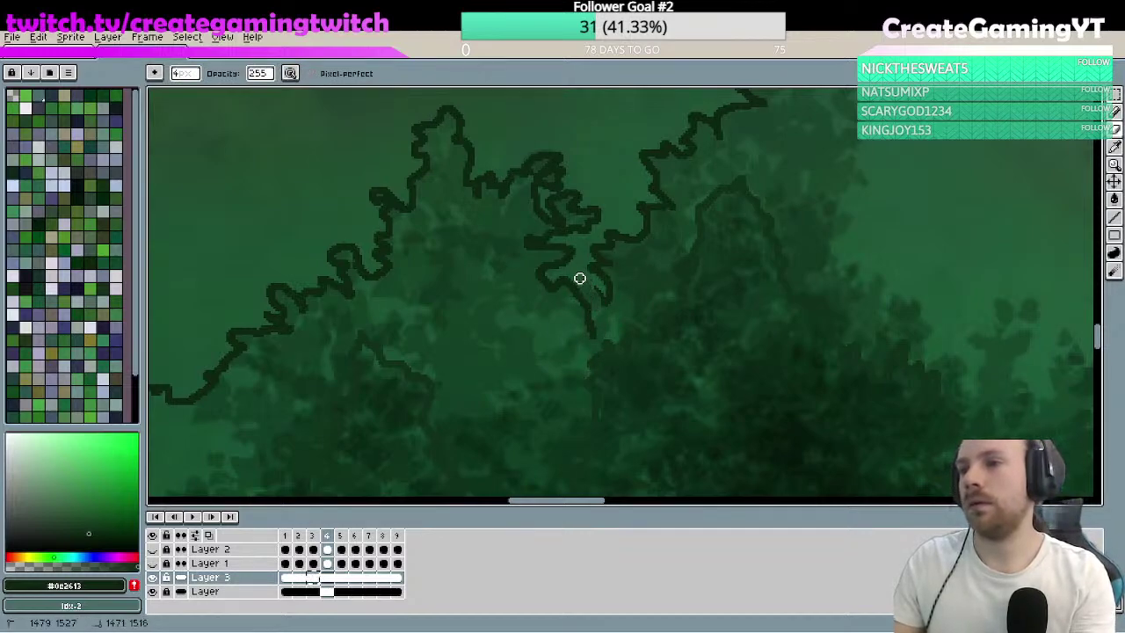
- Outline the taller tree's top with a pointed tip and looped leaf clumps, reworking the stroke beside the tip
{"action": "key", "text": "space"}
{"action": "mouse_move", "coordinate": [648, 219]}
{"action": "left_mouse_down"}
{"action": "mouse_move", "coordinate": [673, 248]}
{"action": "mouse_move", "coordinate": [592, 334]}
{"action": "left_mouse_up"}
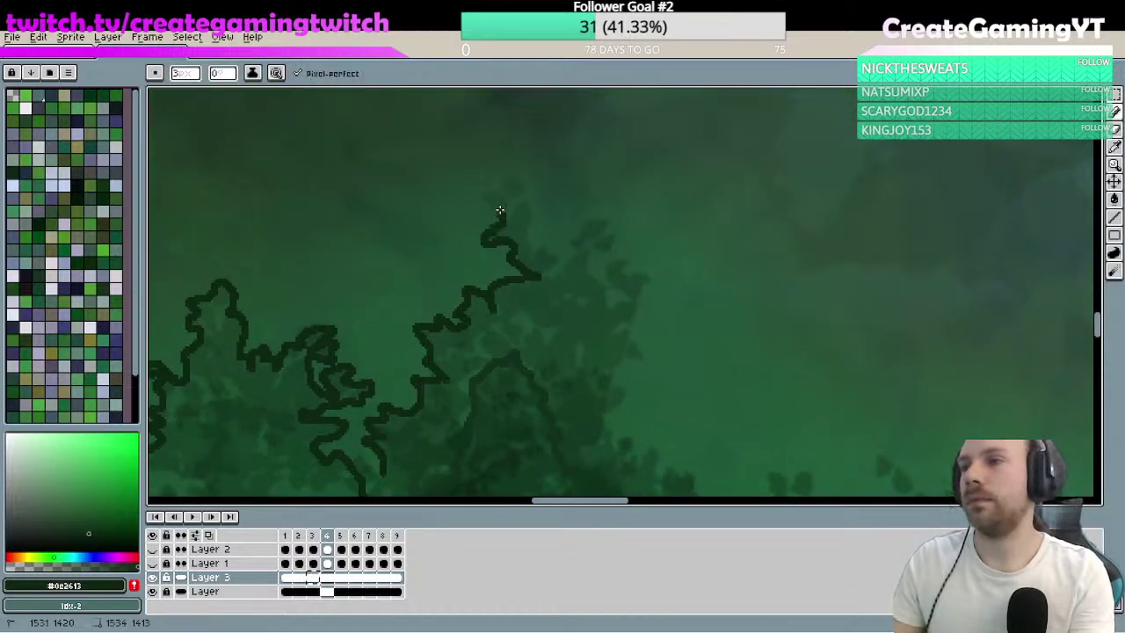
{"action": "left_click_drag", "start_coordinate": [495, 231], "coordinate": [498, 226]}
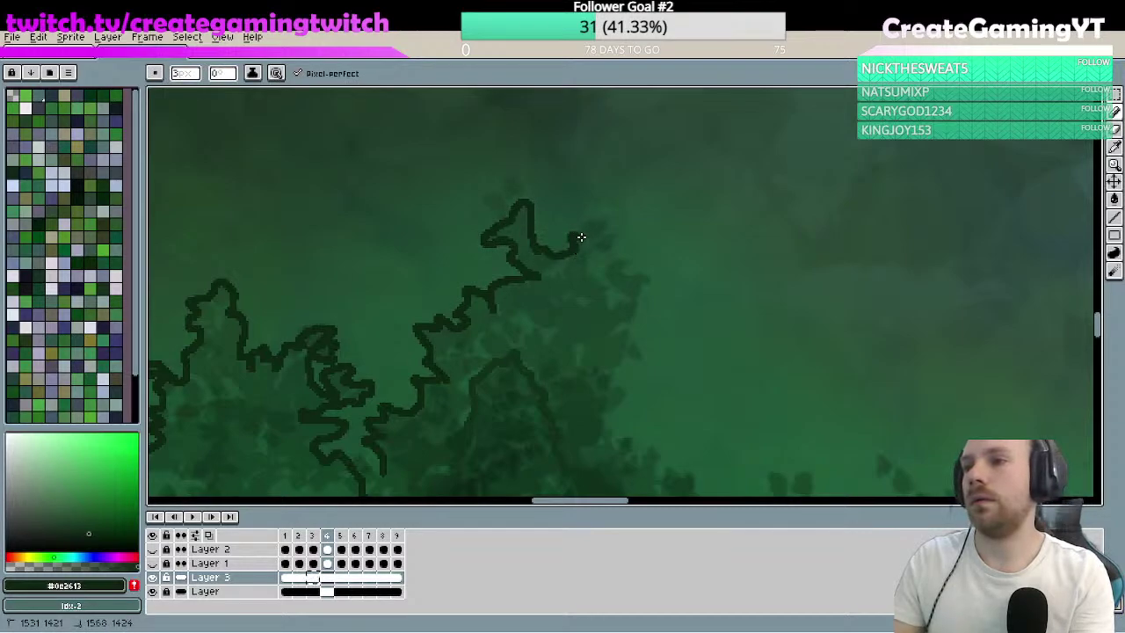
{"action": "mouse_move", "coordinate": [581, 238]}
{"action": "left_mouse_down"}
{"action": "mouse_move", "coordinate": [615, 224]}
{"action": "mouse_move", "coordinate": [602, 237]}
{"action": "mouse_move", "coordinate": [617, 246]}
{"action": "mouse_move", "coordinate": [608, 257]}
{"action": "mouse_move", "coordinate": [649, 280]}
{"action": "mouse_move", "coordinate": [632, 327]}
{"action": "mouse_move", "coordinate": [615, 332]}
{"action": "mouse_move", "coordinate": [634, 344]}
{"action": "mouse_move", "coordinate": [632, 360]}
{"action": "mouse_move", "coordinate": [617, 328]}
{"action": "mouse_move", "coordinate": [643, 317]}
{"action": "mouse_move", "coordinate": [632, 297]}
{"action": "mouse_move", "coordinate": [649, 280]}
{"action": "mouse_move", "coordinate": [614, 262]}
{"action": "mouse_move", "coordinate": [613, 286]}
{"action": "mouse_move", "coordinate": [590, 277]}
{"action": "mouse_move", "coordinate": [583, 257]}
{"action": "mouse_move", "coordinate": [611, 240]}
{"action": "mouse_move", "coordinate": [605, 223]}
{"action": "mouse_move", "coordinate": [552, 260]}
{"action": "left_mouse_up"}
{"action": "key", "text": "ctrl+z"}
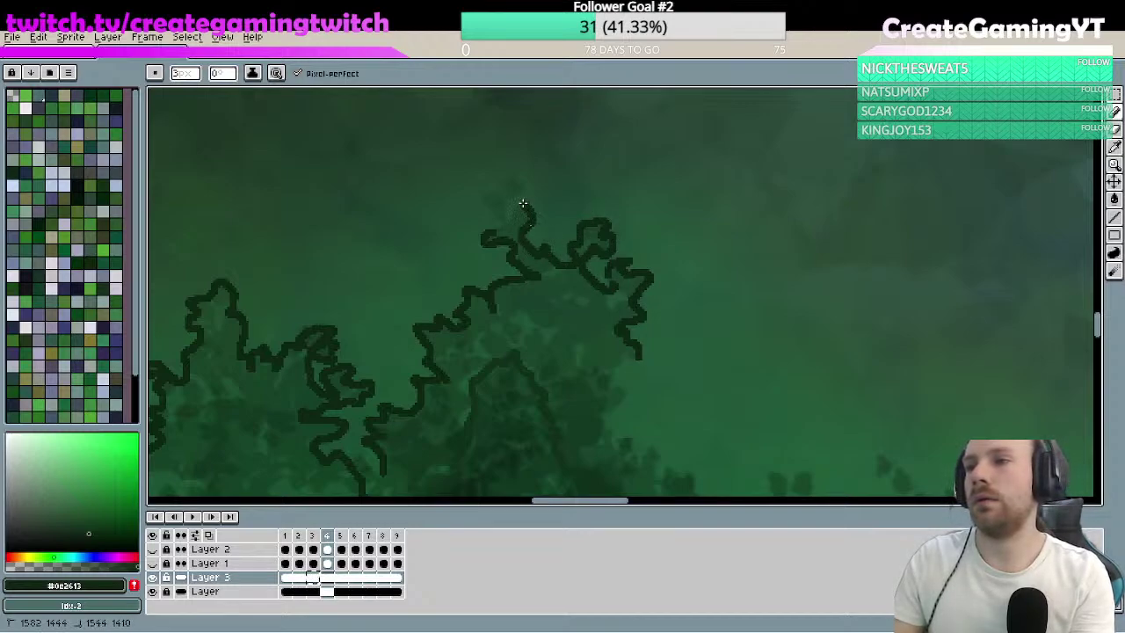
{"action": "left_click_drag", "start_coordinate": [522, 203], "coordinate": [492, 231]}
{"action": "mouse_move", "coordinate": [615, 264]}
{"action": "left_mouse_down"}
{"action": "mouse_move", "coordinate": [635, 284]}
{"action": "mouse_move", "coordinate": [610, 166]}
{"action": "mouse_move", "coordinate": [588, 278]}
{"action": "left_mouse_up"}
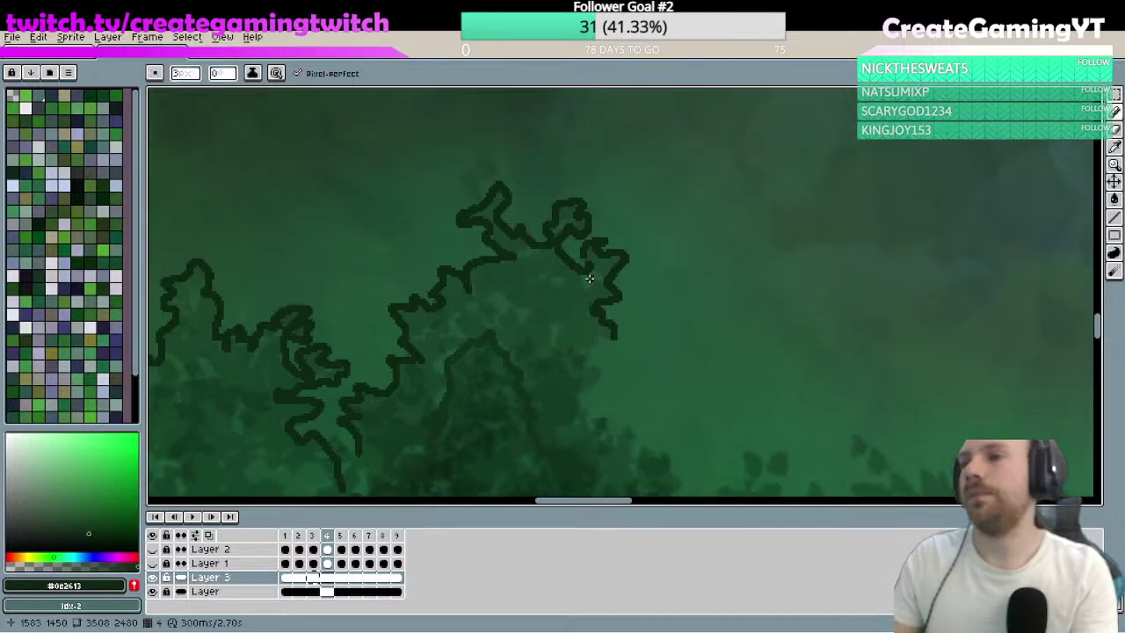
- Outline the taller tree's far edge down into the foliage, and trace the small leafy bumps of the bush beyond it
{"action": "mouse_move", "coordinate": [628, 344]}
{"action": "left_mouse_down"}
{"action": "mouse_move", "coordinate": [629, 259]}
{"action": "mouse_move", "coordinate": [615, 231]}
{"action": "mouse_move", "coordinate": [601, 240]}
{"action": "mouse_move", "coordinate": [590, 293]}
{"action": "left_mouse_up"}
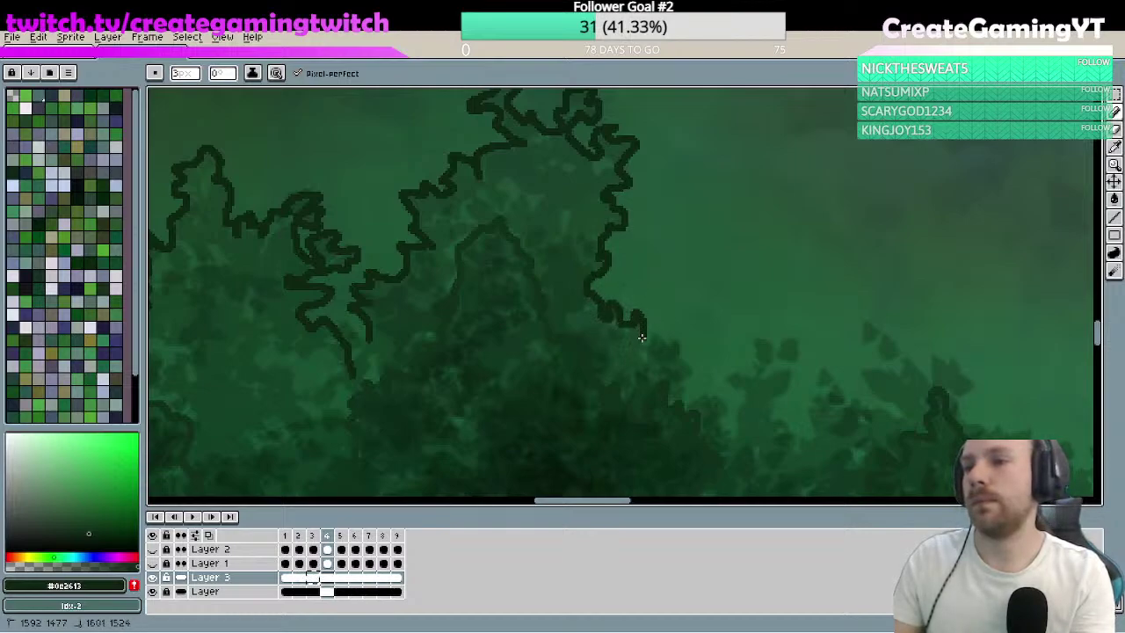
{"action": "mouse_move", "coordinate": [678, 355]}
{"action": "left_mouse_down"}
{"action": "mouse_move", "coordinate": [720, 286]}
{"action": "mouse_move", "coordinate": [677, 274]}
{"action": "mouse_move", "coordinate": [653, 249]}
{"action": "mouse_move", "coordinate": [663, 284]}
{"action": "mouse_move", "coordinate": [733, 306]}
{"action": "mouse_move", "coordinate": [586, 363]}
{"action": "mouse_move", "coordinate": [613, 288]}
{"action": "mouse_move", "coordinate": [566, 290]}
{"action": "mouse_move", "coordinate": [576, 270]}
{"action": "mouse_move", "coordinate": [560, 246]}
{"action": "mouse_move", "coordinate": [581, 252]}
{"action": "mouse_move", "coordinate": [585, 218]}
{"action": "mouse_move", "coordinate": [626, 215]}
{"action": "mouse_move", "coordinate": [602, 284]}
{"action": "mouse_move", "coordinate": [644, 310]}
{"action": "mouse_move", "coordinate": [651, 244]}
{"action": "mouse_move", "coordinate": [696, 282]}
{"action": "left_mouse_up"}
{"action": "key", "text": "space"}
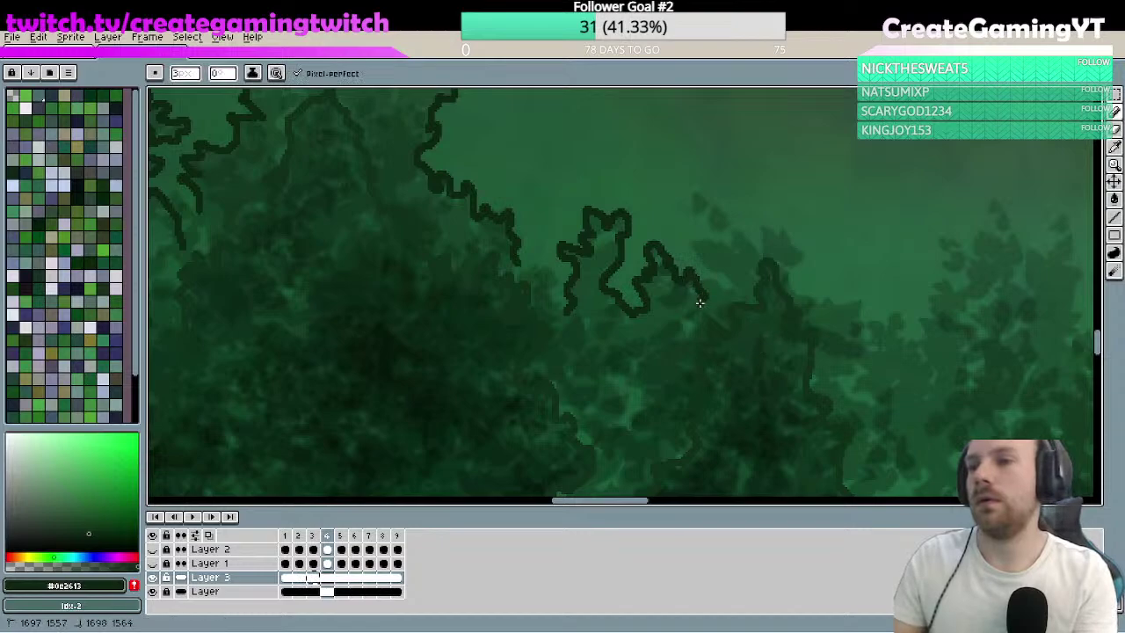
- Extend the broken outline slightly toward its gap at the dip between two crowns, undoing the extra strokes
{"action": "key", "text": "space"}
{"action": "scroll", "coordinate": [622, 299], "scroll_direction": "down", "scroll_amount": 3}
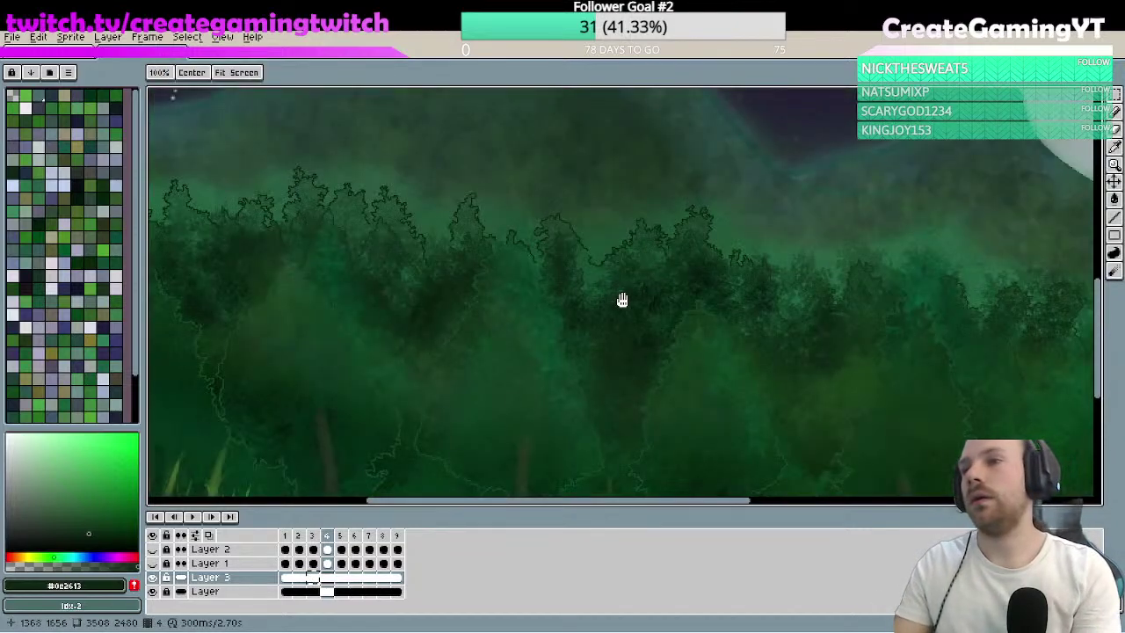
{"action": "scroll", "coordinate": [686, 321], "scroll_direction": "up", "scroll_amount": 3}
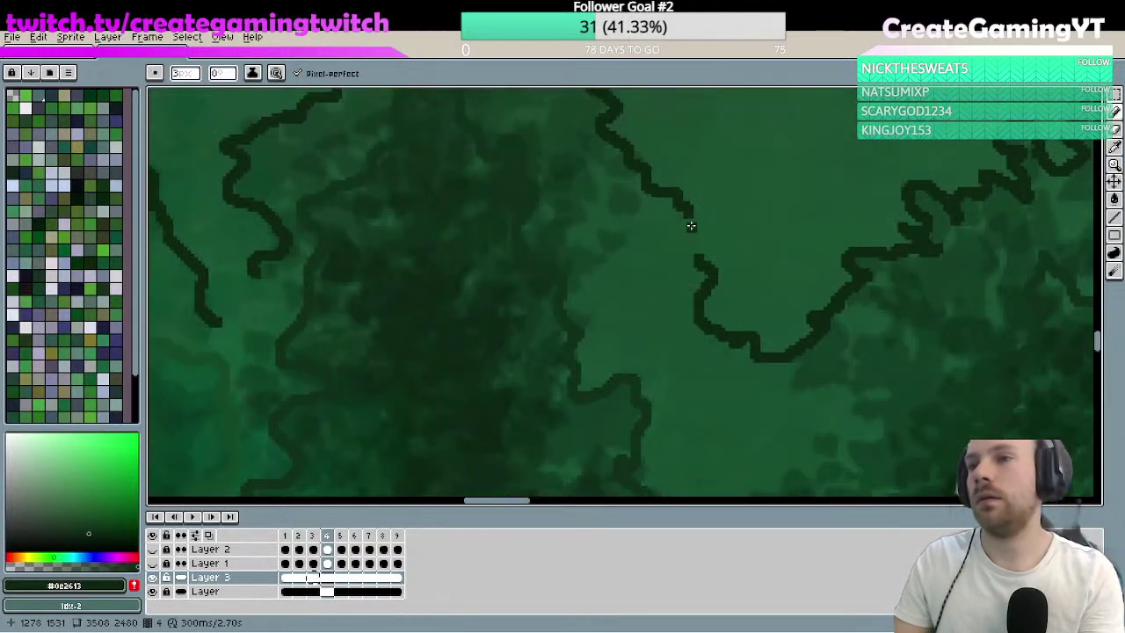
{"action": "mouse_move", "coordinate": [691, 226]}
{"action": "left_mouse_down"}
{"action": "mouse_move", "coordinate": [686, 250]}
{"action": "mouse_move", "coordinate": [686, 234]}
{"action": "mouse_move", "coordinate": [696, 249]}
{"action": "mouse_move", "coordinate": [689, 231]}
{"action": "left_mouse_up"}
{"action": "key", "text": "ctrl+z"}
{"action": "key", "text": "ctrl+z"}
{"action": "key", "text": "ctrl+z"}
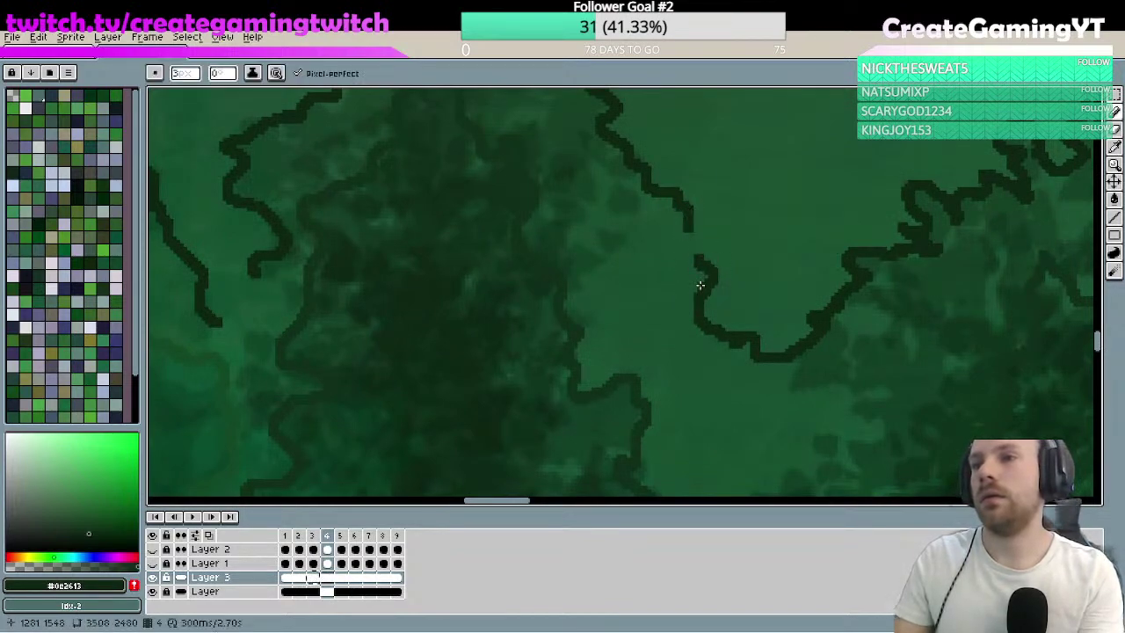
- Outline the near side of the next bushy tree in stepped leaf bumps, rising to its first pointed peak and down the slope beyond
{"action": "key", "text": "space"}
{"action": "scroll", "coordinate": [768, 226], "scroll_direction": "down", "scroll_amount": 5}
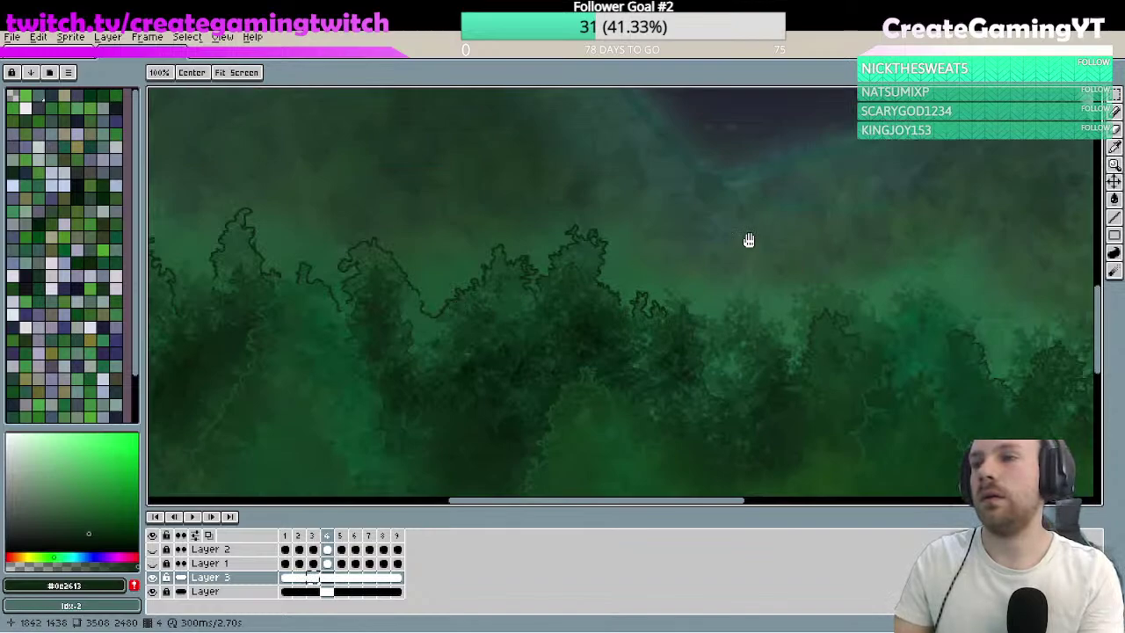
{"action": "scroll", "coordinate": [745, 239], "scroll_direction": "up", "scroll_amount": 2}
{"action": "scroll", "coordinate": [735, 255], "scroll_direction": "up", "scroll_amount": 2}
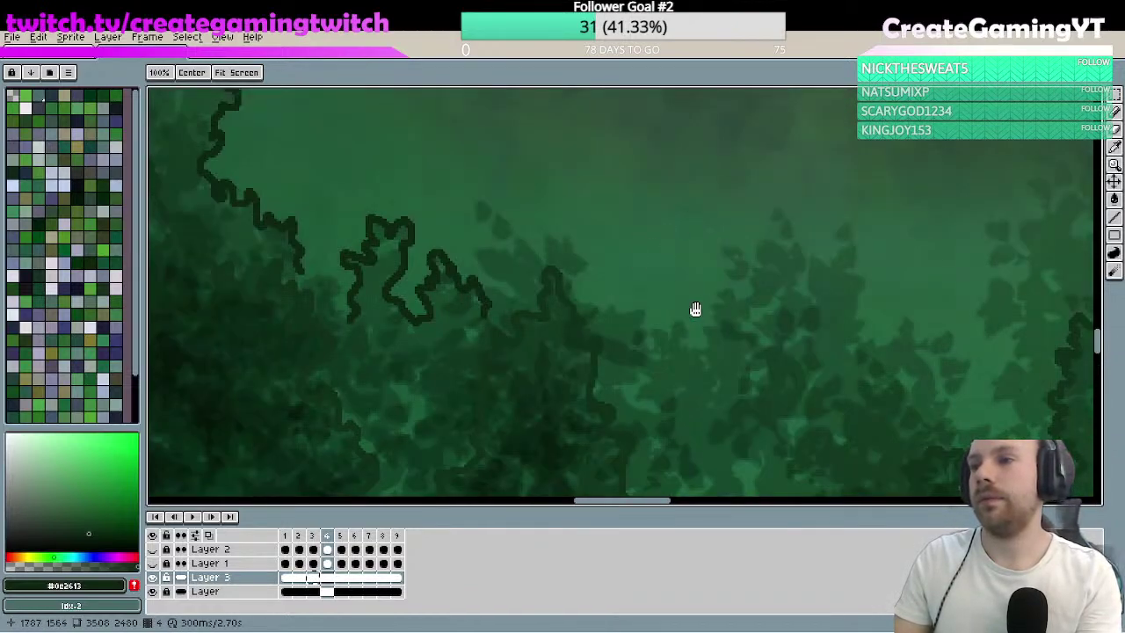
{"action": "left_click_drag", "start_coordinate": [695, 309], "coordinate": [689, 250]}
{"action": "mouse_move", "coordinate": [631, 341]}
{"action": "left_mouse_down"}
{"action": "mouse_move", "coordinate": [642, 337]}
{"action": "mouse_move", "coordinate": [631, 306]}
{"action": "left_mouse_up"}
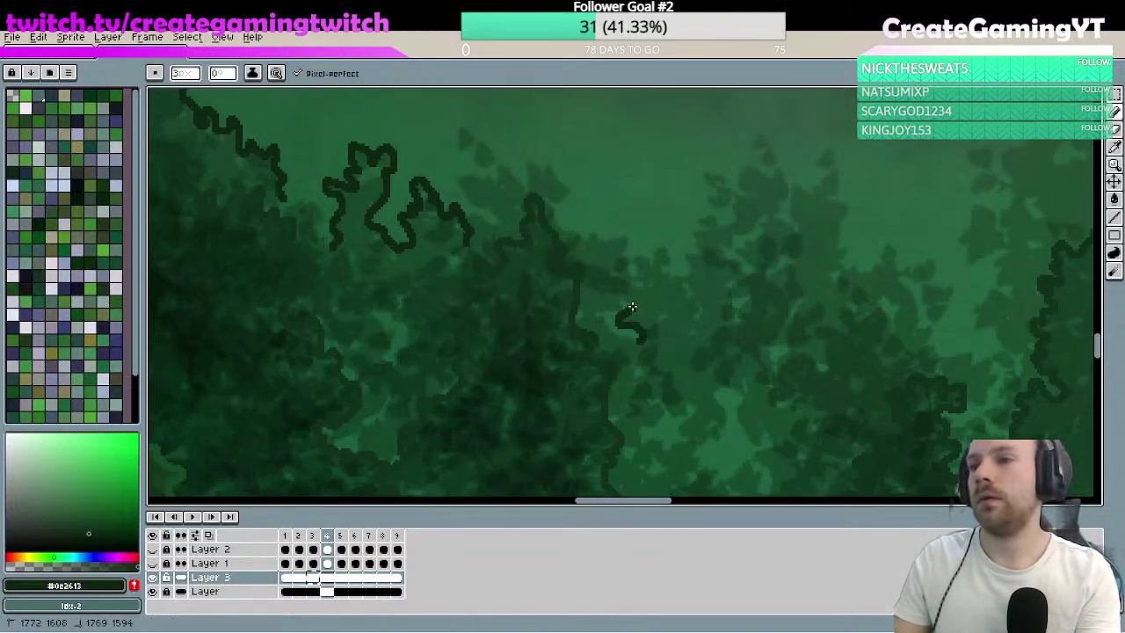
{"action": "mouse_move", "coordinate": [634, 262]}
{"action": "left_mouse_down"}
{"action": "mouse_move", "coordinate": [661, 254]}
{"action": "mouse_move", "coordinate": [672, 258]}
{"action": "mouse_move", "coordinate": [665, 275]}
{"action": "mouse_move", "coordinate": [697, 255]}
{"action": "left_mouse_up"}
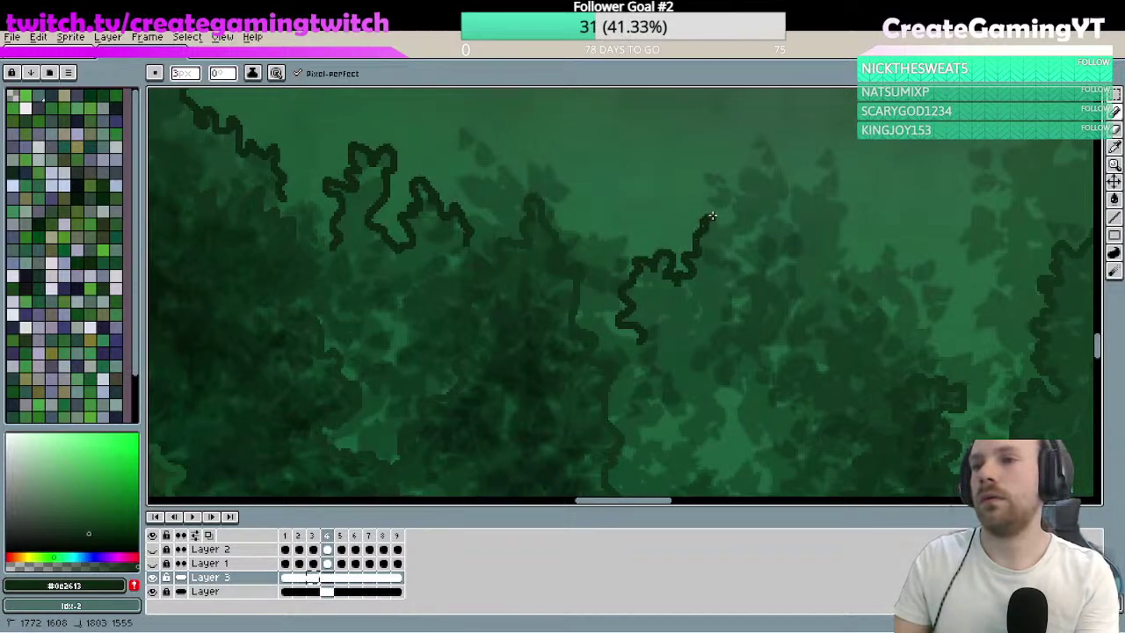
{"action": "mouse_move", "coordinate": [738, 195]}
{"action": "left_mouse_down"}
{"action": "mouse_move", "coordinate": [758, 205]}
{"action": "mouse_move", "coordinate": [775, 250]}
{"action": "mouse_move", "coordinate": [720, 241]}
{"action": "left_mouse_up"}
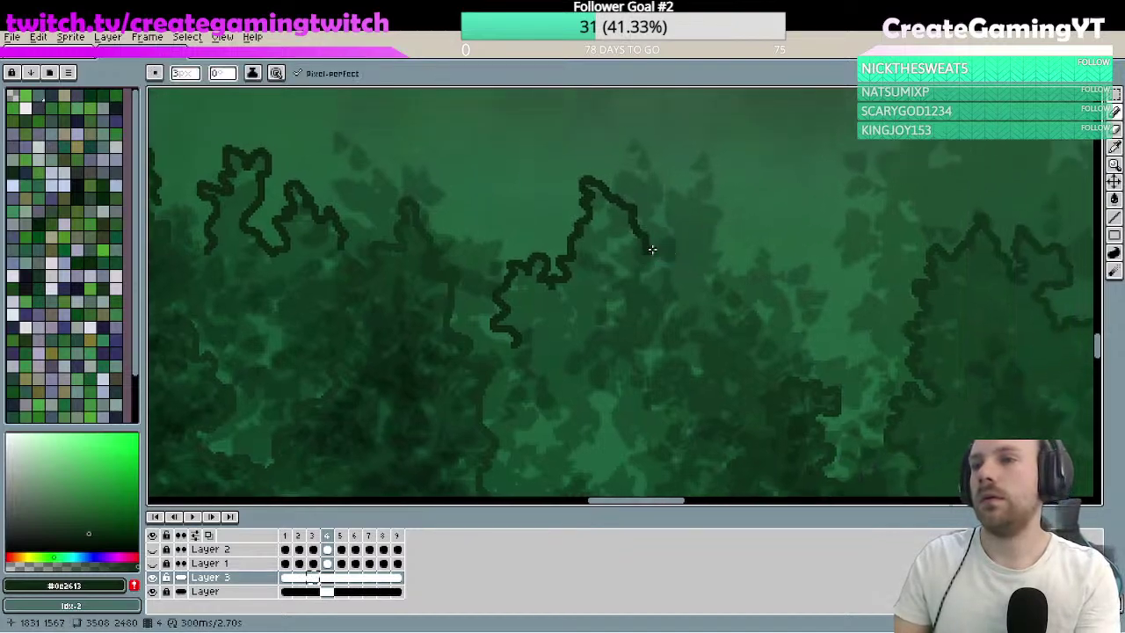
- Outline the same tree's notch and second peak with a looped leafy tip, redoing the stroke once
{"action": "mouse_move", "coordinate": [650, 250]}
{"action": "left_mouse_down"}
{"action": "mouse_move", "coordinate": [668, 189]}
{"action": "mouse_move", "coordinate": [691, 204]}
{"action": "mouse_move", "coordinate": [703, 175]}
{"action": "mouse_move", "coordinate": [691, 167]}
{"action": "mouse_move", "coordinate": [707, 156]}
{"action": "mouse_move", "coordinate": [728, 227]}
{"action": "left_mouse_up"}
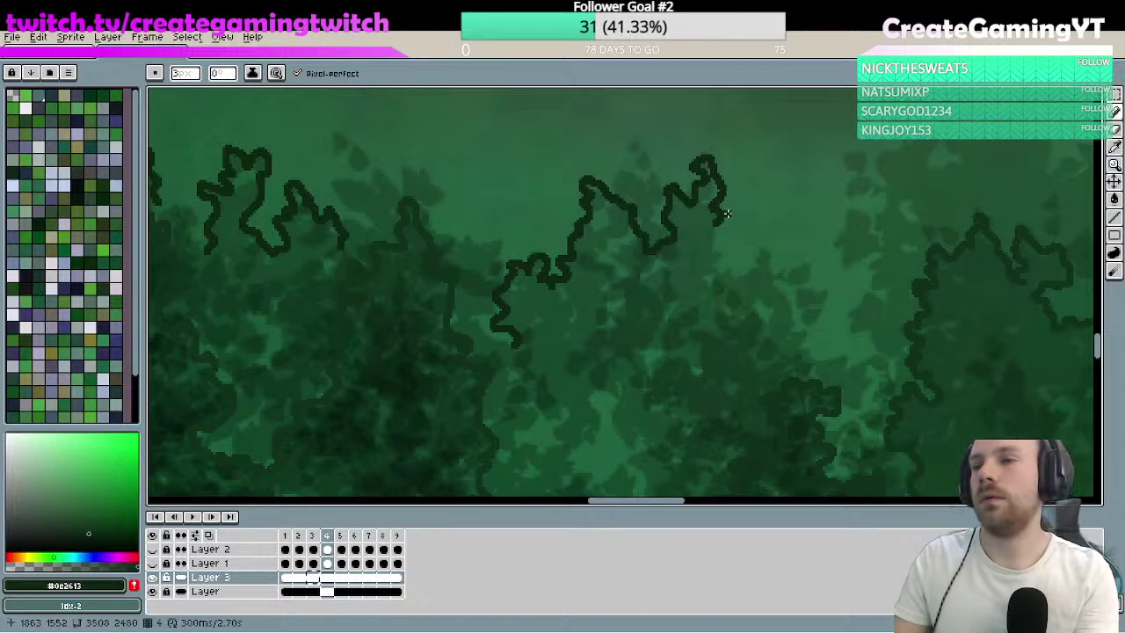
{"action": "key", "text": "ctrl+z"}
{"action": "mouse_move", "coordinate": [645, 254]}
{"action": "left_mouse_down"}
{"action": "mouse_move", "coordinate": [660, 215]}
{"action": "mouse_move", "coordinate": [670, 189]}
{"action": "mouse_move", "coordinate": [683, 200]}
{"action": "mouse_move", "coordinate": [701, 182]}
{"action": "mouse_move", "coordinate": [690, 167]}
{"action": "mouse_move", "coordinate": [707, 158]}
{"action": "mouse_move", "coordinate": [705, 200]}
{"action": "mouse_move", "coordinate": [723, 214]}
{"action": "mouse_move", "coordinate": [721, 275]}
{"action": "left_mouse_up"}
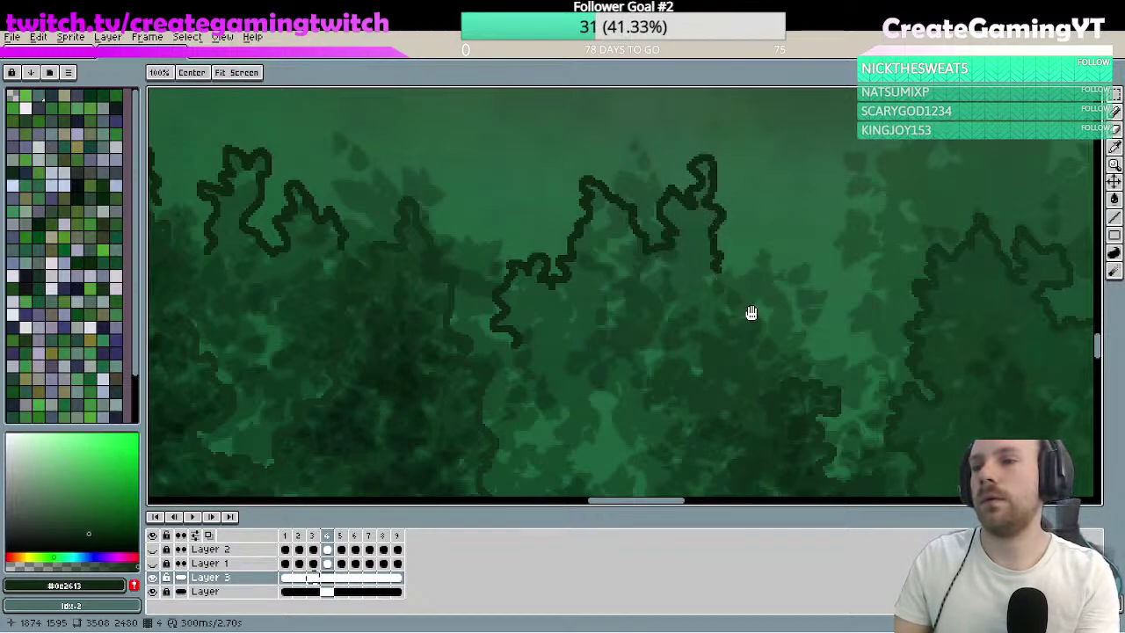
- Trace the tree's far edge over a small leaf bump and down into the foliage, and extend its near edge downward
{"action": "left_click_drag", "start_coordinate": [749, 314], "coordinate": [642, 287]}
{"action": "mouse_move", "coordinate": [607, 248]}
{"action": "left_mouse_down"}
{"action": "mouse_move", "coordinate": [649, 226]}
{"action": "mouse_move", "coordinate": [692, 297]}
{"action": "mouse_move", "coordinate": [697, 241]}
{"action": "left_mouse_up"}
{"action": "left_click_drag", "start_coordinate": [414, 262], "coordinate": [410, 275]}
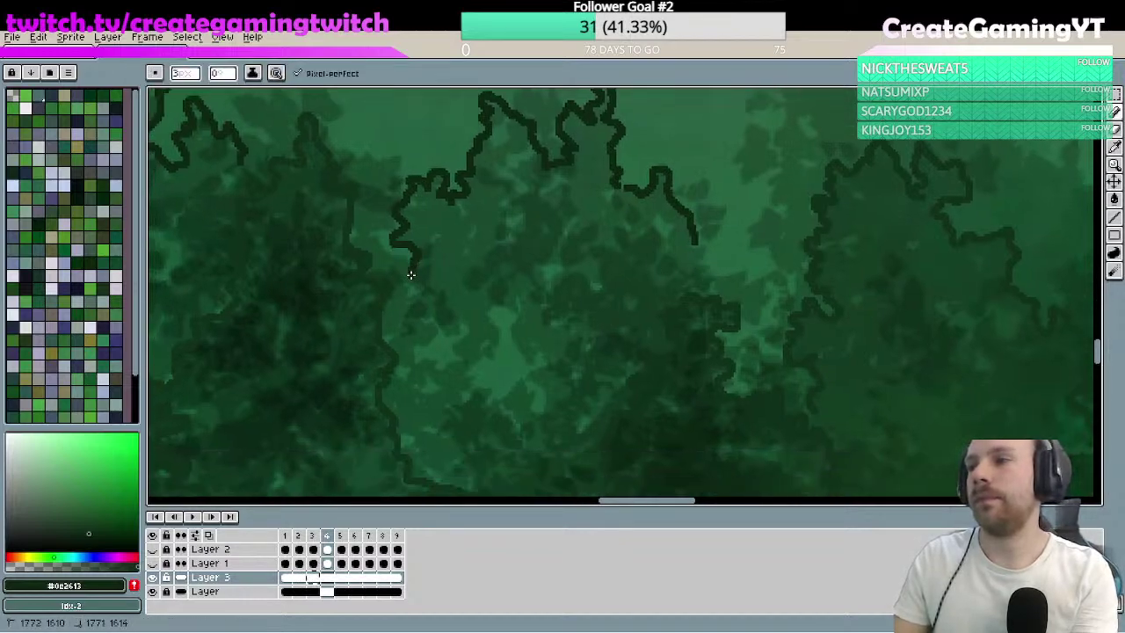
{"action": "left_click_drag", "start_coordinate": [405, 319], "coordinate": [403, 337]}
{"action": "left_click_drag", "start_coordinate": [625, 354], "coordinate": [592, 346]}
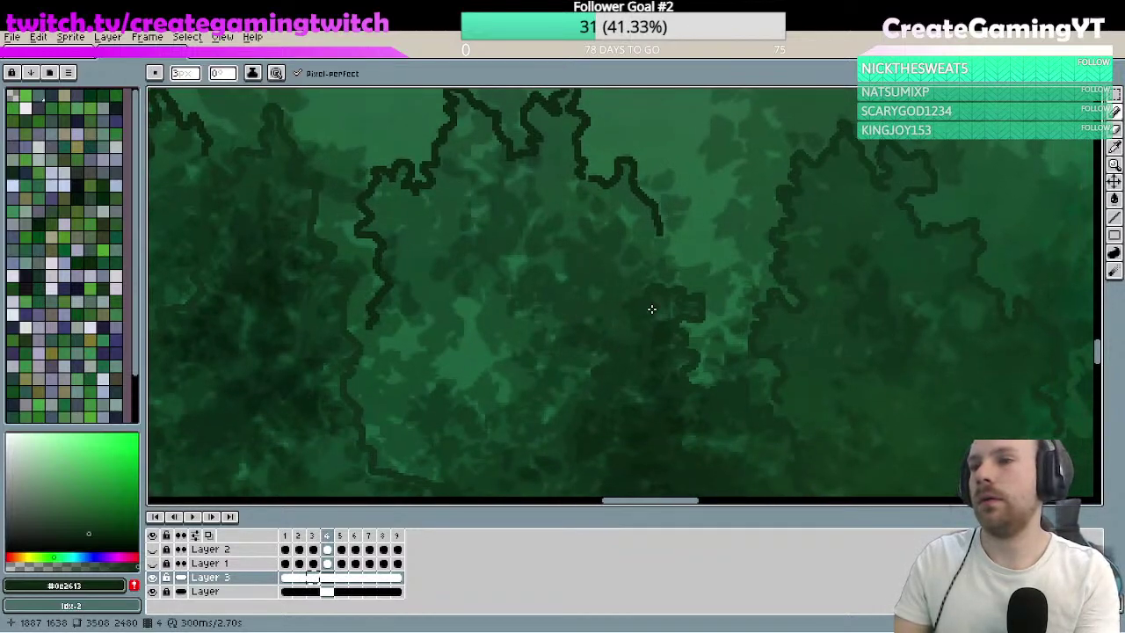
{"action": "mouse_move", "coordinate": [657, 231]}
{"action": "left_mouse_down"}
{"action": "mouse_move", "coordinate": [664, 256]}
{"action": "mouse_move", "coordinate": [692, 290]}
{"action": "left_mouse_up"}
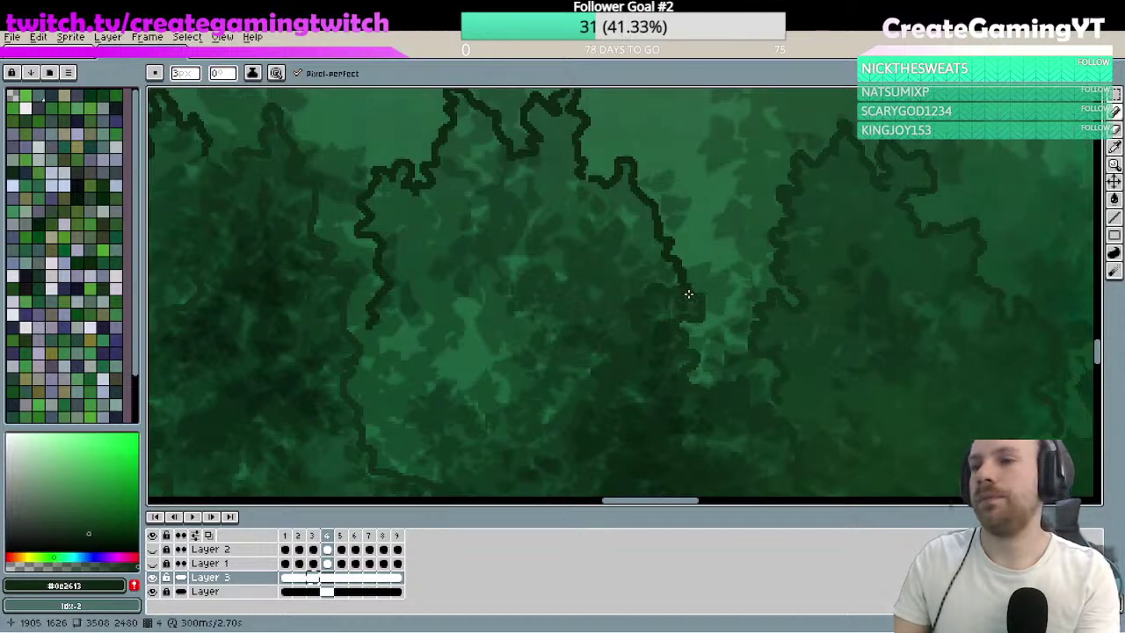
{"action": "key", "text": "ctrl+z"}
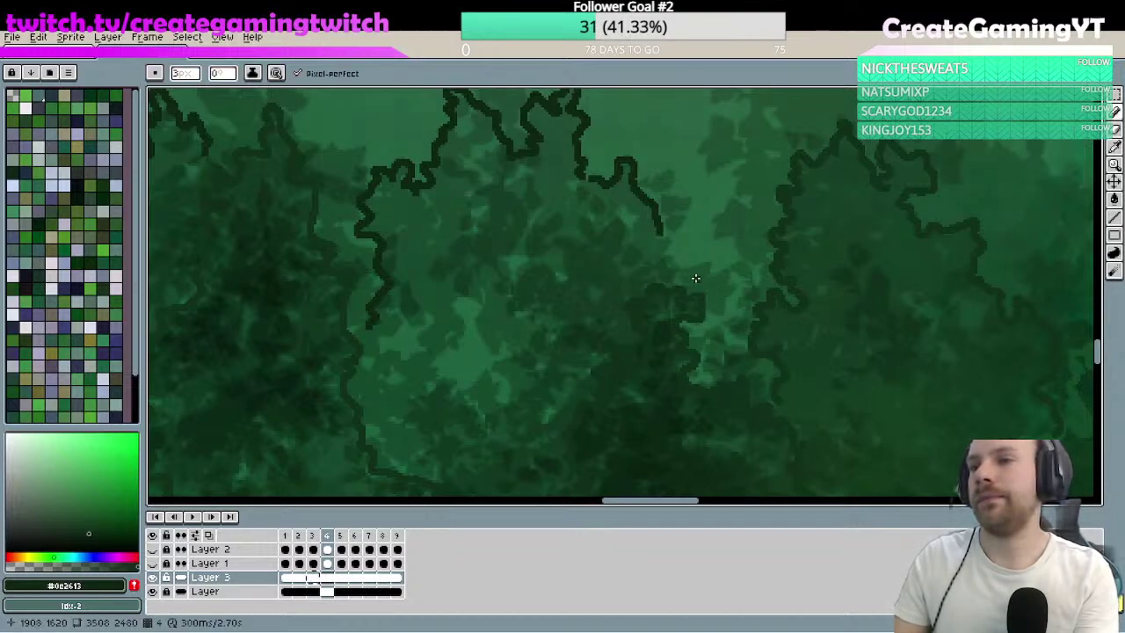
{"action": "left_click_drag", "start_coordinate": [658, 231], "coordinate": [666, 251]}
- Examine the outlined treeline against the whole moonlit landscape
{"action": "key", "text": "space"}
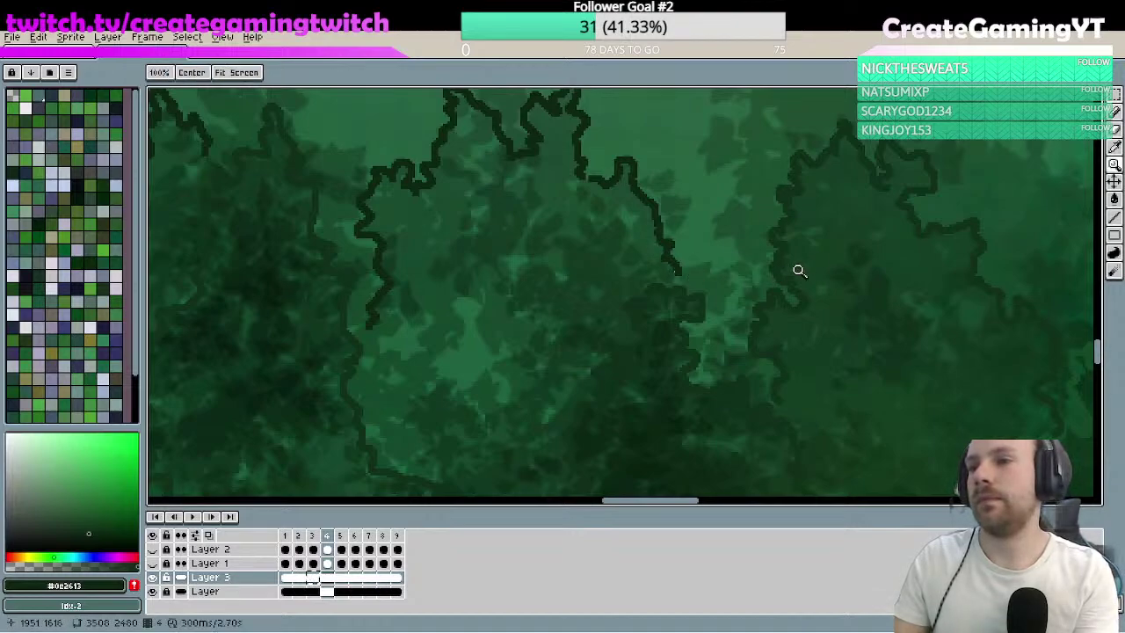
{"action": "scroll", "coordinate": [778, 269], "scroll_direction": "down", "scroll_amount": 3}
{"action": "scroll", "coordinate": [820, 301], "scroll_direction": "down", "scroll_amount": 4}
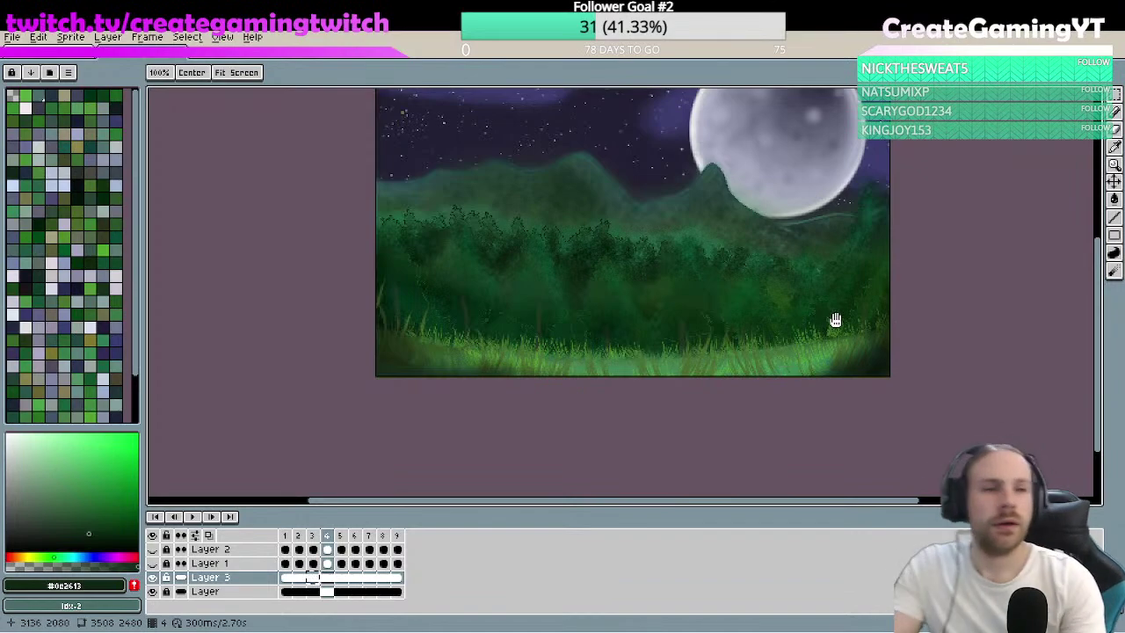
{"action": "left_click_drag", "start_coordinate": [818, 363], "coordinate": [779, 418]}
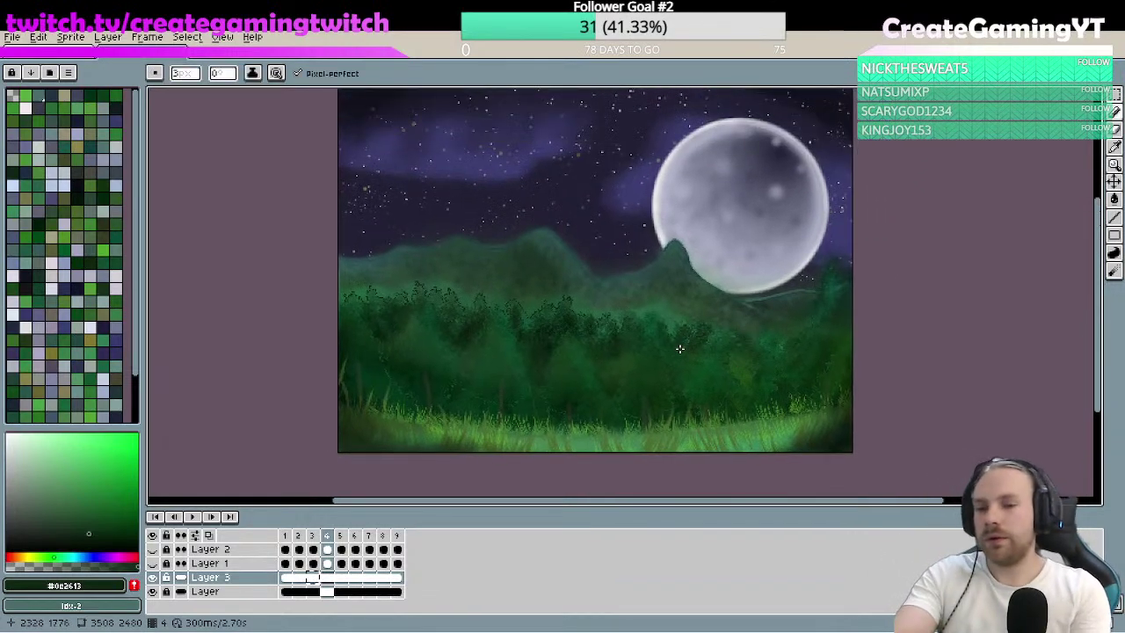
{"action": "key", "text": "p"}
{"action": "left_click", "coordinate": [614, 359]}
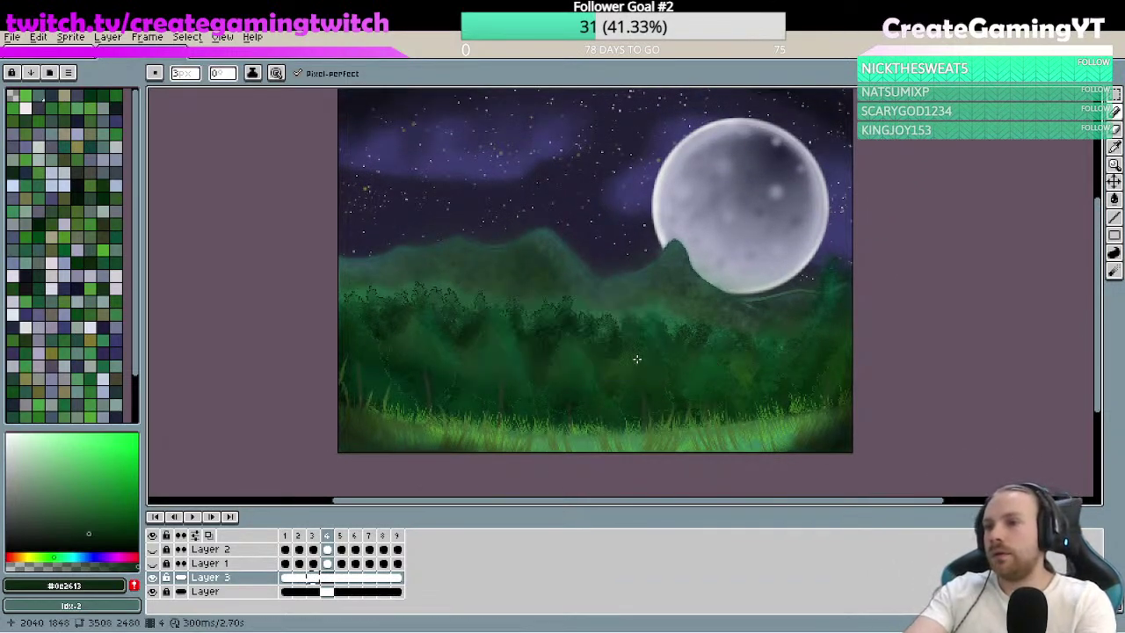
- Outline the tall crown behind the next outlined bush with jagged, looped leaf clumps over its top and down its far side
{"action": "key", "text": "z"}
{"action": "left_click", "coordinate": [646, 317]}
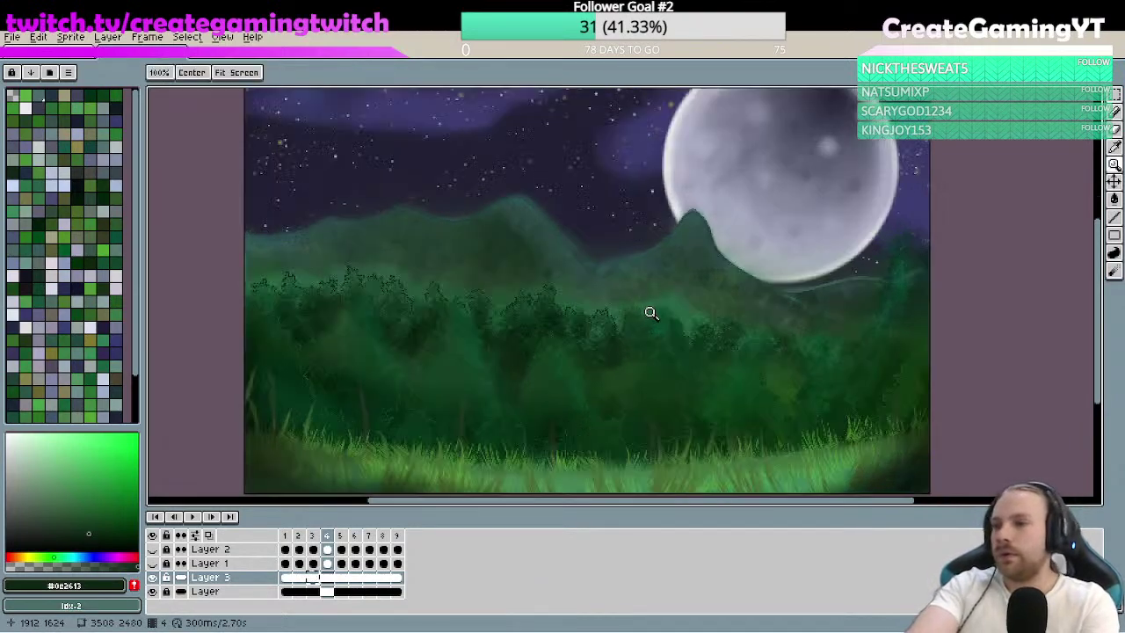
{"action": "left_click", "coordinate": [658, 308]}
{"action": "left_click", "coordinate": [690, 279]}
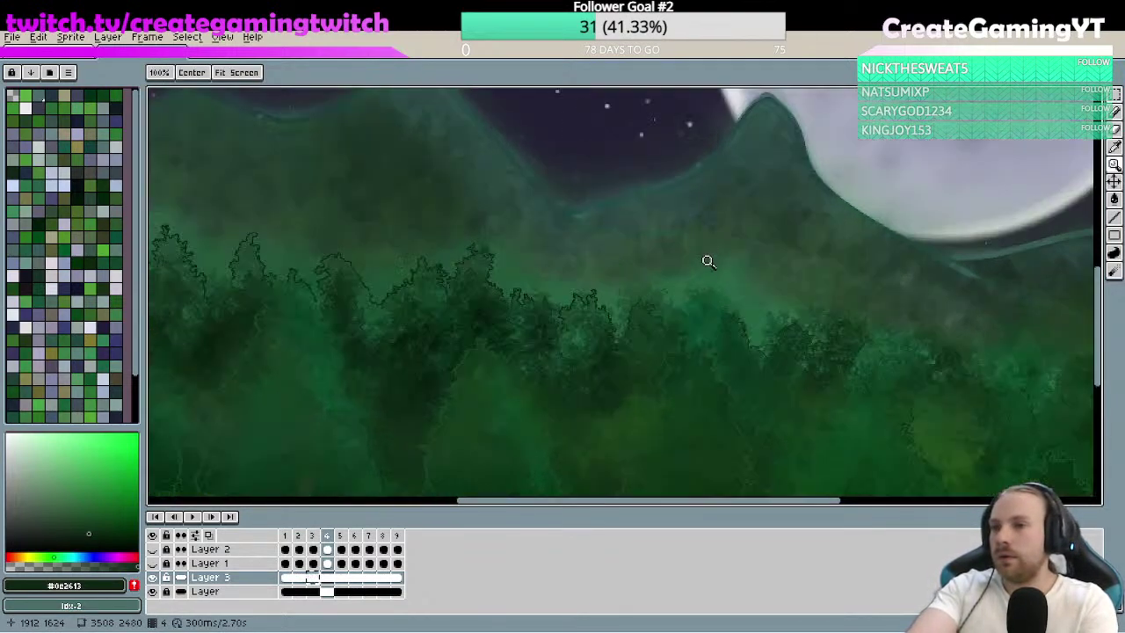
{"action": "left_click", "coordinate": [710, 259]}
{"action": "left_click", "coordinate": [728, 264]}
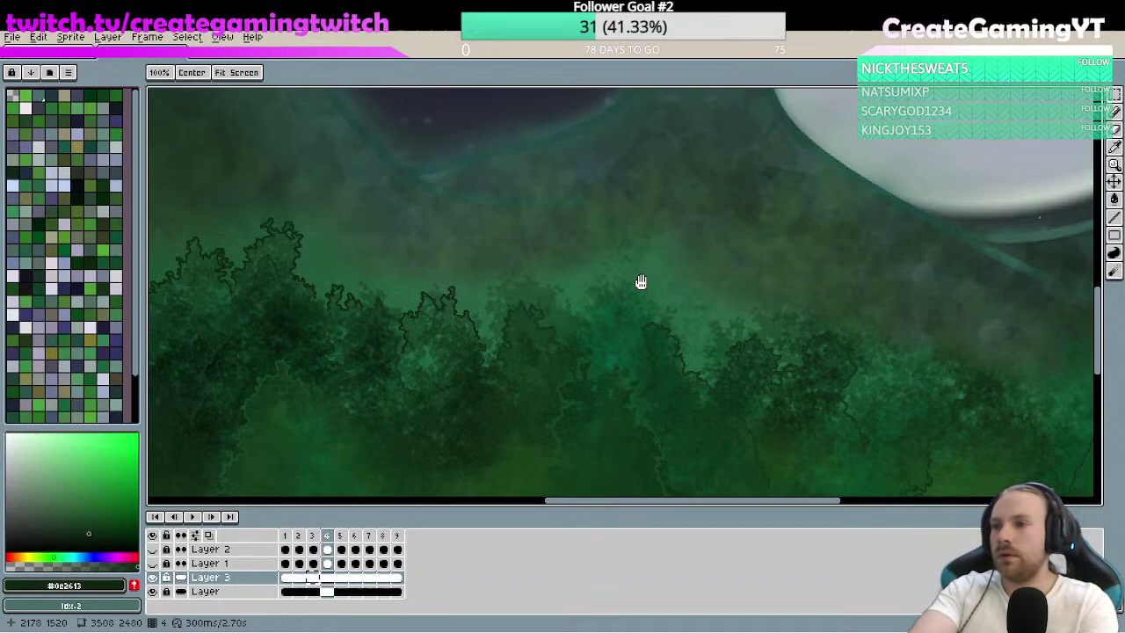
{"action": "left_click", "coordinate": [540, 290]}
{"action": "key", "text": "b"}
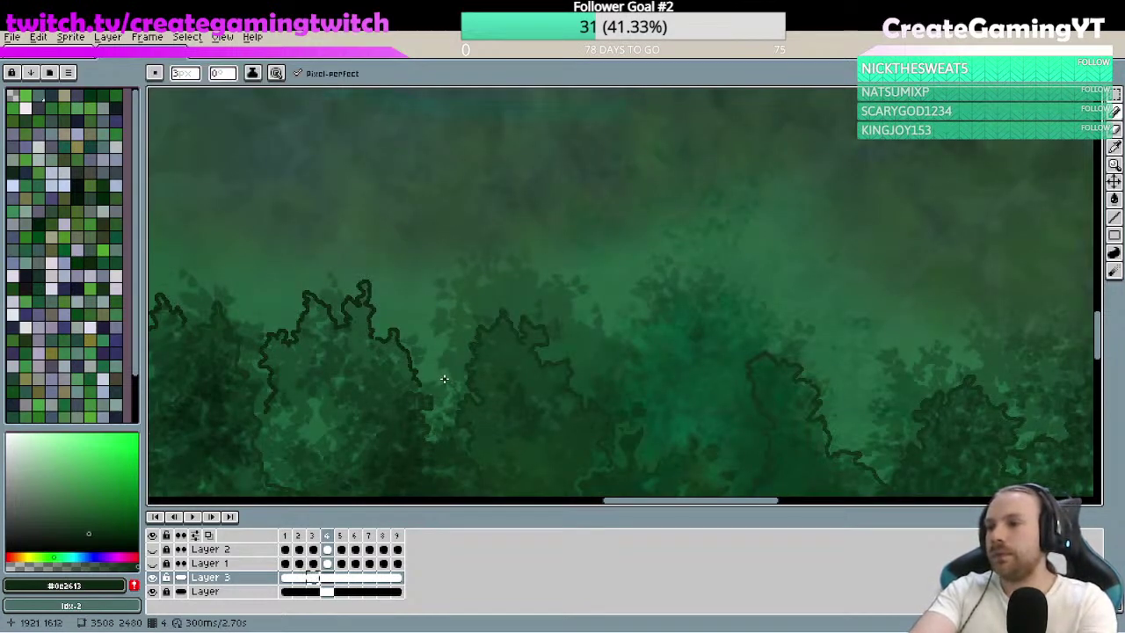
{"action": "left_click_drag", "start_coordinate": [449, 378], "coordinate": [449, 370]}
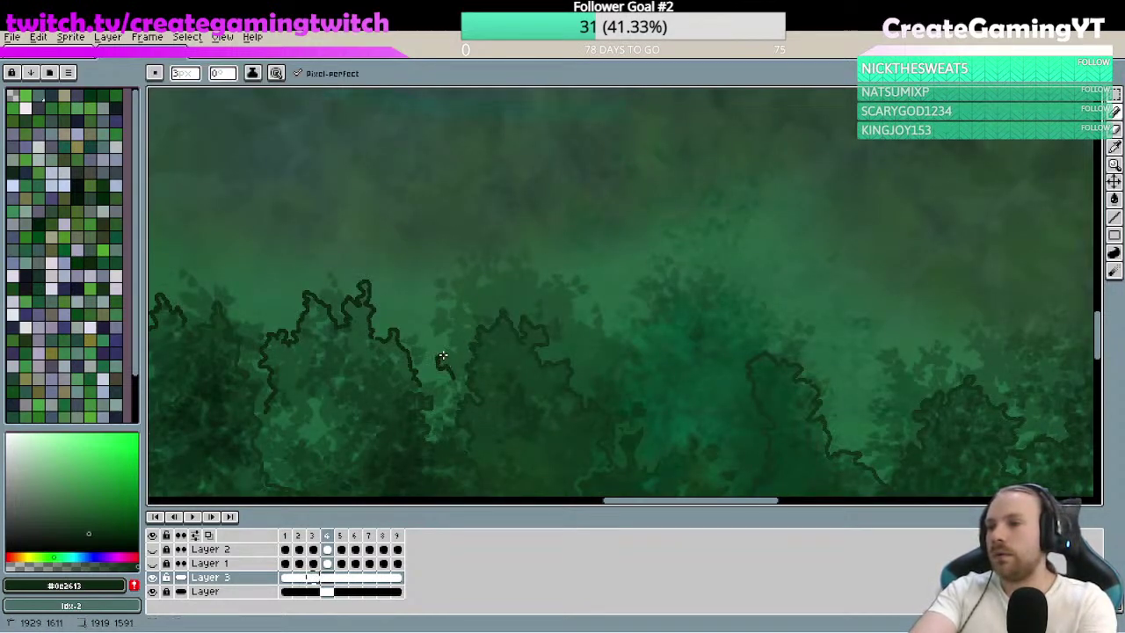
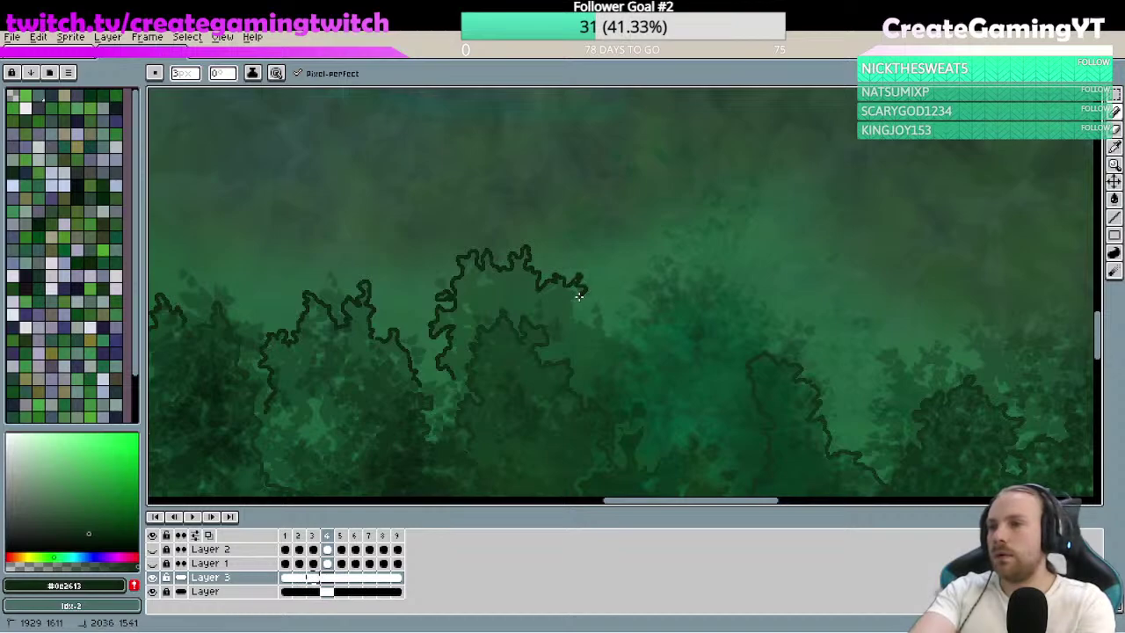
{"action": "left_click_drag", "start_coordinate": [580, 327], "coordinate": [580, 328]}
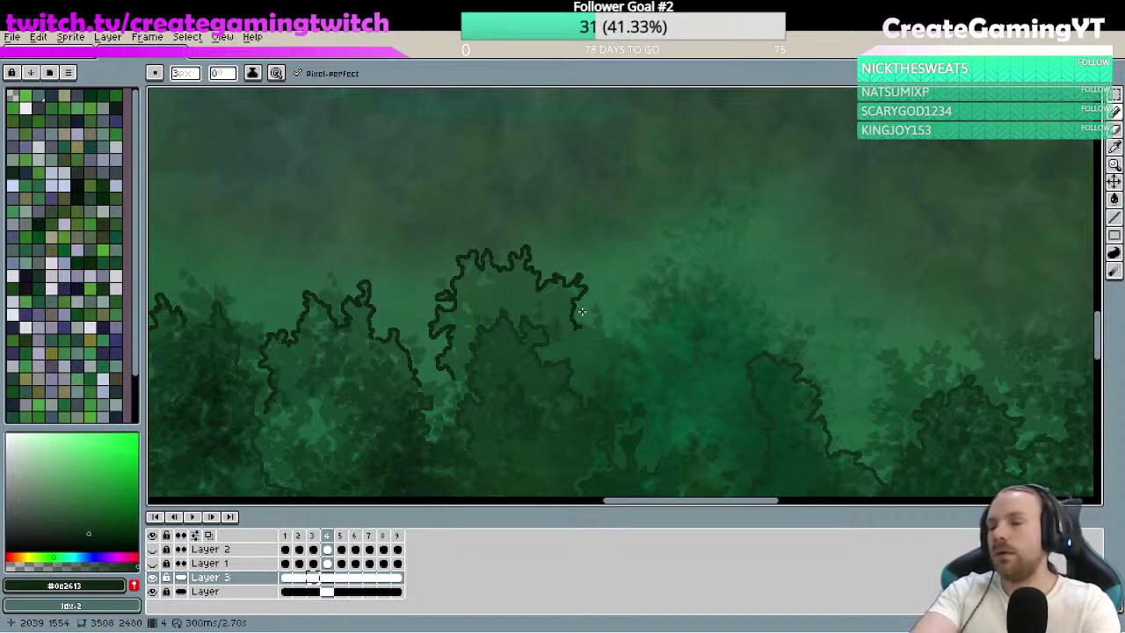
- Continue the tall crown's far edge outward with a small leaf loop, and erase the line crossing the loop's base
{"action": "left_click_drag", "start_coordinate": [674, 297], "coordinate": [668, 300]}
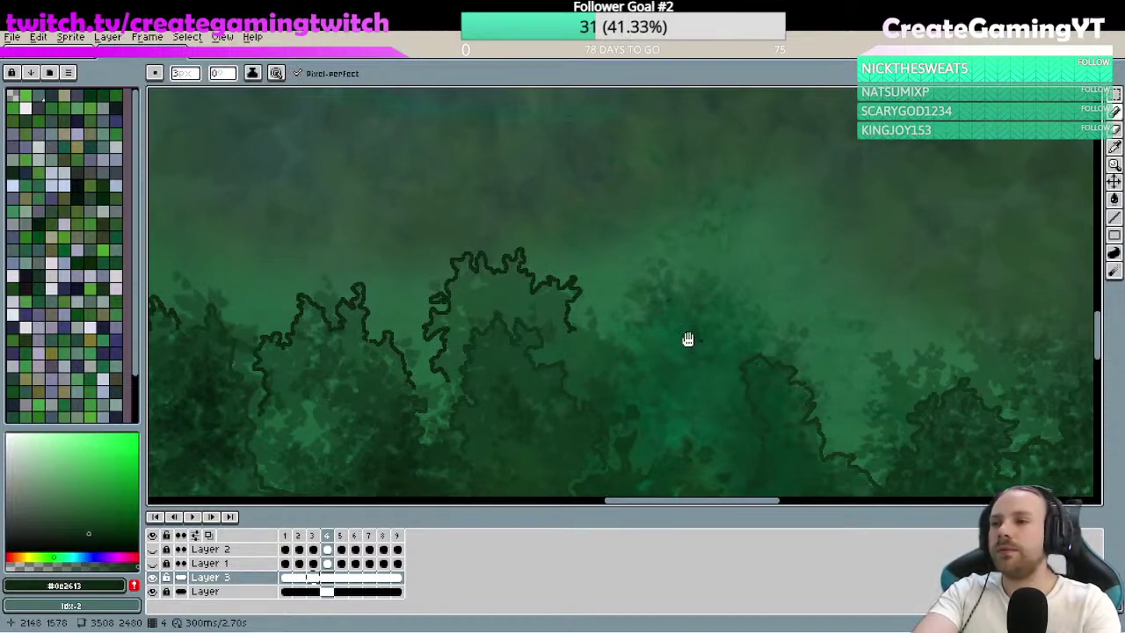
{"action": "left_click_drag", "start_coordinate": [625, 334], "coordinate": [592, 322]}
{"action": "scroll", "coordinate": [588, 316], "scroll_direction": "up", "scroll_amount": 1}
{"action": "mouse_move", "coordinate": [514, 321]}
{"action": "left_mouse_down"}
{"action": "mouse_move", "coordinate": [552, 318]}
{"action": "mouse_move", "coordinate": [617, 369]}
{"action": "left_mouse_up"}
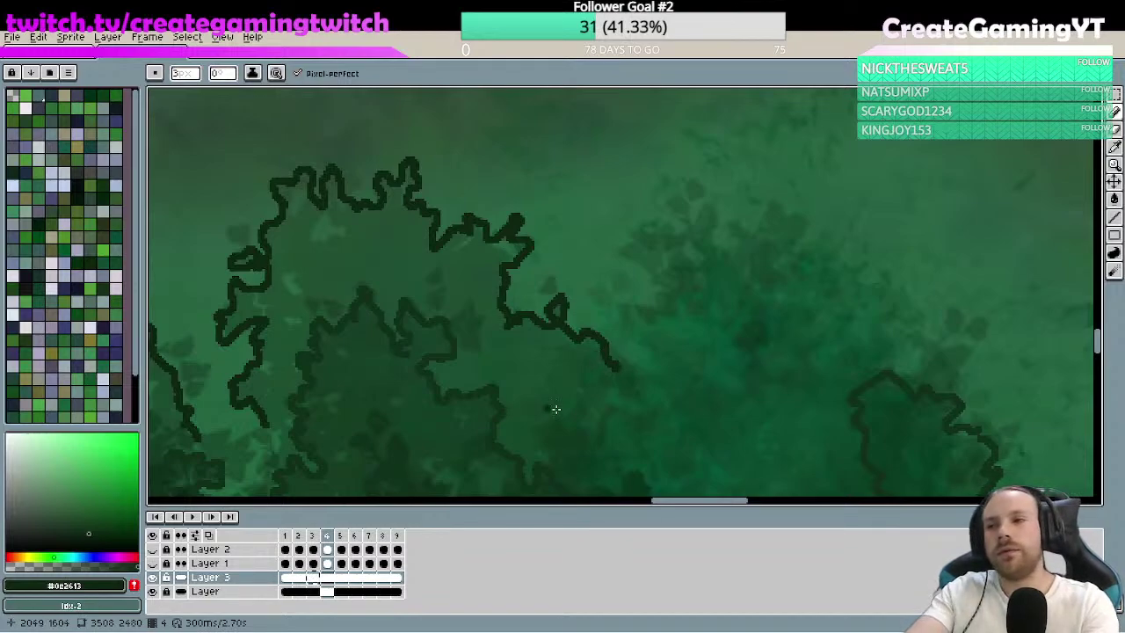
{"action": "key", "text": "e"}
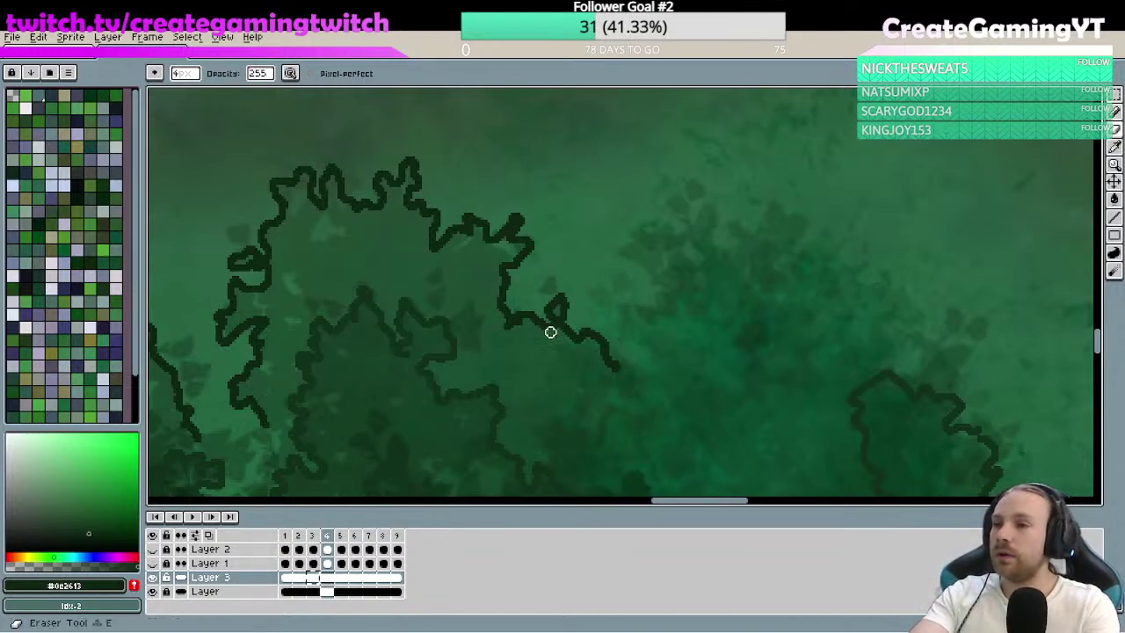
{"action": "left_click_drag", "start_coordinate": [547, 329], "coordinate": [573, 336]}
- Extend the tall crown's far edge in leafy steps down into the foliage
{"action": "key", "text": "b"}
{"action": "key", "text": "space"}
{"action": "mouse_move", "coordinate": [651, 340]}
{"action": "left_mouse_down"}
{"action": "mouse_move", "coordinate": [593, 293]}
{"action": "mouse_move", "coordinate": [590, 350]}
{"action": "mouse_move", "coordinate": [608, 365]}
{"action": "mouse_move", "coordinate": [575, 377]}
{"action": "mouse_move", "coordinate": [603, 401]}
{"action": "left_mouse_up"}
{"action": "scroll", "coordinate": [647, 289], "scroll_direction": "up", "scroll_amount": 2}
{"action": "scroll", "coordinate": [598, 311], "scroll_direction": "down", "scroll_amount": 2}
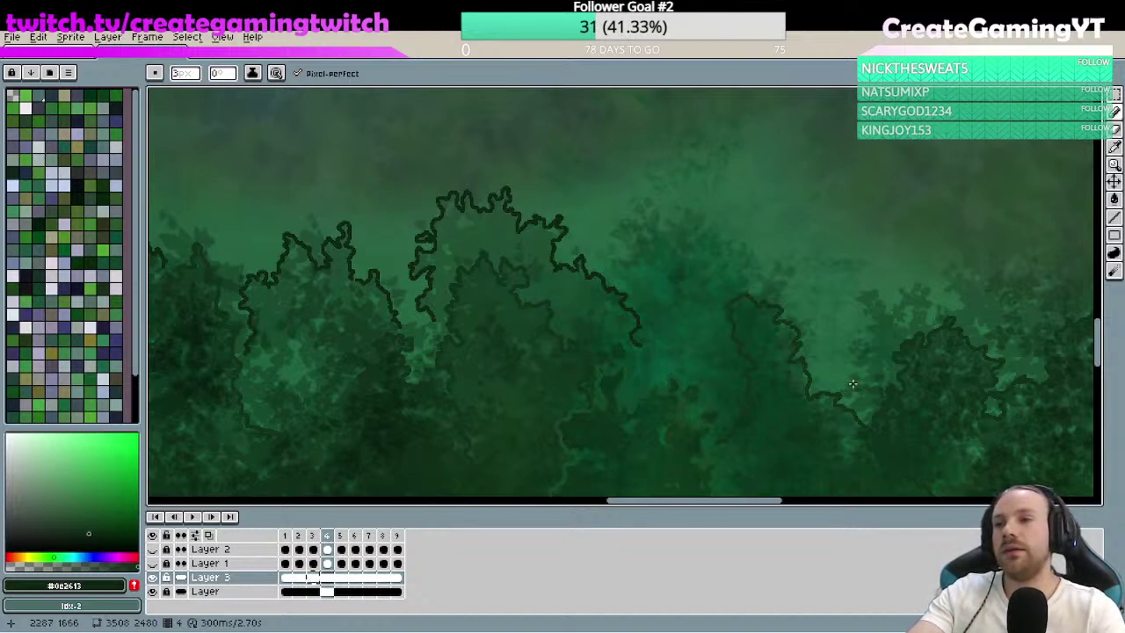
- Outline the next rounded crown with jagged leaf clumps over its top and far edge, and extend its near edge down to the neighbouring outline
{"action": "key", "text": "h"}
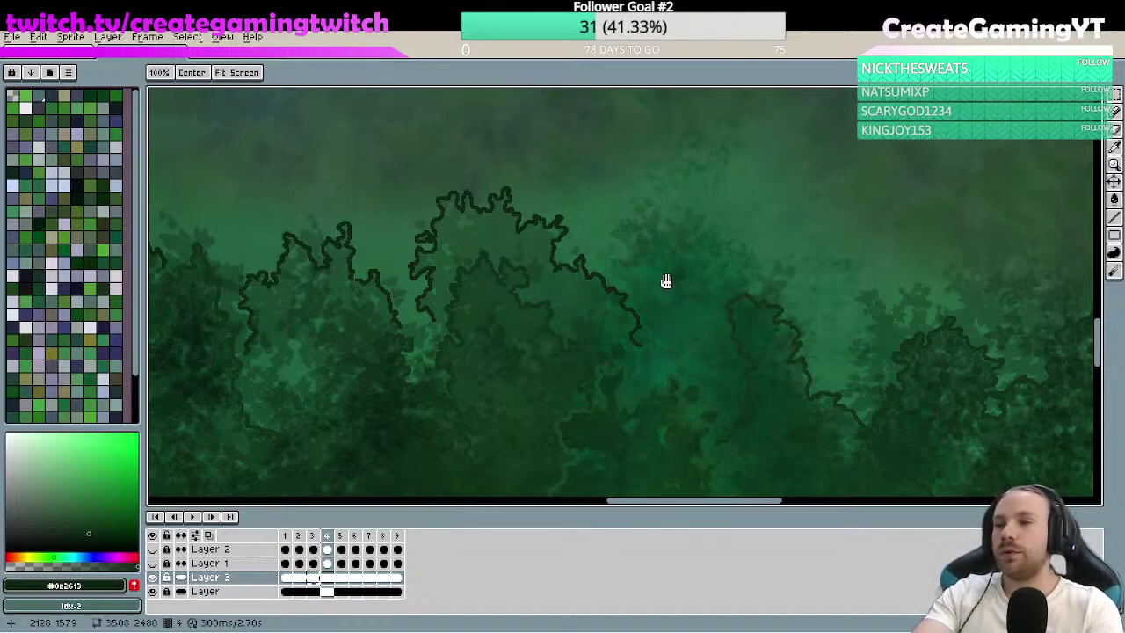
{"action": "key", "text": "b"}
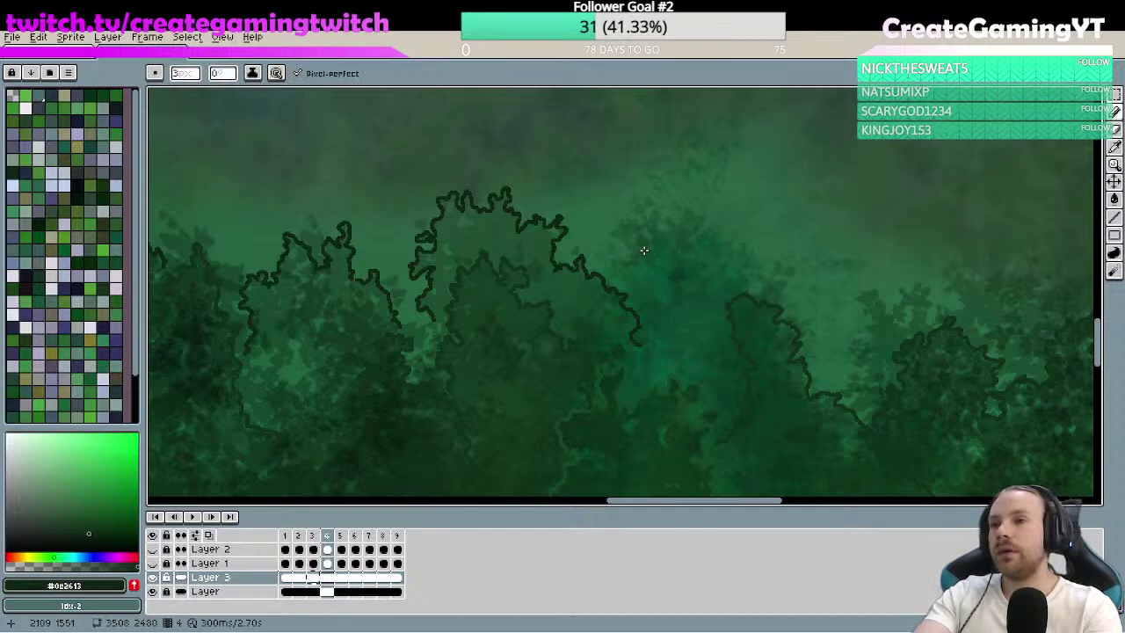
{"action": "key", "text": "h"}
{"action": "left_click_drag", "start_coordinate": [736, 297], "coordinate": [663, 329]}
{"action": "key", "text": "b"}
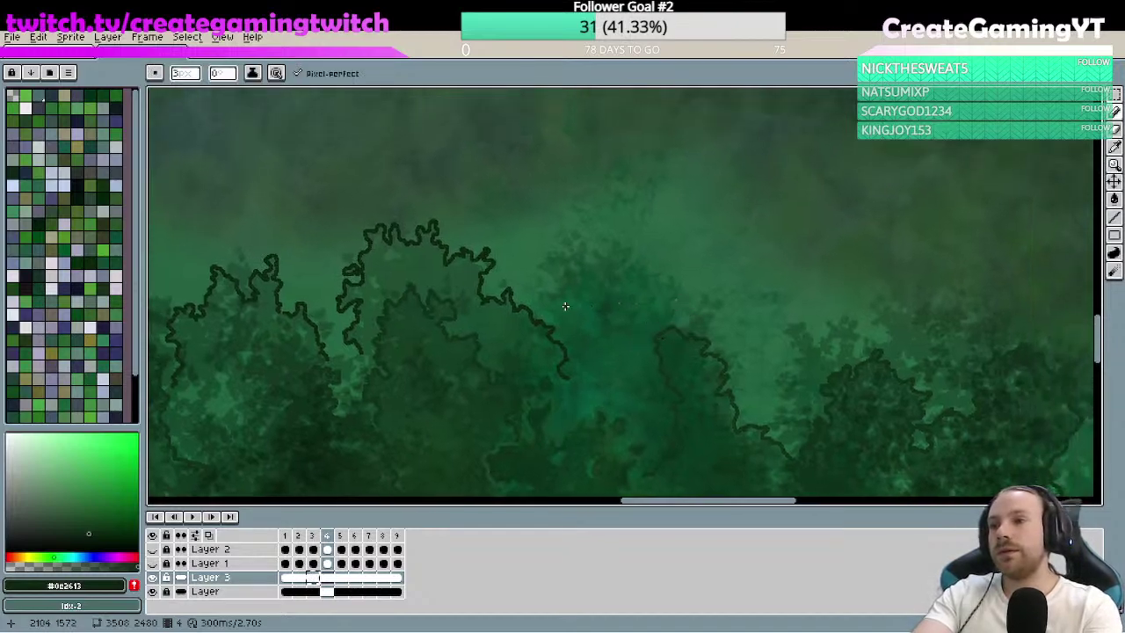
{"action": "mouse_move", "coordinate": [557, 304]}
{"action": "left_mouse_down"}
{"action": "mouse_move", "coordinate": [537, 263]}
{"action": "mouse_move", "coordinate": [554, 250]}
{"action": "mouse_move", "coordinate": [569, 256]}
{"action": "mouse_move", "coordinate": [573, 232]}
{"action": "mouse_move", "coordinate": [599, 262]}
{"action": "left_mouse_up"}
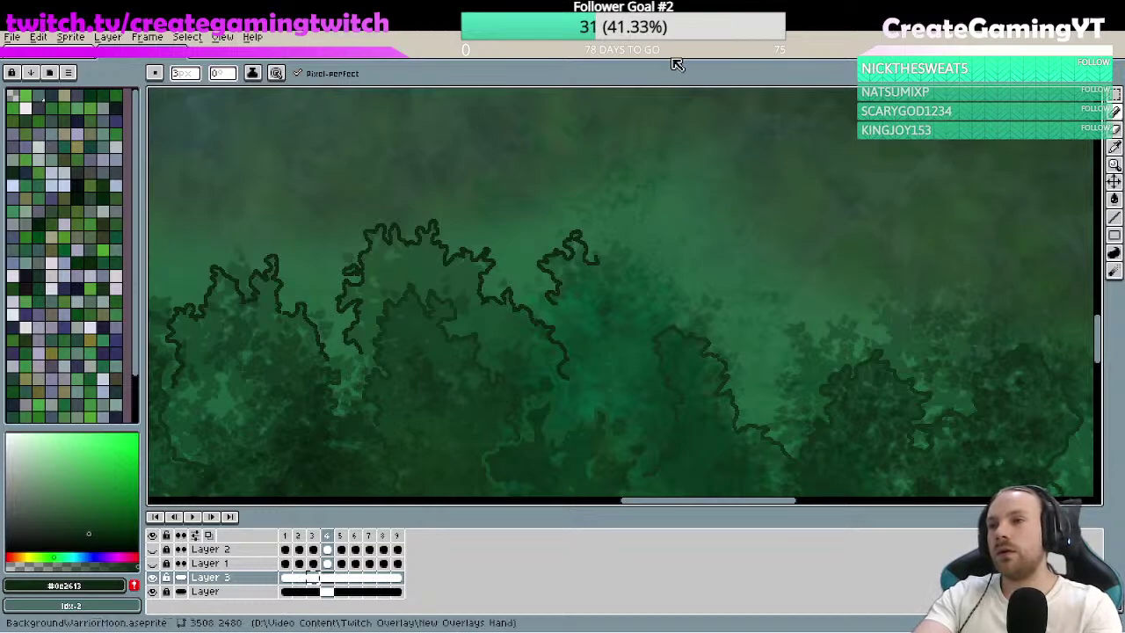
{"action": "mouse_move", "coordinate": [595, 256]}
{"action": "left_mouse_down"}
{"action": "mouse_move", "coordinate": [633, 252]}
{"action": "mouse_move", "coordinate": [673, 286]}
{"action": "mouse_move", "coordinate": [653, 259]}
{"action": "mouse_move", "coordinate": [669, 264]}
{"action": "mouse_move", "coordinate": [673, 285]}
{"action": "mouse_move", "coordinate": [670, 269]}
{"action": "left_mouse_up"}
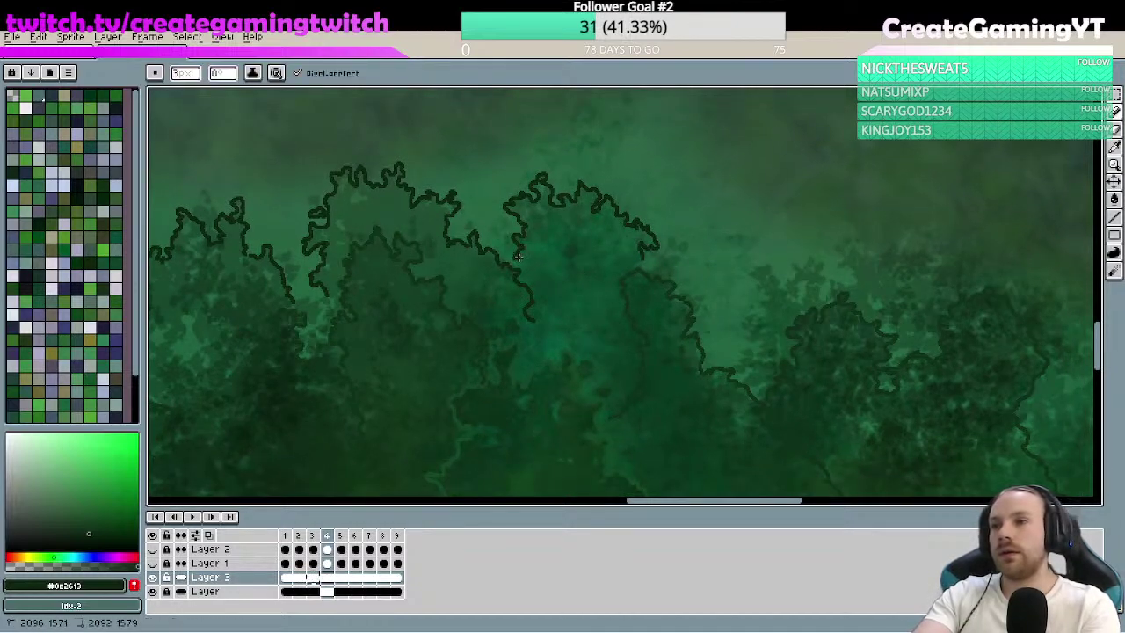
{"action": "left_click_drag", "start_coordinate": [623, 290], "coordinate": [557, 264]}
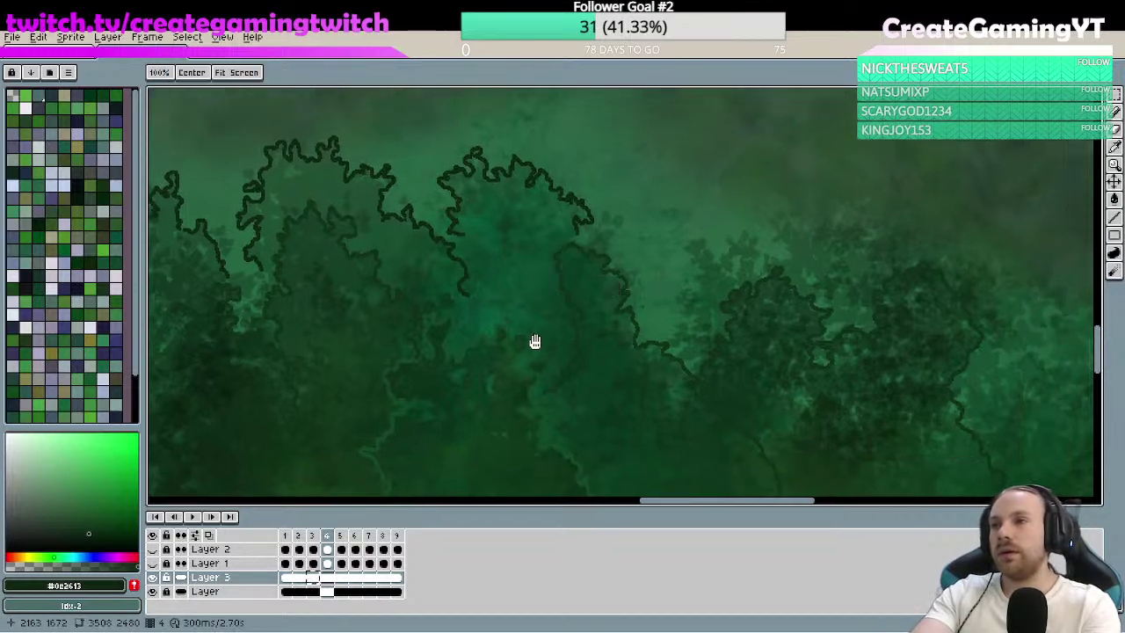
- Erase the line crossing the base of the small leaf loop on top of the rounded crown
{"action": "scroll", "coordinate": [469, 201], "scroll_direction": "up", "scroll_amount": 4}
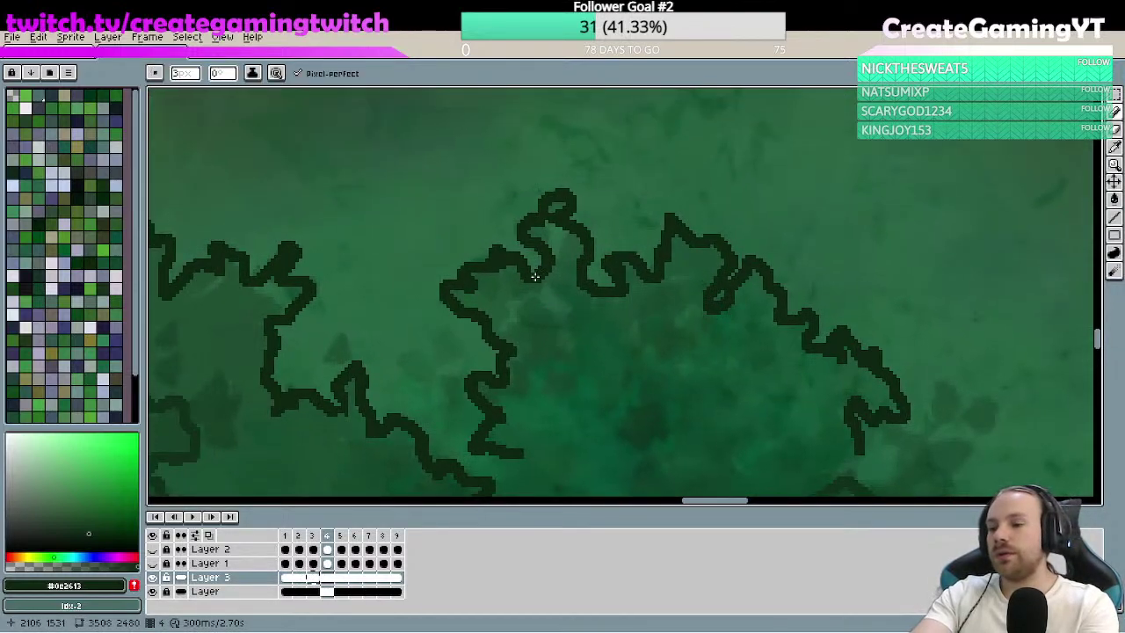
{"action": "key", "text": "e"}
{"action": "left_click_drag", "start_coordinate": [545, 214], "coordinate": [538, 213]}
{"action": "key", "text": "b"}
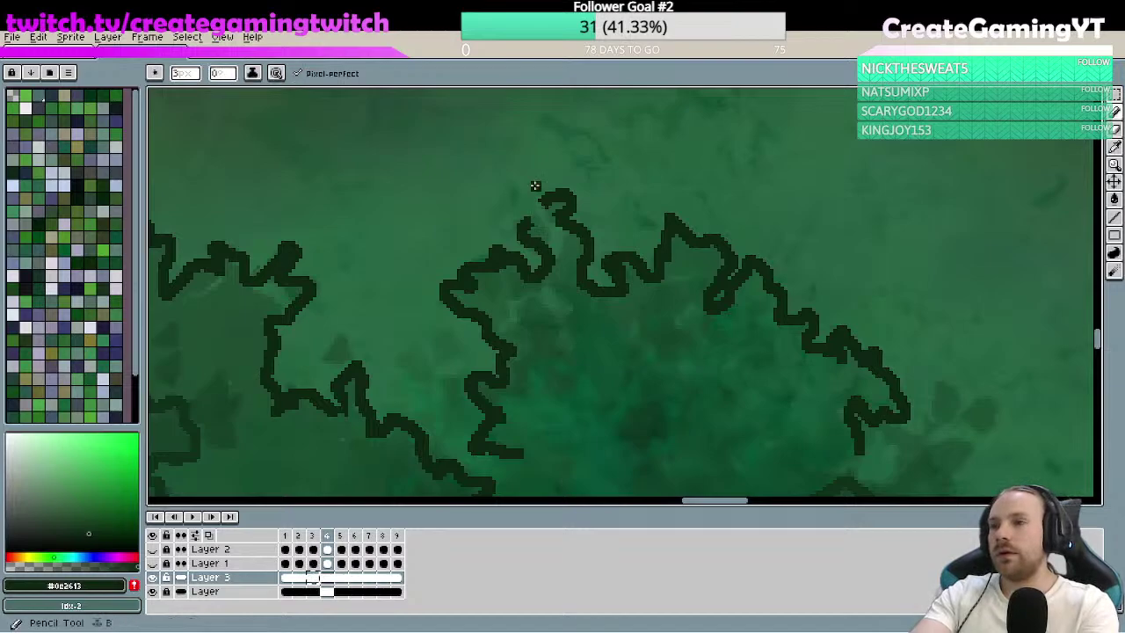
- Outline the broad crown beyond the gap, with jagged leaf clumps up its near edge and looped clumps up to its first peak
{"action": "scroll", "coordinate": [536, 186], "scroll_direction": "down", "scroll_amount": 4}
{"action": "key", "text": "h"}
{"action": "mouse_move", "coordinate": [631, 237]}
{"action": "left_mouse_down"}
{"action": "mouse_move", "coordinate": [742, 308]}
{"action": "mouse_move", "coordinate": [536, 323]}
{"action": "left_mouse_up"}
{"action": "mouse_move", "coordinate": [661, 376]}
{"action": "left_mouse_down"}
{"action": "mouse_move", "coordinate": [605, 301]}
{"action": "mouse_move", "coordinate": [613, 339]}
{"action": "left_mouse_up"}
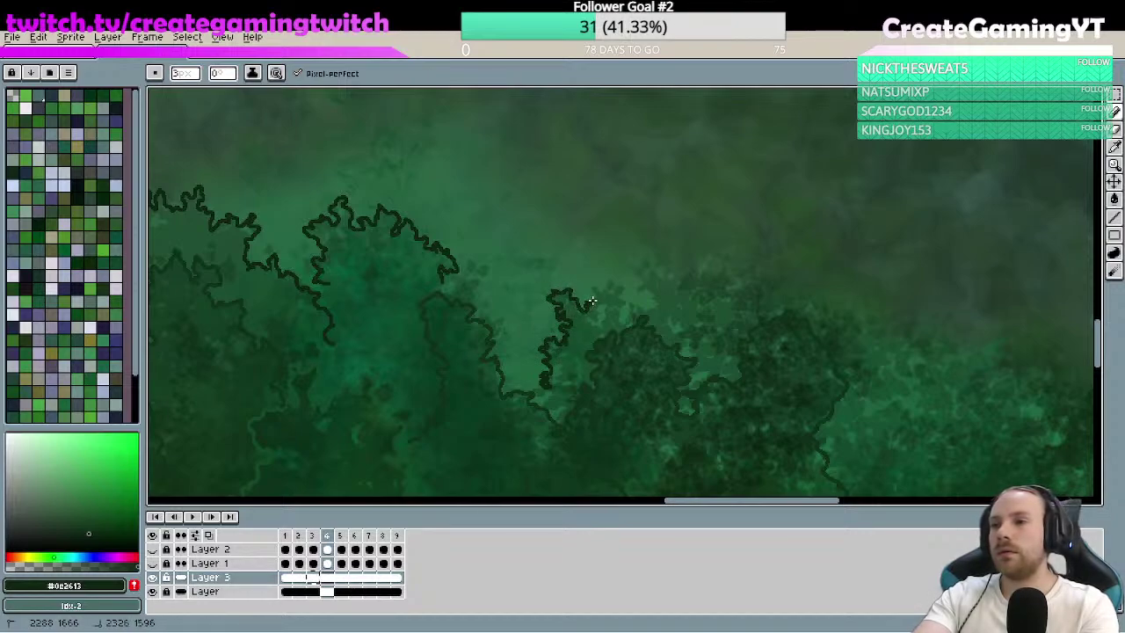
{"action": "left_click_drag", "start_coordinate": [593, 292], "coordinate": [595, 288]}
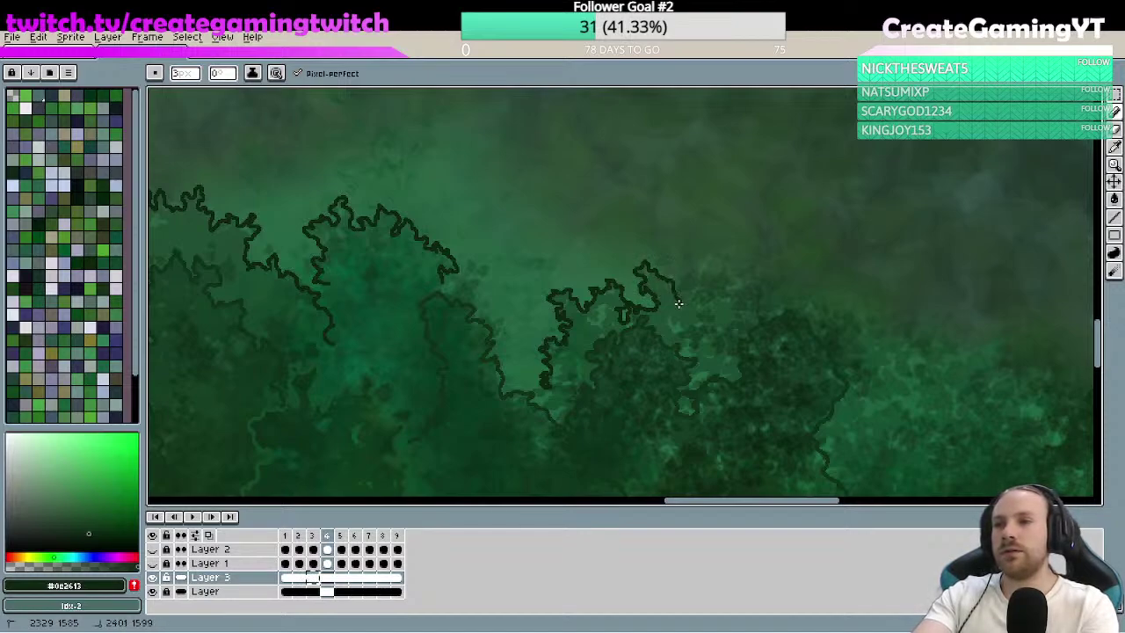
{"action": "scroll", "coordinate": [676, 312], "scroll_direction": "up", "scroll_amount": 2}
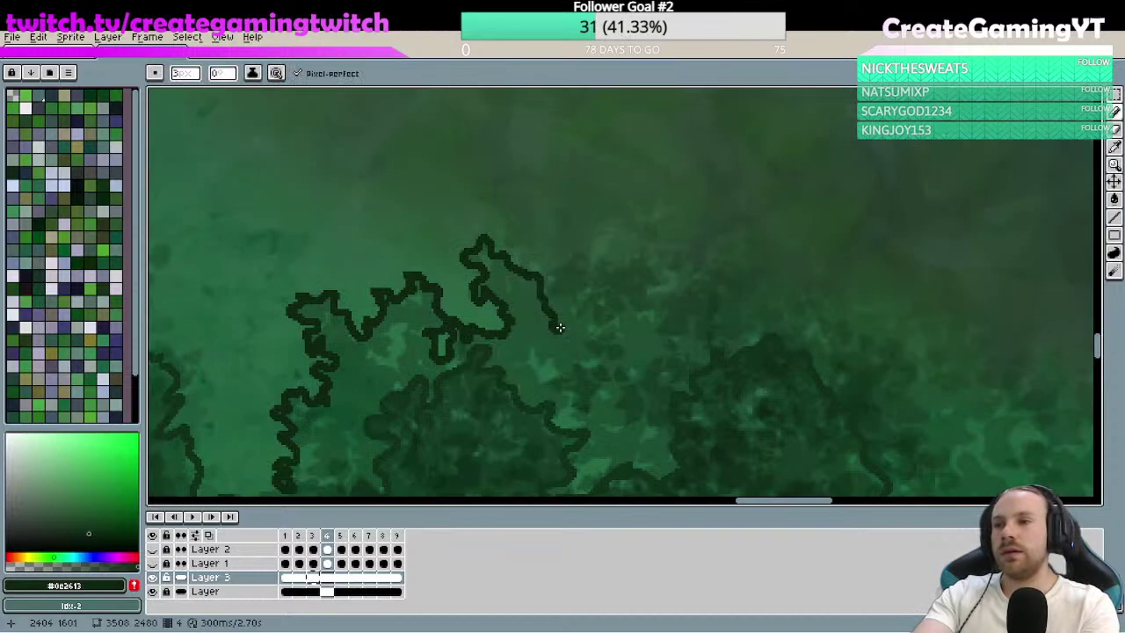
{"action": "left_click_drag", "start_coordinate": [559, 327], "coordinate": [583, 371]}
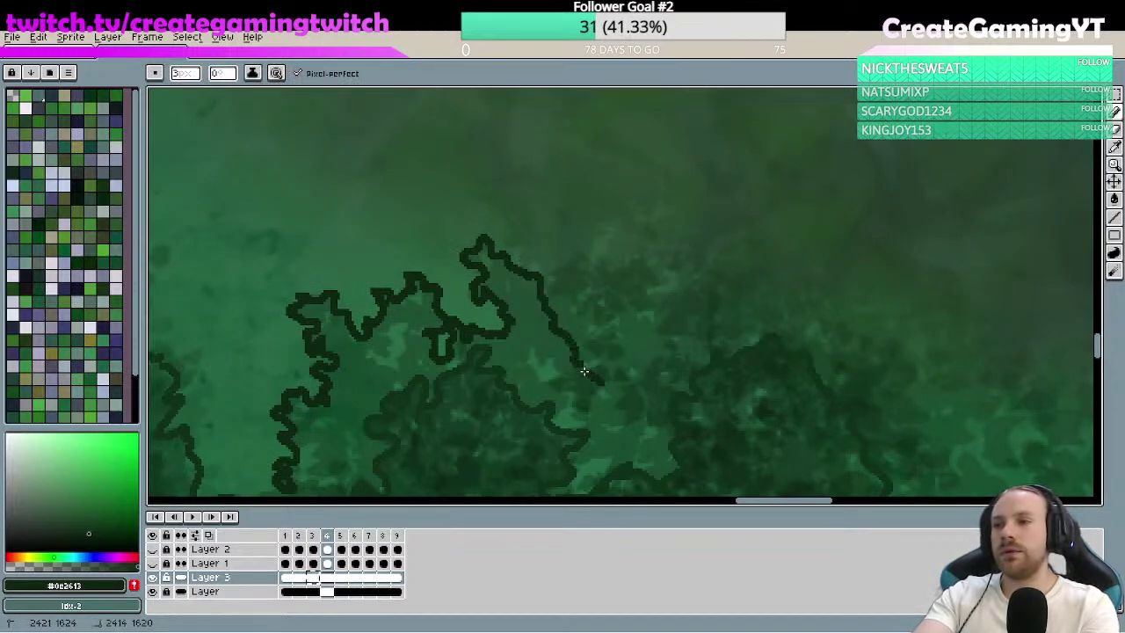
{"action": "scroll", "coordinate": [632, 352], "scroll_direction": "right", "scroll_amount": 1}
{"action": "scroll", "coordinate": [672, 302], "scroll_direction": "right", "scroll_amount": 2}
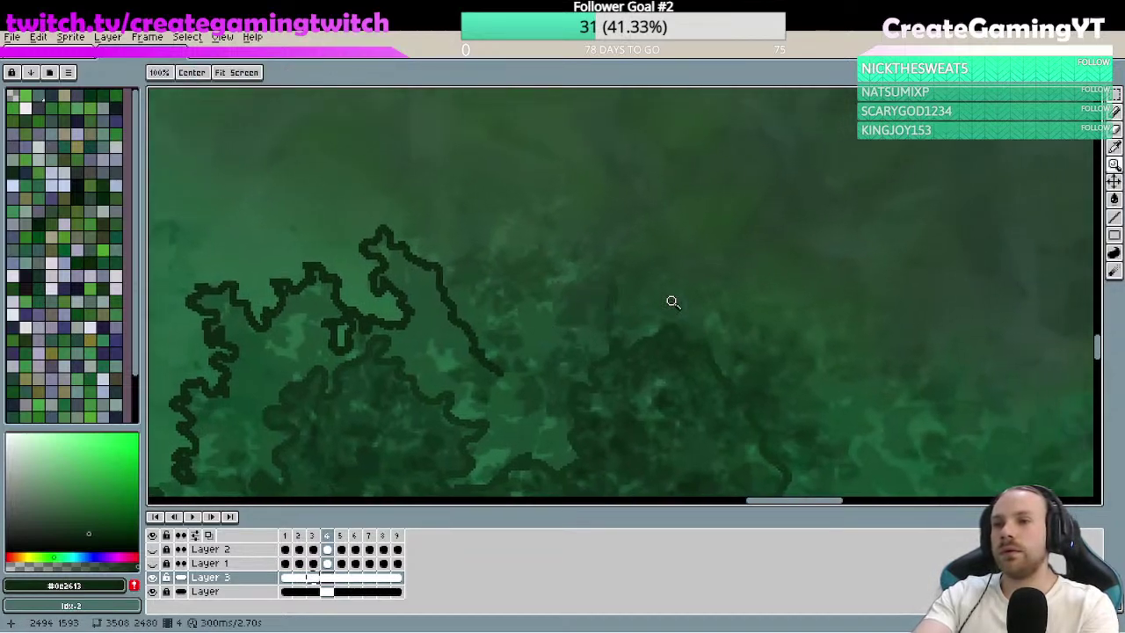
{"action": "scroll", "coordinate": [672, 302], "scroll_direction": "down", "scroll_amount": 3}
{"action": "scroll", "coordinate": [694, 317], "scroll_direction": "up", "scroll_amount": 2}
- Continue the broad crown's outline past its first peak in shallow jagged humps across the top to its far edge
{"action": "key", "text": "b"}
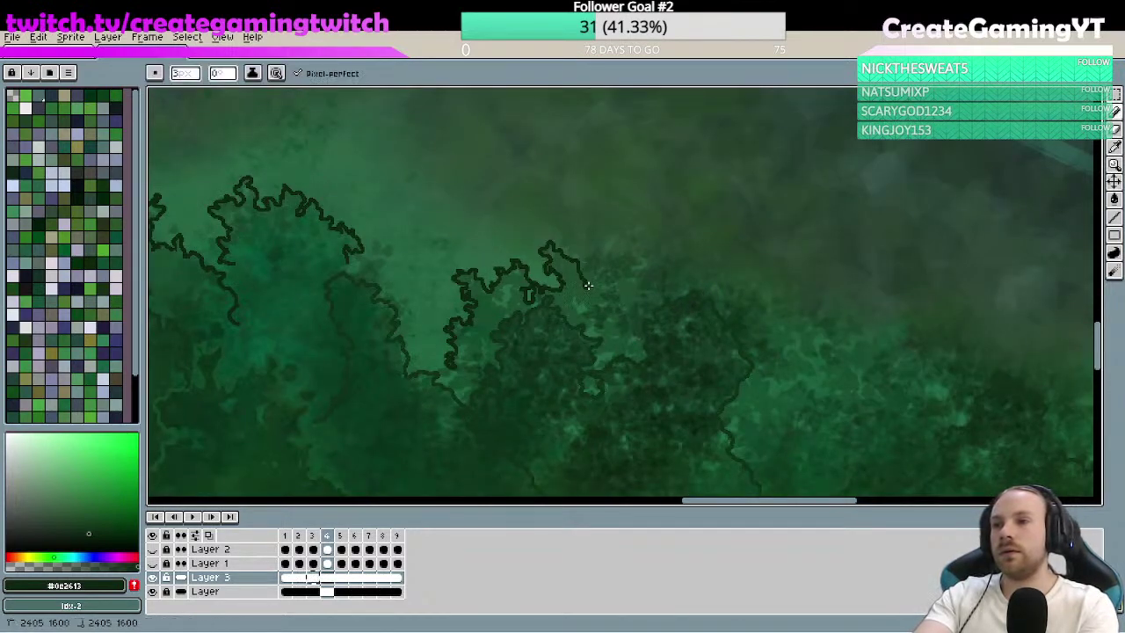
{"action": "mouse_move", "coordinate": [587, 285]}
{"action": "left_mouse_down"}
{"action": "mouse_move", "coordinate": [616, 255]}
{"action": "mouse_move", "coordinate": [641, 261]}
{"action": "mouse_move", "coordinate": [610, 258]}
{"action": "left_mouse_up"}
{"action": "key", "text": "space"}
{"action": "mouse_move", "coordinate": [729, 298]}
{"action": "left_mouse_down"}
{"action": "mouse_move", "coordinate": [686, 275]}
{"action": "mouse_move", "coordinate": [655, 249]}
{"action": "mouse_move", "coordinate": [629, 251]}
{"action": "mouse_move", "coordinate": [599, 252]}
{"action": "left_mouse_up"}
{"action": "key", "text": "space"}
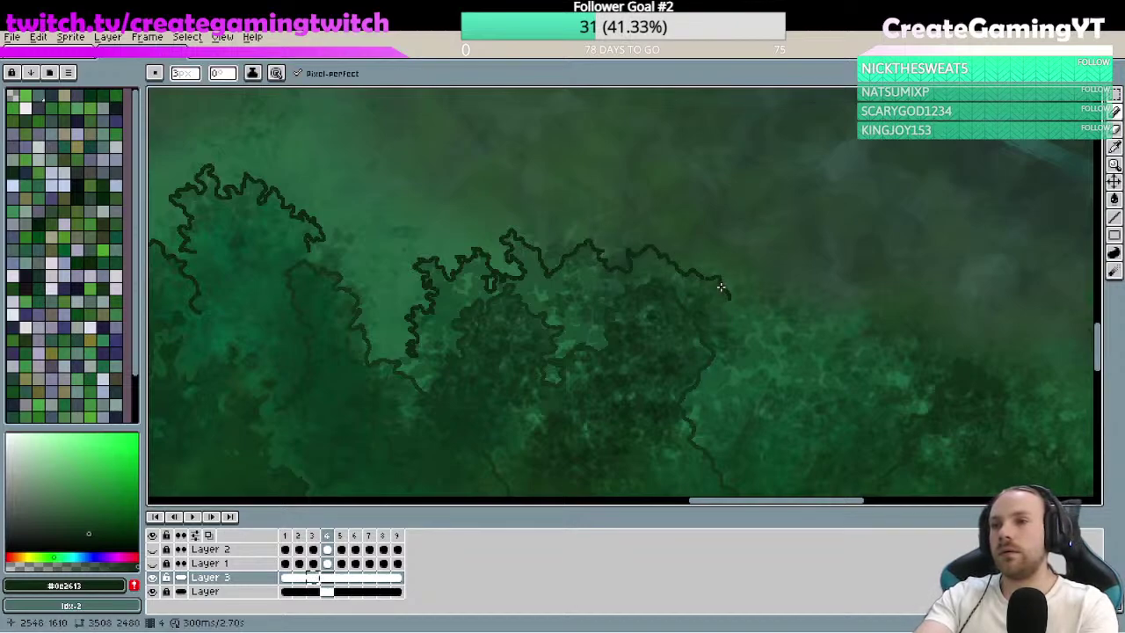
- Examine the outlined treeline as a whole and the foliage beyond the broad crown that has no outline yet
{"action": "scroll", "coordinate": [742, 281], "scroll_direction": "up", "scroll_amount": 2}
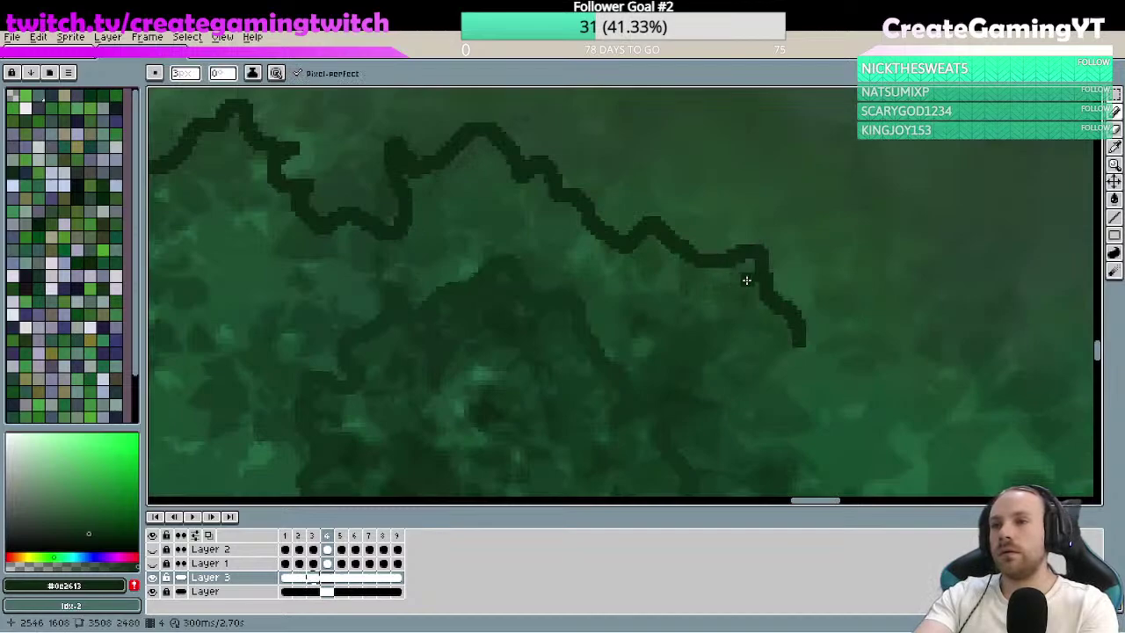
{"action": "key", "text": "space"}
{"action": "scroll", "coordinate": [748, 283], "scroll_direction": "down", "scroll_amount": 2}
{"action": "left_click_drag", "start_coordinate": [751, 291], "coordinate": [709, 246]}
{"action": "scroll", "coordinate": [701, 255], "scroll_direction": "down", "scroll_amount": 2}
{"action": "scroll", "coordinate": [740, 274], "scroll_direction": "down", "scroll_amount": 2}
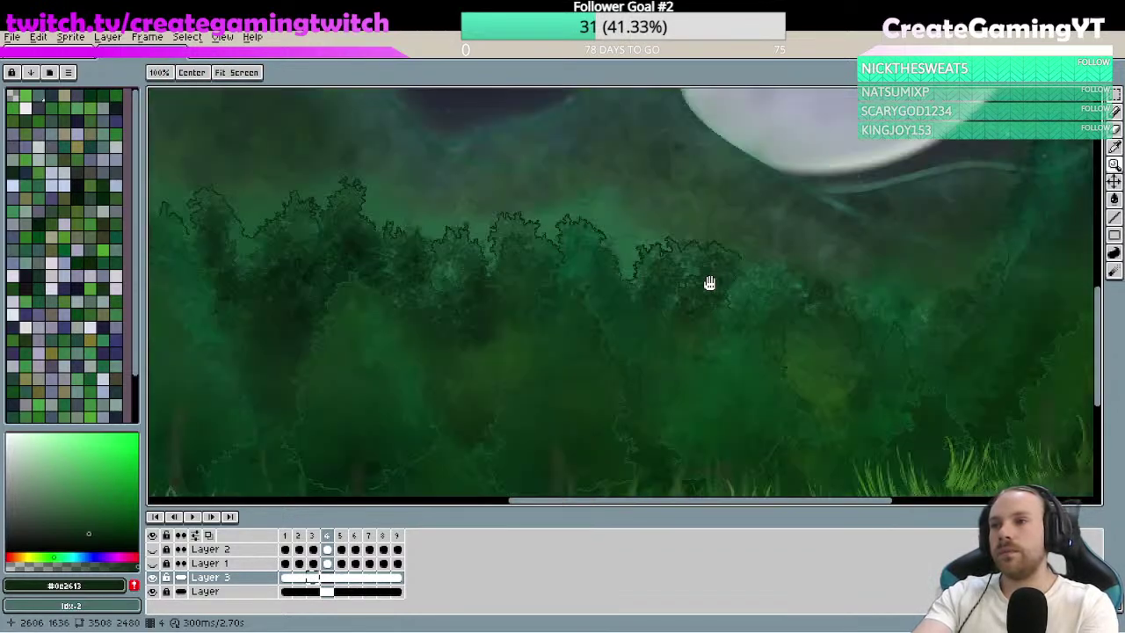
{"action": "scroll", "coordinate": [769, 258], "scroll_direction": "down", "scroll_amount": 2}
{"action": "left_click_drag", "start_coordinate": [777, 255], "coordinate": [658, 258]}
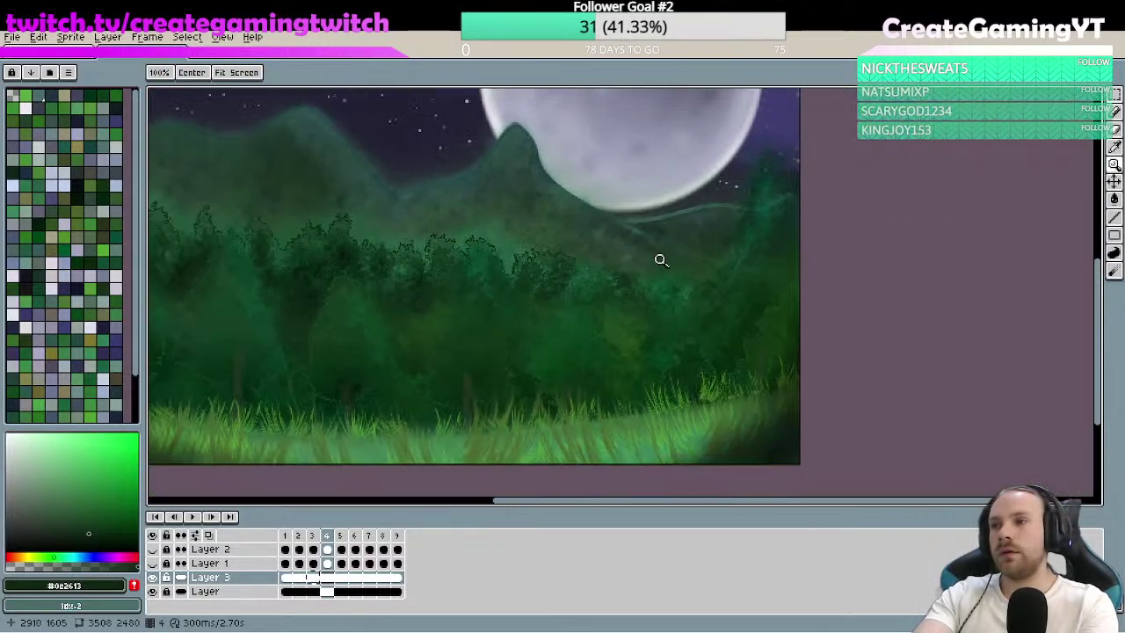
{"action": "scroll", "coordinate": [686, 274], "scroll_direction": "up", "scroll_amount": 3}
{"action": "scroll", "coordinate": [606, 303], "scroll_direction": "down", "scroll_amount": 2}
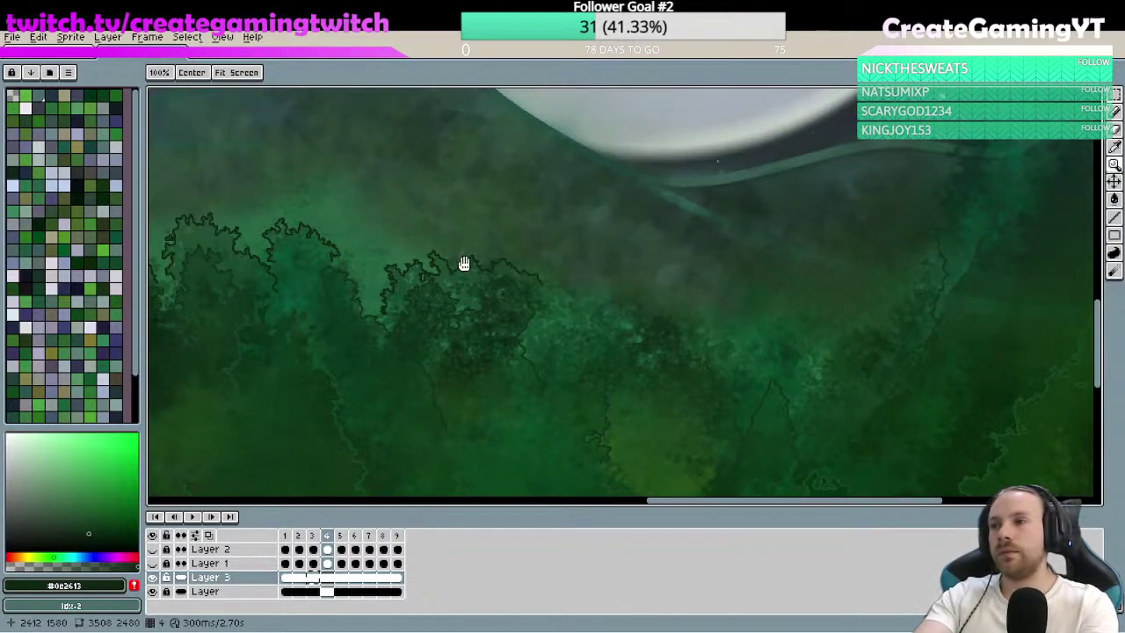
{"action": "left_click_drag", "start_coordinate": [464, 264], "coordinate": [638, 341]}
{"action": "scroll", "coordinate": [580, 263], "scroll_direction": "up", "scroll_amount": 3}
{"action": "scroll", "coordinate": [792, 255], "scroll_direction": "down", "scroll_amount": 3}
{"action": "scroll", "coordinate": [722, 287], "scroll_direction": "up", "scroll_amount": 3}
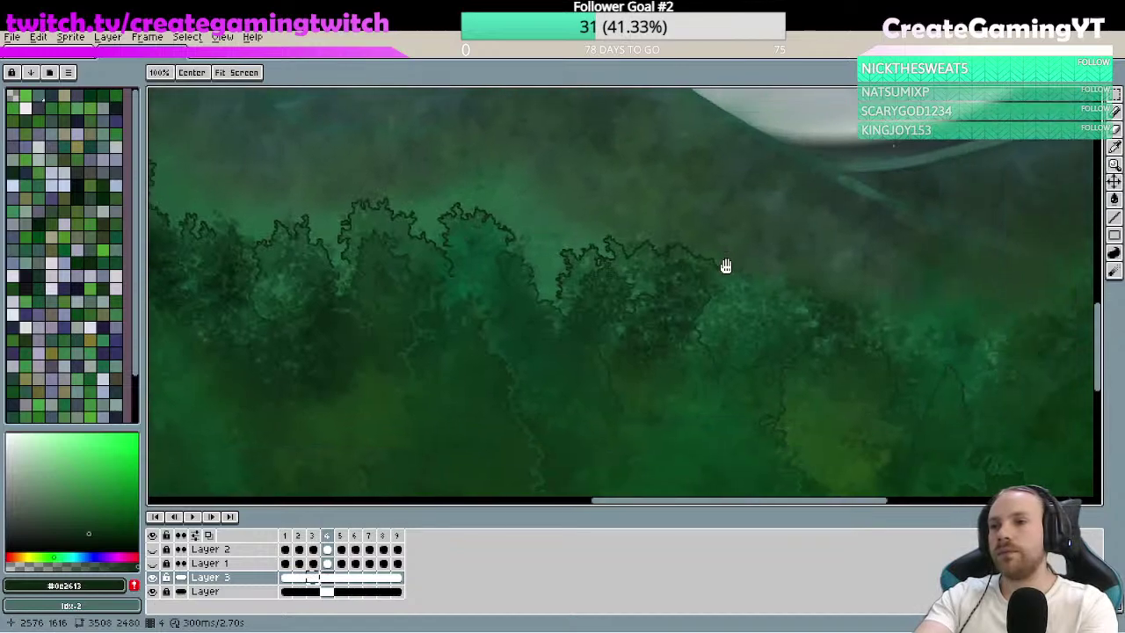
- Outline the pointed crown beyond the broad one, up its near side, over the tip and down its jagged far slope
{"action": "key", "text": "b"}
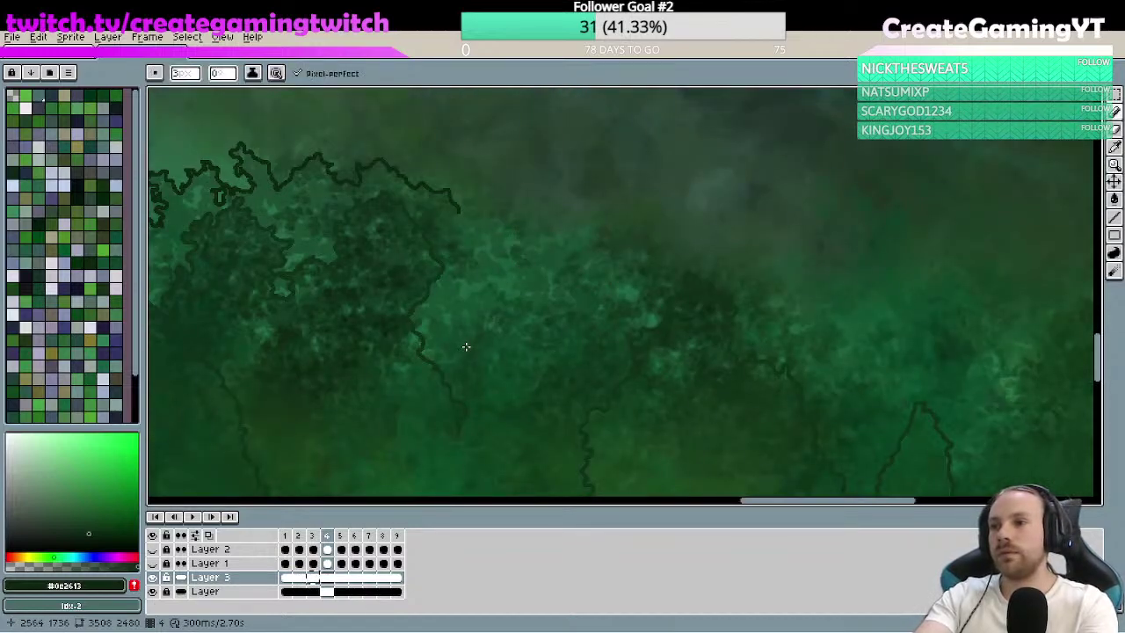
{"action": "mouse_move", "coordinate": [459, 359]}
{"action": "left_mouse_down"}
{"action": "mouse_move", "coordinate": [514, 274]}
{"action": "mouse_move", "coordinate": [518, 231]}
{"action": "mouse_move", "coordinate": [536, 217]}
{"action": "left_mouse_up"}
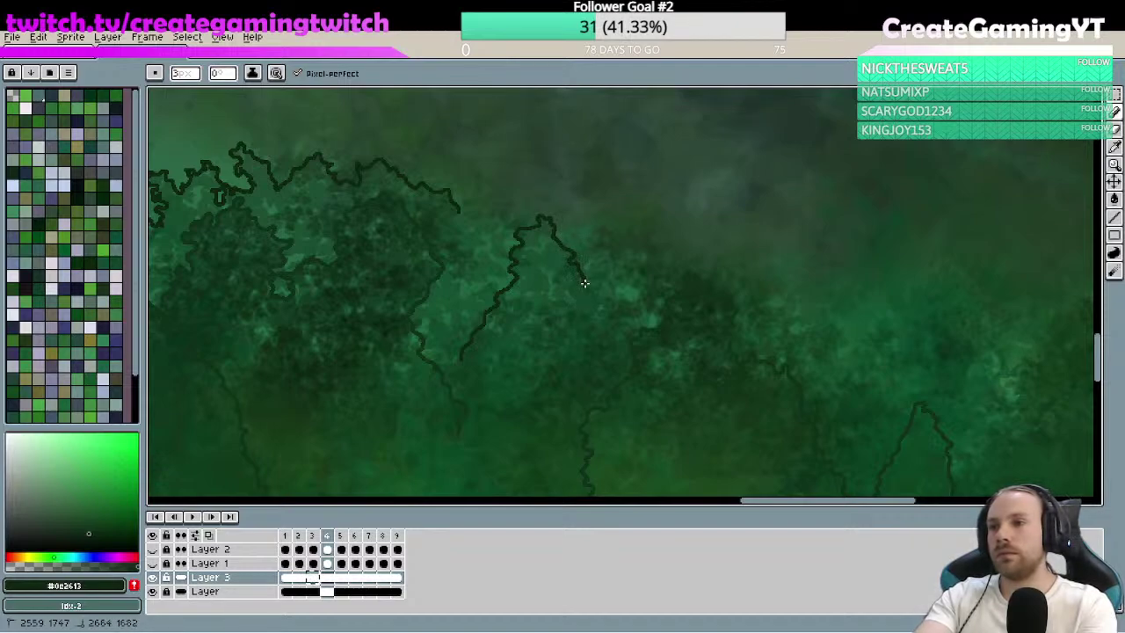
{"action": "left_click_drag", "start_coordinate": [600, 281], "coordinate": [576, 290]}
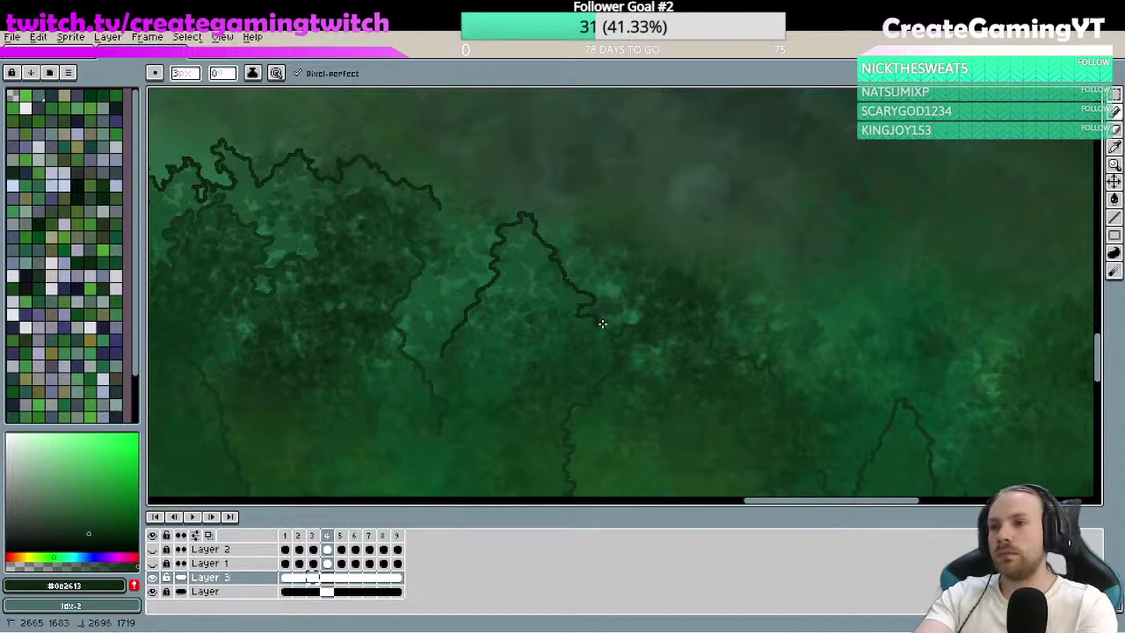
- Outline a small rounded crown with a stepped far slope, turning the line upward at its foot as the next crown's near edge
{"action": "key", "text": "space"}
{"action": "mouse_move", "coordinate": [604, 334]}
{"action": "left_mouse_down"}
{"action": "mouse_move", "coordinate": [605, 307]}
{"action": "mouse_move", "coordinate": [653, 299]}
{"action": "mouse_move", "coordinate": [635, 309]}
{"action": "mouse_move", "coordinate": [519, 203]}
{"action": "mouse_move", "coordinate": [640, 236]}
{"action": "mouse_move", "coordinate": [593, 290]}
{"action": "mouse_move", "coordinate": [557, 259]}
{"action": "left_mouse_up"}
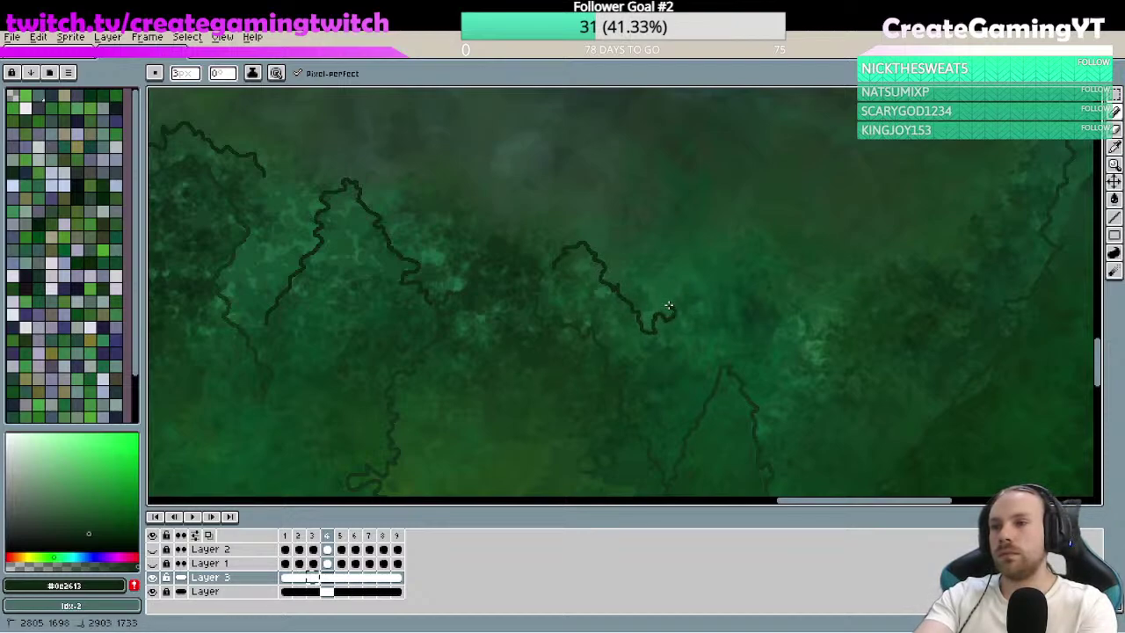
{"action": "left_click_drag", "start_coordinate": [683, 285], "coordinate": [696, 280]}
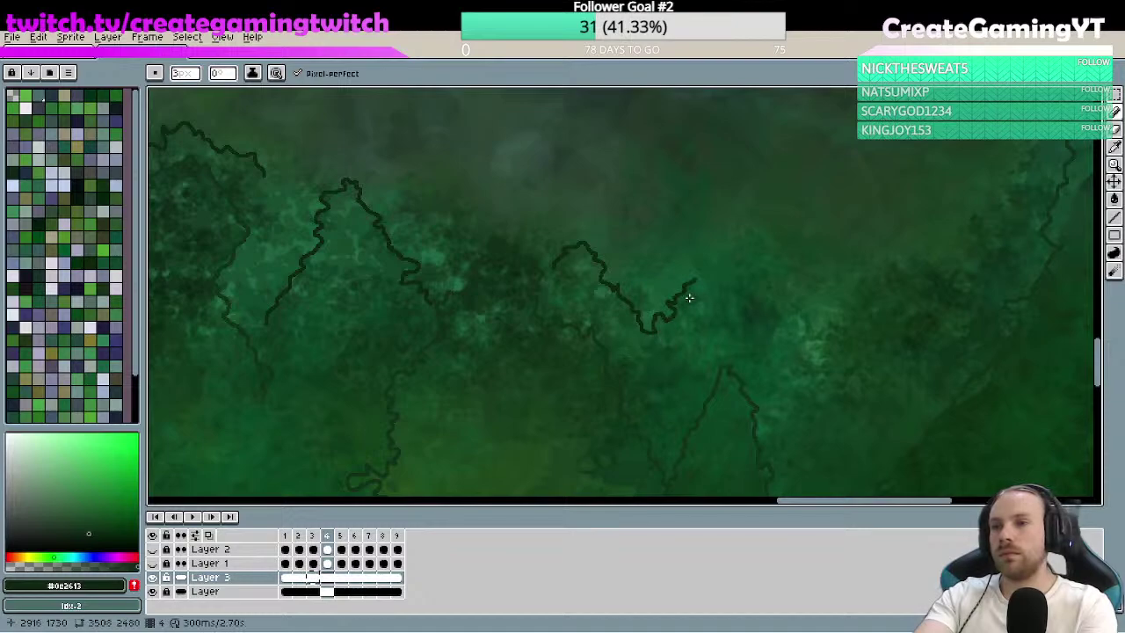
- Erase the bottom of the dip joining the small rounded crown to the next crown's rising edge
{"action": "key", "text": "e"}
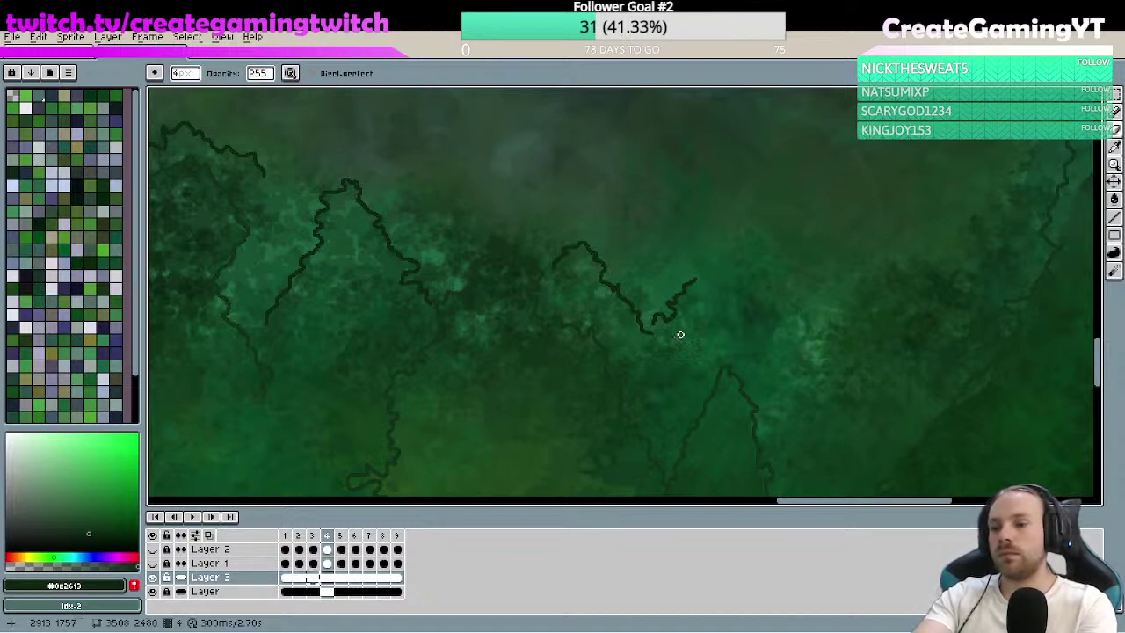
{"action": "key", "text": "b"}
{"action": "scroll", "coordinate": [671, 343], "scroll_direction": "up", "scroll_amount": 1}
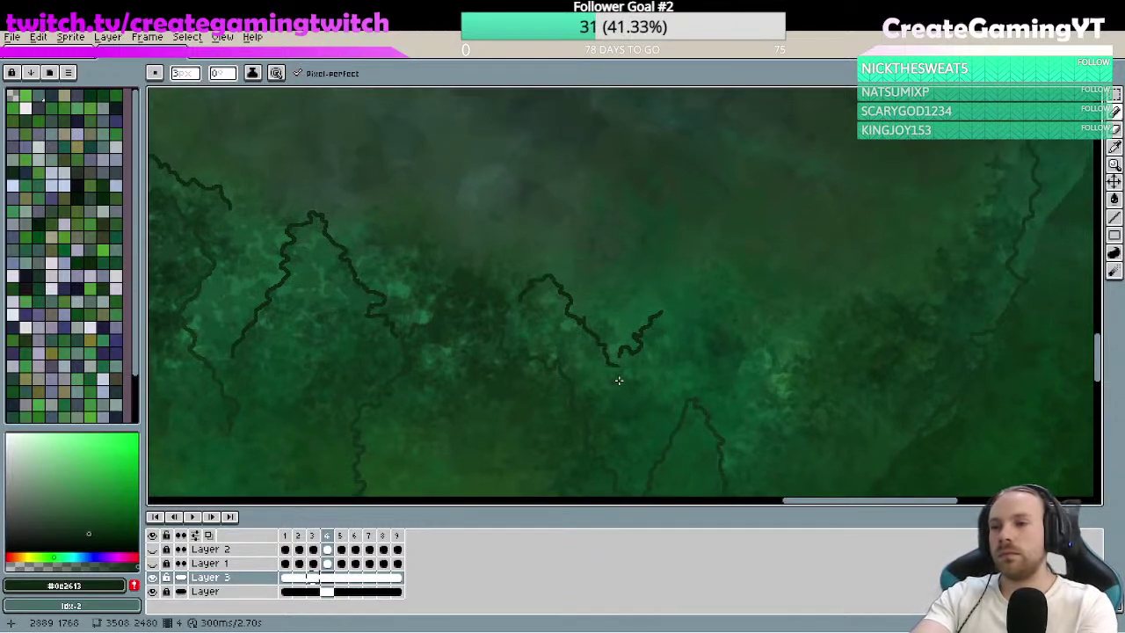
{"action": "key", "text": "e"}
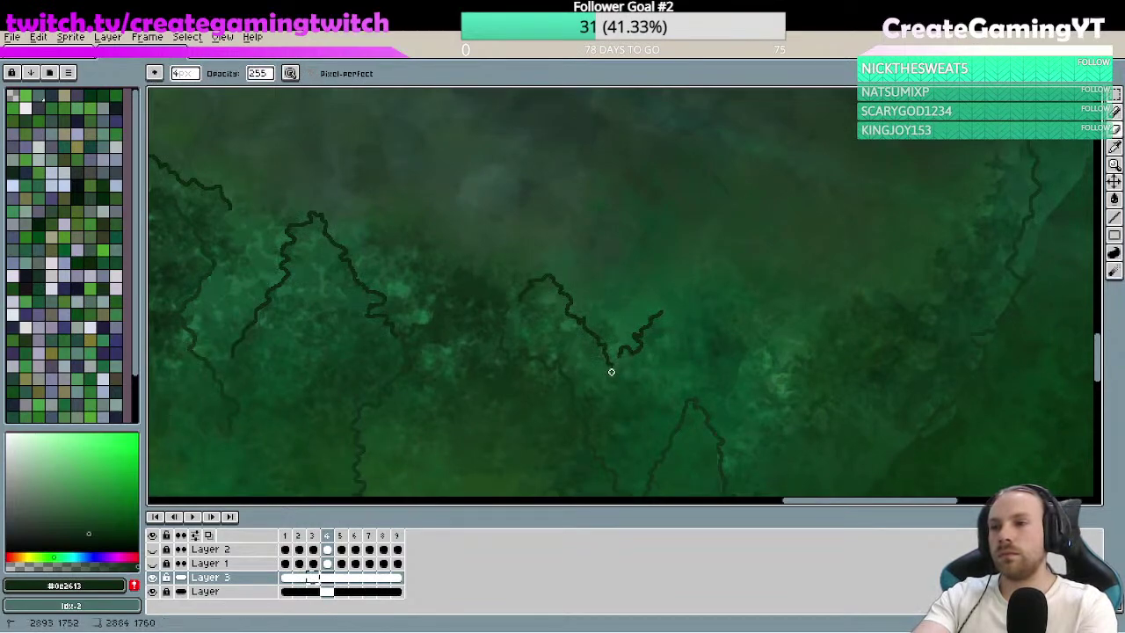
- Extend the next crown's near edge down below the small crown's foot and upward to a small leaf bump
{"action": "key", "text": "b"}
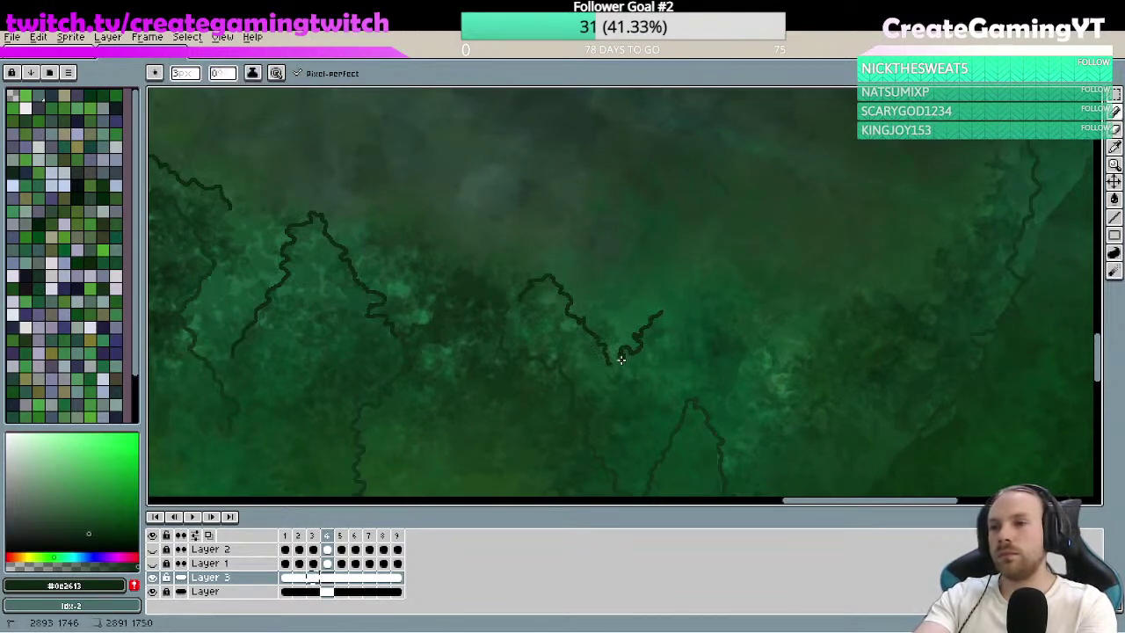
{"action": "key", "text": "space"}
{"action": "mouse_move", "coordinate": [609, 373]}
{"action": "left_mouse_down"}
{"action": "mouse_move", "coordinate": [594, 420]}
{"action": "mouse_move", "coordinate": [614, 372]}
{"action": "mouse_move", "coordinate": [609, 352]}
{"action": "mouse_move", "coordinate": [634, 353]}
{"action": "mouse_move", "coordinate": [641, 310]}
{"action": "left_mouse_up"}
{"action": "key", "text": "space"}
{"action": "key", "text": "space"}
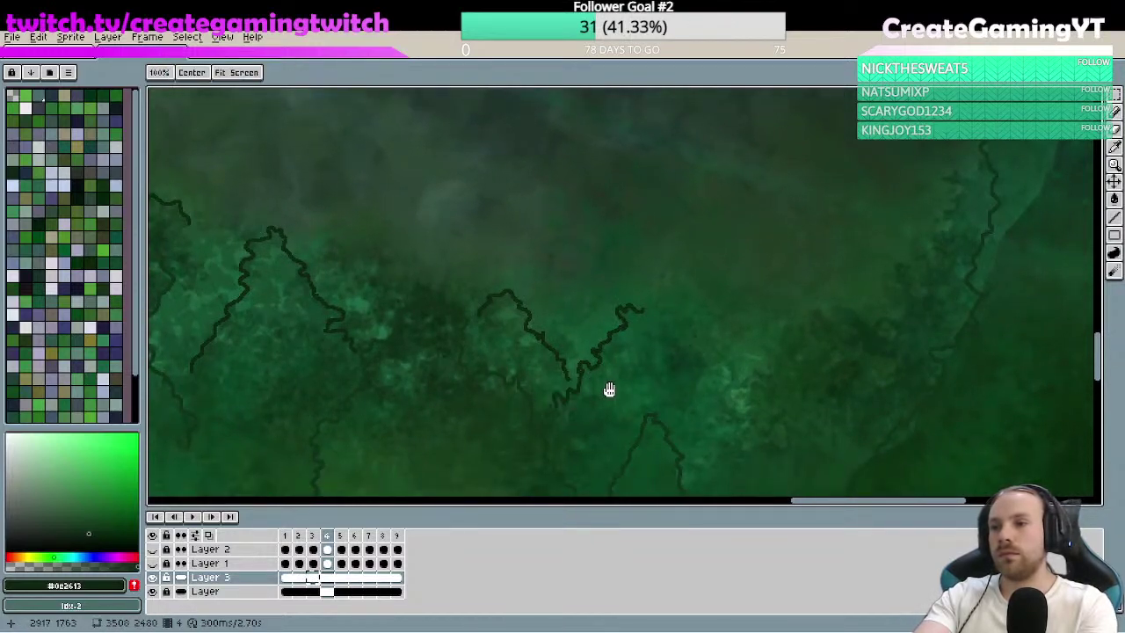
{"action": "left_click_drag", "start_coordinate": [572, 387], "coordinate": [545, 417]}
{"action": "key", "text": "space"}
{"action": "left_click_drag", "start_coordinate": [615, 375], "coordinate": [557, 408]}
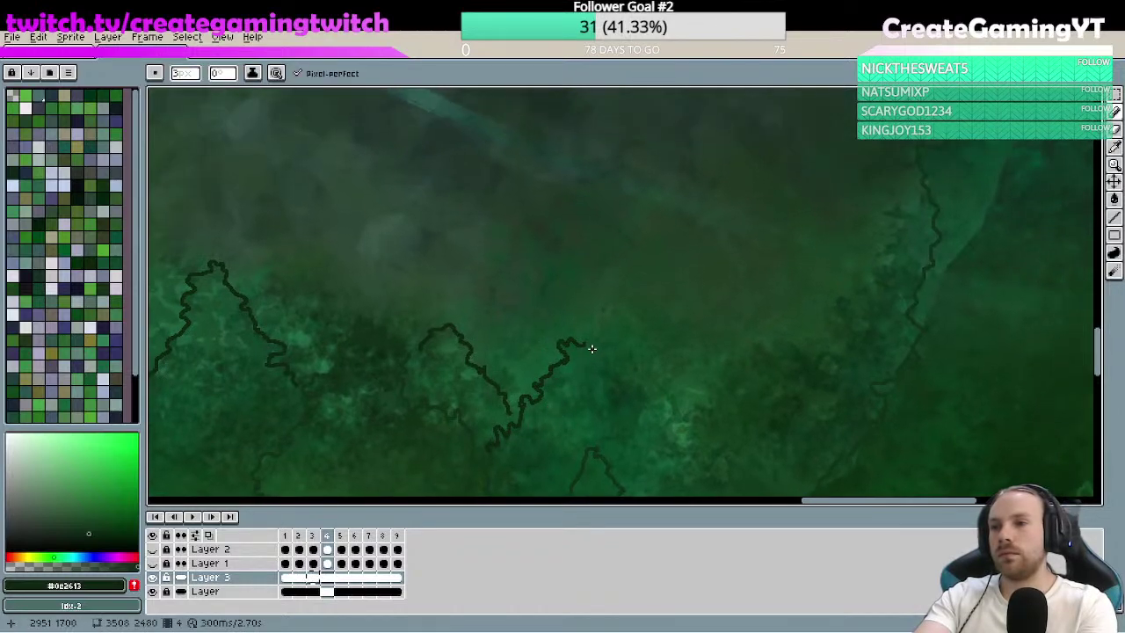
- Carry the crown's outline up to a narrow pointed tip and down its far edge in leafy steps
{"action": "left_click_drag", "start_coordinate": [589, 345], "coordinate": [599, 317]}
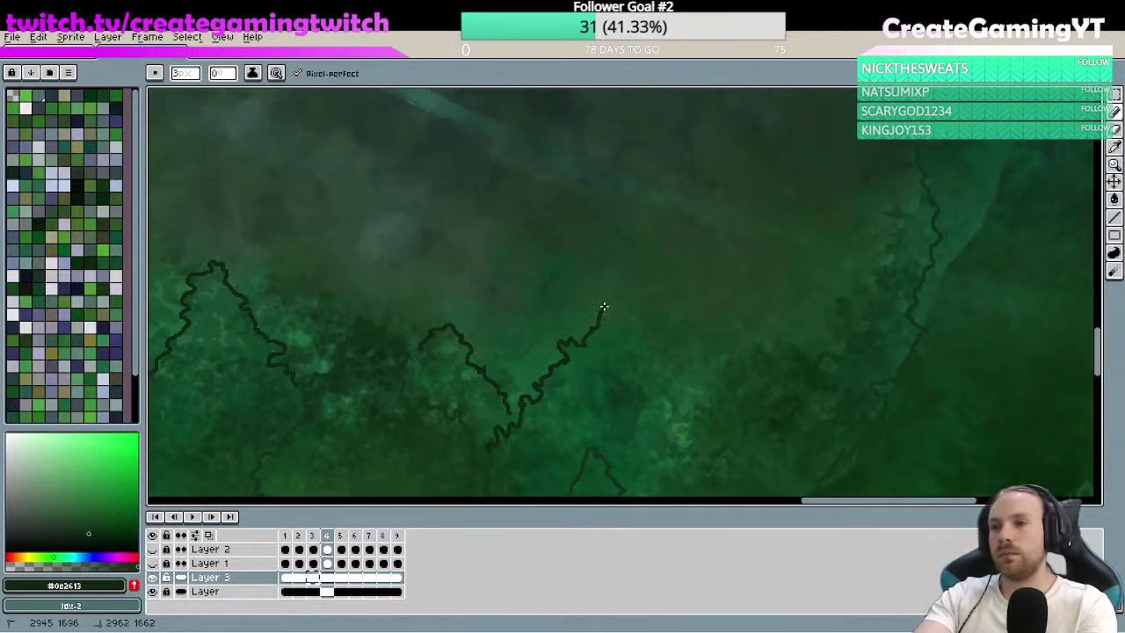
{"action": "key", "text": "ctrl+z"}
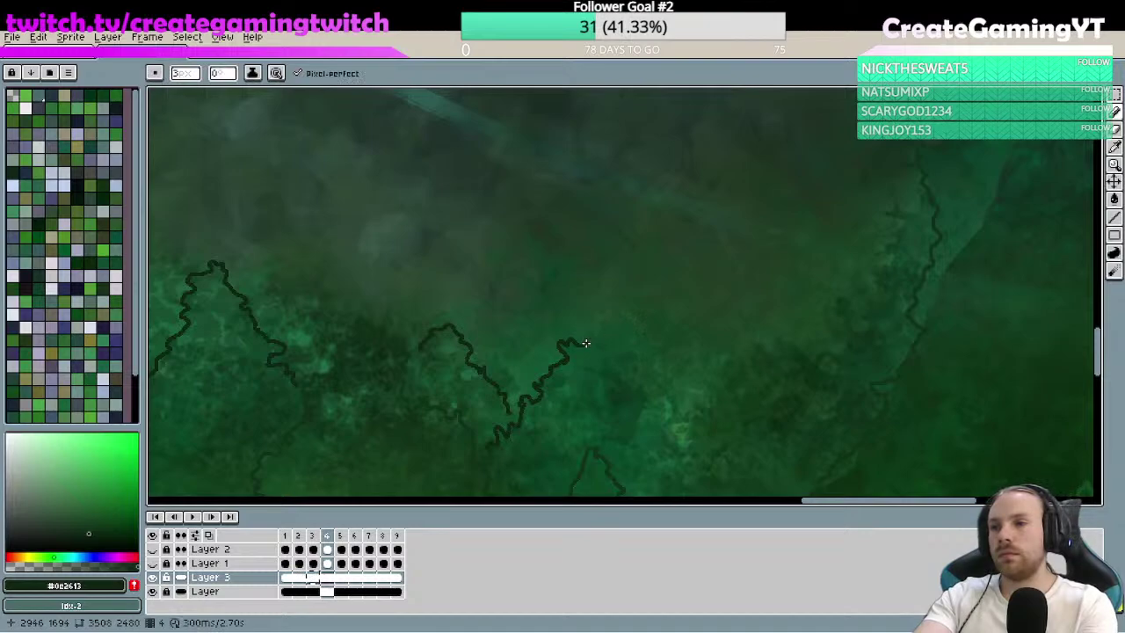
{"action": "left_click_drag", "start_coordinate": [584, 343], "coordinate": [596, 334]}
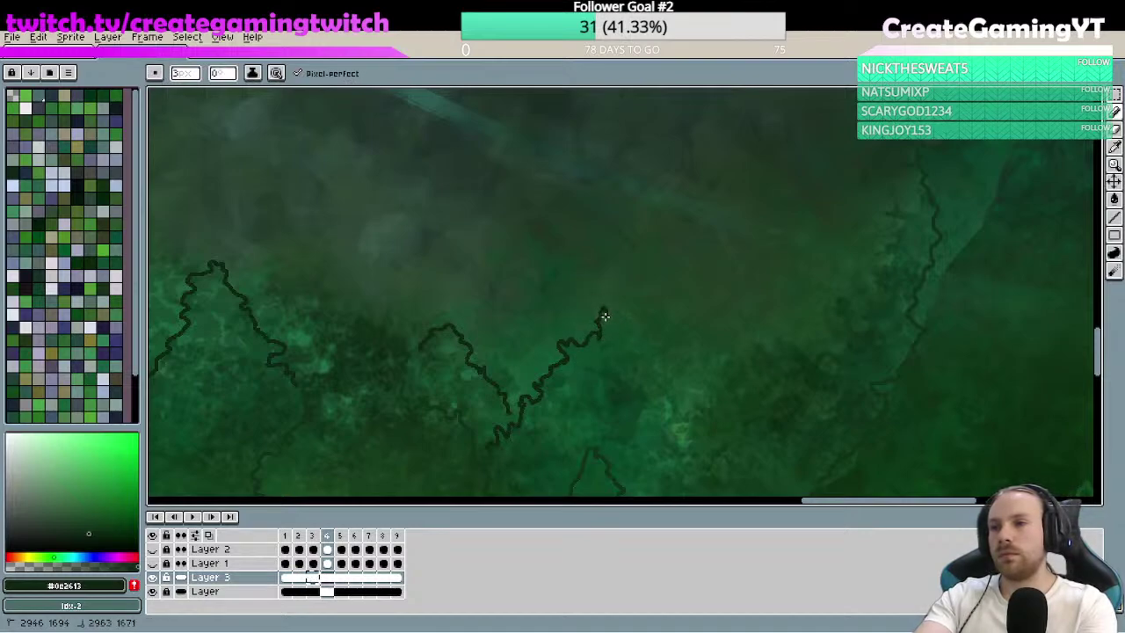
{"action": "mouse_move", "coordinate": [611, 341]}
{"action": "left_mouse_down"}
{"action": "mouse_move", "coordinate": [635, 354]}
{"action": "mouse_move", "coordinate": [617, 279]}
{"action": "left_mouse_up"}
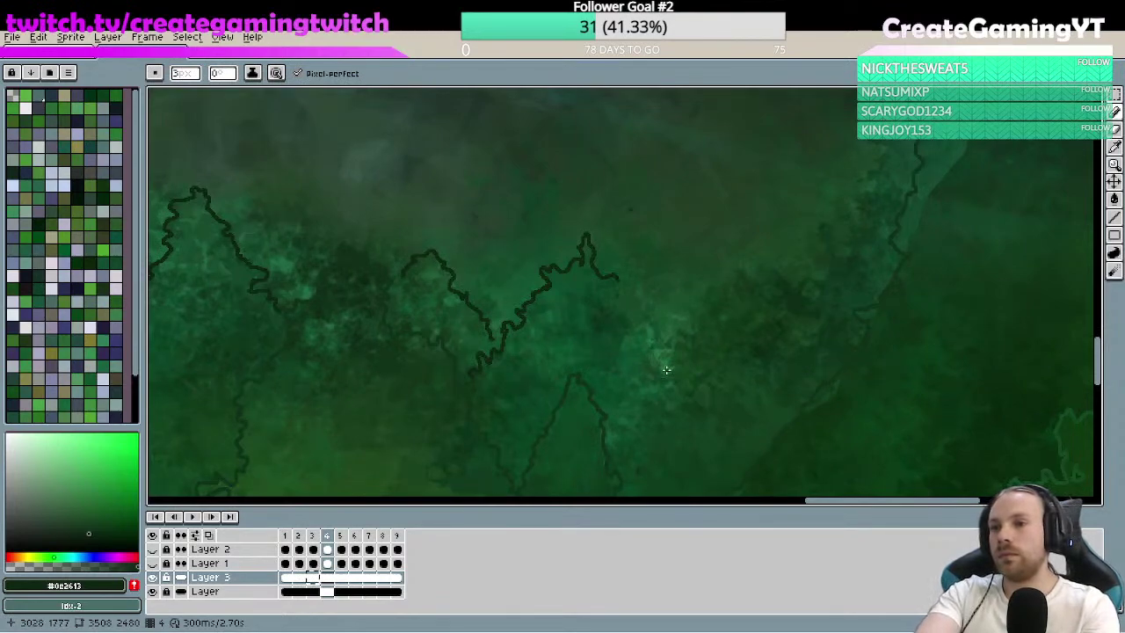
{"action": "left_click_drag", "start_coordinate": [620, 277], "coordinate": [623, 310]}
{"action": "key", "text": "ctrl+z"}
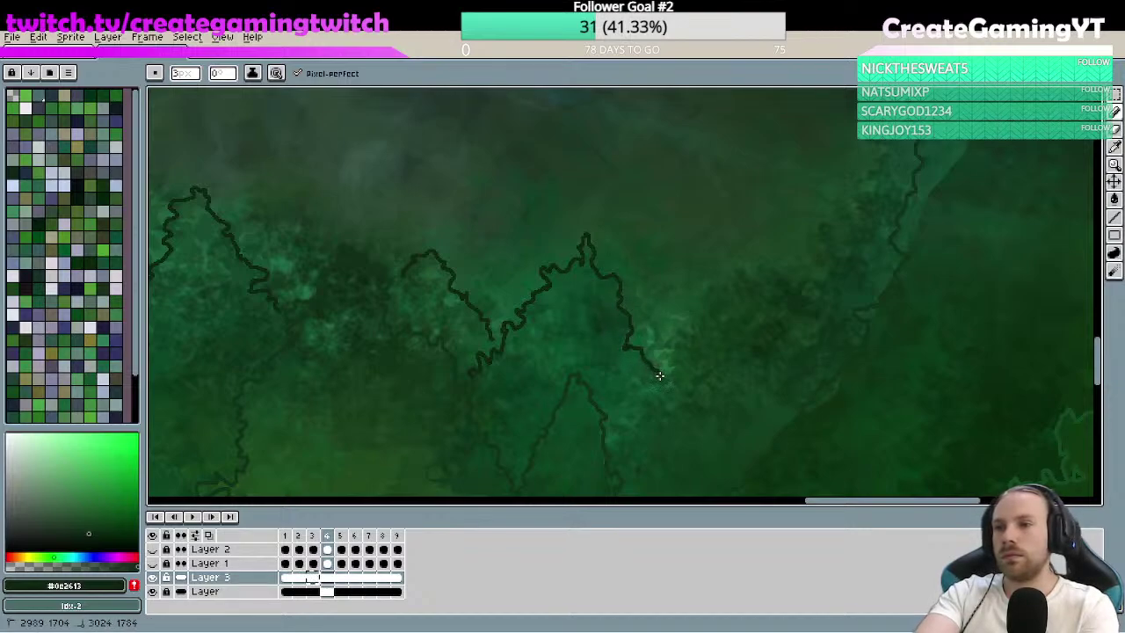
- Extend the pointed crown's far edge downward and outline a broad rounded crown beside it, down to its far slope
{"action": "scroll", "coordinate": [666, 415], "scroll_direction": "down", "scroll_amount": 5}
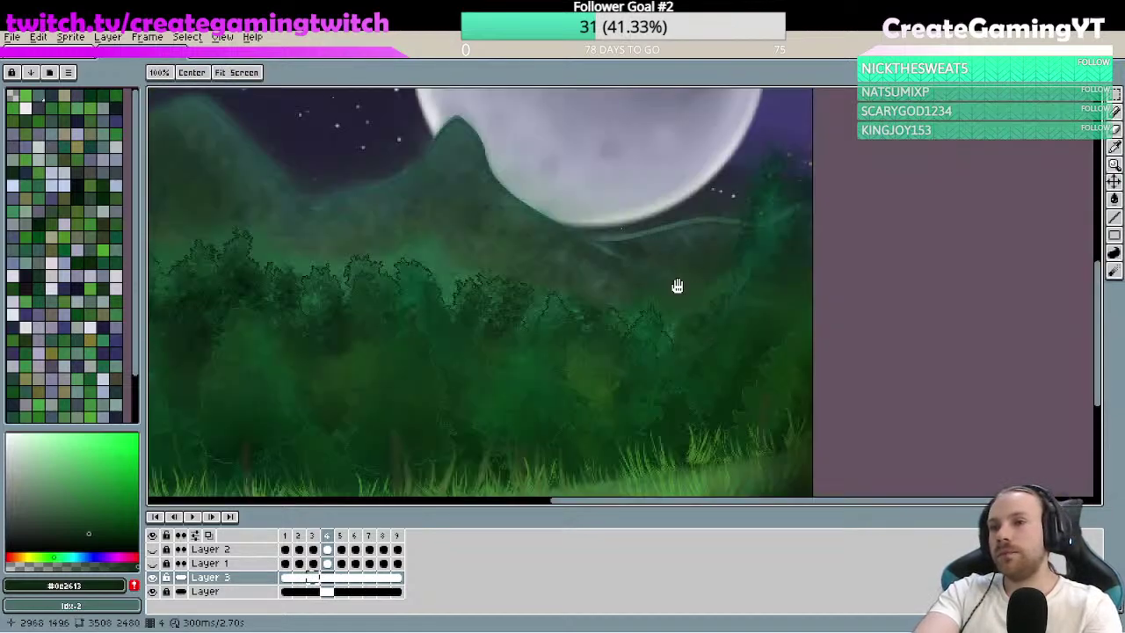
{"action": "scroll", "coordinate": [714, 204], "scroll_direction": "up", "scroll_amount": 2}
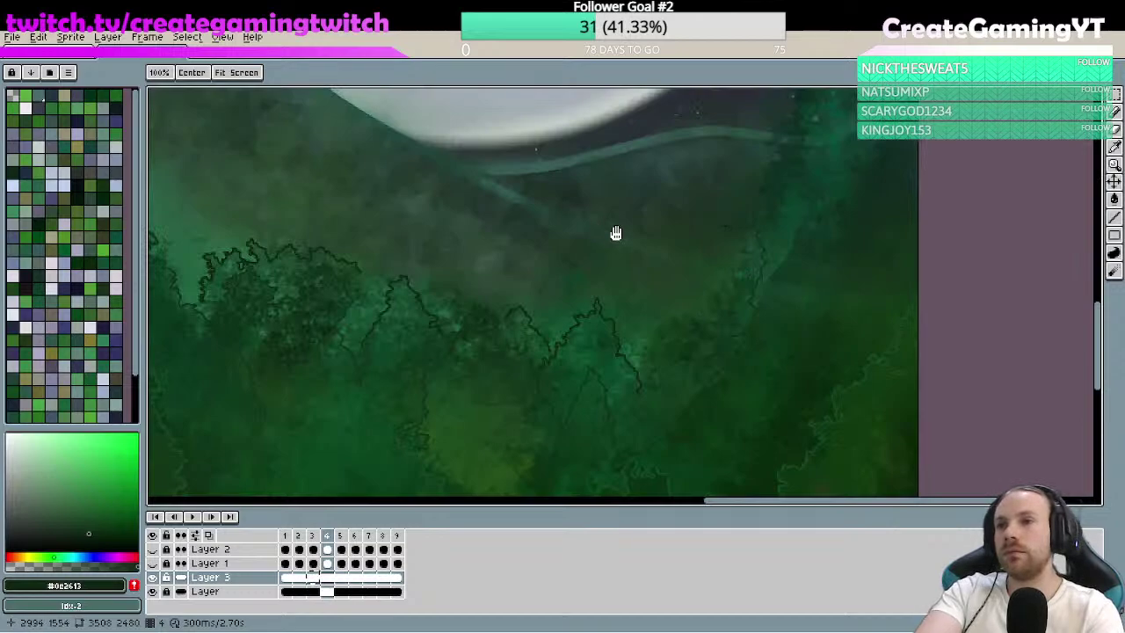
{"action": "key", "text": "b"}
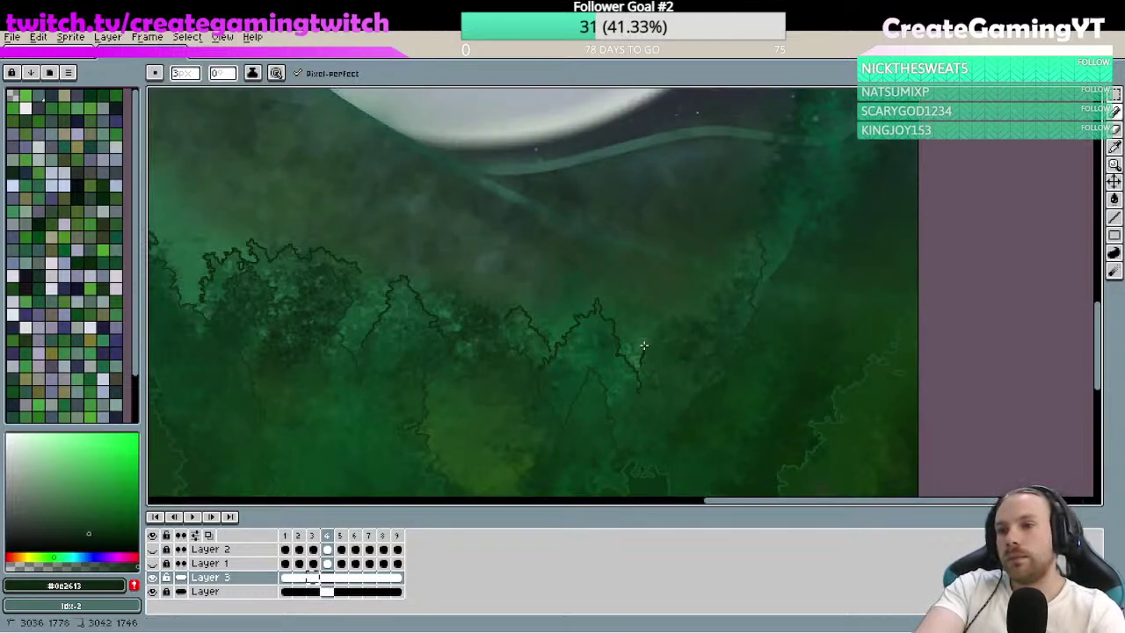
{"action": "left_click_drag", "start_coordinate": [657, 328], "coordinate": [660, 326]}
{"action": "key", "text": "z"}
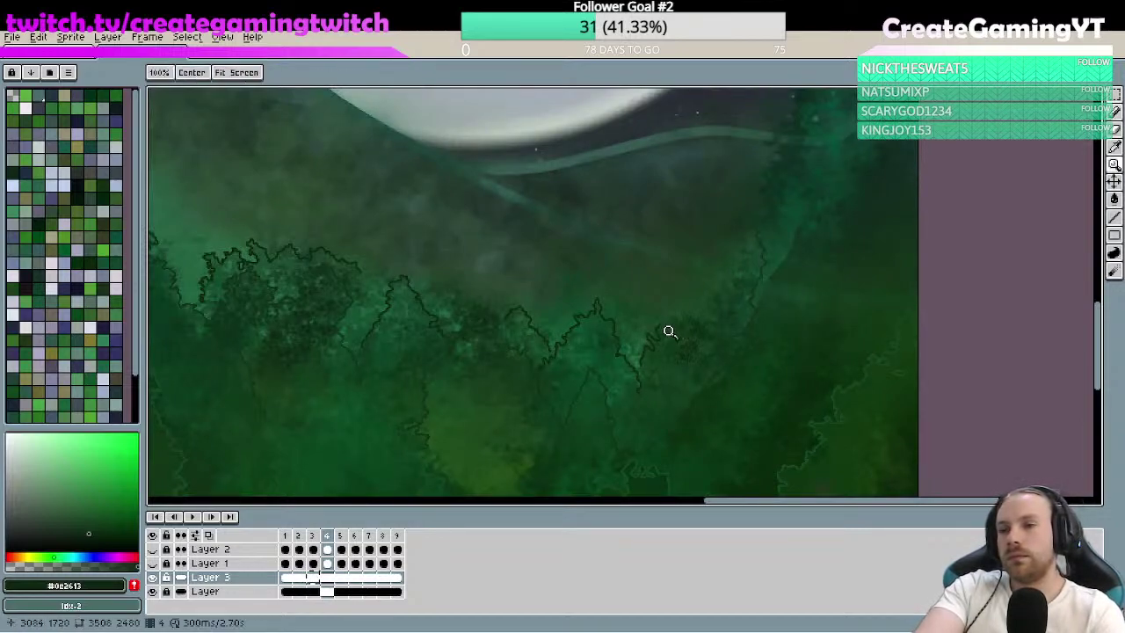
{"action": "left_click", "coordinate": [668, 332]}
{"action": "key", "text": "b"}
{"action": "key", "text": "ctrl+z"}
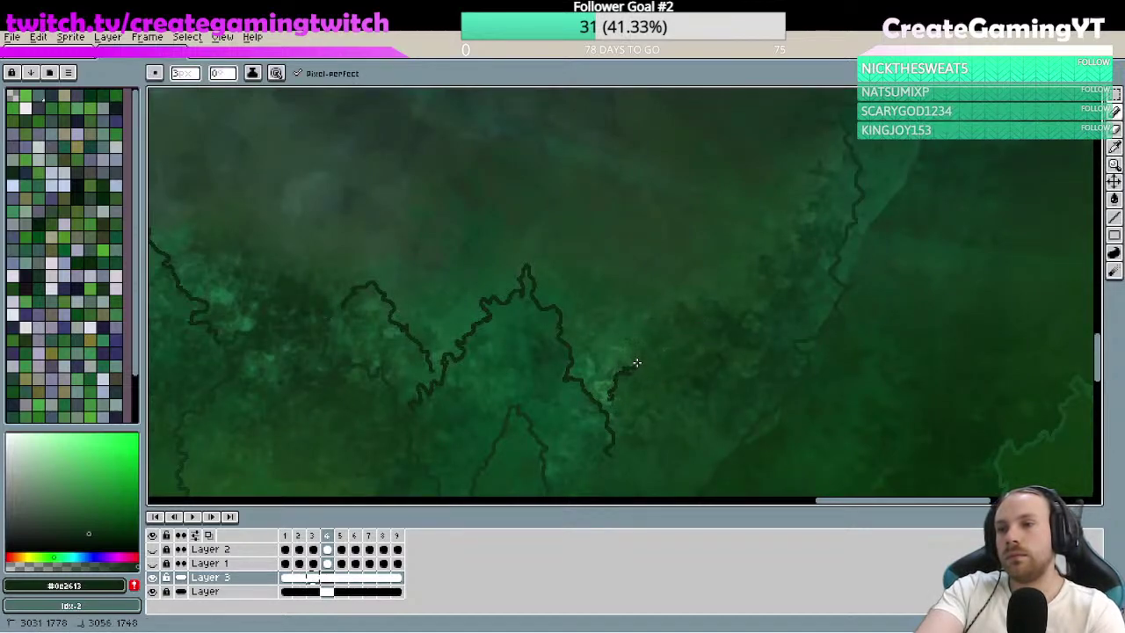
{"action": "key", "text": "ctrl+z"}
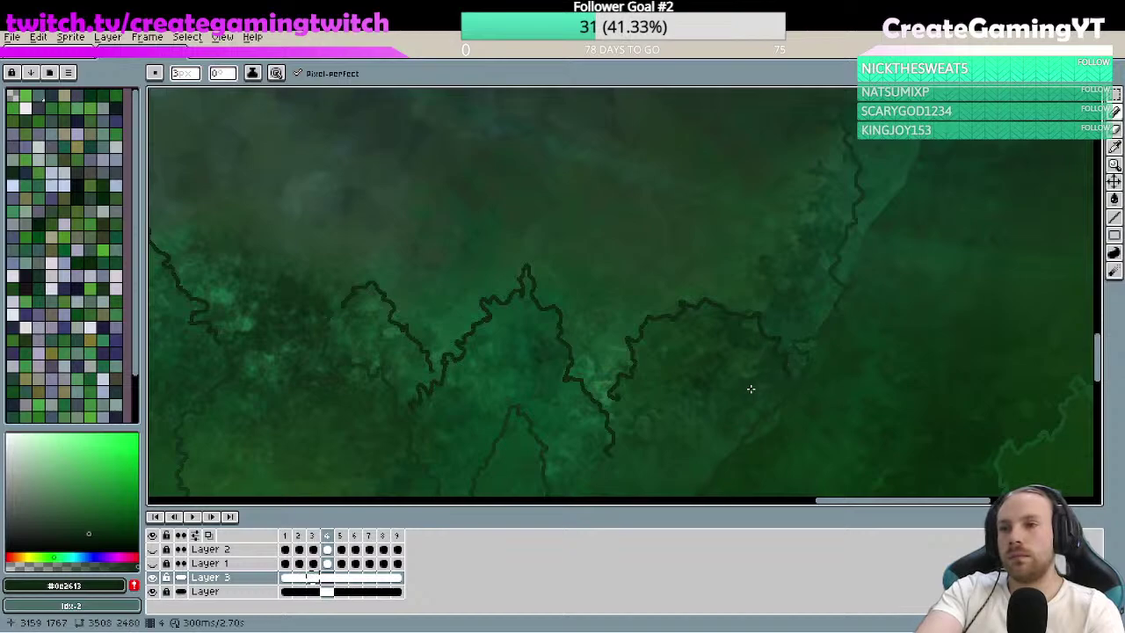
- Try to trace the left edge of the leftmost tree trunk in brown palette colour 206
{"action": "scroll", "coordinate": [740, 344], "scroll_direction": "down", "scroll_amount": 3}
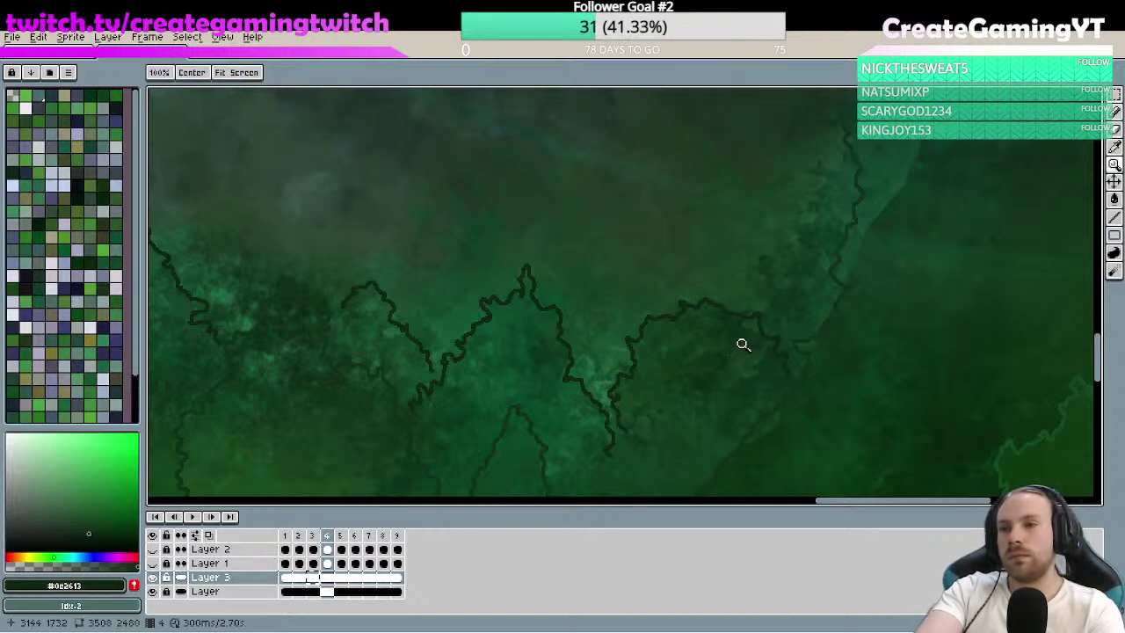
{"action": "scroll", "coordinate": [747, 316], "scroll_direction": "down", "scroll_amount": 1}
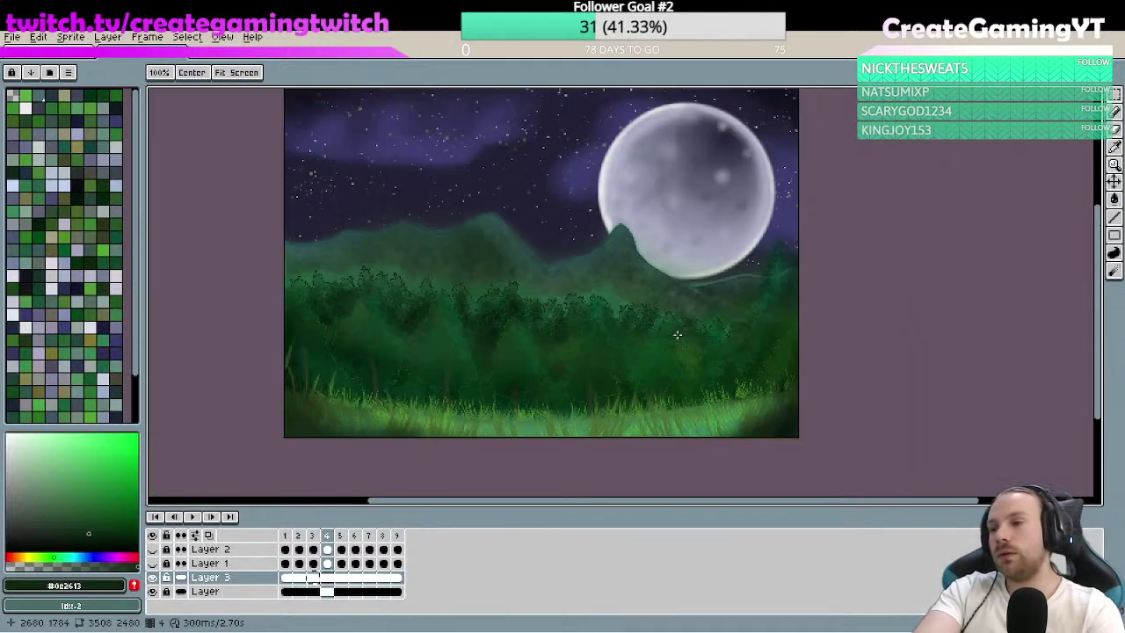
{"action": "left_click_drag", "start_coordinate": [478, 395], "coordinate": [588, 398]}
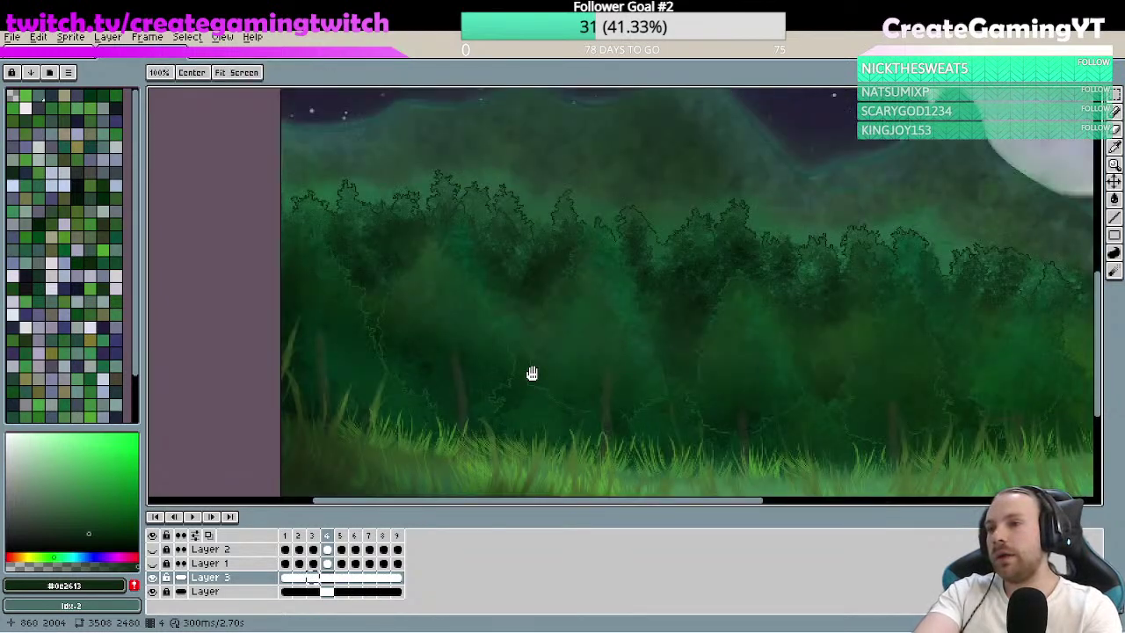
{"action": "left_click", "coordinate": [523, 372]}
{"action": "key", "text": "b"}
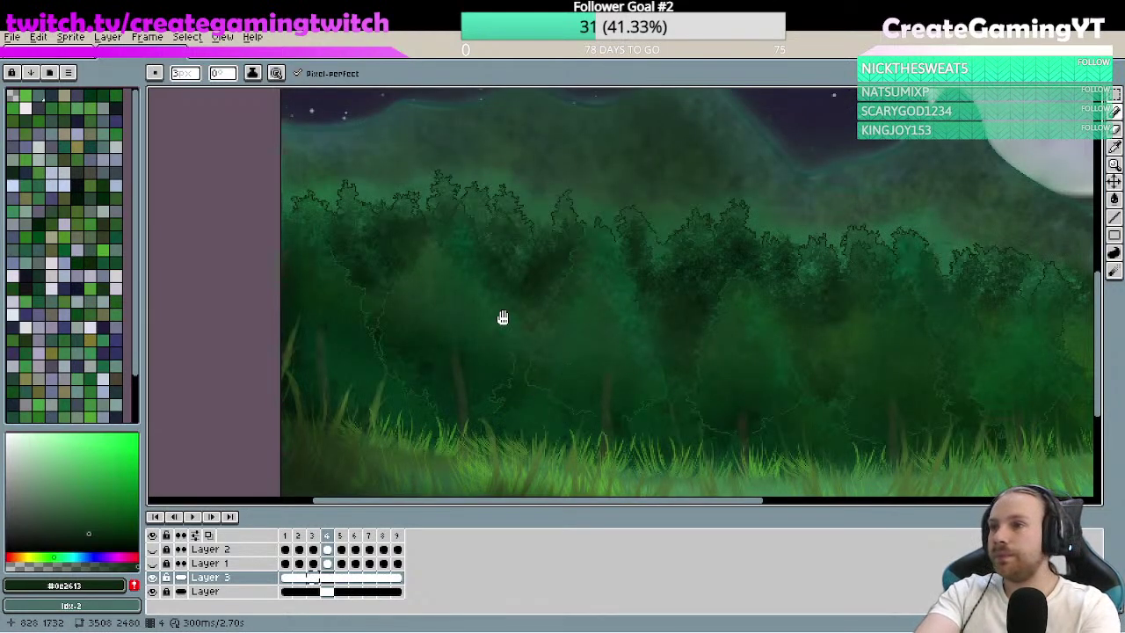
{"action": "key", "text": "h"}
{"action": "left_click_drag", "start_coordinate": [575, 264], "coordinate": [497, 246]}
{"action": "scroll", "coordinate": [496, 246], "scroll_direction": "up", "scroll_amount": 3}
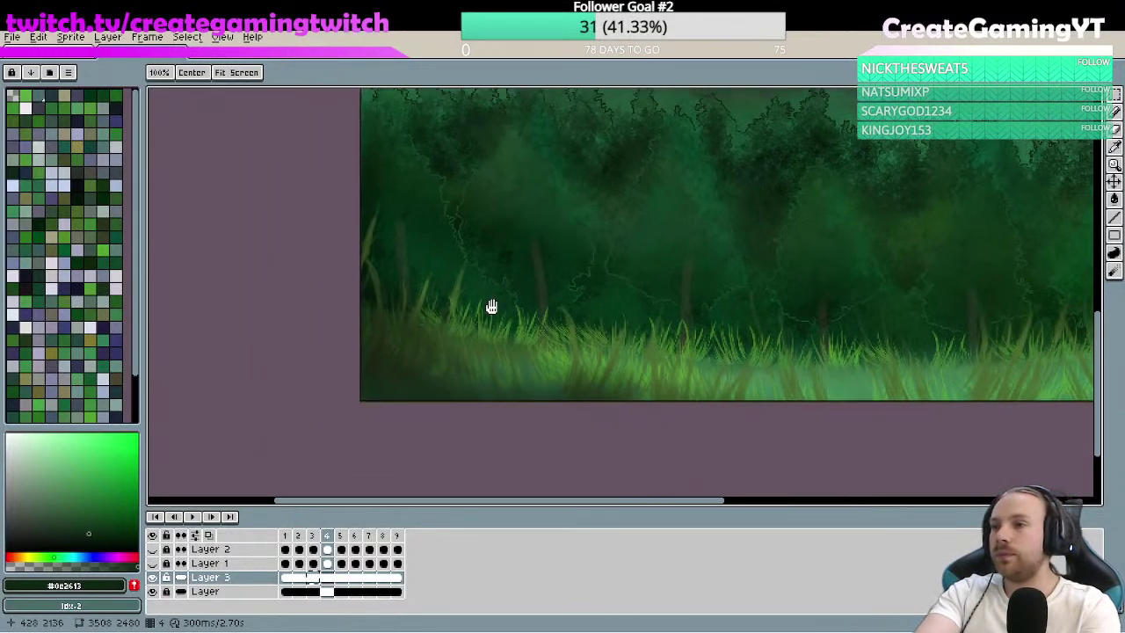
{"action": "scroll", "coordinate": [587, 265], "scroll_direction": "up", "scroll_amount": 2}
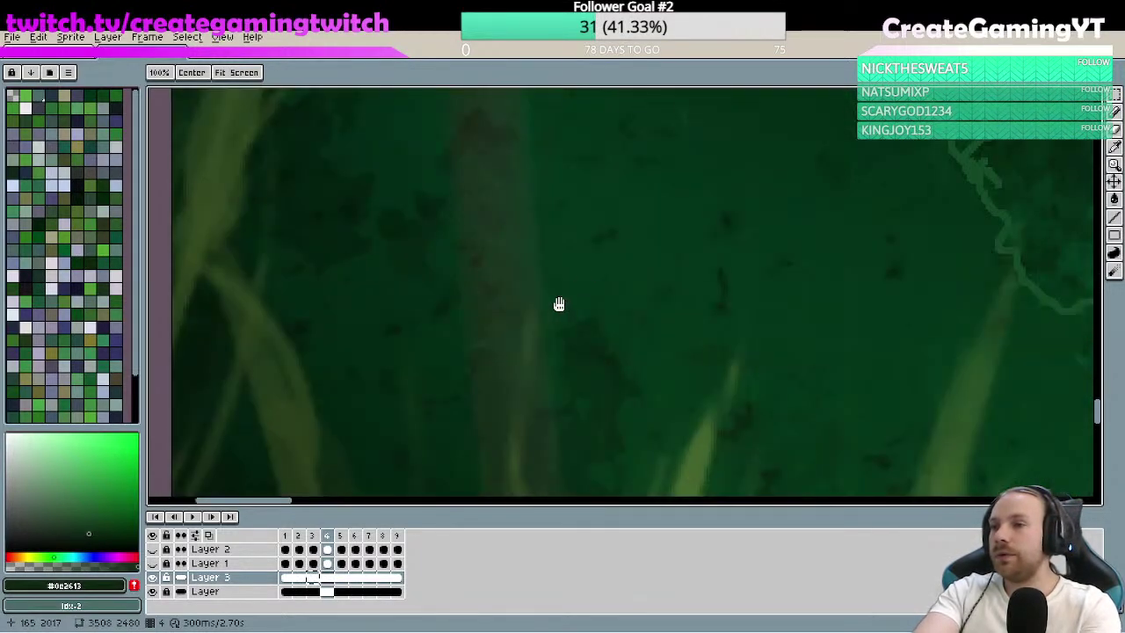
{"action": "key", "text": "b"}
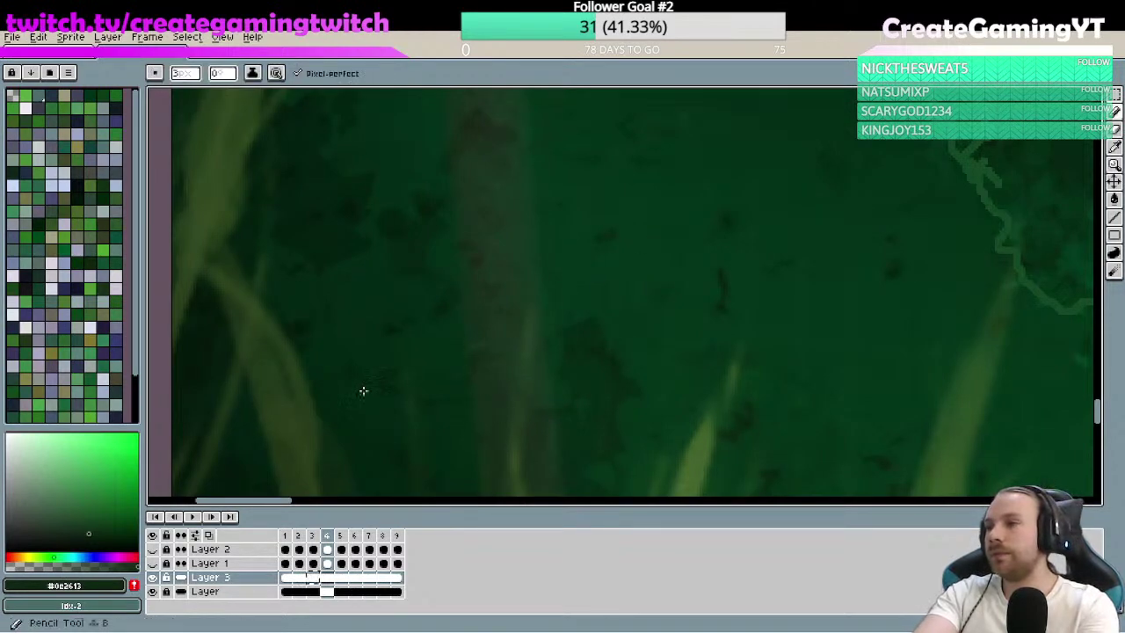
{"action": "left_click", "coordinate": [113, 371]}
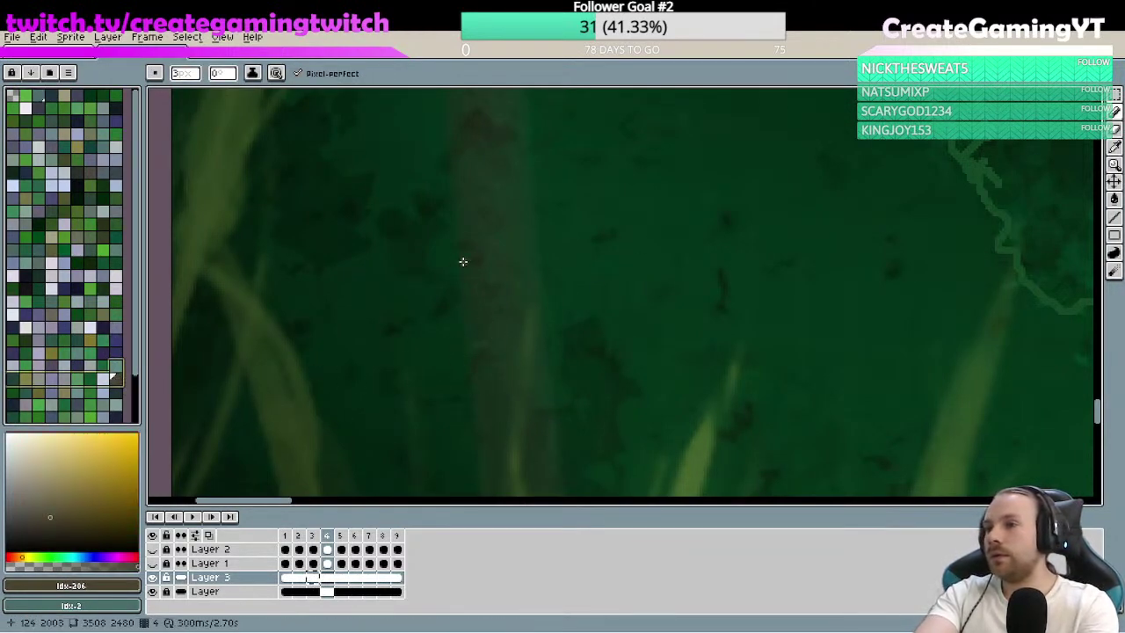
{"action": "left_click_drag", "start_coordinate": [463, 261], "coordinate": [475, 343]}
{"action": "key", "text": "ctrl+z"}
- Set the drawing colour to dark green palette colour 123 and try tracing the leftmost trunk's left edge
{"action": "left_click", "coordinate": [281, 245], "text": "alt"}
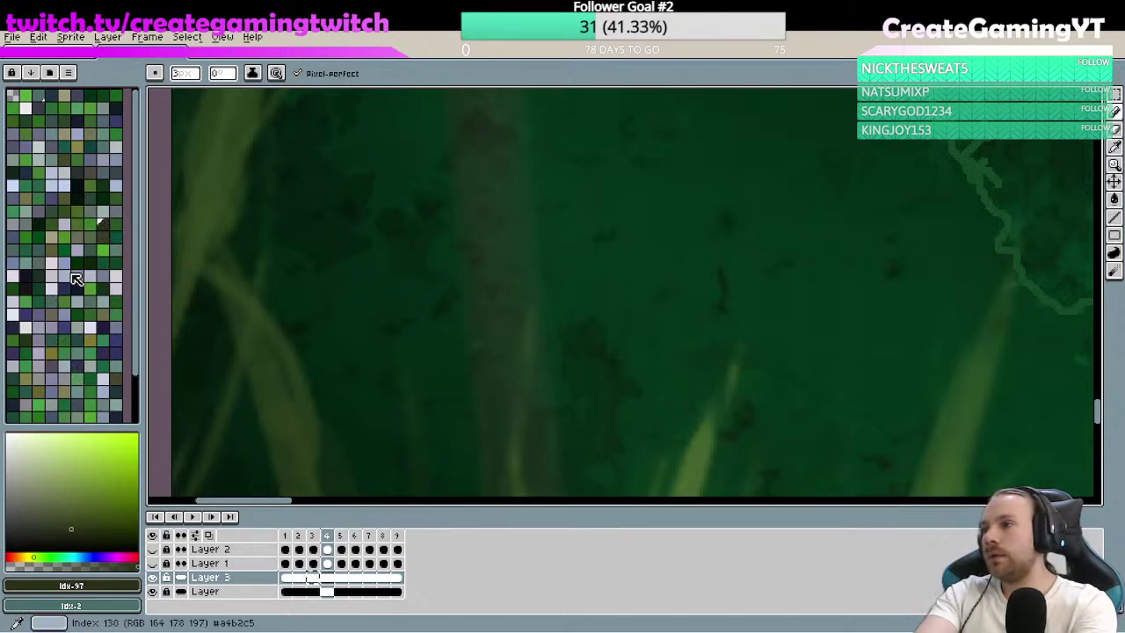
{"action": "left_click", "coordinate": [91, 267]}
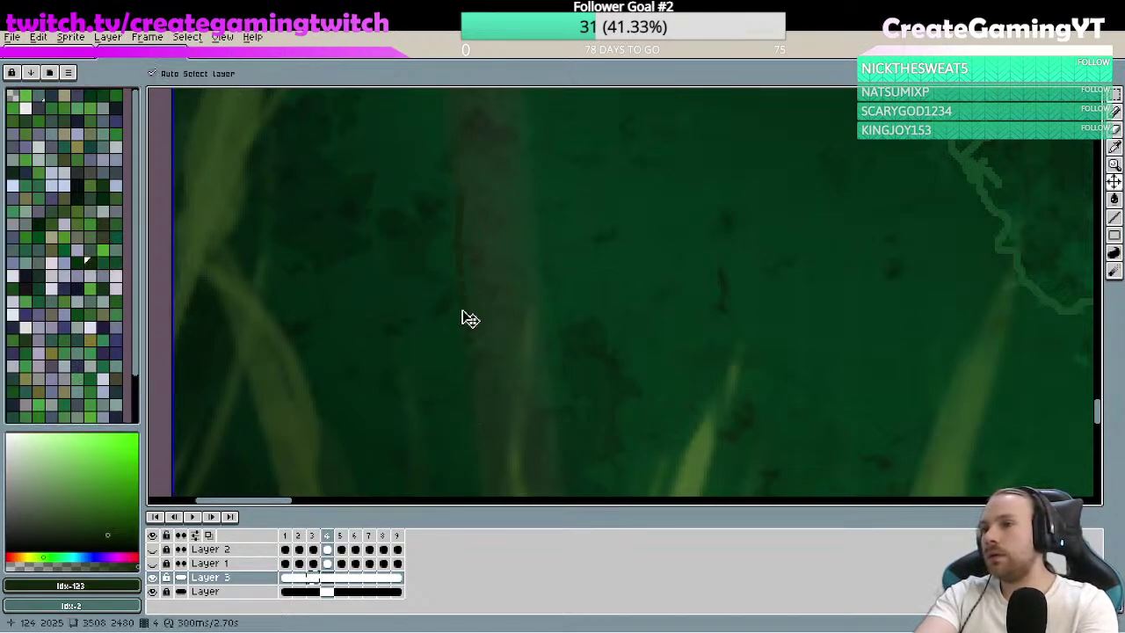
{"action": "key", "text": "z"}
{"action": "right_click", "coordinate": [469, 316]}
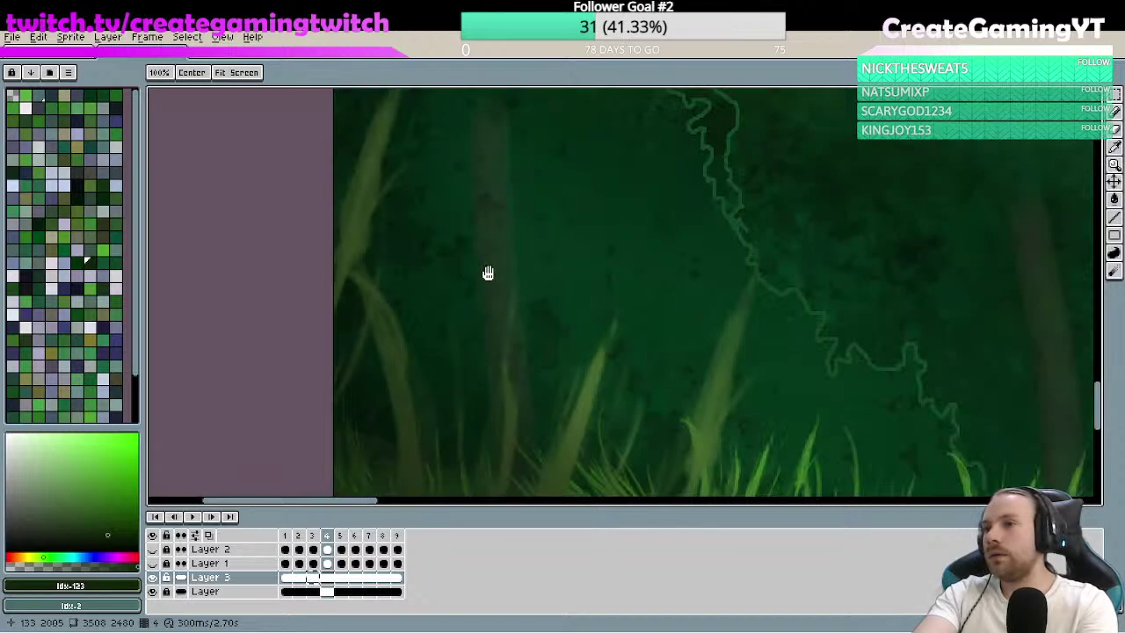
{"action": "mouse_move", "coordinate": [488, 274]}
{"action": "left_mouse_down"}
{"action": "mouse_move", "coordinate": [480, 297]}
{"action": "mouse_move", "coordinate": [469, 232]}
{"action": "left_mouse_up"}
{"action": "key", "text": "b"}
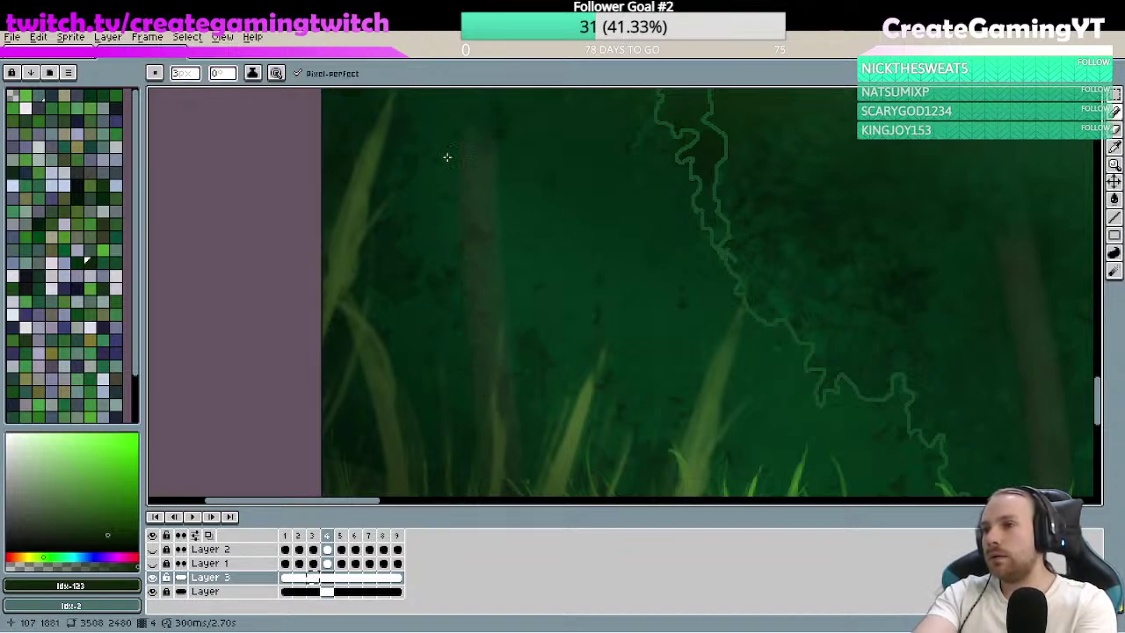
{"action": "key", "text": "space"}
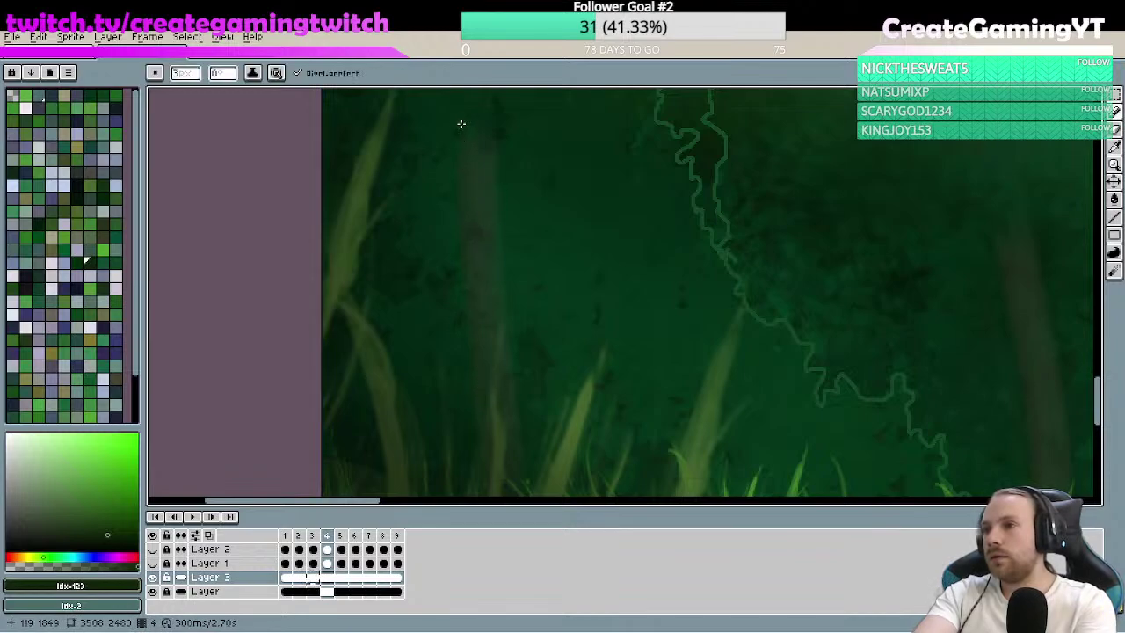
{"action": "key", "text": "space"}
- Try to trace the left edge of the second, leaning tree trunk in dark green
{"action": "scroll", "coordinate": [470, 266], "scroll_direction": "down", "scroll_amount": 3}
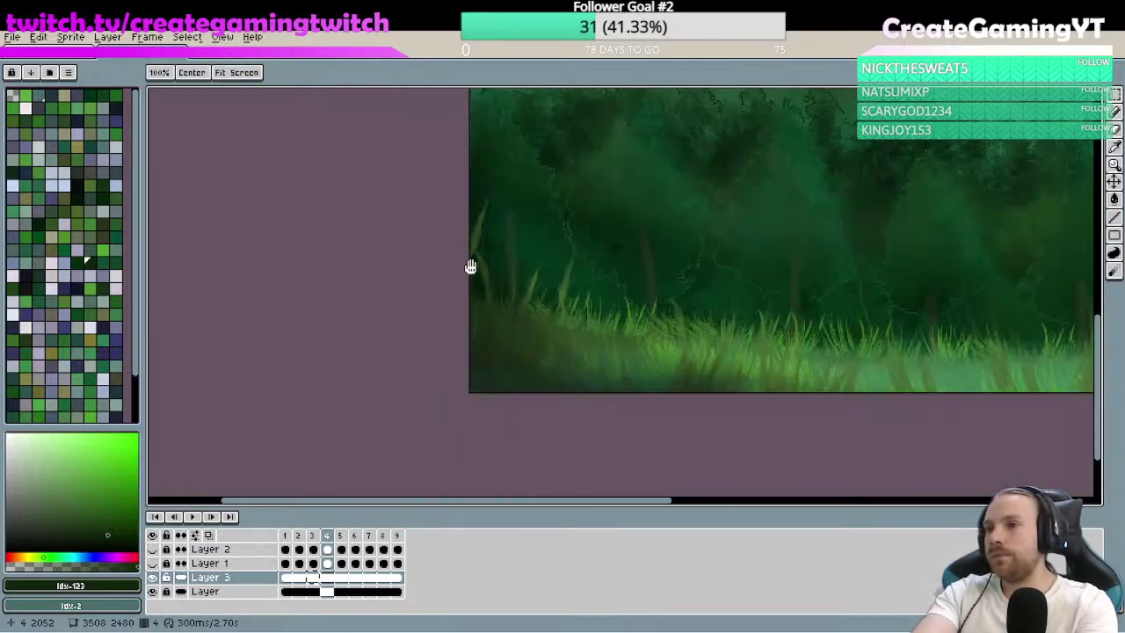
{"action": "scroll", "coordinate": [666, 366], "scroll_direction": "up", "scroll_amount": 3}
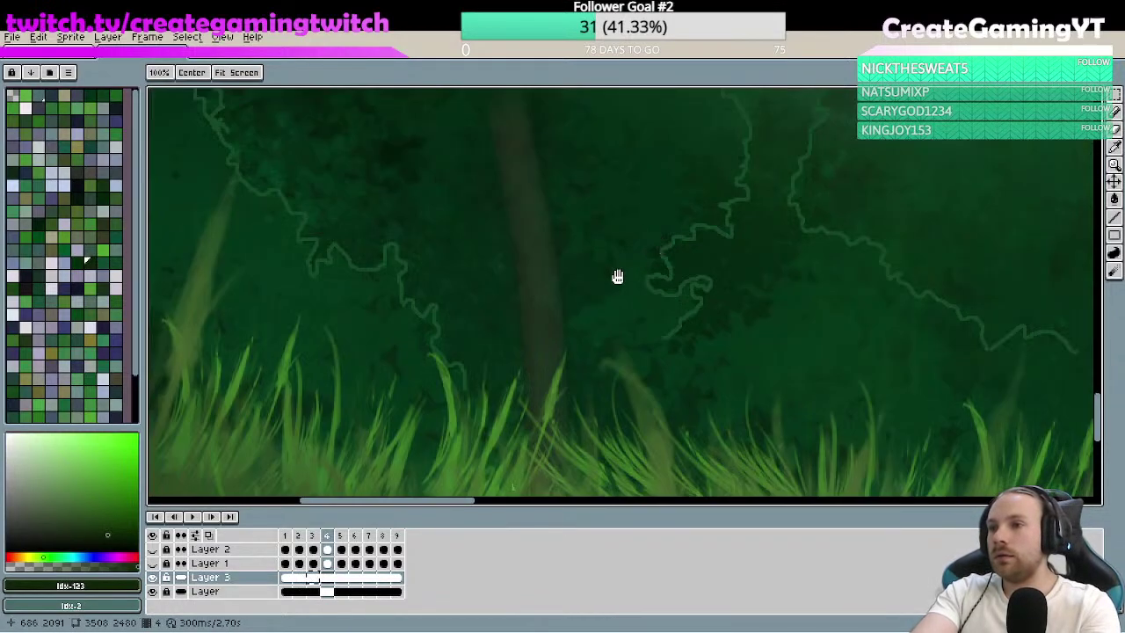
{"action": "mouse_move", "coordinate": [581, 271]}
{"action": "left_mouse_down"}
{"action": "mouse_move", "coordinate": [590, 325]}
{"action": "mouse_move", "coordinate": [601, 281]}
{"action": "left_mouse_up"}
{"action": "key", "text": "space"}
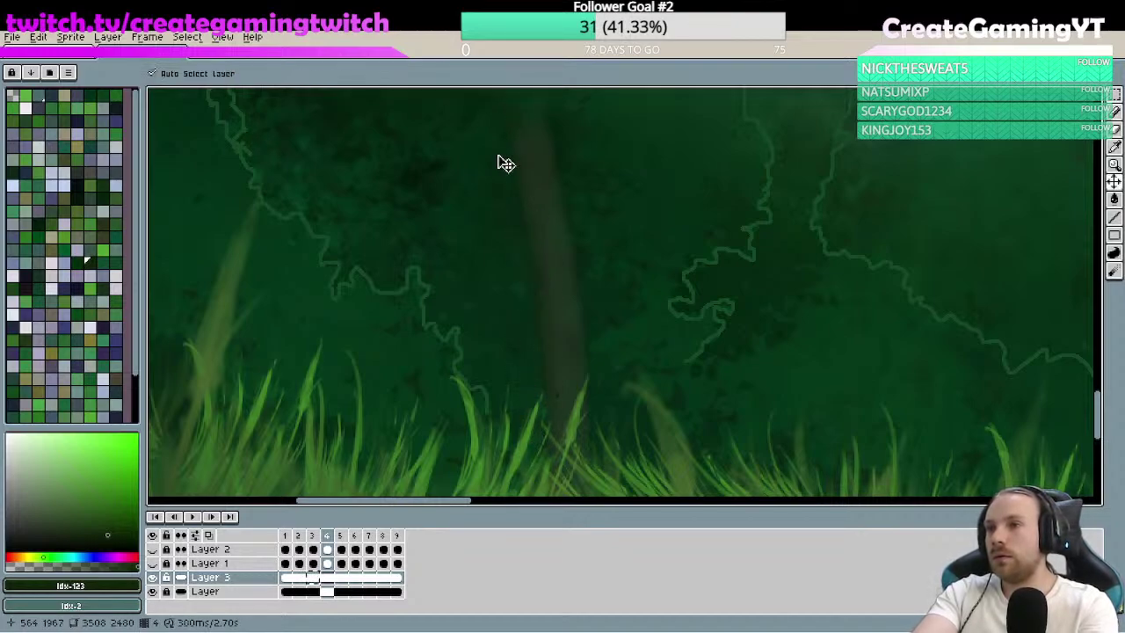
{"action": "key", "text": "space"}
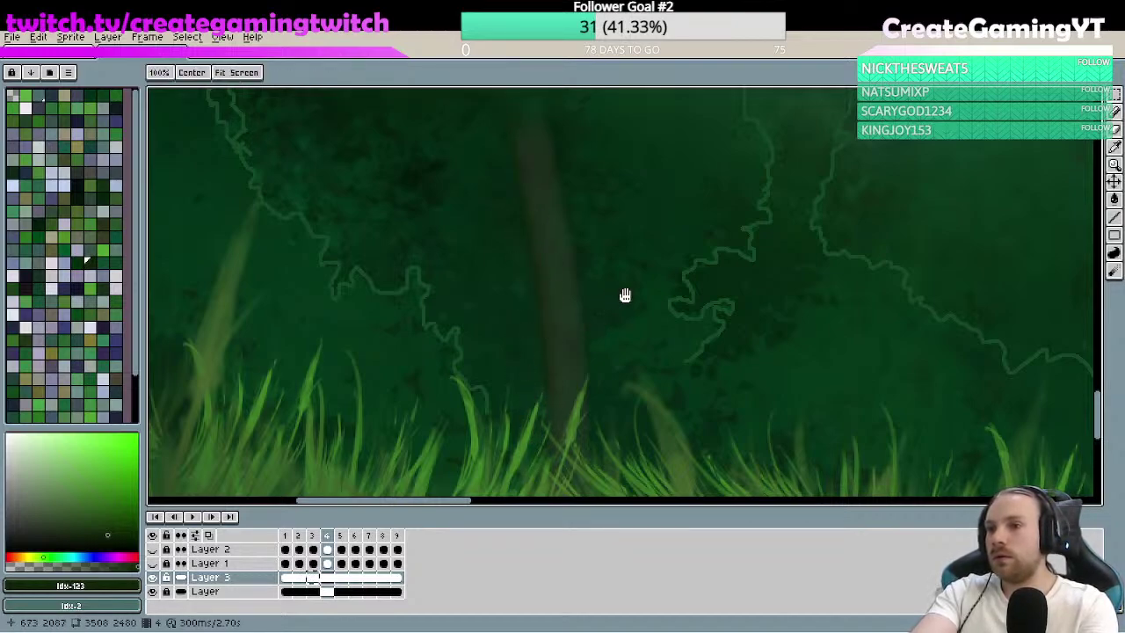
- Draw a slightly curved dark green line down the left edge of the third tree trunk to the grass
{"action": "mouse_move", "coordinate": [614, 303]}
{"action": "left_mouse_down"}
{"action": "mouse_move", "coordinate": [472, 269]}
{"action": "mouse_move", "coordinate": [666, 251]}
{"action": "mouse_move", "coordinate": [557, 203]}
{"action": "left_mouse_up"}
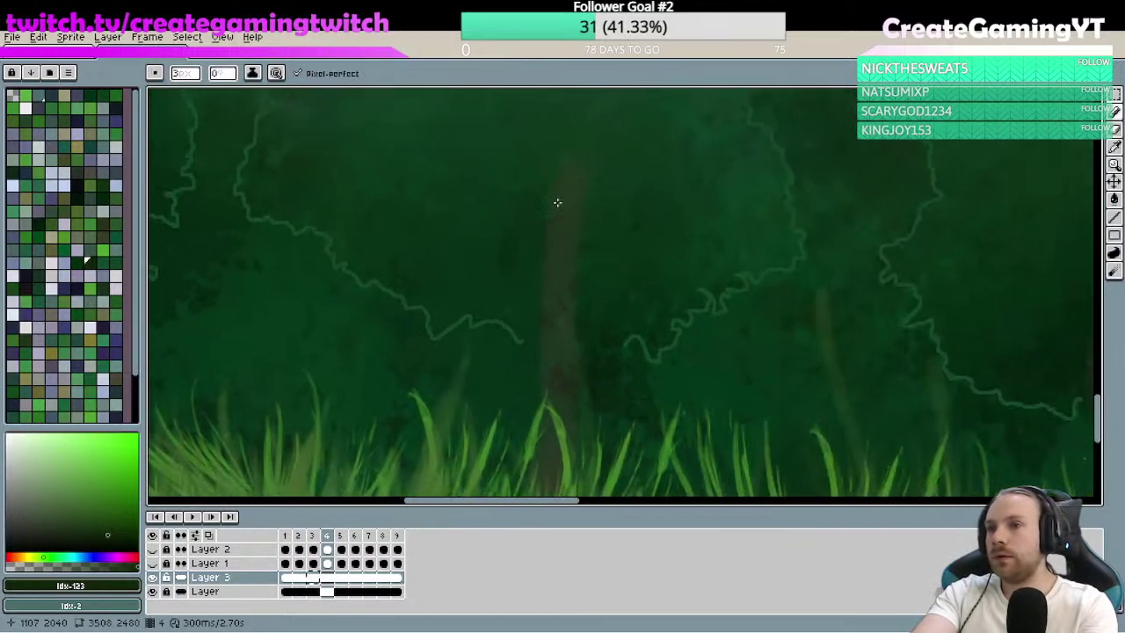
{"action": "key", "text": "ctrl+z"}
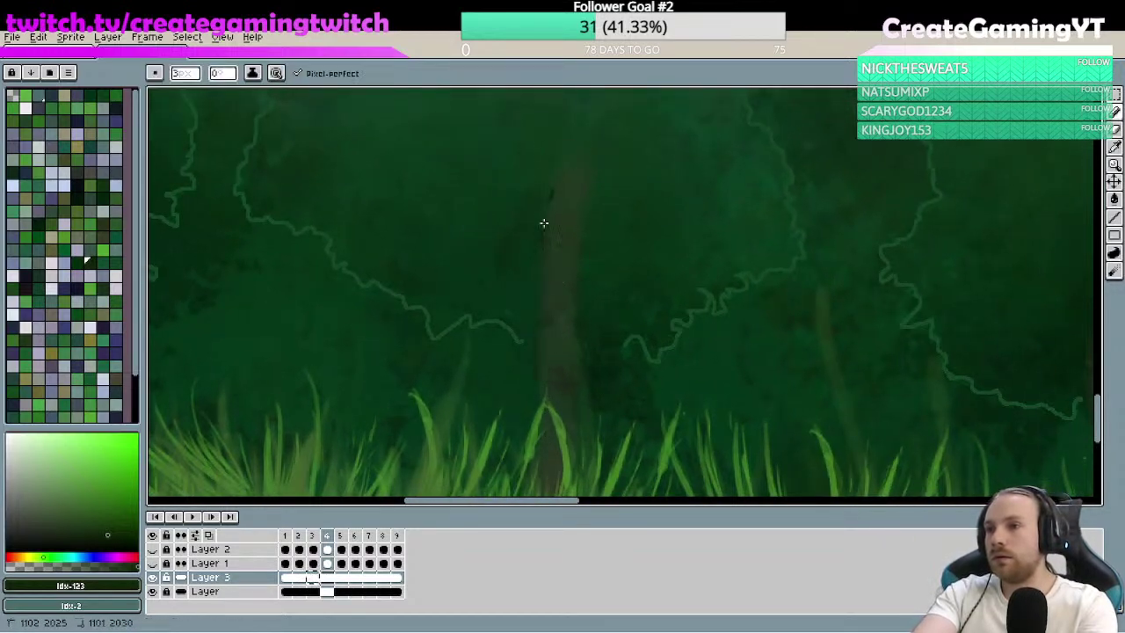
{"action": "key", "text": "ctrl+y"}
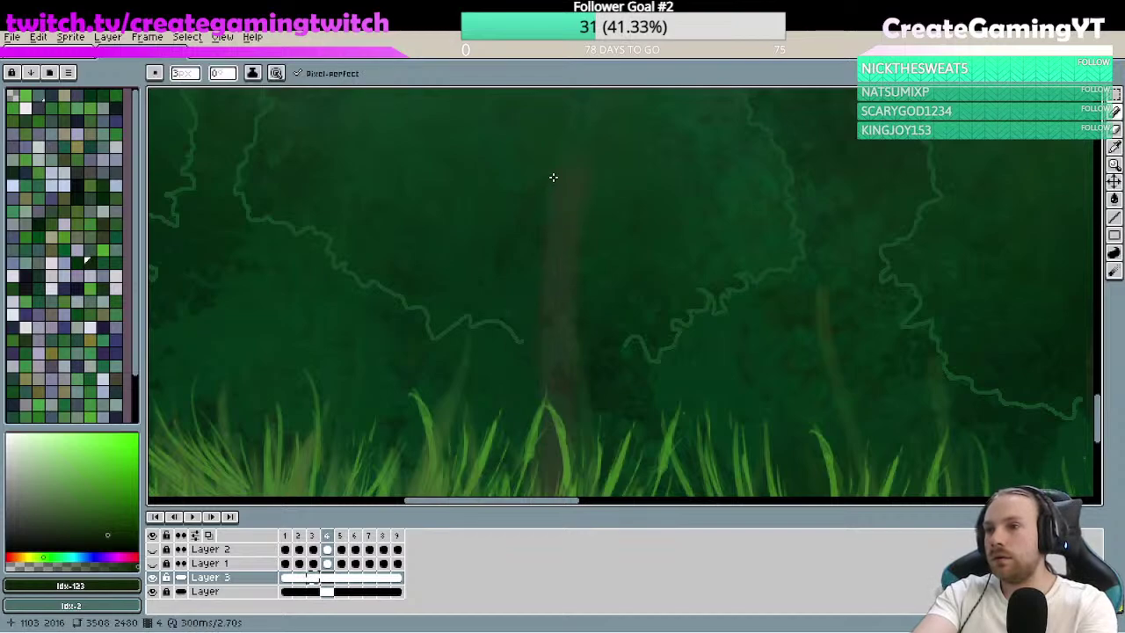
{"action": "left_click_drag", "start_coordinate": [552, 175], "coordinate": [554, 402]}
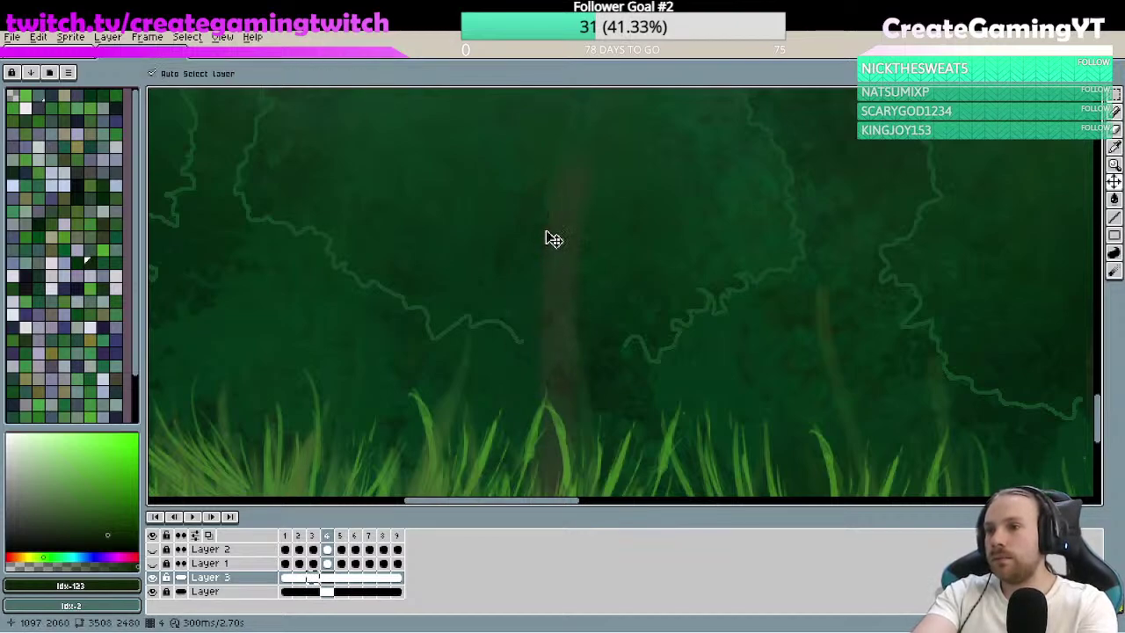
{"action": "key", "text": "ctrl+y"}
{"action": "key", "text": "h"}
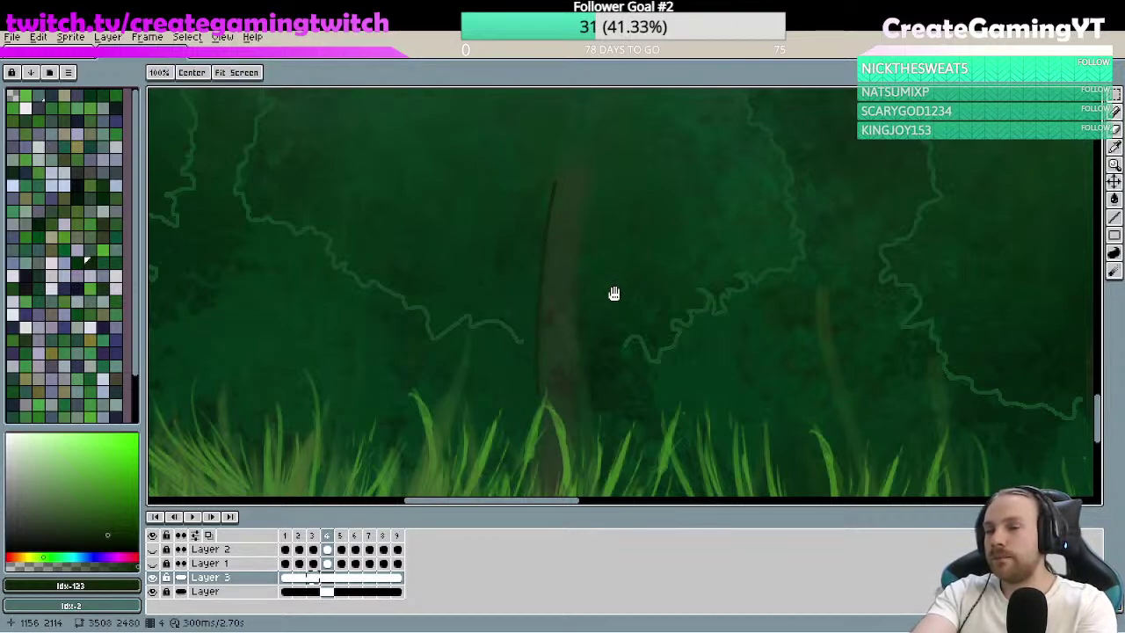
{"action": "scroll", "coordinate": [616, 293], "scroll_direction": "down", "scroll_amount": 2}
{"action": "scroll", "coordinate": [624, 255], "scroll_direction": "up", "scroll_amount": 2}
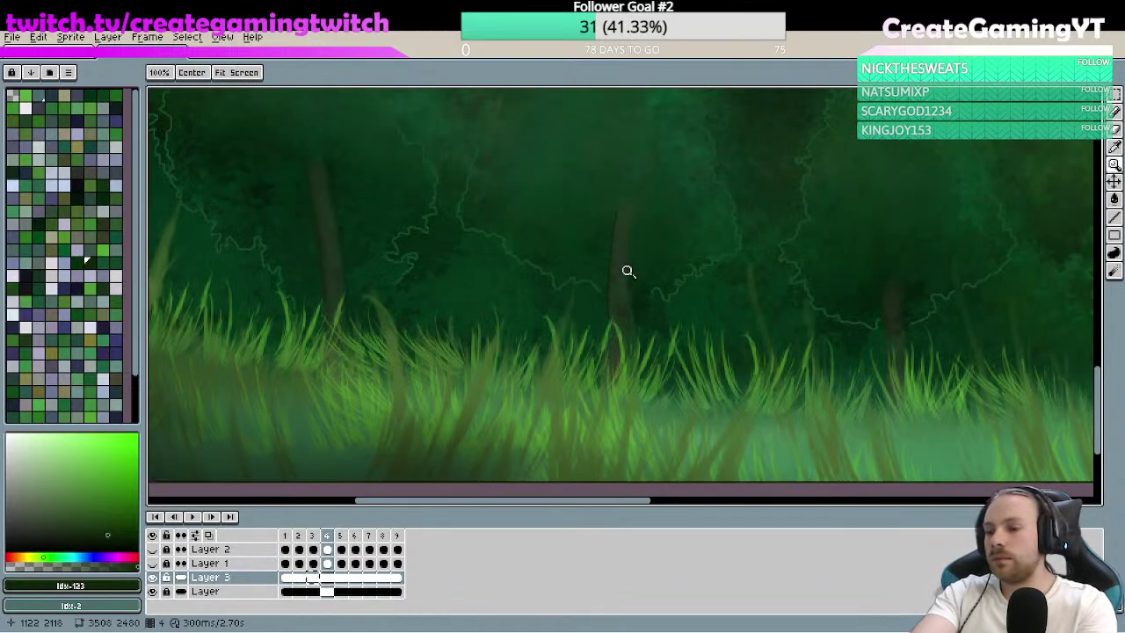
{"action": "scroll", "coordinate": [629, 229], "scroll_direction": "up", "scroll_amount": 2}
{"action": "scroll", "coordinate": [607, 343], "scroll_direction": "up", "scroll_amount": 2}
{"action": "key", "text": "e"}
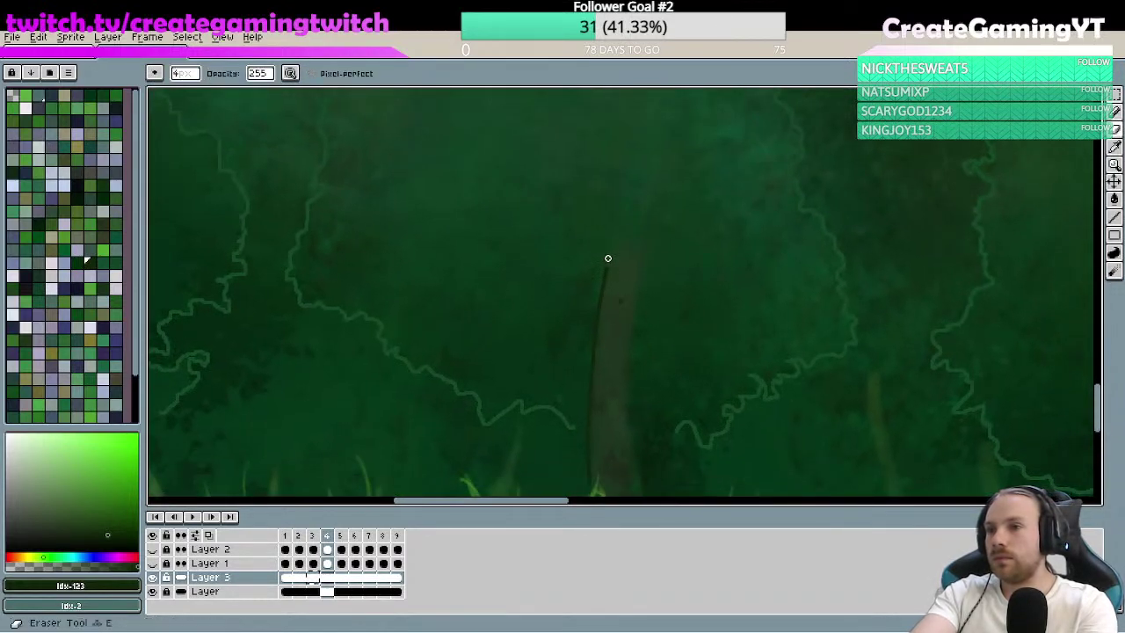
- Trace the lower left edge of the fourth tree trunk down to the grass with a dark green line
{"action": "key", "text": "h"}
{"action": "scroll", "coordinate": [527, 234], "scroll_direction": "down", "scroll_amount": 2}
{"action": "scroll", "coordinate": [568, 248], "scroll_direction": "up", "scroll_amount": 2}
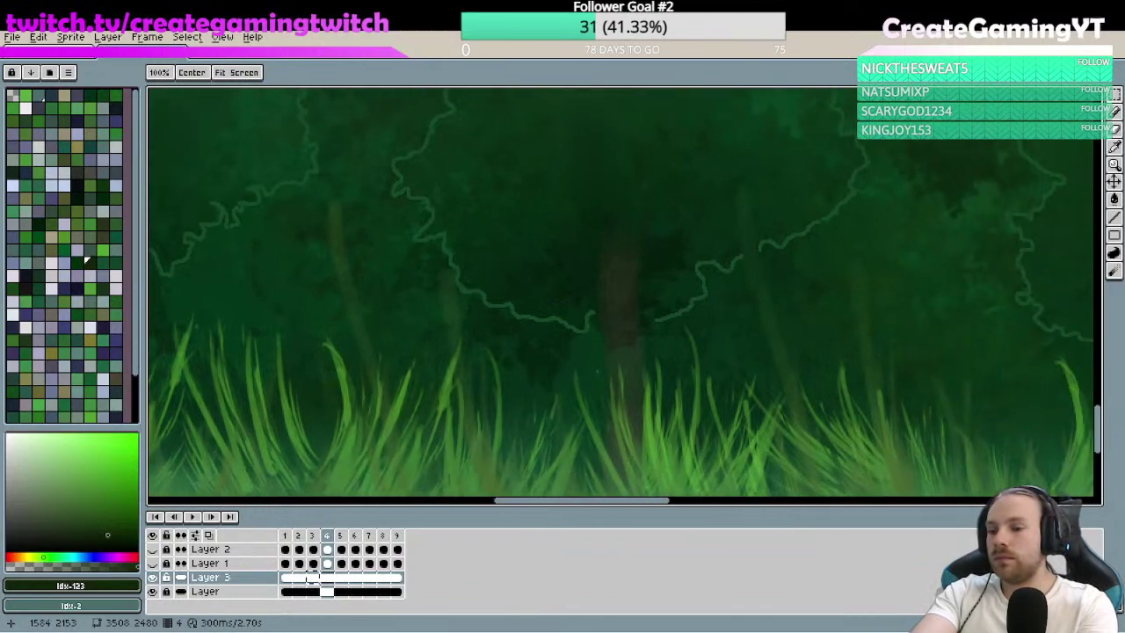
{"action": "key", "text": "e"}
{"action": "left_click_drag", "start_coordinate": [650, 308], "coordinate": [611, 299]}
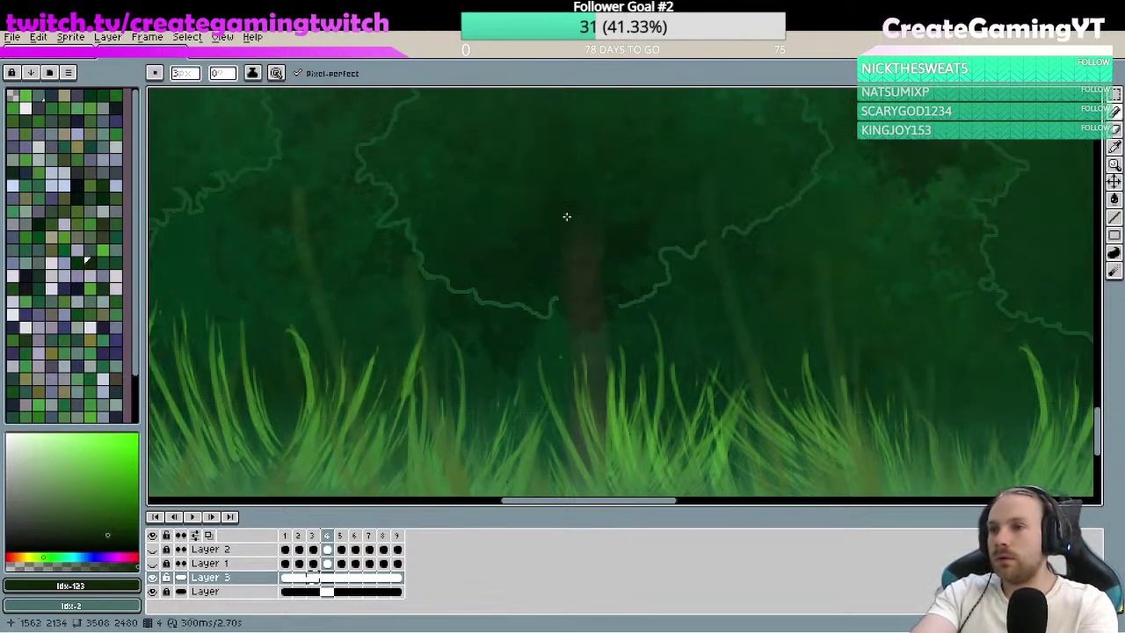
{"action": "key", "text": "ctrl"}
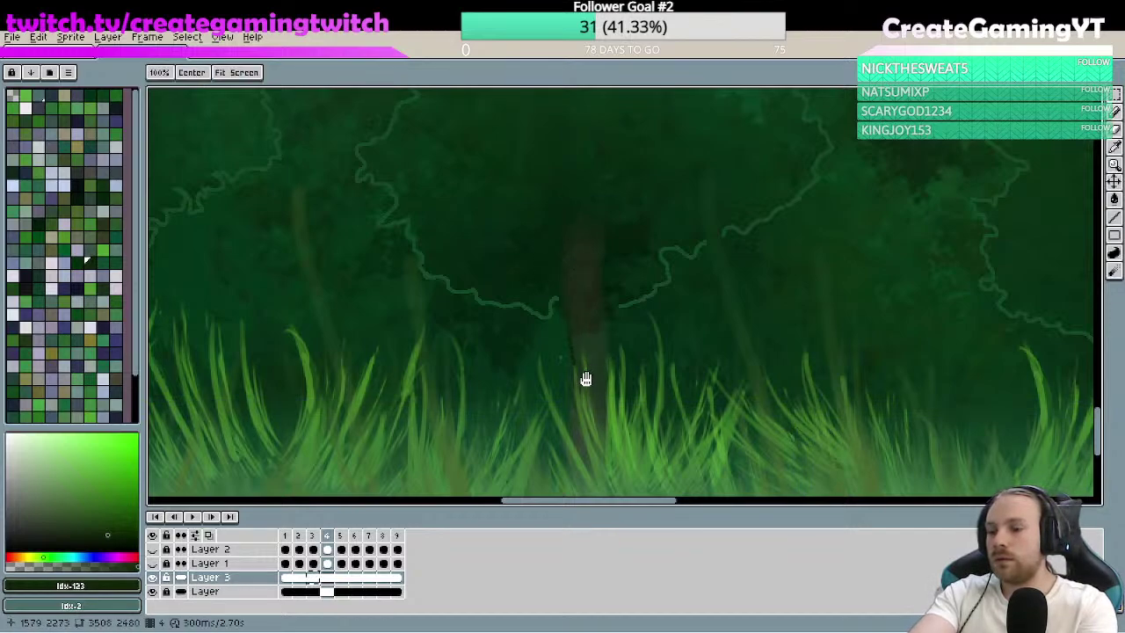
{"action": "left_click_drag", "start_coordinate": [585, 379], "coordinate": [593, 344]}
{"action": "key", "text": "b"}
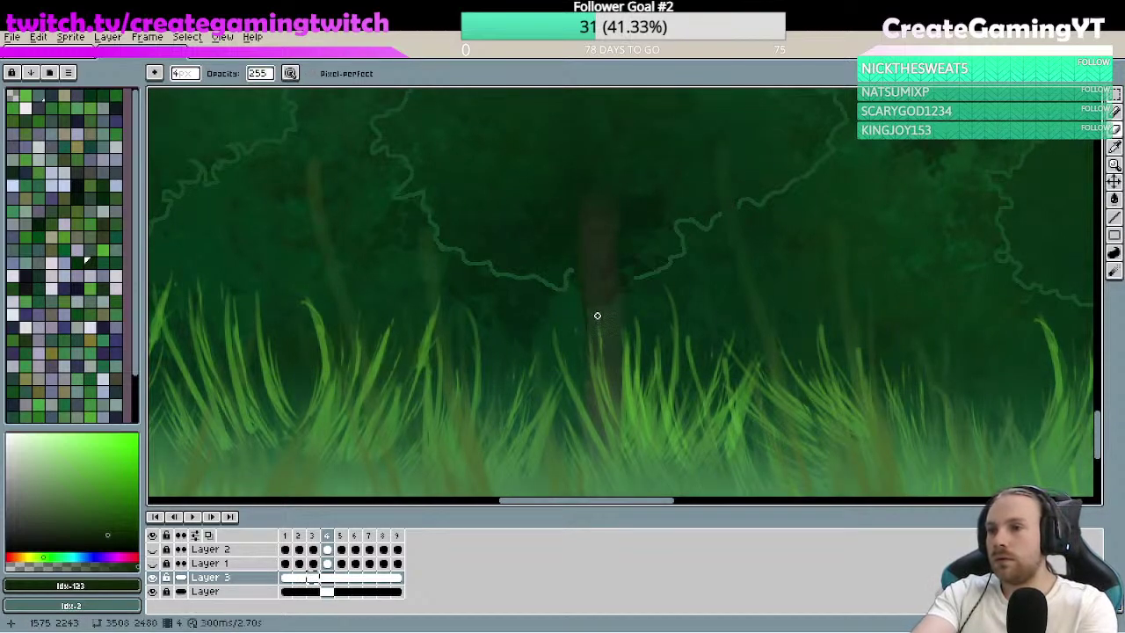
{"action": "key", "text": "space"}
{"action": "scroll", "coordinate": [683, 289], "scroll_direction": "down", "scroll_amount": 3}
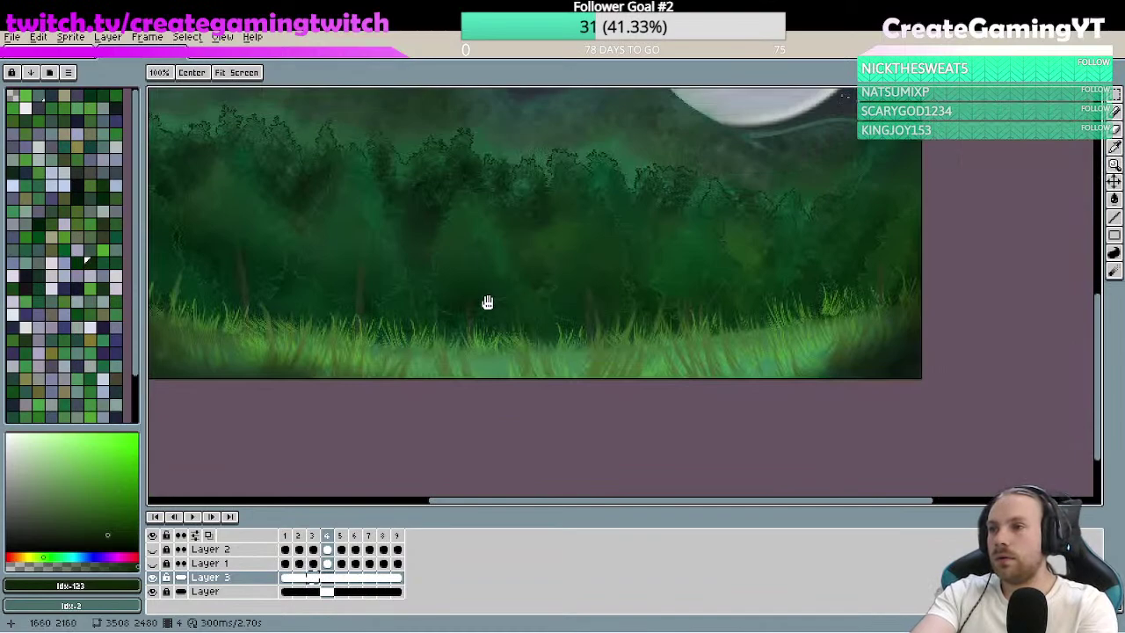
- Examine the dark green trunk outlines across the forest, close up and from a distance
{"action": "scroll", "coordinate": [586, 254], "scroll_direction": "up", "scroll_amount": 4}
{"action": "scroll", "coordinate": [623, 181], "scroll_direction": "down", "scroll_amount": 3}
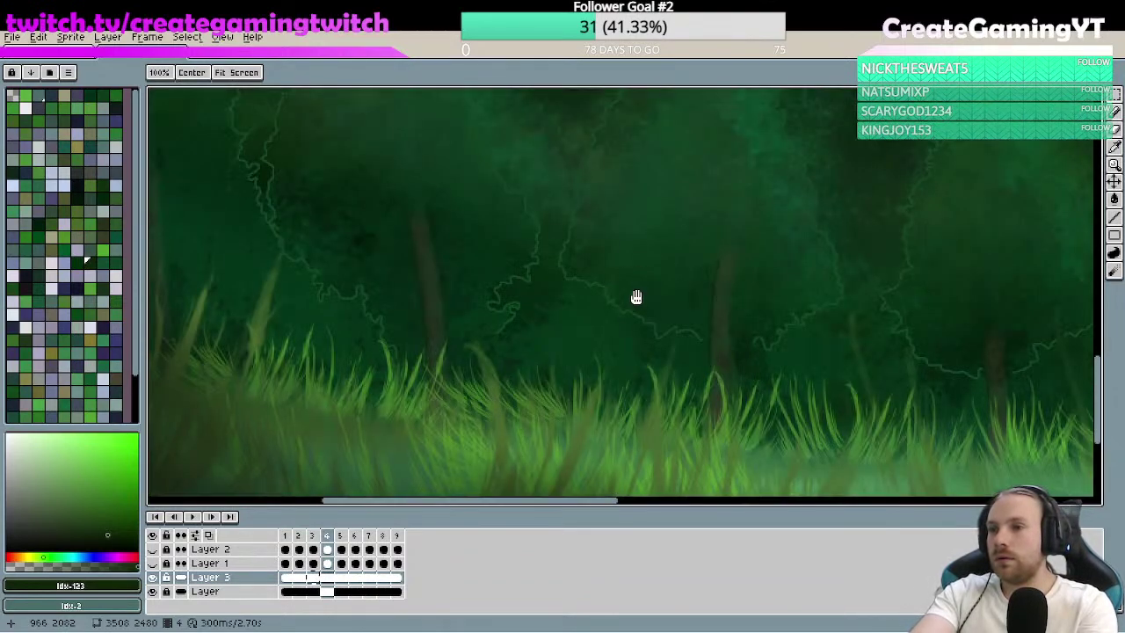
{"action": "scroll", "coordinate": [736, 254], "scroll_direction": "up", "scroll_amount": 2}
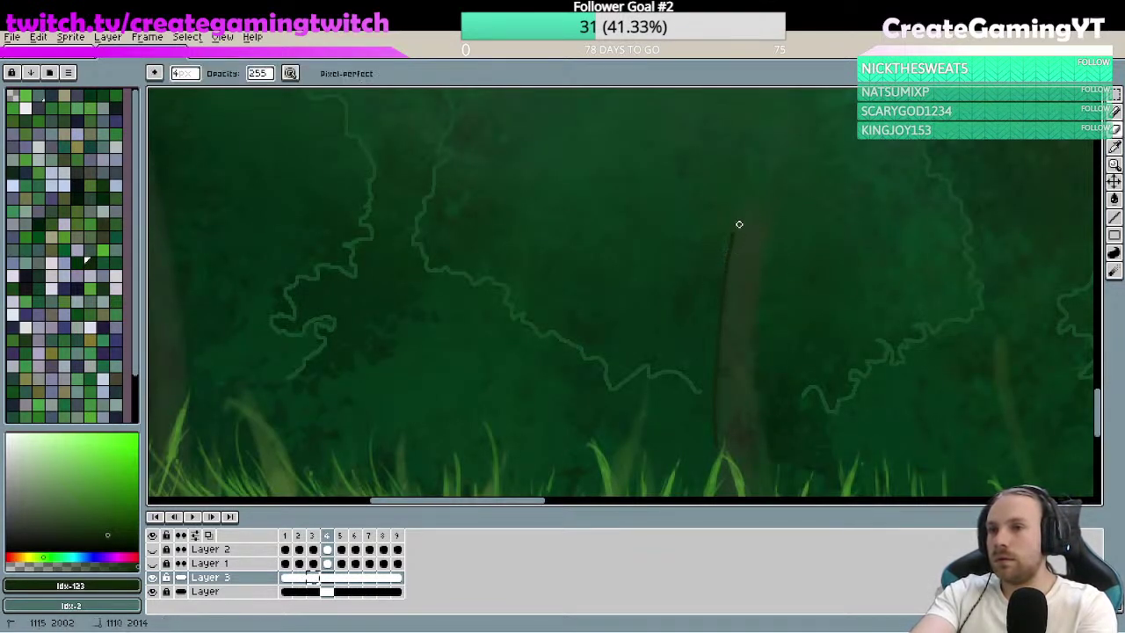
{"action": "key", "text": "space"}
{"action": "left_click_drag", "start_coordinate": [739, 224], "coordinate": [607, 249]}
{"action": "scroll", "coordinate": [730, 228], "scroll_direction": "down", "scroll_amount": 3}
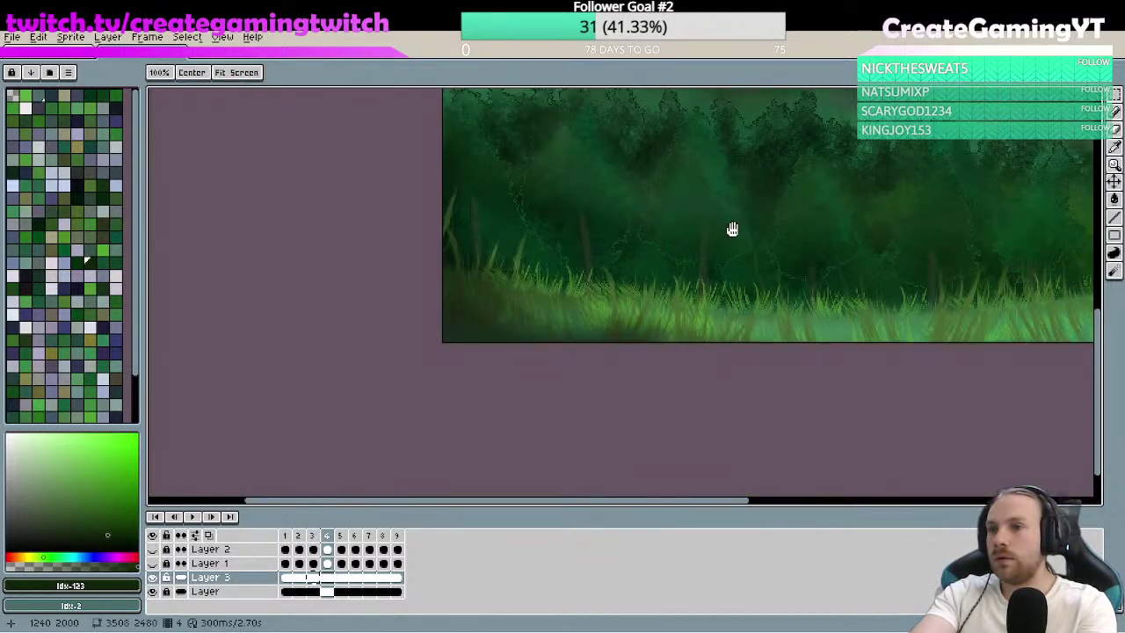
{"action": "left_click_drag", "start_coordinate": [730, 228], "coordinate": [486, 304]}
{"action": "scroll", "coordinate": [643, 311], "scroll_direction": "up", "scroll_amount": 1}
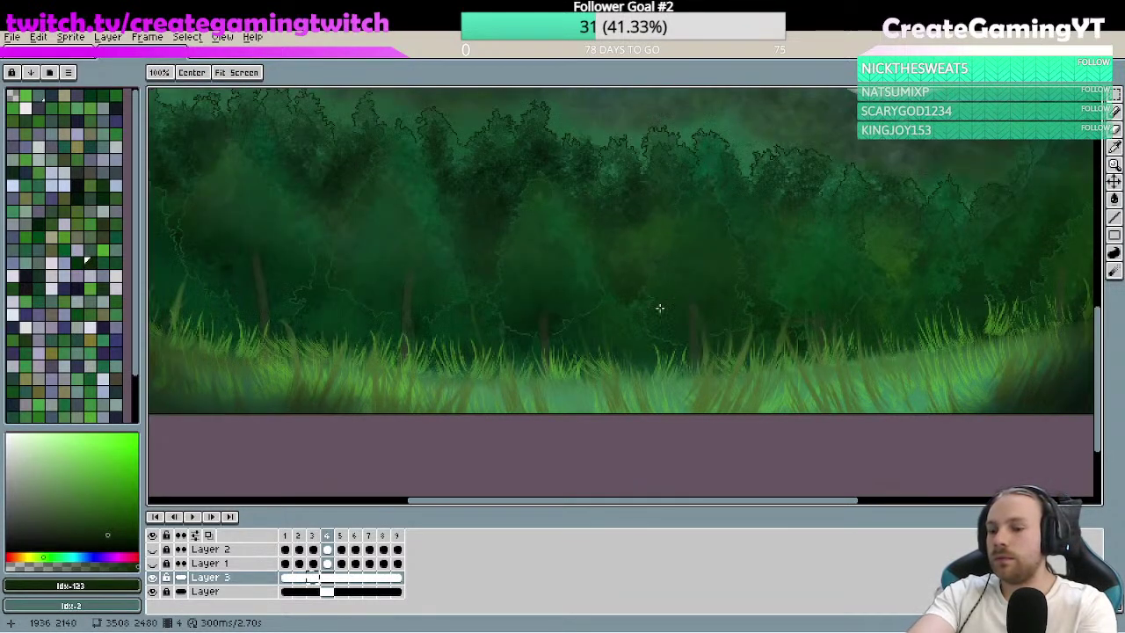
- Try to trace the edges of the trunk with reddish side branches behind the tall grass in dark green
{"action": "scroll", "coordinate": [673, 319], "scroll_direction": "up", "scroll_amount": 3}
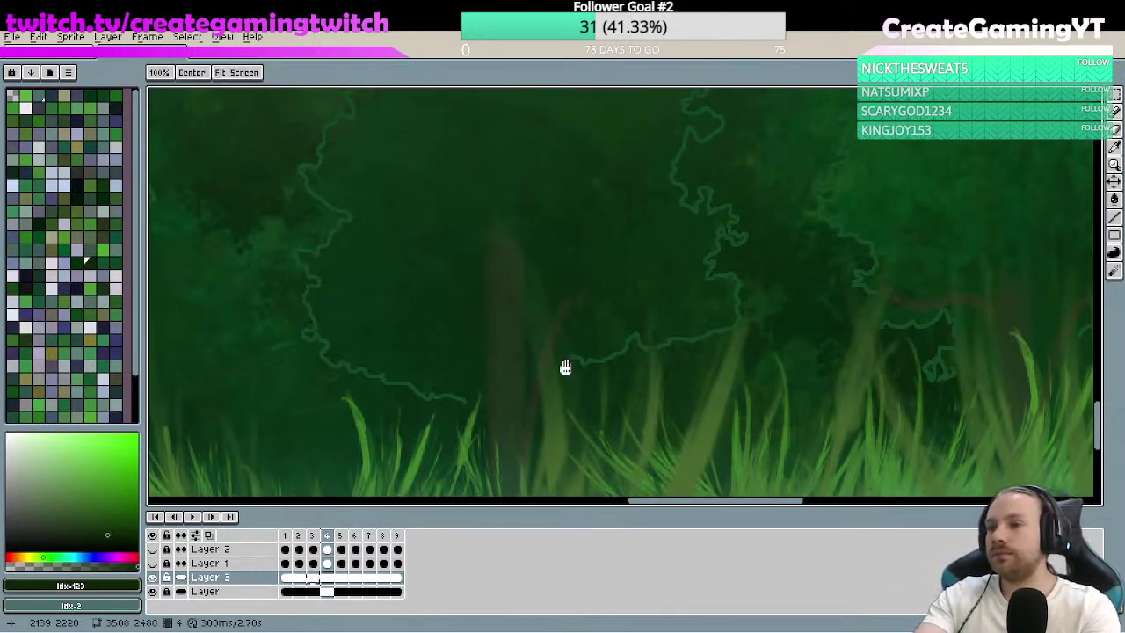
{"action": "left_click_drag", "start_coordinate": [565, 366], "coordinate": [583, 344]}
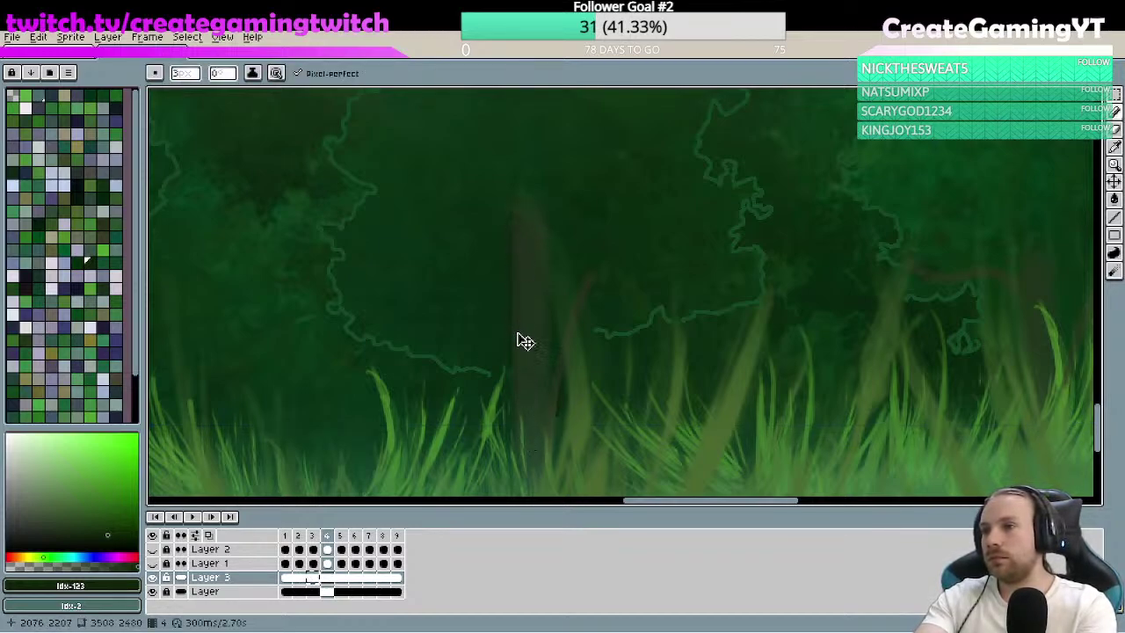
{"action": "key", "text": "space"}
{"action": "left_click_drag", "start_coordinate": [552, 266], "coordinate": [499, 195]}
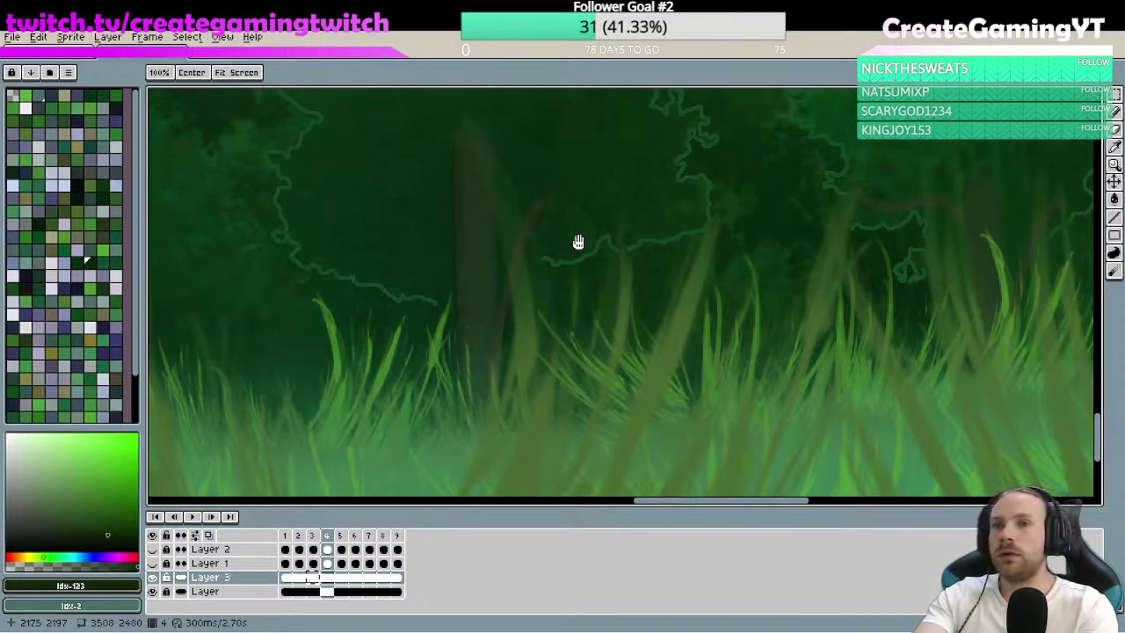
{"action": "left_click_drag", "start_coordinate": [645, 231], "coordinate": [472, 264]}
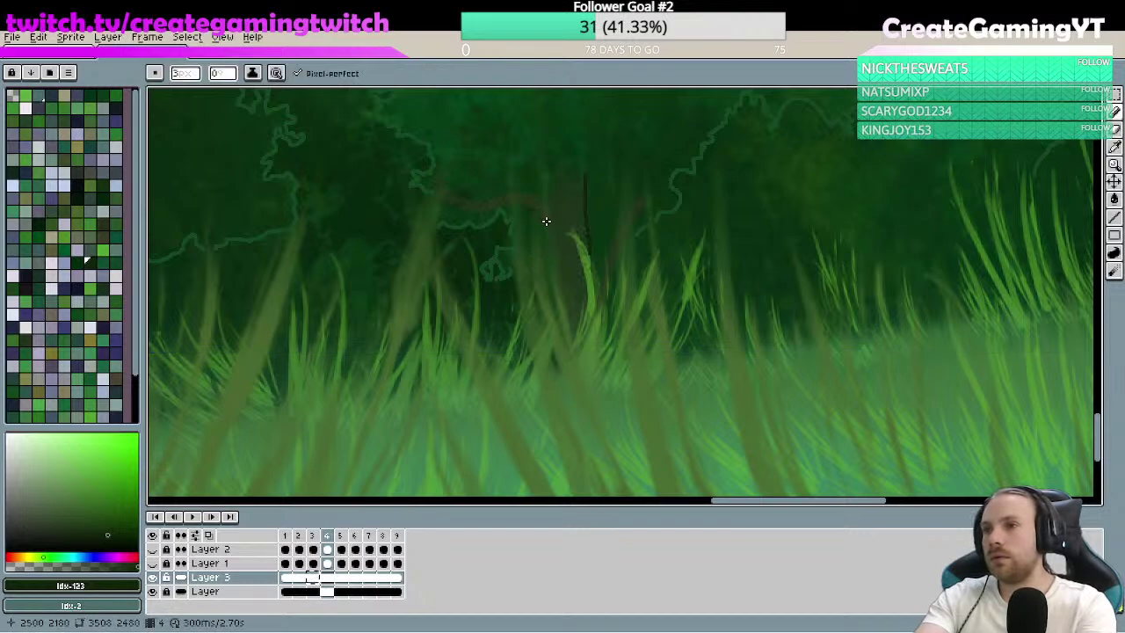
{"action": "key", "text": "space"}
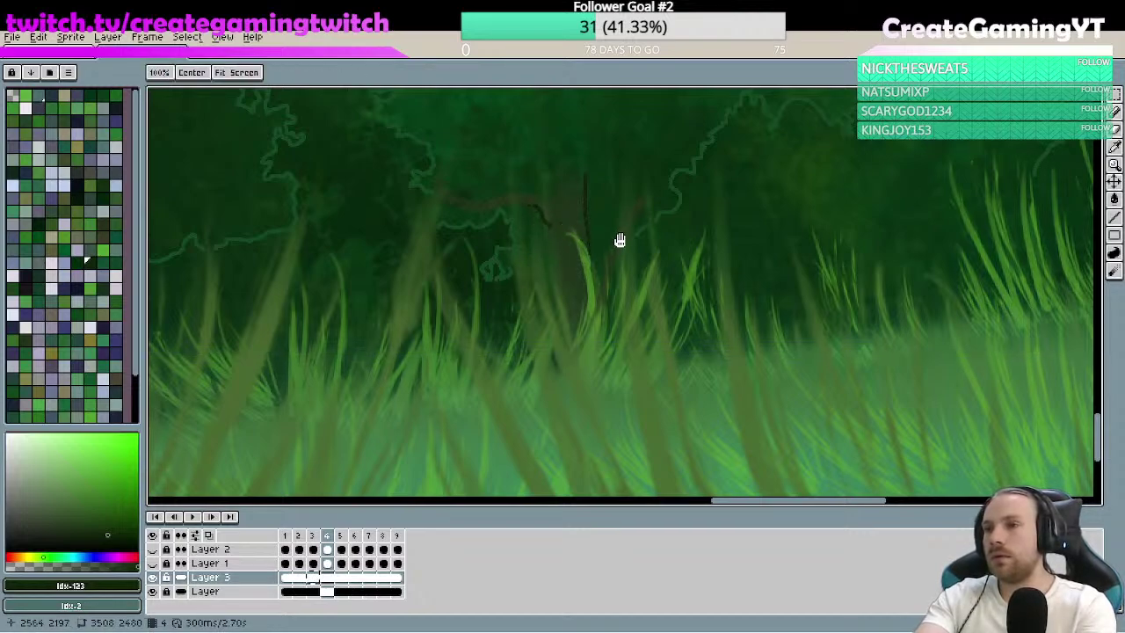
{"action": "scroll", "coordinate": [616, 236], "scroll_direction": "down", "scroll_amount": 2}
{"action": "left_click_drag", "start_coordinate": [610, 228], "coordinate": [588, 263]}
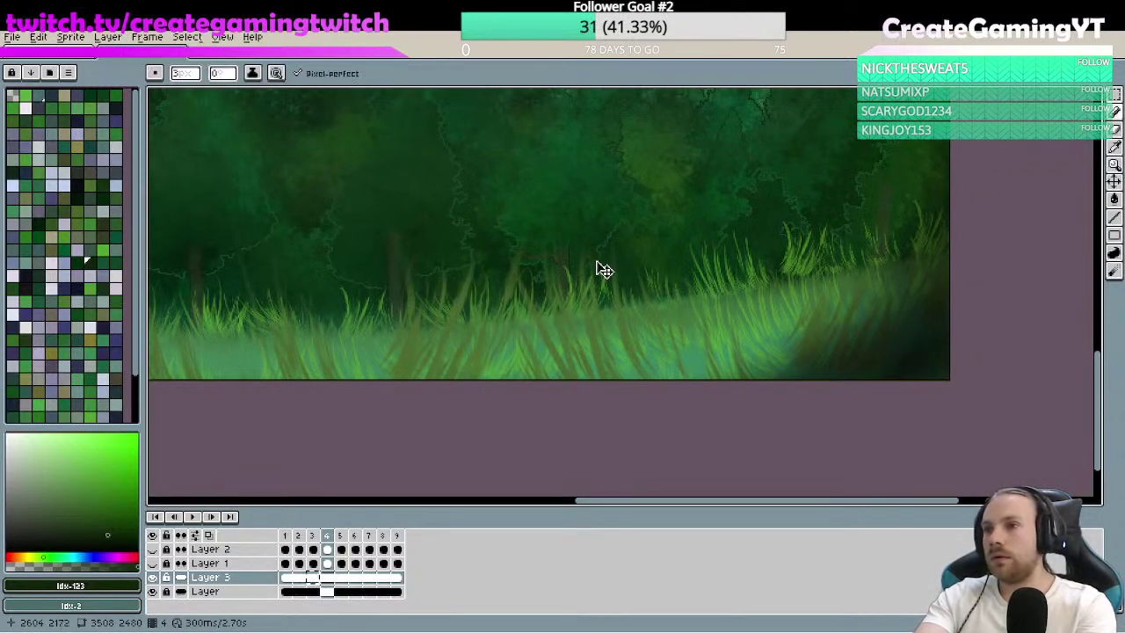
{"action": "key", "text": "space"}
{"action": "scroll", "coordinate": [593, 233], "scroll_direction": "up", "scroll_amount": 1}
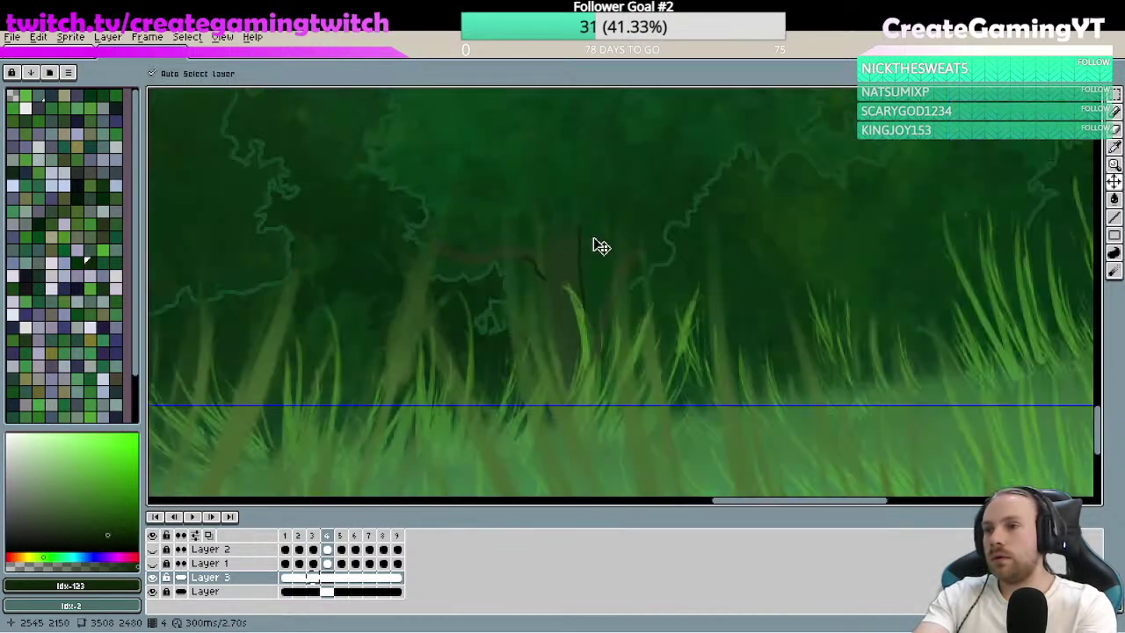
{"action": "scroll", "coordinate": [542, 284], "scroll_direction": "up", "scroll_amount": 1}
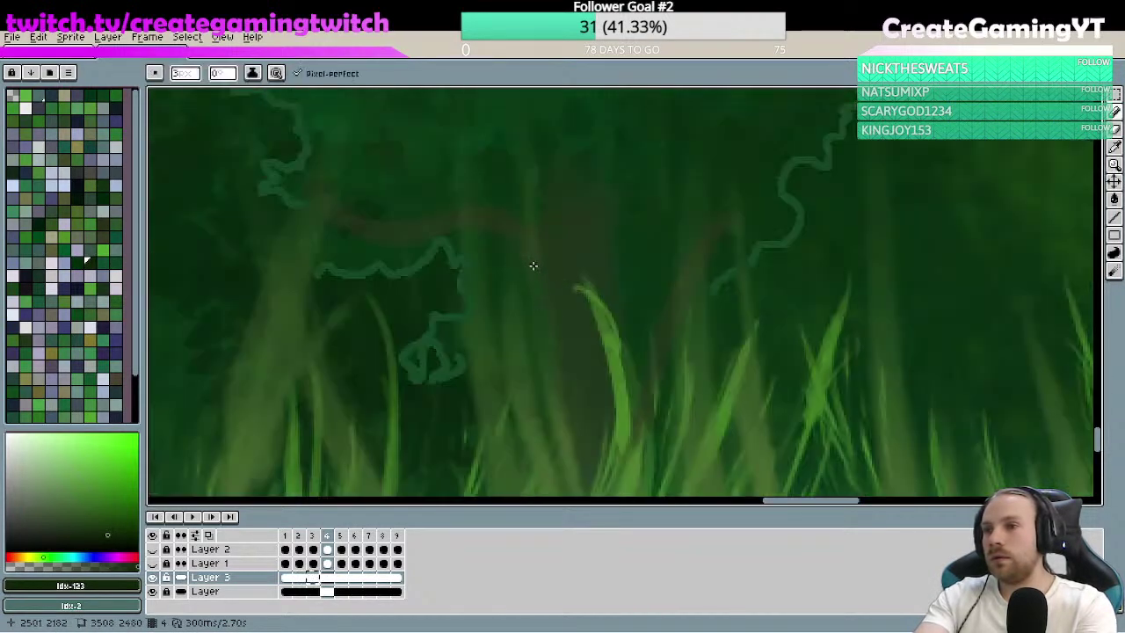
- Draw a curved dark green line down the left edge of the branched trunk, starting just below its left branch
{"action": "mouse_move", "coordinate": [508, 229]}
{"action": "left_mouse_down"}
{"action": "mouse_move", "coordinate": [545, 383]}
{"action": "mouse_move", "coordinate": [546, 318]}
{"action": "mouse_move", "coordinate": [553, 362]}
{"action": "left_mouse_up"}
{"action": "key", "text": "ctrl+z"}
{"action": "key", "text": "space"}
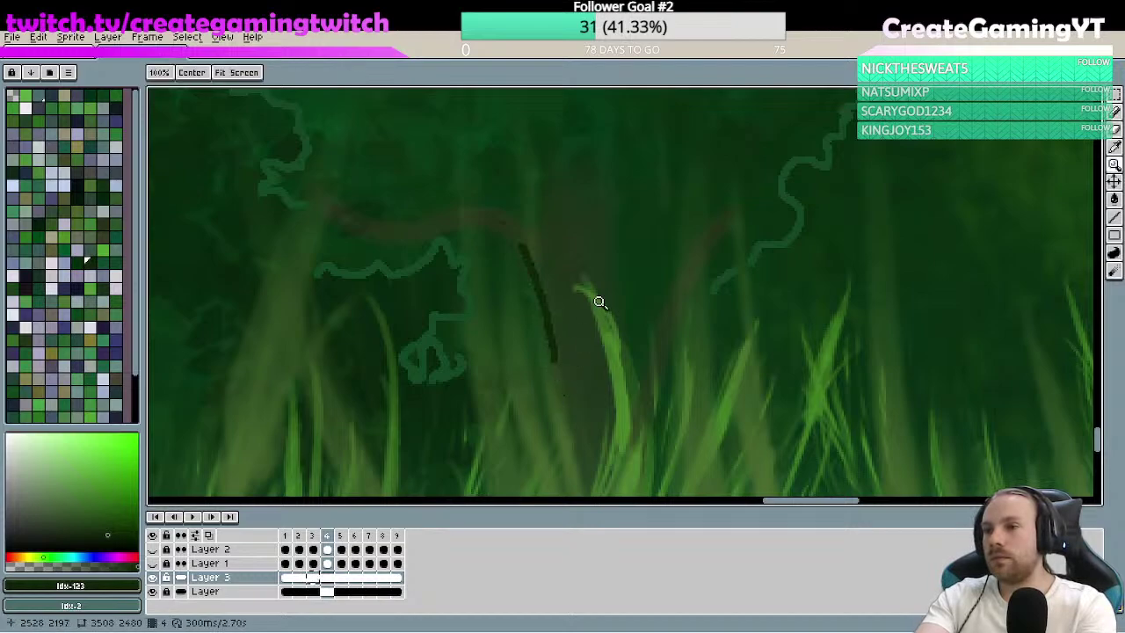
{"action": "scroll", "coordinate": [580, 331], "scroll_direction": "down", "scroll_amount": 3}
{"action": "scroll", "coordinate": [634, 274], "scroll_direction": "up", "scroll_amount": 3}
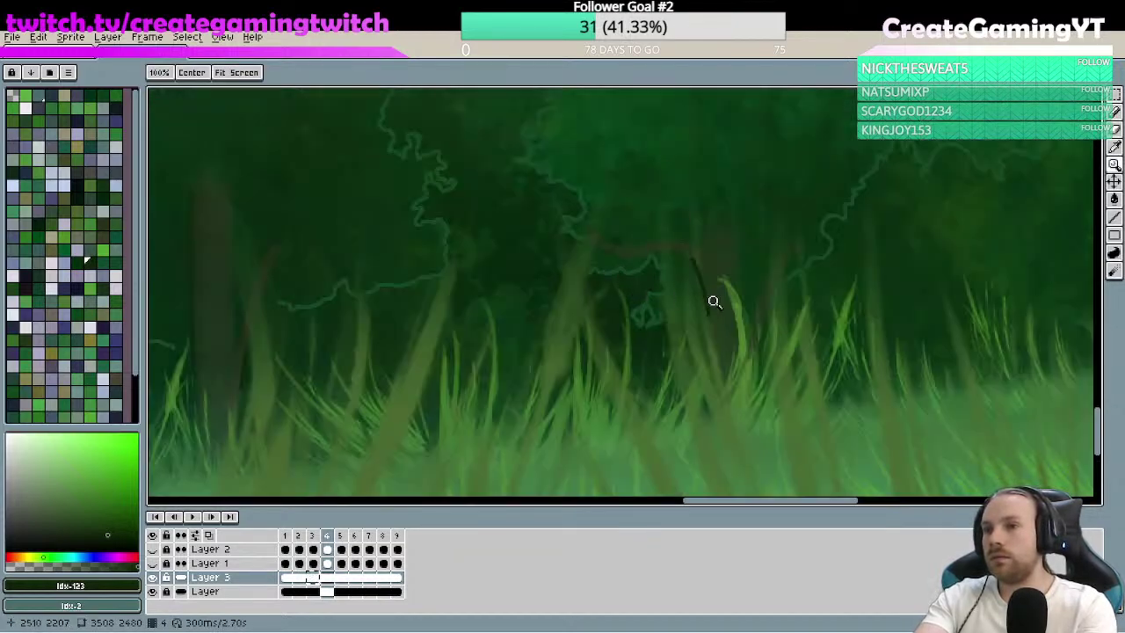
{"action": "key", "text": "e"}
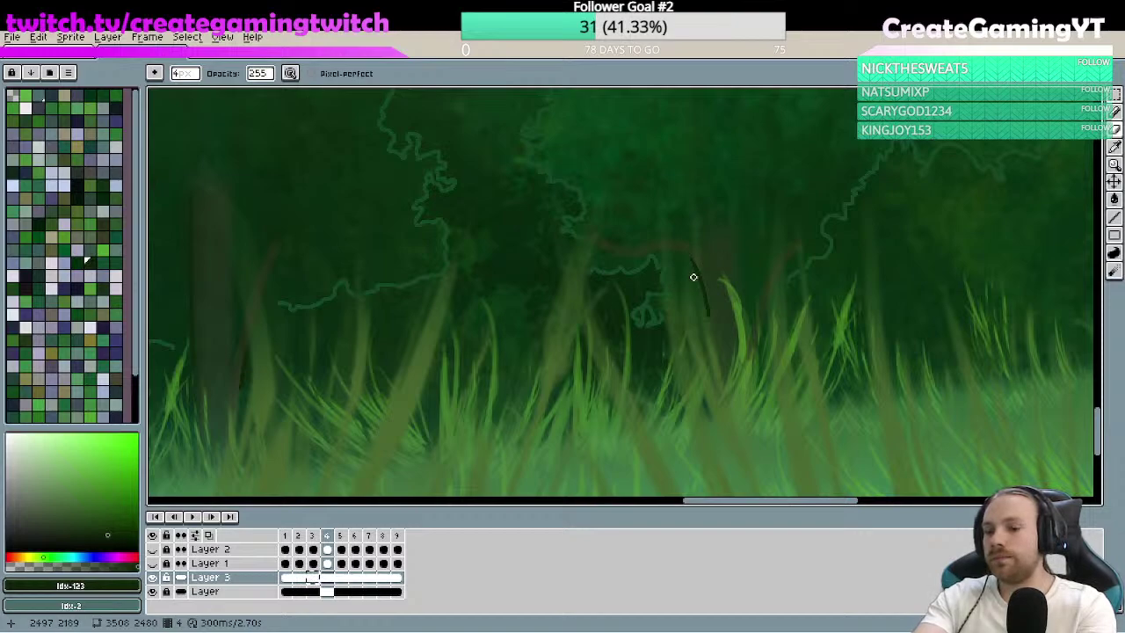
{"action": "key", "text": "b"}
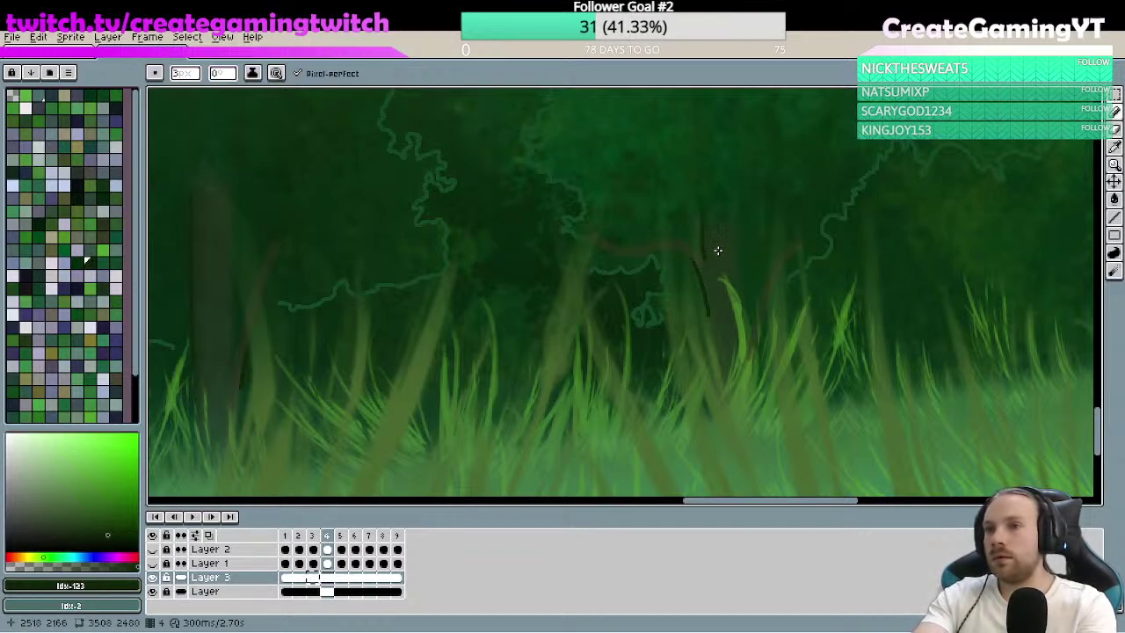
- Trace the upper left edge of the branched trunk, above its left branch, with a short dark green line
{"action": "key", "text": "space"}
{"action": "scroll", "coordinate": [747, 237], "scroll_direction": "down", "scroll_amount": 1}
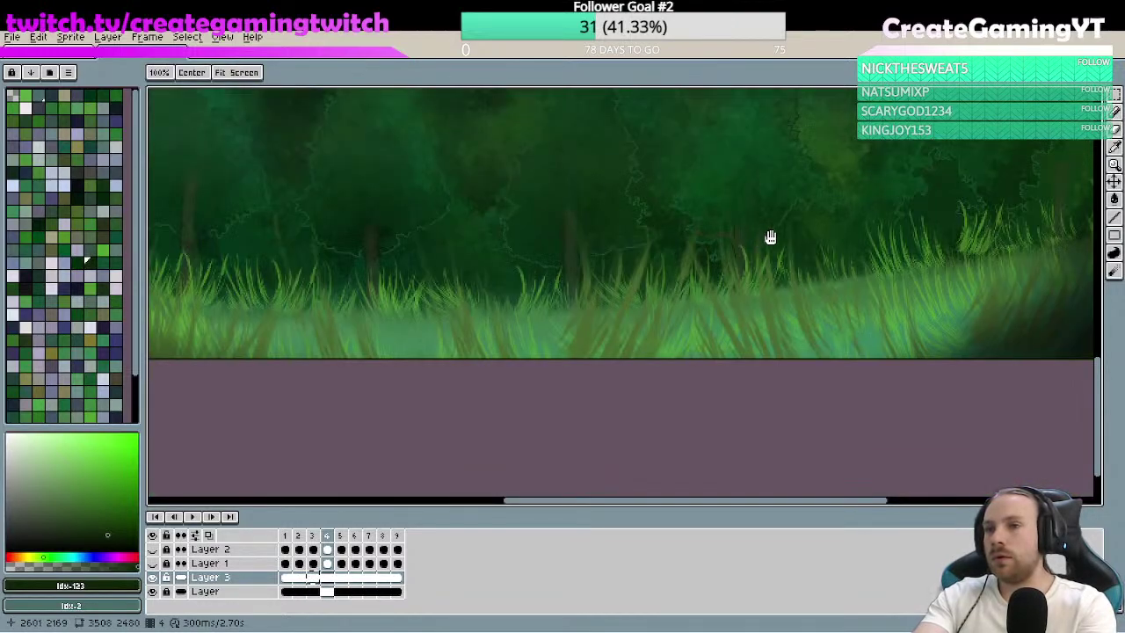
{"action": "scroll", "coordinate": [770, 237], "scroll_direction": "up", "scroll_amount": 3}
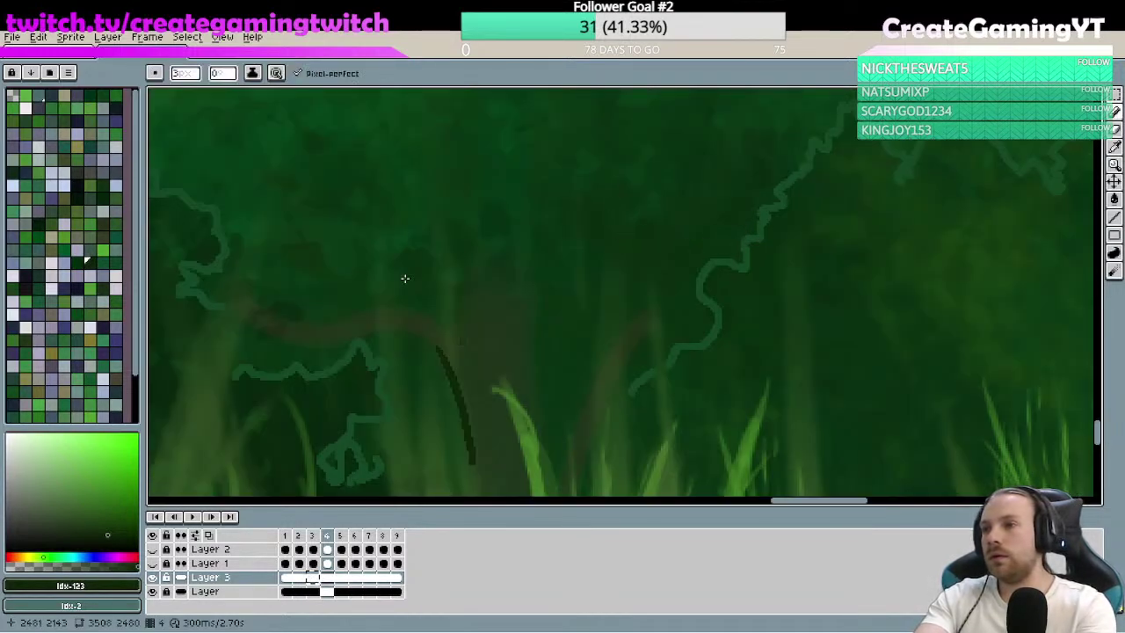
{"action": "left_click_drag", "start_coordinate": [452, 269], "coordinate": [460, 336]}
{"action": "key", "text": "ctrl+z"}
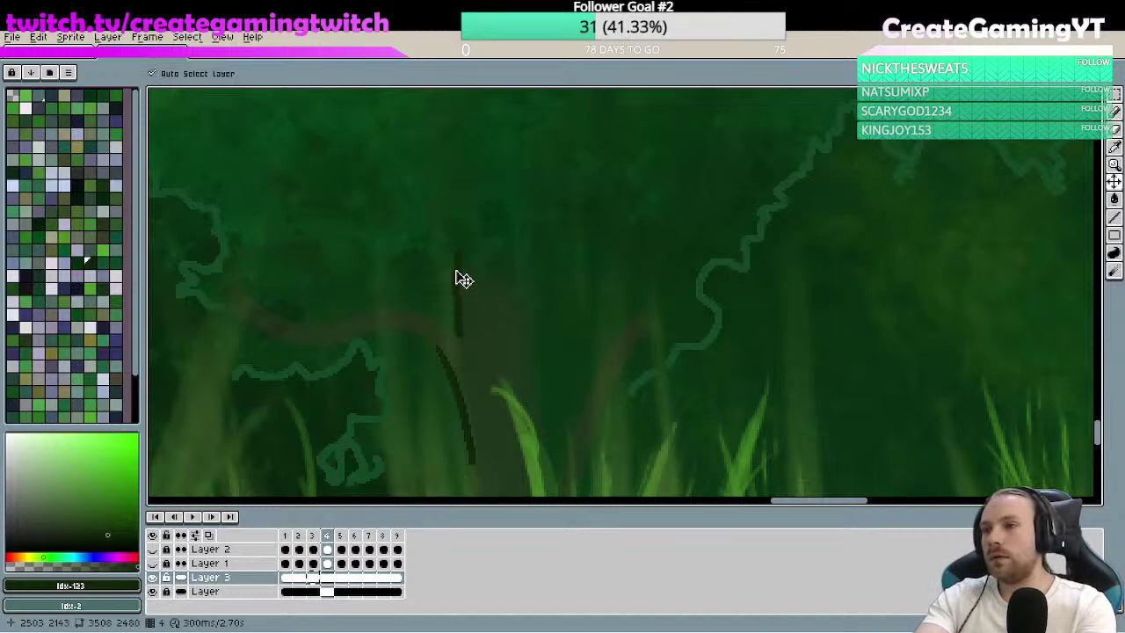
{"action": "key", "text": "ctrl+z"}
{"action": "left_click_drag", "start_coordinate": [449, 227], "coordinate": [458, 325]}
{"action": "key", "text": "ctrl+z"}
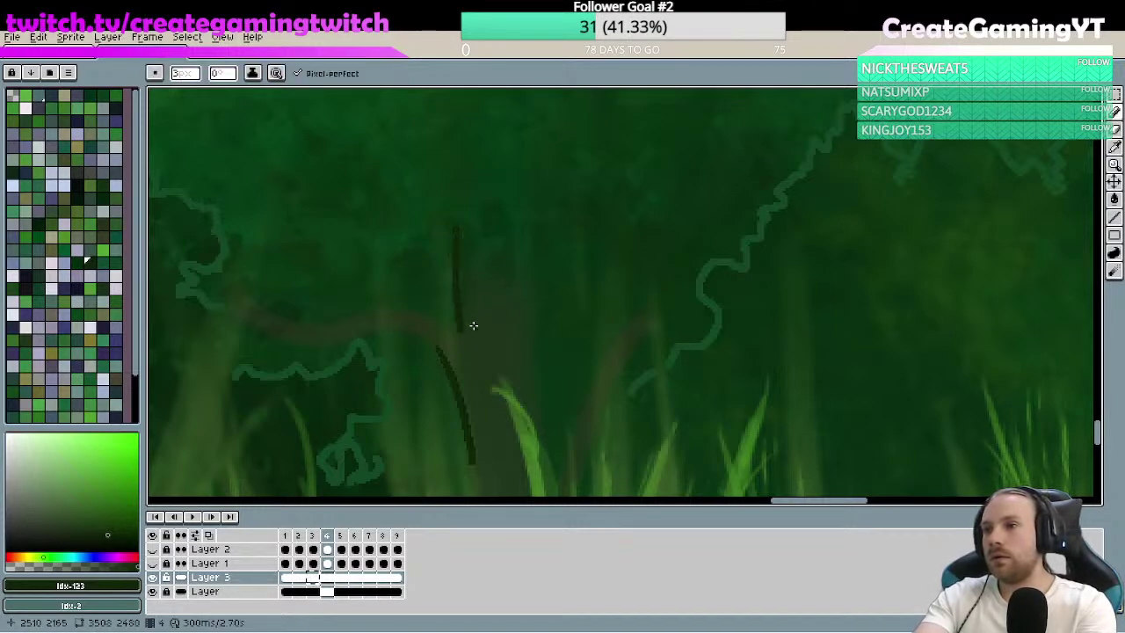
{"action": "scroll", "coordinate": [510, 258], "scroll_direction": "down", "scroll_amount": 3}
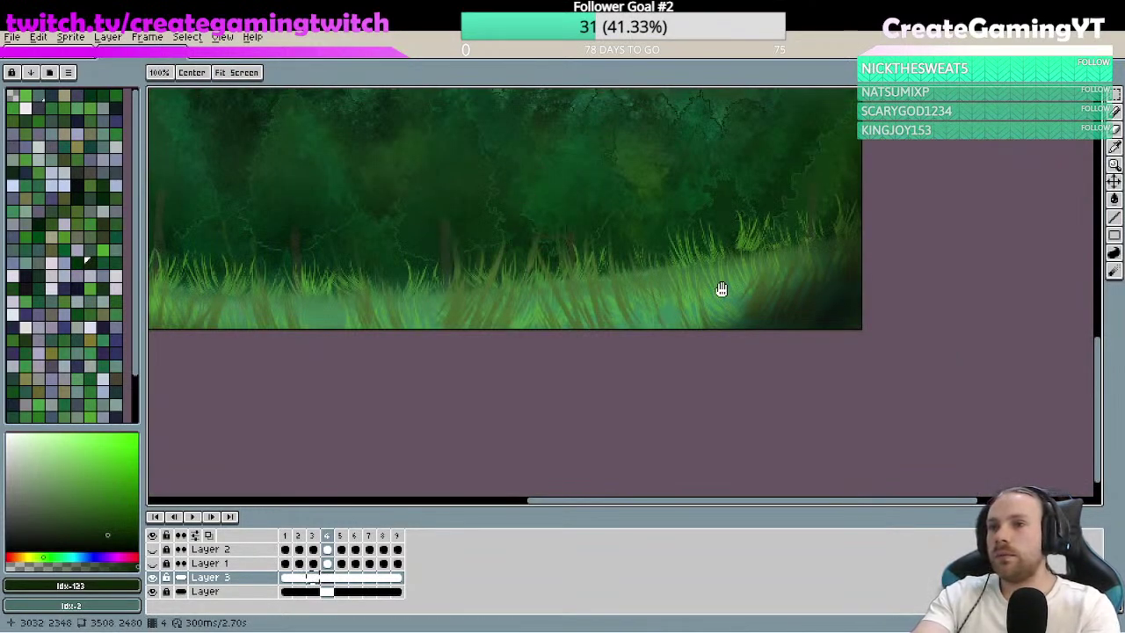
- Trace the left edge of the rightmost tree trunk down to the grass with a thin dark green line
{"action": "scroll", "coordinate": [622, 216], "scroll_direction": "up", "scroll_amount": 4}
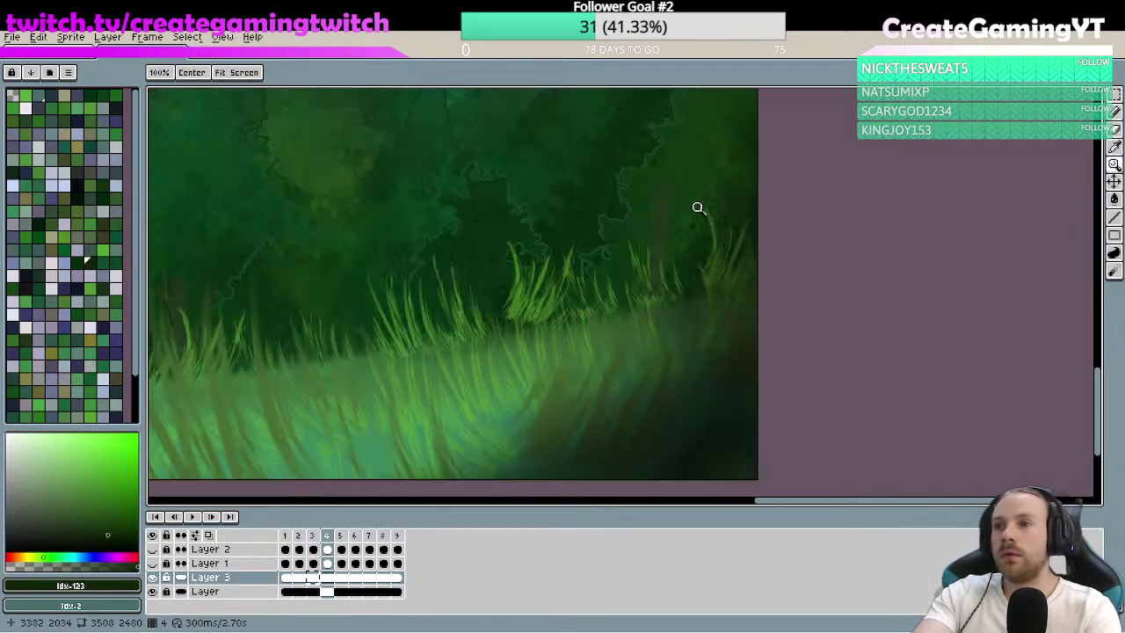
{"action": "scroll", "coordinate": [709, 209], "scroll_direction": "down", "scroll_amount": 2}
{"action": "scroll", "coordinate": [735, 226], "scroll_direction": "up", "scroll_amount": 2}
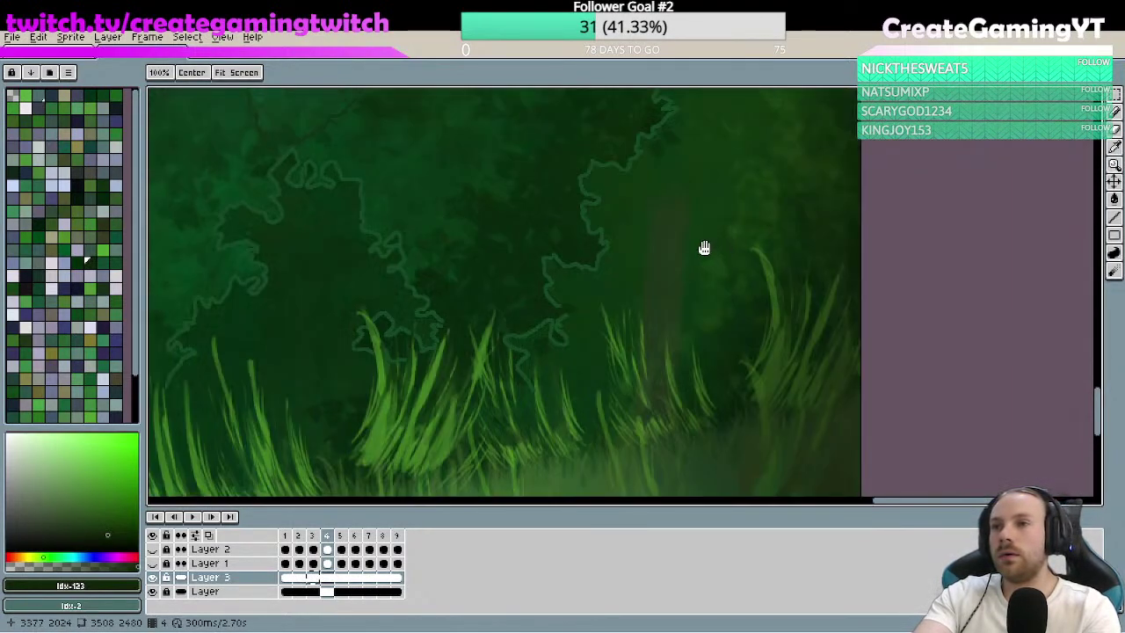
{"action": "mouse_move", "coordinate": [654, 203]}
{"action": "left_mouse_down"}
{"action": "mouse_move", "coordinate": [642, 373]}
{"action": "mouse_move", "coordinate": [649, 251]}
{"action": "mouse_move", "coordinate": [654, 314]}
{"action": "mouse_move", "coordinate": [645, 348]}
{"action": "left_mouse_up"}
{"action": "key", "text": "ctrl+z"}
{"action": "key", "text": "ctrl+z"}
{"action": "key", "text": "ctrl+z"}
{"action": "key", "text": "ctrl+z"}
{"action": "left_click_drag", "start_coordinate": [657, 192], "coordinate": [653, 361]}
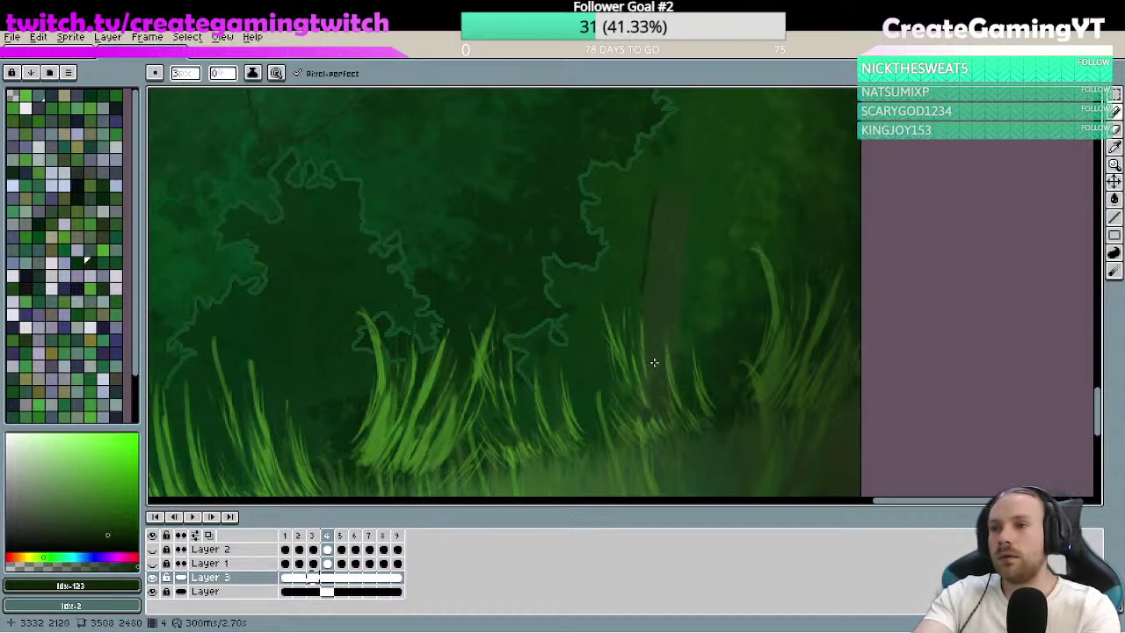
{"action": "key", "text": "ctrl+z"}
{"action": "left_click_drag", "start_coordinate": [647, 222], "coordinate": [644, 327]}
{"action": "key", "text": "e"}
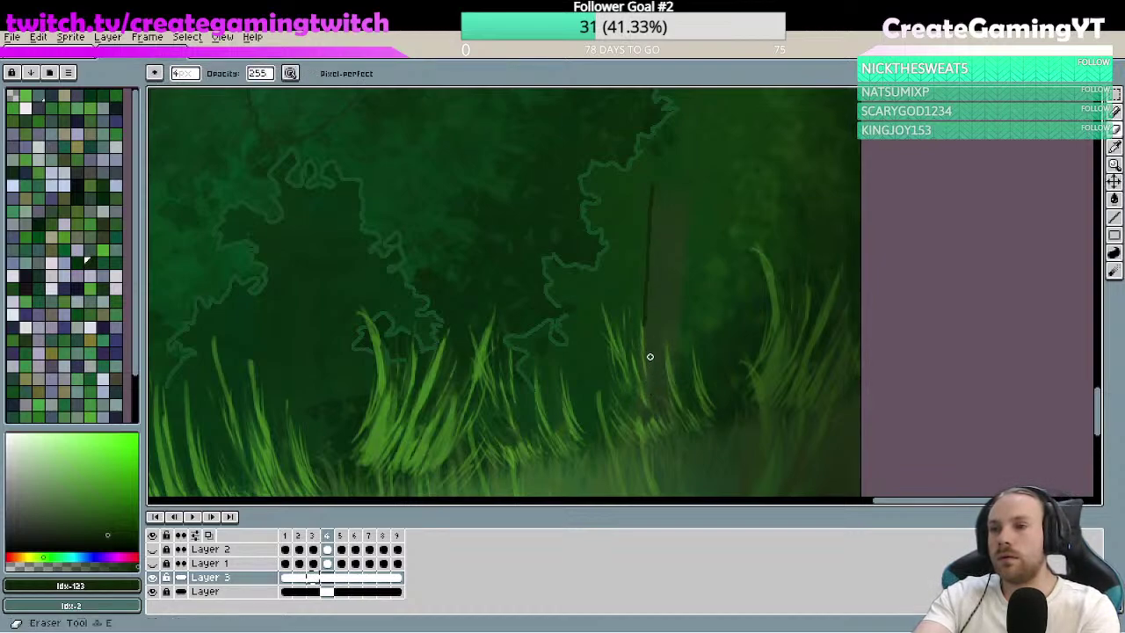
- Examine the outlined treetops, foliage and trunks across the whole forest from a distance
{"action": "scroll", "coordinate": [681, 301], "scroll_direction": "down", "scroll_amount": 3}
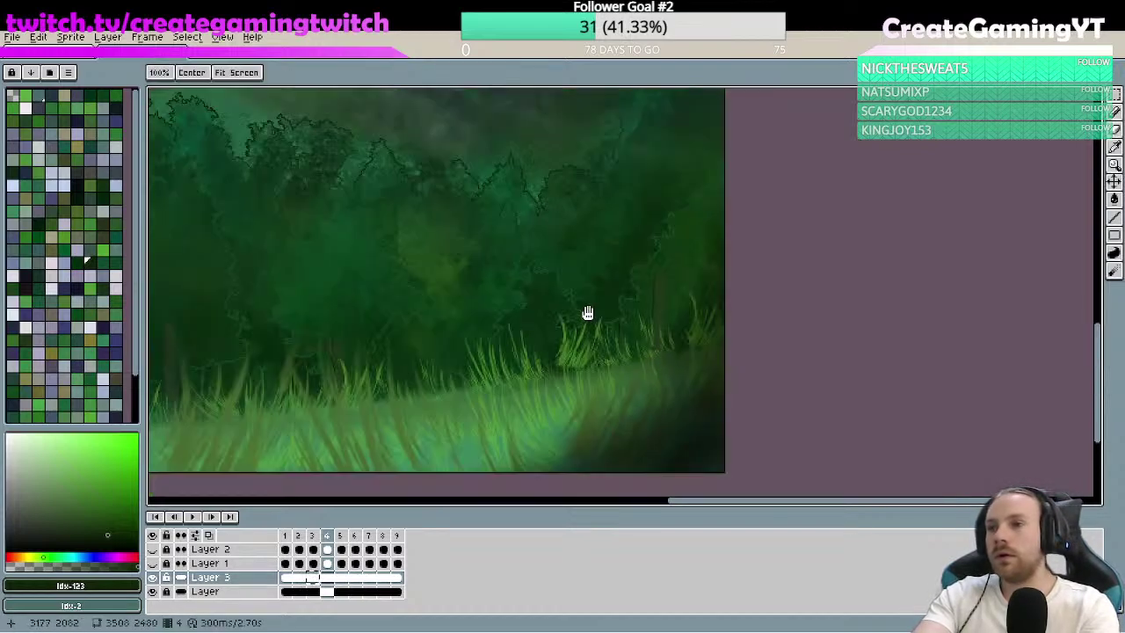
{"action": "scroll", "coordinate": [588, 314], "scroll_direction": "up", "scroll_amount": 2}
{"action": "scroll", "coordinate": [695, 308], "scroll_direction": "up", "scroll_amount": 1}
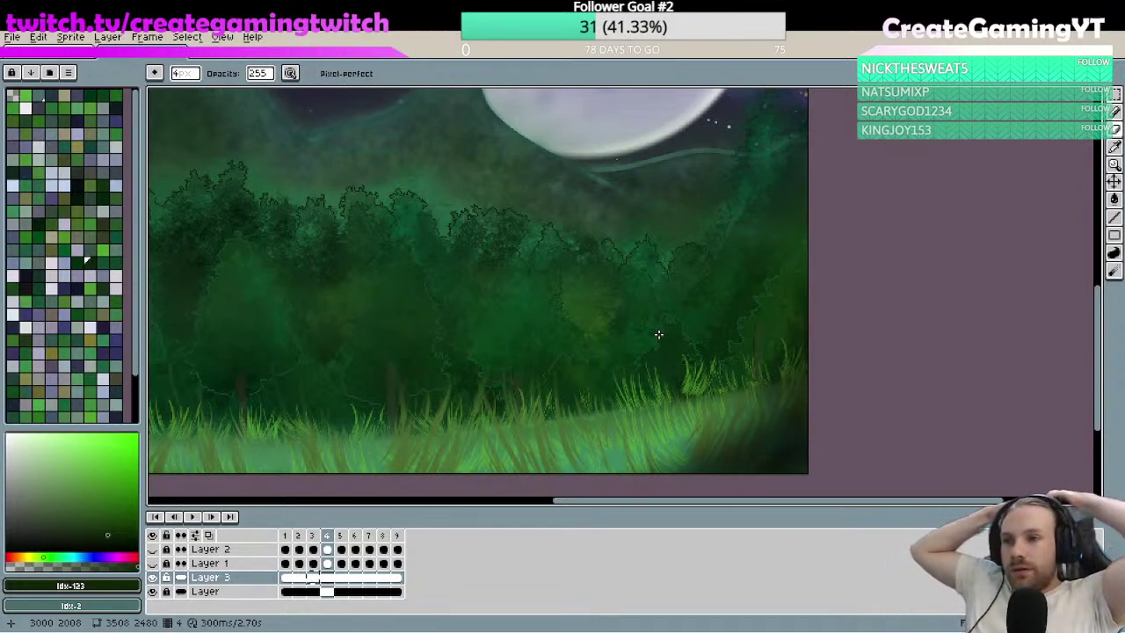
{"action": "scroll", "coordinate": [676, 319], "scroll_direction": "down", "scroll_amount": 2}
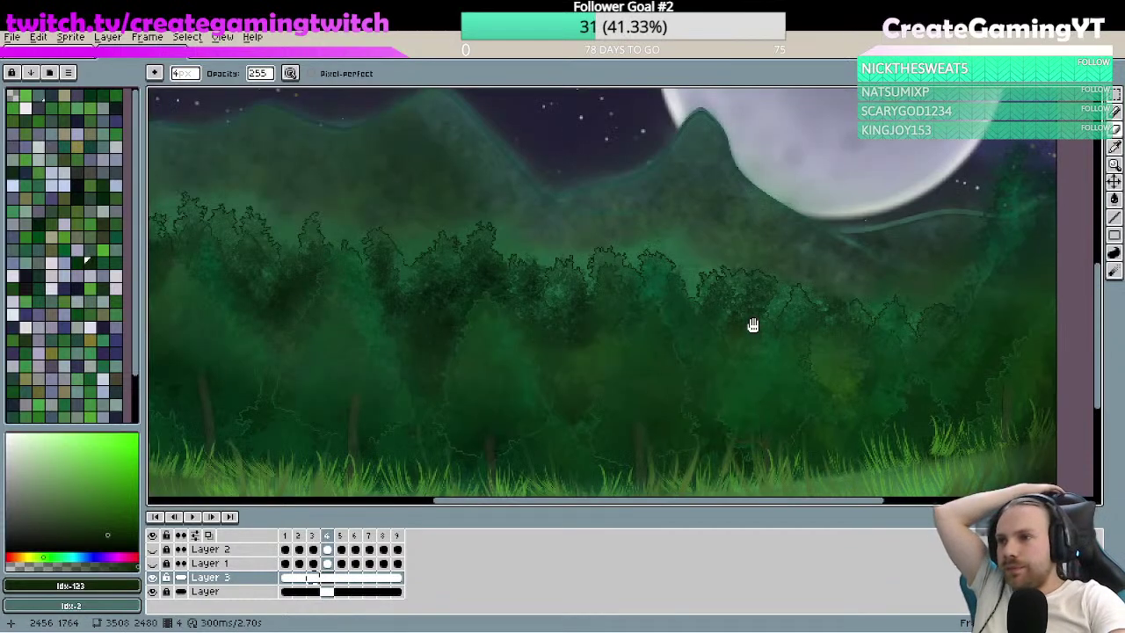
{"action": "scroll", "coordinate": [698, 319], "scroll_direction": "up", "scroll_amount": 3}
{"action": "scroll", "coordinate": [689, 301], "scroll_direction": "down", "scroll_amount": 1}
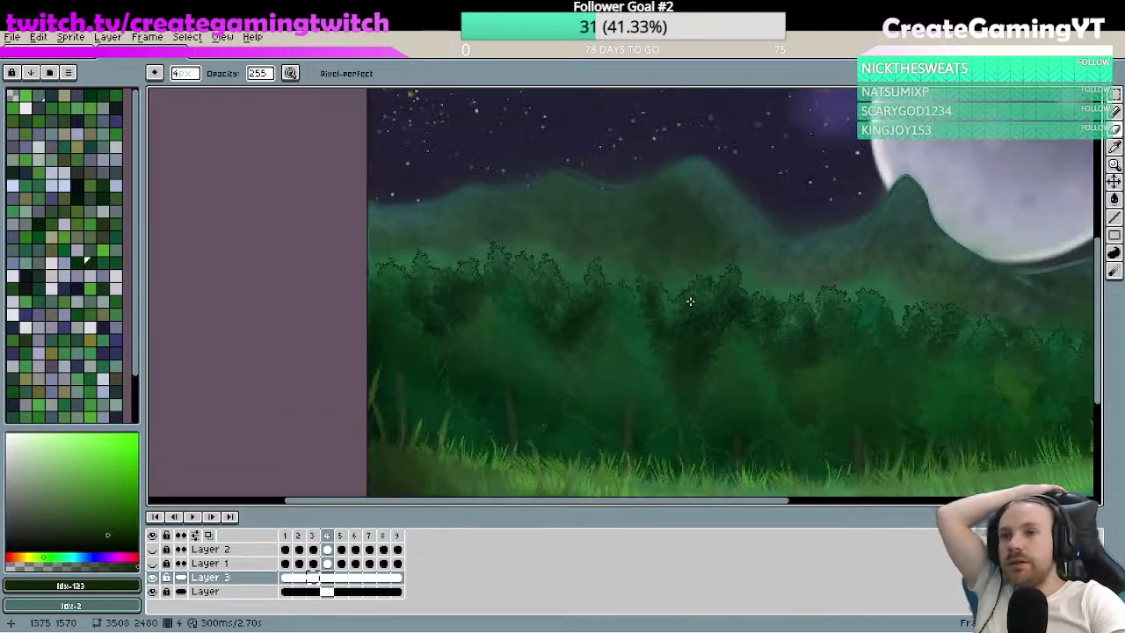
{"action": "mouse_move", "coordinate": [796, 317]}
{"action": "left_mouse_down"}
{"action": "mouse_move", "coordinate": [738, 302]}
{"action": "mouse_move", "coordinate": [621, 311]}
{"action": "mouse_move", "coordinate": [637, 305]}
{"action": "mouse_move", "coordinate": [650, 194]}
{"action": "left_mouse_up"}
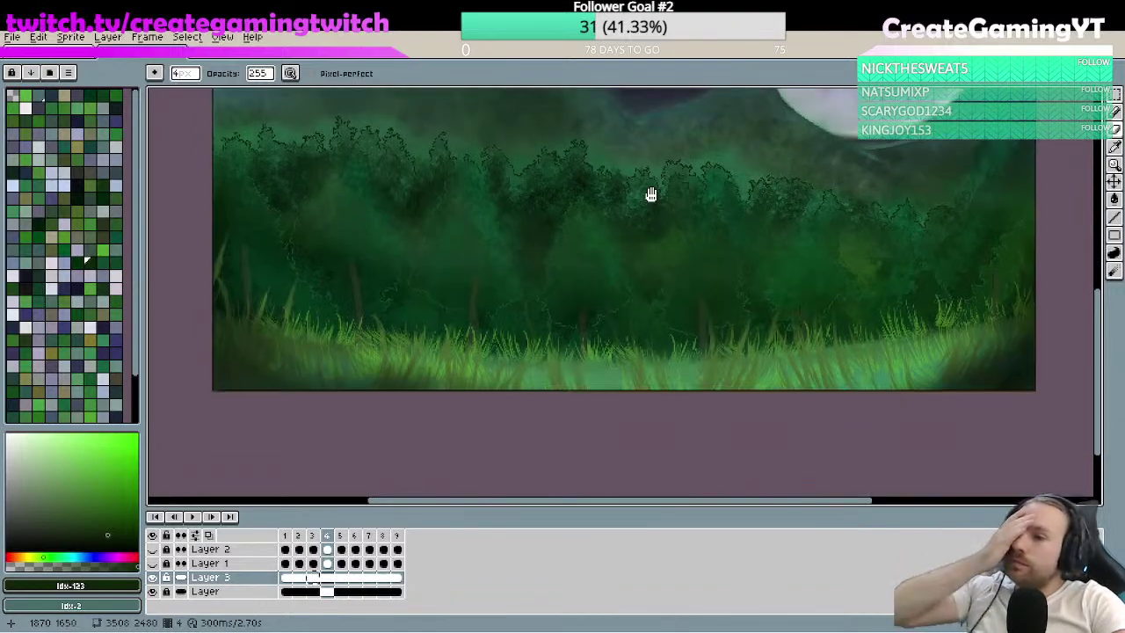
- Show Layer 1 and go through its cels one by one from frame 1 to frame 9
{"action": "left_click", "coordinate": [153, 564]}
{"action": "left_click", "coordinate": [288, 563]}
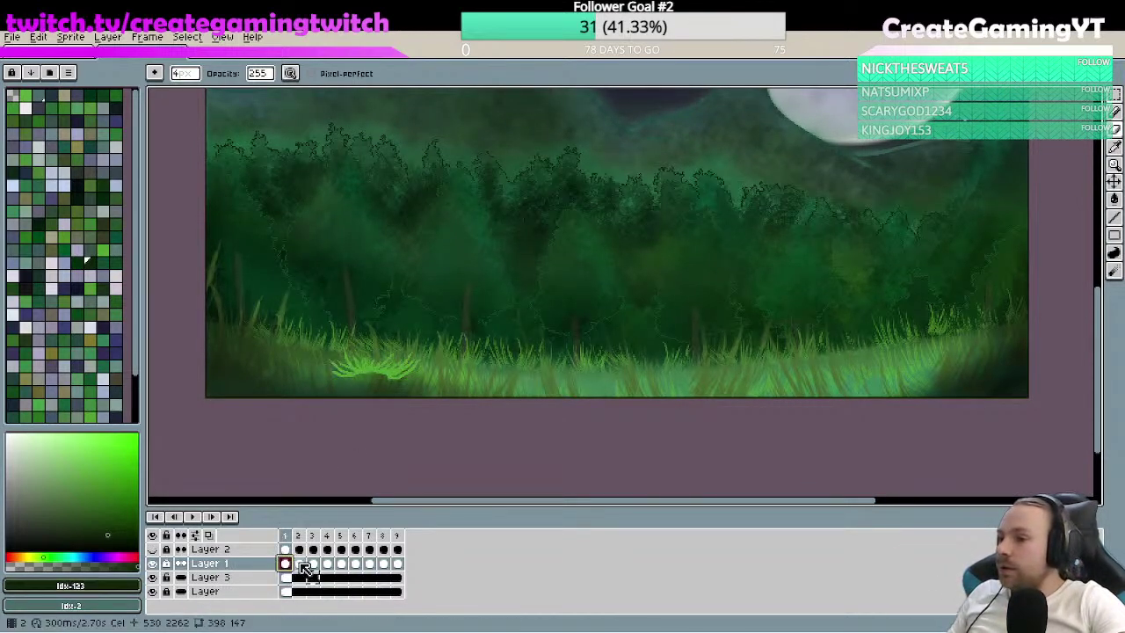
{"action": "left_click", "coordinate": [300, 564]}
{"action": "left_click", "coordinate": [313, 564]}
{"action": "left_click", "coordinate": [327, 563]}
{"action": "left_click", "coordinate": [342, 563]}
{"action": "left_click", "coordinate": [355, 564]}
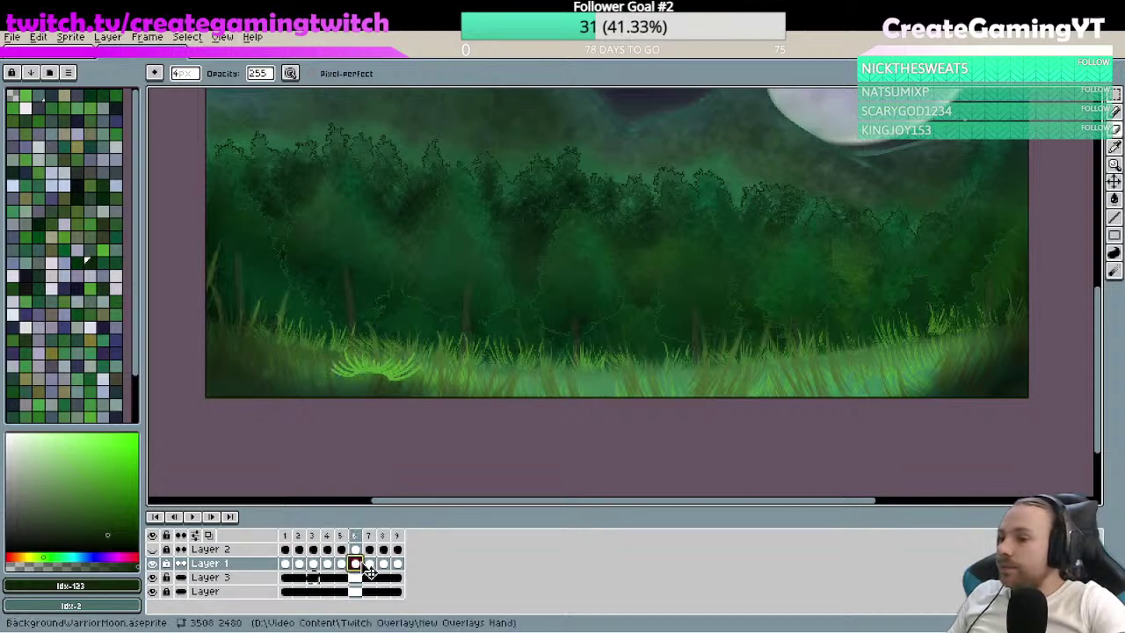
{"action": "left_click", "coordinate": [369, 563]}
{"action": "left_click", "coordinate": [383, 564]}
{"action": "left_click", "coordinate": [397, 563]}
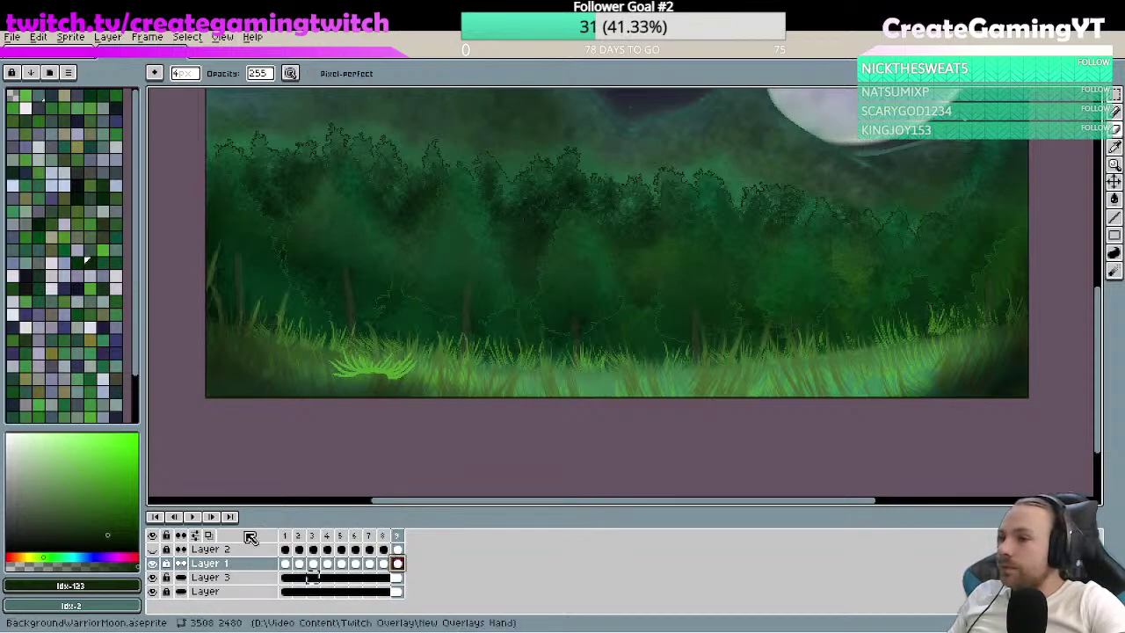
- Show Layer 2 and play the animation to view the full landscape with the moving grass
{"action": "left_click", "coordinate": [153, 550]}
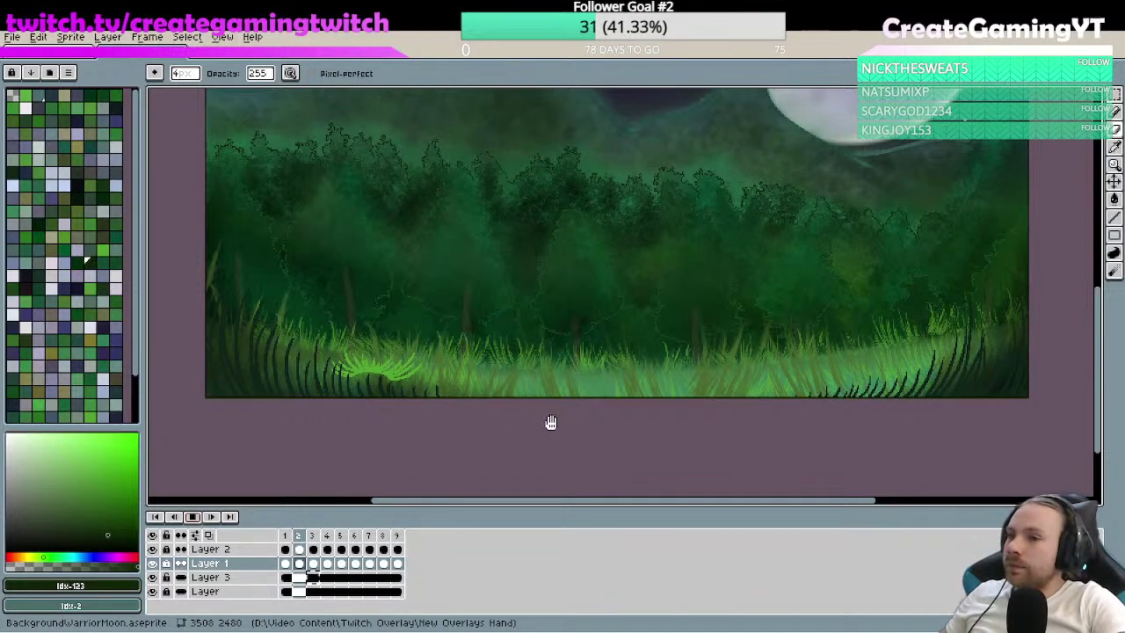
{"action": "scroll", "coordinate": [550, 422], "scroll_direction": "up", "scroll_amount": 5}
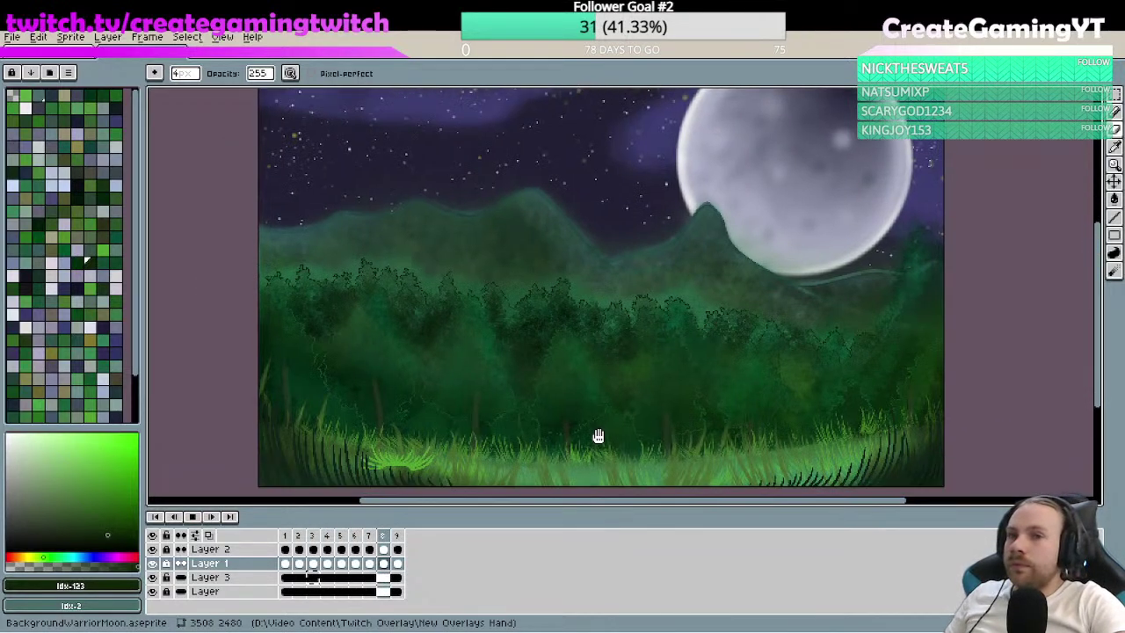
- Stop the animation, add a new layer above Layer 1 and choose the bright green palette colour Idx-115
{"action": "scroll", "coordinate": [597, 422], "scroll_direction": "down", "scroll_amount": 1}
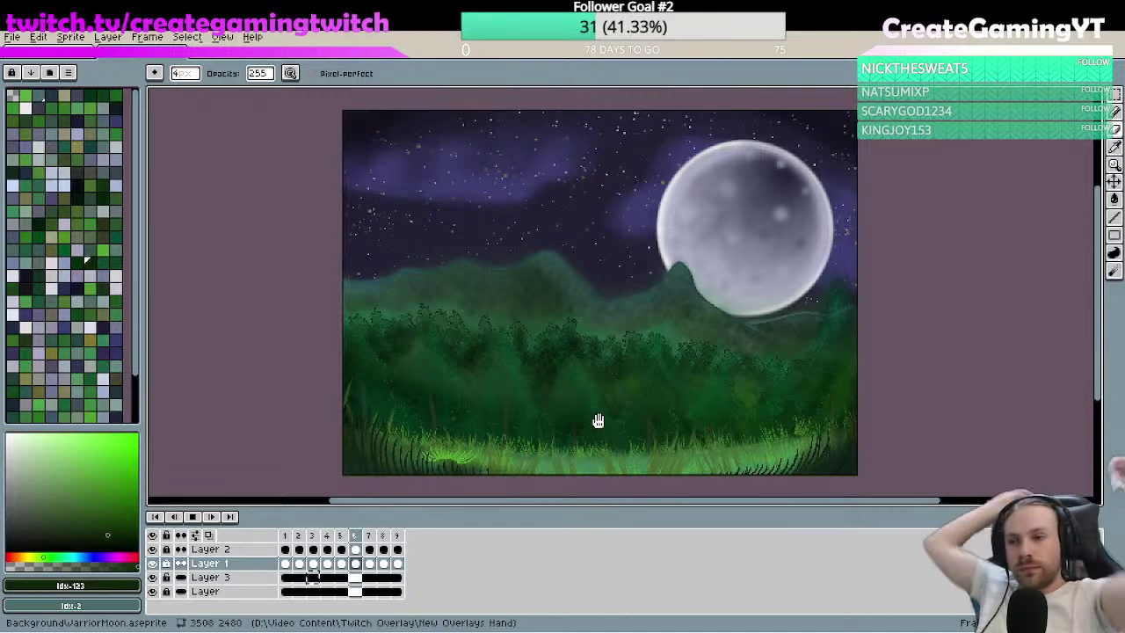
{"action": "left_click", "coordinate": [192, 516]}
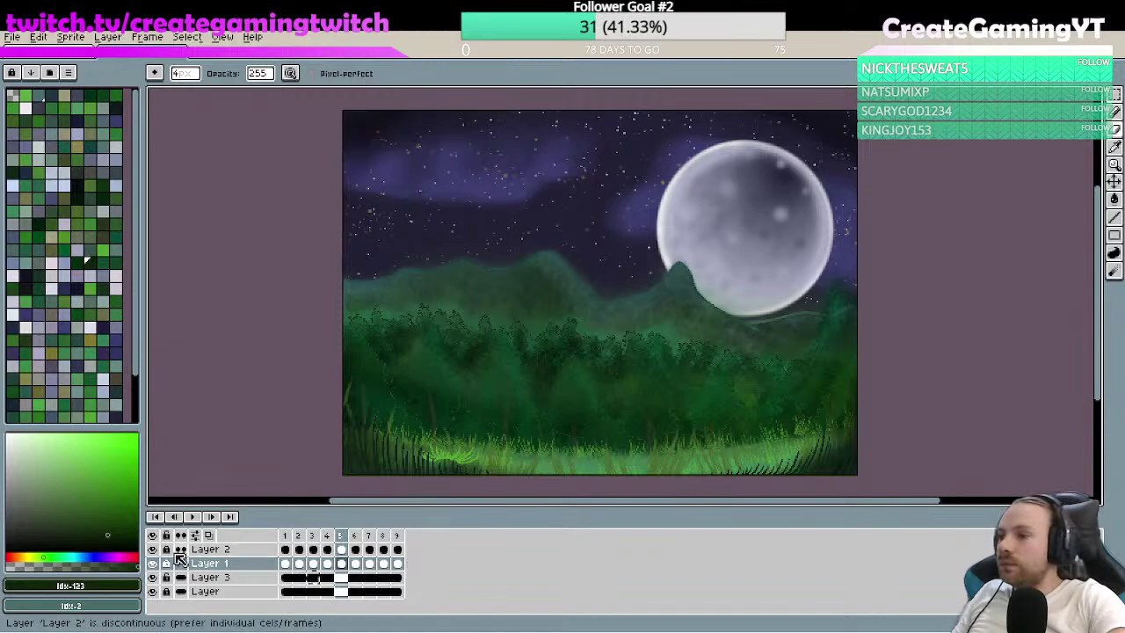
{"action": "key", "text": "shift+n"}
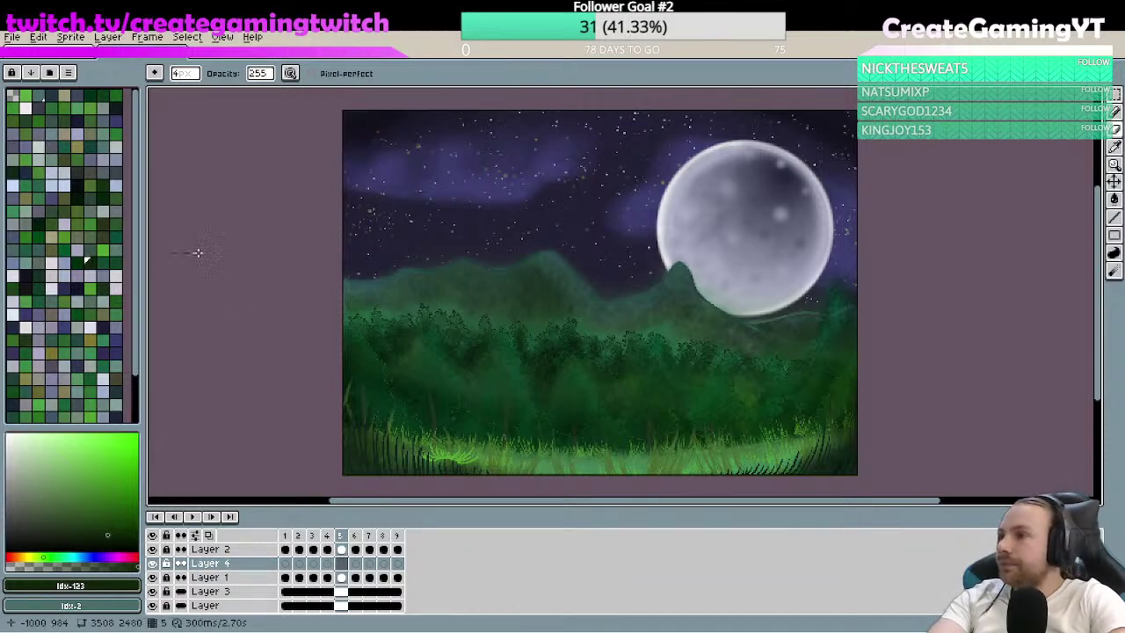
{"action": "left_click", "coordinate": [104, 251]}
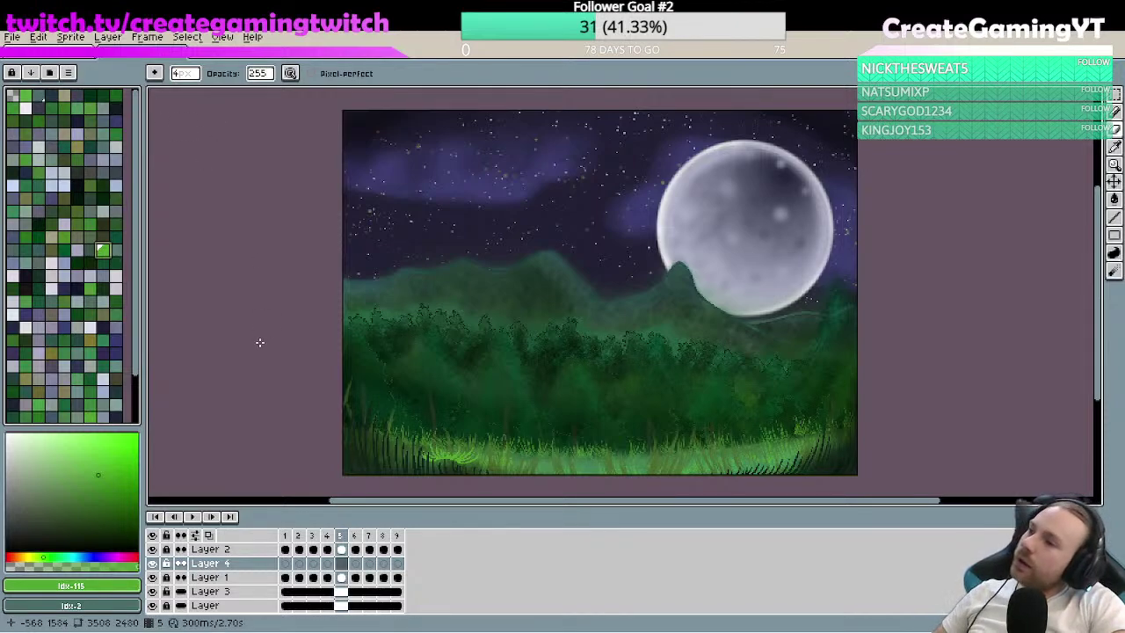
- Enable pressure-controlled gradient in the brush dynamics, keeping No Dithering as the gradient type
{"action": "left_click", "coordinate": [156, 73]}
{"action": "left_click", "coordinate": [292, 73]}
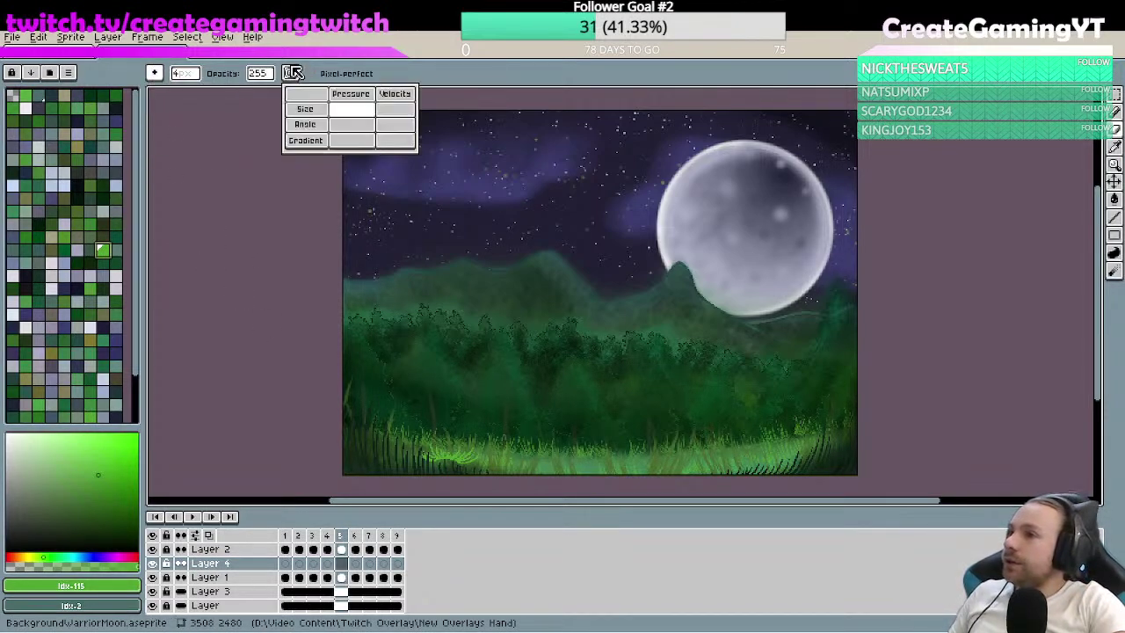
{"action": "left_click", "coordinate": [352, 143]}
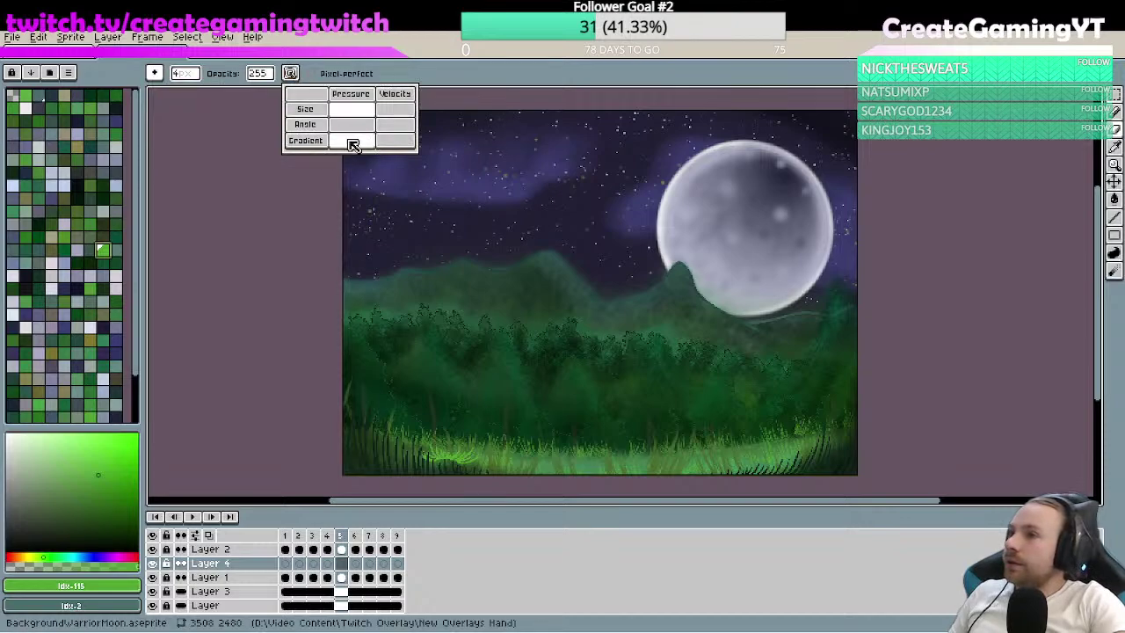
{"action": "left_click", "coordinate": [352, 144]}
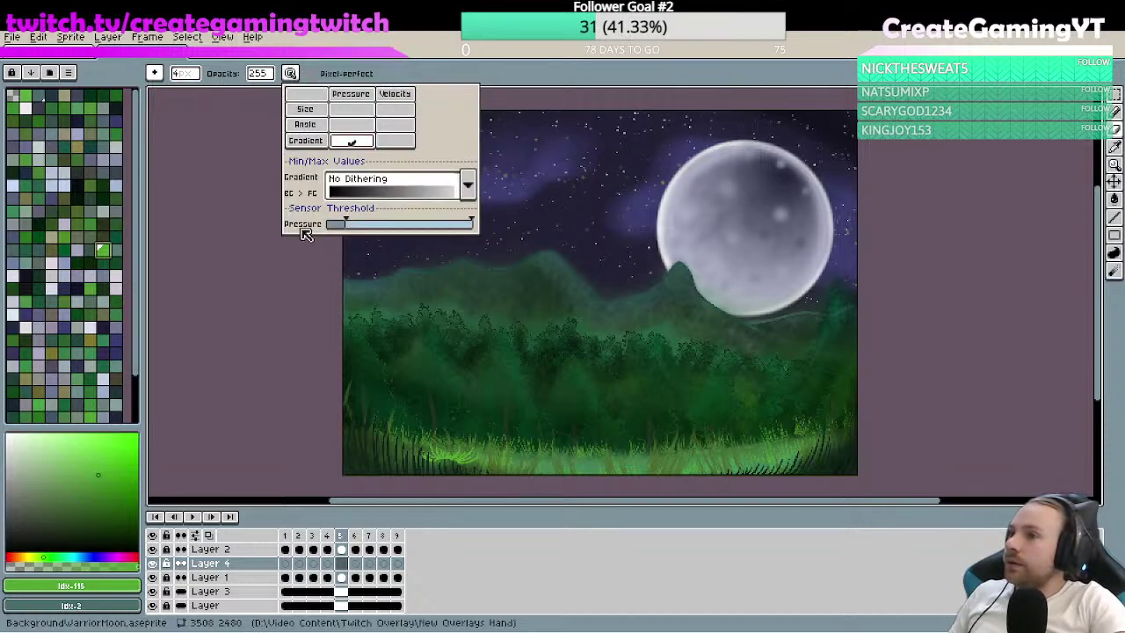
{"action": "left_click", "coordinate": [469, 185]}
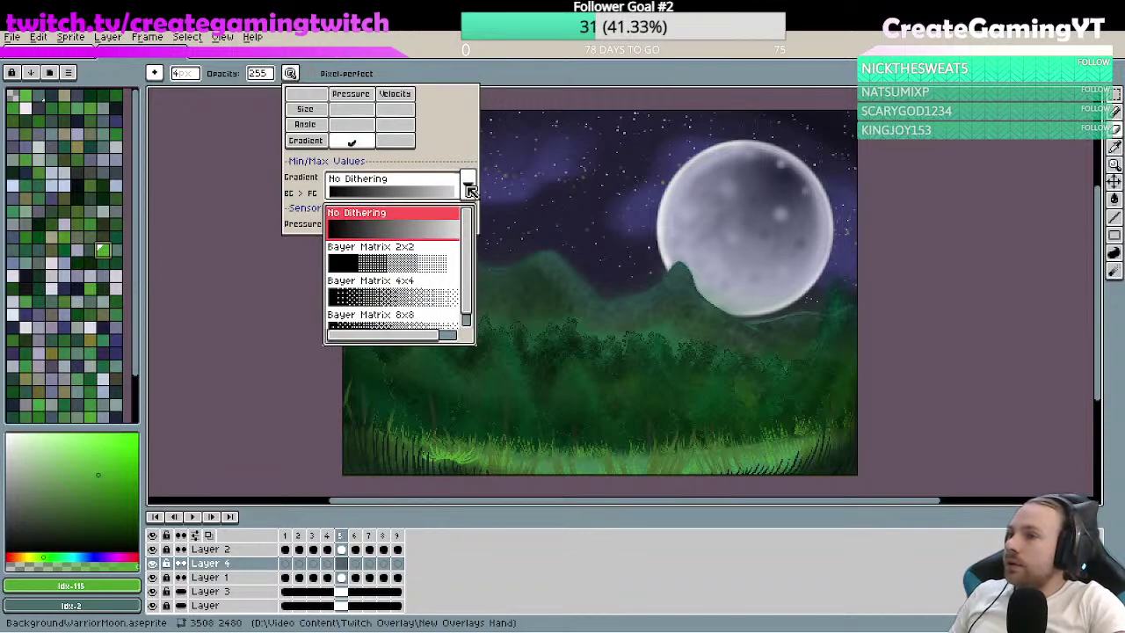
{"action": "left_click", "coordinate": [468, 184]}
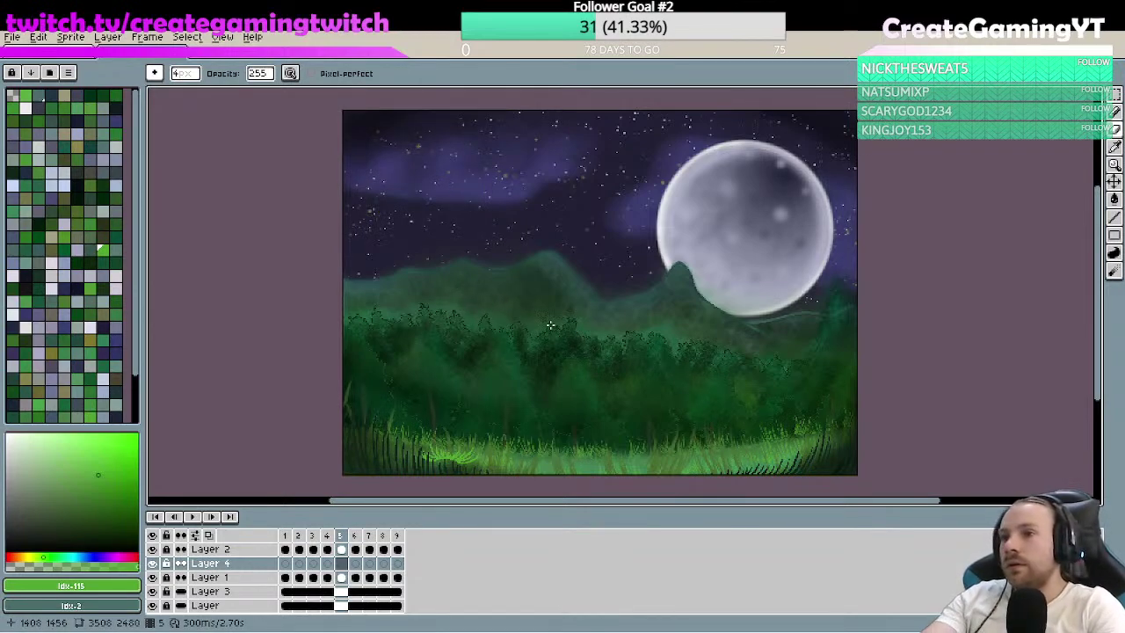
- Remove the empty Layer 4 by merging it down and add a fresh empty layer above Layer 1
{"action": "scroll", "coordinate": [535, 308], "scroll_direction": "up", "scroll_amount": 1}
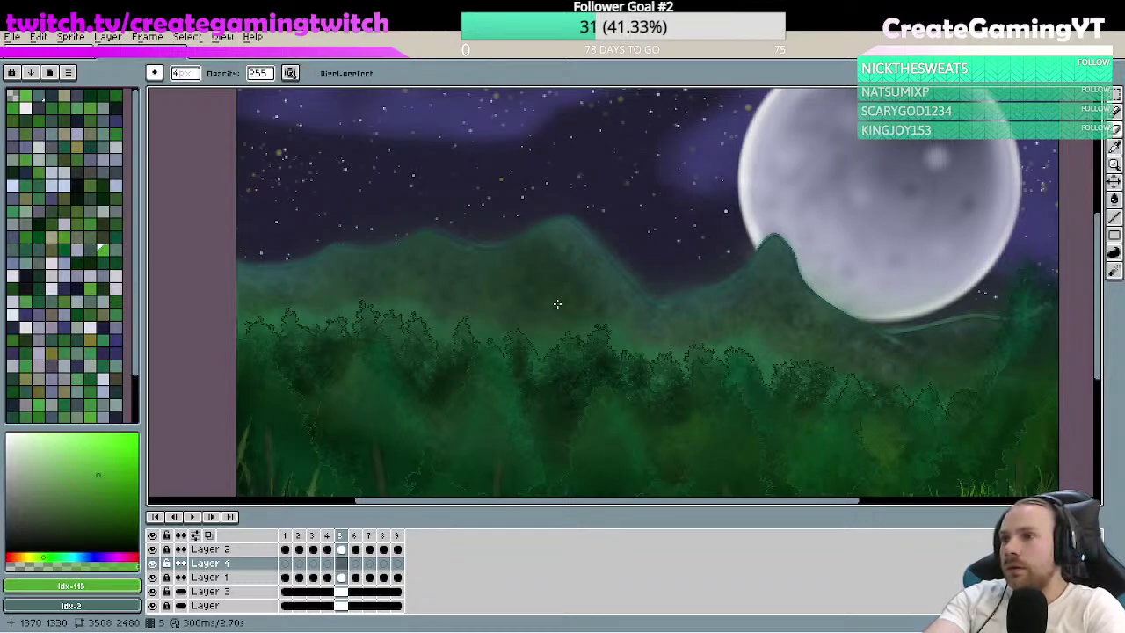
{"action": "key", "text": "v"}
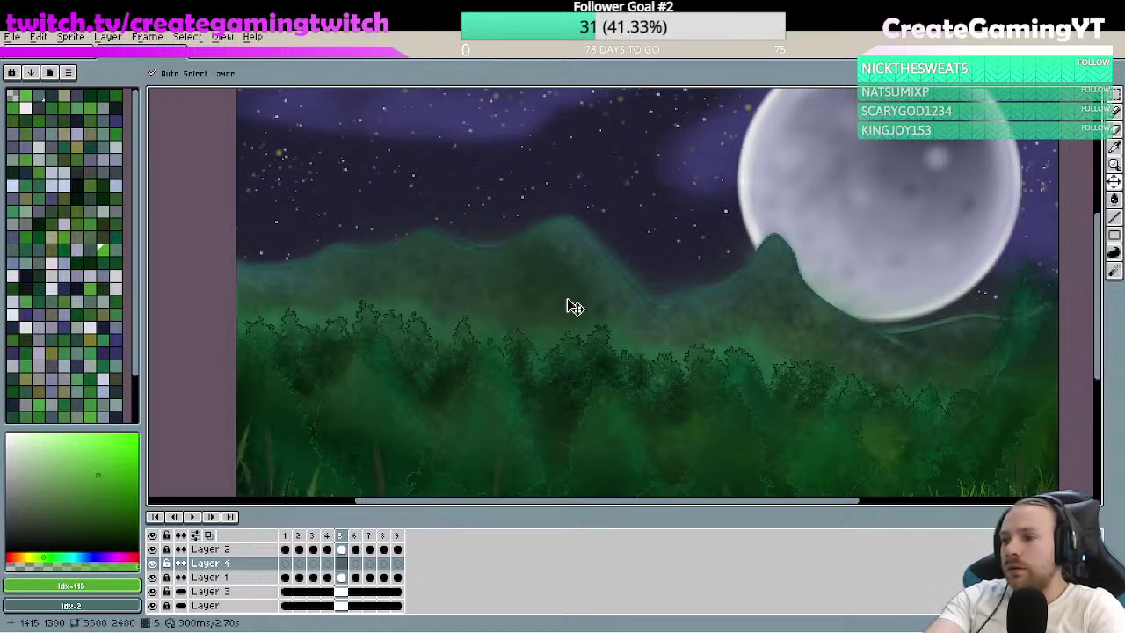
{"action": "key", "text": "ctrl+e"}
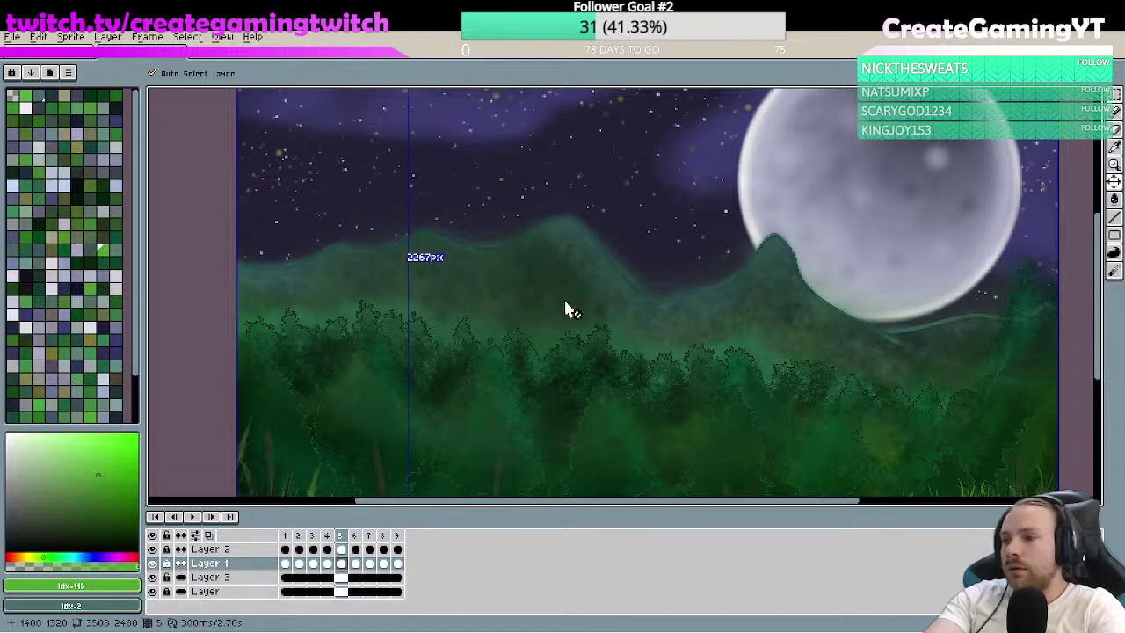
{"action": "key", "text": "b"}
{"action": "key", "text": "shift+n"}
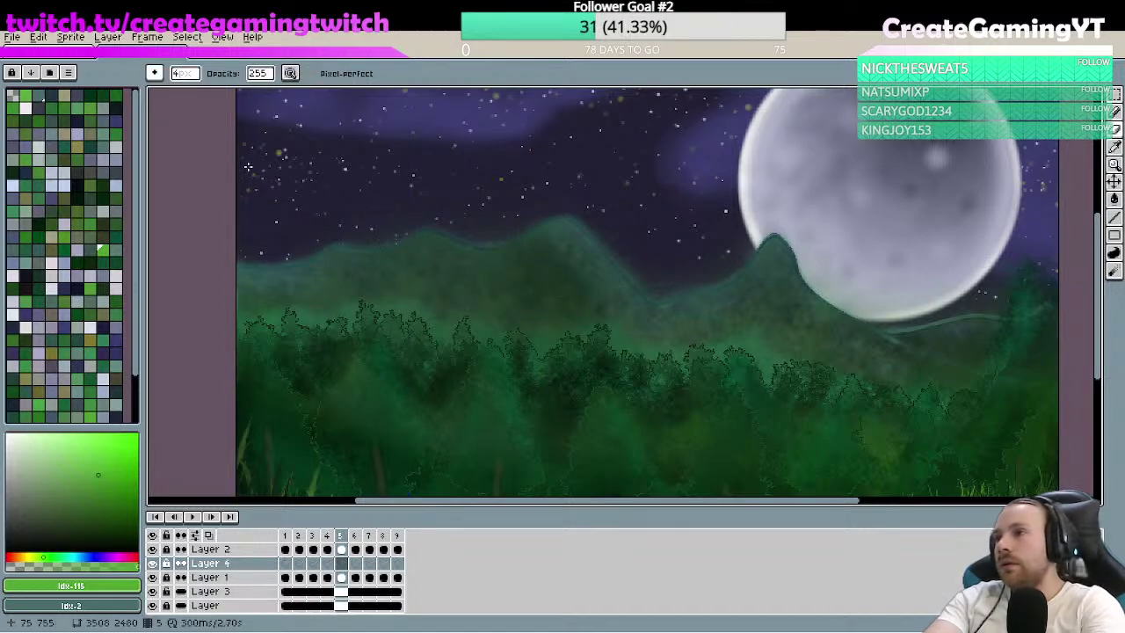
- Set the round brush size to 40 px
{"action": "left_click", "coordinate": [182, 77]}
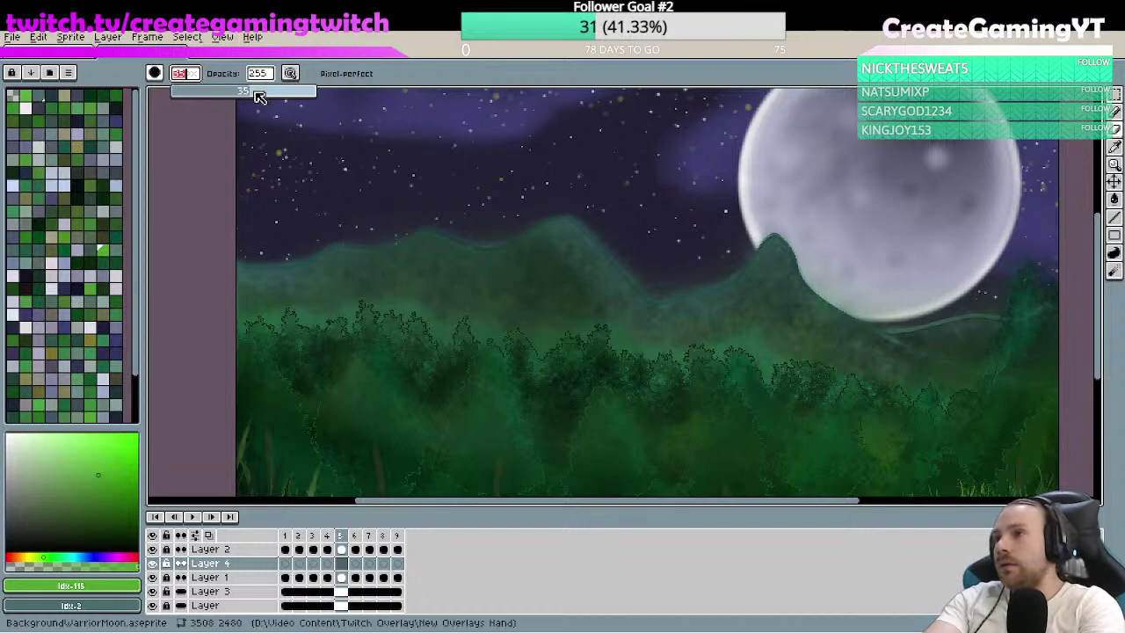
{"action": "left_click", "coordinate": [254, 93]}
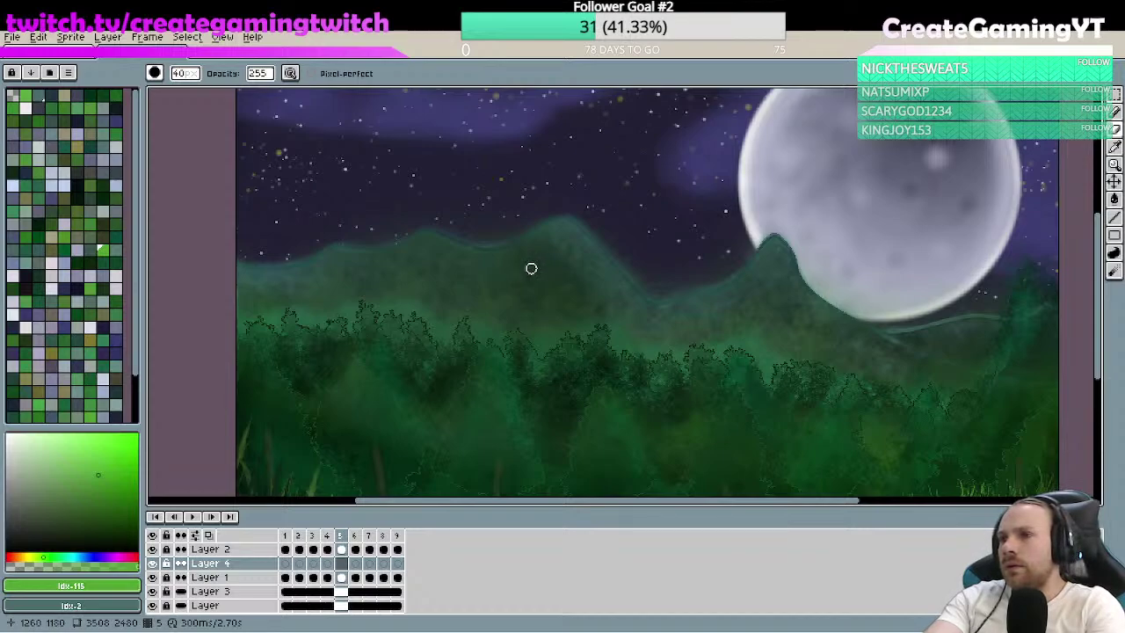
{"action": "key", "text": "v"}
{"action": "key", "text": "b"}
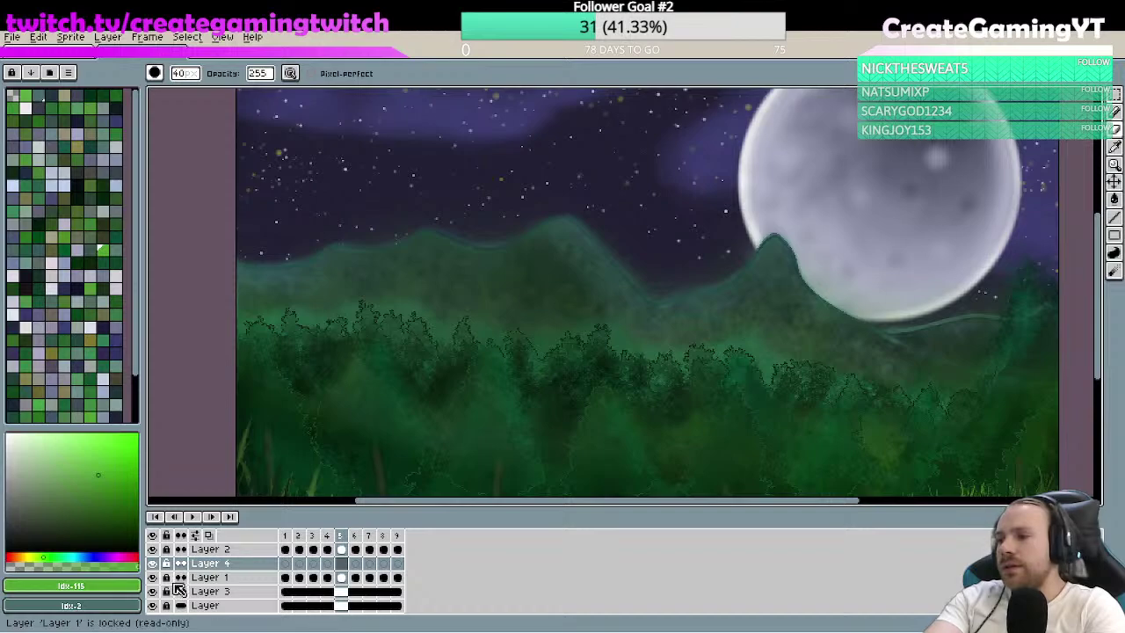
- Temporarily hide Layer 3 and the base layer to sample the dark green of the lower-left grass blades, and show both layers again
{"action": "left_click", "coordinate": [155, 605]}
{"action": "left_click_drag", "start_coordinate": [154, 590], "coordinate": [153, 563]}
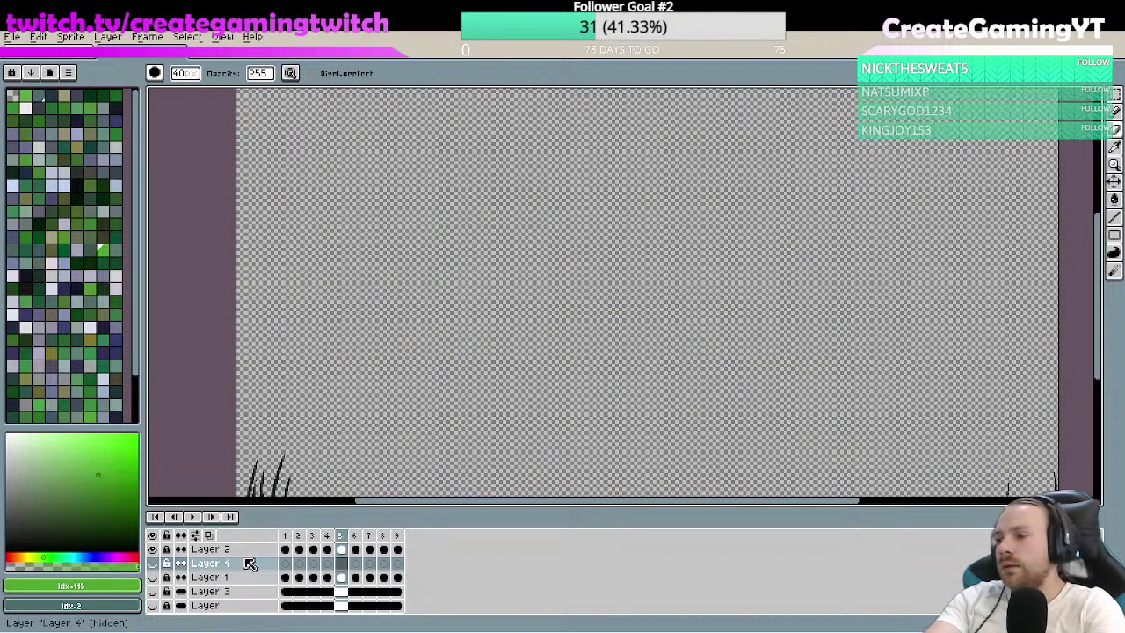
{"action": "left_click", "coordinate": [153, 563]}
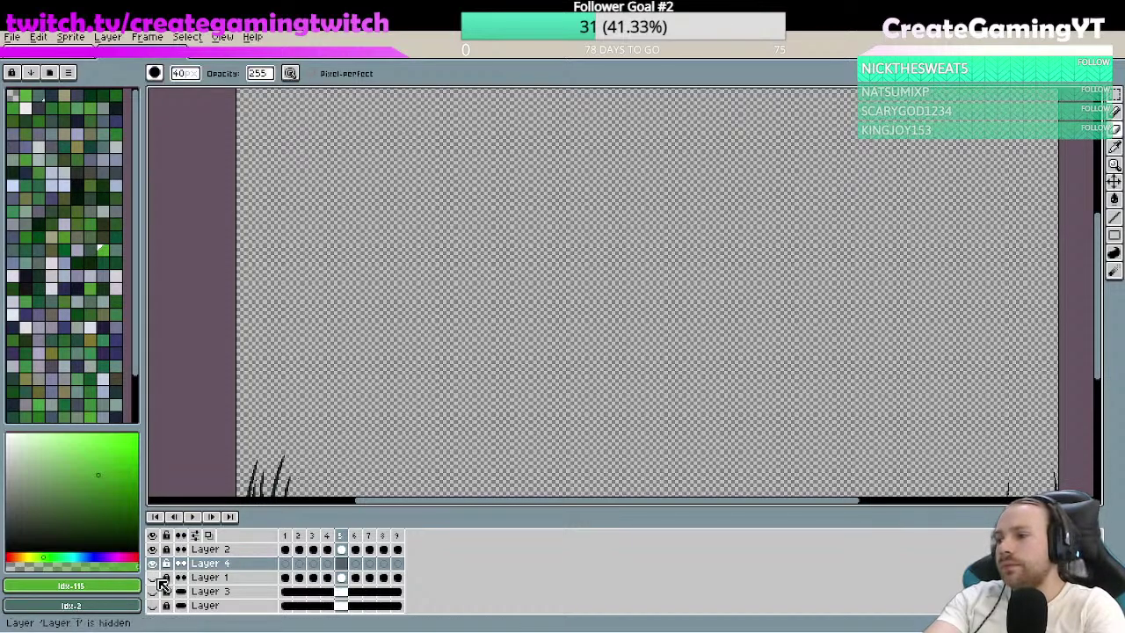
{"action": "scroll", "coordinate": [413, 373], "scroll_direction": "down", "scroll_amount": 3}
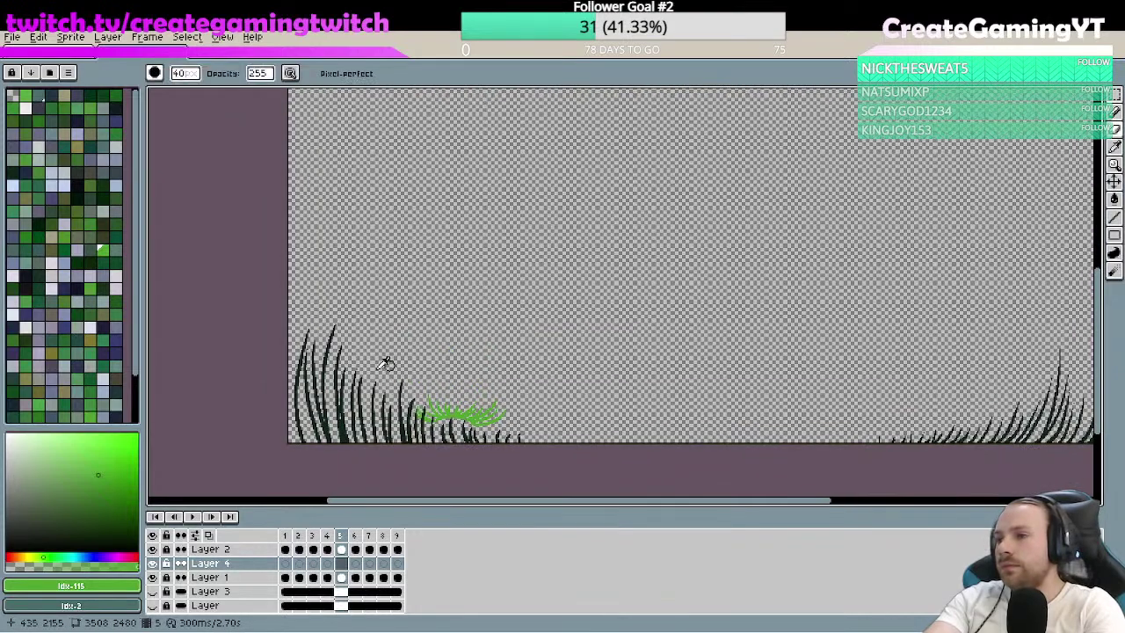
{"action": "key", "text": "alt"}
{"action": "left_click", "coordinate": [368, 383], "text": "alt"}
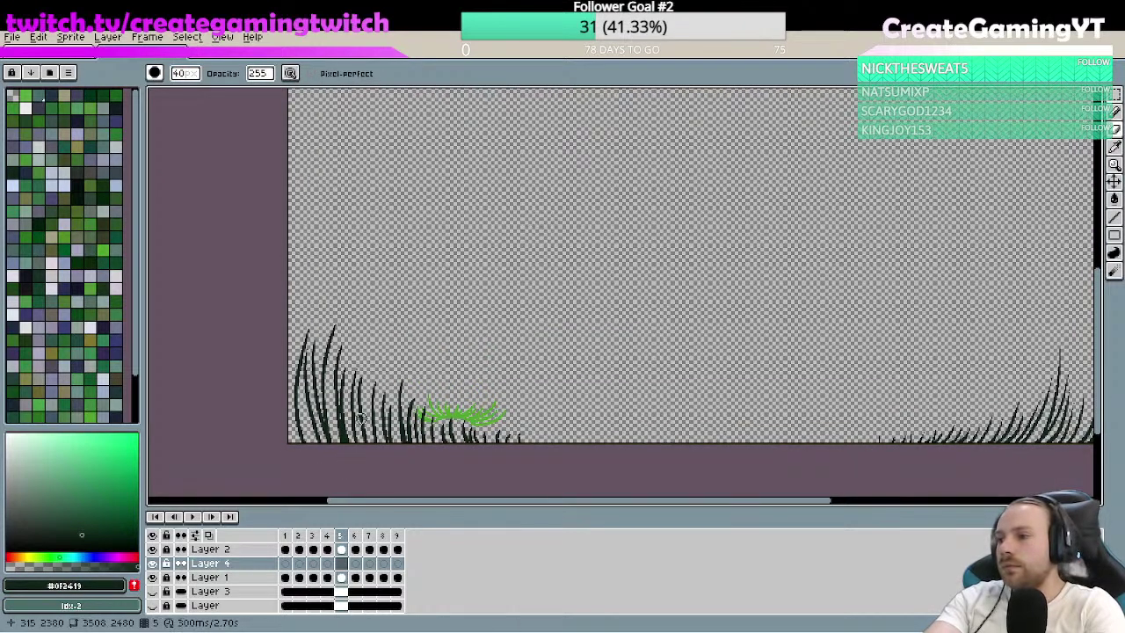
{"action": "key", "text": "v"}
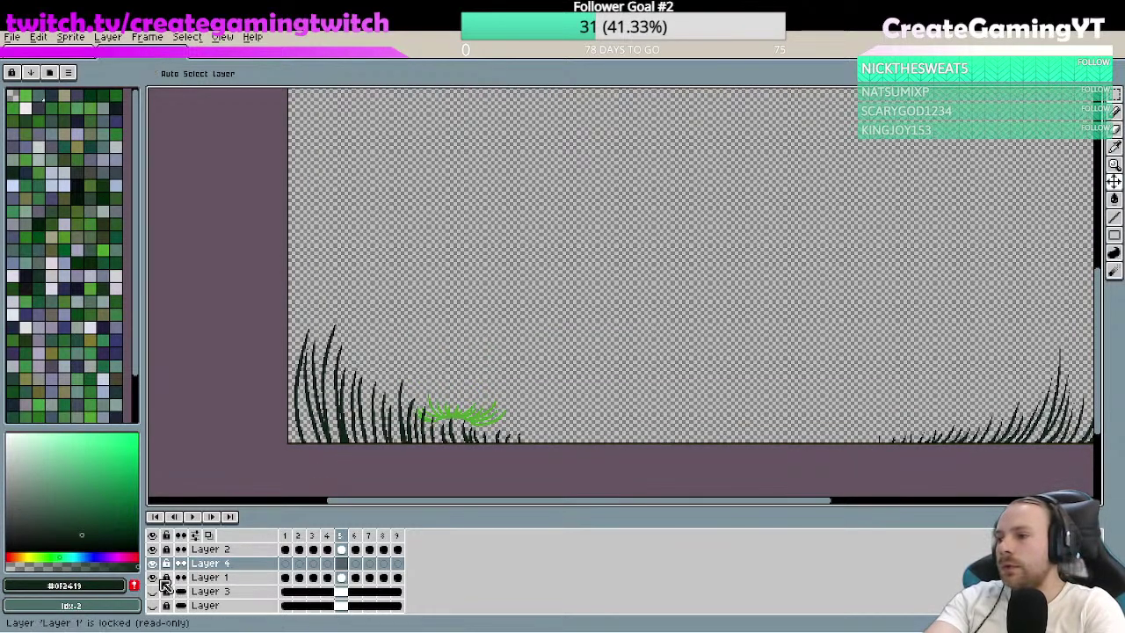
{"action": "left_click", "coordinate": [152, 591]}
{"action": "left_click", "coordinate": [152, 605]}
- Sample the dark green #1b3327 from the middle mountain and go to frame 1 of Layer 4
{"action": "left_click_drag", "start_coordinate": [585, 111], "coordinate": [524, 268]}
{"action": "key", "text": "i"}
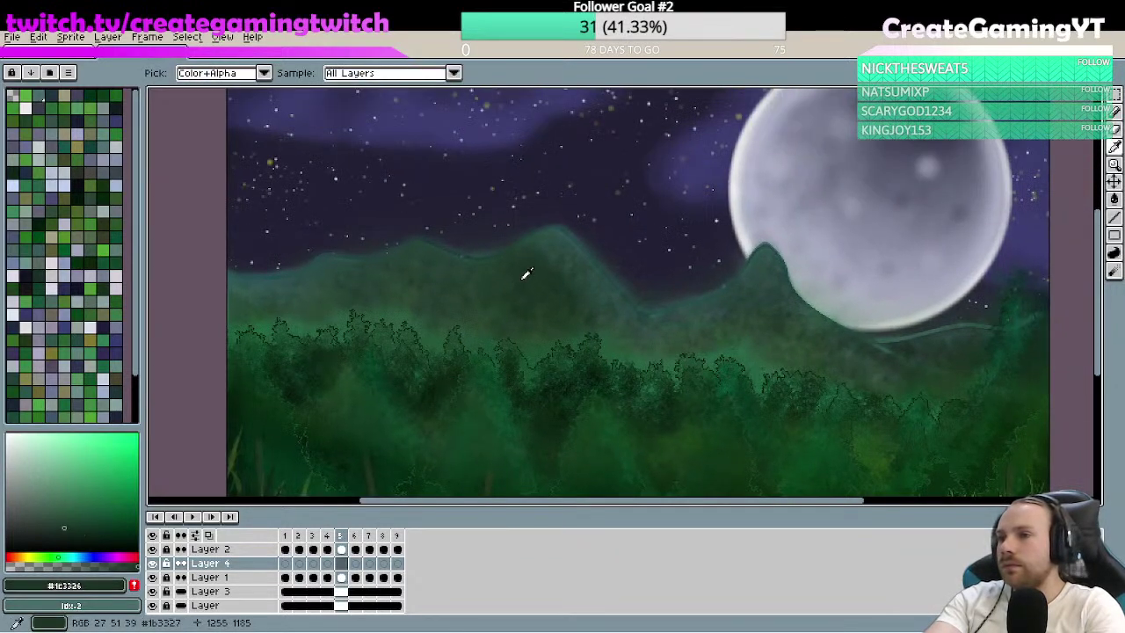
{"action": "left_click", "coordinate": [534, 264]}
{"action": "key", "text": "b"}
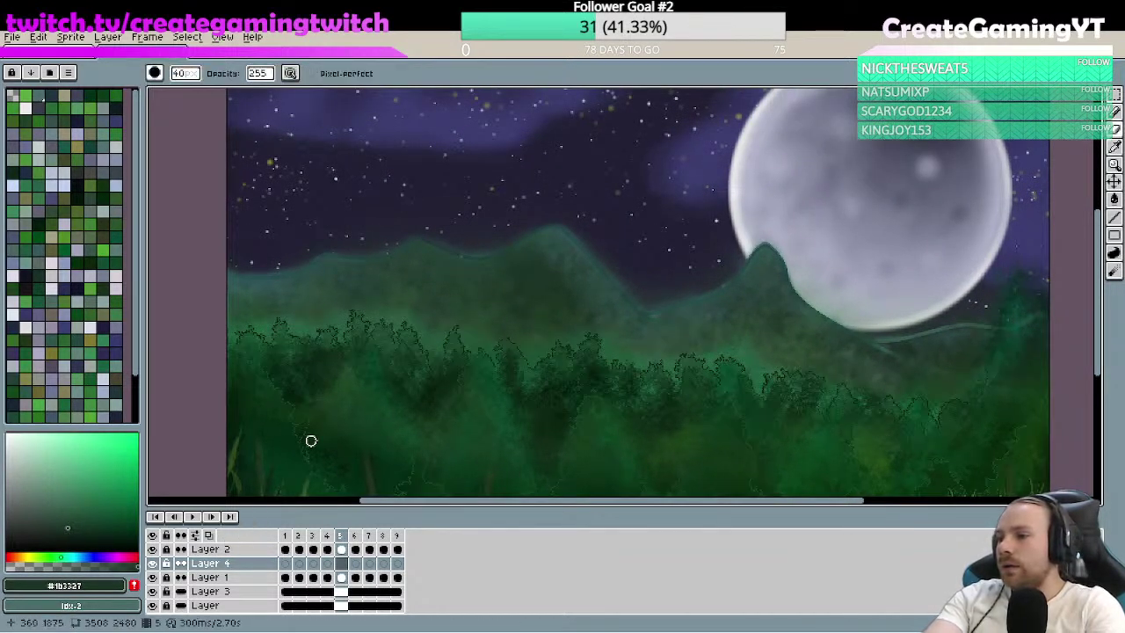
{"action": "key", "text": "Home"}
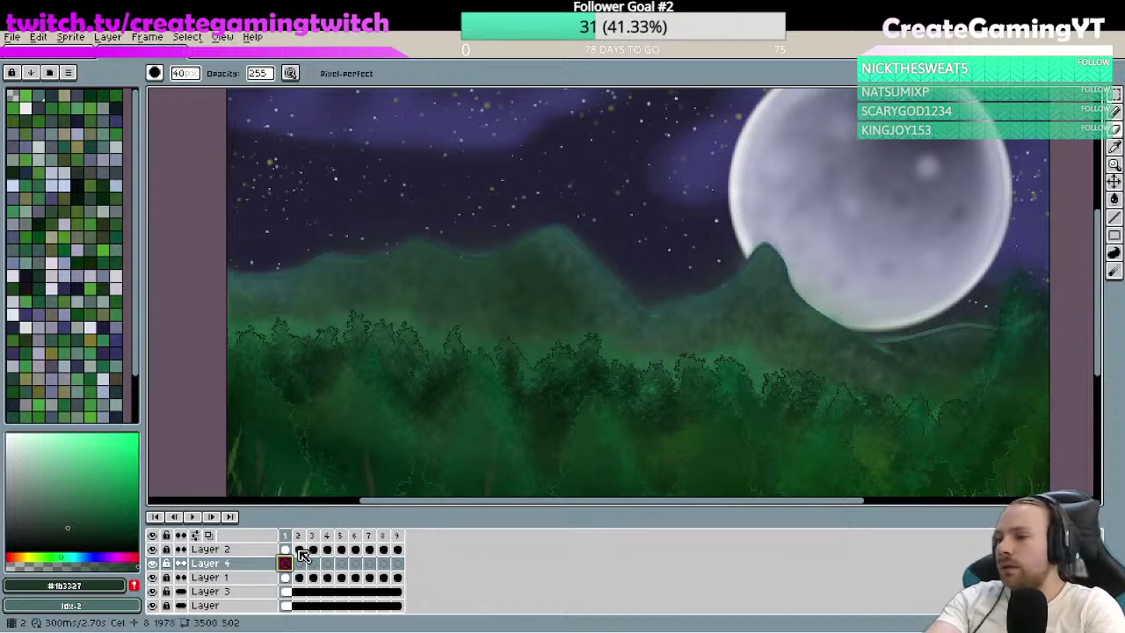
- Switch to the Pencil tool and set its brush size to 37 px
{"action": "key", "text": "e"}
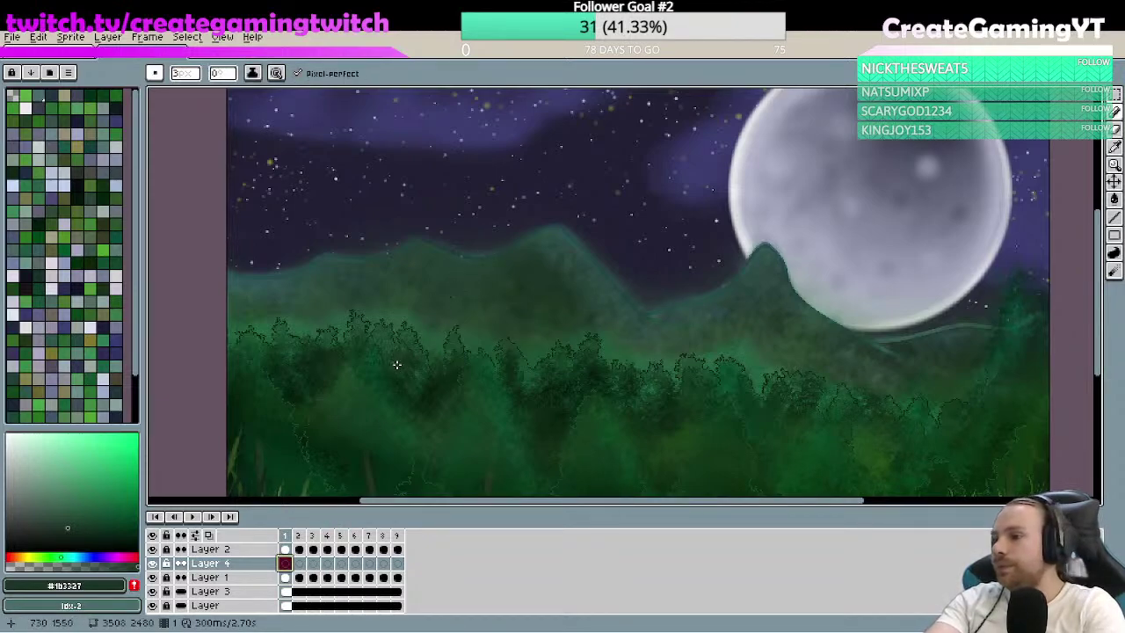
{"action": "left_click", "coordinate": [184, 73]}
{"action": "left_click_drag", "start_coordinate": [211, 94], "coordinate": [259, 94]}
- Try three thick pencil strokes over the mountains on Layer 4, undoing each one
{"action": "left_click_drag", "start_coordinate": [510, 246], "coordinate": [457, 295]}
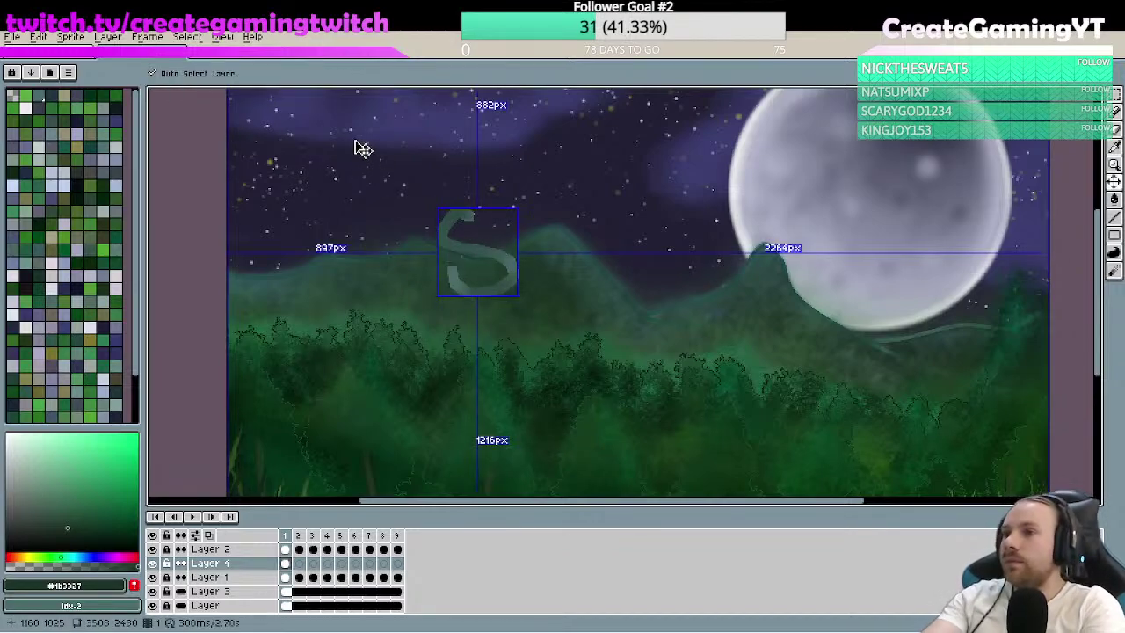
{"action": "key", "text": "ctrl+z"}
{"action": "left_click_drag", "start_coordinate": [404, 255], "coordinate": [500, 200]}
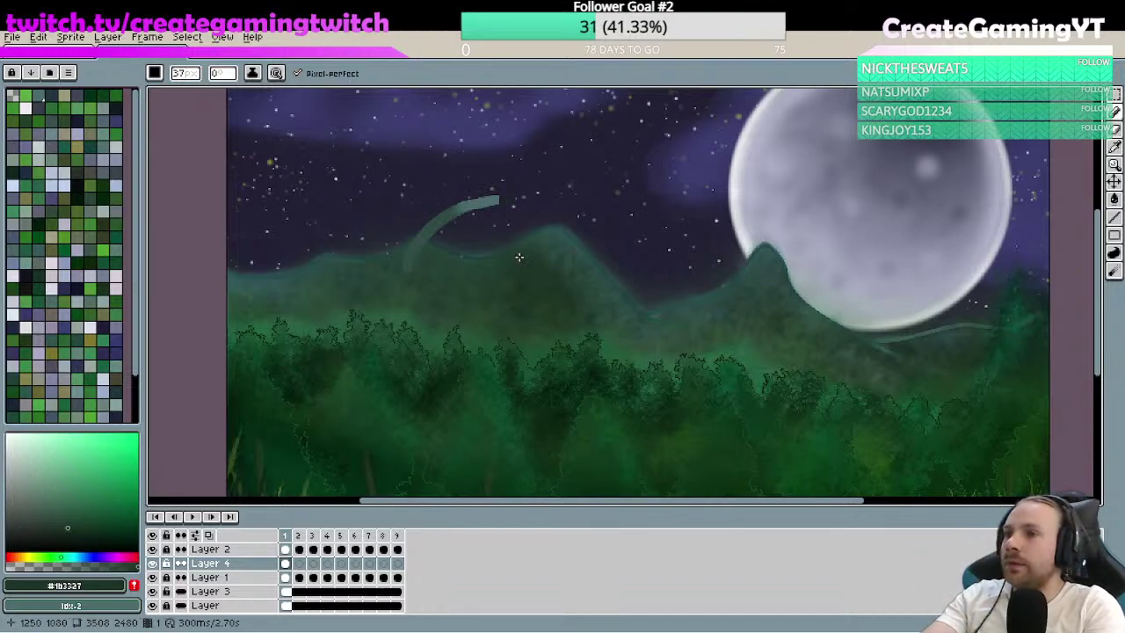
{"action": "key", "text": "ctrl+z"}
{"action": "left_click_drag", "start_coordinate": [479, 297], "coordinate": [601, 223]}
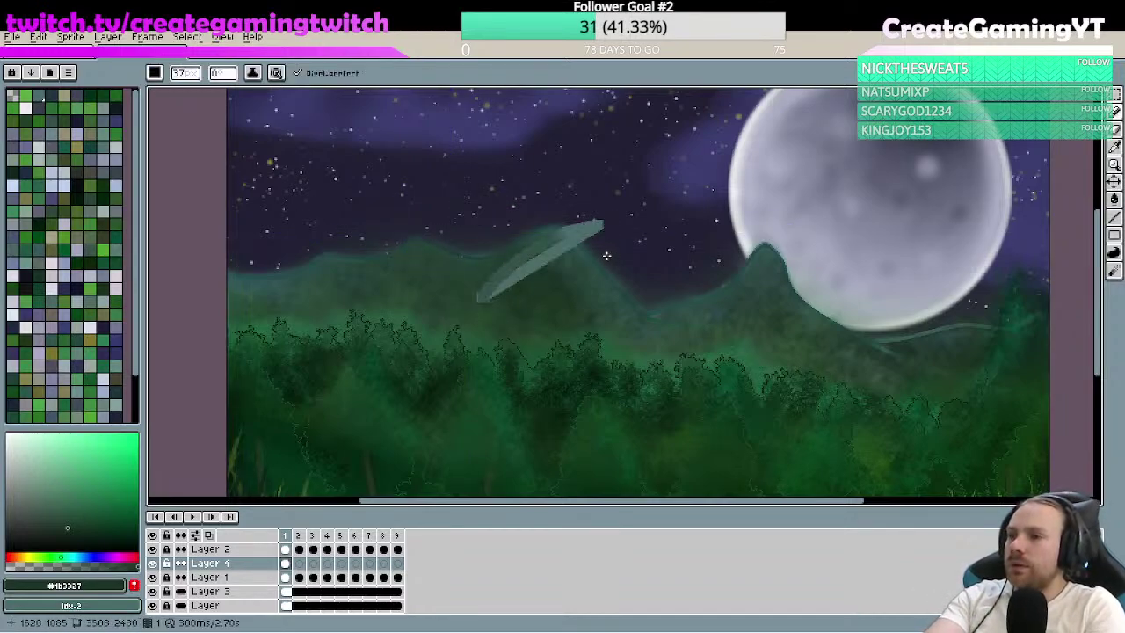
{"action": "key", "text": "ctrl+z"}
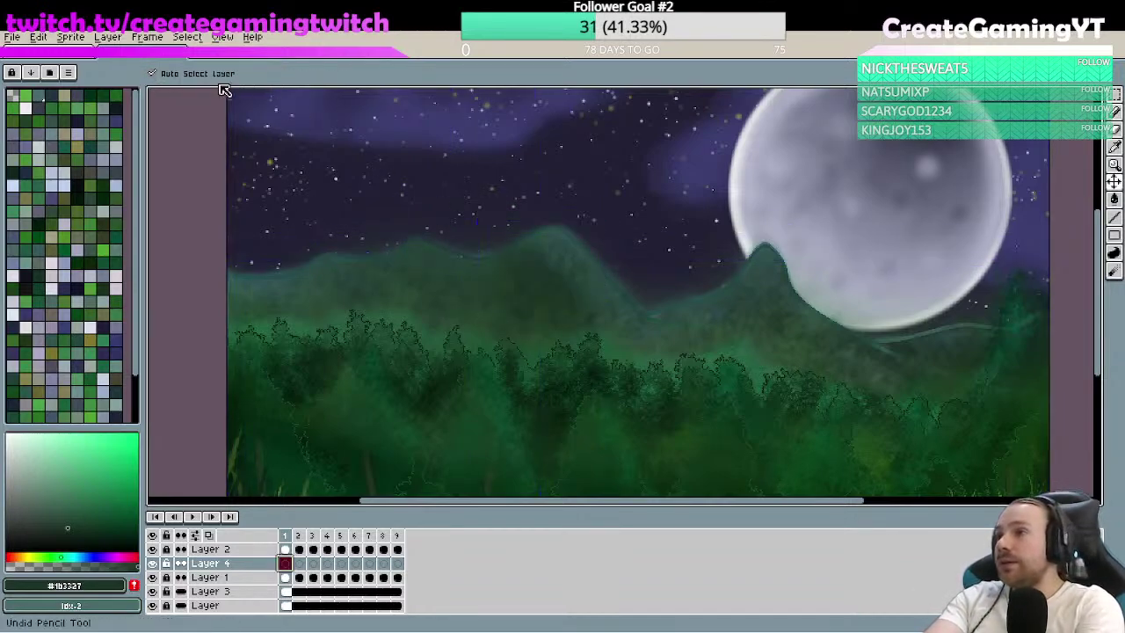
- Choose the bright green palette colour Idx-115 and change the pencil brush to a round shape
{"action": "left_click", "coordinate": [479, 280], "text": "alt"}
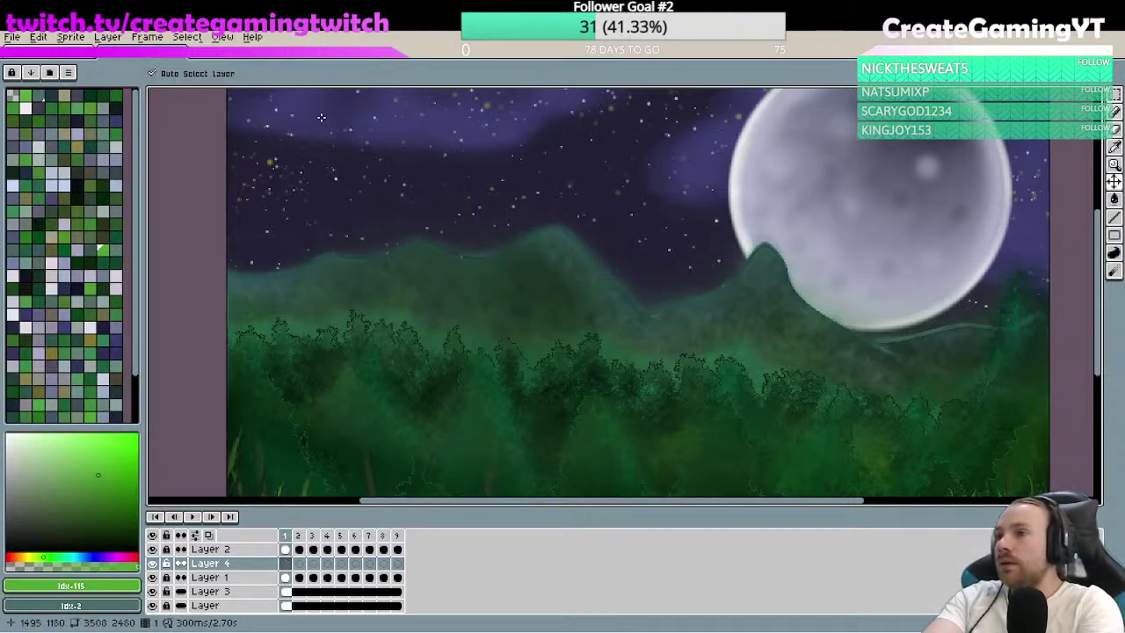
{"action": "left_click", "coordinate": [155, 73]}
{"action": "left_click", "coordinate": [160, 97]}
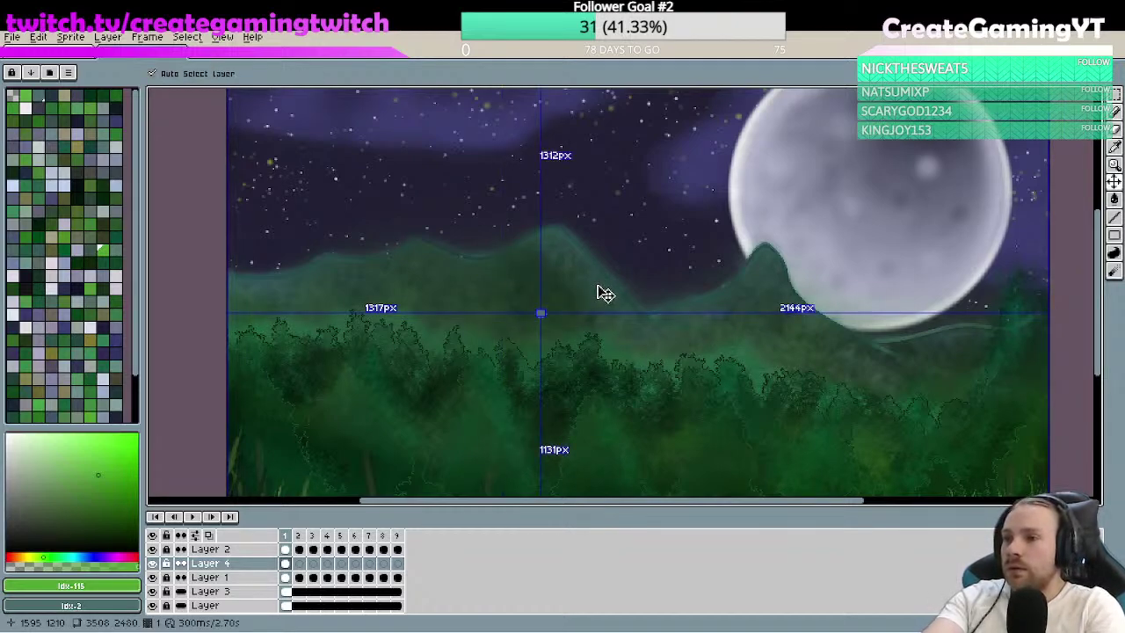
- Enable pressure control of the pencil brush size, keeping the gradient at No Dithering
{"action": "scroll", "coordinate": [565, 308], "scroll_direction": "down", "scroll_amount": 3}
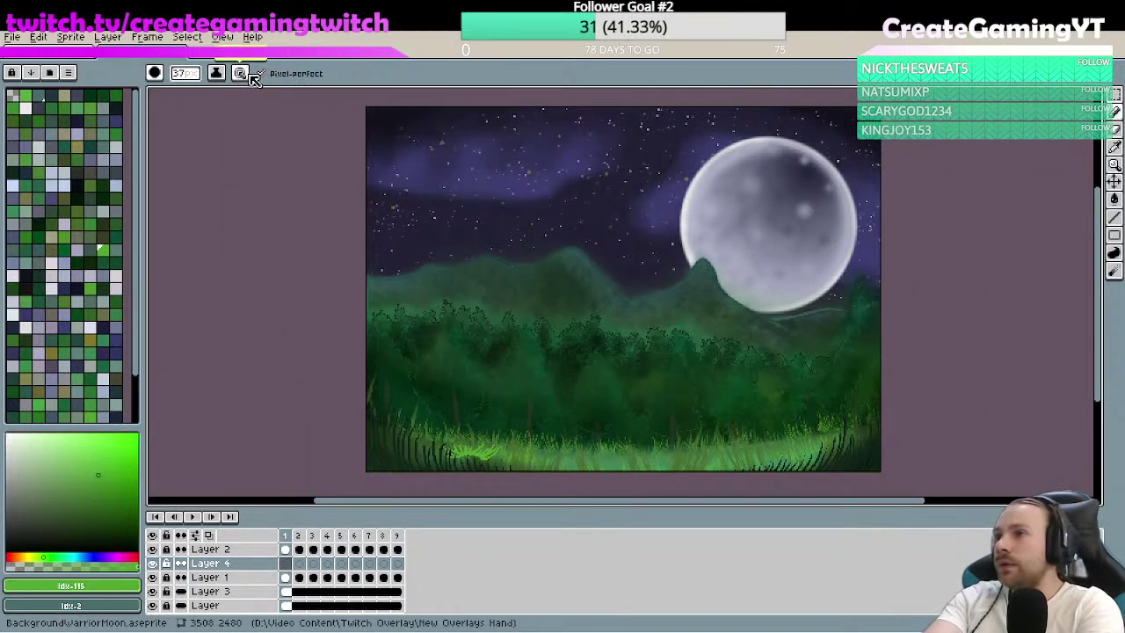
{"action": "left_click", "coordinate": [240, 74]}
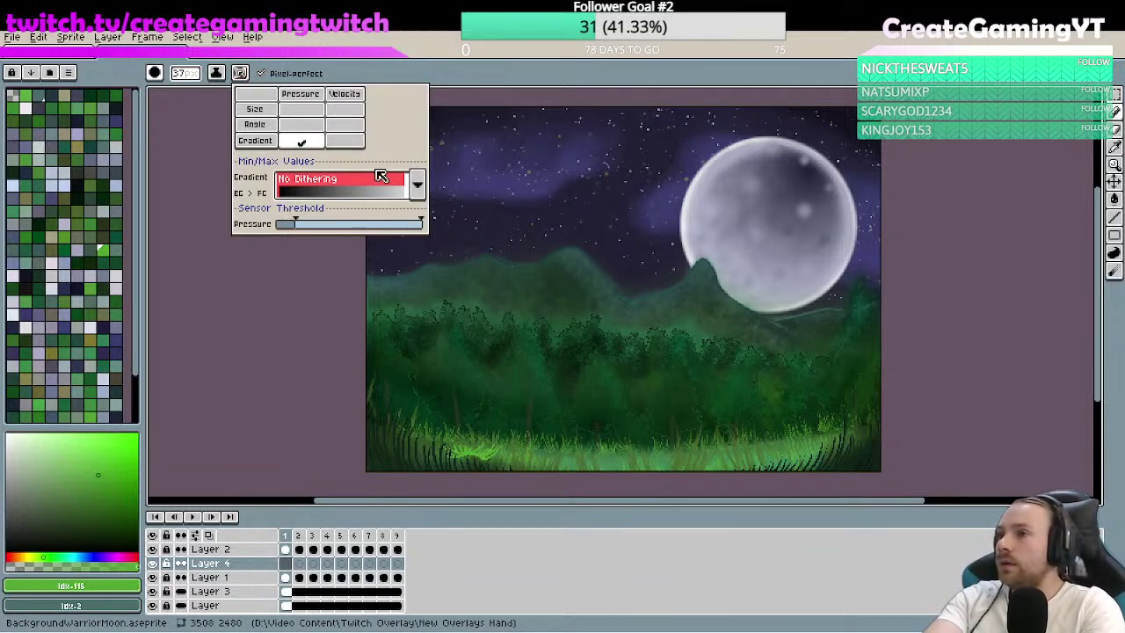
{"action": "left_click", "coordinate": [301, 109]}
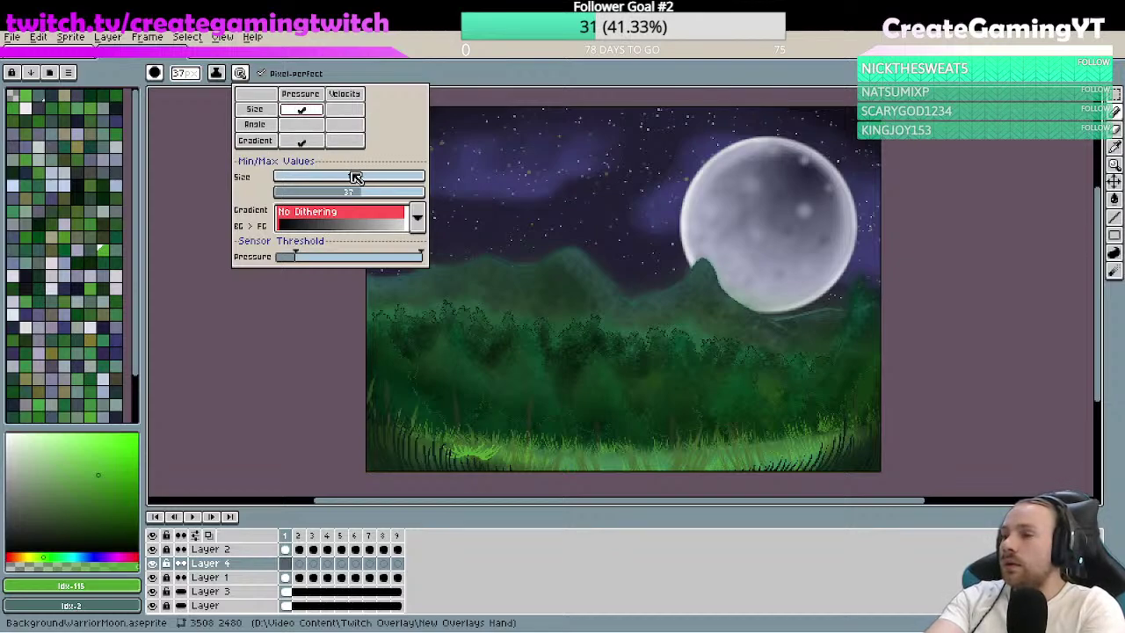
{"action": "left_click", "coordinate": [418, 218]}
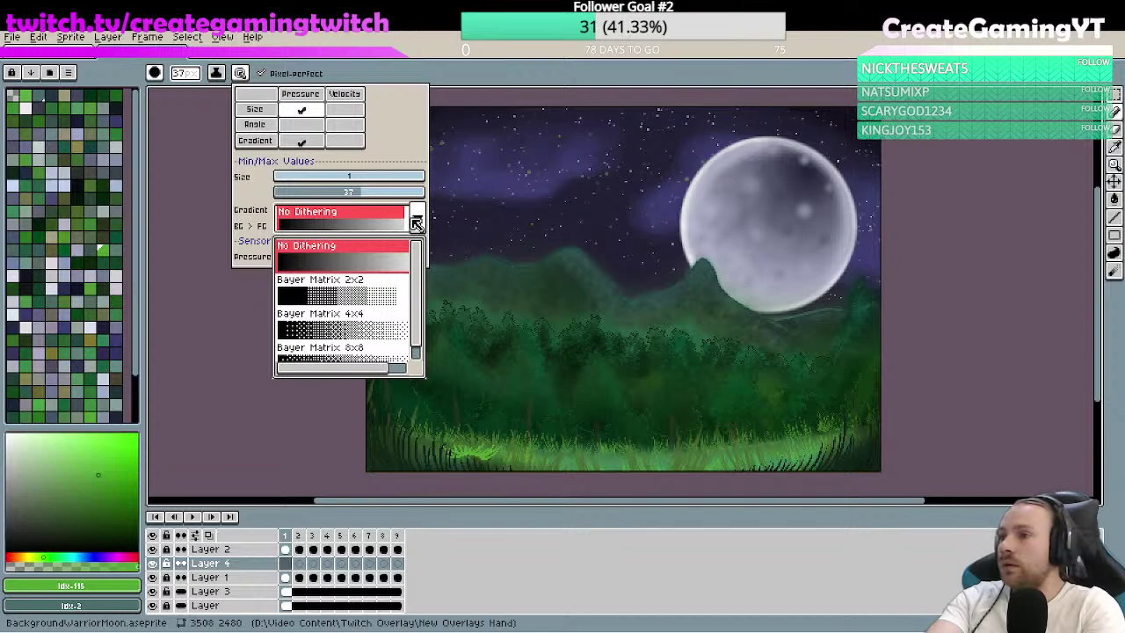
{"action": "left_click", "coordinate": [419, 222]}
{"action": "left_click", "coordinate": [308, 314]}
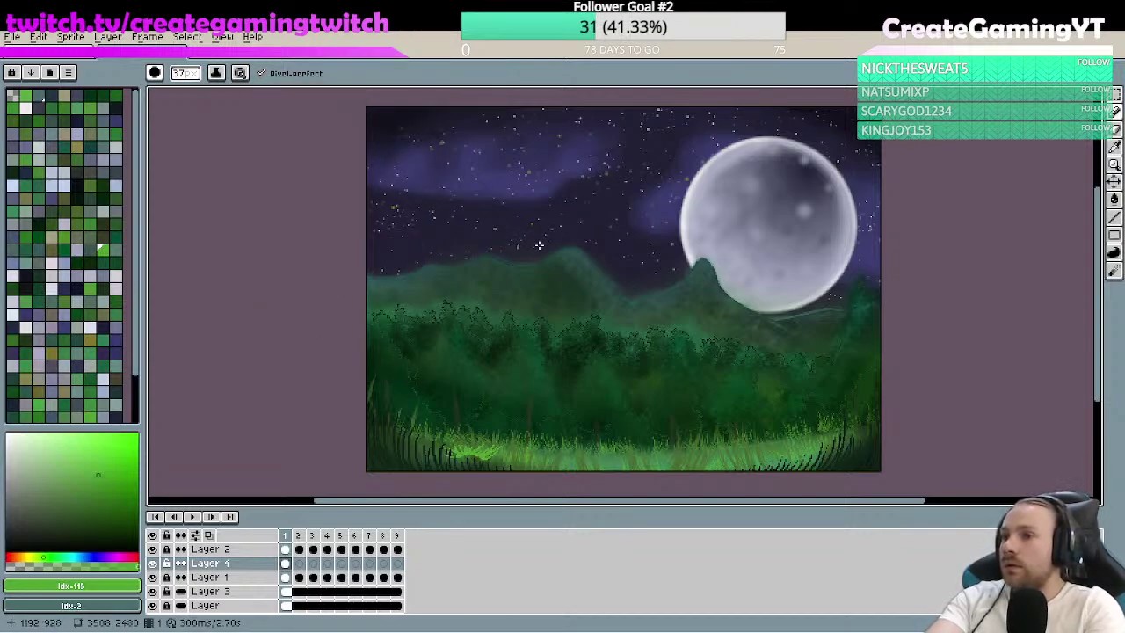
- Try pressure-sensitive green strokes over the mountains and a few dots over the forest on Layer 4, undoing them
{"action": "mouse_move", "coordinate": [519, 262]}
{"action": "left_mouse_down"}
{"action": "mouse_move", "coordinate": [557, 237]}
{"action": "mouse_move", "coordinate": [578, 290]}
{"action": "left_mouse_up"}
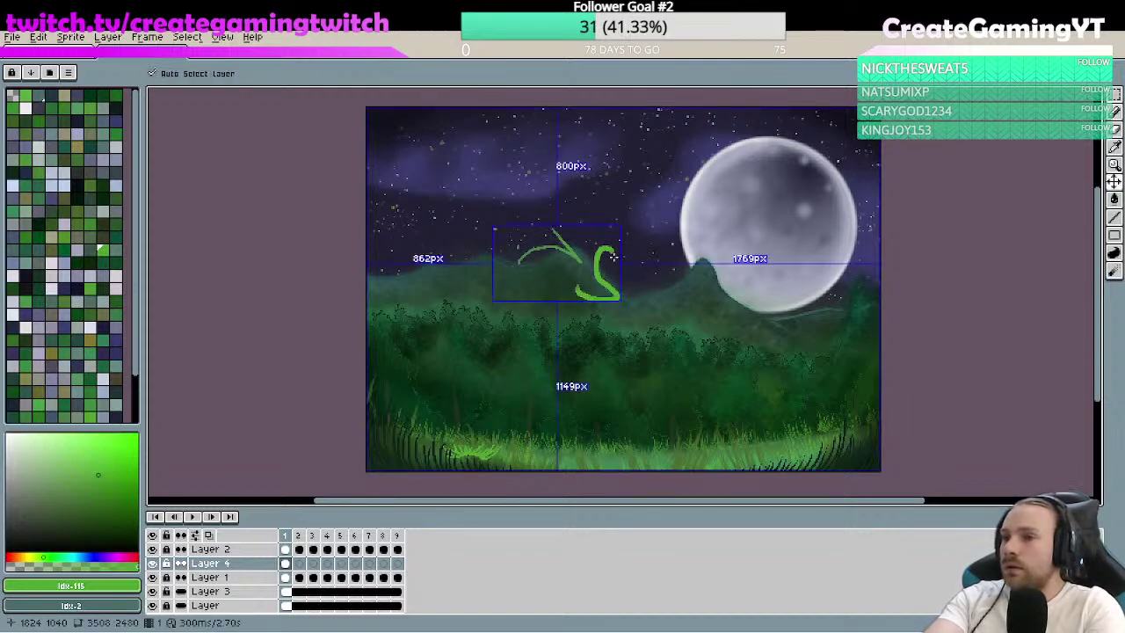
{"action": "key", "text": "ctrl+z"}
{"action": "key", "text": "ctrl+z"}
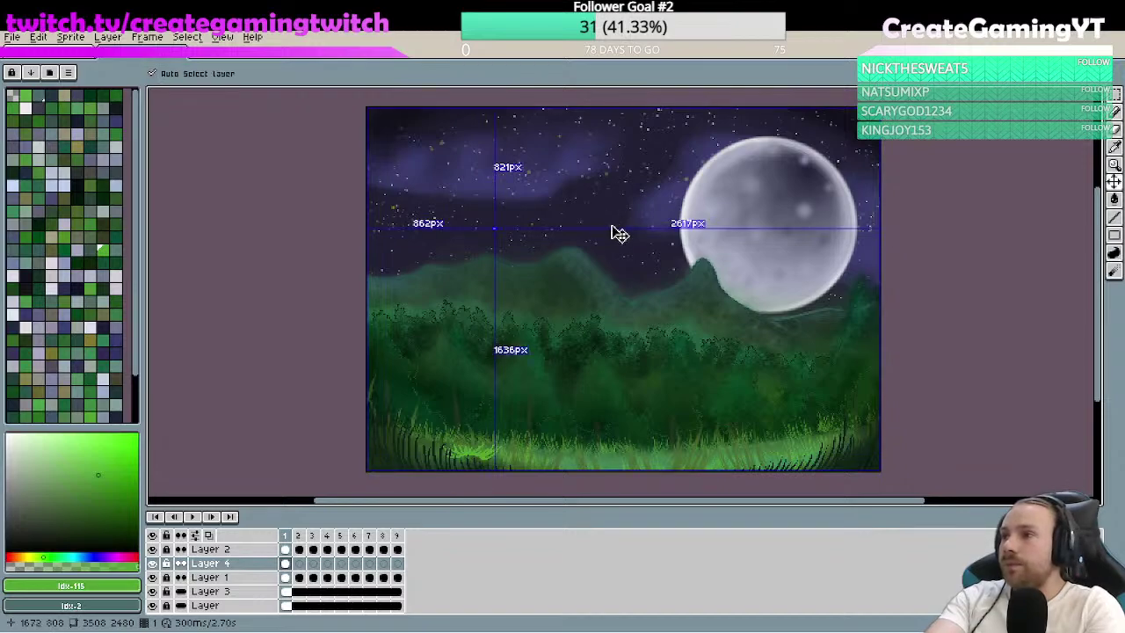
{"action": "key", "text": "ctrl+z"}
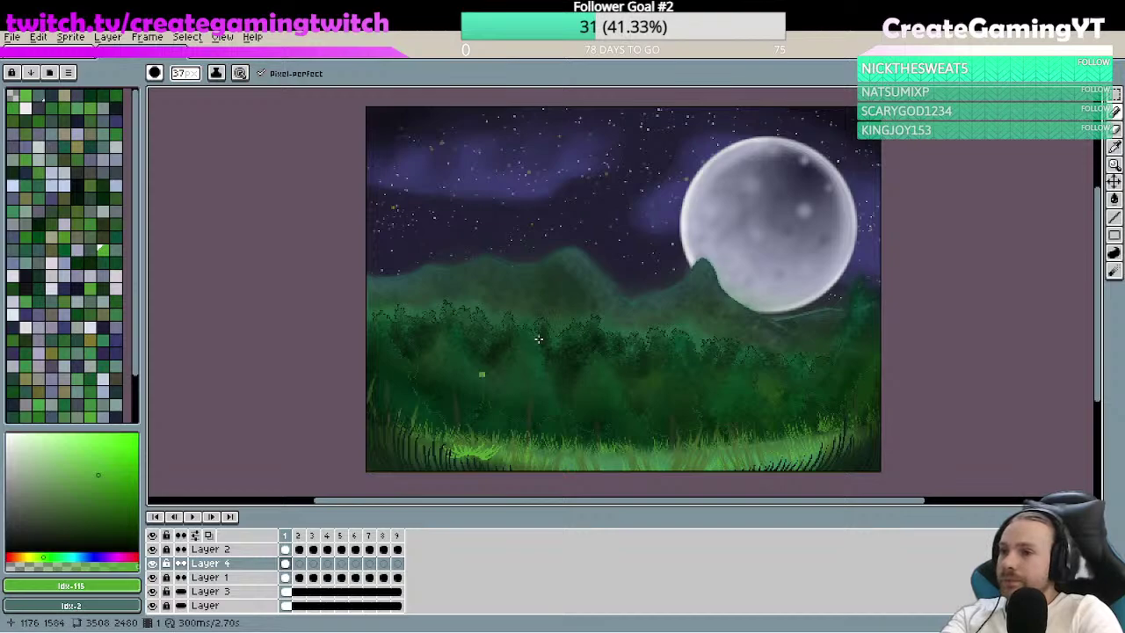
{"action": "key", "text": "ctrl"}
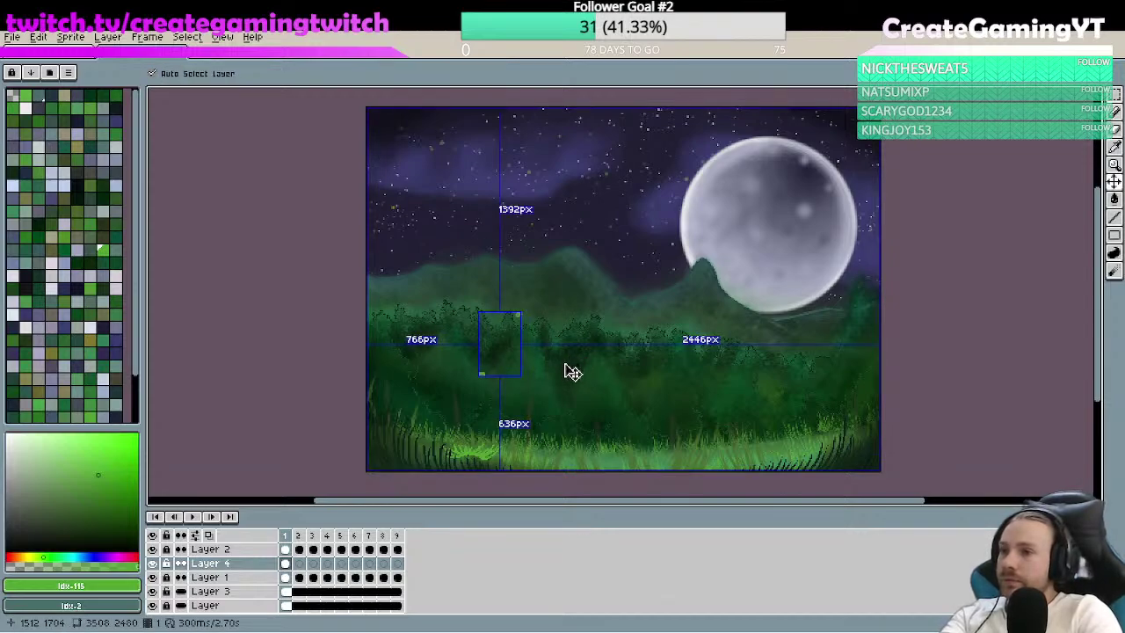
{"action": "key", "text": "ctrl"}
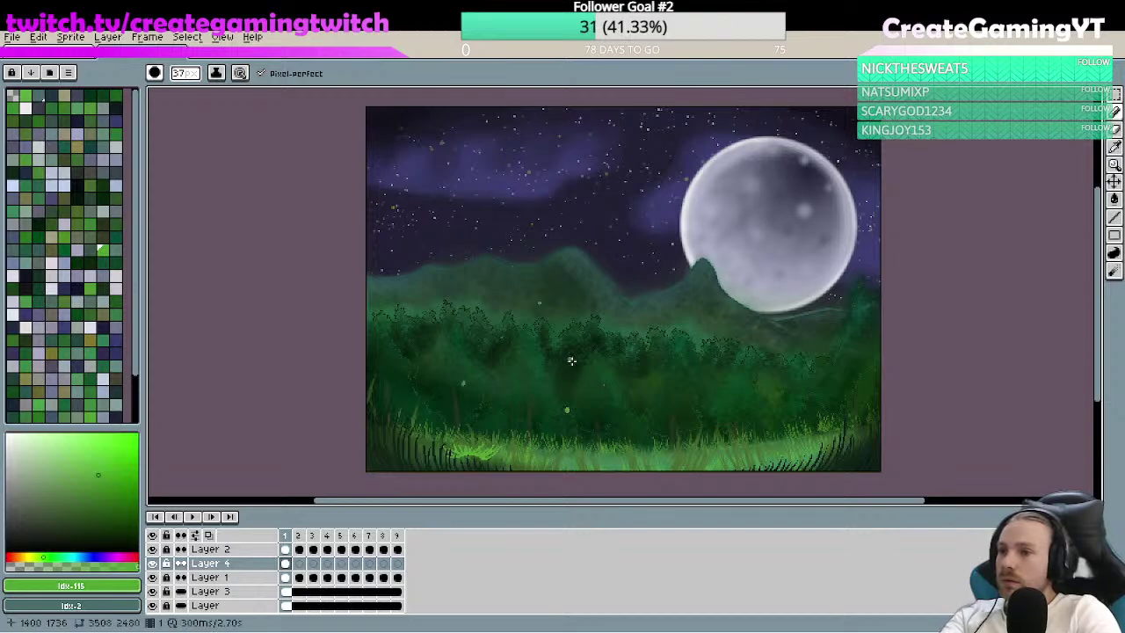
- Dab small bright green dots across the middle and right part of the forest on frame 1 of Layer 4
{"action": "left_click", "coordinate": [634, 347]}
{"action": "left_click", "coordinate": [694, 369]}
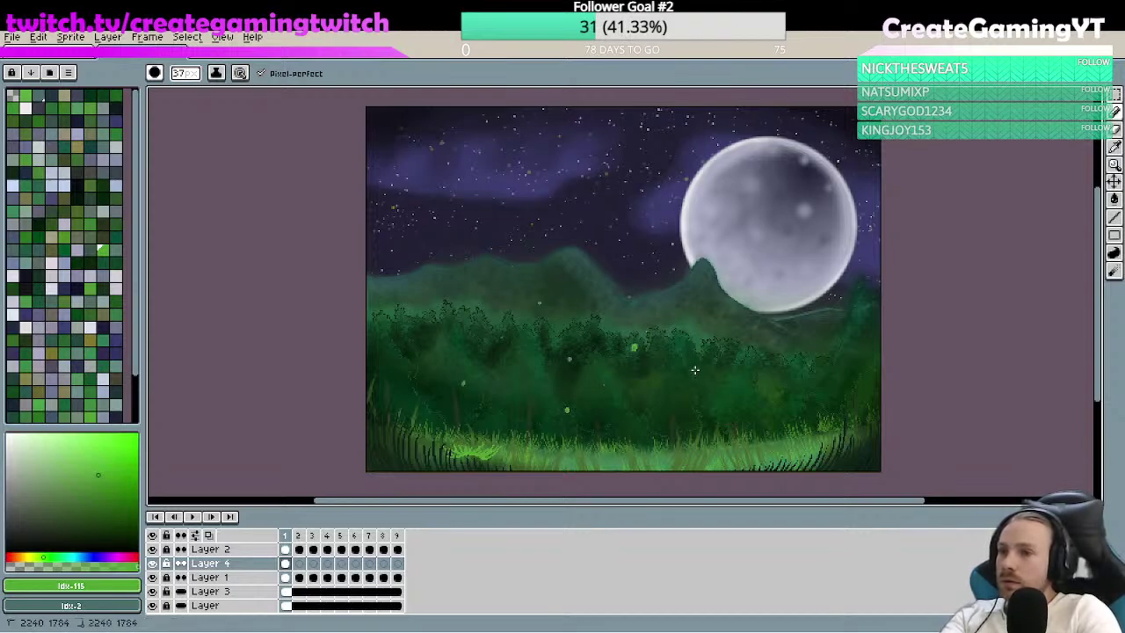
{"action": "left_click", "coordinate": [764, 356]}
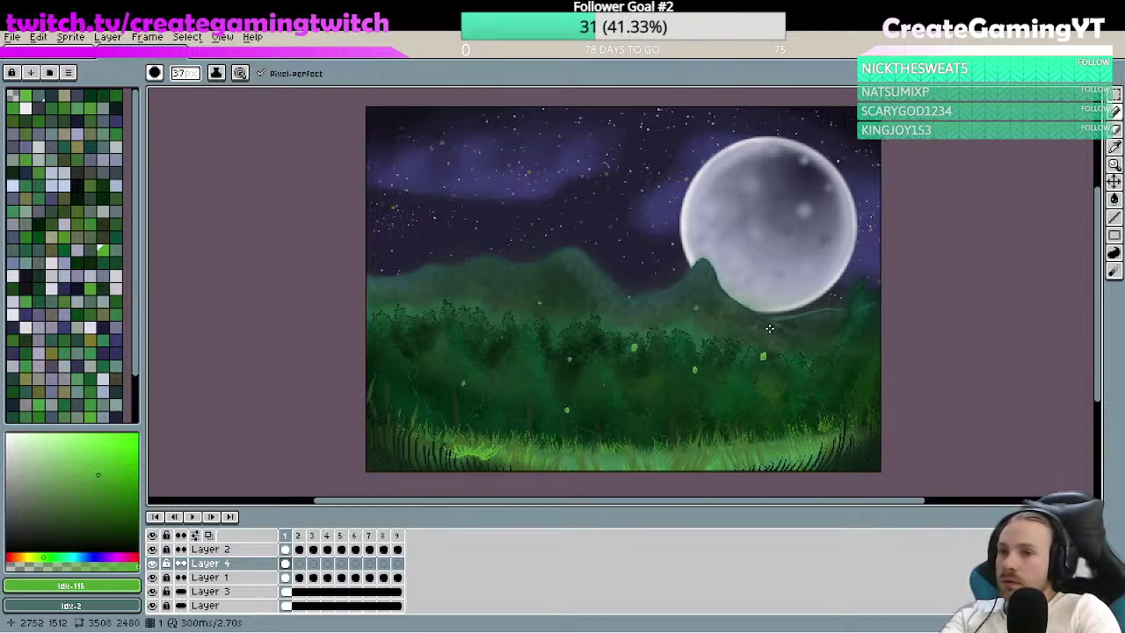
{"action": "left_click", "coordinate": [806, 351]}
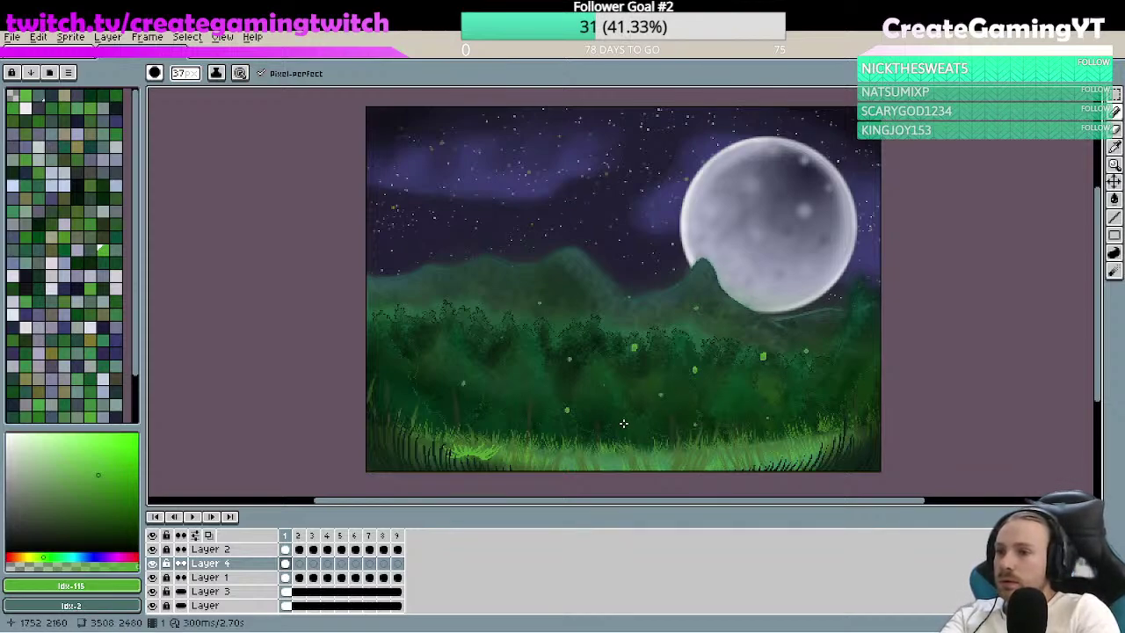
- Undo the latest dots on the forest's right side, plus one extra dot tried just above the grass
{"action": "key", "text": "ctrl"}
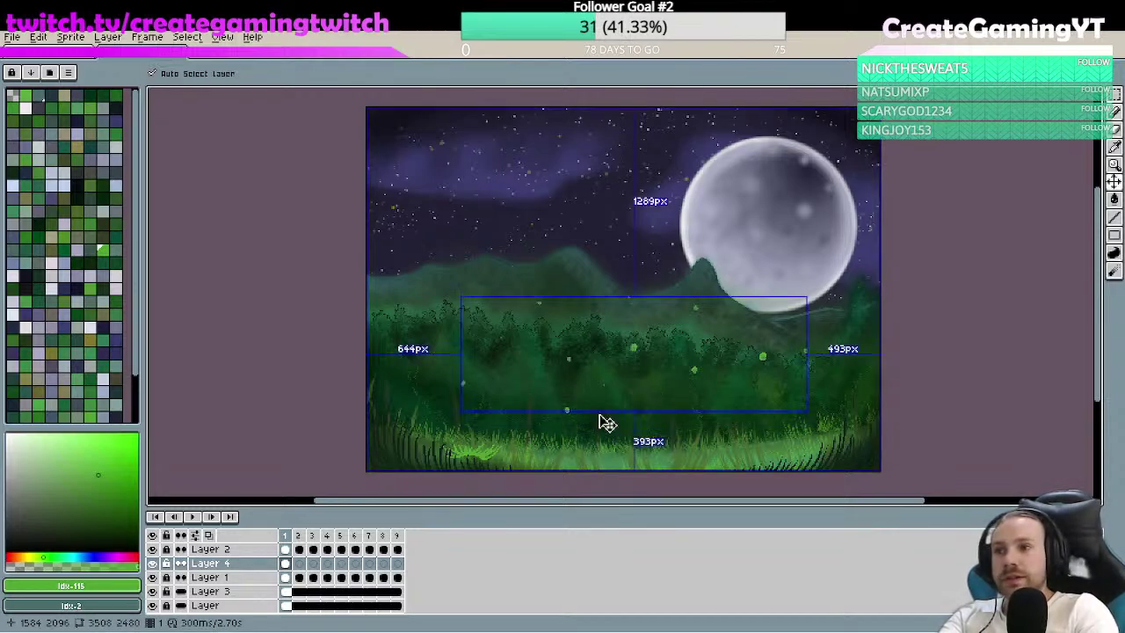
{"action": "key", "text": "ctrl+z"}
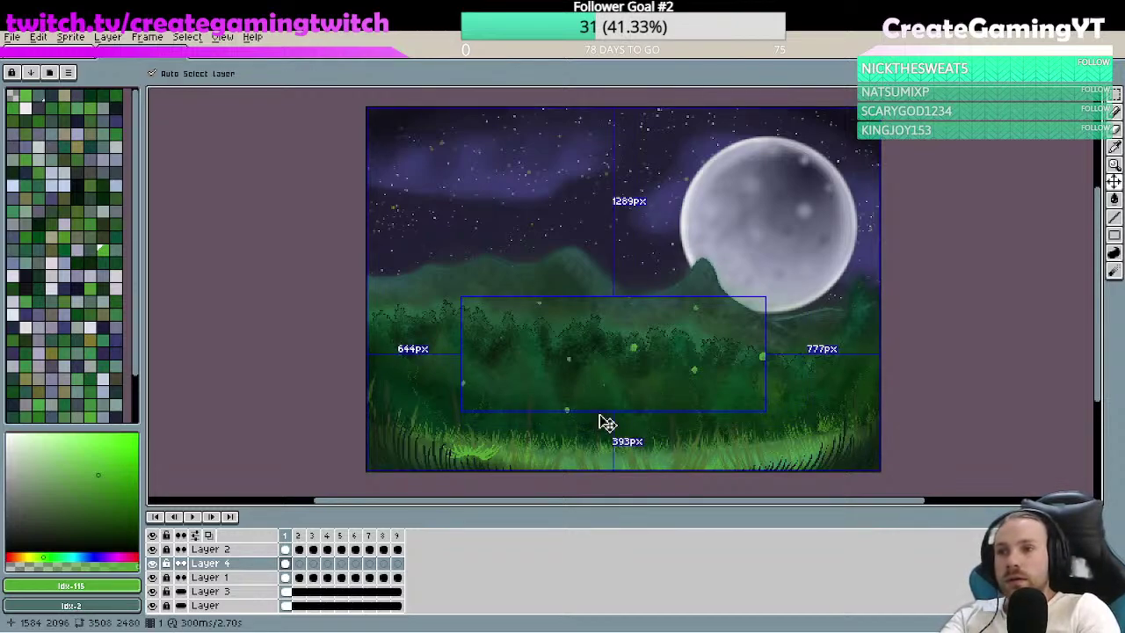
{"action": "key", "text": "ctrl+z"}
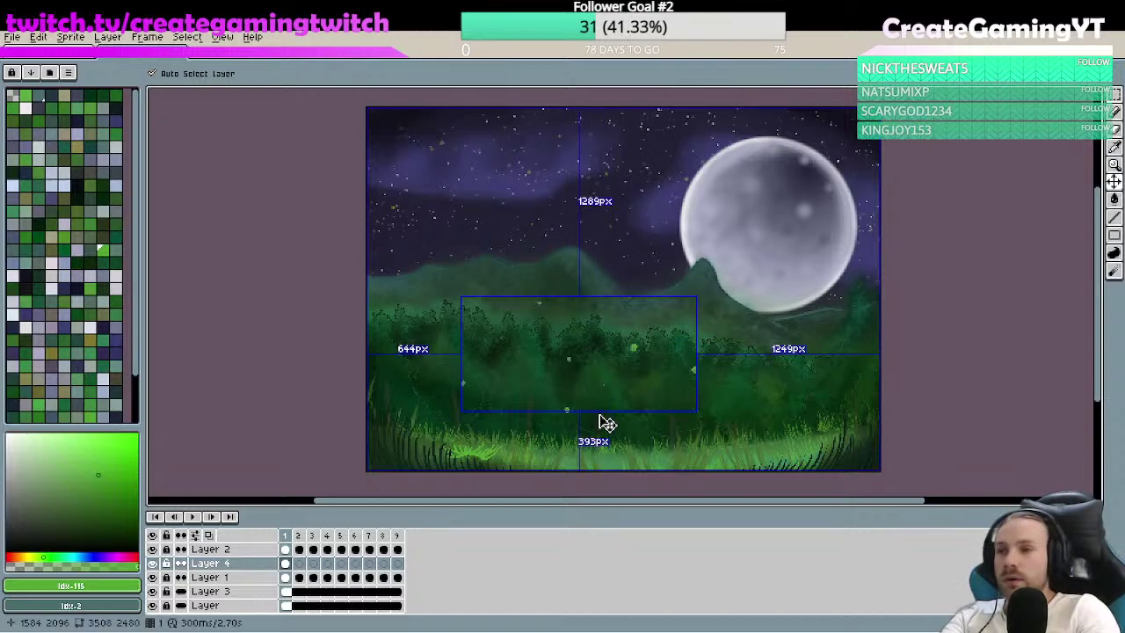
{"action": "left_click", "coordinate": [656, 411]}
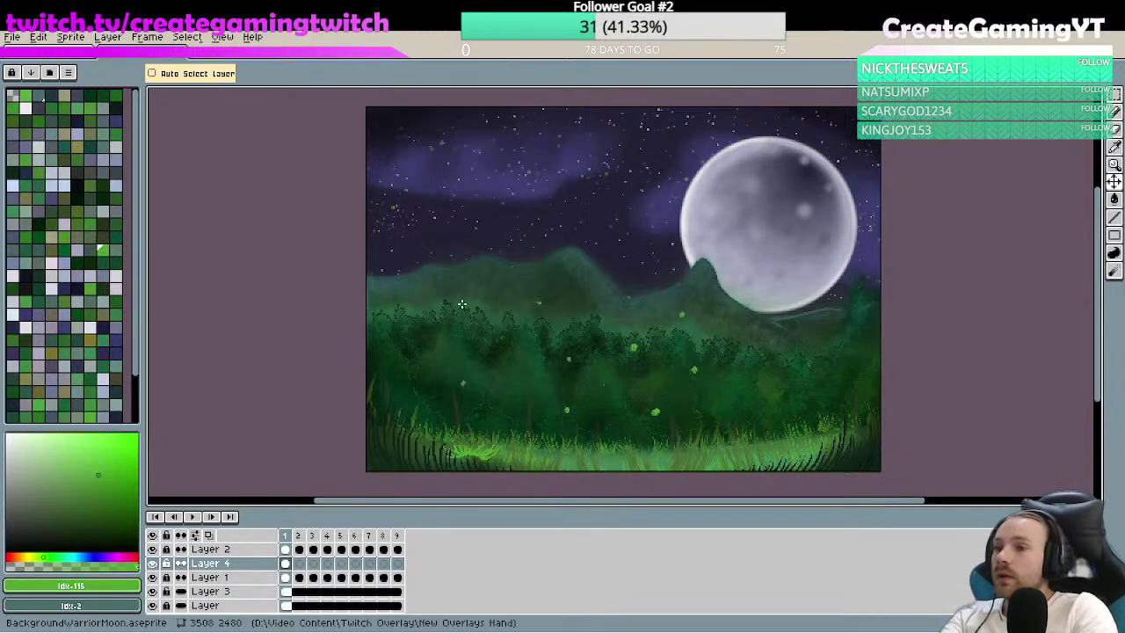
{"action": "key", "text": "ctrl+z"}
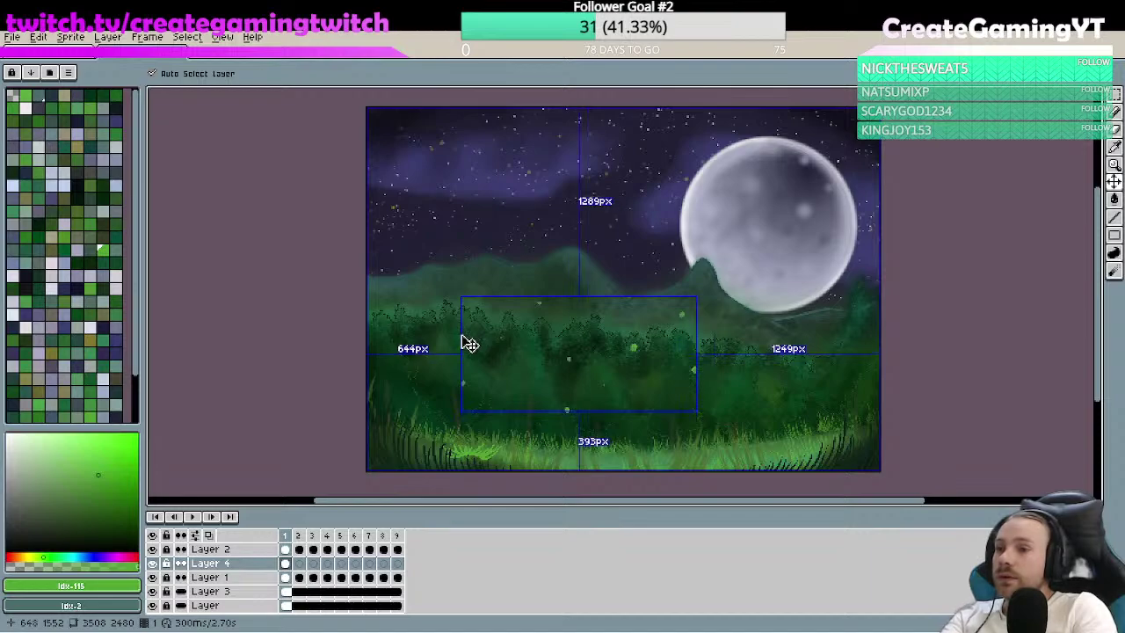
- Hide Layer 1, Layer 2 and Layer 3, keeping the background painting and Layer 4 visible
{"action": "left_click", "coordinate": [153, 606]}
{"action": "left_click", "coordinate": [153, 592]}
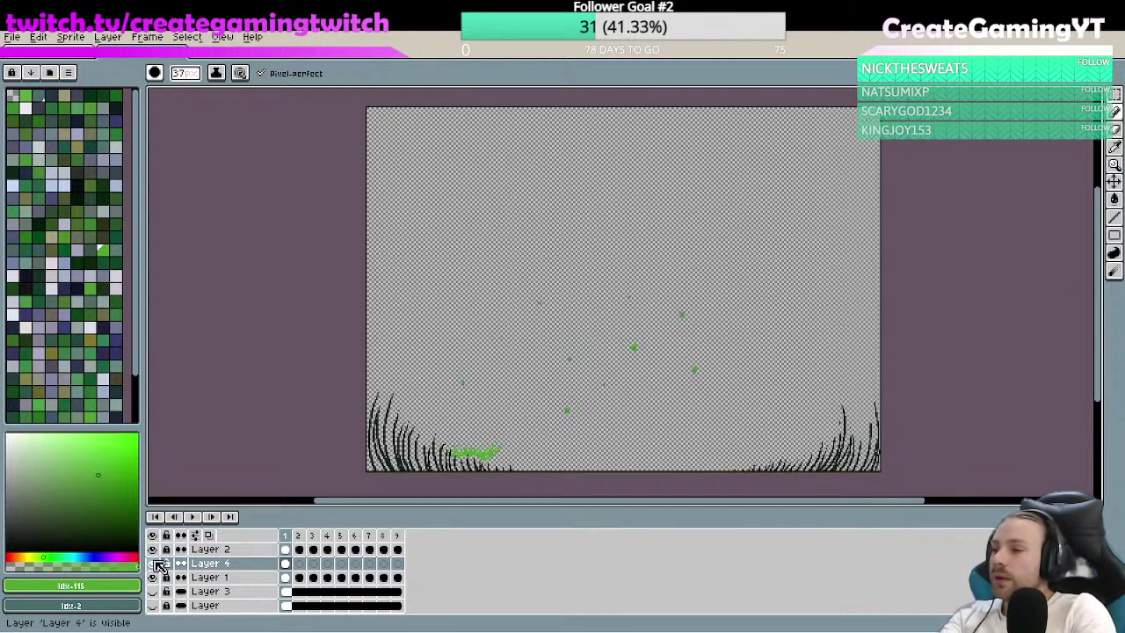
{"action": "left_click", "coordinate": [153, 606]}
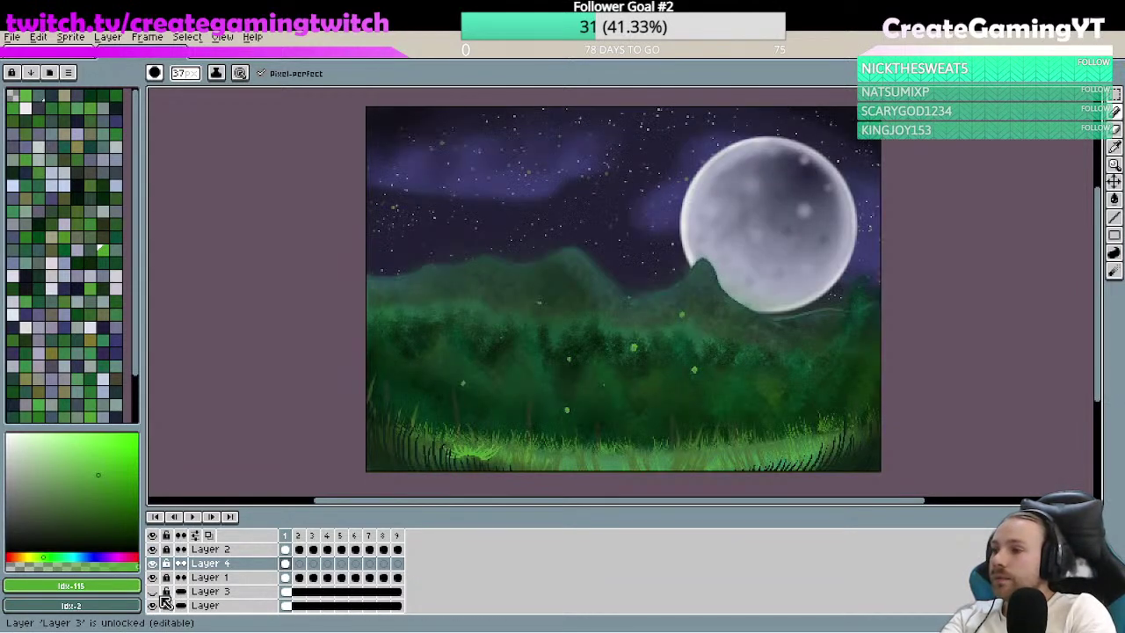
{"action": "left_click", "coordinate": [153, 549]}
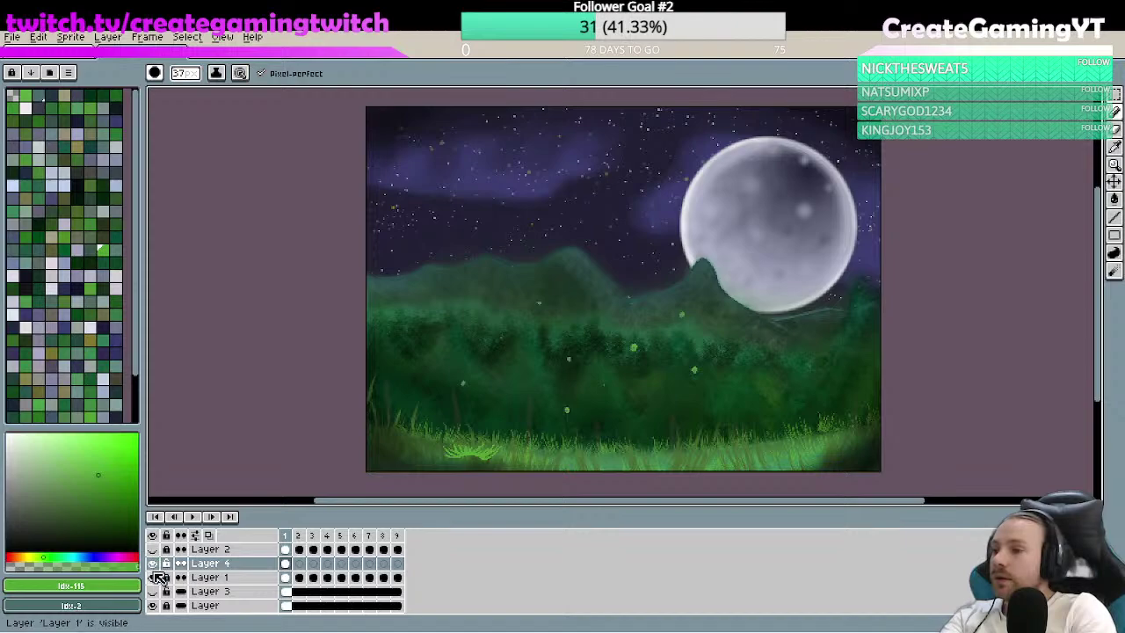
{"action": "left_click", "coordinate": [153, 577]}
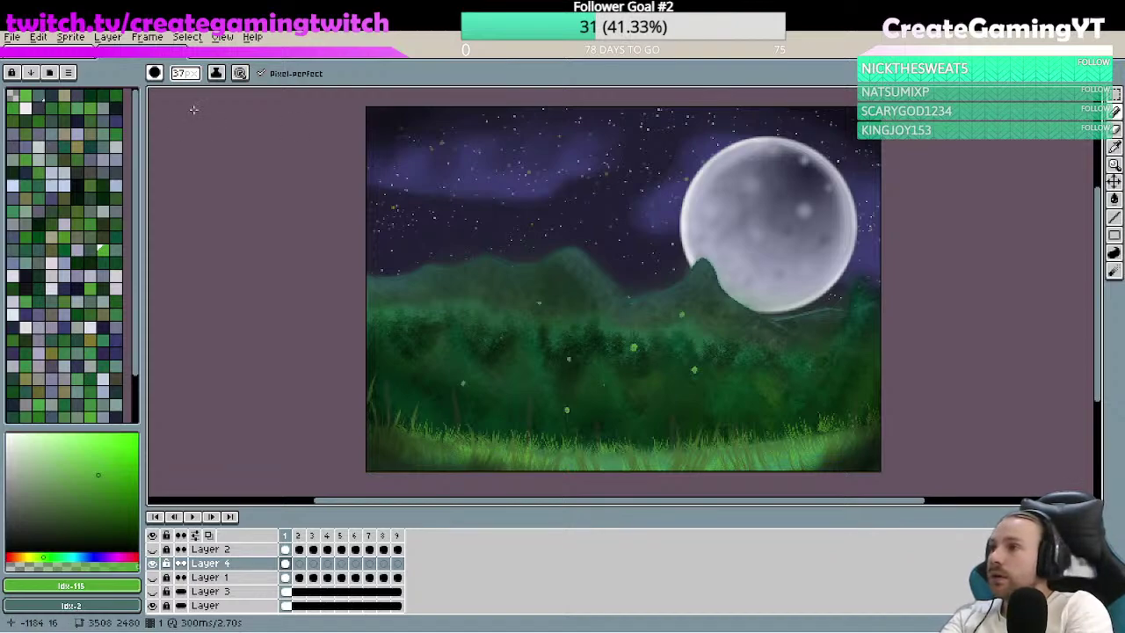
- Raise the minimum pressure sensor threshold slightly in the brush dynamics
{"action": "left_click", "coordinate": [240, 72]}
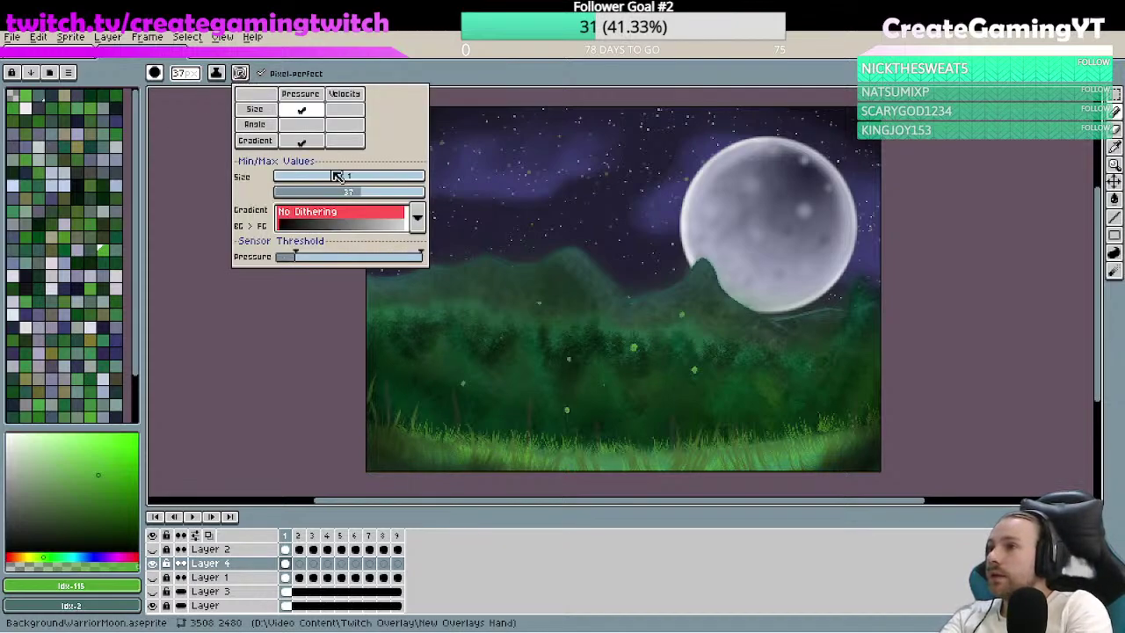
{"action": "left_click_drag", "start_coordinate": [301, 255], "coordinate": [314, 257]}
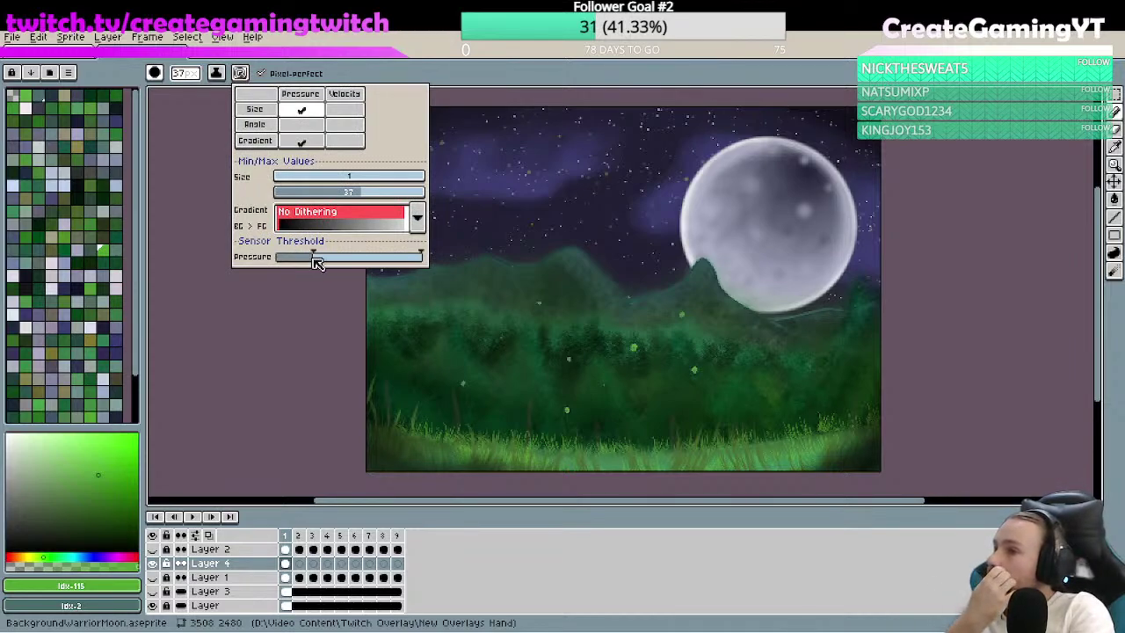
{"action": "left_click", "coordinate": [301, 307]}
- Dab more green dots of varying sizes across the whole forest on Layer 4, undoing and redoing those on the right side
{"action": "left_click", "coordinate": [475, 332]}
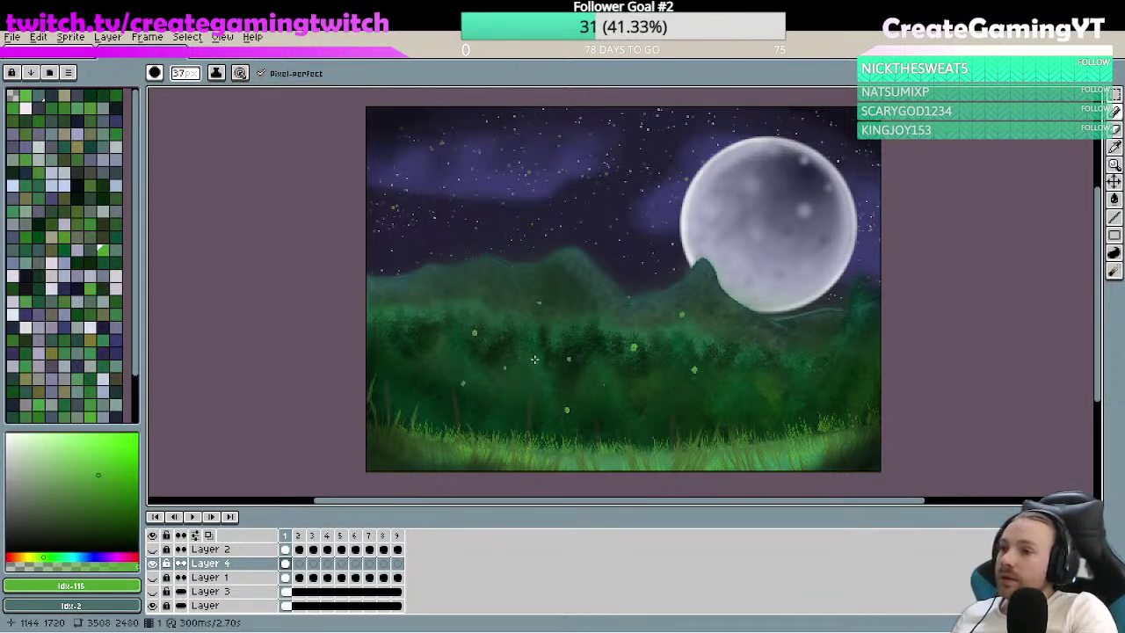
{"action": "left_click", "coordinate": [677, 401]}
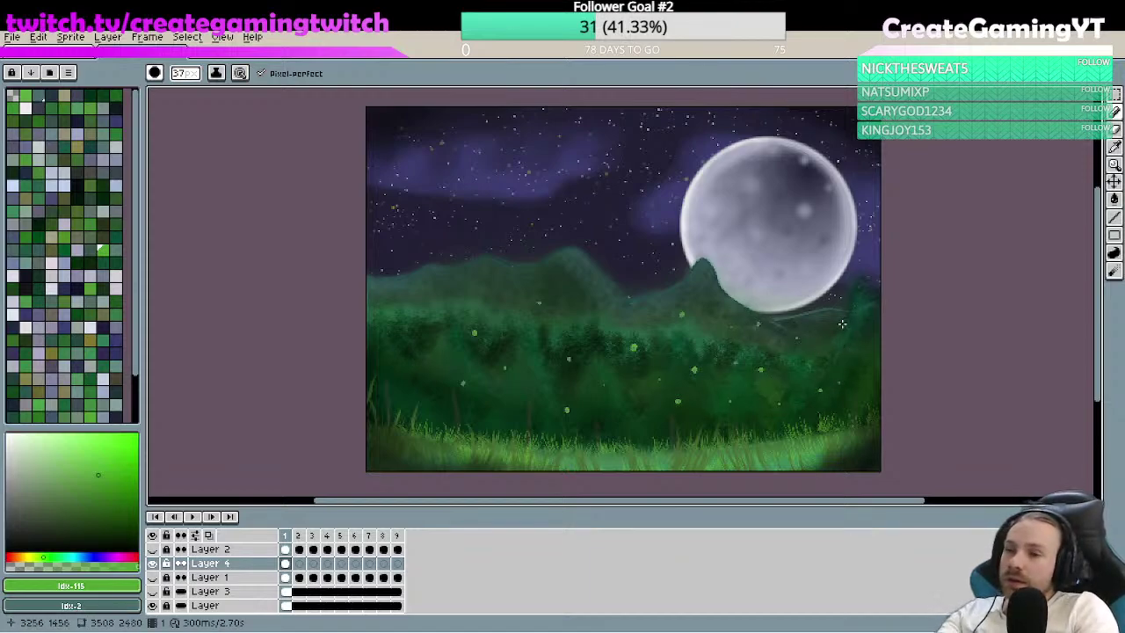
{"action": "key", "text": "ctrl"}
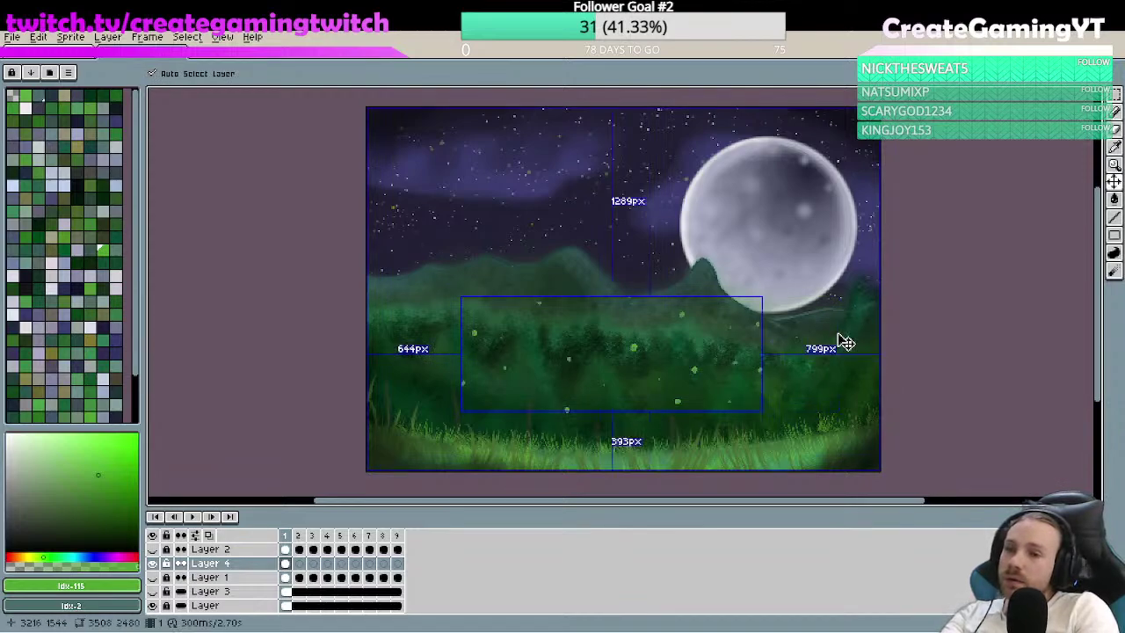
{"action": "key", "text": "ctrl"}
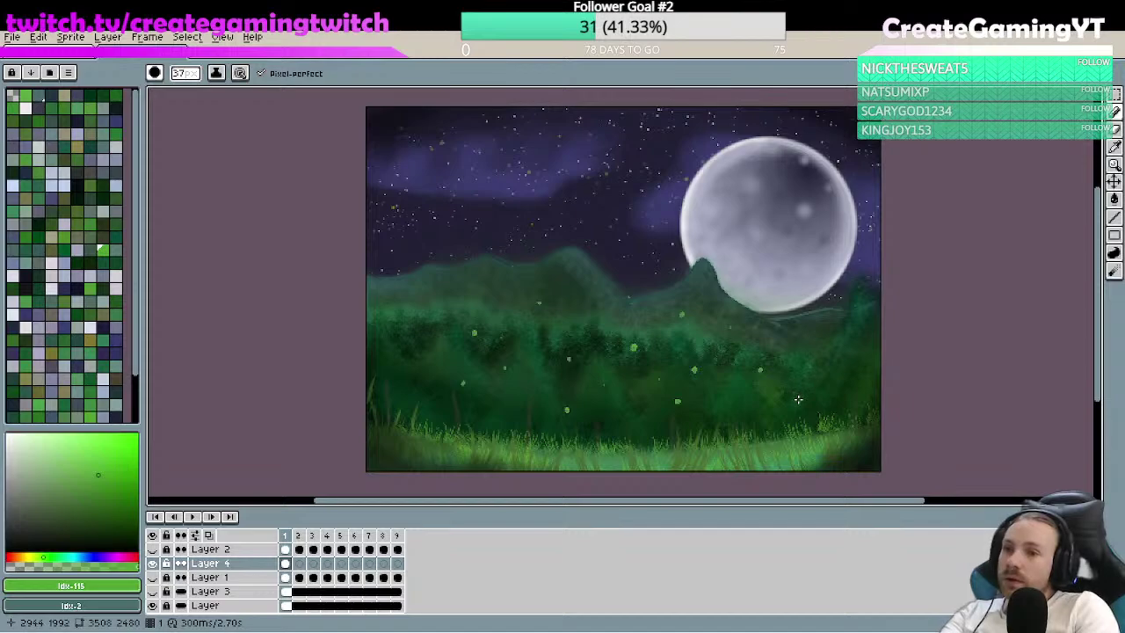
{"action": "left_click", "coordinate": [405, 347]}
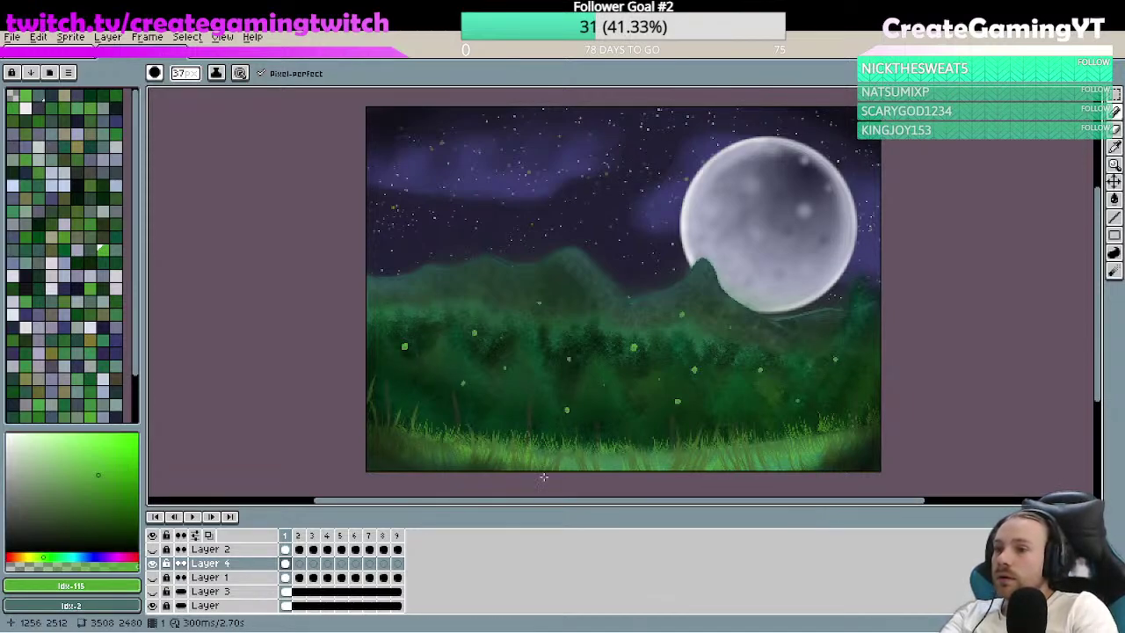
- Hide the background painting layer and go to frame 2 of Layer 4 with onion skinning turned on
{"action": "left_click", "coordinate": [153, 606]}
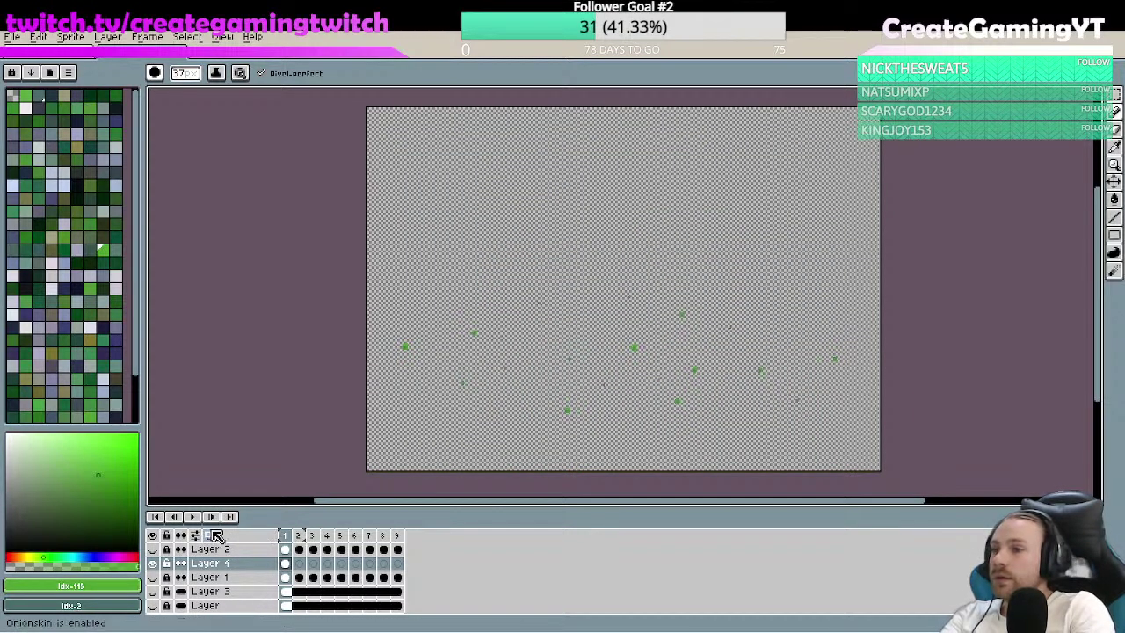
{"action": "left_click", "coordinate": [299, 563]}
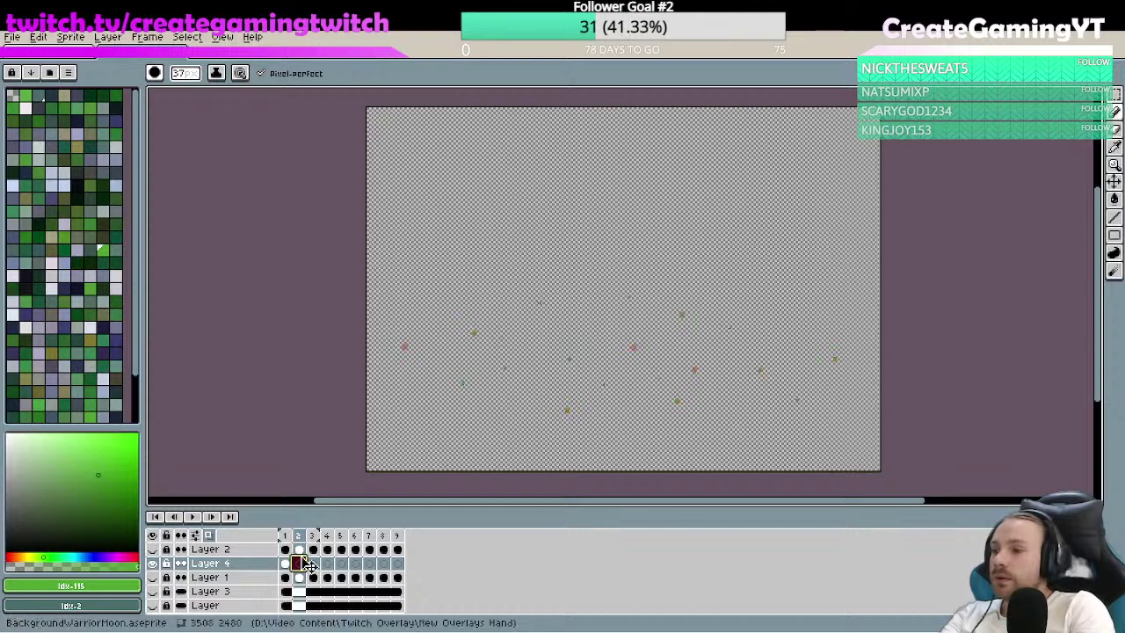
- Dab green dots just above several of the onion-skinned dots in the left half of frame 2 on Layer 4
{"action": "key", "text": "z"}
{"action": "left_click", "coordinate": [597, 371]}
{"action": "left_click", "coordinate": [617, 354]}
{"action": "left_click", "coordinate": [617, 354]}
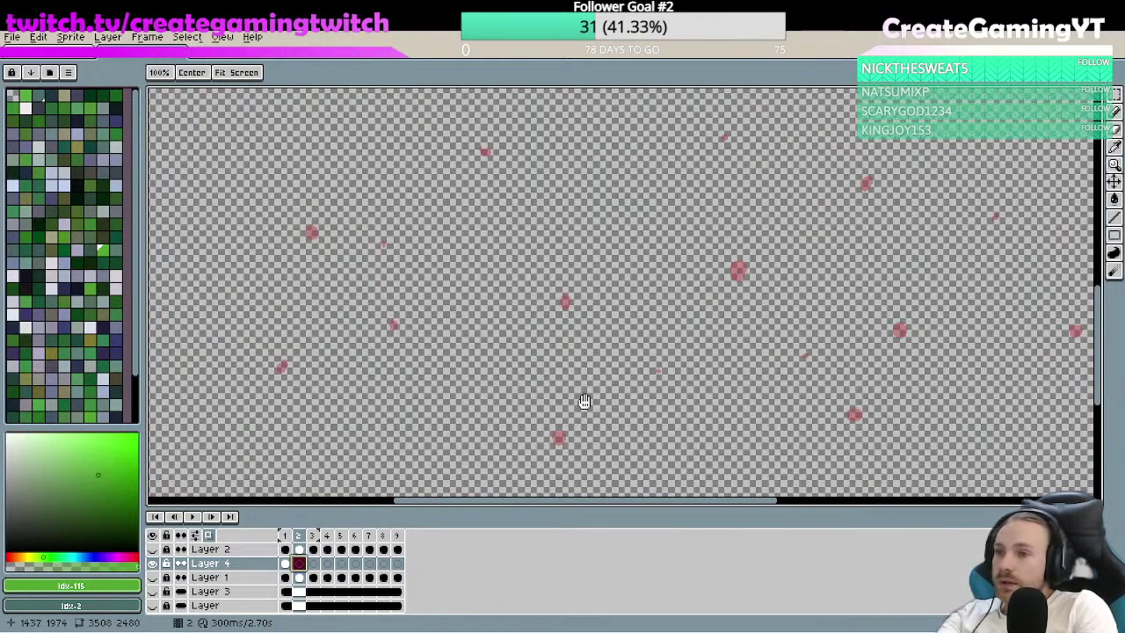
{"action": "key", "text": "b"}
{"action": "left_click", "coordinate": [559, 431]}
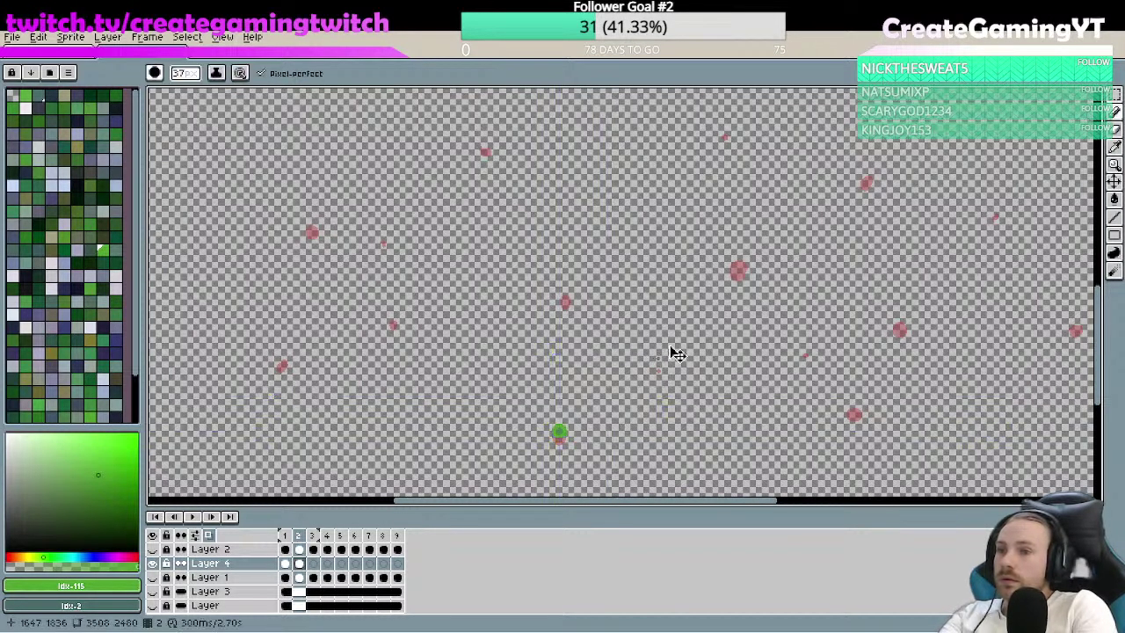
{"action": "scroll", "coordinate": [668, 354], "scroll_direction": "down", "scroll_amount": 1}
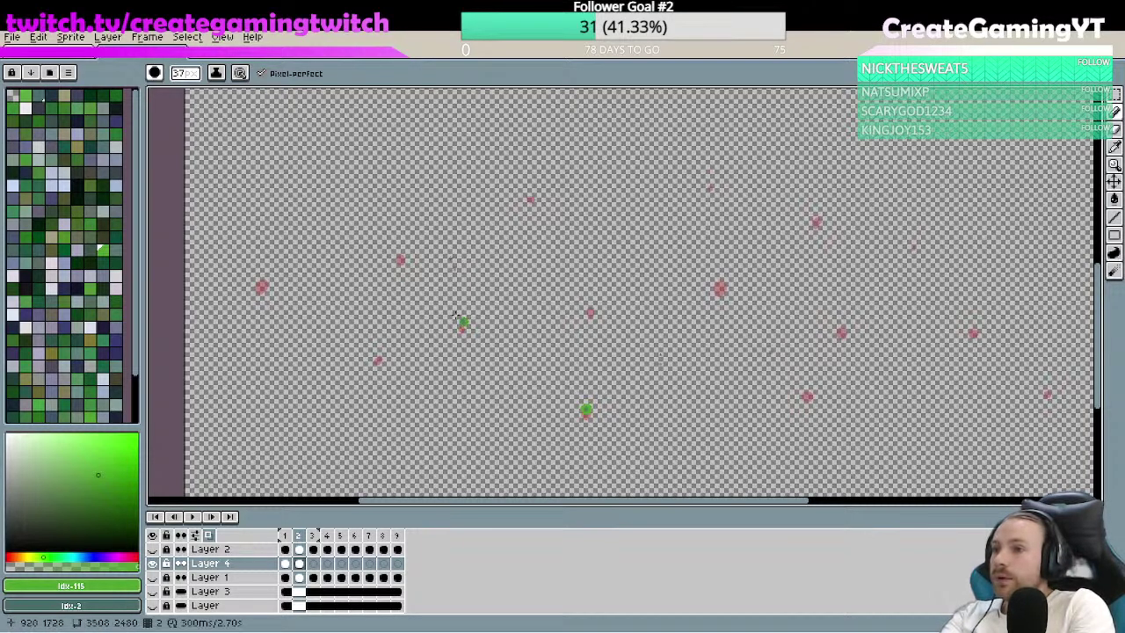
{"action": "left_click", "coordinate": [453, 259]}
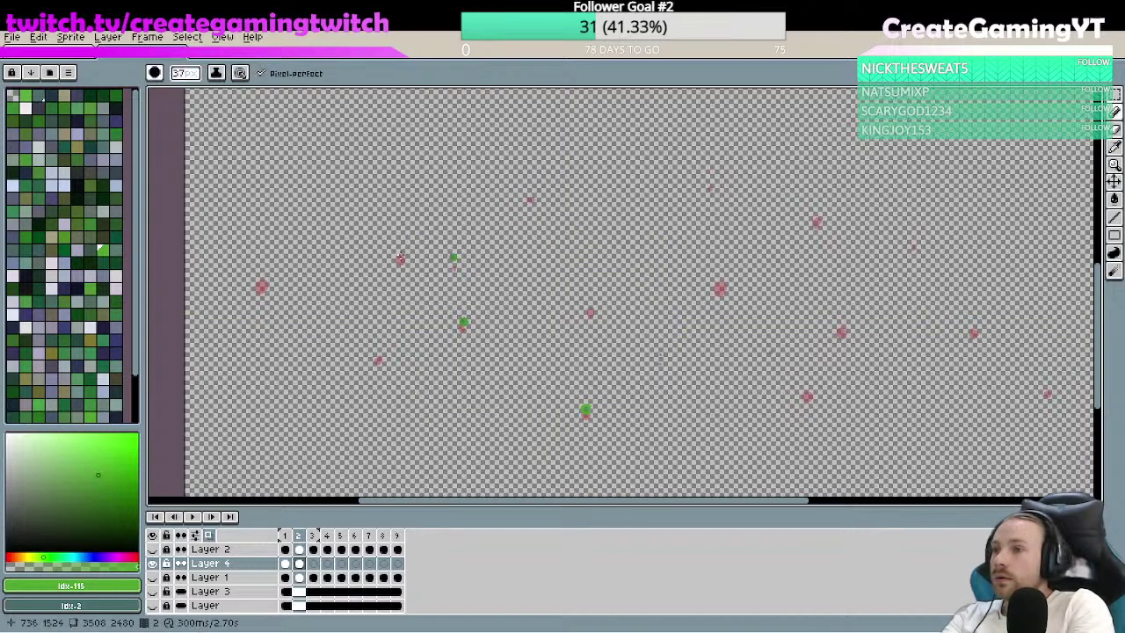
{"action": "left_click", "coordinate": [399, 252]}
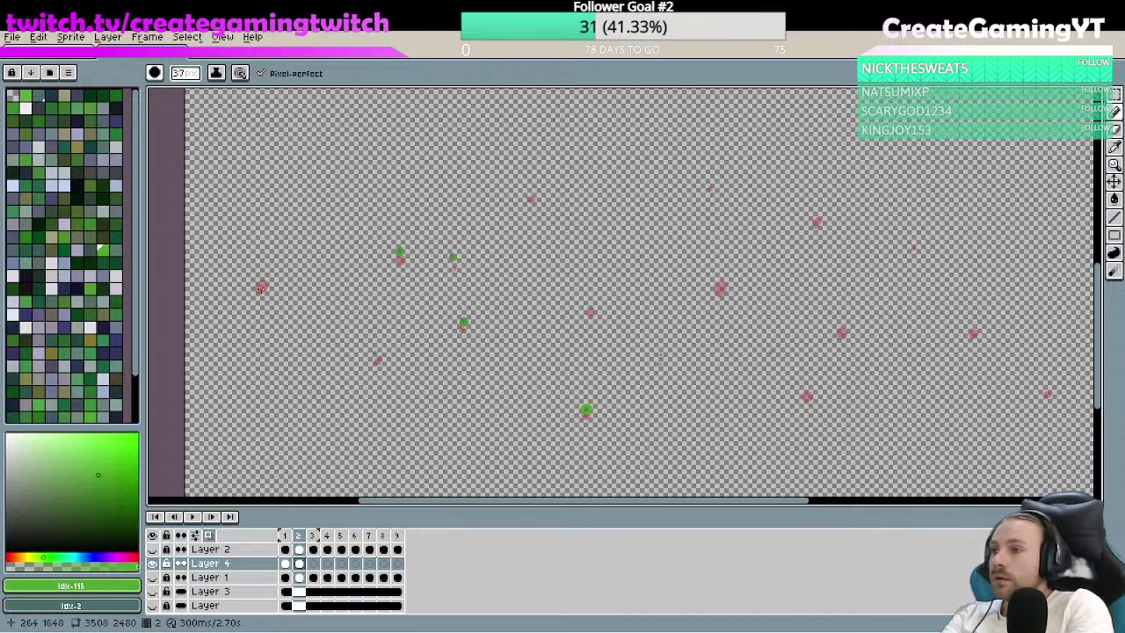
{"action": "scroll", "coordinate": [703, 279], "scroll_direction": "down", "scroll_amount": 1}
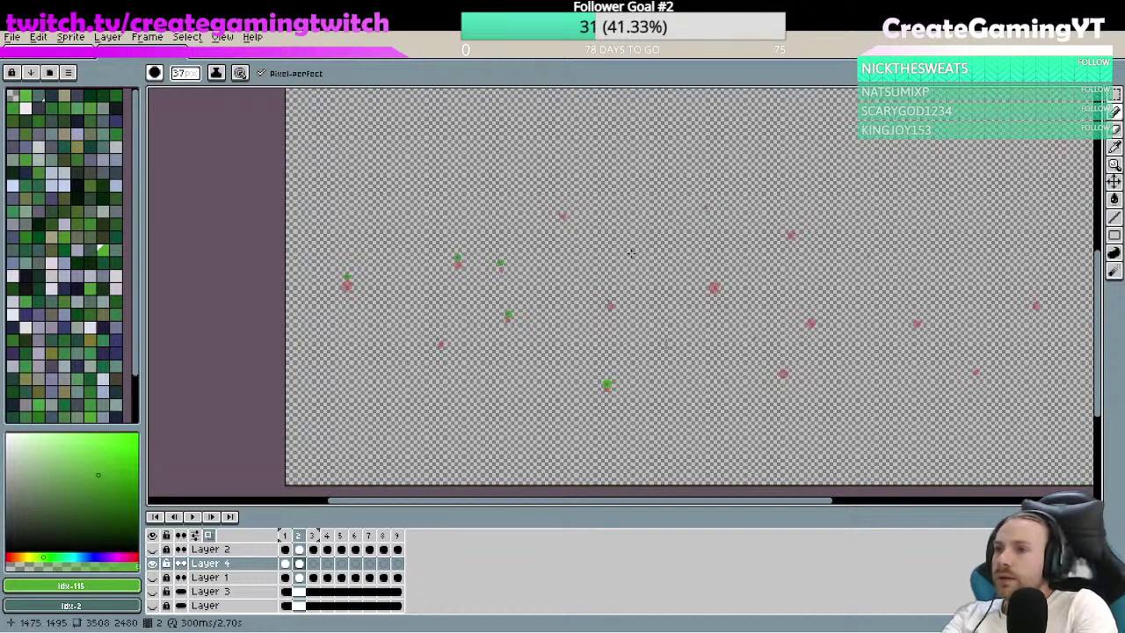
- Undo all the green dots dabbed on frame 2 of Layer 4
{"action": "key", "text": "ctrl"}
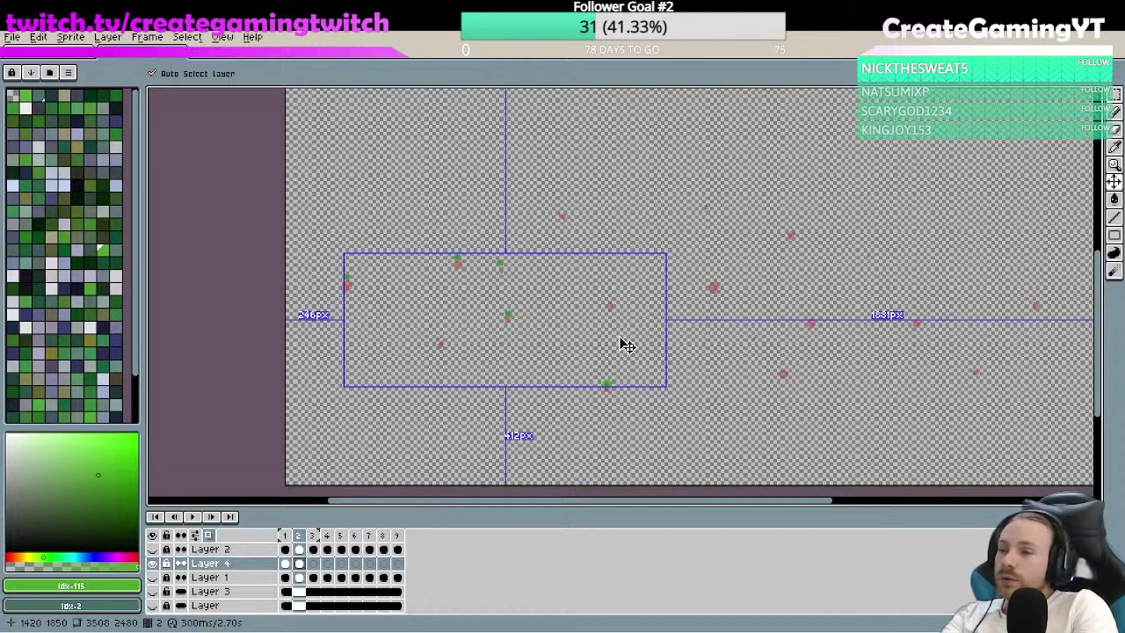
{"action": "key", "text": "ctrl+z"}
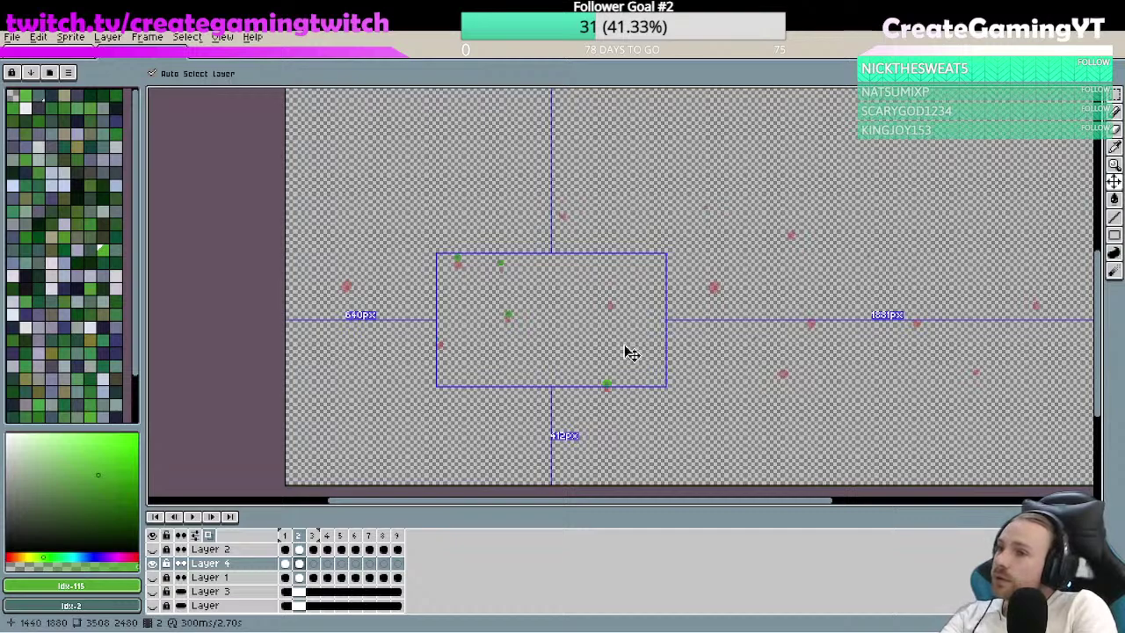
{"action": "key", "text": "ctrl+z"}
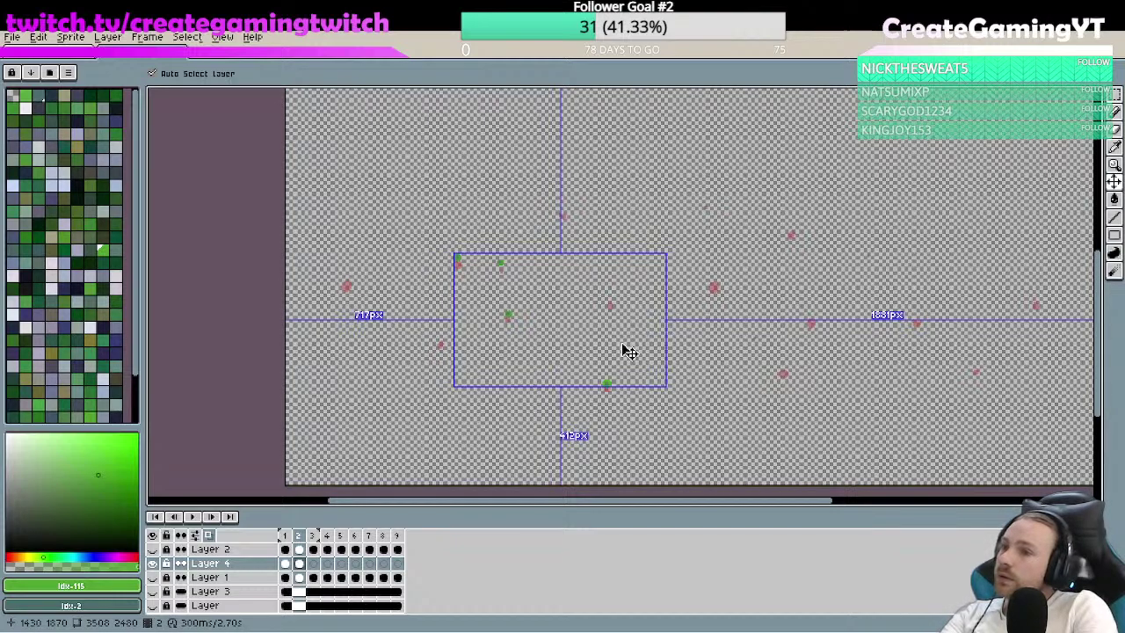
{"action": "key", "text": "ctrl+z"}
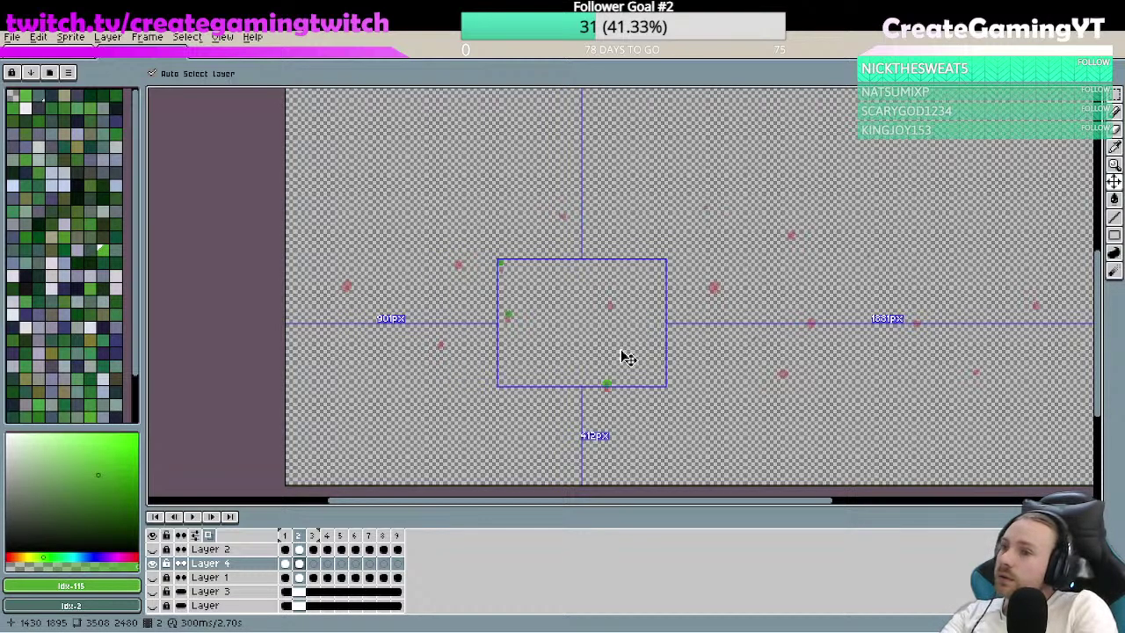
{"action": "key", "text": "ctrl+z"}
{"action": "key", "text": "ctrl+z"}
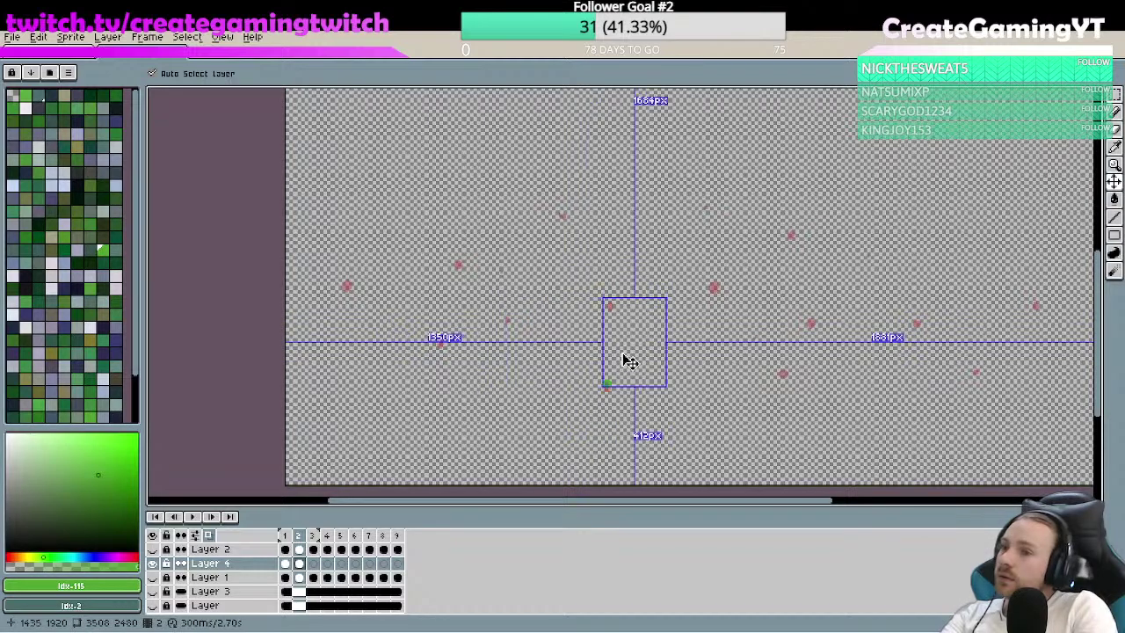
{"action": "key", "text": "b"}
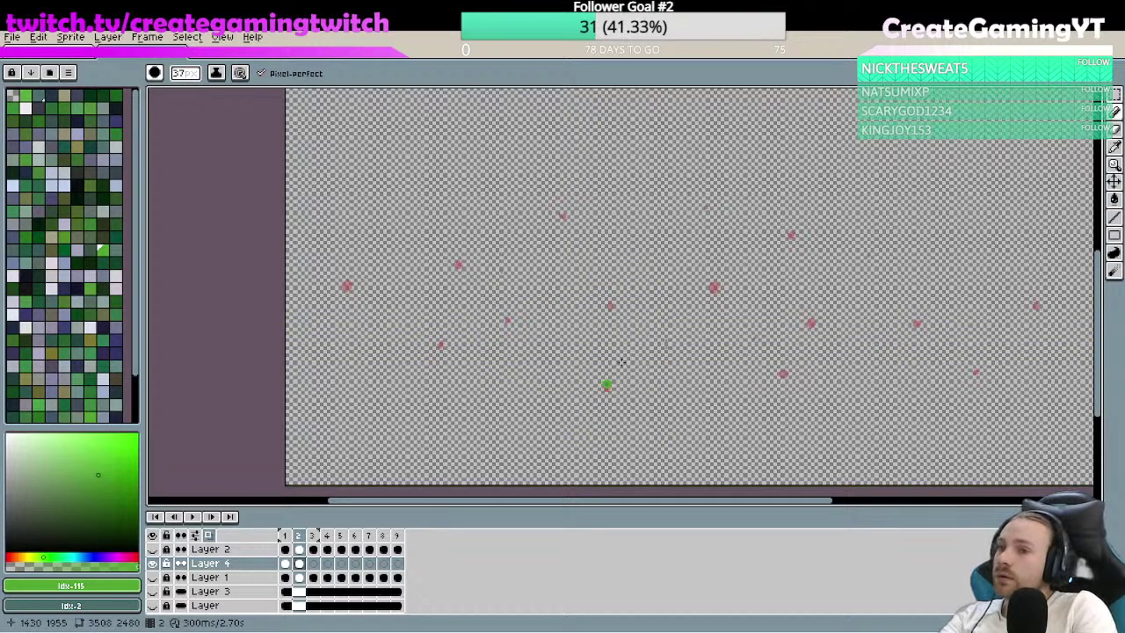
{"action": "key", "text": "ctrl+z"}
- Dab green dots diagonally above the left-half onion-skinned dots on frame 2 of Layer 4, redoing the one near the centre
{"action": "key", "text": "space"}
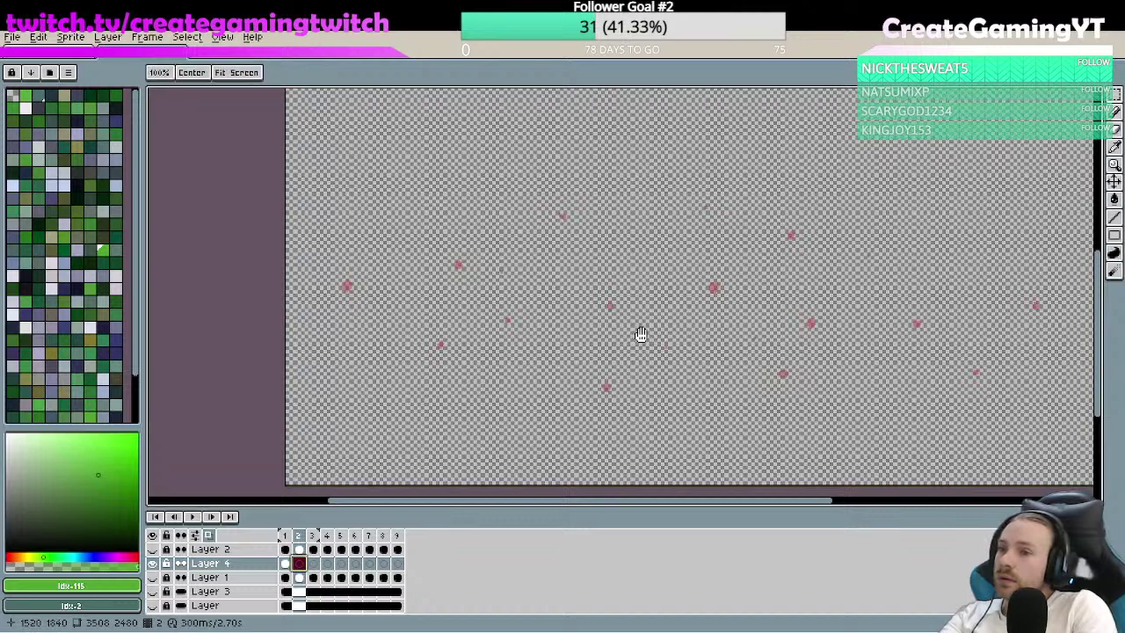
{"action": "left_click_drag", "start_coordinate": [641, 334], "coordinate": [585, 339]}
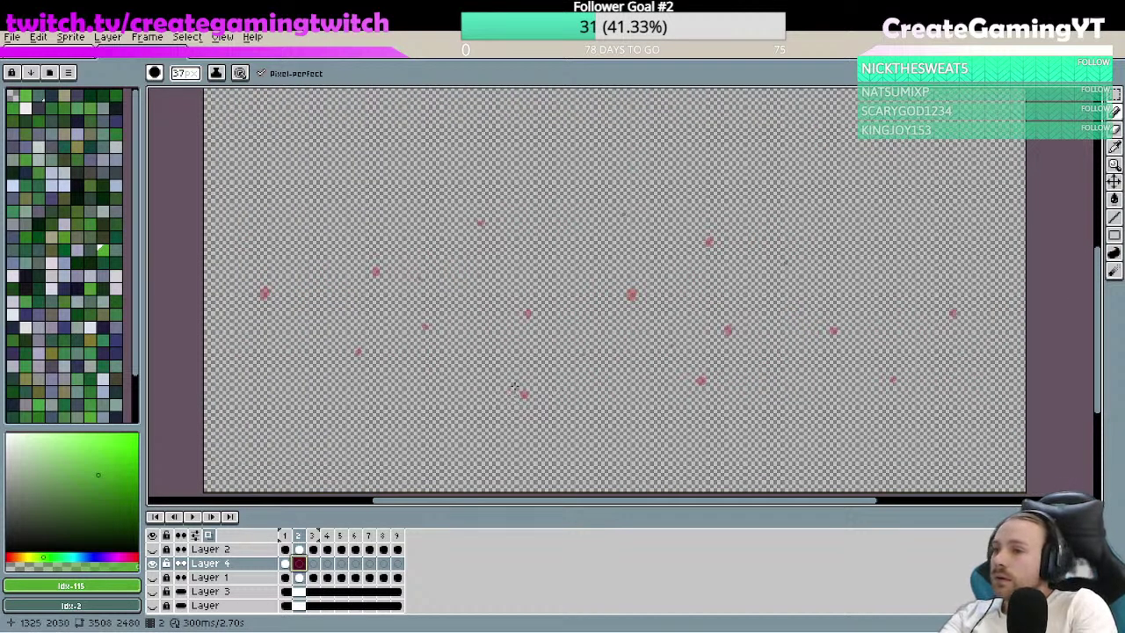
{"action": "left_click", "coordinate": [514, 387]}
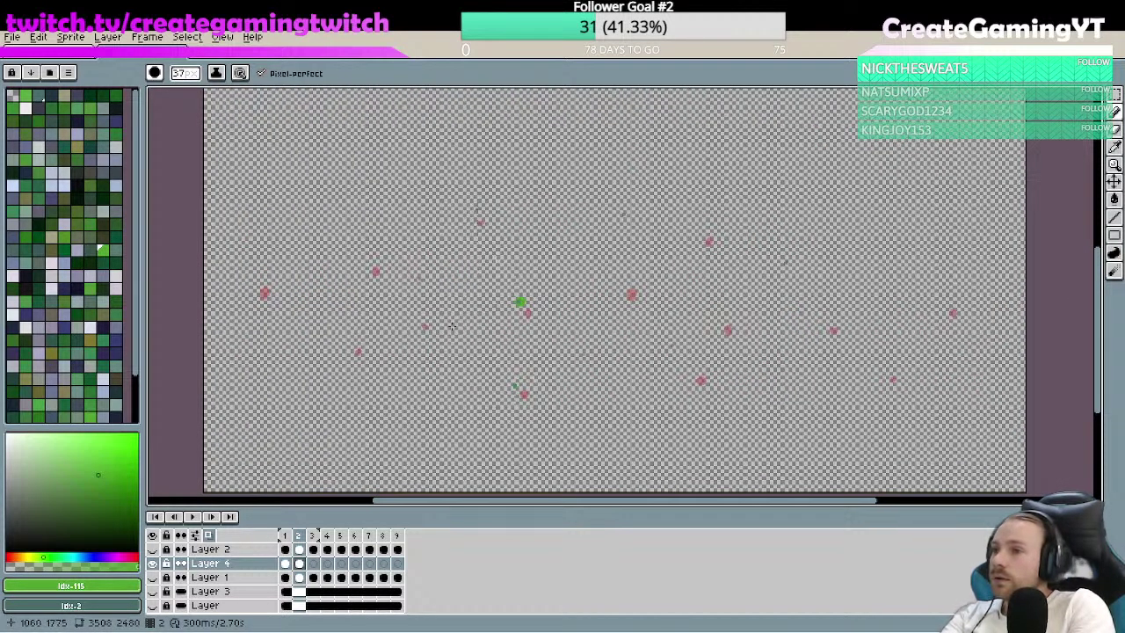
{"action": "key", "text": "ctrl+z"}
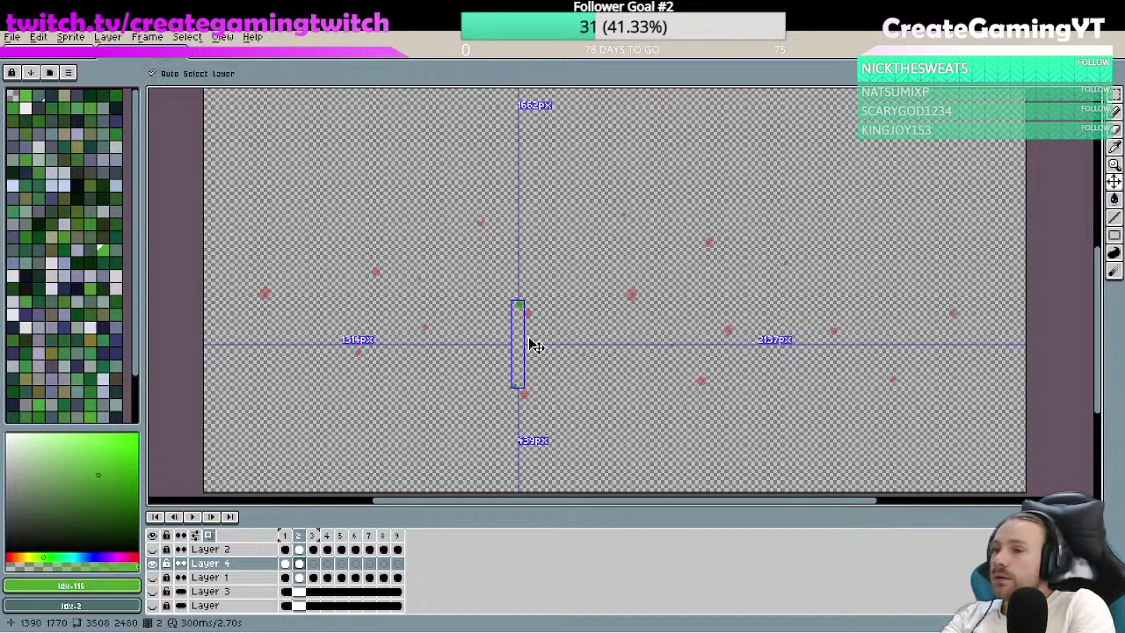
{"action": "left_click", "coordinate": [532, 302]}
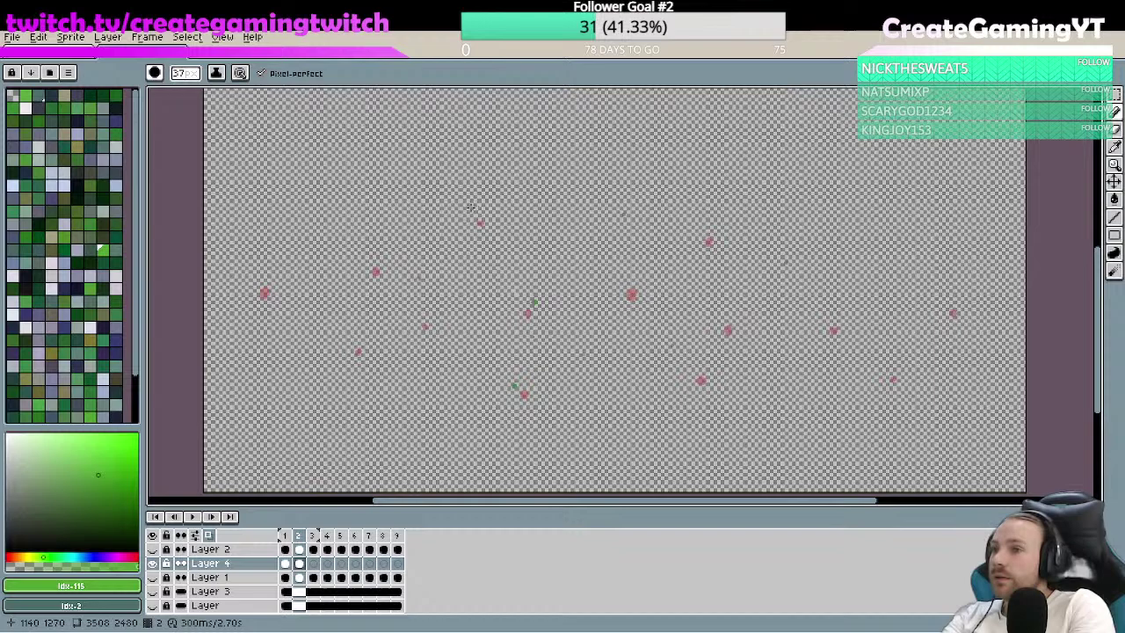
{"action": "left_click", "coordinate": [426, 267]}
{"action": "left_click", "coordinate": [385, 261]}
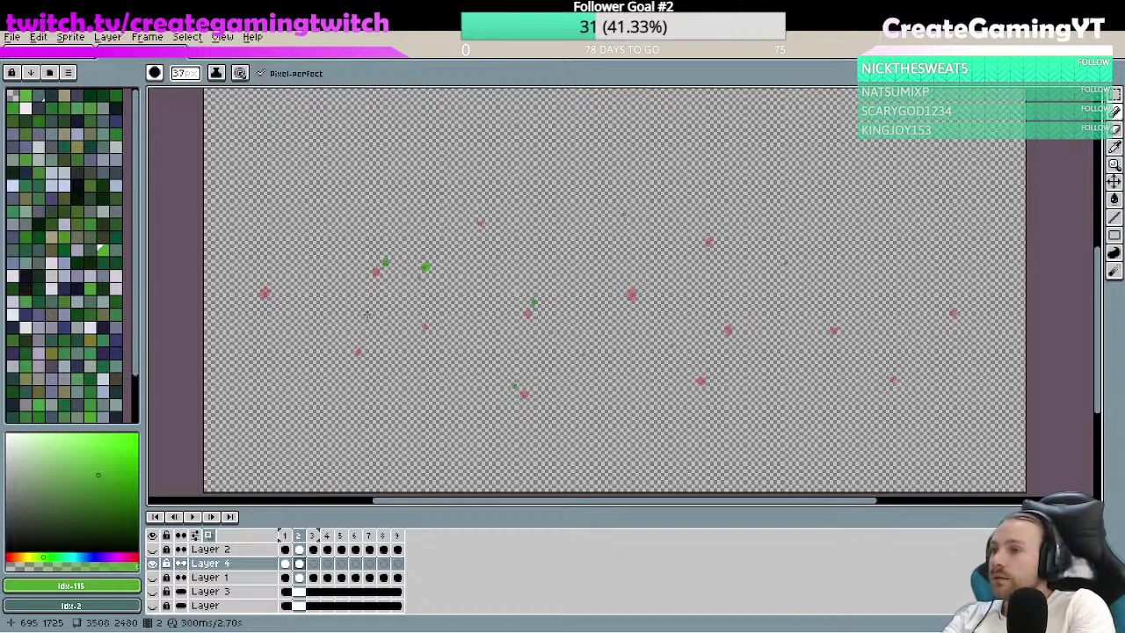
{"action": "left_click", "coordinate": [348, 339]}
{"action": "left_click", "coordinate": [272, 280]}
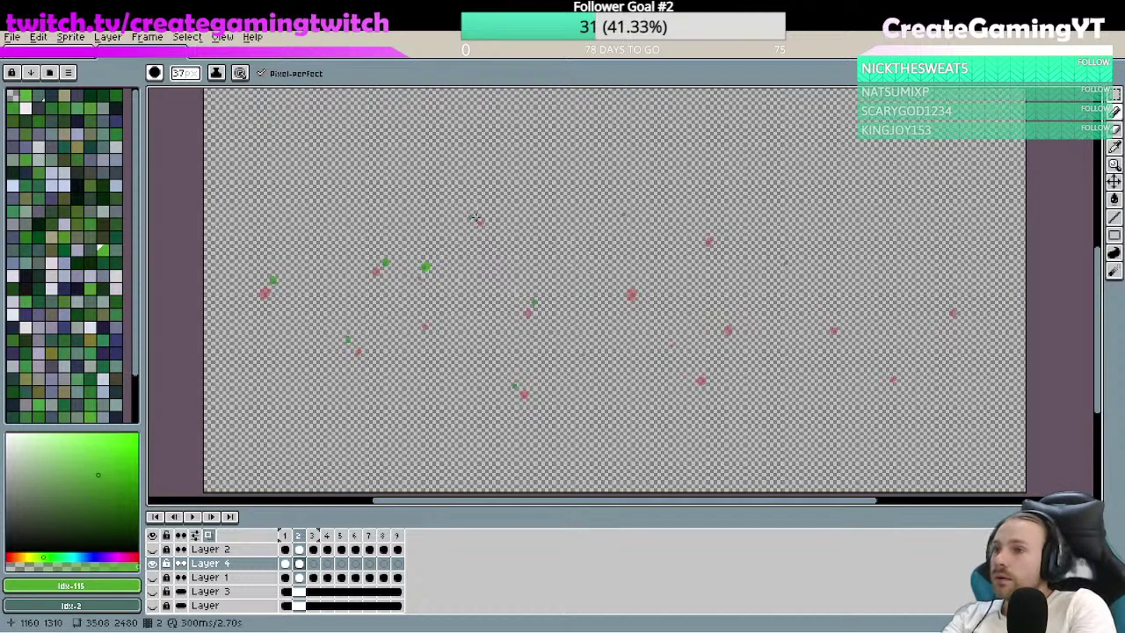
- Dab green dots of varying sizes diagonally above the right-half onion-skinned dots on frame 2 of Layer 4
{"action": "left_click", "coordinate": [643, 281]}
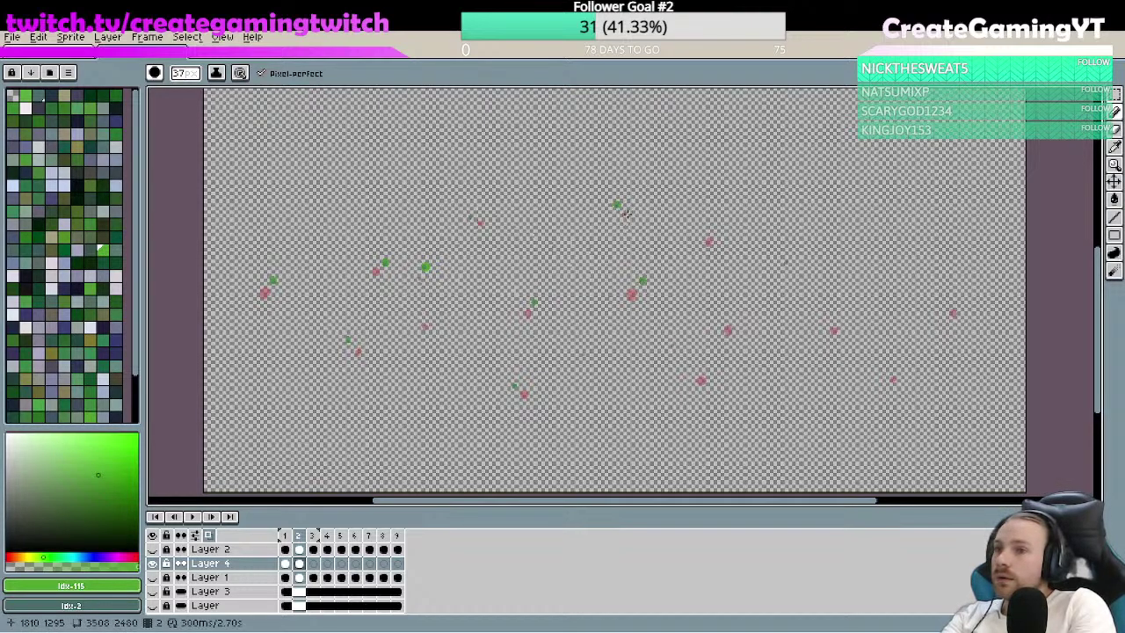
{"action": "left_click", "coordinate": [718, 228]}
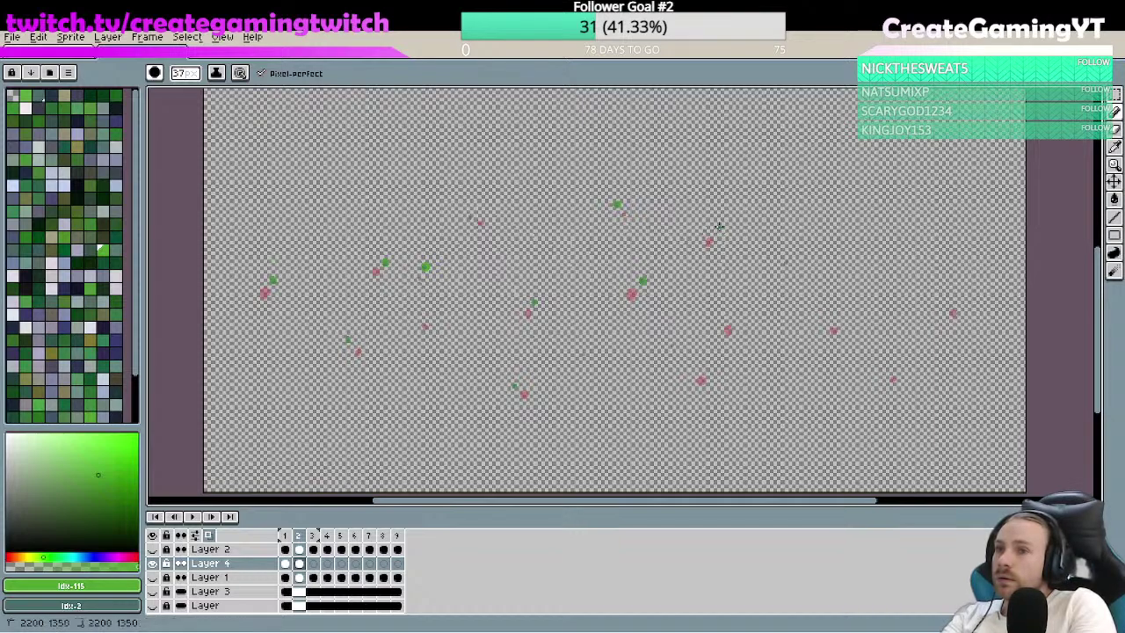
{"action": "left_click", "coordinate": [722, 314]}
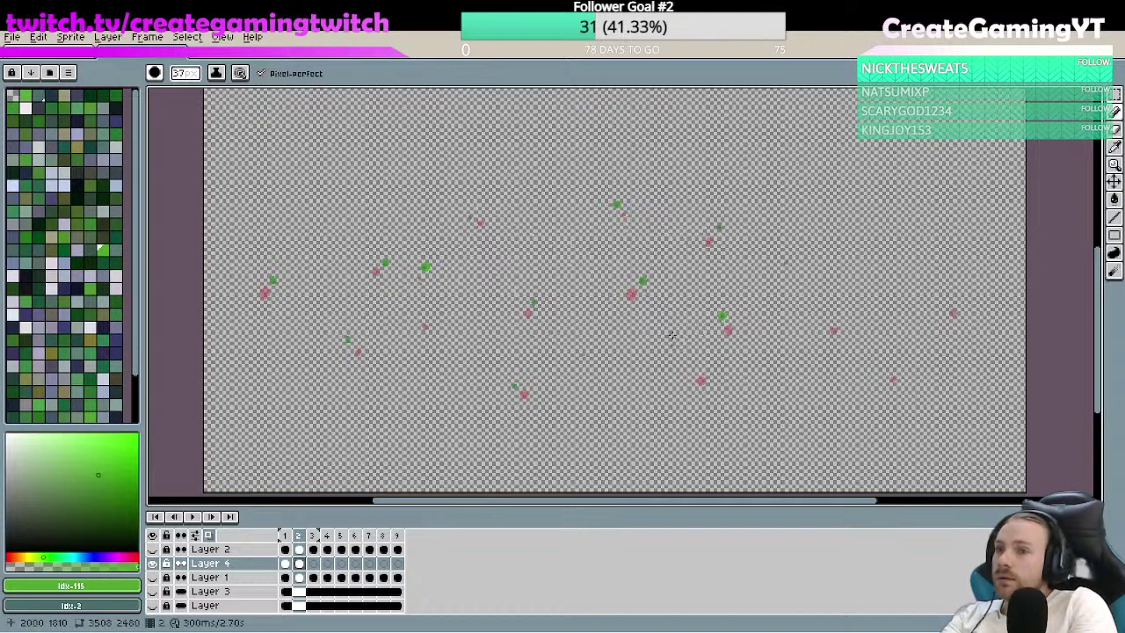
{"action": "left_click", "coordinate": [678, 337]}
{"action": "left_click", "coordinate": [691, 370]}
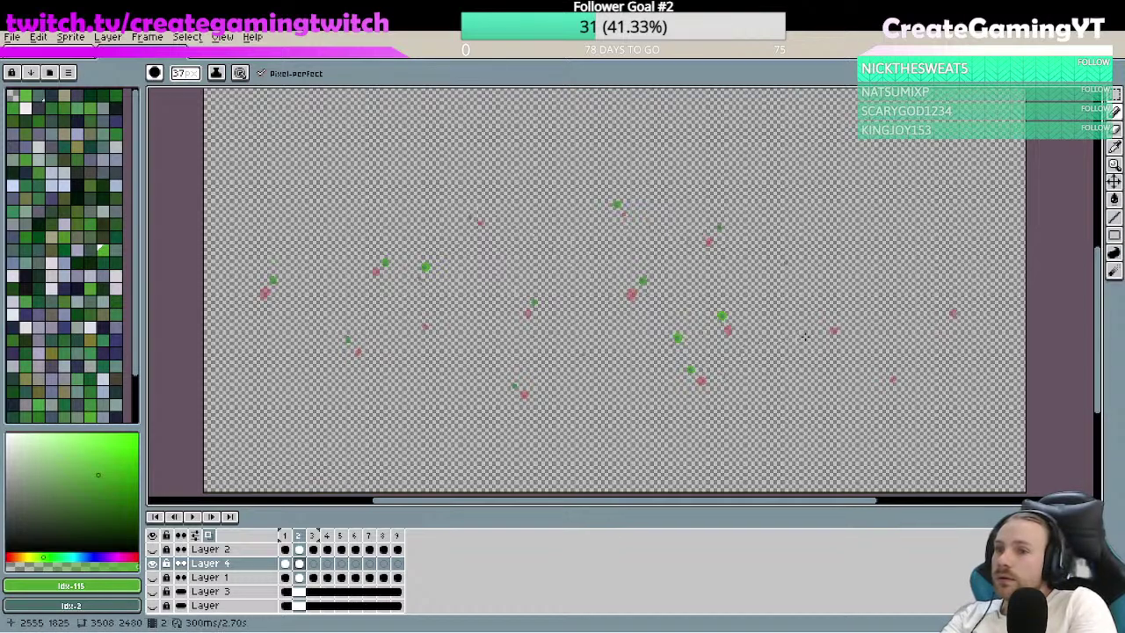
{"action": "left_click", "coordinate": [838, 320]}
{"action": "left_click", "coordinate": [961, 305]}
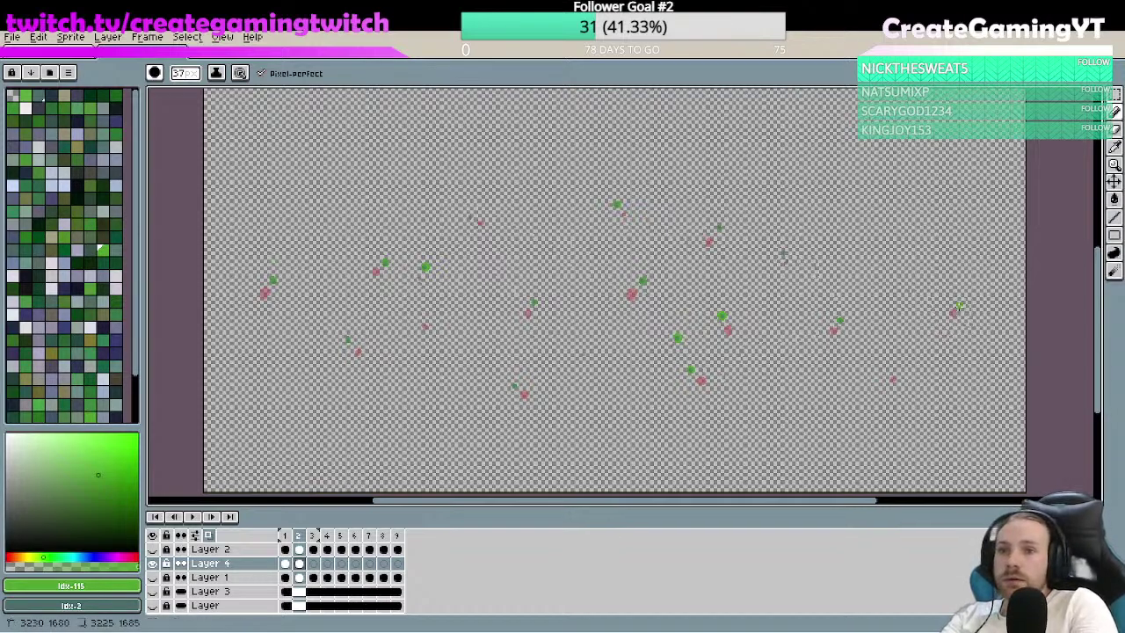
{"action": "left_click", "coordinate": [885, 369]}
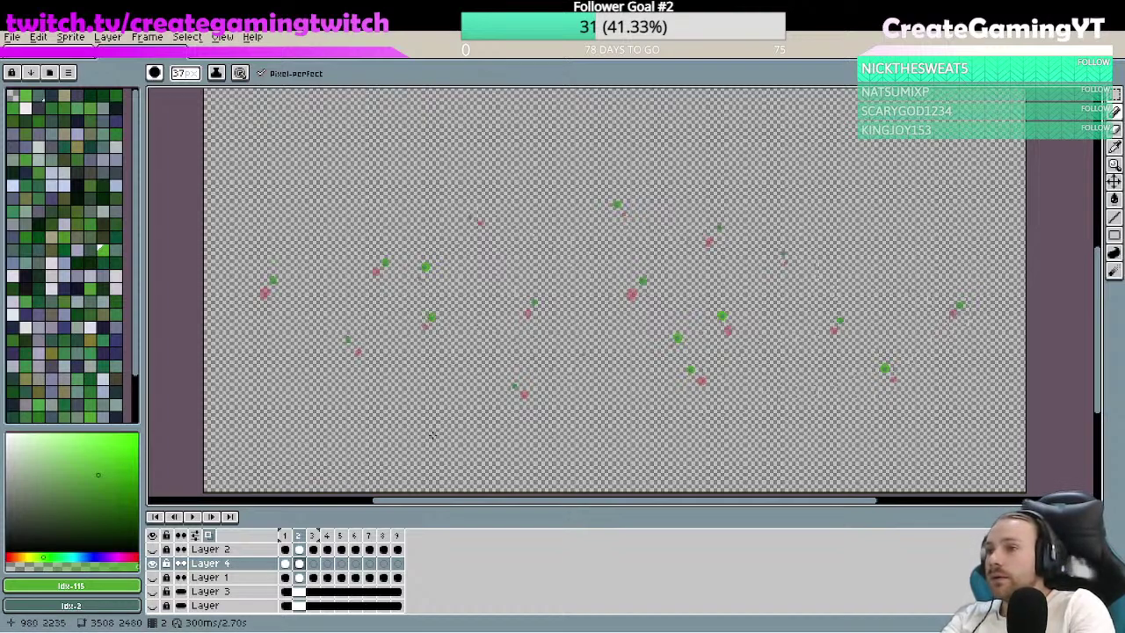
- On frame 3 of Layer 4, dab green dots diagonally above the left-half onion-skinned dots after comparing with frame 2
{"action": "left_click", "coordinate": [313, 563]}
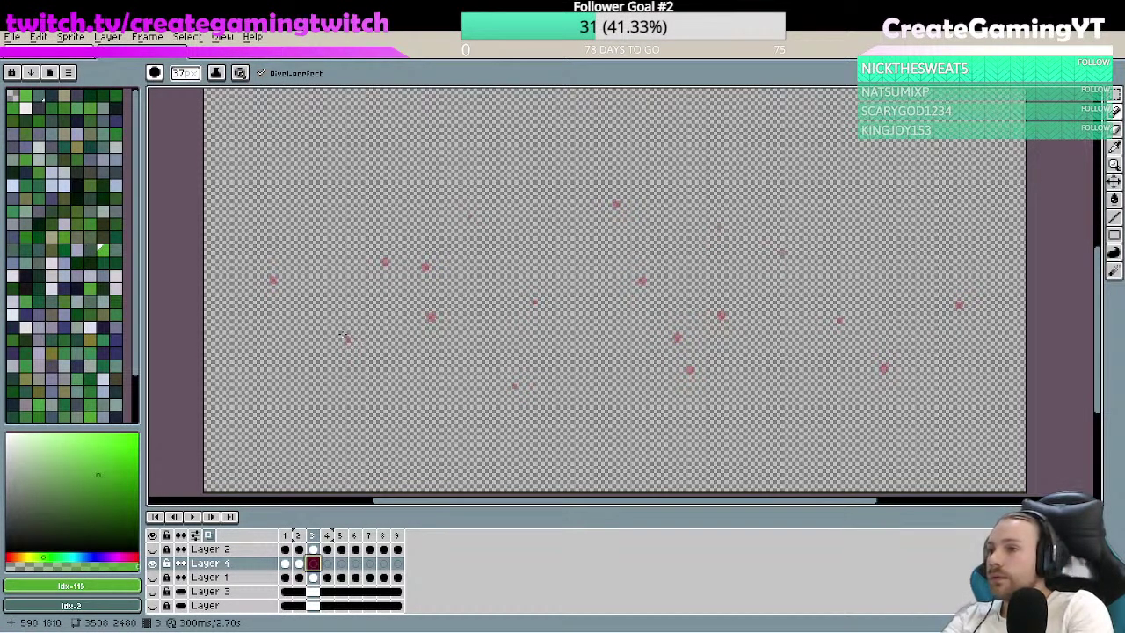
{"action": "left_click", "coordinate": [299, 563]}
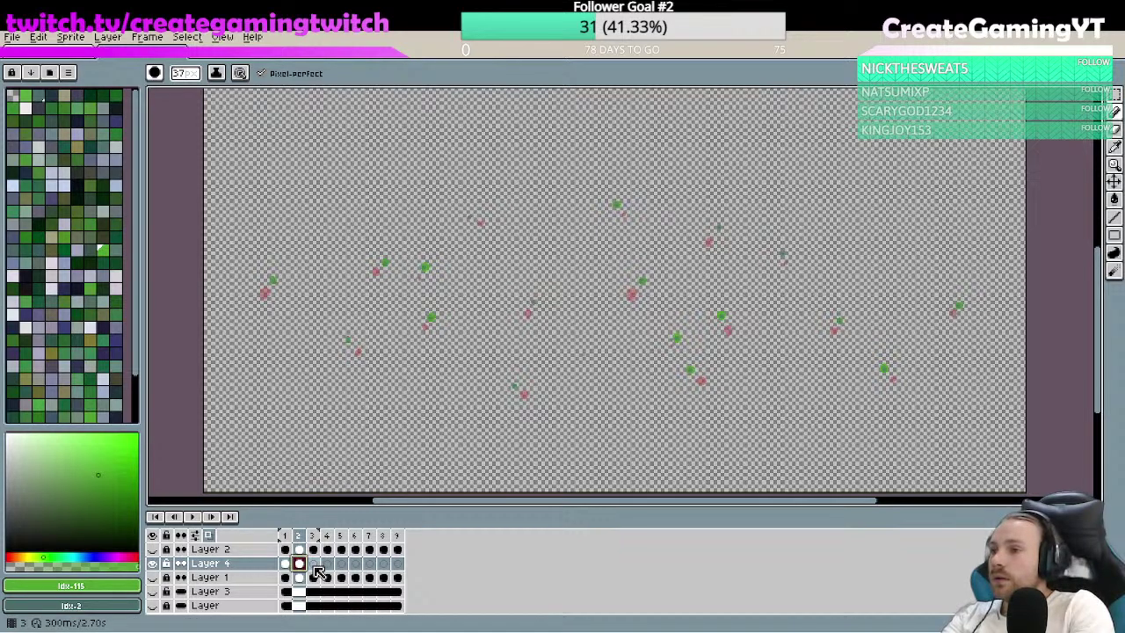
{"action": "left_click", "coordinate": [313, 563]}
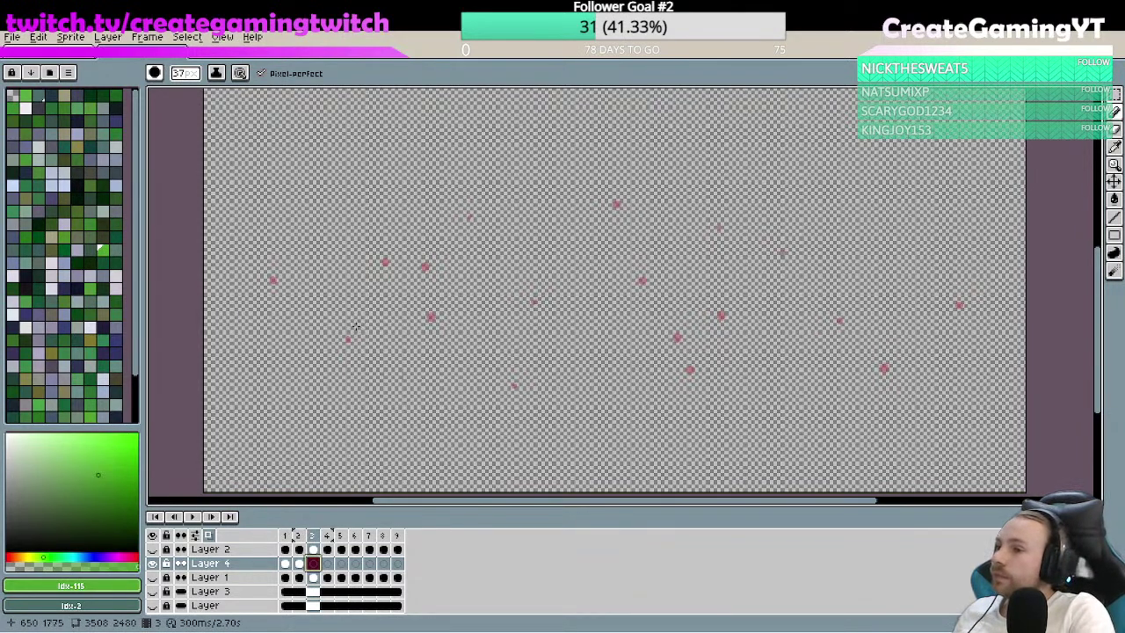
{"action": "left_click", "coordinate": [279, 268]}
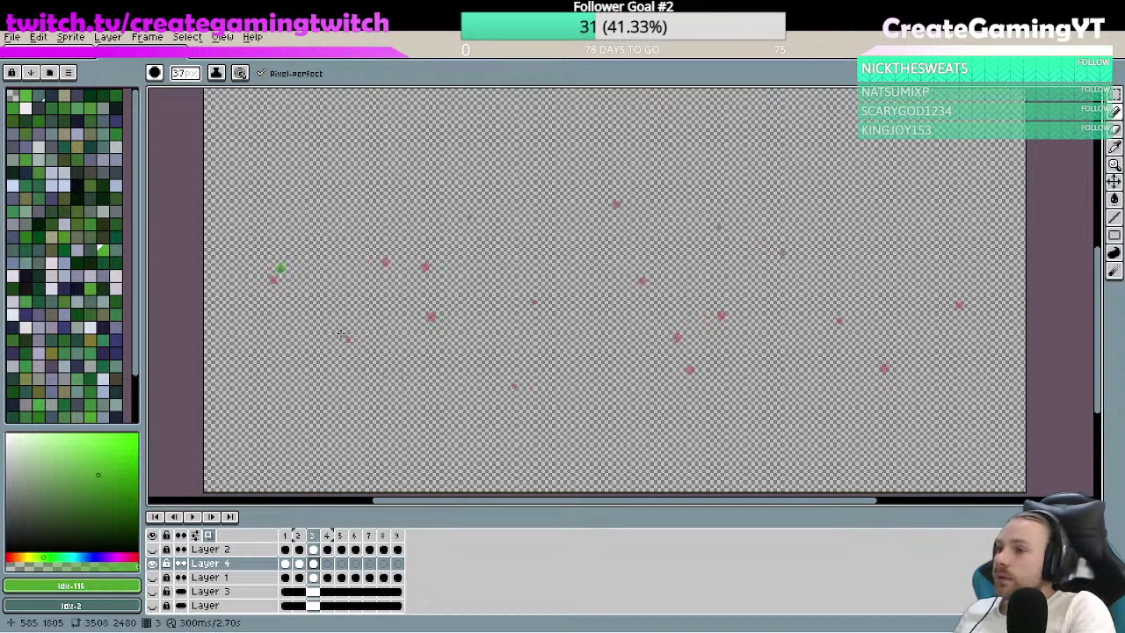
{"action": "left_click", "coordinate": [397, 247]}
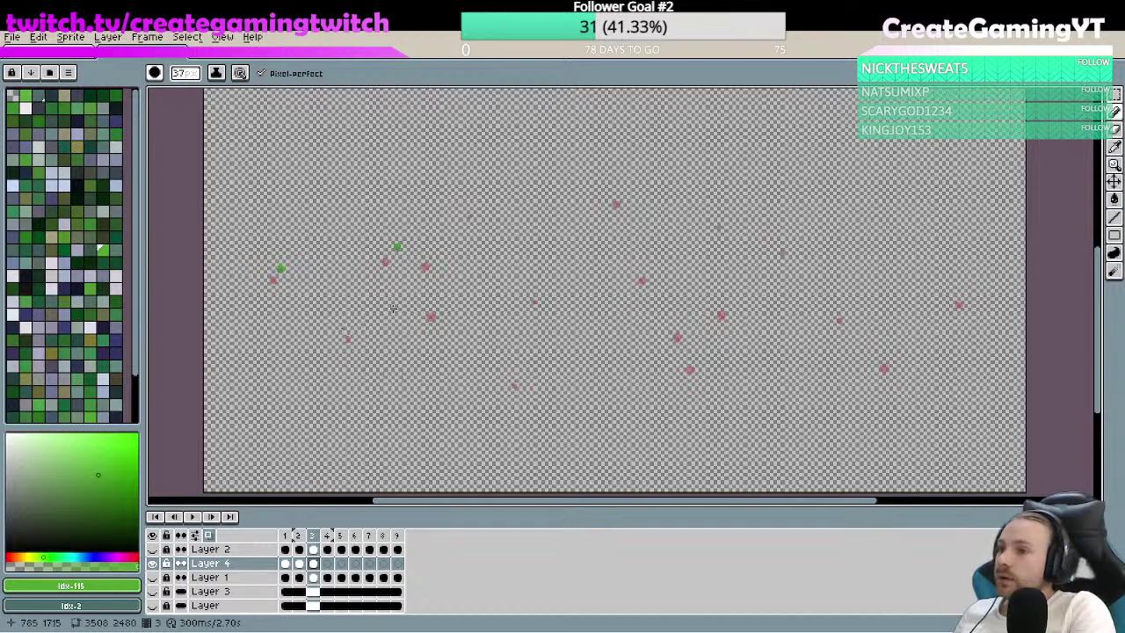
{"action": "left_click", "coordinate": [411, 256]}
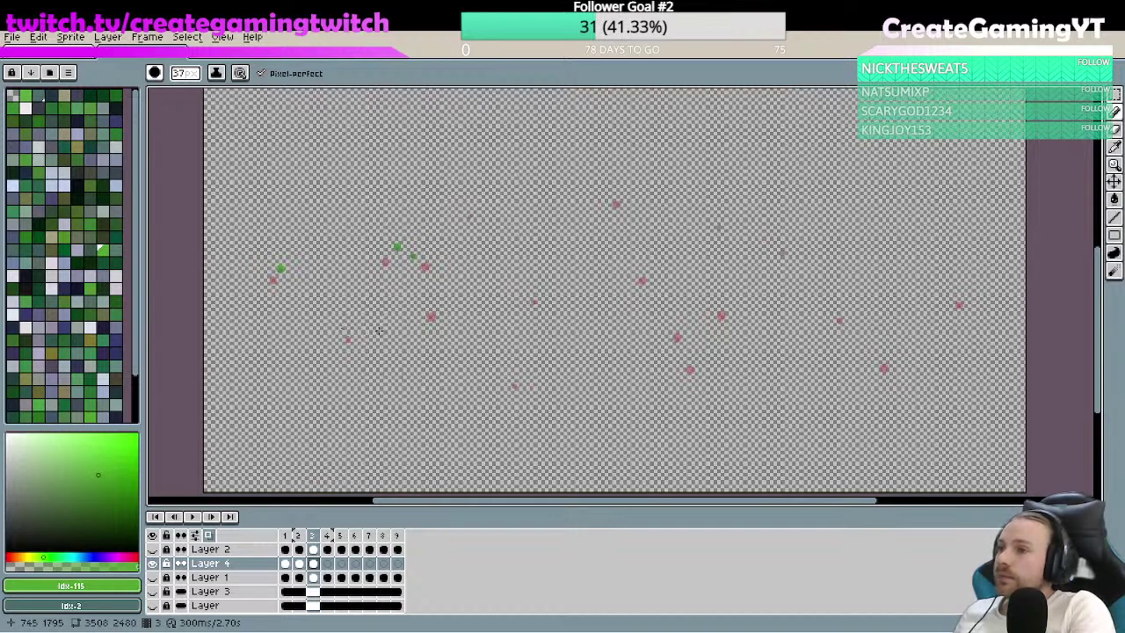
{"action": "left_click", "coordinate": [339, 328]}
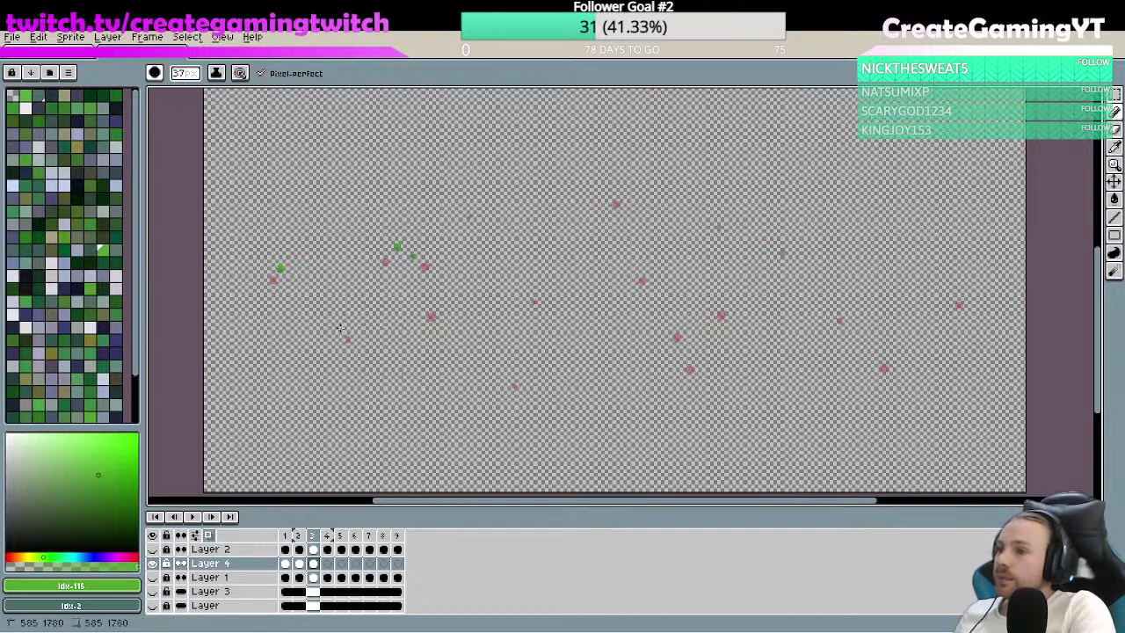
{"action": "left_click", "coordinate": [420, 302]}
{"action": "left_click", "coordinate": [476, 204]}
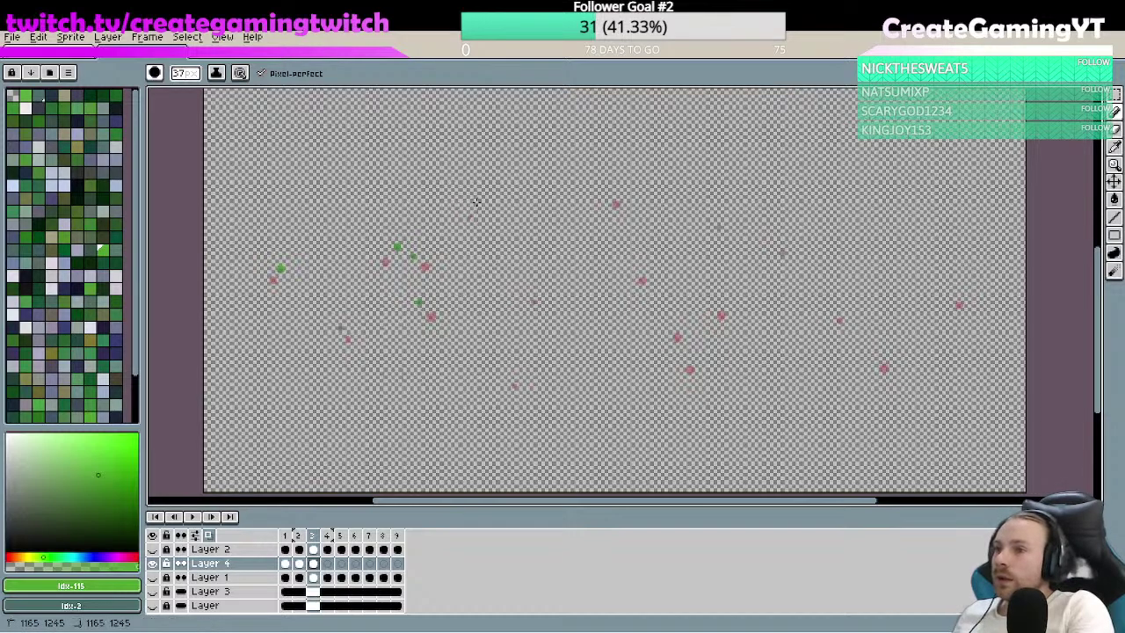
{"action": "left_click", "coordinate": [527, 292]}
{"action": "left_click", "coordinate": [519, 373]}
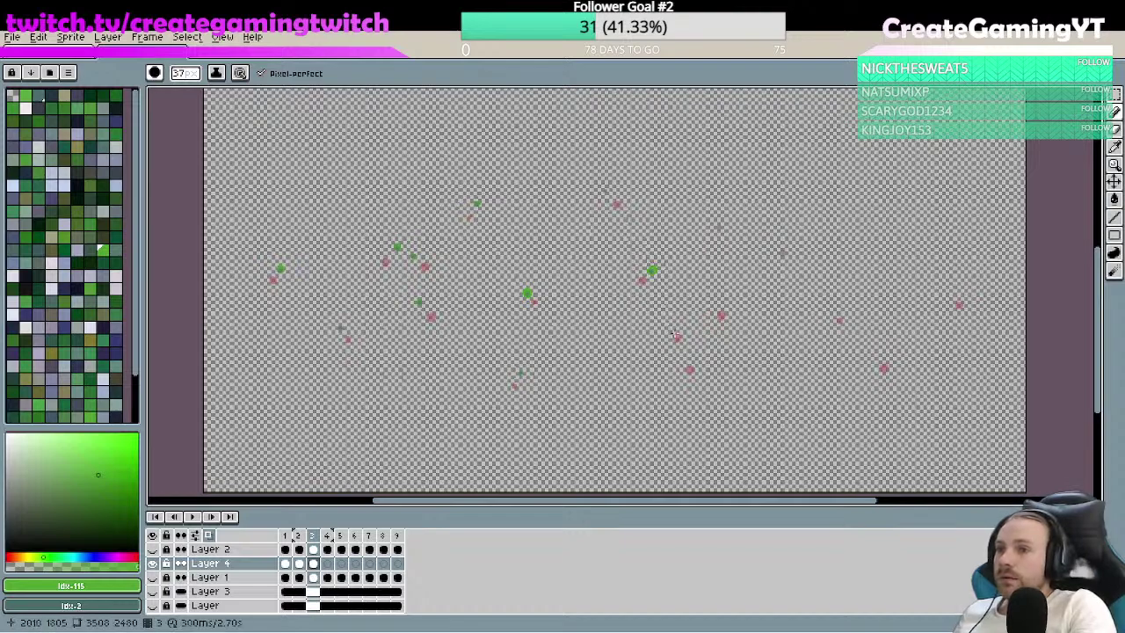
- Dab green dots of varying sizes diagonally above the right-half onion-skinned dots on frame 3 of Layer 4
{"action": "left_click", "coordinate": [665, 327]}
{"action": "left_click", "coordinate": [701, 363]}
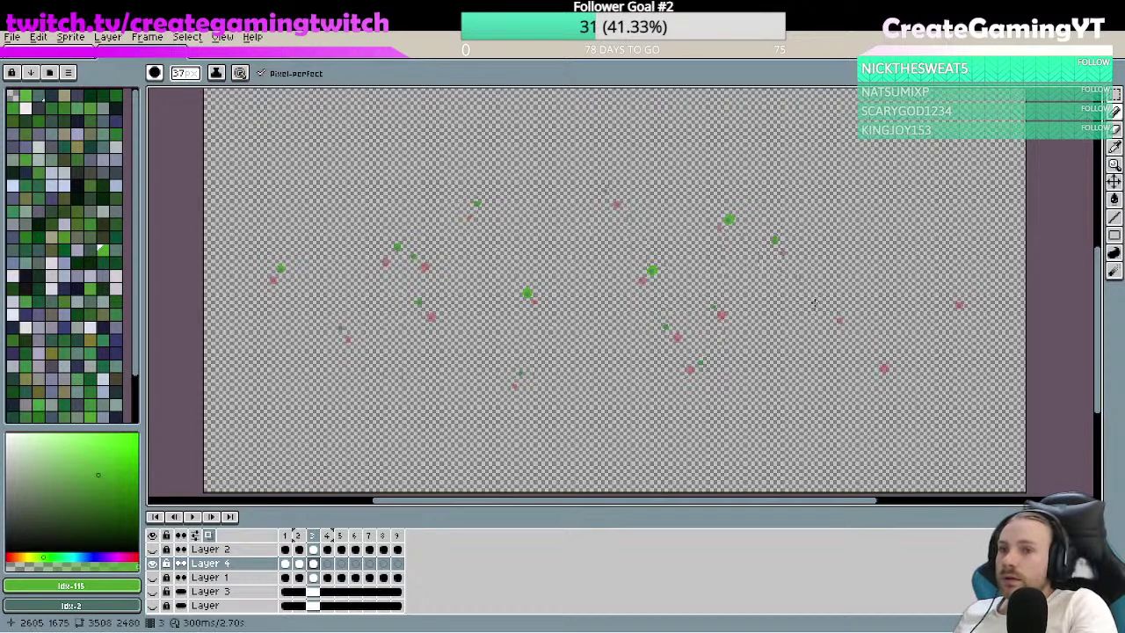
{"action": "left_click", "coordinate": [847, 311]}
{"action": "left_click", "coordinate": [875, 356]}
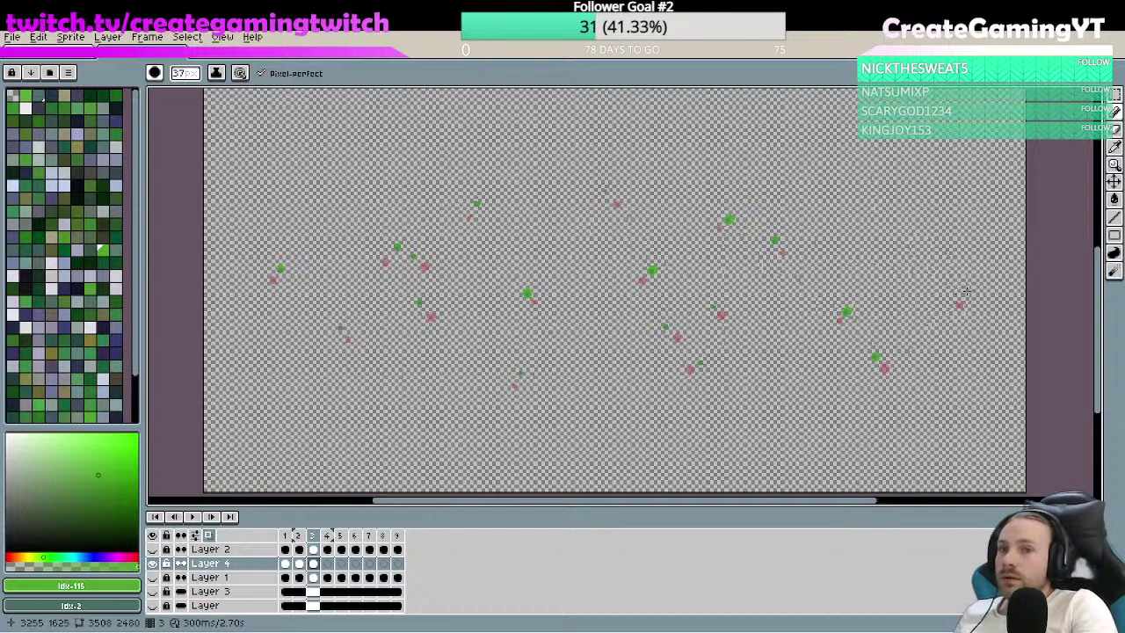
- On frame 4 of Layer 4, dab green dots diagonally above the onion-skinned dots, starting from the far right one
{"action": "left_click", "coordinate": [327, 564]}
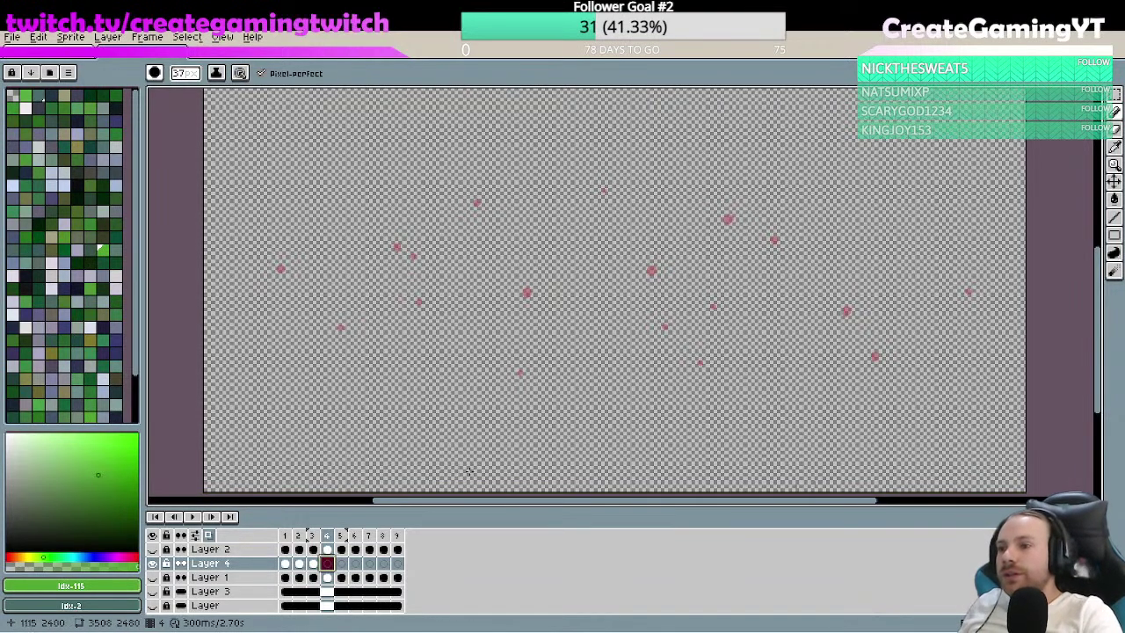
{"action": "left_click", "coordinate": [976, 286]}
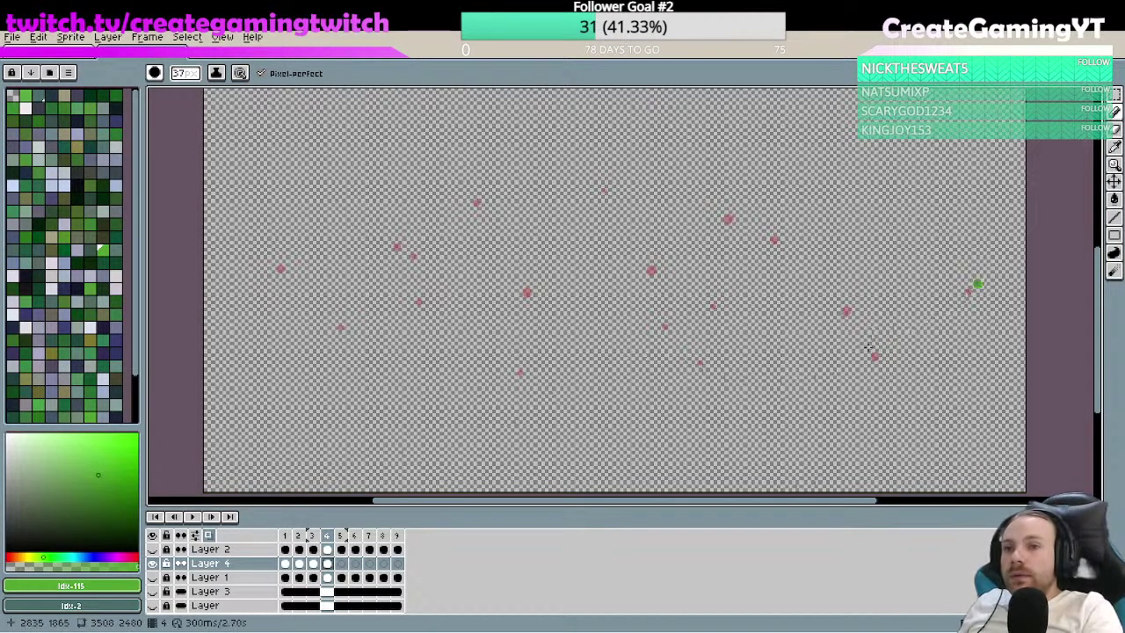
- Paint the remaining green dots on frame 4 of Layer 4, each slightly above its red onion-skin dot from the previous frame
{"action": "left_click", "coordinate": [739, 204]}
{"action": "left_click", "coordinate": [659, 260]}
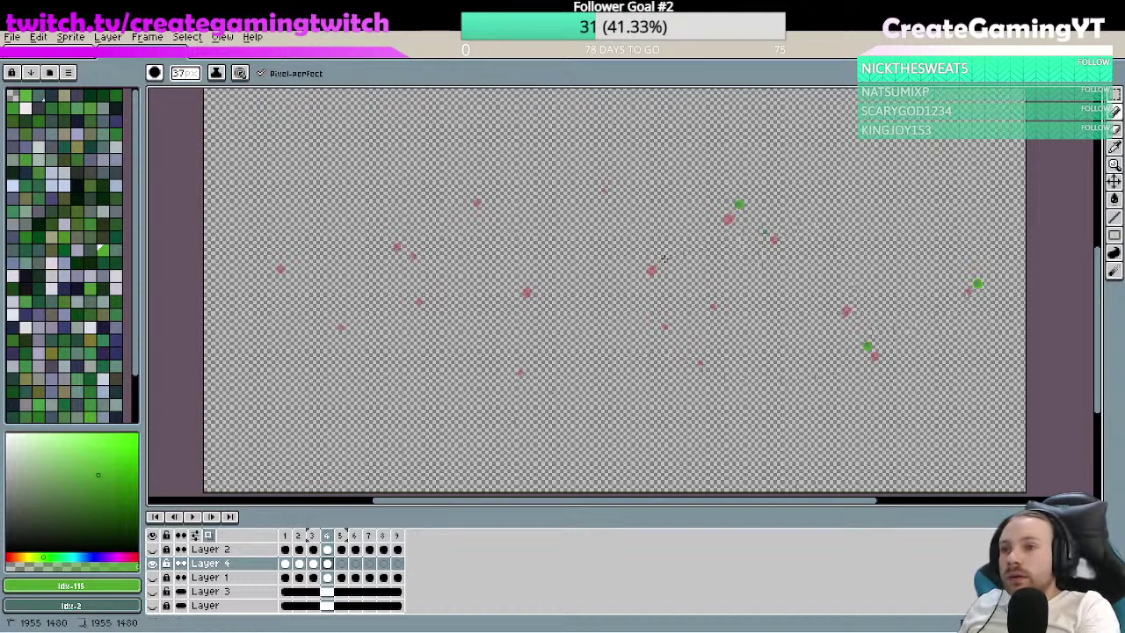
{"action": "left_click", "coordinate": [707, 297]}
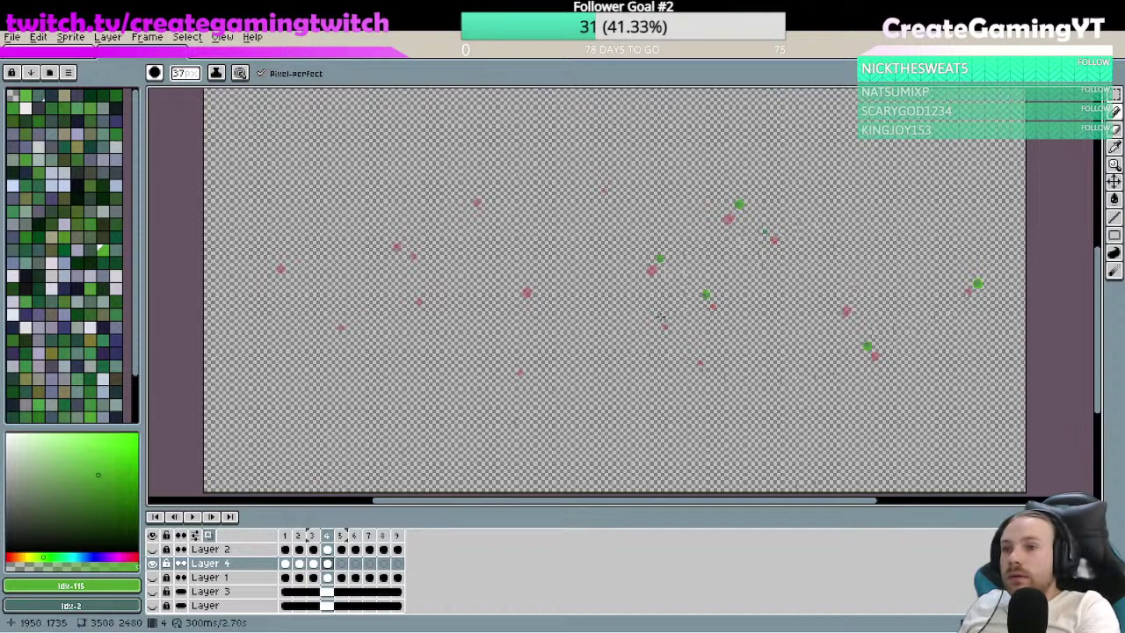
{"action": "left_click", "coordinate": [705, 355]}
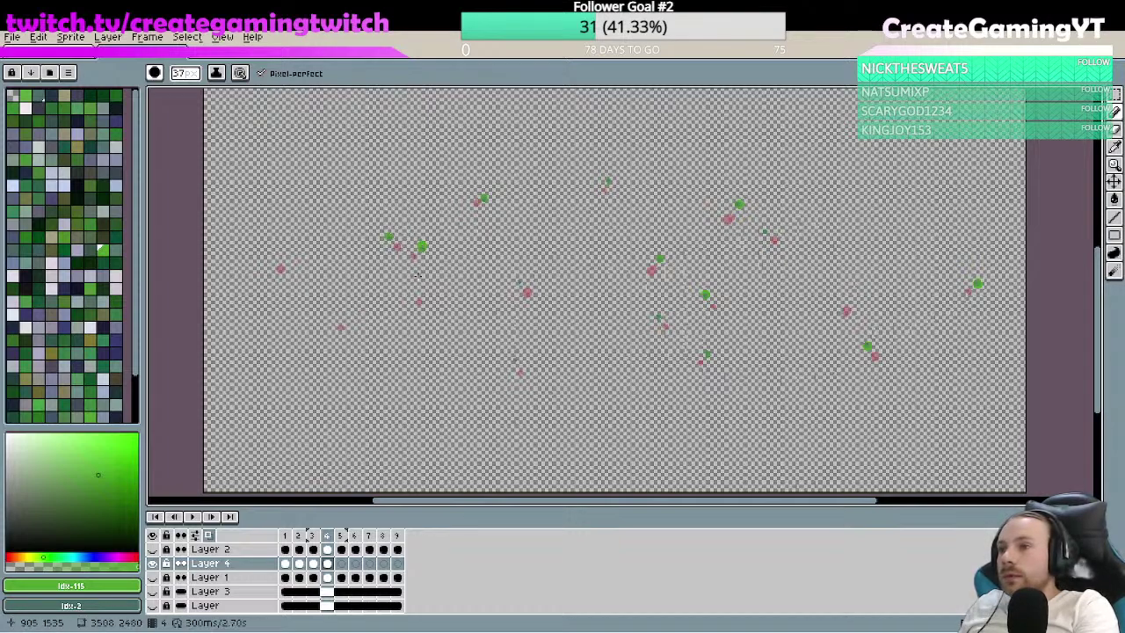
{"action": "left_click", "coordinate": [429, 292]}
{"action": "left_click", "coordinate": [348, 321]}
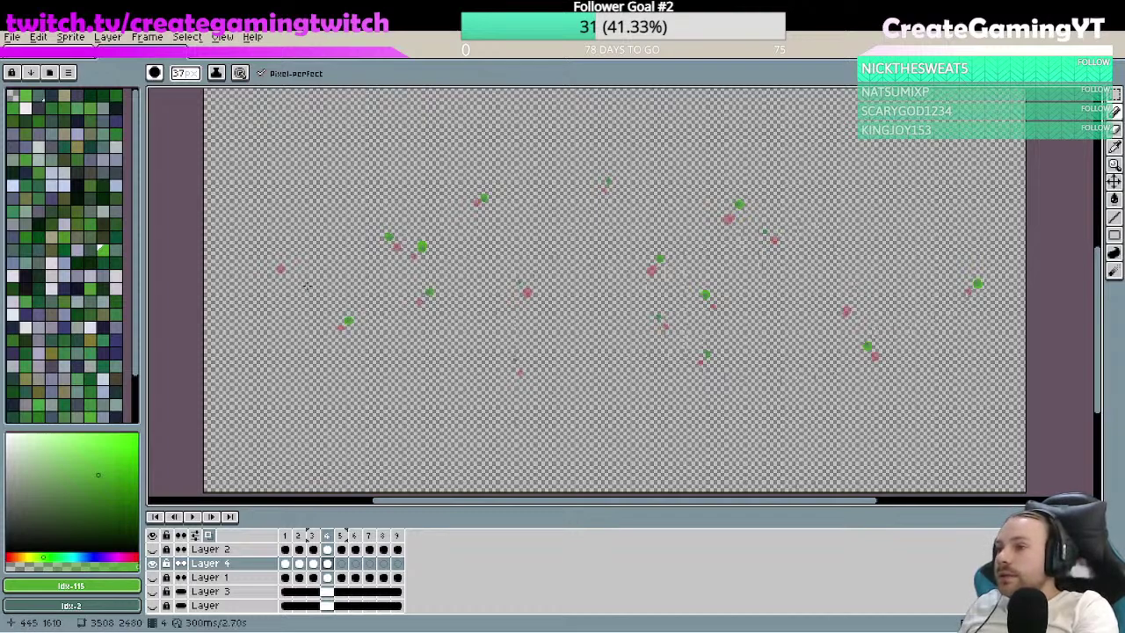
- Preview the dot animation over the moonlit forest background, hiding the background again and stopping playback at the end
{"action": "left_click", "coordinate": [341, 562]}
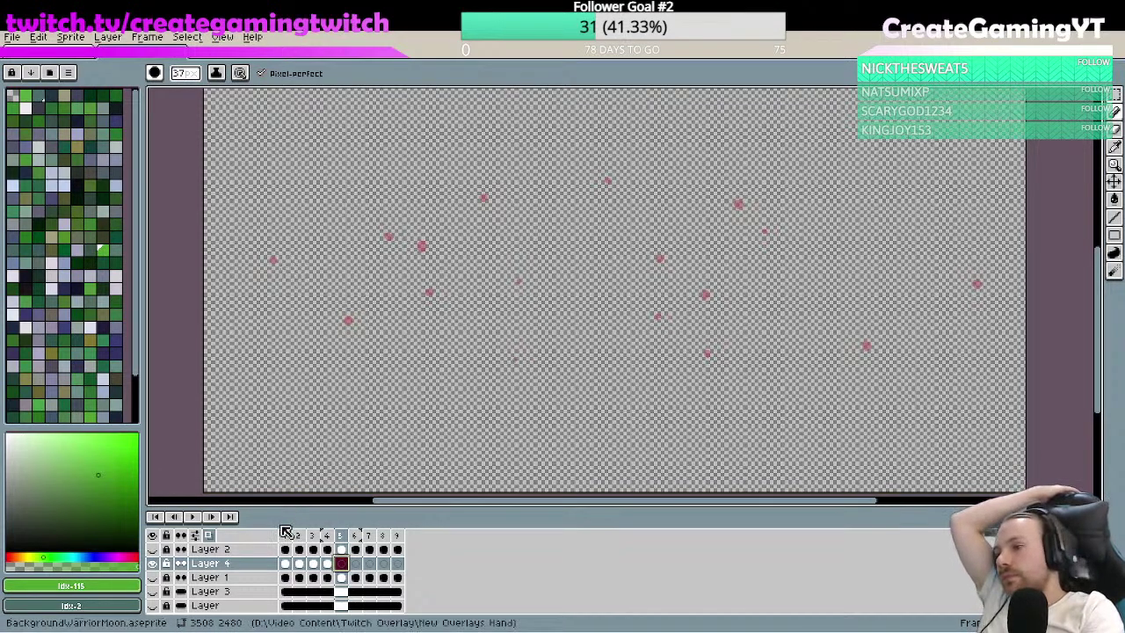
{"action": "left_click", "coordinate": [154, 606]}
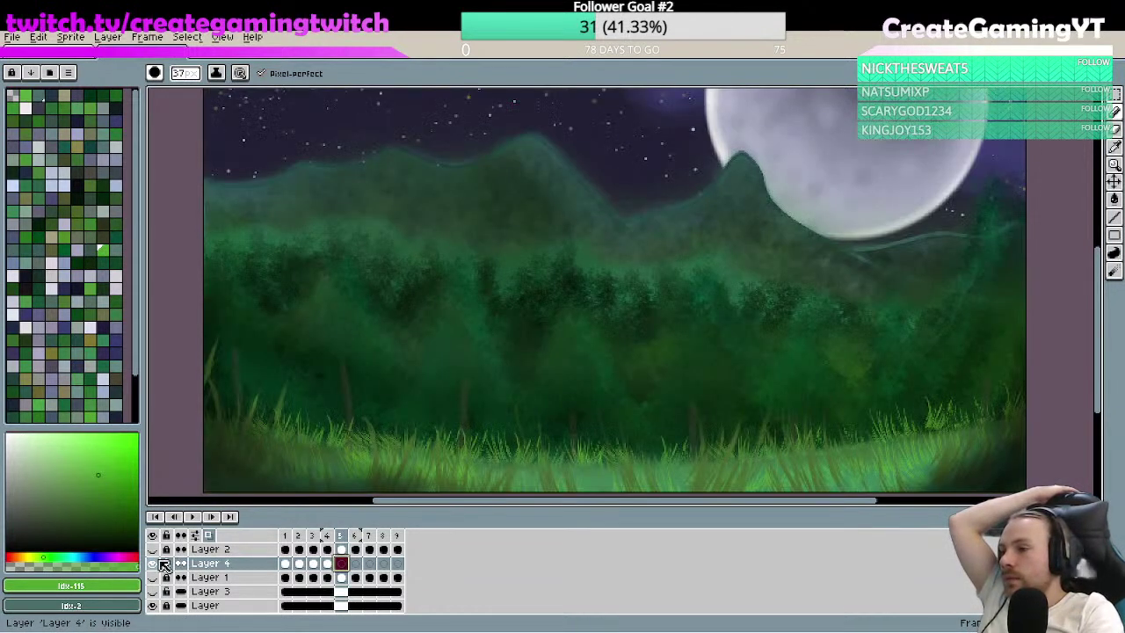
{"action": "left_click", "coordinate": [191, 516]}
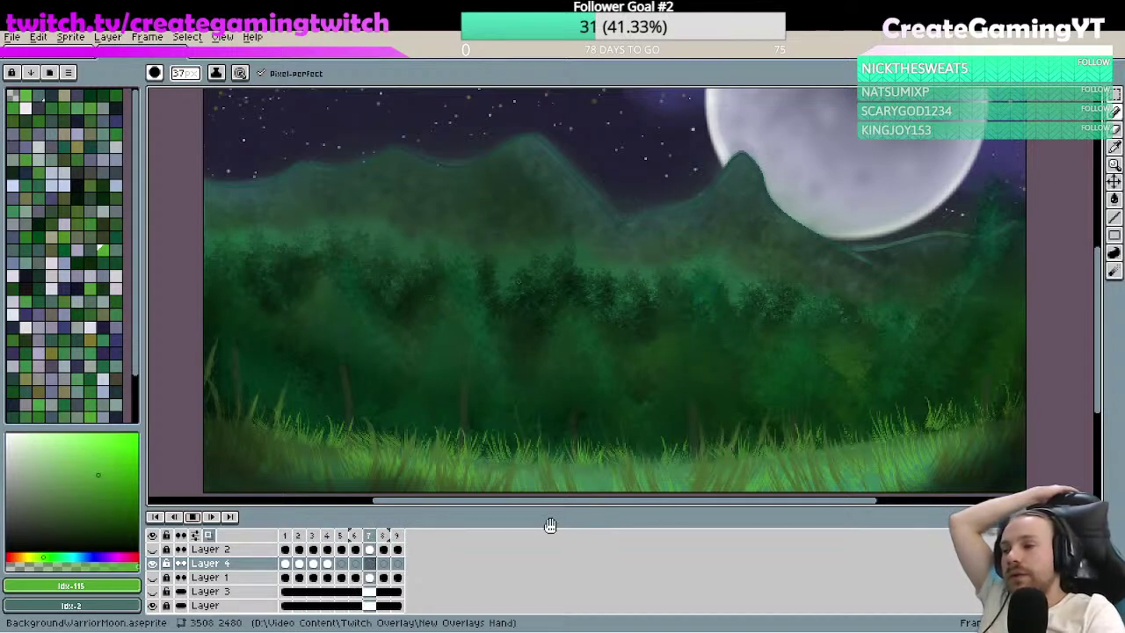
{"action": "left_click", "coordinate": [153, 608]}
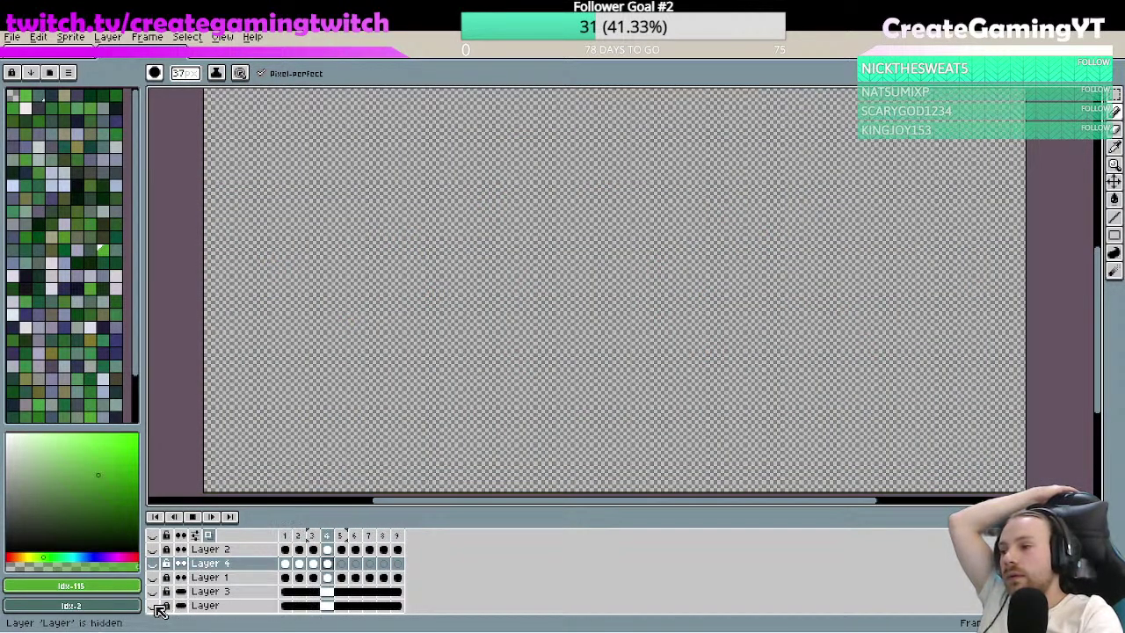
{"action": "left_click", "coordinate": [193, 516]}
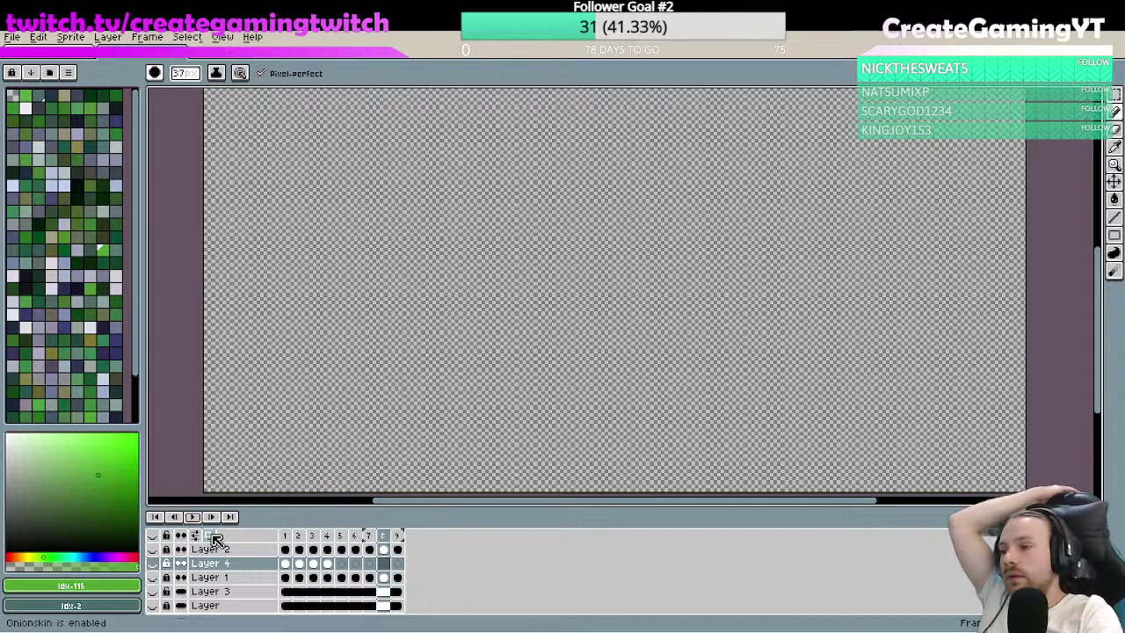
- Show Layer 4 and paint green dots on frame 5 above the onion-skin dots in the left-centre area, redoing the misplaced one
{"action": "left_click", "coordinate": [341, 563]}
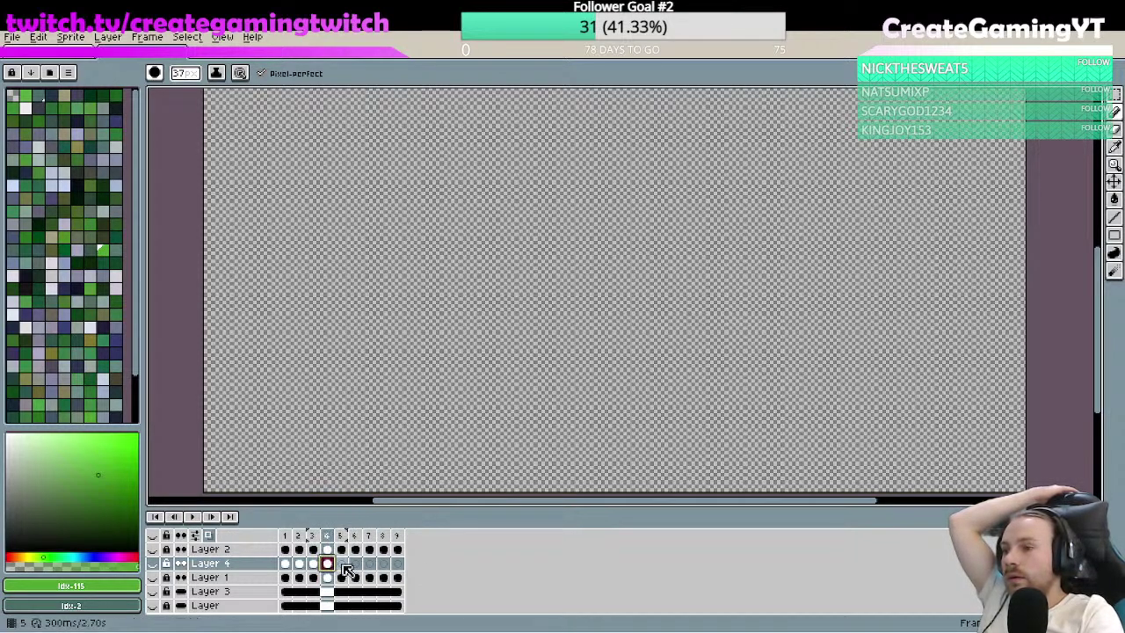
{"action": "left_click", "coordinate": [153, 563]}
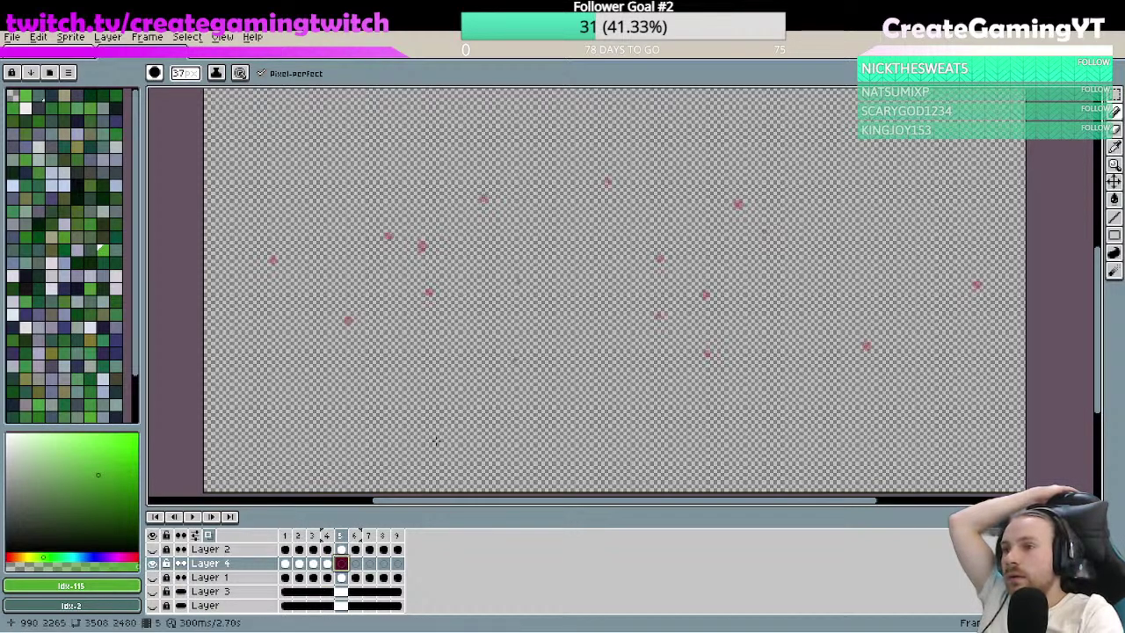
{"action": "left_click", "coordinate": [518, 352]}
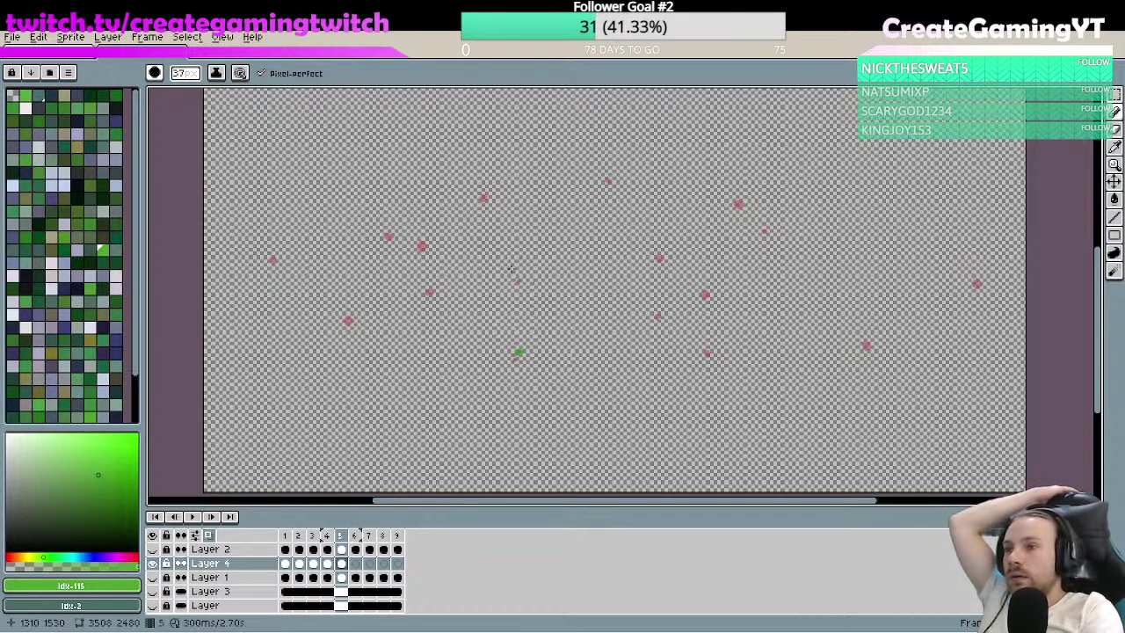
{"action": "left_click", "coordinate": [490, 186]}
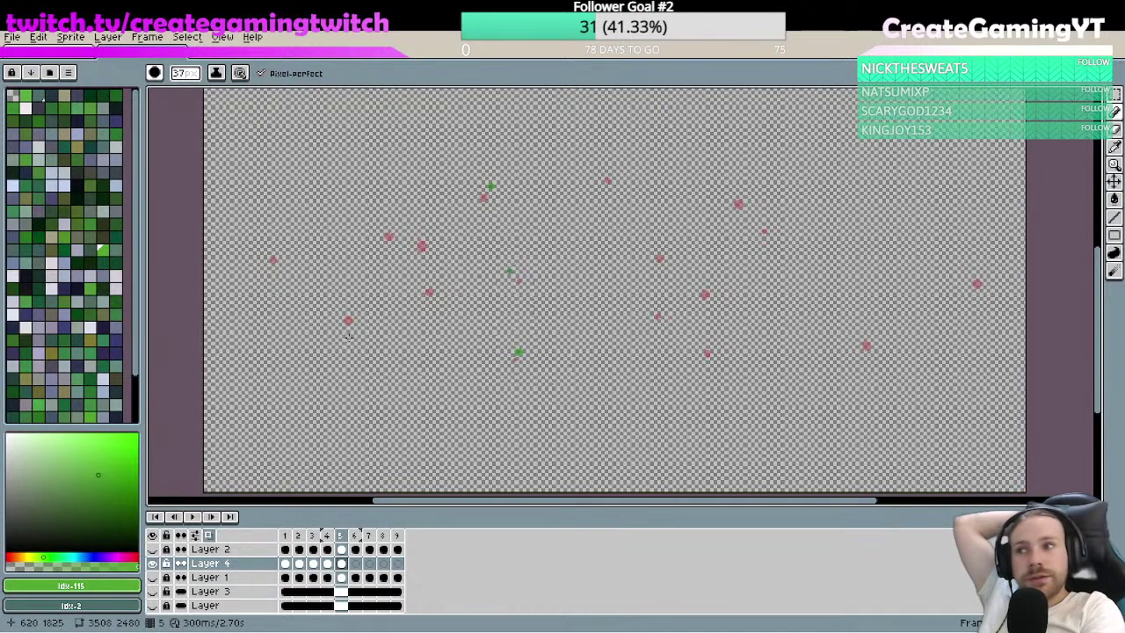
{"action": "left_click", "coordinate": [434, 283]}
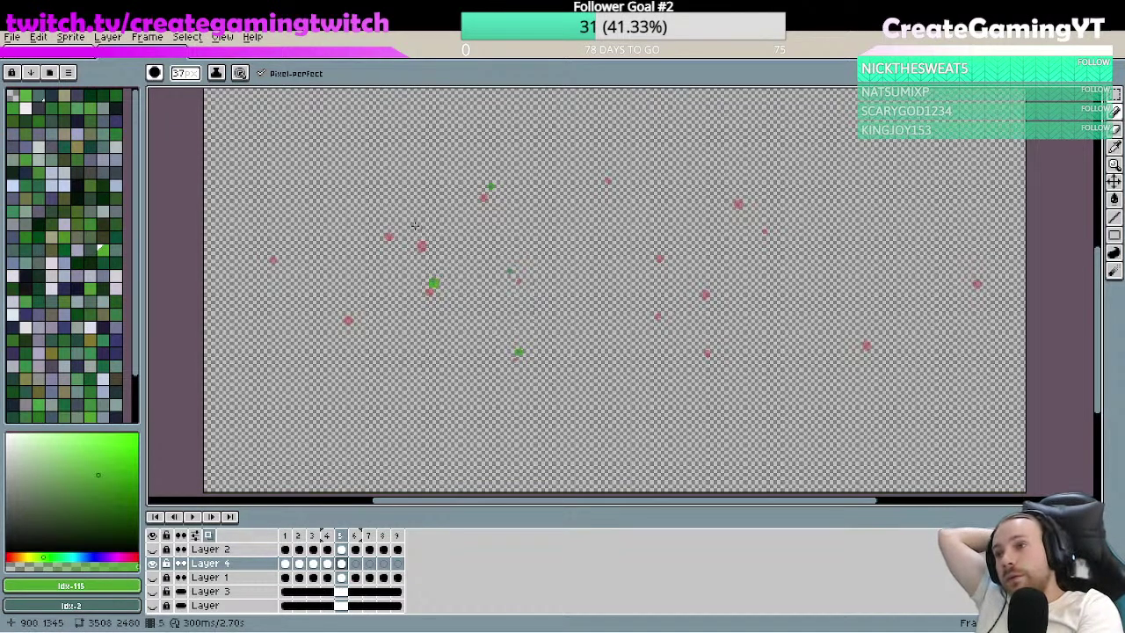
{"action": "key", "text": "ctrl+z"}
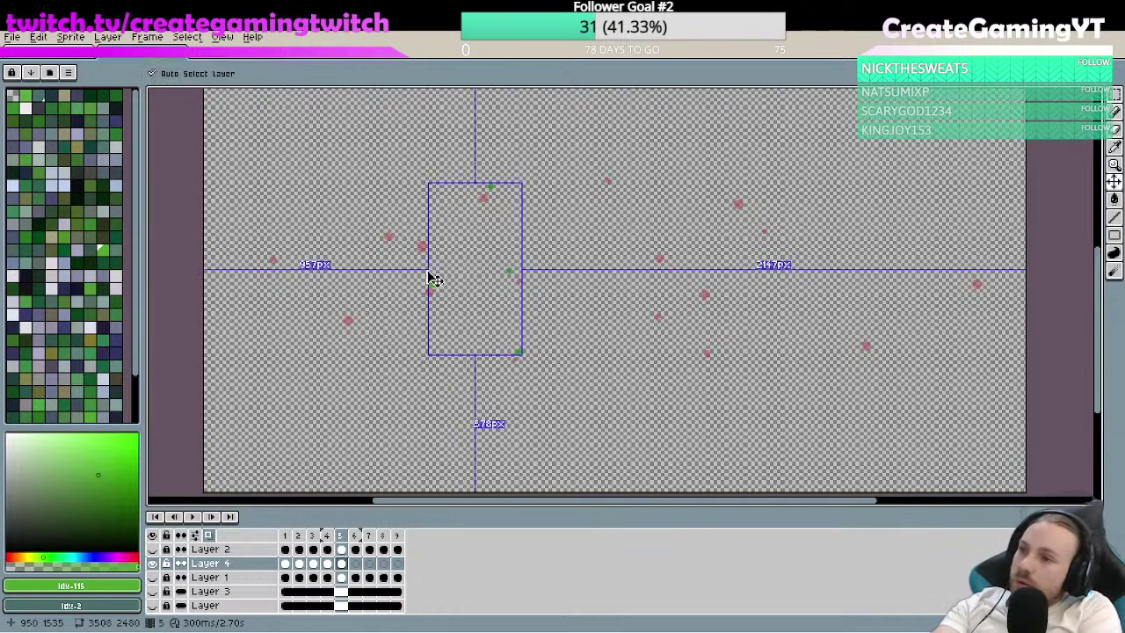
{"action": "left_click", "coordinate": [436, 279]}
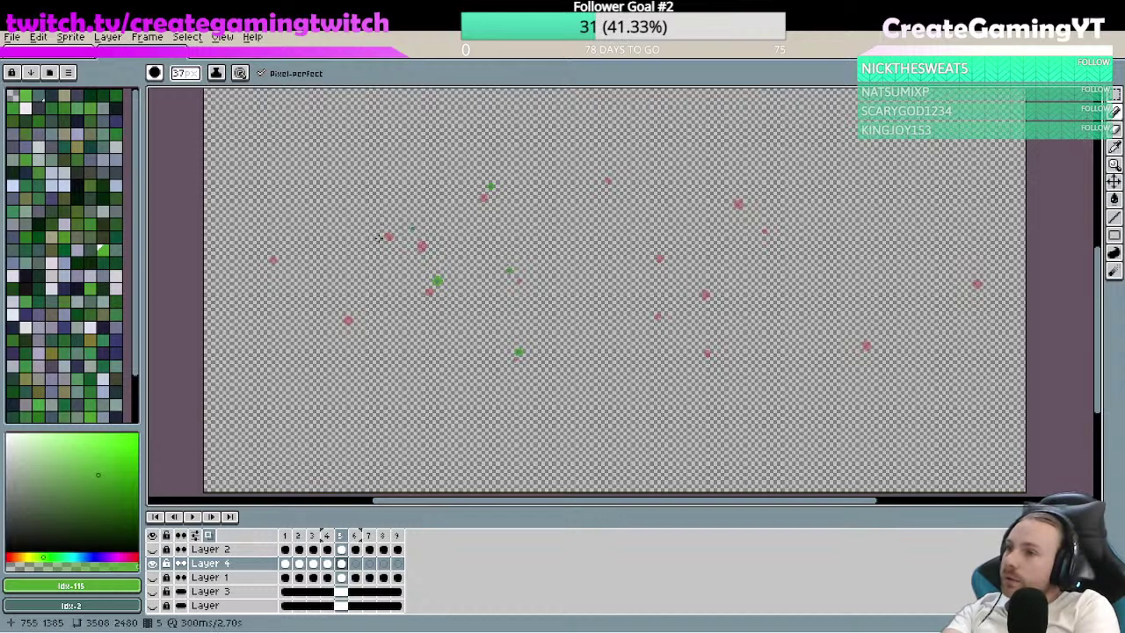
- Continue frame 5 of Layer 4 with green dots above the far-left onion-skin dots and those across the right half
{"action": "left_click", "coordinate": [378, 223]}
{"action": "left_click", "coordinate": [650, 310]}
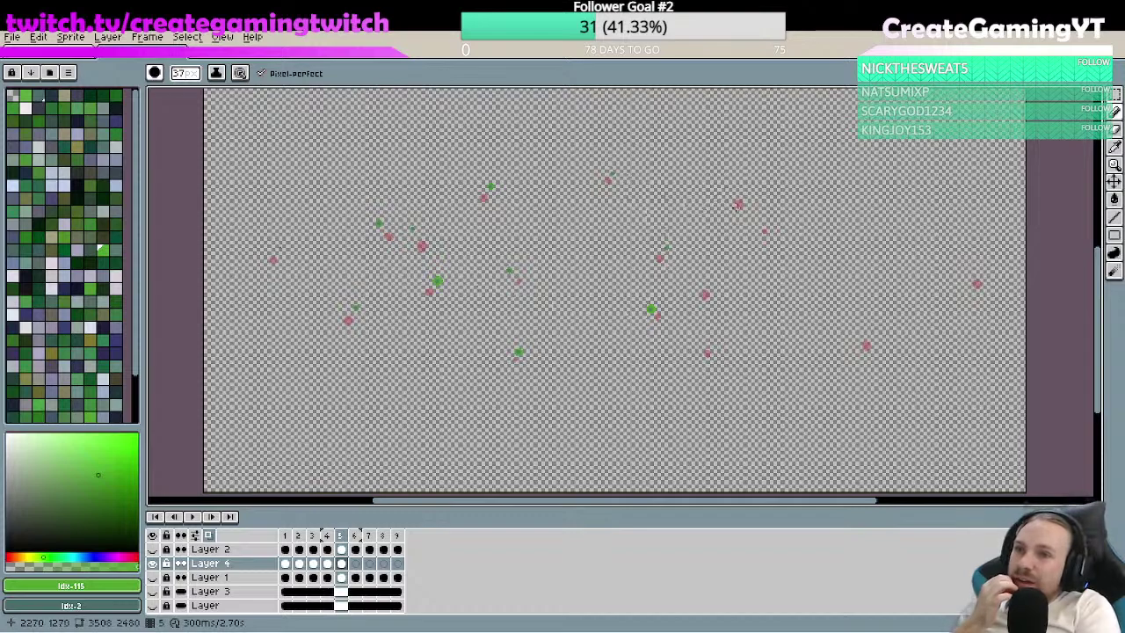
{"action": "left_click", "coordinate": [717, 287]}
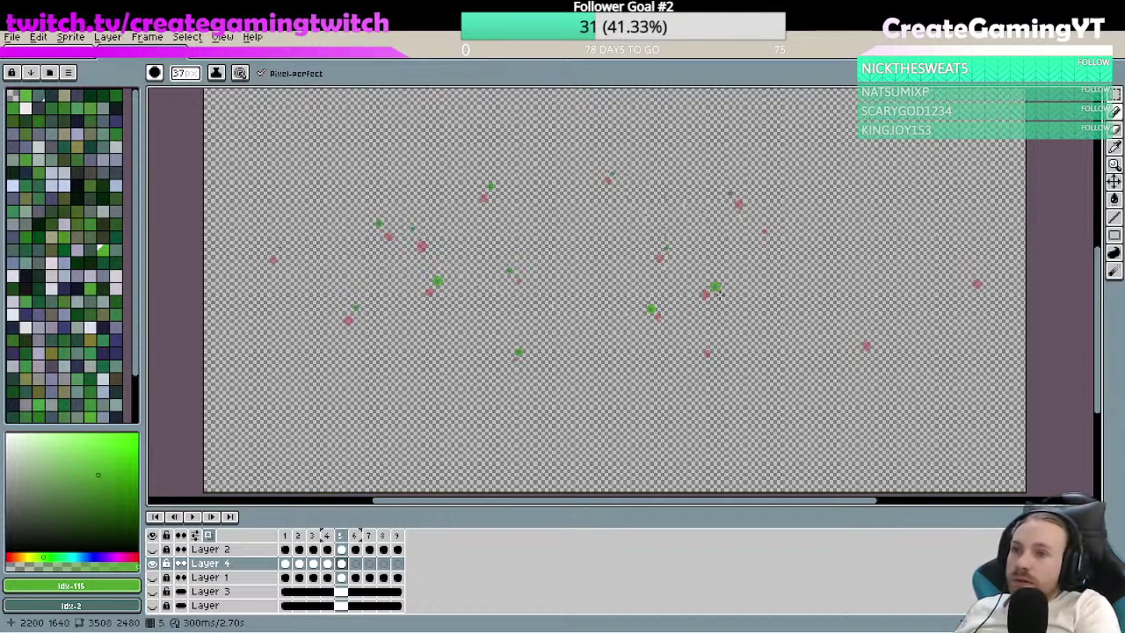
{"action": "left_click", "coordinate": [768, 222]}
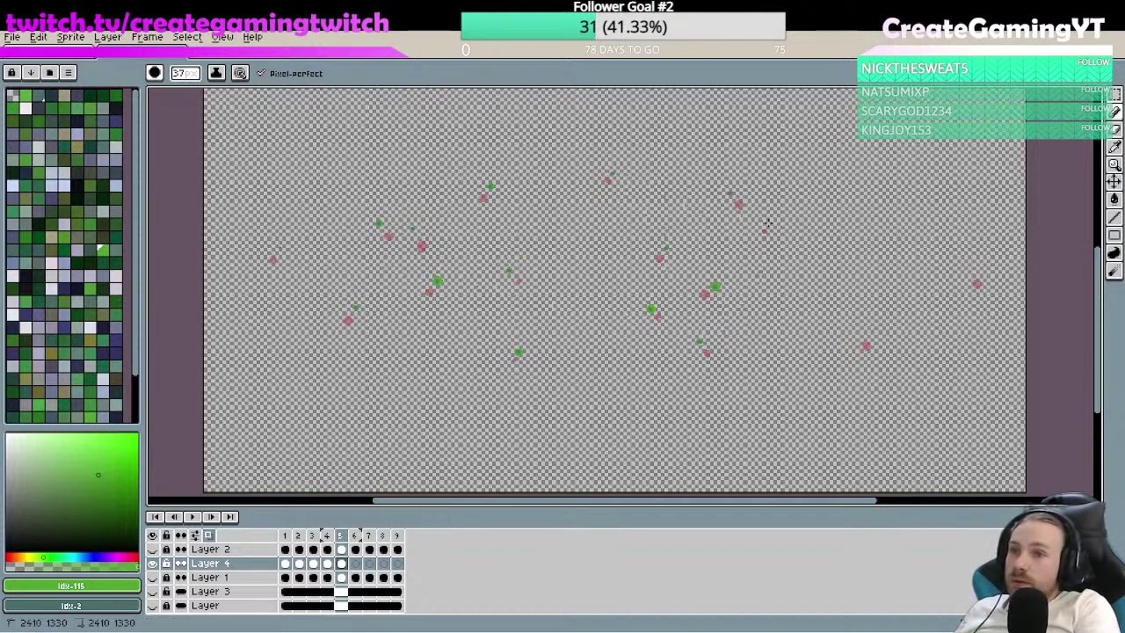
{"action": "left_click", "coordinate": [860, 334]}
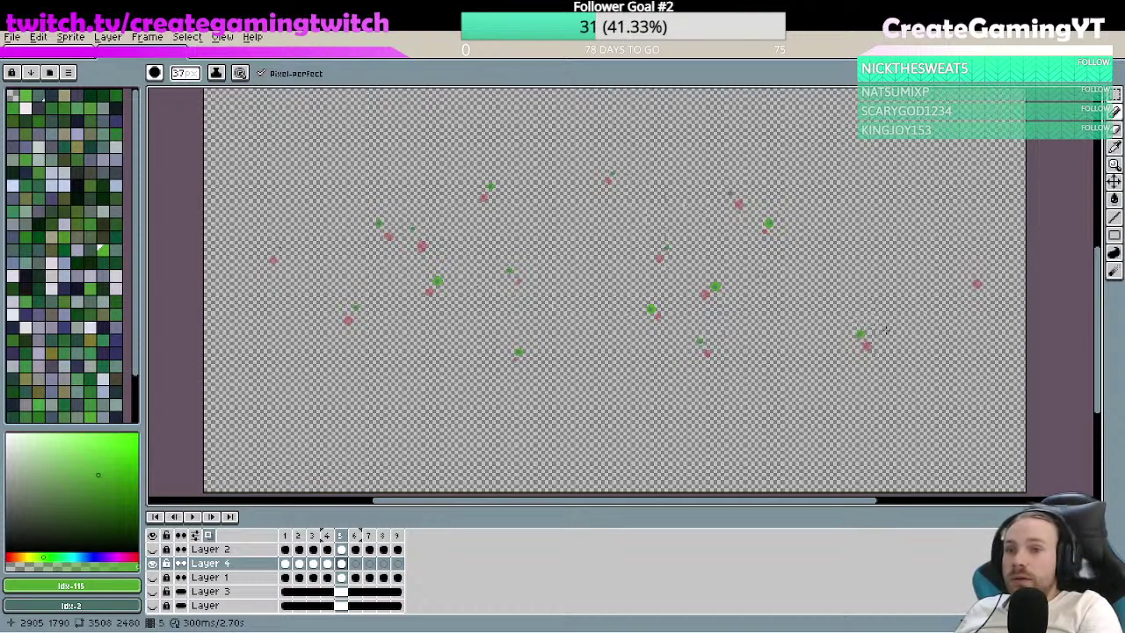
{"action": "left_click", "coordinate": [987, 273]}
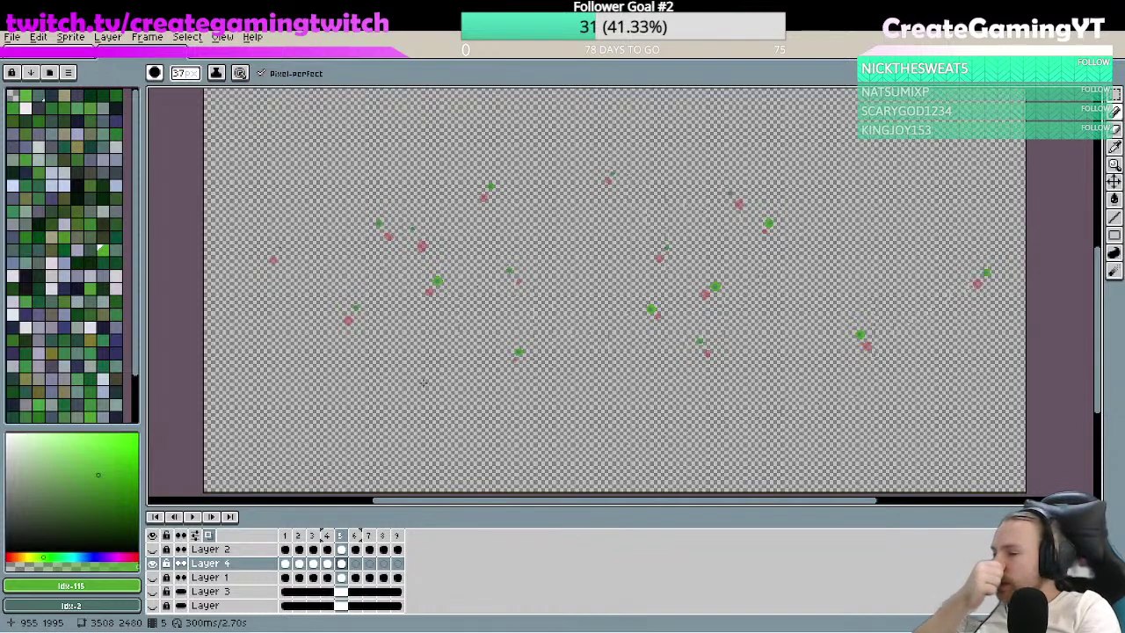
- Paint green dots on frame 6 of Layer 4, slightly offset upward from the onion-skin dots in the canvas's left half
{"action": "left_click", "coordinate": [355, 565]}
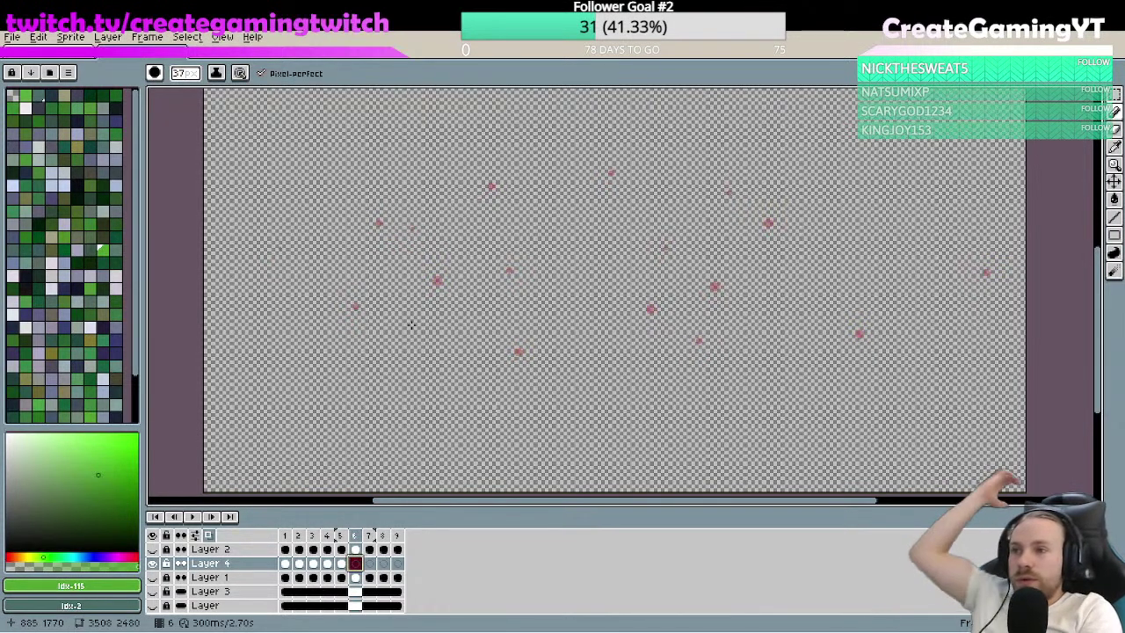
{"action": "left_click", "coordinate": [358, 295]}
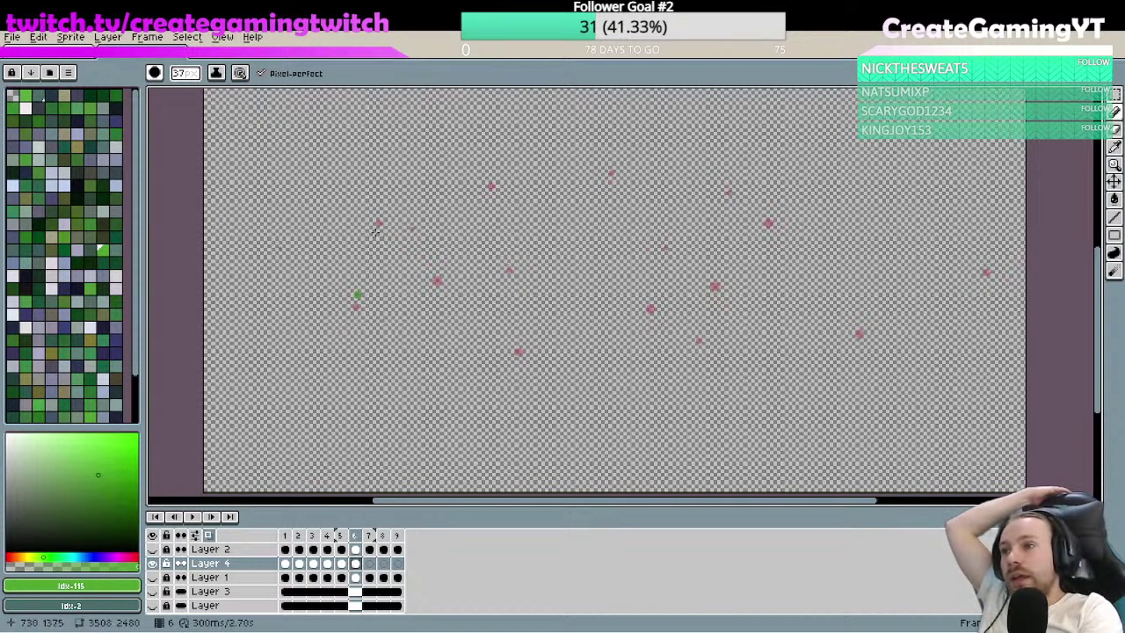
{"action": "left_click", "coordinate": [410, 220]}
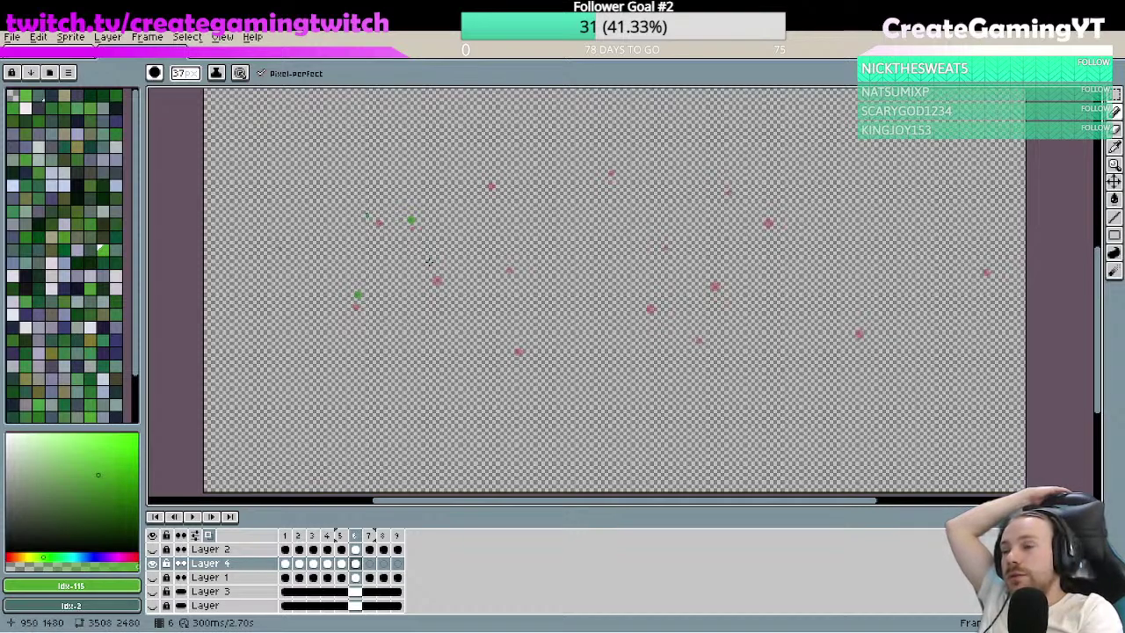
{"action": "left_click", "coordinate": [523, 259]}
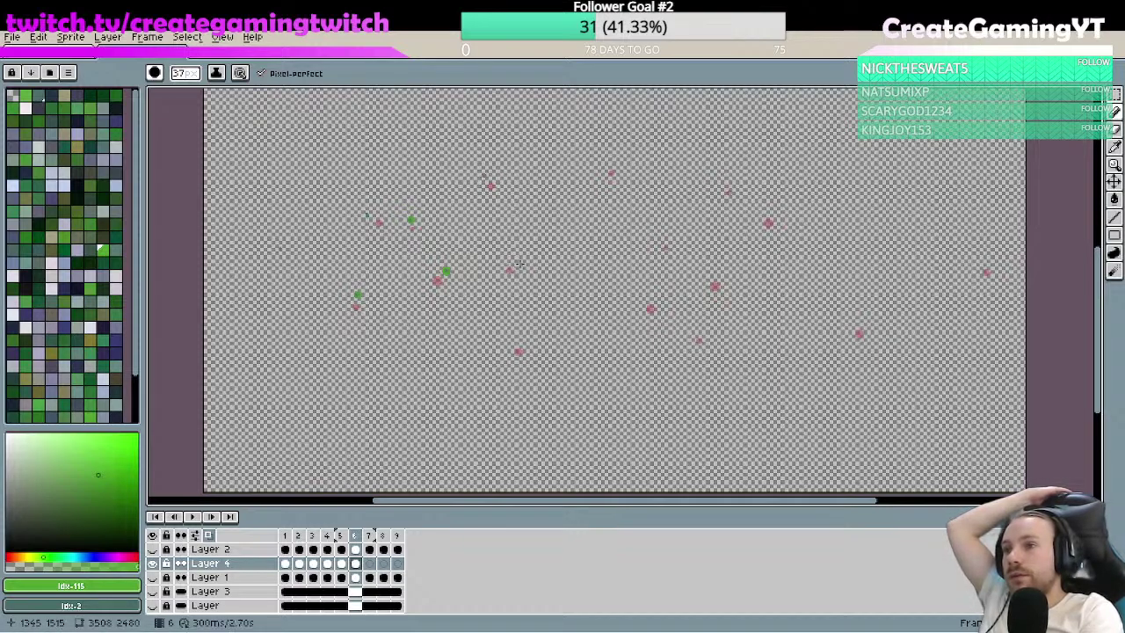
{"action": "left_click", "coordinate": [484, 177]}
{"action": "left_click", "coordinate": [526, 339]}
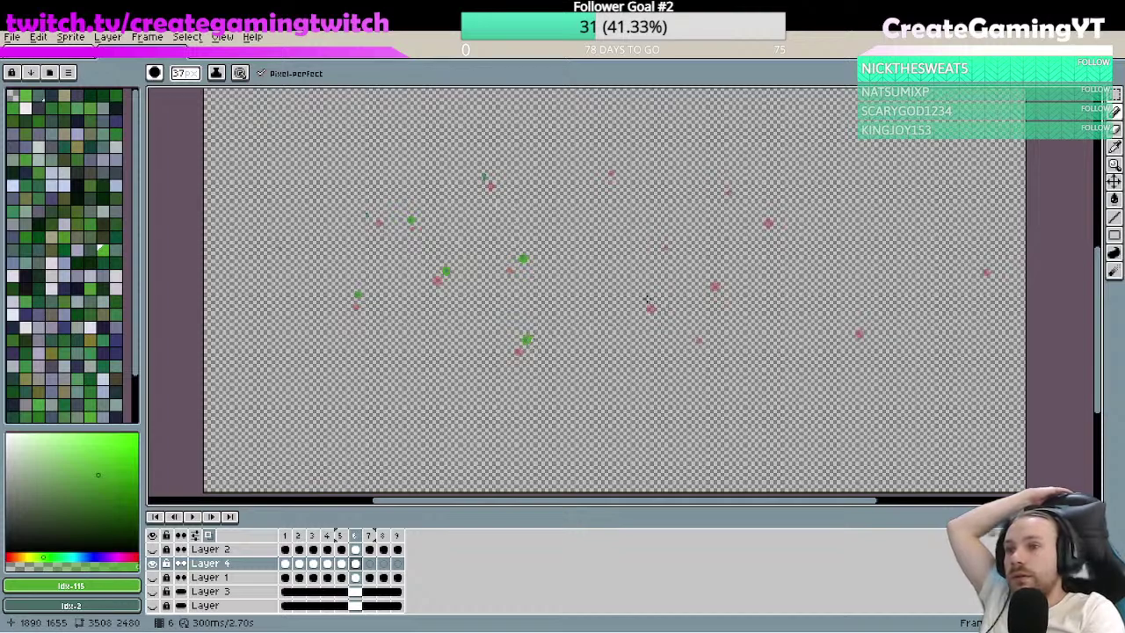
- Complete frame 6 of Layer 4 with green dots above the onion-skin dots in the canvas's centre and right half
{"action": "left_click", "coordinate": [621, 157]}
{"action": "left_click", "coordinate": [675, 240]}
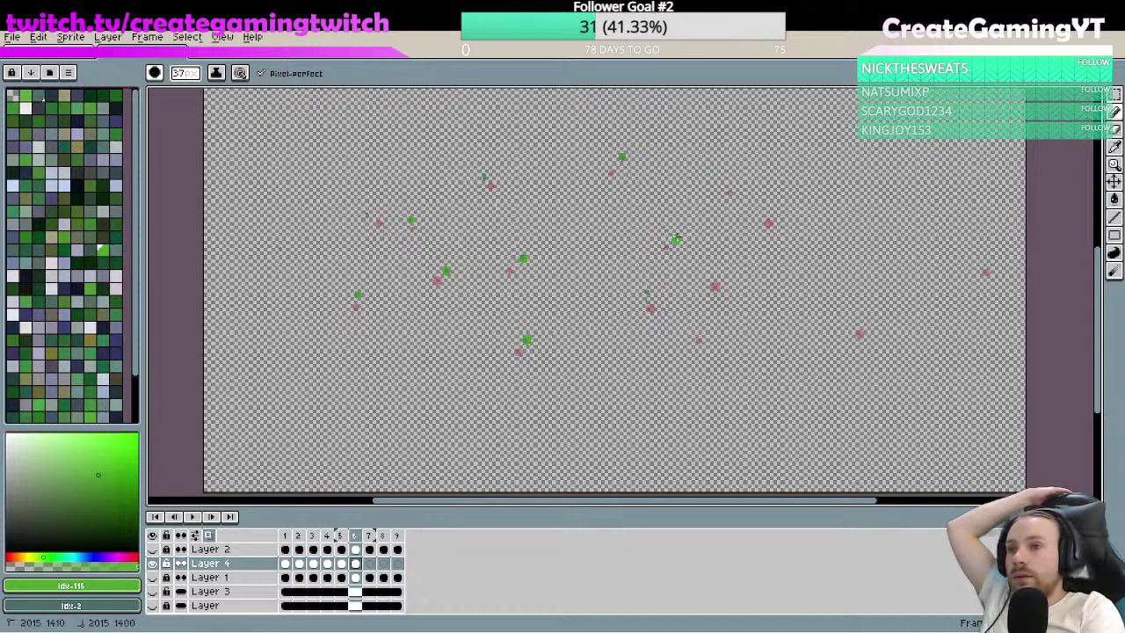
{"action": "left_click", "coordinate": [713, 331]}
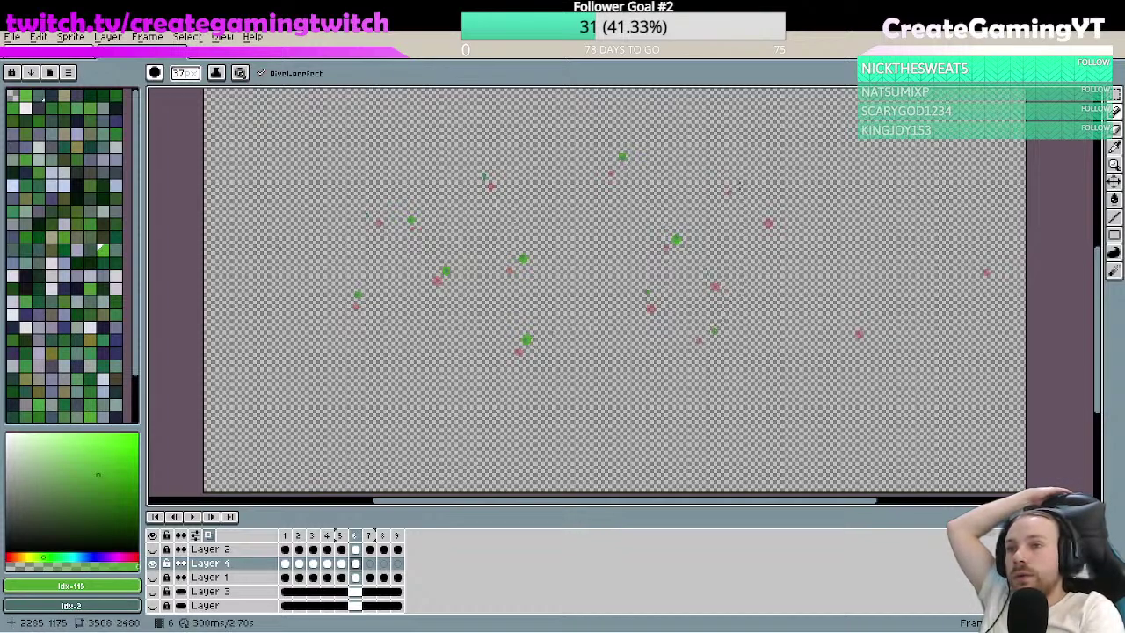
{"action": "left_click", "coordinate": [780, 212]}
{"action": "left_click", "coordinate": [720, 183]}
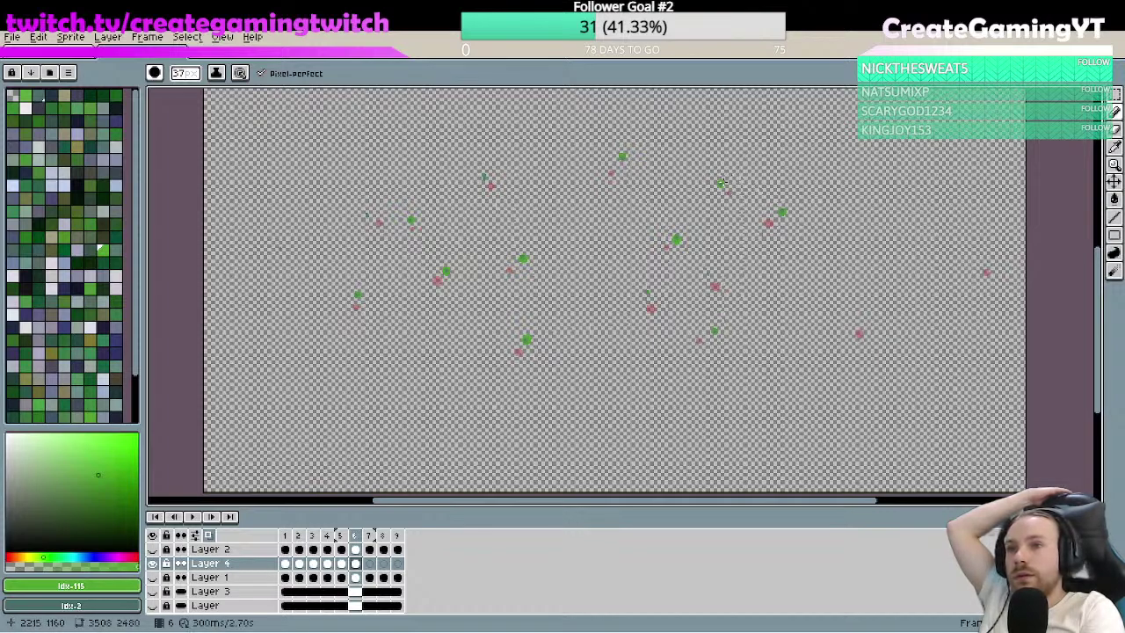
{"action": "left_click", "coordinate": [864, 321]}
{"action": "left_click", "coordinate": [986, 260]}
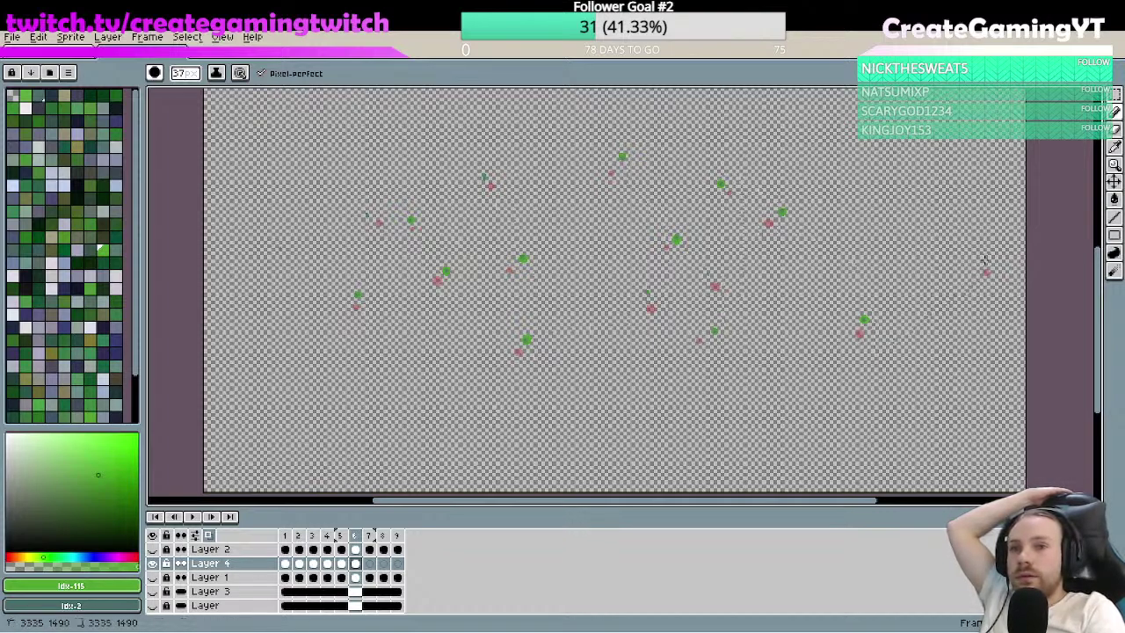
- Paint green dots on frame 7 of Layer 4 slightly above the onion-skin dots in the left half and centre, redoing the misplaced ones
{"action": "left_click", "coordinate": [366, 565]}
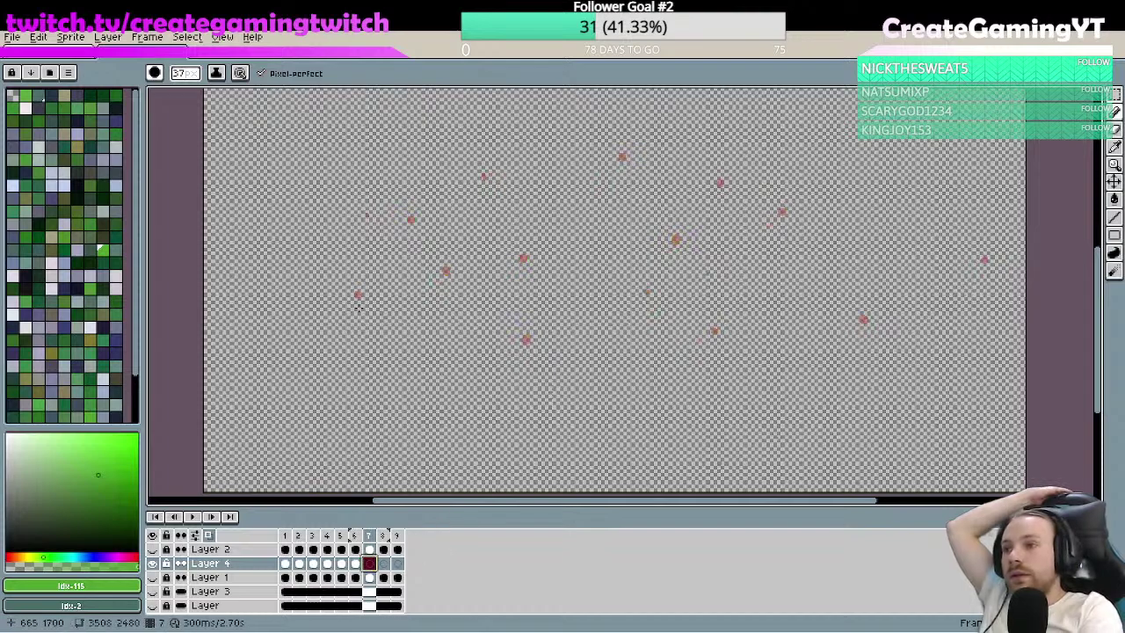
{"action": "left_click", "coordinate": [360, 285]}
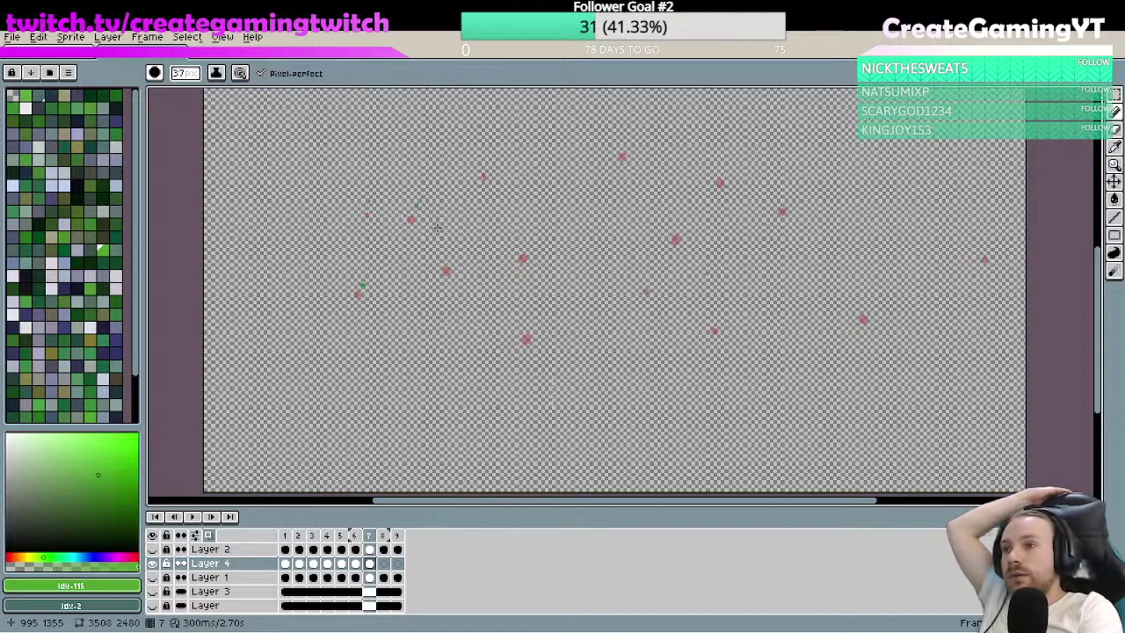
{"action": "left_click", "coordinate": [483, 165]}
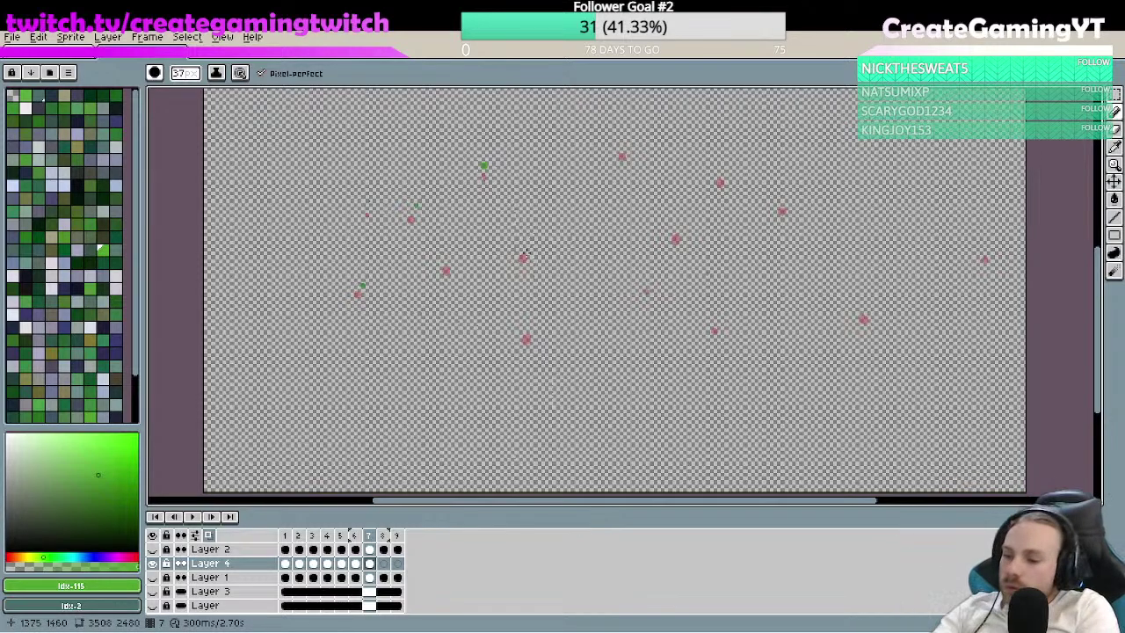
{"action": "key", "text": "ctrl+z"}
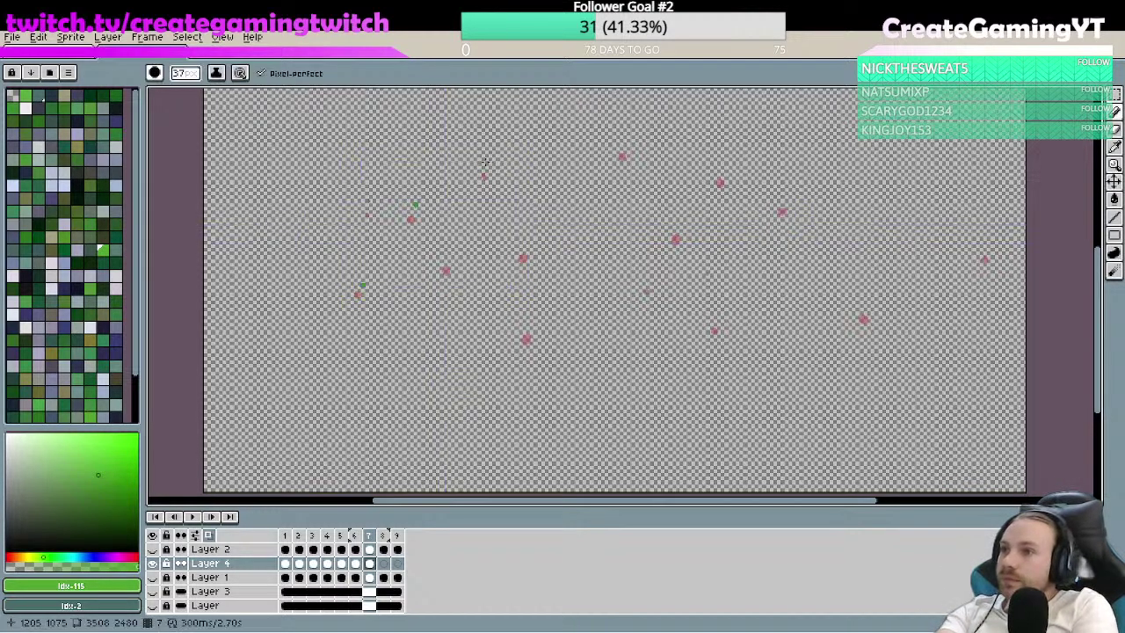
{"action": "left_click", "coordinate": [487, 167]}
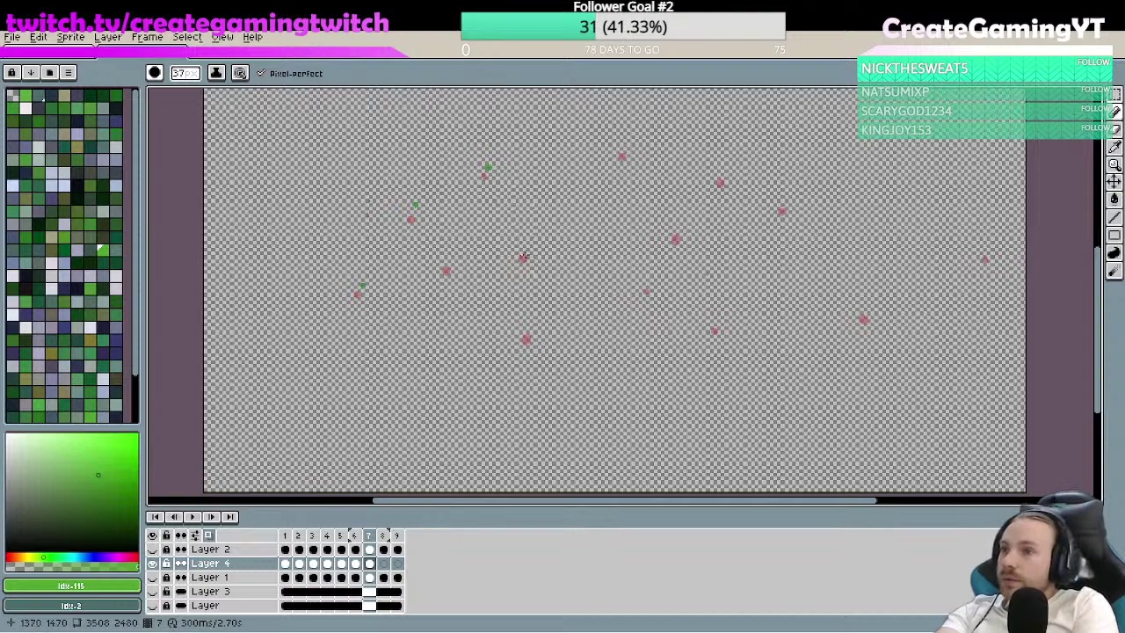
{"action": "left_click", "coordinate": [527, 322]}
{"action": "left_click", "coordinate": [650, 275]}
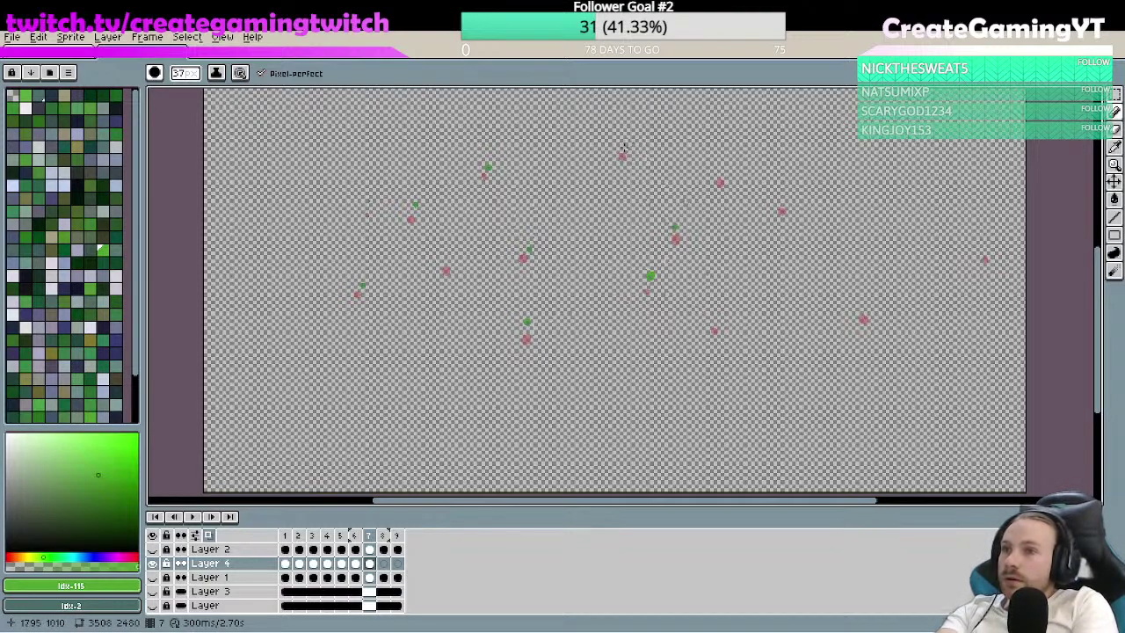
{"action": "key", "text": "ctrl+z"}
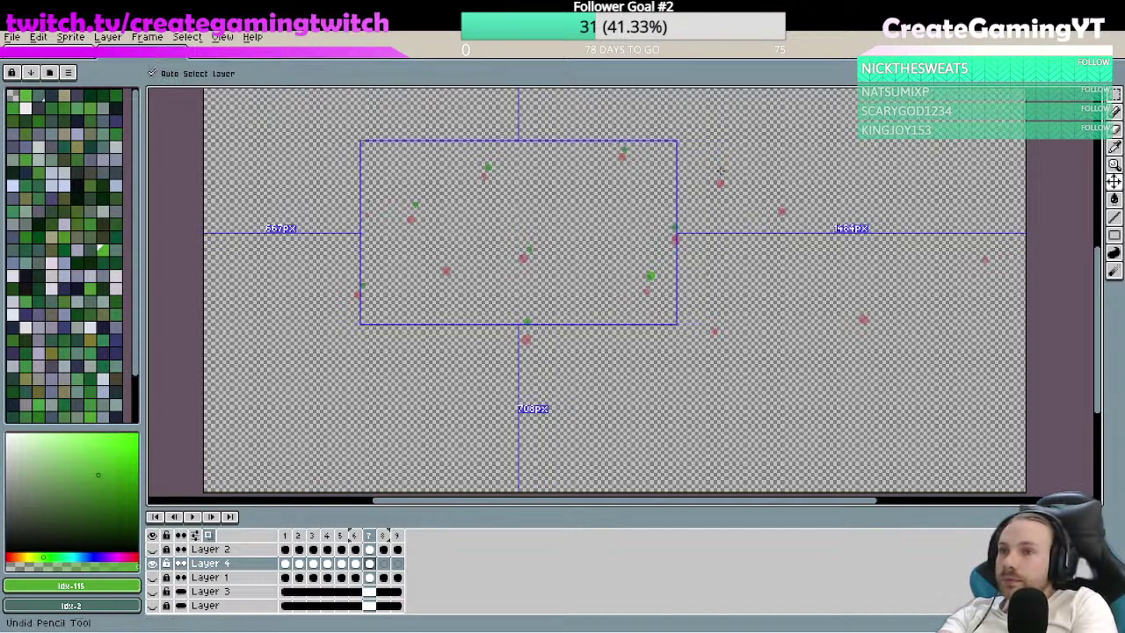
- Continue frame 7 of Layer 4 with green dots above the right-half onion-skin dots and the remaining left-centre one, redoing misplaced ones
{"action": "left_click", "coordinate": [777, 204]}
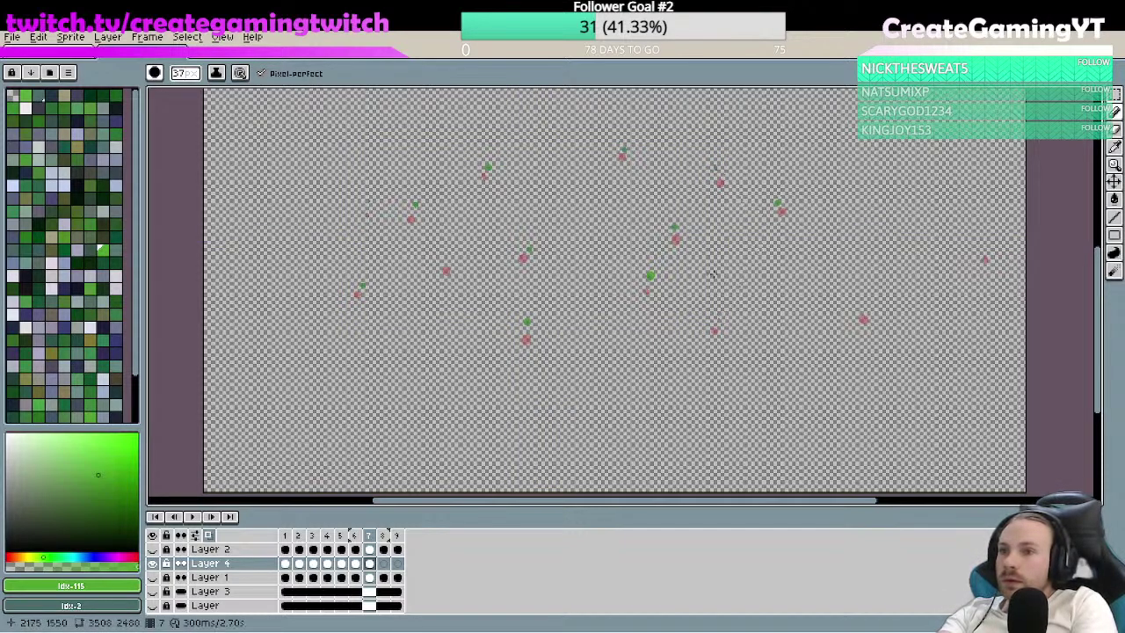
{"action": "left_click", "coordinate": [719, 320]}
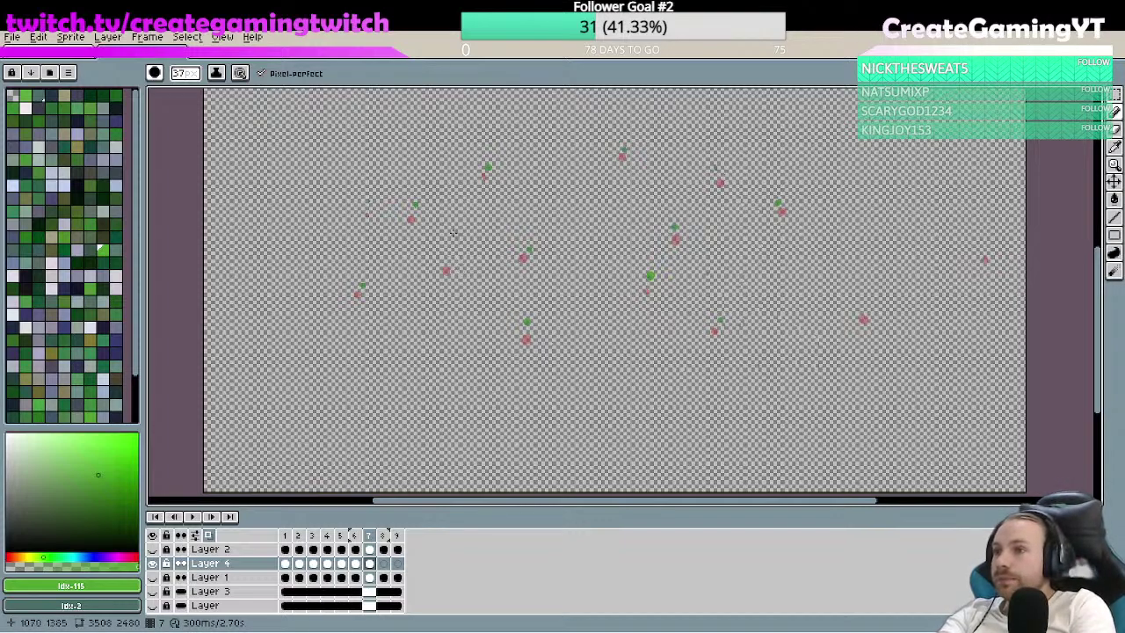
{"action": "key", "text": "ctrl+z"}
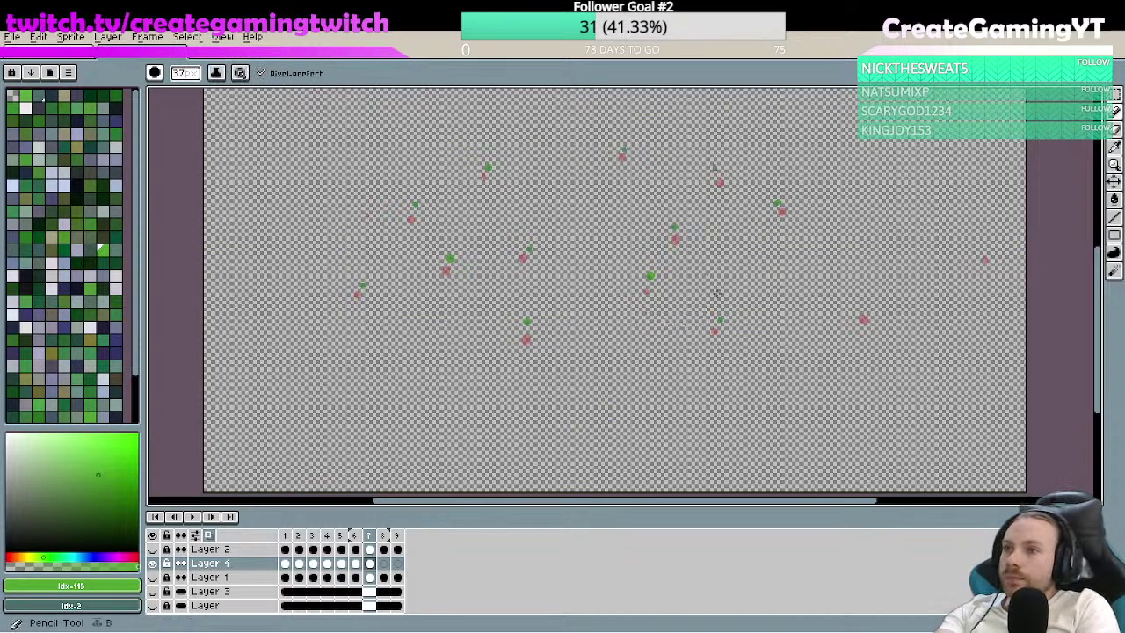
{"action": "left_click", "coordinate": [858, 305]}
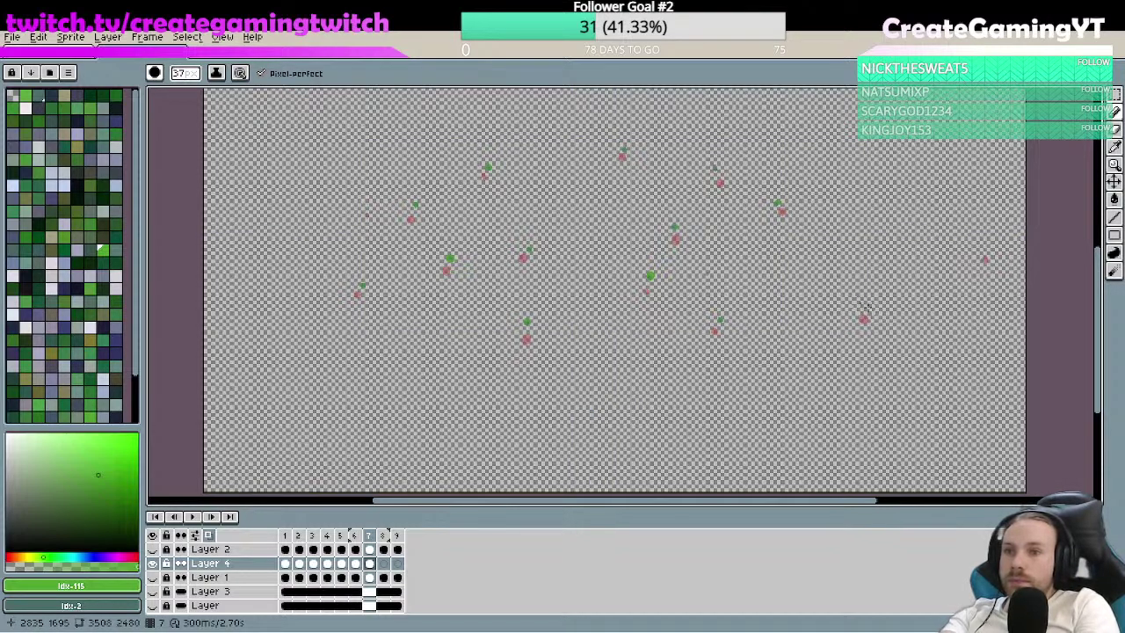
{"action": "key", "text": "ctrl+z"}
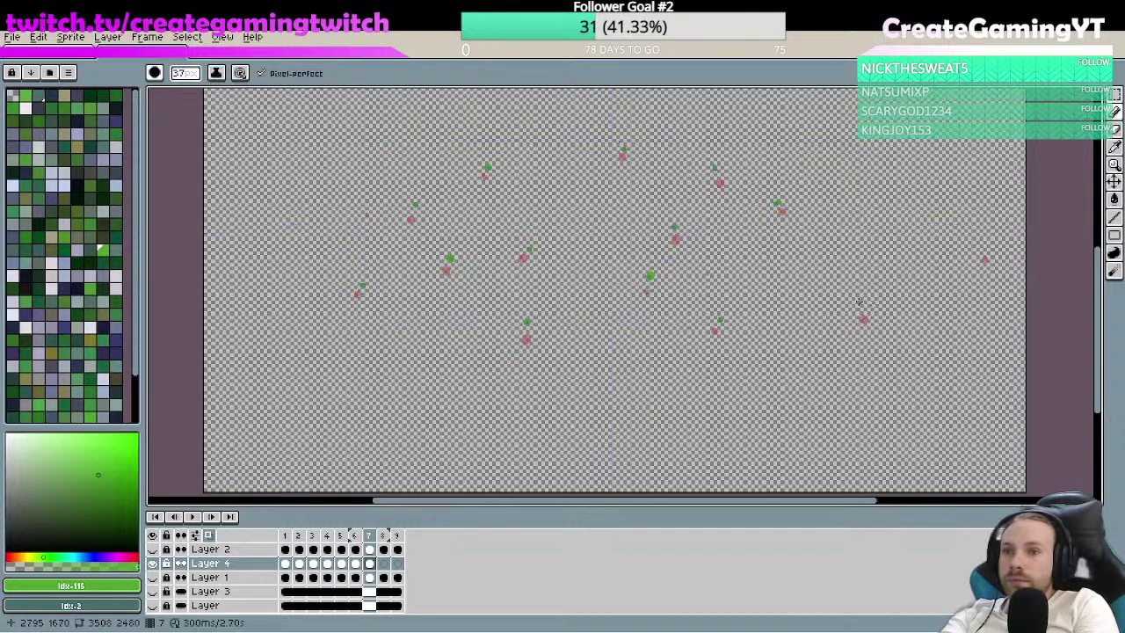
{"action": "left_click", "coordinate": [859, 302]}
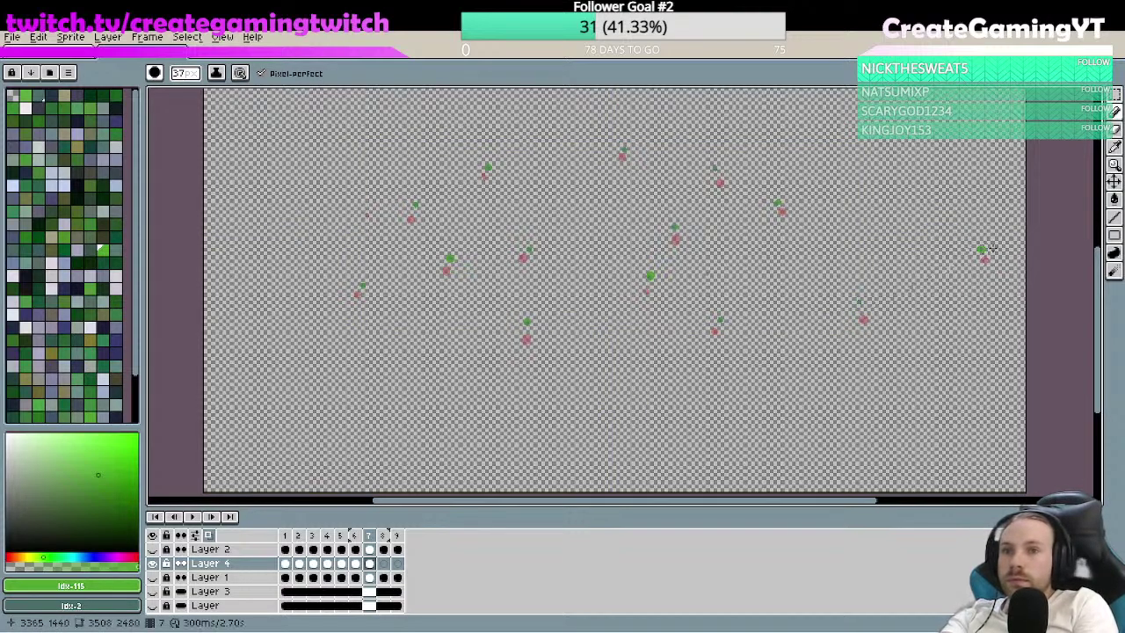
{"action": "left_click", "coordinate": [979, 244]}
{"action": "key", "text": "ctrl+z"}
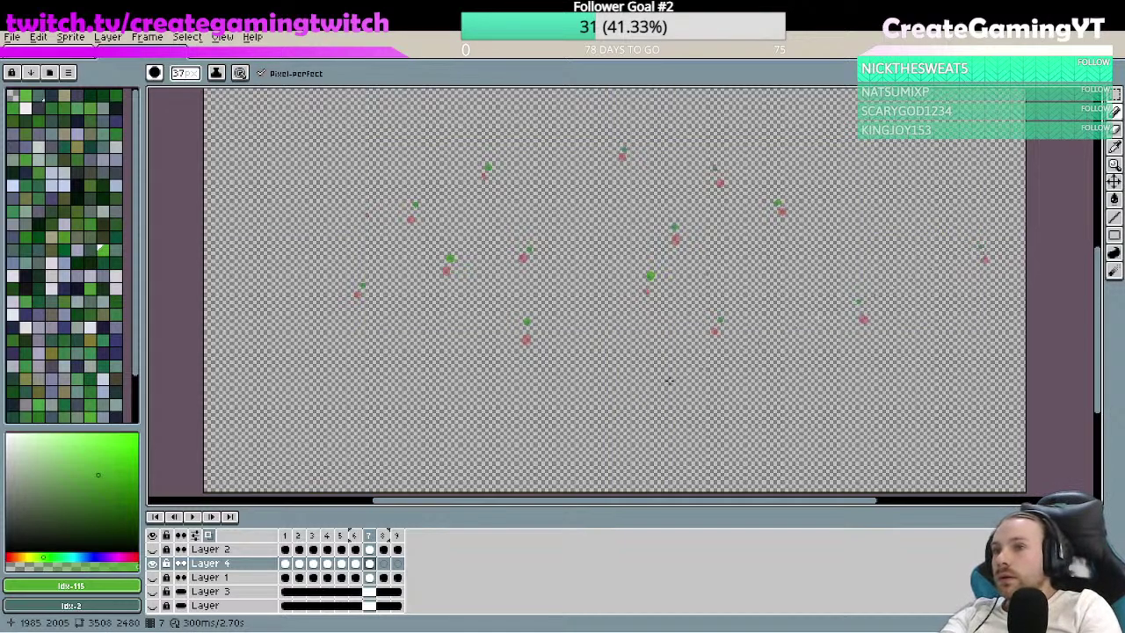
- Paint green dots on frame 8 of Layer 4 above the onion-skin dots in the canvas's left half, redoing the misplaced ones
{"action": "left_click", "coordinate": [383, 563]}
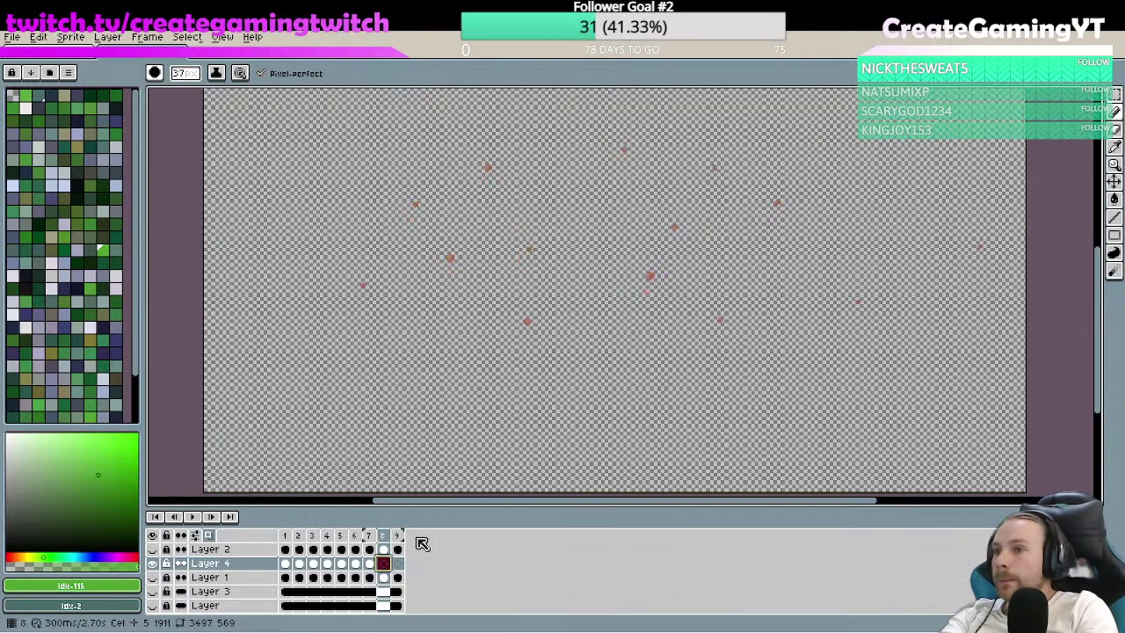
{"action": "left_click", "coordinate": [364, 273]}
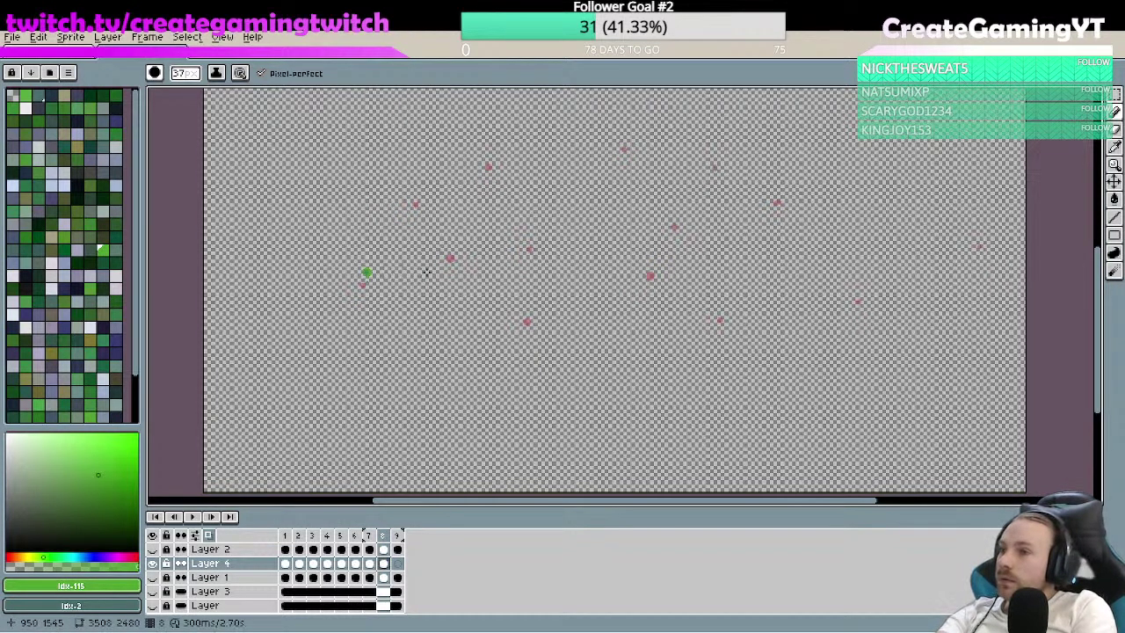
{"action": "key", "text": "ctrl+z"}
{"action": "left_click", "coordinate": [452, 244]}
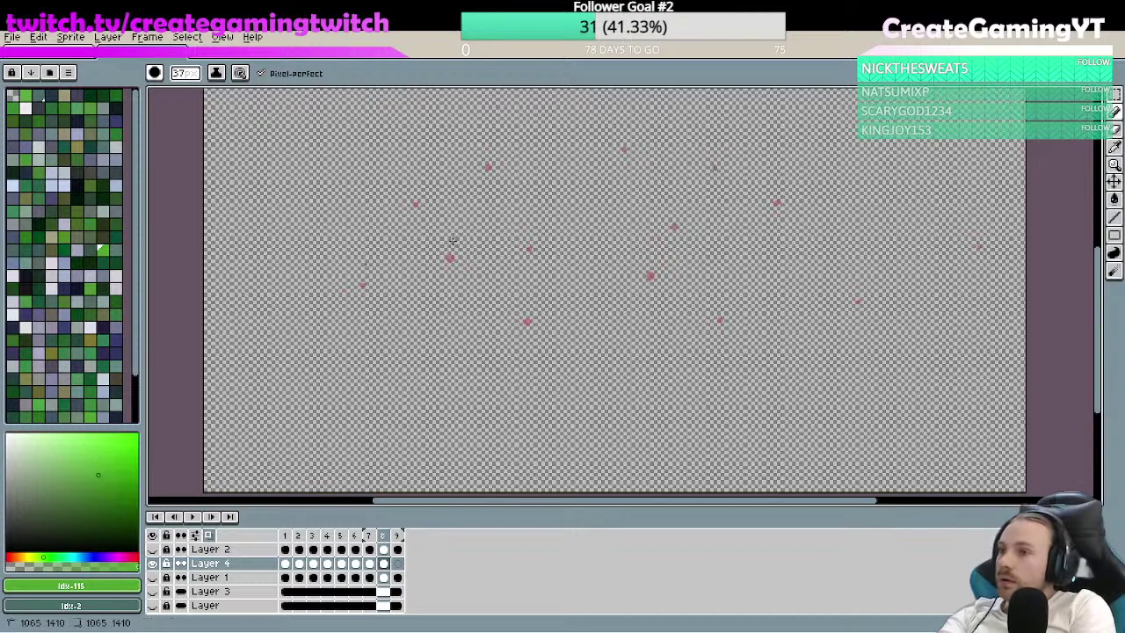
{"action": "left_click", "coordinate": [489, 149]}
{"action": "key", "text": "ctrl+z"}
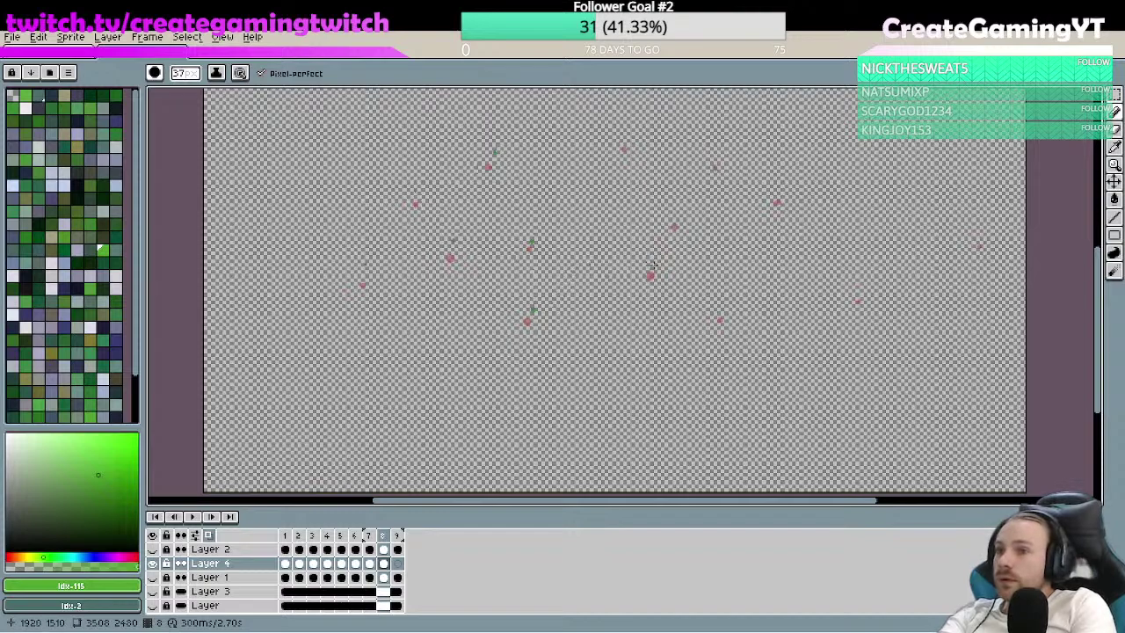
- Complete frame 8 of Layer 4 with green dots above the centre and right-half onion-skin dots, and touch up the far-left dot
{"action": "key", "text": "ctrl"}
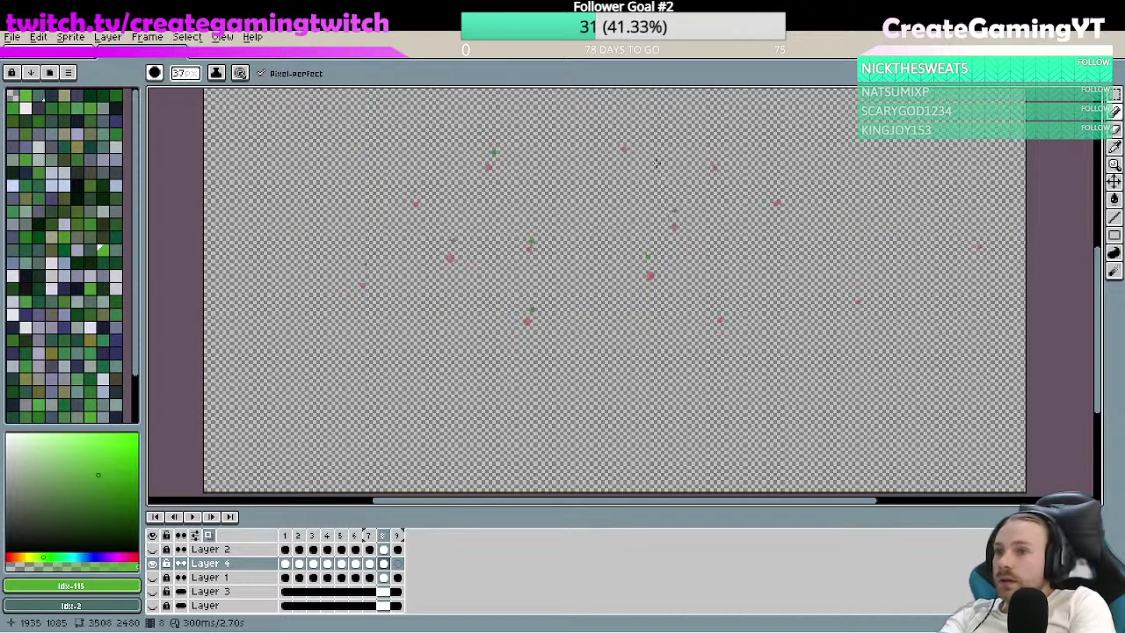
{"action": "key", "text": "ctrl"}
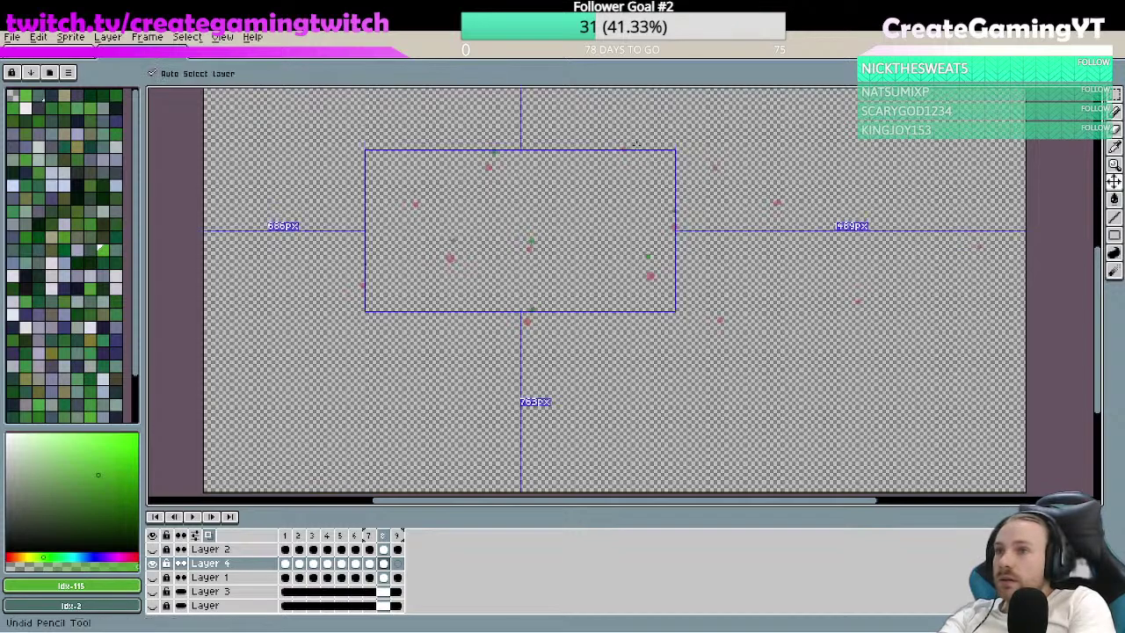
{"action": "key", "text": "ctrl"}
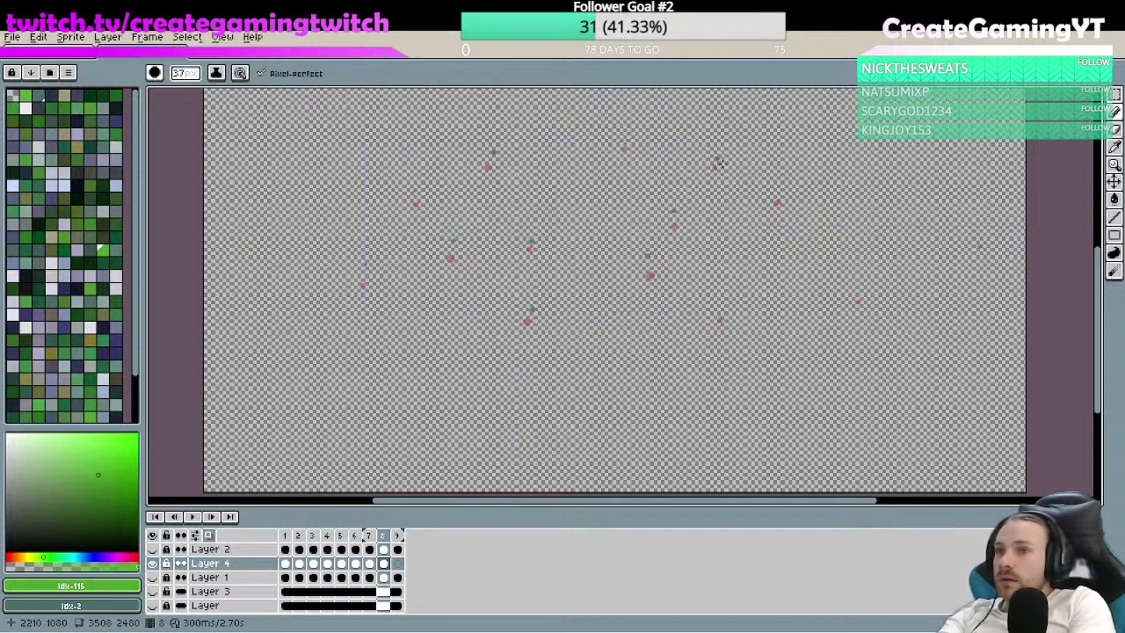
{"action": "key", "text": "ctrl"}
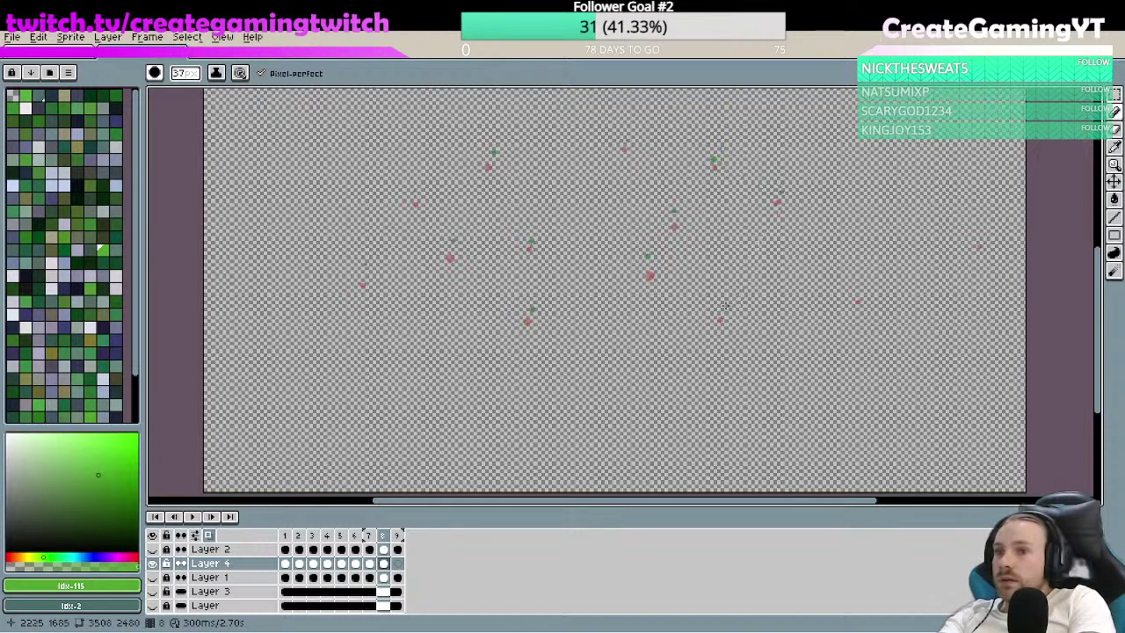
{"action": "left_click", "coordinate": [726, 307]}
{"action": "left_click", "coordinate": [859, 291]}
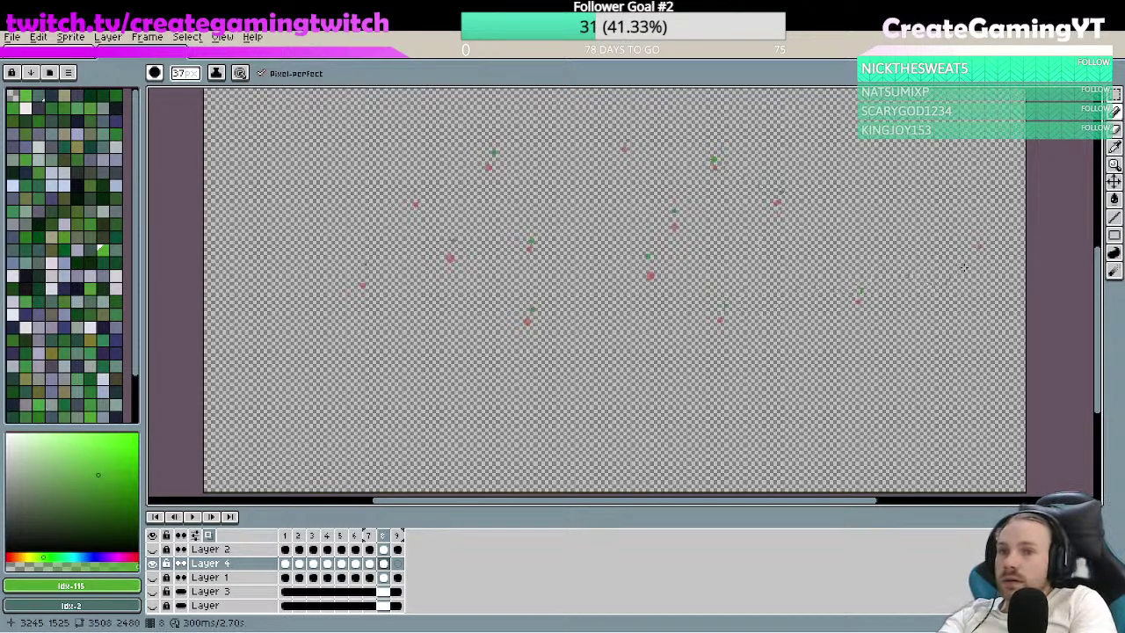
{"action": "key", "text": "ctrl"}
{"action": "left_click", "coordinate": [778, 192]}
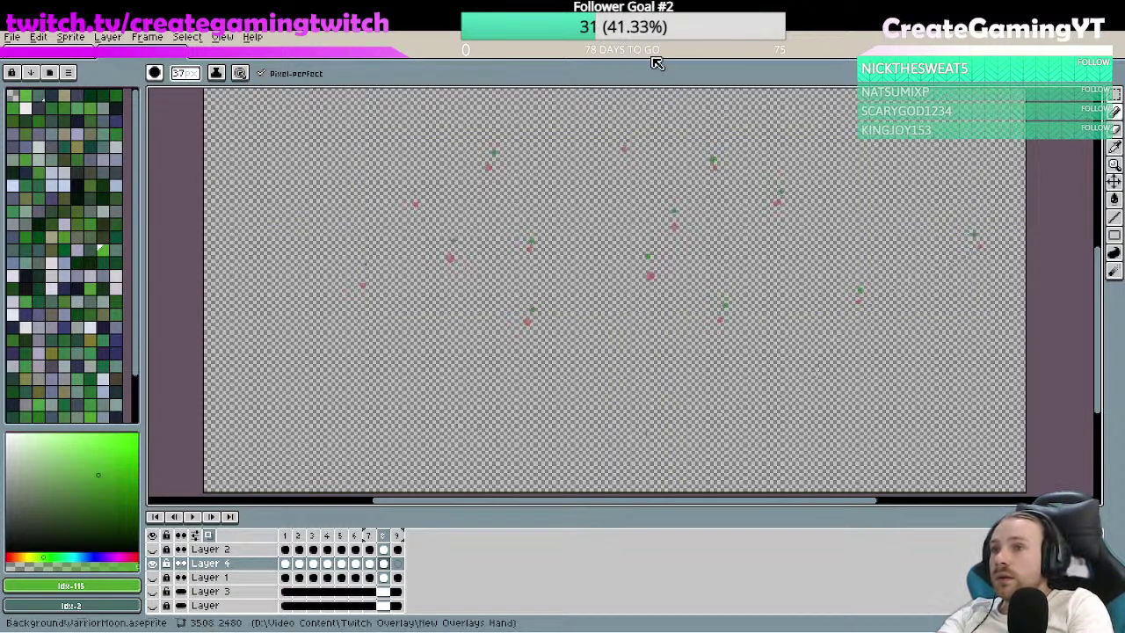
{"action": "key", "text": "e"}
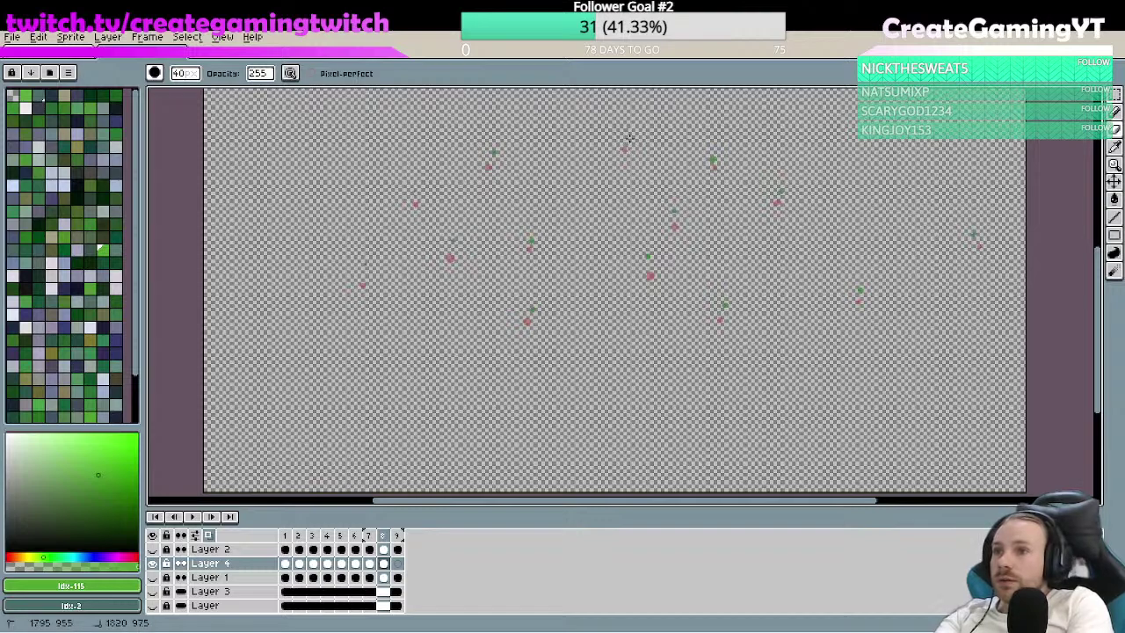
{"action": "key", "text": "b"}
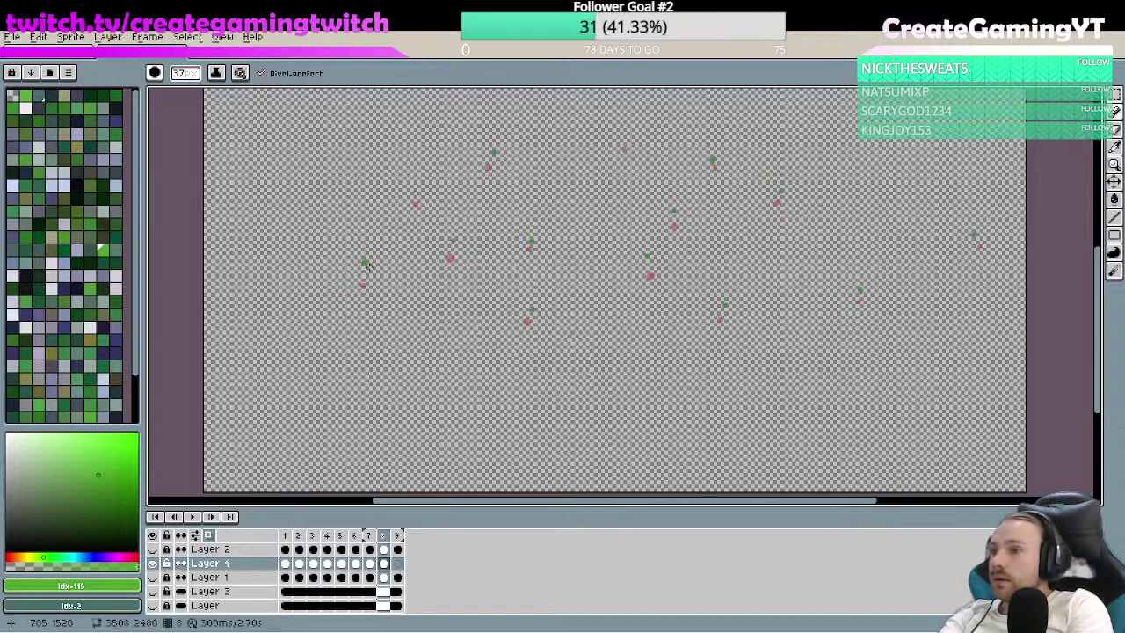
- Paint a few green dots on frame 9 of Layer 4 above the far-left, centre and right onion-skin dots
{"action": "left_click", "coordinate": [397, 563]}
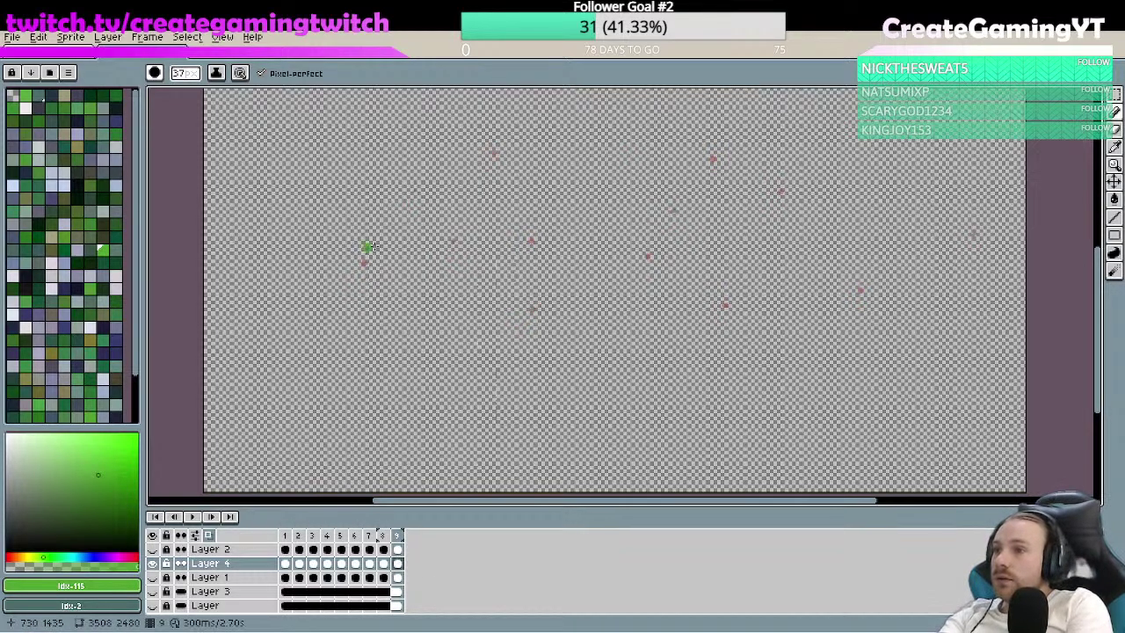
{"action": "left_click", "coordinate": [367, 241]}
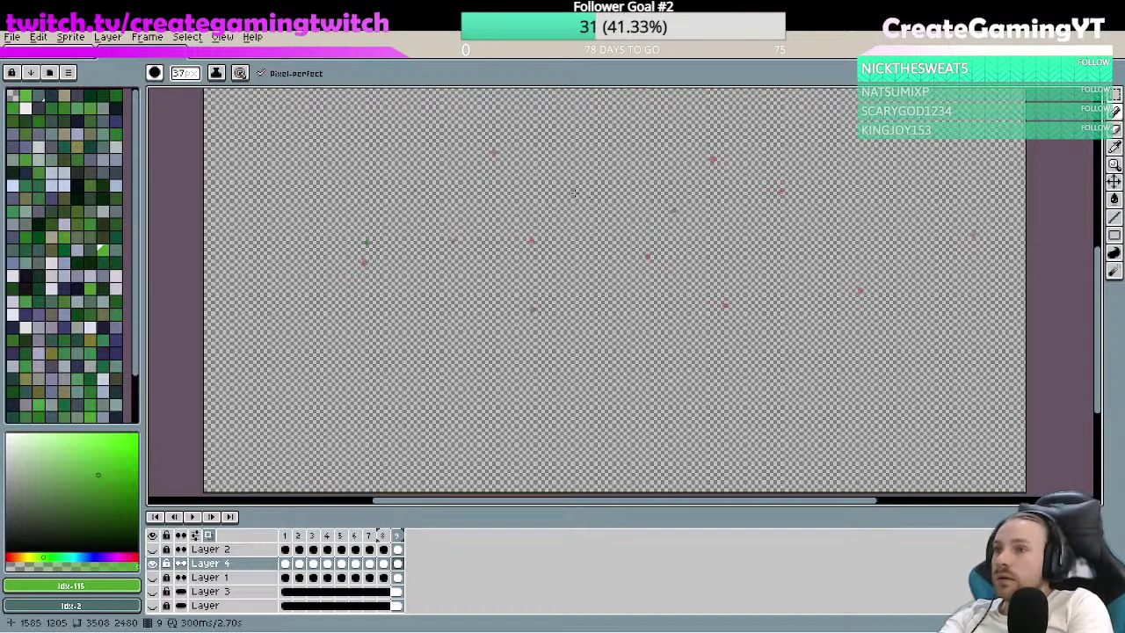
{"action": "left_click", "coordinate": [641, 249]}
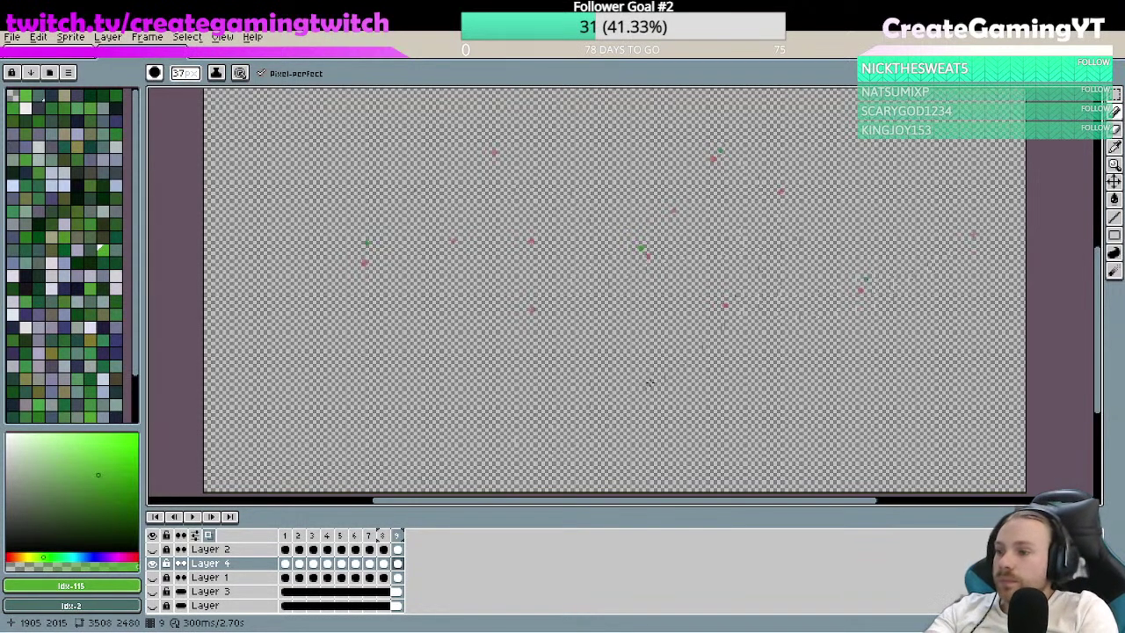
{"action": "left_click_drag", "start_coordinate": [623, 394], "coordinate": [648, 373]}
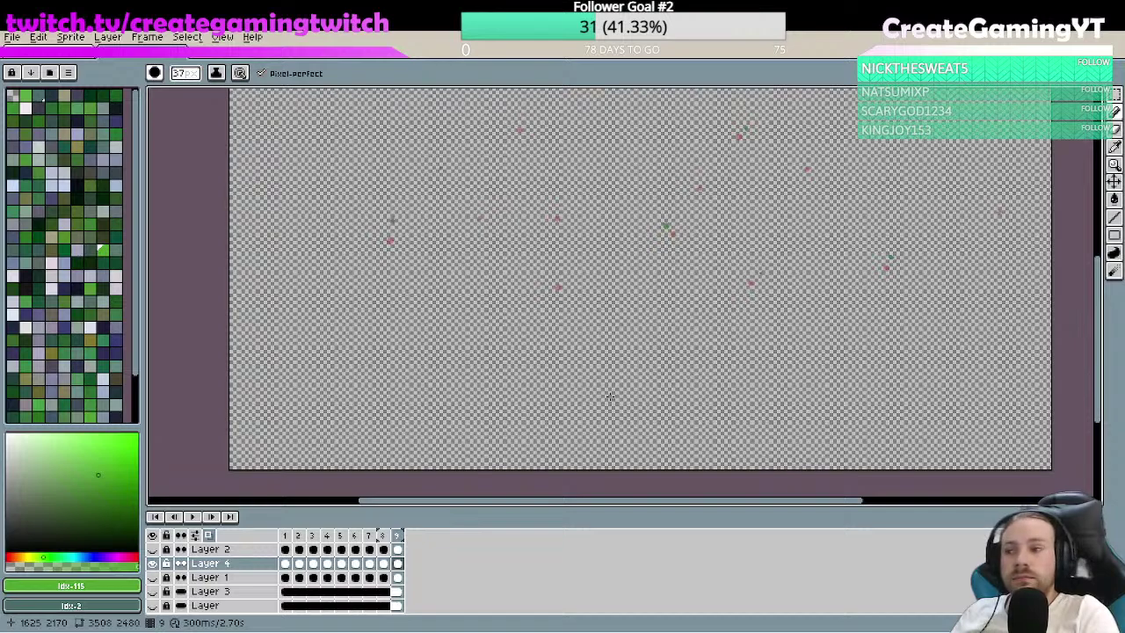
- Go to frame 1 and turn off looping through tag frames in the onion-skin settings
{"action": "left_click", "coordinate": [398, 535]}
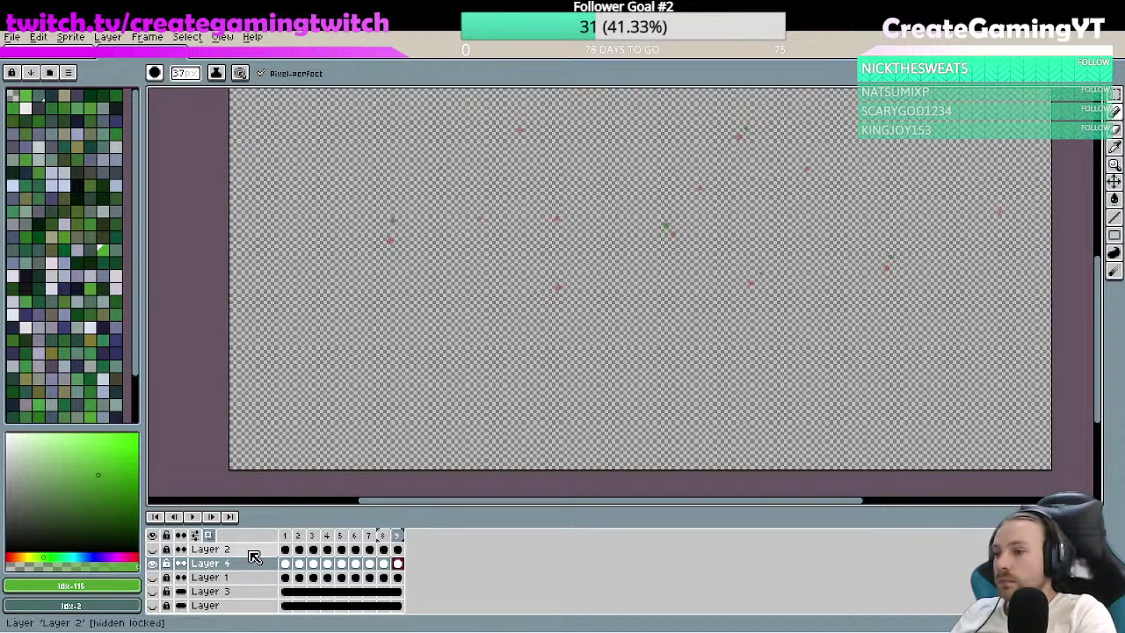
{"action": "left_click", "coordinate": [287, 536]}
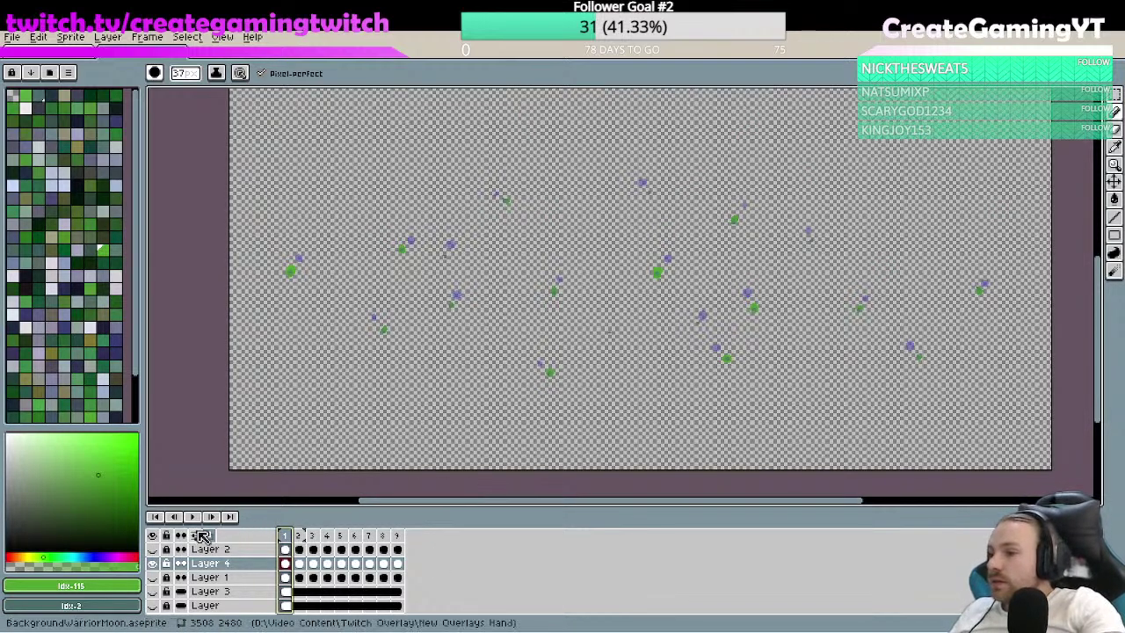
{"action": "left_click", "coordinate": [202, 536]}
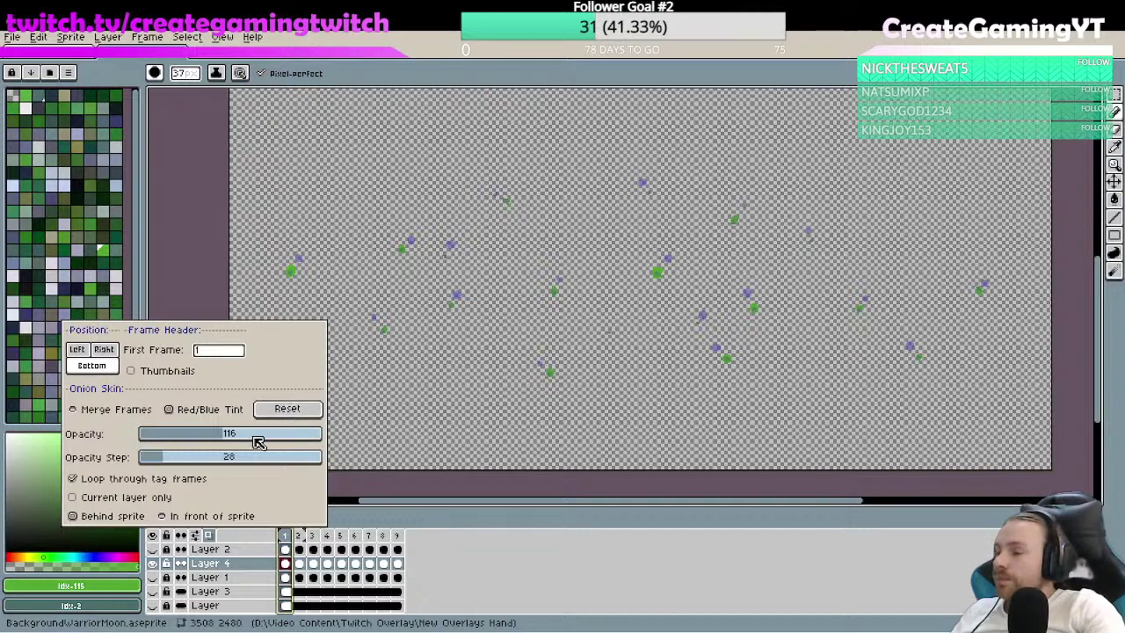
{"action": "left_click", "coordinate": [138, 485]}
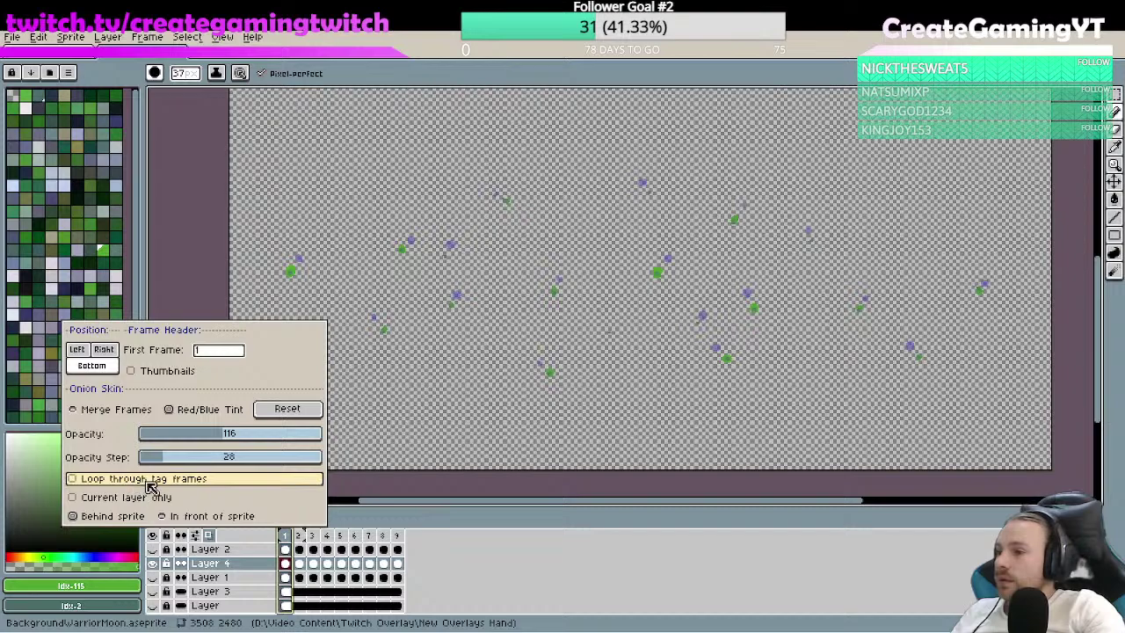
{"action": "left_click", "coordinate": [488, 556]}
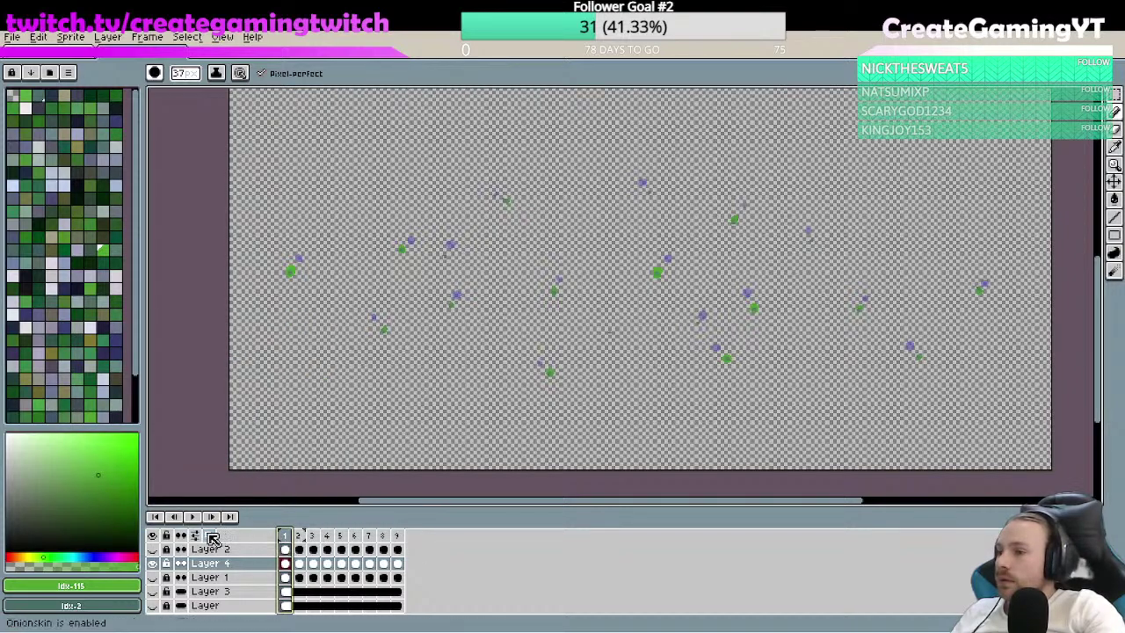
- Play the dot animation from frame 9 of Layer 4 to check how it loops back to the start
{"action": "left_click", "coordinate": [398, 564]}
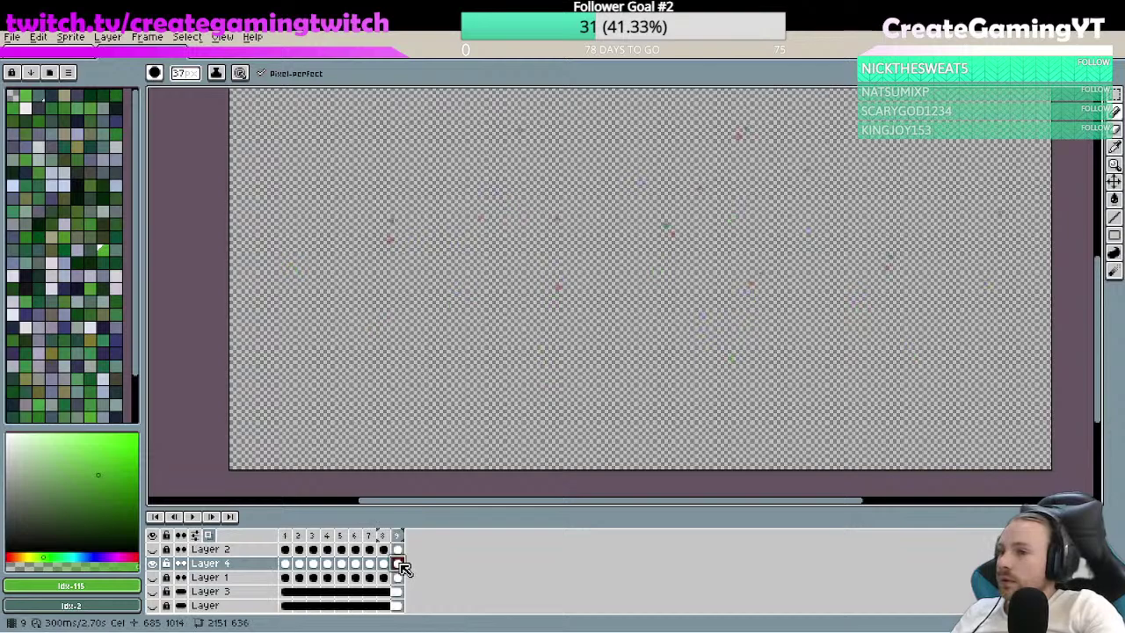
{"action": "left_click", "coordinate": [194, 517]}
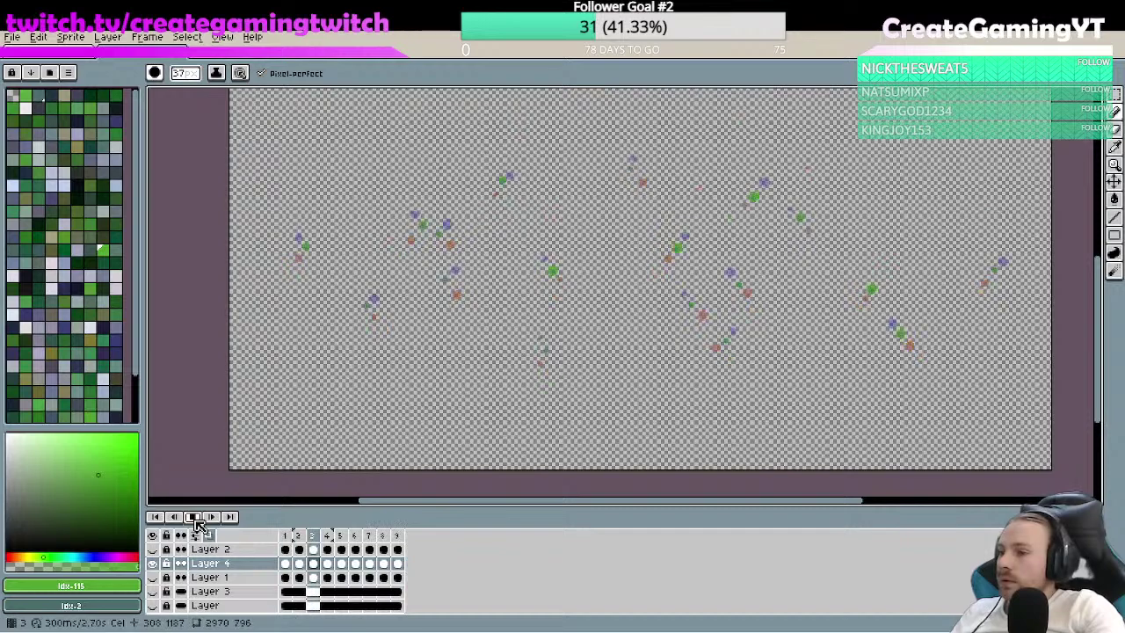
- Try the Merge Frames onion-skin mode, and switch back to Red/Blue Tint
{"action": "left_click", "coordinate": [208, 535]}
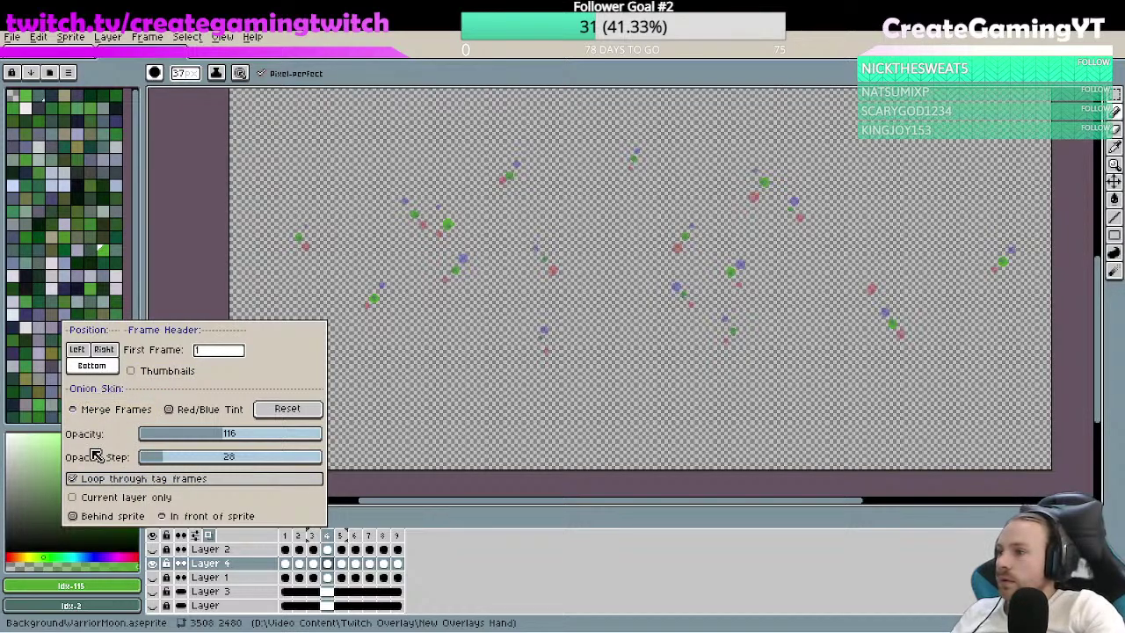
{"action": "left_click", "coordinate": [103, 413]}
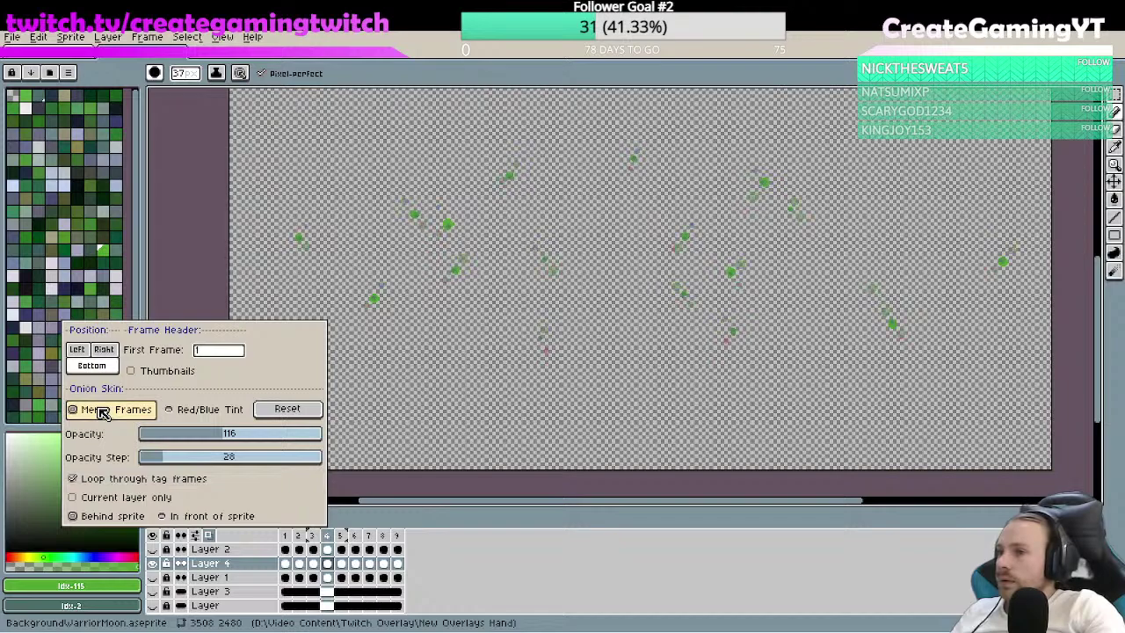
{"action": "left_click", "coordinate": [170, 411]}
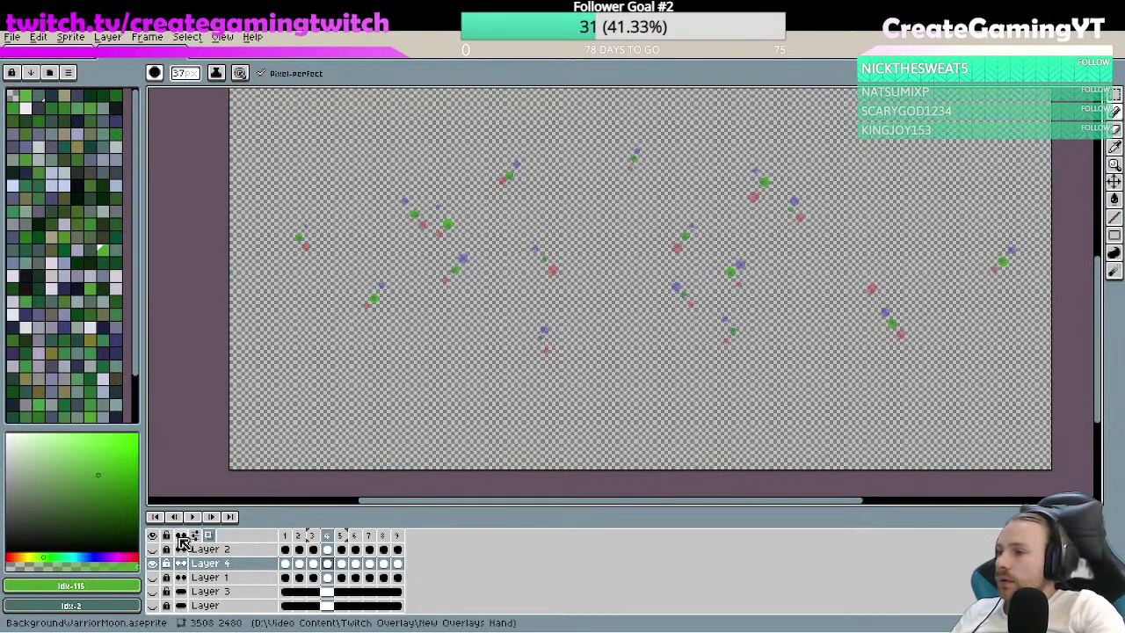
- Add a new frame after frame 9 and insert a copy of frame 9 as frame 10
{"action": "left_click", "coordinate": [398, 563]}
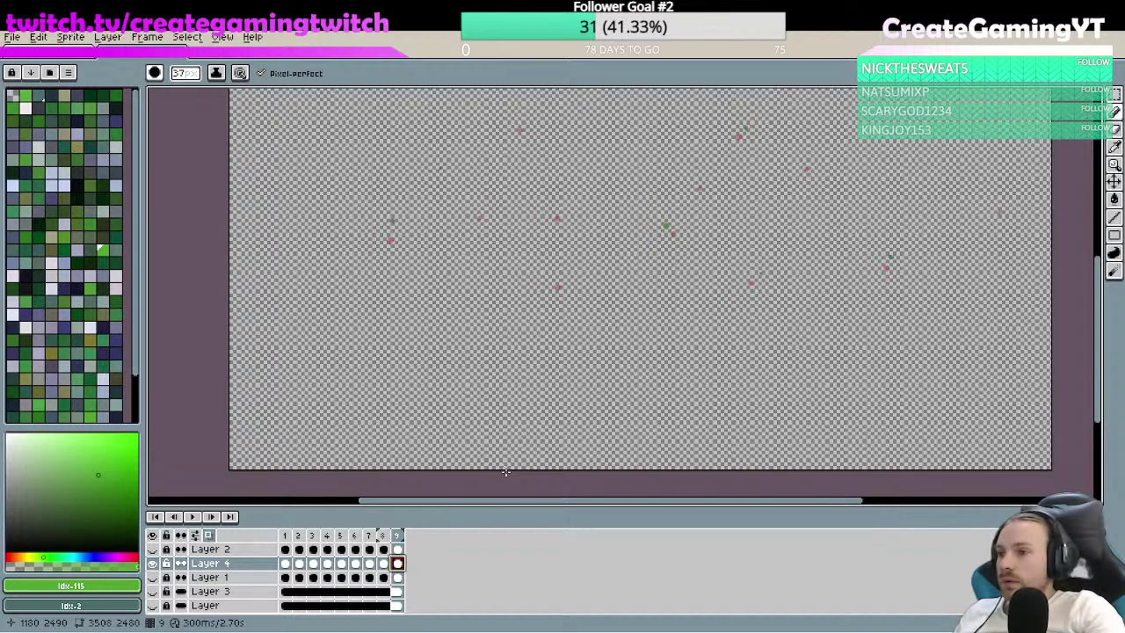
{"action": "key", "text": "alt+n"}
{"action": "left_click", "coordinate": [391, 537]}
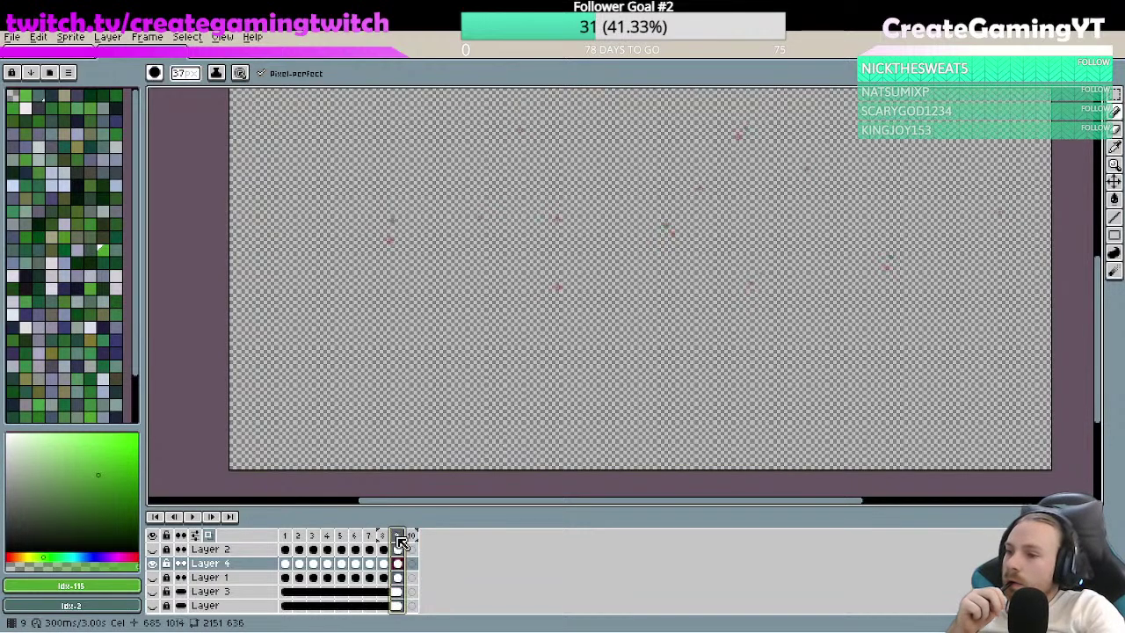
{"action": "scroll", "coordinate": [557, 414], "scroll_direction": "up", "scroll_amount": 2}
{"action": "key", "text": "ctrl"}
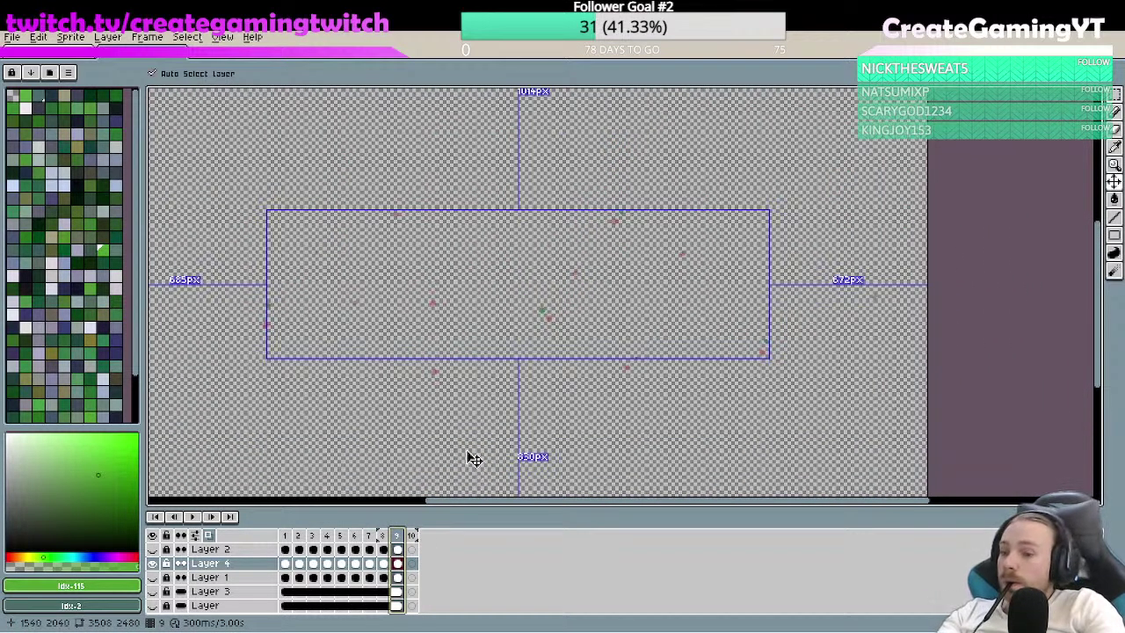
{"action": "key", "text": "b"}
{"action": "key", "text": "alt+n"}
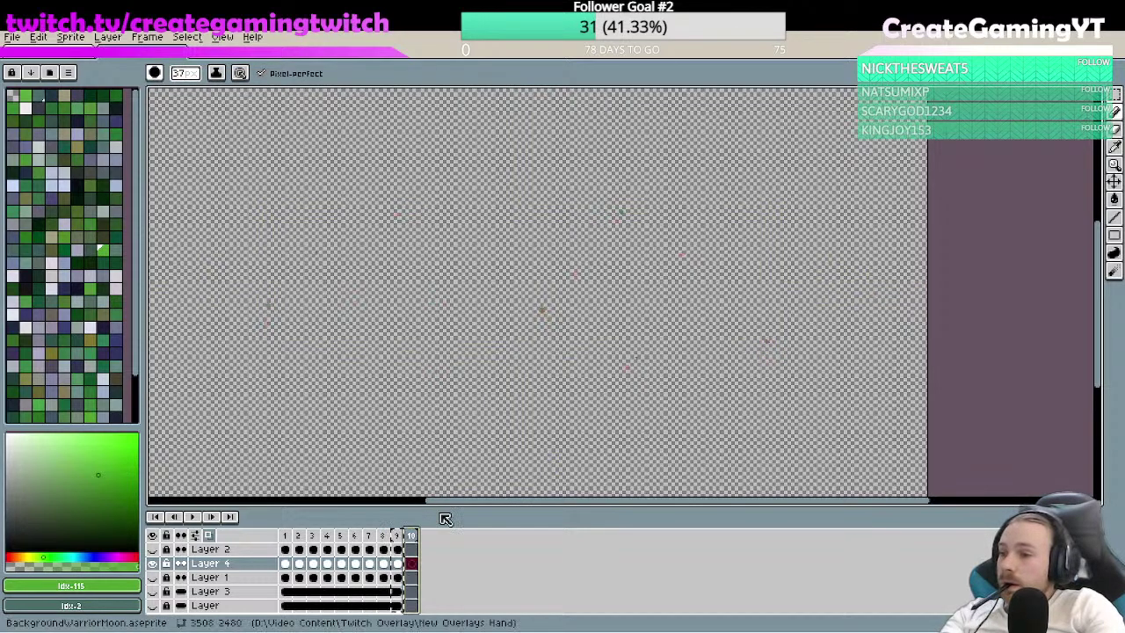
- Insert a copy of frame 1 as frame 10, and delete the two extra frames after it
{"action": "left_click", "coordinate": [287, 536]}
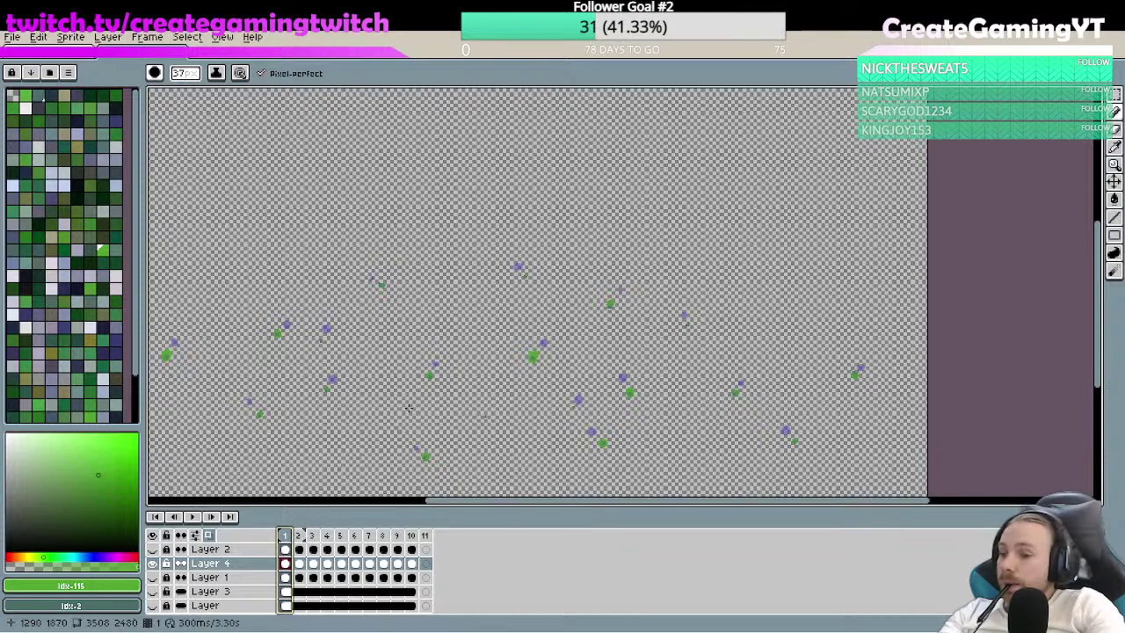
{"action": "scroll", "coordinate": [520, 364], "scroll_direction": "left", "scroll_amount": 3}
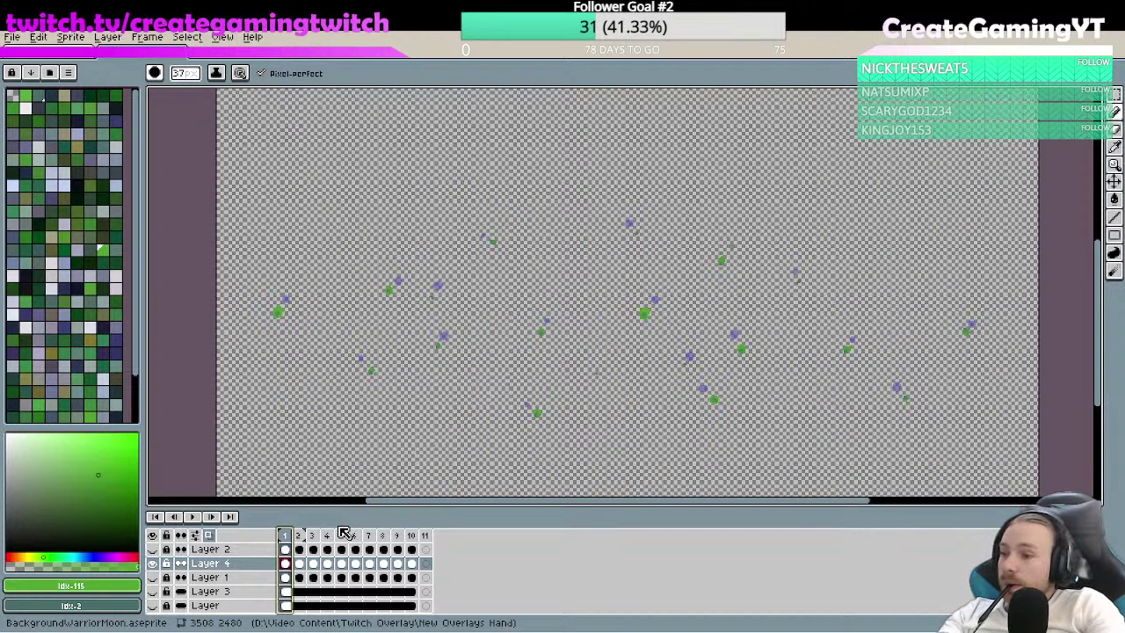
{"action": "left_click", "coordinate": [410, 535]}
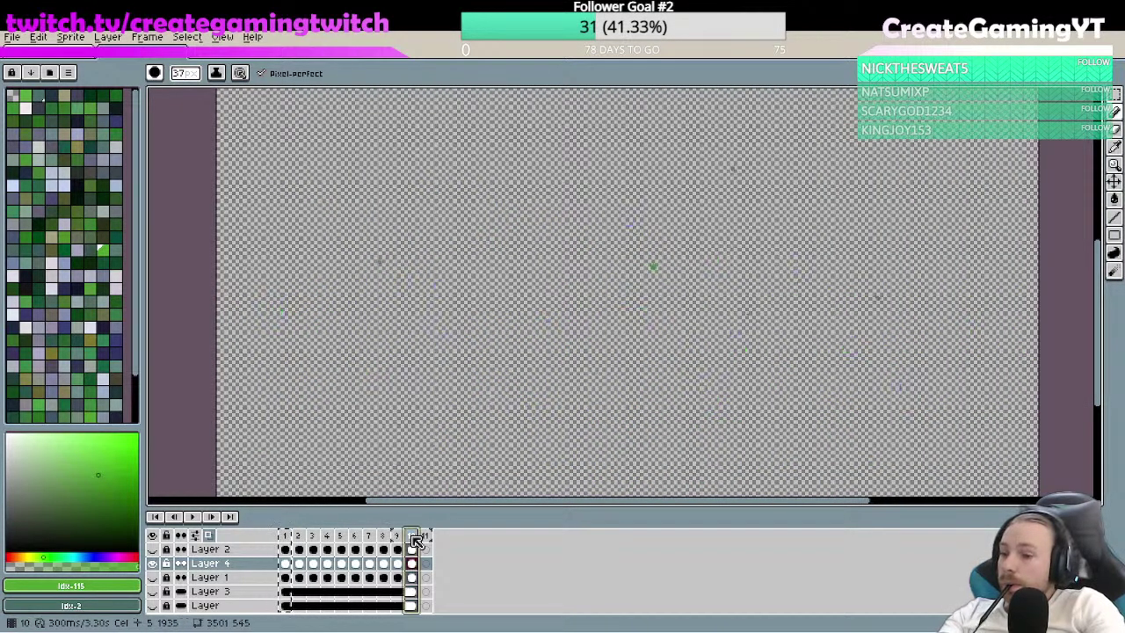
{"action": "key", "text": "ctrl+v"}
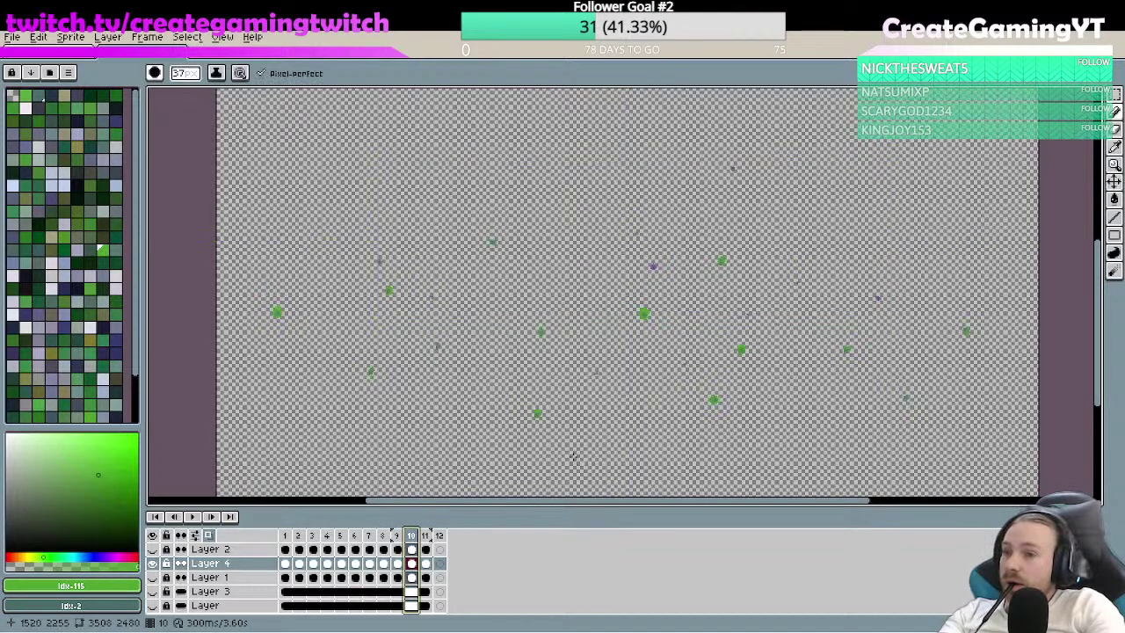
{"action": "left_click", "coordinate": [427, 536]}
{"action": "key", "text": "alt+BackSpace"}
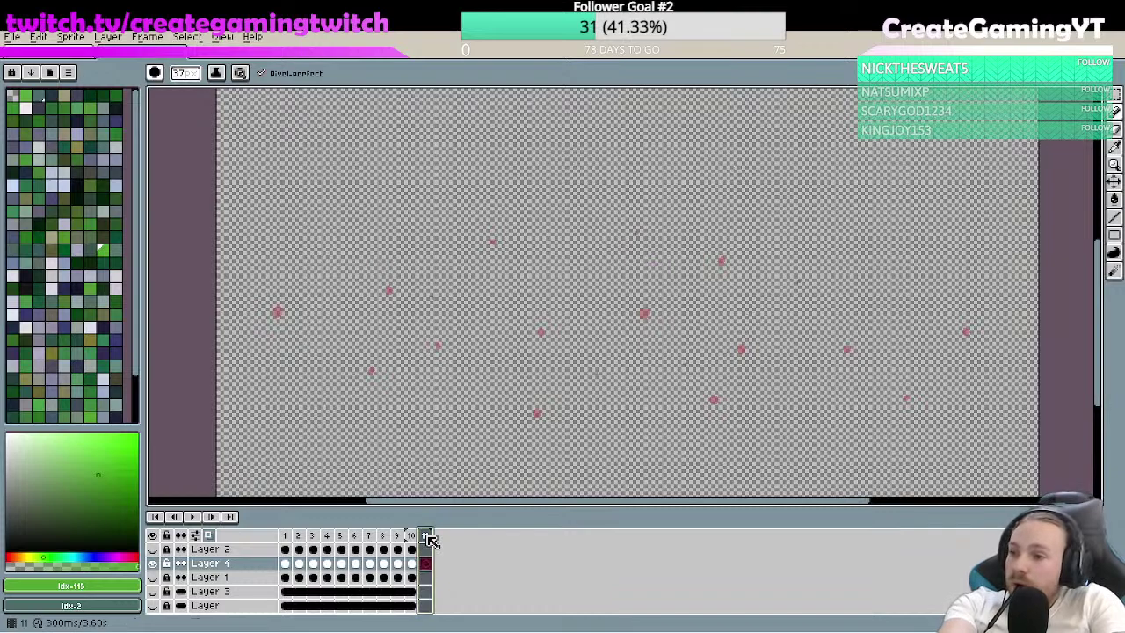
{"action": "key", "text": "alt+BackSpace"}
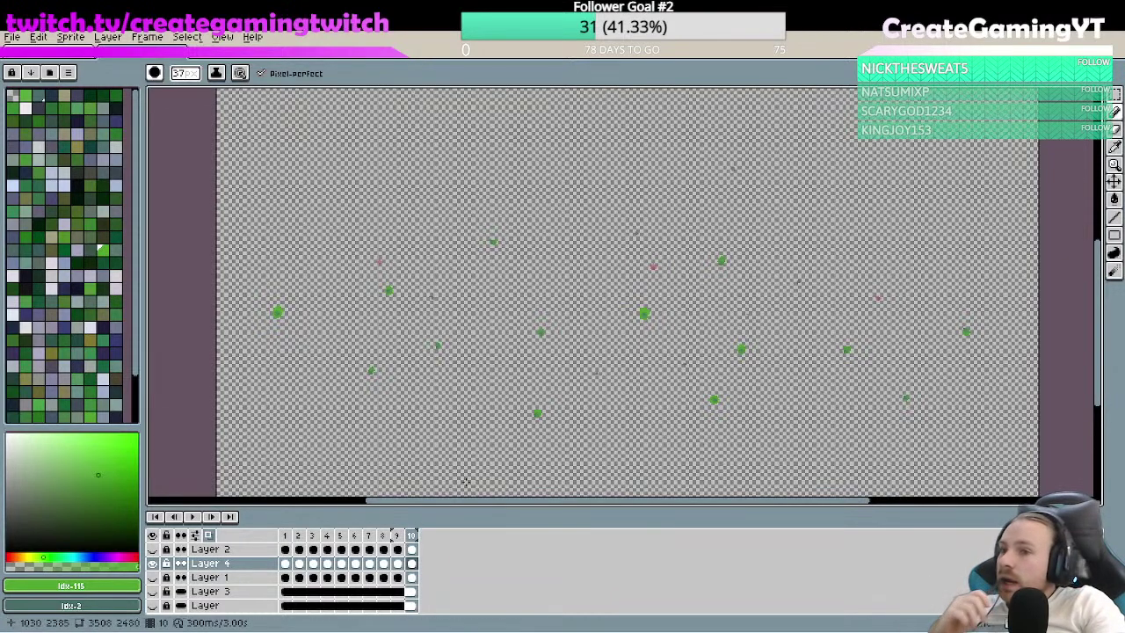
- Paint green dots on frame 9 of Layer 4 just below the blue onion-skin dots at the centre and lower left
{"action": "left_click", "coordinate": [399, 538]}
{"action": "left_click", "coordinate": [400, 541]}
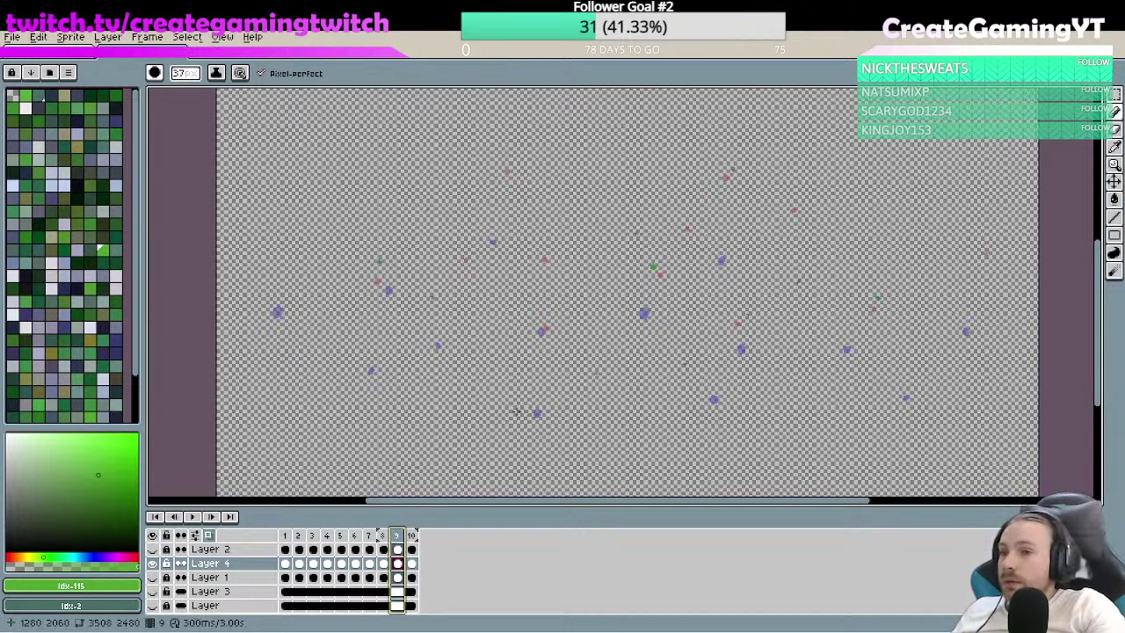
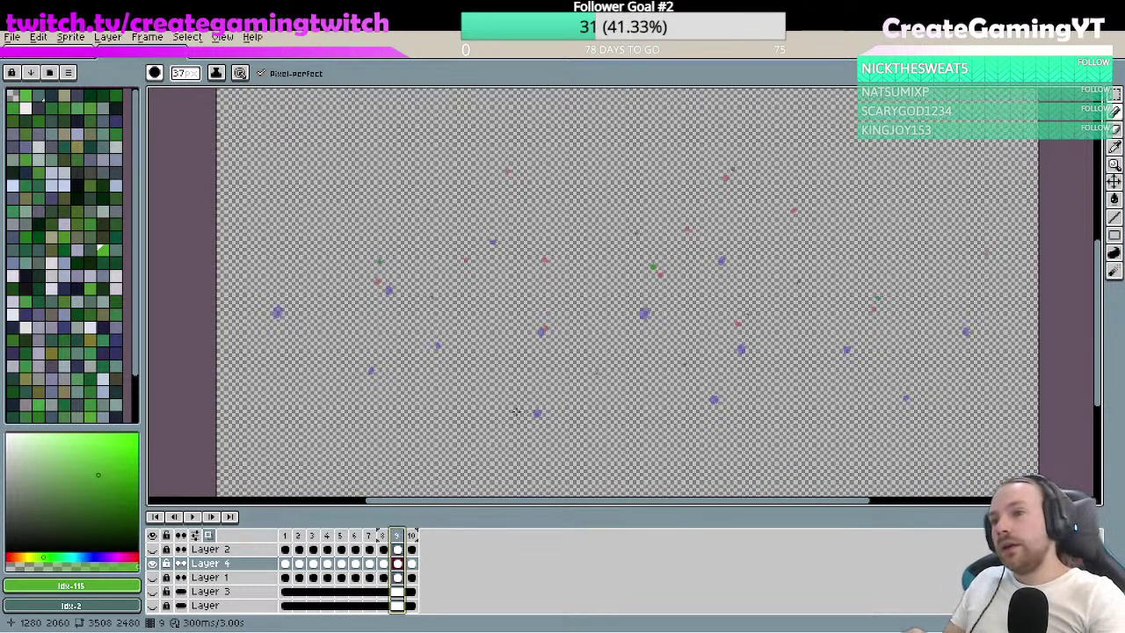
{"action": "key", "text": "h"}
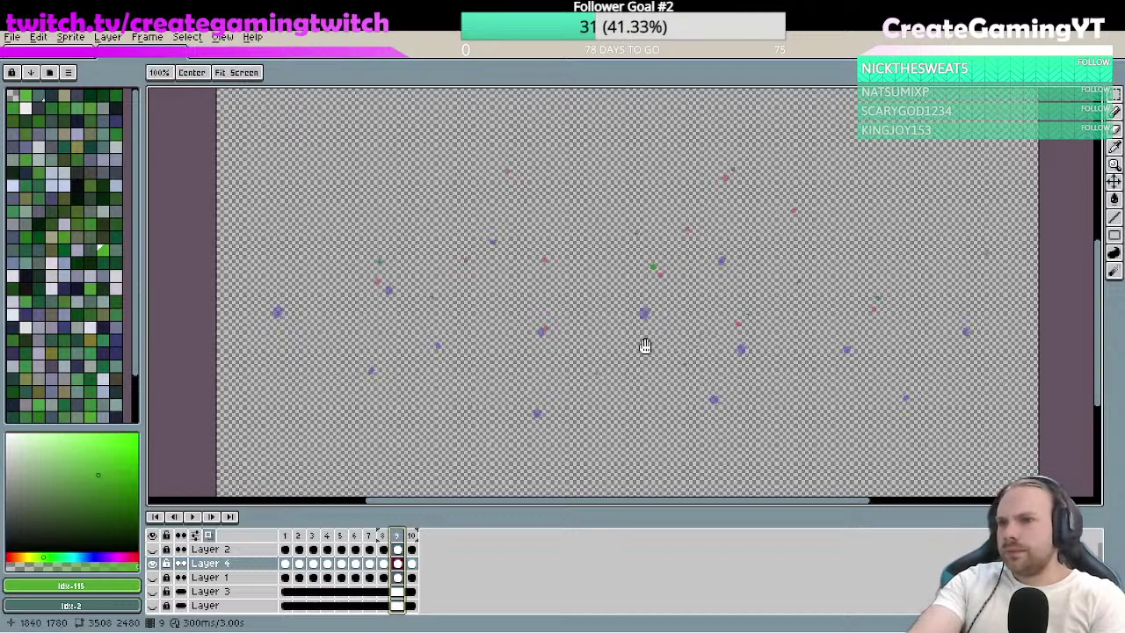
{"action": "key", "text": "b"}
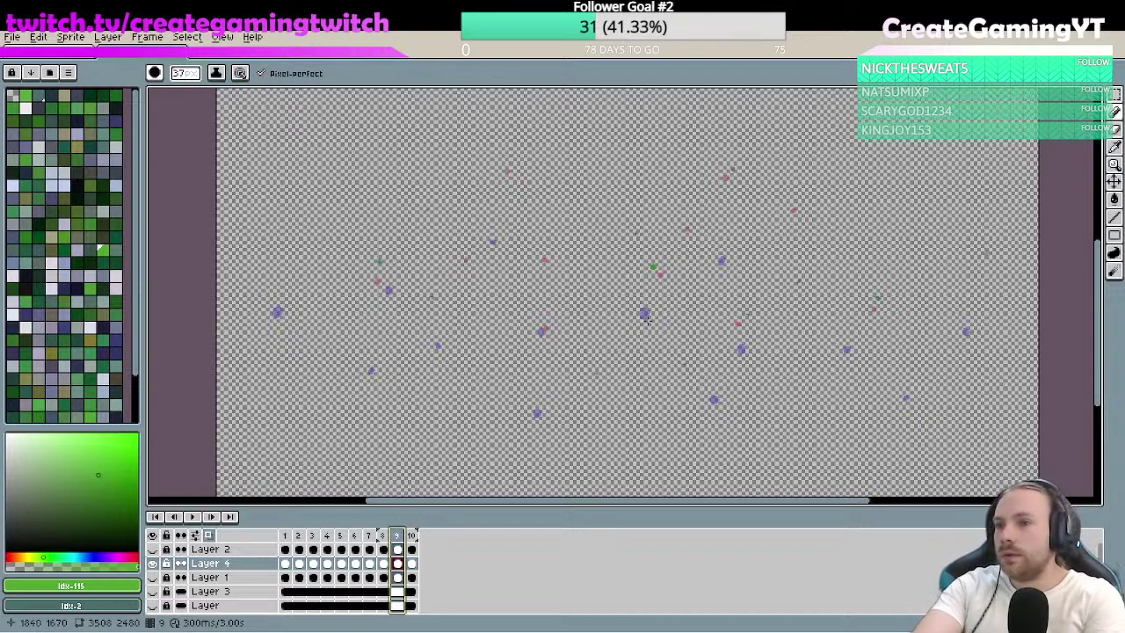
{"action": "left_click", "coordinate": [649, 329]}
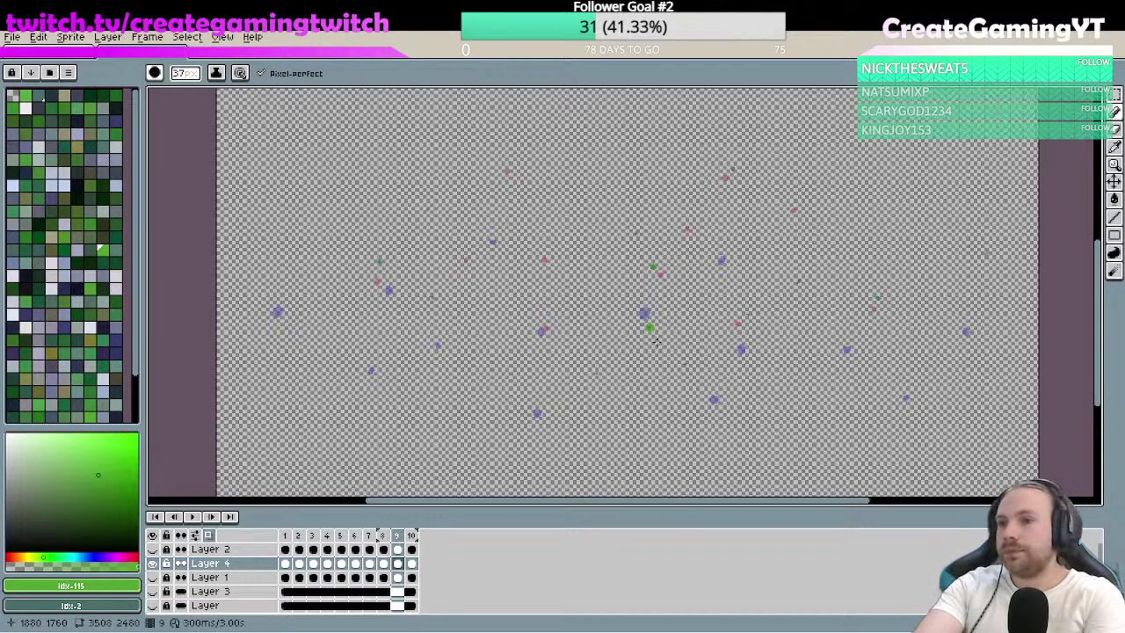
{"action": "key", "text": "ctrl"}
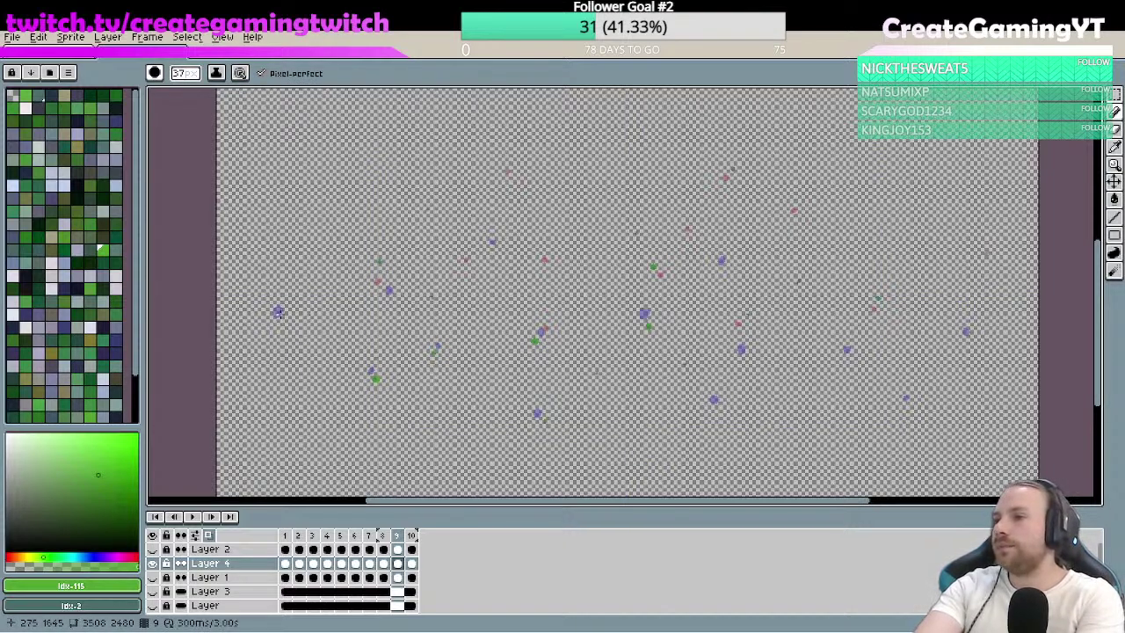
{"action": "left_click", "coordinate": [281, 325]}
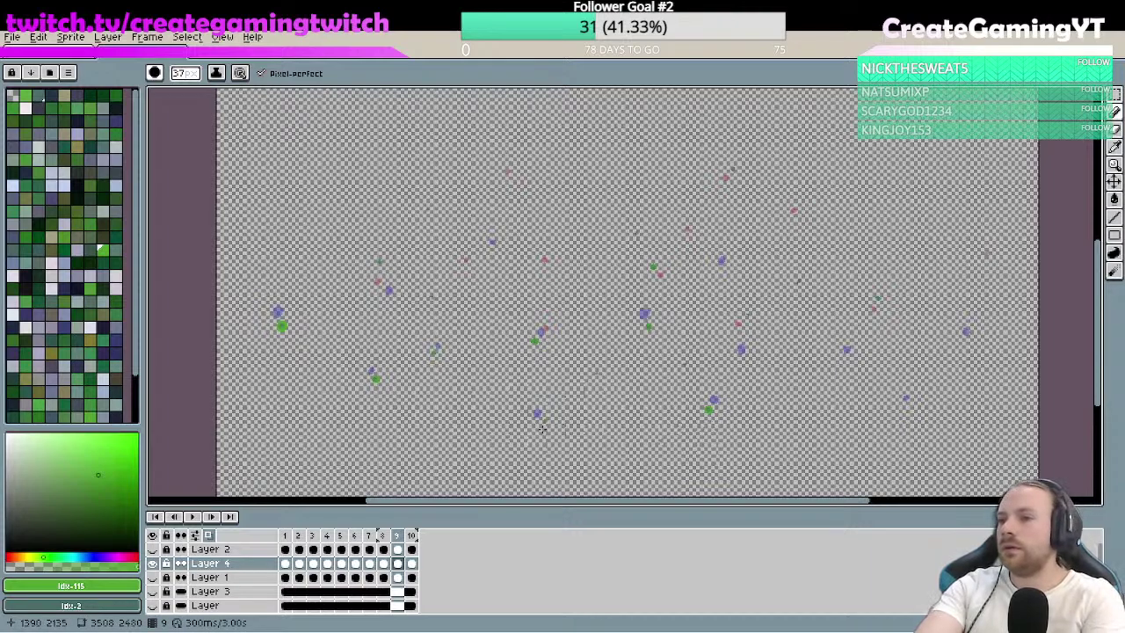
- Paint green dots on frame 9 of Layer 4 below the blue onion-skin dots in the canvas's right half, including the far-right one
{"action": "left_click", "coordinate": [745, 361]}
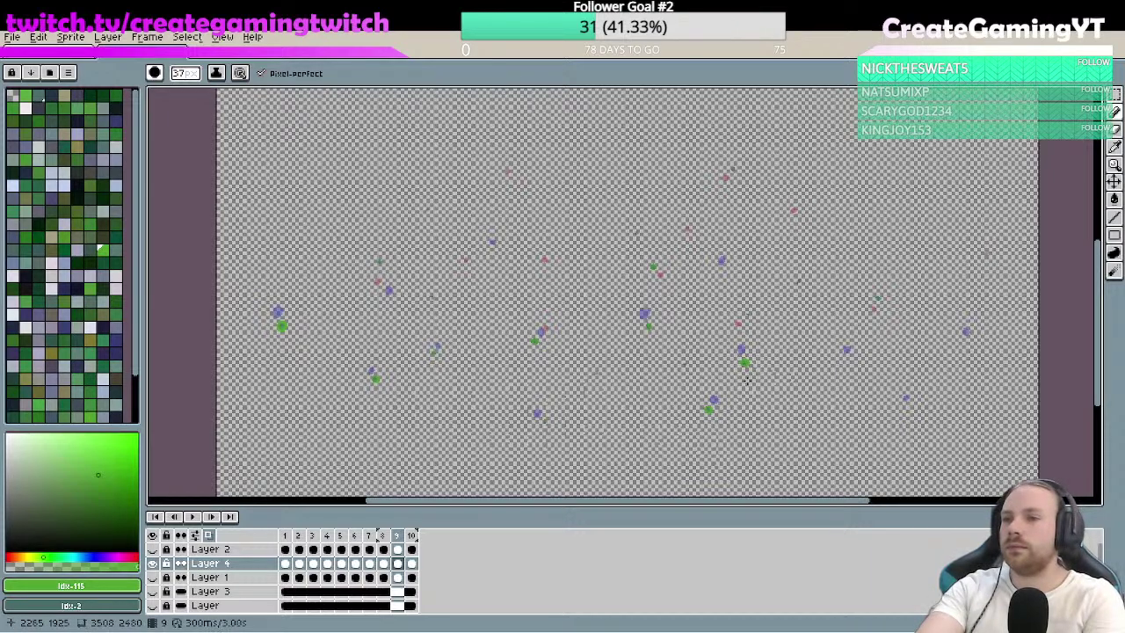
{"action": "left_click", "coordinate": [683, 375]}
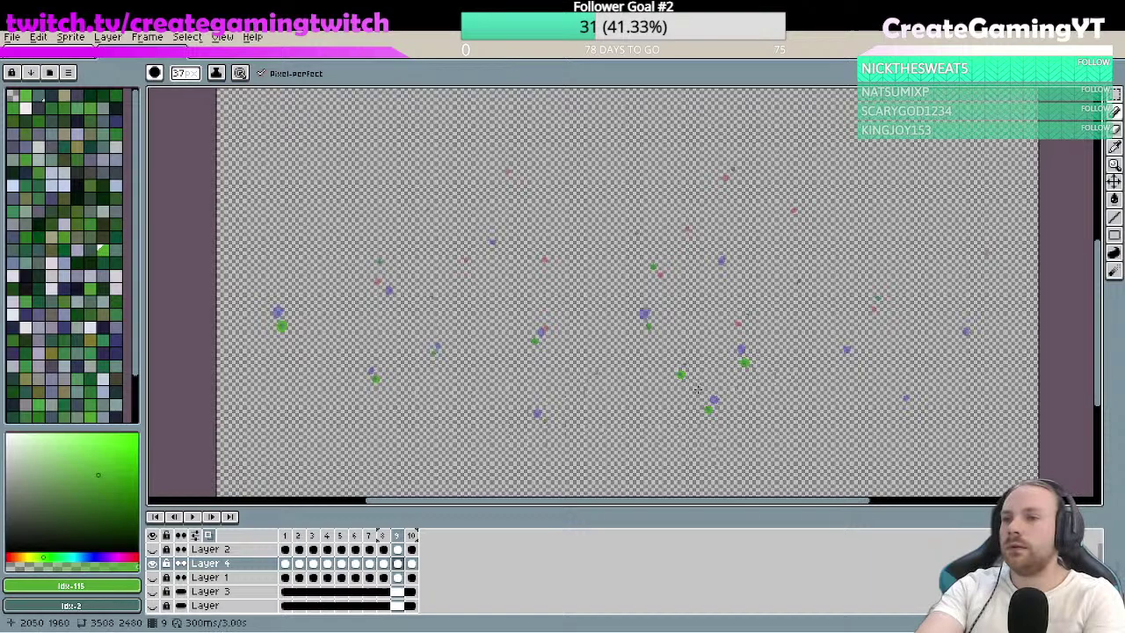
{"action": "left_click", "coordinate": [914, 407]}
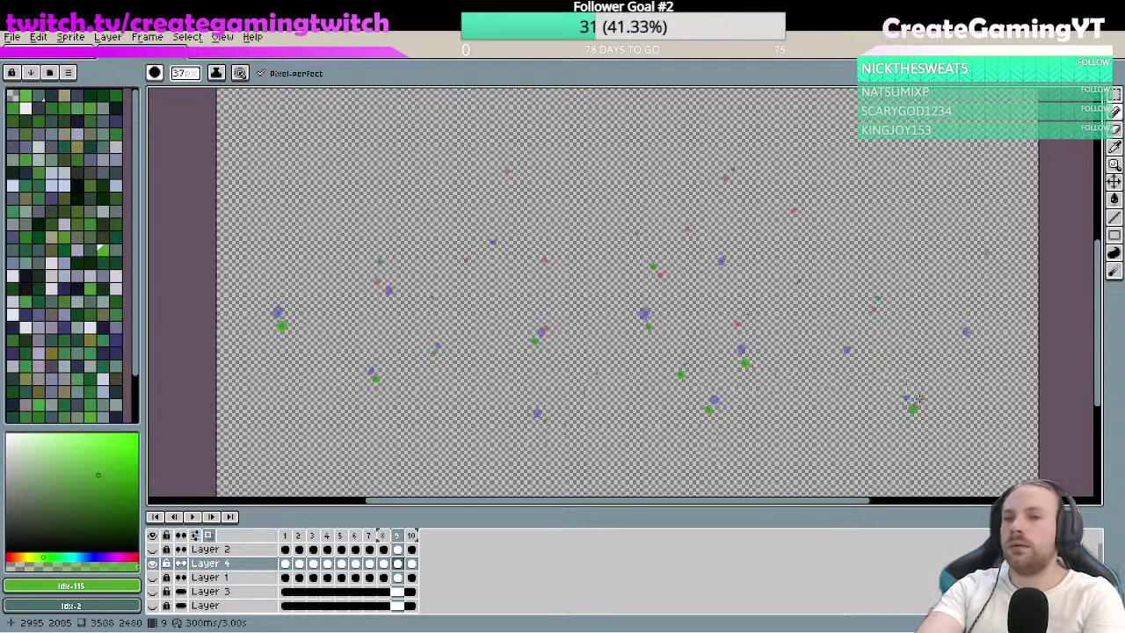
{"action": "left_click", "coordinate": [848, 360]}
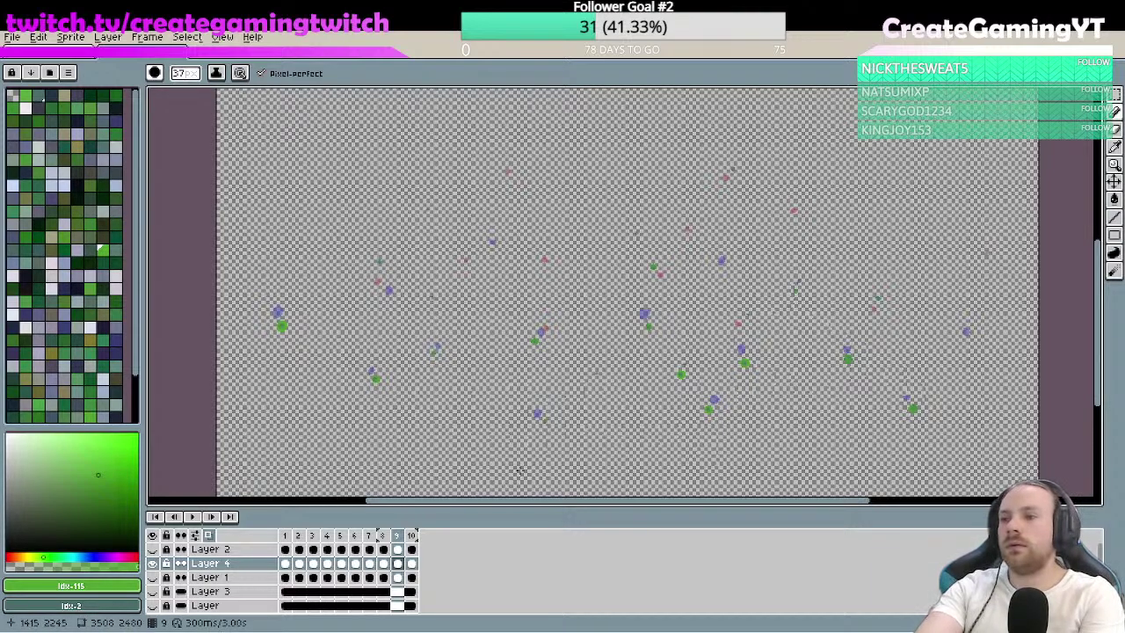
{"action": "left_click", "coordinate": [389, 534]}
{"action": "left_click", "coordinate": [396, 535]}
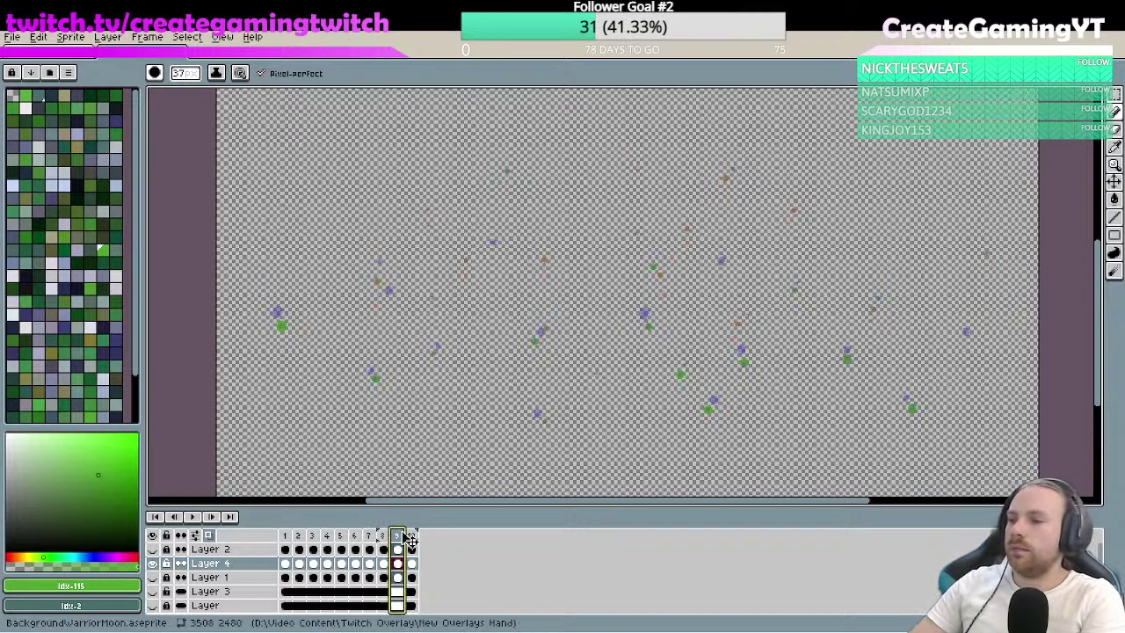
{"action": "left_click", "coordinate": [286, 535]}
{"action": "left_click", "coordinate": [397, 535]}
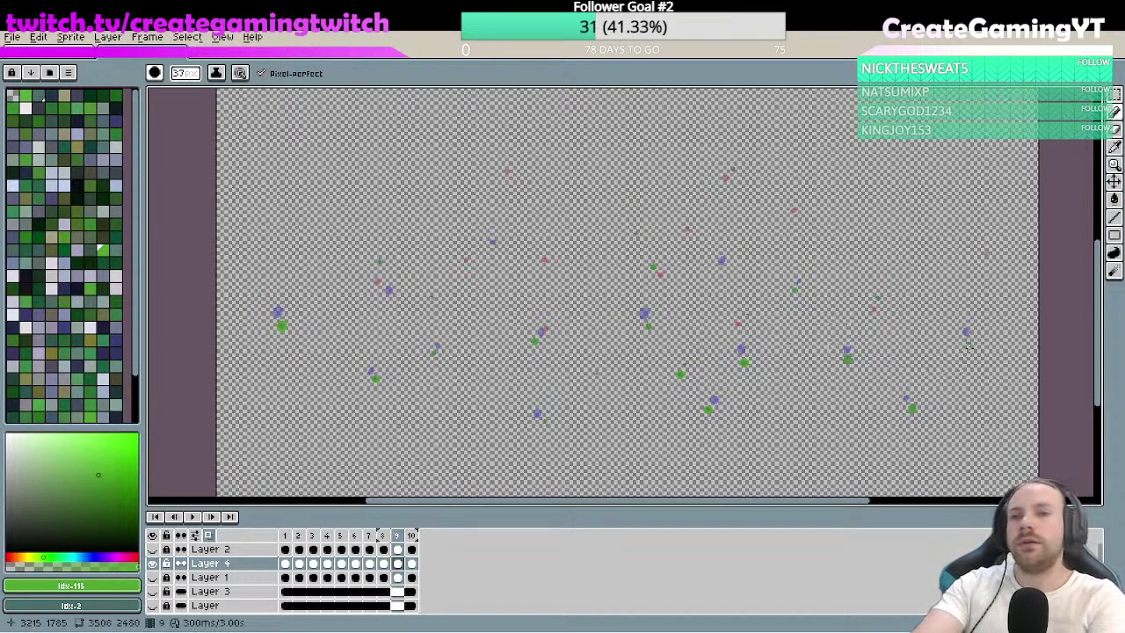
{"action": "left_click", "coordinate": [967, 344]}
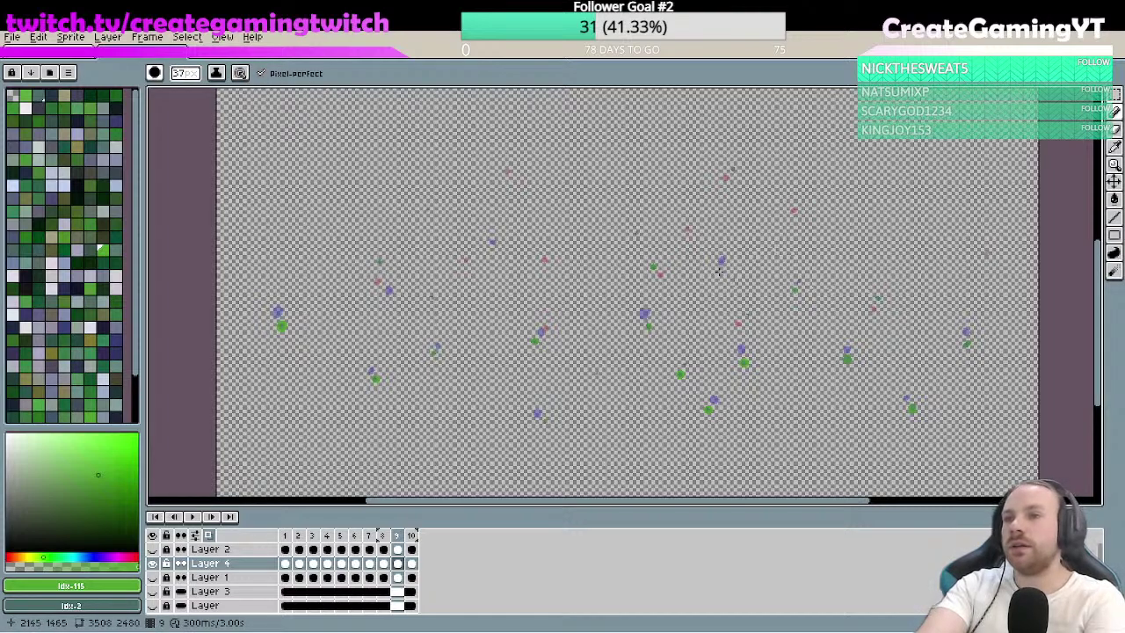
- Paint green dots on frame 9 of Layer 4 across the canvas's upper middle and left areas, undoing the misplaced ones
{"action": "key", "text": "ctrl+z"}
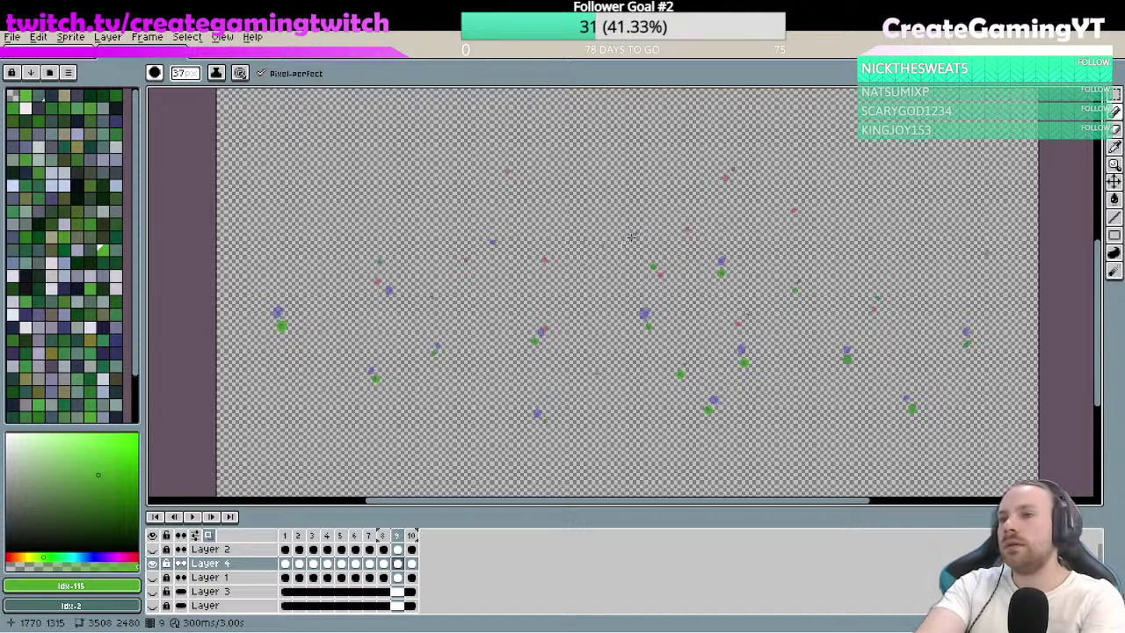
{"action": "key", "text": "ctrl+z"}
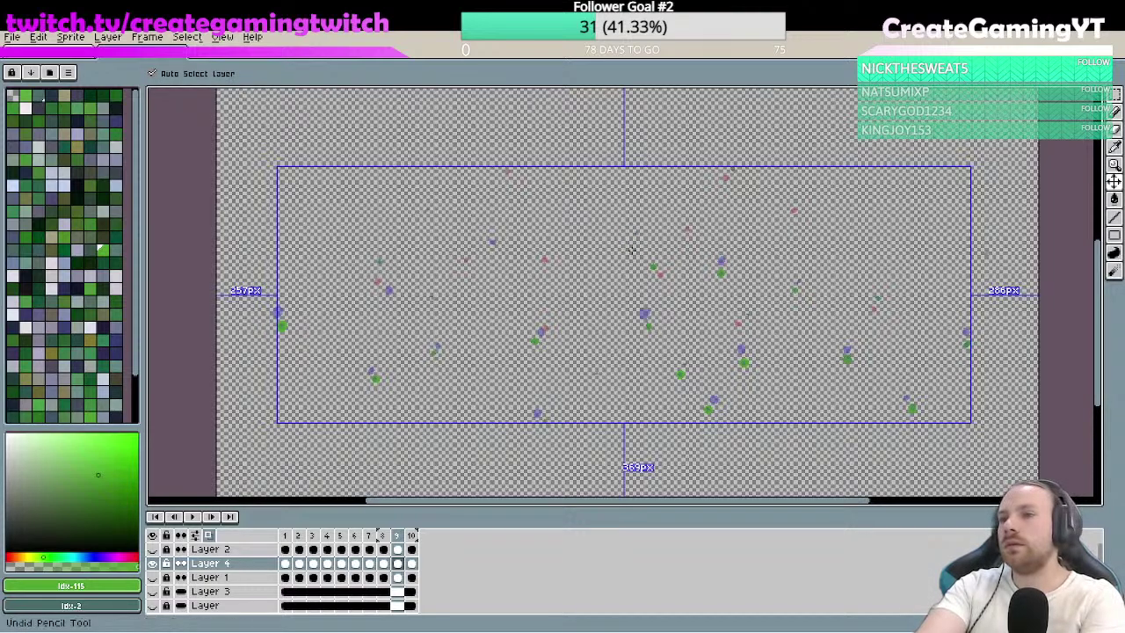
{"action": "left_click", "coordinate": [629, 243]}
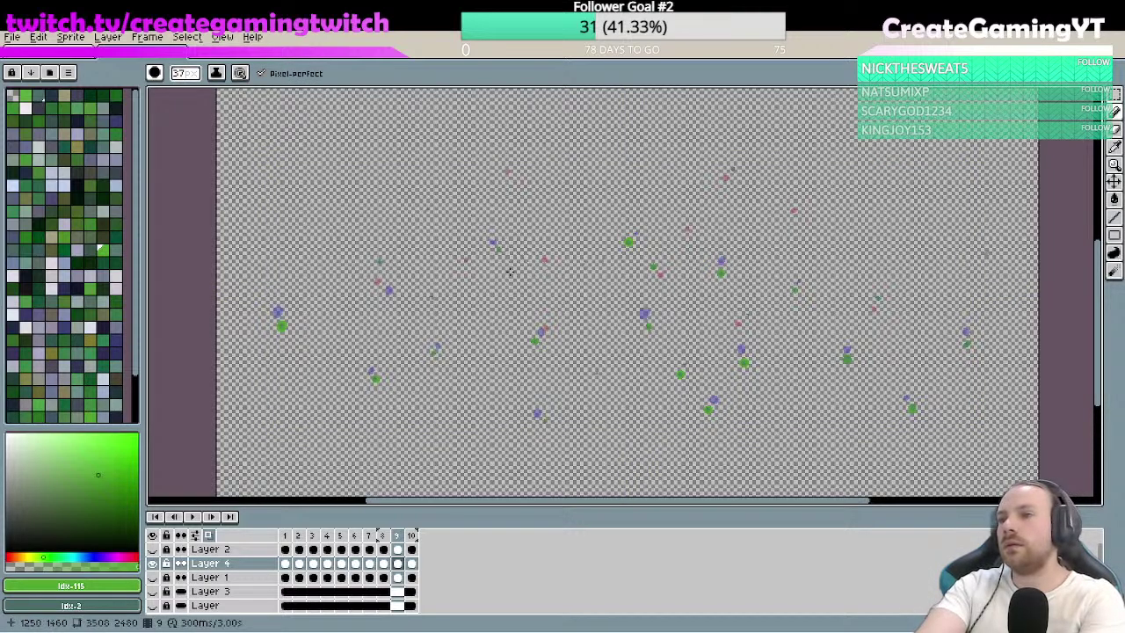
{"action": "left_click", "coordinate": [436, 307]}
{"action": "key", "text": "ctrl+z"}
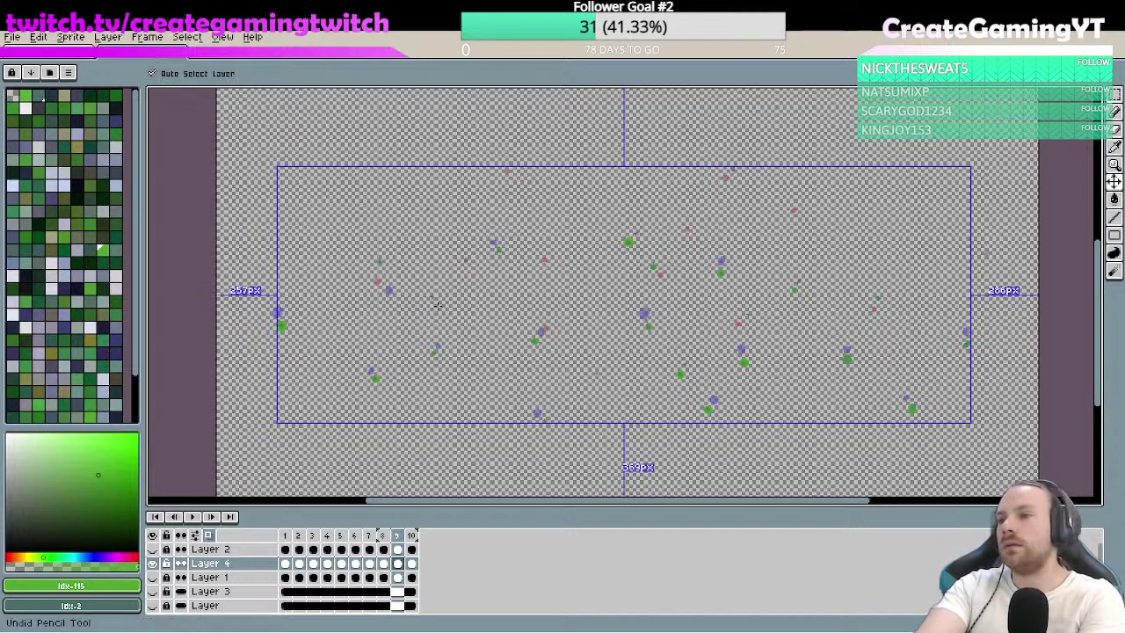
{"action": "left_click", "coordinate": [439, 306]}
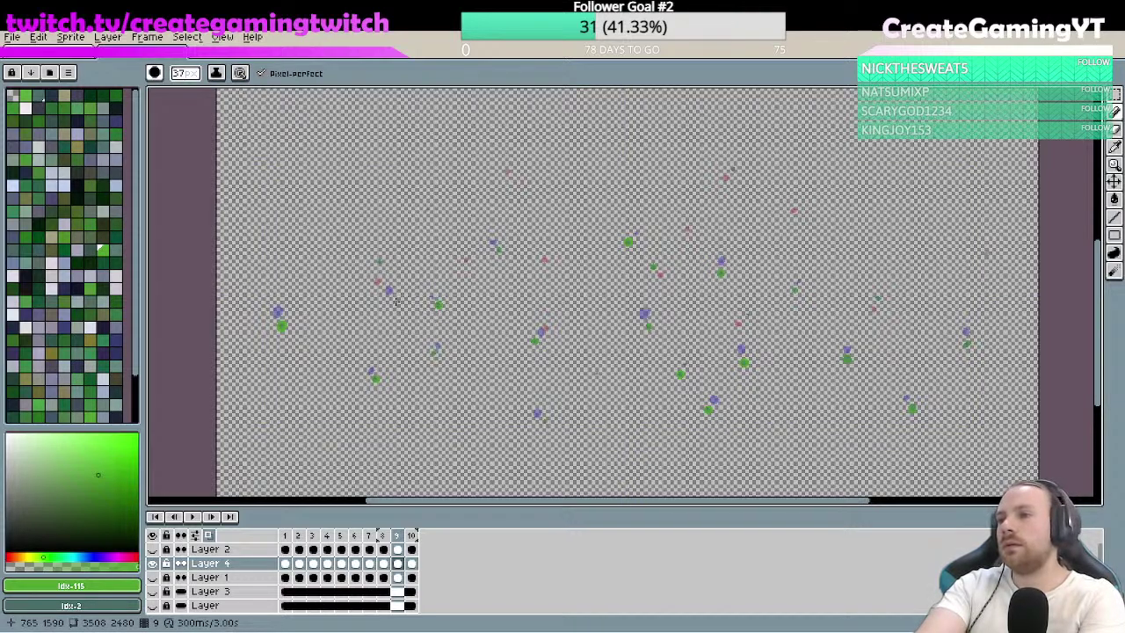
{"action": "key", "text": "ctrl+z"}
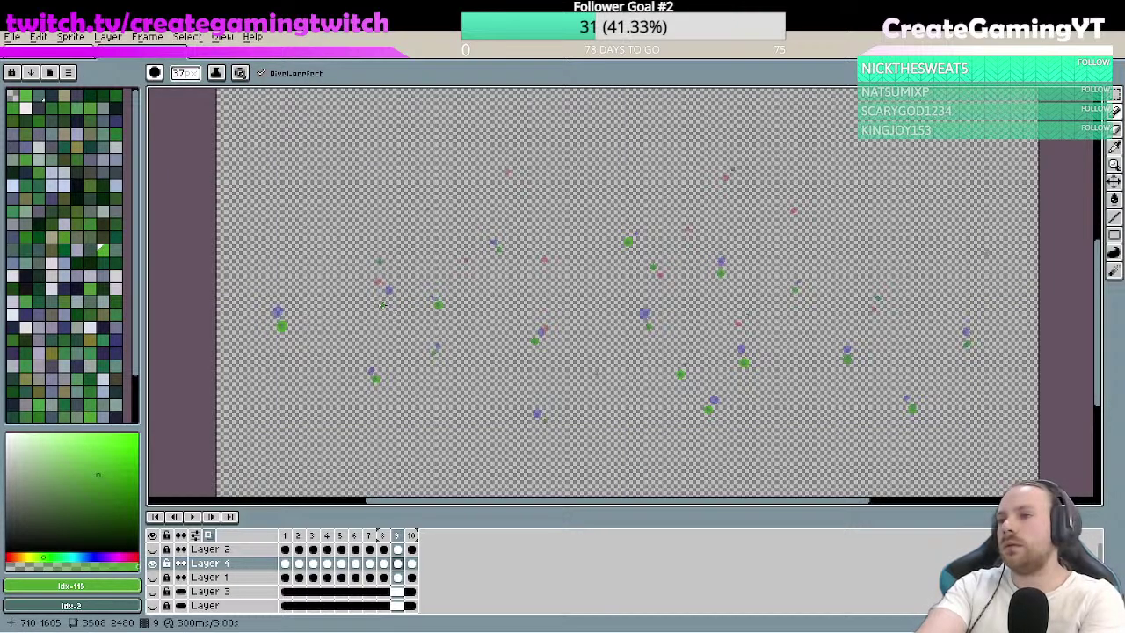
{"action": "left_click_drag", "start_coordinate": [382, 303], "coordinate": [382, 306]}
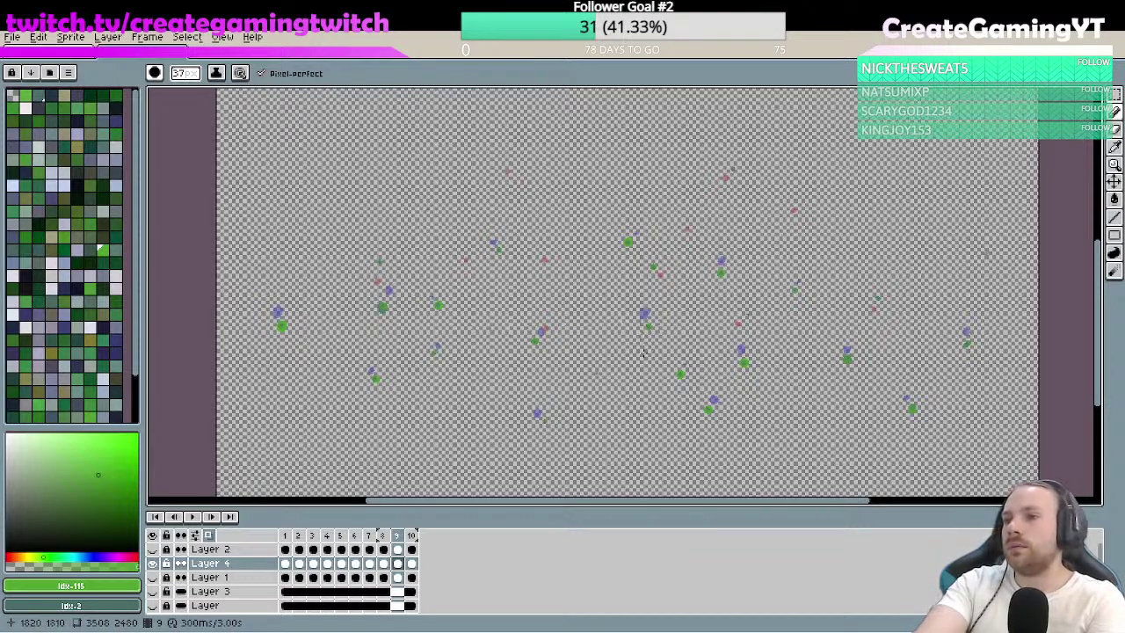
- Examine the dots on frame 1 of Layer 4 and compare them with those on frame 10
{"action": "key", "text": "h"}
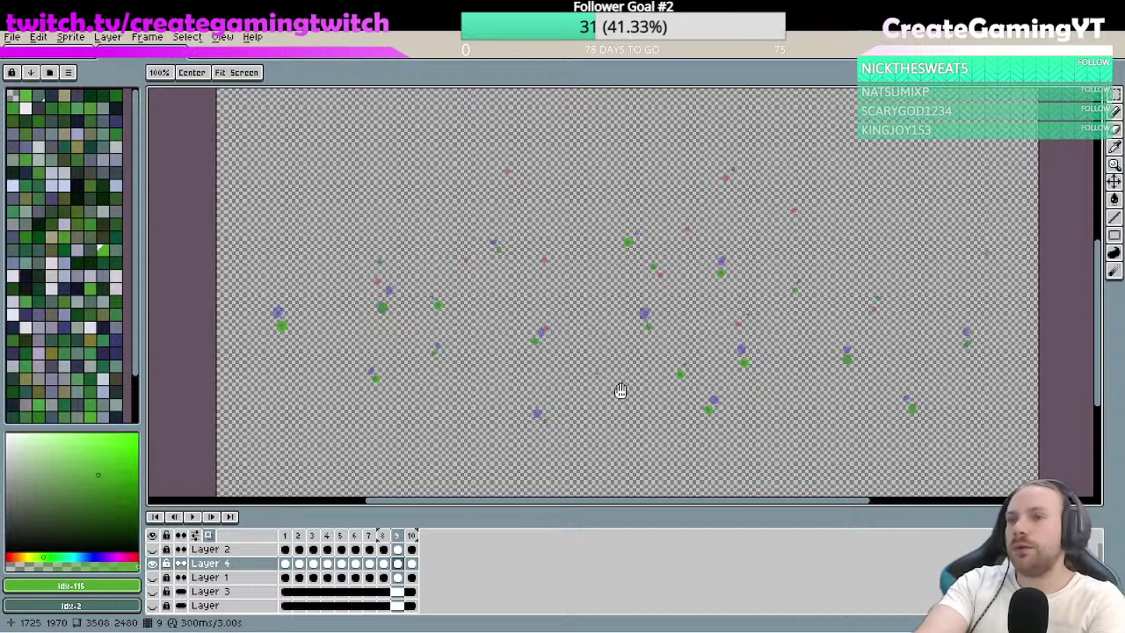
{"action": "mouse_move", "coordinate": [620, 392]}
{"action": "left_mouse_down"}
{"action": "mouse_move", "coordinate": [583, 327]}
{"action": "mouse_move", "coordinate": [564, 342]}
{"action": "left_mouse_up"}
{"action": "key", "text": "b"}
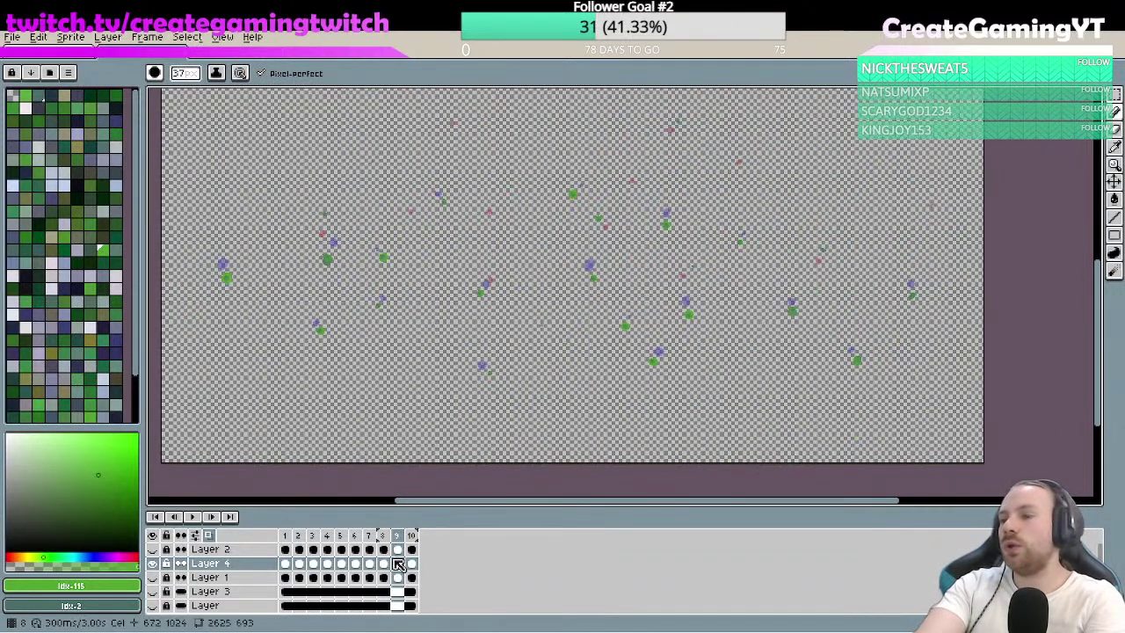
{"action": "left_click", "coordinate": [288, 538]}
{"action": "left_click_drag", "start_coordinate": [431, 367], "coordinate": [573, 398]}
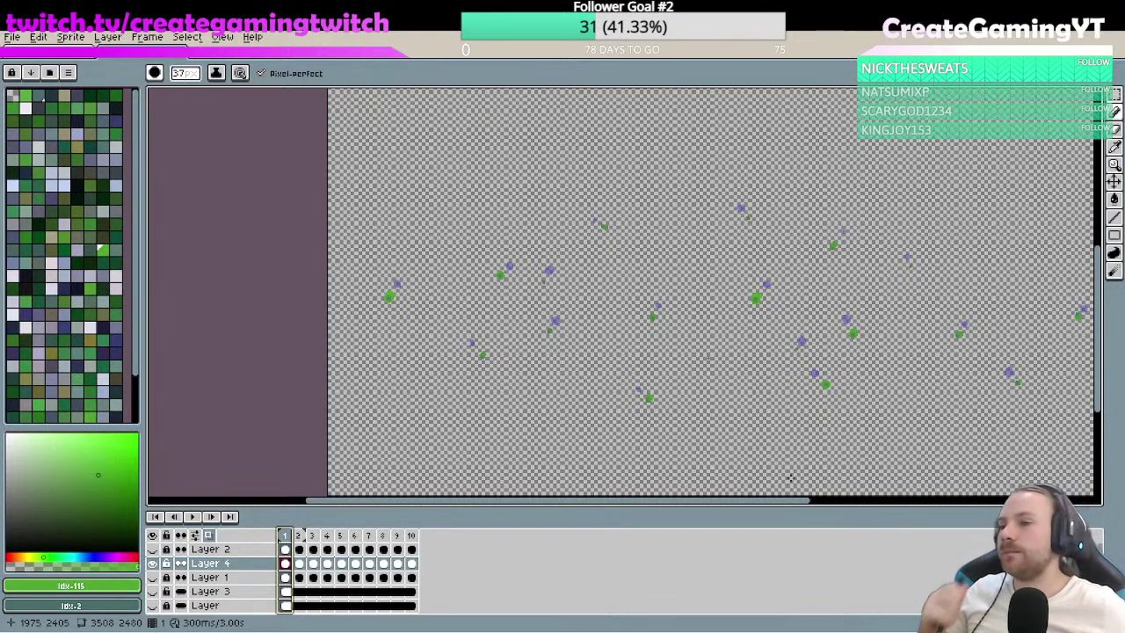
{"action": "right_click", "coordinate": [283, 535]}
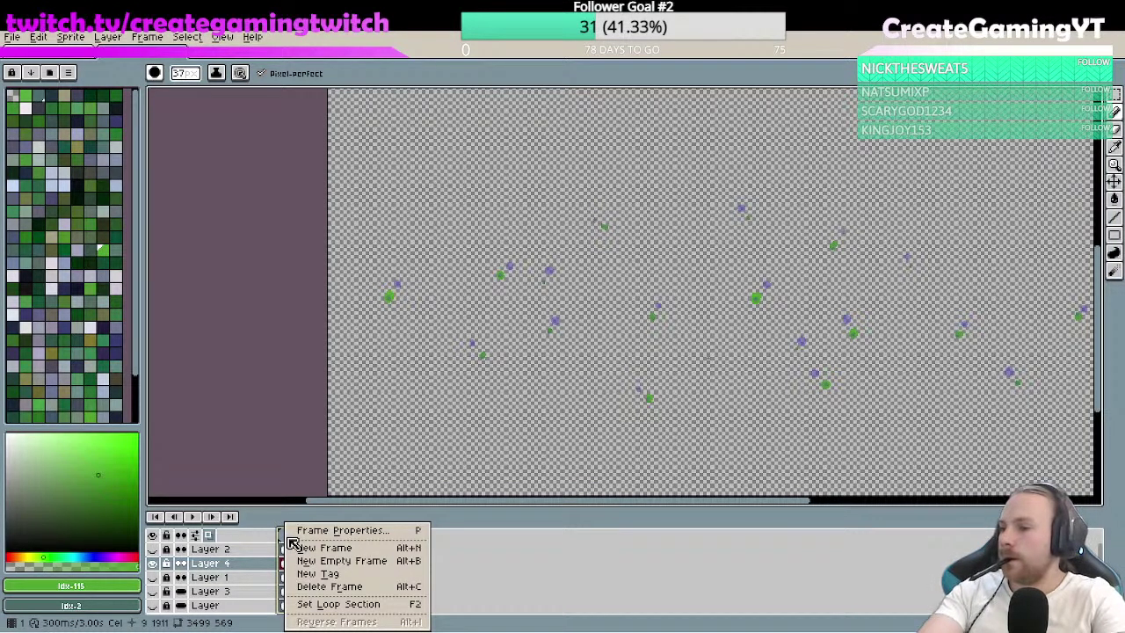
{"action": "left_click", "coordinate": [554, 567]}
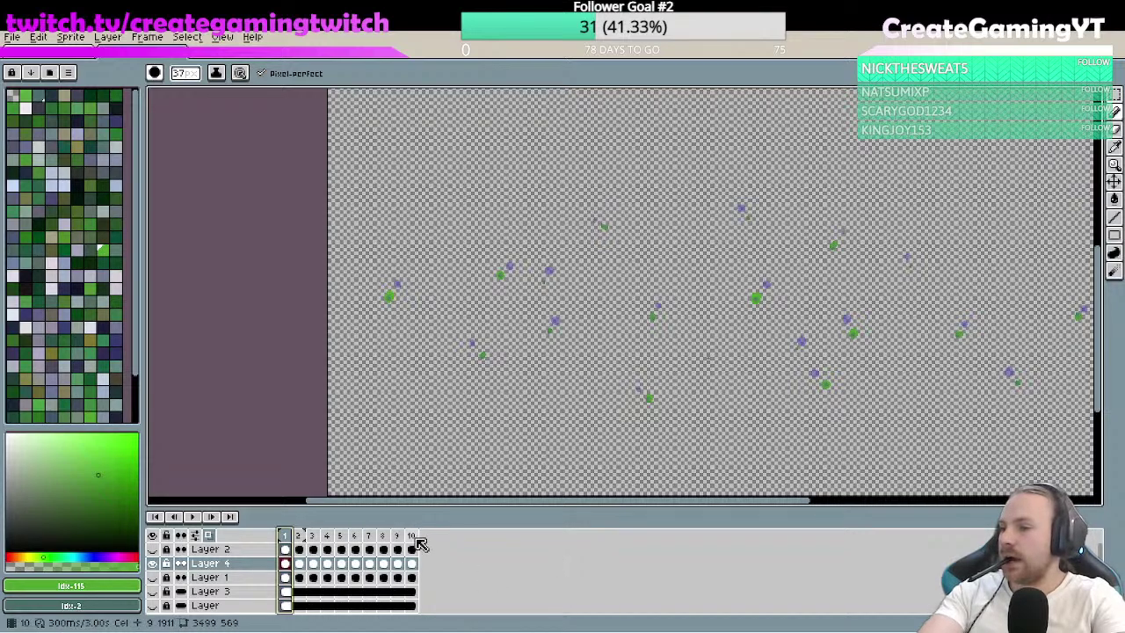
{"action": "left_click", "coordinate": [414, 538]}
{"action": "left_click", "coordinate": [284, 535]}
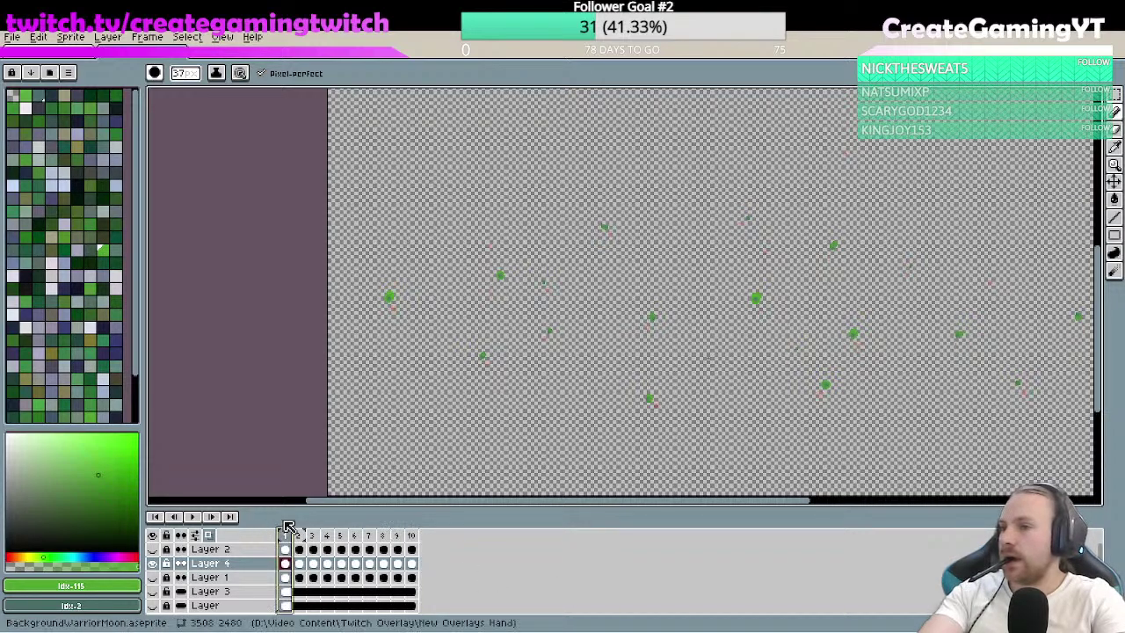
{"action": "left_click_drag", "start_coordinate": [473, 431], "coordinate": [386, 504]}
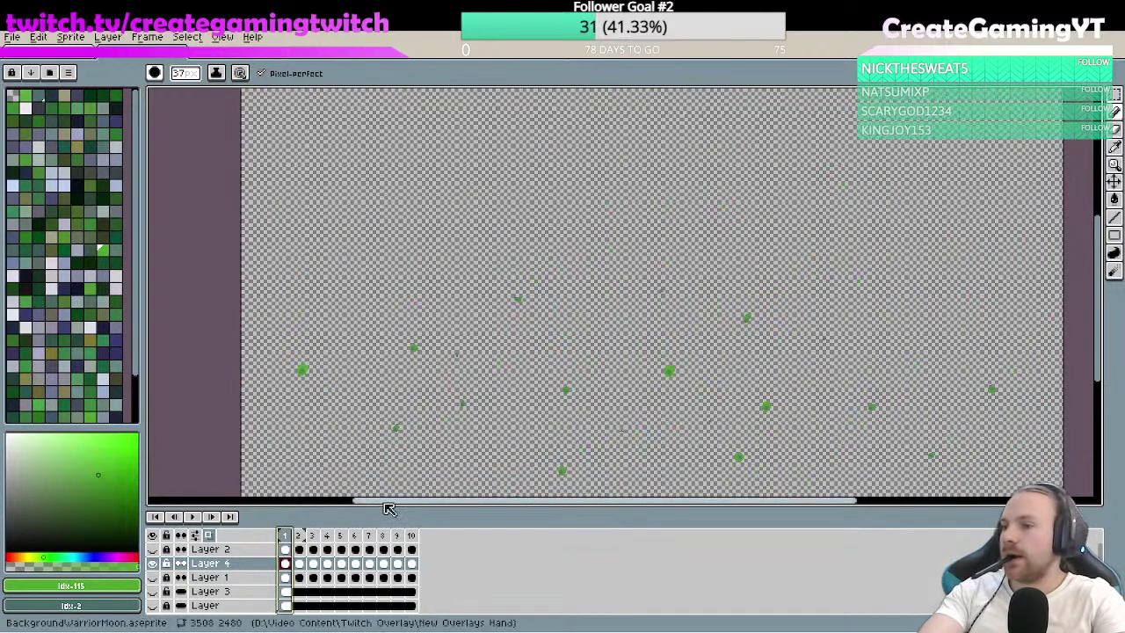
- Check how the Layer 4 dots pass from frame 9 through frame 10 and loop back into frame 1
{"action": "left_click", "coordinate": [300, 537]}
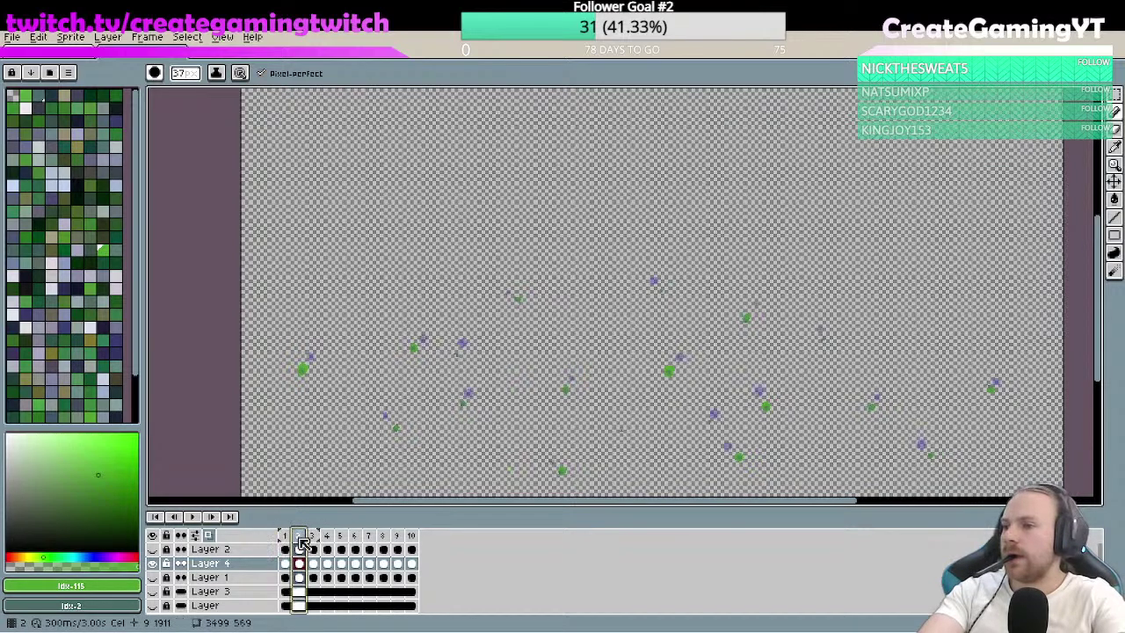
{"action": "left_click", "coordinate": [287, 536]}
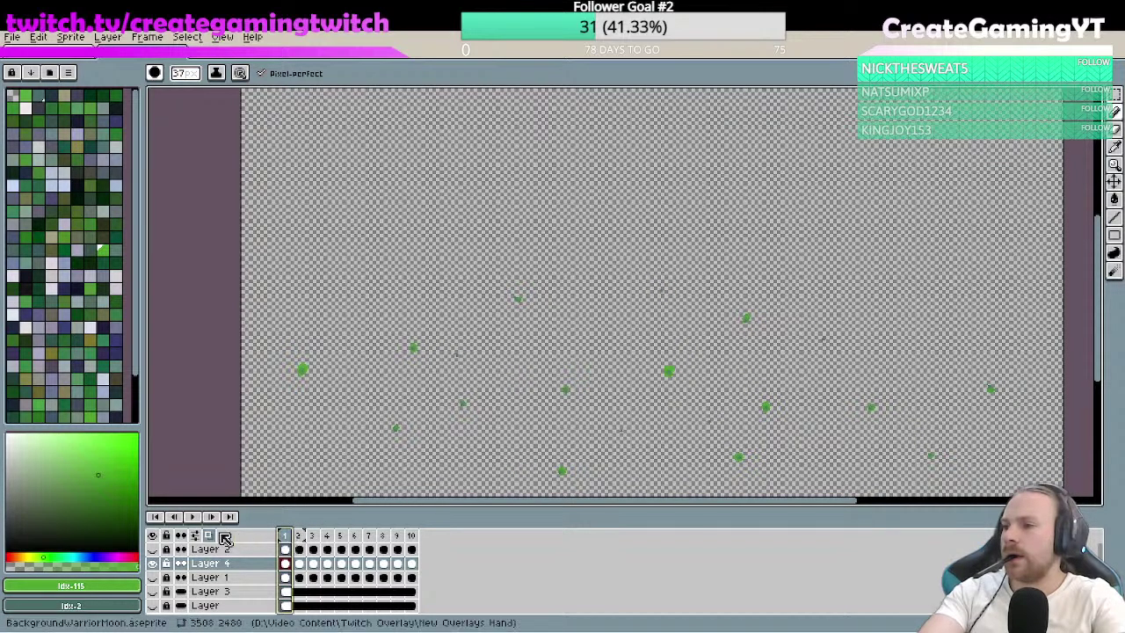
{"action": "left_click", "coordinate": [288, 537]}
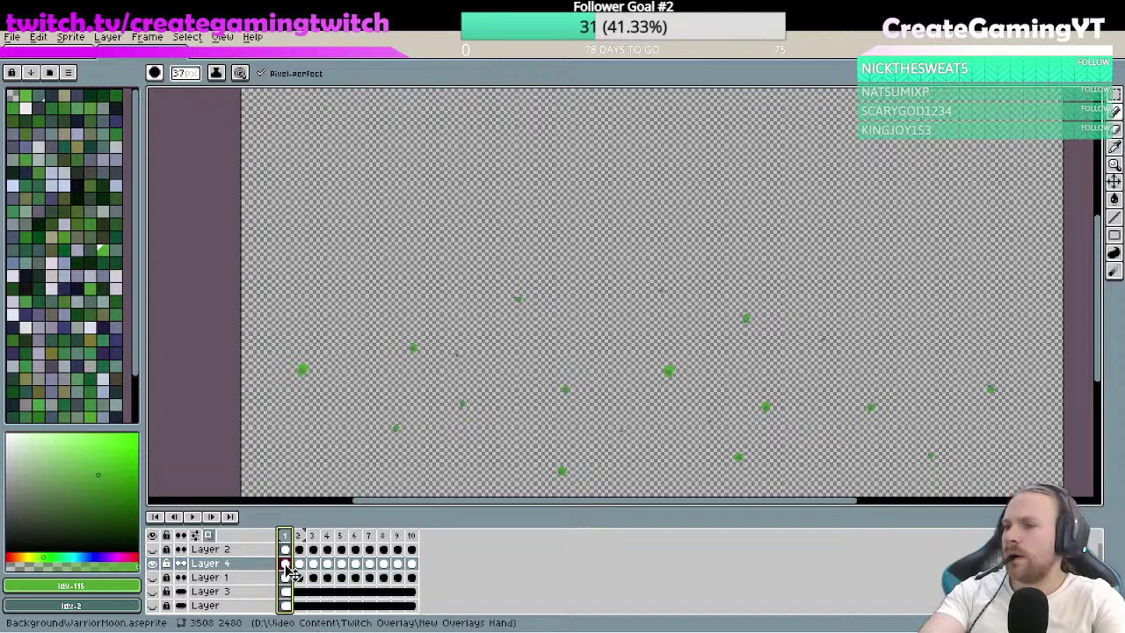
{"action": "key", "text": "Left"}
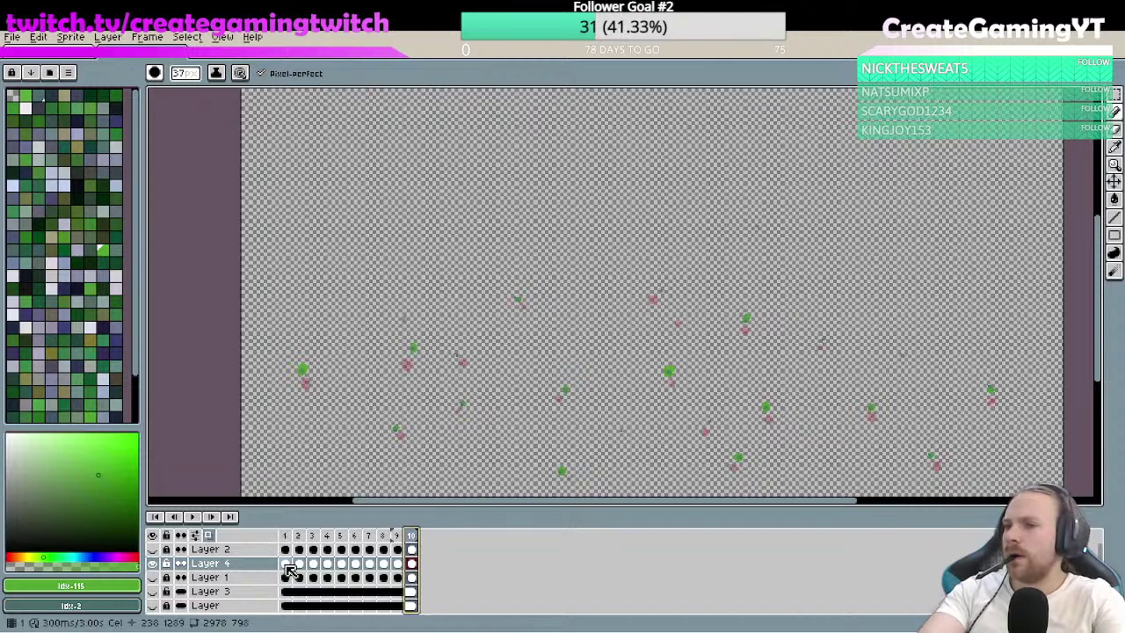
{"action": "left_click", "coordinate": [398, 536]}
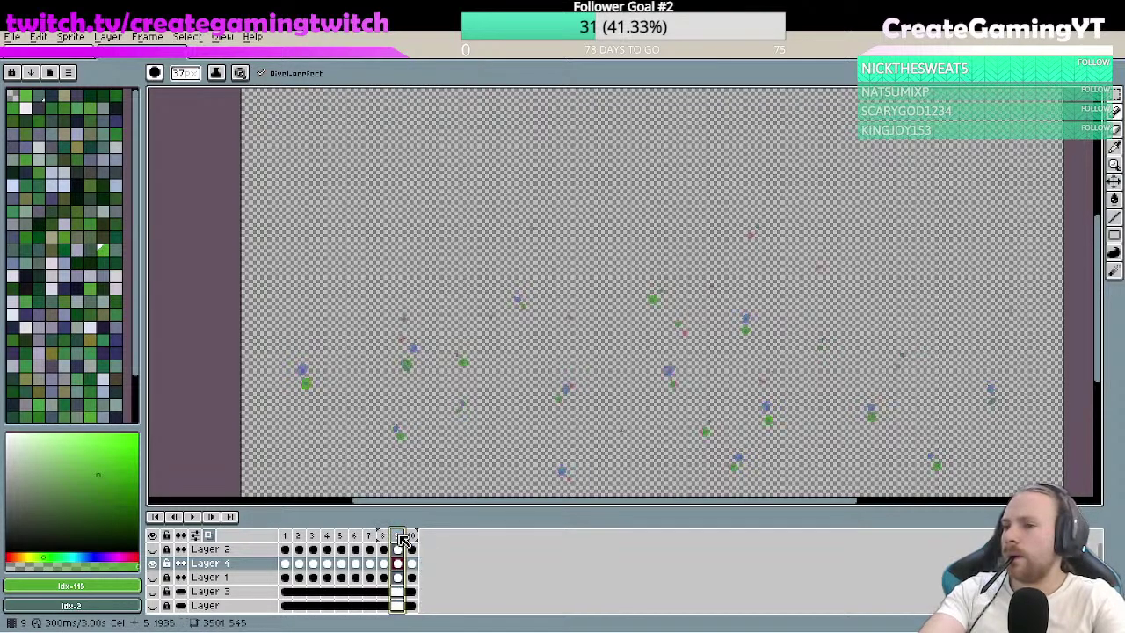
{"action": "left_click", "coordinate": [414, 538]}
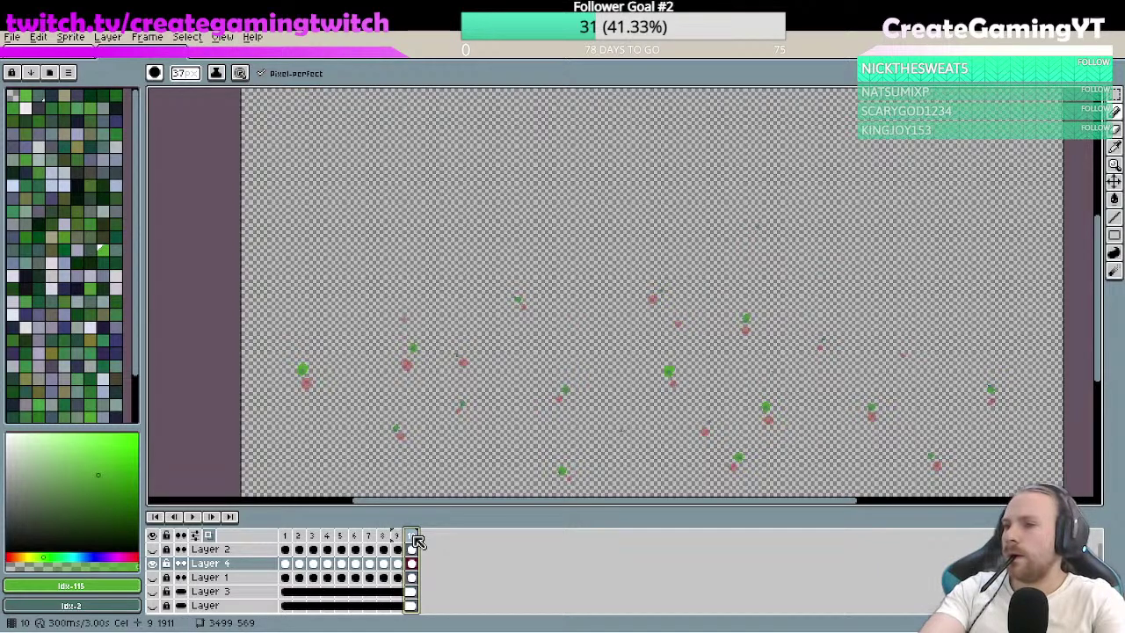
{"action": "key", "text": "Right"}
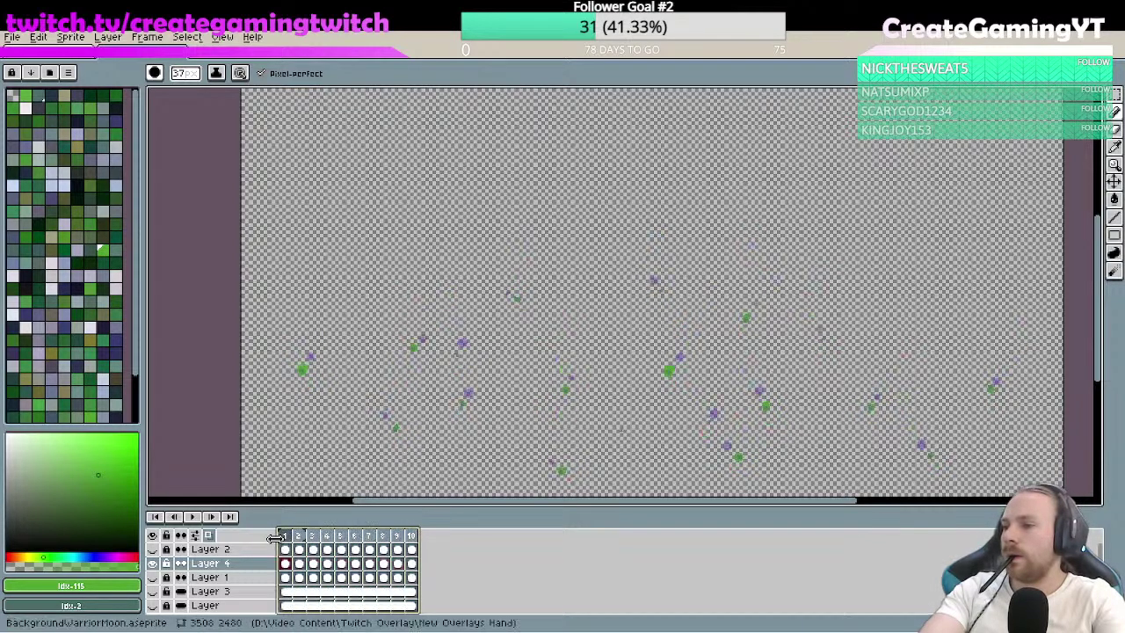
{"action": "key", "text": "Left"}
- Alternate between frames 1 and 2 to compare the dot positions on Layer 4
{"action": "left_click_drag", "start_coordinate": [306, 538], "coordinate": [280, 536]}
{"action": "left_click", "coordinate": [301, 535]}
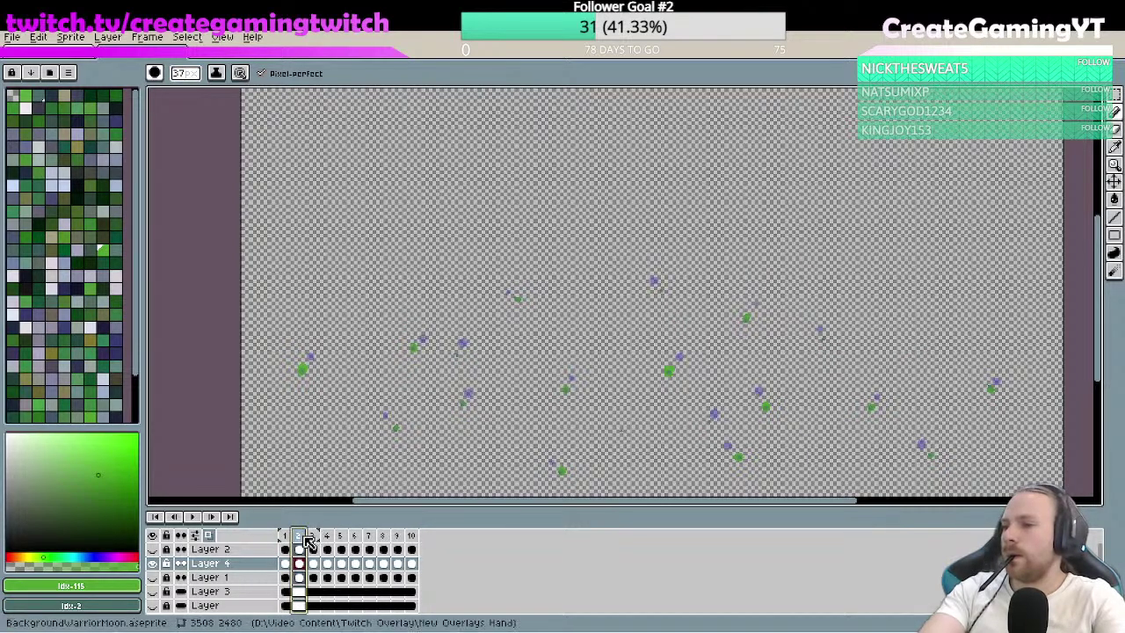
{"action": "left_click", "coordinate": [285, 536]}
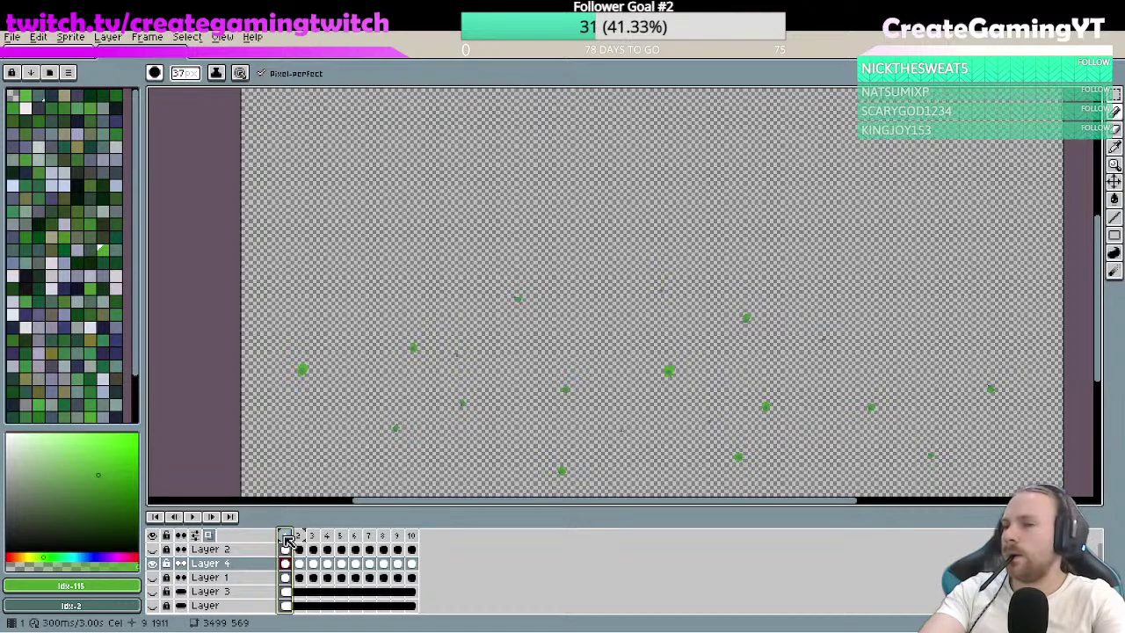
{"action": "left_click", "coordinate": [300, 537]}
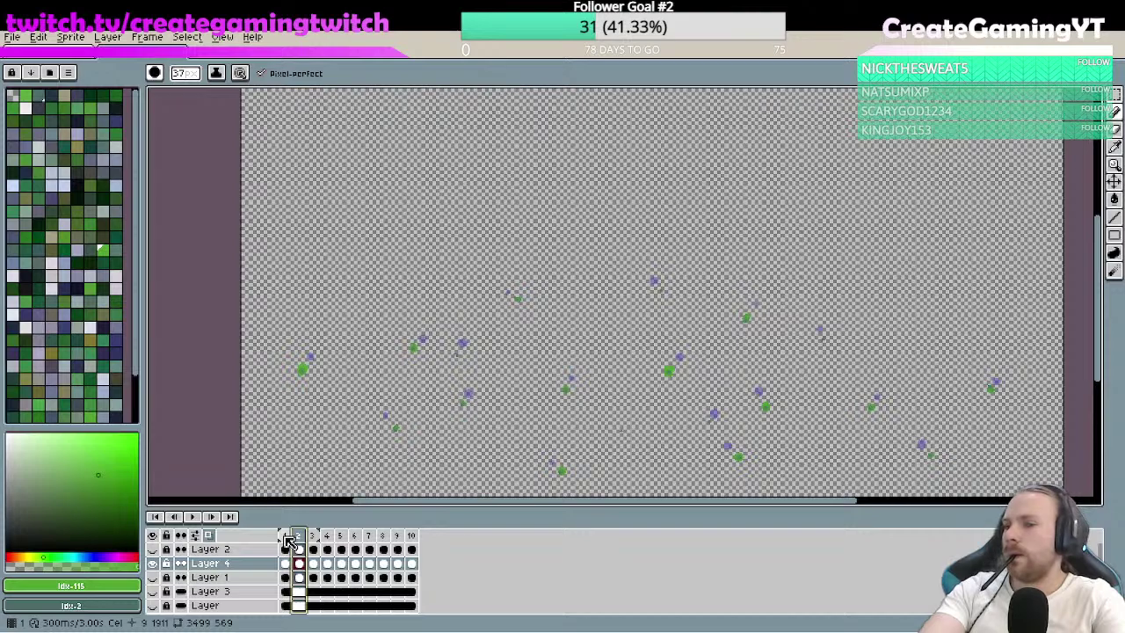
{"action": "left_click", "coordinate": [287, 537]}
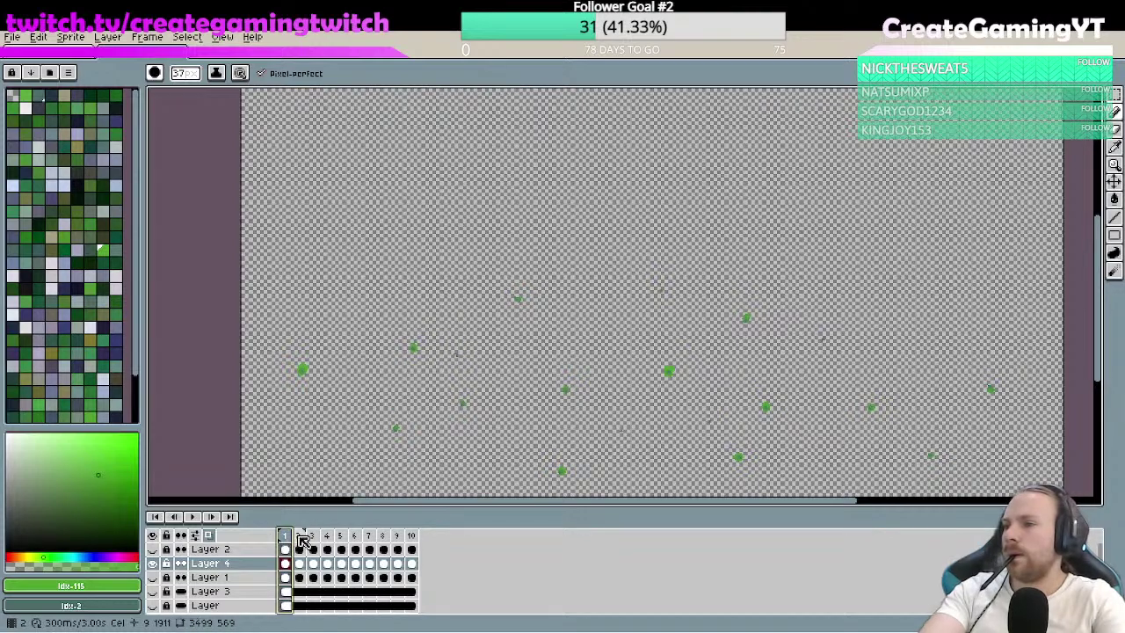
{"action": "left_click", "coordinate": [299, 536]}
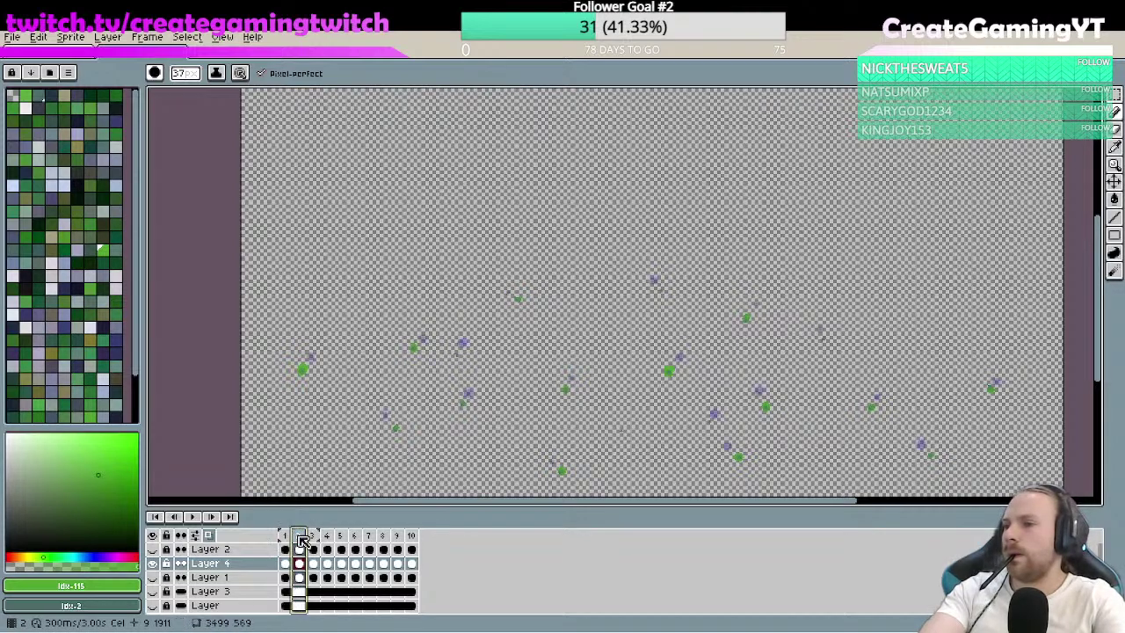
{"action": "left_click", "coordinate": [285, 535]}
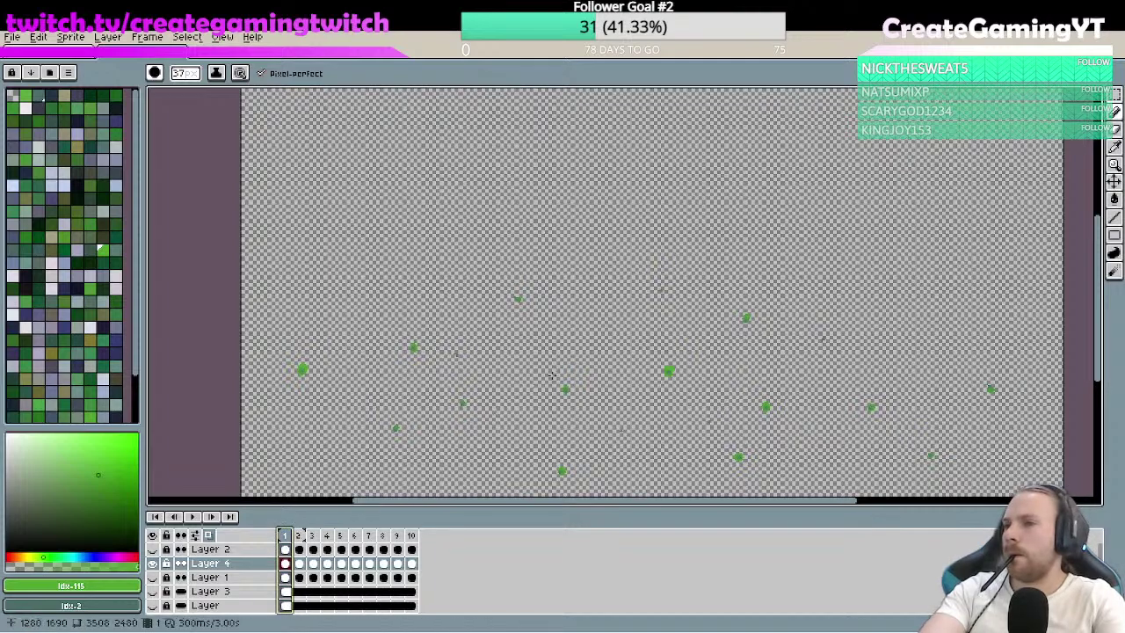
{"action": "mouse_move", "coordinate": [576, 349]}
{"action": "left_mouse_down"}
{"action": "mouse_move", "coordinate": [523, 453]}
{"action": "mouse_move", "coordinate": [569, 360]}
{"action": "left_mouse_up"}
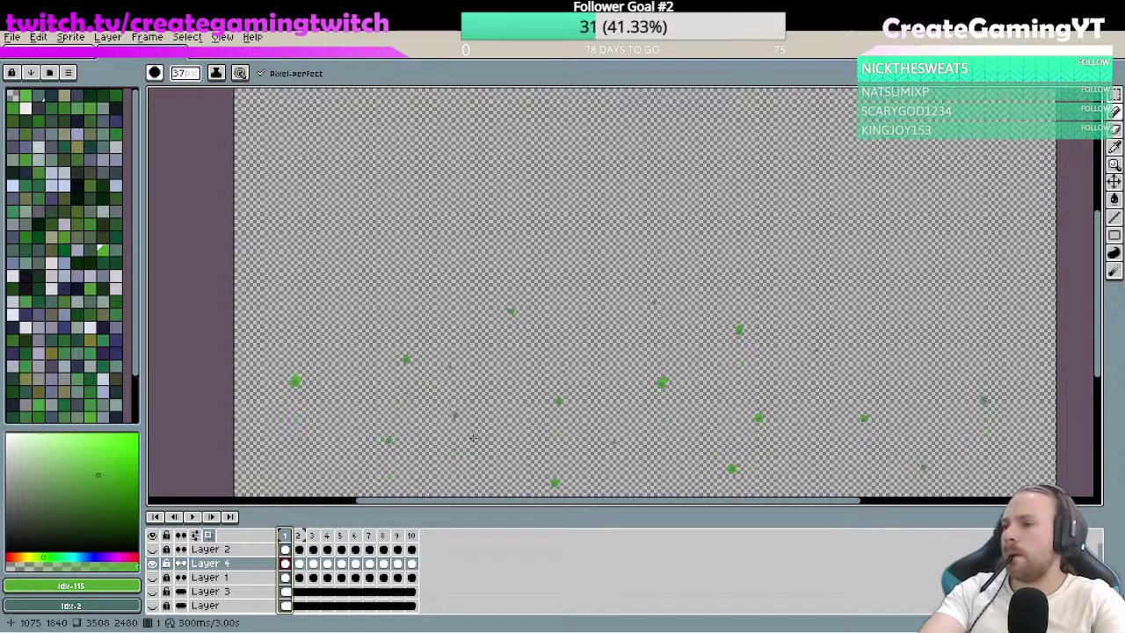
- Compare the Layer 4 dots on frames 8 and 9 with onion skinning off, and turn onion skinning back on at frame 9
{"action": "left_click", "coordinate": [411, 536]}
{"action": "left_click_drag", "start_coordinate": [635, 337], "coordinate": [585, 352]}
{"action": "left_click", "coordinate": [397, 536]}
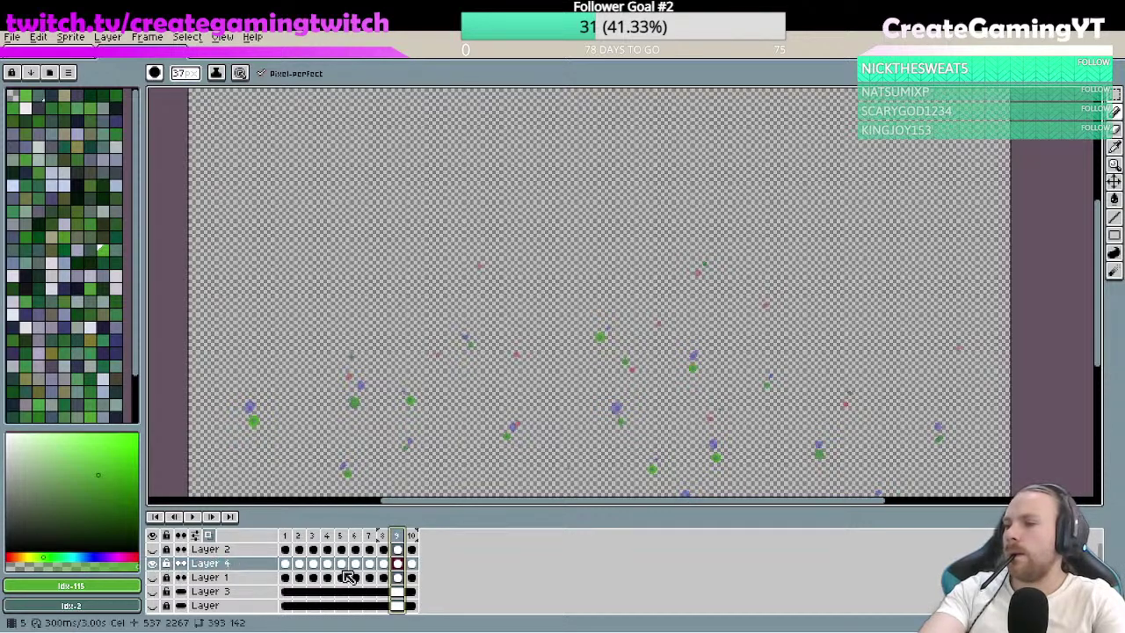
{"action": "left_click", "coordinate": [209, 536]}
{"action": "left_click", "coordinate": [210, 536]}
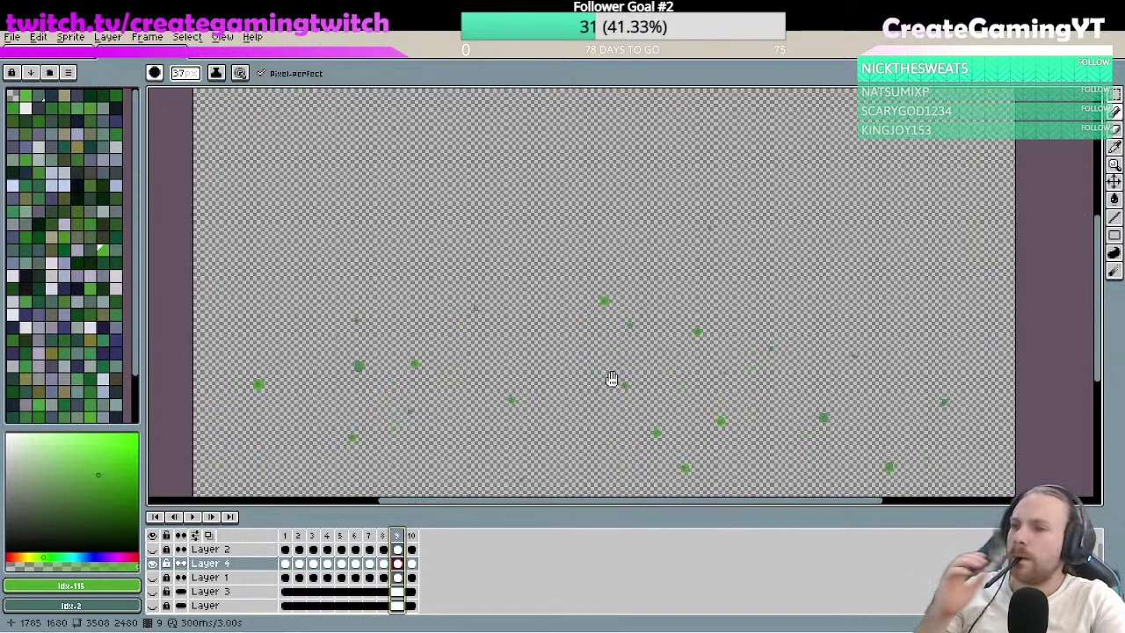
{"action": "left_click_drag", "start_coordinate": [610, 381], "coordinate": [571, 334]}
{"action": "left_click", "coordinate": [384, 536]}
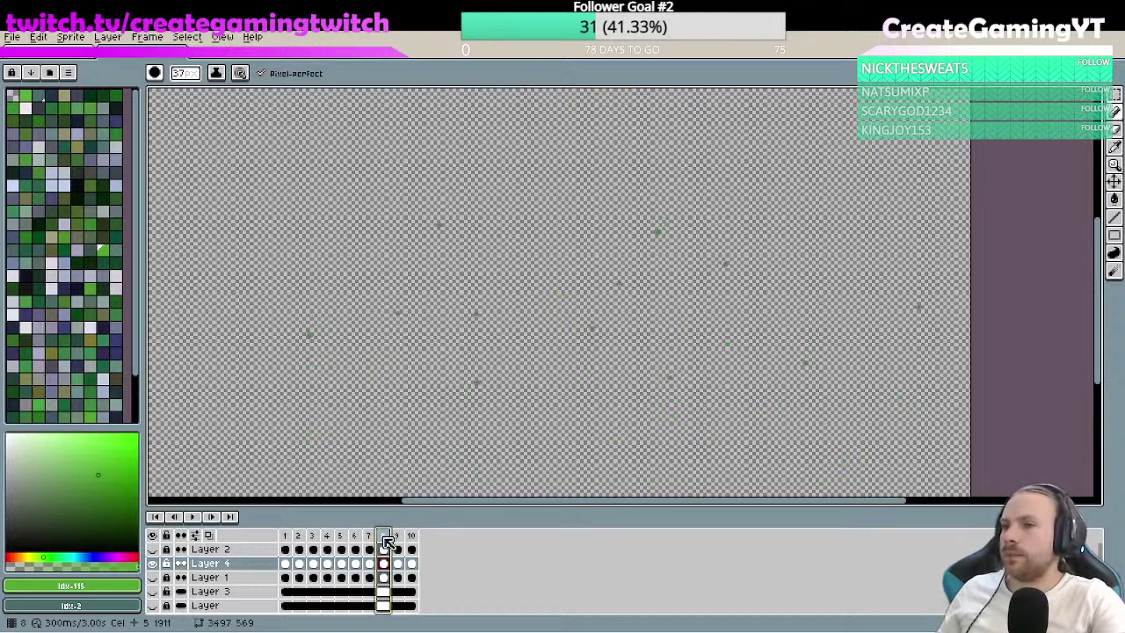
{"action": "left_click", "coordinate": [399, 535]}
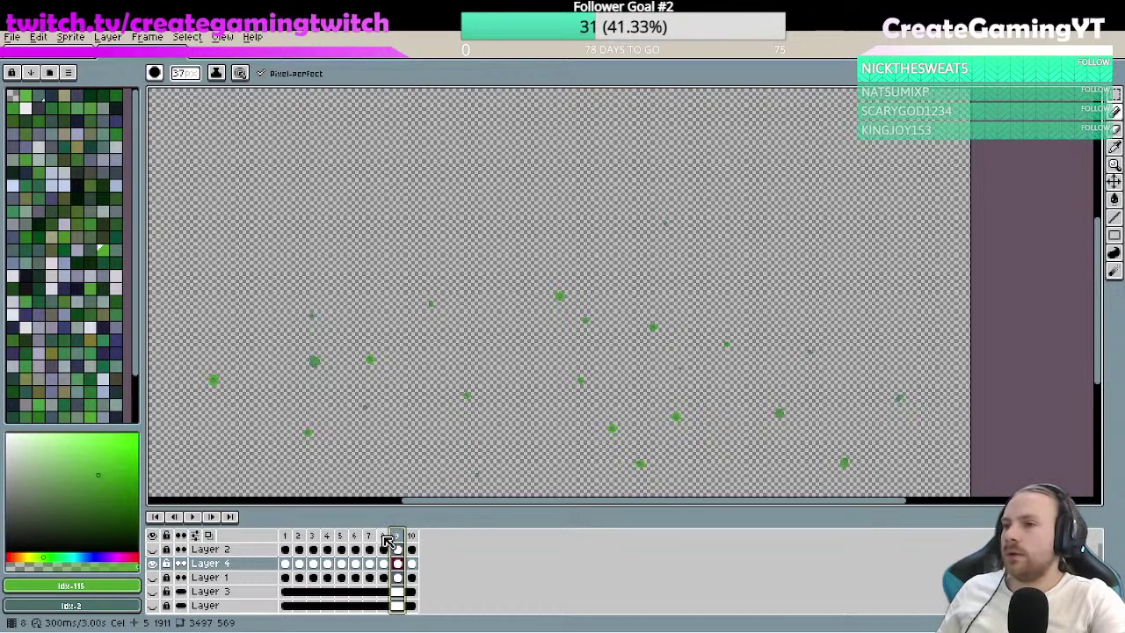
{"action": "left_click", "coordinate": [384, 536]}
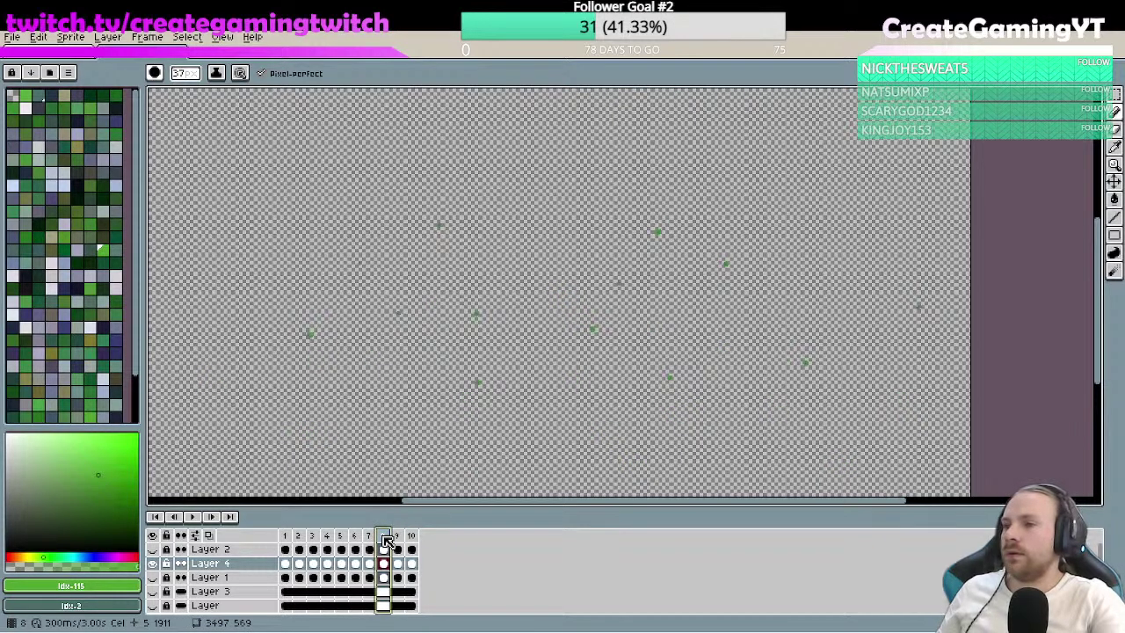
{"action": "left_click", "coordinate": [400, 536]}
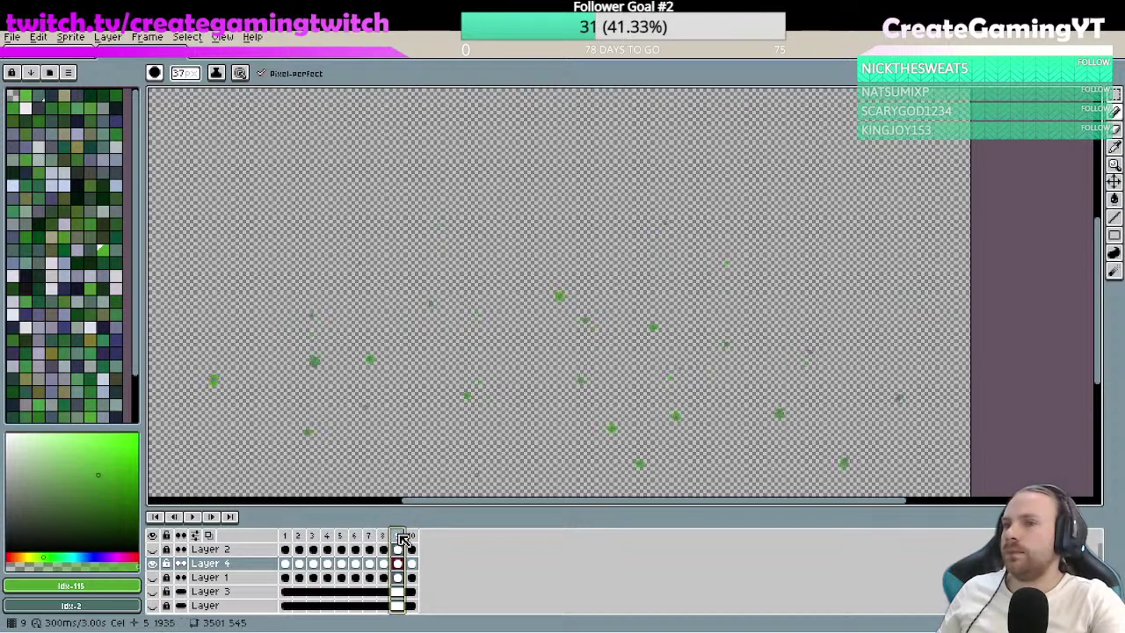
{"action": "left_click", "coordinate": [209, 538]}
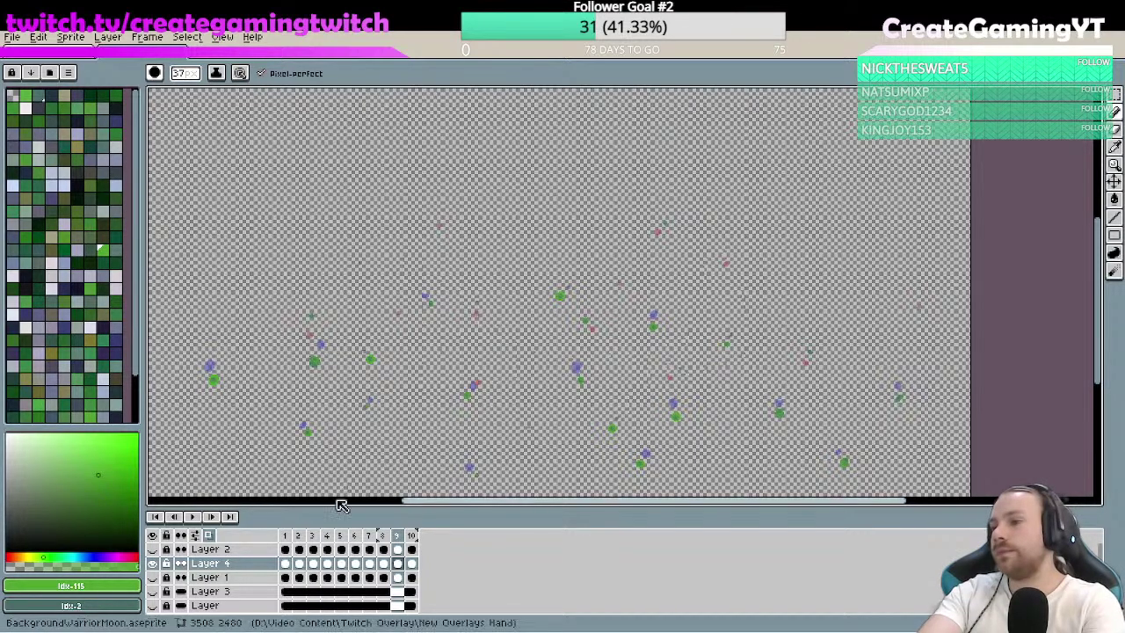
- Compare the Layer 4 dots on frames 9 and 10, and duplicate frame 9 as a new frame directly after it
{"action": "left_click", "coordinate": [411, 535]}
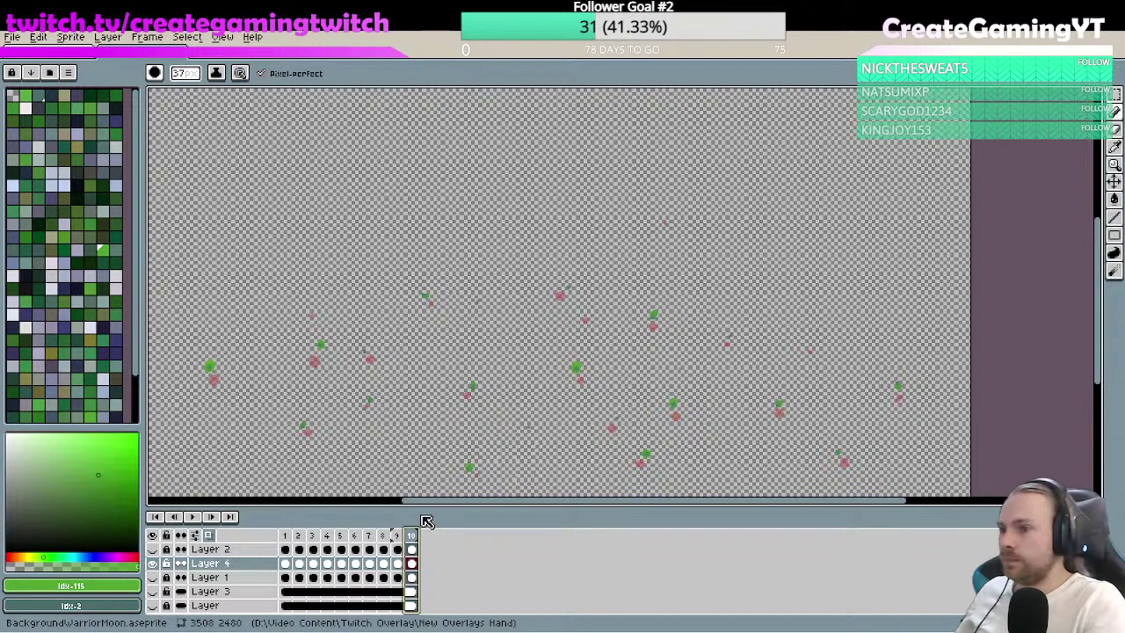
{"action": "left_click", "coordinate": [397, 536]}
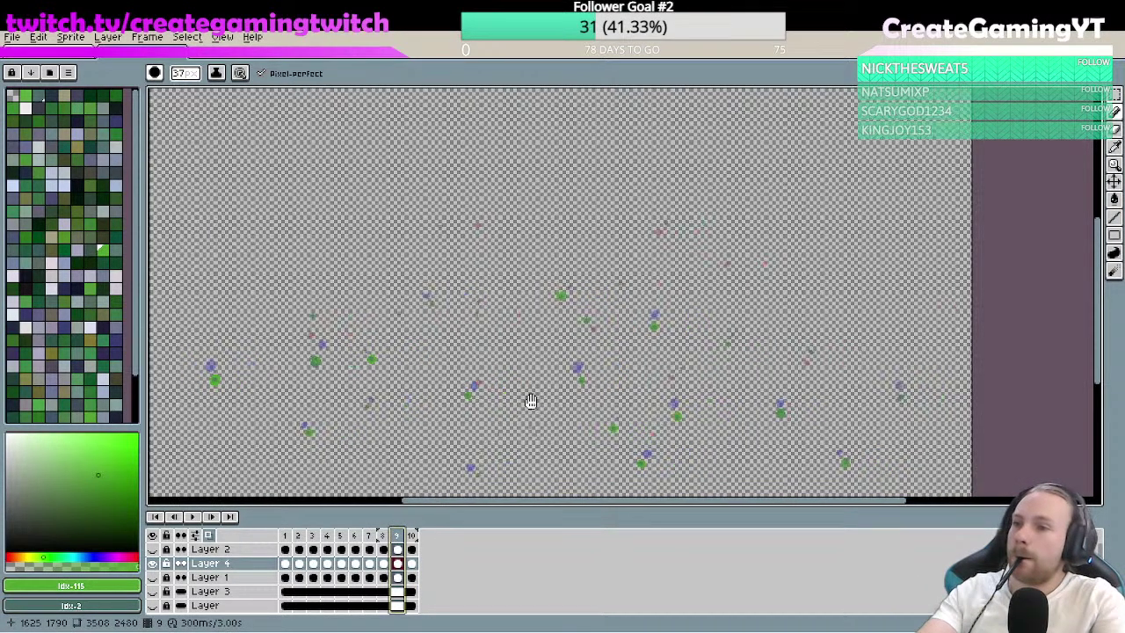
{"action": "left_click_drag", "start_coordinate": [530, 402], "coordinate": [562, 358]}
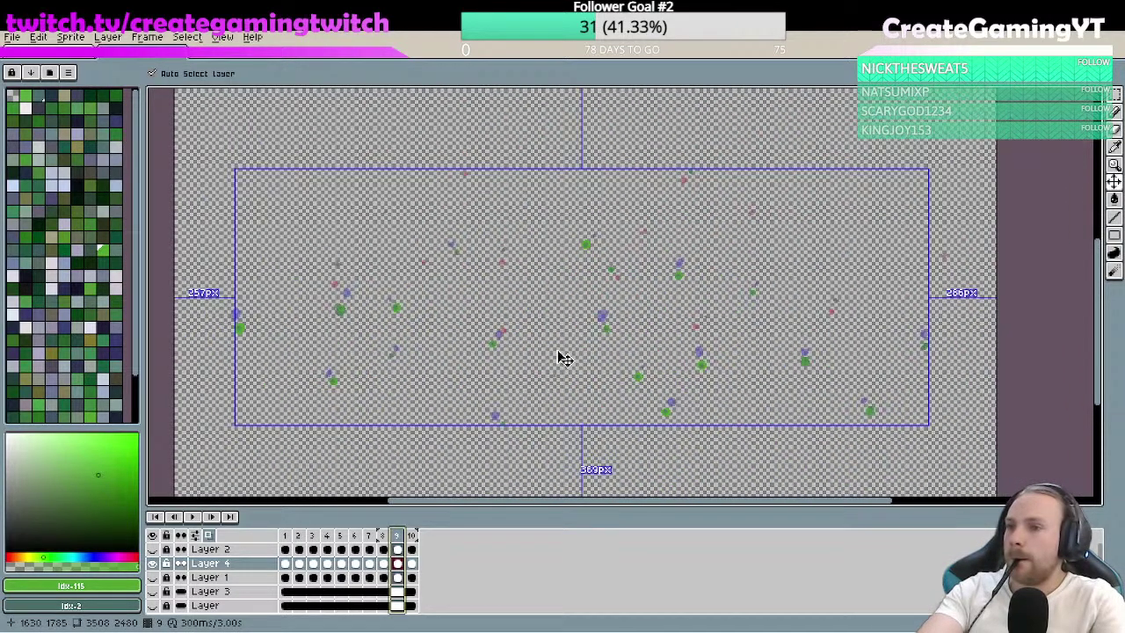
{"action": "left_click", "coordinate": [411, 535]}
{"action": "key", "text": "alt+n"}
{"action": "key", "text": "b"}
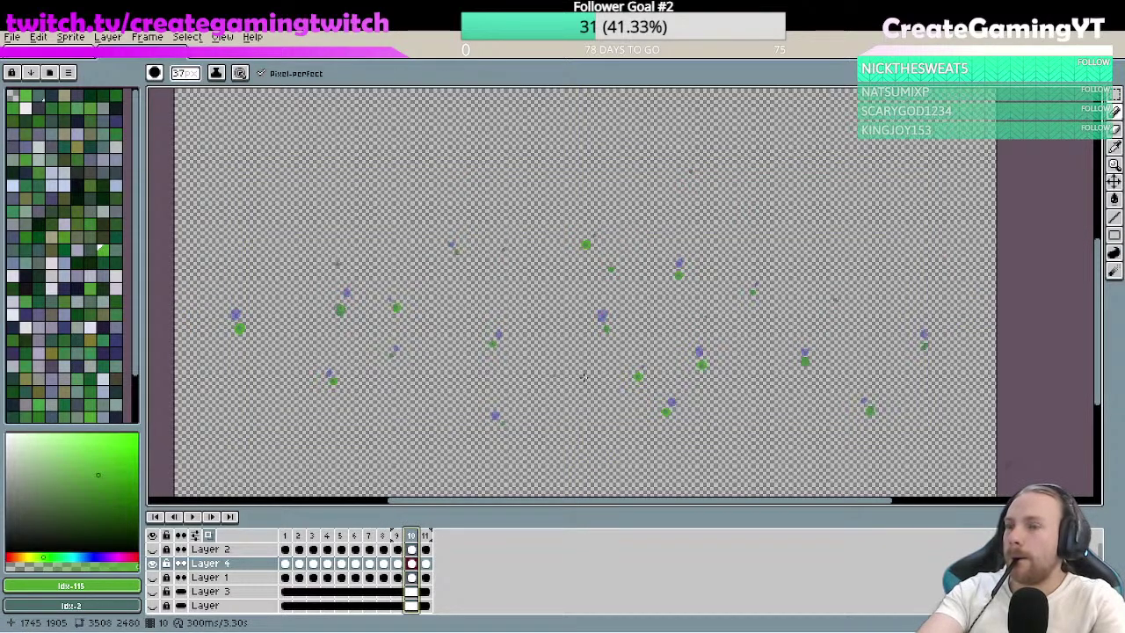
- Alternate between frames 10 and 11 to compare the Layer 4 dot positions
{"action": "left_click", "coordinate": [426, 535]}
{"action": "left_click", "coordinate": [411, 535]}
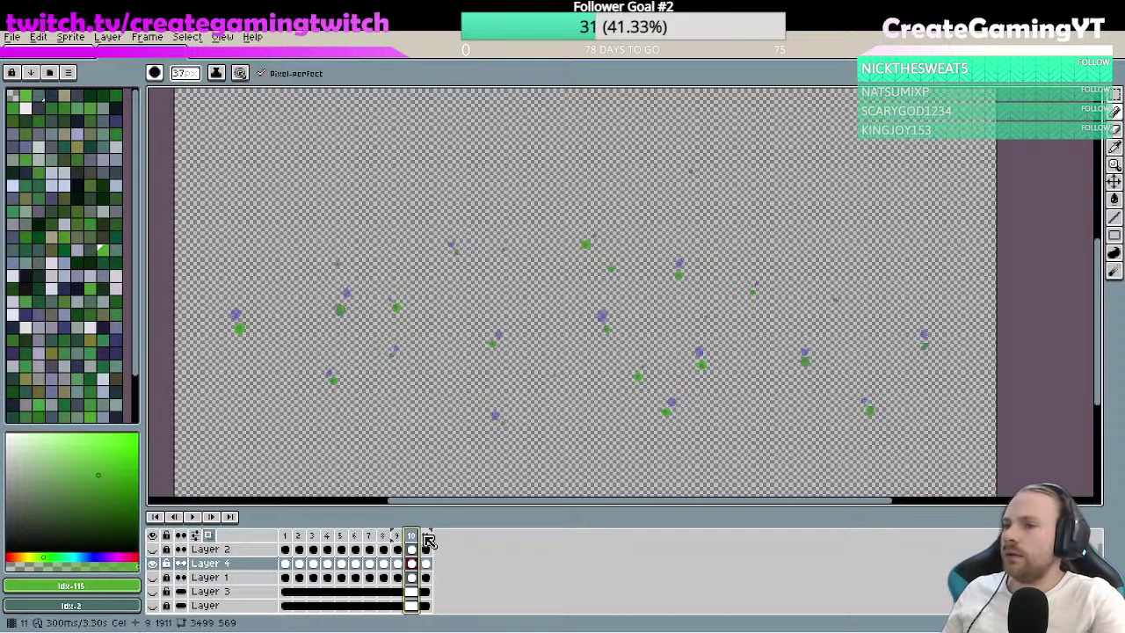
{"action": "left_click", "coordinate": [425, 535]}
{"action": "left_click", "coordinate": [412, 535]}
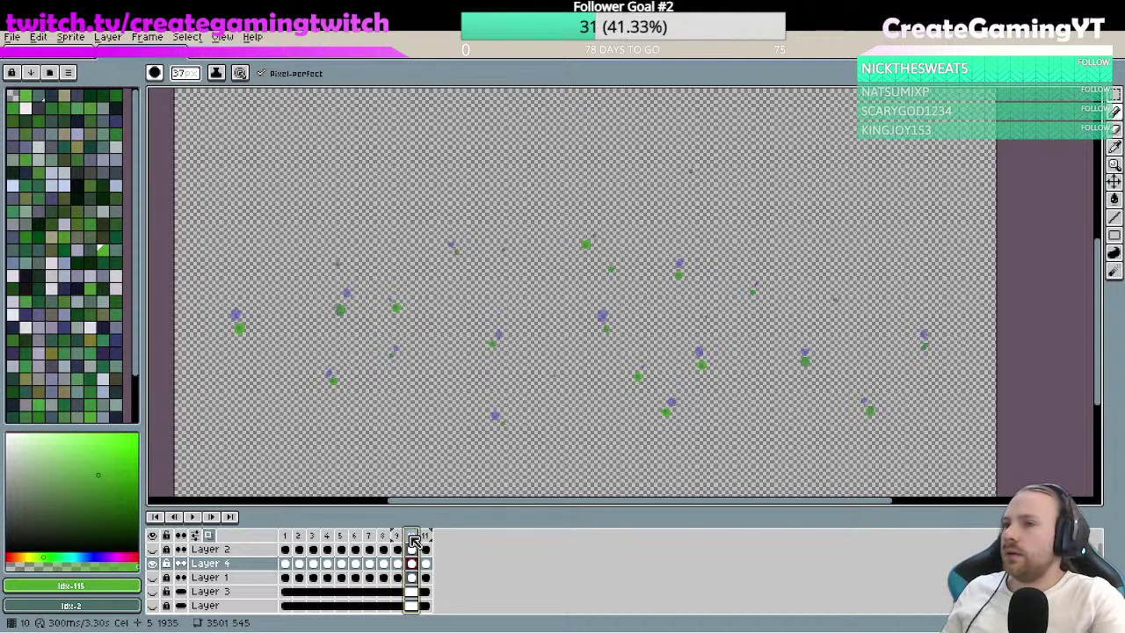
{"action": "left_click", "coordinate": [426, 535]}
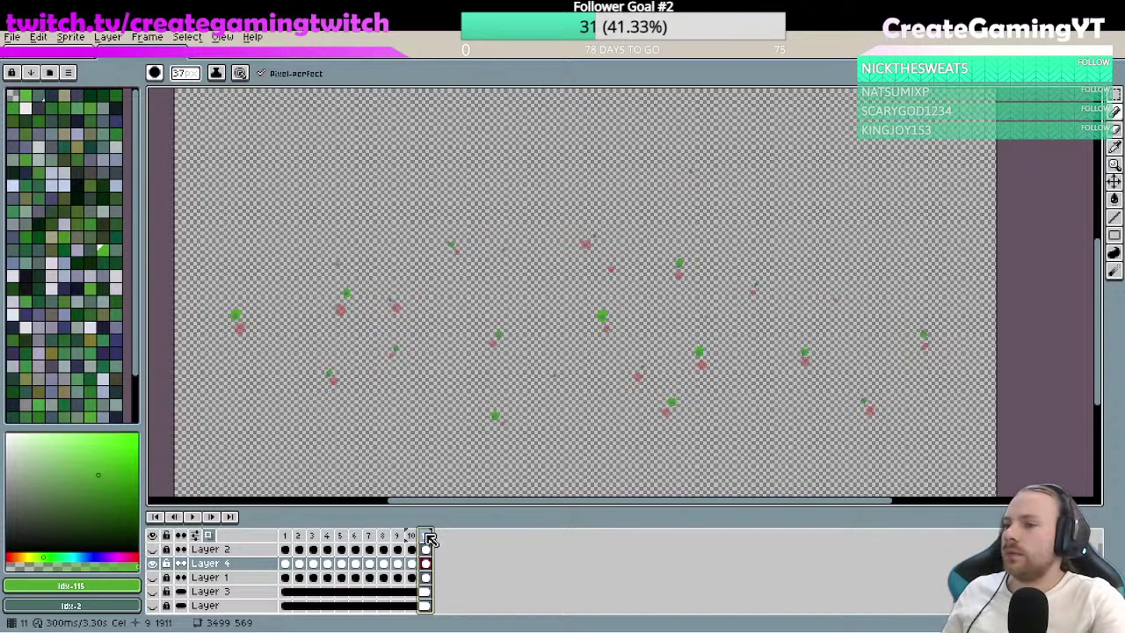
{"action": "left_click", "coordinate": [411, 535]}
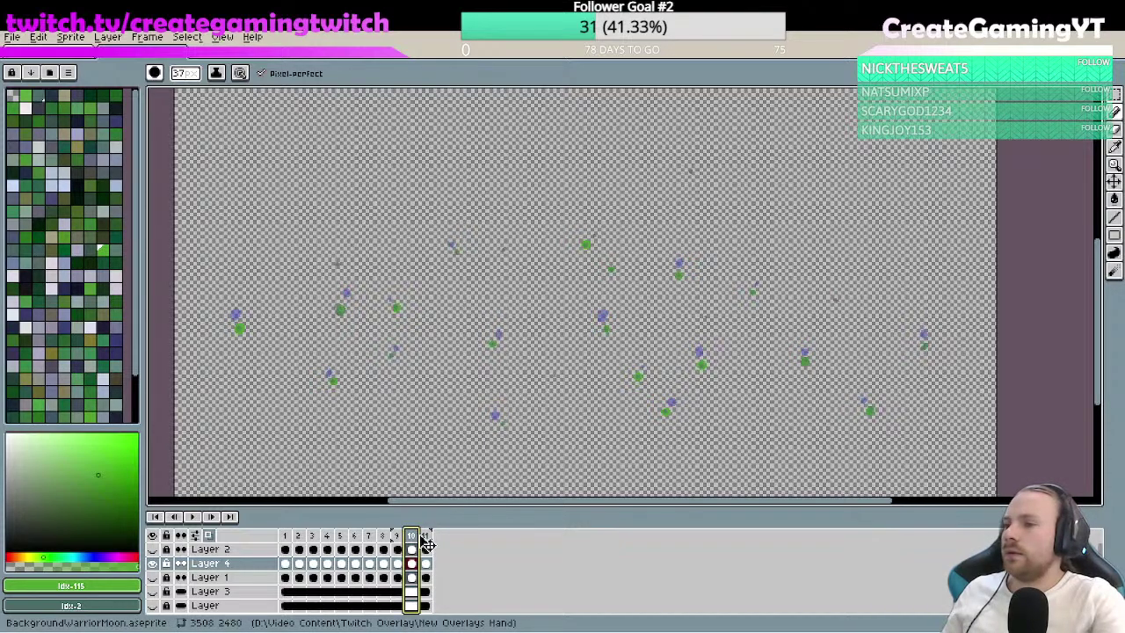
{"action": "left_click", "coordinate": [427, 536]}
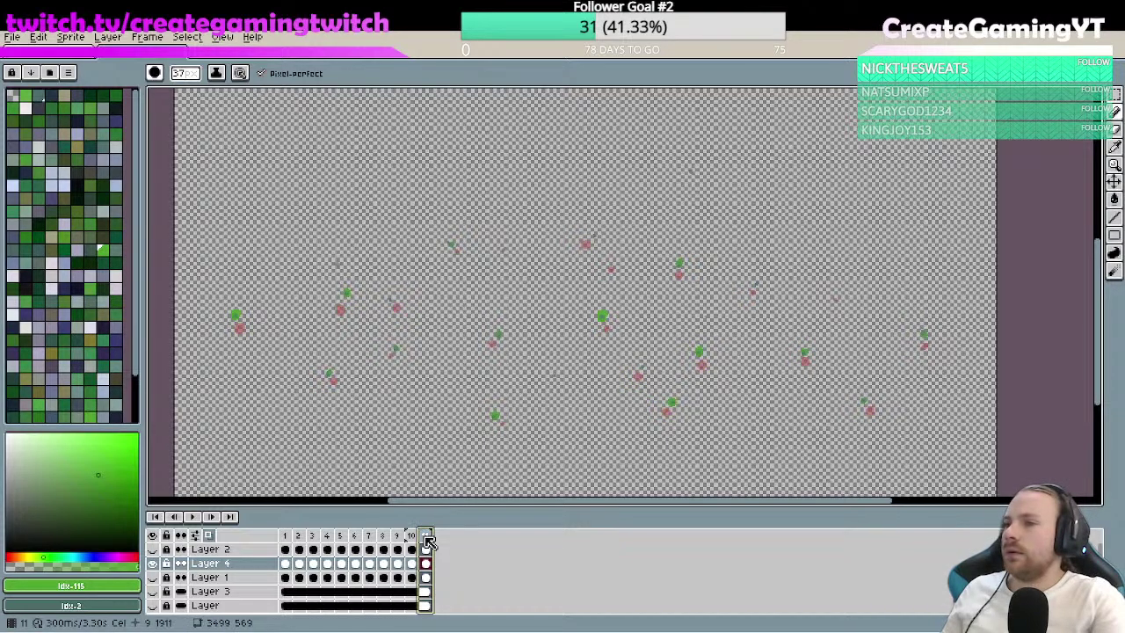
- Move the duplicated frame 10 to the start of the timeline and delete frame 11
{"action": "left_click", "coordinate": [417, 537]}
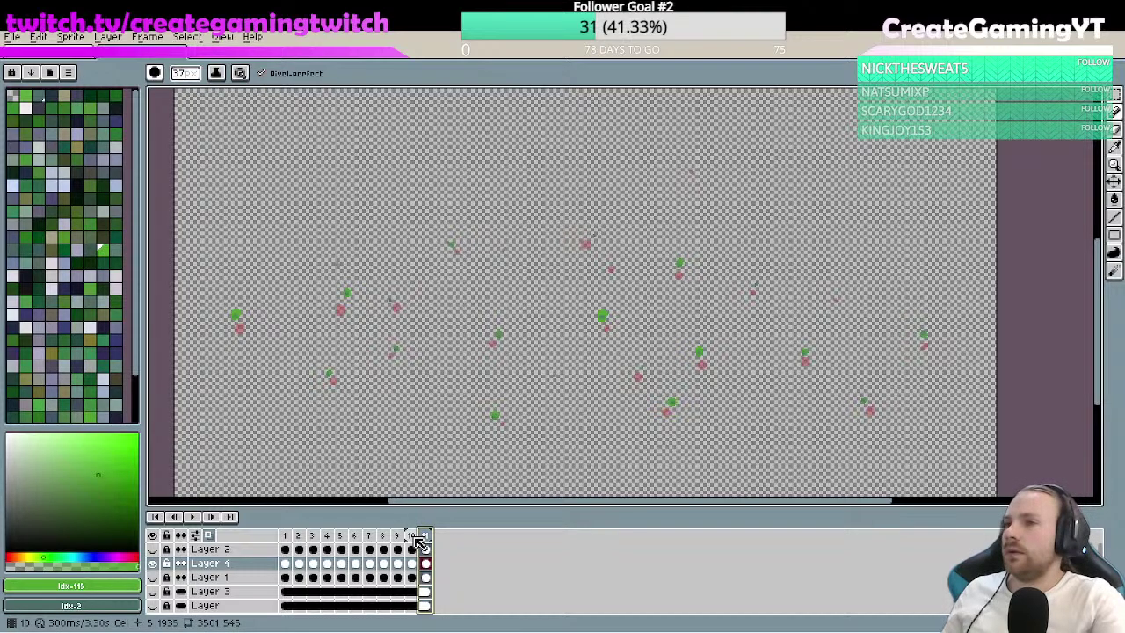
{"action": "left_click", "coordinate": [417, 538]}
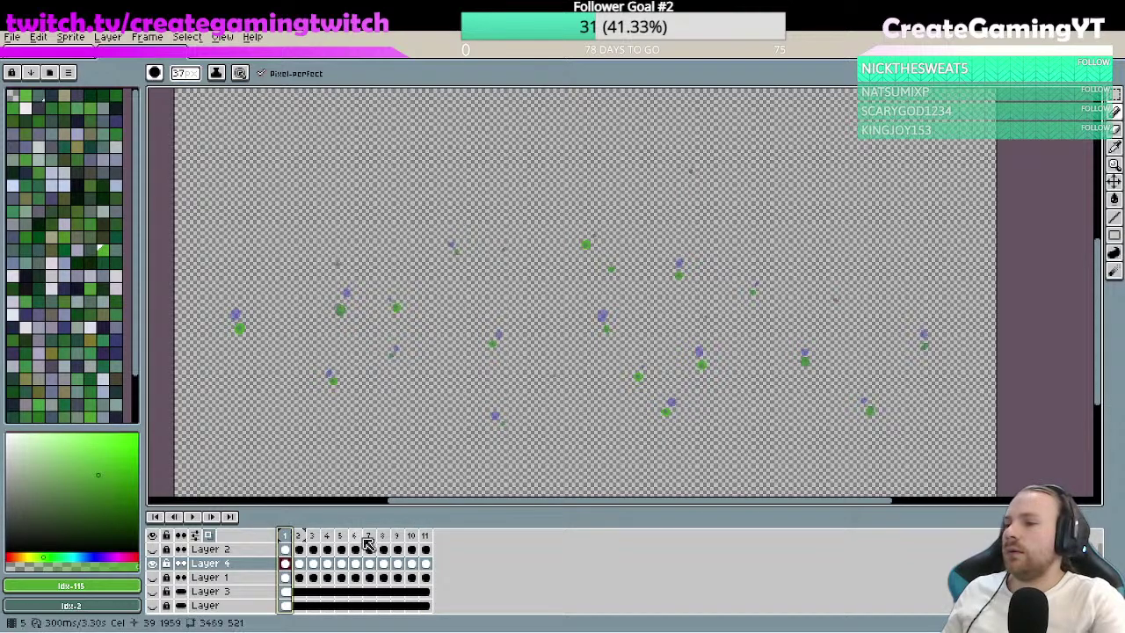
{"action": "left_click", "coordinate": [427, 538]}
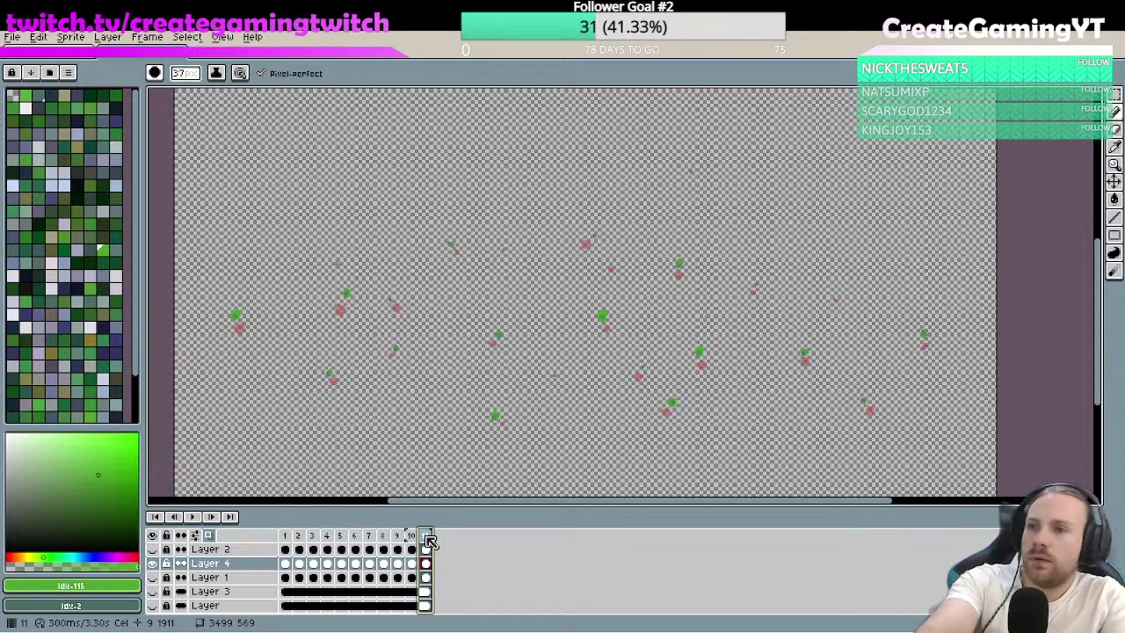
{"action": "key", "text": "alt+minus"}
- Paint extra small green dots on frame 2 of Layer 4, slightly above the red onion-skin dots from frame 1 that lack a follow-up
{"action": "left_click", "coordinate": [306, 537]}
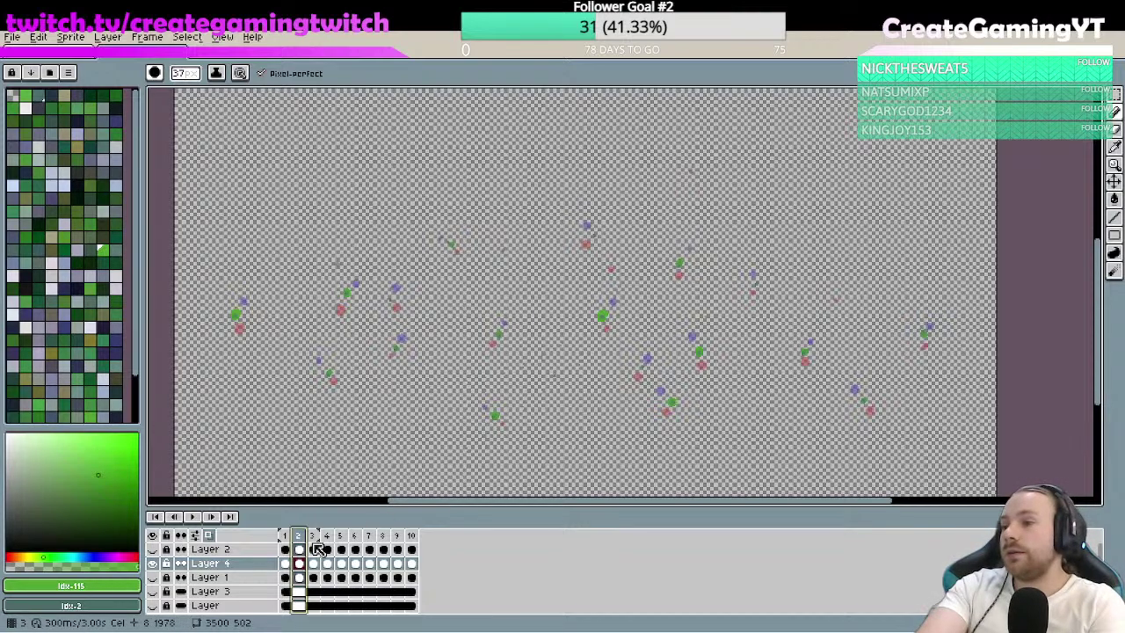
{"action": "key", "text": "Escape"}
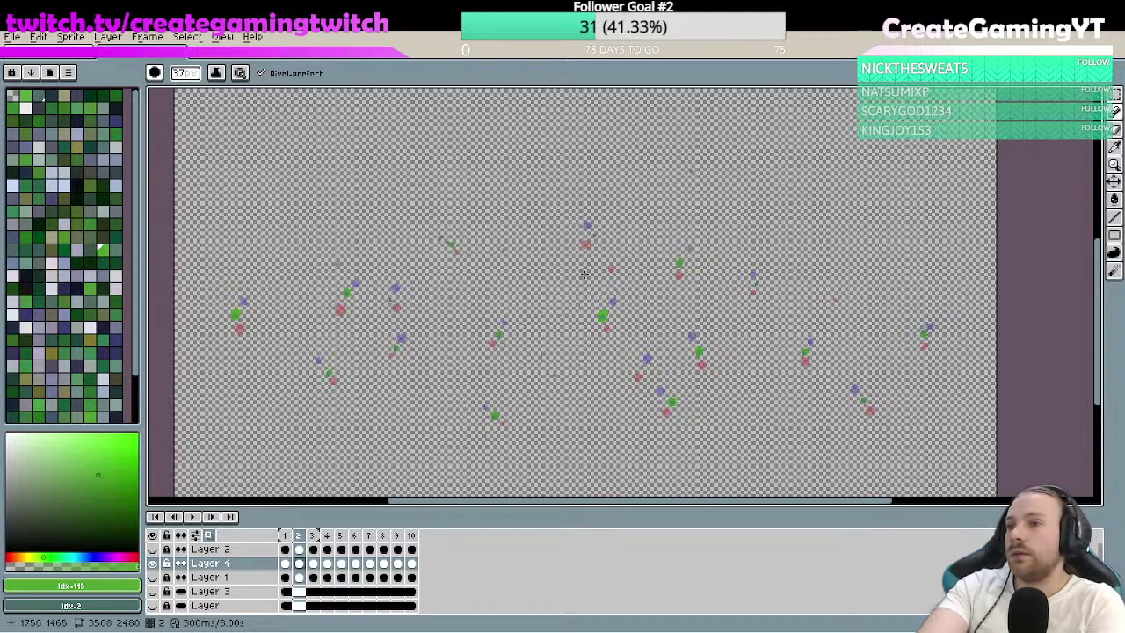
{"action": "left_click", "coordinate": [300, 535]}
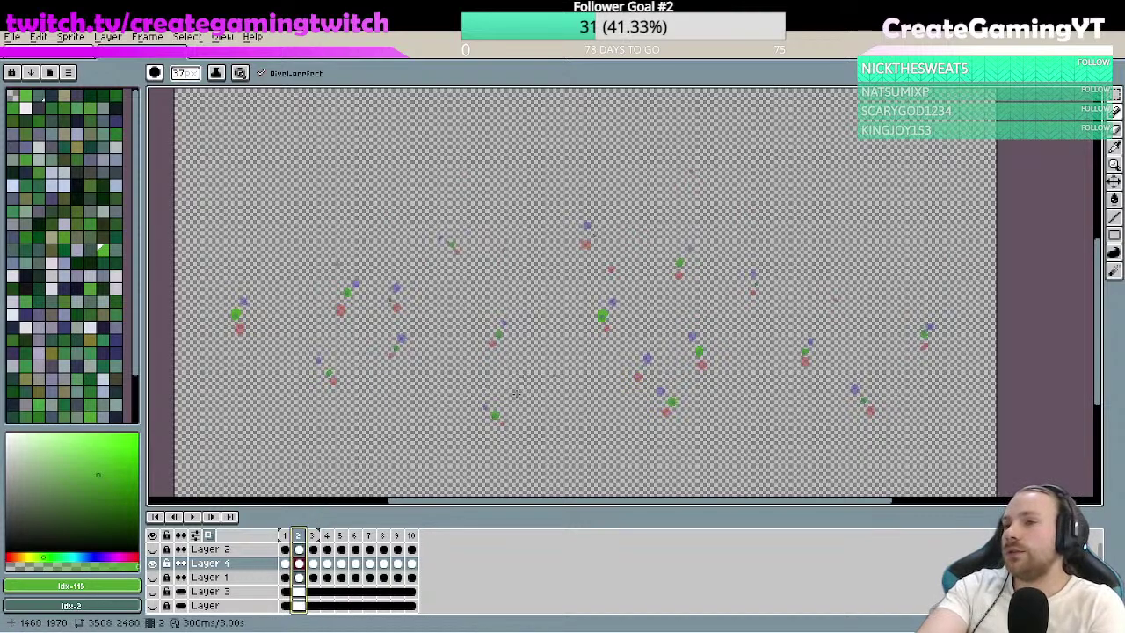
{"action": "left_click", "coordinate": [413, 536]}
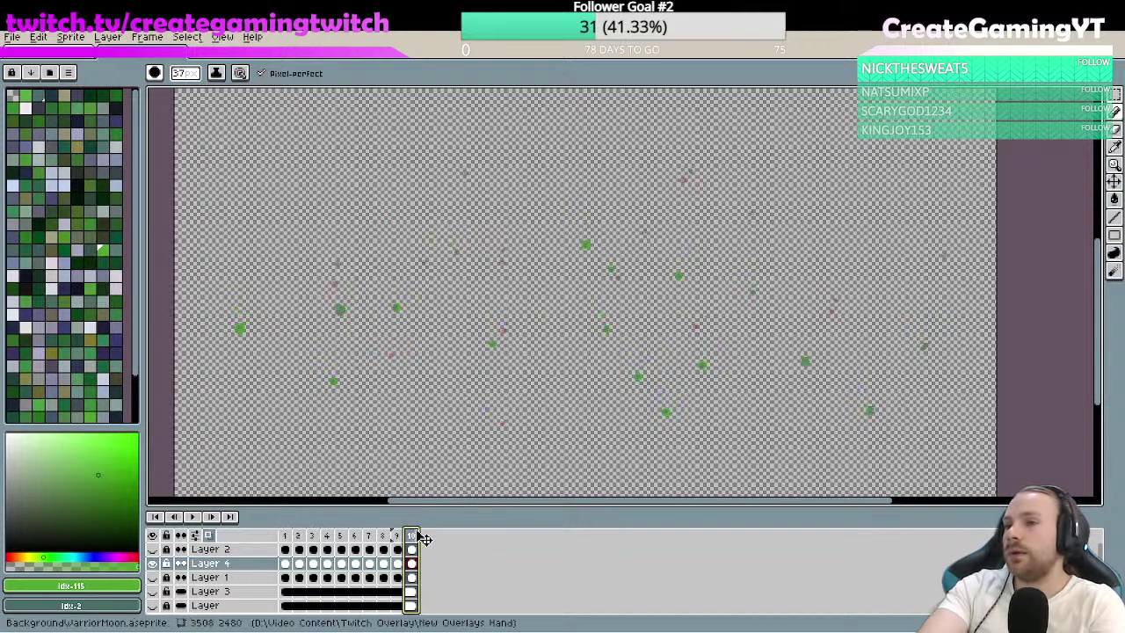
{"action": "left_click", "coordinate": [299, 537]}
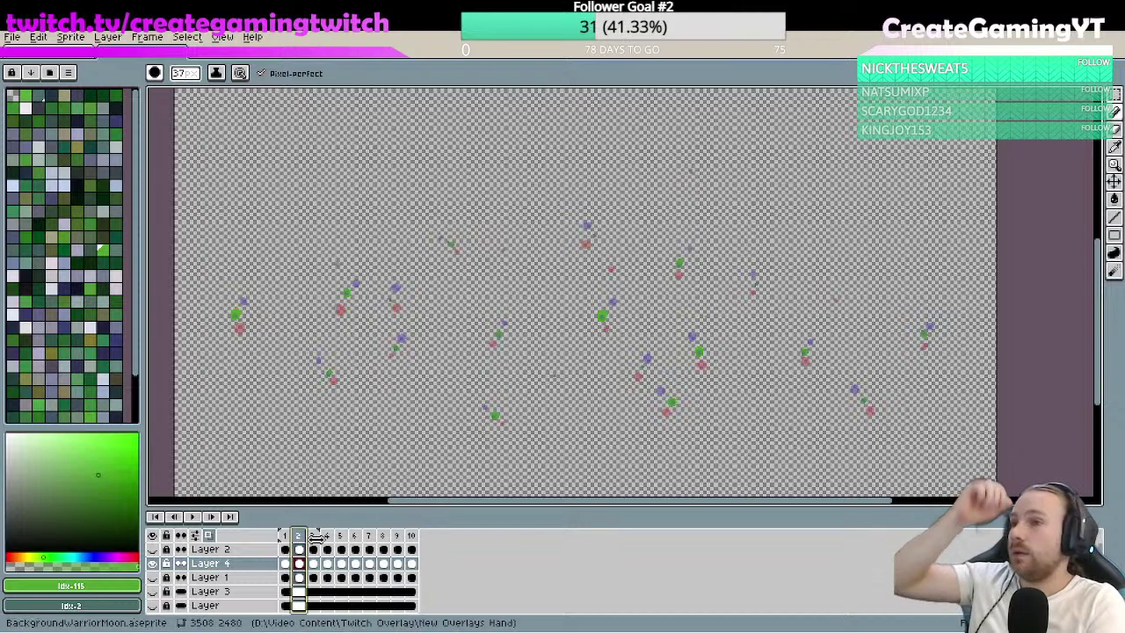
{"action": "key", "text": "space"}
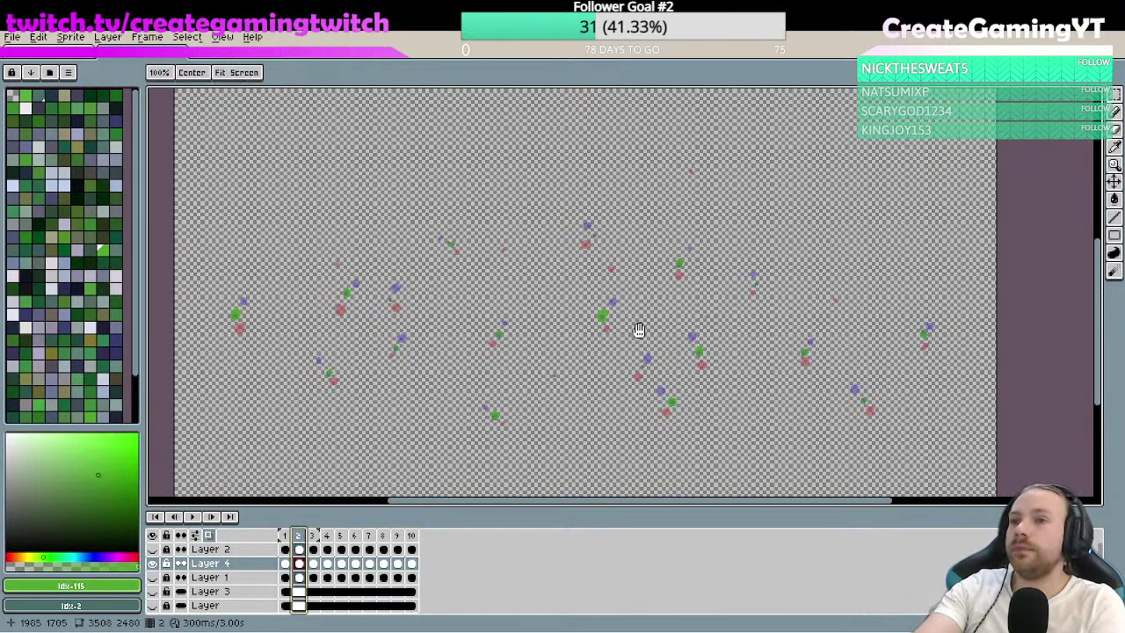
{"action": "left_click_drag", "start_coordinate": [639, 330], "coordinate": [610, 369]}
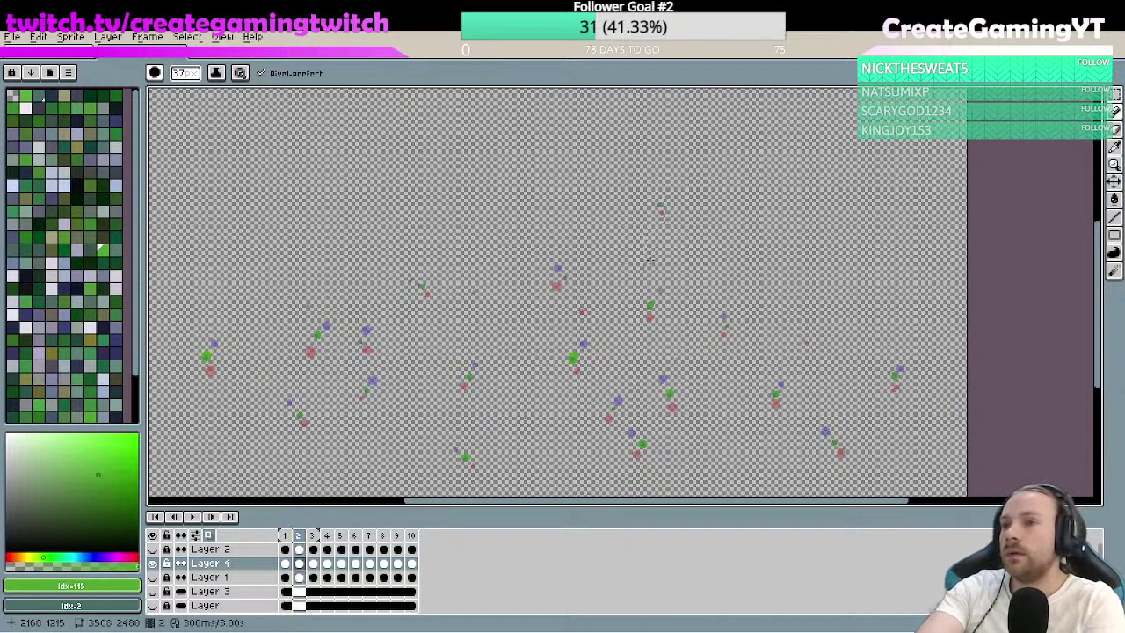
{"action": "key", "text": "space"}
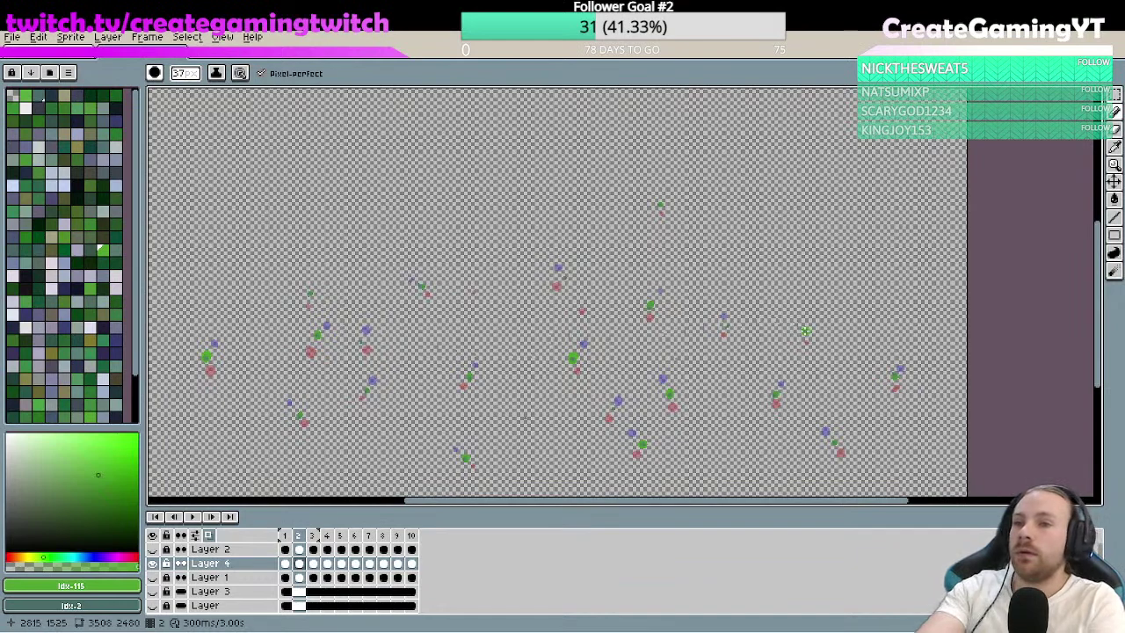
{"action": "key", "text": "ctrl"}
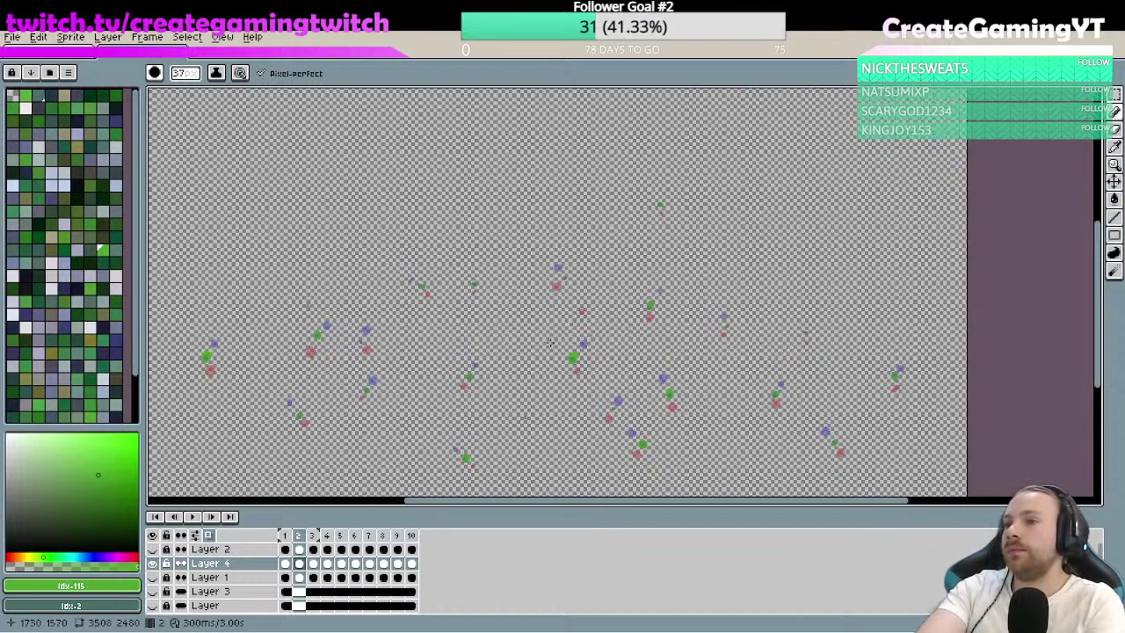
{"action": "key", "text": "ctrl"}
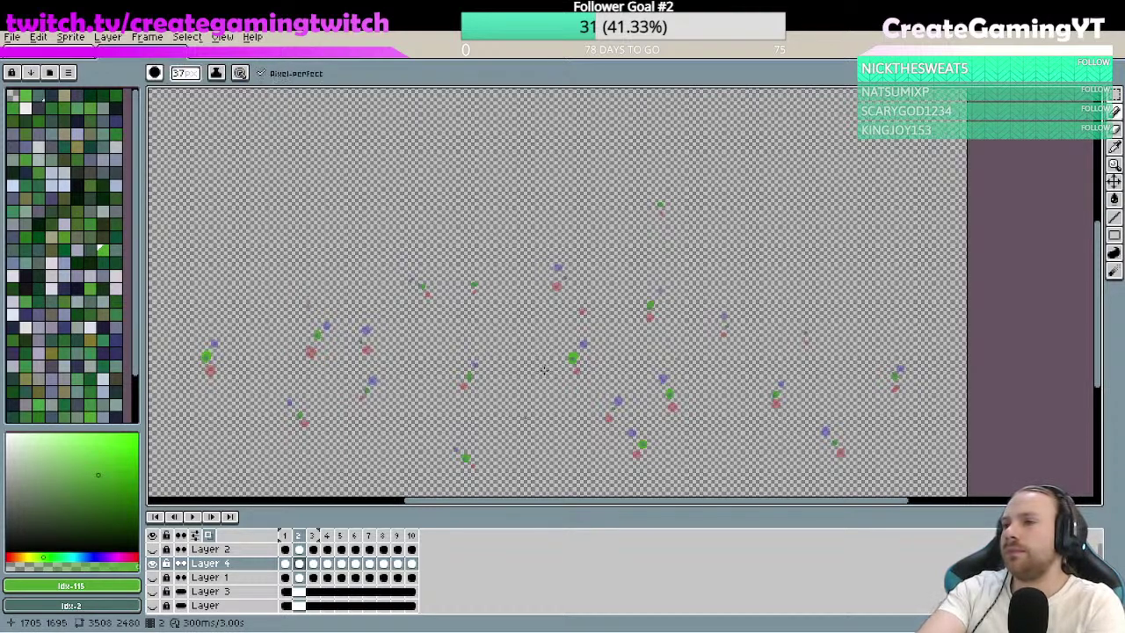
- Check the Layer 4 dots on frame 2 against those on frames 3 and 4
{"action": "left_click", "coordinate": [312, 563]}
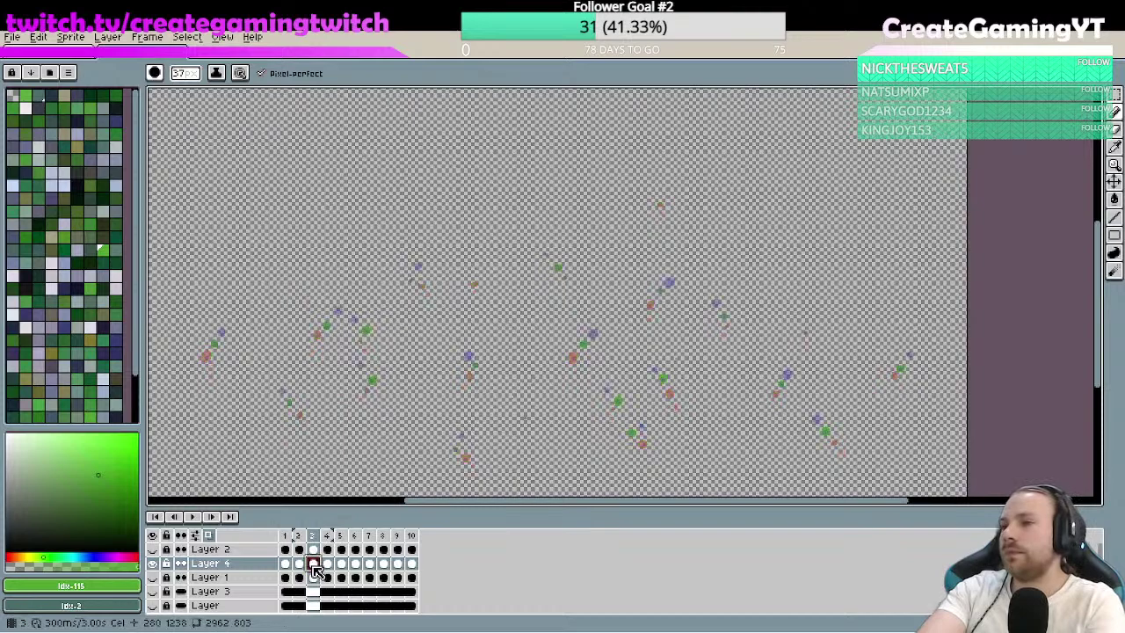
{"action": "left_click", "coordinate": [299, 563]}
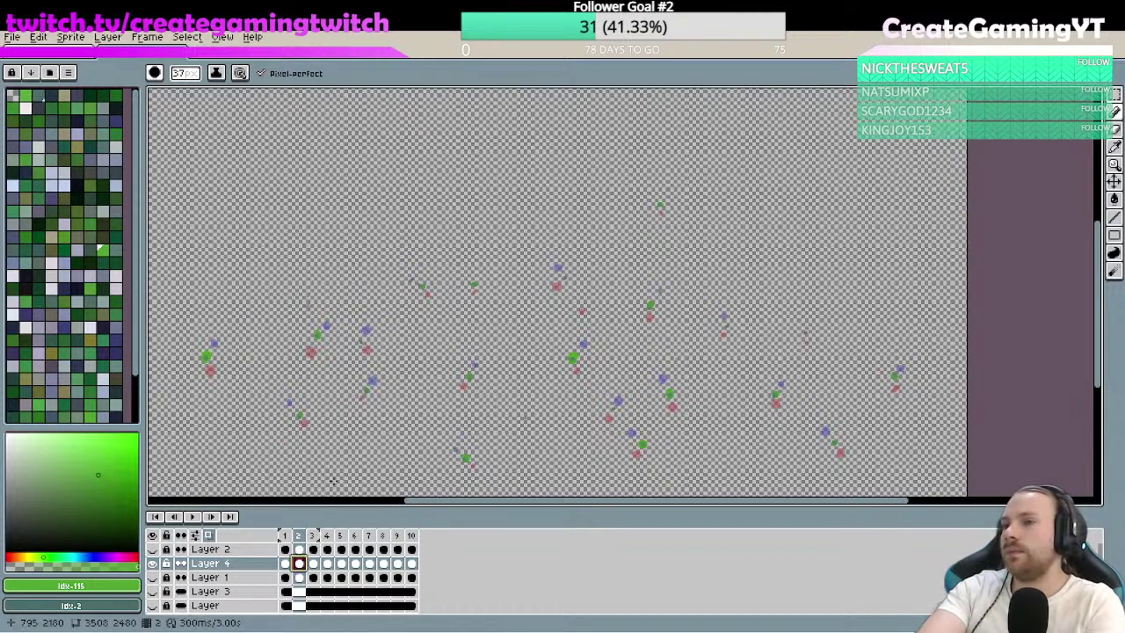
{"action": "left_click_drag", "start_coordinate": [494, 364], "coordinate": [570, 334]}
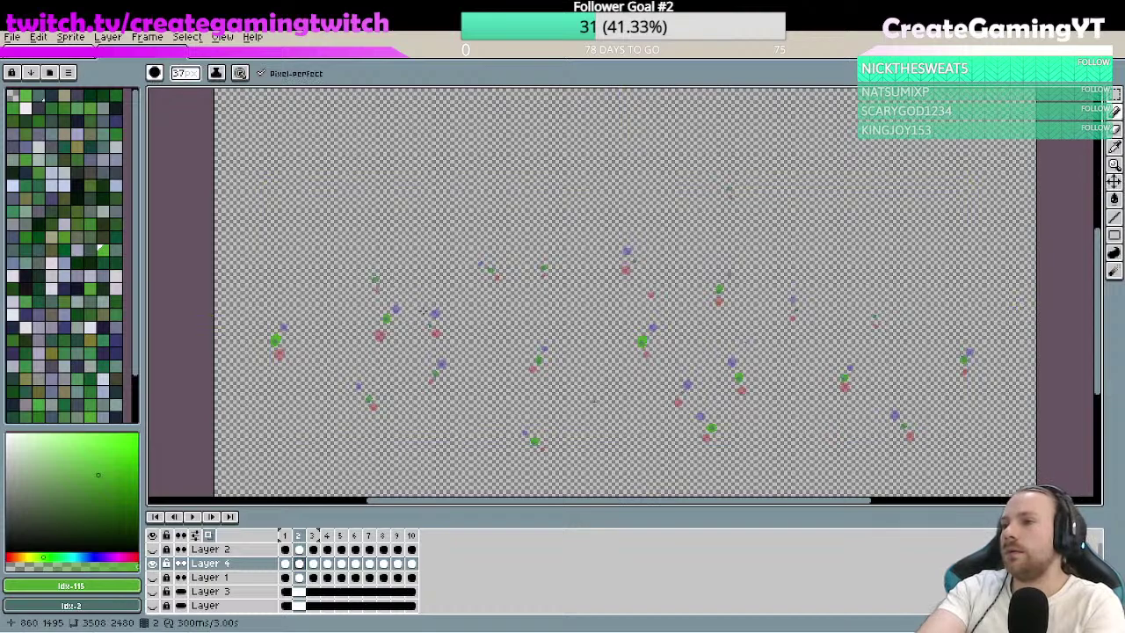
{"action": "left_click_drag", "start_coordinate": [629, 329], "coordinate": [574, 265]}
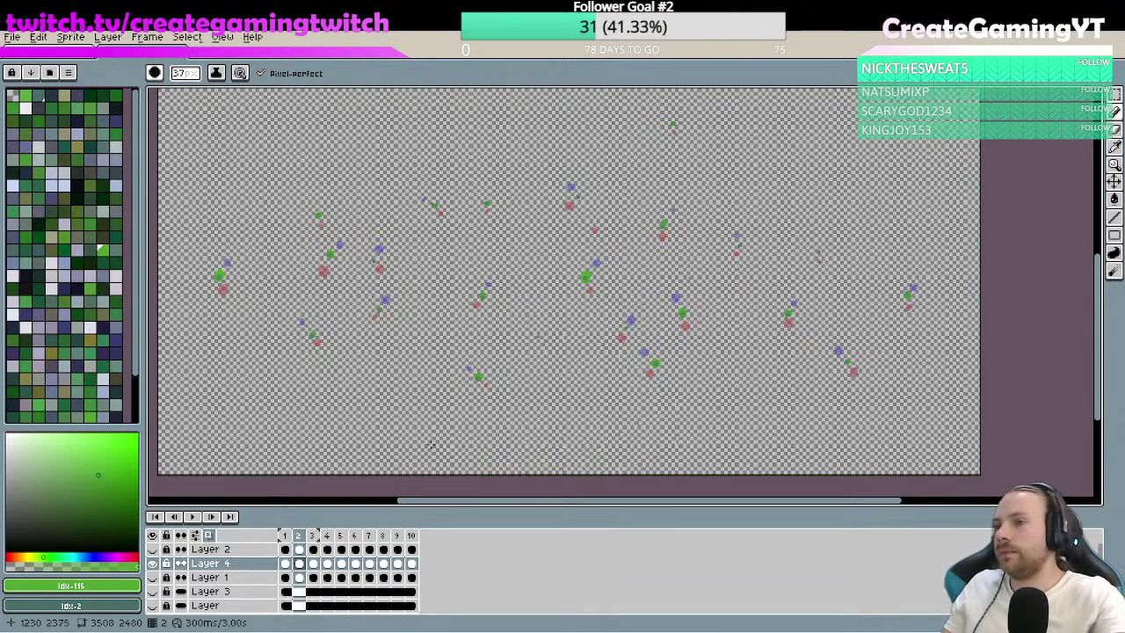
{"action": "left_click", "coordinate": [318, 563]}
{"action": "left_click", "coordinate": [326, 564]}
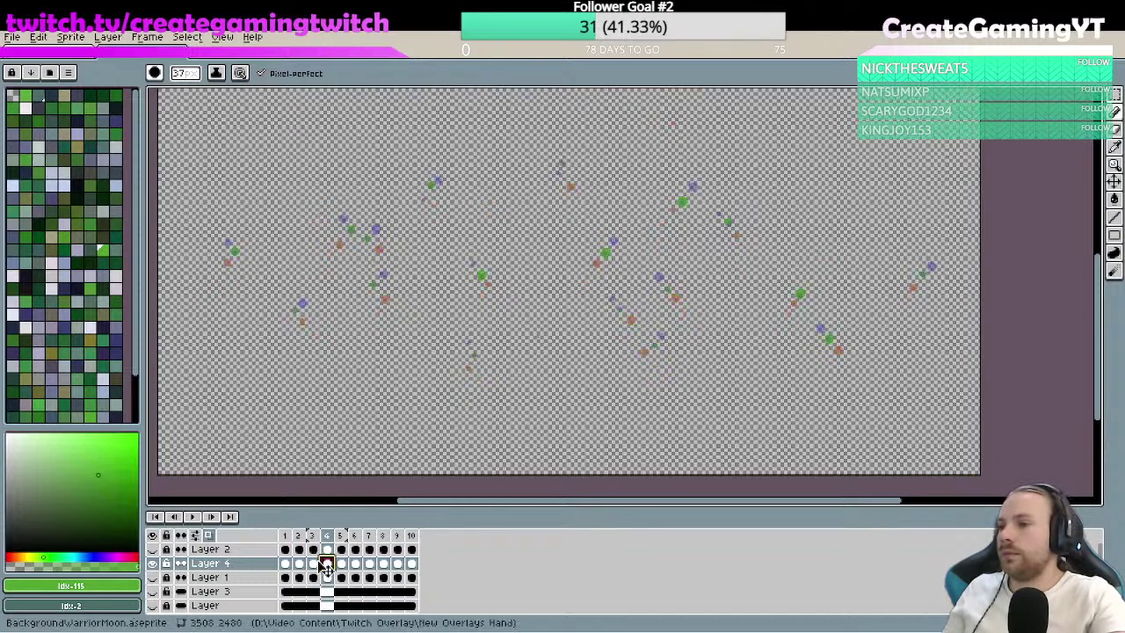
- Play the Layer 4 animation with onion skinning off, and step through frame 10 and frames 1 to 10 to check the loop
{"action": "left_click", "coordinate": [192, 517]}
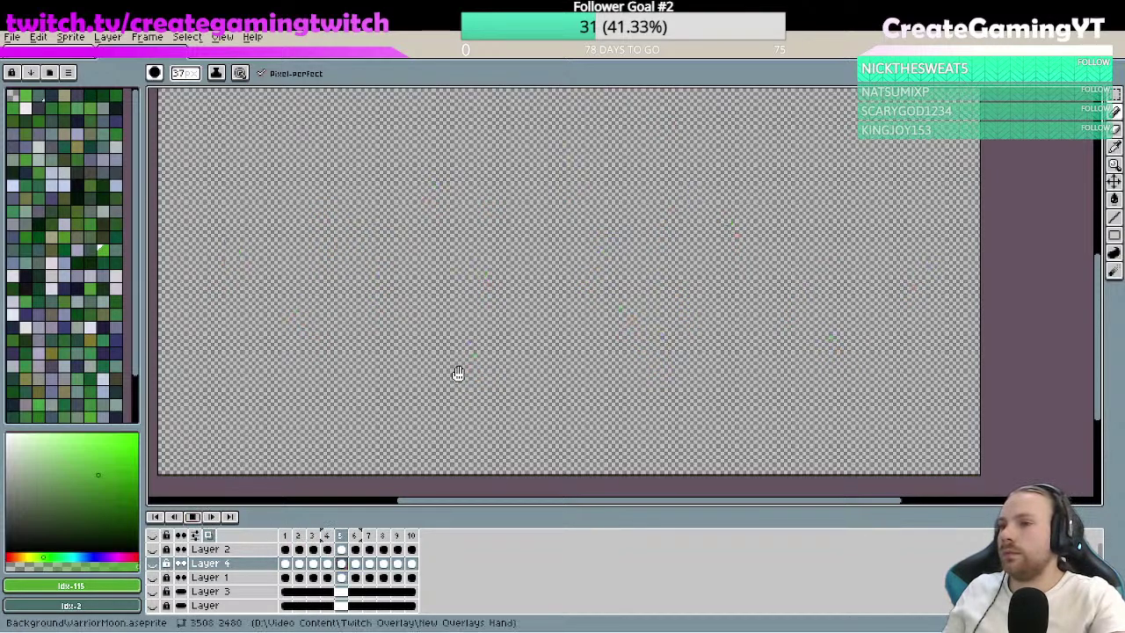
{"action": "scroll", "coordinate": [440, 380], "scroll_direction": "down", "scroll_amount": 1}
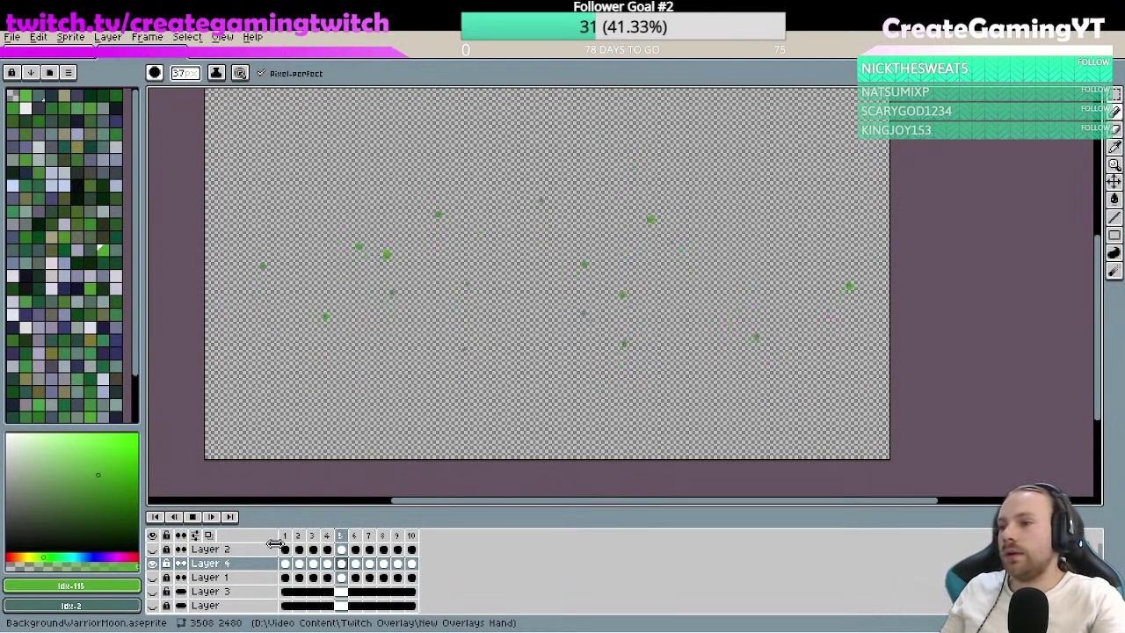
{"action": "left_click", "coordinate": [411, 564]}
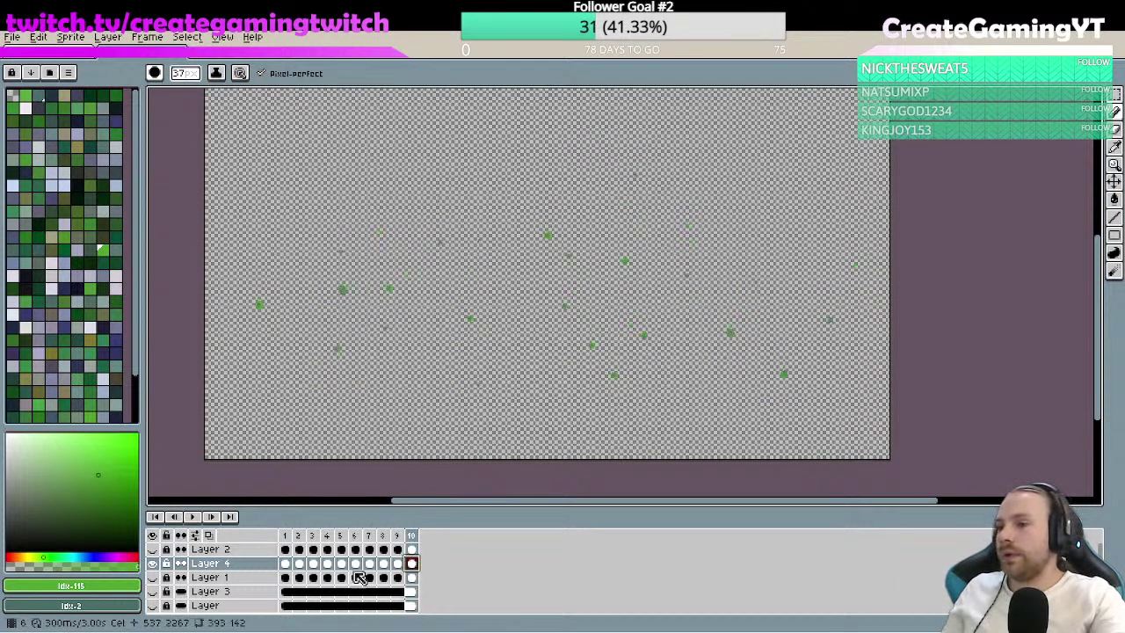
{"action": "left_click", "coordinate": [286, 564]}
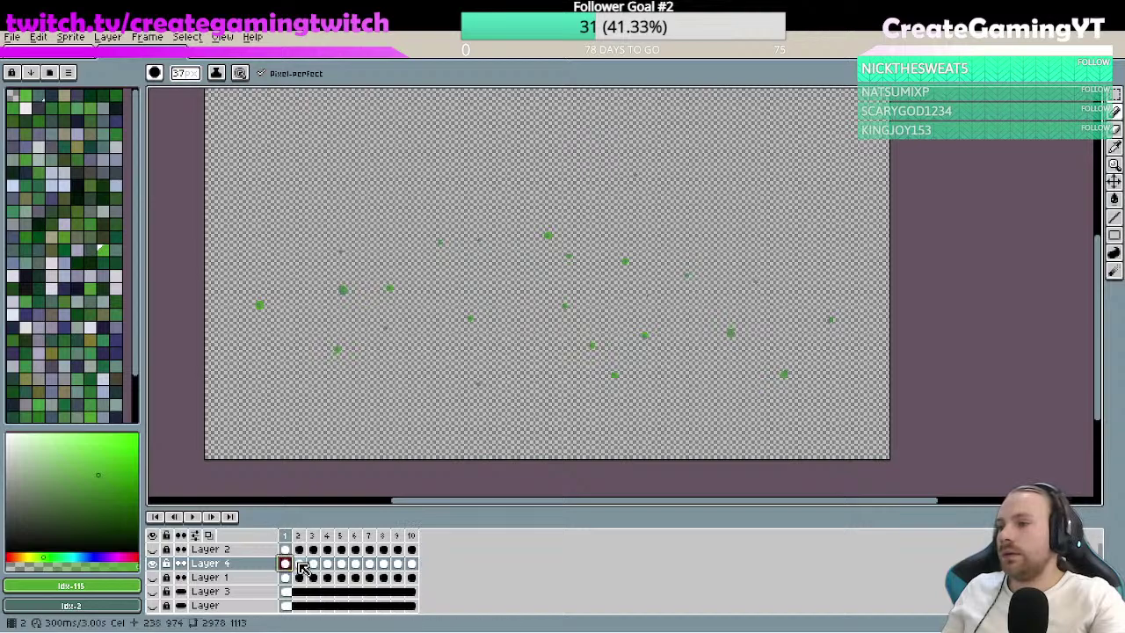
{"action": "left_click", "coordinate": [300, 565]}
{"action": "left_click", "coordinate": [313, 564]}
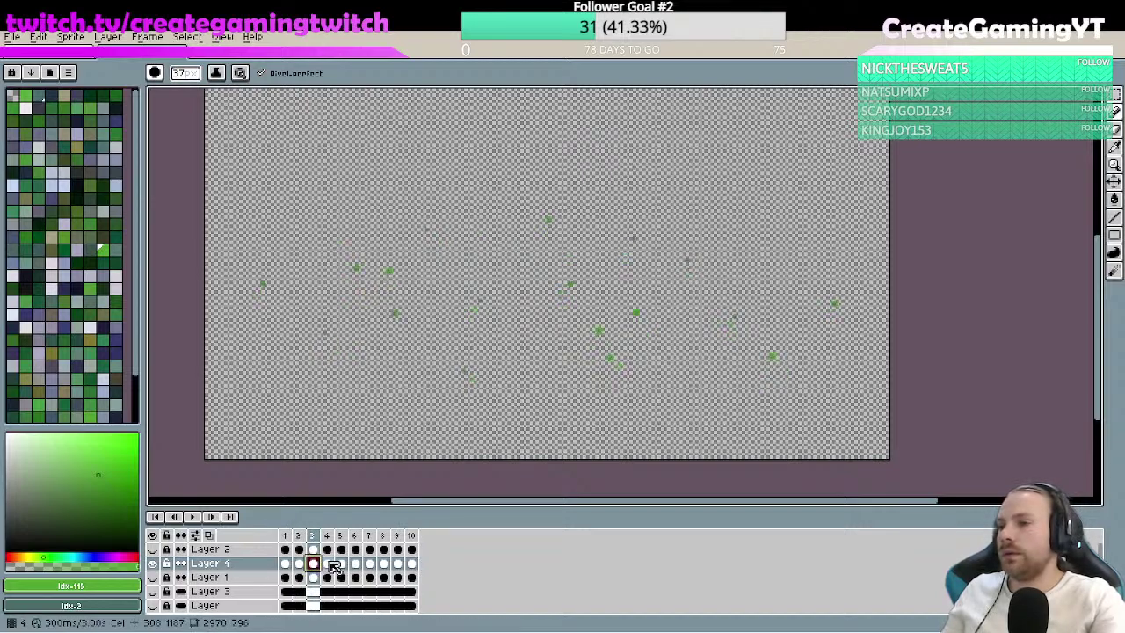
{"action": "left_click", "coordinate": [327, 564]}
{"action": "left_click", "coordinate": [341, 564]}
{"action": "left_click", "coordinate": [355, 565]}
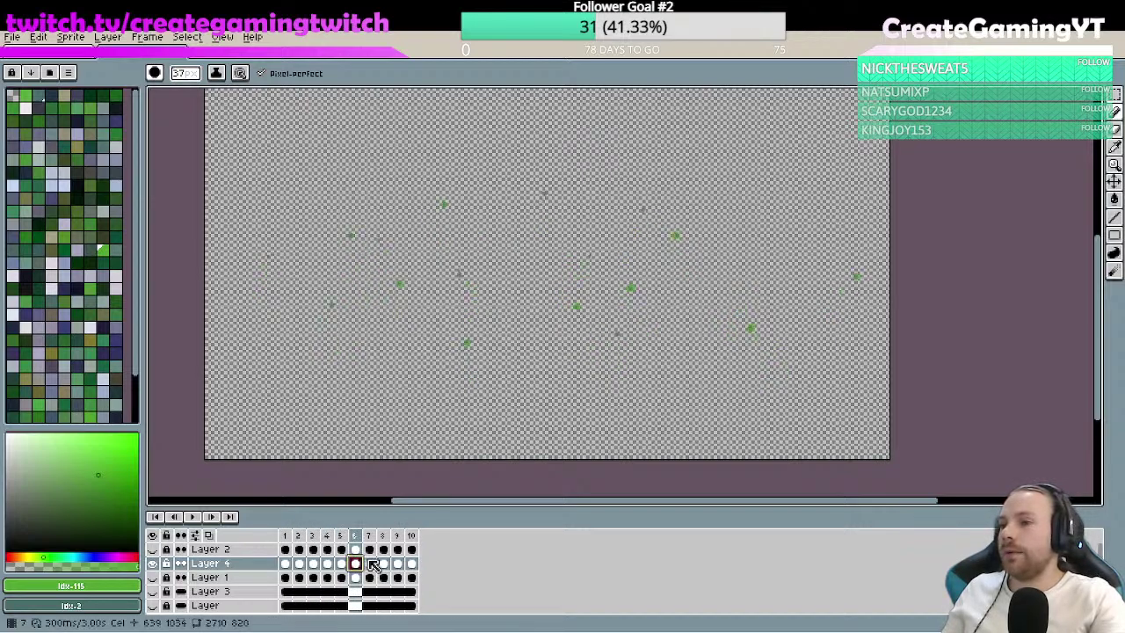
{"action": "left_click", "coordinate": [369, 564]}
{"action": "left_click", "coordinate": [383, 564]}
{"action": "left_click", "coordinate": [397, 564]}
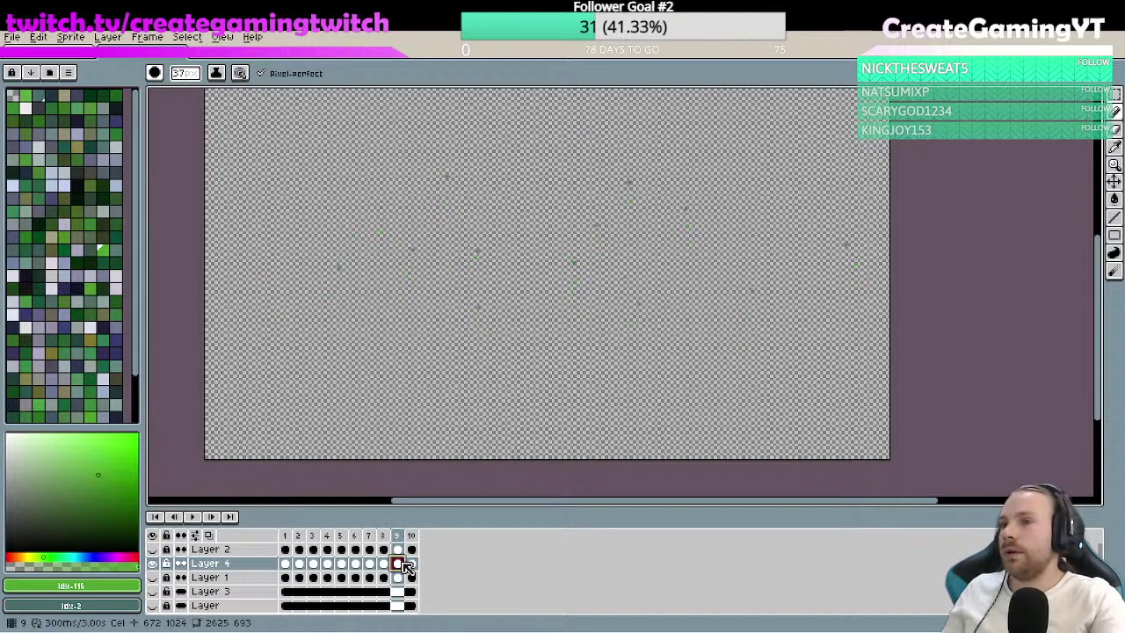
{"action": "left_click", "coordinate": [410, 565]}
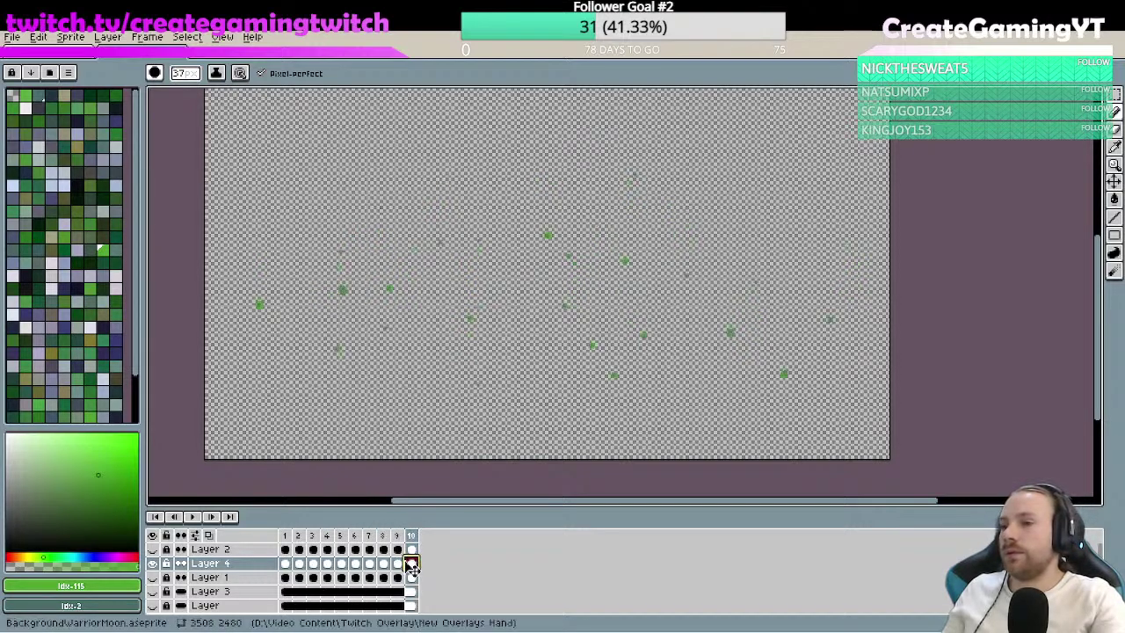
- Compare the Layer 4 dots on frames 9, 10 and 1, and delete frame 1 from the timeline
{"action": "left_click", "coordinate": [400, 566]}
{"action": "left_click", "coordinate": [398, 563]}
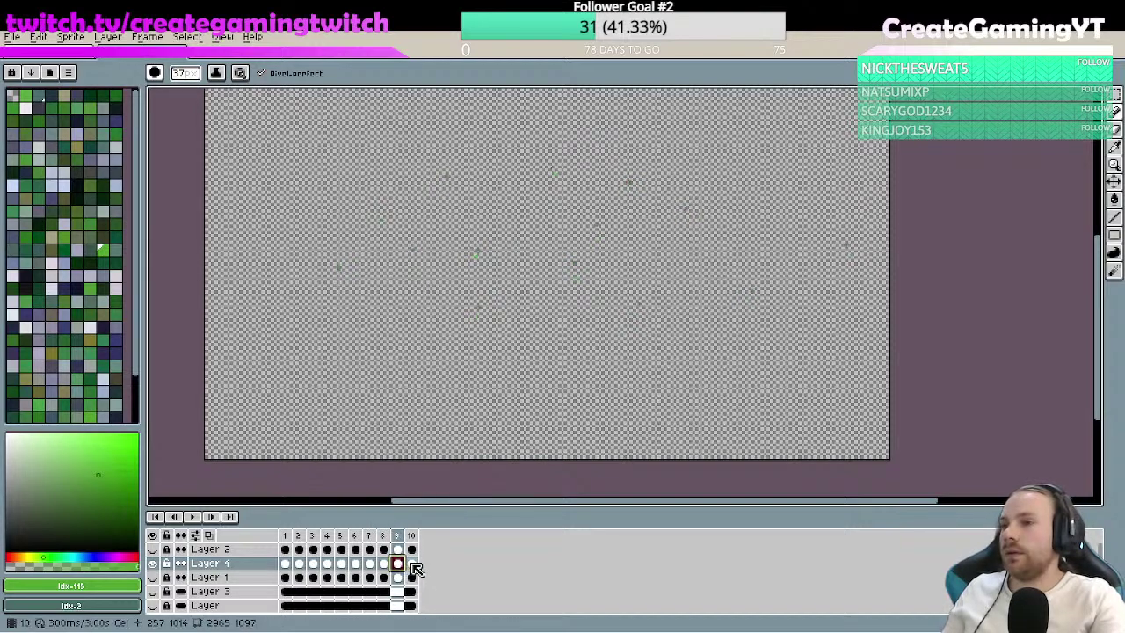
{"action": "left_click", "coordinate": [286, 564]}
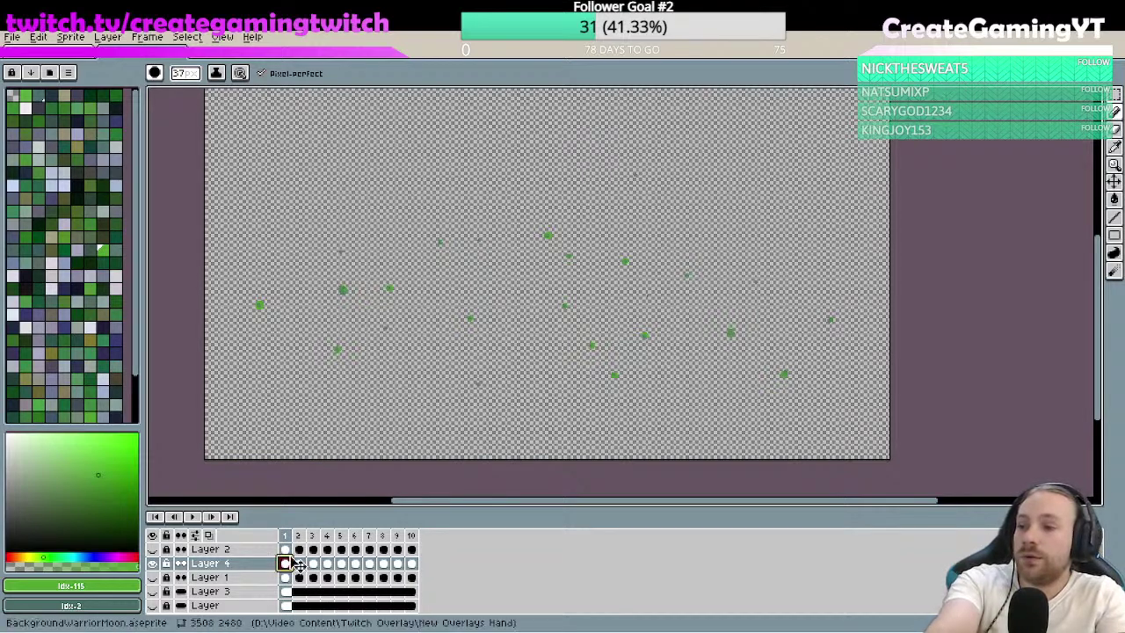
{"action": "left_click", "coordinate": [286, 536]}
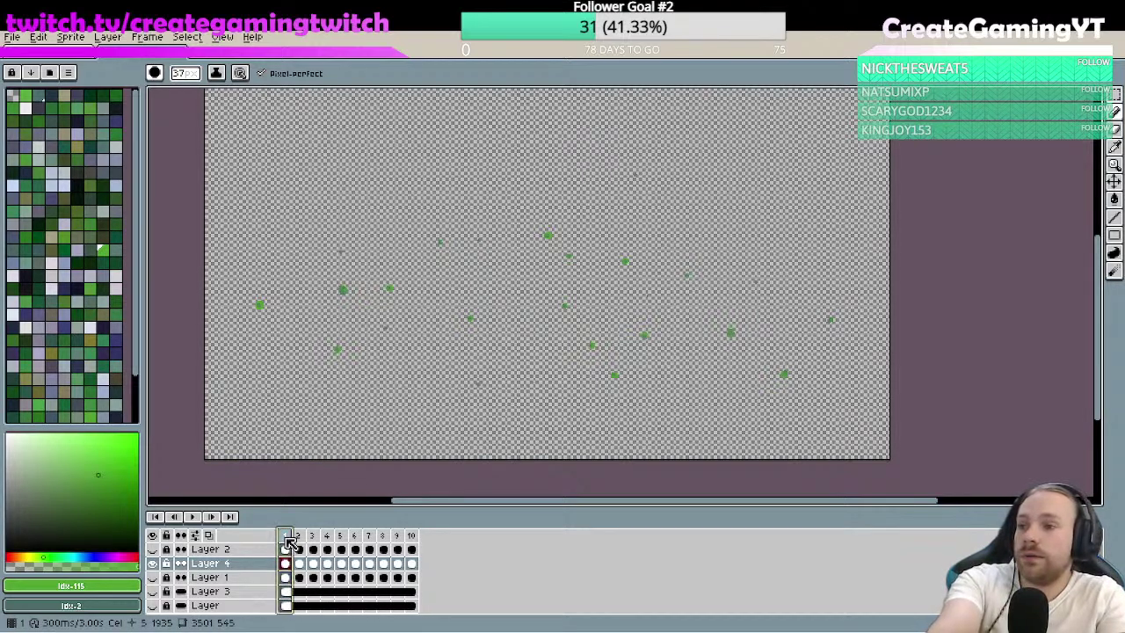
{"action": "left_click_drag", "start_coordinate": [290, 541], "coordinate": [411, 564]}
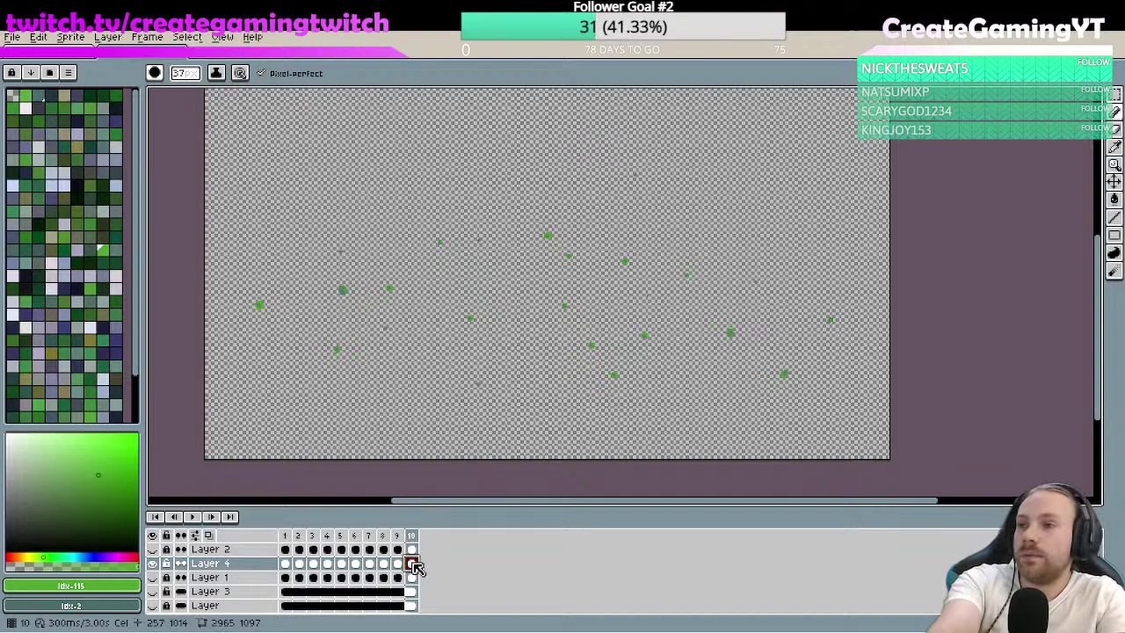
{"action": "key", "text": "ctrl+z"}
{"action": "left_click", "coordinate": [290, 569]}
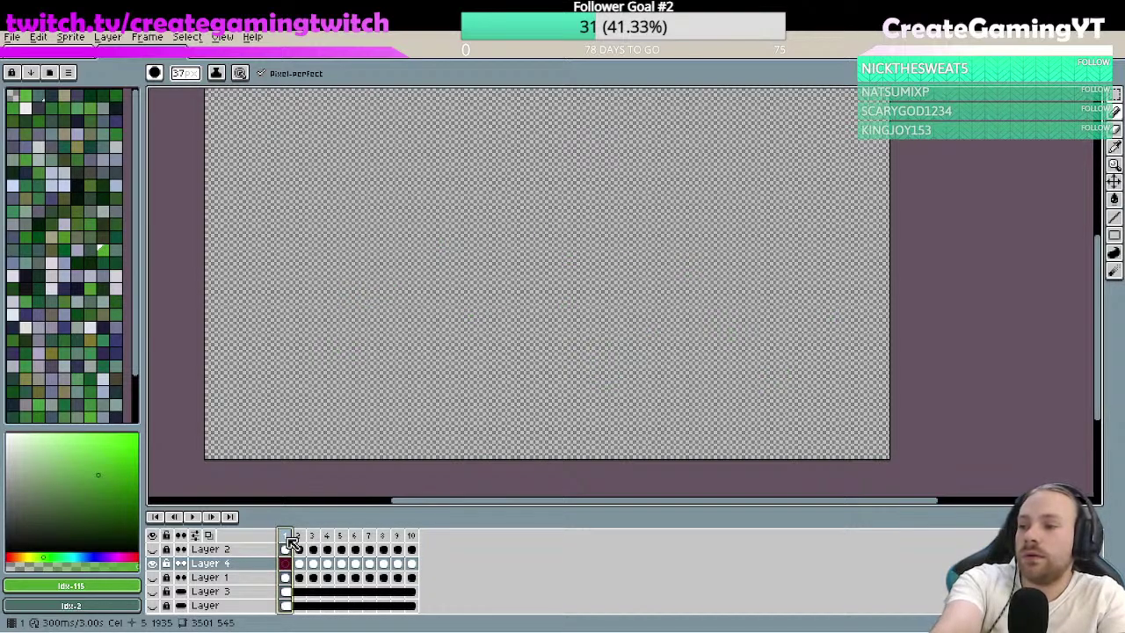
{"action": "key", "text": "alt+c"}
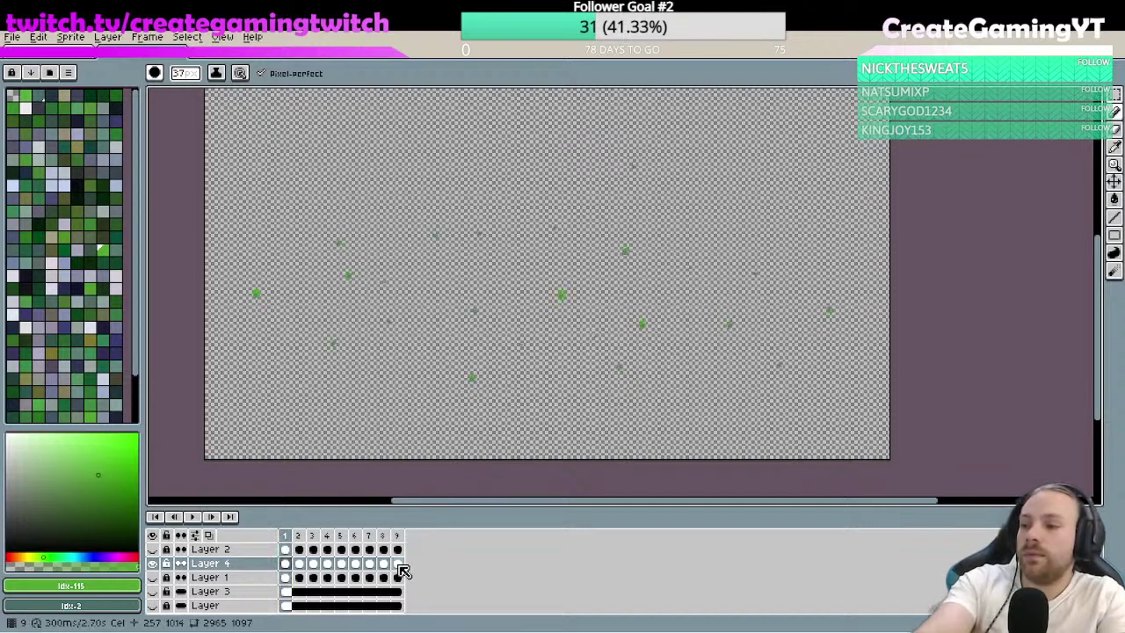
- Compare the Layer 4 dots on frames 8, 9 and 1 with onion skinning on and off to check the loop transition
{"action": "left_click", "coordinate": [398, 566]}
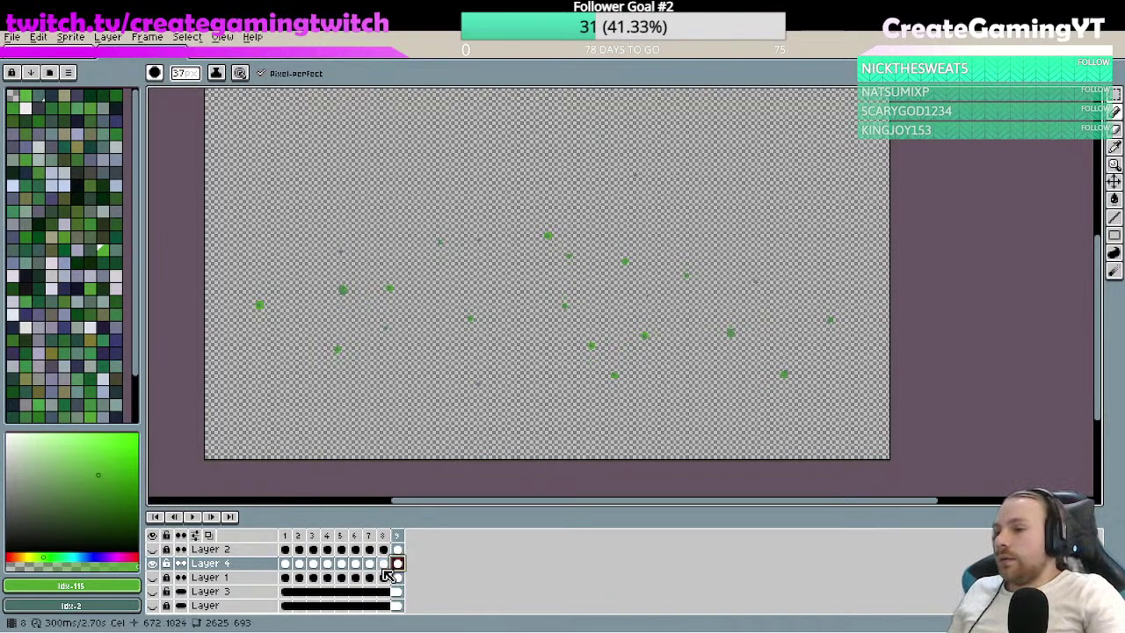
{"action": "left_click", "coordinate": [398, 564]}
{"action": "left_click", "coordinate": [398, 565]}
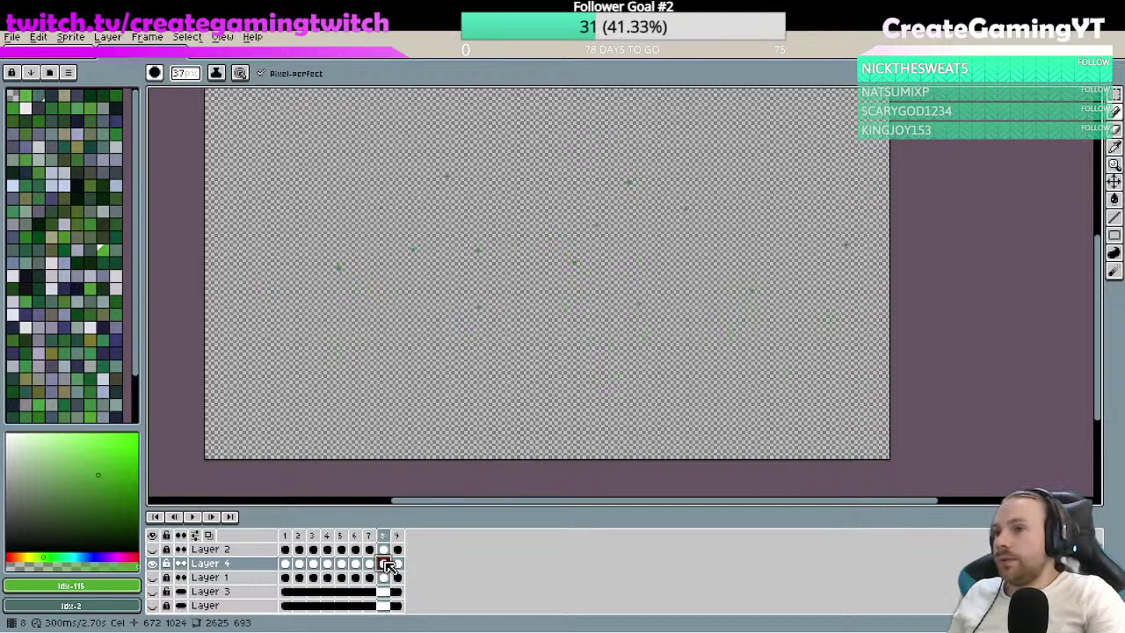
{"action": "left_click", "coordinate": [398, 565]}
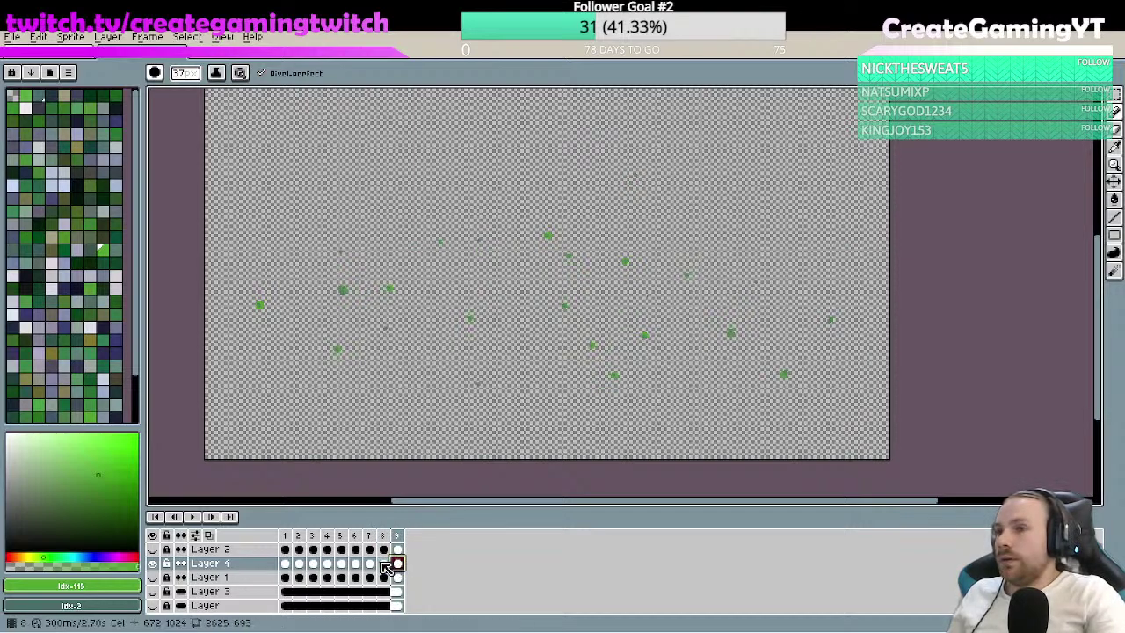
{"action": "left_click", "coordinate": [398, 565]}
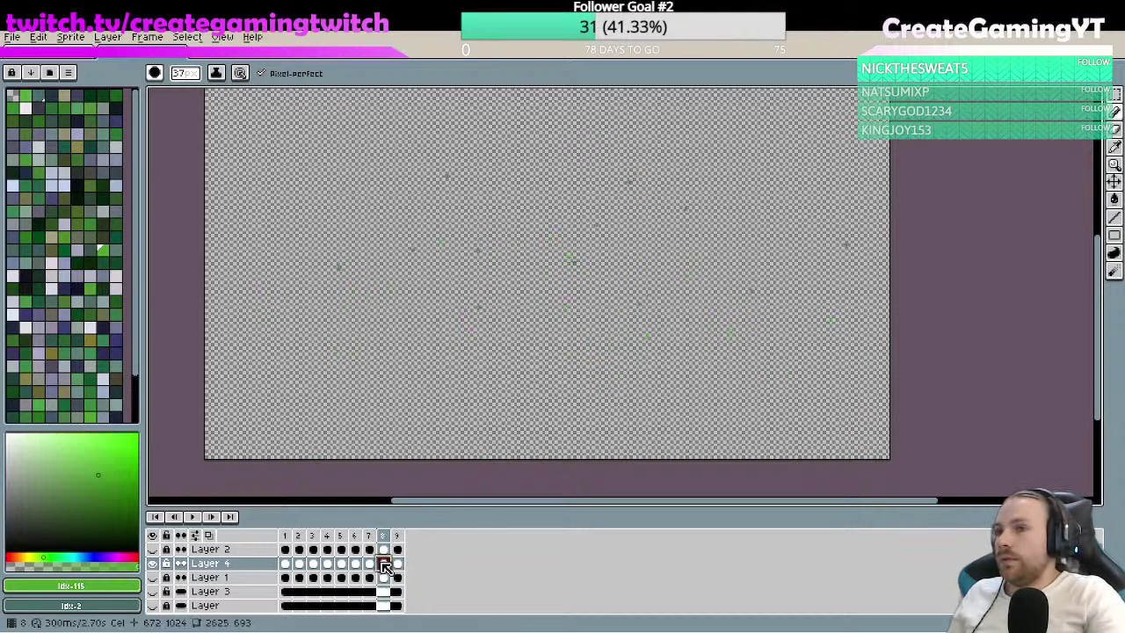
{"action": "left_click", "coordinate": [210, 536]}
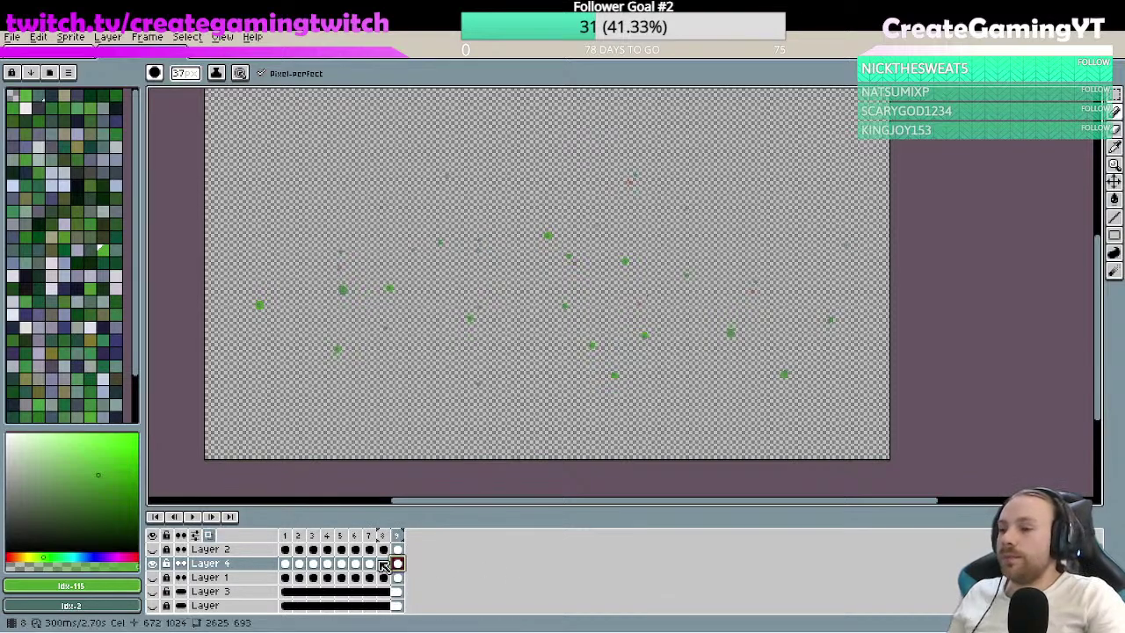
{"action": "left_click", "coordinate": [287, 563]}
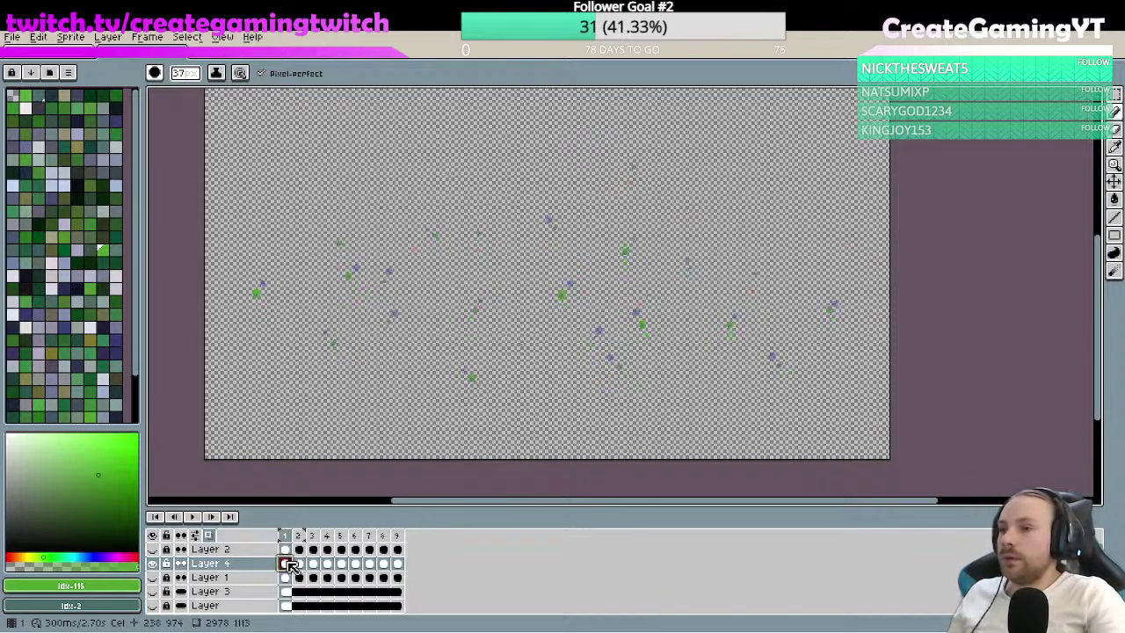
{"action": "left_click", "coordinate": [397, 565]}
{"action": "left_click", "coordinate": [384, 565]}
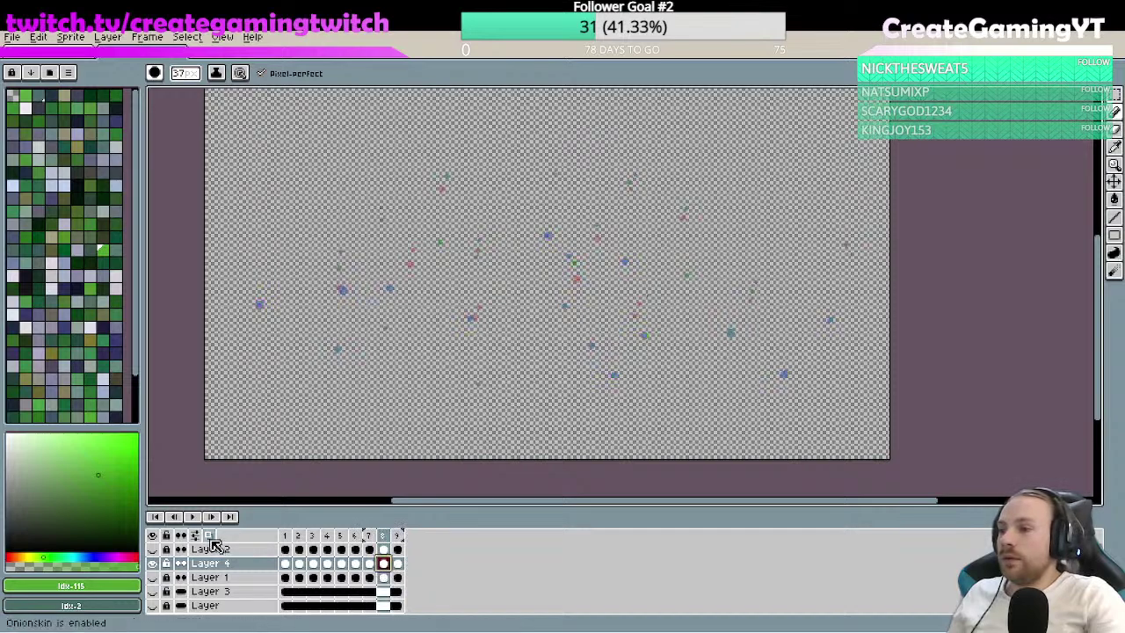
{"action": "left_click", "coordinate": [210, 536]}
{"action": "left_click", "coordinate": [396, 565]}
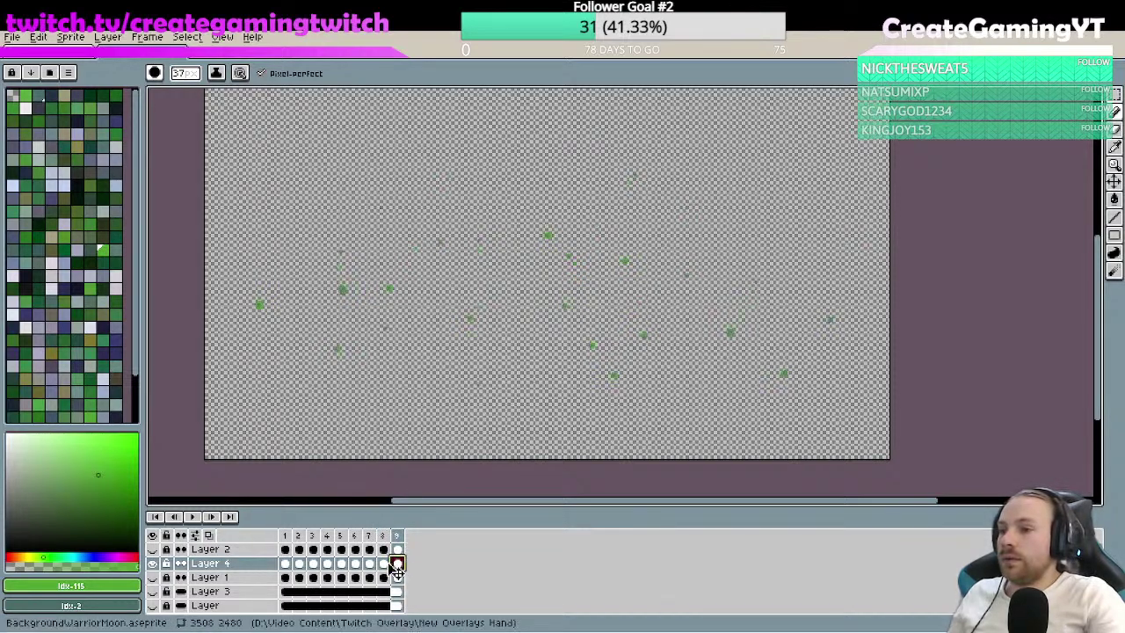
{"action": "left_click", "coordinate": [384, 565]}
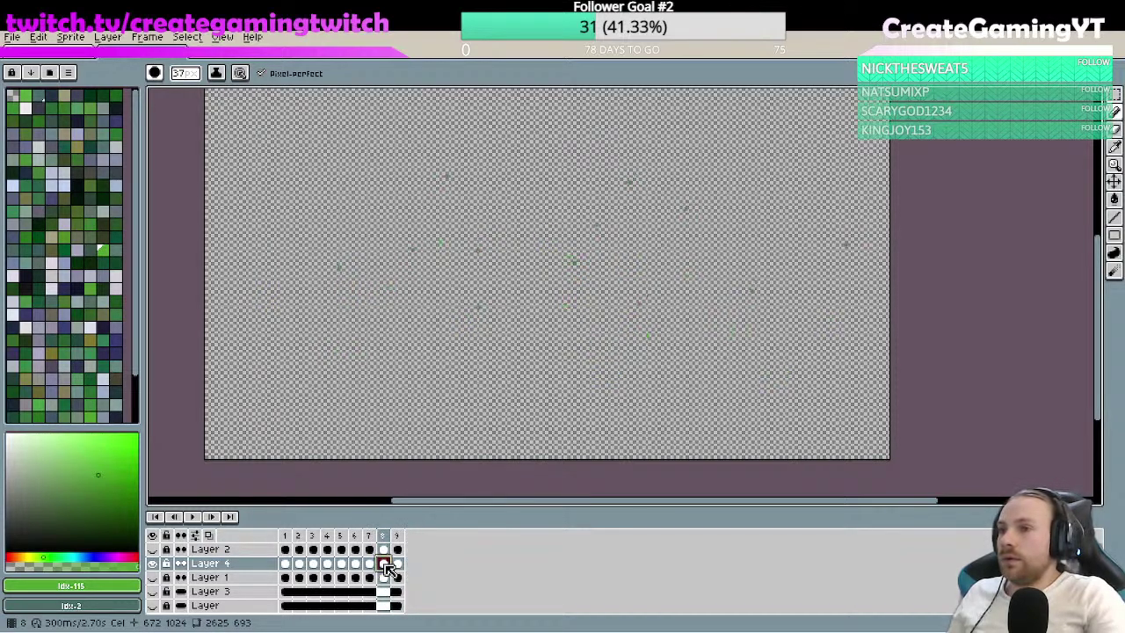
- Turn on onion skinning and paint small green dots on frame 8 of Layer 4, just below the blue onion-skin dots in the canvas's left half
{"action": "left_click", "coordinate": [210, 536]}
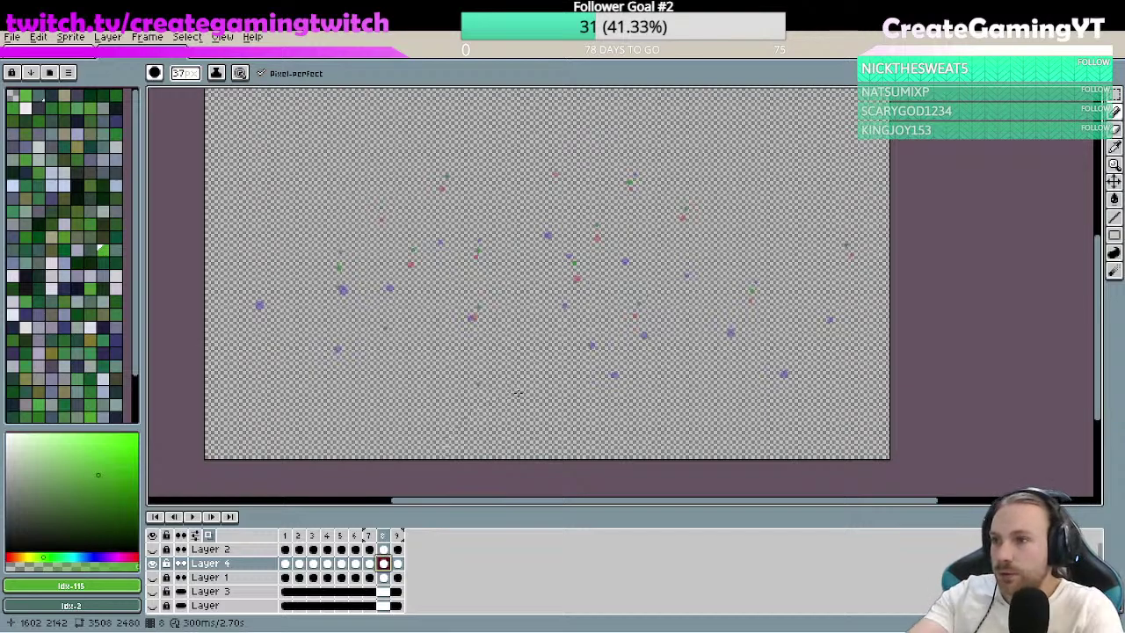
{"action": "left_click_drag", "start_coordinate": [301, 328], "coordinate": [396, 308]}
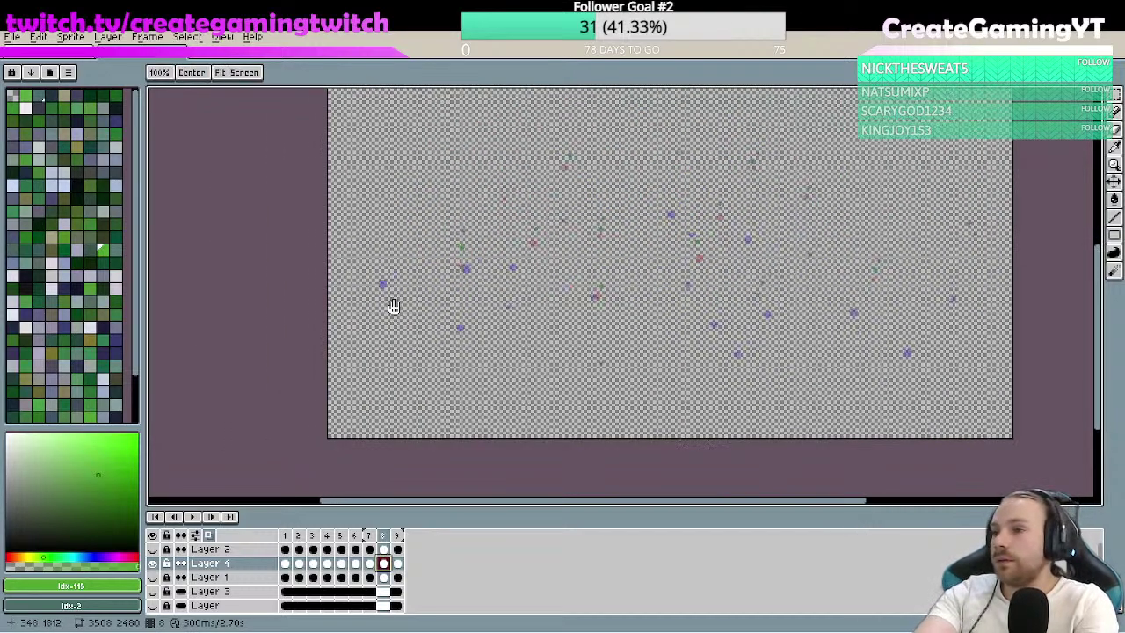
{"action": "left_click", "coordinate": [385, 298]}
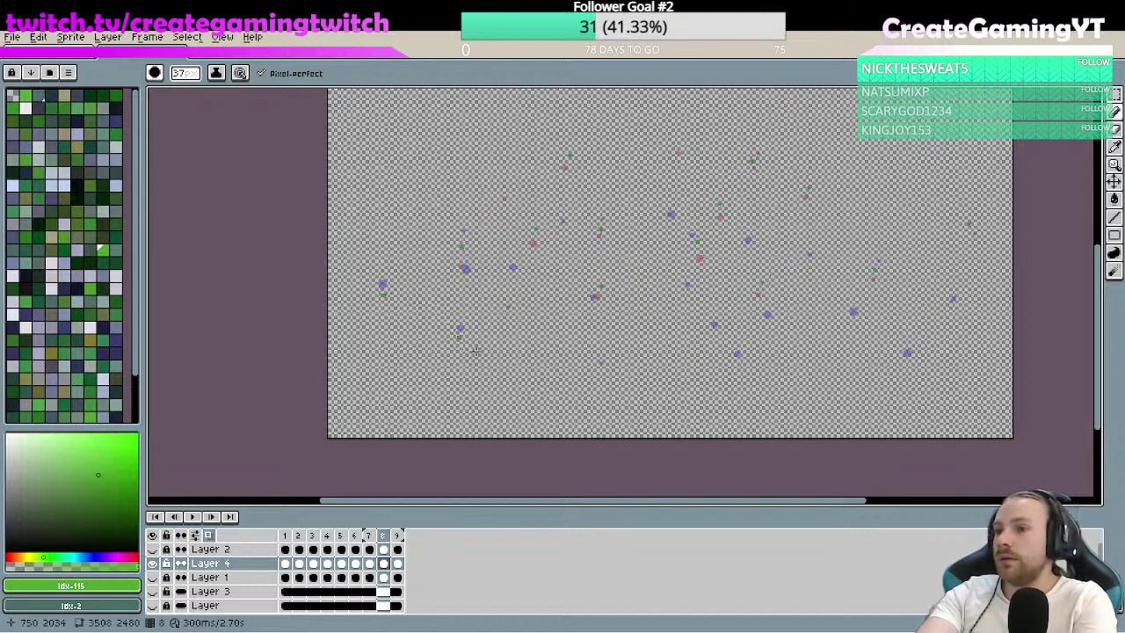
{"action": "left_click_drag", "start_coordinate": [552, 356], "coordinate": [523, 348]}
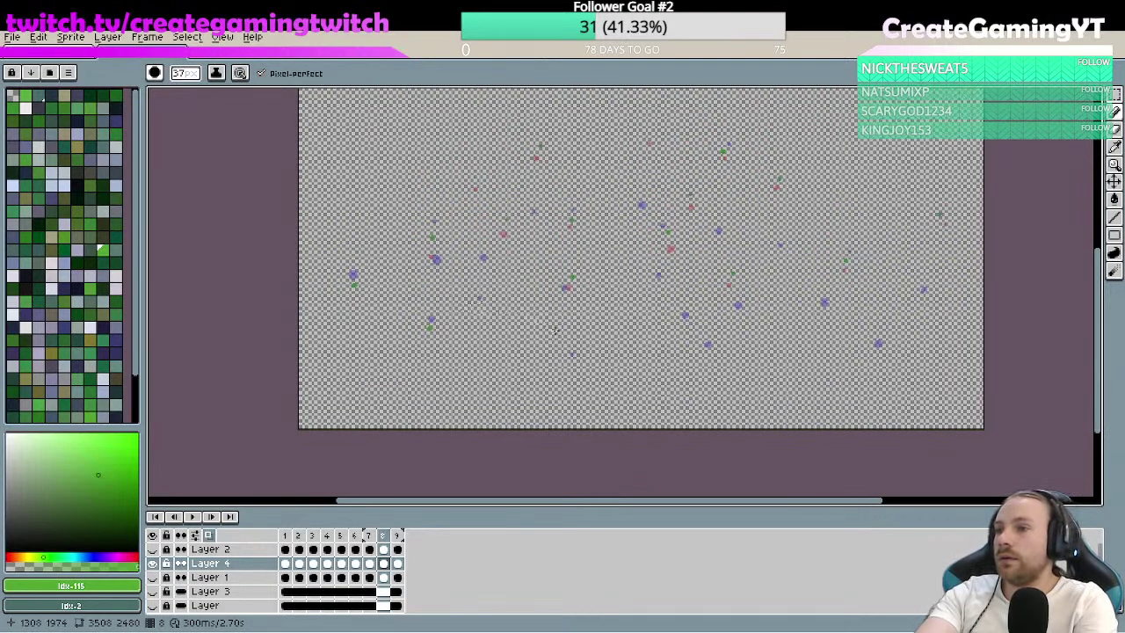
{"action": "left_click", "coordinate": [477, 304]}
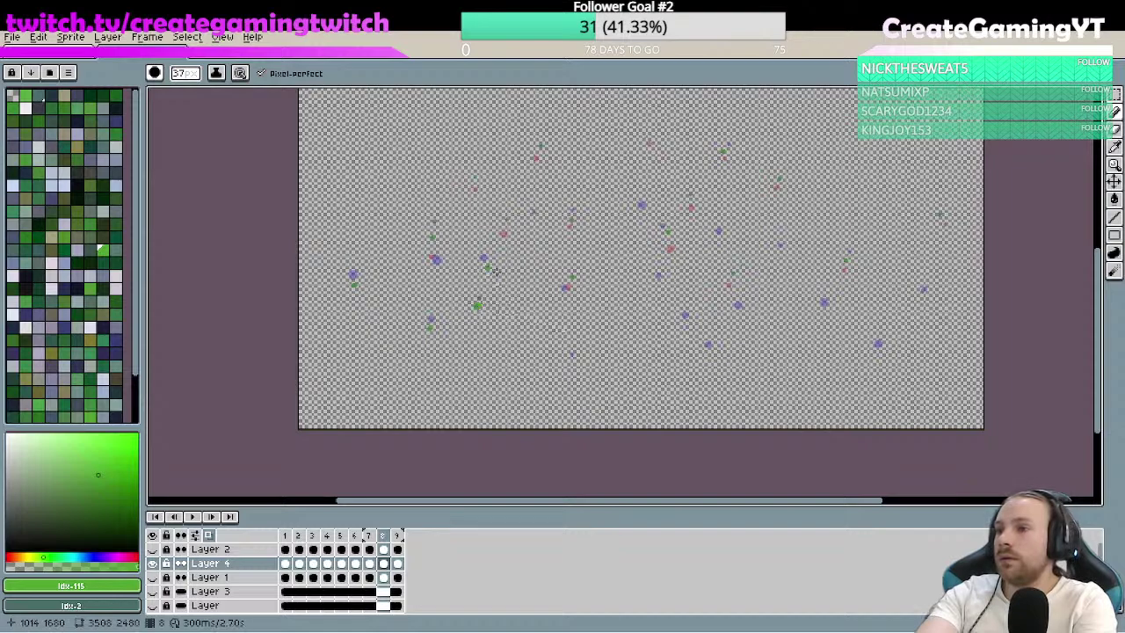
{"action": "left_click_drag", "start_coordinate": [495, 275], "coordinate": [459, 252]}
{"action": "key", "text": "v"}
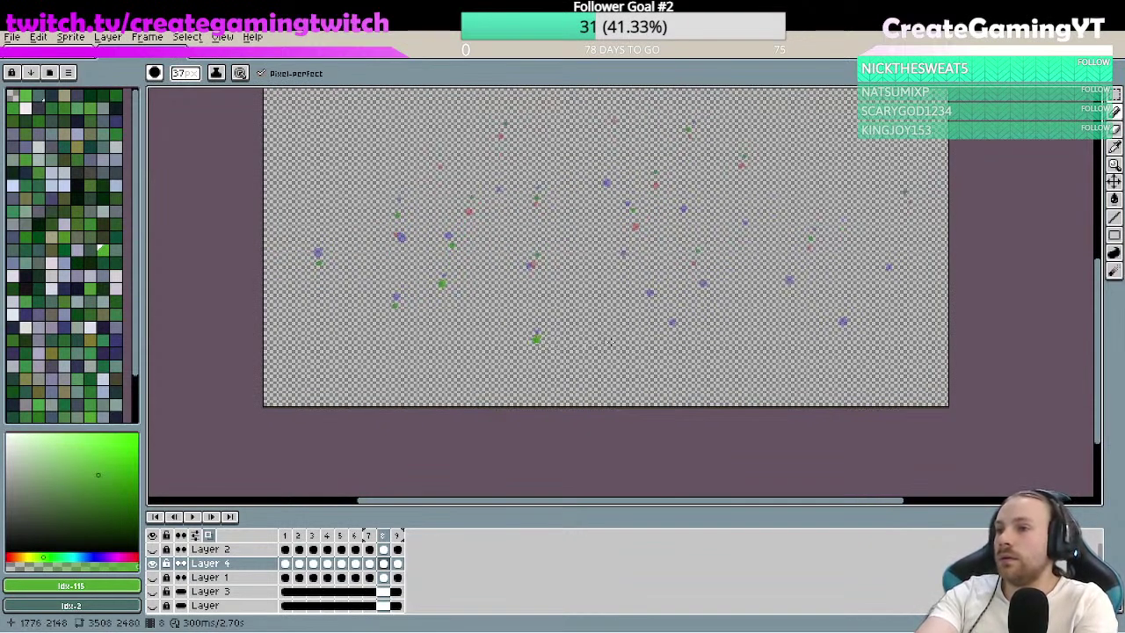
{"action": "key", "text": "b"}
- Paint green dots on frame 8 just below the blue onion-skin dots in the lower middle and right part of the canvas
{"action": "left_click_drag", "start_coordinate": [650, 309], "coordinate": [564, 314]}
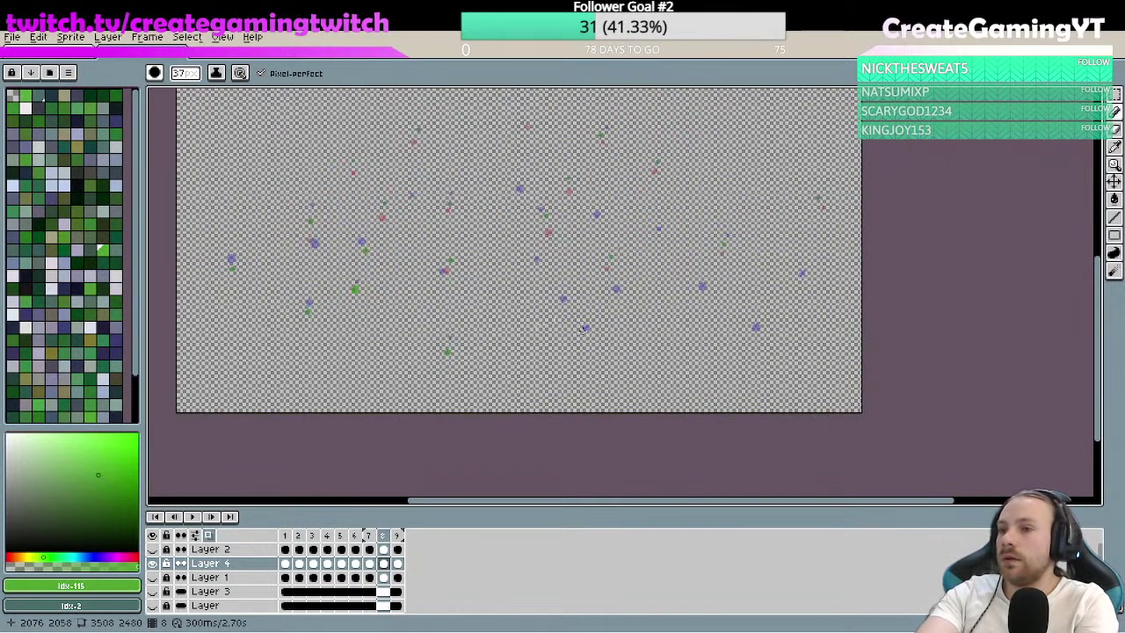
{"action": "left_click", "coordinate": [560, 310]}
{"action": "left_click", "coordinate": [537, 269]}
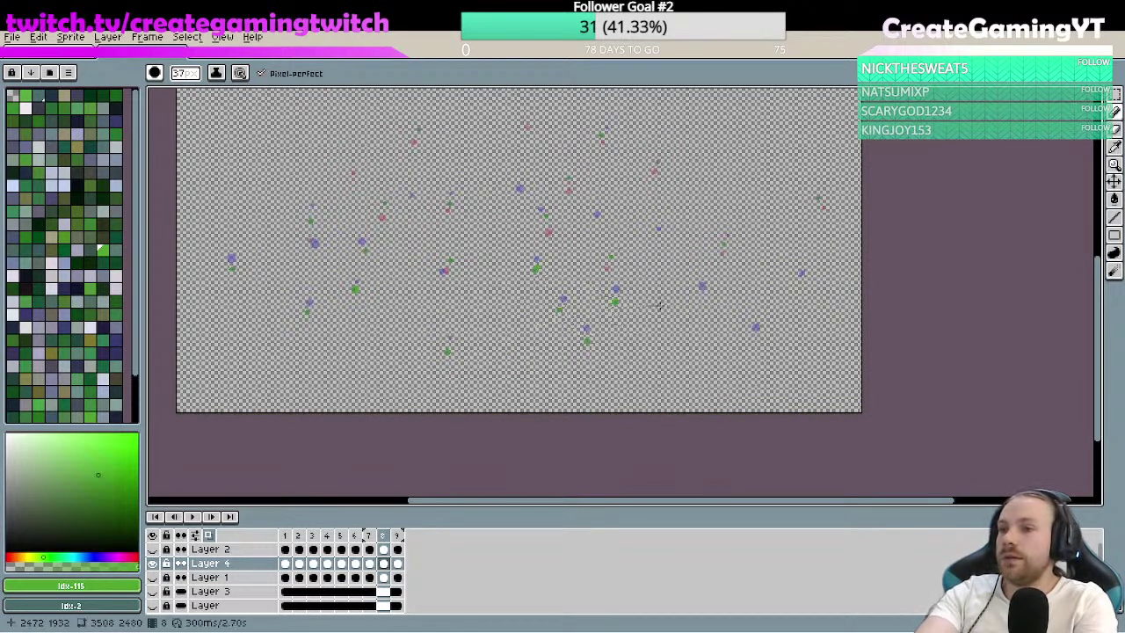
{"action": "left_click", "coordinate": [705, 299]}
{"action": "left_click", "coordinate": [758, 341]}
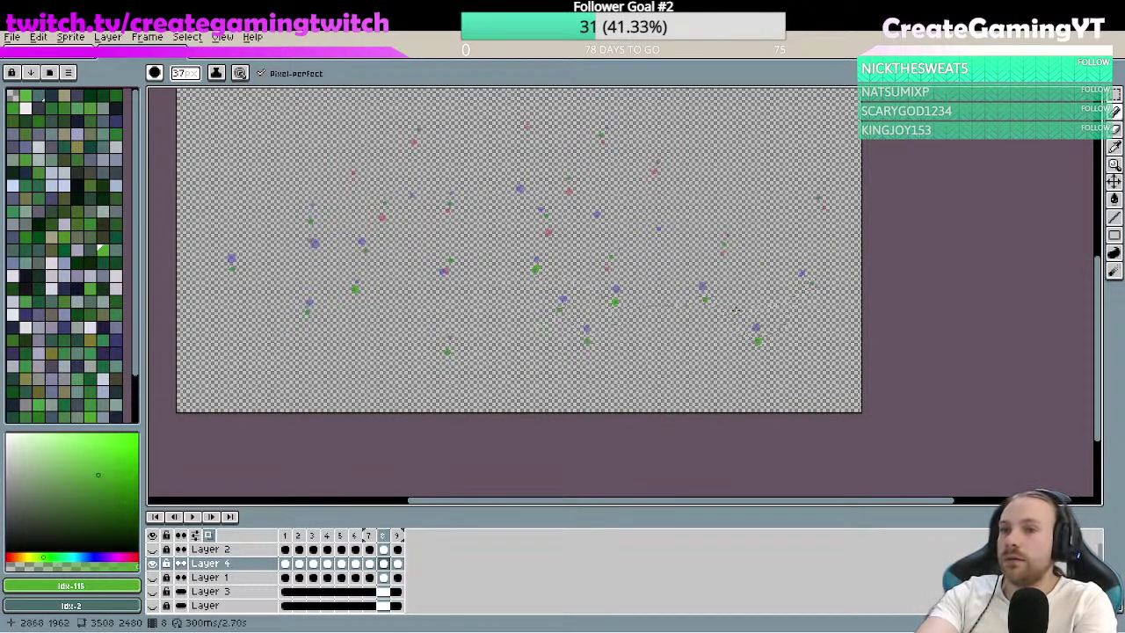
- Add the missing upper dots on frame 8, replacing the oversized dot below the upper-middle blue onion-skin dot with a smaller one
{"action": "left_click_drag", "start_coordinate": [704, 267], "coordinate": [826, 337]}
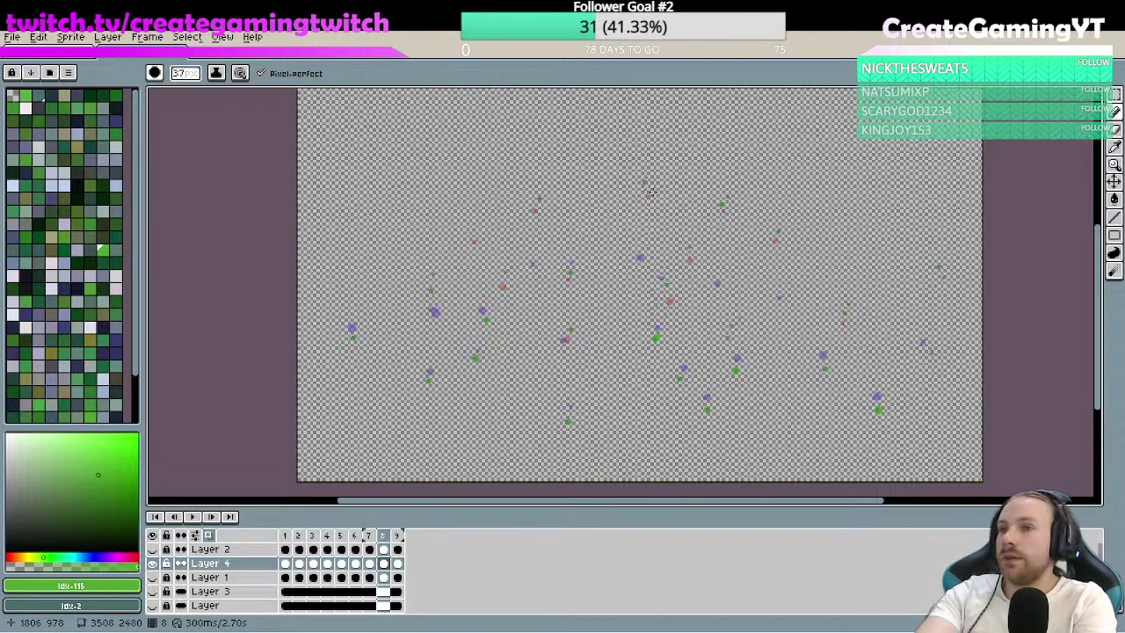
{"action": "left_click_drag", "start_coordinate": [675, 248], "coordinate": [612, 231]}
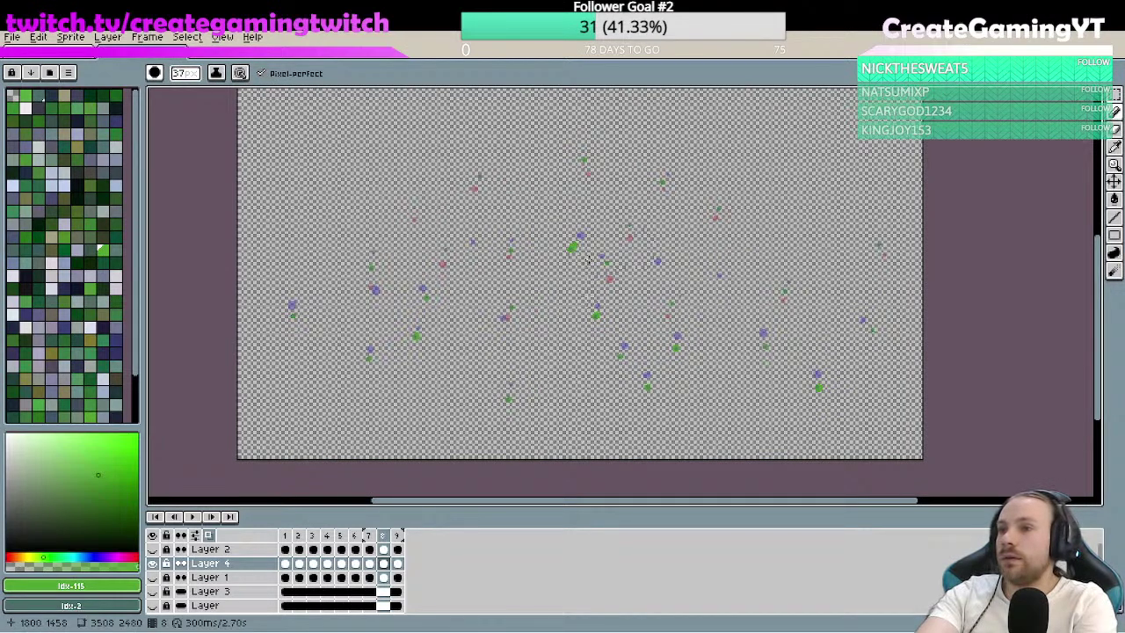
{"action": "key", "text": "ctrl+z"}
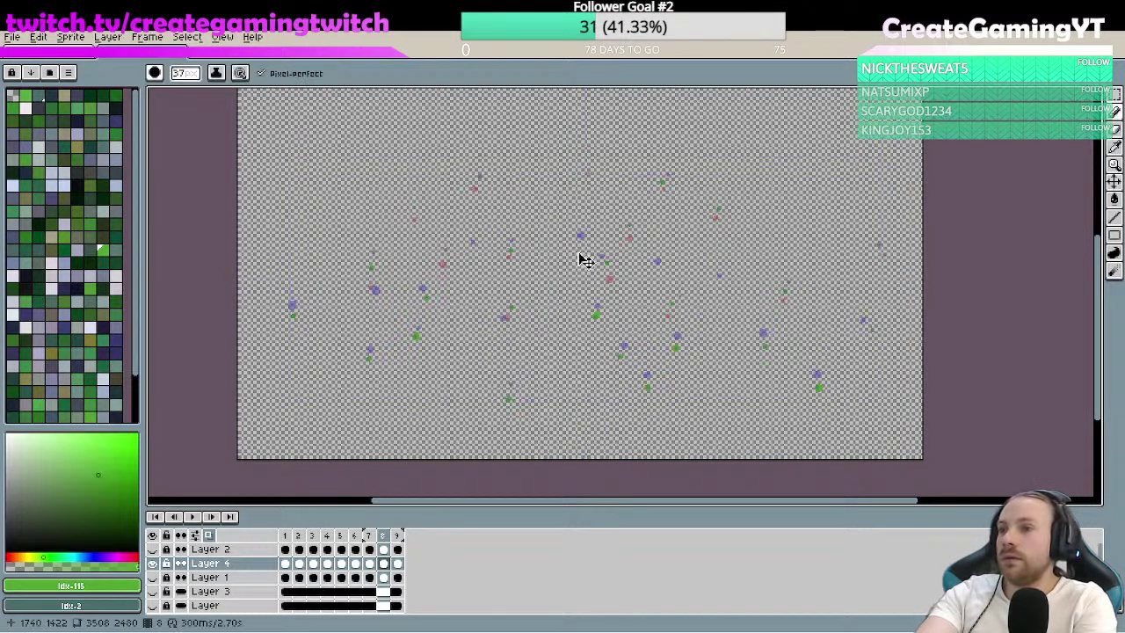
{"action": "key", "text": "ctrl"}
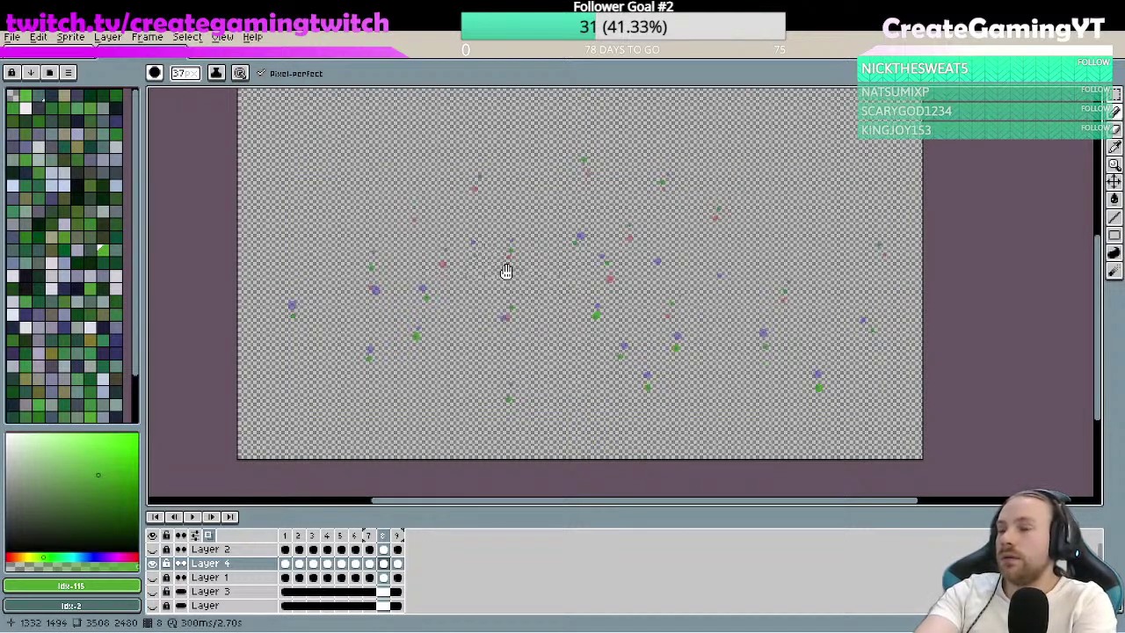
{"action": "left_click_drag", "start_coordinate": [507, 269], "coordinate": [474, 255]}
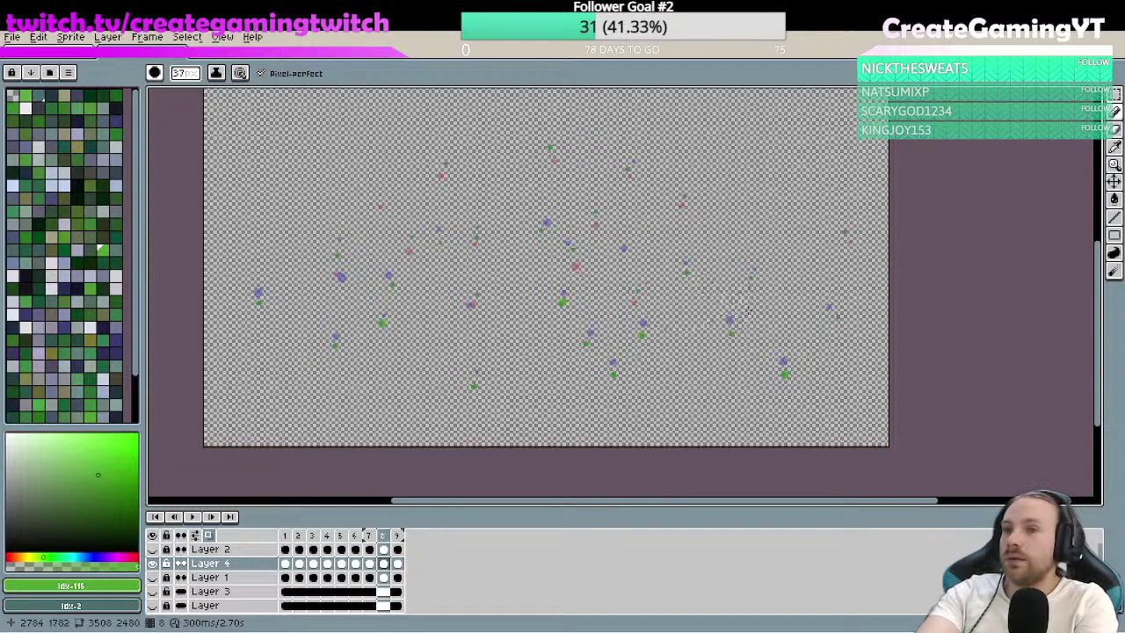
- Paint small green dots on frame 7 of Layer 4, just below the blue onion-skin dots in the canvas's right and lower-middle parts
{"action": "left_click", "coordinate": [370, 563]}
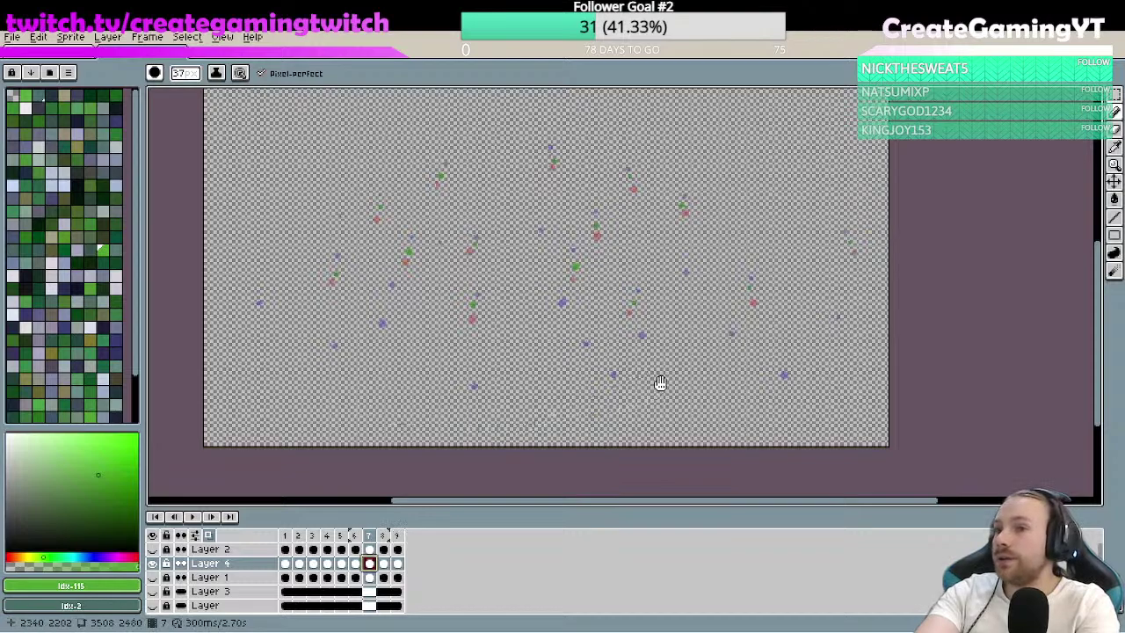
{"action": "key", "text": "space"}
{"action": "left_click_drag", "start_coordinate": [660, 382], "coordinate": [623, 350]}
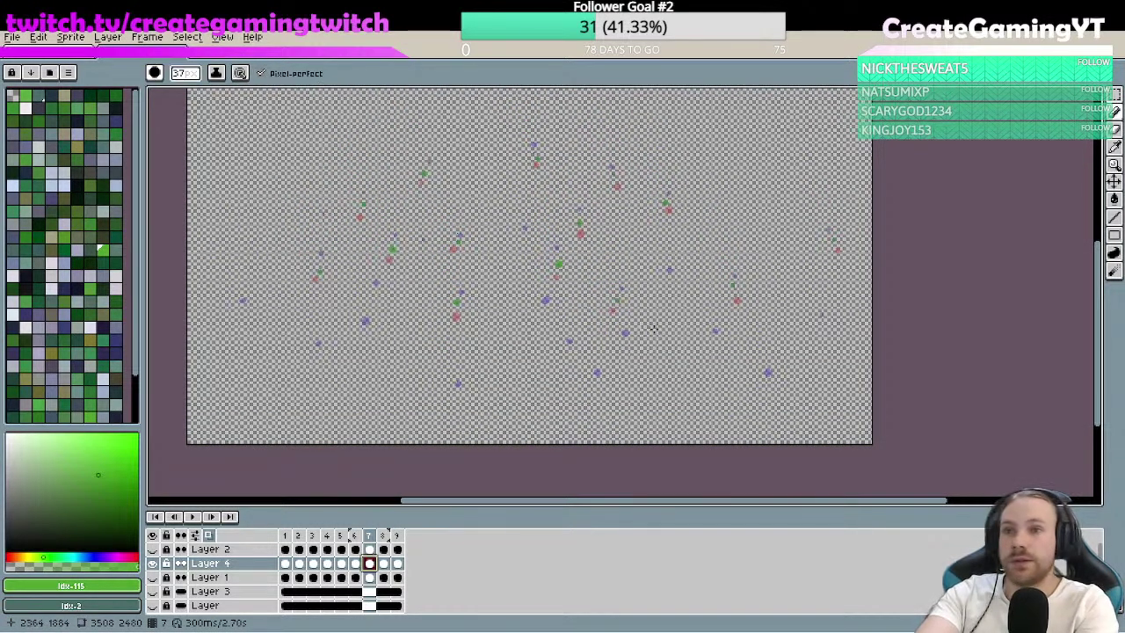
{"action": "left_click", "coordinate": [823, 325]}
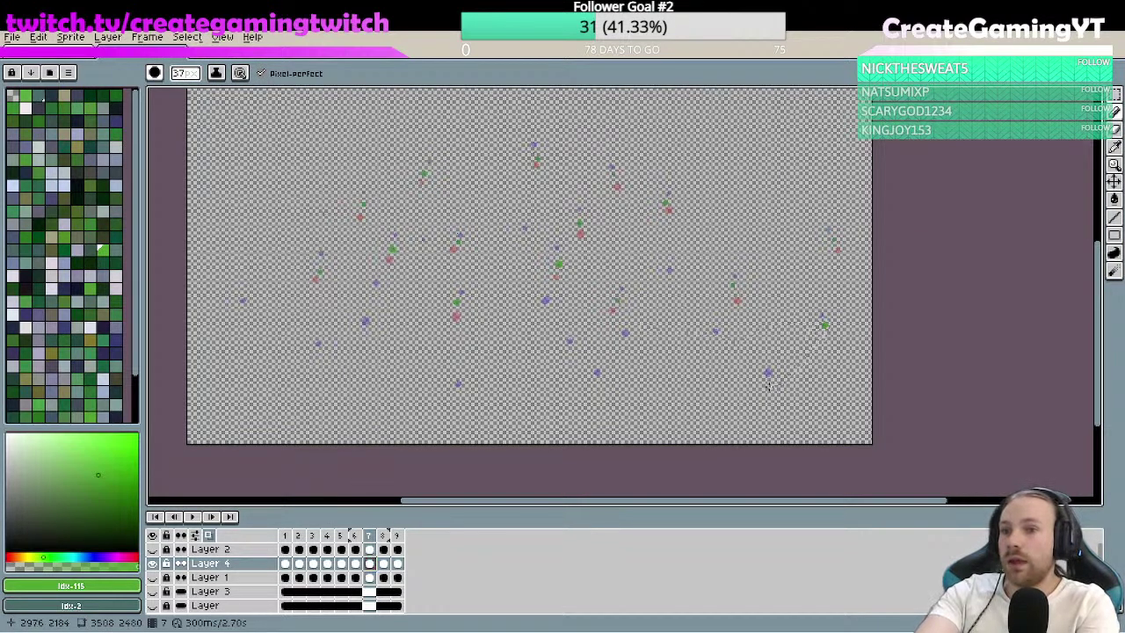
{"action": "left_click", "coordinate": [716, 343]}
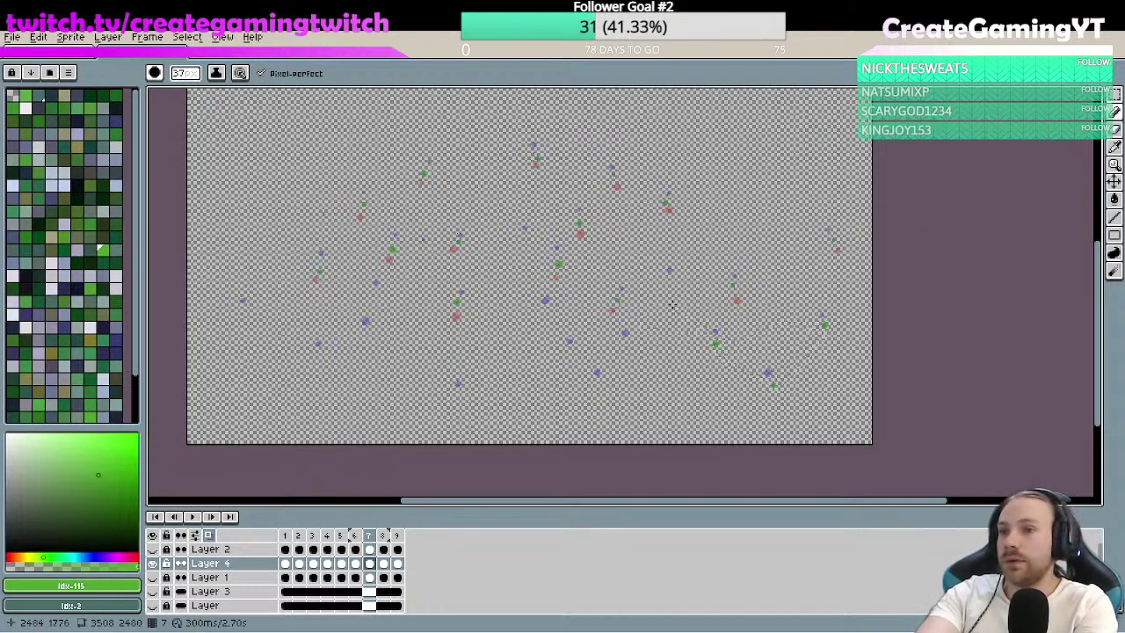
{"action": "left_click", "coordinate": [625, 347]}
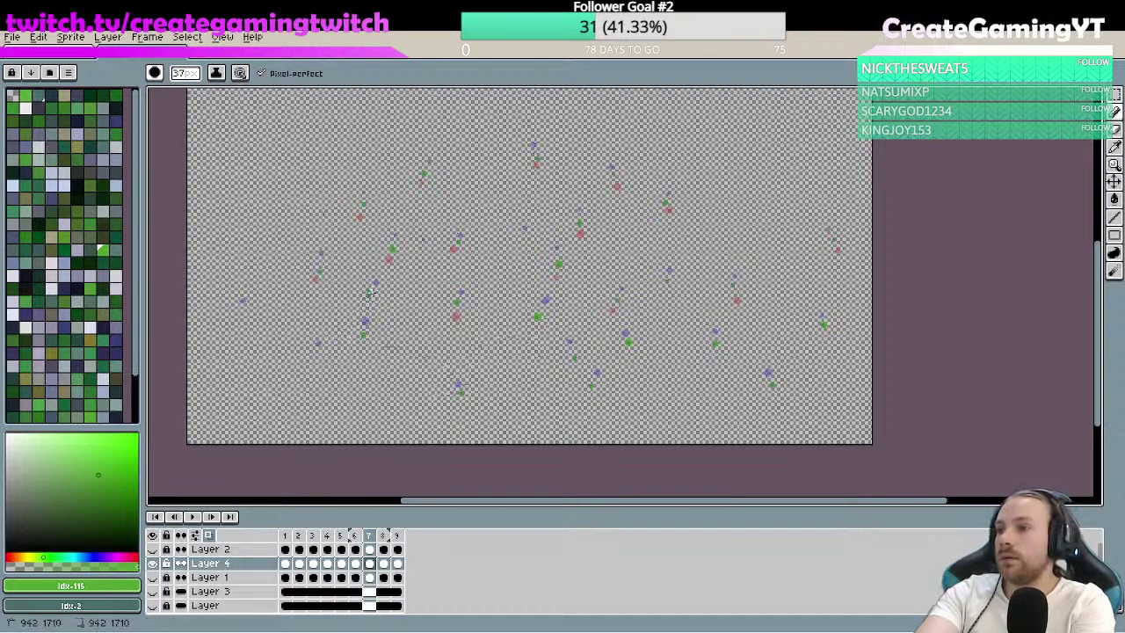
- Add the remaining green dots on frame 7 below the blue onion-skin dots in the canvas's left half
{"action": "left_click", "coordinate": [319, 353]}
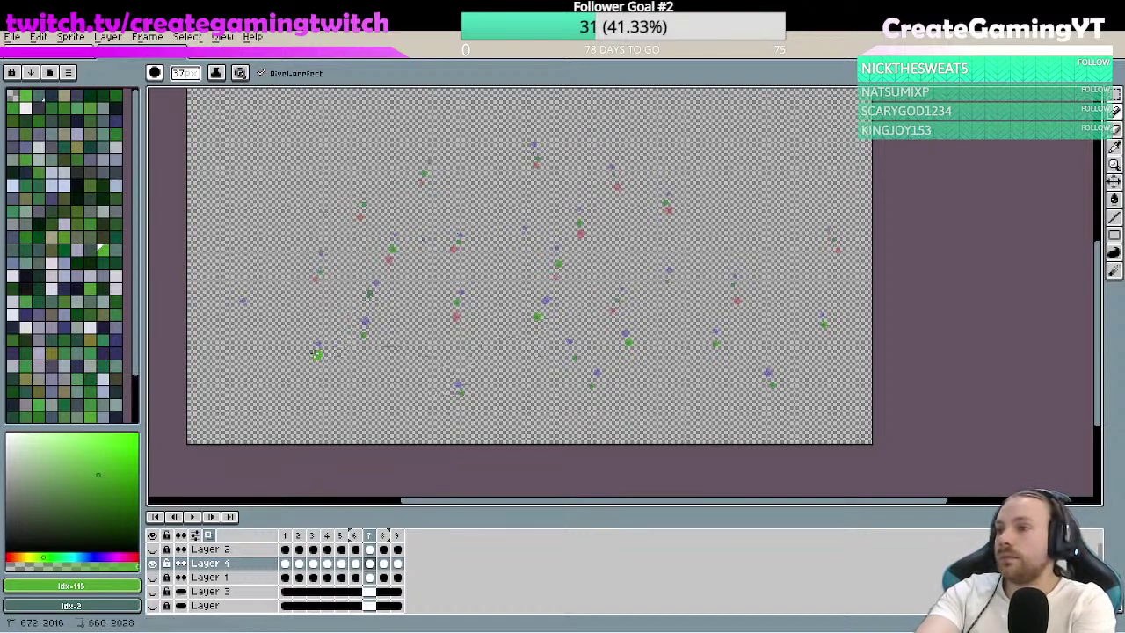
{"action": "key", "text": "v"}
{"action": "key", "text": "b"}
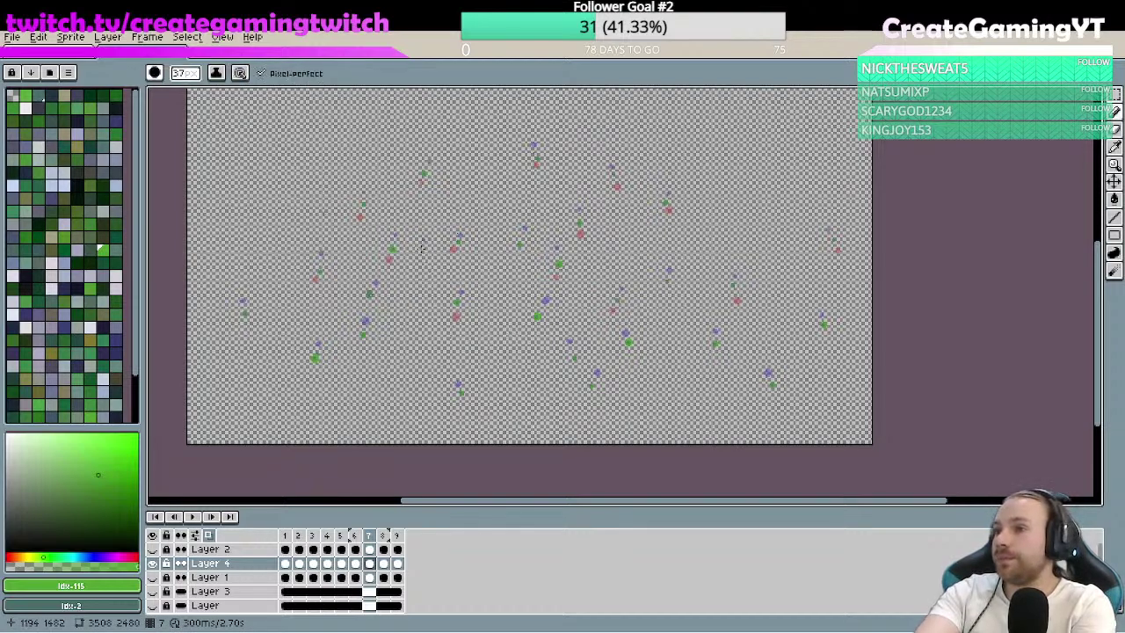
{"action": "scroll", "coordinate": [430, 289], "scroll_direction": "down", "scroll_amount": 1}
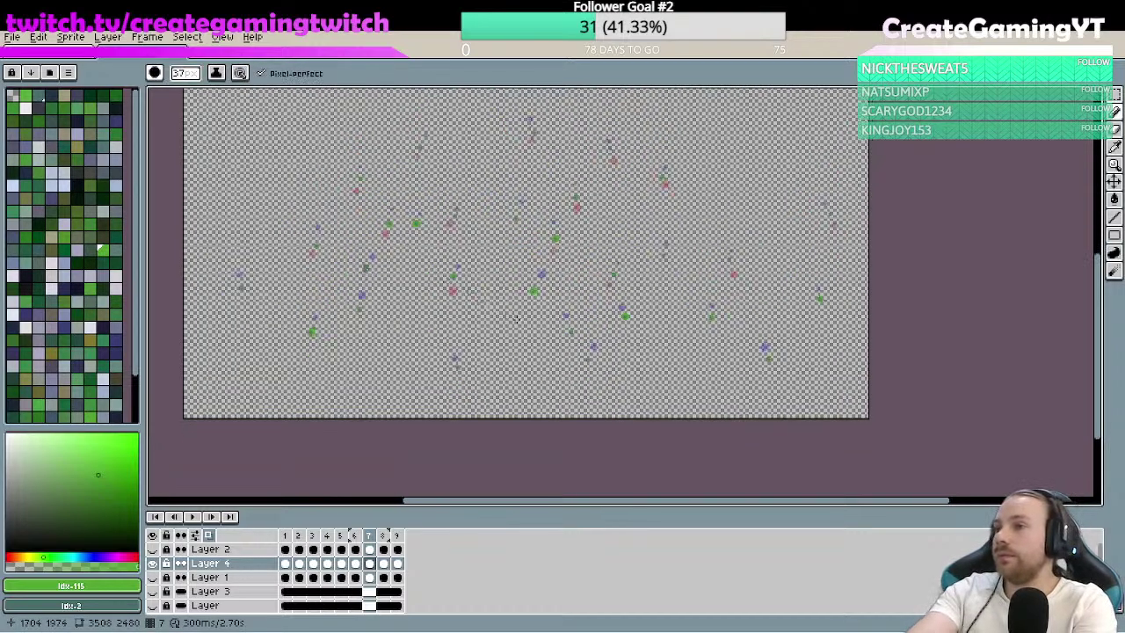
- Compare the Layer 4 dots on frames 1, 6, 7, 8 and 9 to check how they move across the loop
{"action": "left_click", "coordinate": [357, 536]}
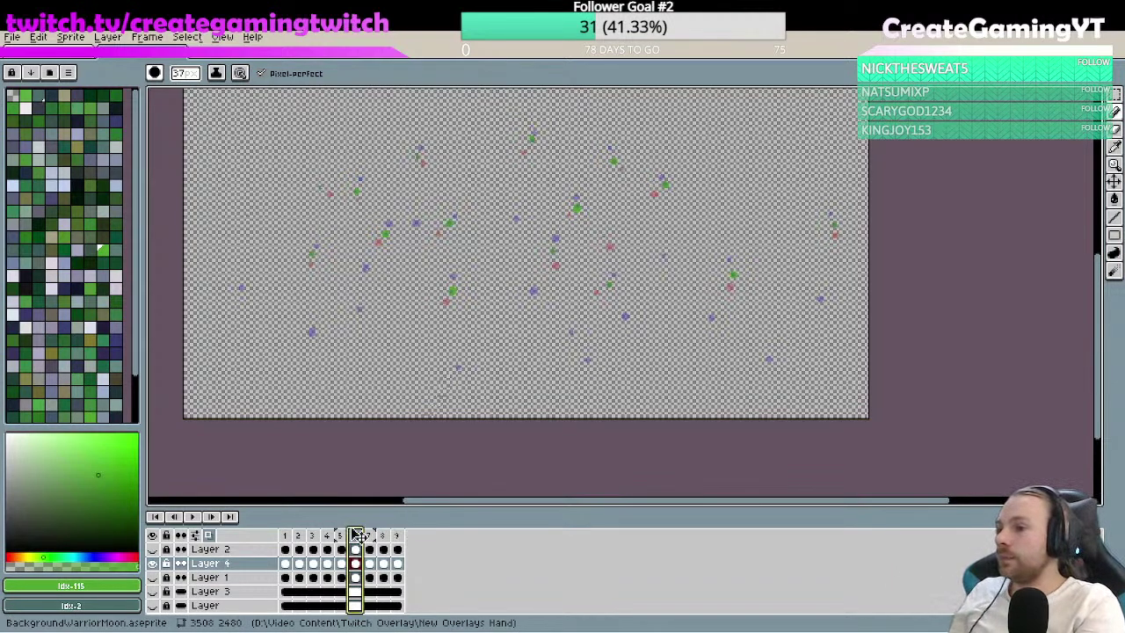
{"action": "left_click", "coordinate": [286, 538]}
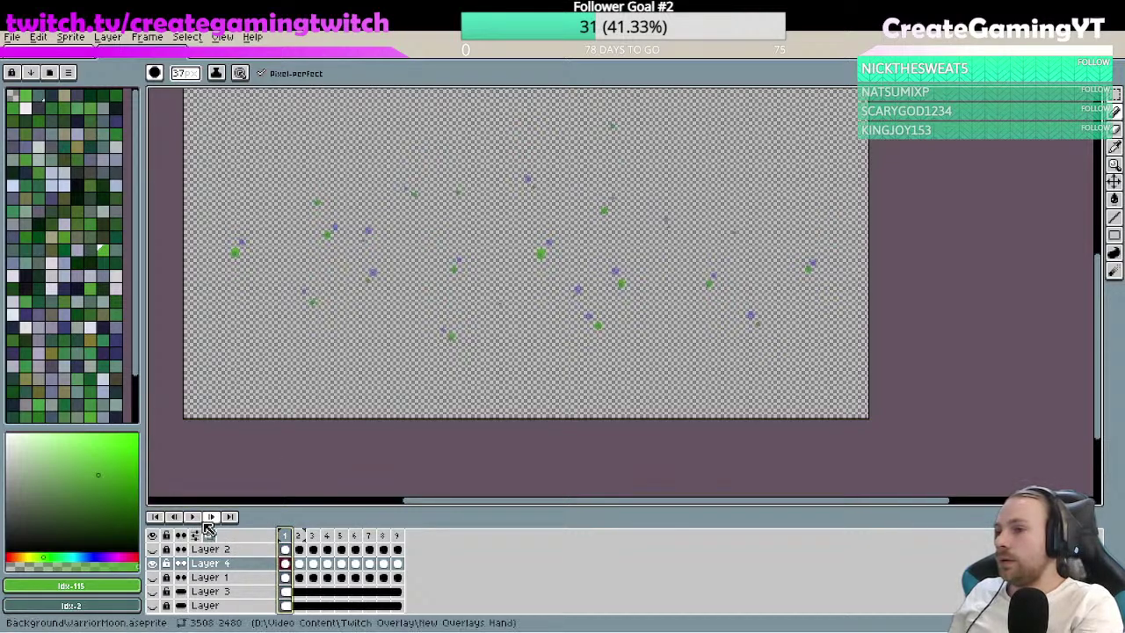
{"action": "left_click", "coordinate": [369, 535]}
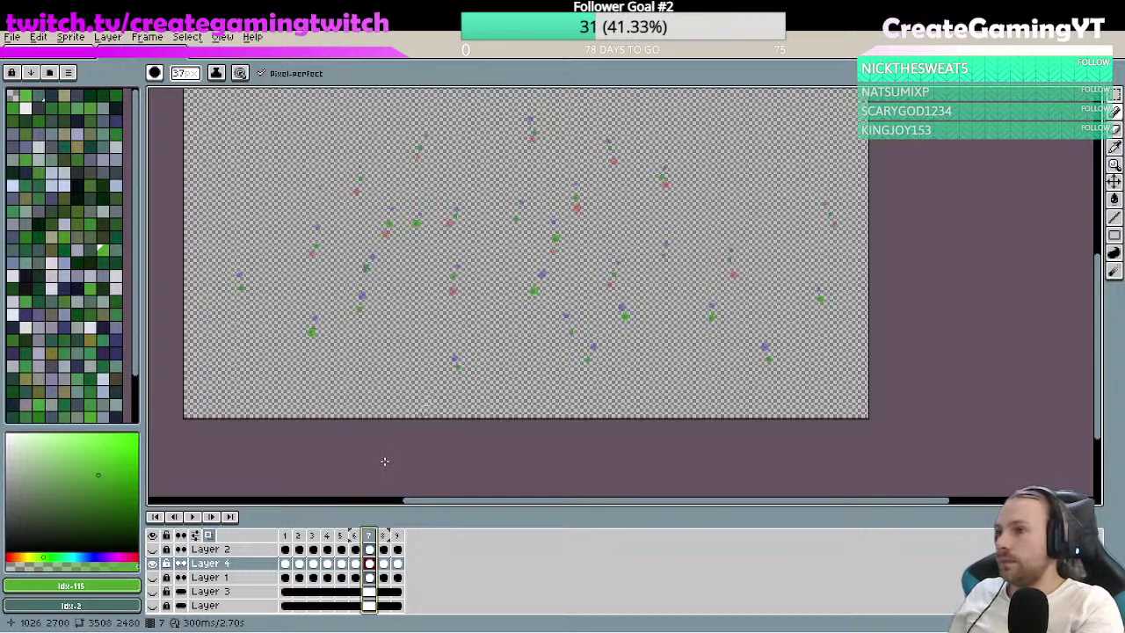
{"action": "left_click", "coordinate": [355, 537]}
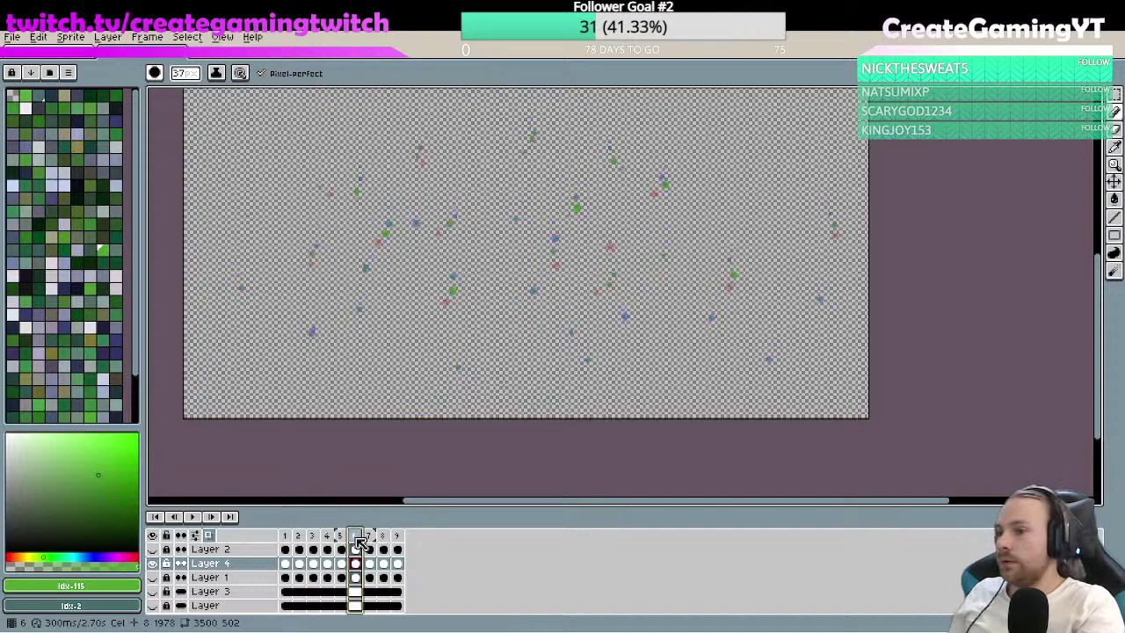
{"action": "left_click", "coordinate": [398, 538]}
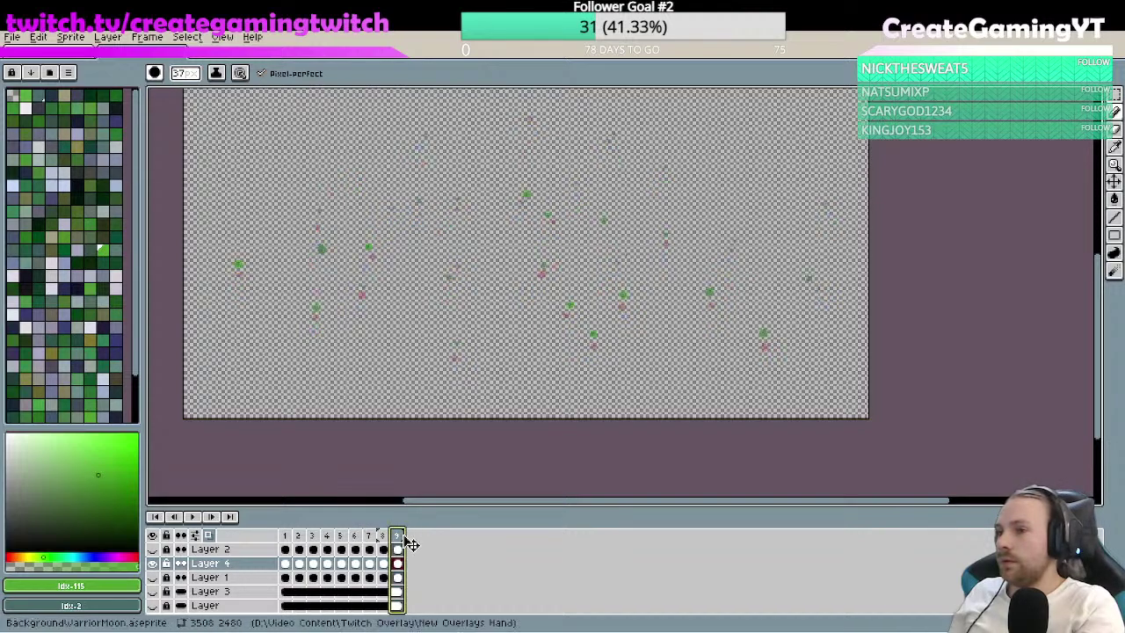
{"action": "left_click", "coordinate": [291, 537]}
{"action": "left_click", "coordinate": [396, 538]}
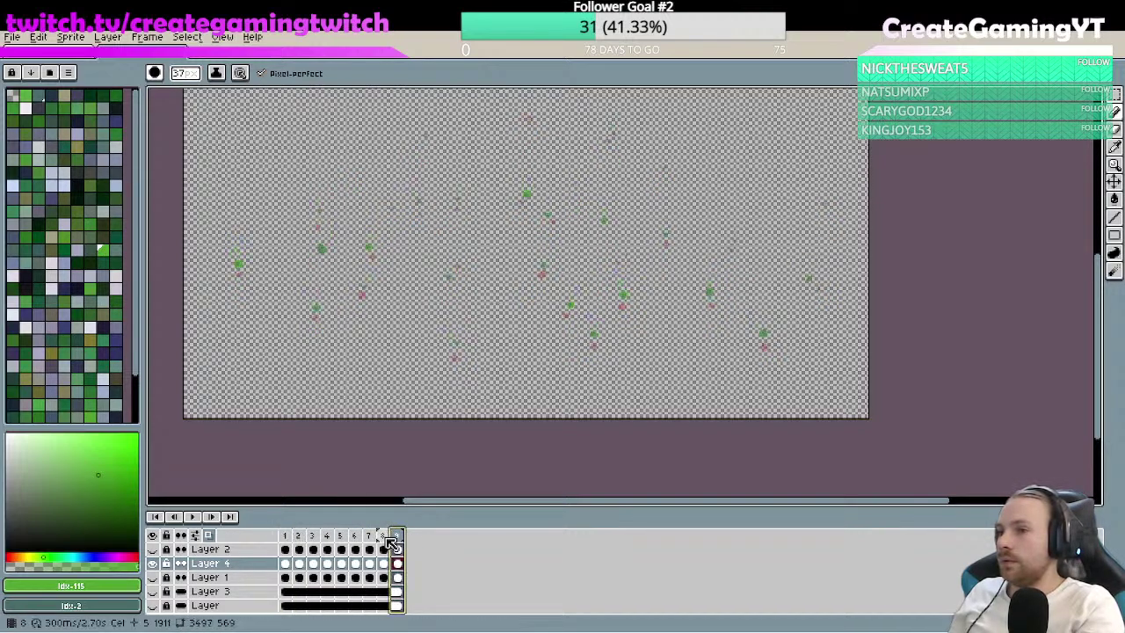
{"action": "left_click", "coordinate": [388, 537]}
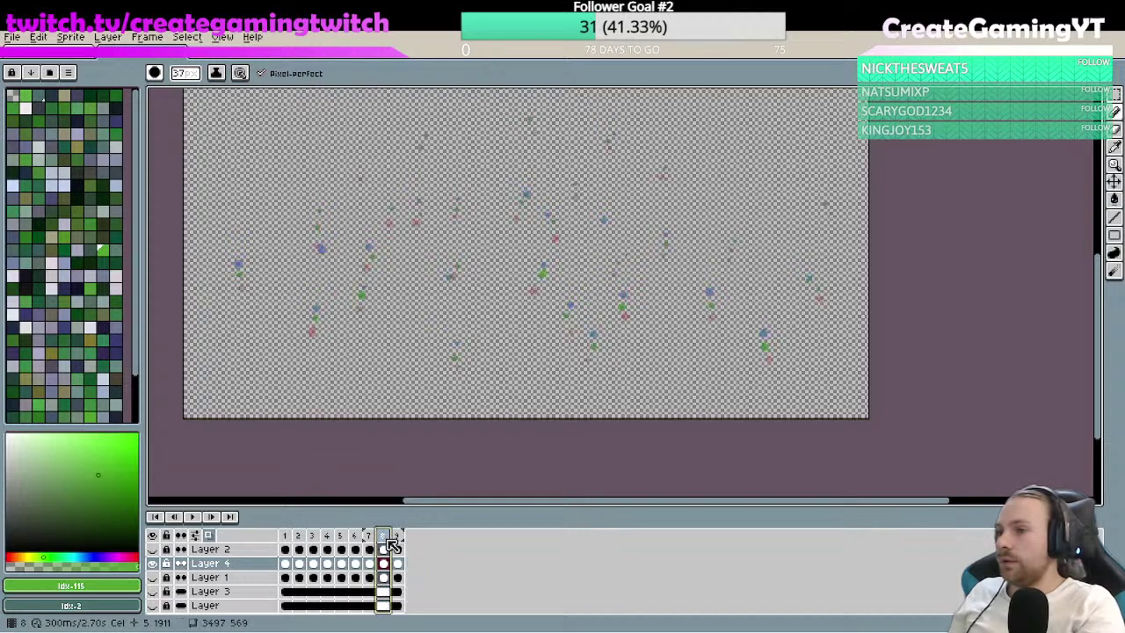
{"action": "left_click", "coordinate": [370, 538]}
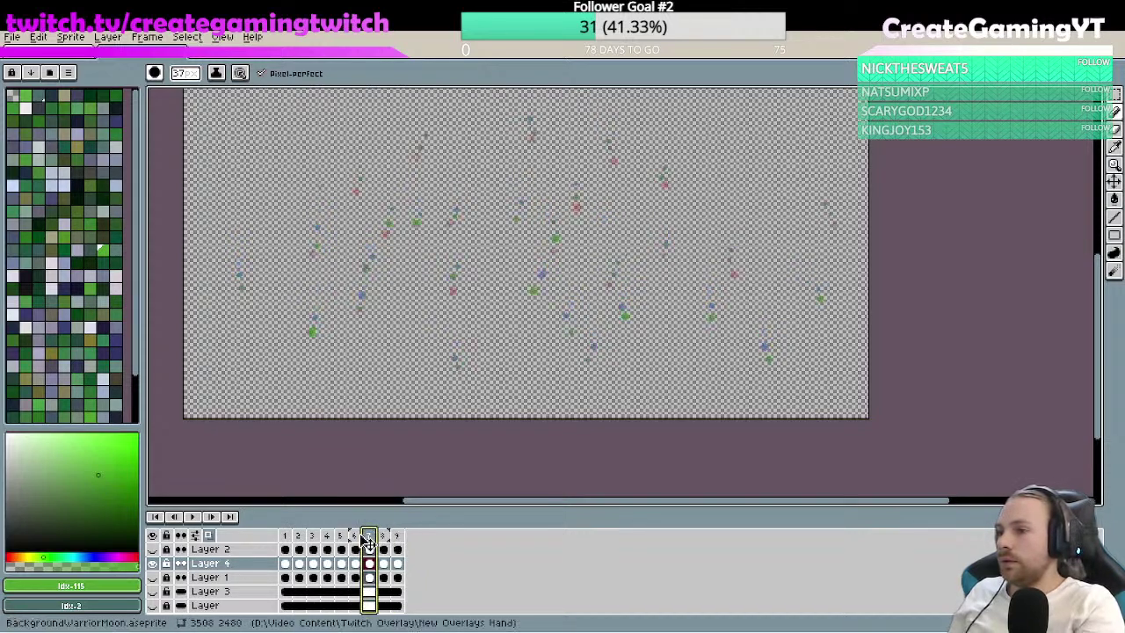
- Paint green dots on frame 6 of Layer 4, just below the blue onion-skin dots across the canvas
{"action": "left_click", "coordinate": [356, 537]}
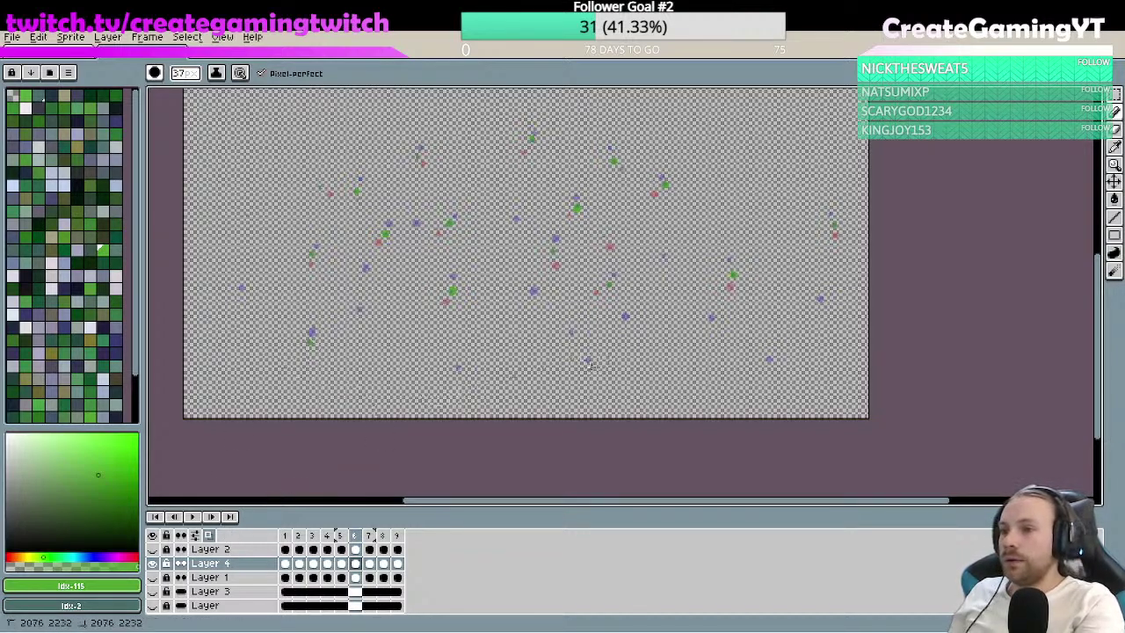
{"action": "left_click", "coordinate": [771, 370]}
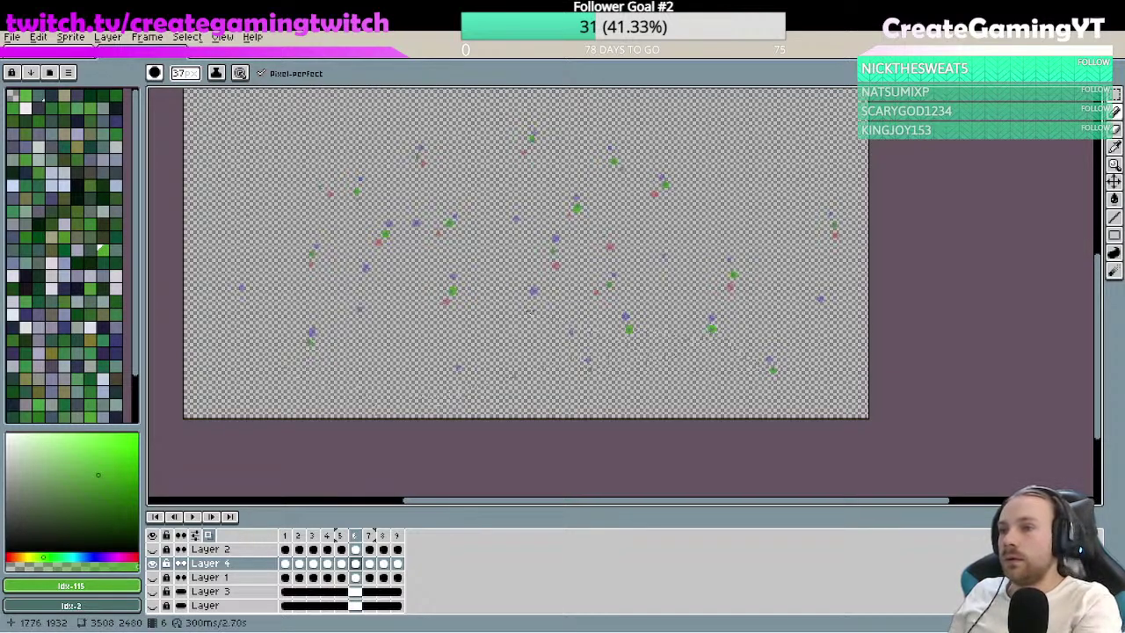
{"action": "left_click", "coordinate": [535, 303]}
{"action": "left_click", "coordinate": [568, 344]}
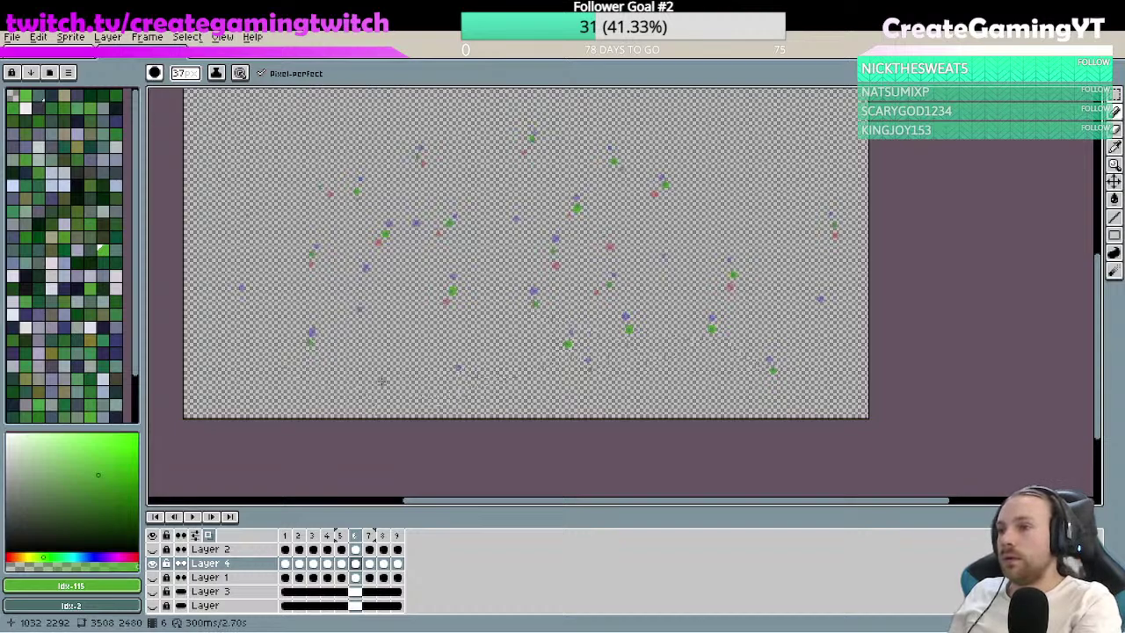
{"action": "left_click", "coordinate": [457, 375]}
{"action": "left_click", "coordinate": [358, 322]}
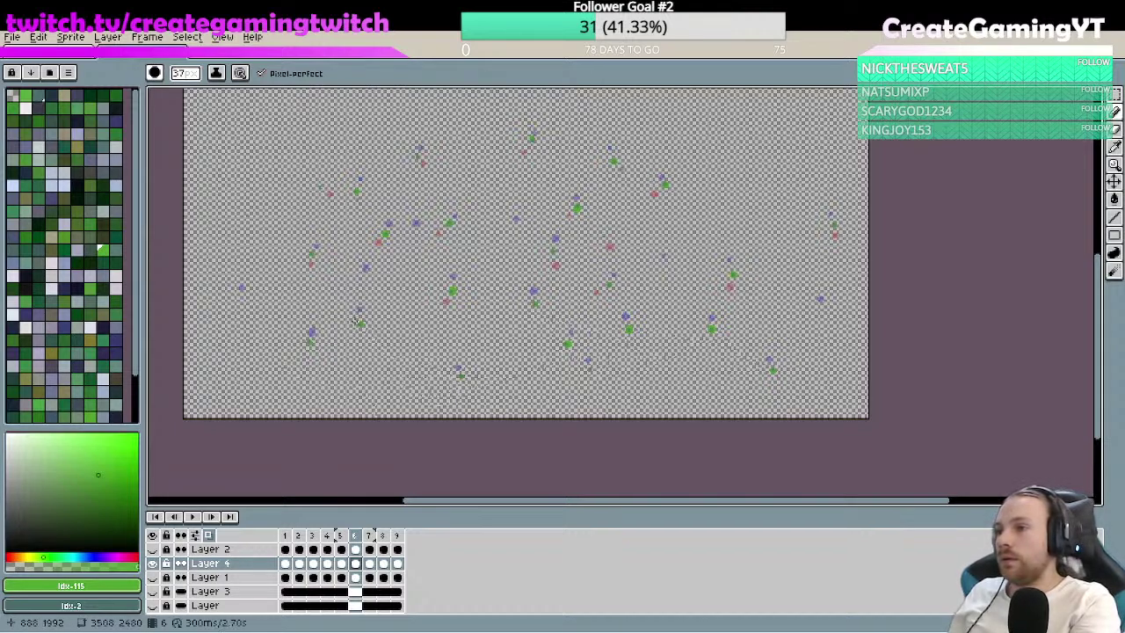
{"action": "left_click", "coordinate": [242, 302]}
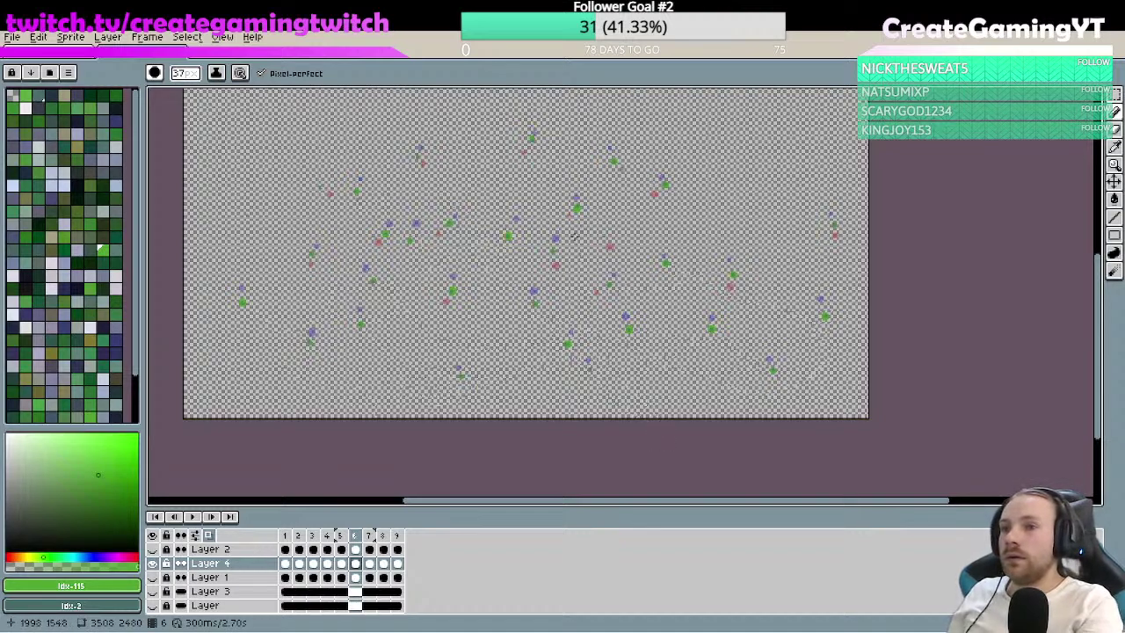
- Paint green dots on frame 5 of Layer 4 below the three blue onion-skin dots in the canvas's lower left
{"action": "left_click", "coordinate": [341, 563]}
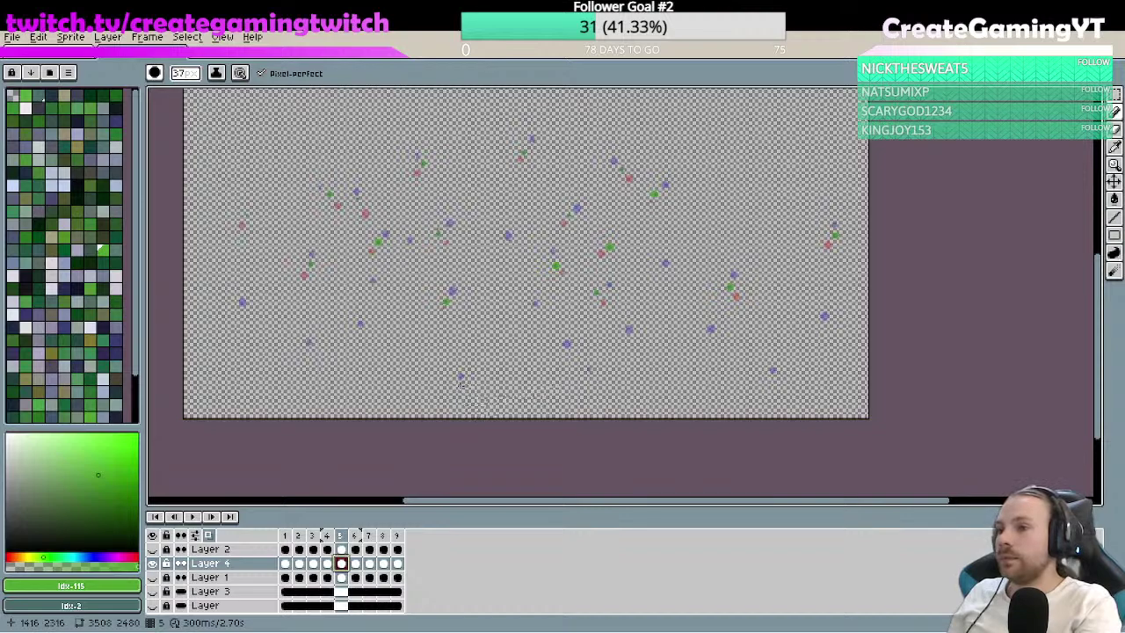
{"action": "left_click", "coordinate": [313, 354]}
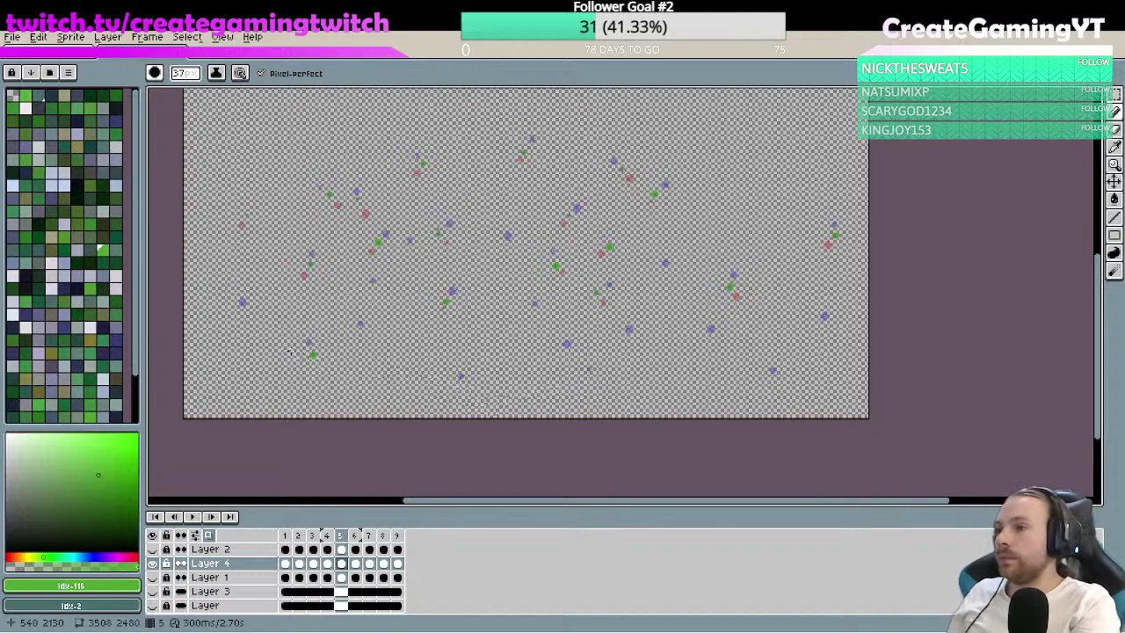
{"action": "left_click", "coordinate": [245, 318]}
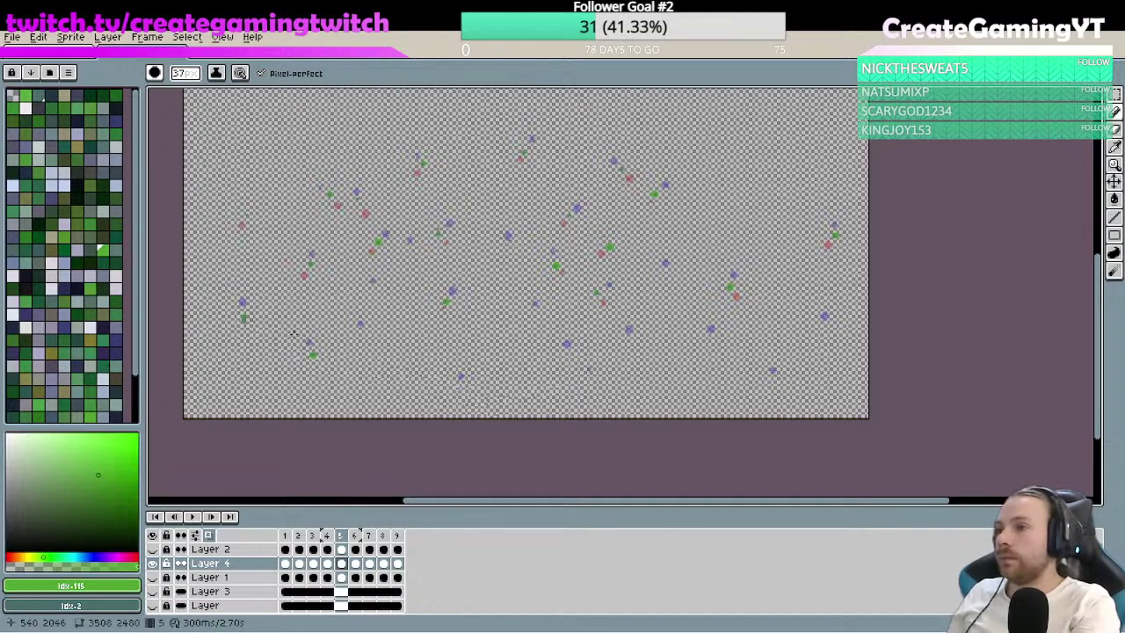
{"action": "left_click", "coordinate": [361, 338]}
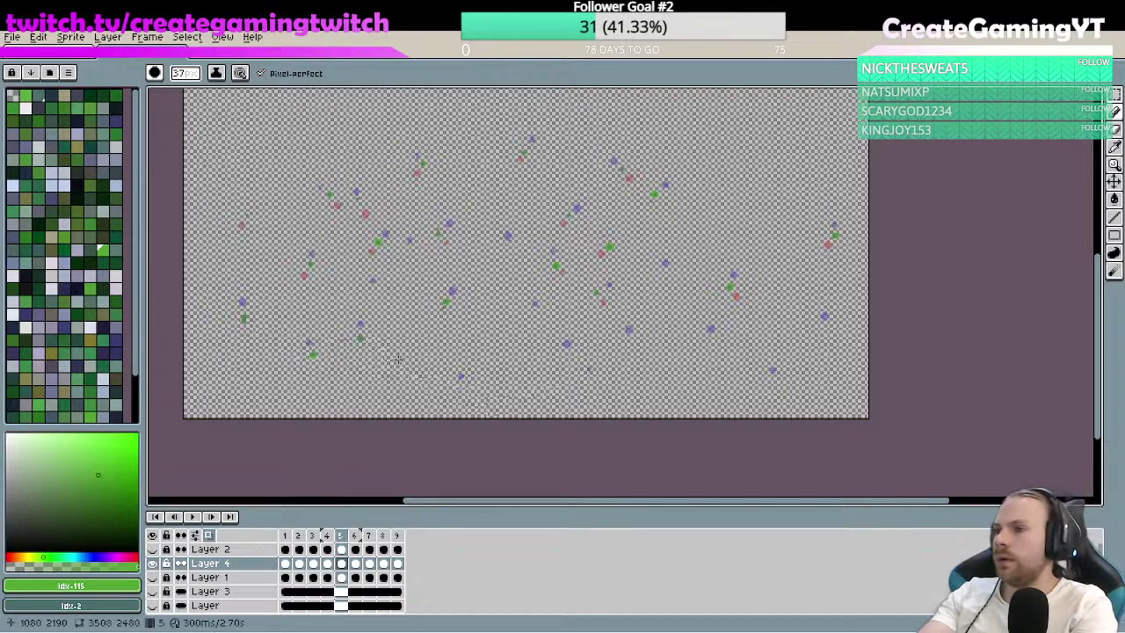
- Add green dots on frame 5 below the blue onion-skin dots in the middle and right part of the canvas
{"action": "key", "text": "z"}
{"action": "mouse_move", "coordinate": [351, 350]}
{"action": "left_mouse_down"}
{"action": "mouse_move", "coordinate": [403, 324]}
{"action": "mouse_move", "coordinate": [397, 339]}
{"action": "mouse_move", "coordinate": [498, 331]}
{"action": "mouse_move", "coordinate": [535, 367]}
{"action": "left_mouse_up"}
{"action": "key", "text": "b"}
{"action": "left_click", "coordinate": [534, 361]}
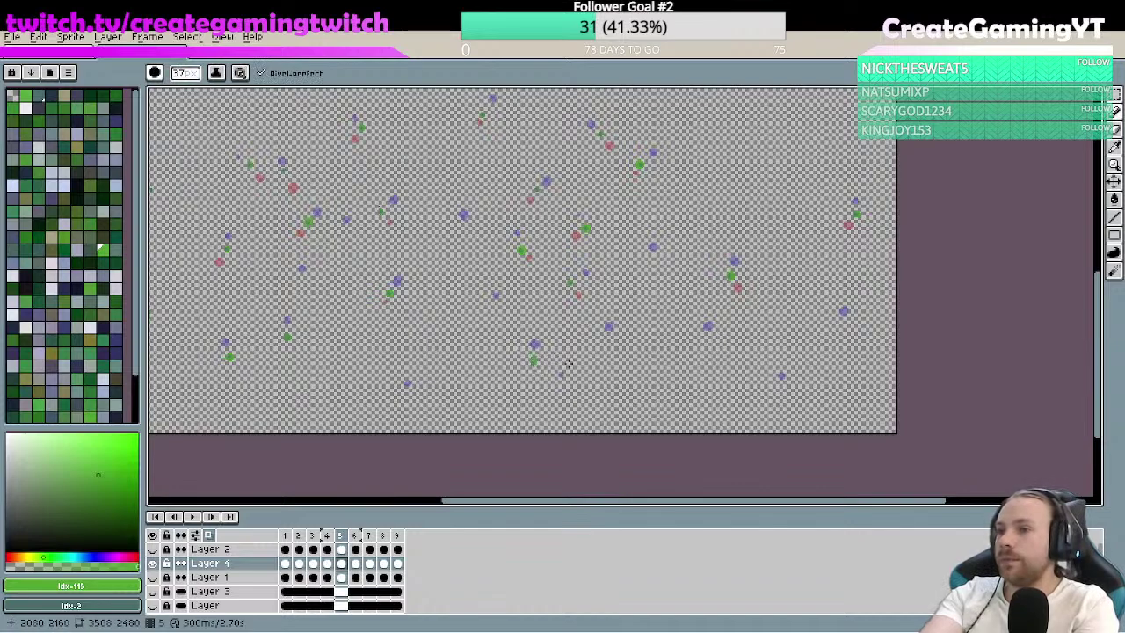
{"action": "left_click", "coordinate": [703, 346]}
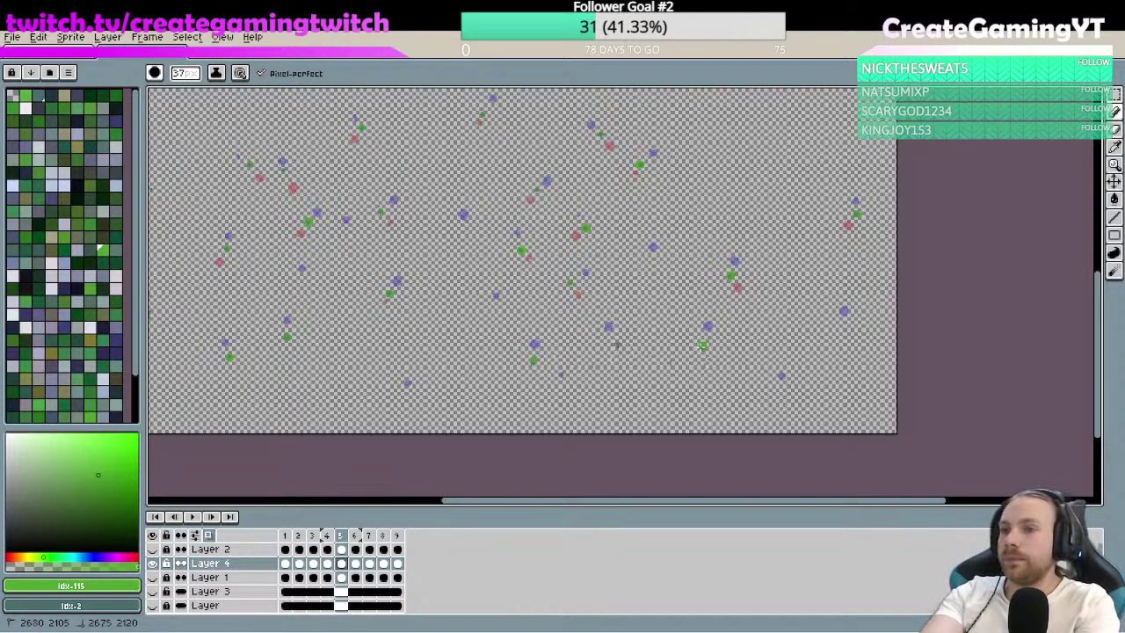
{"action": "left_click", "coordinate": [779, 385]}
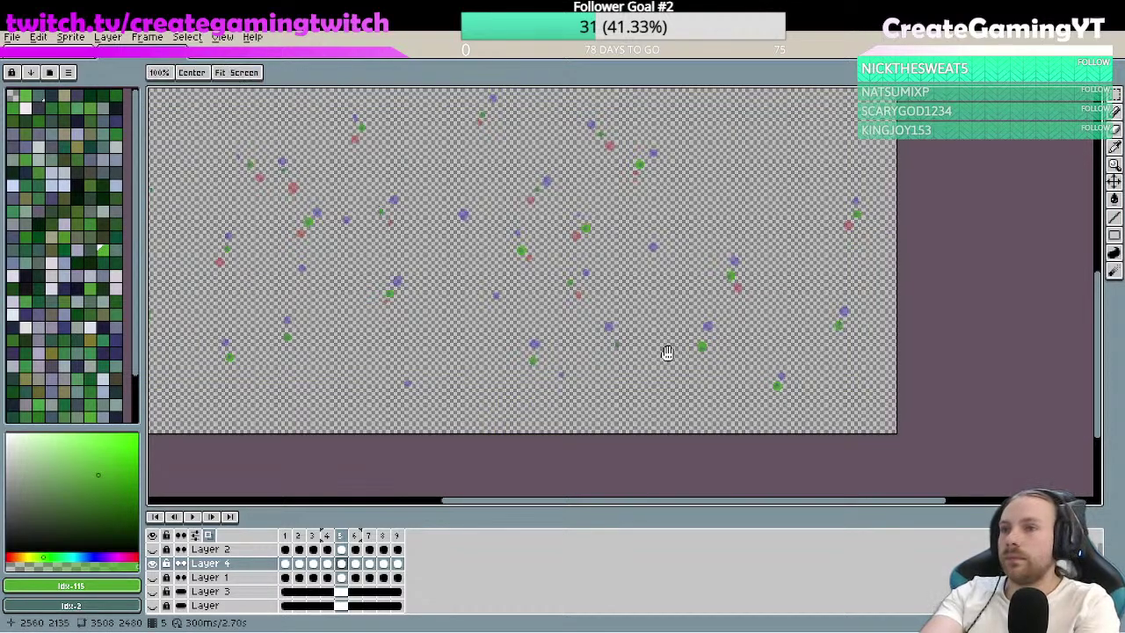
{"action": "scroll", "coordinate": [665, 352], "scroll_direction": "up", "scroll_amount": 1}
{"action": "left_click", "coordinate": [720, 274]}
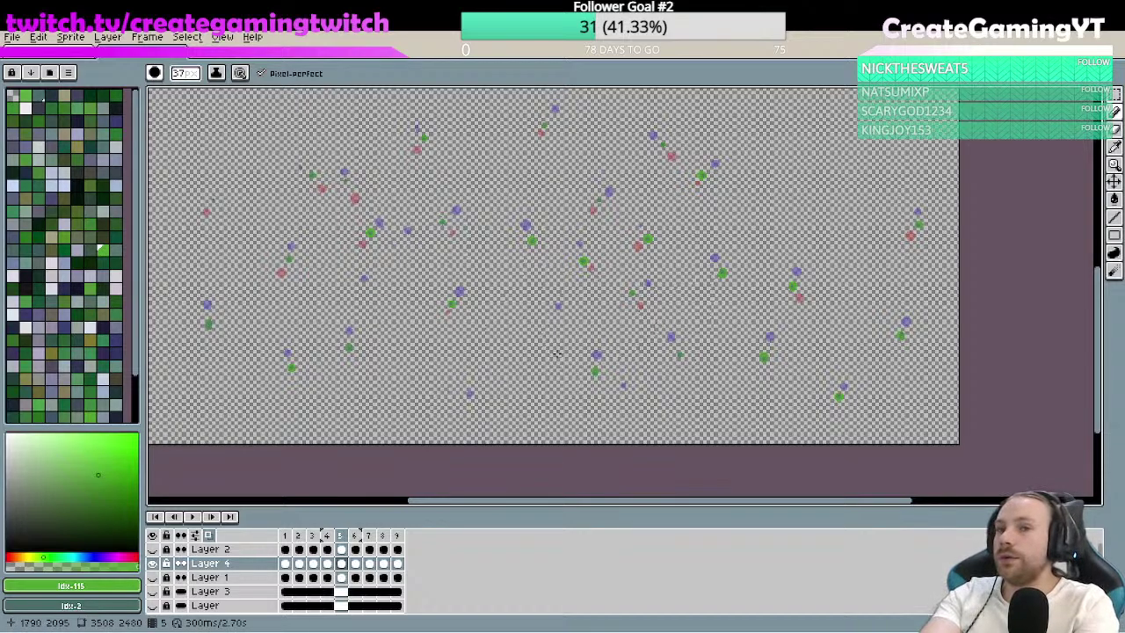
- Paint green dots on frame 4 of Layer 4 below the blue onion-skin dots in the canvas's lower middle and right part
{"action": "scroll", "coordinate": [409, 372], "scroll_direction": "down", "scroll_amount": 1}
{"action": "scroll", "coordinate": [477, 321], "scroll_direction": "up", "scroll_amount": 1}
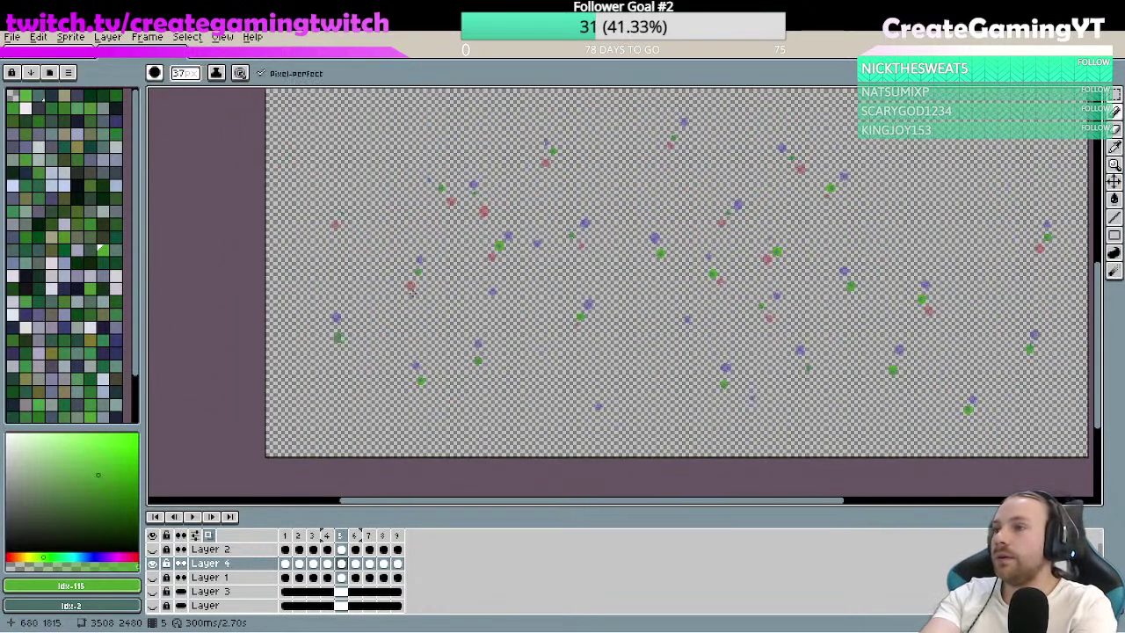
{"action": "left_click_drag", "start_coordinate": [416, 316], "coordinate": [393, 249]}
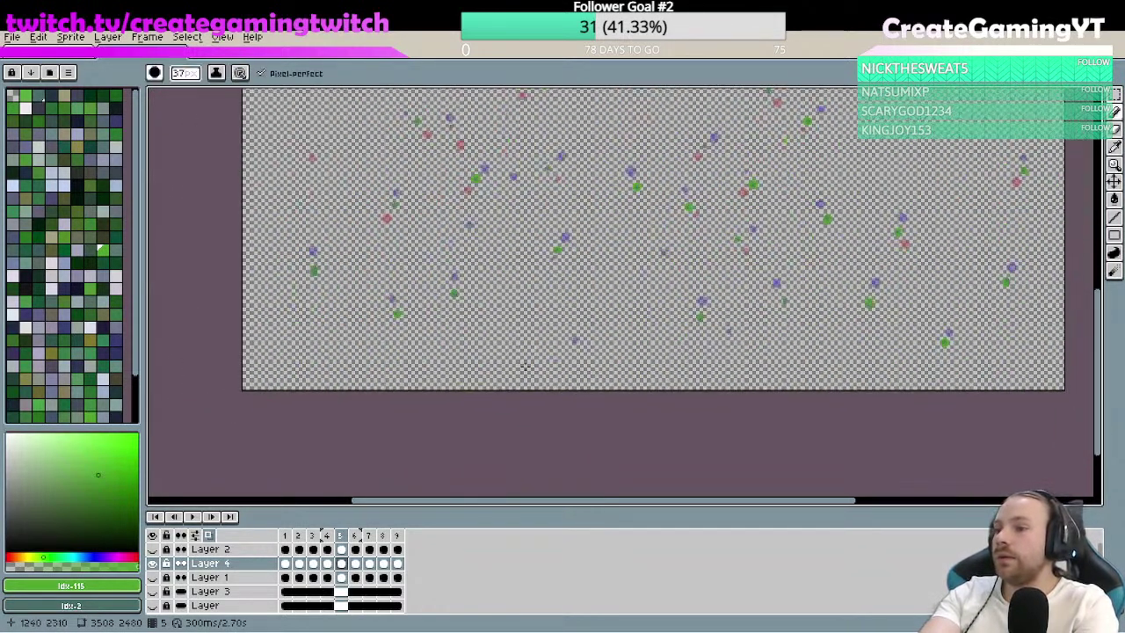
{"action": "left_click", "coordinate": [329, 566]}
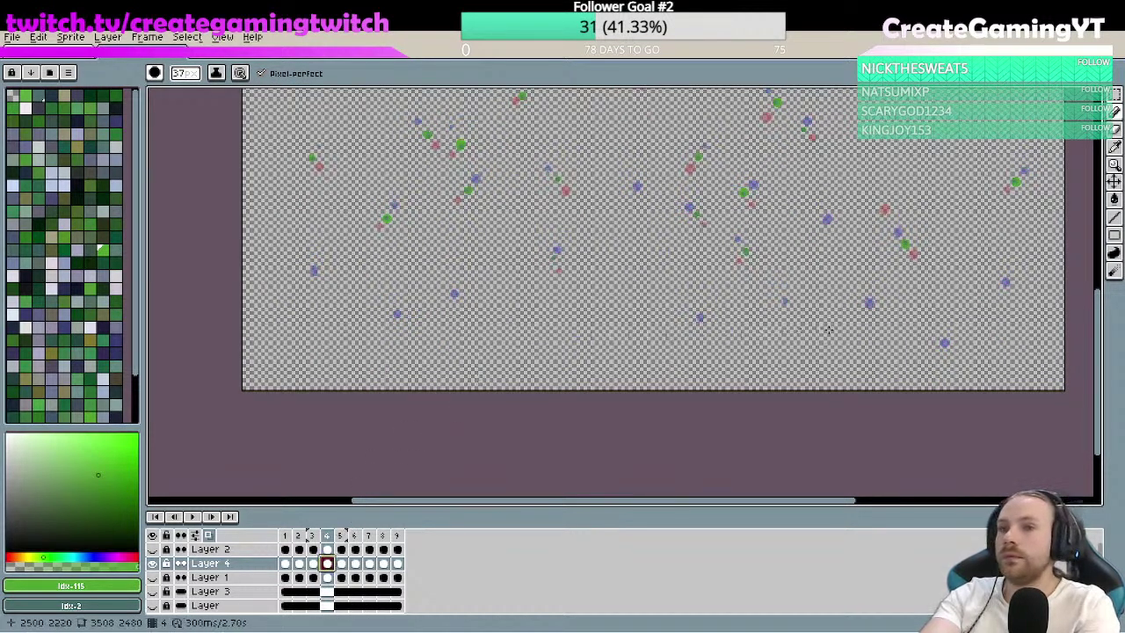
{"action": "left_click", "coordinate": [864, 325]}
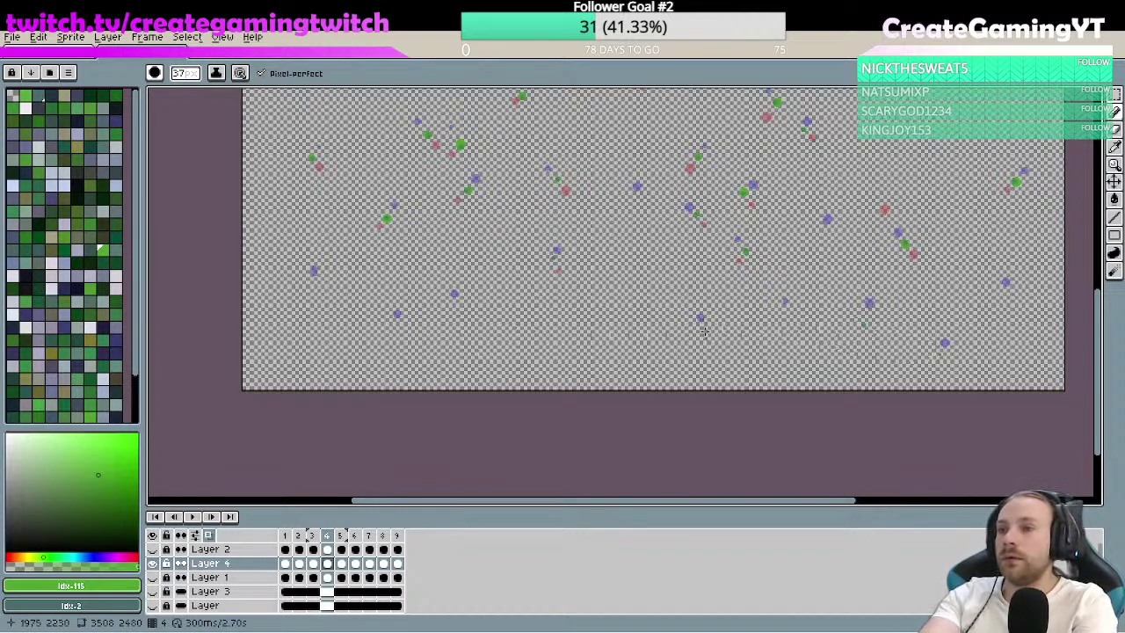
{"action": "key", "text": "ctrl+z"}
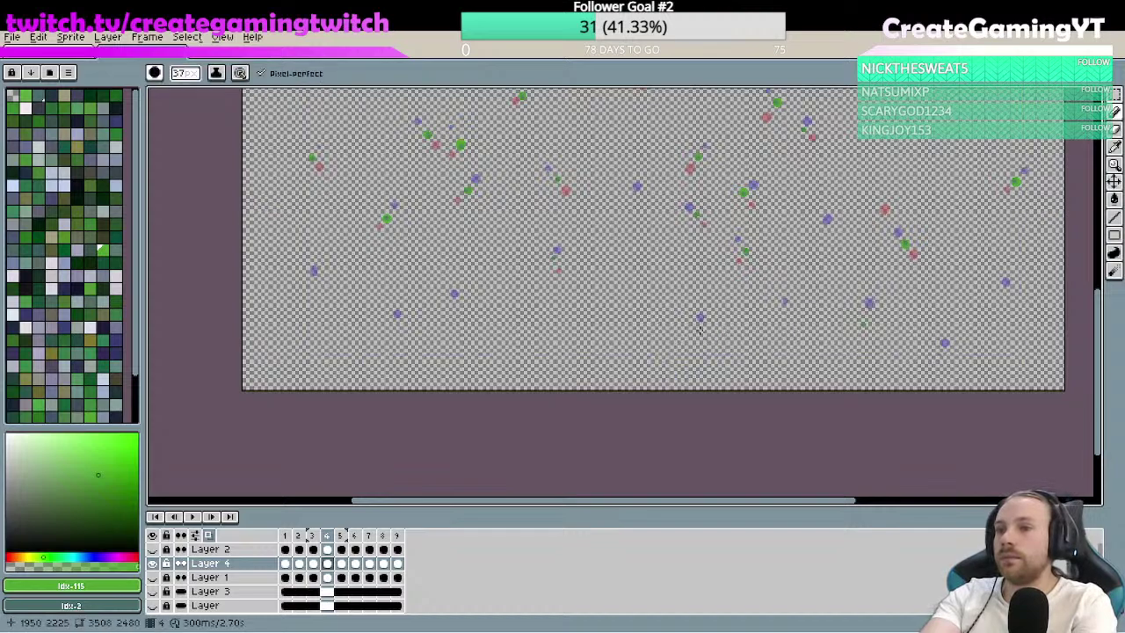
{"action": "key", "text": "ctrl+z"}
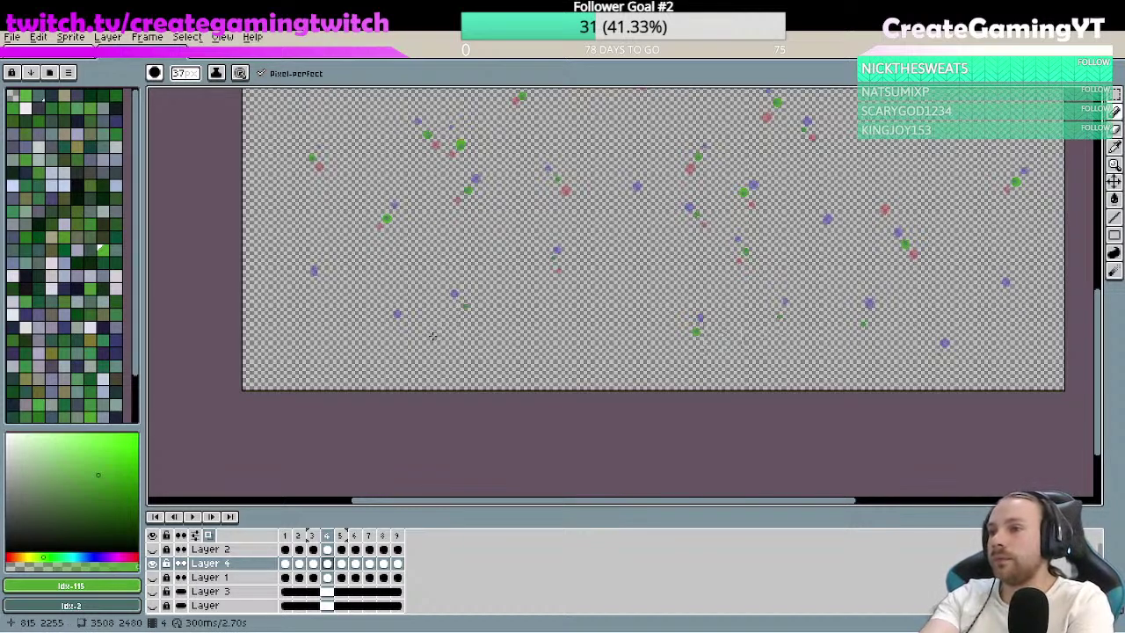
- Add green dots on frame 4 below the two leftmost blue onion-skin dots, repainting the outermost one slightly further right
{"action": "left_click", "coordinate": [403, 325]}
{"action": "left_click", "coordinate": [316, 286]}
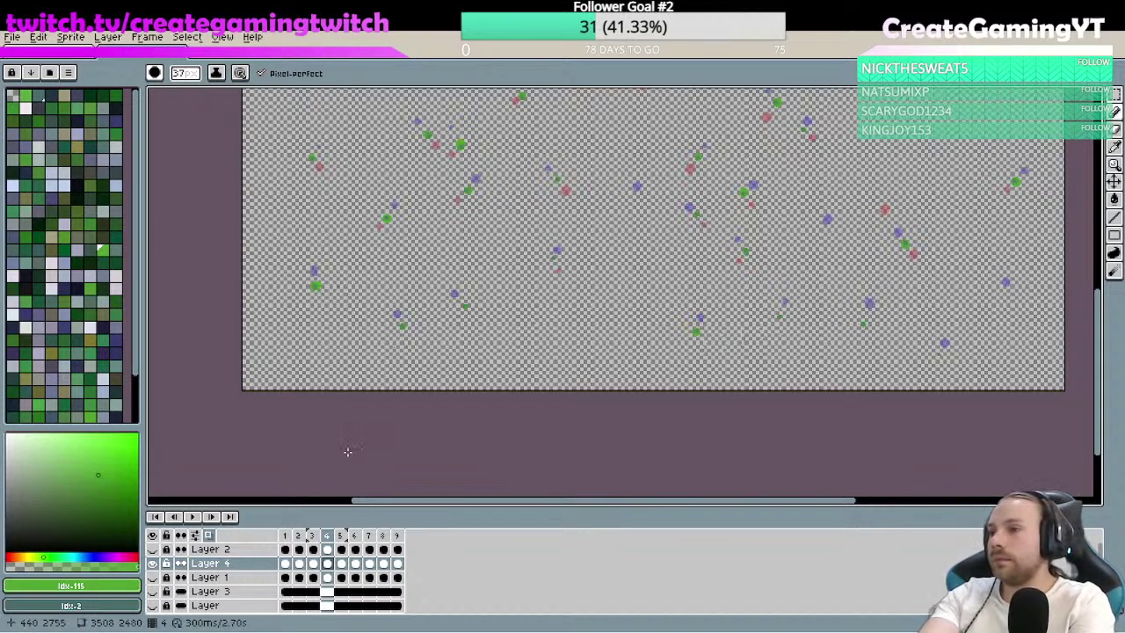
{"action": "key", "text": "ctrl+z"}
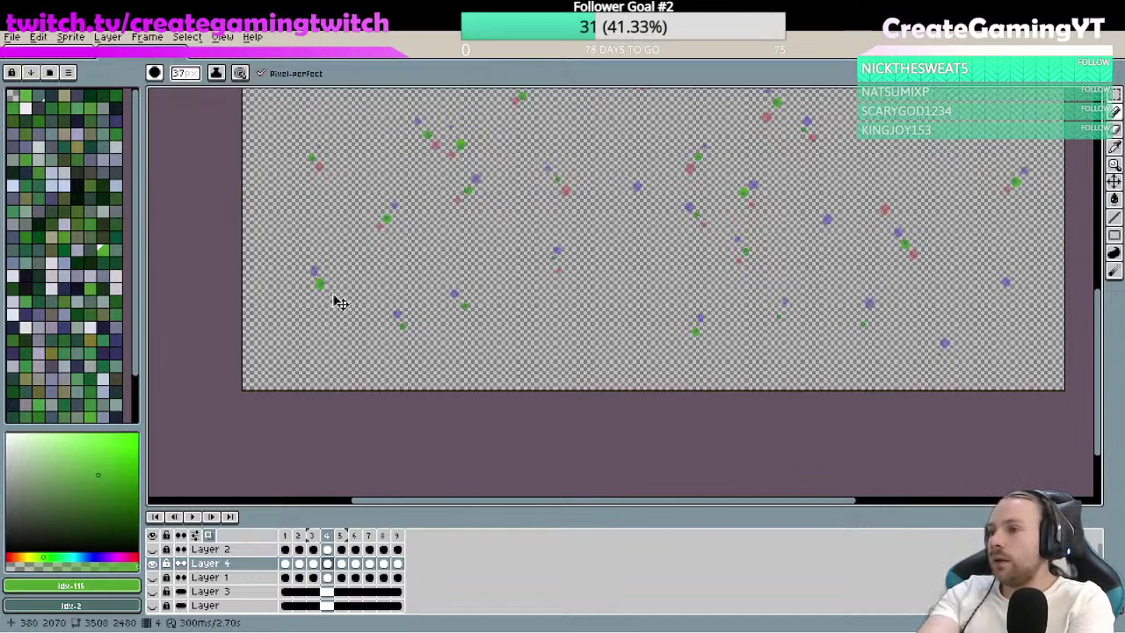
{"action": "key", "text": "ctrl+z"}
{"action": "left_click", "coordinate": [325, 285]}
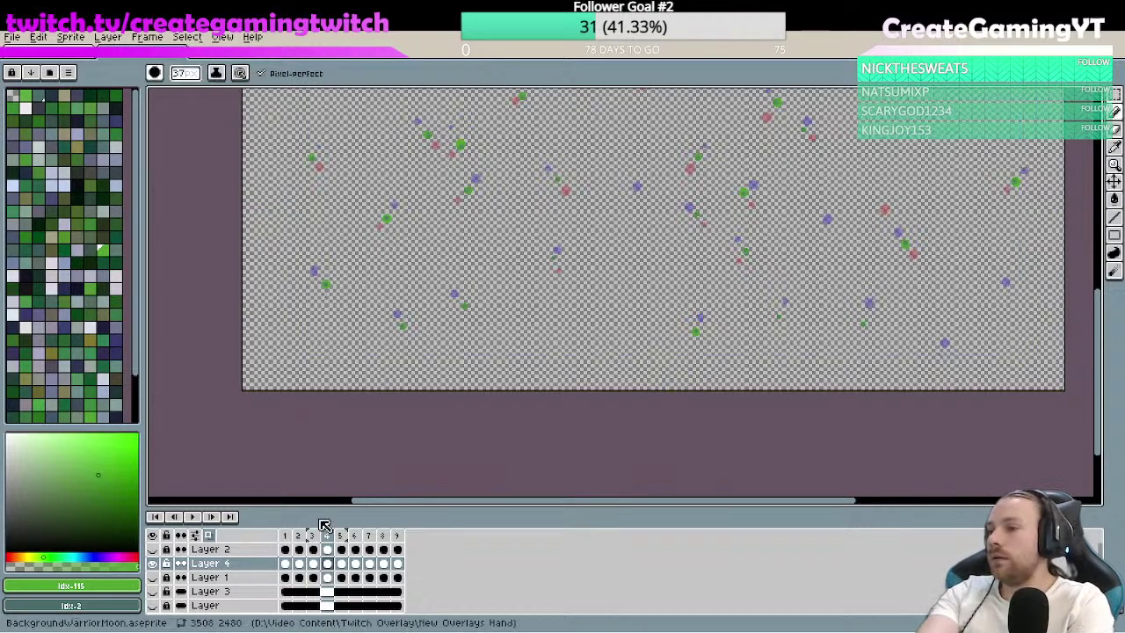
- Paint small green dots on frame 3 of Layer 4 below the blue onion-skin dots along the lower part of the canvas
{"action": "left_click", "coordinate": [313, 563]}
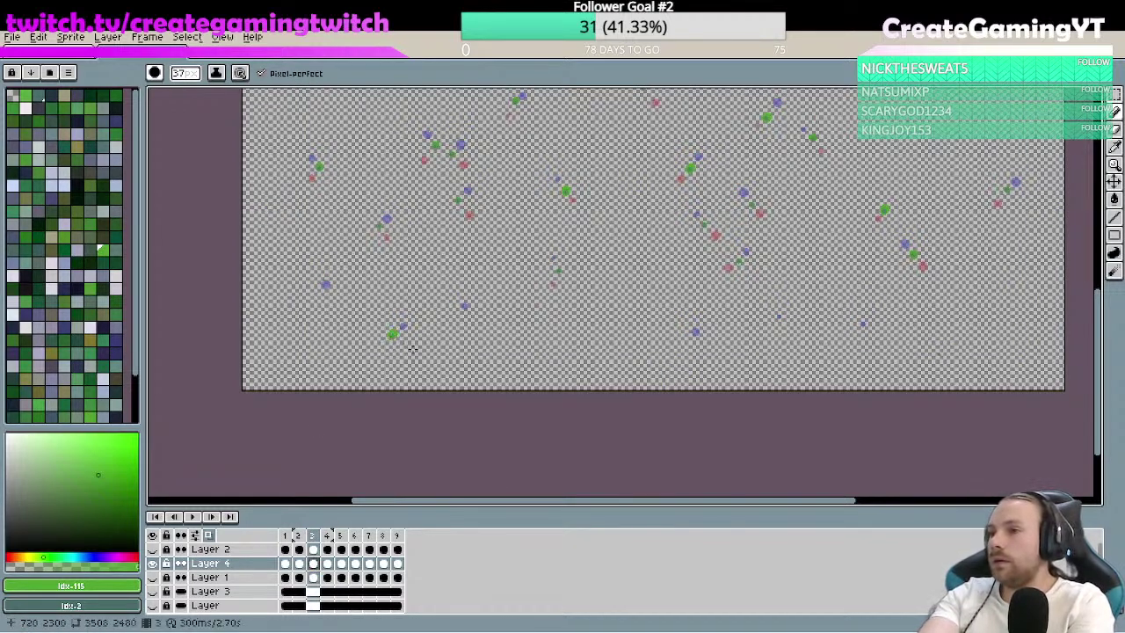
{"action": "key", "text": "ctrl+z"}
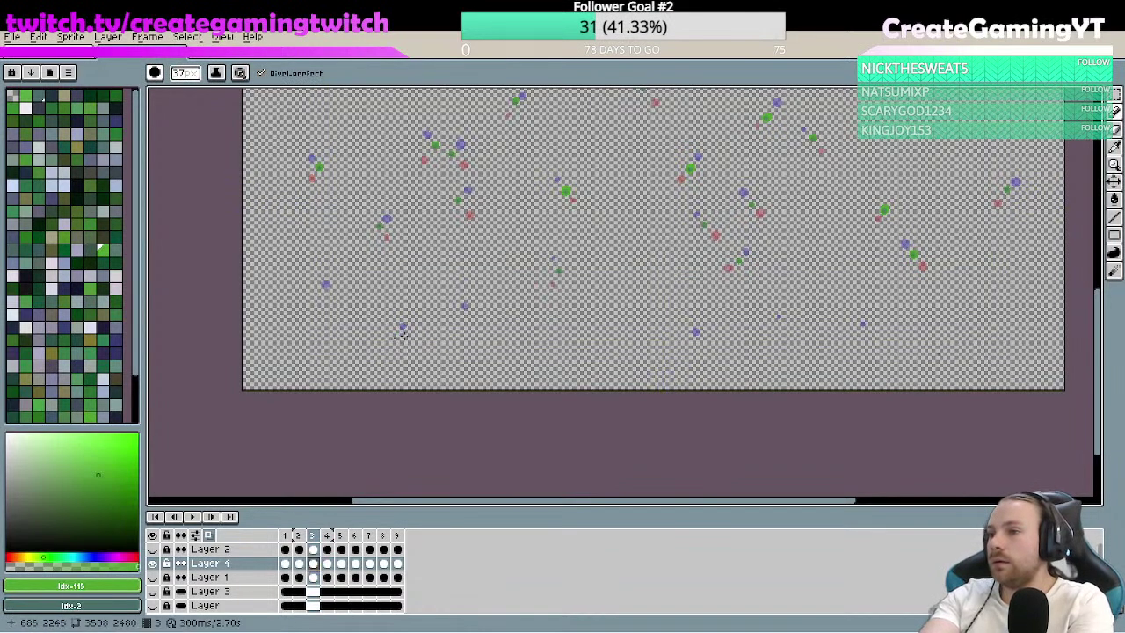
{"action": "key", "text": "ctrl+z"}
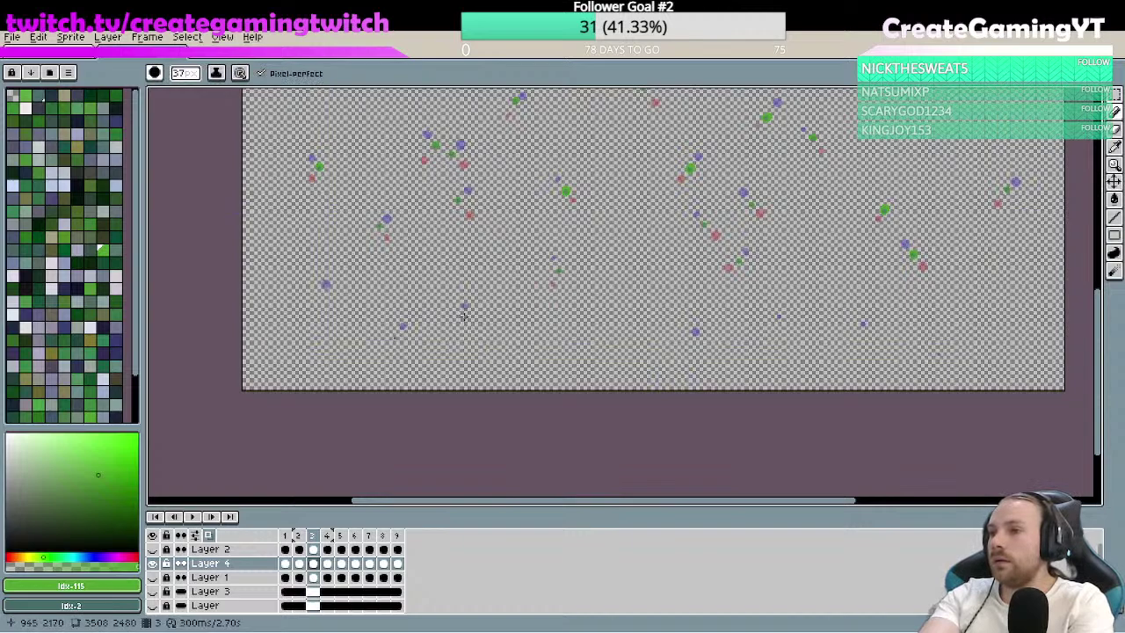
{"action": "left_click", "coordinate": [462, 321]}
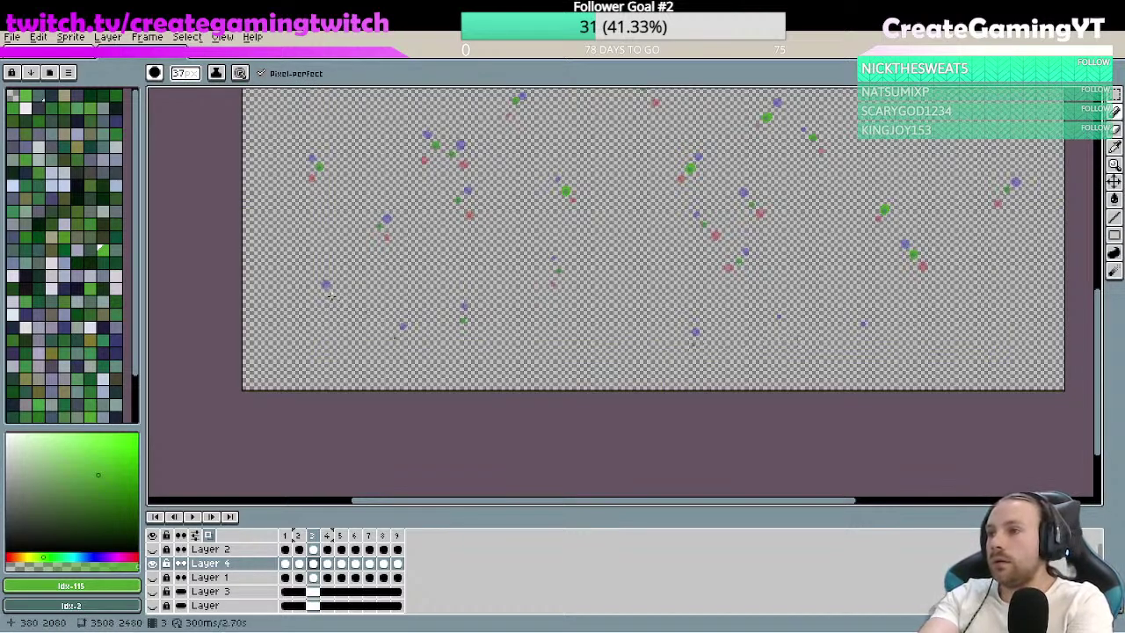
- Paint green dots on frame 2 of Layer 4 below the blue onion-skin dots, and fill in frame 3's missing lower-right dot
{"action": "key", "text": "comma"}
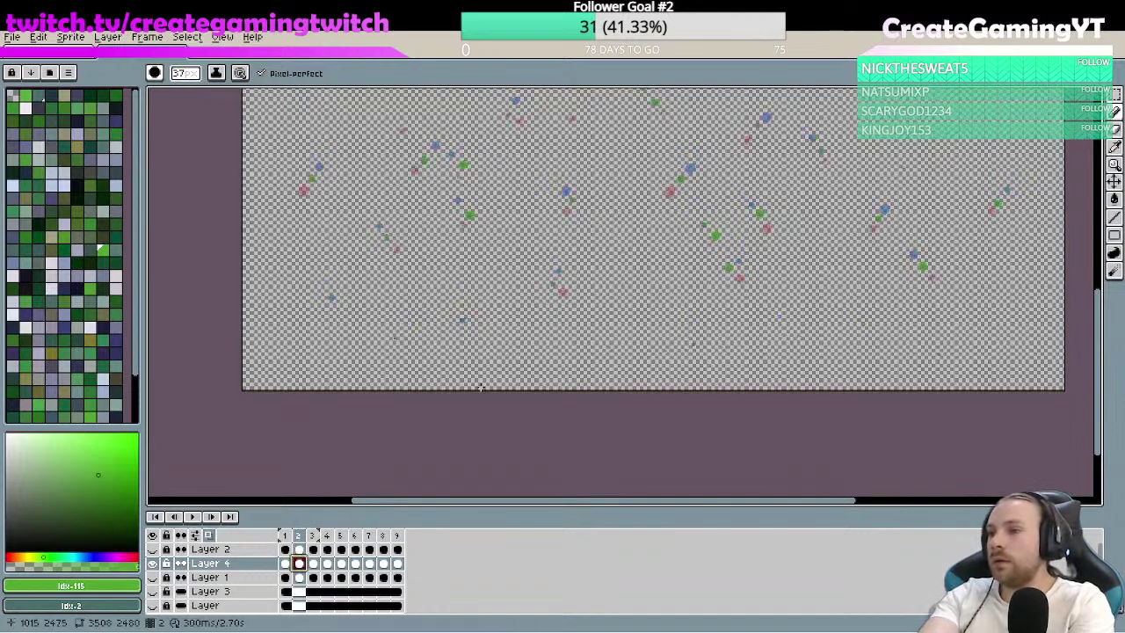
{"action": "left_click", "coordinate": [461, 331]}
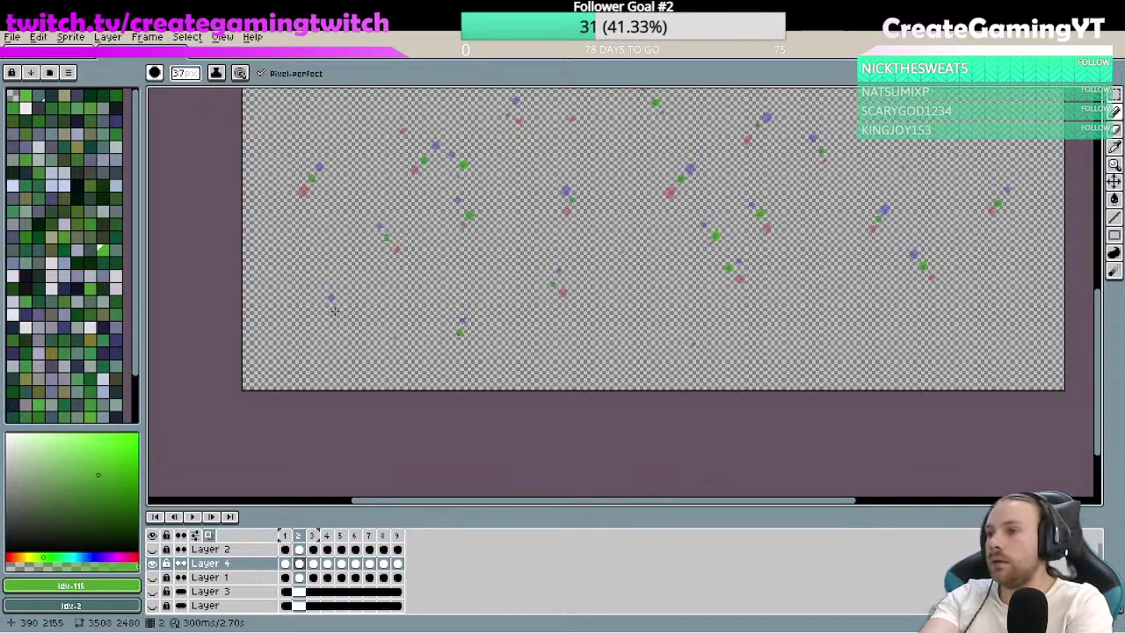
{"action": "left_click", "coordinate": [313, 563]}
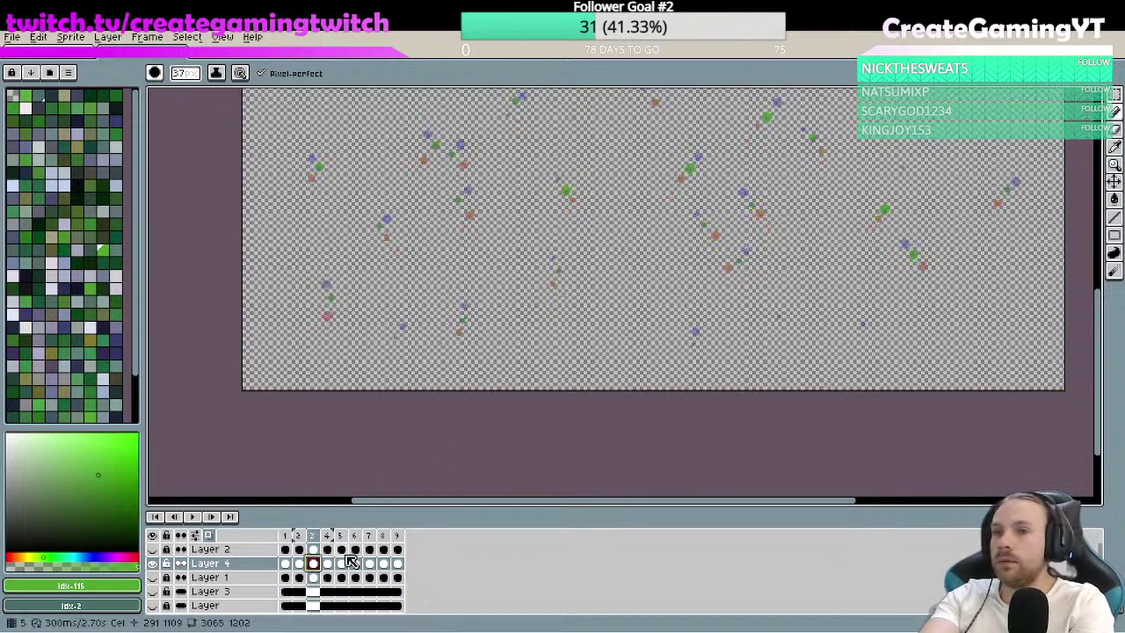
{"action": "left_click", "coordinate": [866, 334]}
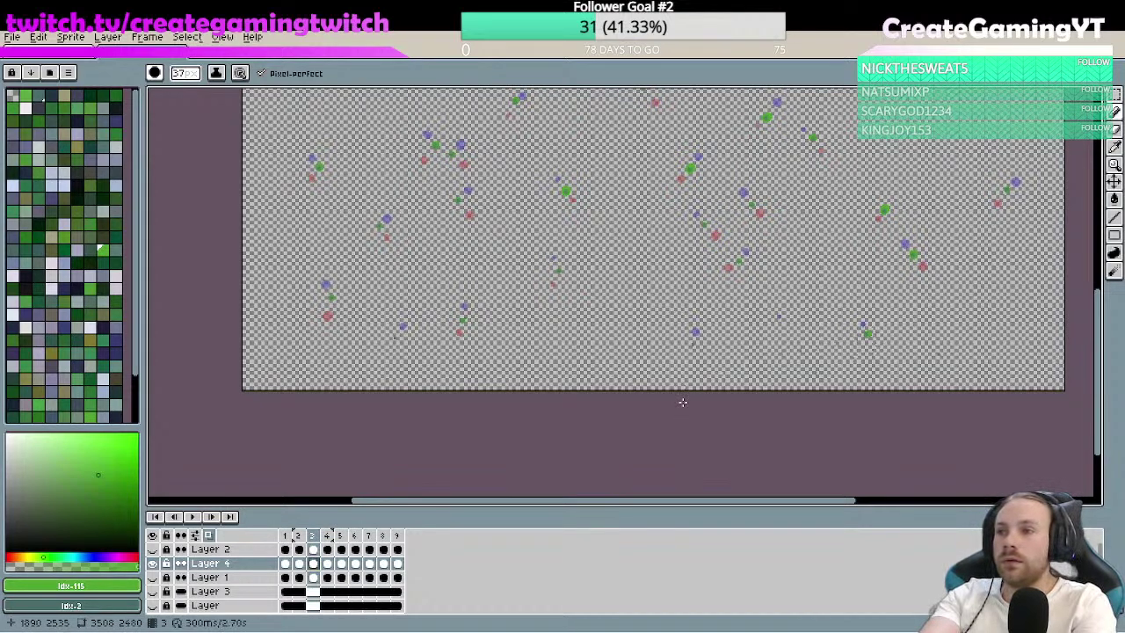
{"action": "left_click", "coordinate": [298, 550]}
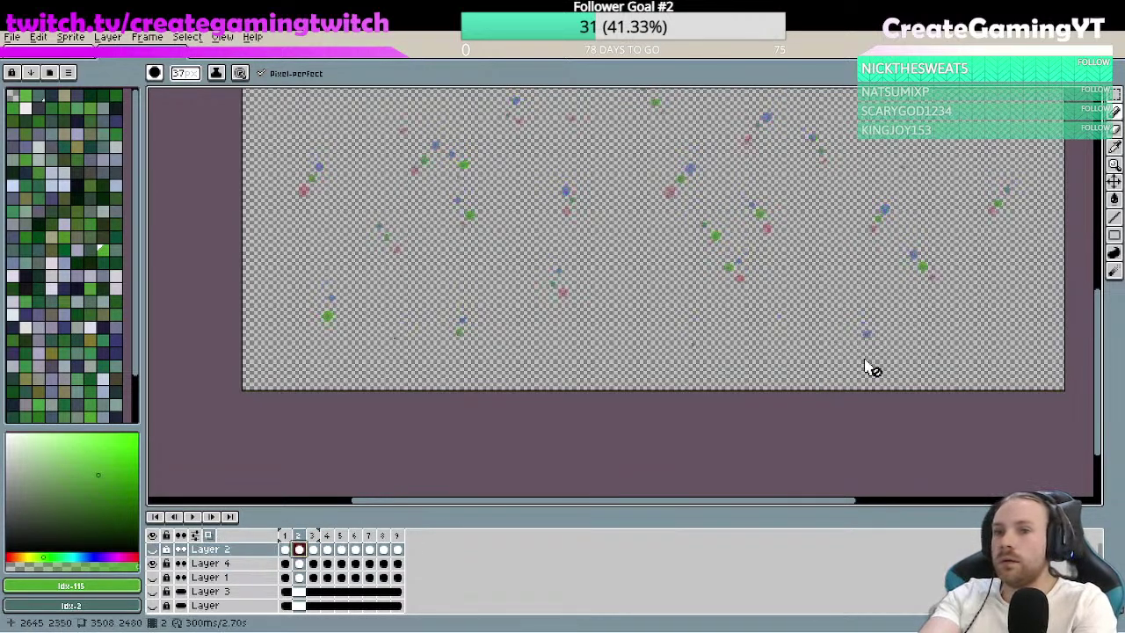
{"action": "left_click", "coordinate": [299, 565]}
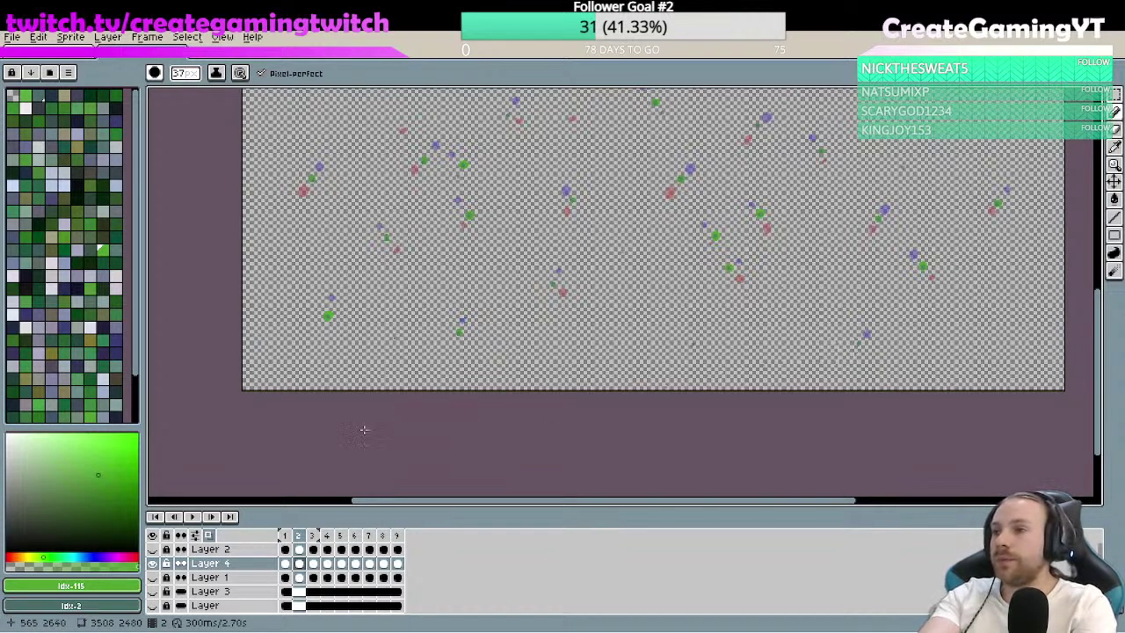
- Paint green dots on frame 1 of Layer 4 below the two lower-left blue onion-skin dots and the lower-right one
{"action": "left_click", "coordinate": [284, 563]}
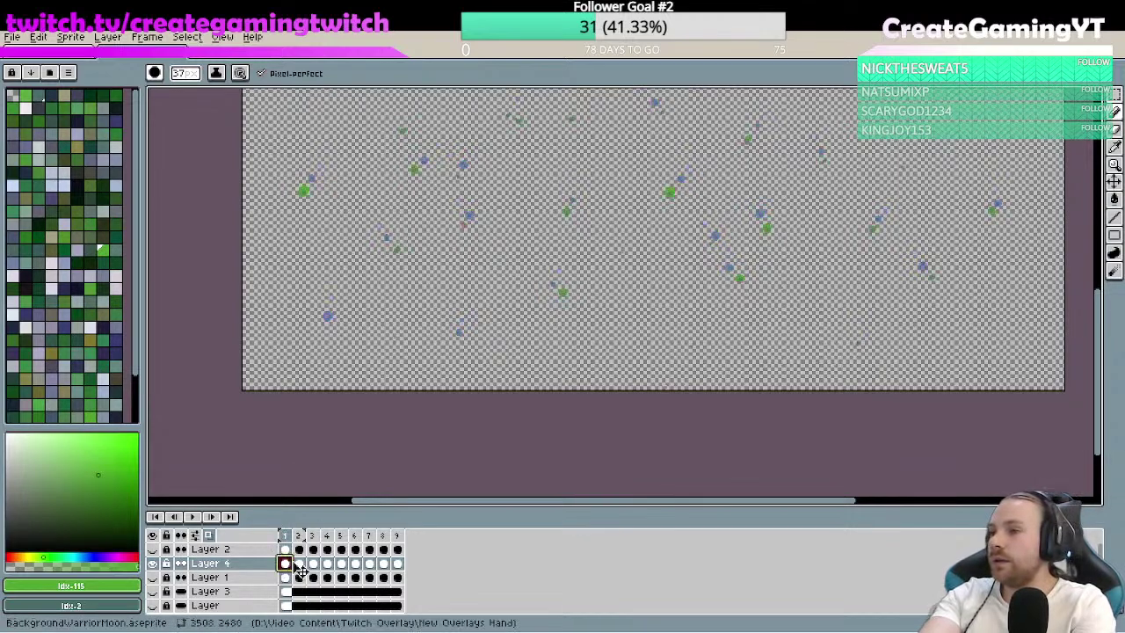
{"action": "left_click", "coordinate": [331, 335]}
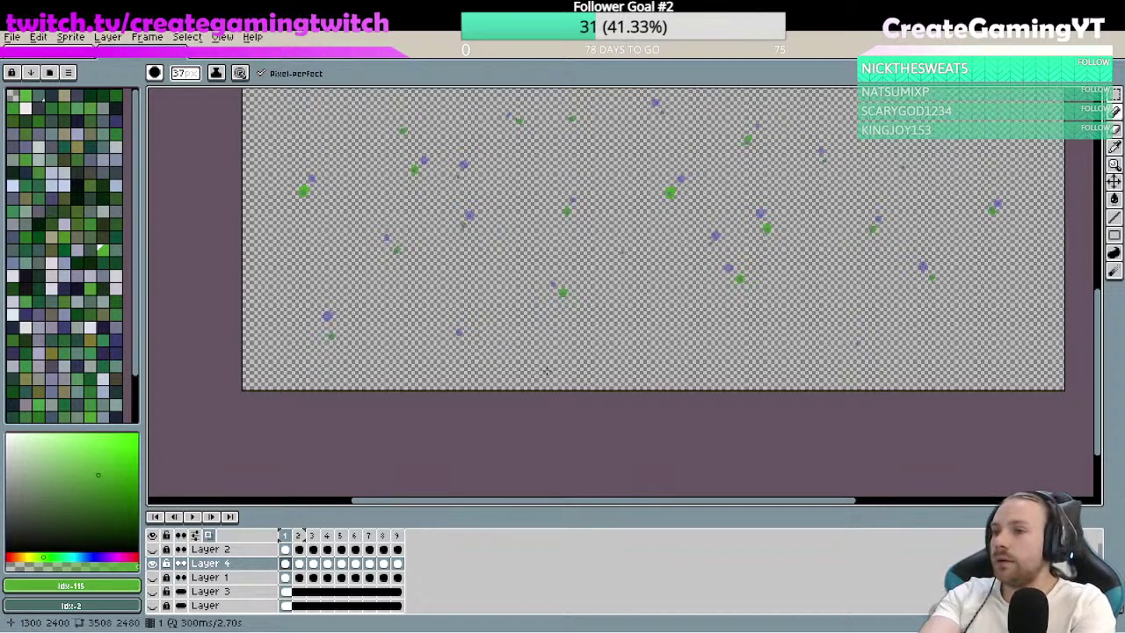
{"action": "left_click", "coordinate": [848, 352]}
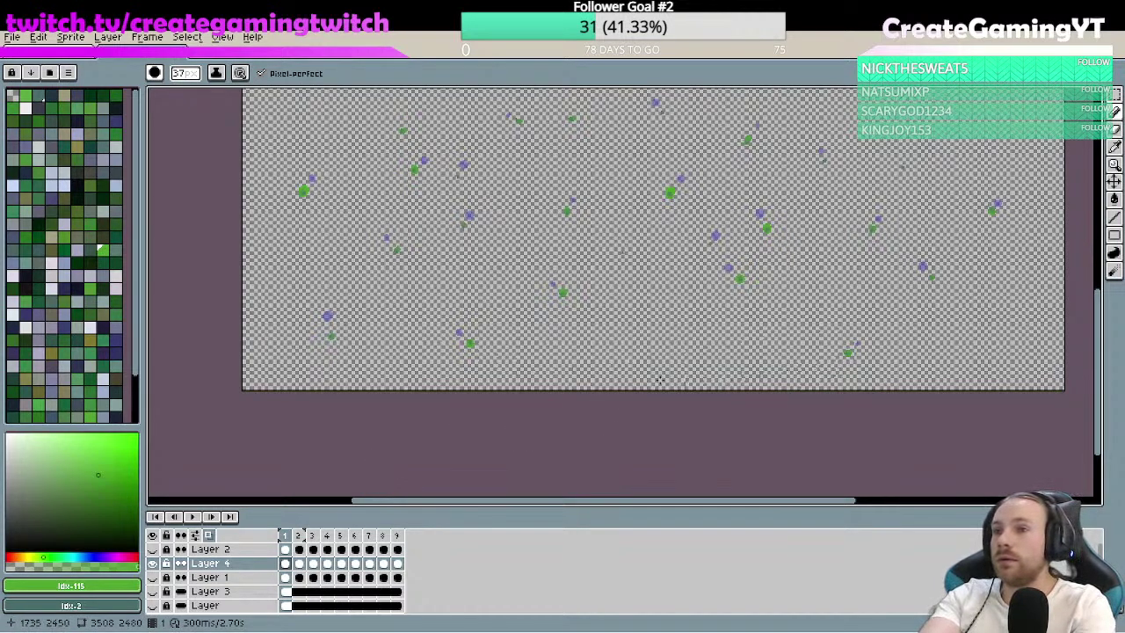
- Play the animation and make all the hidden scenery layers visible together with the dots
{"action": "left_click", "coordinate": [193, 517]}
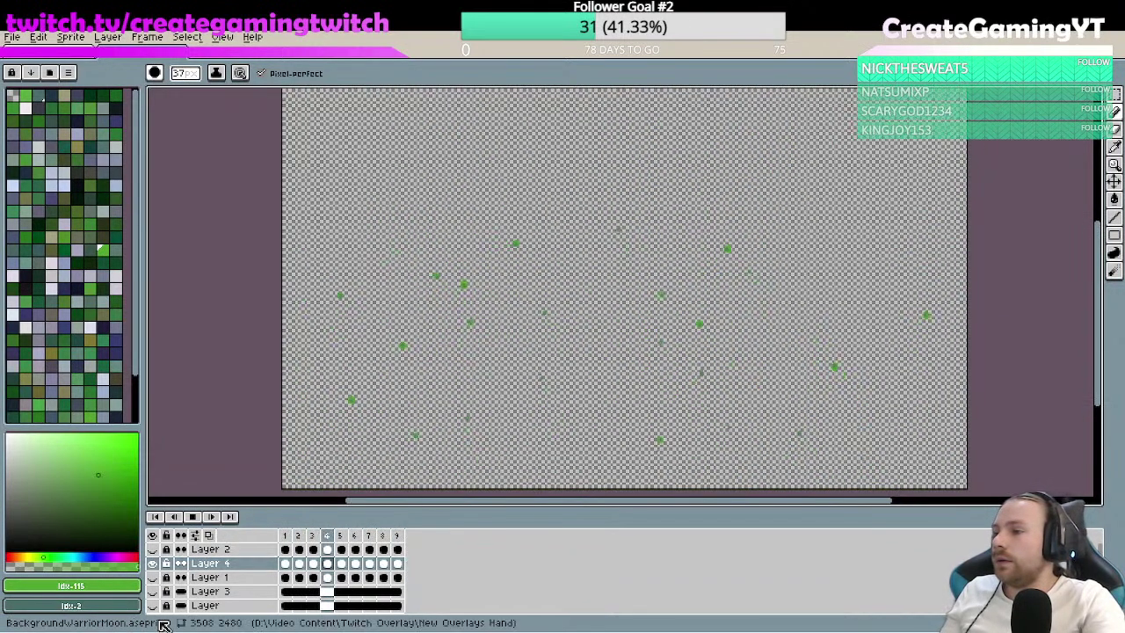
{"action": "left_click", "coordinate": [155, 591]}
{"action": "left_click", "coordinate": [153, 577]}
{"action": "left_click", "coordinate": [153, 548]}
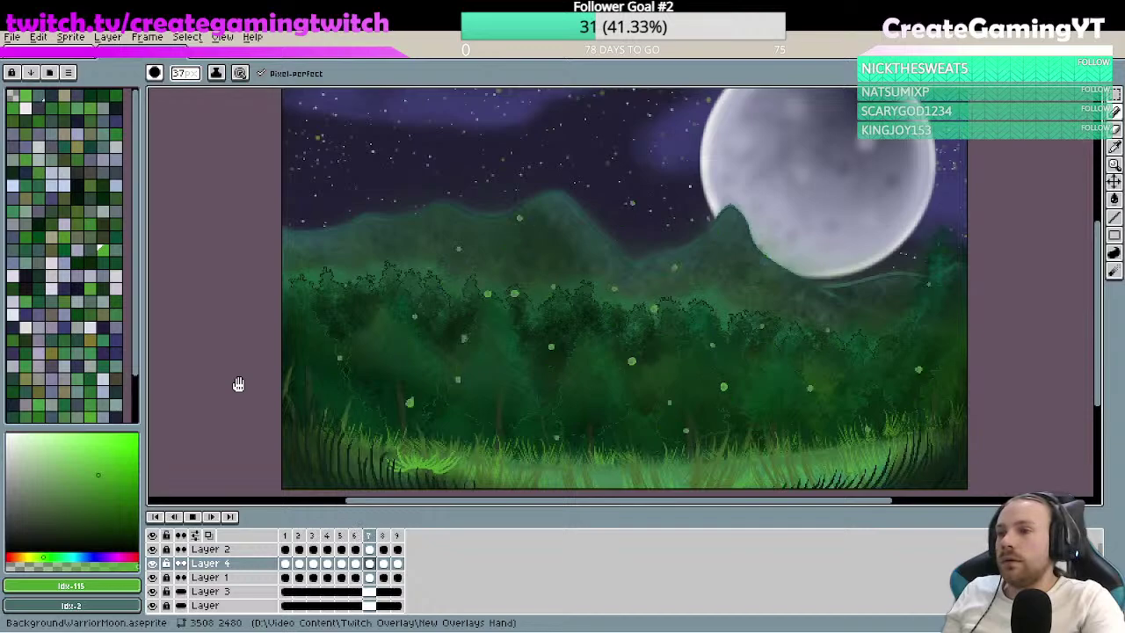
- Set Layer 4's opacity to 76 and play the animation to preview the fainter dots
{"action": "right_click", "coordinate": [229, 575]}
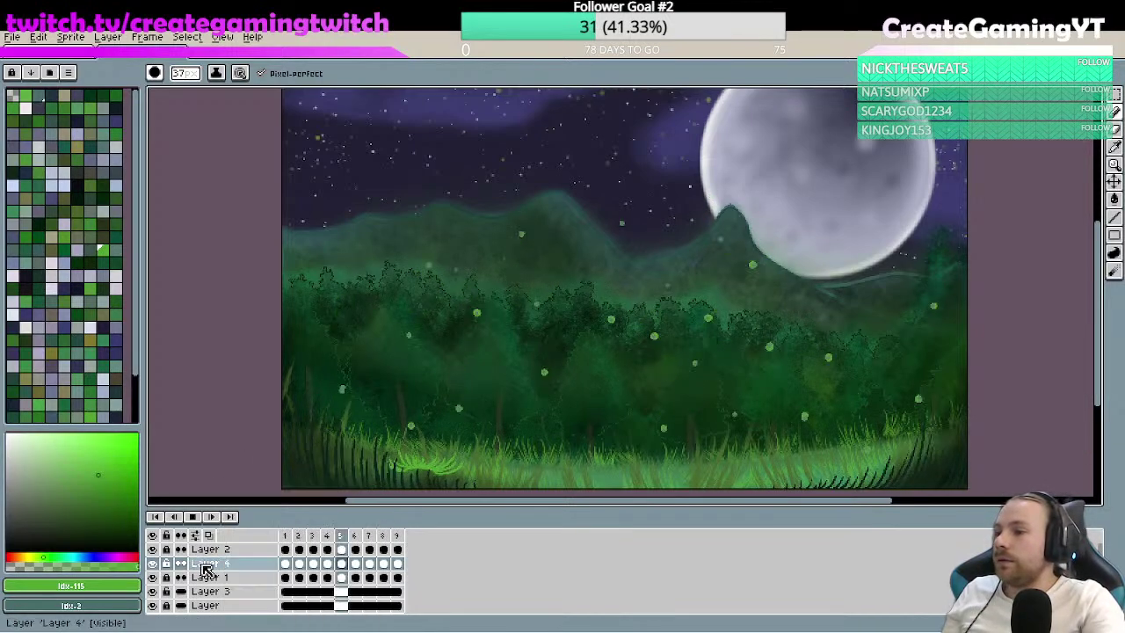
{"action": "left_click", "coordinate": [206, 570]}
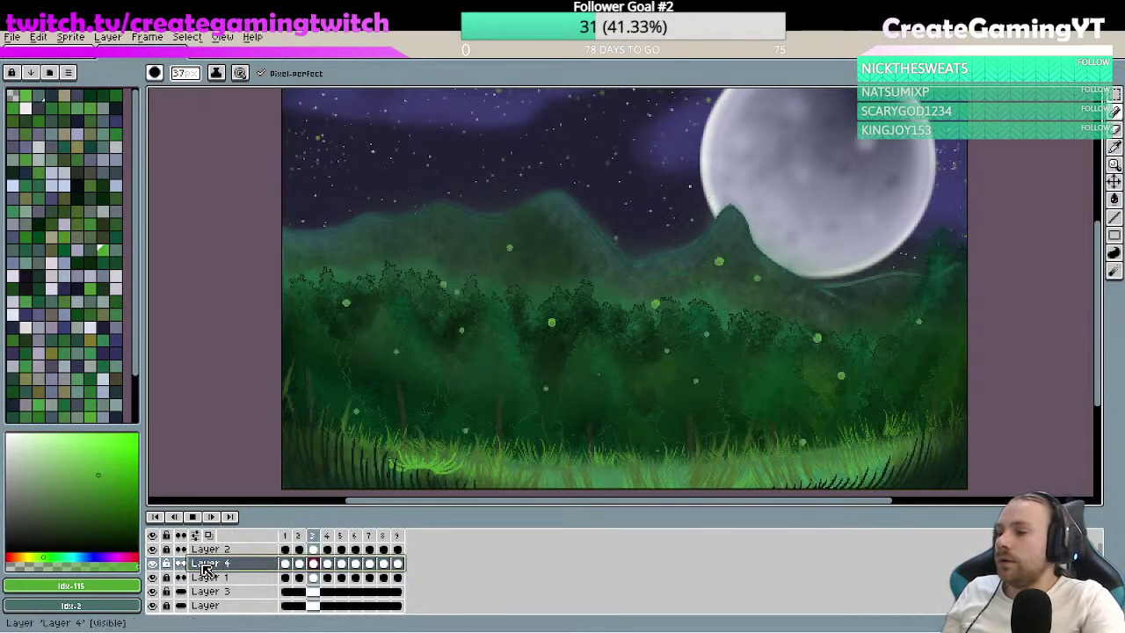
{"action": "double_click", "coordinate": [209, 563]}
{"action": "left_click_drag", "start_coordinate": [665, 474], "coordinate": [629, 479]}
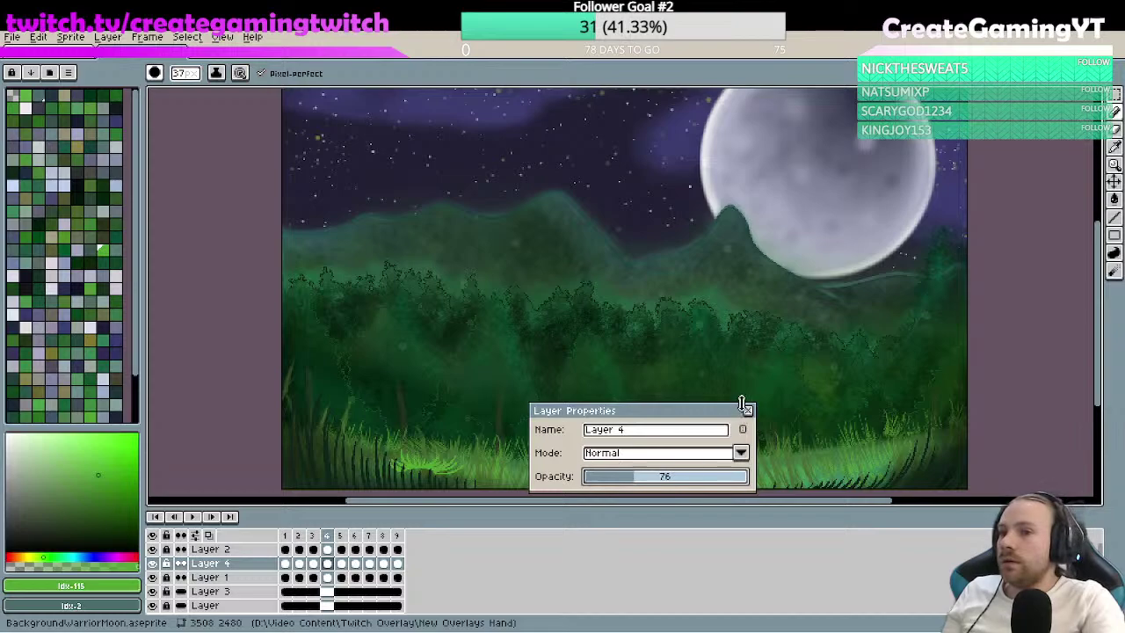
{"action": "left_click", "coordinate": [748, 411]}
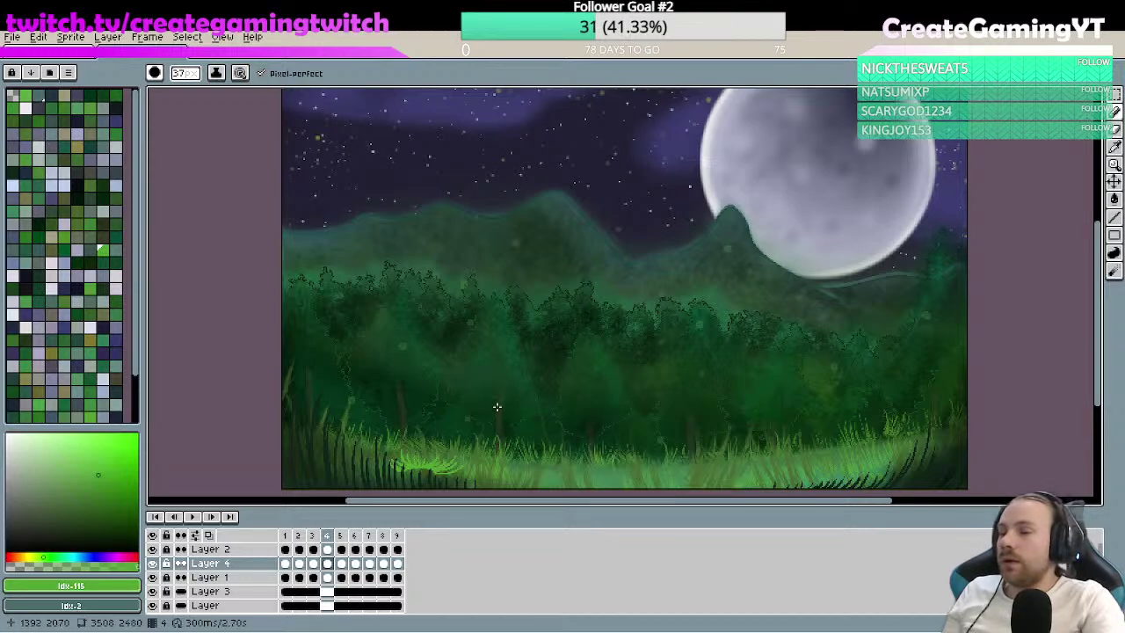
{"action": "left_click", "coordinate": [193, 516]}
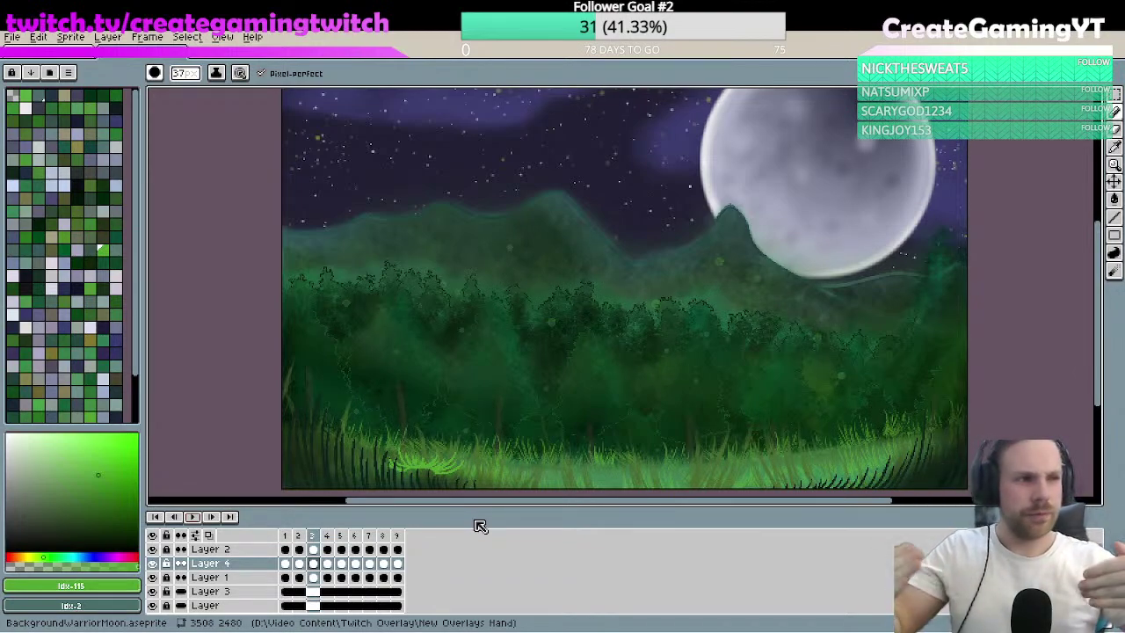
- Duplicate the first four of the nine animation frames one by one, placing each copy directly after its original
{"action": "left_click", "coordinate": [286, 538]}
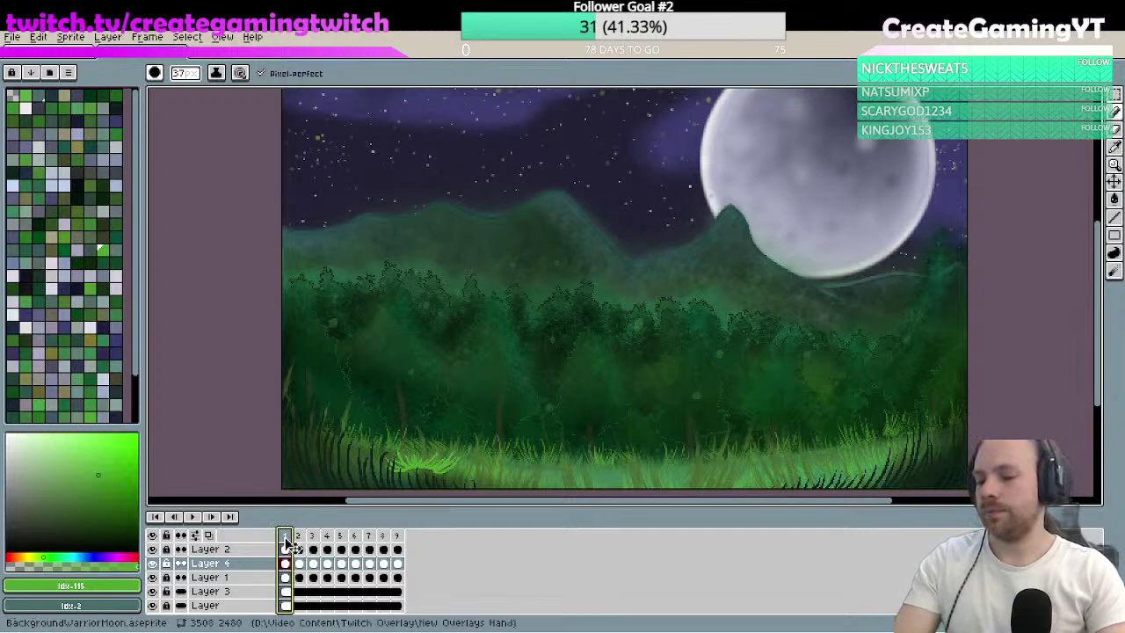
{"action": "key", "text": "alt+n"}
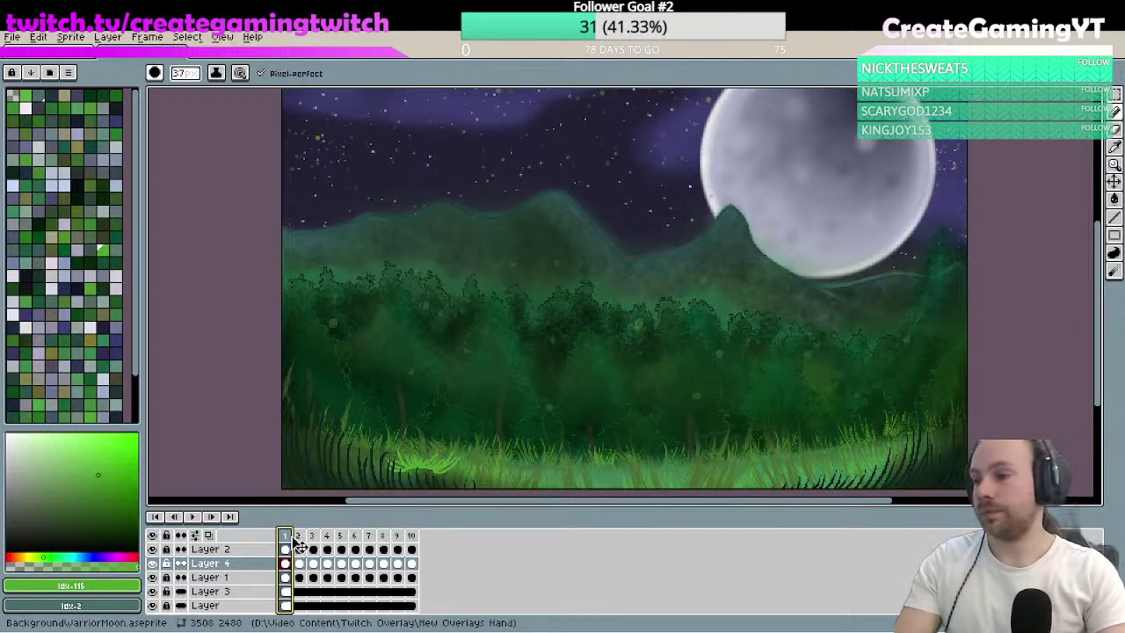
{"action": "left_click", "coordinate": [299, 542]}
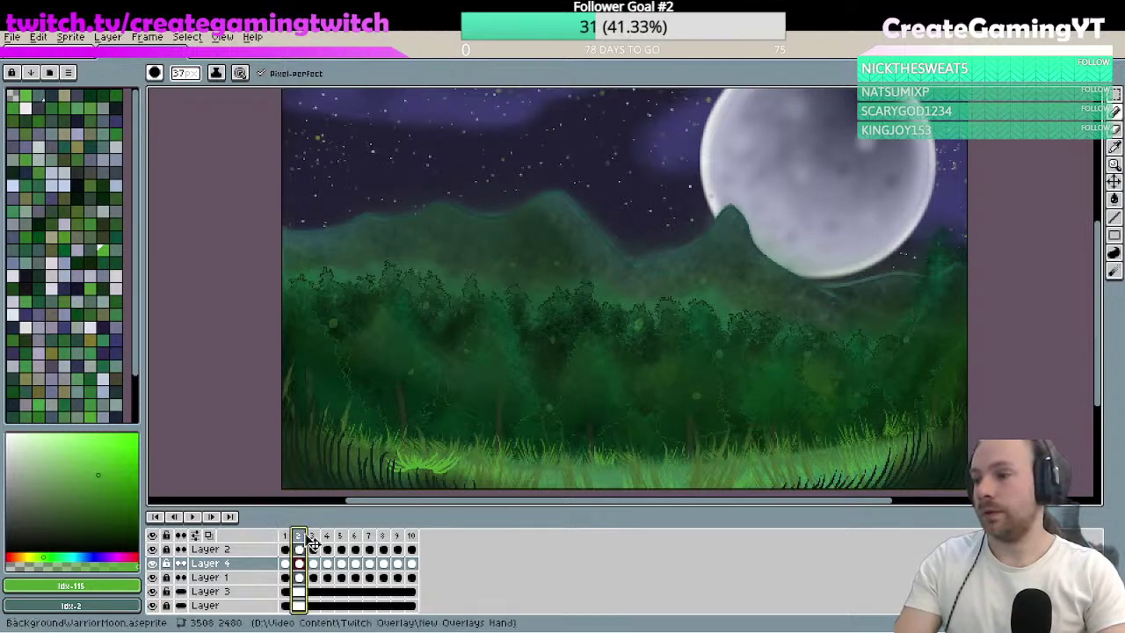
{"action": "key", "text": "alt+n"}
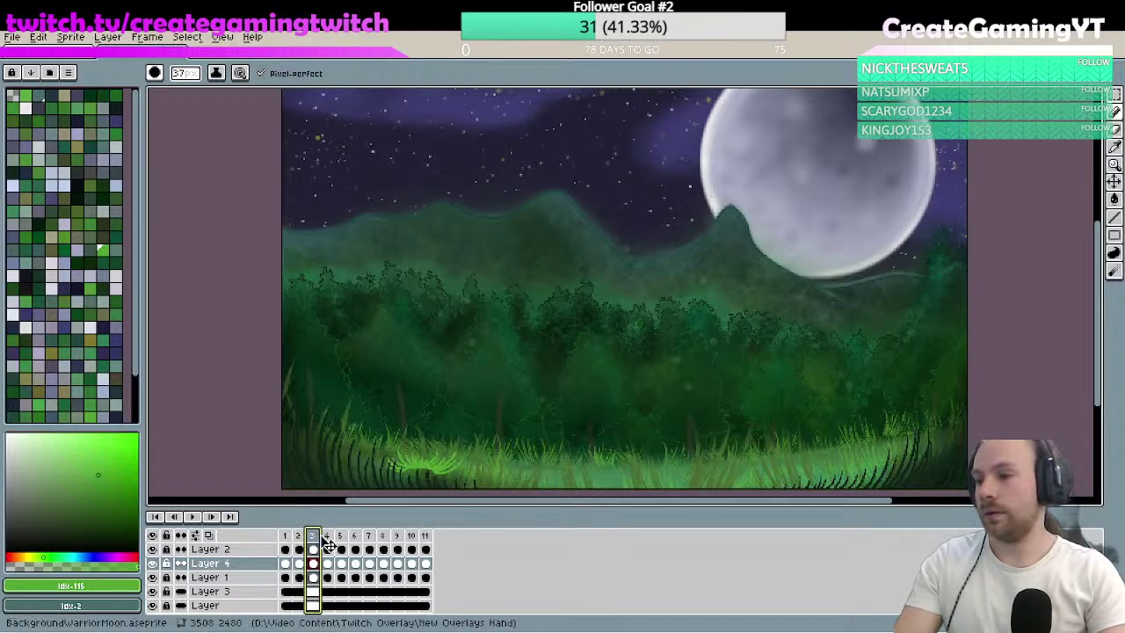
{"action": "left_click", "coordinate": [331, 537]}
{"action": "key", "text": "alt+n"}
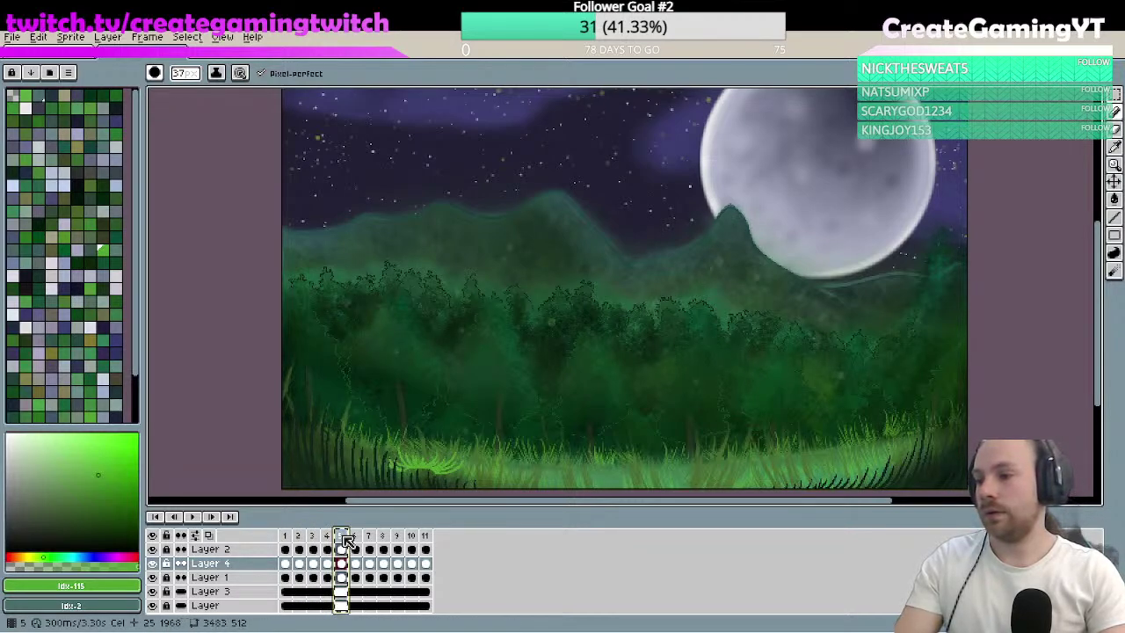
{"action": "left_click", "coordinate": [355, 538]}
{"action": "left_click", "coordinate": [369, 537]}
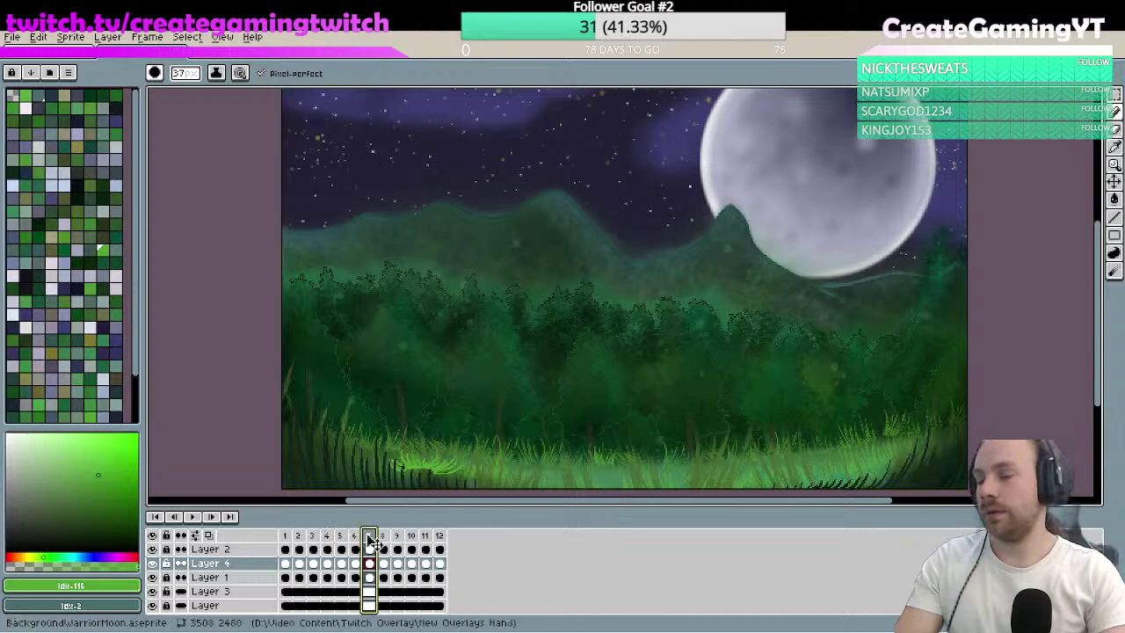
{"action": "key", "text": "alt+n"}
- Duplicate each of the remaining five original frames in place, extending the animation to 18 frames
{"action": "left_click", "coordinate": [385, 539]}
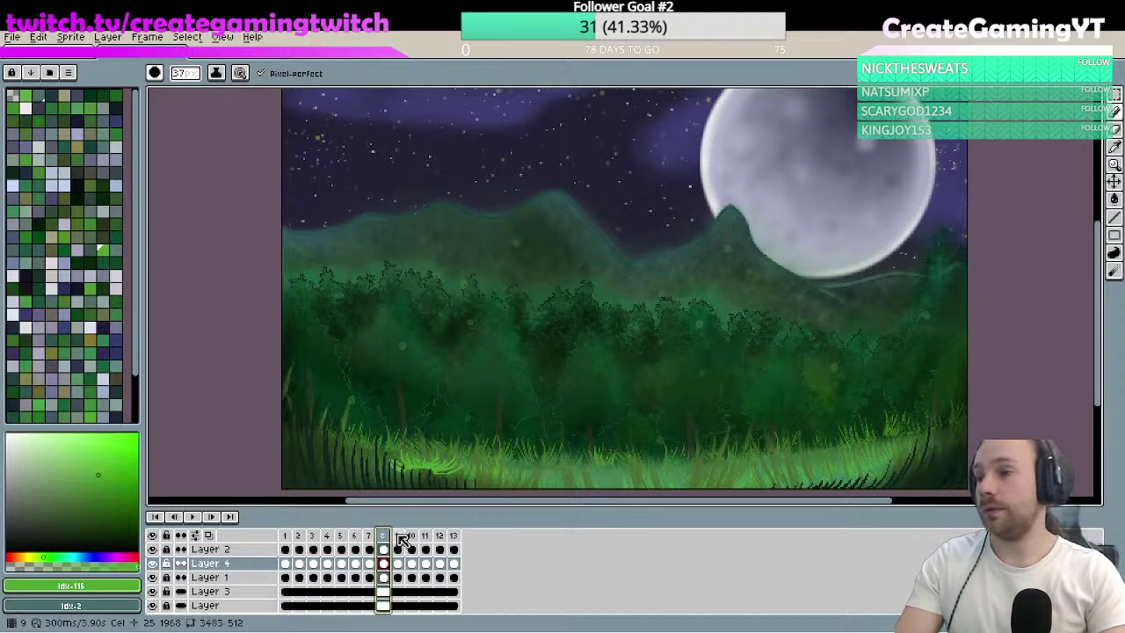
{"action": "key", "text": "alt+n"}
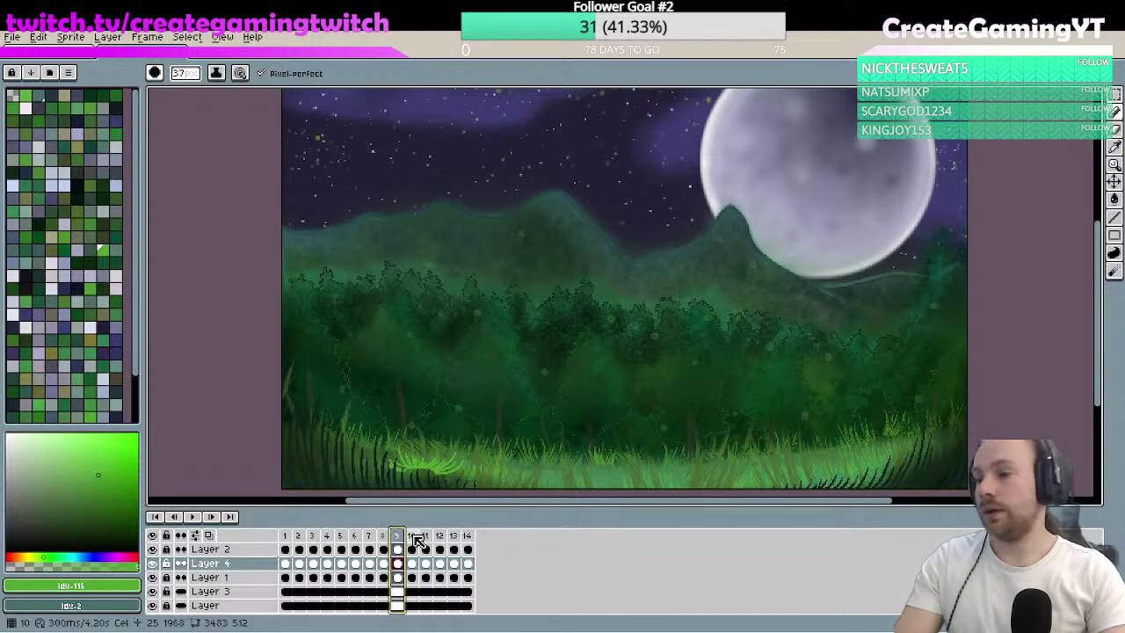
{"action": "left_click", "coordinate": [413, 539]}
{"action": "key", "text": "alt+n"}
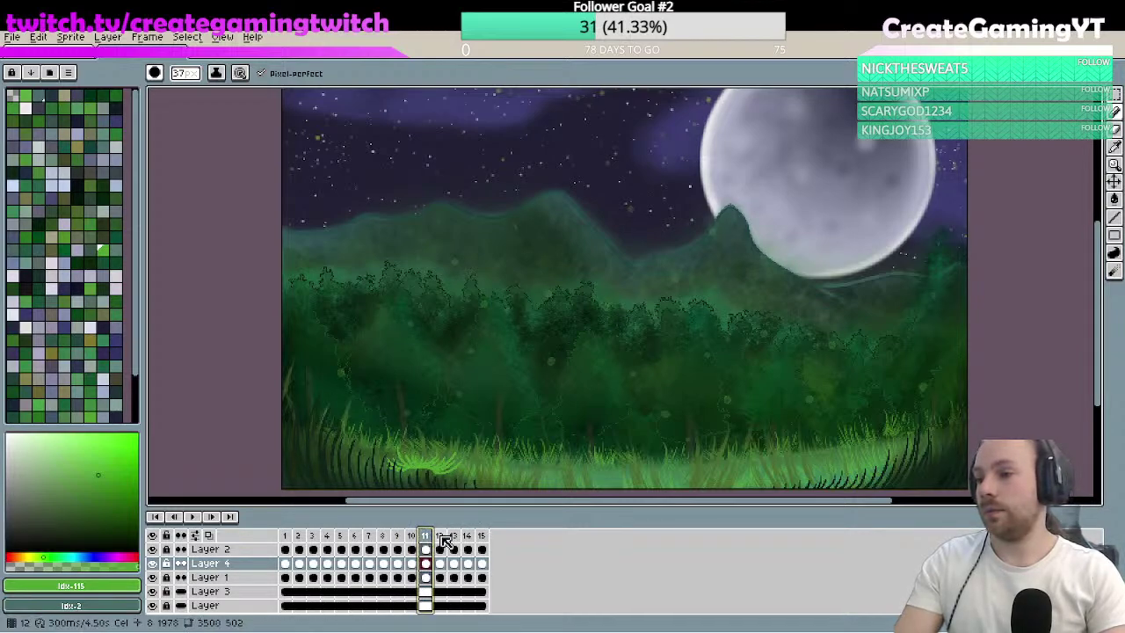
{"action": "left_click", "coordinate": [441, 539]}
{"action": "key", "text": "alt+n"}
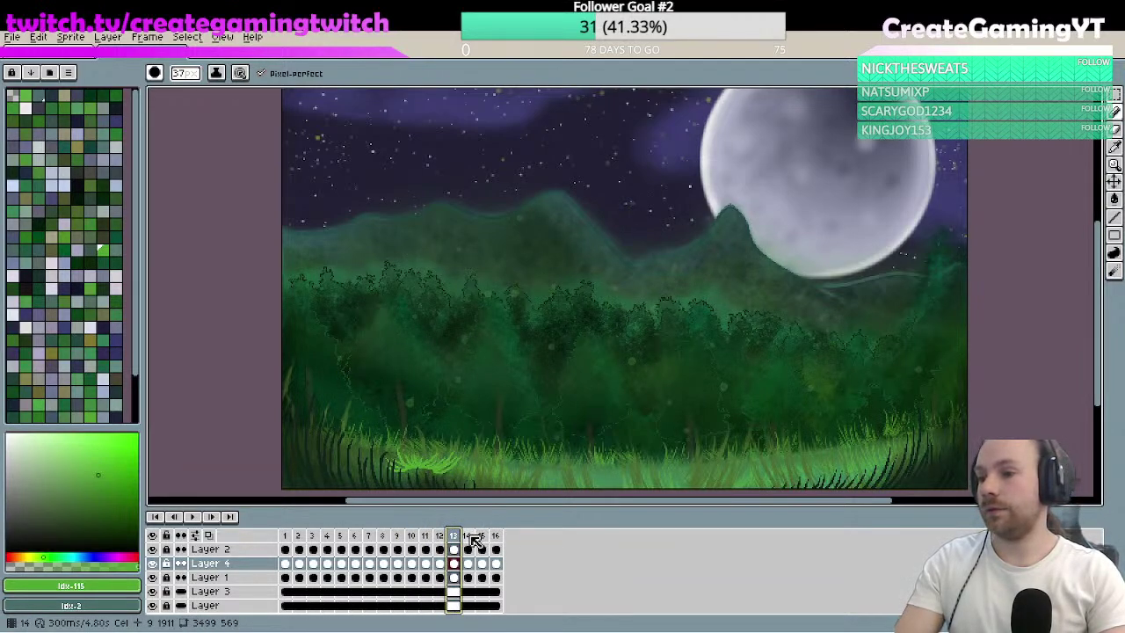
{"action": "left_click", "coordinate": [469, 539]}
{"action": "key", "text": "alt+n"}
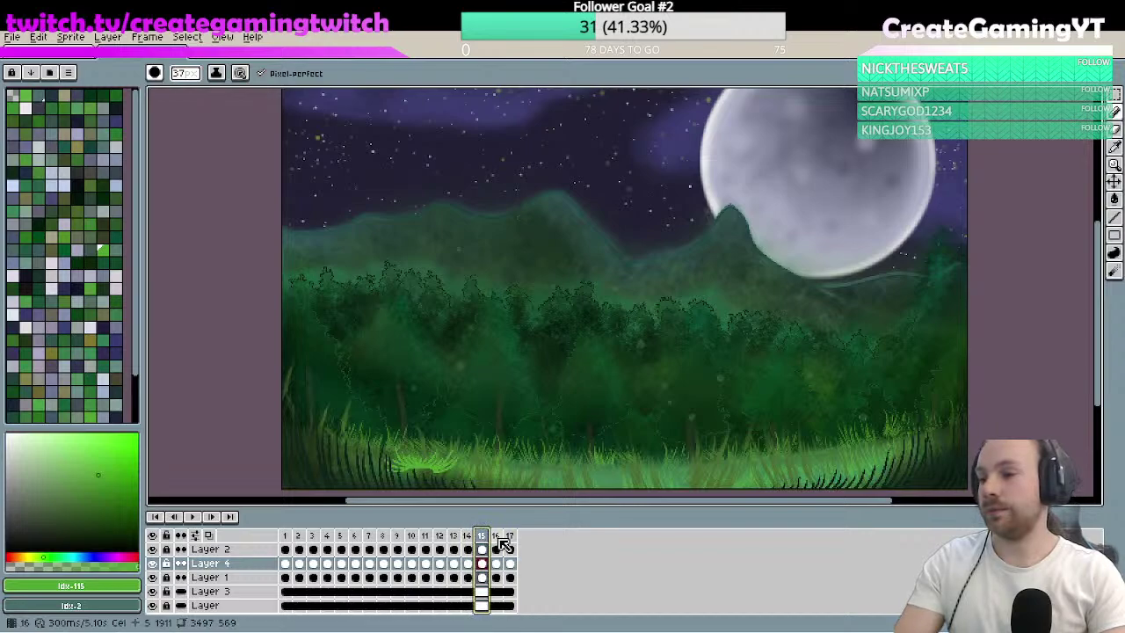
{"action": "left_click", "coordinate": [497, 540]}
{"action": "key", "text": "alt+n"}
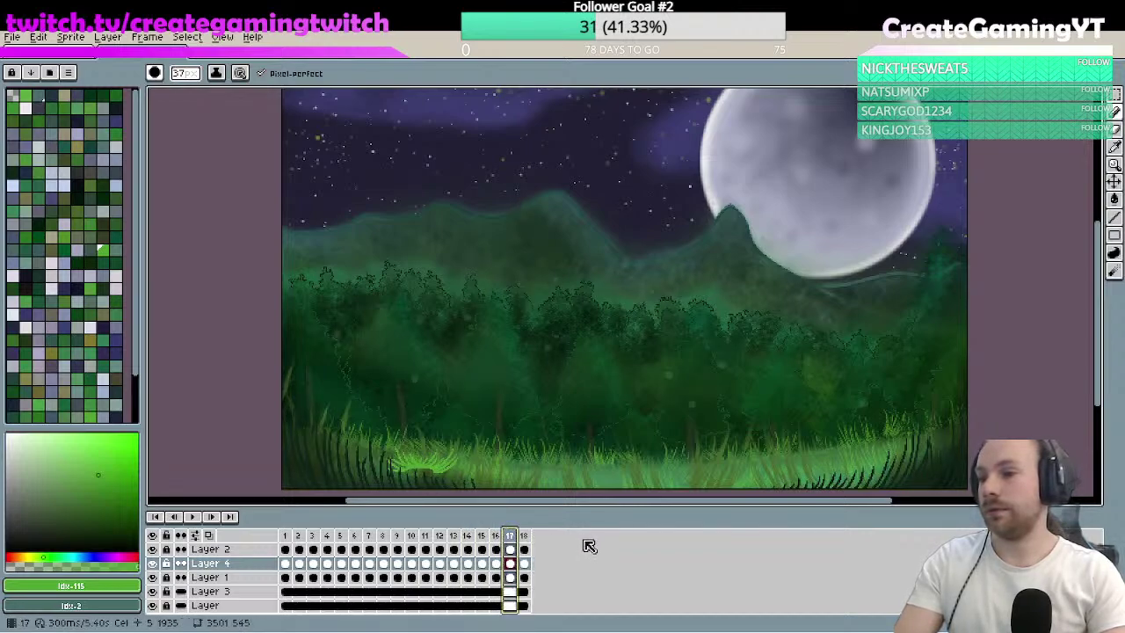
{"action": "key", "text": "Home"}
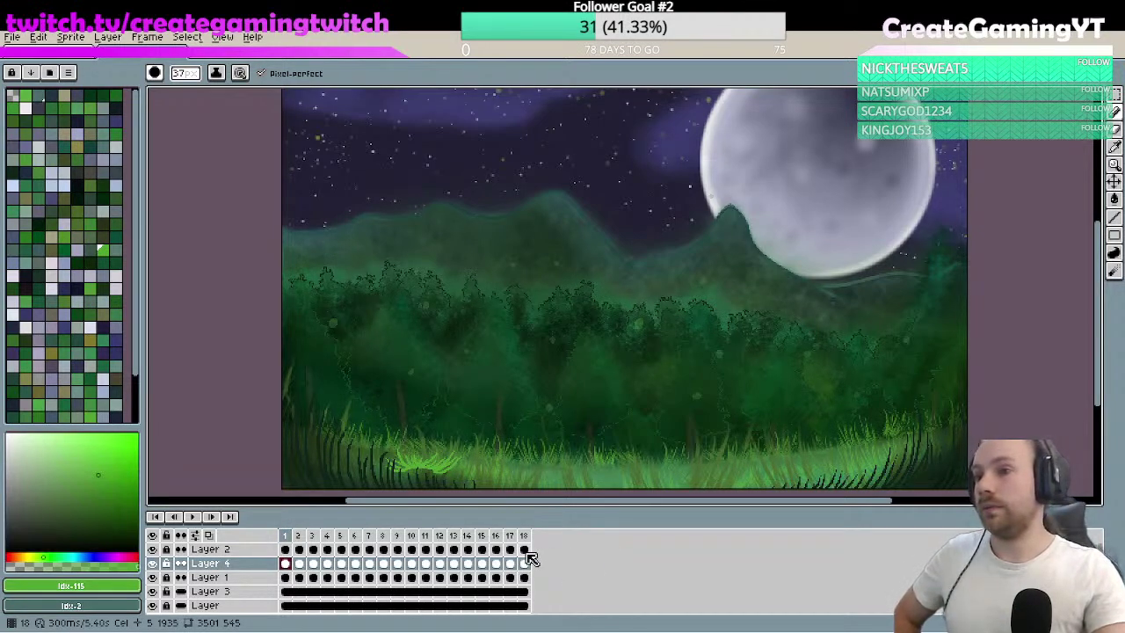
{"action": "left_click", "coordinate": [289, 551]}
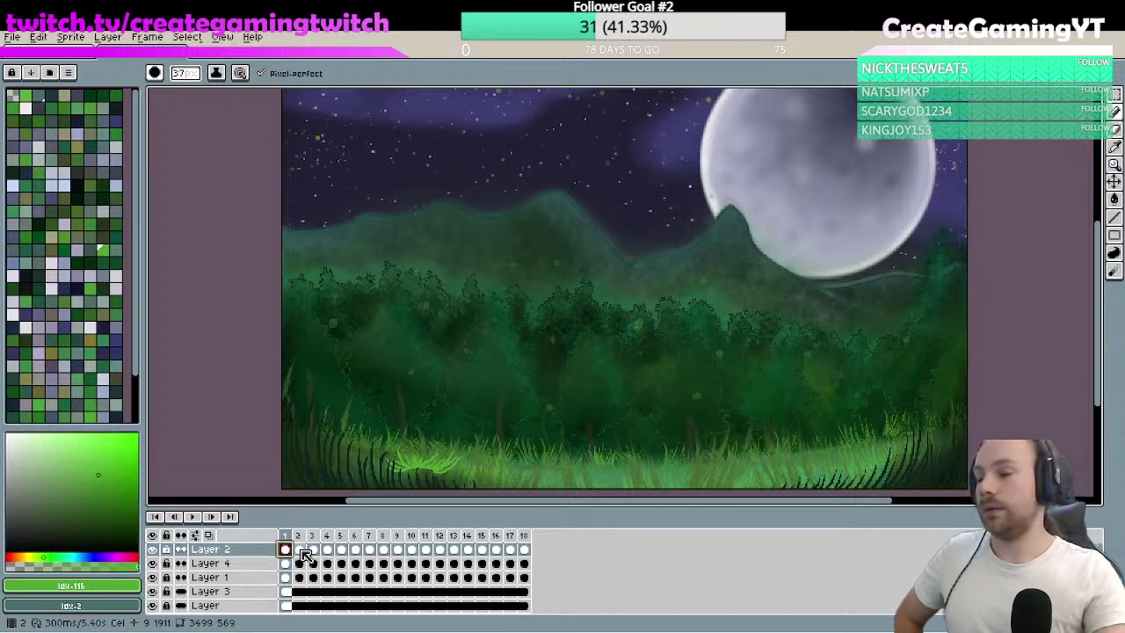
{"action": "left_click", "coordinate": [287, 563]}
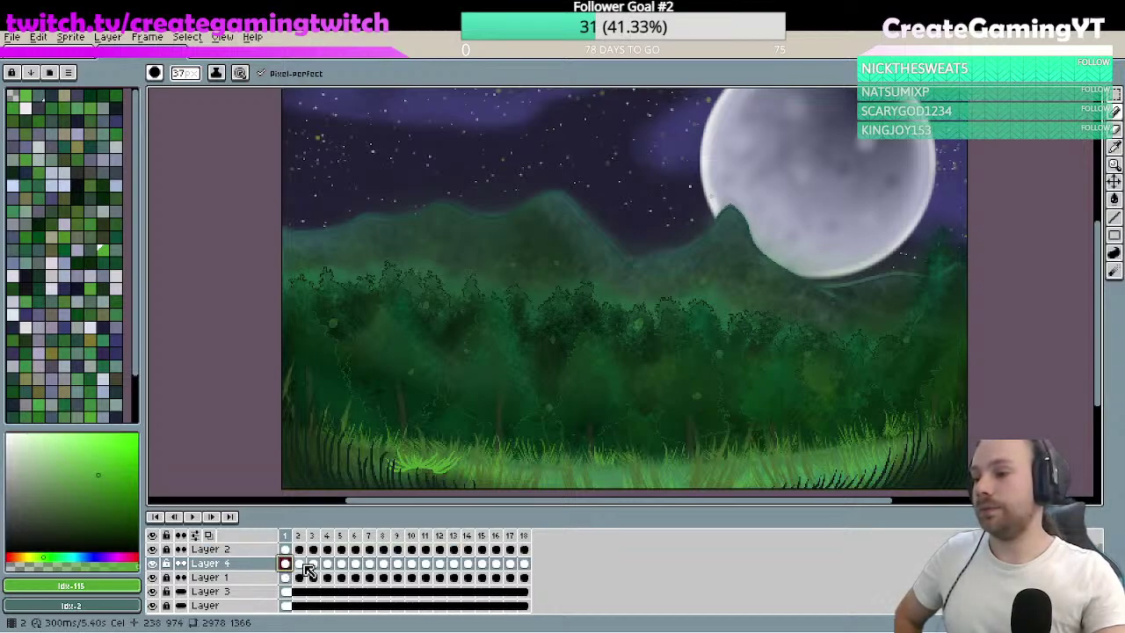
{"action": "left_click", "coordinate": [287, 551]}
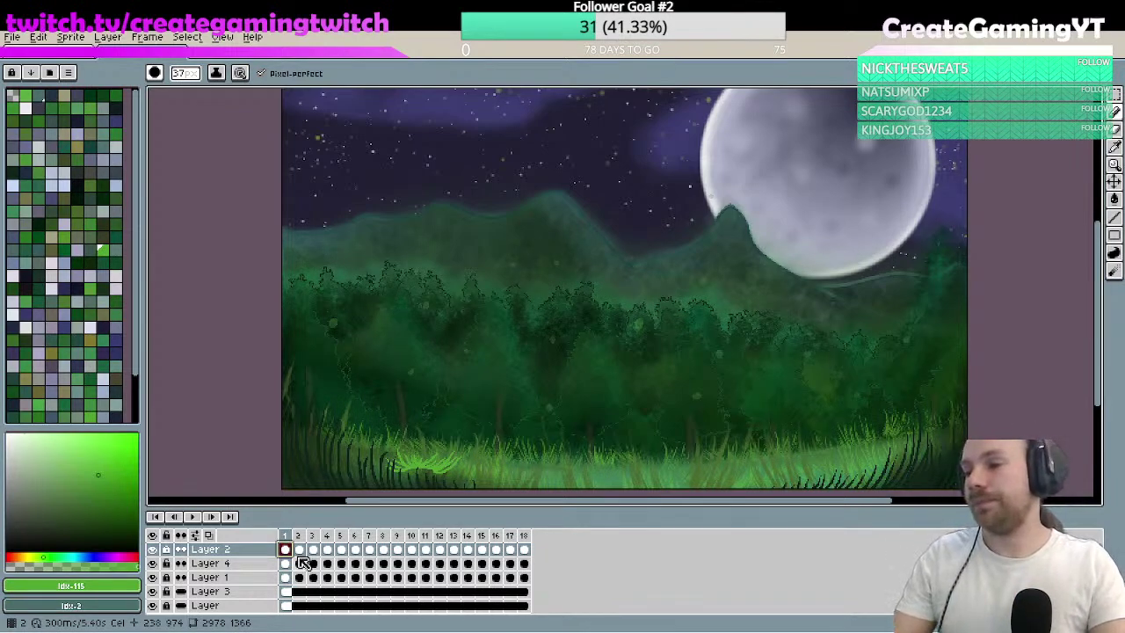
{"action": "left_click", "coordinate": [154, 570]}
- Copy the Layer 4 dots of frames 2, 4, 6, 8 and 10 onto the frame following each one
{"action": "left_click", "coordinate": [300, 565]}
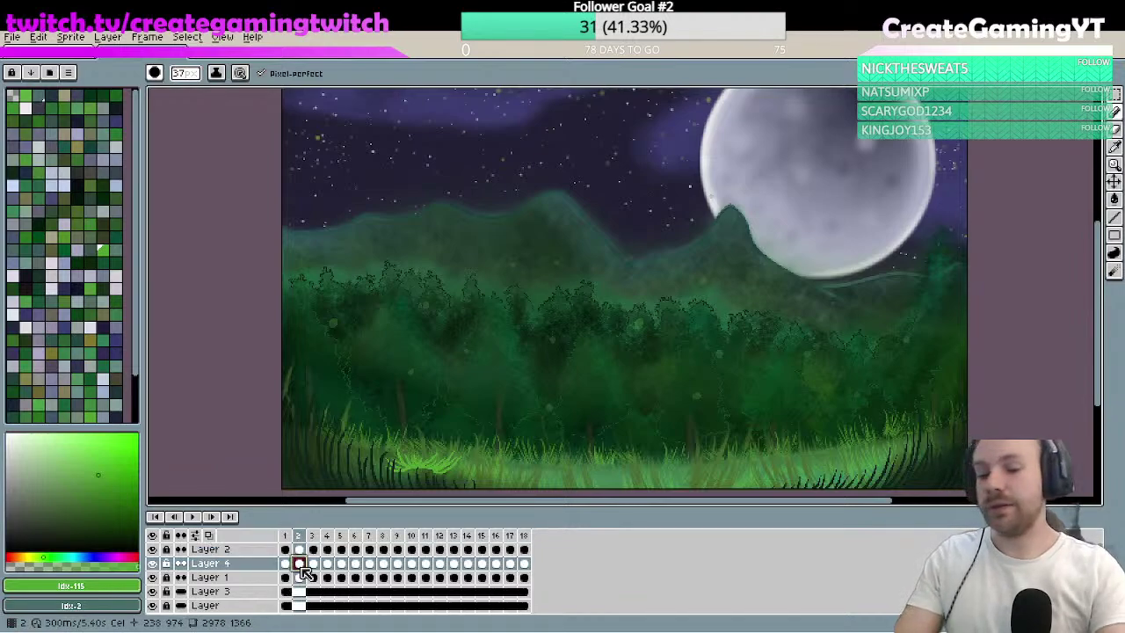
{"action": "key", "text": "Right"}
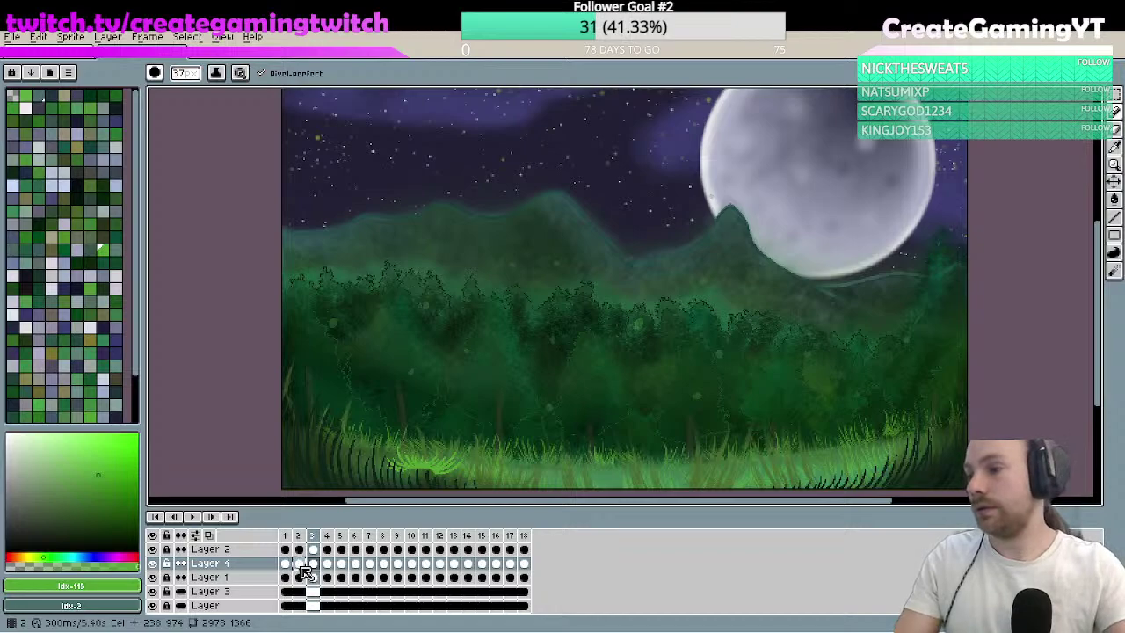
{"action": "left_click", "coordinate": [328, 566]}
{"action": "left_click", "coordinate": [343, 567]}
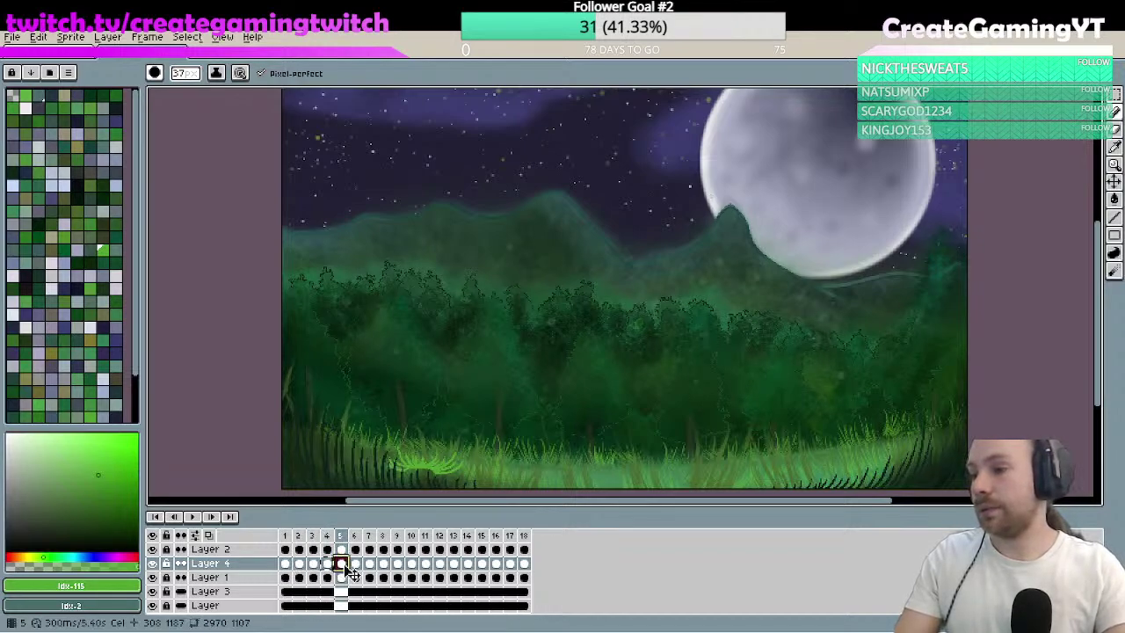
{"action": "left_click", "coordinate": [355, 564]}
{"action": "left_click", "coordinate": [369, 565]}
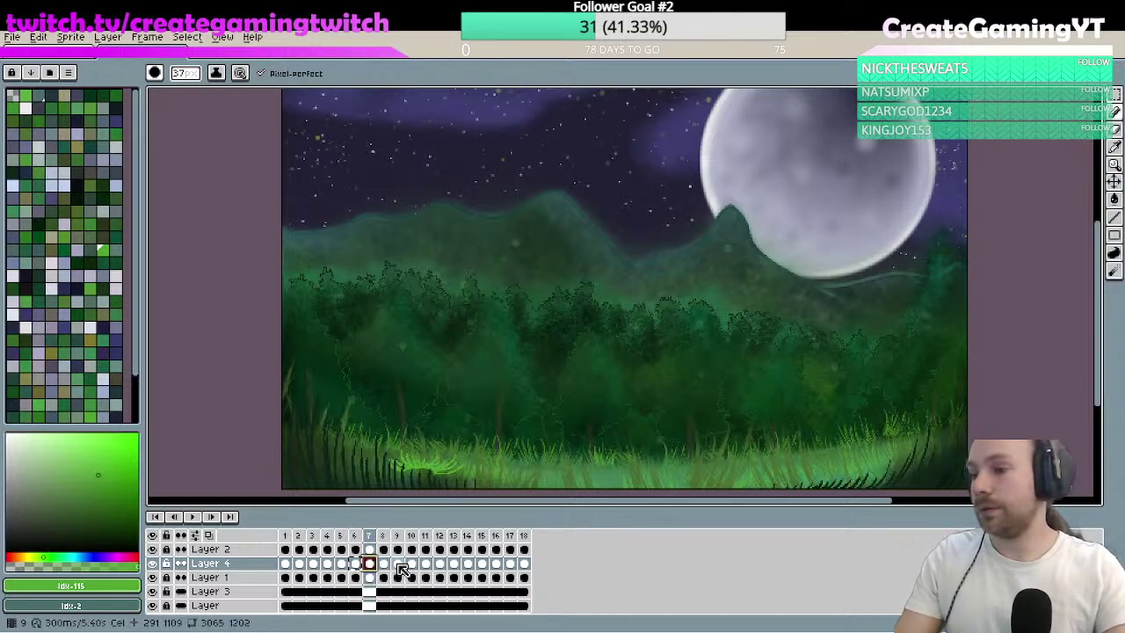
{"action": "left_click", "coordinate": [383, 564]}
{"action": "left_click", "coordinate": [398, 564]}
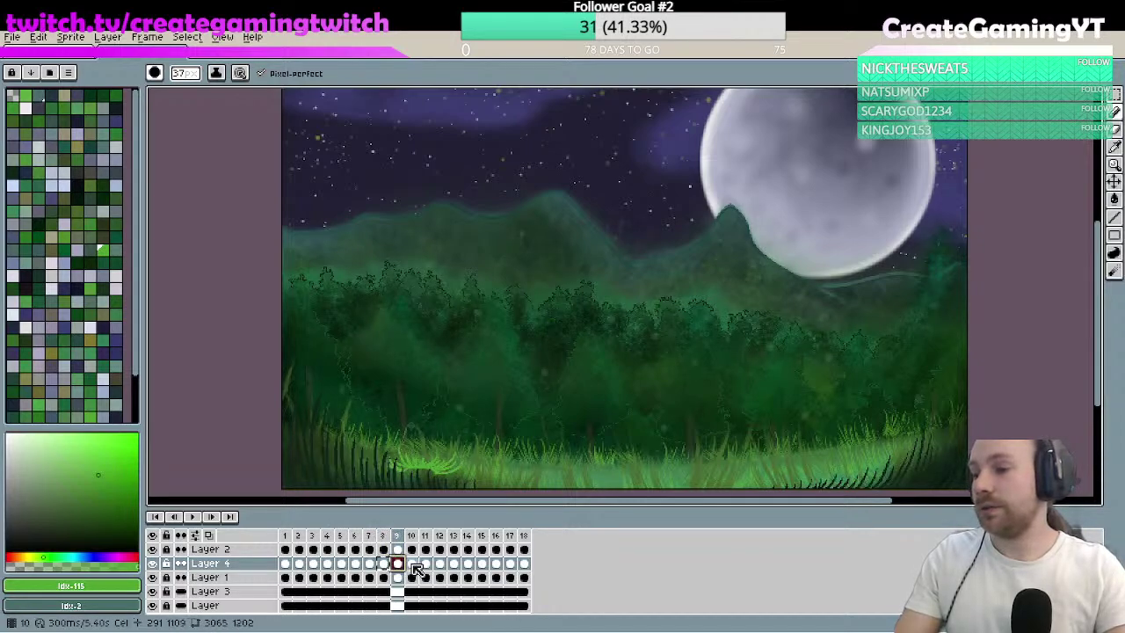
{"action": "left_click", "coordinate": [411, 564]}
{"action": "left_click", "coordinate": [425, 564]}
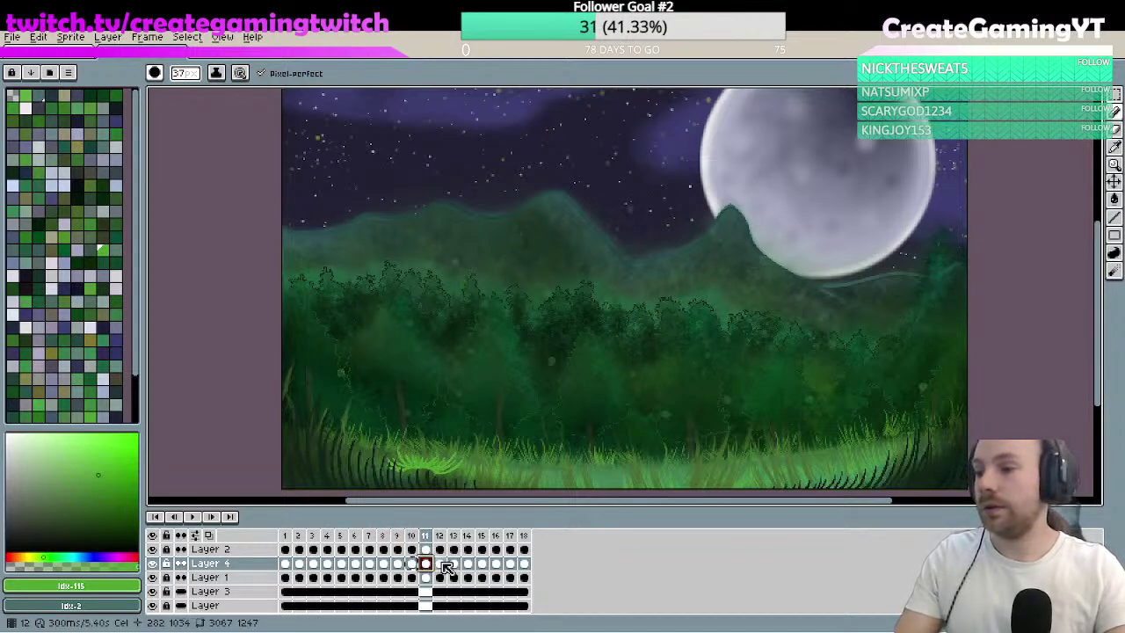
- Copy the Layer 4 dots of frames 12, 14 and 16 onto frames 13, 15 and 17, and those of frame 18 onto frame 1
{"action": "left_click", "coordinate": [439, 564]}
{"action": "left_click", "coordinate": [454, 565]}
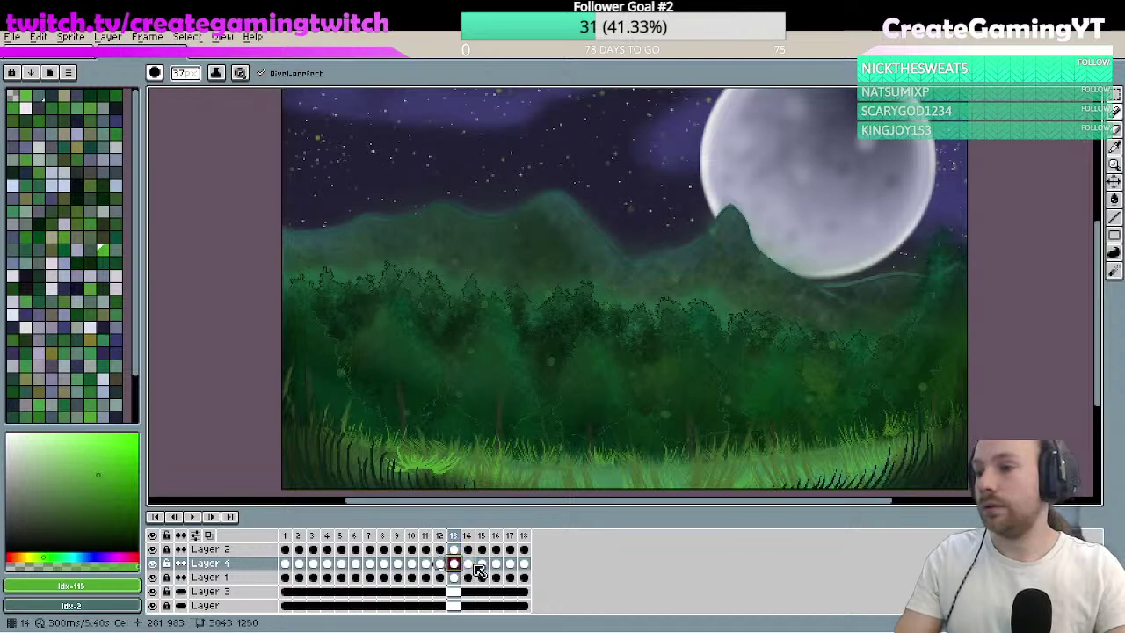
{"action": "left_click", "coordinate": [468, 564]}
{"action": "left_click", "coordinate": [482, 564]}
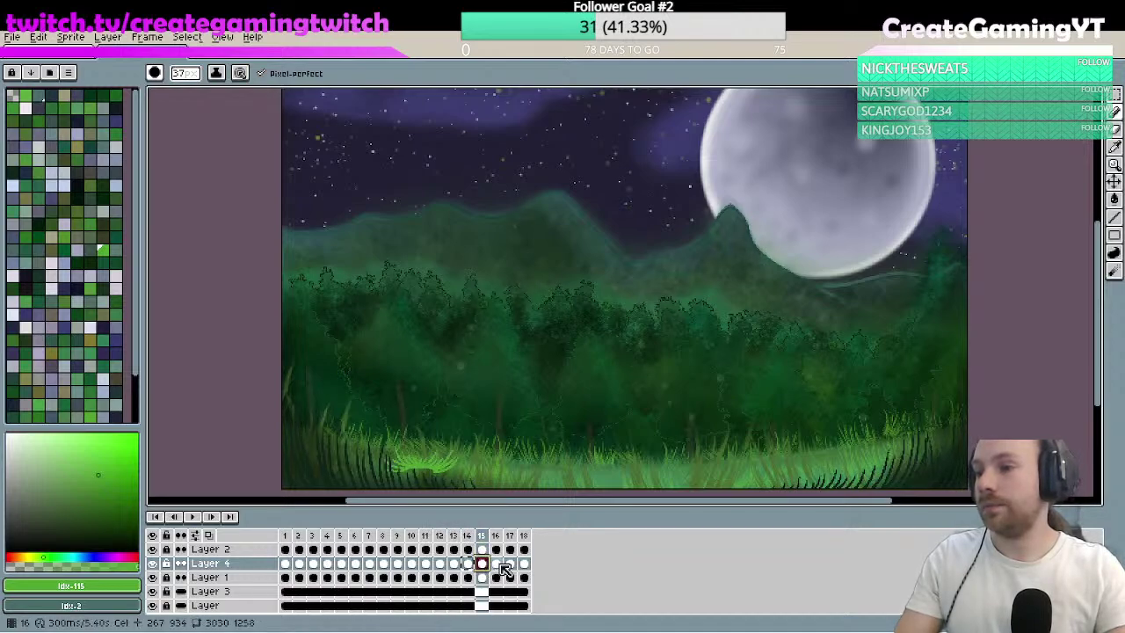
{"action": "left_click", "coordinate": [496, 564]}
{"action": "left_click", "coordinate": [510, 565]}
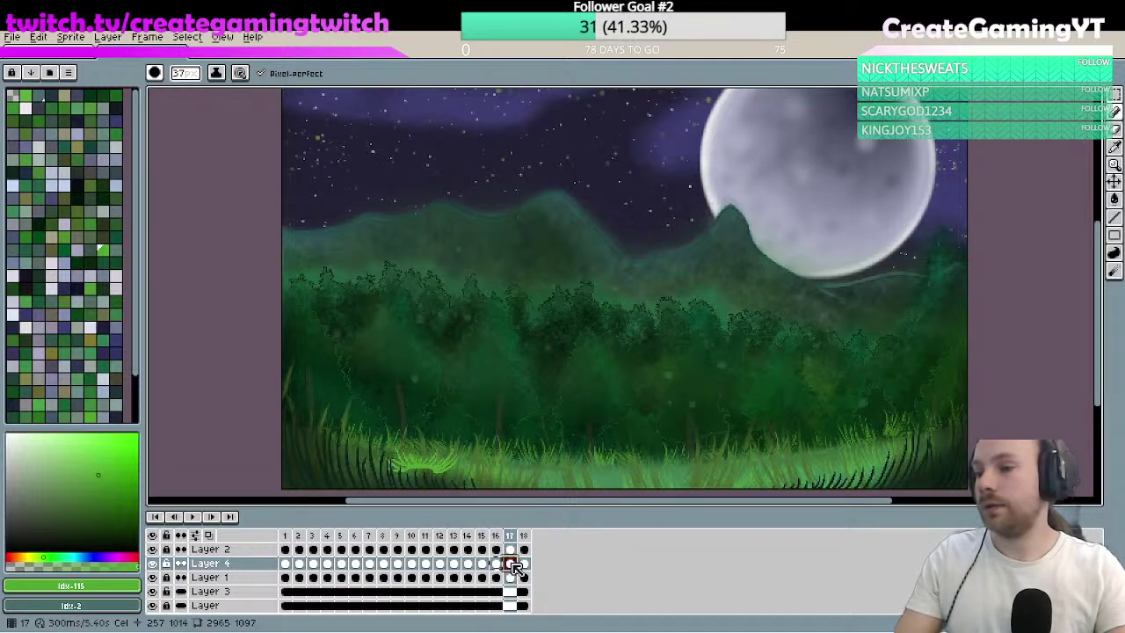
{"action": "left_click", "coordinate": [525, 564]}
{"action": "left_click", "coordinate": [284, 565]}
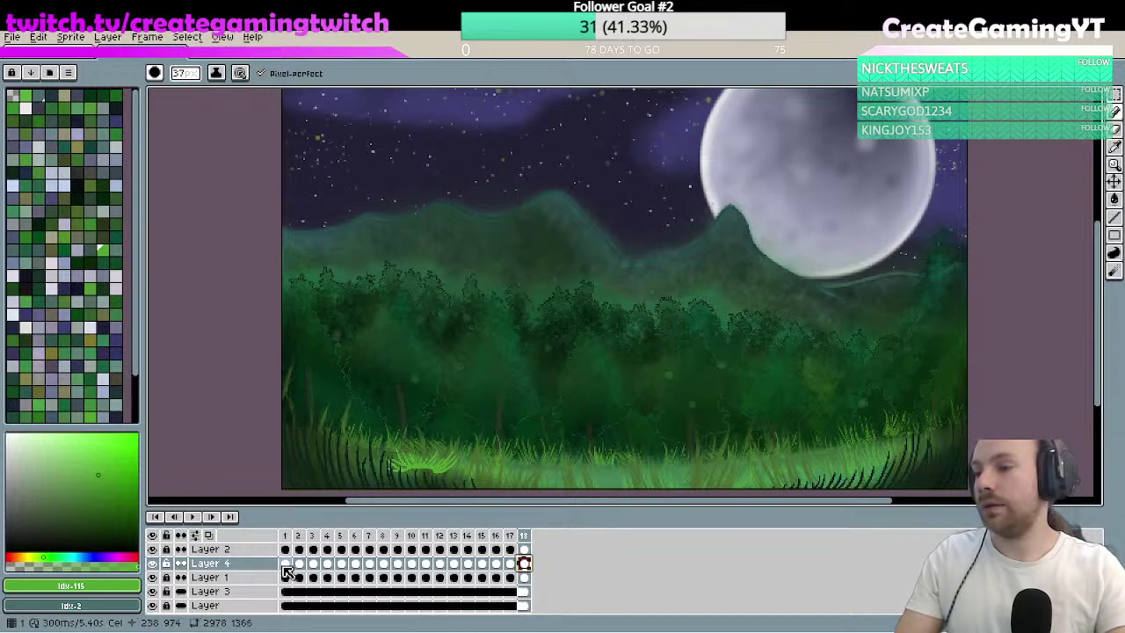
- Play the 18-frame animation and compare frames 16, 17 and 1 around the loop point
{"action": "left_click", "coordinate": [200, 520]}
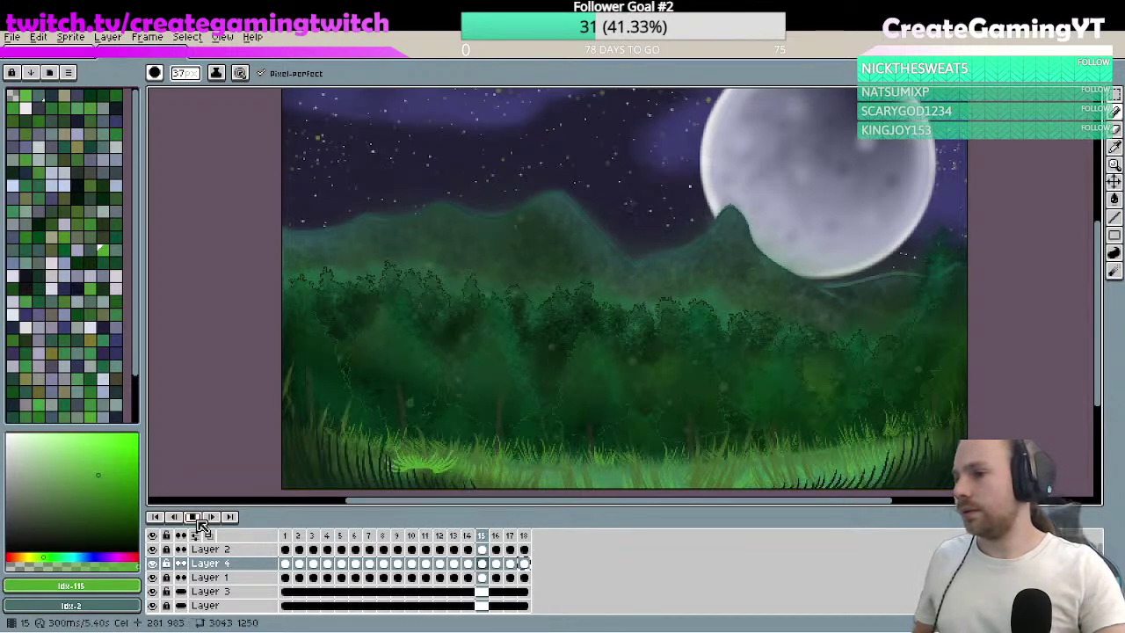
{"action": "left_click", "coordinate": [194, 518]}
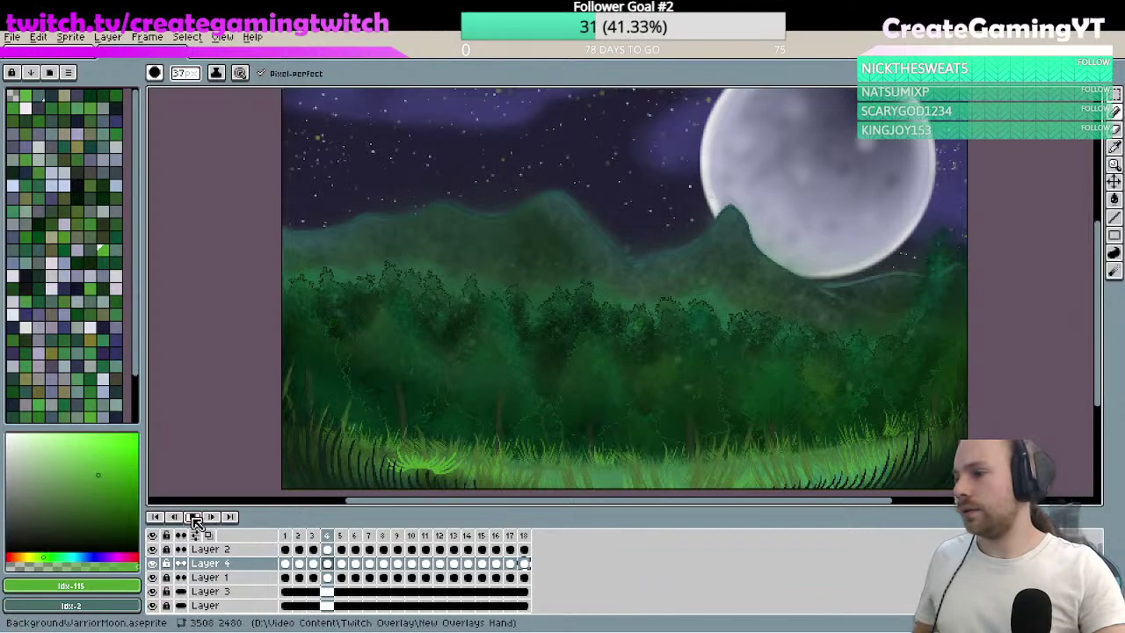
{"action": "left_click", "coordinate": [509, 549]}
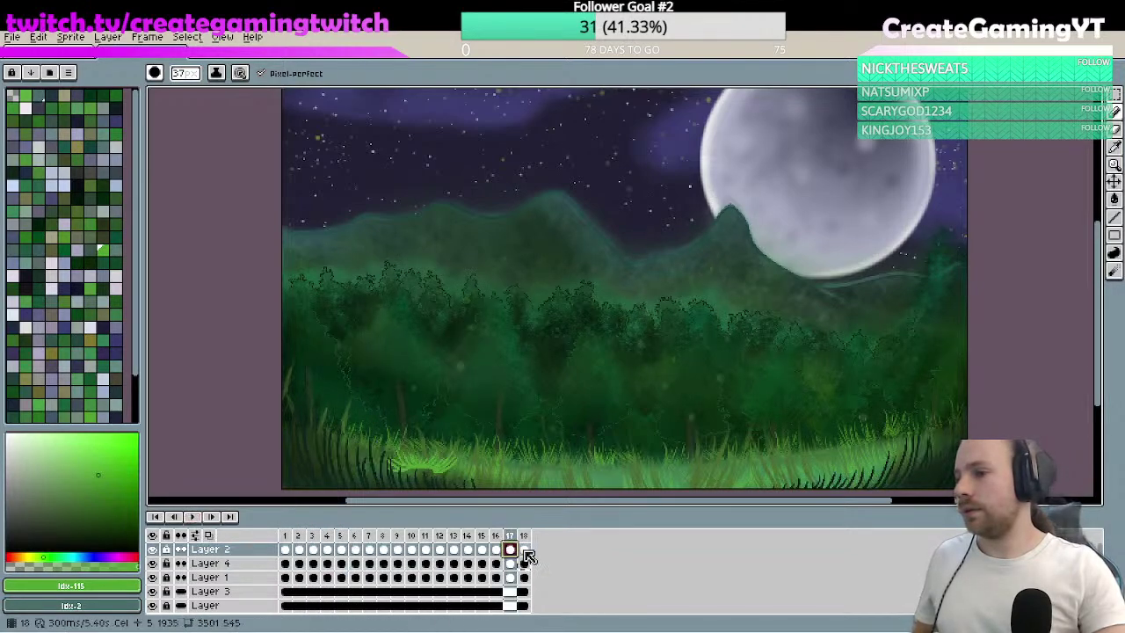
{"action": "left_click", "coordinate": [287, 552]}
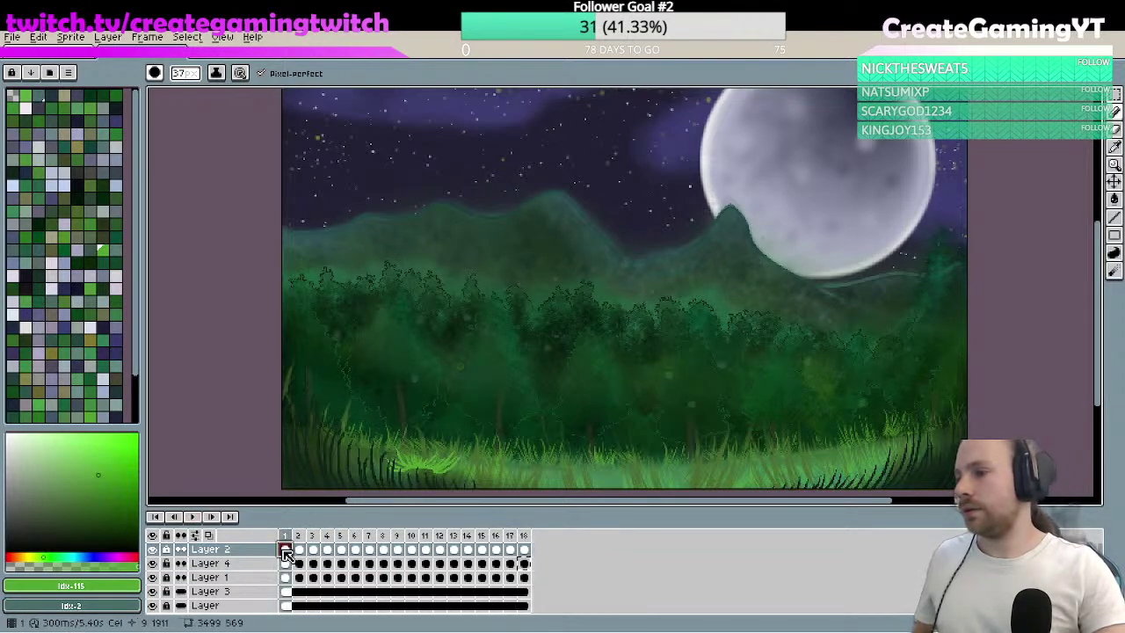
{"action": "left_click", "coordinate": [510, 549]}
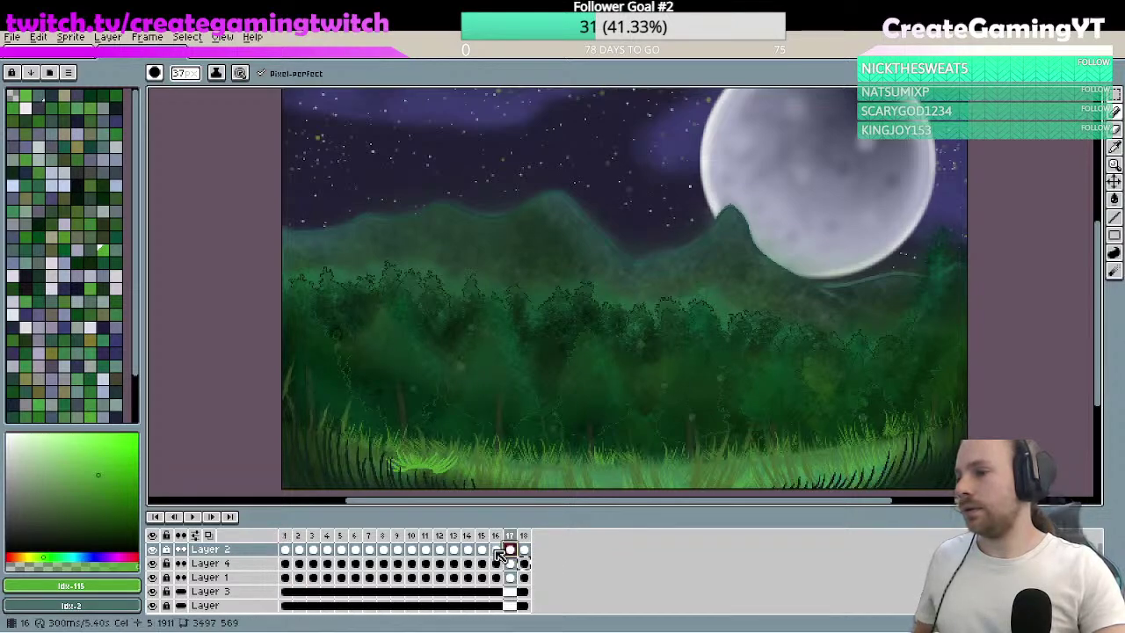
{"action": "left_click", "coordinate": [497, 551]}
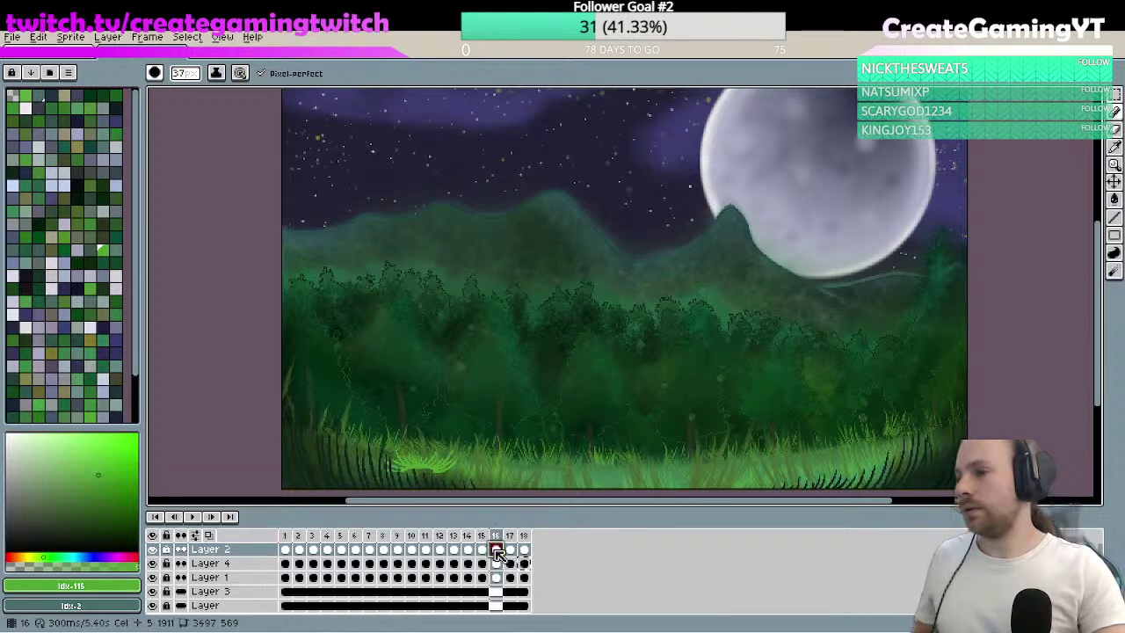
{"action": "left_click", "coordinate": [193, 516]}
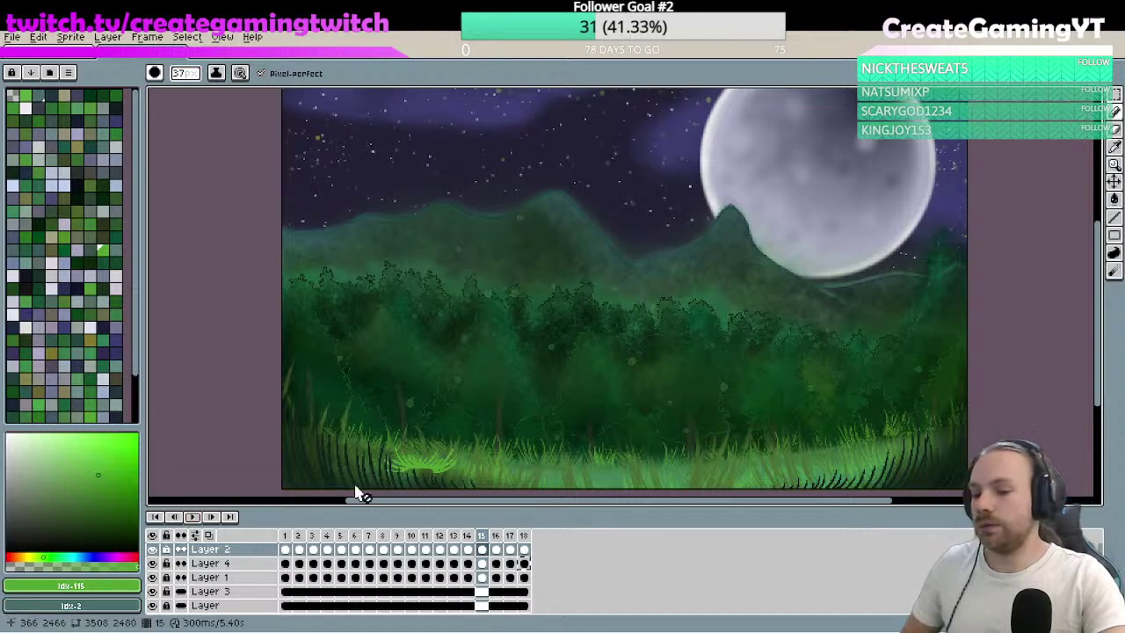
- Set the durations of frames 1 and 2 to 150 milliseconds each
{"action": "double_click", "coordinate": [287, 536]}
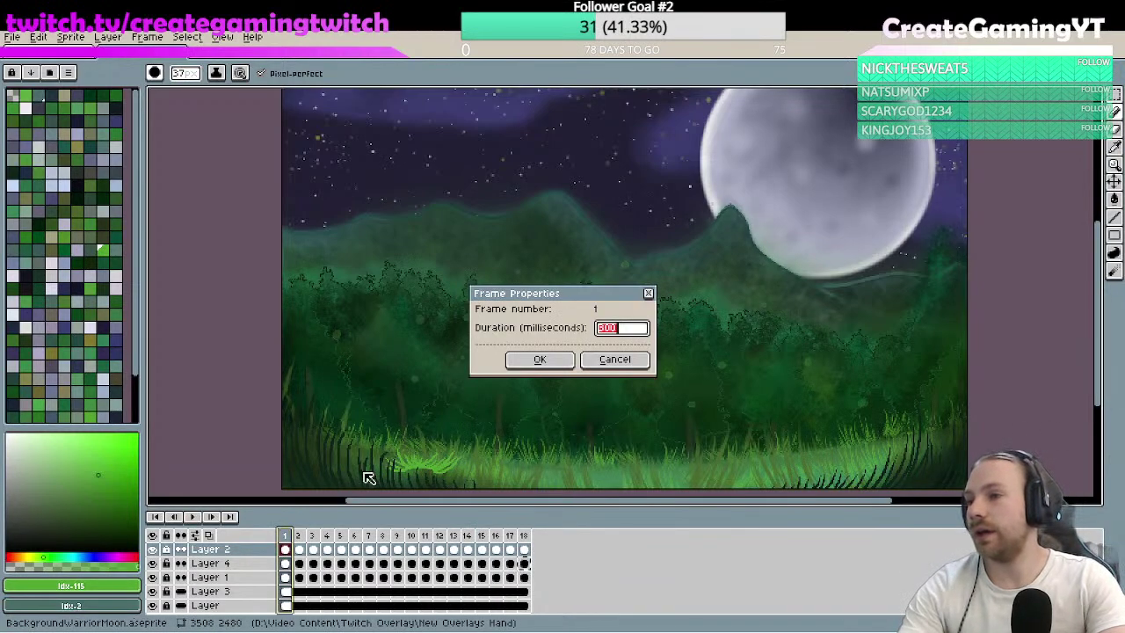
{"action": "left_click", "coordinate": [539, 359]}
{"action": "key", "text": "Right"}
{"action": "key", "text": "shift+p"}
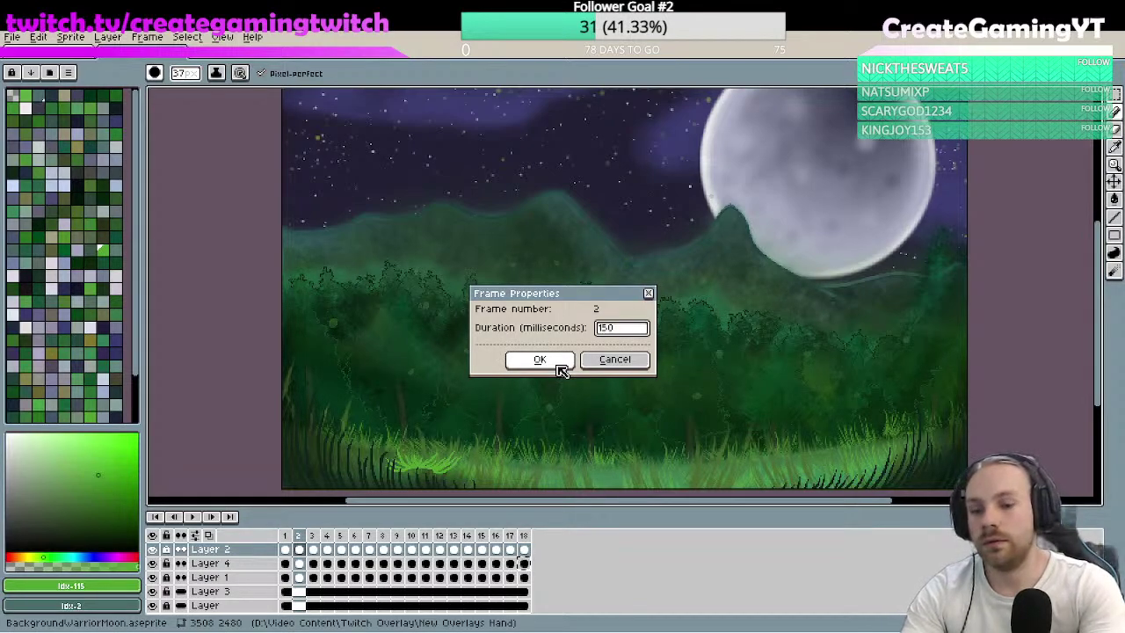
{"action": "left_click", "coordinate": [556, 364]}
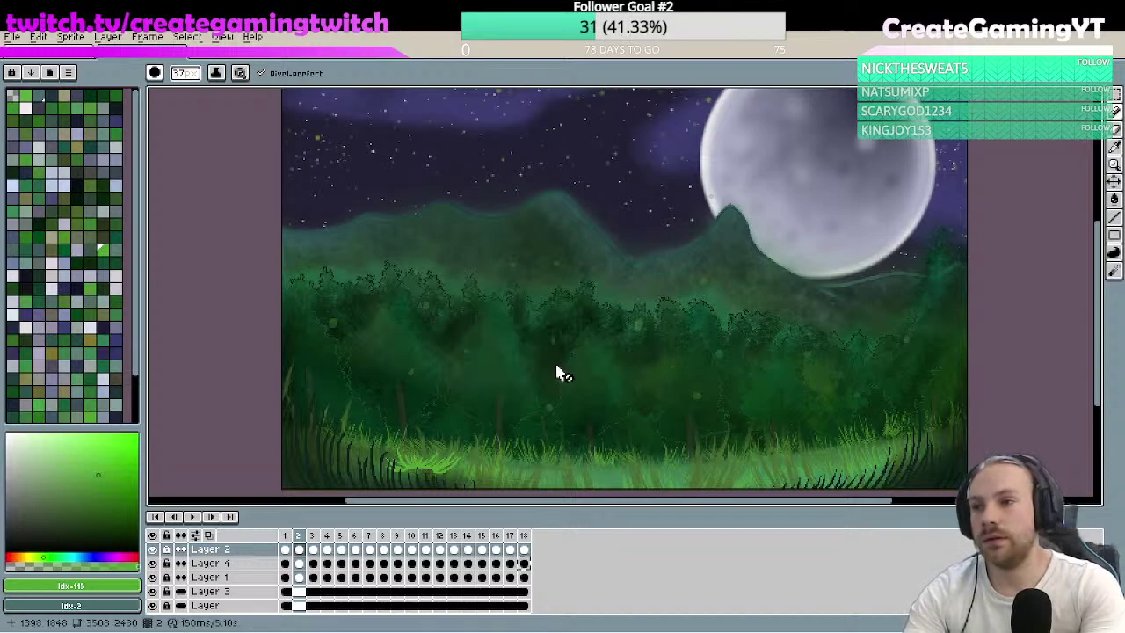
- Set the durations of frames 3 and 4 to 150 milliseconds each, rechecking frame 4's properties
{"action": "key", "text": "Right"}
{"action": "key", "text": "shift+p"}
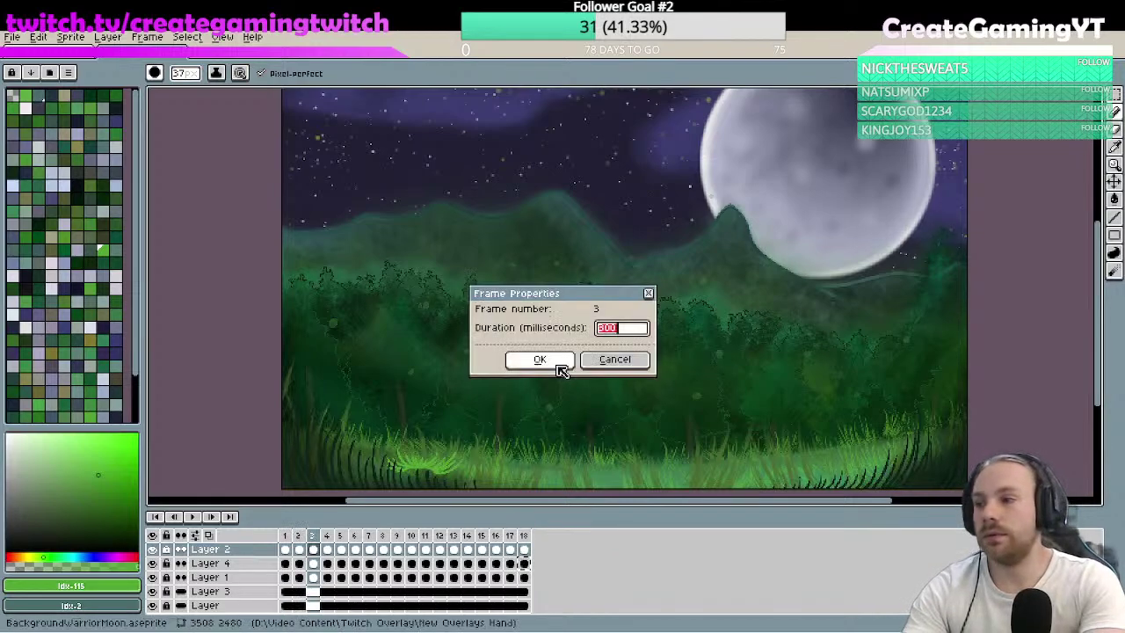
{"action": "type", "text": "150"}
{"action": "left_click", "coordinate": [561, 367]}
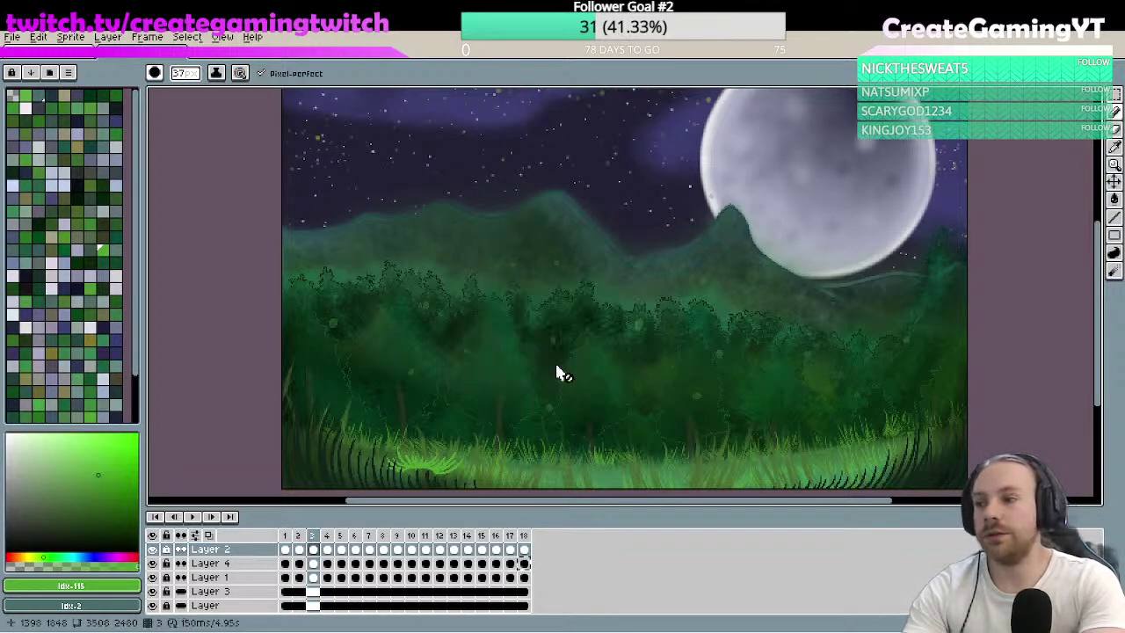
{"action": "key", "text": "Right"}
{"action": "key", "text": "shift+p"}
{"action": "type", "text": "150"}
{"action": "left_click", "coordinate": [561, 368]}
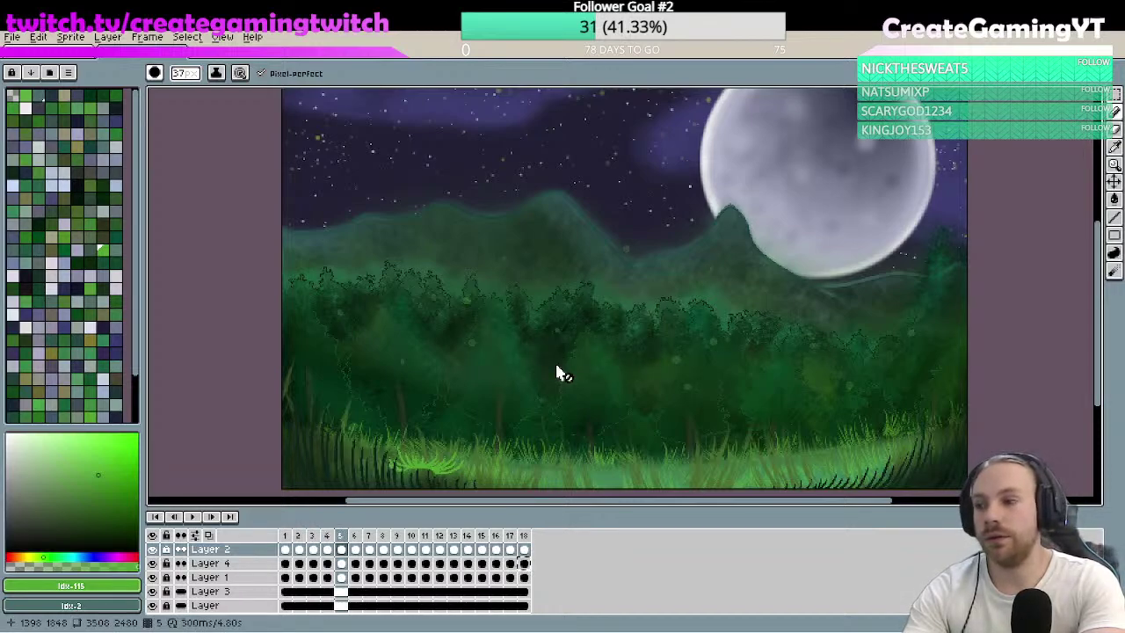
{"action": "key", "text": "Down"}
{"action": "key", "text": "Up"}
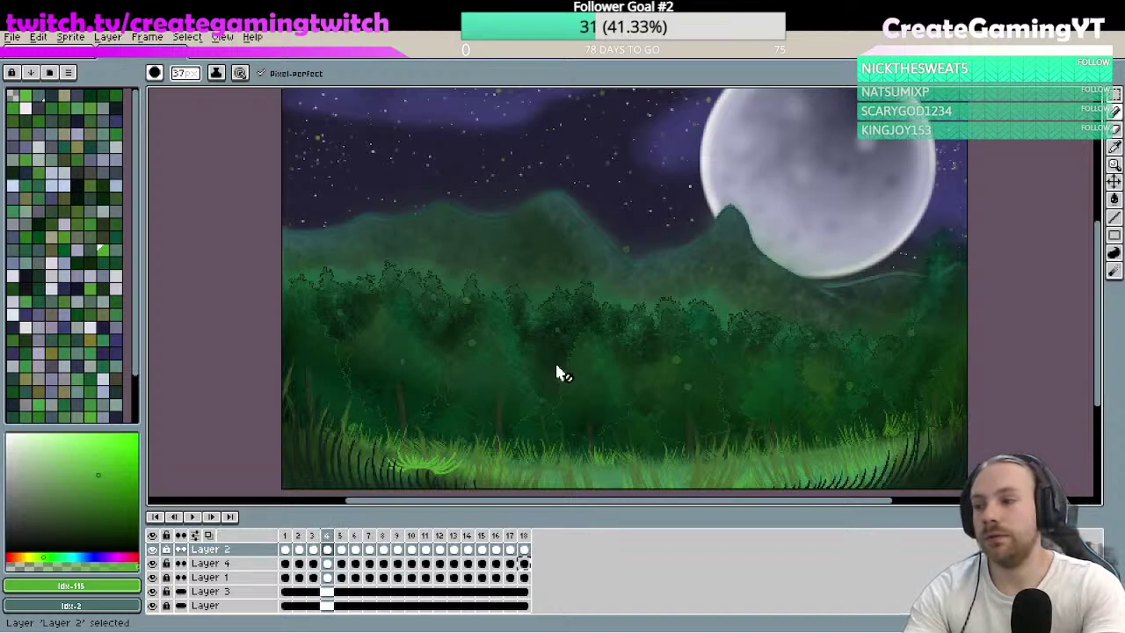
{"action": "key", "text": "shift+p"}
{"action": "left_click", "coordinate": [561, 367]}
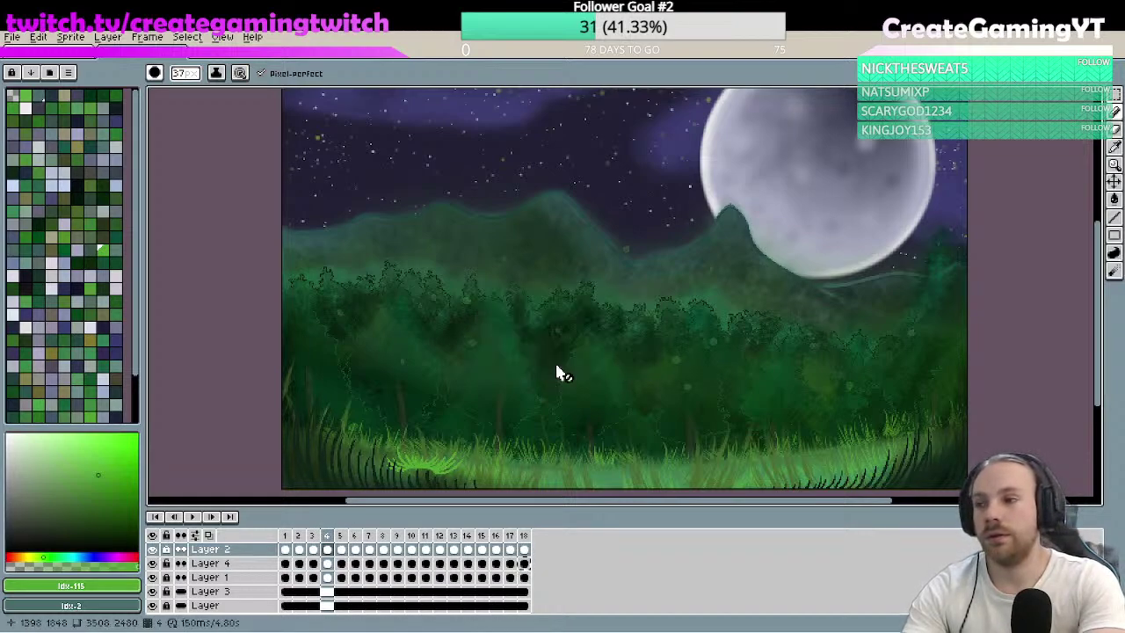
- Set the durations of frames 5 and 6 to 150 milliseconds each
{"action": "key", "text": "Right"}
{"action": "key", "text": "shift+p"}
{"action": "type", "text": "150"}
{"action": "left_click", "coordinate": [559, 366]}
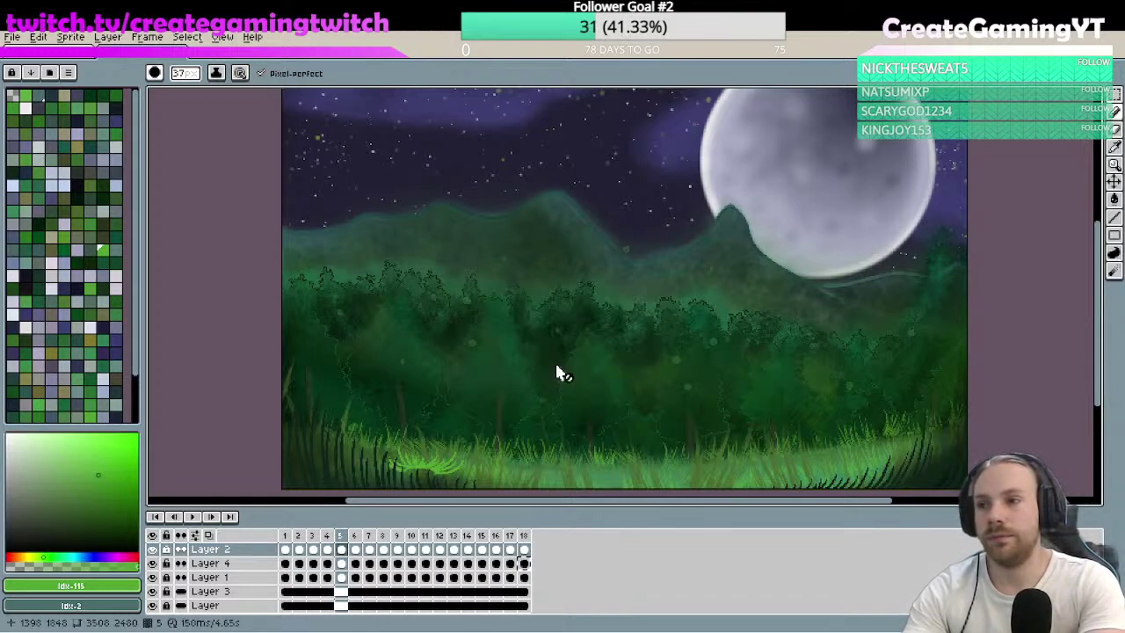
{"action": "key", "text": "Right"}
{"action": "key", "text": "shift+p"}
{"action": "type", "text": "150"}
{"action": "left_click", "coordinate": [557, 366]}
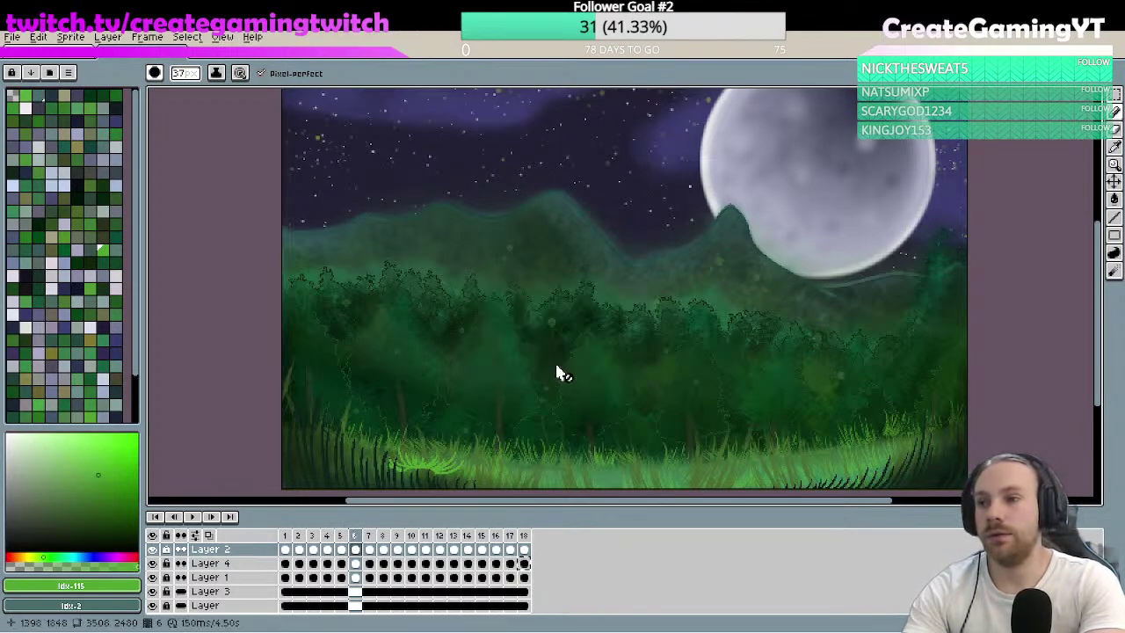
- Set the durations of frames 7 and 8 to 150 milliseconds each
{"action": "key", "text": "Right"}
{"action": "key", "text": "shift+p"}
{"action": "type", "text": "150"}
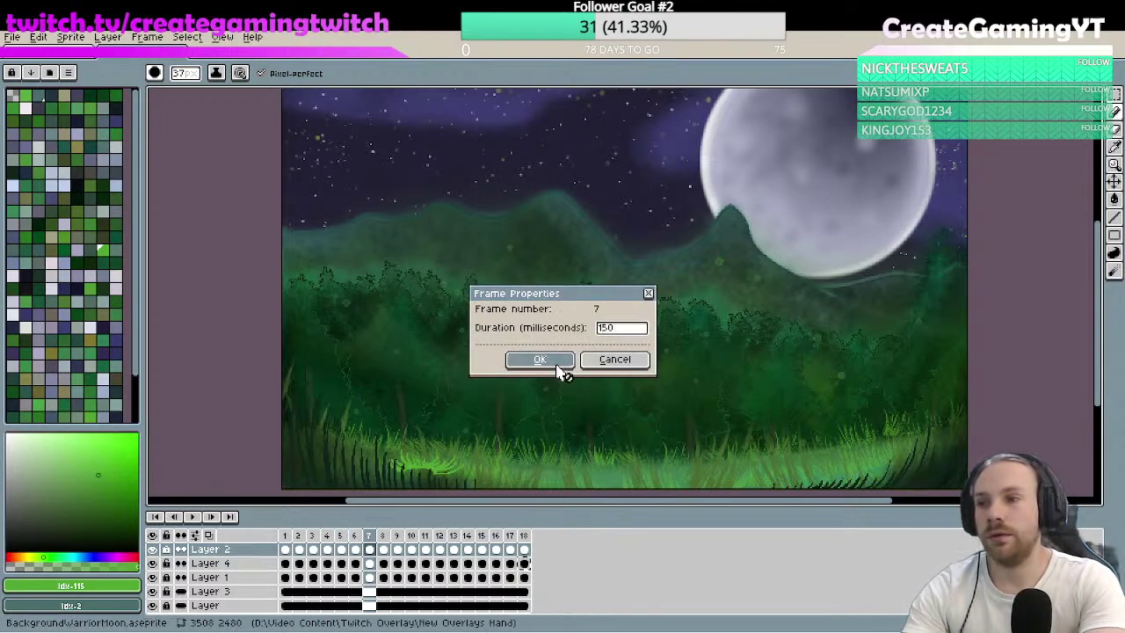
{"action": "left_click", "coordinate": [557, 366]}
{"action": "key", "text": "Right"}
{"action": "key", "text": "shift+p"}
{"action": "left_click", "coordinate": [561, 368]}
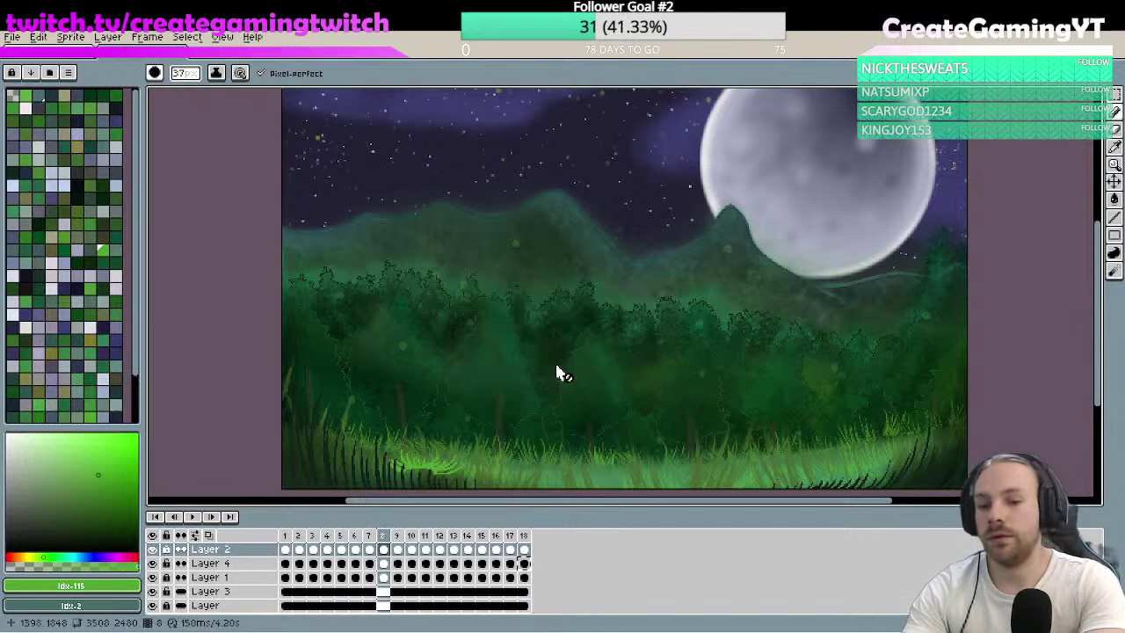
- Set the duration of frame 9 to 150 milliseconds, correcting the mistaken entry of 15
{"action": "key", "text": "Right"}
{"action": "key", "text": "shift+p"}
{"action": "type", "text": "15"}
{"action": "left_click", "coordinate": [561, 368]}
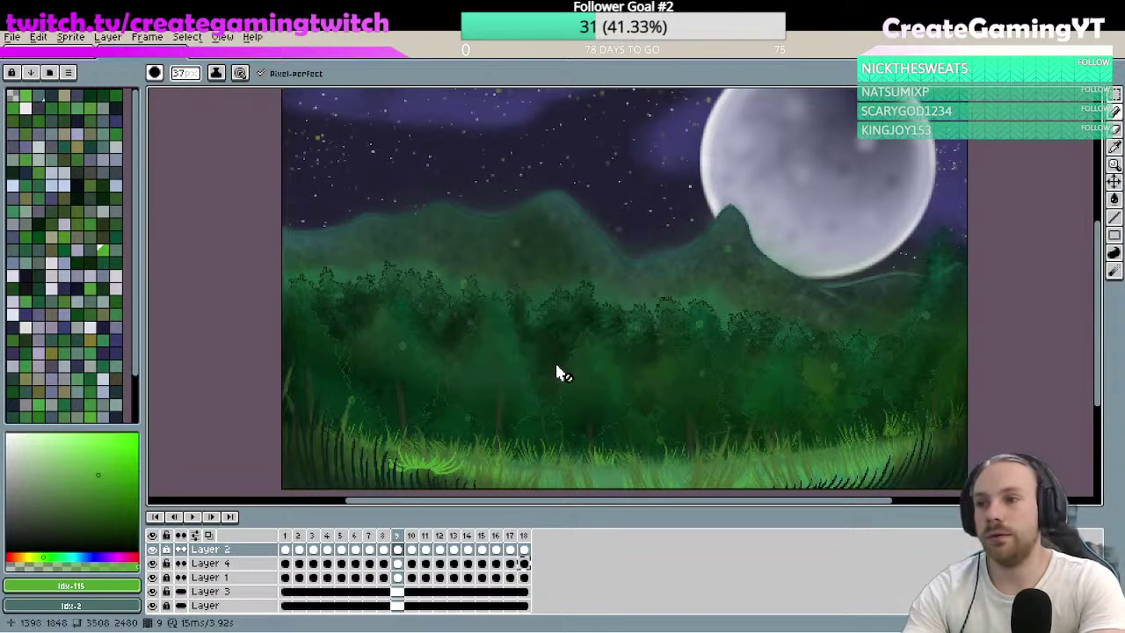
{"action": "key", "text": "shift+p"}
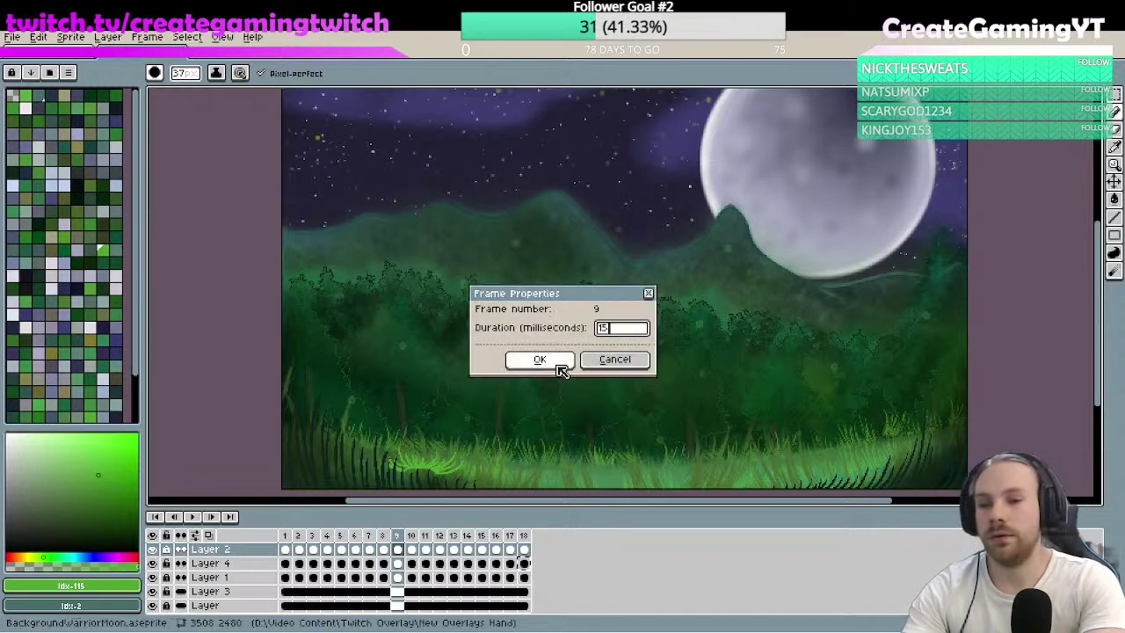
{"action": "type", "text": "150"}
{"action": "left_click", "coordinate": [561, 367]}
- Set the durations of frames 10 and 11 to 150 milliseconds each
{"action": "key", "text": "Right"}
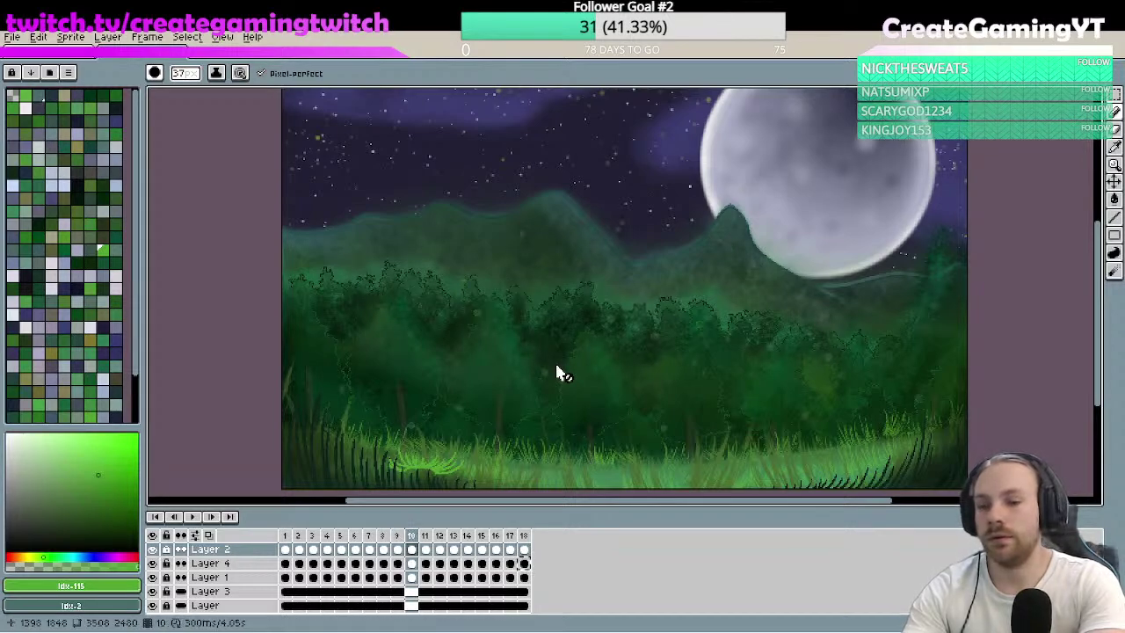
{"action": "key", "text": "shift+p"}
{"action": "type", "text": "150"}
{"action": "left_click", "coordinate": [564, 372]}
{"action": "key", "text": "Right"}
{"action": "key", "text": "shift+p"}
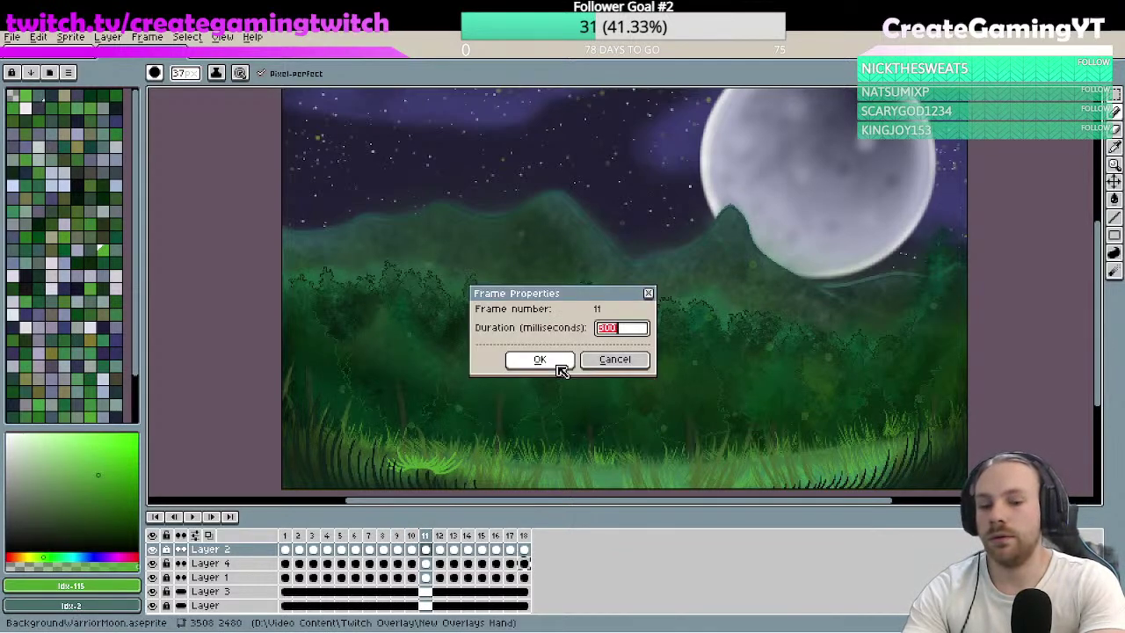
{"action": "type", "text": "150"}
{"action": "left_click", "coordinate": [563, 372]}
- Set the durations of frames 12, 13 and 14 to 150 milliseconds each
{"action": "key", "text": "Right"}
{"action": "key", "text": "shift+p"}
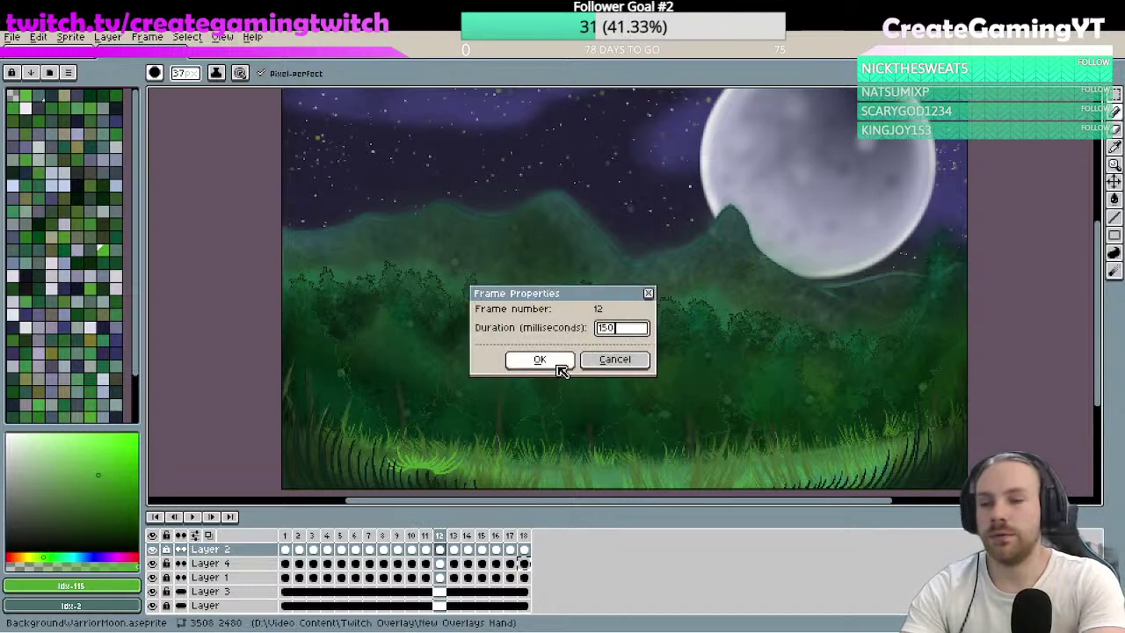
{"action": "type", "text": "150"}
{"action": "left_click", "coordinate": [560, 366]}
{"action": "key", "text": "Right"}
{"action": "key", "text": "shift+p"}
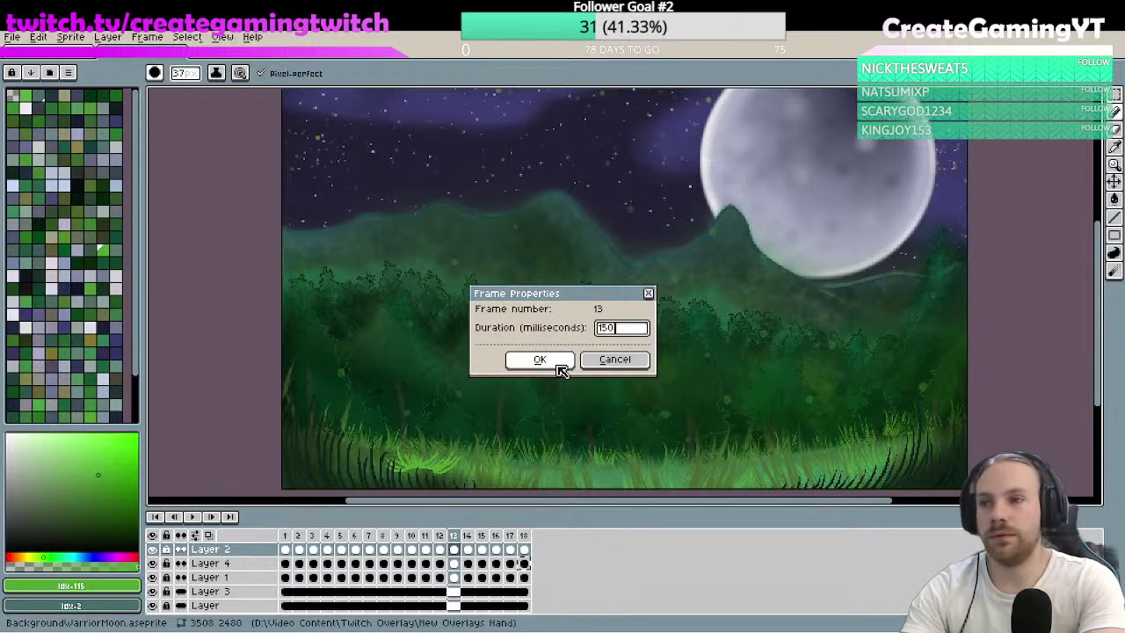
{"action": "type", "text": "150"}
{"action": "left_click", "coordinate": [561, 370]}
{"action": "key", "text": "Right"}
{"action": "key", "text": "shift+p"}
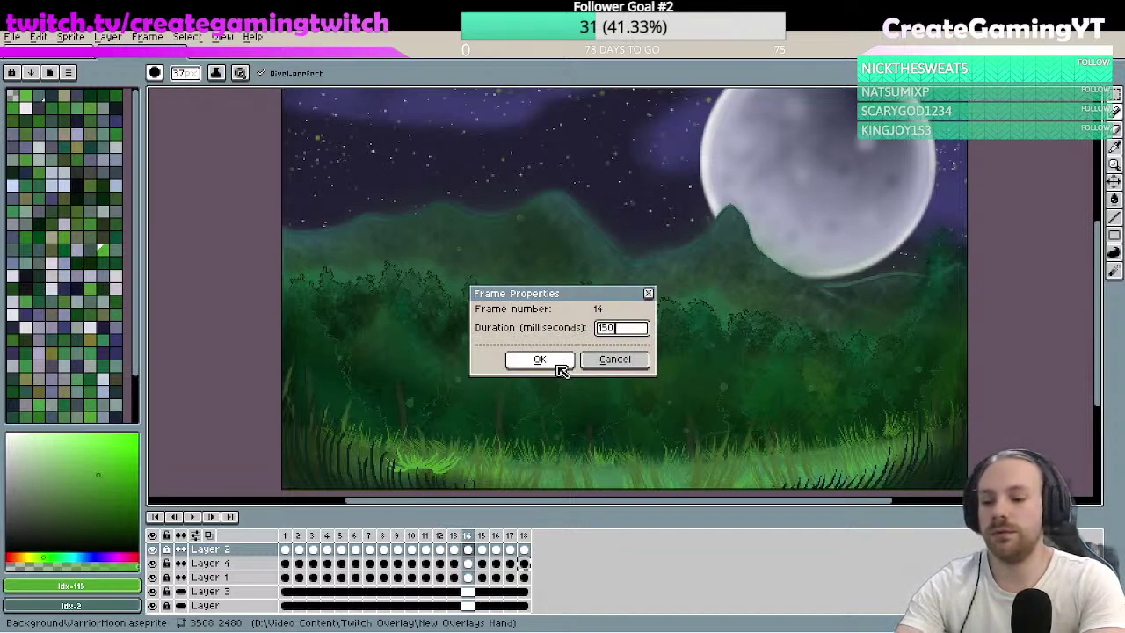
{"action": "left_click", "coordinate": [560, 367]}
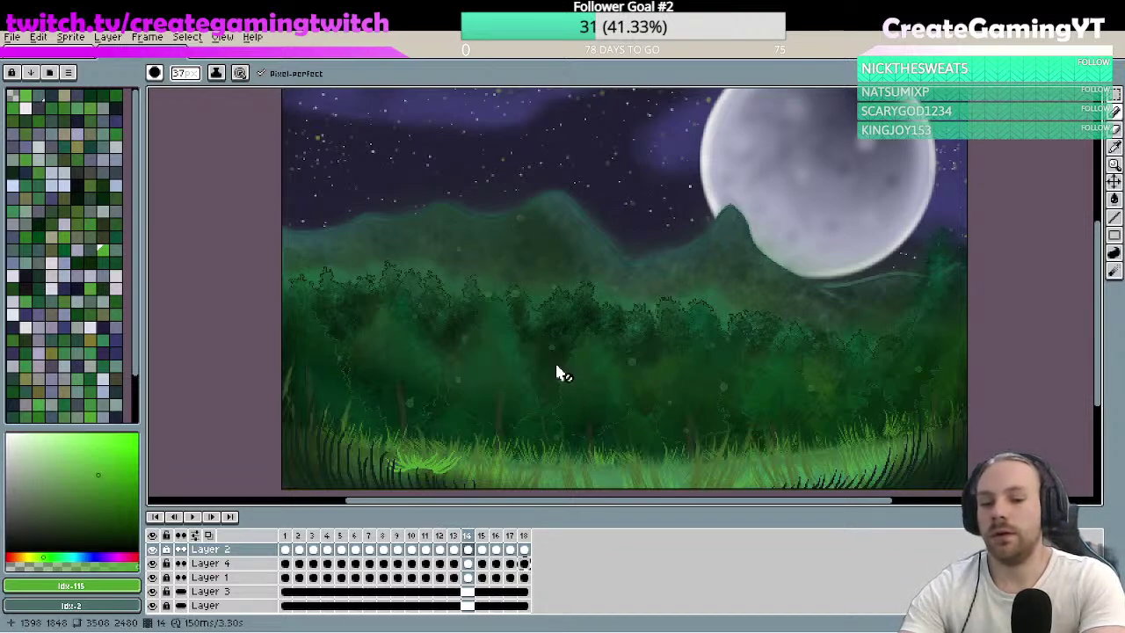
- Recheck the duration settings of frames 13 and 14
{"action": "key", "text": "Left"}
{"action": "key", "text": "shift+p"}
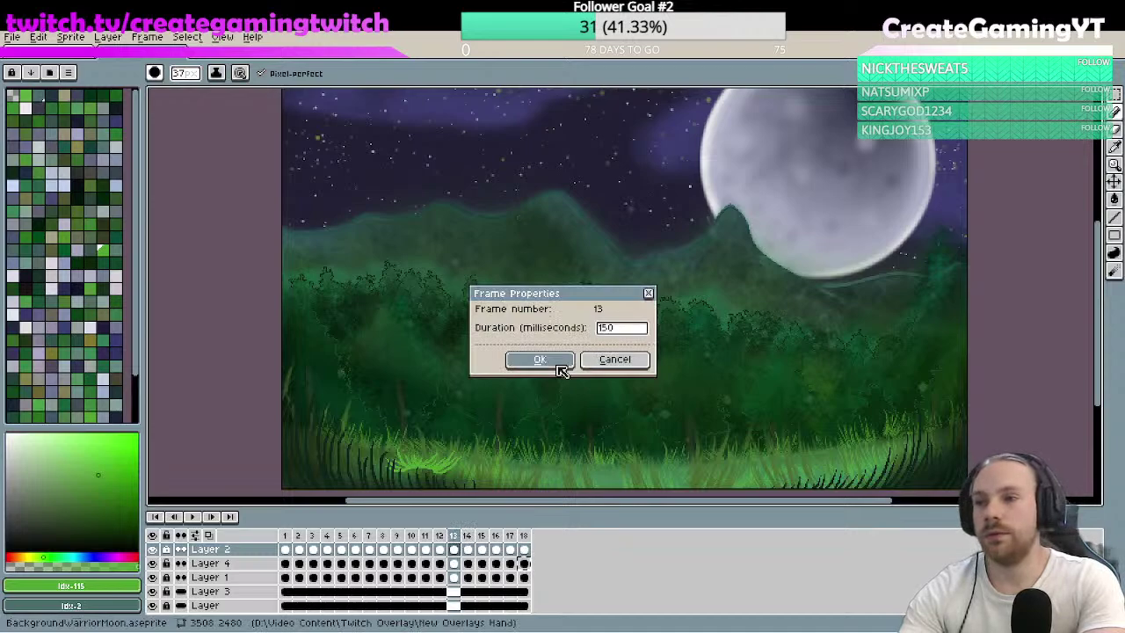
{"action": "left_click", "coordinate": [561, 370]}
{"action": "key", "text": "Right"}
{"action": "key", "text": "shift+p"}
{"action": "left_click", "coordinate": [561, 370]}
- Set the duration of frame 15 to 150 milliseconds and that of frame 16 to 152 milliseconds
{"action": "key", "text": "Right"}
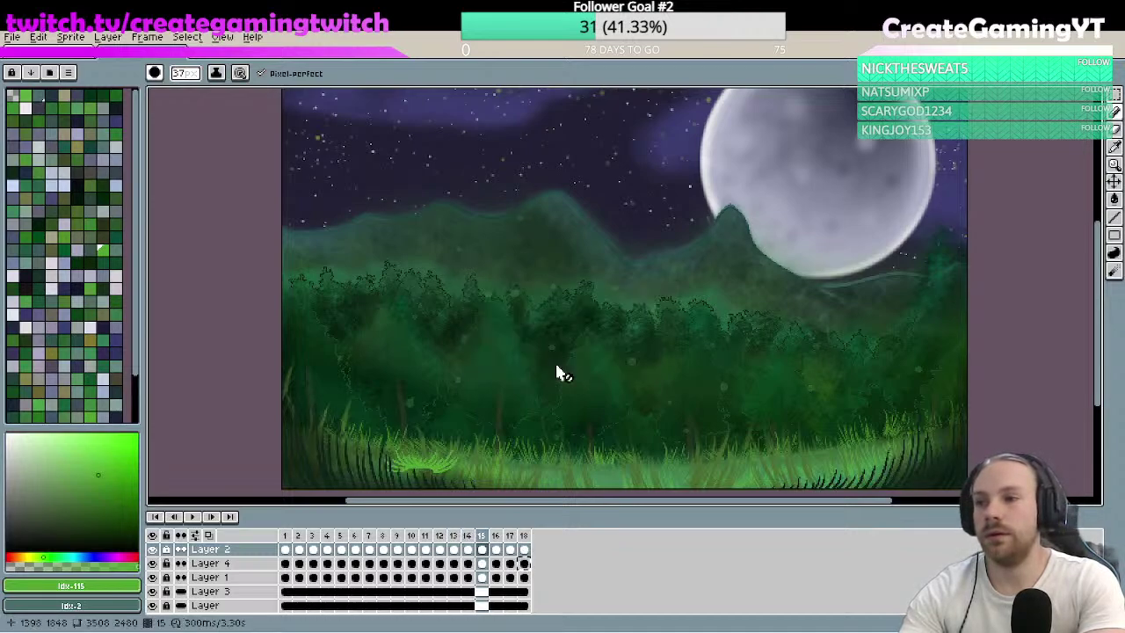
{"action": "key", "text": "shift+p"}
{"action": "type", "text": "150"}
{"action": "left_click", "coordinate": [558, 367]}
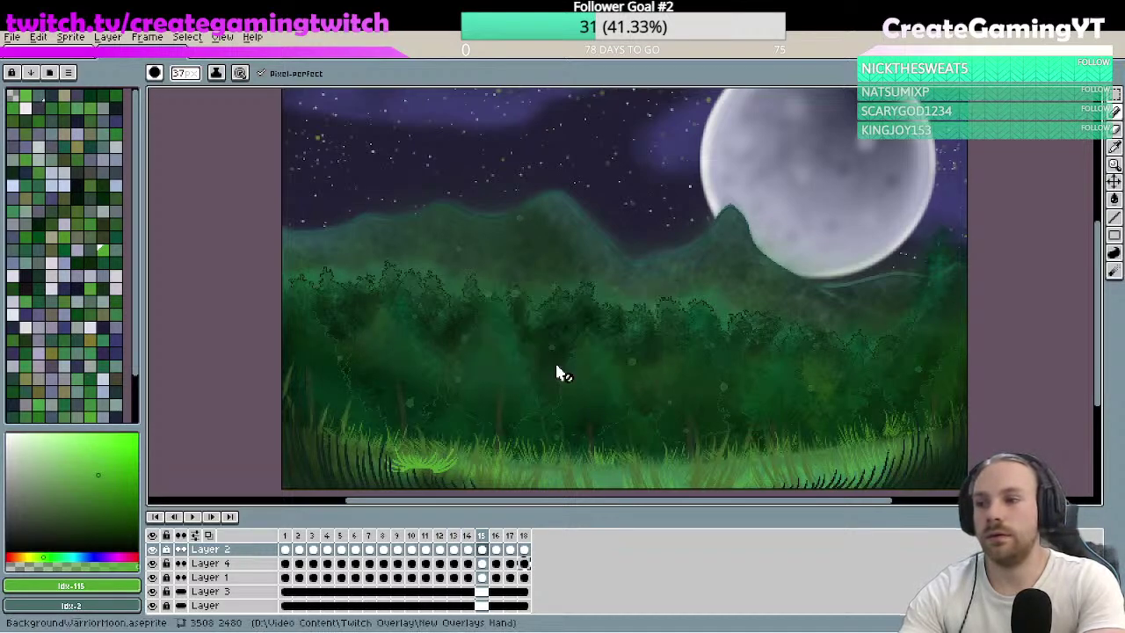
{"action": "key", "text": "Right"}
{"action": "key", "text": "shift+p"}
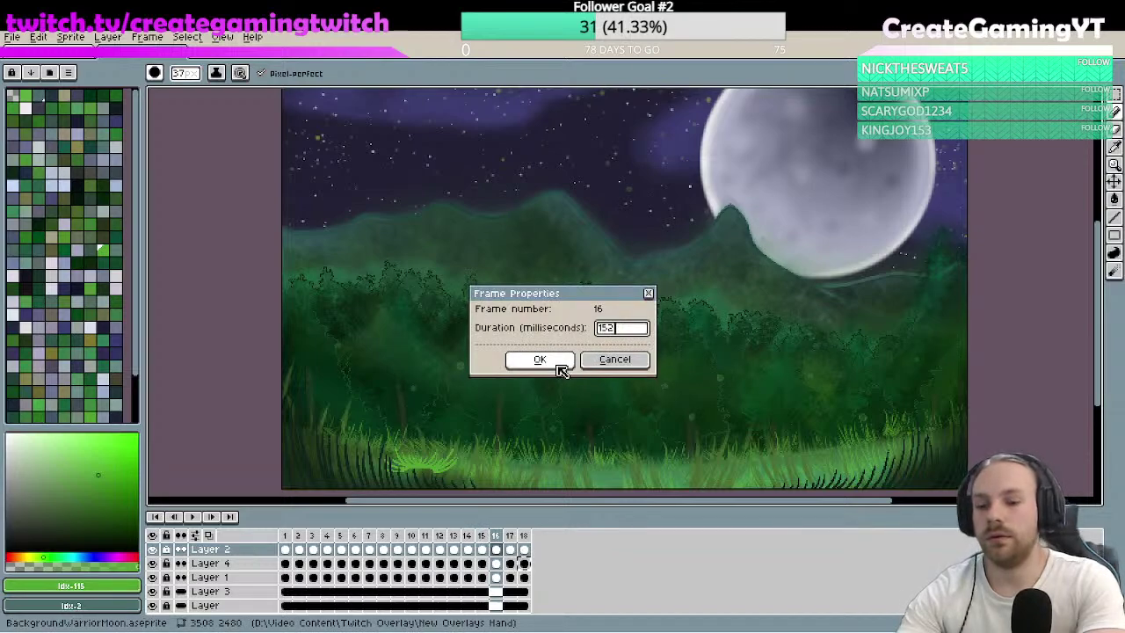
{"action": "type", "text": "152"}
{"action": "left_click", "coordinate": [539, 359]}
- Set the durations of frames 17 and 18 to 150 milliseconds each
{"action": "key", "text": "Right"}
{"action": "key", "text": "shift+p"}
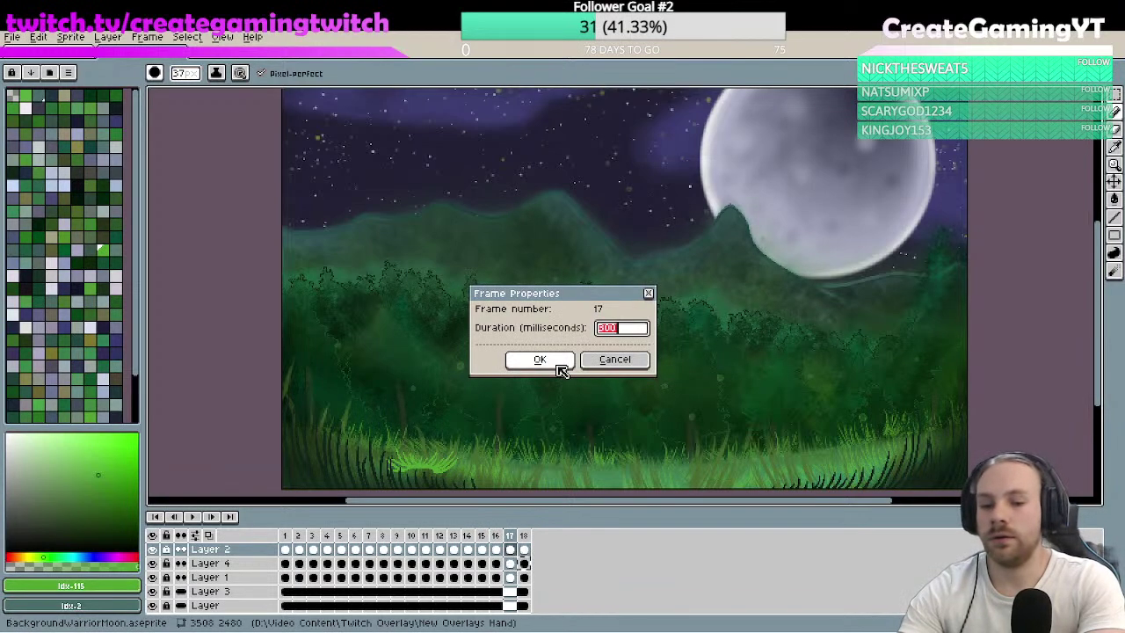
{"action": "left_click", "coordinate": [561, 370]}
{"action": "key", "text": "Right"}
{"action": "key", "text": "shift+p"}
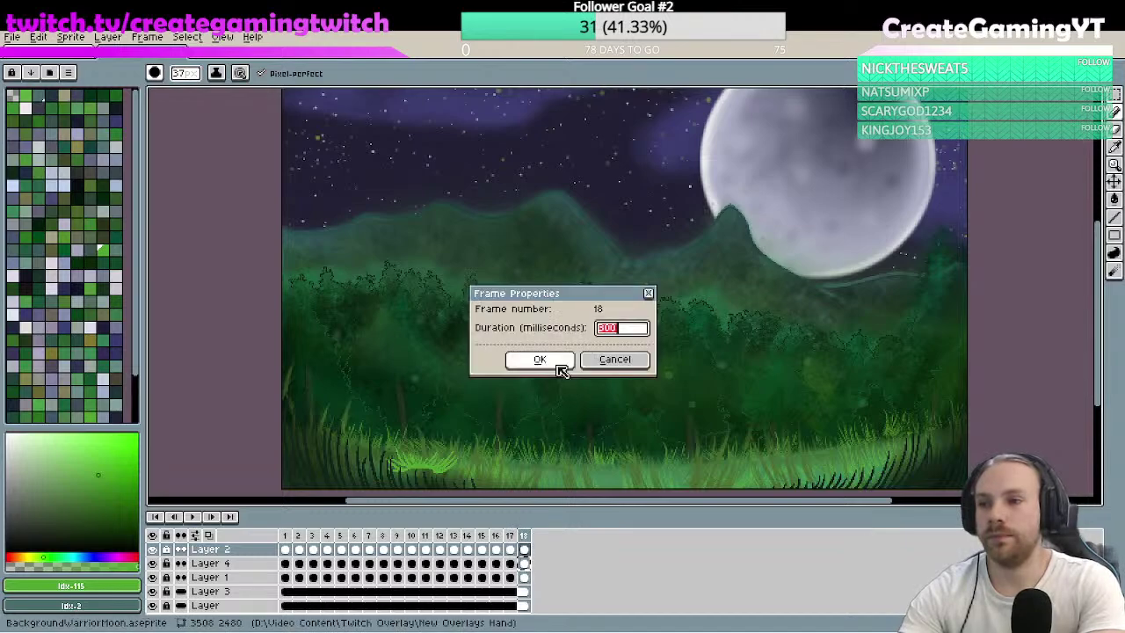
{"action": "type", "text": "150"}
{"action": "left_click", "coordinate": [539, 359]}
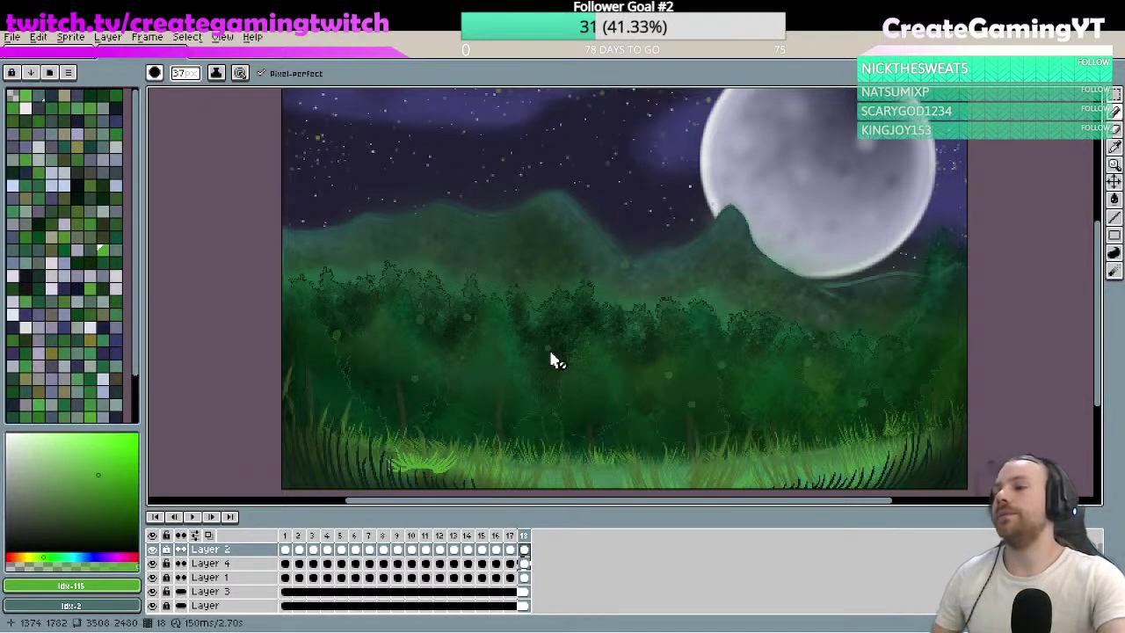
- Play the retimed animation and step through frames 1 to 18 on Layer 4 to examine how the dots move
{"action": "left_click", "coordinate": [193, 518]}
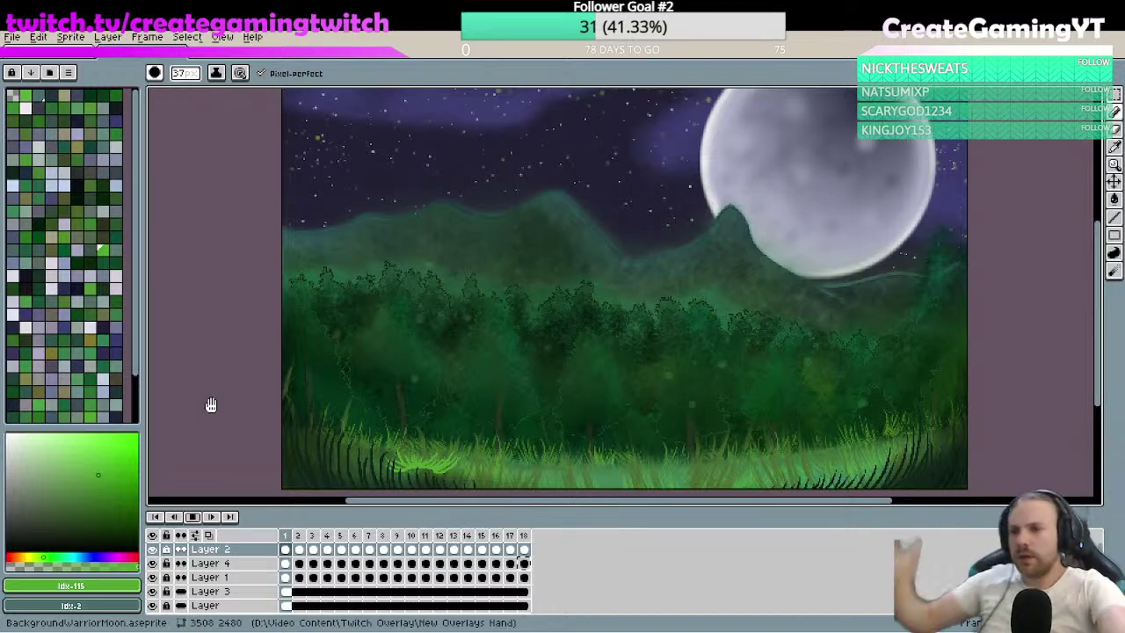
{"action": "key", "text": "Return"}
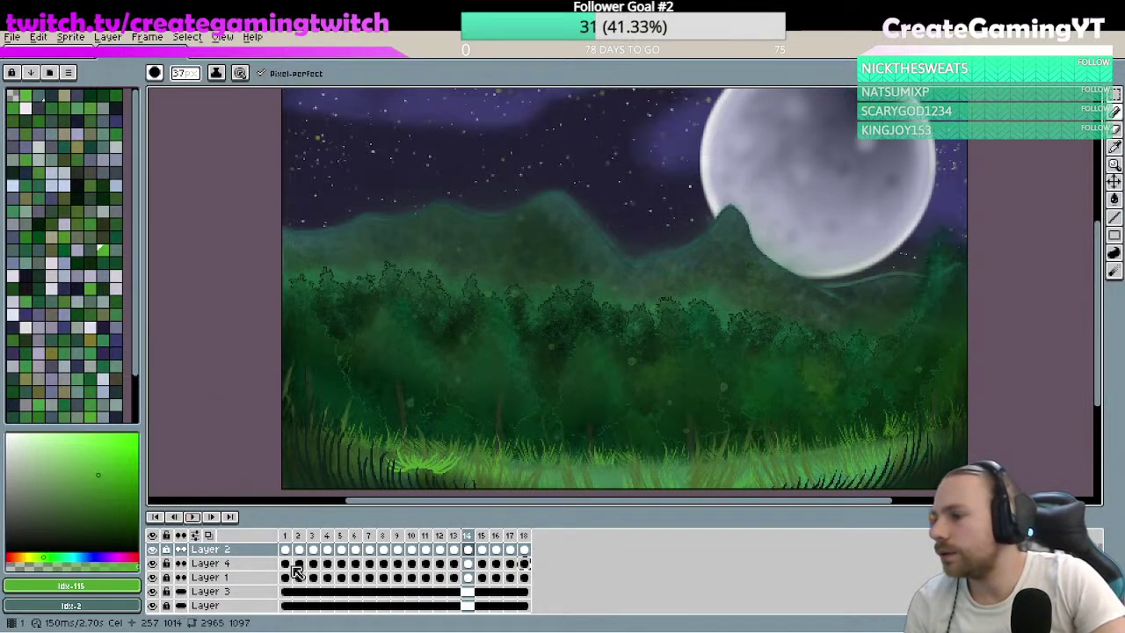
{"action": "left_click", "coordinate": [285, 566]}
{"action": "key", "text": "Right"}
{"action": "key", "text": "Right"}
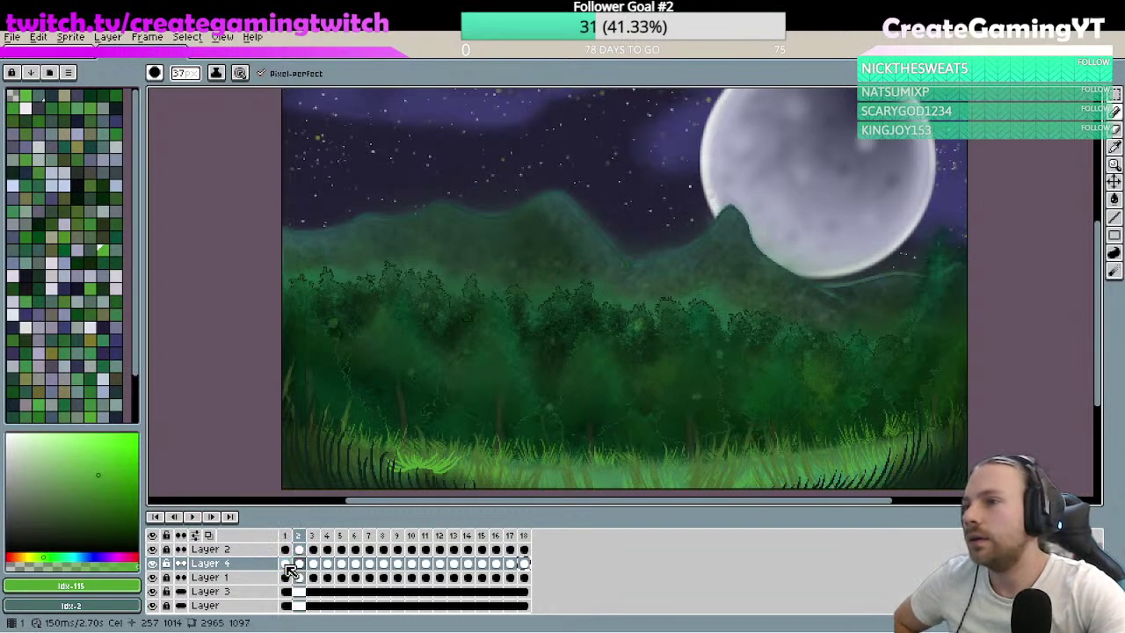
{"action": "key", "text": "Right"}
{"action": "key", "text": "Right"}
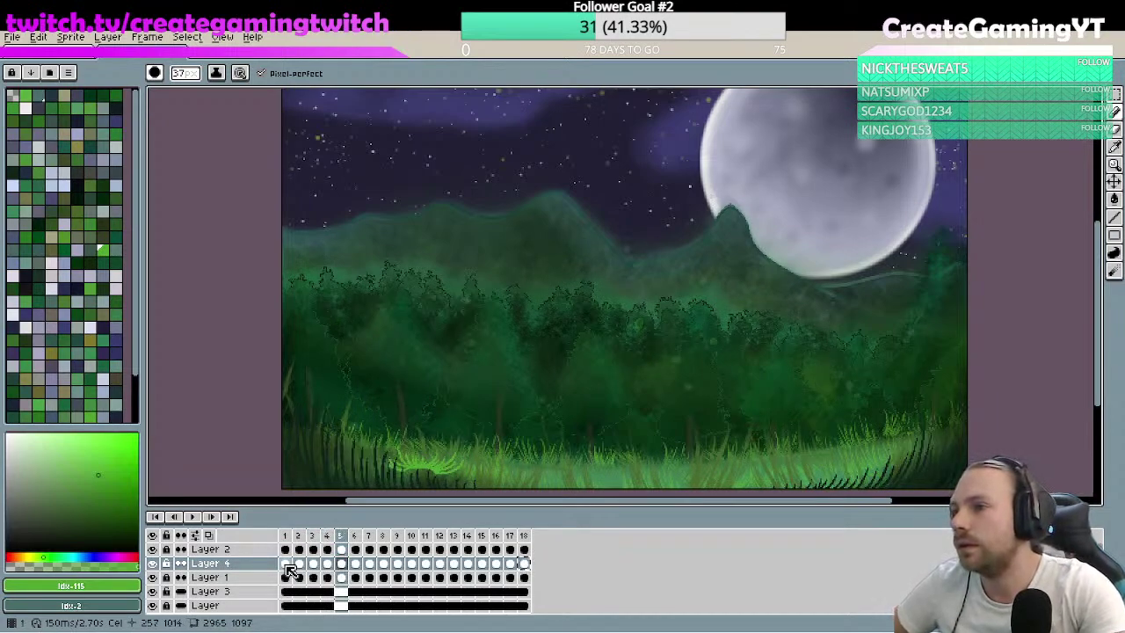
{"action": "key", "text": "Right"}
{"action": "key", "text": "Right"}
{"action": "key", "text": "Right"}
{"action": "key", "text": "Right"}
{"action": "key", "text": "Right"}
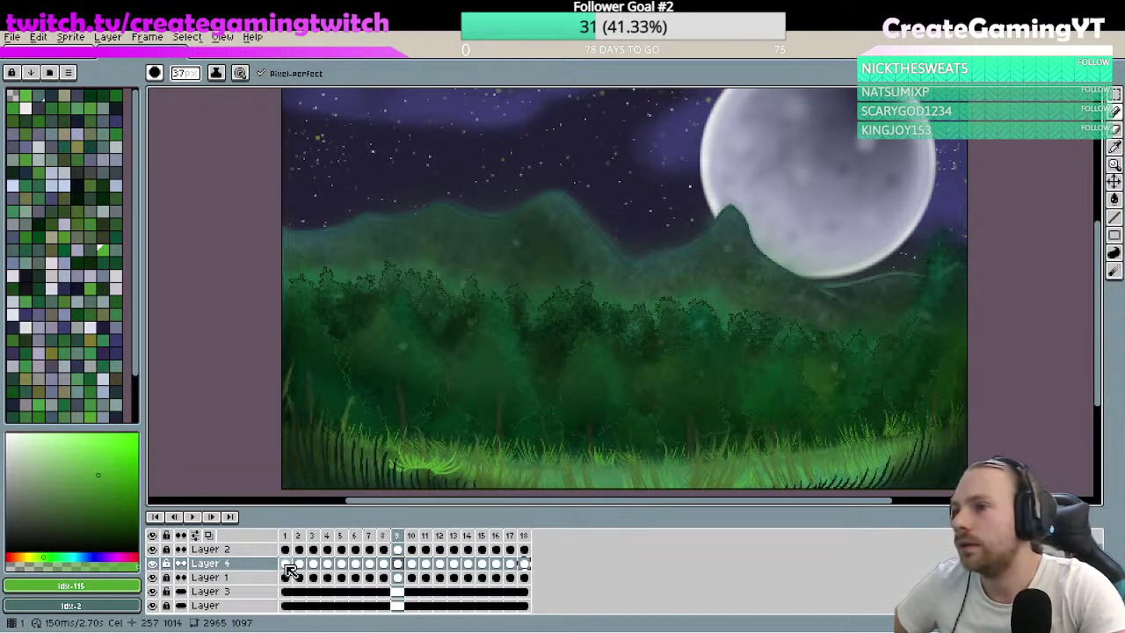
{"action": "key", "text": "Right"}
{"action": "key", "text": "Right"}
{"action": "key", "text": "Right"}
{"action": "key", "text": "Right"}
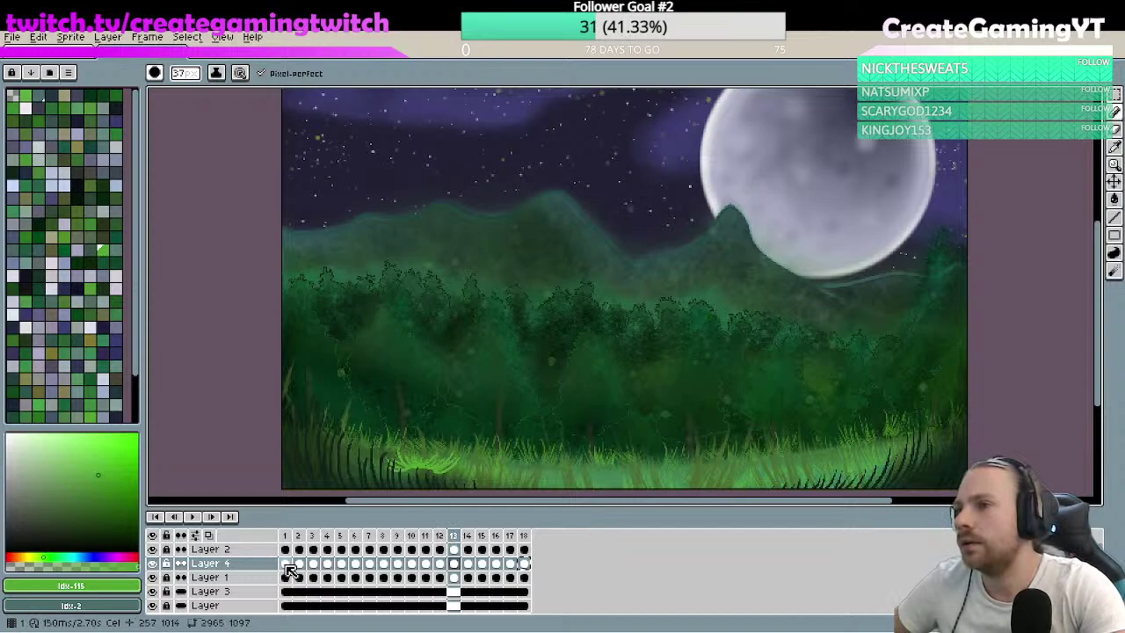
{"action": "key", "text": "Right"}
{"action": "key", "text": "Right"}
{"action": "key", "text": "Right"}
{"action": "key", "text": "Right"}
{"action": "key", "text": "Right"}
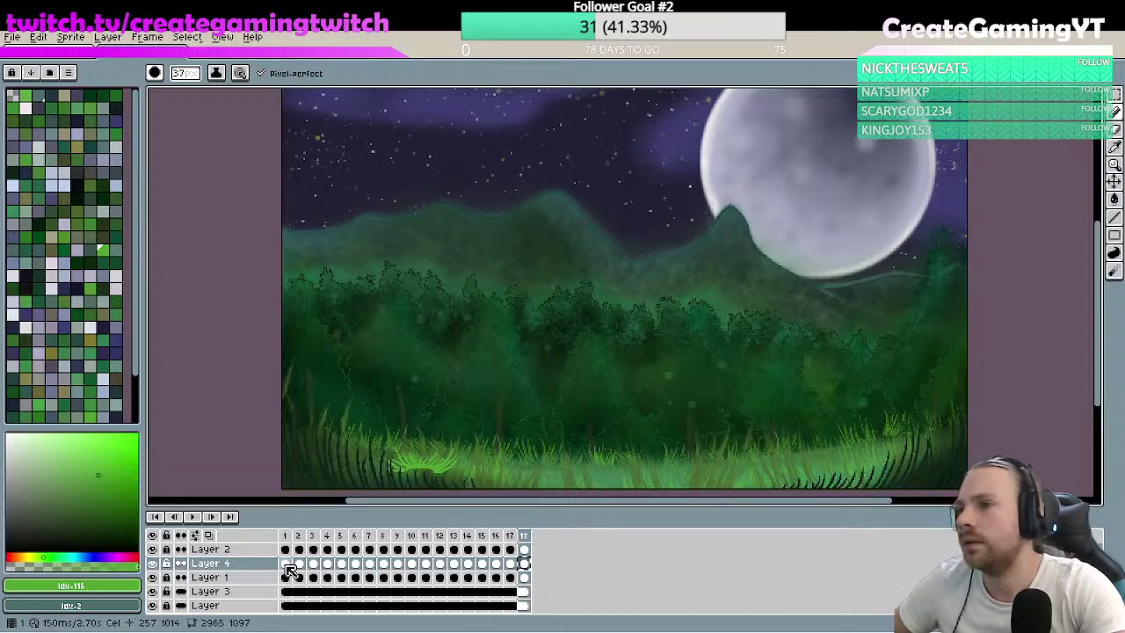
{"action": "key", "text": "Left"}
{"action": "key", "text": "Left"}
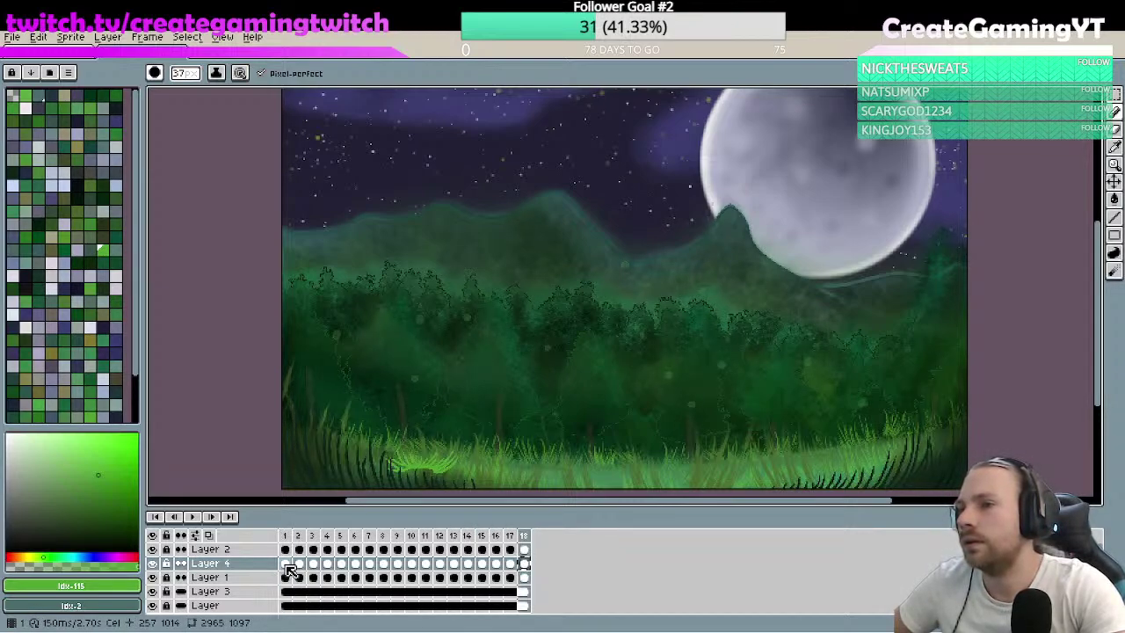
- Compare the dot positions across the loop seam at frames 18, 1 and 2, and play the animation to judge its motion
{"action": "key", "text": "Right"}
{"action": "key", "text": "Right"}
{"action": "key", "text": "Right"}
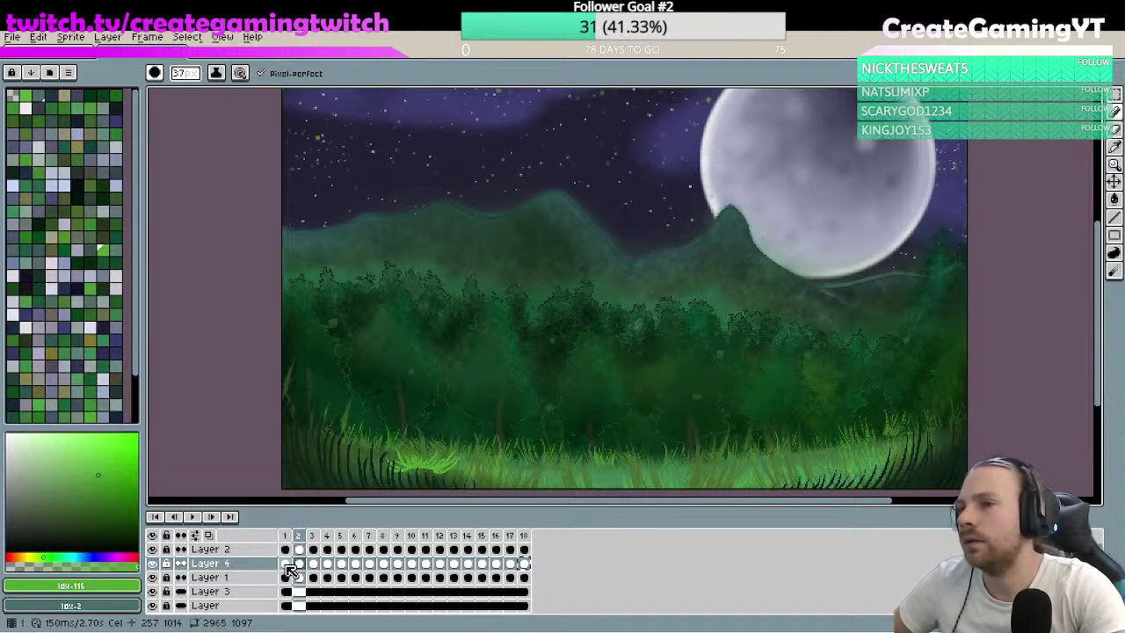
{"action": "key", "text": "Left"}
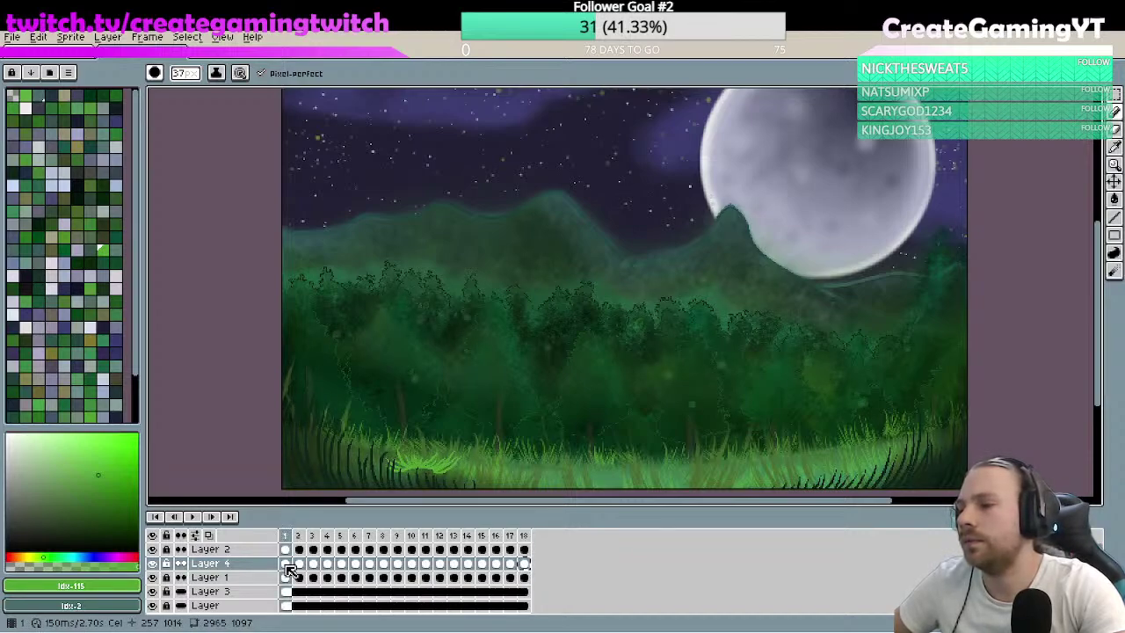
{"action": "key", "text": "Left"}
{"action": "key", "text": "Right"}
{"action": "key", "text": "Right"}
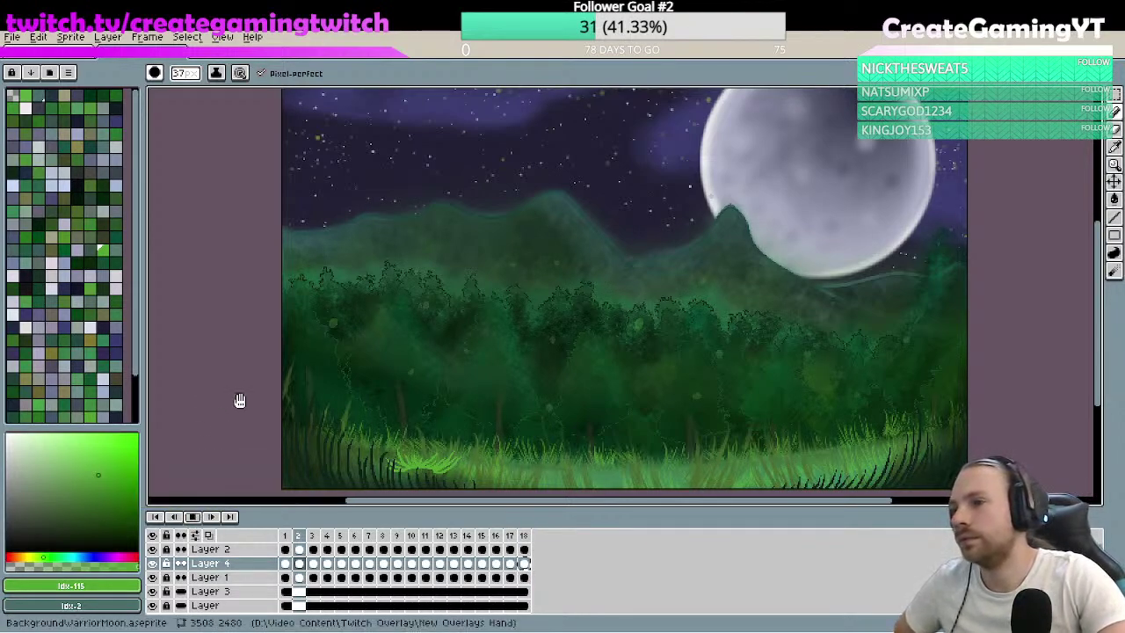
{"action": "key", "text": "Return"}
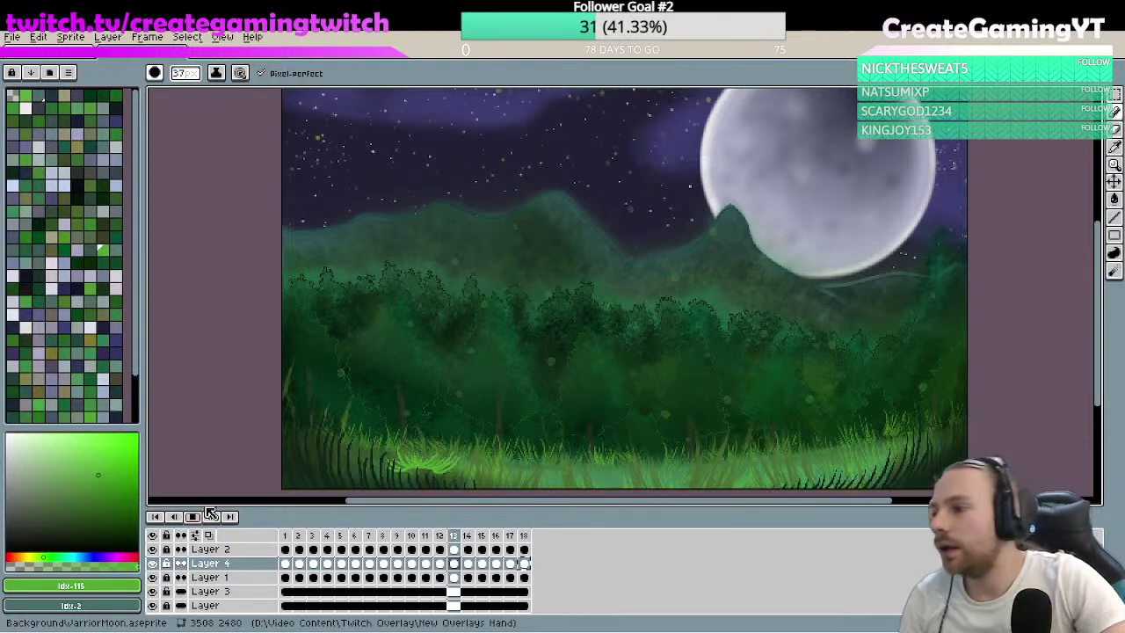
{"action": "left_click", "coordinate": [287, 535]}
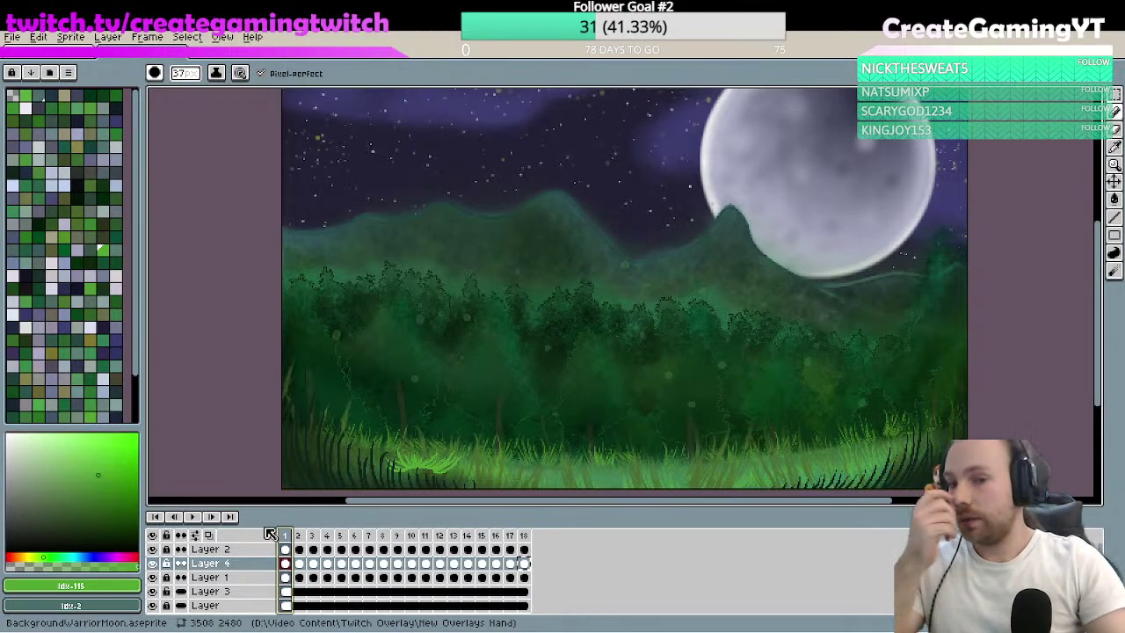
{"action": "left_click", "coordinate": [196, 536]}
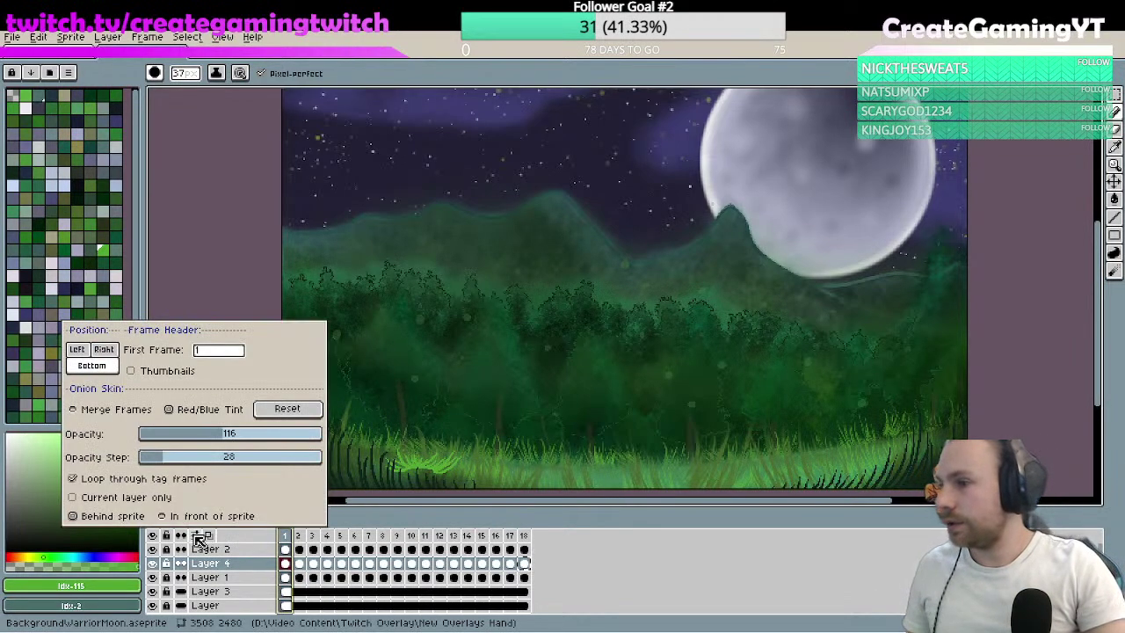
{"action": "left_click", "coordinate": [648, 555]}
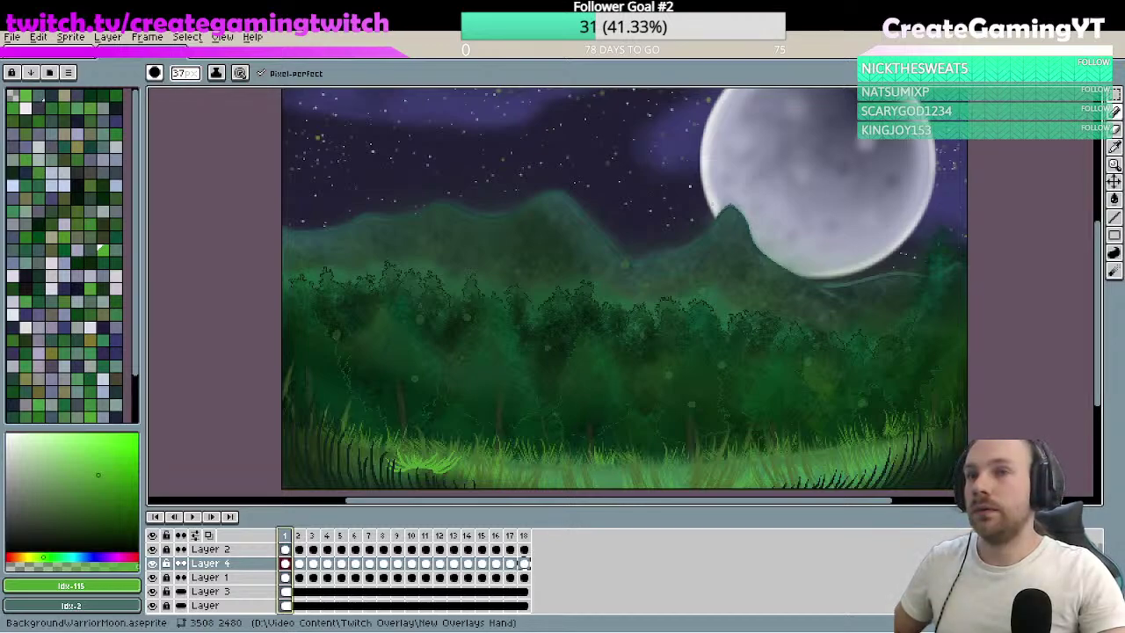
- Set the duration of all frames from 1 to 18 to 100 milliseconds
{"action": "left_click", "coordinate": [284, 535]}
{"action": "left_click", "coordinate": [525, 536], "text": "shift"}
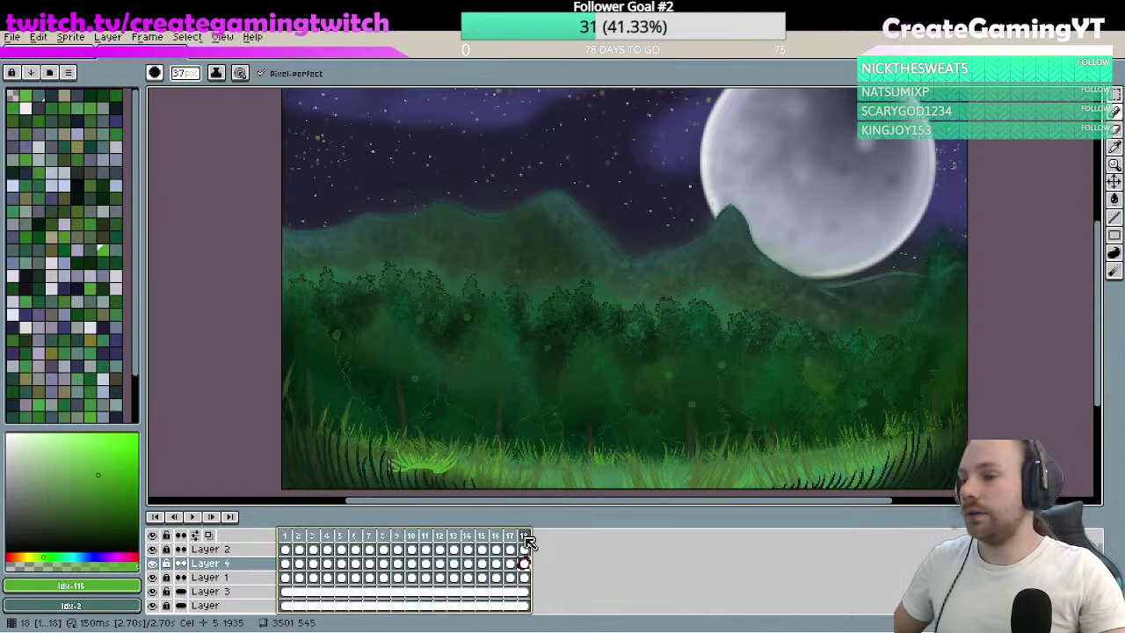
{"action": "right_click", "coordinate": [524, 537]}
{"action": "left_click", "coordinate": [572, 532]}
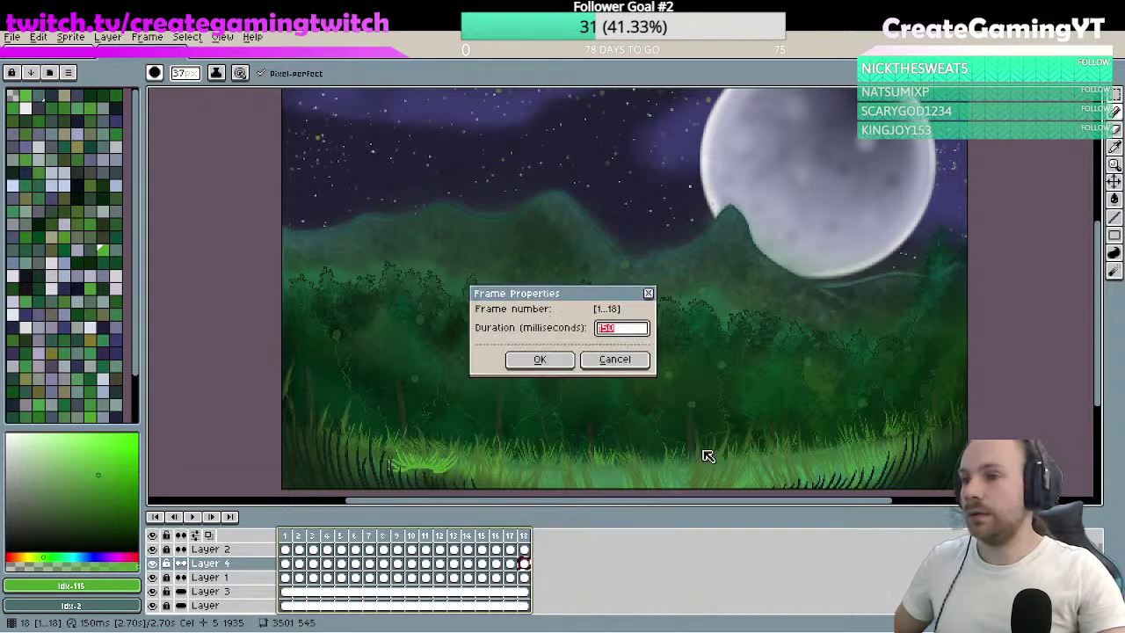
{"action": "type", "text": "100"}
{"action": "key", "text": "Return"}
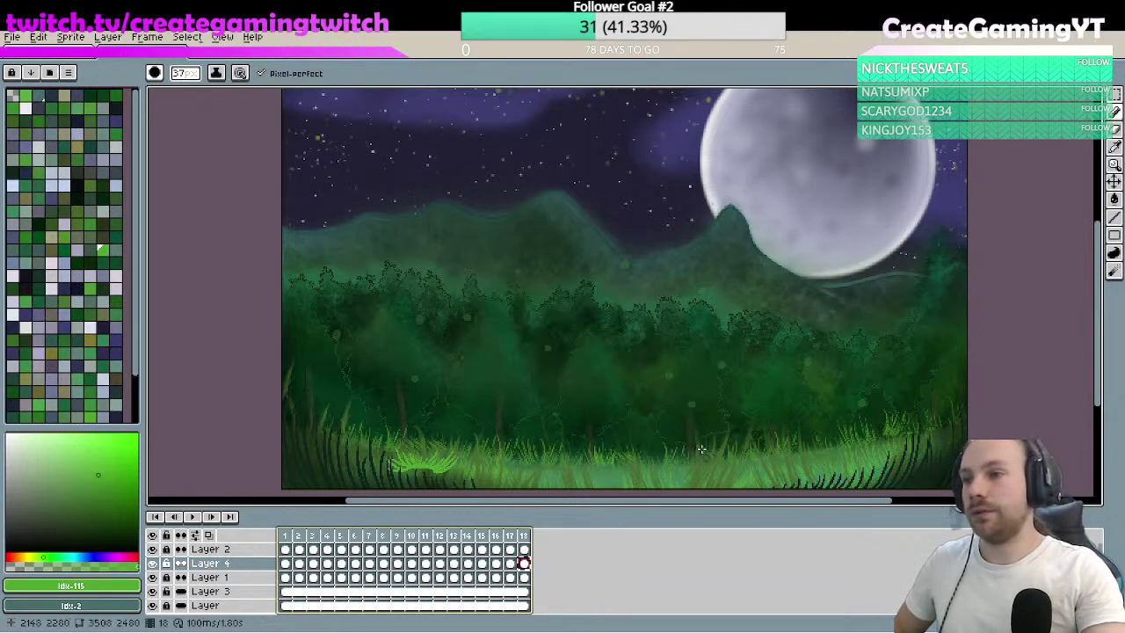
- Play the retimed animation and examine the drifting dots with the whole canvas in view
{"action": "left_click", "coordinate": [192, 517]}
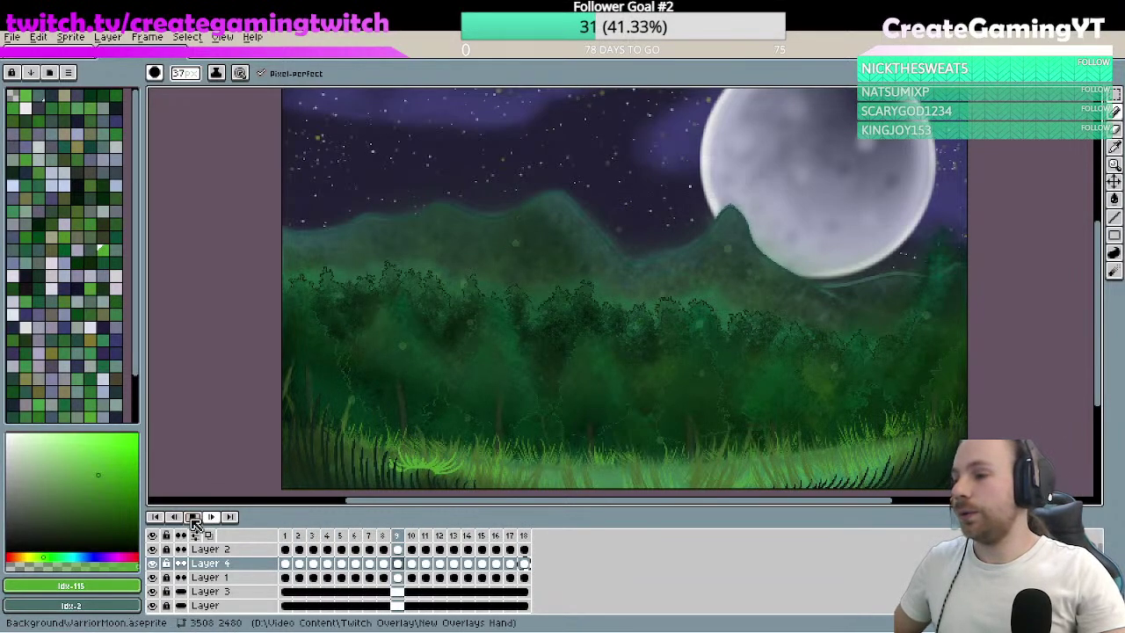
{"action": "scroll", "coordinate": [239, 395], "scroll_direction": "down", "scroll_amount": 1}
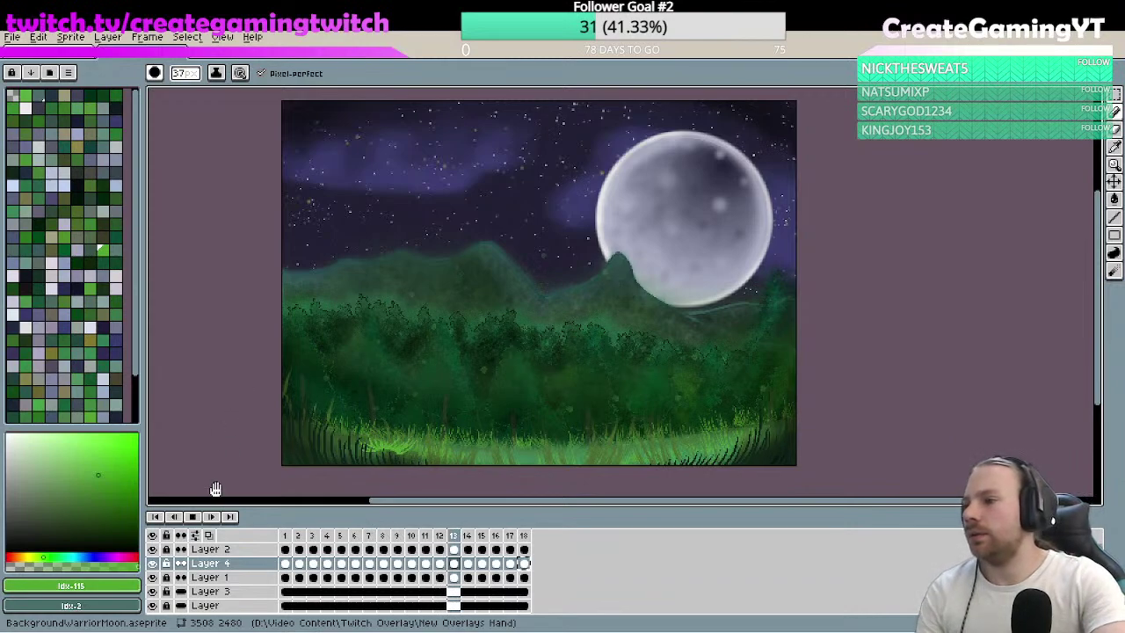
{"action": "left_click", "coordinate": [195, 517]}
{"action": "left_click_drag", "start_coordinate": [238, 445], "coordinate": [317, 454]}
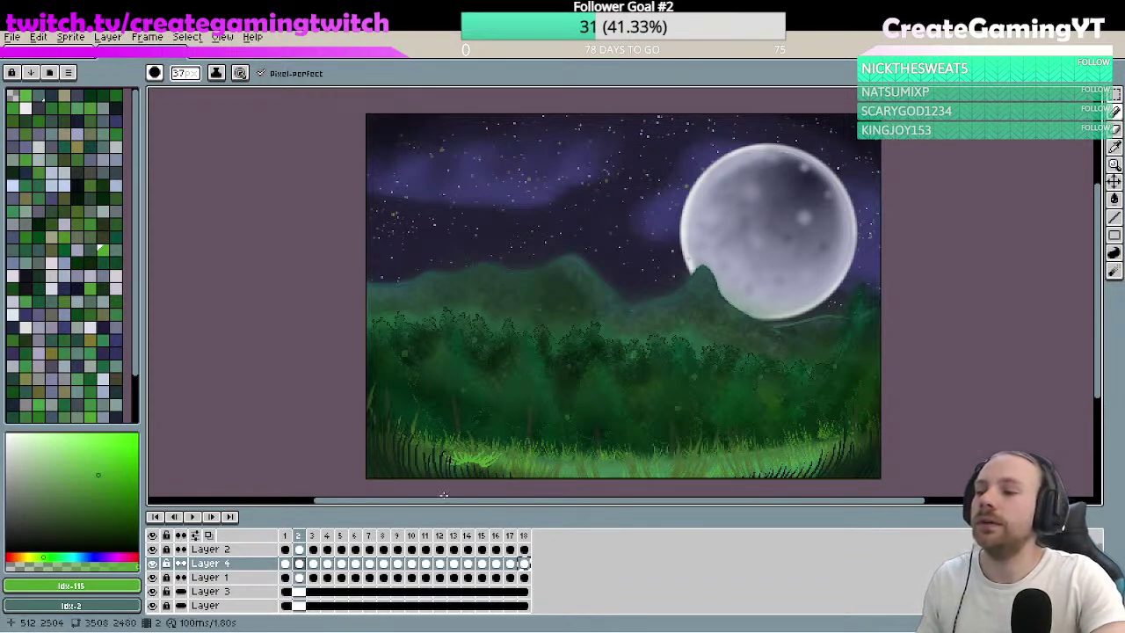
- Save the animated background sprite under its existing file name
{"action": "left_click", "coordinate": [12, 37]}
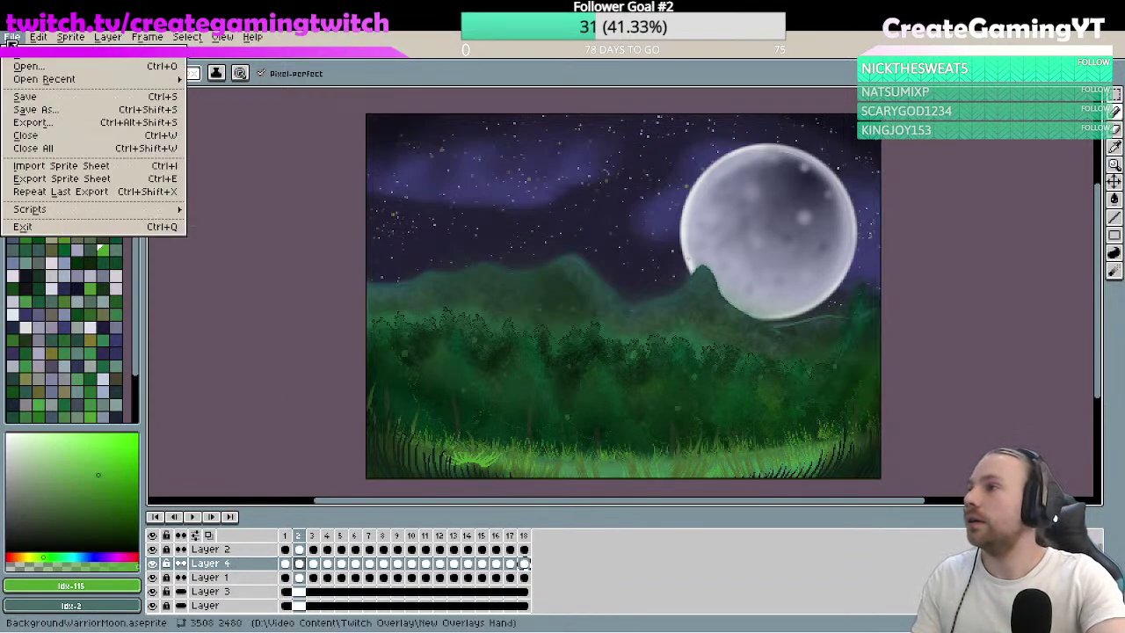
{"action": "left_click", "coordinate": [86, 98]}
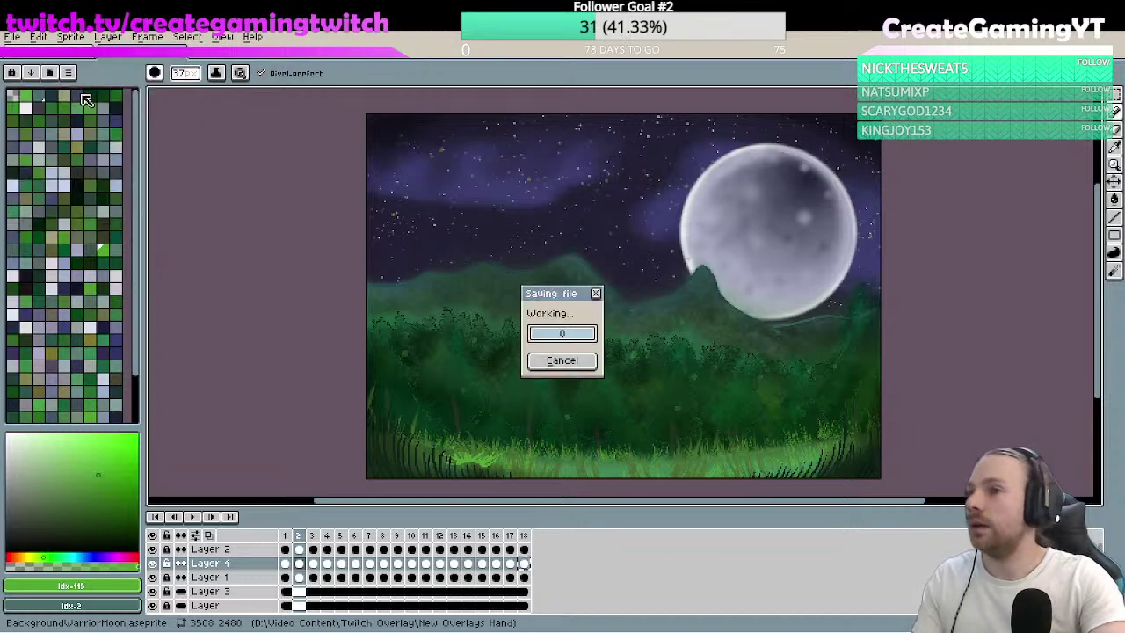